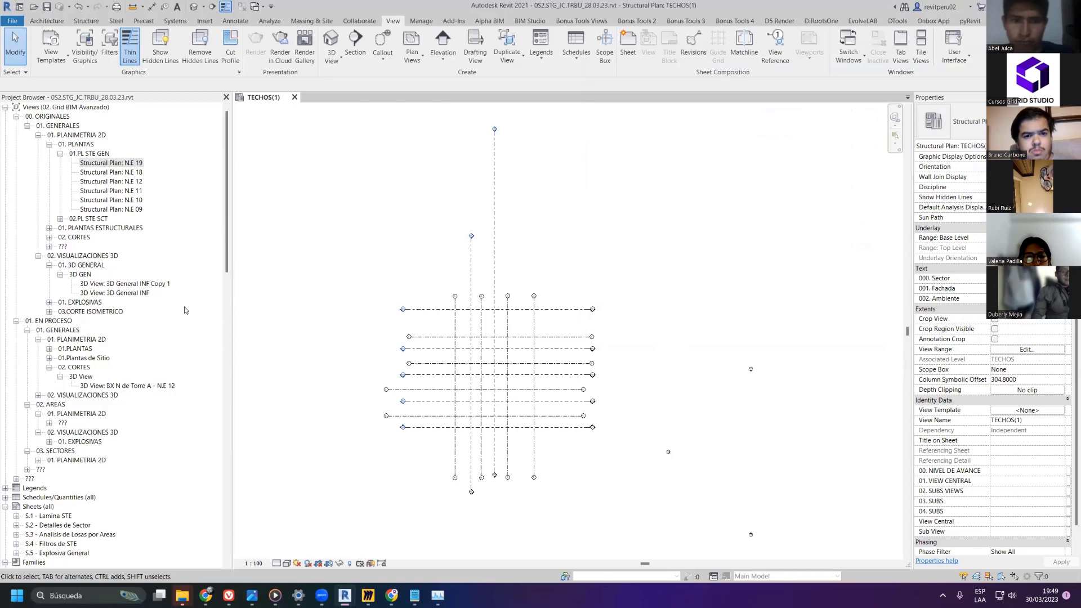
- Expand the nested unnamed view groups down to the unsorted Structural Plan list
click(50, 117)
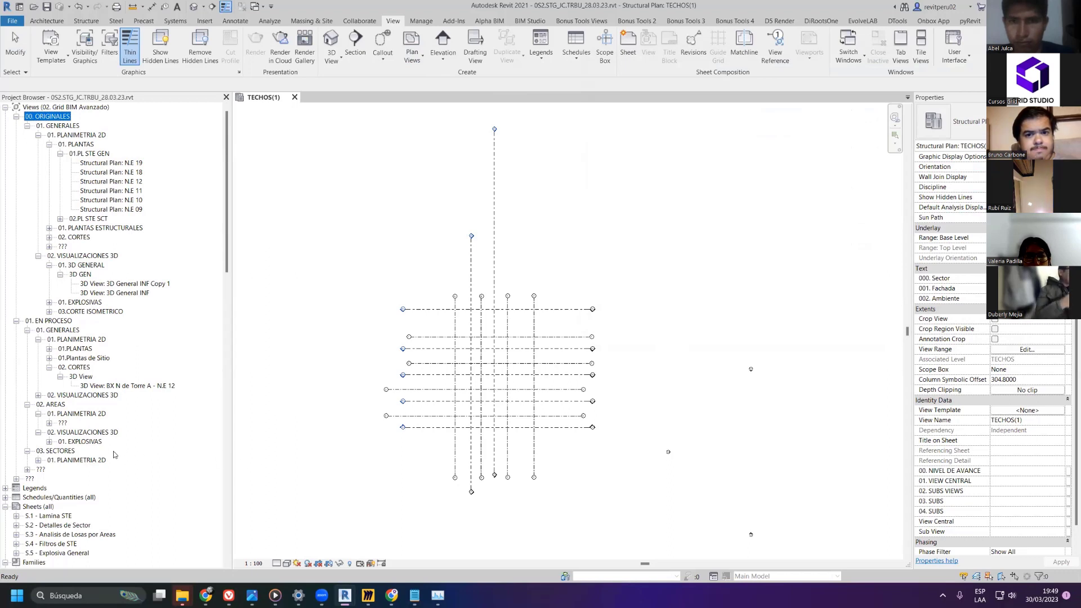
click(16, 479)
click(27, 488)
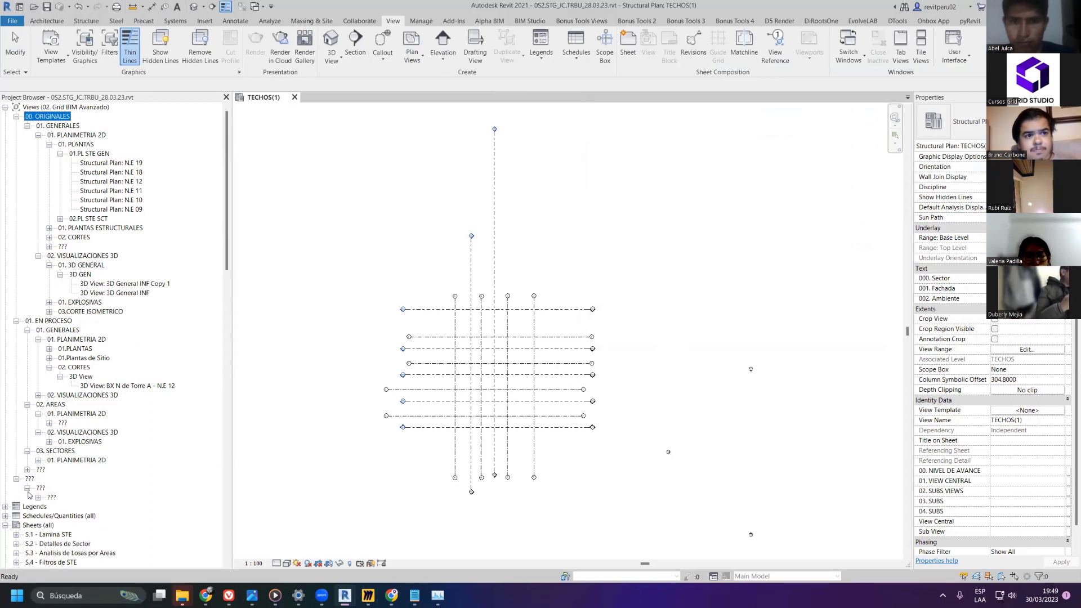
click(38, 497)
scroll(56, 498, down, 1)
click(49, 469)
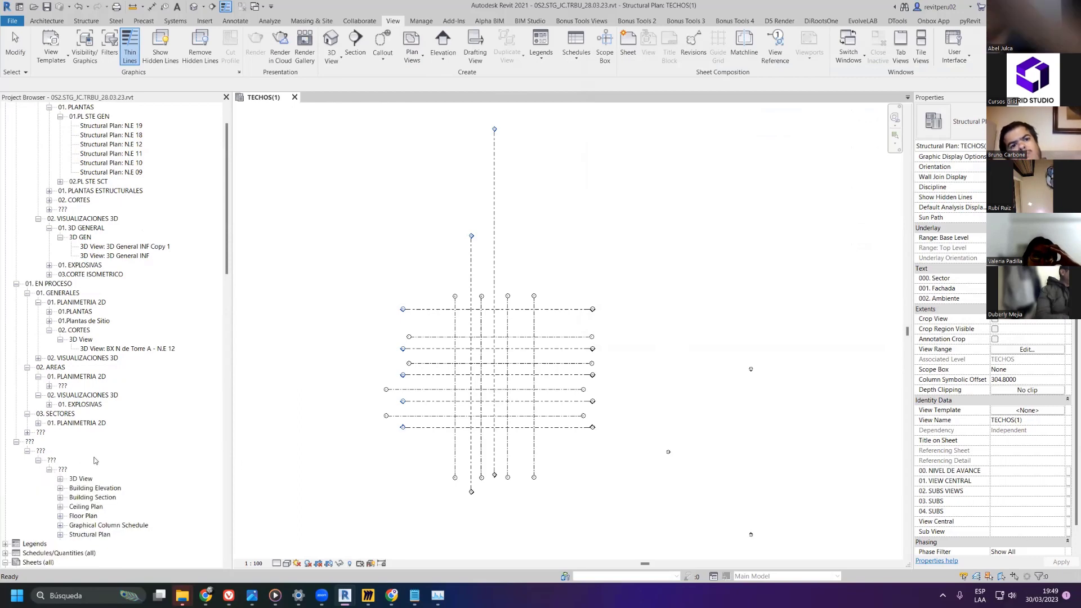
scroll(57, 510, down, 1)
click(60, 507)
scroll(123, 350, down, 6)
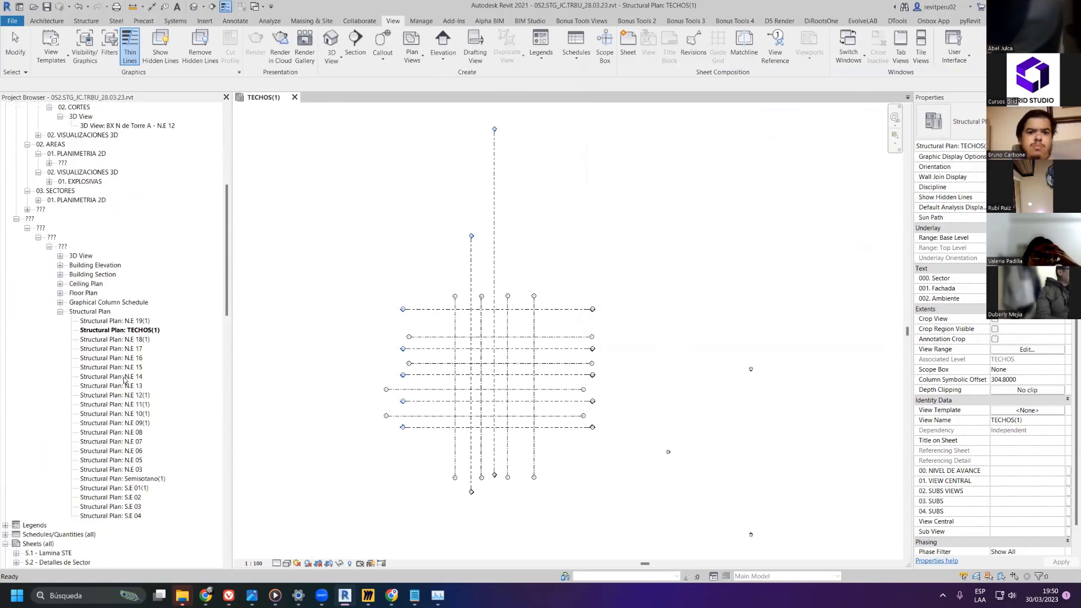
- Select structural plans N.E 17 through N.E 13 together
click(123, 349)
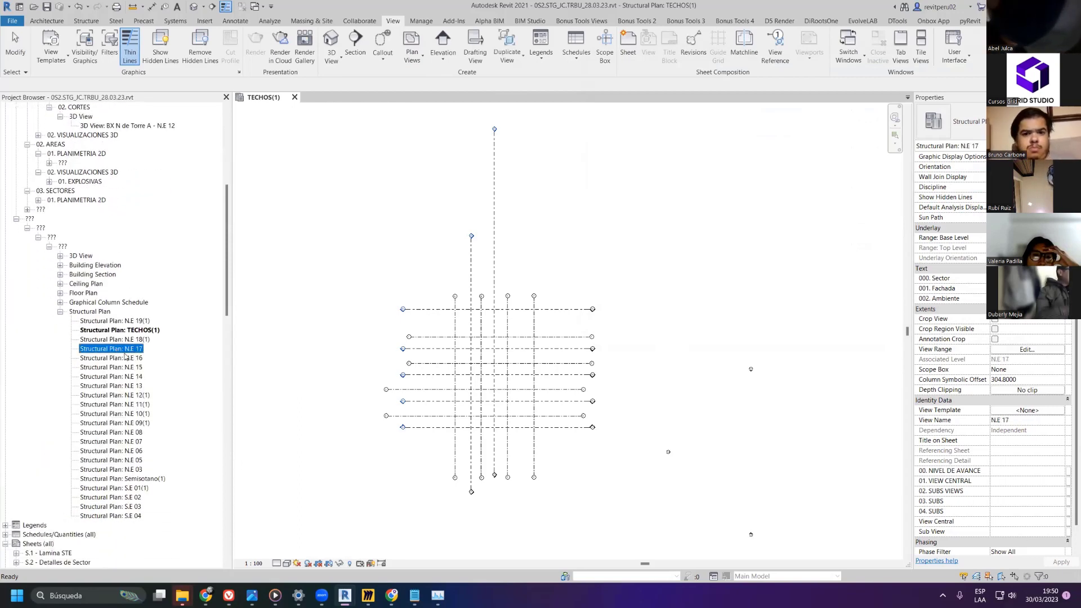
shift+click(133, 386)
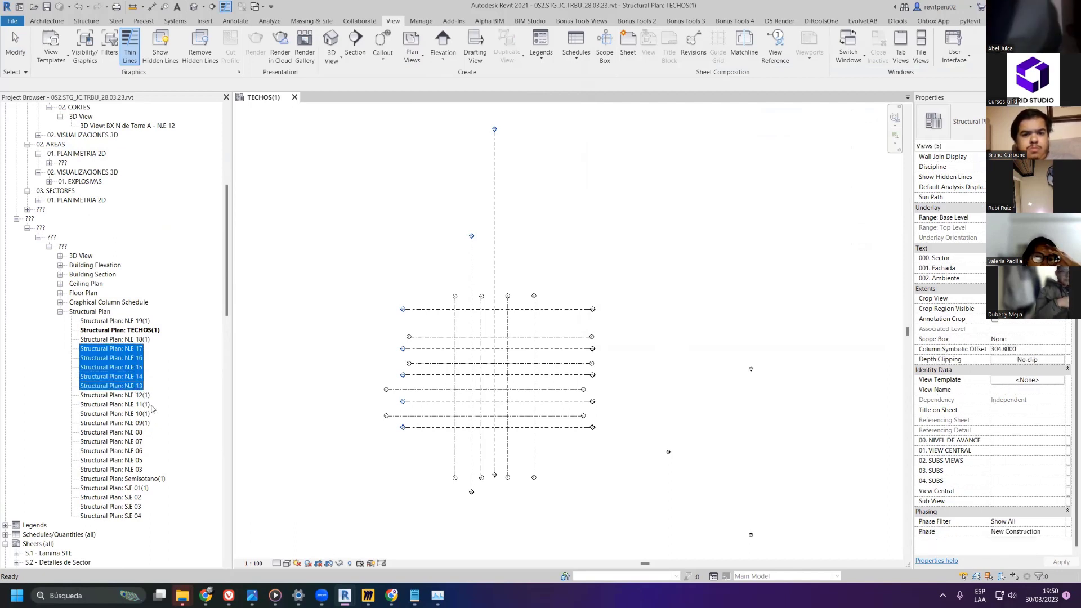
shift+click(135, 439)
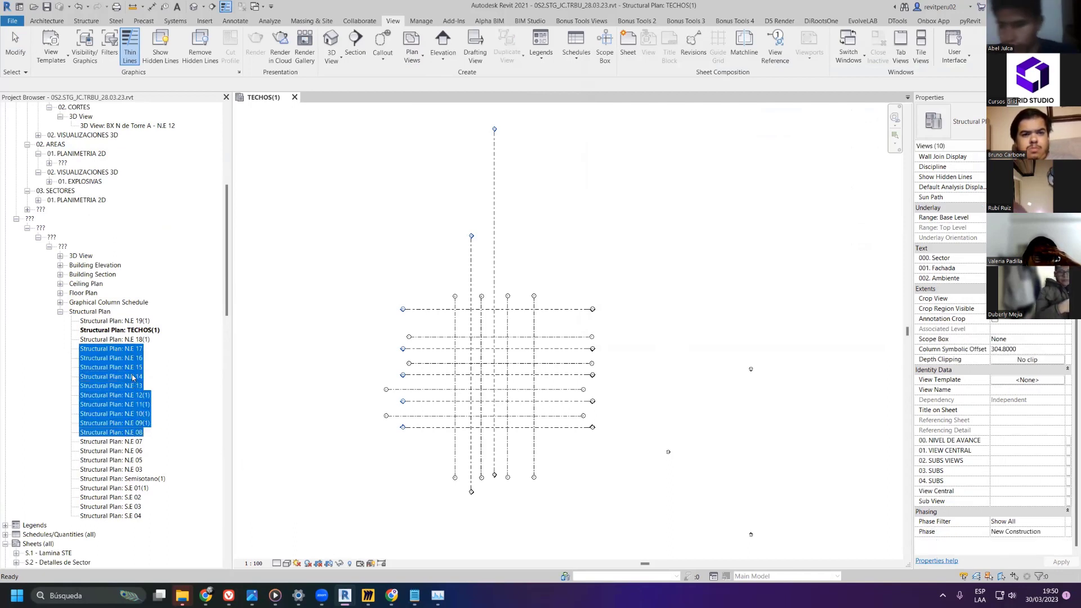
drag(133, 376, 131, 354)
shift+click(133, 386)
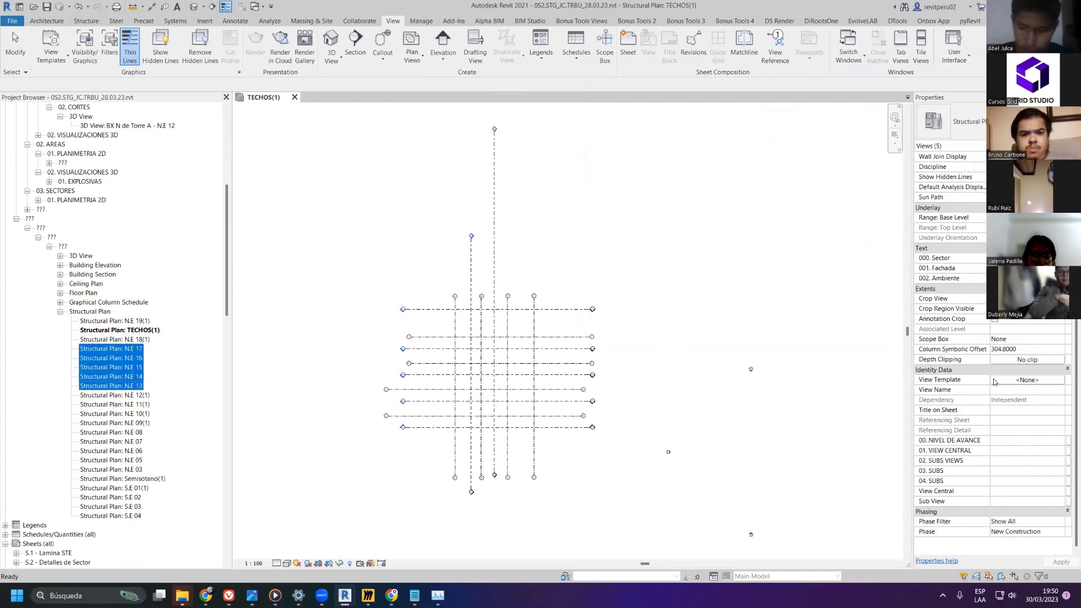
scroll(195, 205, up, 9)
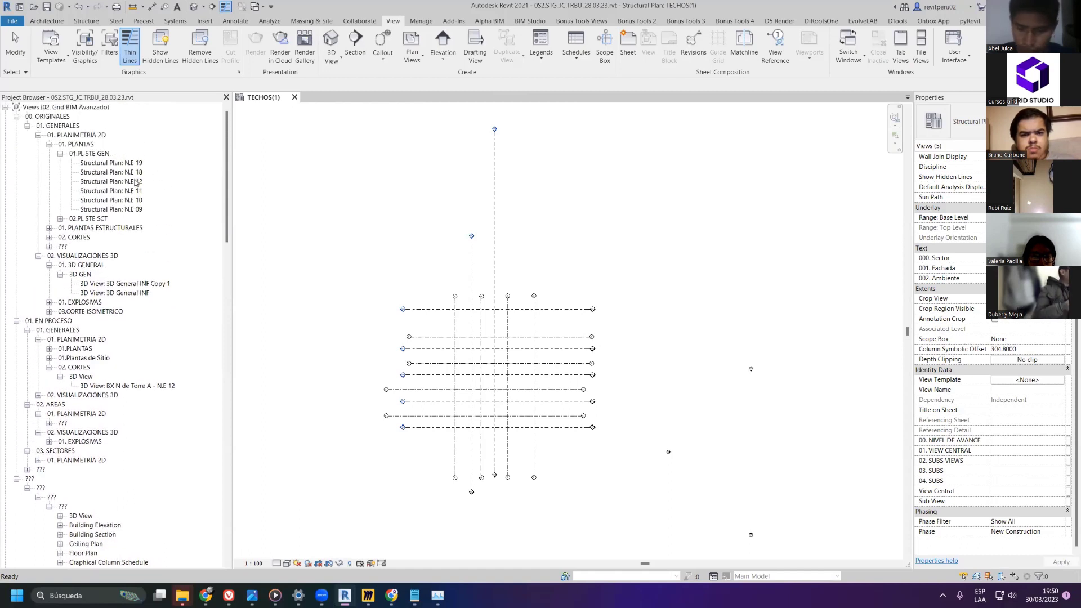
- Open plan N.E 11 and confirm its template is 000ST.Vista en planta STE ORG 1/100, changing nothing
double_click(134, 192)
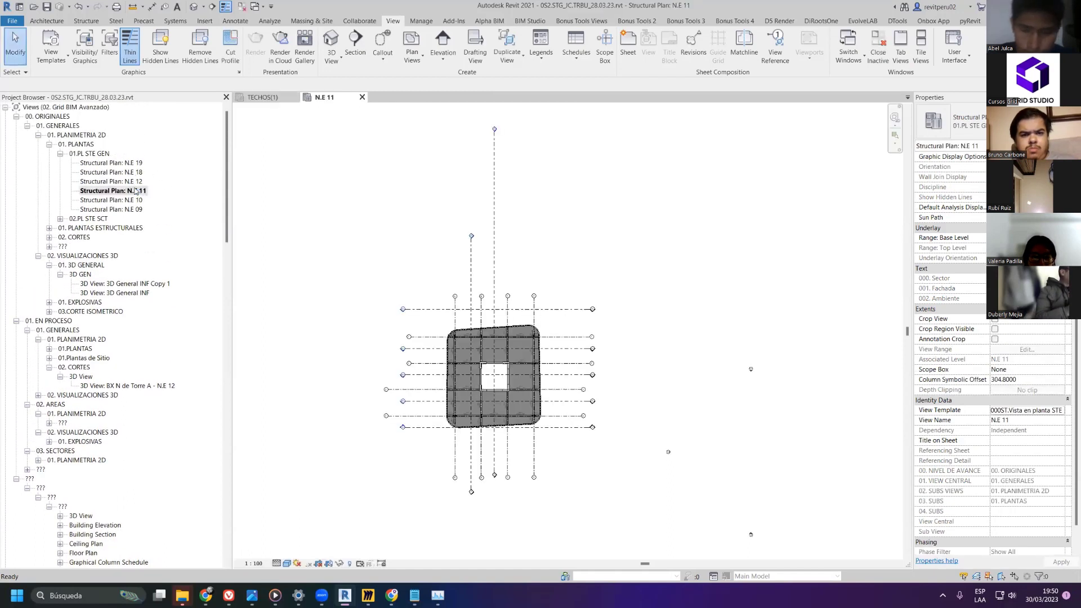
scroll(483, 372, up, 3)
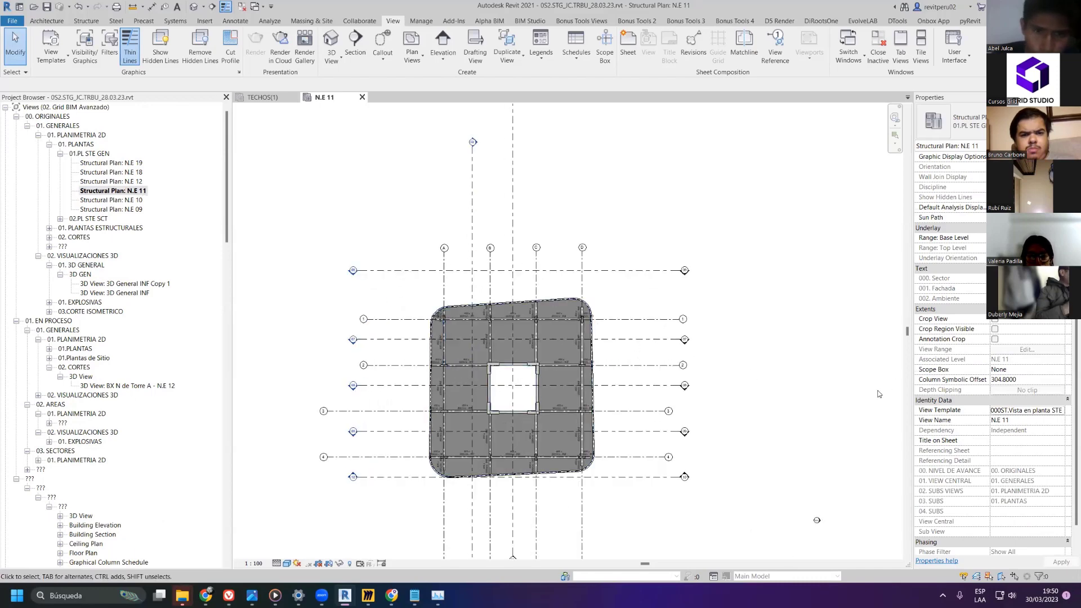
click(1008, 415)
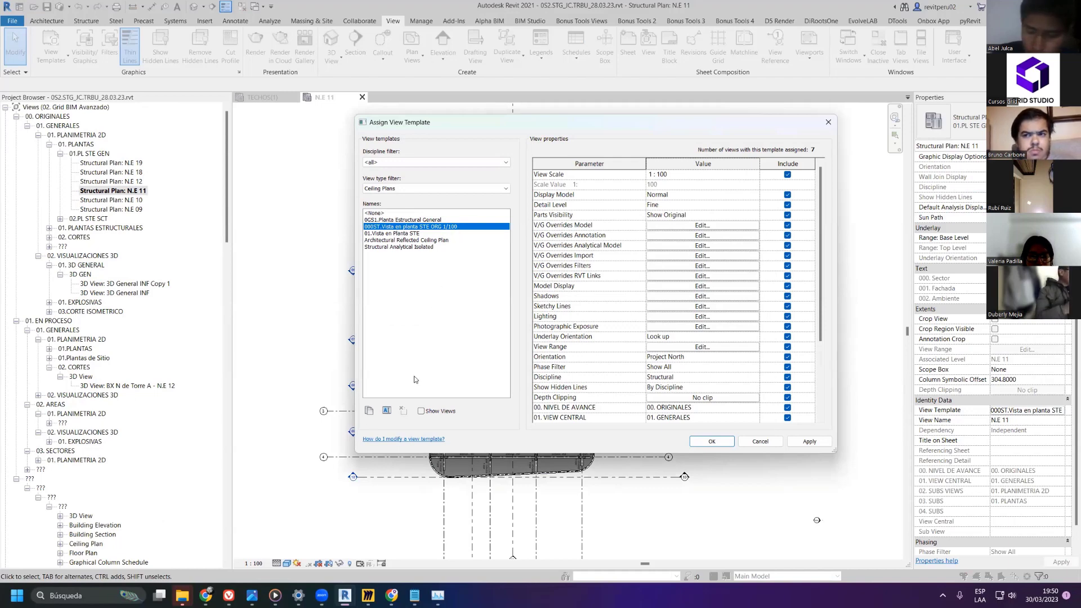
click(388, 411)
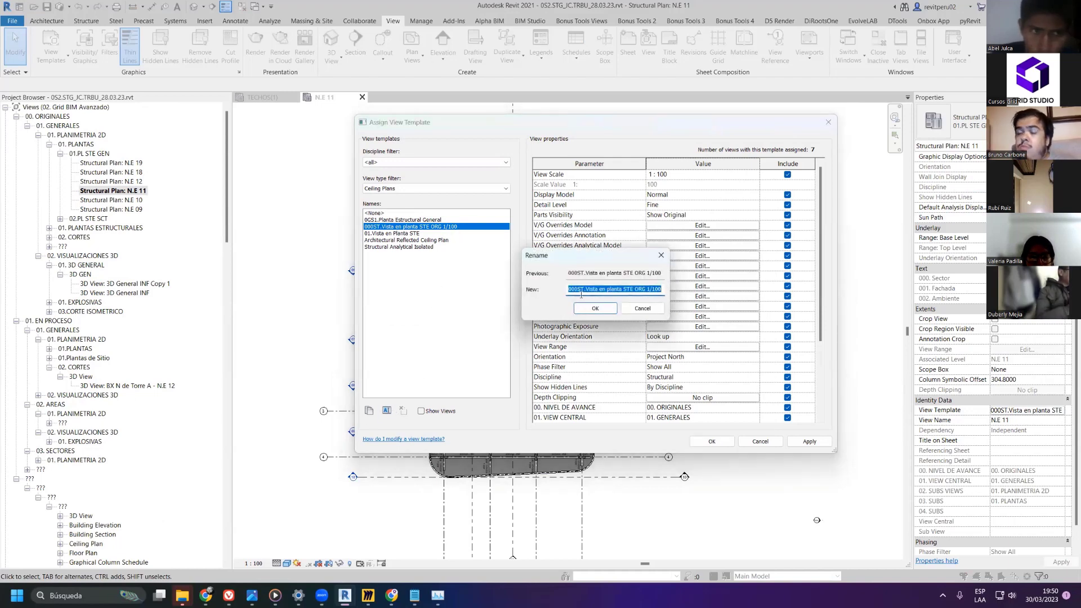
click(661, 255)
click(828, 122)
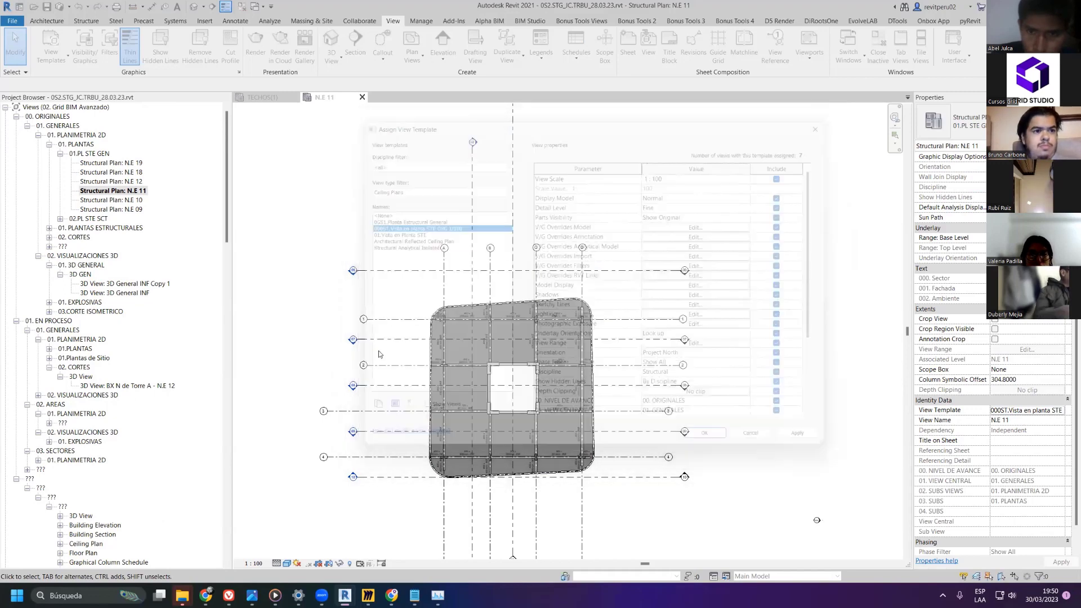
scroll(333, 388, down, 2)
scroll(145, 392, down, 1)
scroll(145, 391, down, 9)
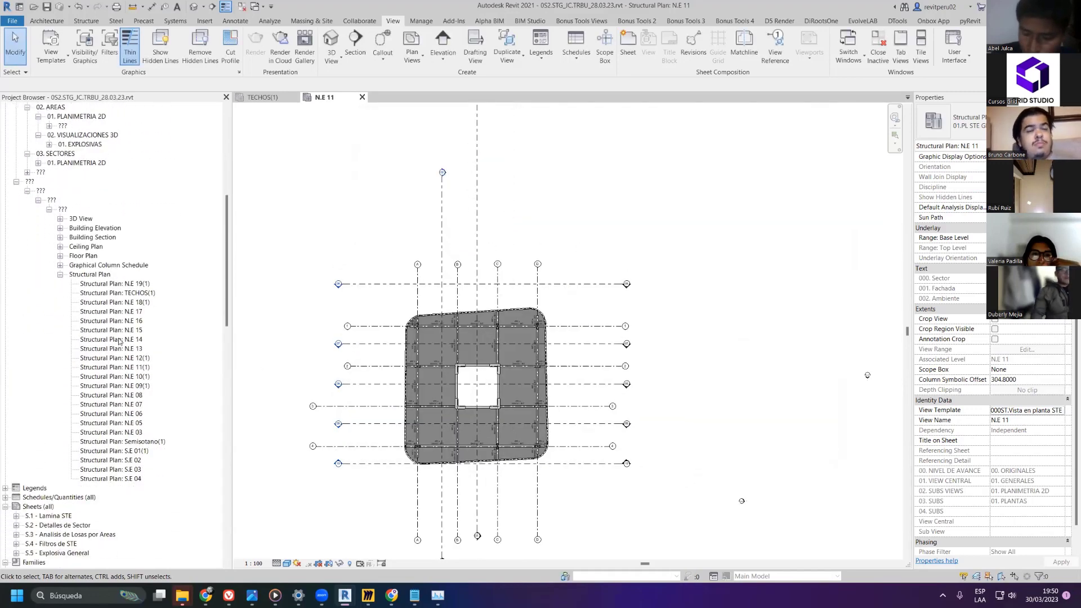
- Assign template 000ST.Vista en planta STE ORG 1/100 to plan N.E 17, showing all view types
click(121, 320)
click(124, 312)
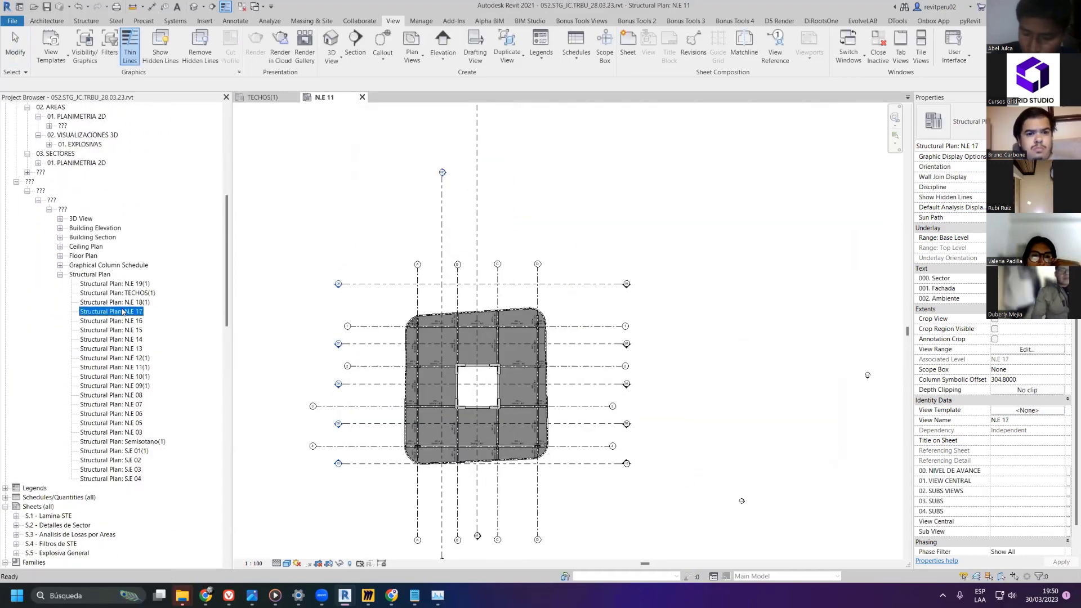
click(1041, 415)
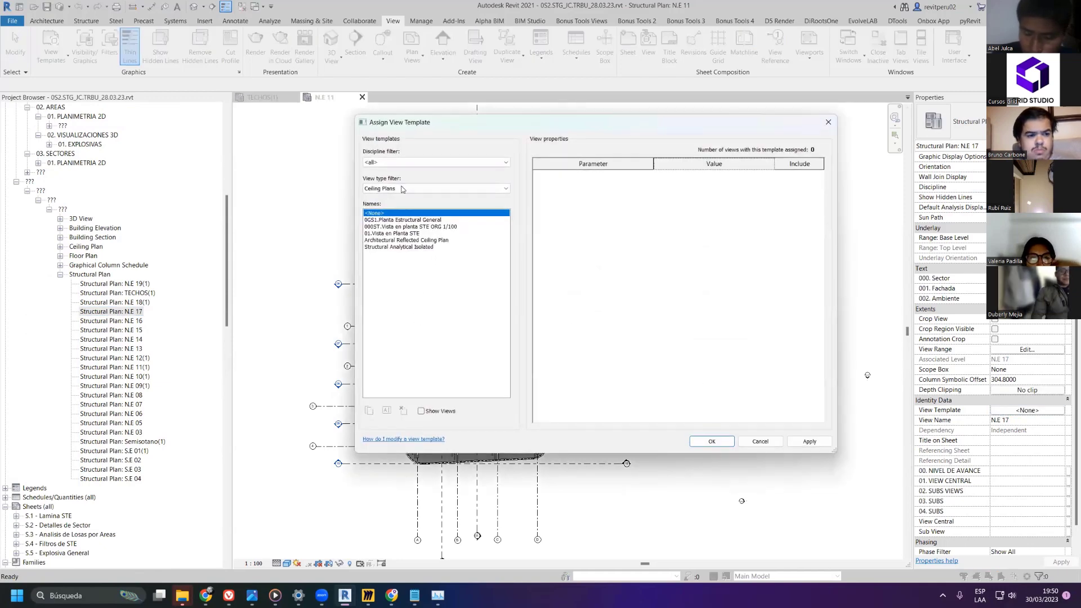
click(402, 189)
click(388, 197)
click(403, 309)
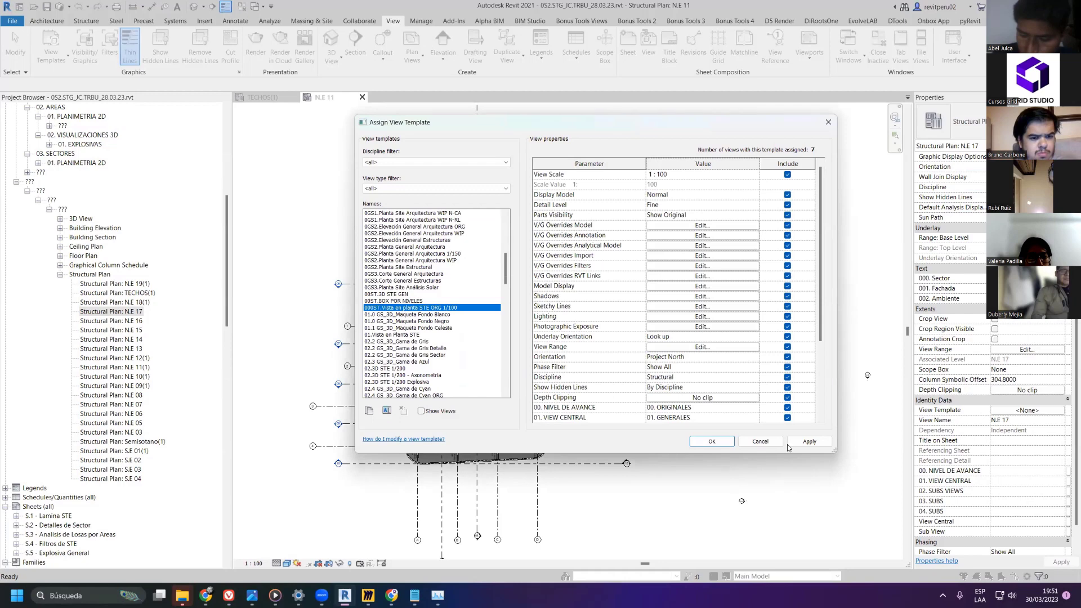
click(789, 445)
click(711, 441)
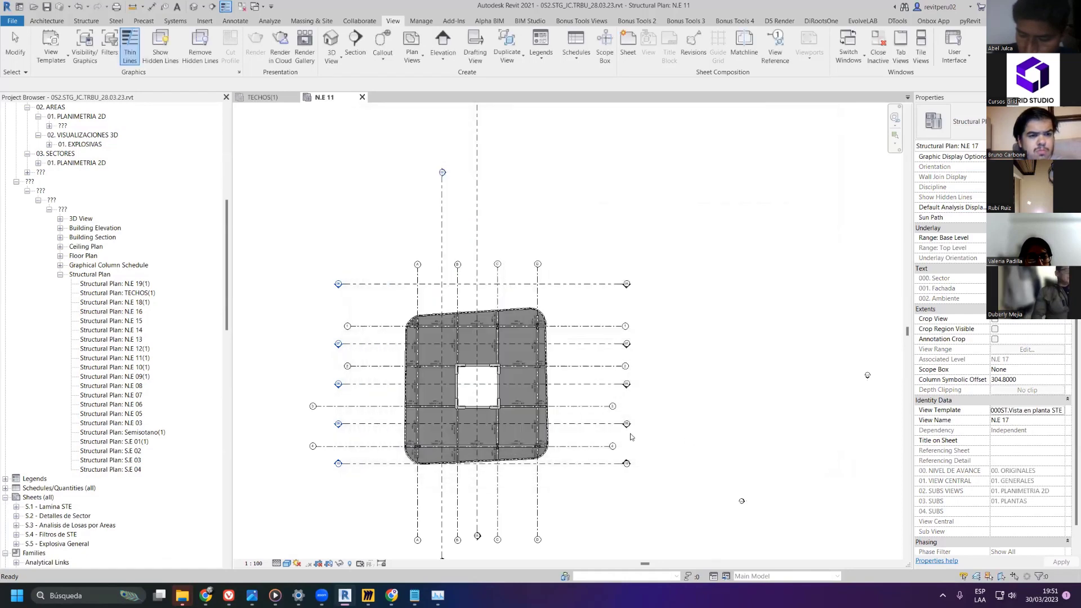
- Select plans N.E 16–N.E 13, N.E 07, N.E 06–N.E 03 and S.E 02–S.E 04
click(128, 320)
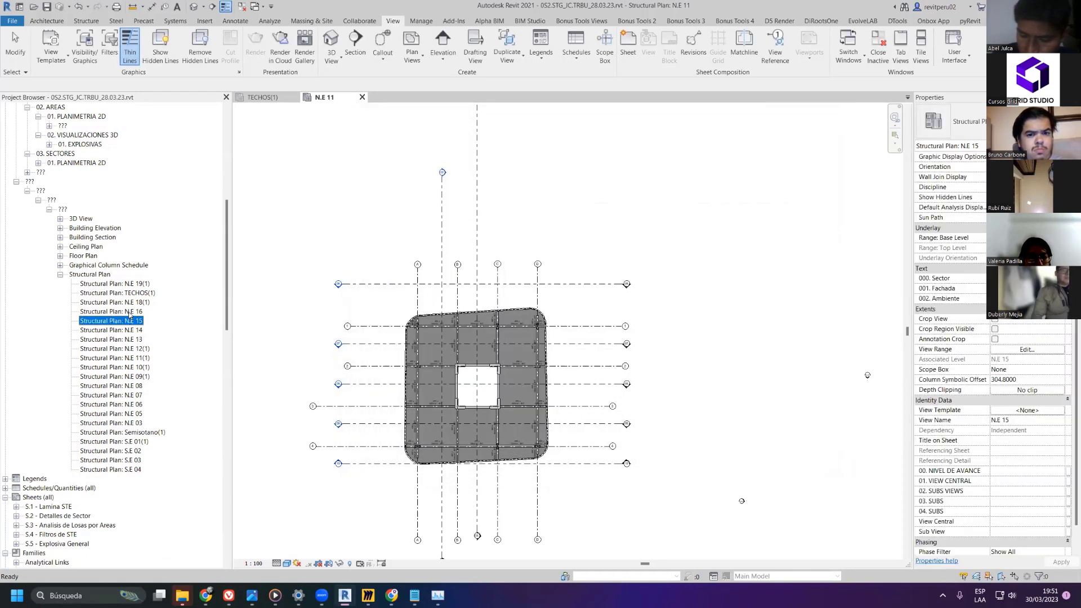
ctrl+click(129, 312)
shift+click(133, 339)
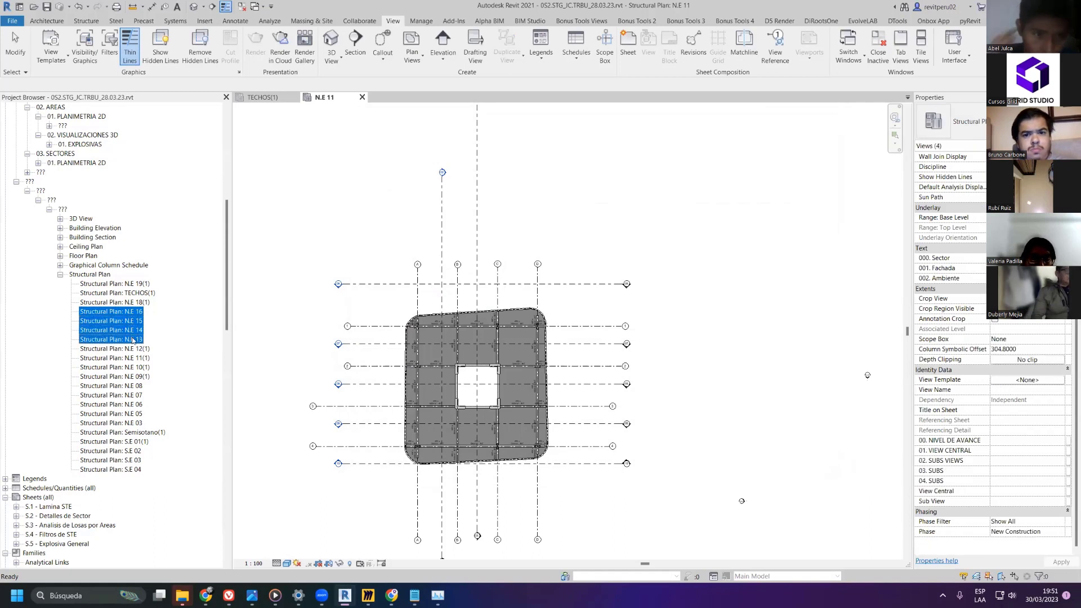
ctrl+click(135, 395)
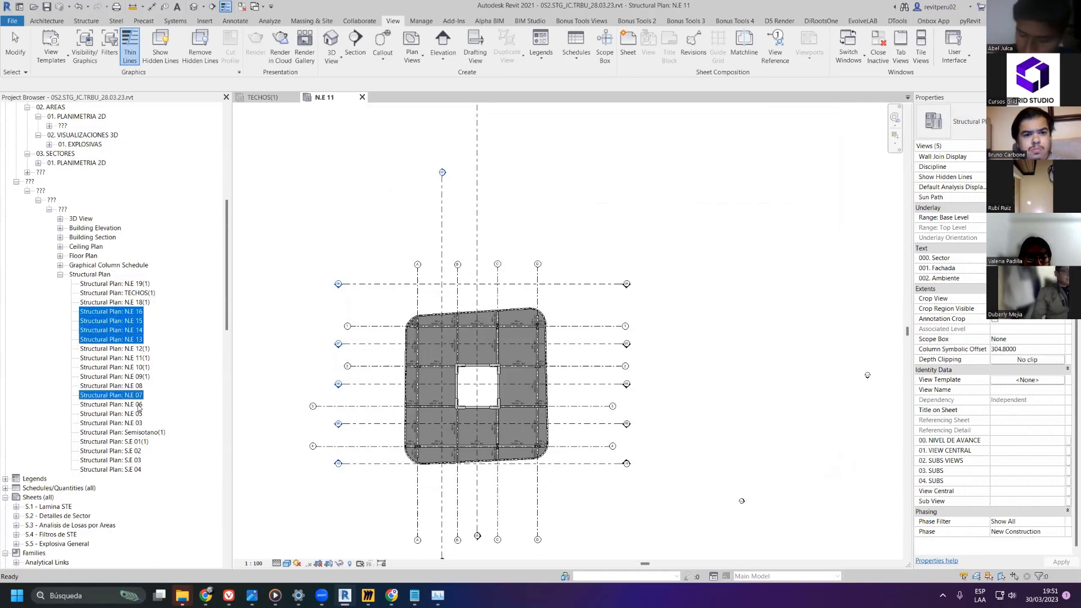
ctrl+shift+click(138, 423)
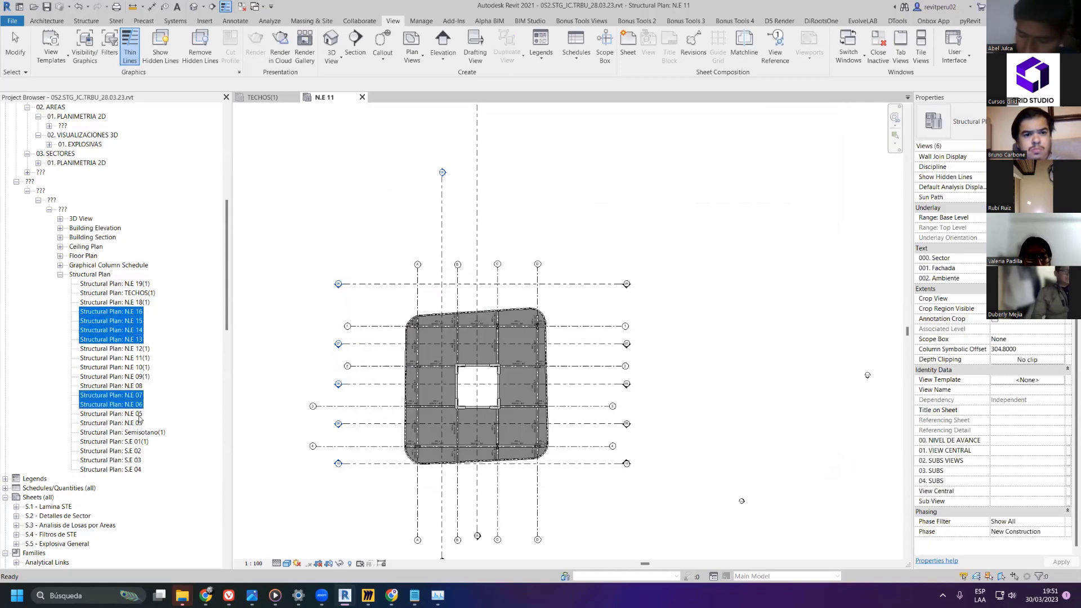
ctrl+click(135, 453)
ctrl+click(136, 460)
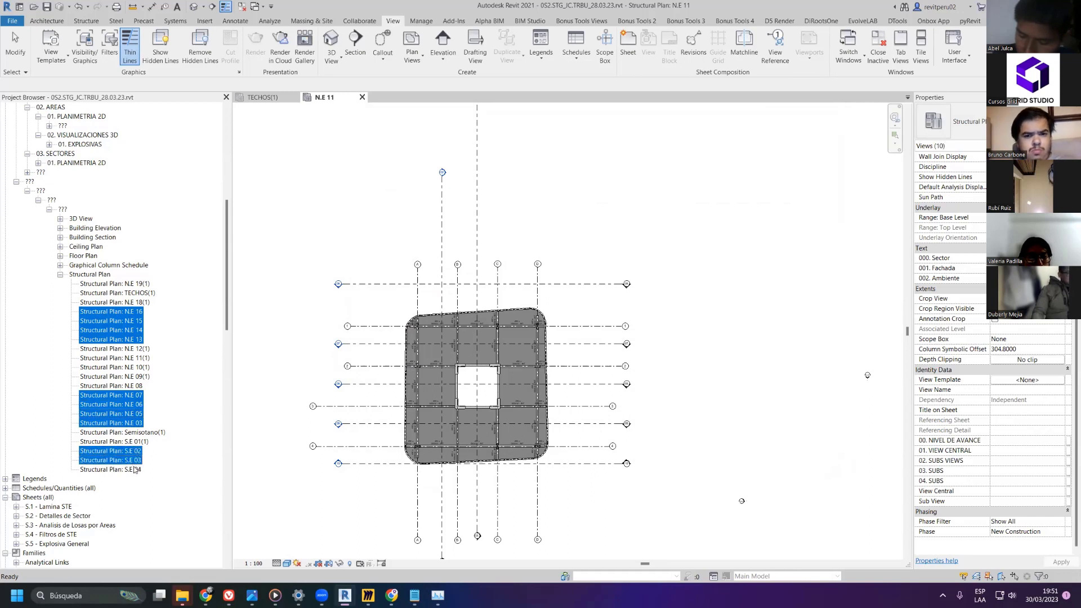
ctrl+click(136, 469)
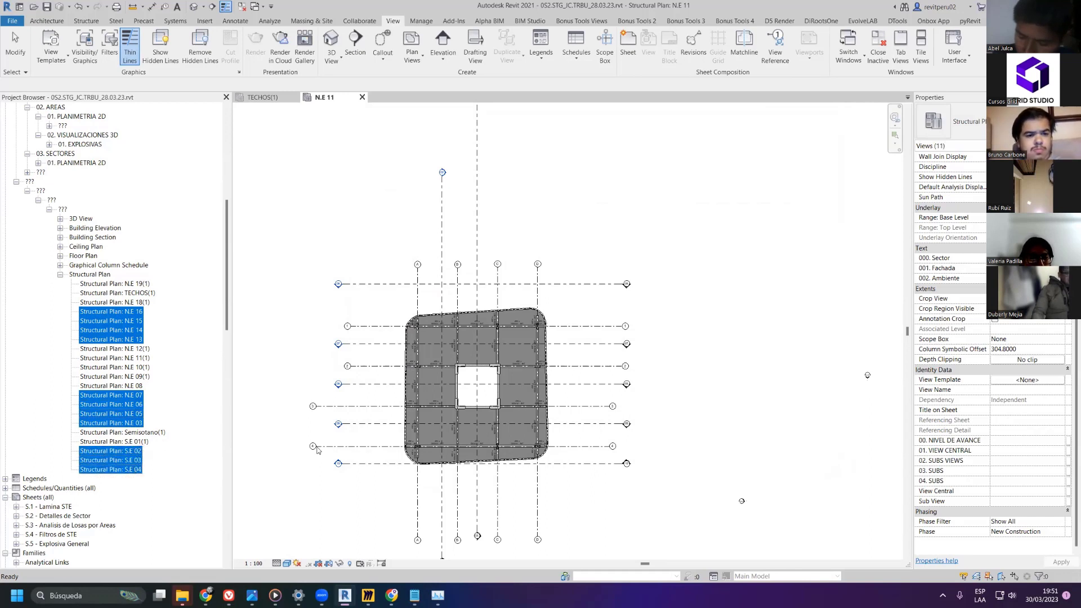
- Apply template 000ST.Vista en planta STE ORG 1/100 to all the selected plans at once
click(1020, 383)
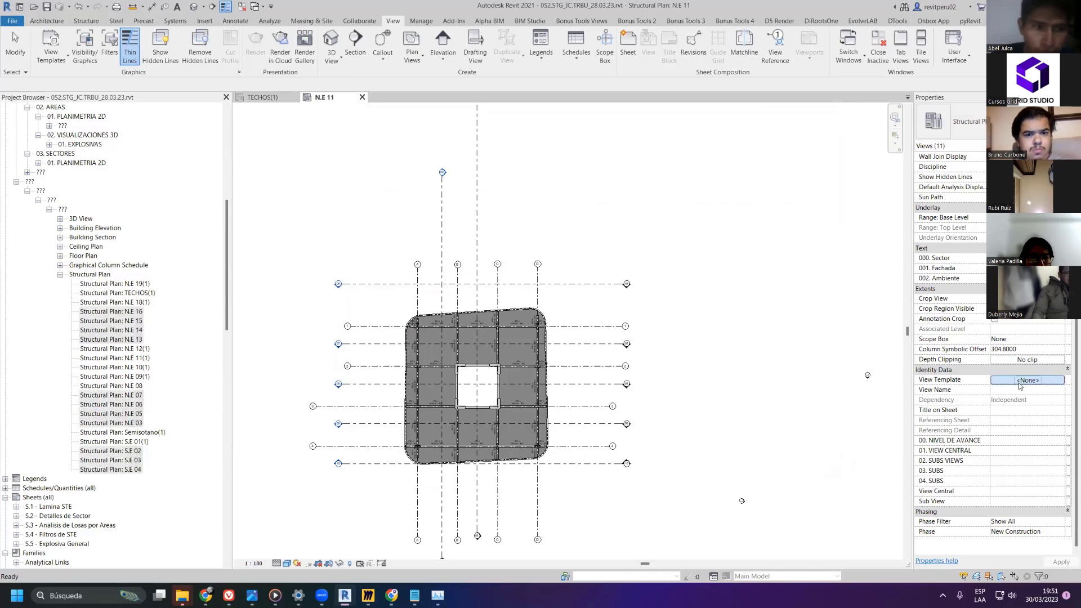
click(1020, 385)
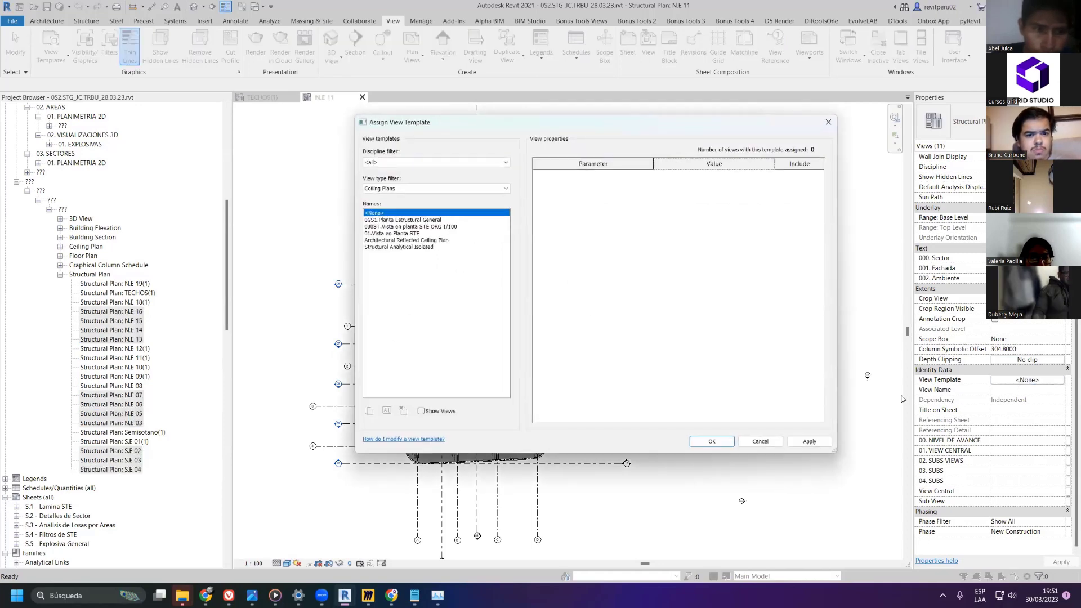
click(408, 227)
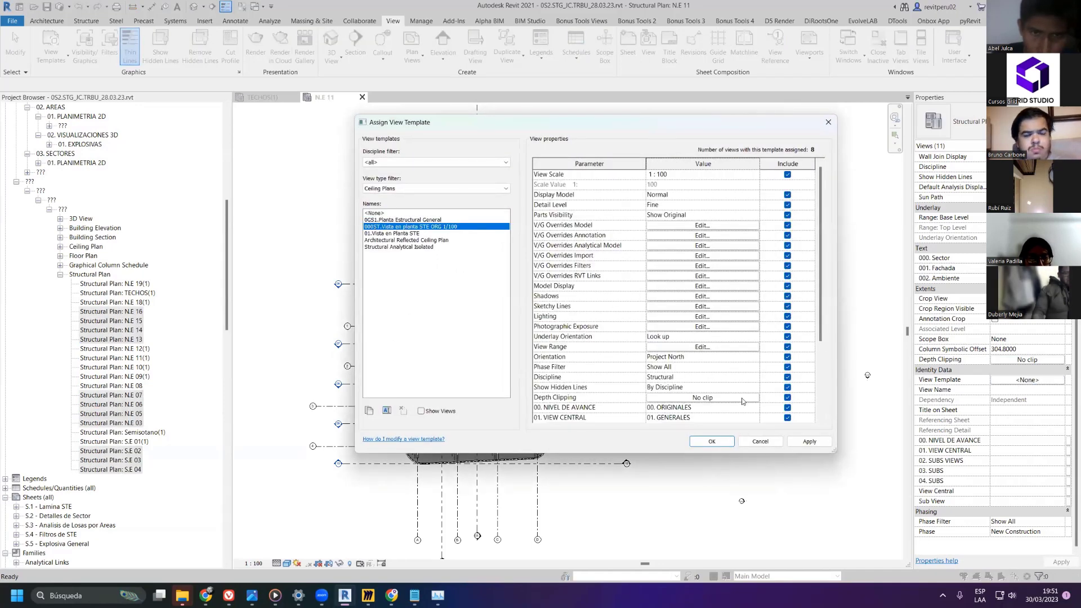
click(802, 443)
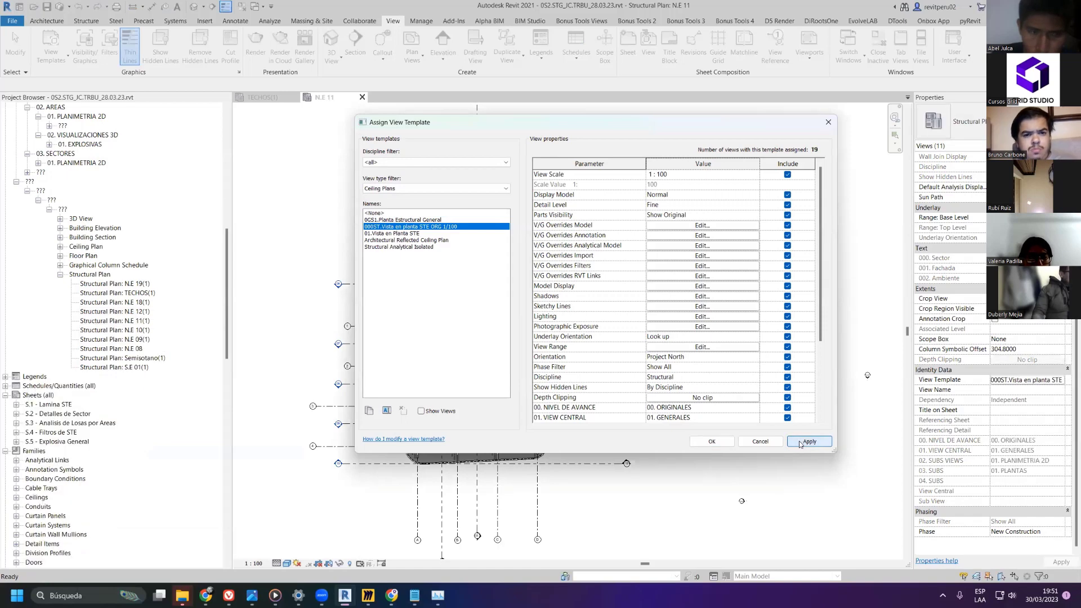
click(712, 441)
scroll(106, 198, up, 3)
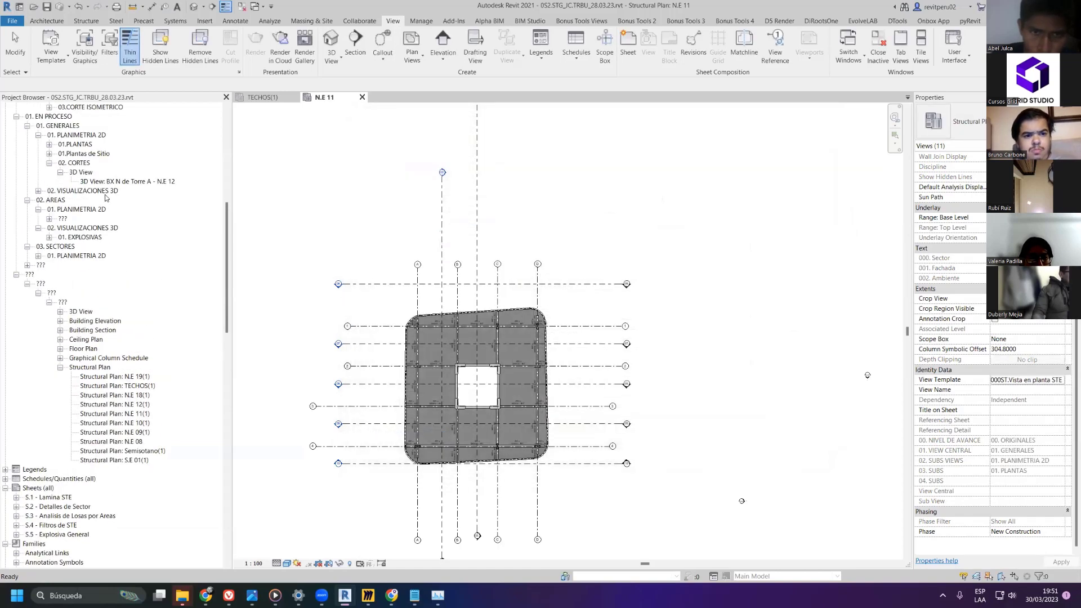
scroll(107, 198, up, 10)
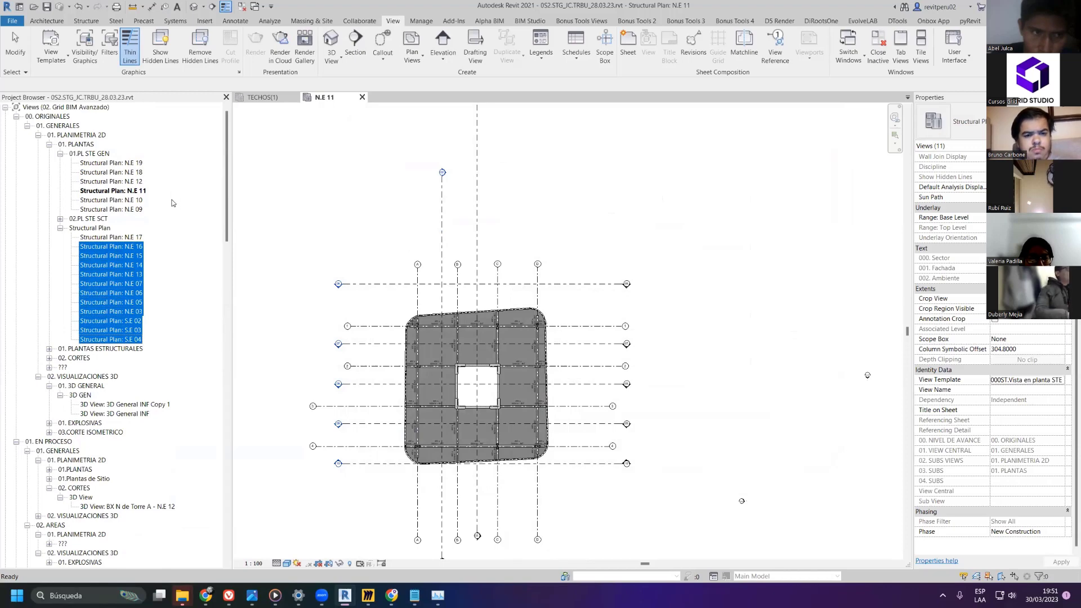
click(1011, 378)
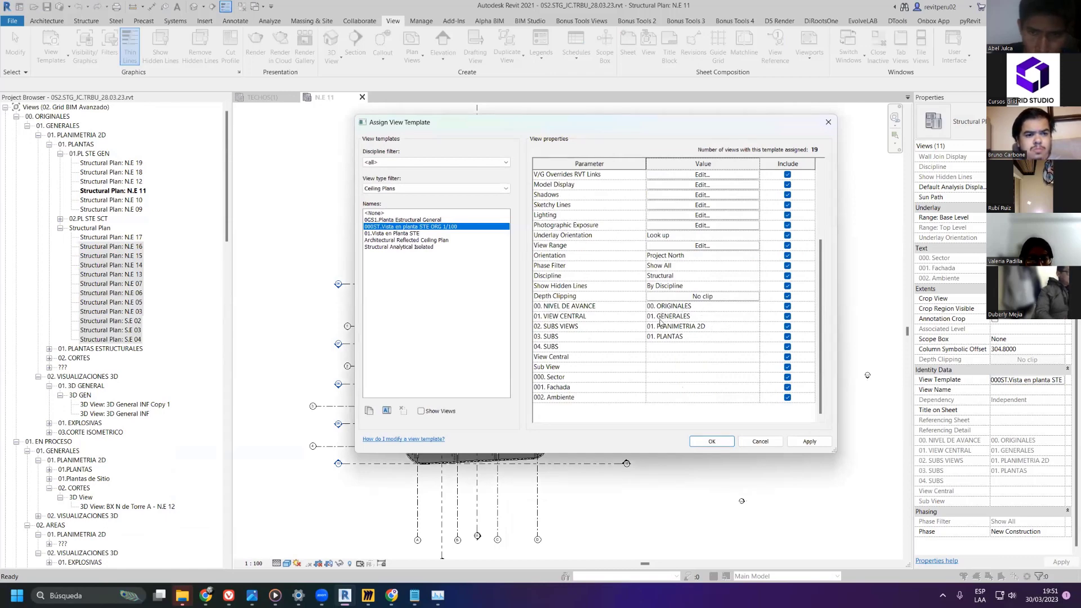
- Reapply the template with 03. SUBS kept as 01. PLANTAS and 04. SUBS left blank
click(757, 338)
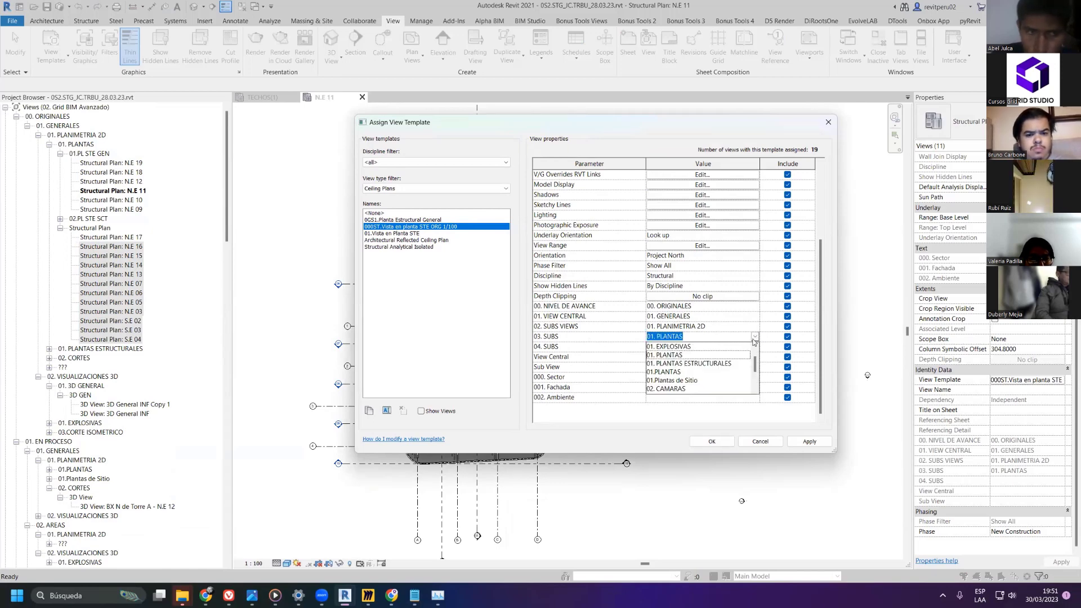
click(754, 340)
click(757, 347)
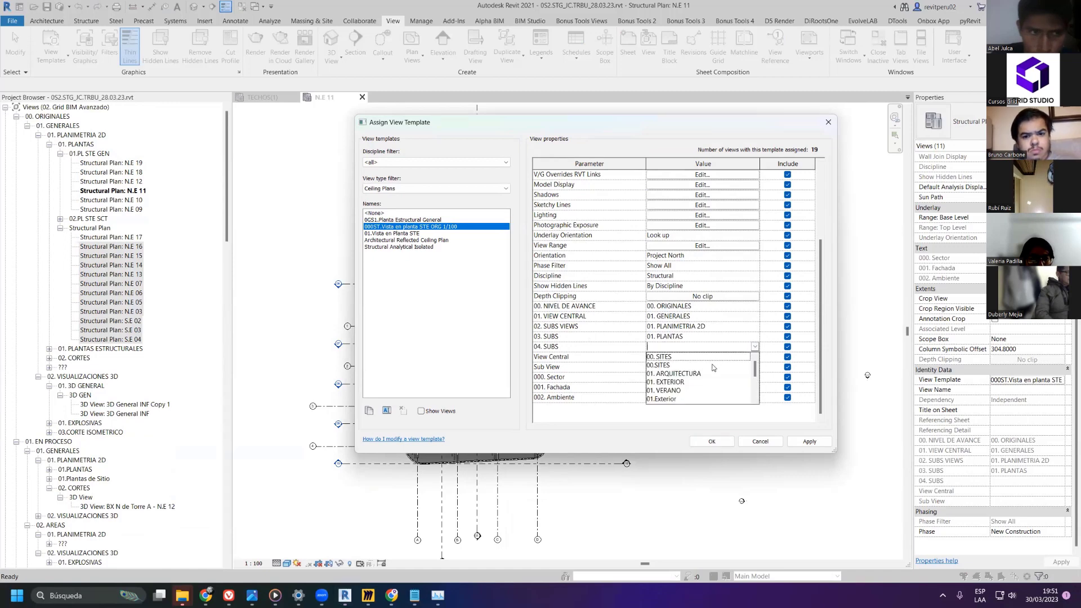
scroll(713, 367, down, 3)
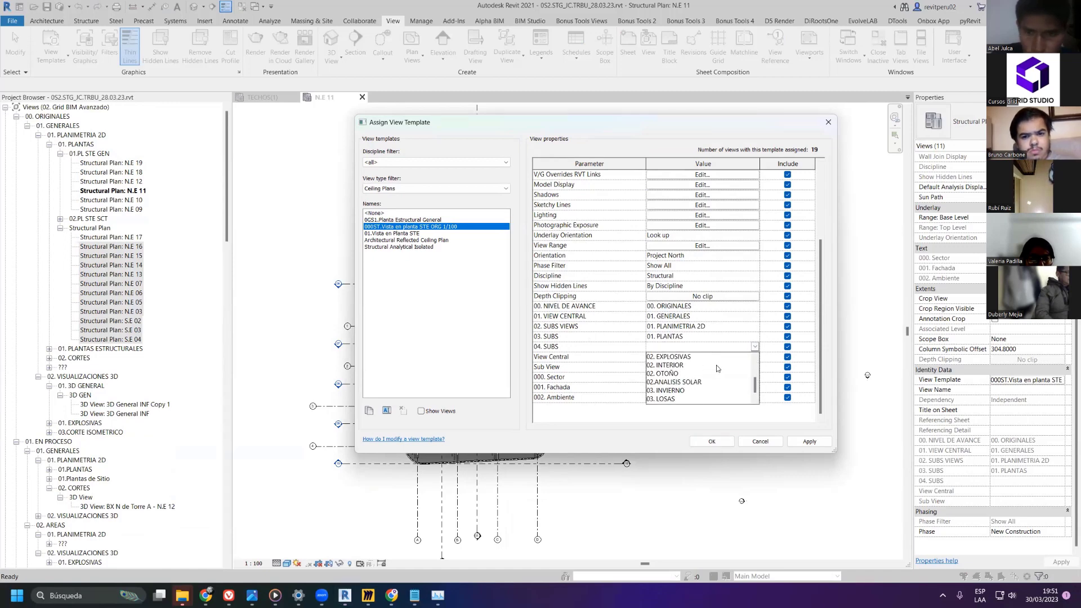
scroll(717, 368, up, 3)
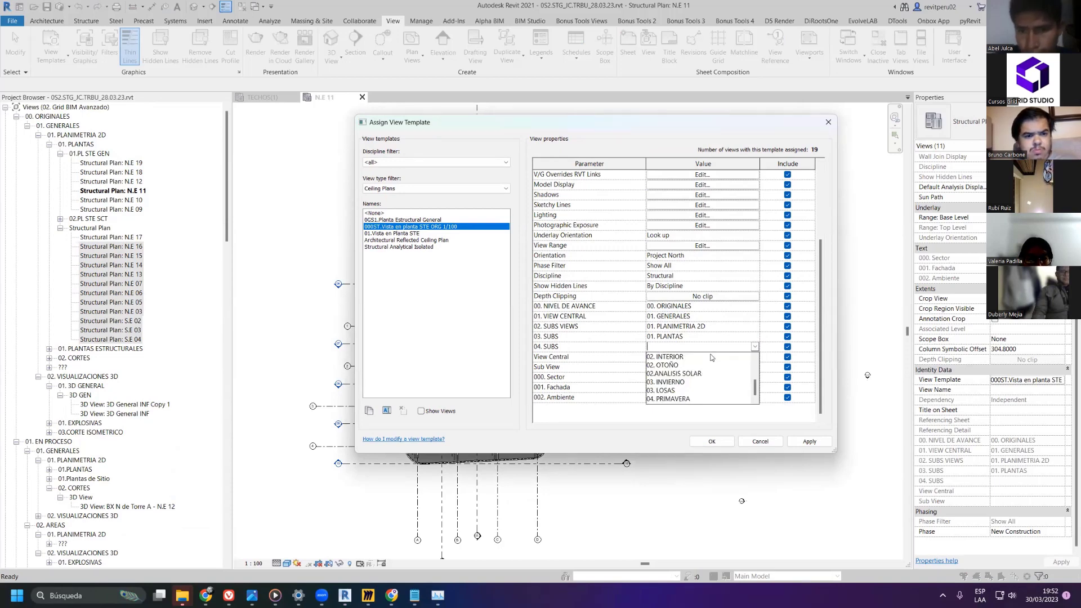
click(718, 327)
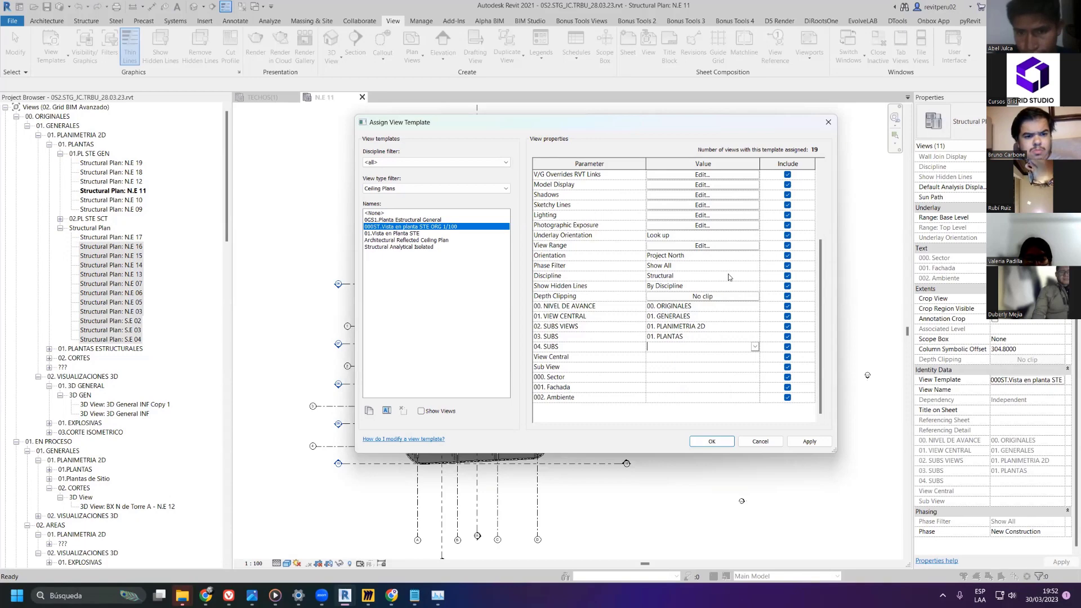
click(806, 442)
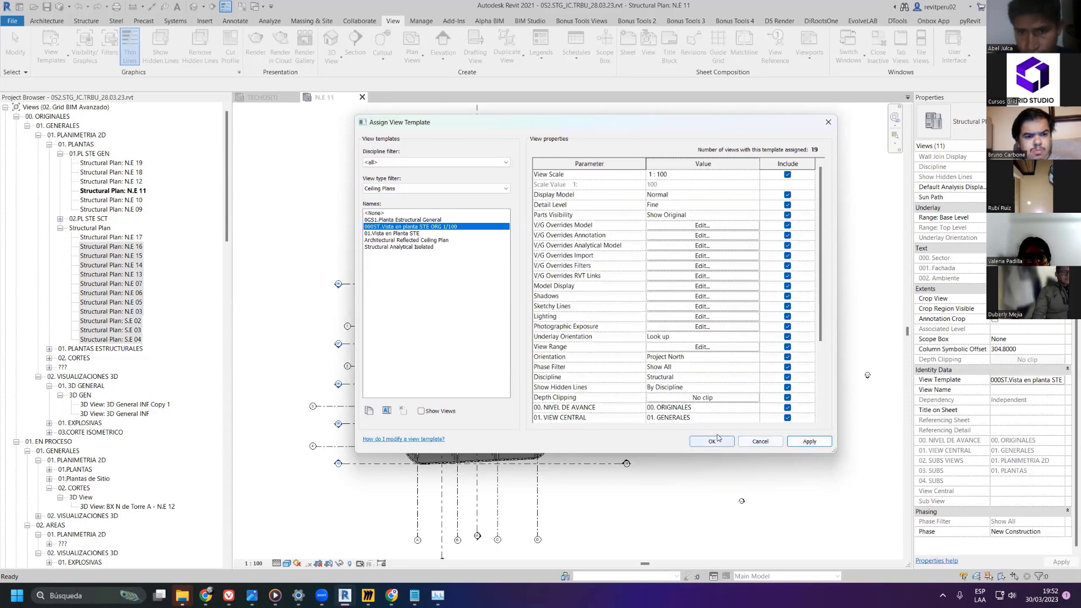
click(713, 441)
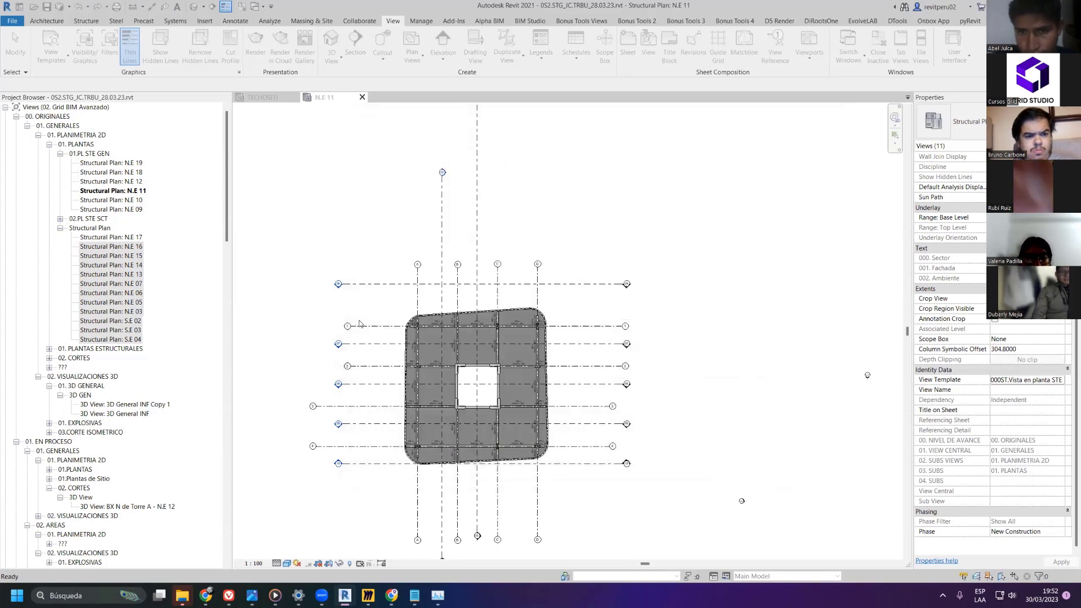
- Change plans N.E 17 through S.E 04 to type 01.PL STE GEN
click(109, 237)
shift+click(135, 340)
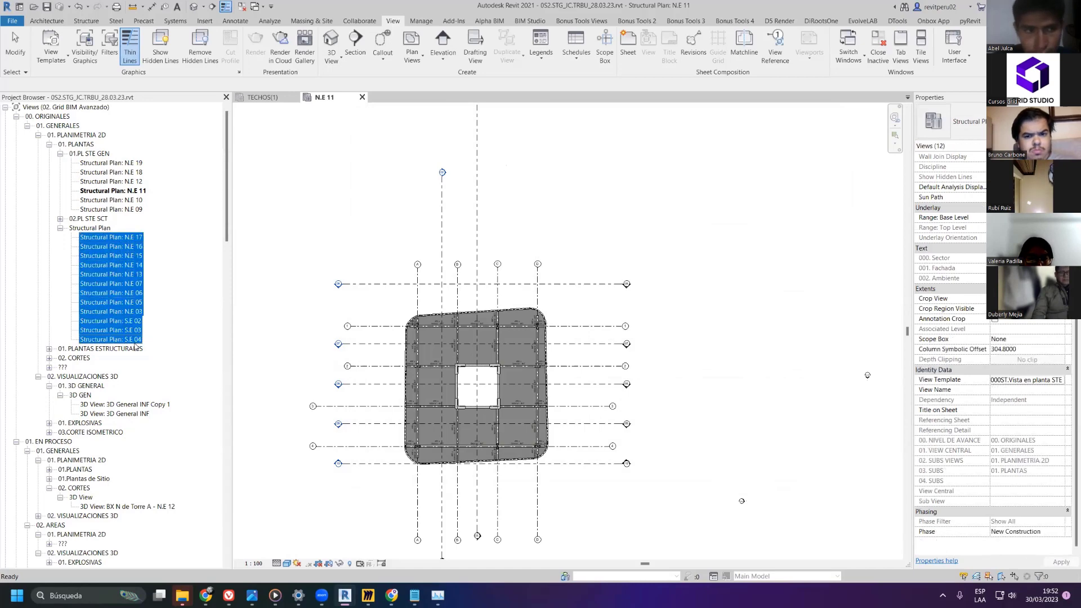
click(957, 122)
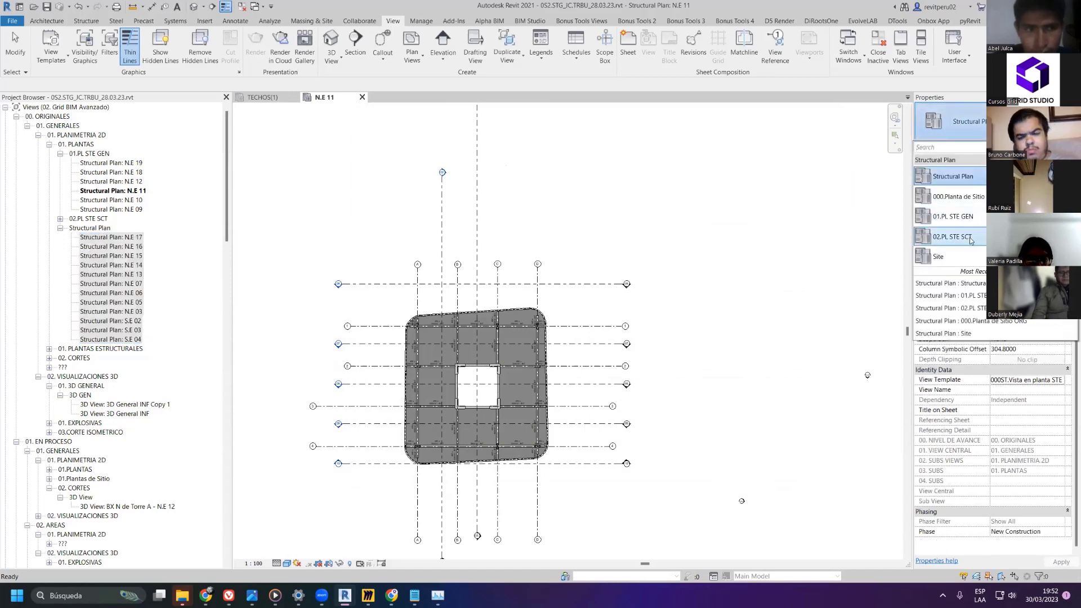
click(966, 218)
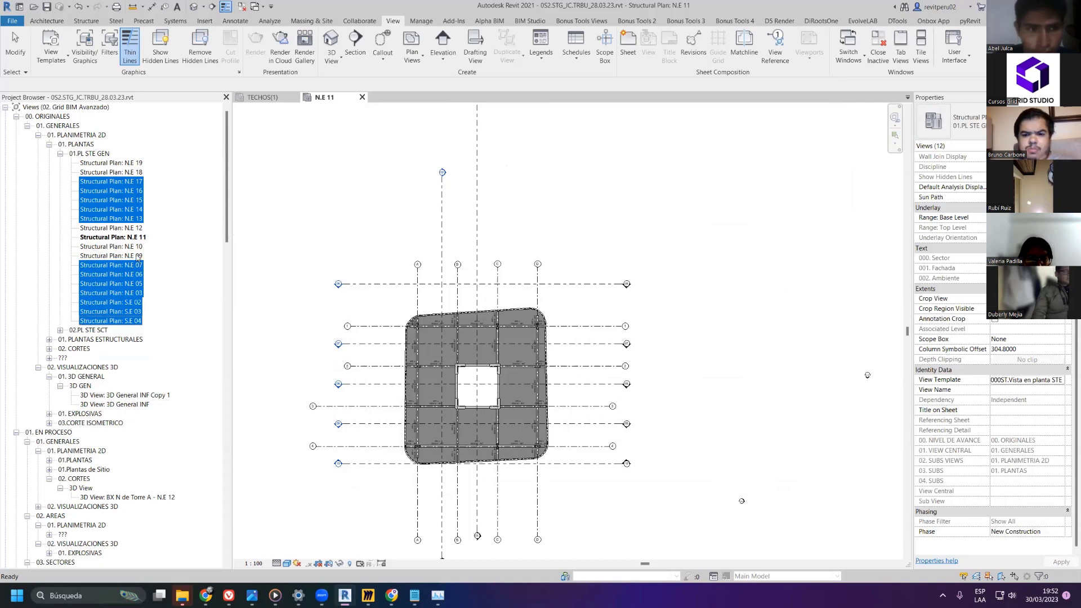
- Inspect properties of plans N.E 19, S.E 02–S.E 04, N.E 05 and N.E 06, then close TECHOS(1)
click(131, 163)
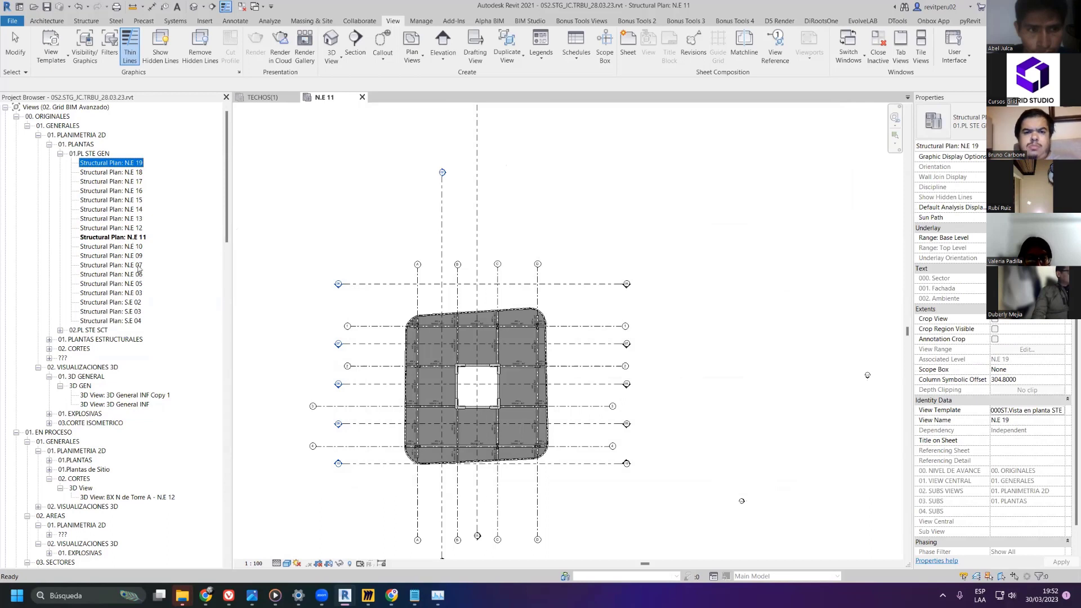
scroll(139, 269, down, 3)
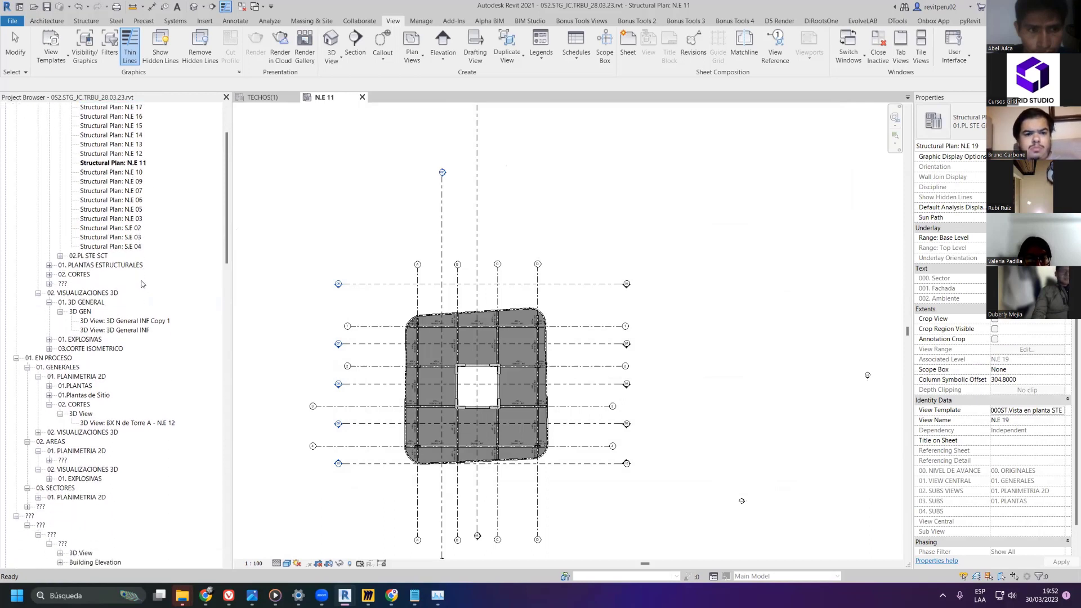
click(140, 228)
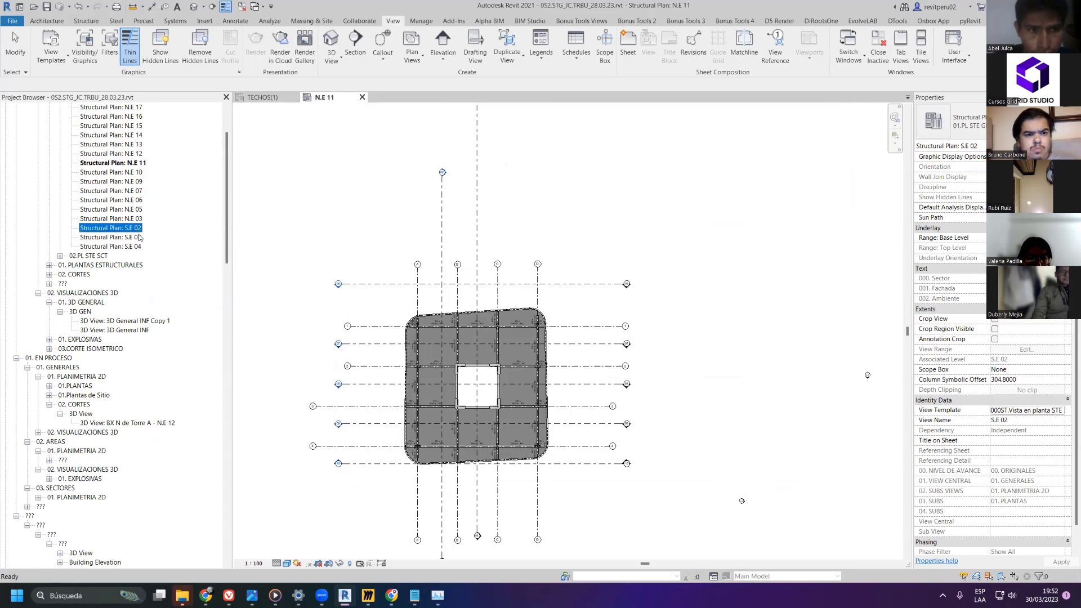
click(139, 246)
click(138, 237)
click(137, 228)
click(136, 218)
click(135, 209)
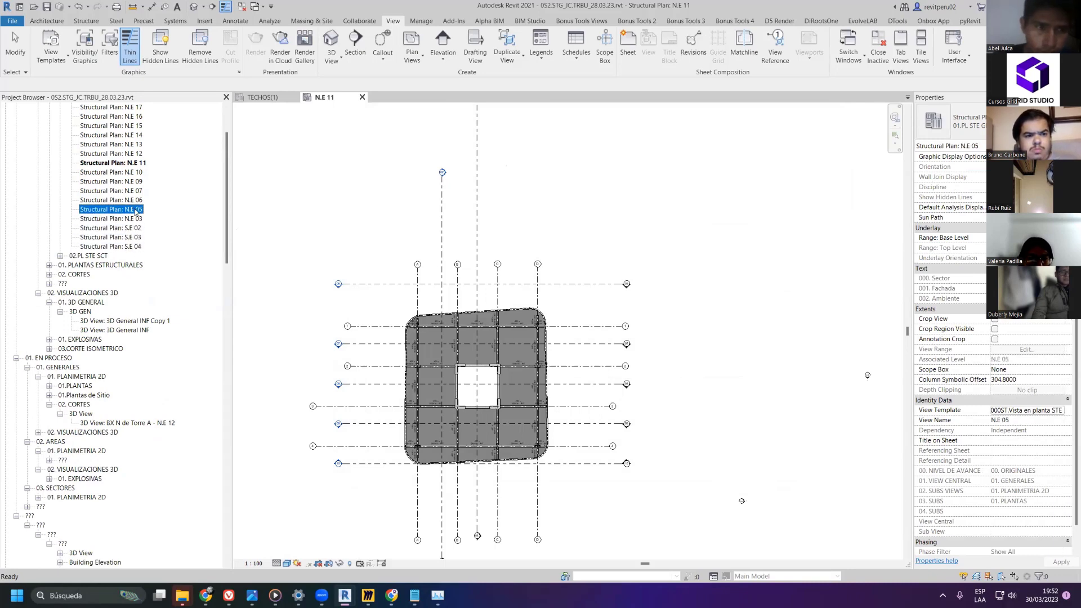
scroll(136, 214, up, 1)
click(139, 220)
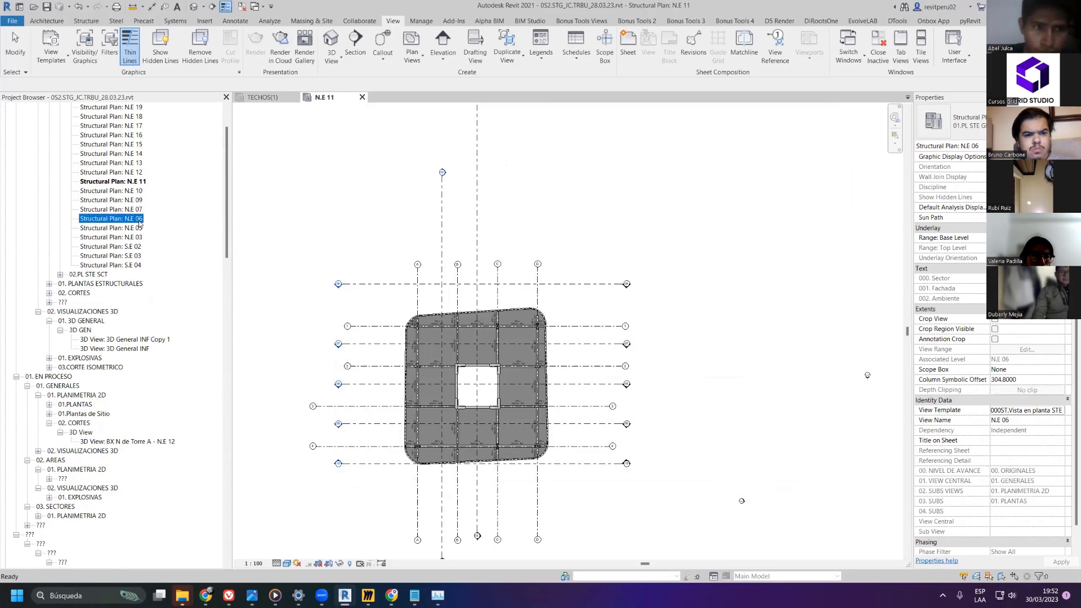
scroll(141, 224, down, 10)
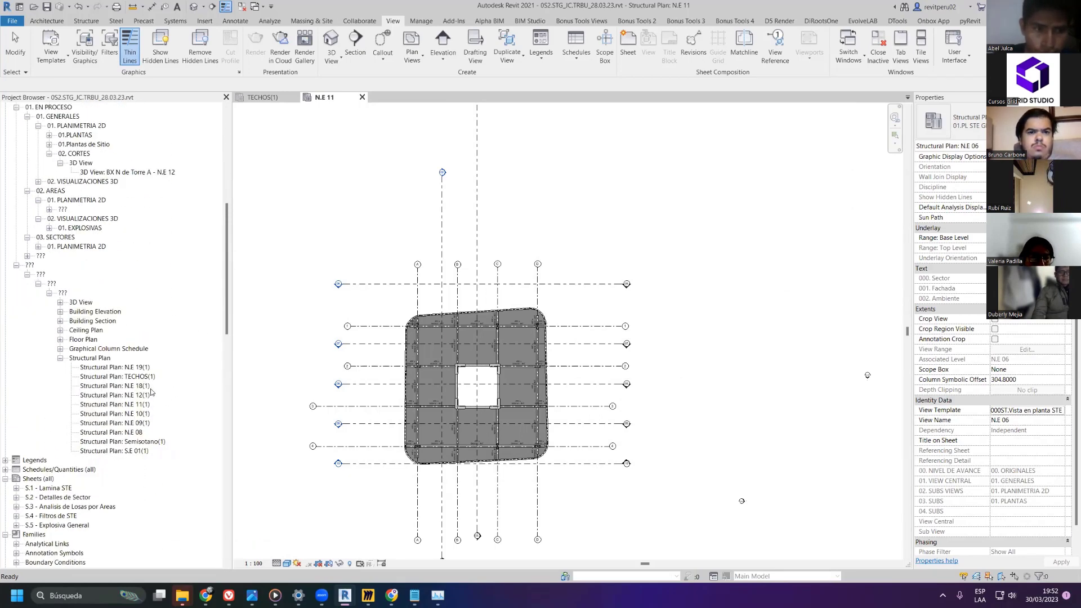
click(242, 5)
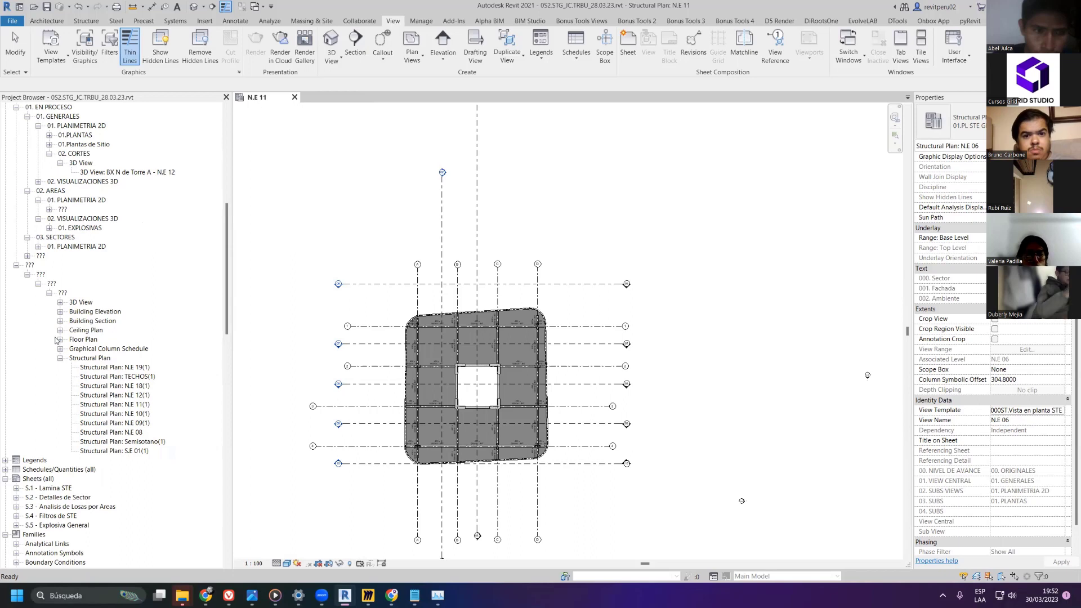
- Expand 03. SECTORES > 01. PLANIMETRIA 2D to list its structural plan views
click(84, 367)
scroll(75, 330, up, 3)
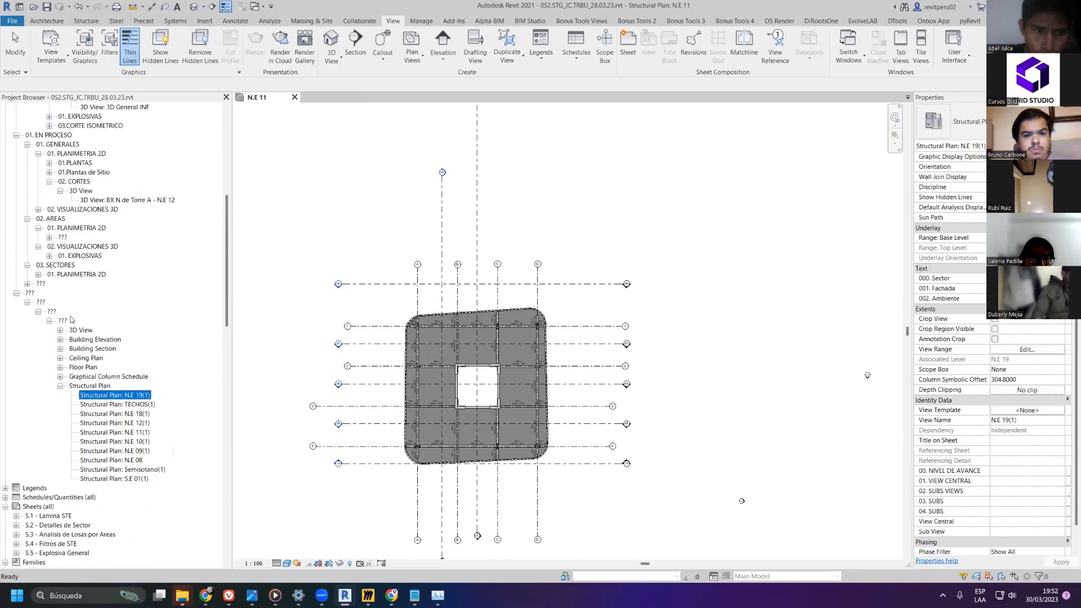
click(38, 283)
click(49, 293)
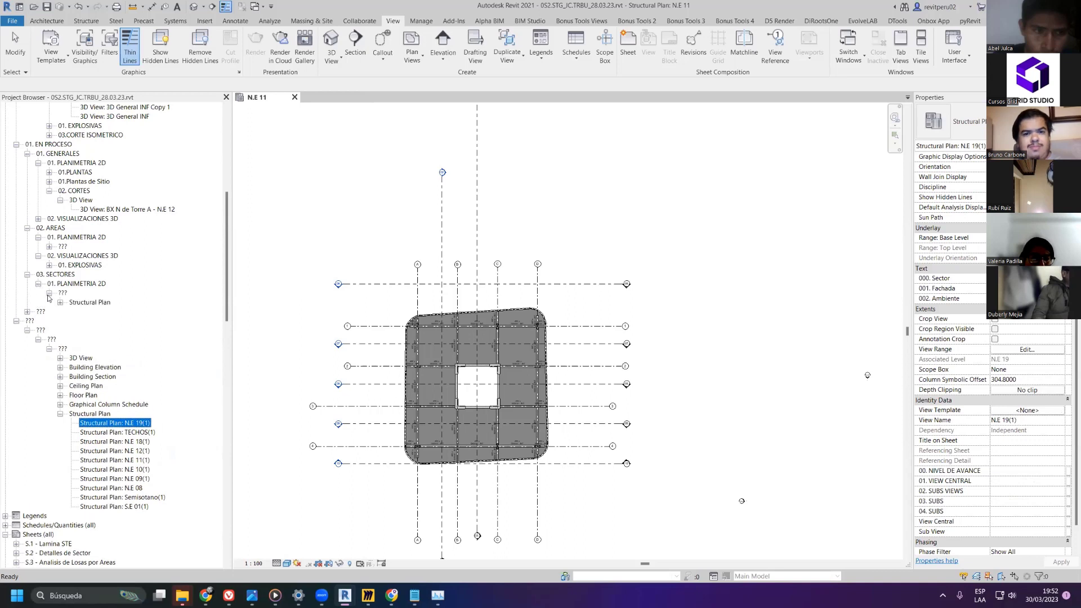
click(60, 302)
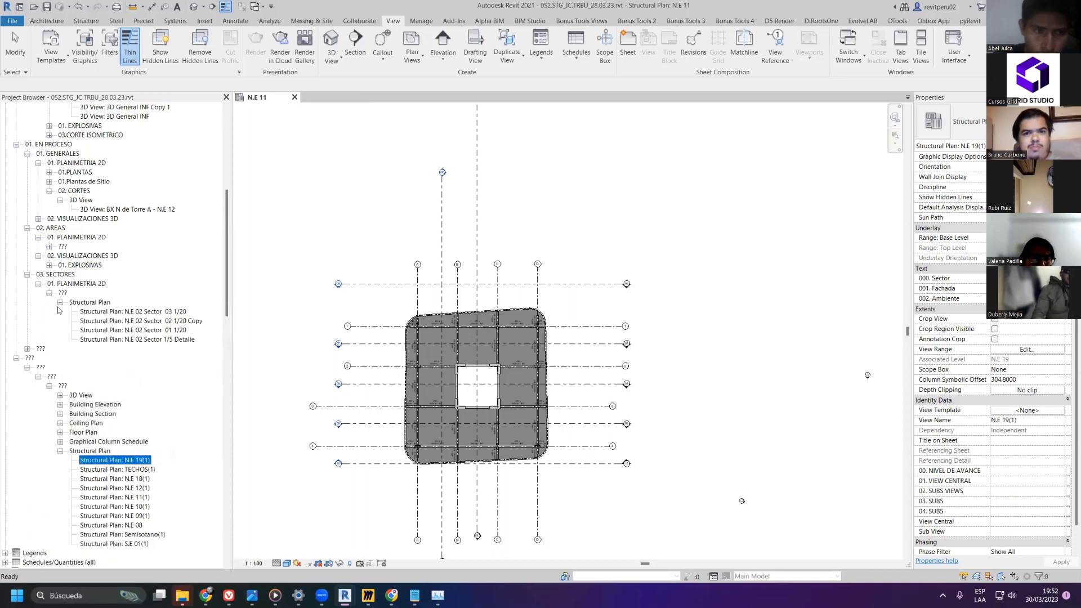
- Expand the next unnamed view group to its structural plans and select the plan's section line
click(27, 349)
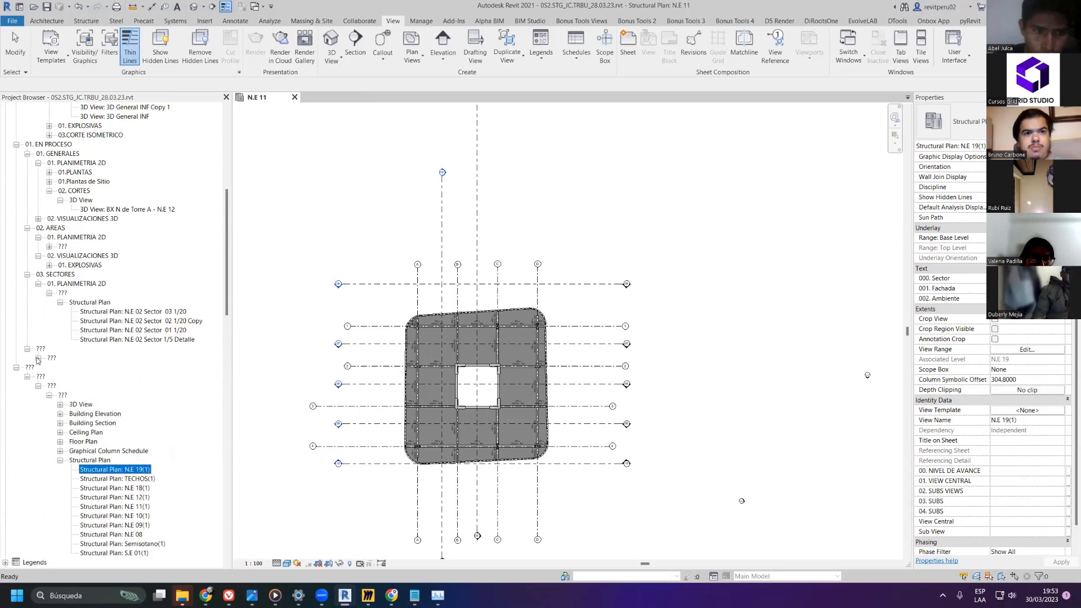
click(39, 358)
click(49, 367)
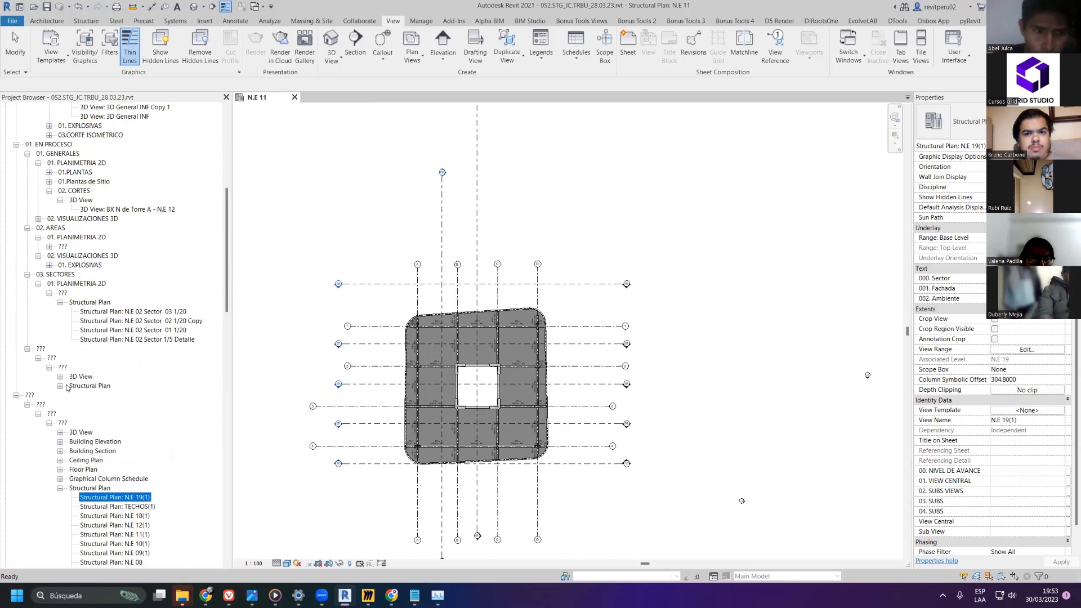
click(59, 386)
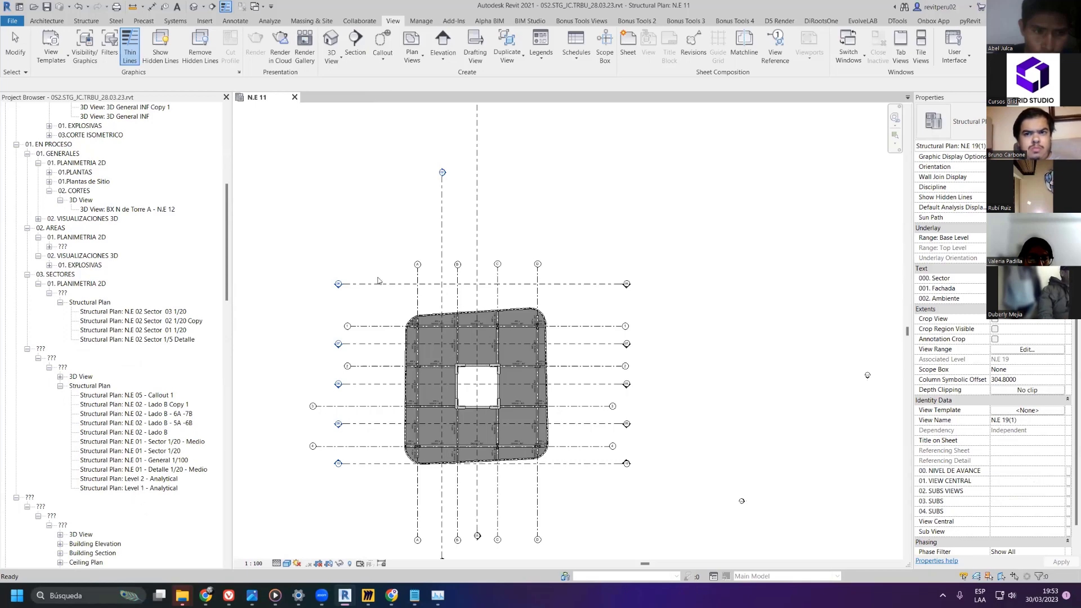
click(442, 208)
- Open section view 02 from the section line and frame it in the window
right_click(442, 209)
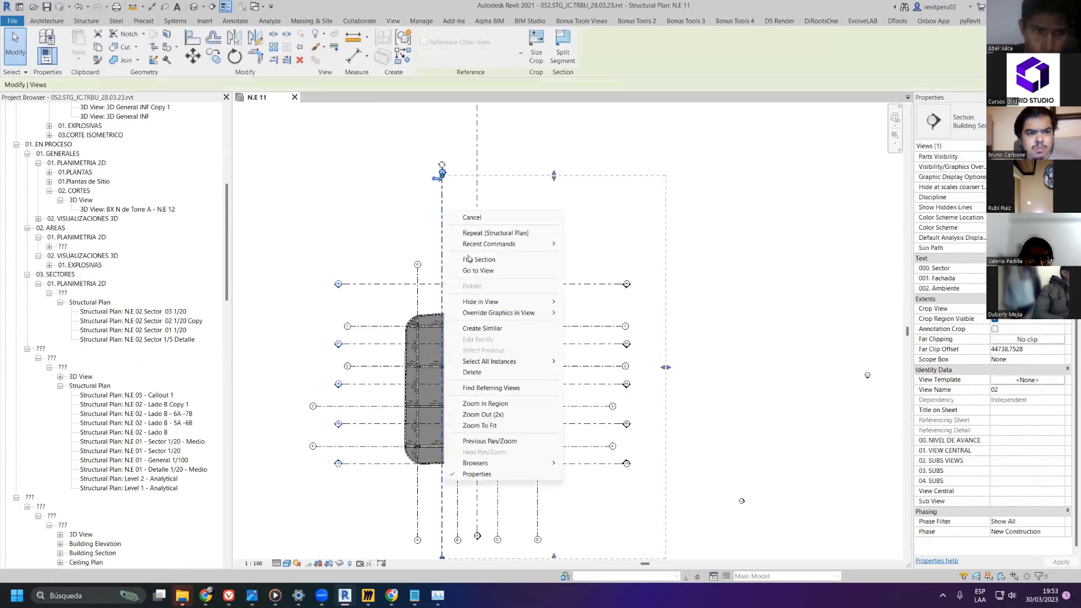
click(478, 272)
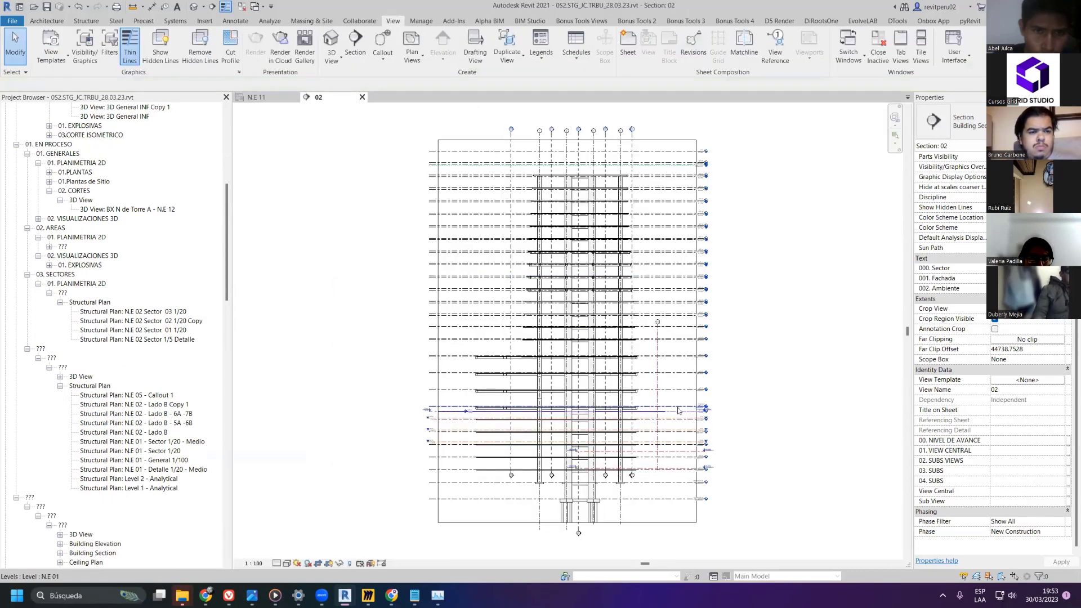
scroll(727, 422, up, 2)
scroll(732, 422, up, 3)
click(726, 403)
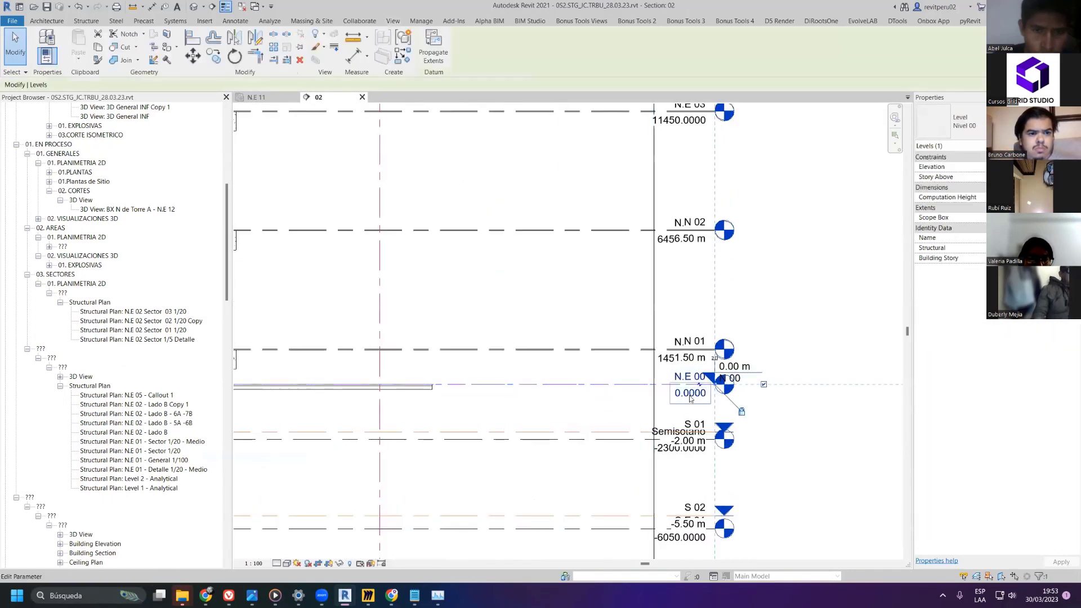
scroll(697, 394, down, 1)
scroll(696, 394, down, 2)
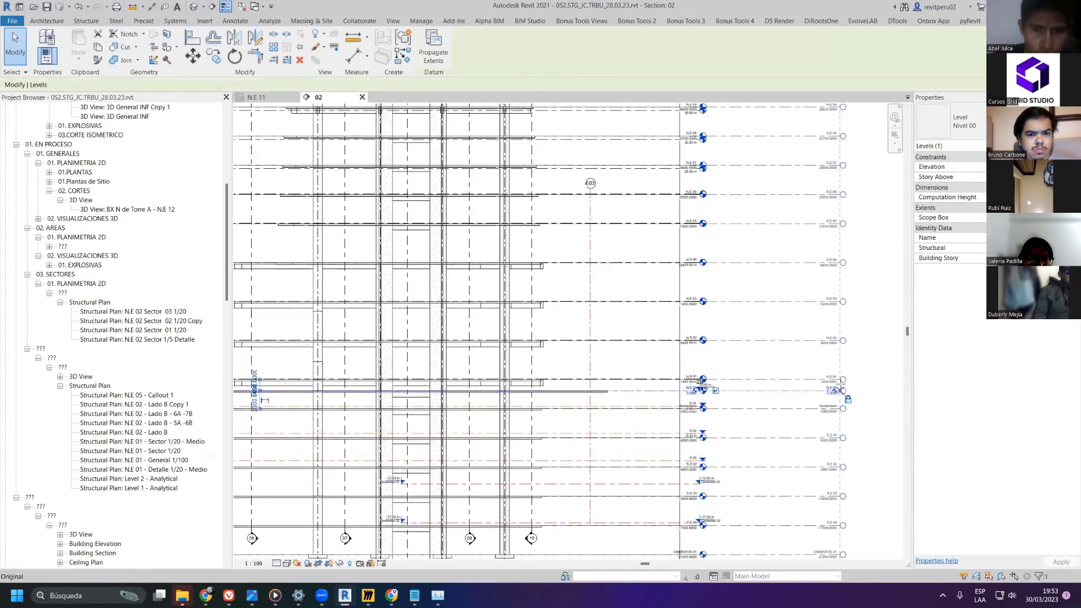
click(767, 365)
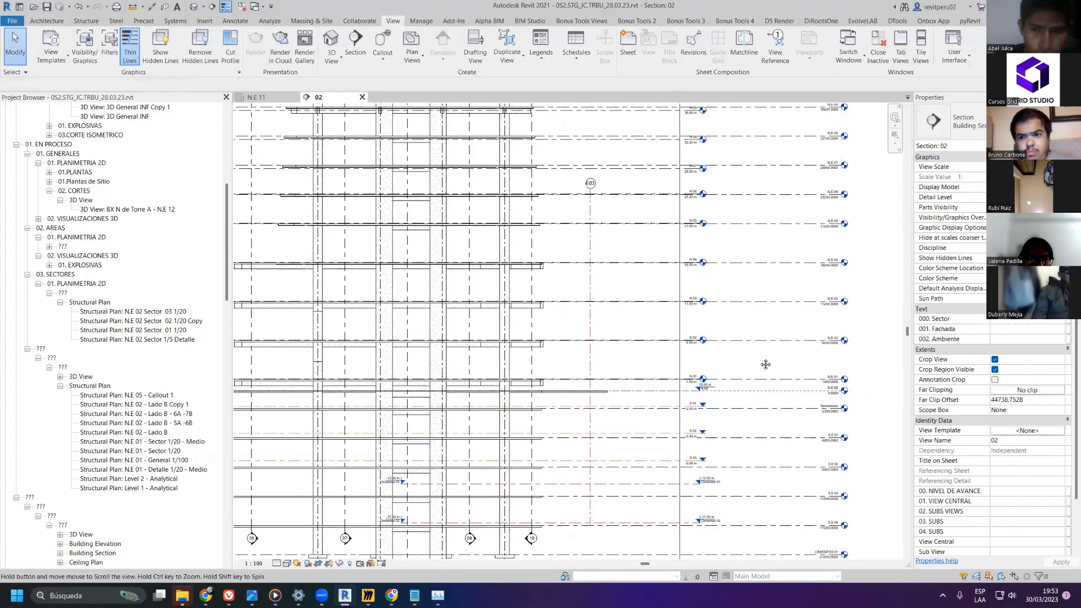
middle_drag(765, 364, 701, 355)
scroll(692, 352, down, 2)
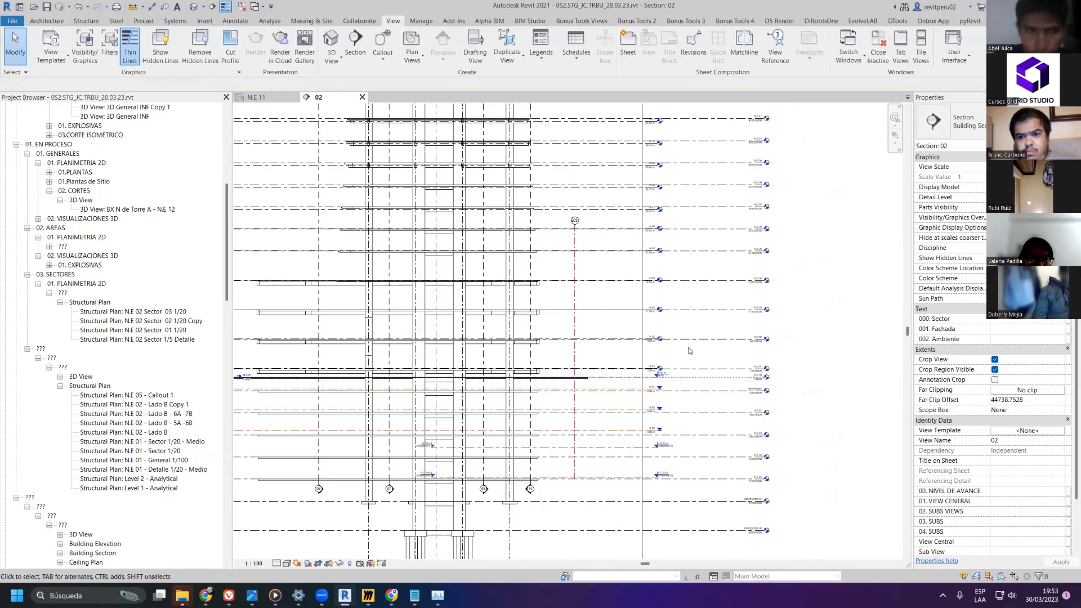
- Turn off the linked .rvt model under Revit Links in Section 02's visibility settings
key(g)
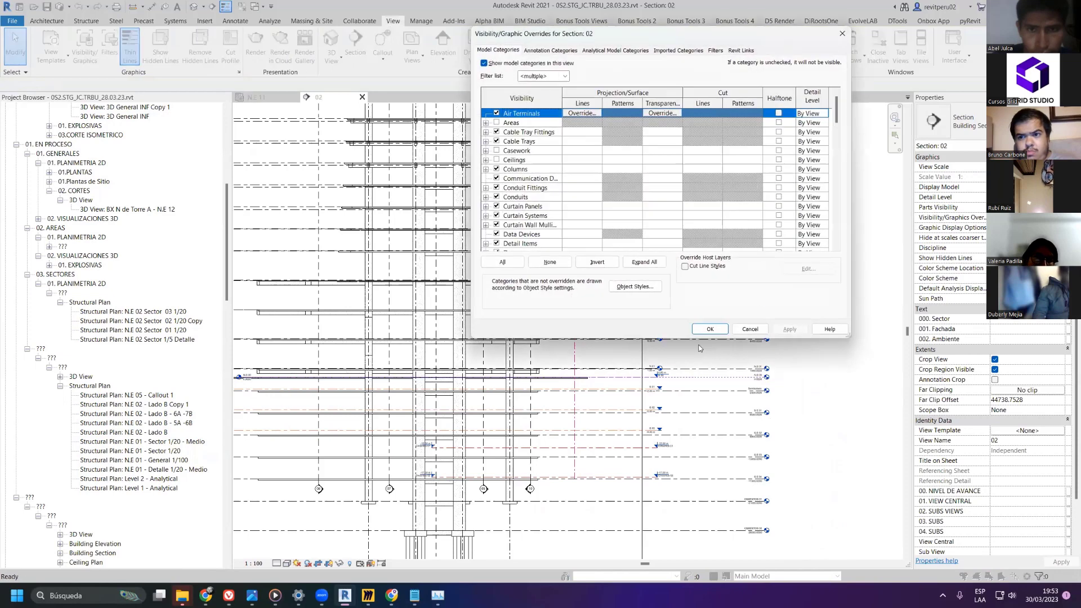
click(733, 51)
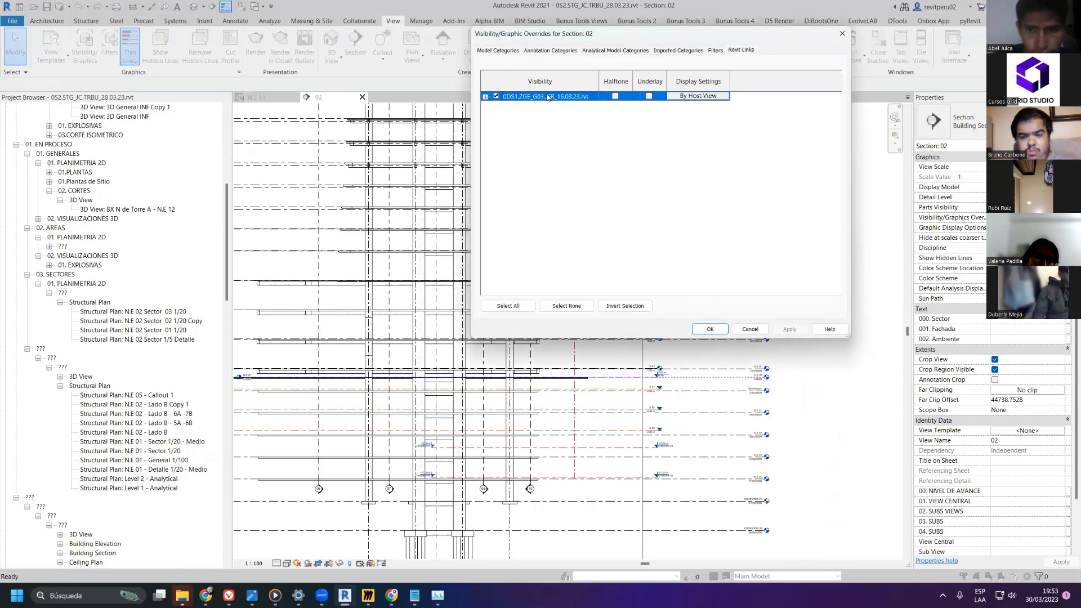
click(496, 97)
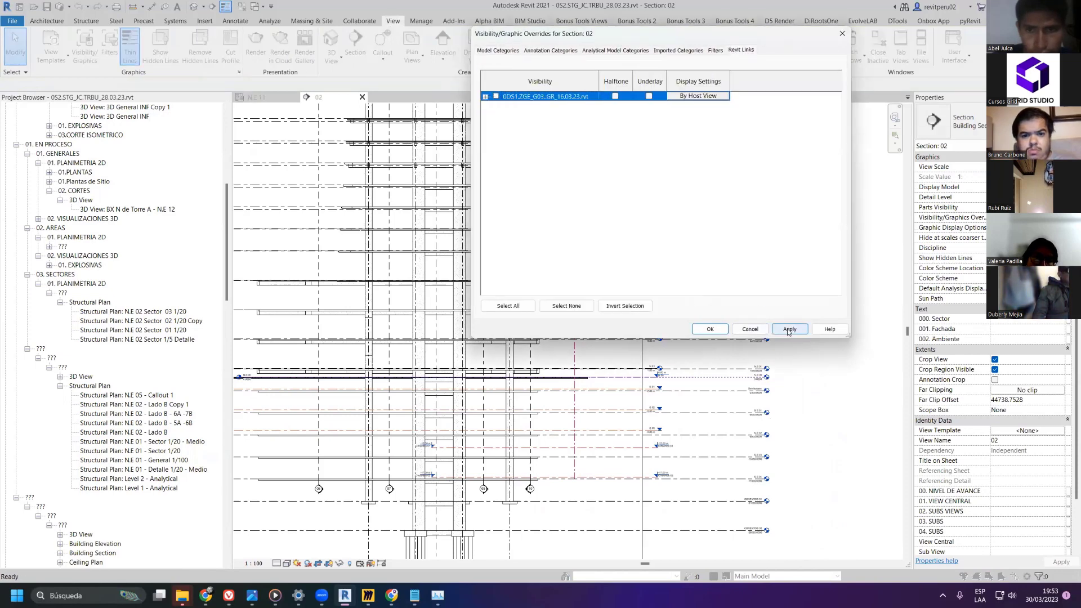
click(789, 331)
click(711, 329)
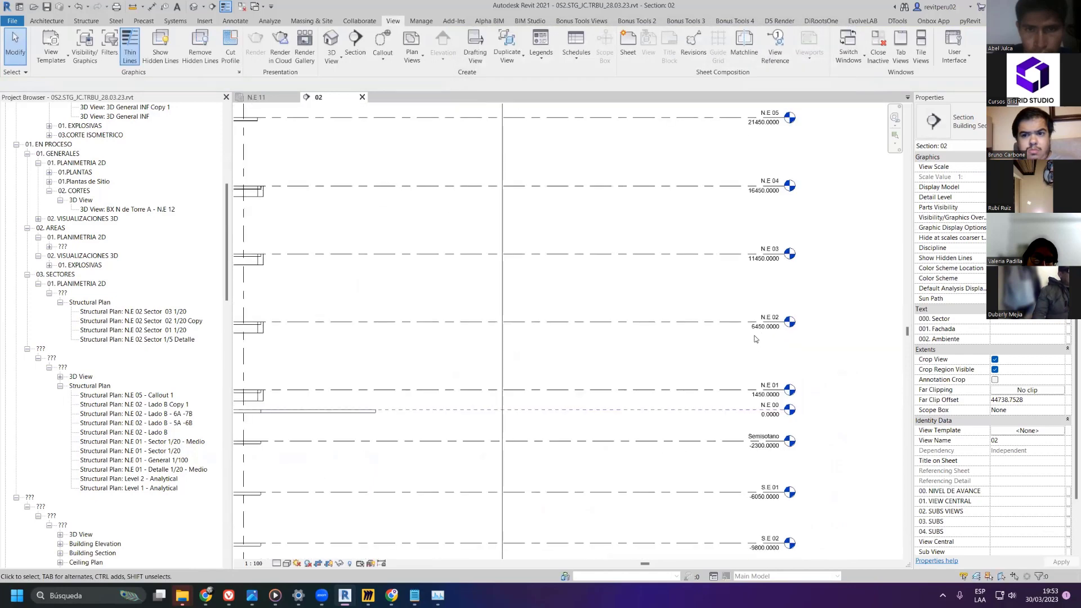
- Review the section's levels from N.E 13 down to N.E 00
scroll(755, 339, up, 3)
middle_drag(630, 277, 567, 362)
scroll(567, 352, down, 4)
scroll(567, 352, down, 2)
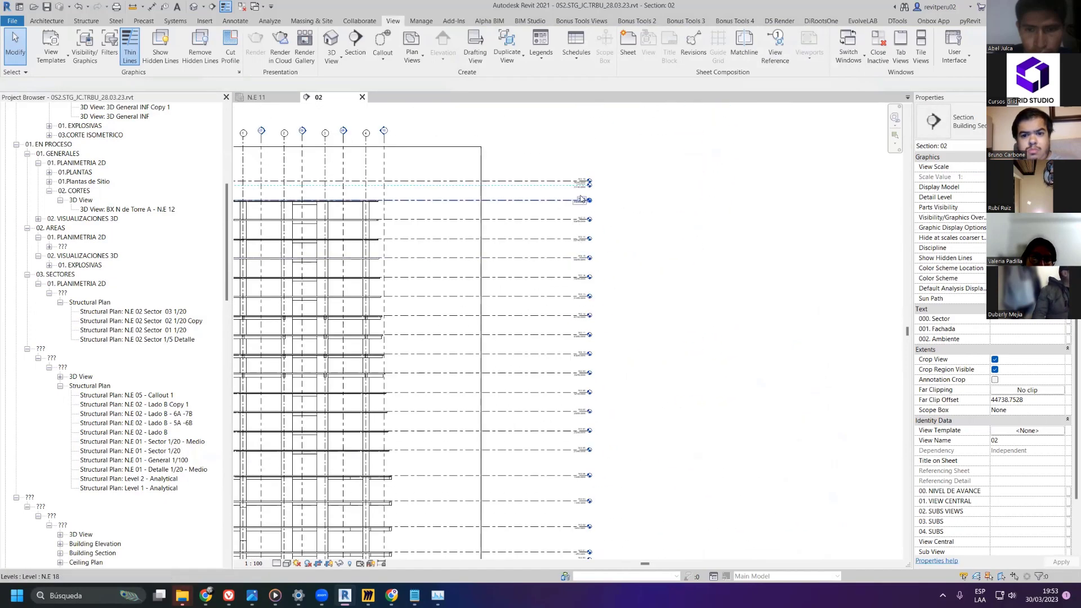
scroll(655, 417, up, 2)
middle_drag(655, 417, 640, 364)
scroll(639, 460, up, 3)
middle_drag(644, 471, 620, 386)
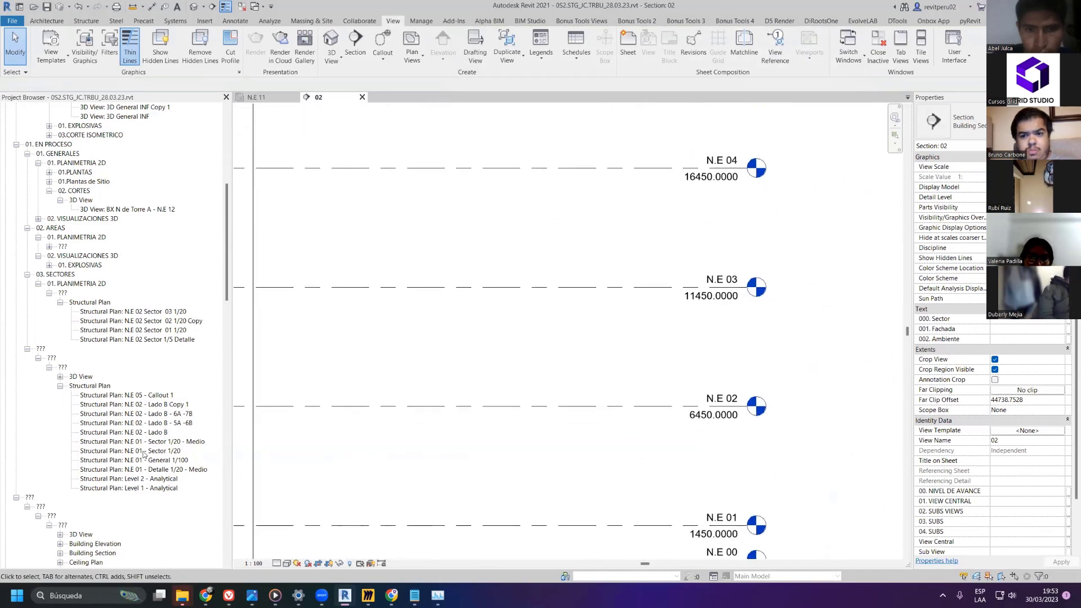
click(136, 432)
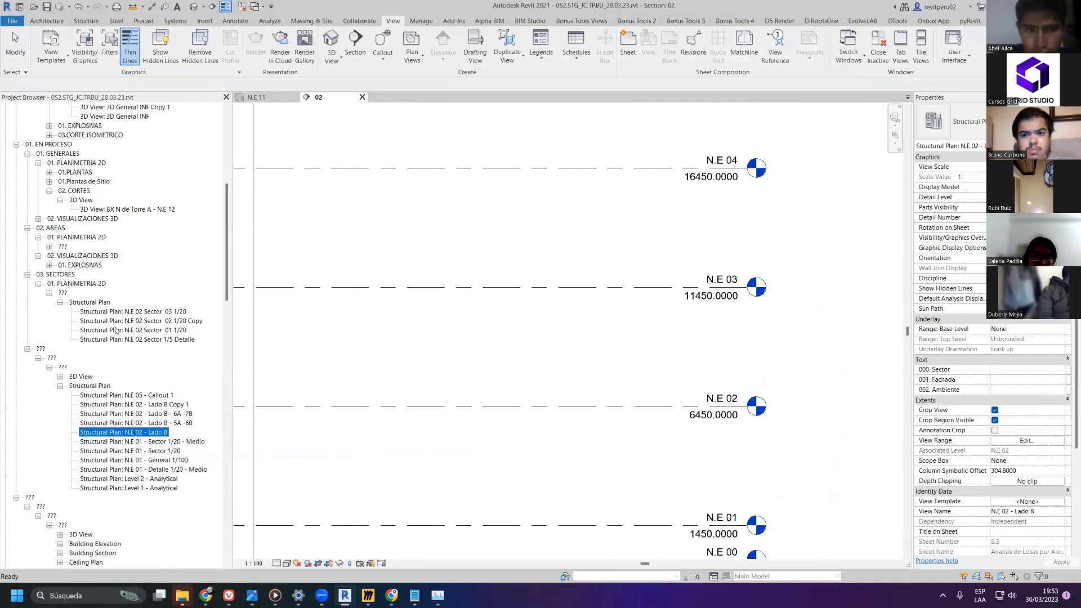
- Expand the 01. EXPLOSIVAS and 02. AREAS groups down to their structural plan lists
scroll(90, 318, up, 1)
click(49, 285)
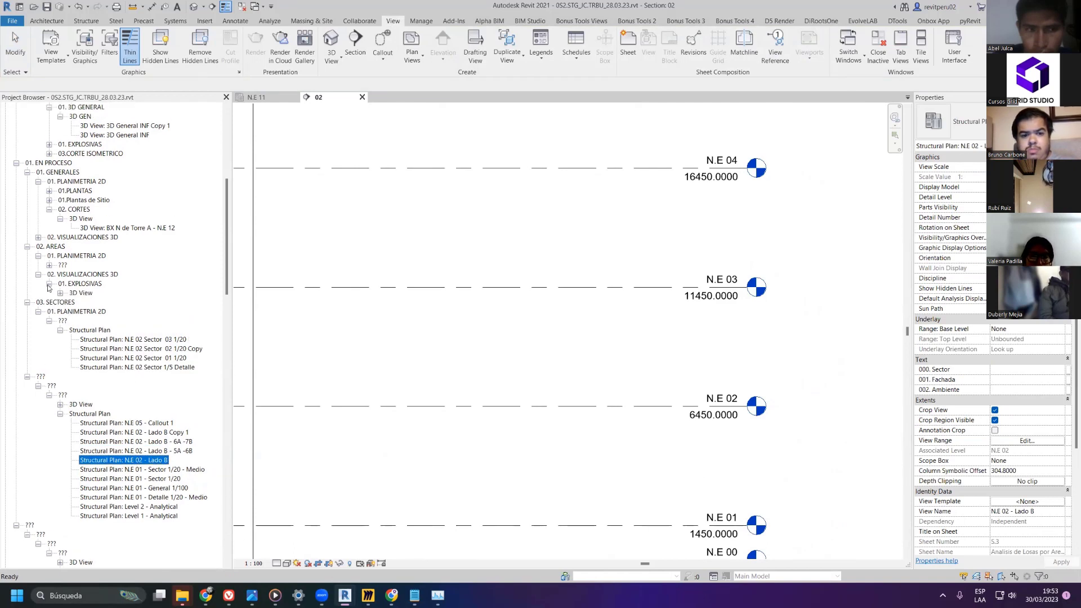
scroll(49, 269, up, 1)
click(49, 293)
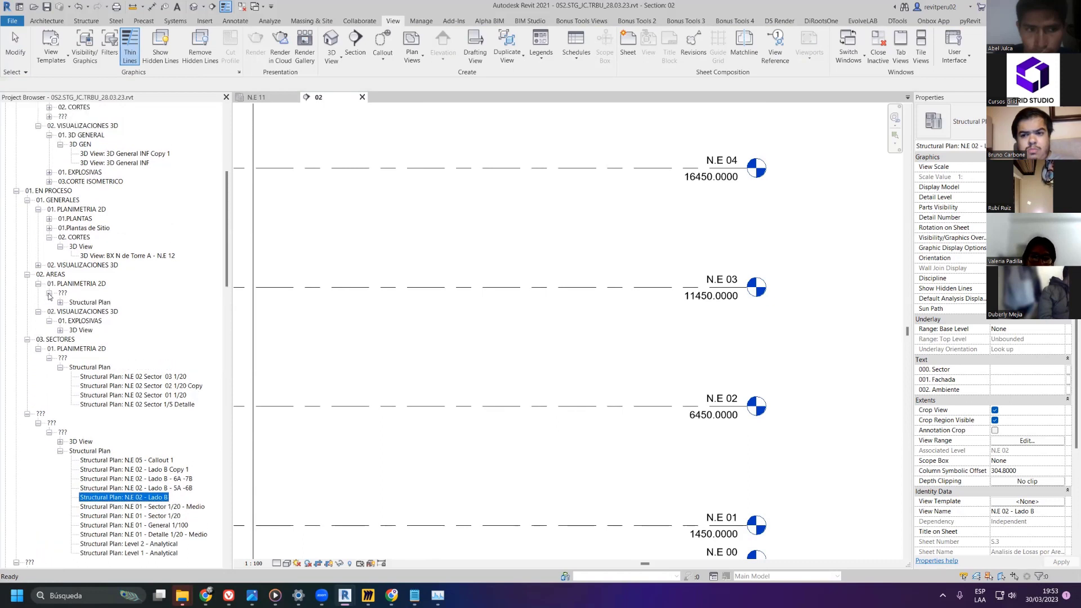
click(61, 303)
scroll(60, 304, up, 2)
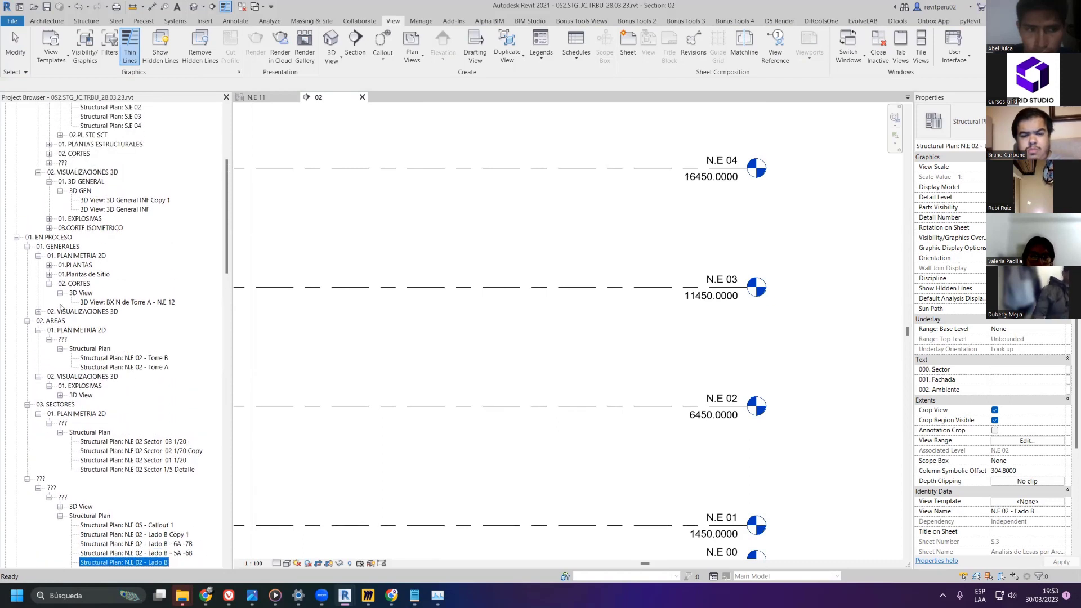
scroll(61, 314, up, 2)
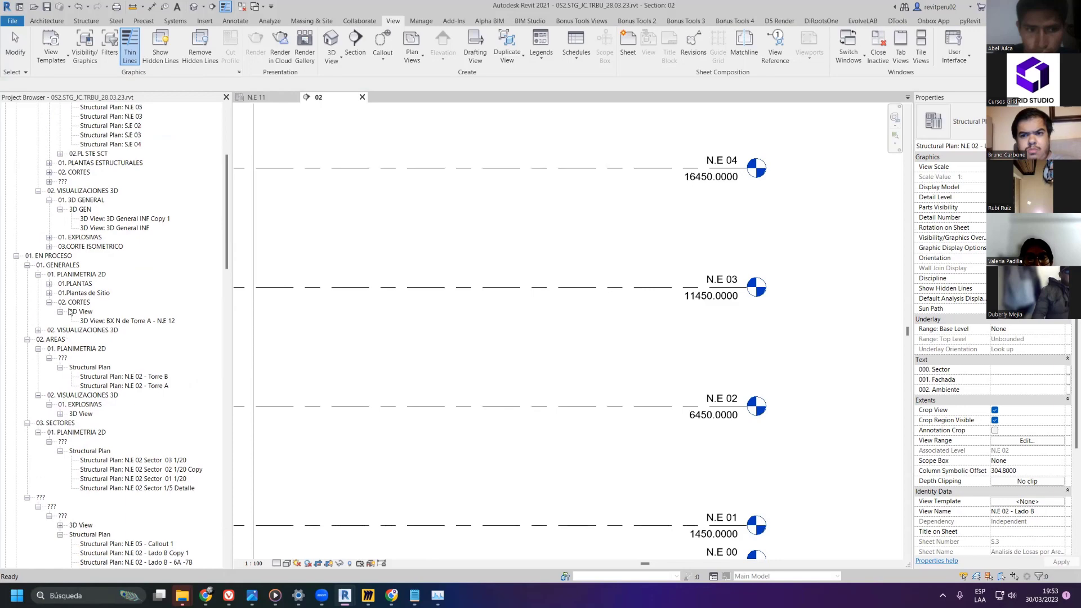
scroll(56, 318, down, 5)
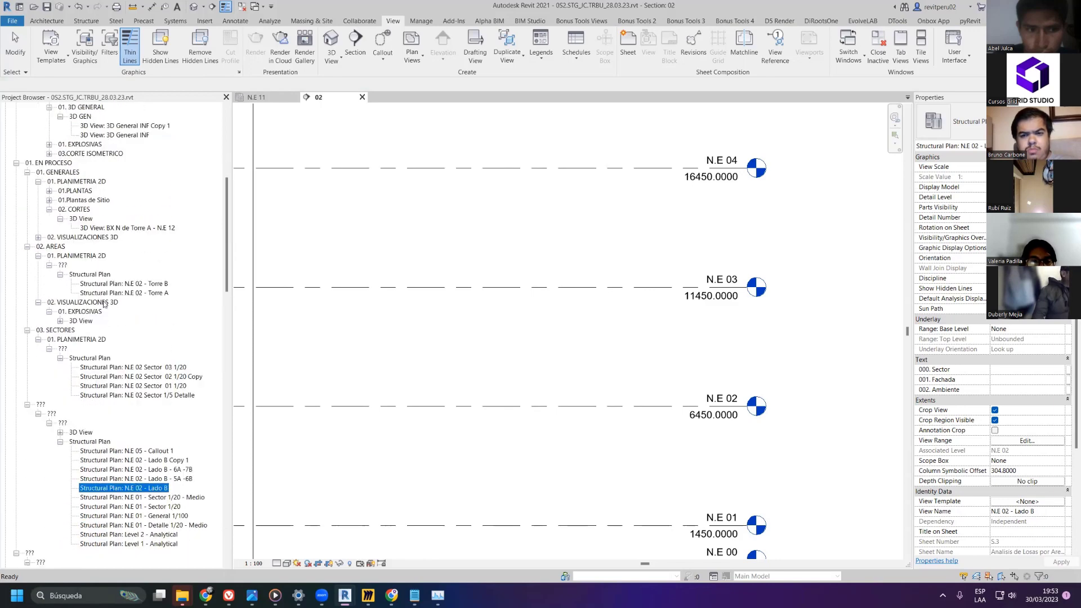
- Delete the N.E 02 - Lado B views, including Copy 1 and 5A -6B, plus callout views
click(162, 408)
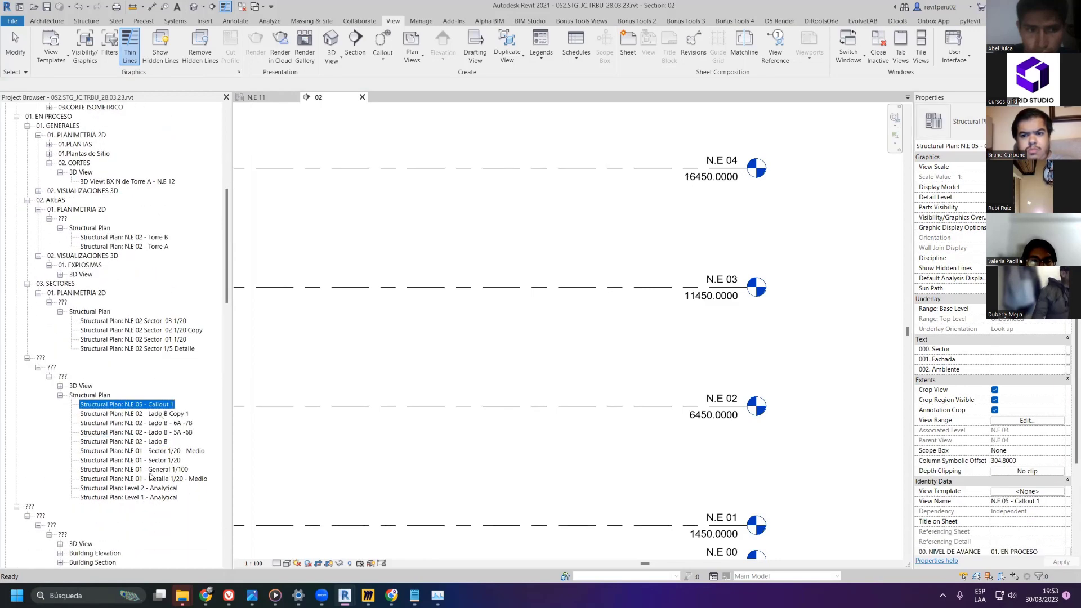
click(151, 415)
shift+click(154, 432)
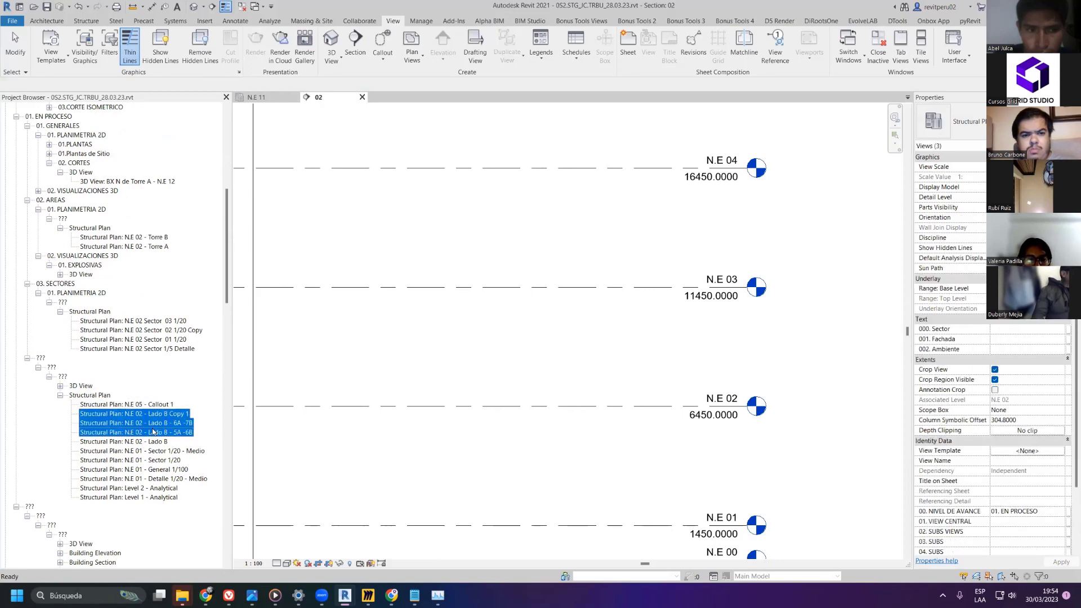
key(Delete)
click(153, 416)
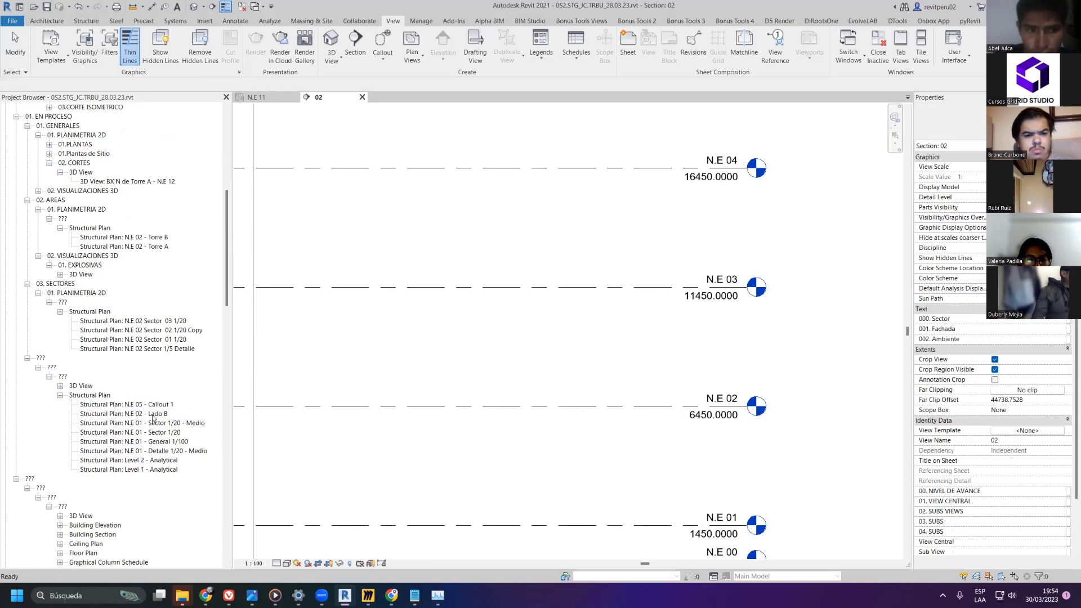
key(Delete)
shift+click(153, 419)
key(Delete)
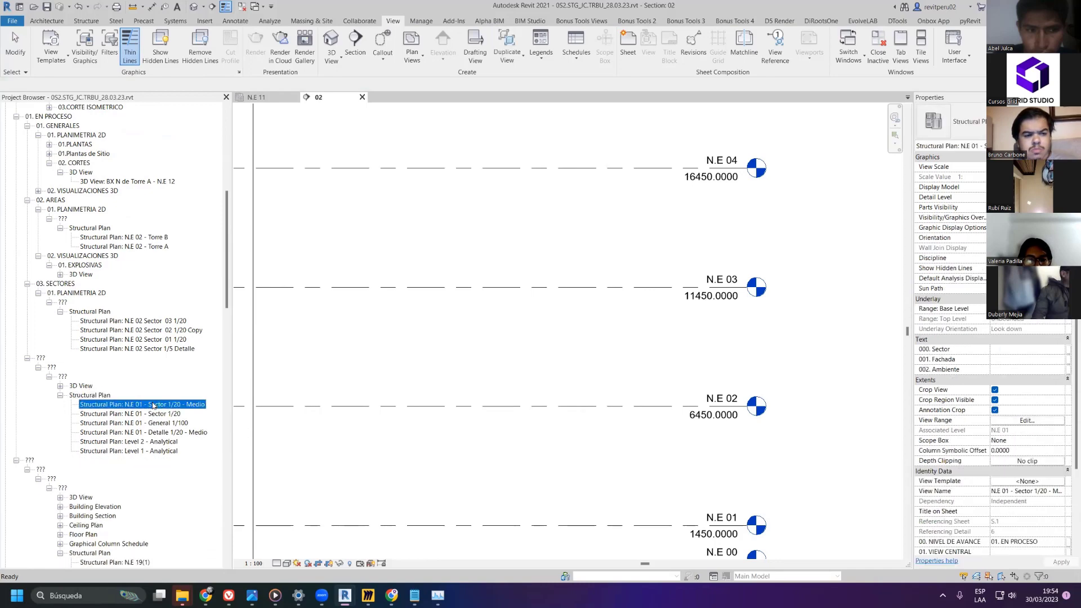
- Delete N.E 01 - General 1/100, the other unneeded plans, and Level 1 - Analytical
click(153, 404)
key(Delete)
click(152, 404)
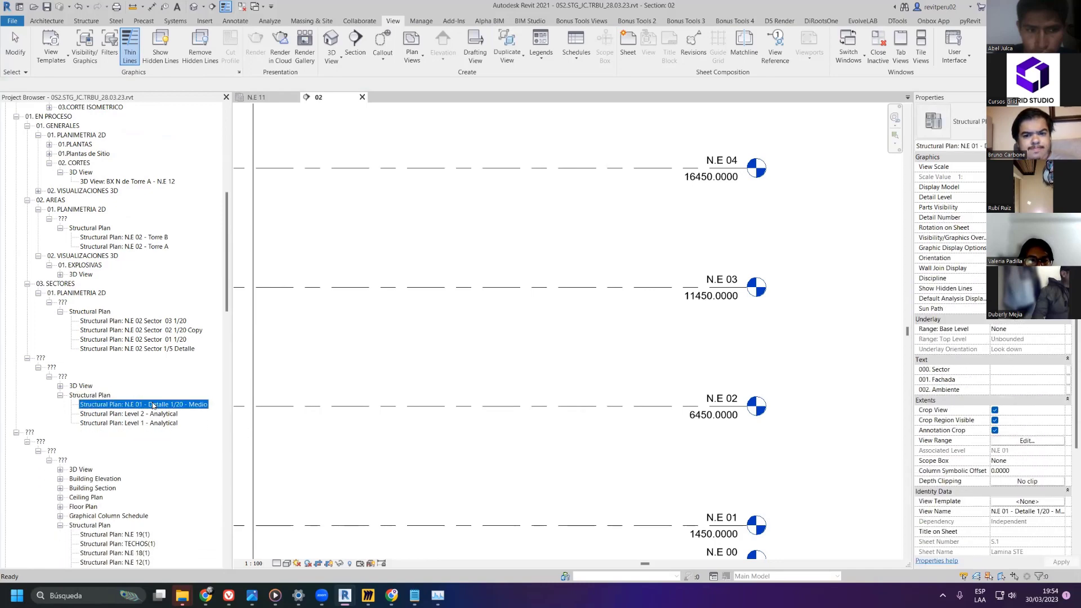
key(Delete)
click(153, 404)
key(Delete)
click(153, 404)
key(Delete)
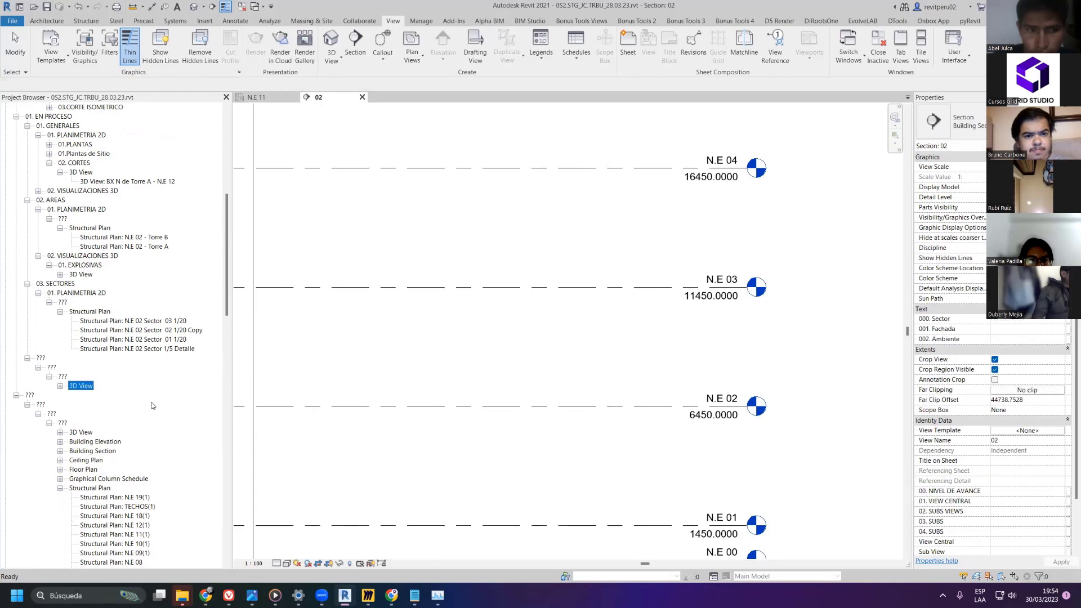
- Delete the remaining sector views, including N.E 02 Sector 02 1/20 Copy, emptying 03. SECTORES
click(61, 386)
scroll(119, 375, up, 1)
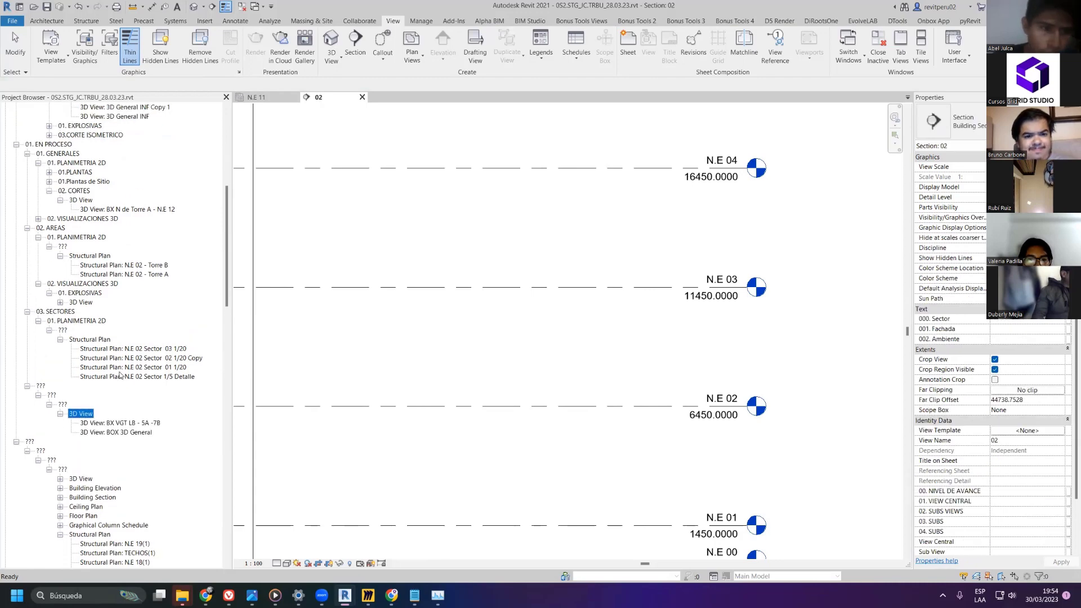
click(127, 358)
key(Delete)
key(Delete)
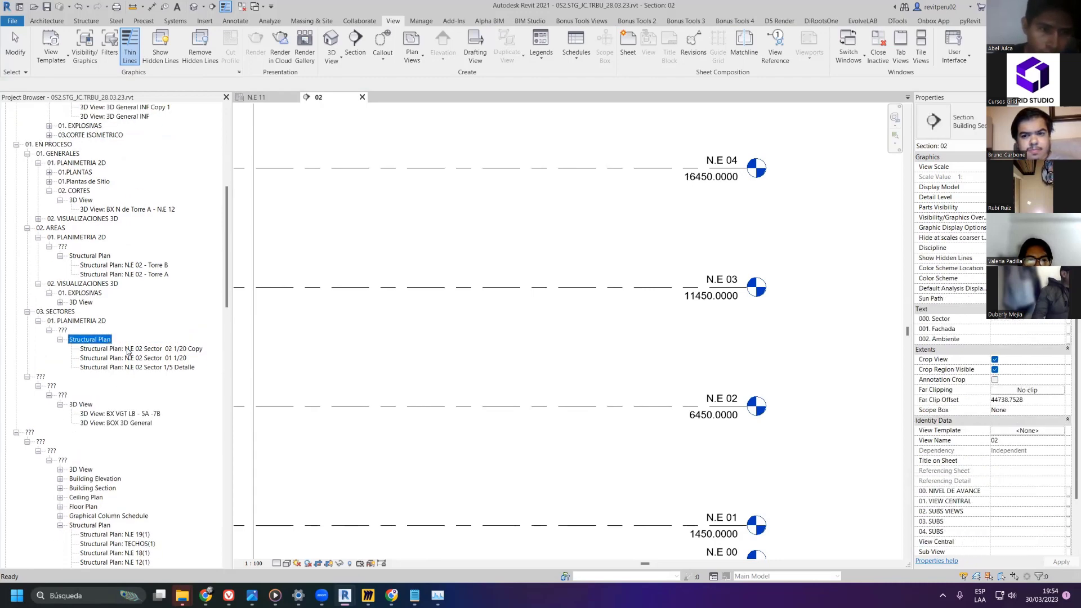
click(128, 348)
key(Delete)
key(Delete)
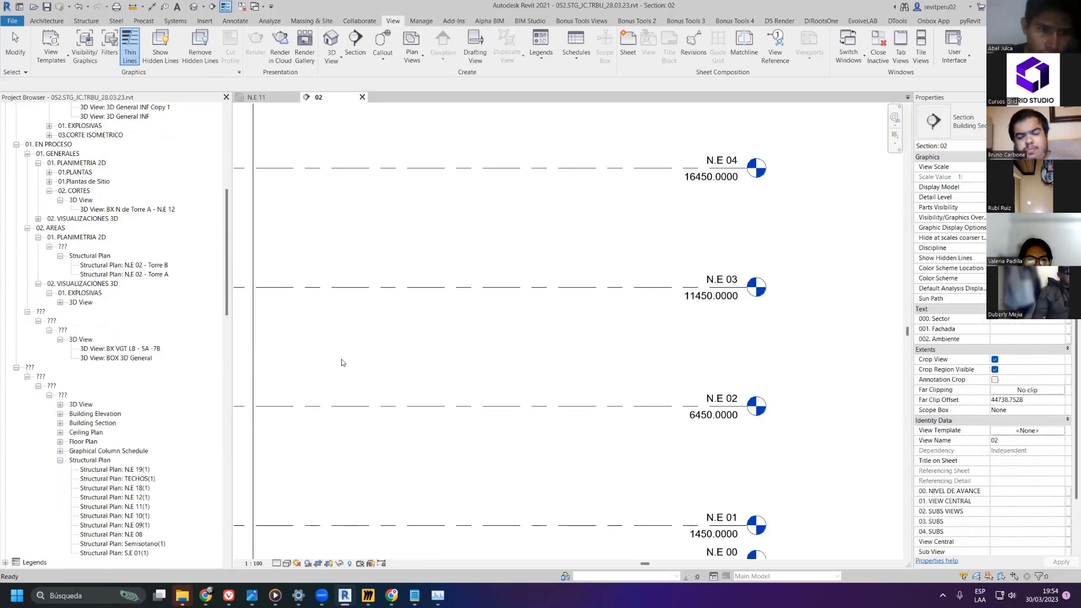
- Open the N.E 02 floor plan and assign it the 000ST.Vista en planta STE ORG 1/100 template
right_click(543, 408)
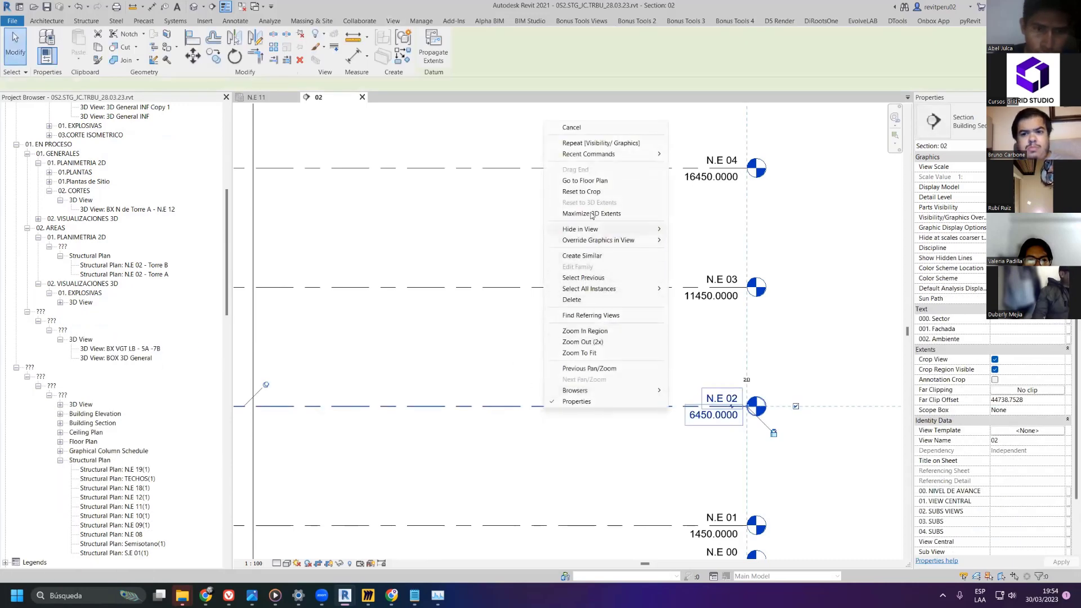
click(590, 181)
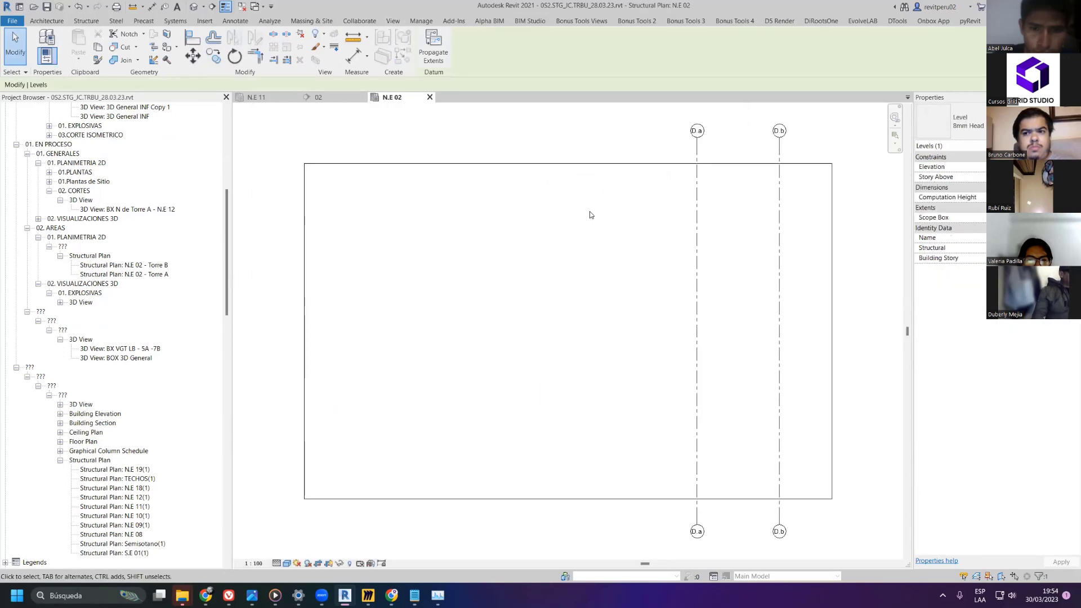
click(525, 138)
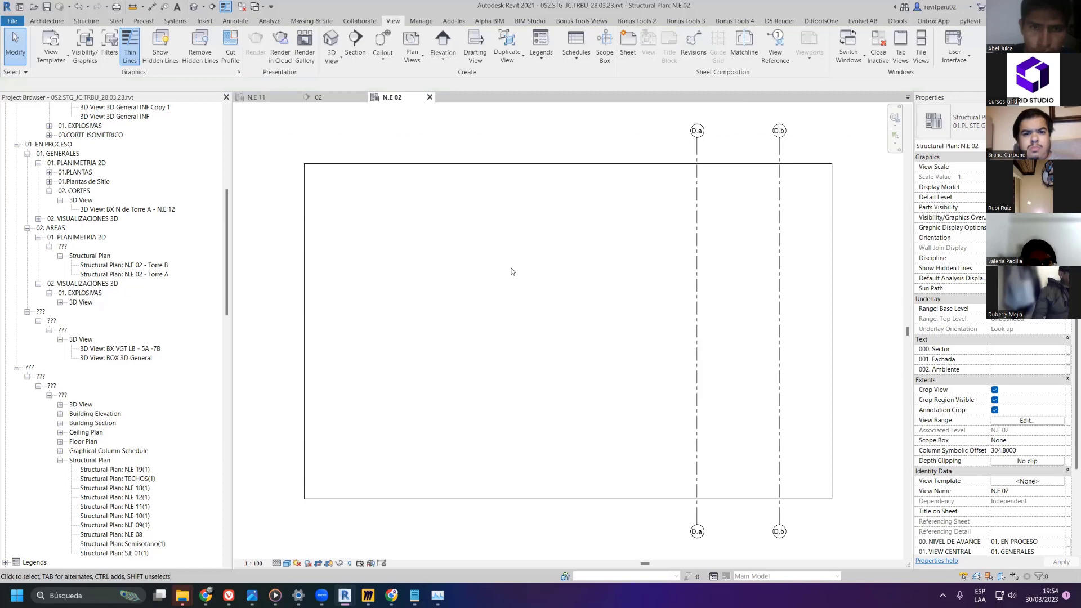
scroll(997, 406, down, 3)
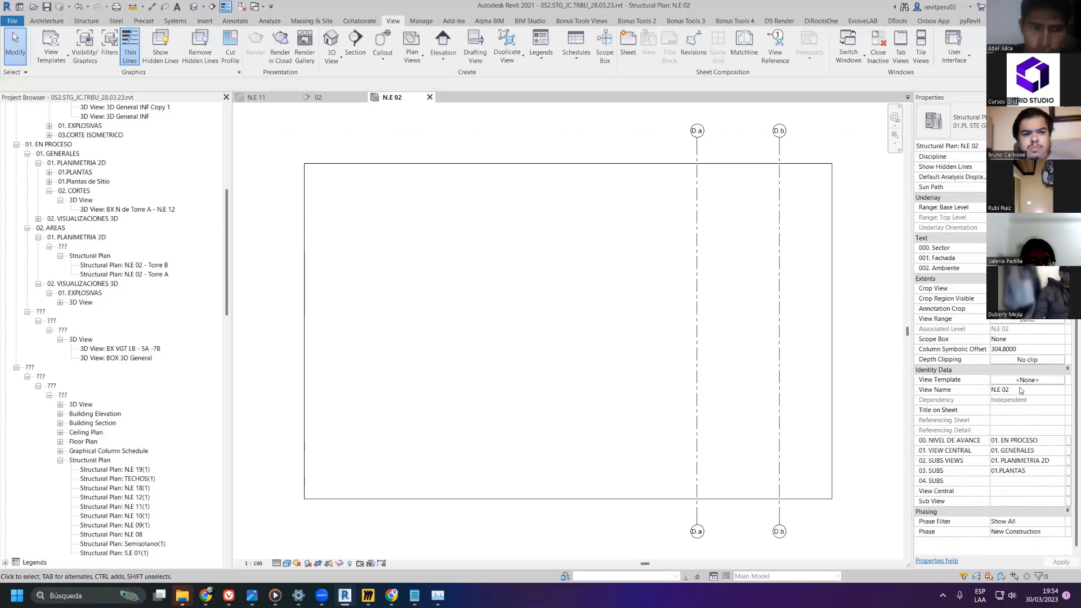
click(1025, 380)
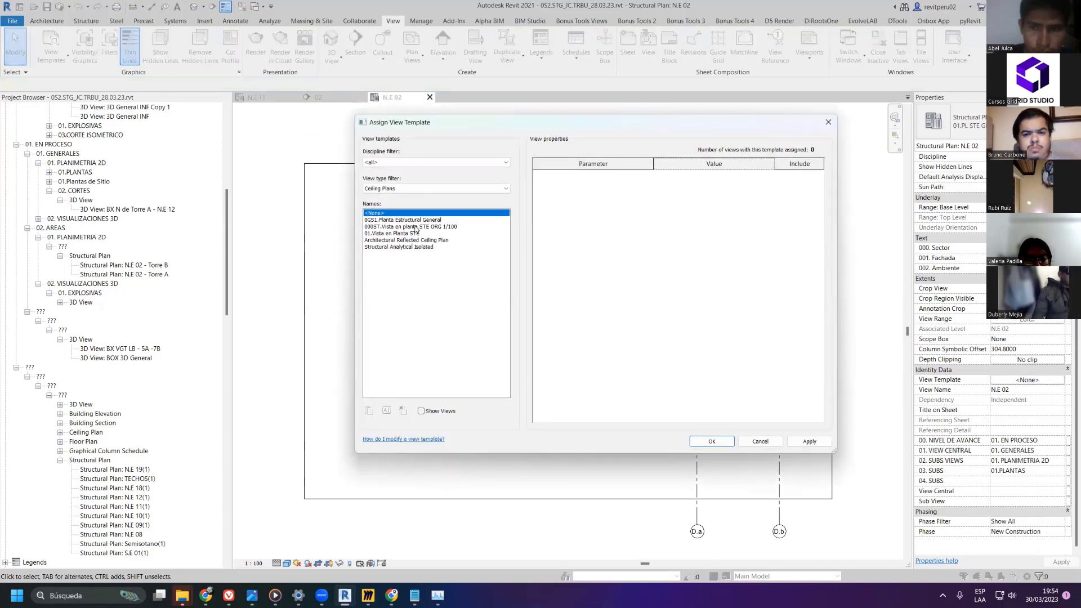
click(415, 226)
click(809, 442)
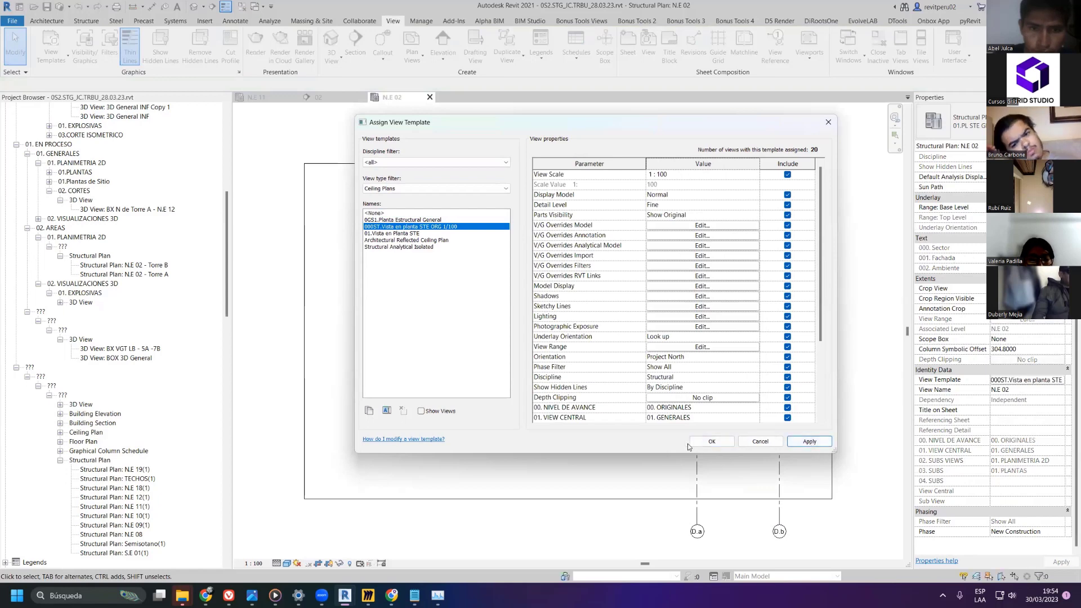
click(701, 442)
- From section 02, open the floor plan of level N.E 03
click(315, 97)
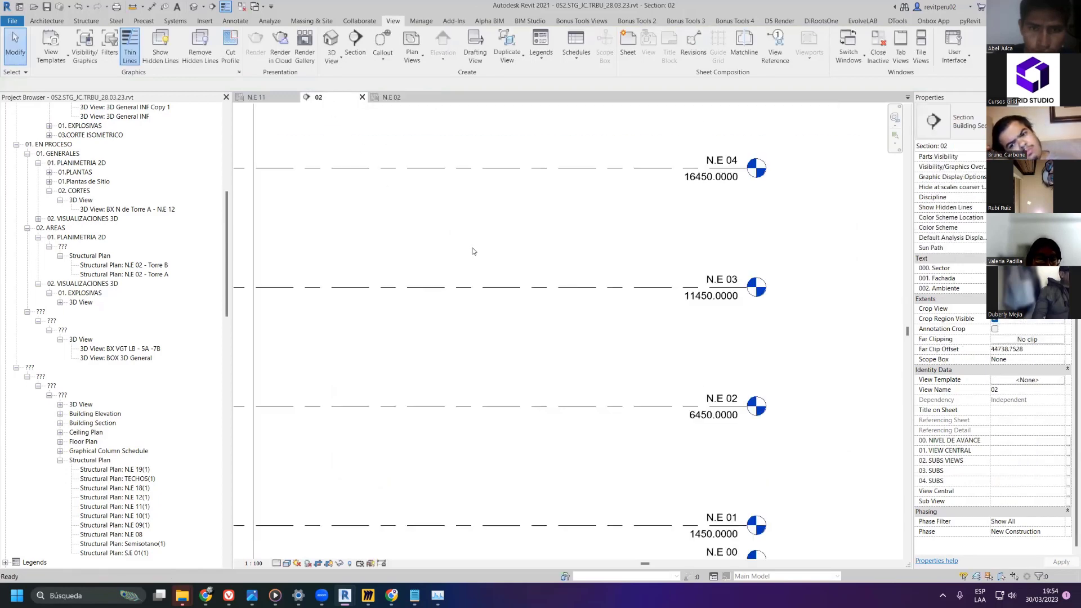
click(600, 288)
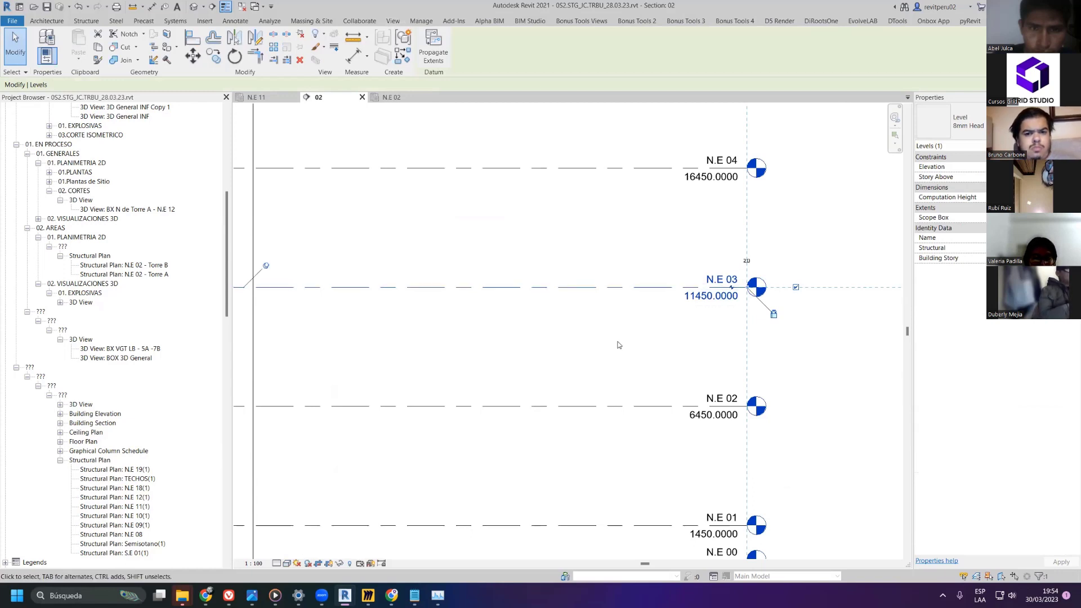
right_click(598, 290)
click(636, 350)
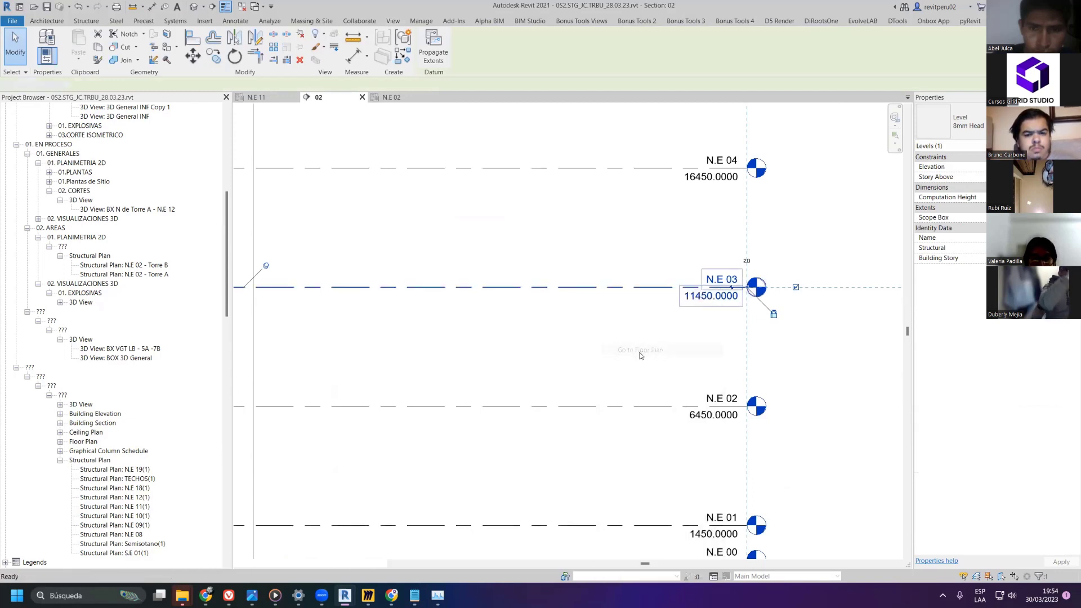
scroll(613, 313, down, 3)
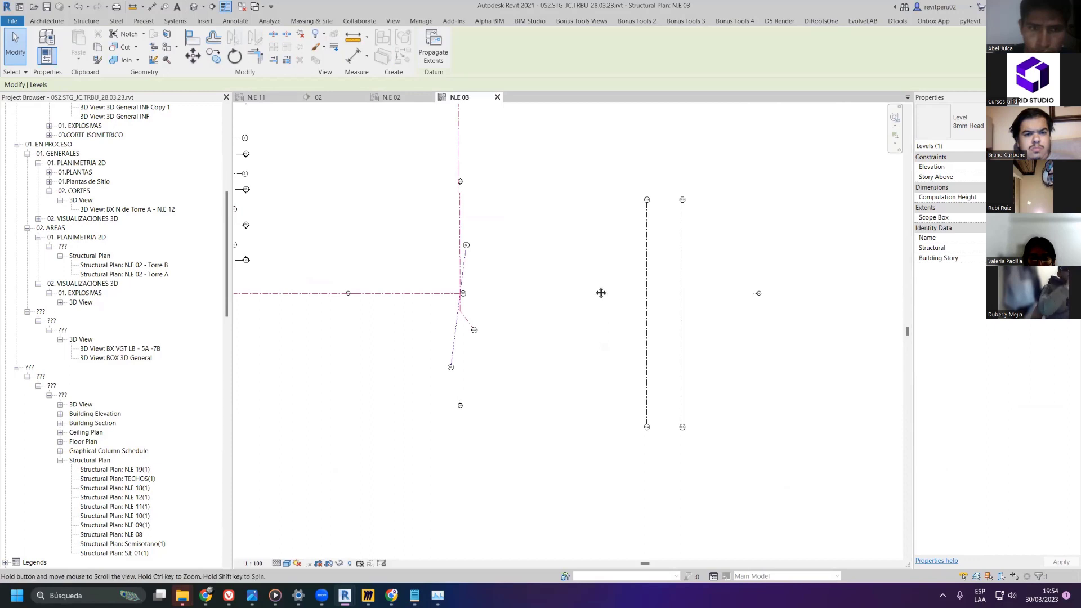
scroll(600, 293, down, 2)
middle_drag(600, 292, 614, 282)
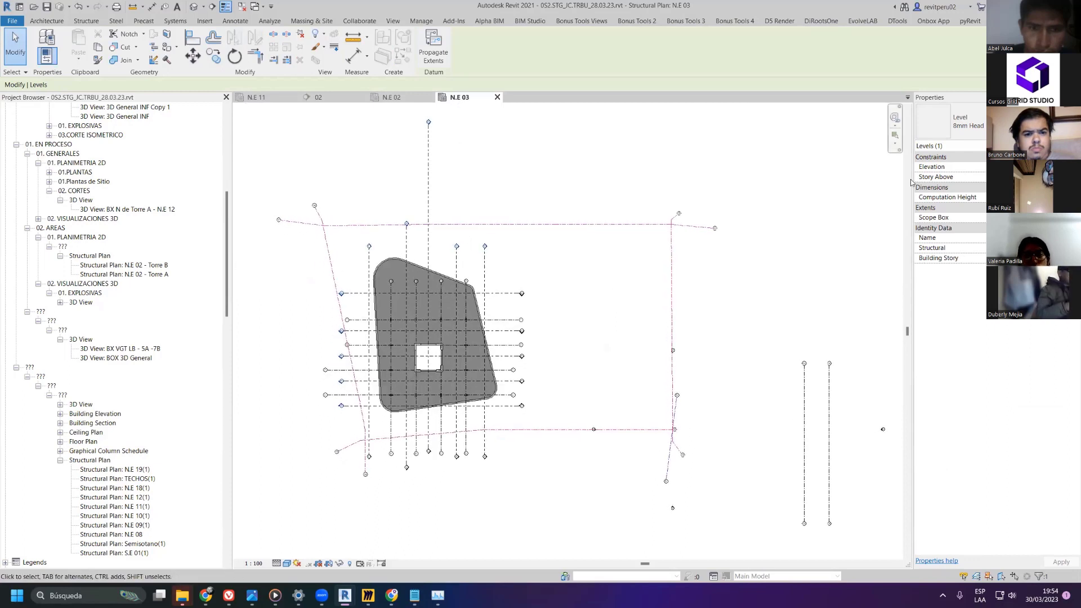
- Review N.E 03's view properties and template, then return to the N.E 02 plan
click(955, 124)
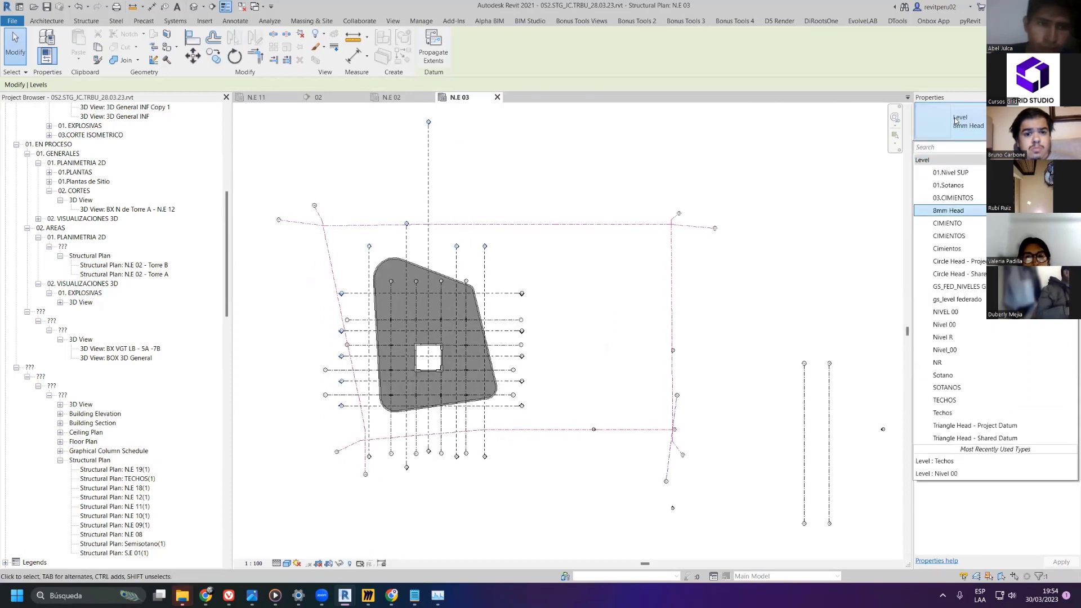
click(558, 204)
click(559, 203)
scroll(560, 198, up, 2)
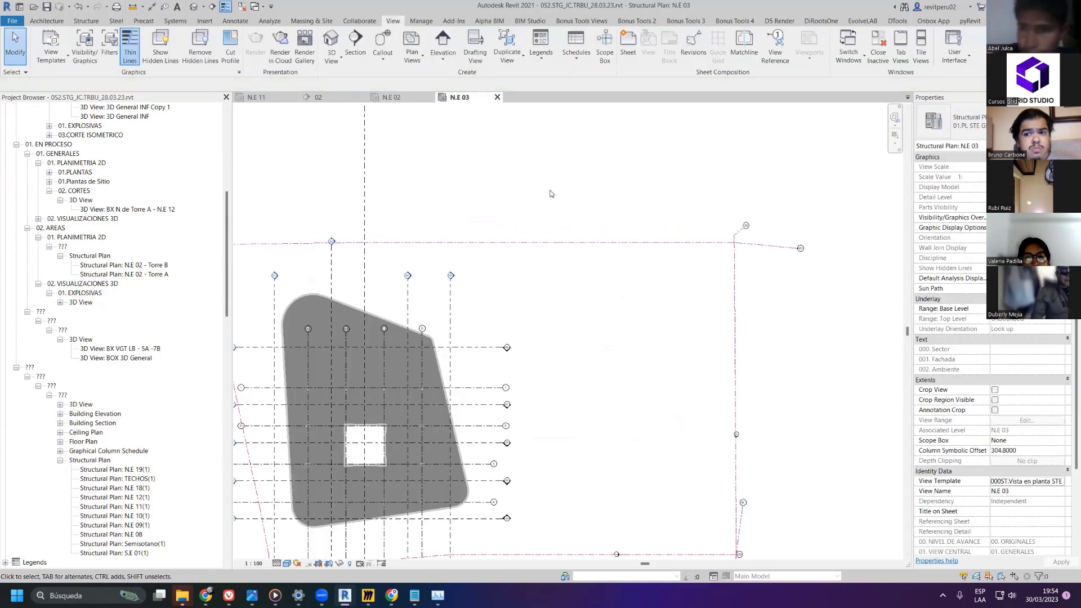
scroll(585, 203, down, 2)
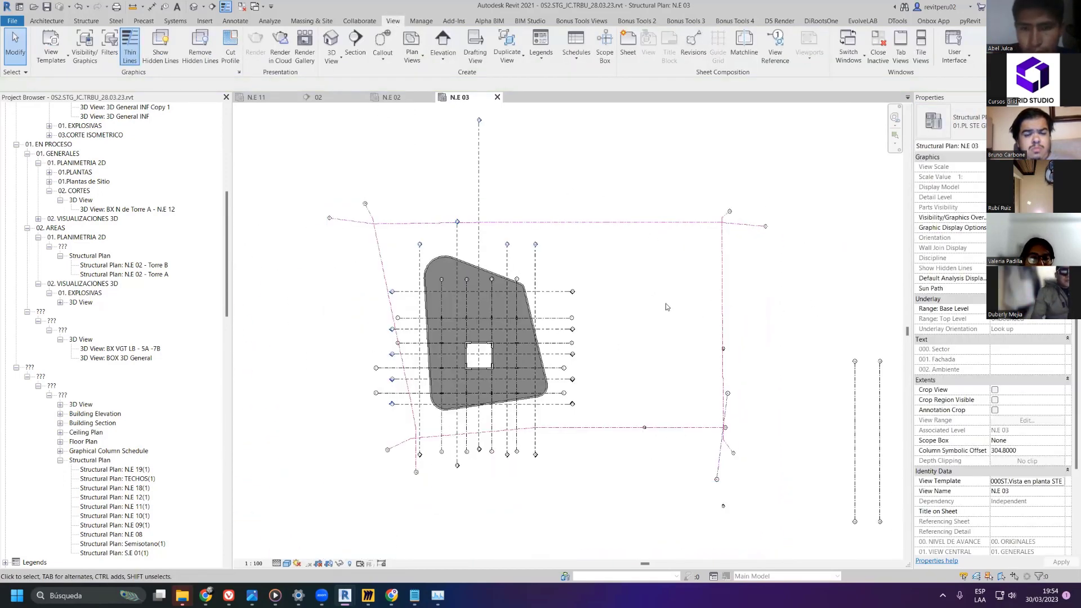
scroll(668, 307, up, 2)
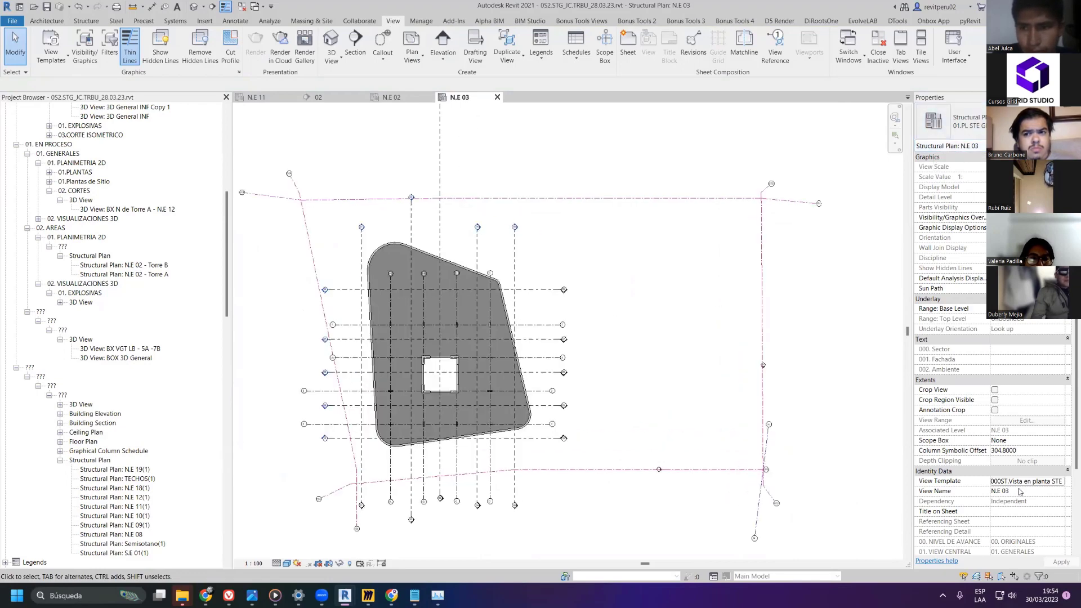
scroll(1020, 455, down, 3)
scroll(186, 230, up, 2)
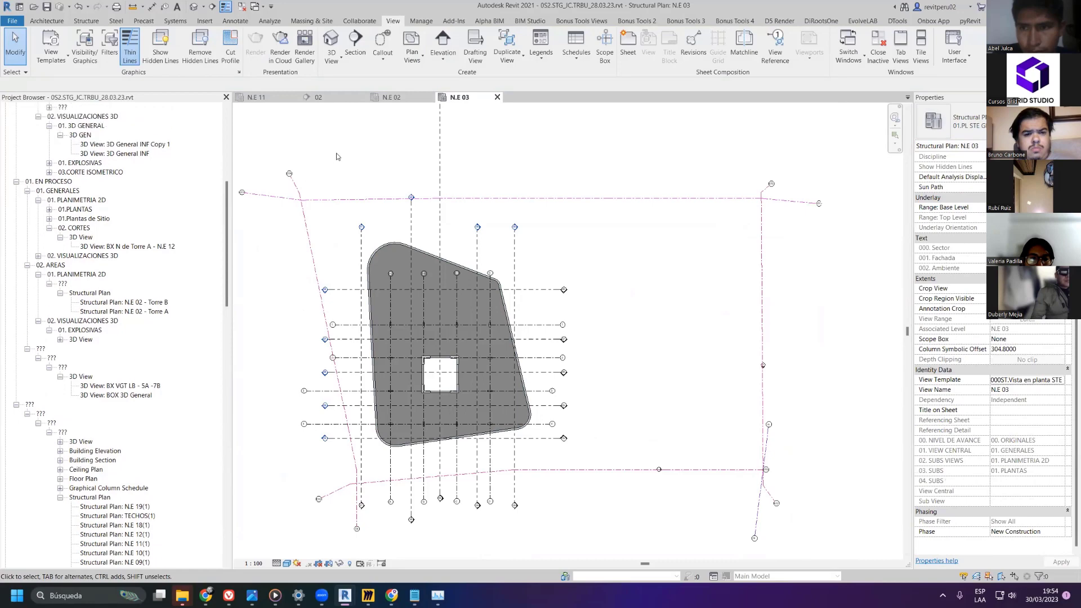
click(389, 97)
scroll(125, 172, up, 2)
scroll(125, 172, up, 4)
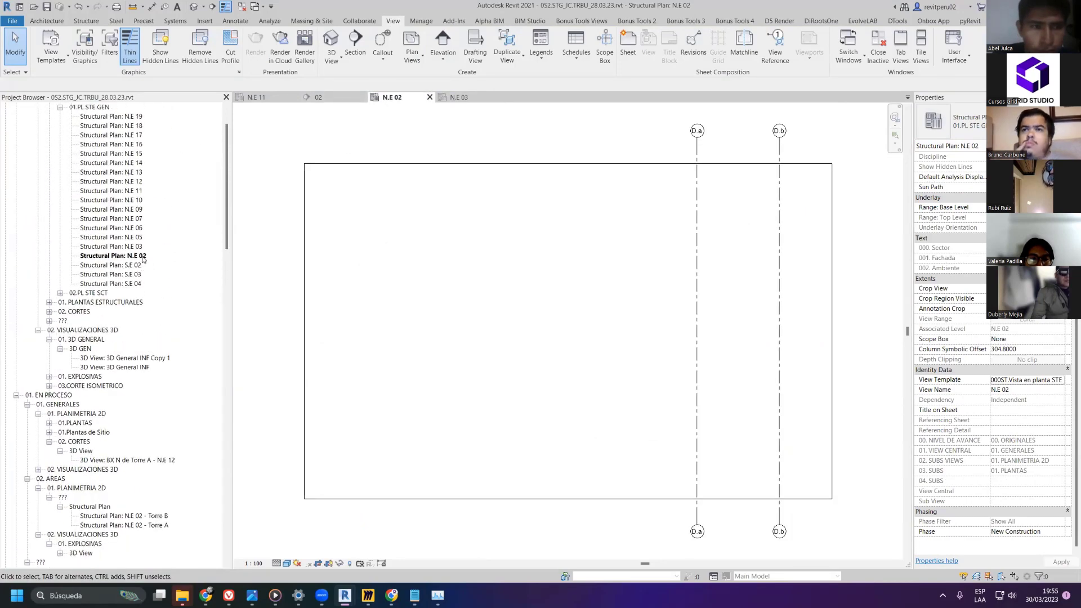
- Assign the 000ST.Vista en planta STE ORG 1/100 template to the N.E 01 plan
click(315, 97)
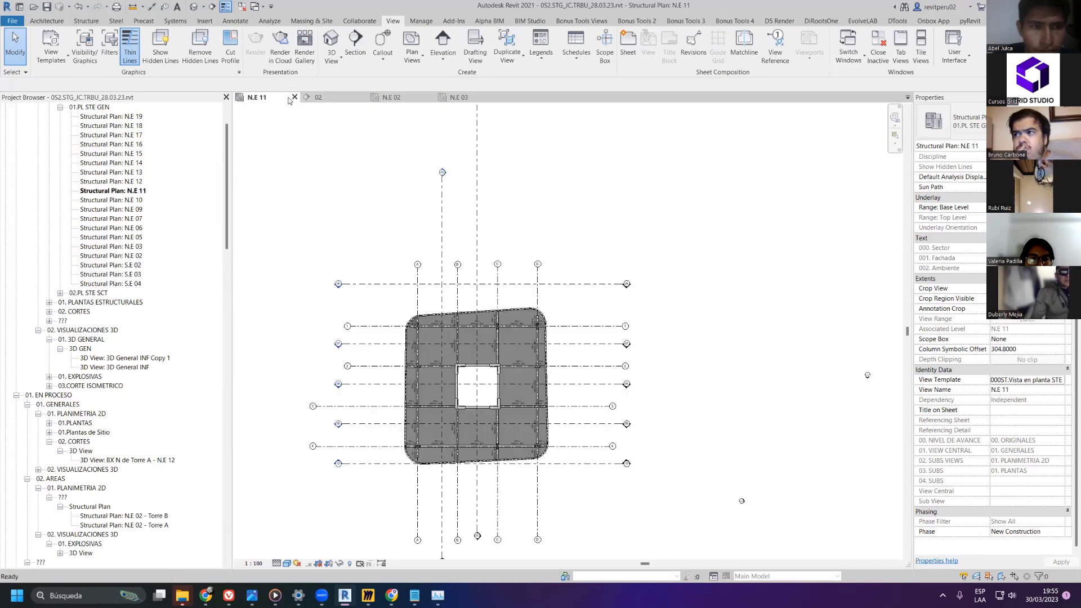
click(790, 192)
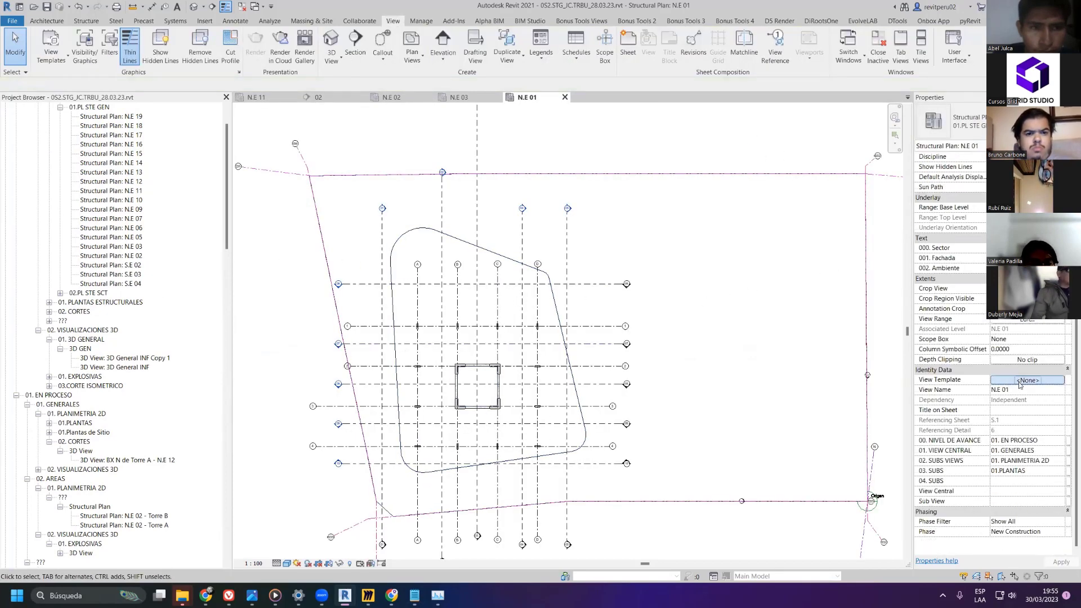
click(1027, 380)
click(400, 227)
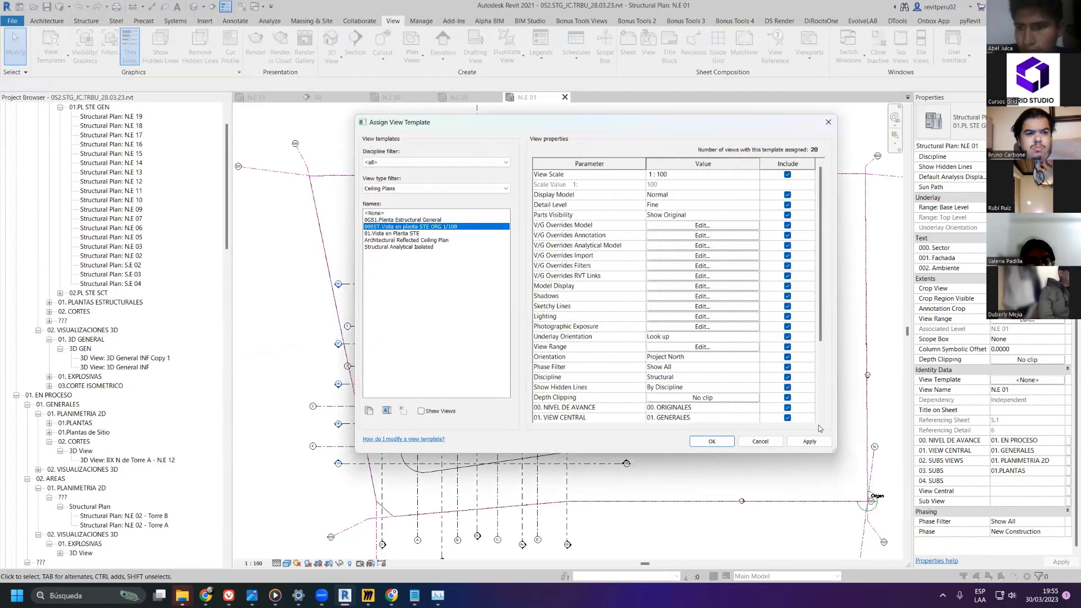
click(809, 441)
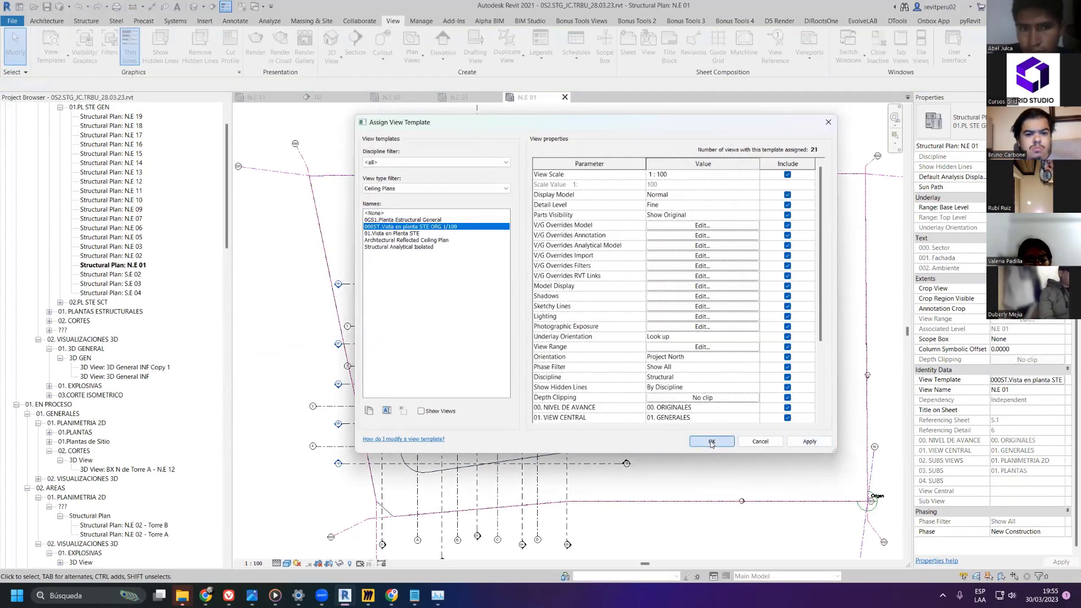
click(703, 444)
scroll(156, 254, up, 2)
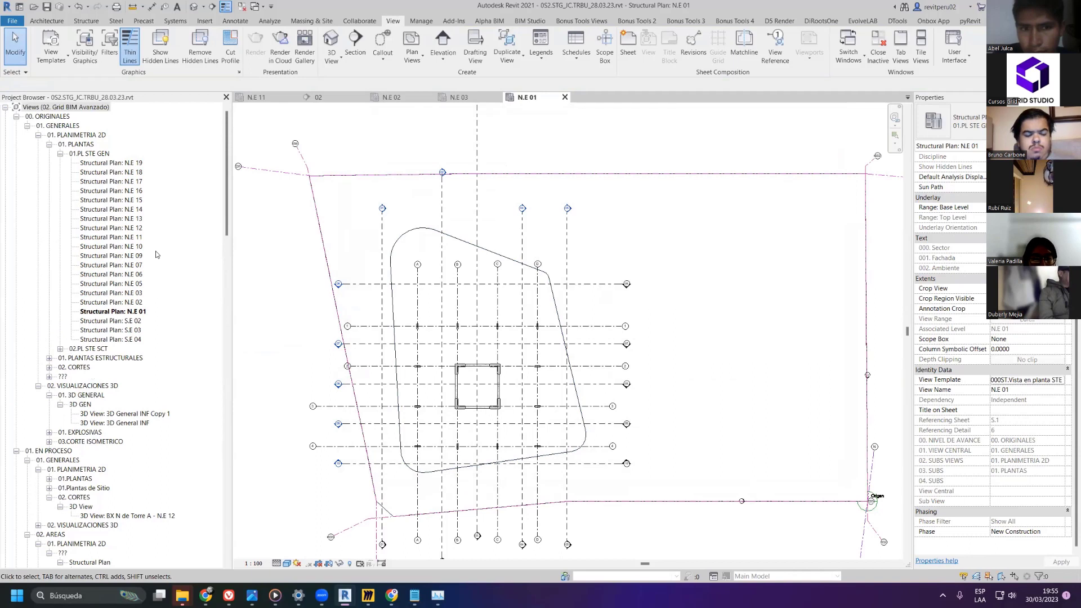
- Close all inactive views, zoom N.E 01 to fit with ZF, and save the project
click(240, 8)
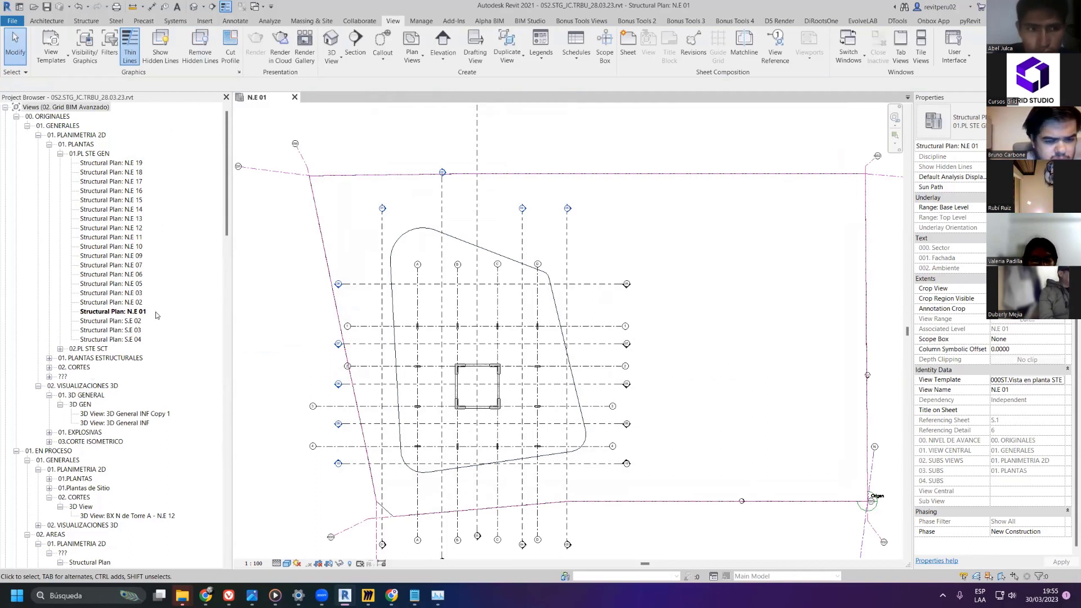
key(z)
key(f)
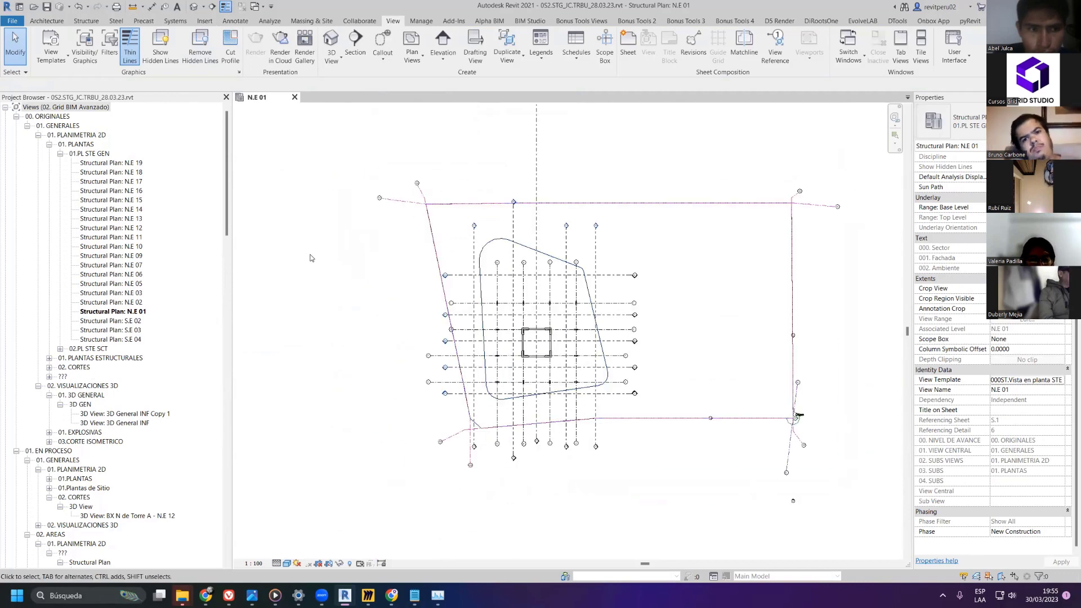
click(45, 8)
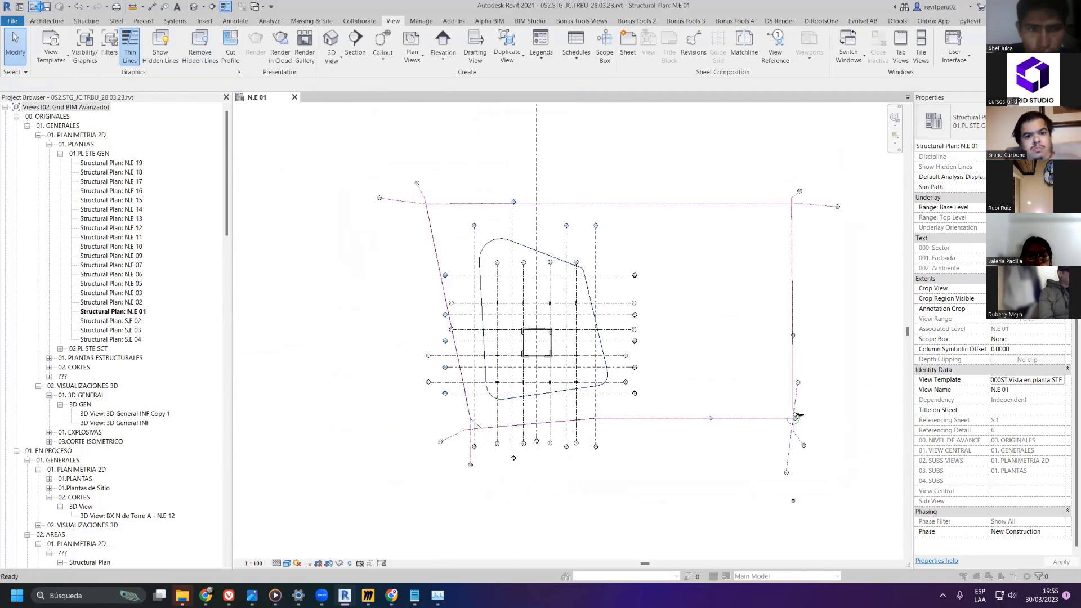
key(Return)
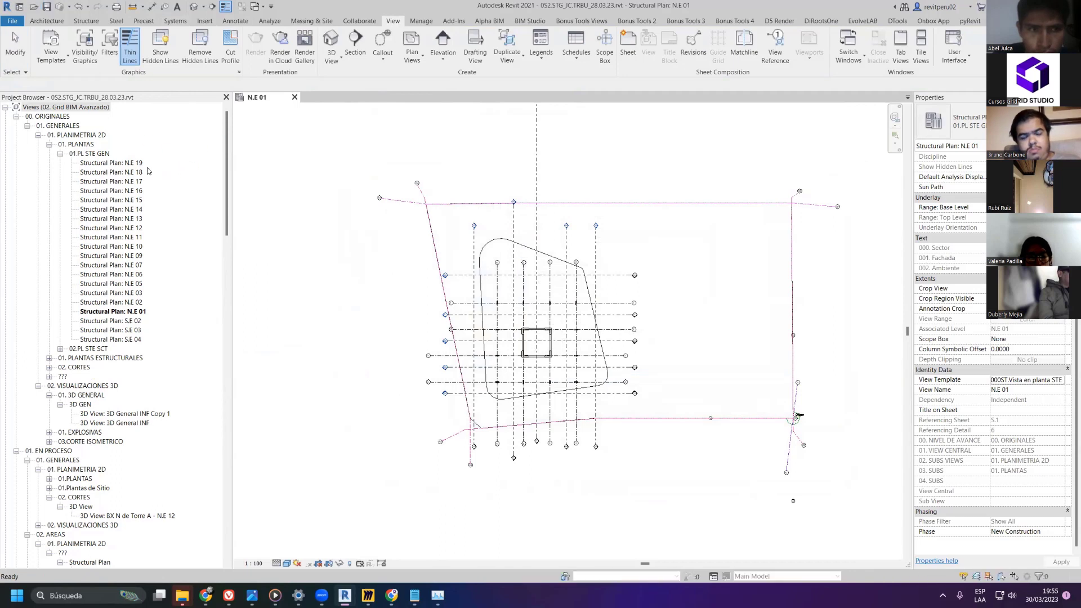
- Find CIMIENTOS 01 under 01. PLANTAS ESTRUCTURALES and set its view type to 01.PL STE GEN
click(60, 154)
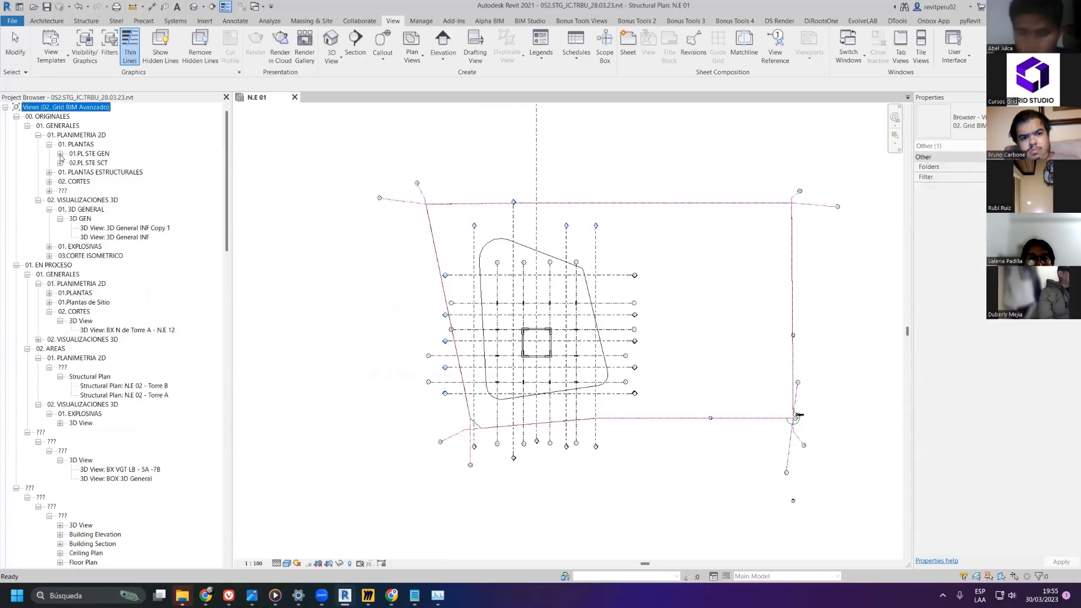
click(60, 155)
click(60, 156)
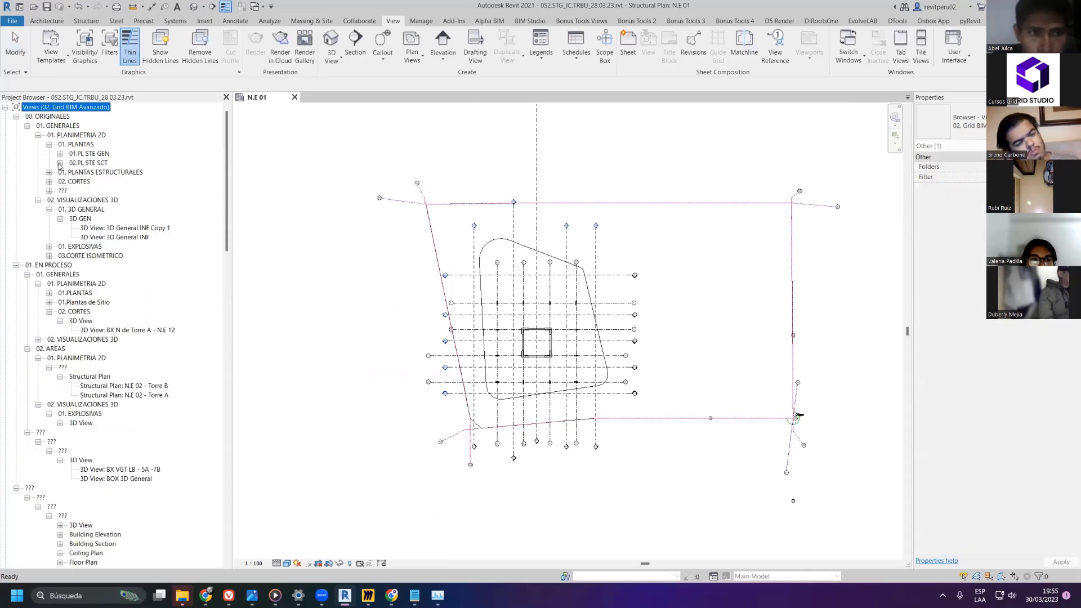
click(61, 163)
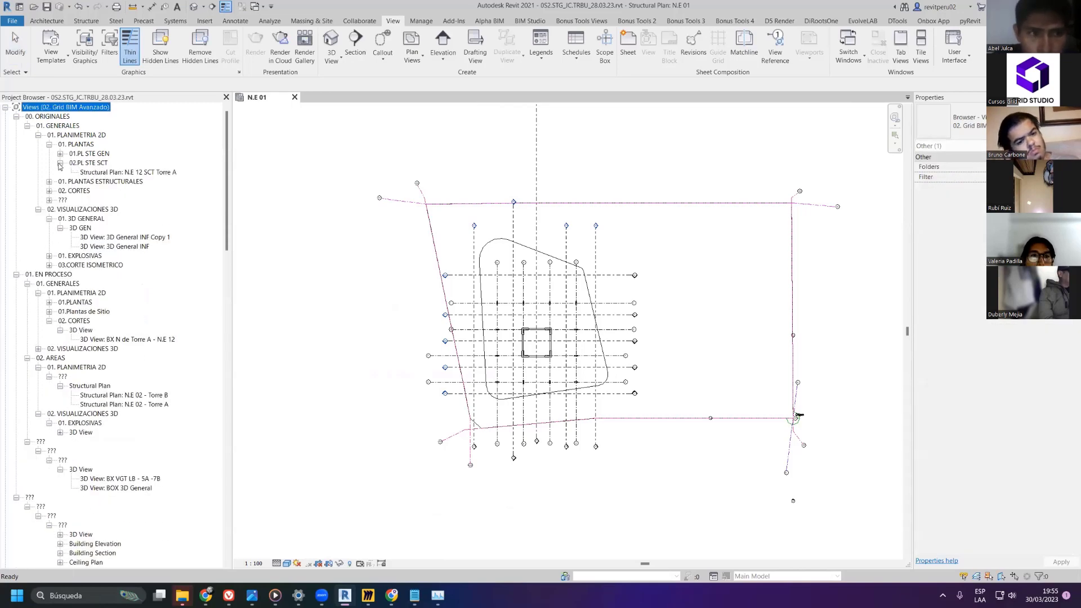
click(164, 173)
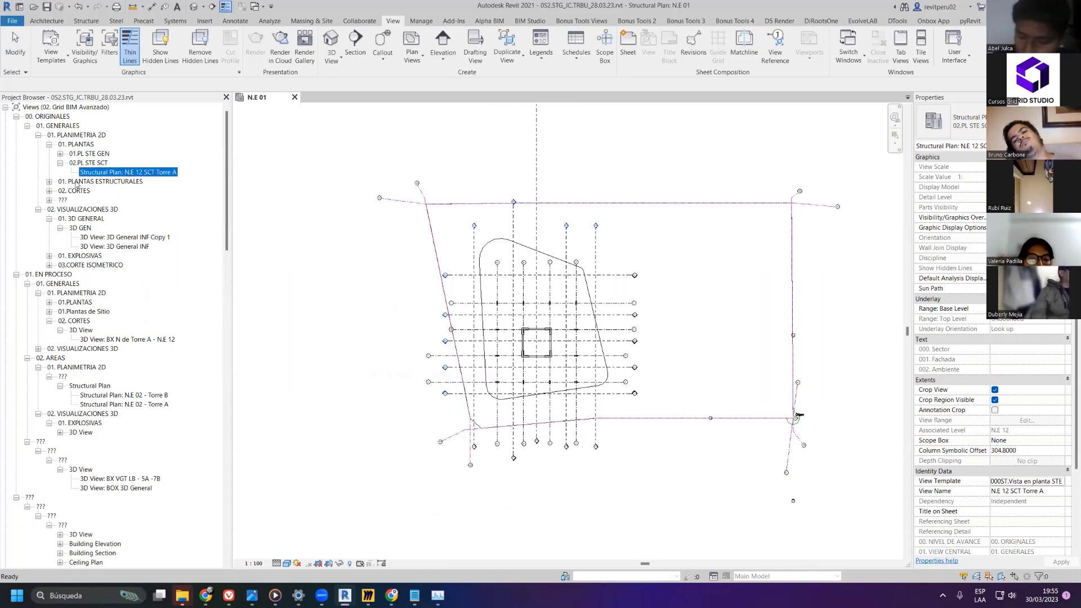
click(50, 181)
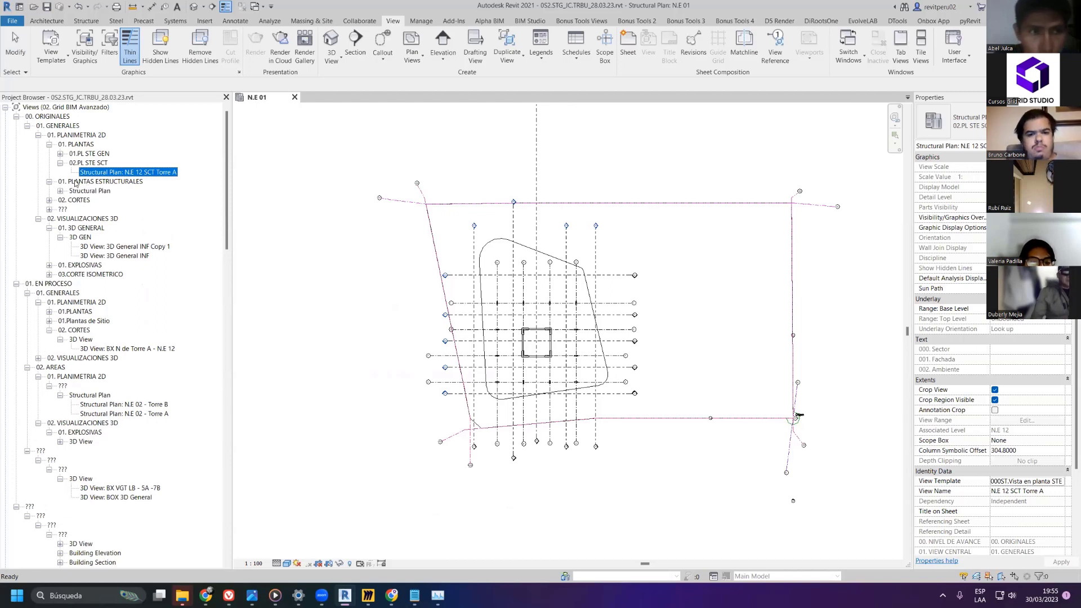
click(76, 182)
click(61, 192)
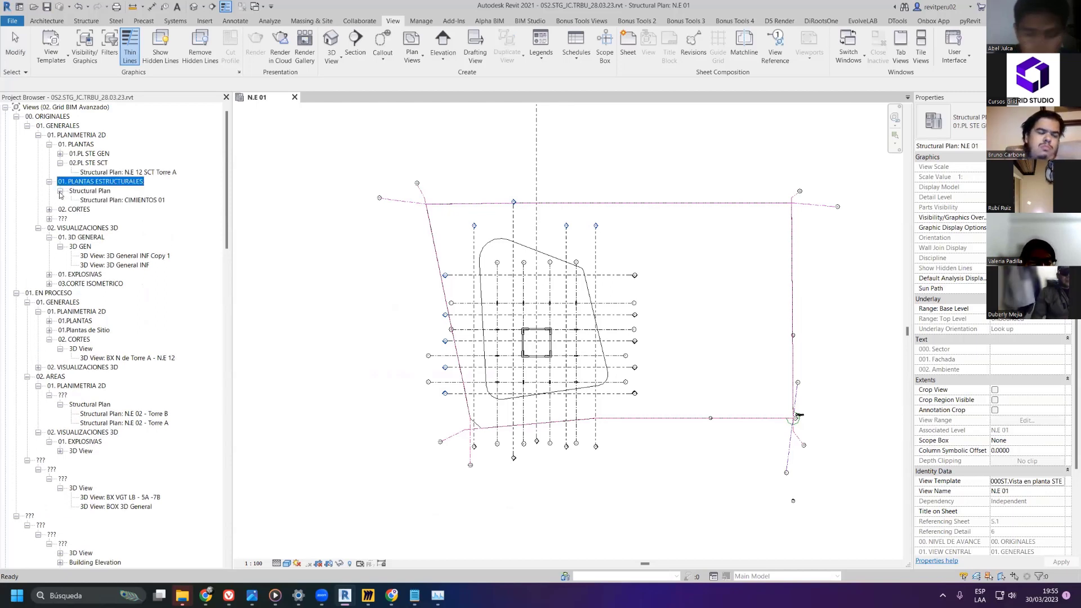
click(104, 201)
click(933, 121)
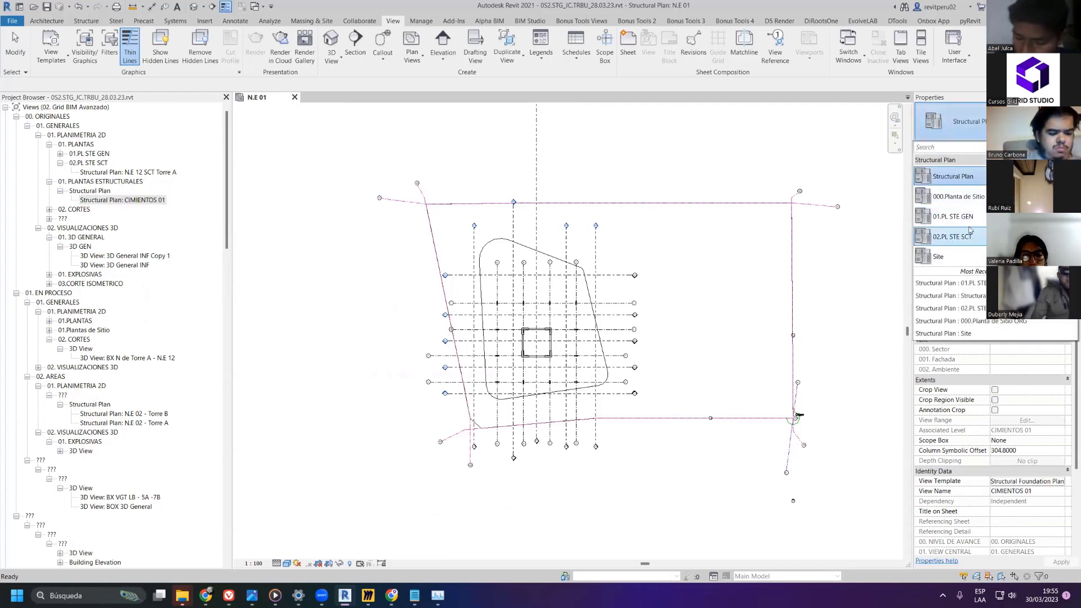
click(970, 222)
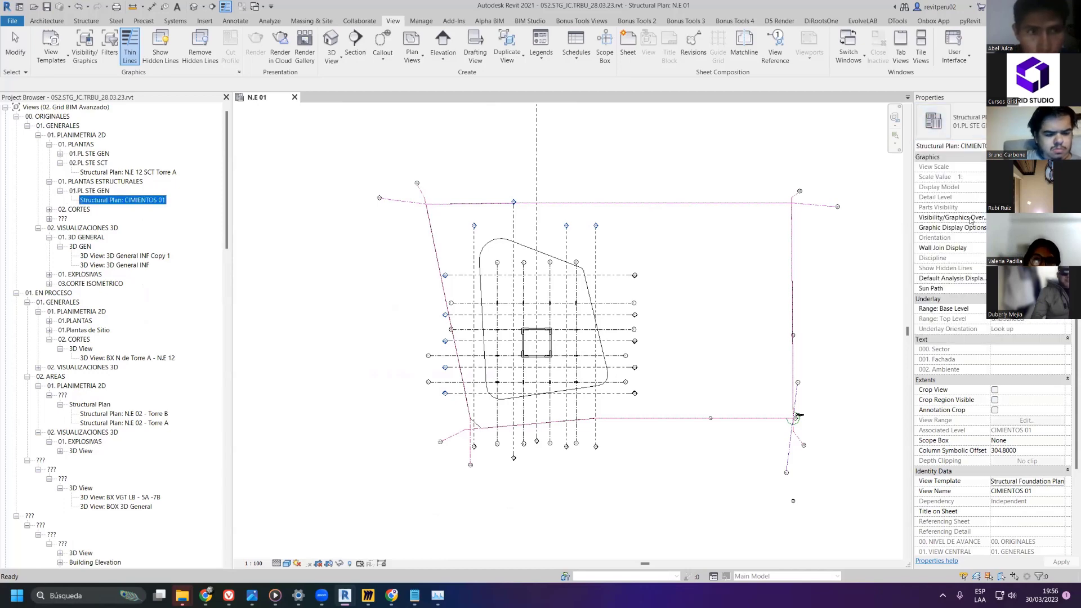
- Give CIMIENTOS 01 the 000ST.Vista en planta STE ORG 1/100 view template
click(1013, 472)
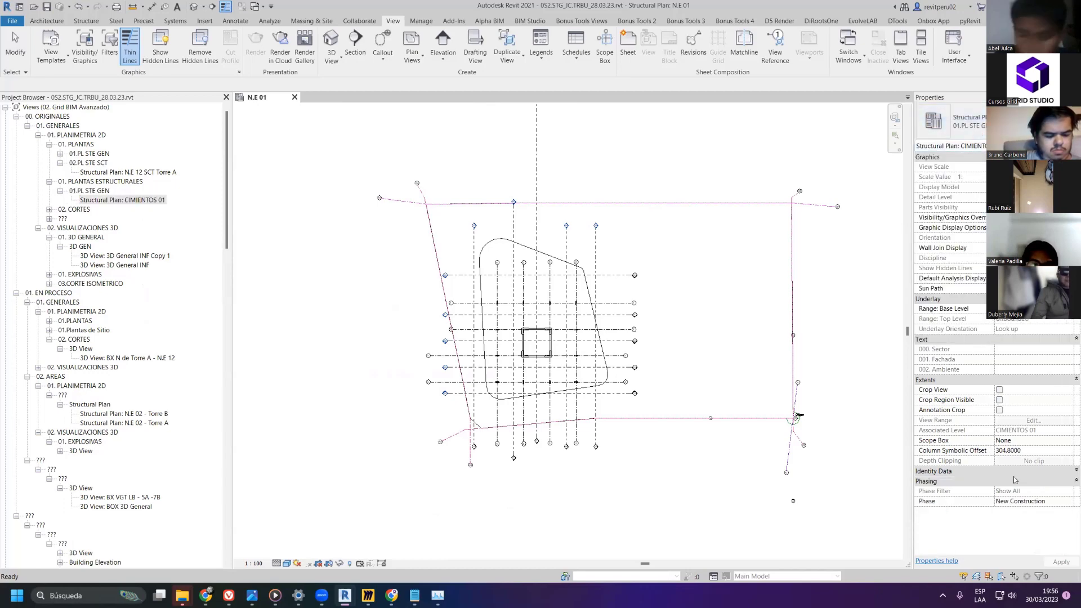
click(1014, 472)
click(1014, 420)
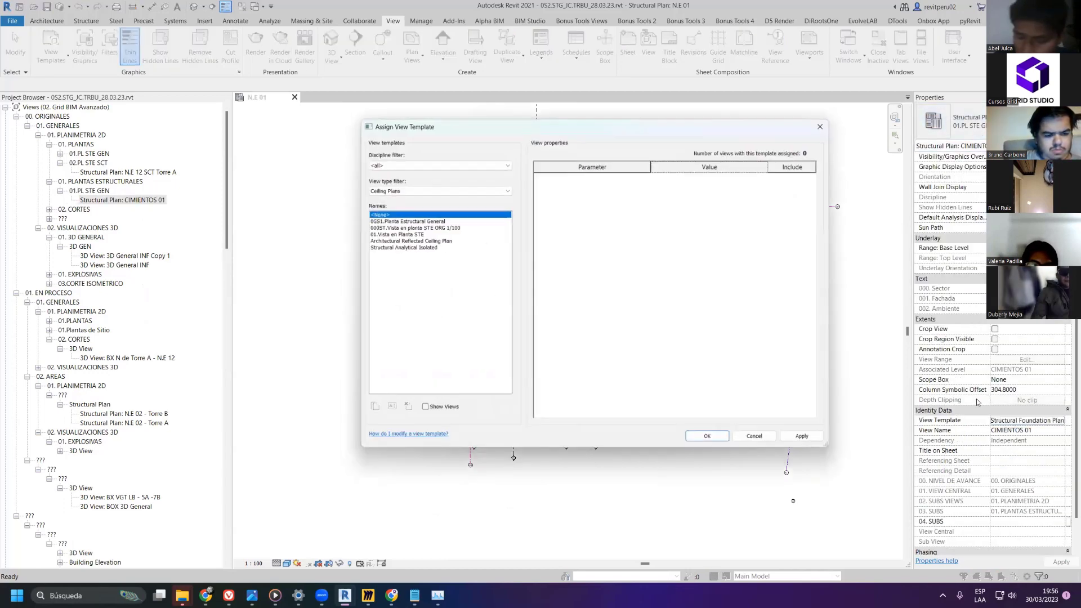
click(406, 220)
click(405, 226)
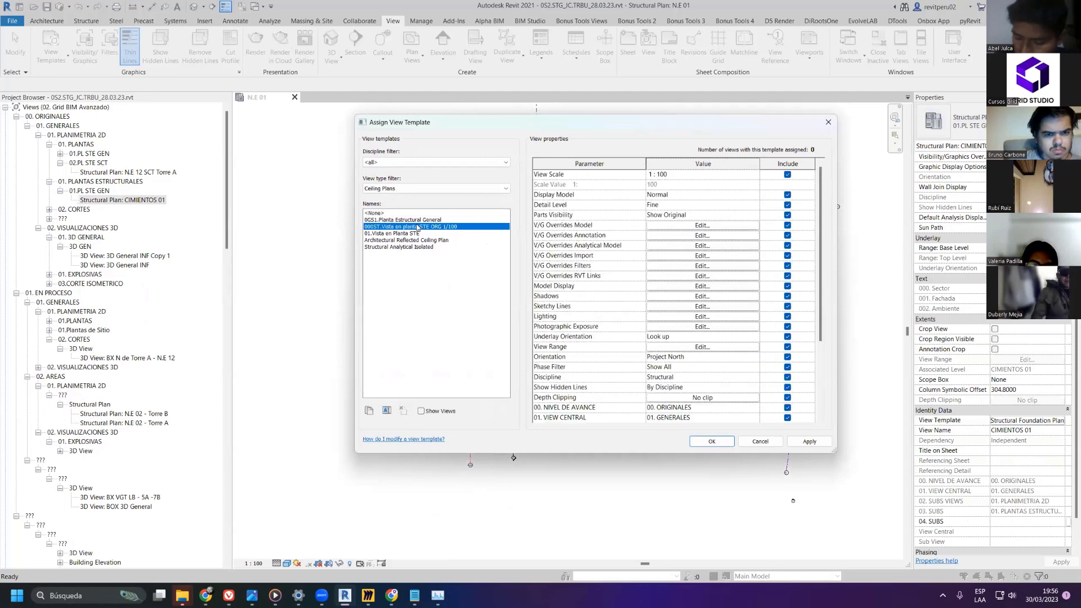
click(808, 444)
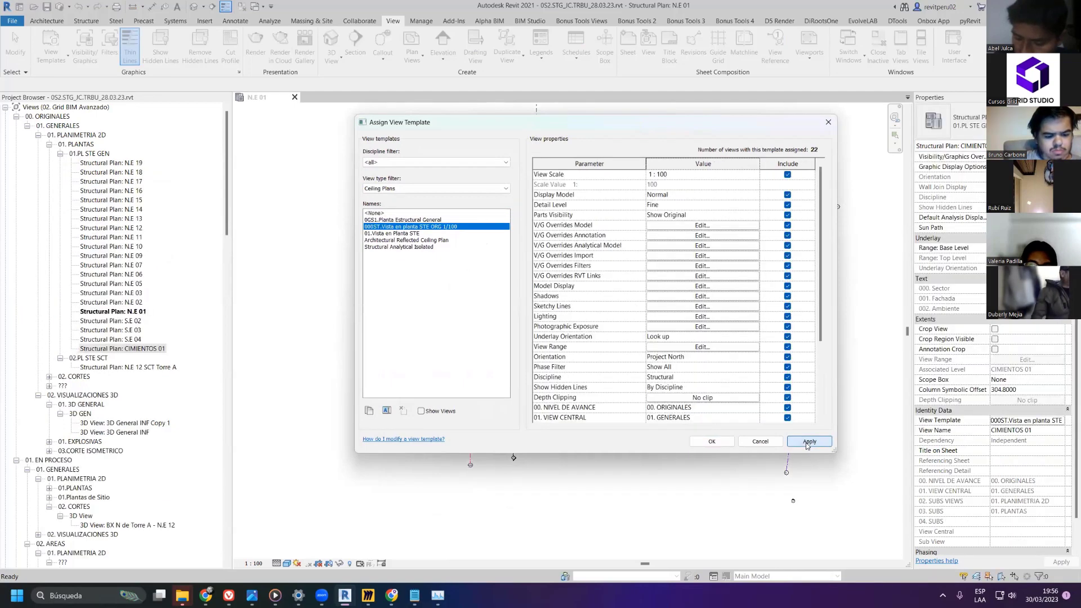
click(712, 441)
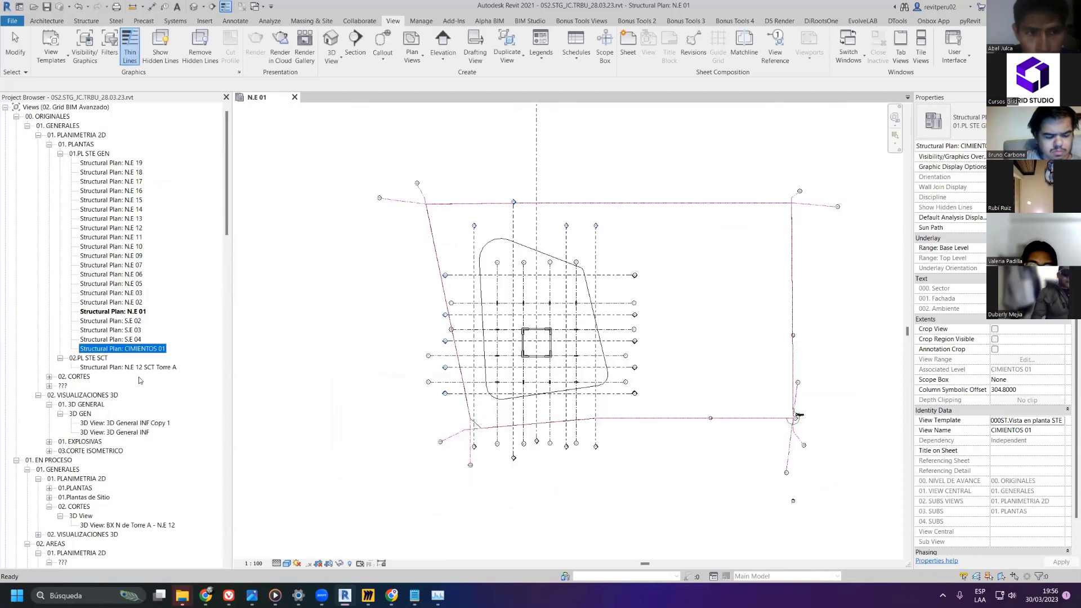
click(49, 376)
click(49, 376)
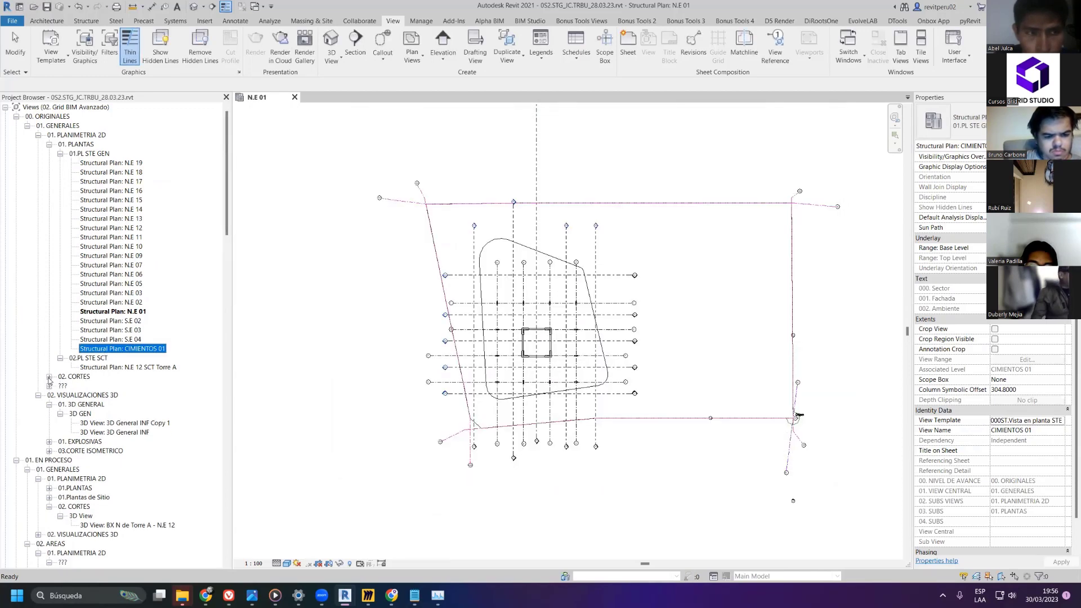
click(338, 217)
- Zoom into the N.E 01 plan and select its section lines and floor slab
scroll(345, 265, up, 3)
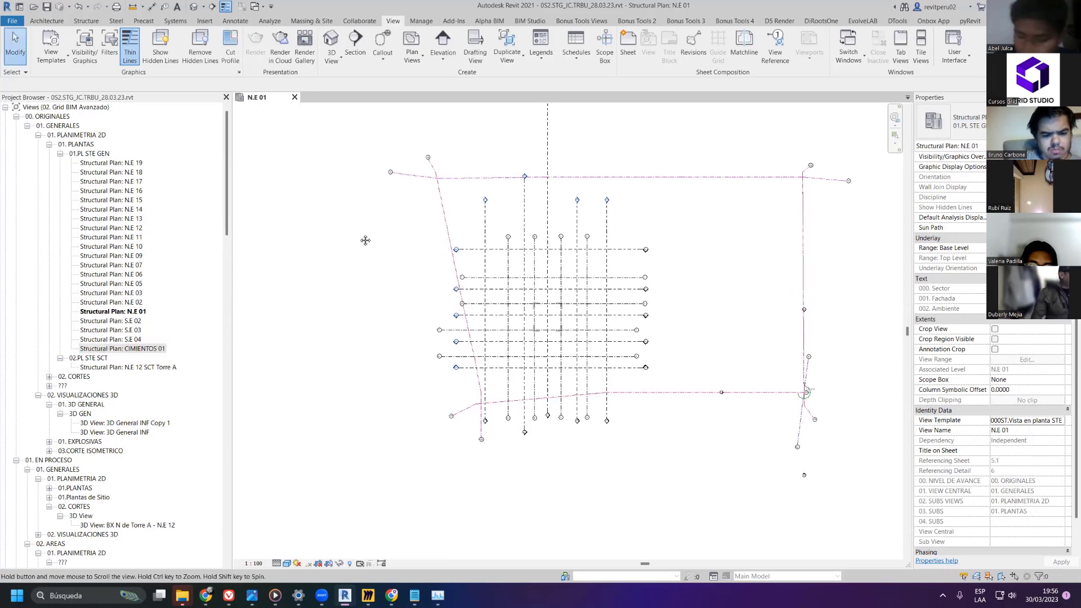
scroll(443, 248, up, 2)
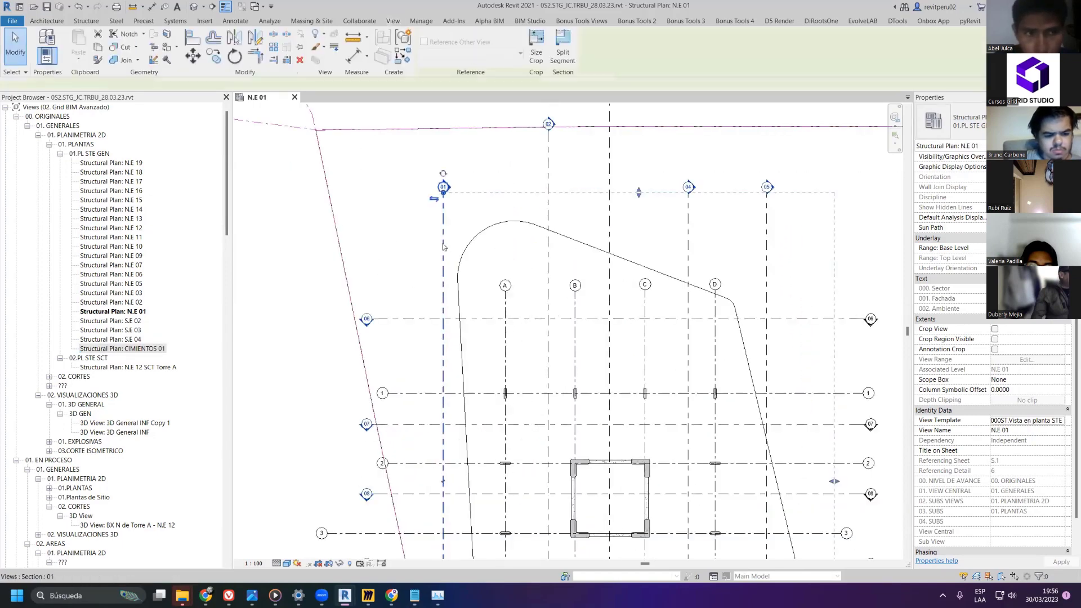
click(443, 247)
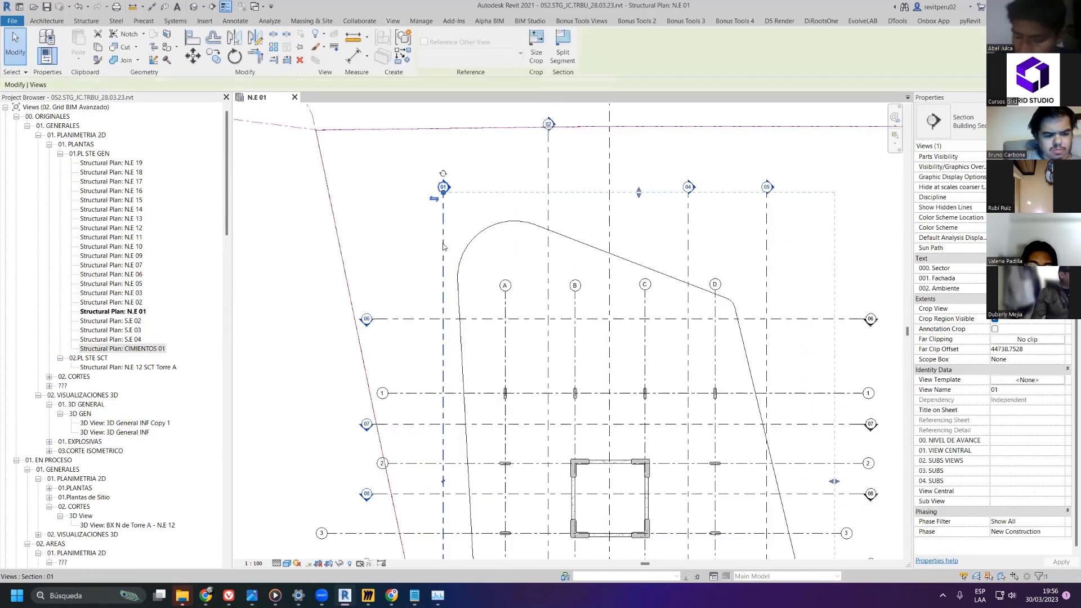
ctrl+click(549, 203)
ctrl+click(766, 237)
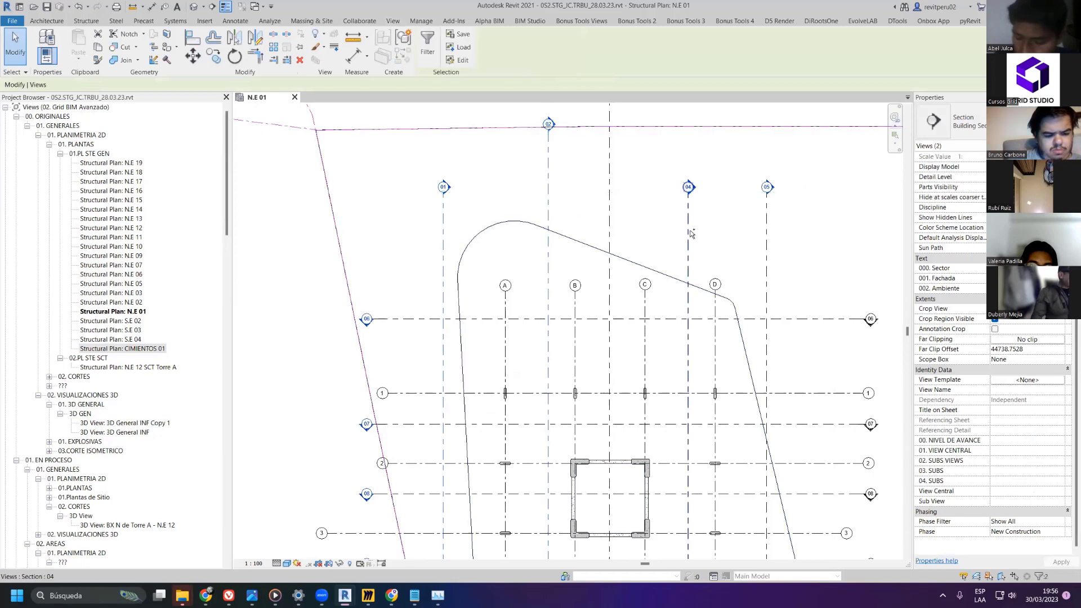
click(768, 226)
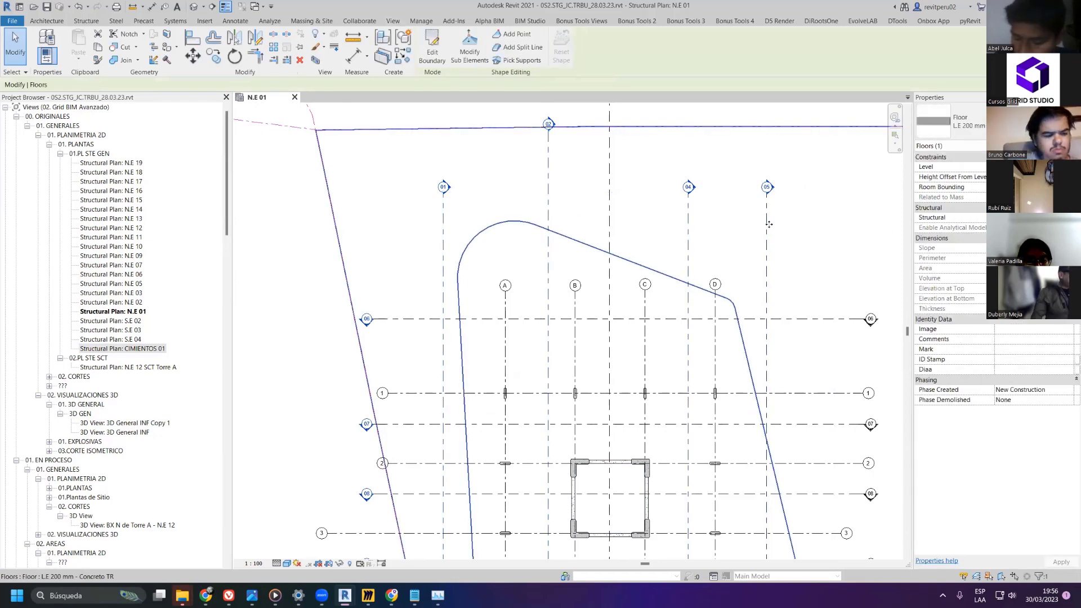
click(768, 228)
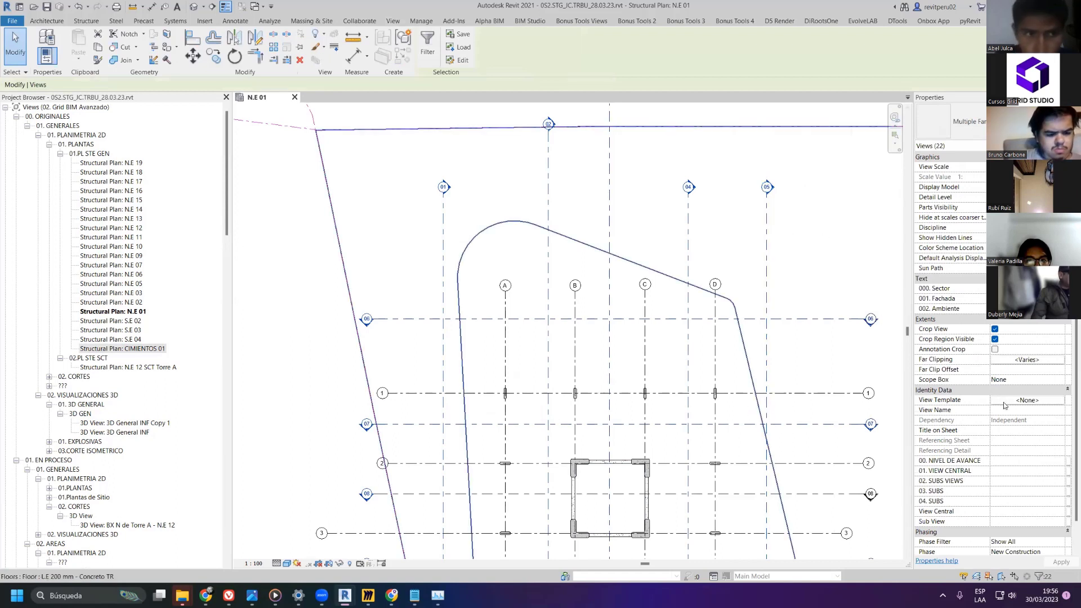
click(478, 193)
- Select section line 08 and open its view with Go to View
scroll(412, 364, down, 2)
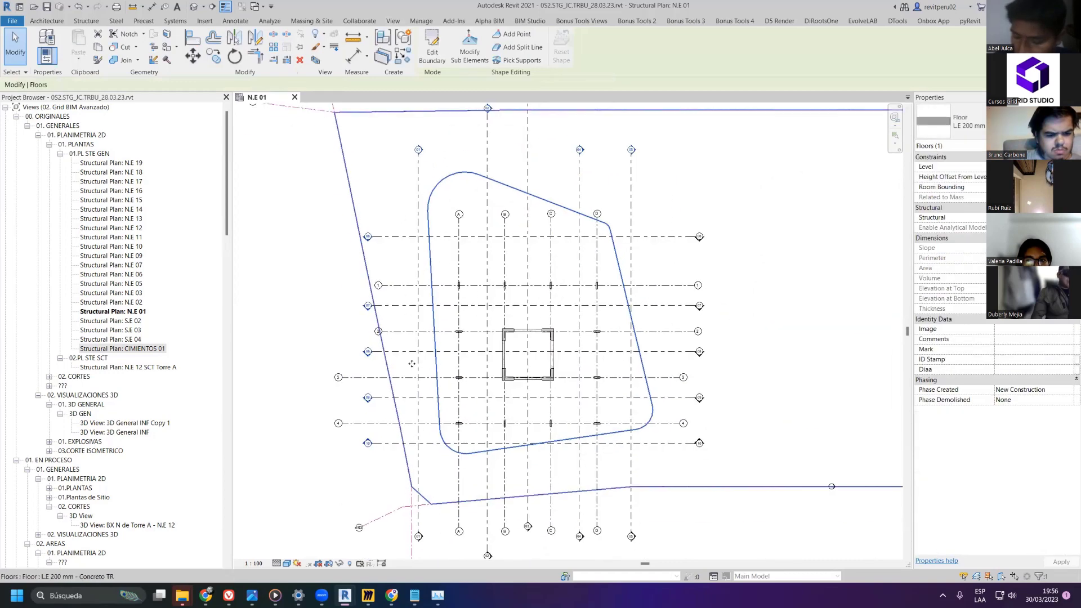
scroll(412, 363, up, 2)
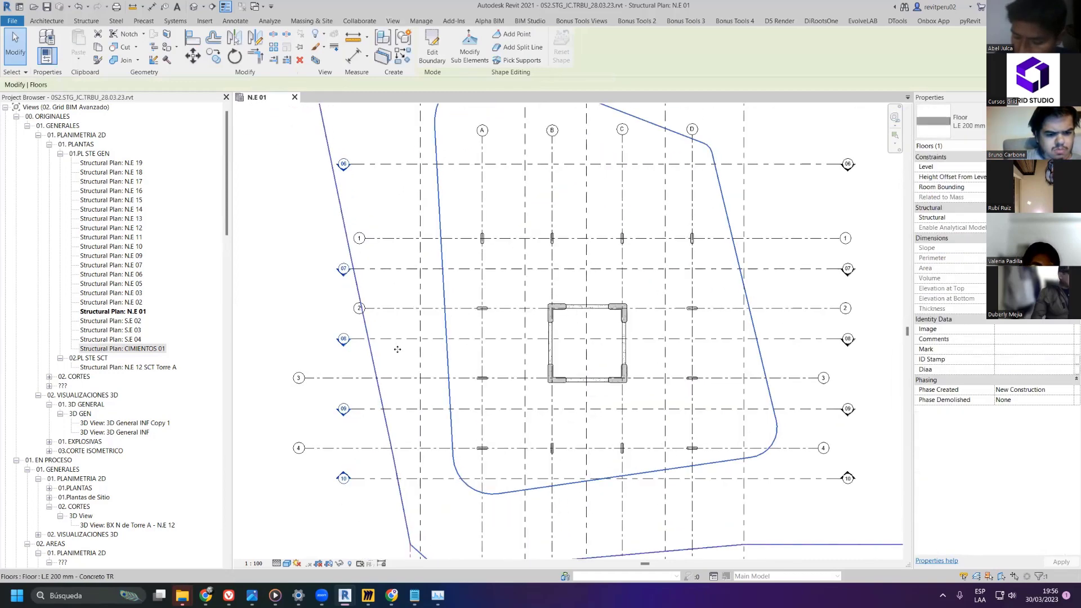
click(398, 349)
click(394, 342)
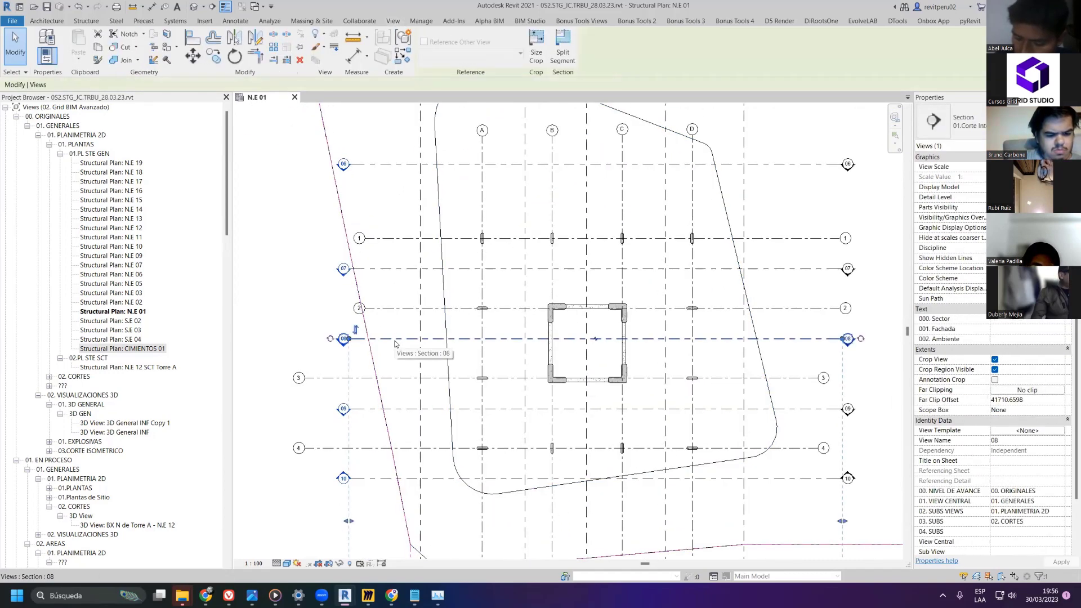
right_click(395, 342)
click(445, 134)
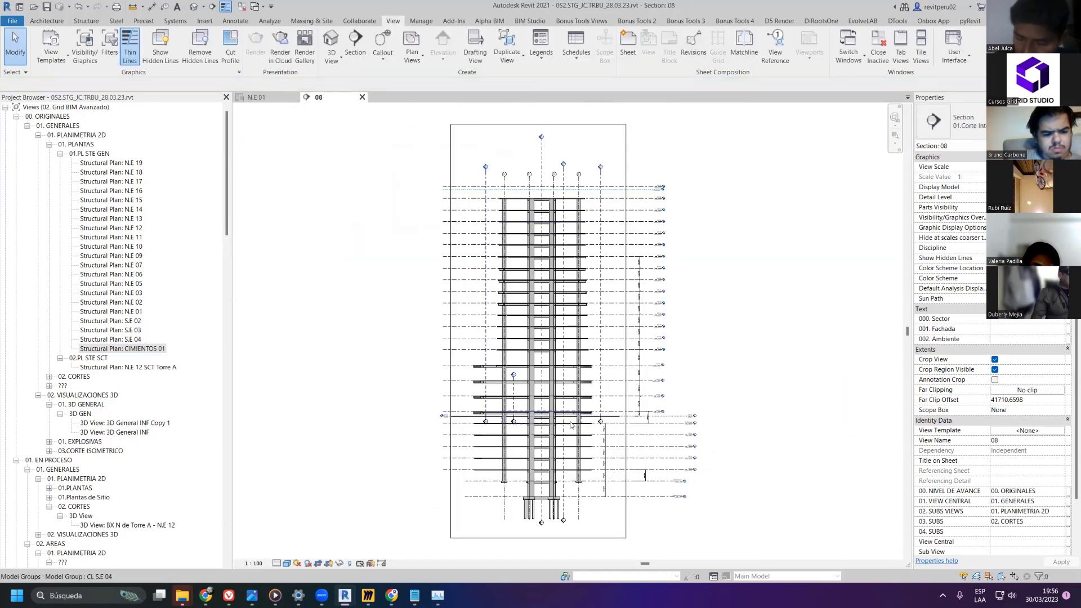
- Open Graphic Display Options with GD and choose Save as View Template
scroll(651, 226, up, 1)
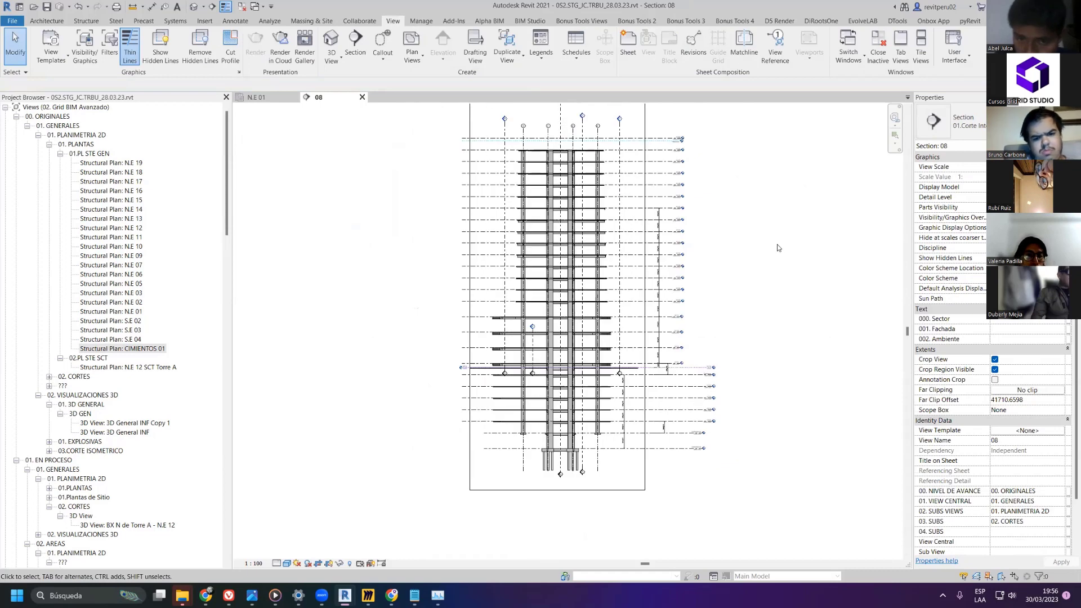
scroll(778, 241, down, 1)
middle_drag(778, 241, 621, 294)
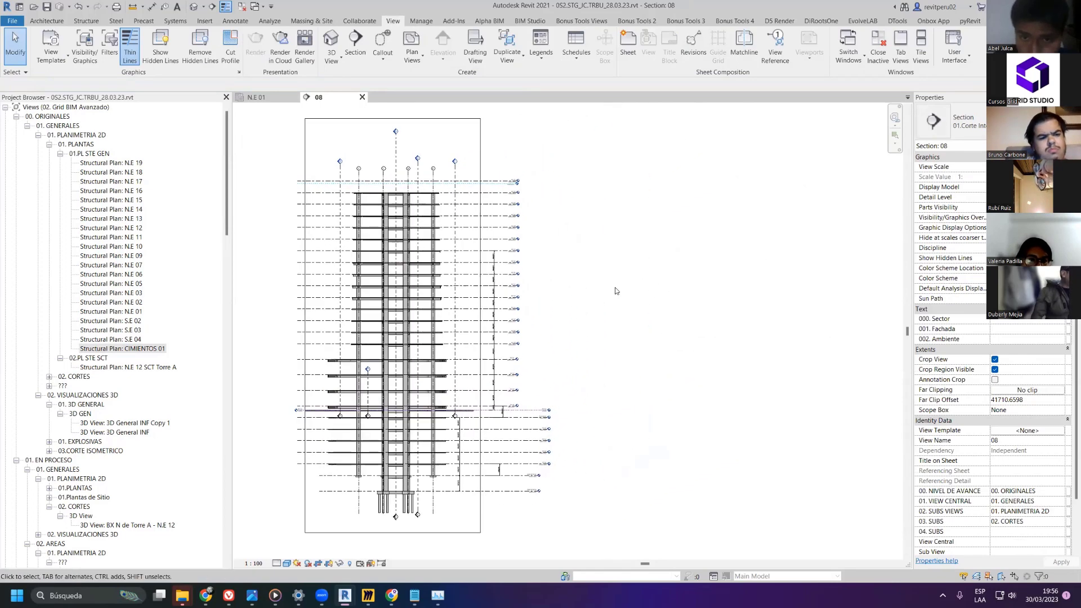
key(g)
key(d)
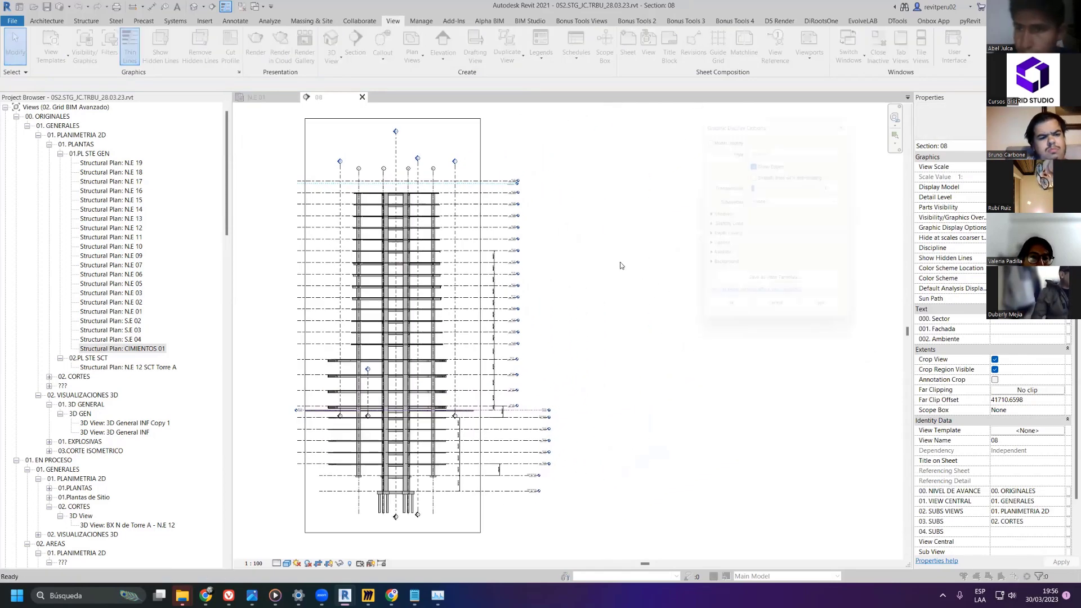
drag(720, 118, 614, 113)
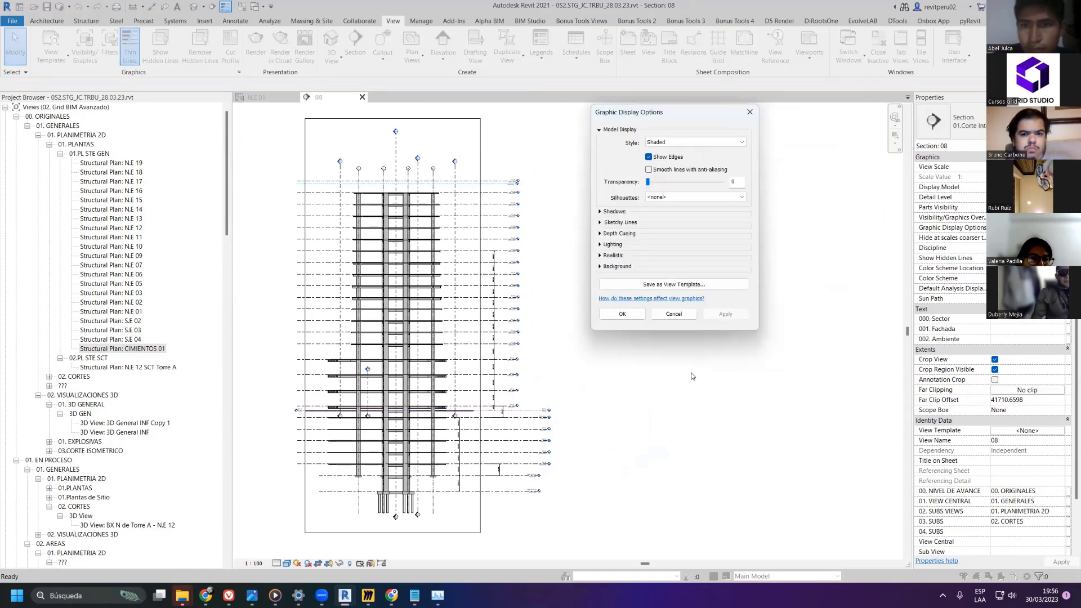
click(647, 285)
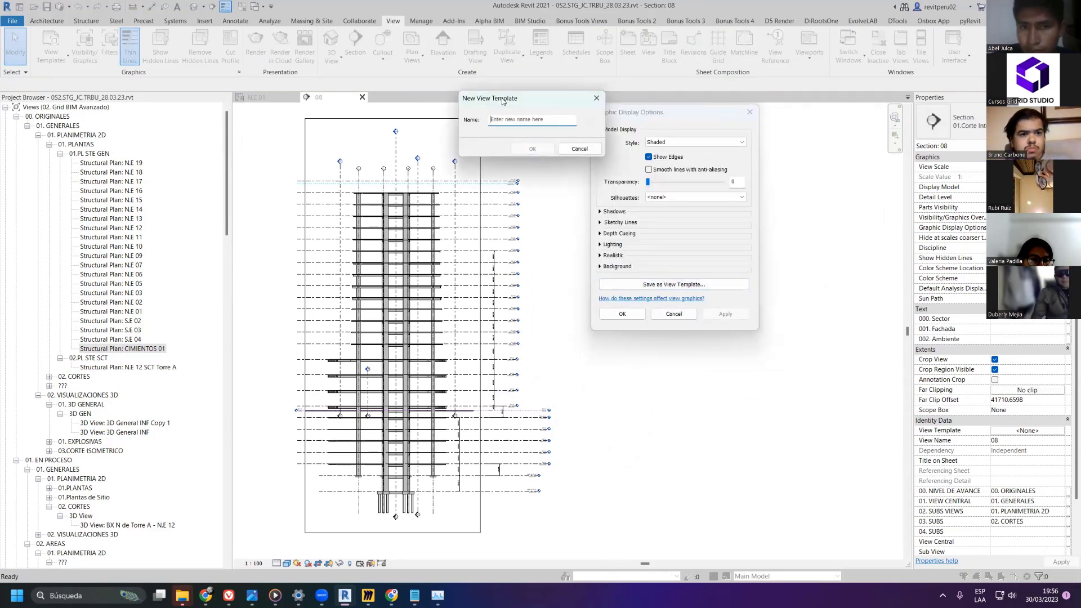
- Begin entering the template name 000ST.CO STE 1/100 in capital letters
drag(503, 101, 633, 342)
text(000)
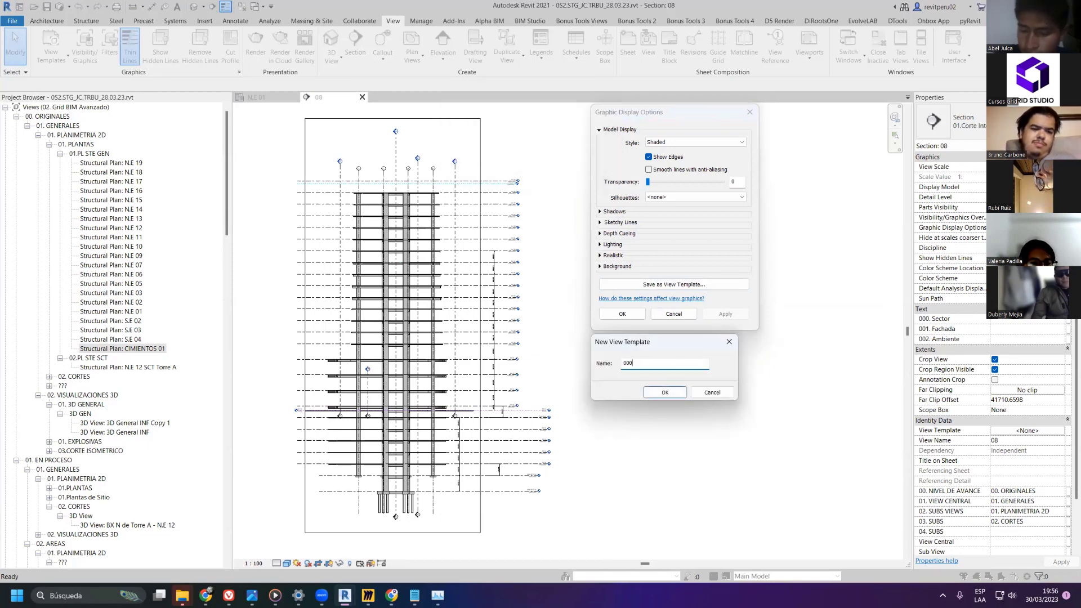
text(ST.Co)
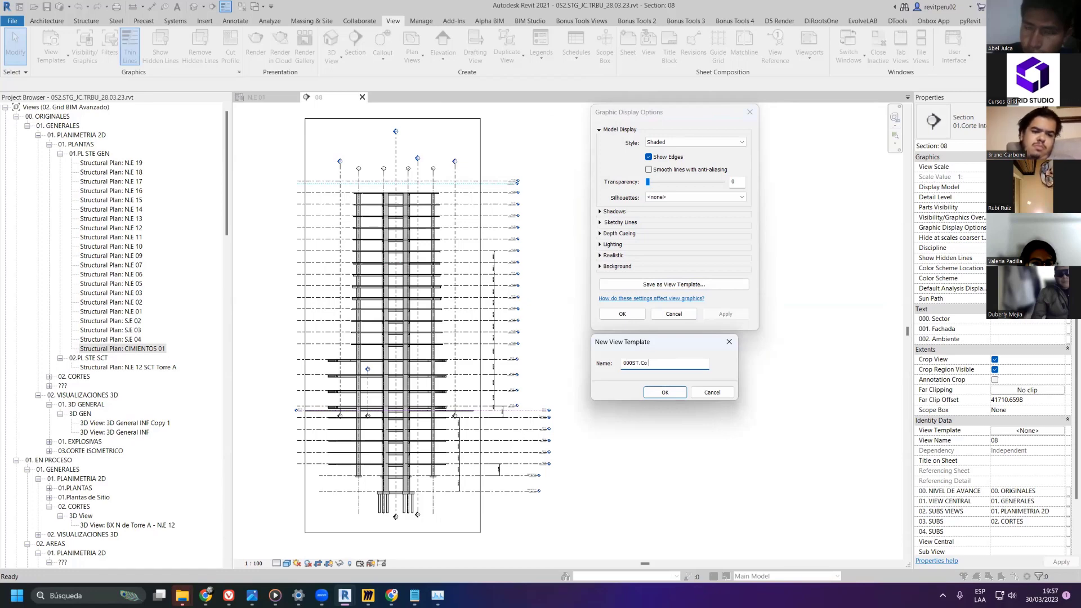
key(Caps_Lock)
key(BackSpace)
text(O)
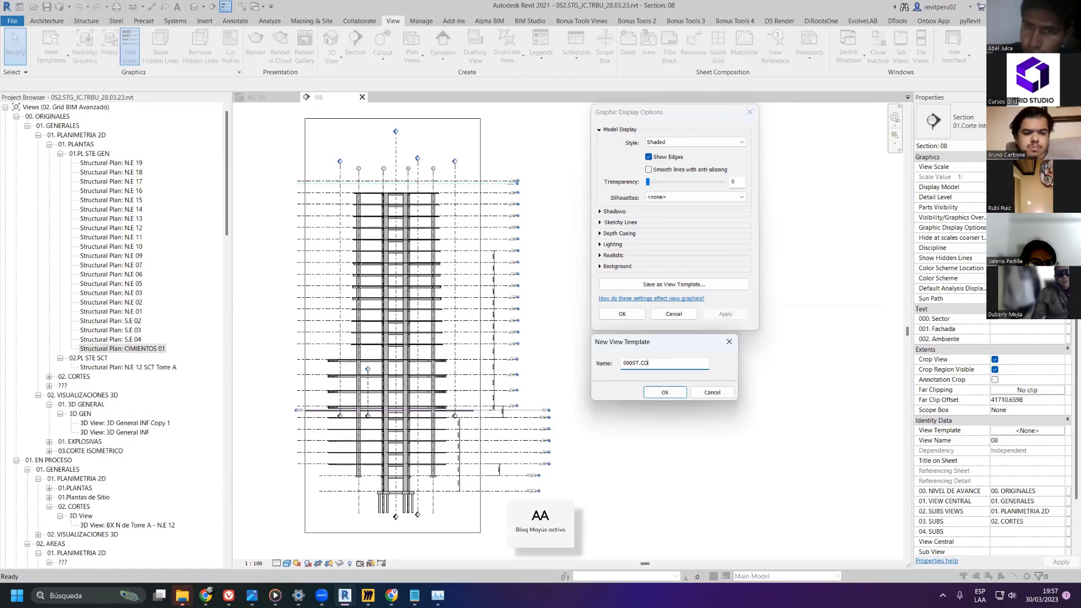
key(BackSpace)
key(BackSpace)
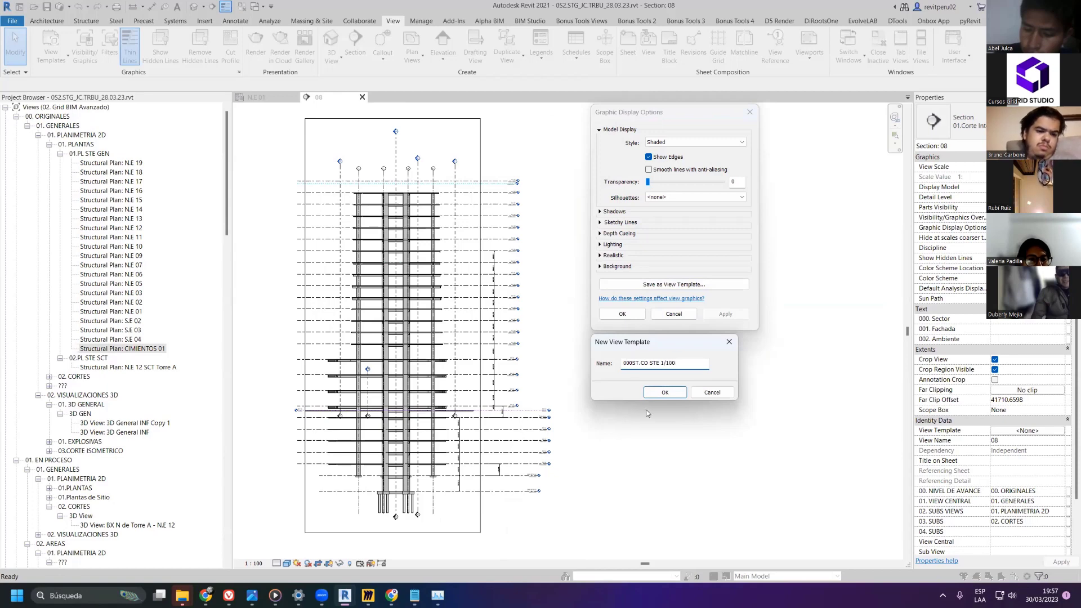
- Confirm the name and include View Scale, Detail Level, Parts Visibility and all V/G override rows
click(657, 393)
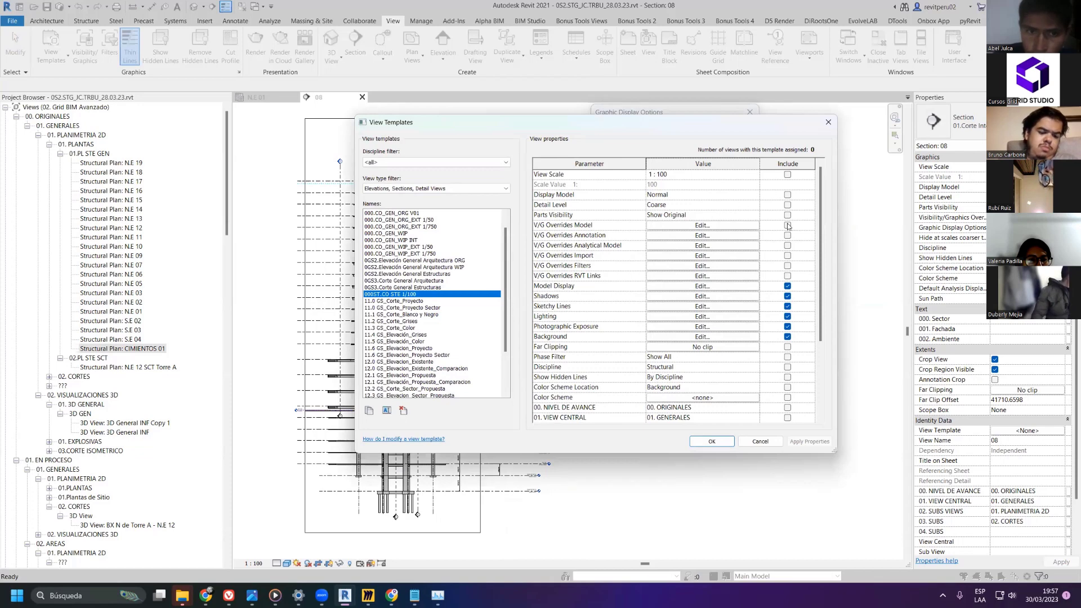
click(787, 174)
click(787, 195)
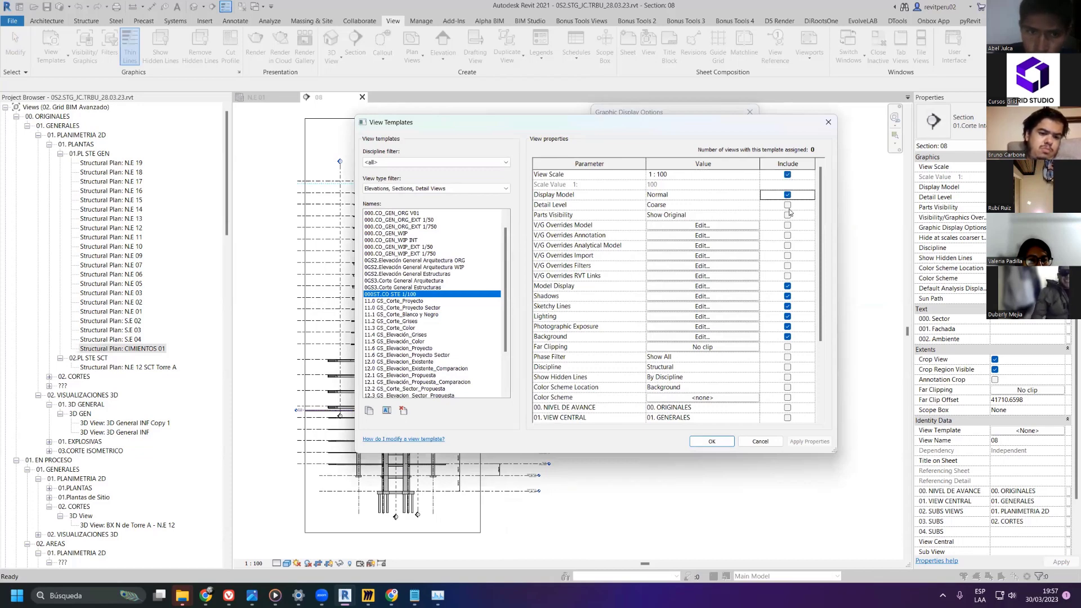
click(788, 216)
click(787, 205)
click(787, 215)
click(787, 225)
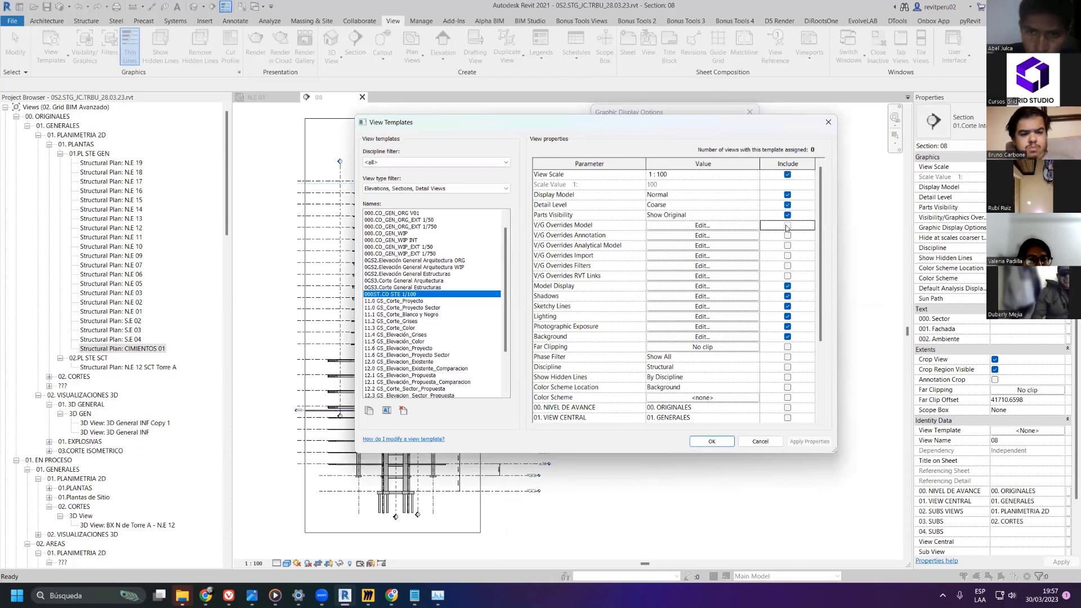
click(787, 236)
click(787, 245)
click(787, 266)
click(788, 256)
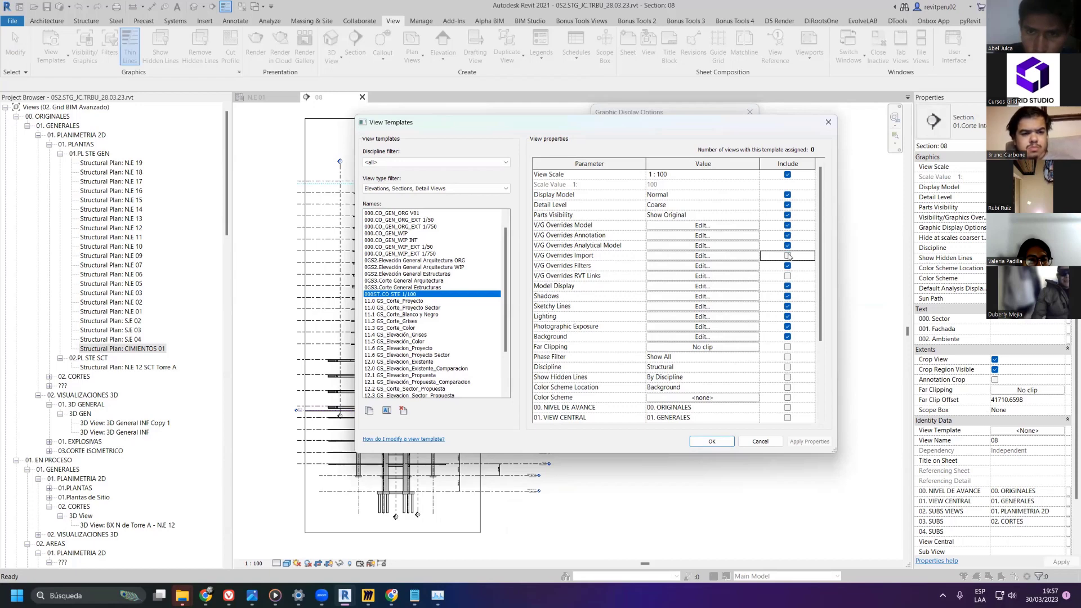
click(787, 276)
- Include 00. NIVEL DE AVANCE through 04. SUBS, then OK both dialogs and review section types
scroll(796, 287, down, 4)
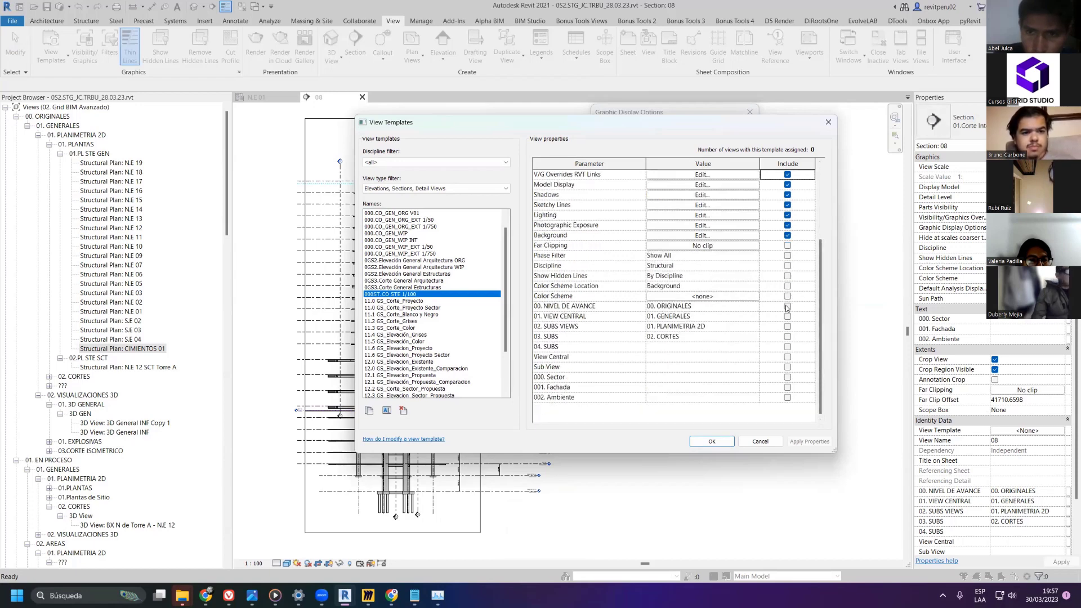
click(788, 307)
click(788, 317)
click(788, 327)
click(787, 336)
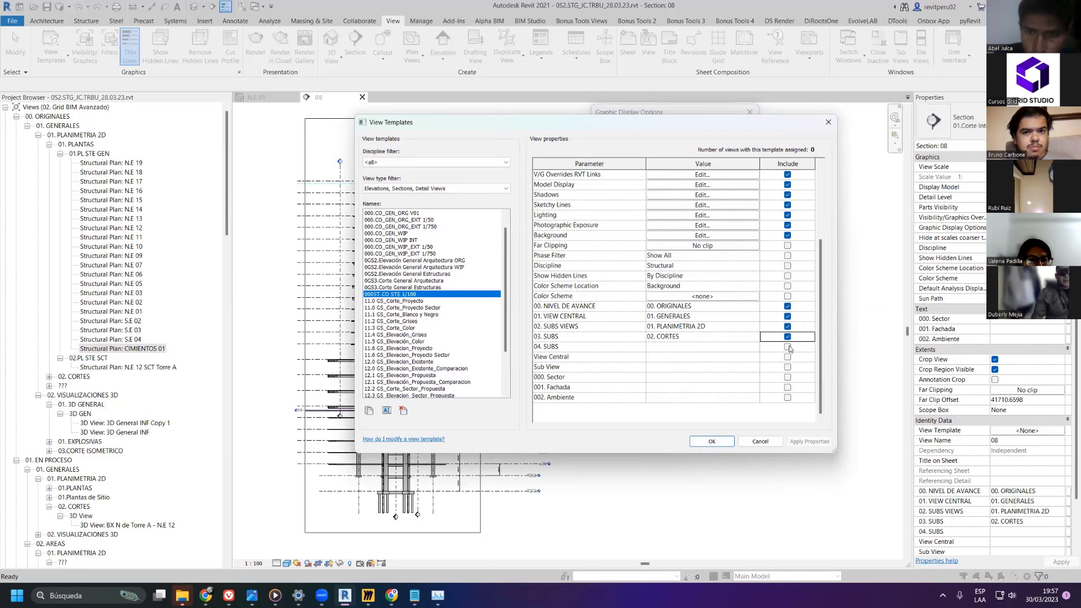
click(785, 346)
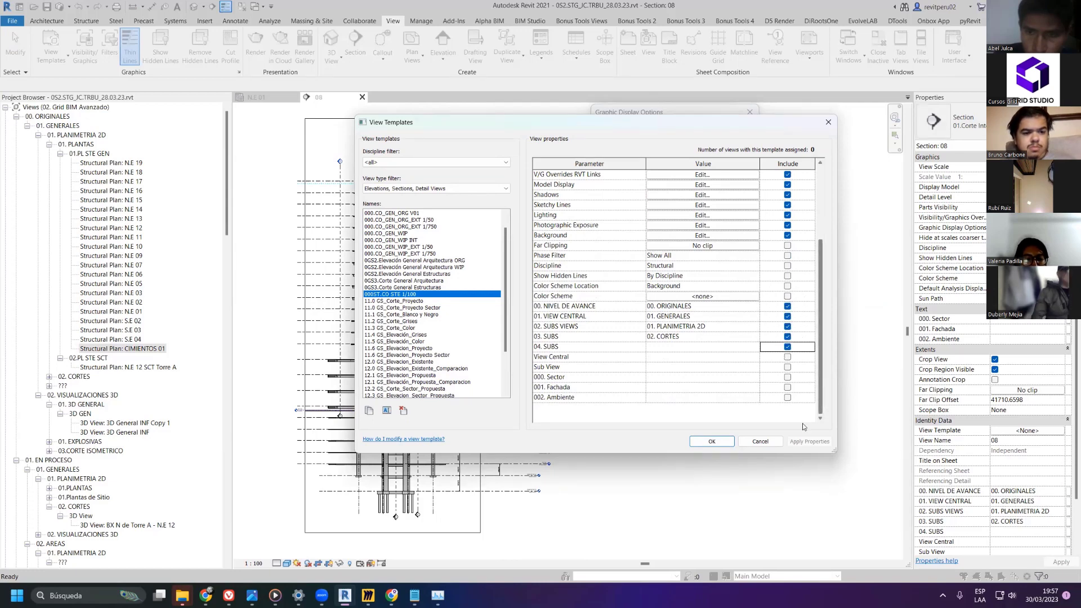
click(712, 442)
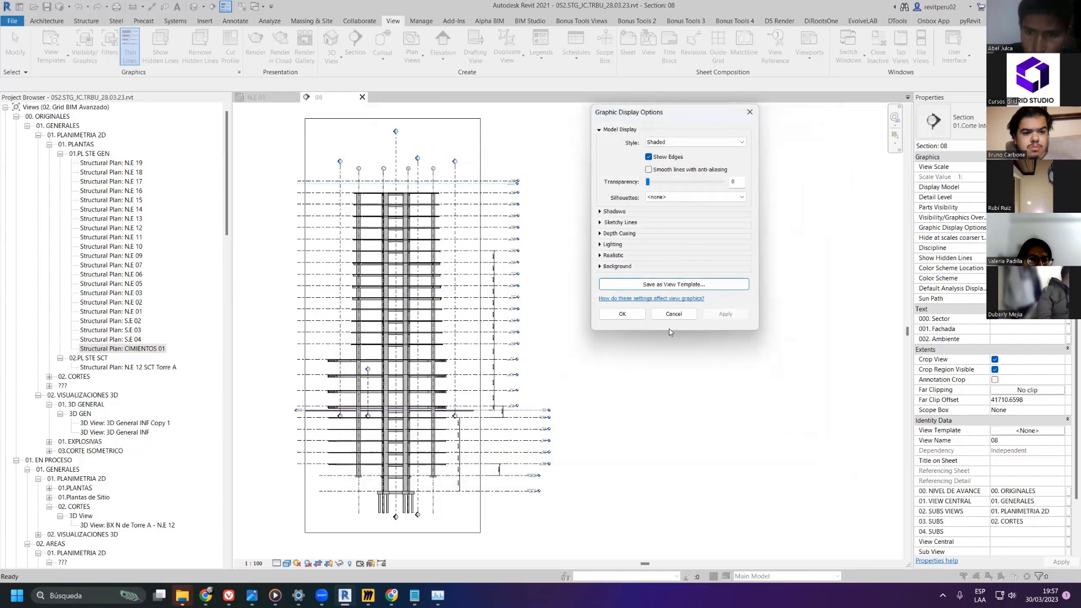
click(622, 315)
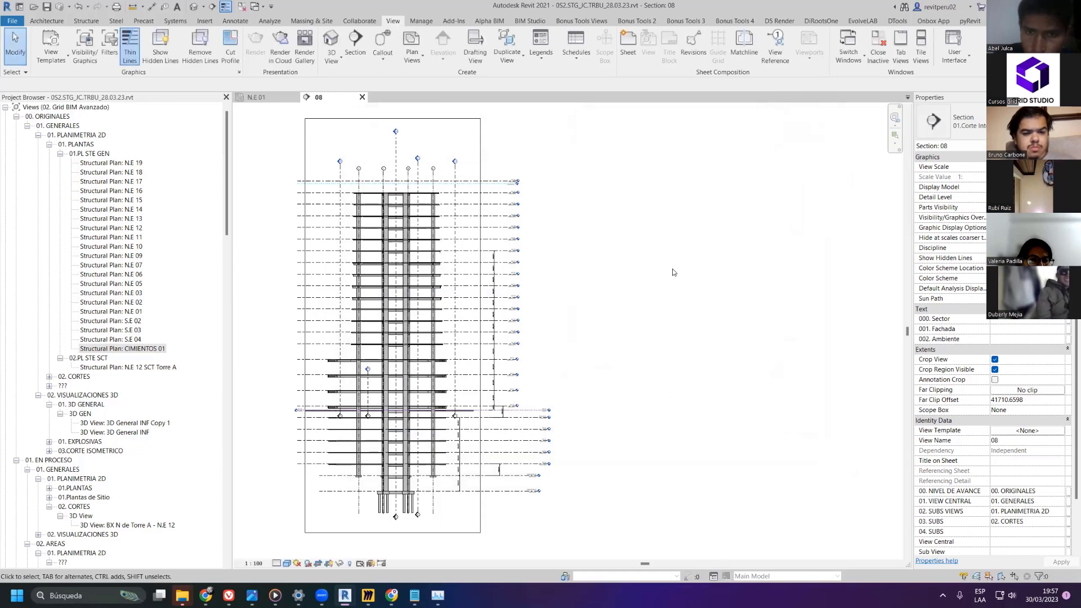
middle_drag(666, 258, 717, 244)
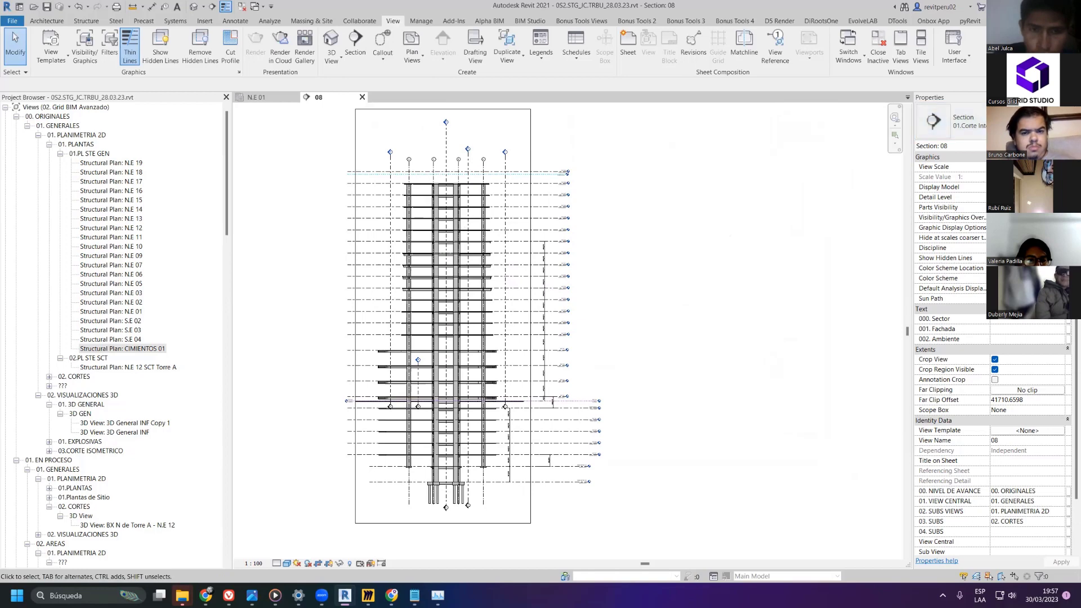
click(951, 120)
click(955, 209)
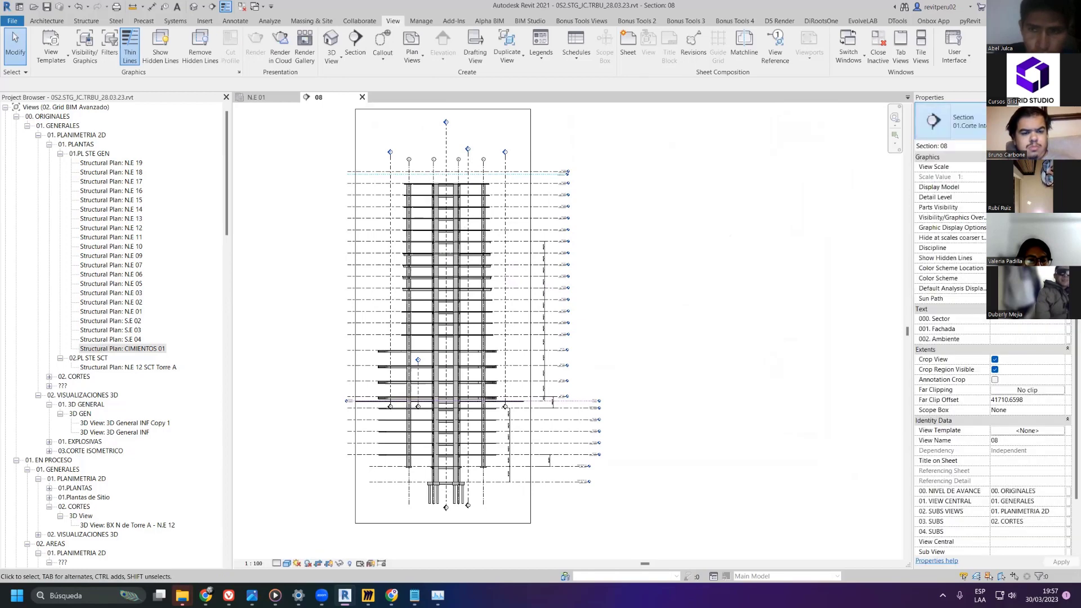
- In Edit Type, rename section type 01.Corte Interior to 01.CO STE Interior
click(1047, 145)
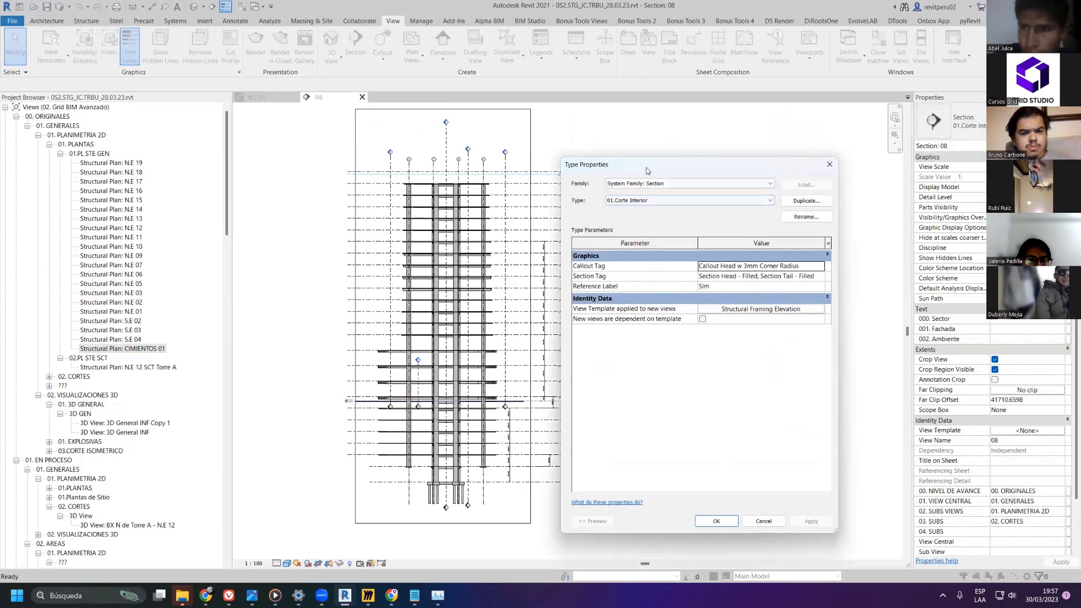
drag(649, 165, 666, 127)
click(823, 178)
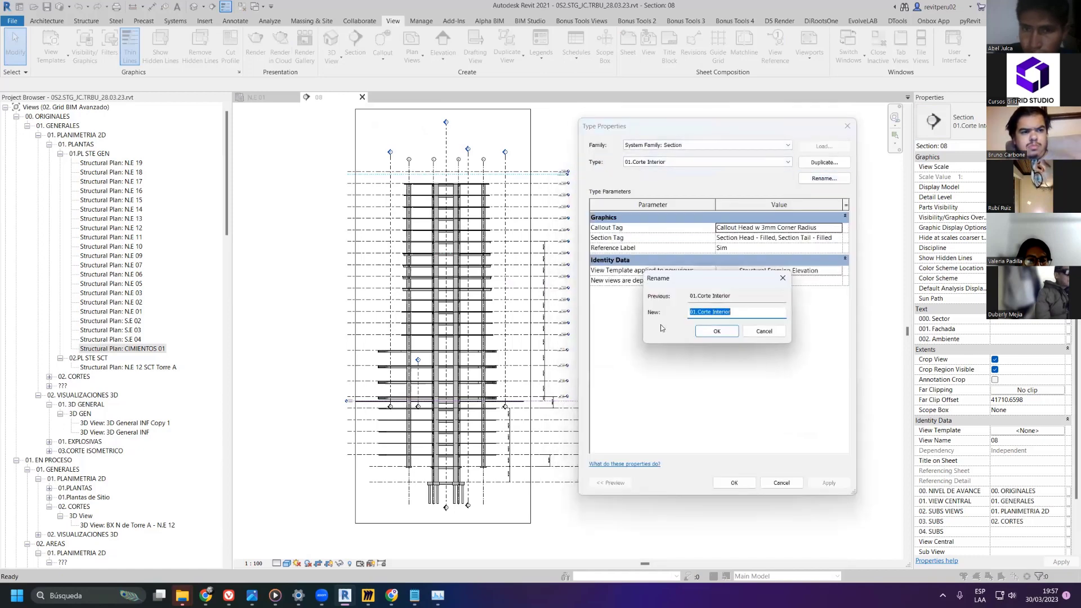
drag(707, 313, 711, 313)
click(713, 312)
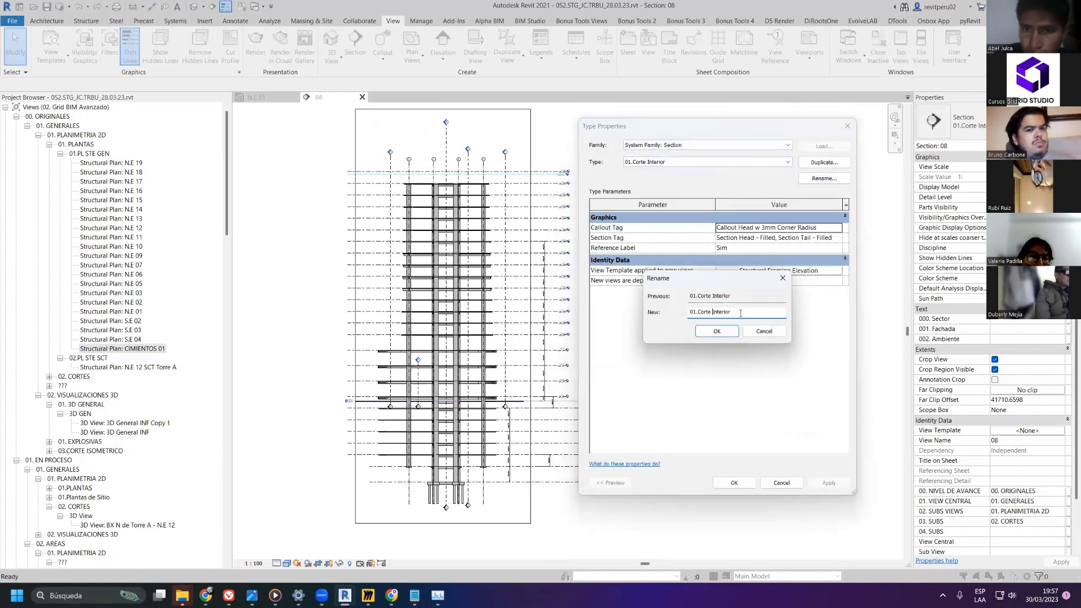
text(S)
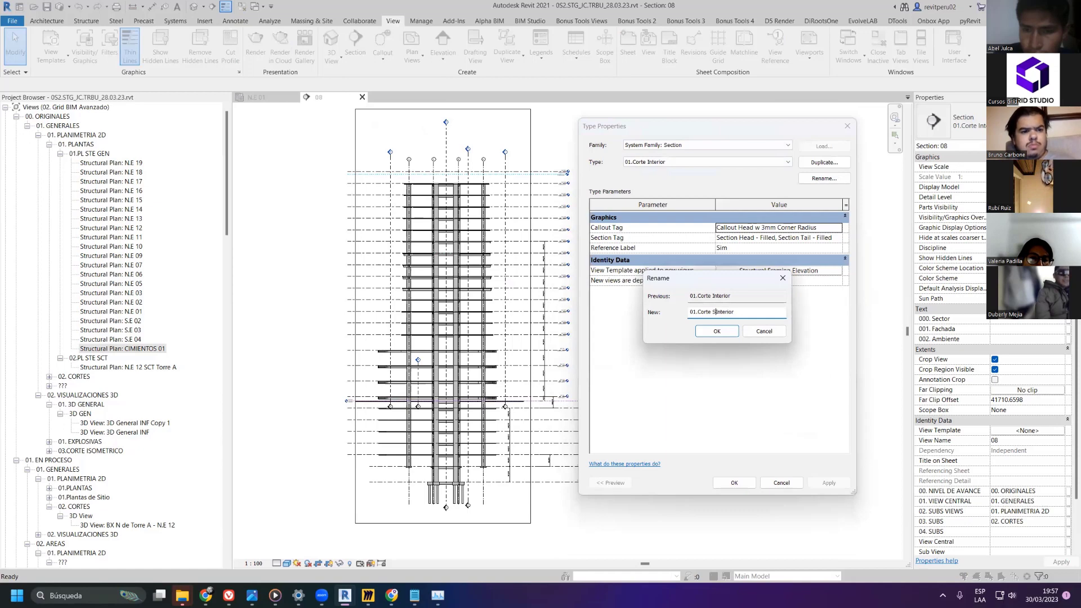
text(TE)
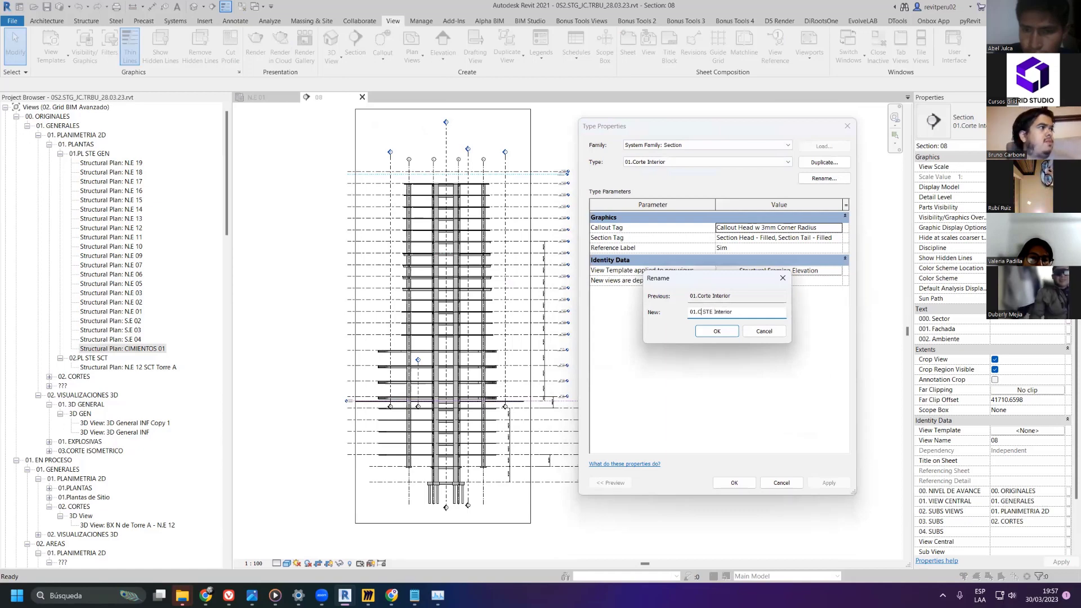
click(716, 331)
click(734, 483)
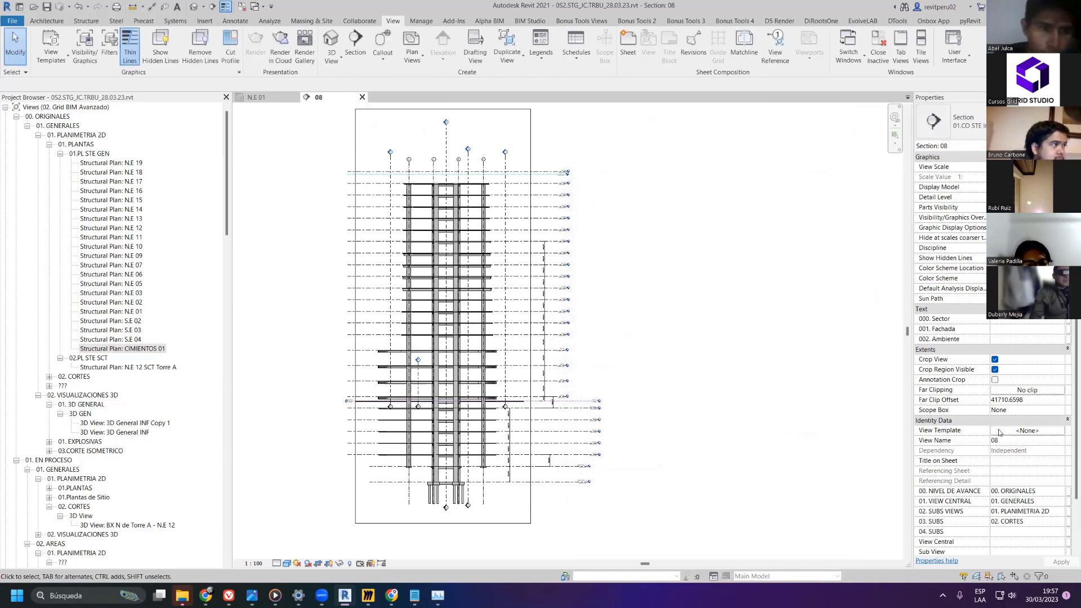
- Apply 000ST.CO STE 1/100 to section 08, including Far Clipping, Phase Filter, Discipline, hidden lines and Color Scheme
click(1027, 430)
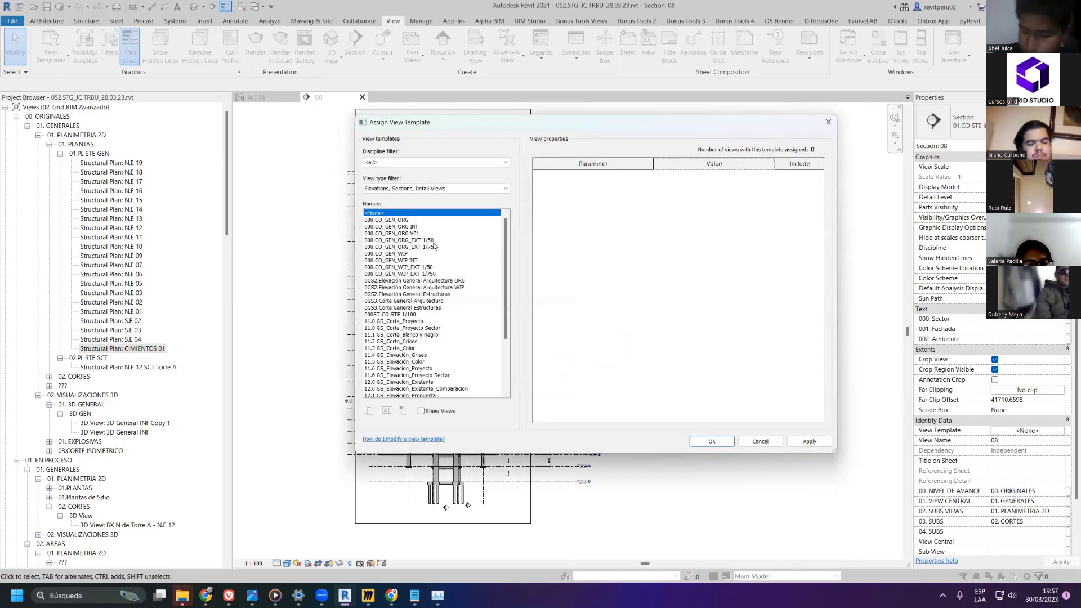
click(405, 315)
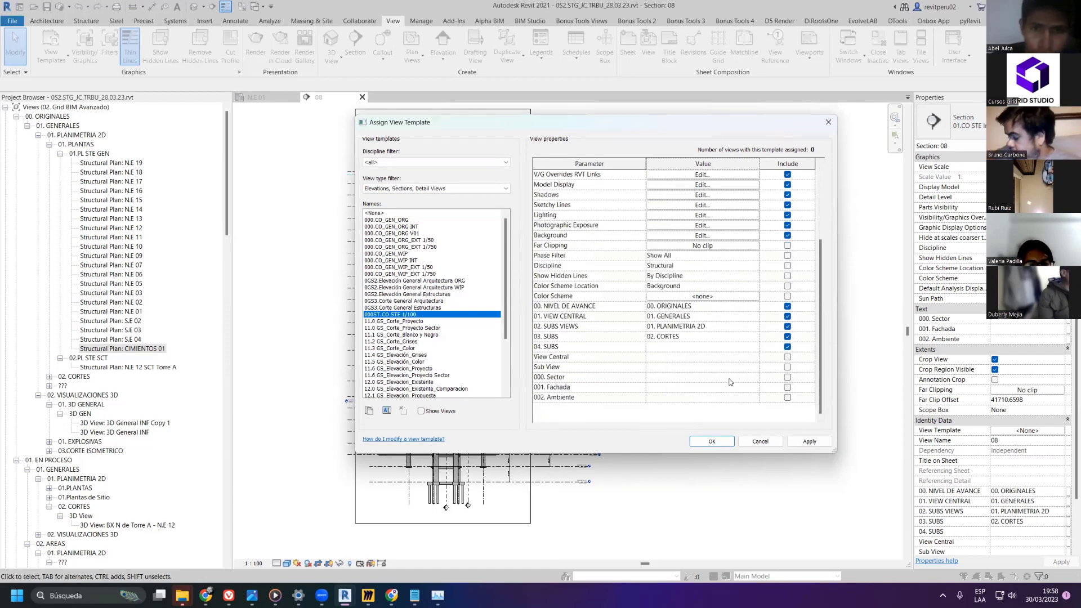
click(787, 246)
click(787, 256)
click(787, 266)
click(787, 276)
click(787, 286)
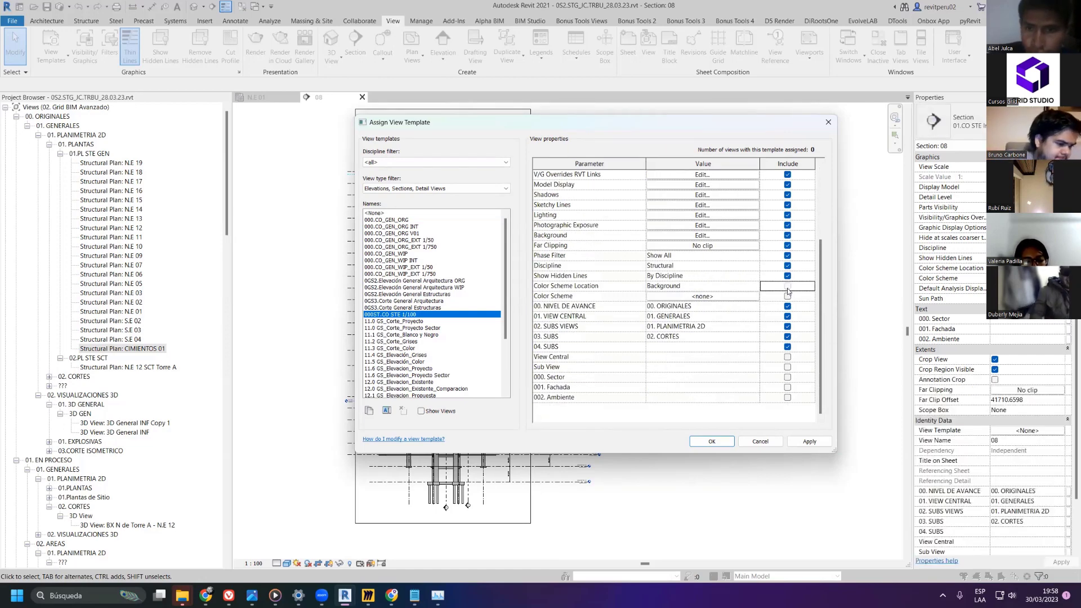
click(788, 300)
click(788, 298)
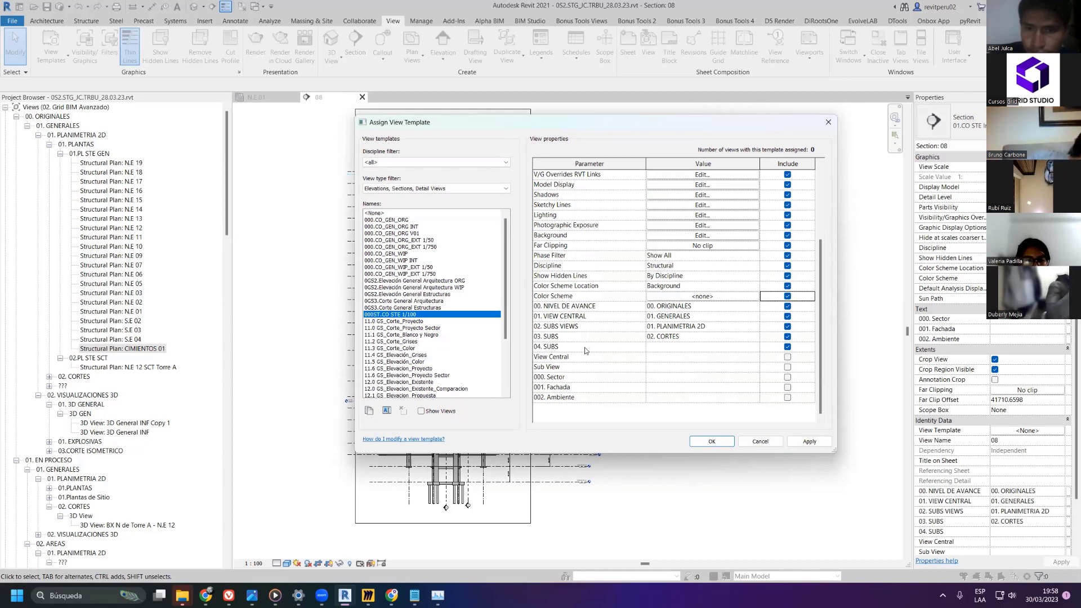
click(809, 442)
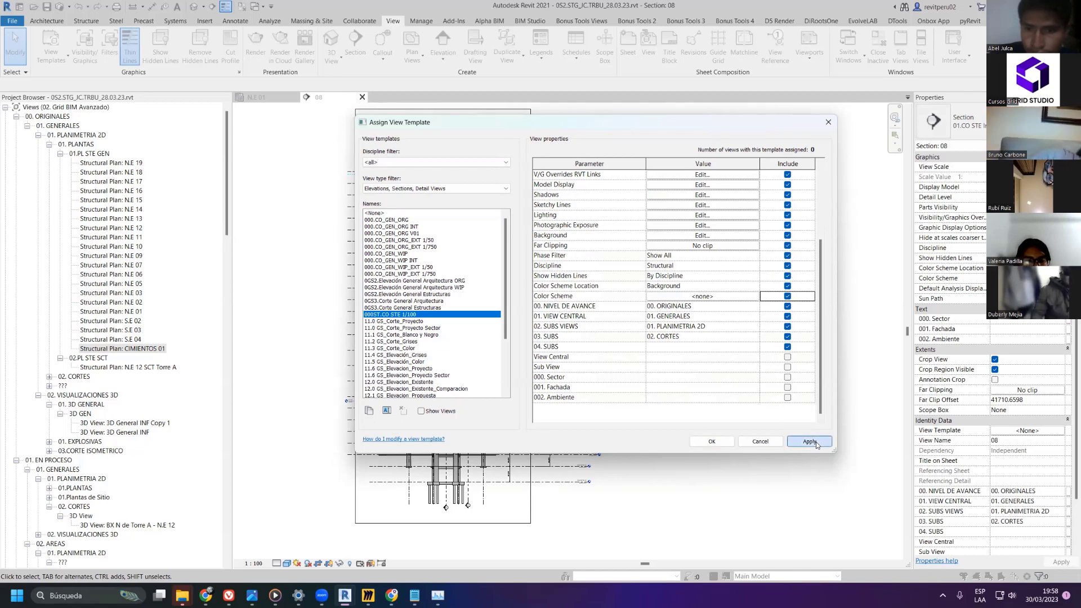
click(712, 442)
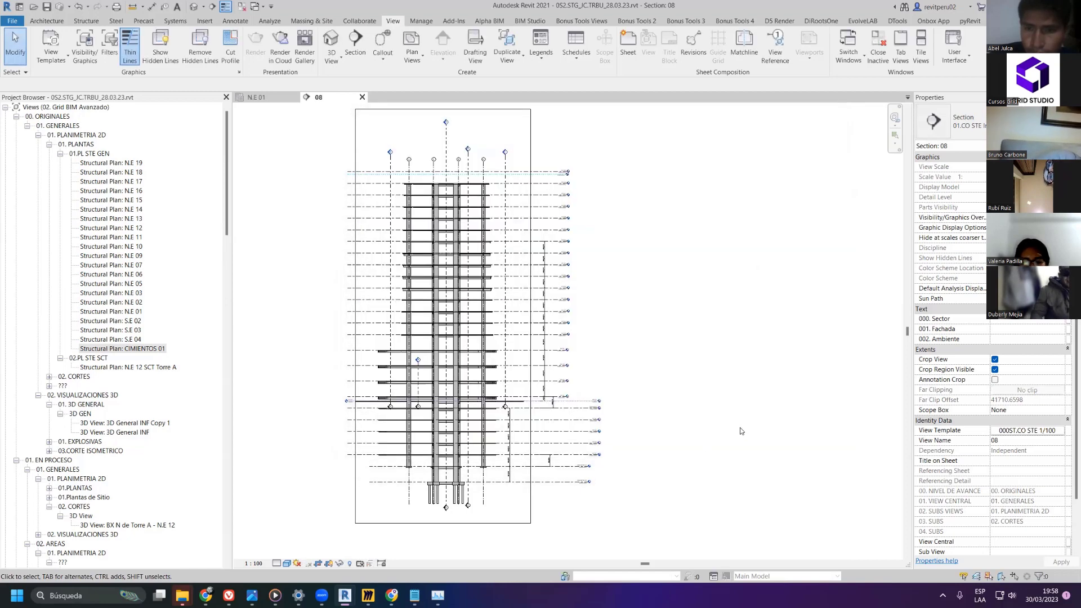
- Select all section views in N.E 01 and assign them the 000ST.CO STE 1/100 view template
click(256, 97)
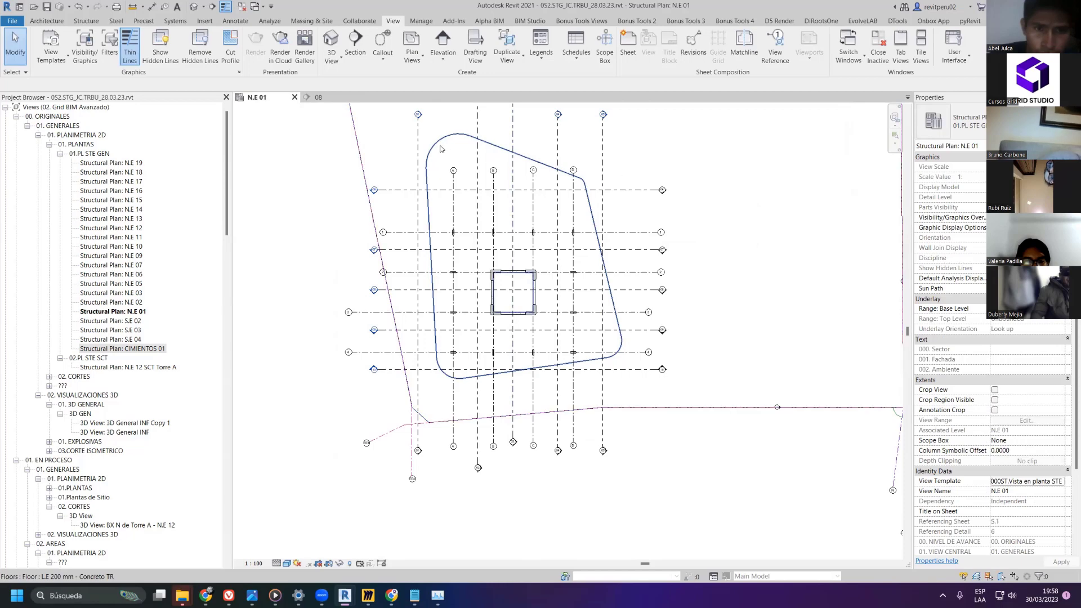
click(418, 141)
key(s)
key(a)
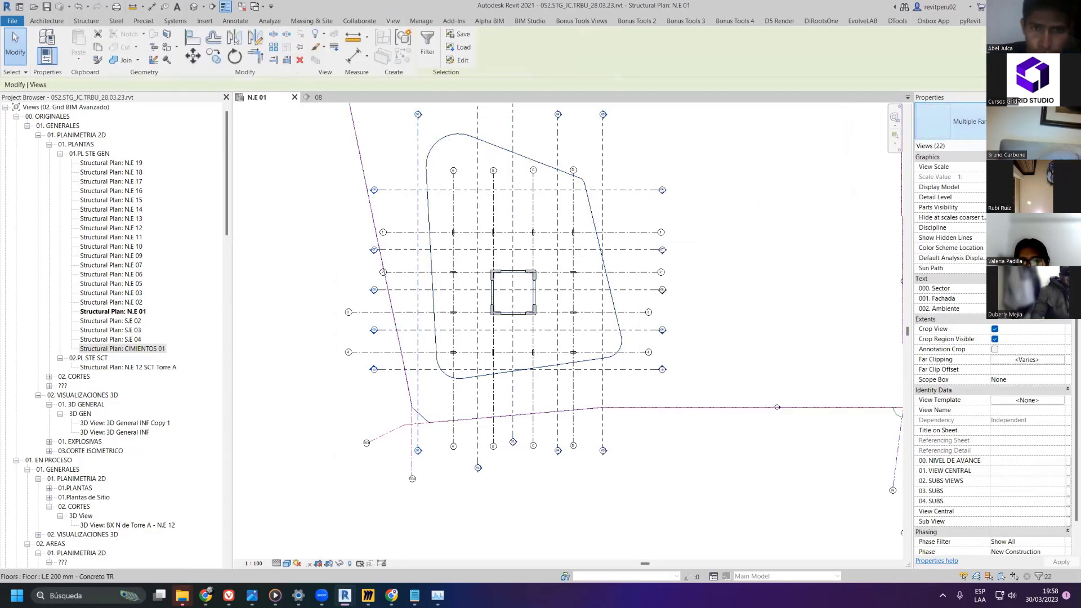
click(951, 121)
click(951, 121)
click(951, 121)
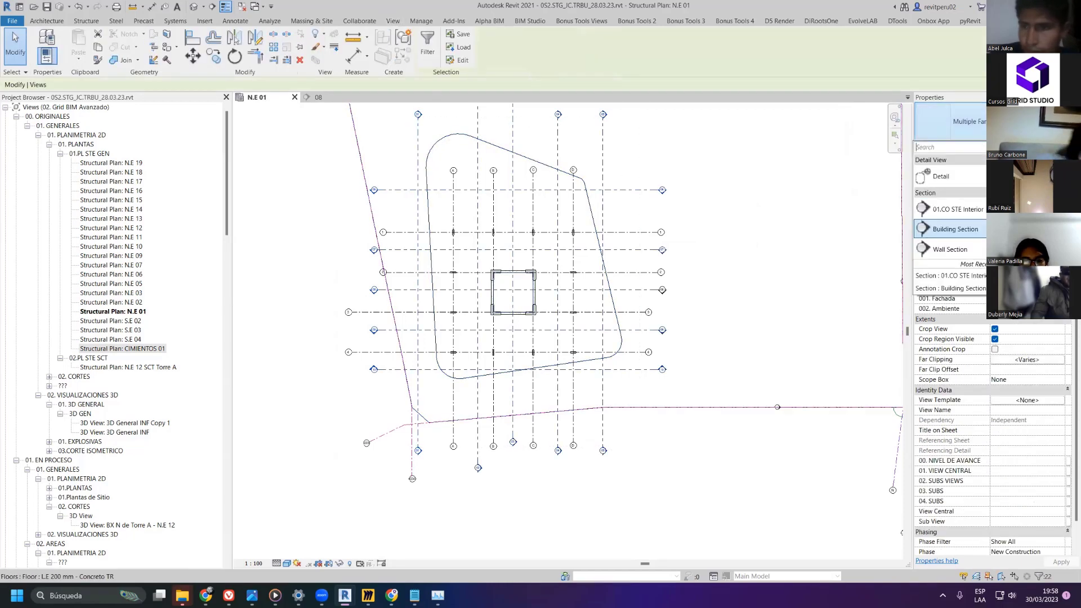
click(968, 215)
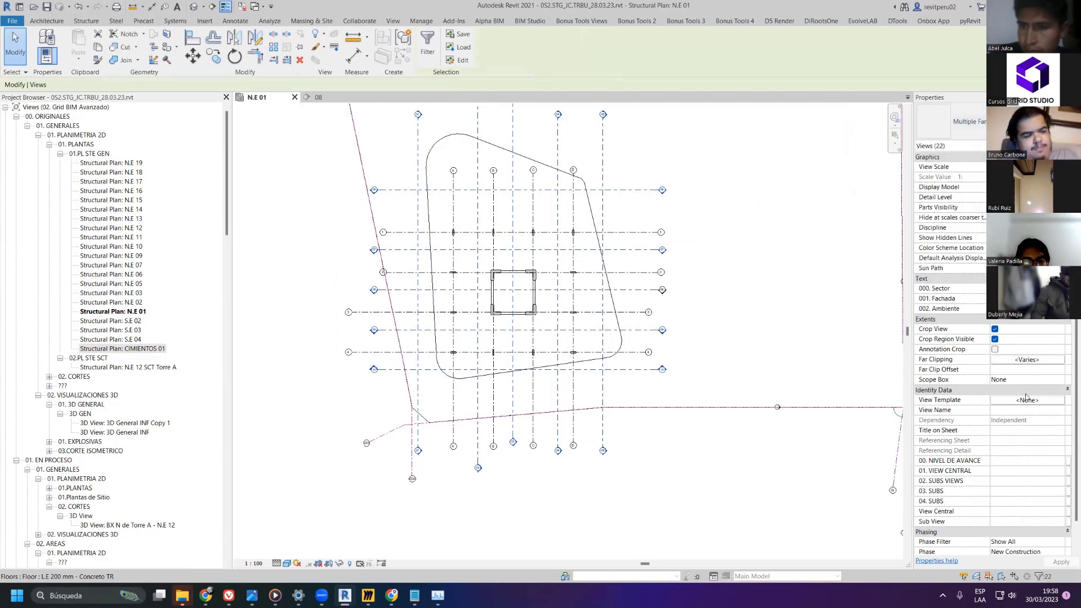
click(1042, 402)
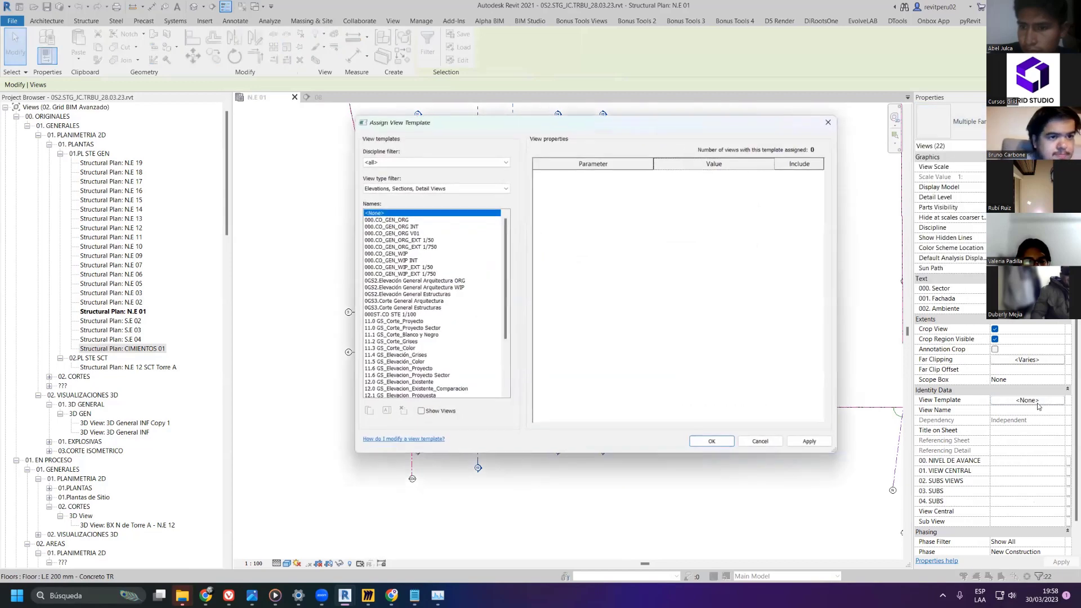
click(407, 314)
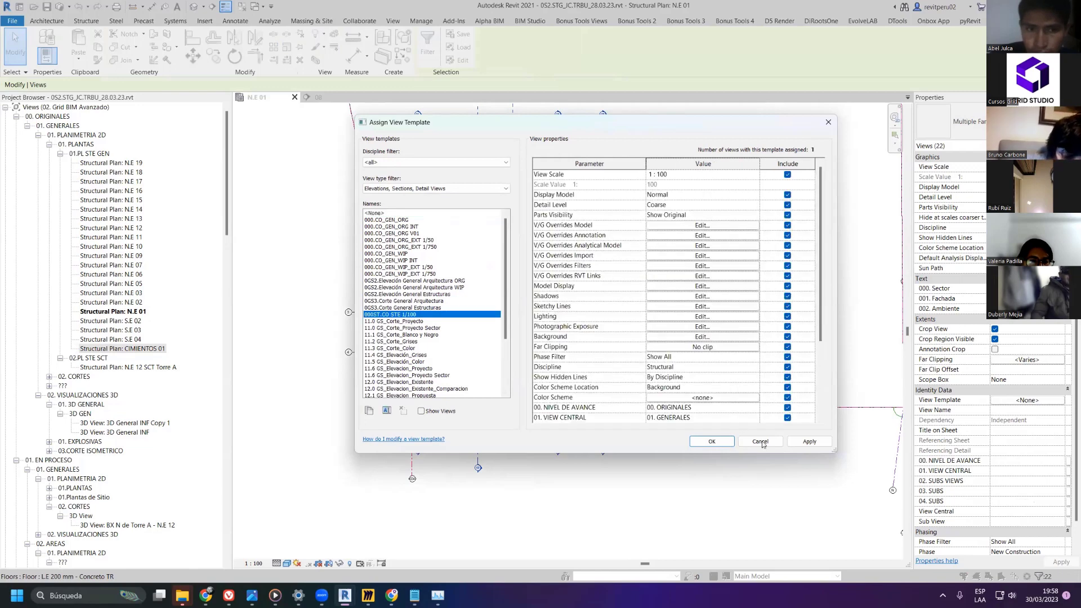
click(809, 442)
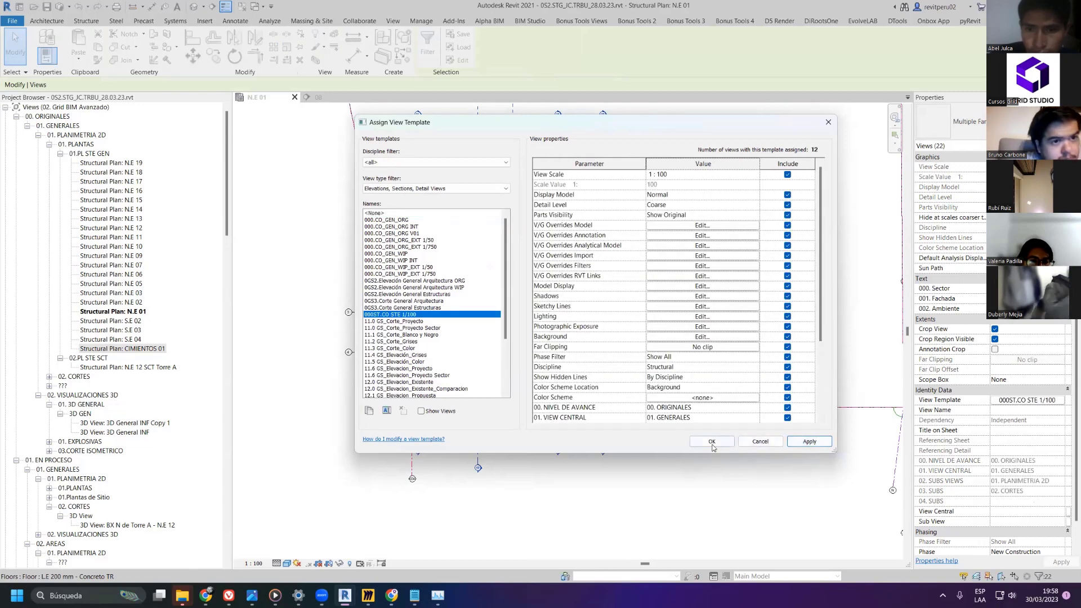
click(712, 442)
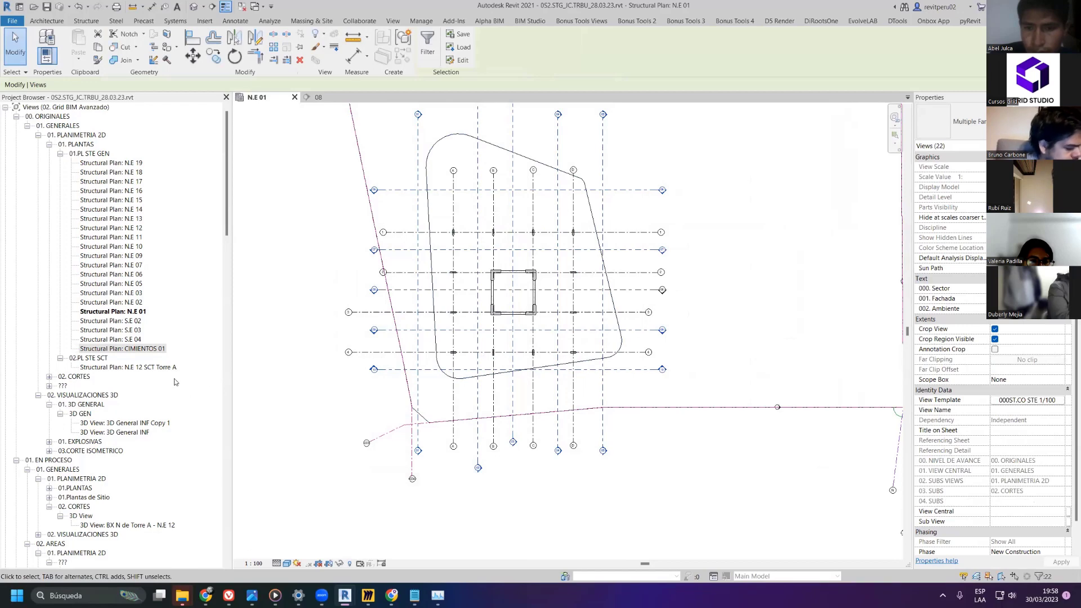
- Expand 02. CORTES > 01.CO STE Interior, then collapse the 01.PL STE GEN plan folder
scroll(55, 365, down, 1)
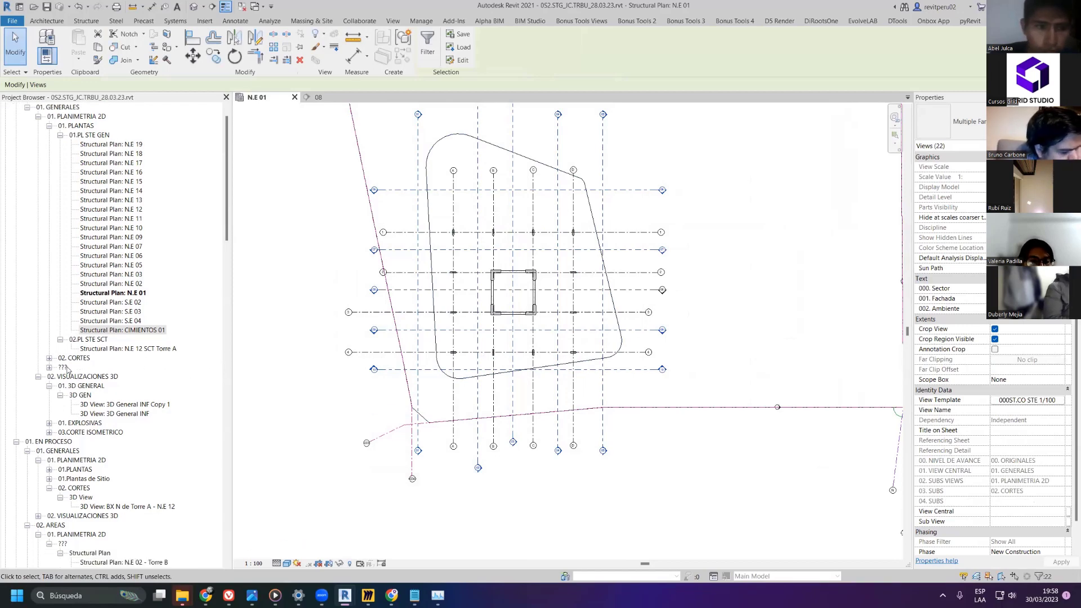
click(49, 358)
click(60, 367)
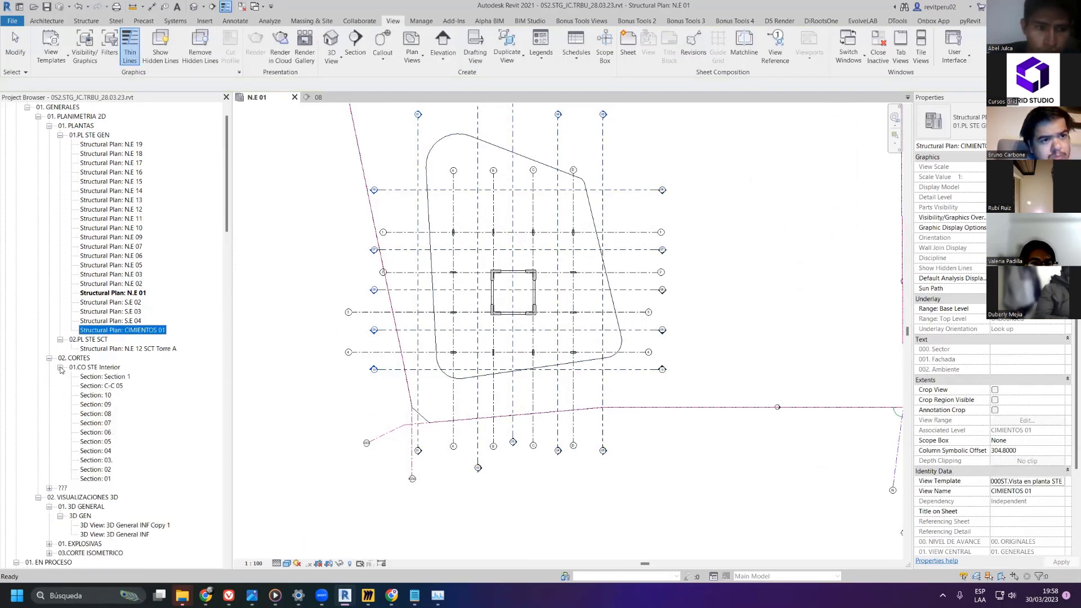
scroll(62, 369, down, 2)
scroll(113, 254, up, 5)
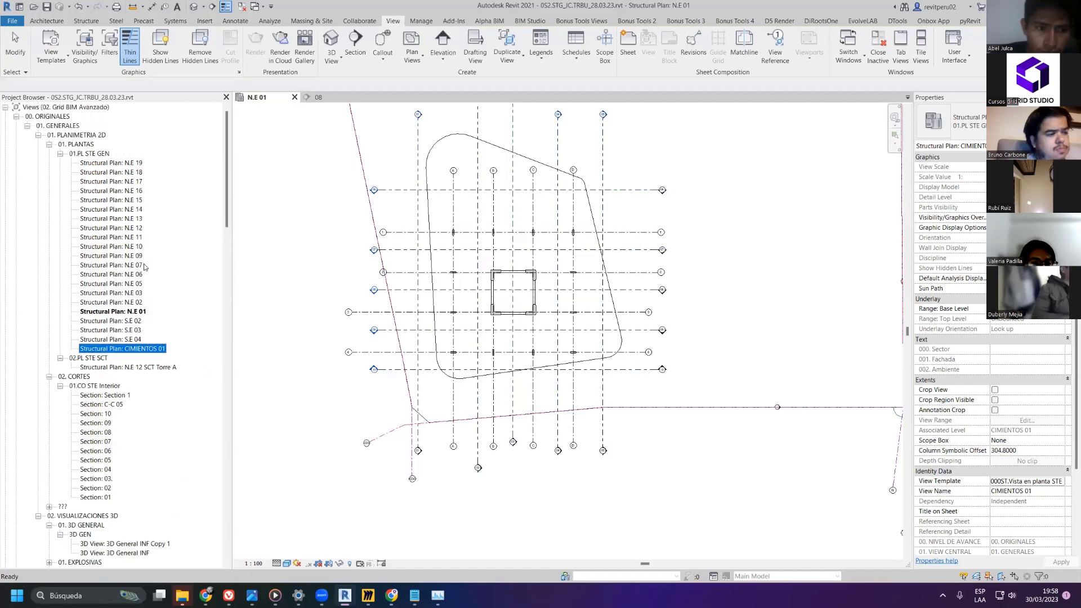
click(60, 154)
- Inspect the N.E 12 SCT Torre A plan and Section 1 properties, then collapse 02.PL STE SCT
click(60, 163)
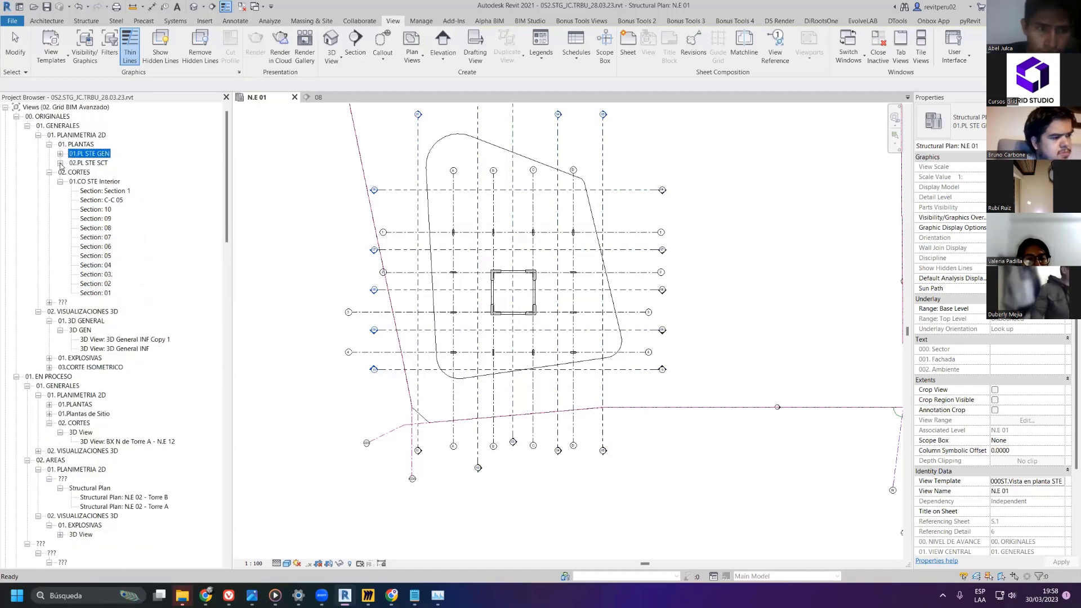
click(60, 164)
click(61, 164)
click(60, 163)
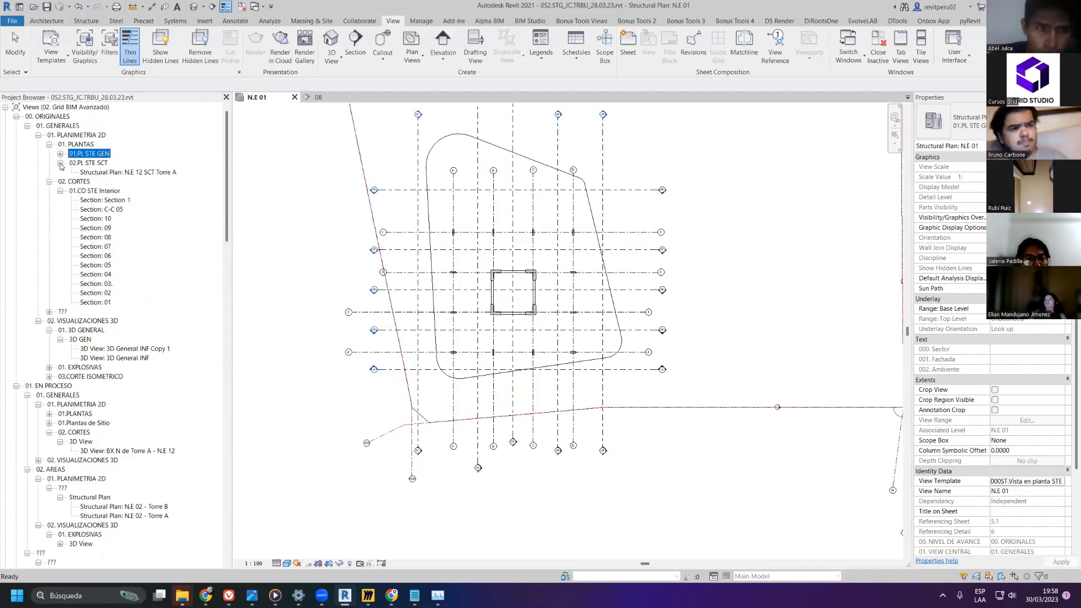
click(61, 163)
click(60, 163)
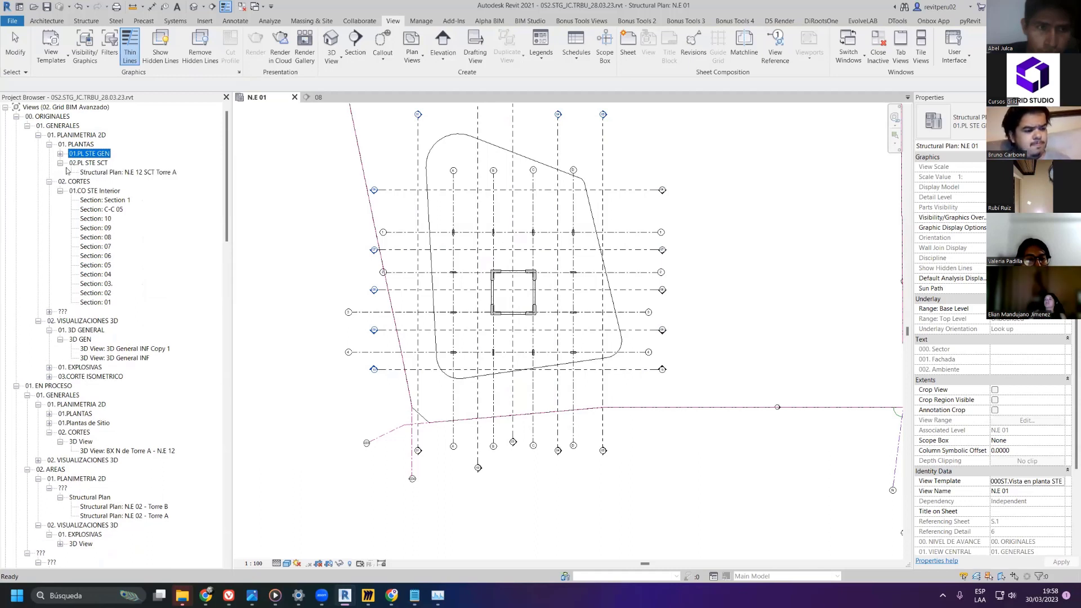
click(98, 170)
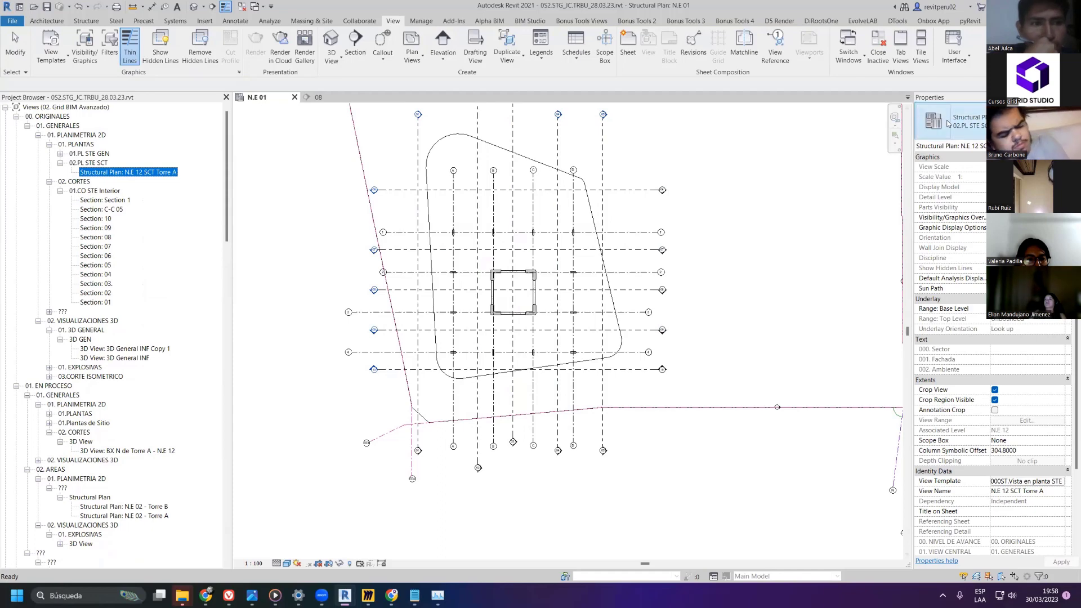
click(111, 199)
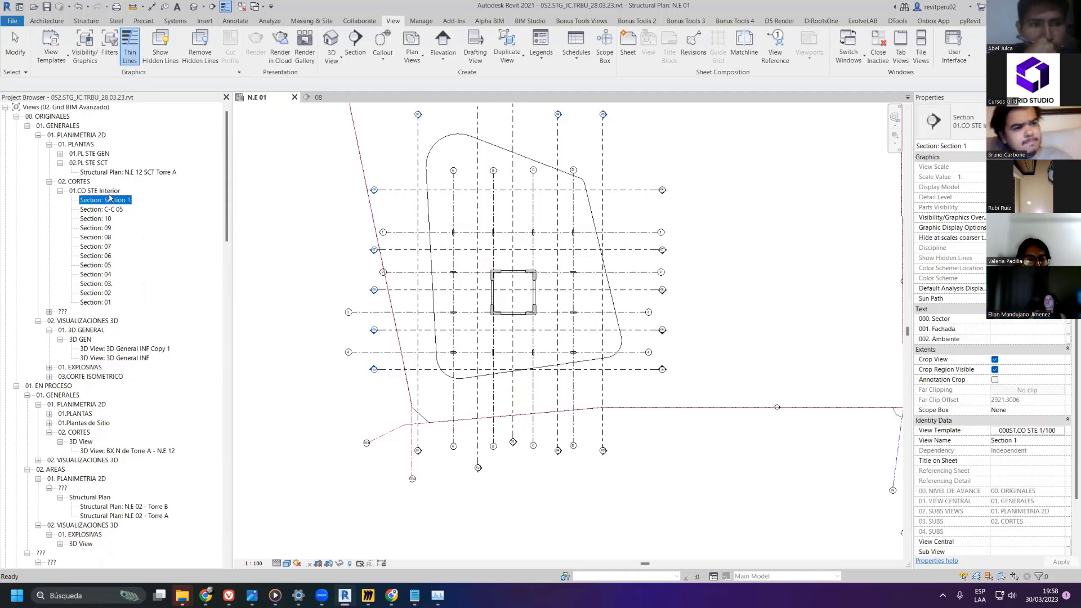
click(119, 172)
click(958, 121)
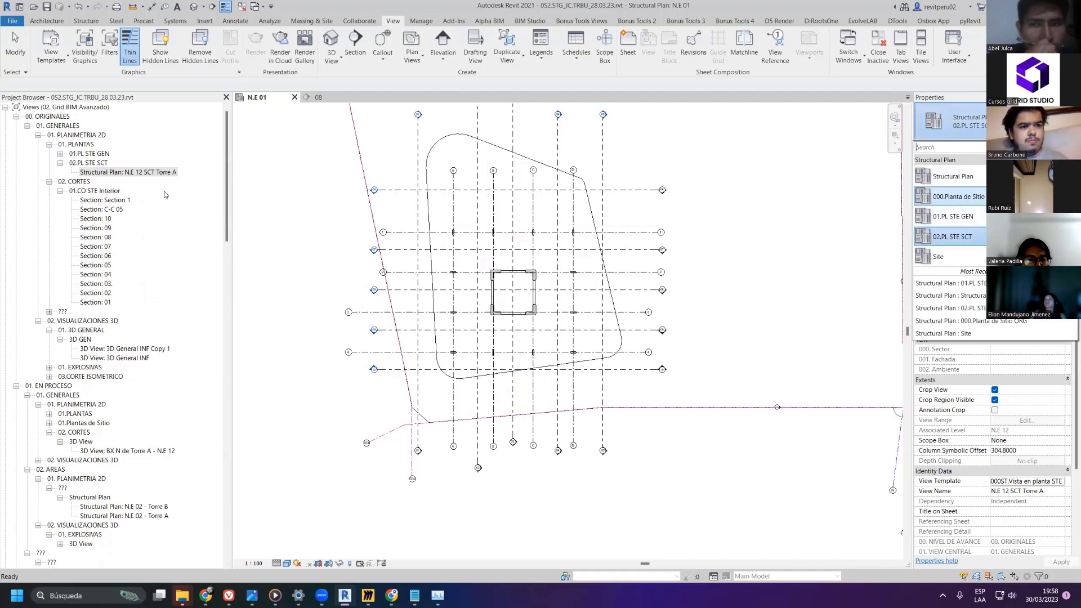
click(60, 163)
- Review the Section 1 and section 01 properties inside the 01.CO STE Interior folder
click(86, 180)
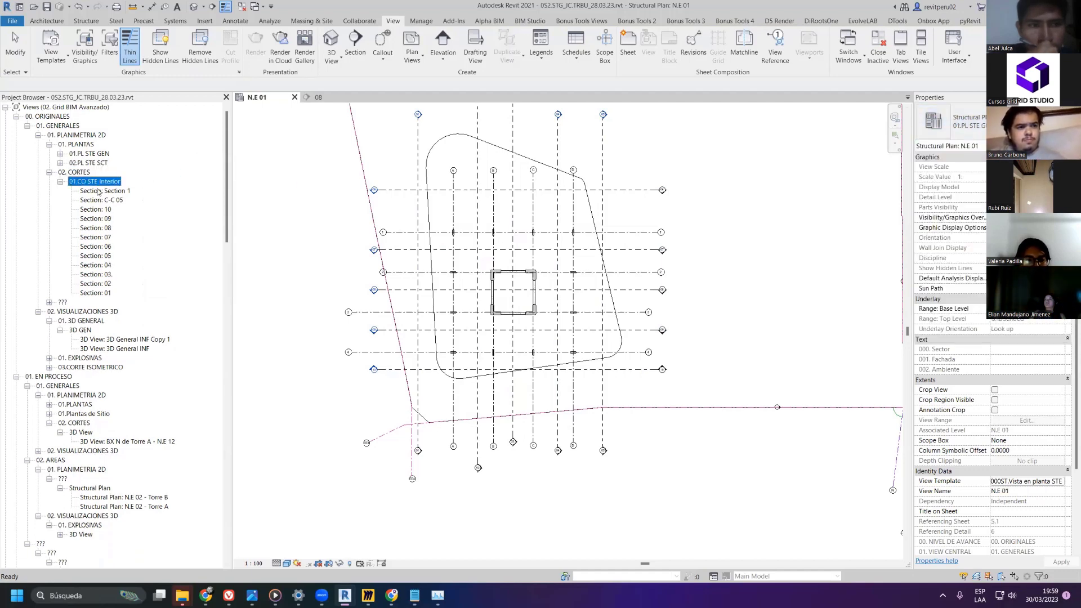
click(103, 191)
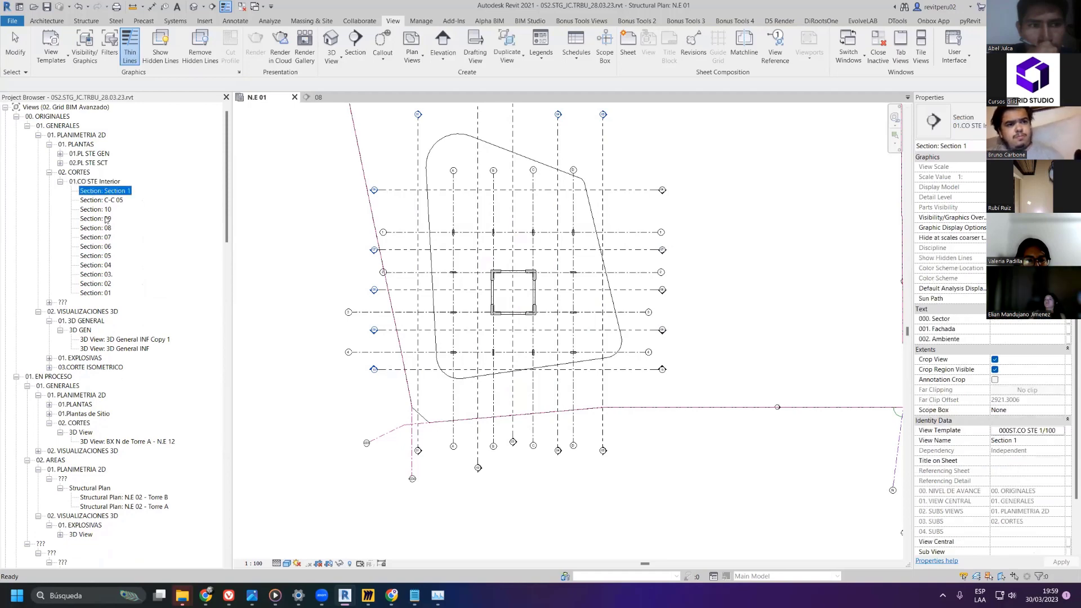
click(103, 292)
click(426, 199)
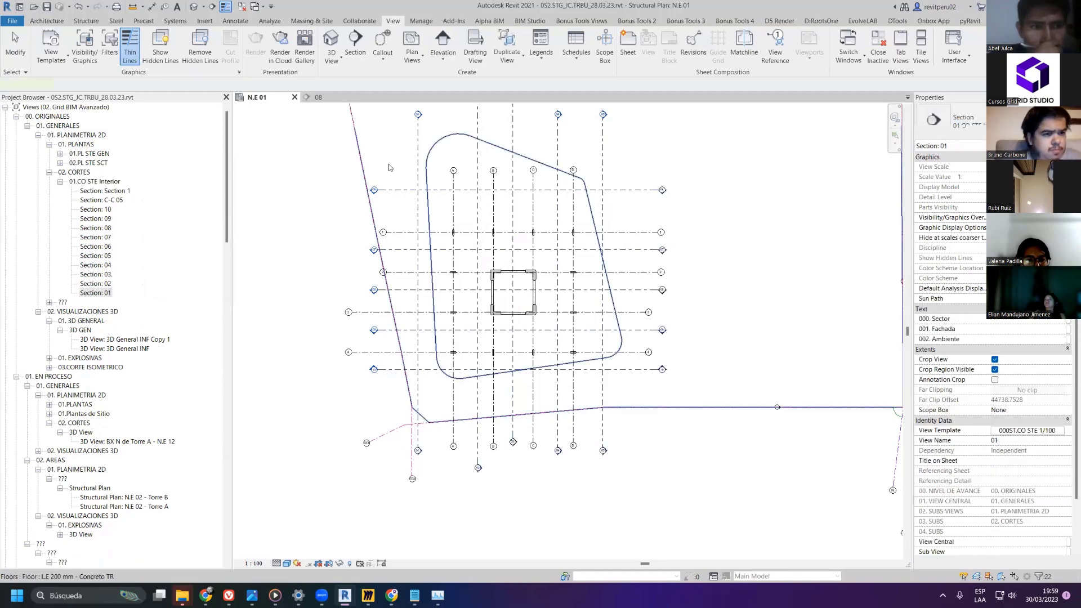
scroll(423, 214, up, 4)
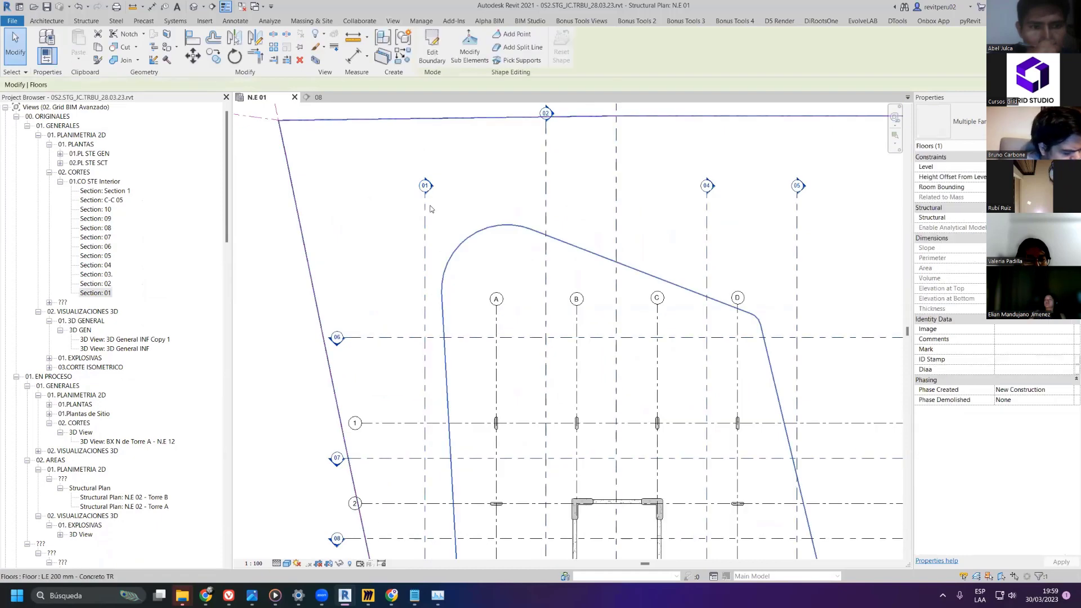
click(93, 293)
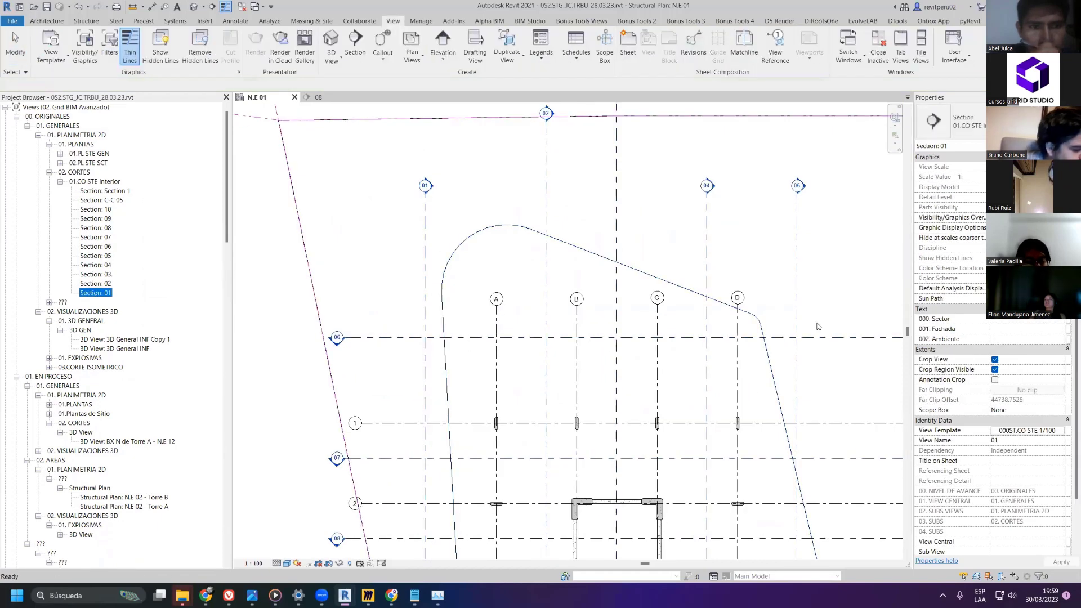
scroll(647, 225, down, 3)
scroll(653, 229, down, 3)
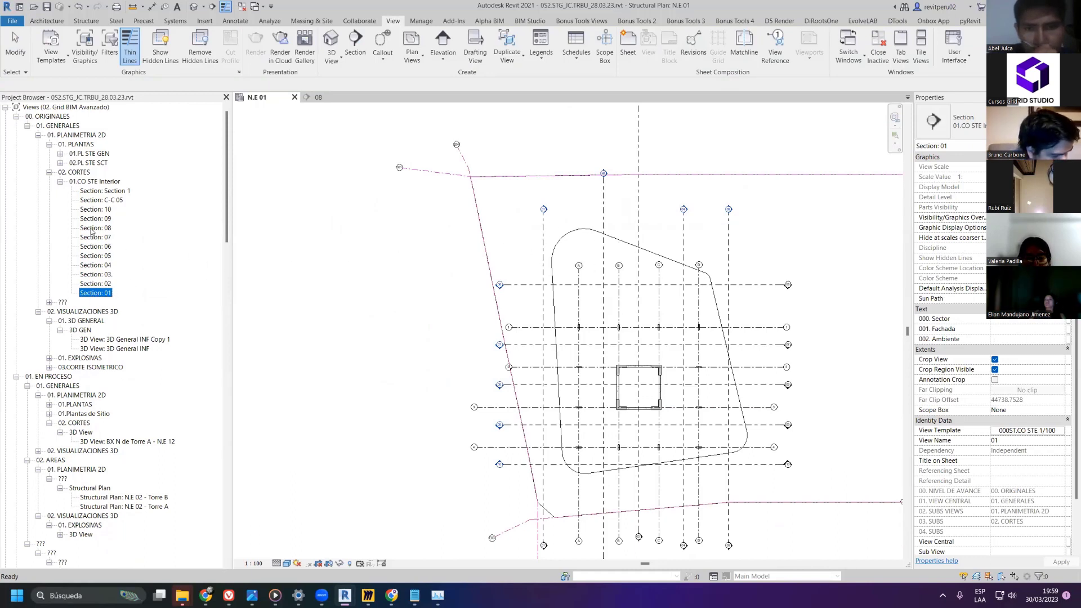
click(61, 182)
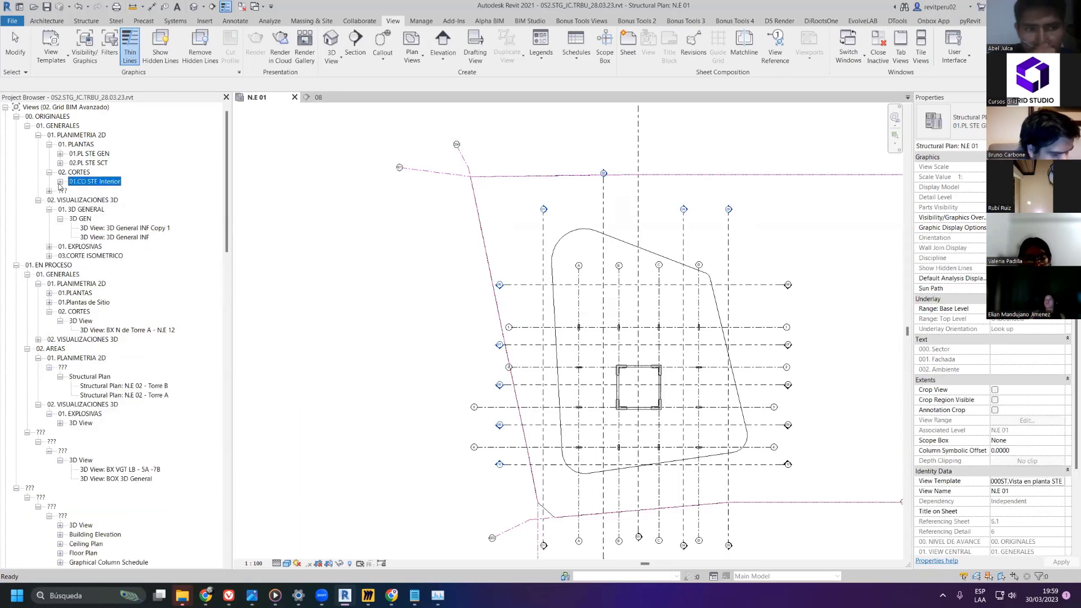
click(60, 182)
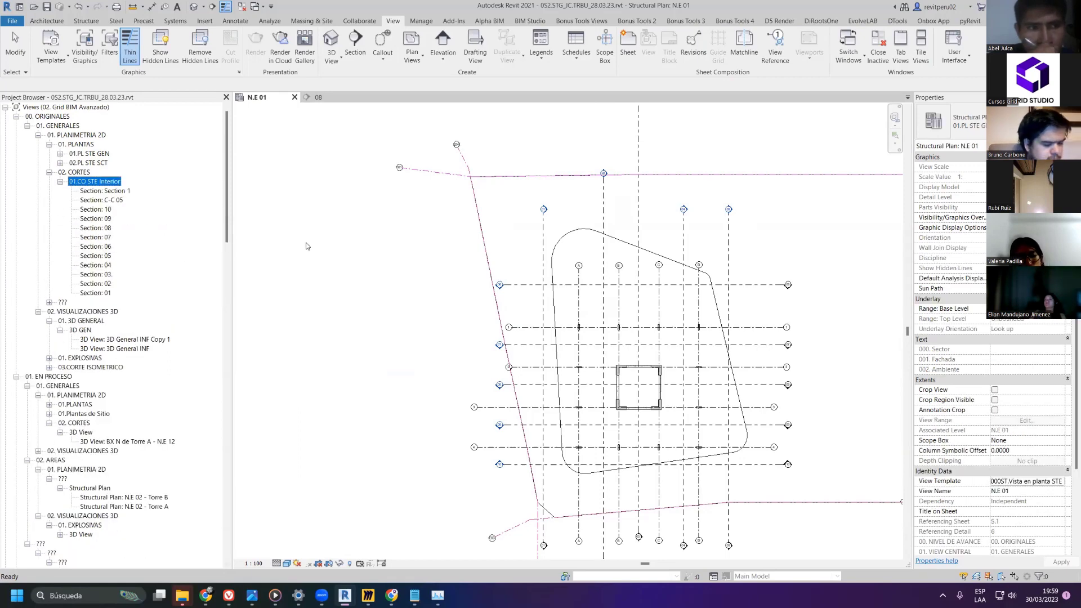
- Select the floor slab, capture the plan area to the clipboard, then deselect and collapse 01.CO STE Interior
click(431, 273)
scroll(430, 269, down, 2)
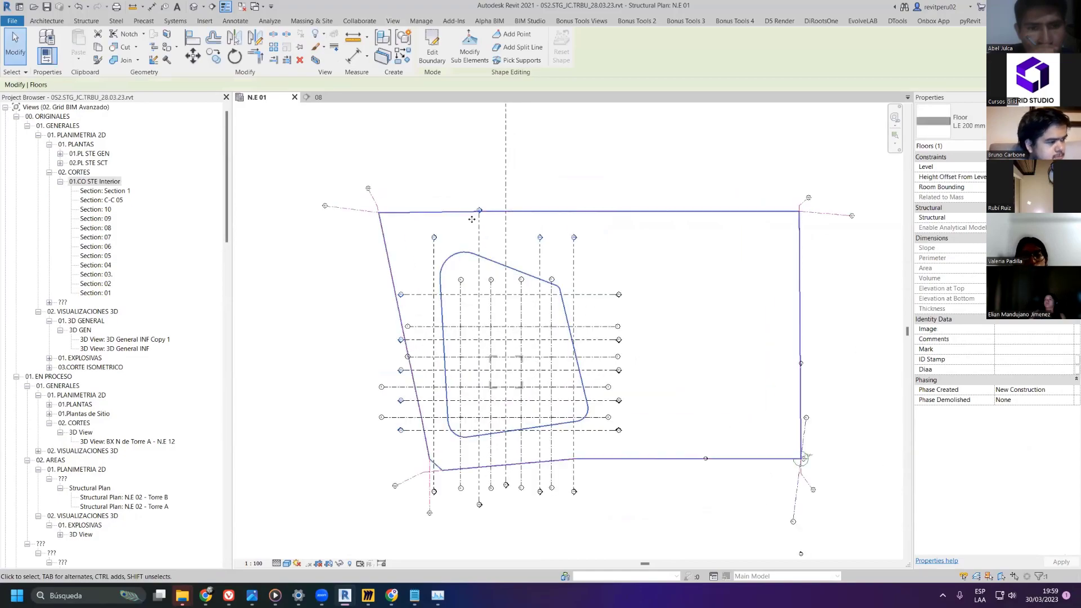
key(Print)
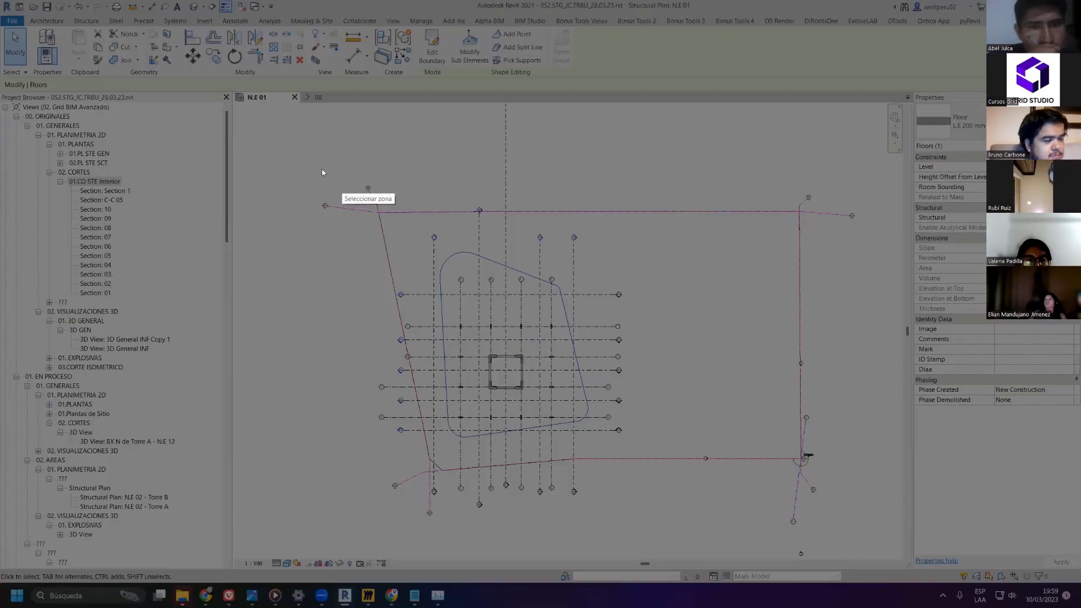
drag(310, 164, 696, 476)
key(ctrl+c)
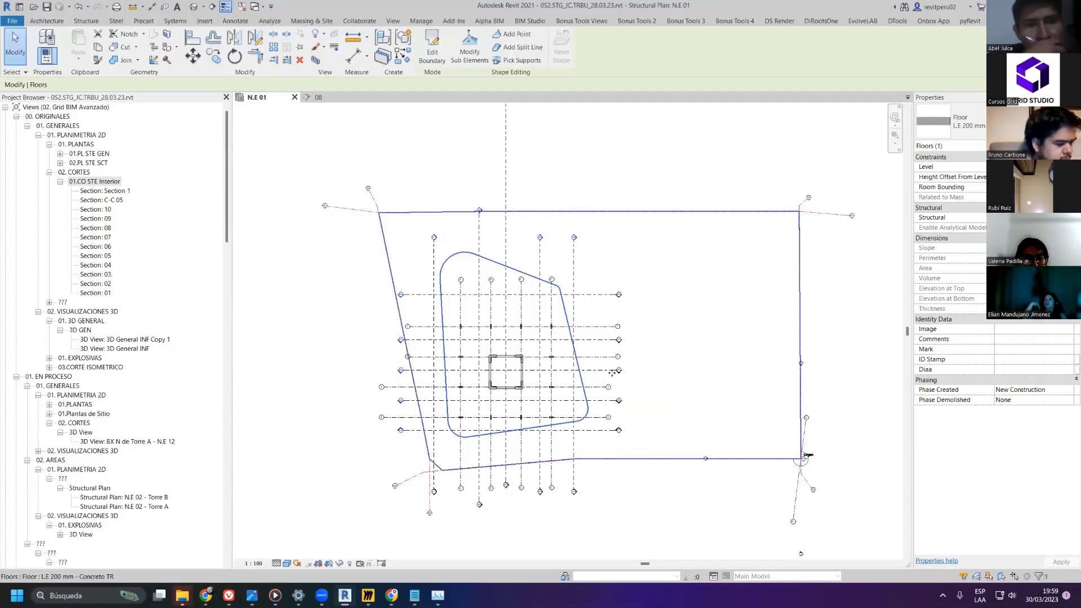
key(Escape)
click(60, 181)
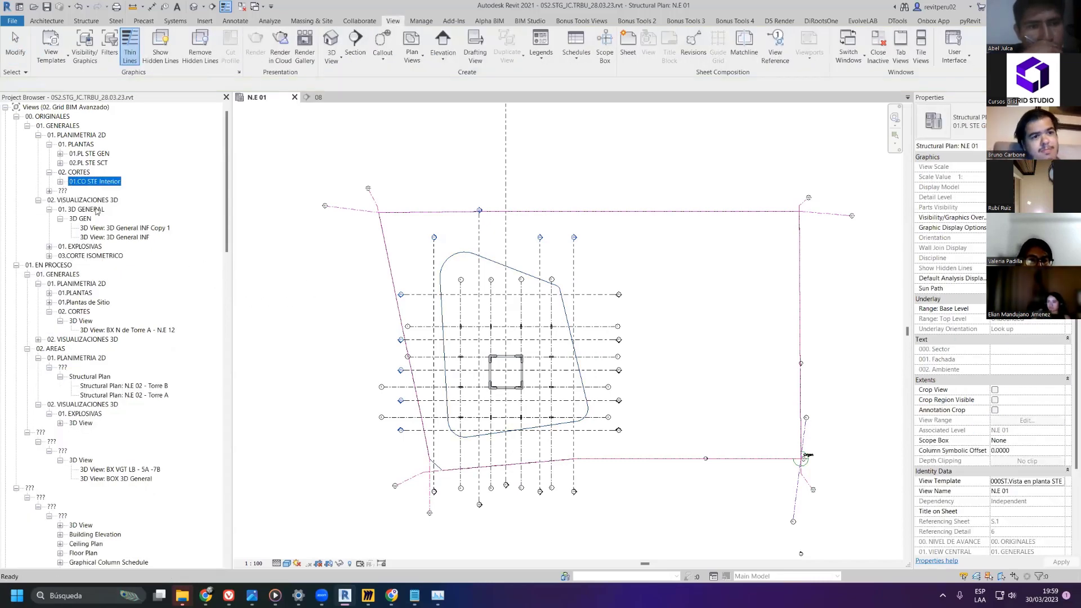
- Set CIMIENTOS 02 to type 01.PL STE GEN and apply the 000ST.Vista en planta STE ORG 1/100 template
click(50, 191)
click(61, 200)
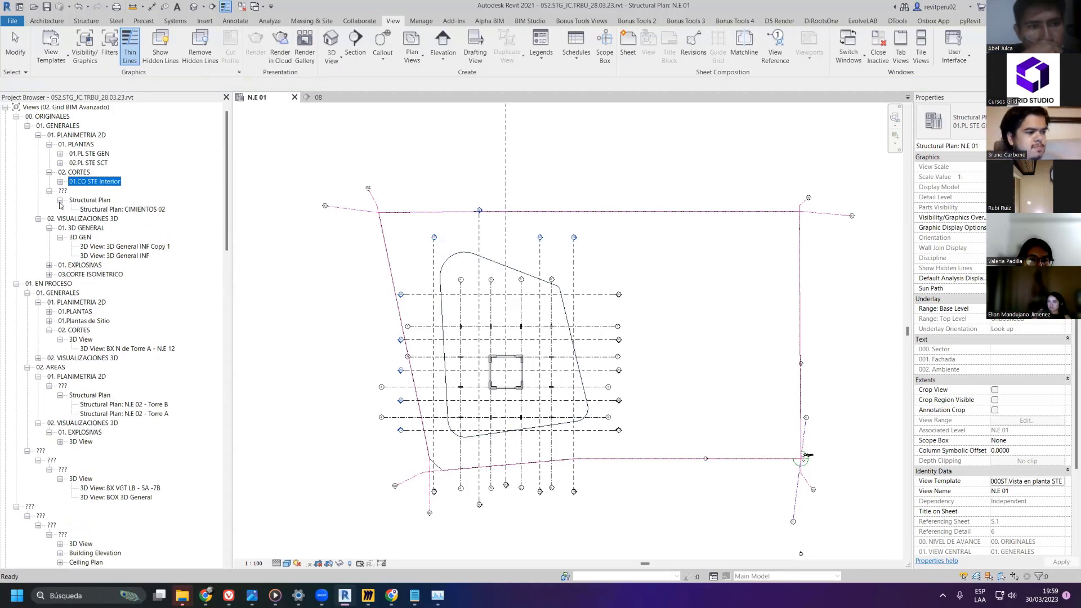
click(115, 210)
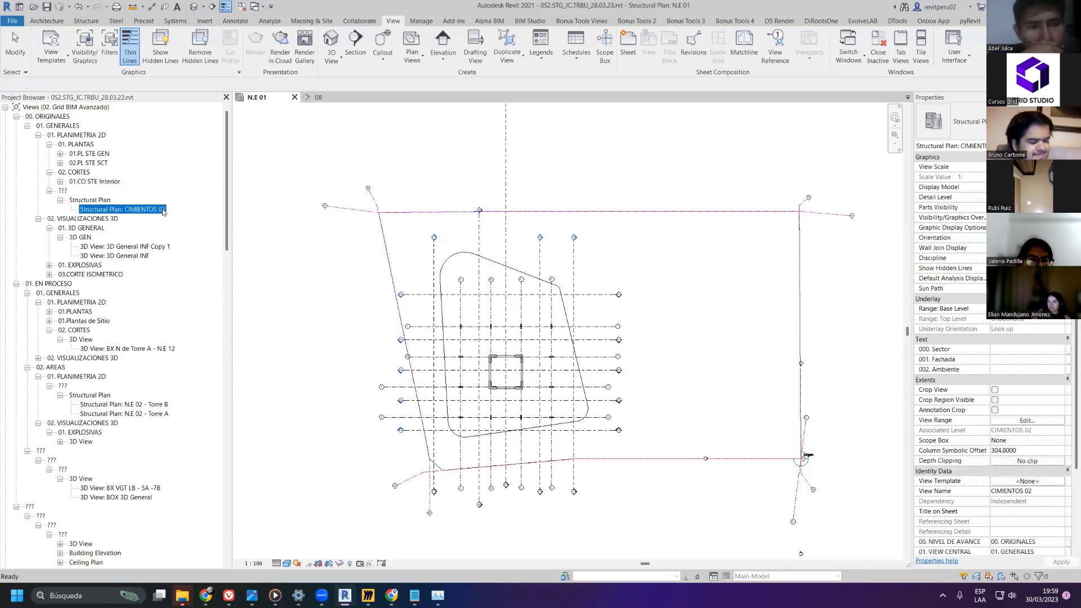
click(979, 123)
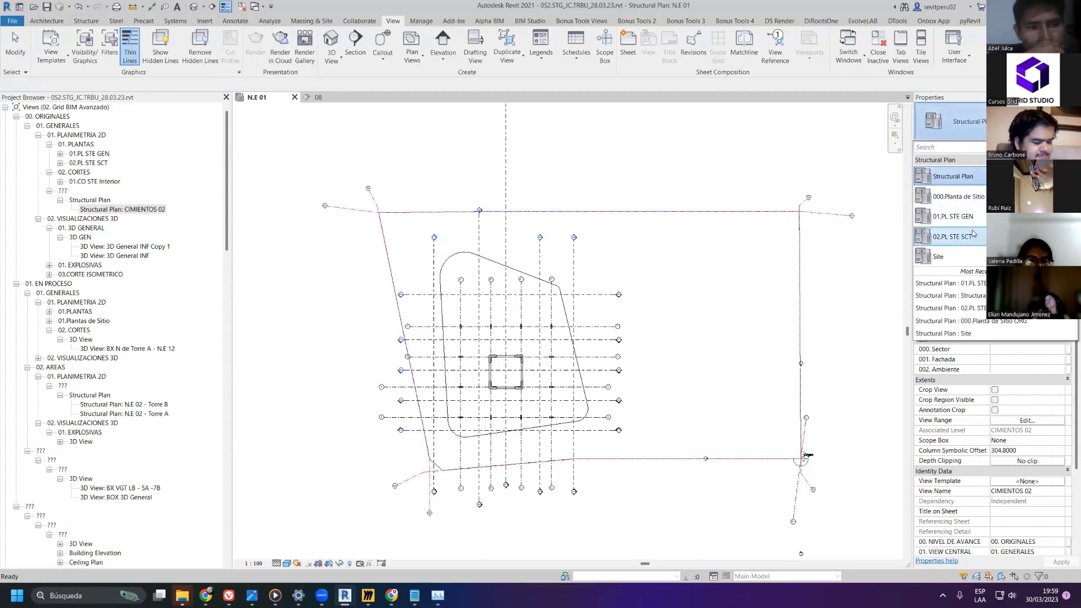
click(957, 216)
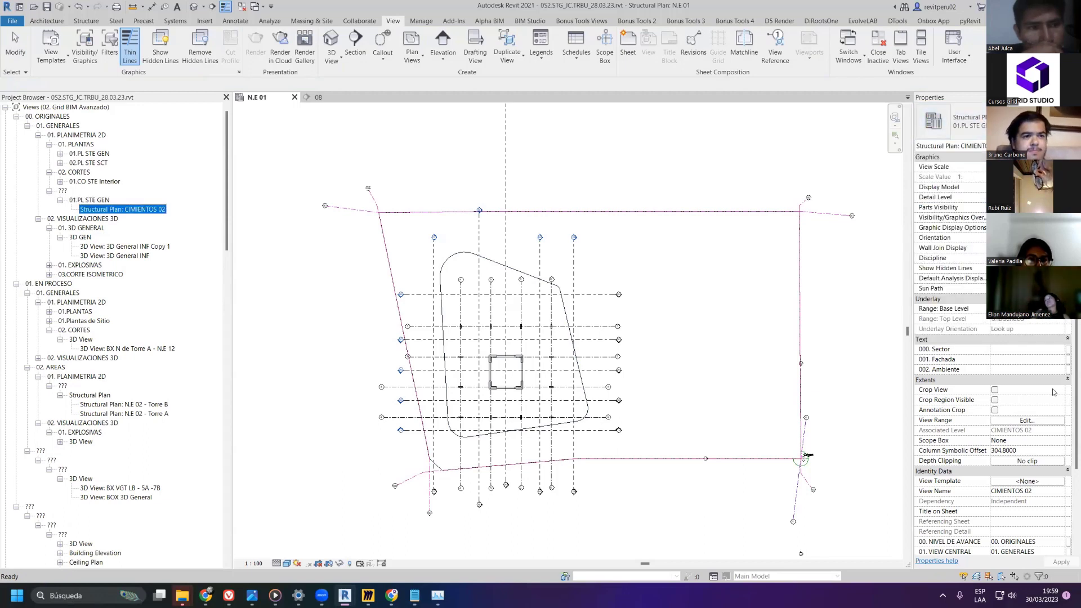
click(1028, 481)
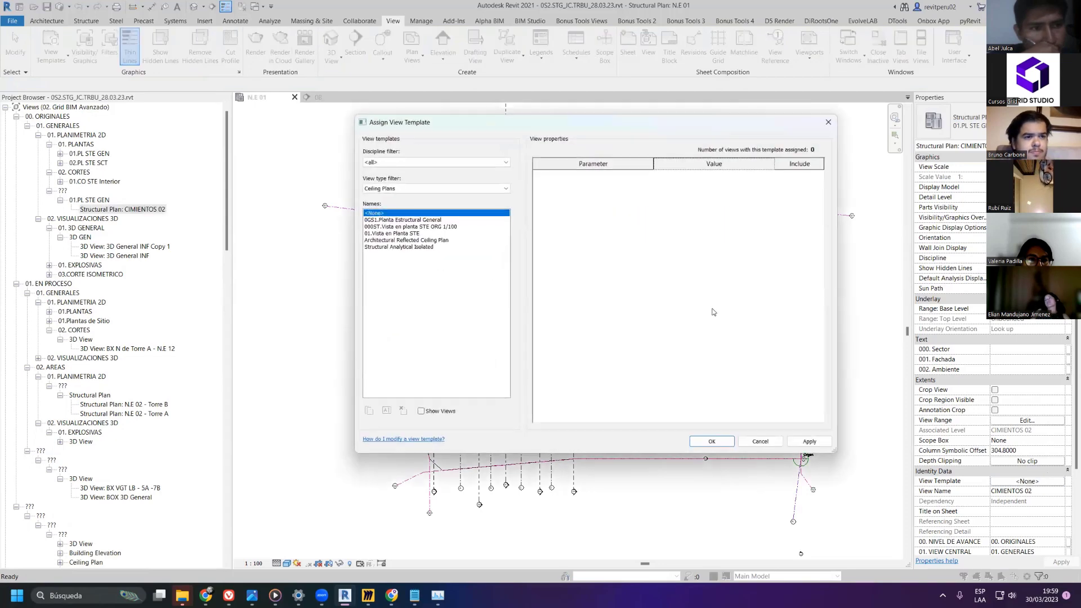
click(398, 227)
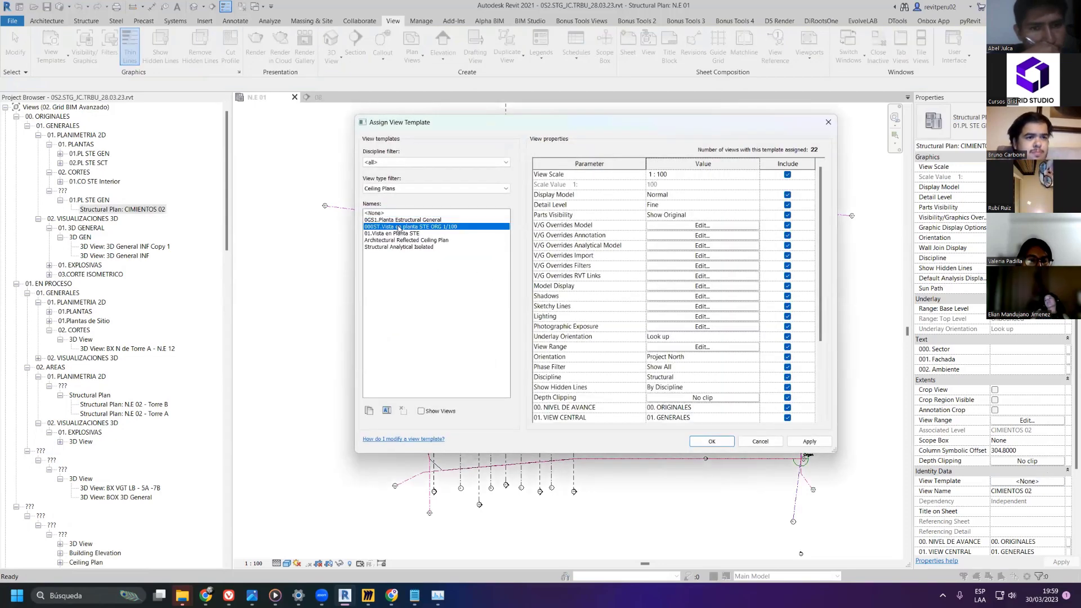
click(820, 447)
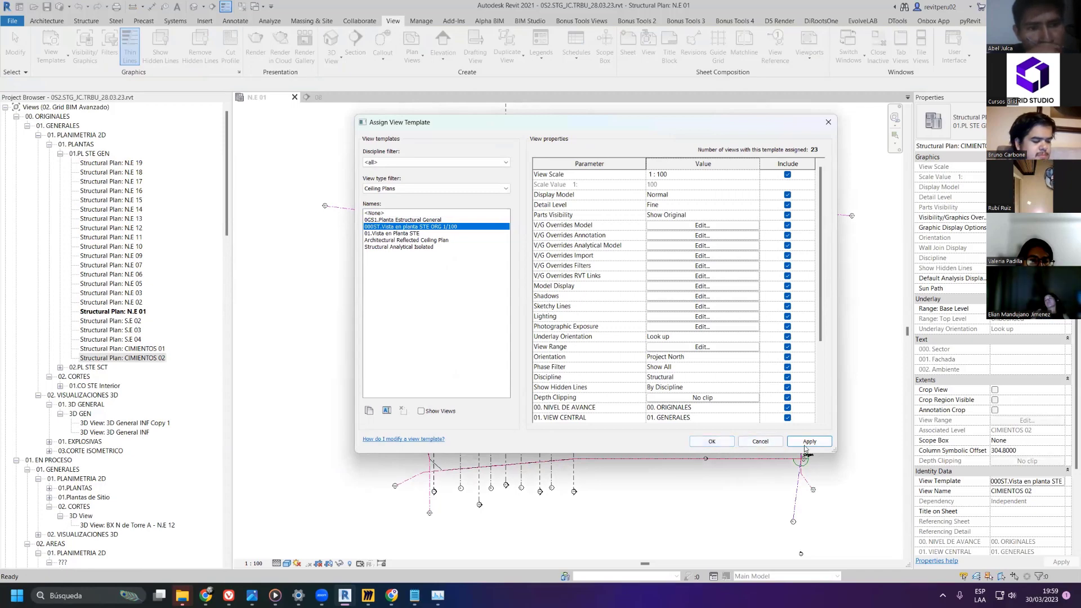
click(711, 441)
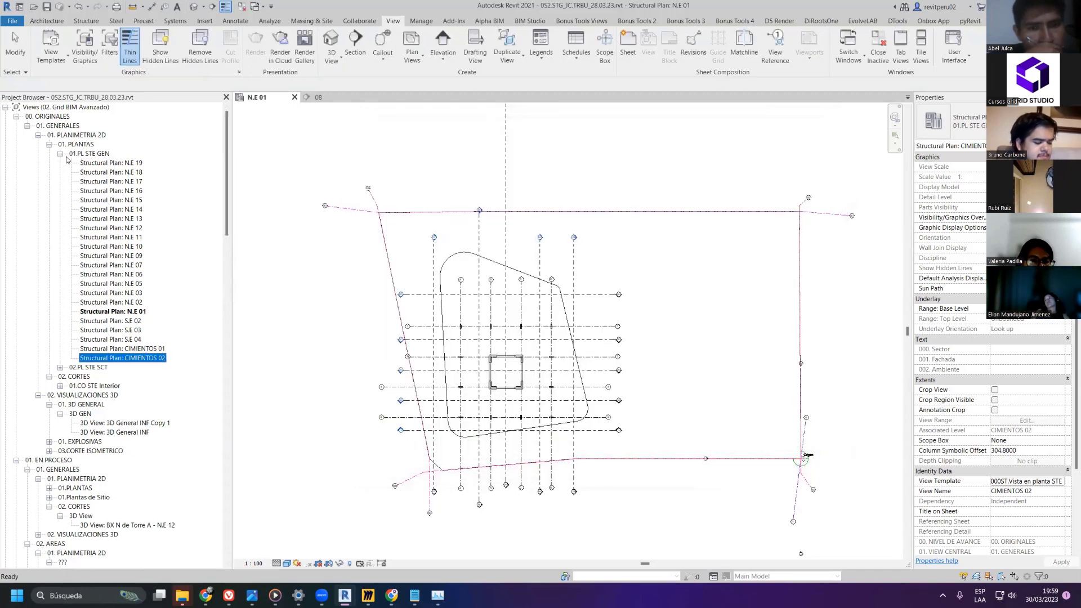
- Collapse the 01.PL STE GEN folder and close the 08 view, leaving only N.E 01 open
click(61, 154)
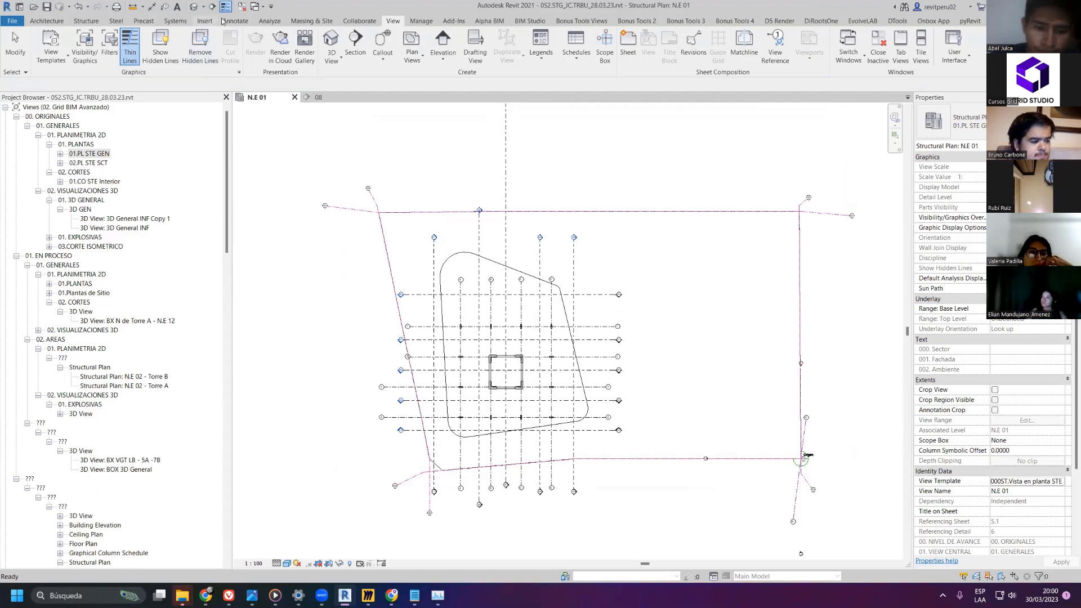
click(242, 8)
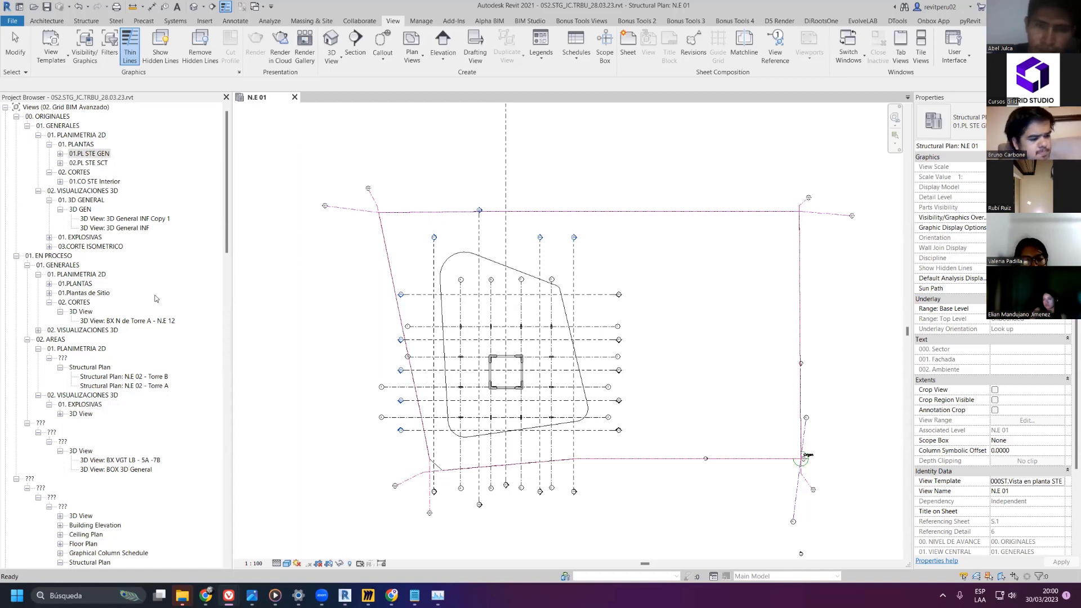
- Collapse 01. PLANIMETRIA 2D and expand 02. VISUALIZACIONES 3D down to the 3D GEN folder
click(86, 182)
click(79, 192)
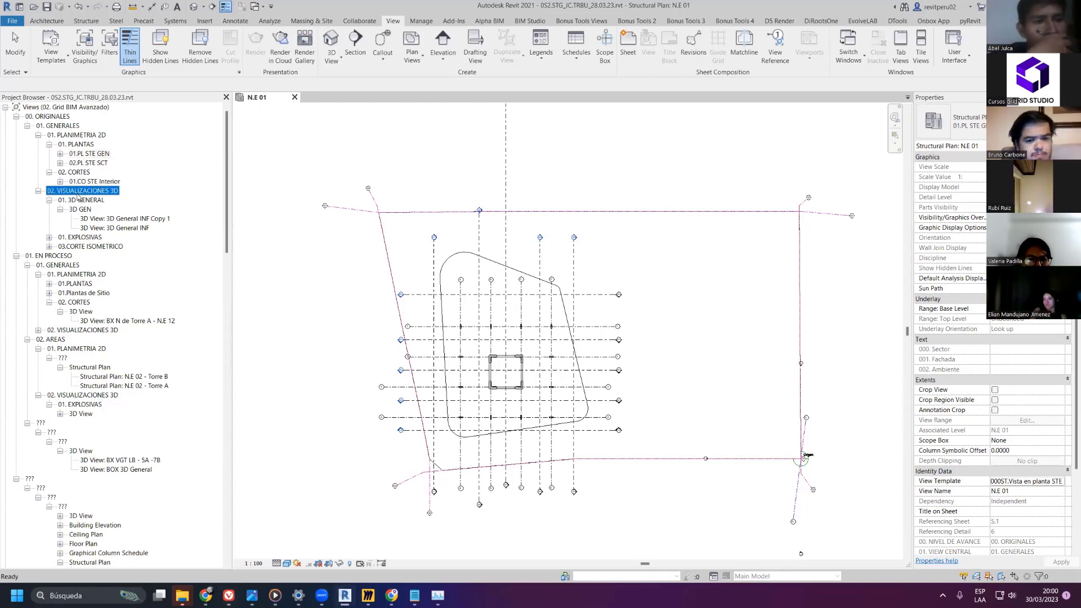
click(38, 192)
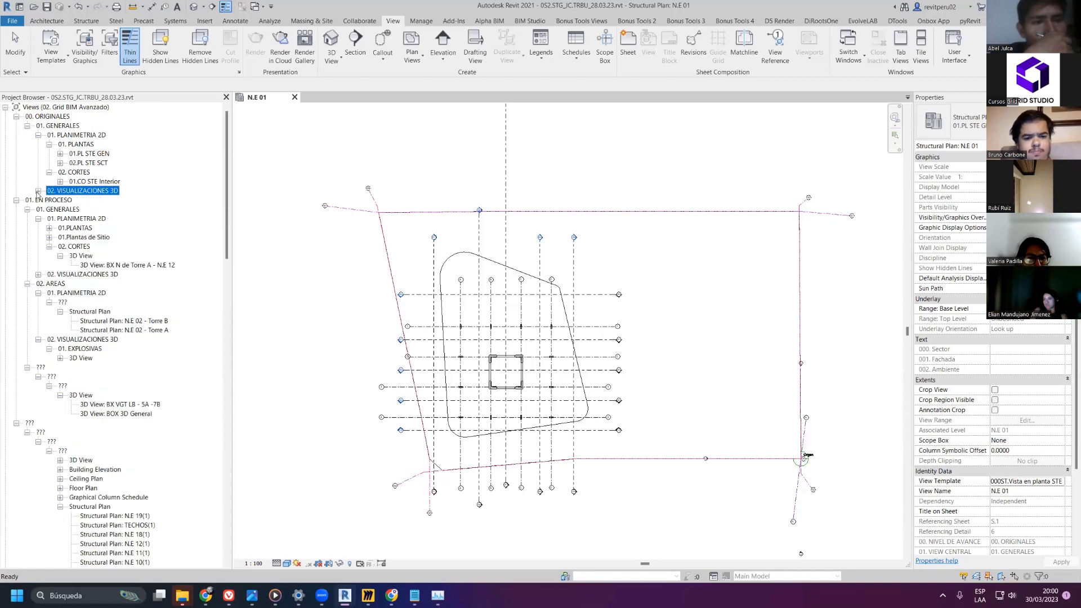
click(38, 135)
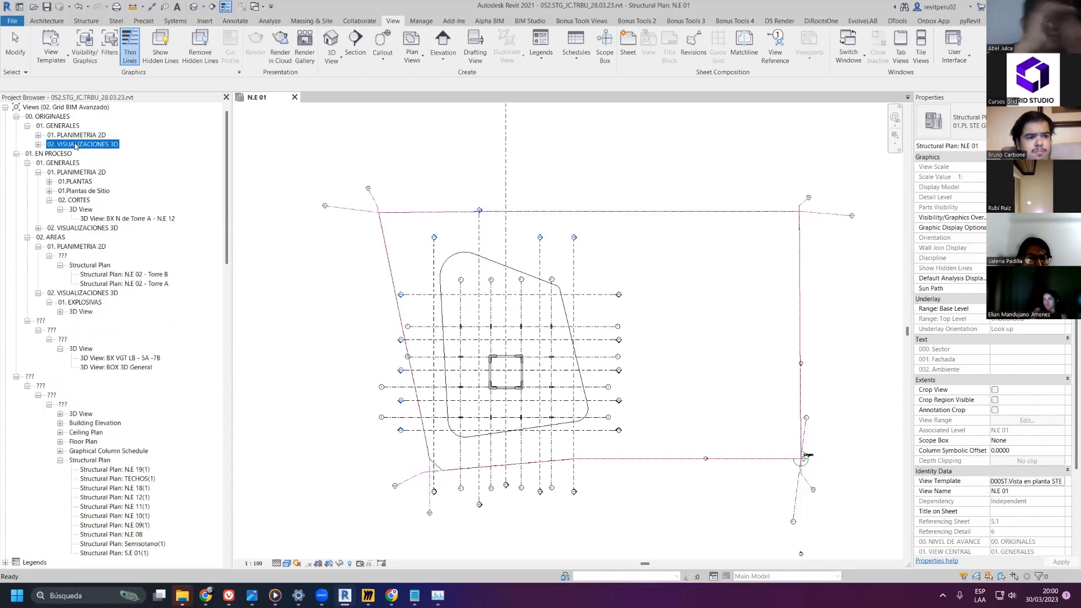
click(39, 145)
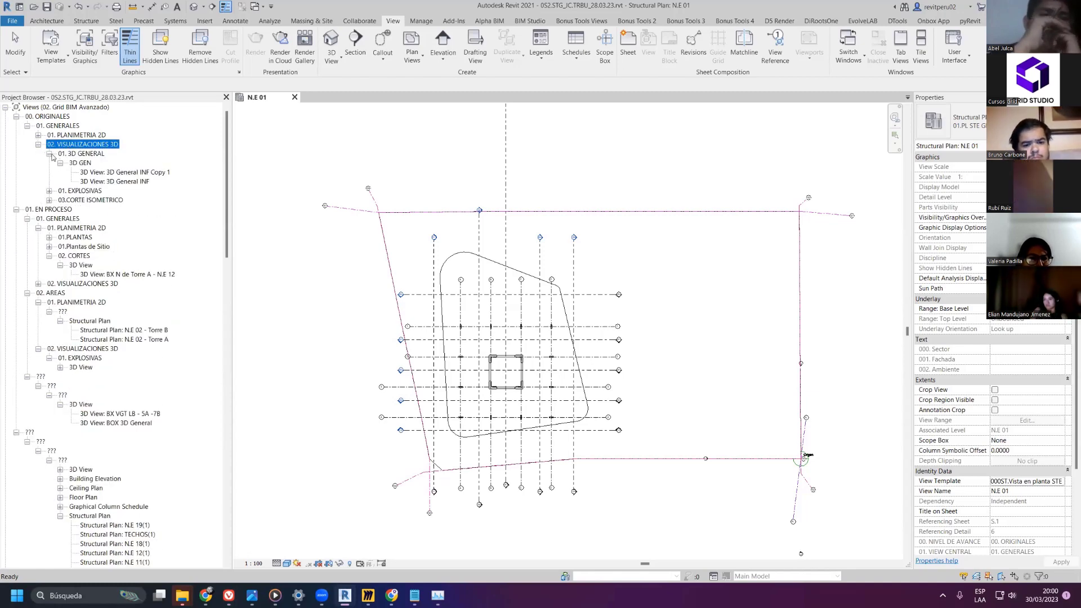
click(81, 154)
click(80, 163)
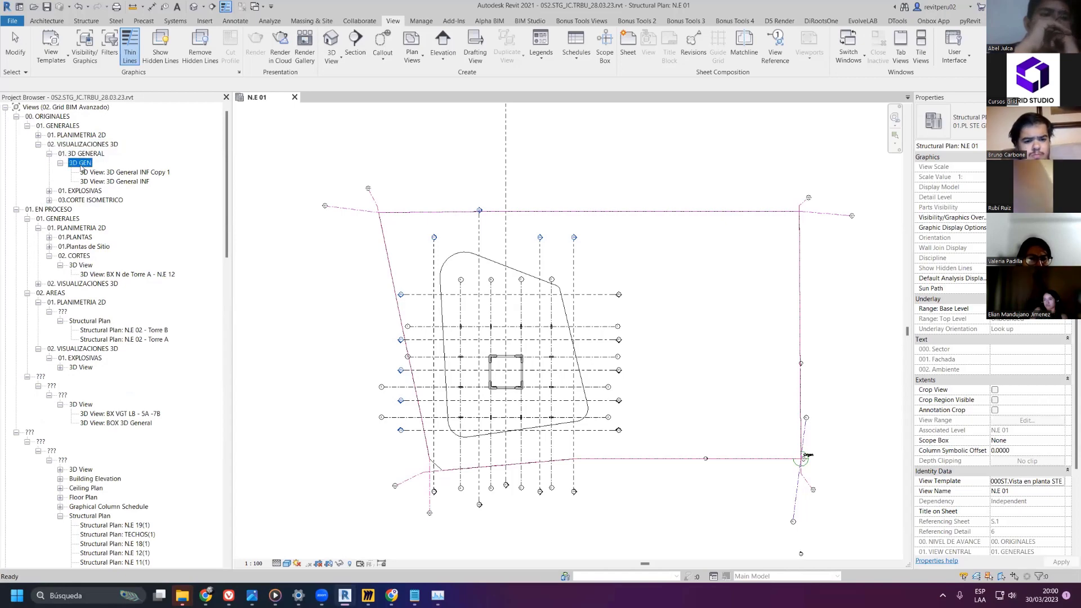
- Select the 3D General INF view and save the project
click(118, 183)
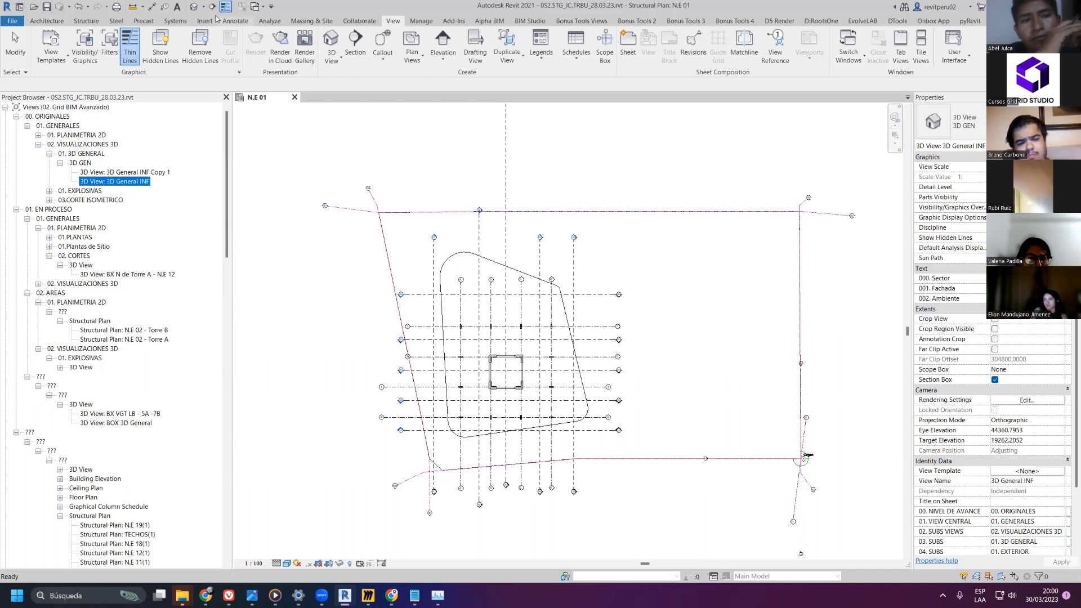
click(43, 8)
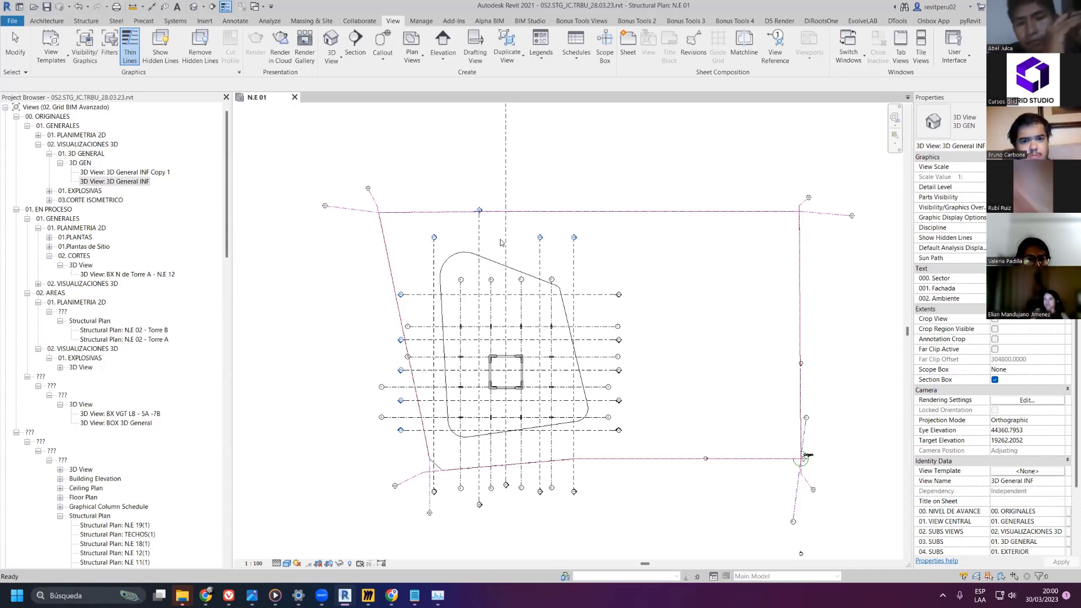
middle_drag(416, 171, 375, 170)
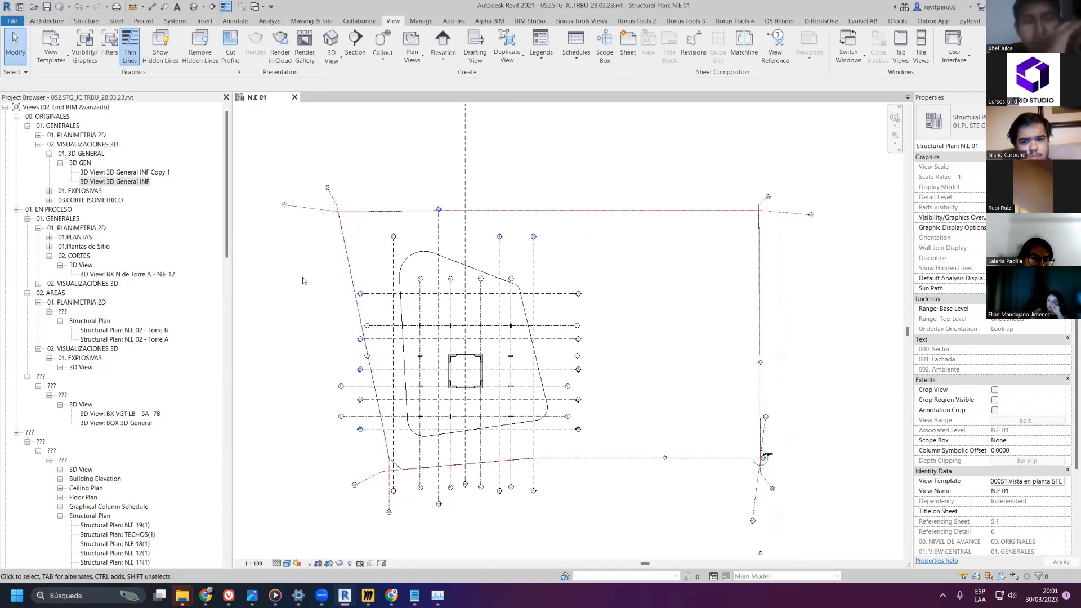
- Crop the N.E 01 plan to a rectangle around the whole building, then run BX for section box size
key(v)
key(v)
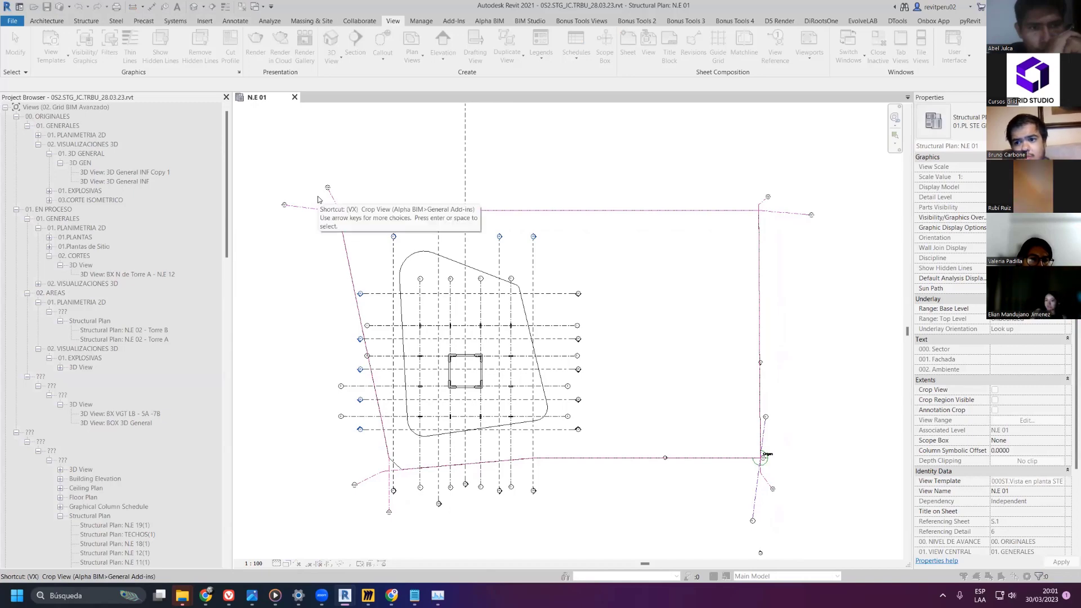
drag(317, 196, 781, 474)
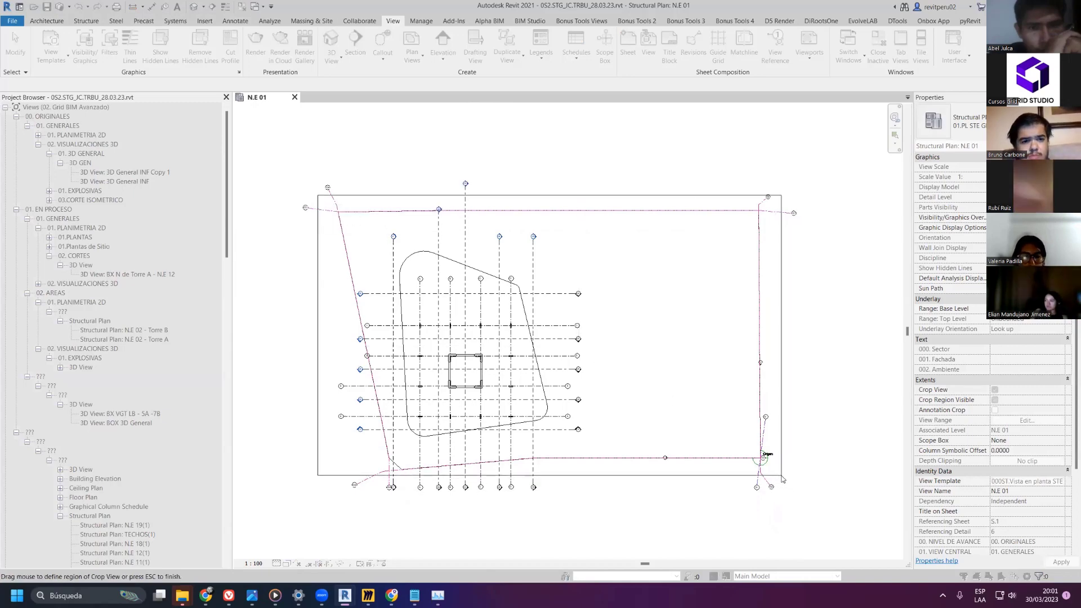
key(Escape)
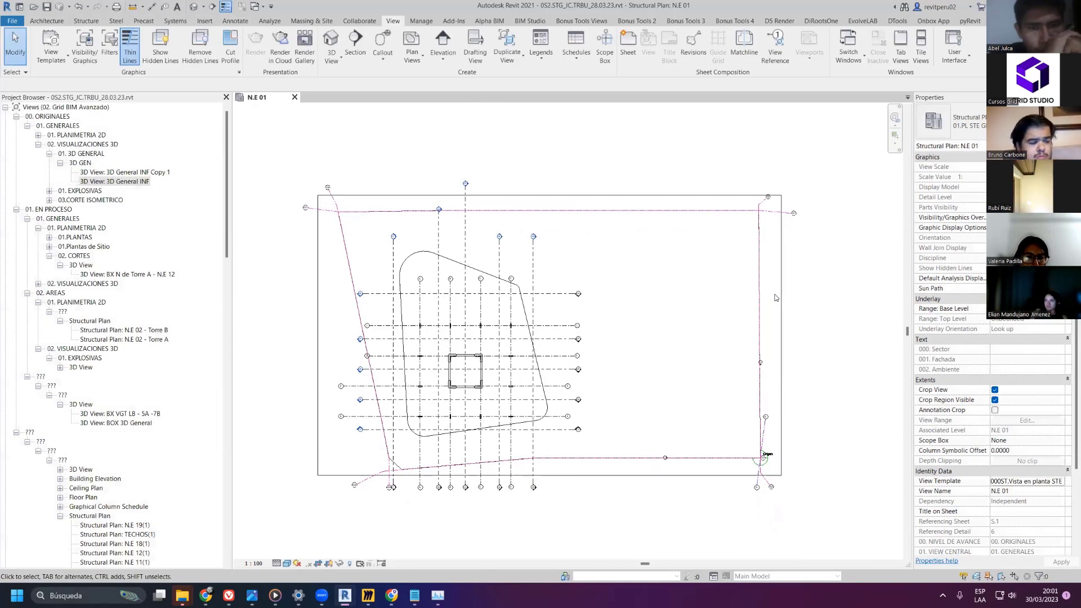
click(781, 298)
key(b)
key(x)
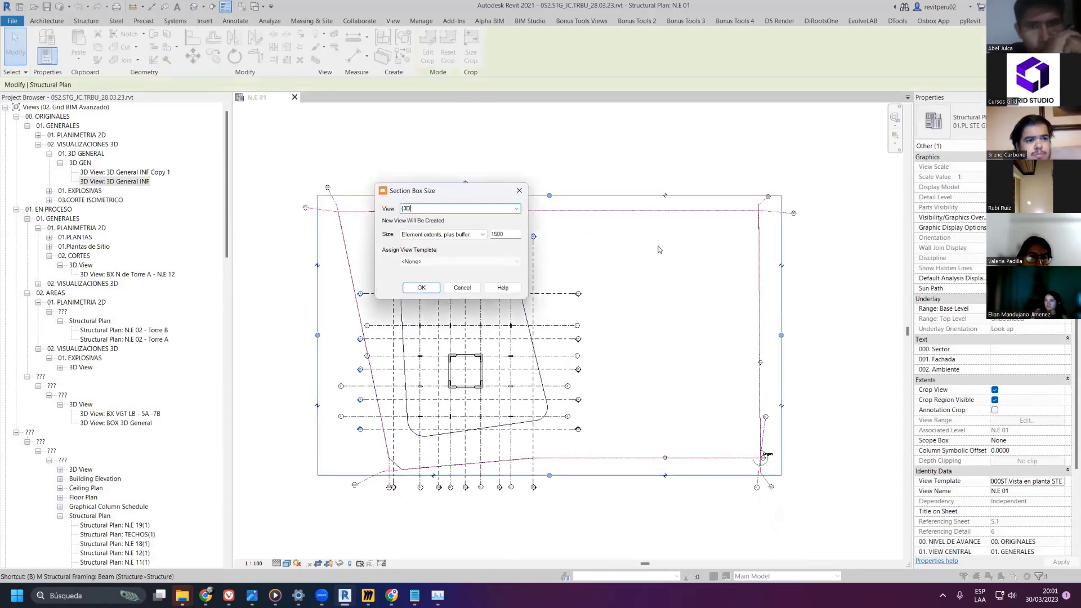
- Create a section-box 3D view named 3D GEN STE 1/200 from the Section Box Size dialog
click(516, 209)
click(516, 208)
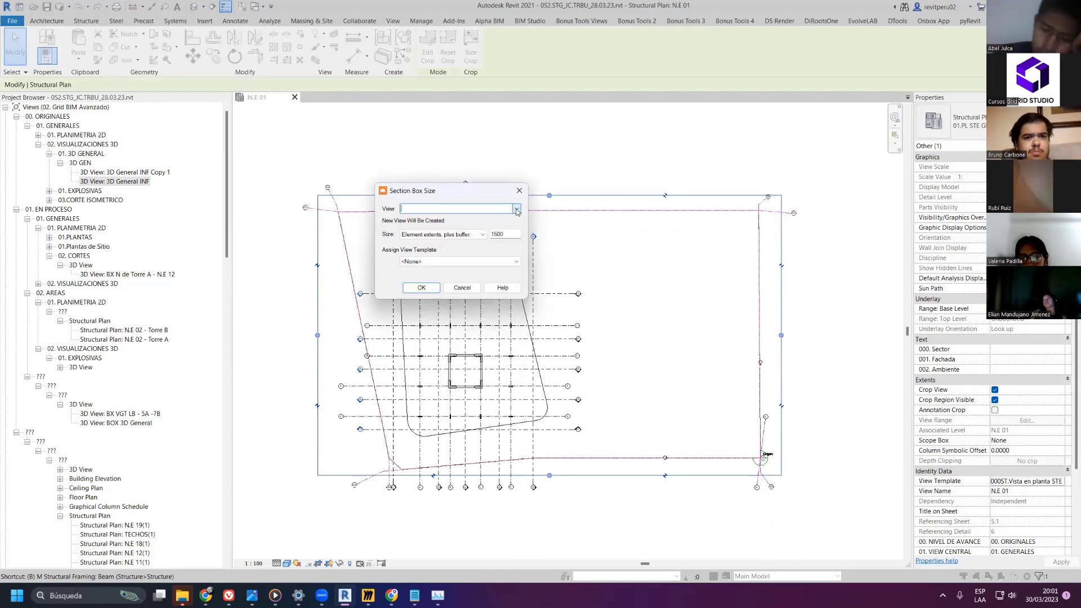
click(516, 209)
click(493, 207)
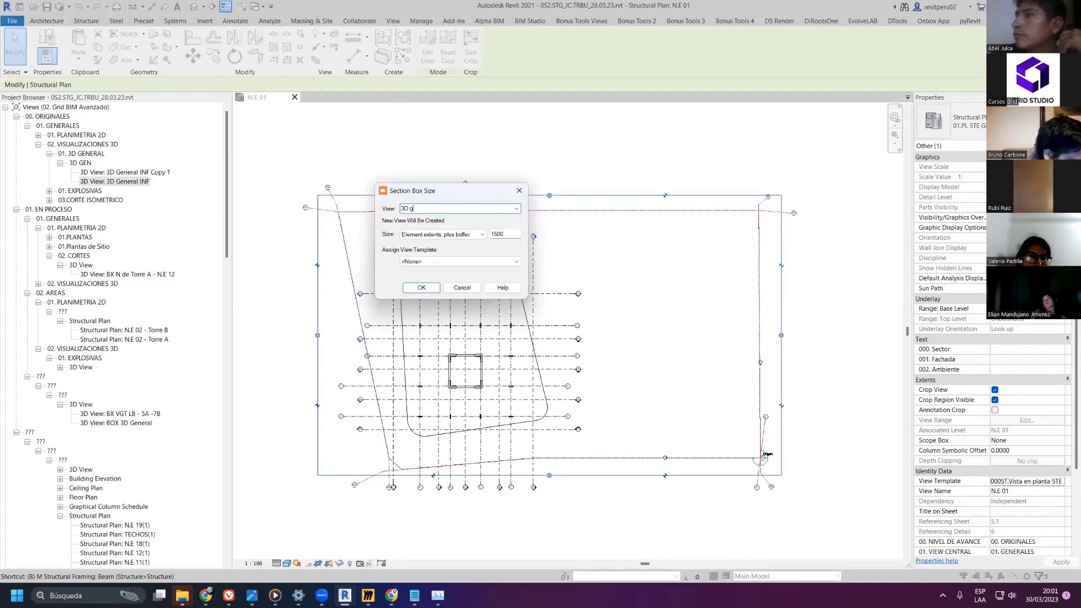
text(gEN)
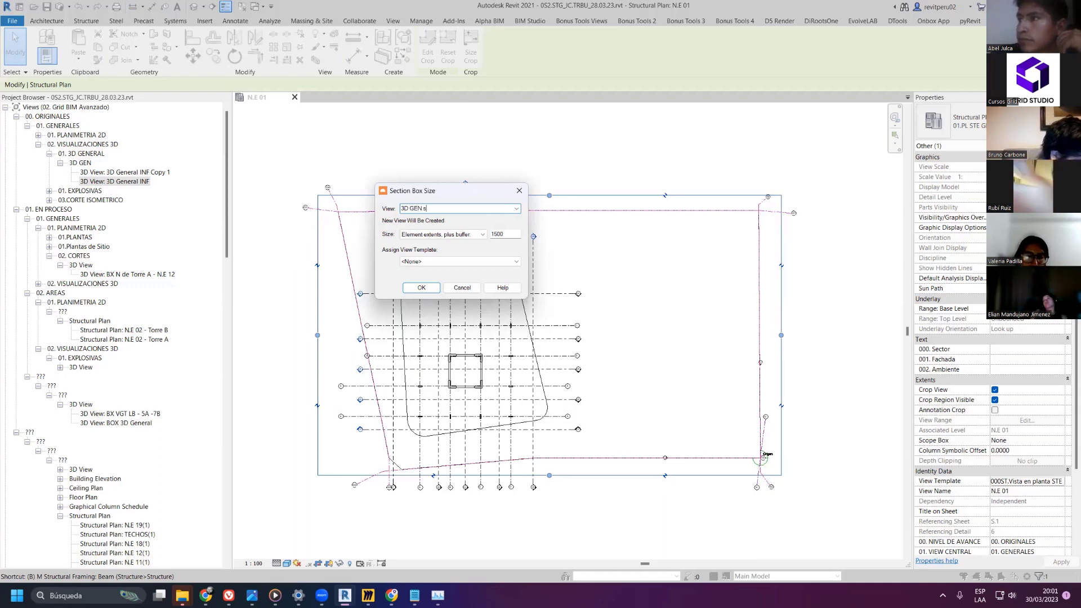
text( STE 1/)
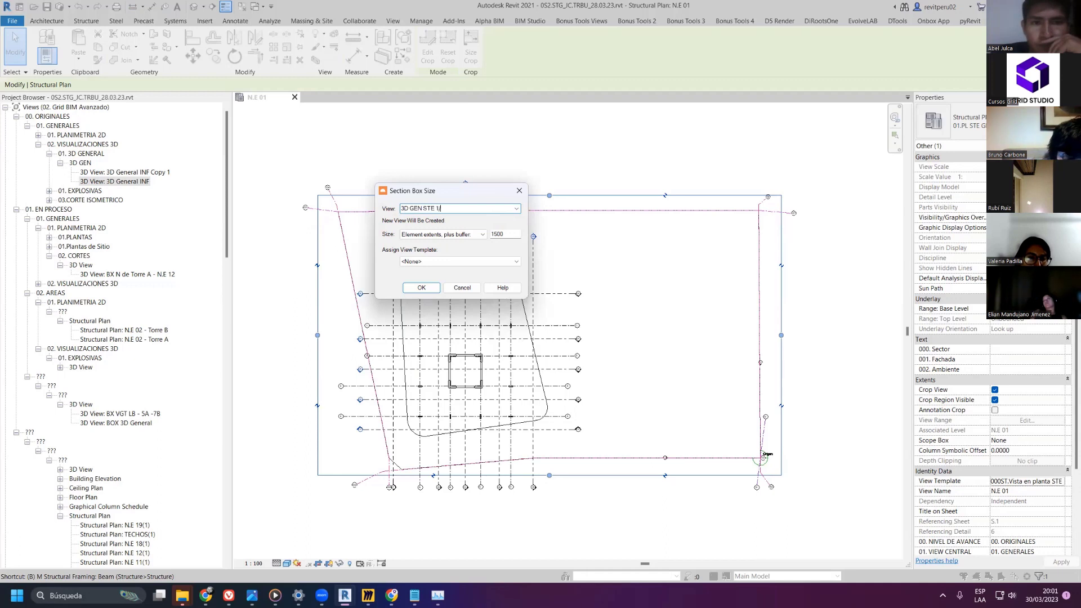
text(200)
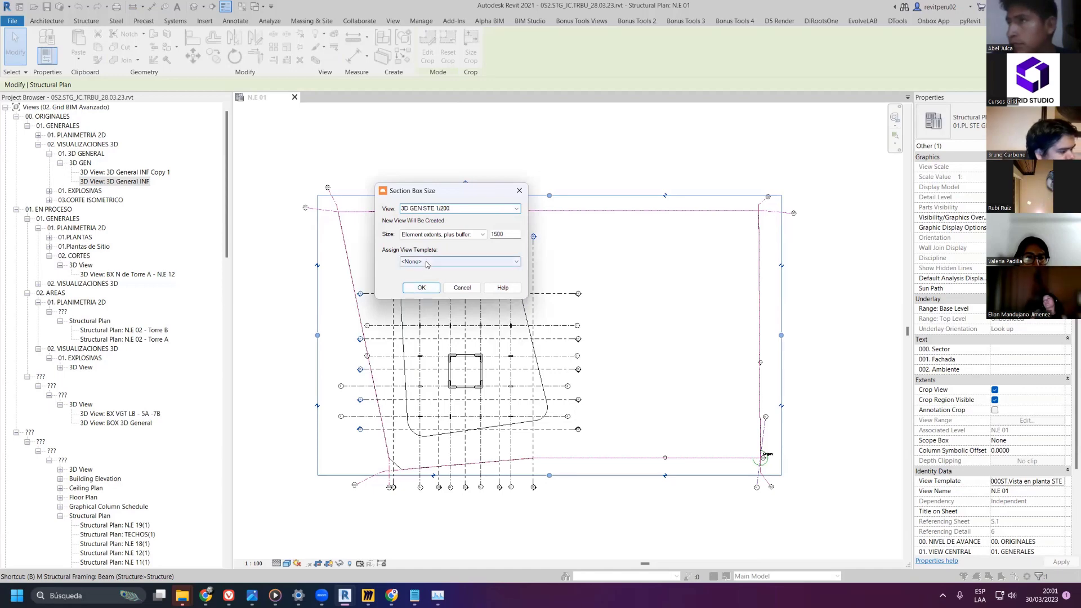
click(421, 287)
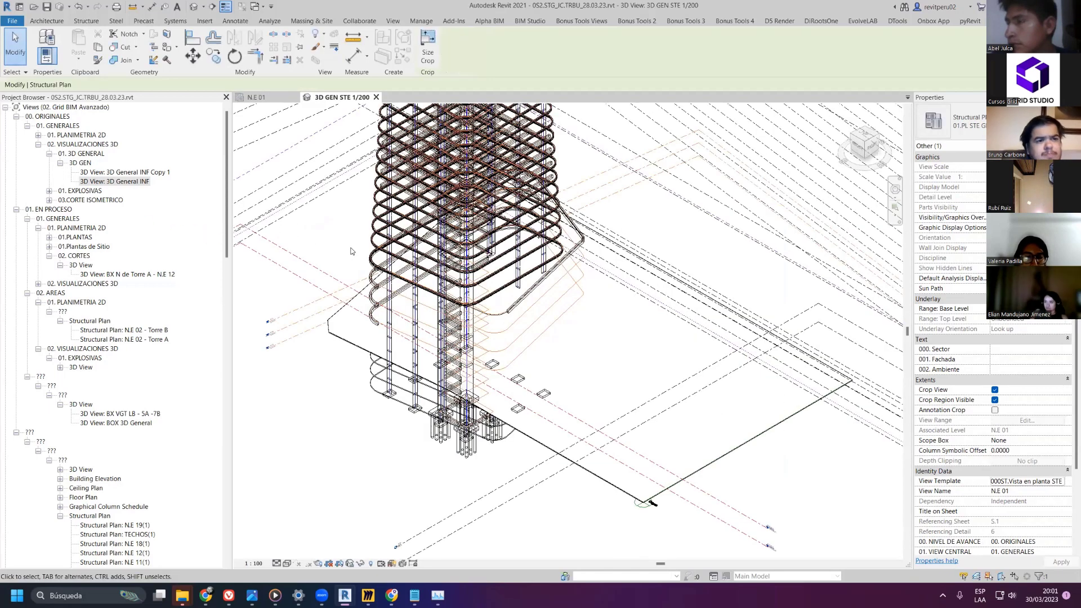
- Rerun Section Box Size from N.E 01 using a specified box size of 100
scroll(351, 251, down, 5)
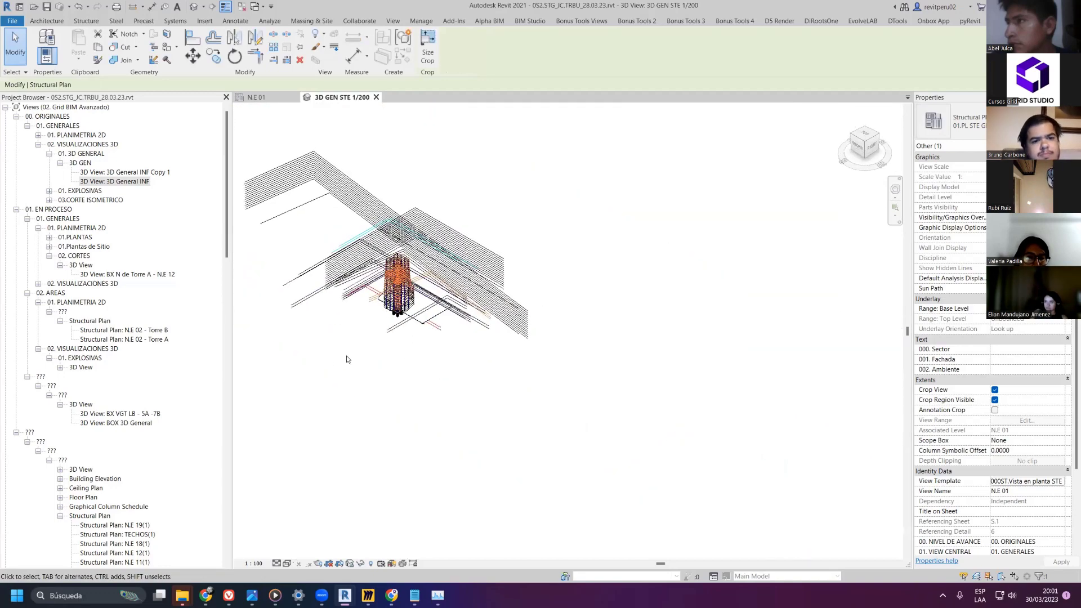
key(ctrl+Tab)
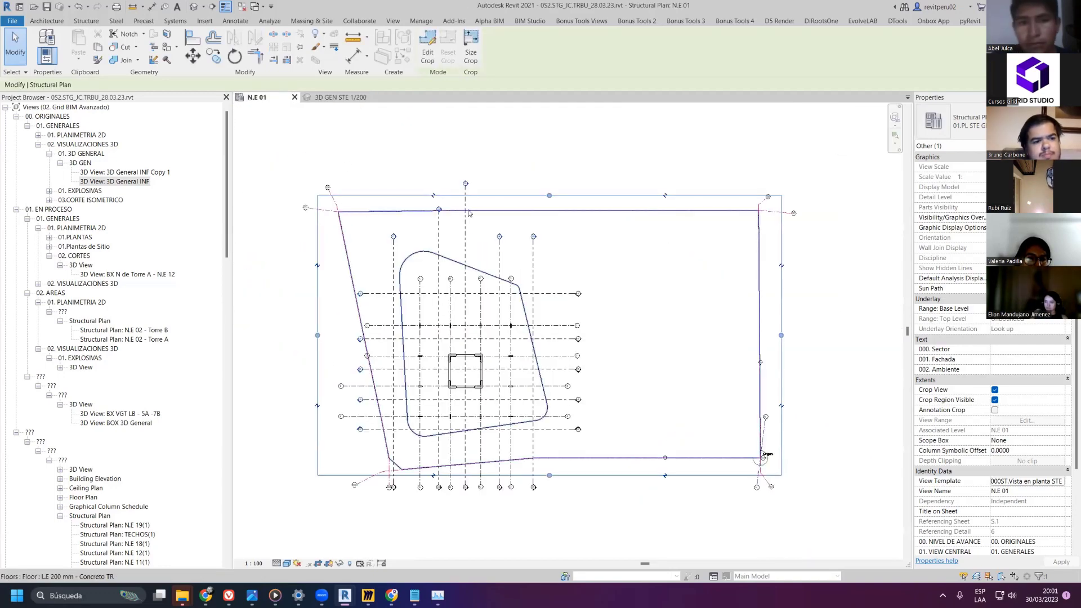
key(Return)
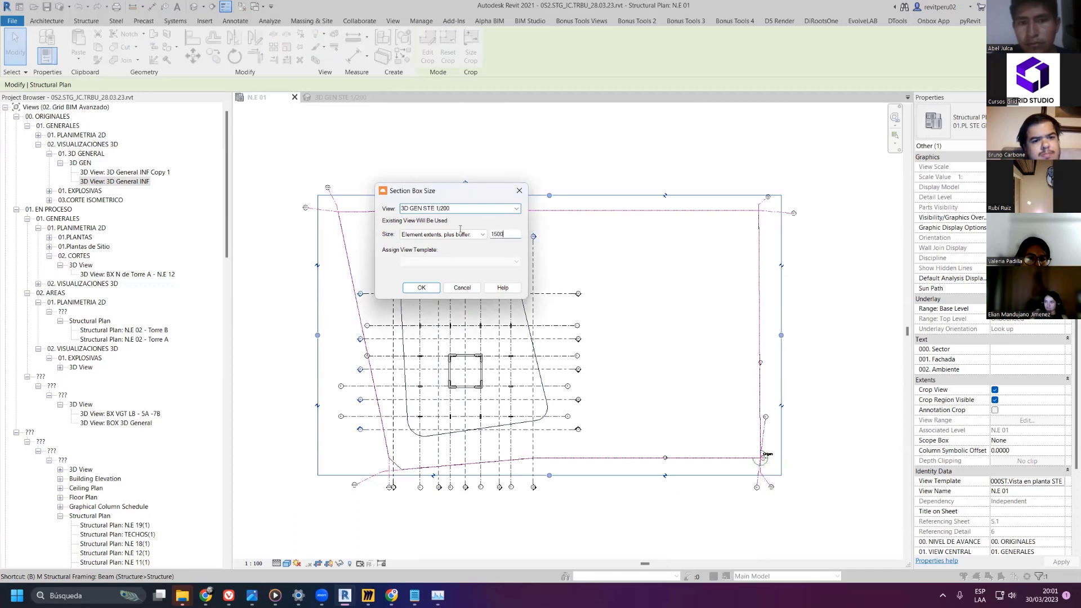
click(458, 234)
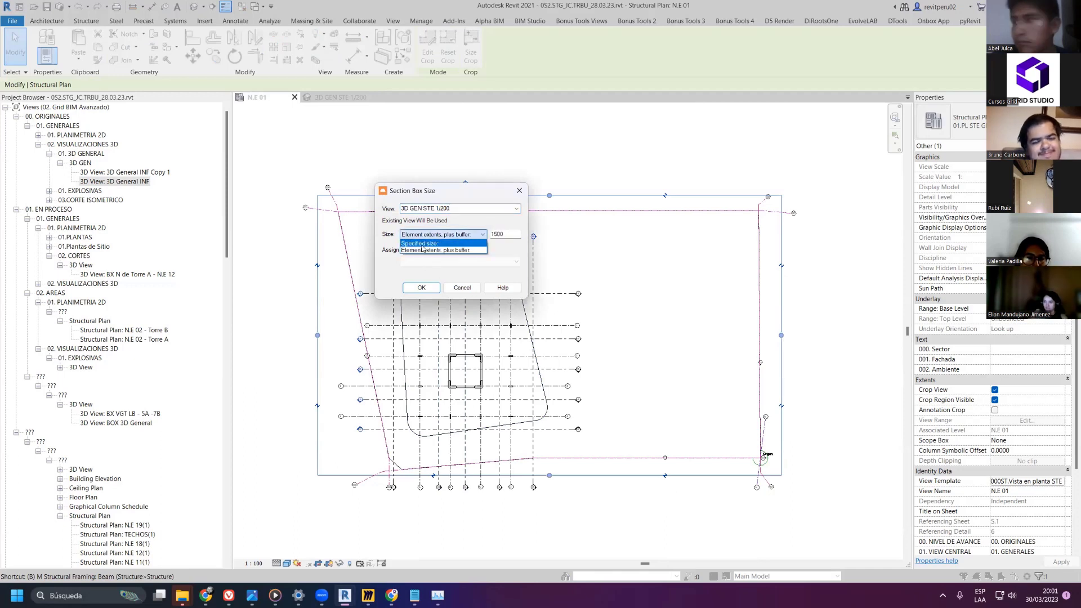
click(428, 251)
click(421, 288)
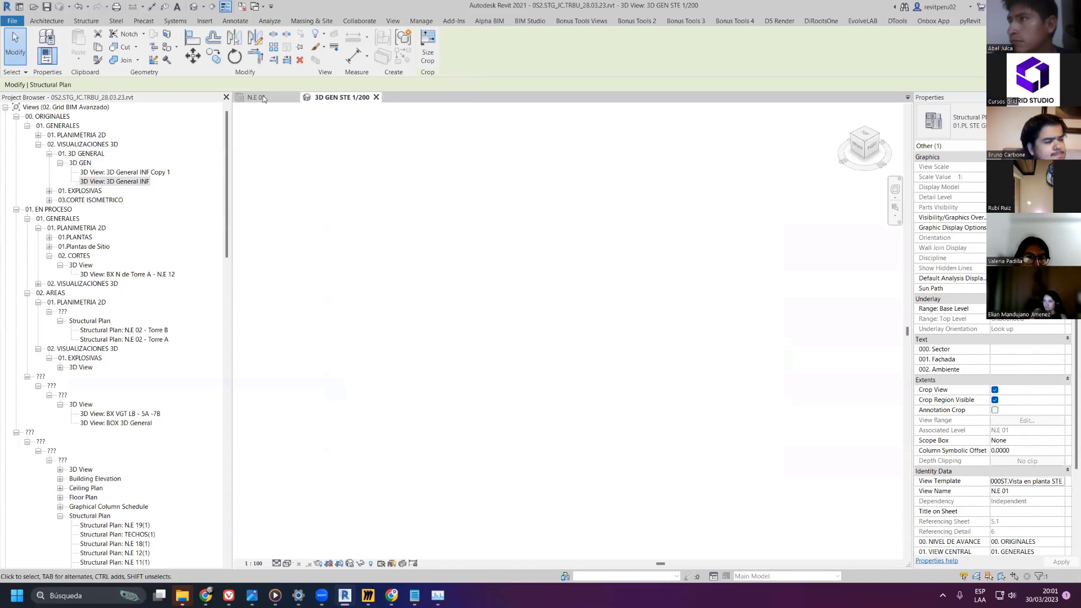
- Apply a section box around the selected L.E 200 mm concrete floor
key(ctrl+Tab)
click(477, 237)
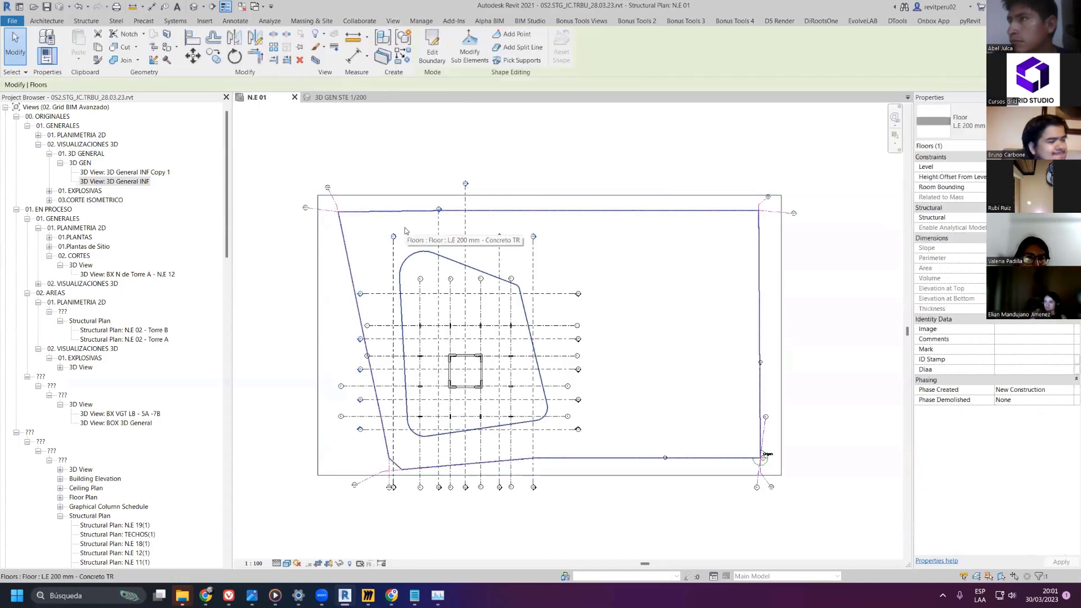
key(b)
key(x)
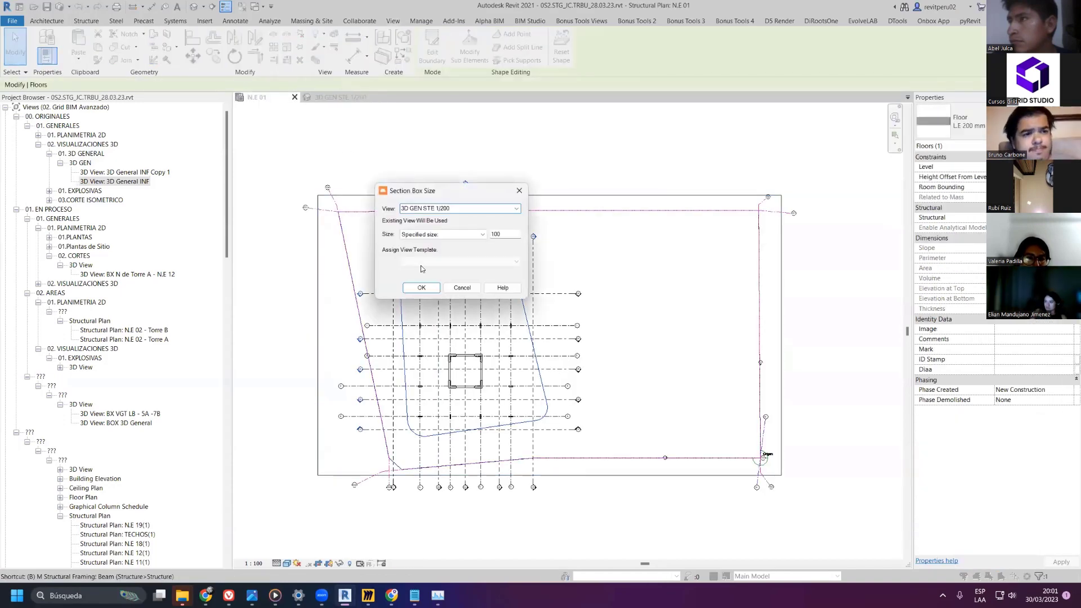
click(421, 287)
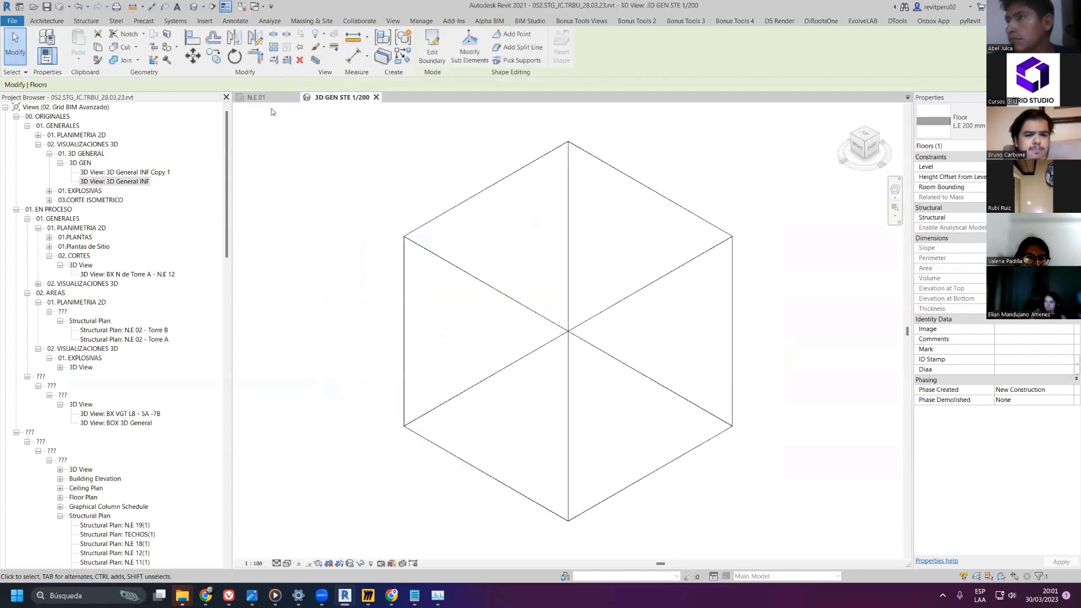
- Rerun Section Box Size from N.E 01, comparing the two box sizing options before confirming
click(256, 97)
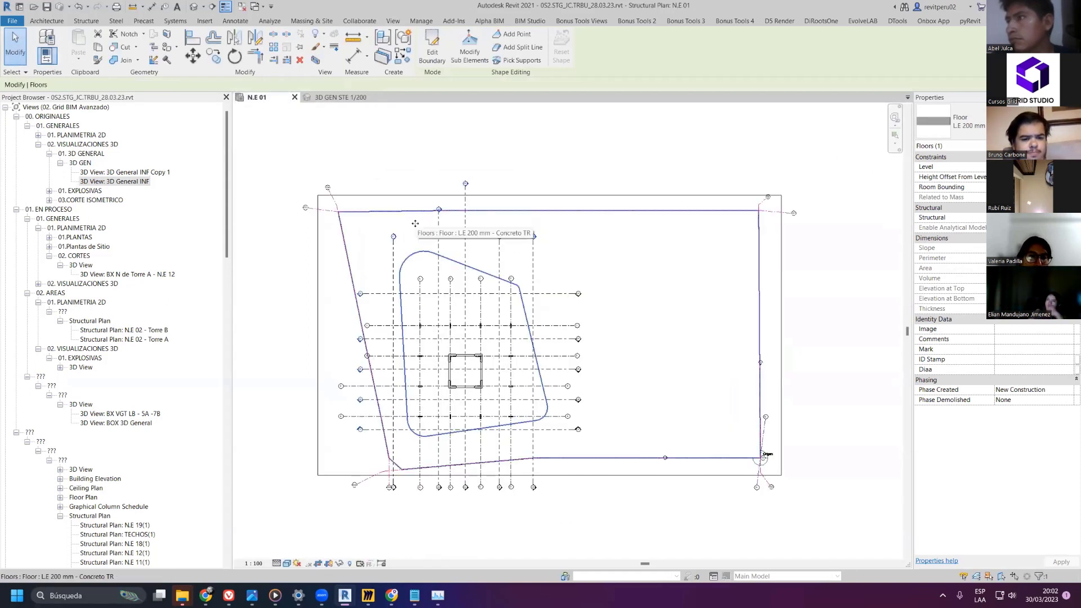
key(b)
key(x)
click(442, 234)
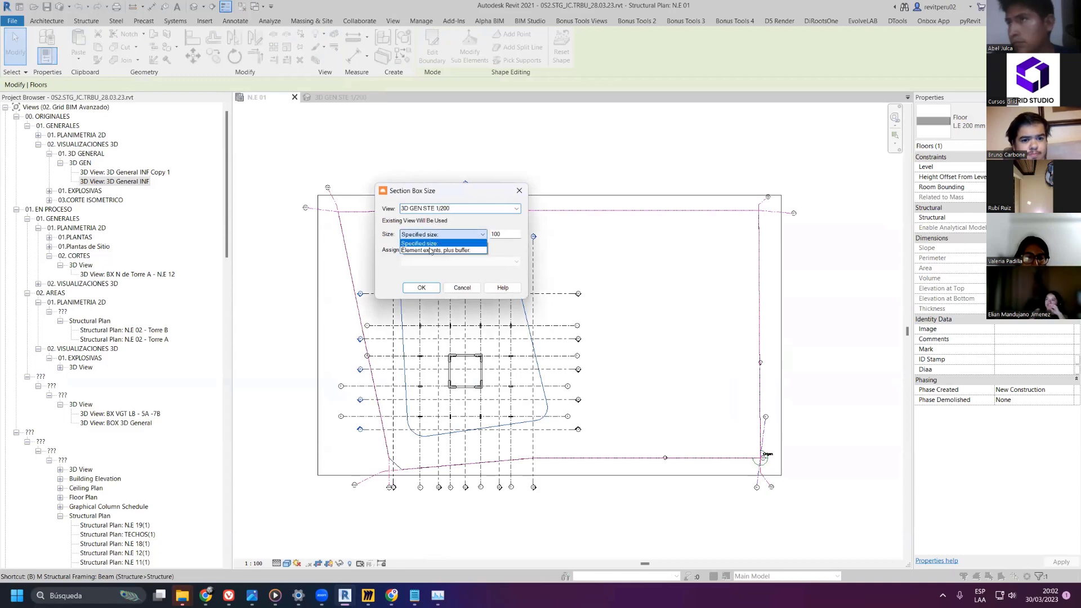
click(427, 258)
click(423, 286)
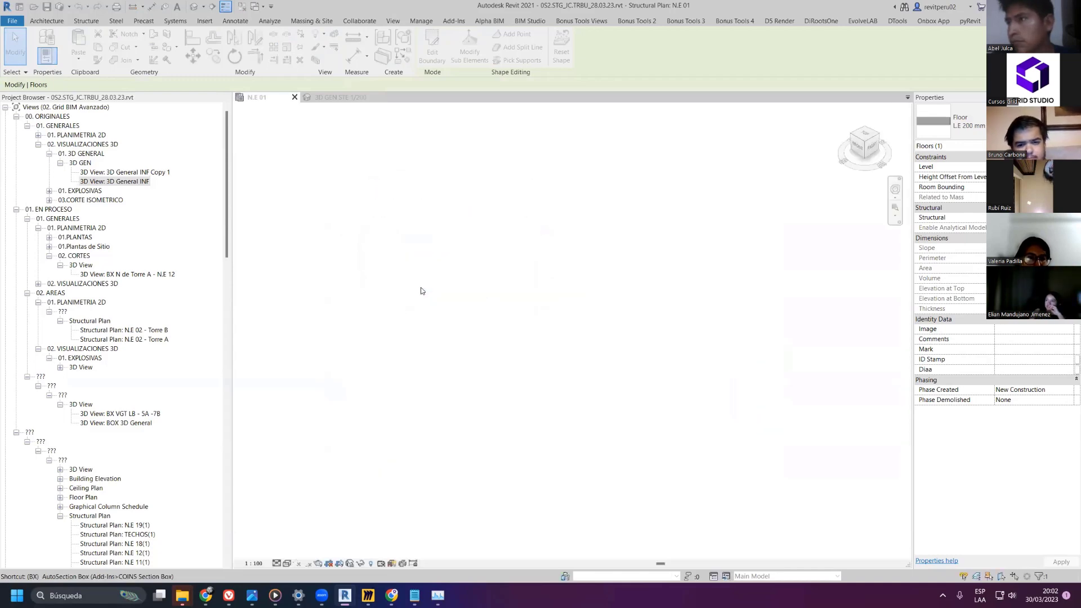
- Drag the section box top and bottom grips to enclose the full tower to just below the foundations
click(313, 305)
scroll(338, 298, down, 2)
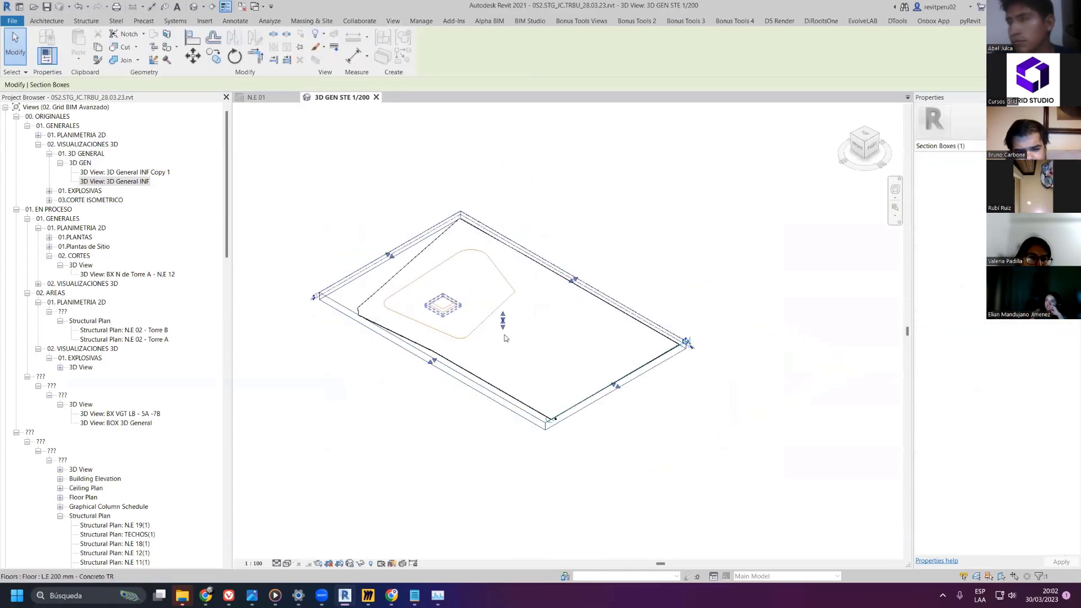
drag(496, 228, 497, 174)
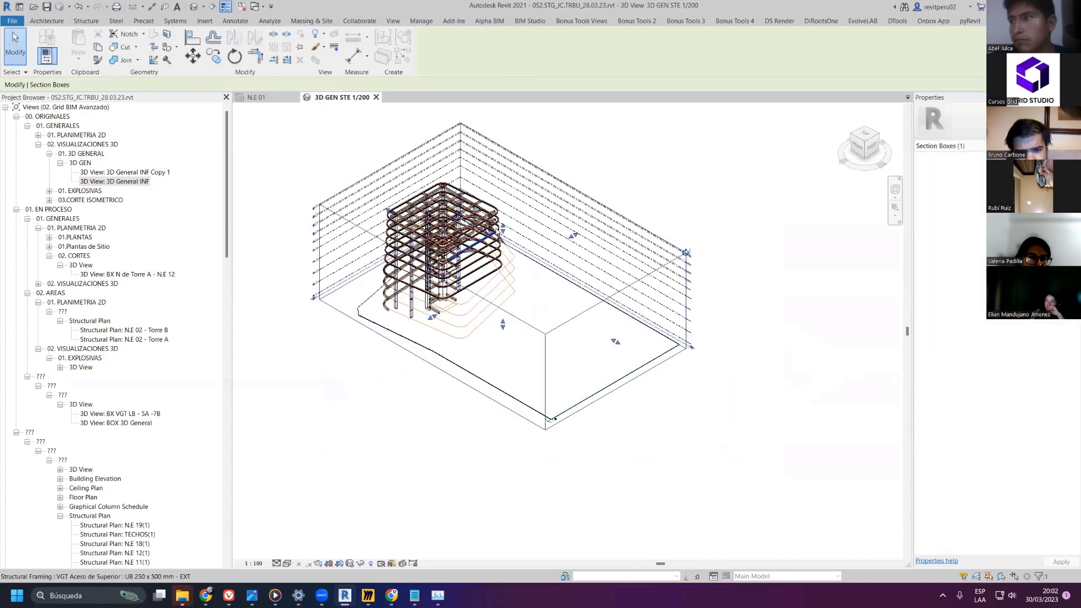
drag(490, 341, 429, 449)
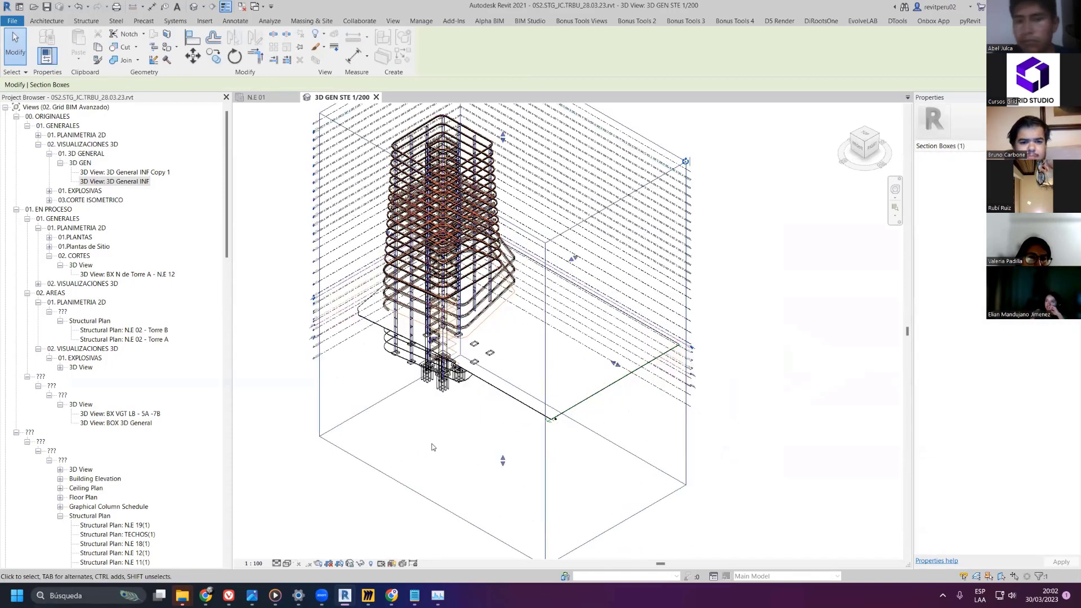
click(864, 148)
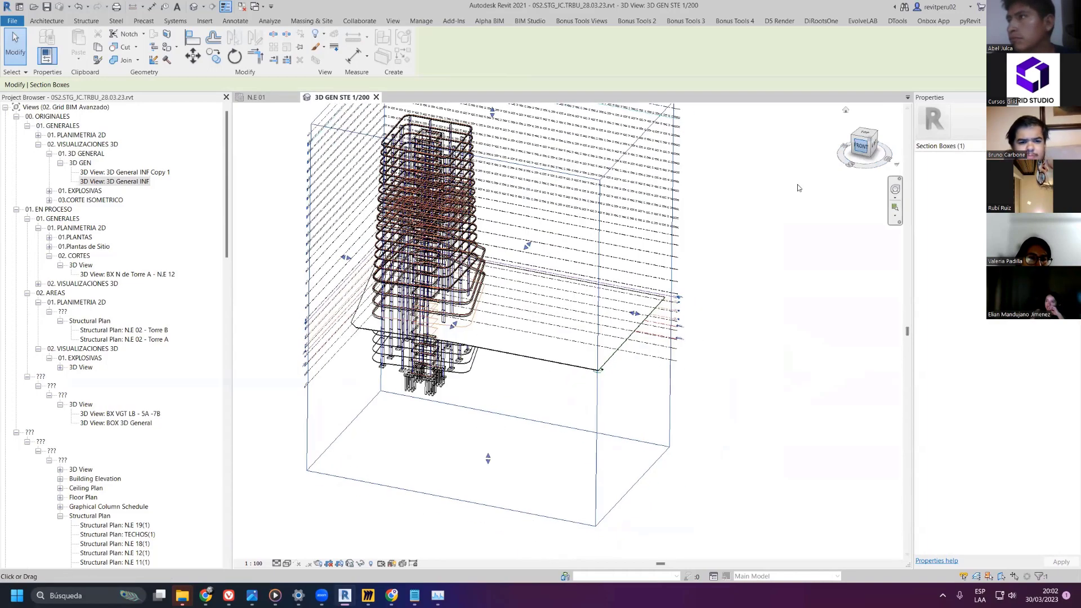
drag(567, 498, 567, 435)
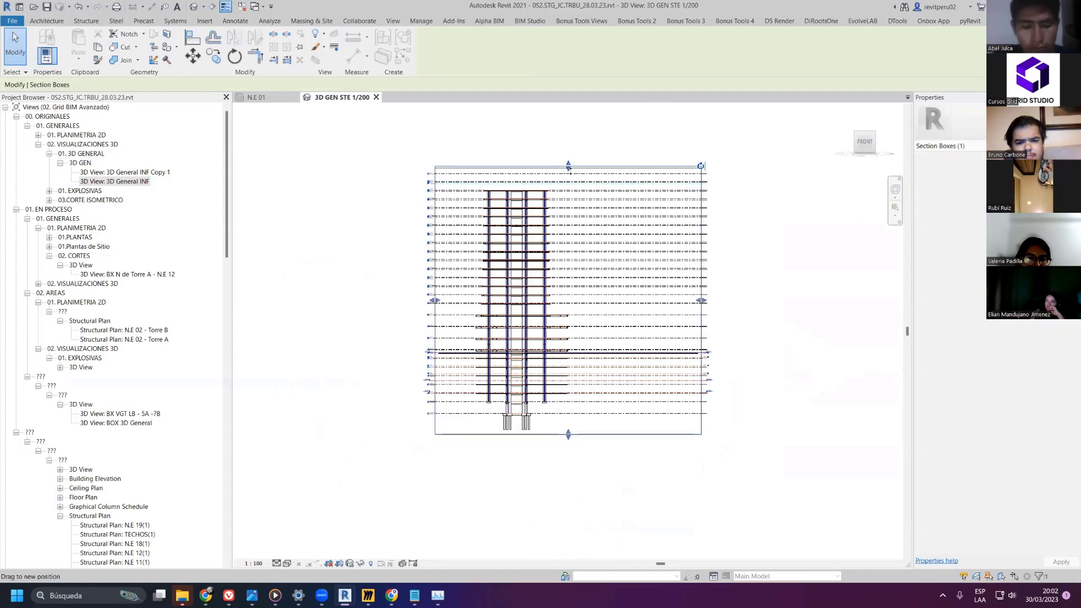
click(773, 229)
shift+middle_drag(771, 241, 665, 342)
scroll(976, 454, down, 3)
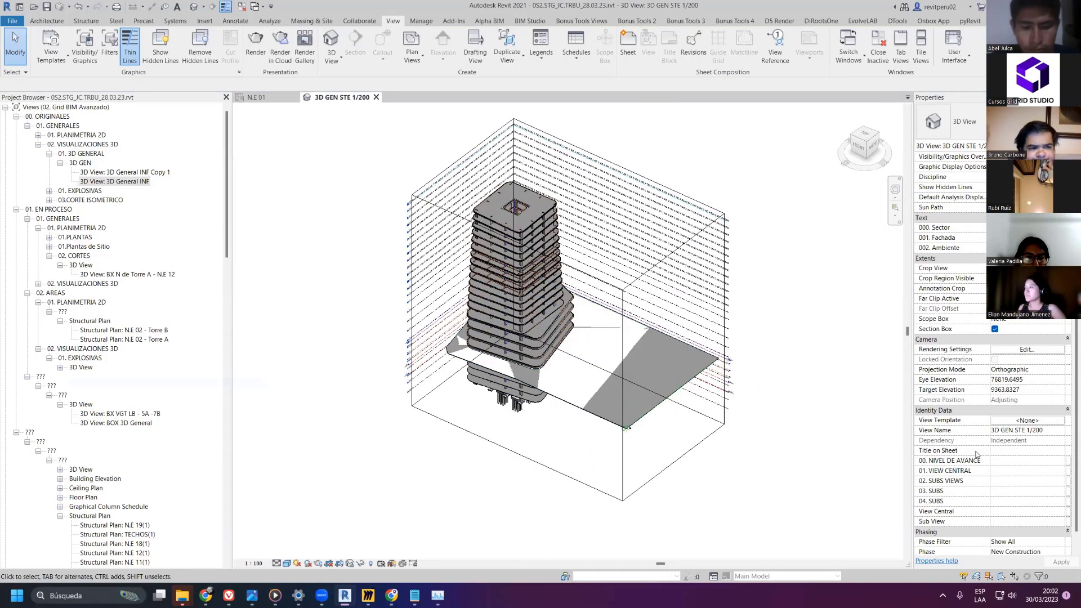
- Cancel the view template assignment and expand 01. EXPLOSIVAS > 3D BOX
click(1028, 420)
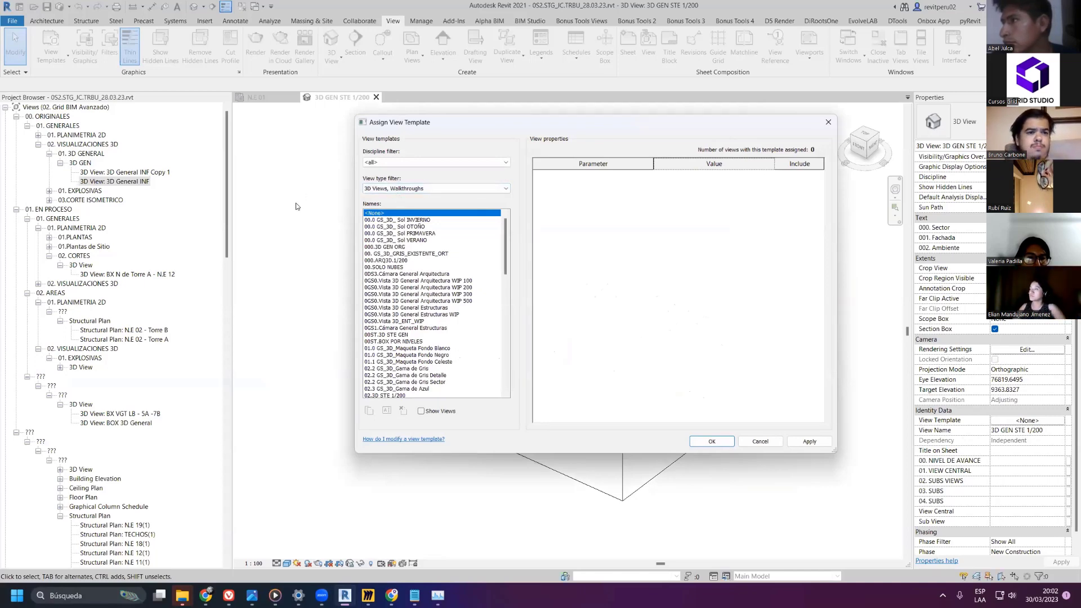
key(Escape)
click(50, 191)
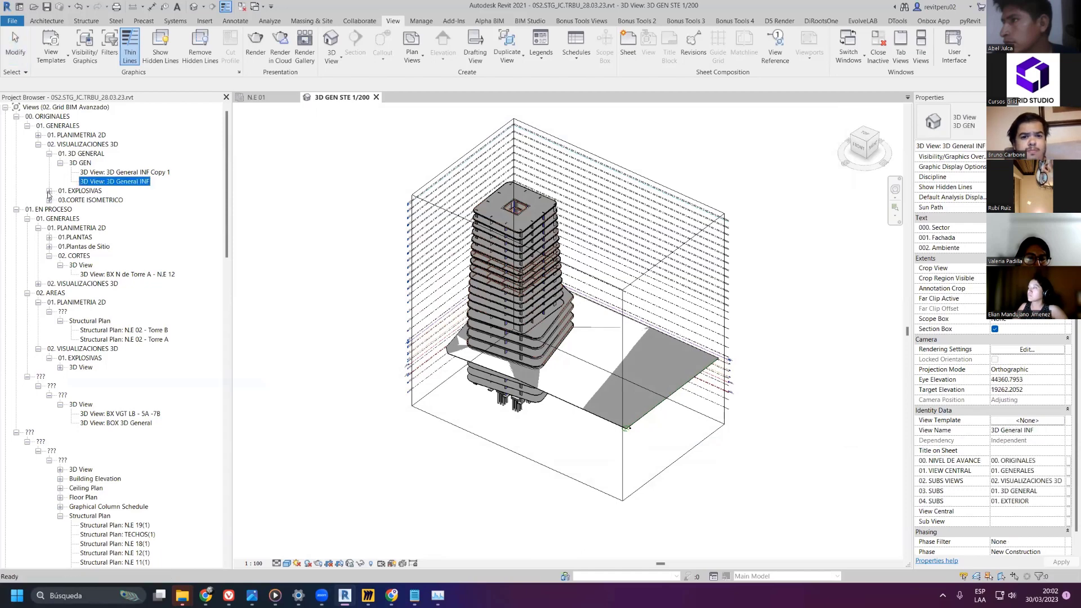
click(61, 200)
- Compare BX N.E 12 and BX N.E 12 Copy 1, then open BX N de Torre A - N.E 12
double_click(118, 218)
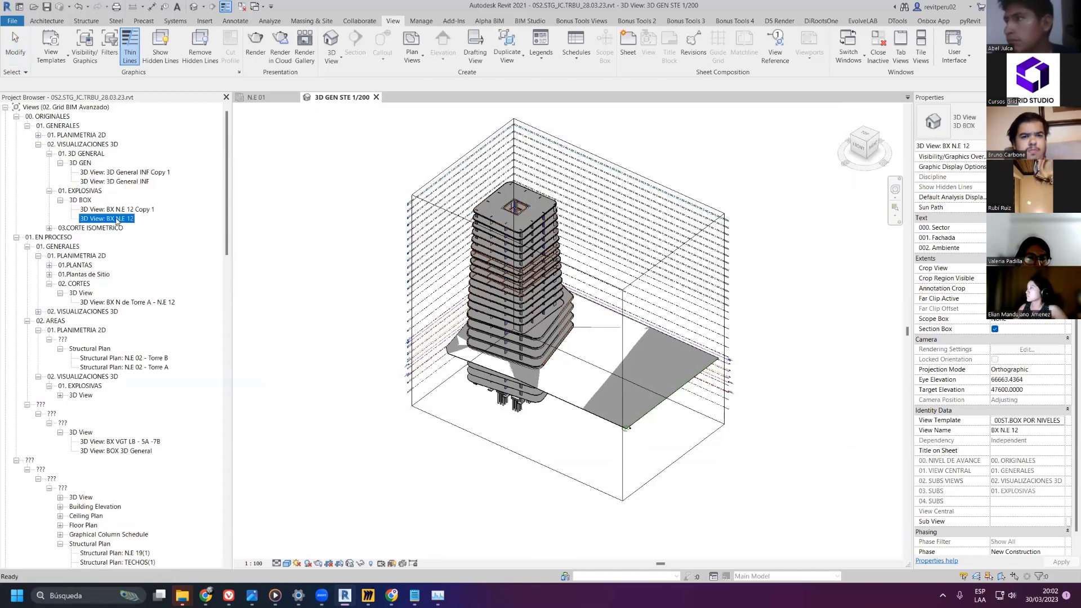
double_click(122, 210)
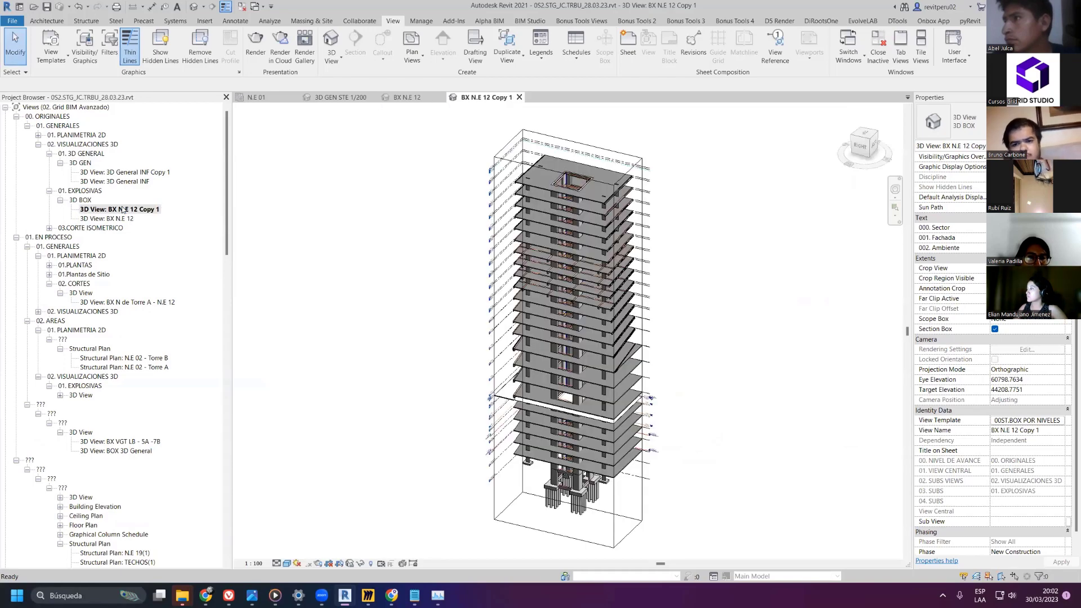
double_click(118, 218)
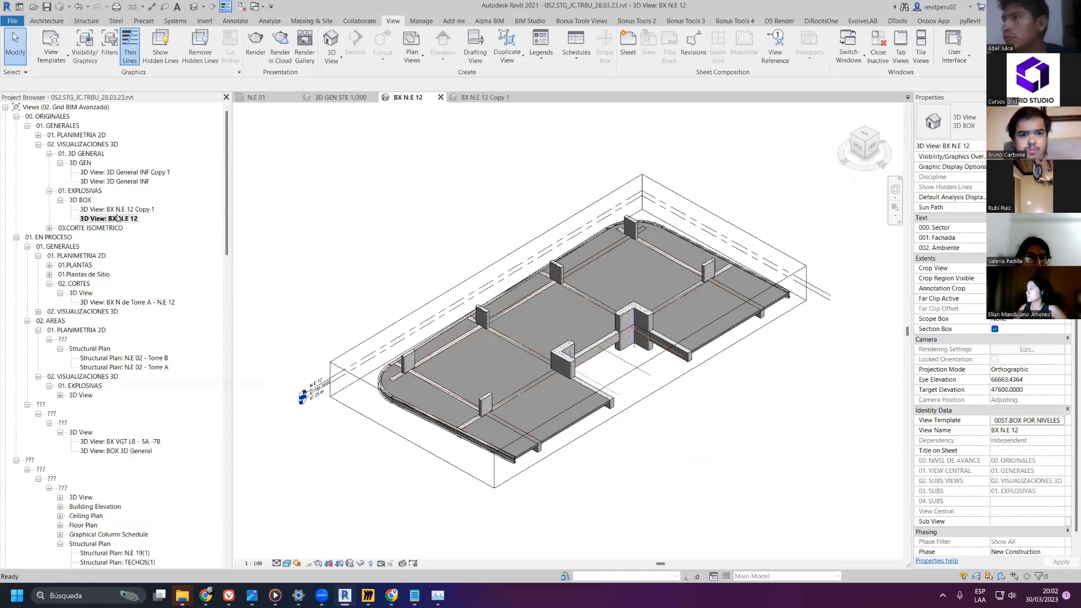
double_click(119, 210)
click(117, 219)
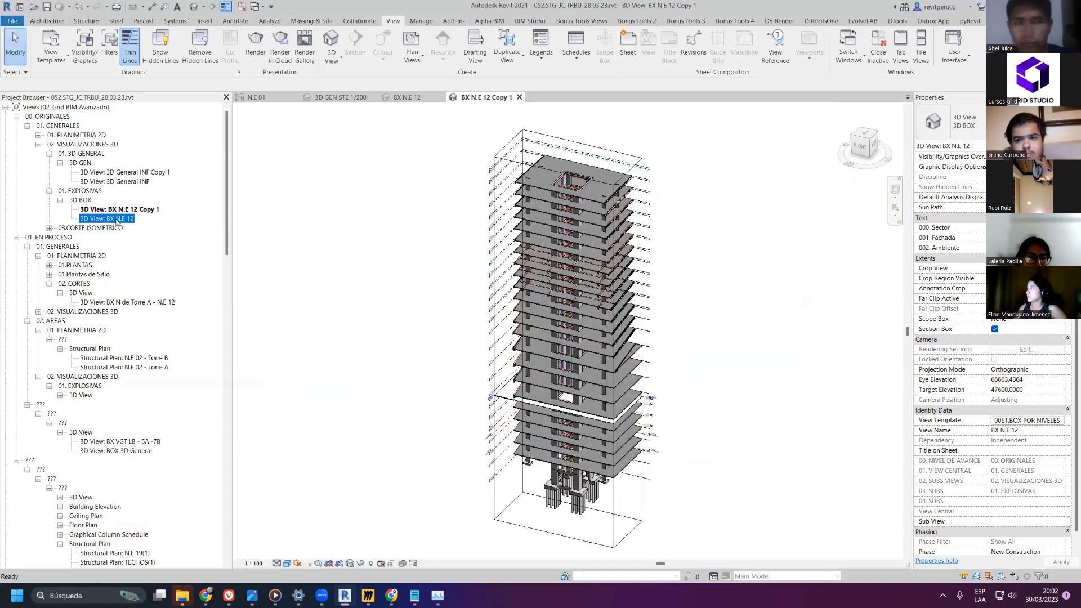
click(117, 212)
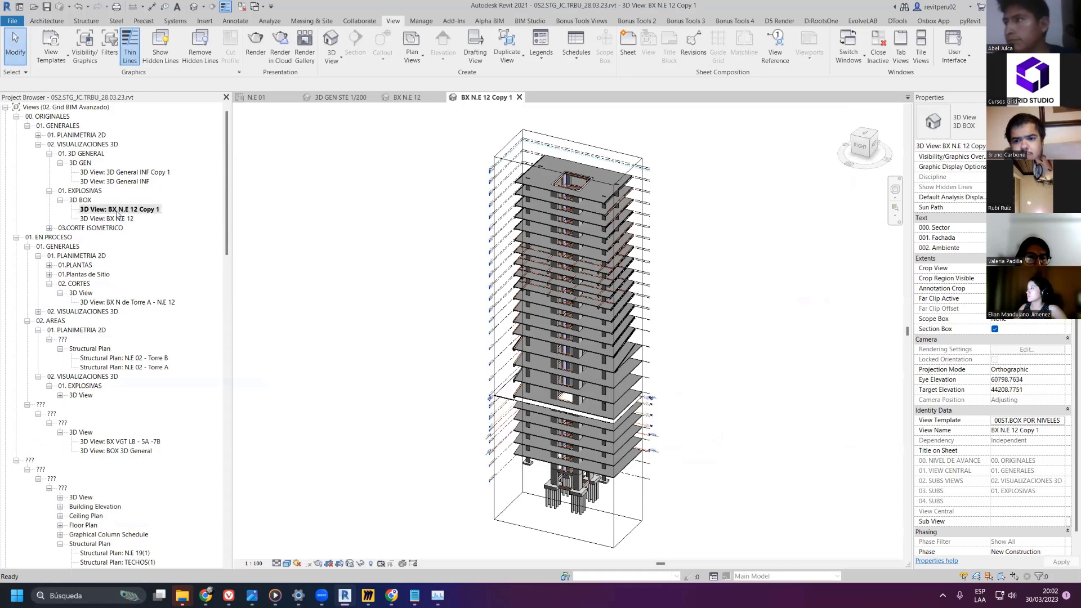
double_click(114, 219)
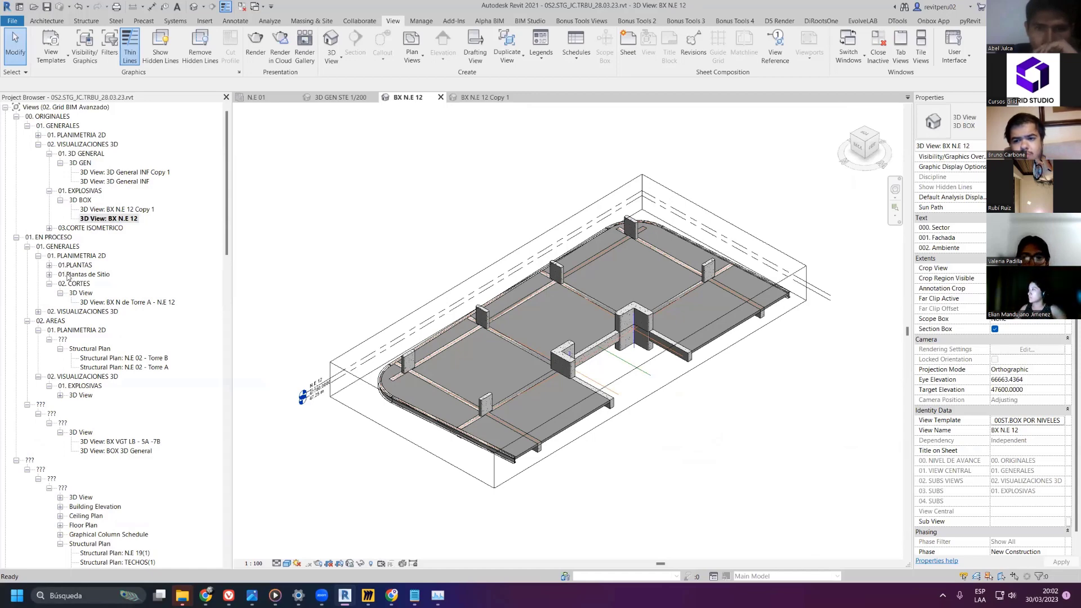
double_click(108, 303)
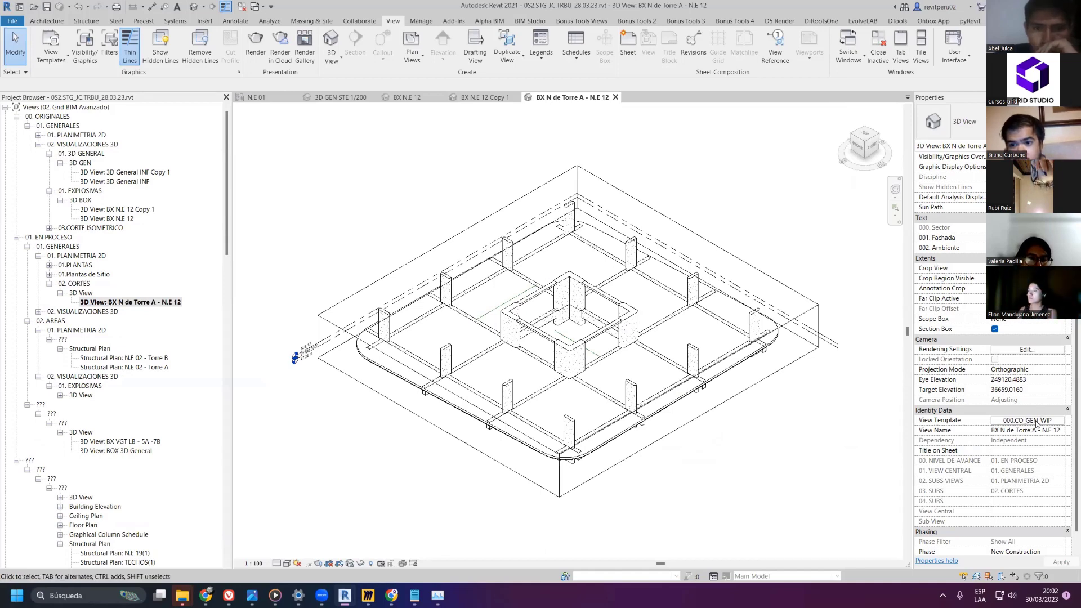
- Expand 02. VISUALIZACIONES 3D and open BX - General, then BX - N.E 04 - General
click(38, 311)
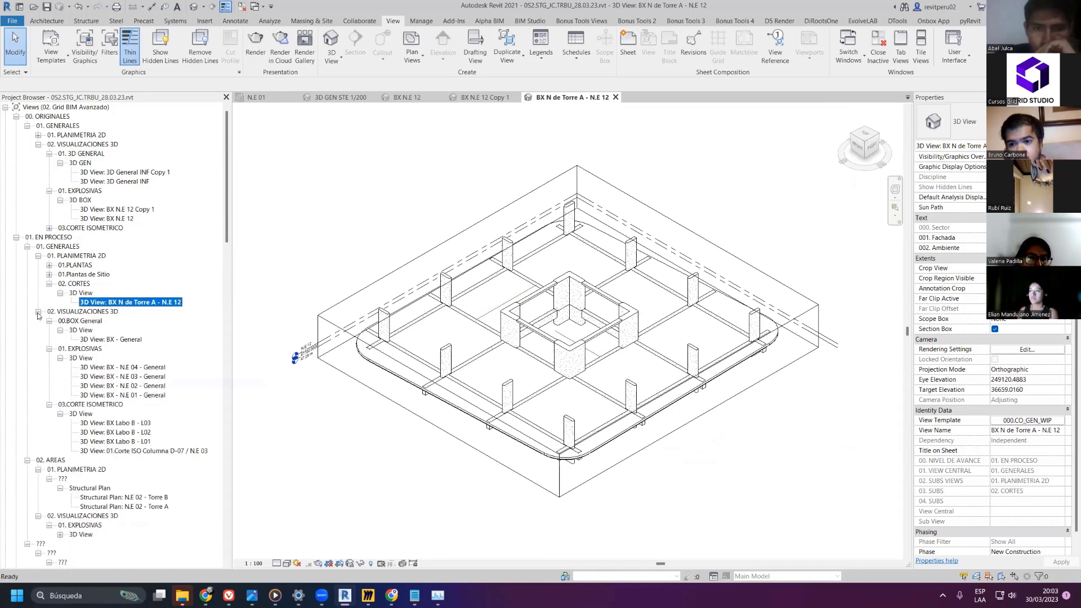
click(86, 340)
double_click(86, 340)
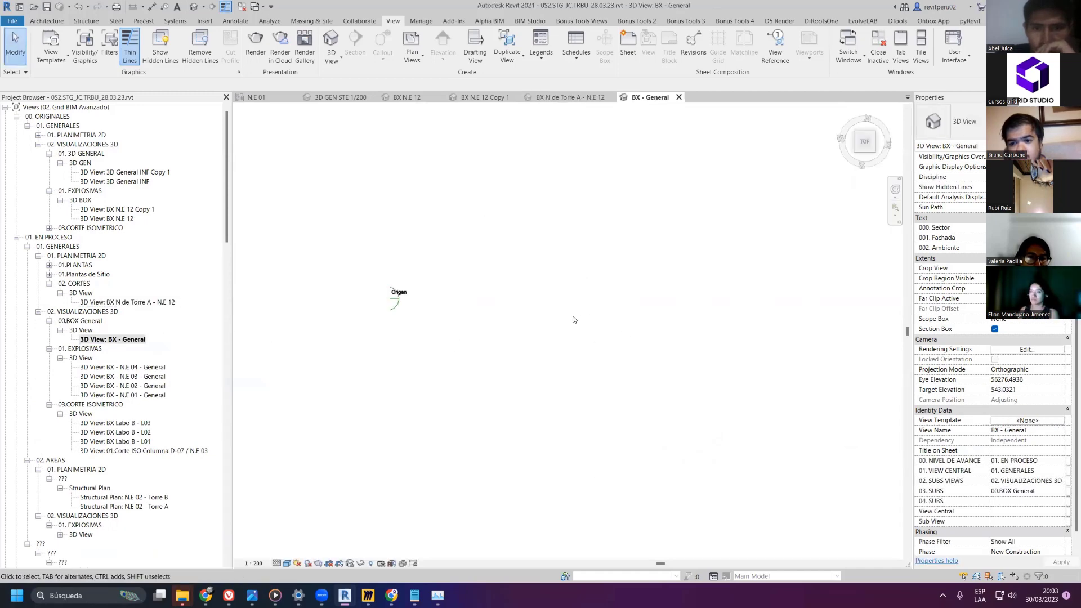
double_click(145, 367)
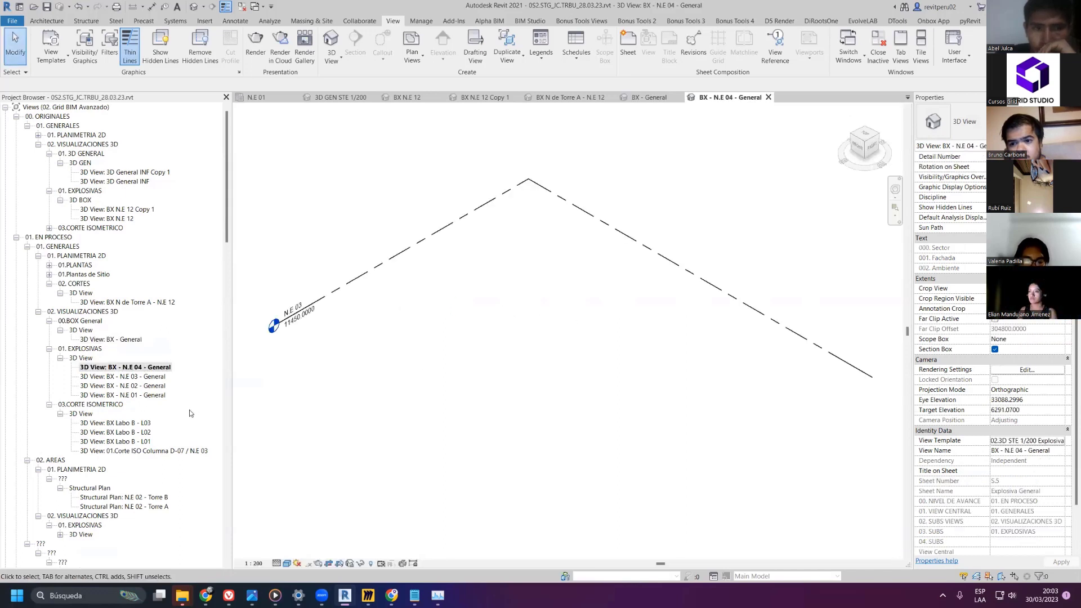
- Toggle the section box off and back on, reframe the tower, and bring up the view template assignment
click(995, 350)
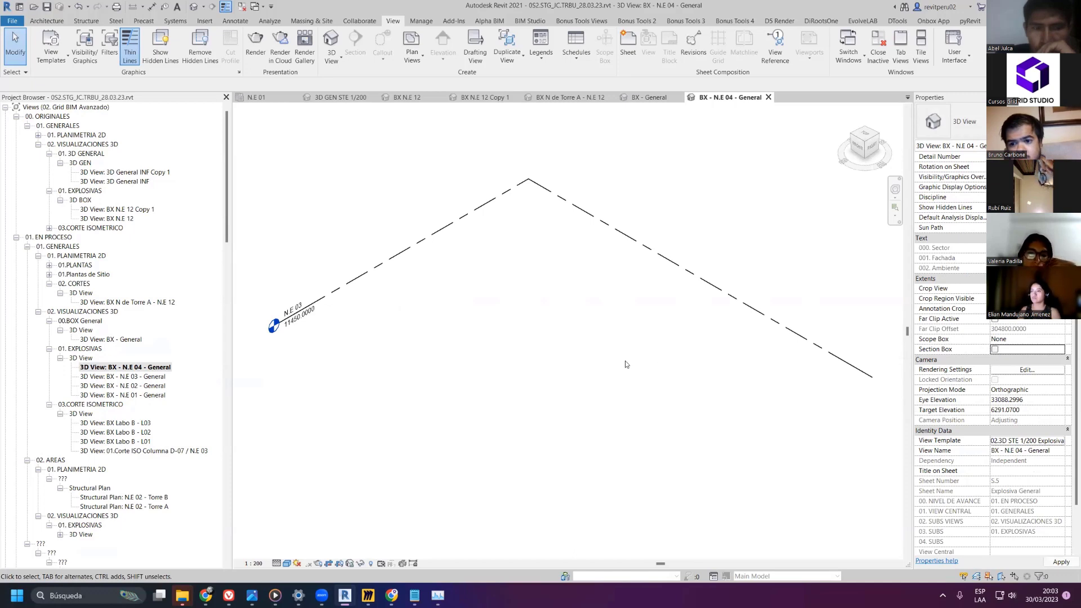
scroll(615, 359, down, 5)
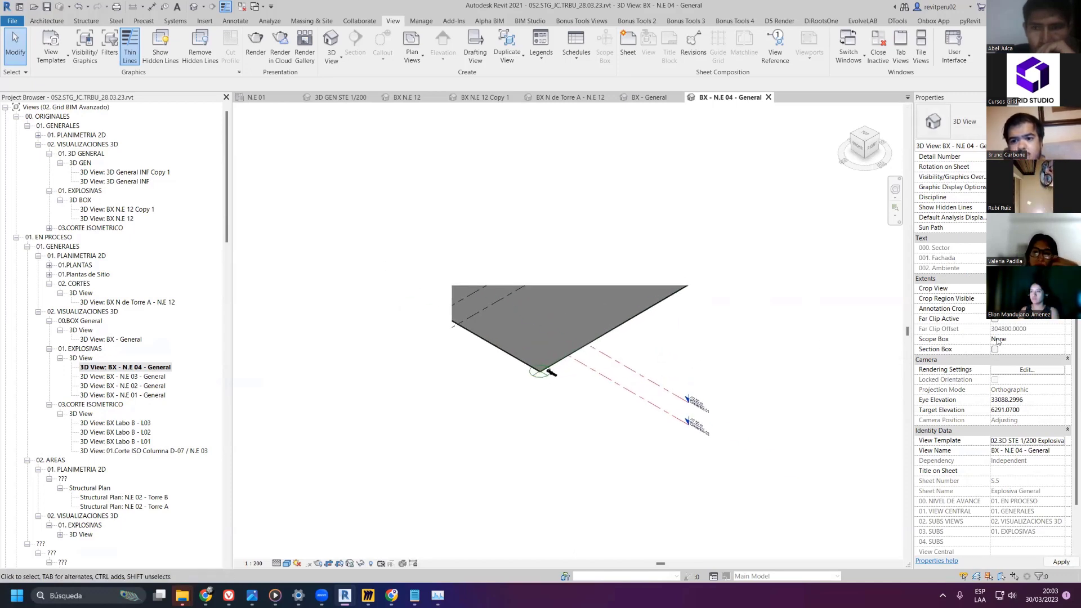
click(994, 350)
middle_drag(631, 366, 395, 447)
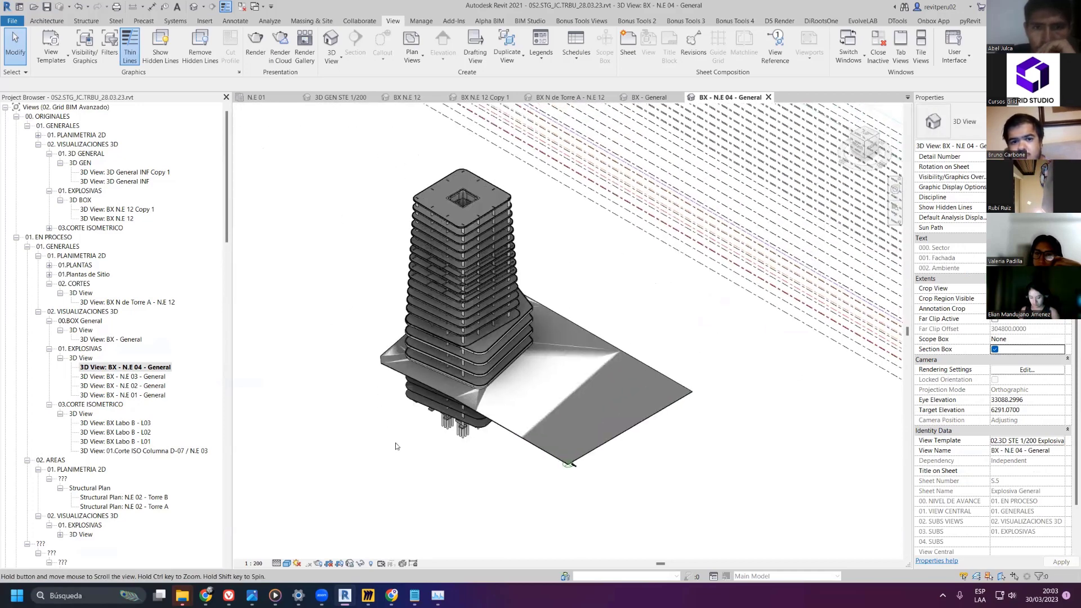
scroll(517, 433, up, 5)
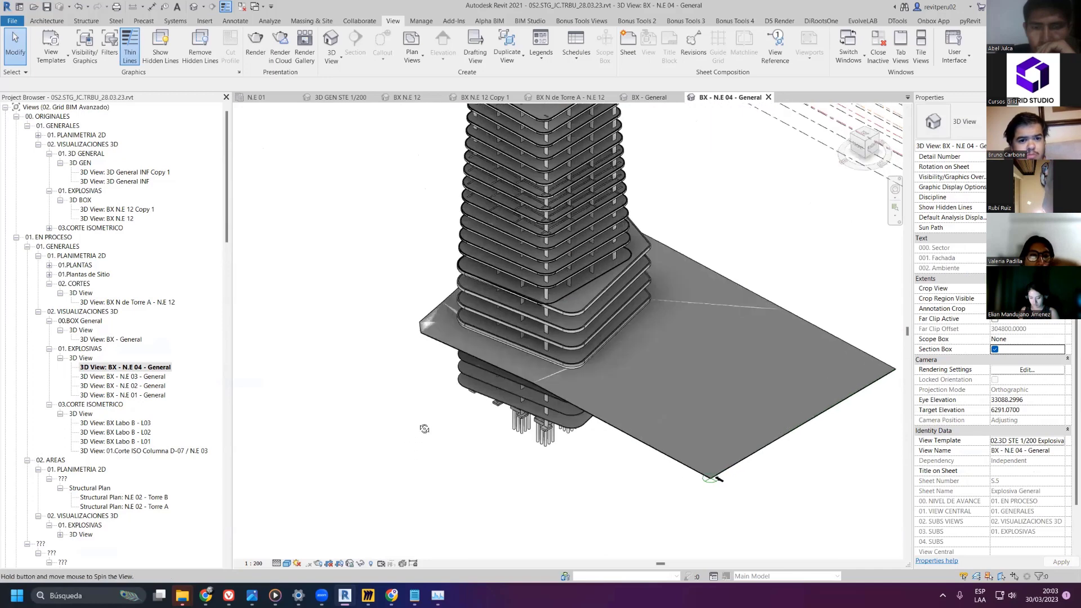
middle_drag(415, 437, 384, 472)
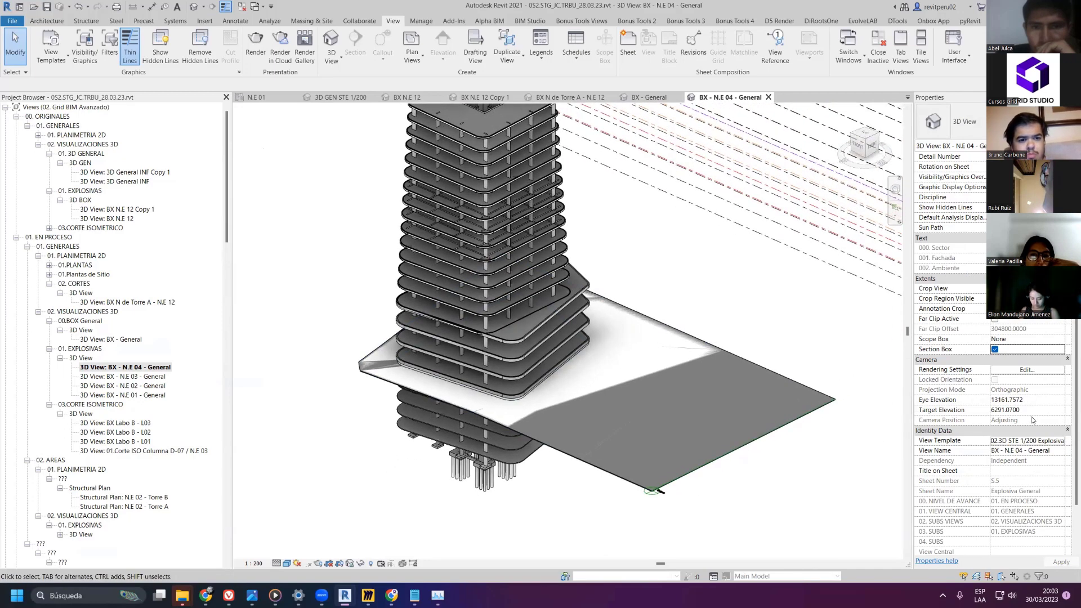
click(1028, 442)
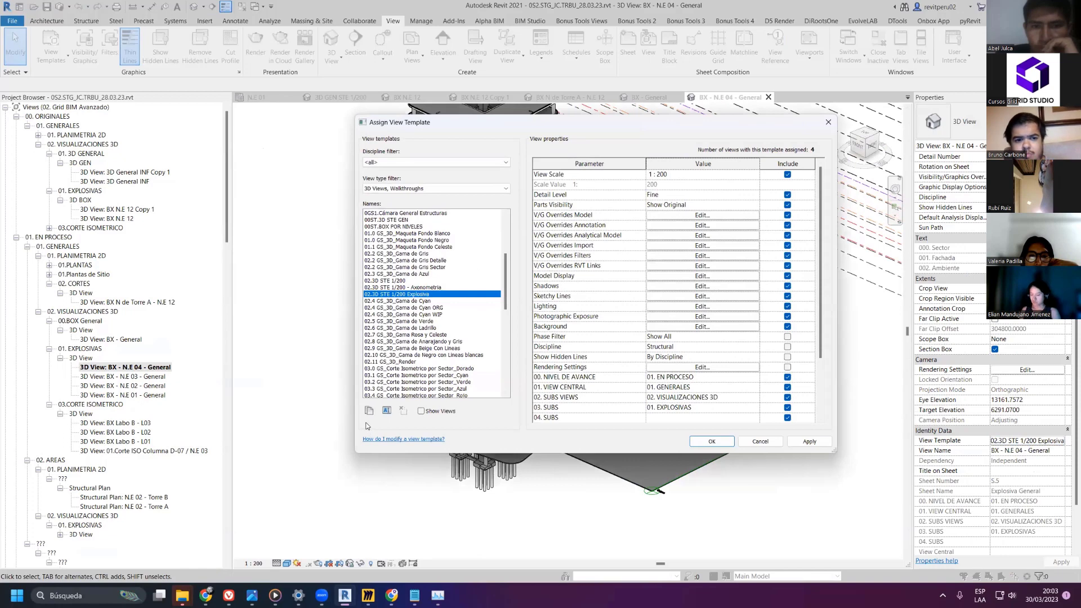
- Cancel the rename and duplicate the 02.3D STE 1/200 Explosiva view template instead
click(386, 411)
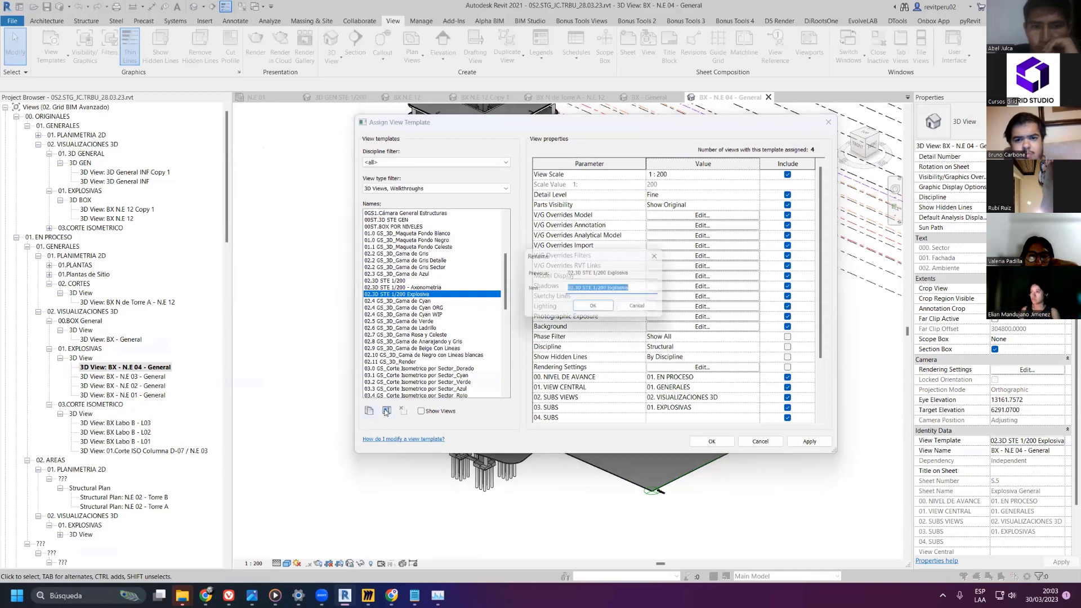
click(637, 308)
click(370, 411)
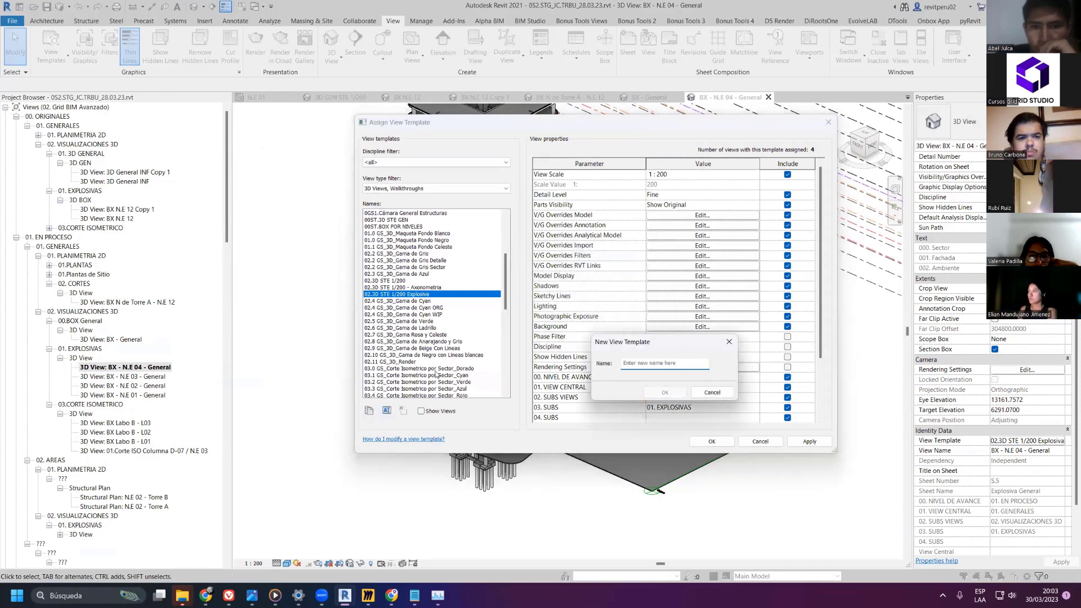
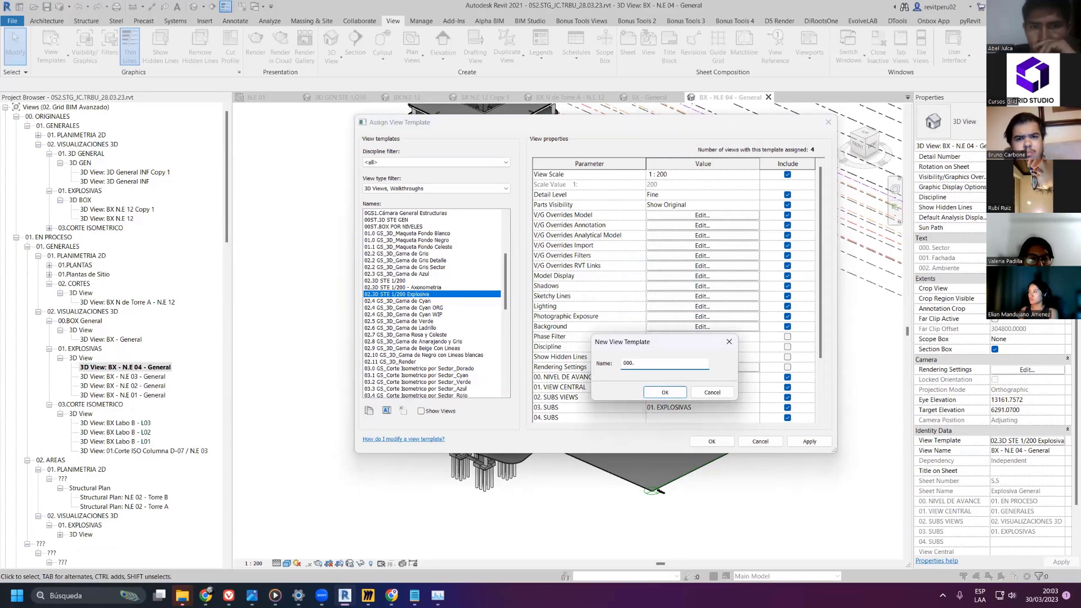
- Rename the view template to 000ST.3D SITE ORG 1/200
key(Return)
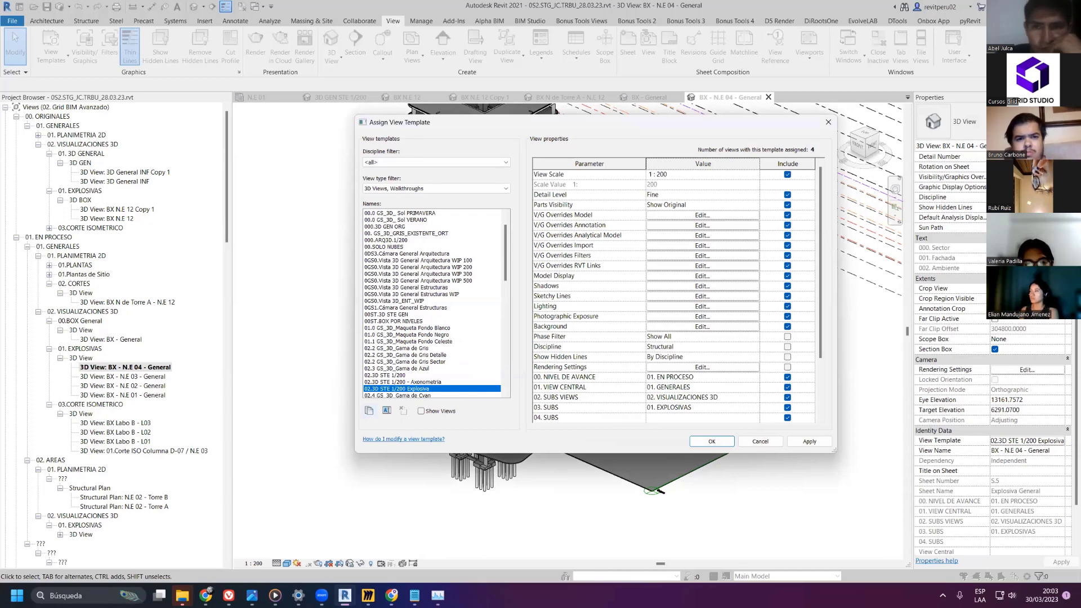
click(386, 411)
text(000ST.3D STE ORG 1/200)
key(BackSpace)
key(BackSpace)
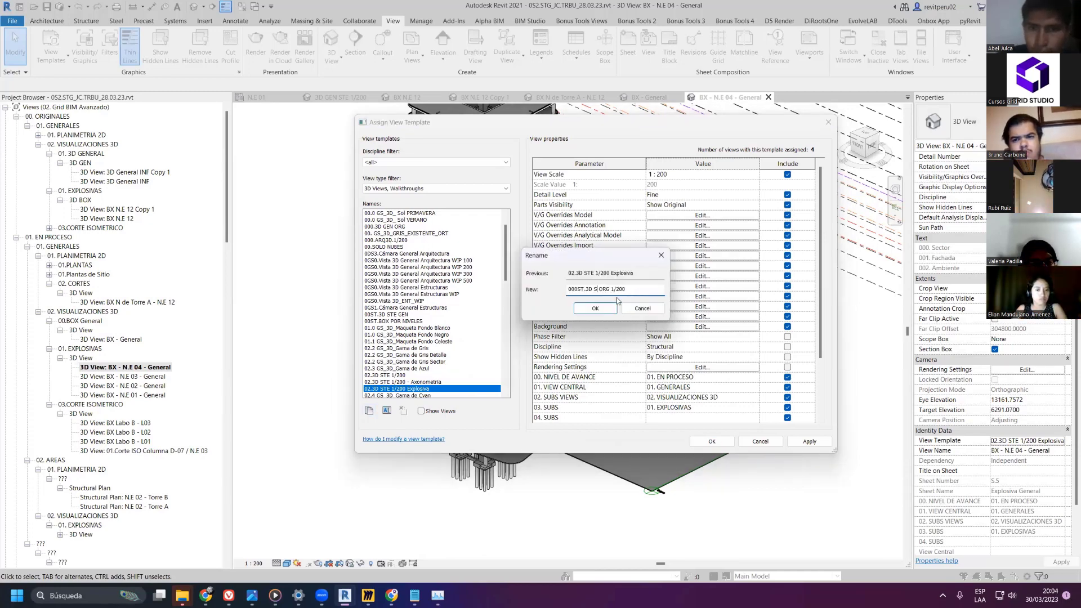
text(SI)
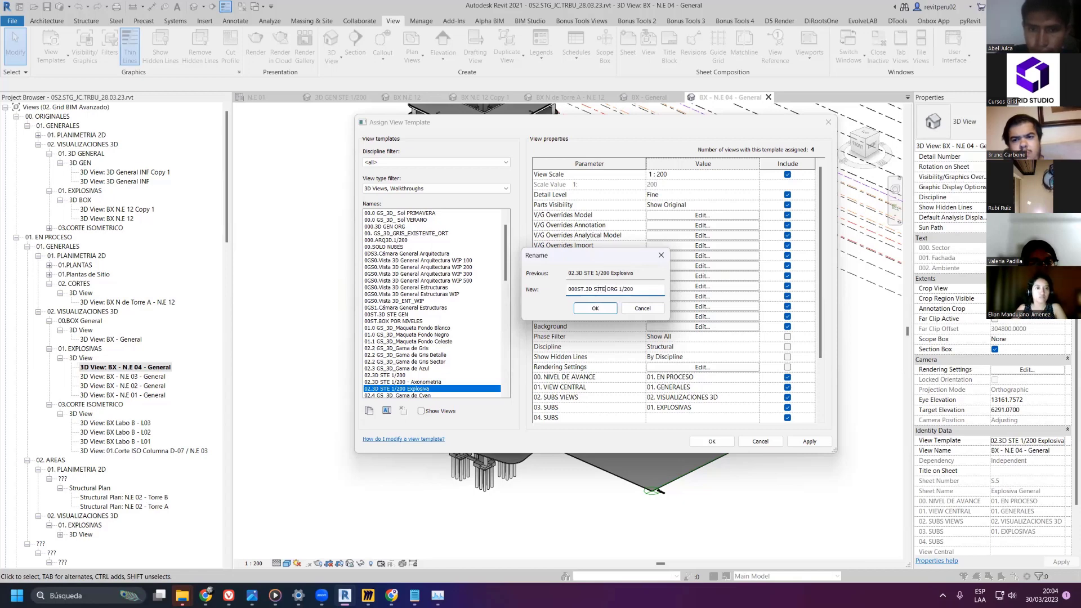
text(TE)
click(607, 309)
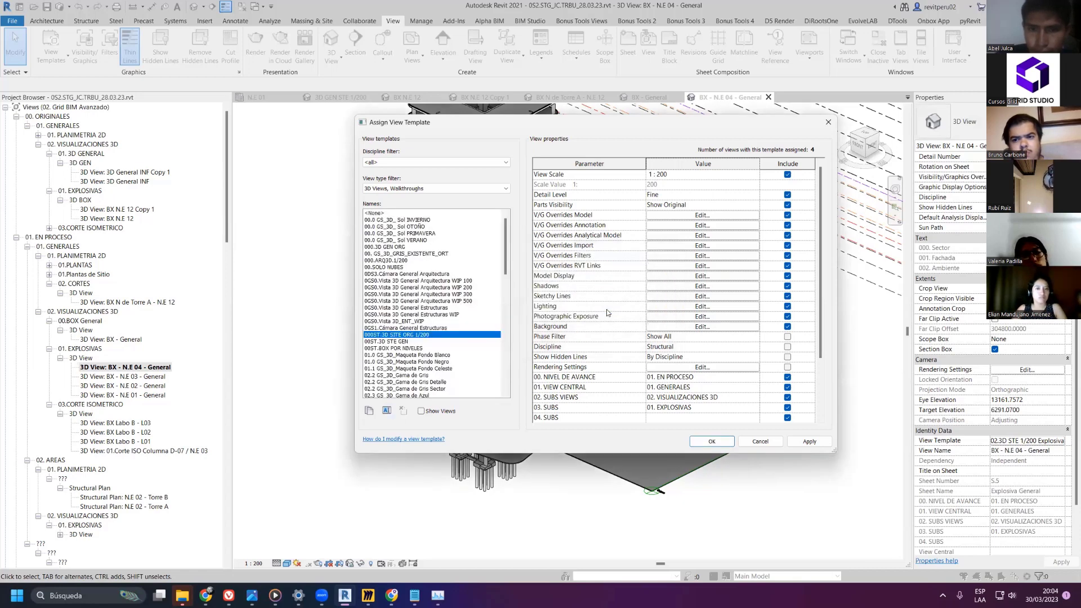
- Set NIVEL DE AVANCE to 00. ORIGINALES and 03. SUBS to 01. 3D GENERAL, then apply the template
scroll(751, 328, down, 3)
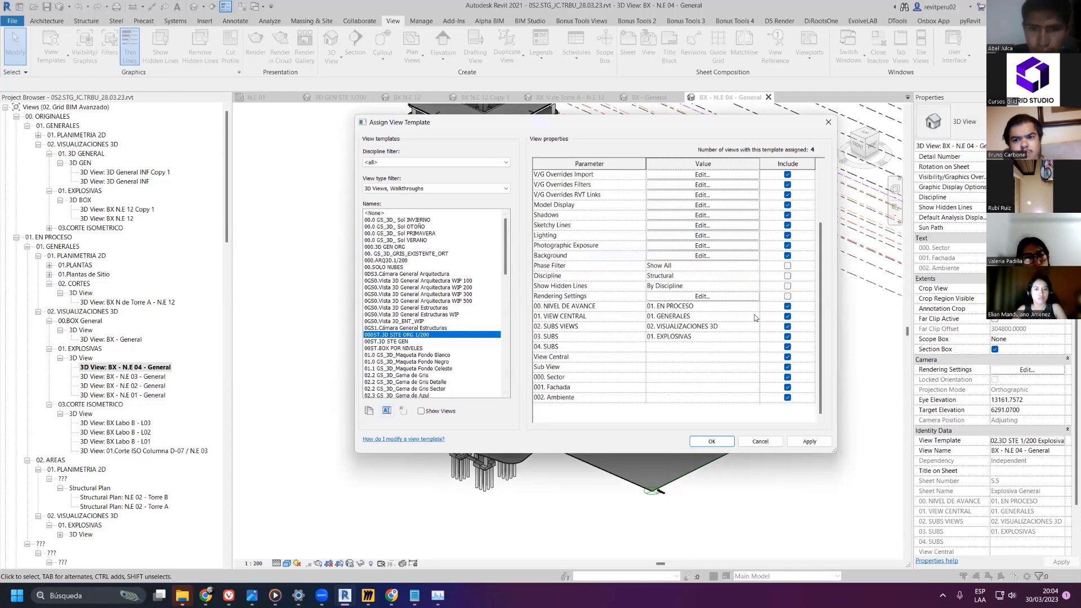
click(754, 306)
click(701, 316)
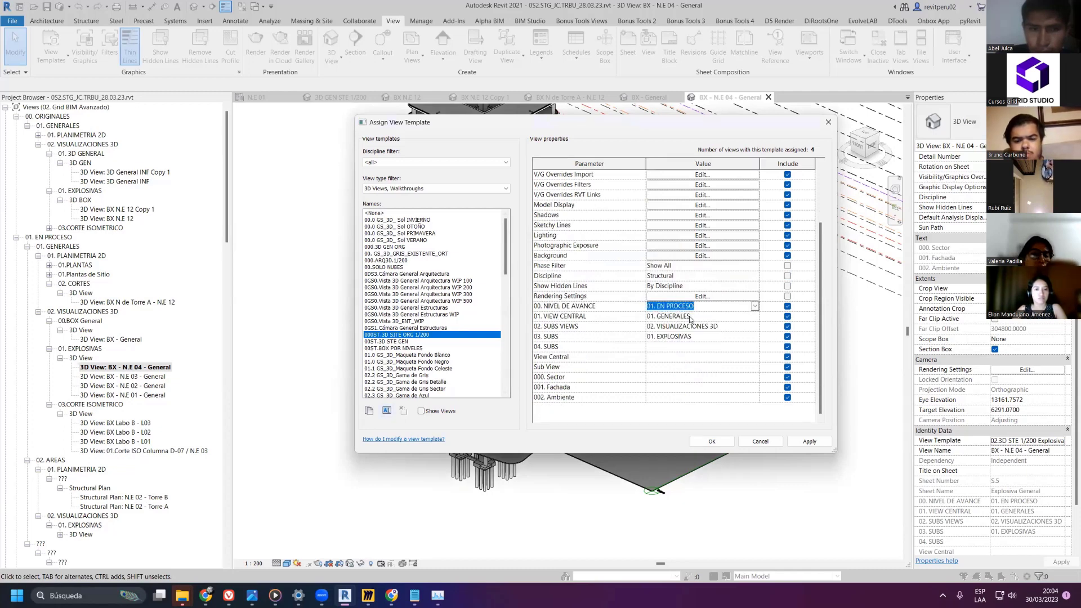
click(755, 316)
click(755, 316)
click(756, 326)
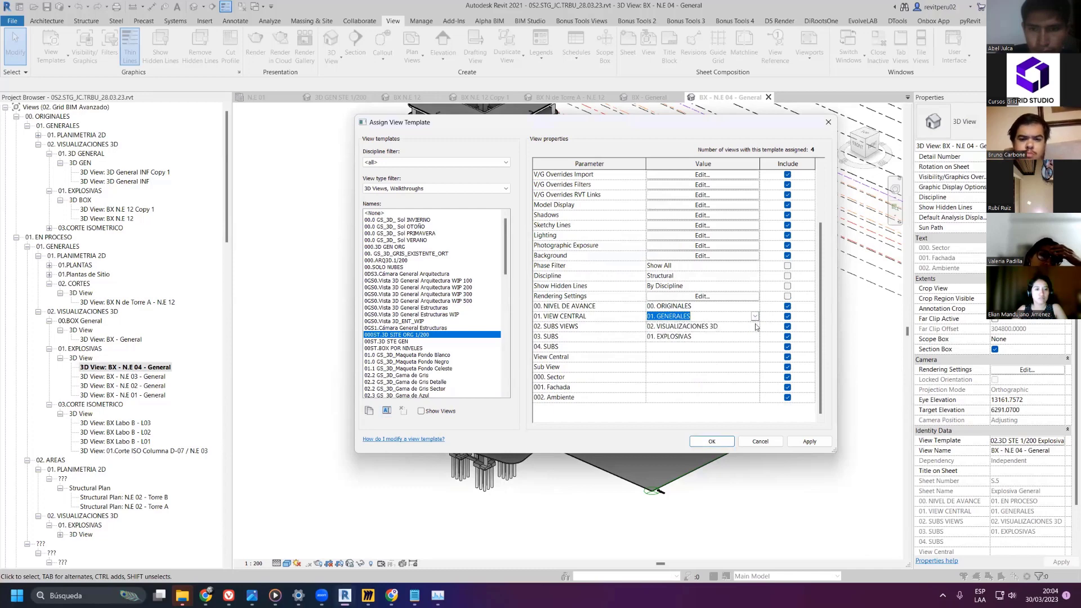
click(756, 327)
click(756, 326)
click(755, 336)
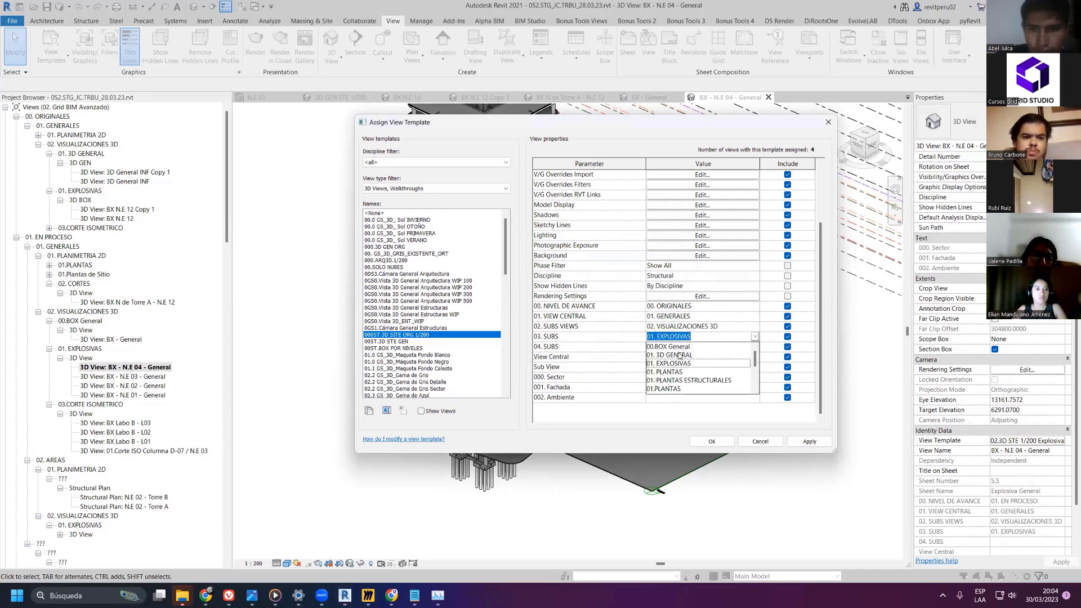
click(680, 355)
click(811, 442)
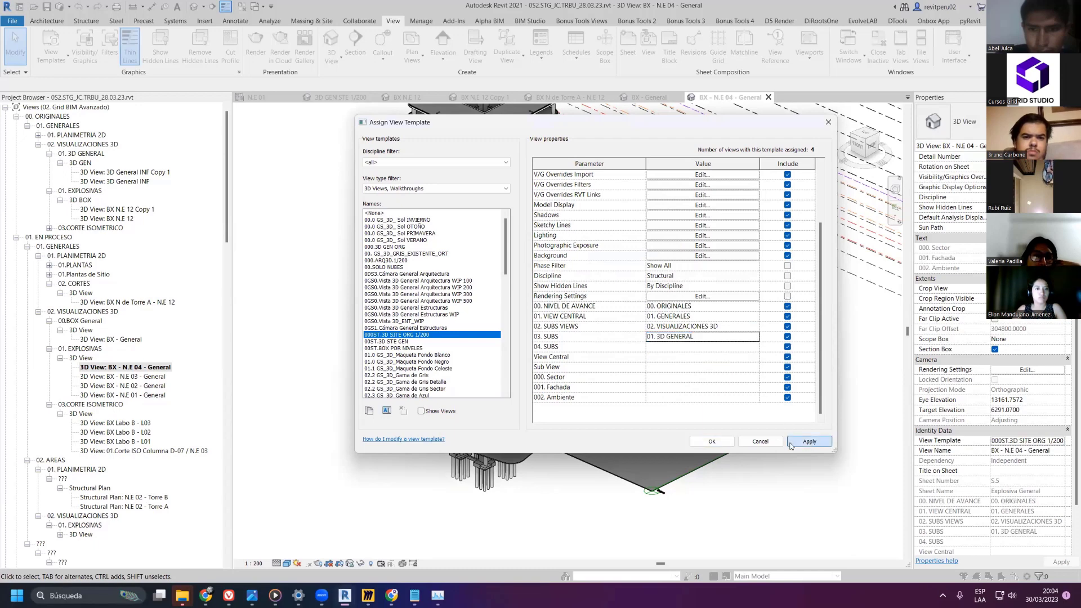
click(713, 441)
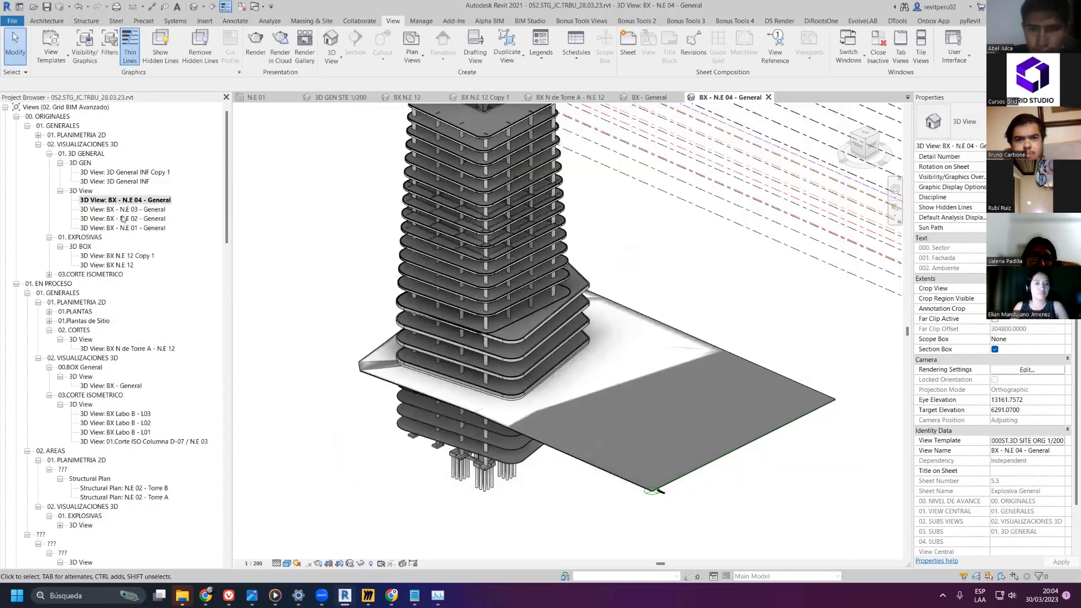
- Open both 3D General INF views and select them together in the Project Browser
click(119, 182)
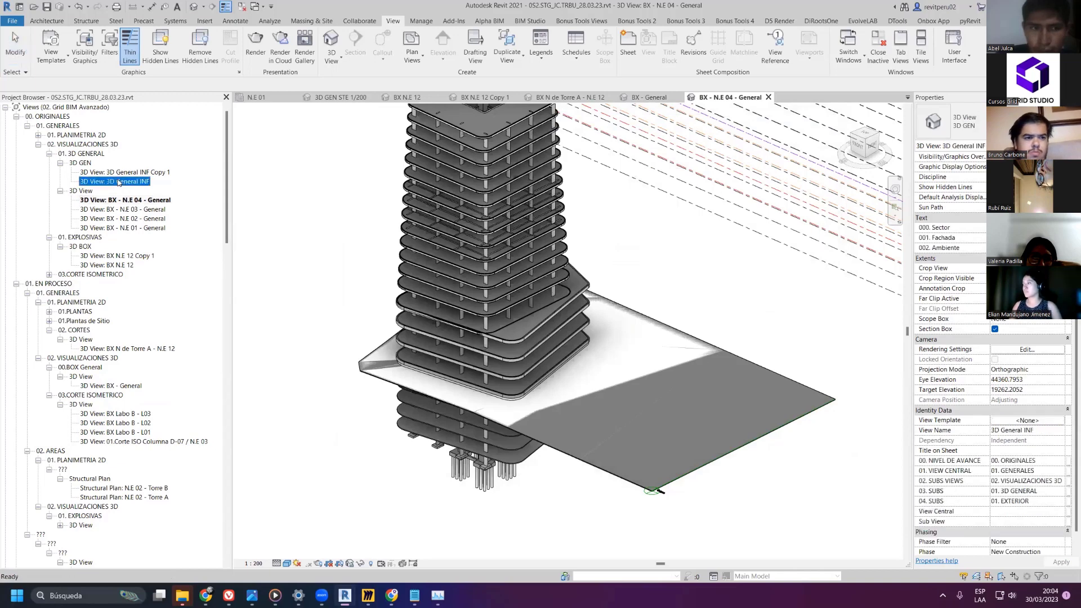
double_click(119, 181)
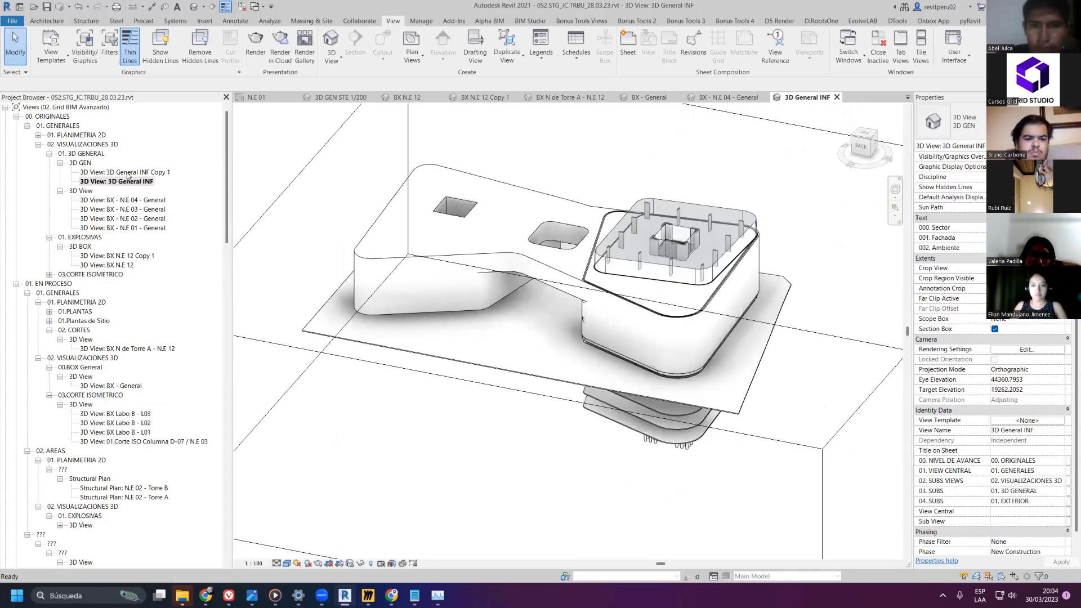
double_click(128, 174)
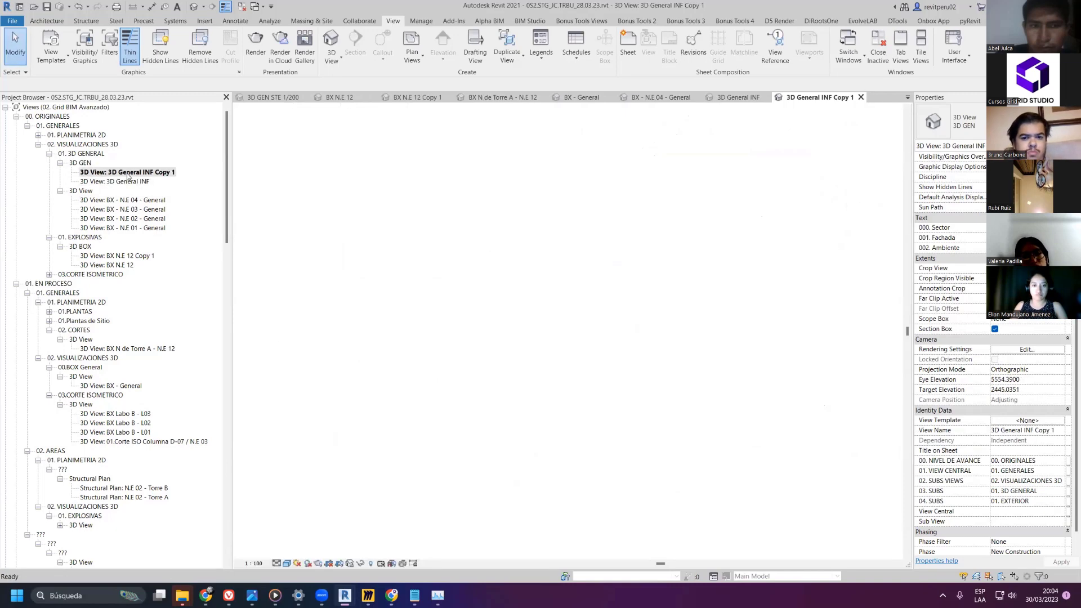
click(127, 183)
double_click(126, 183)
double_click(125, 174)
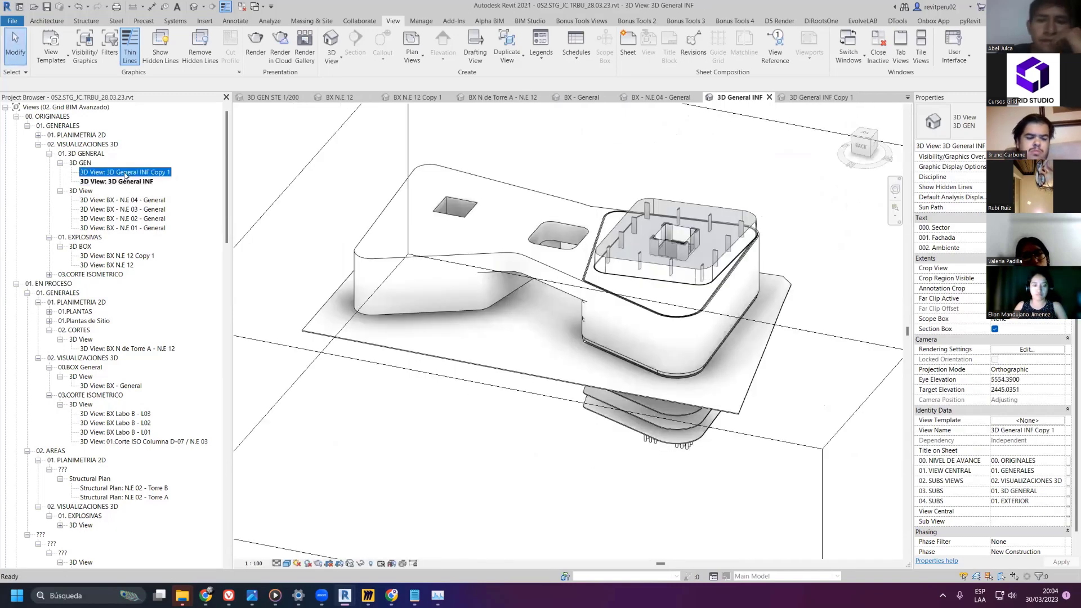
ctrl+click(132, 183)
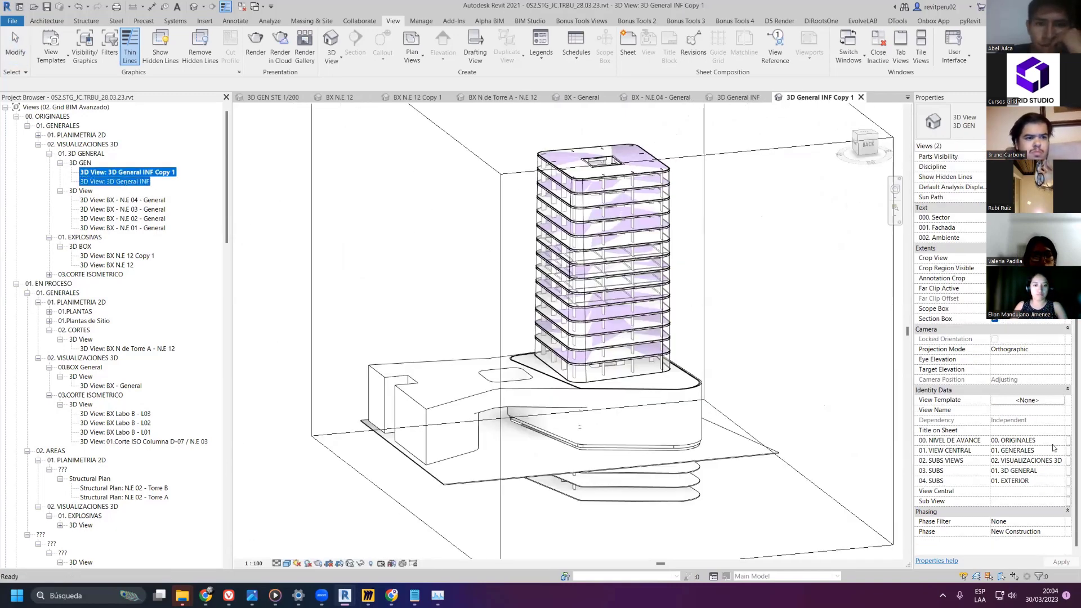
- Enter 000.Borrador as the 04. SUBS value for both views
click(1059, 482)
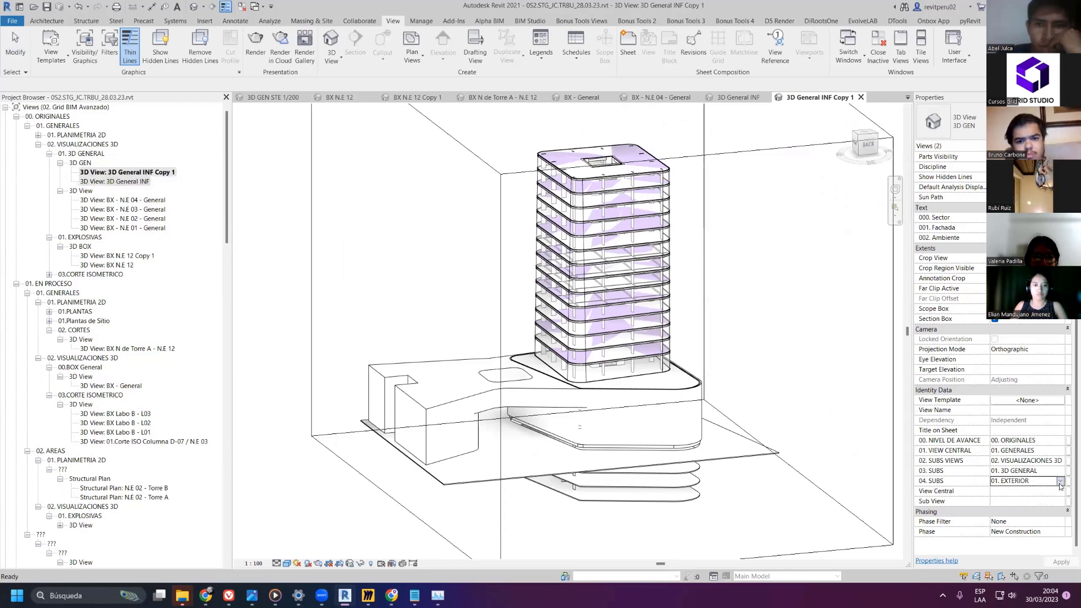
click(1060, 482)
scroll(1043, 513, down, 2)
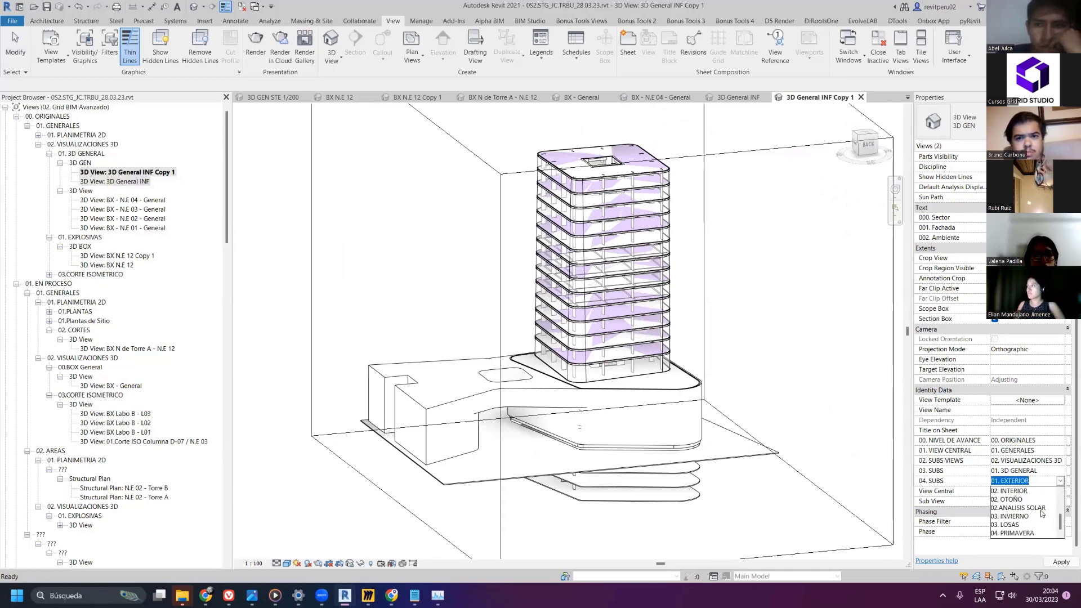
scroll(1041, 513, down, 2)
scroll(1040, 513, up, 2)
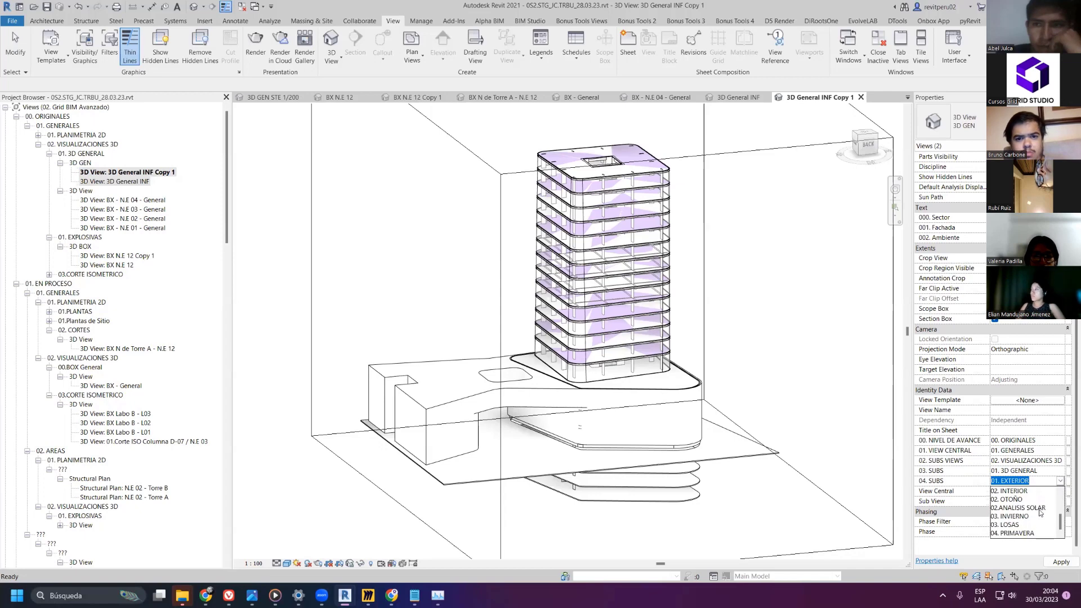
text(00)
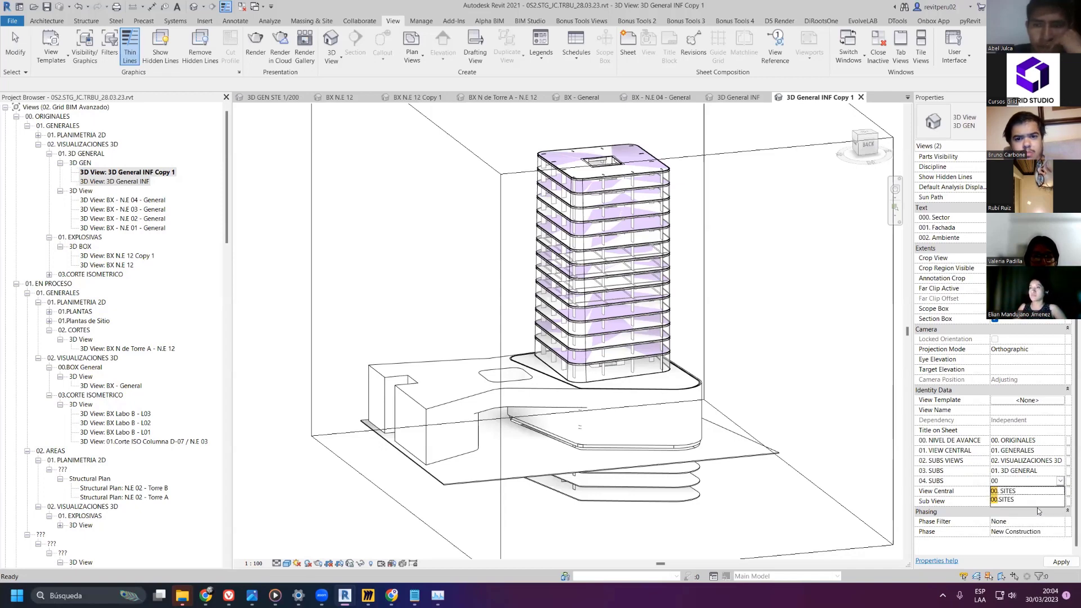
text(0.)
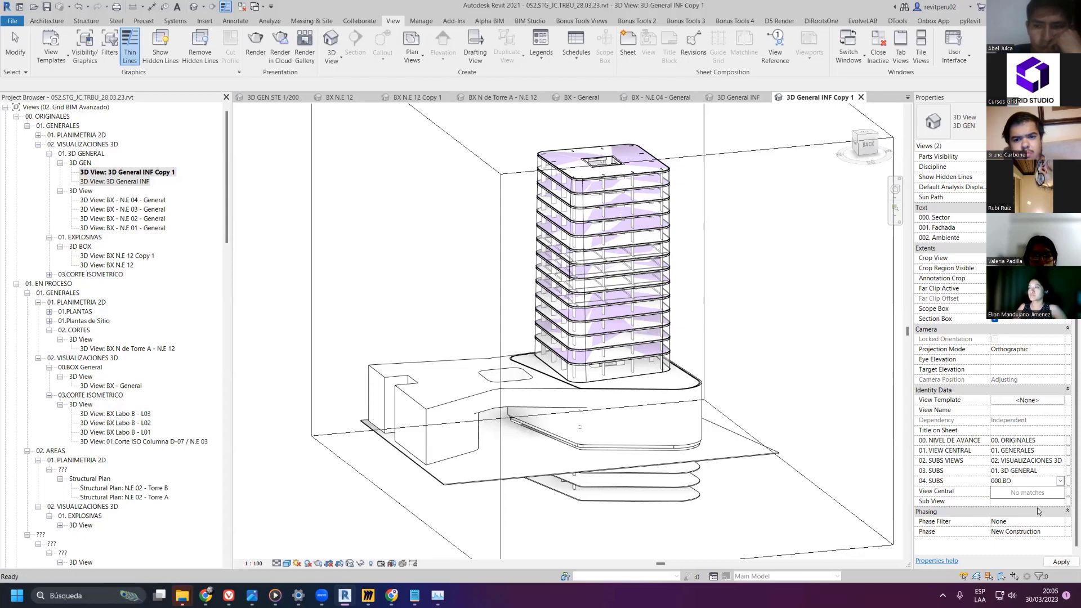
text(BO)
key(Caps_Lock)
key(BackSpace)
text(orra)
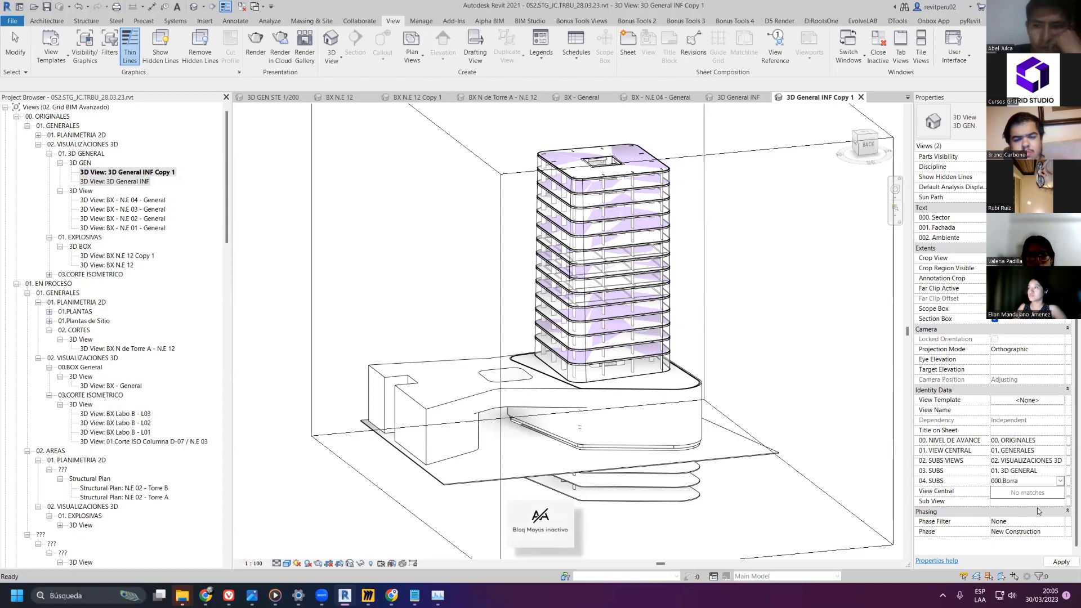
text(dor)
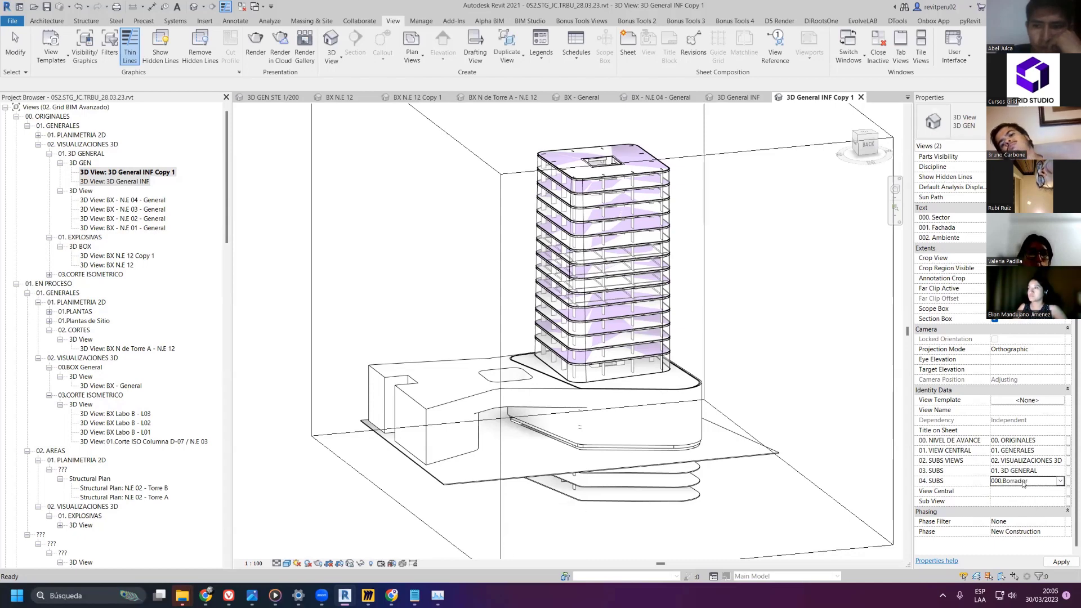
key(Return)
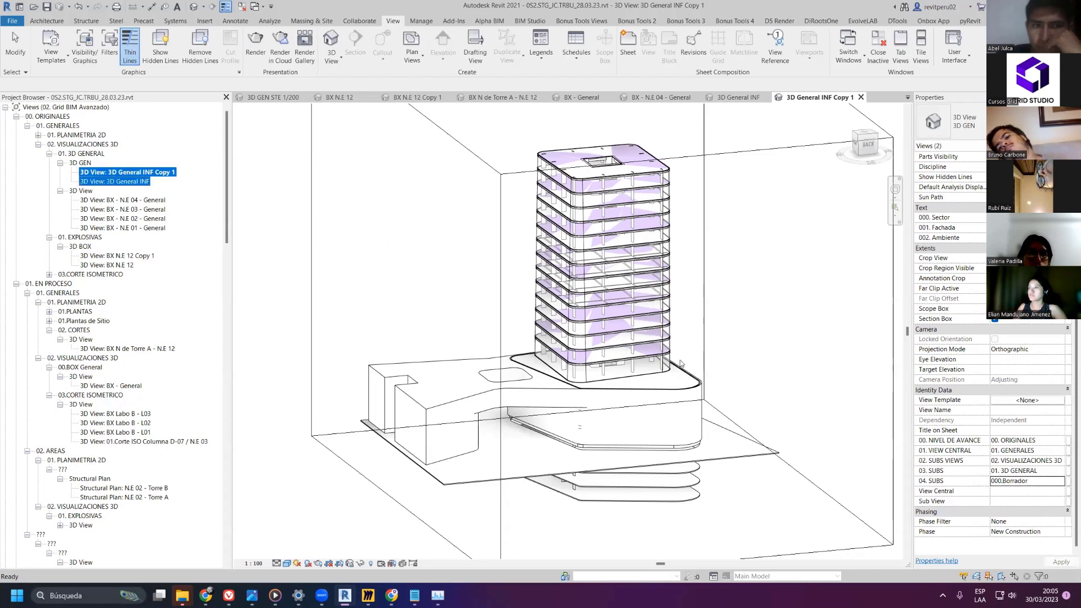
click(952, 121)
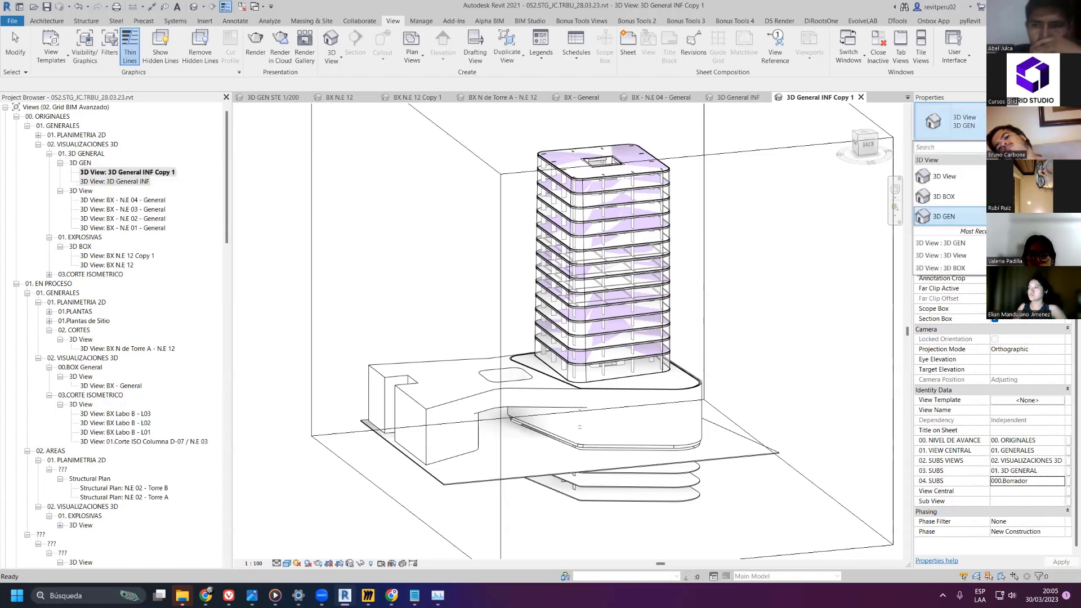
- Duplicate the 3D GEN view type as 000.3D Borrador
click(943, 216)
click(1041, 145)
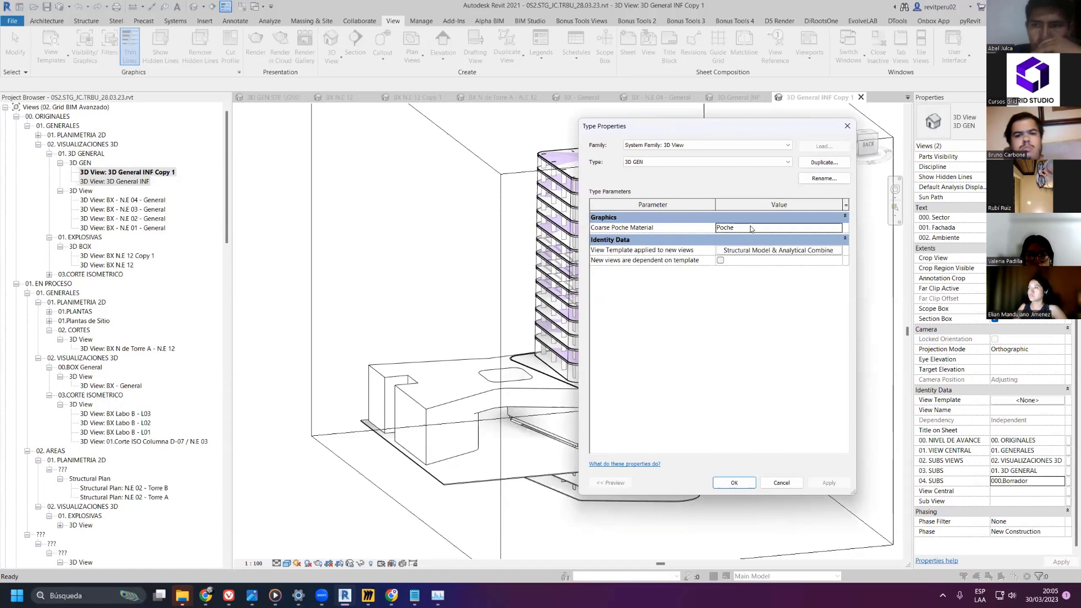
click(822, 163)
text(000.3D Borrador)
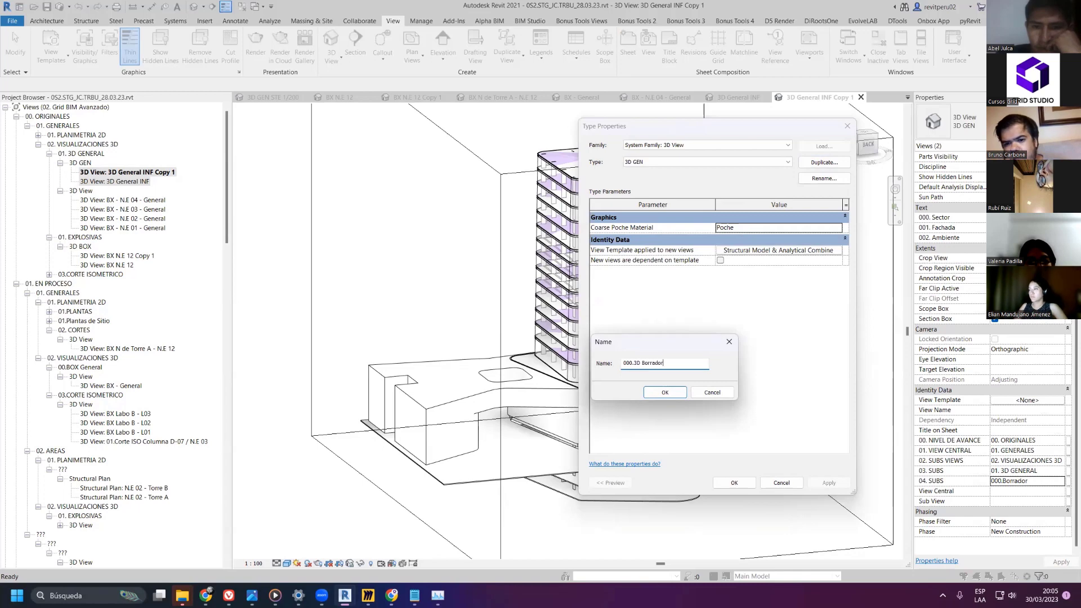
key(Return)
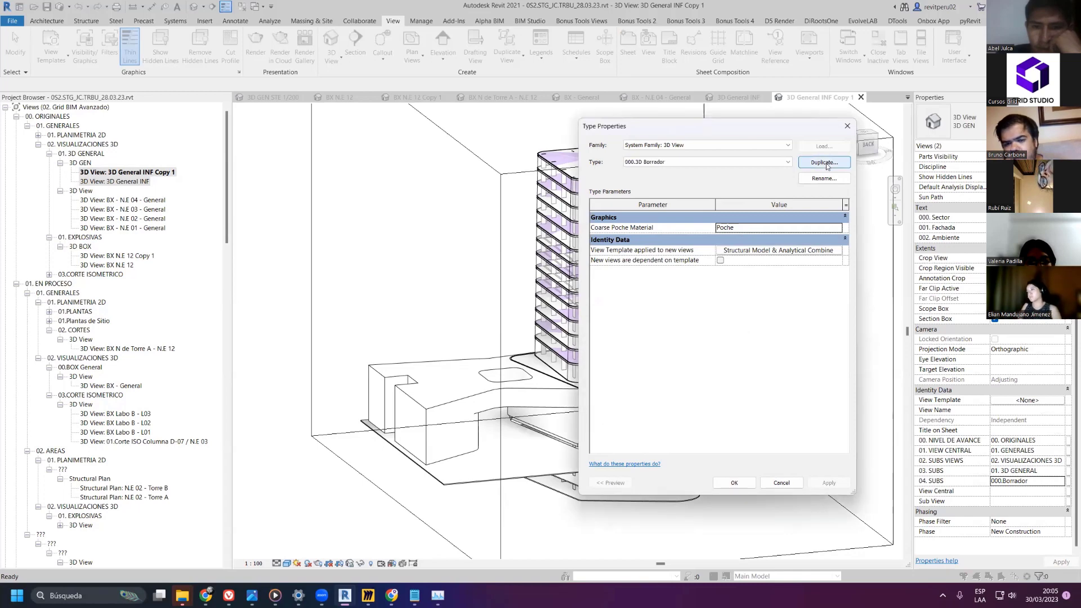
click(733, 484)
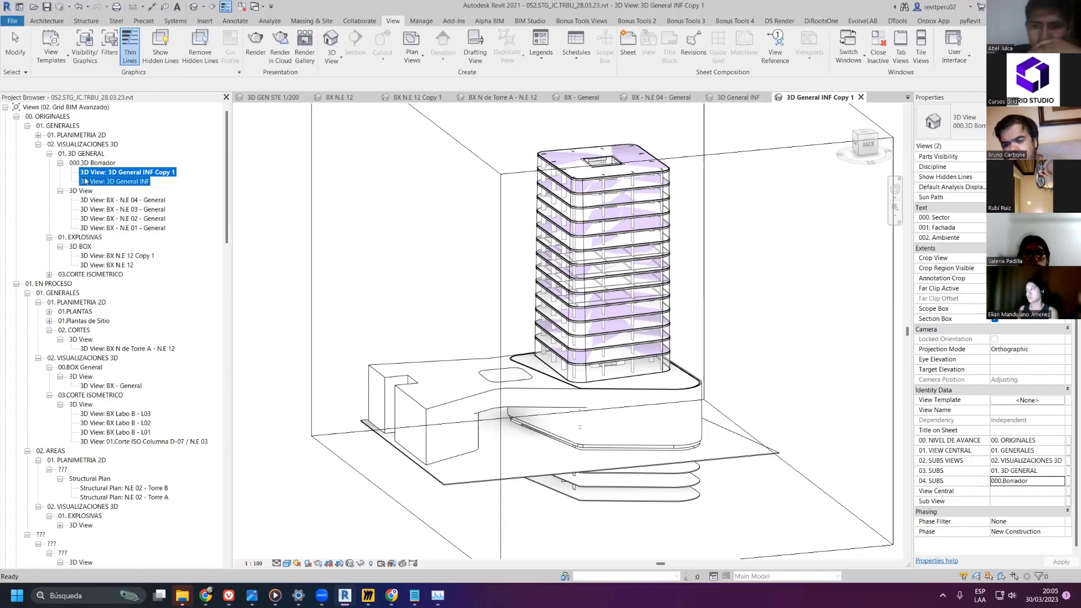
- Rename the 000.3D Borrador view type to 1000.3D Borrador
click(1045, 146)
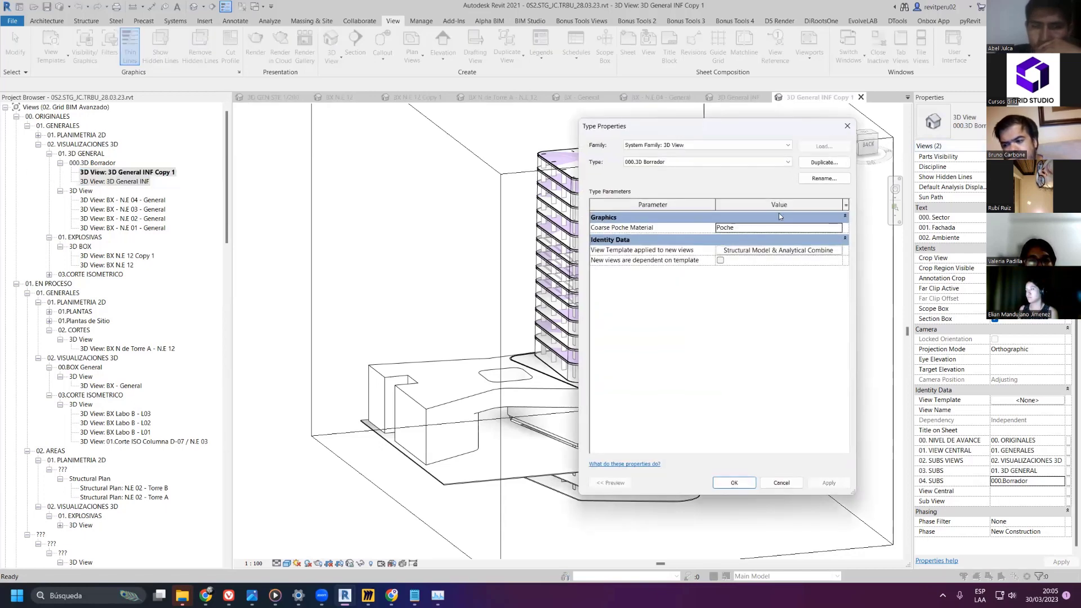
click(823, 179)
click(696, 313)
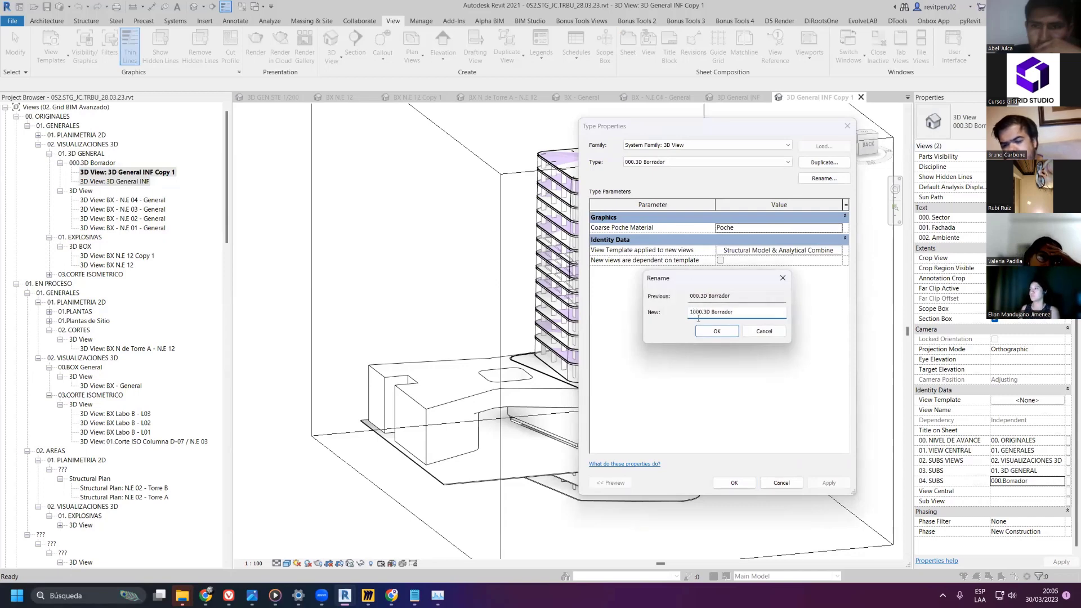
click(704, 331)
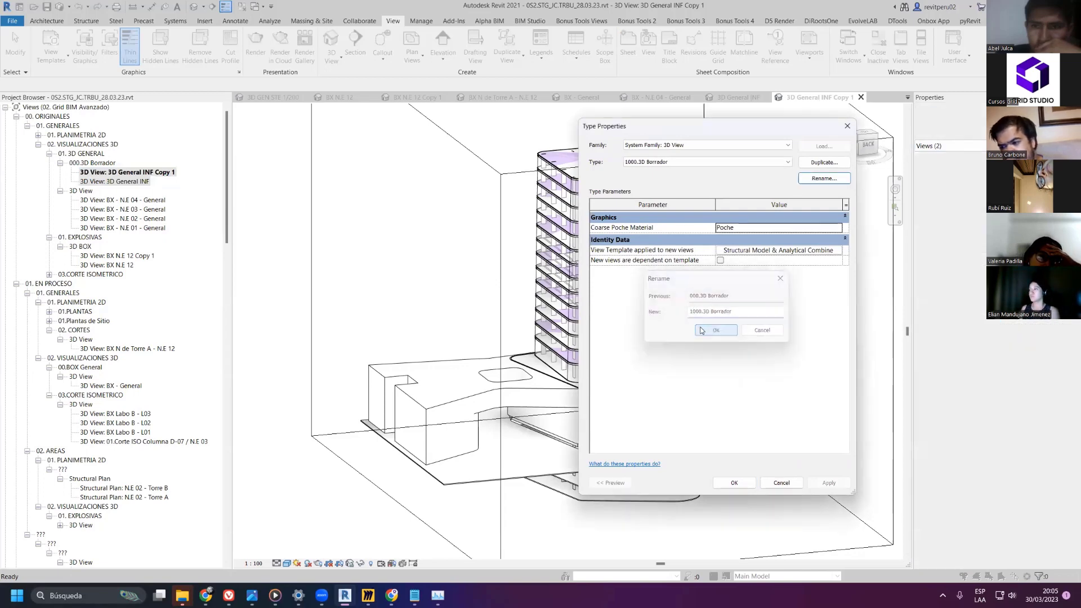
click(735, 483)
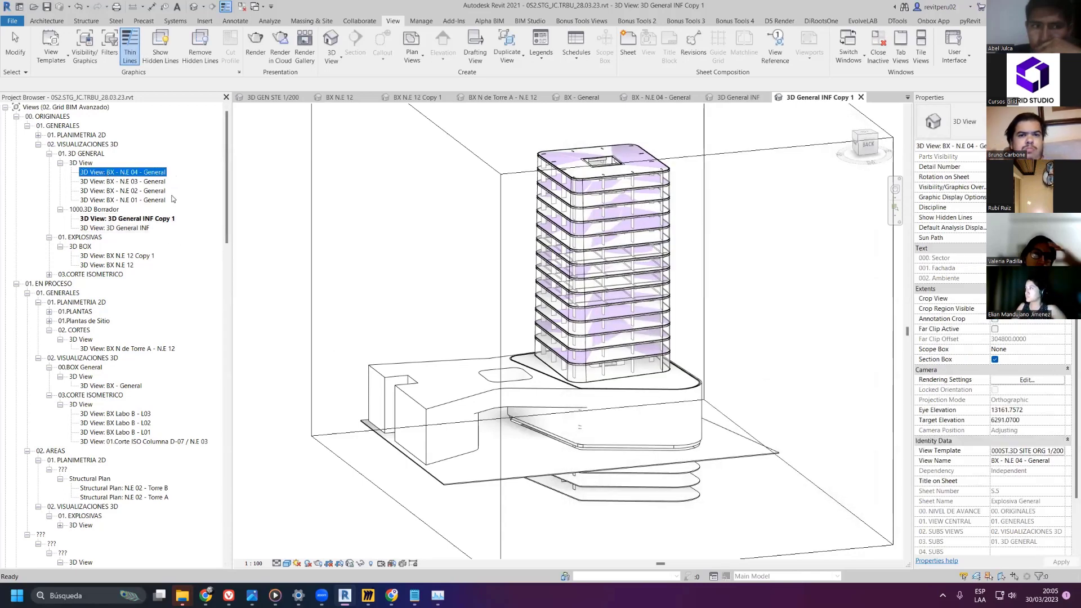
- Open the BX - N.E 01, 02, 03 and 04 - General 3D views
click(155, 201)
double_click(155, 201)
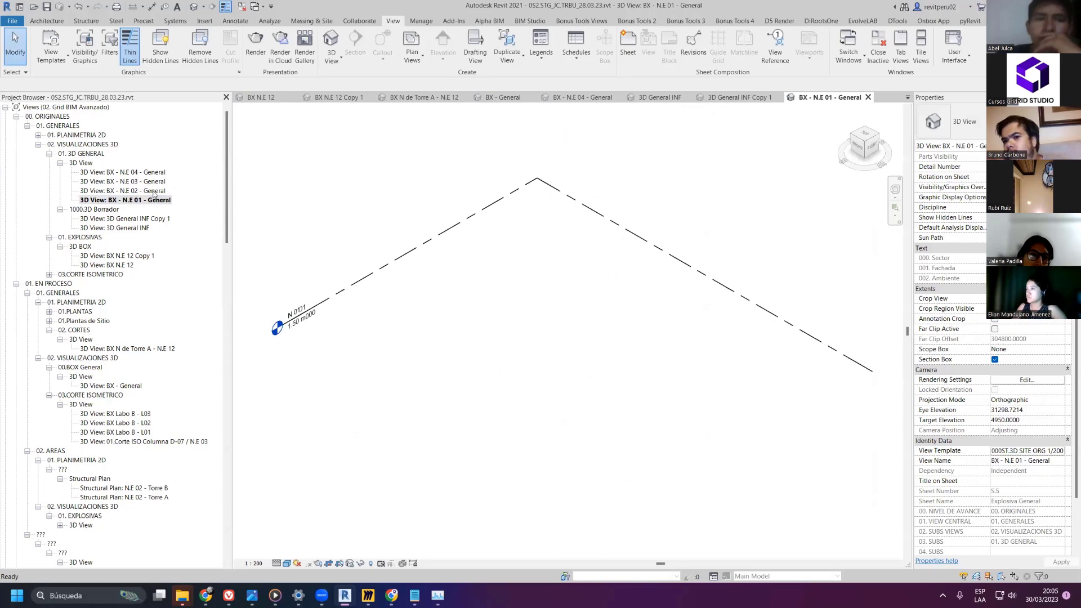
double_click(153, 191)
double_click(154, 181)
double_click(143, 172)
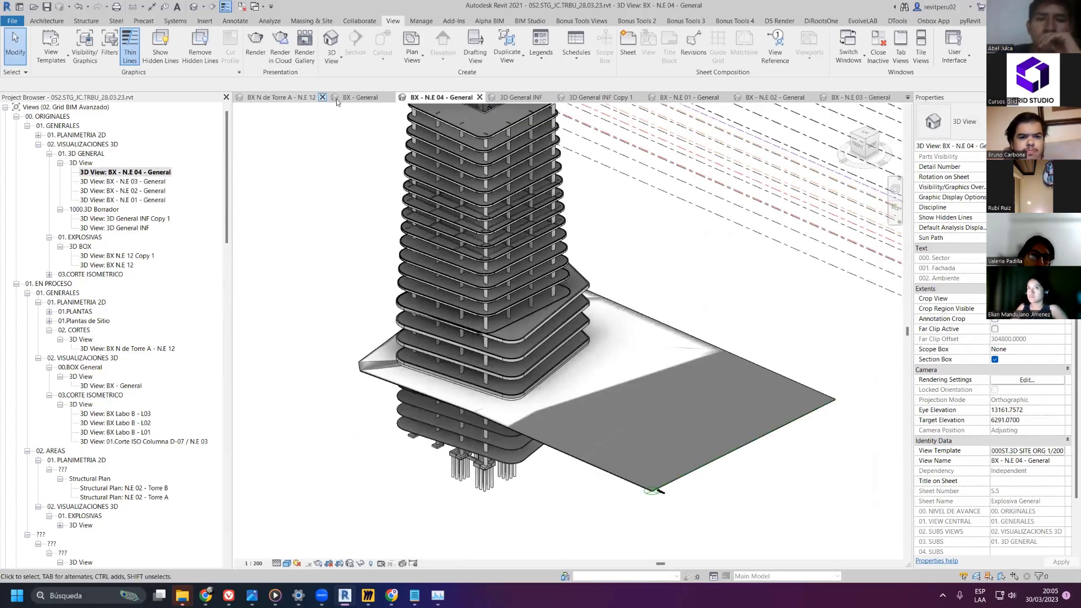
- Return to BX - N.E 04 - General and pan, zoom and orbit the tower model
click(277, 103)
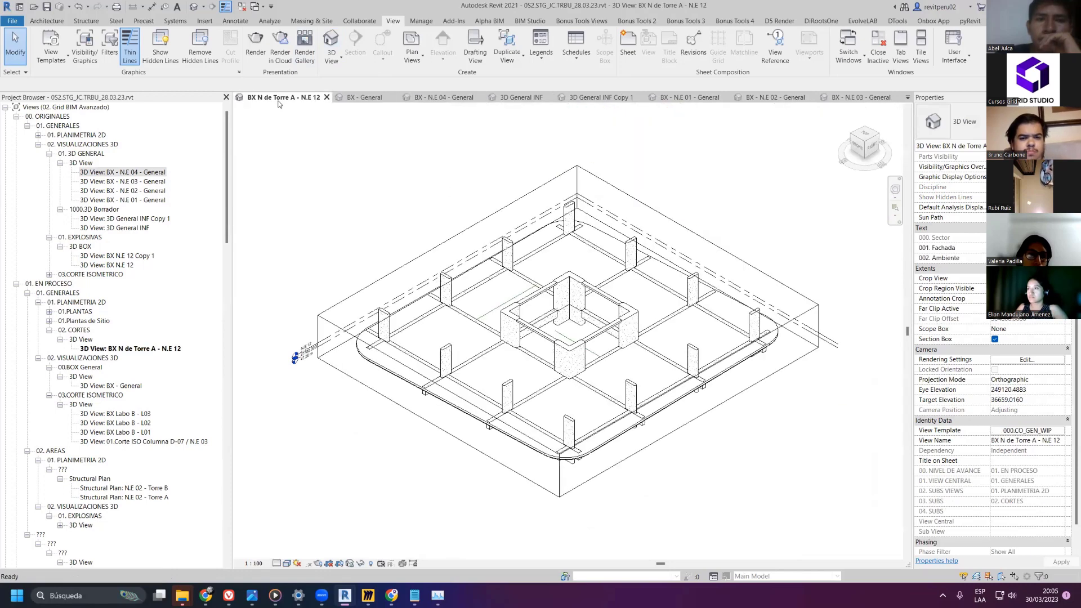
click(353, 99)
click(429, 99)
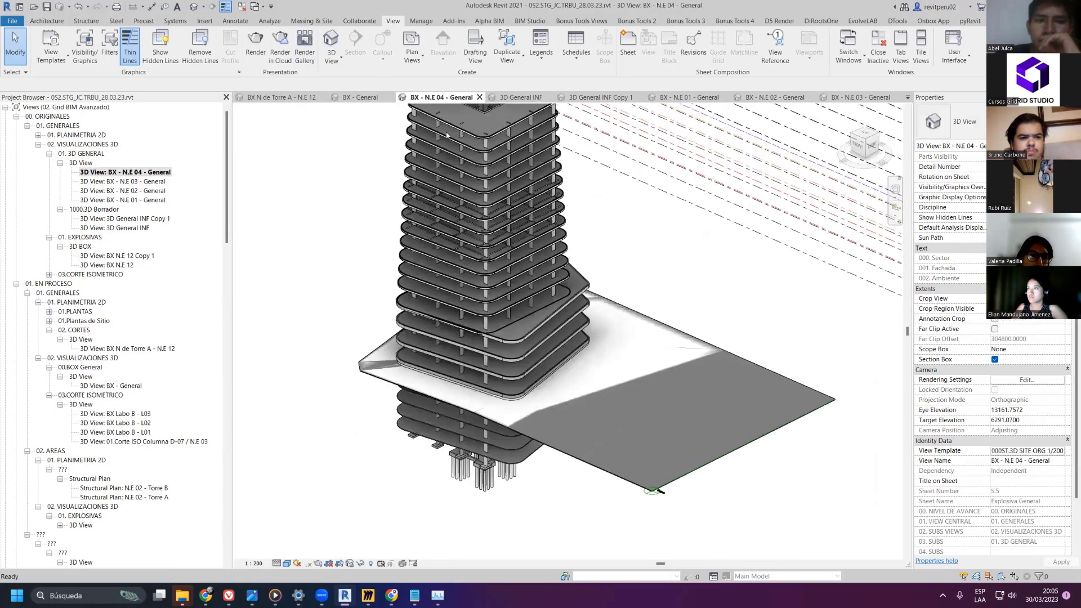
mouse_move(321, 249)
middle_down()
mouse_move(318, 274)
mouse_move(313, 256)
middle_up()
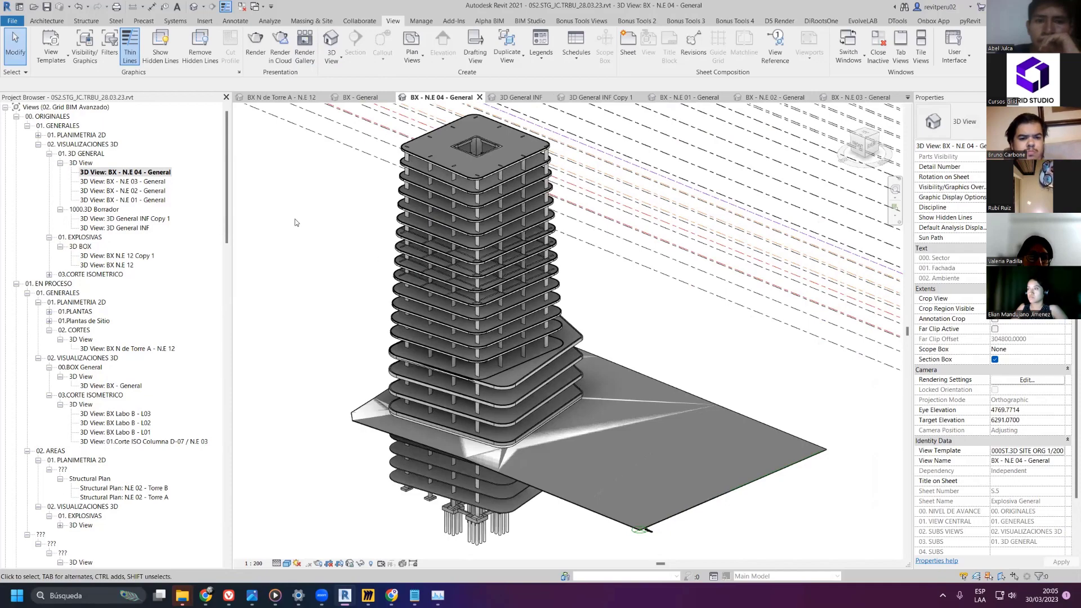
scroll(367, 238, down, 5)
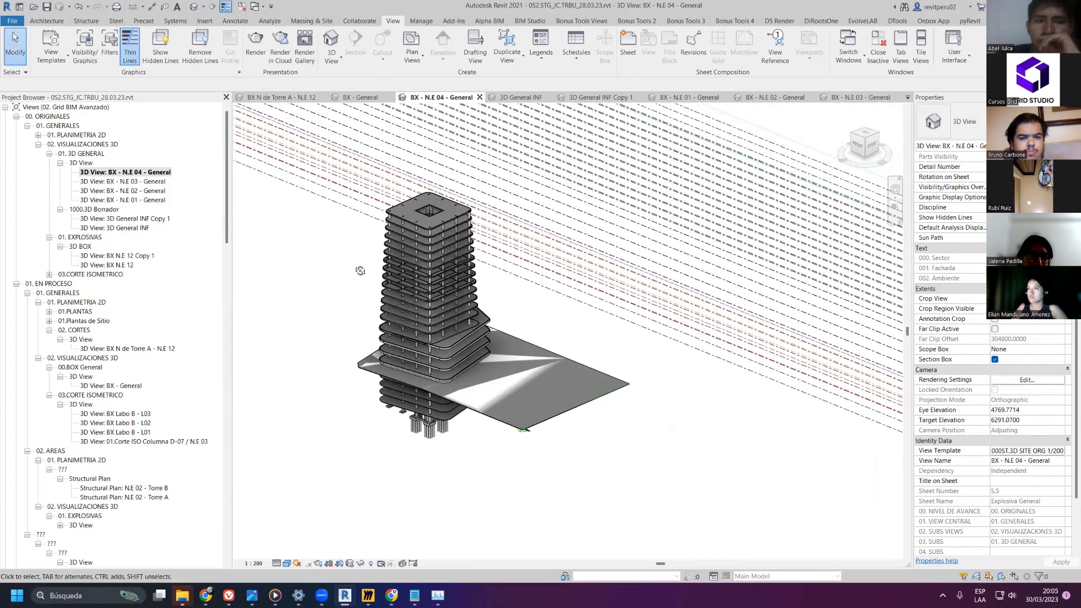
shift+middle_drag(361, 271, 361, 290)
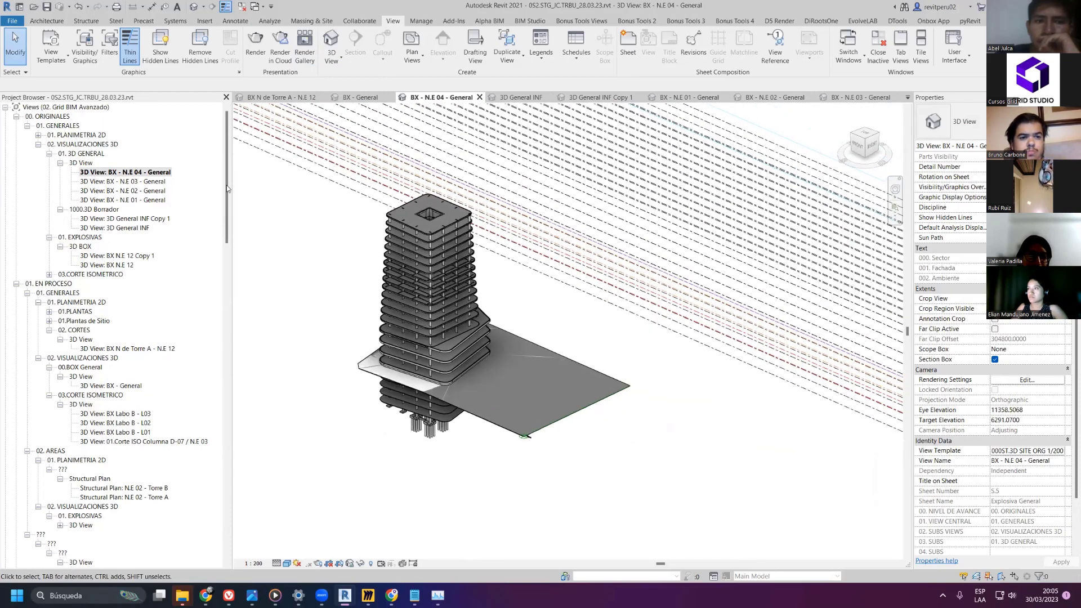
- Rename the BX - N.E 04 - General view to 3D General - 1/200
right_click(146, 174)
click(186, 332)
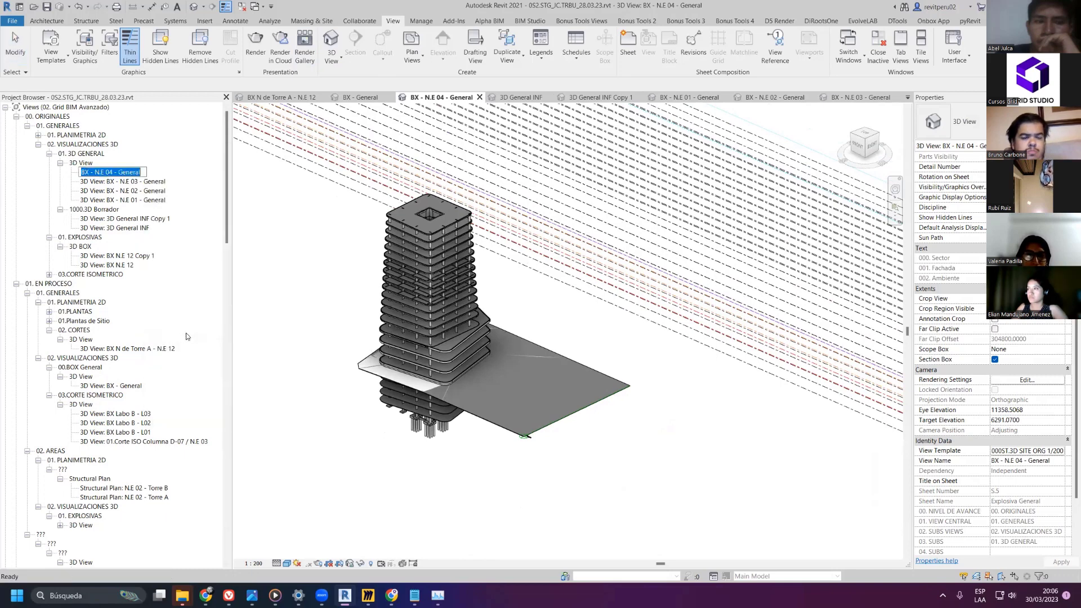
text(BX - )
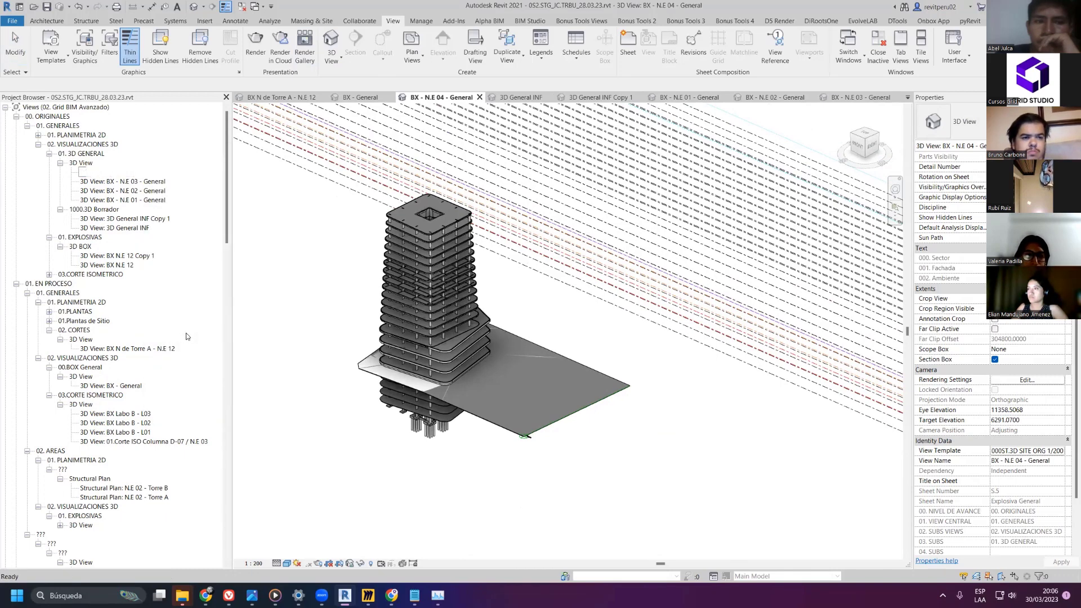
text(en)
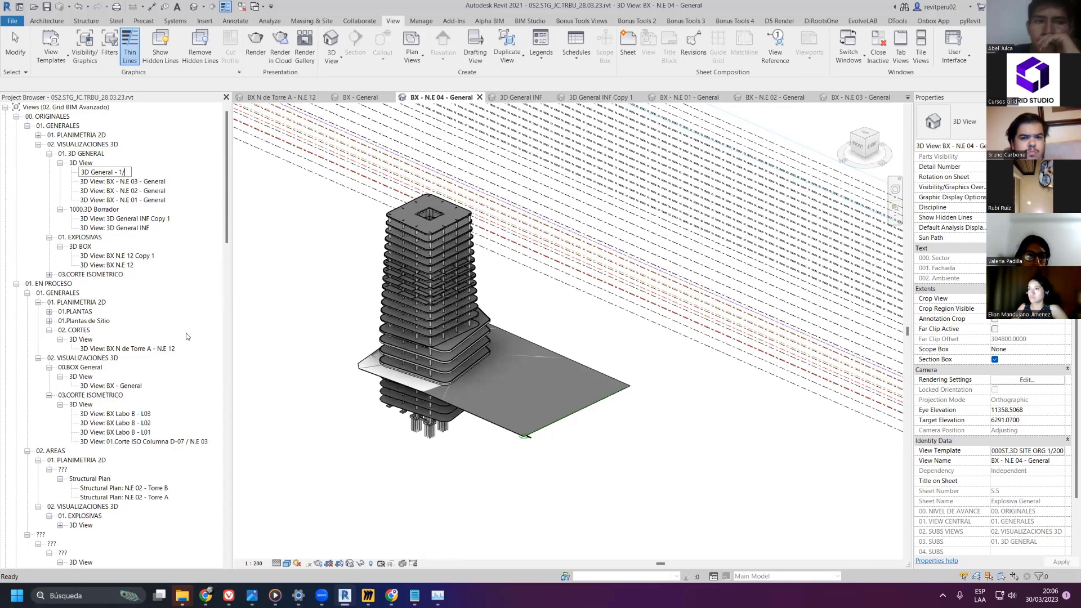
text(ral - 1/200)
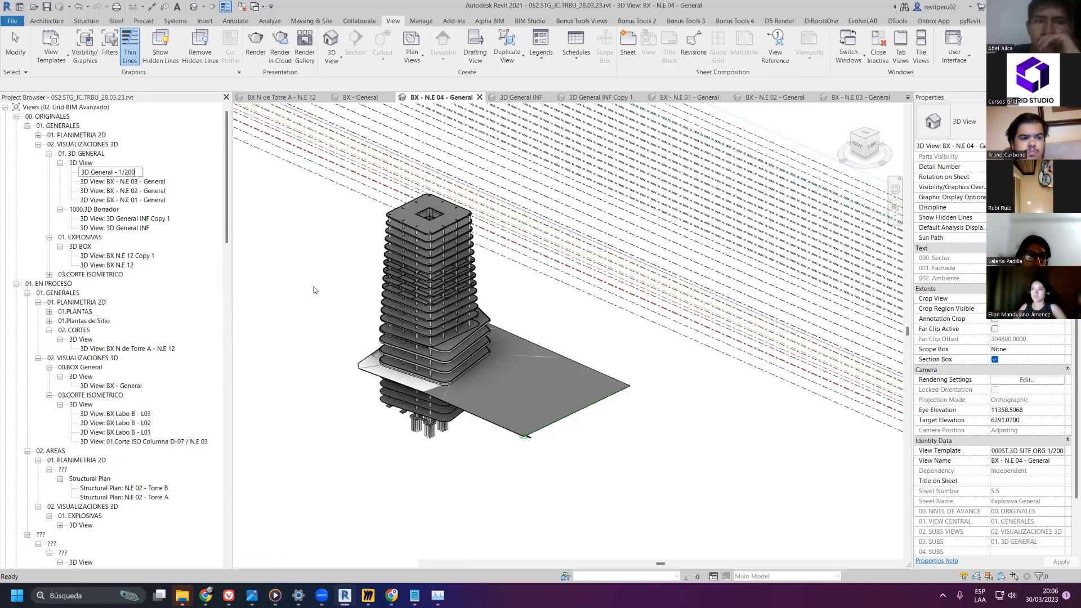
click(308, 282)
- Delete the BX - N.E 01, 02 and 03 - General views
double_click(151, 183)
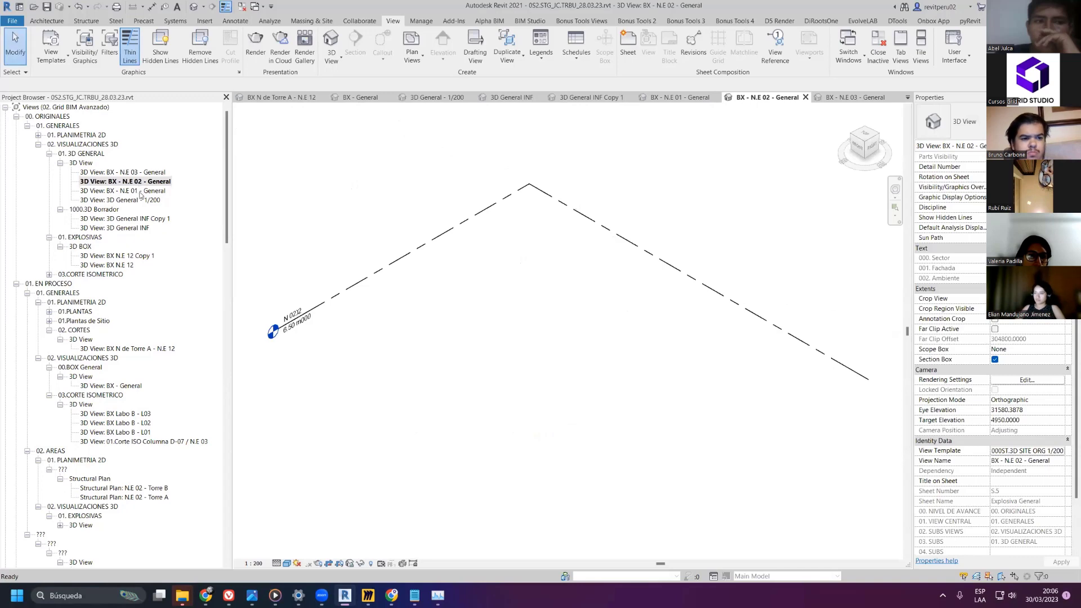
ctrl+click(142, 191)
ctrl+click(140, 173)
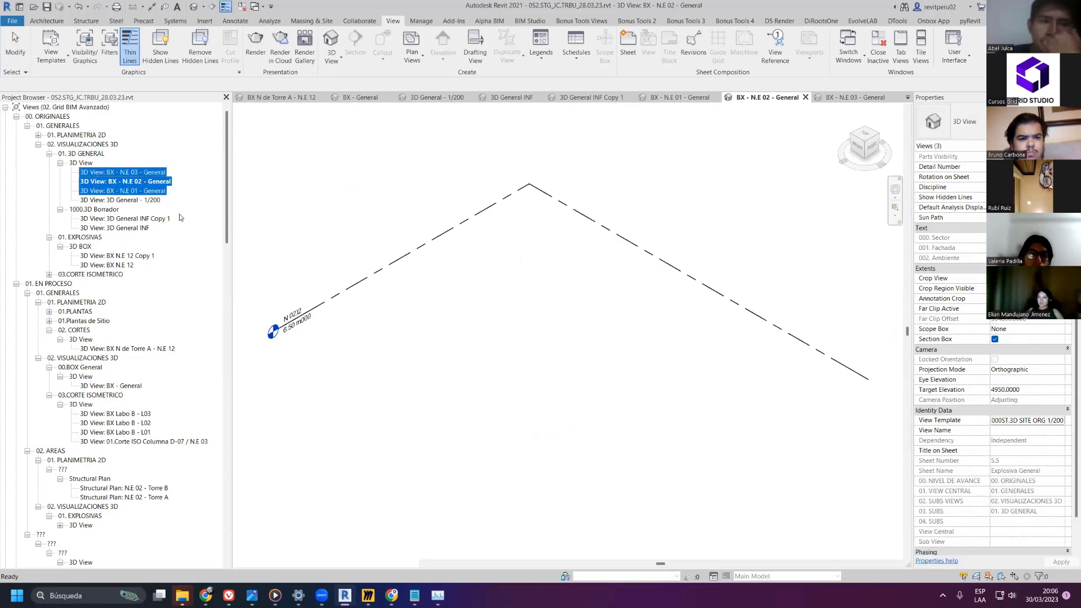
key(Delete)
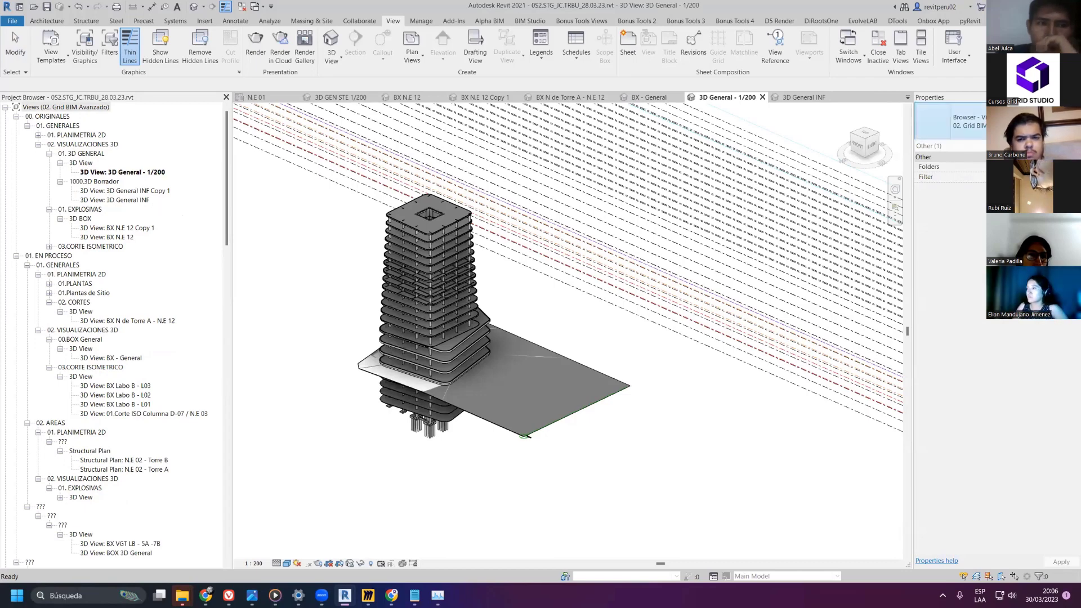
- Duplicate the 3D View type as a new type named 3D General
click(147, 173)
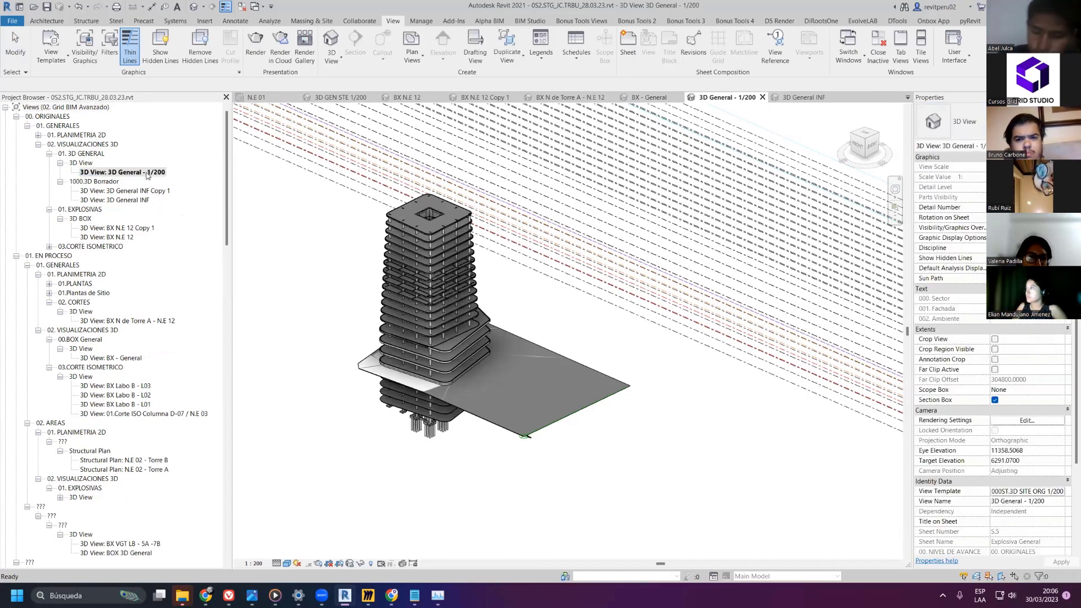
click(981, 129)
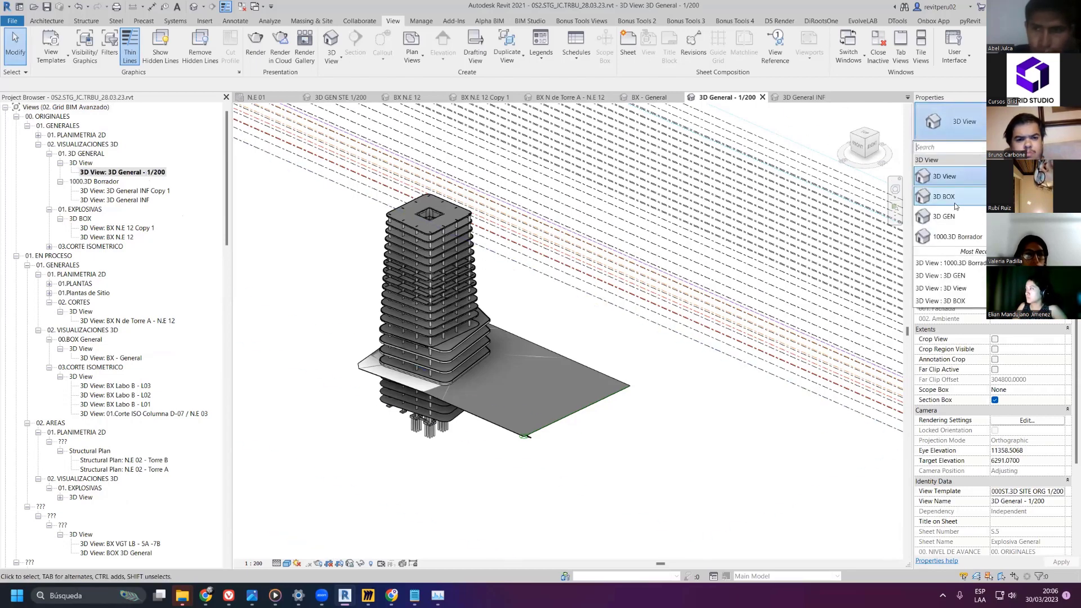
click(975, 108)
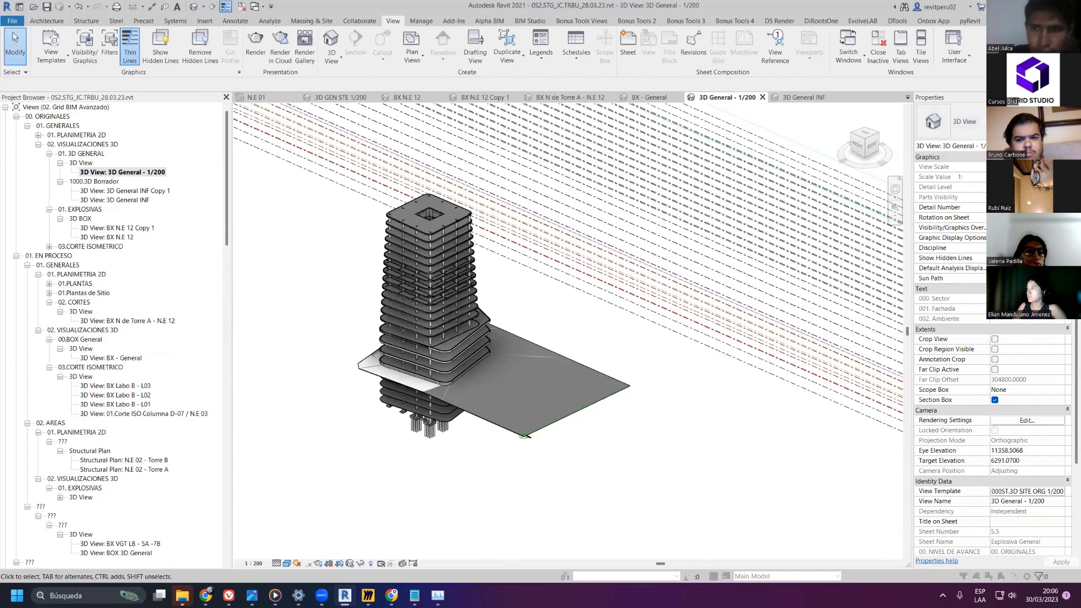
click(1050, 146)
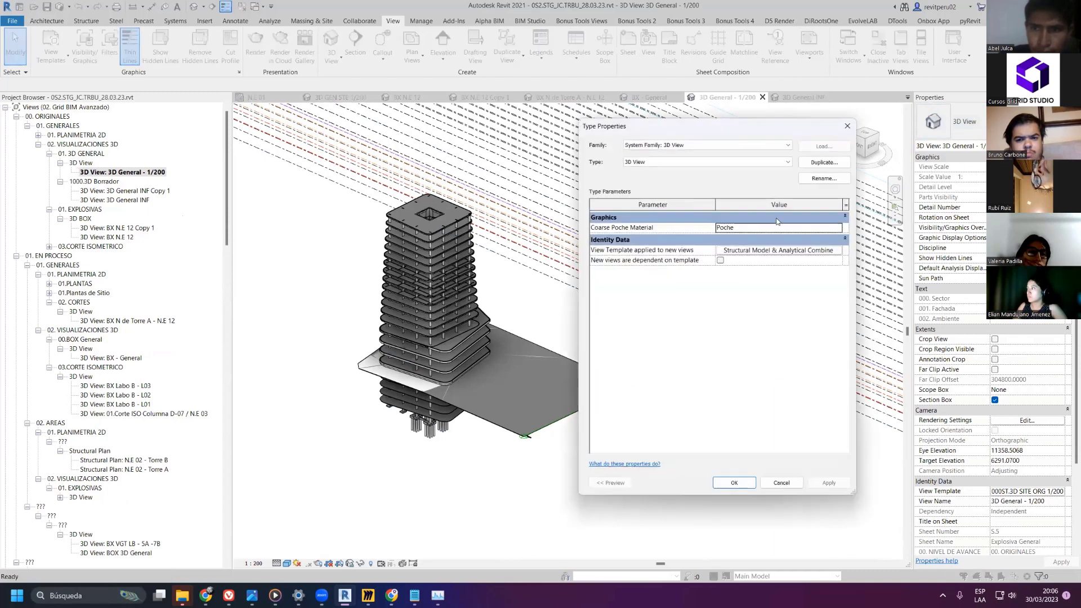
click(816, 165)
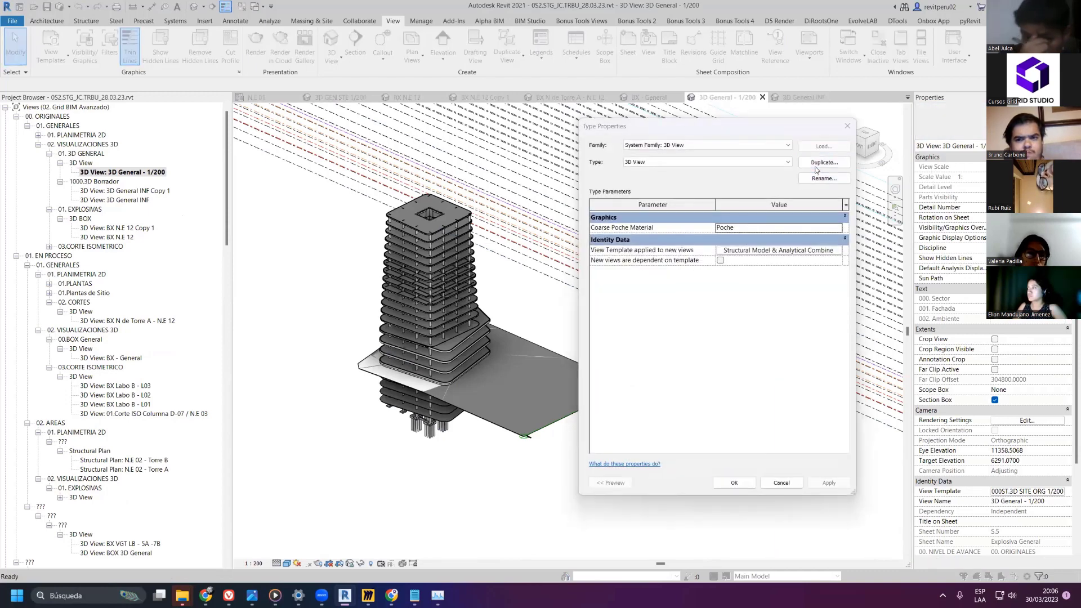
text(3D)
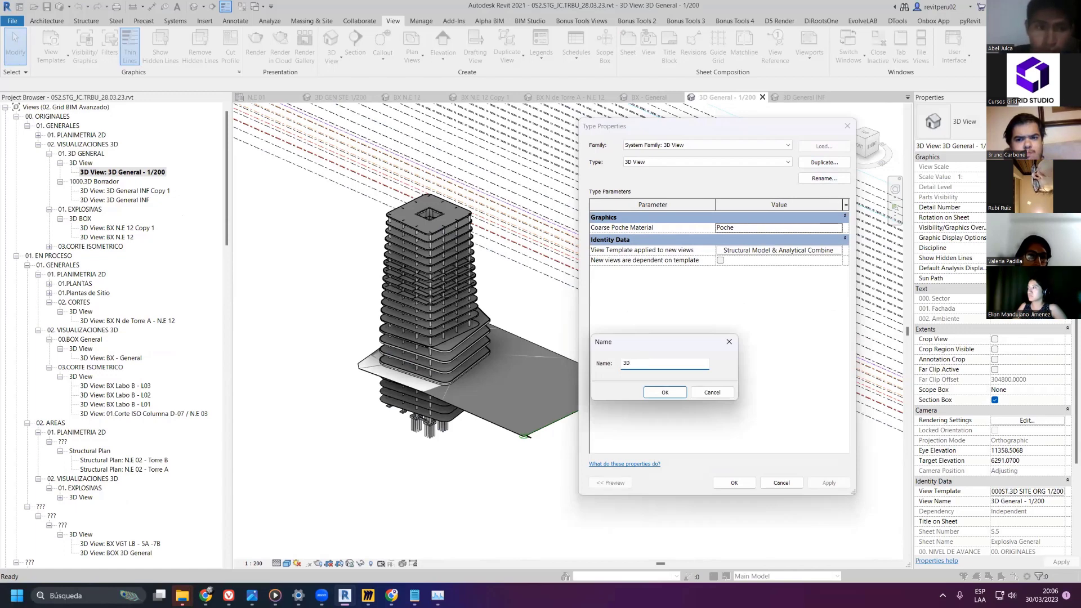
text( General)
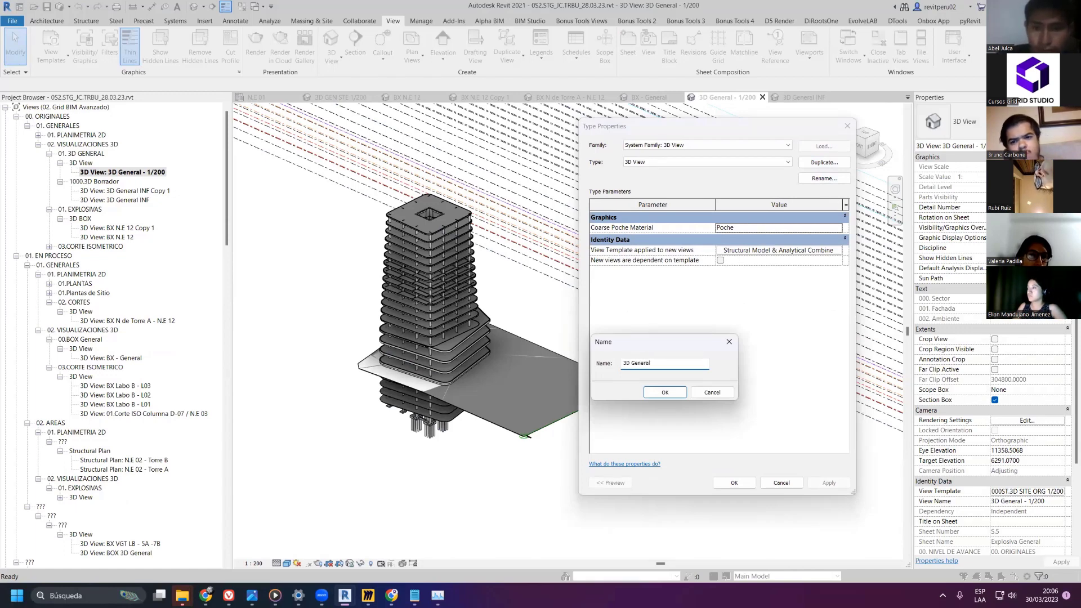
click(664, 393)
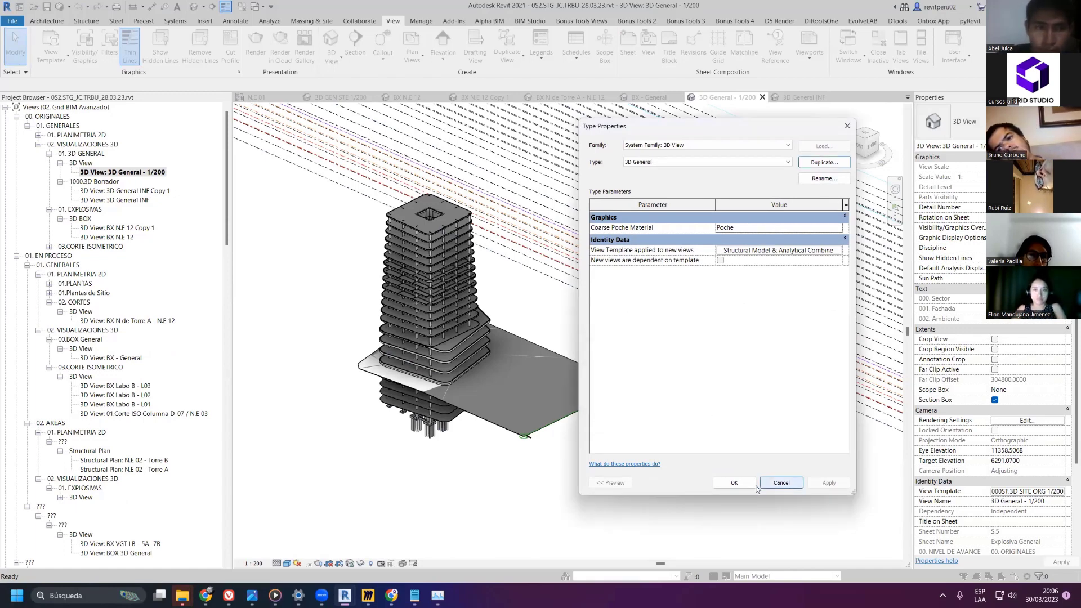
click(737, 483)
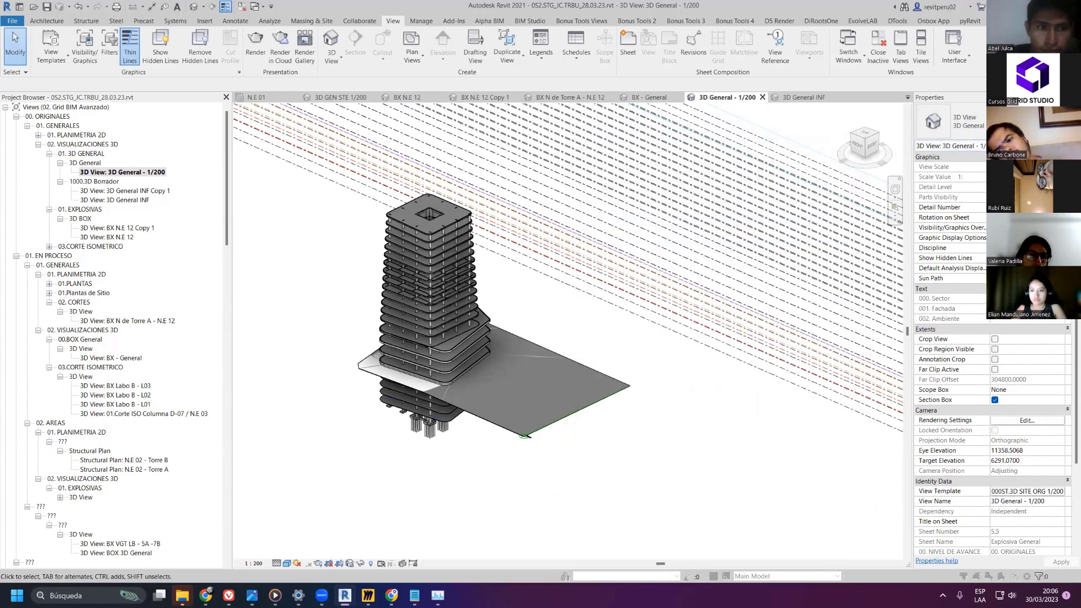
- Rename the 3D General view type to 00.3D General
click(1052, 146)
click(824, 177)
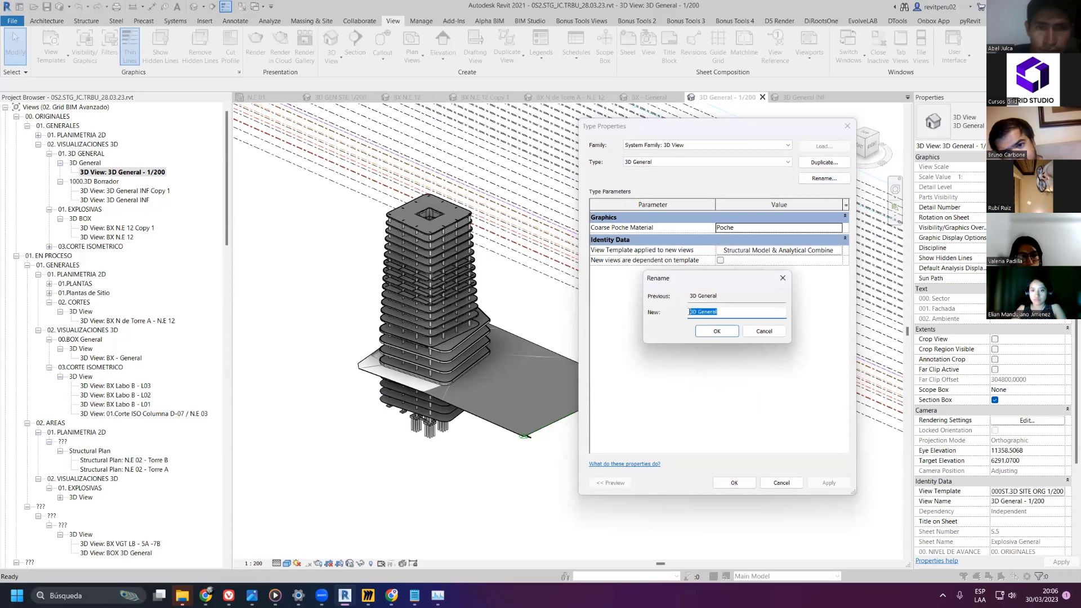
click(693, 311)
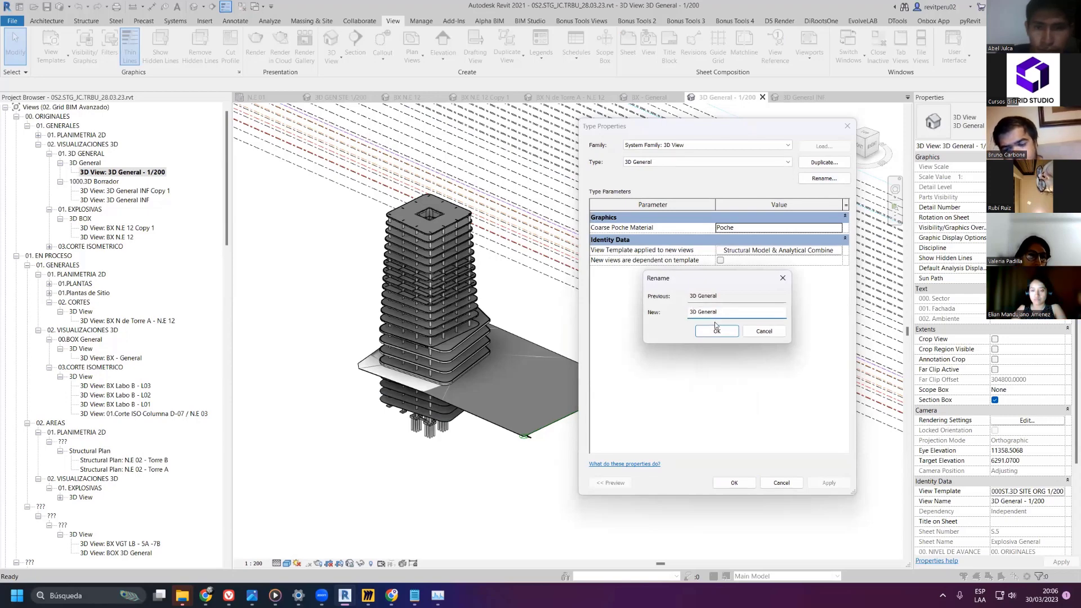
click(716, 331)
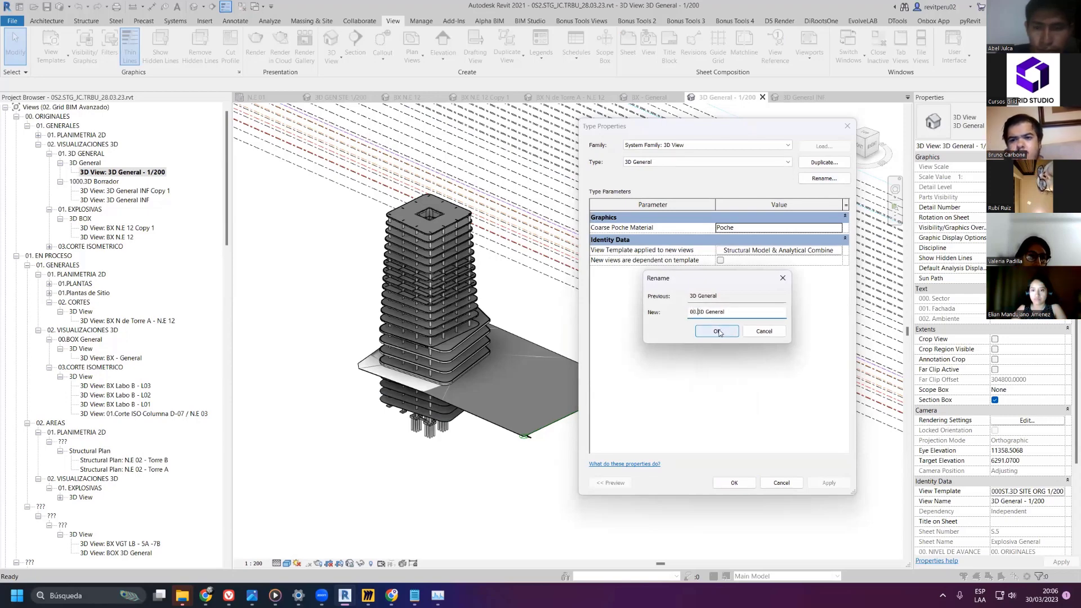
click(742, 486)
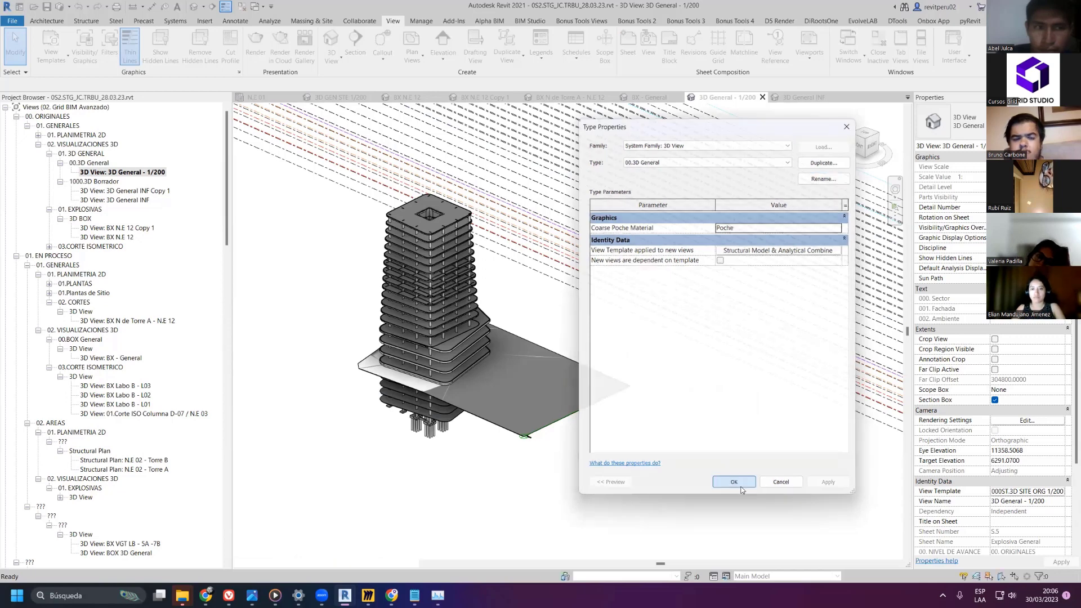
- Fit the whole model in the 3D General - 1/200 view and close all inactive views
scroll(570, 355, up, 4)
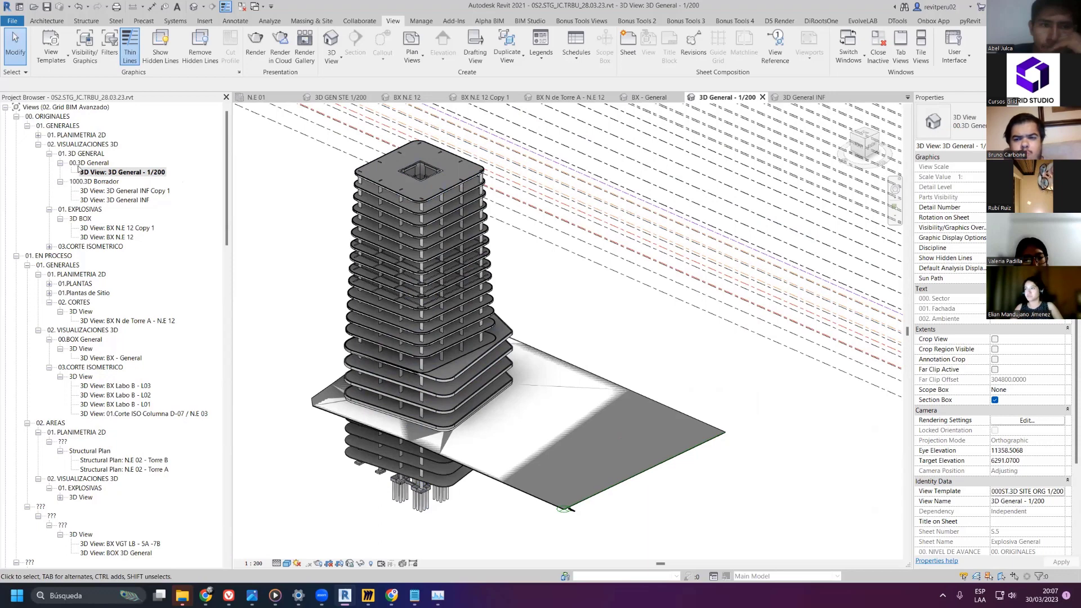
click(84, 171)
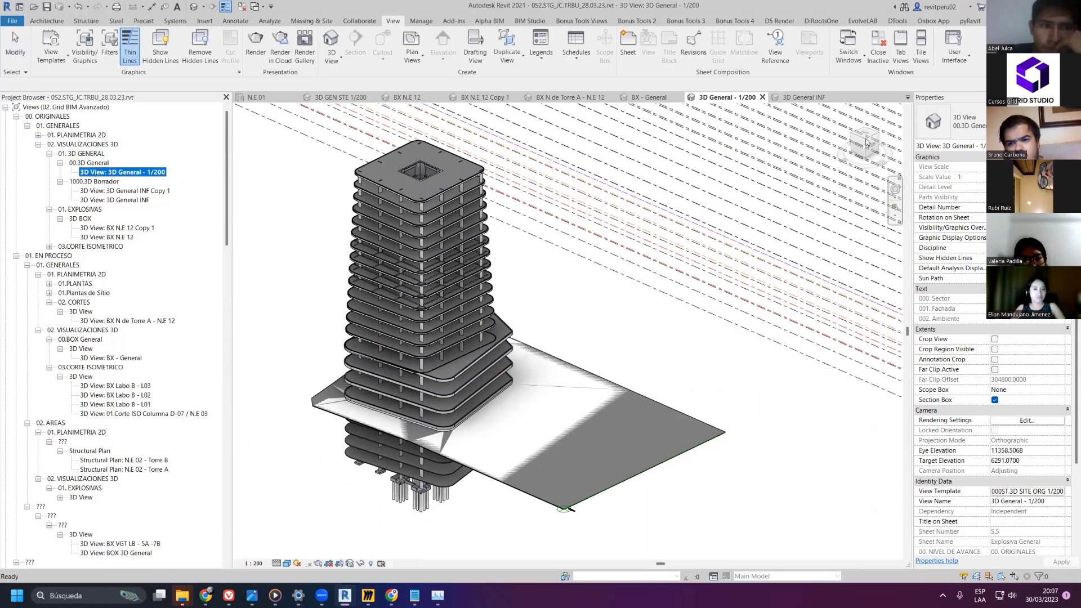
middle_click(811, 219)
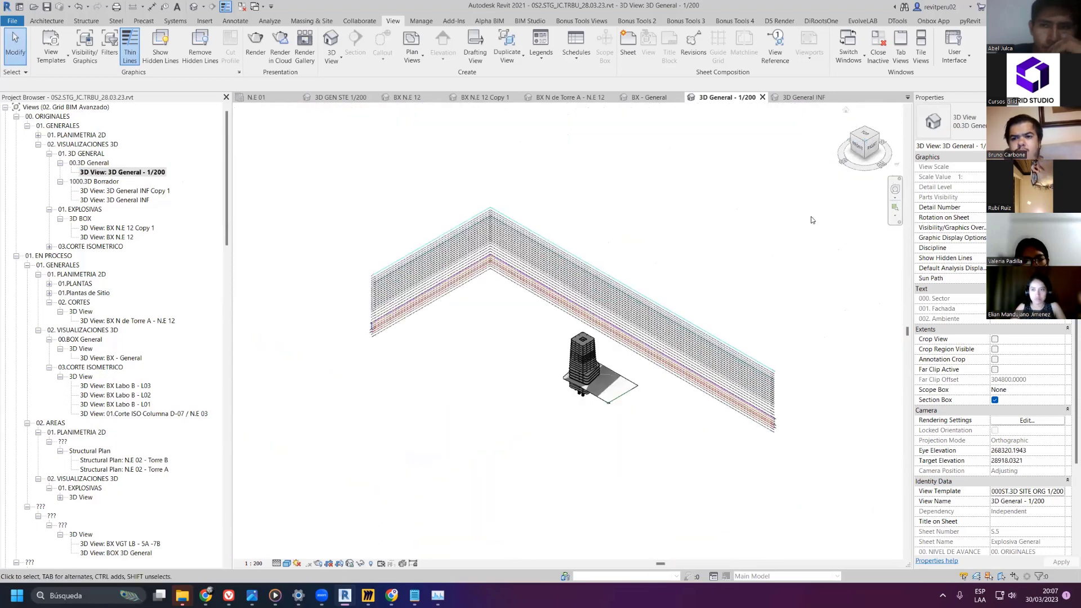
click(877, 136)
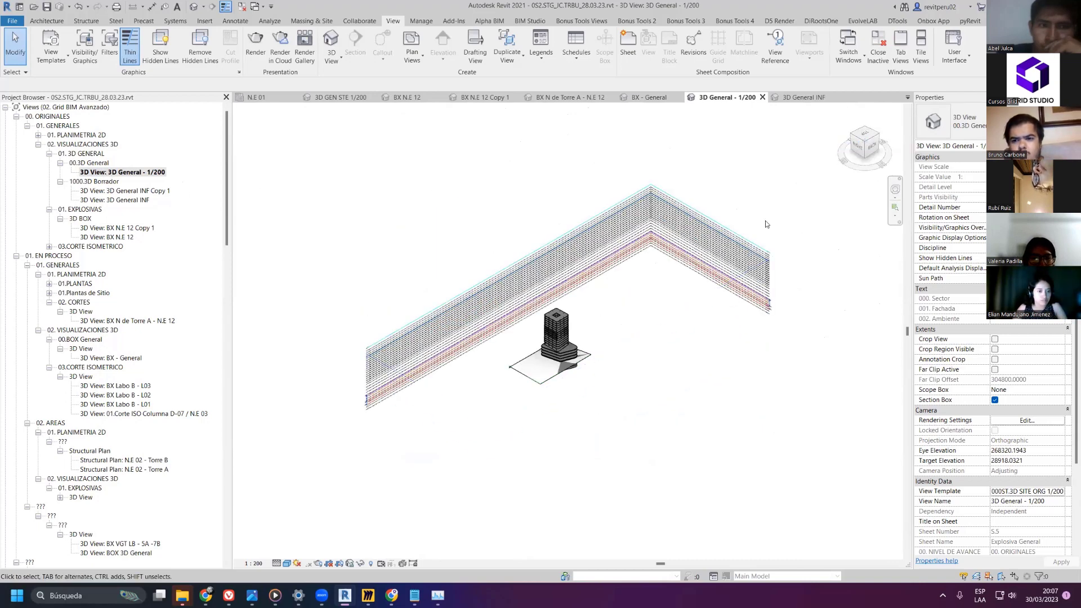
click(239, 8)
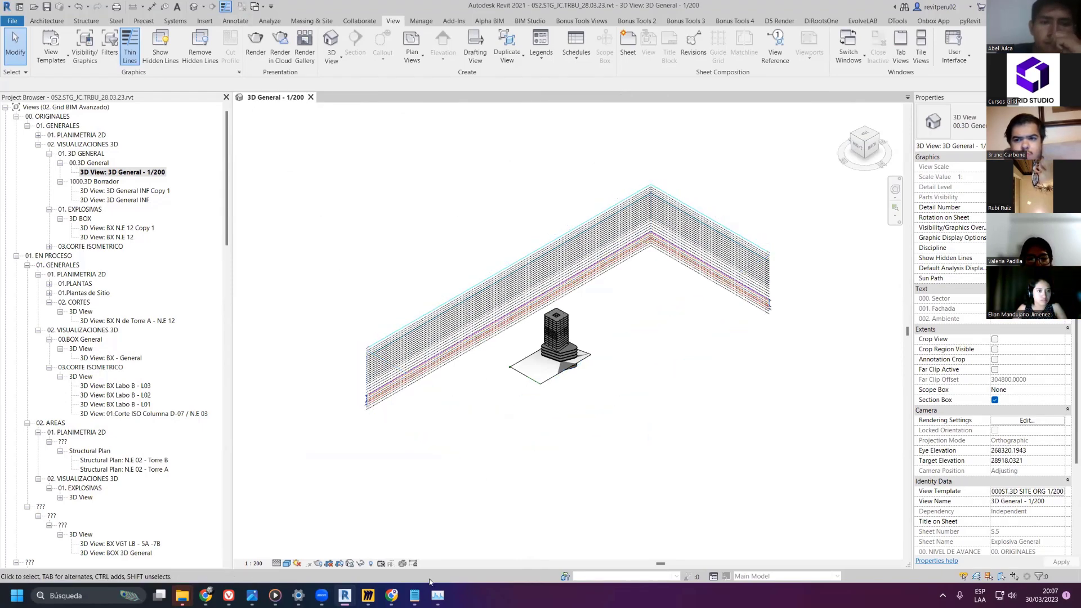
- Switch to Miro and open the Referente BU GP02 board from Tableros del equipo
click(368, 595)
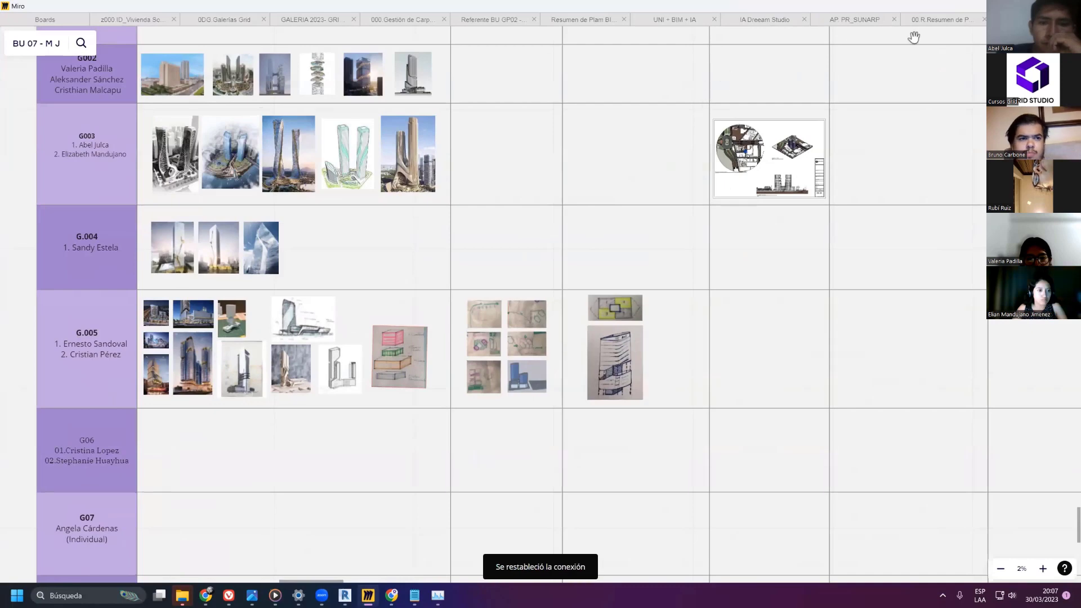
click(949, 27)
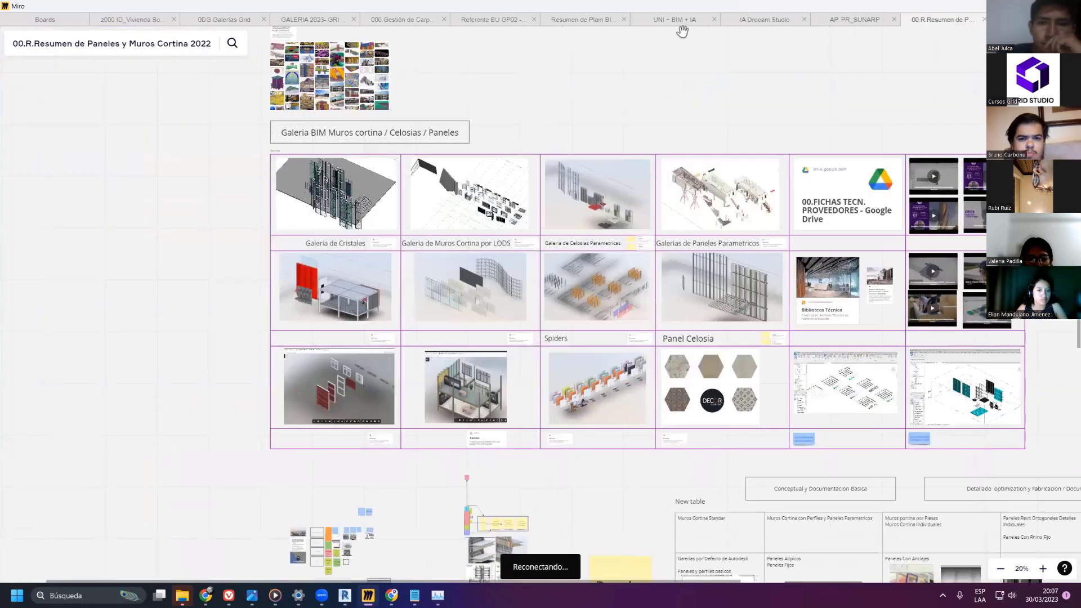
click(45, 19)
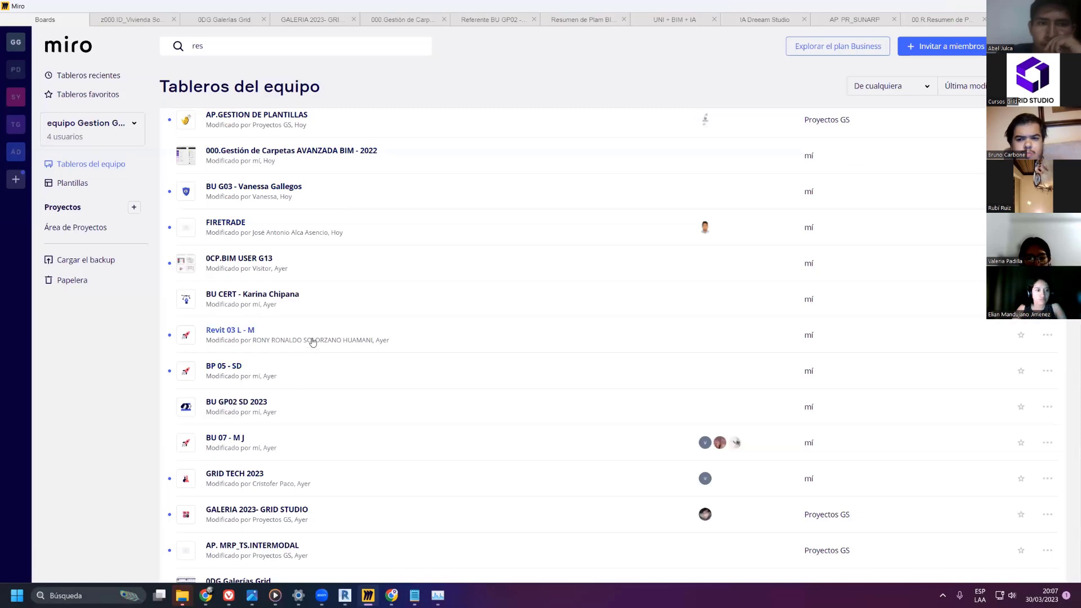
scroll(313, 334, up, 5)
scroll(329, 313, up, 2)
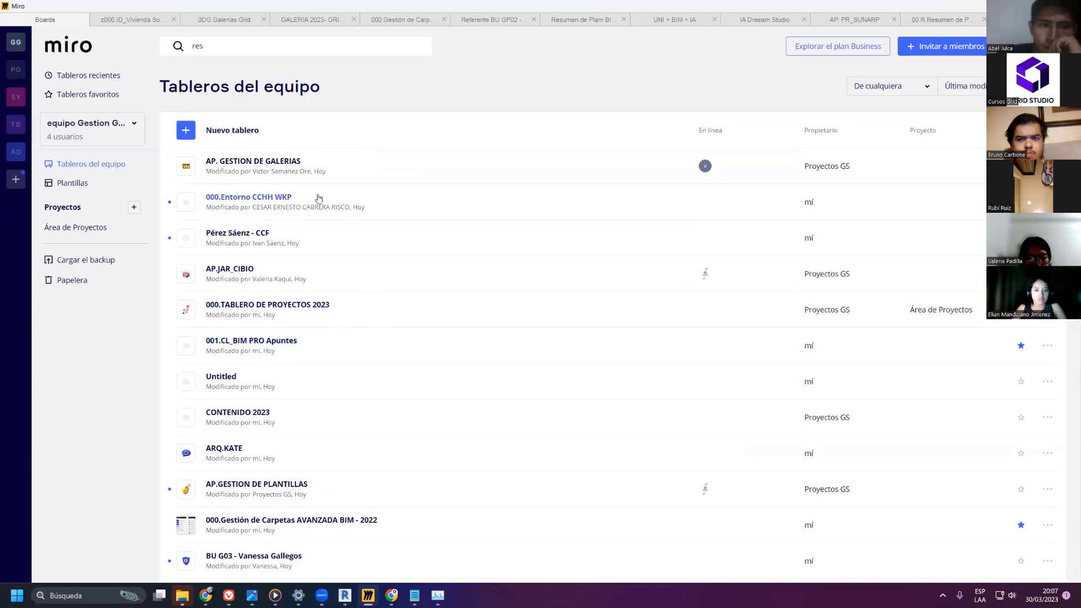
scroll(417, 293, down, 3)
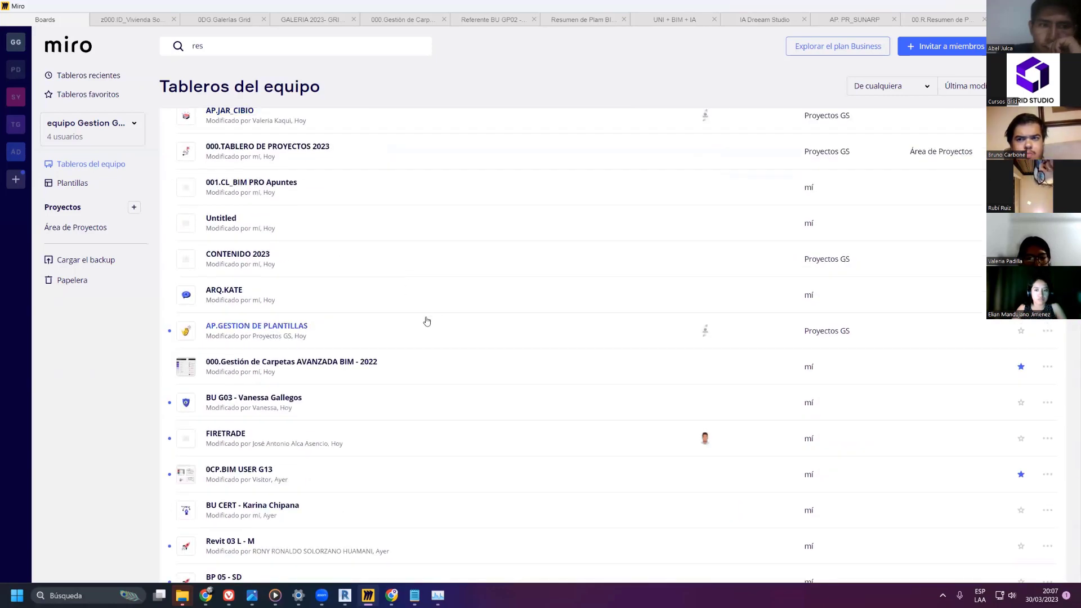
scroll(426, 316, down, 5)
scroll(418, 321, down, 3)
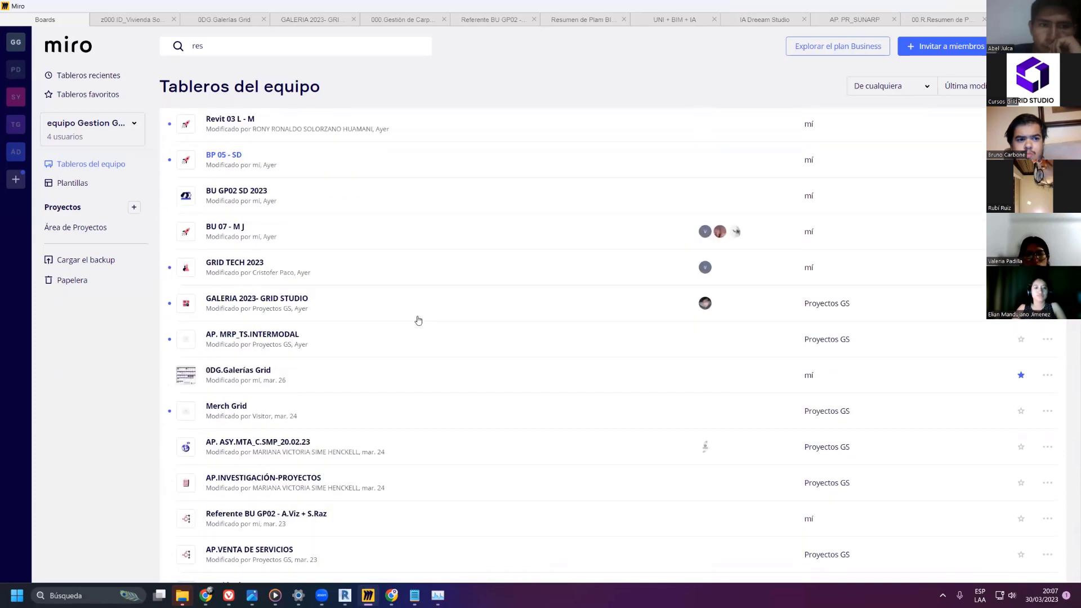
click(315, 517)
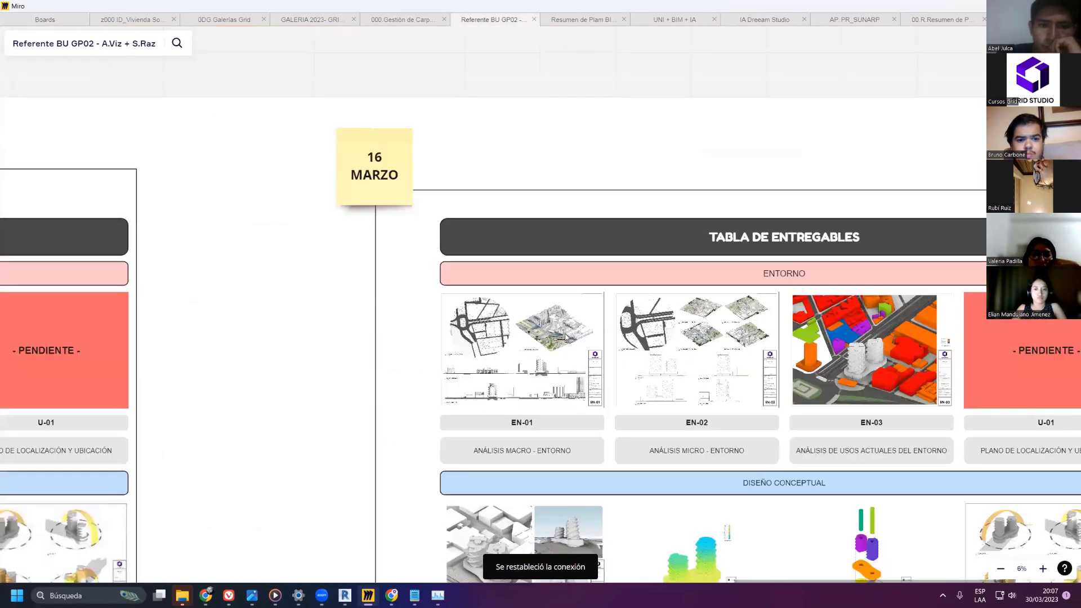
- Pan and zoom the Miro board over the conceptual design sheet cards
scroll(404, 305, down, 3)
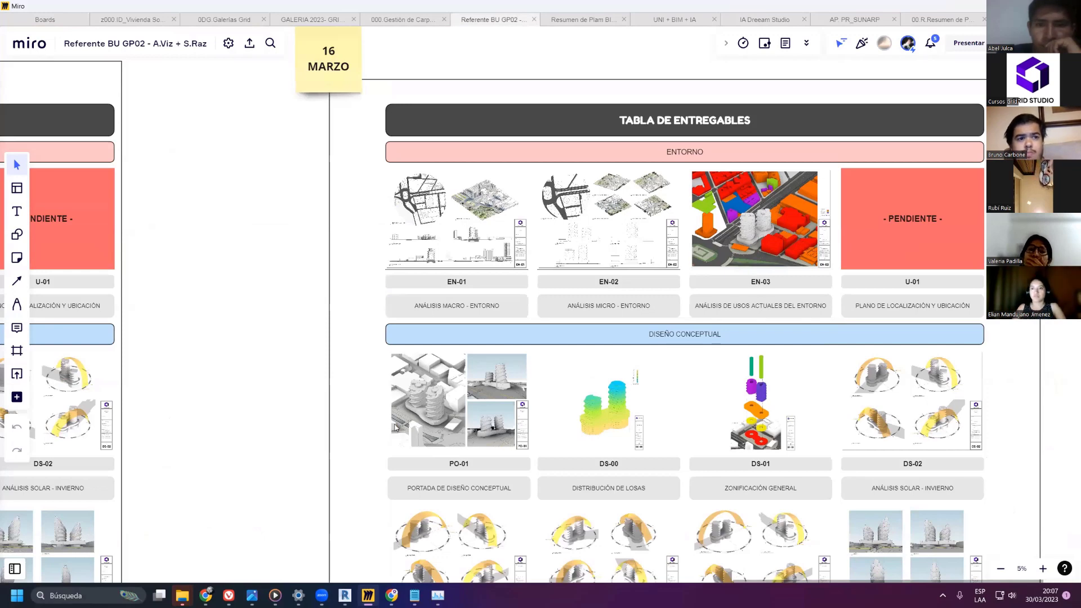
drag(359, 388, 272, 309)
scroll(572, 315, up, 5)
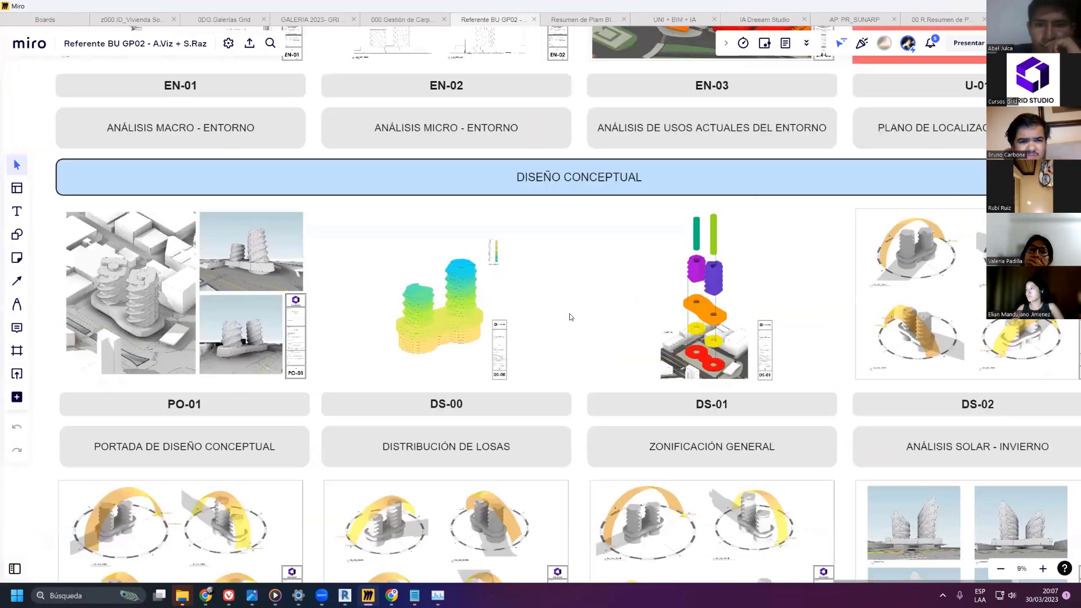
scroll(567, 276, up, 3)
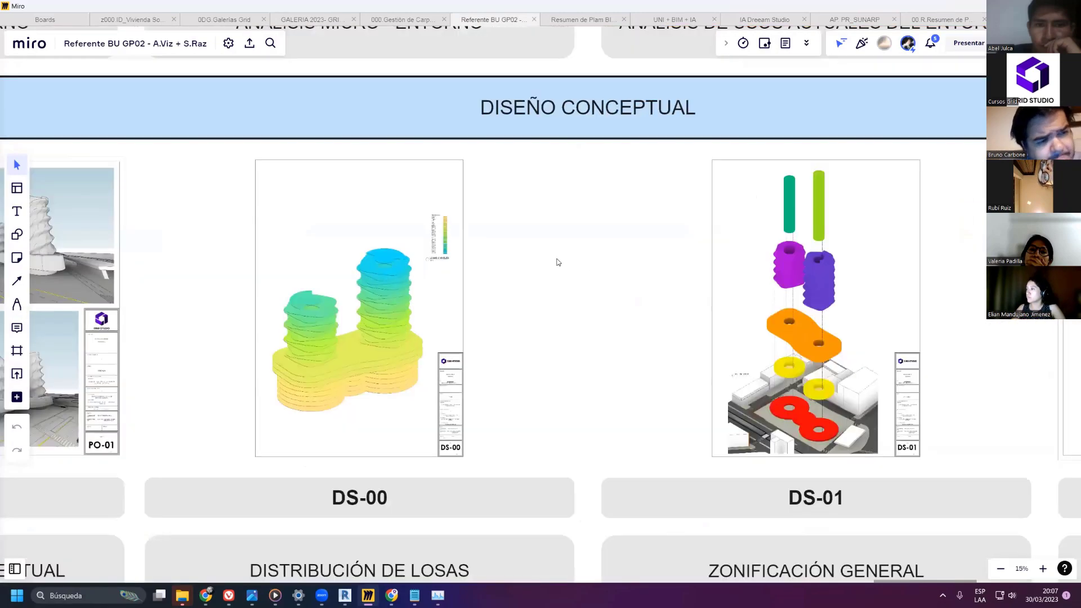
scroll(453, 246, right, 10)
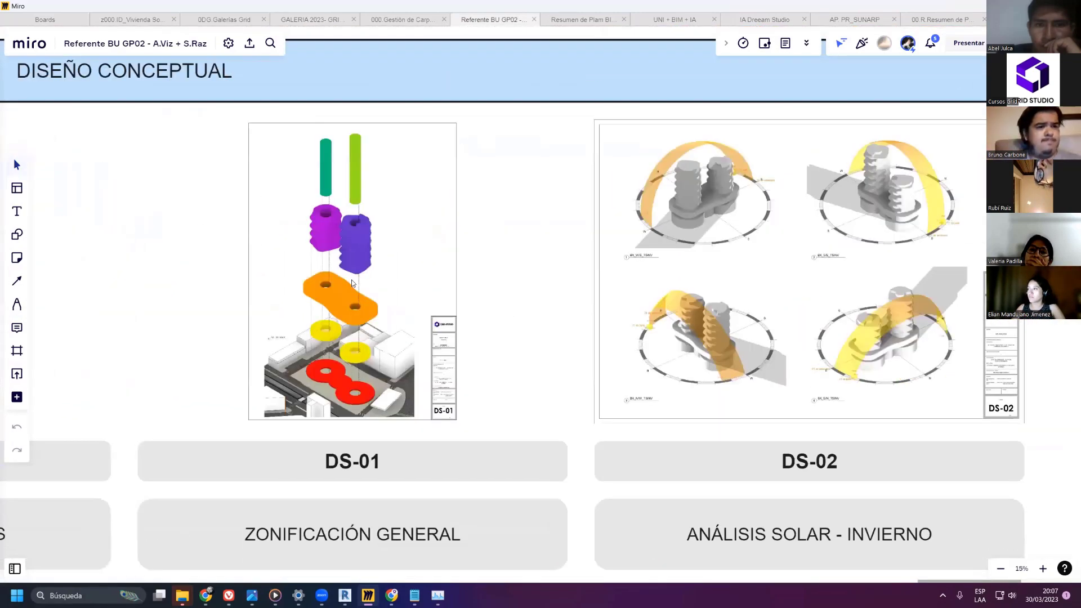
scroll(717, 309, down, 5)
scroll(560, 471, up, 3)
scroll(536, 437, right, 3)
scroll(511, 249, up, 3)
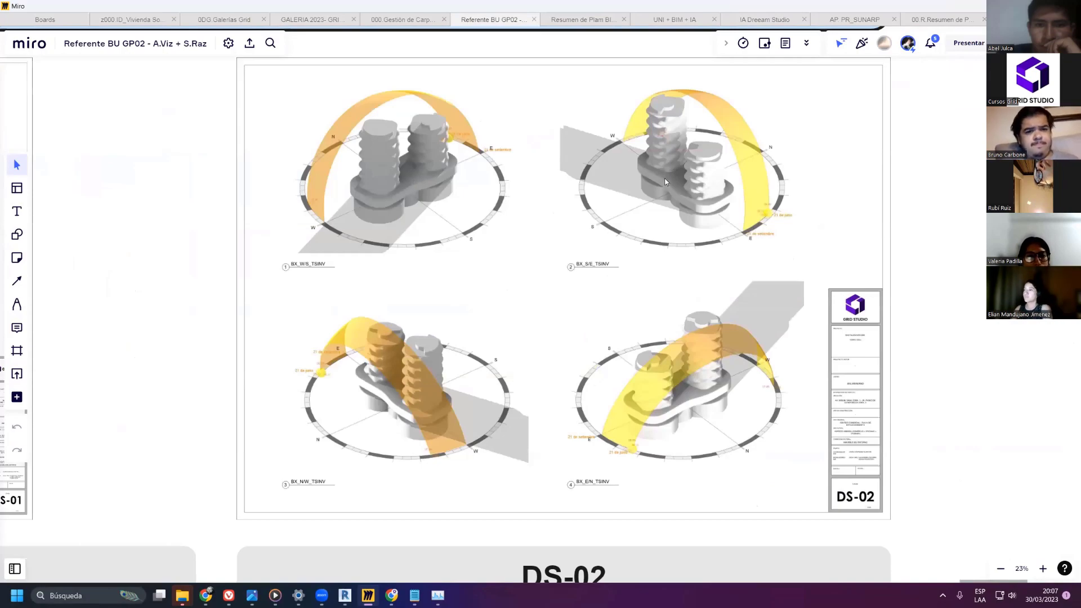
scroll(630, 179, down, 10)
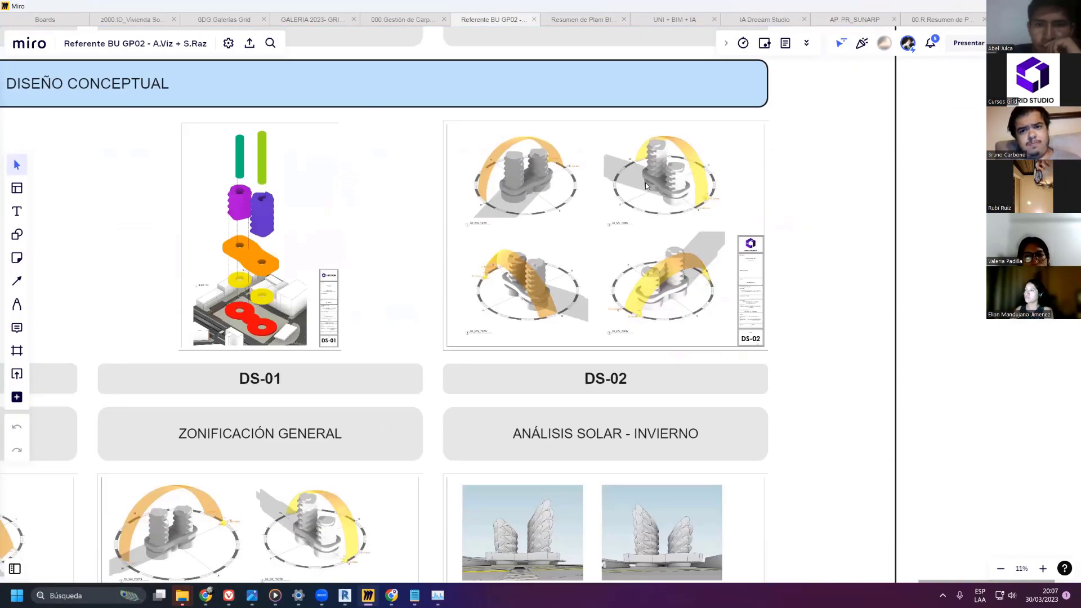
scroll(288, 326, down, 1)
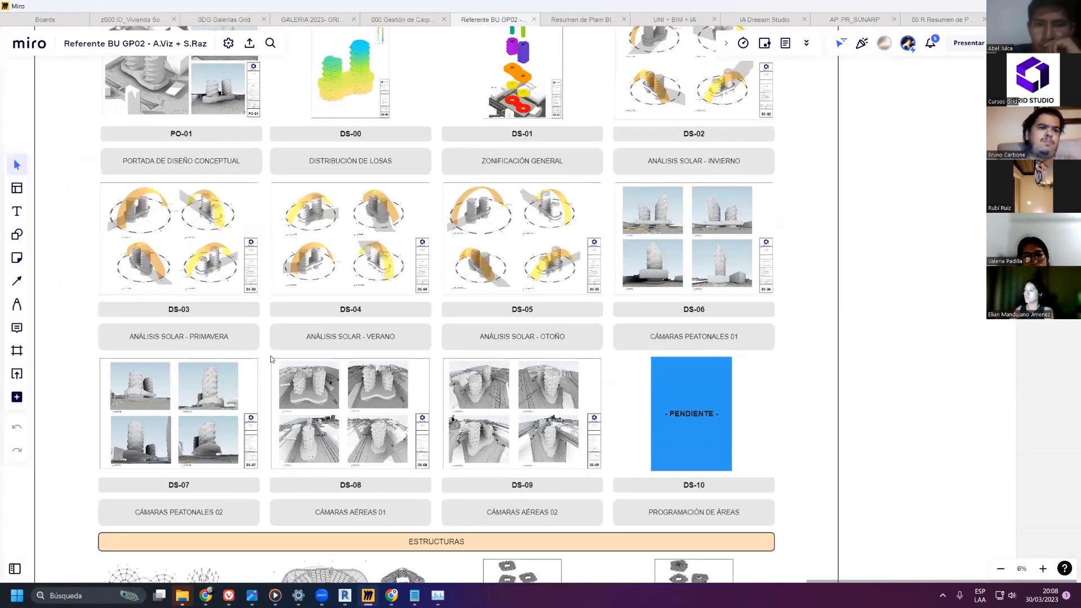
- Bring the ESTRUCTURAS STG sheet cards into view and zoom across them
right_drag(271, 358, 325, 268)
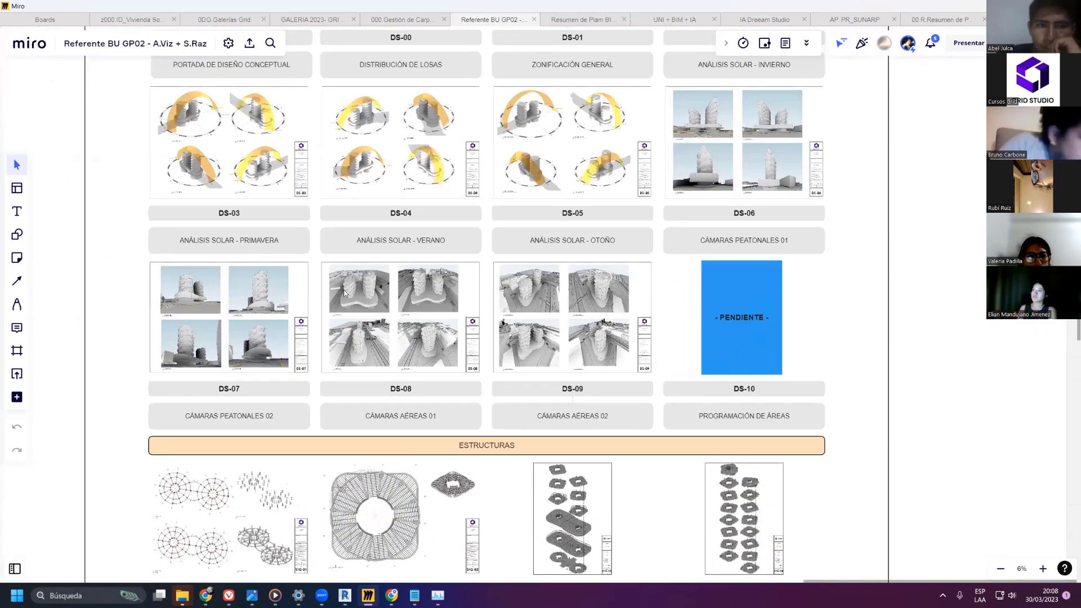
scroll(339, 269, up, 2)
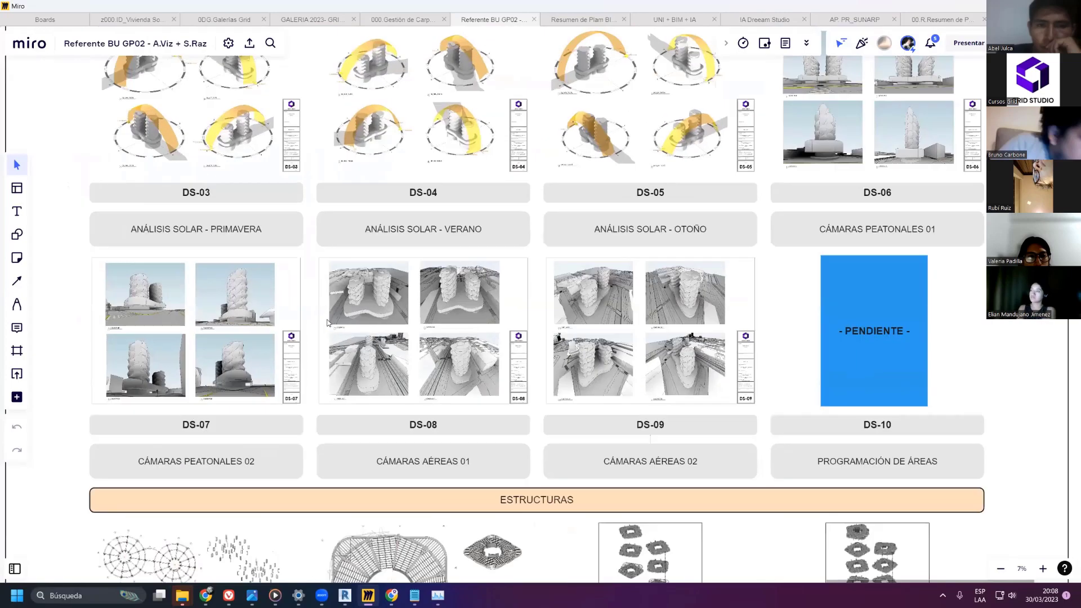
scroll(409, 278, down, 2)
scroll(410, 277, down, 5)
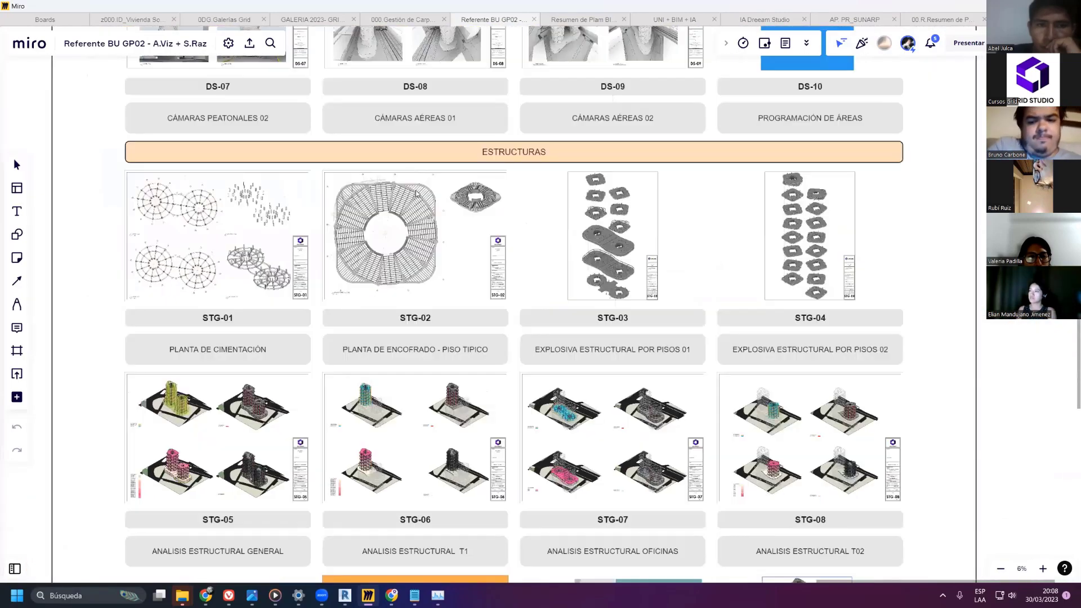
scroll(299, 304, up, 5)
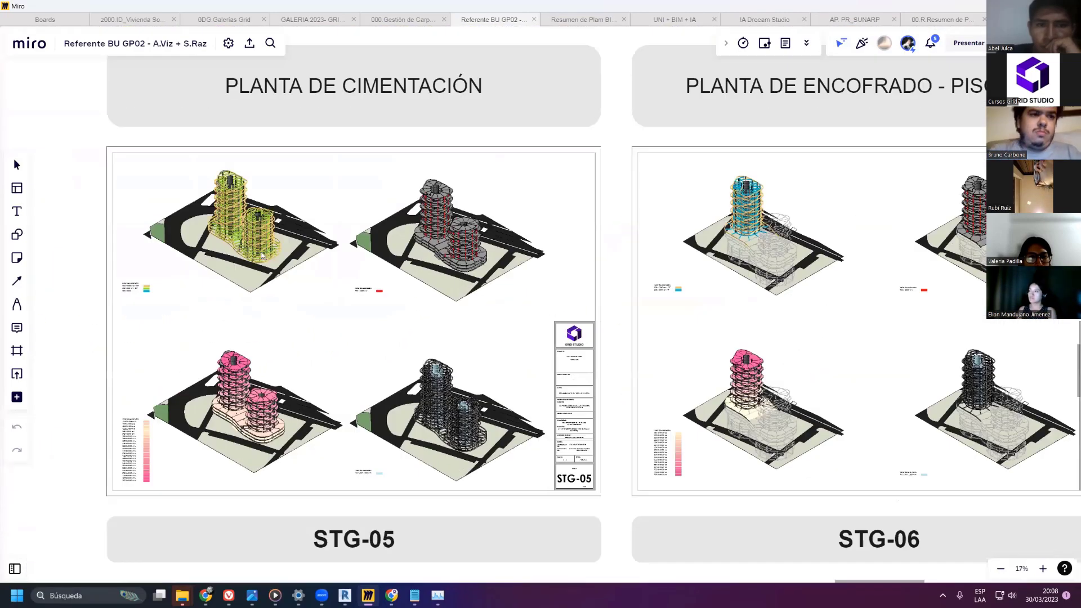
scroll(299, 304, up, 2)
scroll(375, 241, down, 1)
drag(375, 240, 375, 246)
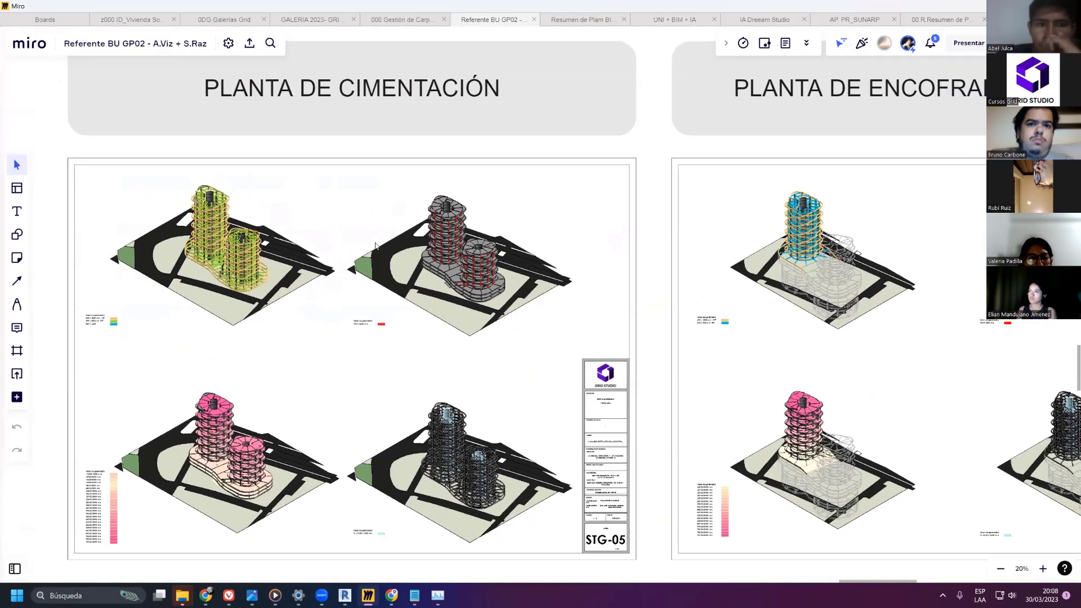
scroll(720, 287, down, 2)
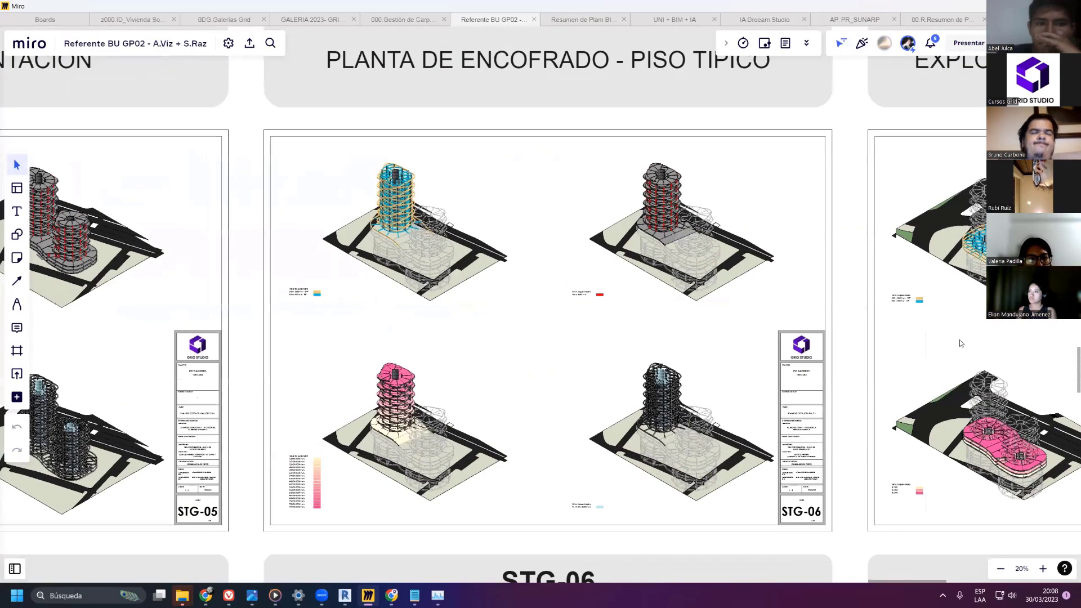
scroll(550, 251, down, 4)
scroll(511, 276, up, 1)
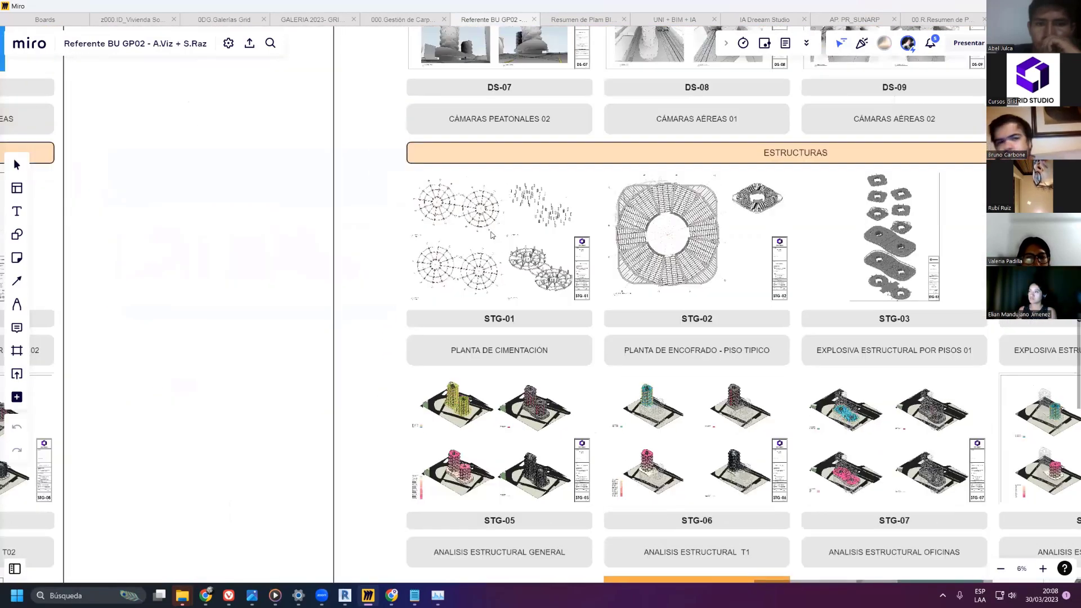
scroll(512, 276, up, 3)
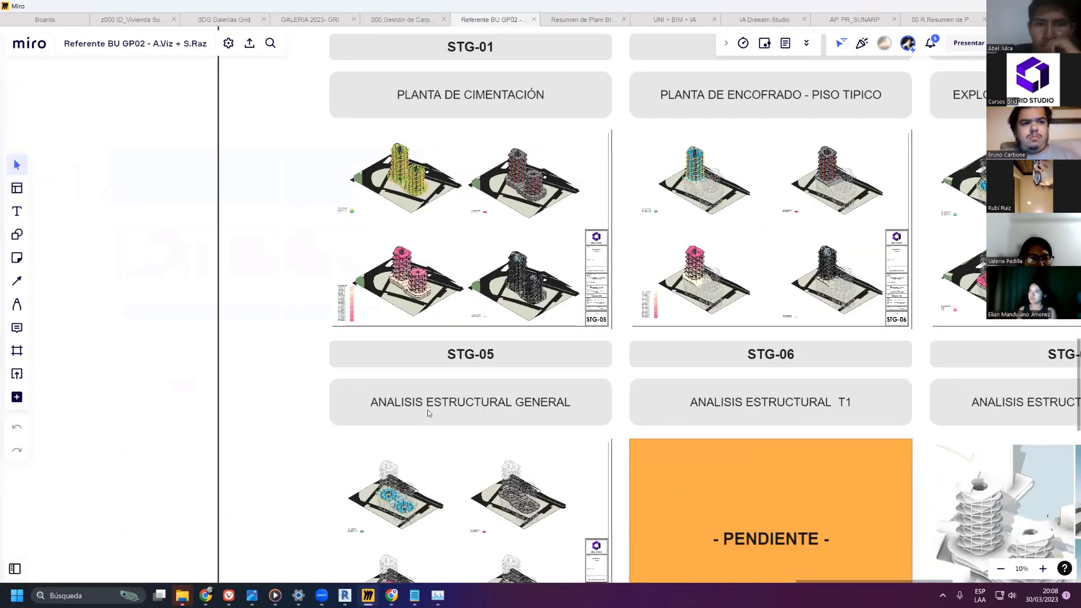
- Review the ANALISIS ESTRUCTURAL GENERAL sheets, then switch back to Revit
click(463, 403)
scroll(463, 403, up, 3)
scroll(459, 232, right, 5)
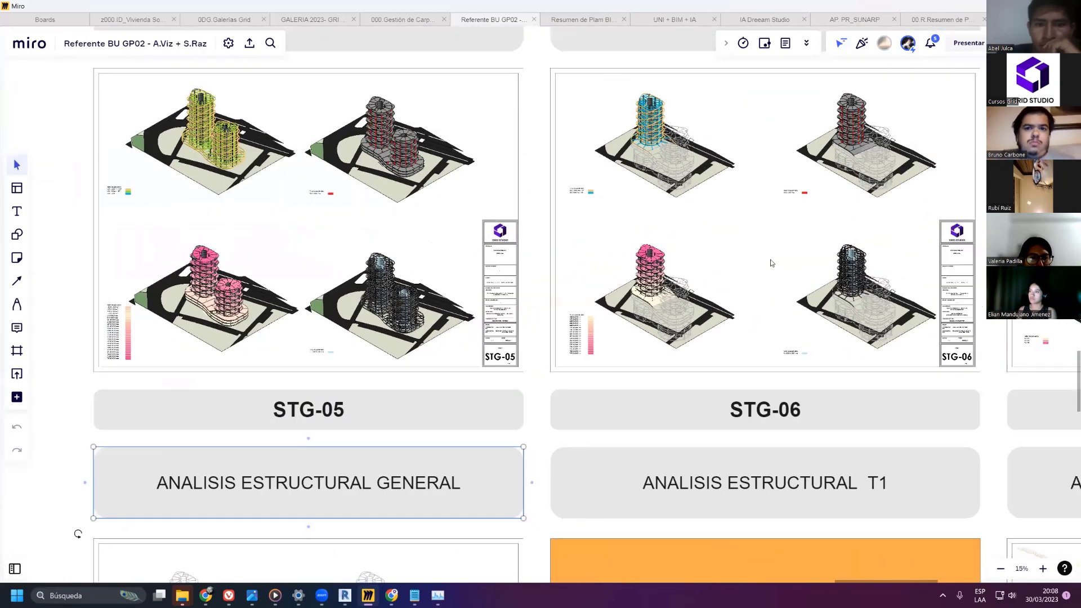
scroll(840, 282, down, 2)
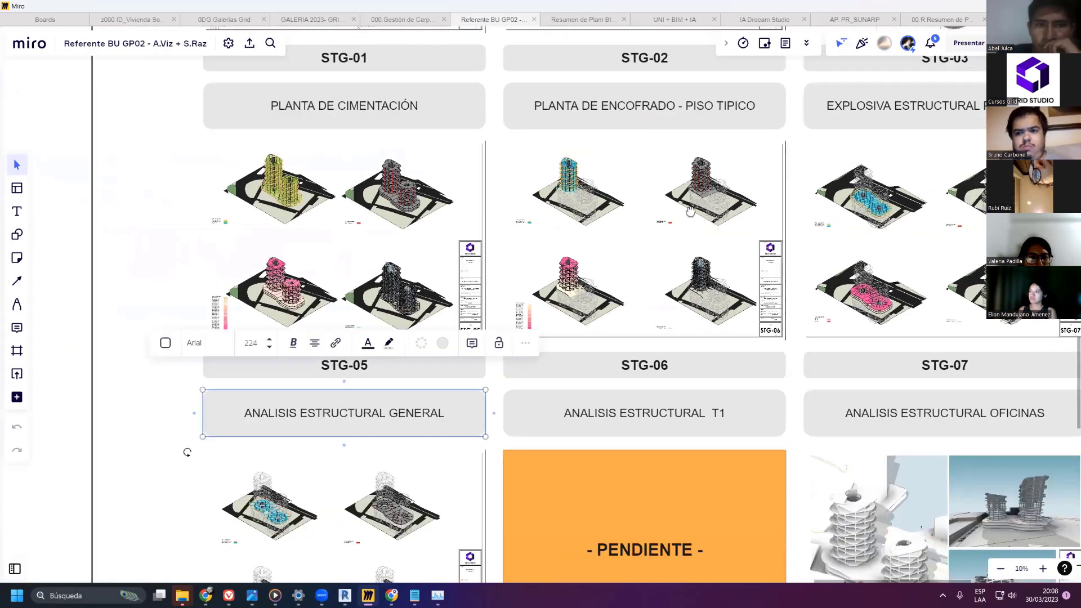
scroll(690, 211, right, 10)
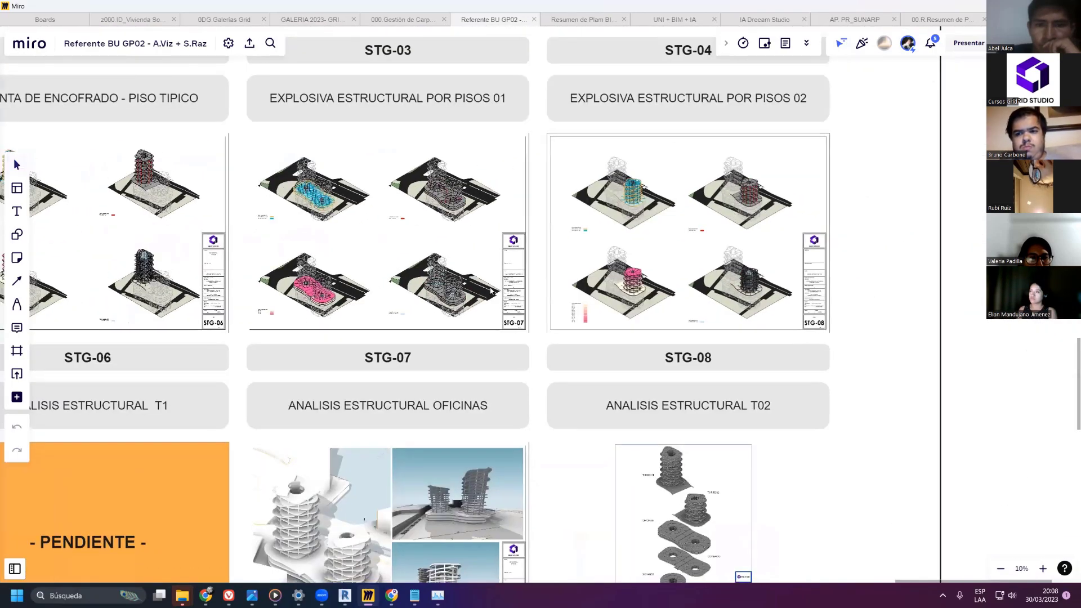
scroll(647, 218, down, 2)
scroll(647, 220, left, 8)
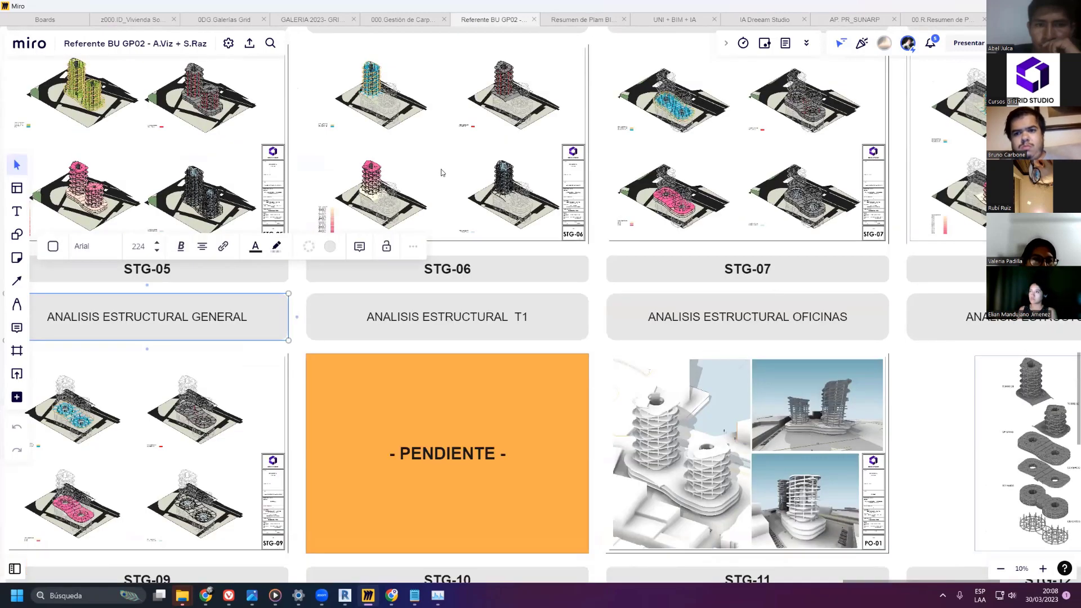
scroll(415, 311, down, 3)
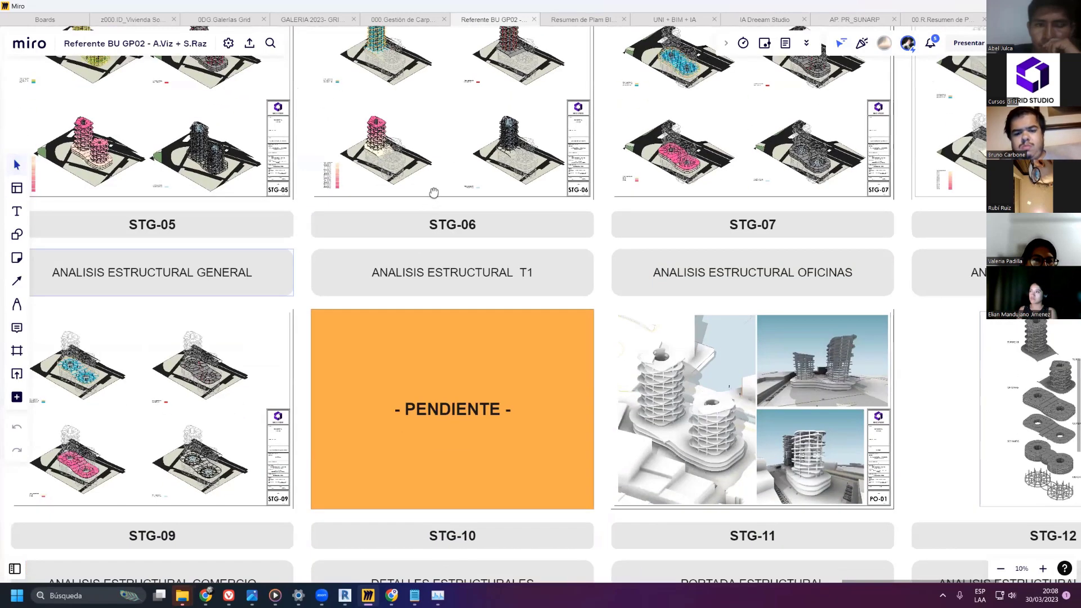
key(alt+Tab)
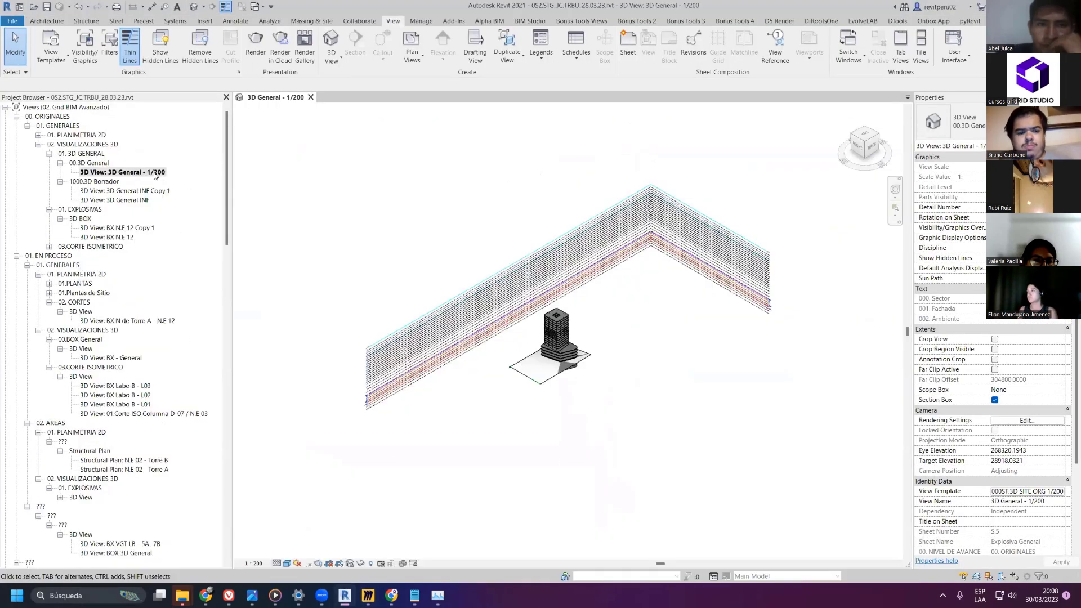
- Reveal hidden elements and drag the section box faces in tightly around the tower
click(860, 138)
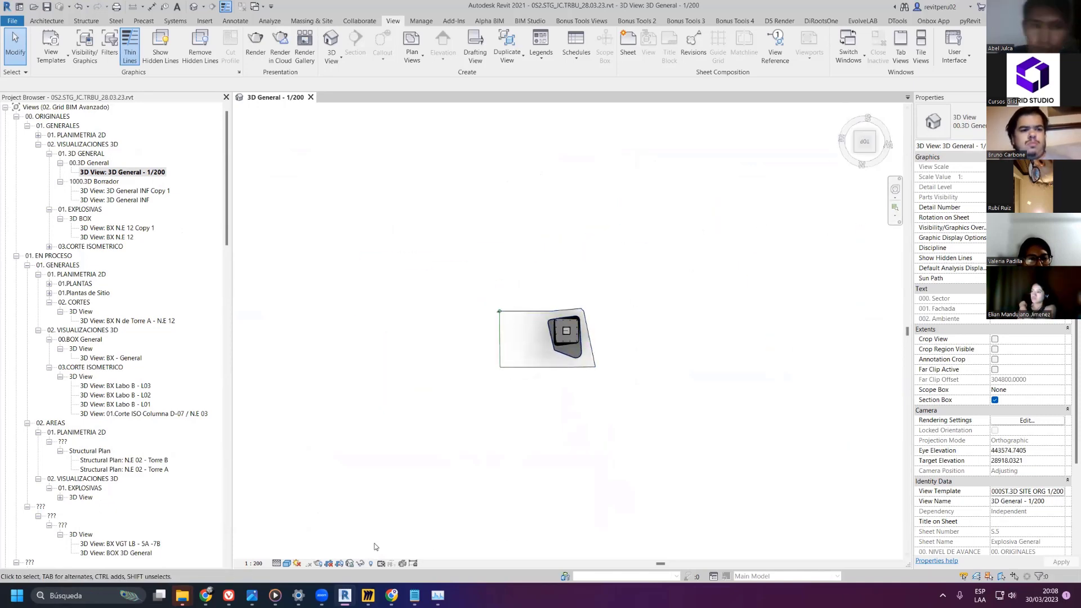
click(372, 564)
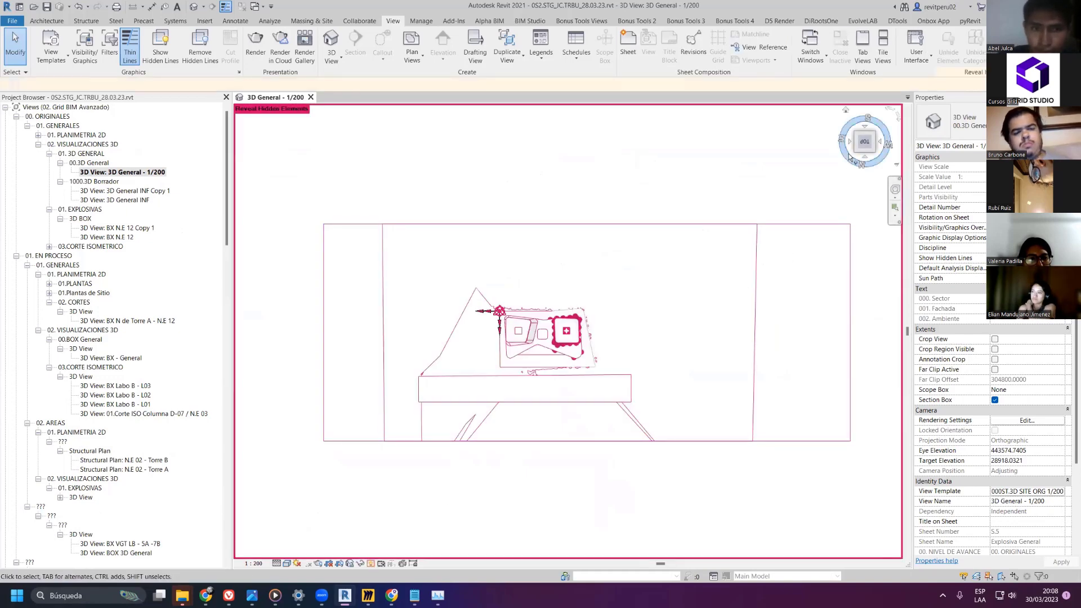
click(857, 151)
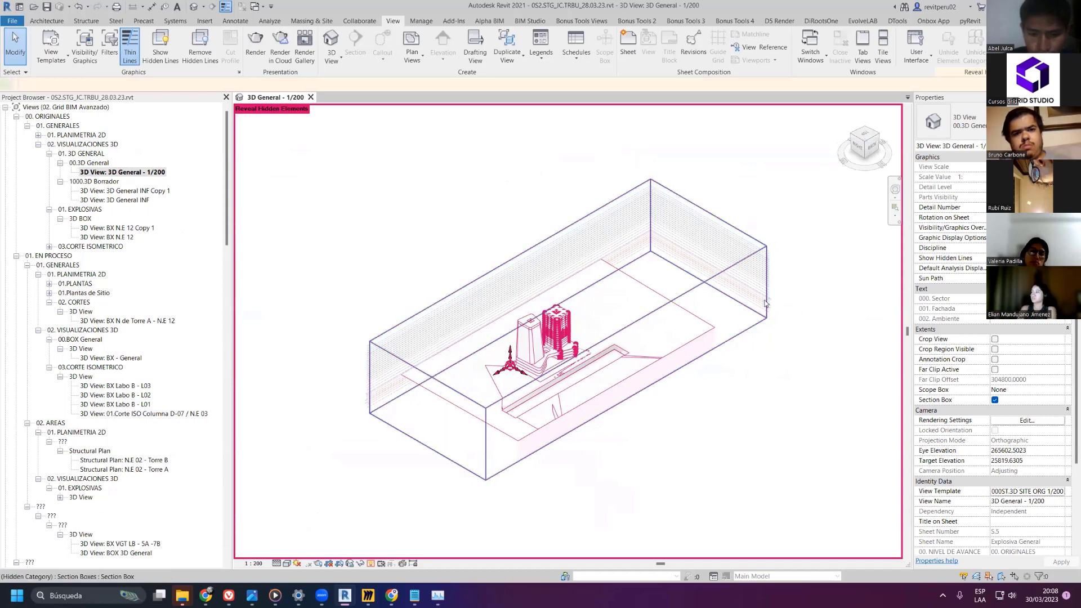
click(718, 257)
drag(718, 257, 582, 293)
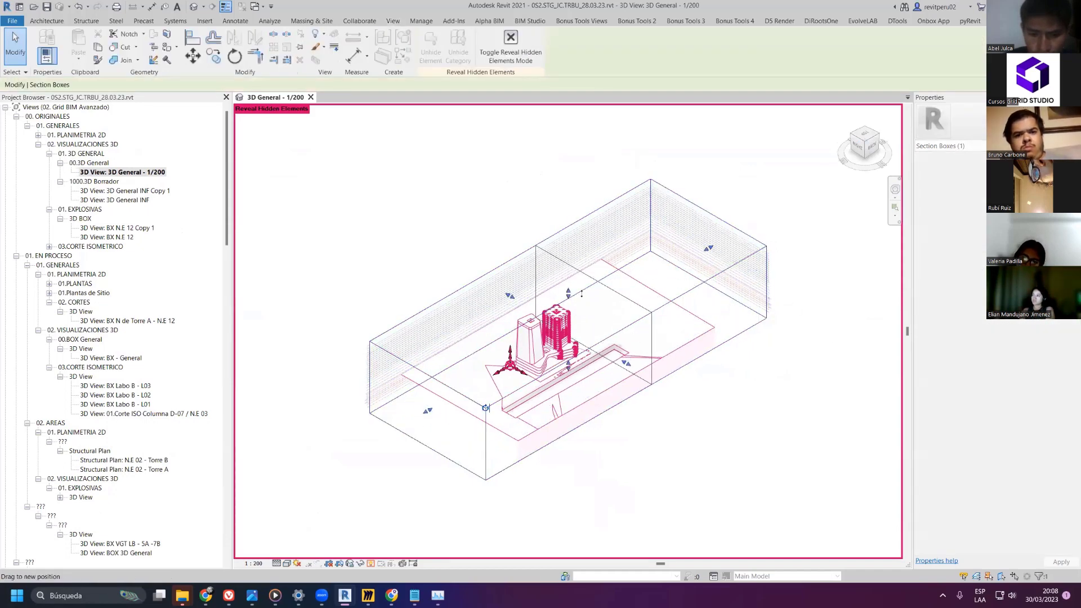
drag(472, 408, 576, 337)
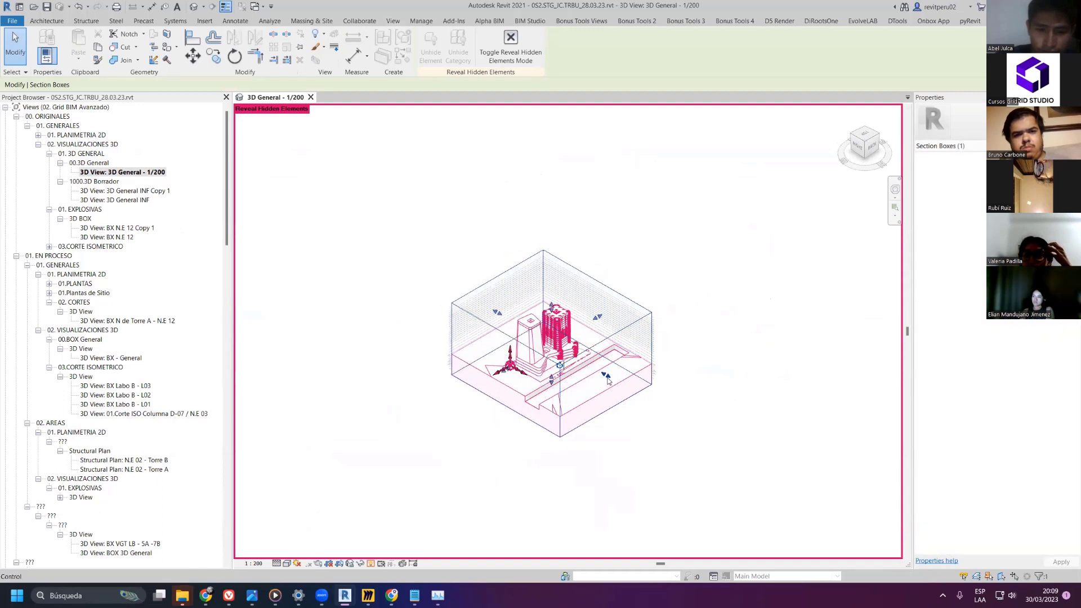
drag(606, 375, 581, 353)
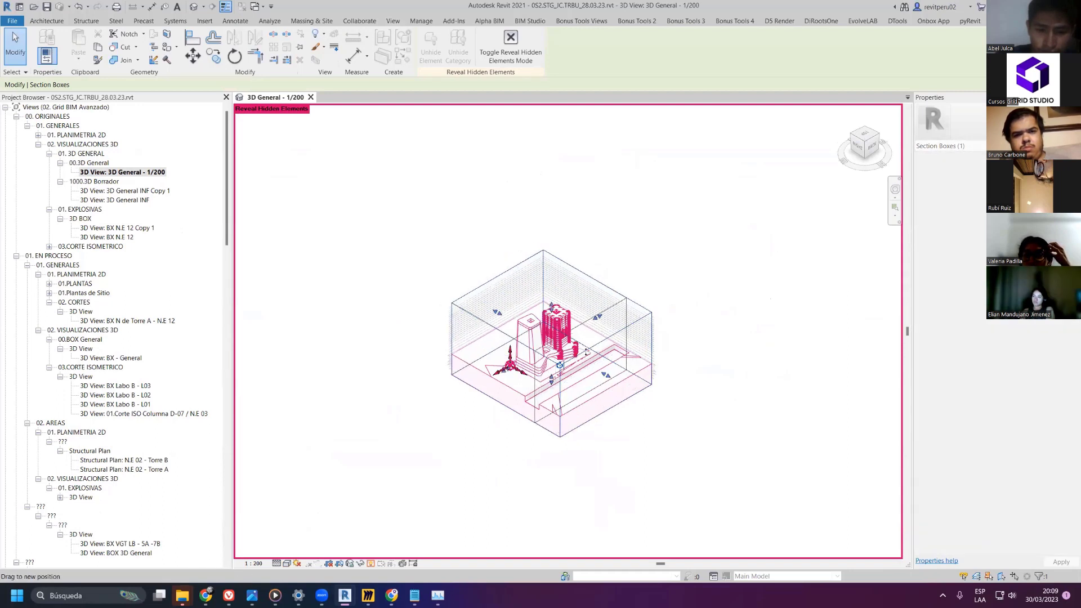
click(733, 362)
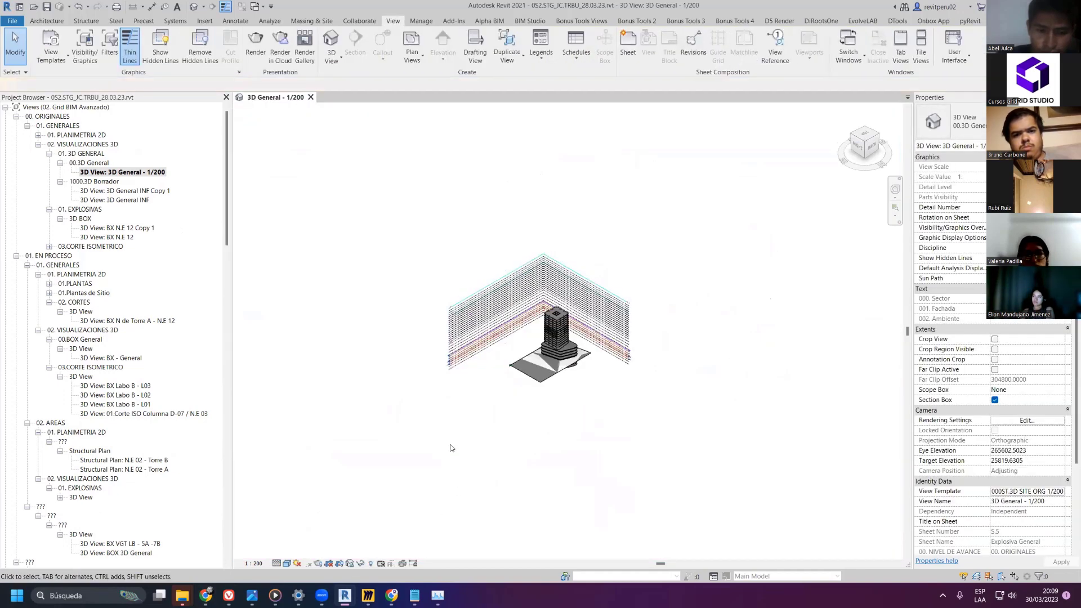
- Exit hidden-elements display and reassign the 000ST.3D SITE ORG 1/200 template to 3D General
key(z)
key(f)
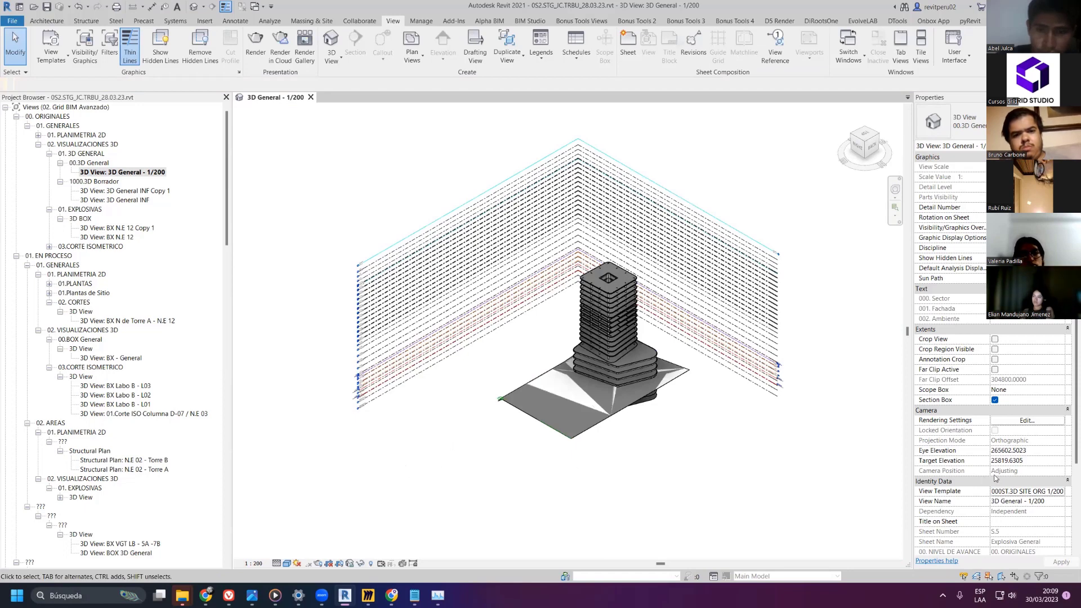
click(1027, 491)
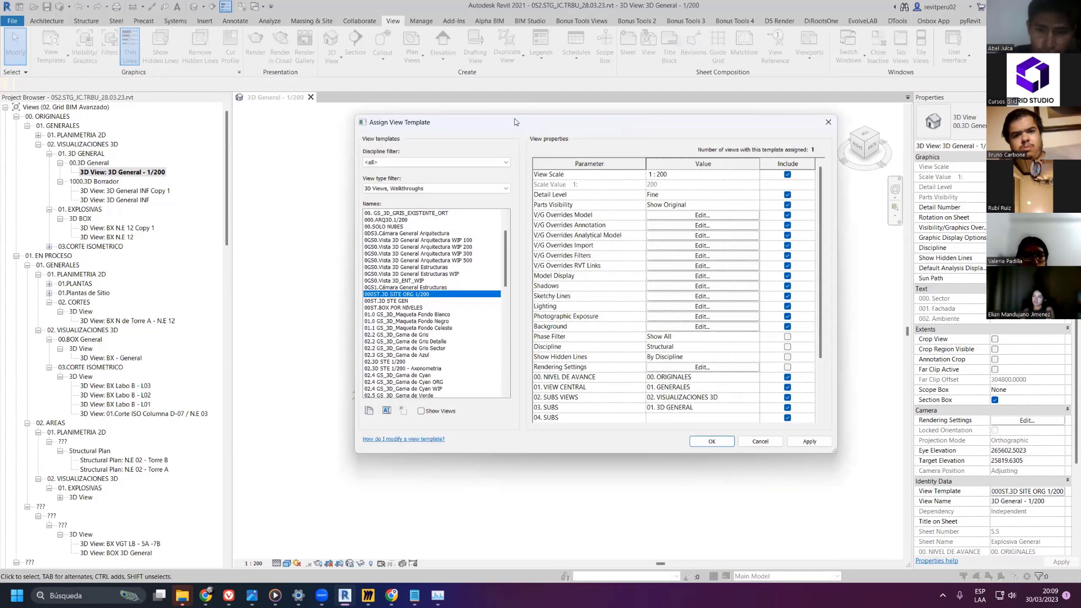
drag(514, 121, 178, 41)
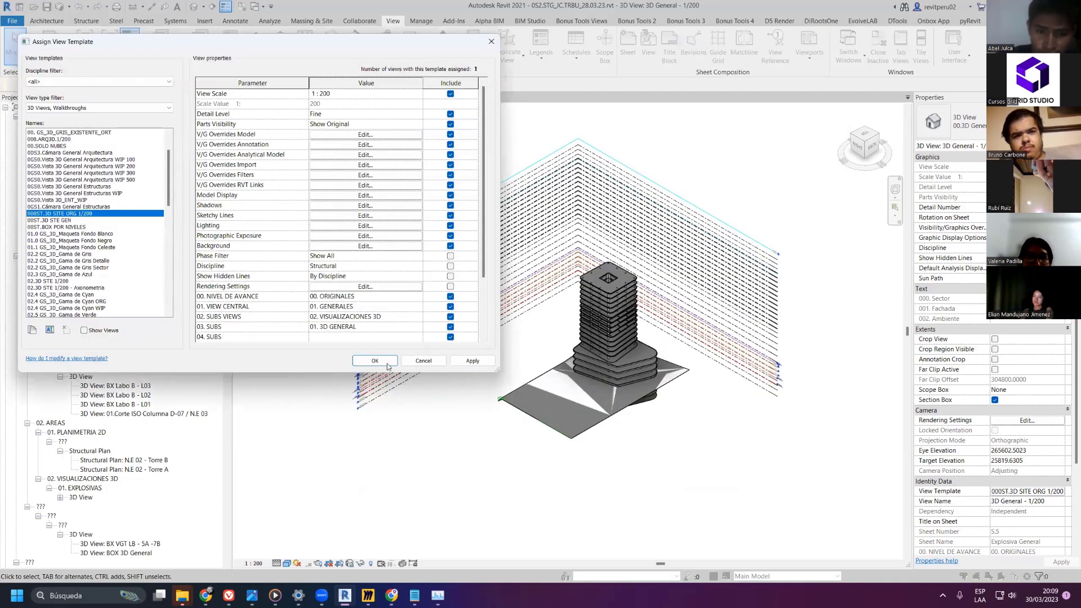
click(470, 361)
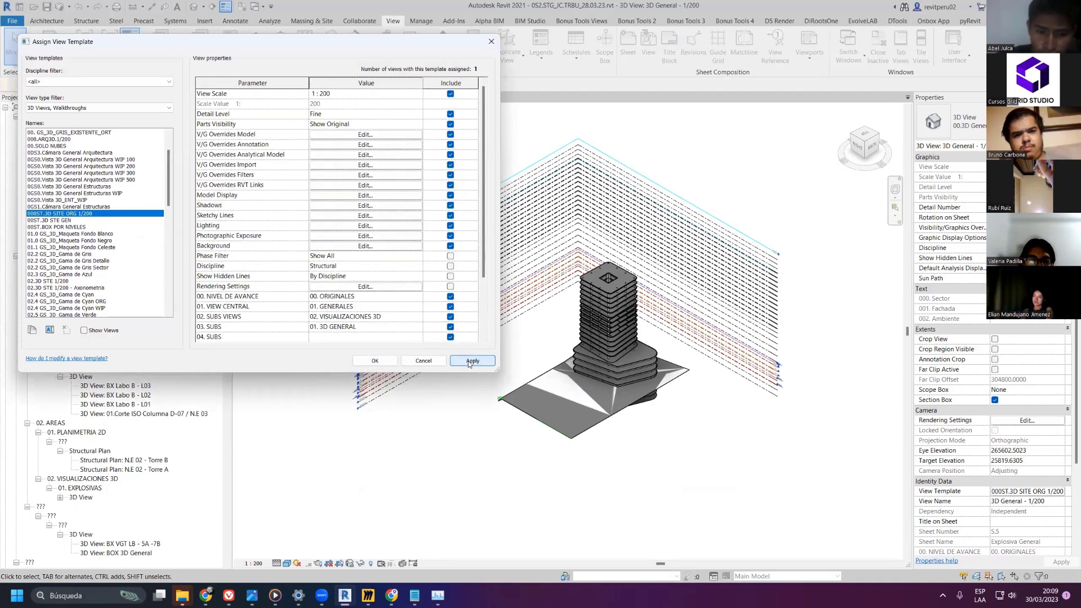
click(376, 361)
- Orbit the tower through several ViewCube corner views
scroll(695, 281, up, 5)
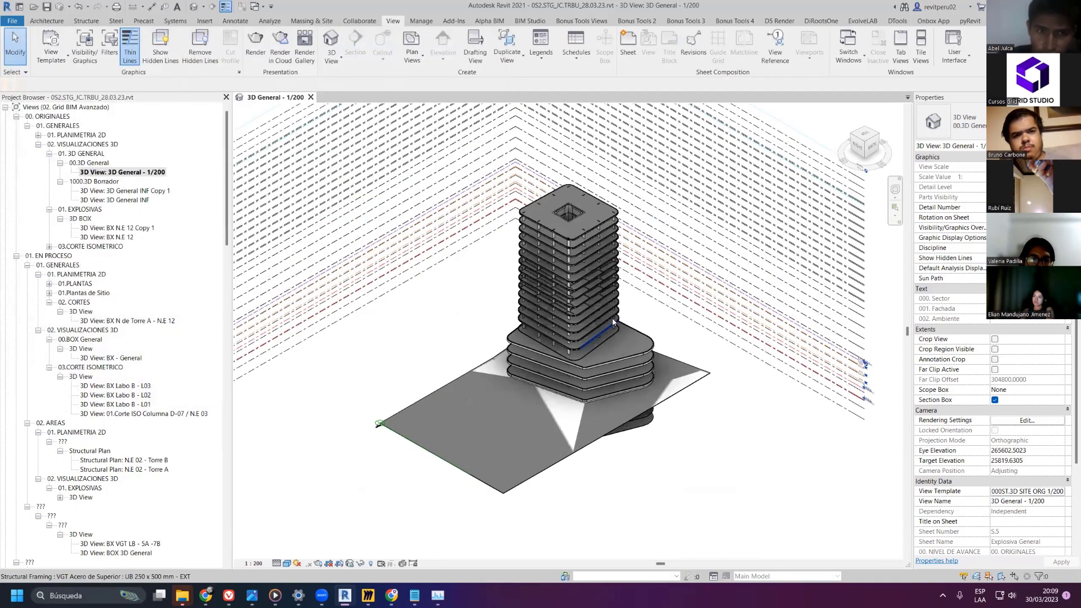
shift+middle_drag(694, 281, 556, 237)
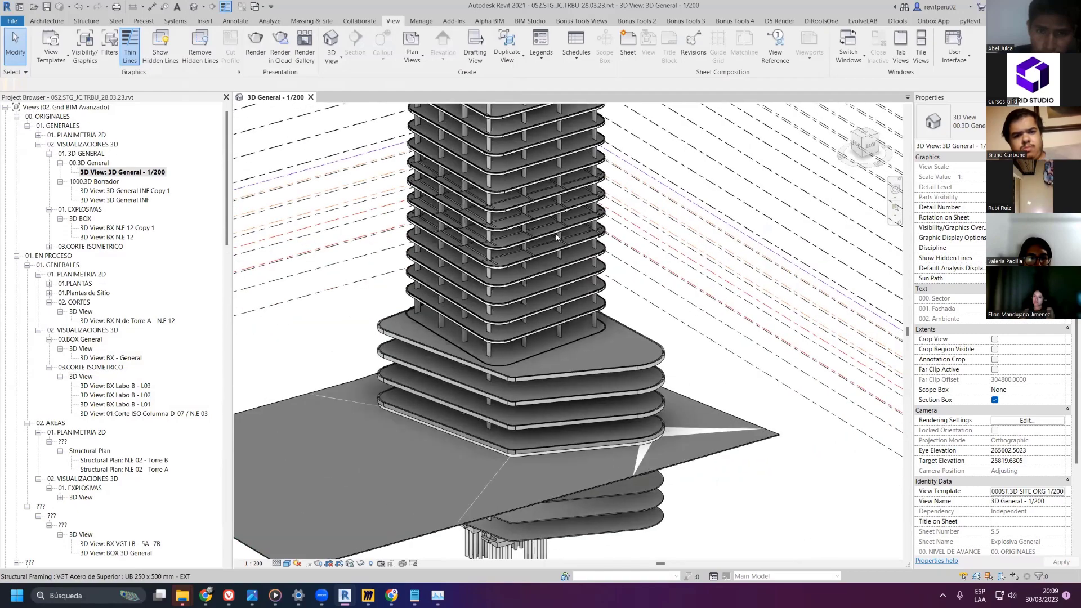
click(863, 142)
click(863, 142)
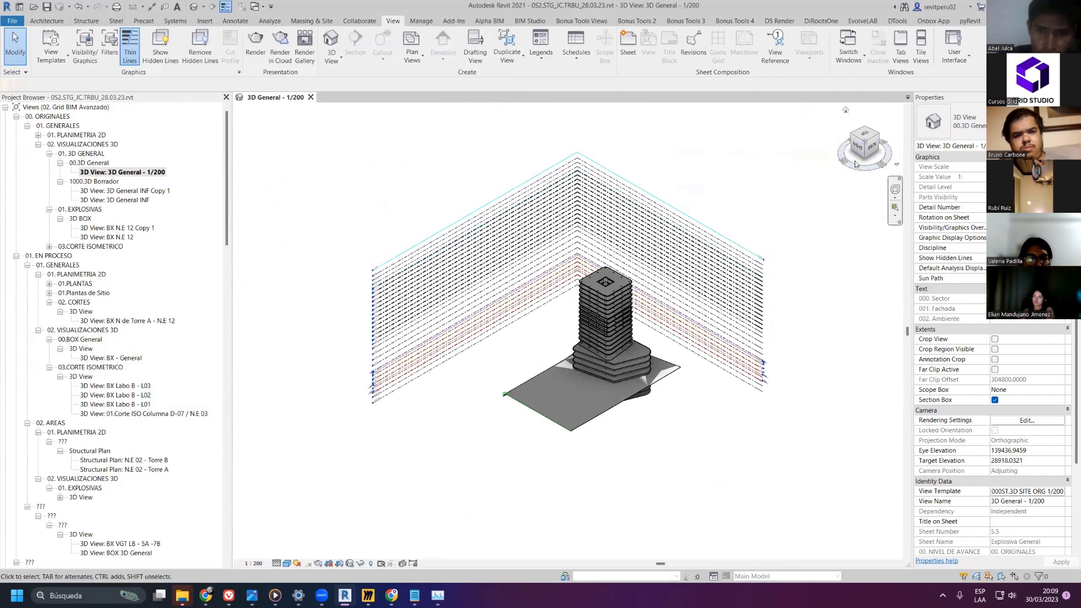
click(879, 140)
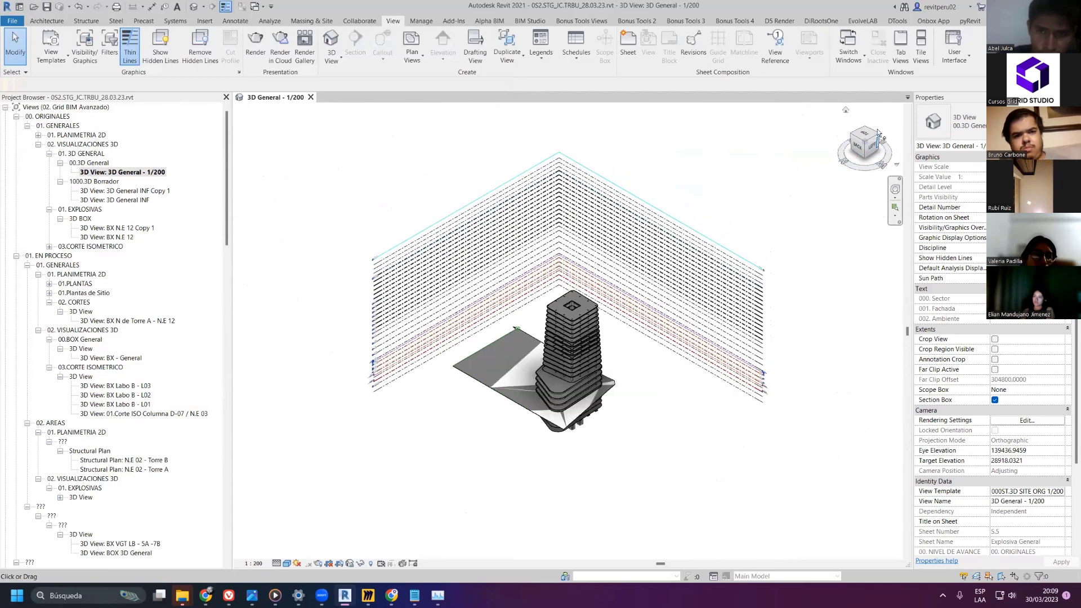
click(882, 139)
click(876, 150)
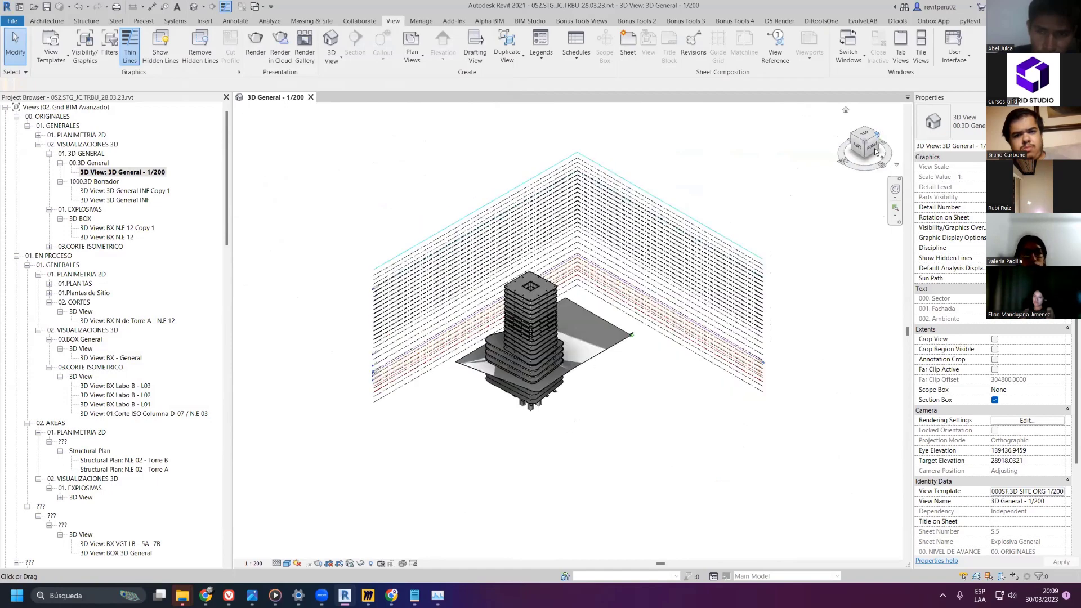
click(854, 137)
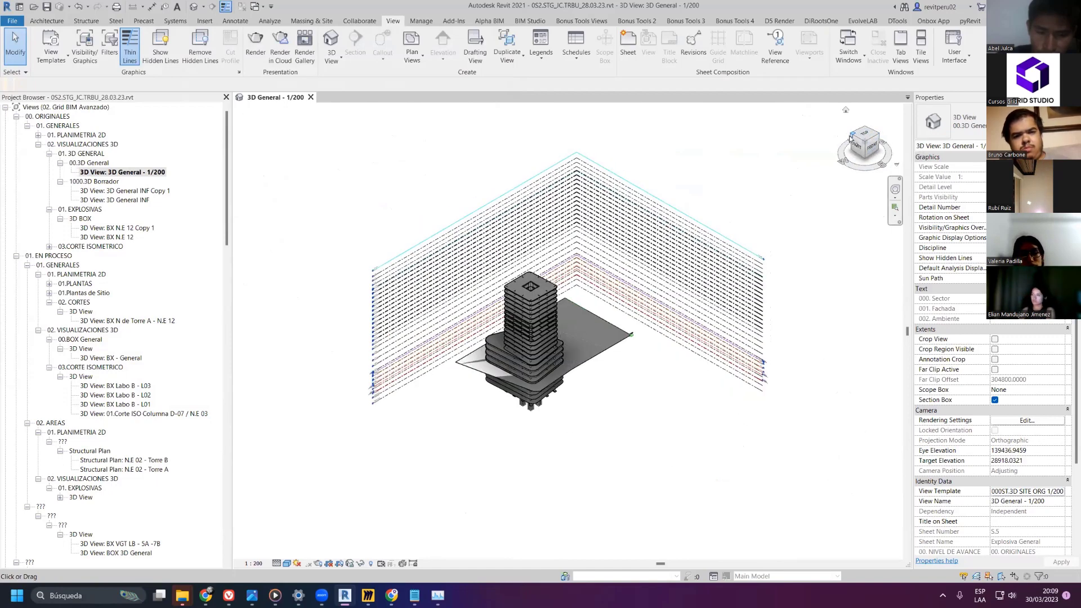
click(865, 130)
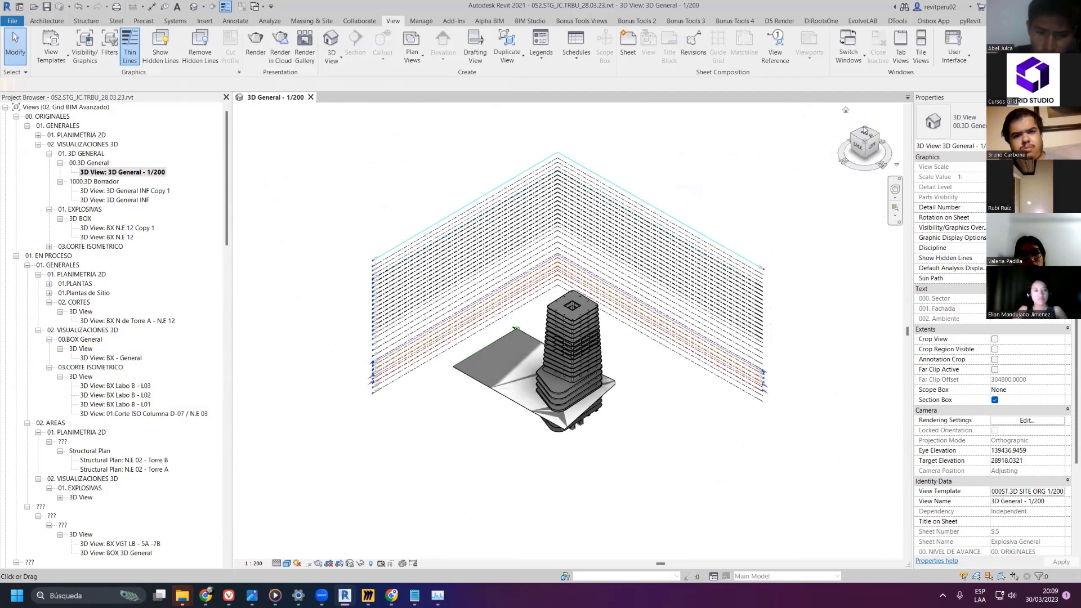
click(868, 142)
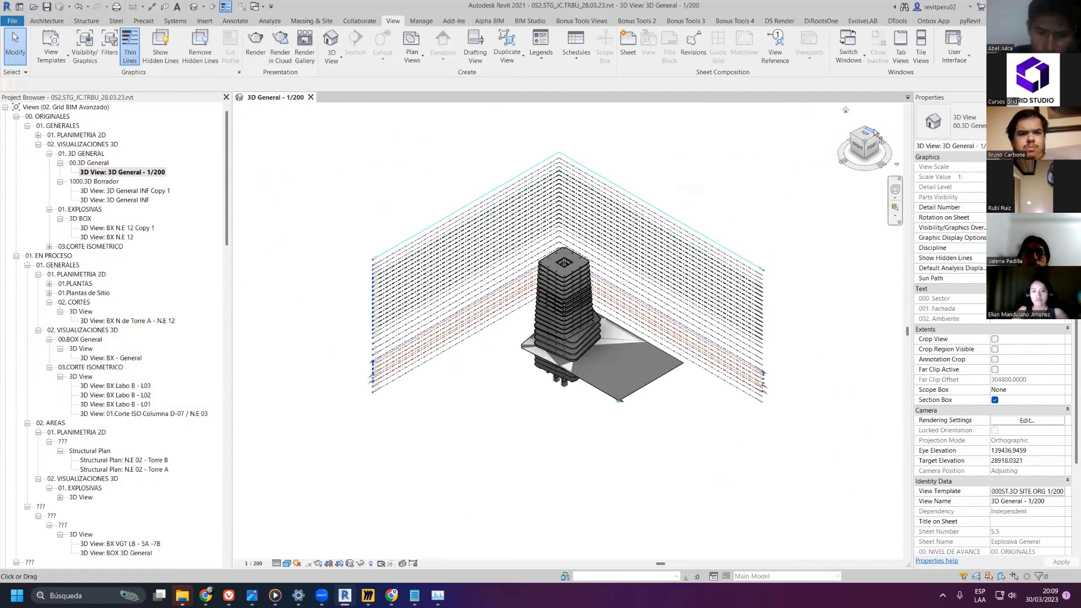
- Look down from the top, rotate it, then swing to back and isometric corner views
click(863, 126)
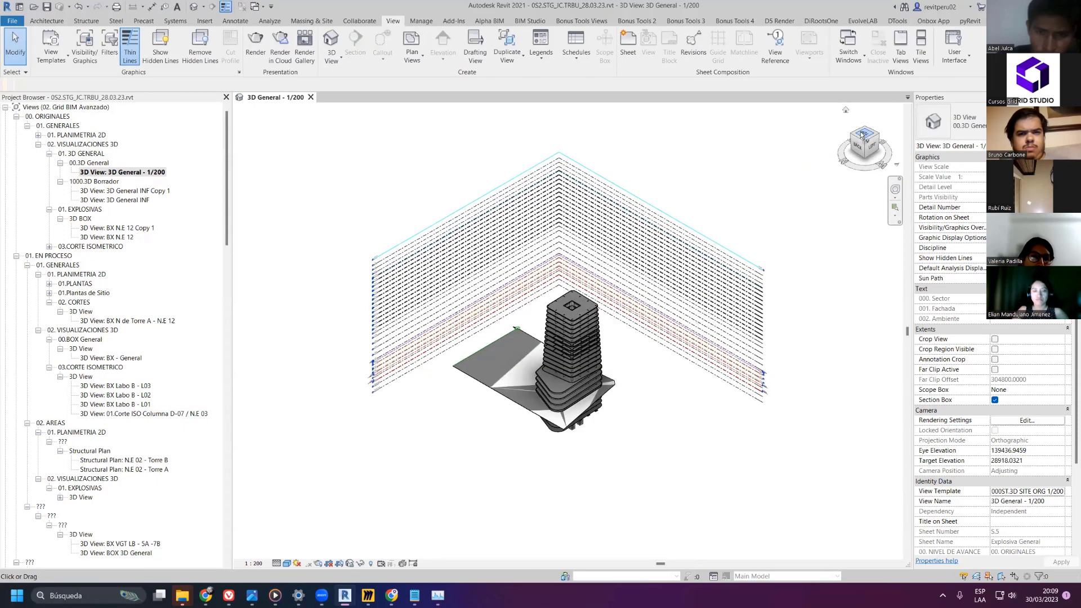
click(867, 138)
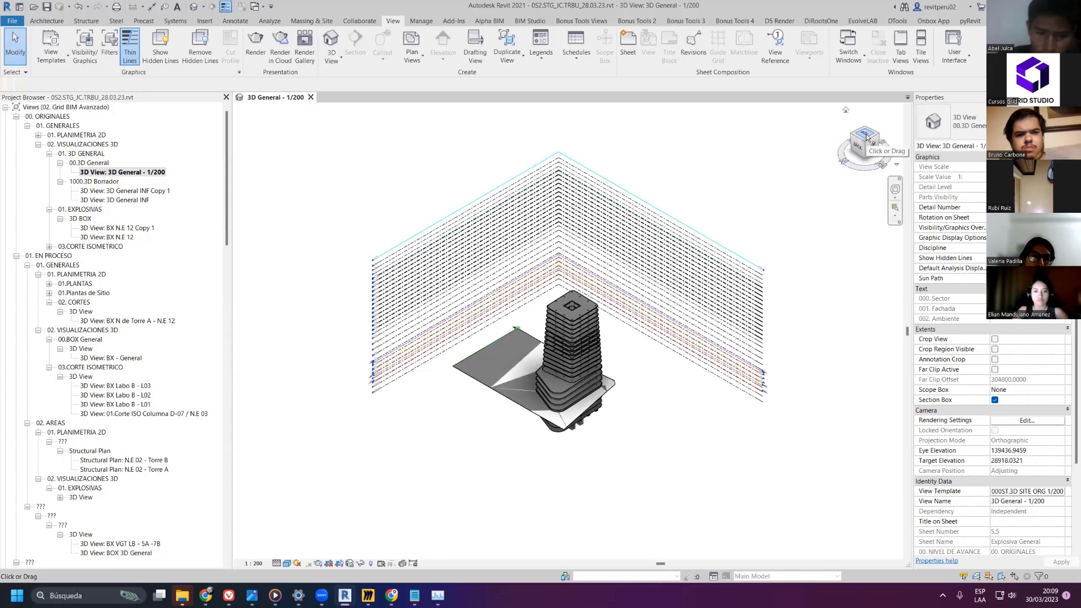
click(891, 111)
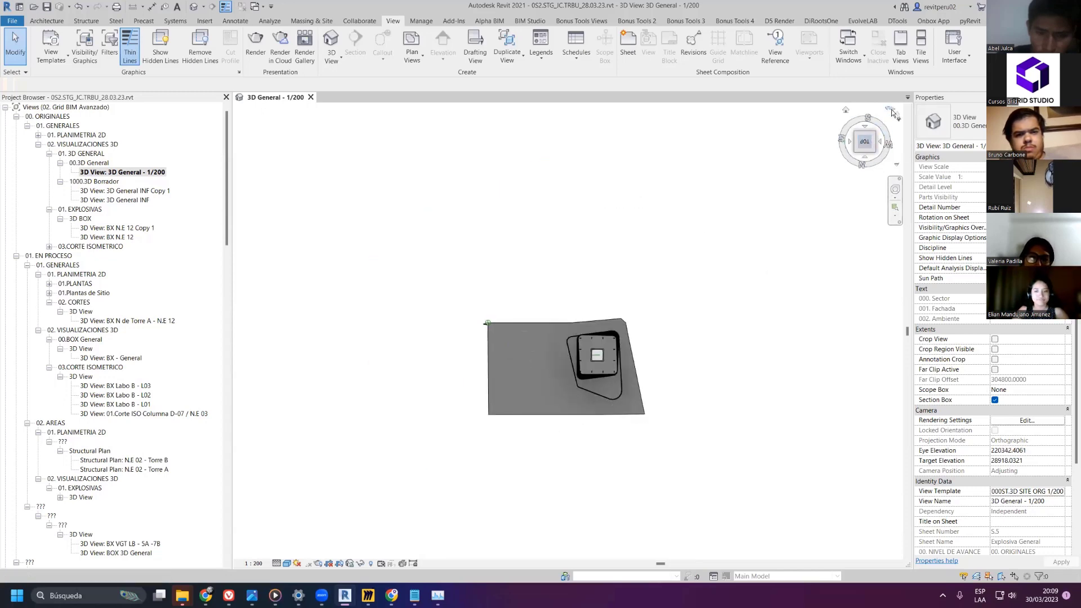
click(891, 111)
click(891, 111)
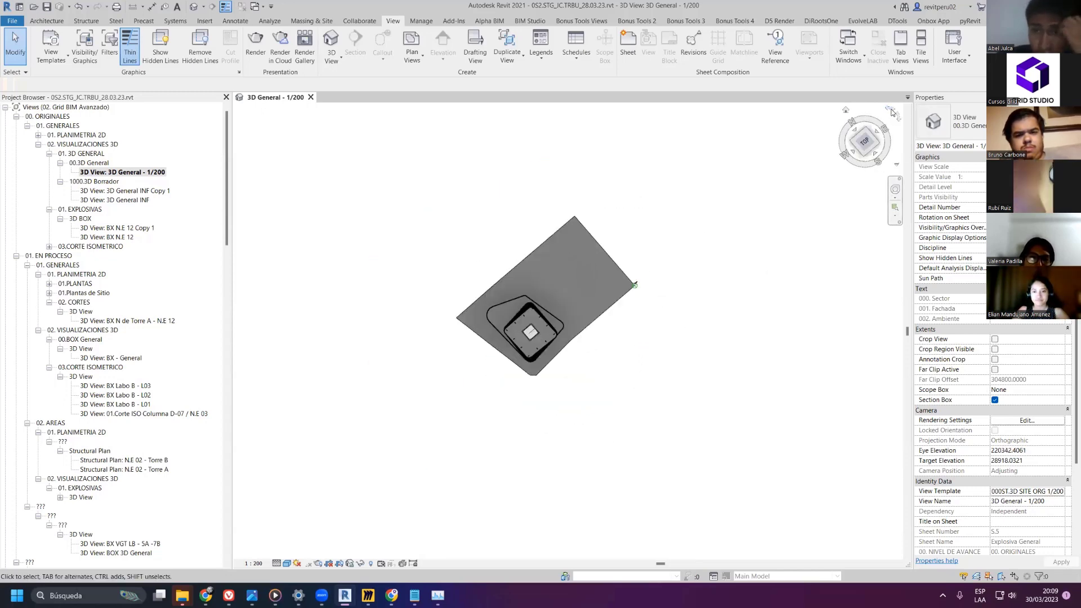
click(867, 141)
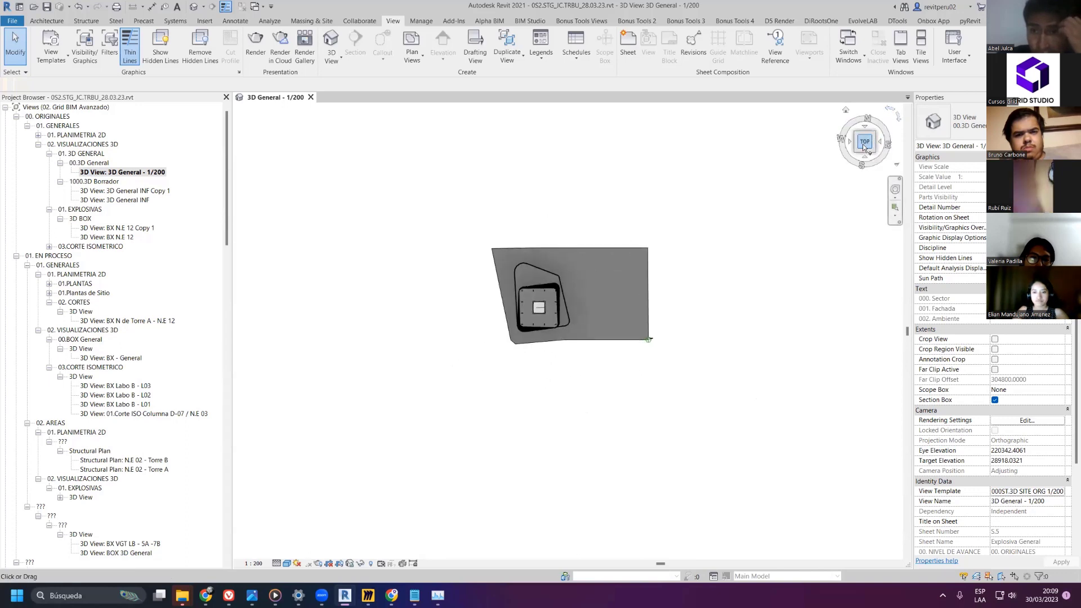
click(868, 122)
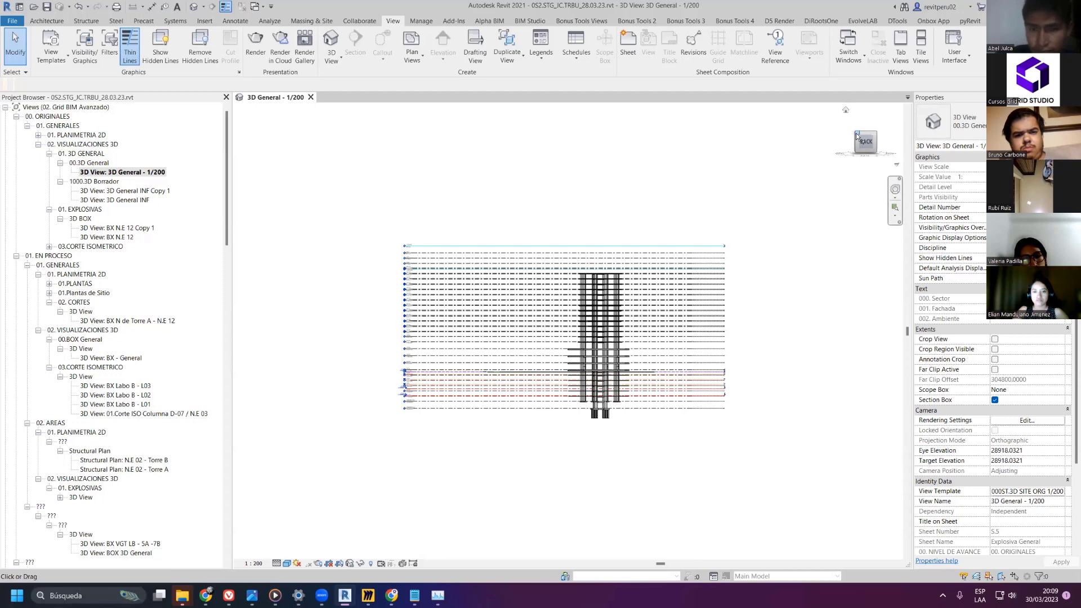
click(856, 150)
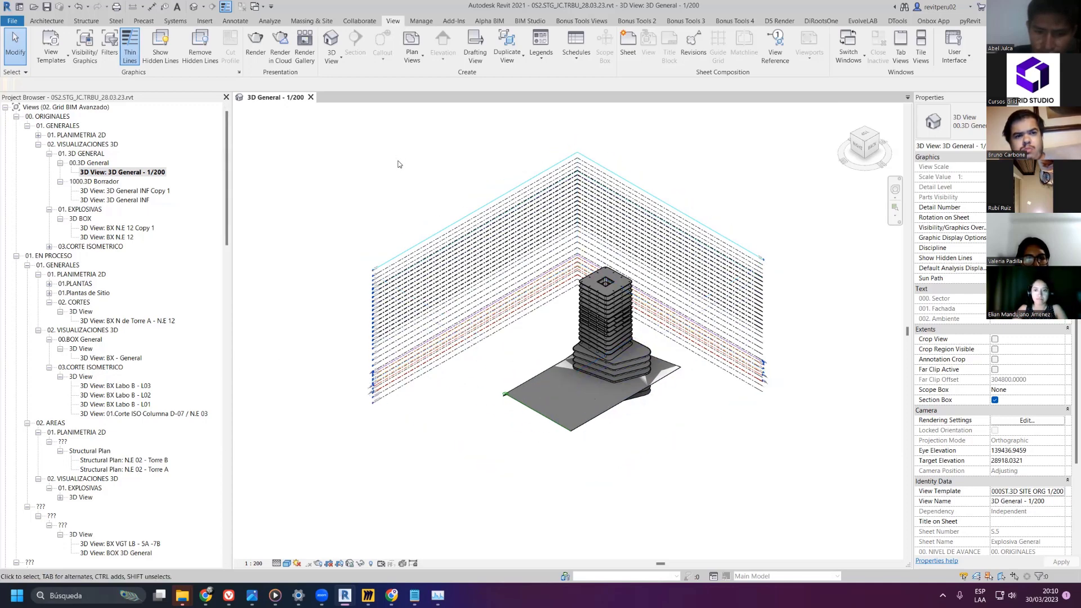
- Duplicate the 3D General - 1/200 view as 3D General - 1/200 Copy 1
right_click(130, 173)
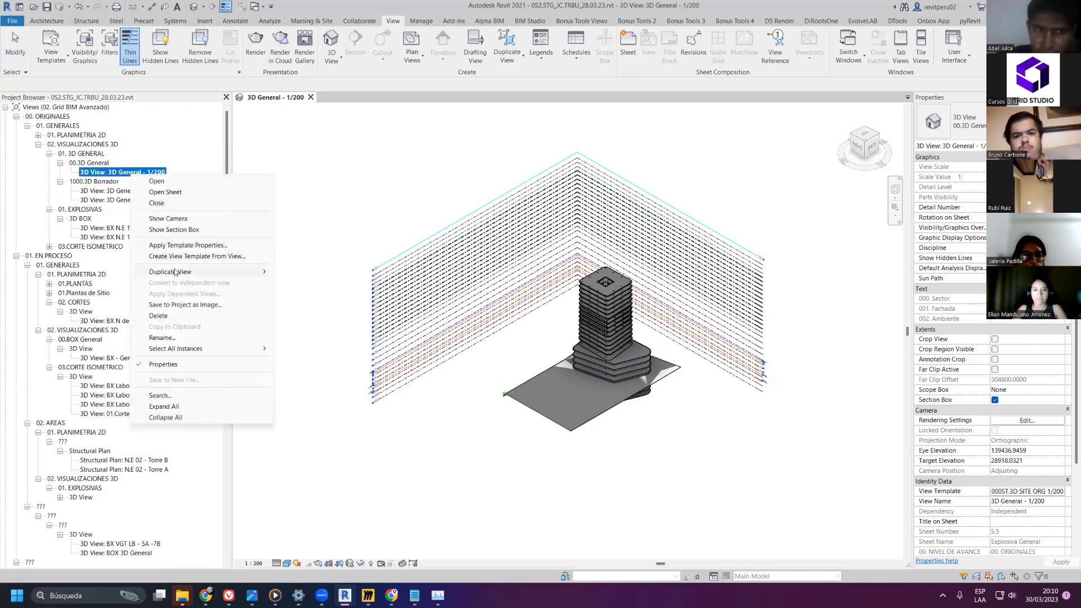
mouse_move(175, 272)
click(310, 283)
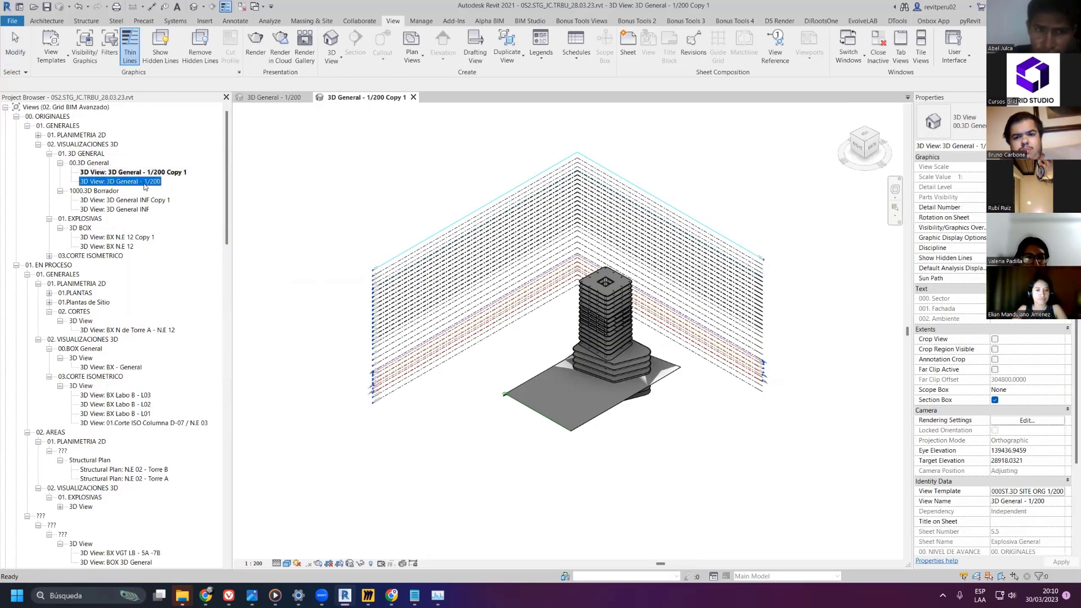
- Reopen the original 3D General - 1/200 view, reorient it, and widen the Properties panel
double_click(143, 182)
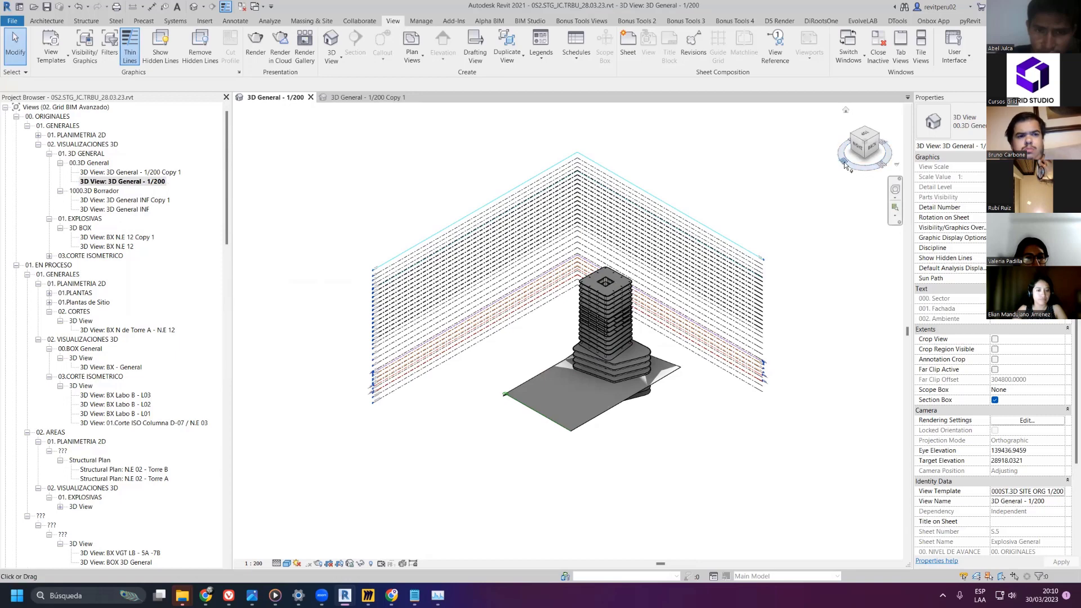
drag(881, 167, 873, 146)
click(873, 145)
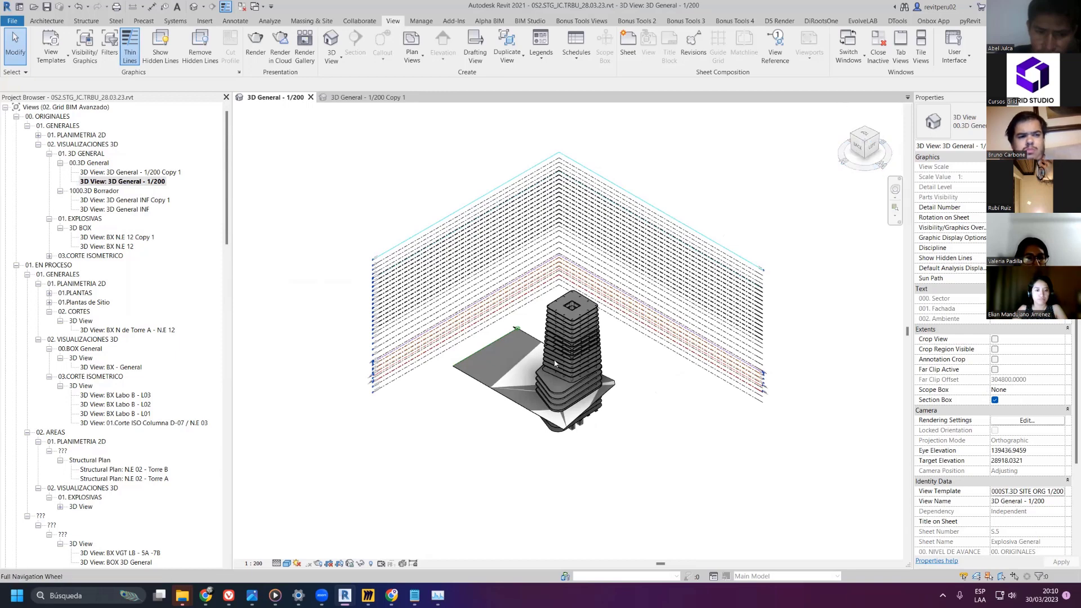
right_click(151, 185)
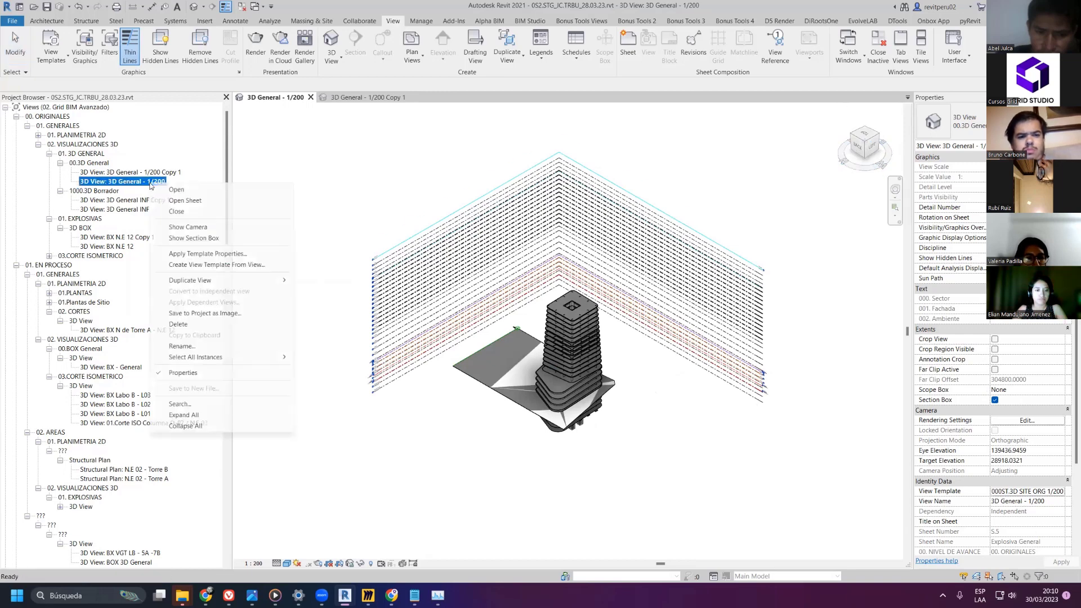
click(184, 192)
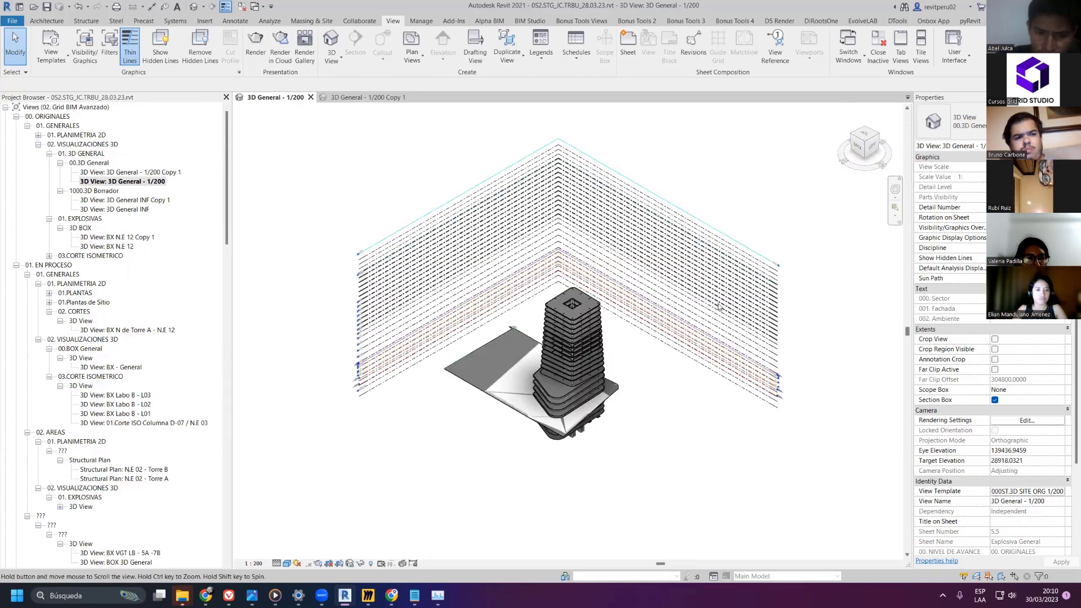
click(865, 146)
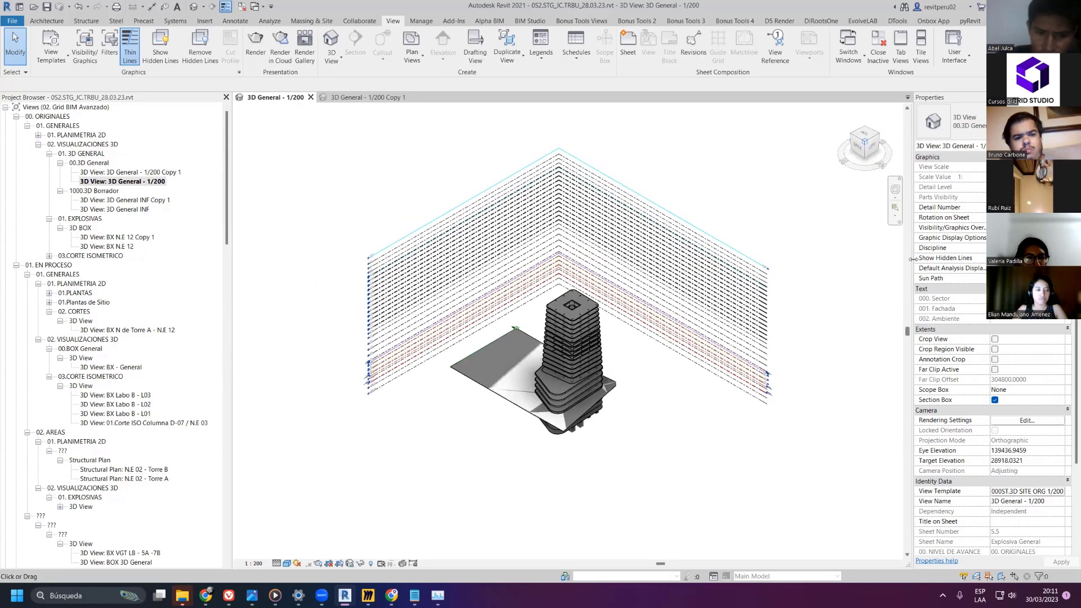
drag(910, 258, 671, 257)
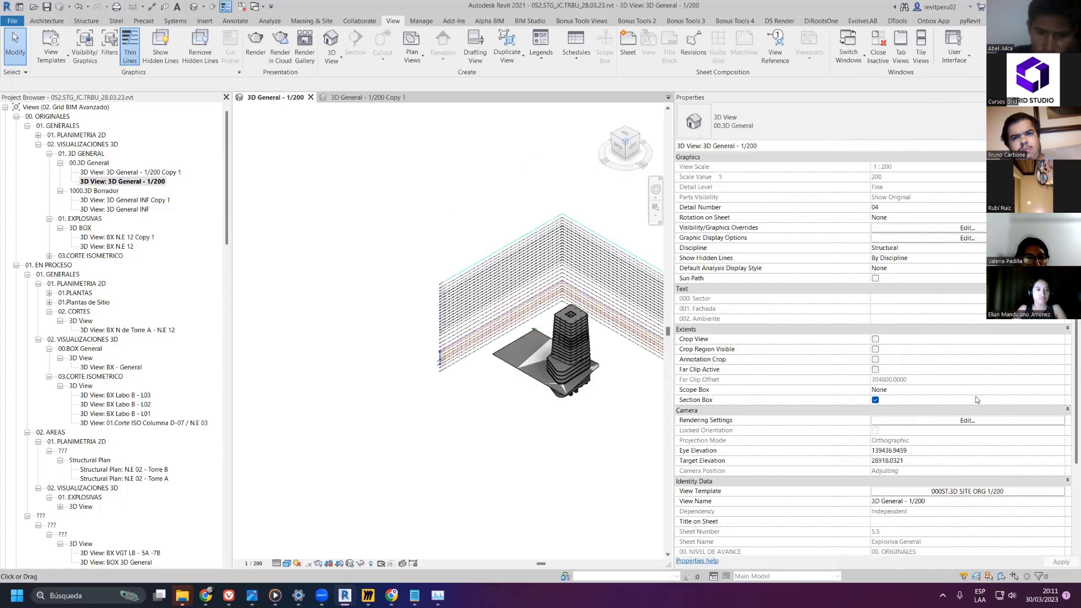
- Rename the original view to 3D General - 1/200 - N/O
double_click(962, 502)
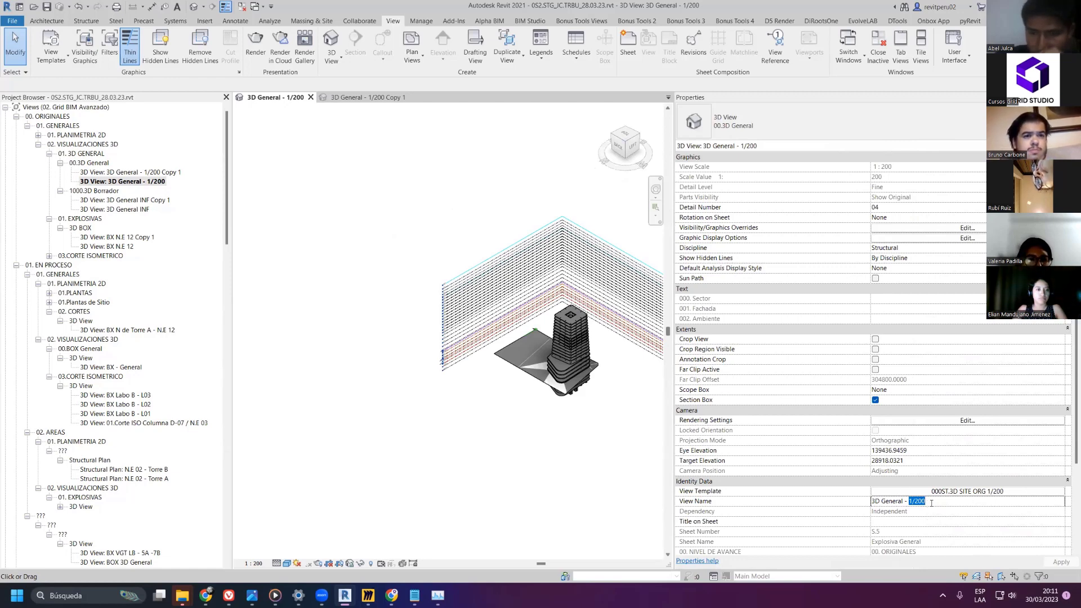
click(956, 504)
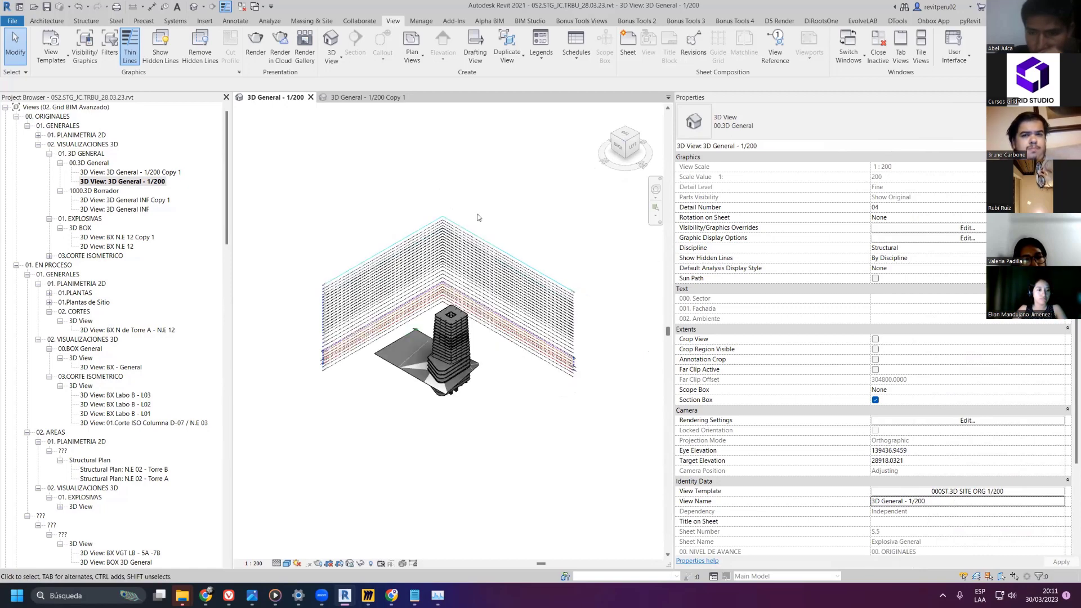
click(965, 501)
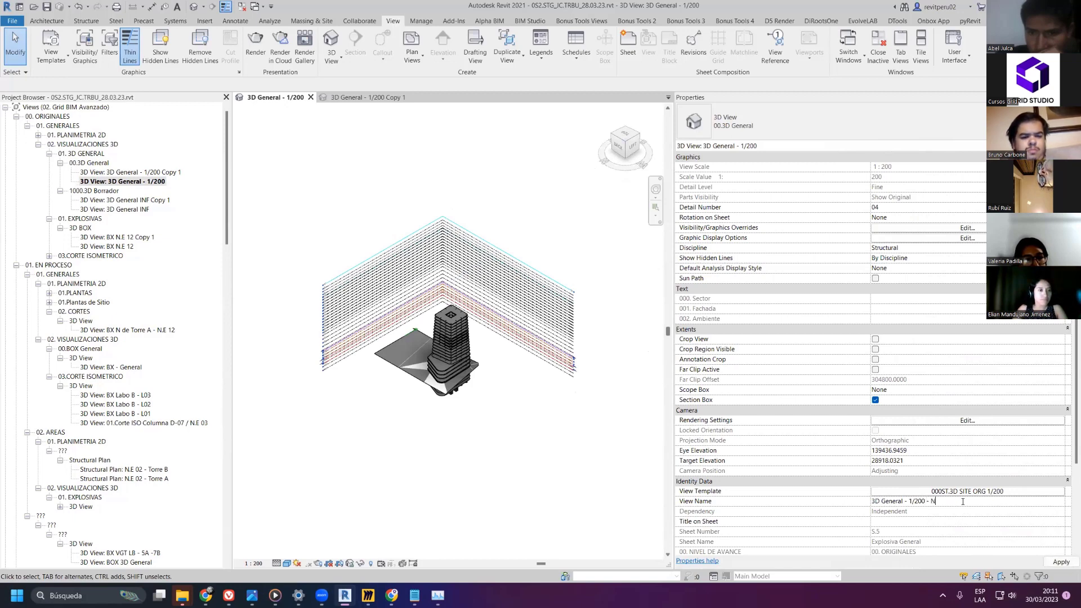
text(N/P)
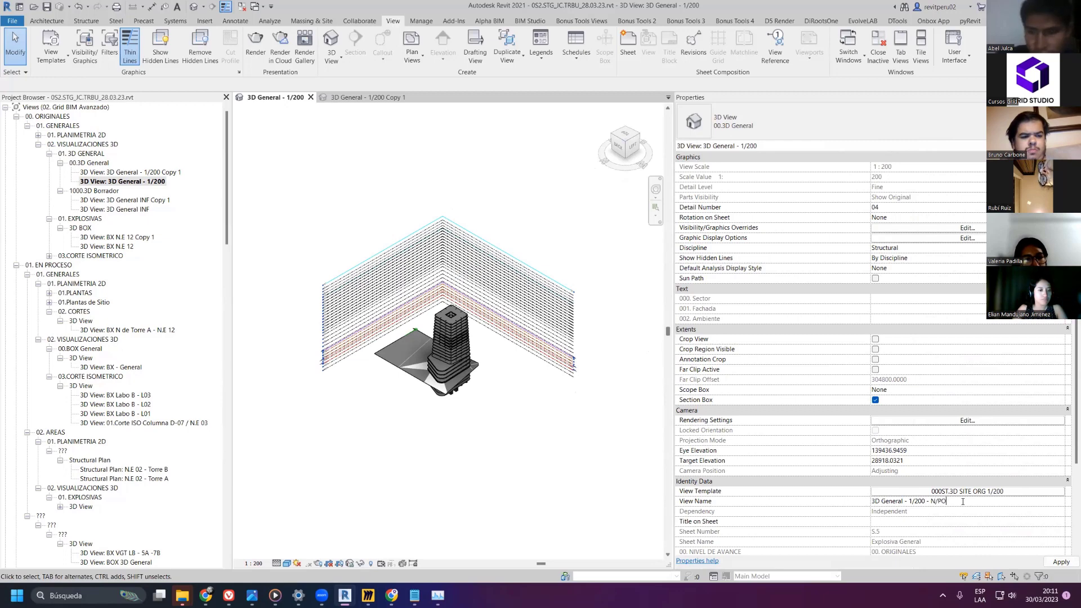
key(BackSpace)
key(Caps_Lock)
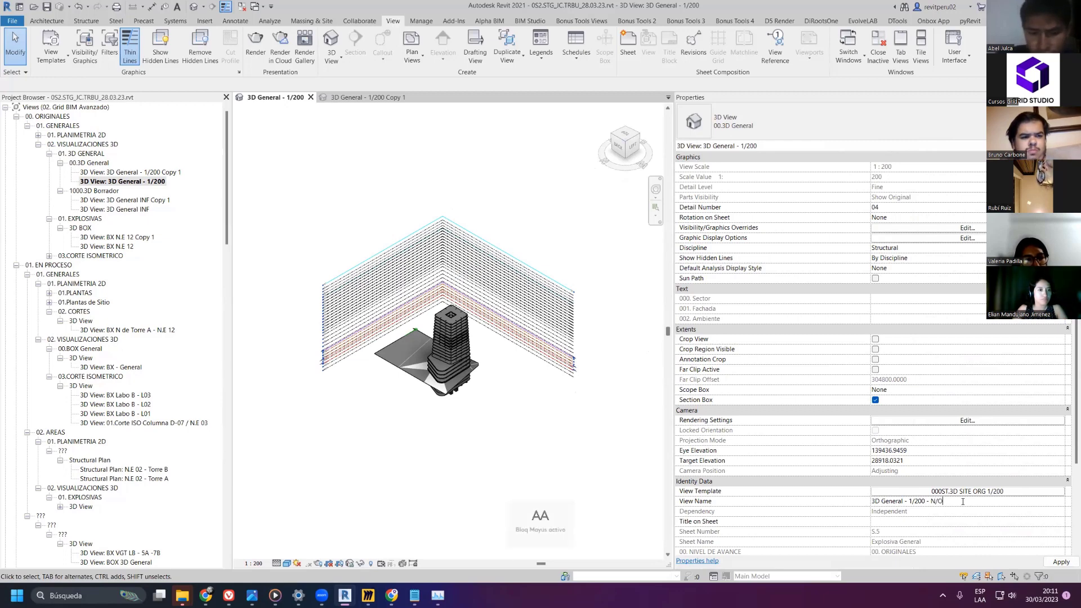
text(O)
click(1061, 562)
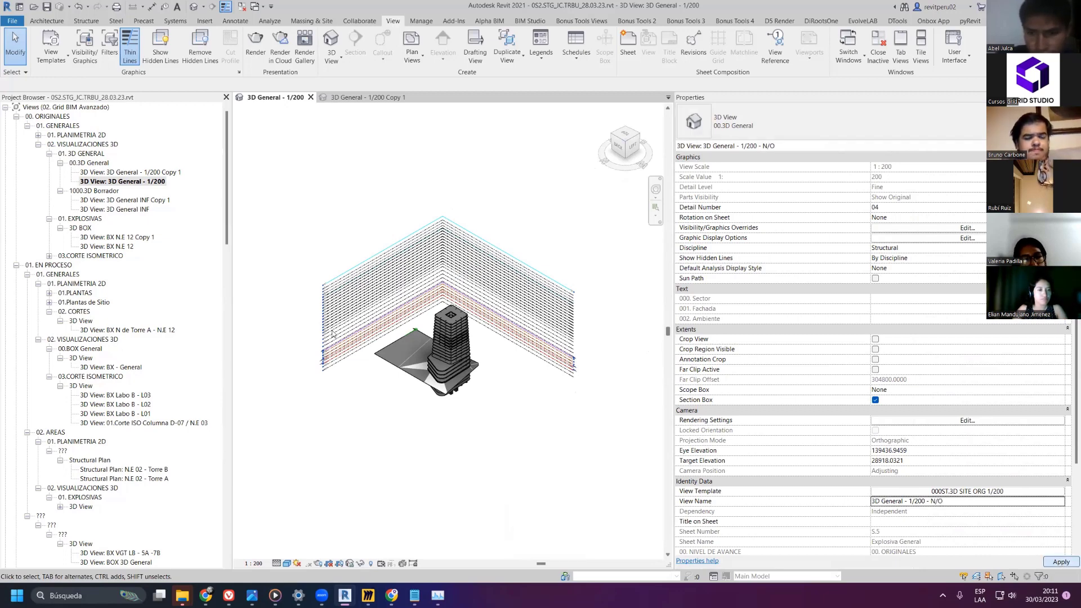
- Open the 3D General - 1/200 Copy 1 view at a left-front corner angle
click(147, 173)
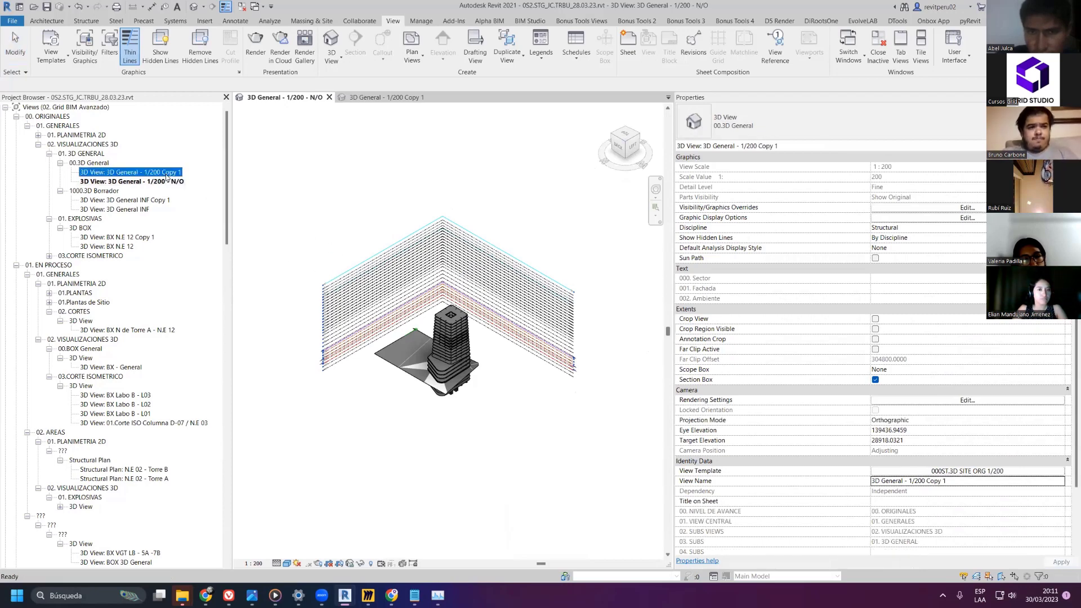
click(639, 139)
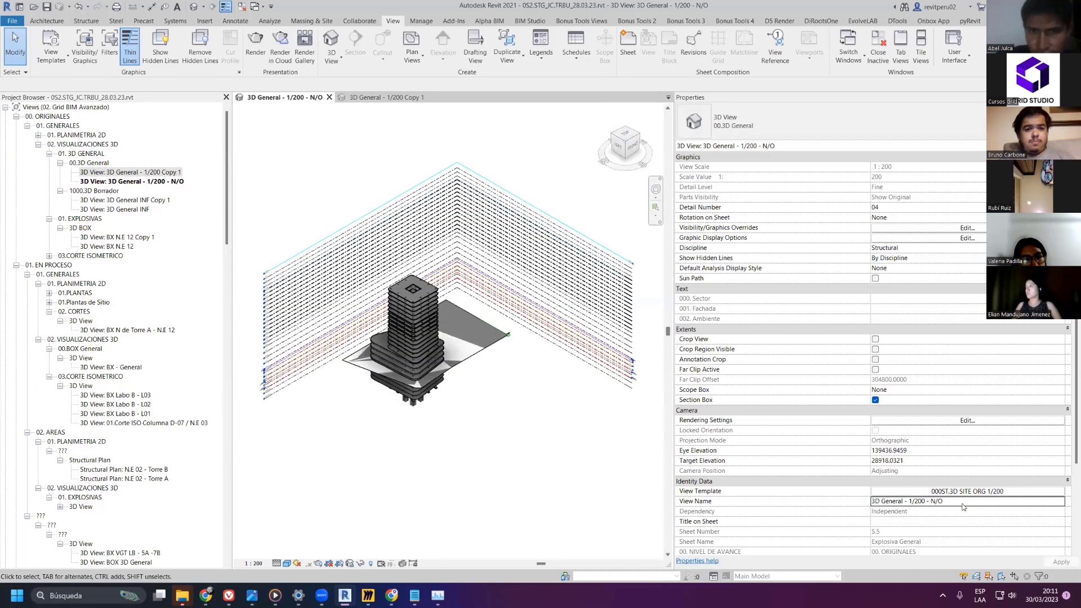
click(169, 174)
double_click(169, 174)
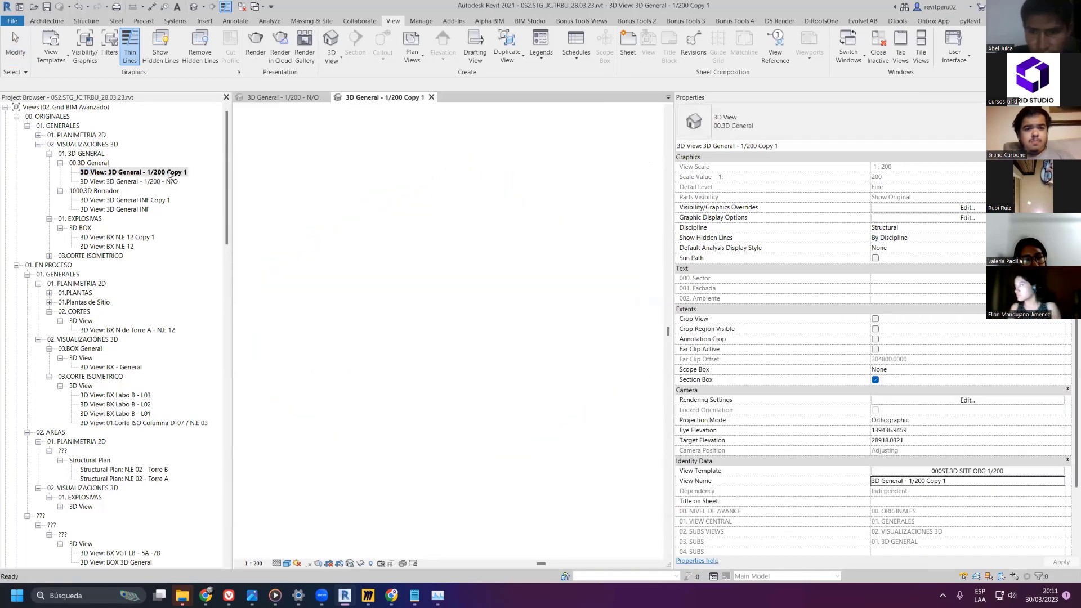
double_click(167, 182)
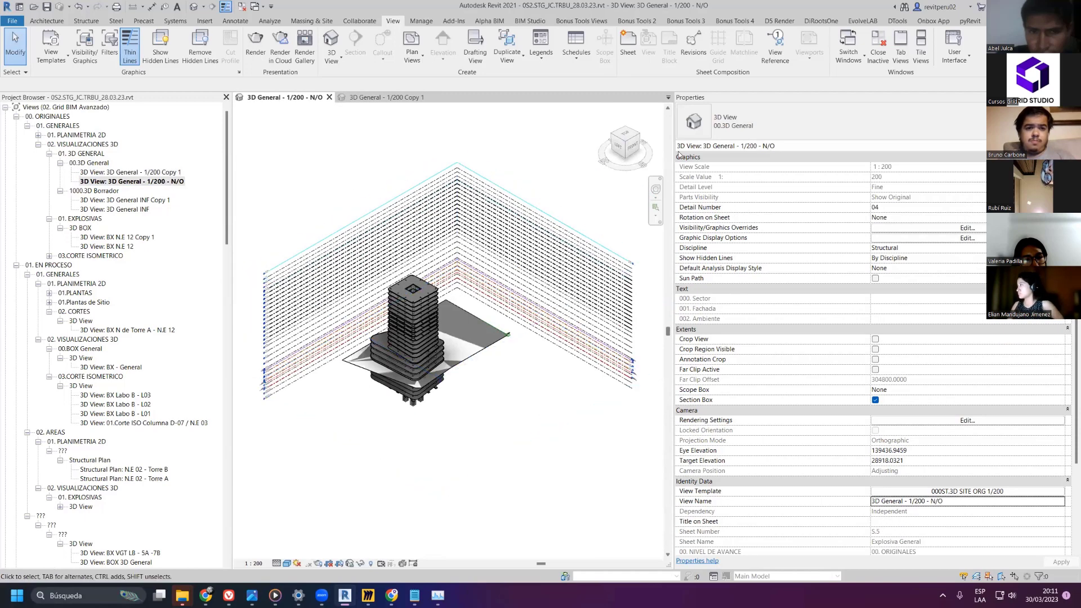
click(613, 134)
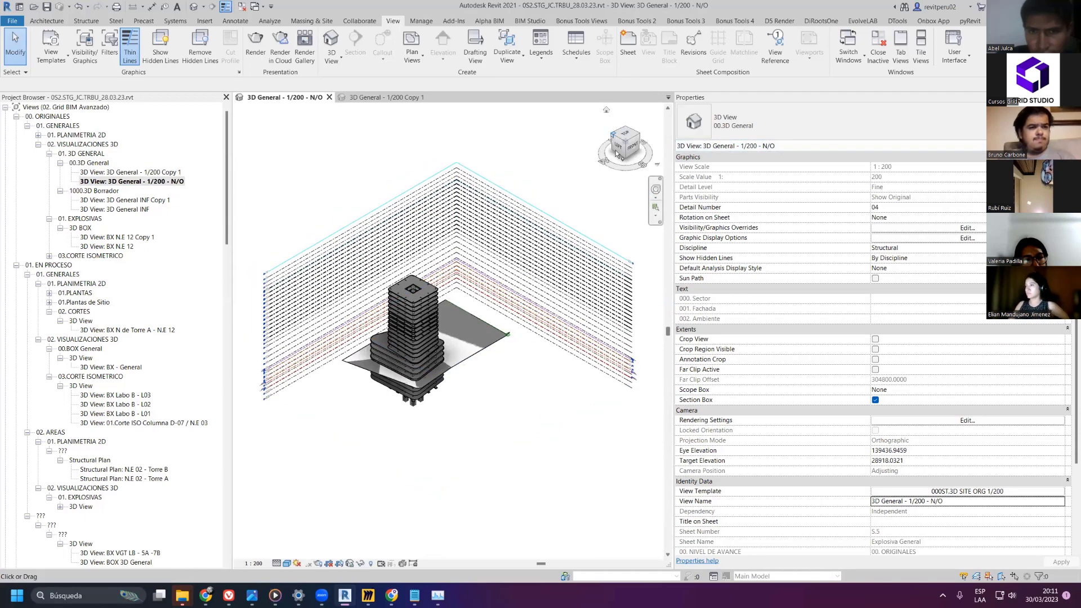
double_click(149, 174)
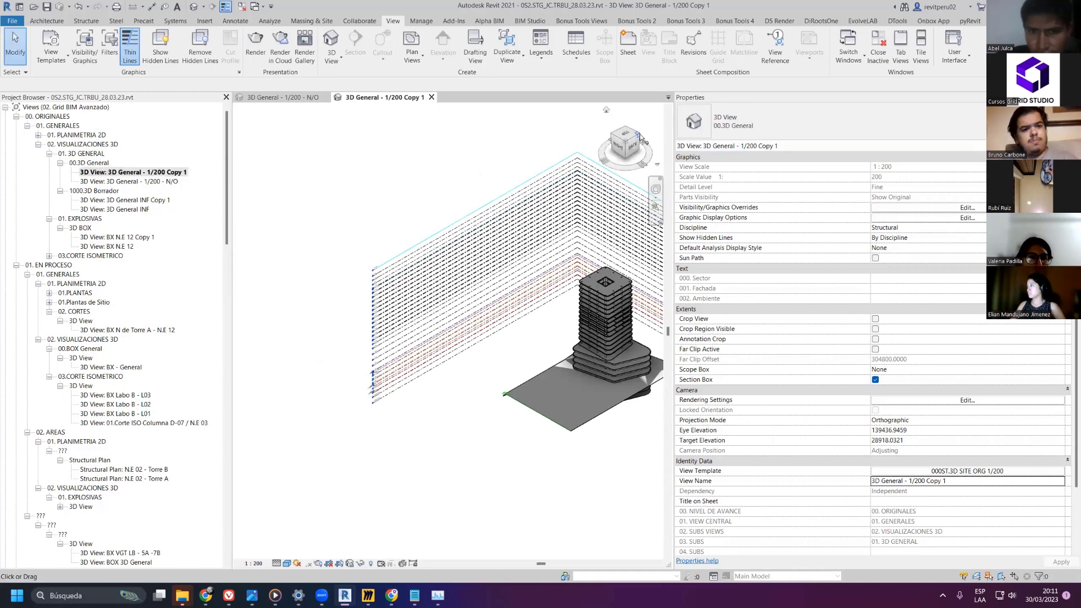
click(640, 138)
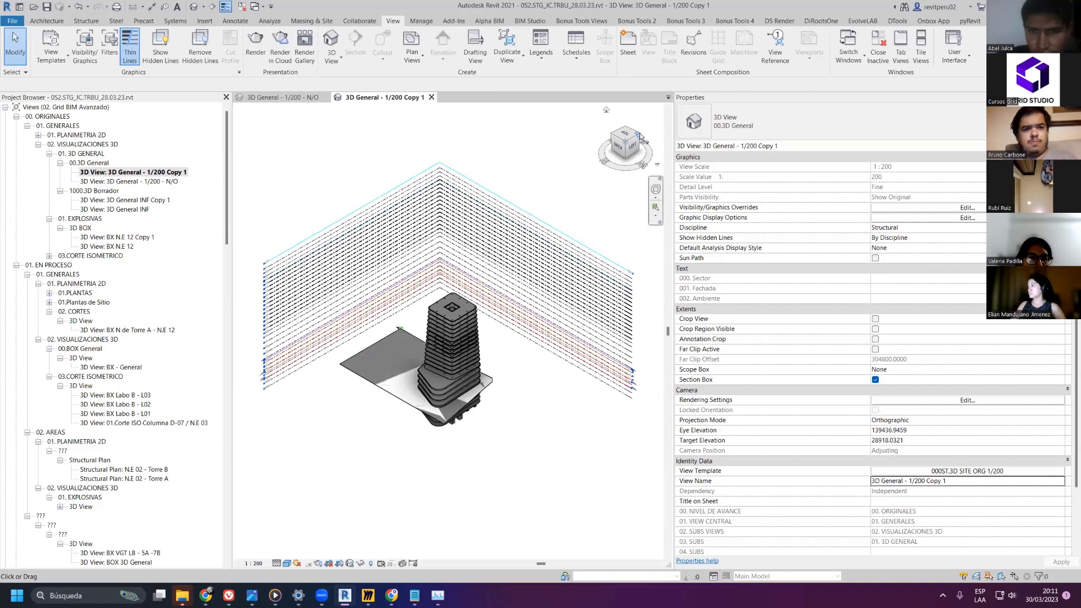
click(639, 138)
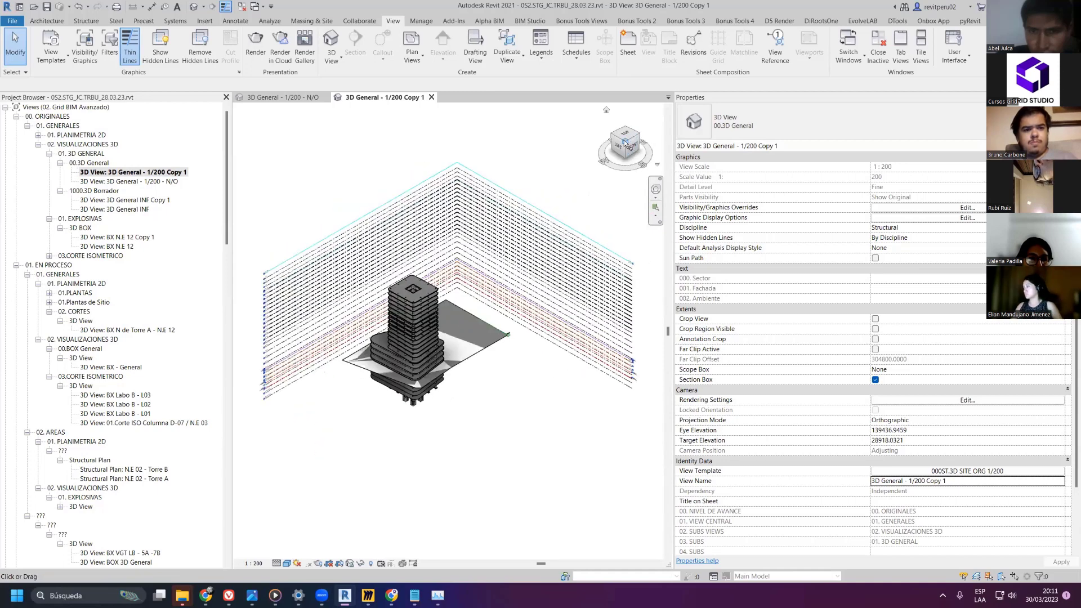
- Rename the Copy 1 view to 3D General - 1/200 O/S
click(967, 487)
click(974, 483)
key(BackSpace)
key(BackSpace)
key(BackSpace)
key(BackSpace)
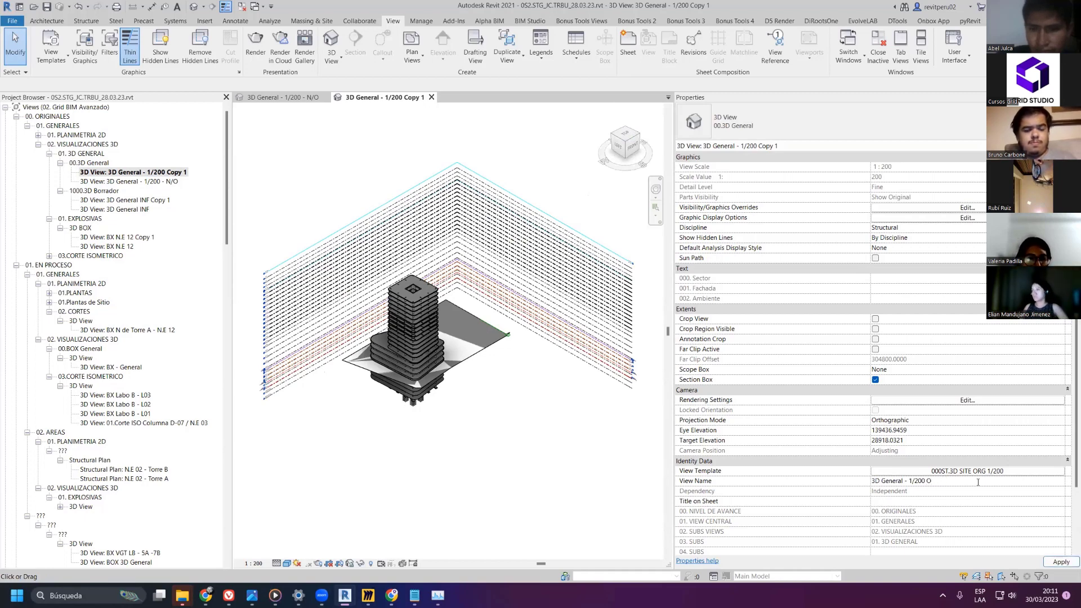
text(O/S)
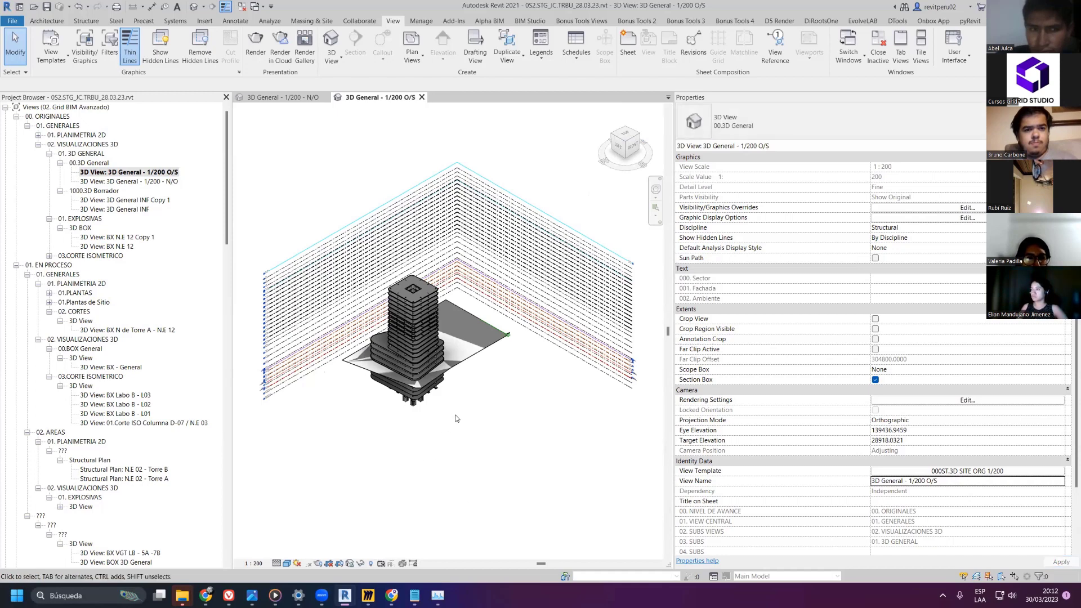
- Rename the copied 3D view to 3D General - 1/200 S/E
right_click(163, 173)
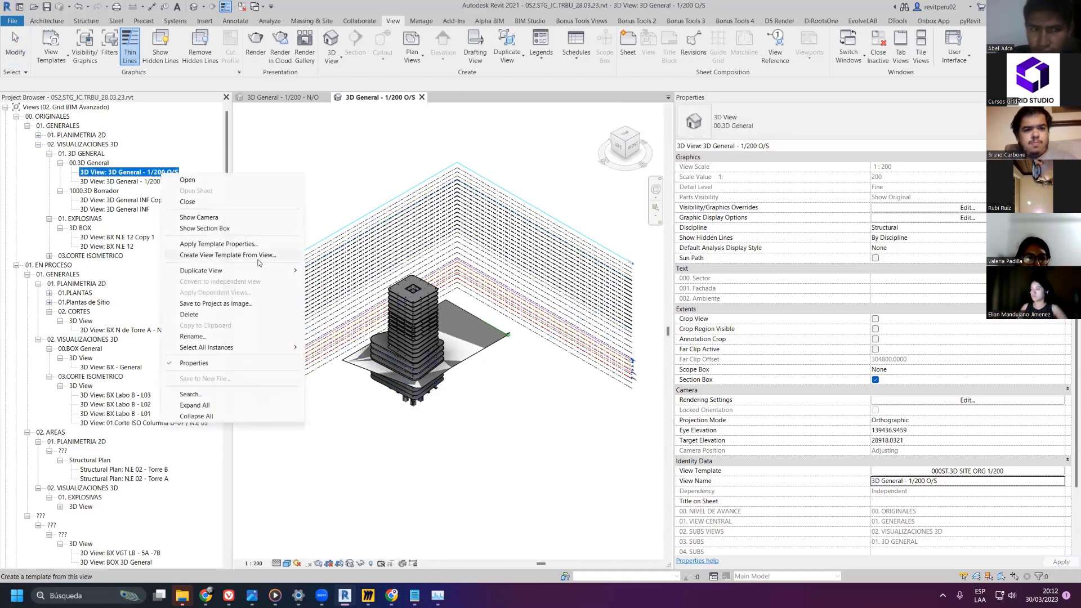
click(358, 283)
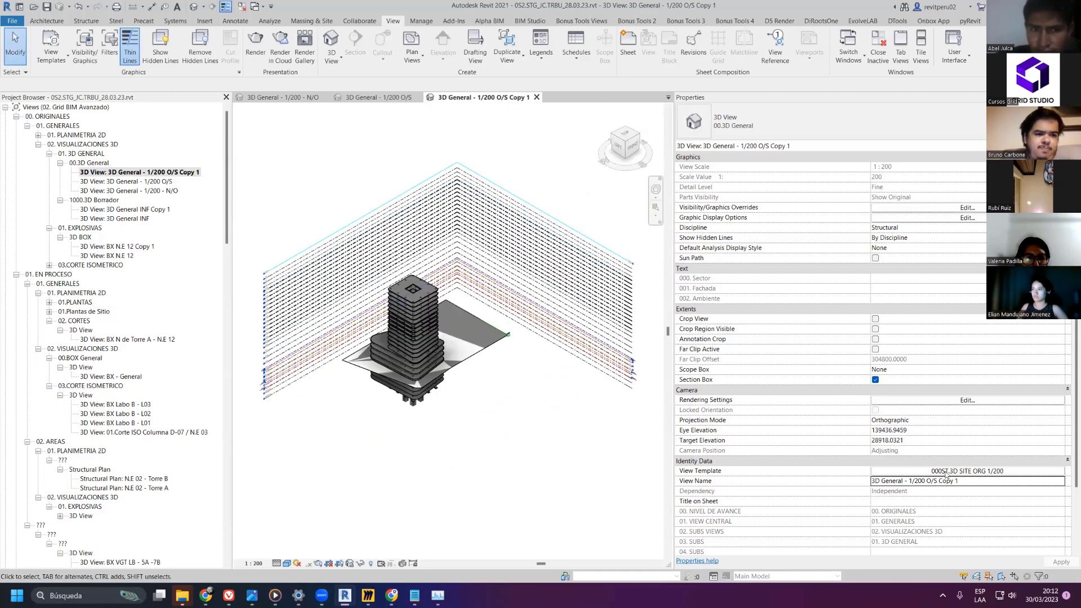
click(638, 136)
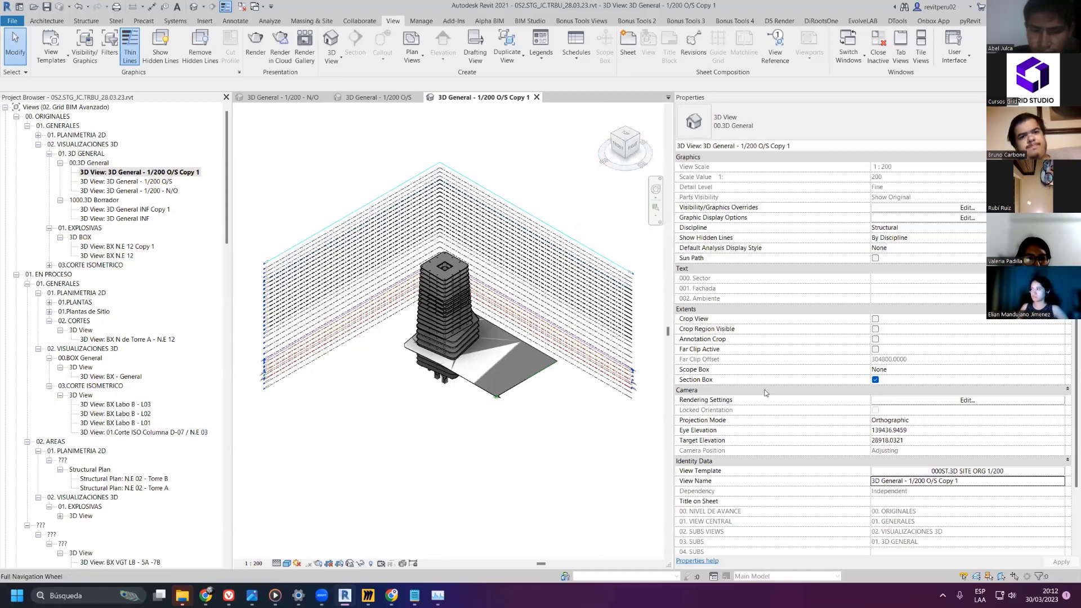
click(992, 483)
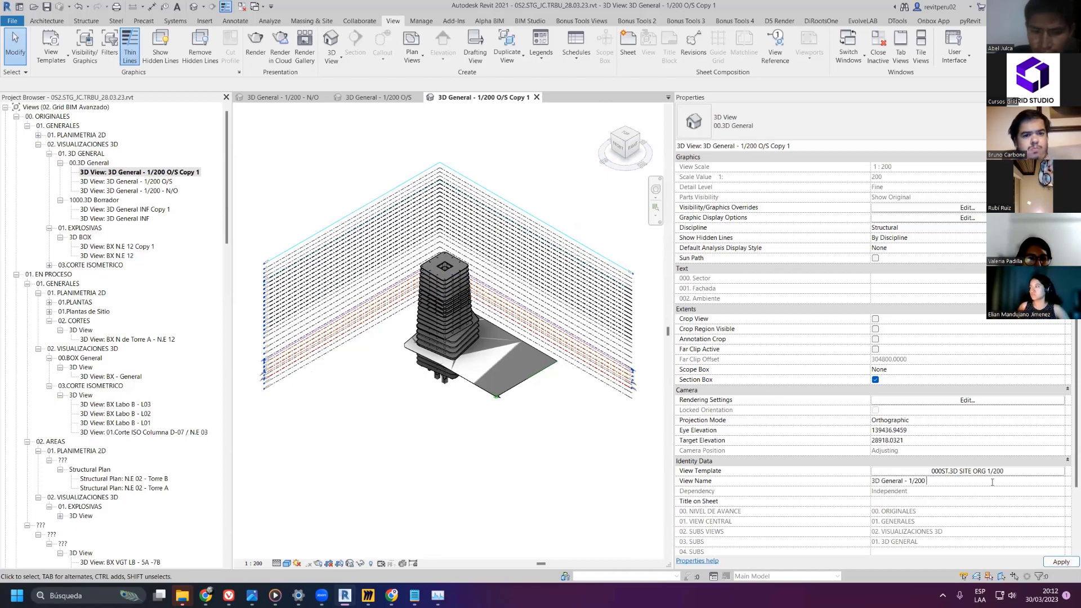
text(s)
key(BackSpace)
text(S)
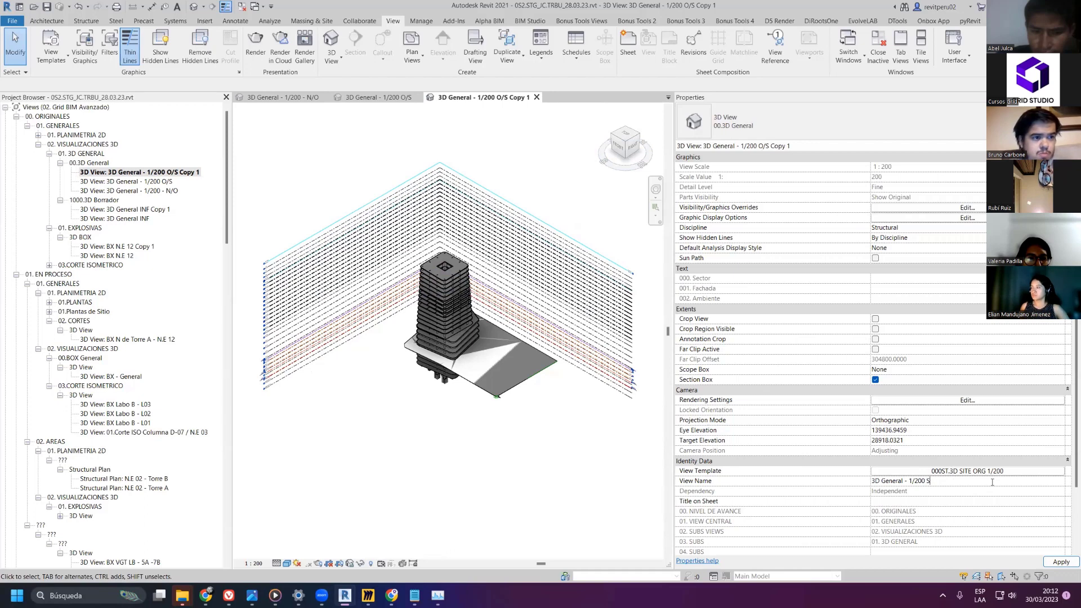
text(/E)
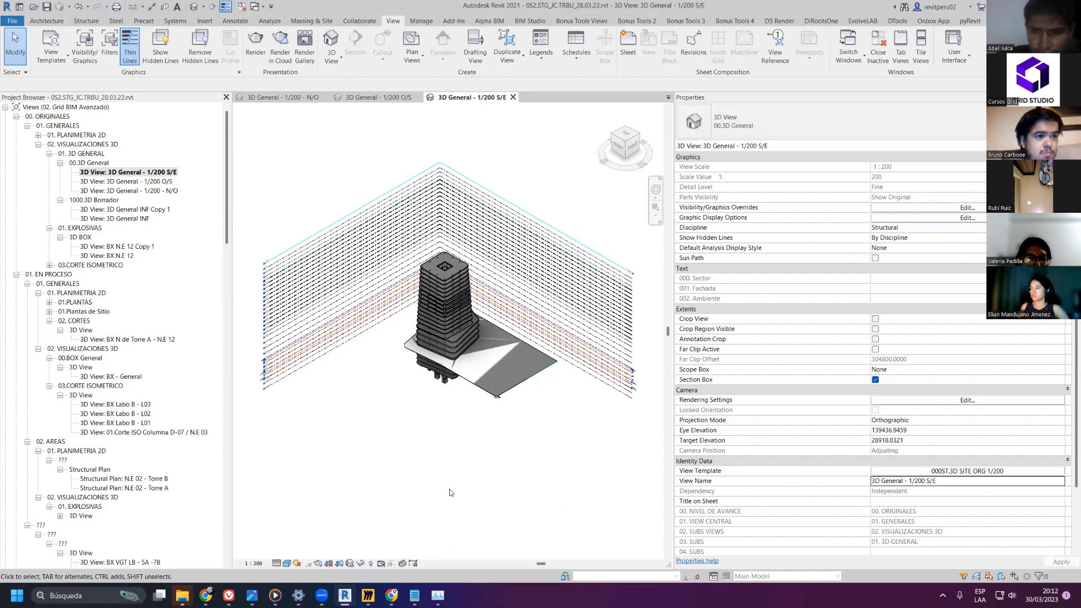
- Open the S/E view and close all other inactive views
double_click(162, 190)
click(154, 182)
double_click(155, 172)
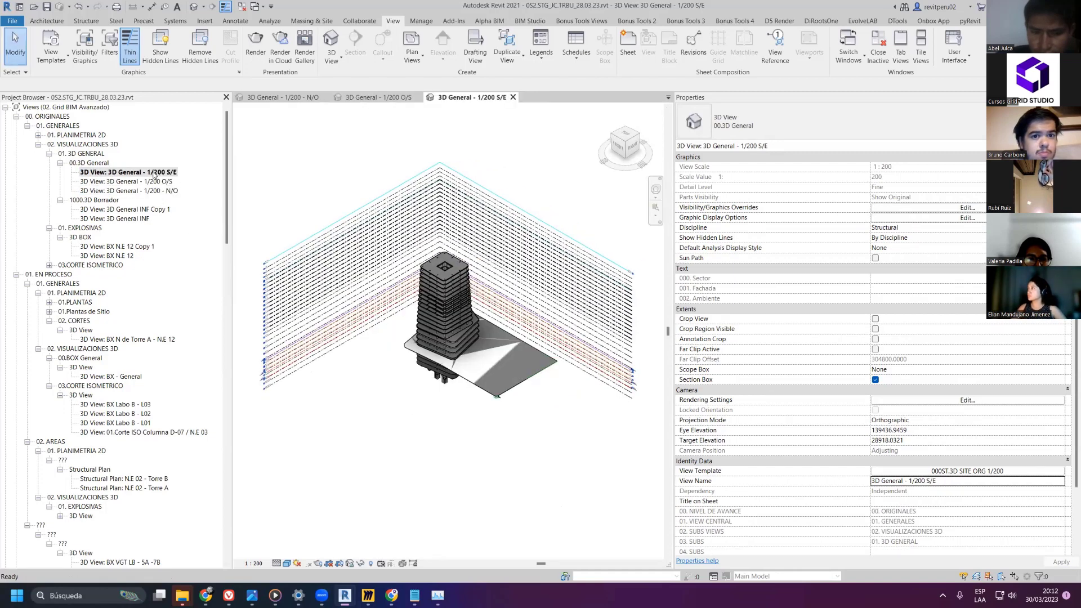
click(242, 9)
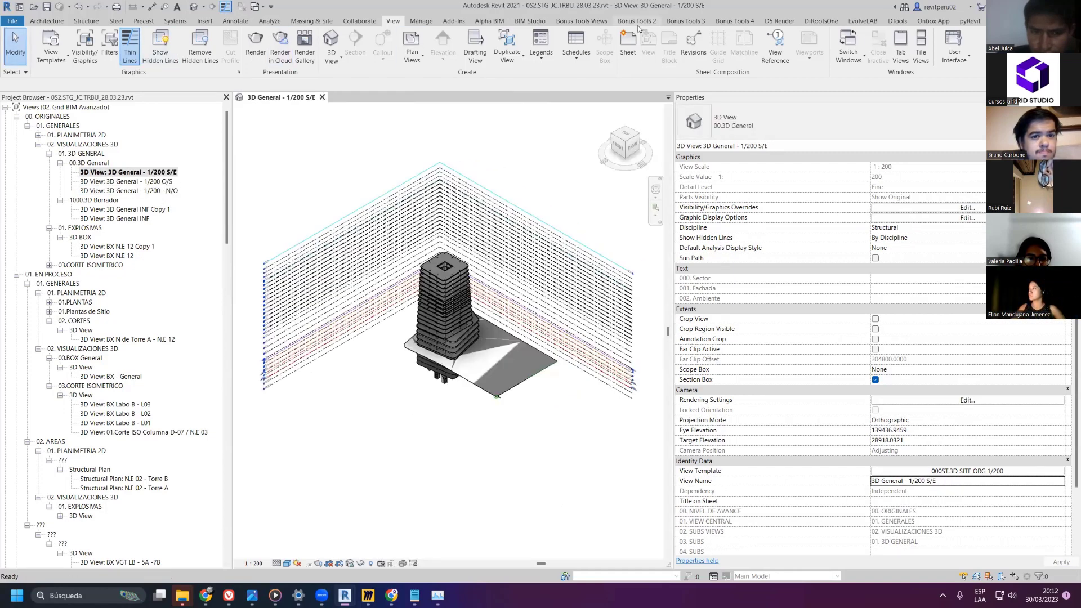
- Create sheet S.6 with the MEMBRETE COMPLETO : A-0/ Membrete Horizontal title block and select it
click(627, 45)
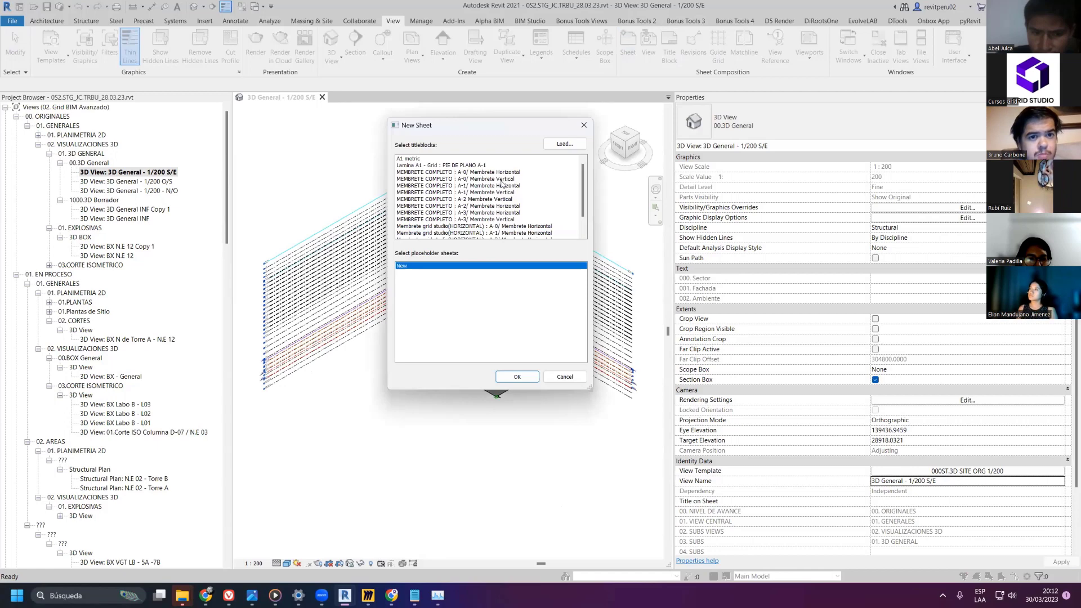
click(493, 179)
click(488, 174)
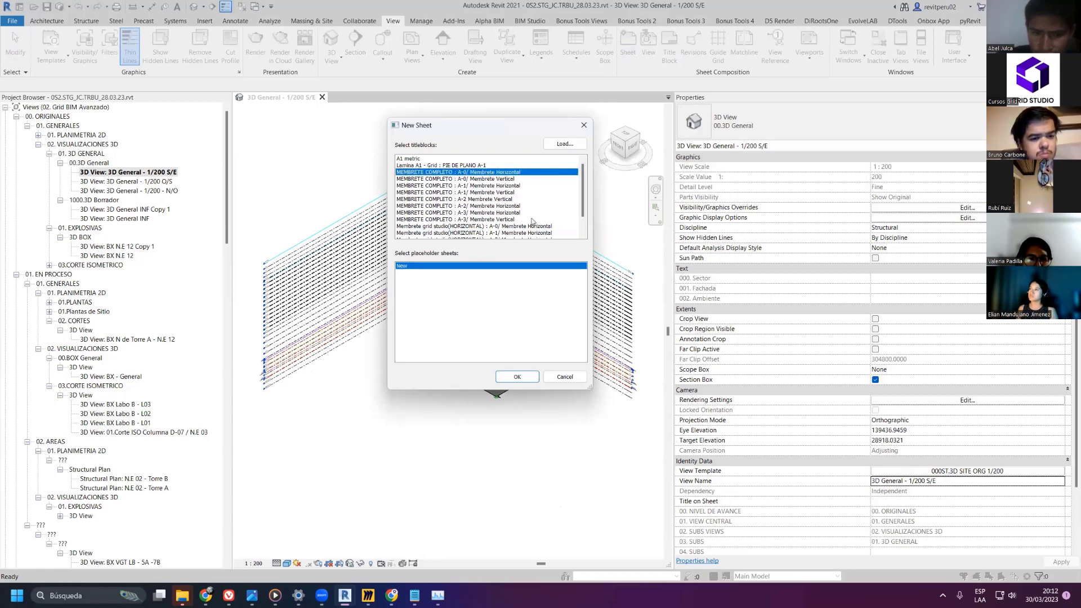
click(532, 375)
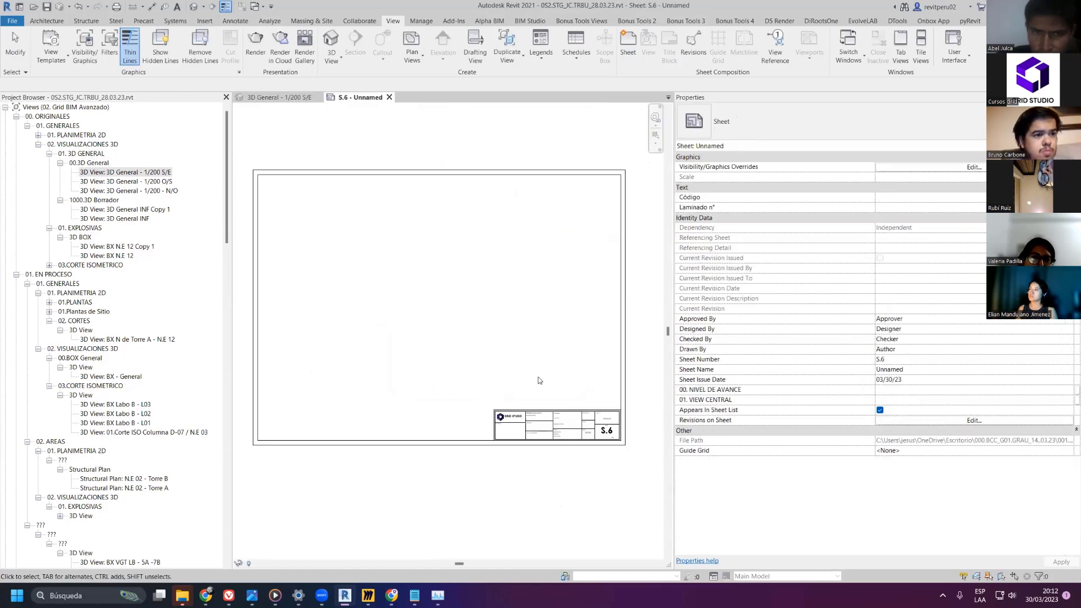
middle_drag(505, 335, 512, 357)
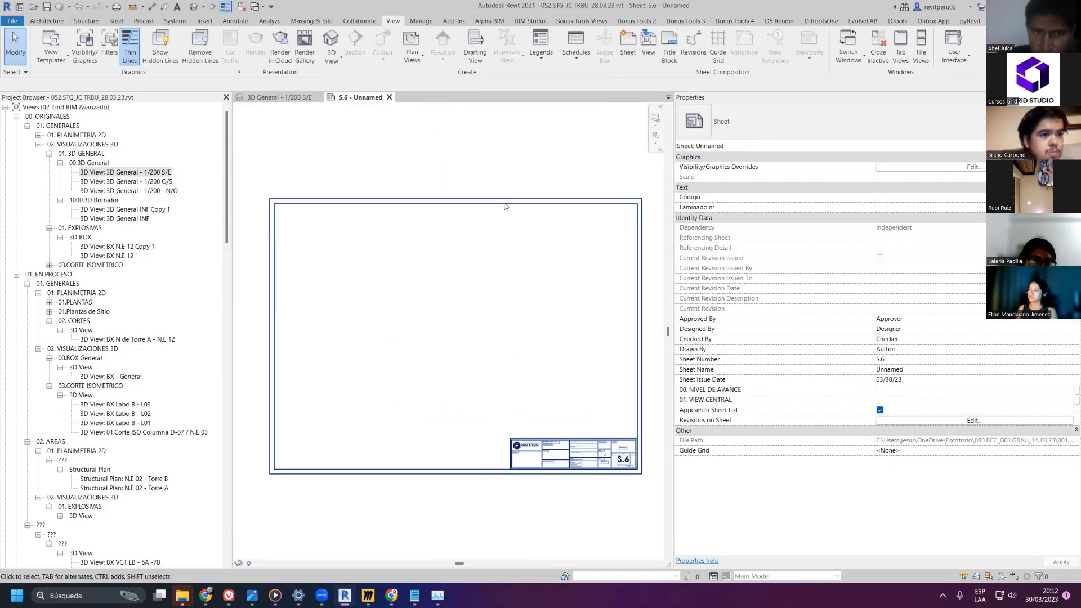
click(526, 203)
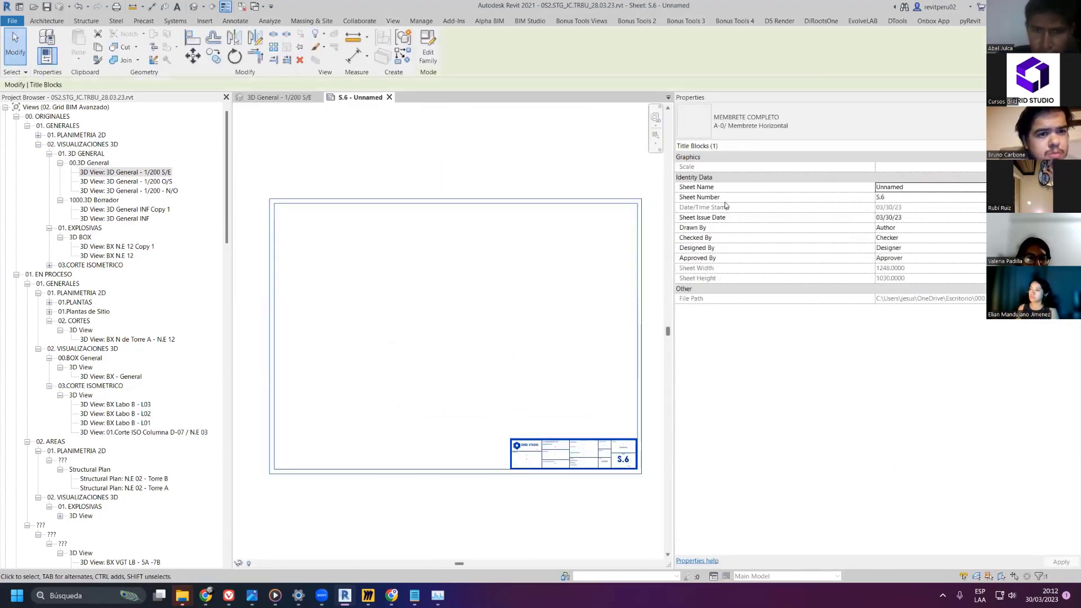
- Switch the title block through A-0 Vertical, A-1 Horizontal, A-1 Vertical and A-2 Vertical
click(733, 120)
click(742, 235)
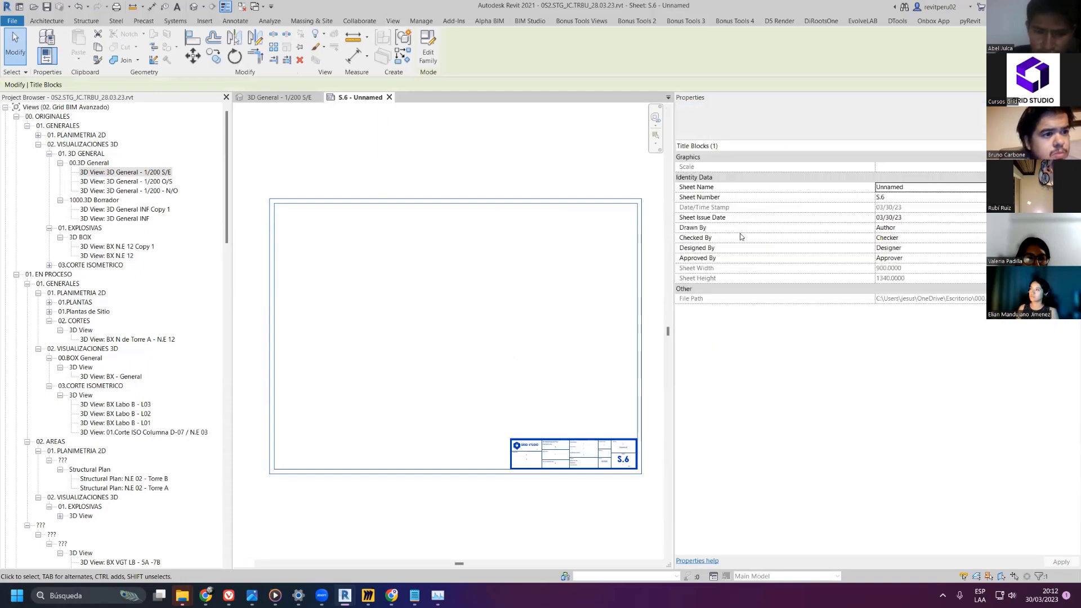
click(745, 121)
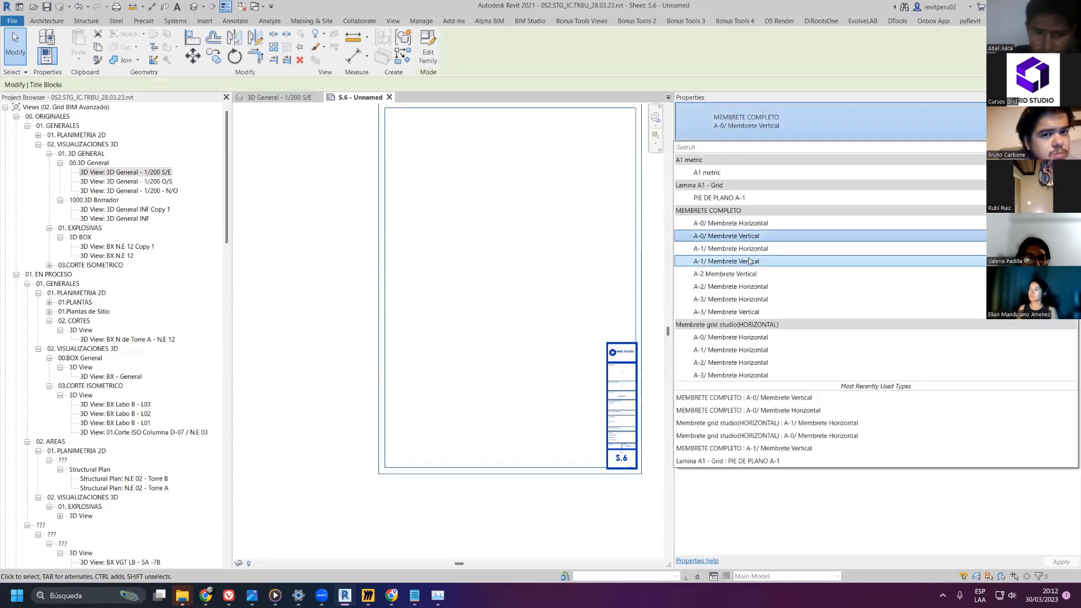
click(746, 252)
click(749, 122)
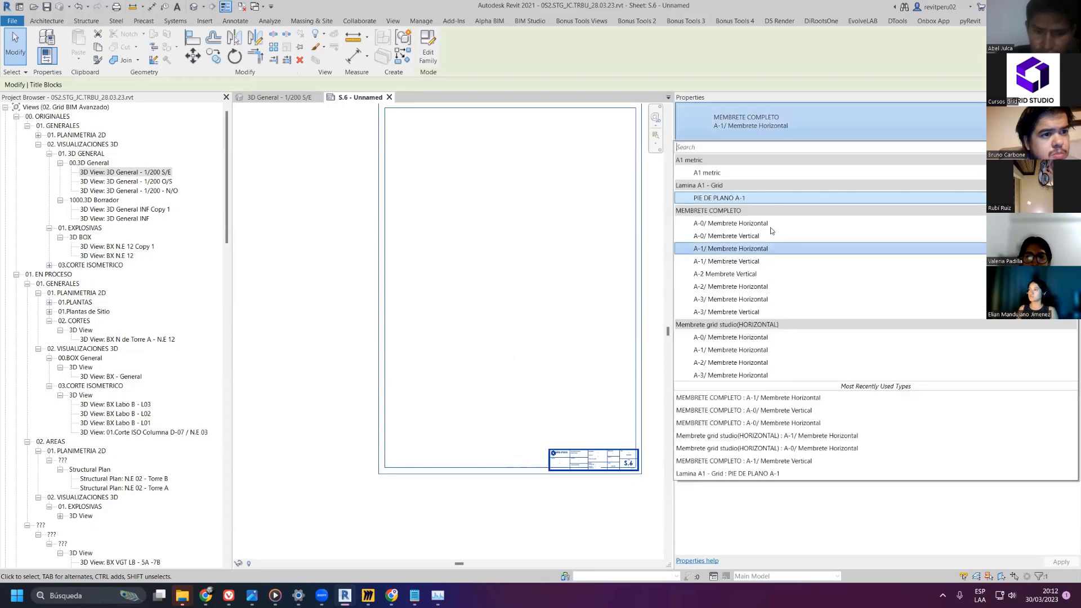
click(761, 263)
click(769, 120)
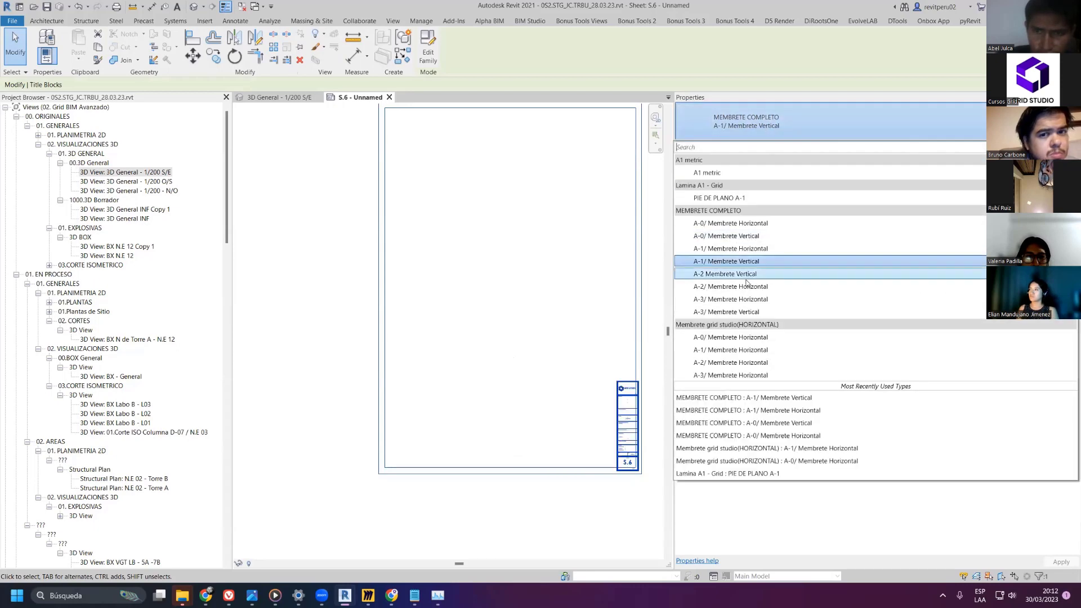
click(745, 275)
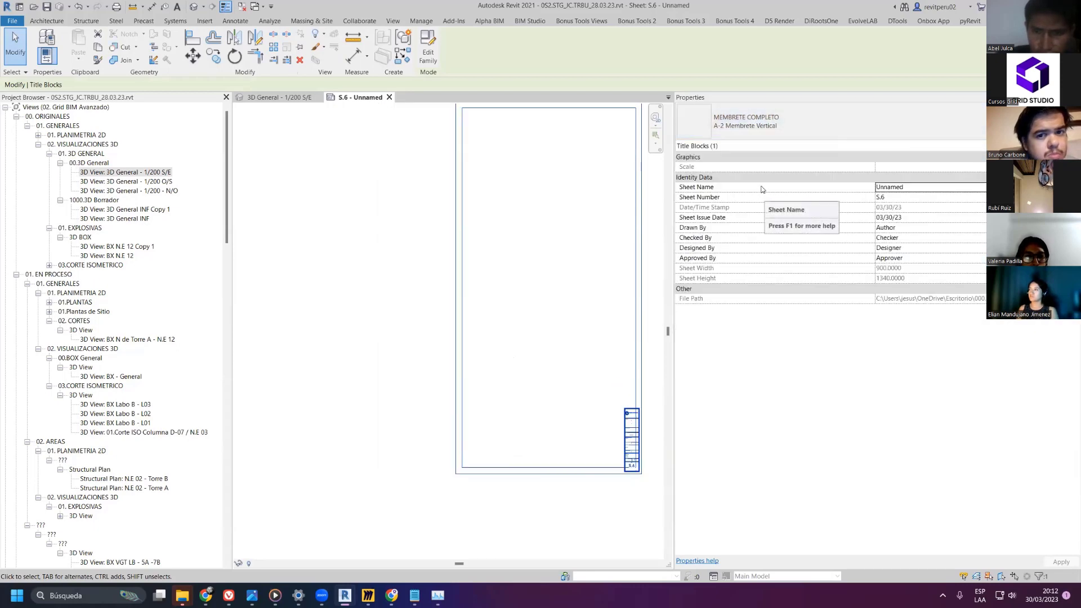
- Try A-2 and A-3 Horizontal, restore A-0/ Membrete Horizontal, and open its Type Properties
click(752, 128)
click(755, 285)
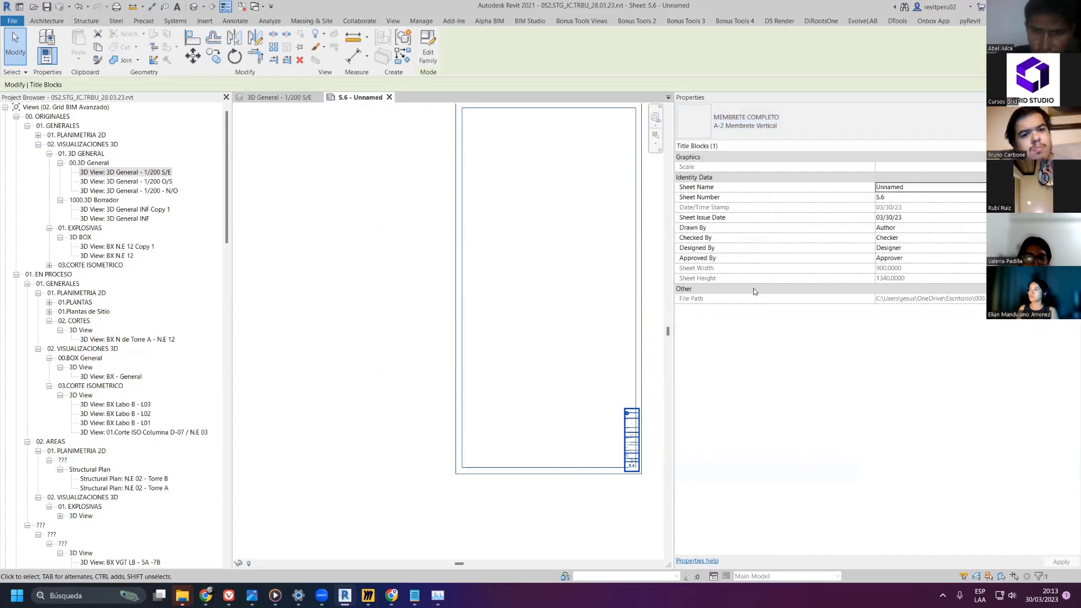
click(754, 127)
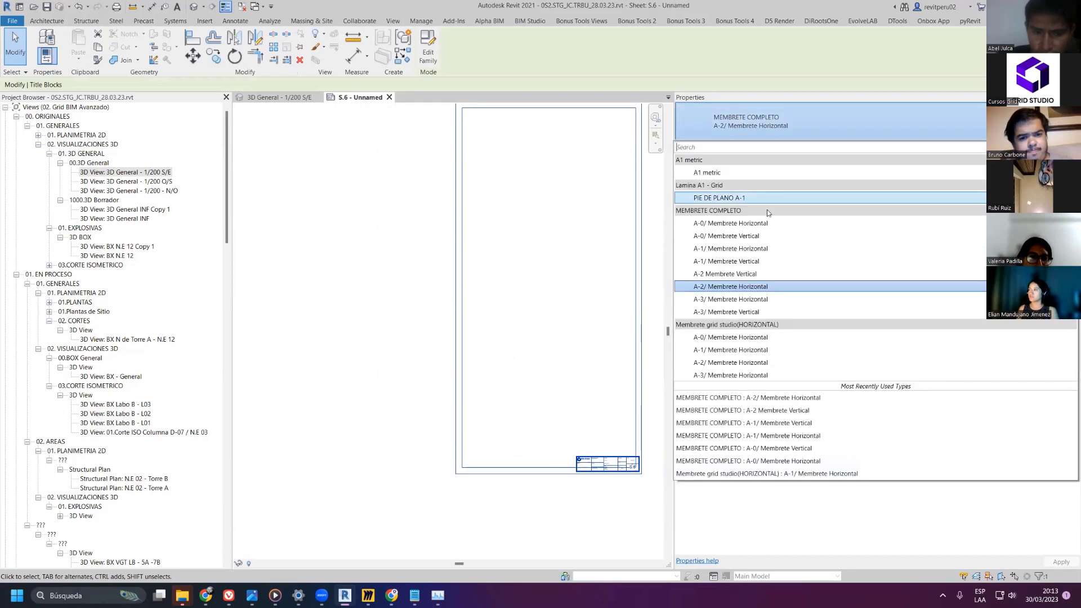
click(757, 300)
click(761, 130)
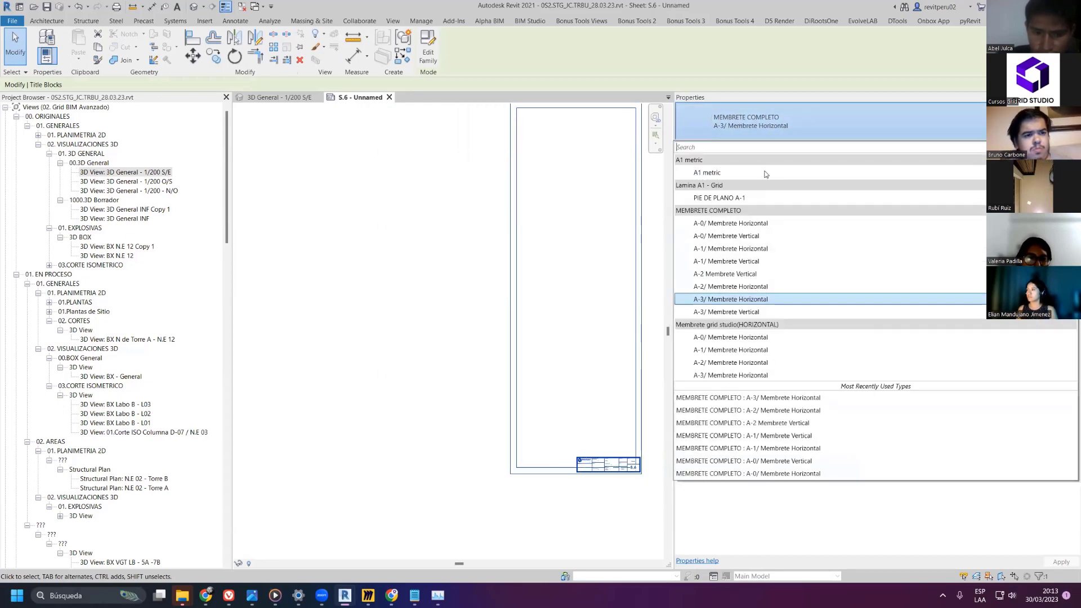
click(727, 224)
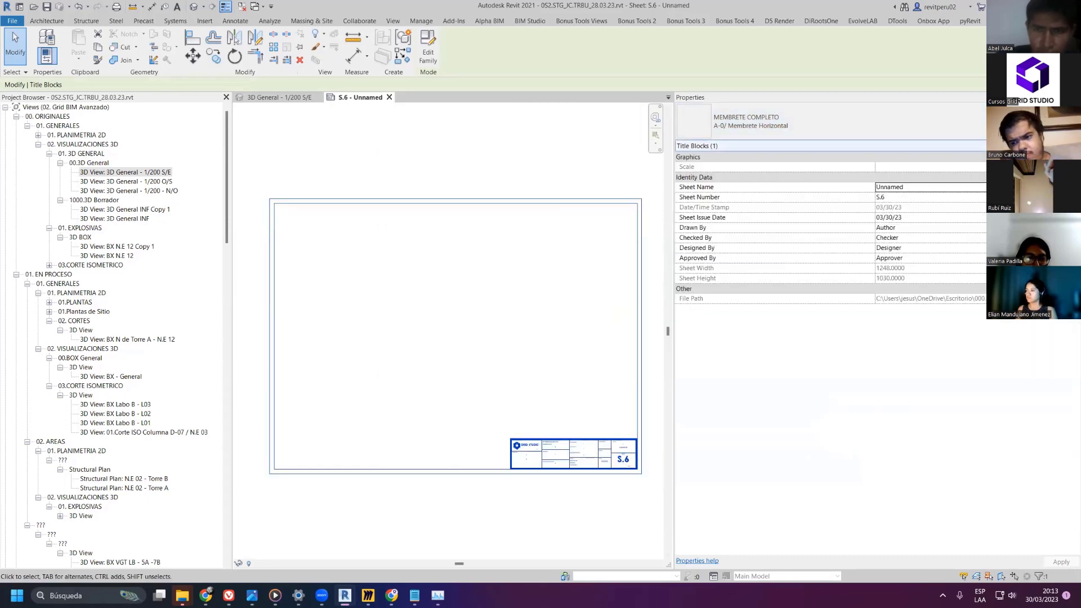
click(966, 146)
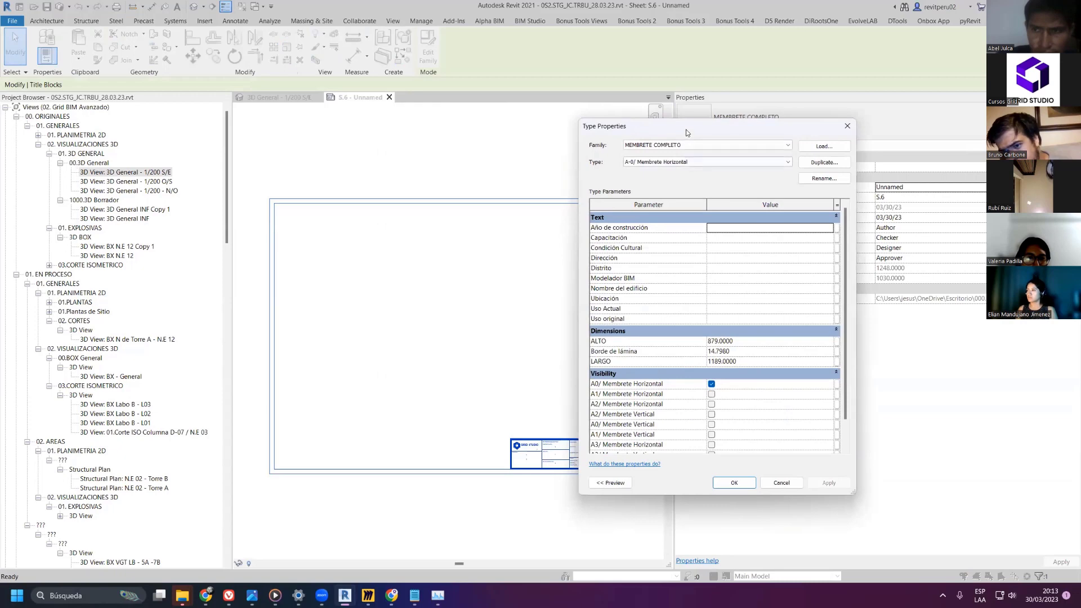
- Close the title block Type Properties and the 3D General - 1/200 S/E view
drag(688, 131, 775, 80)
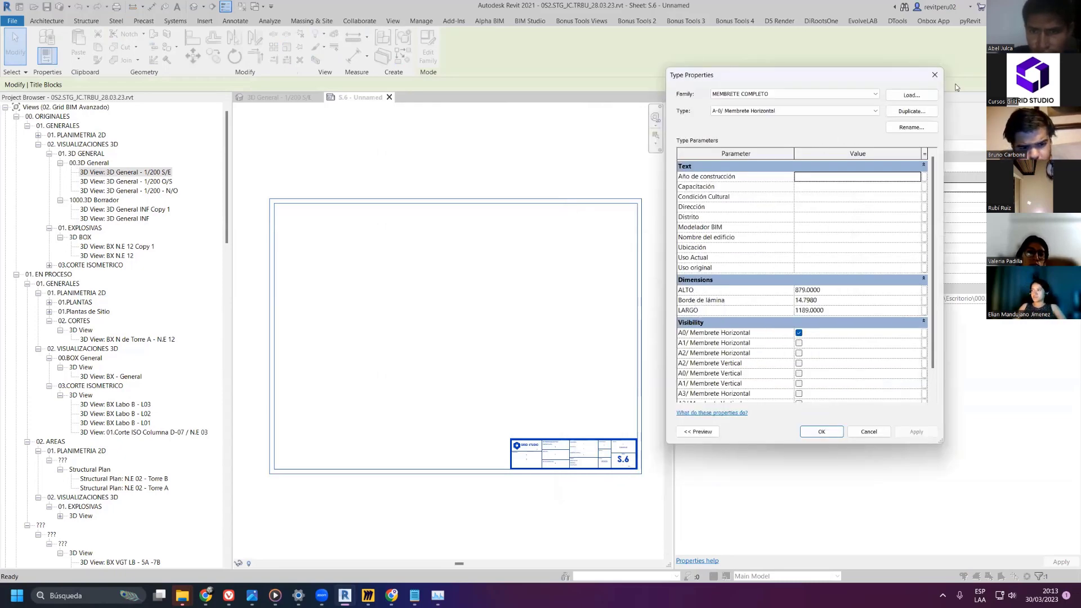
click(934, 74)
click(241, 7)
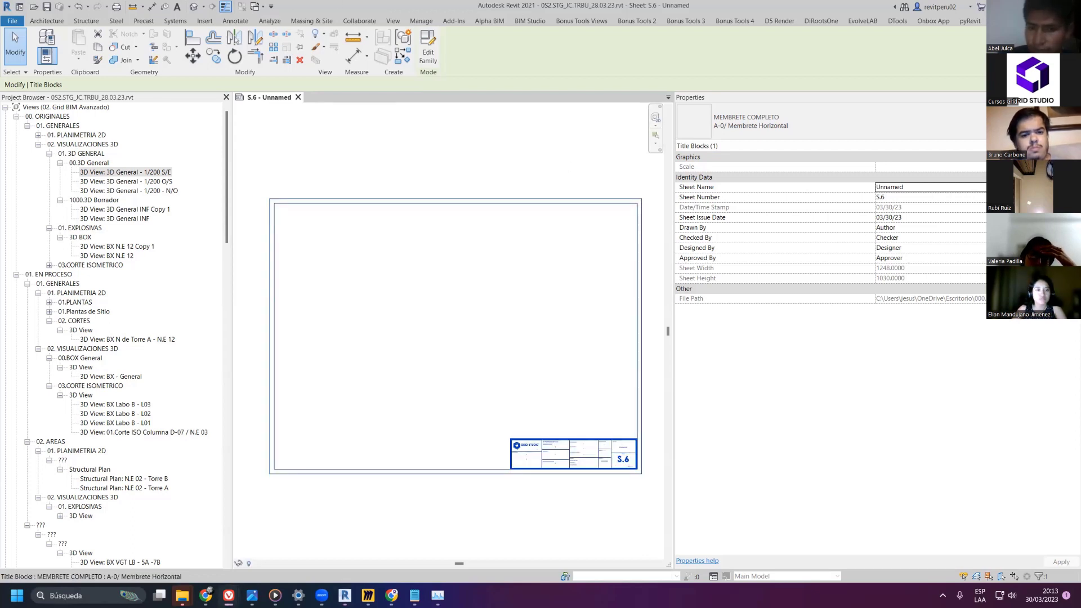
- Compare the Parametro folders in MEMBRETE SIN LAYOUT, then download the newer one as a zip
key(alt+Tab)
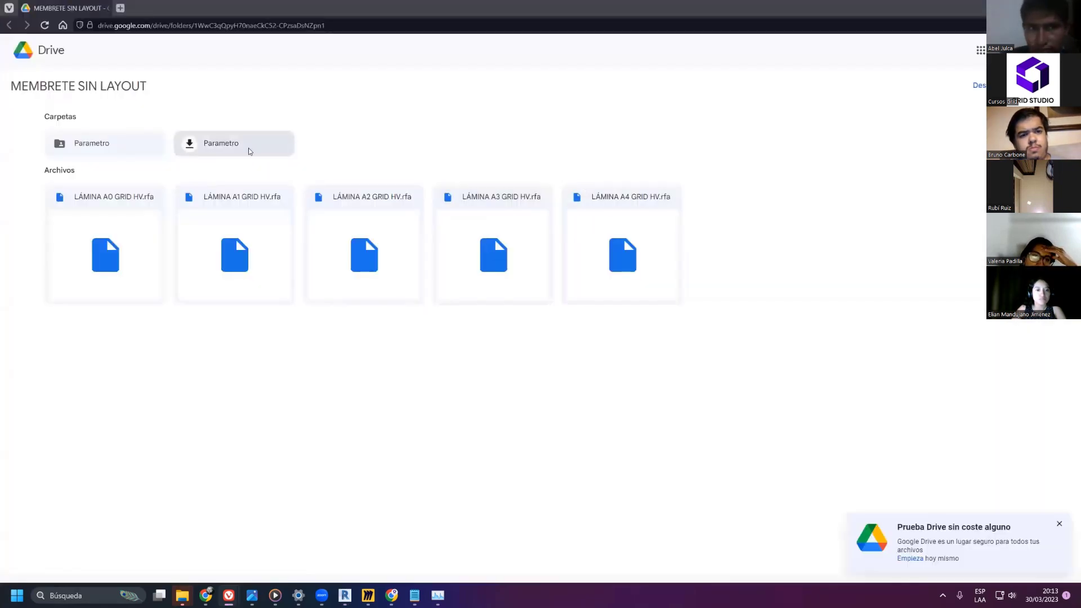
double_click(250, 151)
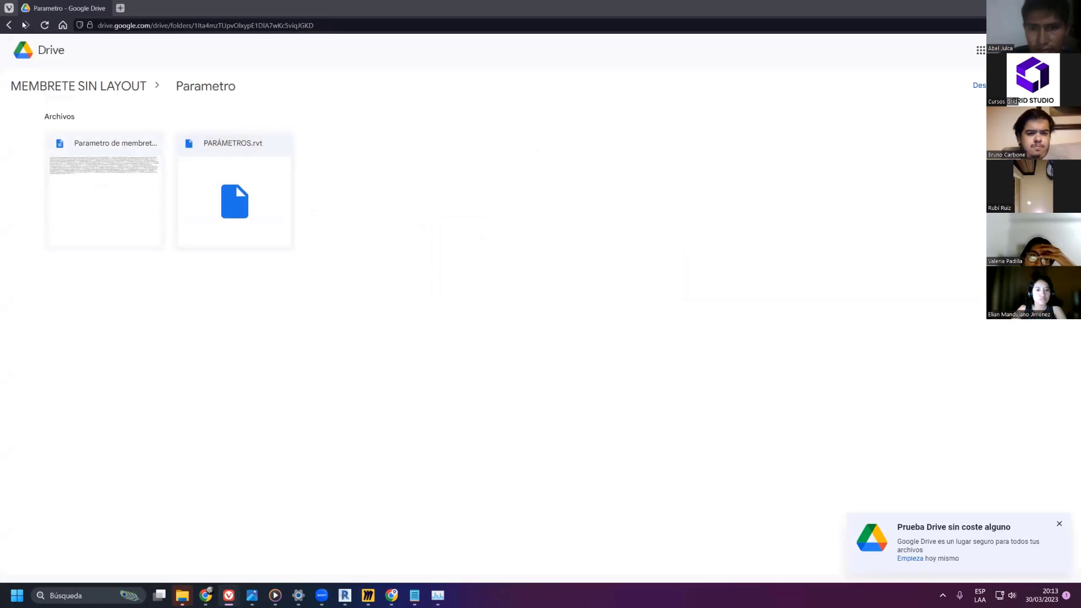
key(alt+Left)
double_click(236, 144)
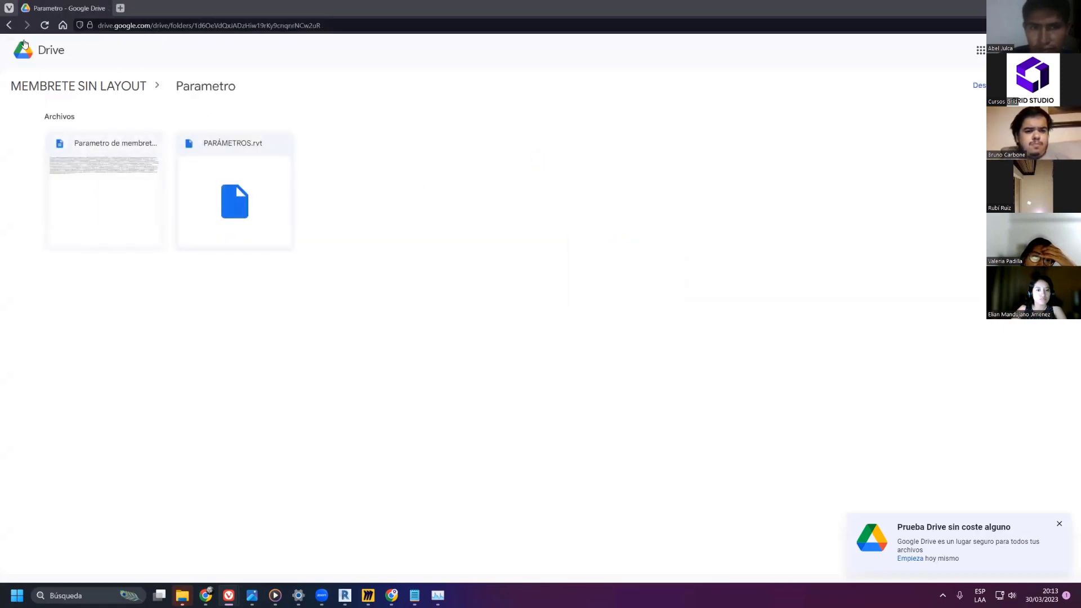
click(9, 24)
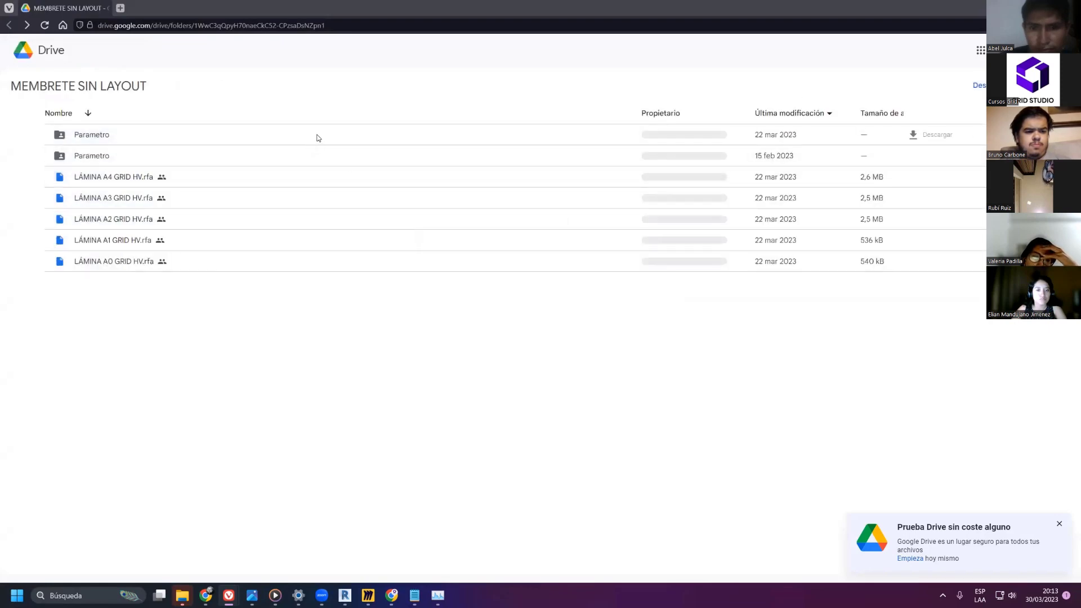
double_click(309, 157)
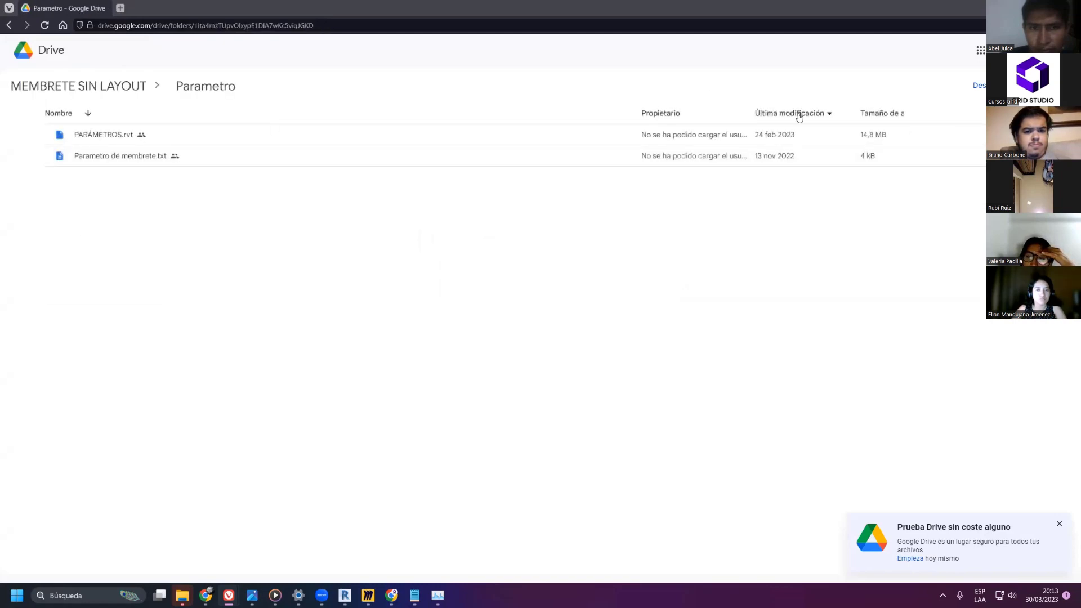
click(14, 26)
double_click(217, 137)
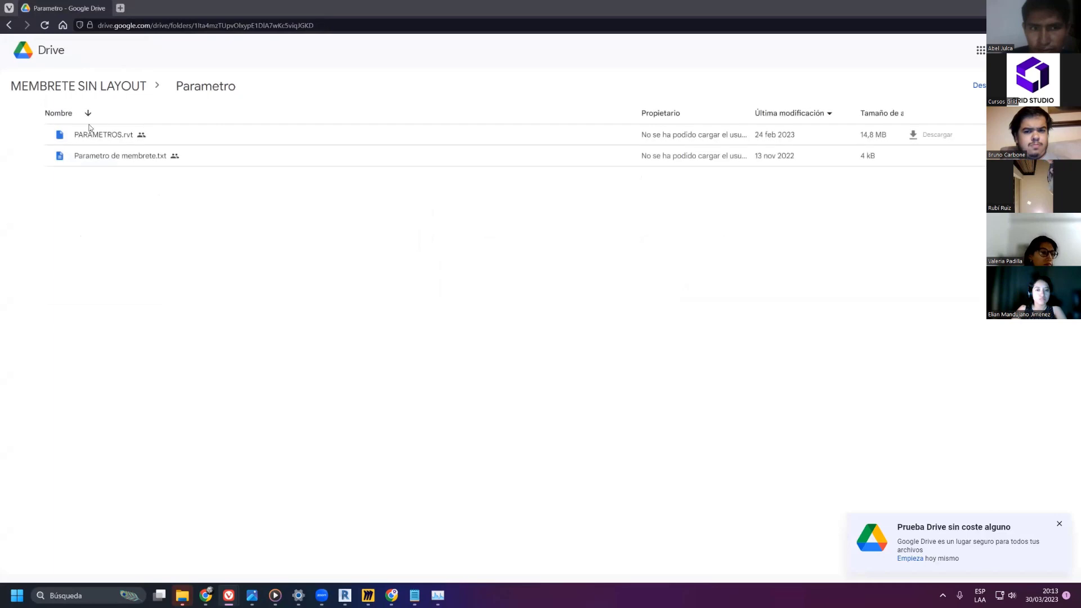
click(9, 25)
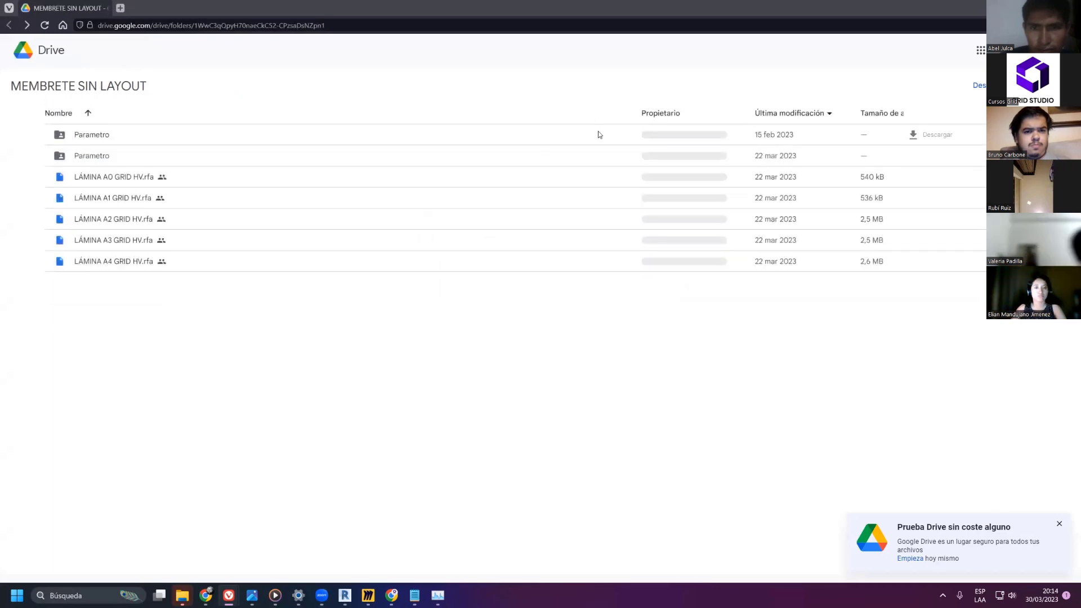
double_click(594, 157)
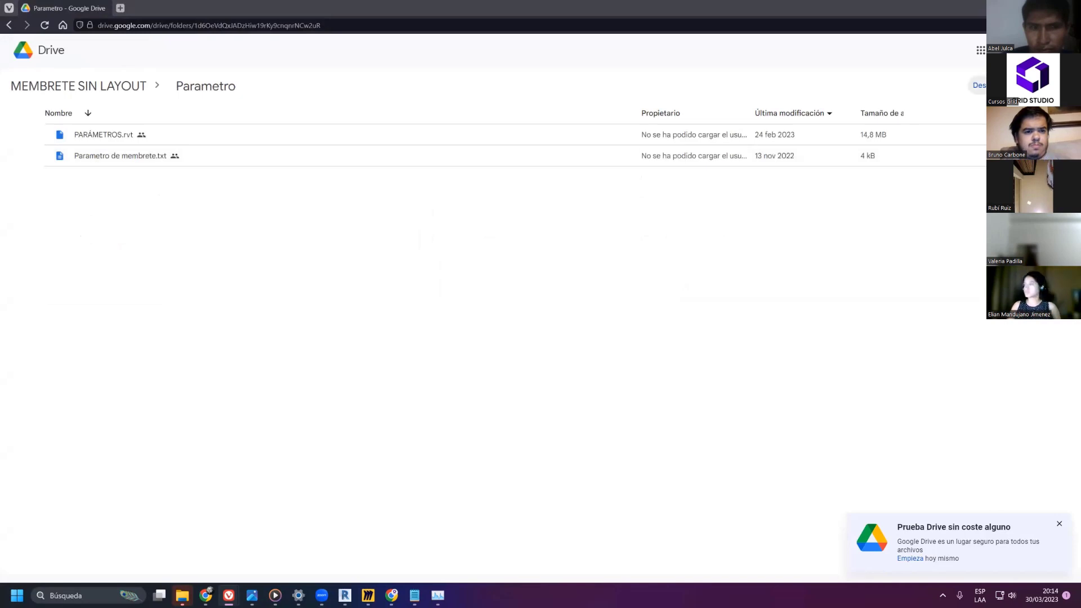
click(979, 85)
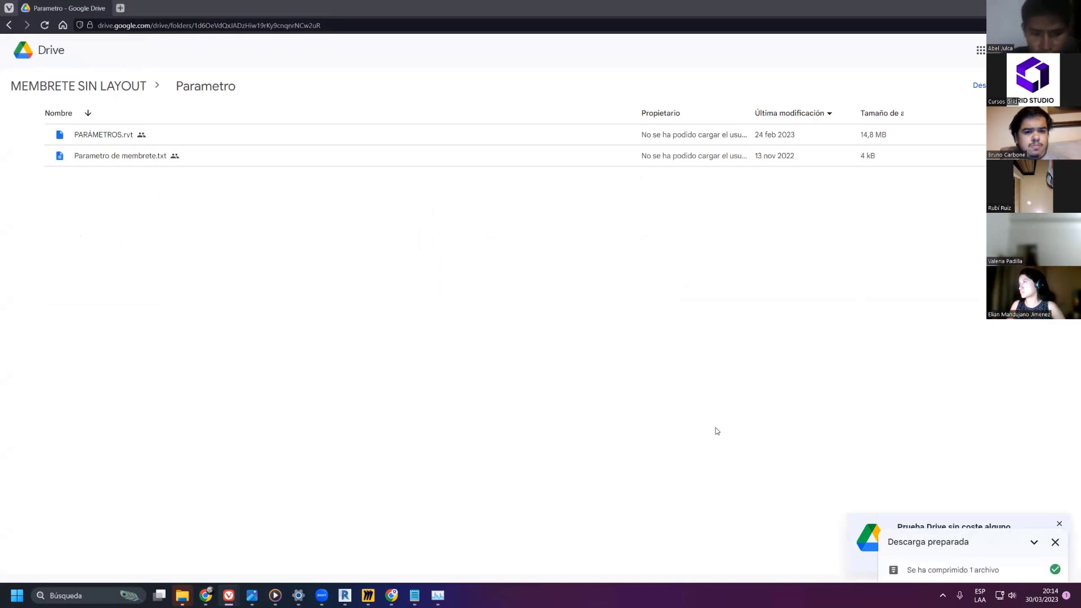
- Save the Parametro zip to C:\ProgramData\Autodesk\000.Standard Grid\000.PLL_GRID\01.PLL_RVT_GRID
click(536, 131)
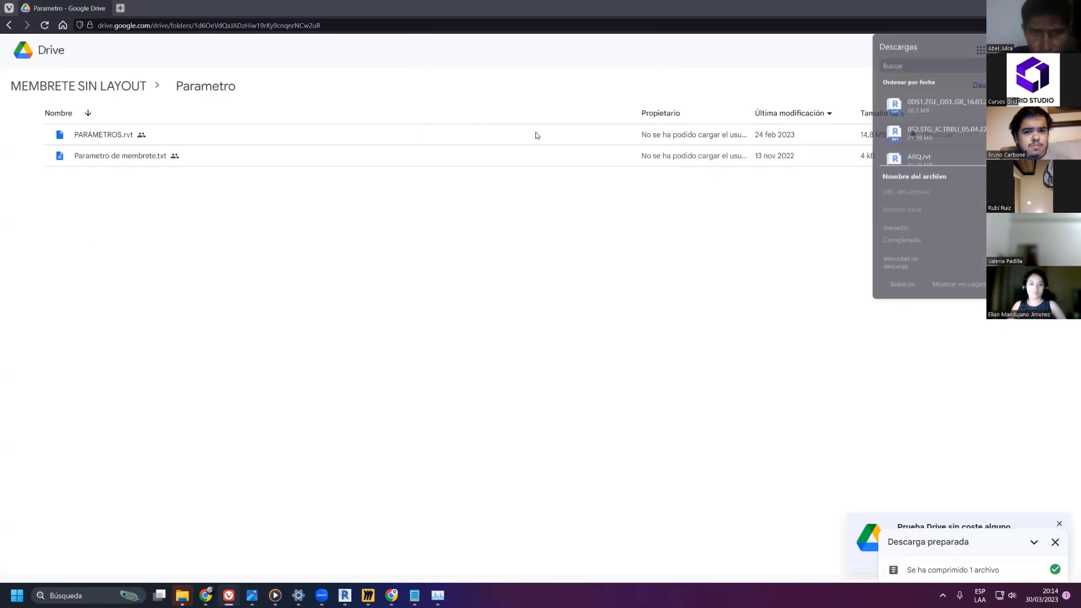
drag(191, 8, 481, 55)
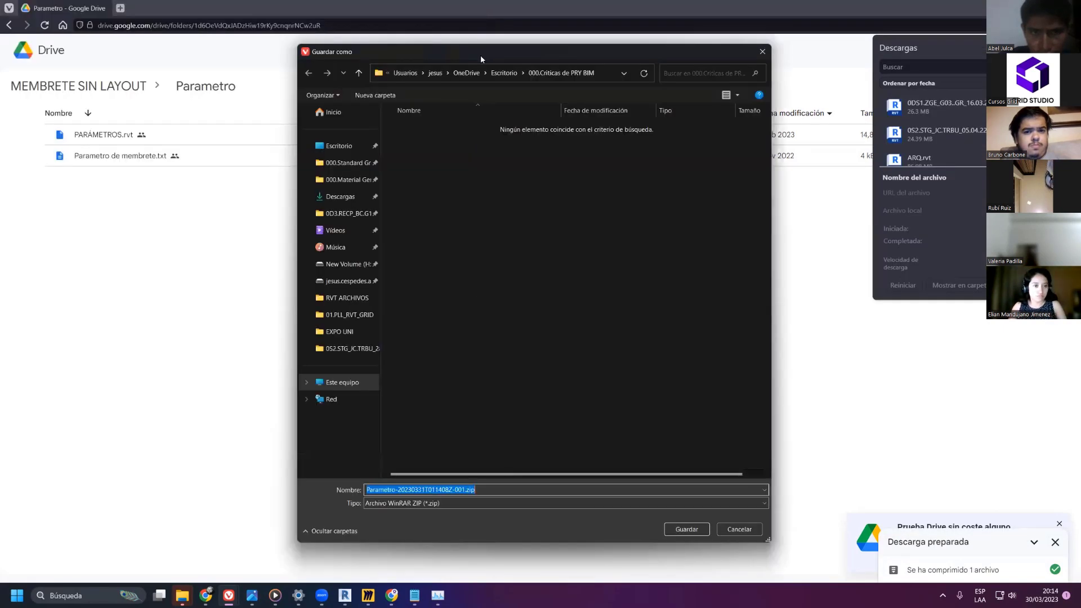
click(343, 382)
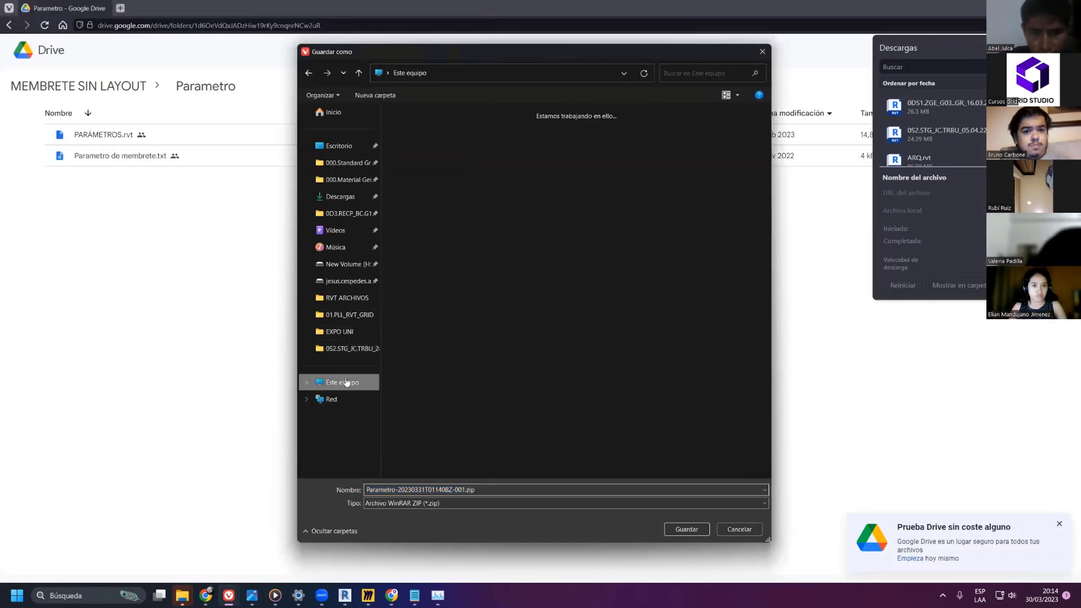
double_click(439, 134)
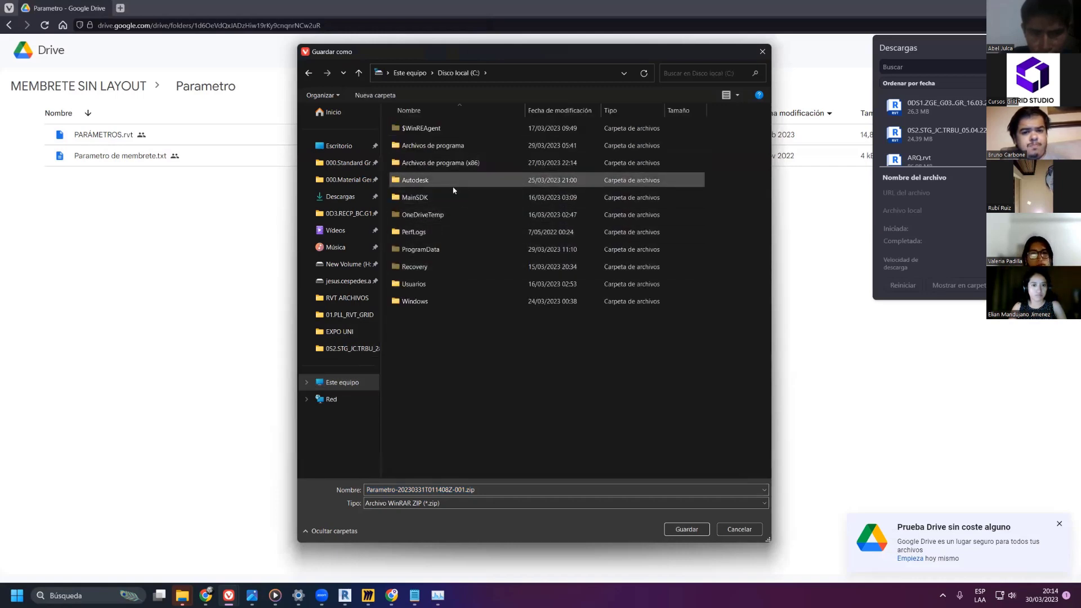
double_click(435, 253)
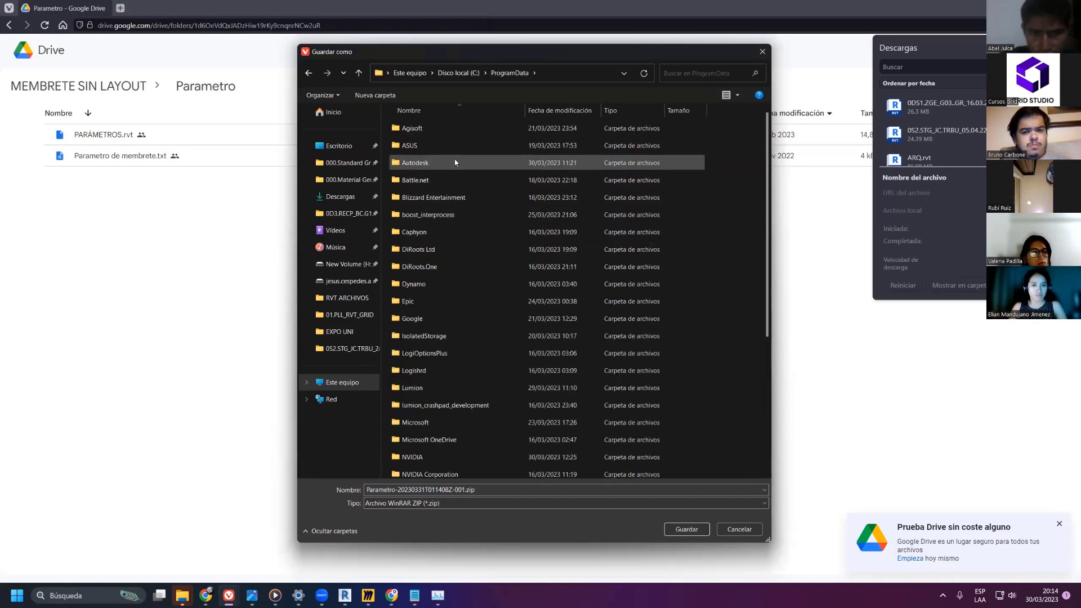
click(451, 110)
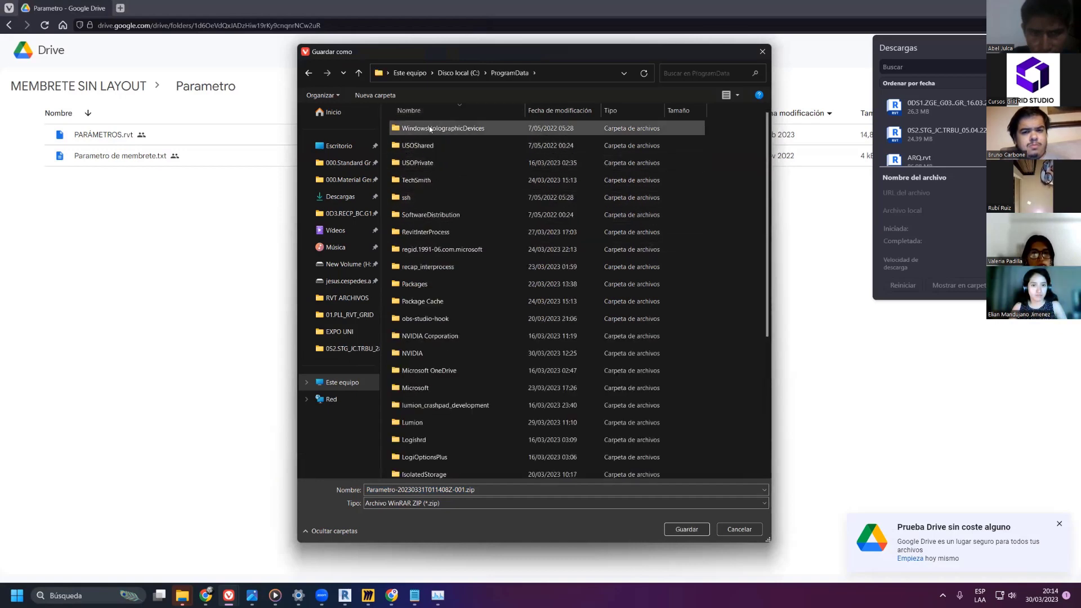
double_click(426, 162)
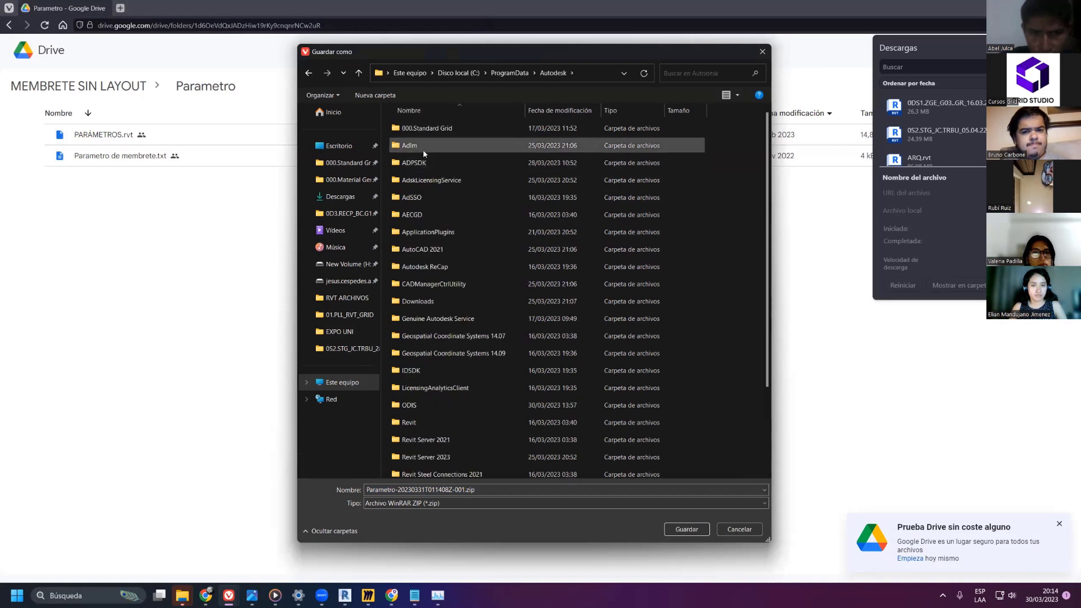
double_click(424, 130)
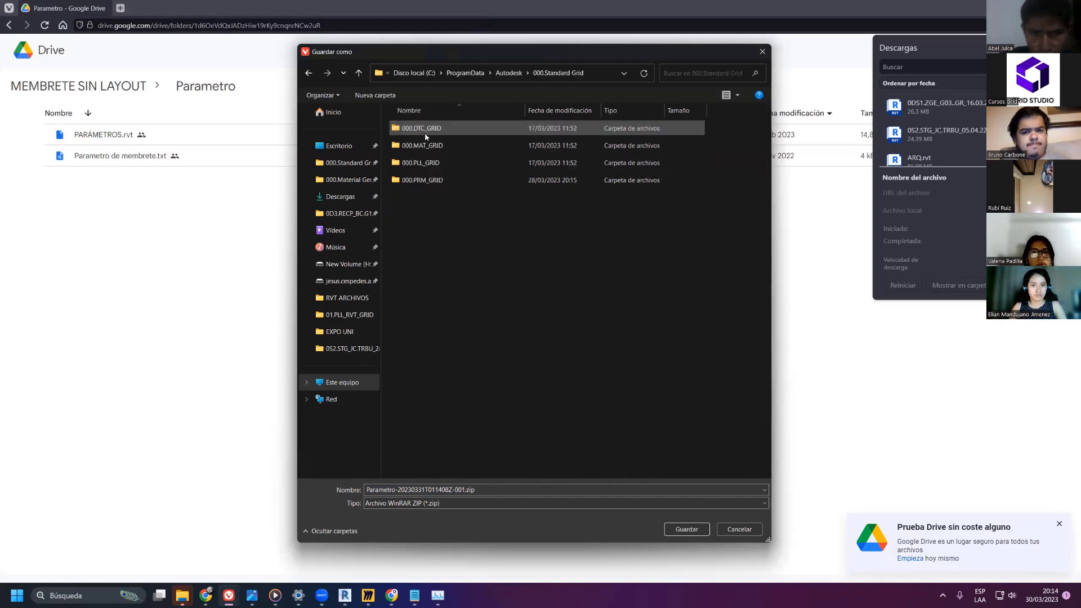
double_click(432, 163)
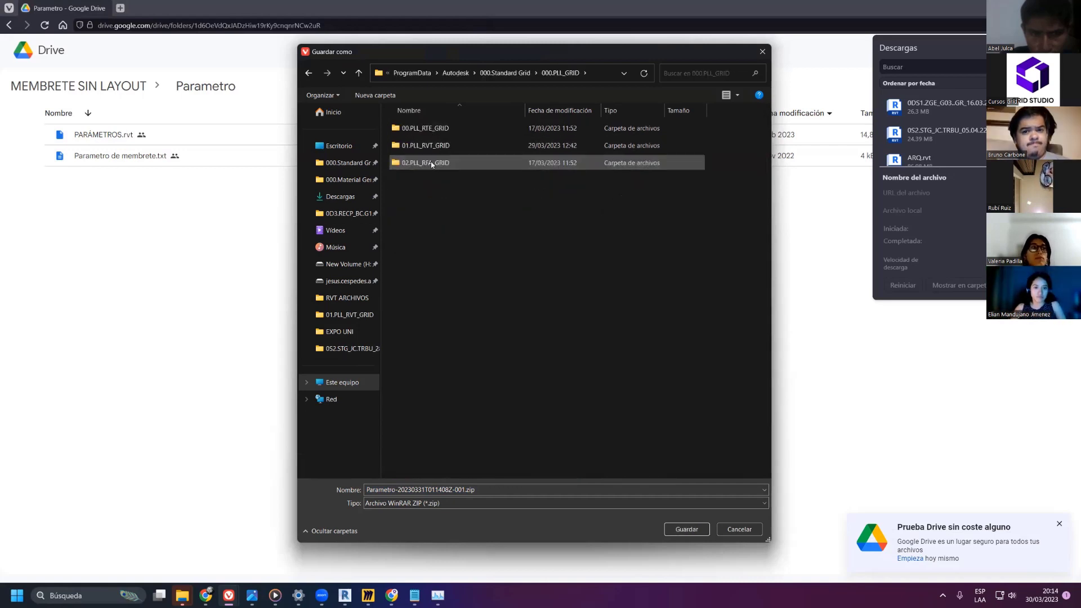
click(437, 146)
double_click(437, 148)
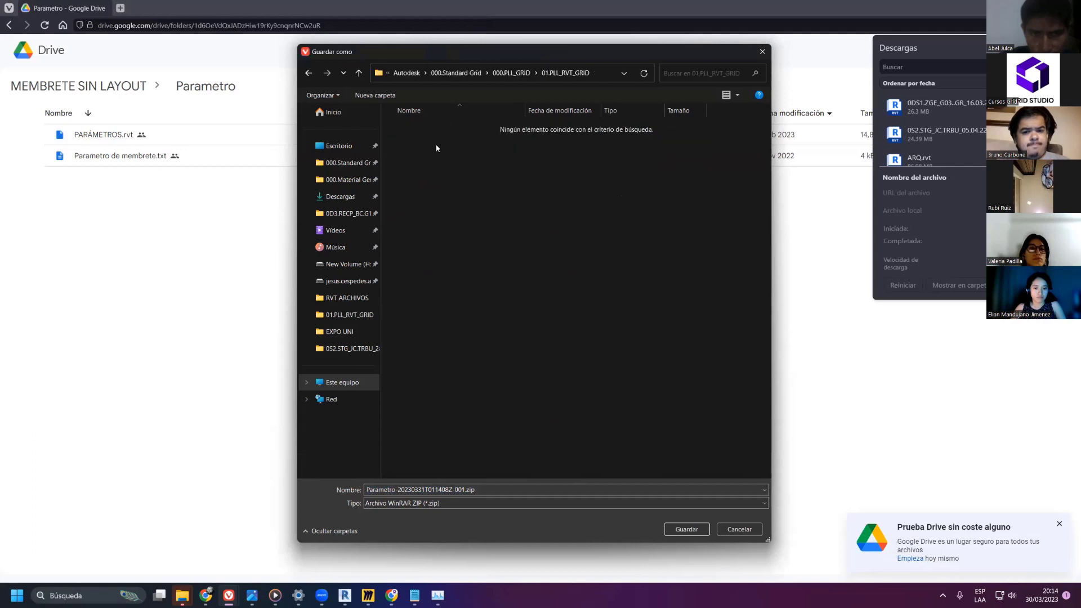
click(698, 529)
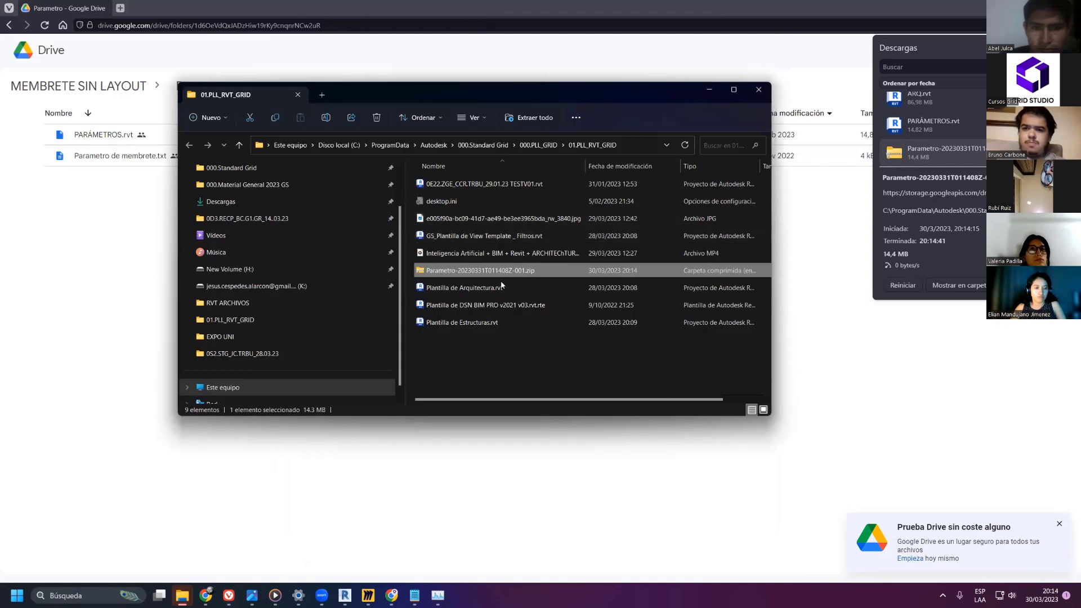
- Extract the Parametro zip with WinRAR into its own Parametro folder
right_click(499, 273)
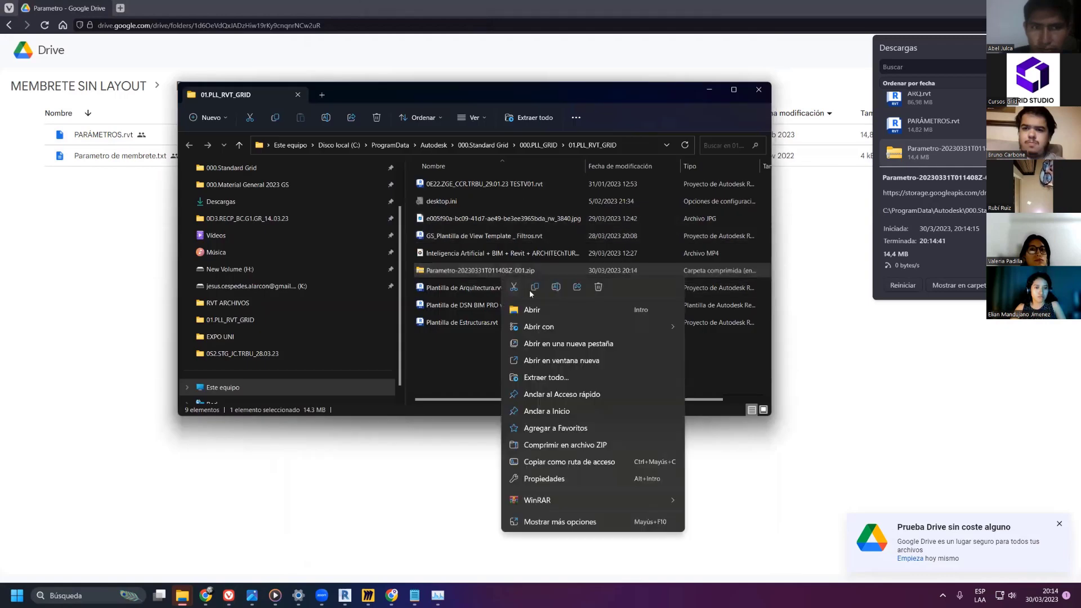
mouse_move(571, 505)
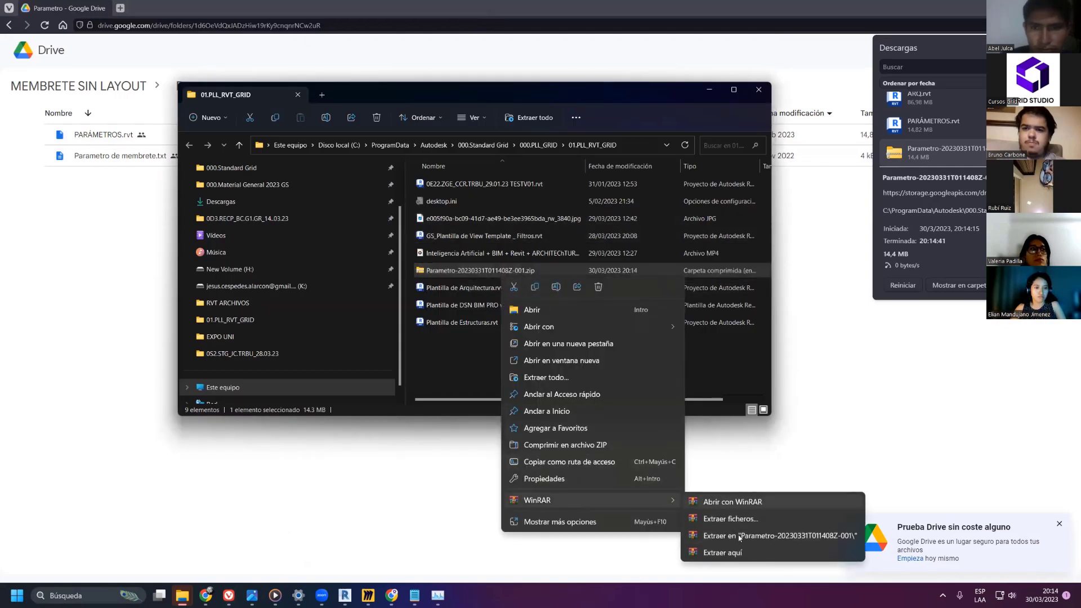
click(704, 502)
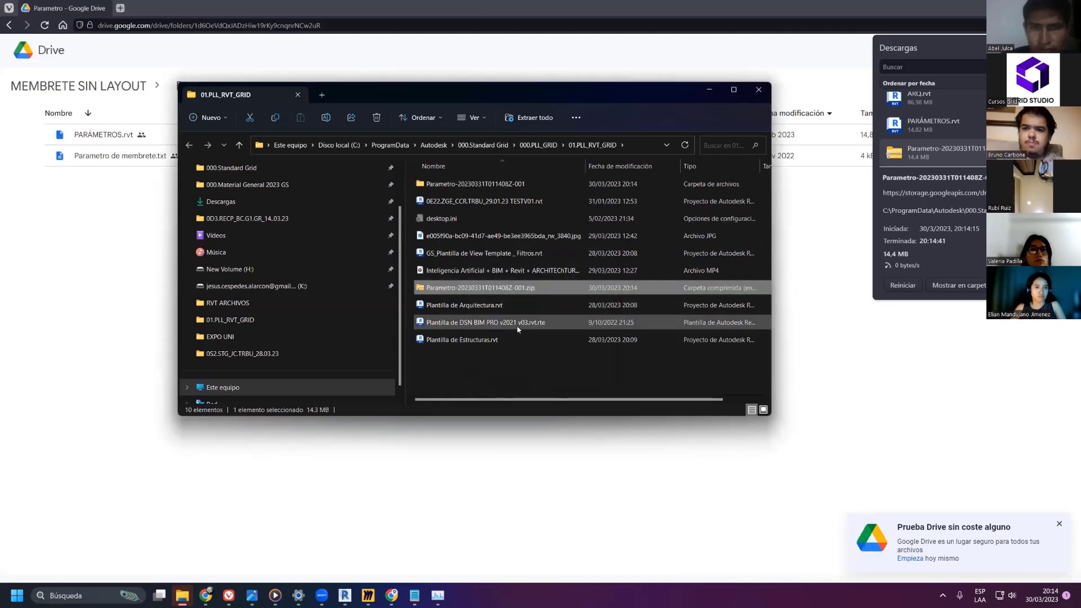
- Open the extracted Parametro subfolder and launch PARÁMETROS.rvt in Revit
click(457, 184)
double_click(457, 184)
double_click(457, 183)
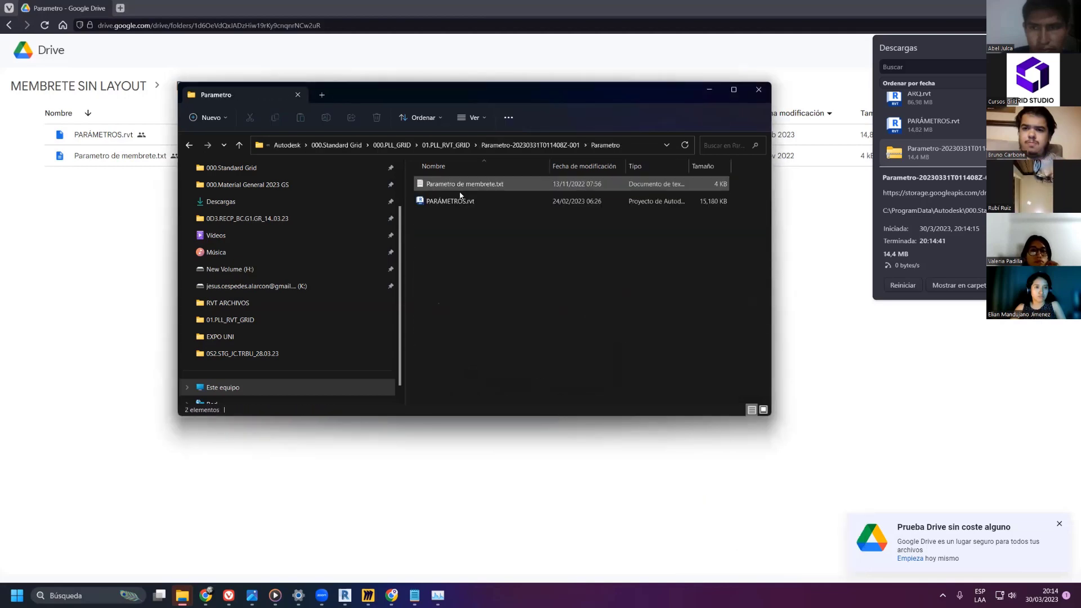
click(456, 201)
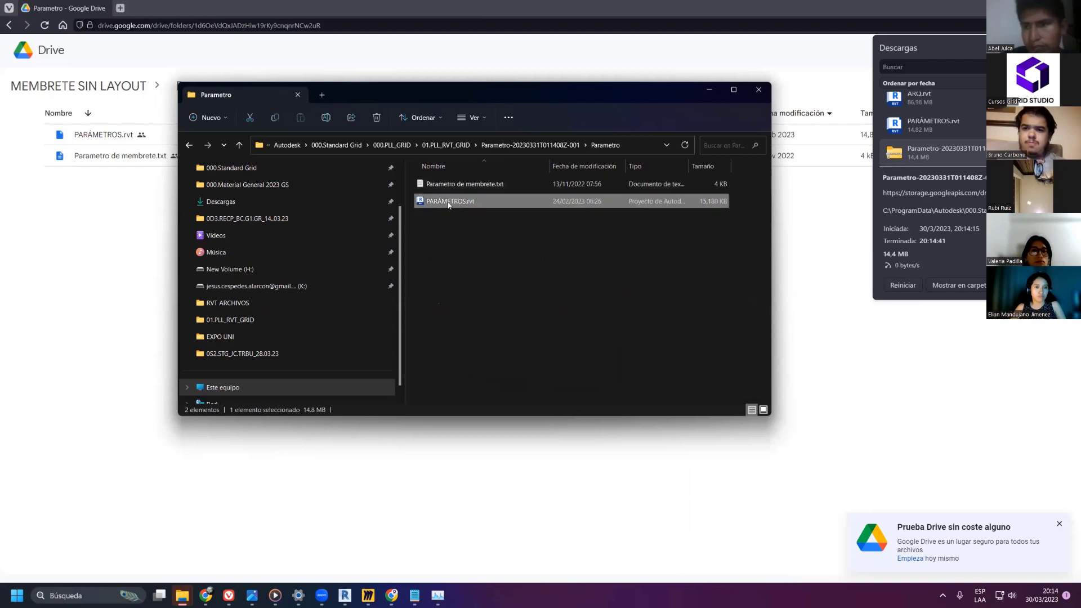
key(alt+Tab)
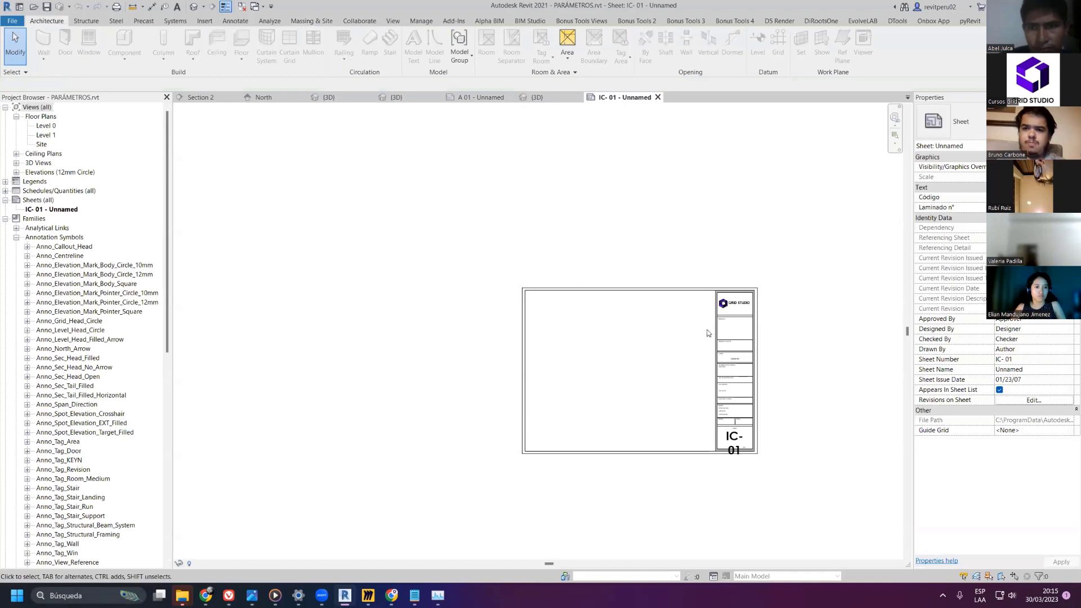
- Try the A-0 horizontal, A-0 vertical and A-1 horizontal Membrete types on IC-01, ending on a vertical one
click(675, 237)
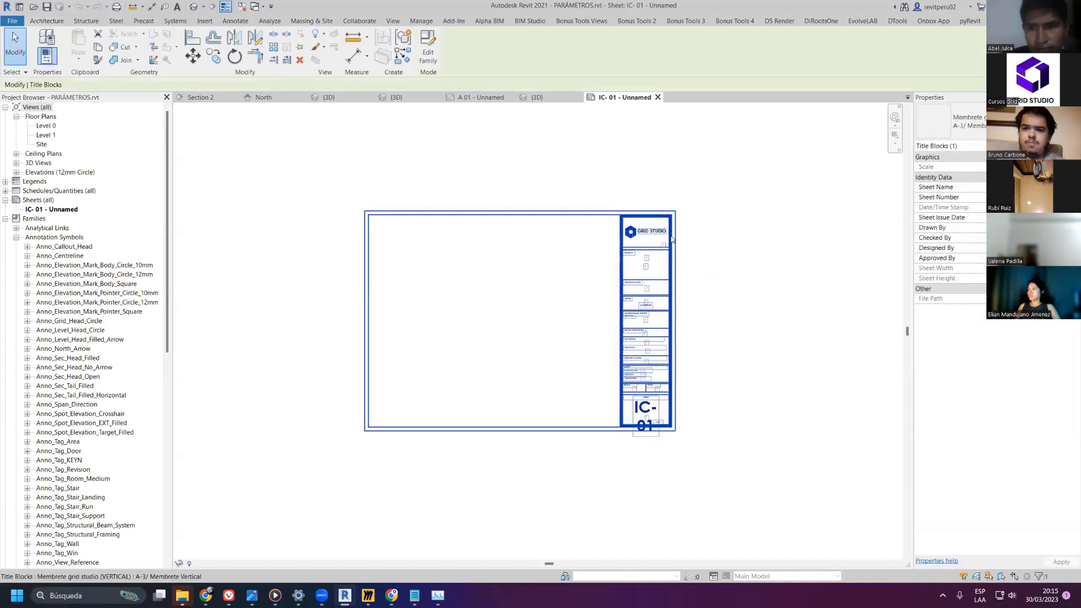
click(981, 130)
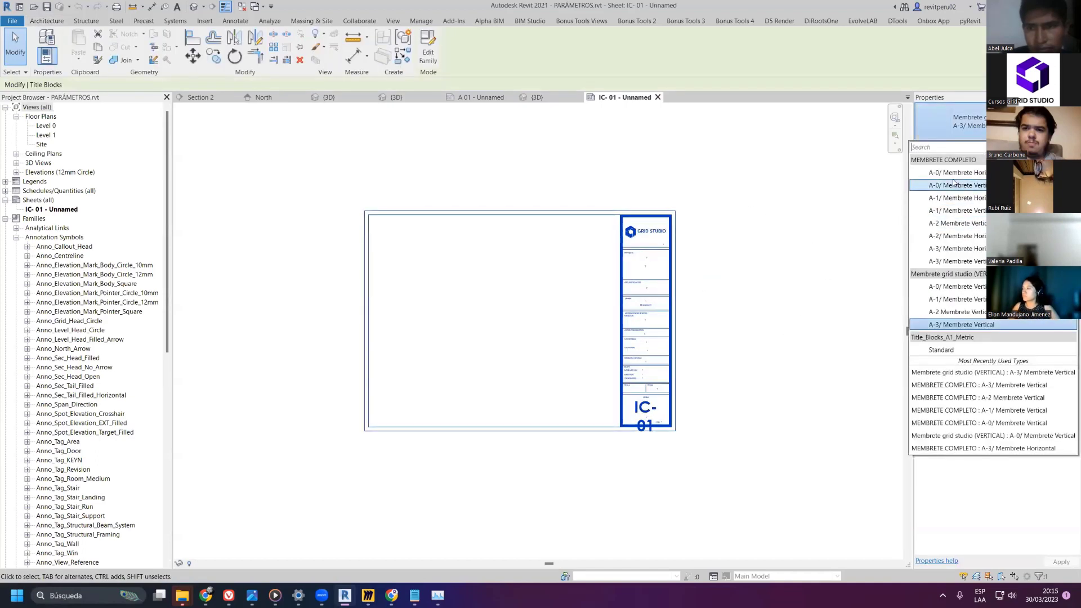
click(957, 179)
click(980, 130)
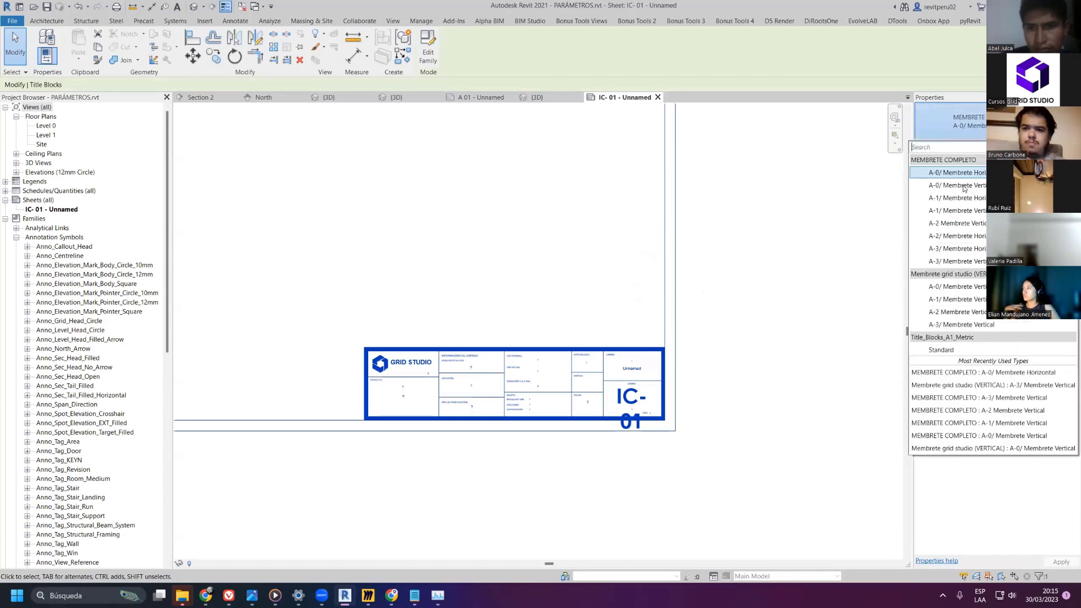
click(967, 159)
click(980, 129)
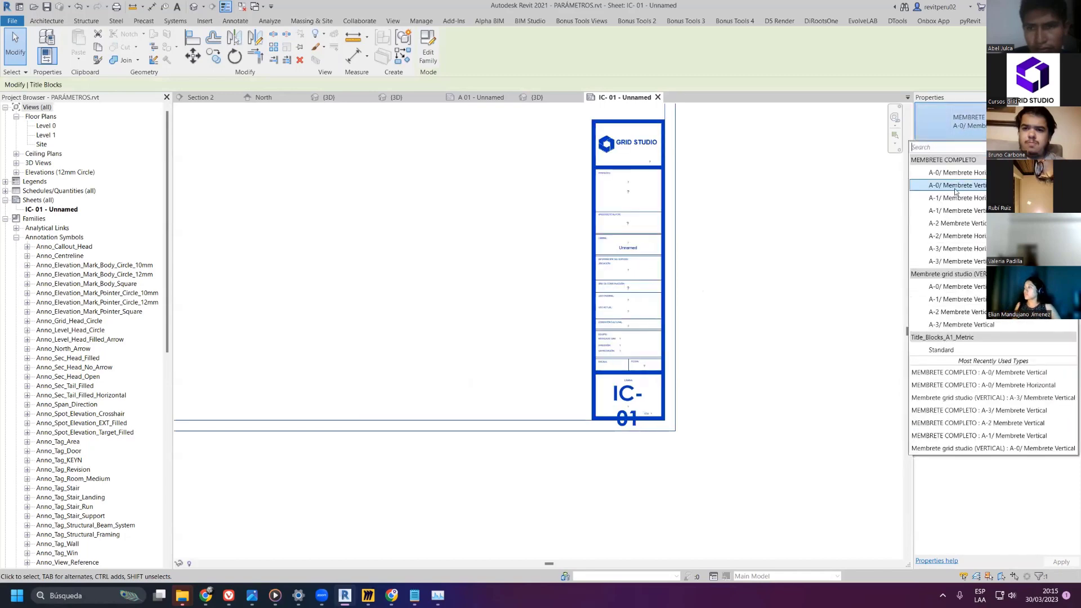
click(962, 156)
click(981, 130)
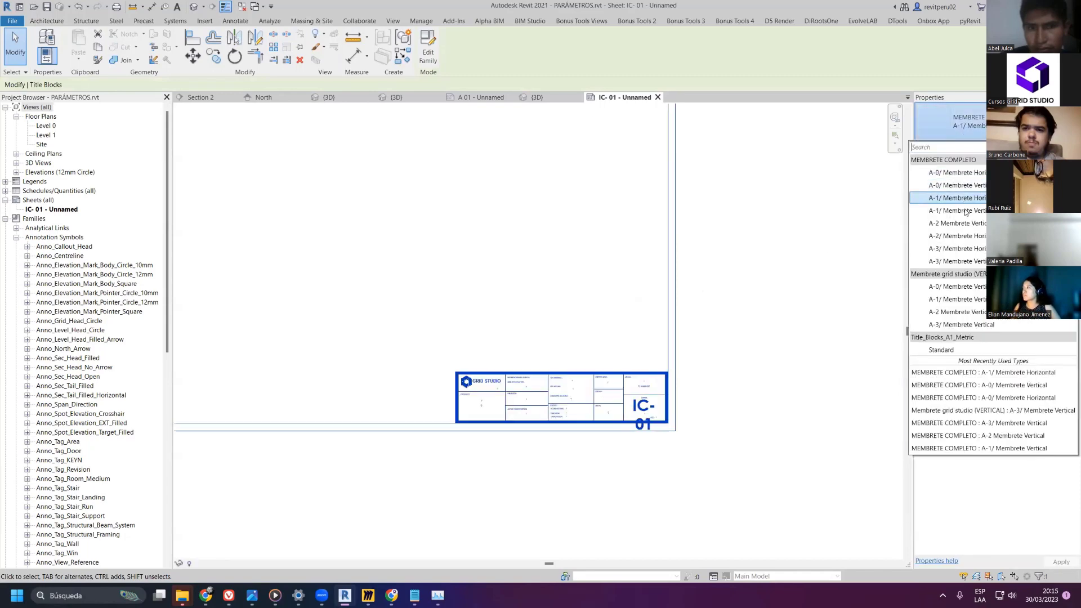
click(938, 212)
- Deselect the title block and close the Section 2 view
click(768, 212)
scroll(766, 309, down, 3)
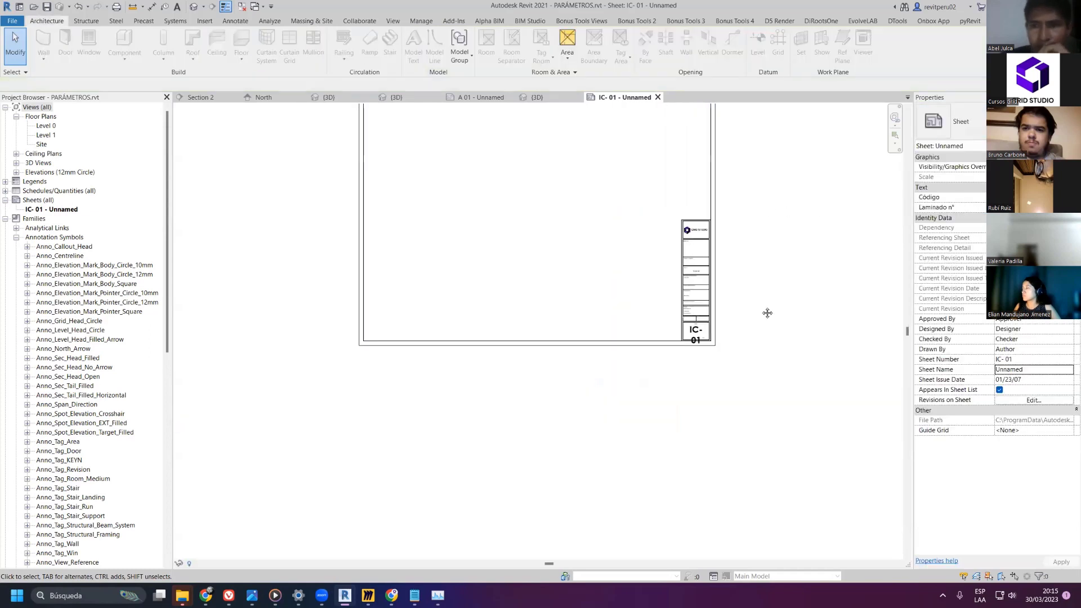
scroll(614, 338, up, 1)
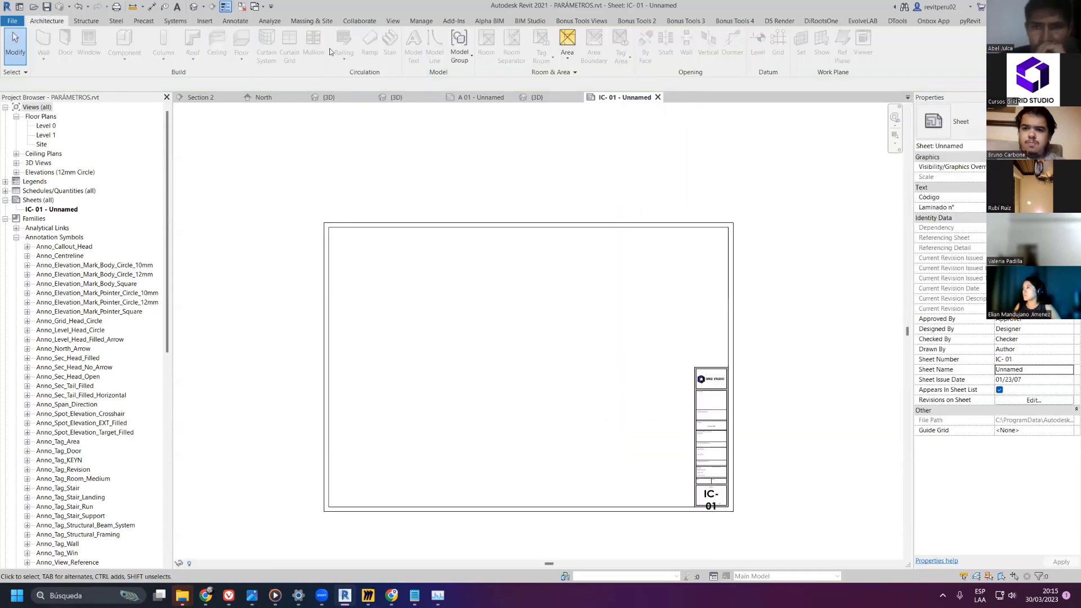
click(242, 6)
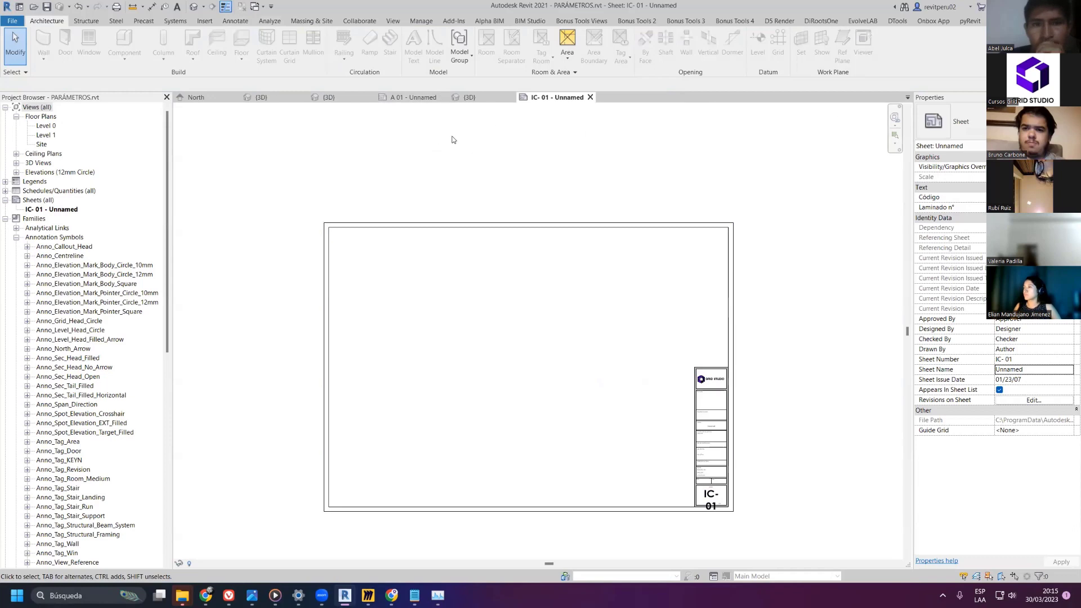
- On sheet A 01, review the title block's Membrete types, then expand the project's annotation families
click(400, 97)
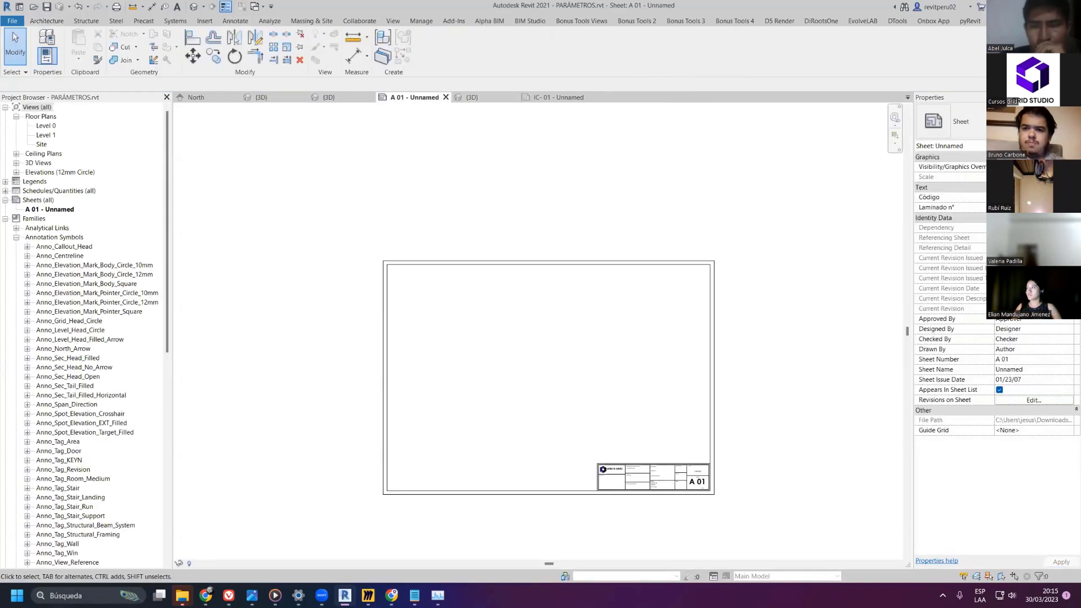
click(6, 219)
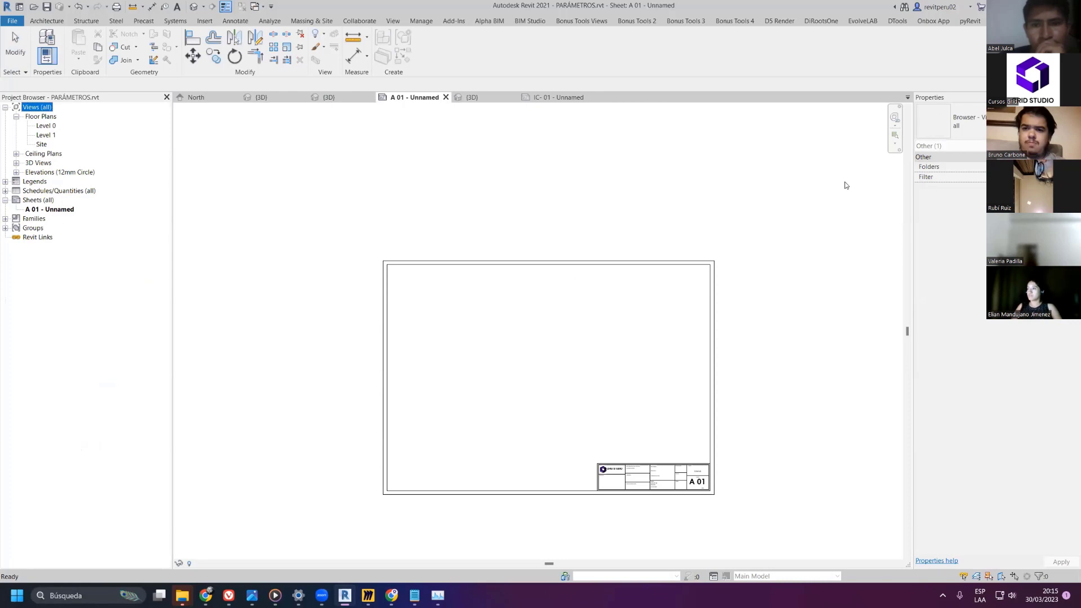
click(335, 191)
click(550, 261)
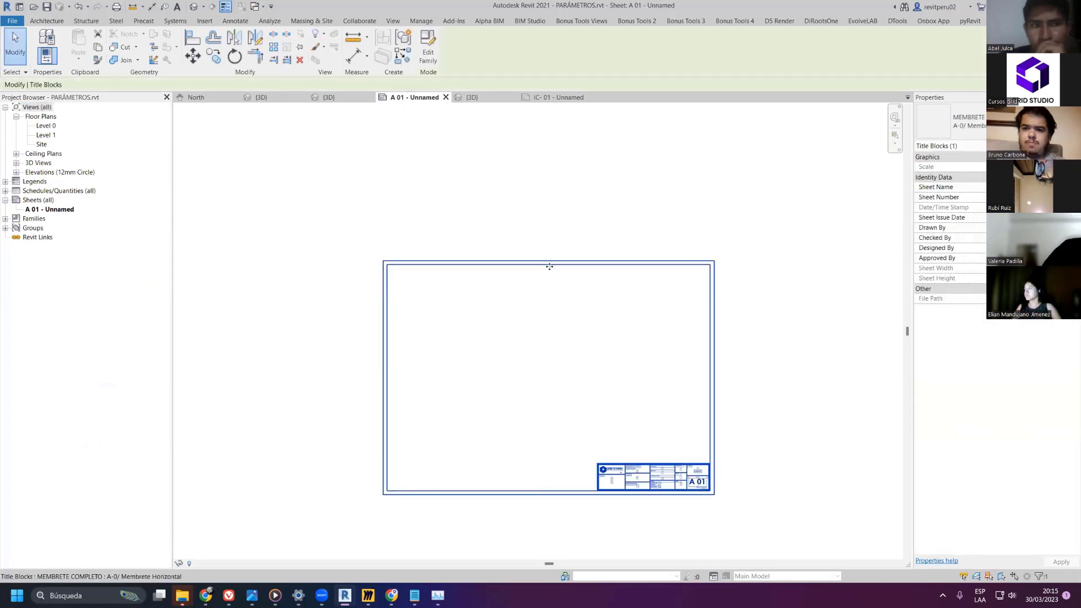
click(957, 121)
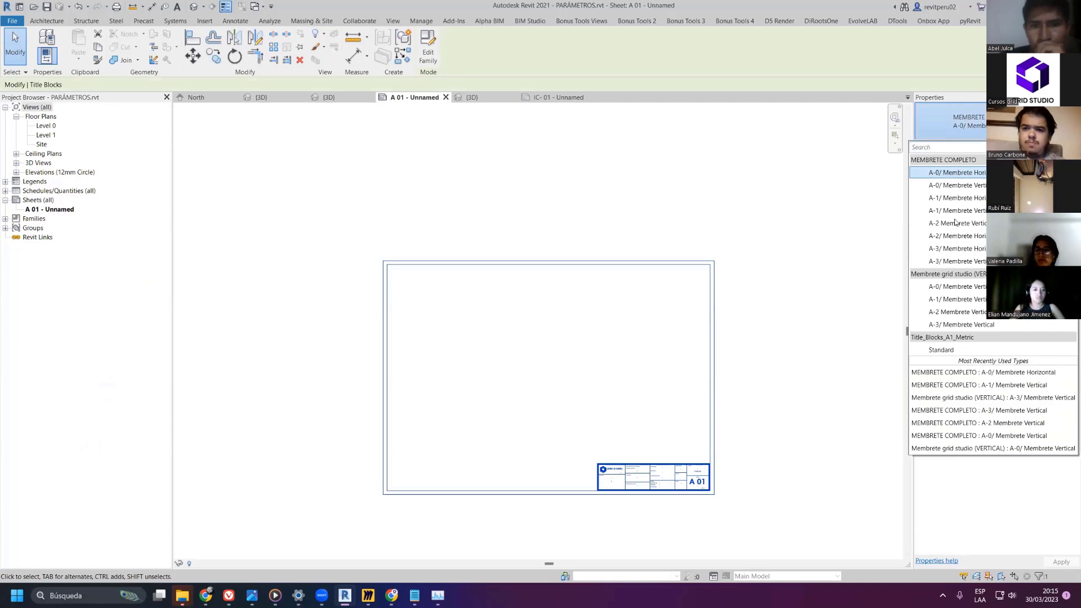
click(702, 157)
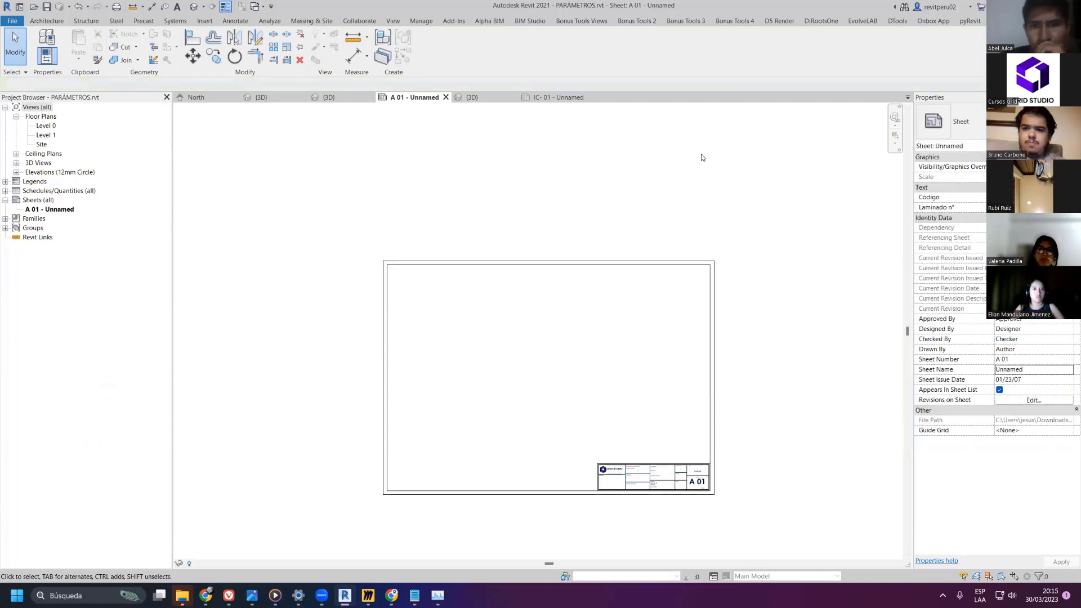
click(5, 219)
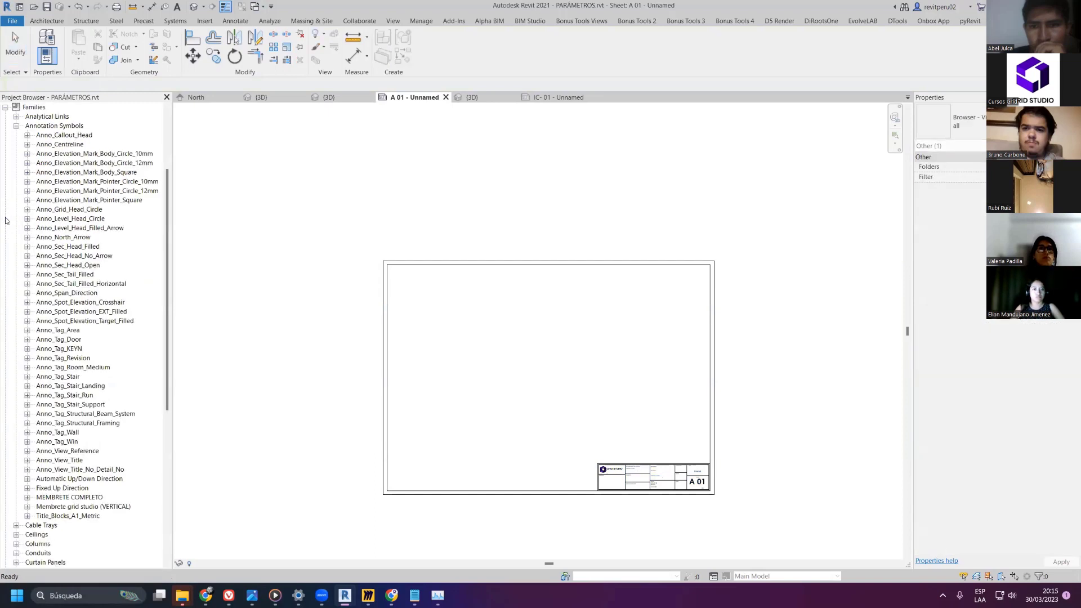
- Delete the MEMBRETE COMPLETO family and its instance from the project
click(16, 126)
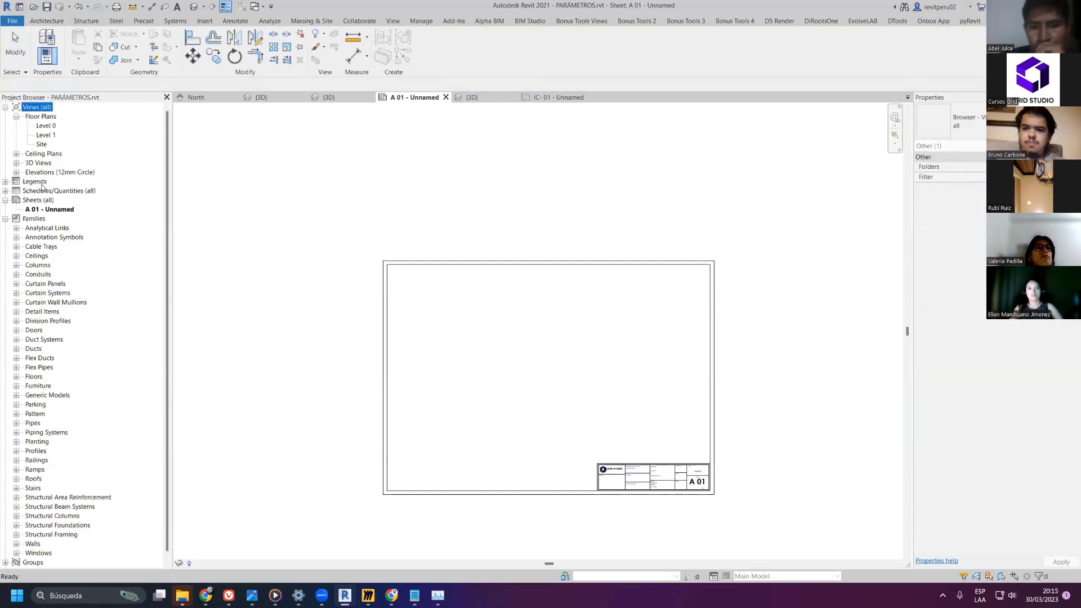
scroll(40, 278, down, 1)
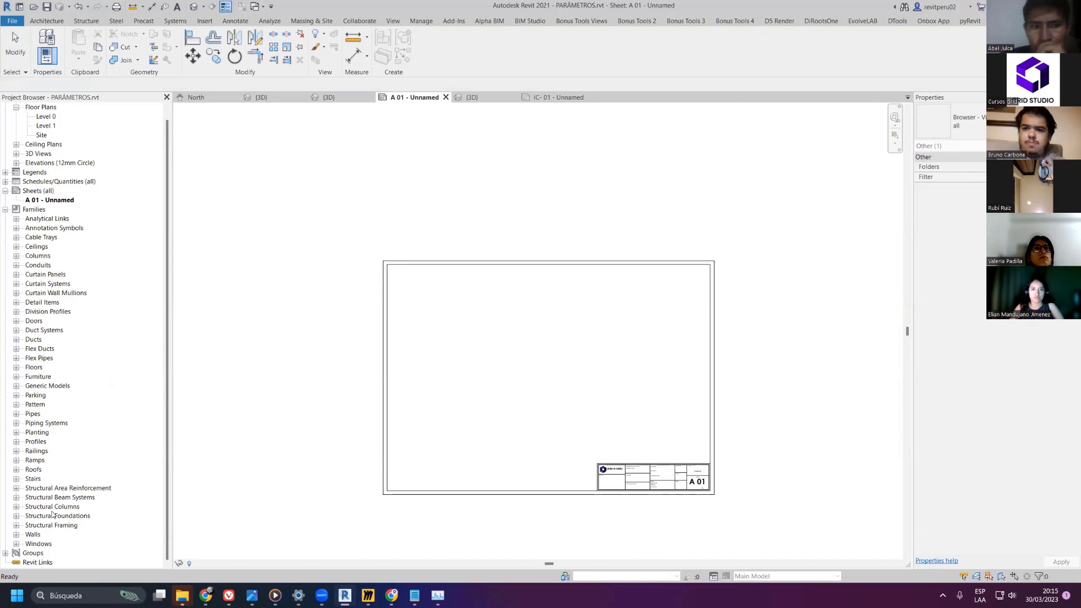
click(16, 228)
scroll(55, 250, down, 2)
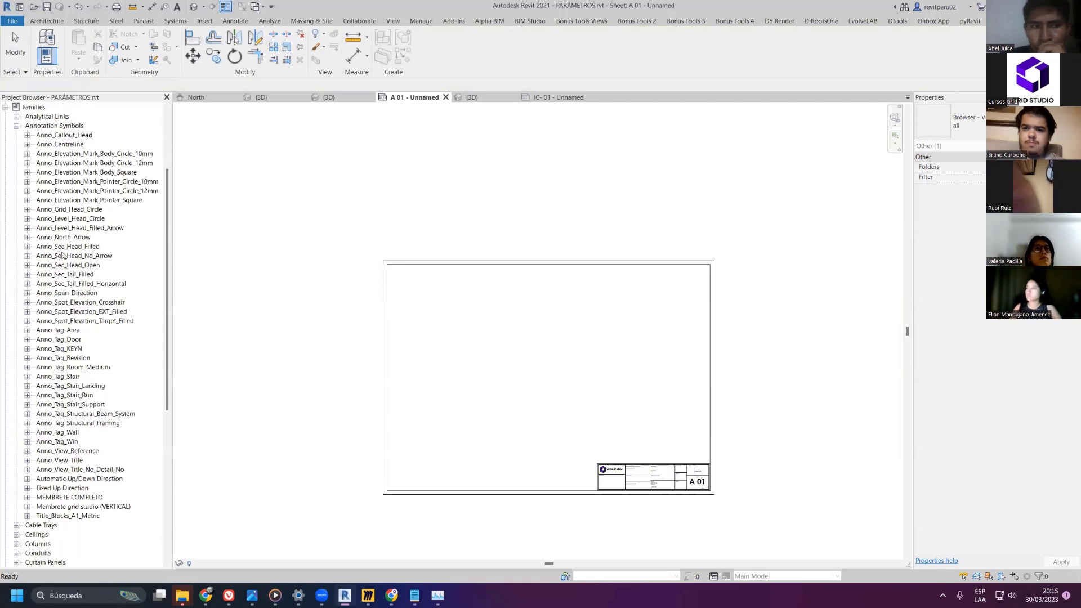
click(70, 498)
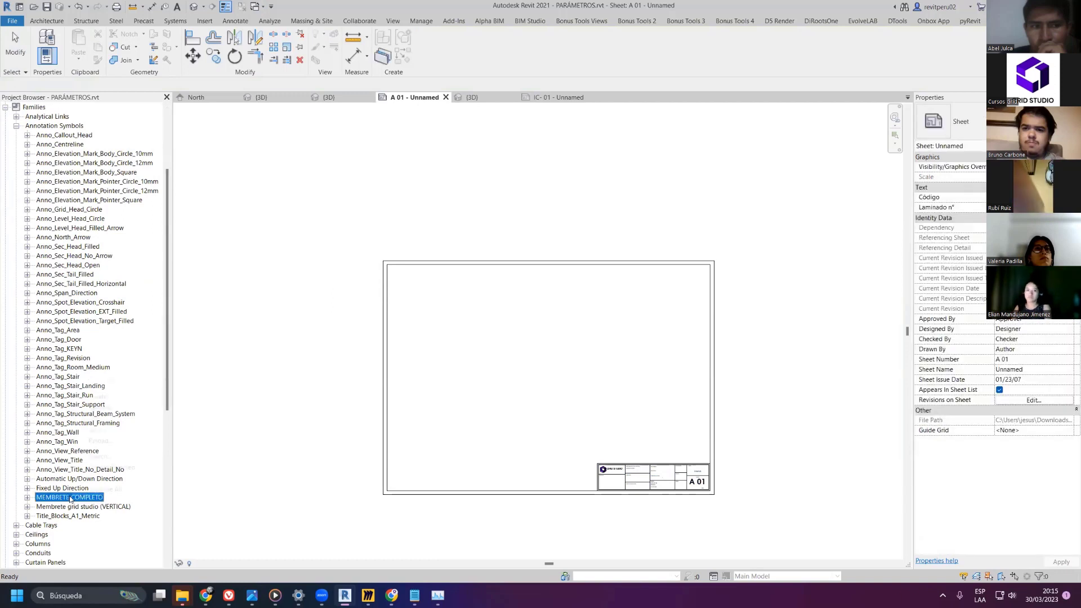
click(96, 398)
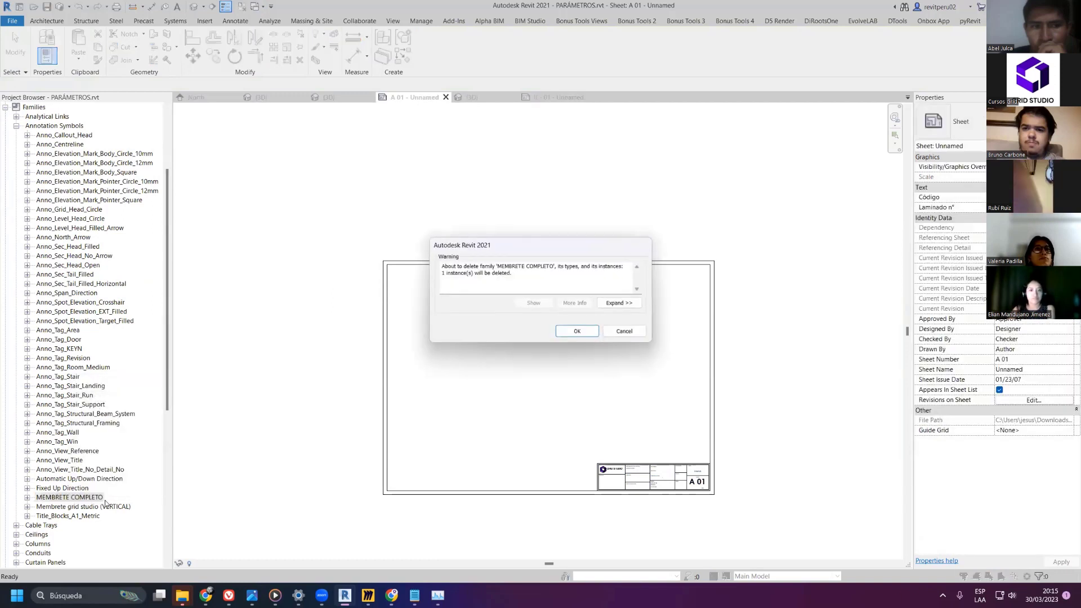
click(572, 333)
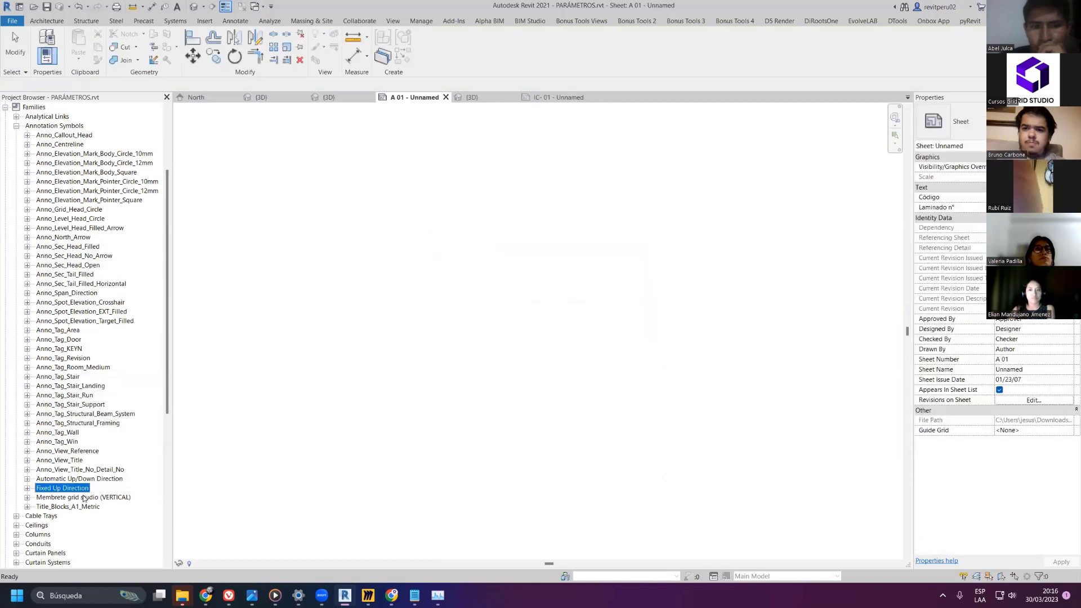
- Delete the Membrete grid studio (VERTICAL) family, leaving Title_Blocks_A1_Metric unchanged
right_click(82, 498)
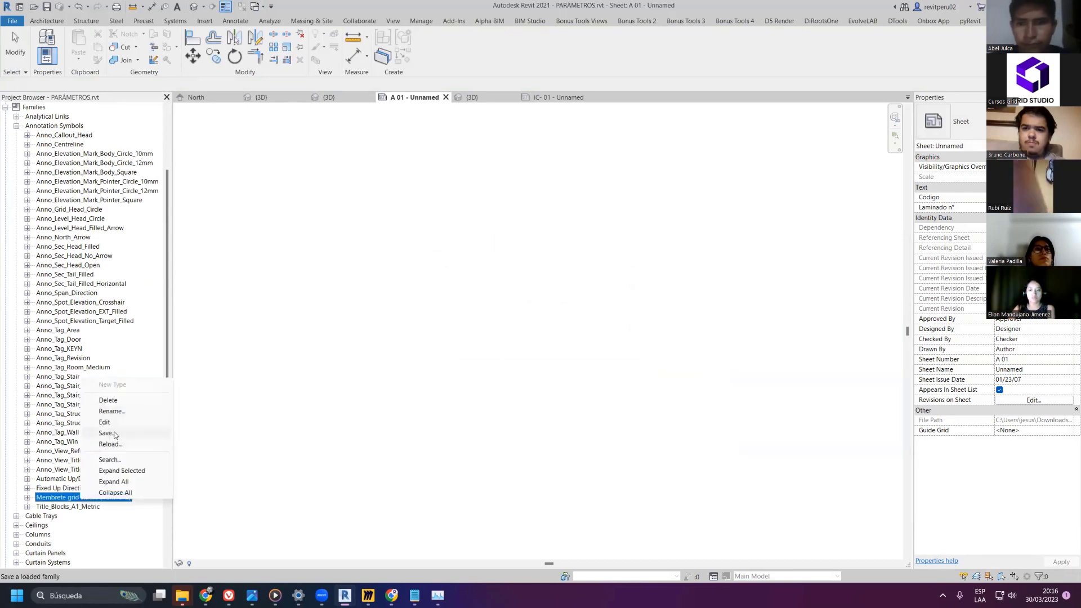
click(108, 400)
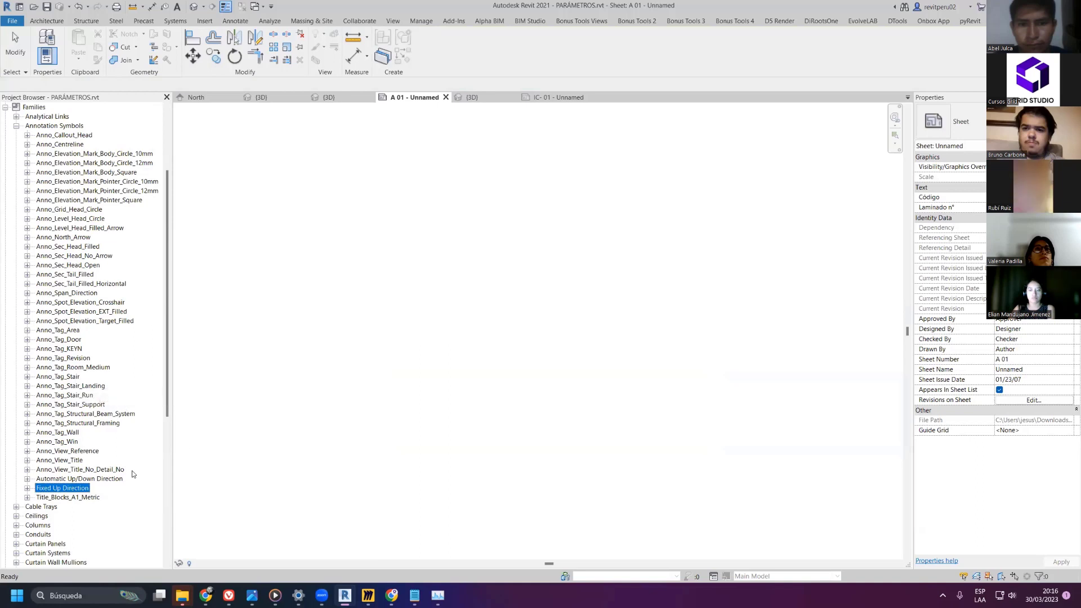
click(66, 499)
right_click(66, 499)
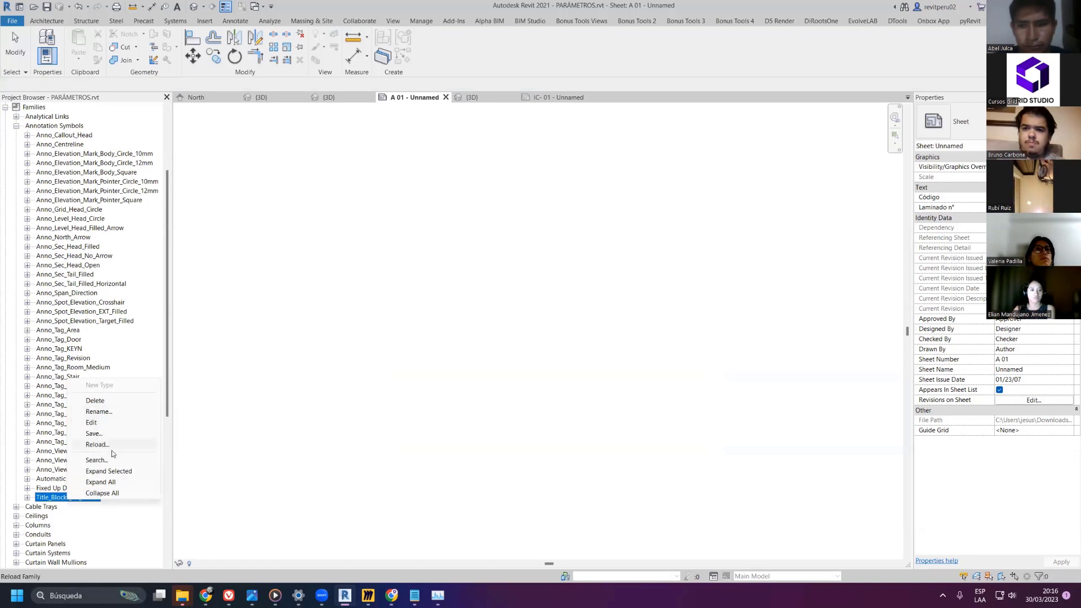
click(410, 363)
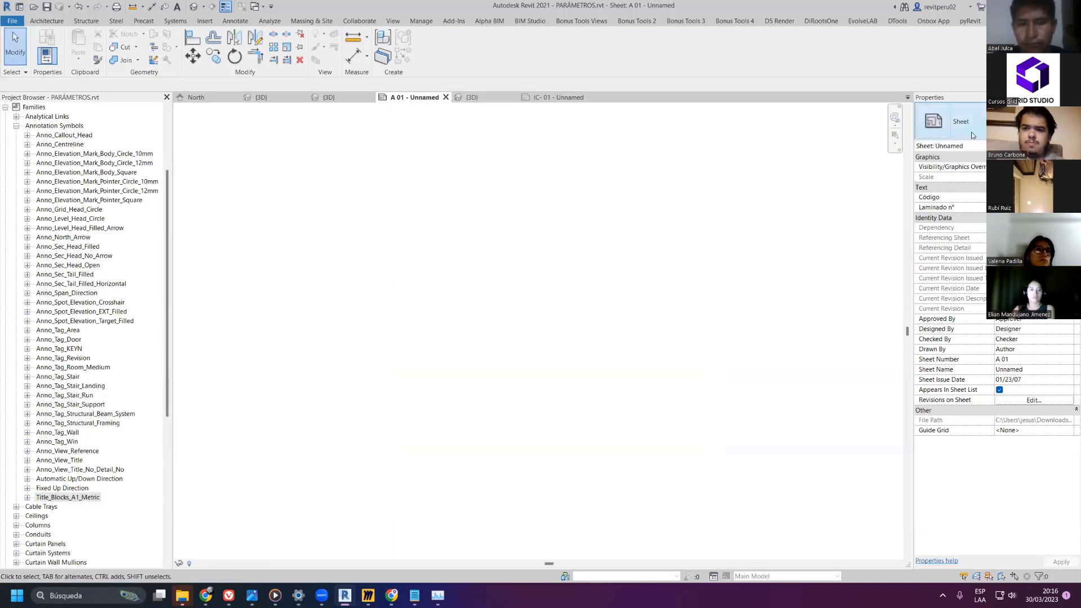
- Keep the Sheet type and close the ARQ (1) 3D view
click(957, 122)
click(946, 177)
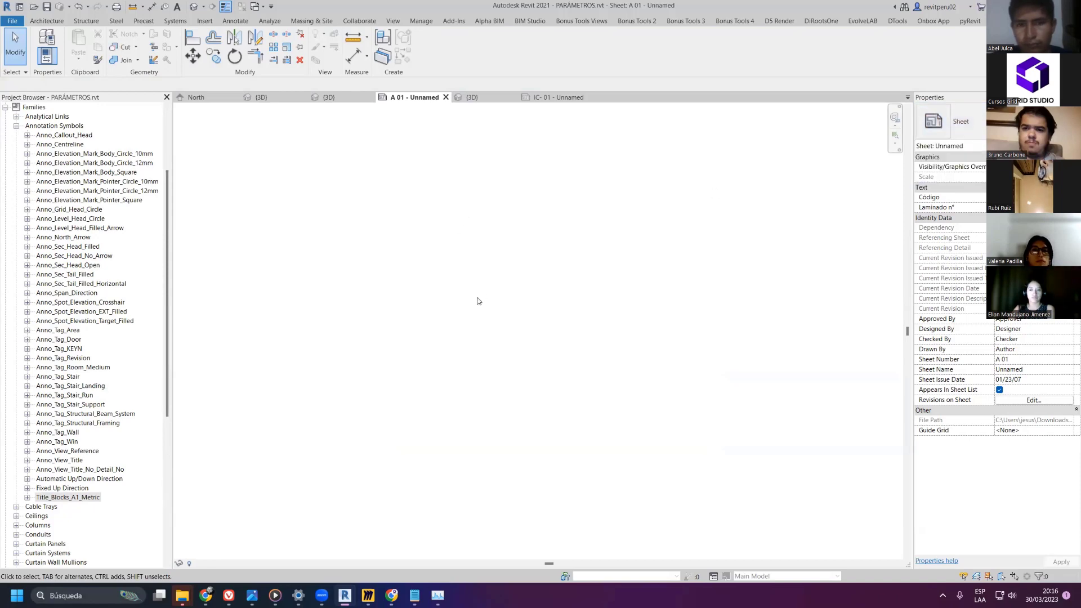
click(340, 103)
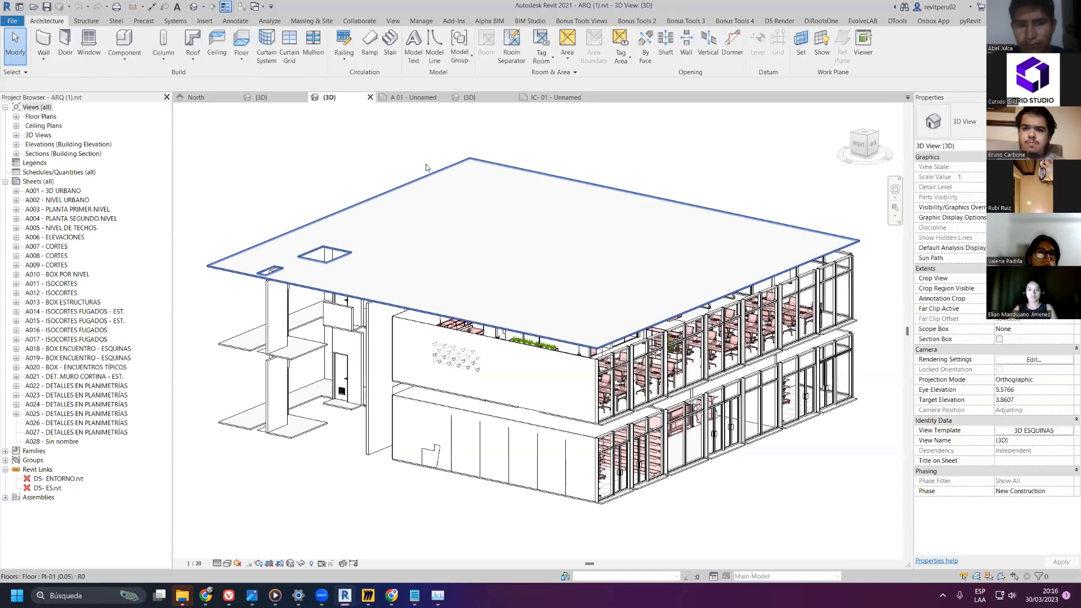
click(370, 98)
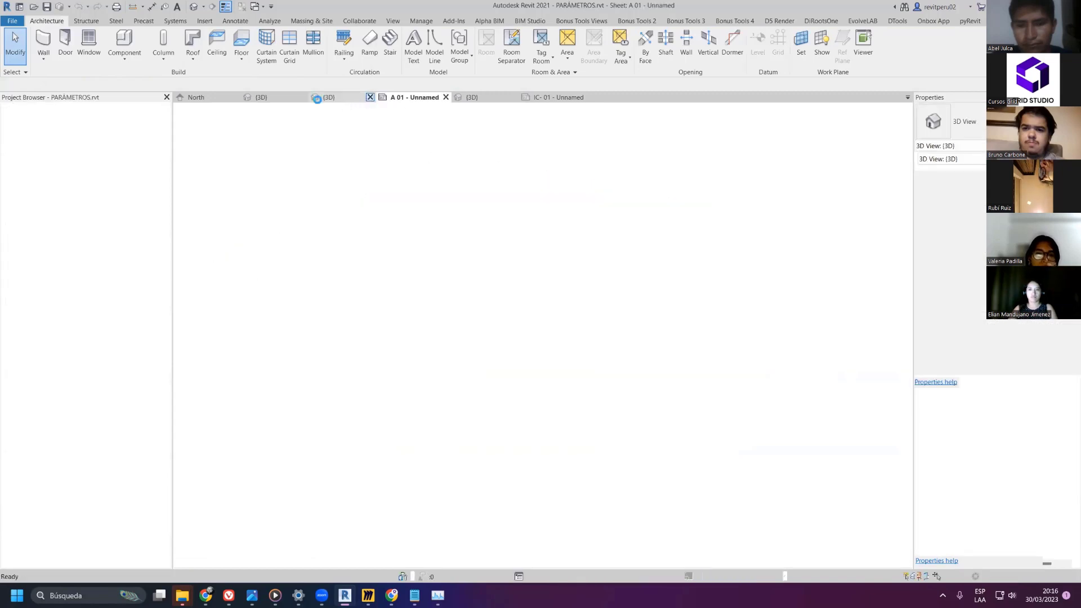
- Dismiss the save reminder and return to the IC-01 - Unnamed sheet
click(411, 99)
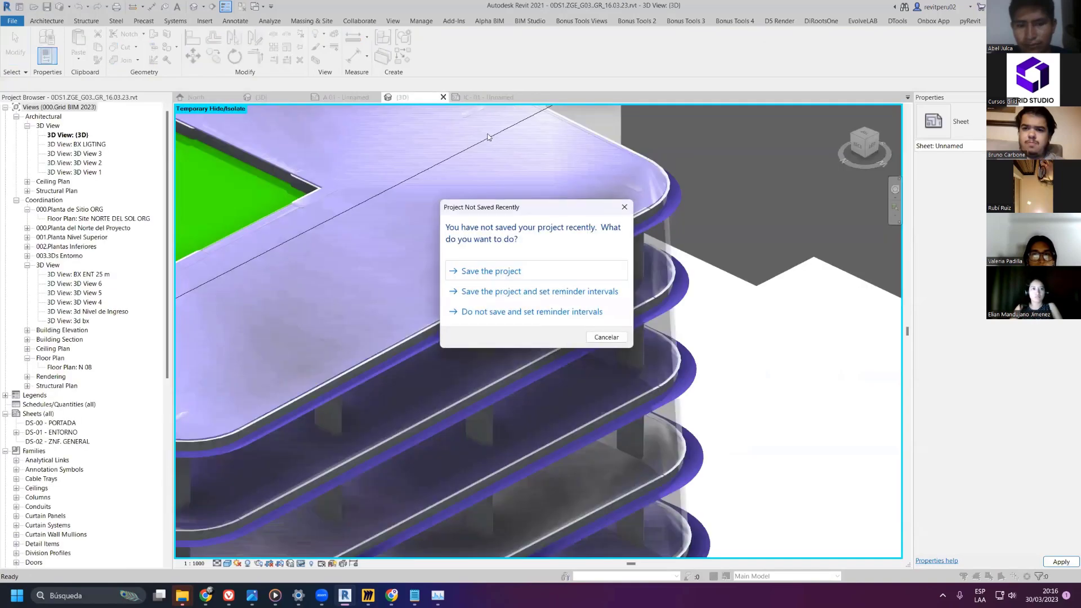
key(Escape)
click(475, 100)
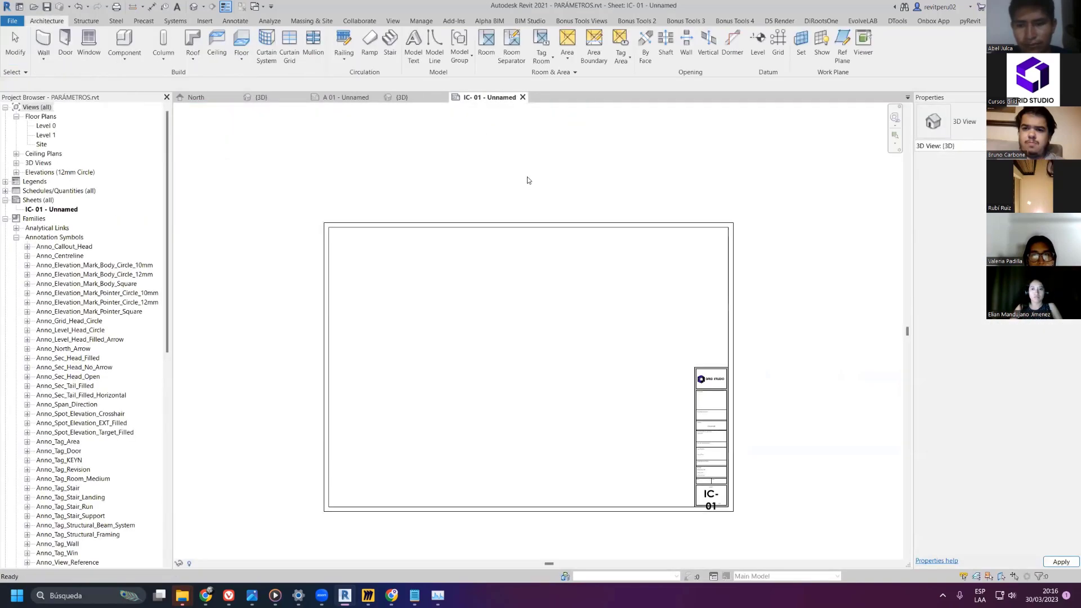
scroll(538, 221, down, 2)
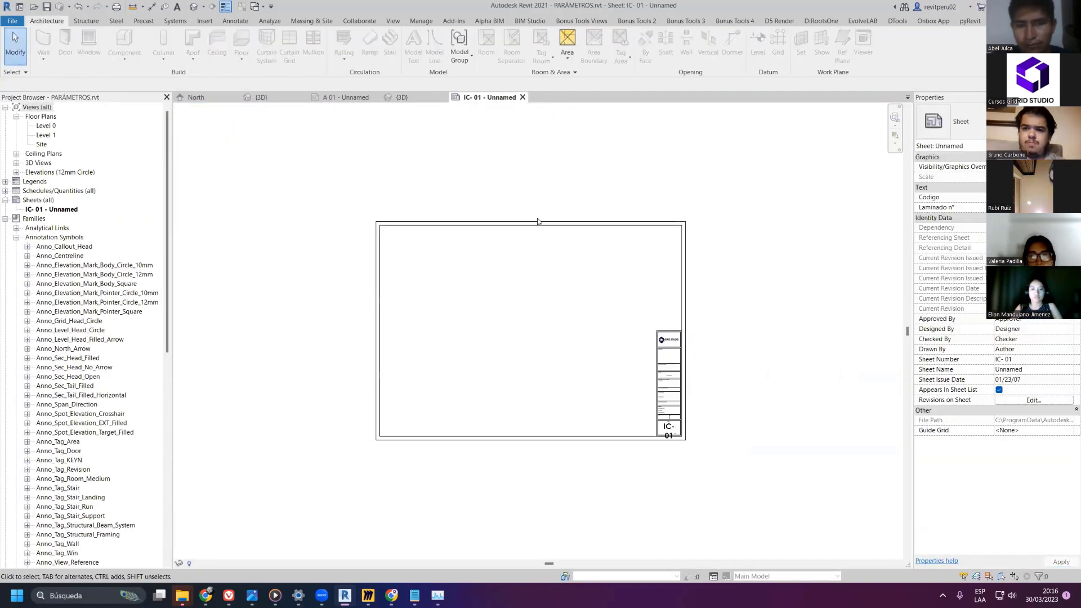
- Edit the IC-01 title block's MEMBRETE COMPLETO.rfa family and zoom in on its GRID STUDIO layouts
drag(538, 221, 526, 205)
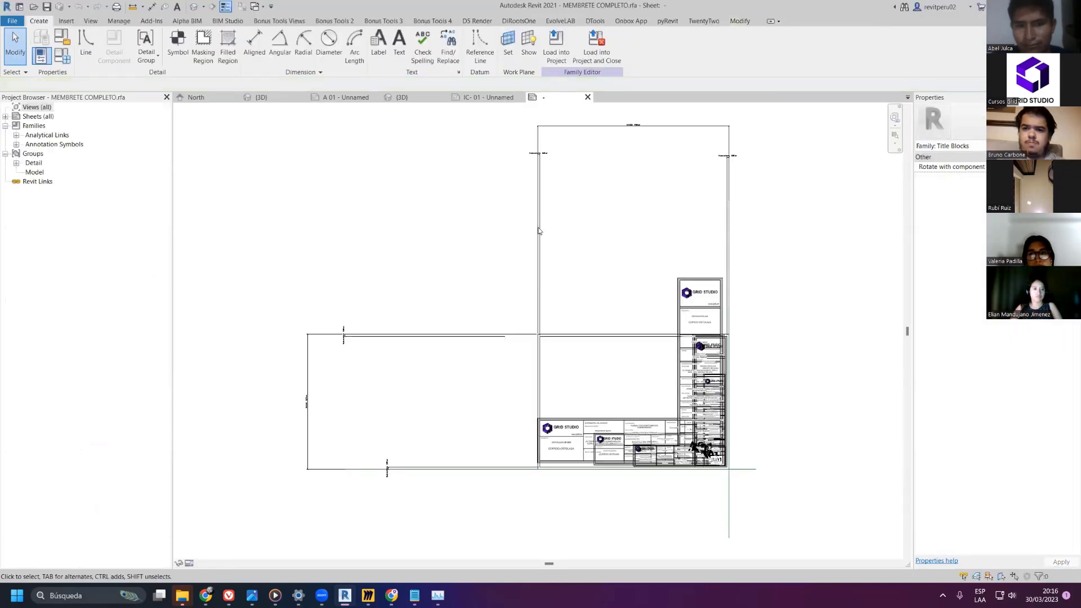
scroll(811, 429, up, 2)
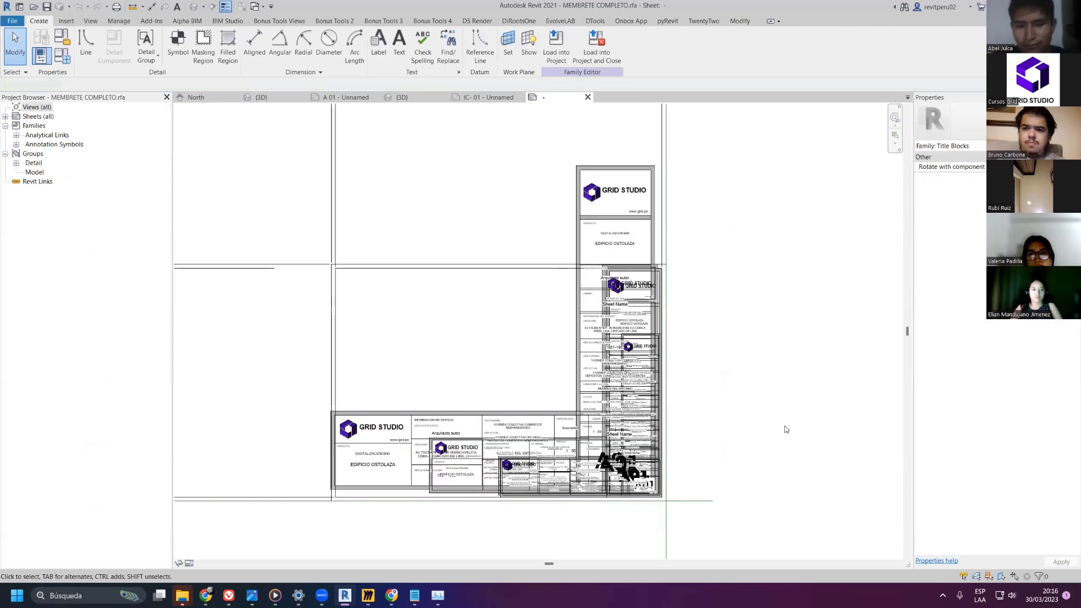
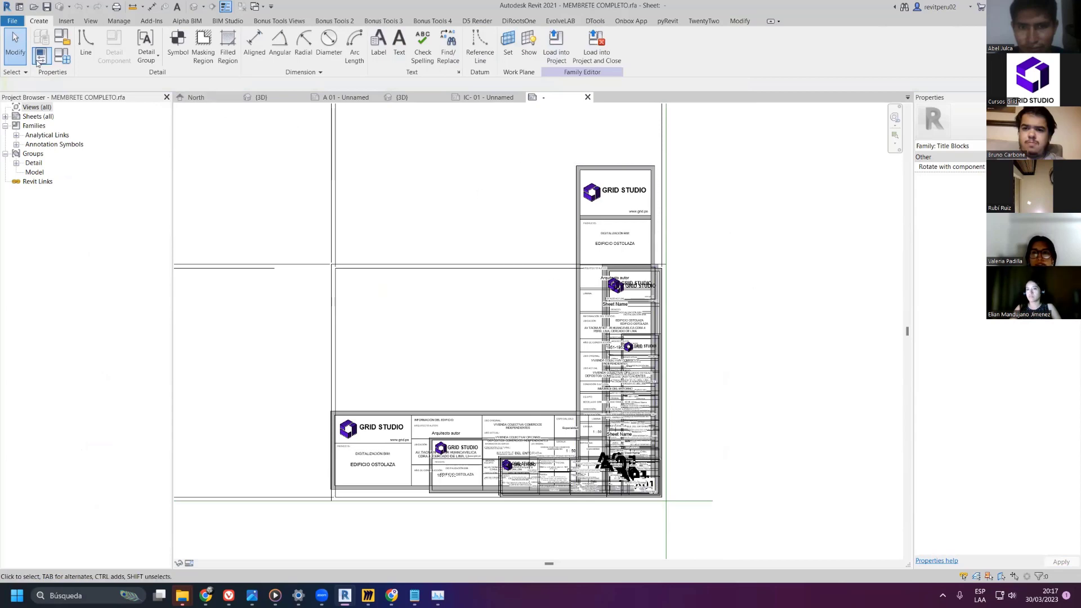
- In Family Types, move the LARGO parameter up twice to the top of Dimensions
click(59, 58)
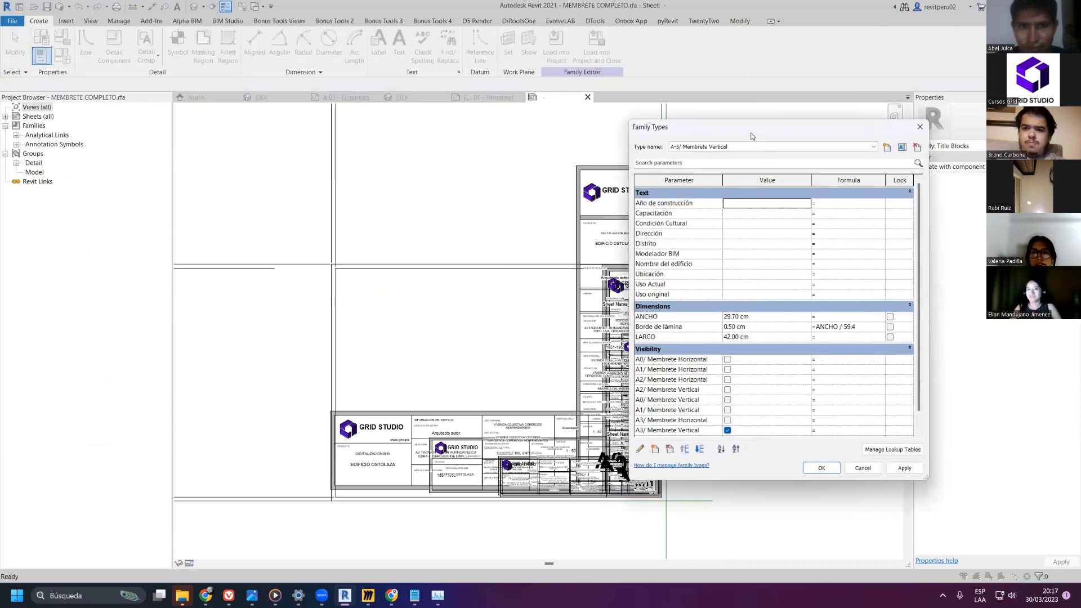
drag(751, 134, 808, 110)
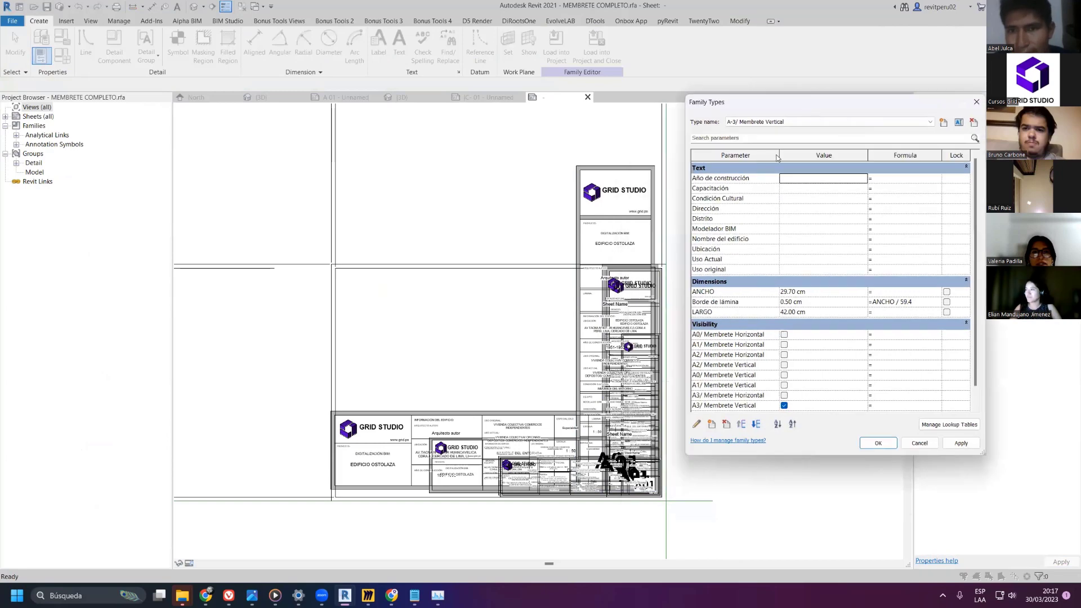
scroll(799, 306, down, 1)
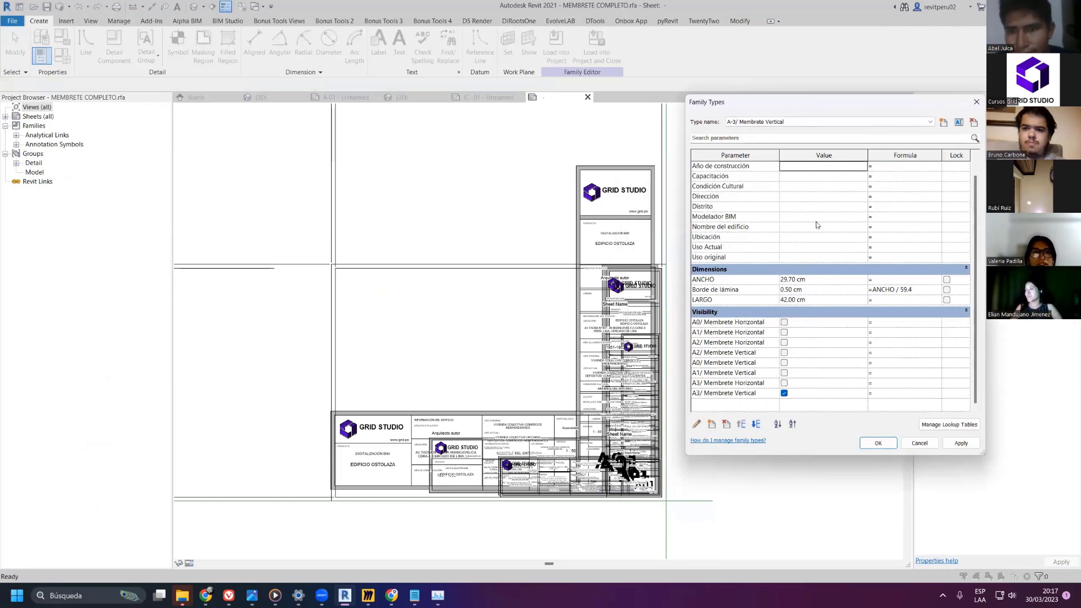
scroll(762, 275, up, 1)
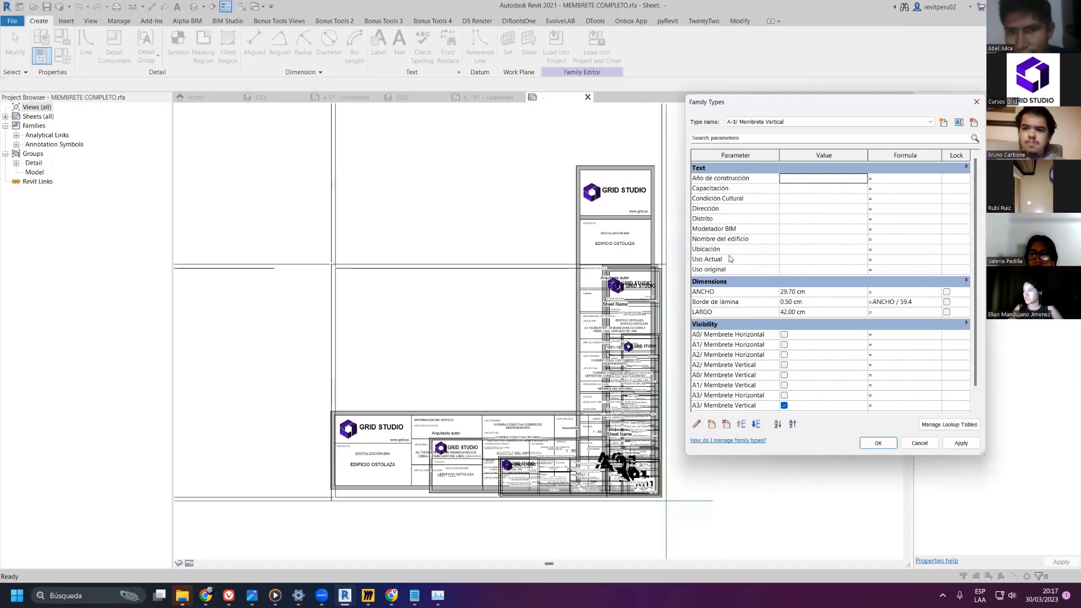
click(726, 189)
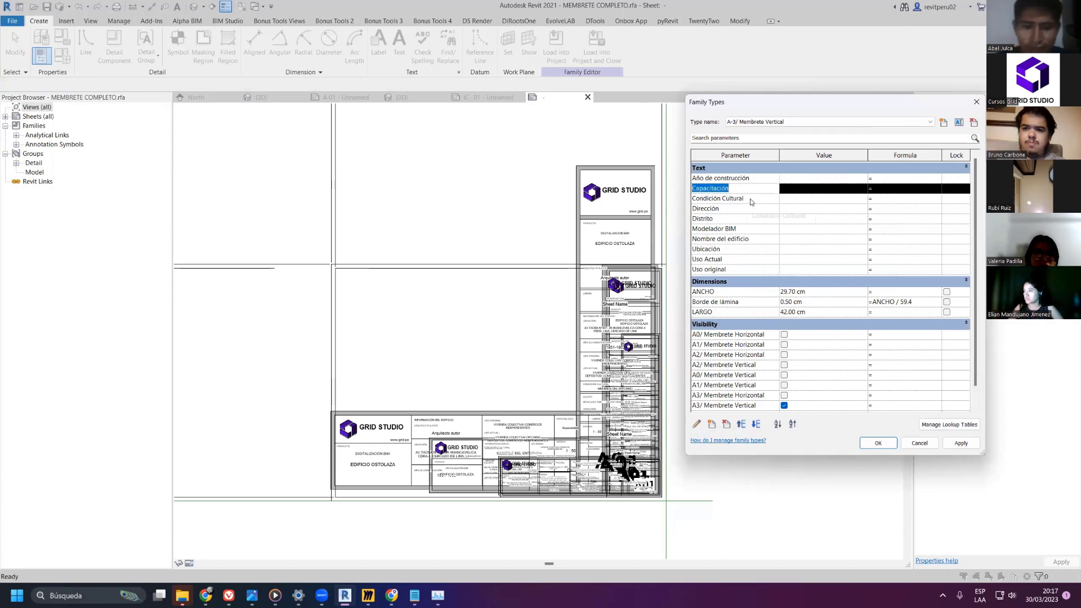
key(Down)
key(Down)
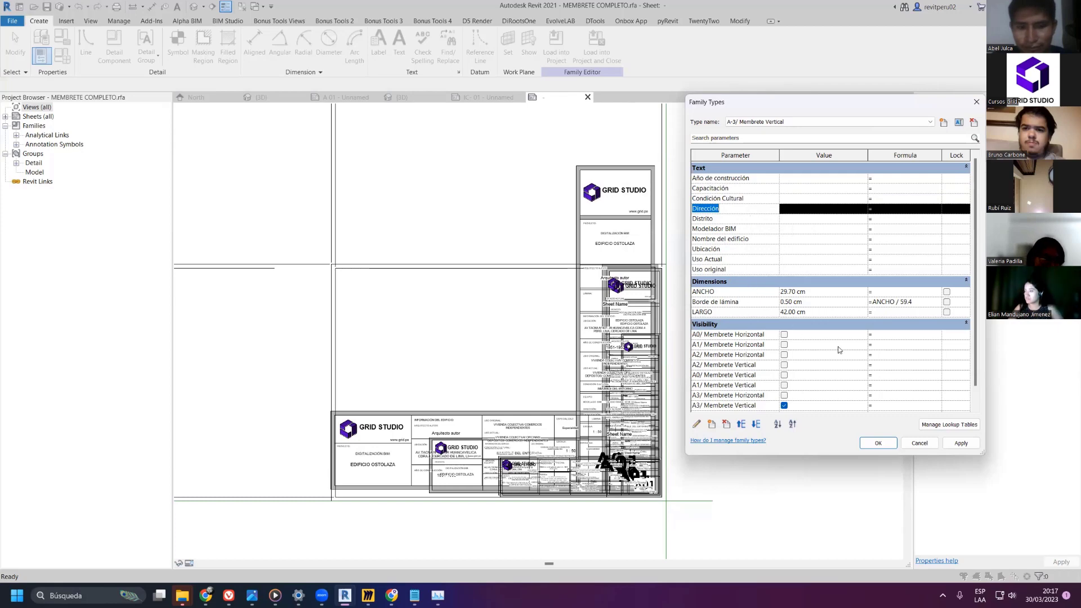
click(733, 313)
click(741, 429)
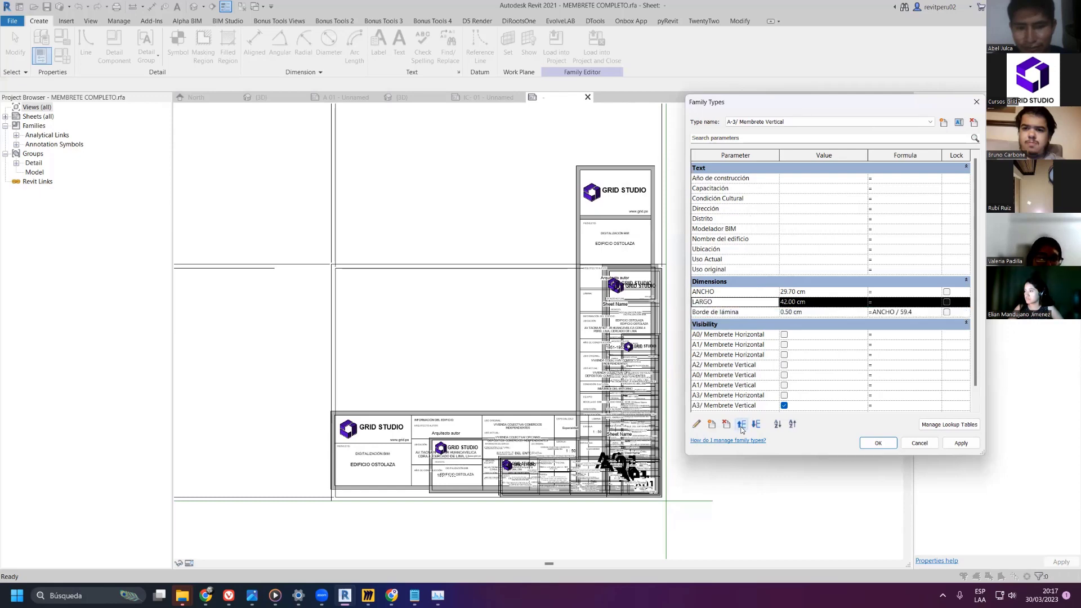
click(741, 425)
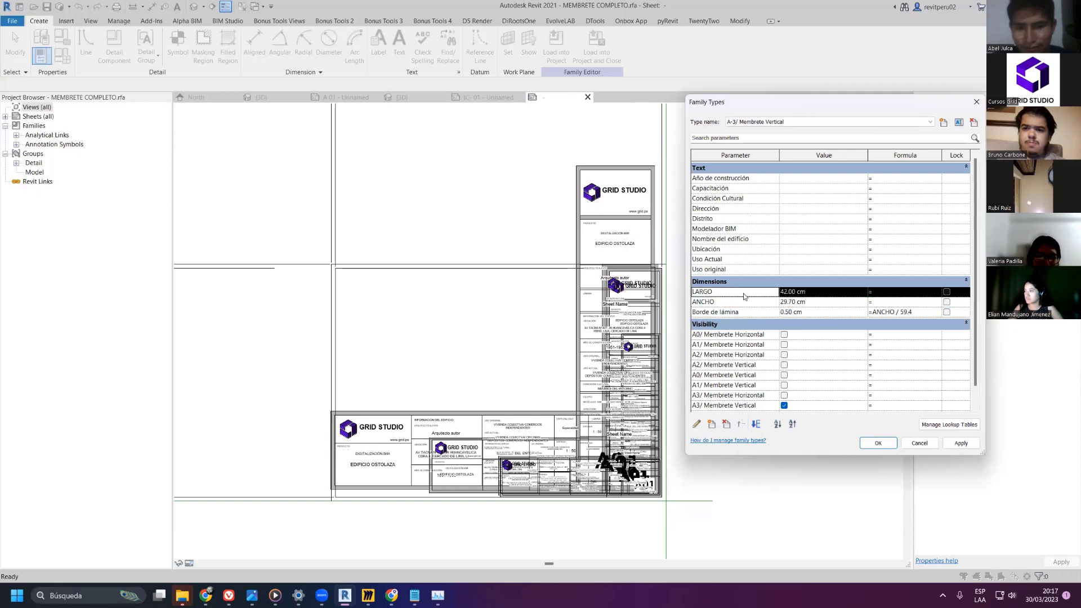
- Switch the title block's family type to A-0/ Membrete Horizontal
click(730, 292)
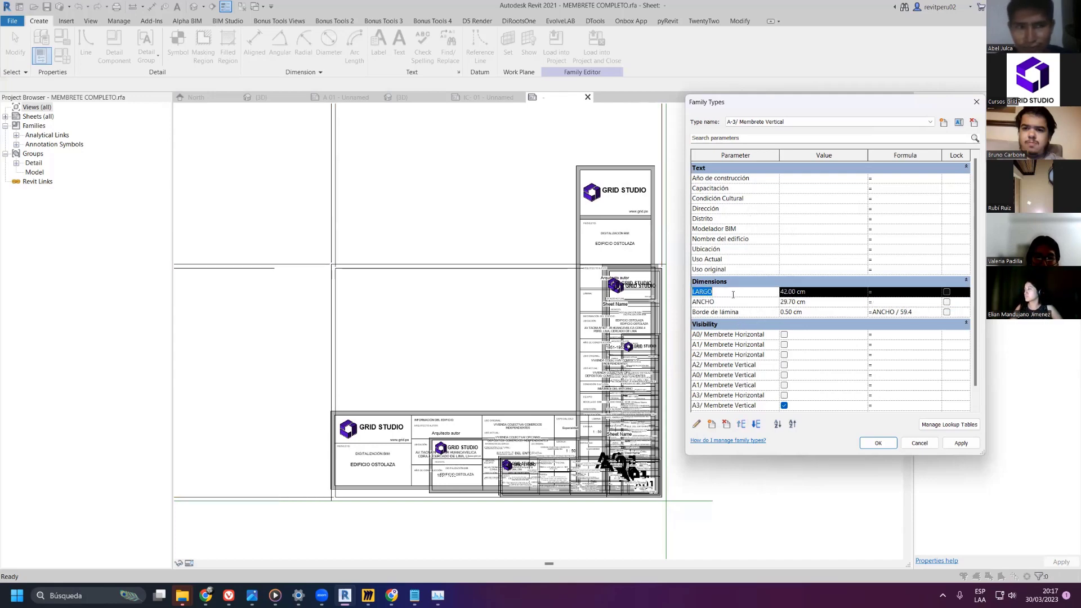
click(759, 313)
scroll(723, 339, down, 1)
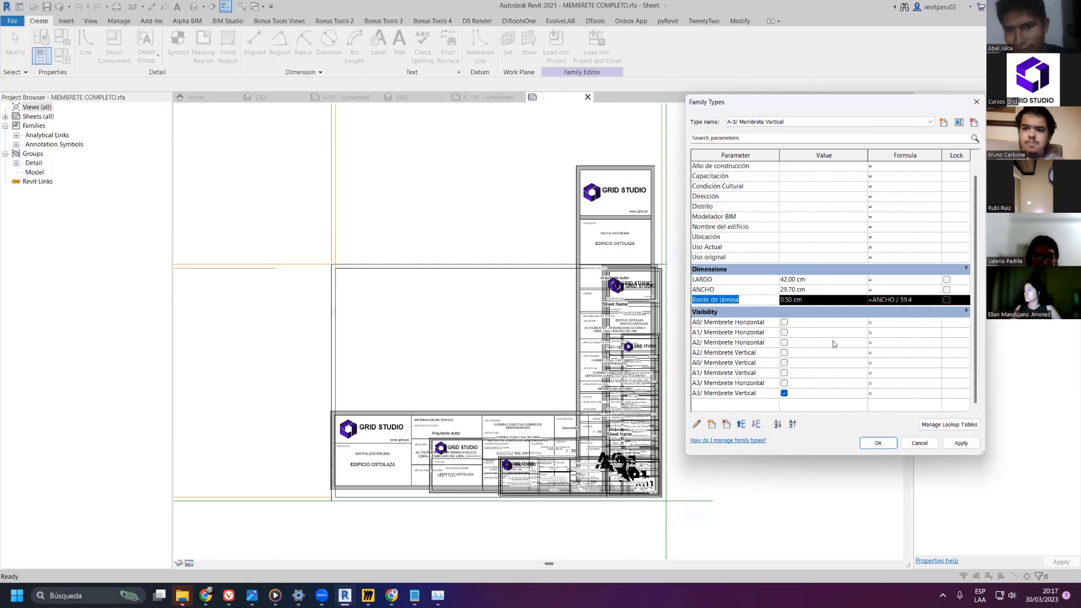
click(736, 122)
click(746, 131)
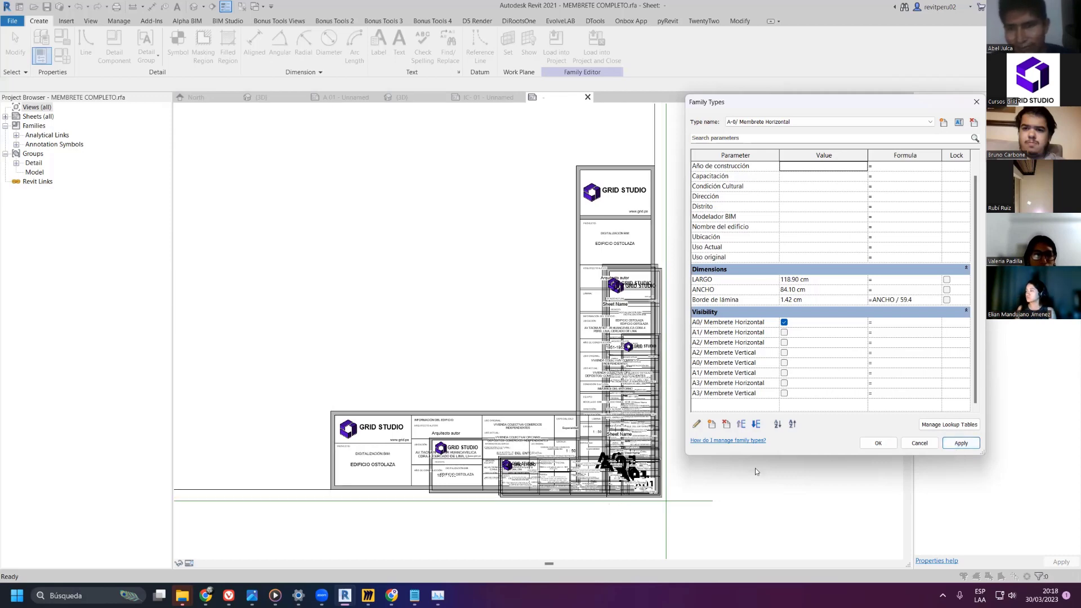
- Close Family Types and set Preview Visibility to show only the active title block type
click(880, 443)
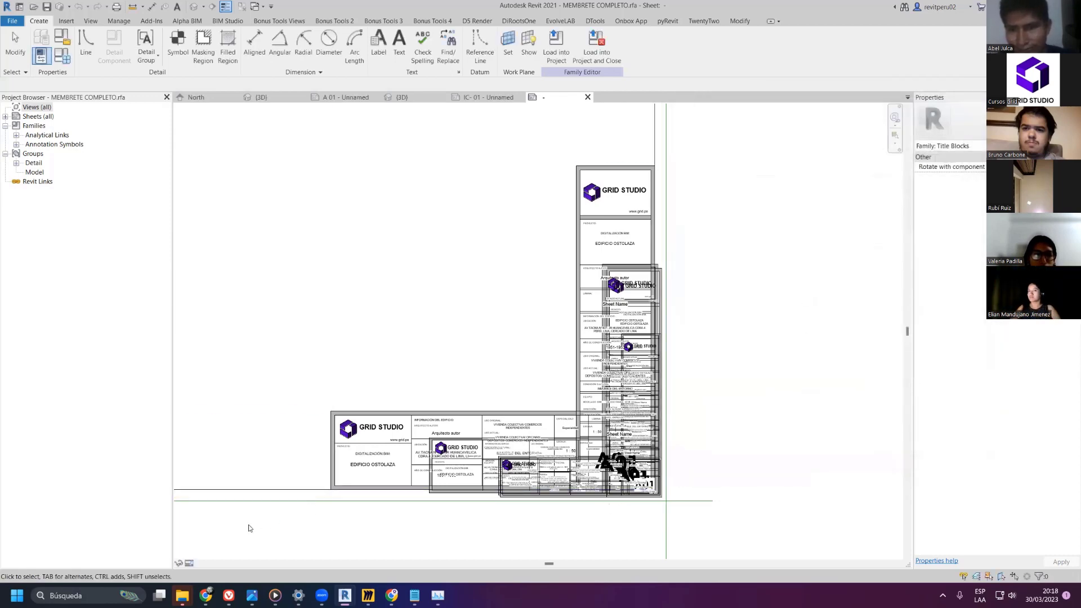
click(188, 564)
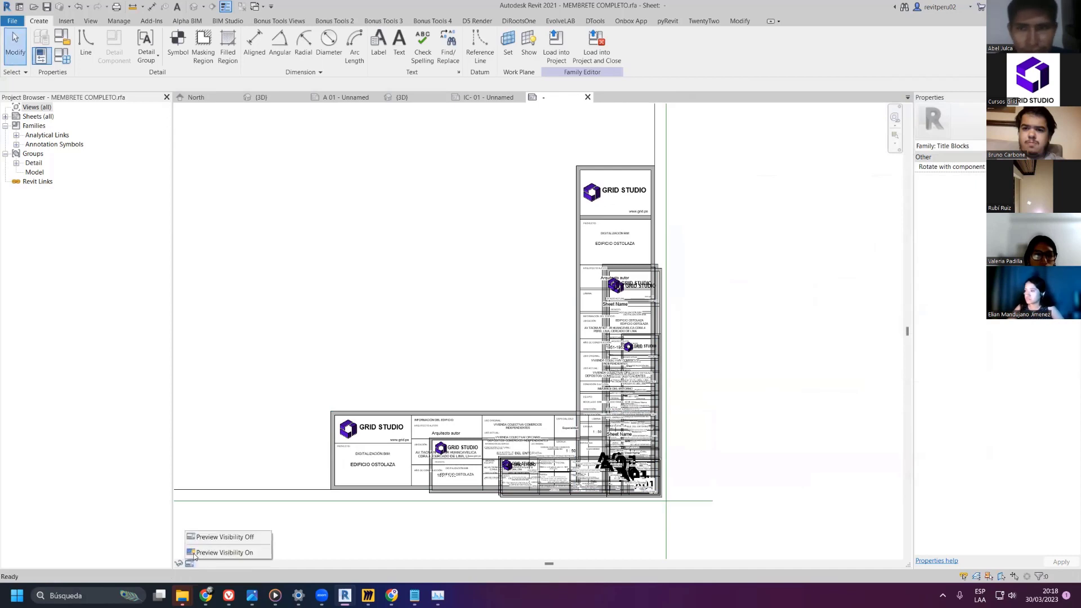
click(212, 551)
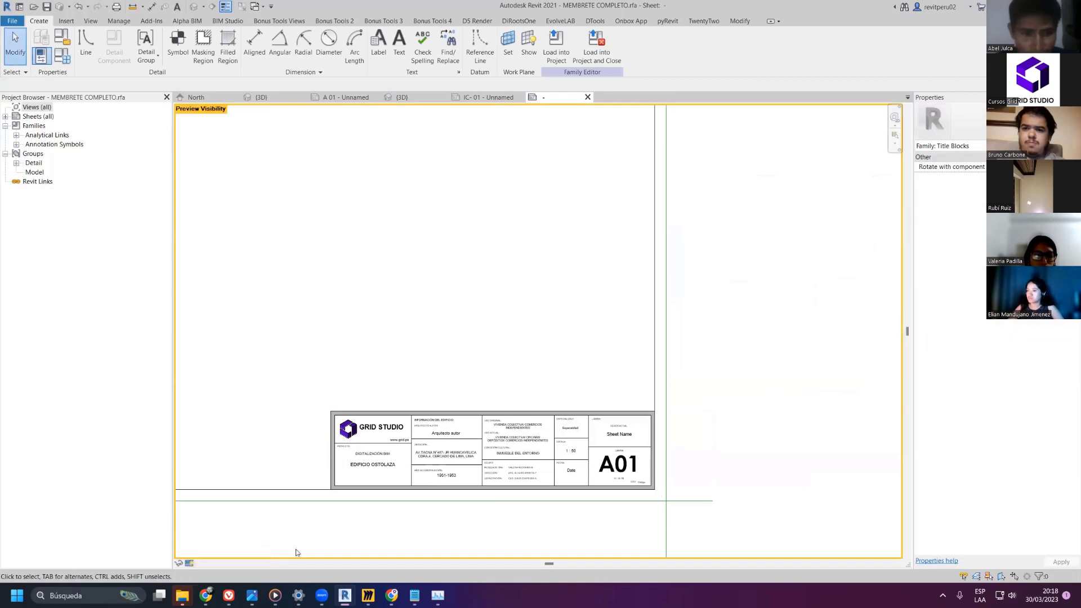
scroll(566, 496, up, 2)
- Set the A0 group's A01 label to Century G 15mm, nudge it down, then reopen Family Types
click(661, 445)
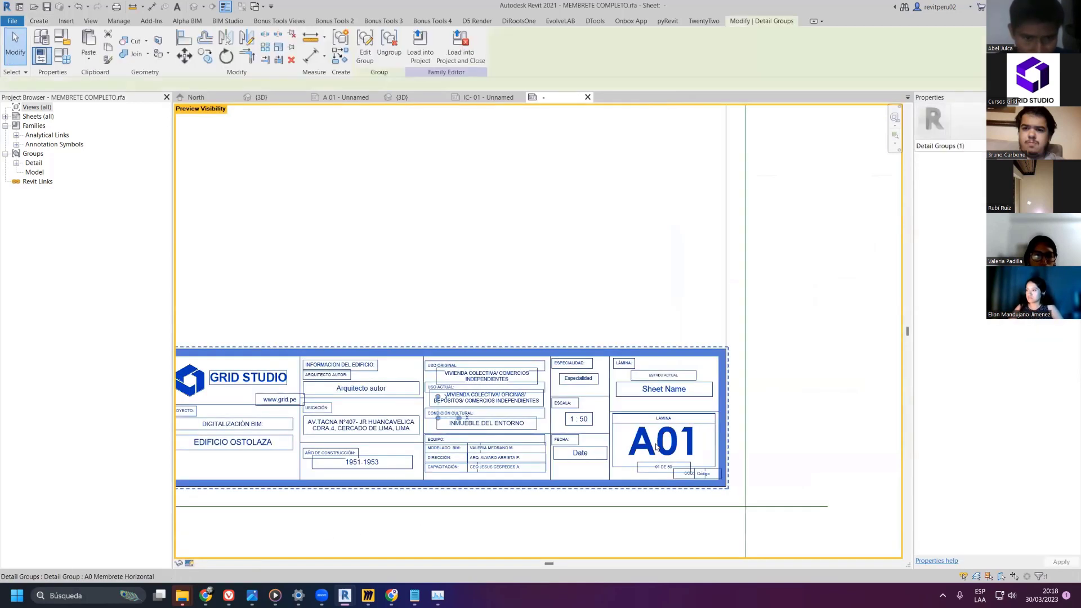
double_click(666, 440)
click(666, 441)
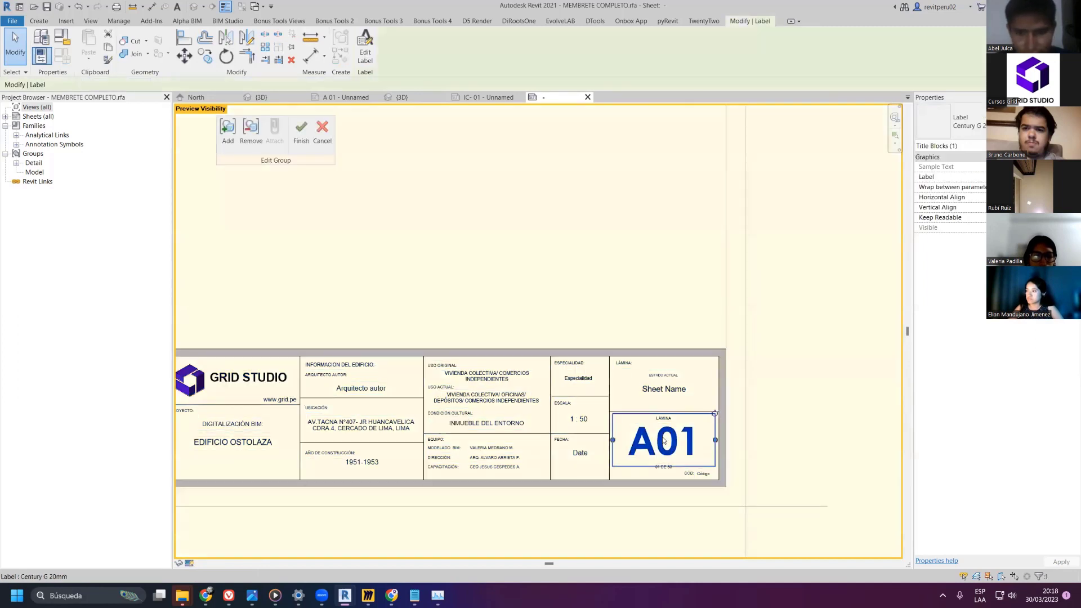
click(969, 119)
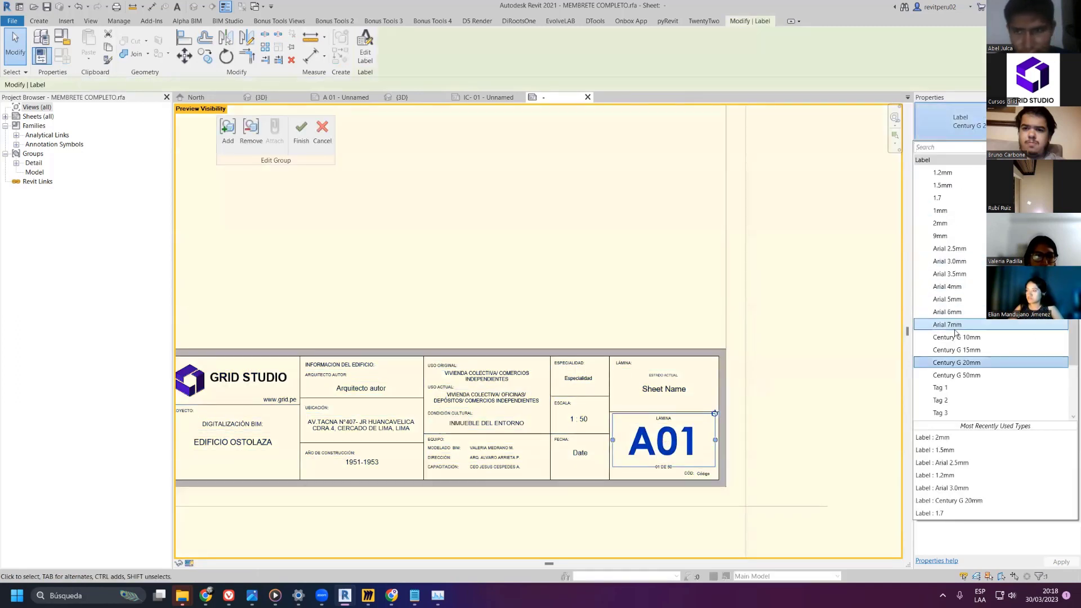
click(944, 350)
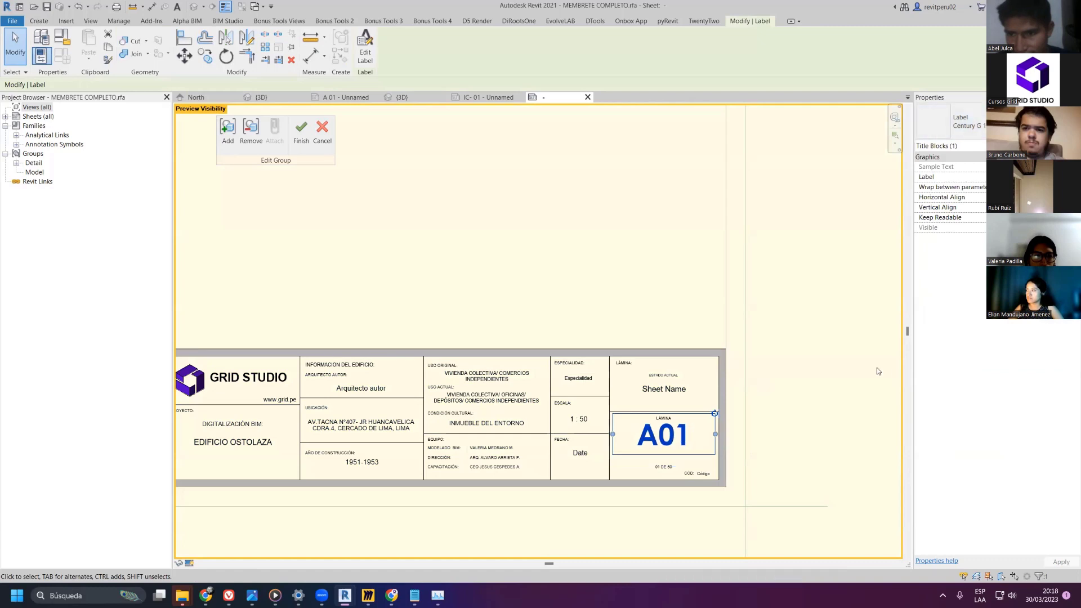
key(Down)
key(Down)
key(Down)
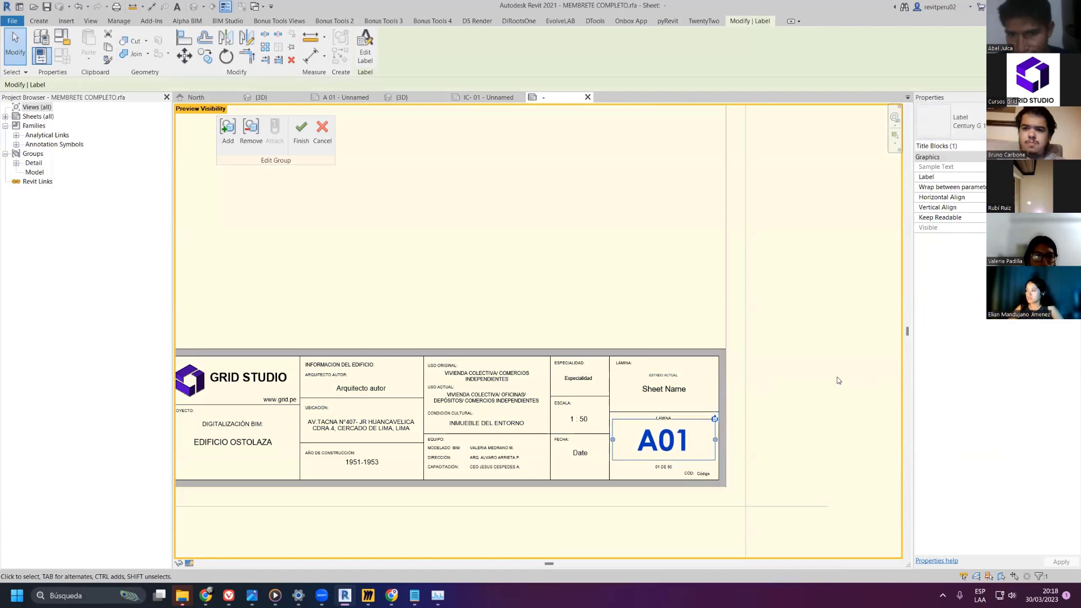
key(Down)
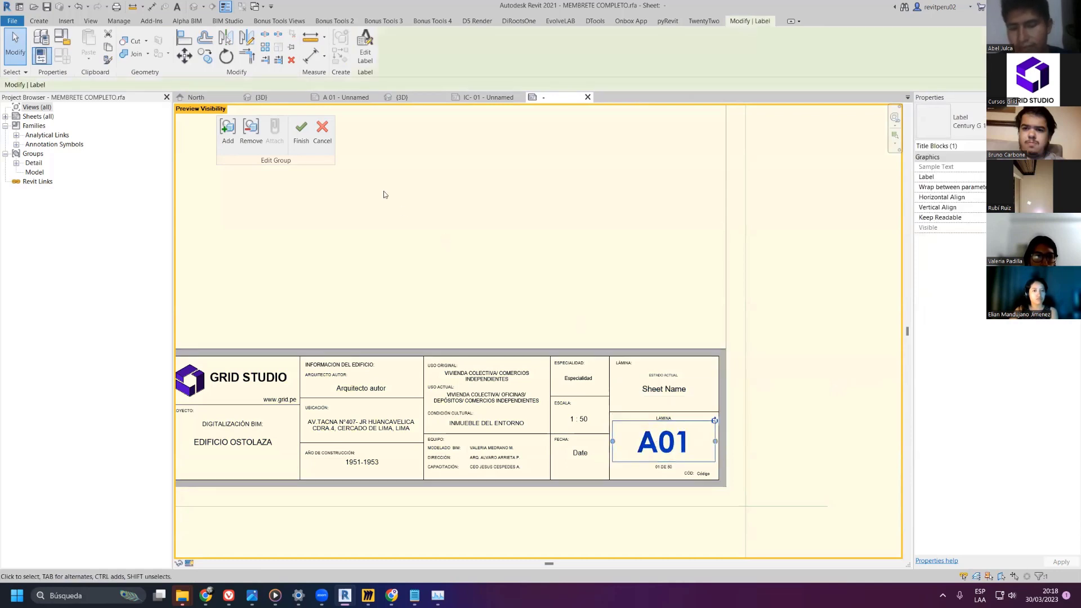
click(758, 216)
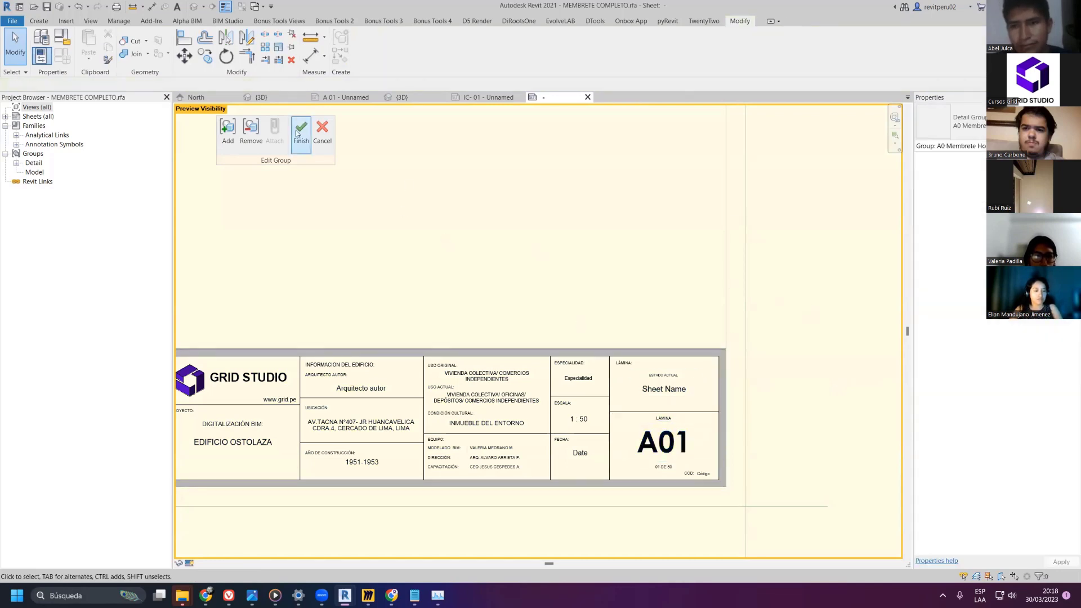
click(301, 133)
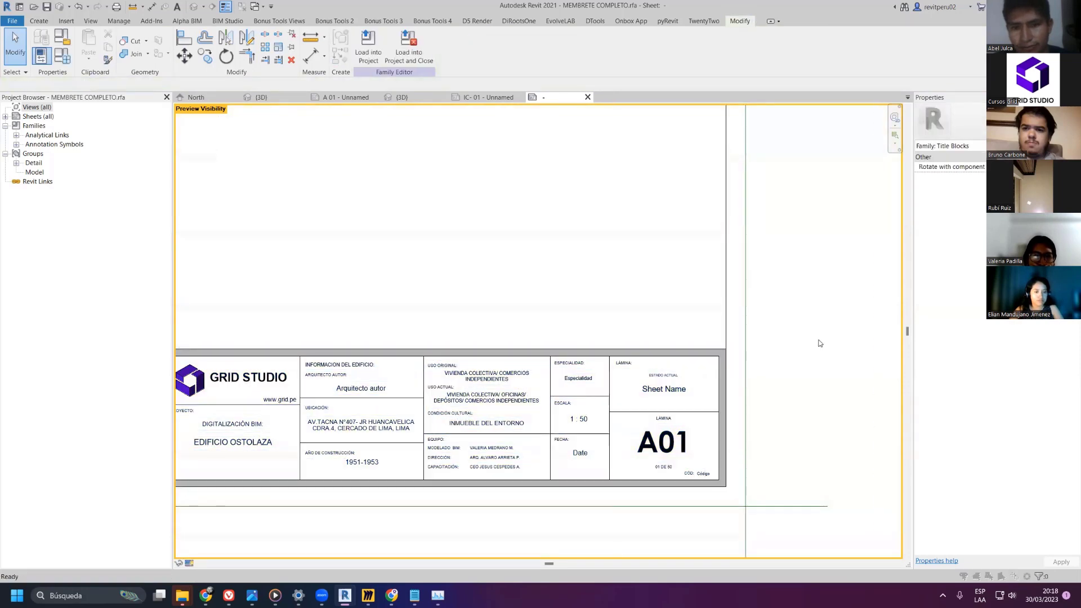
key(f)
key(t)
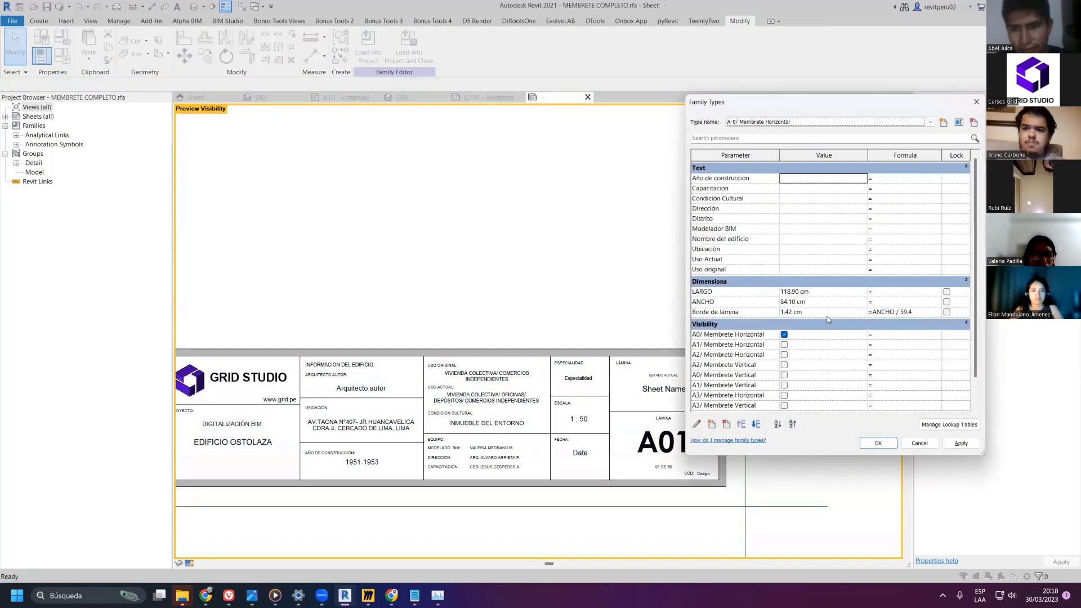
- Confirm the family types, then cancel Load into Project after unchecking ARQ.rvt
scroll(828, 319, down, 1)
click(961, 443)
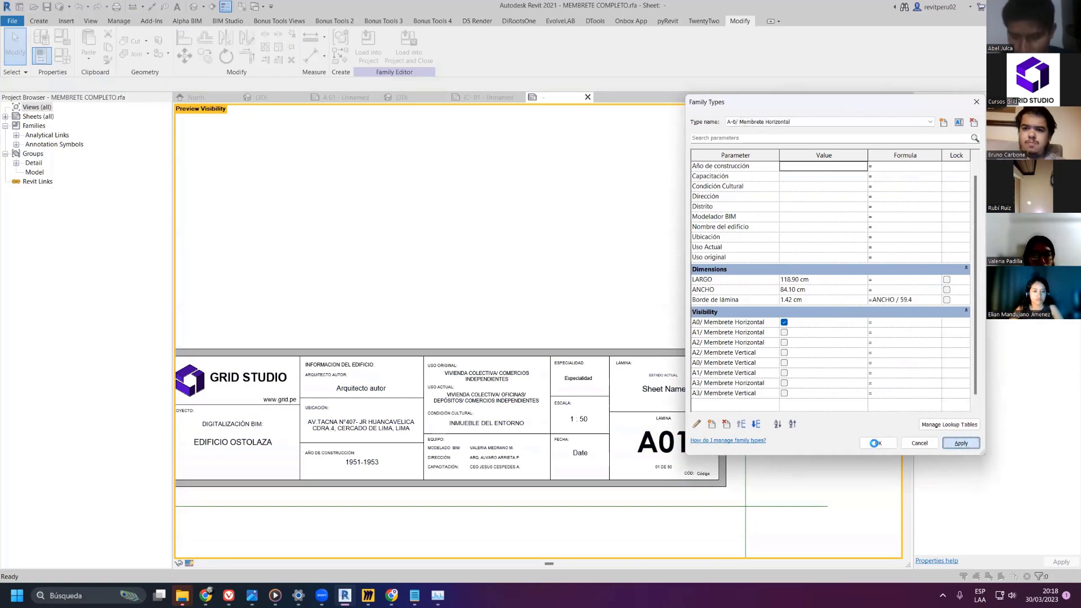
click(877, 443)
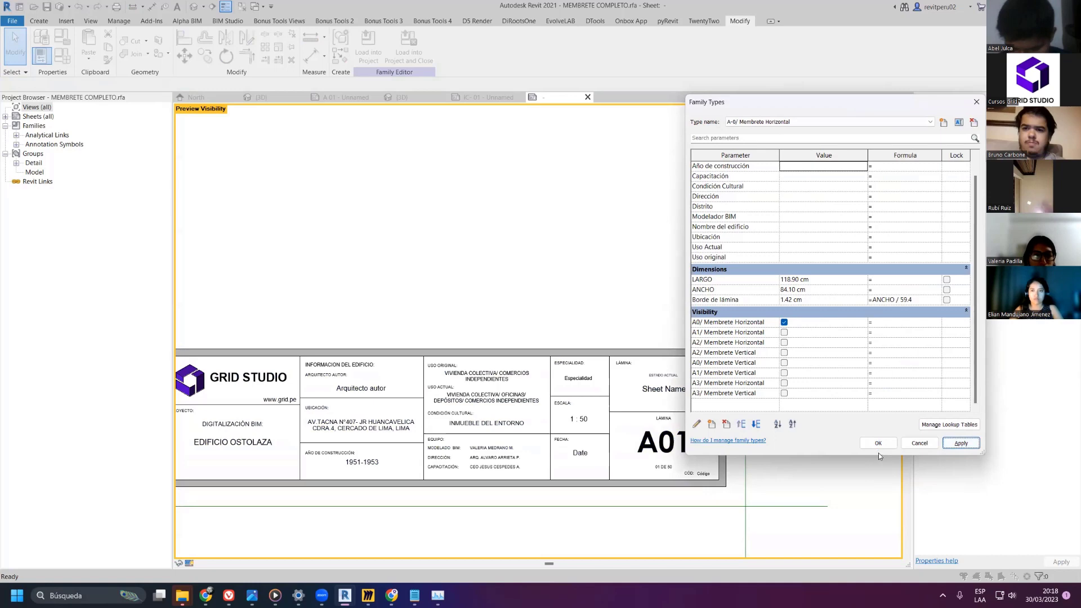
click(876, 445)
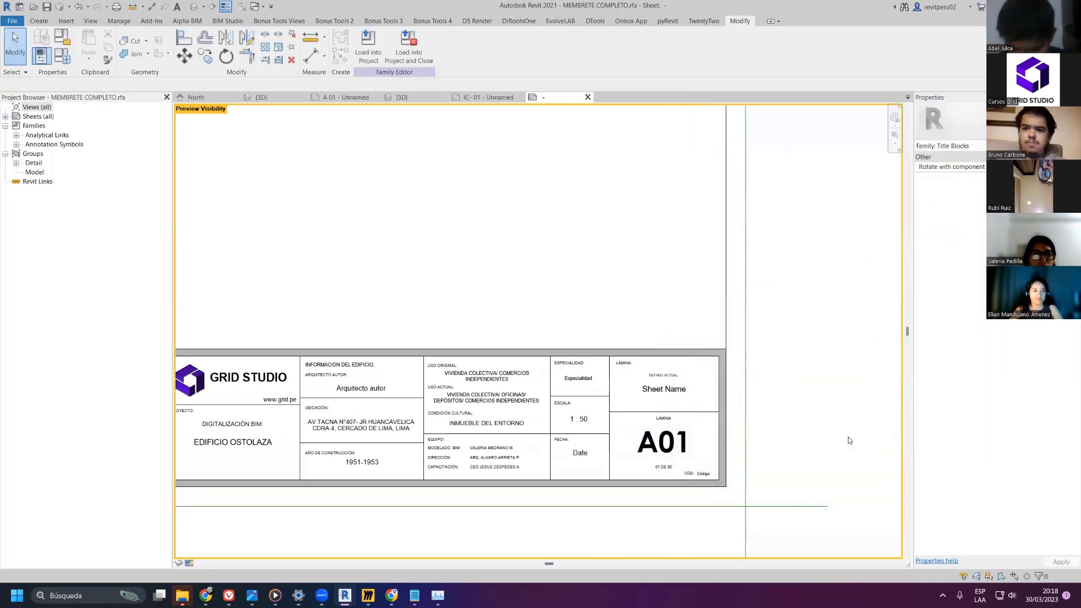
click(368, 46)
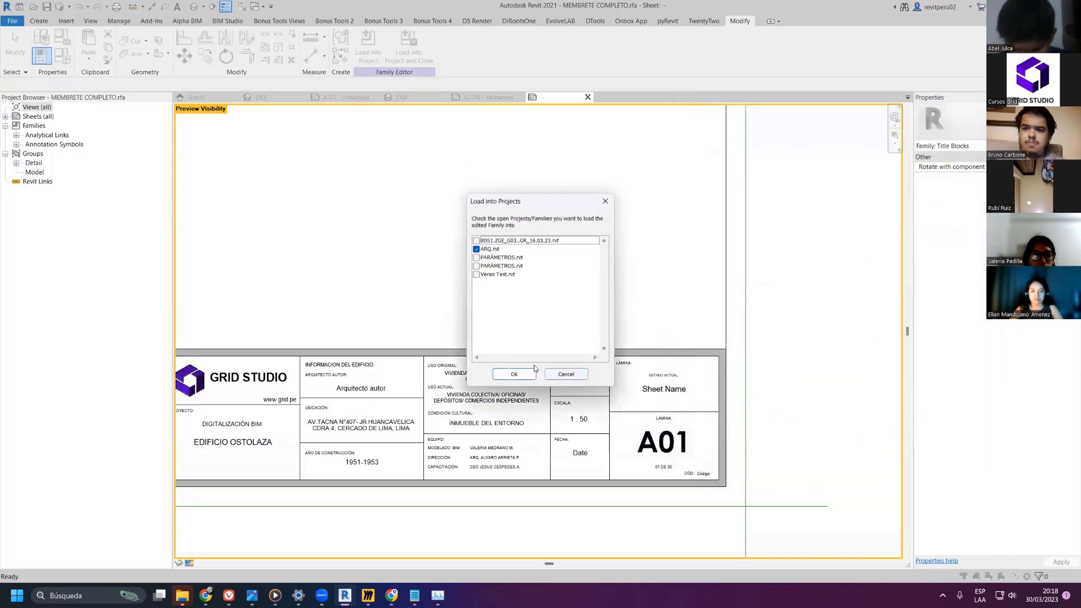
click(477, 249)
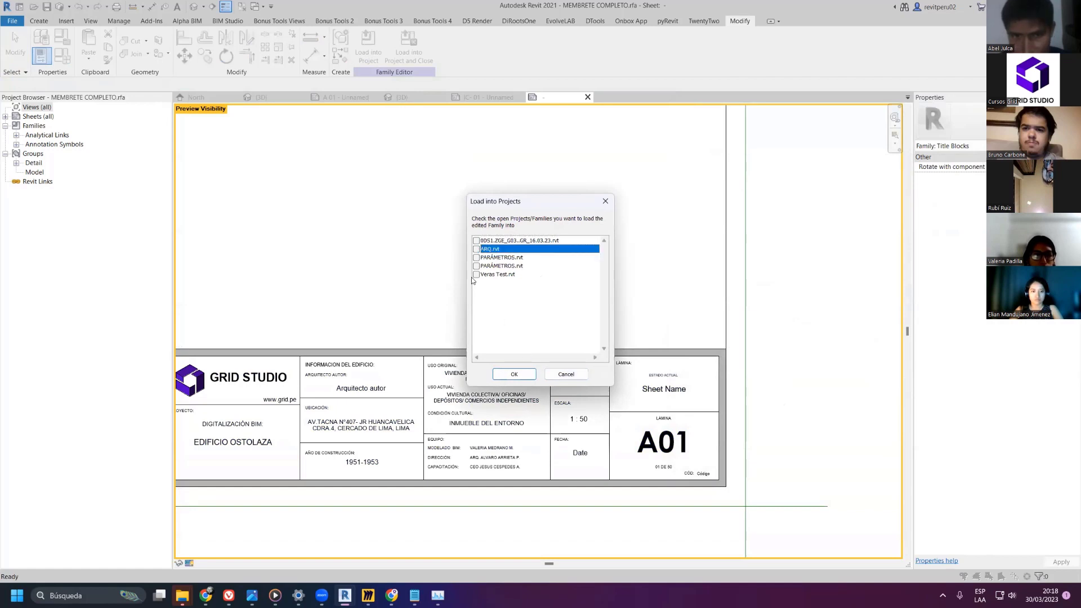
click(610, 201)
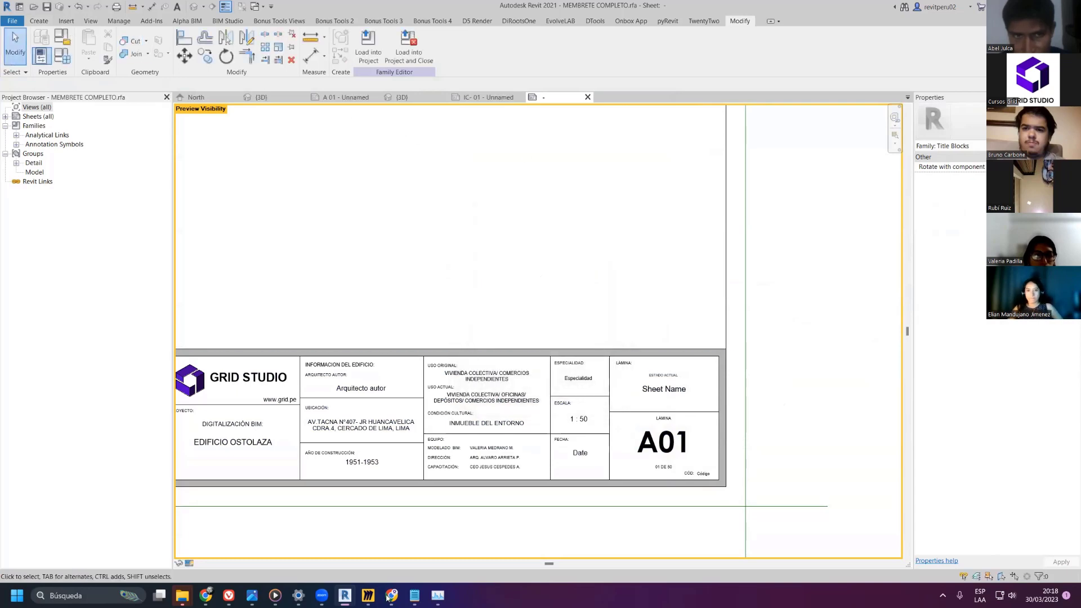
- On sheet S.6, collapse the 00. ORIGINALES, 01. EN PROCESO and ??? view groups
mouse_move(344, 595)
click(300, 556)
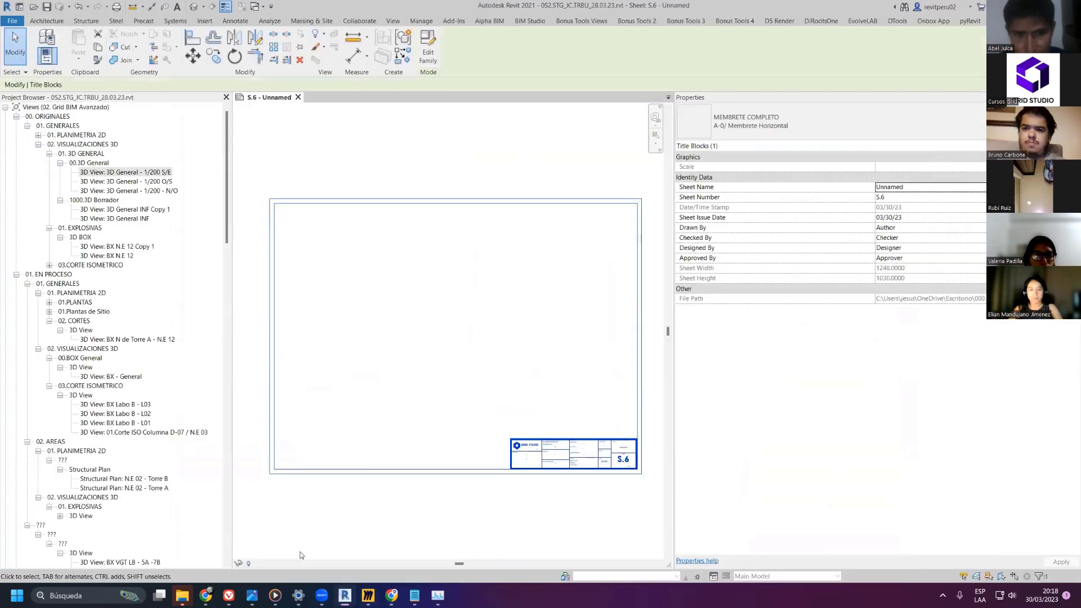
click(485, 172)
scroll(484, 172, down, 2)
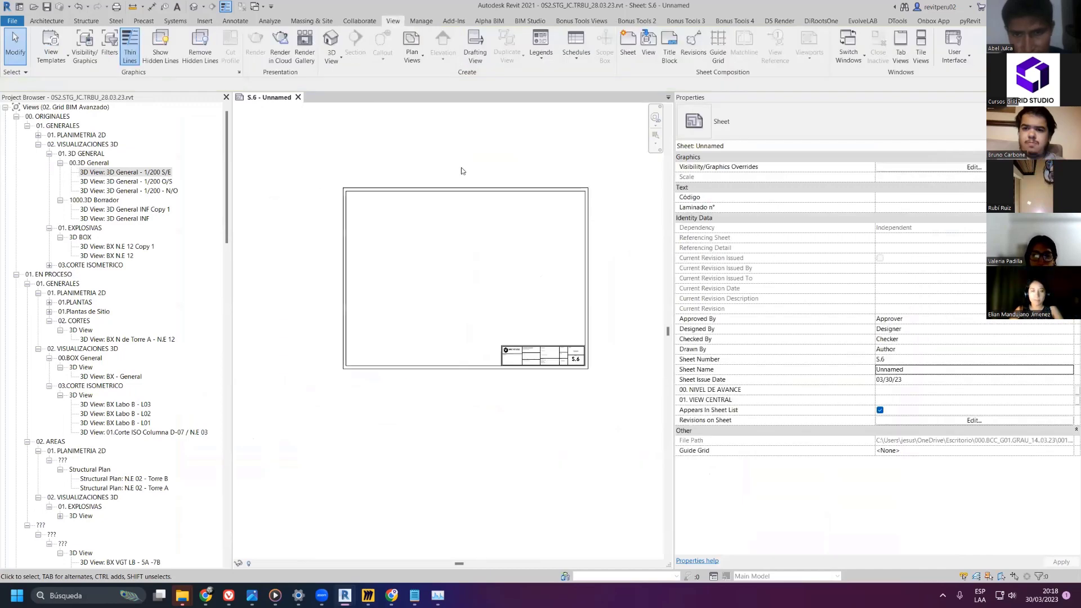
click(16, 116)
click(17, 125)
click(17, 134)
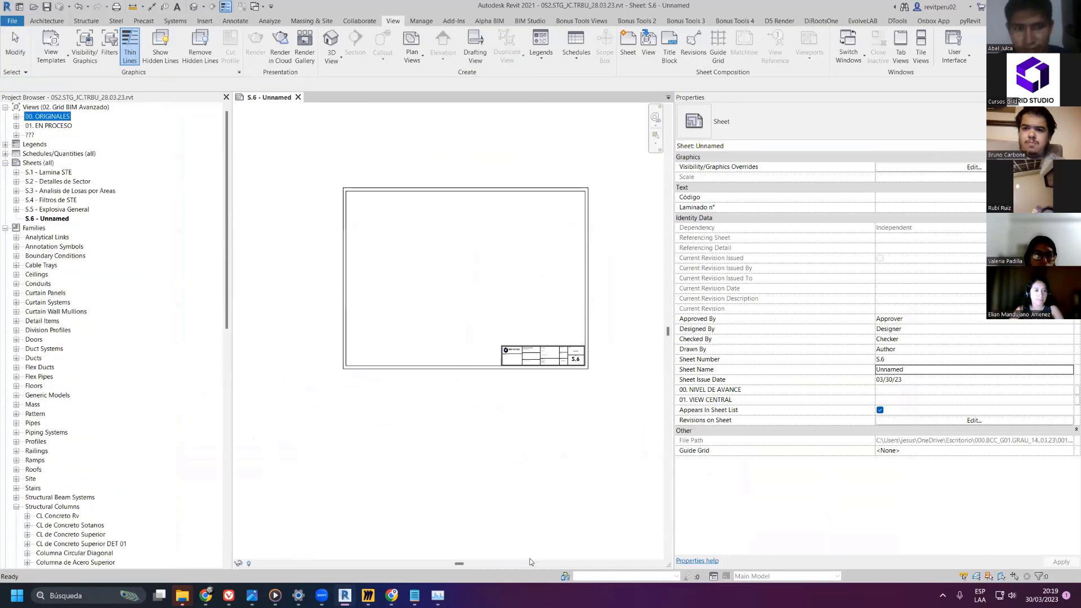
- Switch to the MEMBRETE COMPLETO.rfa title block family window
mouse_move(349, 598)
click(402, 540)
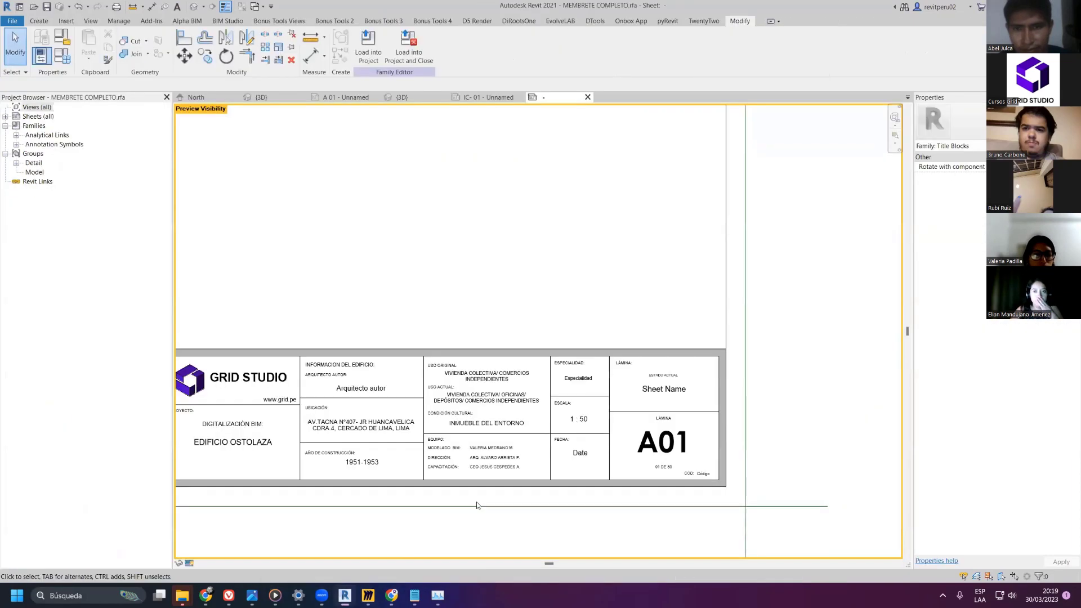
scroll(842, 321, down, 4)
- Zoom to fit, then Save As Family, browsing to C:\ProgramData\Autodesk\...\0D151.Planimetría
key(z)
key(f)
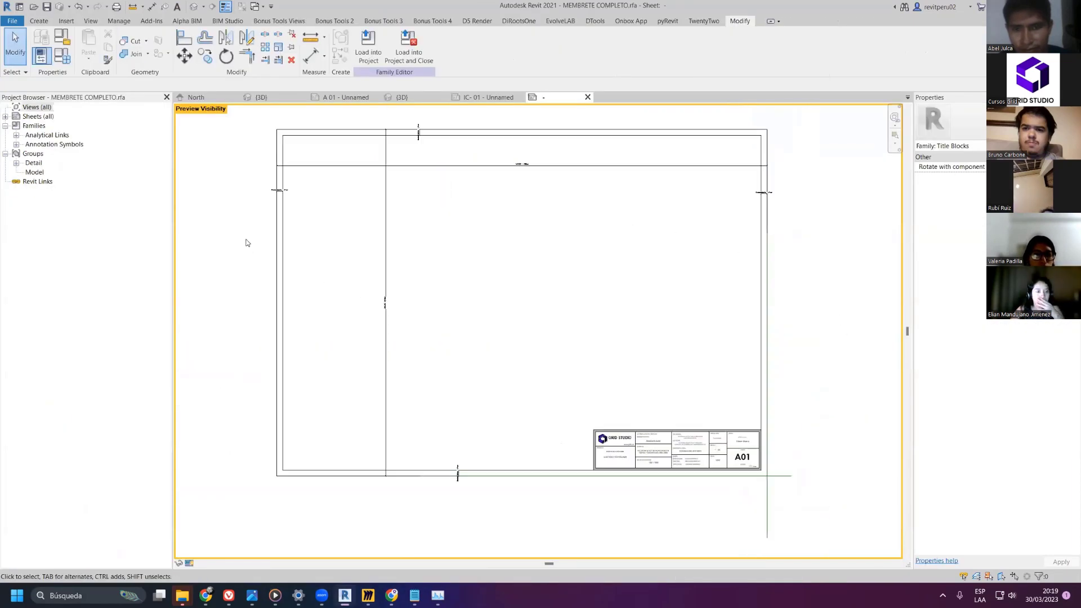
click(12, 21)
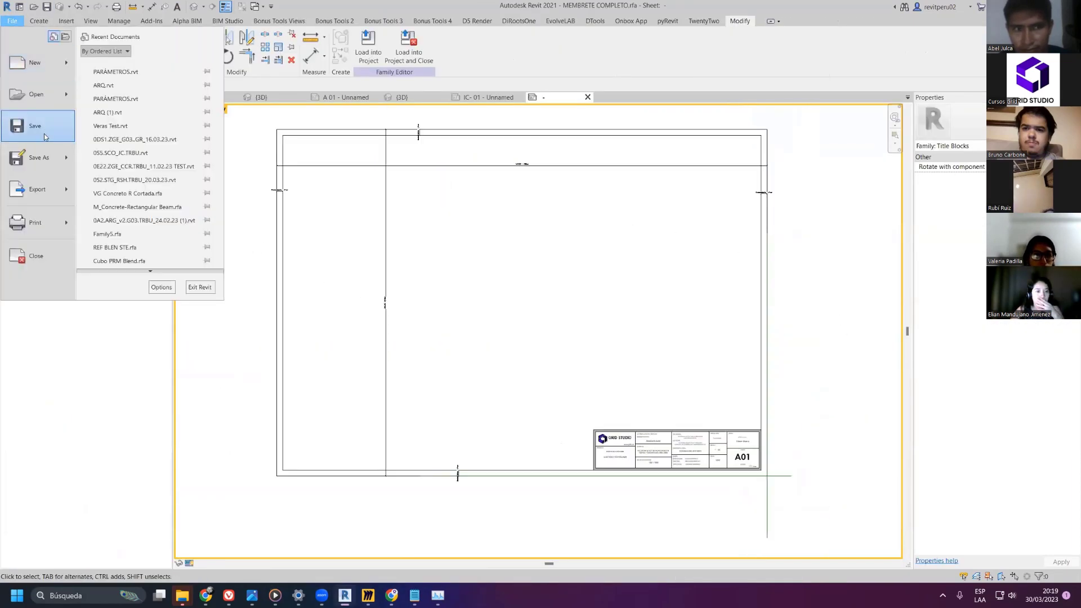
mouse_move(39, 157)
click(145, 145)
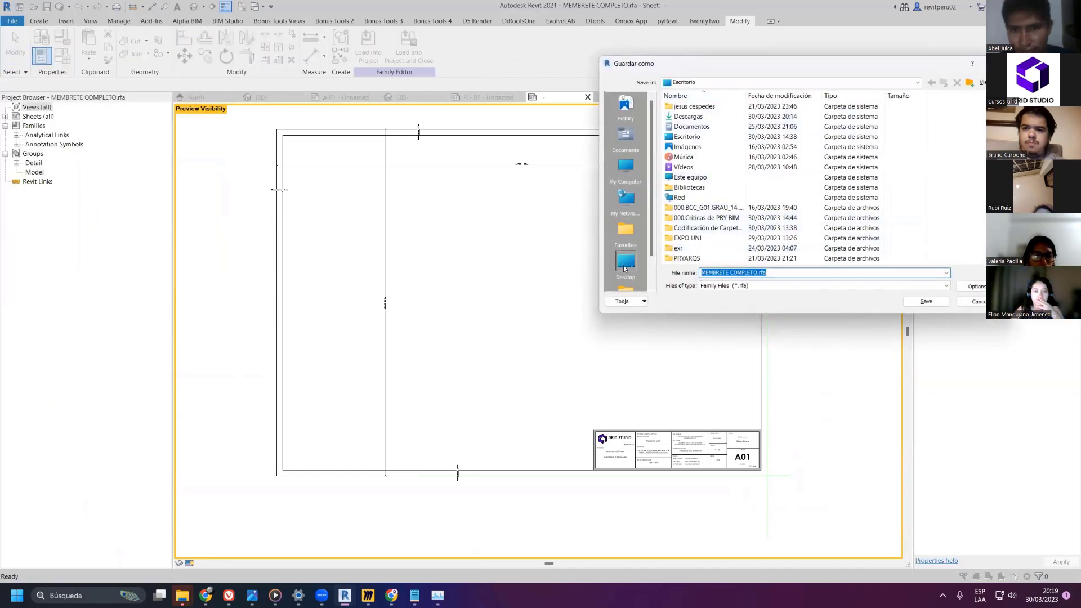
click(612, 175)
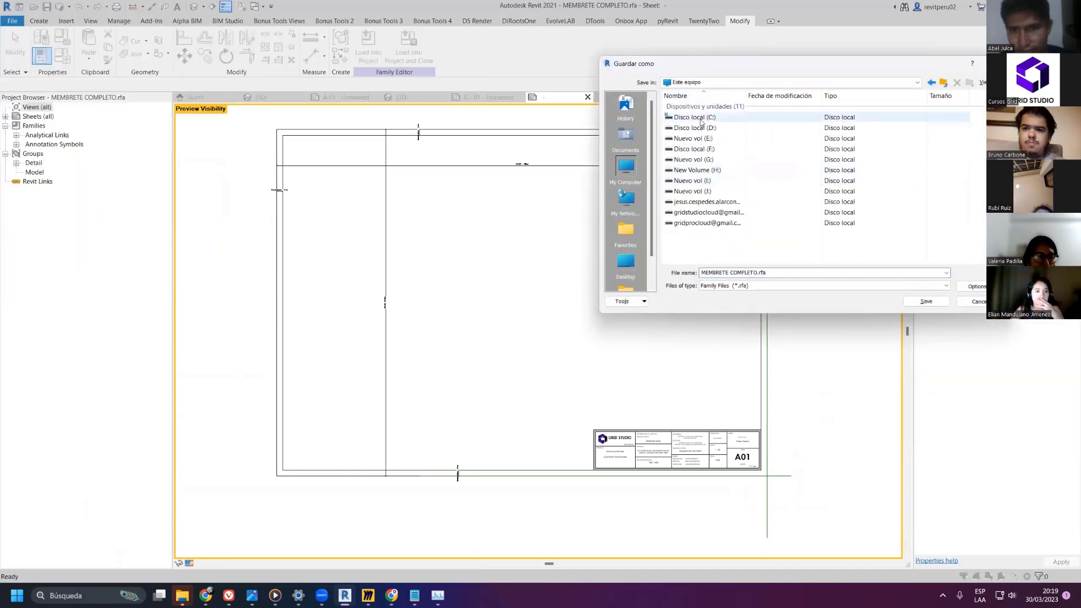
double_click(700, 122)
double_click(691, 177)
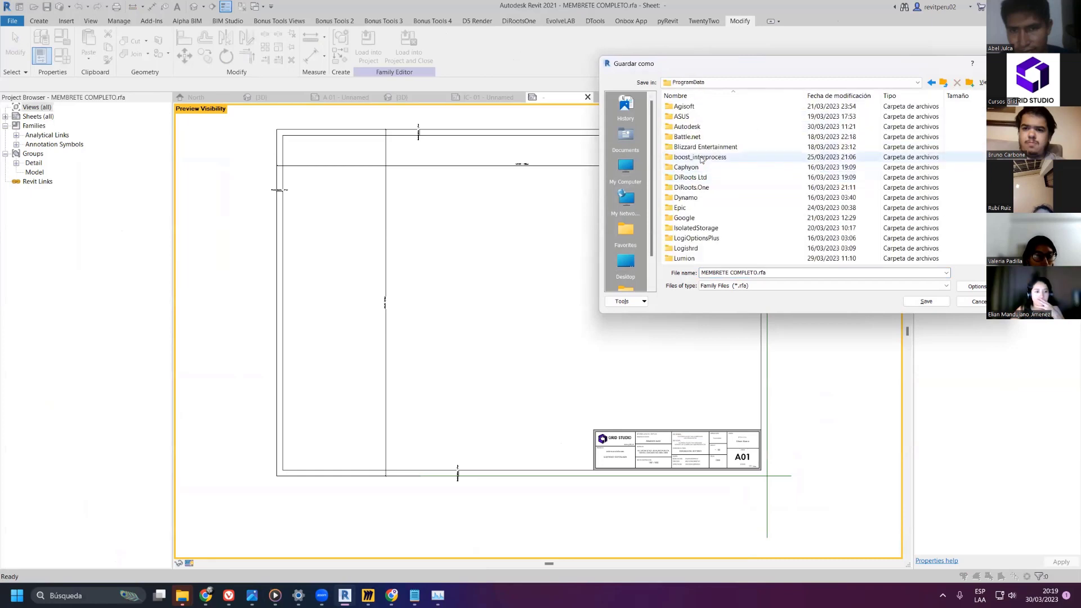
double_click(691, 126)
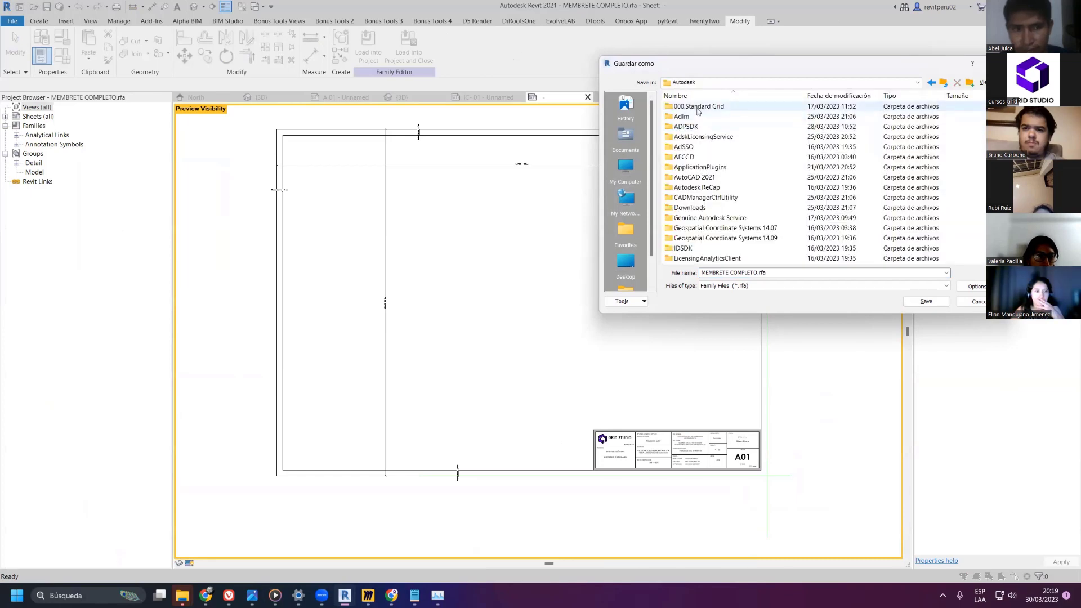
click(698, 107)
double_click(698, 107)
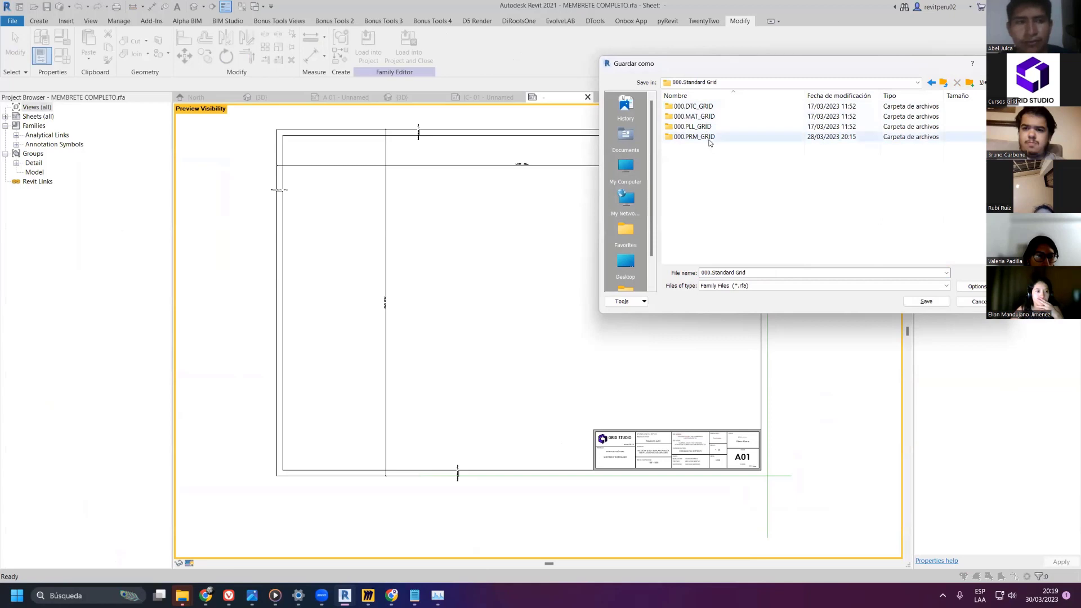
double_click(692, 126)
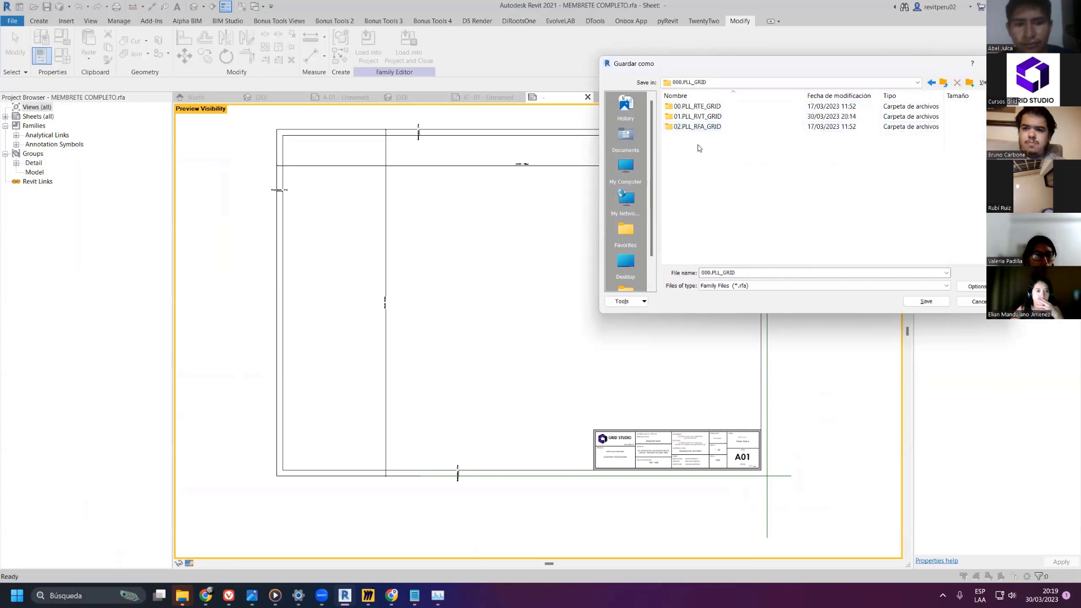
double_click(693, 127)
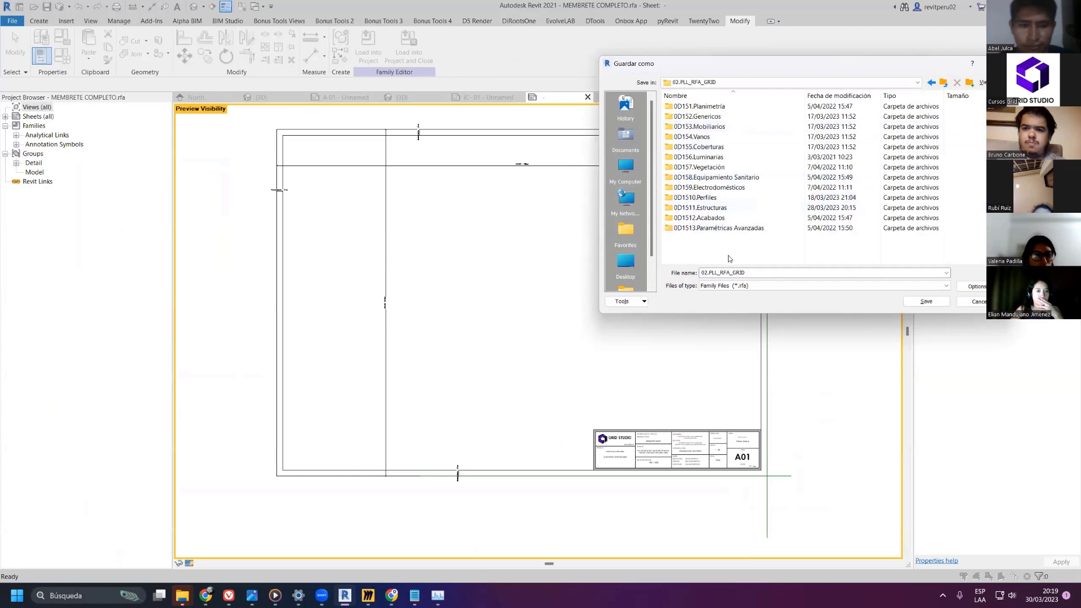
double_click(697, 107)
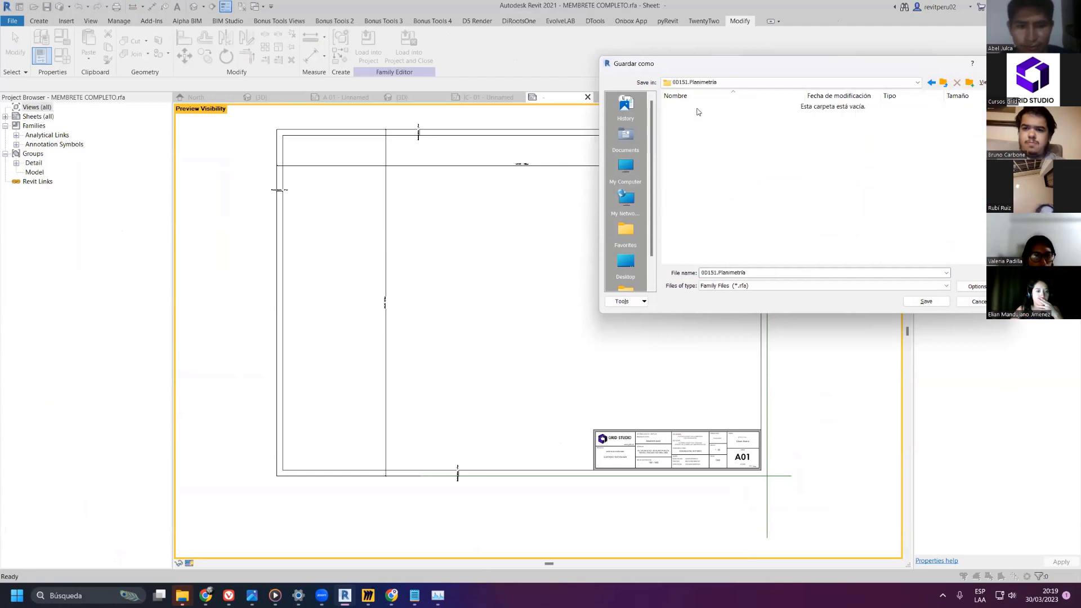
- Create a new folder named 000.Laminas Finales Grid and open it
right_click(711, 141)
mouse_move(758, 257)
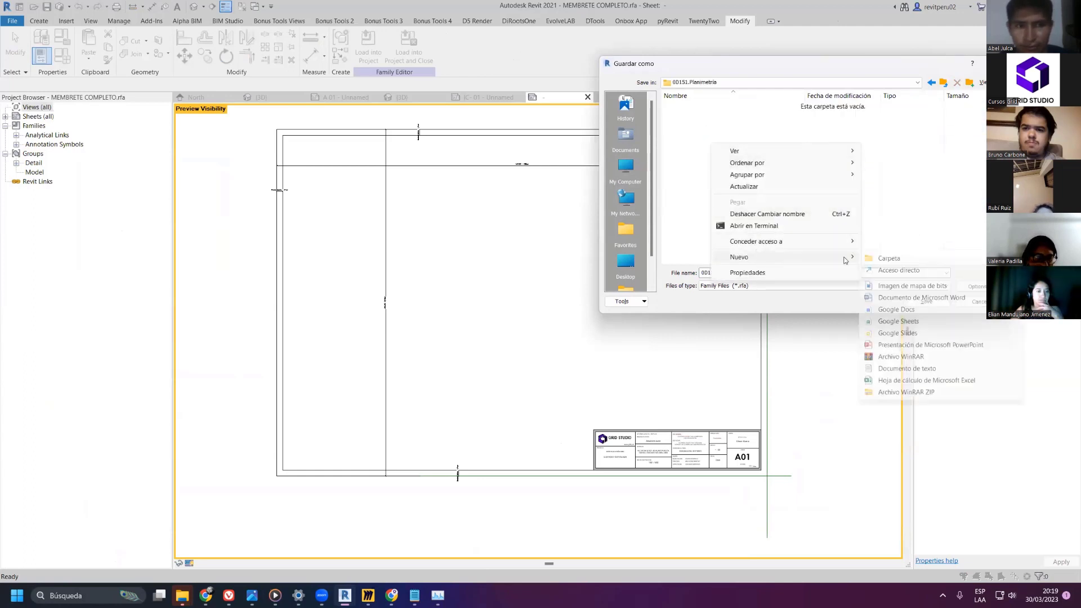
click(893, 263)
text(000.)
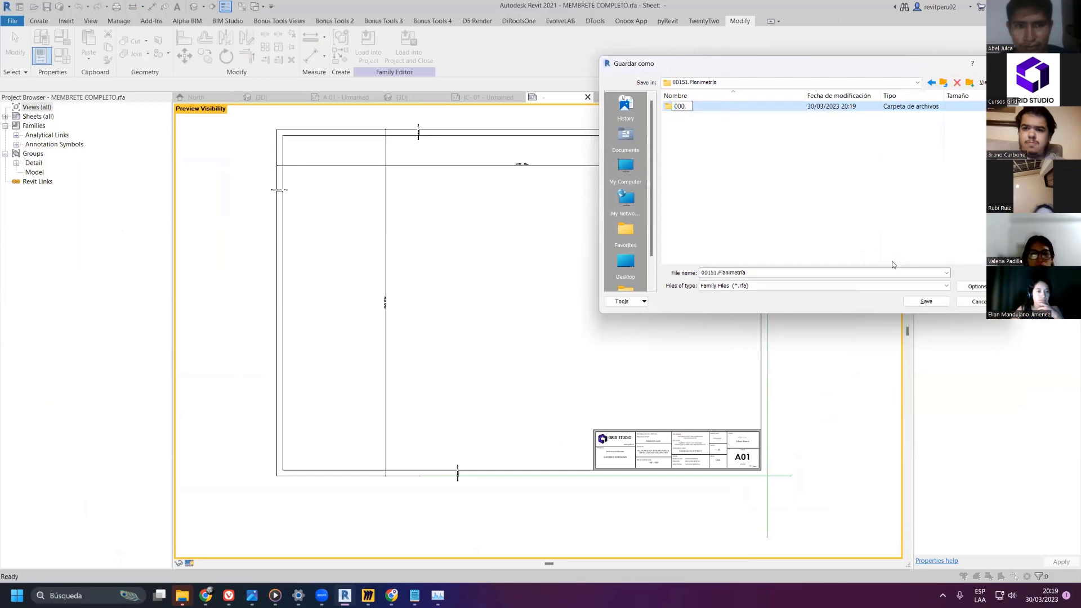
text(LAM)
key(BackSpace)
key(BackSpace)
key(Caps_Lock)
text(a)
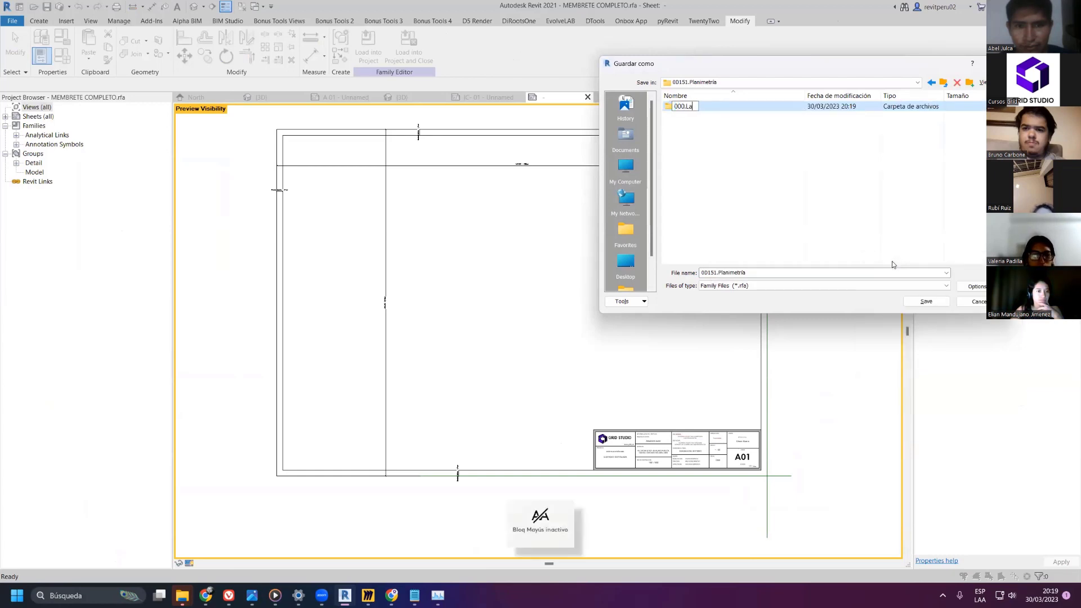
text(minas Fina)
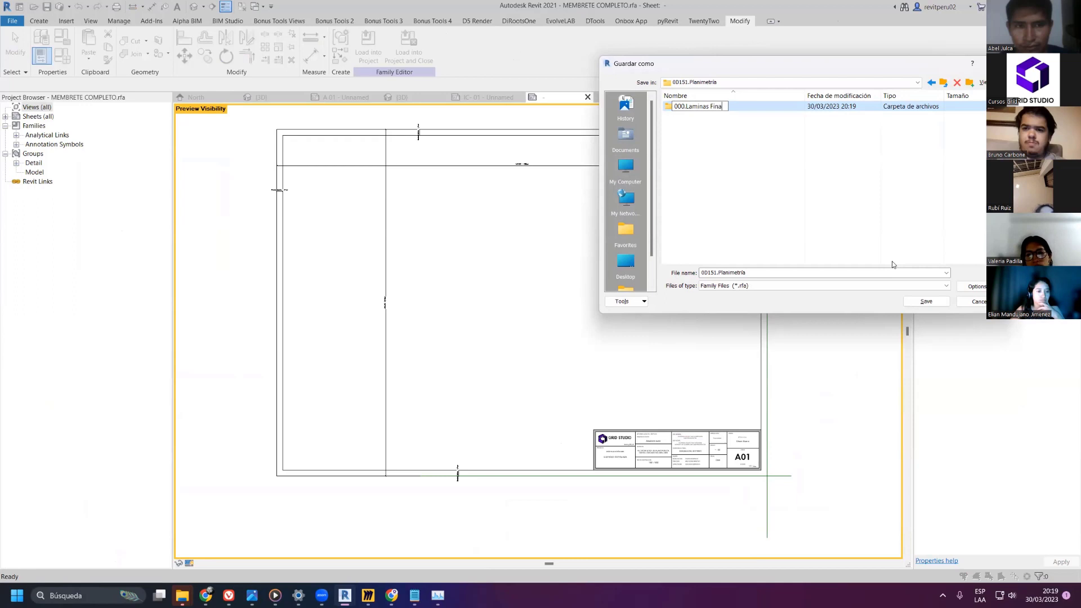
text(les Grid)
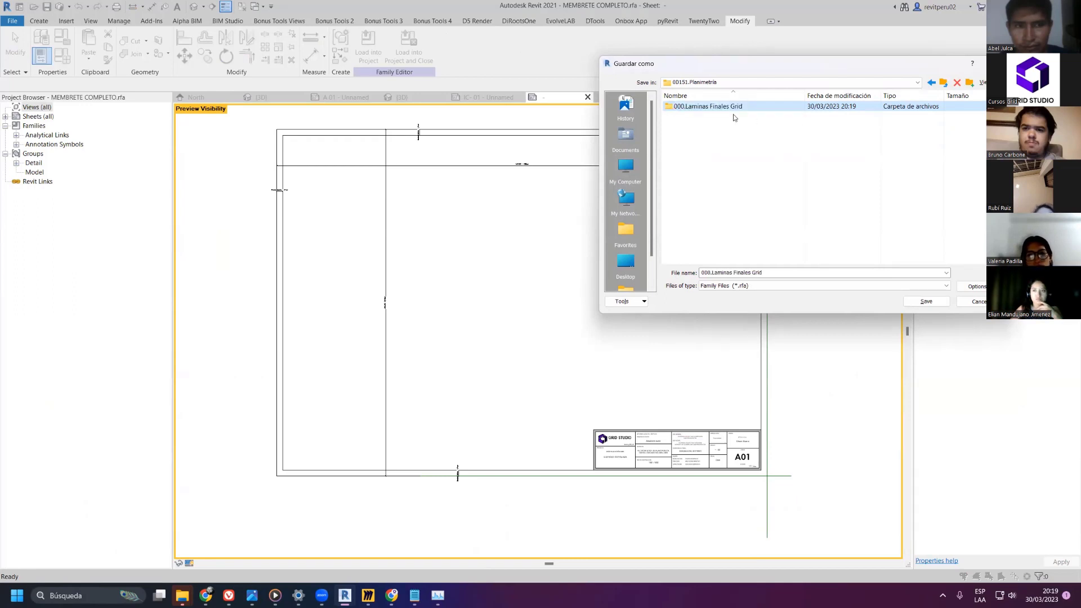
click(726, 113)
double_click(725, 108)
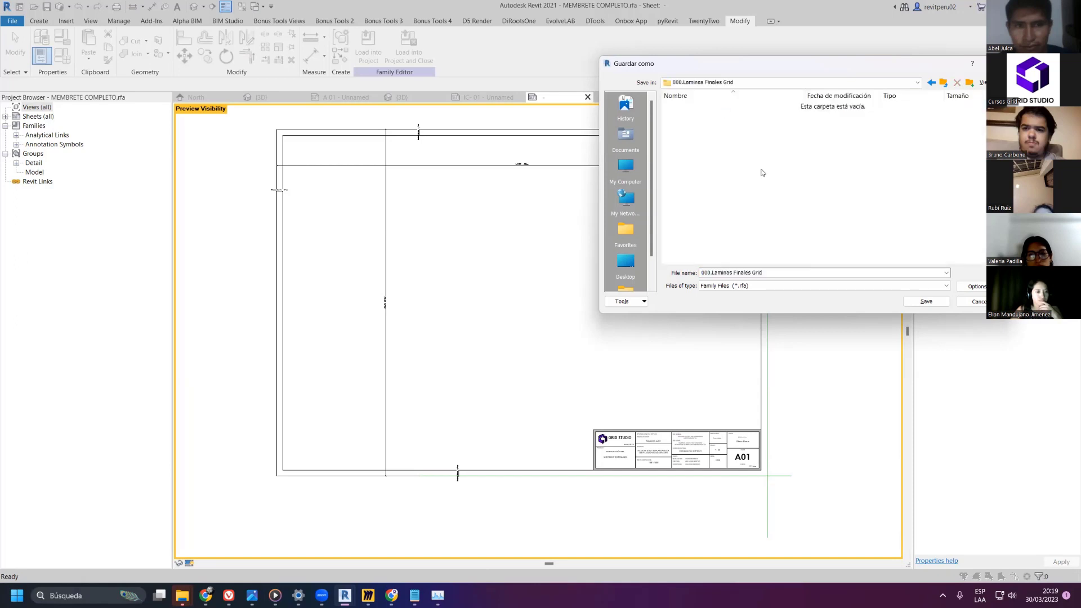
- Save the family as MEMBRETE GRID COMPLETO.rfa in the 000.Laminas Finales Grid folder
click(824, 272)
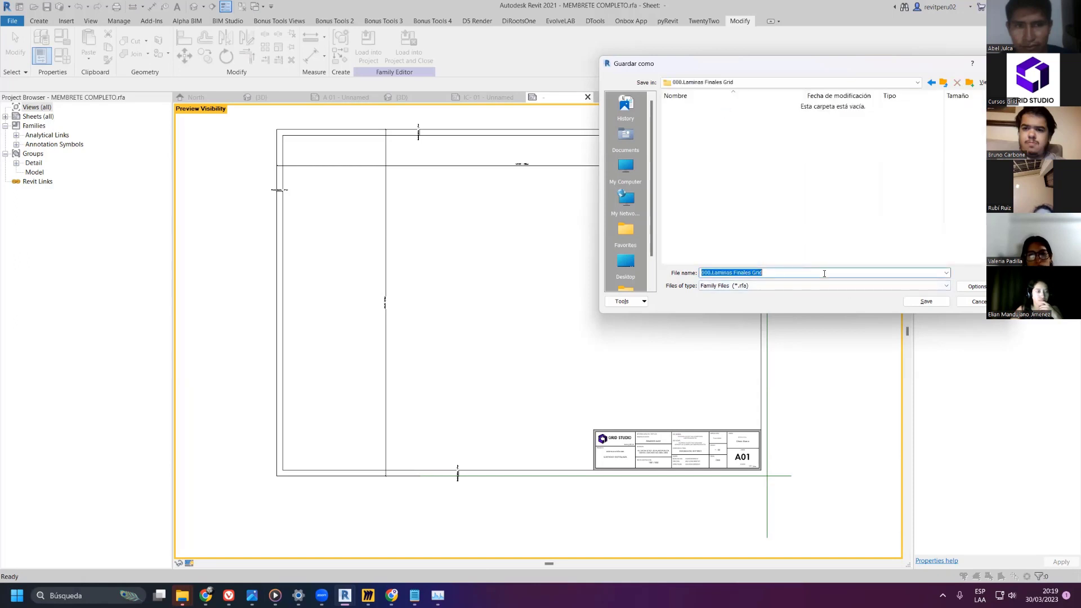
key(BackSpace)
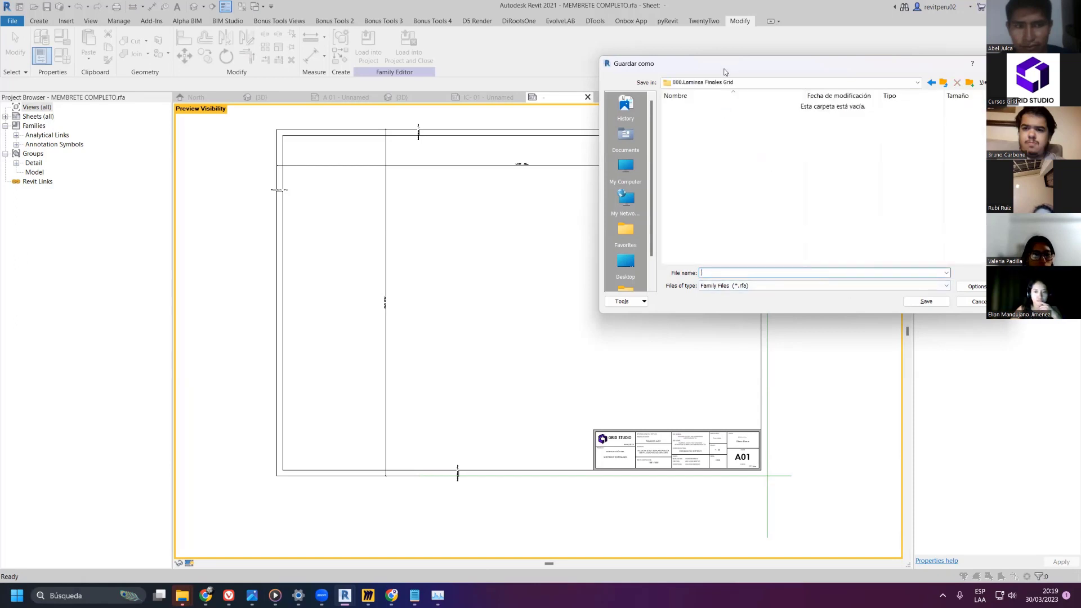
drag(724, 71, 441, 246)
key(Escape)
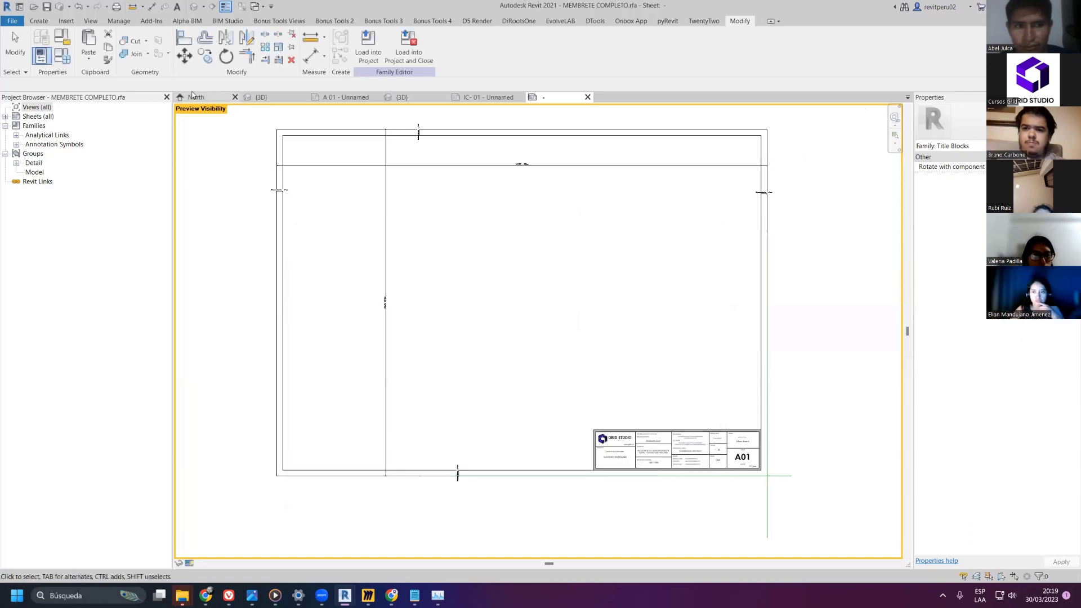
click(15, 26)
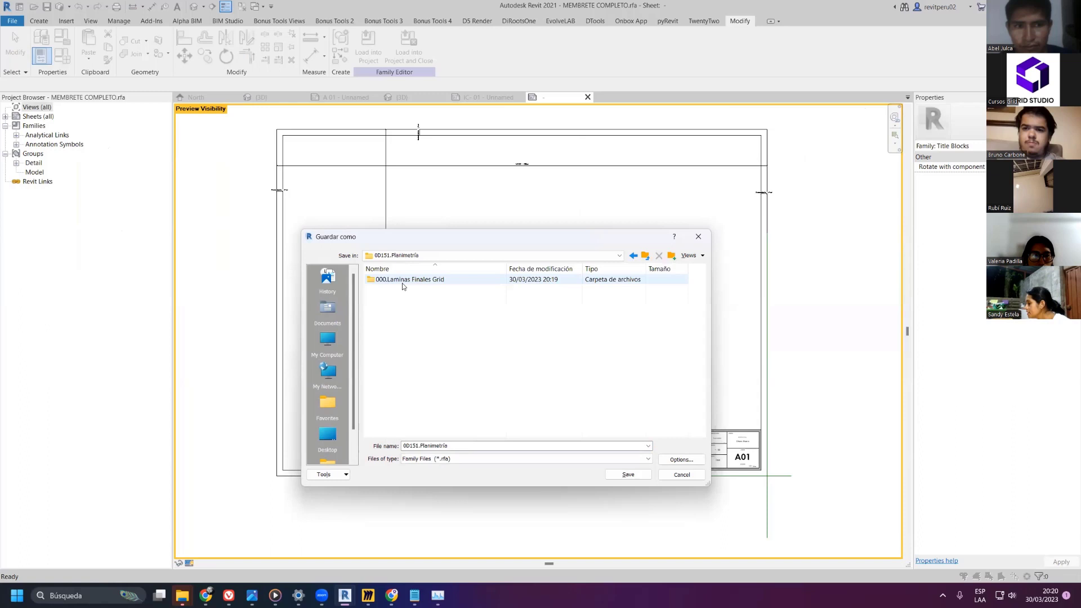
double_click(403, 282)
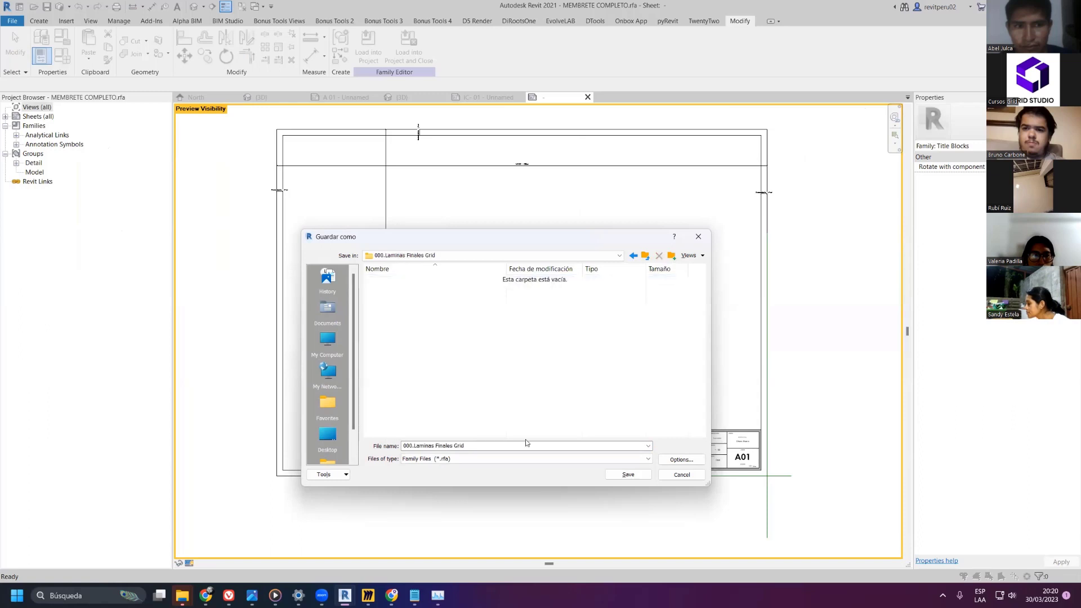
triple_click(525, 446)
text(MEMBRETE COMPLETO.rfa)
key(Home)
key(Right)
key(Right)
key(Right)
key(Right)
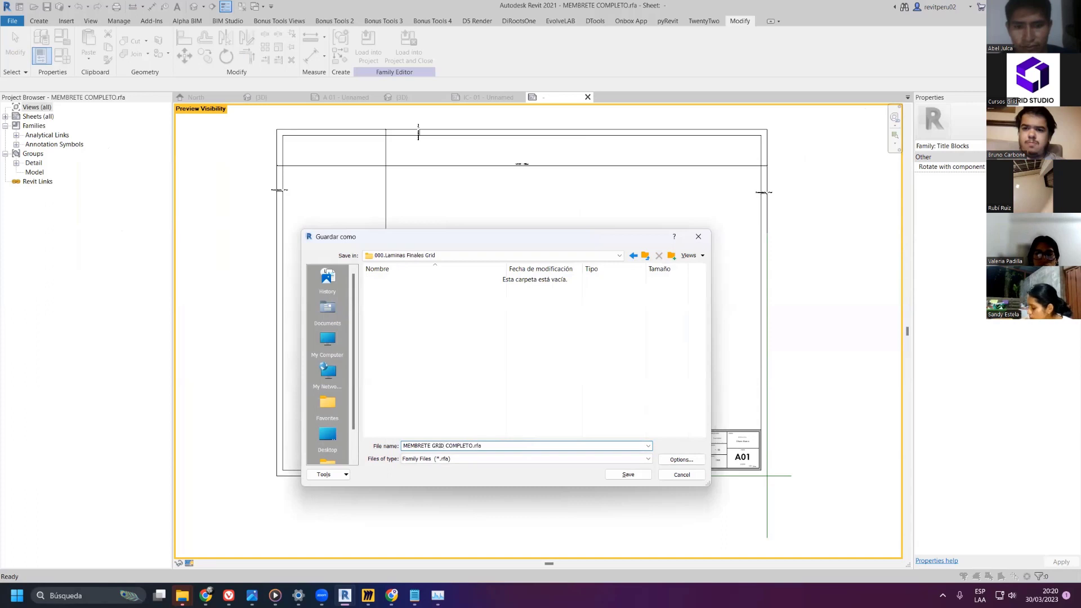
click(628, 474)
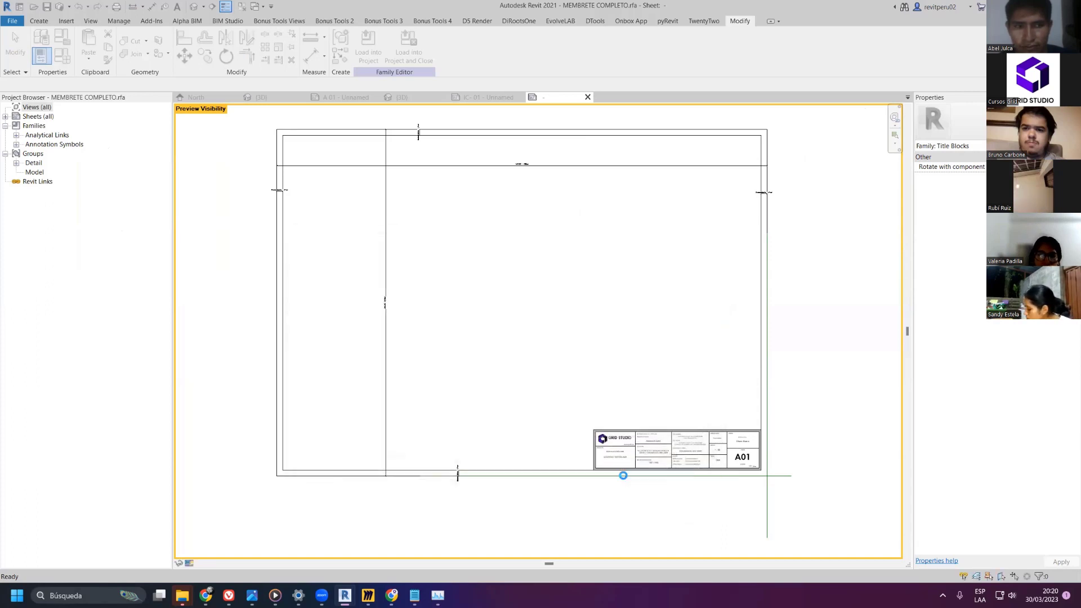
- In the title block group, try logo types LOGO (3) and LOGO (2), then keep LOGO
scroll(620, 447, up, 5)
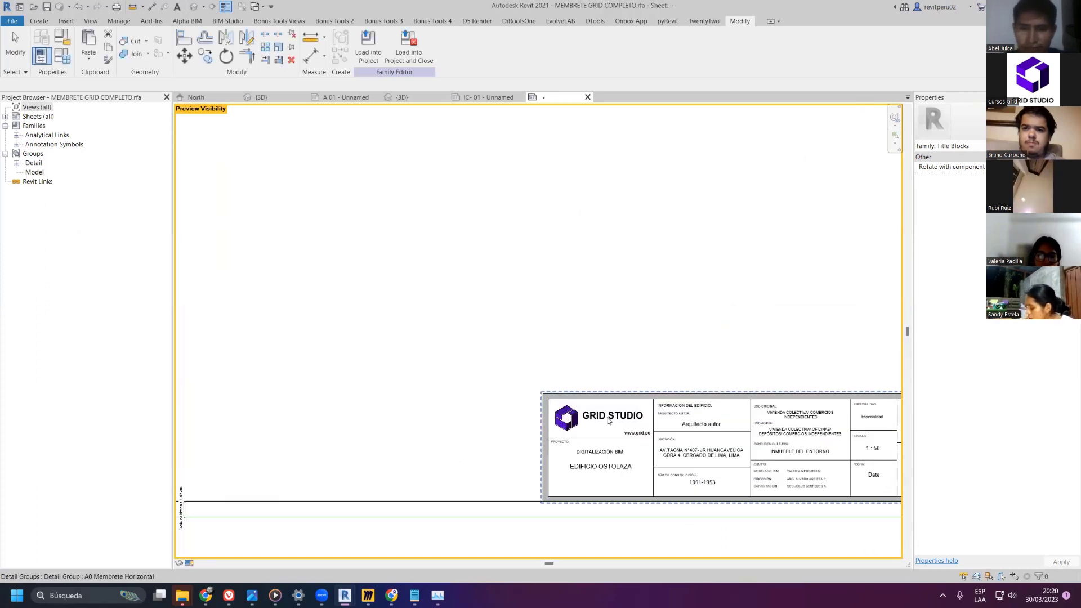
scroll(605, 416, up, 4)
double_click(517, 414)
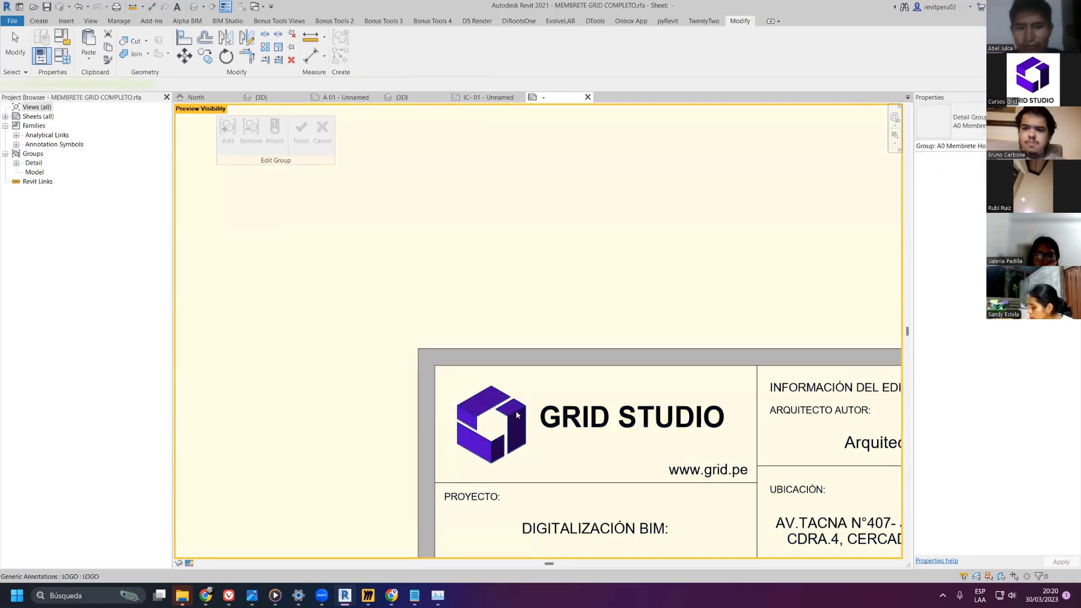
click(536, 423)
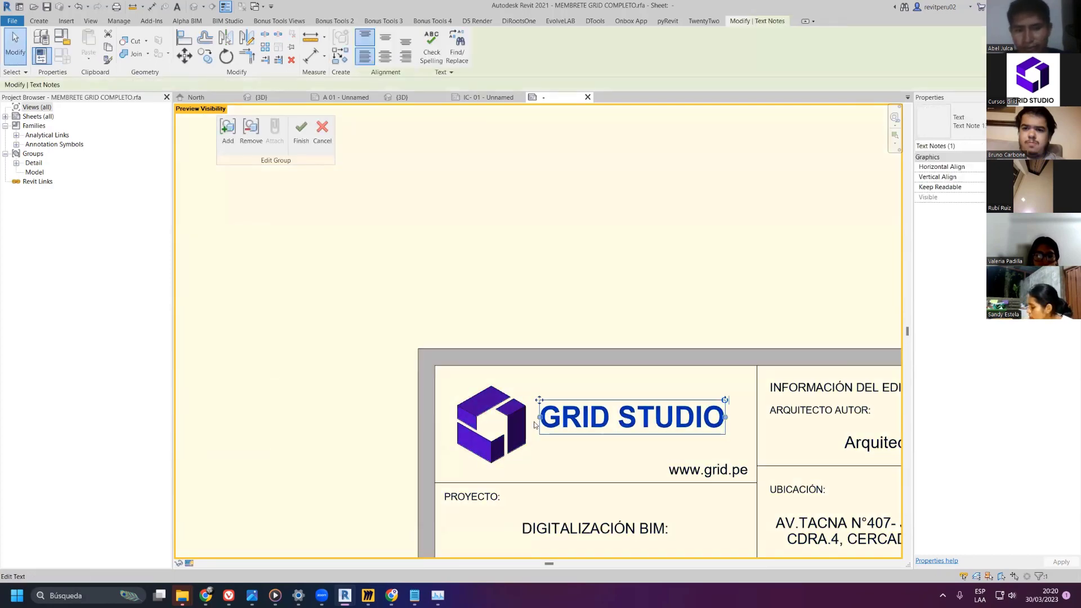
click(510, 428)
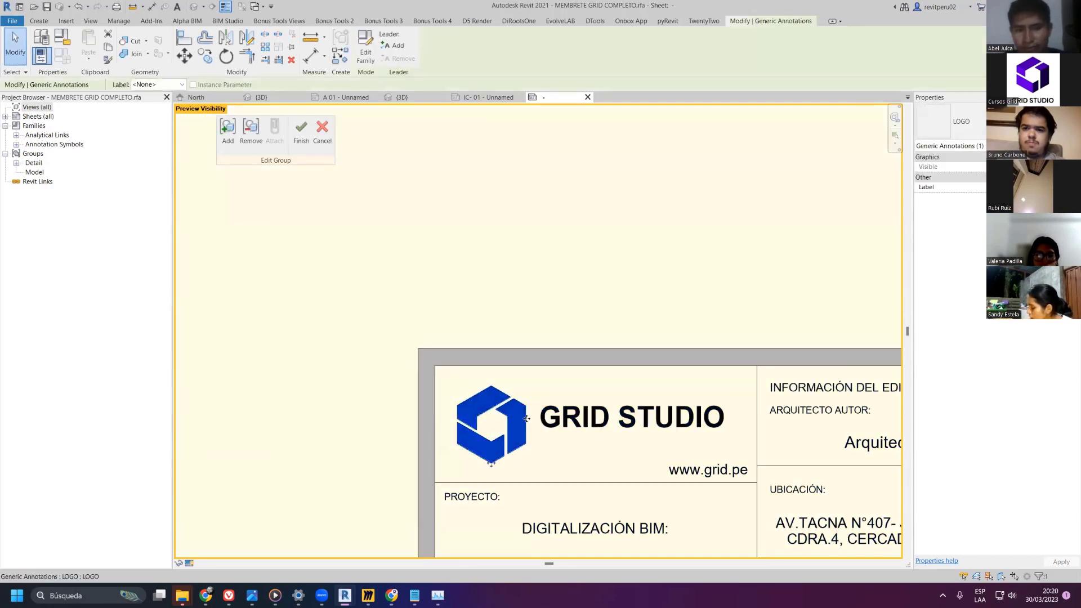
click(973, 122)
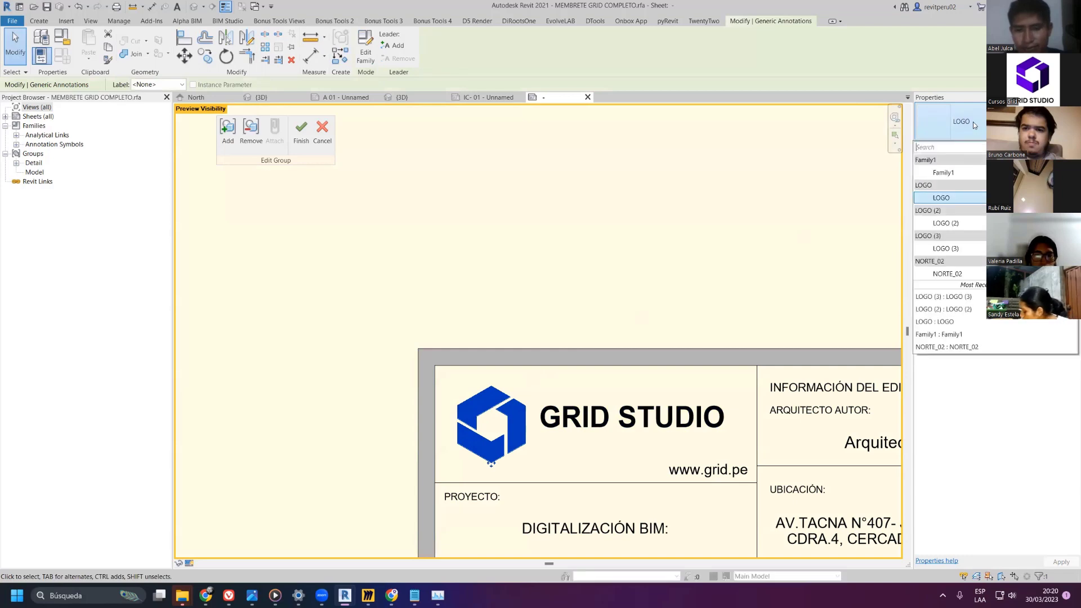
click(937, 224)
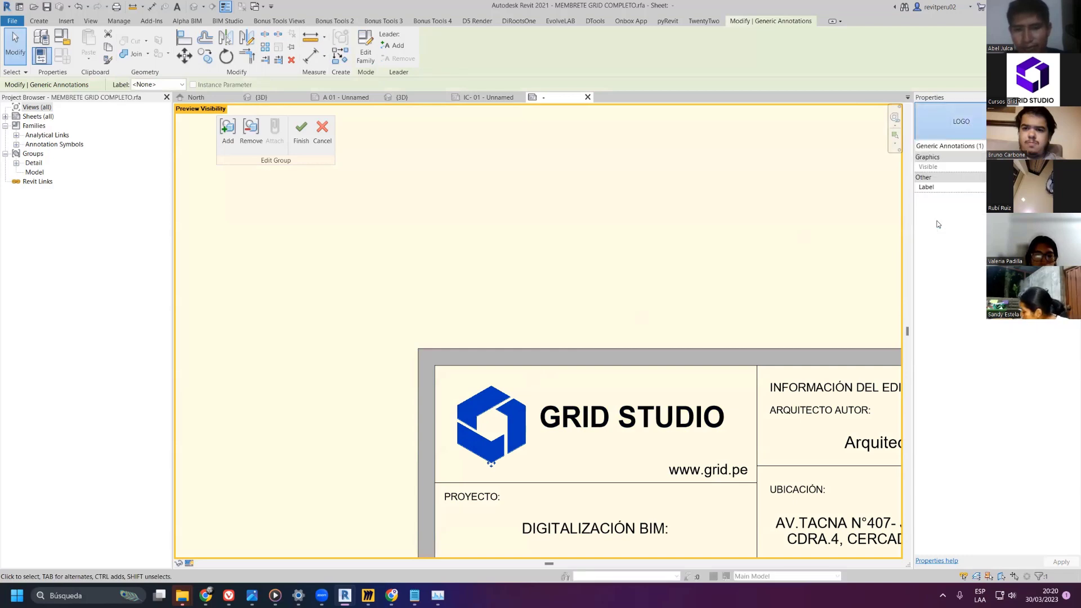
click(957, 121)
click(943, 247)
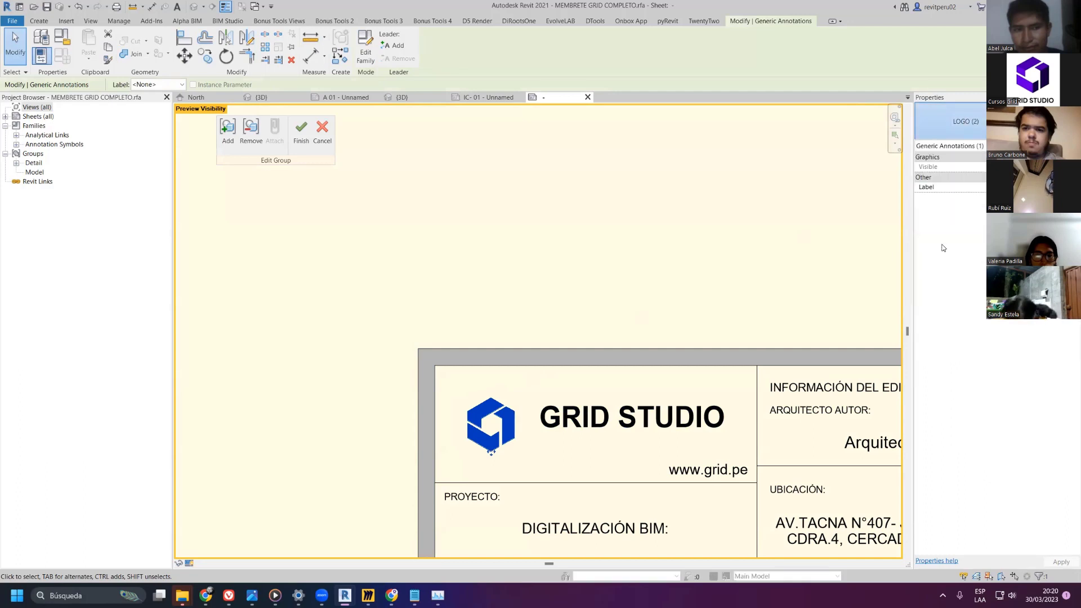
click(957, 122)
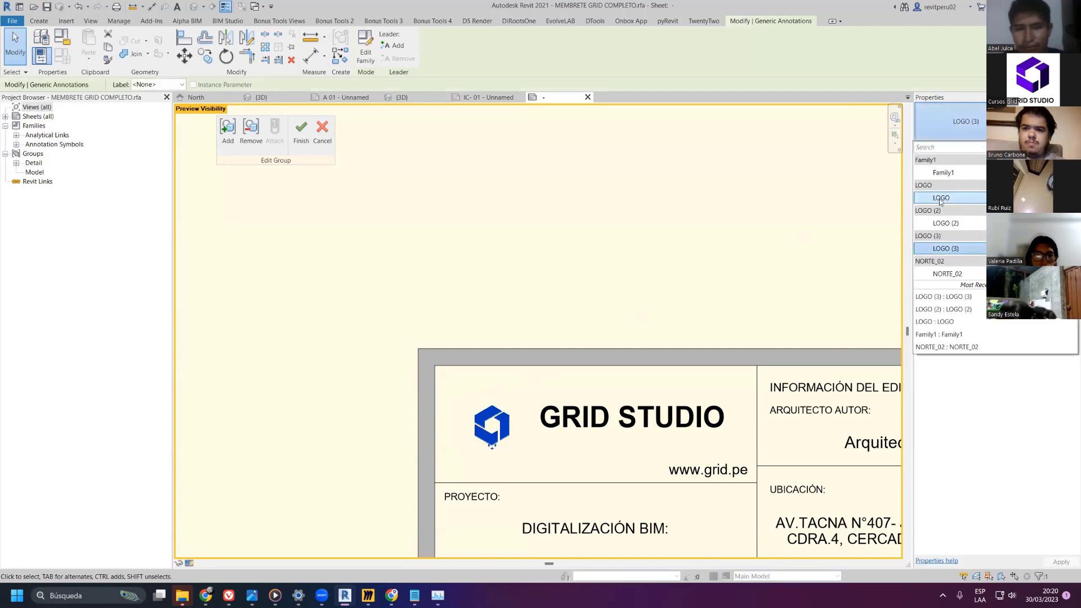
click(944, 223)
click(957, 122)
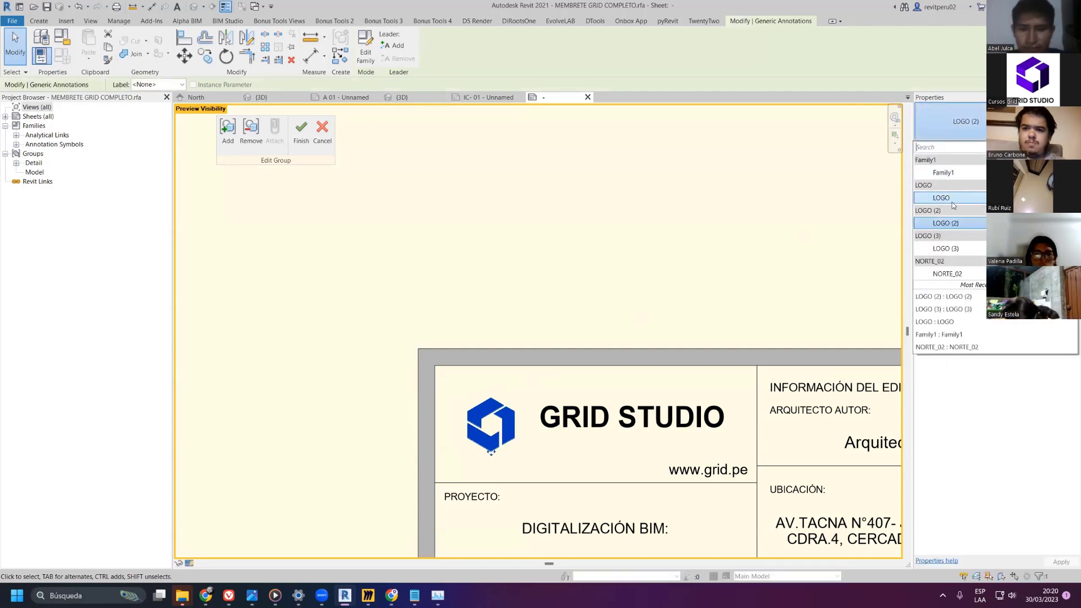
click(943, 198)
- Finish editing the title block group and zoom out to the whole sheet
key(Escape)
scroll(647, 227, down, 3)
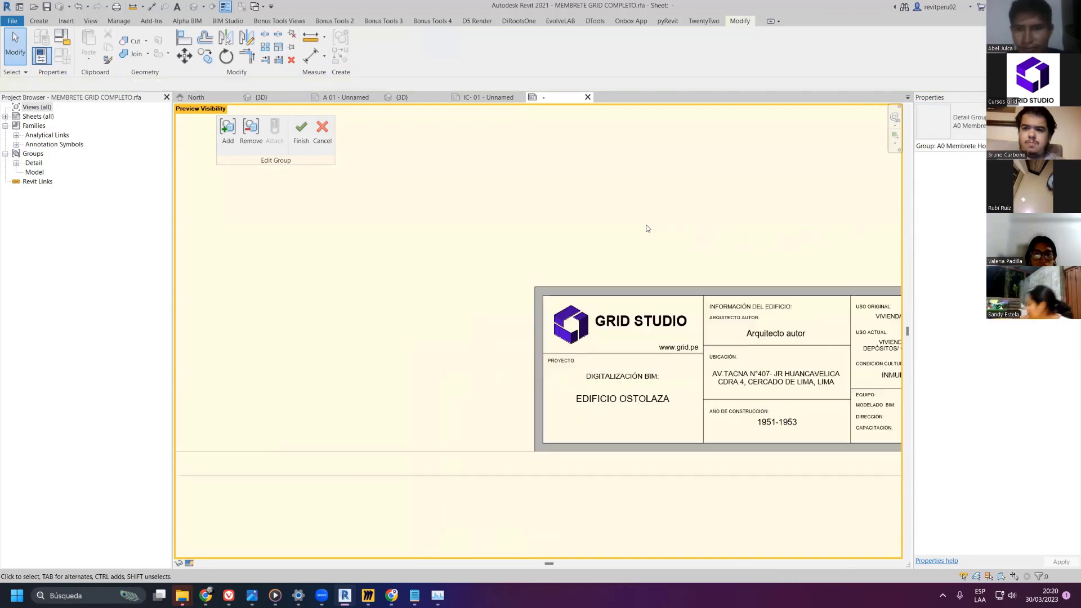
middle_drag(647, 227, 425, 212)
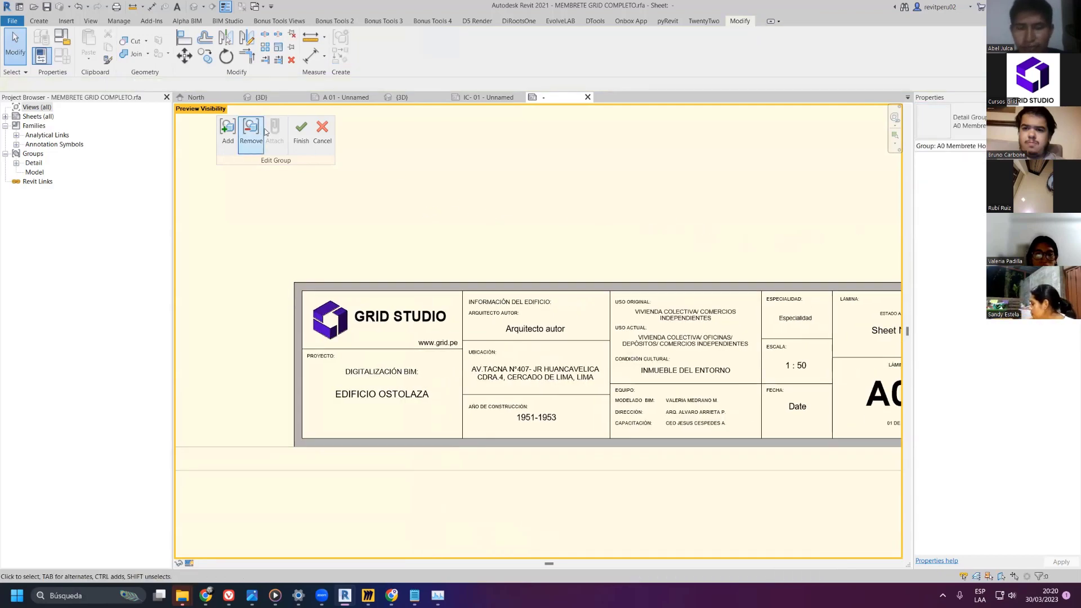
click(301, 132)
scroll(590, 261, down, 1)
scroll(589, 261, down, 5)
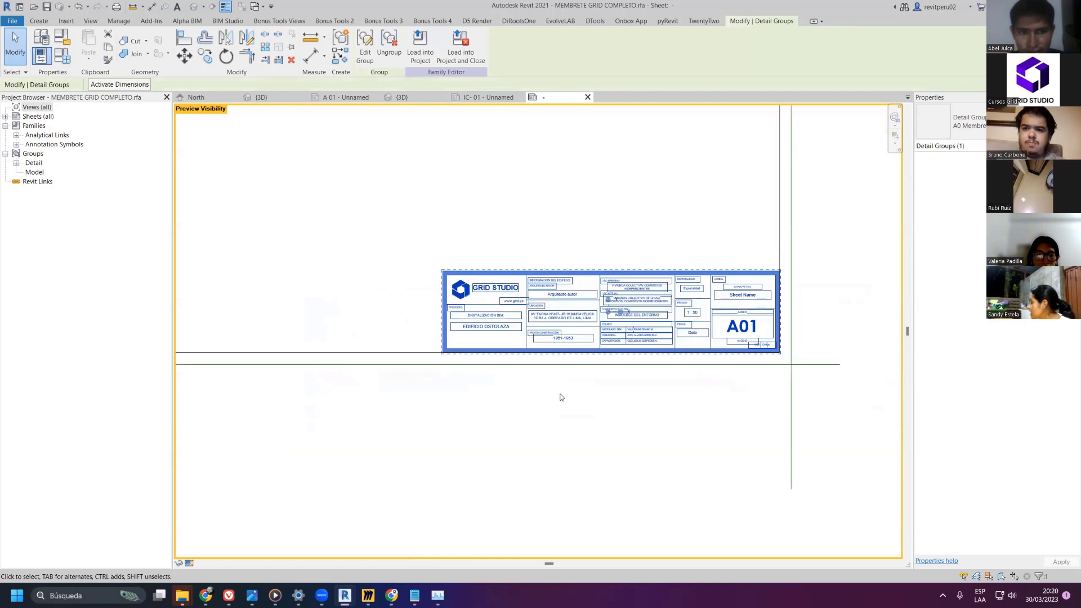
key(Escape)
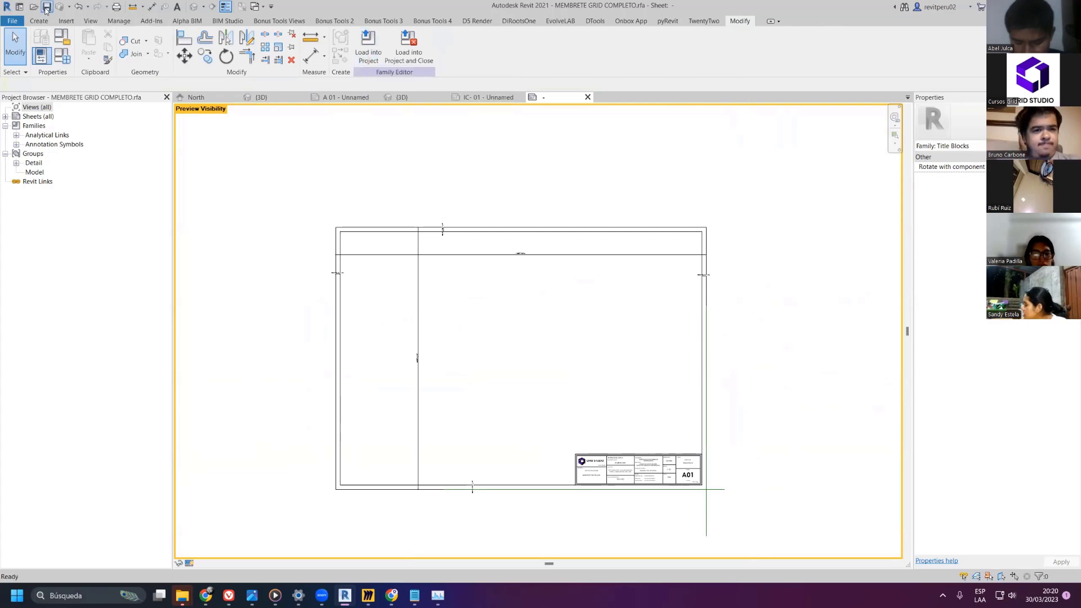
- In the structural project window, expand Annotation Symbols in the Project Browser
mouse_move(345, 595)
click(302, 546)
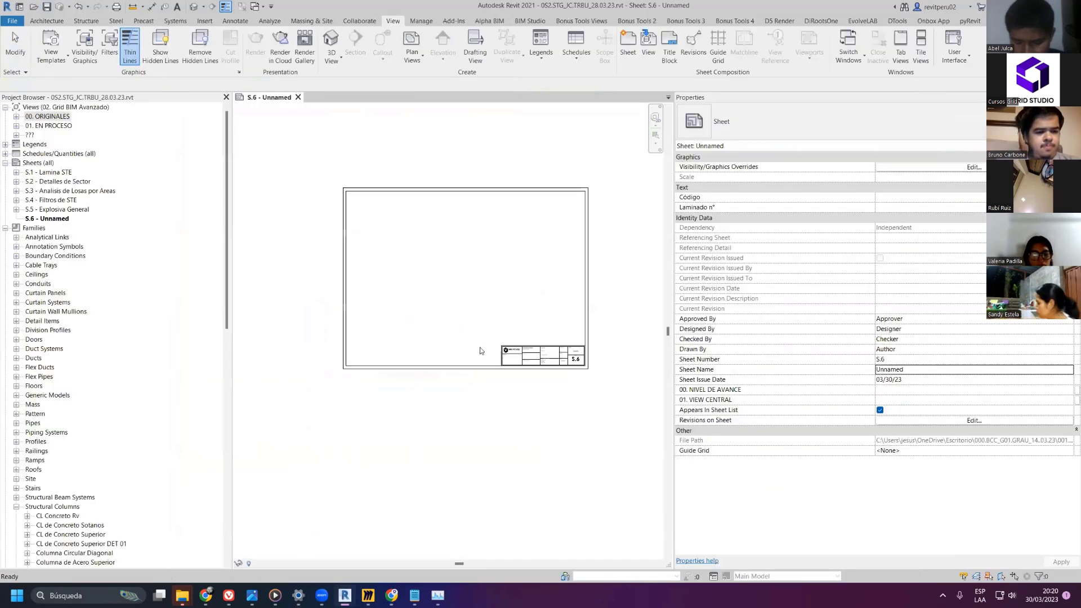
scroll(417, 166, up, 2)
scroll(507, 154, down, 2)
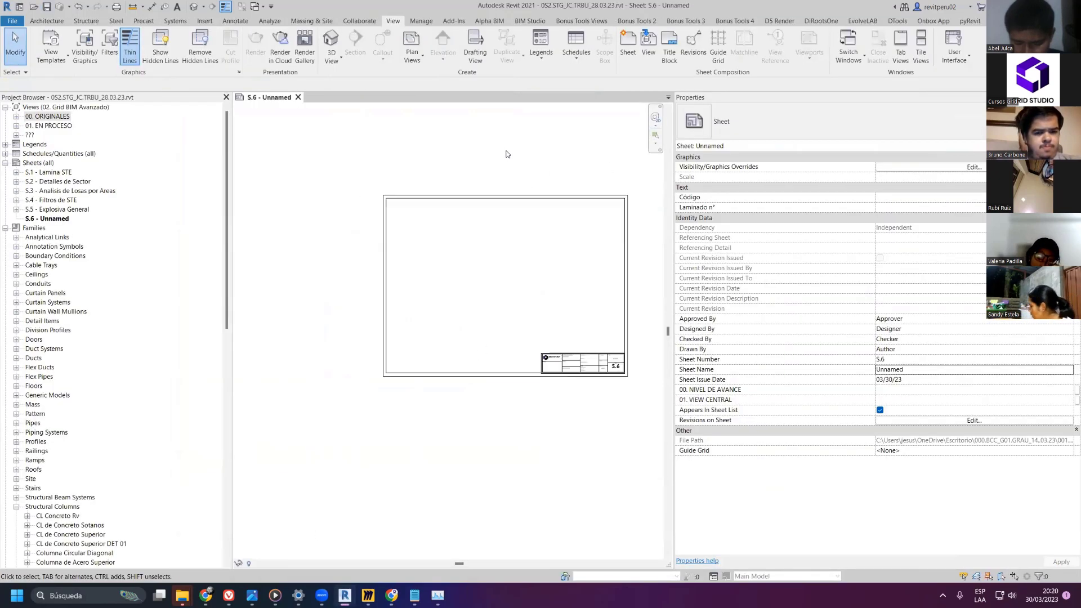
middle_drag(507, 154, 484, 215)
click(17, 506)
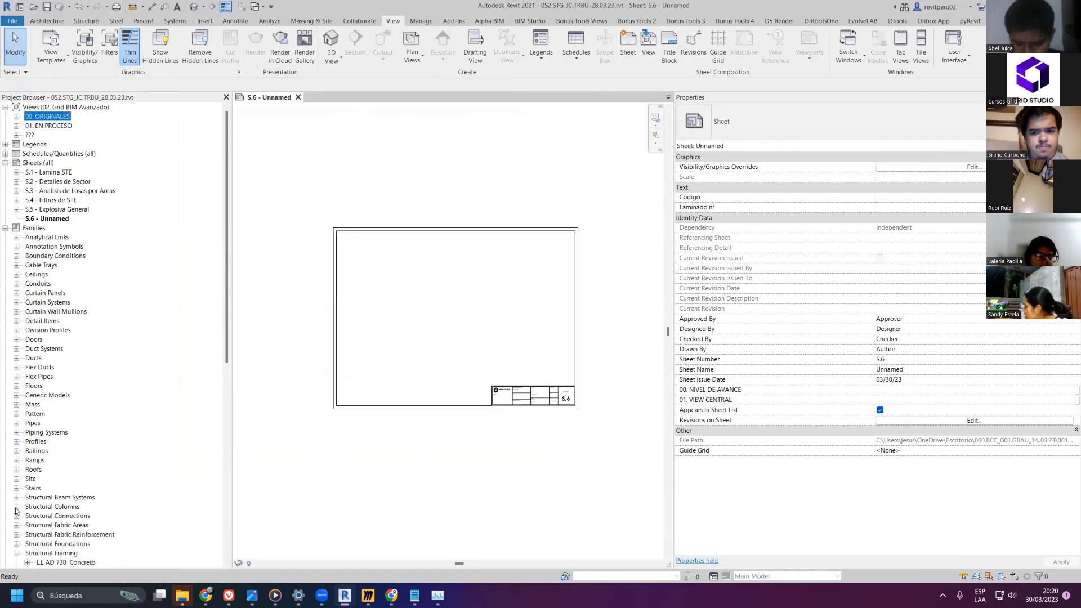
click(17, 246)
scroll(56, 270, down, 14)
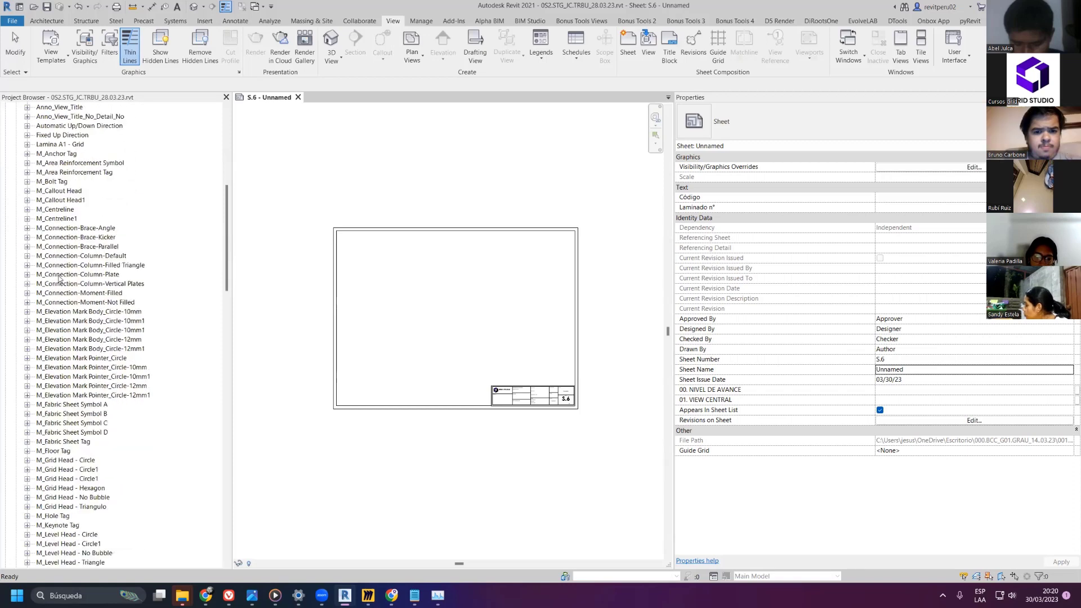
scroll(56, 270, down, 13)
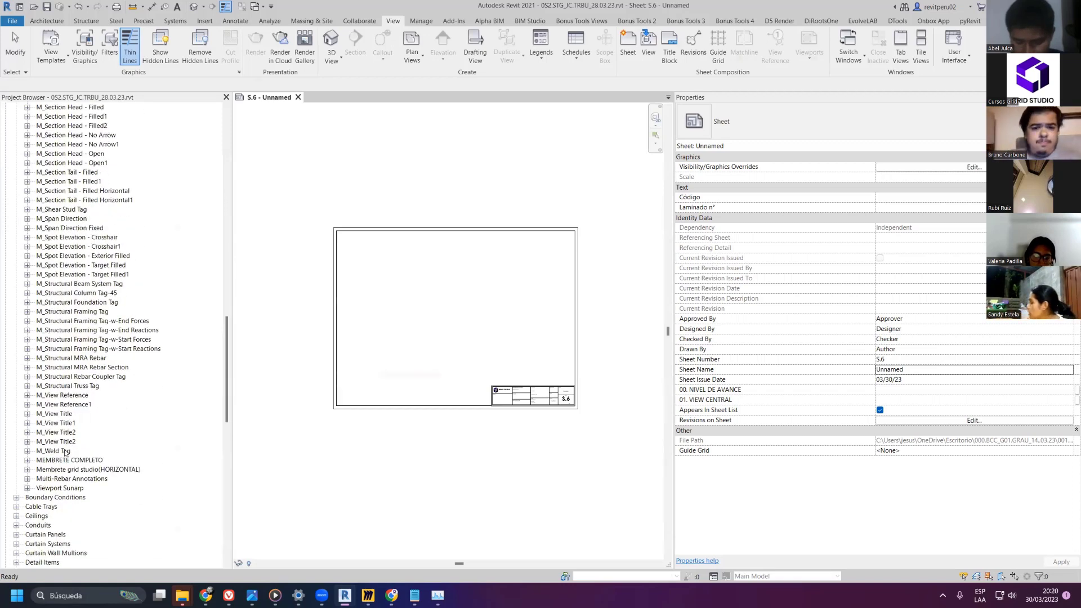
click(63, 416)
click(532, 178)
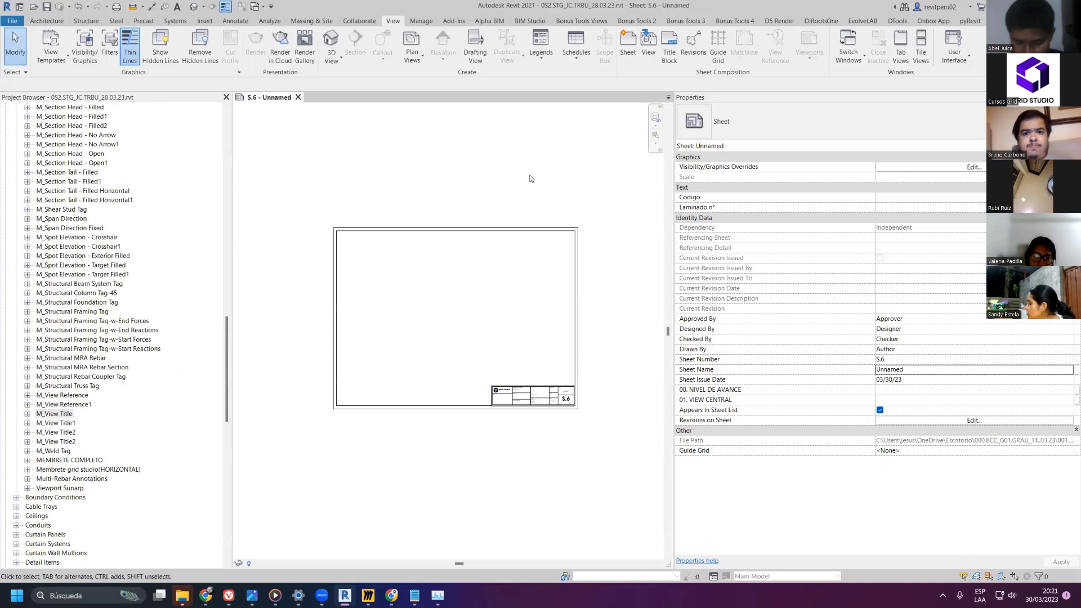
- Delete the Membrete grid studio(HORIZONTAL) and MEMBRETE COMPLETO families, confirming the warning
click(723, 131)
click(505, 127)
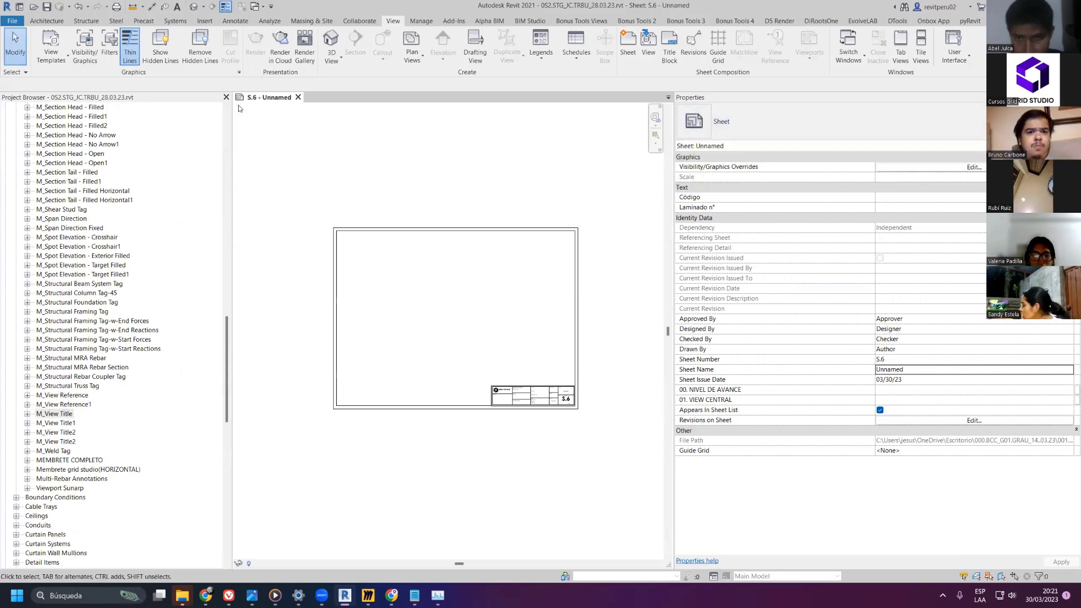
scroll(353, 167, down, 2)
click(370, 194)
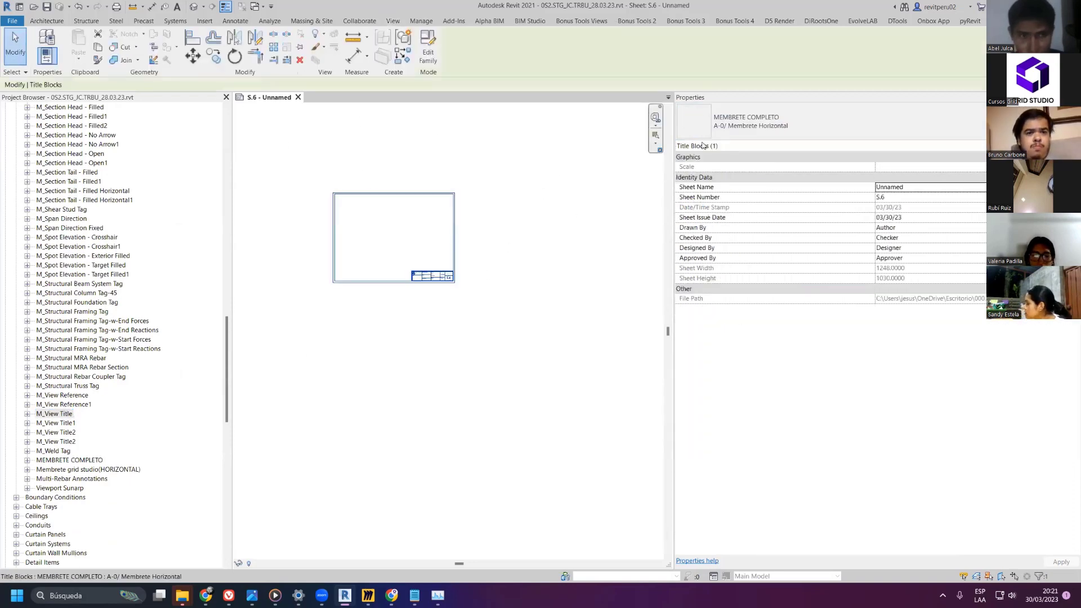
click(843, 119)
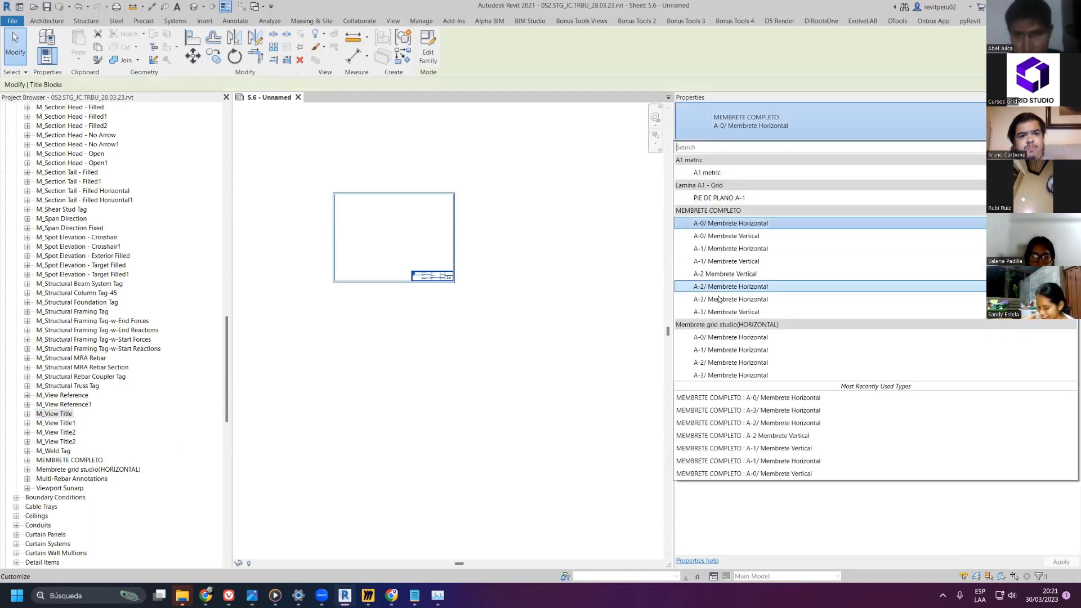
click(71, 470)
key(Delete)
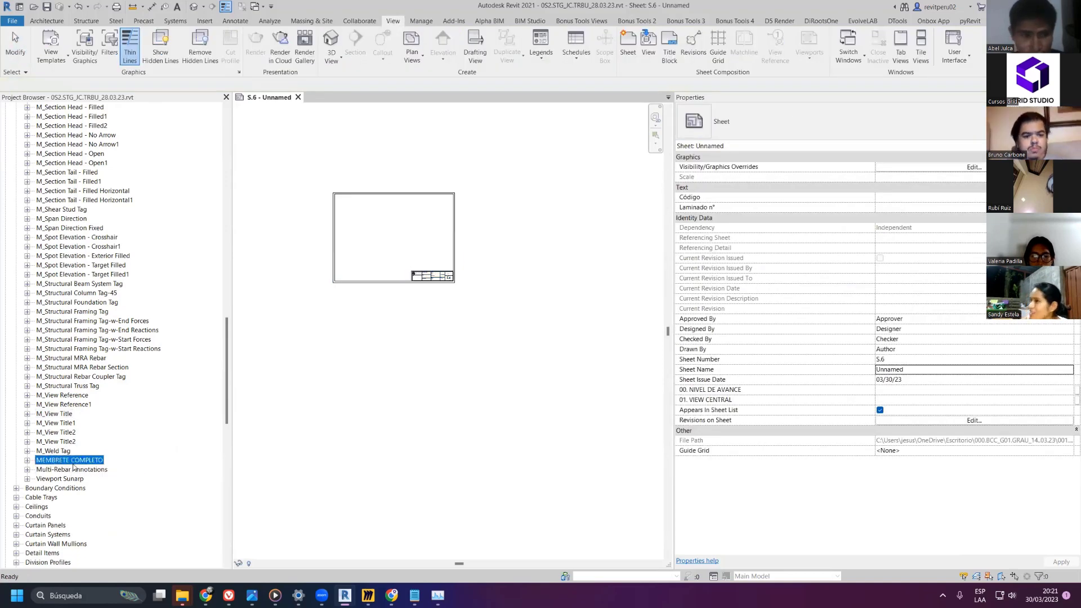
key(Delete)
click(580, 332)
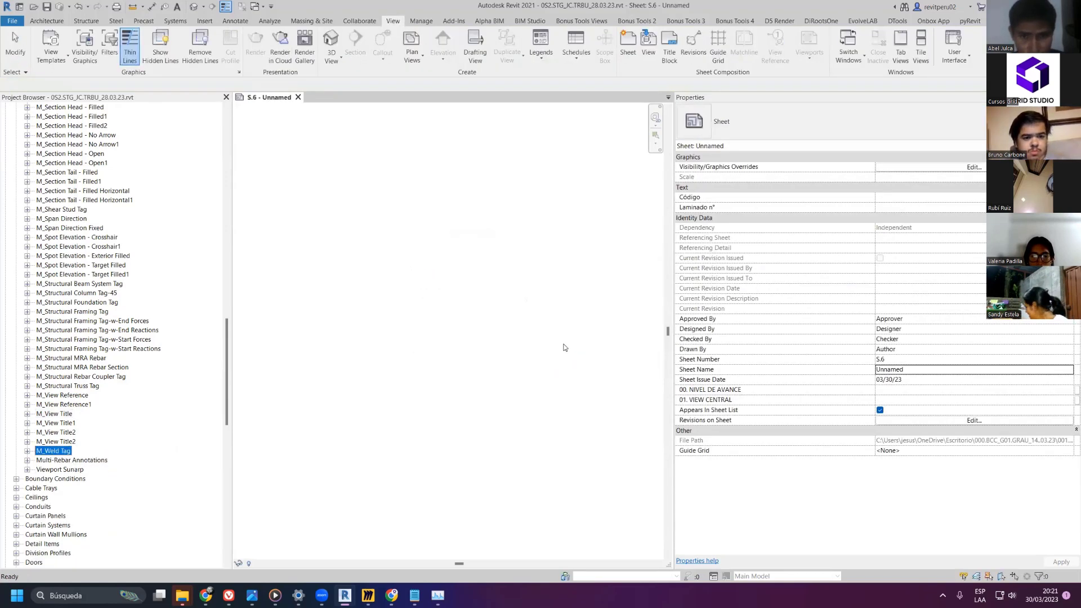
click(760, 121)
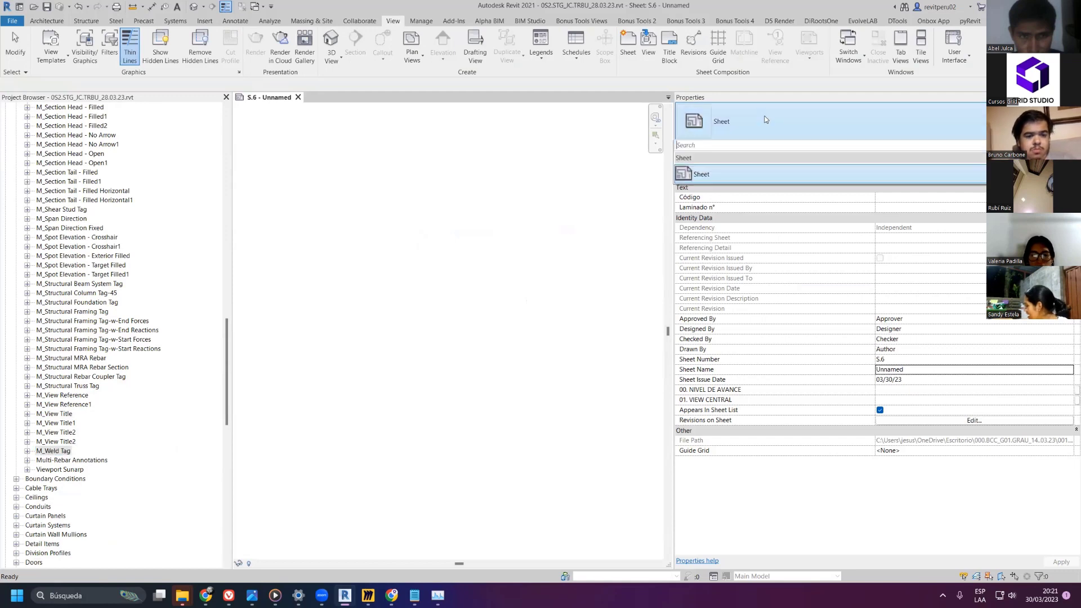
click(348, 213)
- Create new sheet S.7 and swap its title block to A1 metric
click(628, 45)
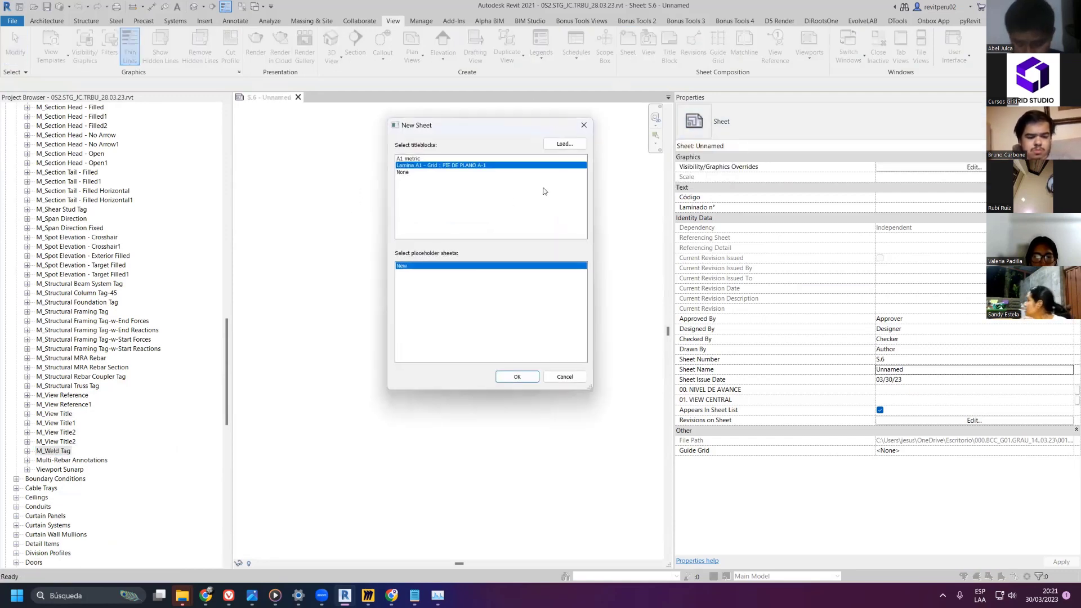
click(504, 378)
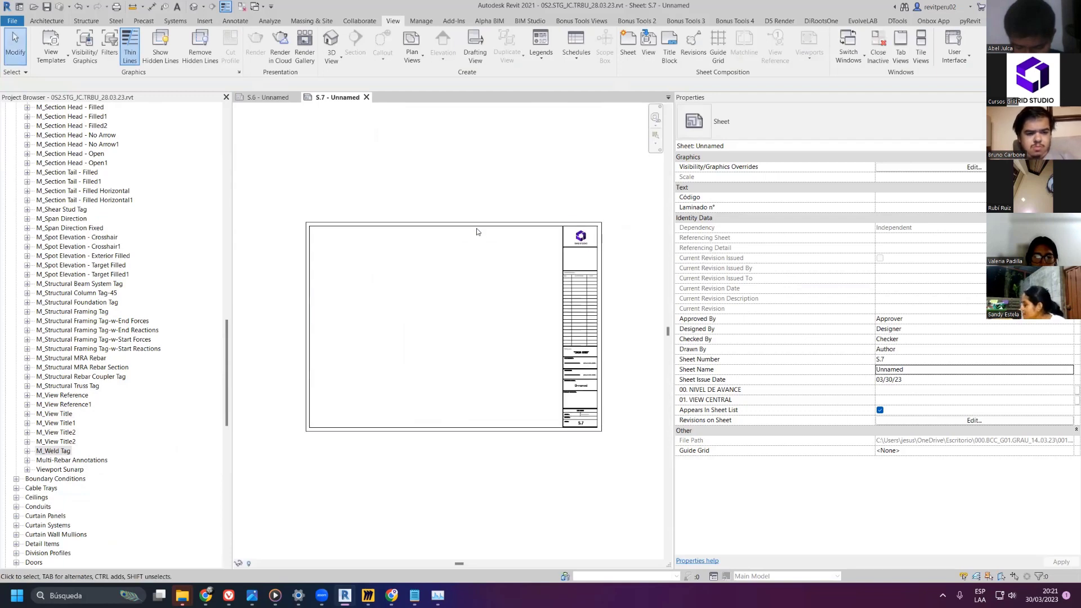
click(477, 225)
click(732, 117)
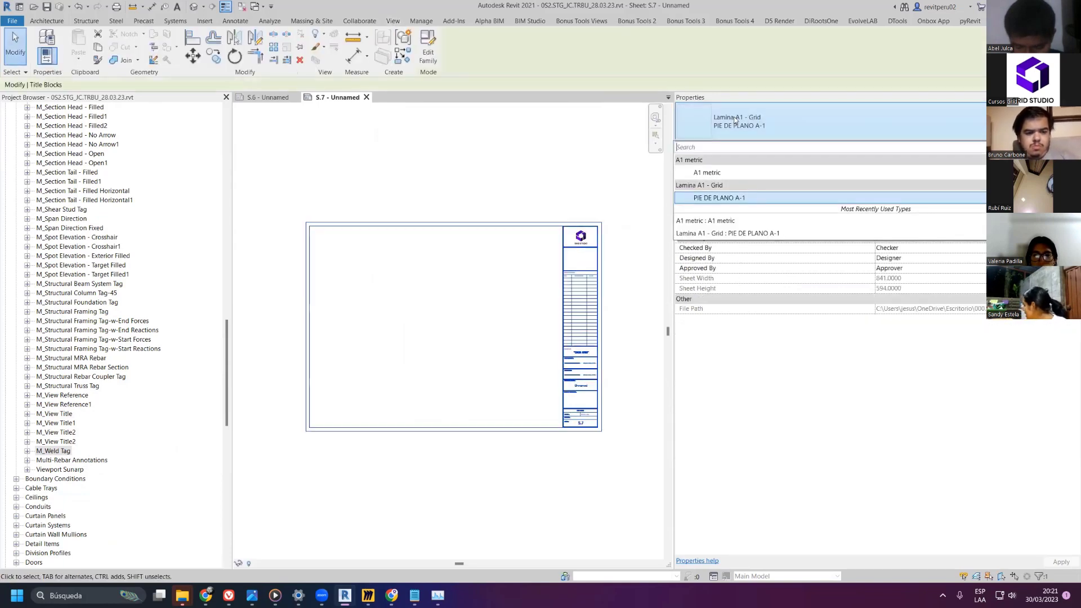
click(706, 172)
click(540, 228)
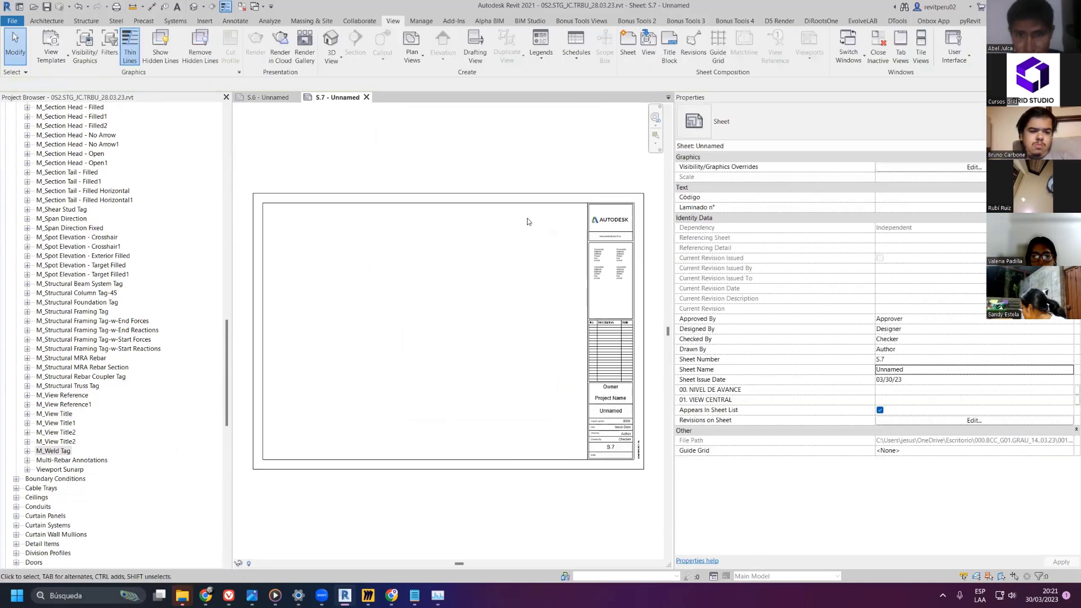
- Close the S.6 sheet view and bring up the file commands
click(263, 100)
click(298, 97)
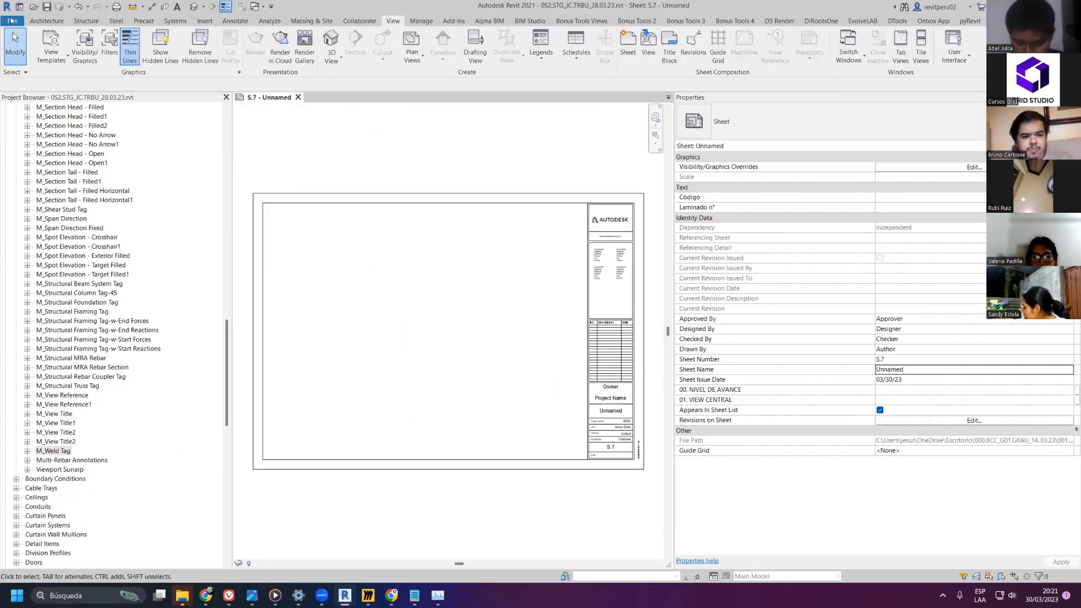
click(12, 21)
key(Escape)
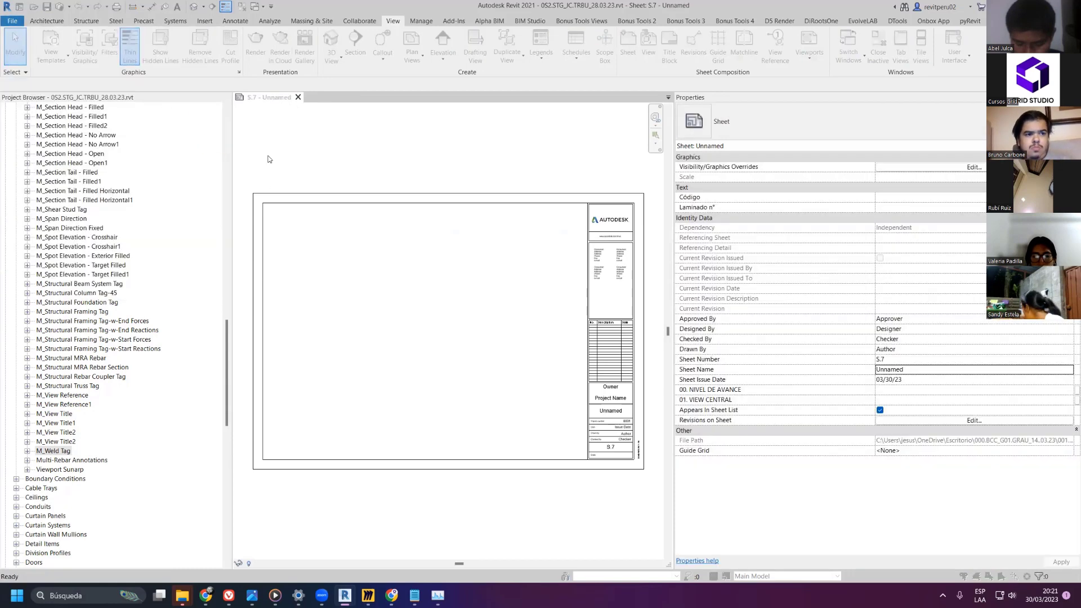
key(ctrl+o)
key(Escape)
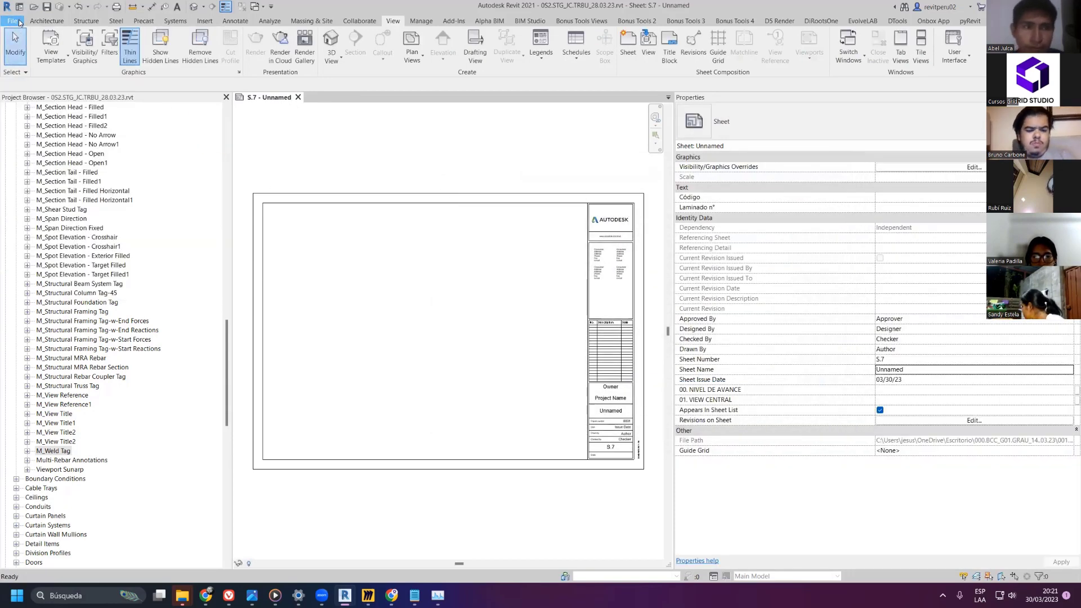
click(19, 22)
- Start opening a family file and browse up to the Autodesk folder, sorted by name
mouse_move(36, 94)
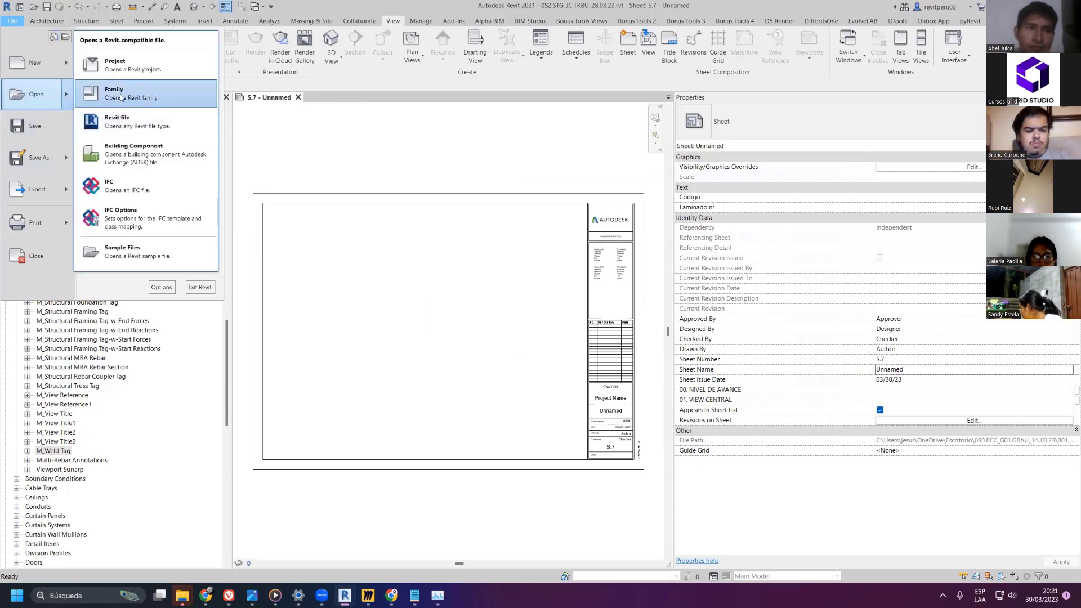
click(115, 118)
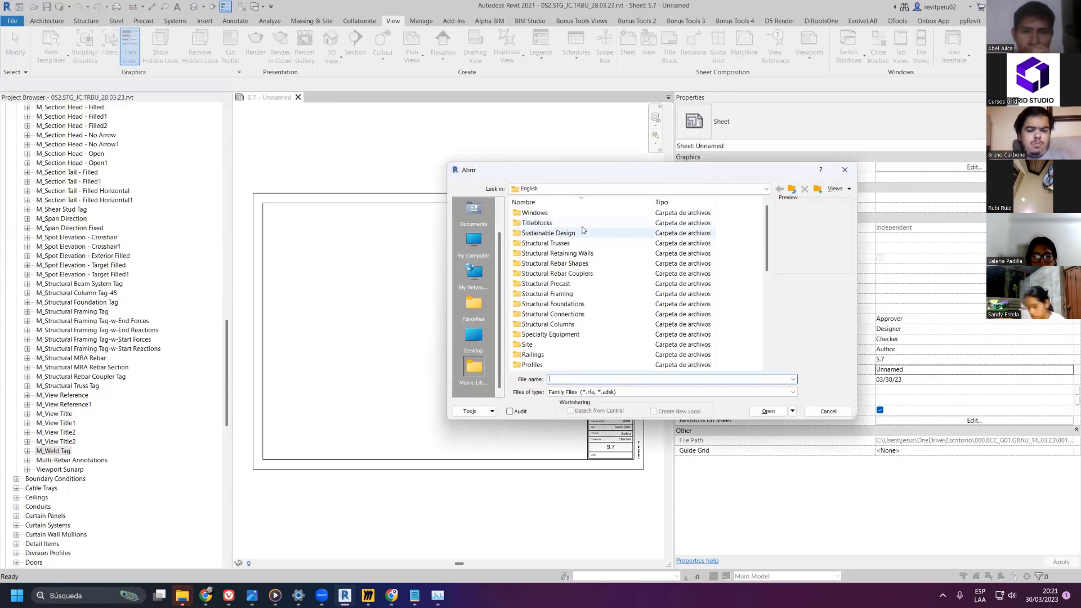
click(793, 190)
click(791, 189)
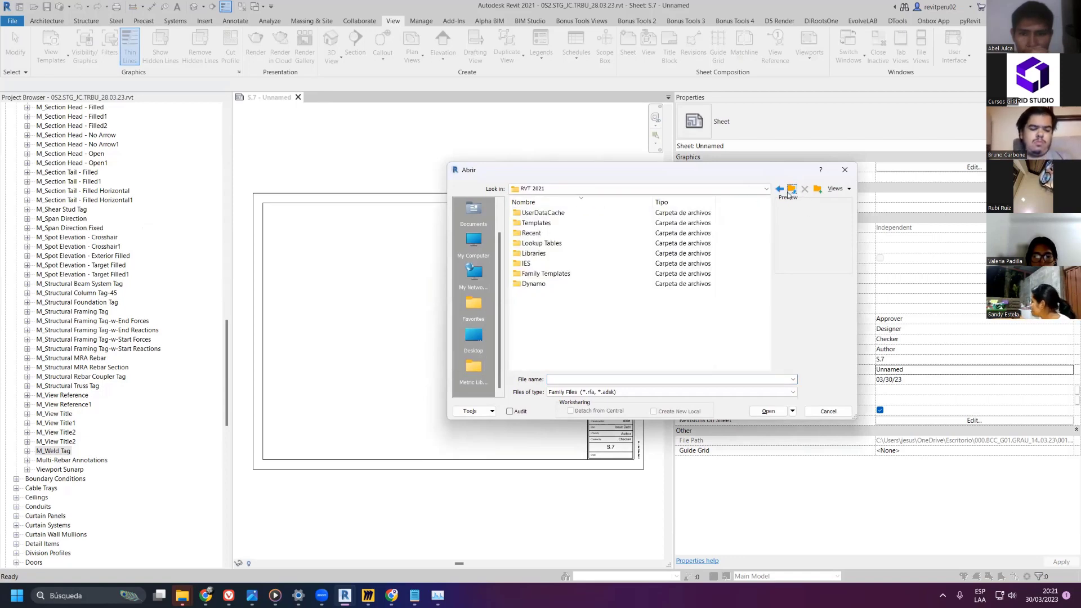
click(792, 191)
click(555, 202)
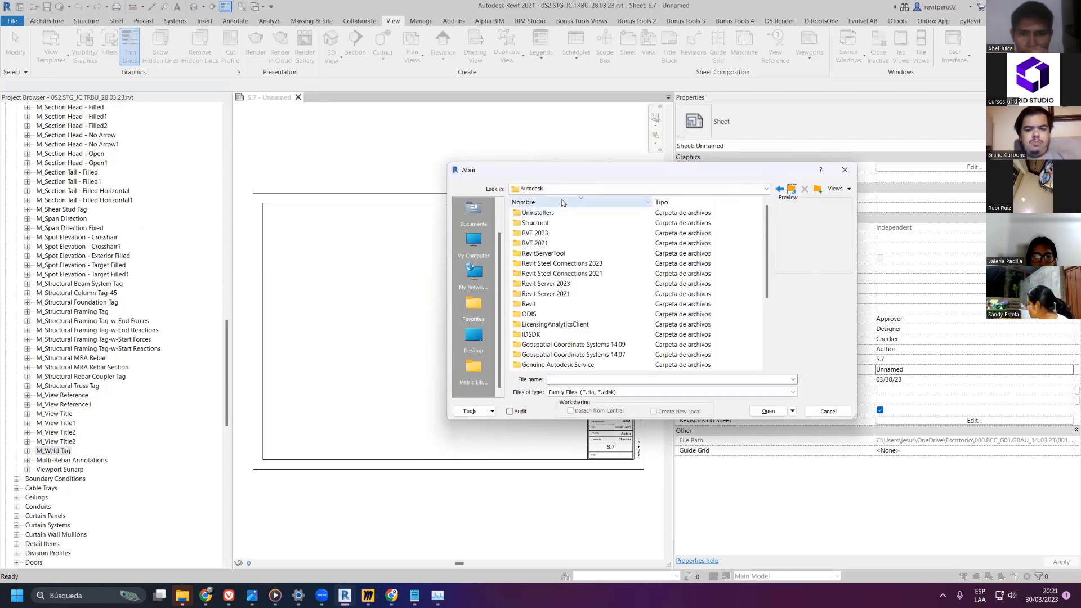
- Browse down to 000.Laminas Finales Grid and open MEMBRETE GRID COMPLETO.rfa
double_click(555, 213)
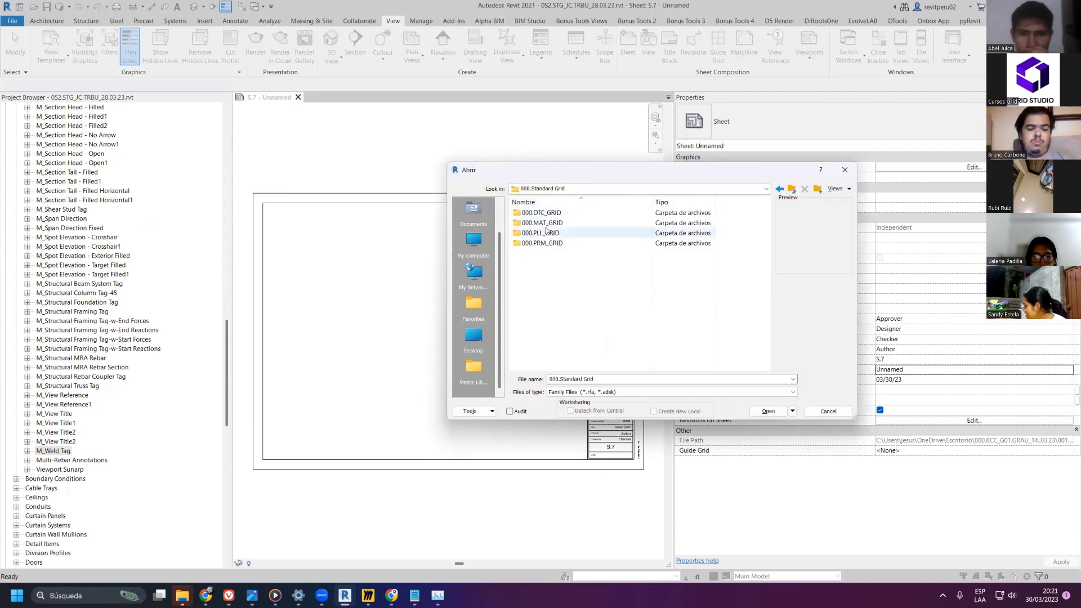
double_click(543, 232)
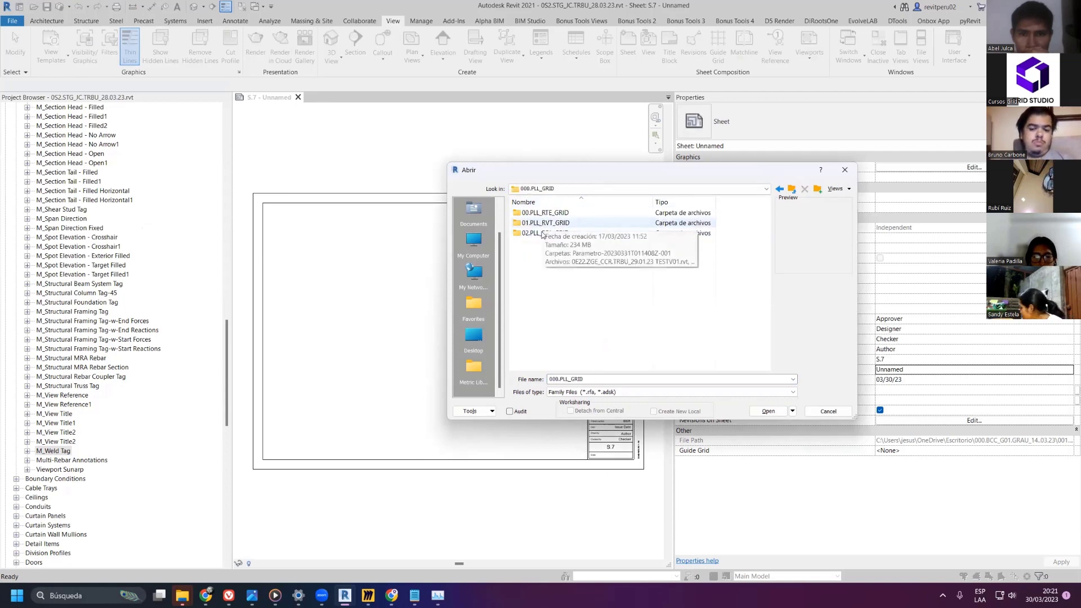
double_click(544, 232)
double_click(540, 214)
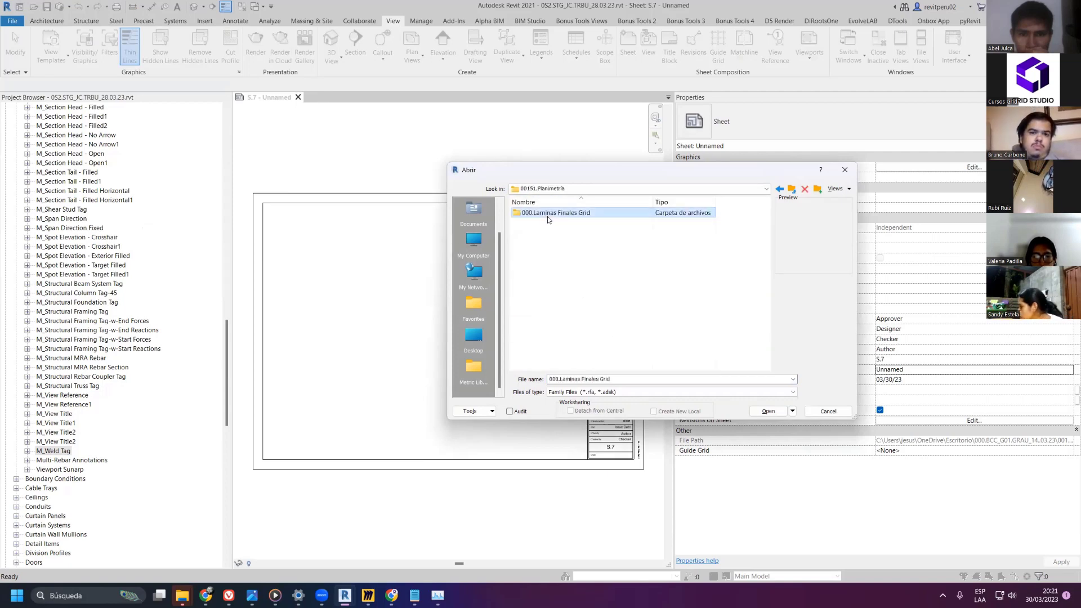
double_click(547, 216)
click(545, 223)
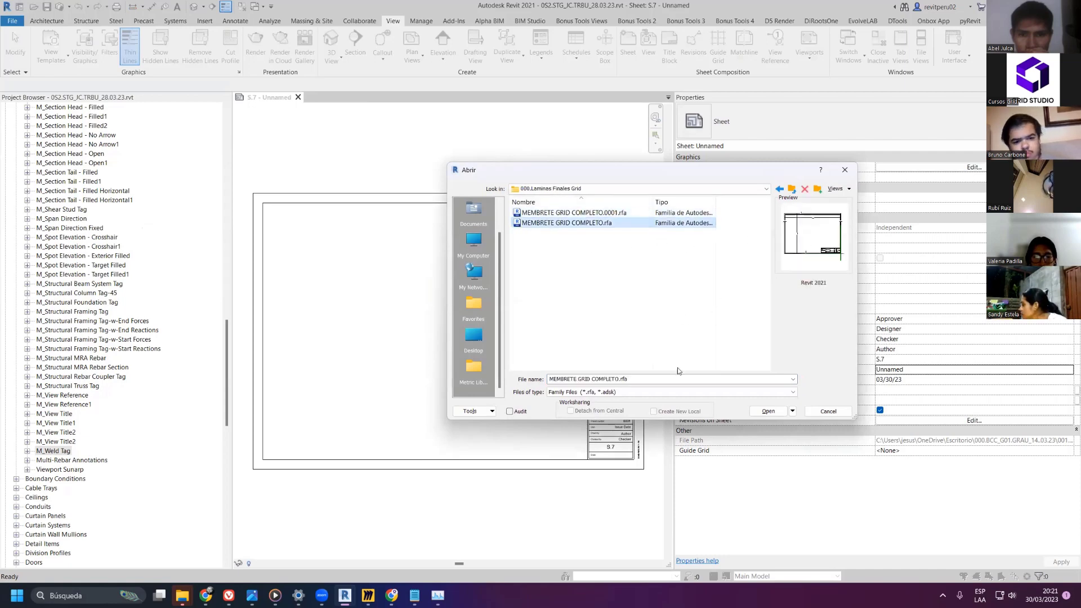
click(768, 411)
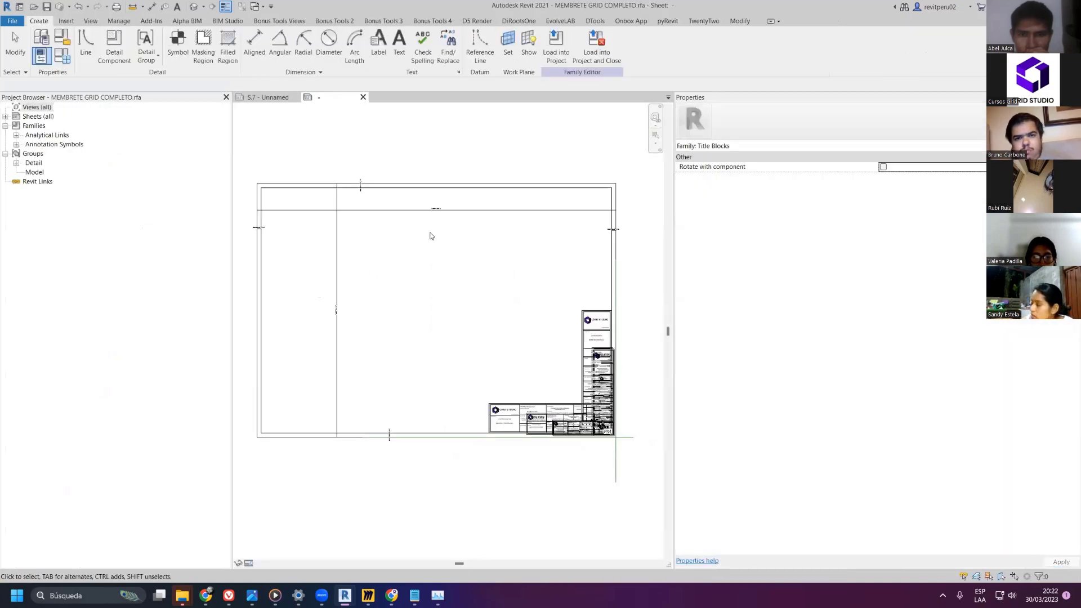
- Load the MEMBRETE GRID COMPLETO family into the project for placement on sheet S.7
click(554, 47)
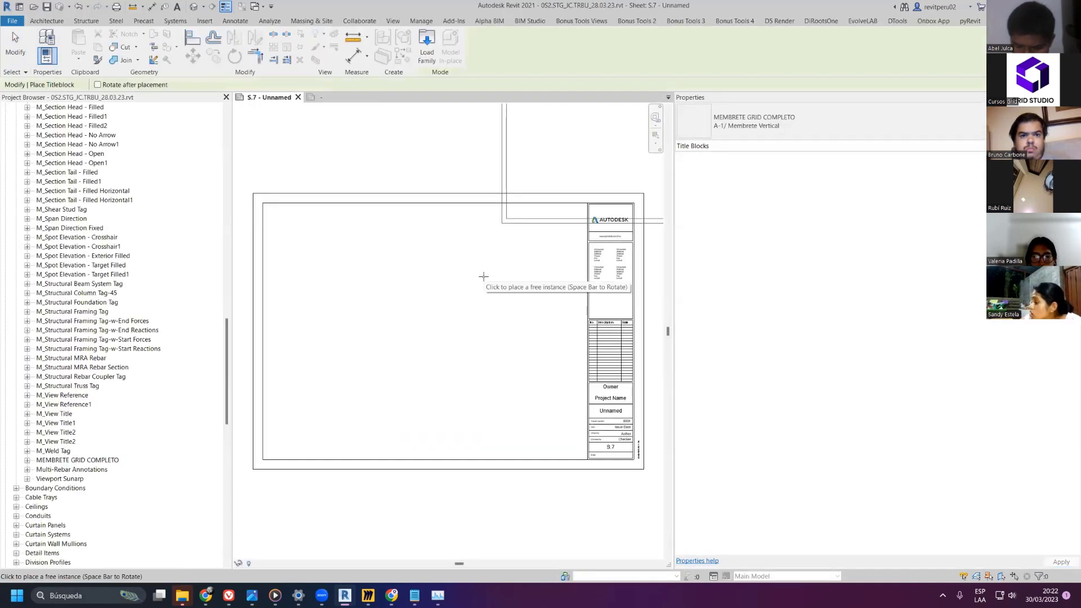
- Place one MEMBRETE GRID COMPLETO title block on sheet S.7
scroll(375, 371, down, 3)
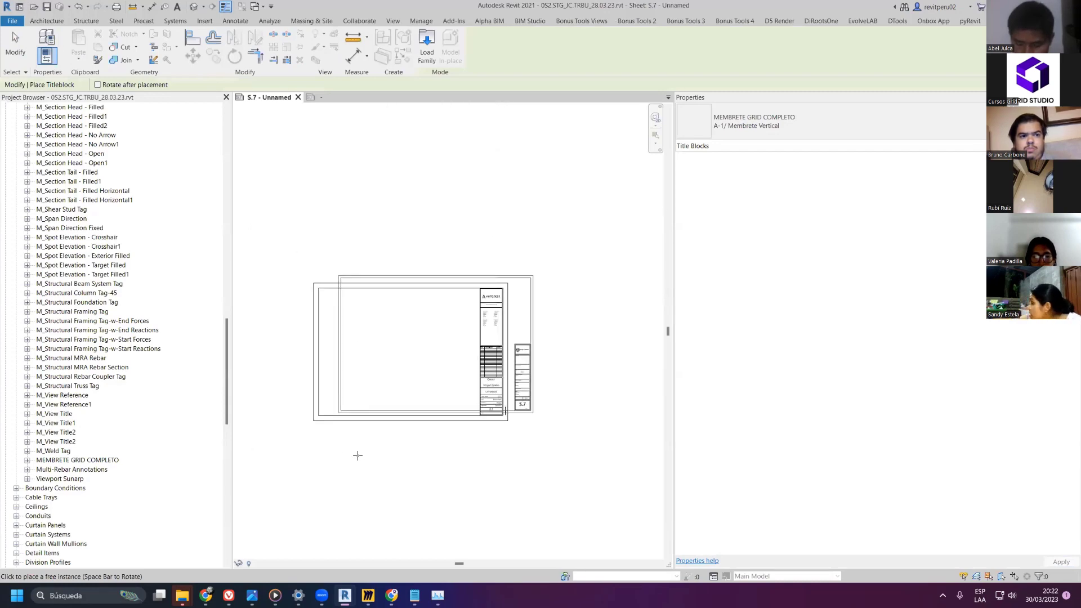
click(374, 497)
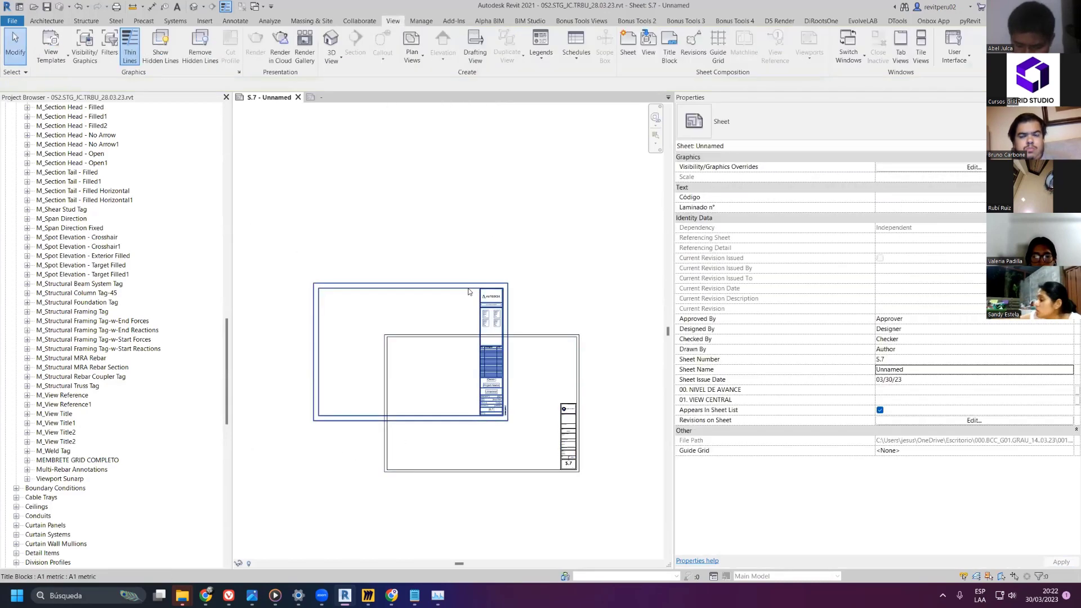
key(Escape)
middle_click(483, 259)
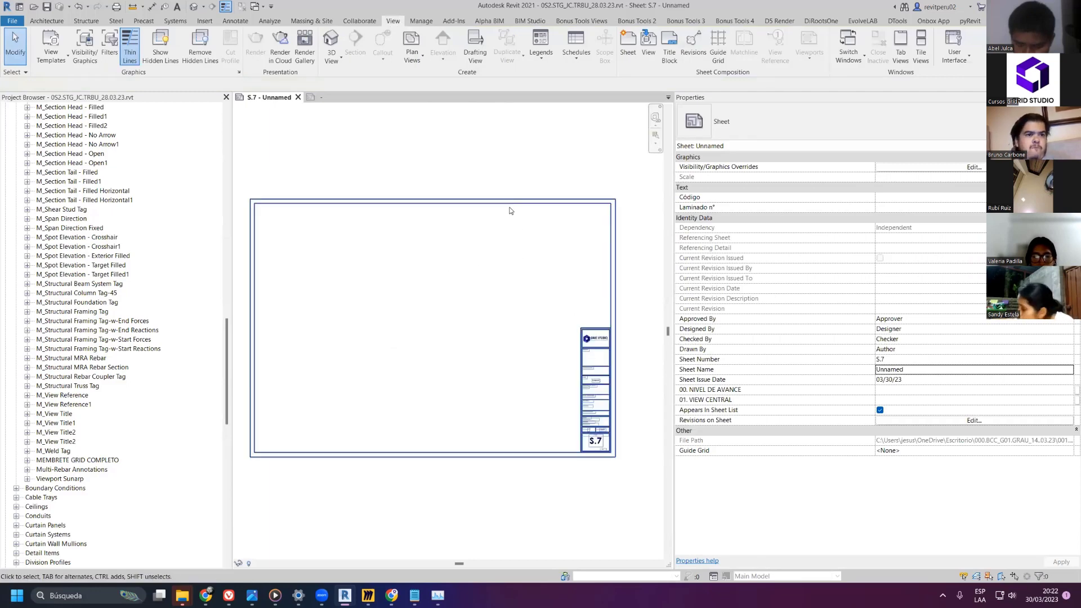
- Change the placed title block's type to A-0/ Membrete Horizontal
click(509, 206)
click(786, 124)
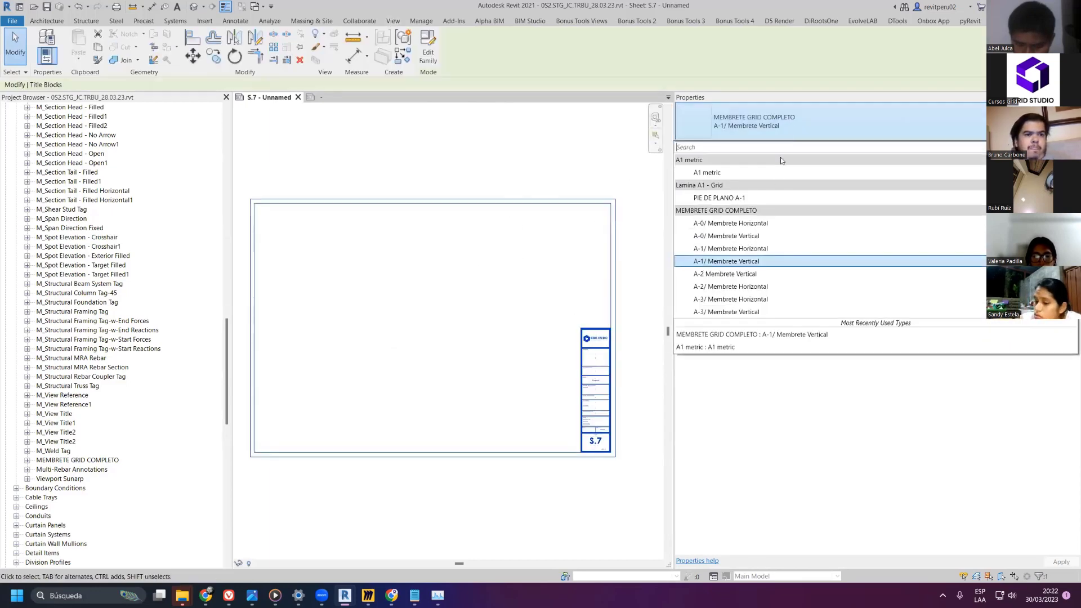
click(756, 225)
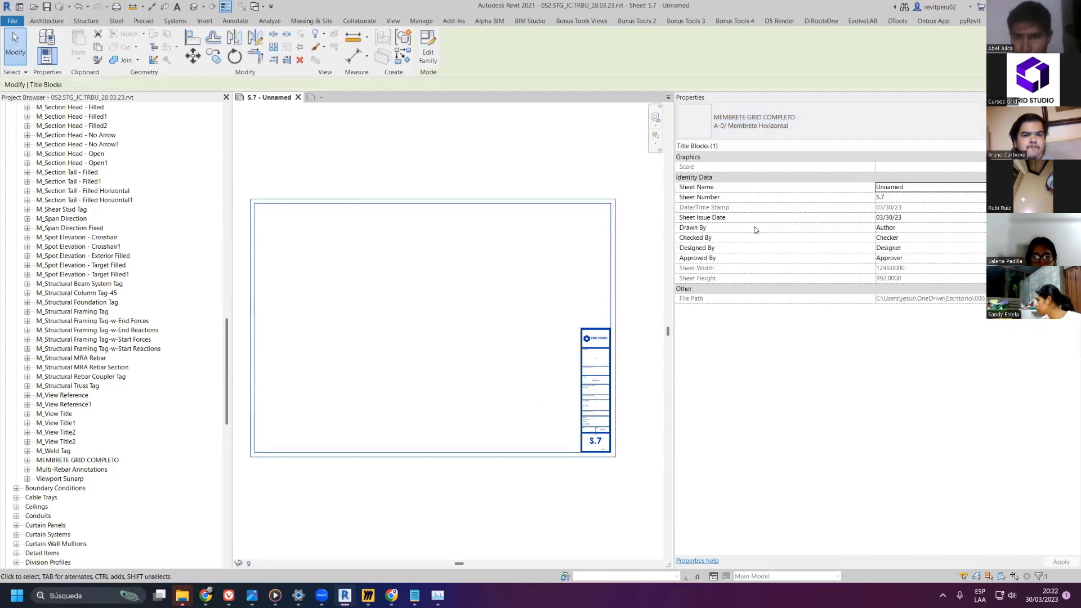
middle_click(508, 292)
click(601, 476)
scroll(533, 360, up, 5)
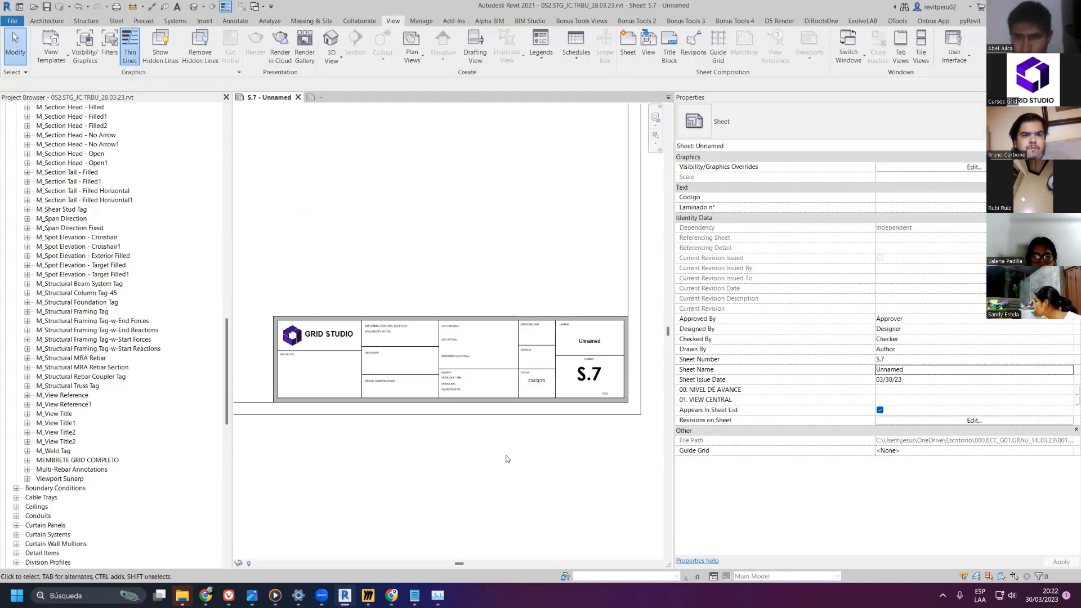
scroll(596, 383, up, 2)
- Set the title block's sheet number in Properties to EST
click(586, 374)
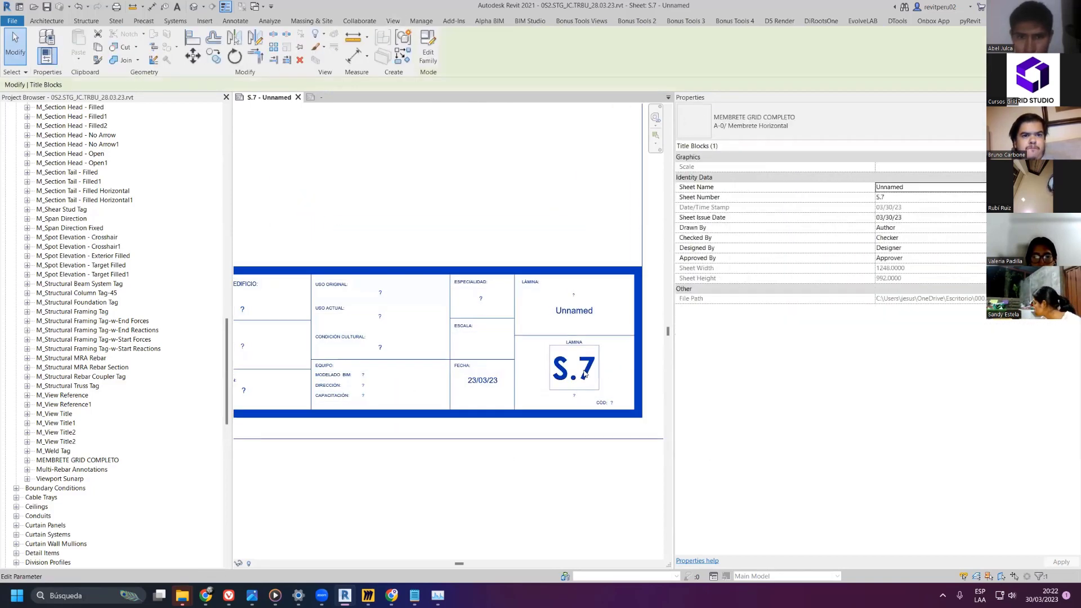
click(908, 199)
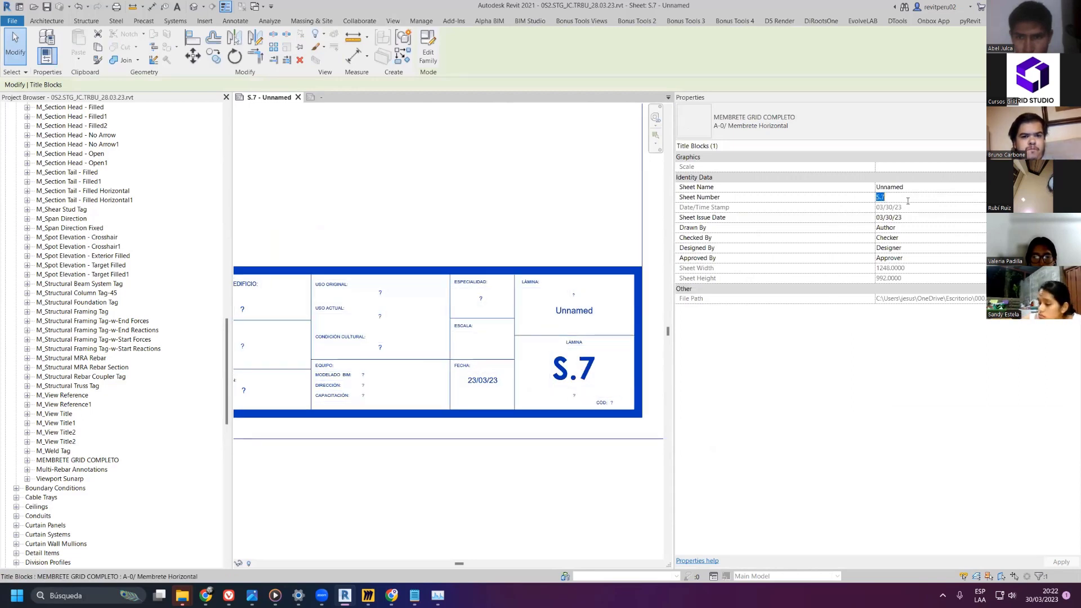
text(S)
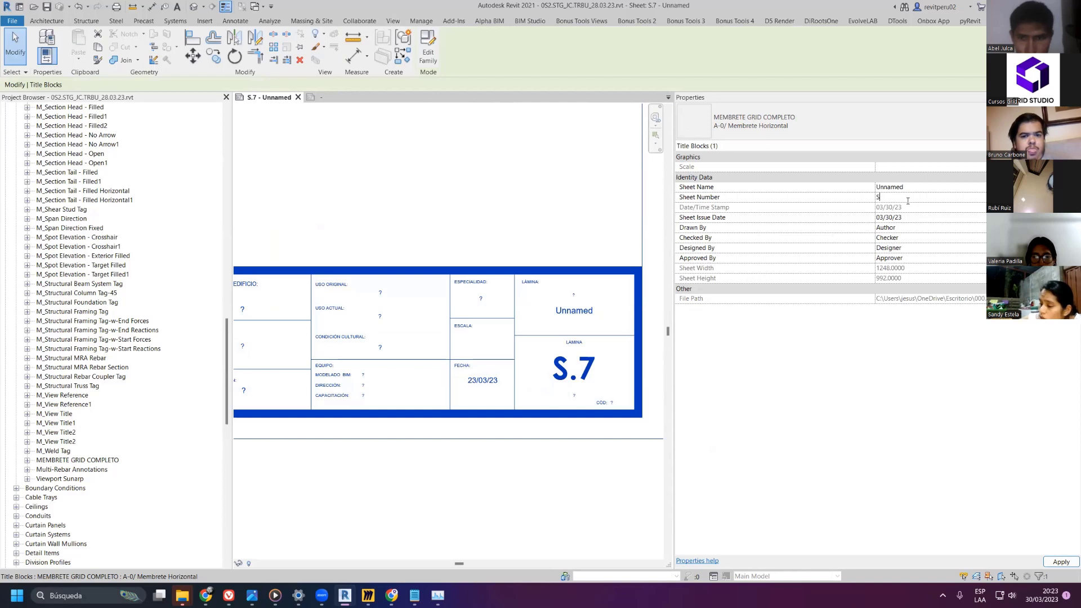
key(BackSpace)
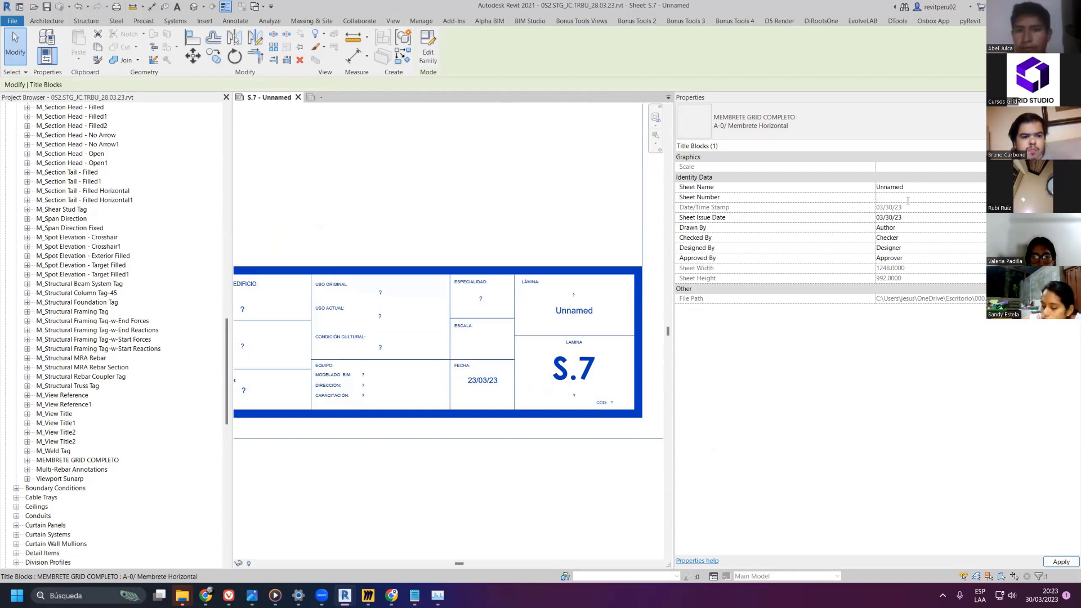
text(ST)
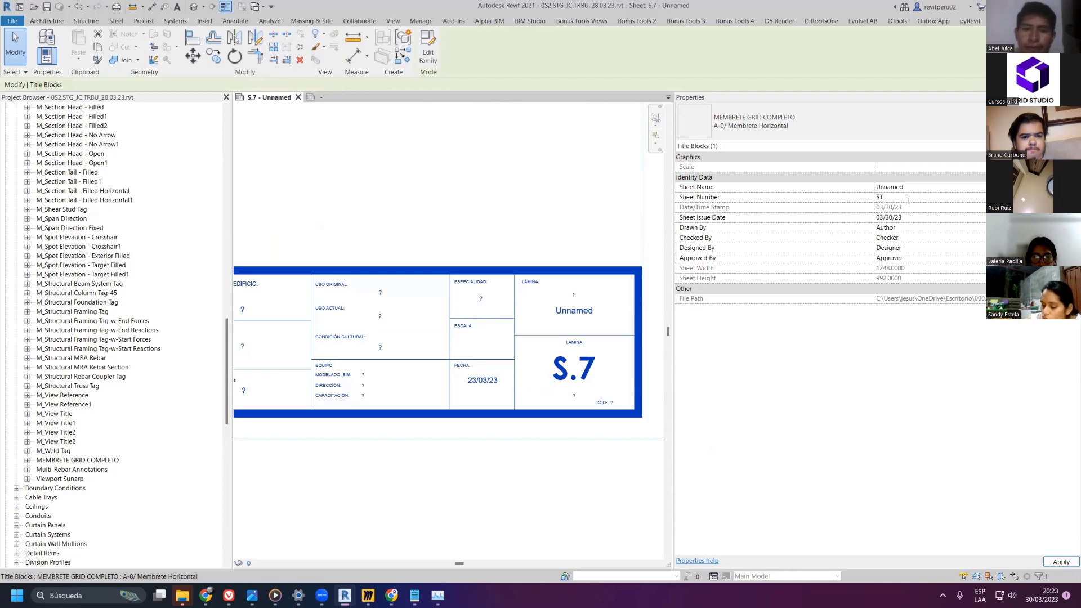
key(BackSpace)
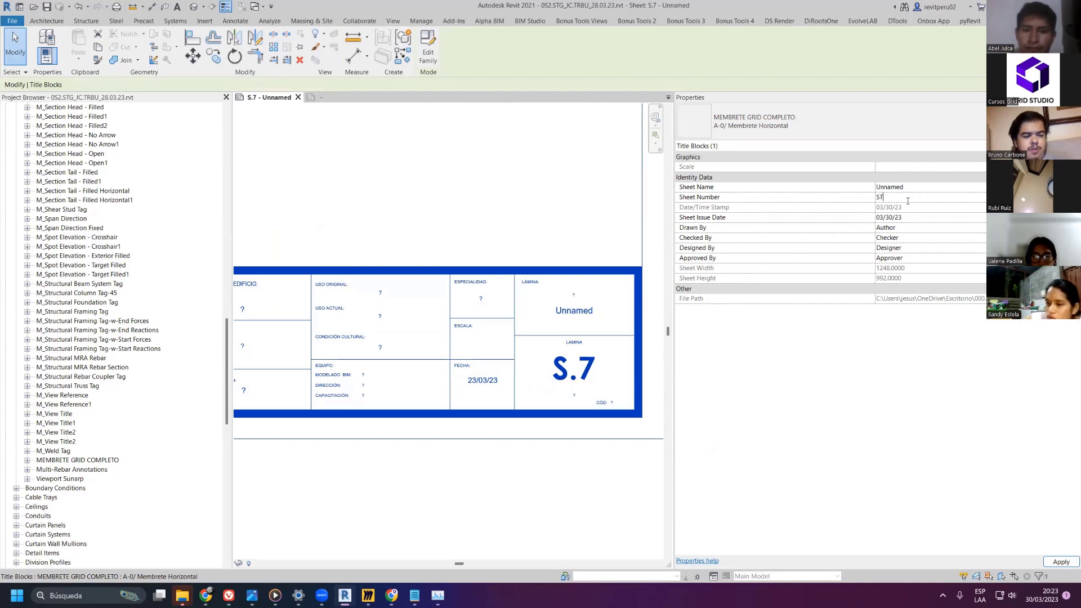
key(Return)
text(es)
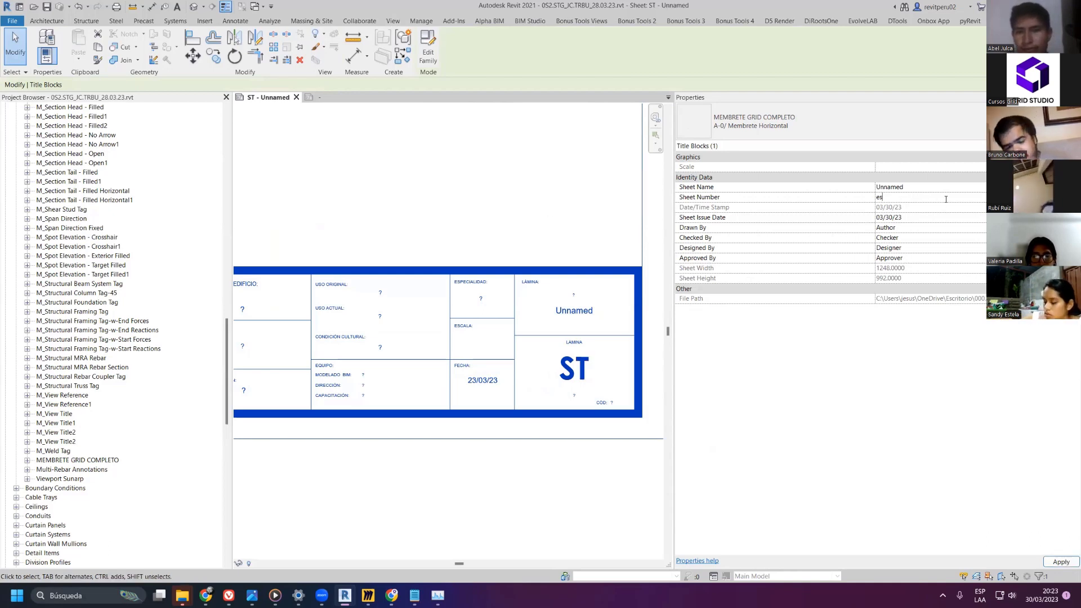
key(BackSpace)
key(BackSpace)
key(Caps_Lock)
text(EST)
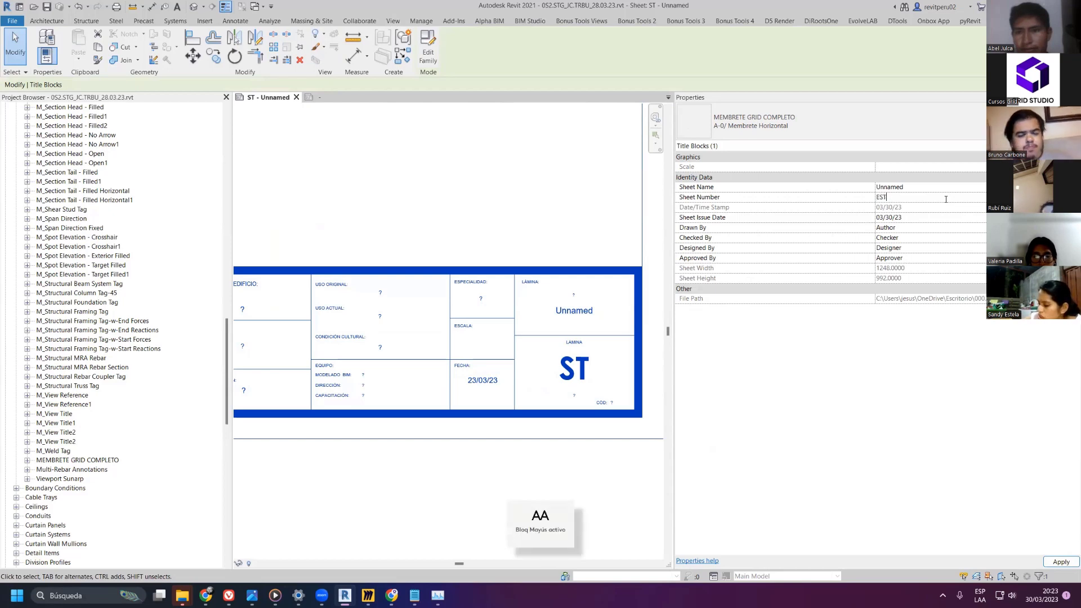
key(Return)
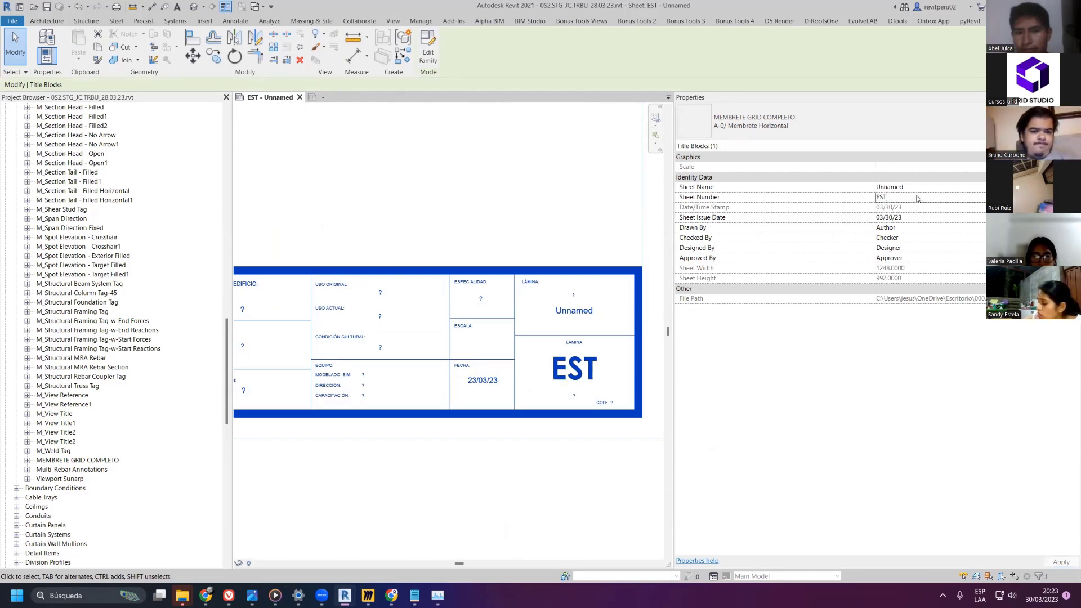
click(917, 197)
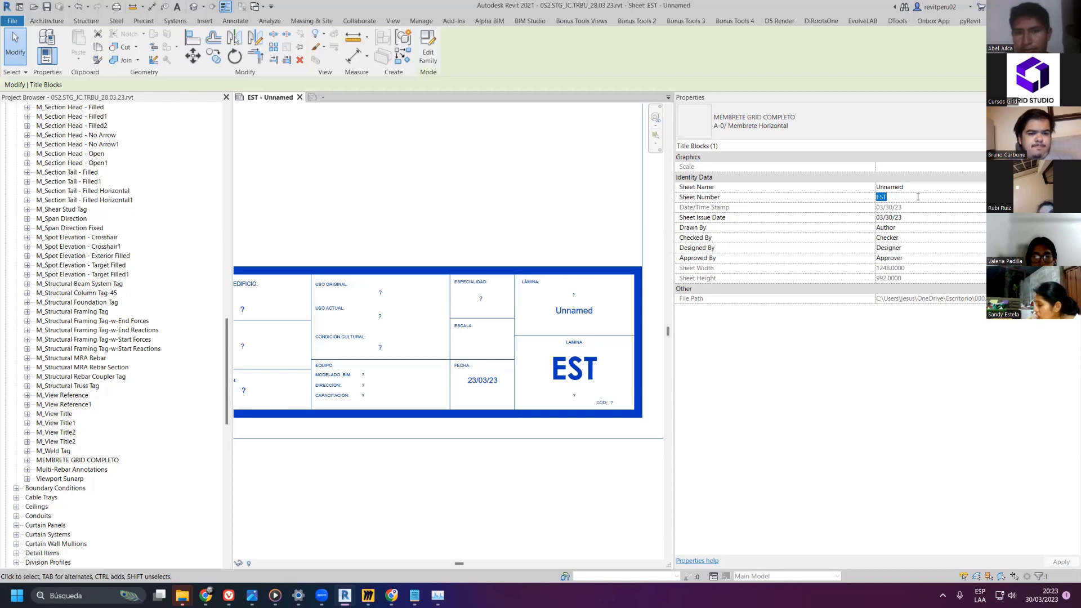
click(903, 196)
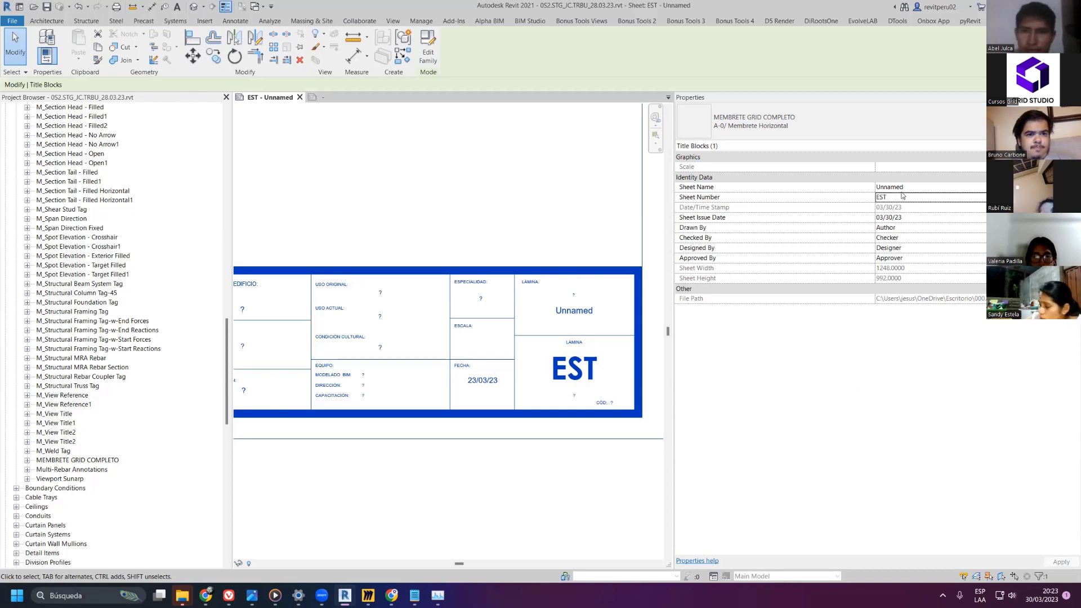
- Set the sheet name to STE and the sheet number to 01
click(936, 183)
text(ST)
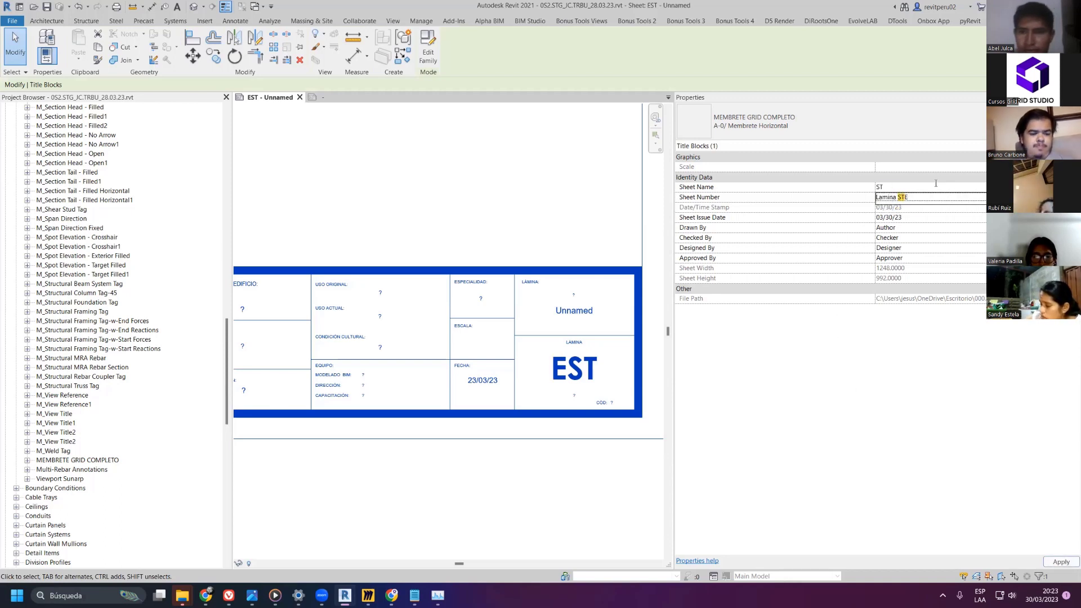
text(E)
key(Return)
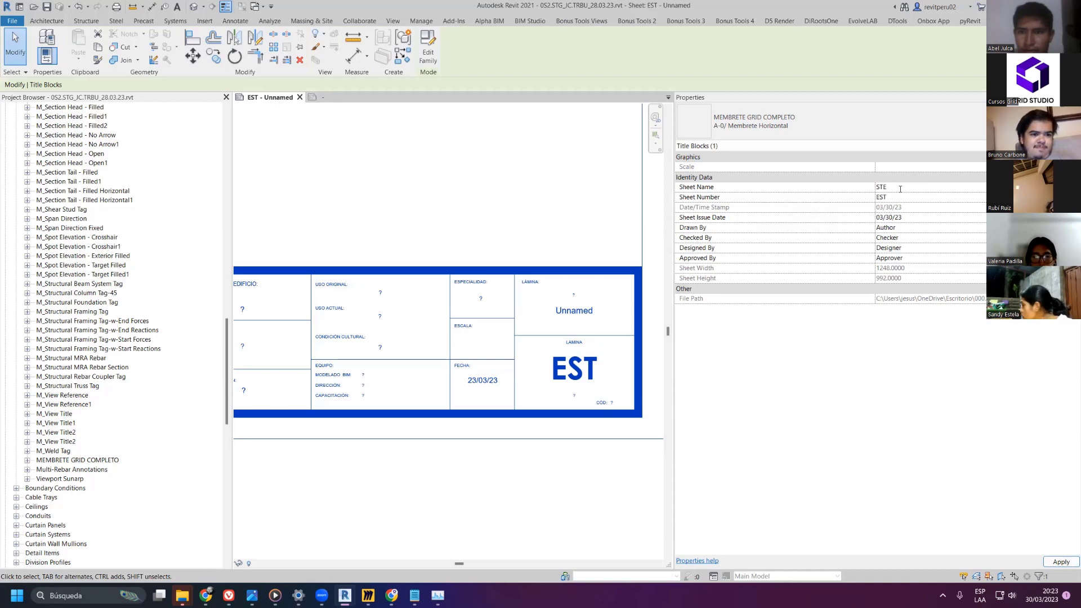
click(904, 196)
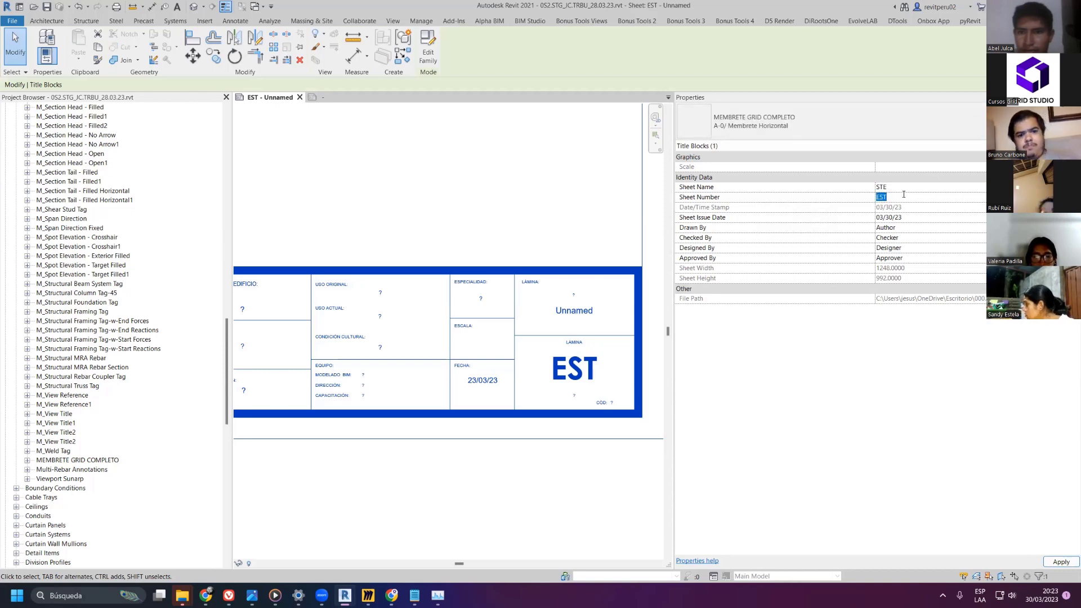
text(01)
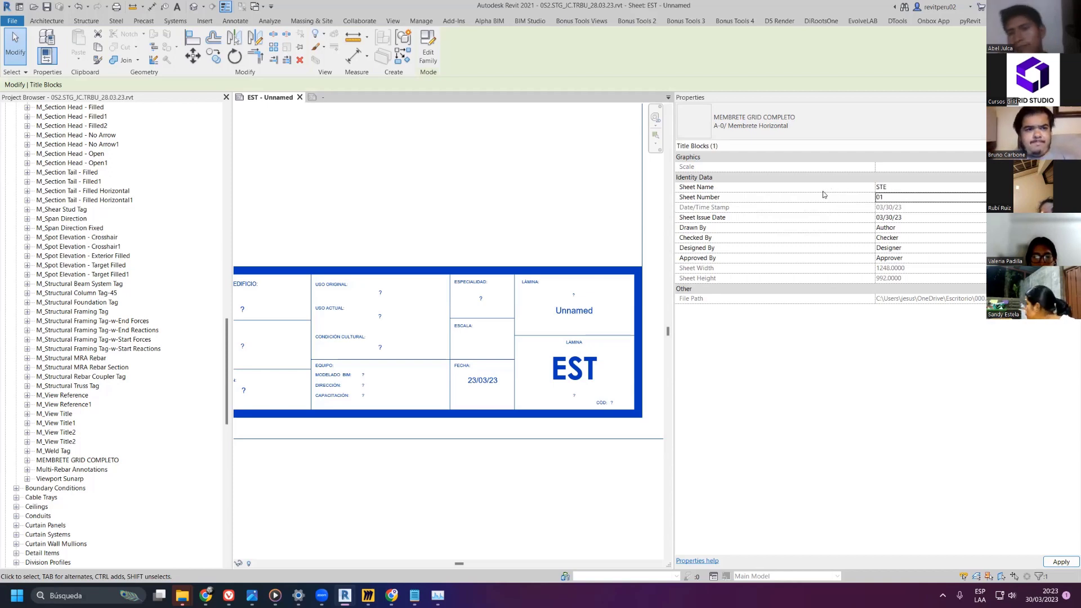
scroll(574, 309, up, 4)
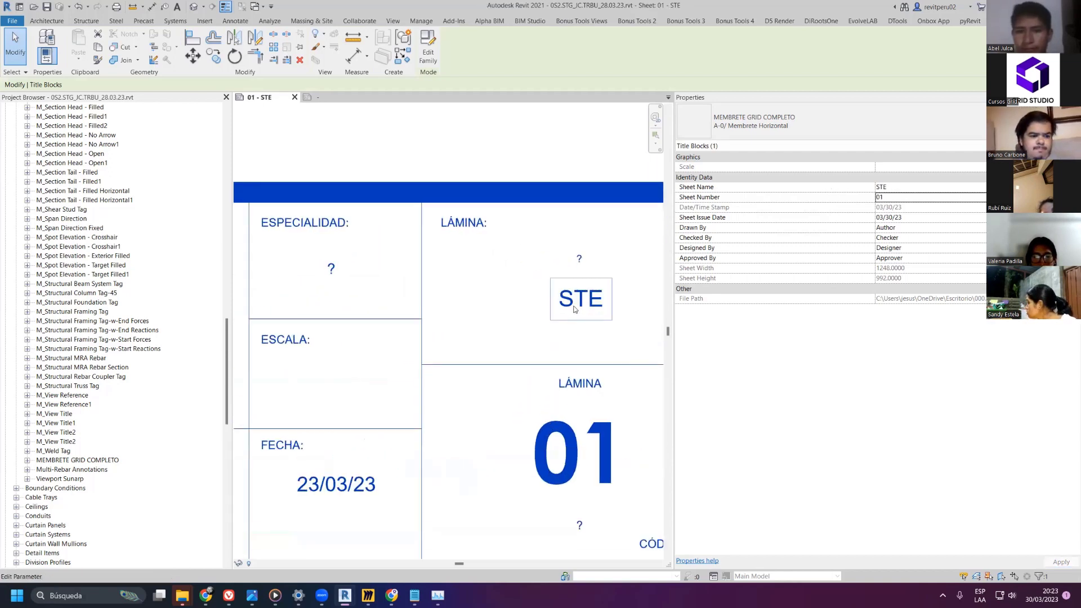
scroll(577, 312, down, 4)
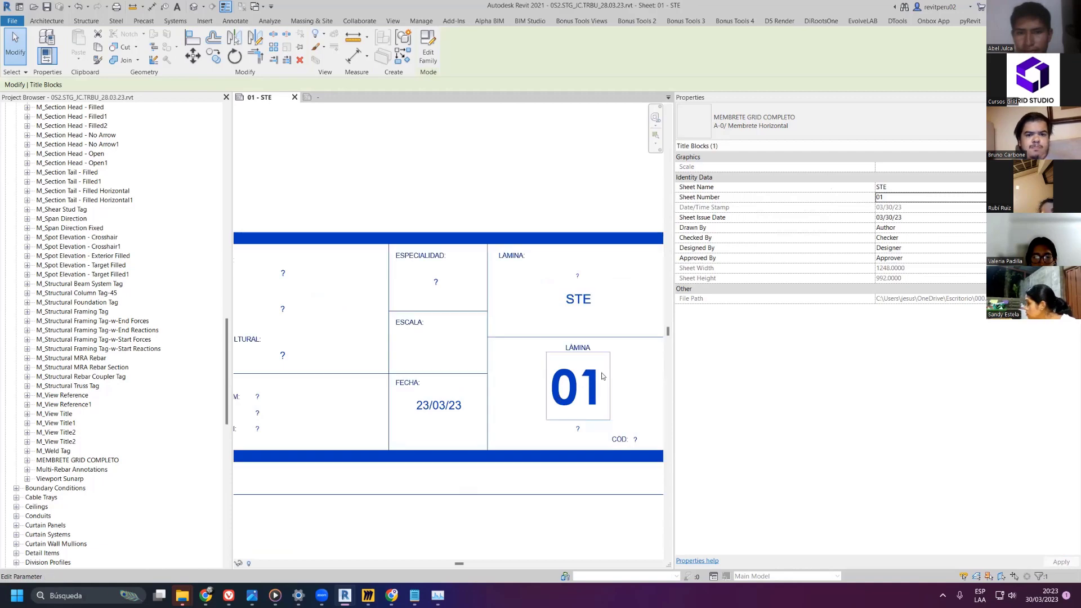
middle_drag(602, 375, 542, 369)
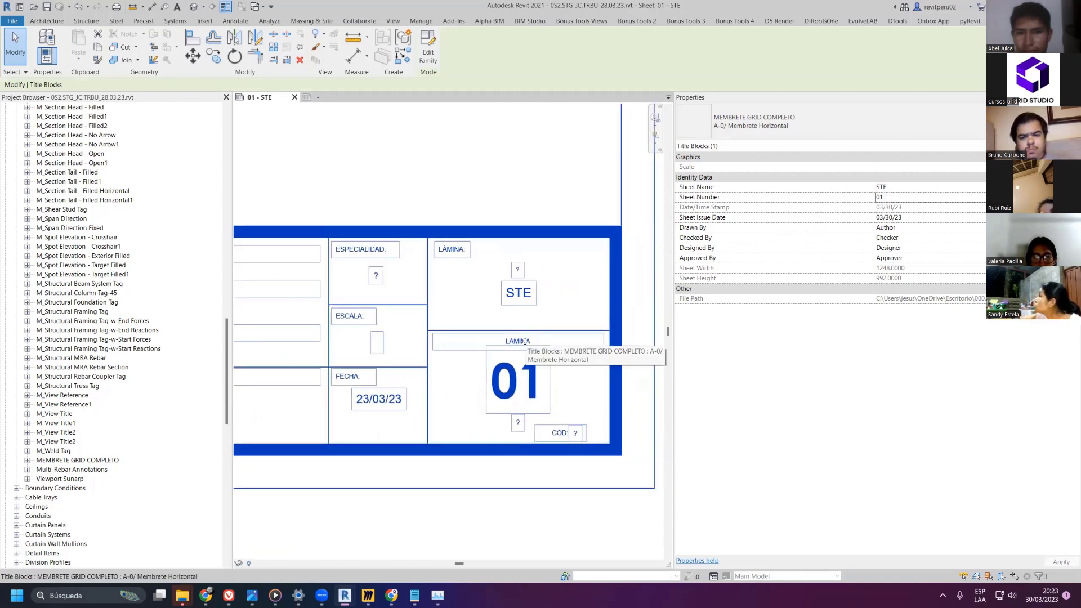
click(495, 180)
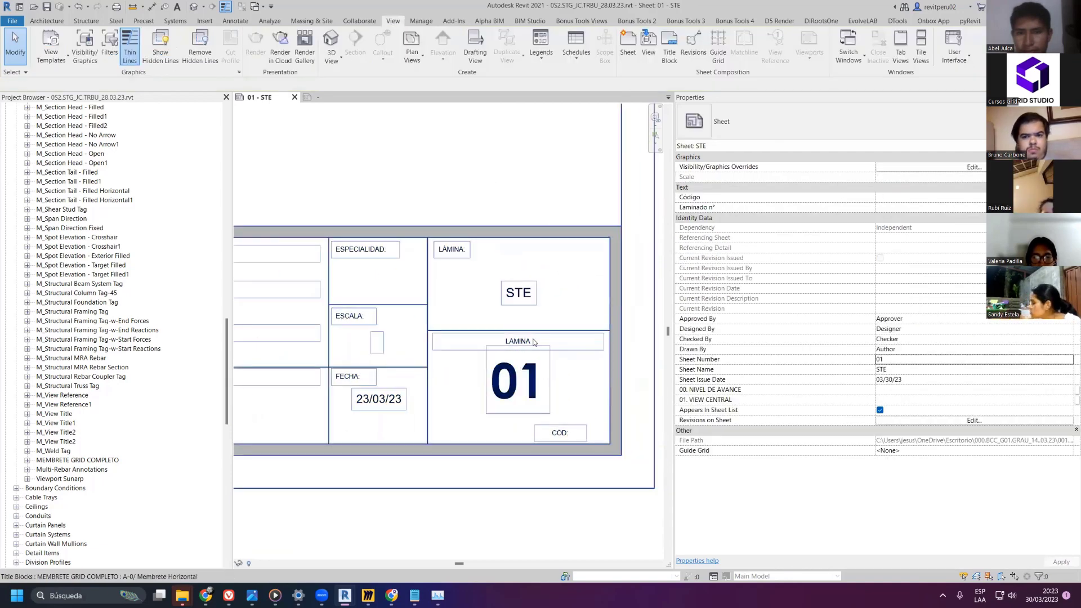
- Retype the sheet name in Properties as 'Lamina de detalle'
click(474, 242)
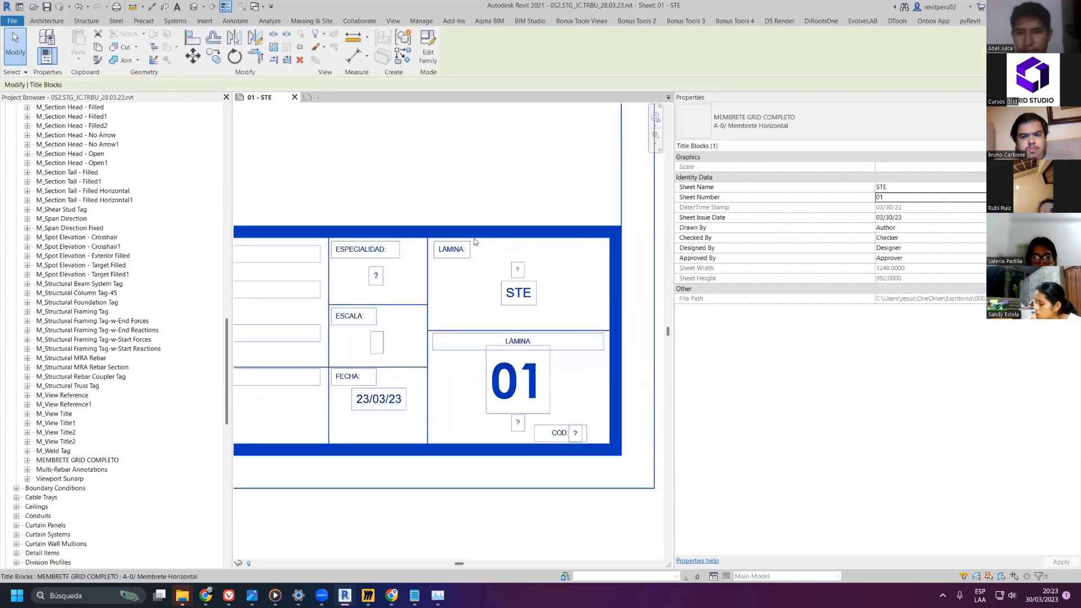
click(901, 186)
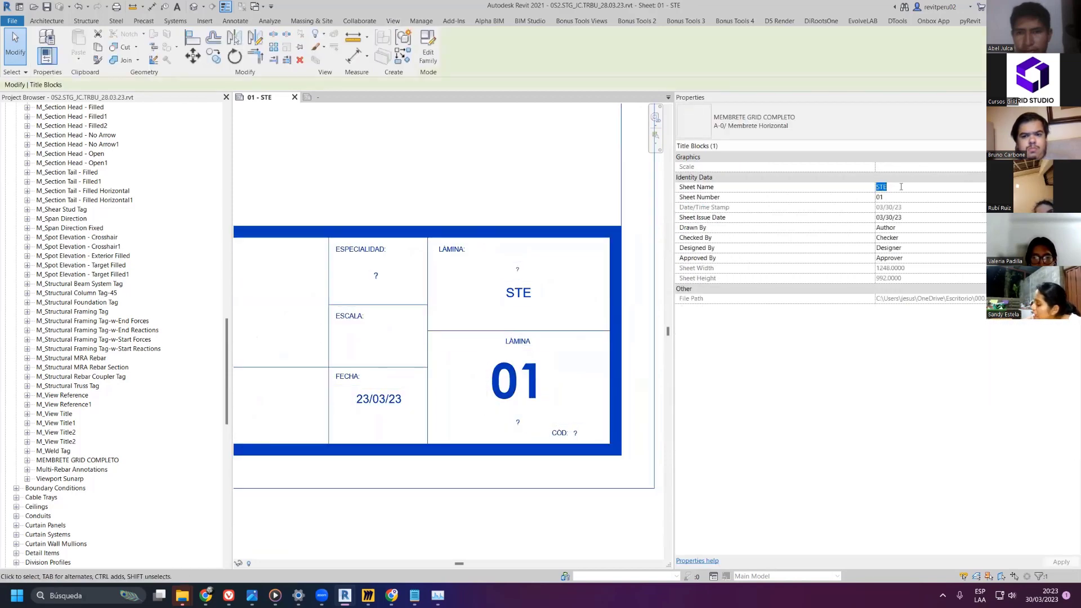
key(BackSpace)
text(L)
key(BackSpace)
key(Caps_Lock)
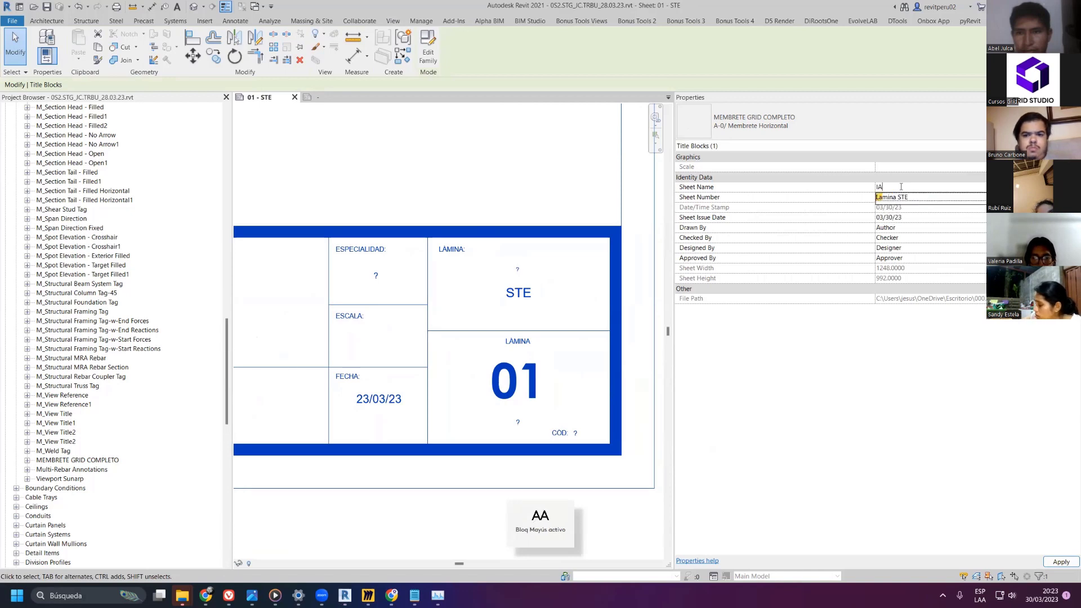
key(Caps_Lock)
text(LA)
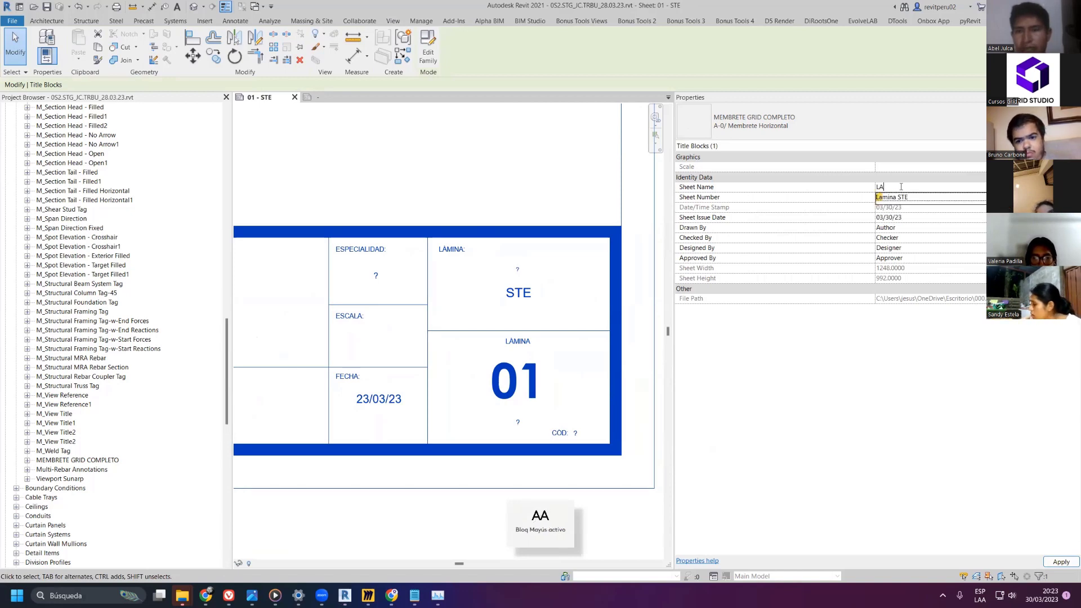
key(Caps_Lock)
key(BackSpace)
text(amina)
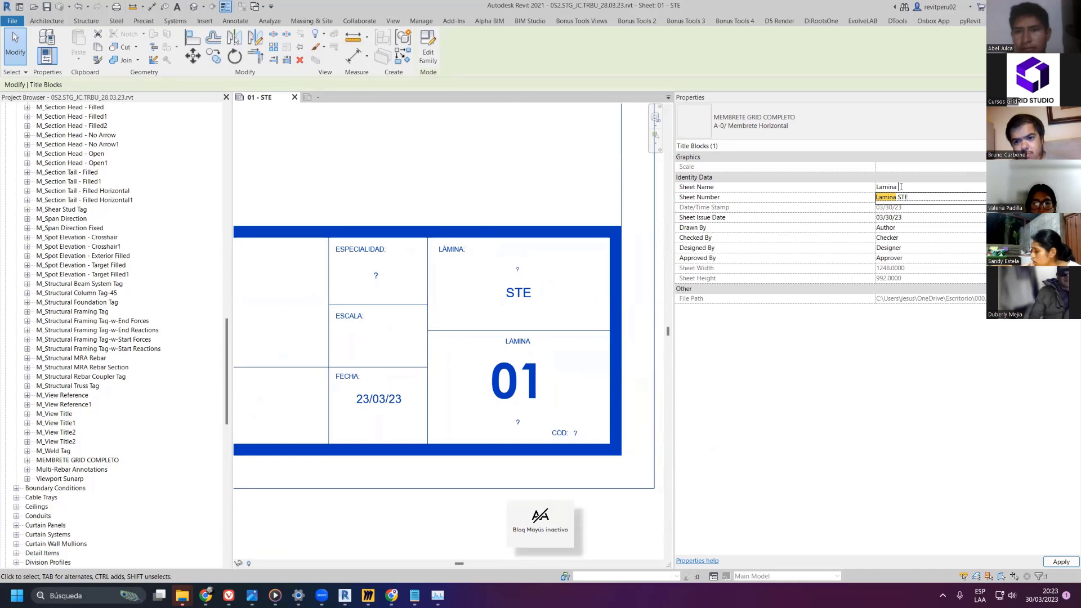
text( de detalles STE)
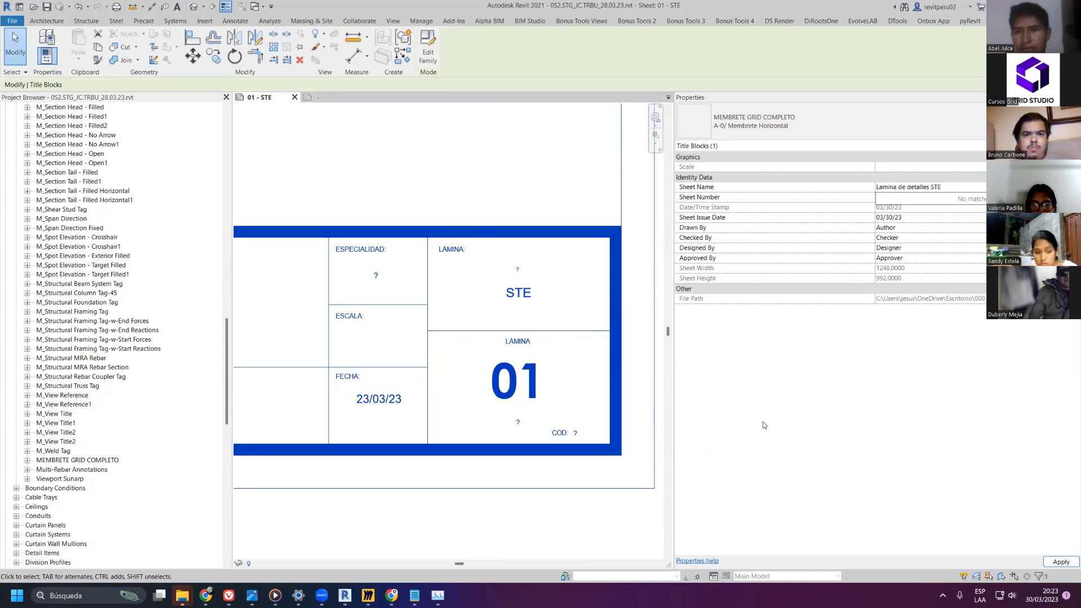
key(Return)
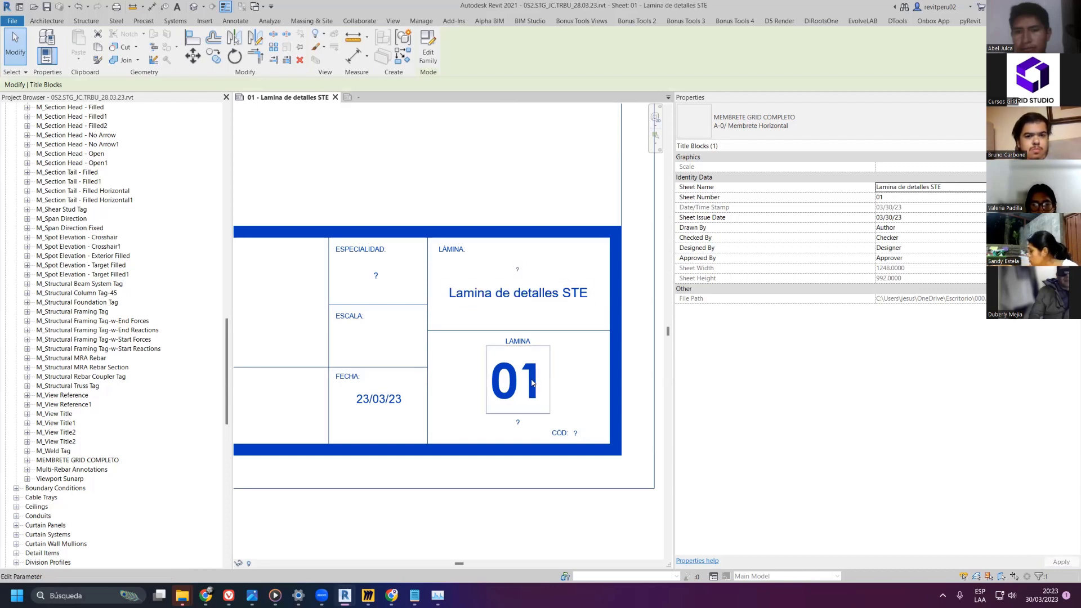
- Rename the sheet on the title block to 'Plantas 01 , 02 ,03'
click(518, 269)
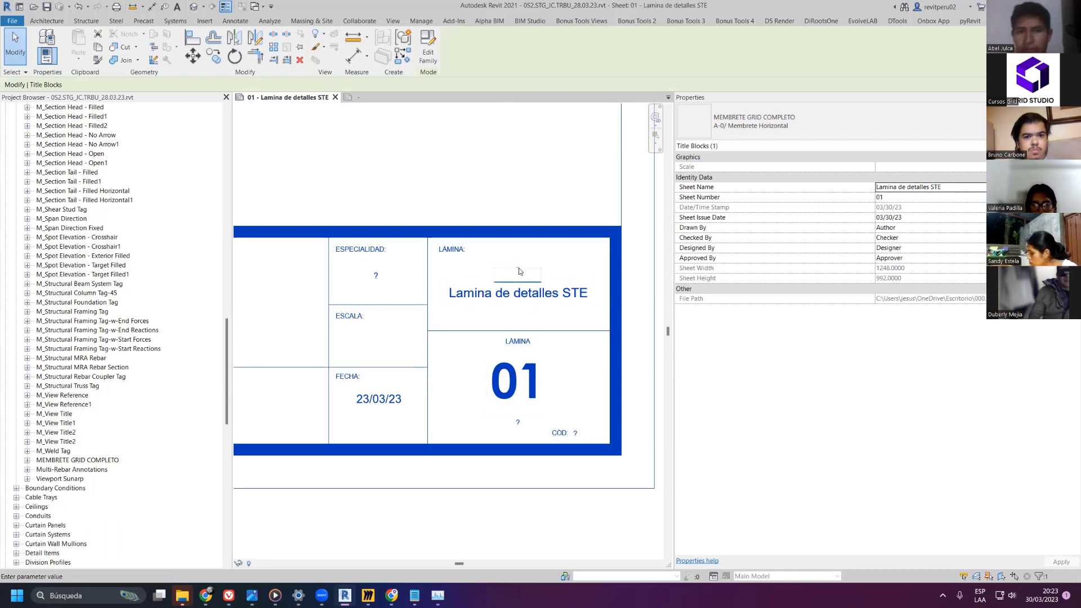
click(497, 301)
click(496, 293)
click(496, 293)
double_click(496, 293)
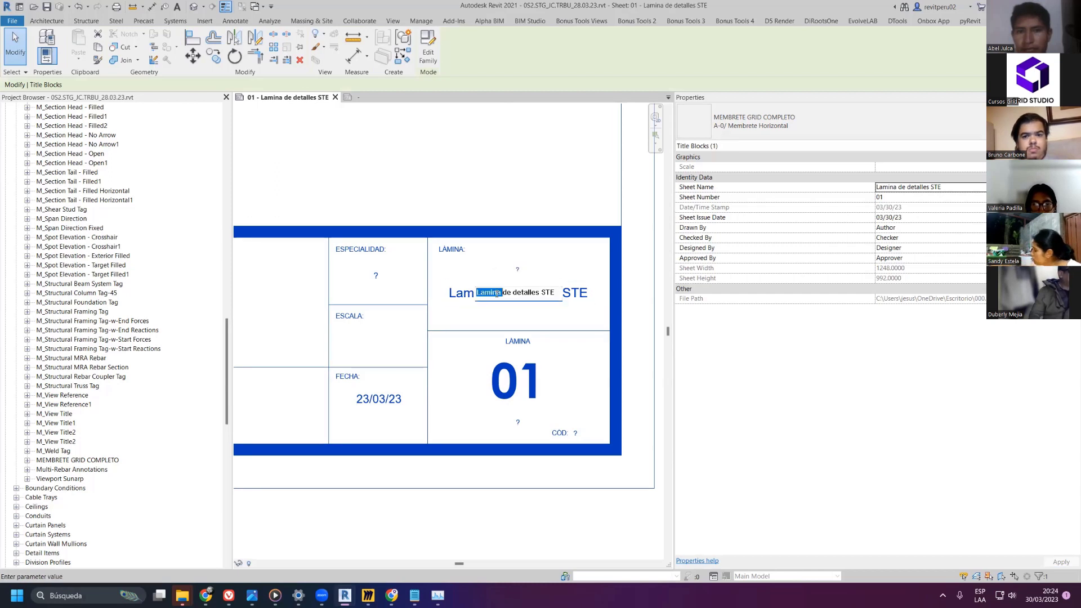
click(498, 292)
drag(564, 295, 503, 274)
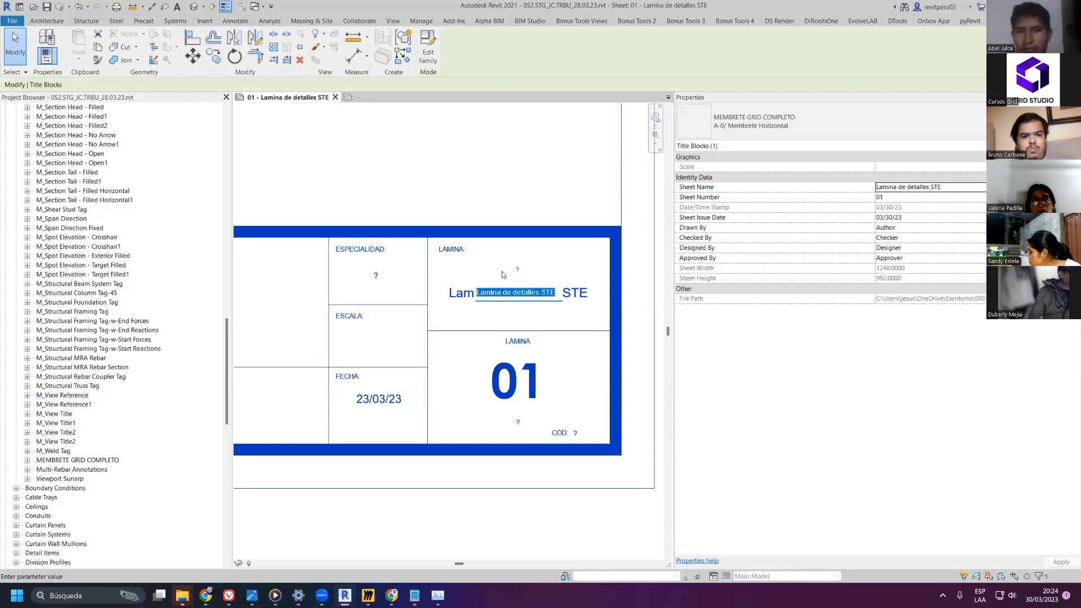
click(517, 268)
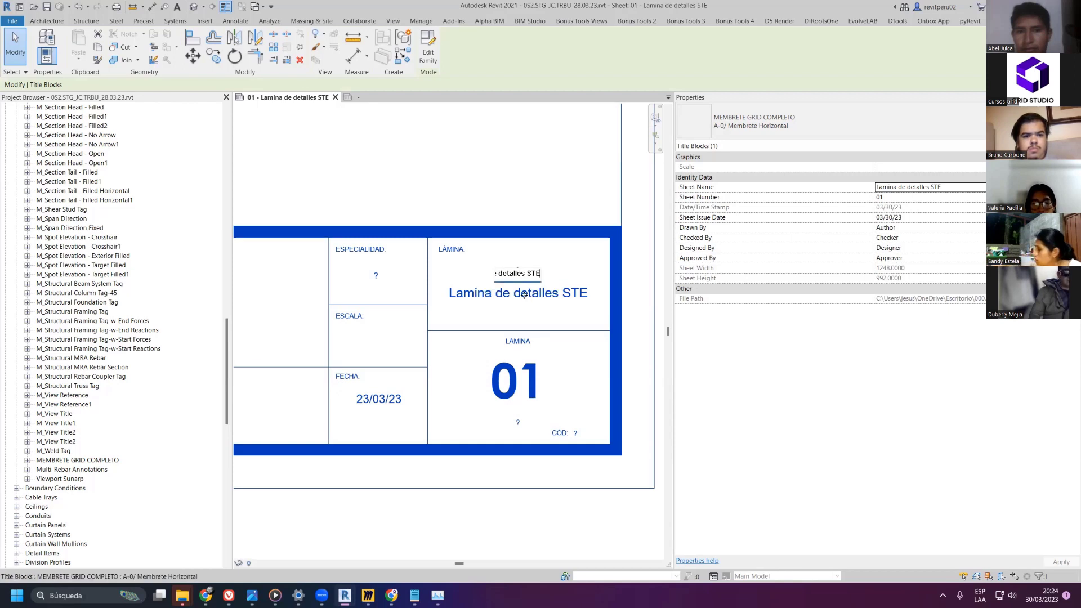
click(529, 294)
key(BackSpace)
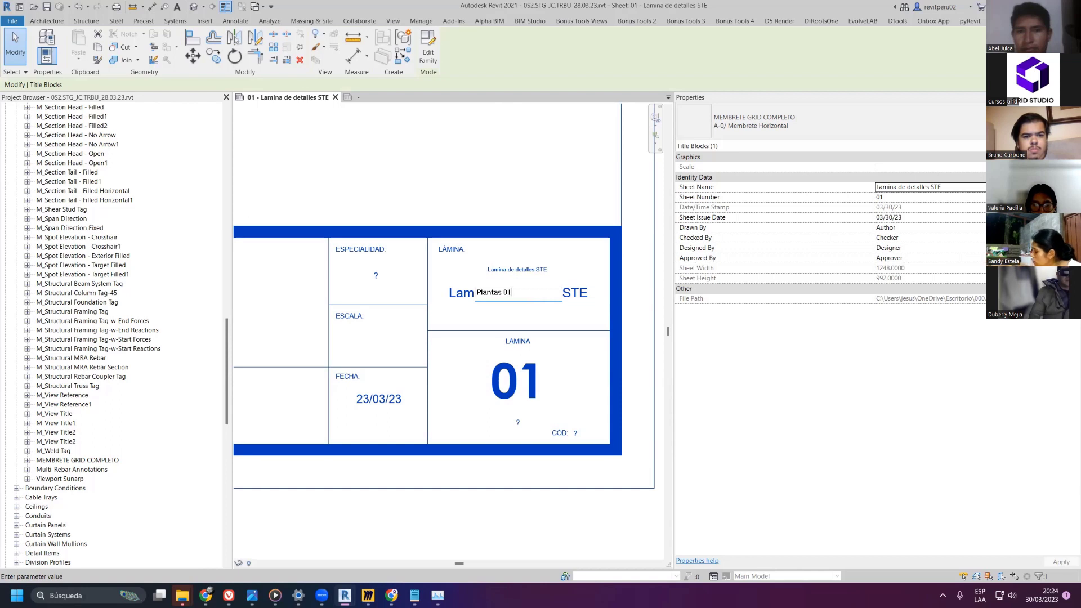
text(Plantas 01 . 02)
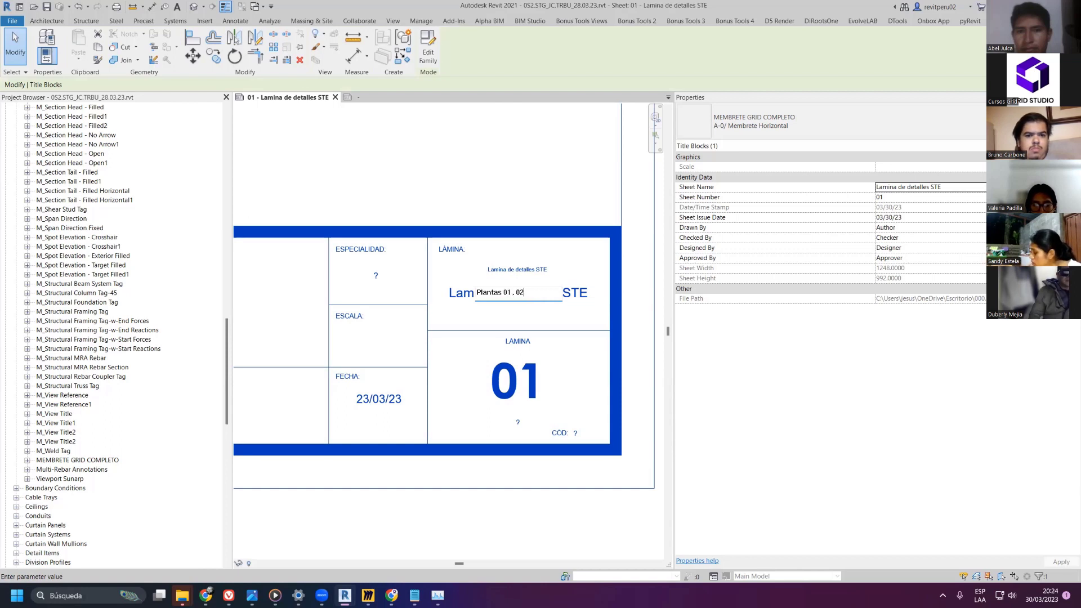
text( m)
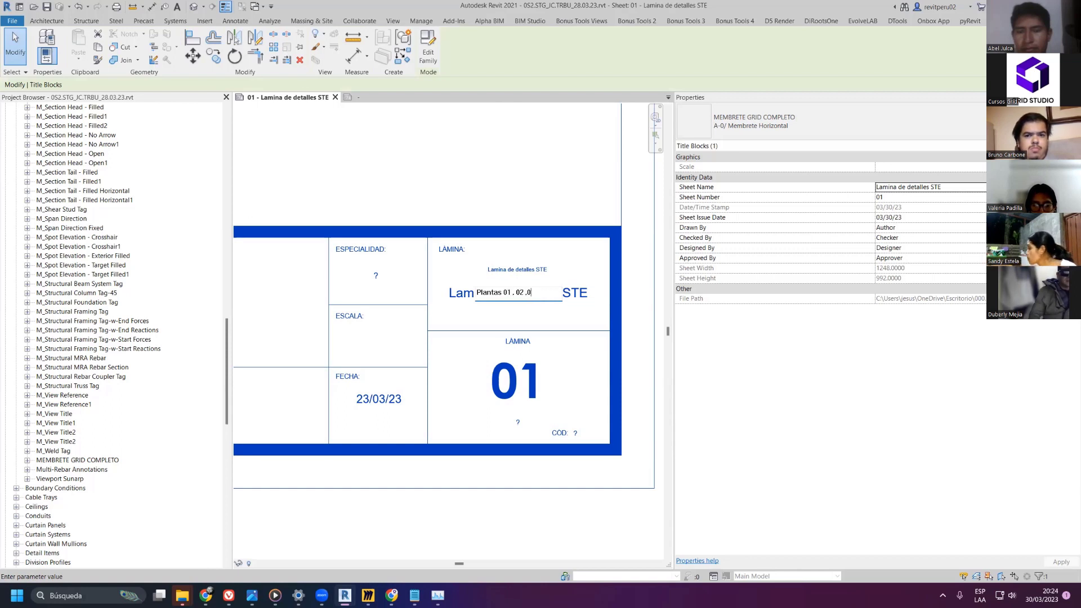
text(03)
key(Return)
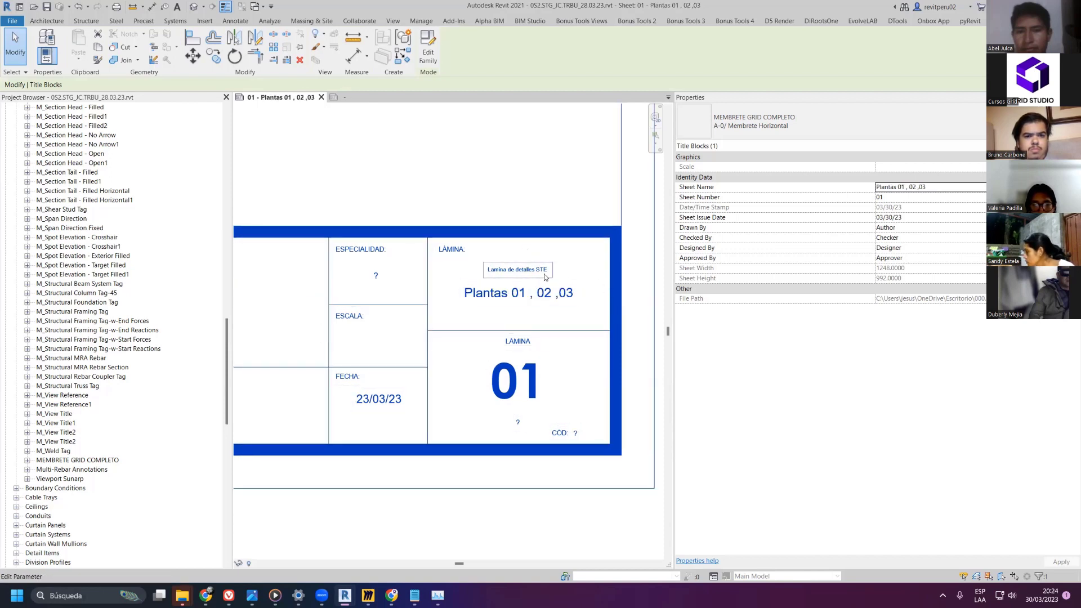
- Enter STE018849 as the COD value on the title block
click(519, 274)
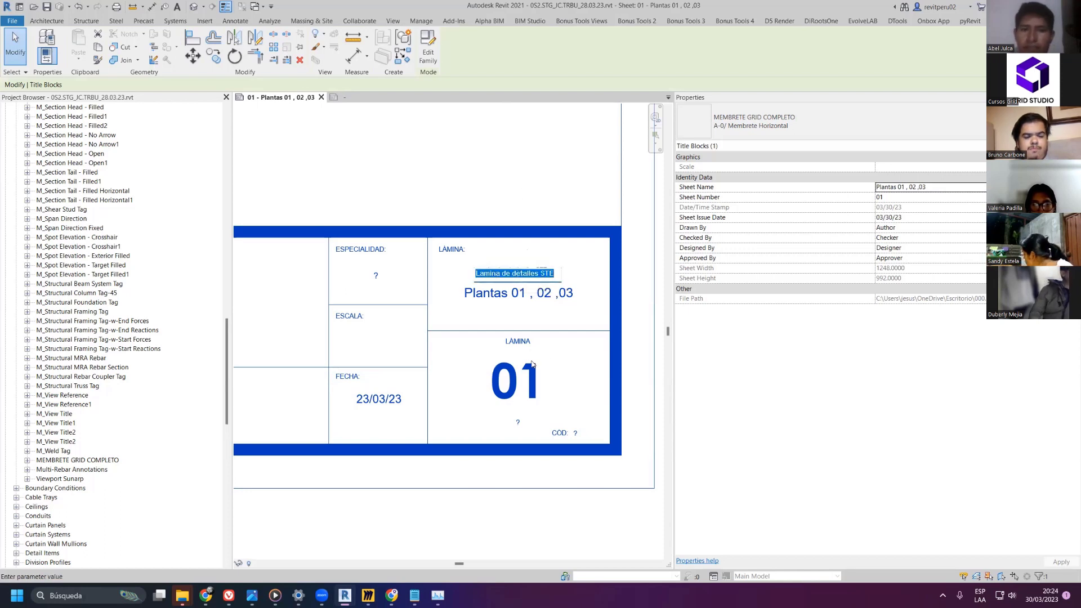
click(521, 394)
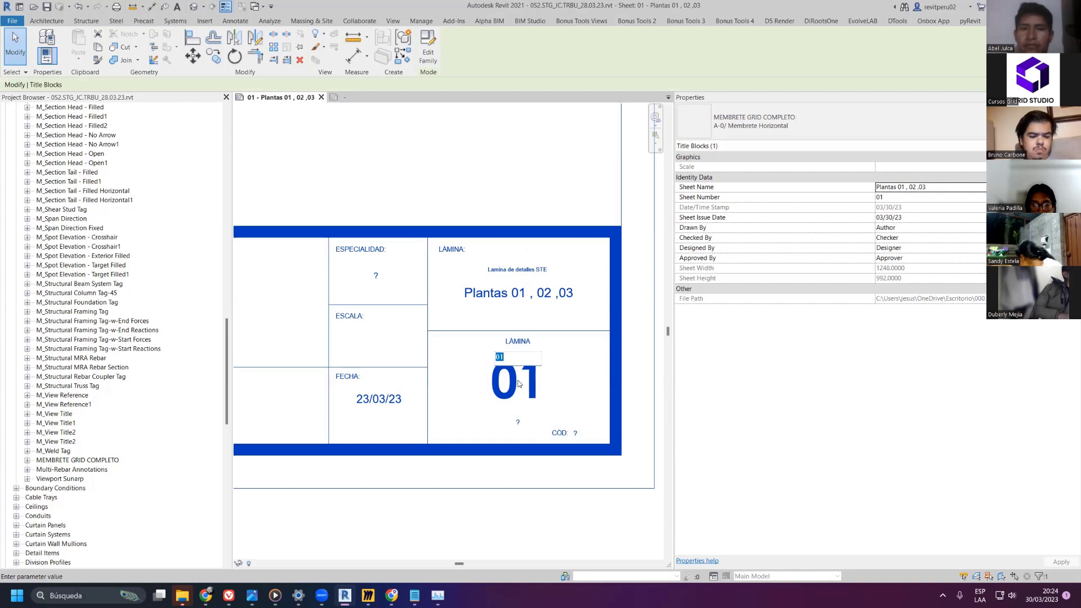
click(516, 422)
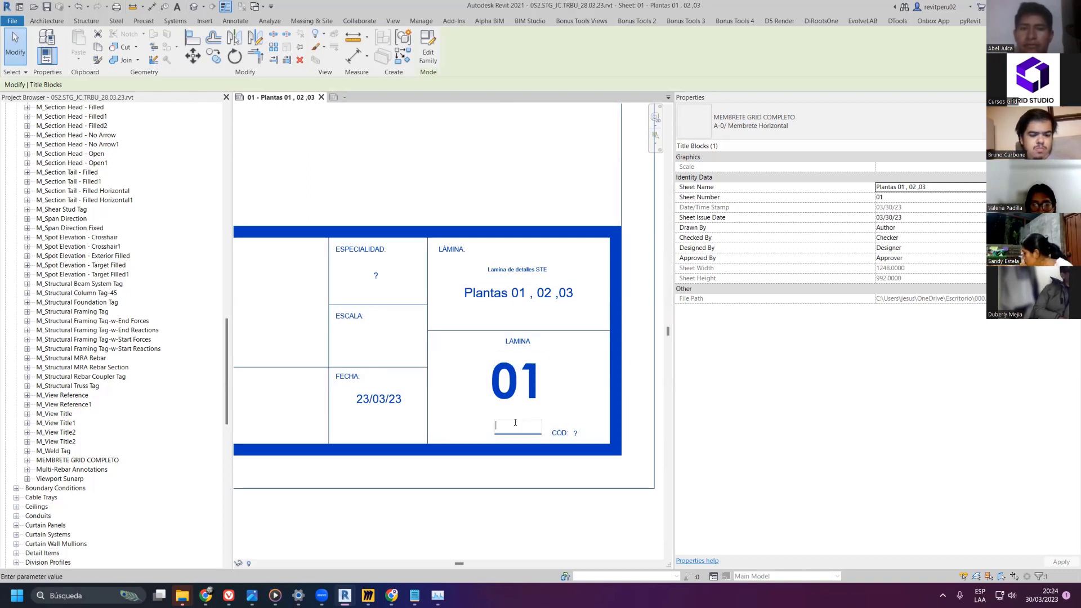
click(575, 432)
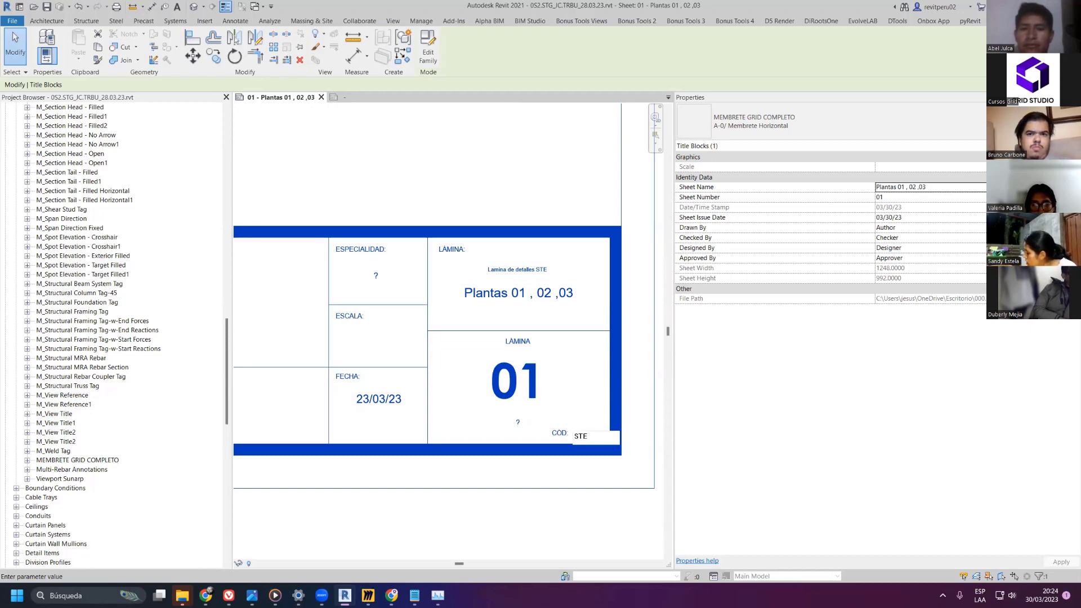
key(Return)
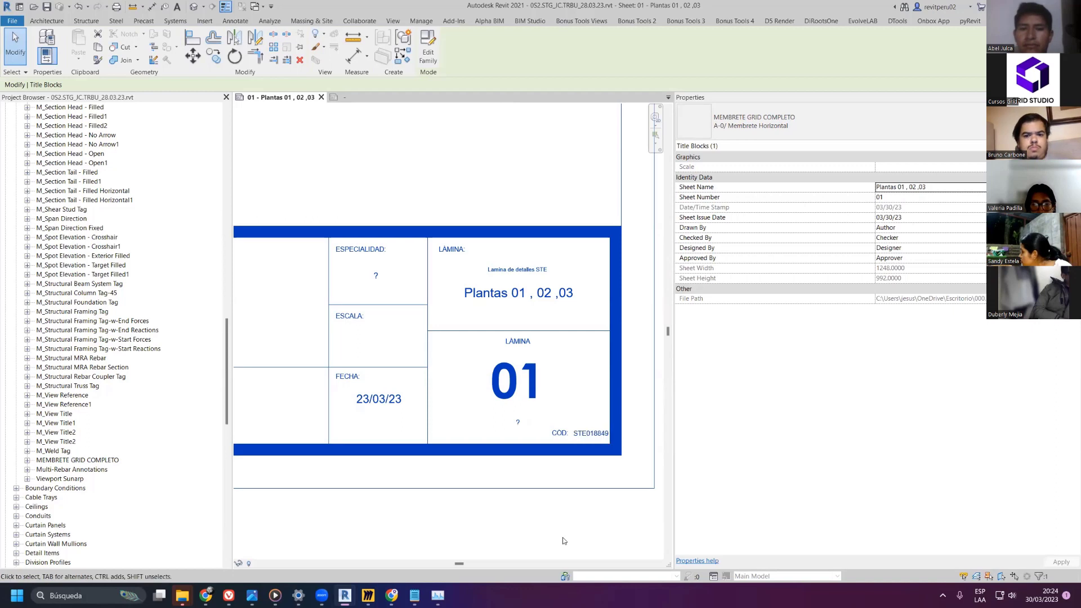
click(517, 422)
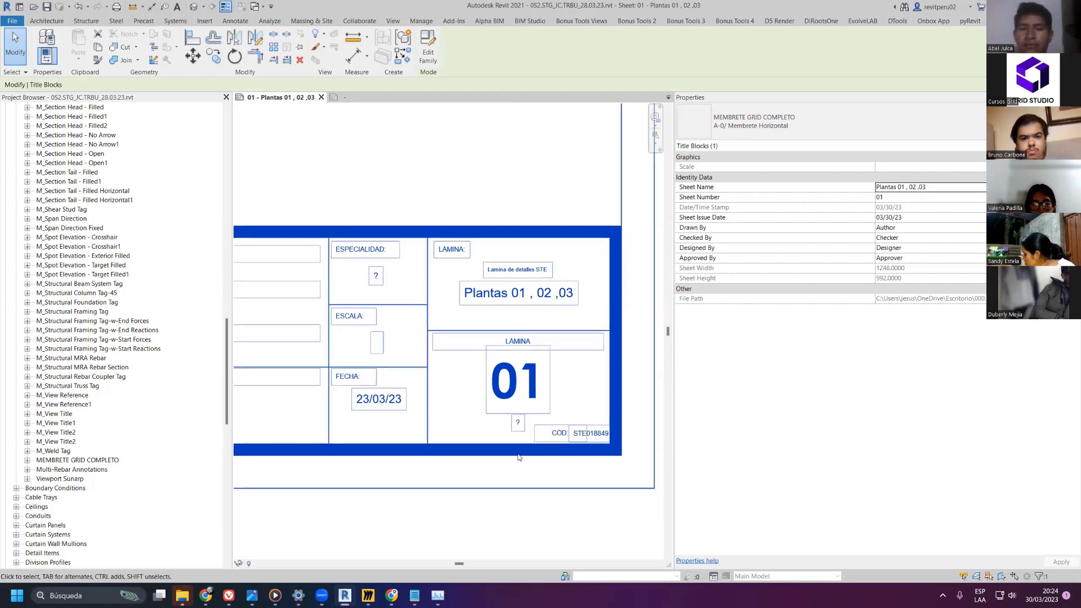
click(516, 382)
double_click(481, 151)
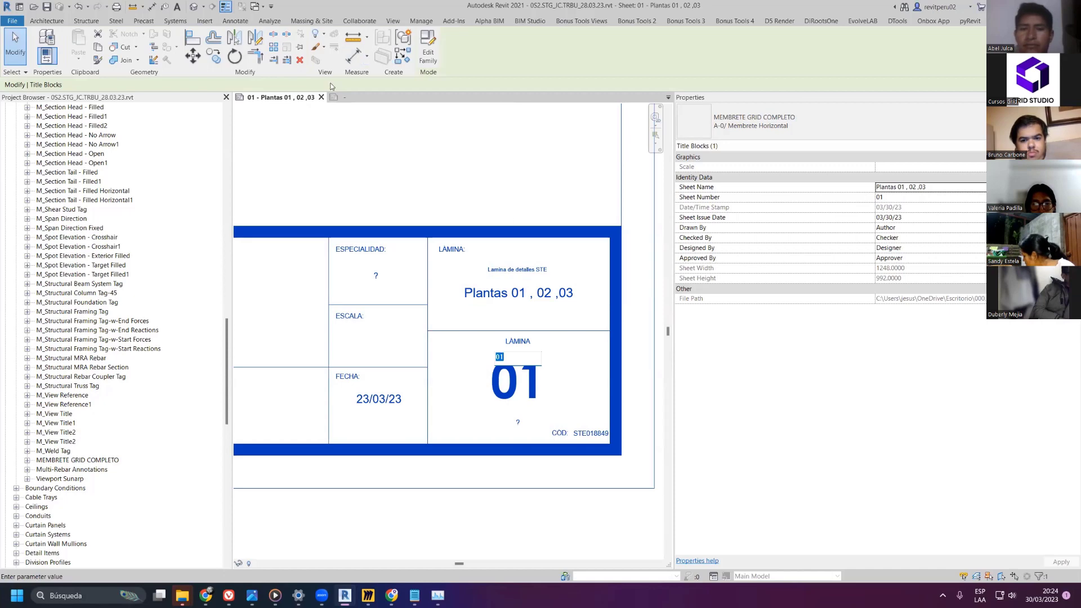
scroll(558, 411, up, 2)
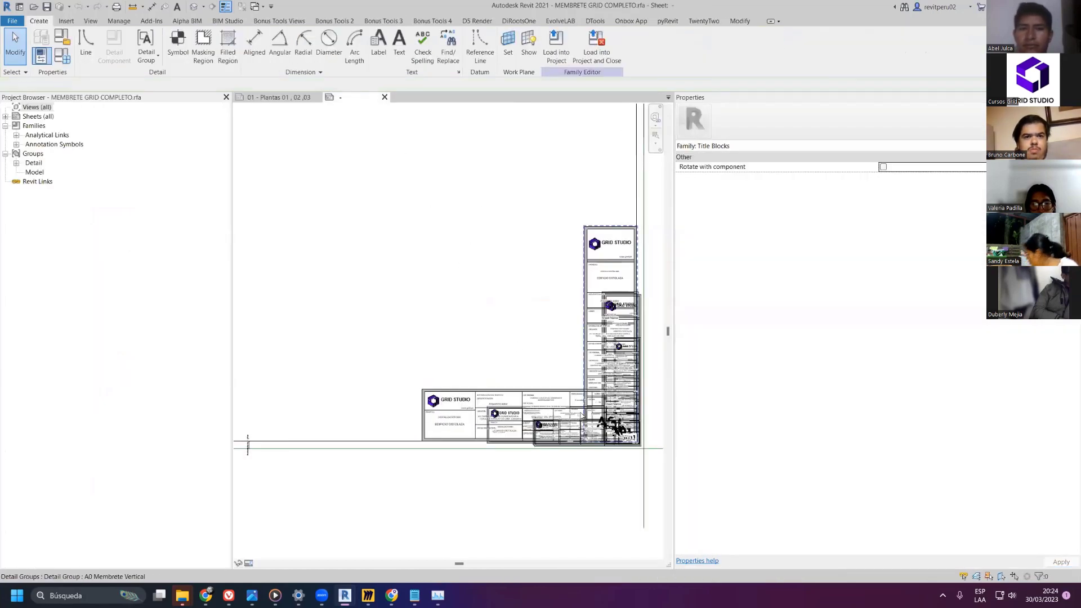
middle_drag(393, 258, 362, 282)
click(249, 563)
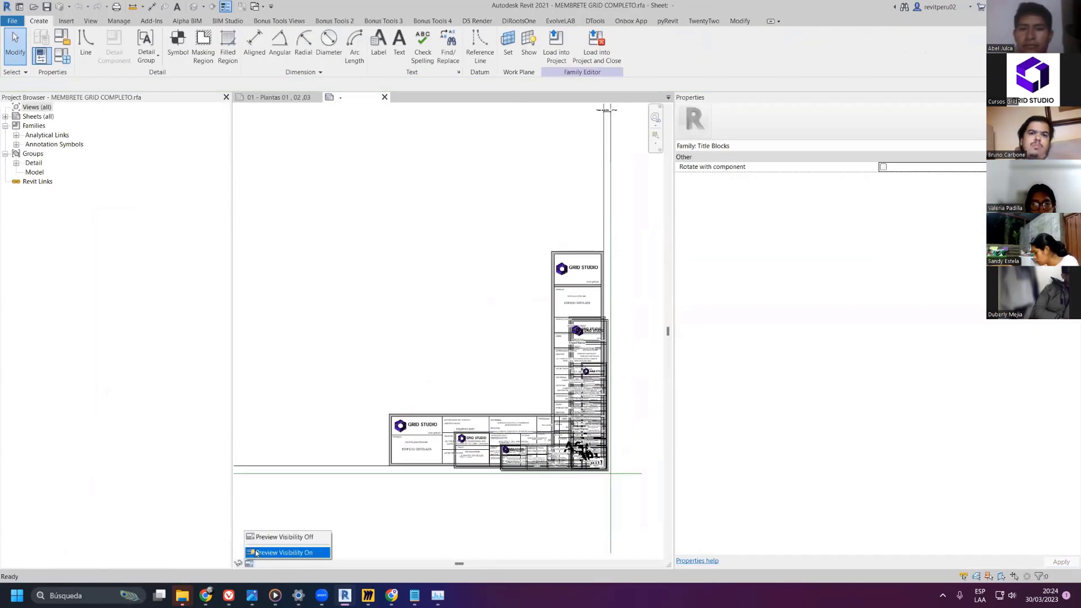
click(258, 554)
scroll(614, 458, up, 3)
scroll(519, 462, up, 3)
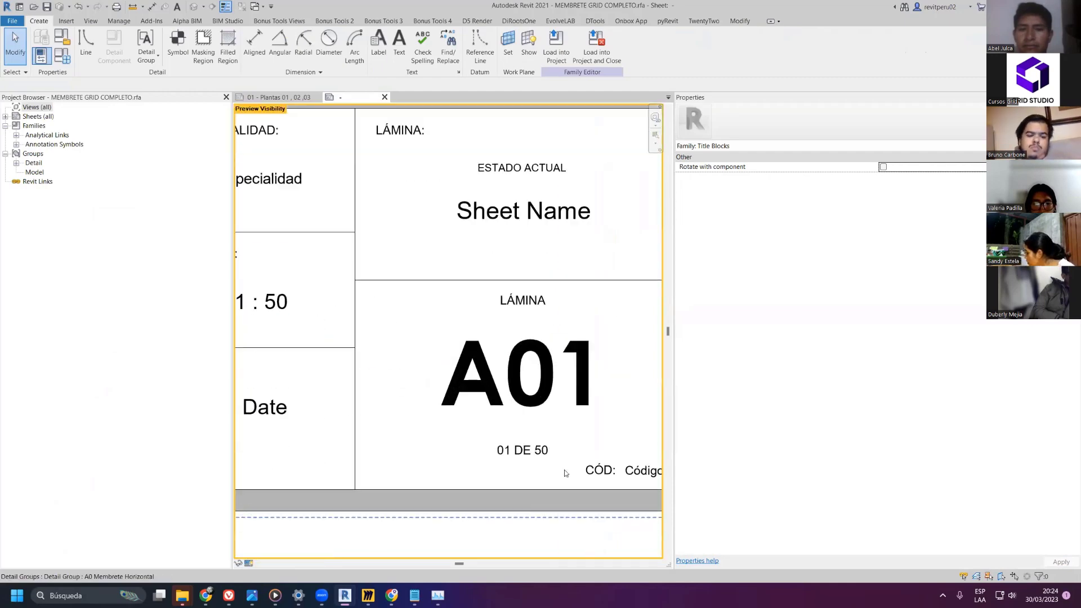
middle_drag(563, 468, 490, 435)
scroll(476, 366, down, 2)
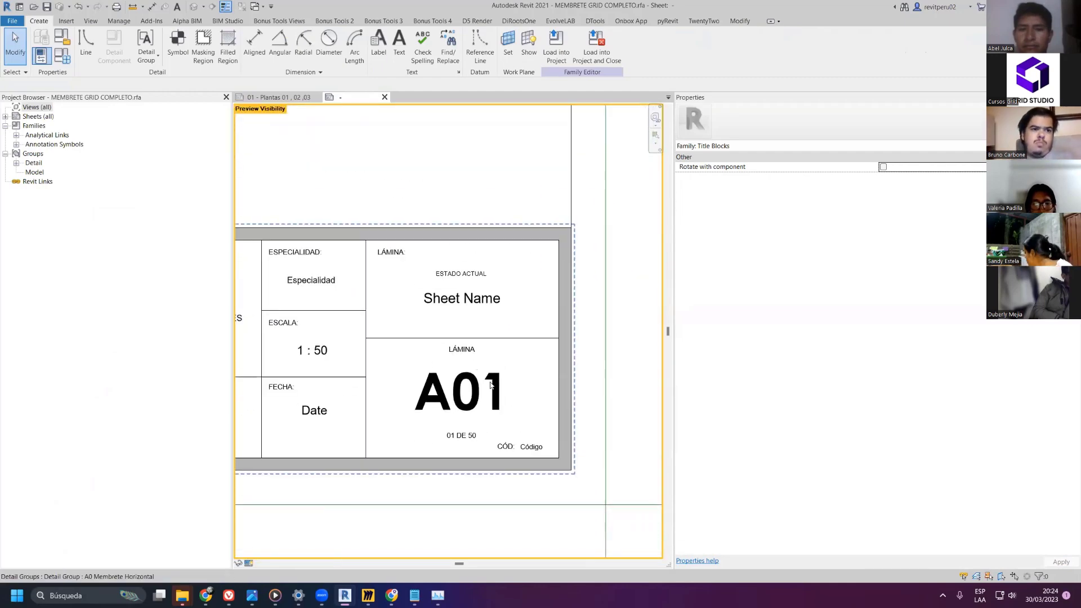
scroll(457, 414, up, 1)
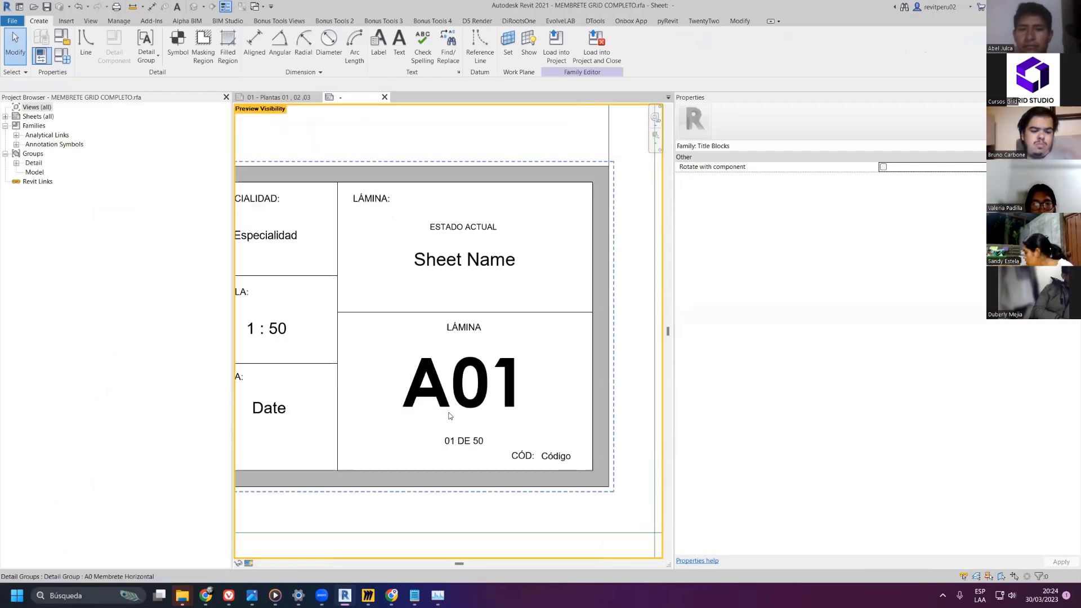
click(472, 443)
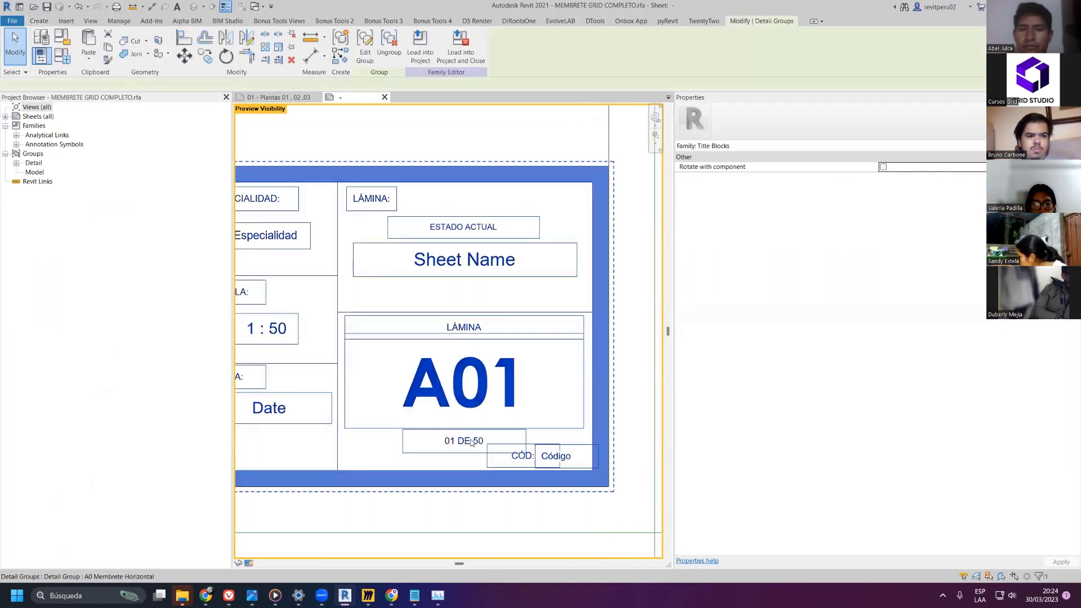
scroll(463, 440, up, 2)
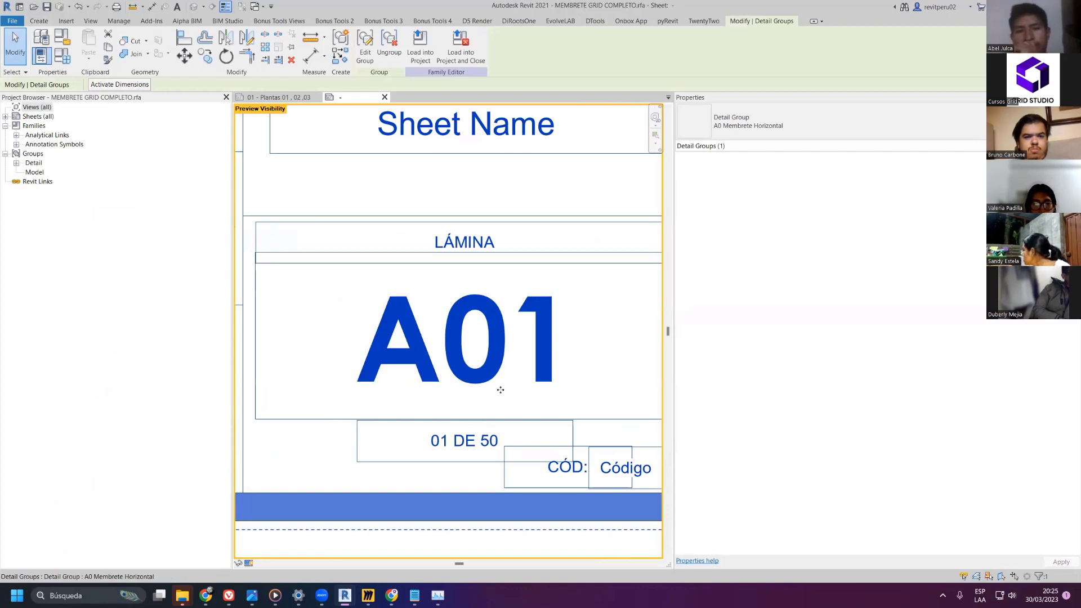
scroll(429, 357, down, 2)
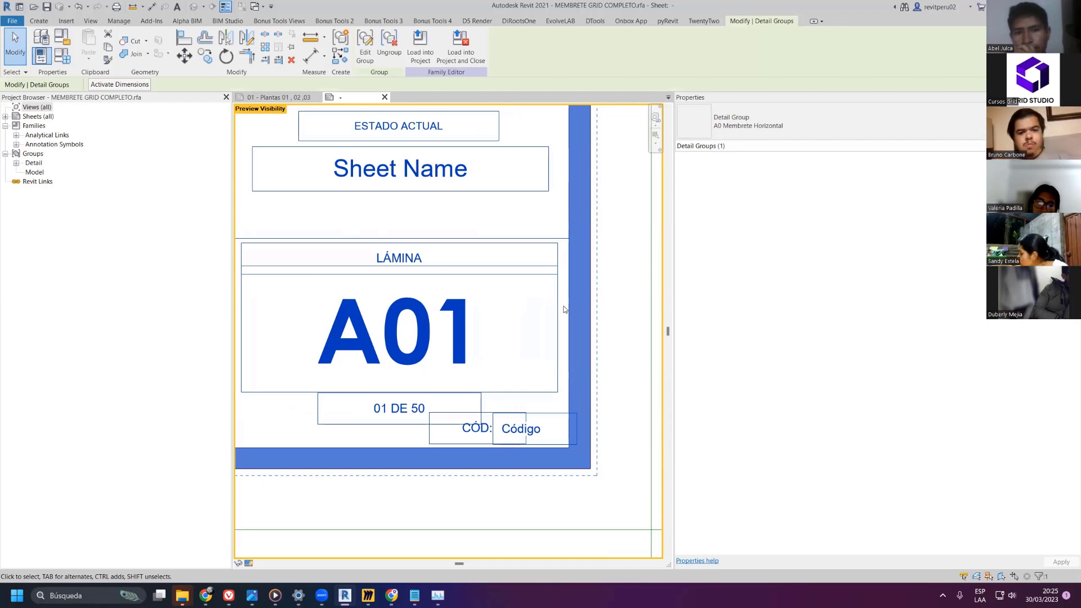
scroll(564, 309, down, 2)
middle_drag(543, 202, 542, 299)
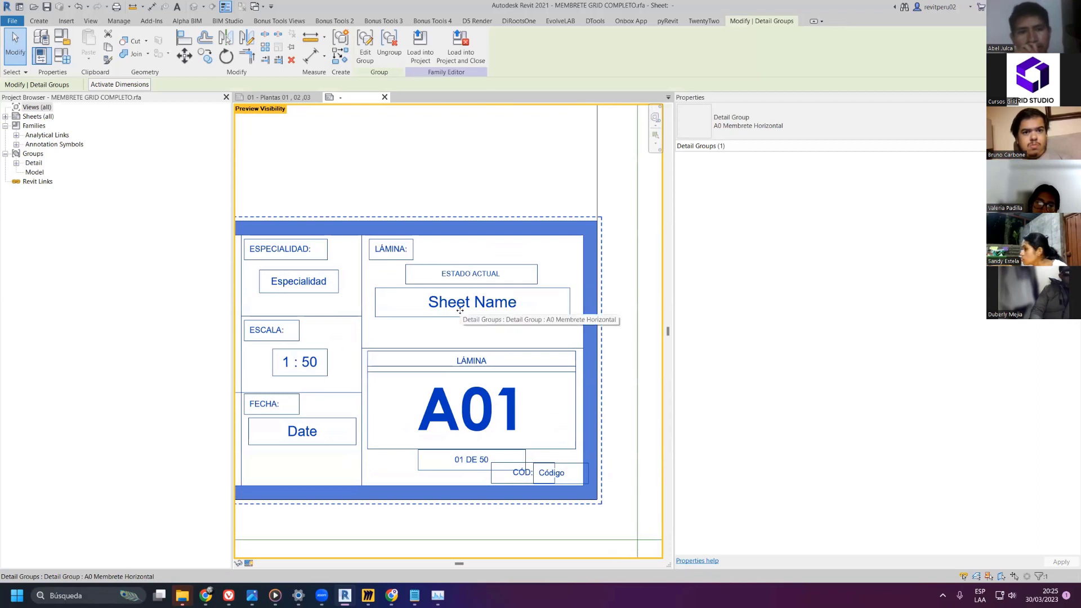
scroll(460, 310, down, 1)
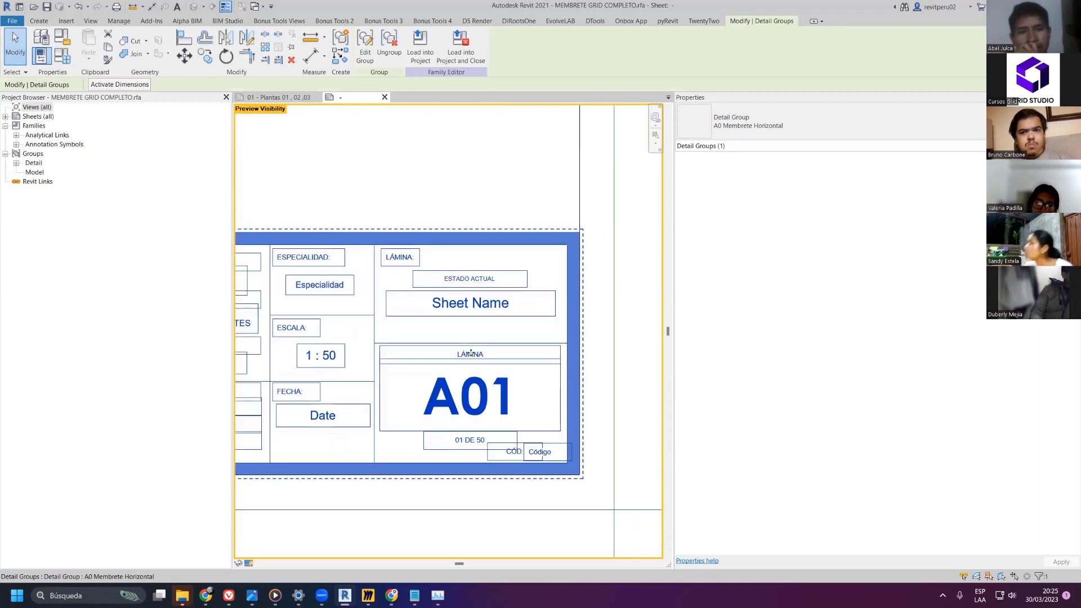
- Edit the title block group and replace the LÁMINA label with 'Numeracion'
key(Escape)
double_click(499, 354)
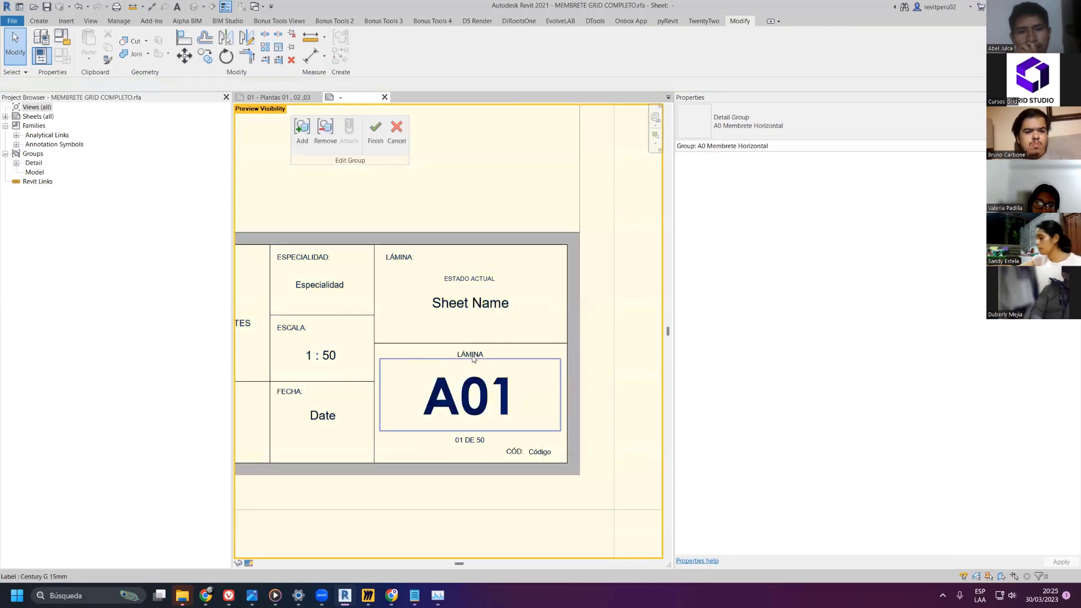
click(475, 354)
click(474, 354)
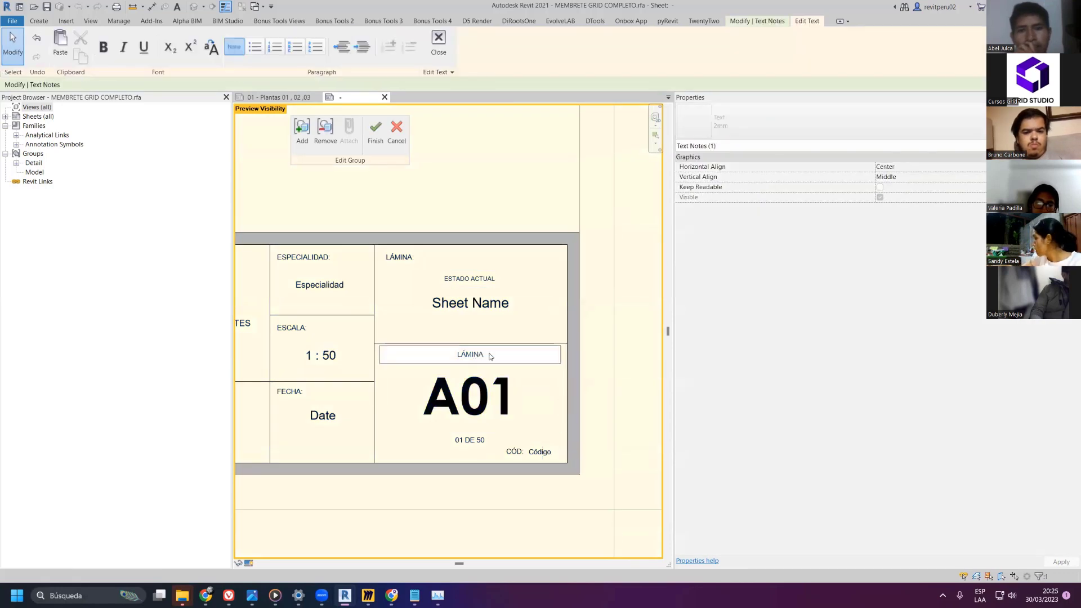
drag(490, 356, 427, 355)
key(BackSpace)
text(Nu)
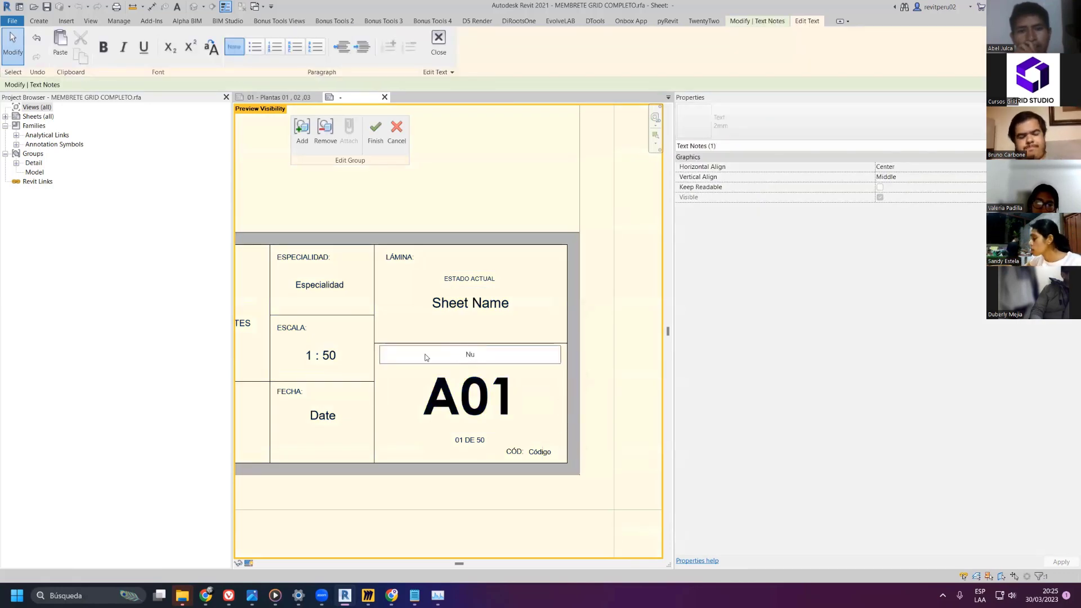
text(mer)
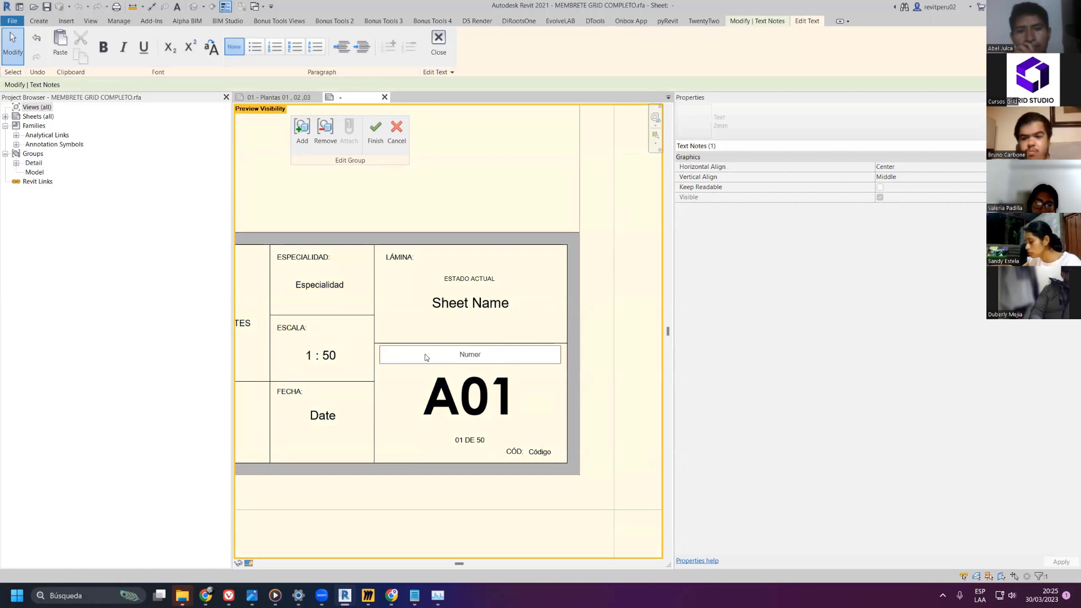
text(acion)
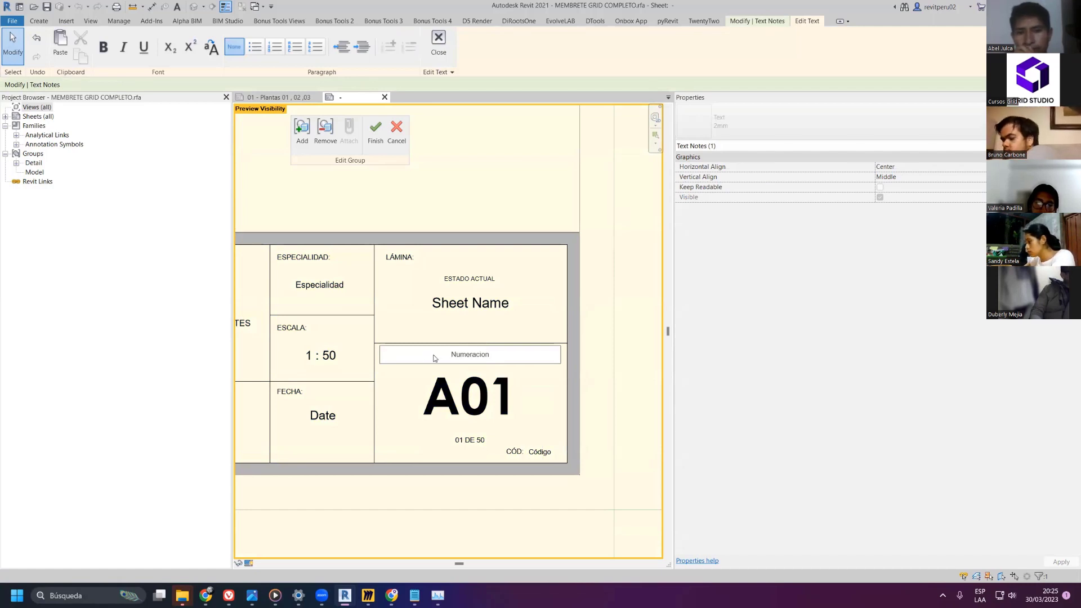
- Correct the label to 'Numeración' and finish the group edit
drag(534, 361, 338, 349)
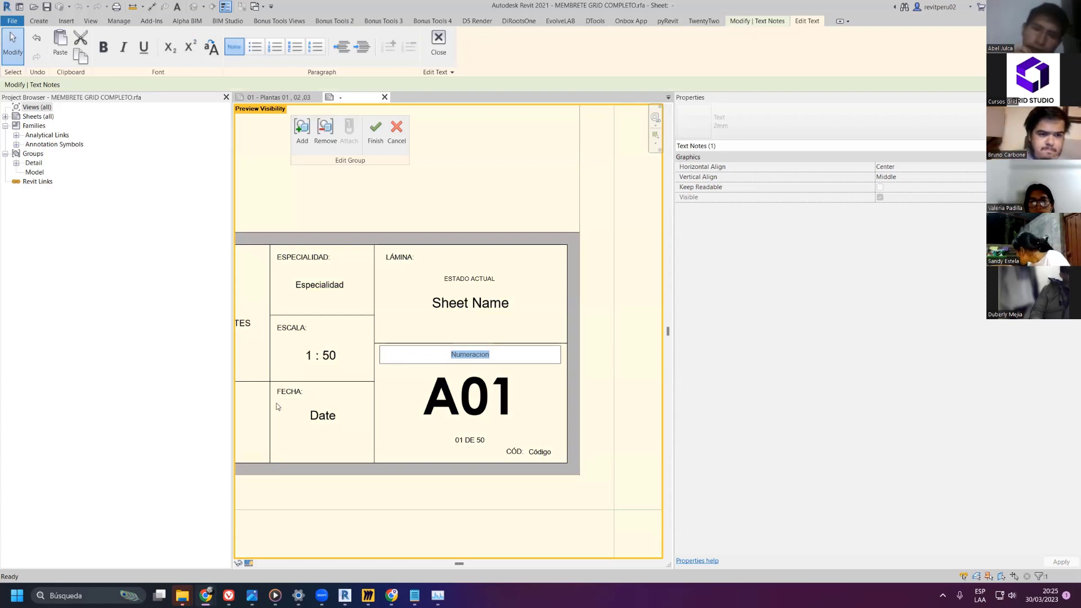
click(487, 359)
drag(490, 359, 449, 358)
text(numeración)
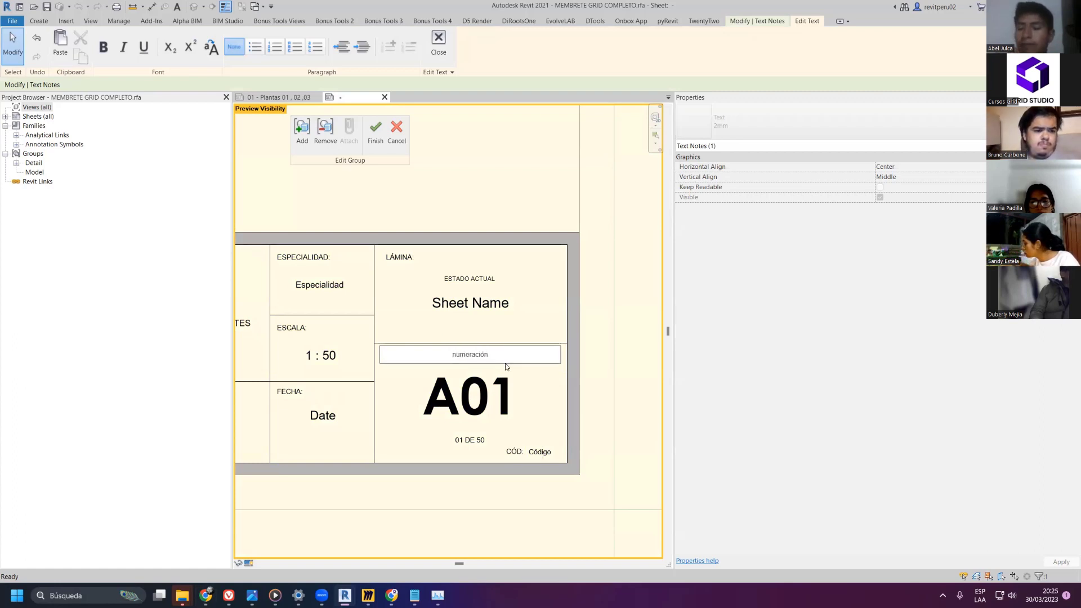
text(N)
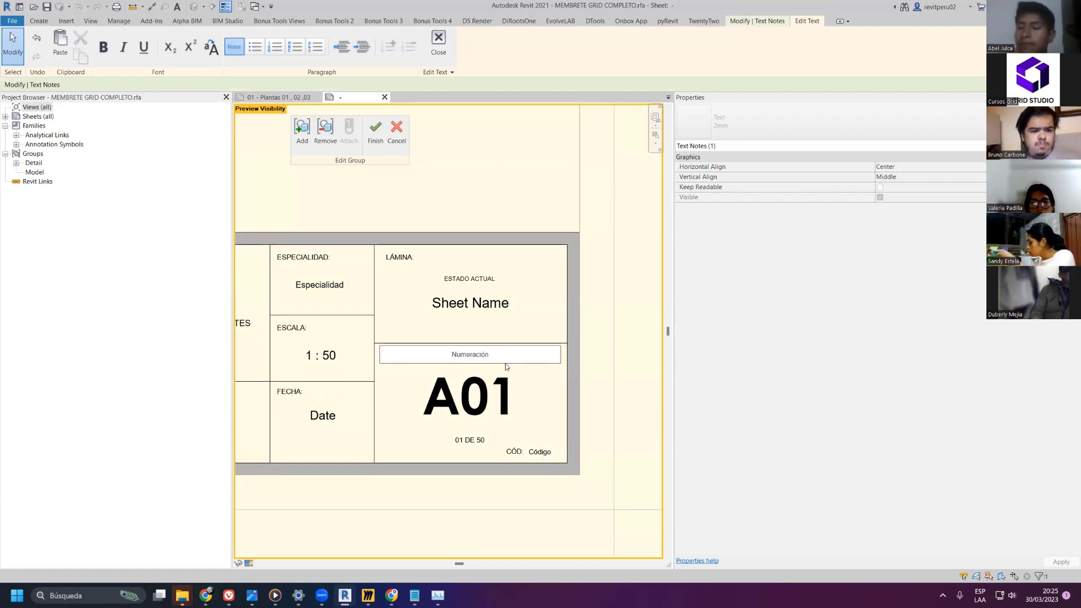
click(642, 333)
click(376, 133)
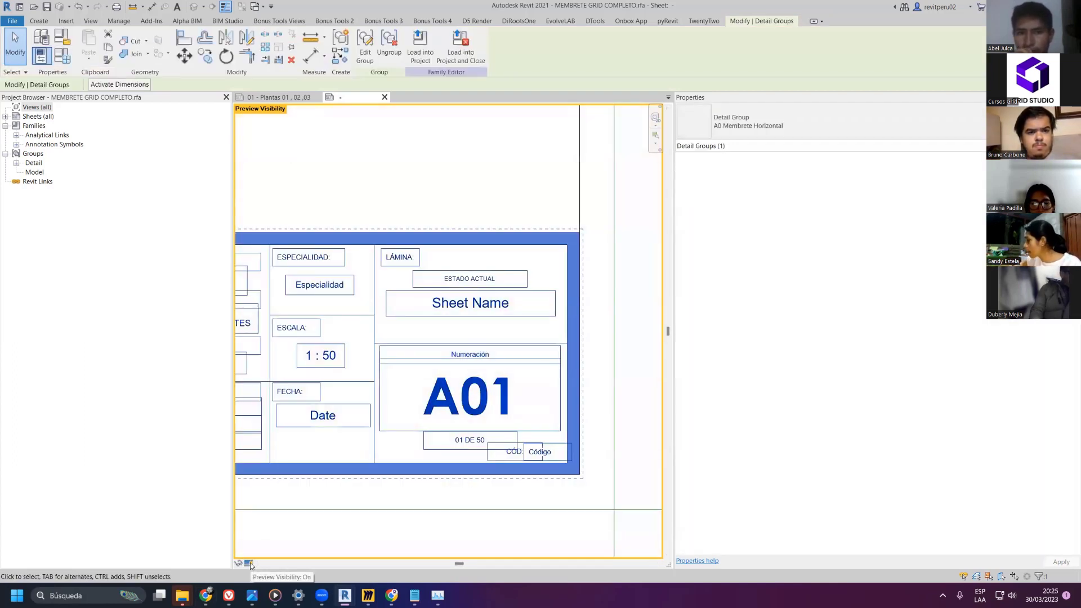
scroll(439, 417, down, 4)
click(607, 309)
scroll(589, 314, up, 5)
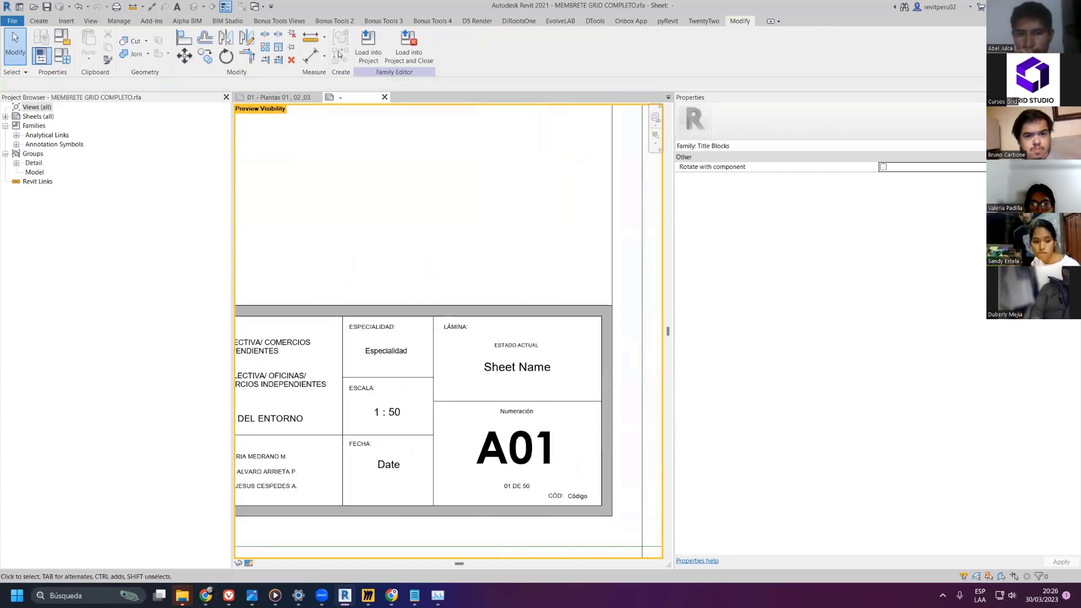
- Reload the title block into the project, overwriting the existing version, and enlarge the sheet area
click(368, 45)
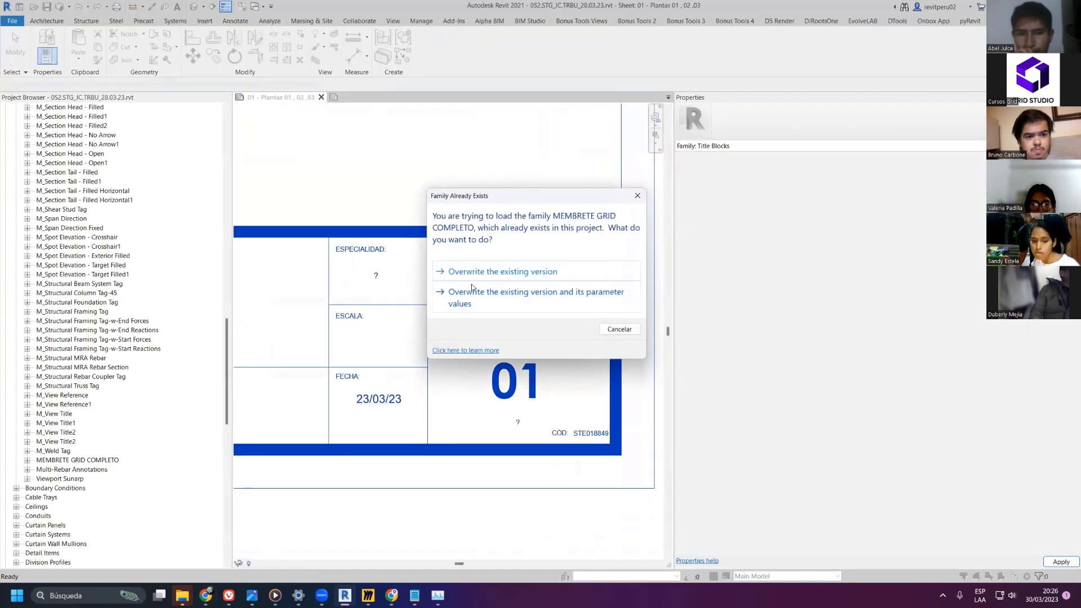
click(472, 272)
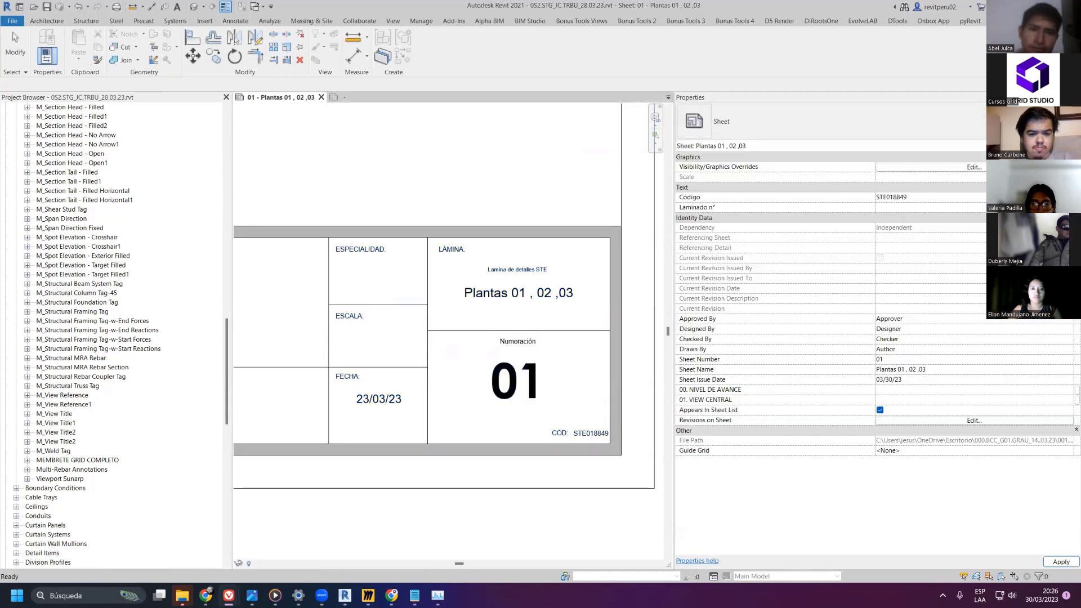
scroll(408, 338, down, 2)
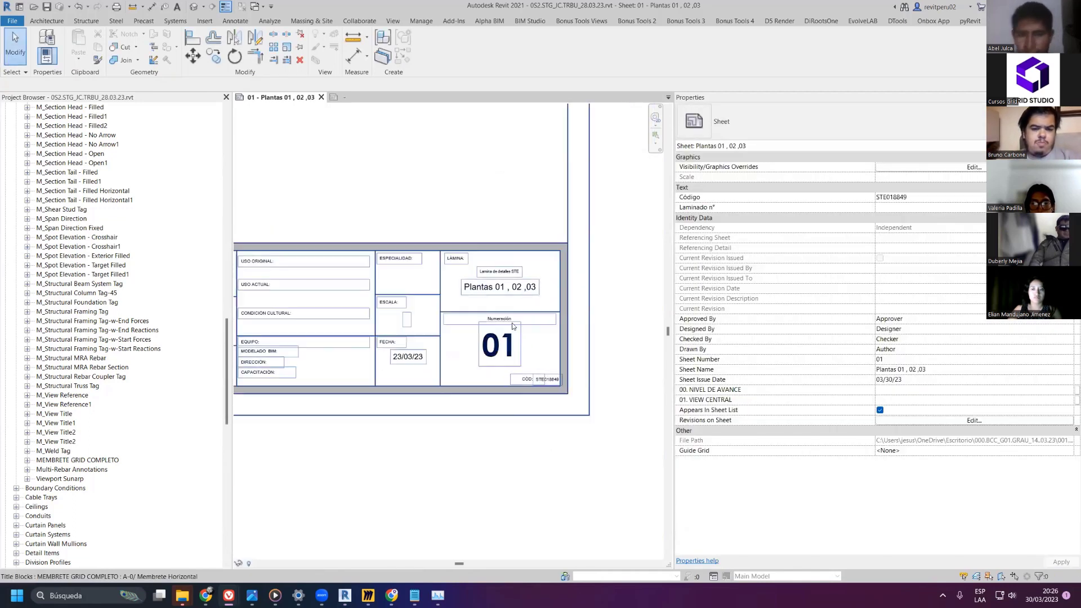
scroll(509, 321, down, 5)
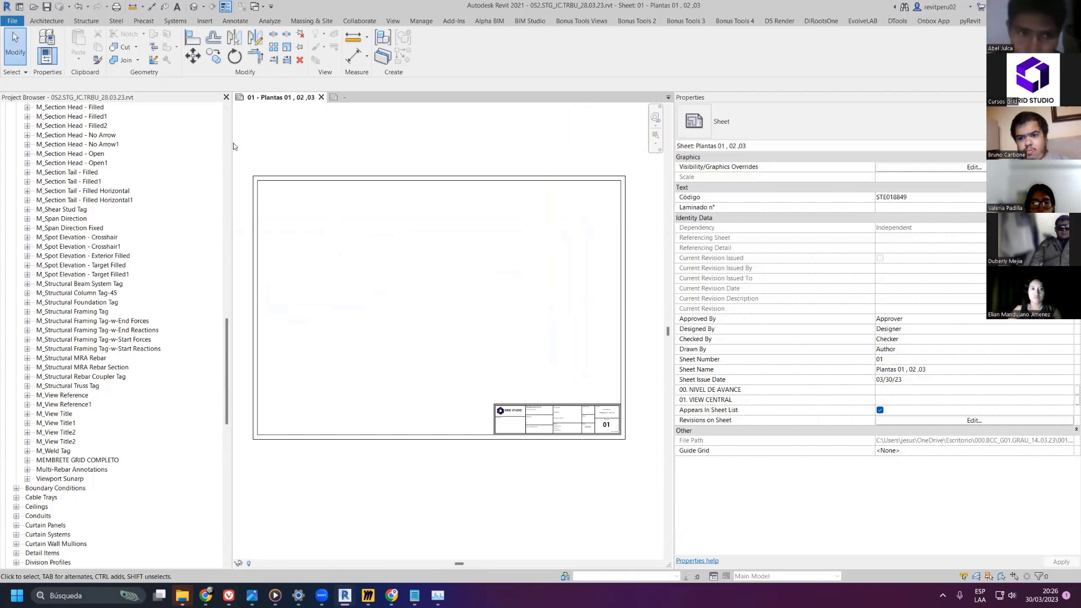
drag(231, 142, 175, 142)
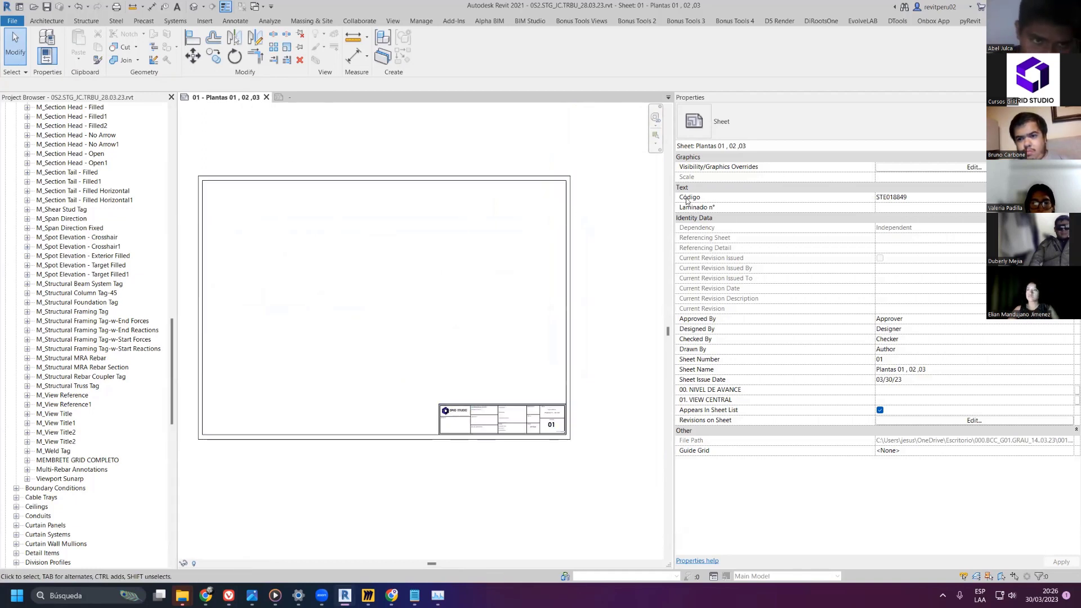
drag(671, 197, 801, 197)
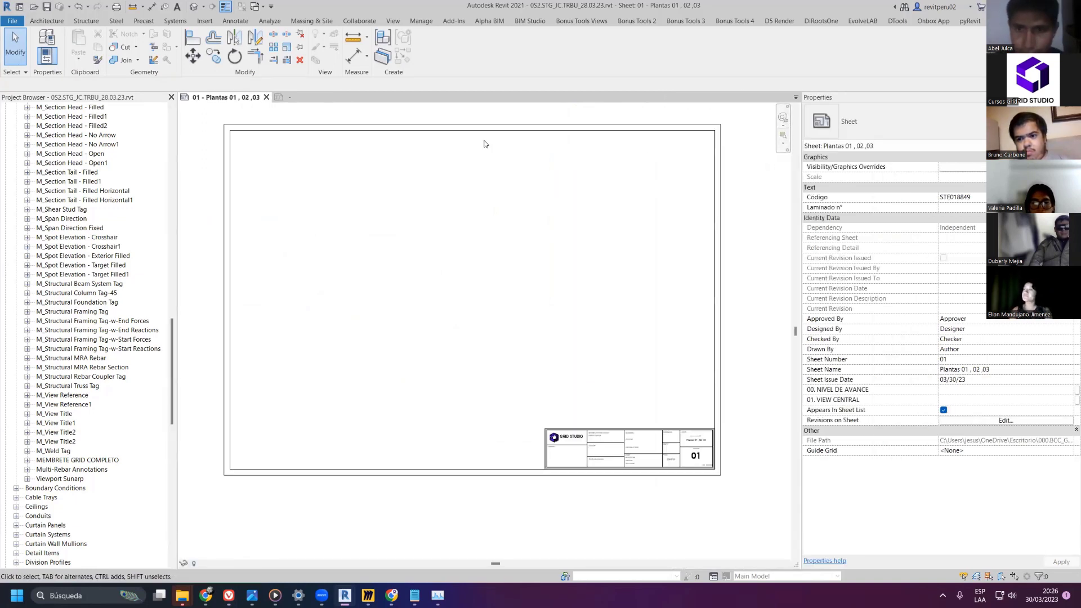
scroll(106, 153, up, 5)
- Expand 00. ORIGINALES, place 3D General - 1/200 S/E on sheet 01, then delete that viewport
key(Home)
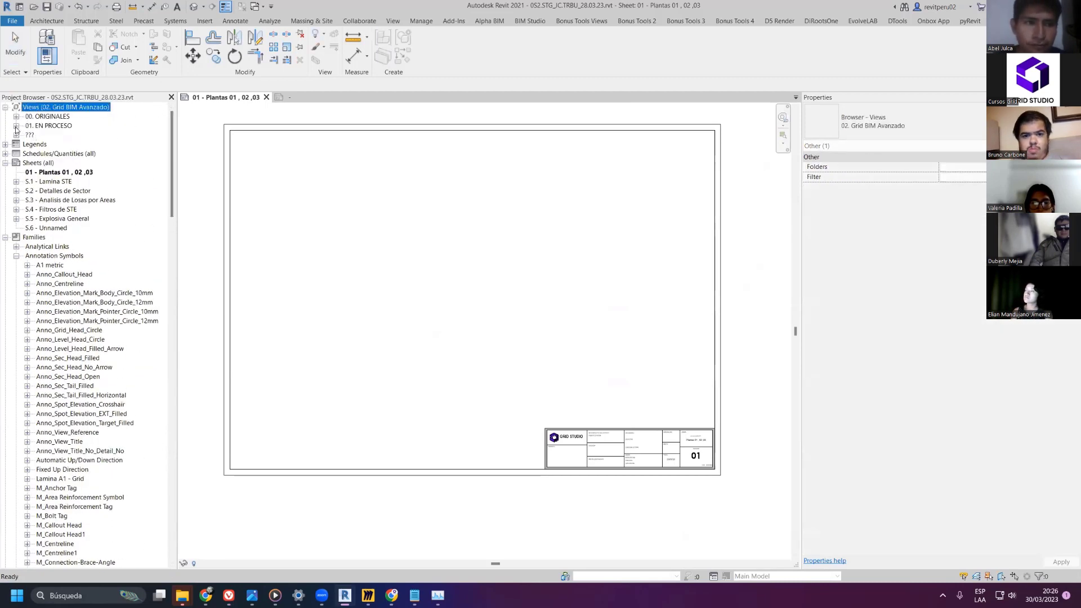
click(16, 126)
click(16, 125)
click(16, 116)
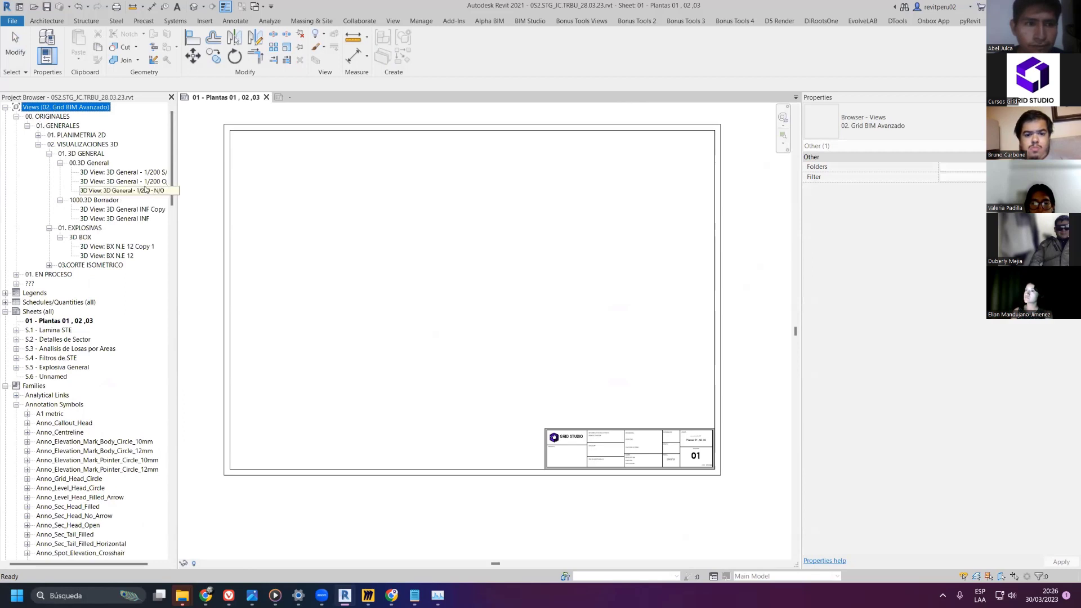
click(123, 171)
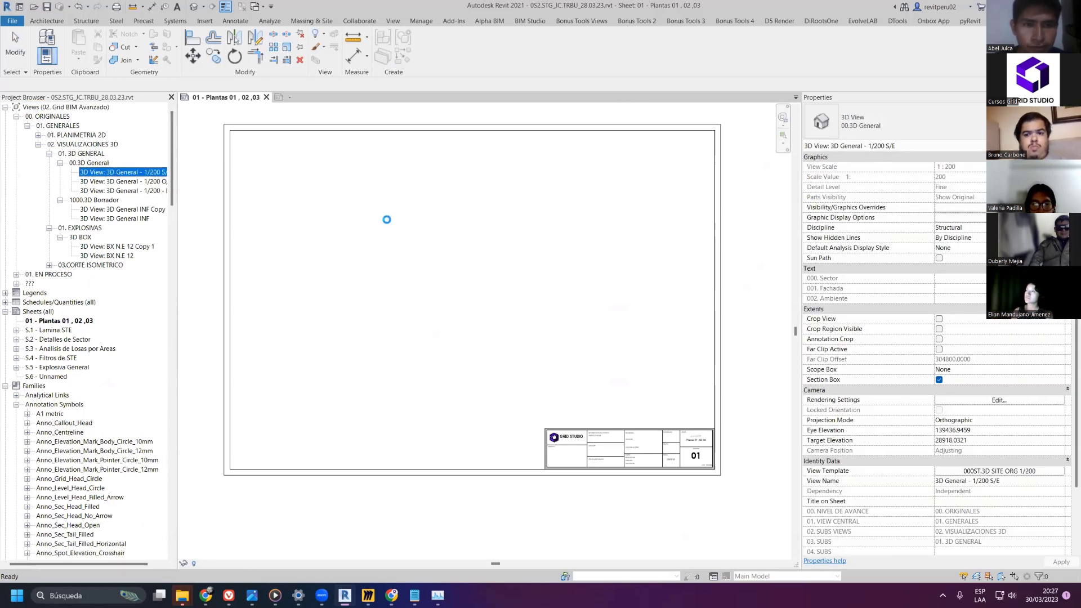
click(420, 269)
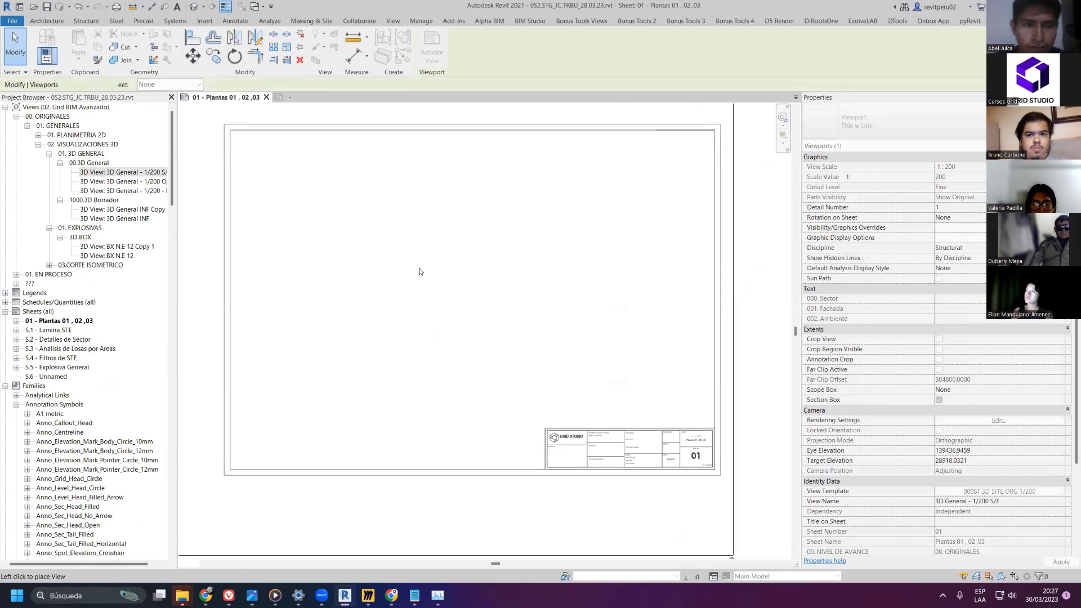
scroll(419, 268, down, 2)
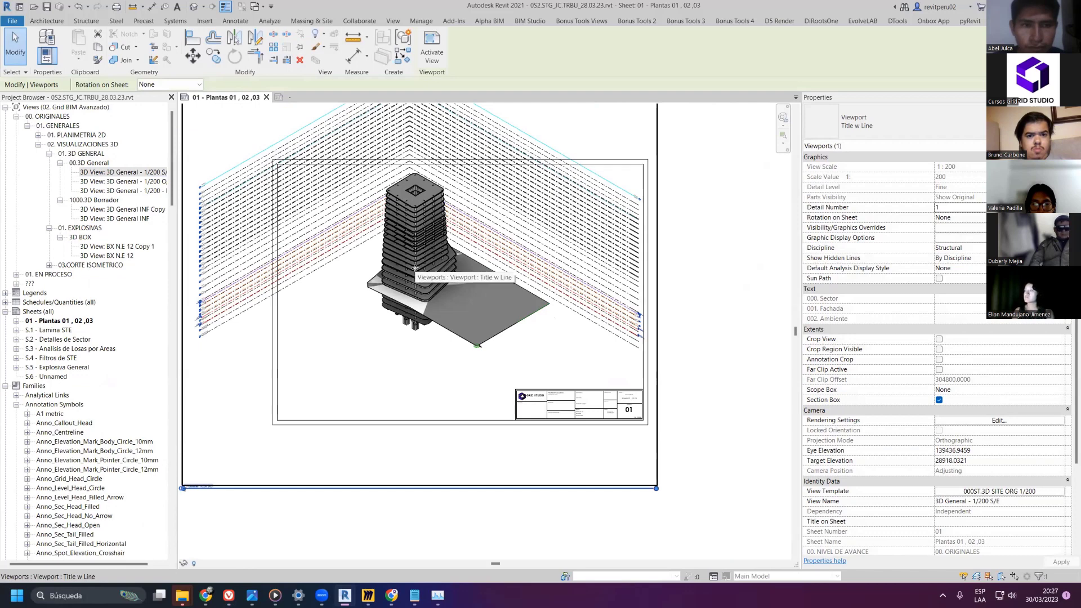
key(Delete)
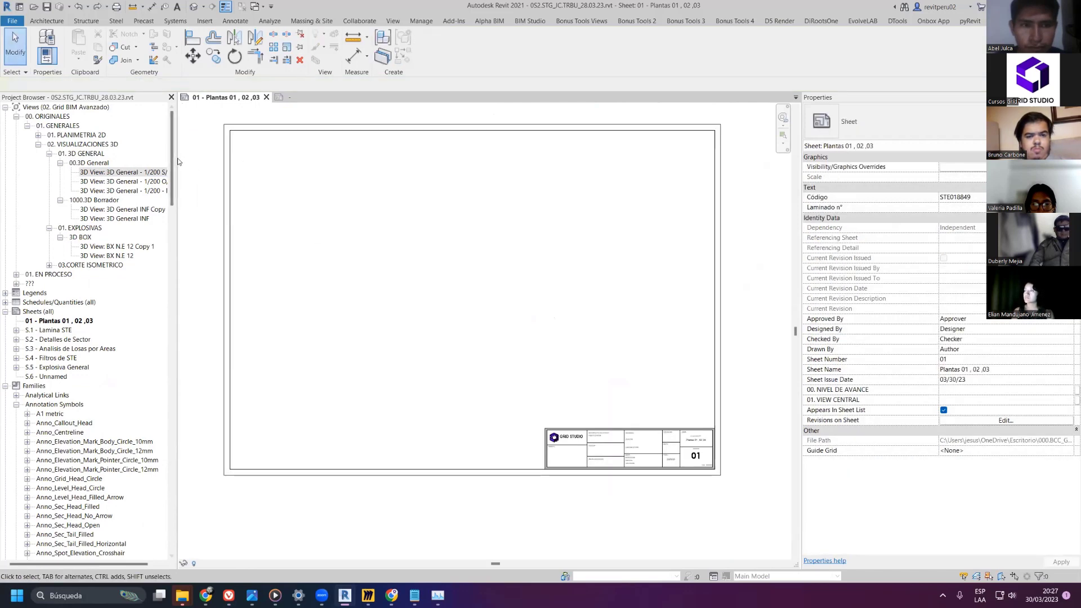
drag(177, 158, 193, 158)
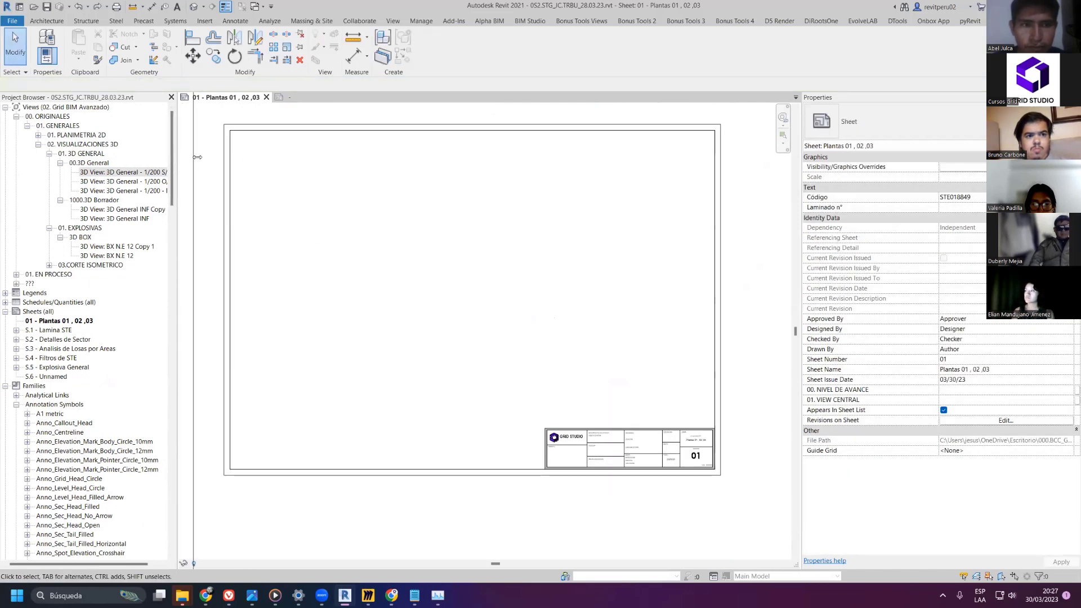
click(45, 116)
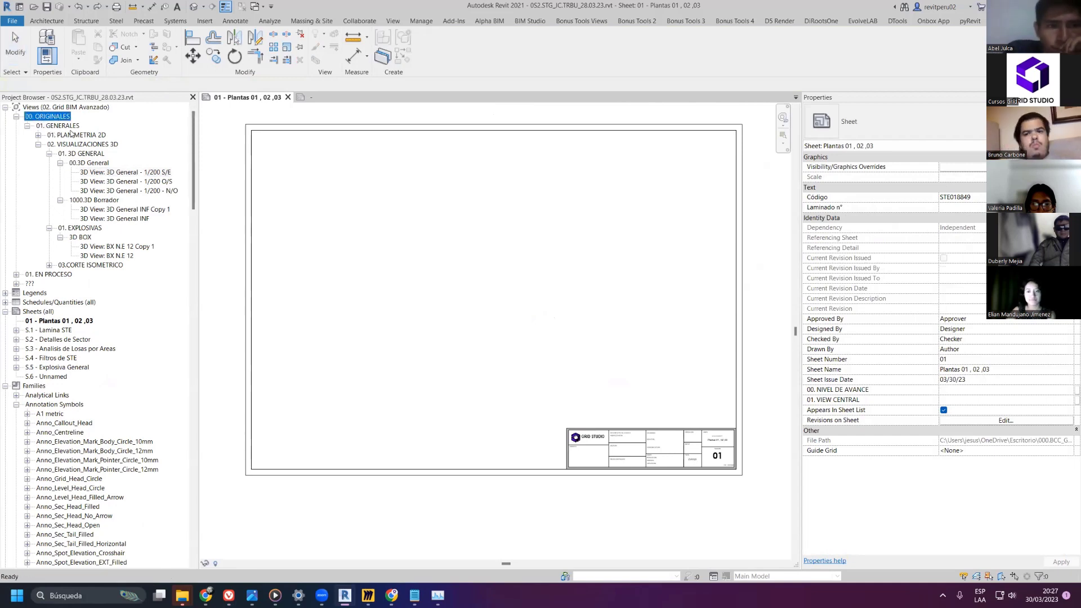
click(38, 135)
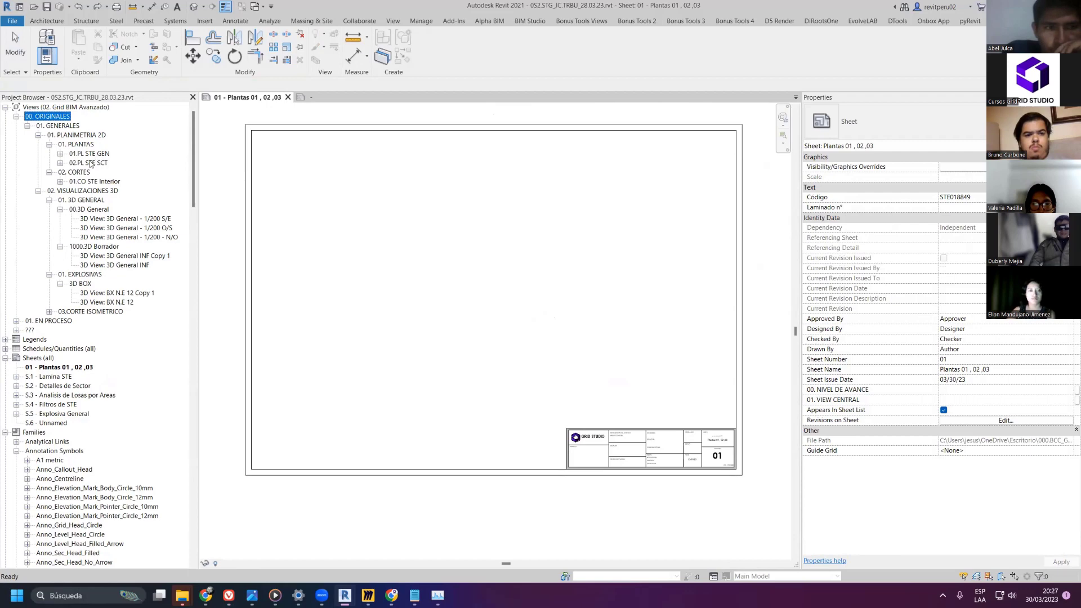
click(61, 162)
click(125, 173)
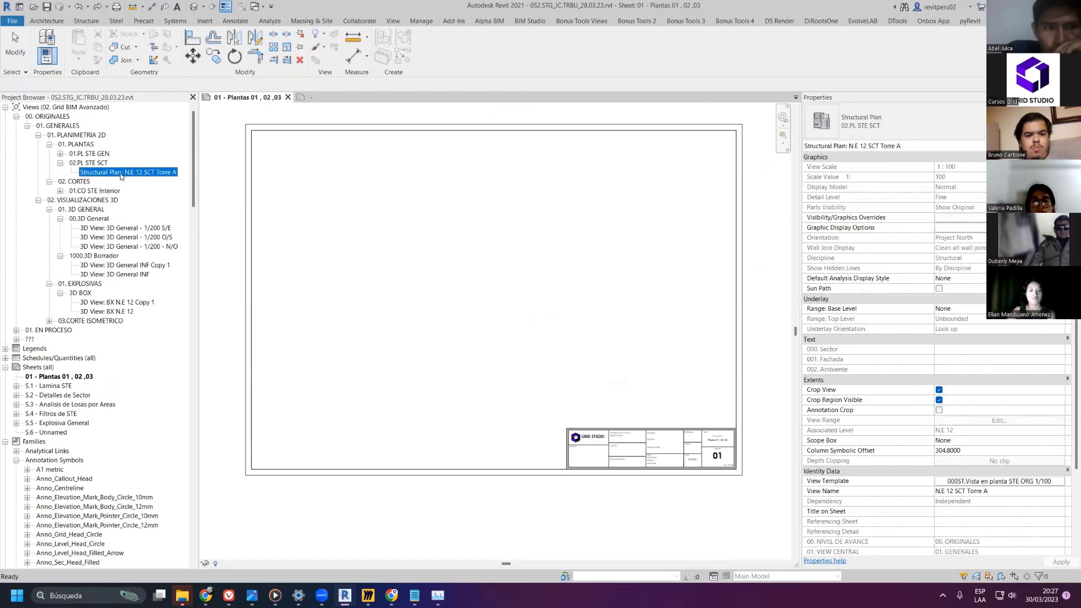
click(60, 163)
click(60, 181)
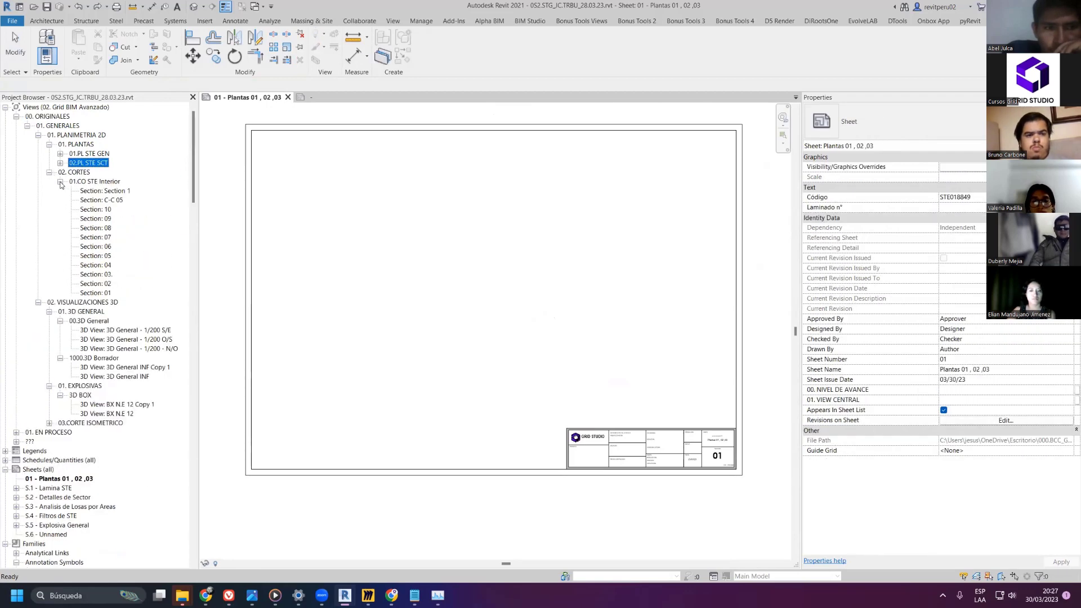
click(60, 181)
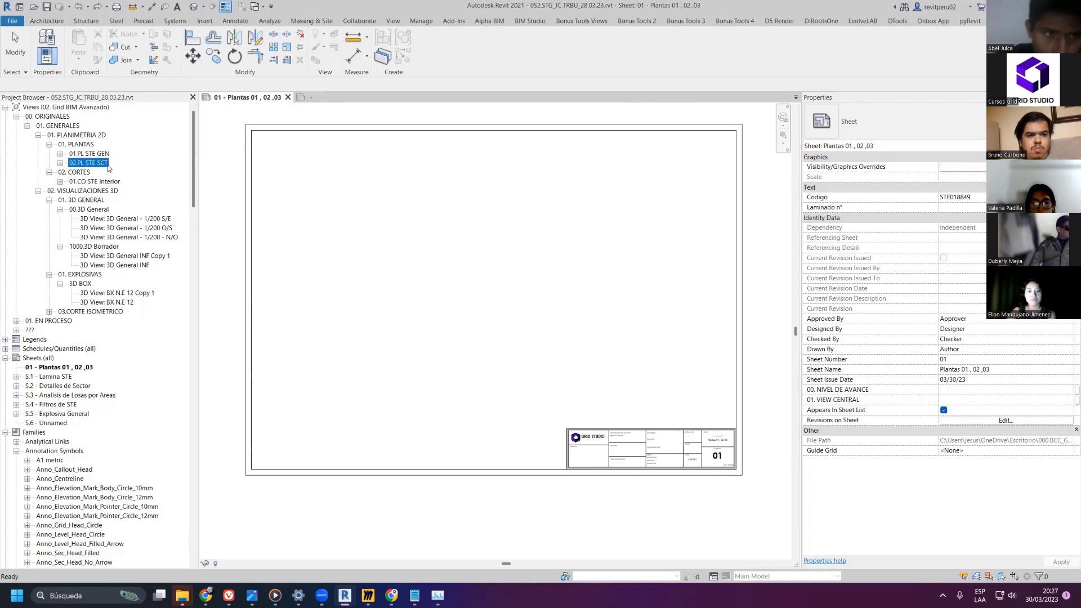
- Duplicate 3D General - 1/200 - N/O with detailing to create its Copy 1 view
right_click(159, 237)
mouse_move(226, 332)
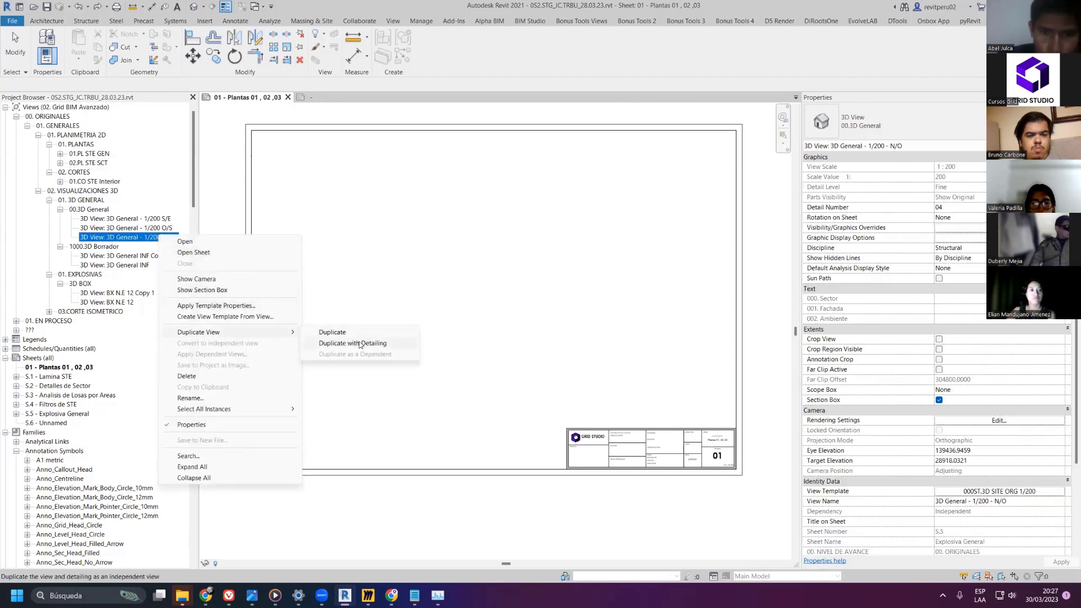
click(338, 343)
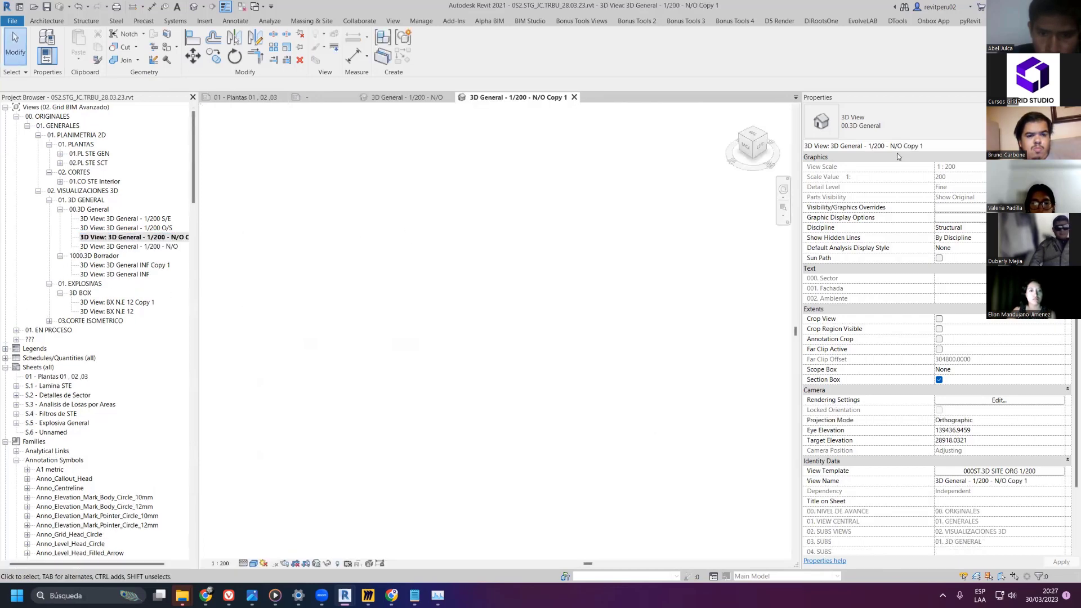
scroll(989, 396, down, 3)
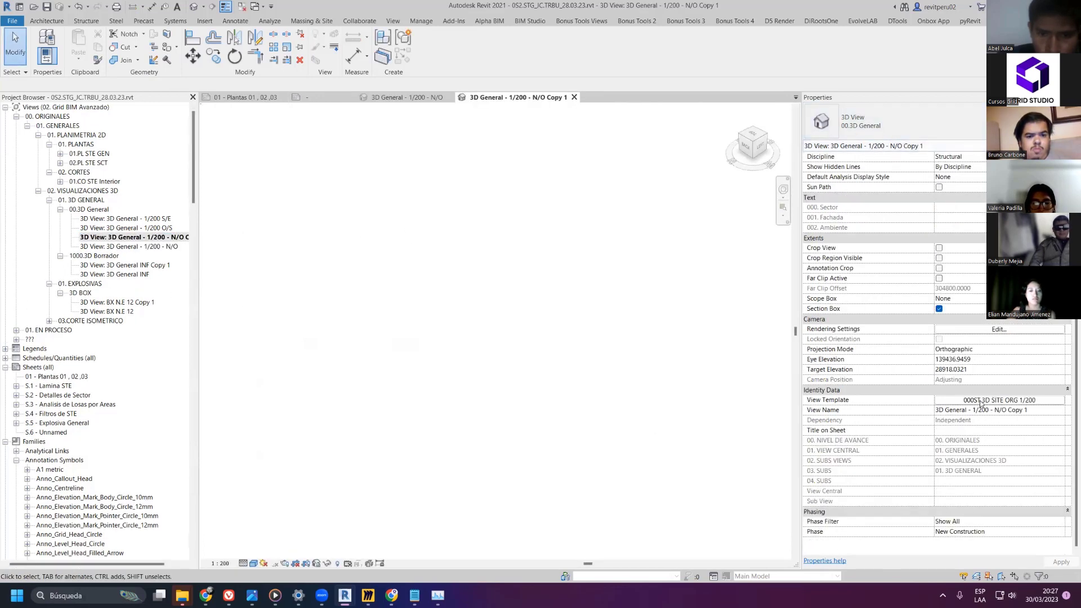
- Open view template assignment for the Copy 1 view and pick 000ST.3D SITE ORG 1/200
click(980, 401)
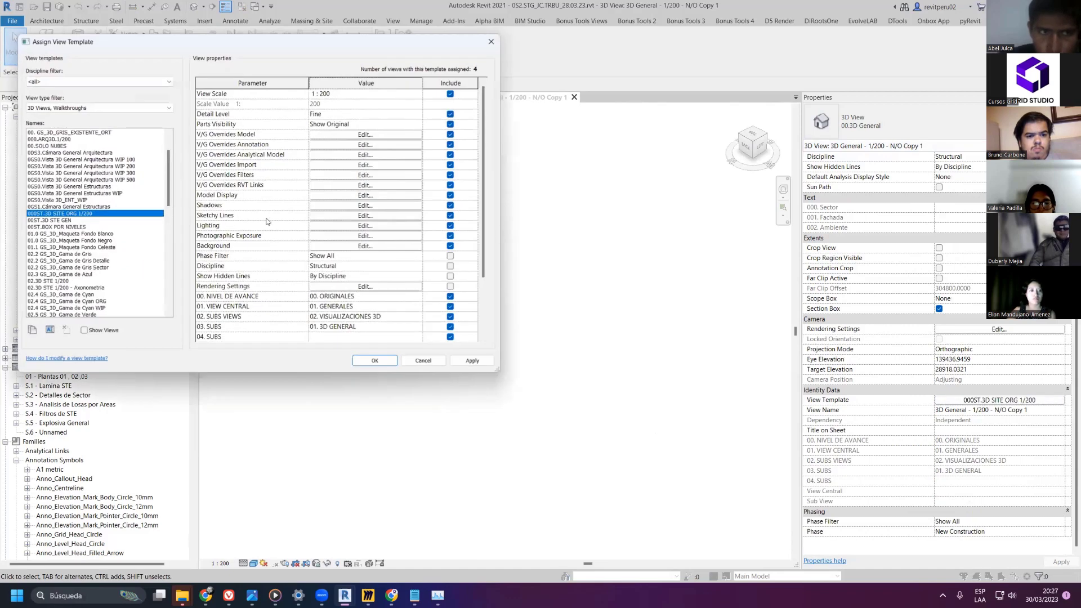
drag(214, 44, 541, 62)
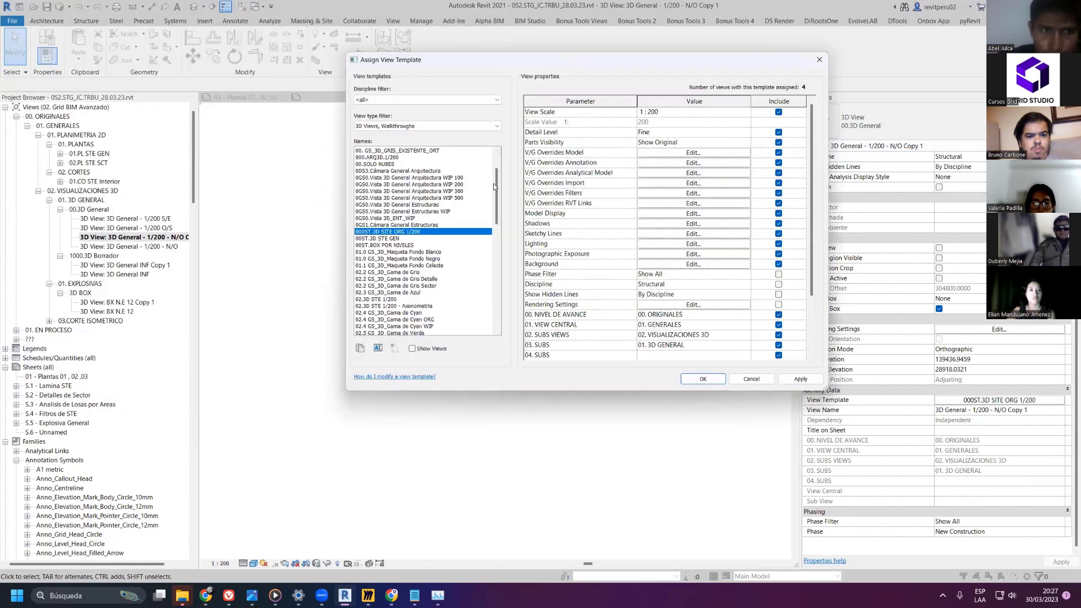
click(360, 348)
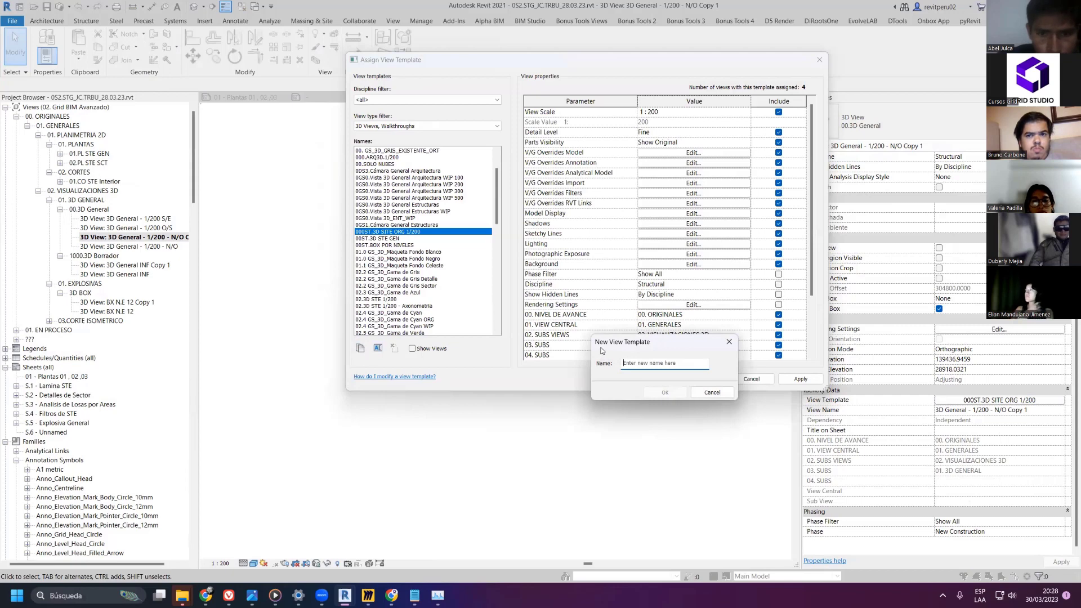
key(Escape)
click(386, 349)
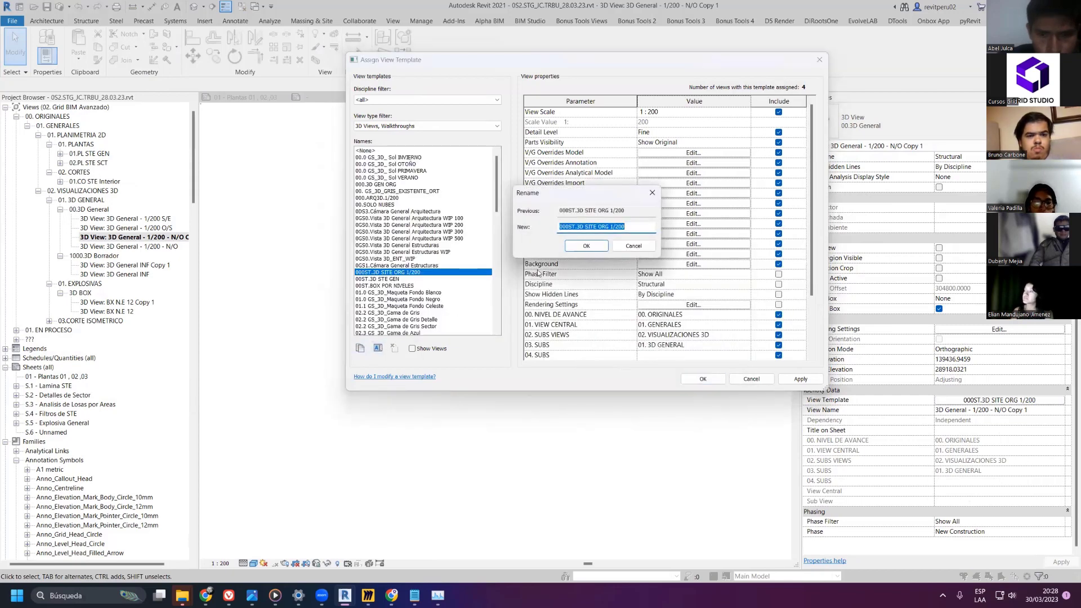
text(numeración)
click(650, 192)
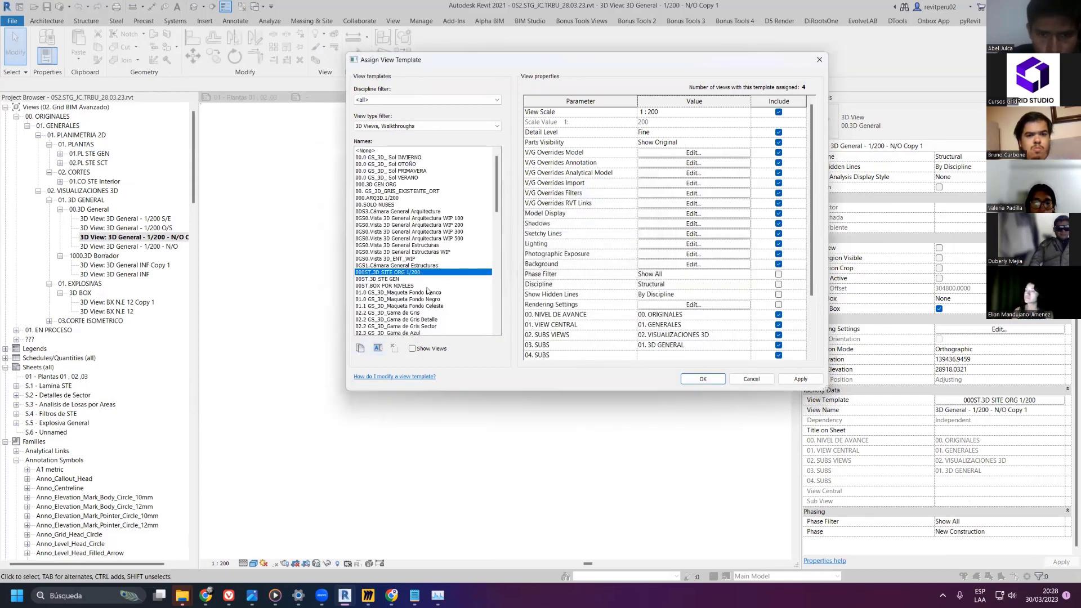
click(378, 347)
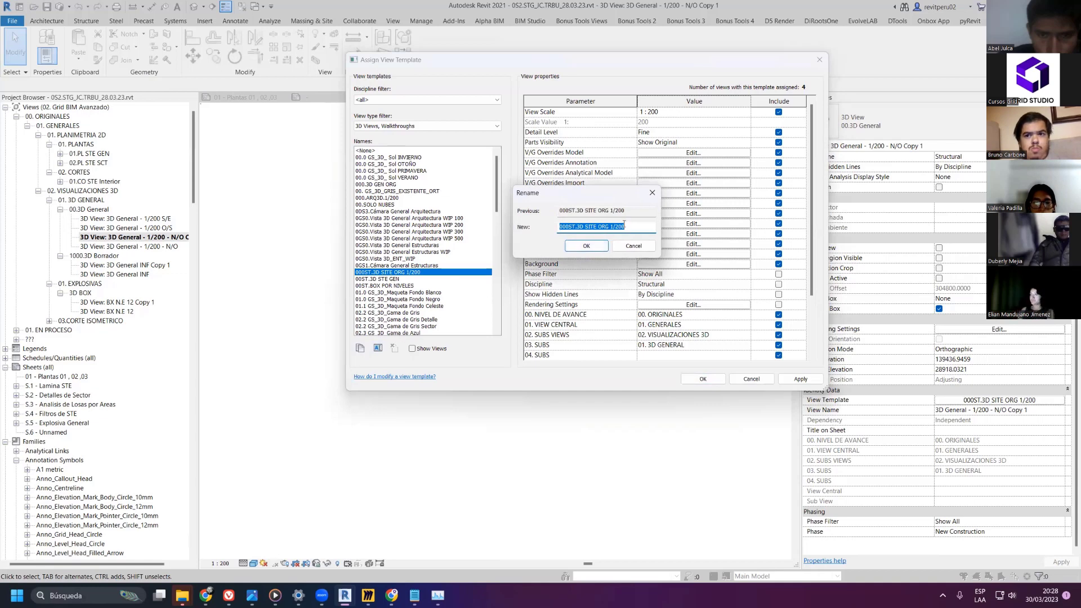
click(652, 194)
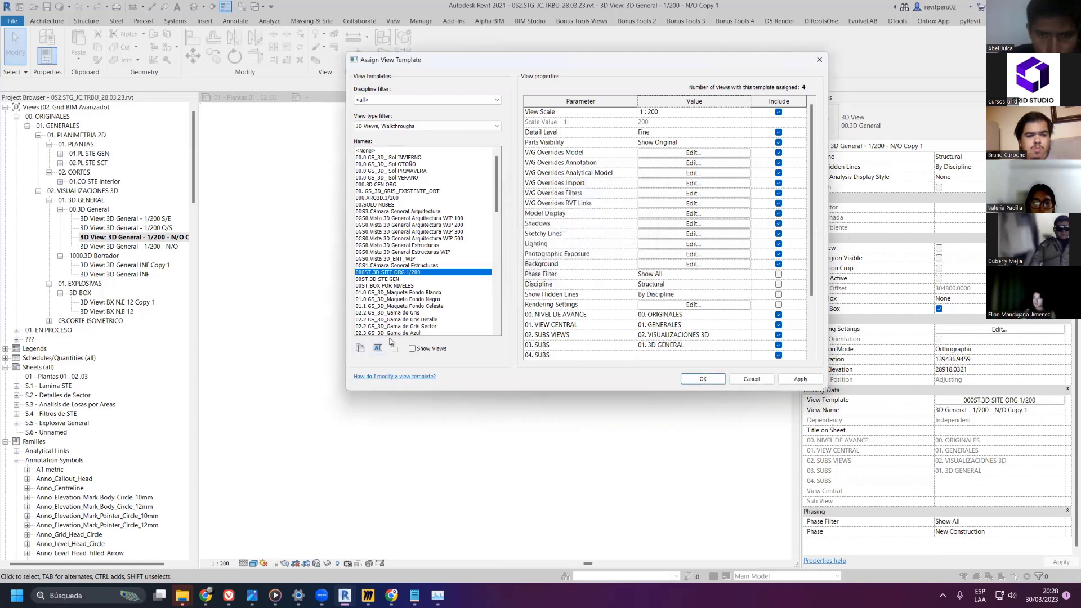
- Duplicate it as 000ST.3D SITE ORG 1/200 - WIP and apply it to the view
click(360, 350)
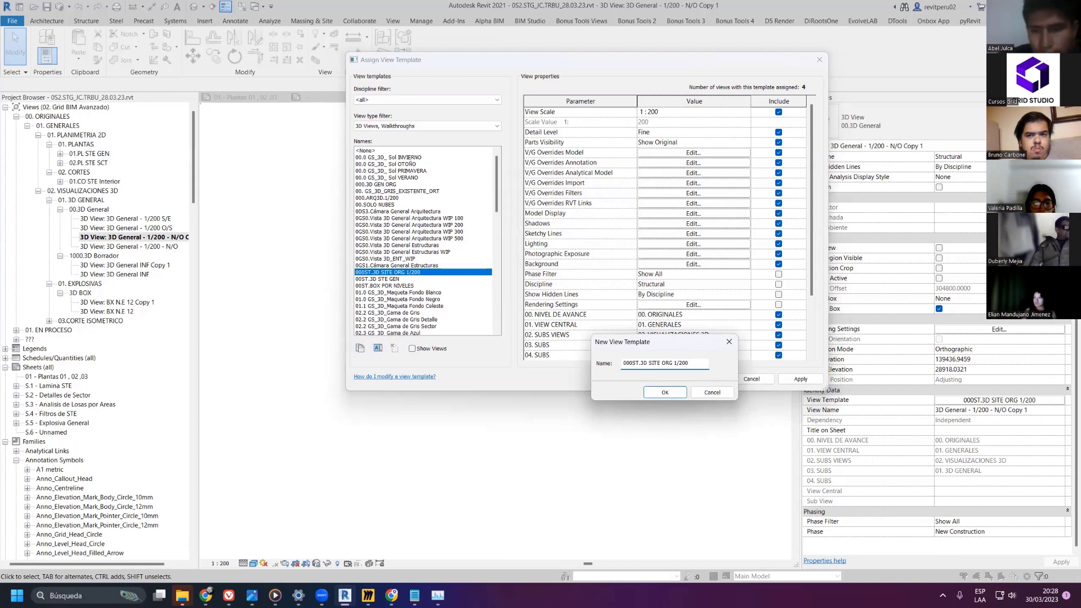
text(-)
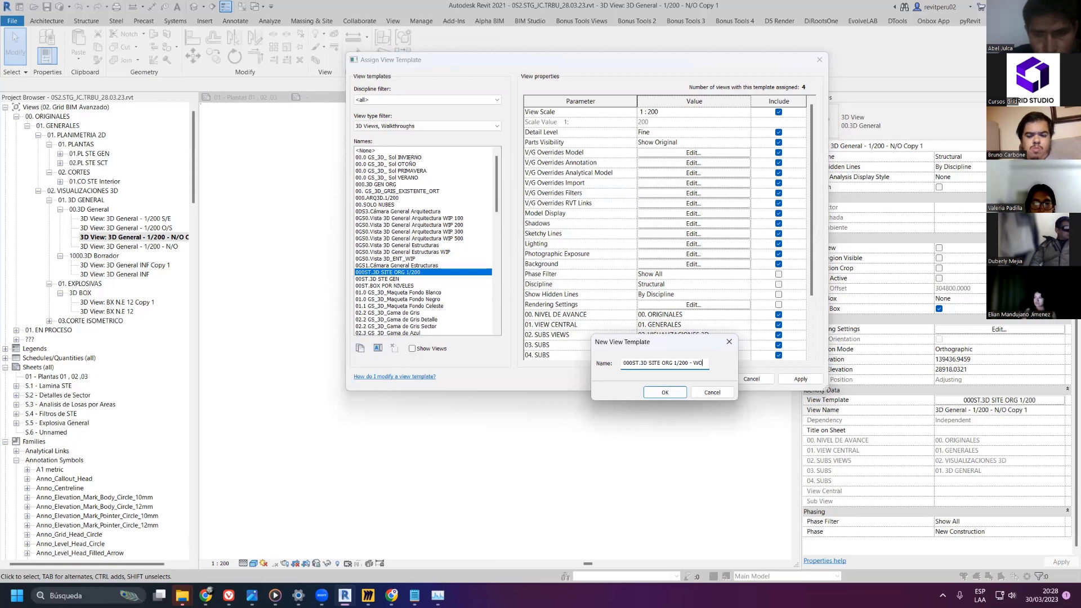
text( WIP)
key(Return)
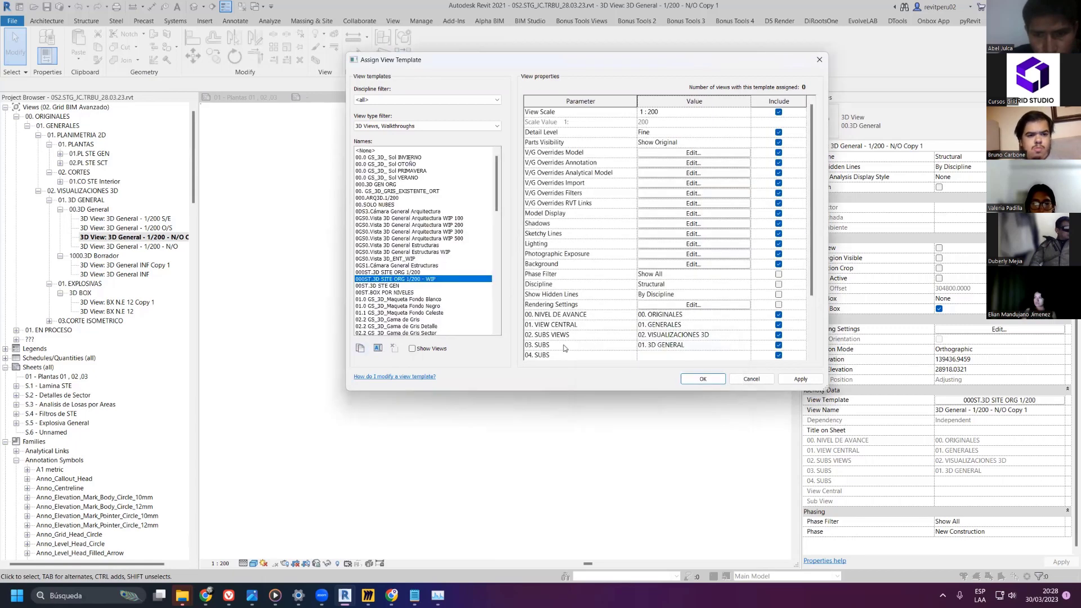
scroll(665, 286, down, 3)
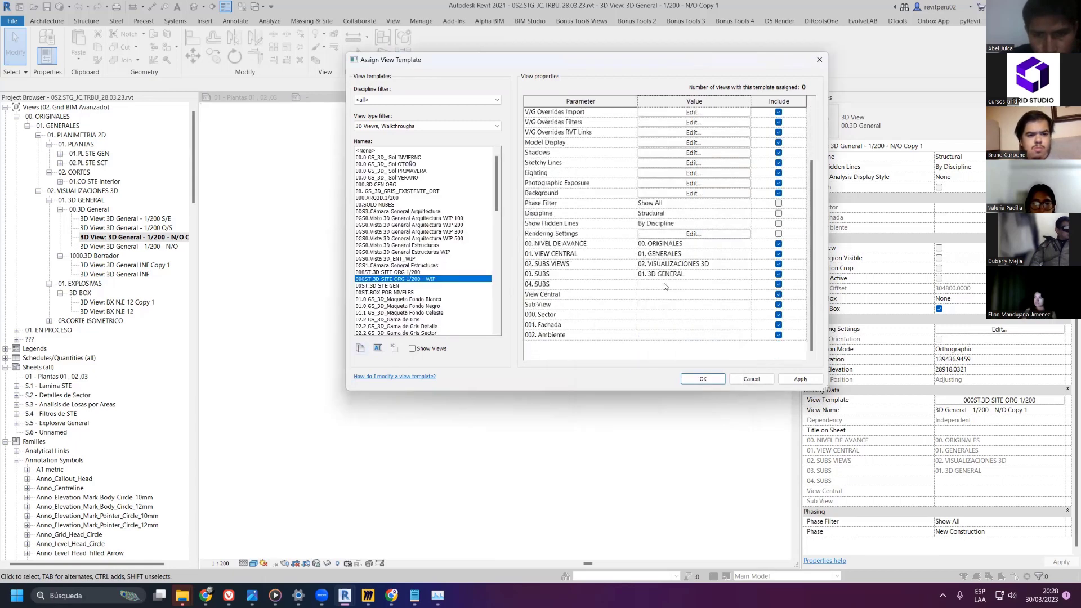
click(802, 380)
click(703, 379)
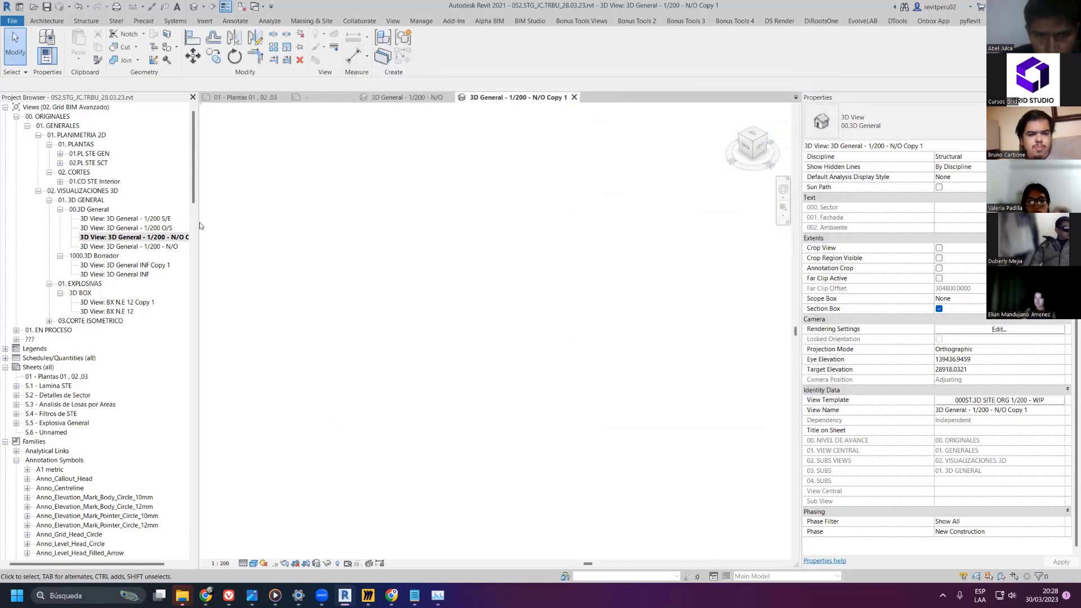
- Save and close MEMBRETE GRID COMPLETO.rfa, then return to the 01 - Plantas 01, 02, 03 sheet
drag(196, 224, 231, 220)
click(437, 98)
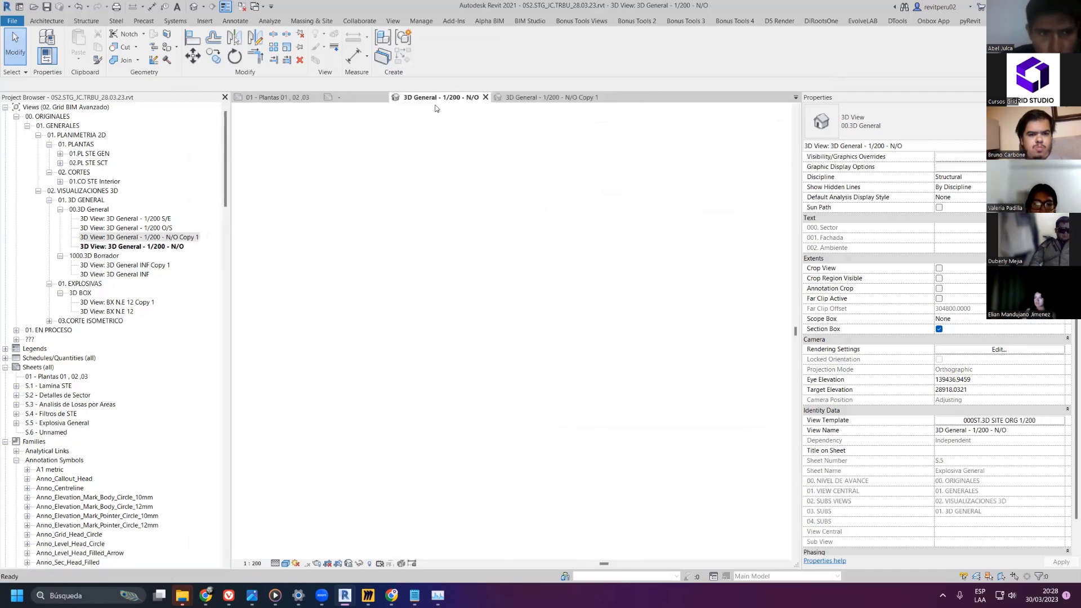
click(329, 99)
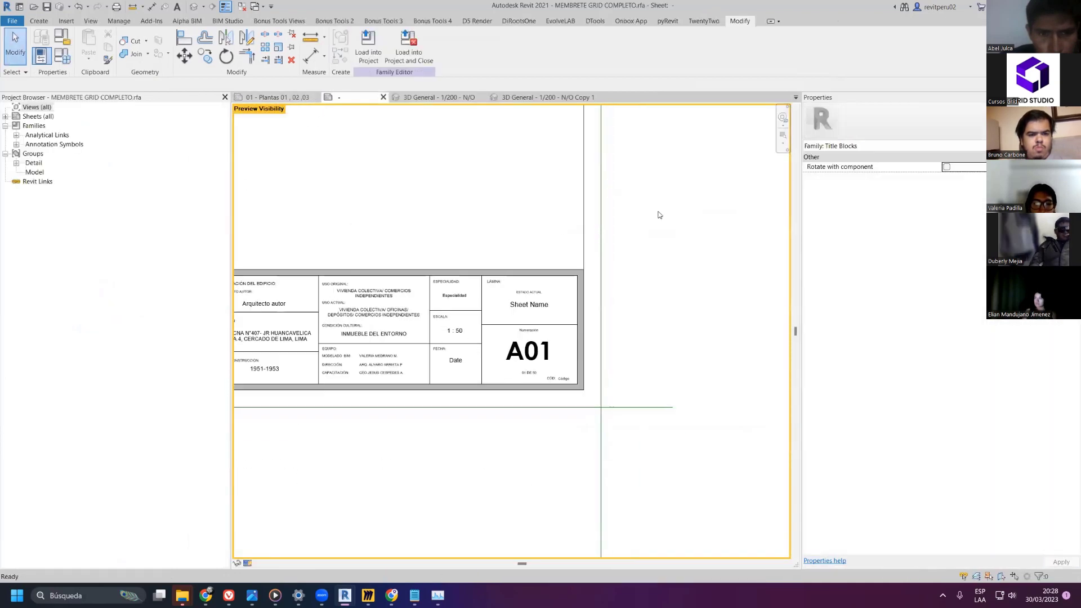
key(z)
key(f)
click(384, 99)
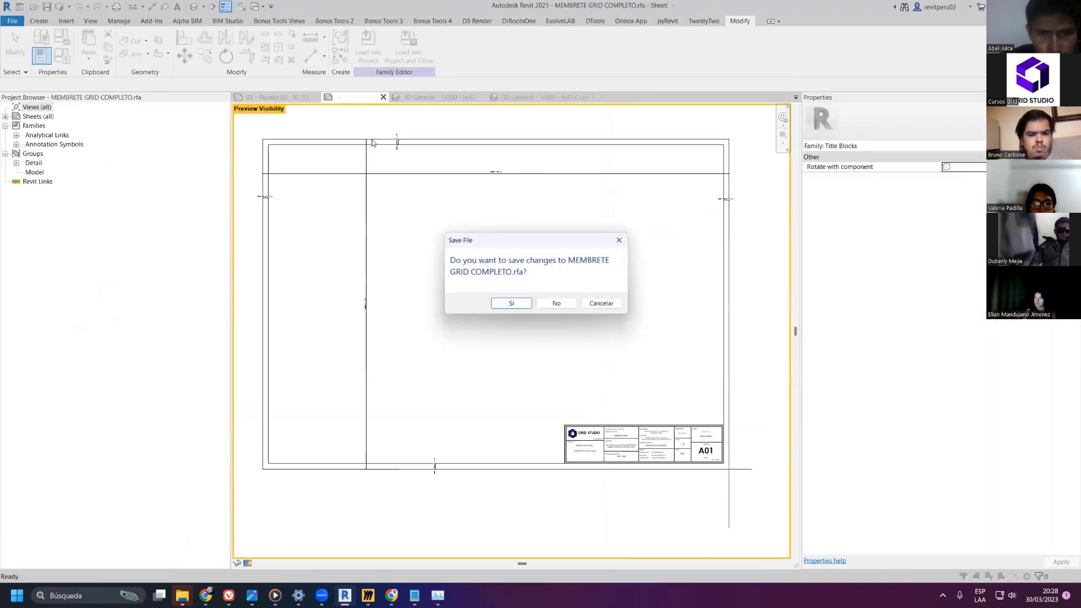
click(514, 303)
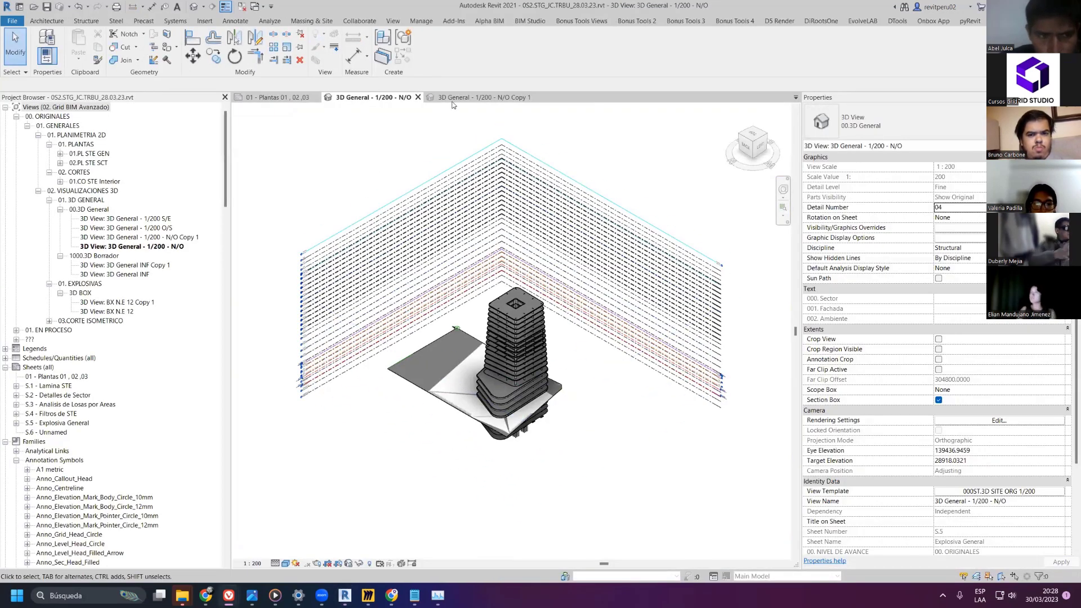
click(478, 97)
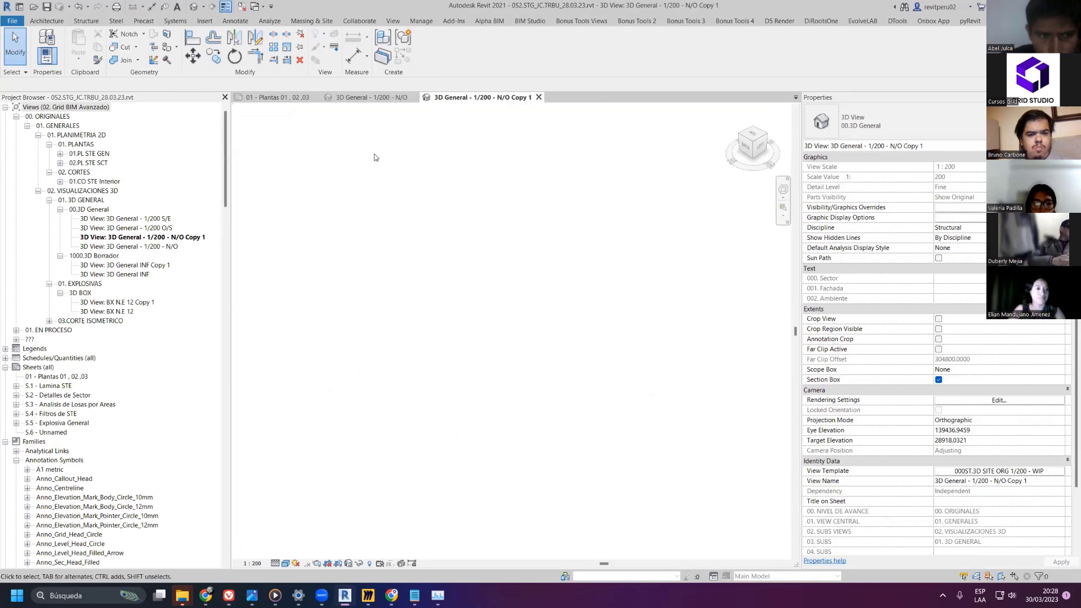
click(277, 98)
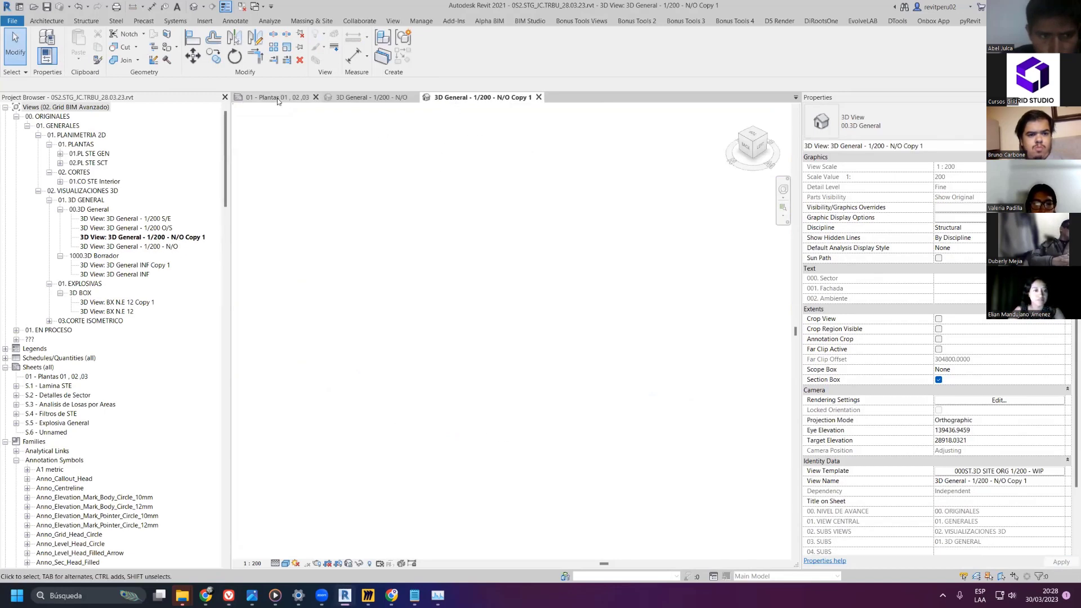
- Place N/O Copy 1 on the sheet, open 3D General - 1/200 O/S, and expand 01.PL STE GEN
click(169, 238)
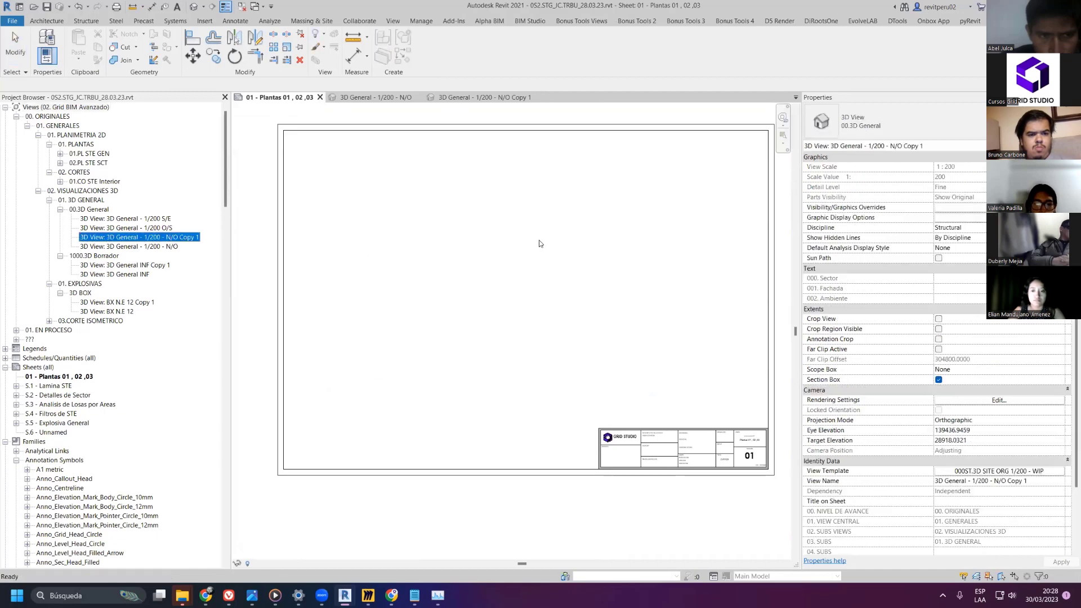
click(456, 250)
click(155, 228)
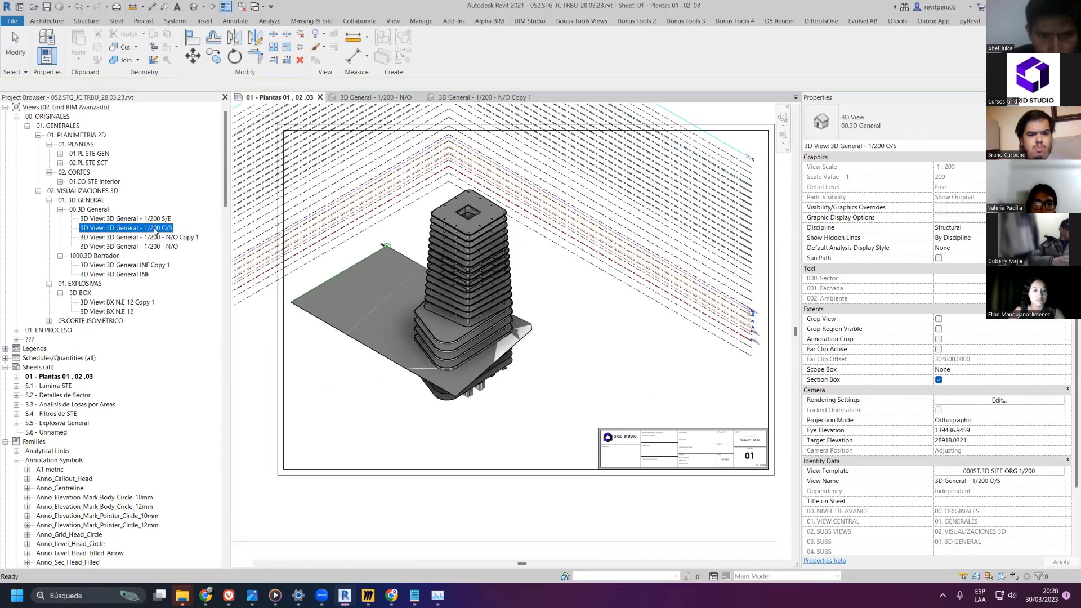
double_click(155, 228)
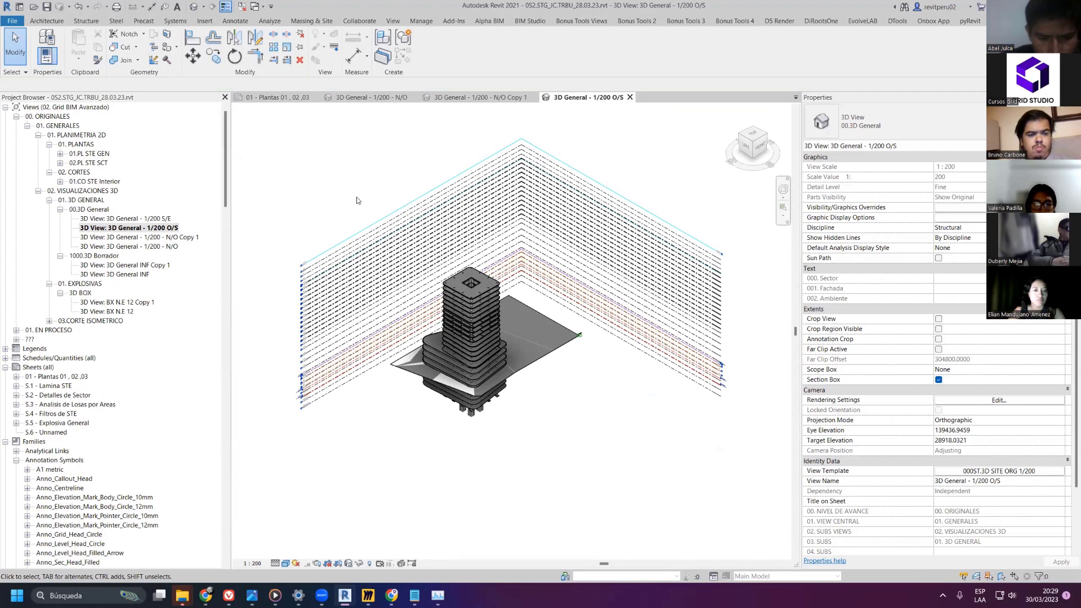
click(60, 153)
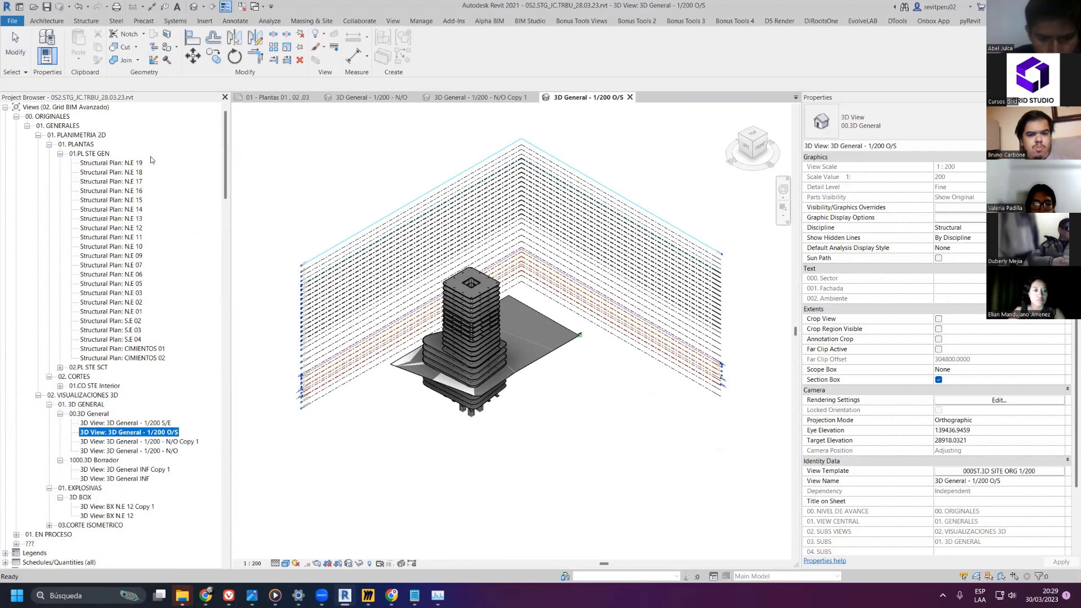
- Duplicate N.E 01 as a plain copy and N.E 02 with detailing
click(125, 163)
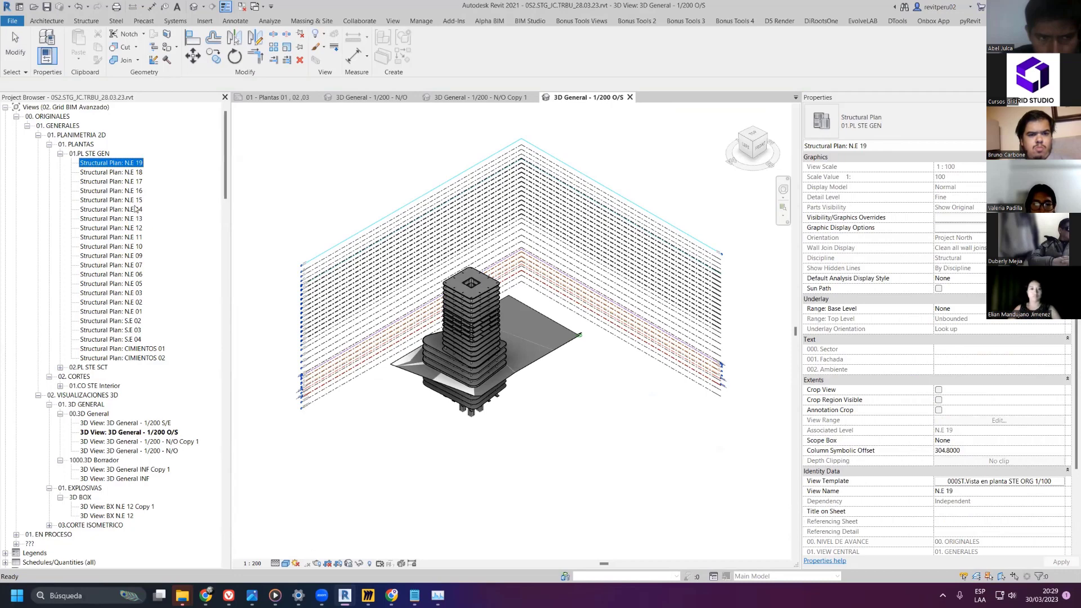
click(127, 313)
right_click(128, 314)
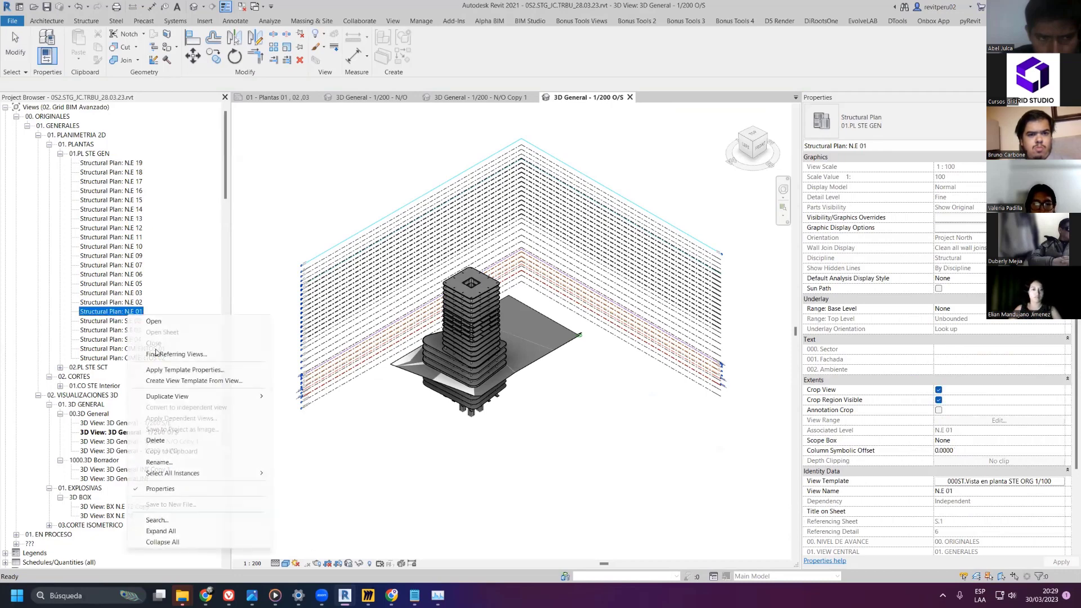
mouse_move(196, 396)
click(304, 407)
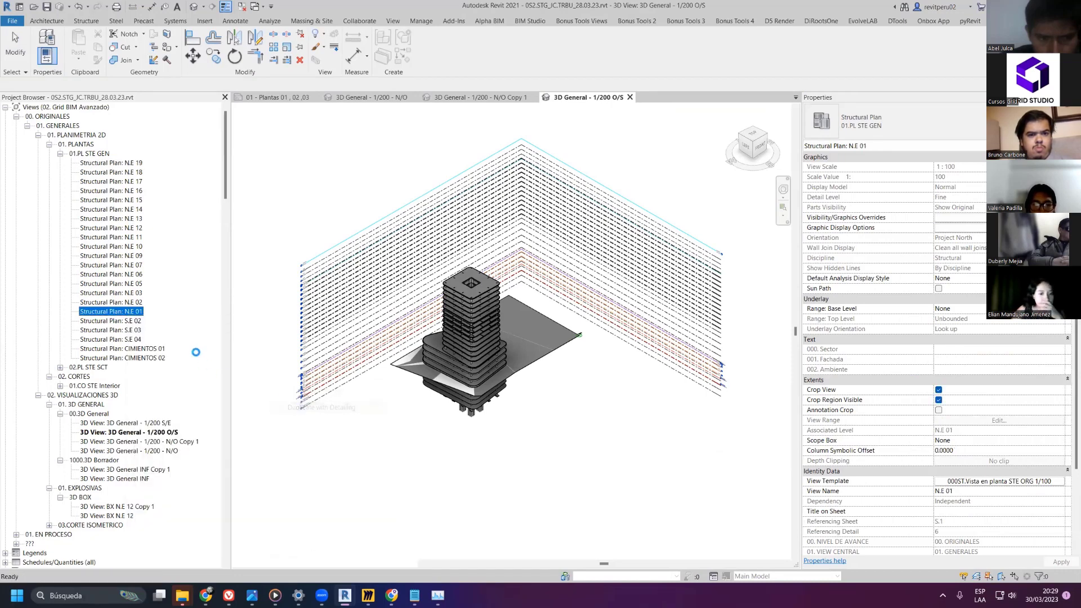
click(135, 303)
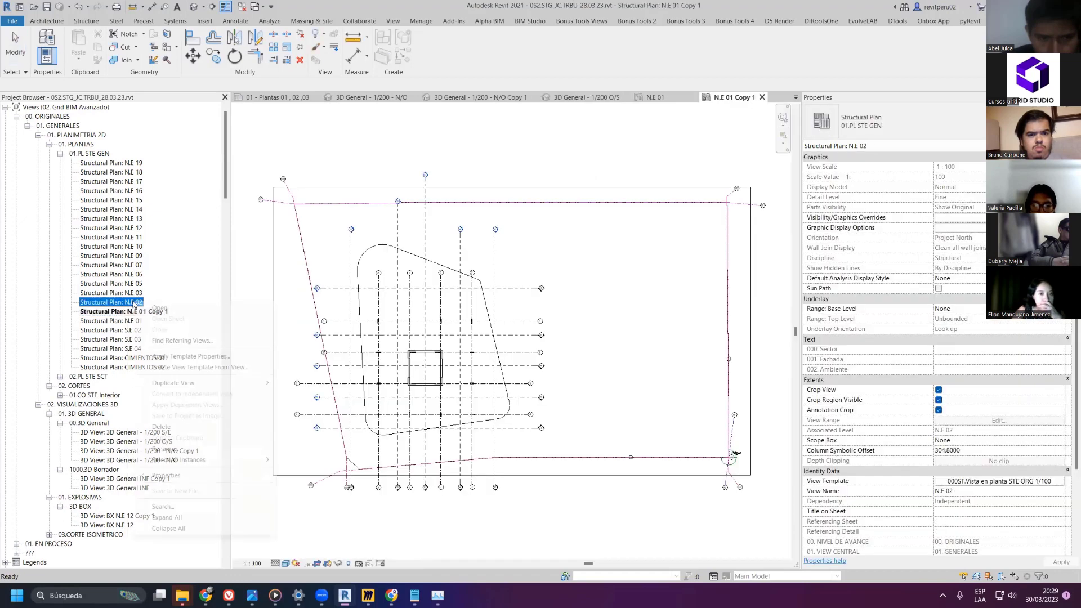
right_click(141, 303)
mouse_move(197, 383)
click(300, 394)
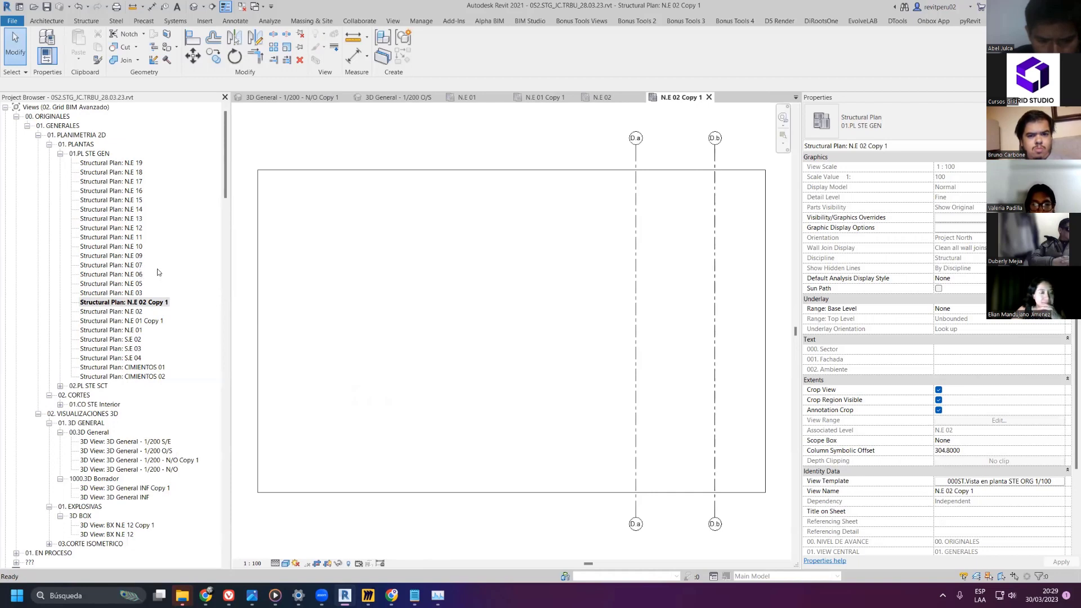
- Duplicate N.E 10 and N.E 18 with detailing, then select N.E 18 Copy 1
click(138, 248)
right_click(140, 247)
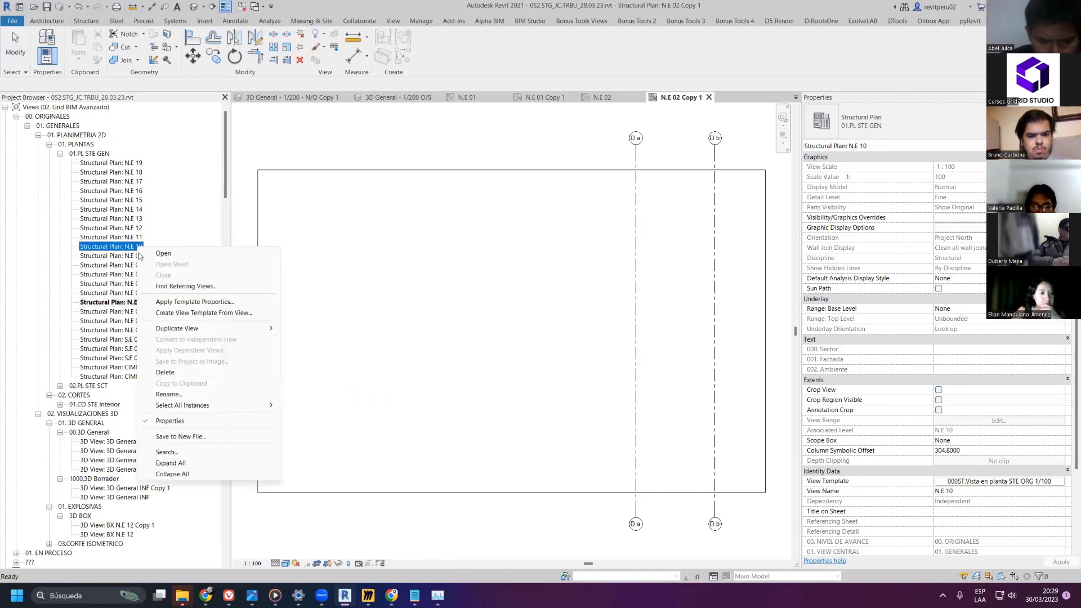
mouse_move(248, 329)
click(376, 342)
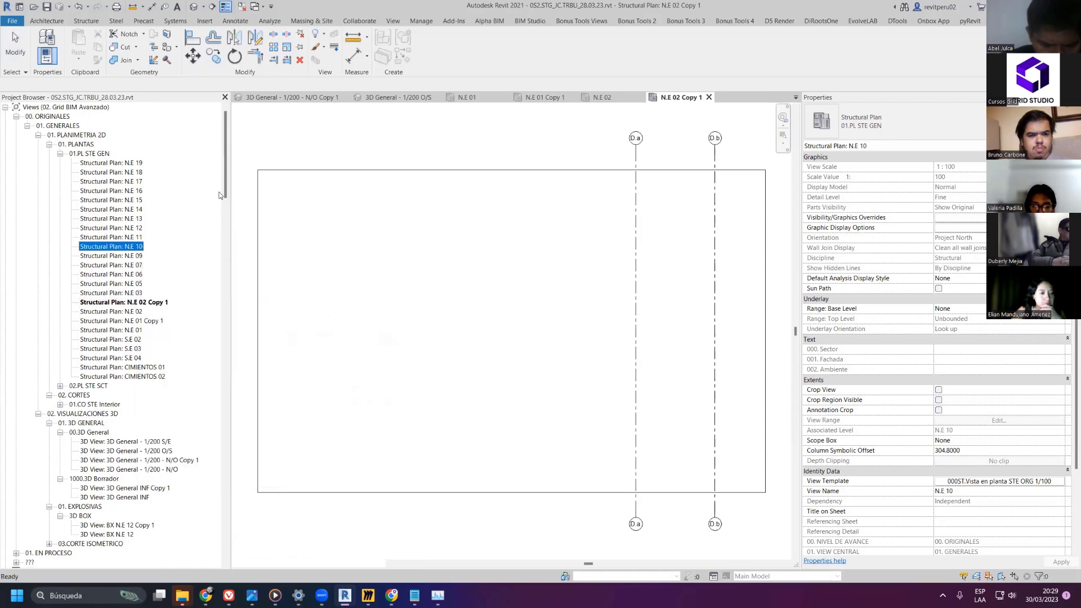
click(131, 171)
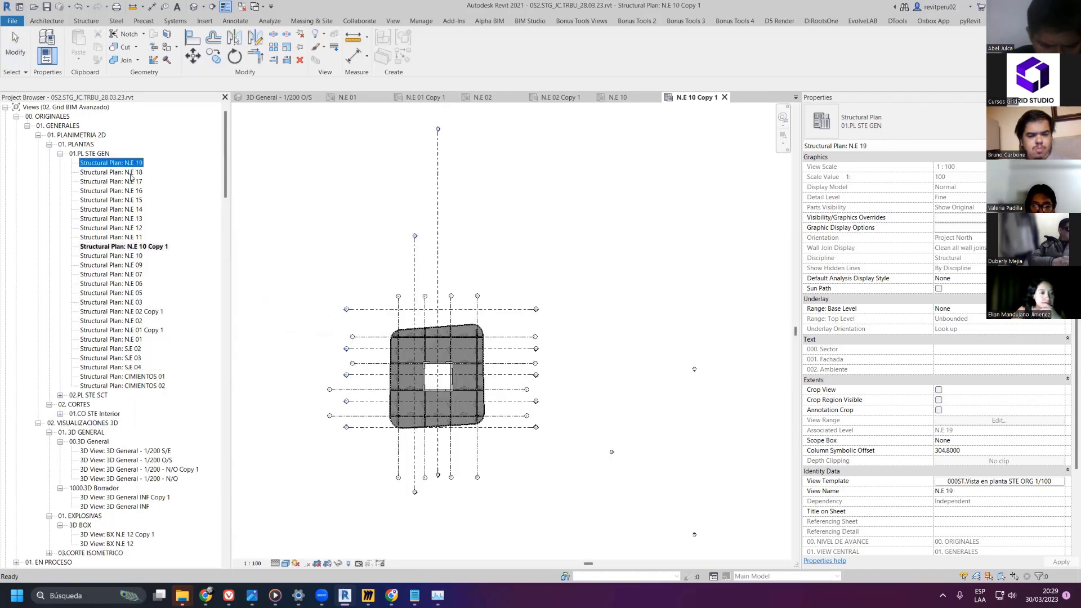
right_click(131, 171)
mouse_move(195, 262)
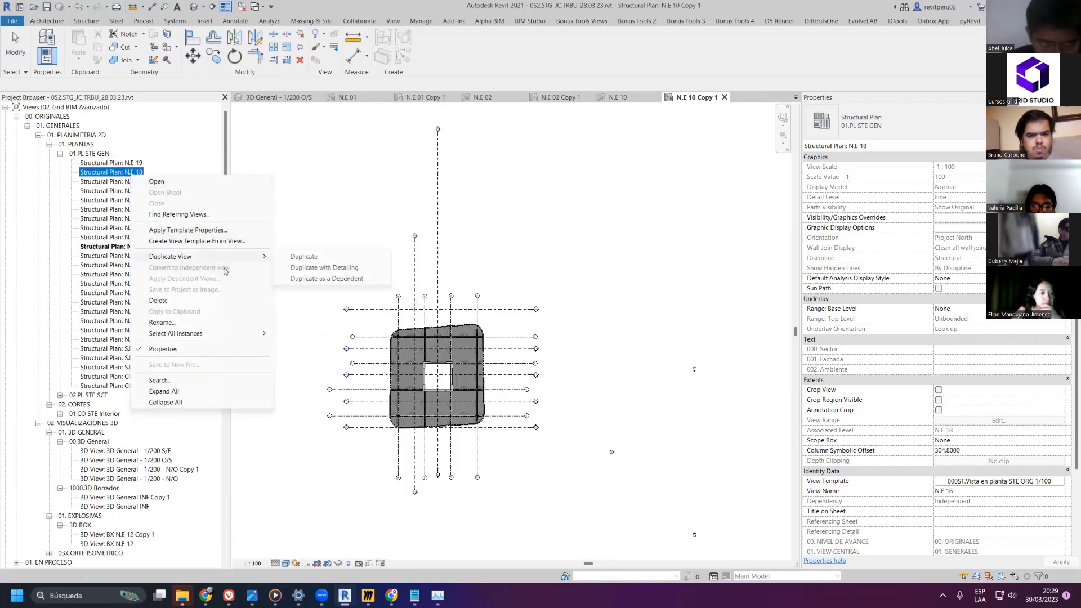
click(308, 267)
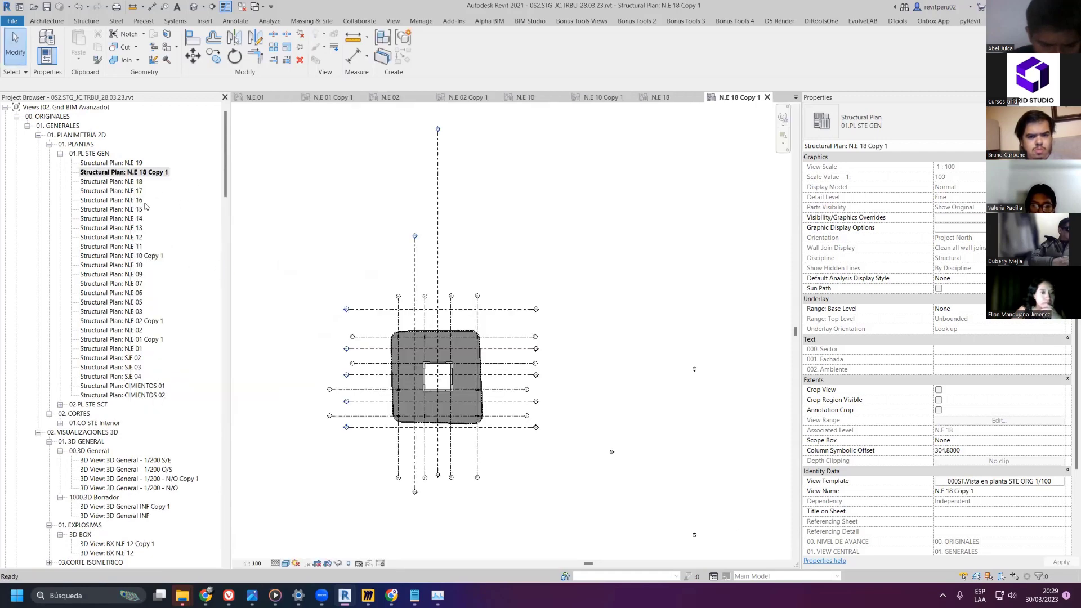
shift+click(161, 256)
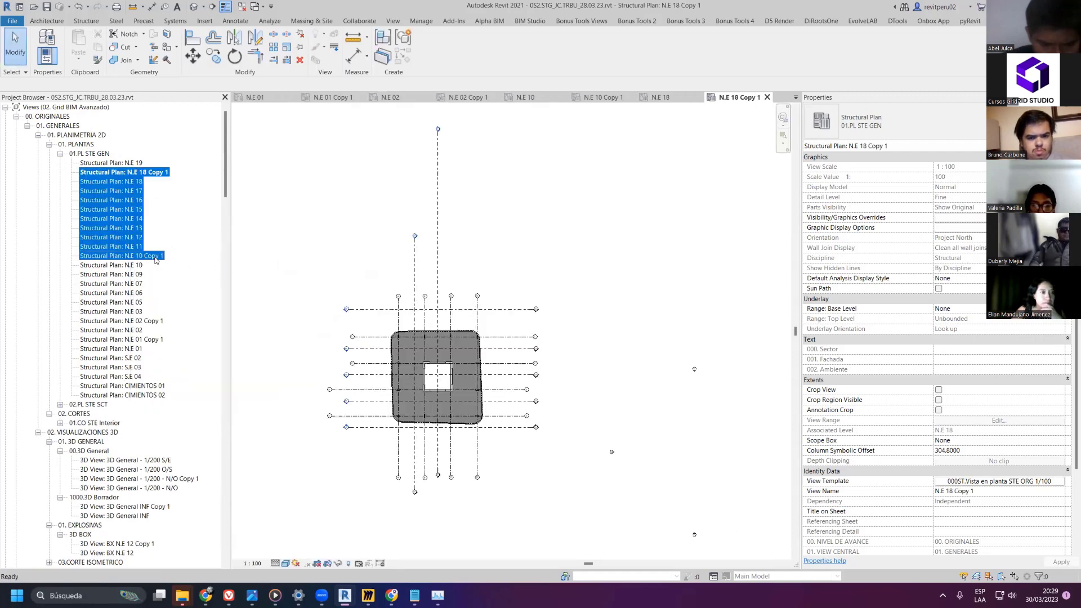
click(152, 176)
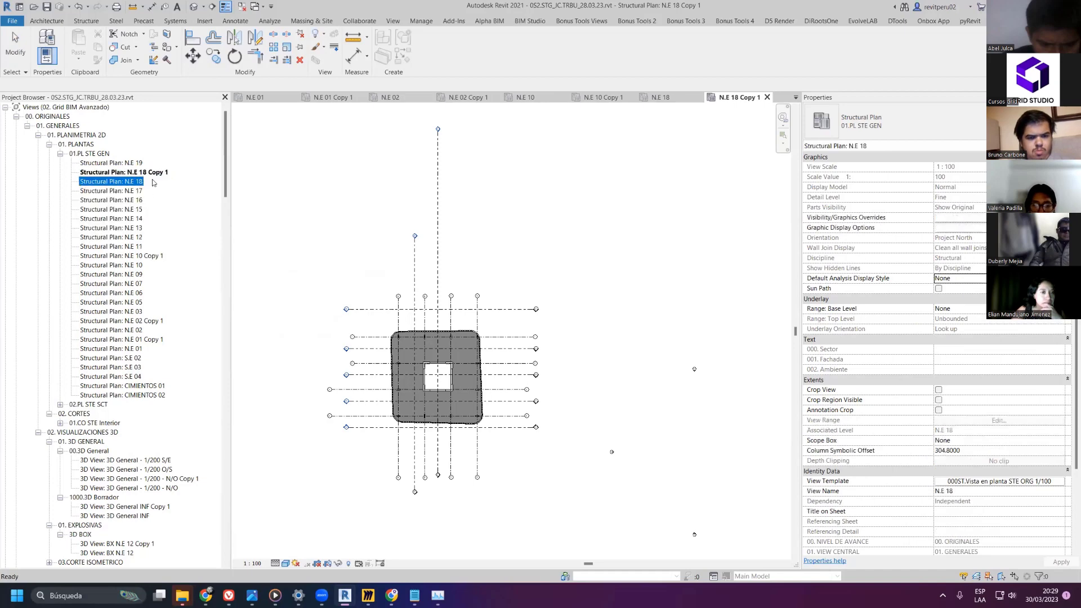
- Duplicate the view template as '000ST.Vista en planta STE ORG 1/100 - WIP' and apply it to N.E 18 Copy 1
click(1002, 483)
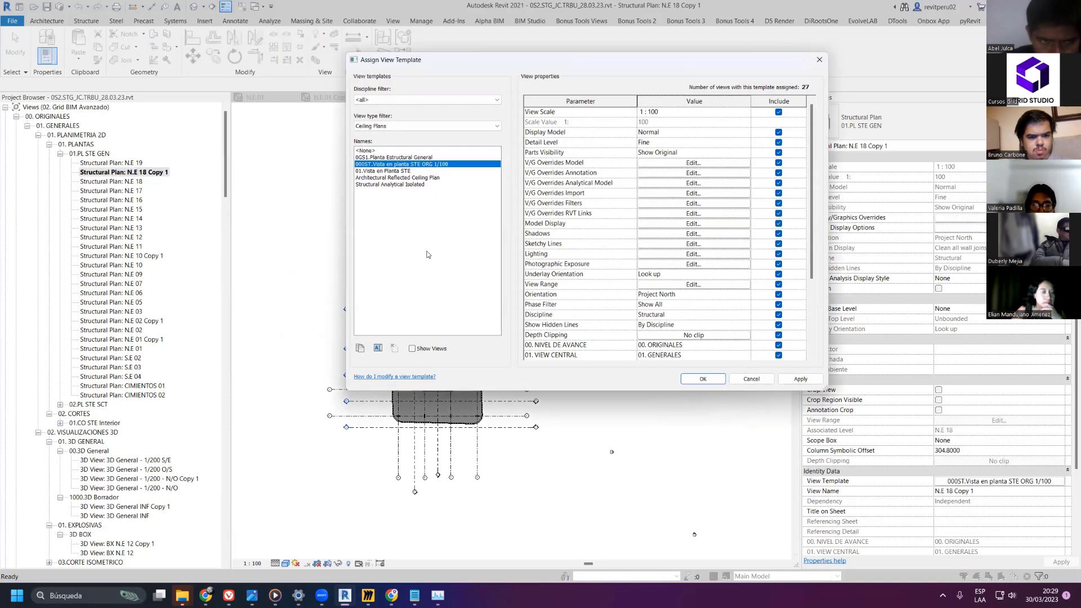
click(379, 347)
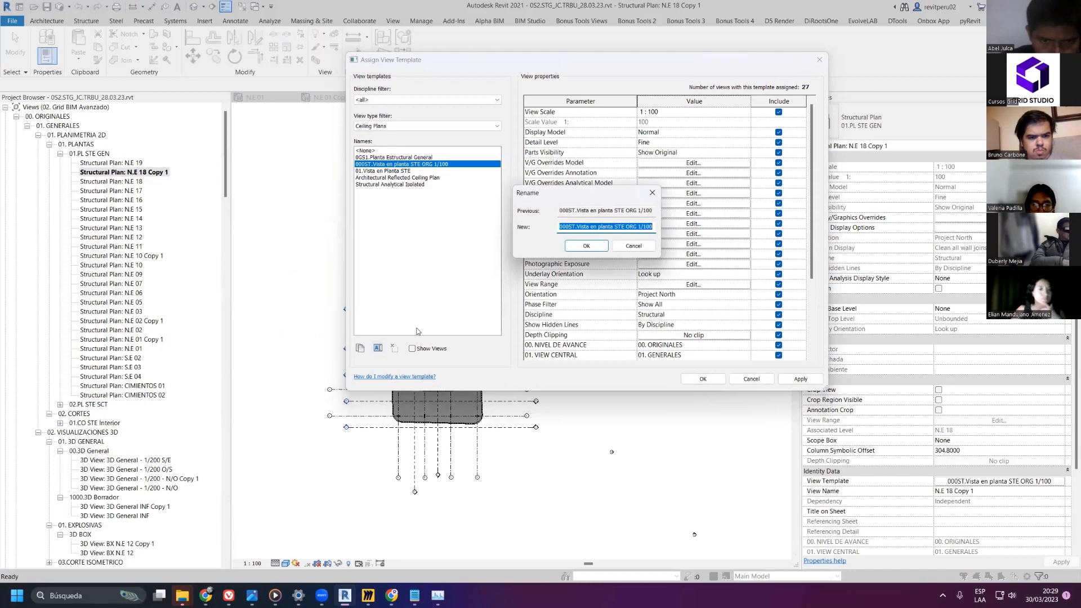
click(653, 190)
click(360, 348)
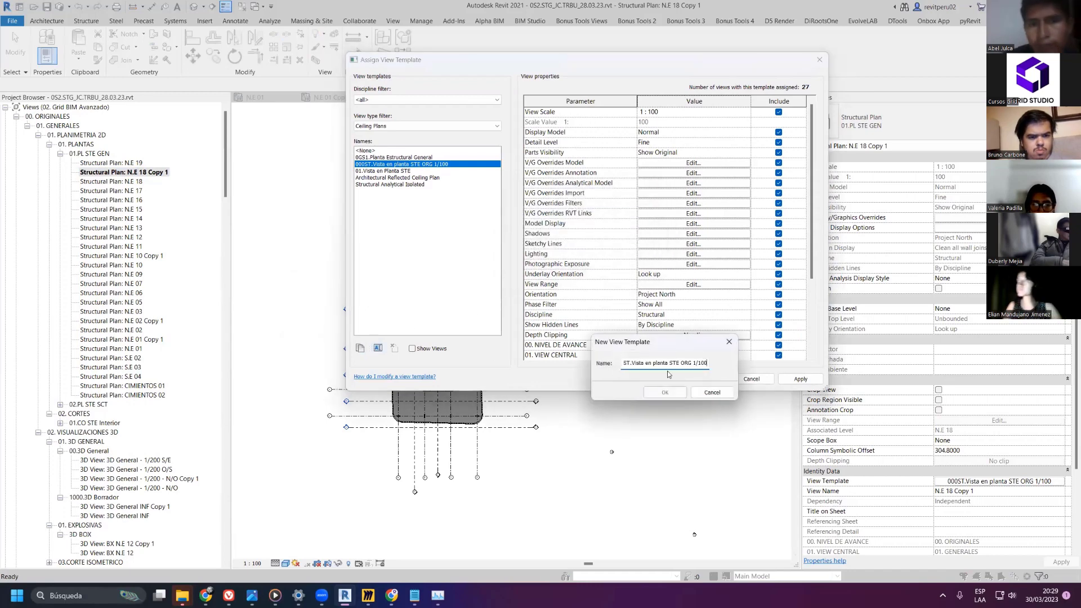
text(- WIp)
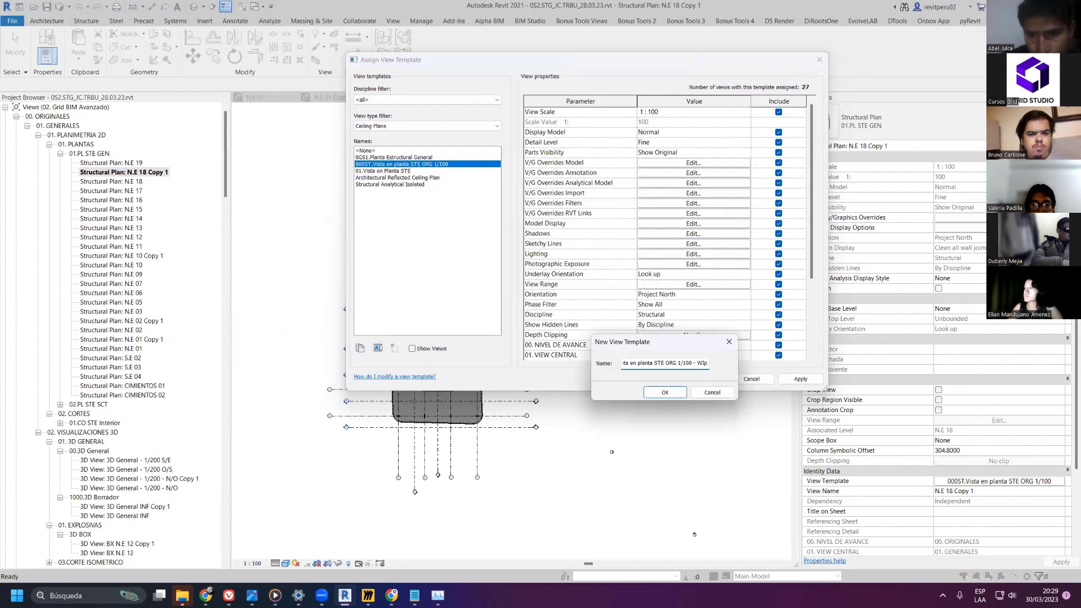
key(Caps_Lock)
text(P)
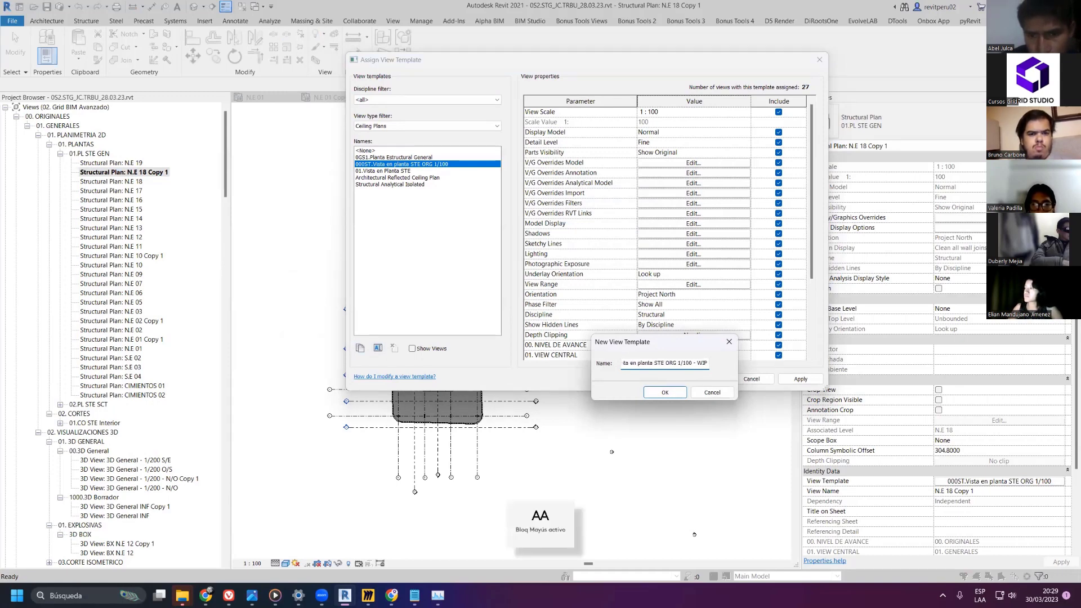
click(664, 392)
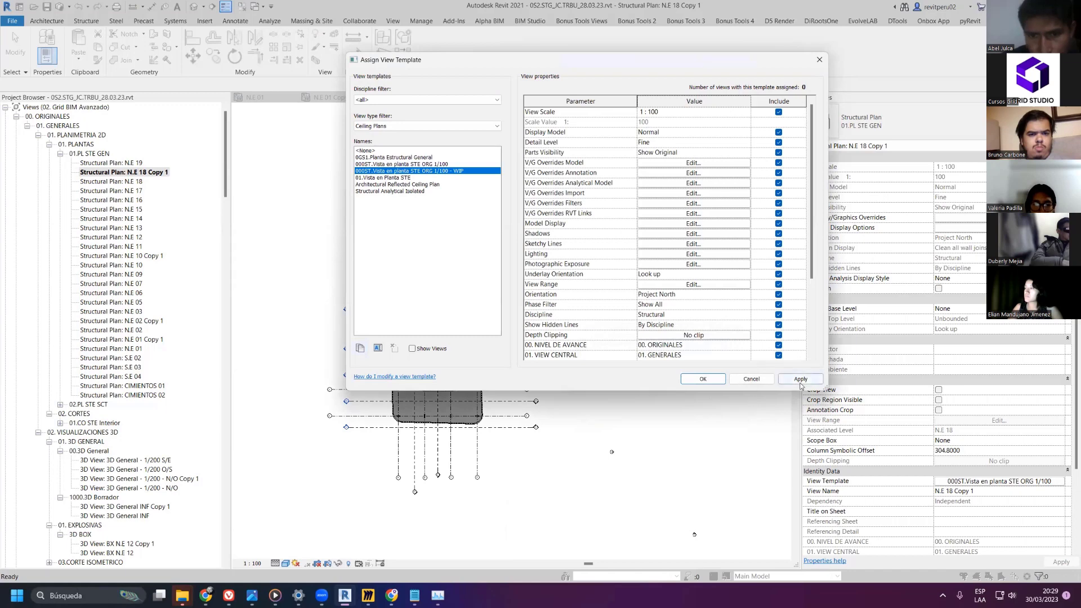
click(720, 381)
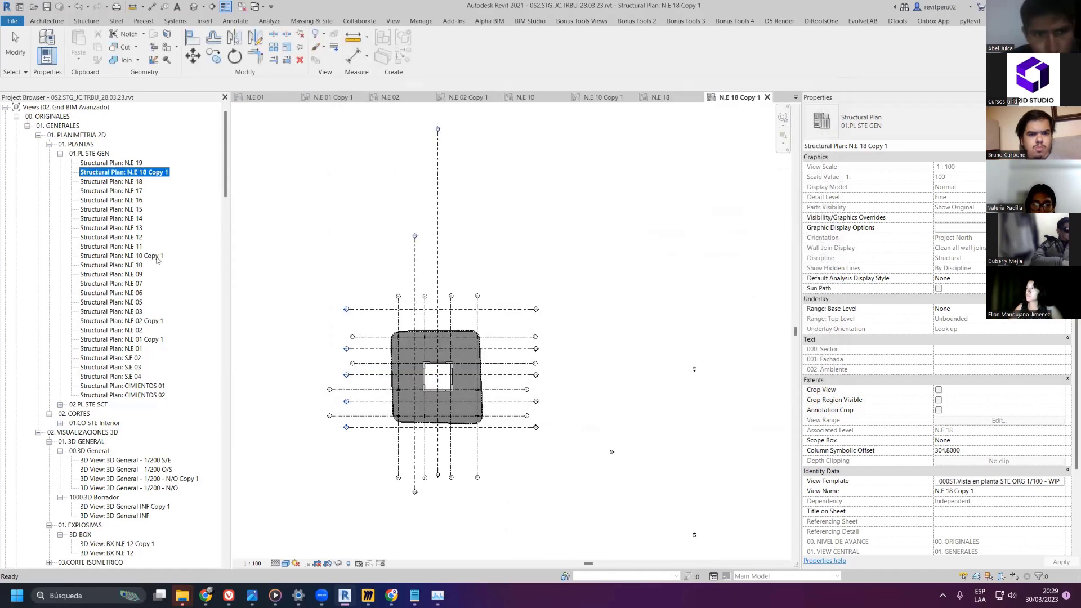
- Apply the WIP template to the N.E 10, 02 and 01 copies, with 00. NIVEL DE AVANCE set to 01. EN PROCESO (WIP)
ctrl+click(157, 258)
ctrl+click(157, 322)
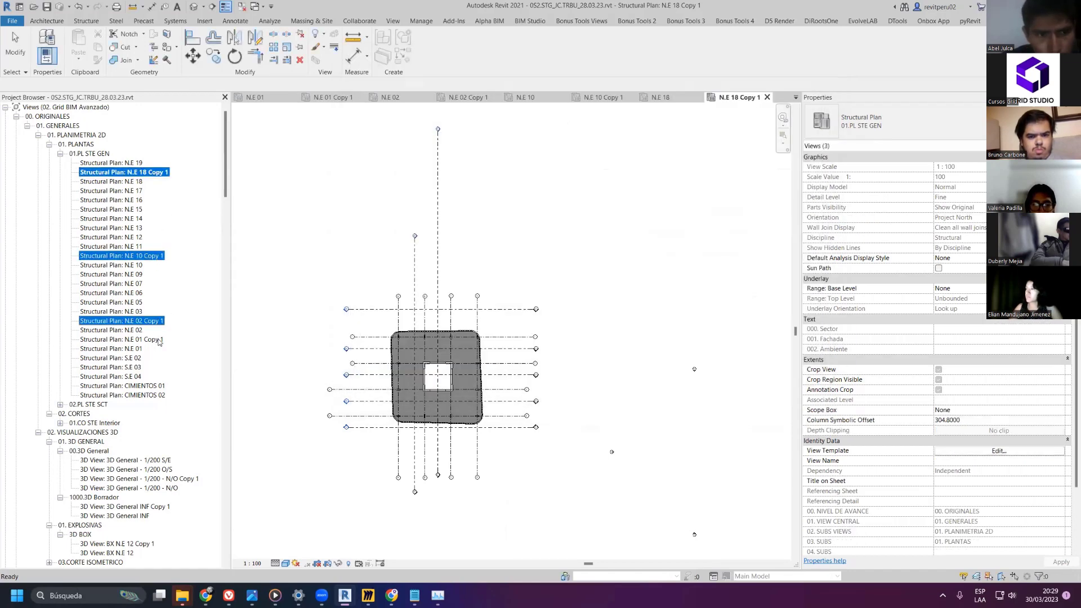
ctrl+click(155, 340)
click(976, 450)
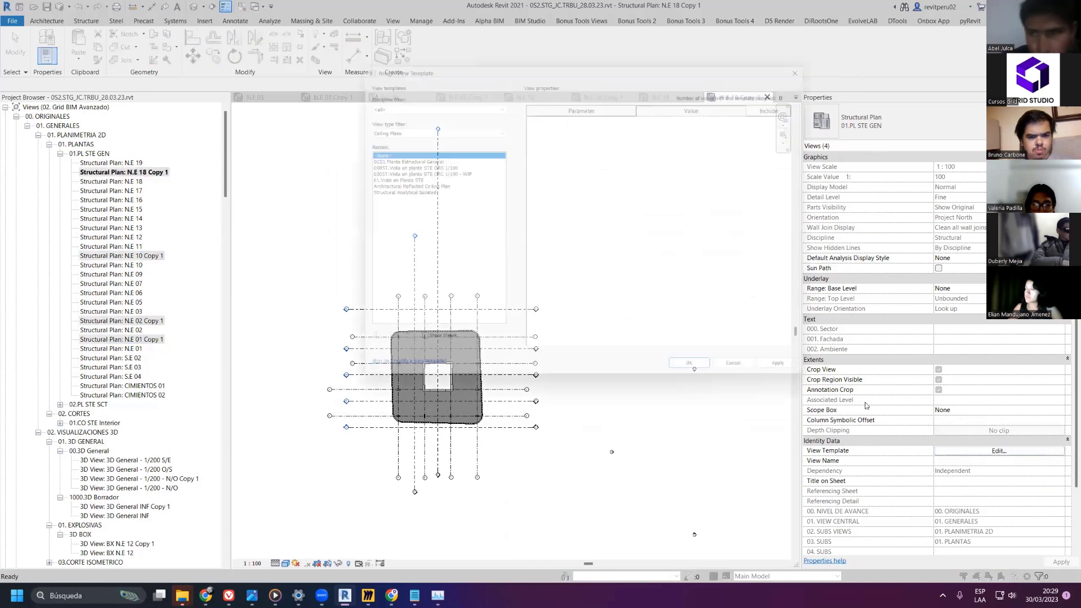
click(456, 171)
scroll(737, 248, down, 4)
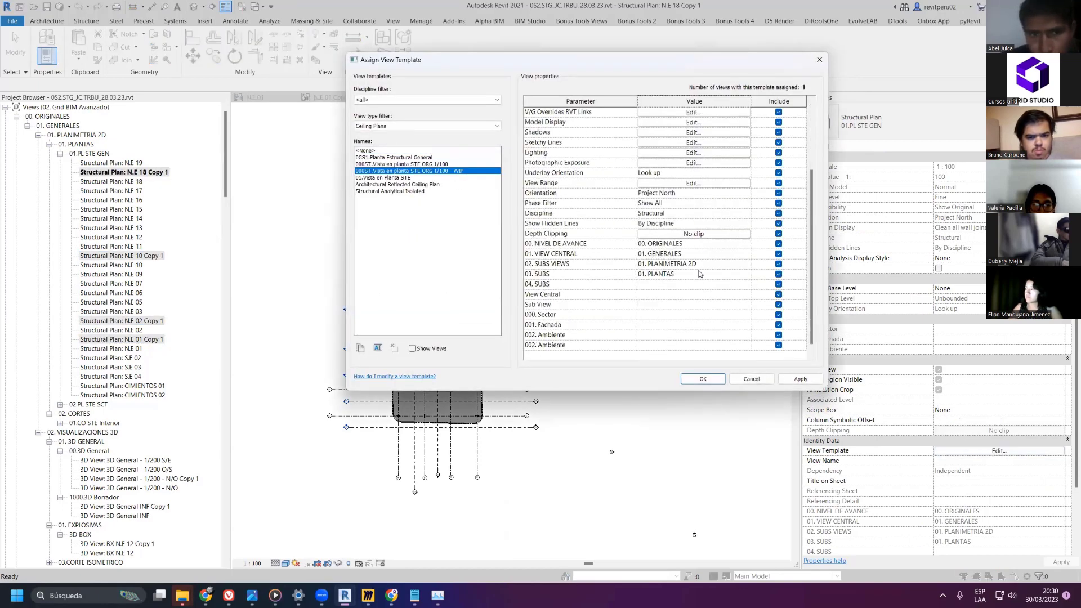
click(743, 245)
click(745, 243)
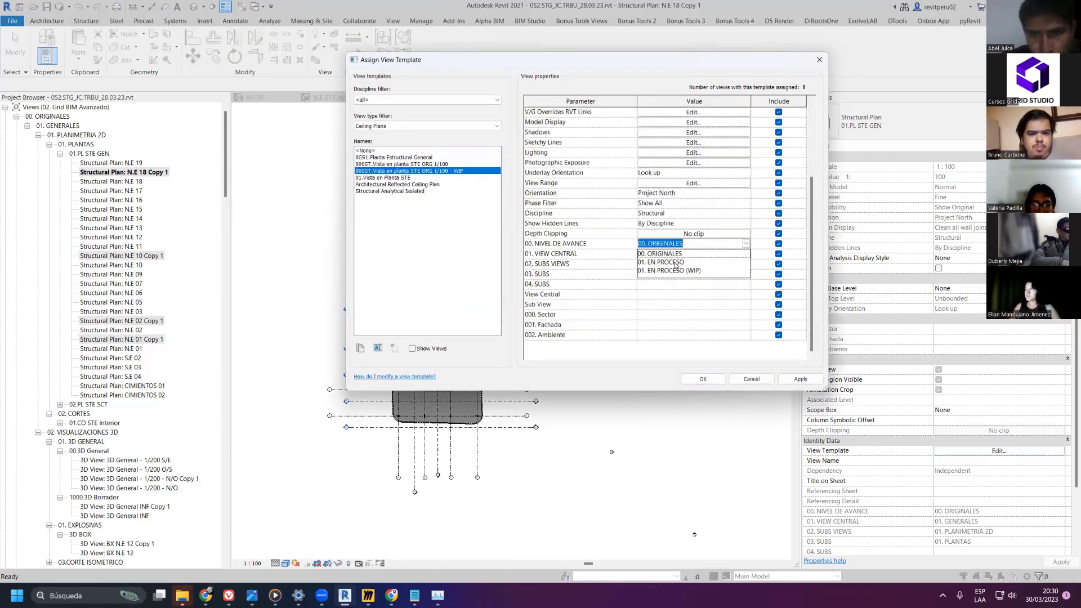
click(684, 274)
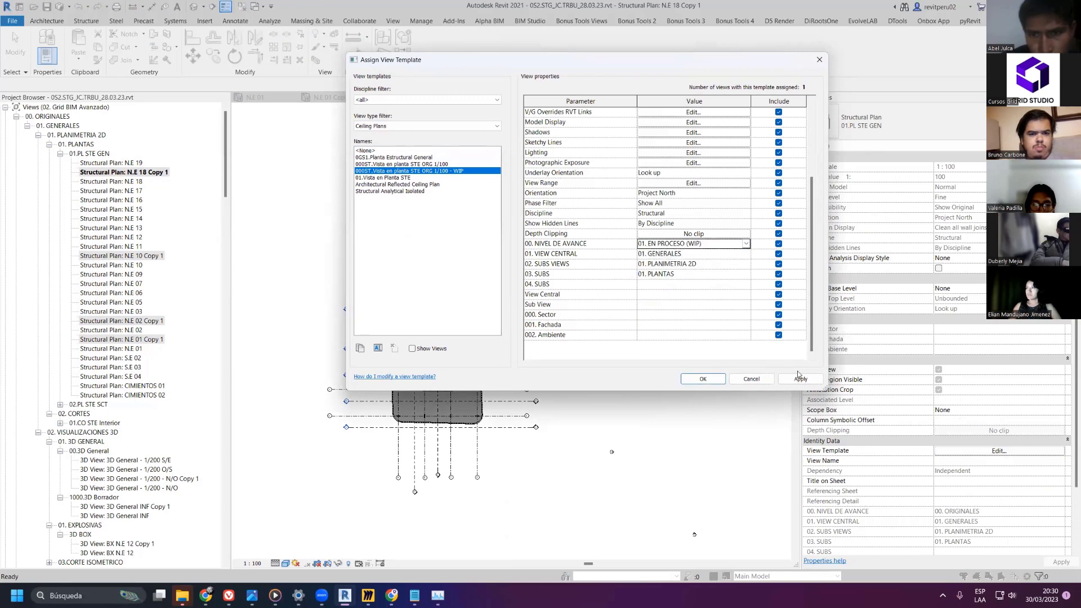
click(746, 244)
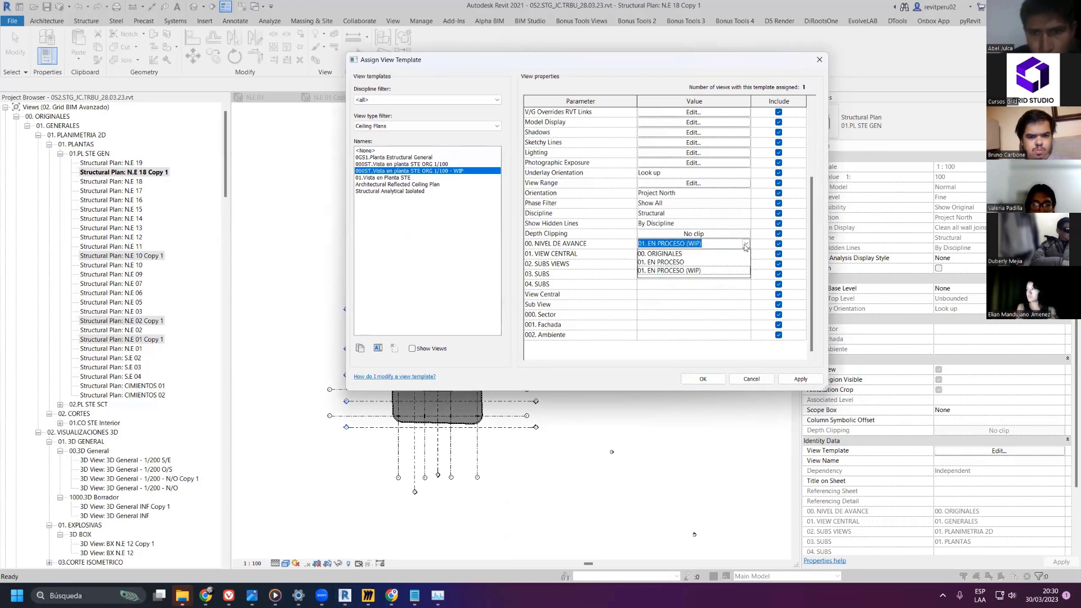
click(746, 244)
click(746, 244)
click(746, 244)
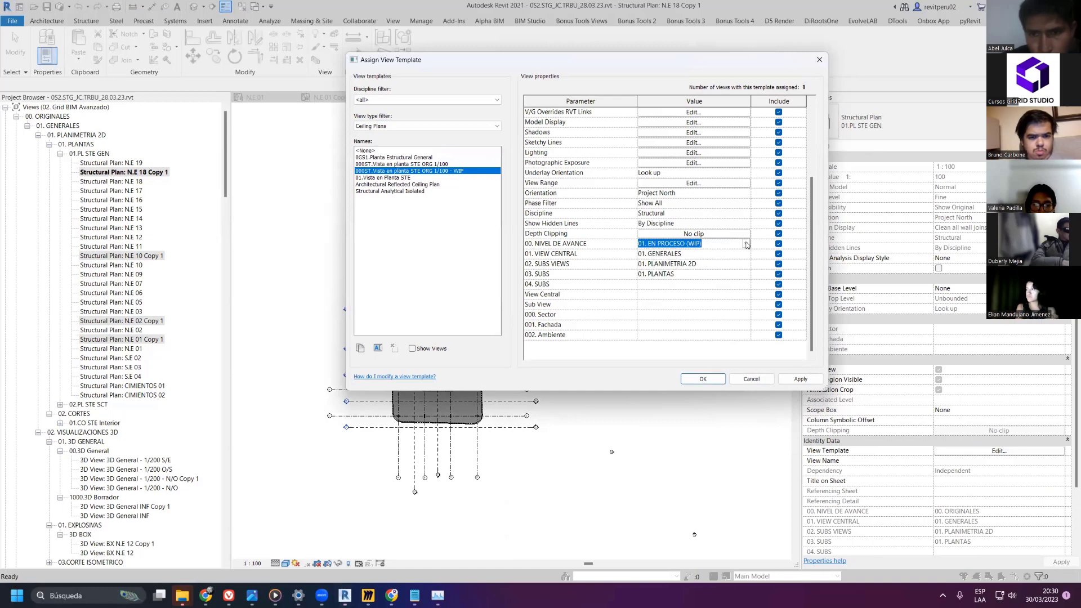
click(808, 383)
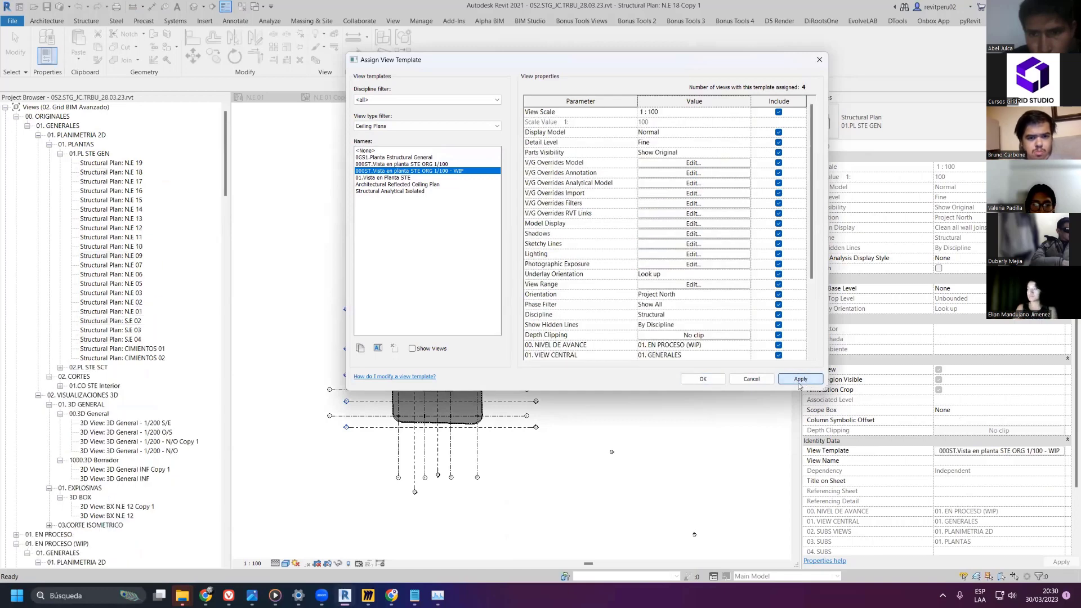
click(703, 378)
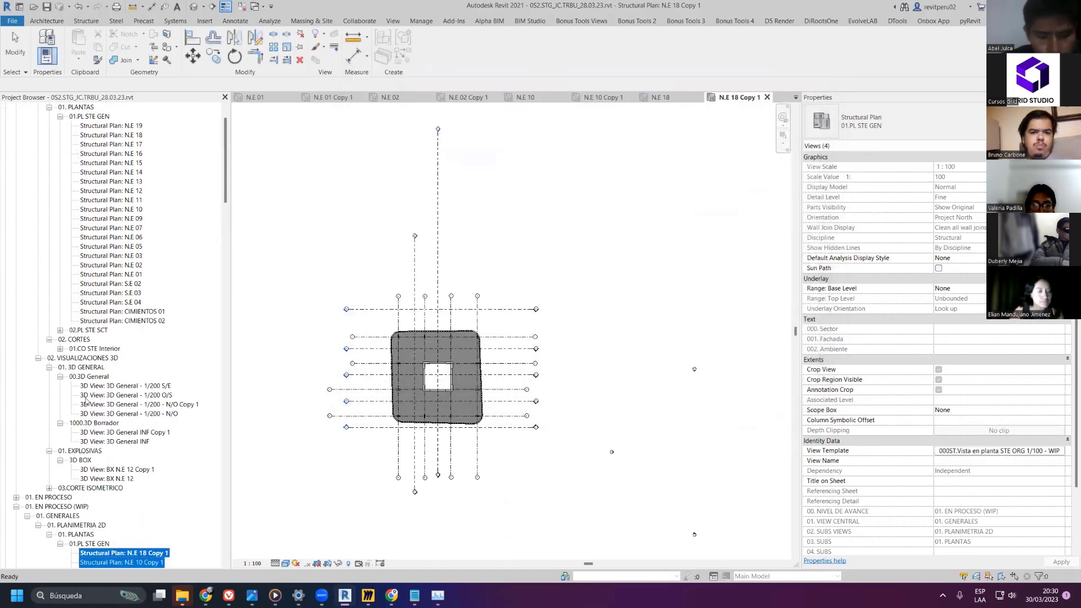
- Assign 000ST.Vista en planta STE ORG 1/100 - WIP to the five plans under 01.PL STE GEN
scroll(22, 416, down, 4)
click(16, 397)
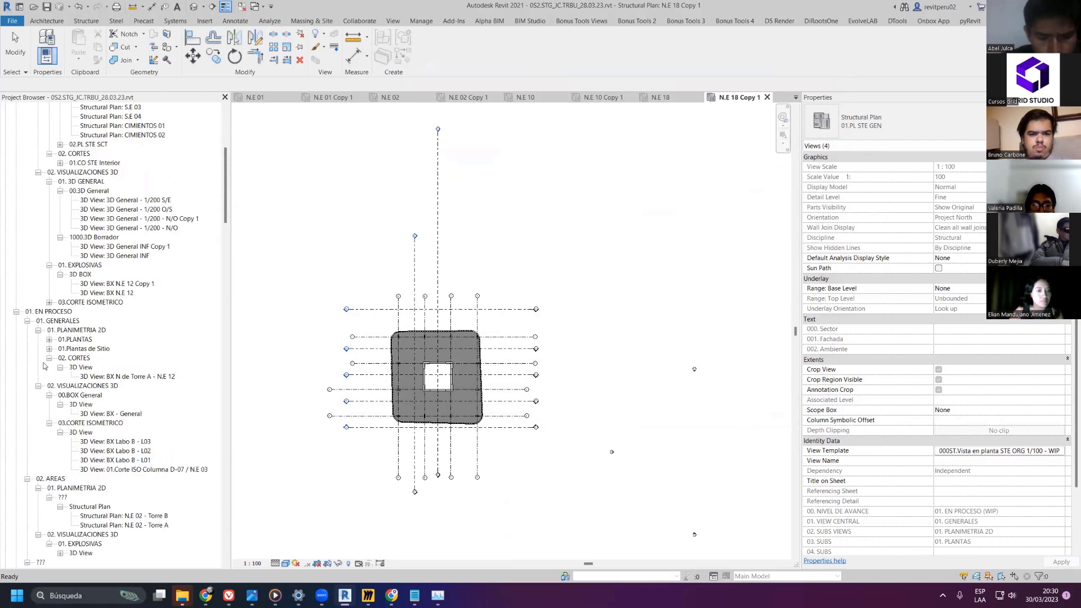
scroll(43, 366, down, 1)
click(49, 312)
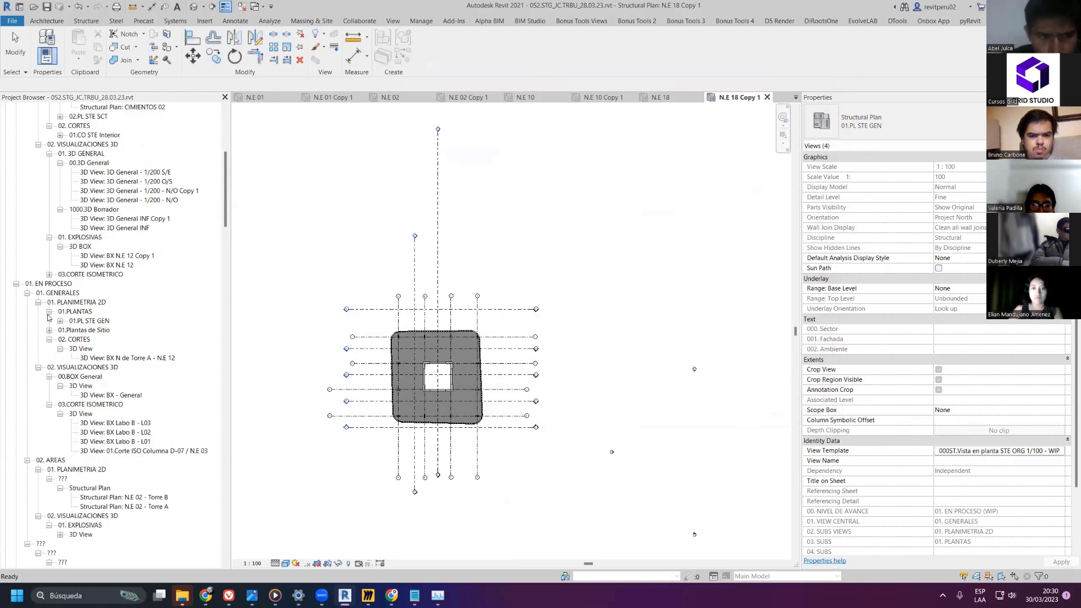
click(60, 321)
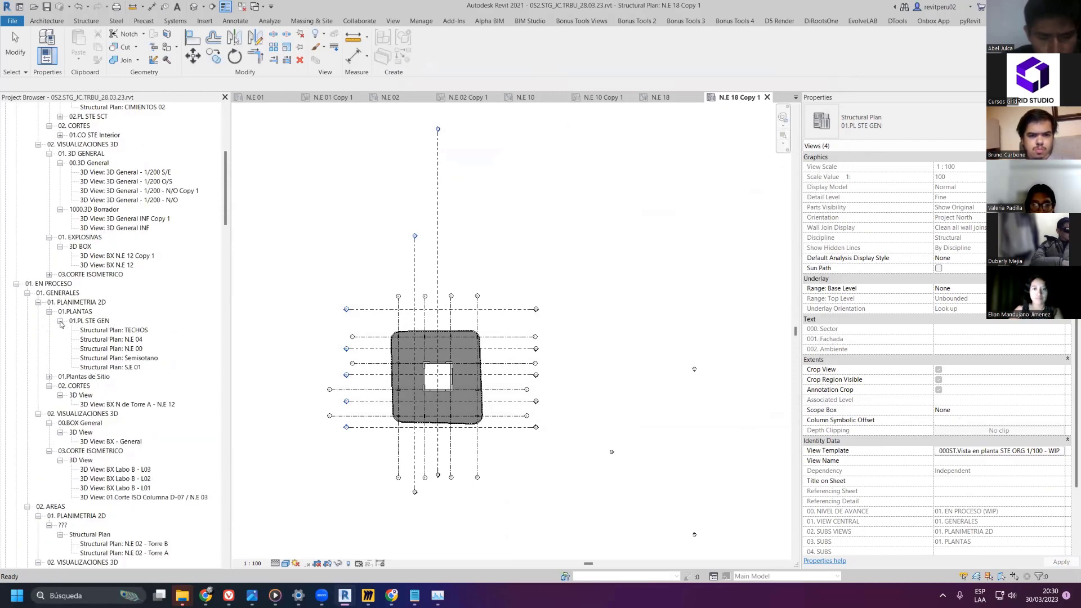
click(111, 331)
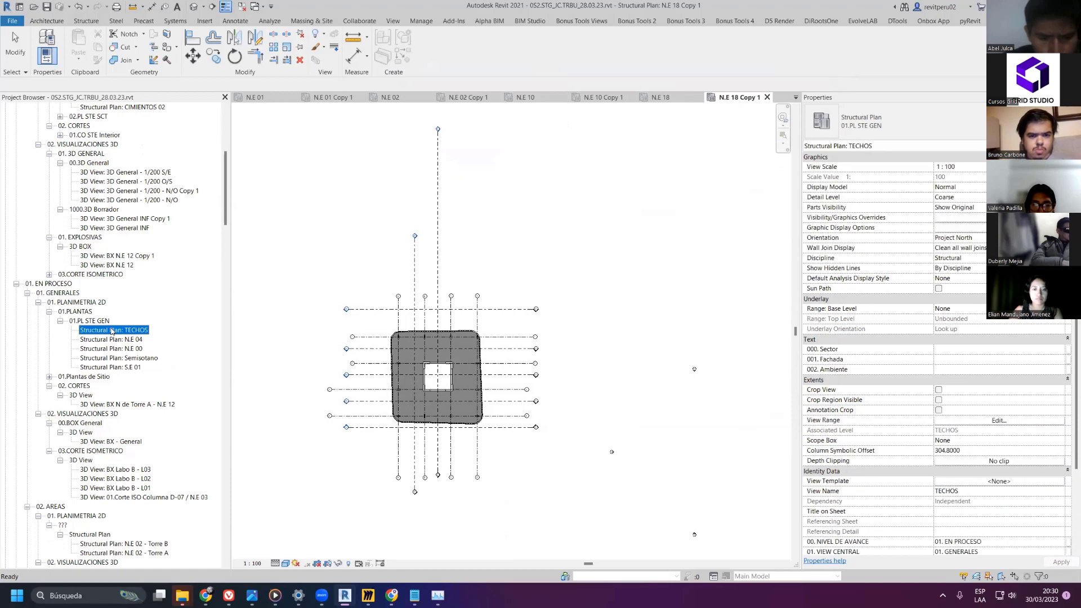
shift+click(125, 368)
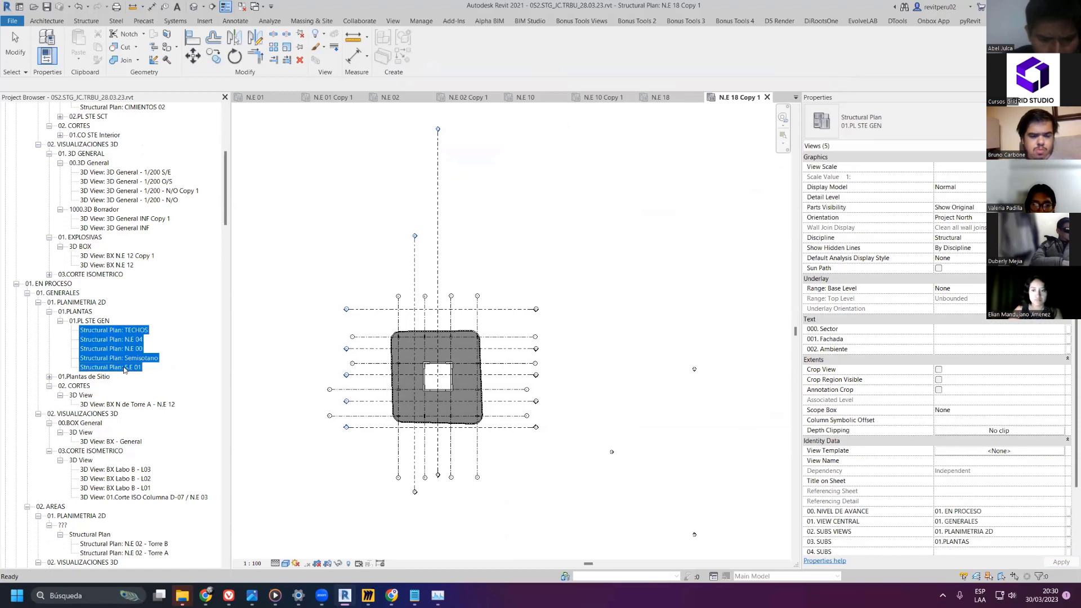
click(979, 453)
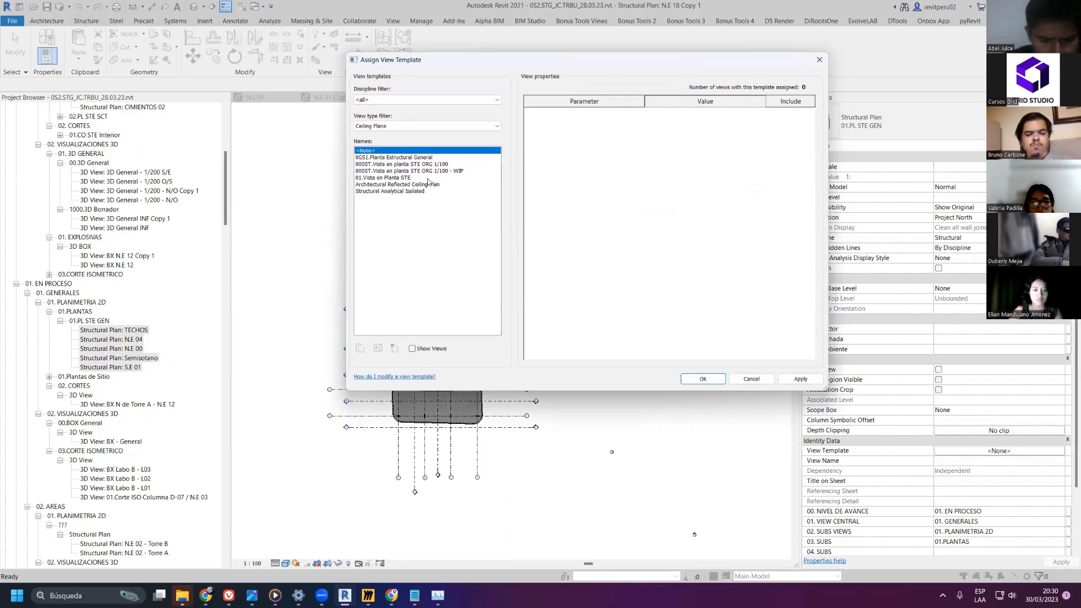
click(409, 171)
click(800, 379)
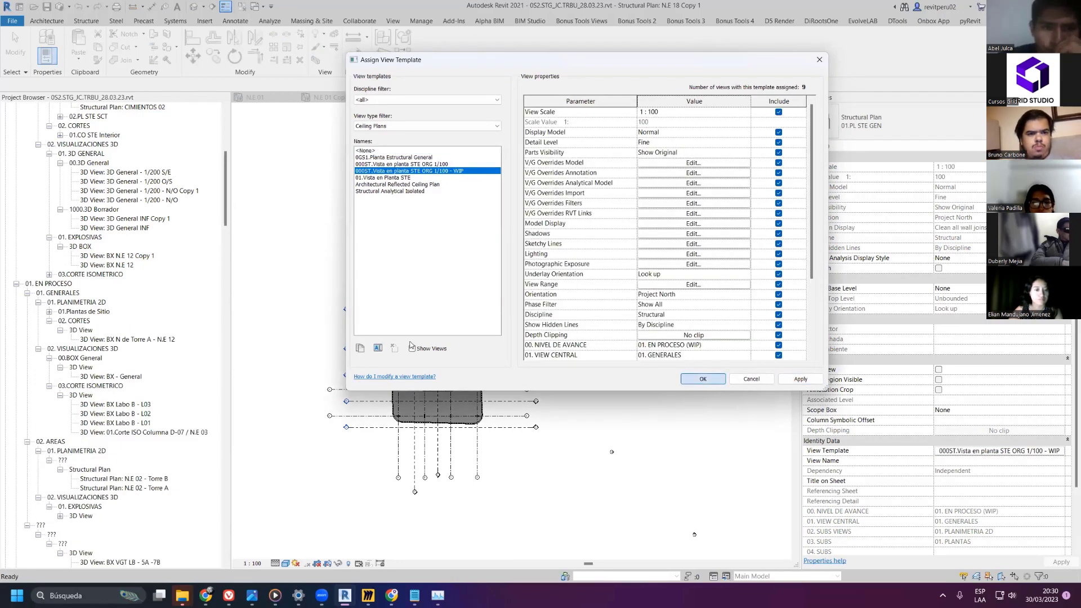
key(Return)
- Assign the 0GS2.Planta Site Estructural template to the Site structural plan
click(49, 313)
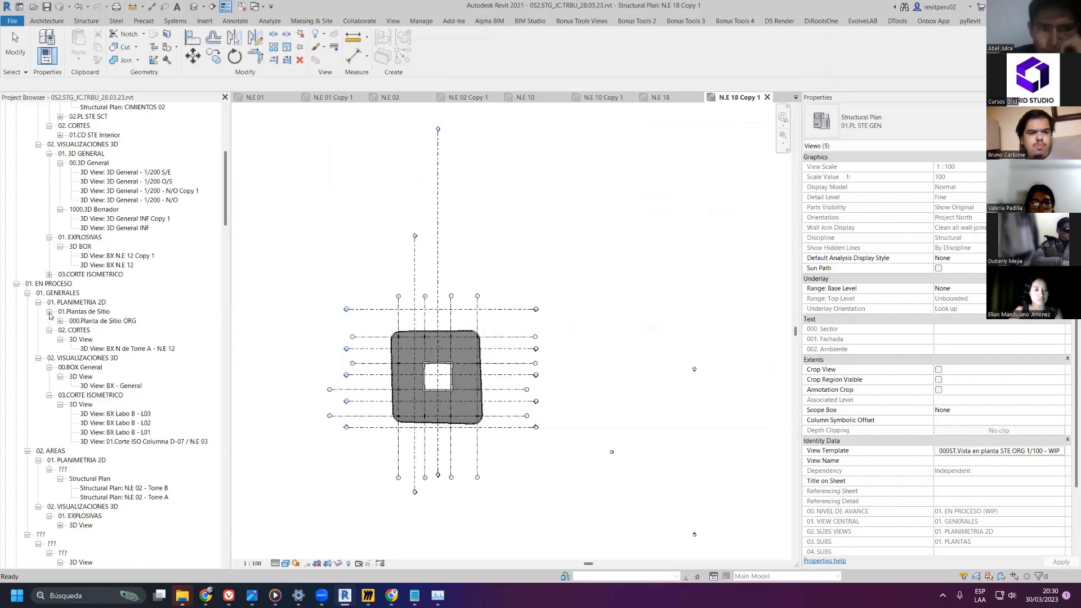
click(60, 321)
click(89, 331)
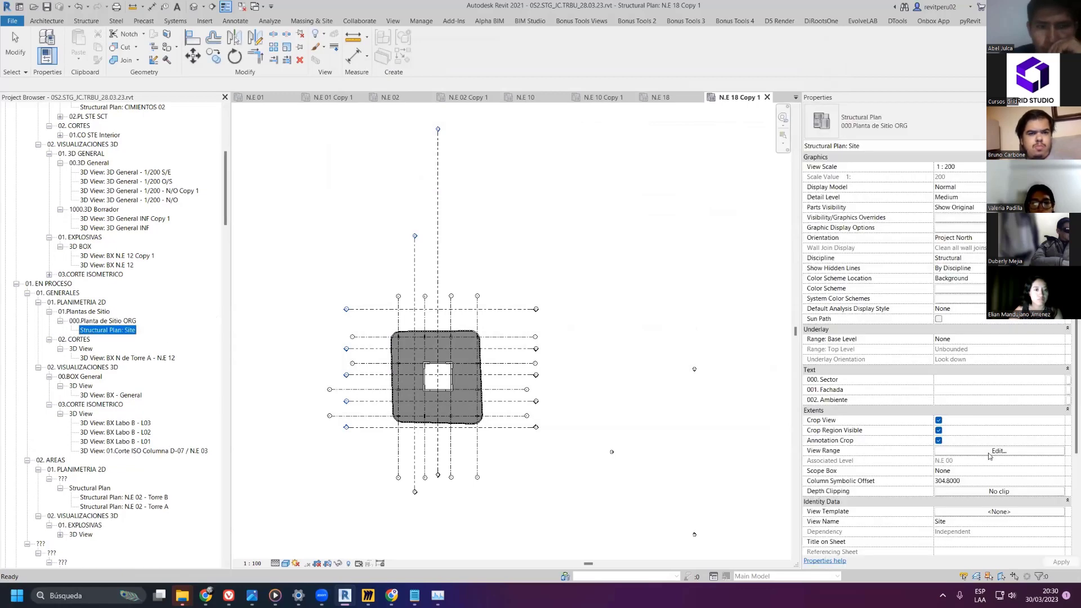
scroll(989, 456, down, 3)
click(992, 431)
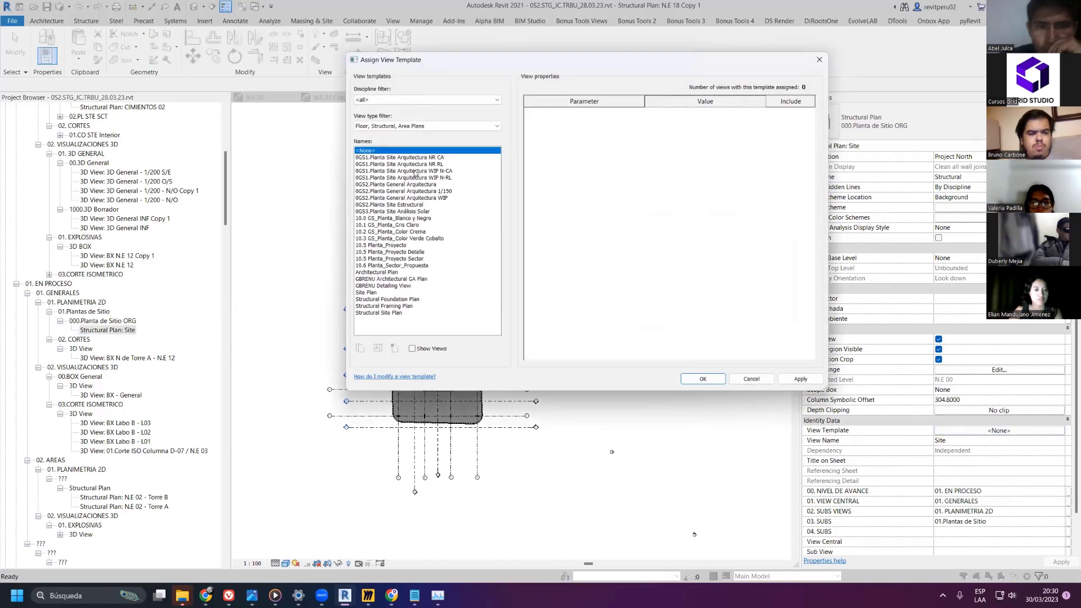
click(411, 205)
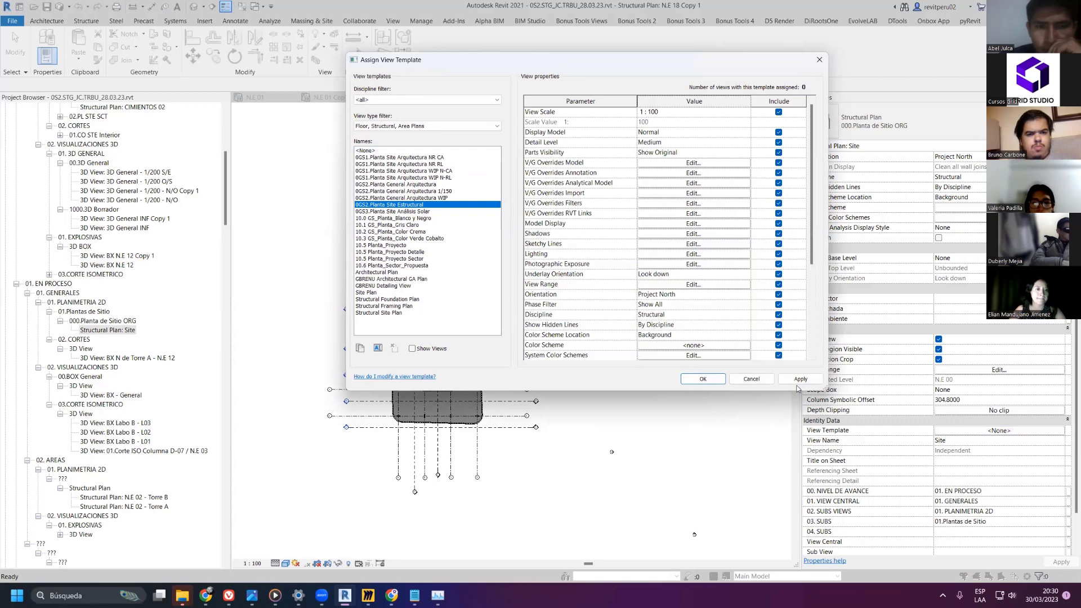
scroll(737, 311, down, 3)
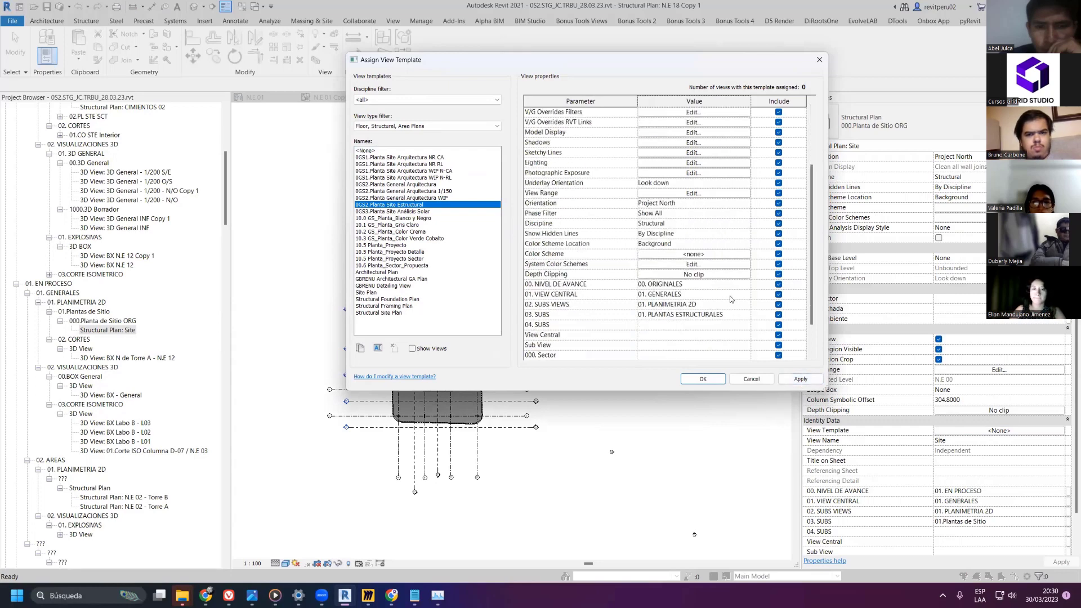
click(800, 378)
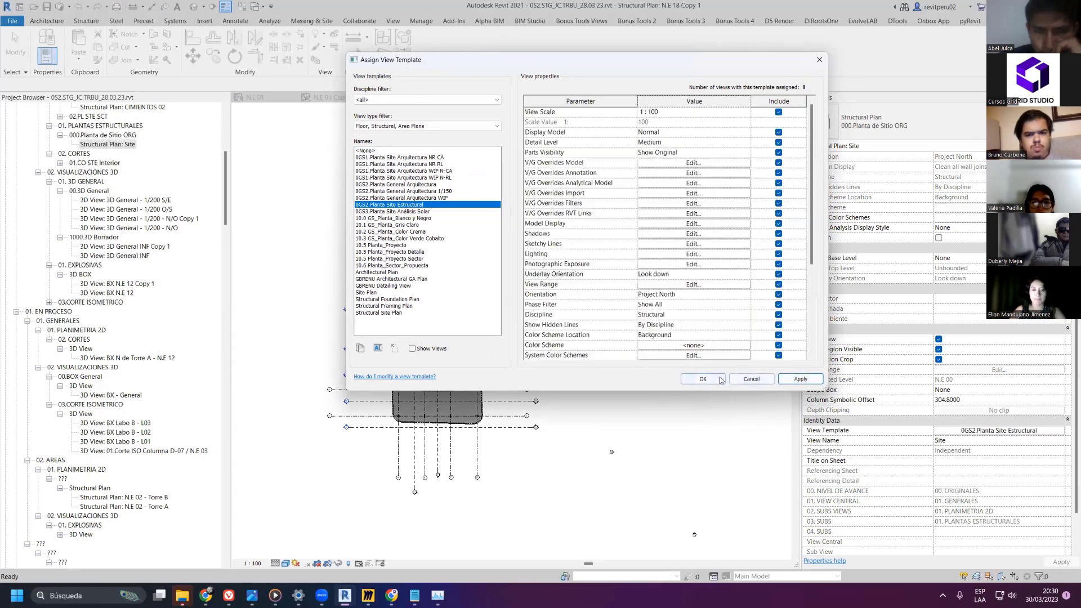
click(703, 379)
click(129, 359)
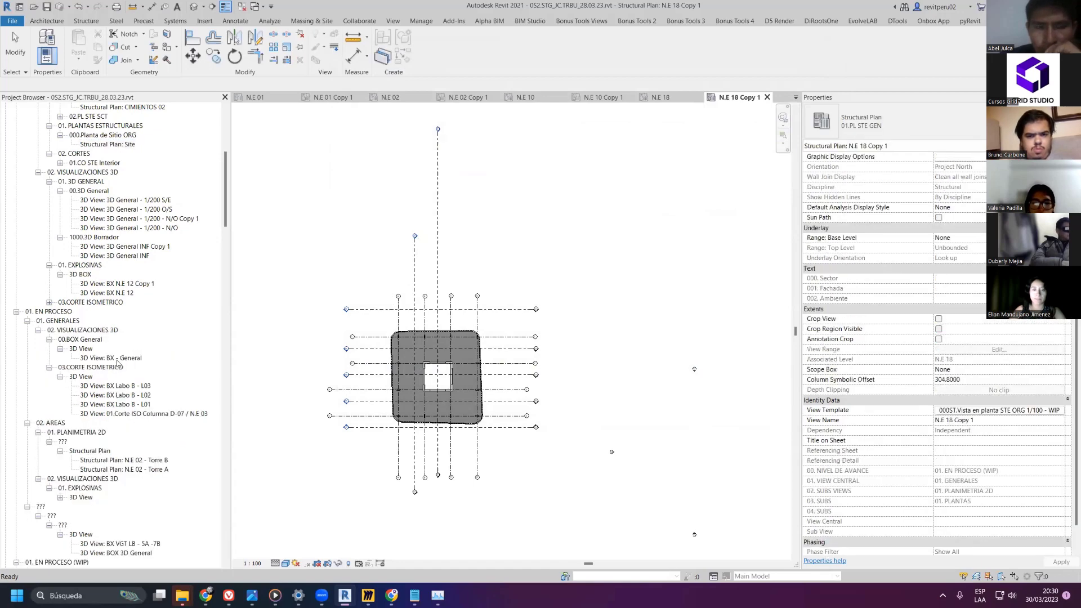
- Delete the leftover BX 3D views and the N.E 02 - Torre A and Torre B plans
click(117, 359)
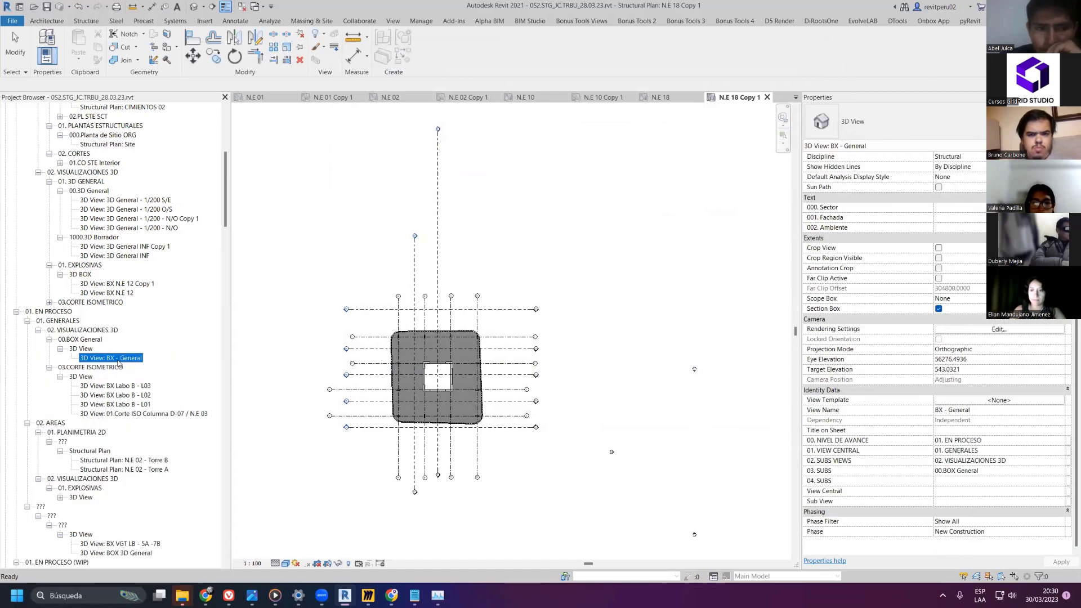
click(119, 367)
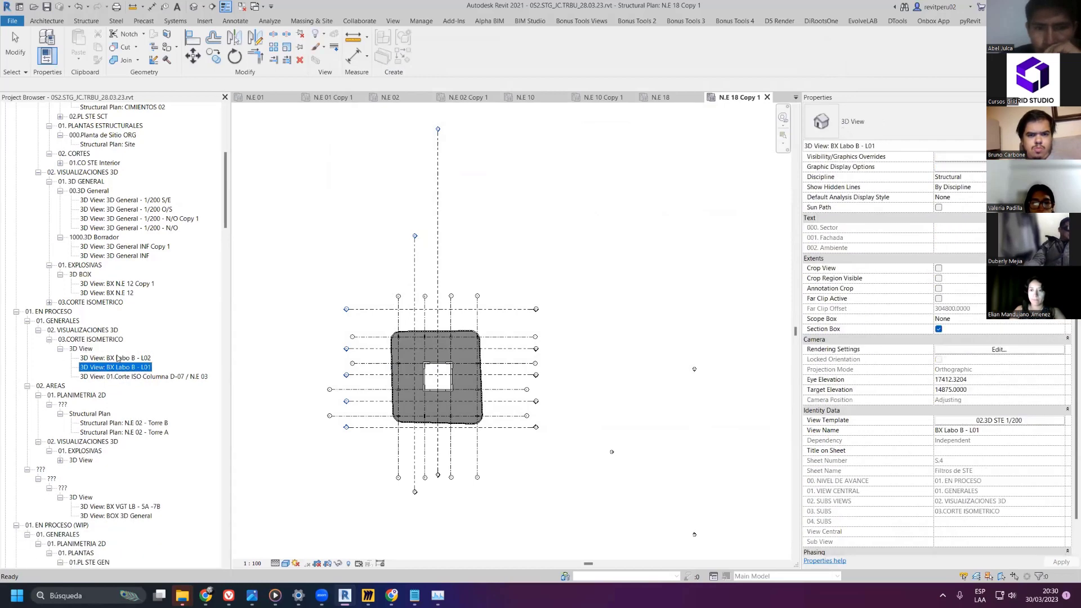
key(Delete)
click(117, 358)
key(Delete)
click(115, 361)
key(Delete)
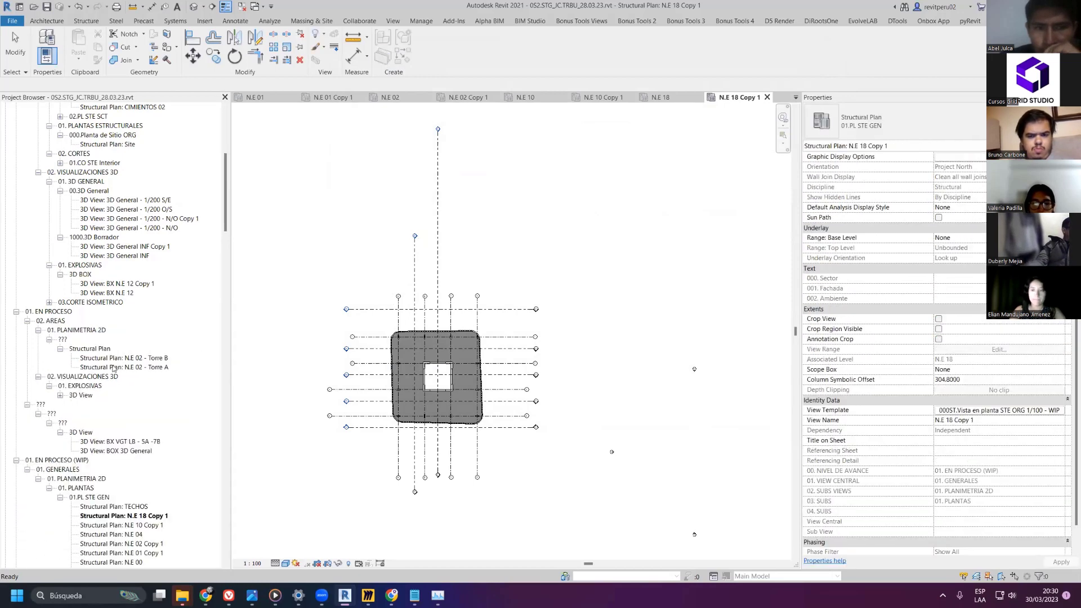
click(107, 359)
key(Delete)
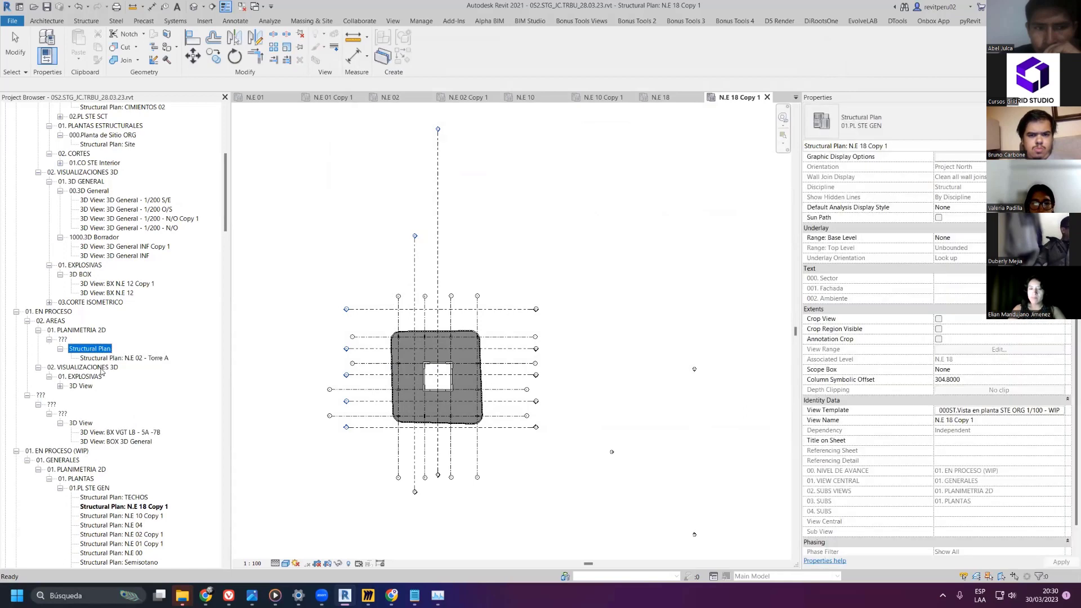
click(106, 359)
key(Delete)
- Delete the 01. EXPLOSIVAS 3D views, BOX 3D General and BX VGT LB - 5A -7B
click(60, 349)
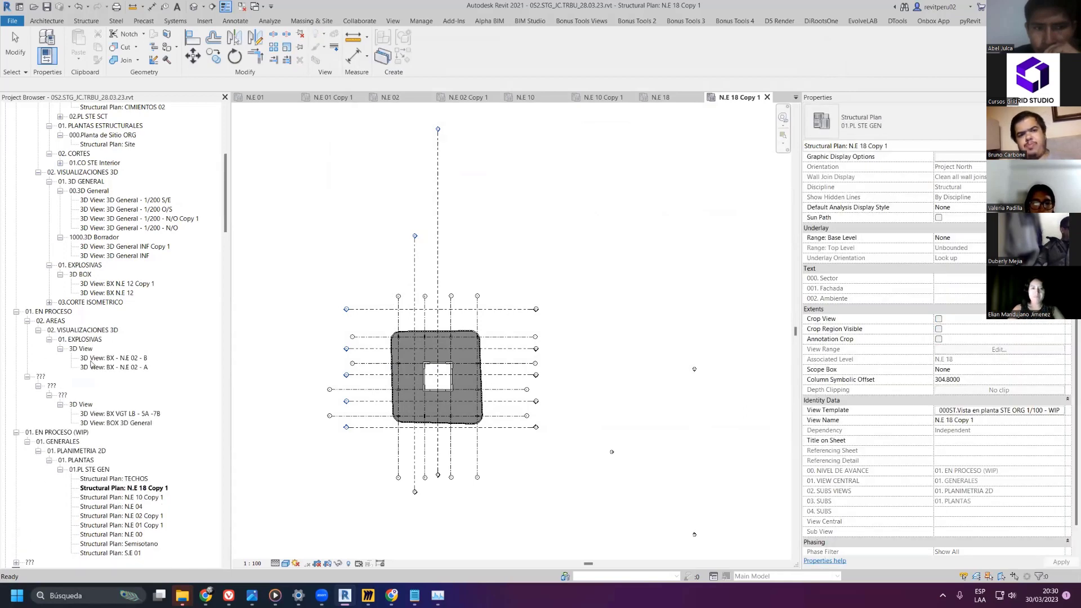
click(107, 358)
click(81, 349)
click(105, 359)
key(Delete)
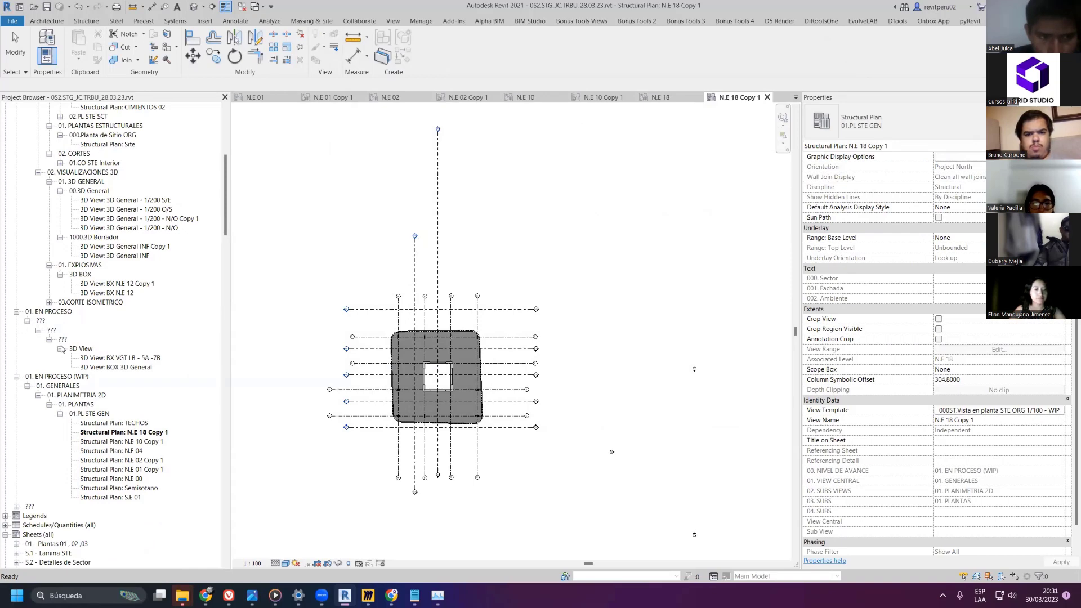
click(107, 358)
click(128, 367)
key(Delete)
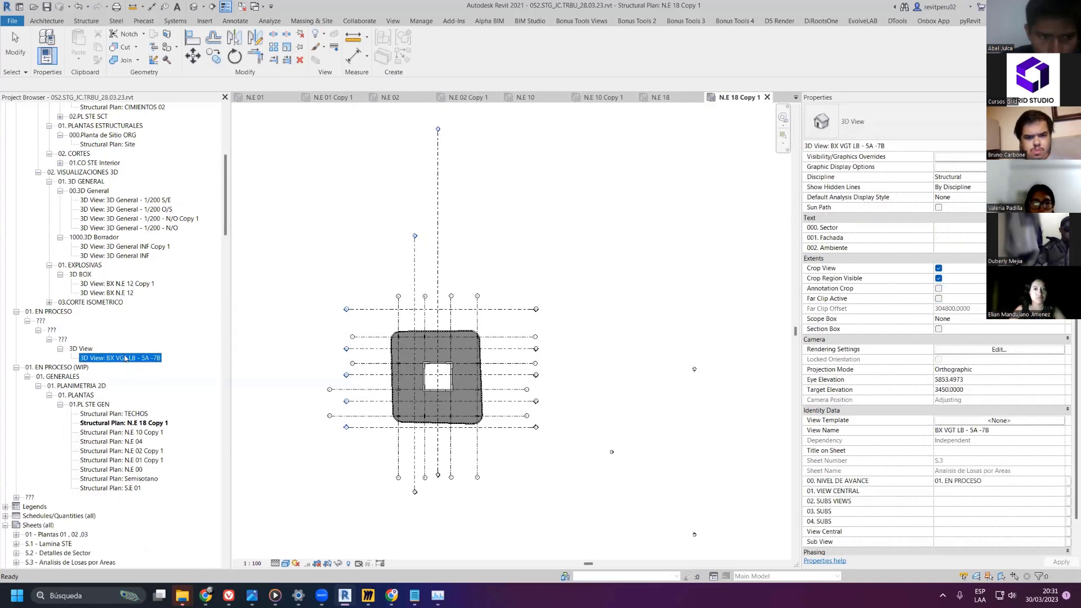
key(Delete)
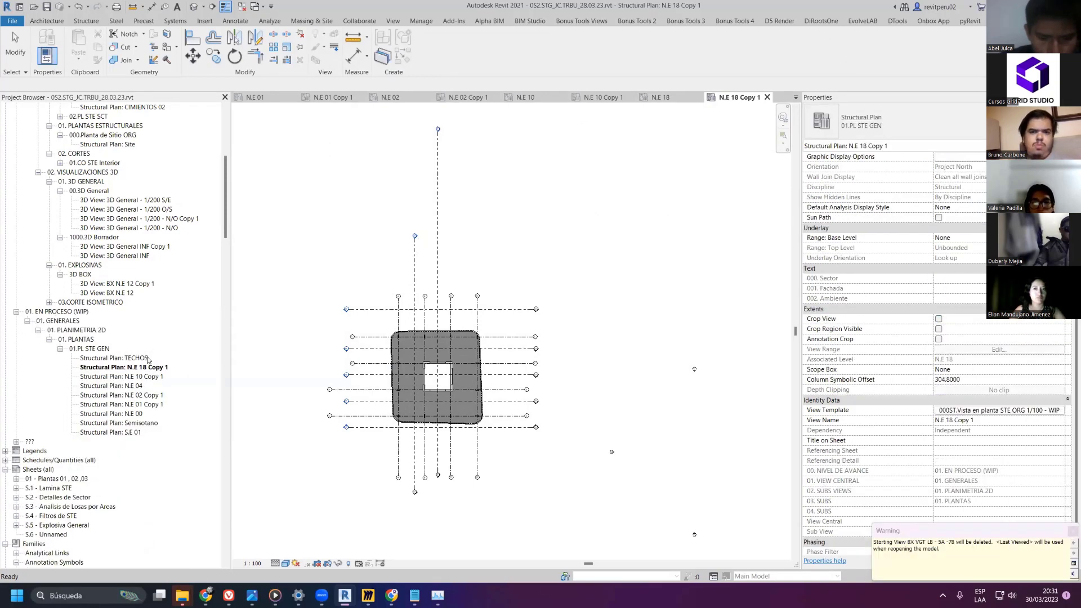
- Close all inactive views, keeping only N.E 18 Copy 1 open, and save the project
scroll(77, 358, down, 1)
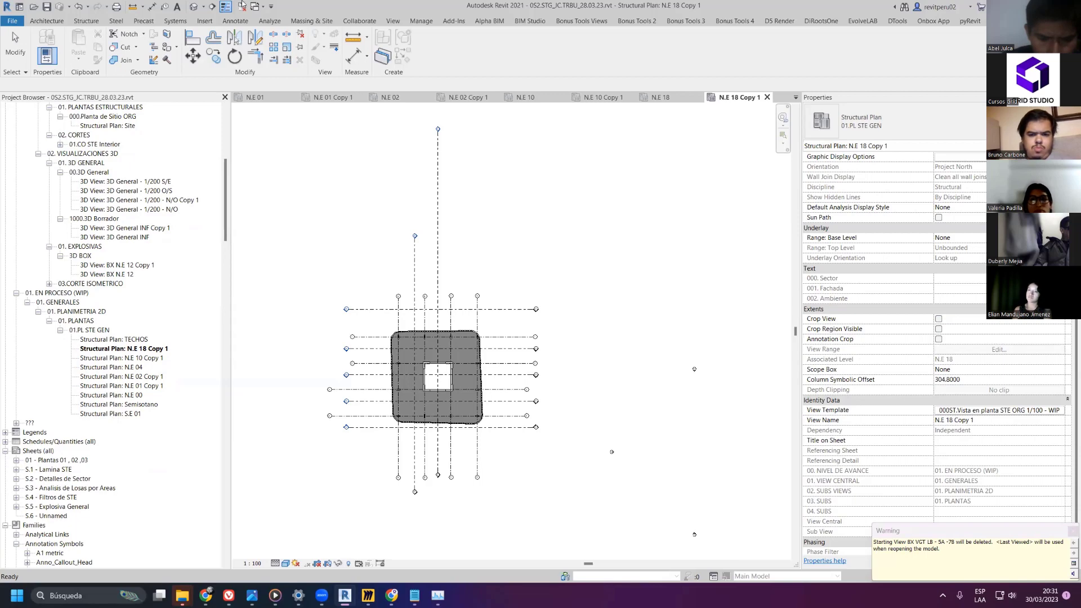
click(243, 6)
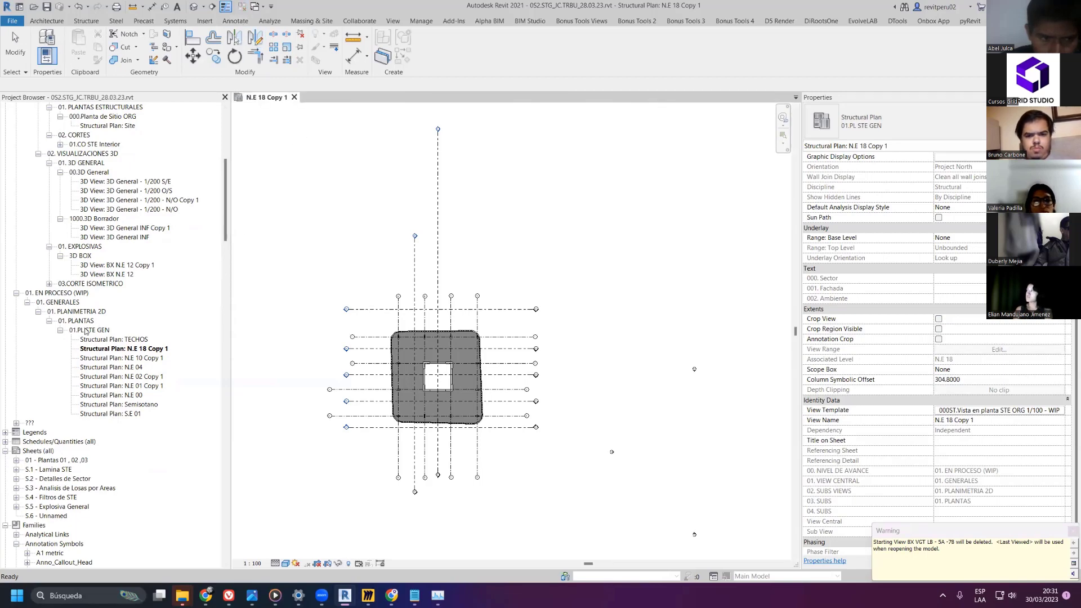
click(56, 293)
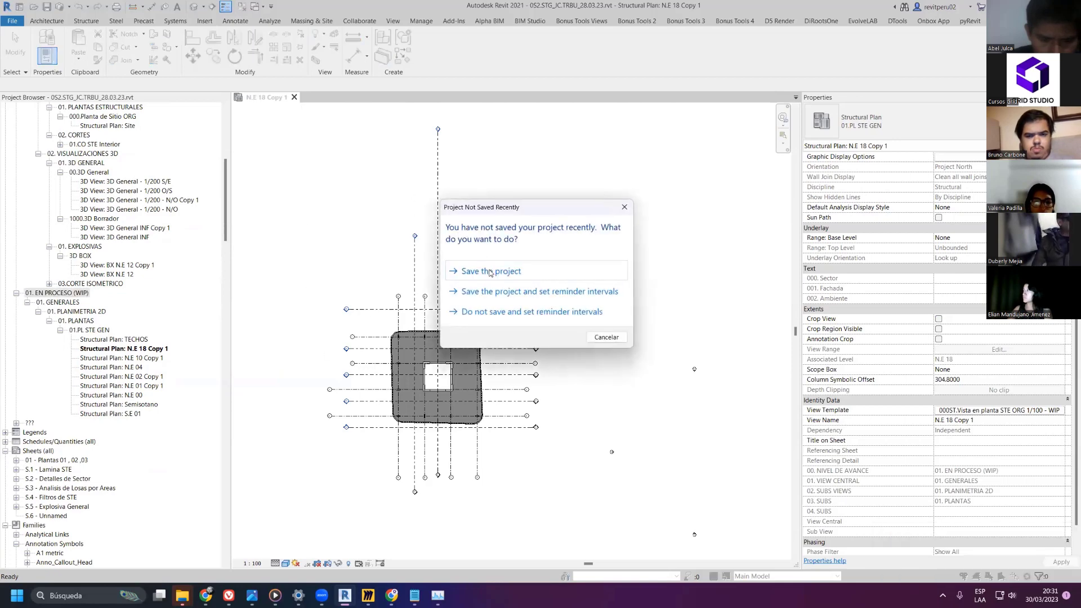
click(490, 272)
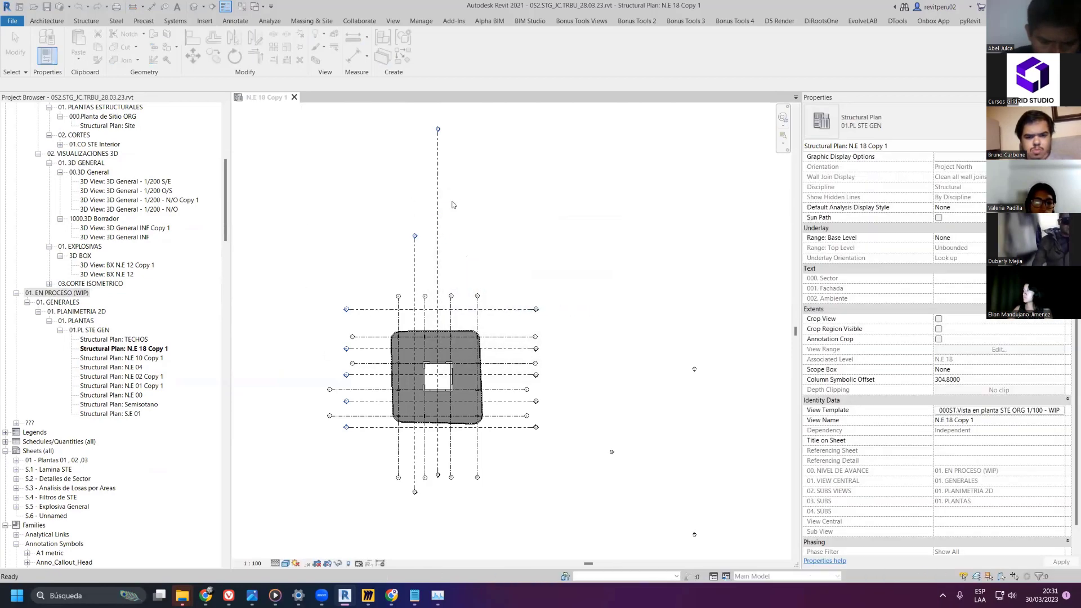
click(366, 375)
right_click(365, 373)
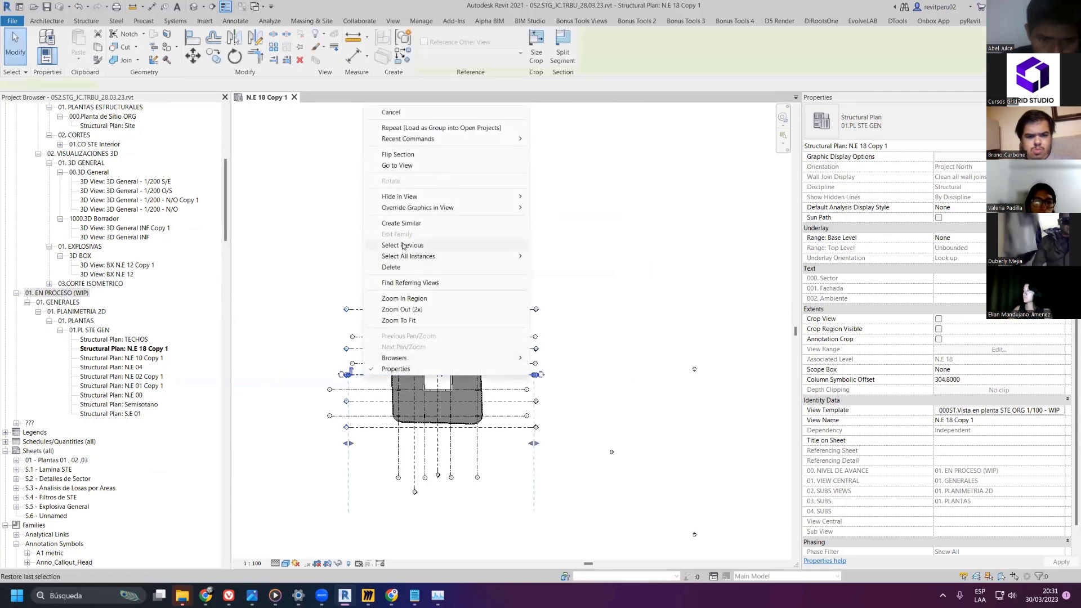
- Open section view 08 from the plan's section line
click(397, 165)
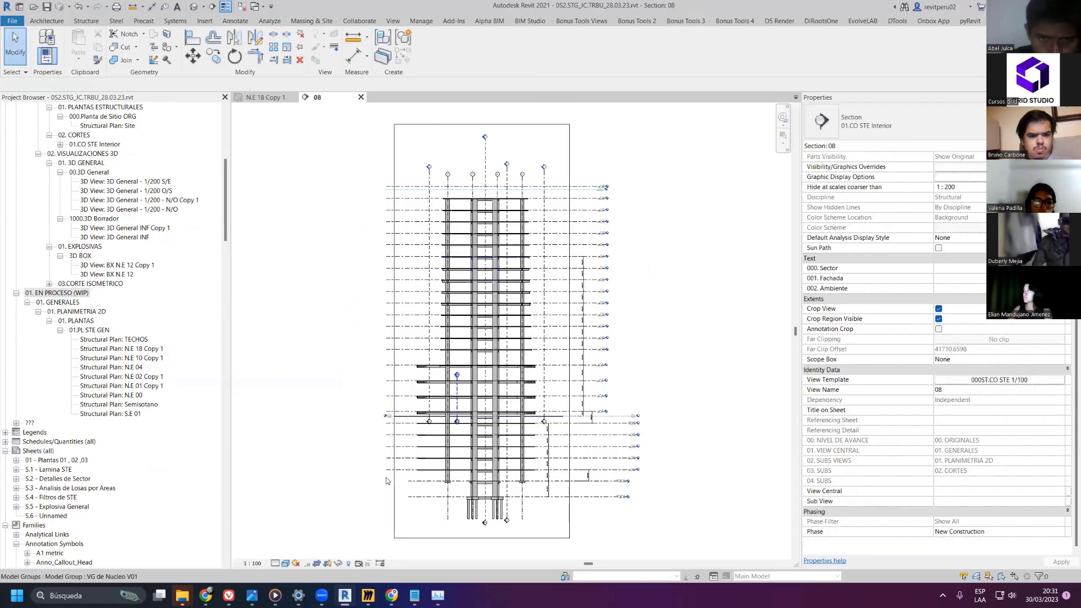
scroll(386, 480, up, 5)
scroll(331, 355, down, 5)
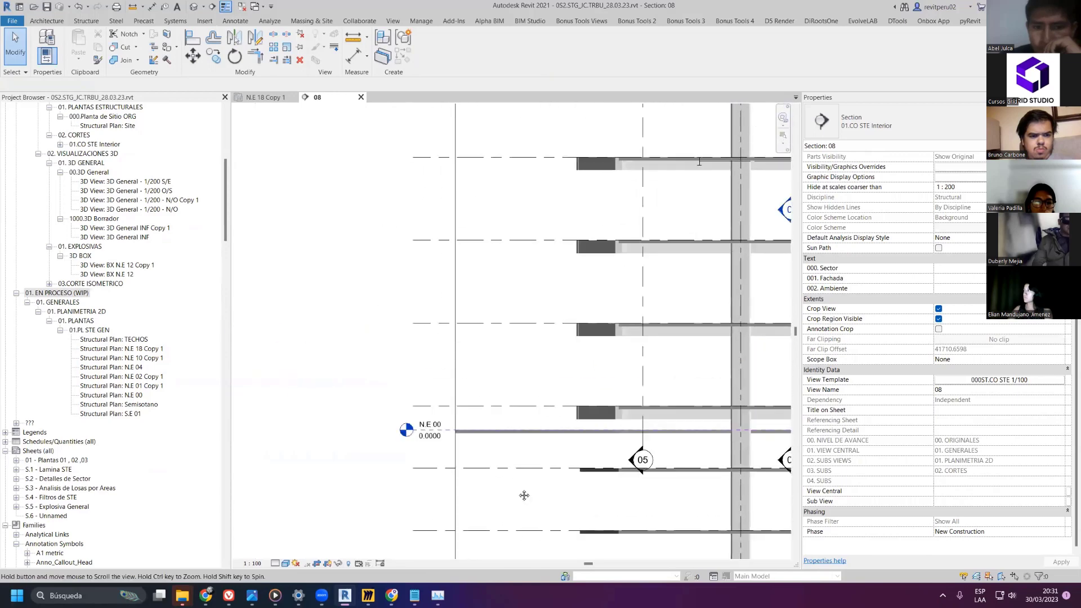
- Enable the End 1 head symbol on the level type so heads also appear at the left end
click(477, 321)
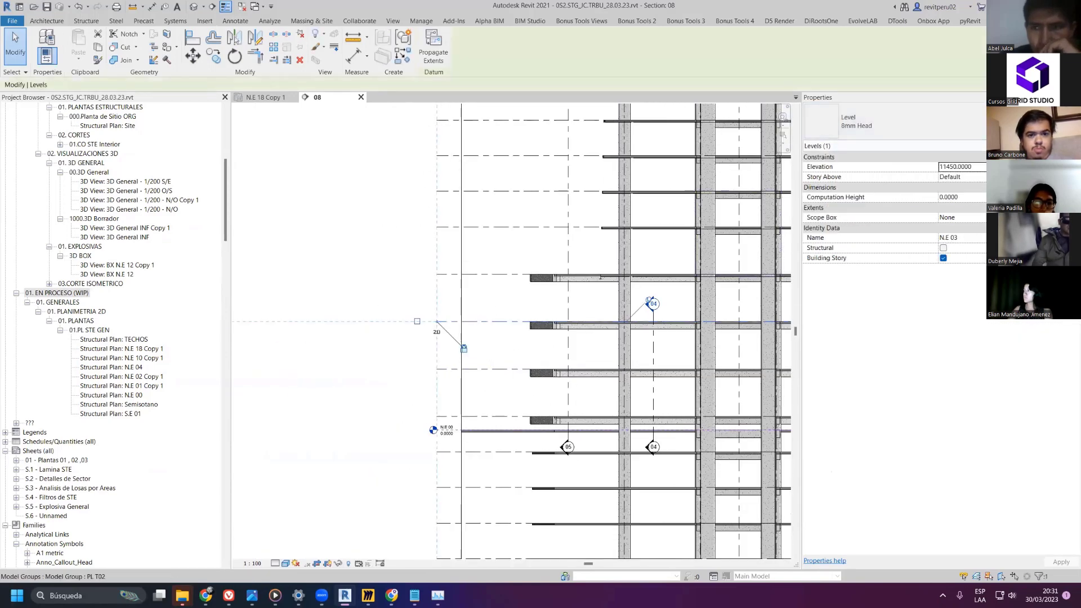
click(1047, 146)
click(810, 241)
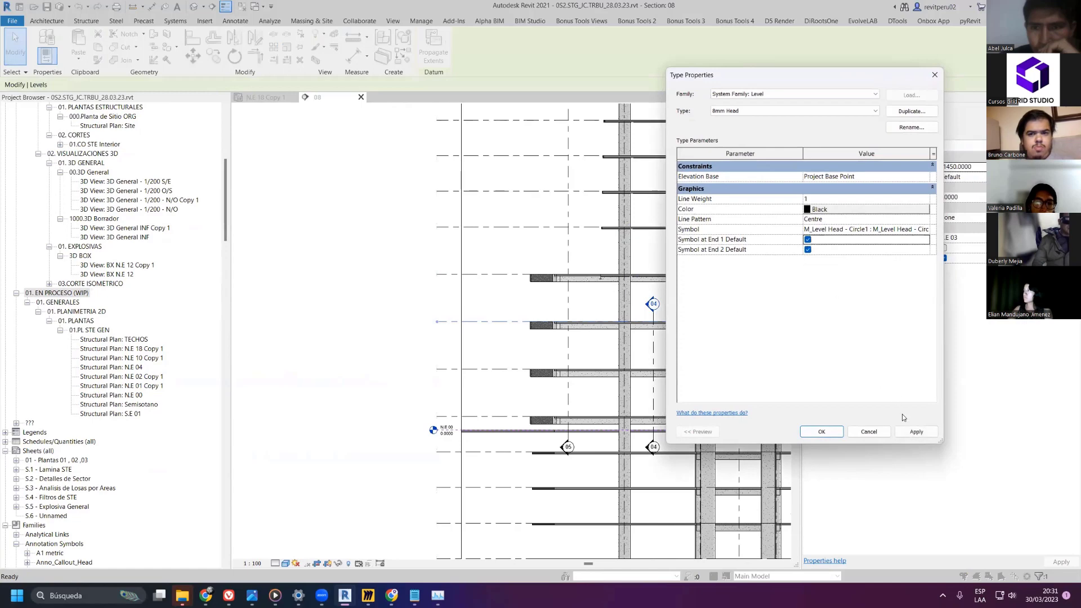
click(912, 434)
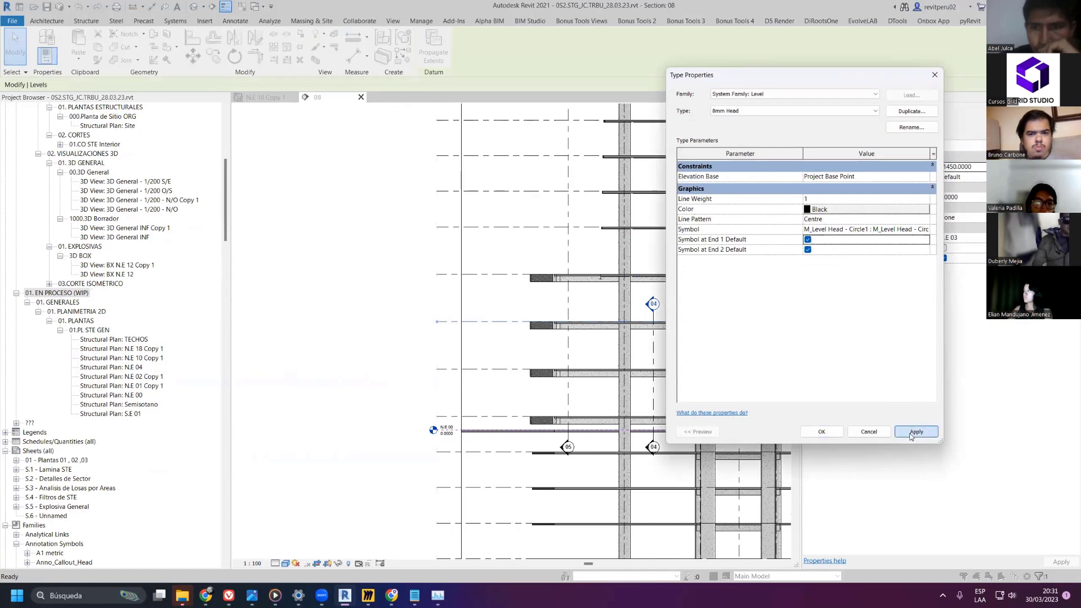
click(822, 432)
scroll(457, 304, up, 2)
click(320, 263)
middle_drag(321, 263, 265, 191)
scroll(349, 372, up, 5)
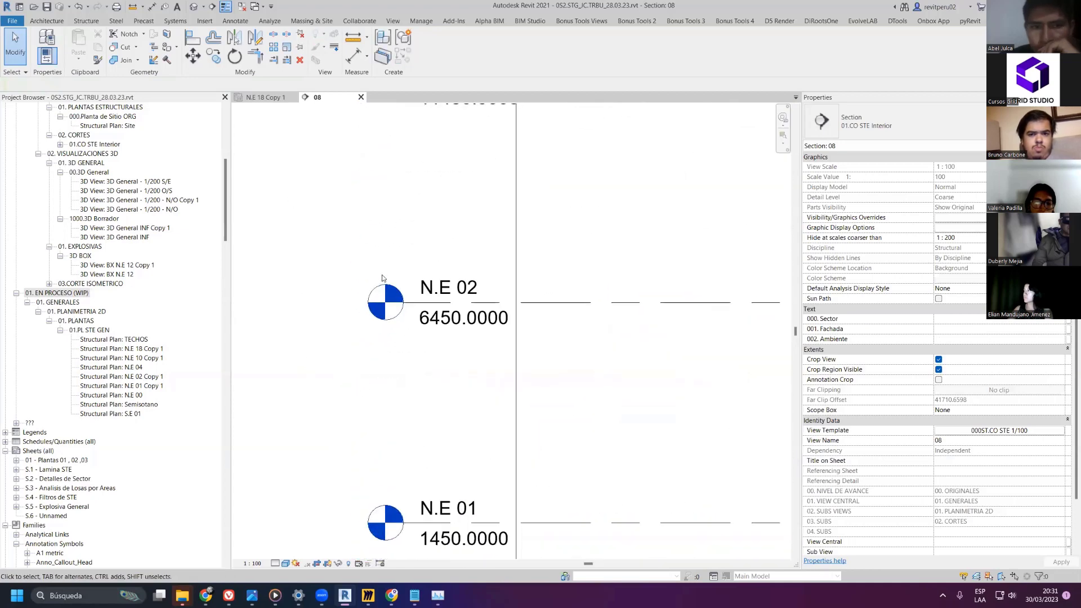
scroll(374, 343, down, 4)
- Rename N.E 01 Copy 1 to 'N.E 01 +1.450 m'
click(142, 395)
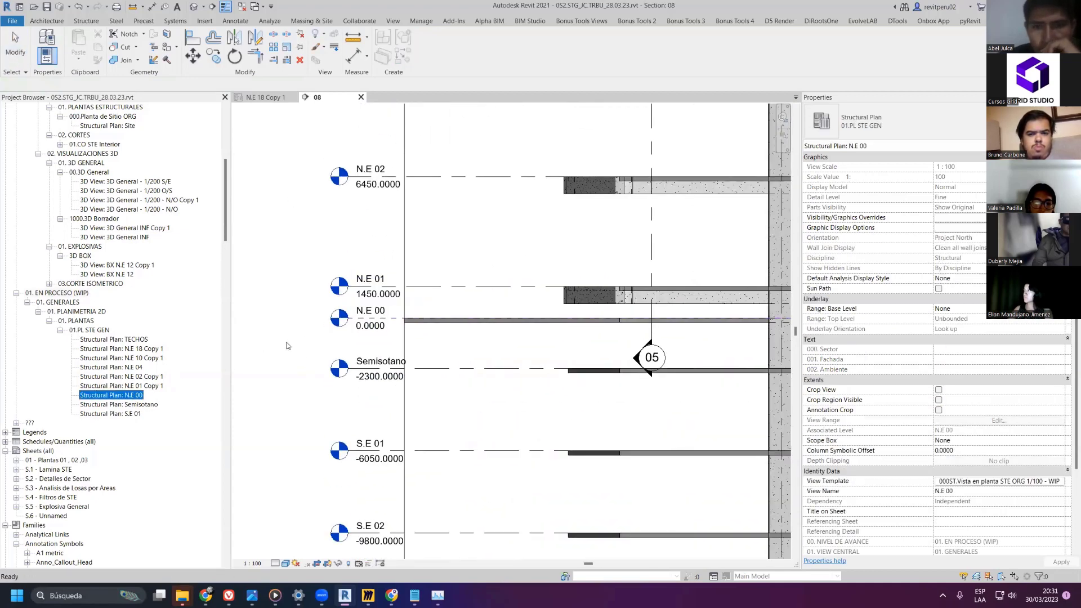
middle_drag(325, 245, 332, 252)
scroll(332, 252, up, 2)
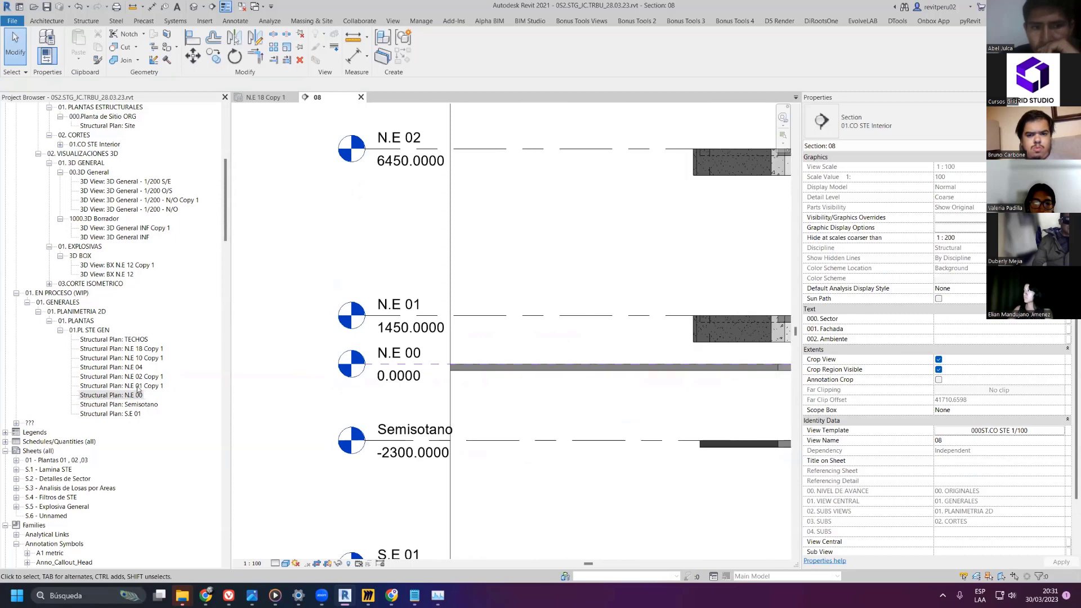
right_click(138, 386)
click(169, 299)
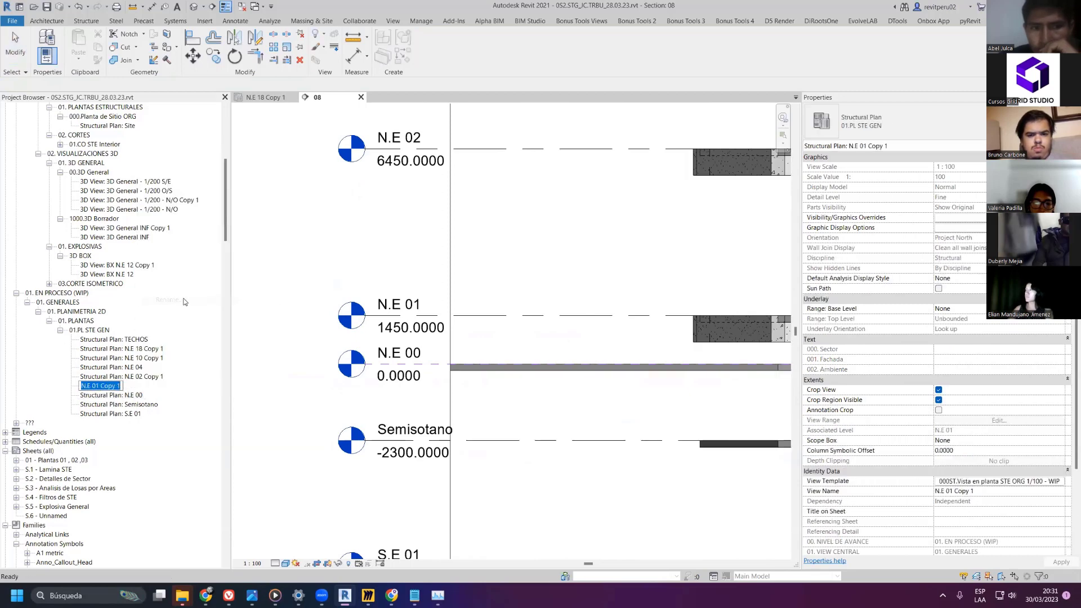
key(End)
key(BackSpace)
key(BackSpace)
key(BackSpace)
key(BackSpace)
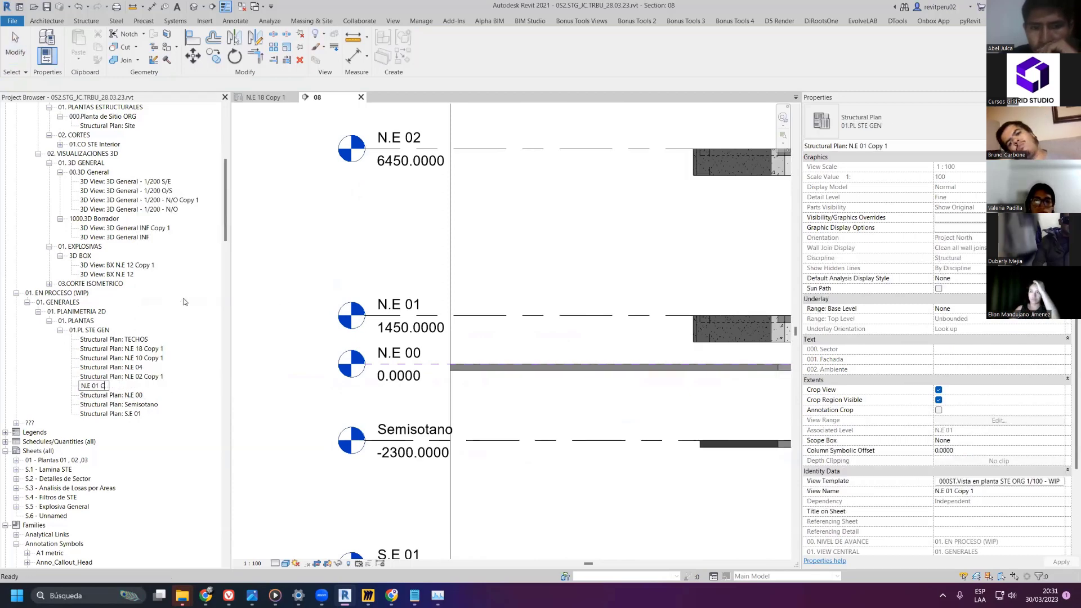
text(+1.450 M)
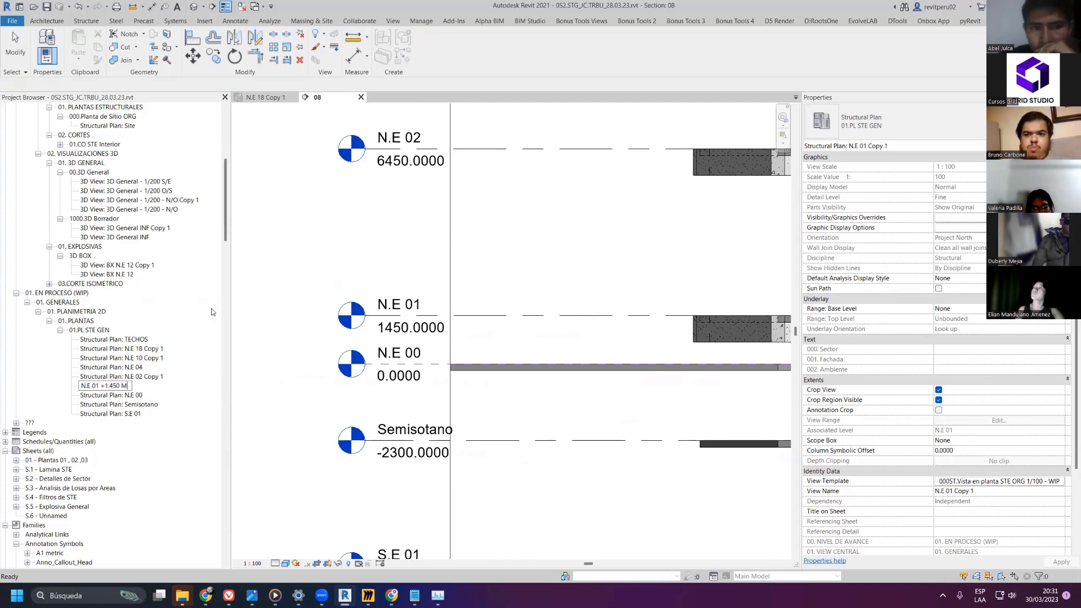
key(BackSpace)
key(BackSpace)
key(Caps_Lock)
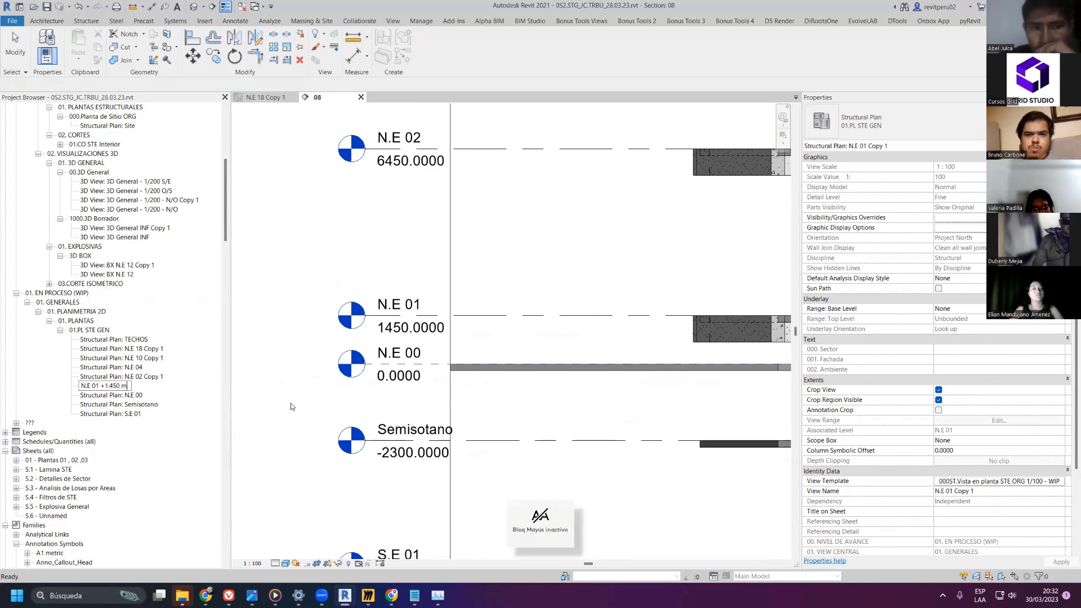
text(m)
click(291, 406)
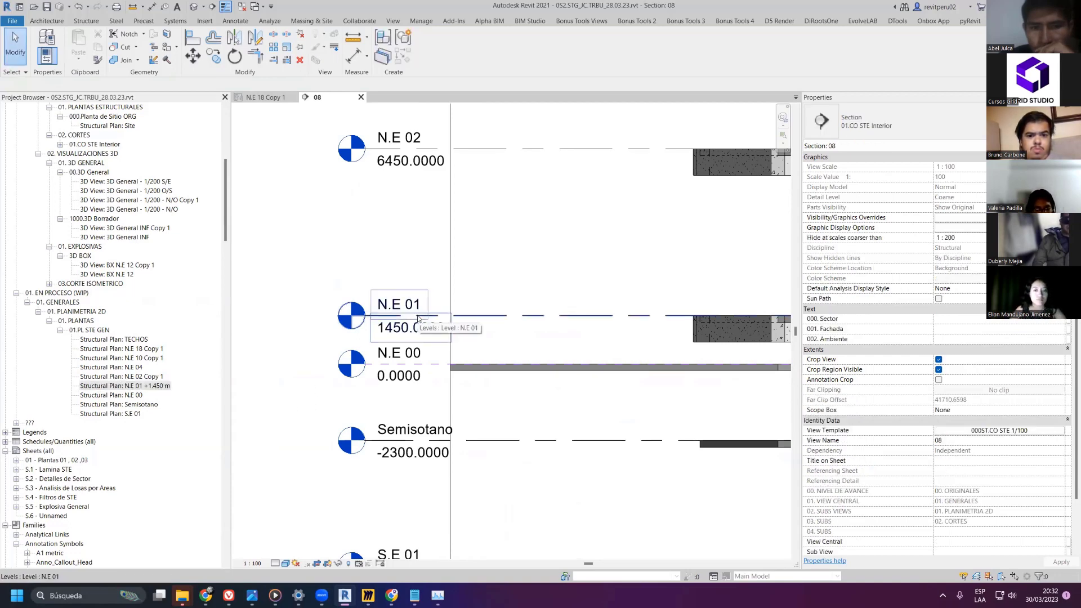
- Rename N.E 02 Copy 1 to 'N.E 02 +6.450 m'
click(155, 376)
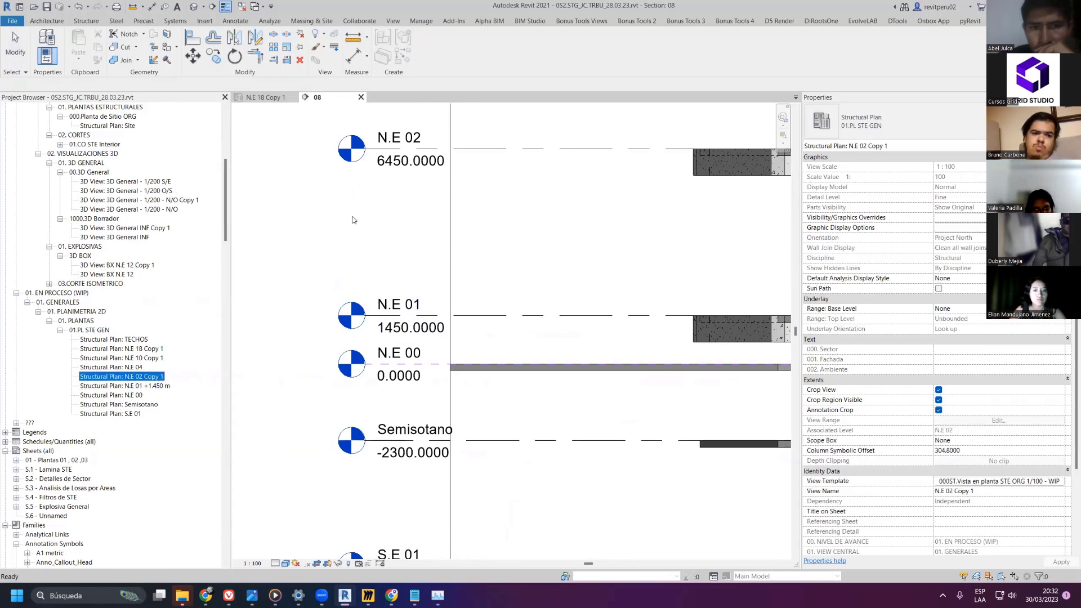
middle_drag(353, 219, 332, 288)
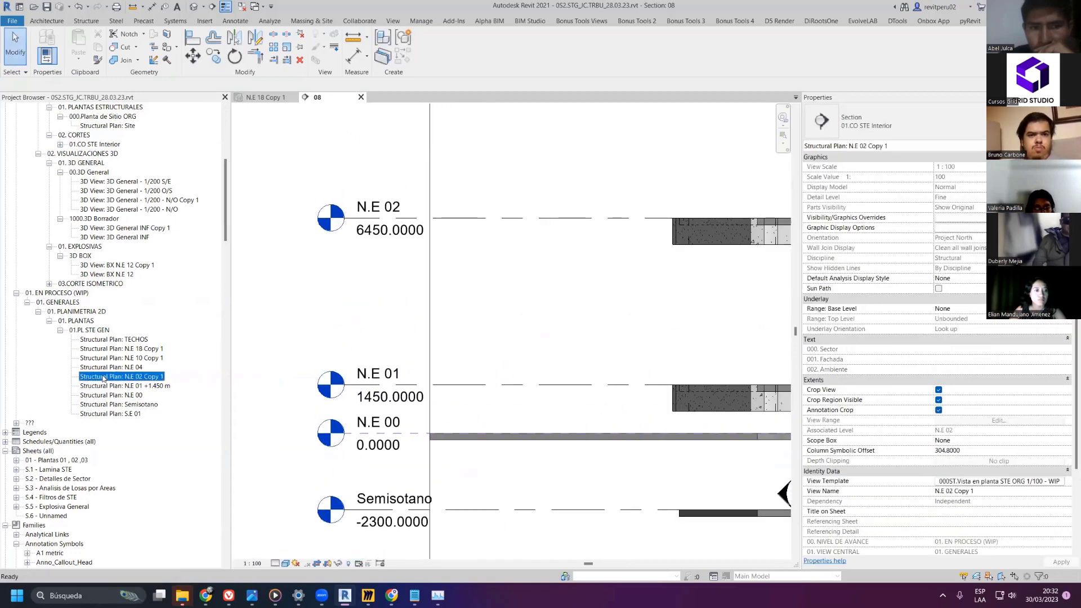
right_click(103, 377)
click(149, 284)
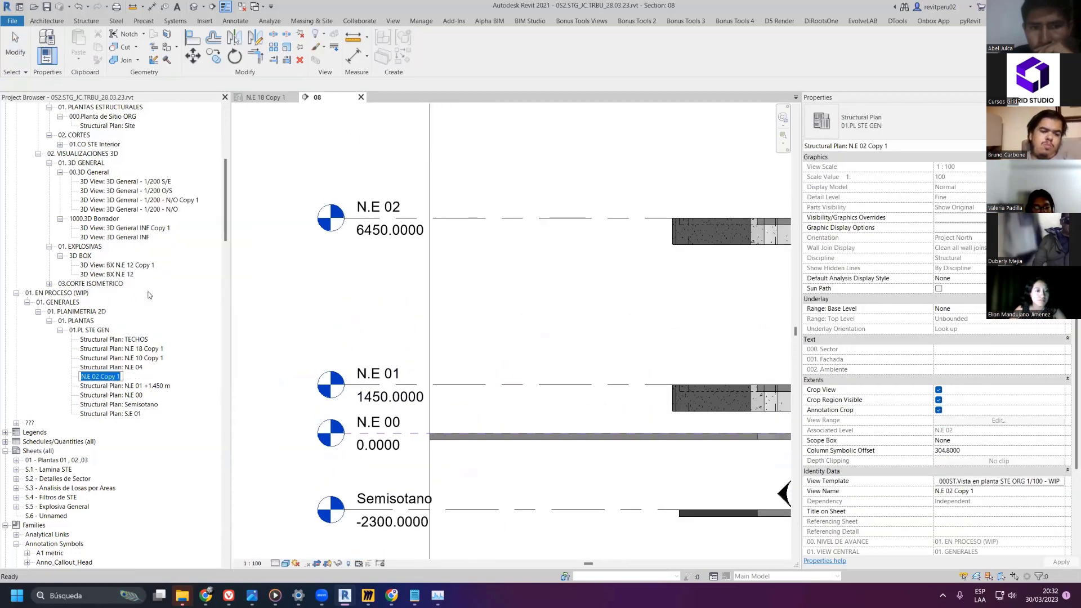
key(End)
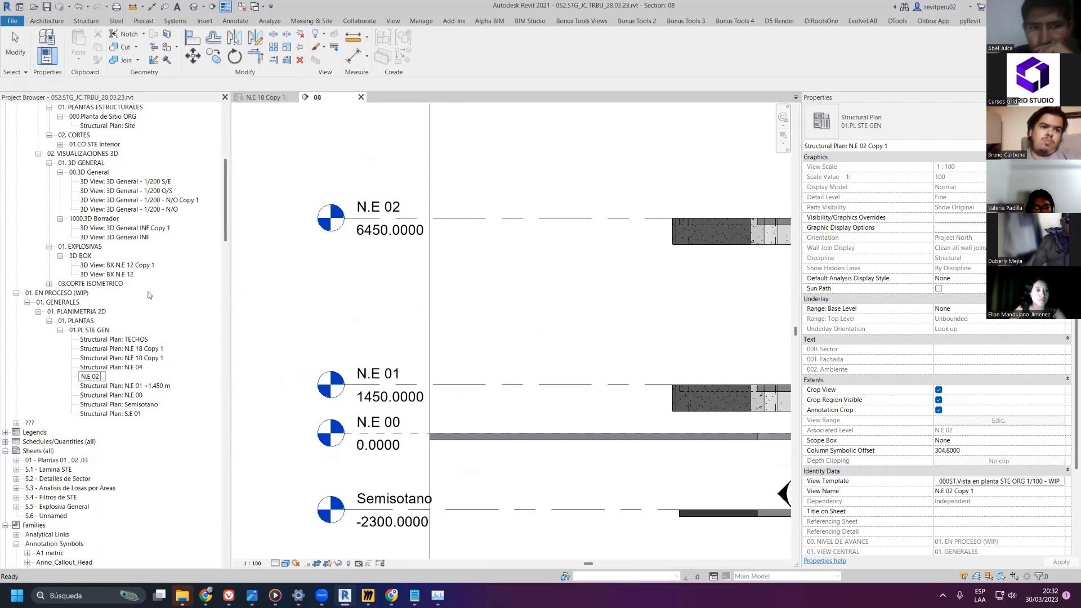
text(+6450)
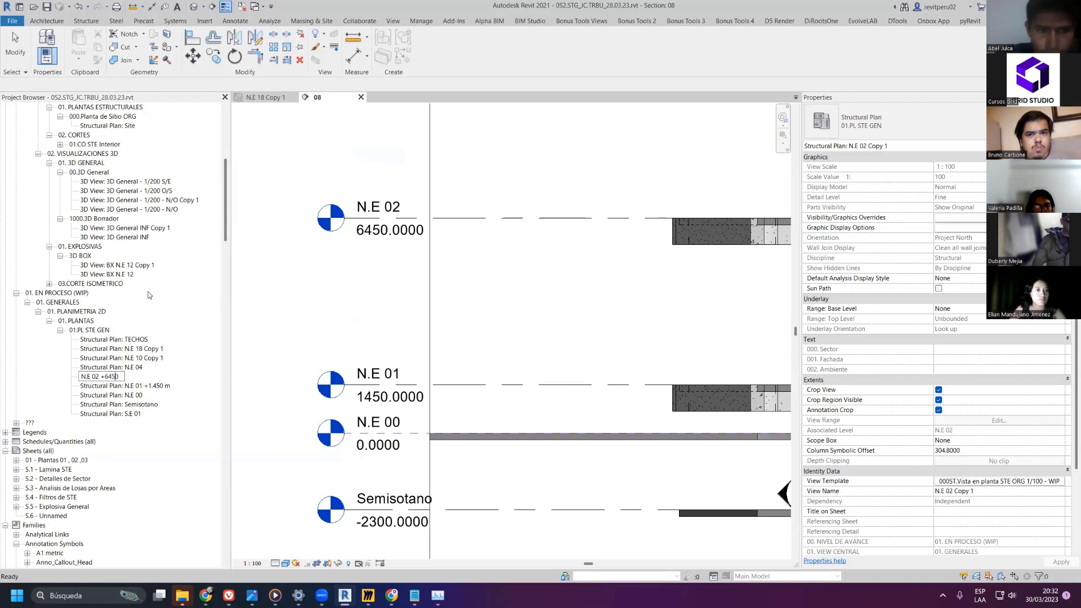
text(.)
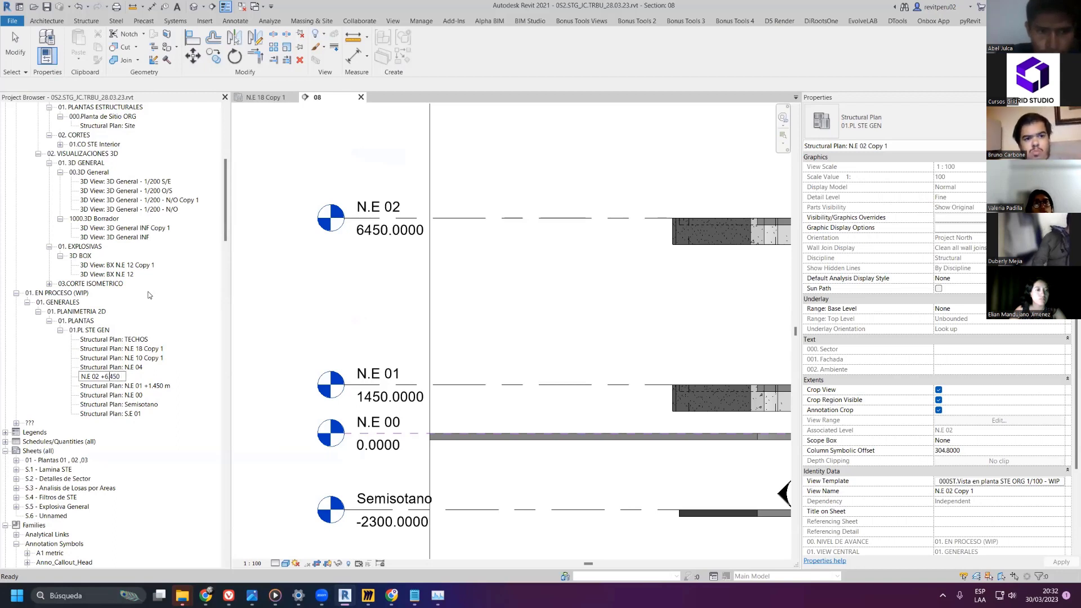
text( m)
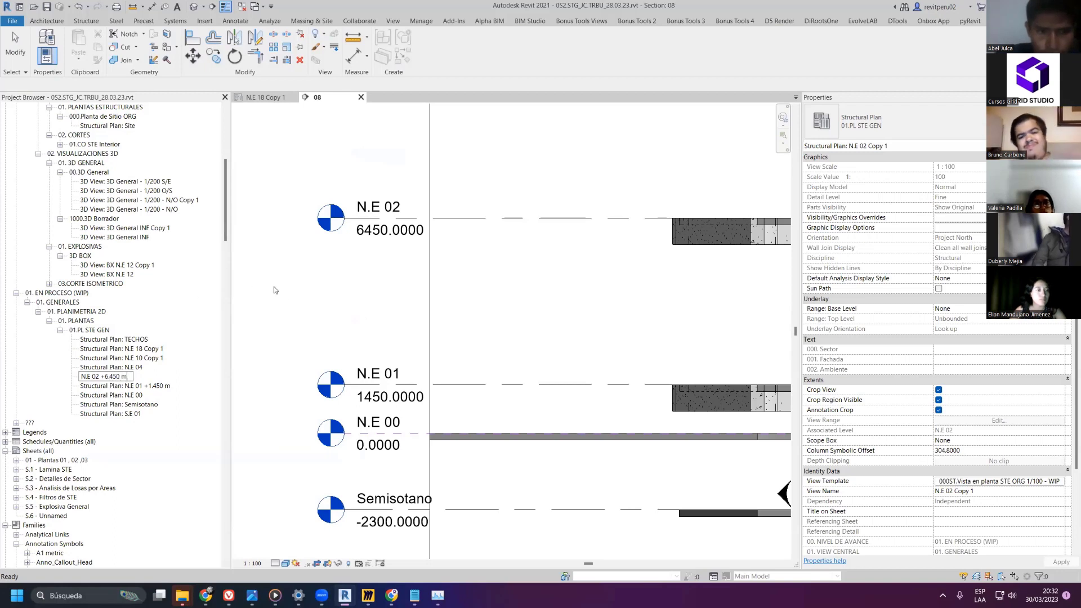
click(338, 341)
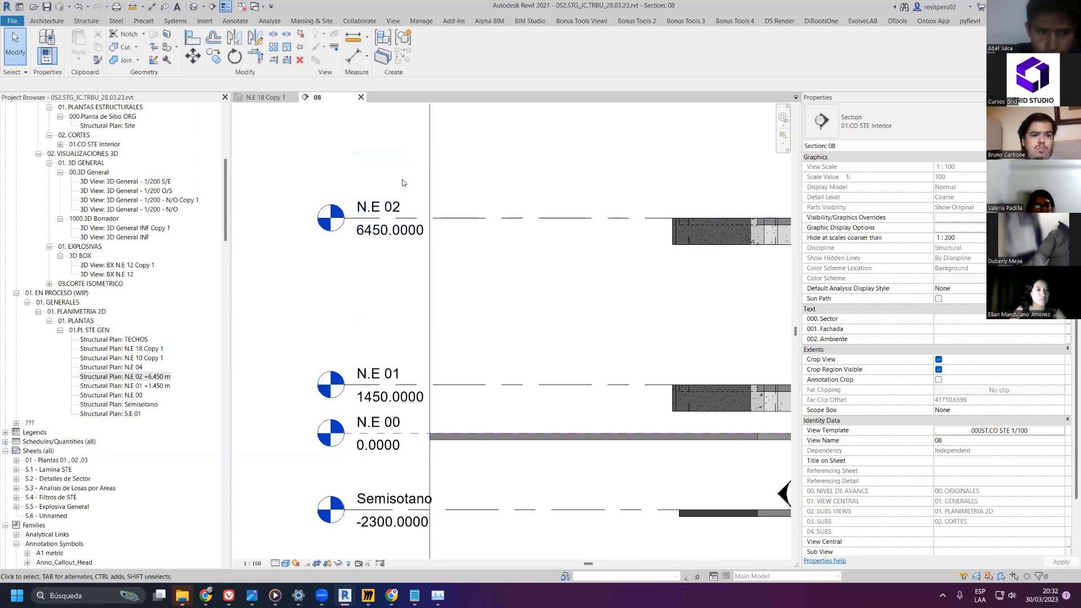
scroll(216, 210, up, 3)
scroll(211, 212, up, 8)
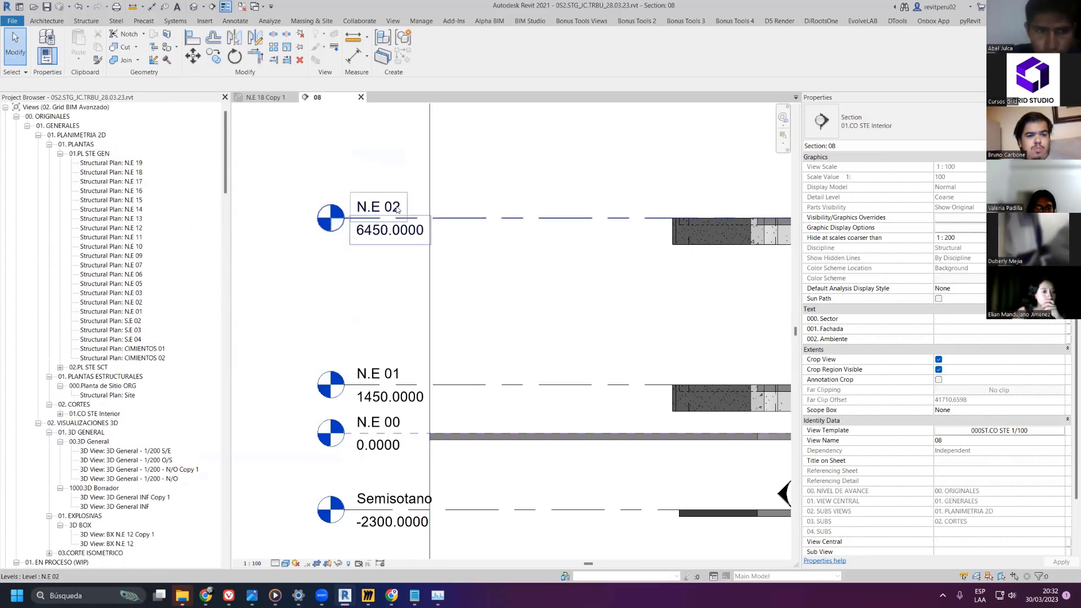
- Rename level N.E 03 to 'N.E 03 + 11.45' in the section, also renaming its matching views
click(376, 209)
scroll(375, 185, up, 1)
click(376, 183)
scroll(376, 183, down, 2)
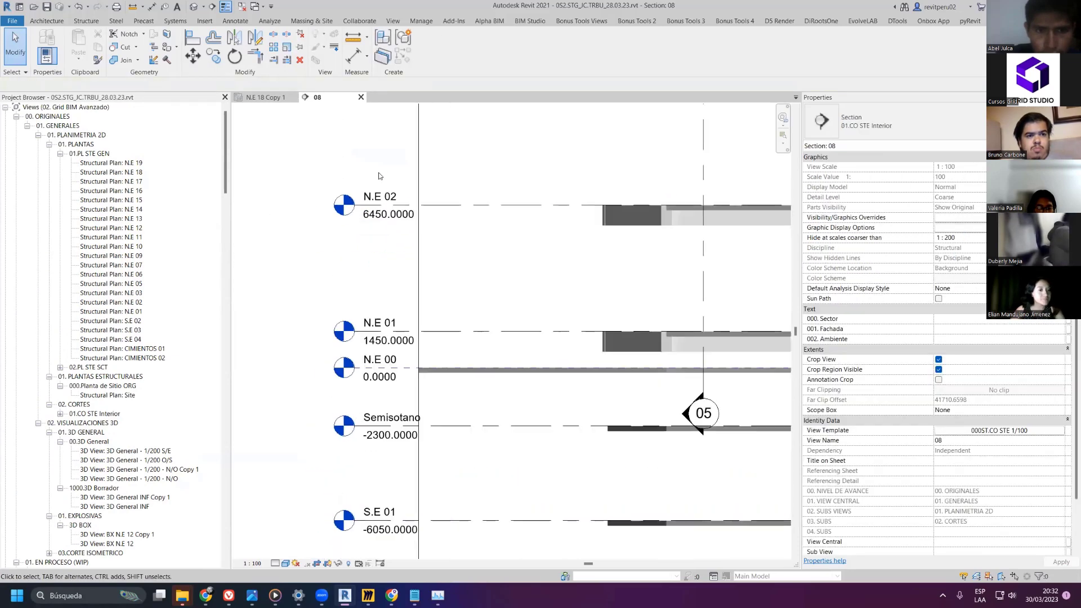
middle_drag(388, 146, 388, 472)
scroll(394, 248, up, 2)
scroll(382, 395, up, 2)
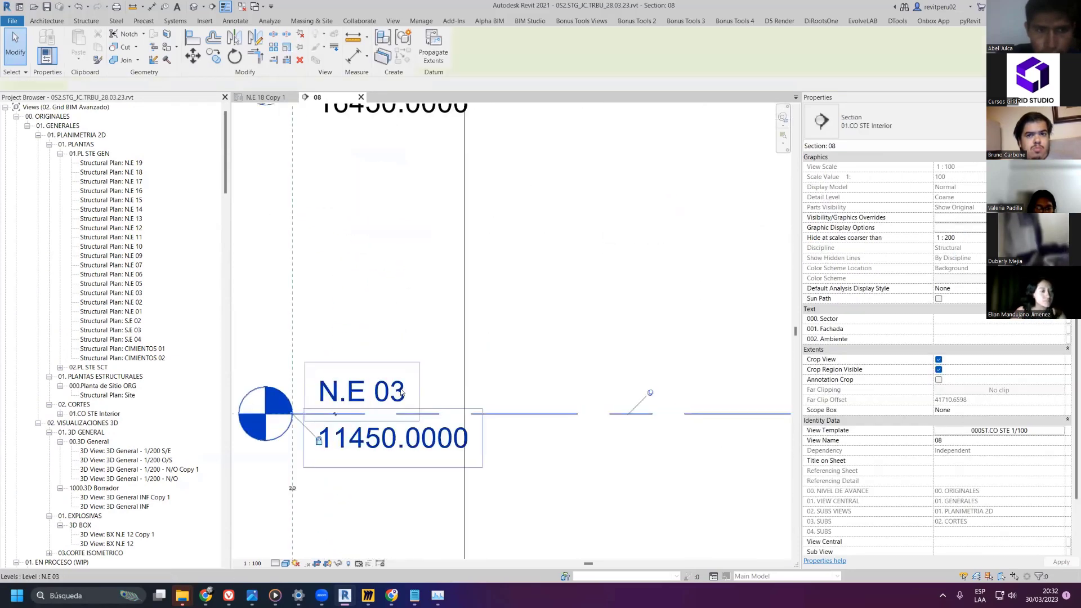
double_click(402, 393)
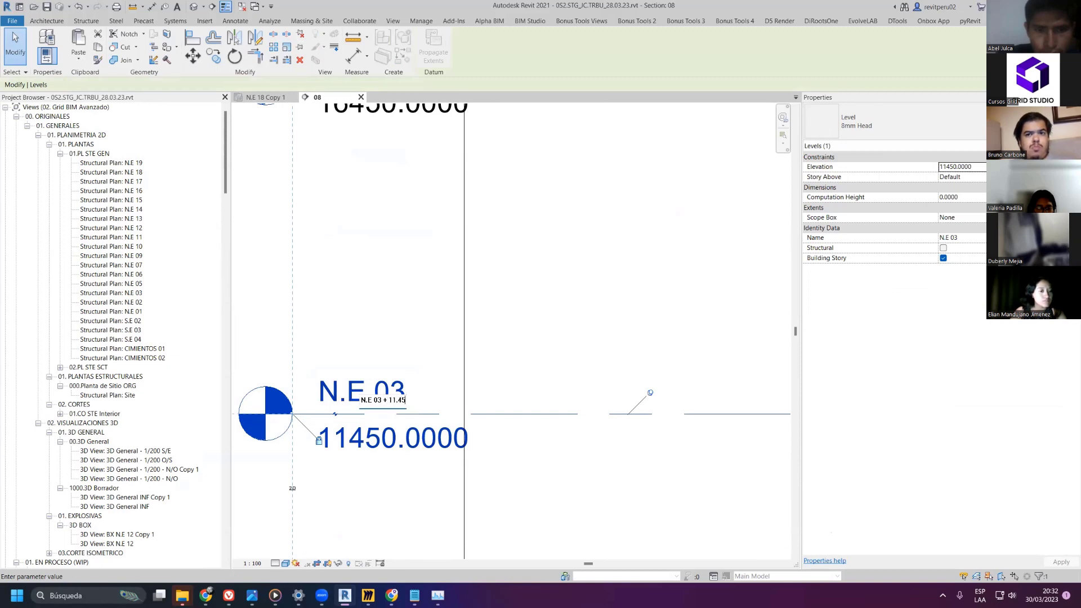
text(+ 11.45)
key(Return)
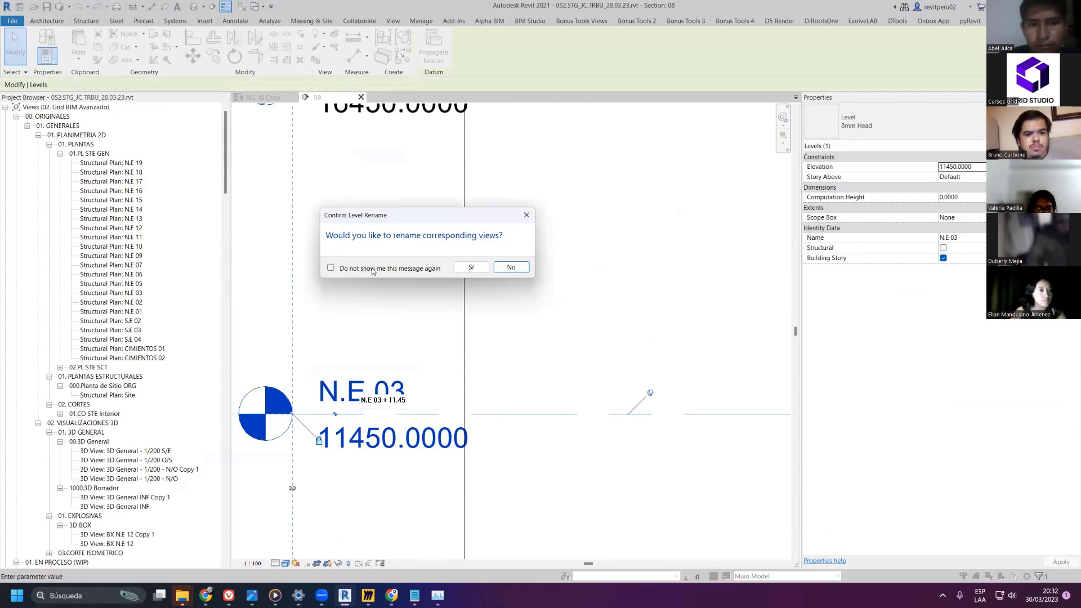
click(459, 269)
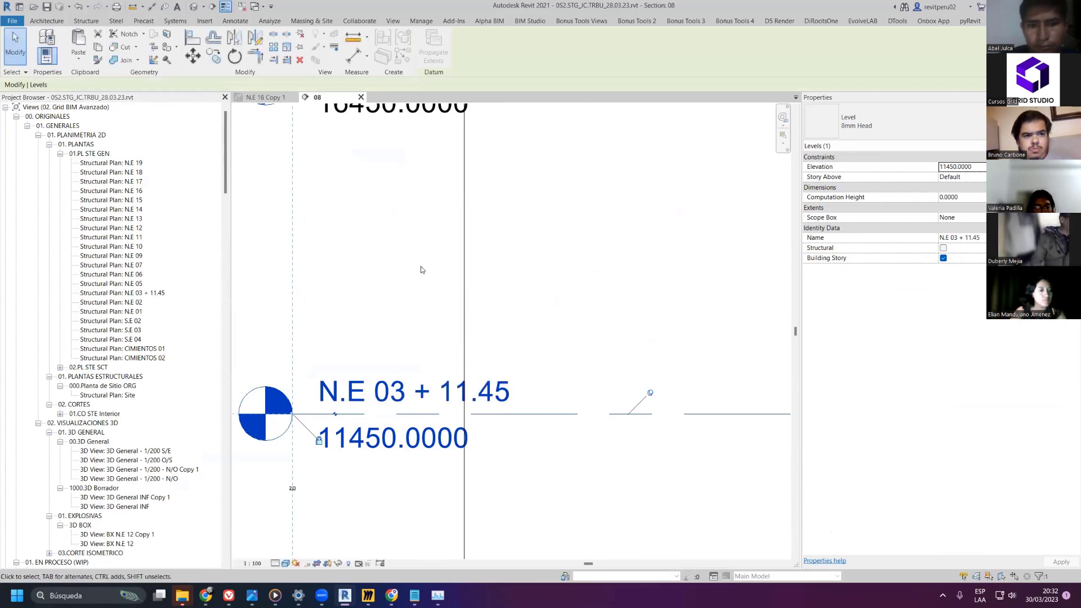
- Check the renamed N.E 03 + 11.45 plan view in the Project Browser and its level in the section
click(120, 293)
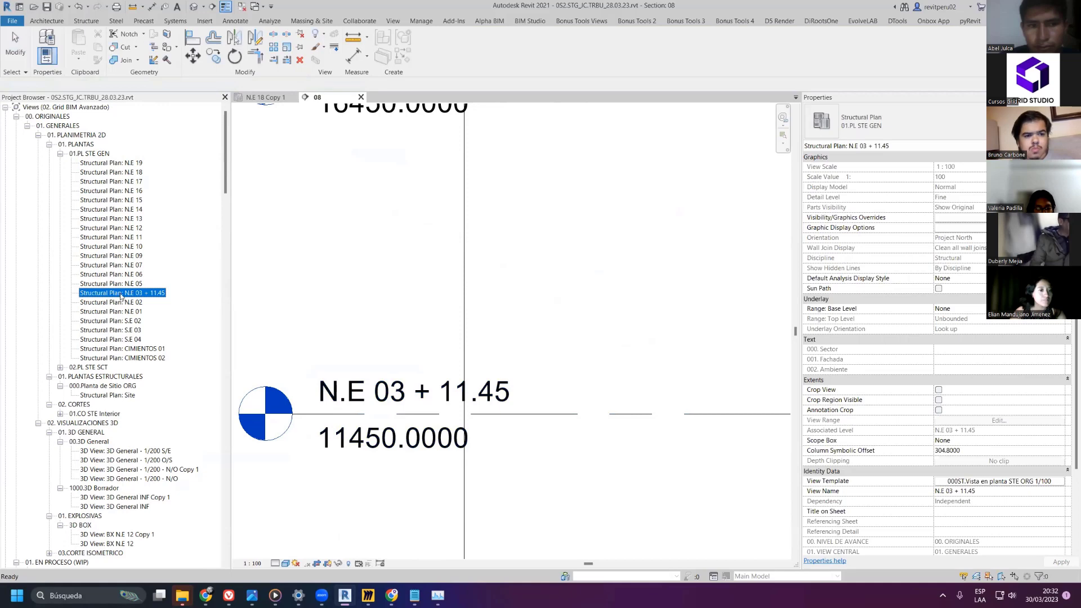
scroll(129, 315, down, 9)
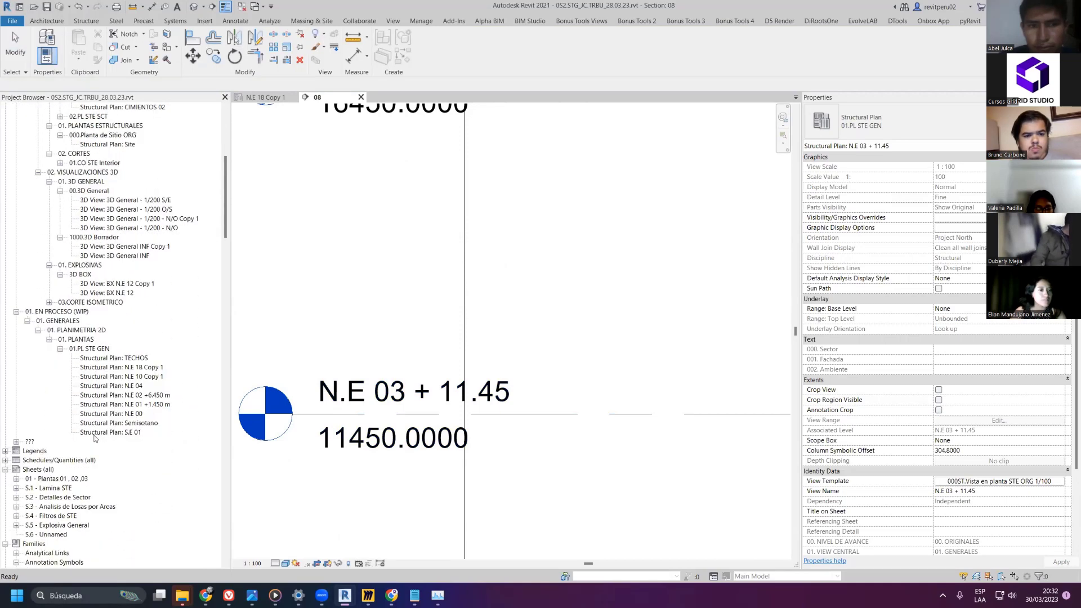
scroll(372, 388, down, 2)
scroll(386, 393, up, 2)
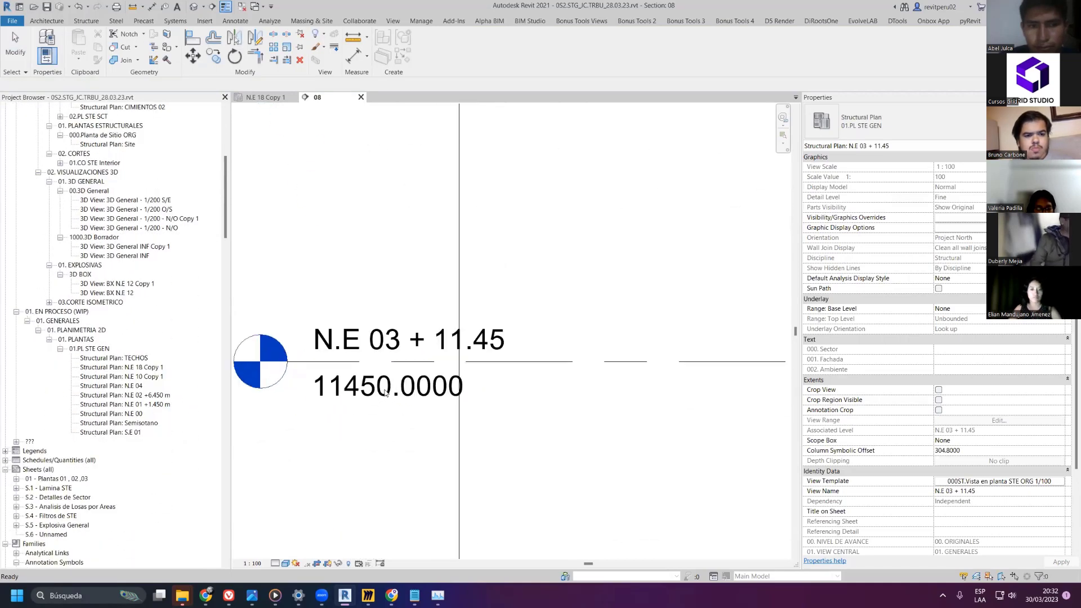
click(354, 389)
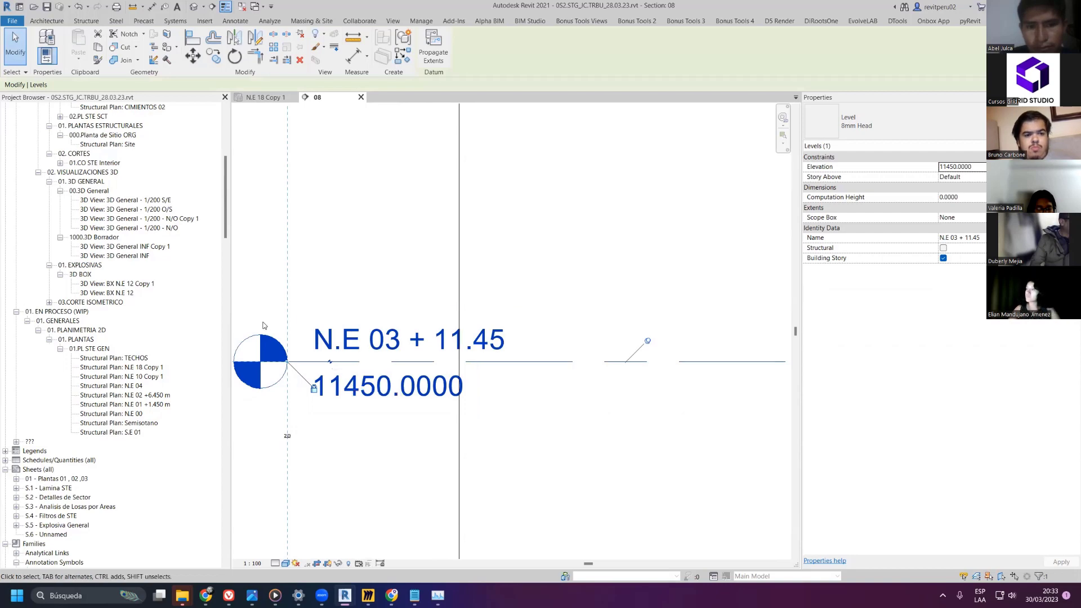
click(323, 212)
scroll(326, 205, down, 3)
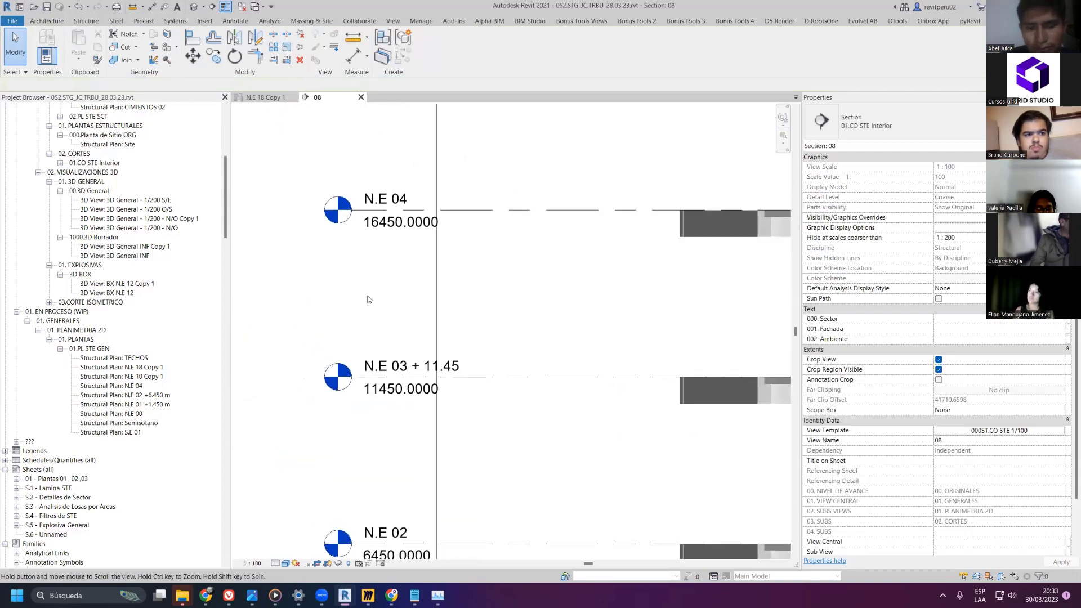
scroll(182, 237, up, 1)
scroll(175, 220, up, 9)
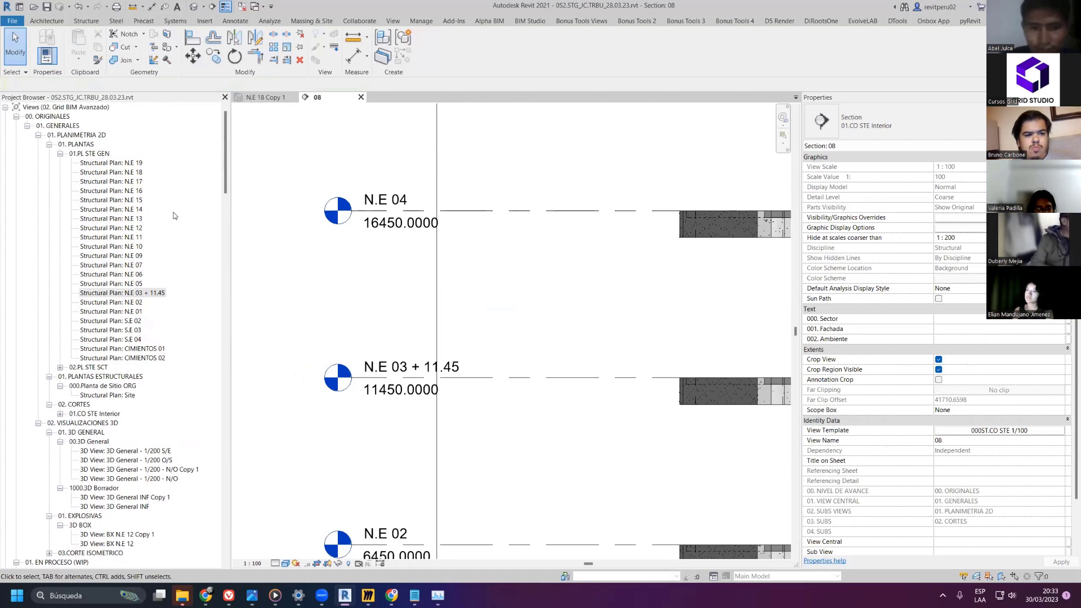
click(16, 116)
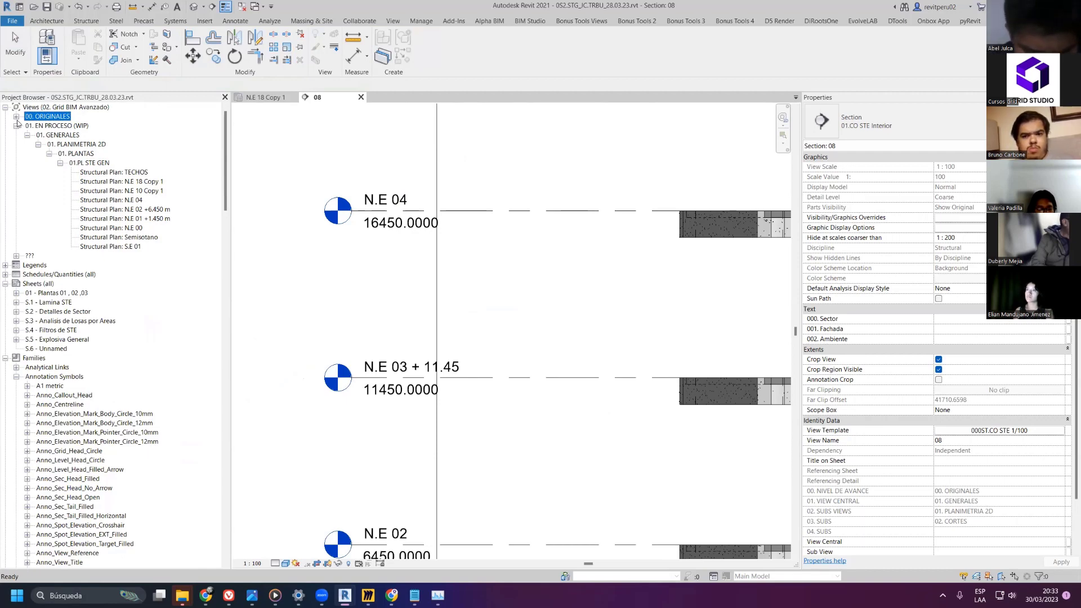
click(16, 117)
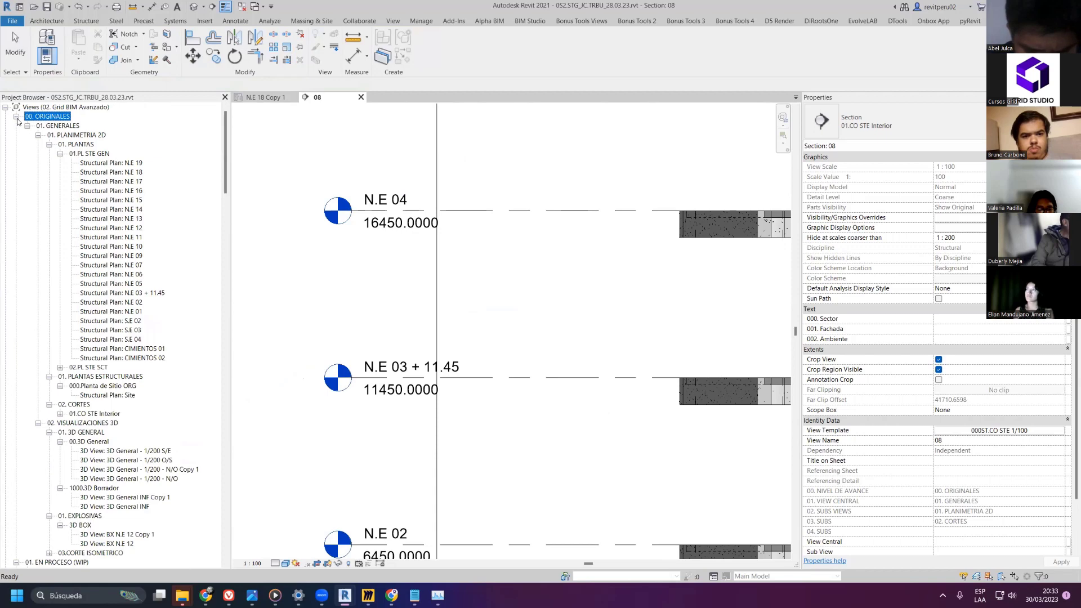
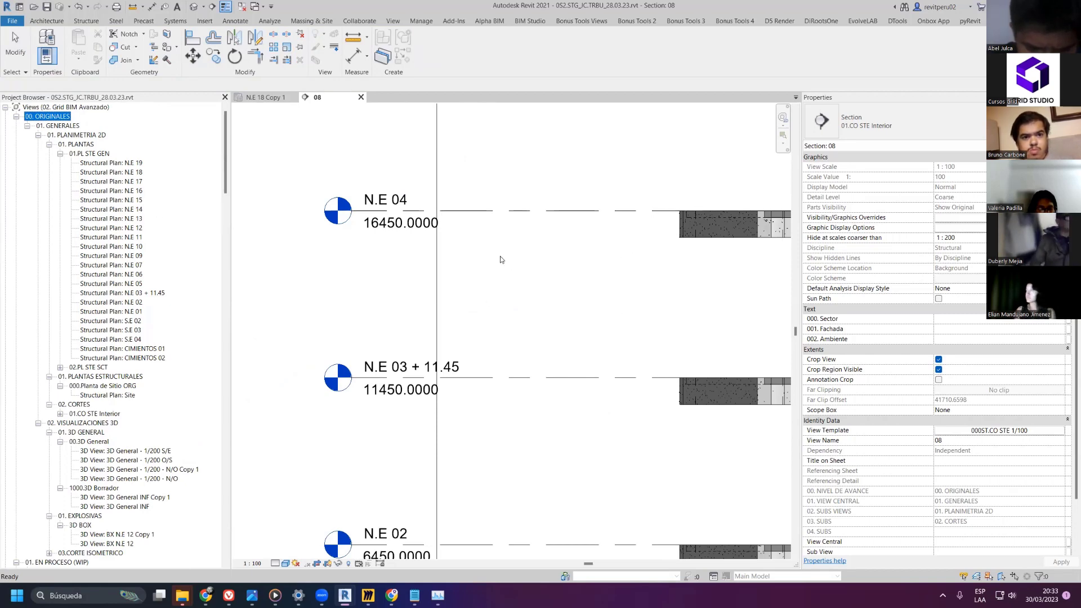
- Collapse the 01.PL STE GEN, 01. PLANTAS, 01. PLANTAS ESTRUCTURALES and 02. CORTES browser groups
click(60, 153)
click(49, 144)
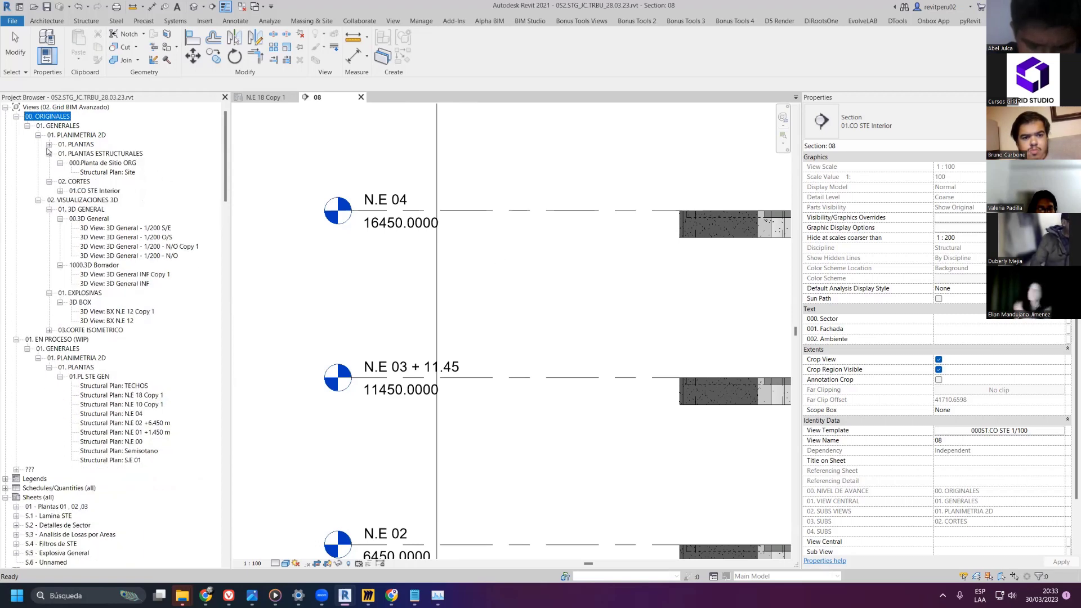
click(49, 154)
click(49, 163)
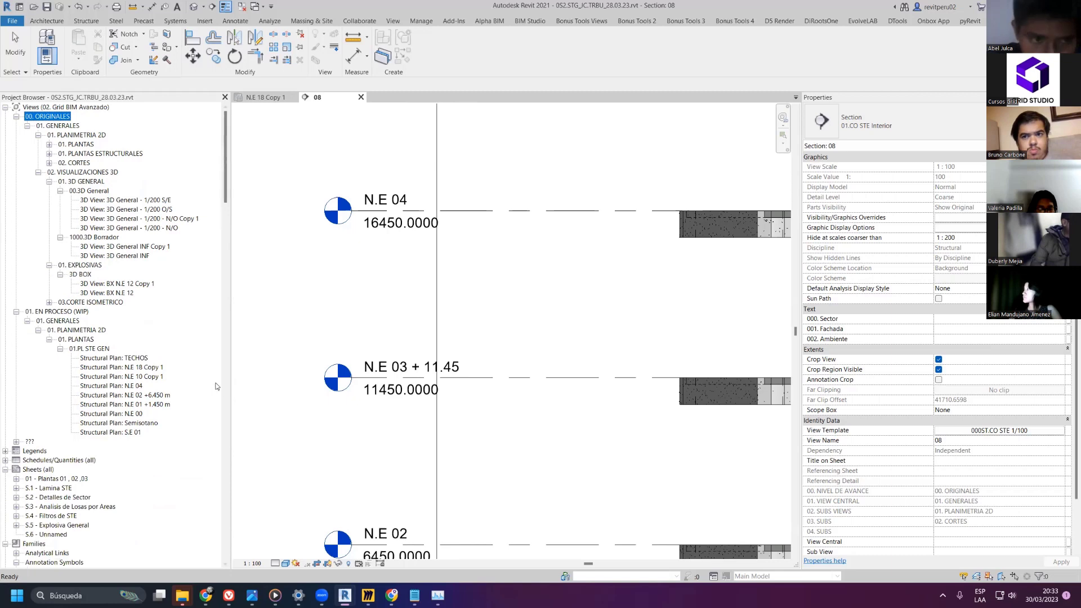
- Select the TECHOS and N.E 10 Copy 1 plans, then close inactive views, keeping section 08
scroll(156, 346, down, 3)
click(115, 274)
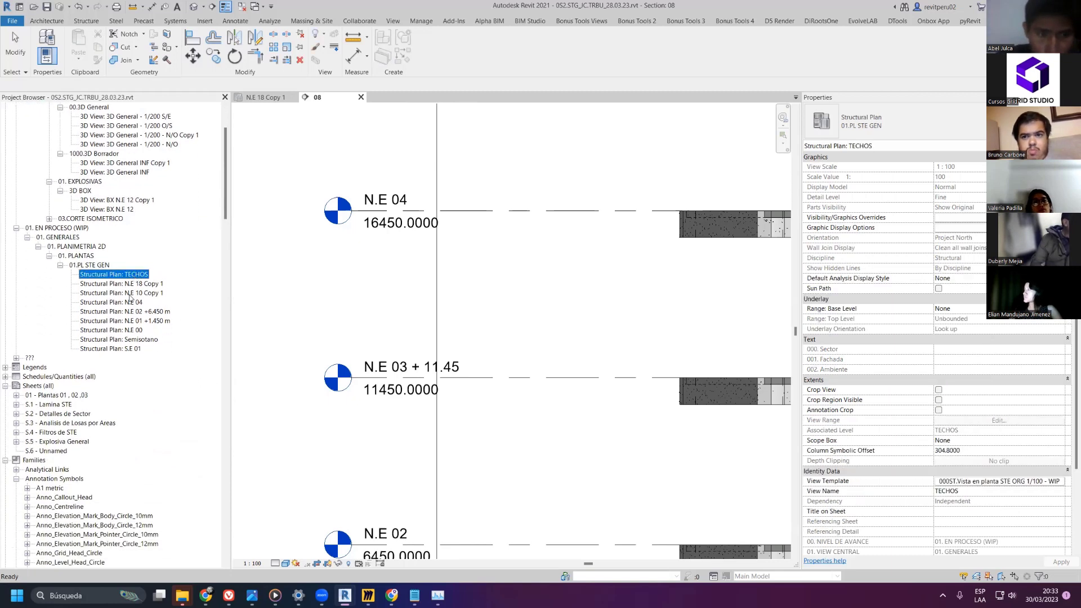
click(127, 293)
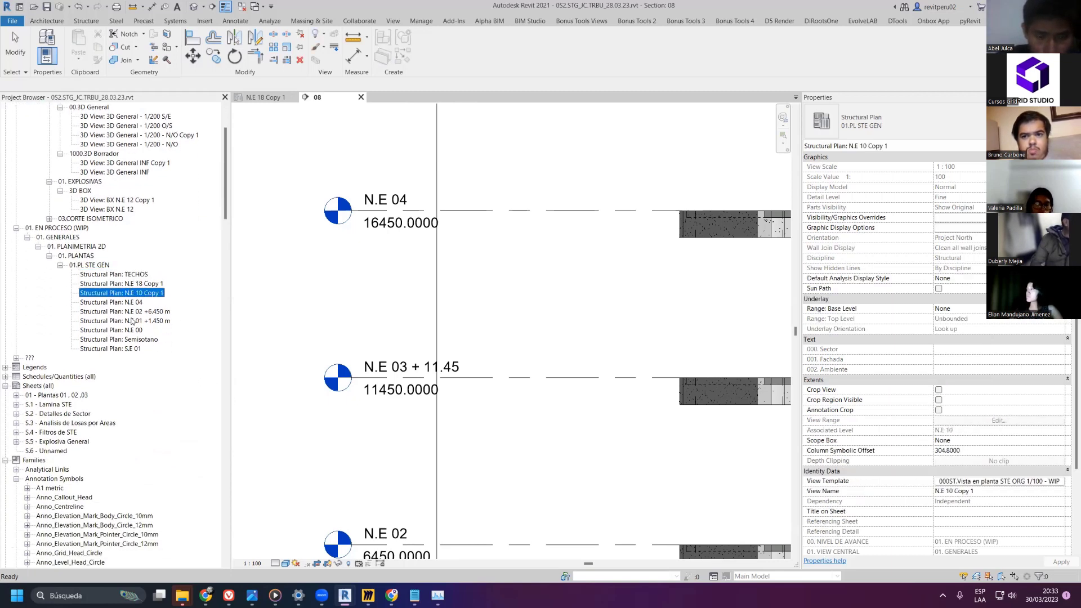
click(241, 6)
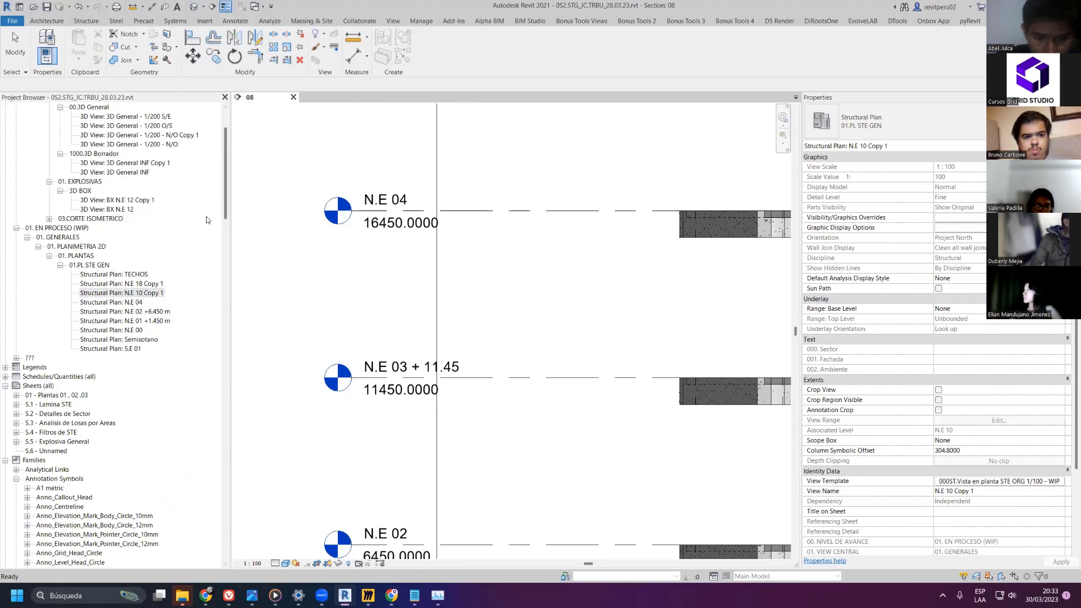
scroll(200, 225, up, 3)
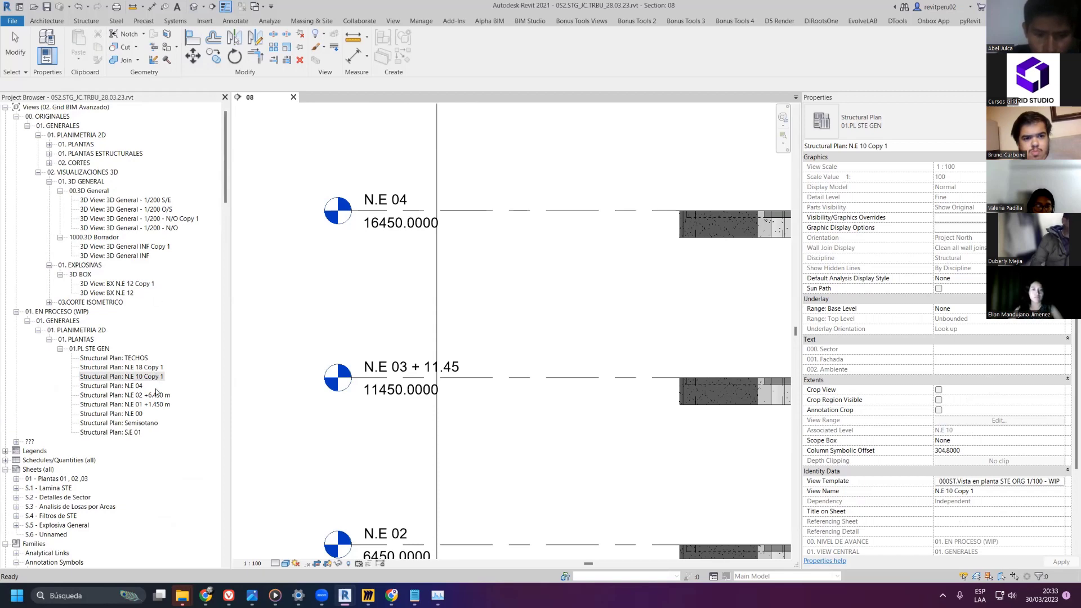
- Rename level N.E 03 + 11.45 to N.E 03 in section 08, confirming the rename
click(442, 382)
click(434, 367)
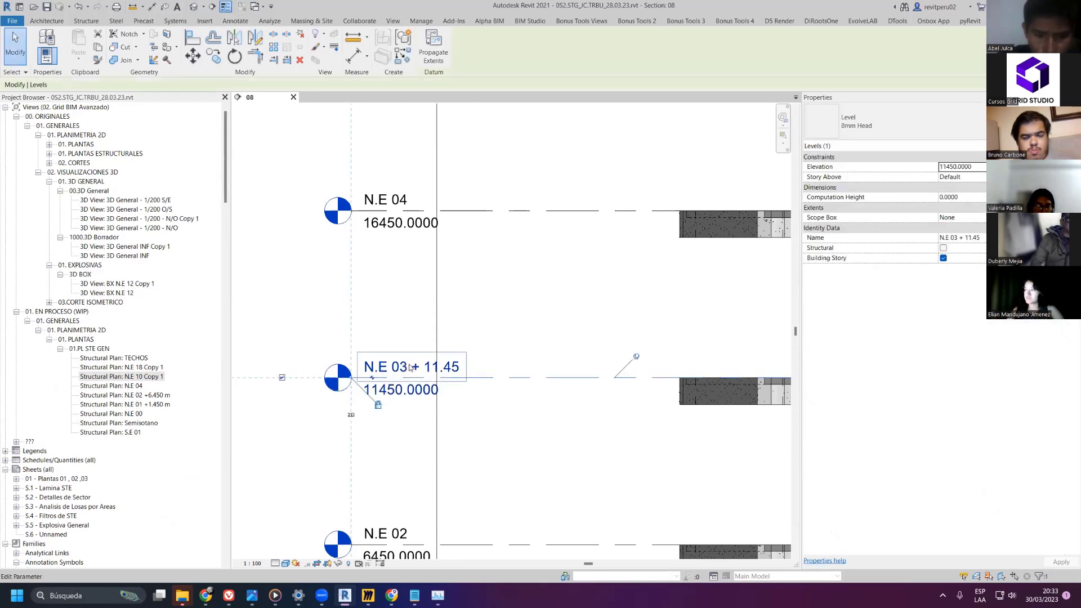
click(453, 367)
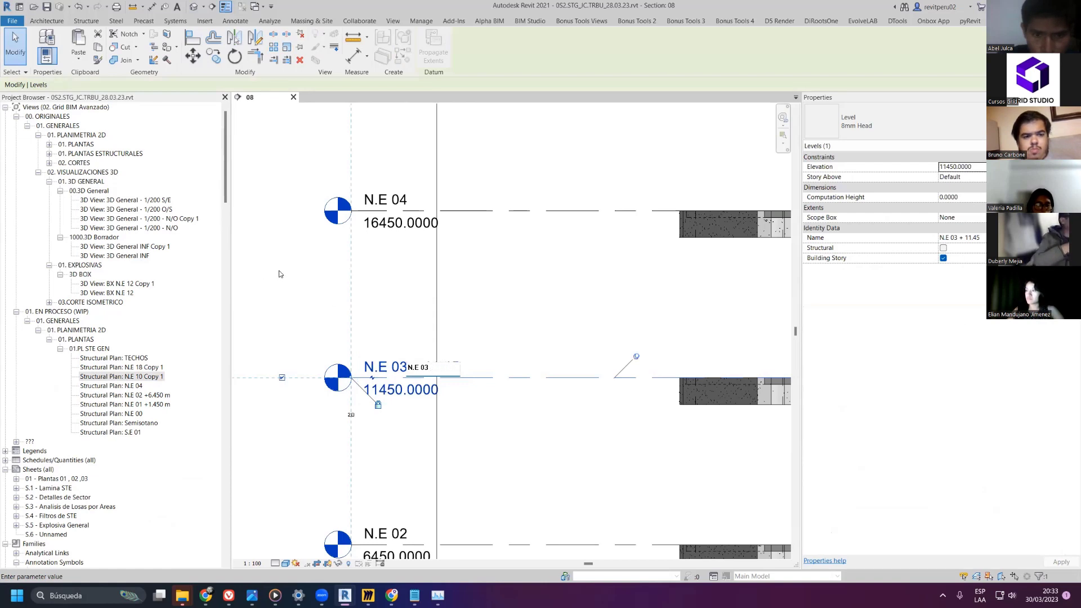
key(Return)
click(580, 298)
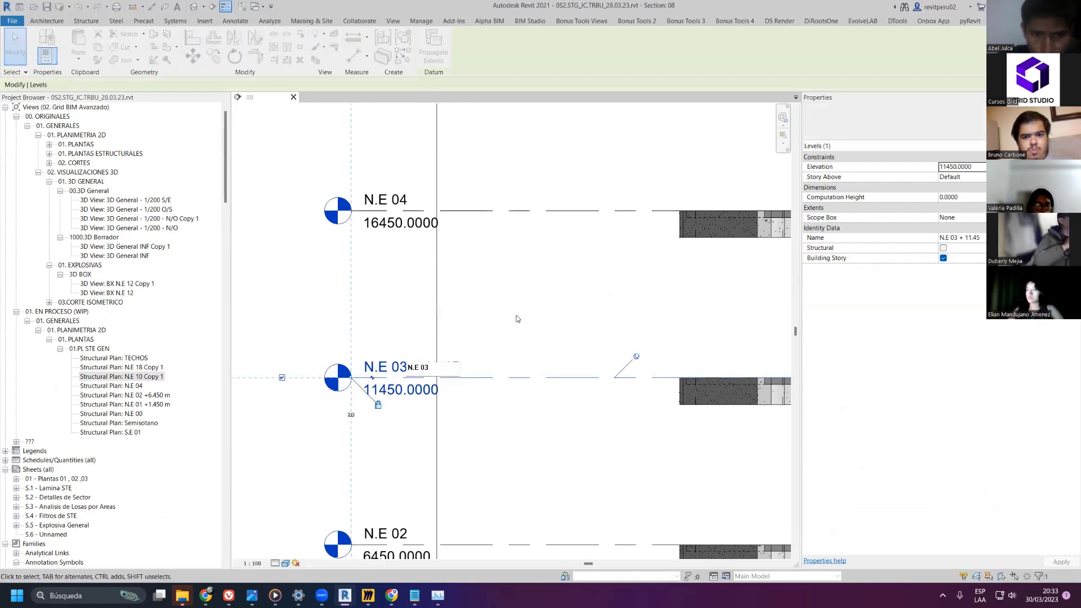
middle_drag(382, 313, 402, 237)
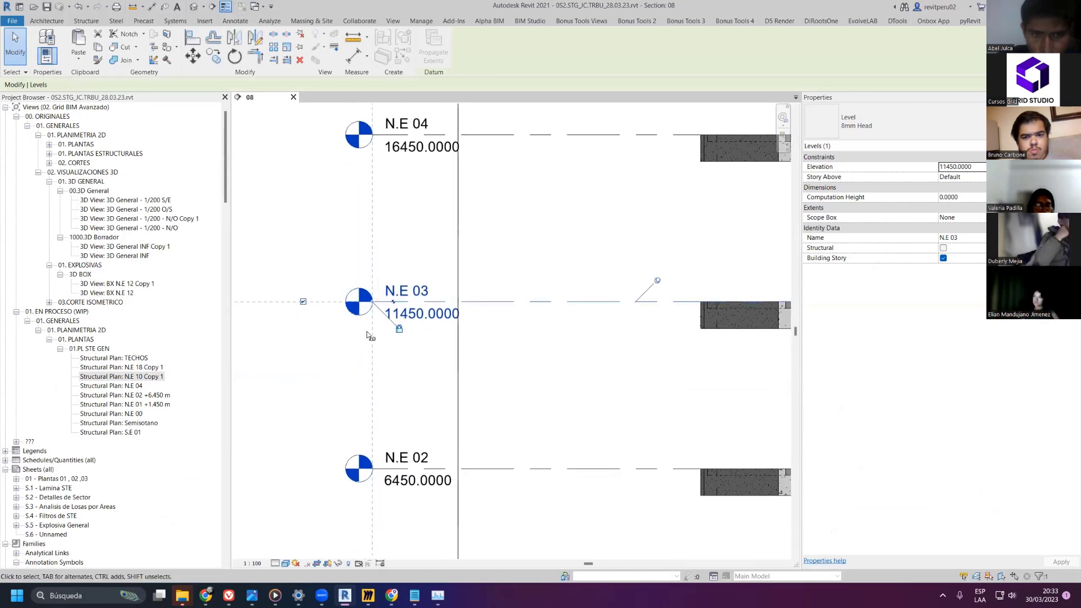
click(256, 371)
scroll(355, 299, down, 2)
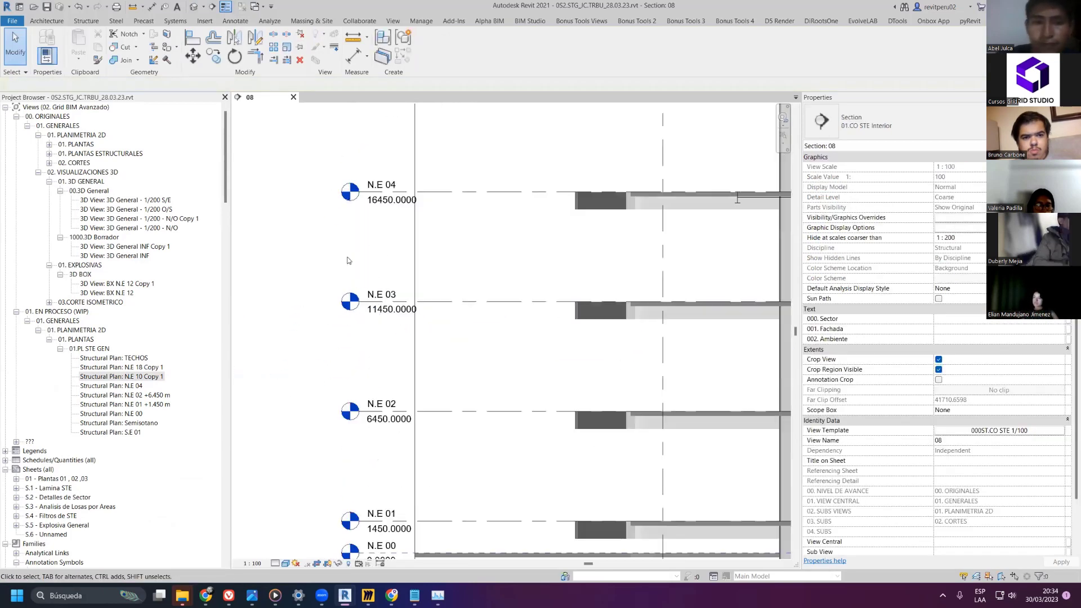
middle_drag(385, 206, 334, 563)
scroll(326, 234, up, 6)
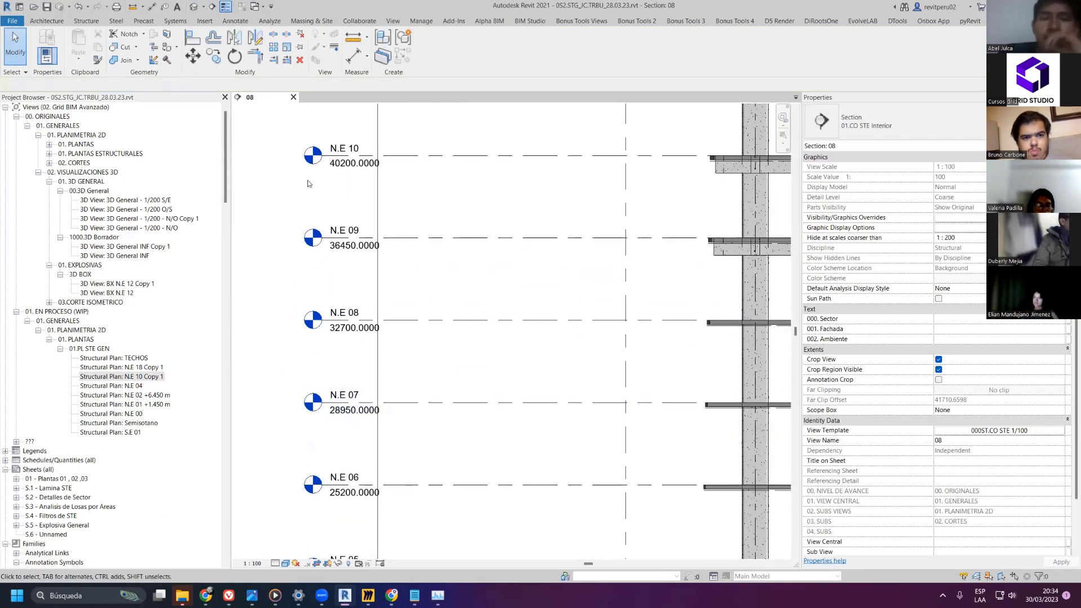
scroll(321, 338, up, 3)
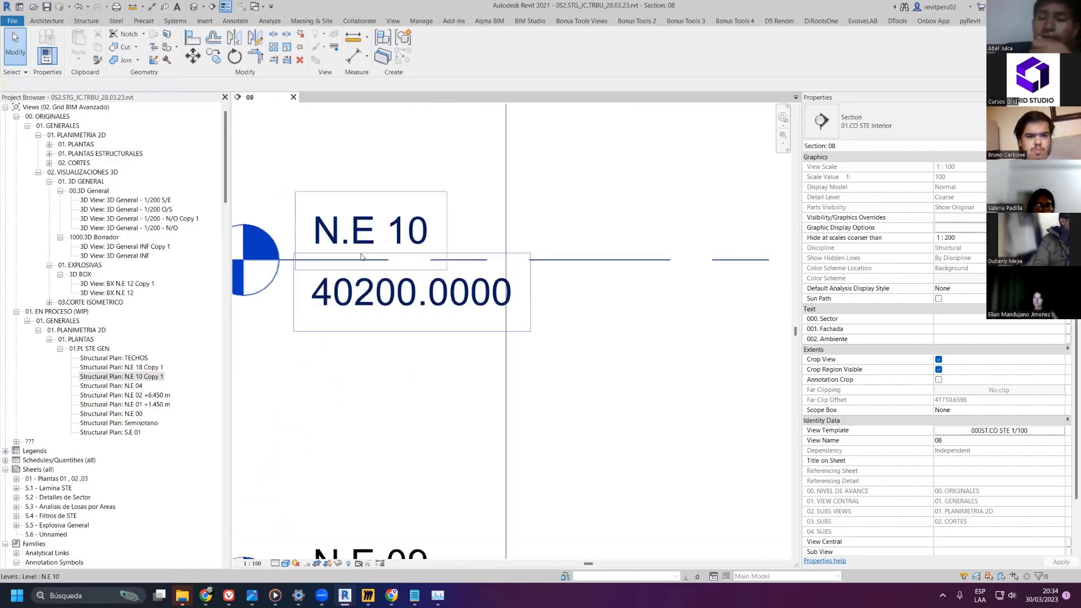
middle_drag(321, 338, 334, 377)
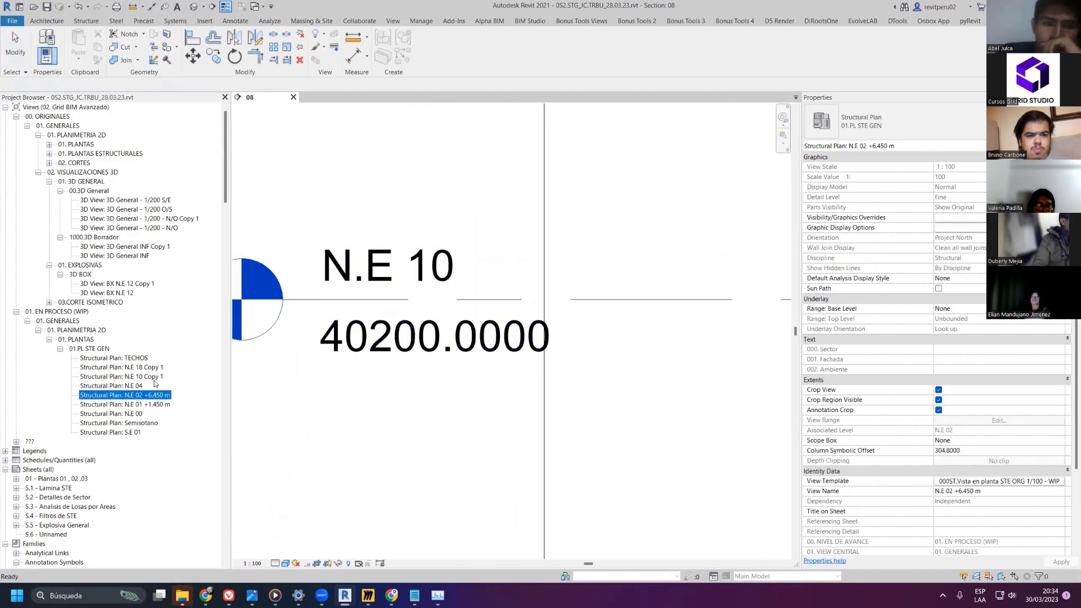
- Rename plan N.E 10 Copy 1 to N.E 10 +40.20 m, then call Project Units with UN
right_click(156, 376)
click(186, 291)
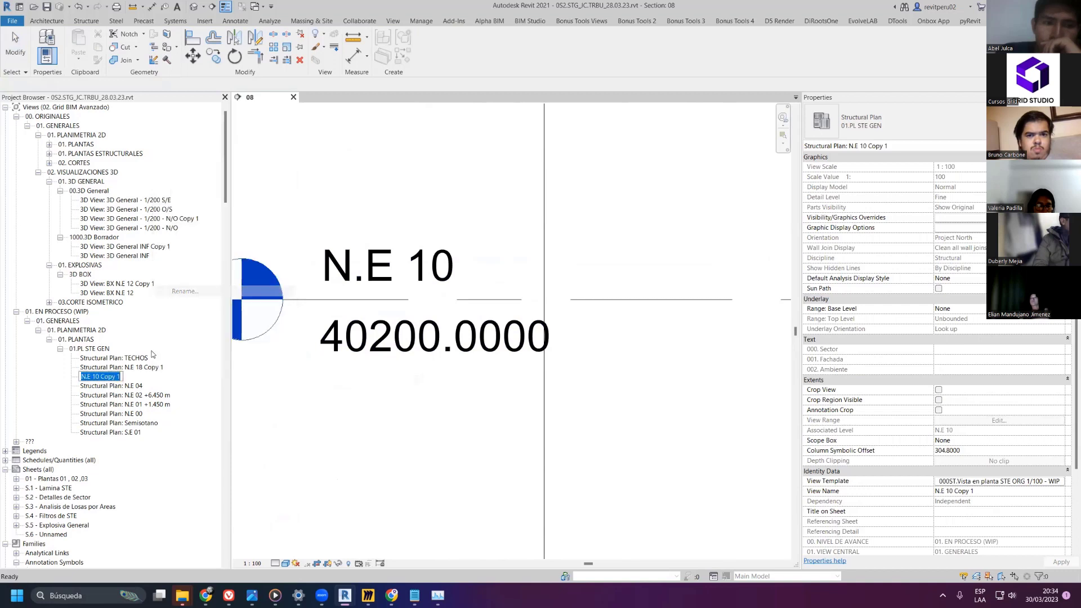
click(121, 376)
key(BackSpace)
key(BackSpace)
key(BackSpace)
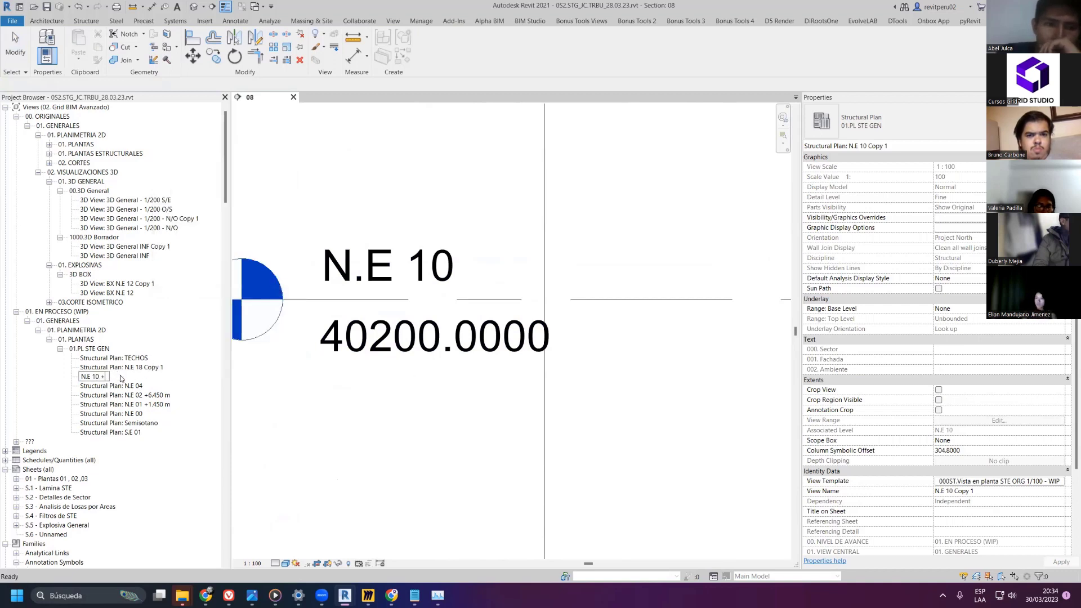
text(+40.20 m)
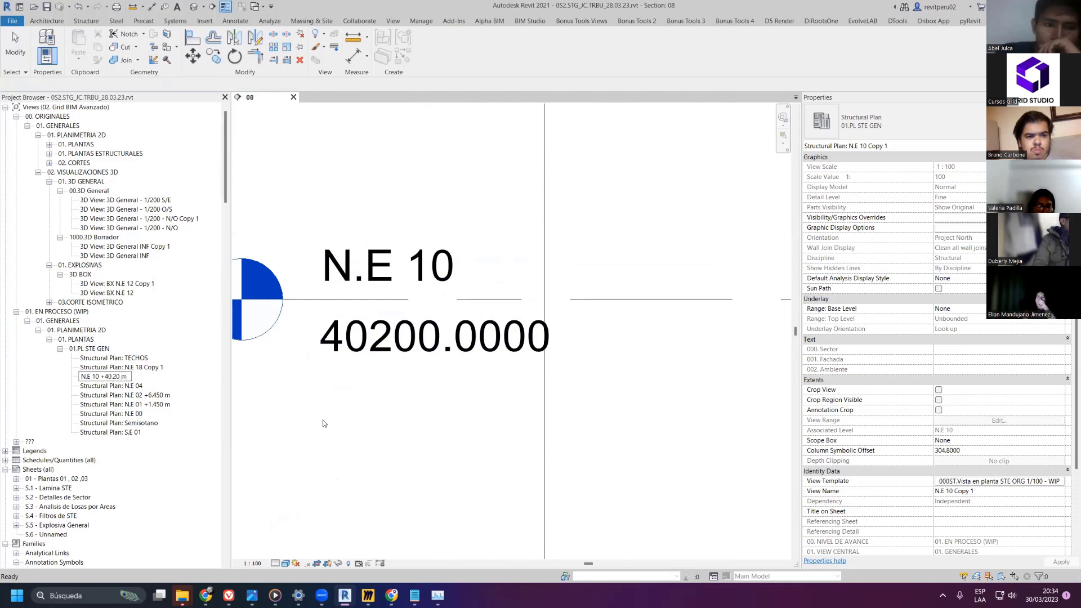
click(323, 423)
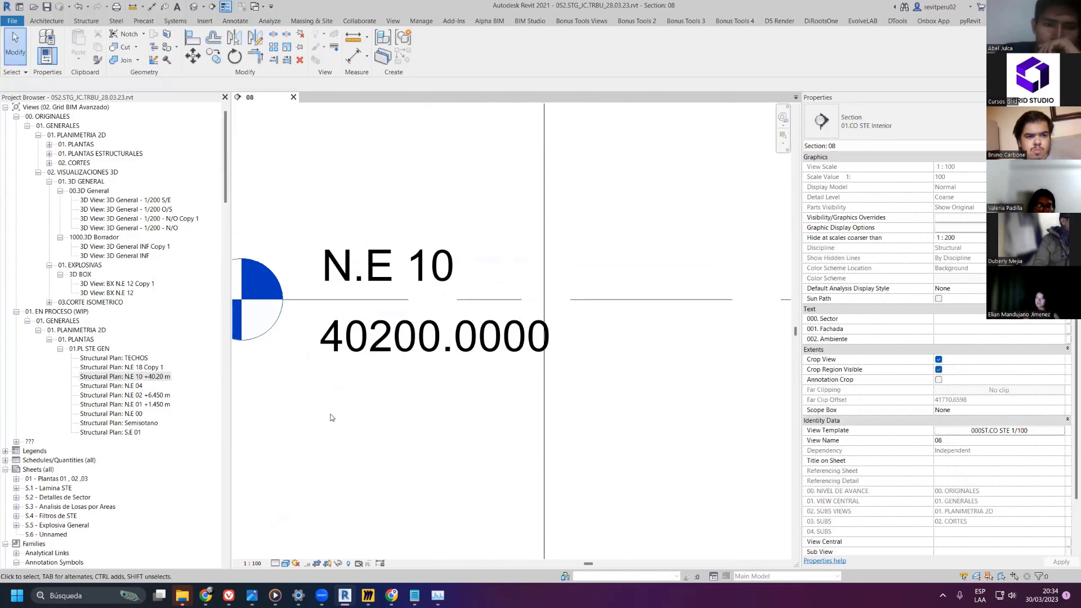
key(u)
key(n)
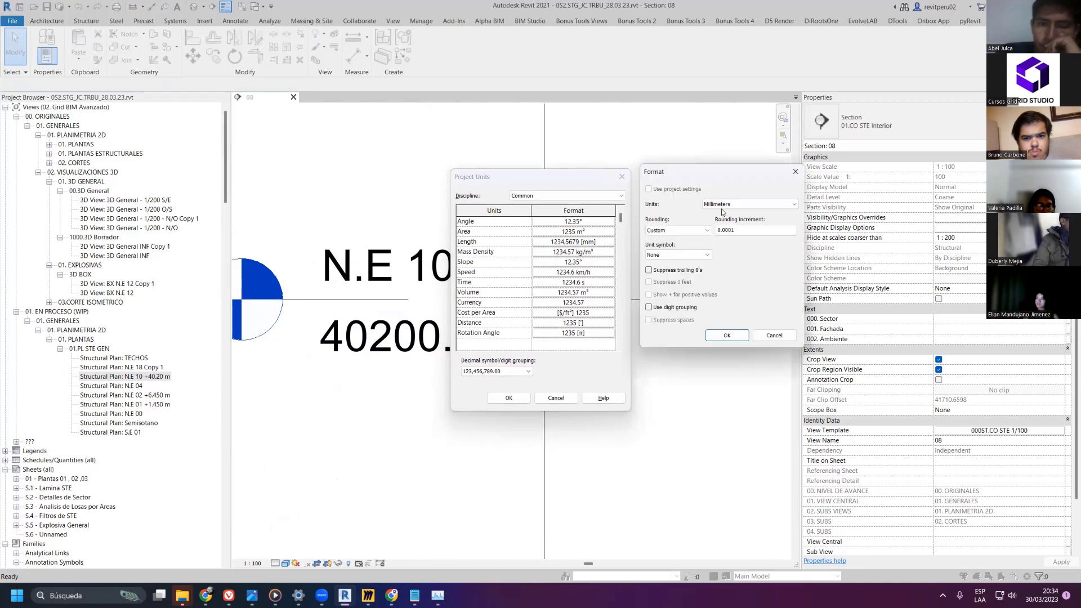
- Set the project Length format to Meters with unit symbol m and apply it
click(723, 205)
click(718, 241)
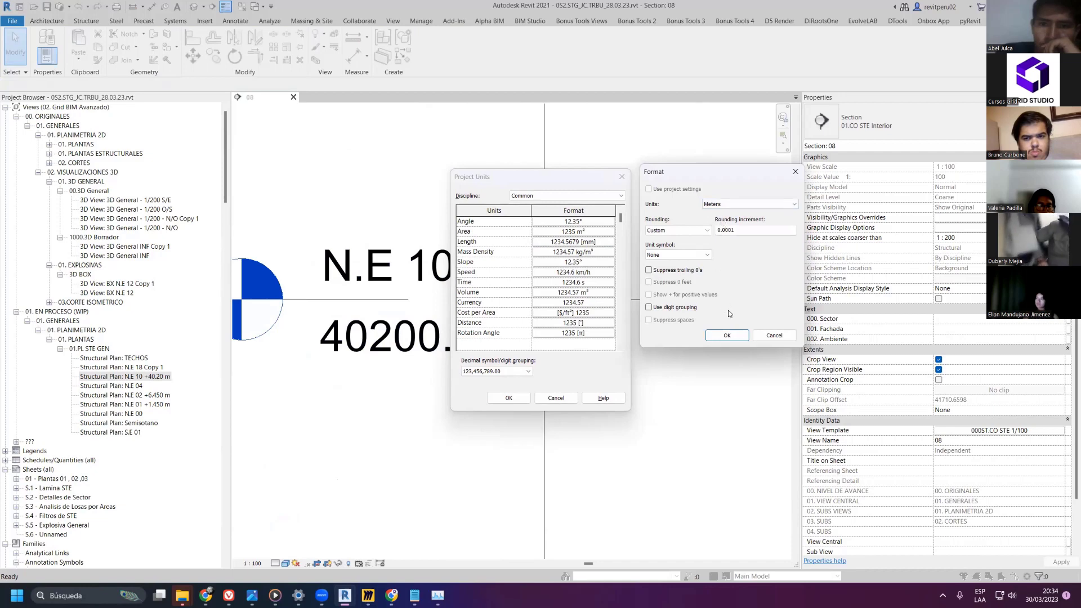
click(686, 257)
click(670, 271)
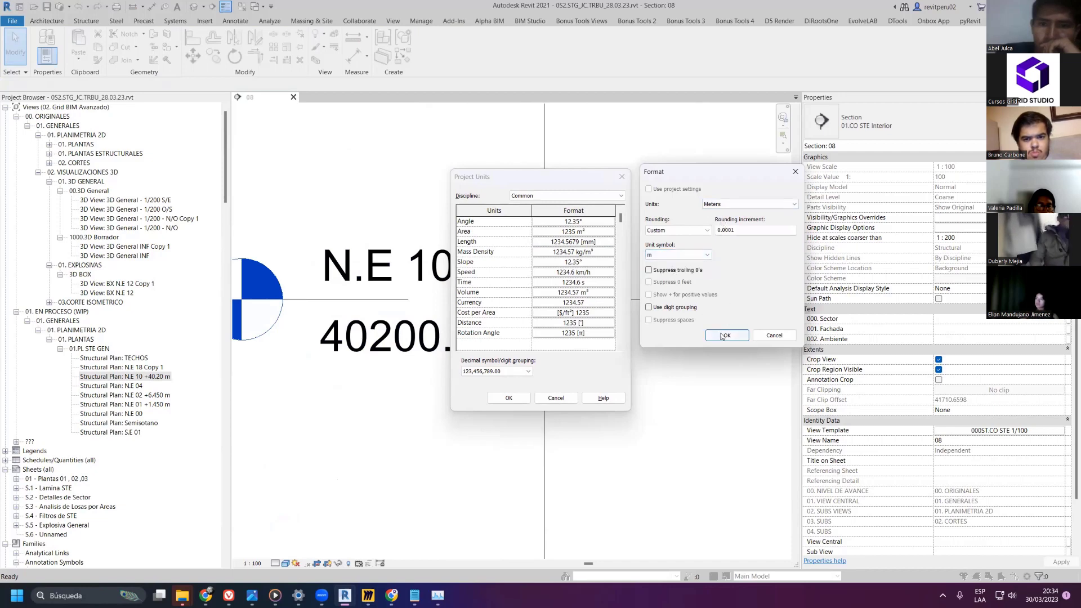
click(727, 335)
click(509, 398)
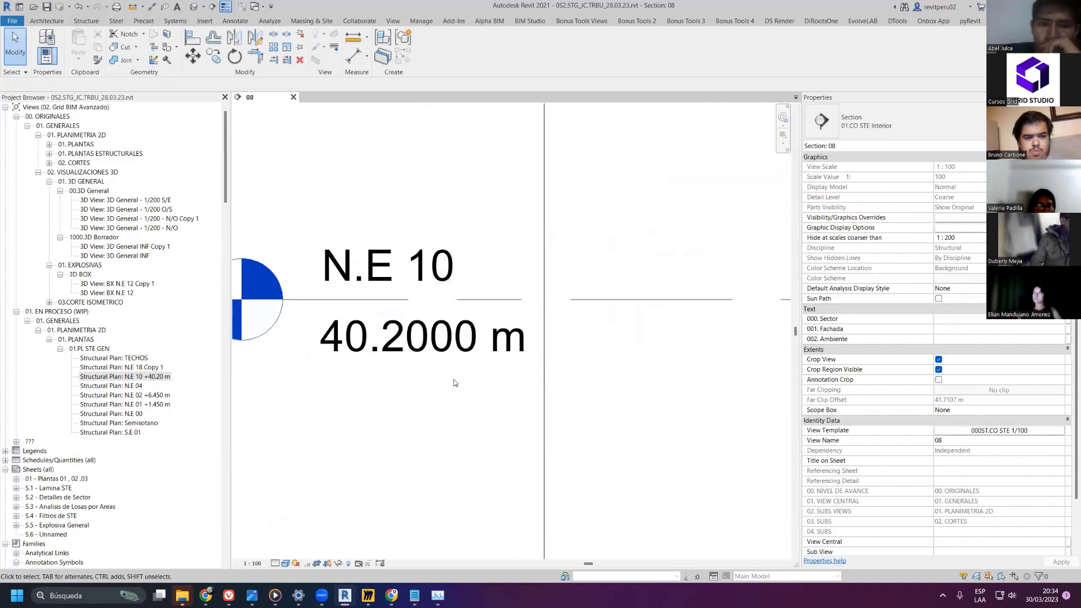
scroll(455, 383, down, 1)
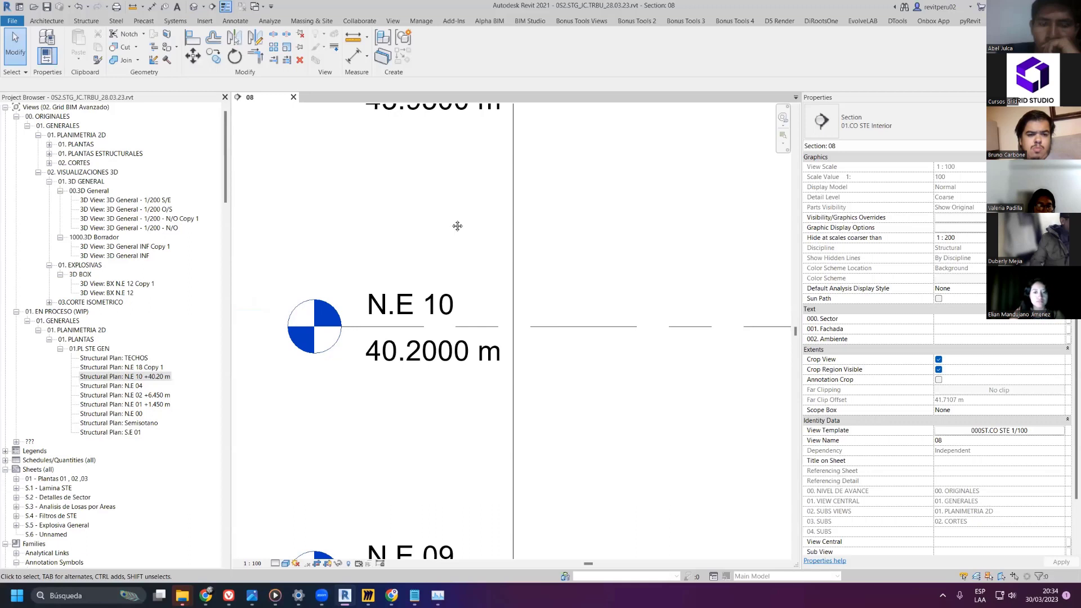
middle_drag(456, 225, 447, 364)
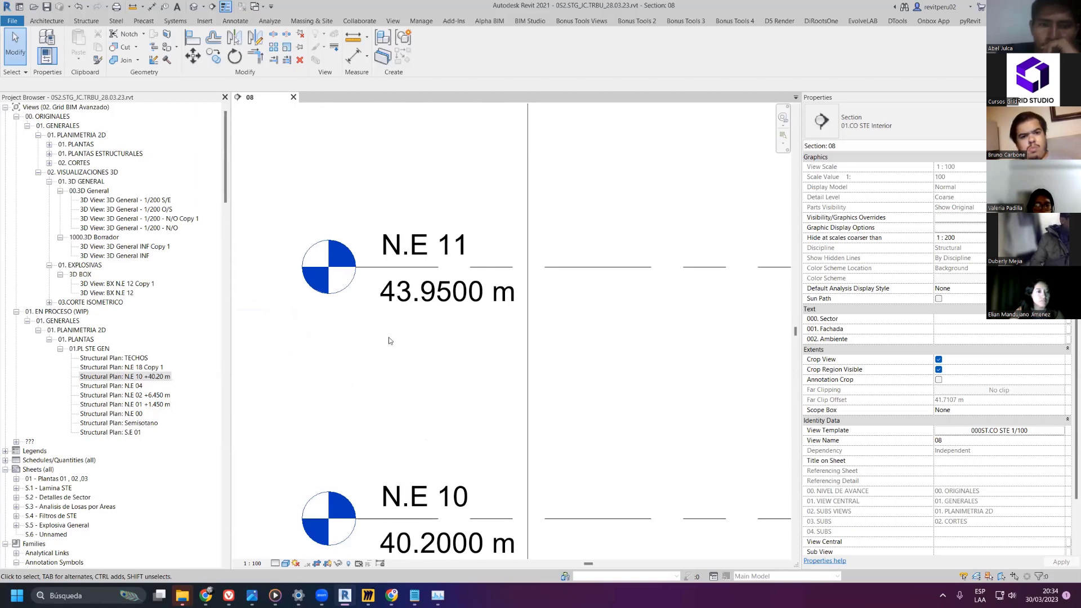
middle_drag(388, 340, 405, 524)
- Rename plan N.E 18 Copy 1 to N.E 18 + 70.20 m
scroll(415, 219, down, 6)
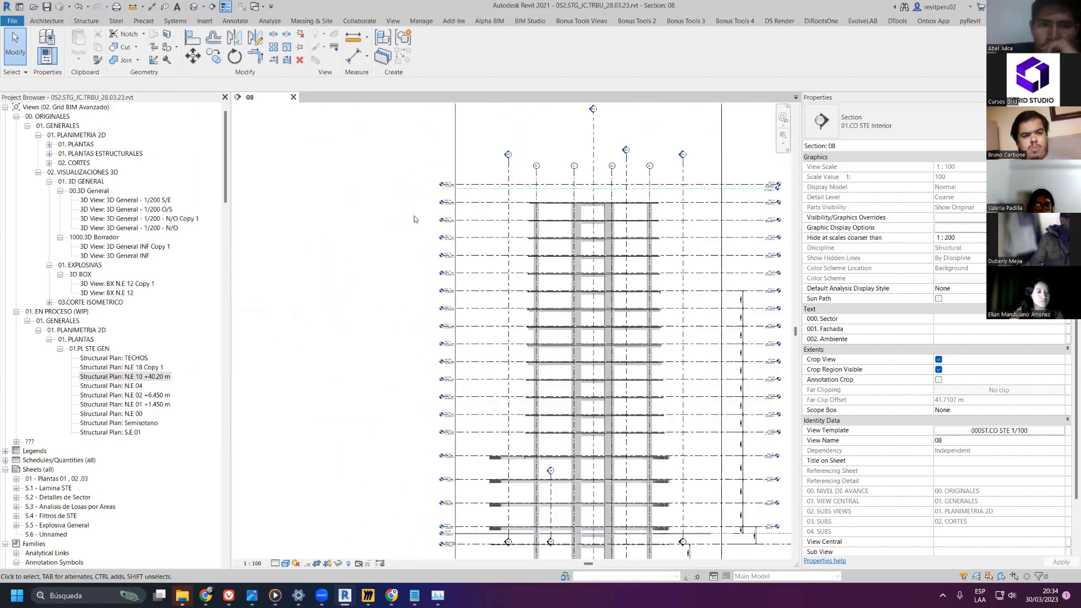
scroll(414, 219, up, 5)
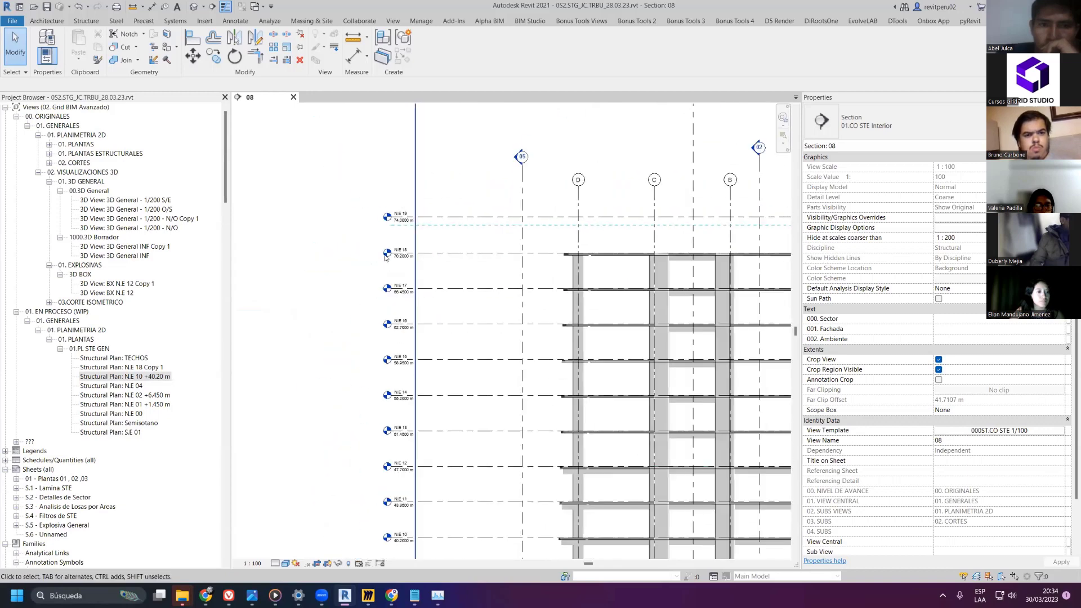
scroll(386, 257, up, 4)
click(151, 367)
right_click(151, 367)
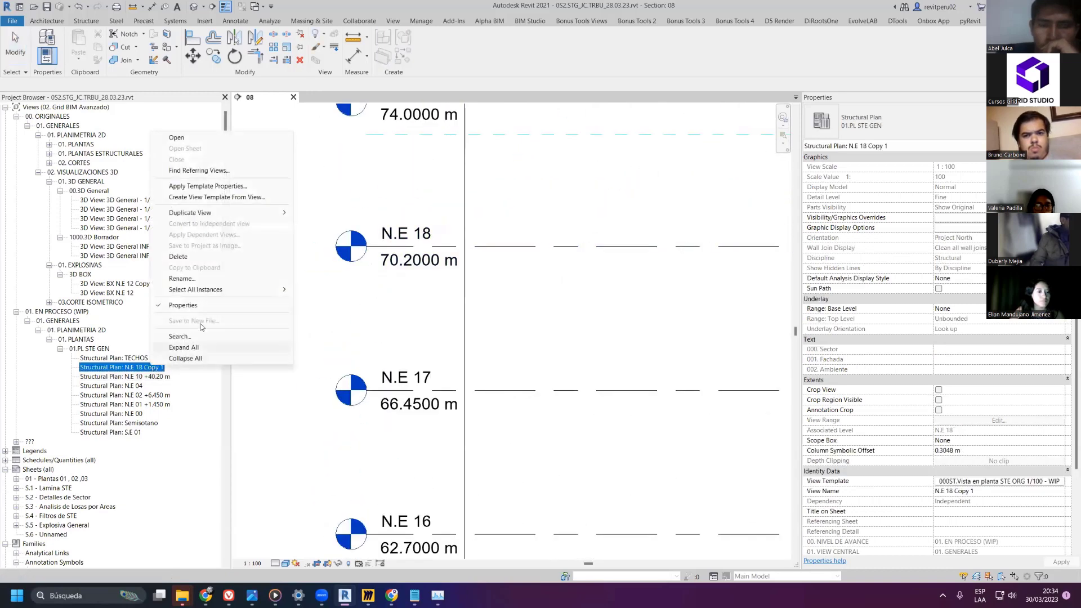
click(195, 281)
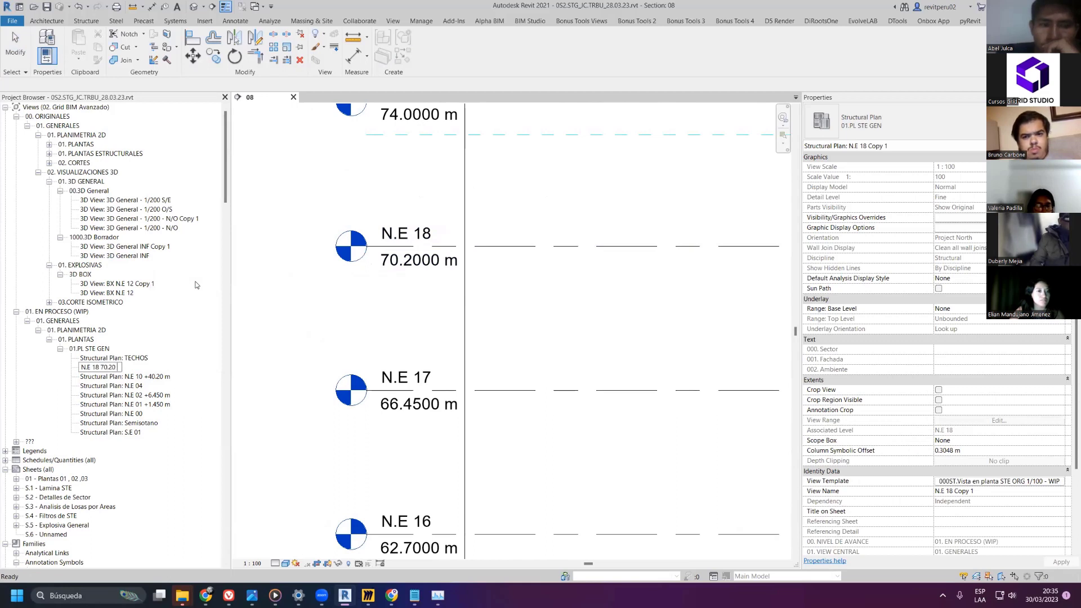
key(Left)
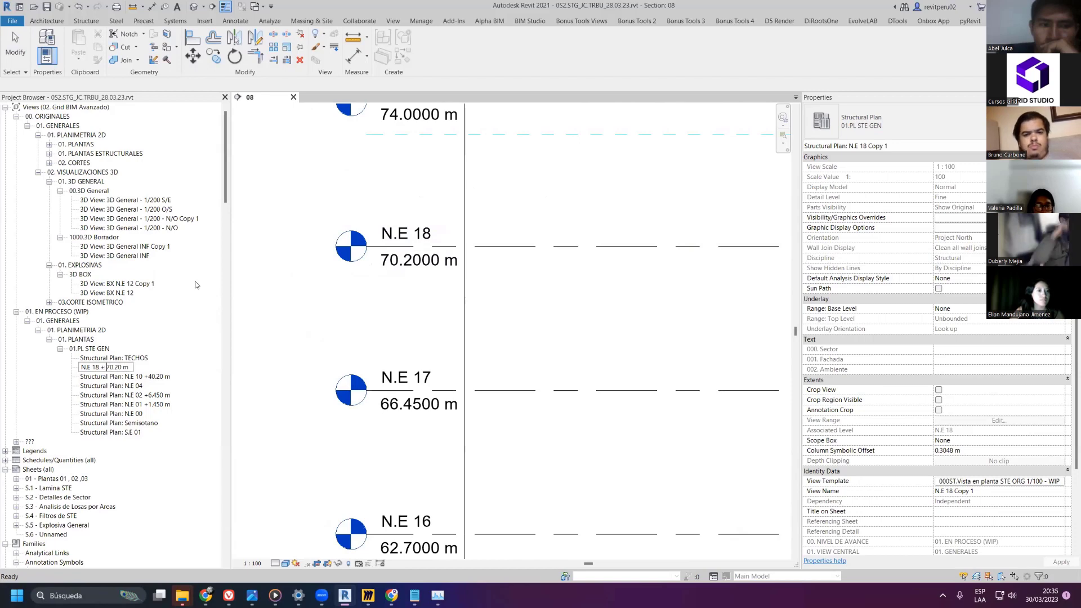
key(Return)
- Rename plan N.E 10 +40.20 m to N.E 10 + 40.20 m, adding a space after the plus
click(148, 377)
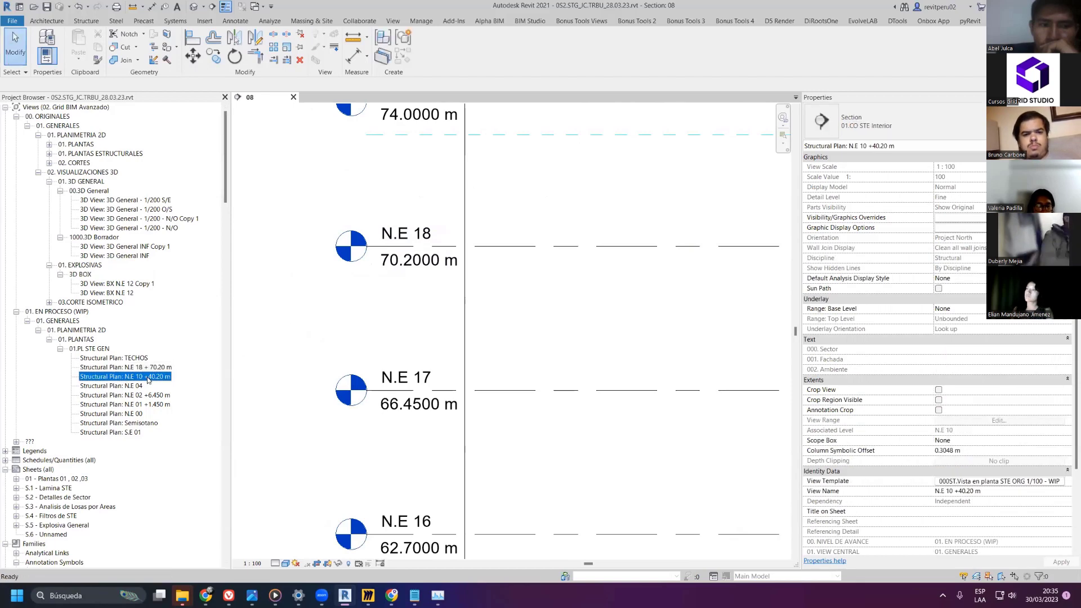
right_click(149, 377)
click(179, 290)
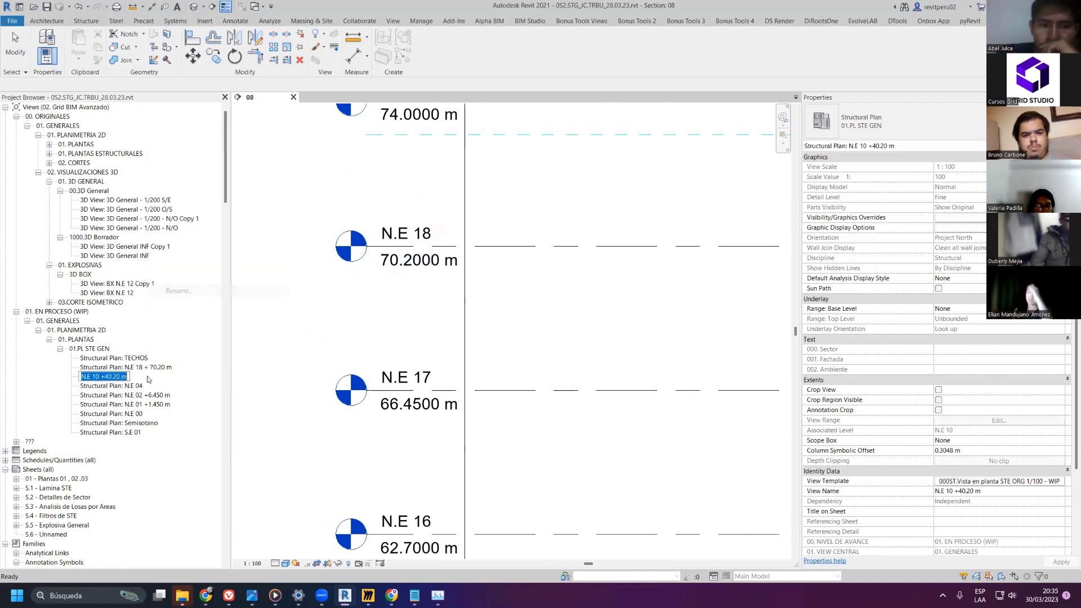
click(104, 376)
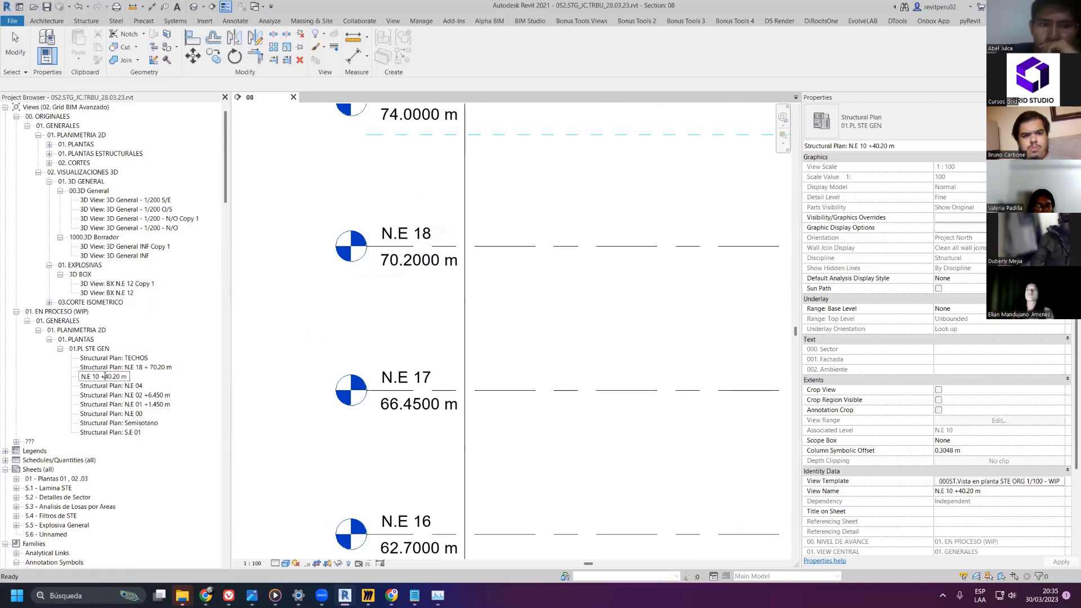
key(Return)
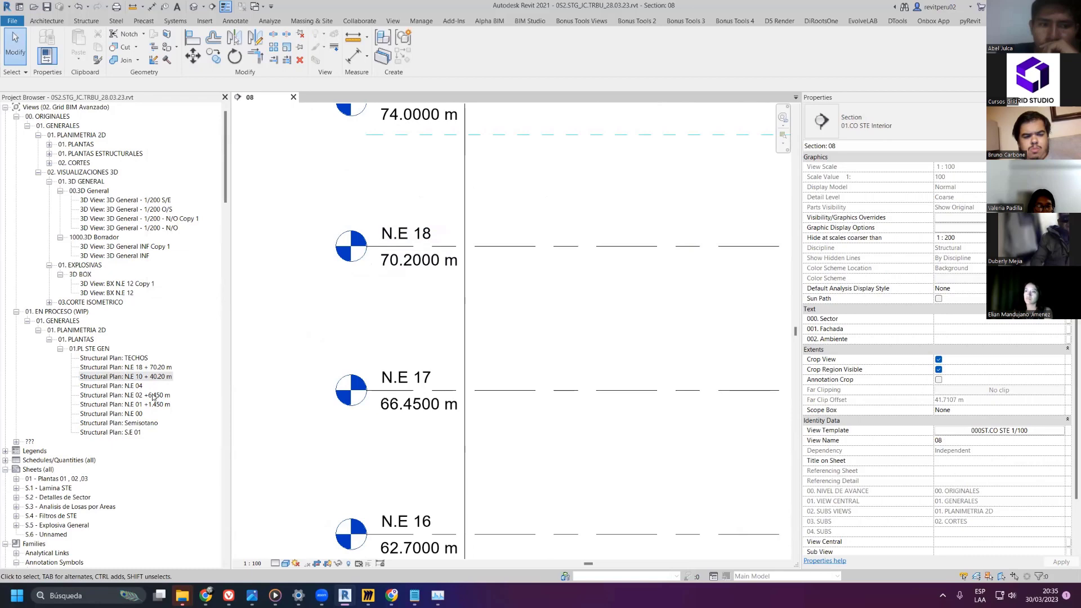
- Rename level N.E 04 to N.E 04 + 0000 in section 08, renaming its views too
click(124, 386)
scroll(338, 383, down, 5)
middle_drag(380, 449, 343, 393)
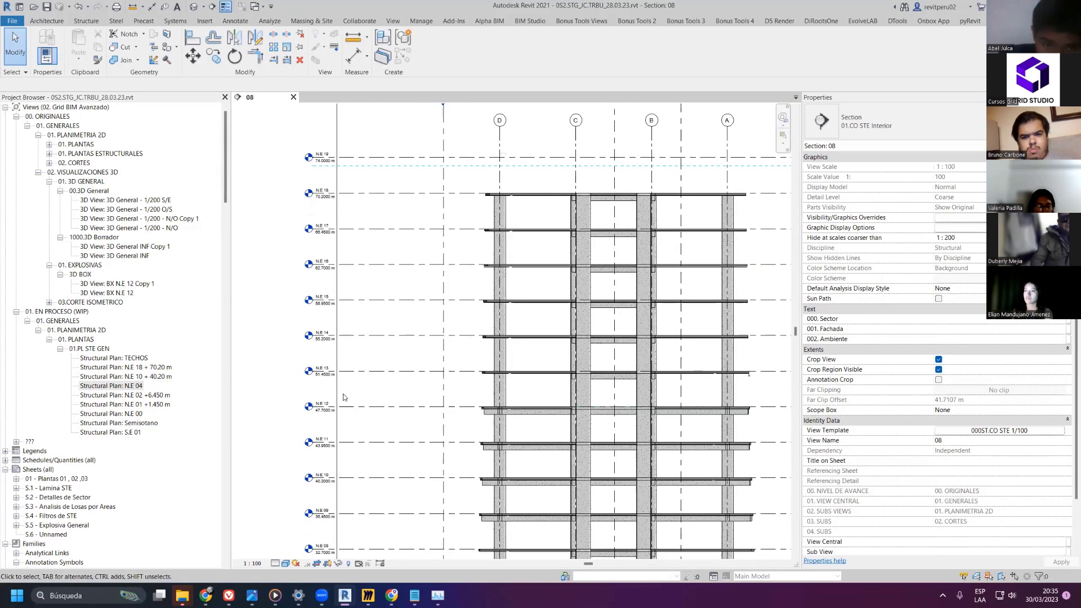
scroll(327, 428, up, 3)
scroll(309, 396, up, 3)
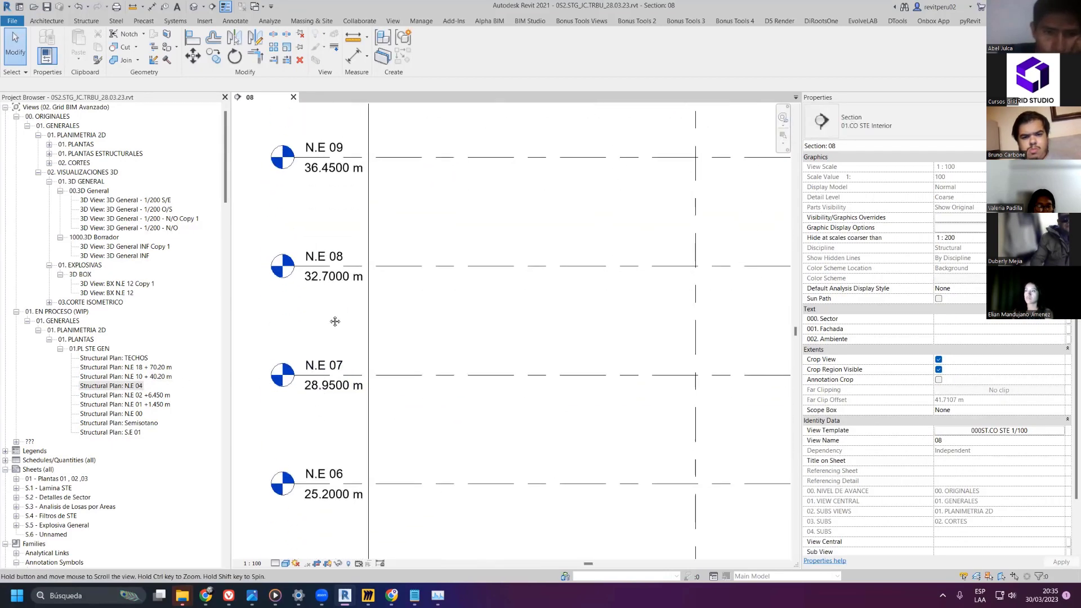
ctrl+scroll(338, 383, down, 5)
ctrl+scroll(313, 409, down, 3)
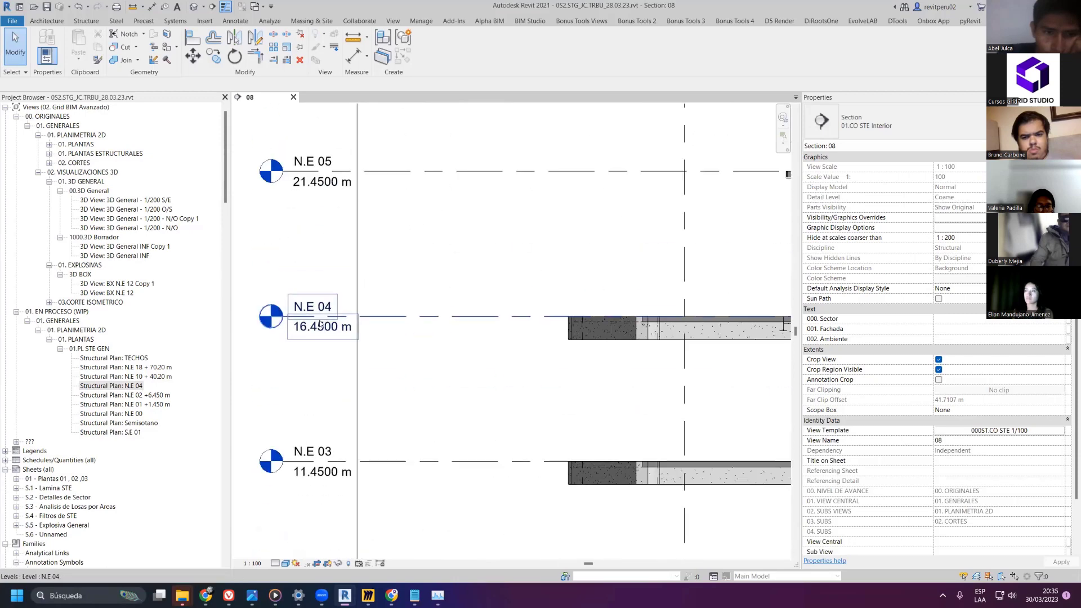
scroll(324, 349, up, 2)
double_click(328, 301)
text(+ 0000)
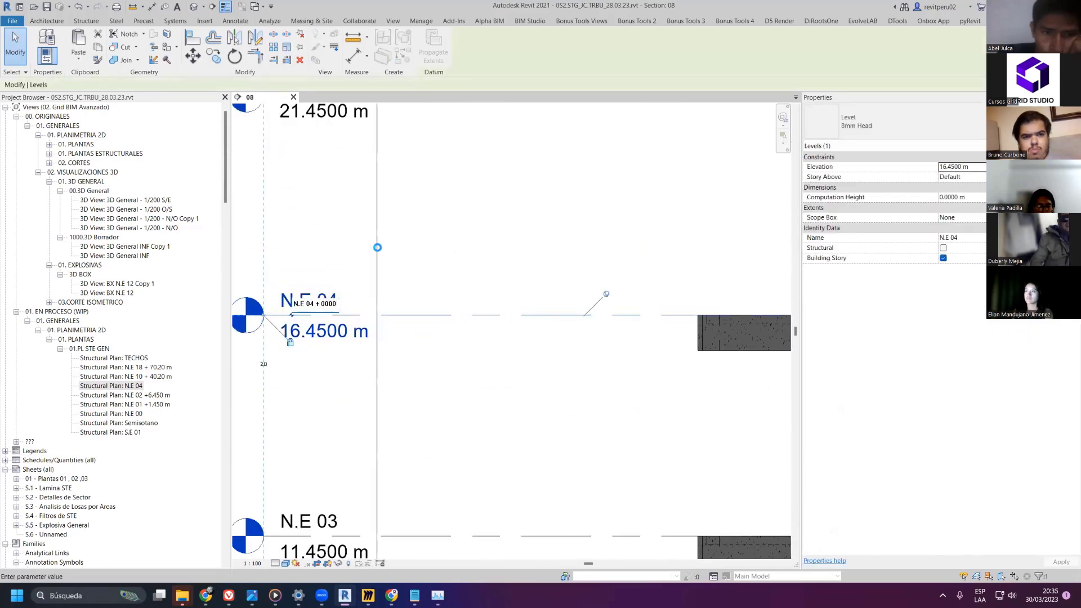
click(377, 248)
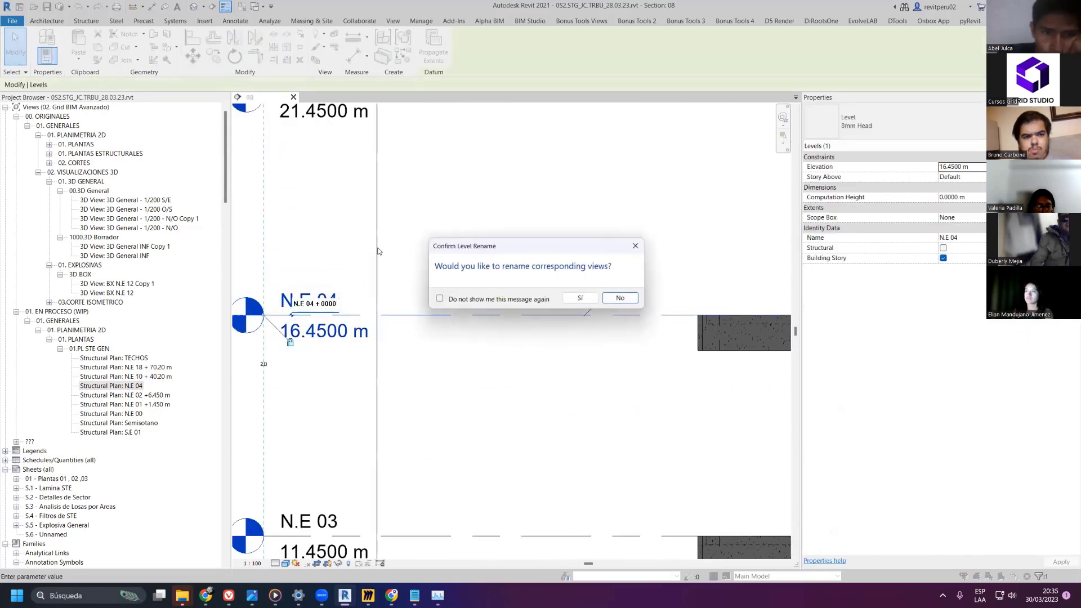
click(580, 298)
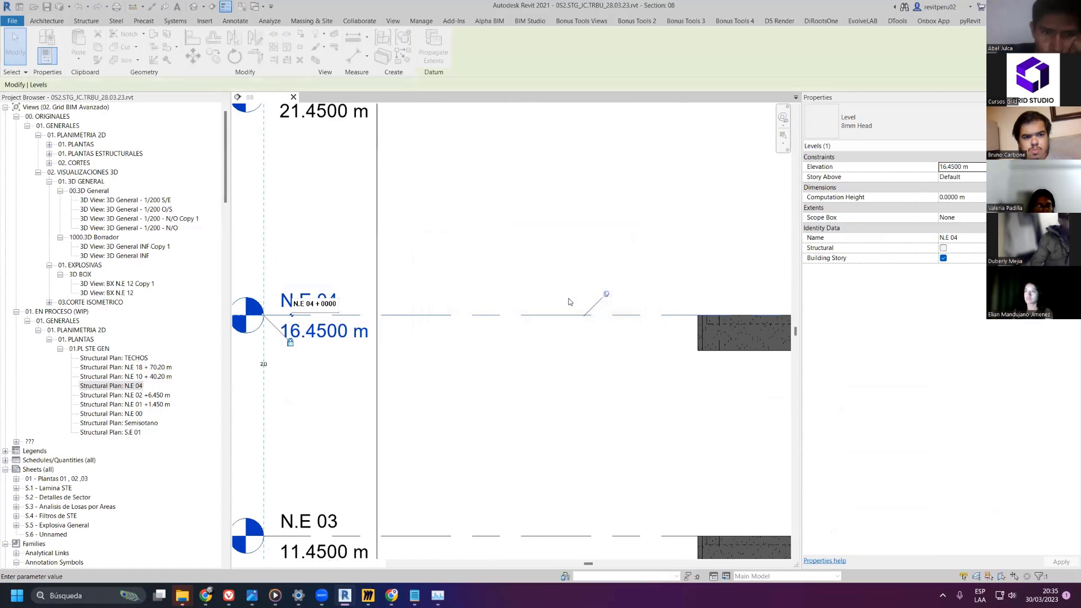
- Duplicate plan N.E 04 + 0000 with detailing, then assign a view template to the original plan
click(145, 386)
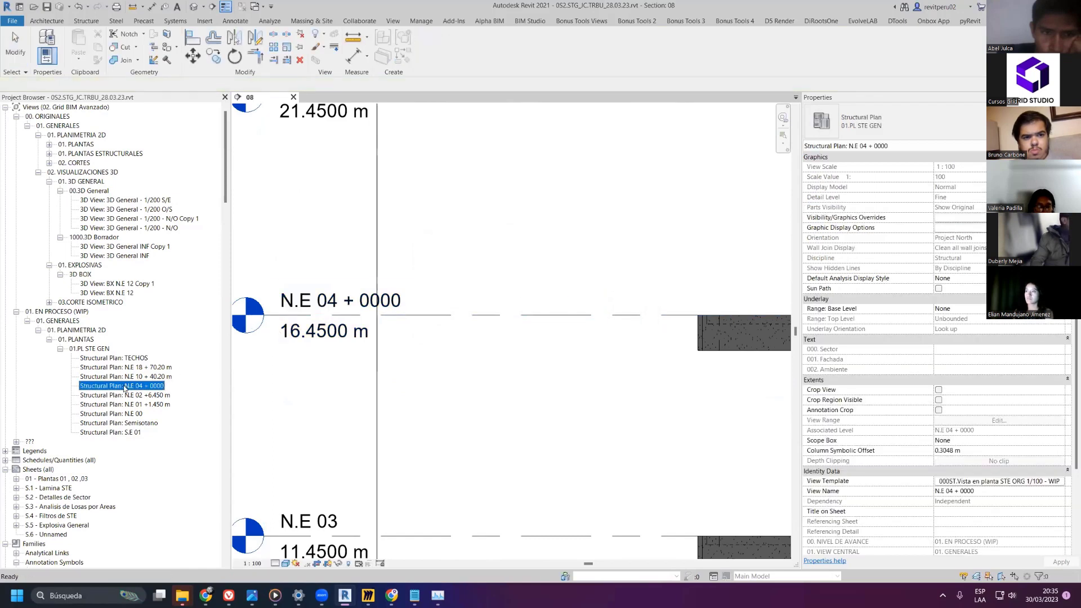
right_click(125, 388)
mouse_move(169, 234)
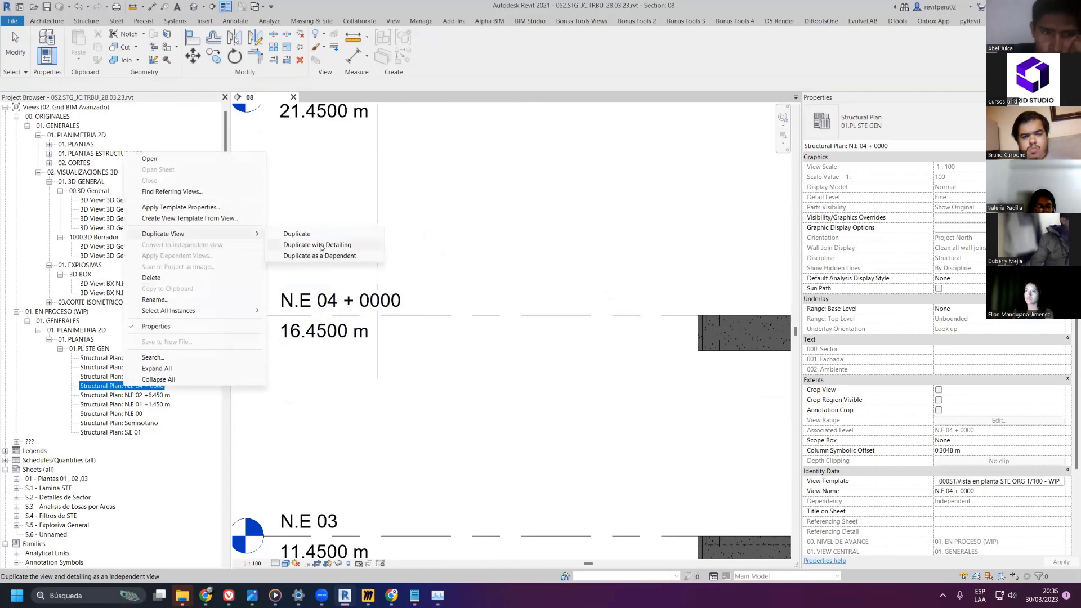
click(321, 245)
click(138, 395)
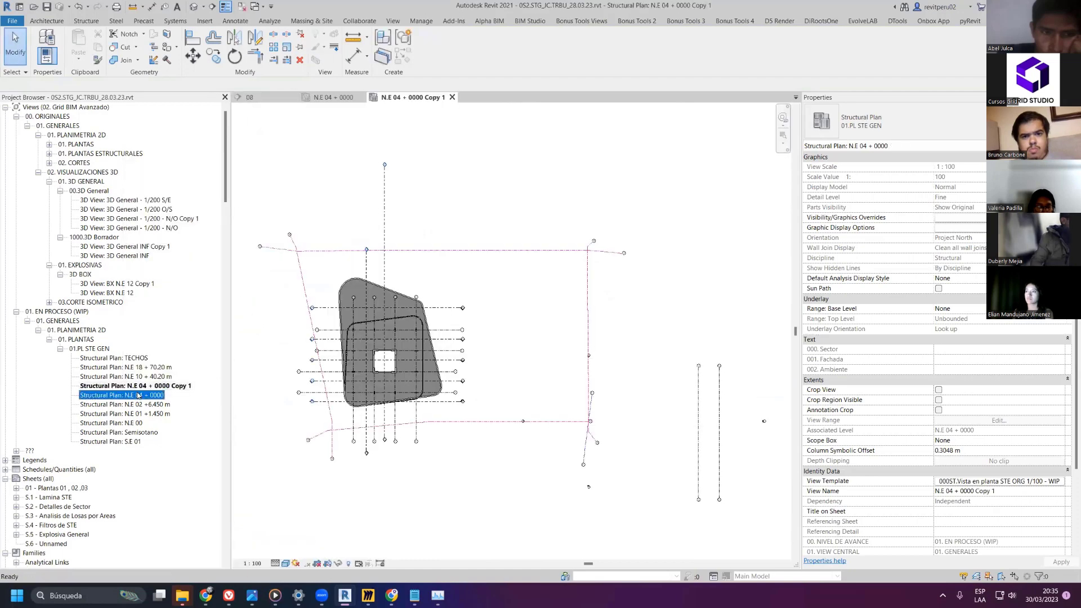
scroll(1007, 383, down, 5)
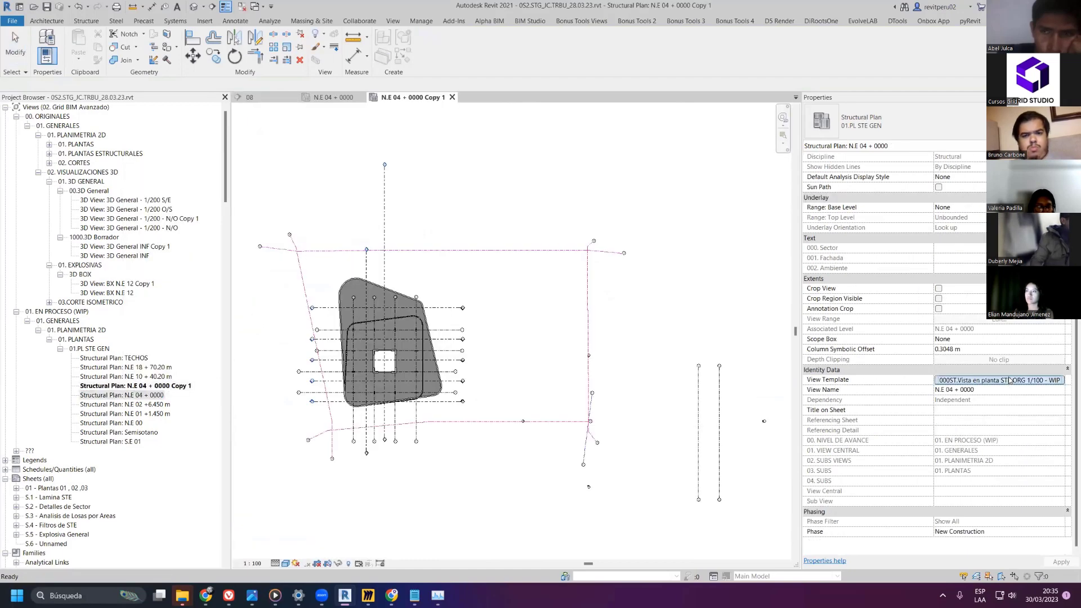
click(1000, 380)
- Rename template 000ST.Vista en planta STE ORG 1/100 with suffix ' - ORG' and apply it to N.E 04 + 0000
key(Up)
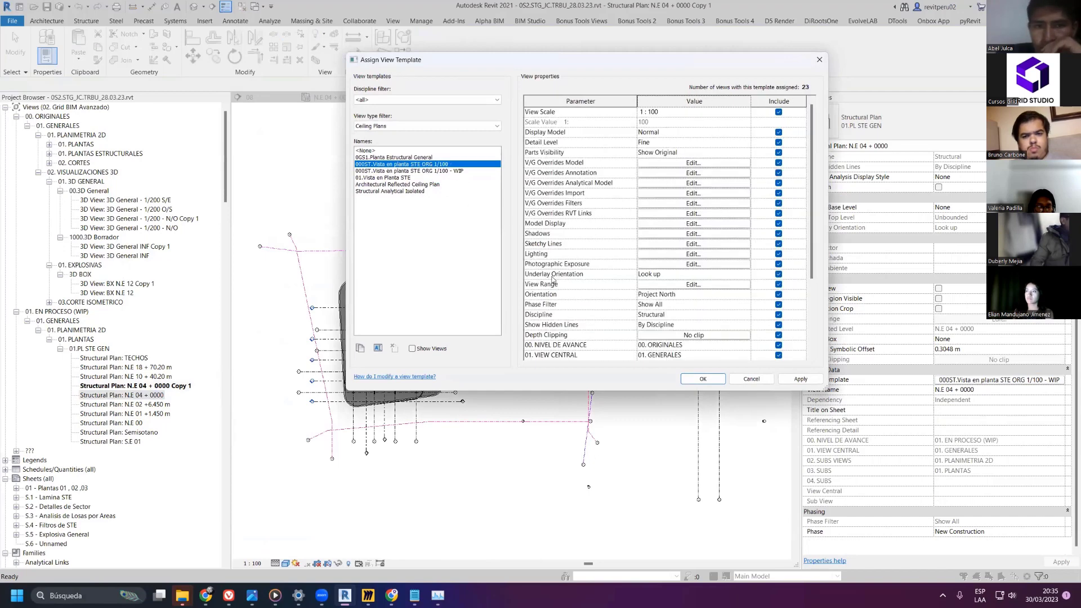
click(797, 379)
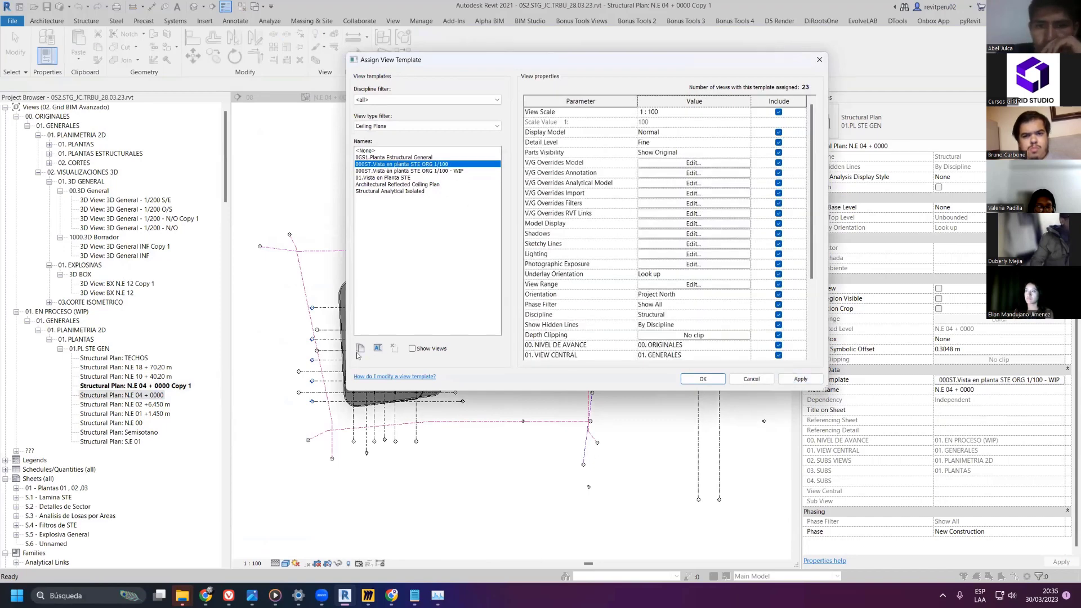
click(378, 349)
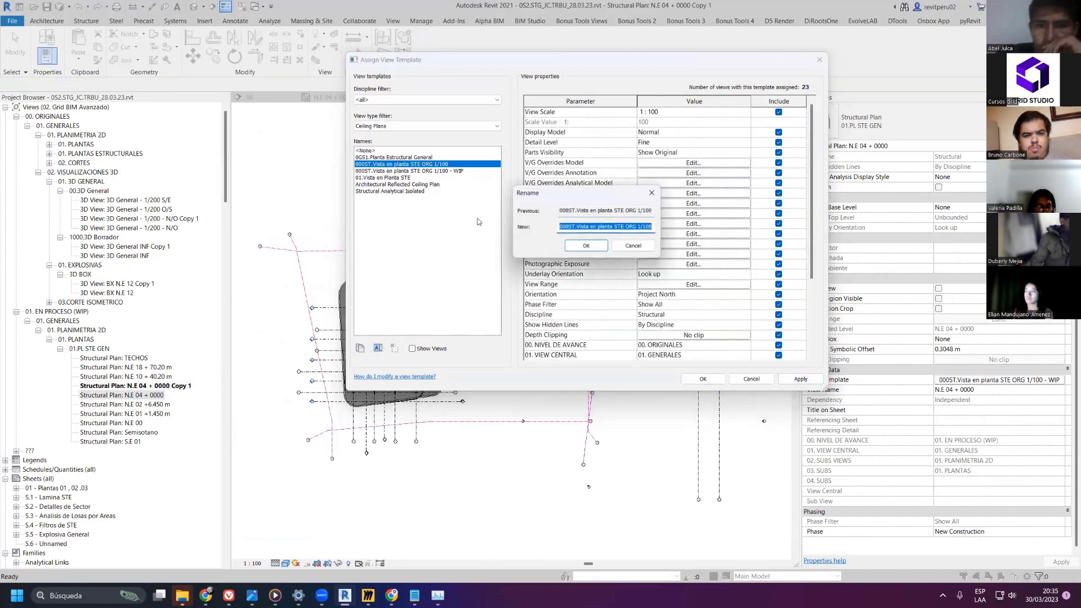
click(653, 227)
text(- OG)
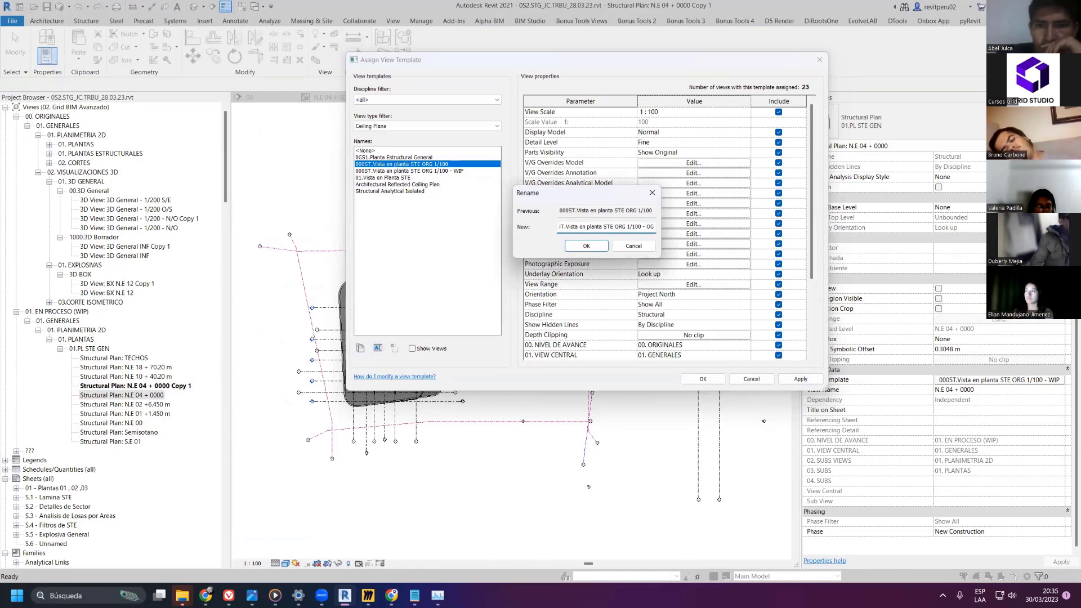
key(BackSpace)
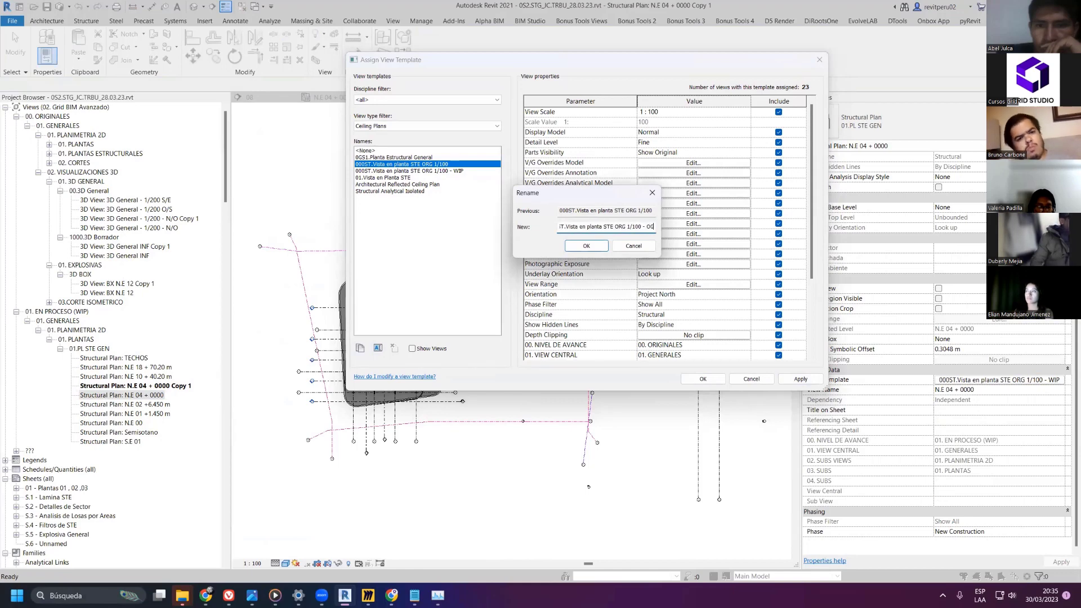
text(RG)
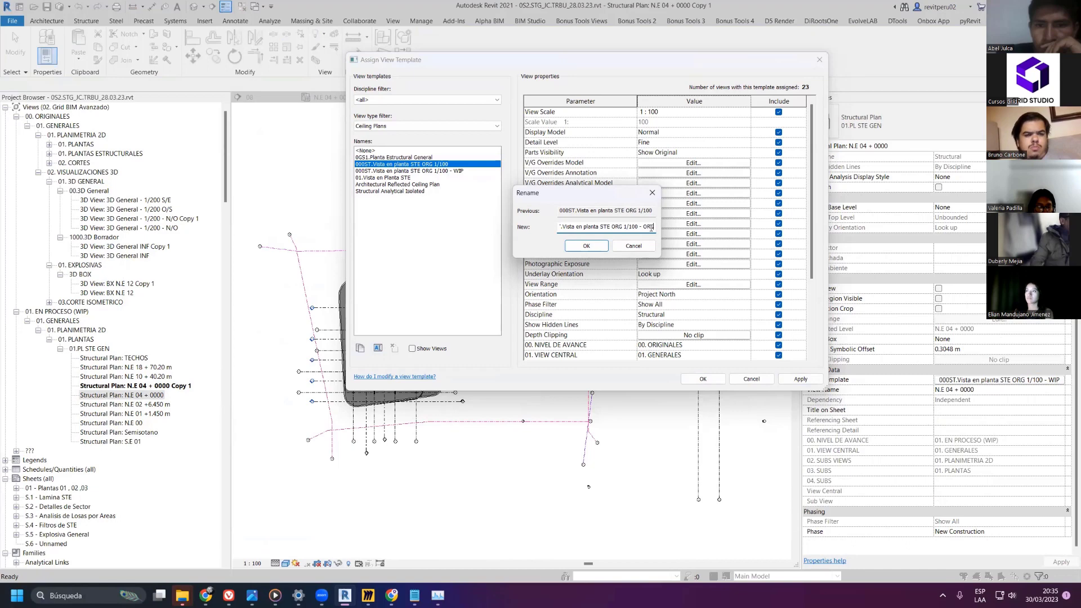
click(586, 246)
click(782, 380)
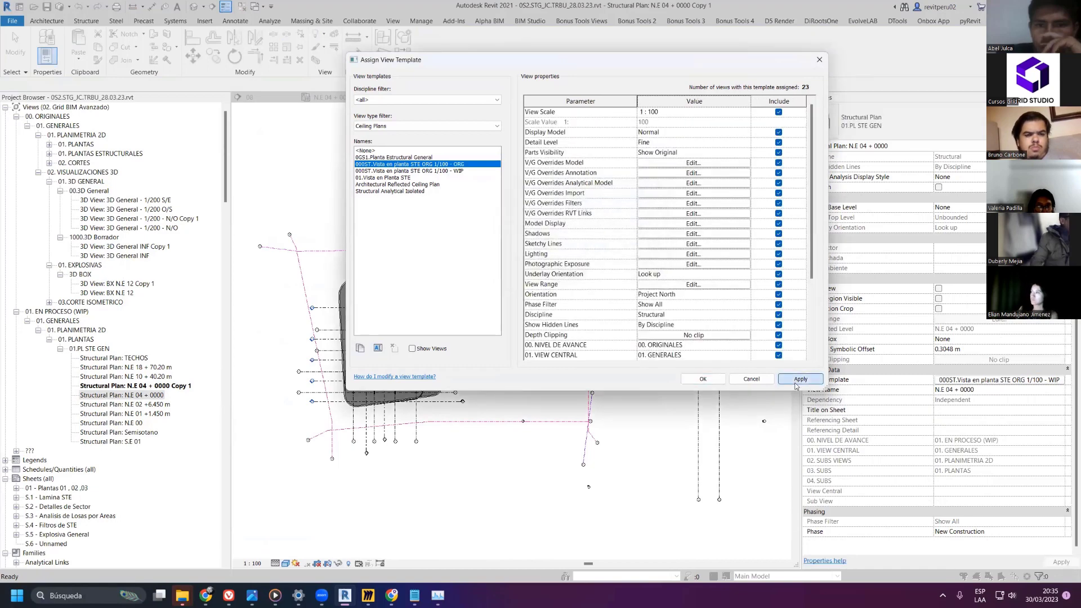
click(702, 379)
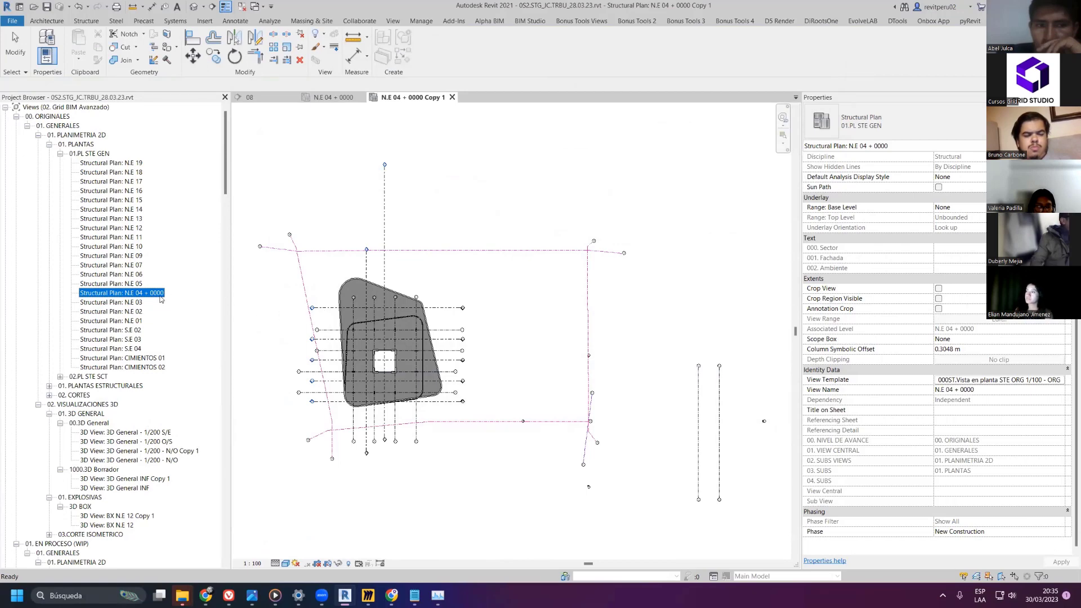
- Revert level N.E 04 + 0000 to N.E 04, renaming its matching views as well
click(326, 97)
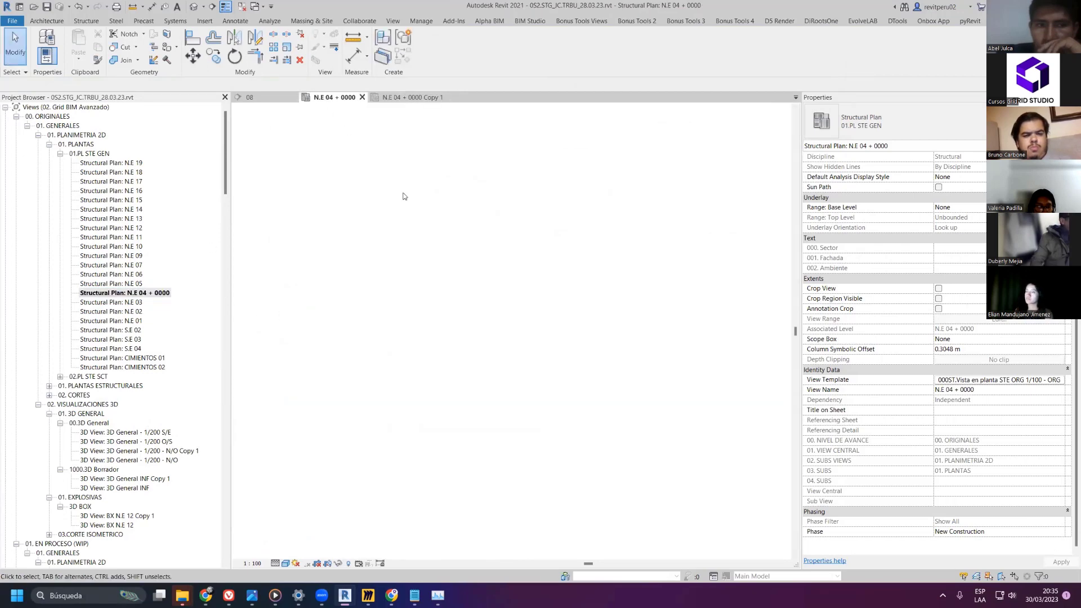
click(250, 97)
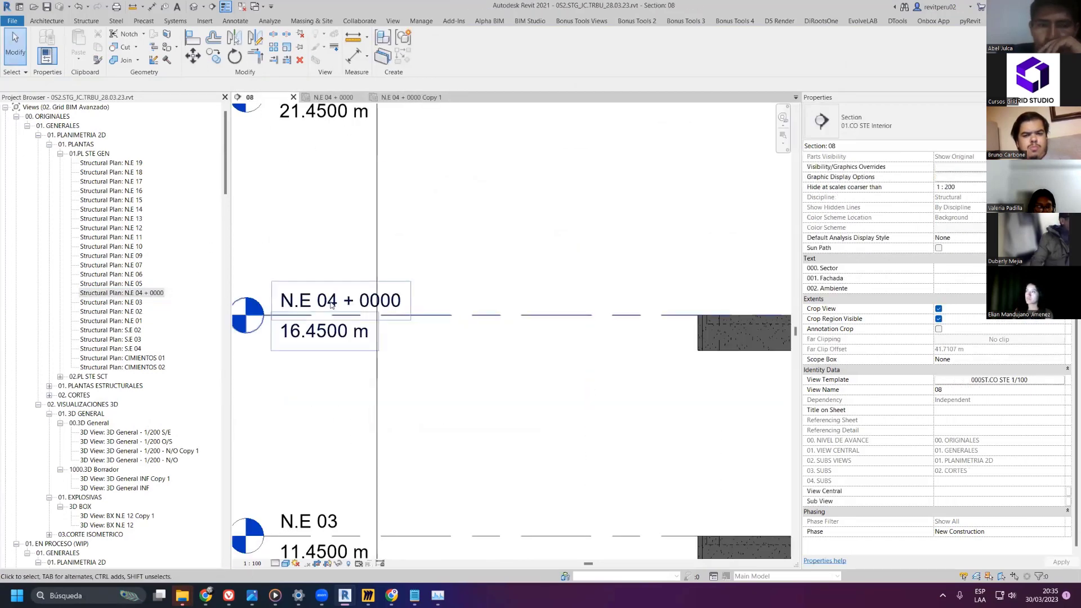
double_click(366, 297)
drag(384, 297, 362, 300)
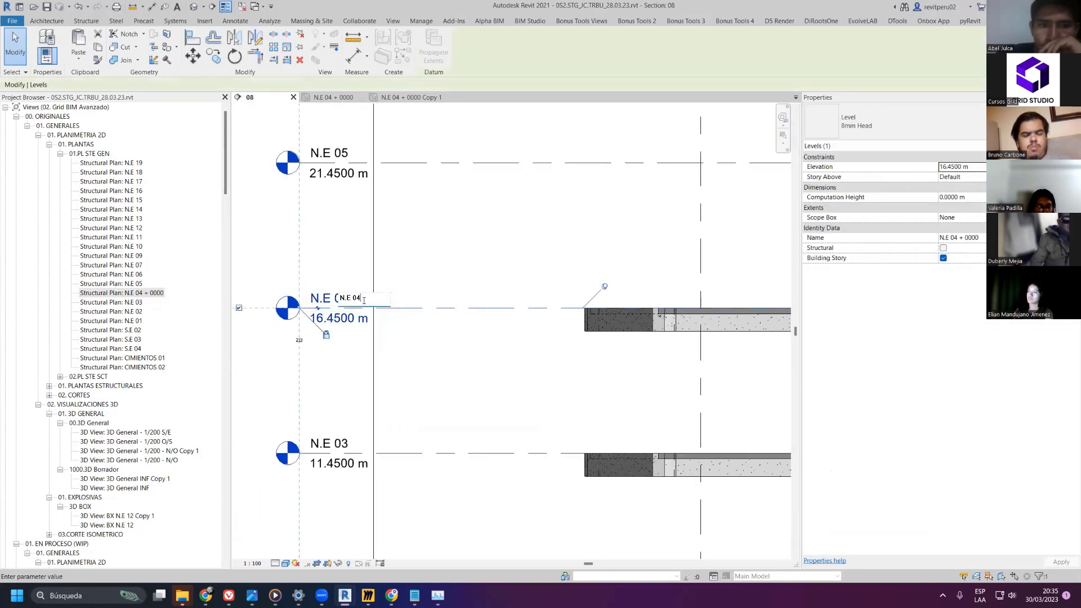
key(Return)
click(572, 296)
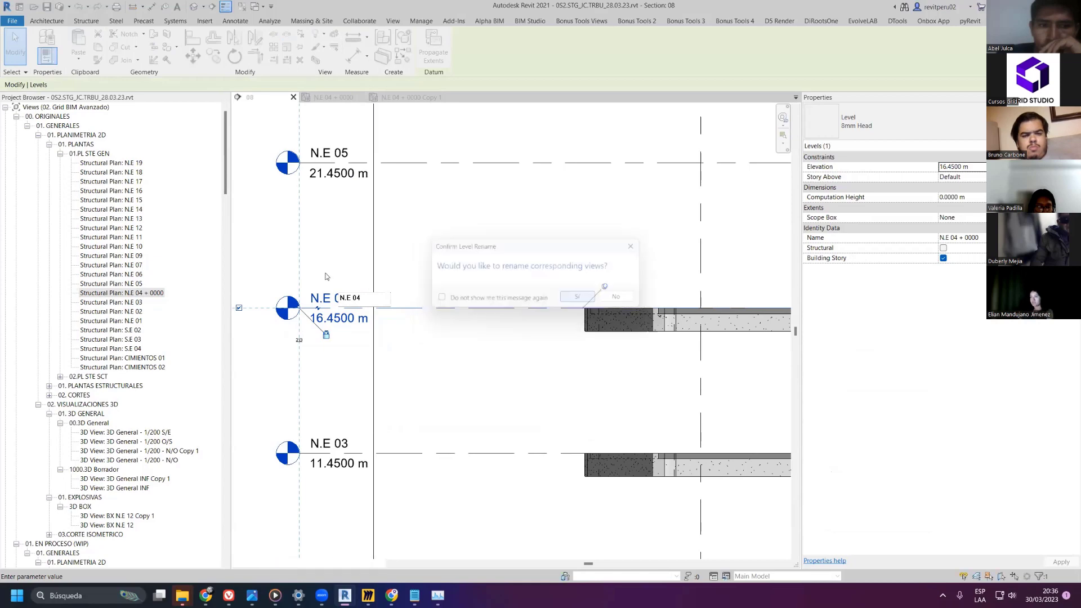
- Close all inactive views, leaving only section 08 open
click(84, 154)
click(60, 153)
click(60, 154)
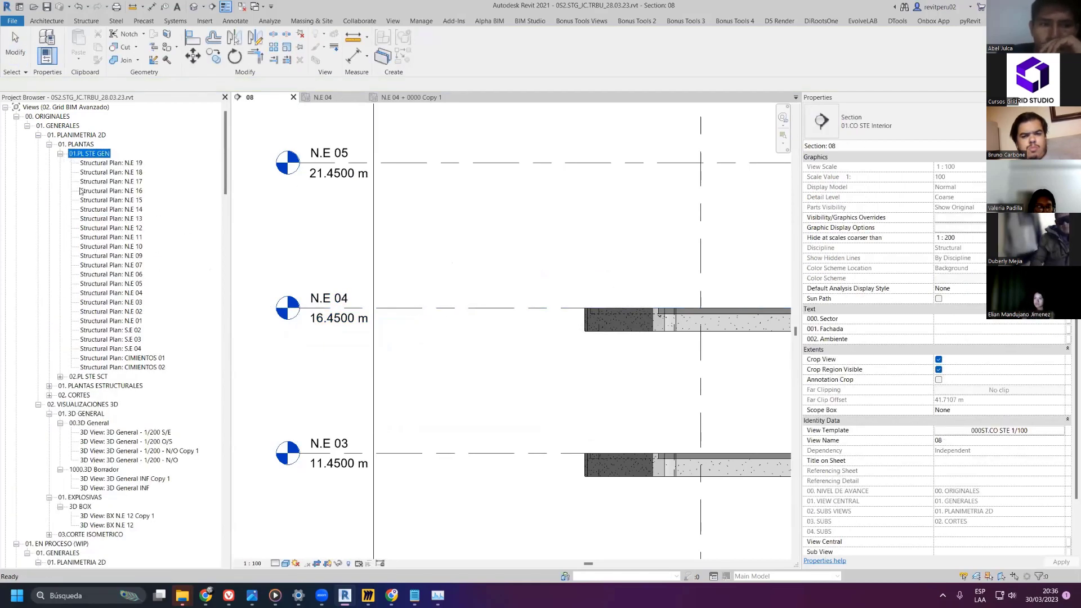
click(243, 10)
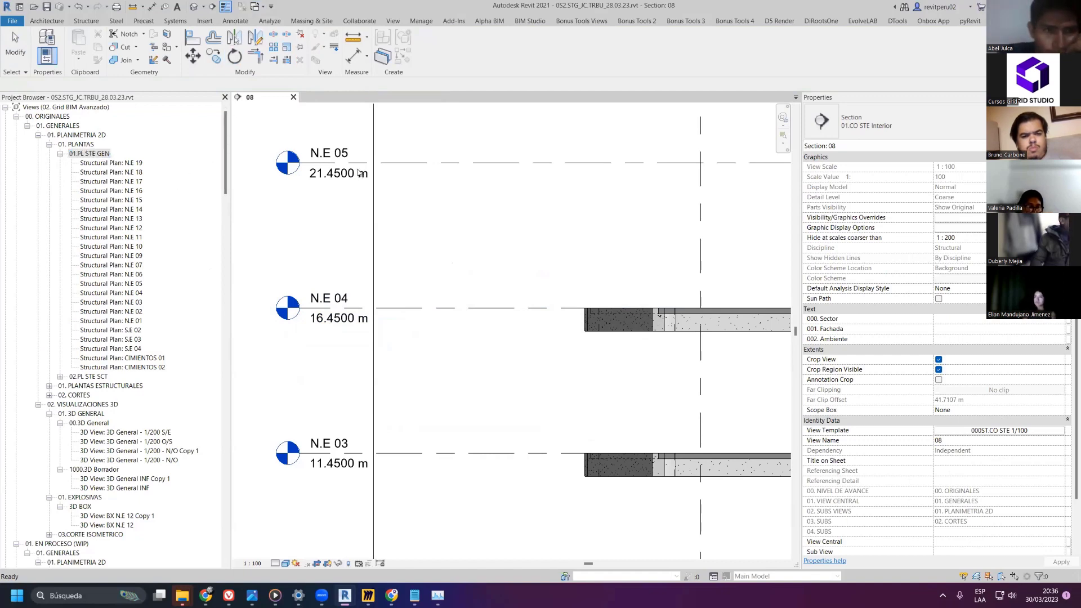
- Collapse the original 01.PL STE GEN group and select WIP plan N.E 04 + 0000 Copy 1
scroll(495, 232, down, 2)
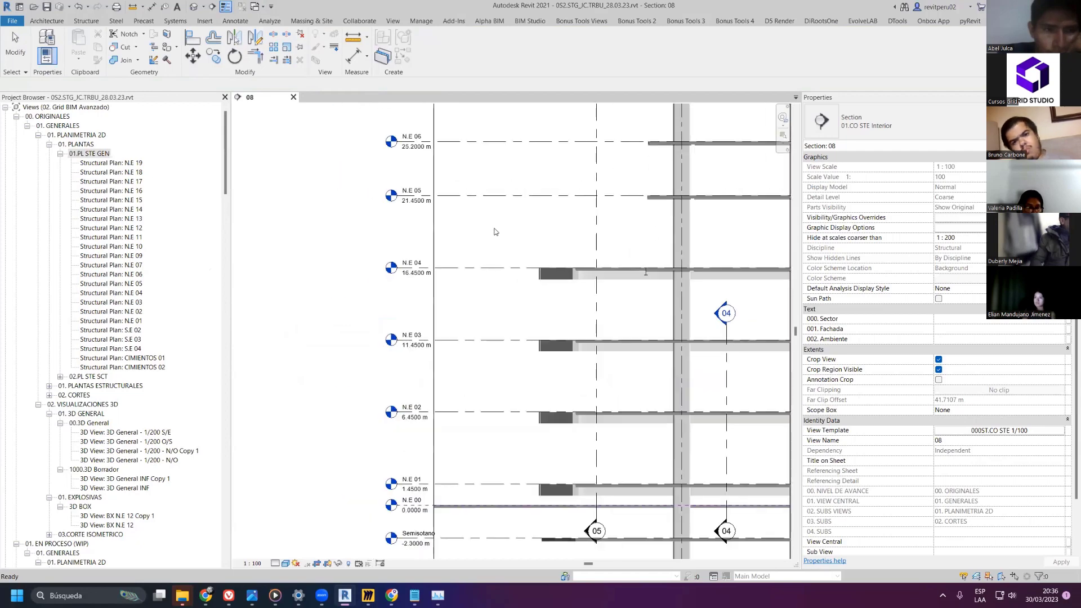
scroll(495, 231, down, 2)
click(60, 153)
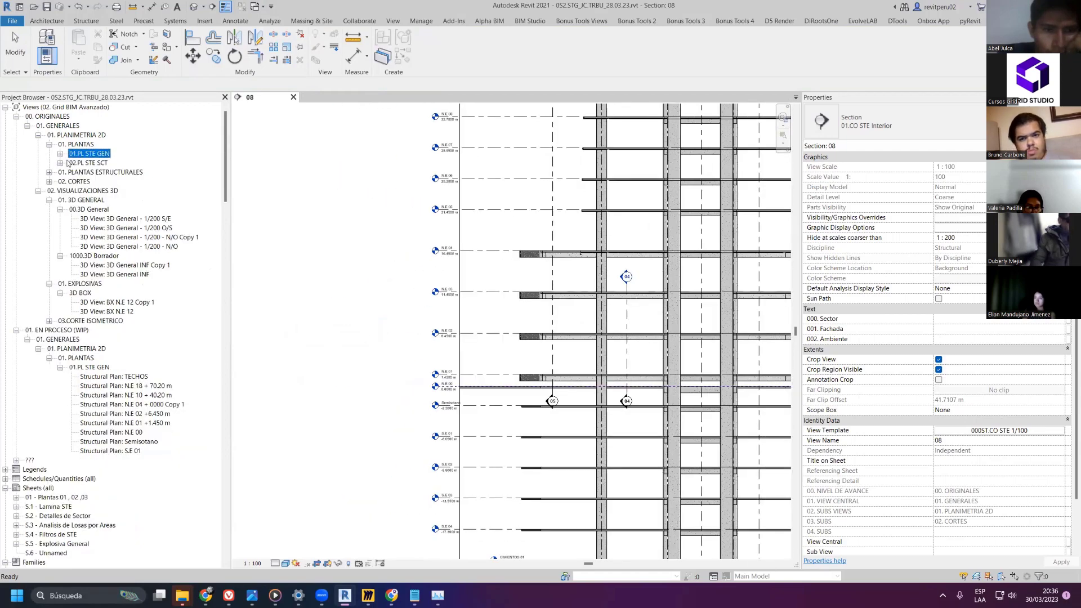
scroll(340, 303, down, 3)
click(291, 269)
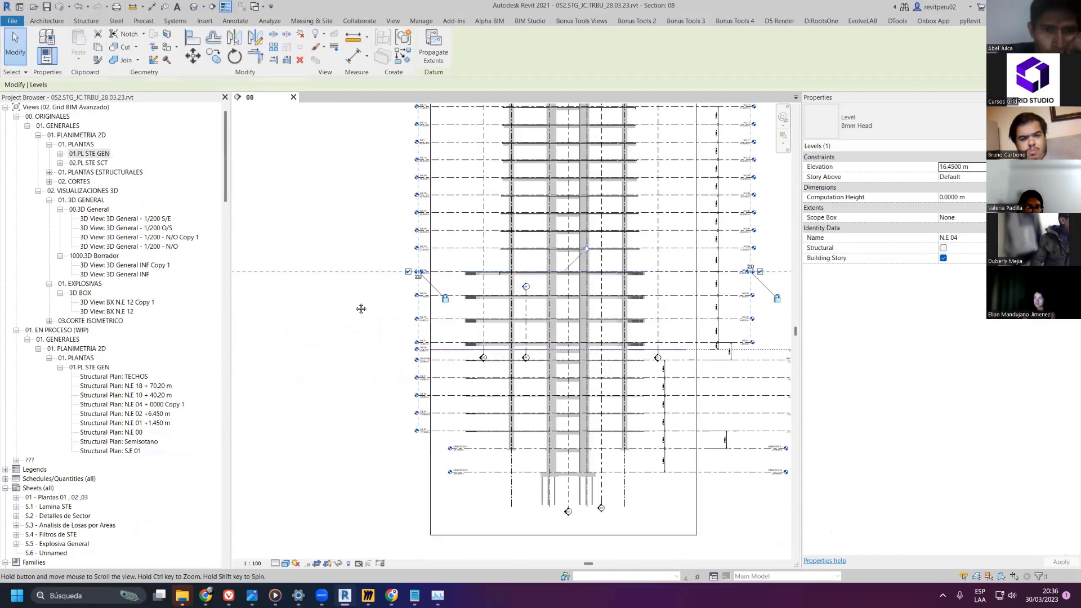
scroll(277, 333, up, 5)
click(298, 337)
middle_drag(336, 318, 251, 309)
scroll(265, 385, up, 2)
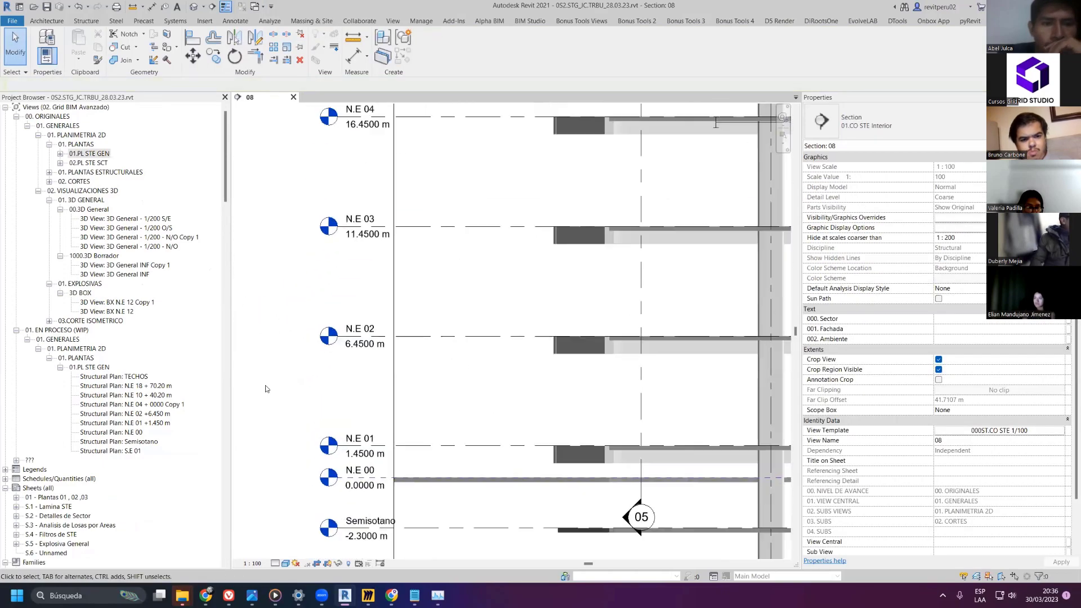
click(160, 402)
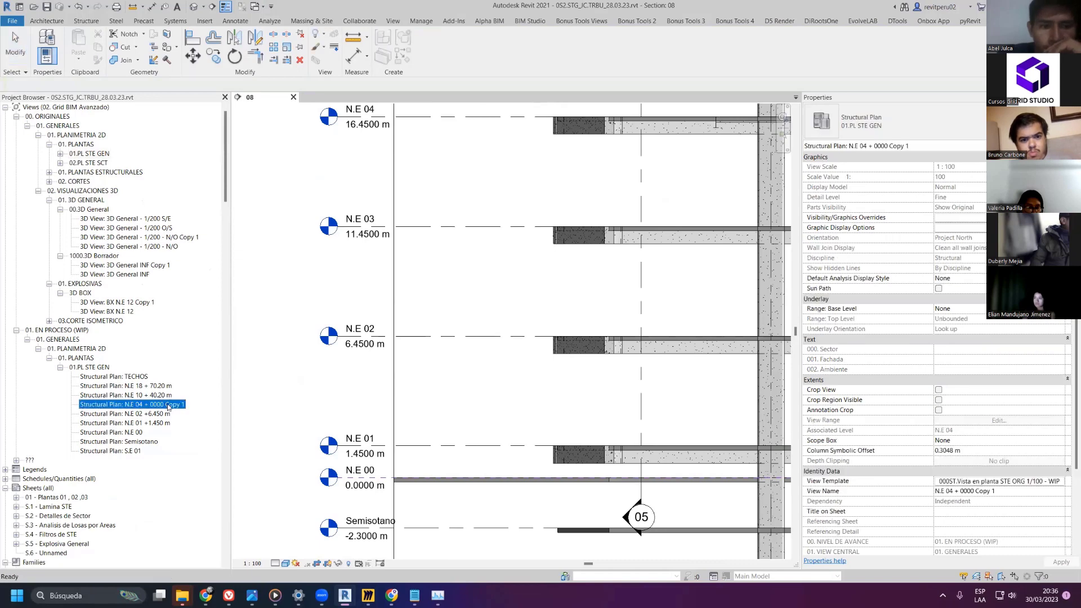
- Rename WIP plan N.E 04 + 0000 Copy 1 to N.E 04 + 16.450 m
right_click(161, 404)
click(364, 296)
scroll(364, 297, down, 2)
scroll(314, 271, up, 3)
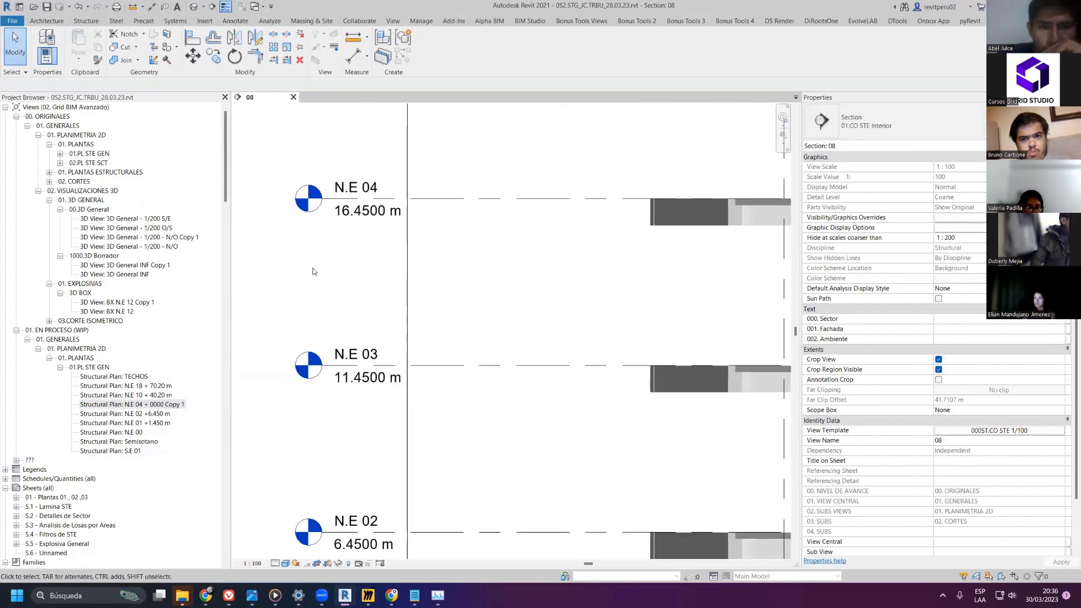
right_click(177, 401)
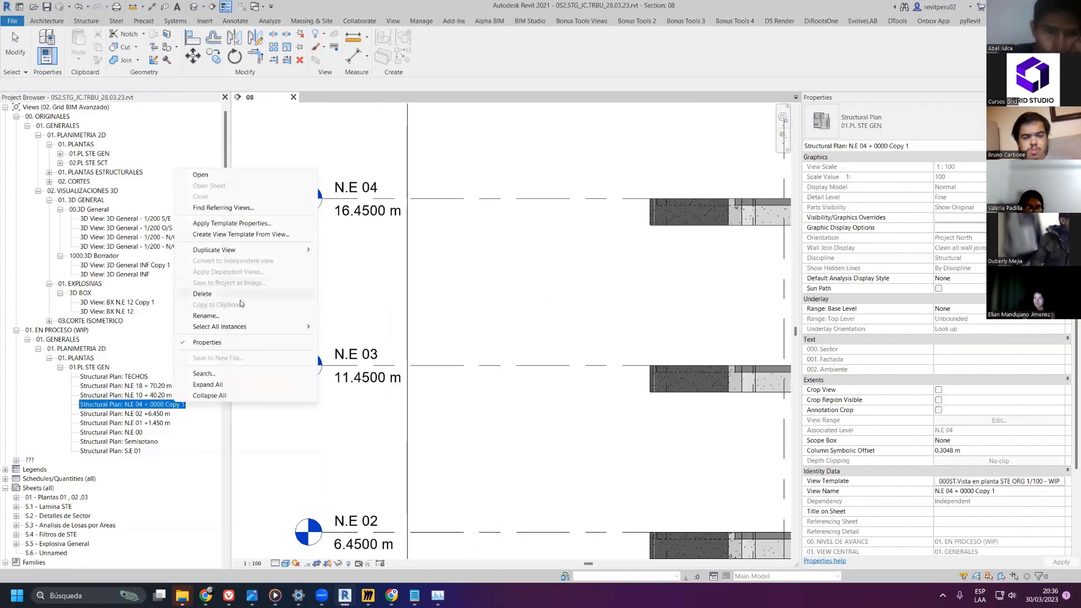
click(228, 316)
key(End)
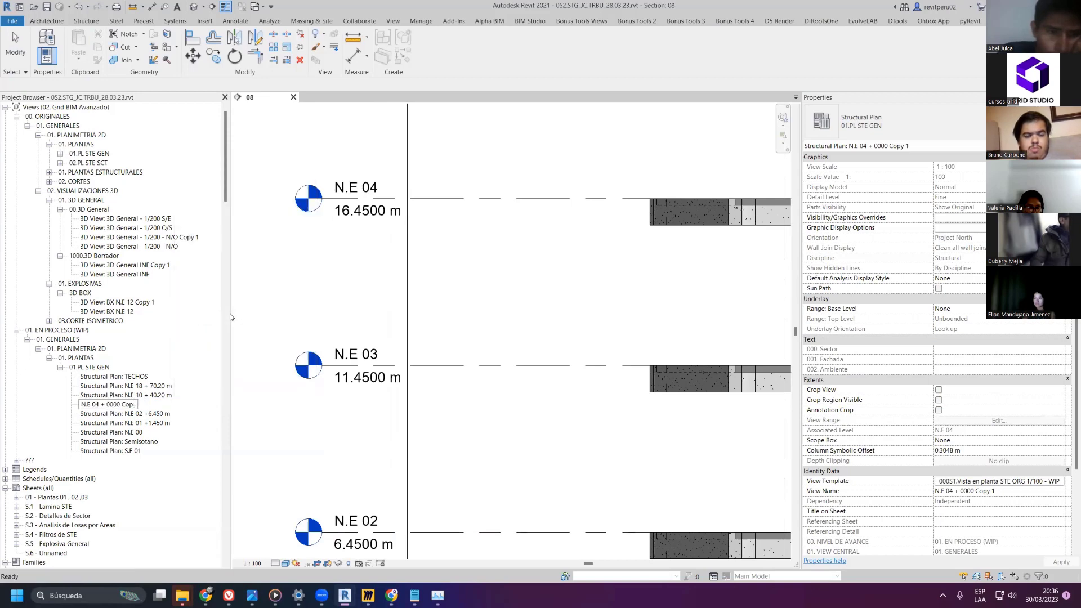
key(BackSpace)
key(BackSpace)
key(BackSpace)
key(BackSpace)
key(BackSpace)
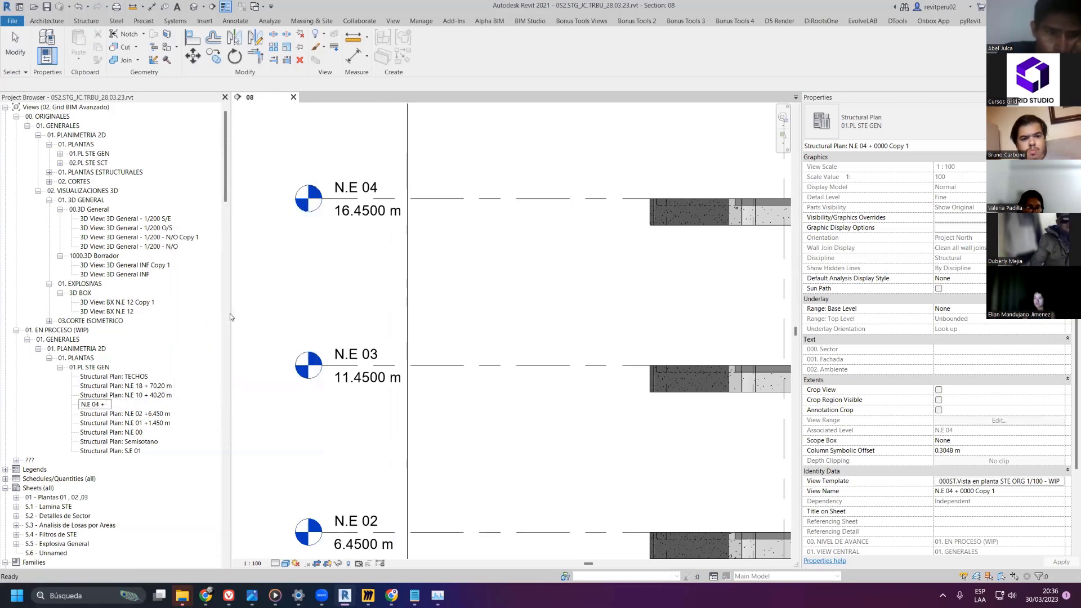
text(16.45)
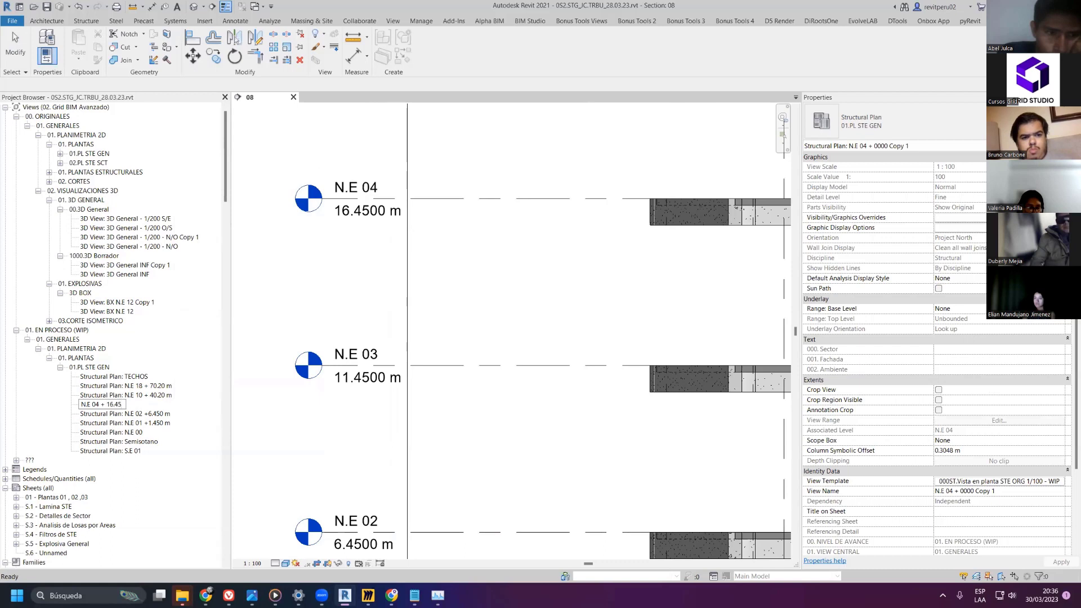
text(0 m)
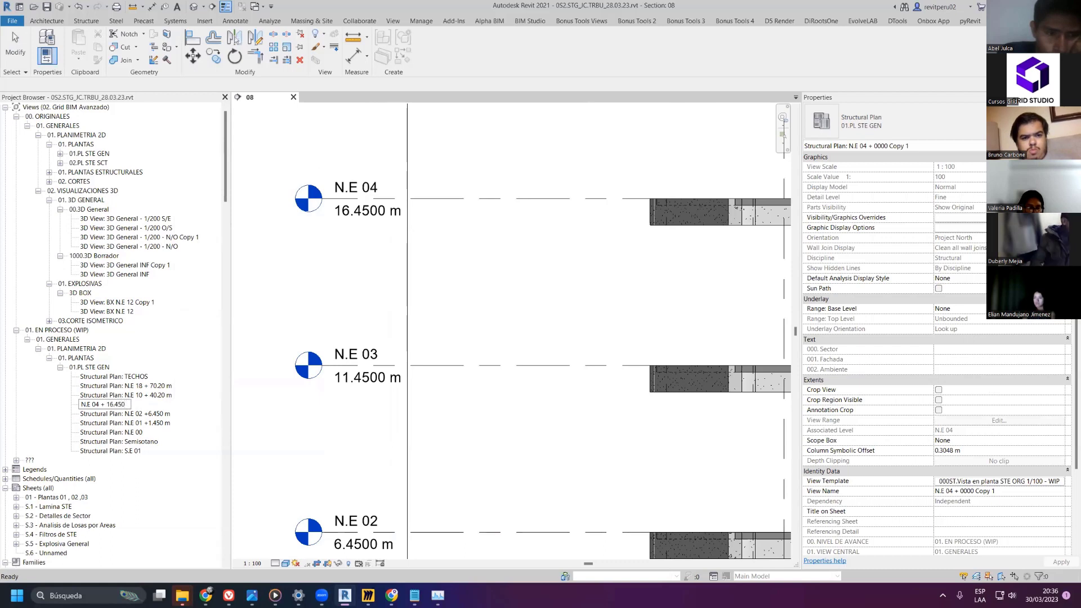
click(302, 312)
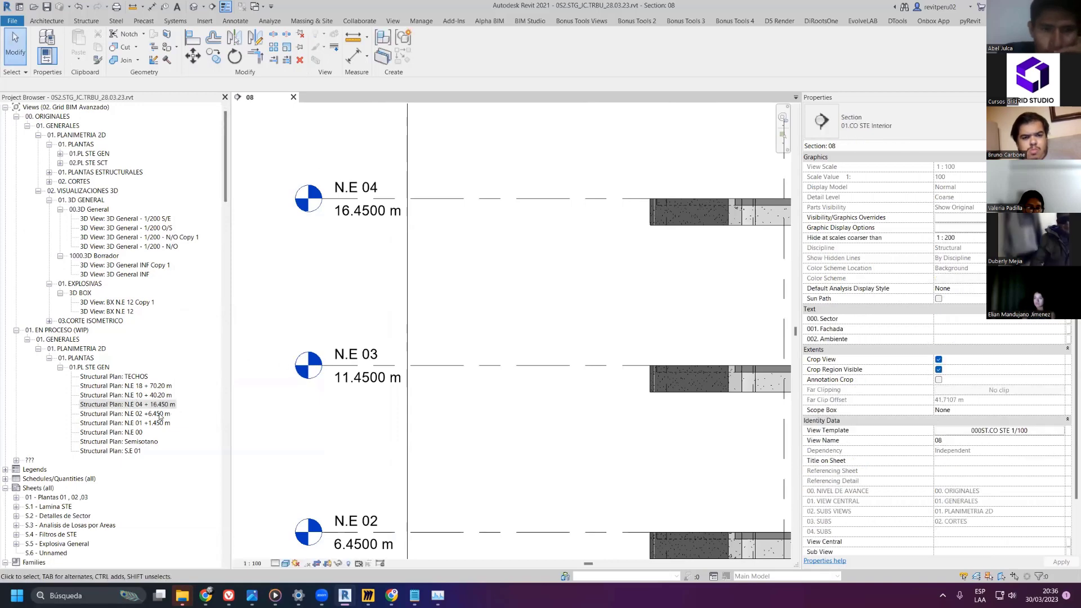
- Rename plans N.E 02 and N.E 01 to N.E 02 + 6.450 m and N.E 01 + 1.450 m
right_click(179, 414)
click(192, 327)
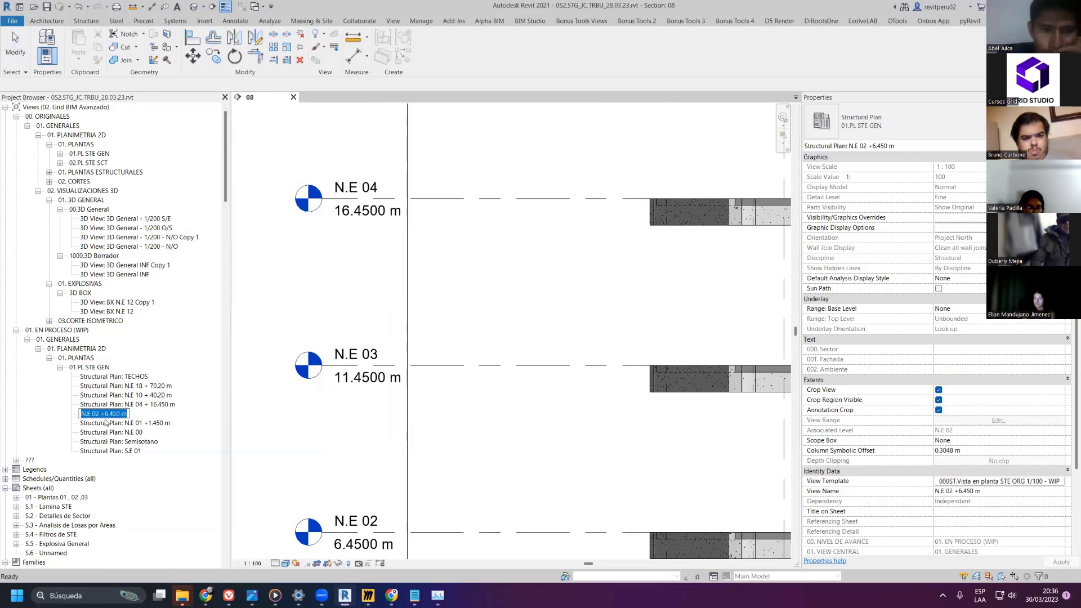
click(106, 414)
key(Return)
click(156, 422)
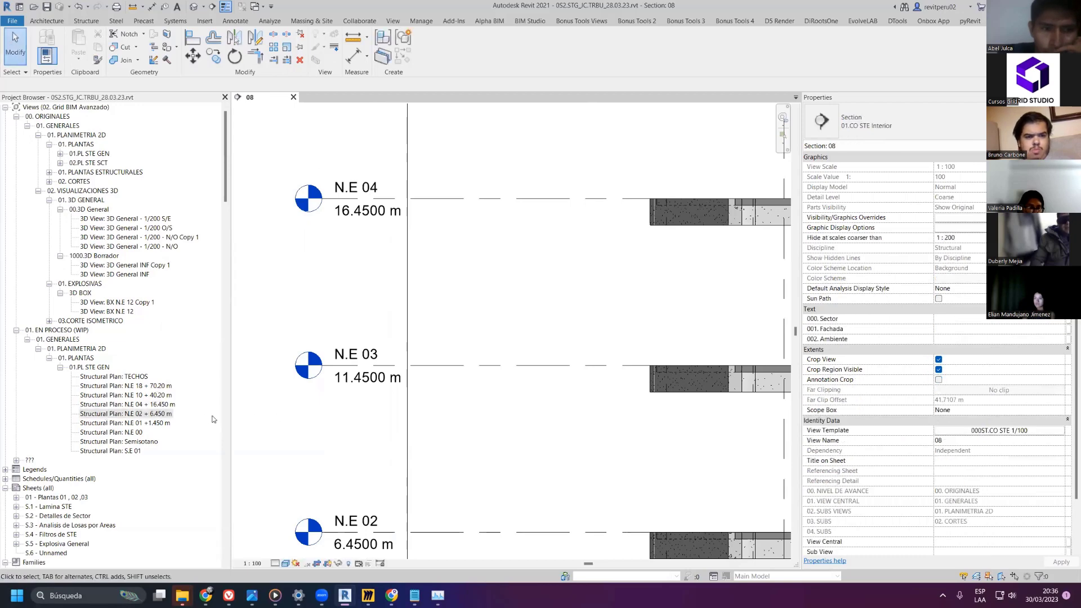
right_click(155, 423)
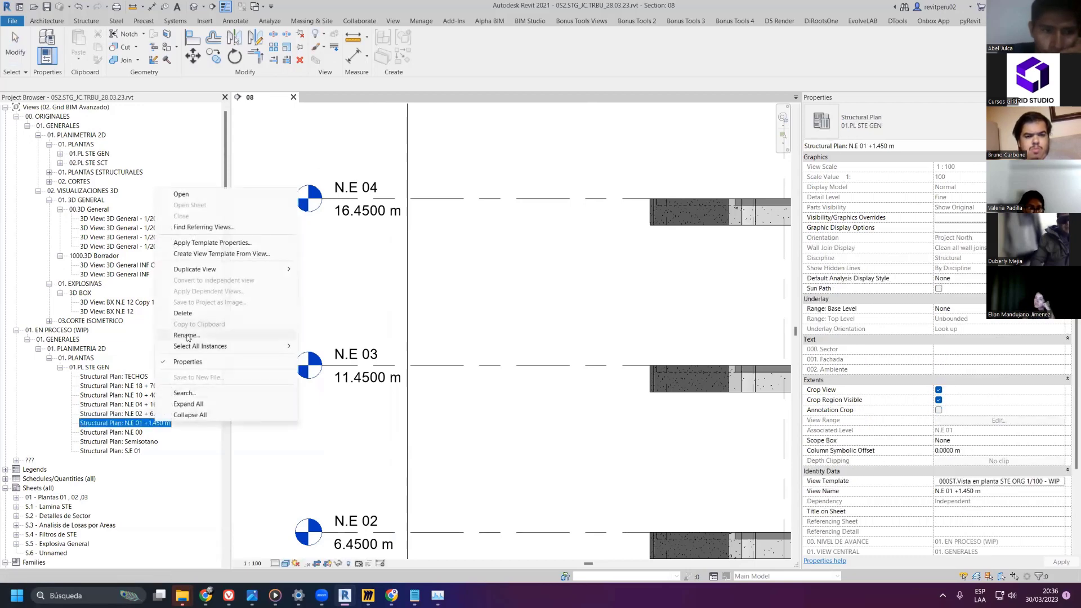
click(188, 335)
click(103, 423)
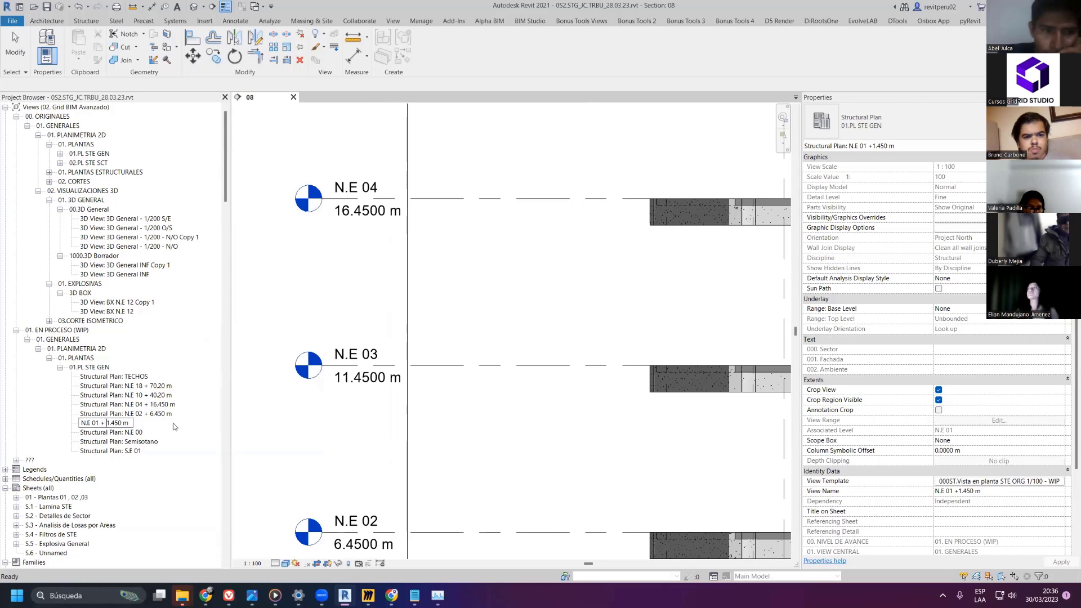
click(297, 411)
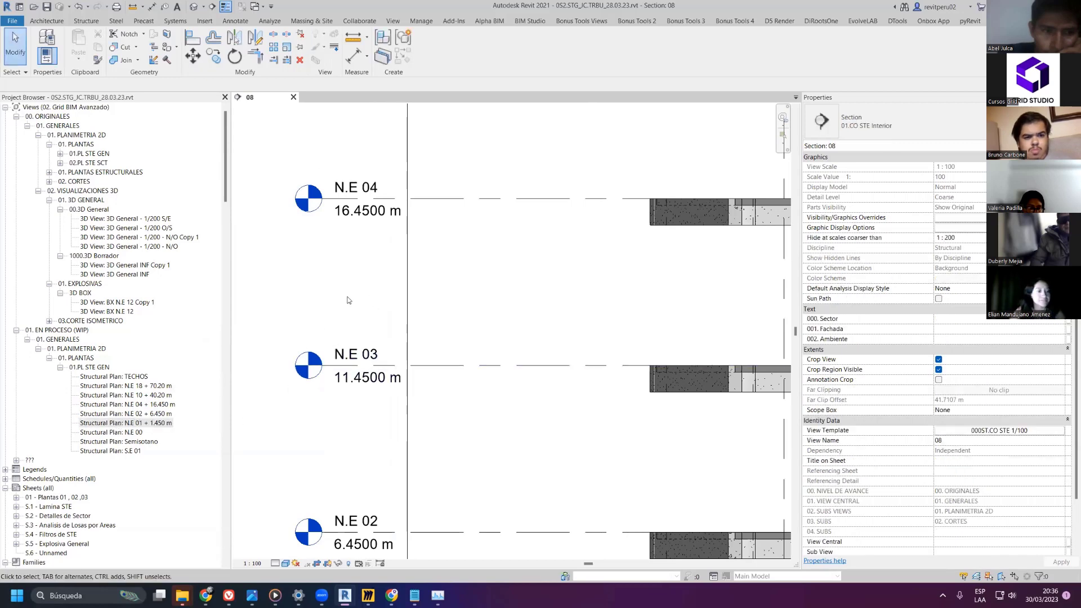
- Rename structural plan N.E 00 to N.E 00 +0000
click(135, 433)
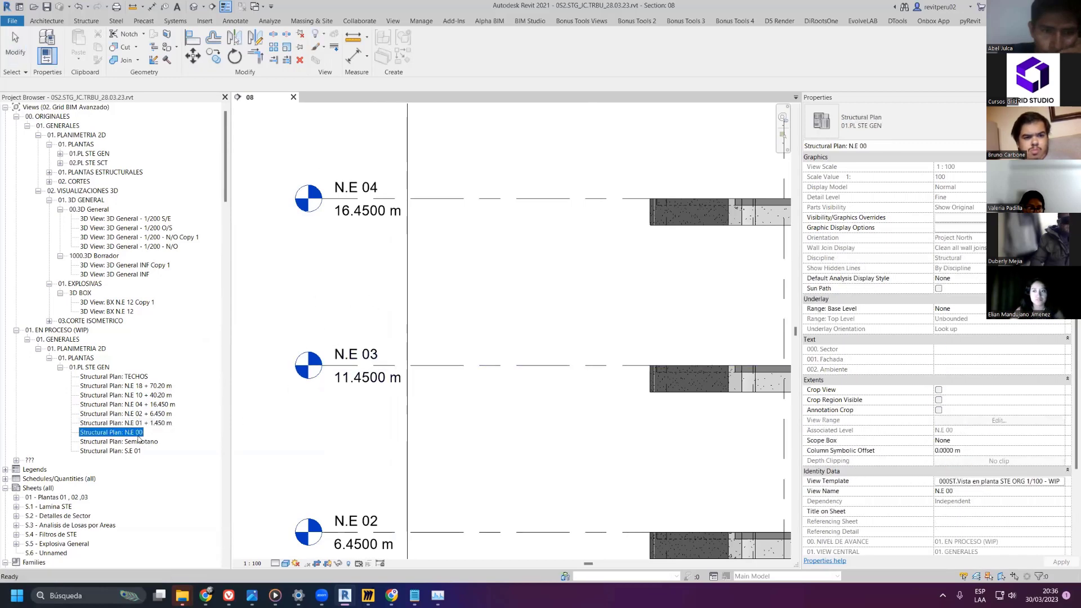
click(135, 434)
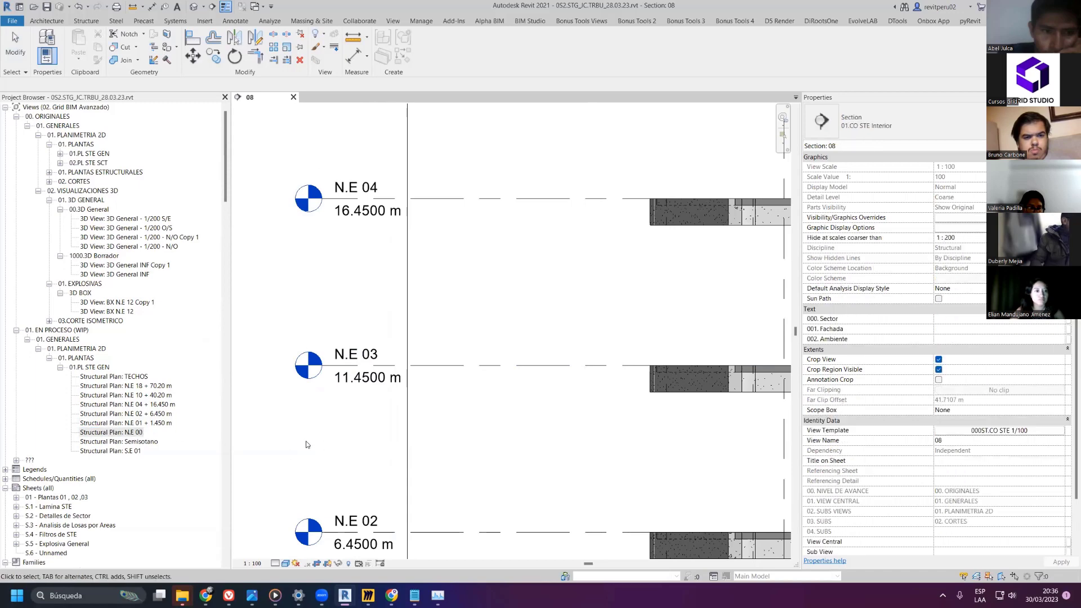
right_click(124, 434)
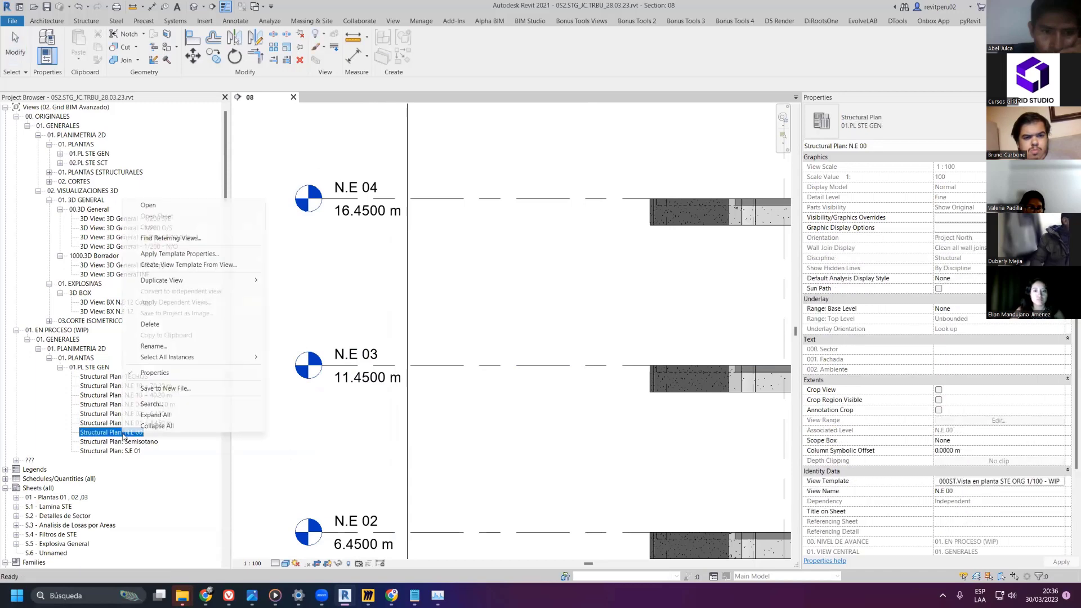
click(163, 347)
text(+0000)
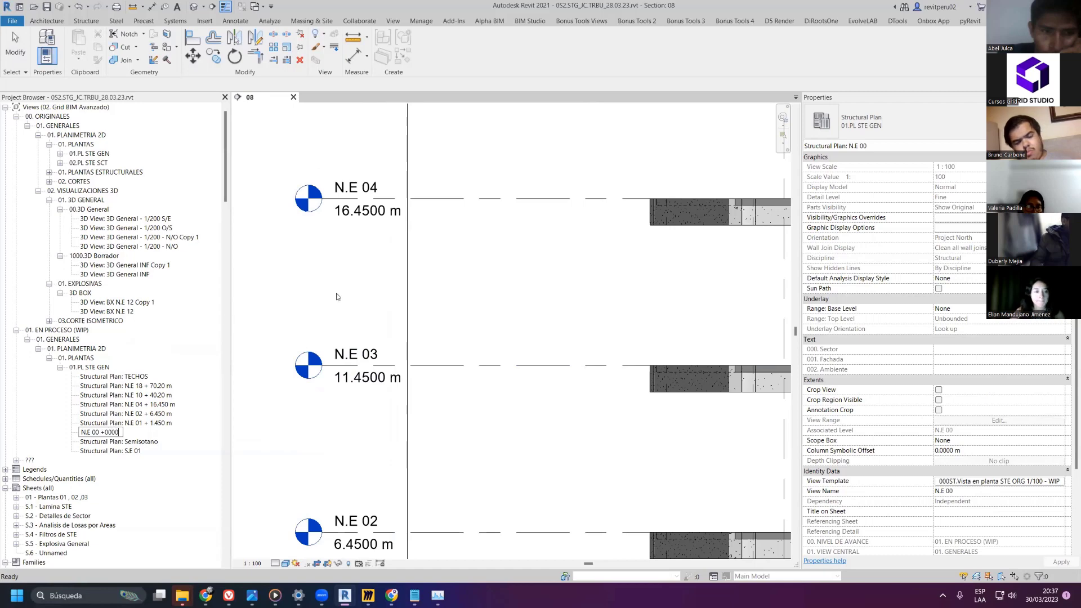
key(Return)
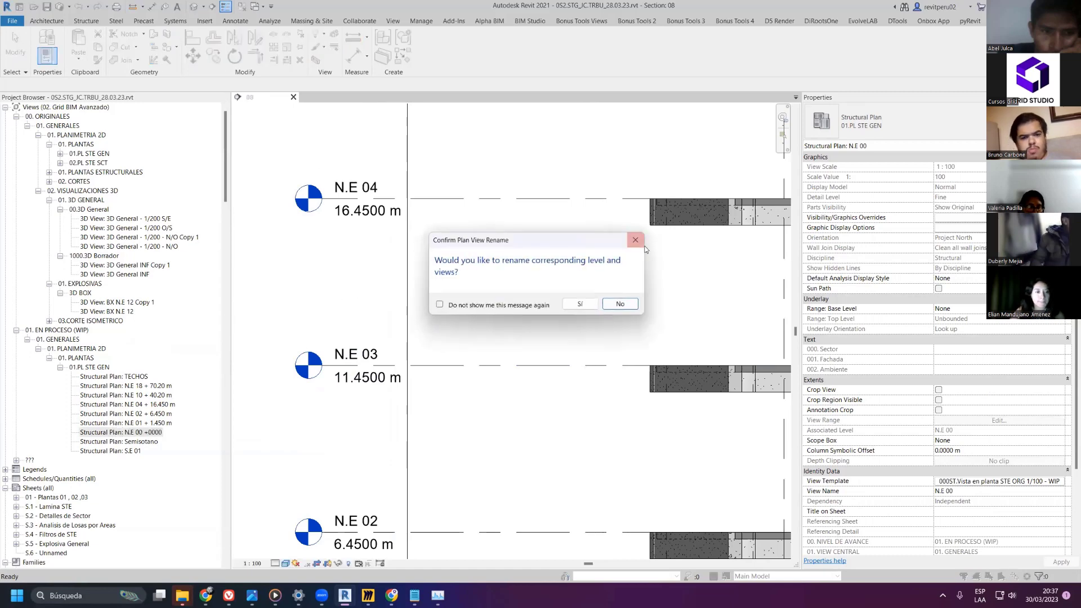
- Duplicate N.E 00 +0000 with detailing and give the original the 000ST.Vista en planta STE ORG 1/100 - ORG template
right_click(130, 432)
mouse_move(191, 282)
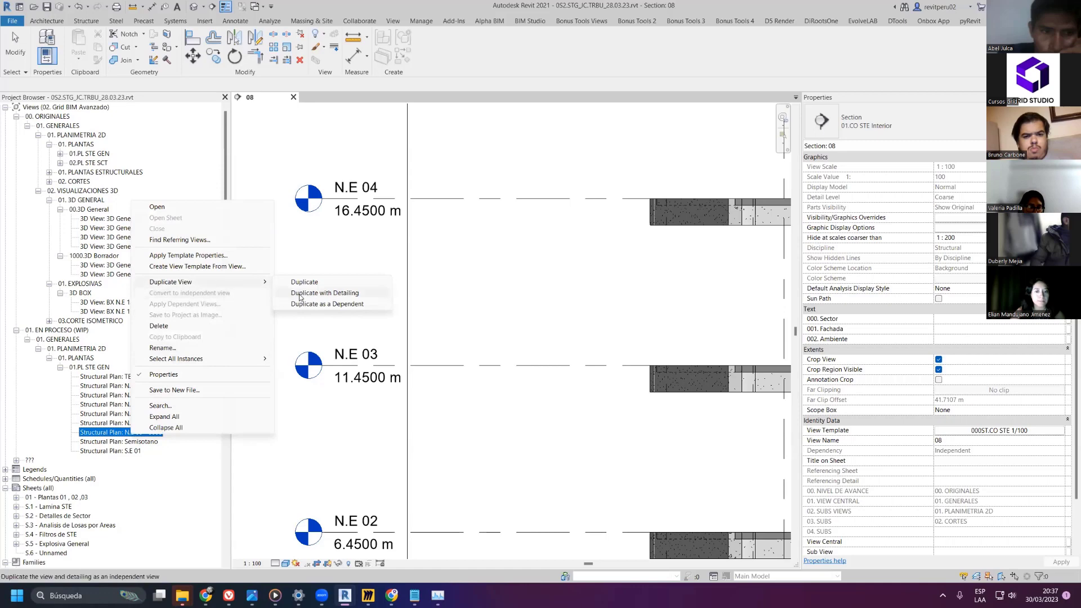
click(321, 294)
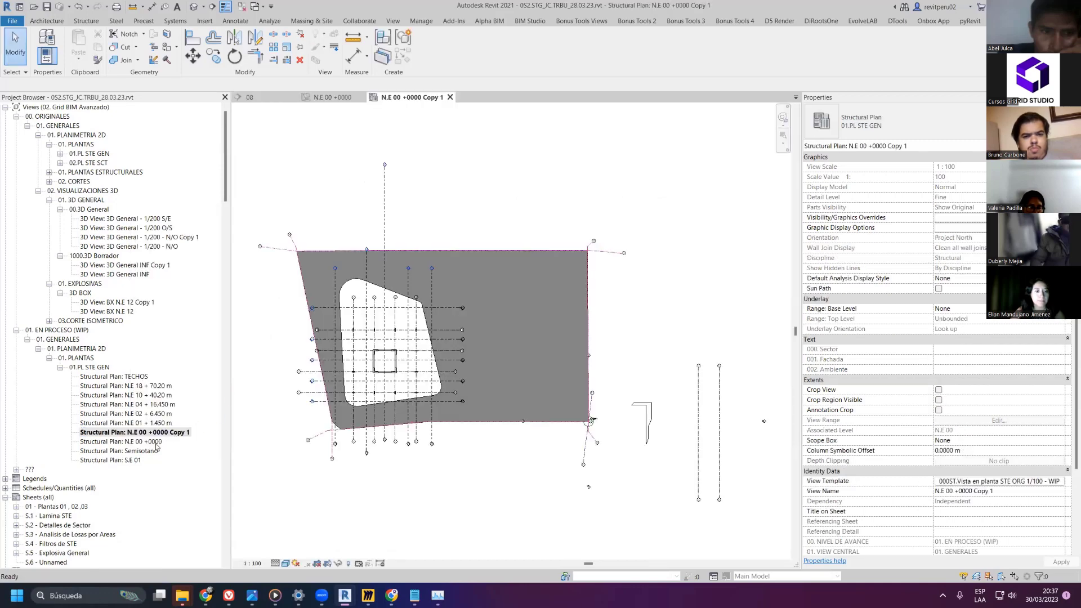
click(135, 442)
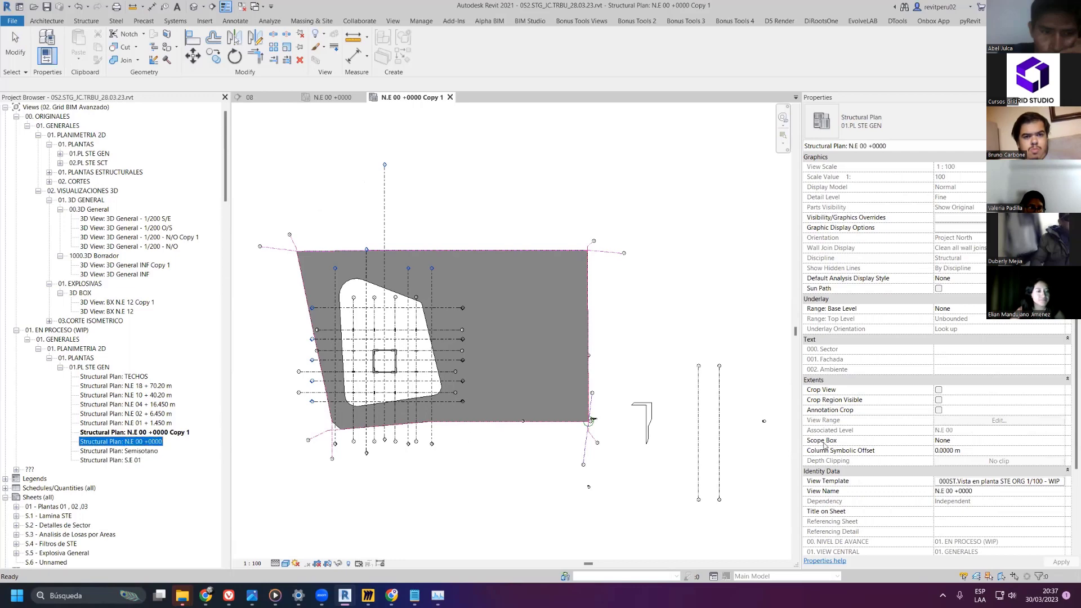
click(1008, 481)
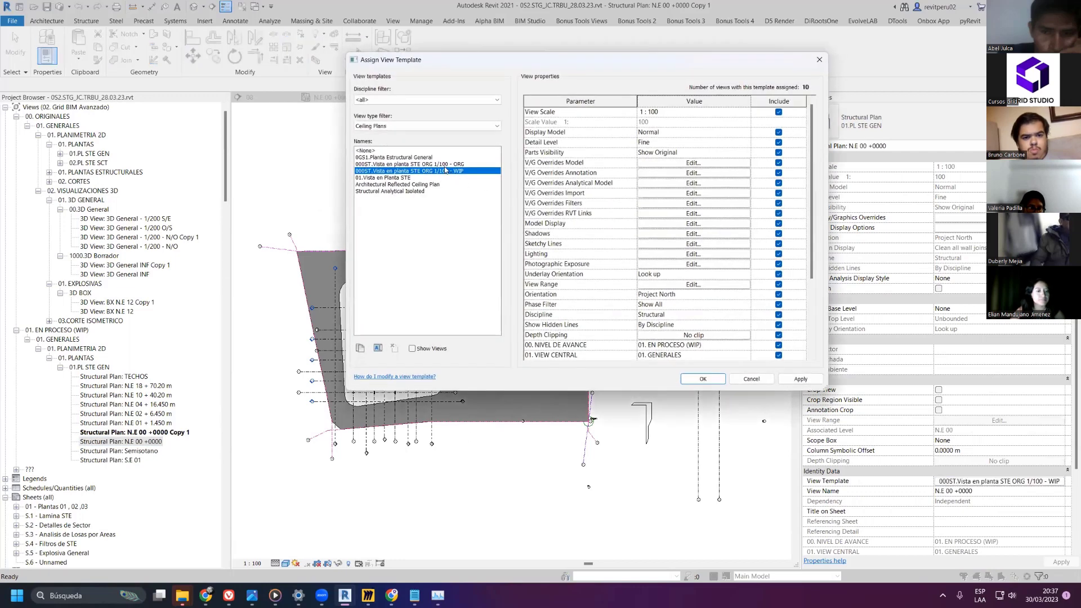
click(410, 164)
click(811, 379)
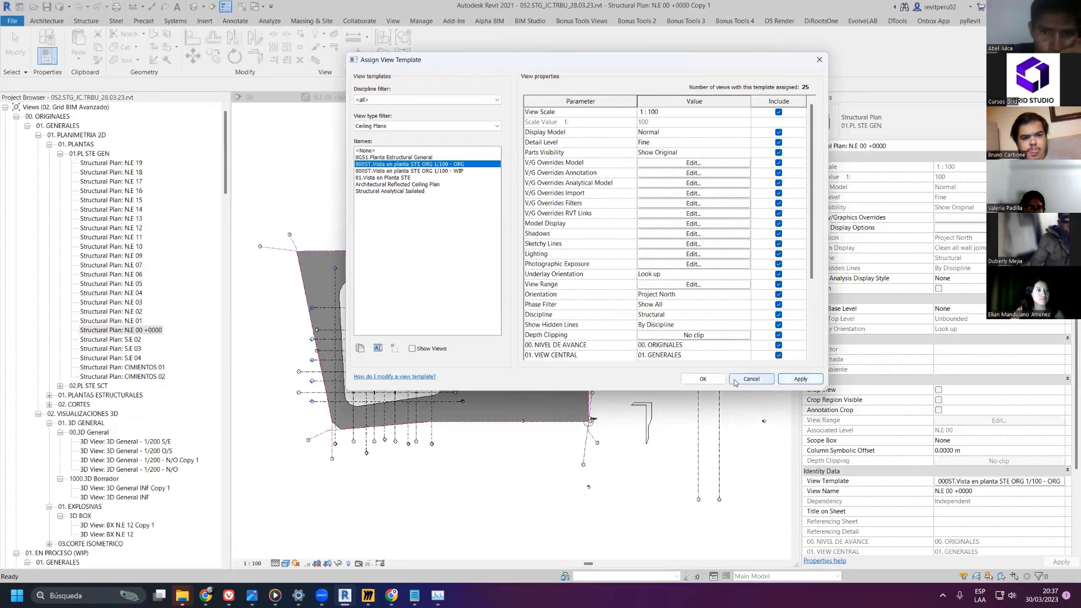
click(703, 378)
- Rename the plan 'N.E 00 +0000 Copy 1' to 'N.E 00 +0.00'
scroll(171, 422, down, 4)
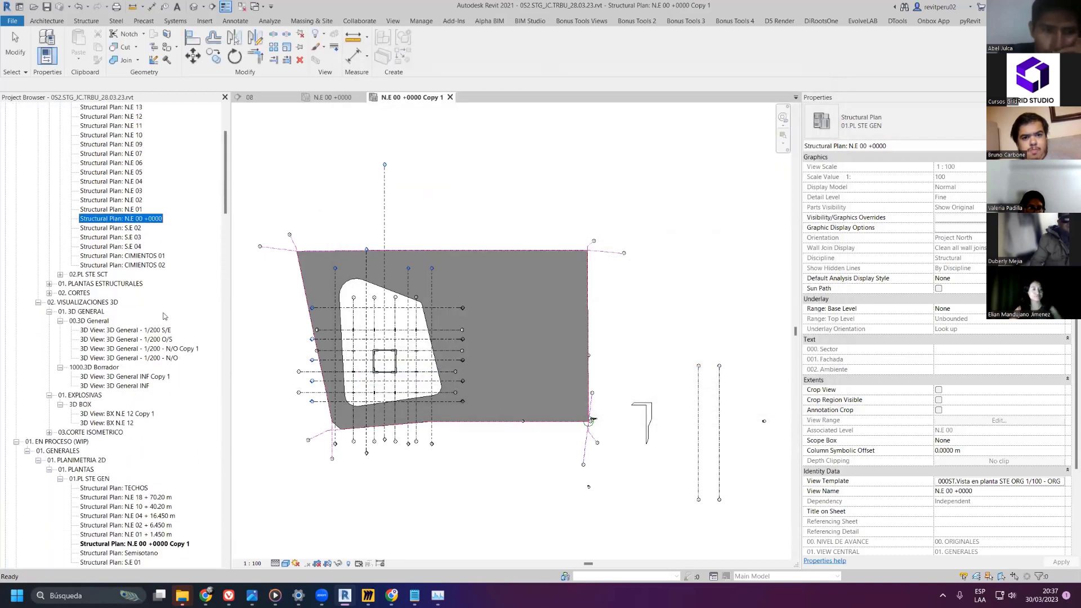
scroll(164, 316, down, 2)
click(178, 497)
right_click(178, 497)
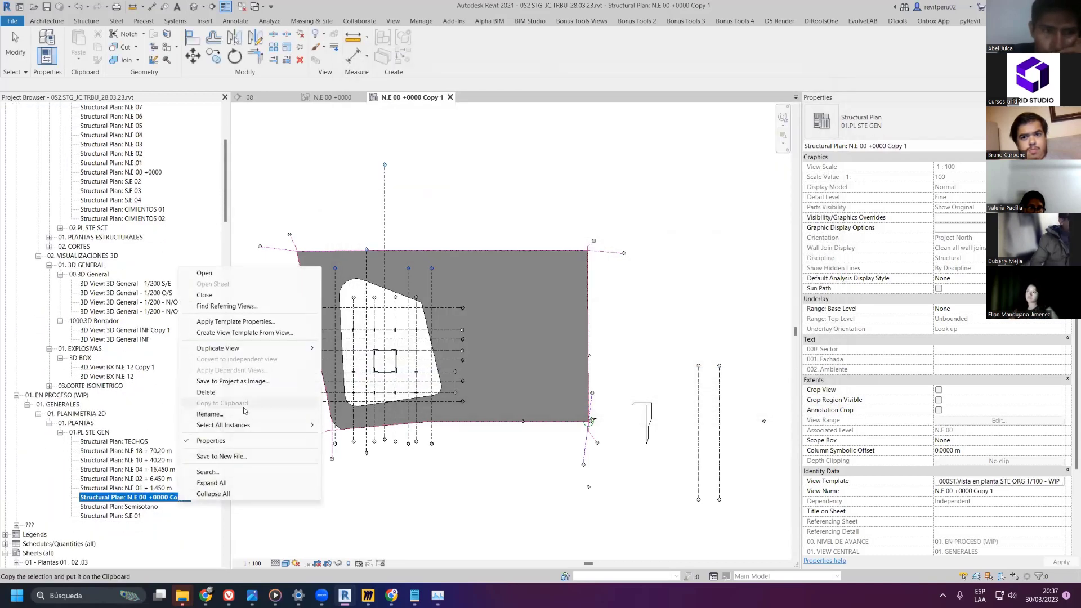
click(209, 414)
drag(141, 497, 109, 499)
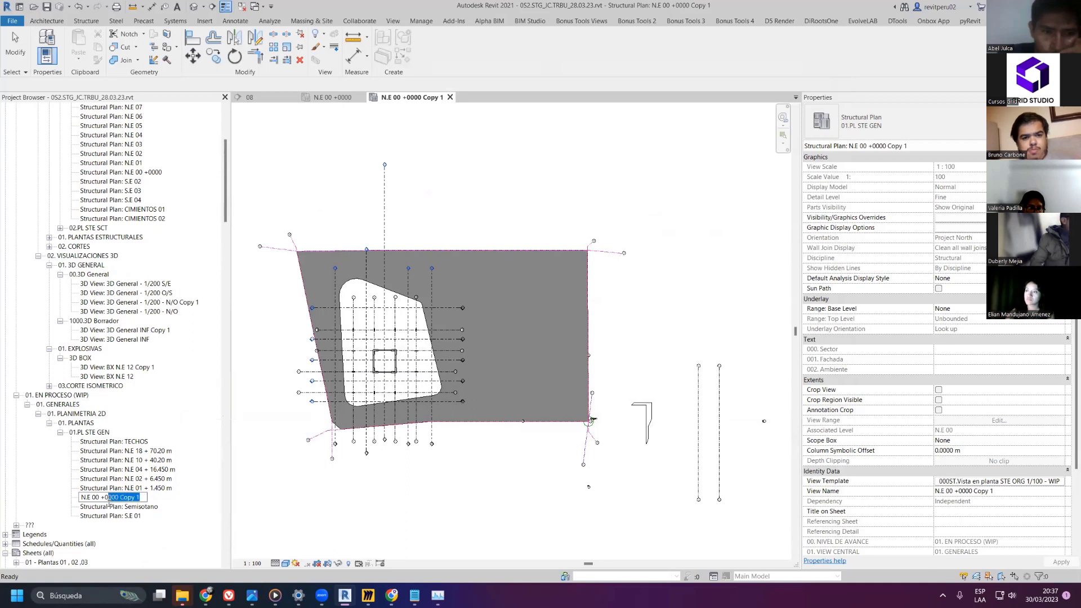
key(BackSpace)
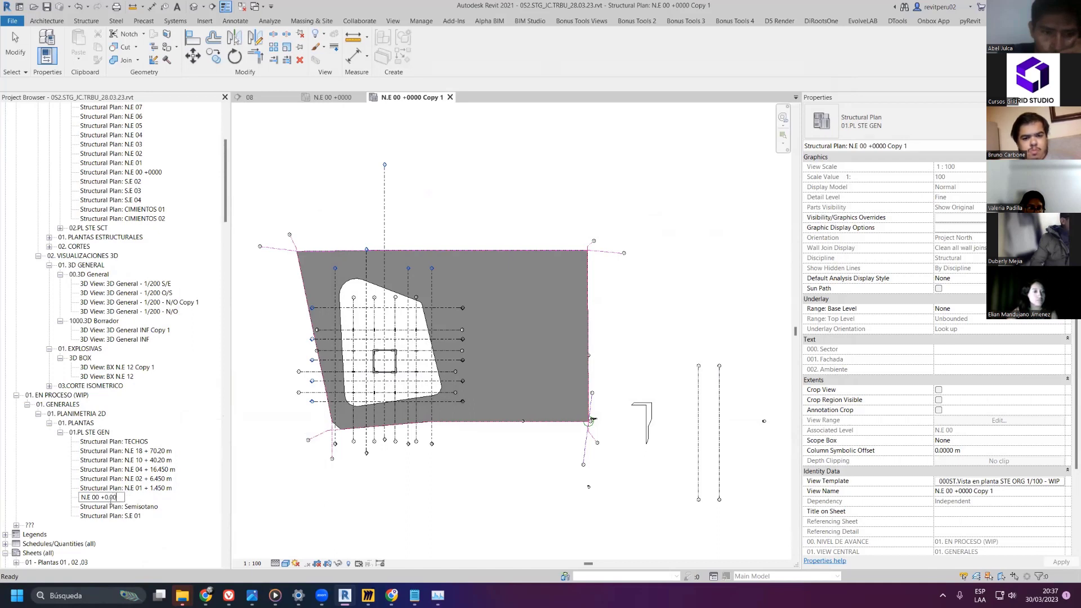
key(Return)
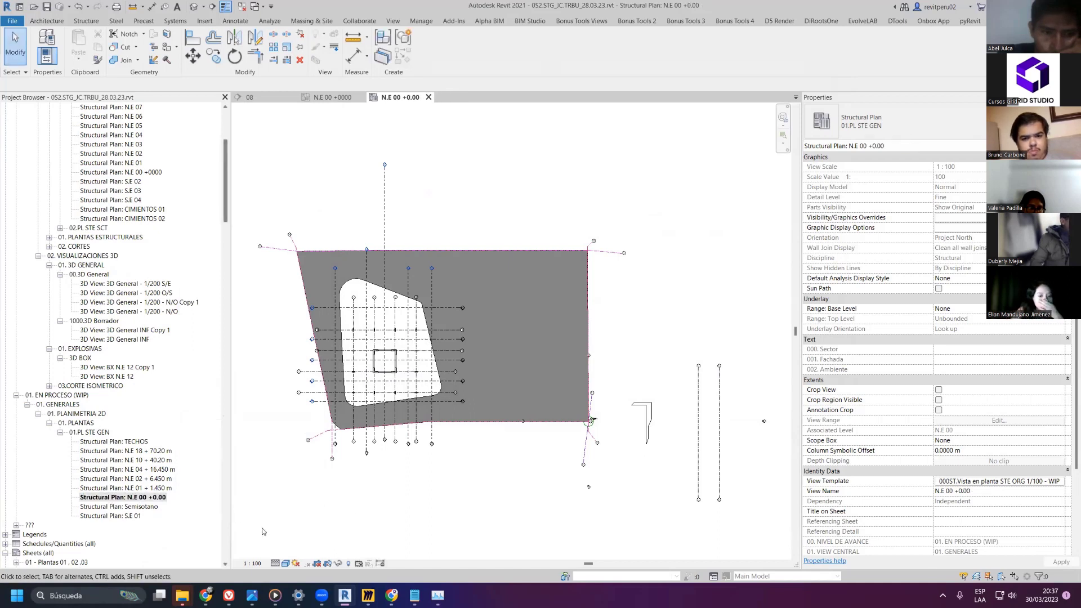
- Rename the original plan 'N.E 00 +0000' to 'N.E 00'
click(151, 173)
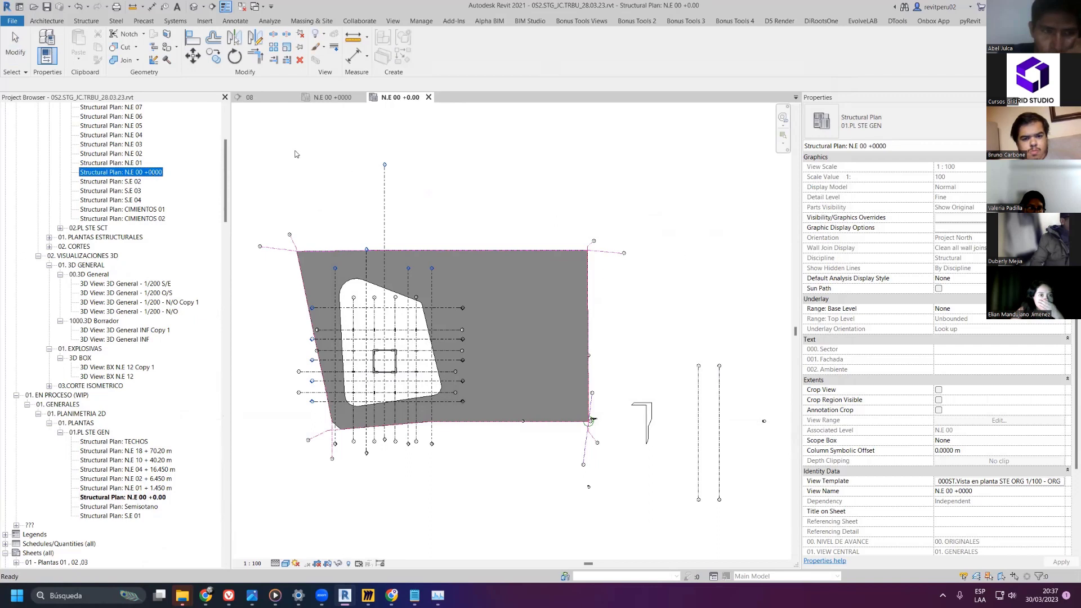
right_click(152, 173)
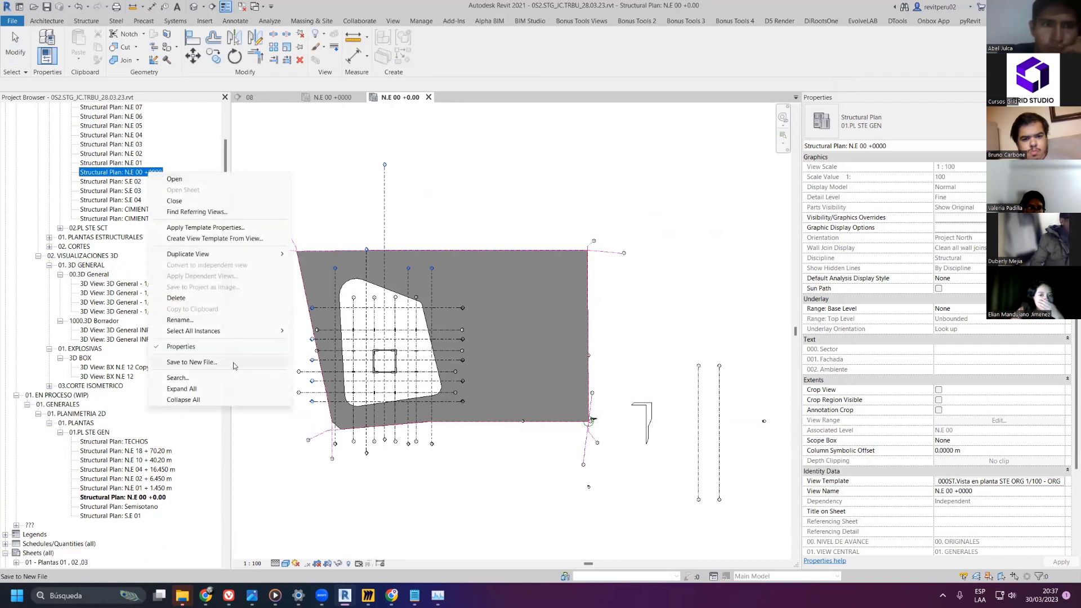
click(188, 320)
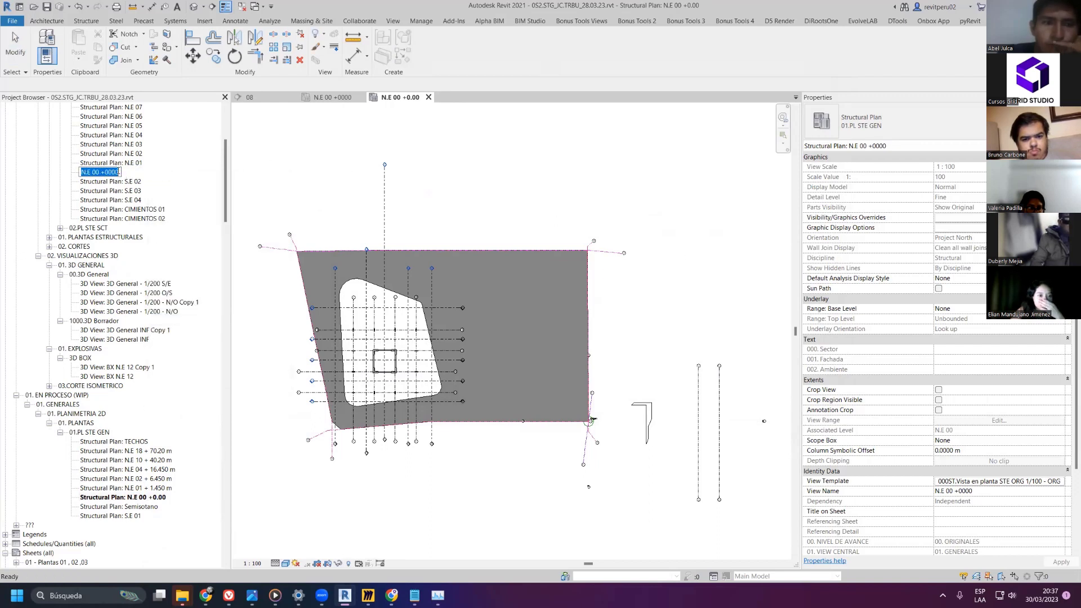
drag(119, 172, 93, 171)
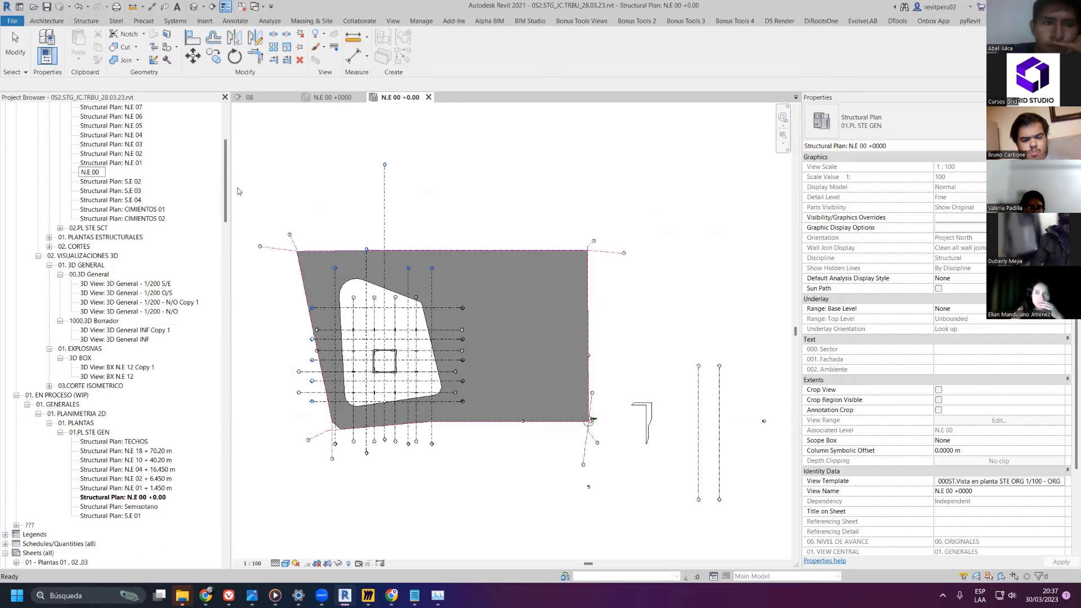
click(306, 207)
scroll(85, 175, up, 5)
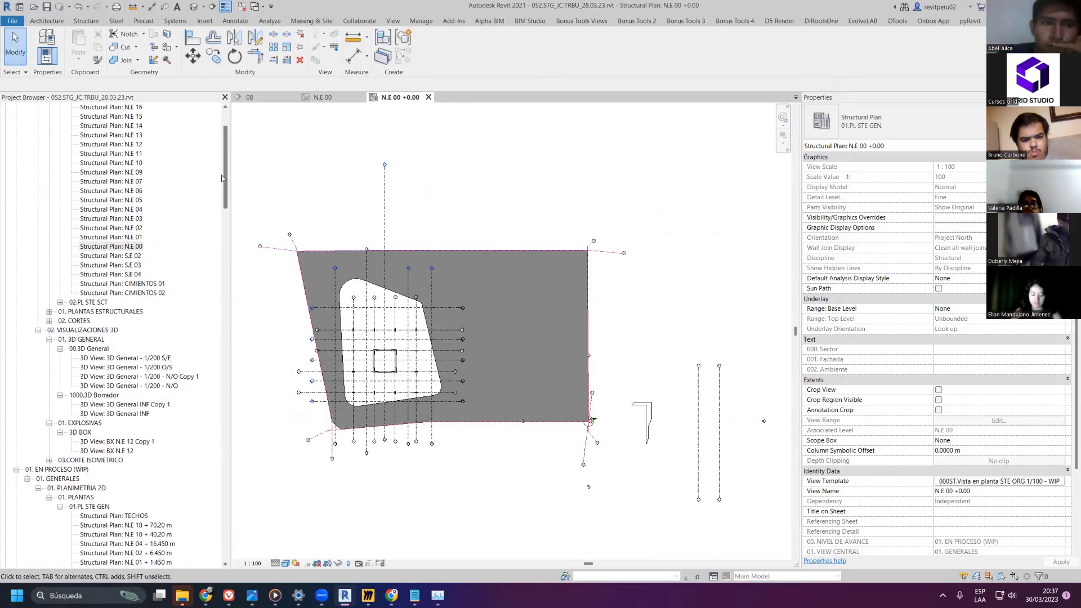
- Close inactive views, collapse the original plan folders, and save the project
click(242, 7)
click(60, 154)
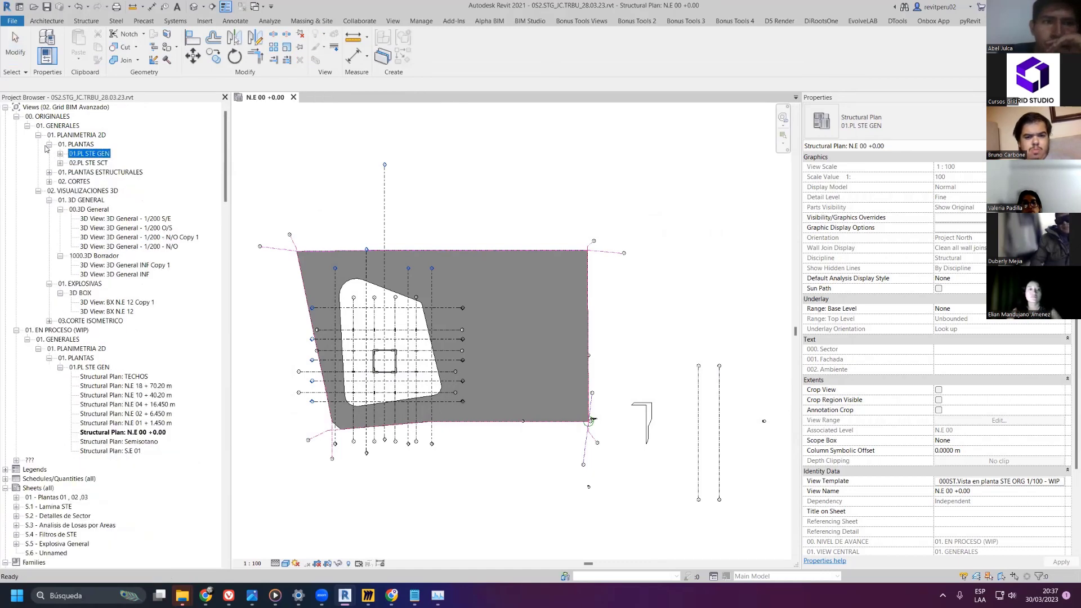
click(49, 145)
click(37, 135)
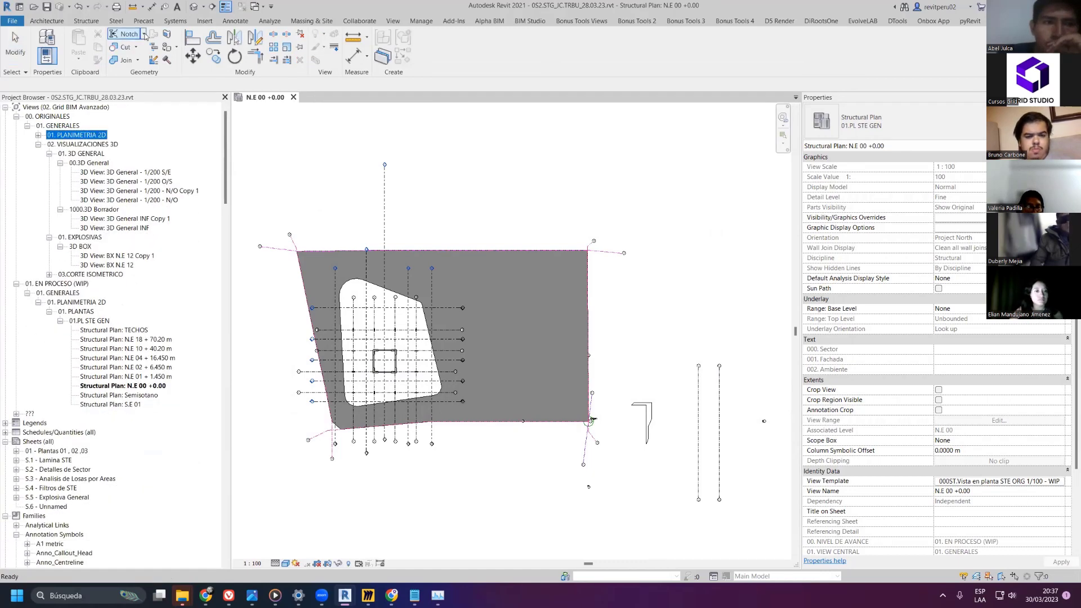
click(47, 7)
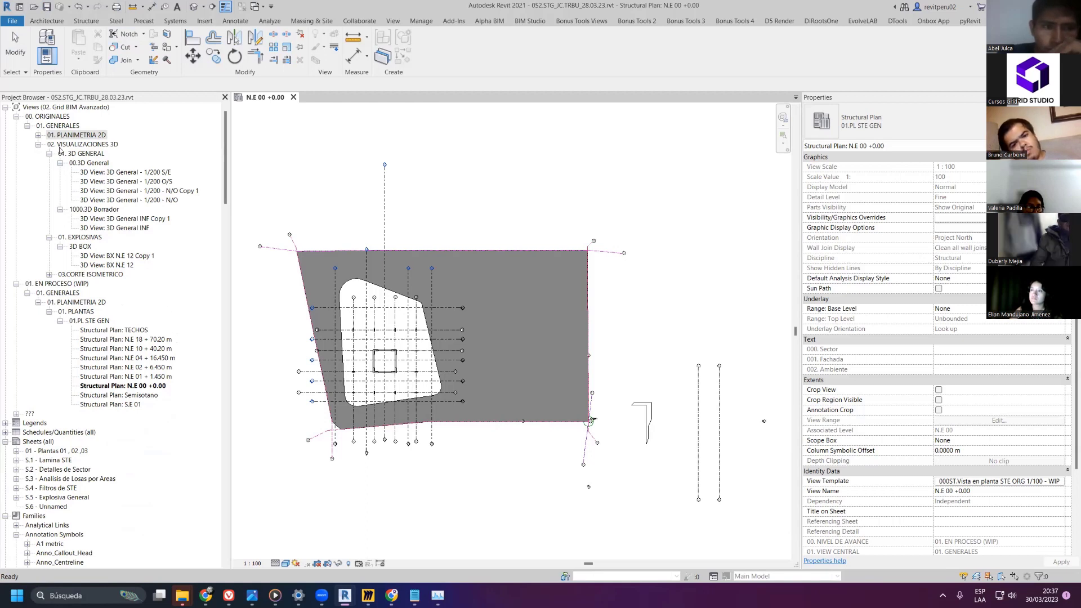
- Check the WIP TECHOS and N.E 10 + 40.20 m plans, then expand the original 02. CORTES folder
click(130, 339)
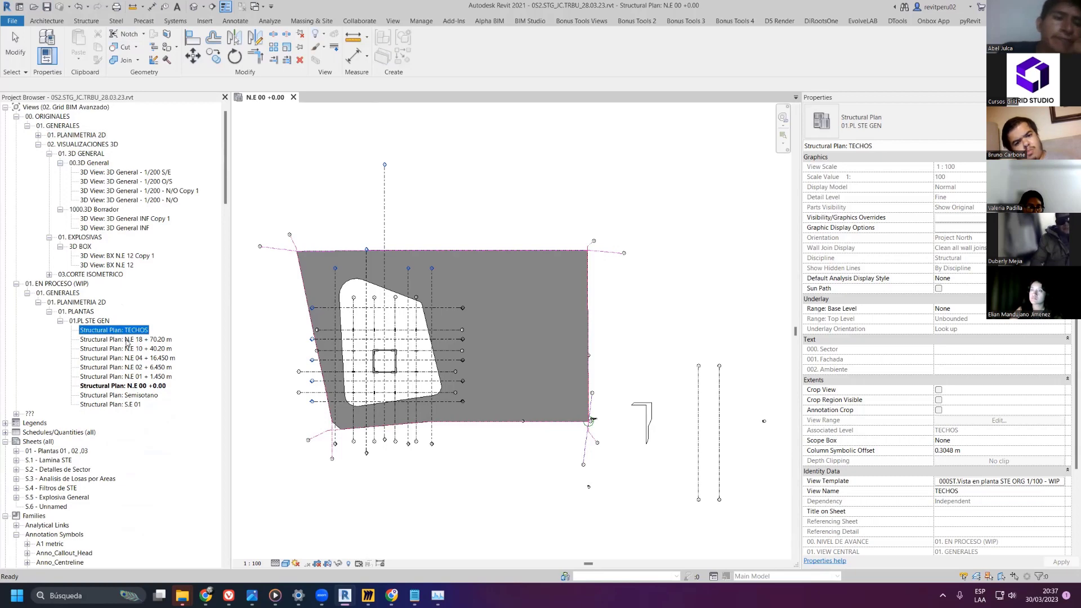
click(130, 349)
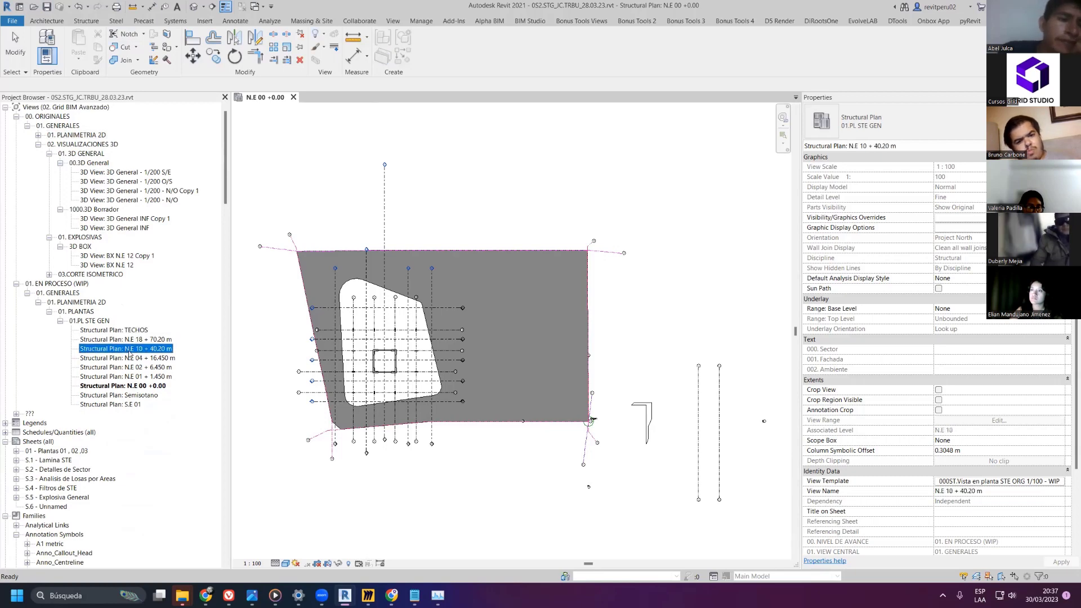
click(38, 135)
click(49, 163)
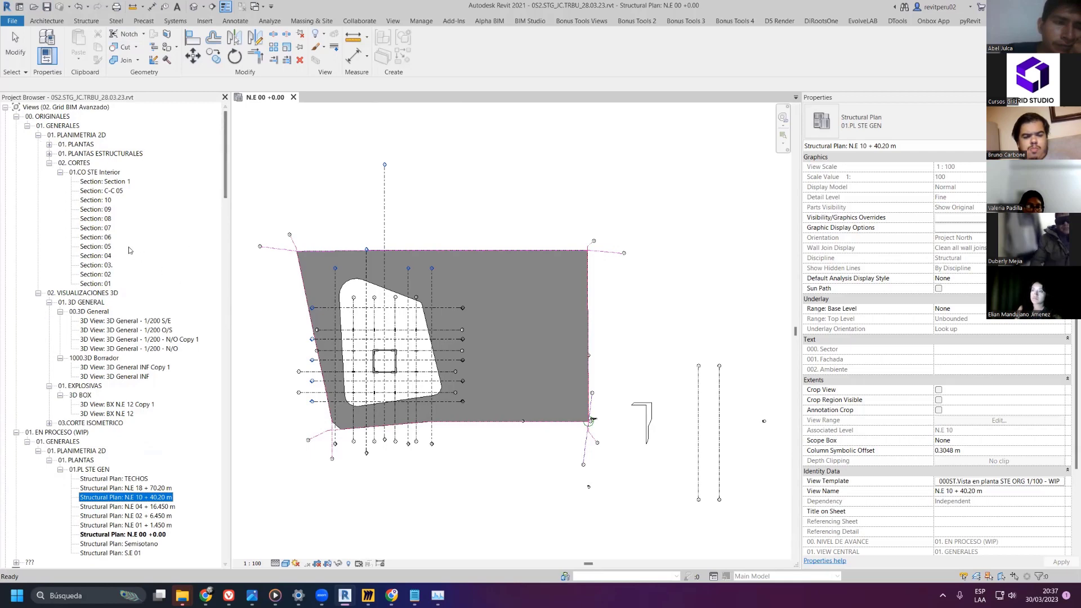
- Open Section 06, close other views, duplicate it with detailing, and bring up its view template setting
double_click(101, 237)
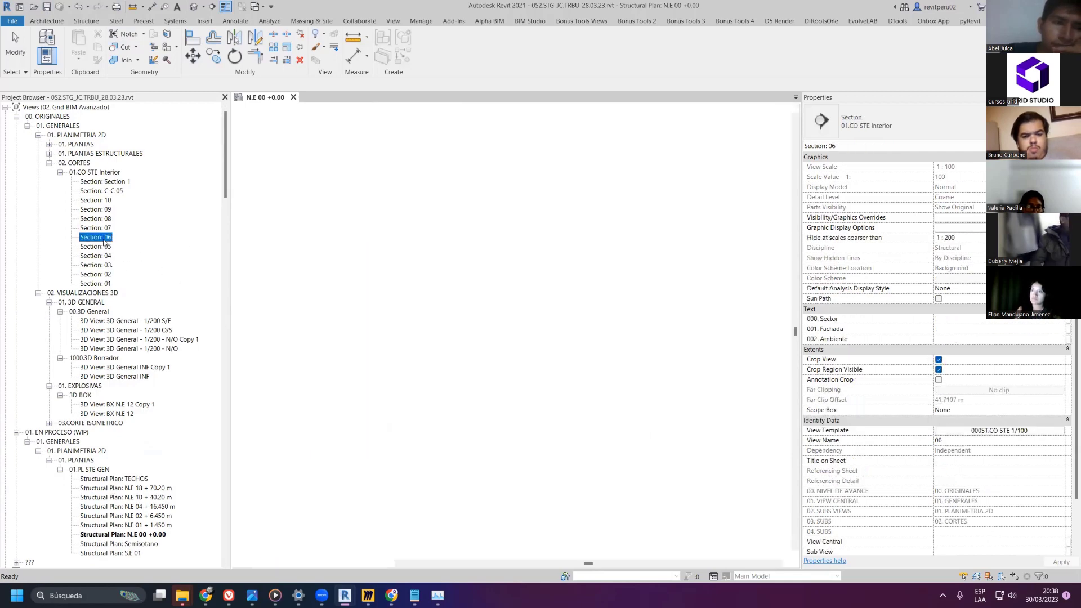
click(241, 8)
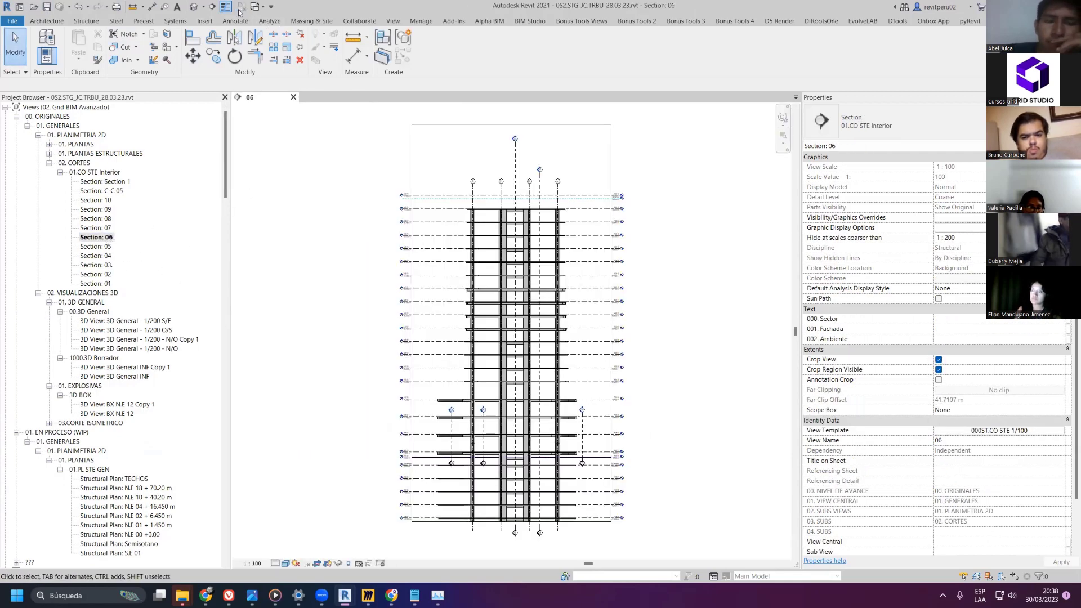
right_click(109, 240)
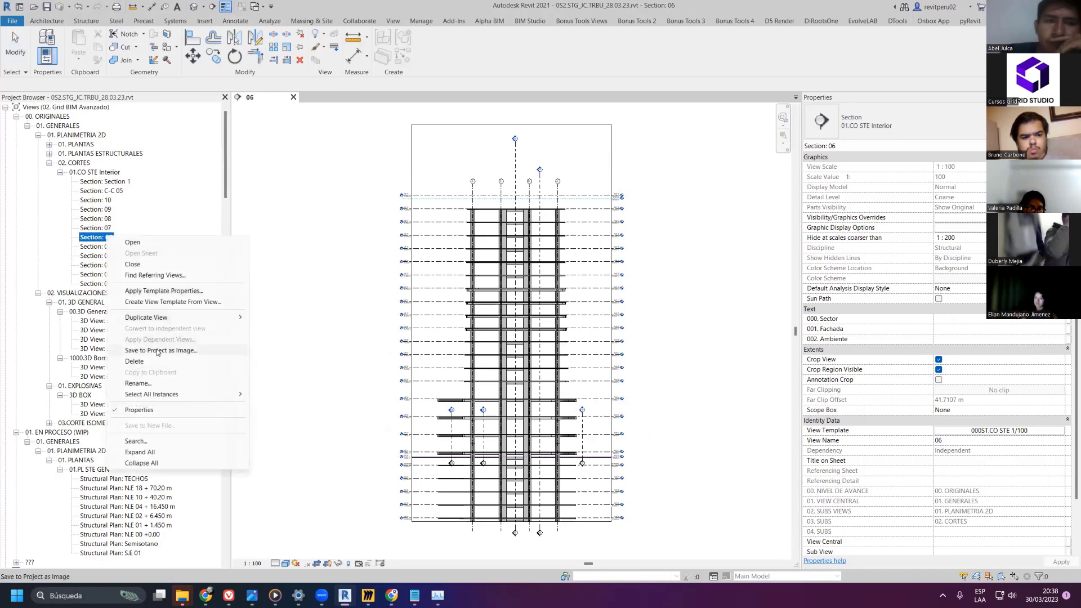
mouse_move(225, 318)
click(276, 331)
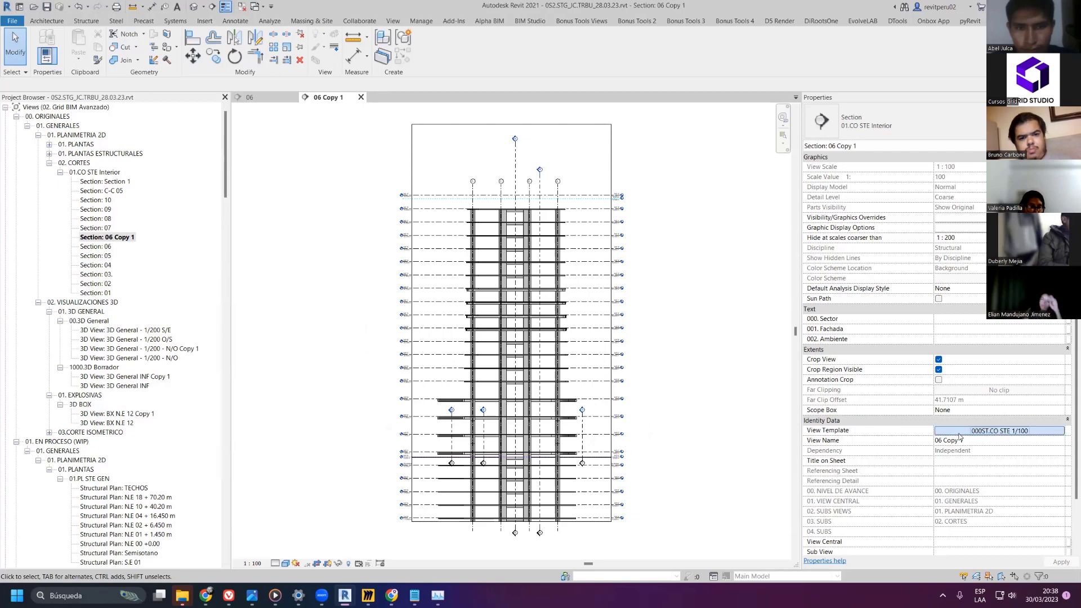
click(999, 430)
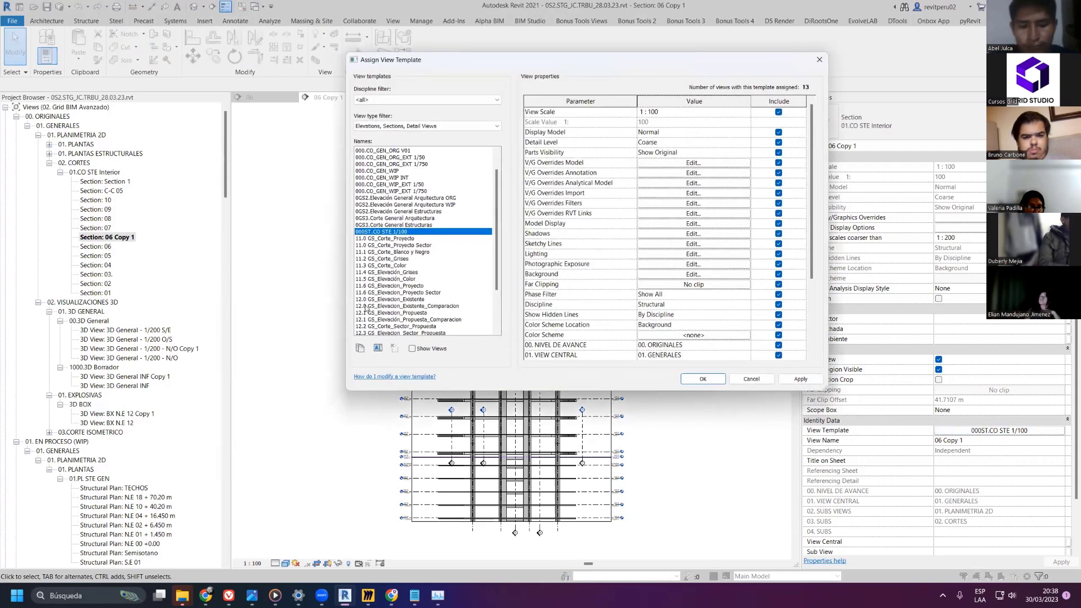
- Rename the existing section template to 000ST.CO STE 1/100 - ORG
click(377, 350)
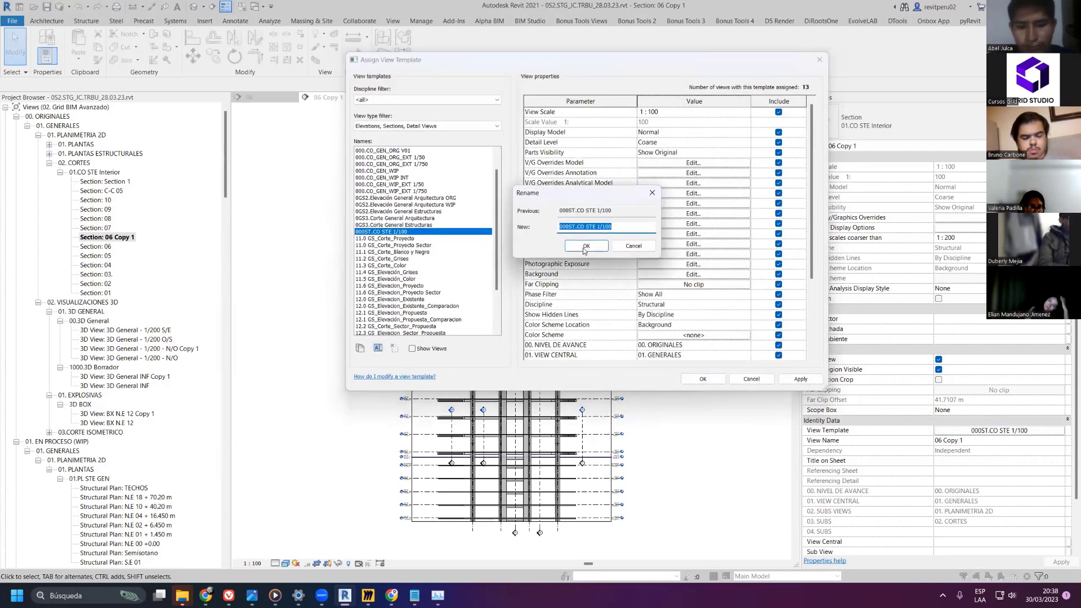
click(652, 193)
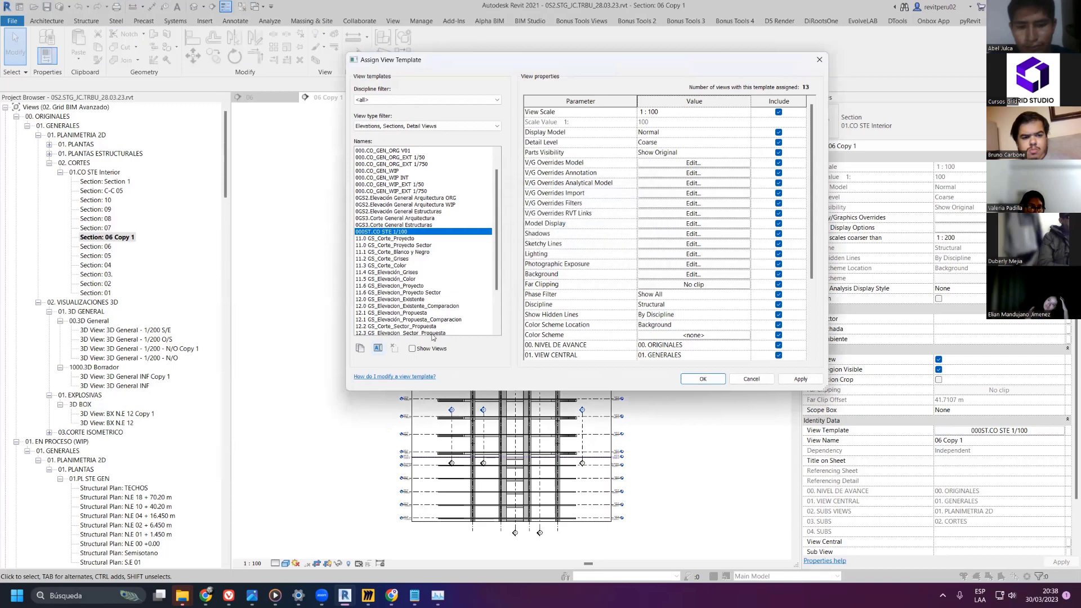
click(377, 349)
click(647, 229)
text(-)
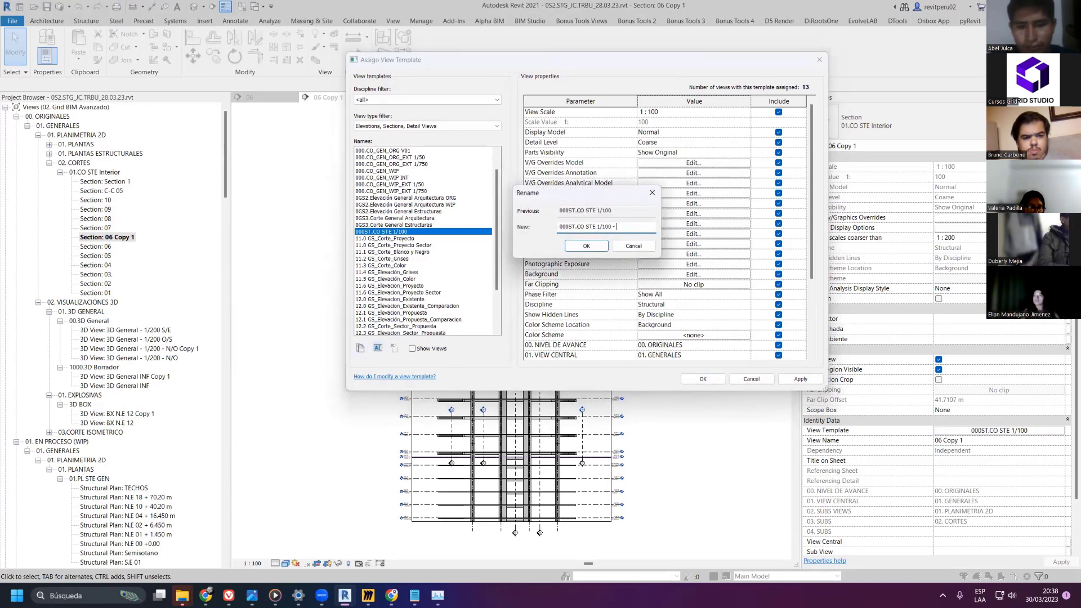
key(Caps_Lock)
text(R)
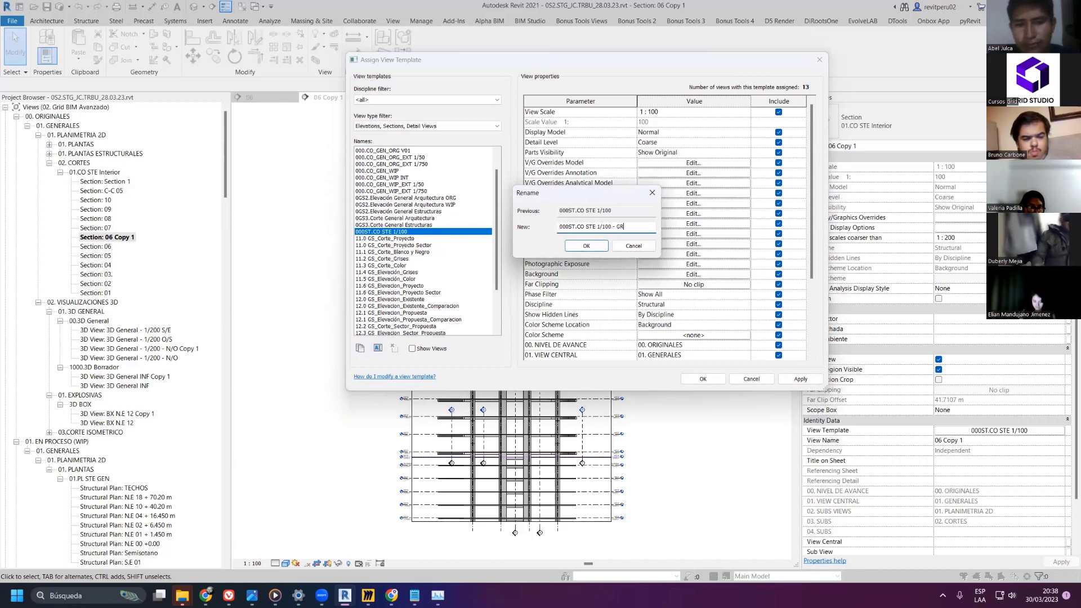
key(BackSpace)
key(Caps_Lock)
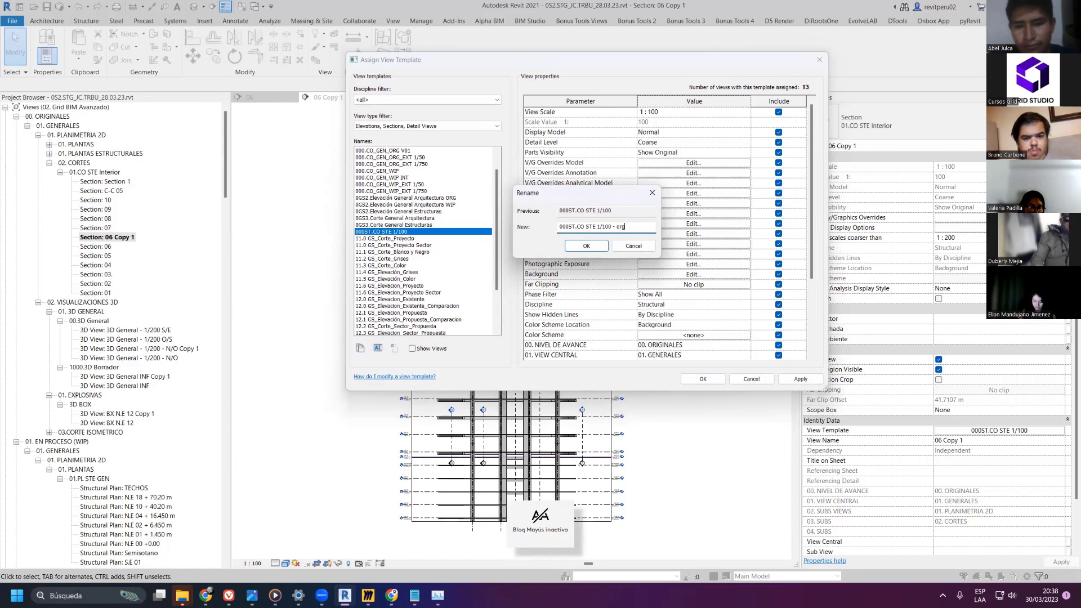
text(0)
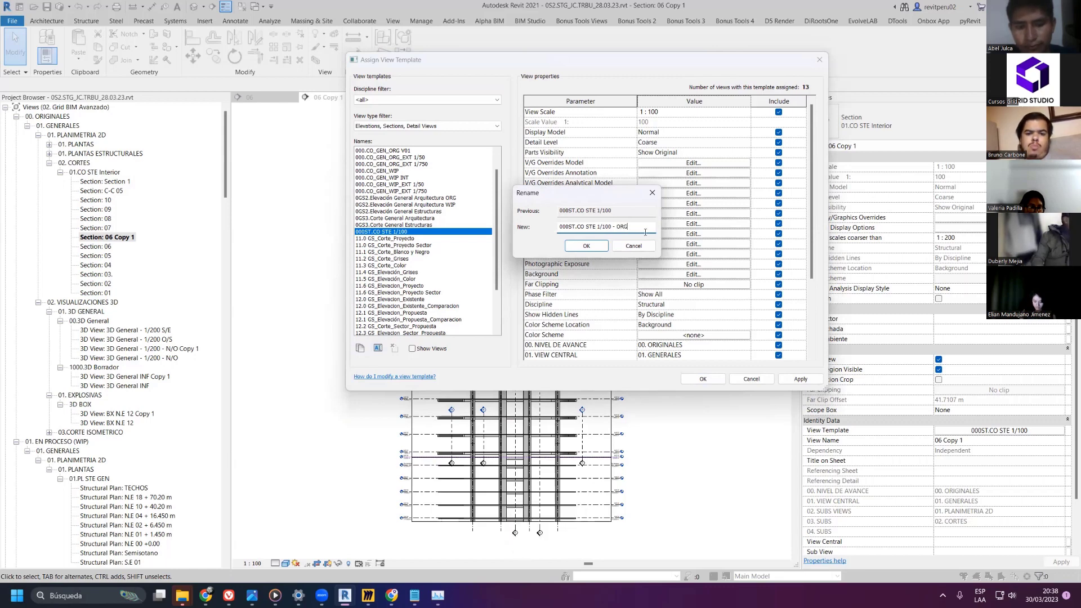
click(594, 247)
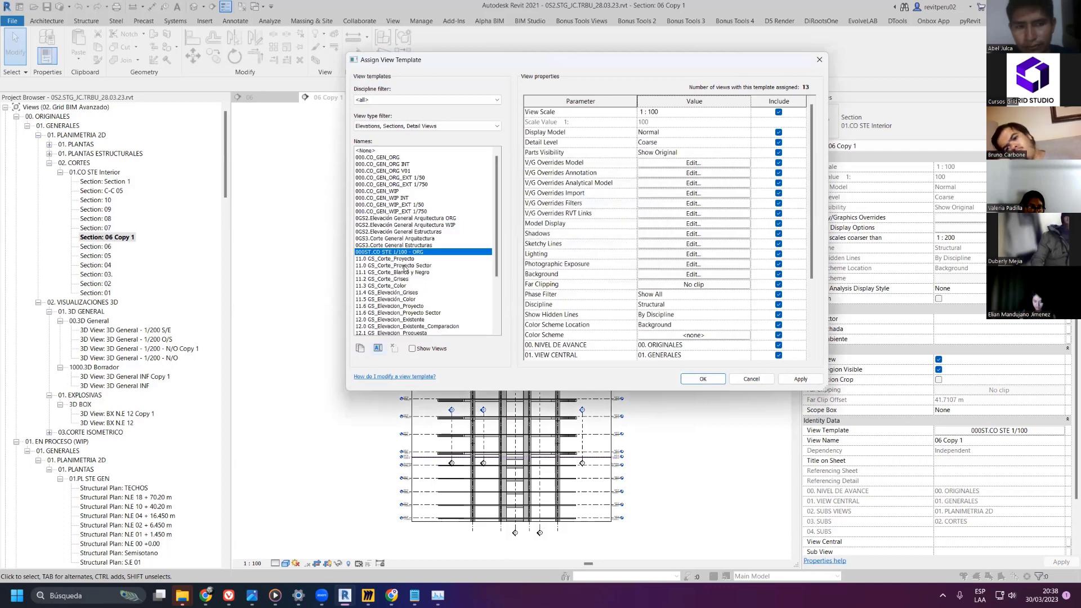
click(377, 348)
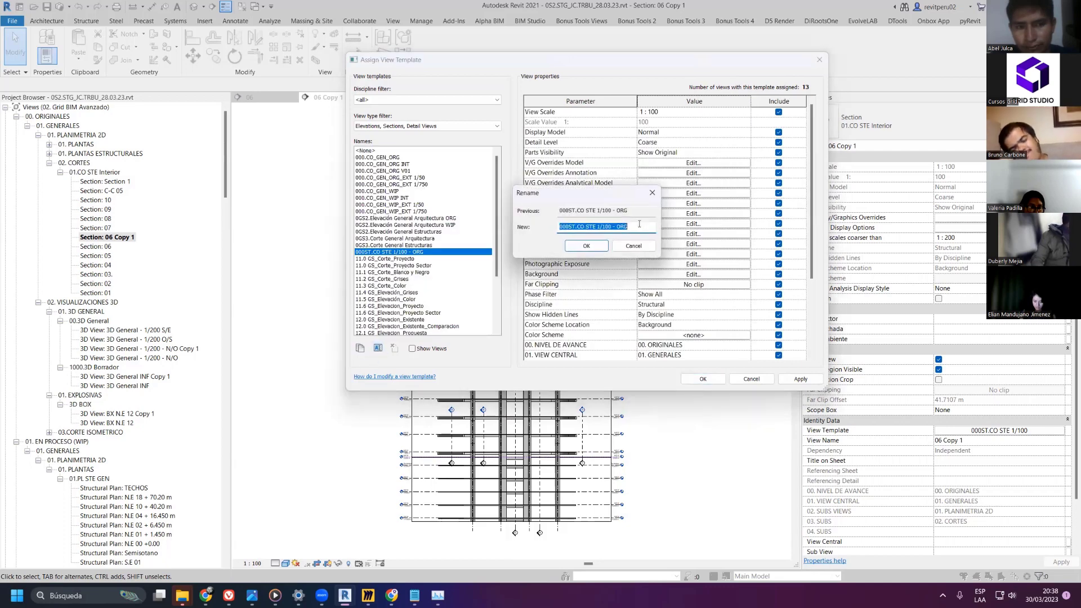
click(574, 248)
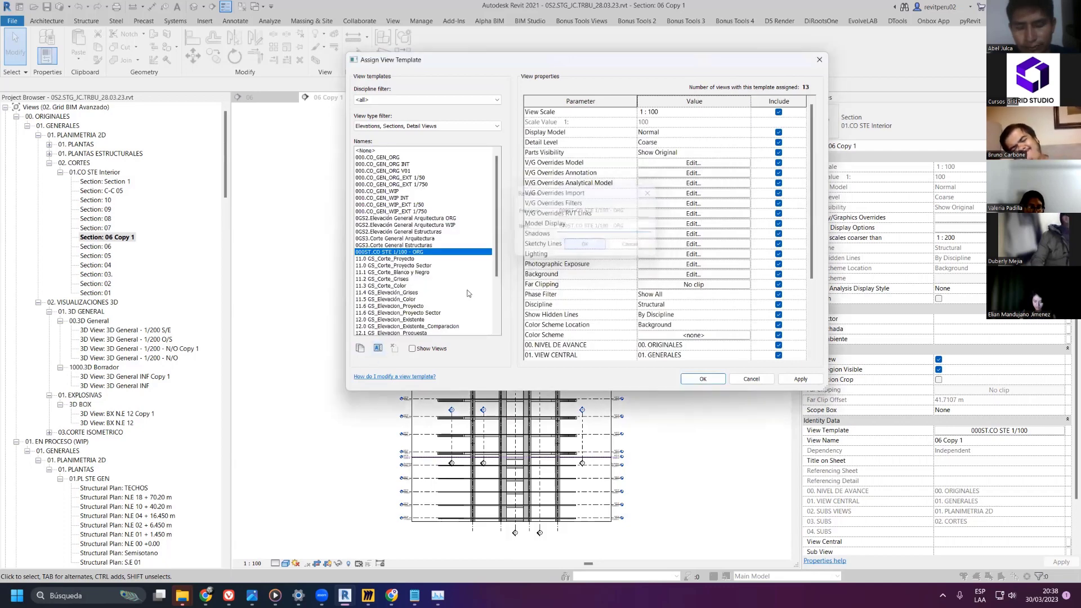
- Create template 000ST.CO STE 1/100 - WIP from the ORG one and apply it to 06 Copy 1
click(360, 348)
key(BackSpace)
key(BackSpace)
key(BackSpace)
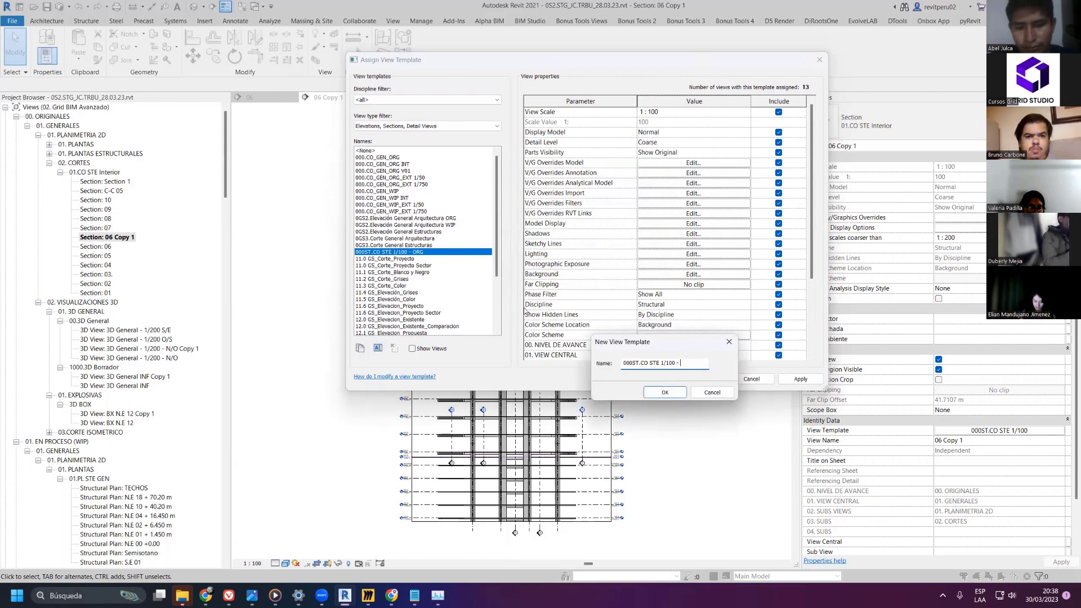
text(WIP)
key(Return)
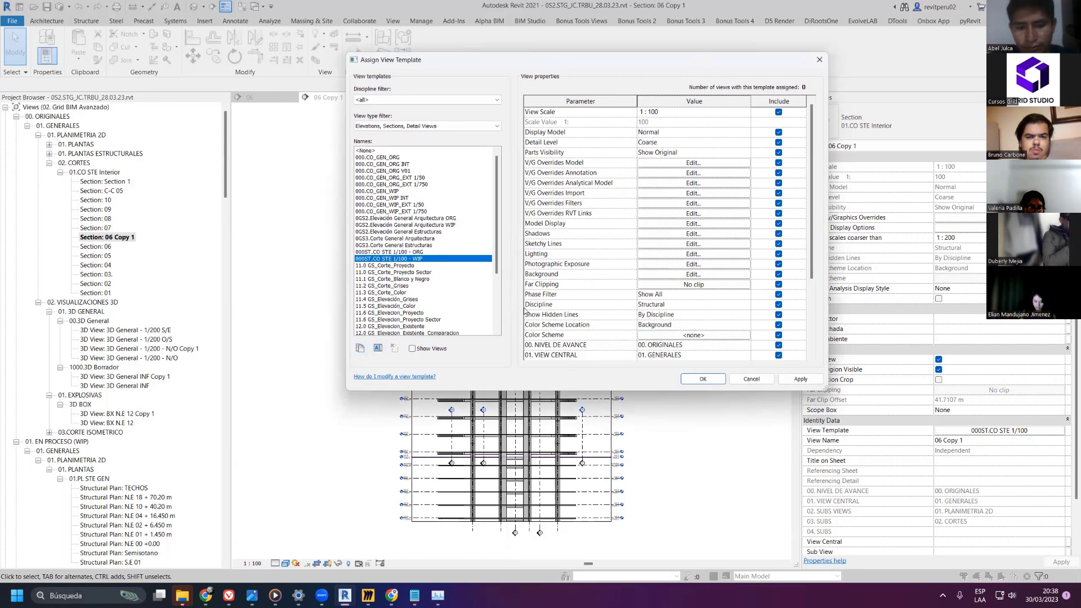
scroll(536, 328, down, 4)
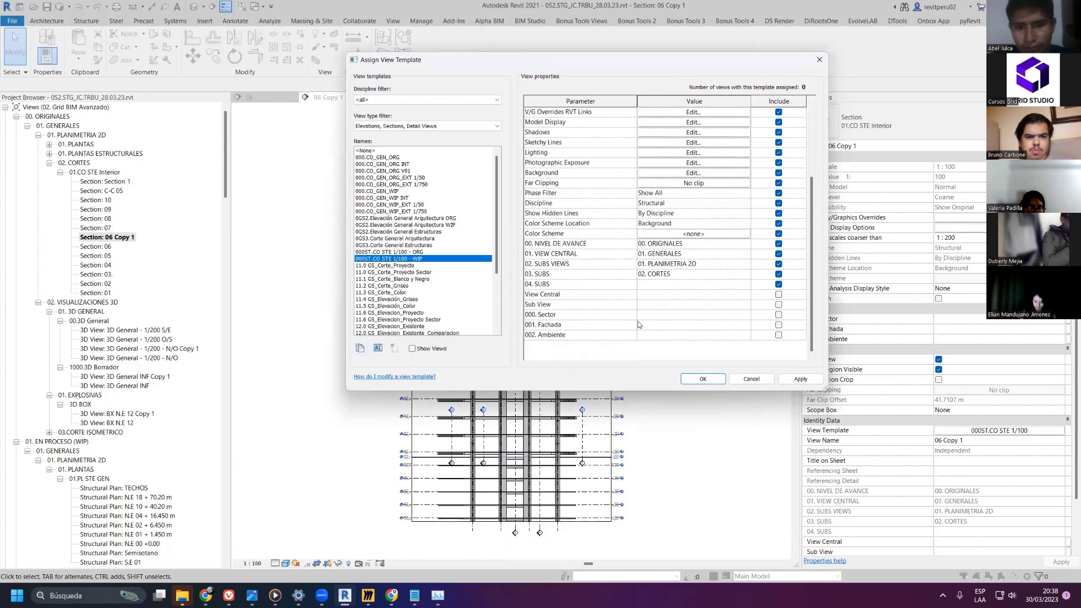
click(800, 379)
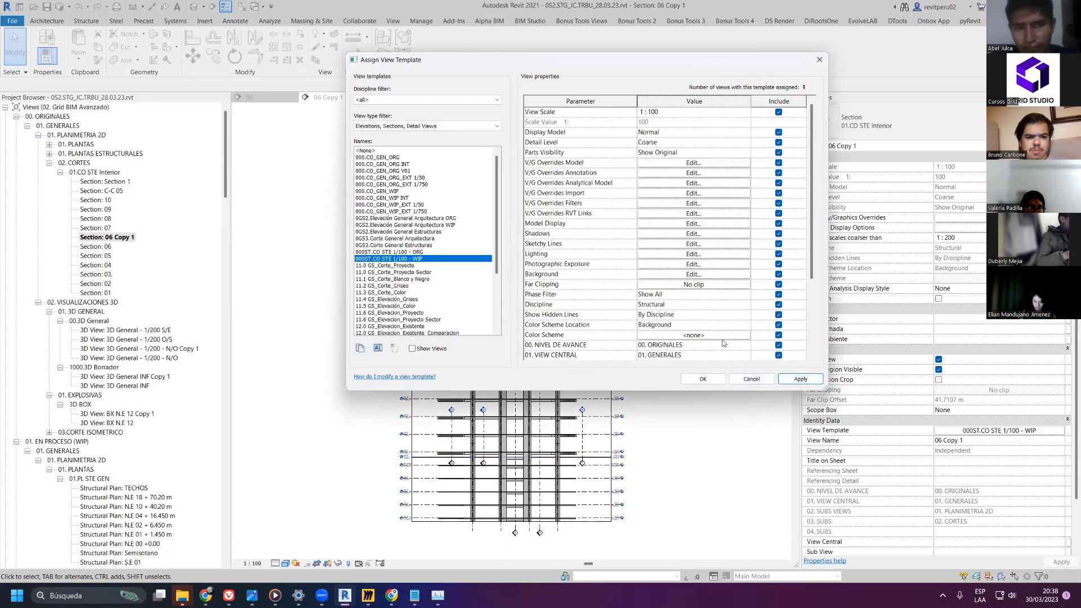
- Set 00. NIVEL DE AVANCE to 01. EN PROCESO (WIP), apply, and confirm
scroll(723, 343, down, 3)
click(710, 254)
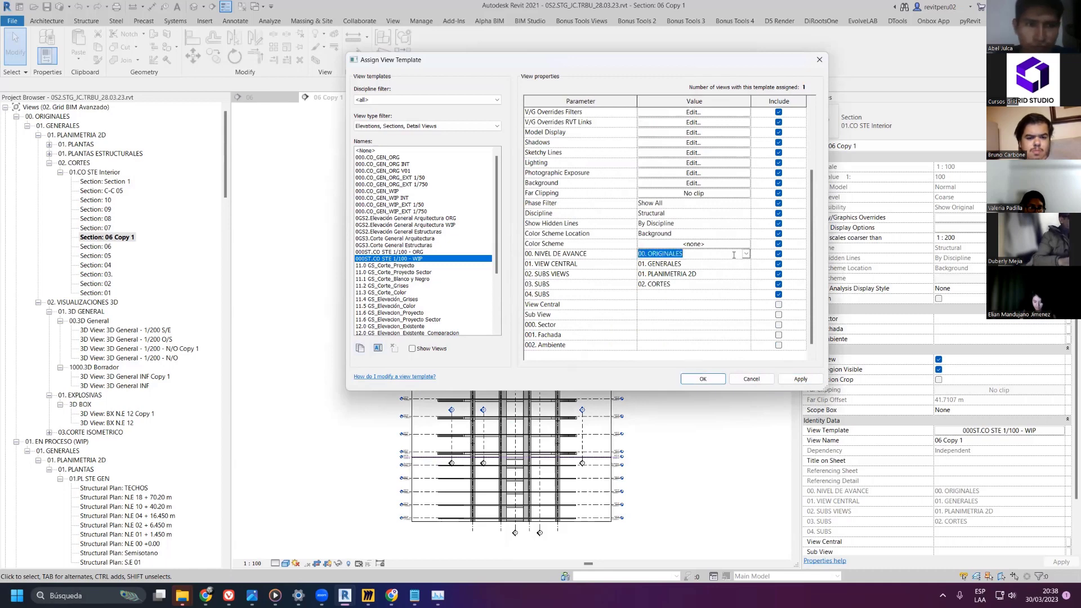
click(744, 254)
click(698, 283)
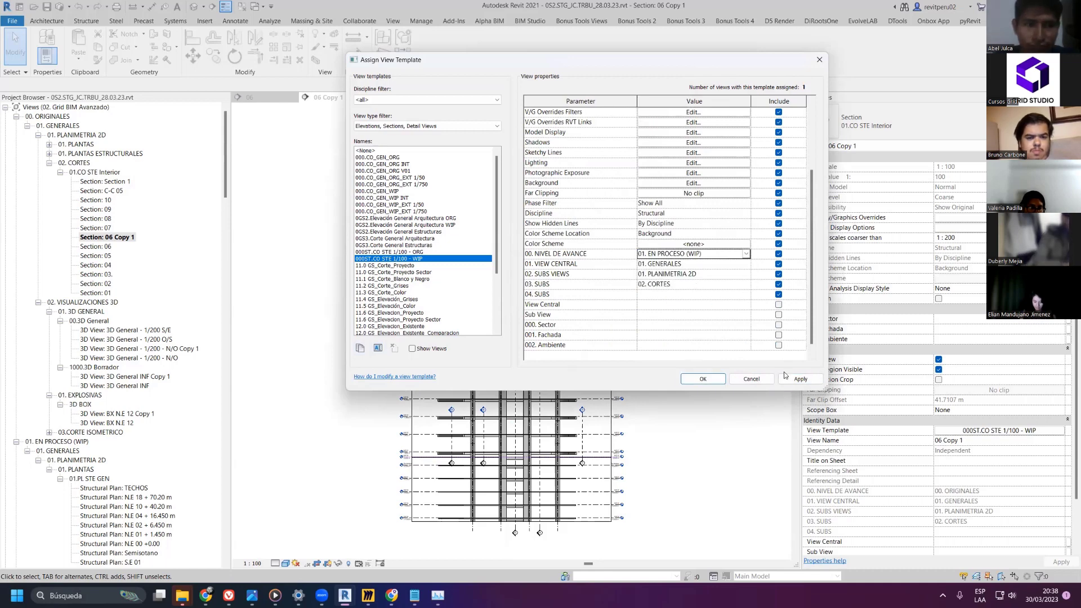
click(795, 378)
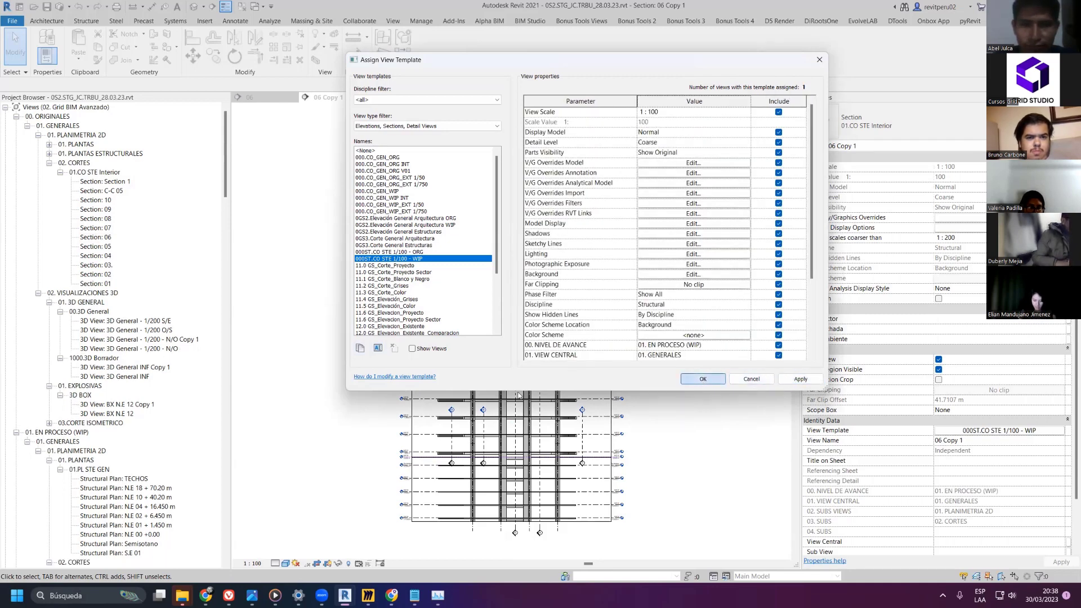
key(Return)
click(49, 163)
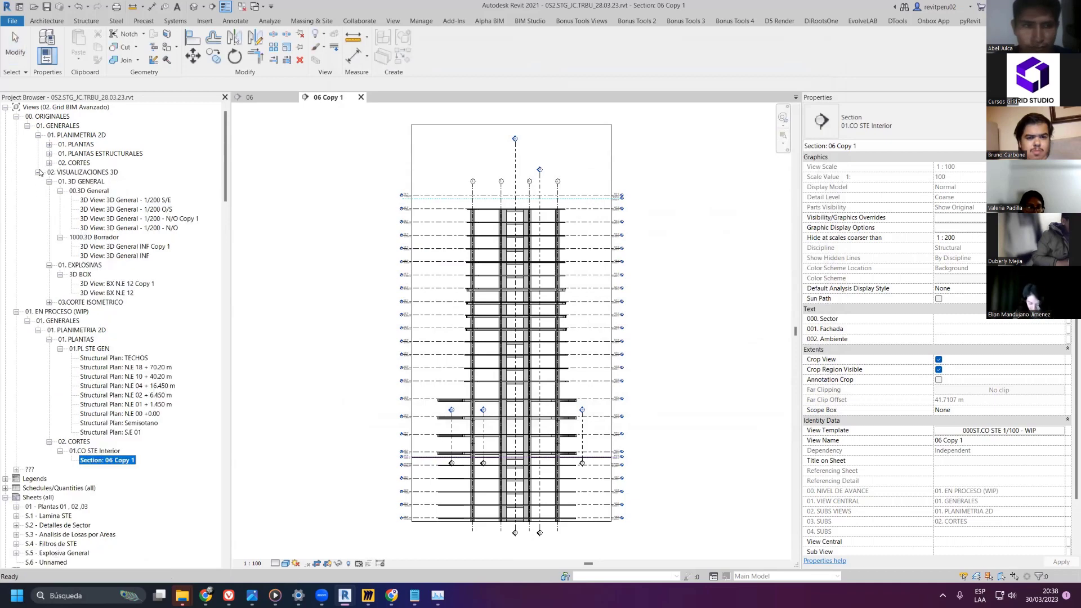
- Duplicate Section 04 as the new view 04 Copy 1
click(38, 172)
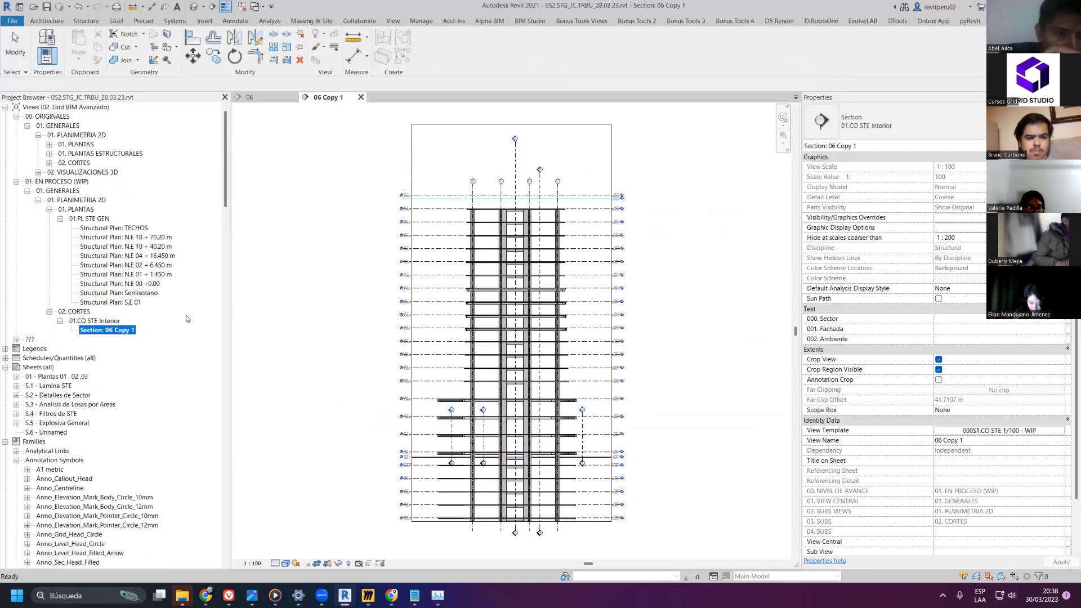
click(49, 163)
click(99, 257)
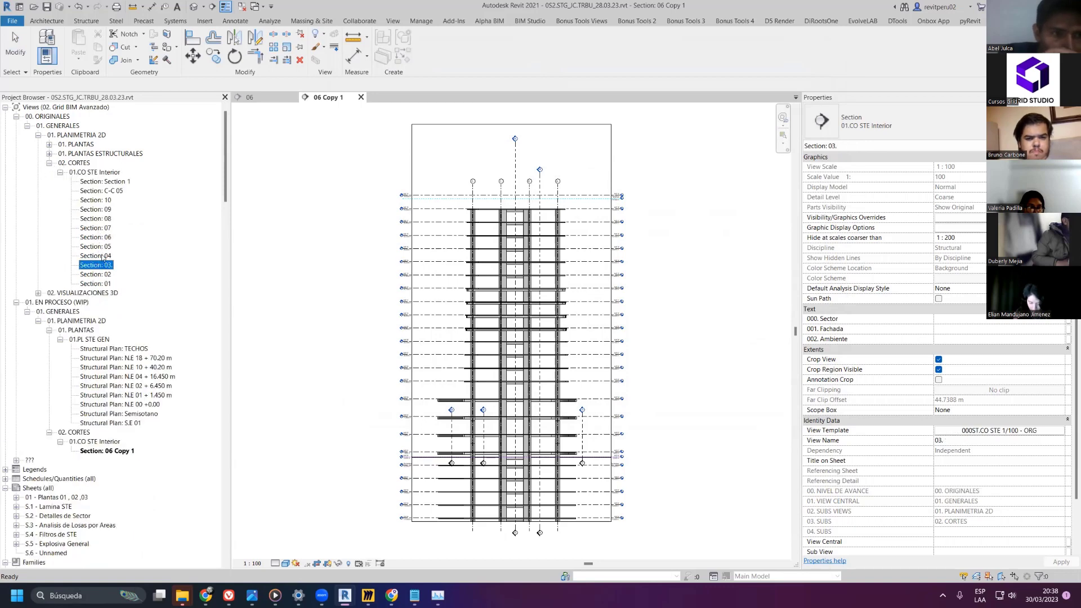
right_click(99, 257)
mouse_move(171, 338)
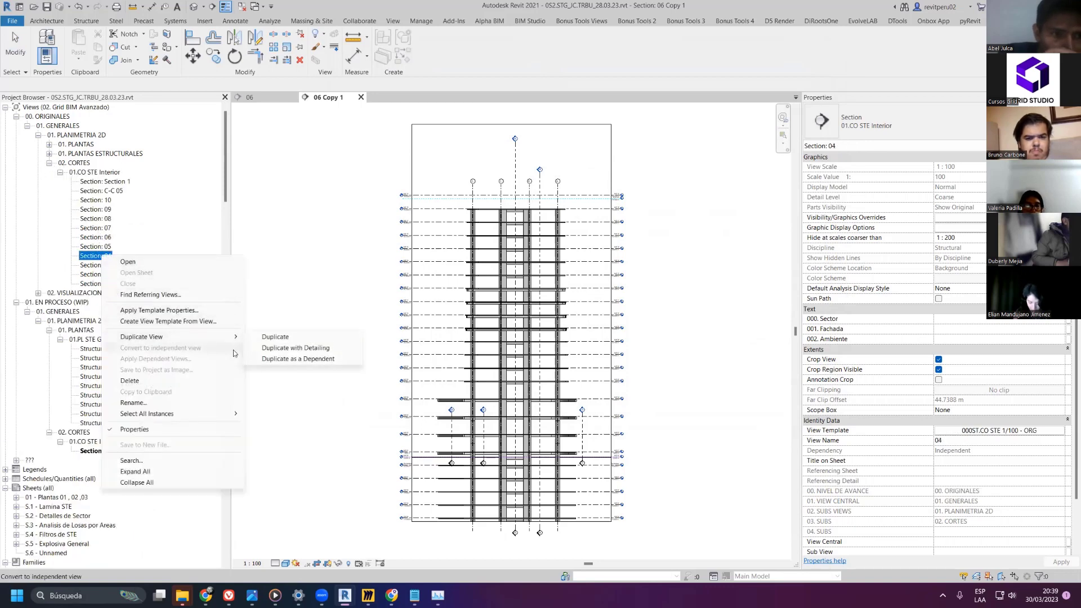
click(275, 337)
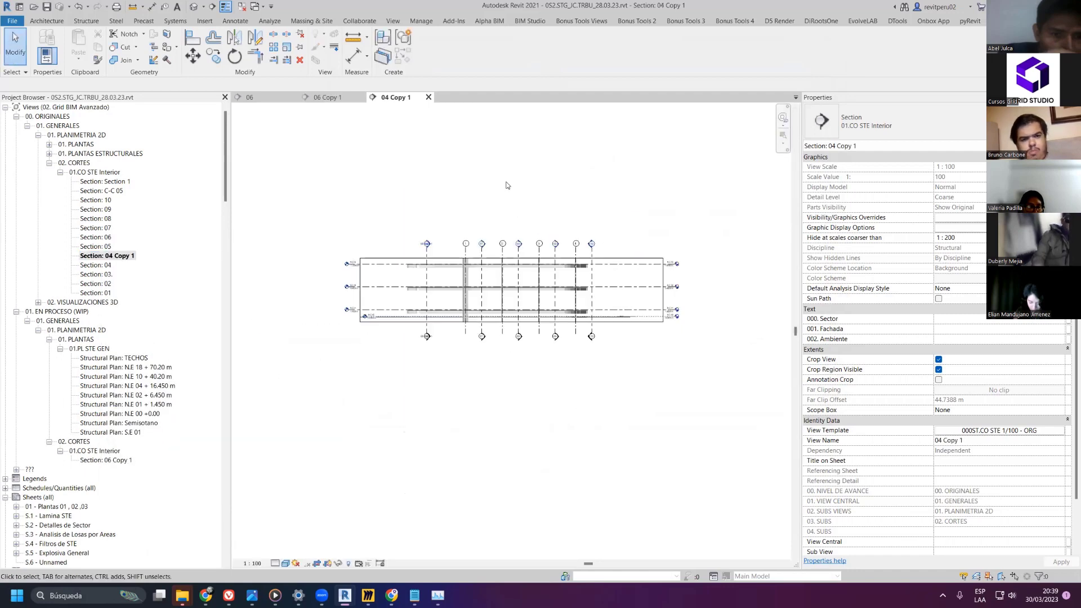
- Redraw the crop region with VX to cover the full building height
key(v)
key(x)
drag(381, 181, 600, 395)
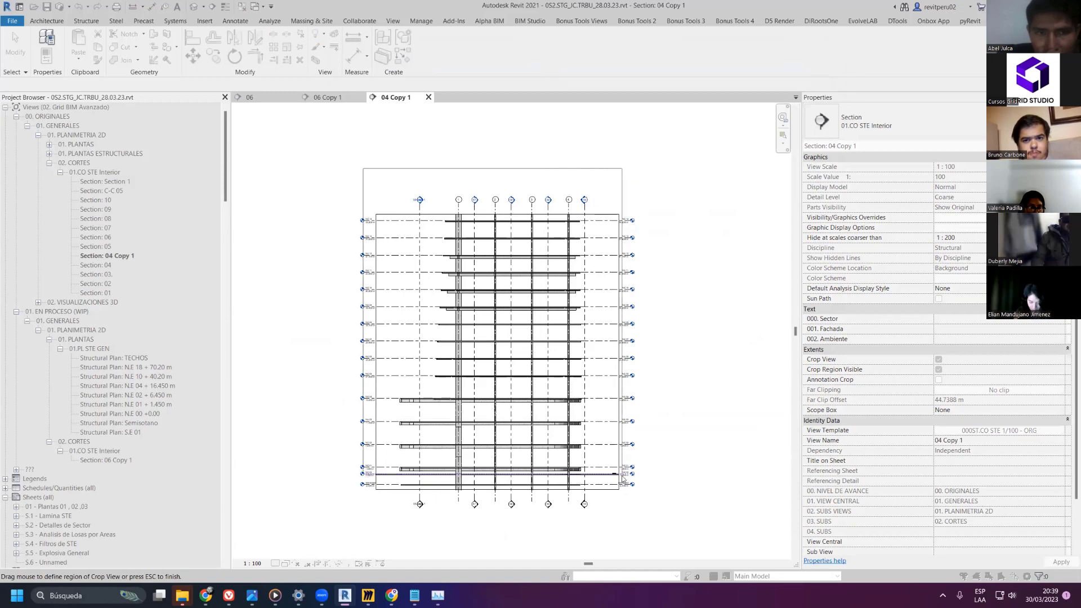
drag(357, 127, 620, 488)
scroll(620, 488, down, 2)
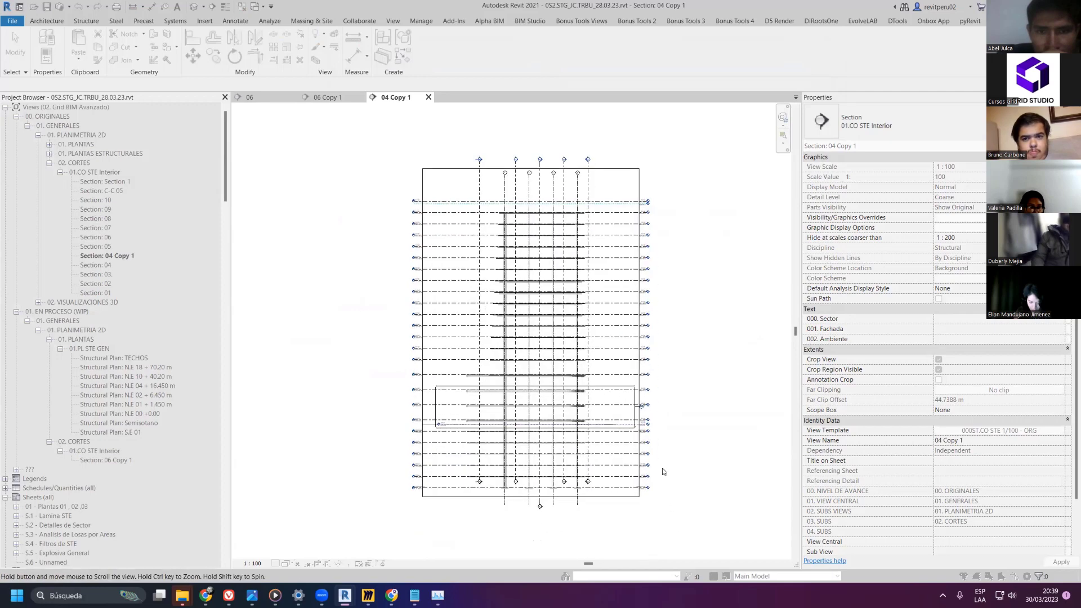
mouse_move(434, 159)
mouse_down()
mouse_move(613, 503)
mouse_move(629, 513)
mouse_move(621, 503)
mouse_up()
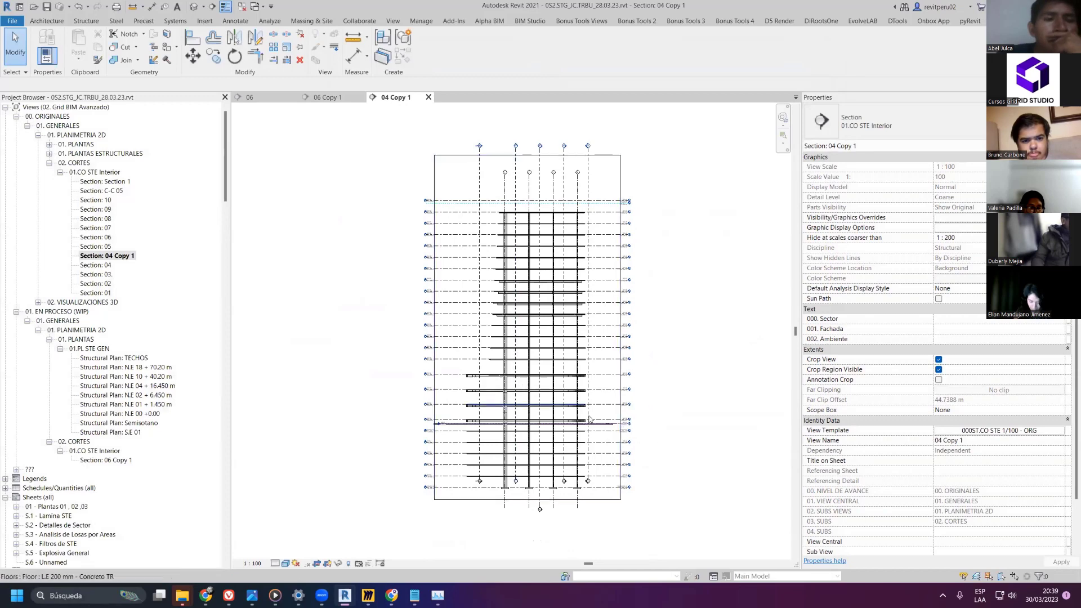
- Assign the 000ST.CO STE 1/100 - WIP view template to 04 Copy 1
click(981, 431)
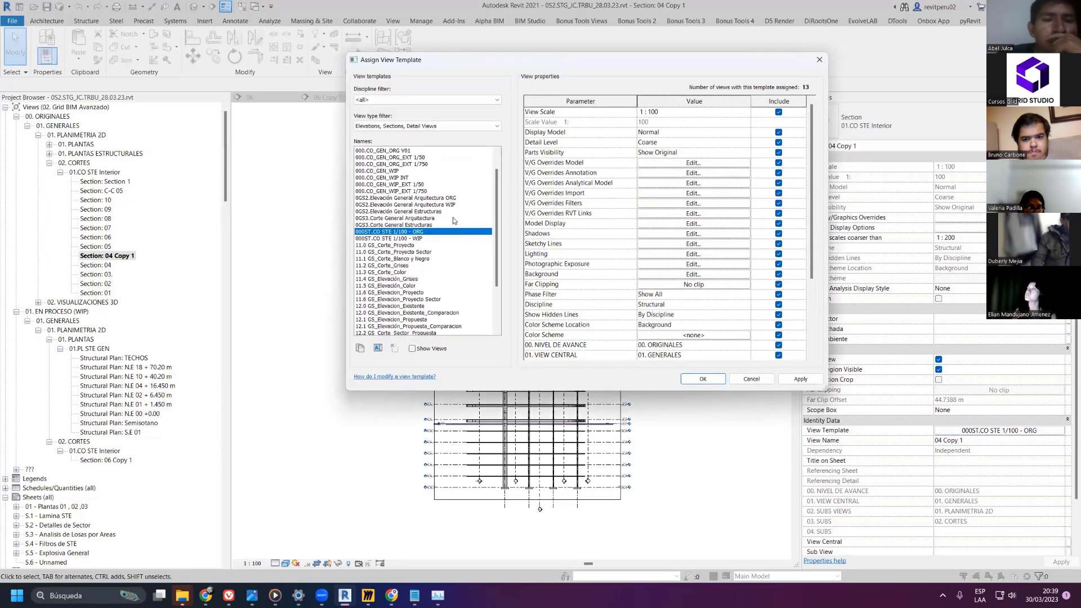
click(394, 238)
click(805, 385)
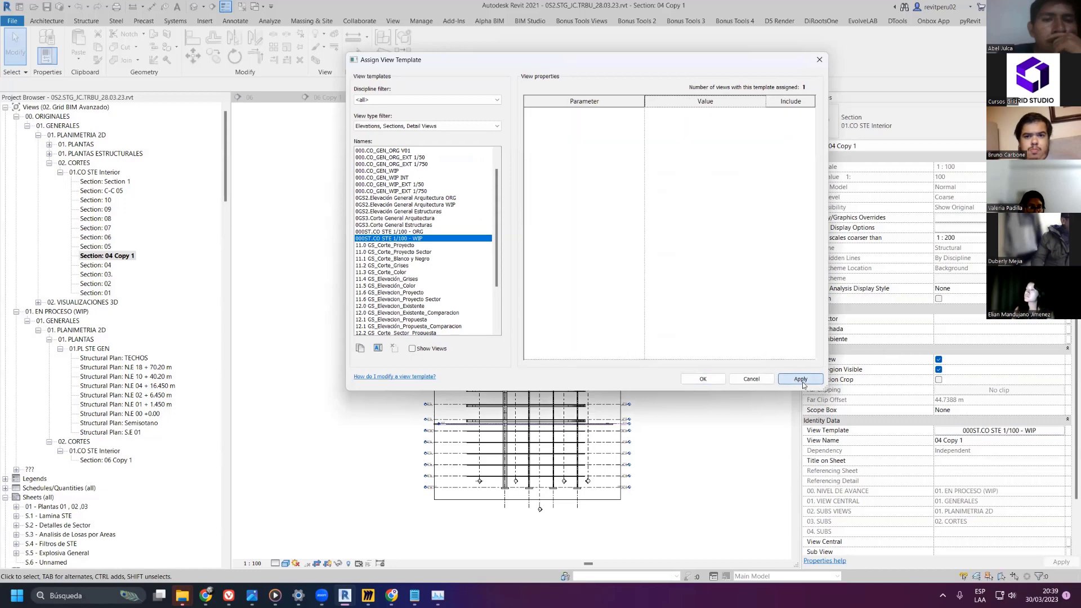
click(706, 381)
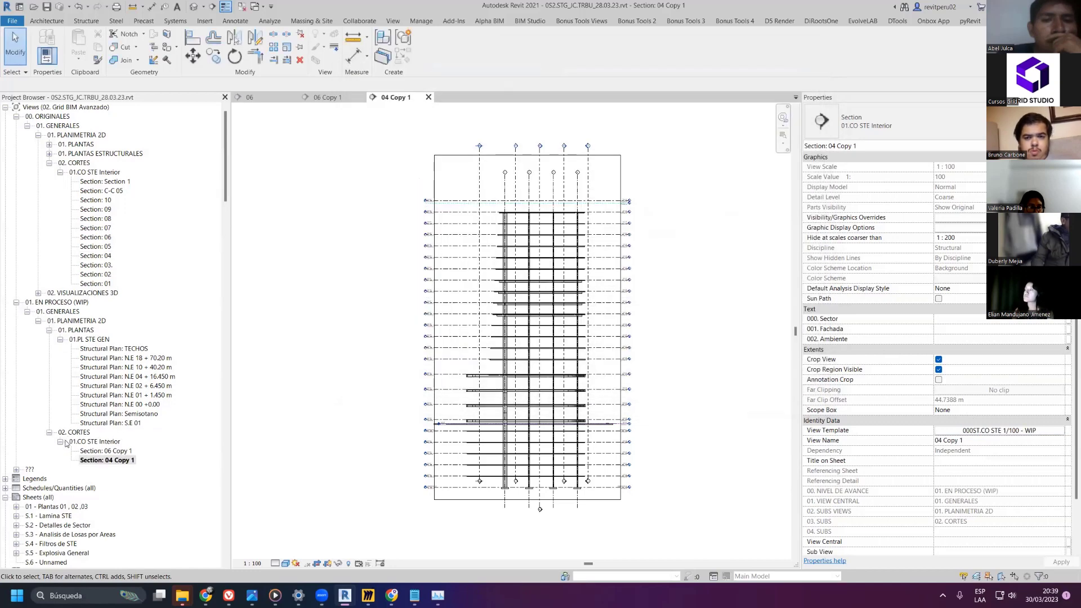
- Close other views and review sheets 01 - Plantas 01 , 02 ,03, S.1, S.2 and S.3
click(61, 442)
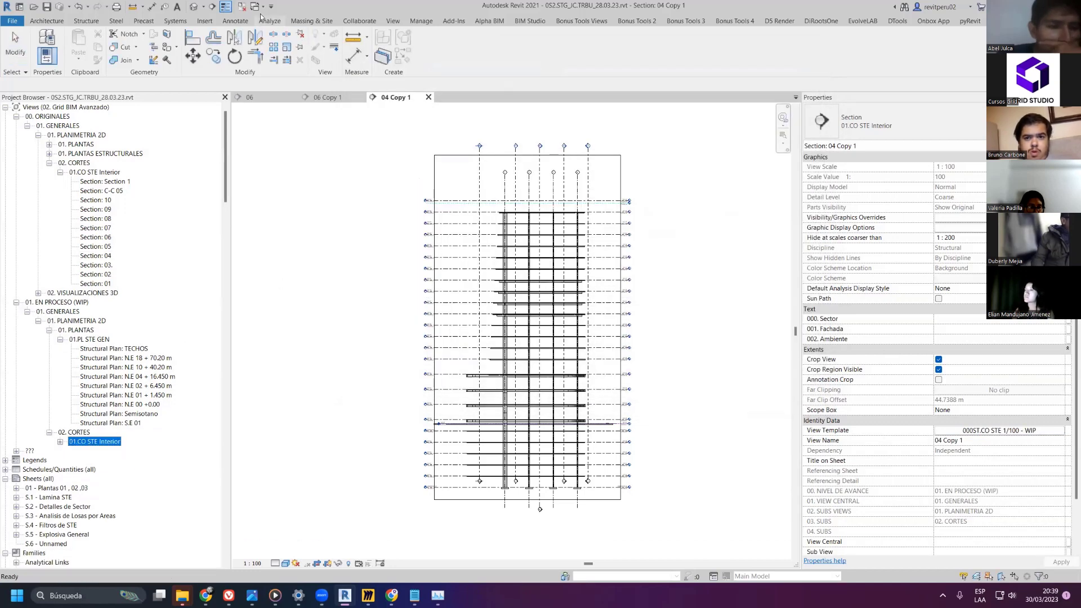
click(242, 7)
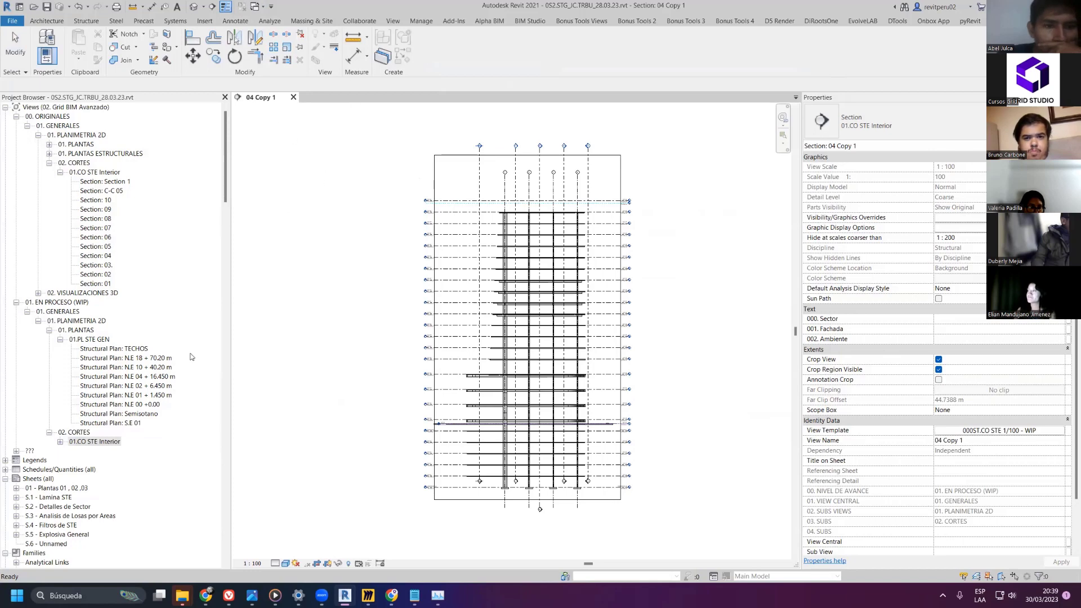
scroll(191, 356, down, 2)
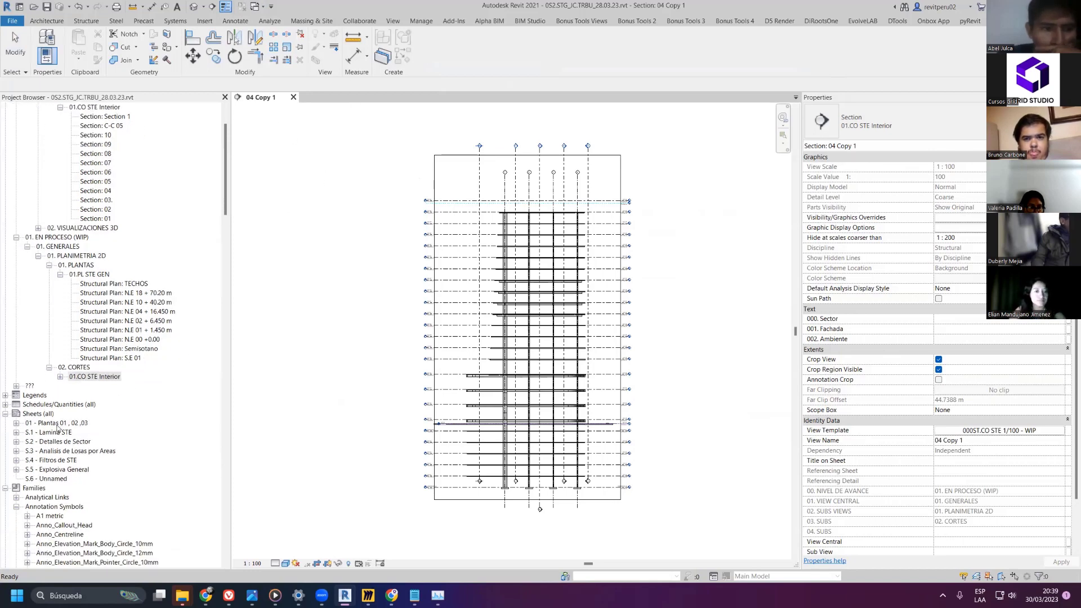
click(57, 428)
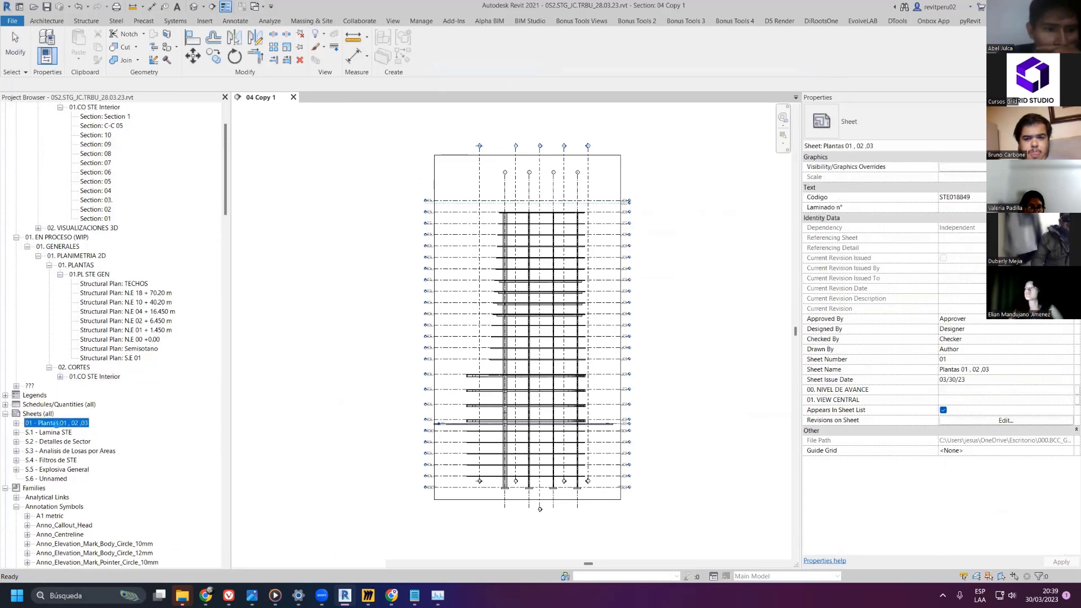
double_click(57, 423)
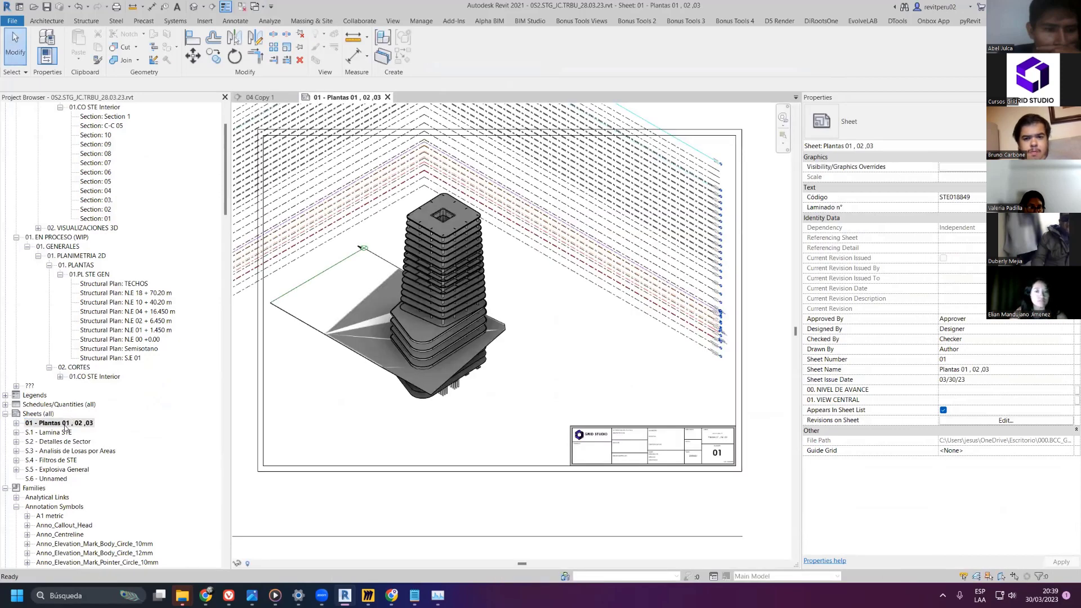
double_click(65, 431)
click(60, 442)
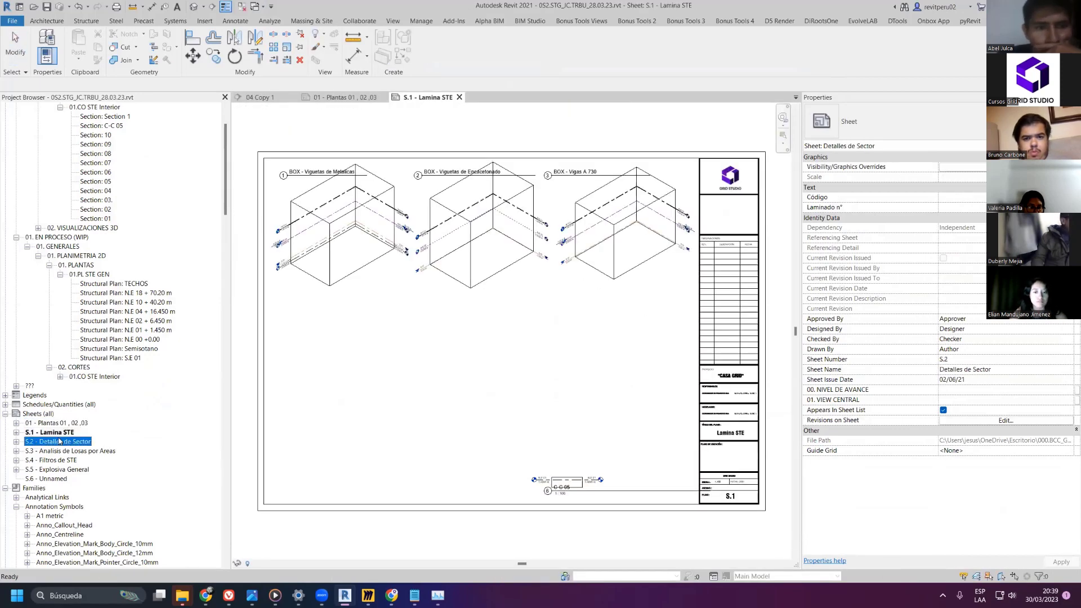
double_click(59, 441)
double_click(62, 450)
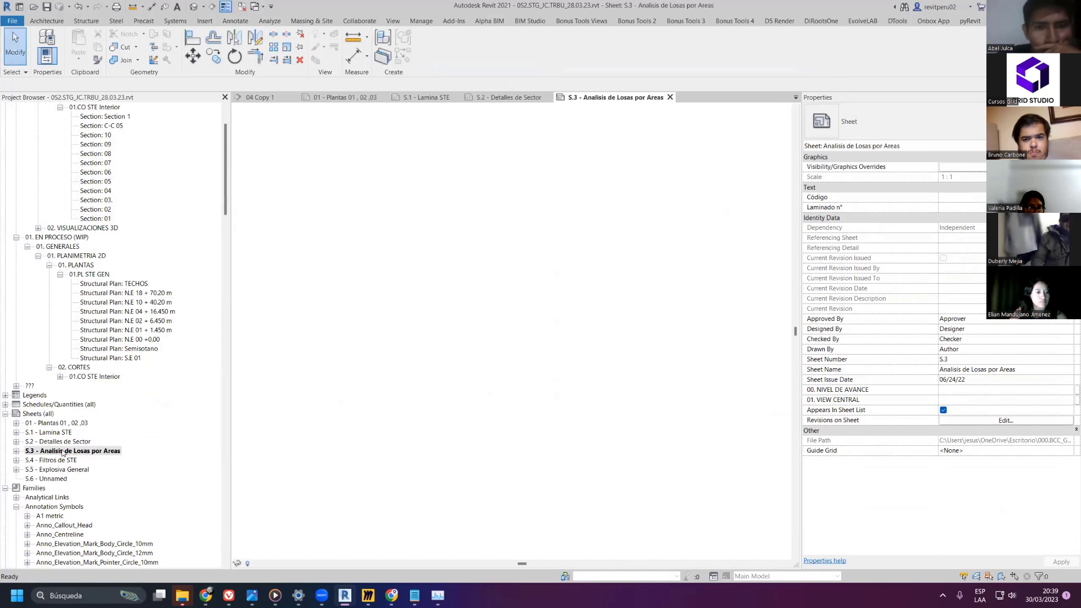
- Zoom to fit and review sheets S.4 - Filtros de STE and S.5 - Explosiva General
scroll(394, 292, down, 3)
key(z)
key(f)
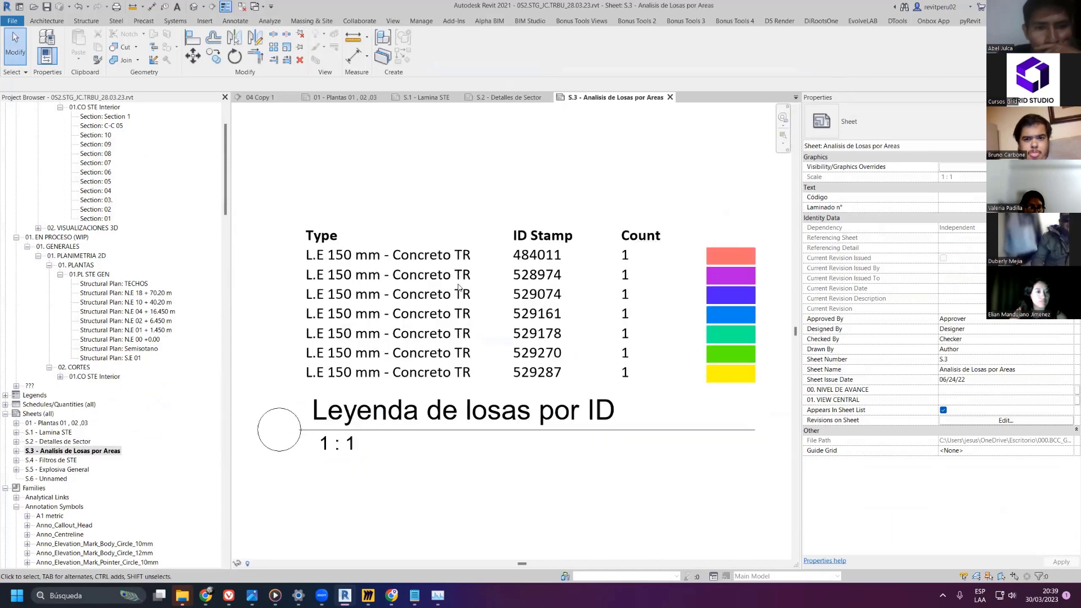
double_click(33, 460)
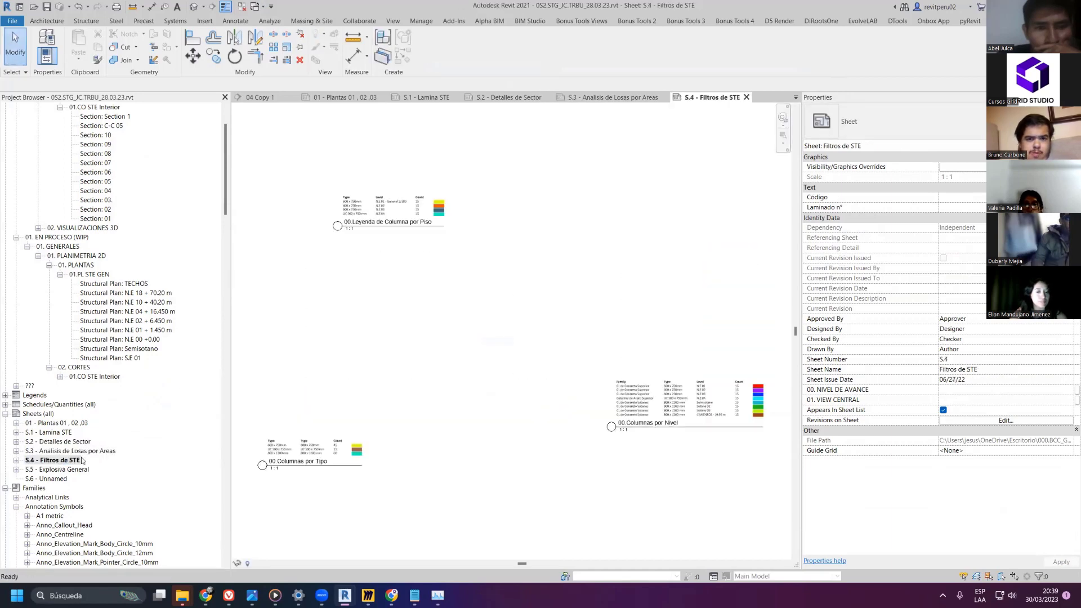
scroll(416, 365, down, 2)
click(77, 469)
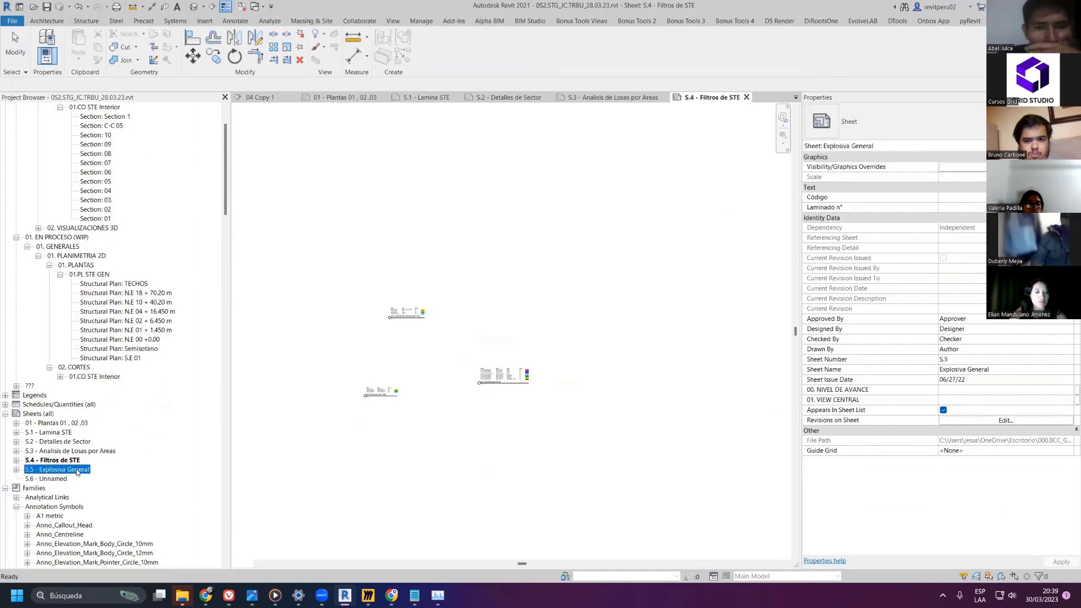
double_click(77, 470)
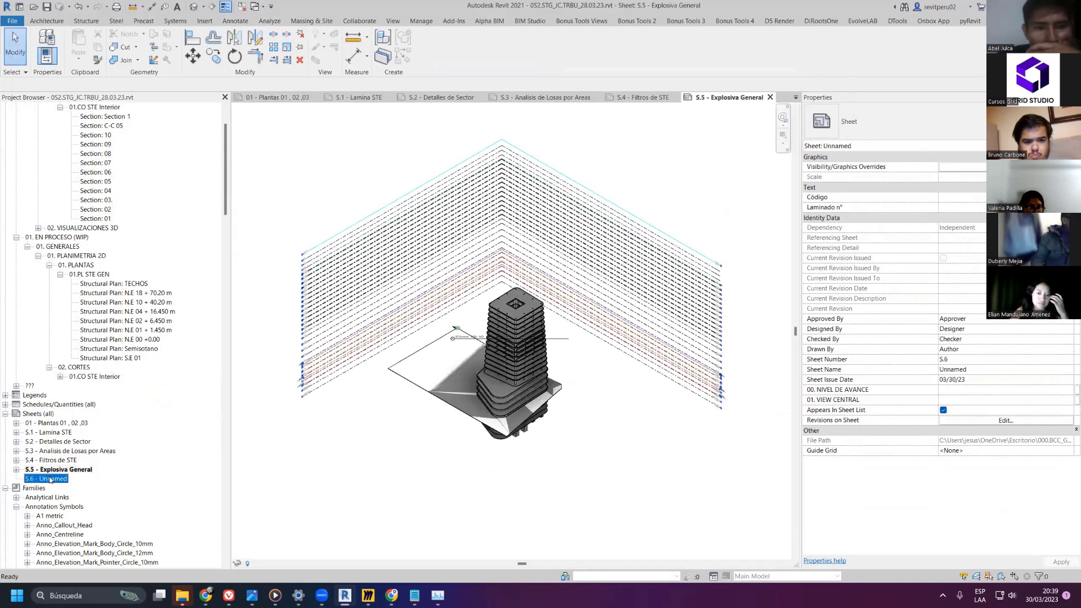
- Delete the extra S sheets, leaving only 01 - Plantas 01 , 02 ,03 selected
key(Delete)
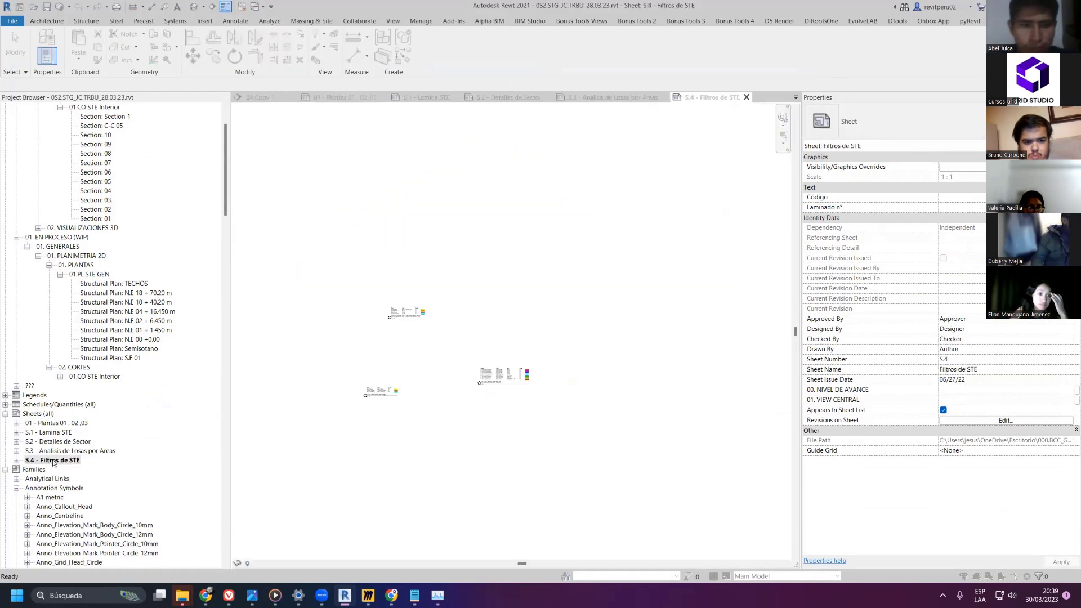
key(F2)
key(Escape)
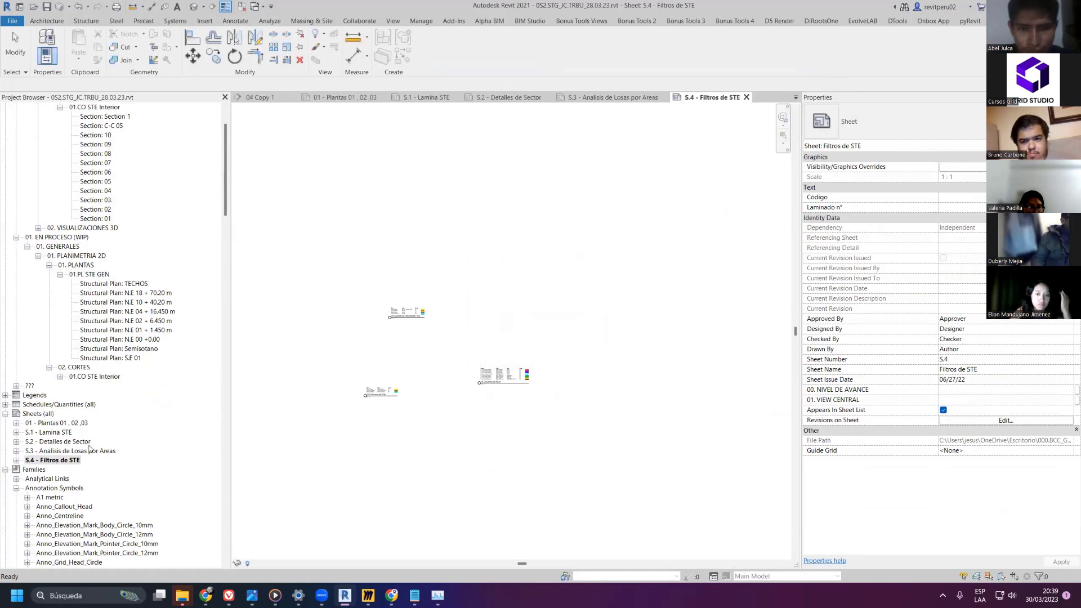
key(Delete)
key(Delete)
key(Delete)
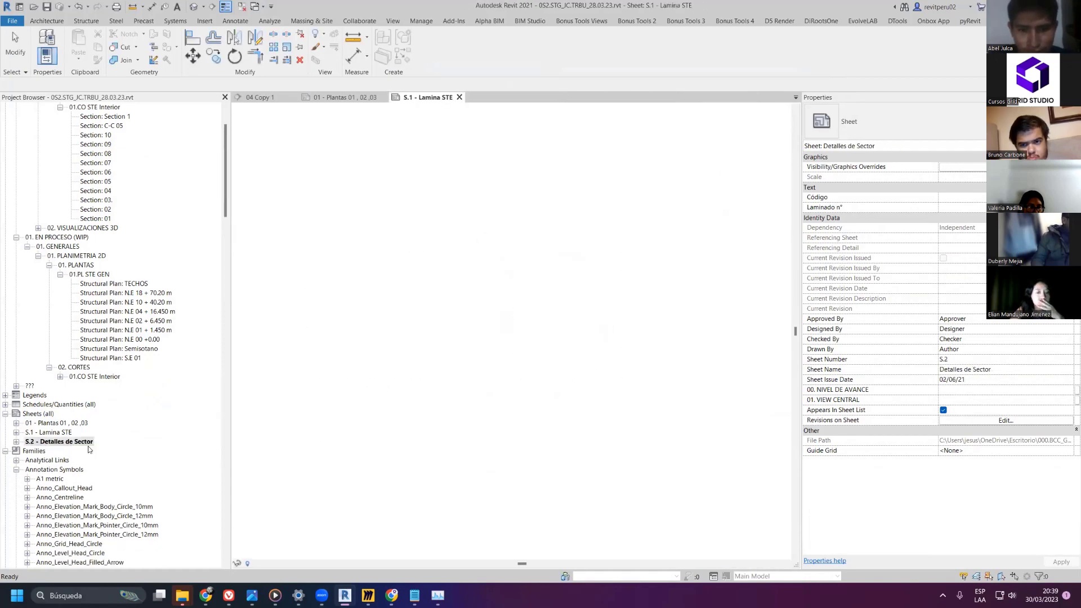
key(Delete)
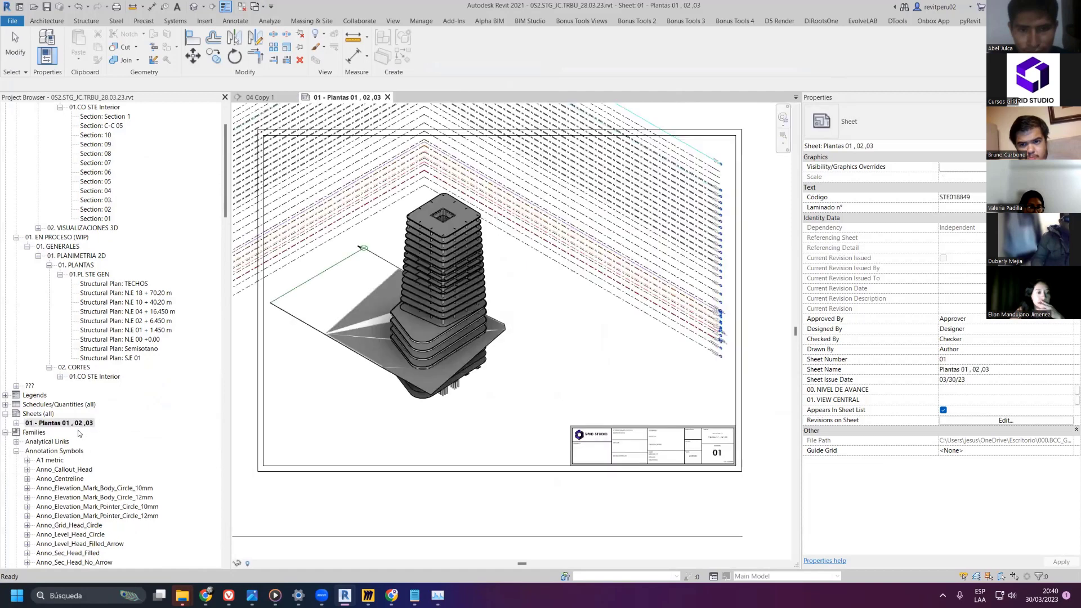
click(58, 424)
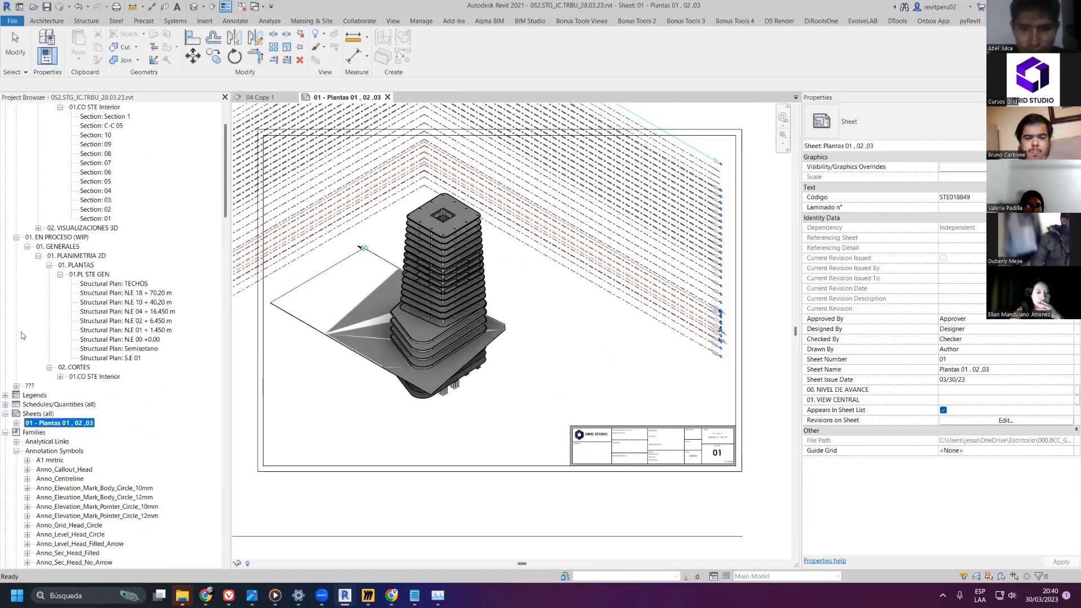
scroll(17, 118, up, 3)
- Collapse 00. ORIGINALES, close the 04 Copy 1 view, and expand the ??? group's 3D View folder
click(16, 117)
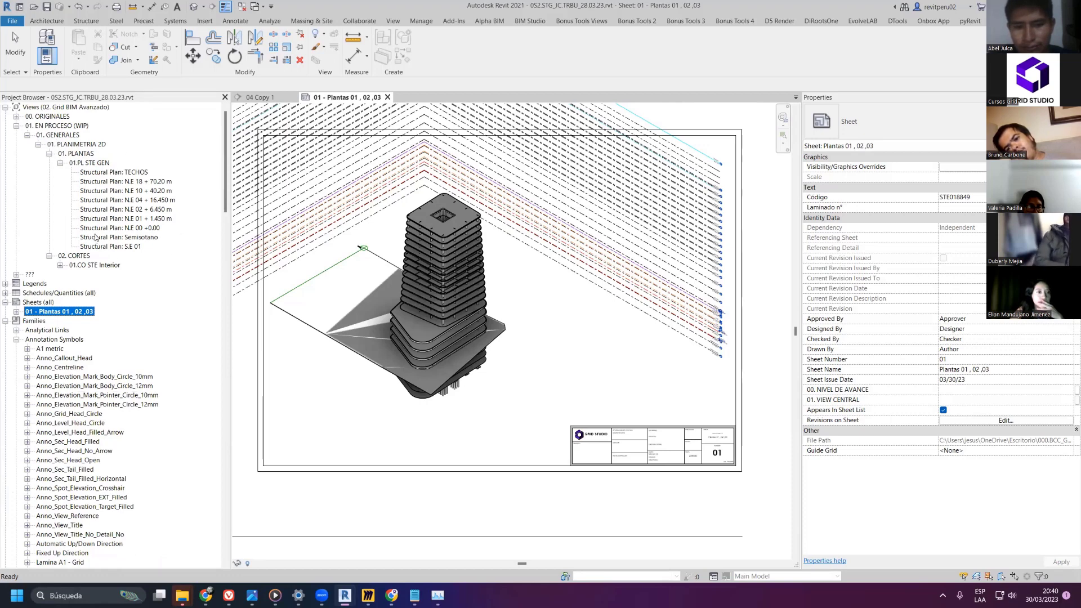
click(60, 264)
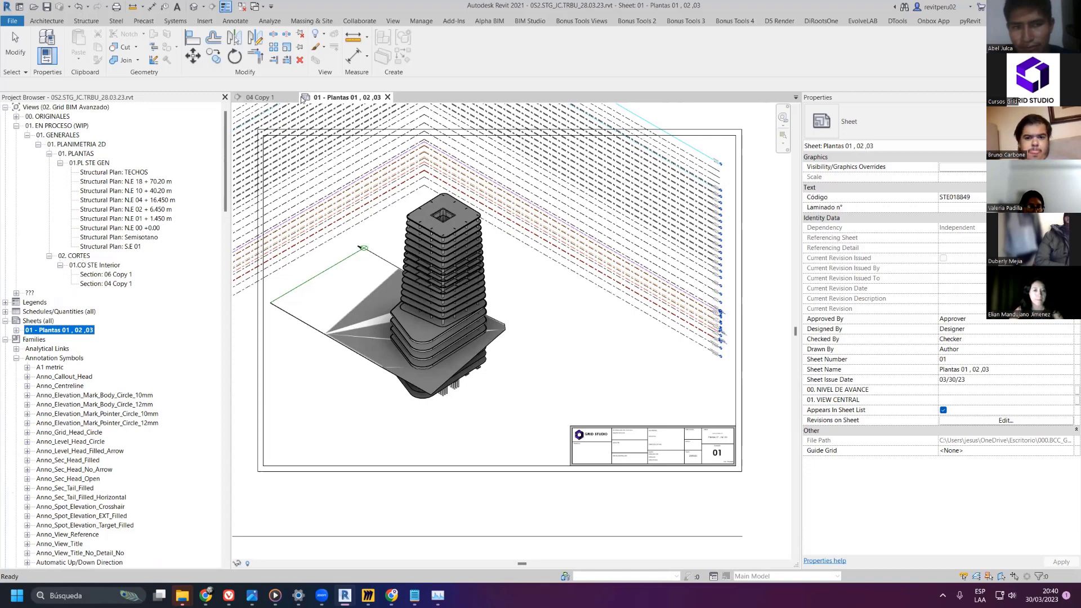
click(242, 9)
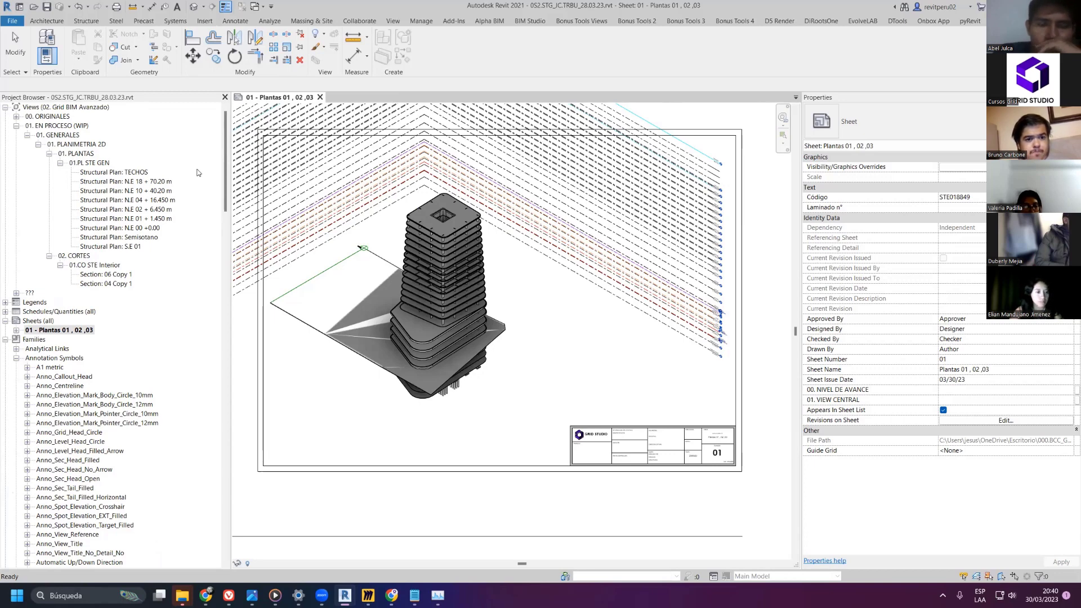
click(142, 182)
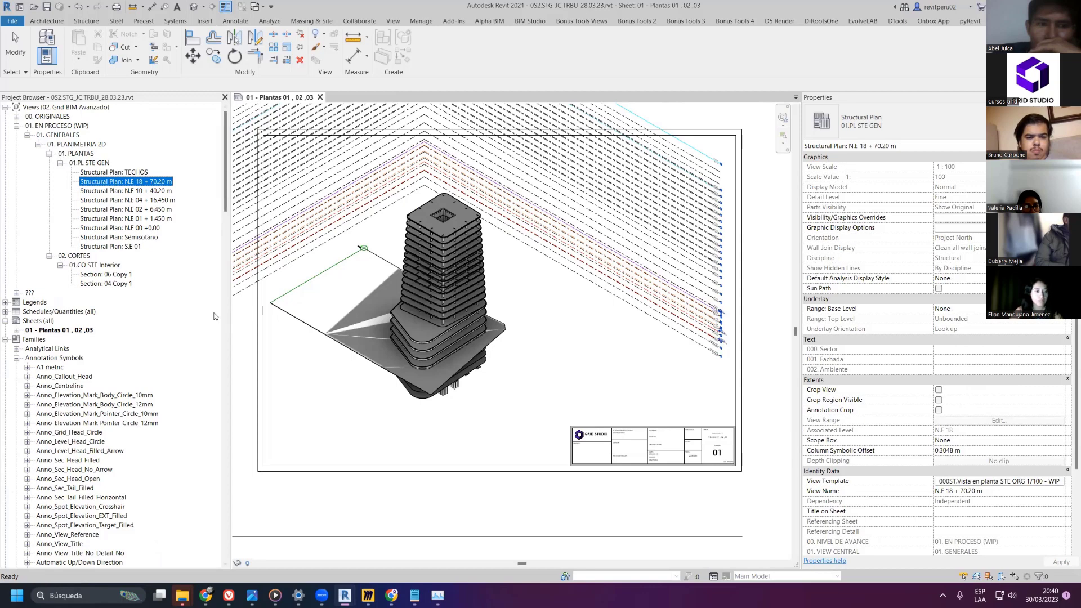
click(17, 294)
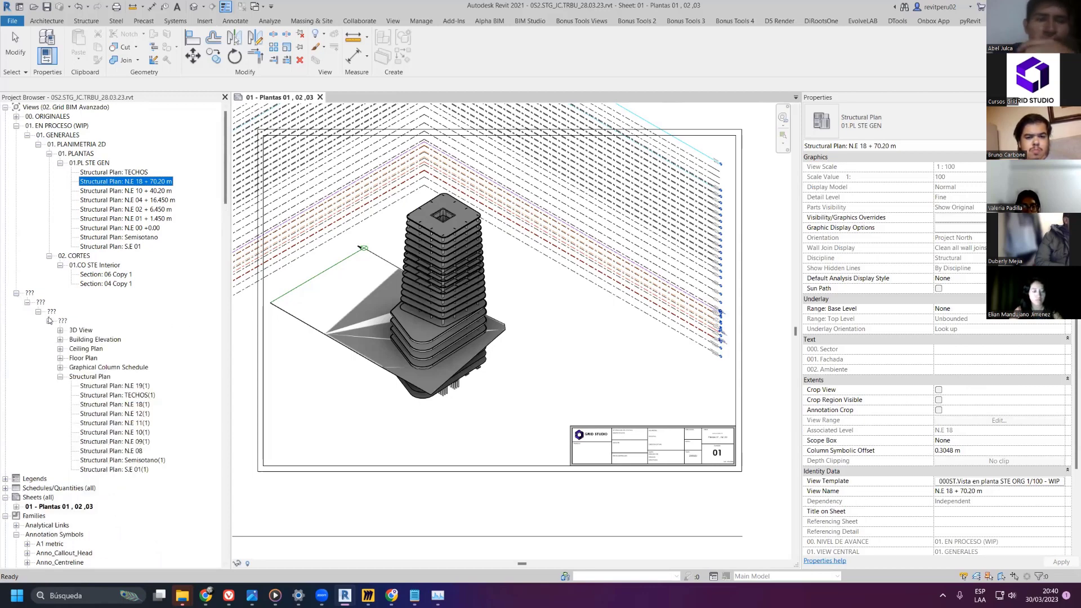
click(60, 330)
scroll(96, 319, down, 5)
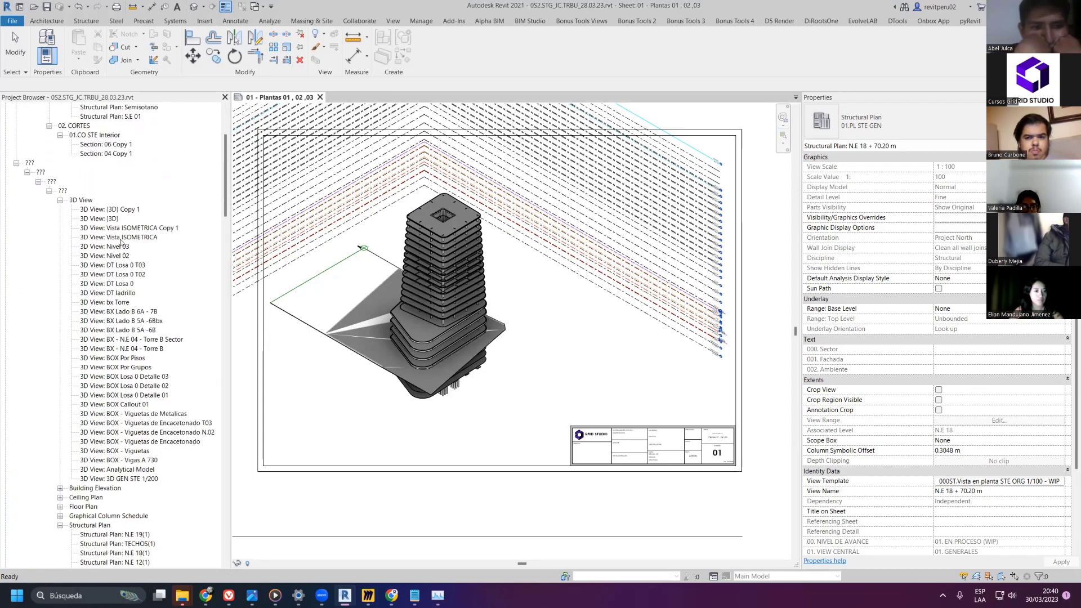
- Select all 30 3D views from {3D} Copy 1 to 3D GEN STE 1/200 and delete them
click(111, 210)
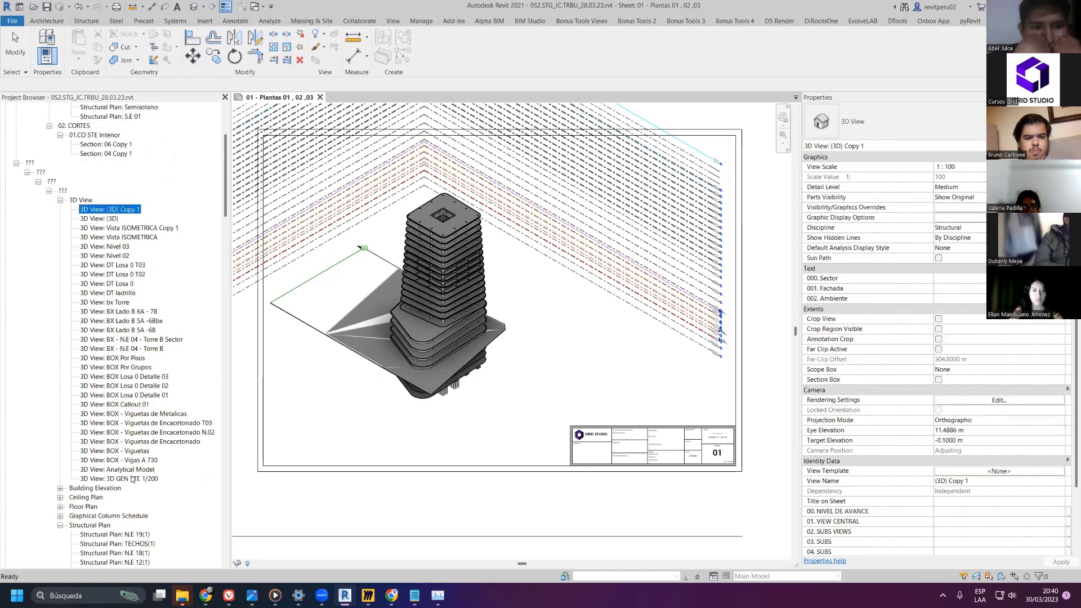
double_click(141, 434)
double_click(142, 424)
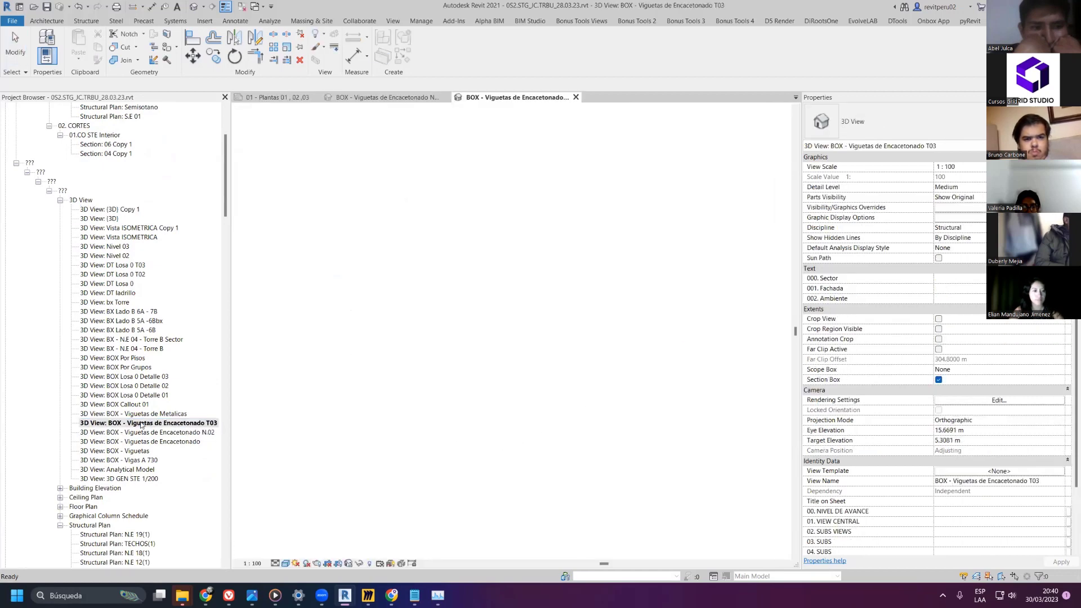
click(113, 210)
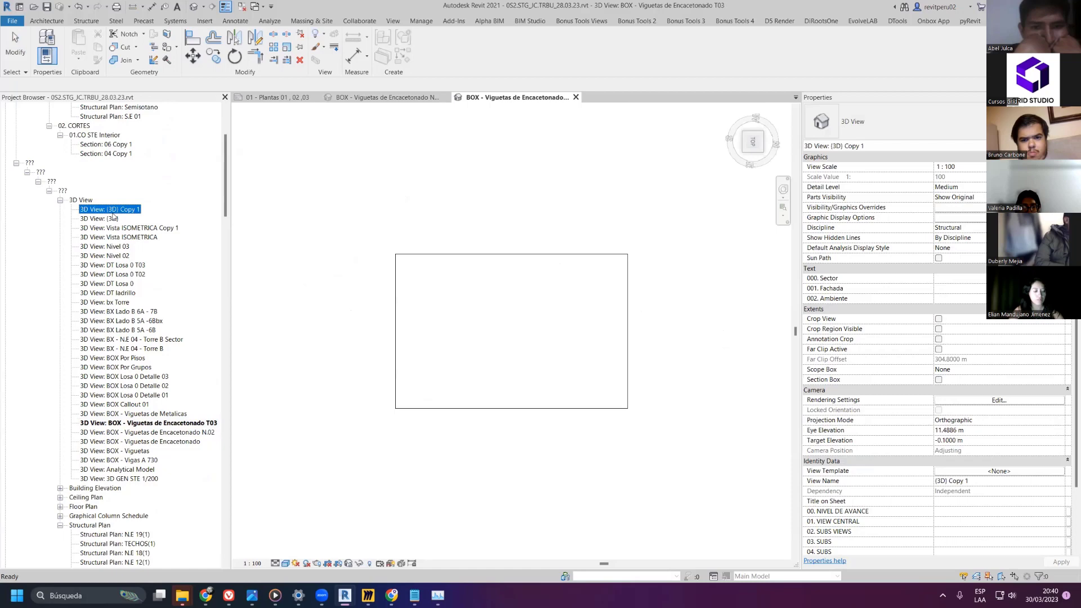
shift+click(133, 479)
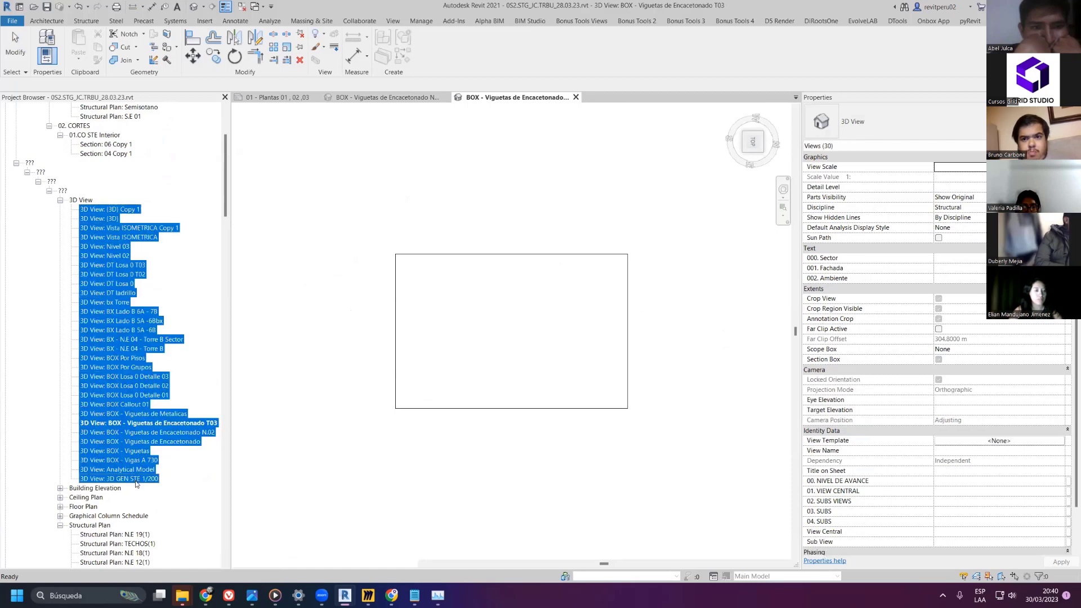
key(Delete)
- Browse the unsorted Building Elevation, Ceiling Plan, Graphical Column Schedule and Structural Plan groups
click(60, 200)
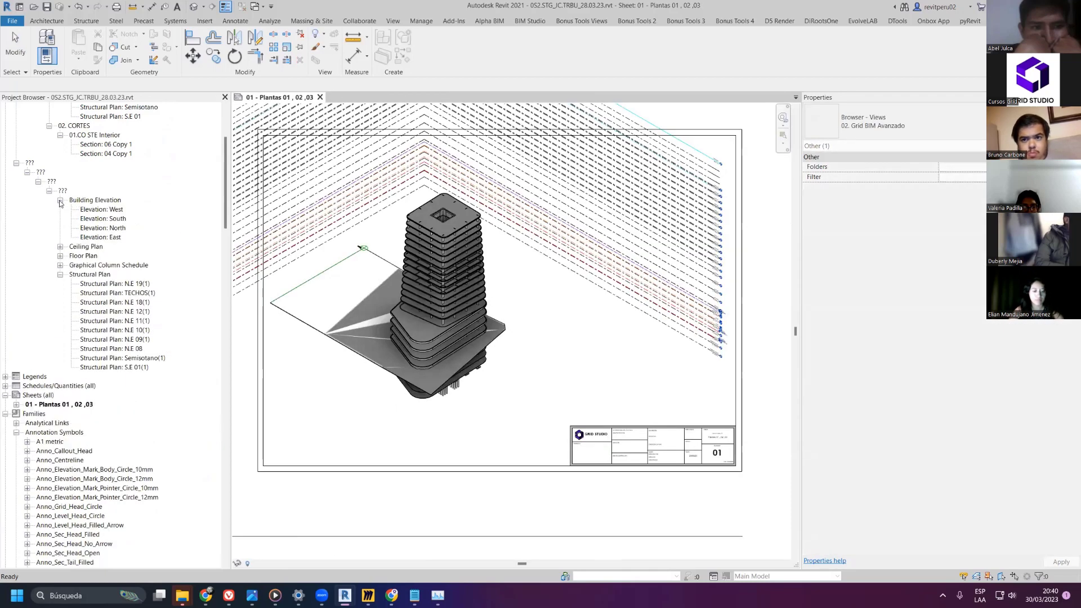
click(103, 219)
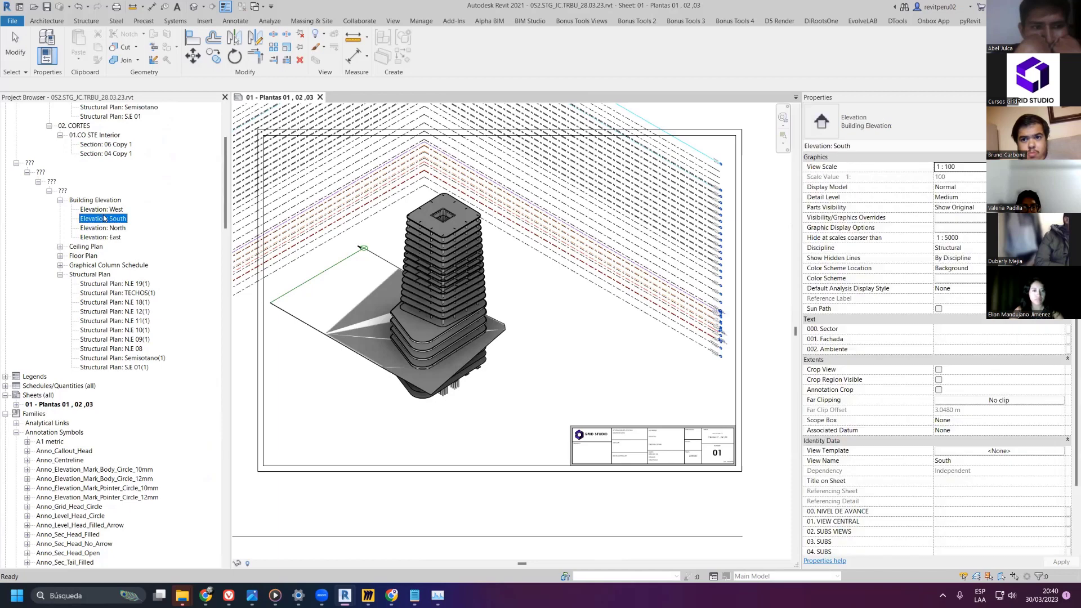
click(60, 247)
click(93, 257)
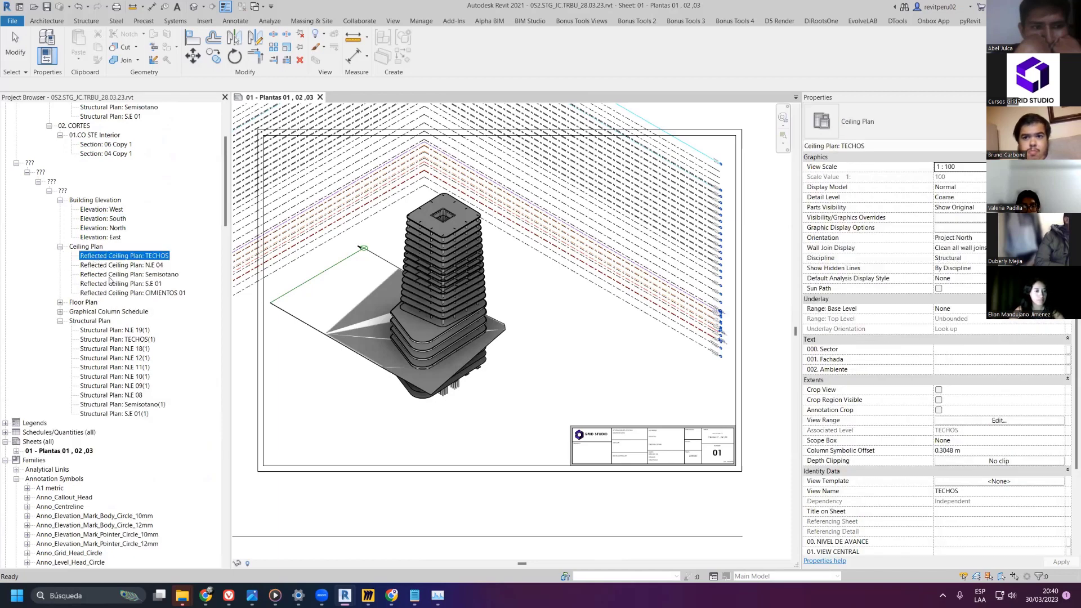
click(60, 303)
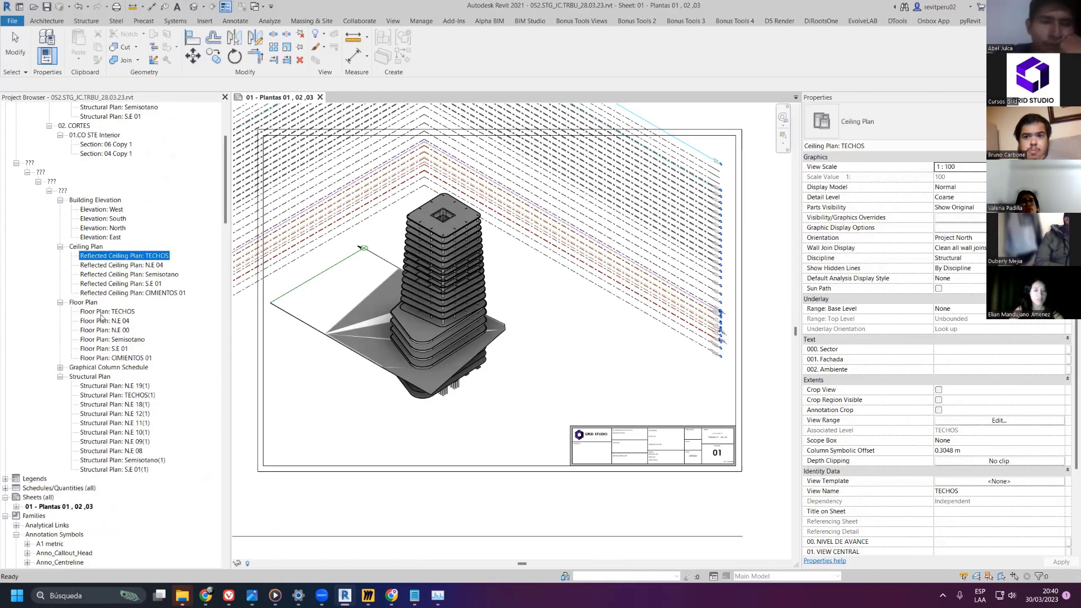
click(60, 303)
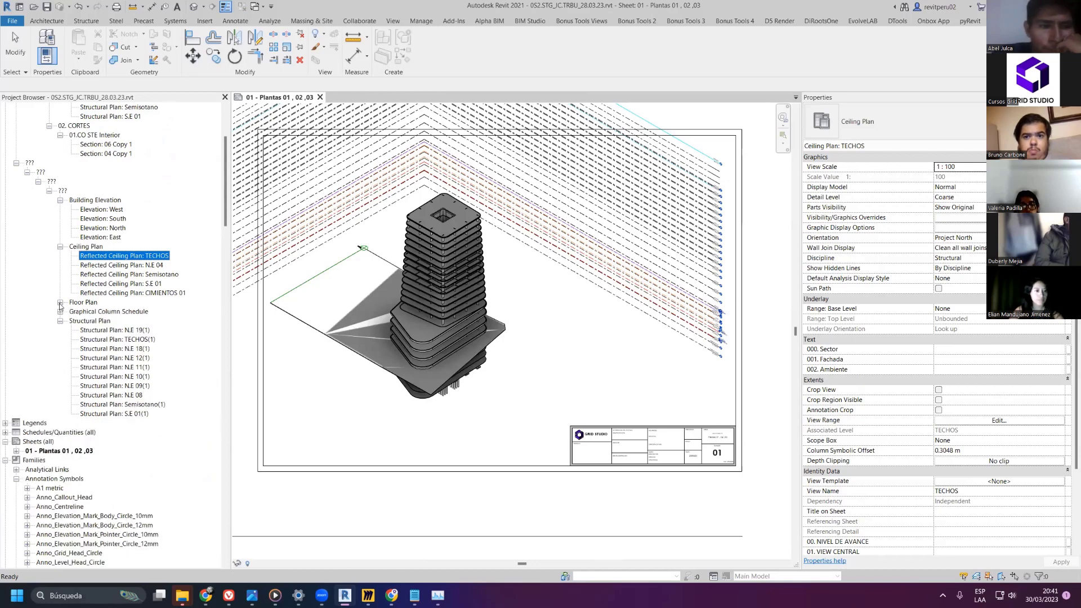
click(60, 312)
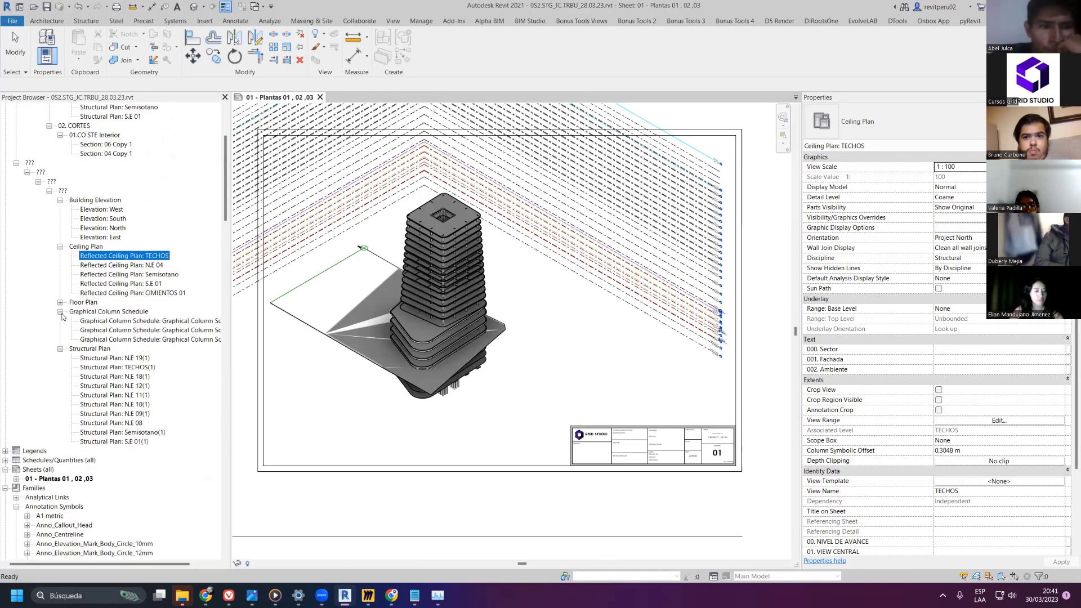
click(85, 330)
click(60, 349)
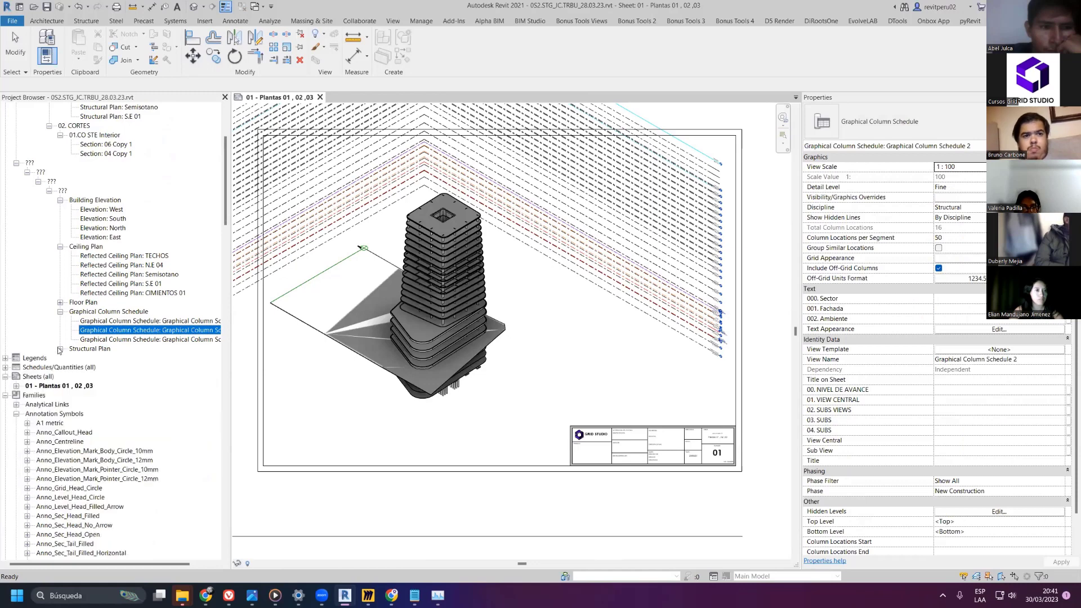
click(61, 349)
- Delete the duplicate structural plans, including N.E 19(1), N.E 08, N.E 10(1), Semisotano(1) and S.E 01(1)
click(112, 359)
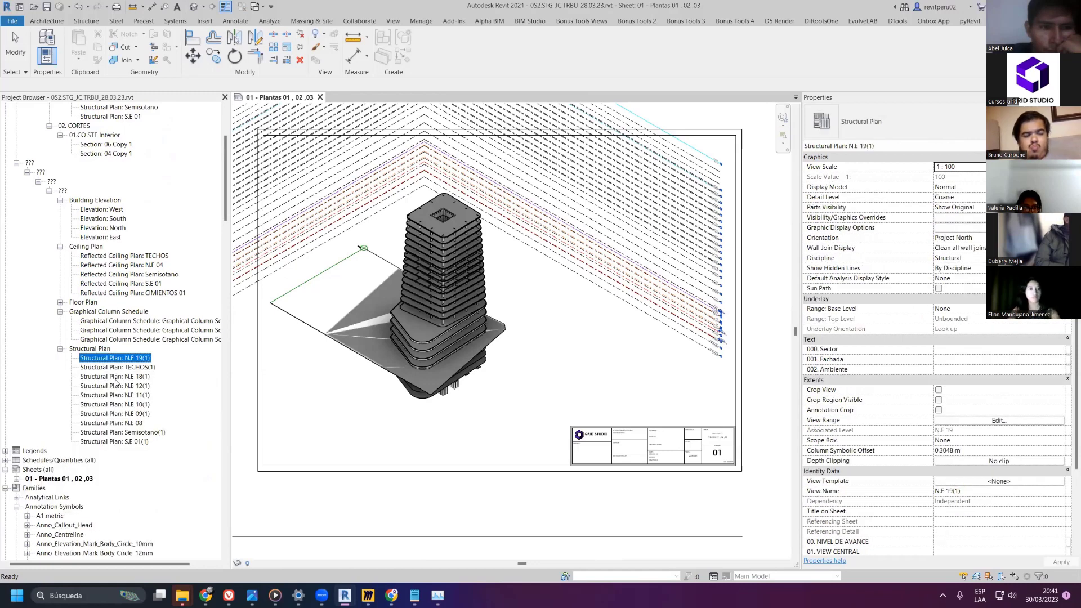
key(Delete)
click(124, 367)
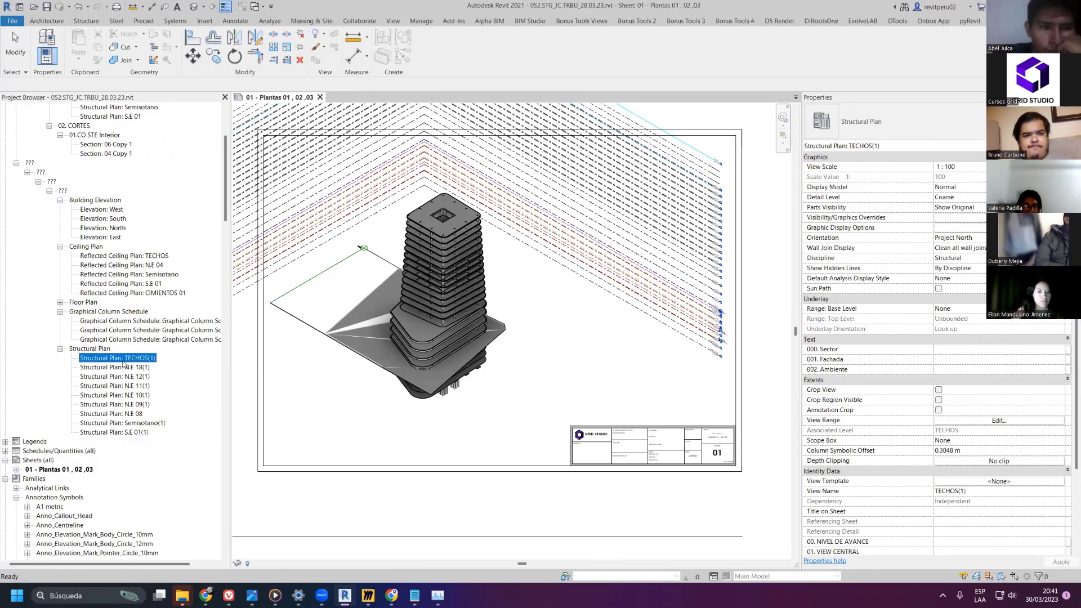
key(Delete)
click(123, 363)
key(Delete)
click(123, 363)
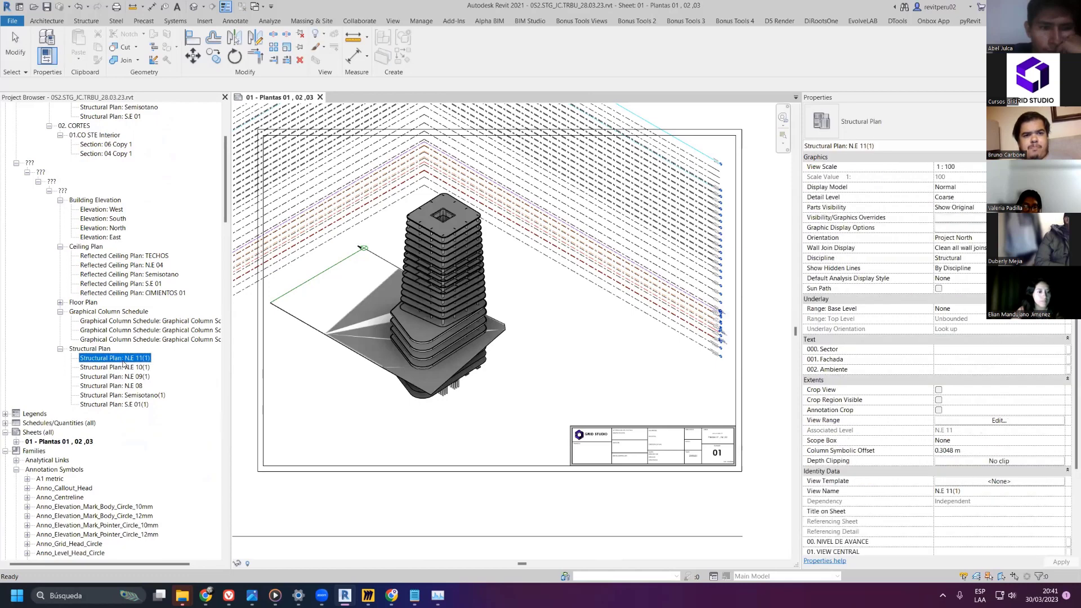
key(Delete)
click(122, 366)
key(Delete)
click(122, 366)
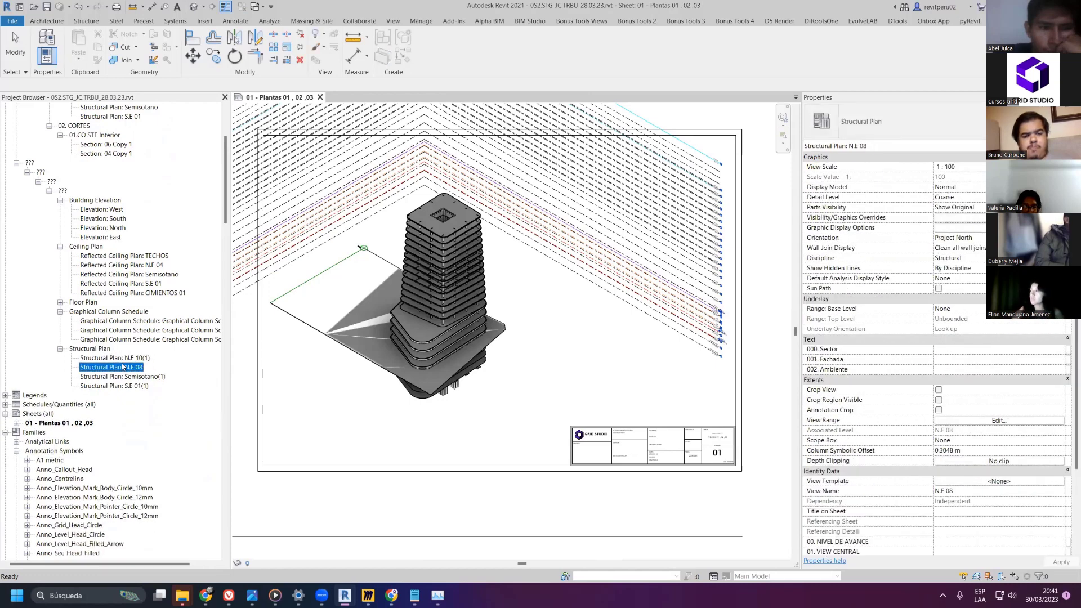
key(Delete)
key(Delete)
click(121, 361)
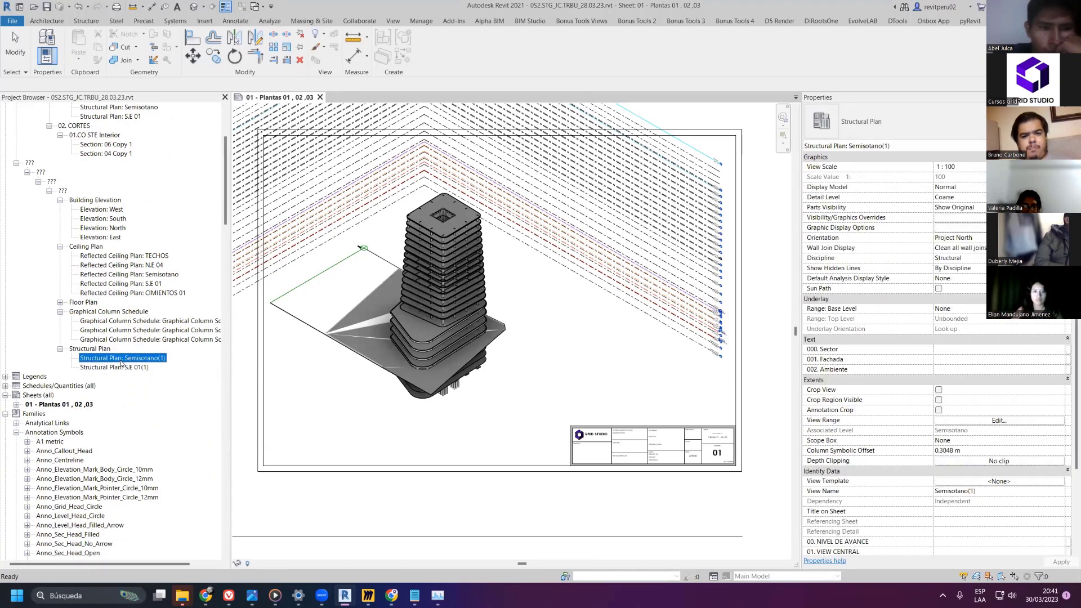
key(Delete)
click(121, 362)
key(Delete)
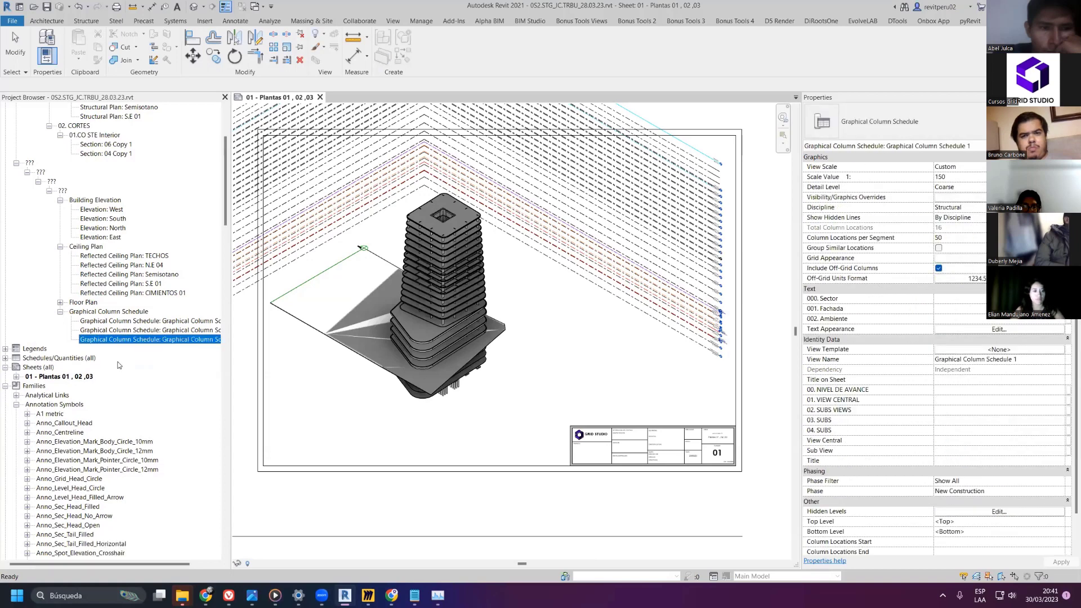
- Save the project, collapse the unsorted ??? group, and nudge the title block left
click(61, 312)
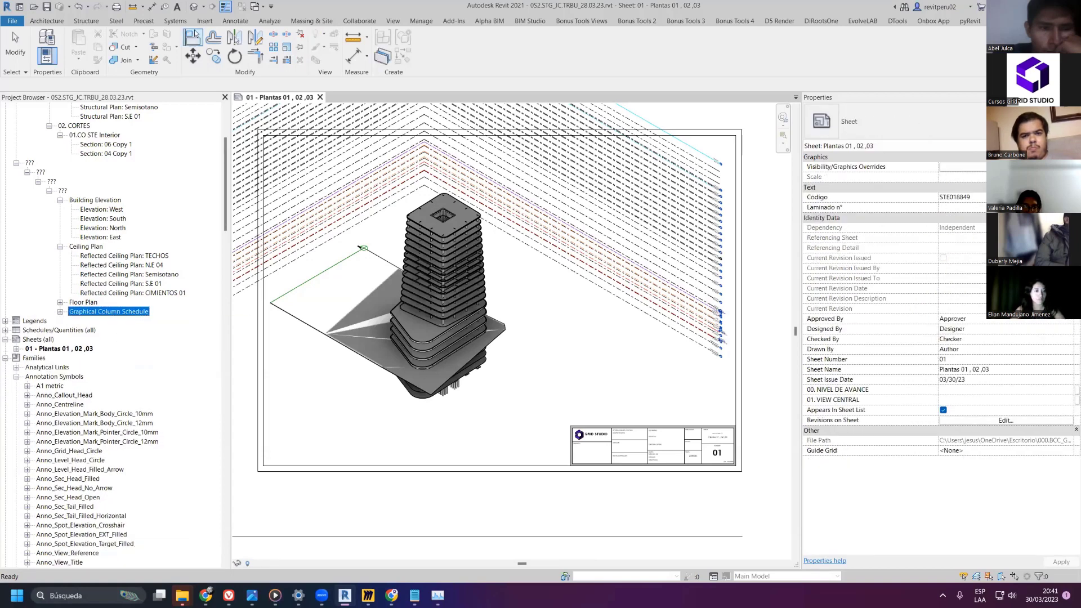
click(47, 7)
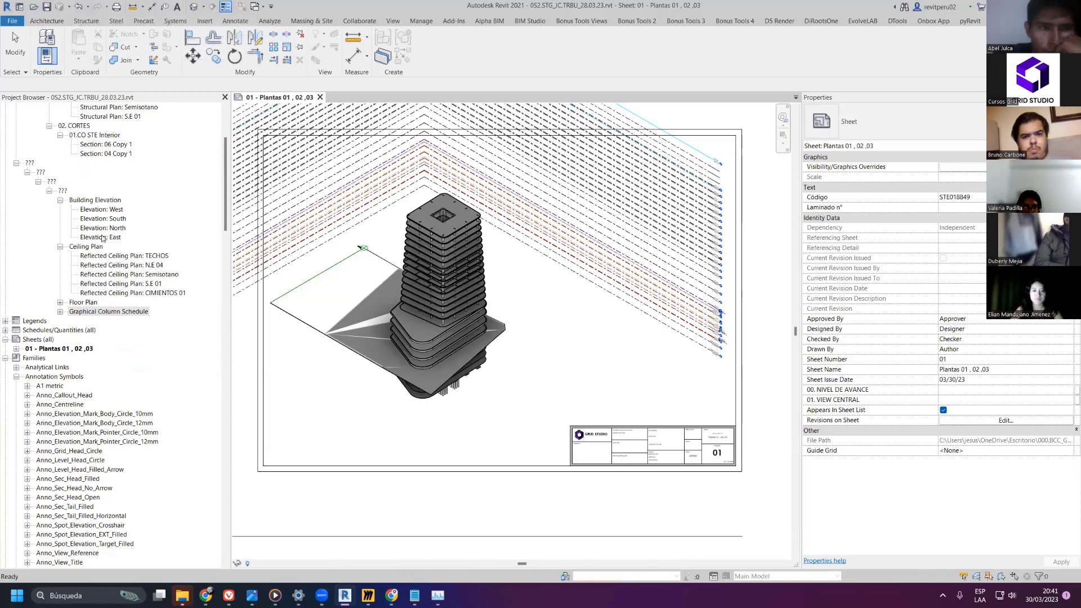
scroll(90, 230, up, 3)
click(17, 237)
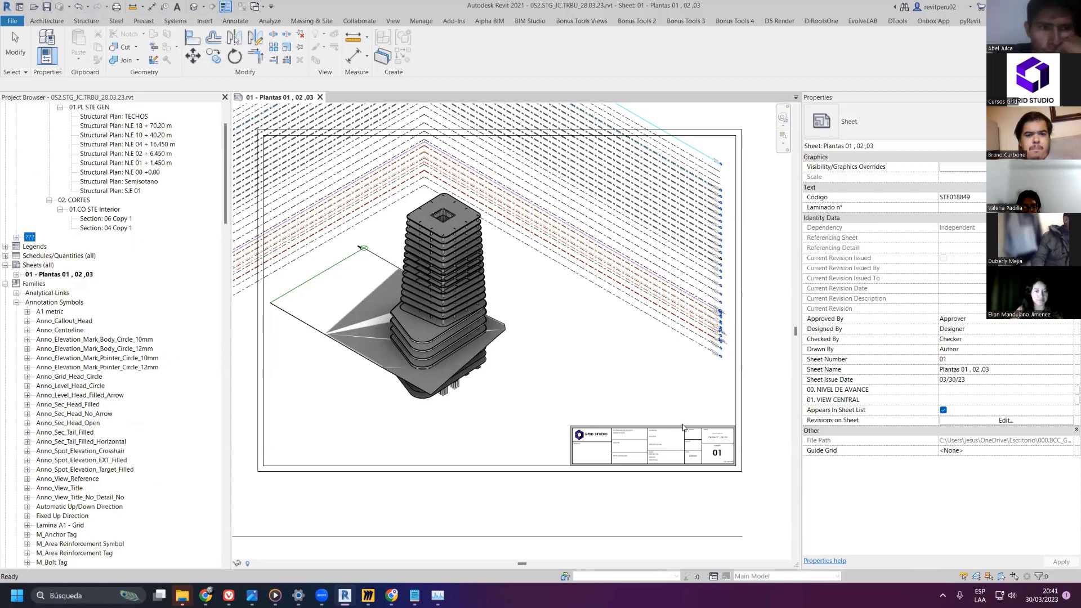
scroll(683, 427, down, 3)
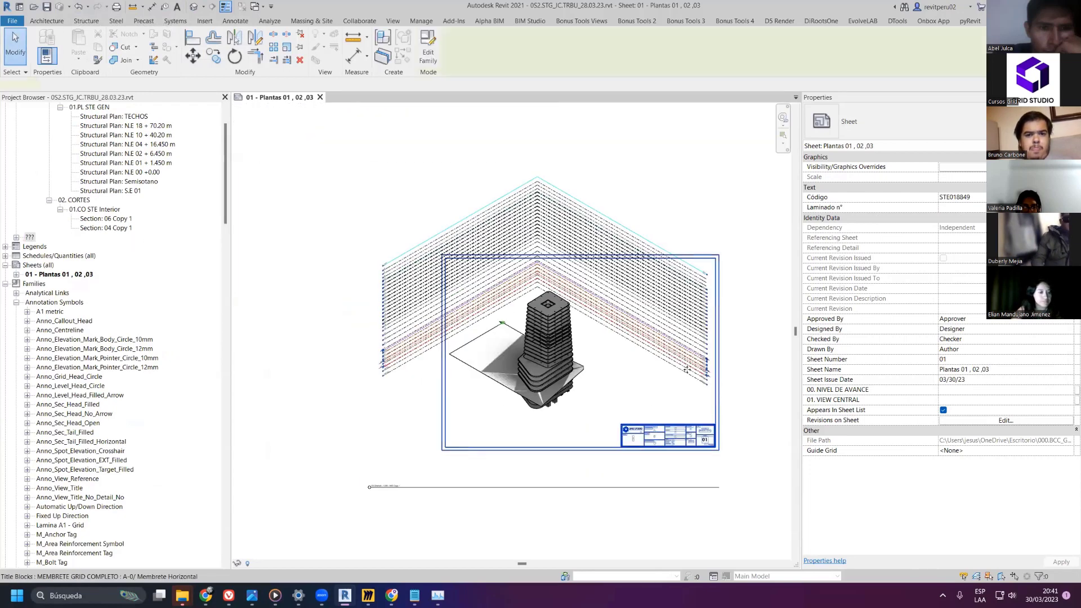
drag(720, 398, 684, 395)
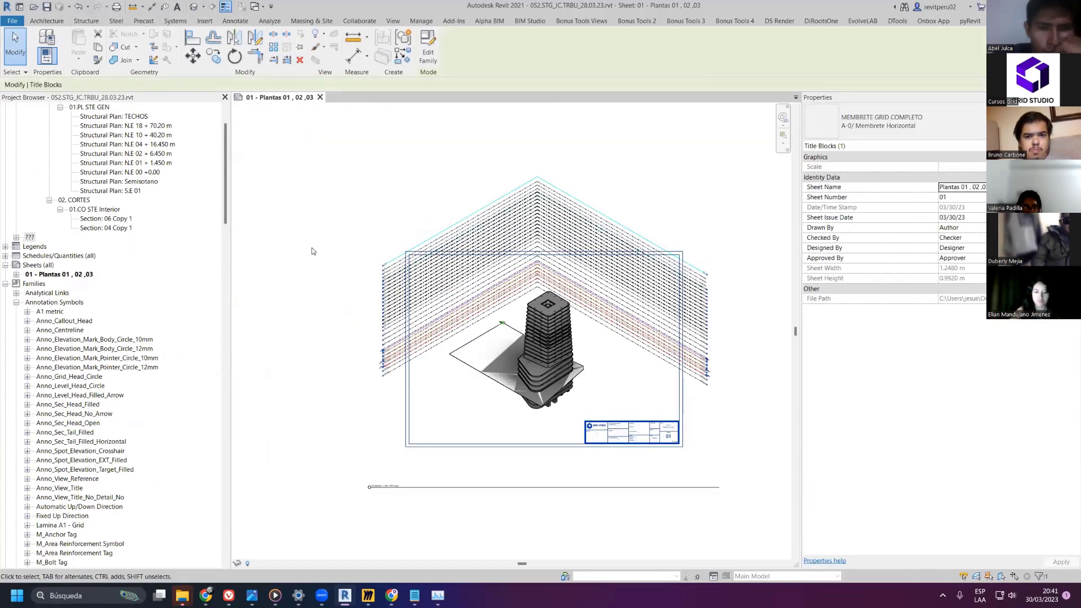
- Deselect the title block and recentre the sheet view
click(342, 184)
middle_drag(342, 184, 315, 217)
scroll(208, 198, up, 2)
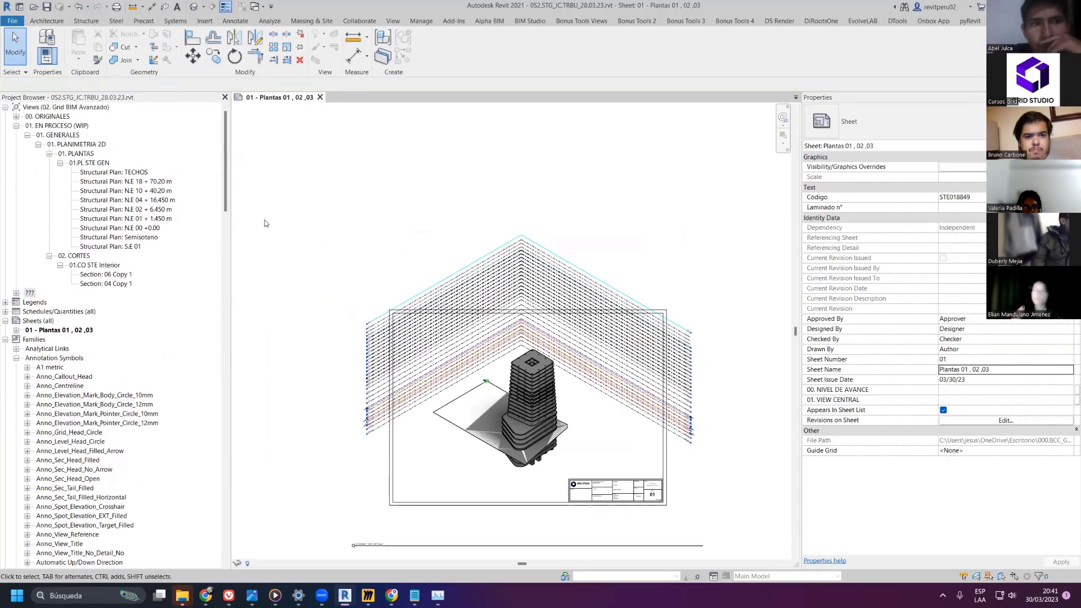
click(29, 293)
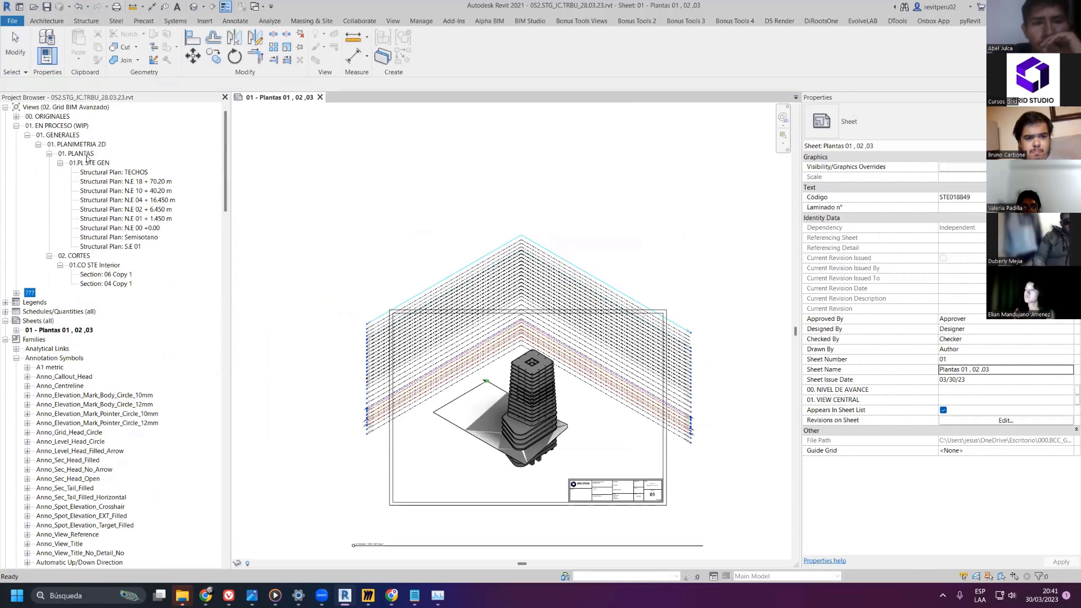
- Open the 3D General 1/200 S/E, O/S and N/O Copy 1 views from 00. ORIGINALES
click(16, 116)
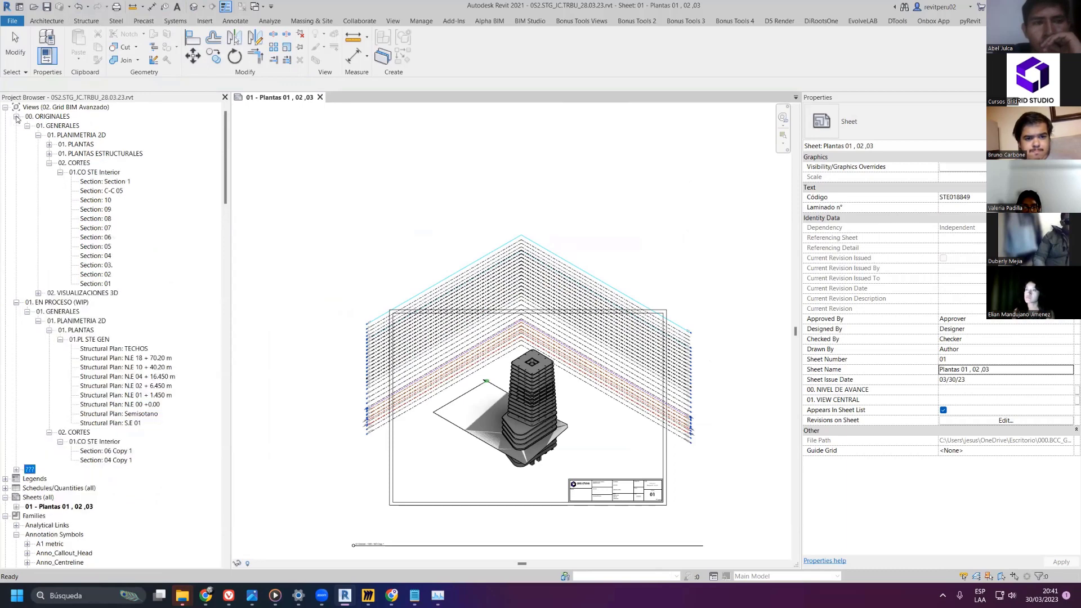
click(50, 164)
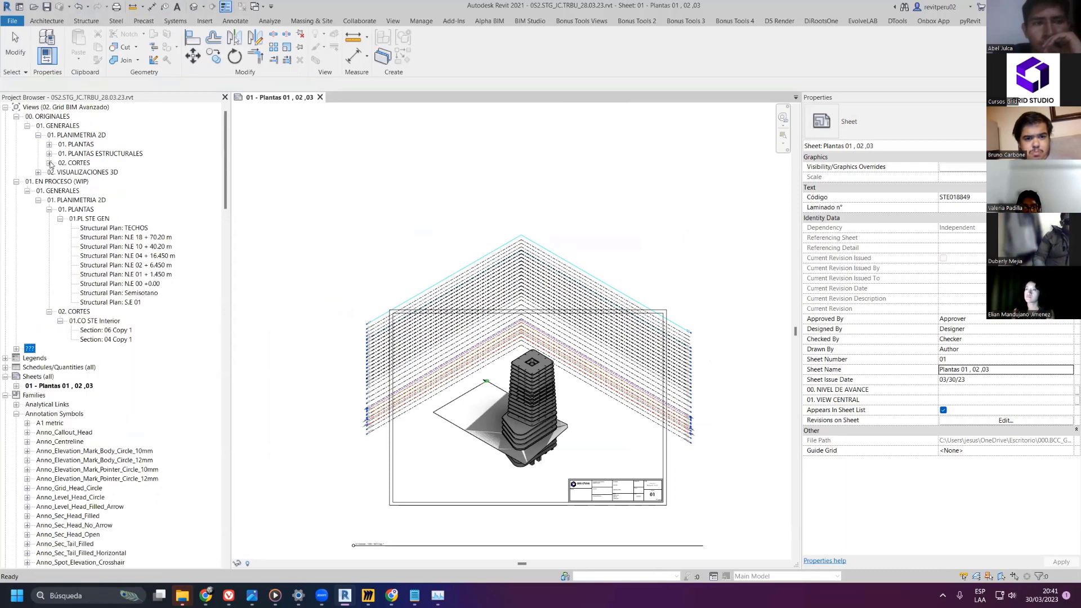
click(39, 173)
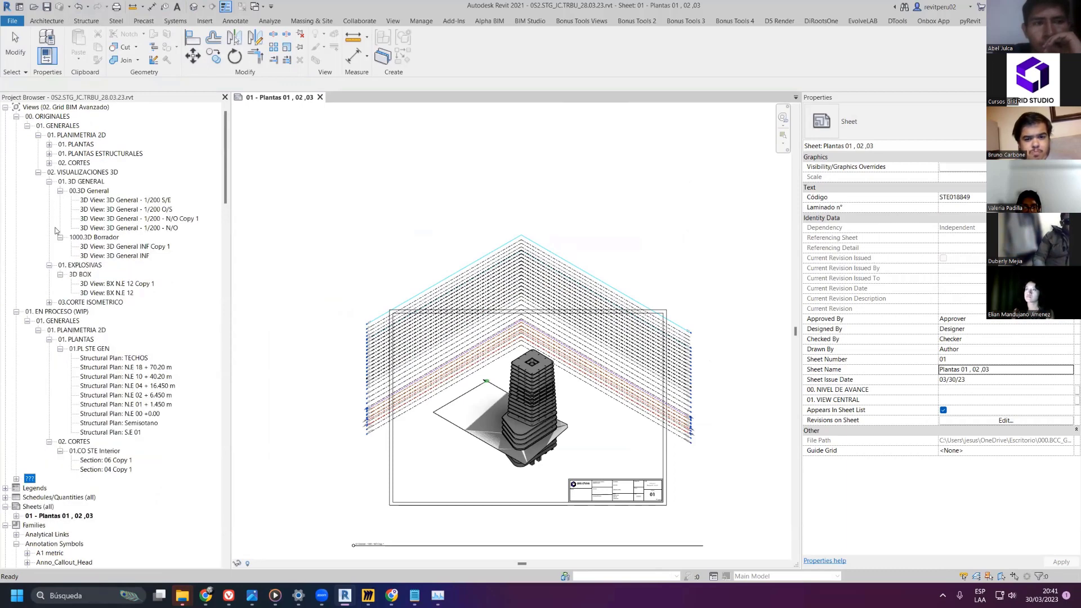
click(117, 209)
double_click(119, 200)
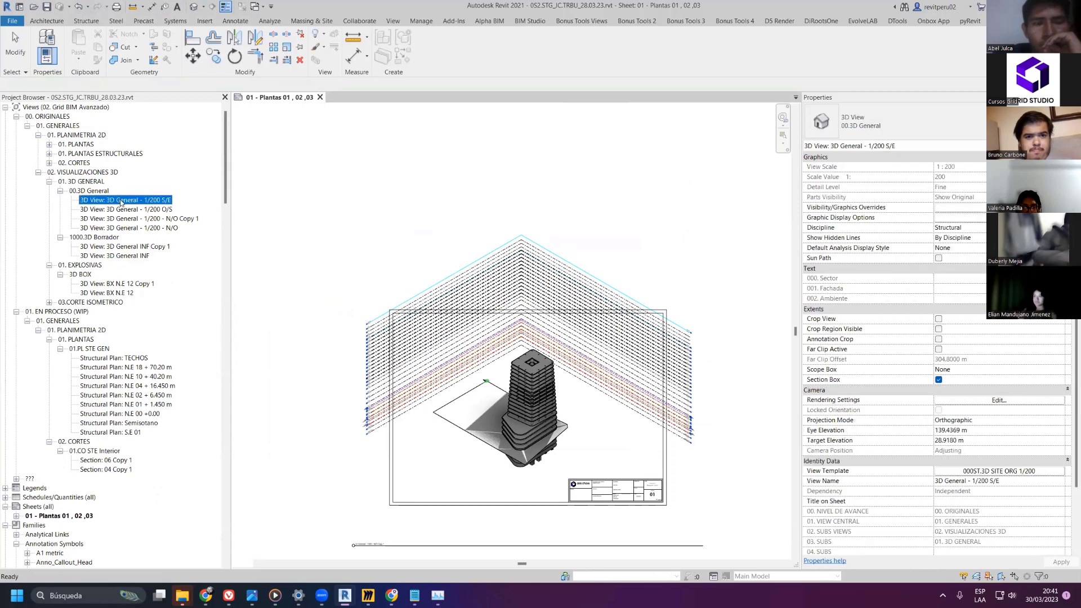
click(132, 210)
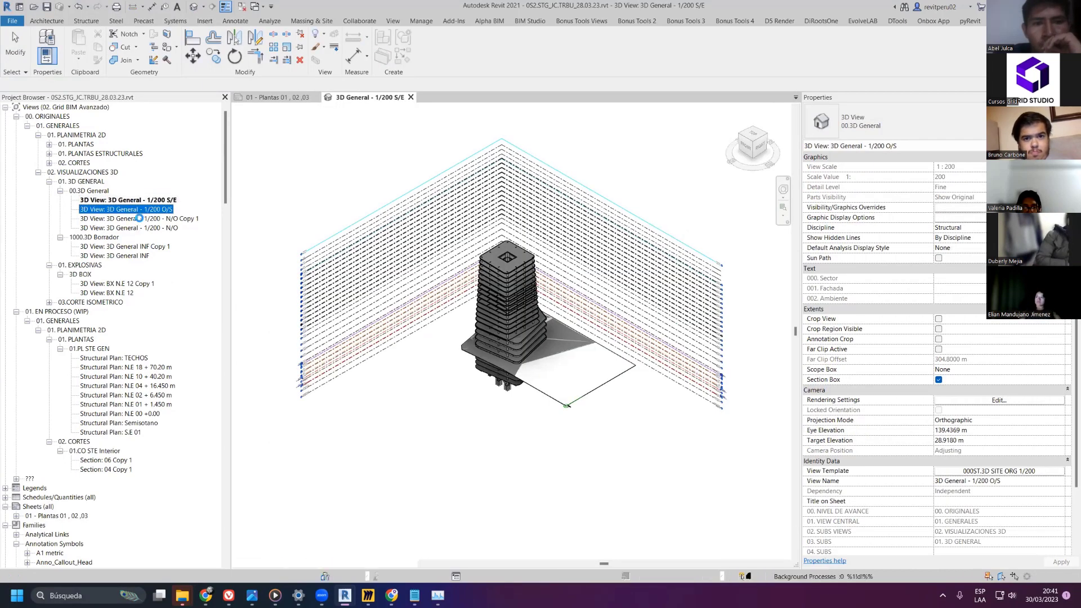
click(138, 220)
double_click(139, 221)
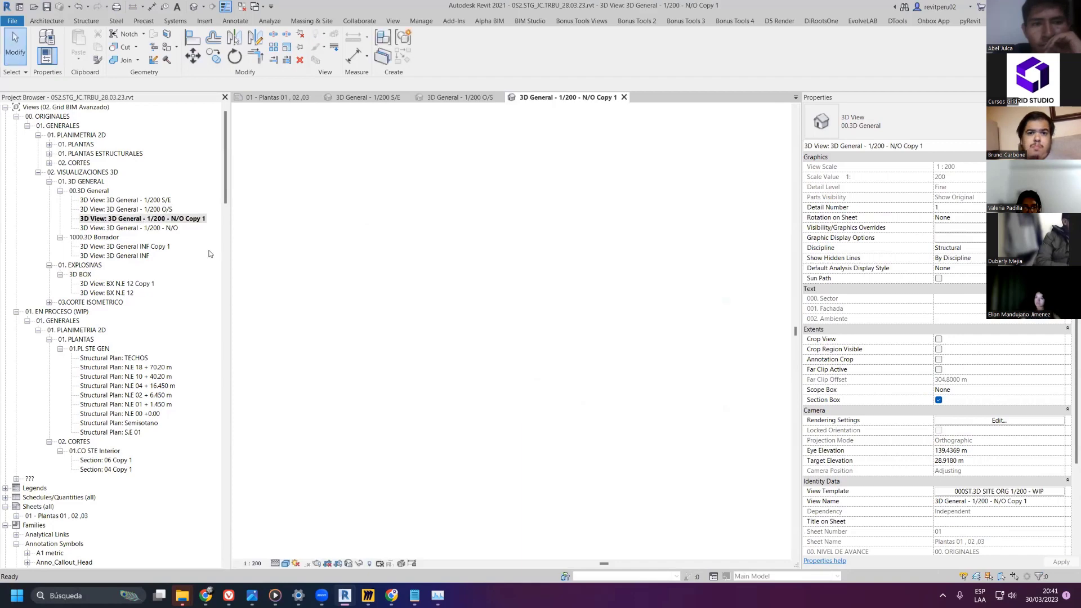
- Set the 000ST.3D SITE ORG 1/200 - WIP template's 00. NIVEL DE AVANCE to 01. EN PROCESO (WIP)
click(998, 492)
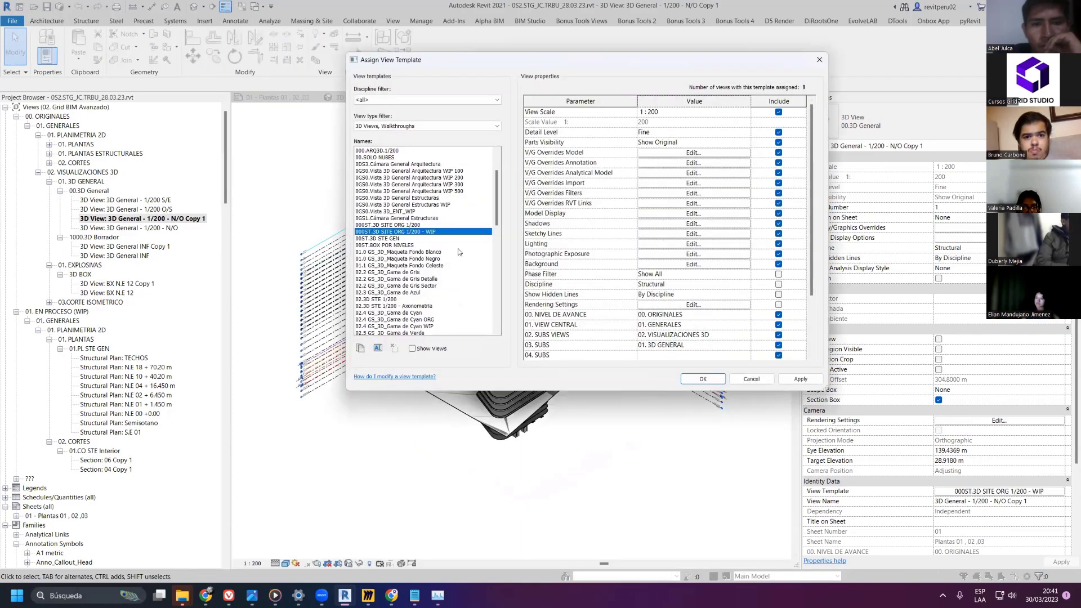
scroll(698, 313, down, 2)
click(733, 255)
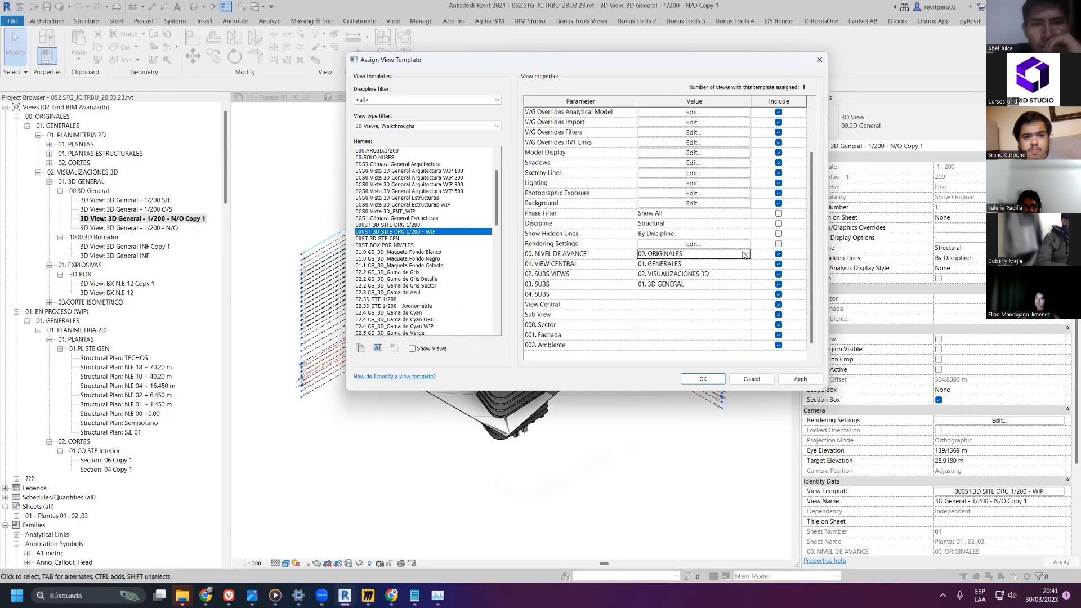
click(746, 255)
click(703, 281)
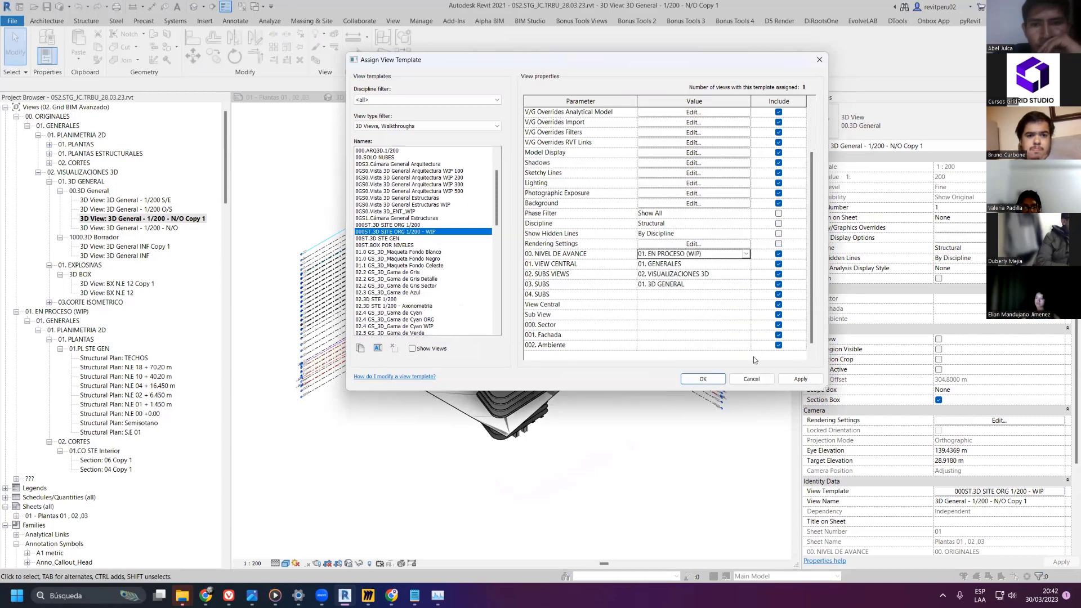
click(794, 384)
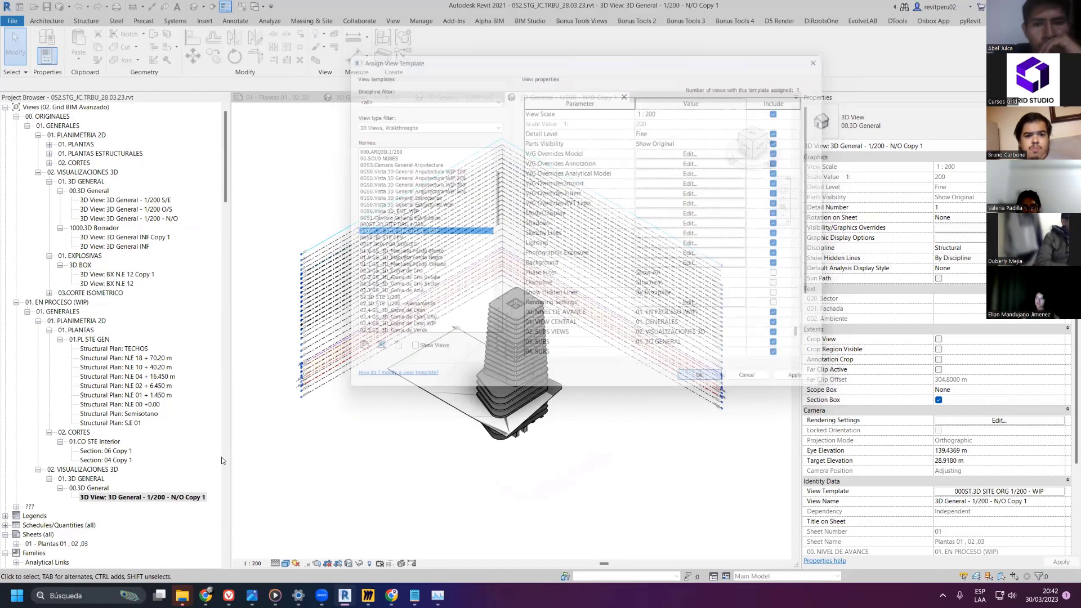
click(703, 379)
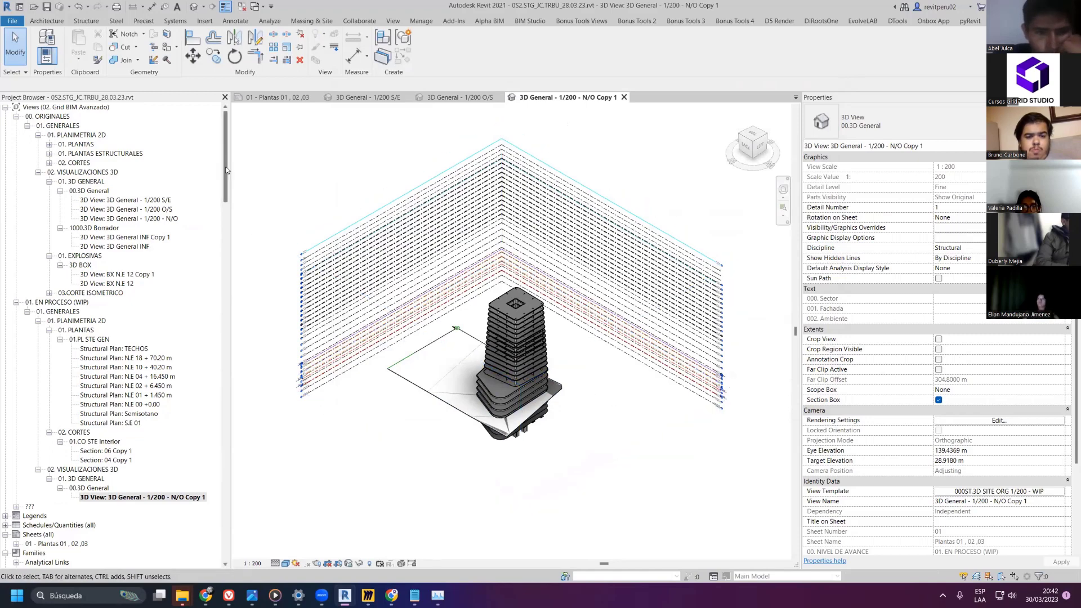
- Draw a crop region tightly around the tower
mouse_move(226, 170)
mouse_down()
mouse_move(224, 274)
mouse_move(226, 182)
mouse_up()
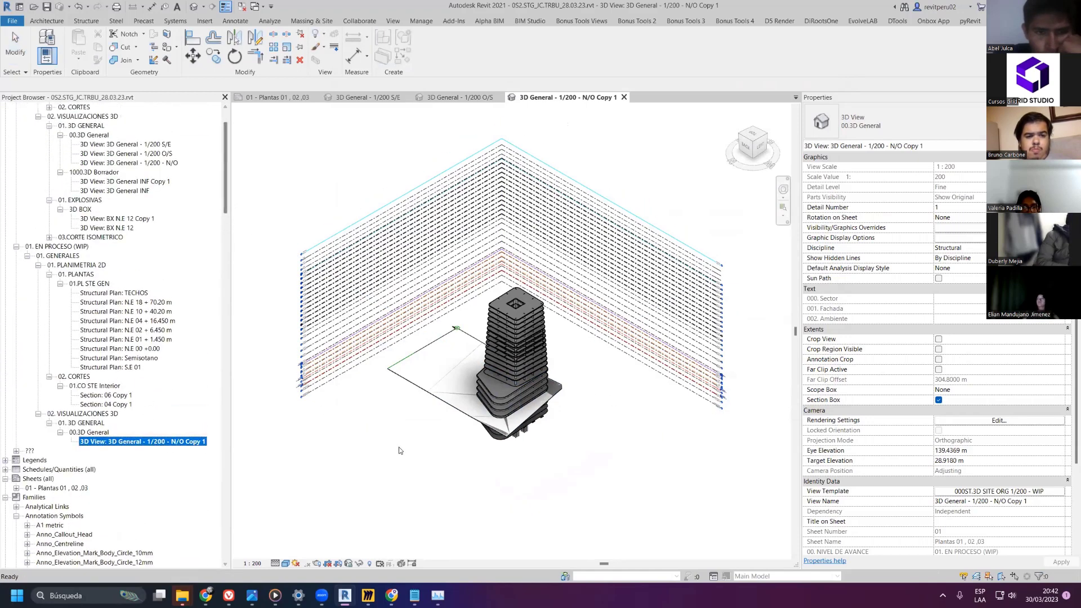
middle_drag(399, 450, 400, 459)
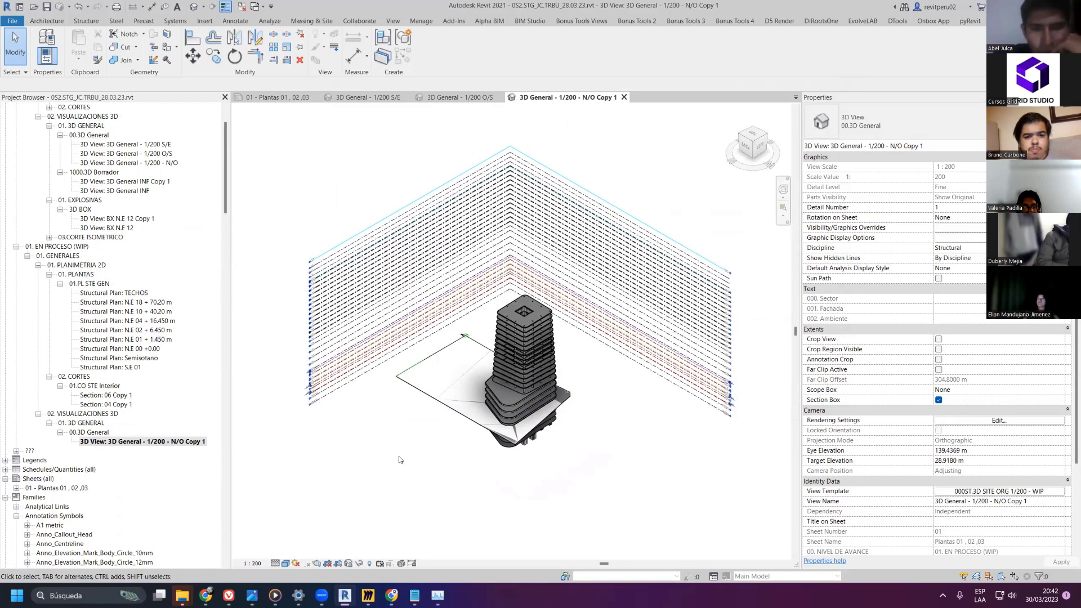
key(v)
key(x)
drag(363, 271, 604, 477)
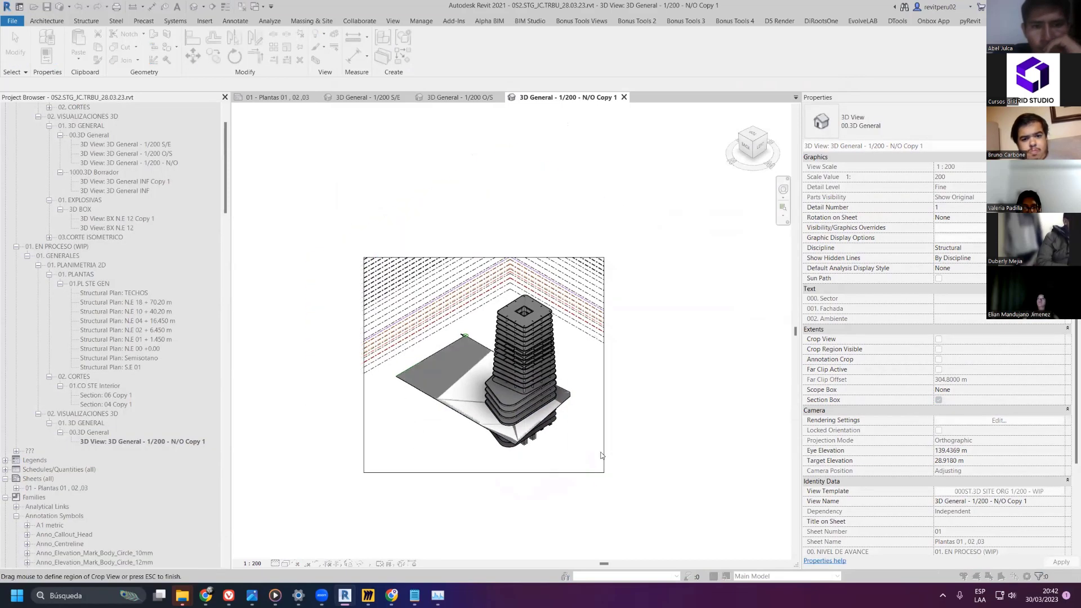
drag(384, 304, 597, 467)
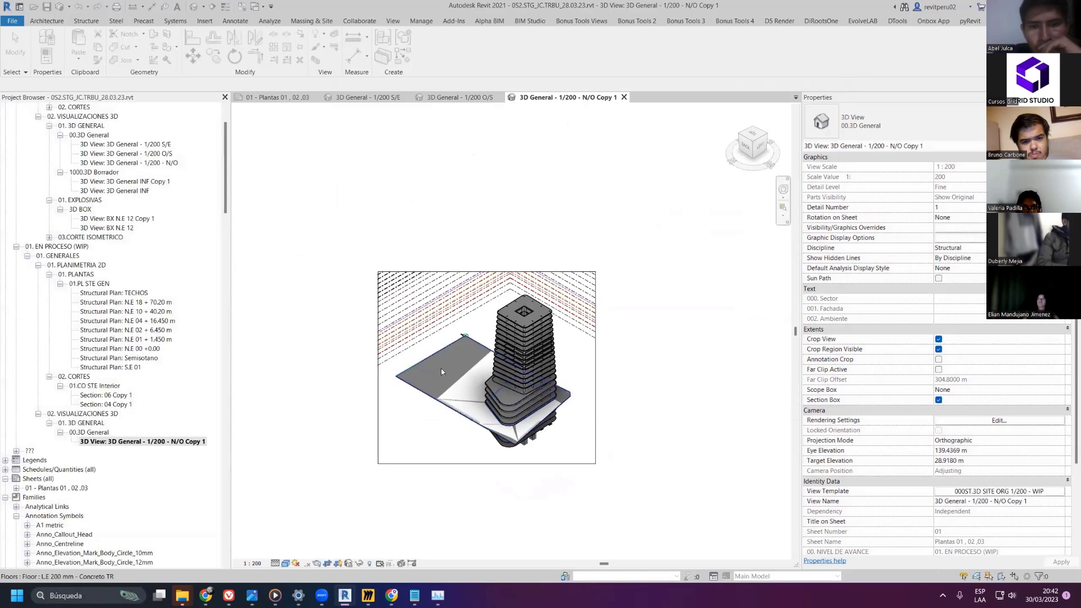
- Fit a section box to the selected ground floor slab
click(425, 365)
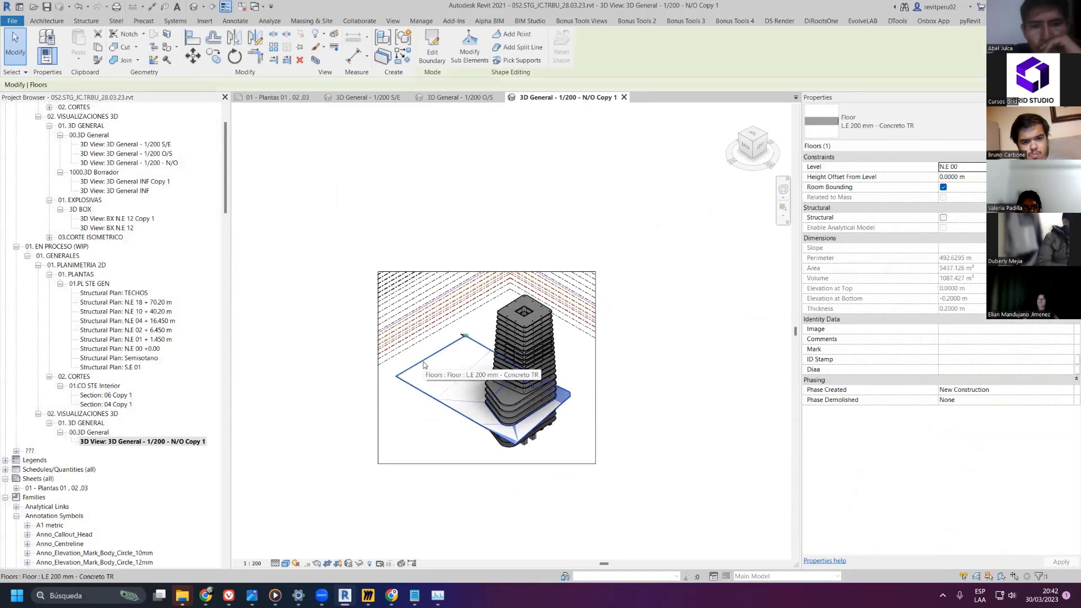
key(b)
key(x)
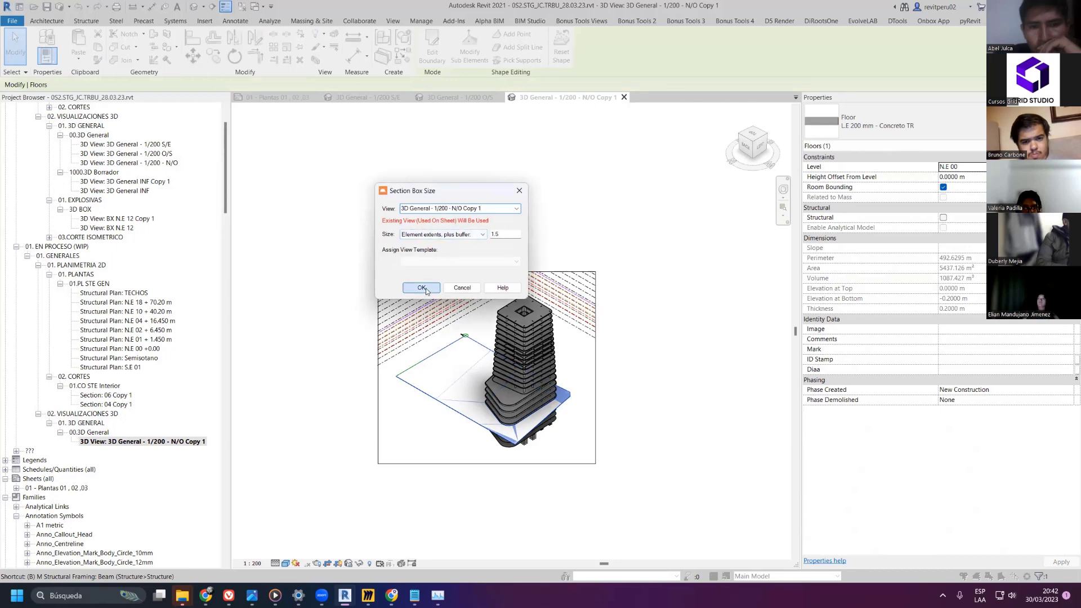
click(422, 288)
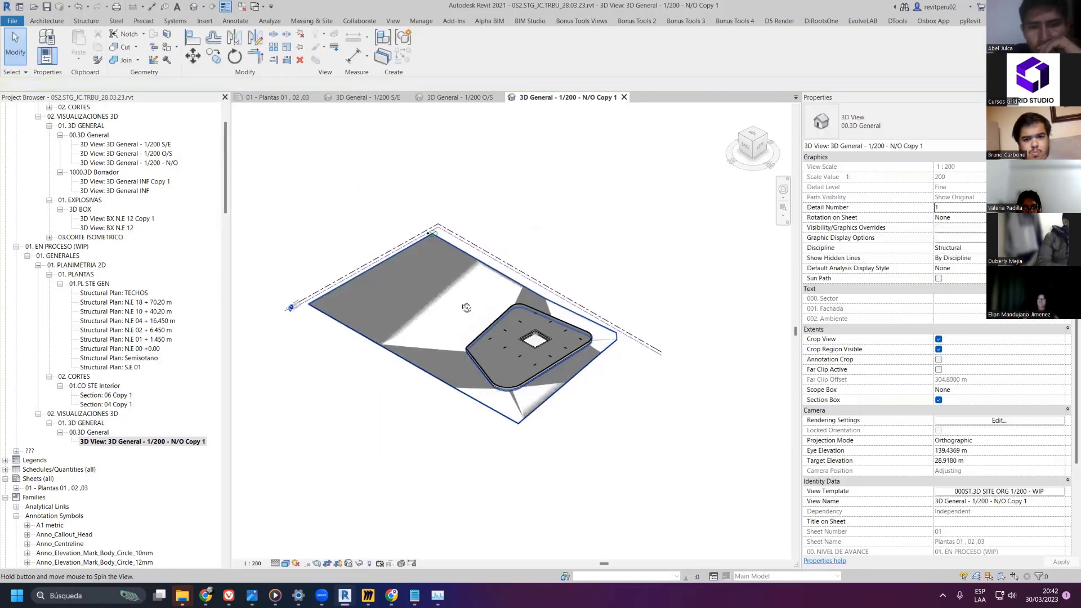
- Refit the section box around the ground and top slabs to enclose the whole tower
scroll(614, 334, up, 5)
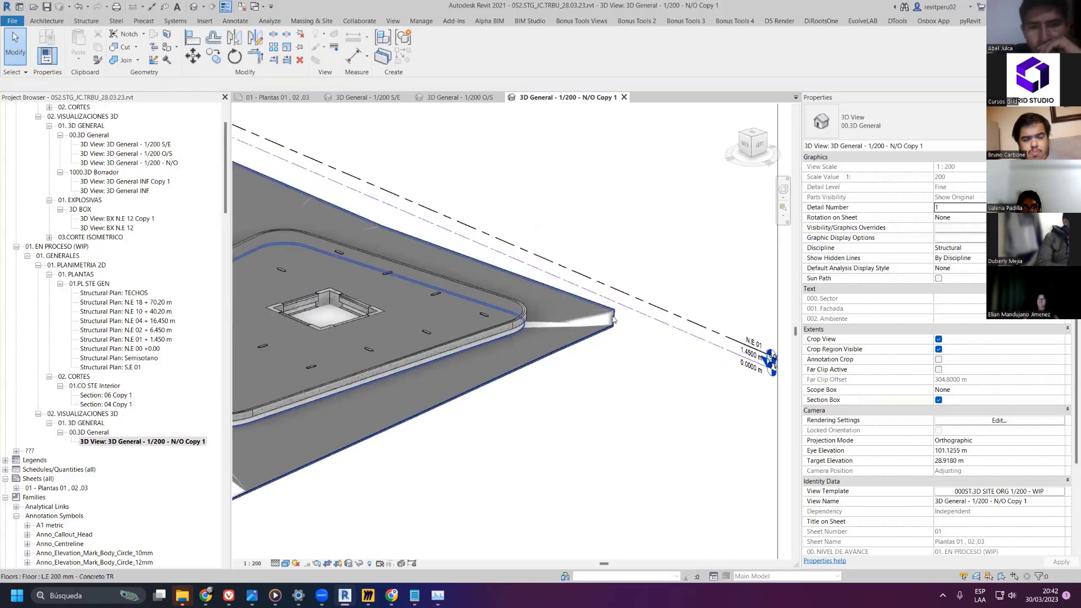
click(613, 319)
scroll(614, 338, down, 8)
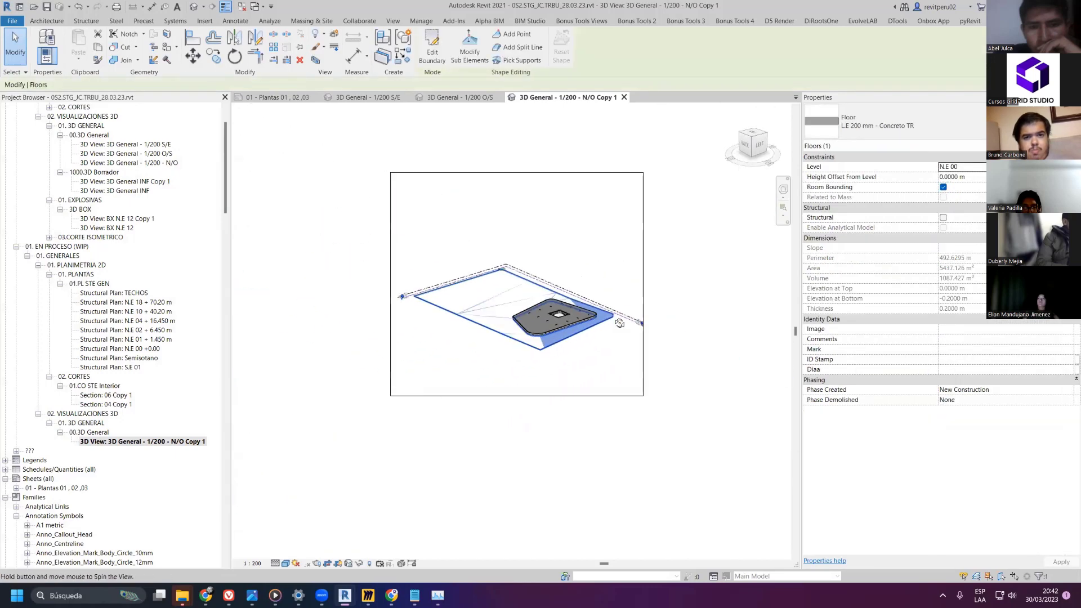
click(607, 354)
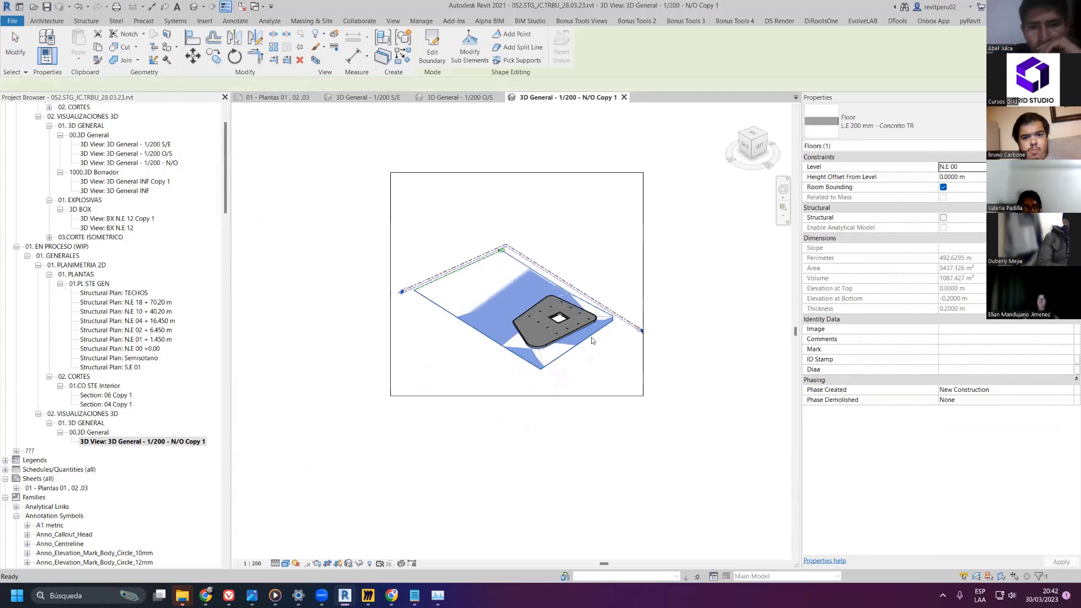
shift+middle_drag(607, 353, 463, 360)
click(458, 355)
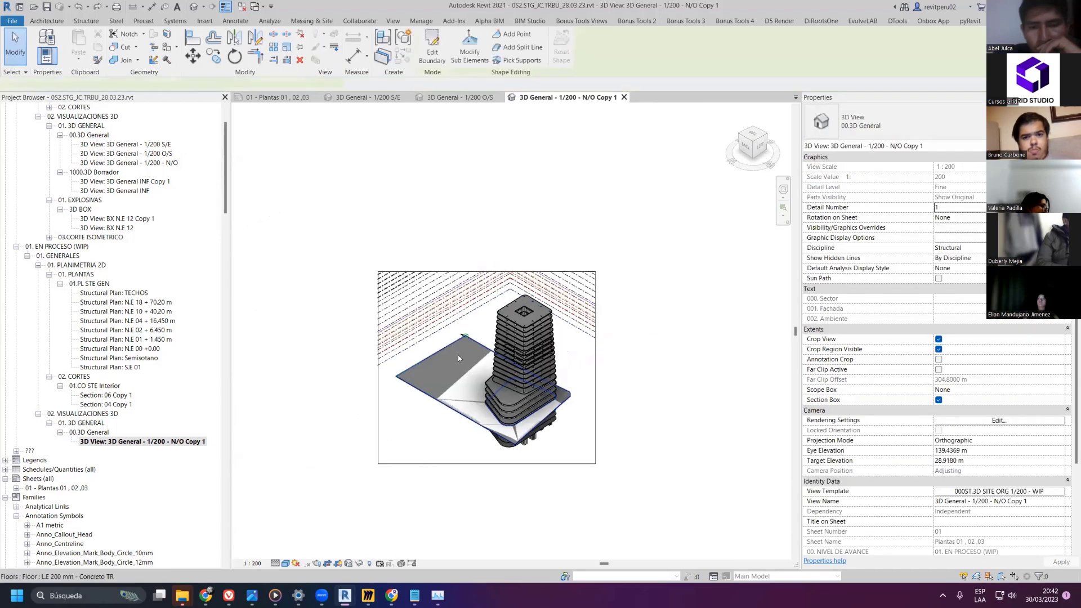
ctrl+click(516, 308)
key(b)
key(x)
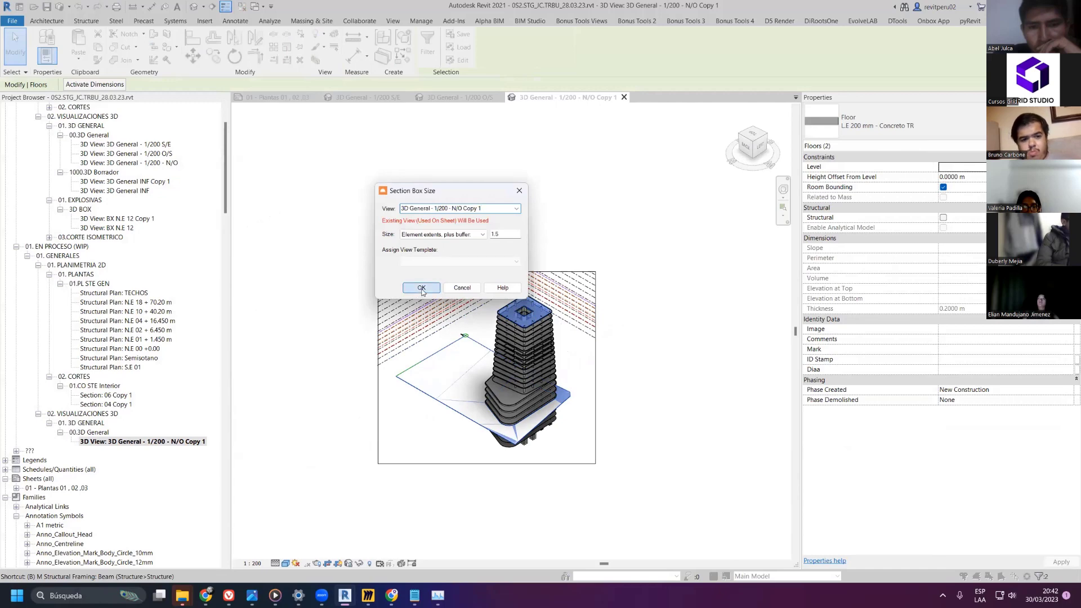
click(421, 288)
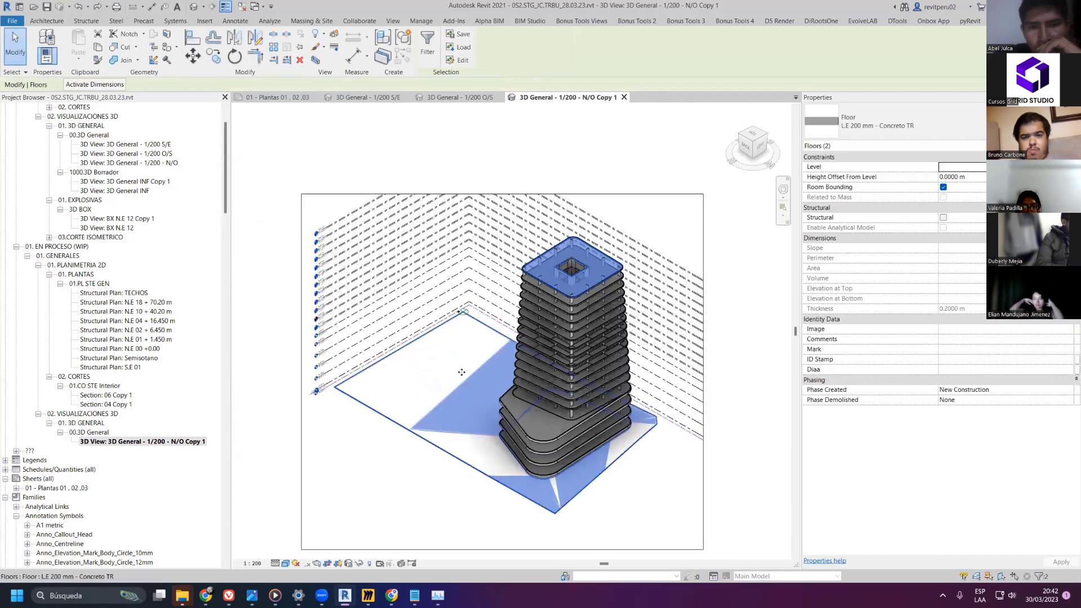
- Show the crop region and turn on Reveal Hidden Elements
scroll(457, 368, down, 2)
shift+middle_drag(457, 368, 428, 451)
click(369, 564)
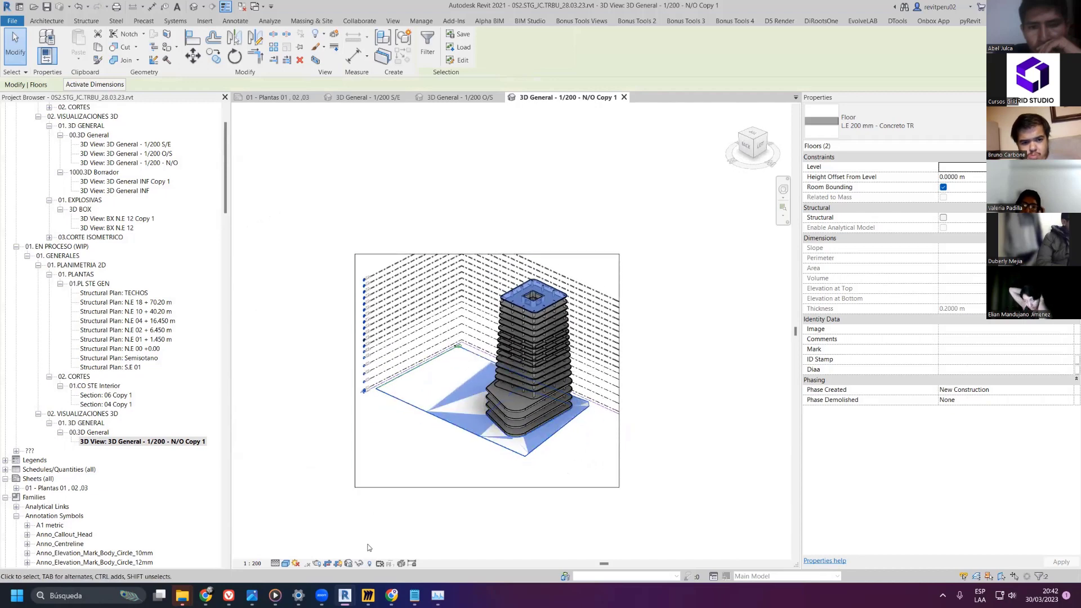
click(369, 563)
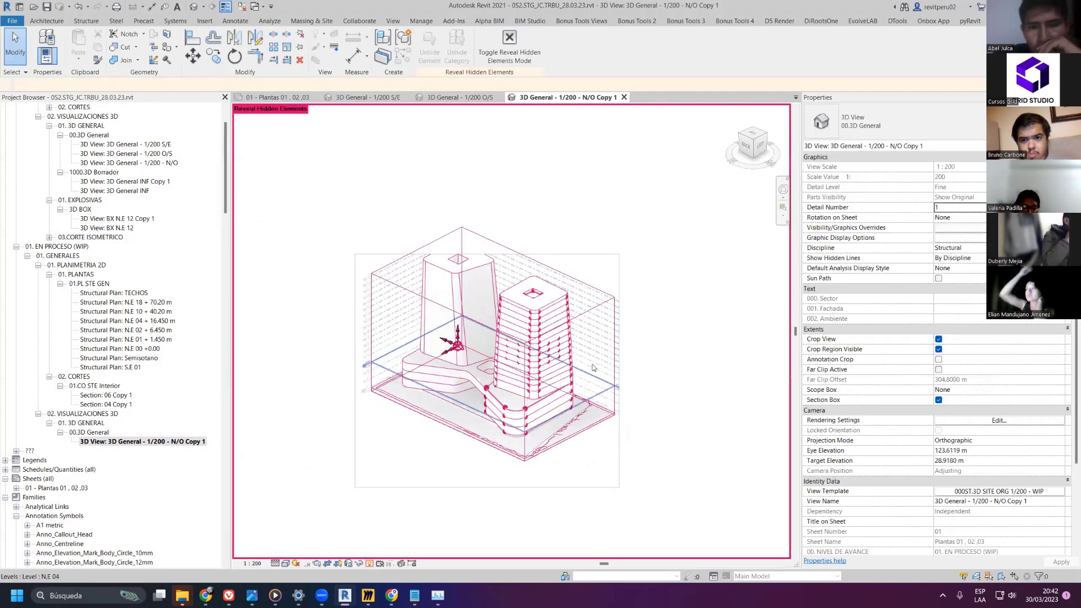
- Nudge the section box's side faces, raise its top, then exit Reveal Hidden Elements
click(589, 311)
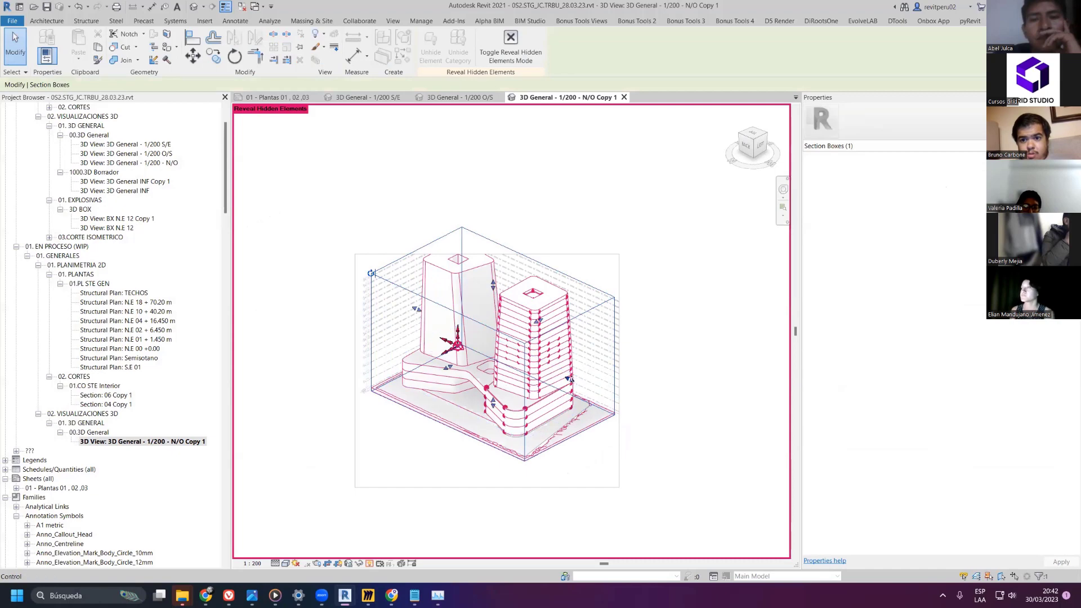
drag(568, 376, 570, 380)
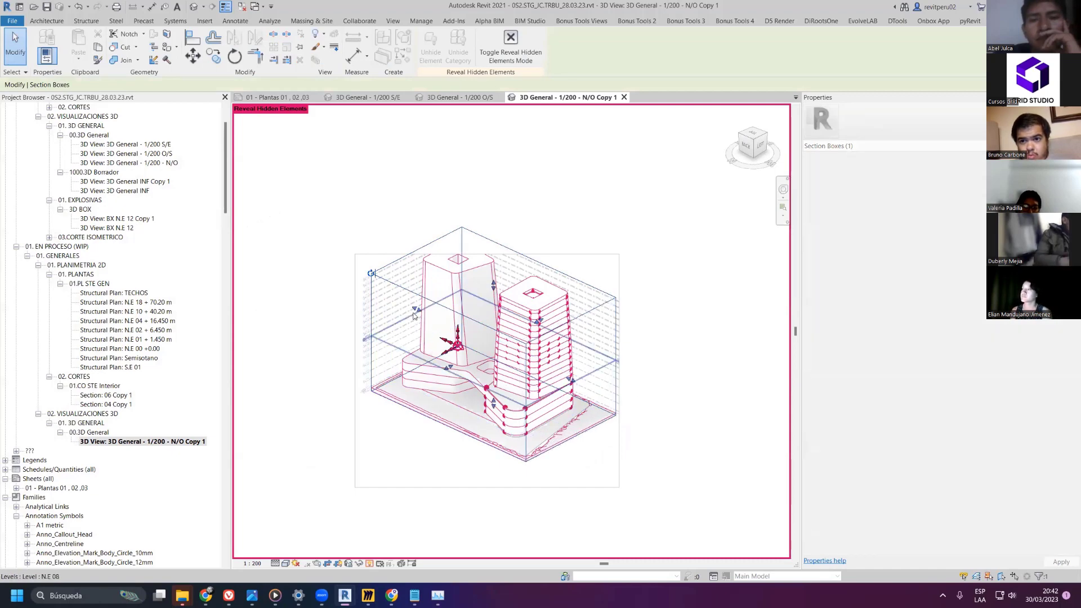
drag(418, 311, 422, 313)
click(666, 254)
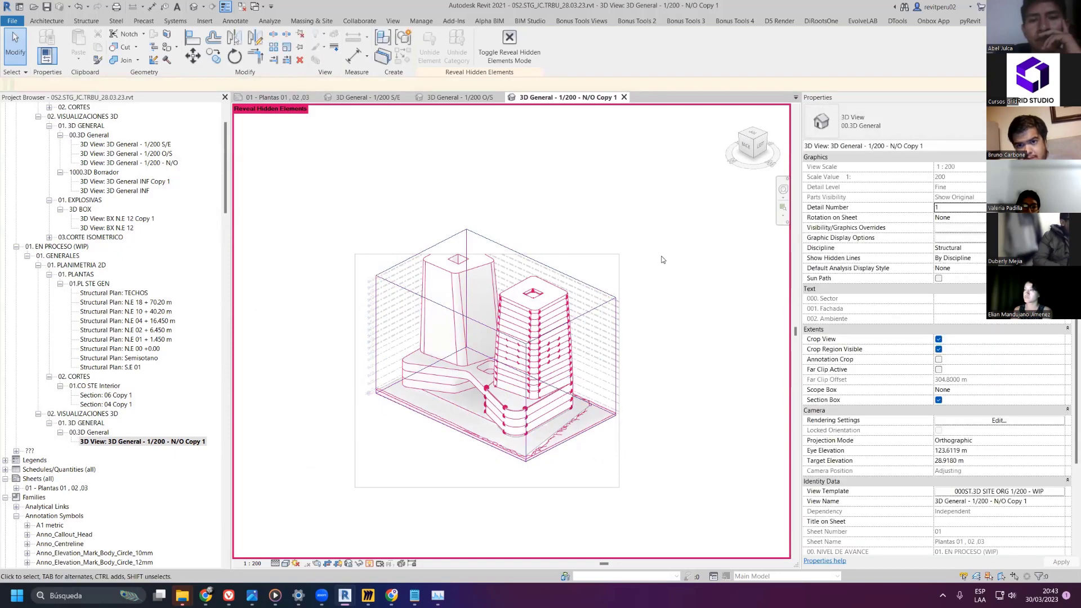
click(480, 320)
drag(495, 285, 496, 273)
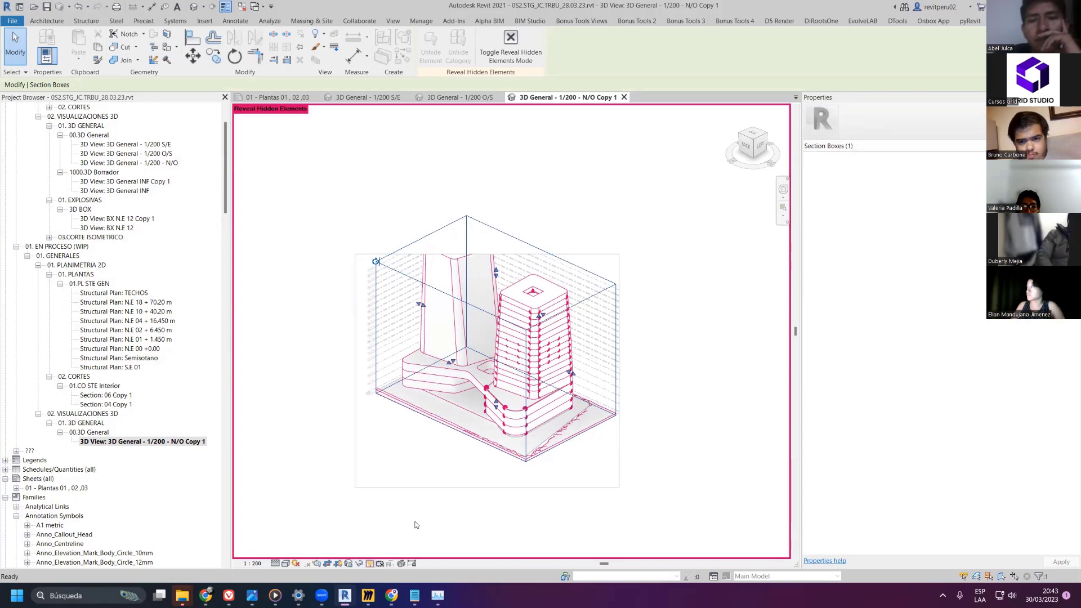
click(400, 478)
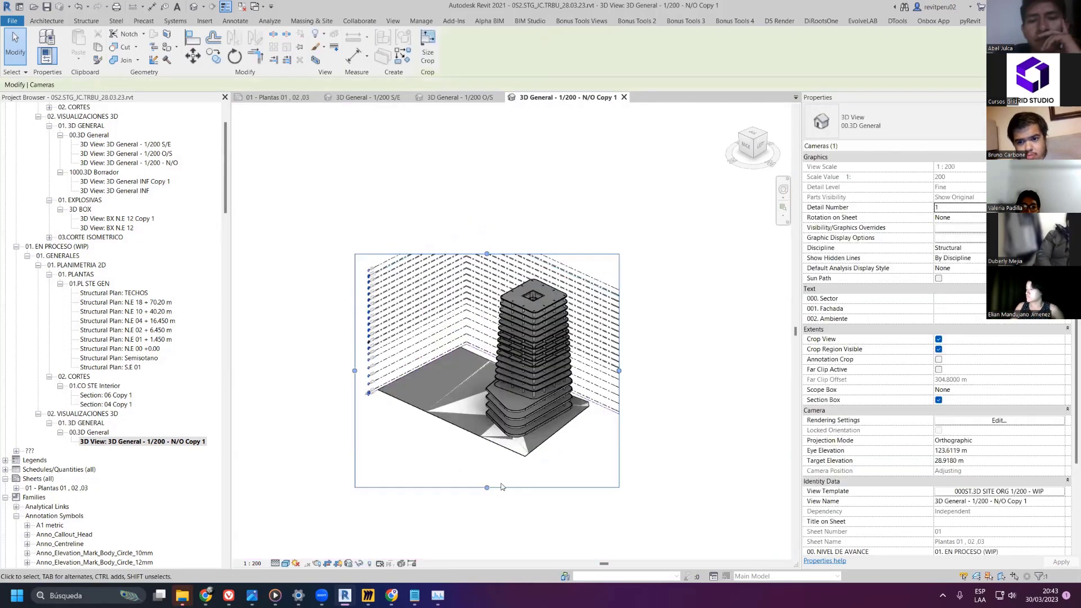
- Pull the crop region's bottom edge up and zoom the cropped view to fit
drag(481, 483, 479, 472)
drag(685, 377, 692, 379)
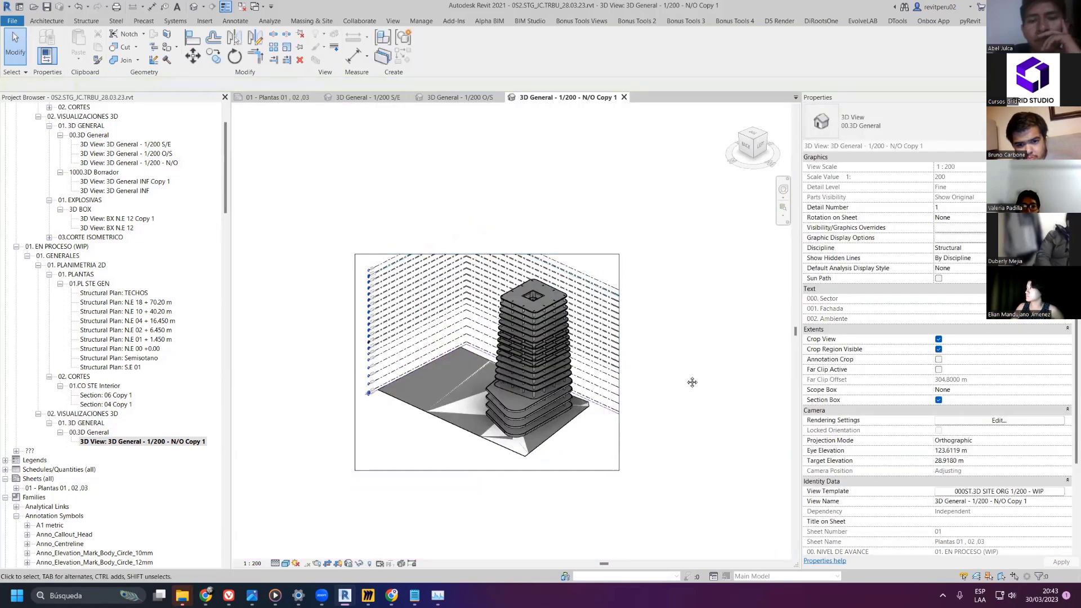
click(693, 379)
key(z)
key(f)
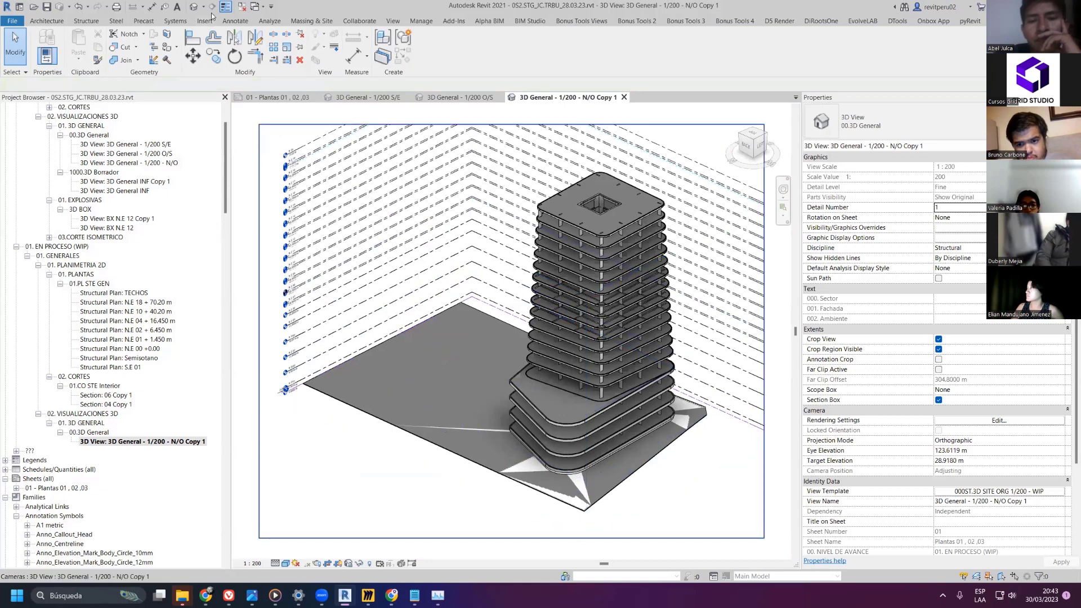
- Close the inactive views, refit the model, and bring up Assign View Template
click(242, 6)
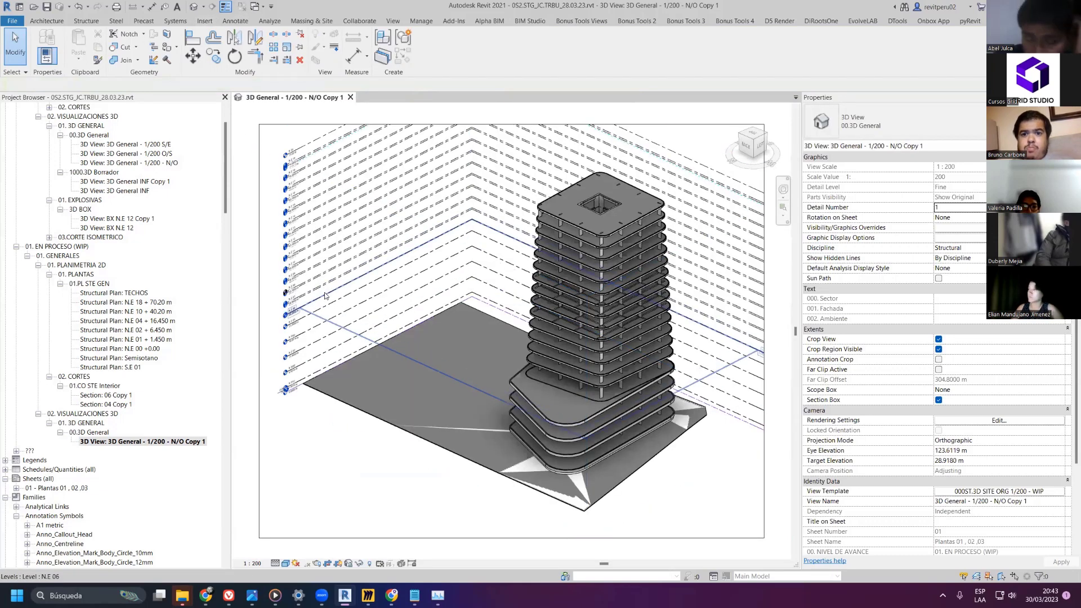
scroll(287, 369, up, 6)
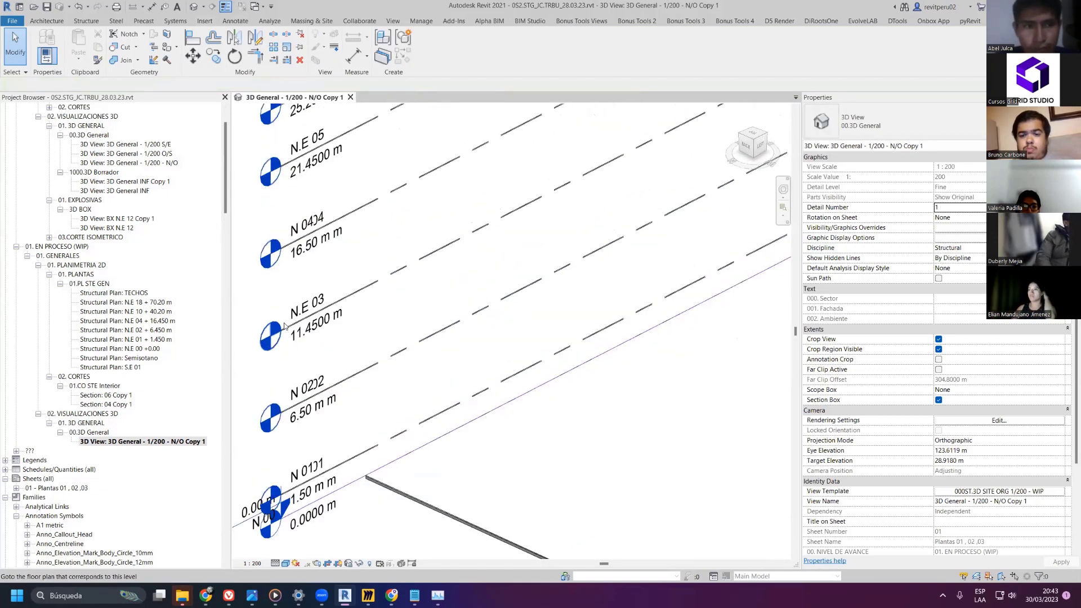
scroll(326, 253, down, 8)
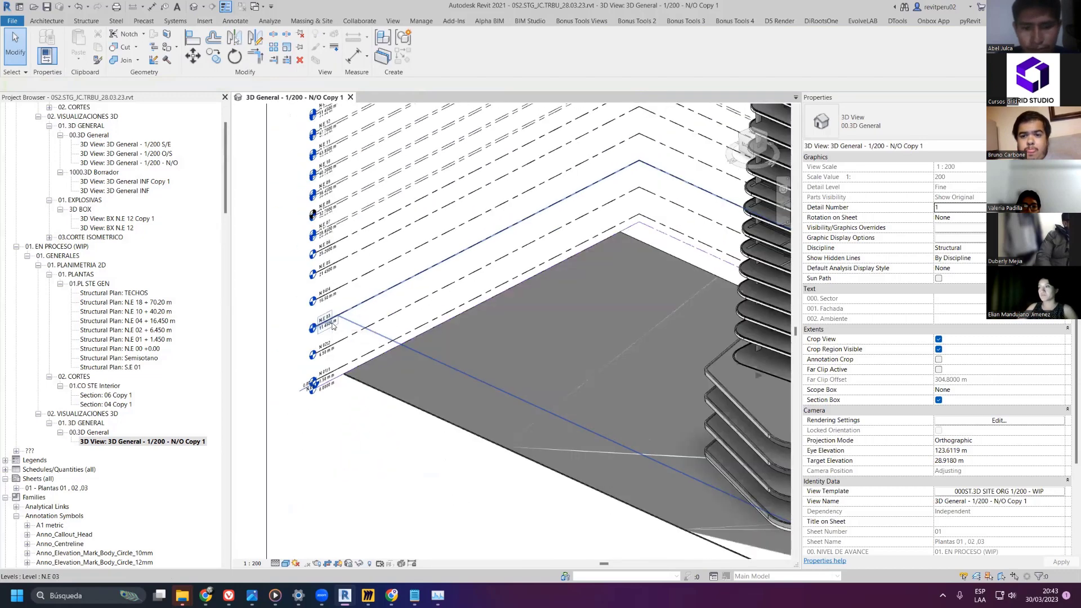
shift+middle_drag(332, 325, 663, 275)
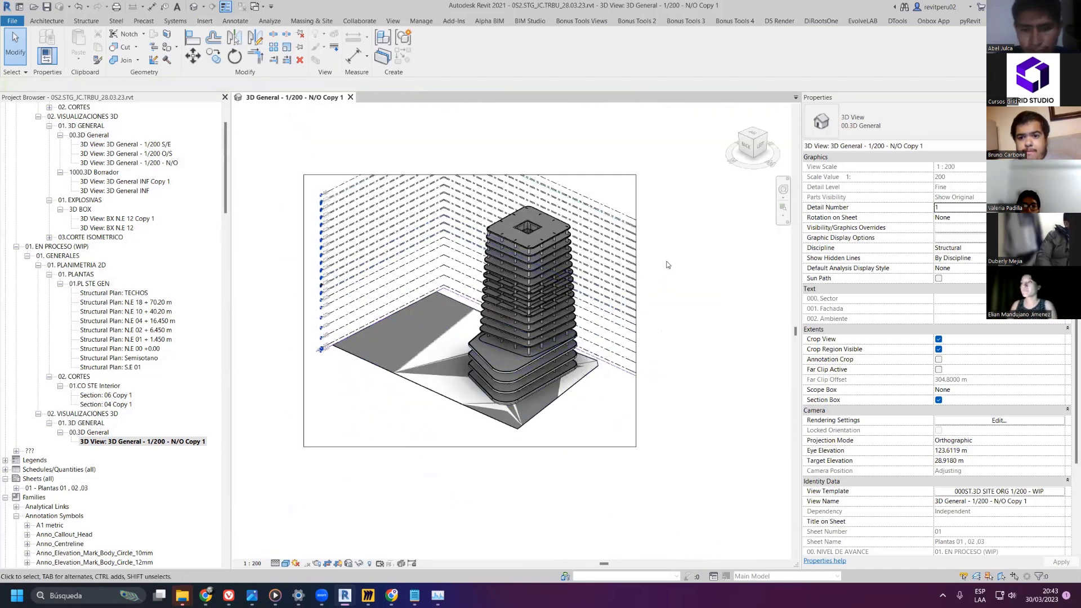
key(z)
key(f)
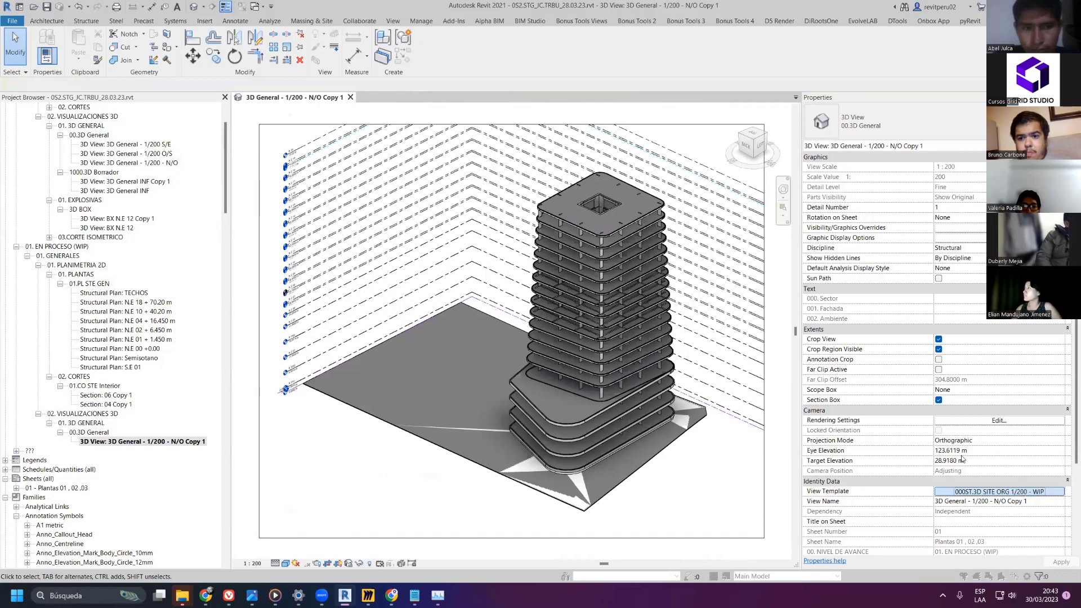
click(999, 491)
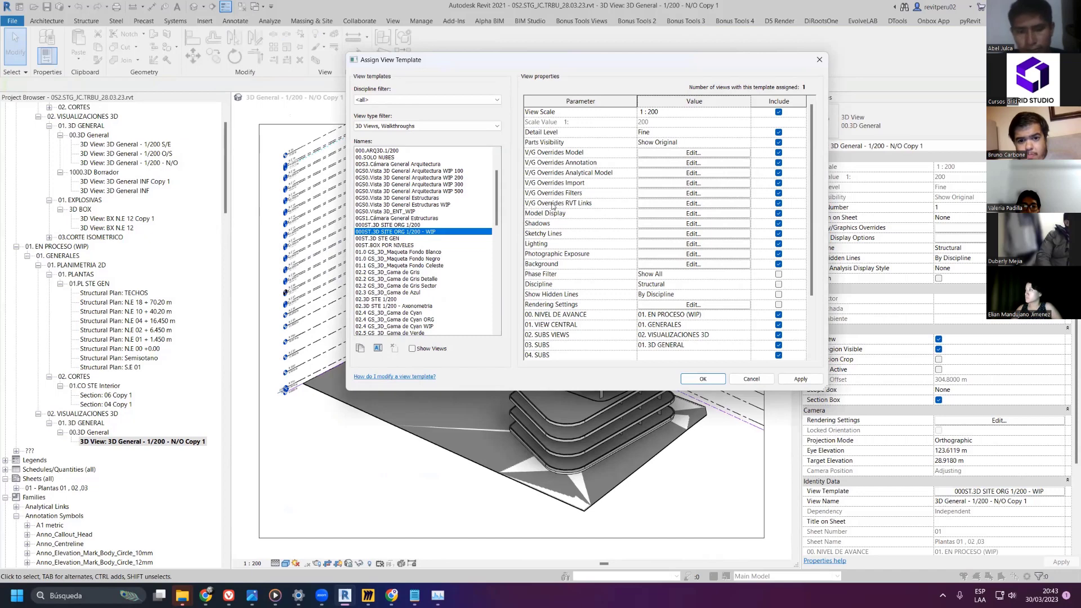
- Set the Revit link display to Custom with its annotation categories hidden
click(648, 206)
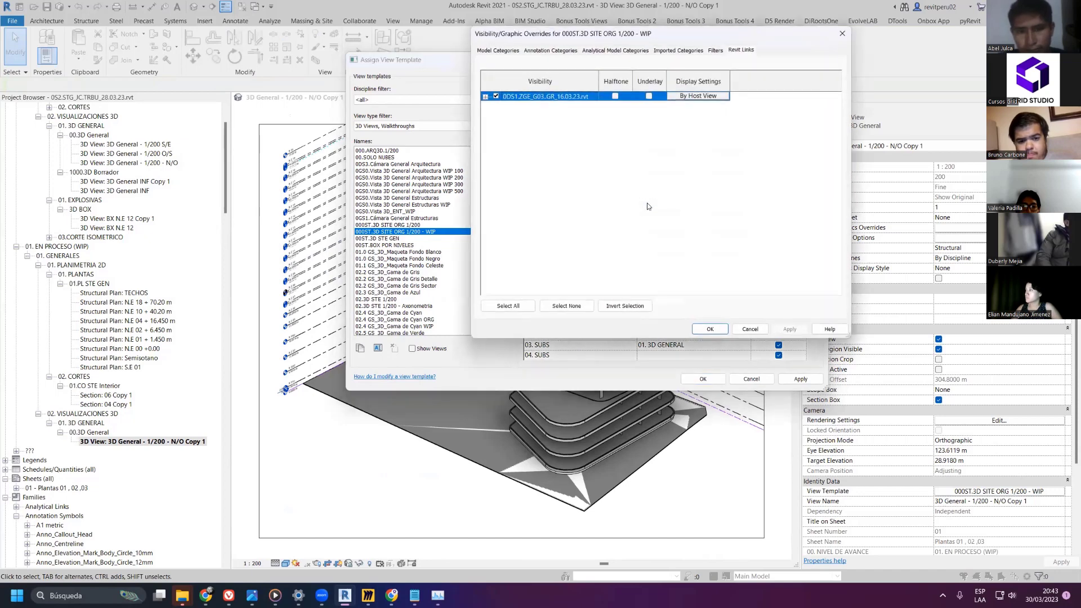
click(690, 94)
click(524, 200)
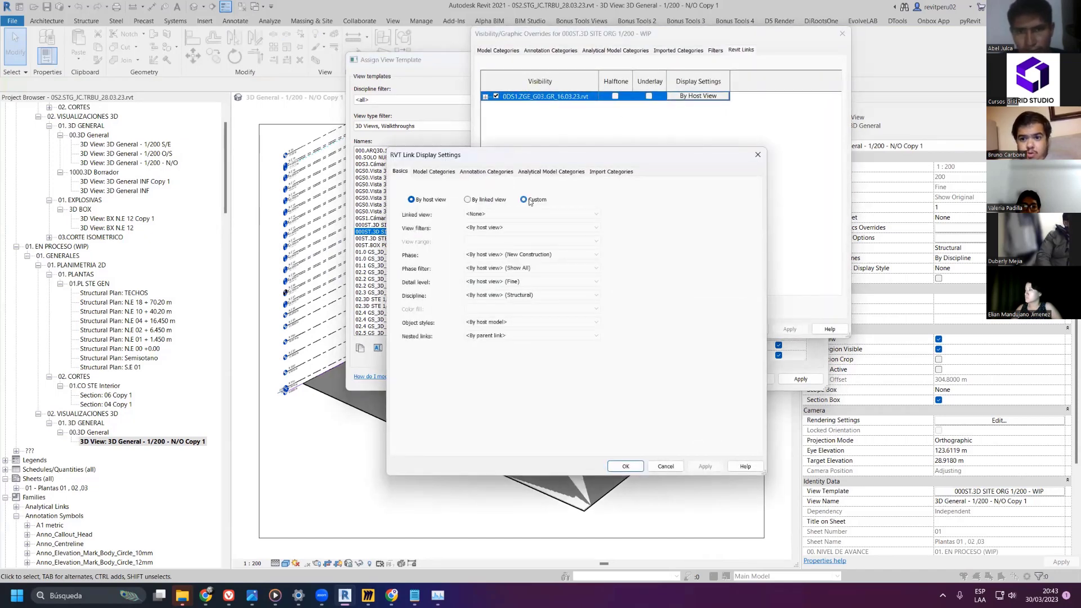
click(467, 172)
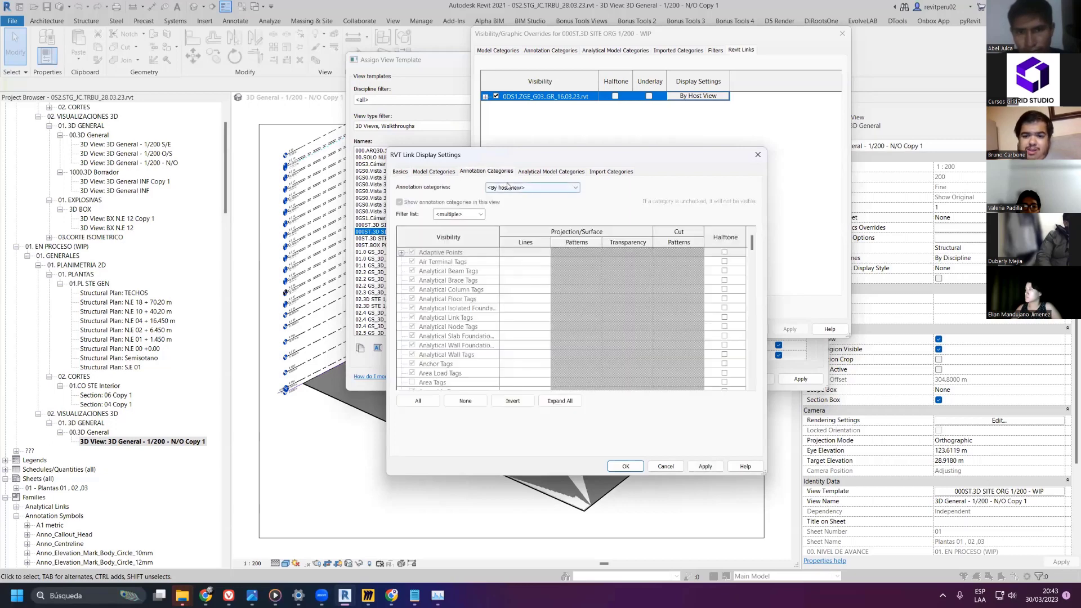
click(508, 187)
click(507, 203)
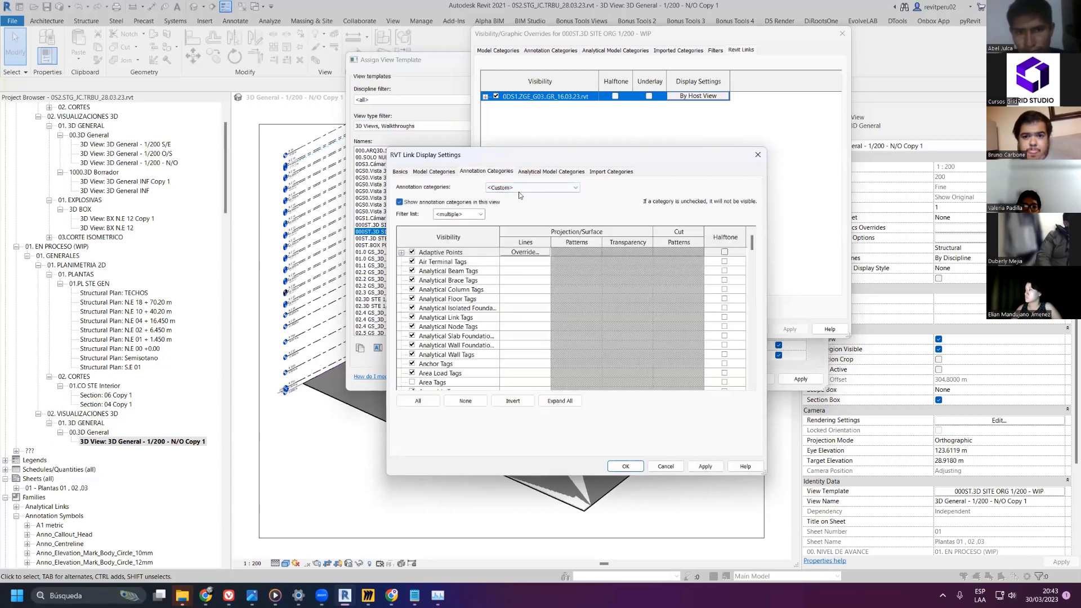
click(503, 402)
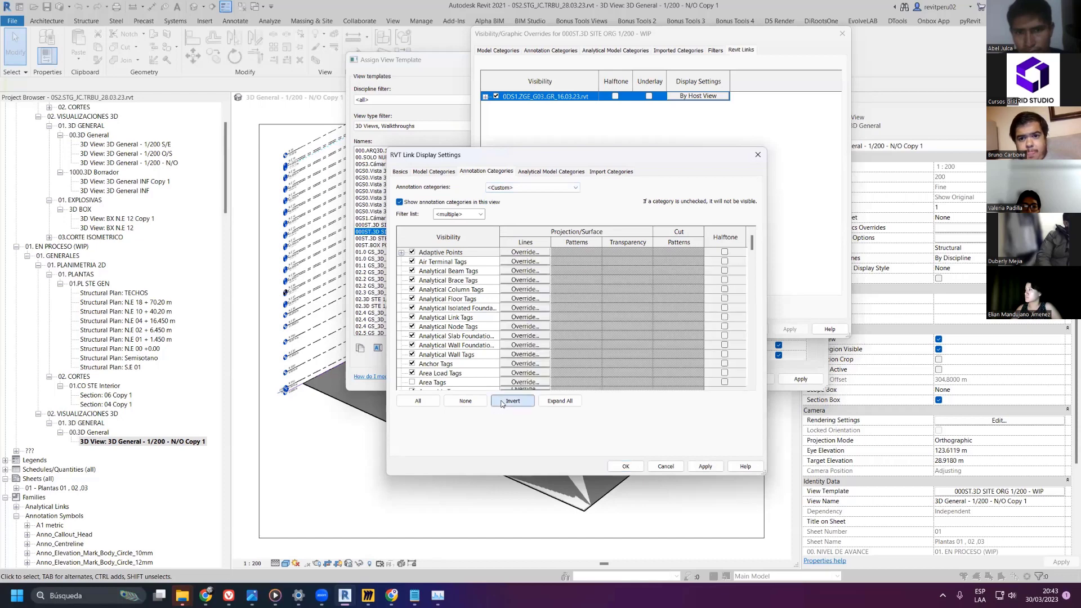
click(411, 252)
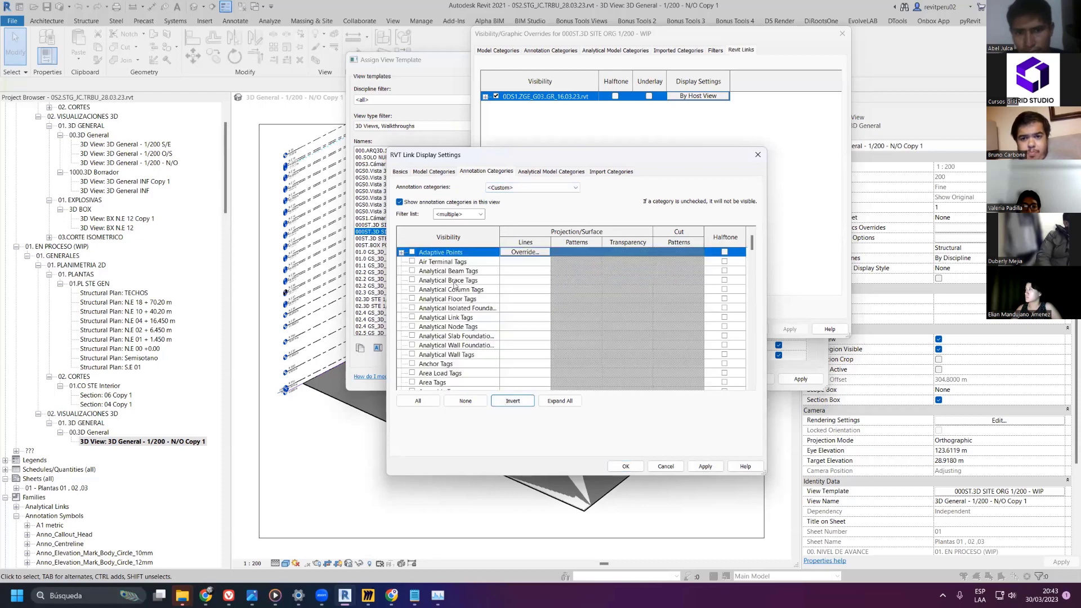
click(704, 466)
click(625, 466)
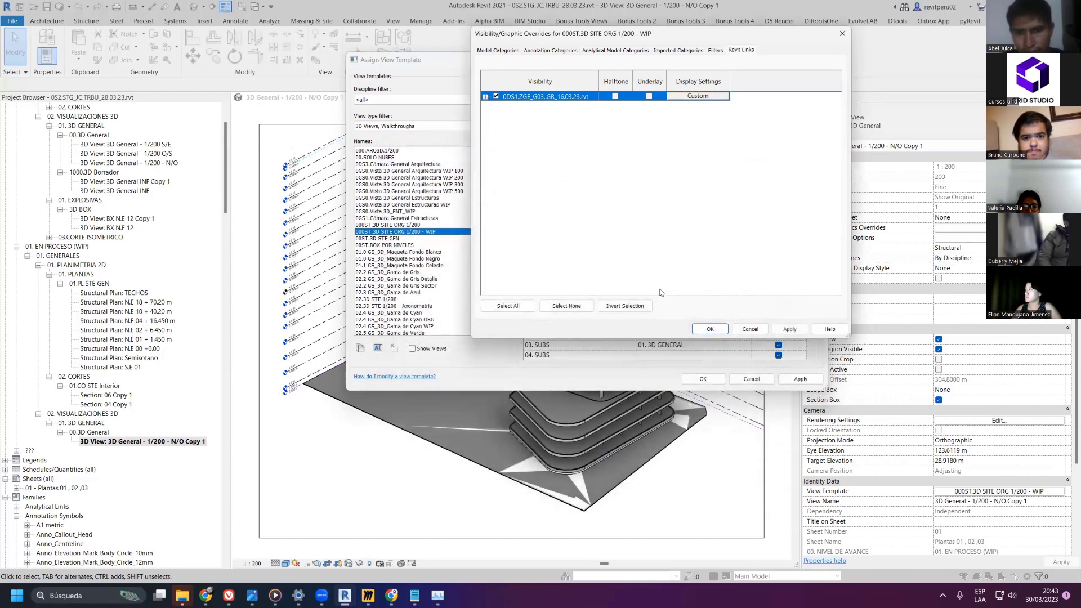
- Confirm the visibility overrides and apply the 000ST.3D SITE ORG 1/200 - WIP template
click(790, 329)
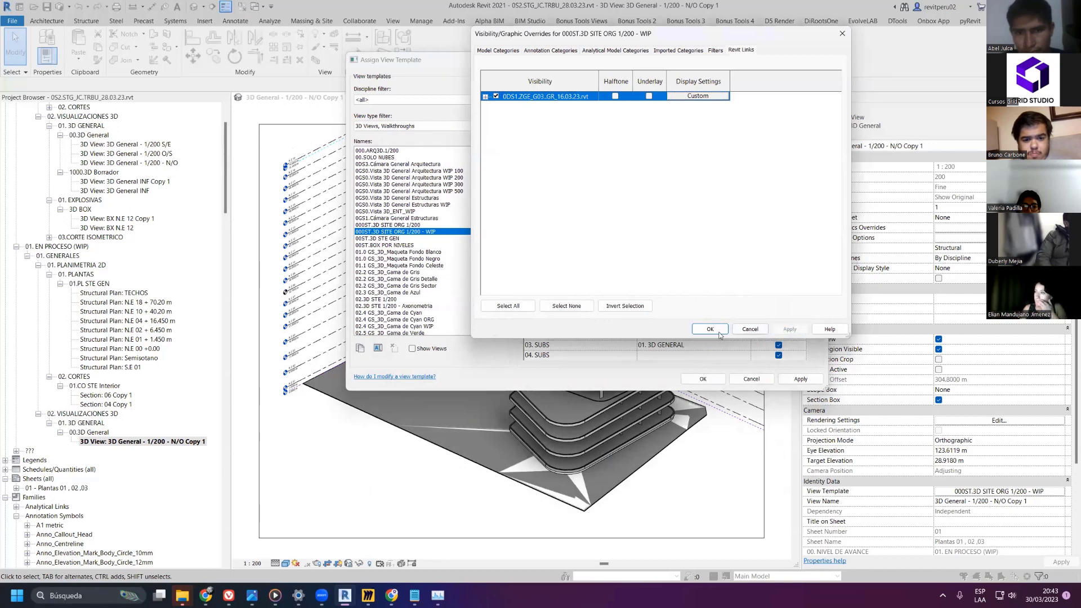
click(718, 332)
click(794, 380)
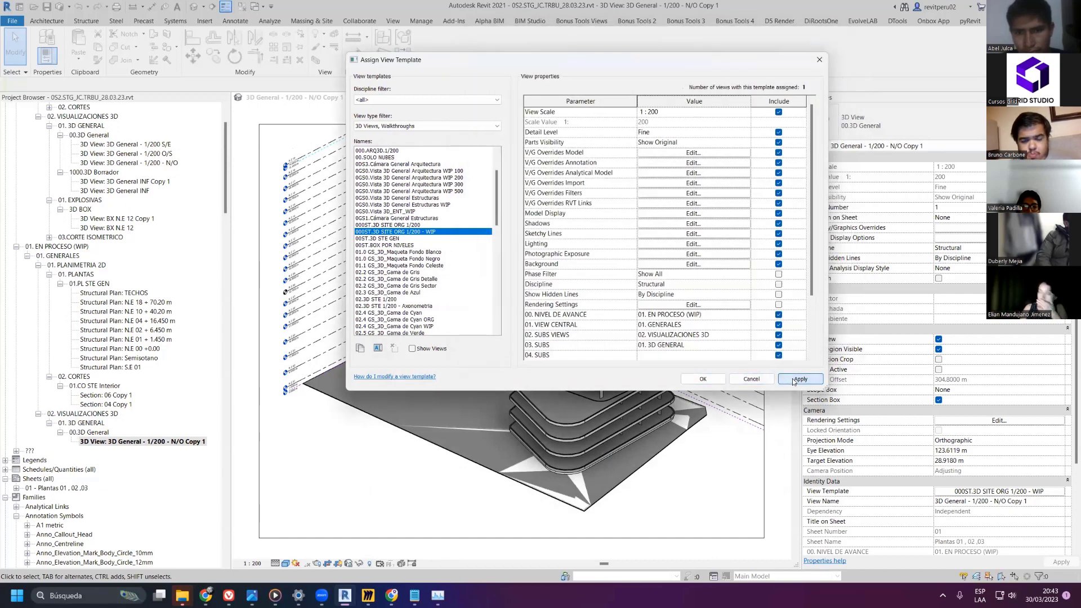
click(702, 378)
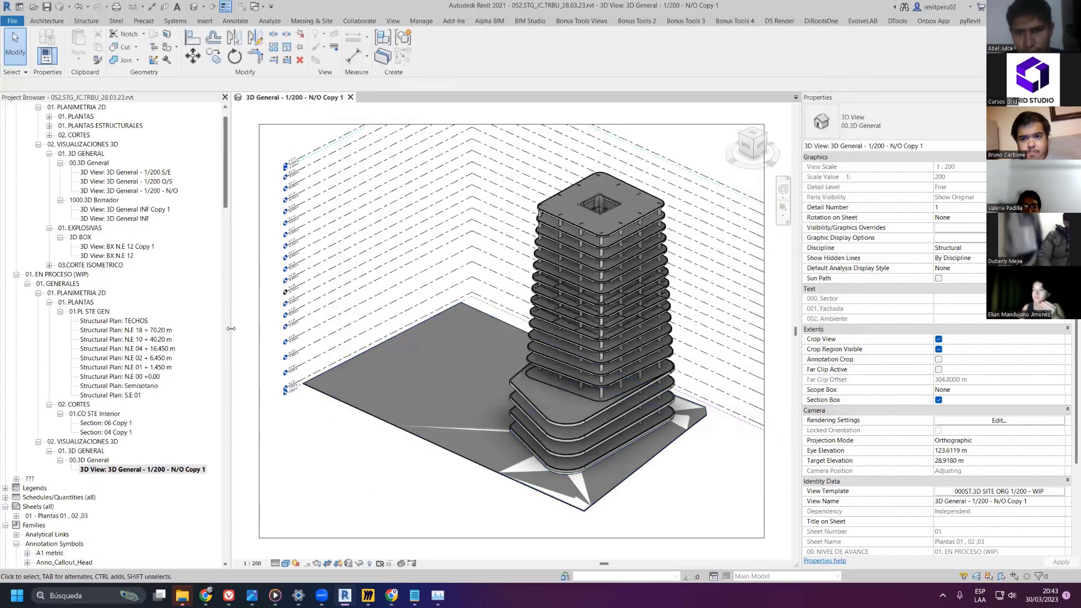
- Rename the N/O Copy 1 view to '3D General - 1/200 - Portada N/O'
scroll(290, 319, up, 3)
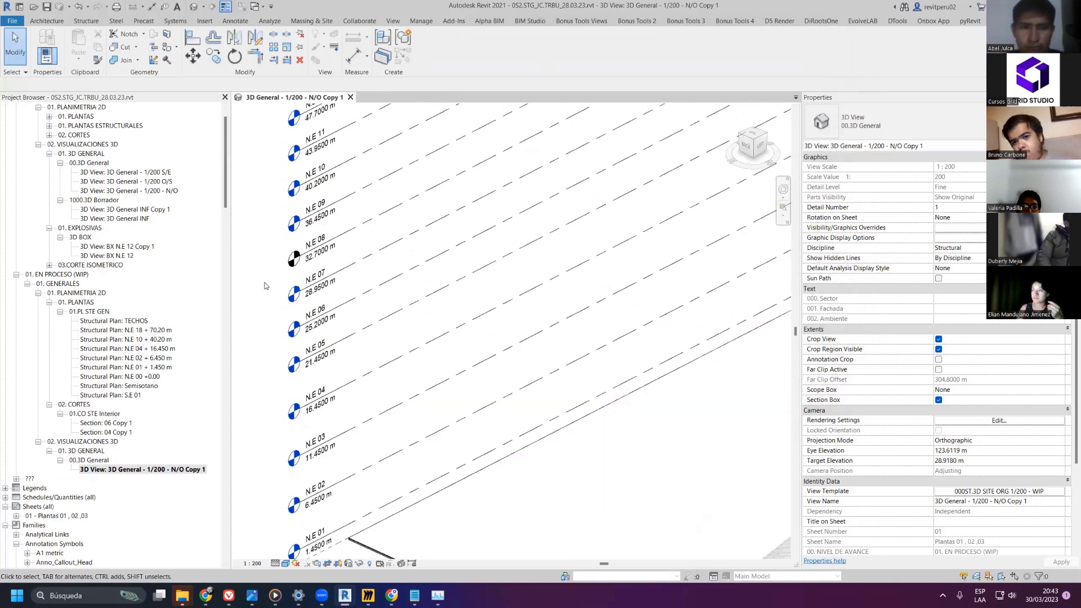
scroll(265, 285, down, 3)
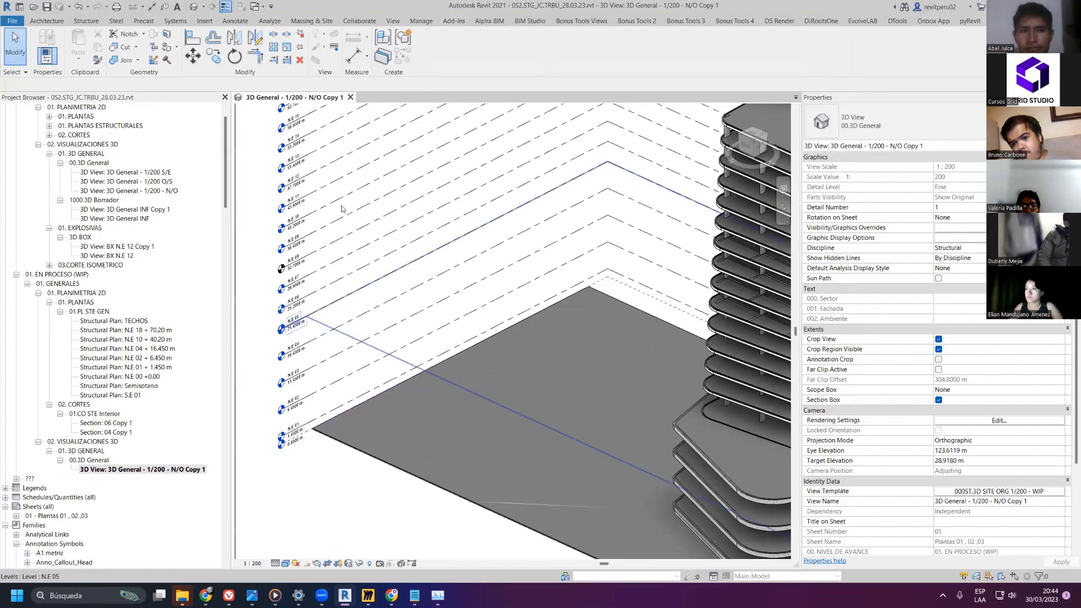
key(z)
key(f)
right_click(179, 469)
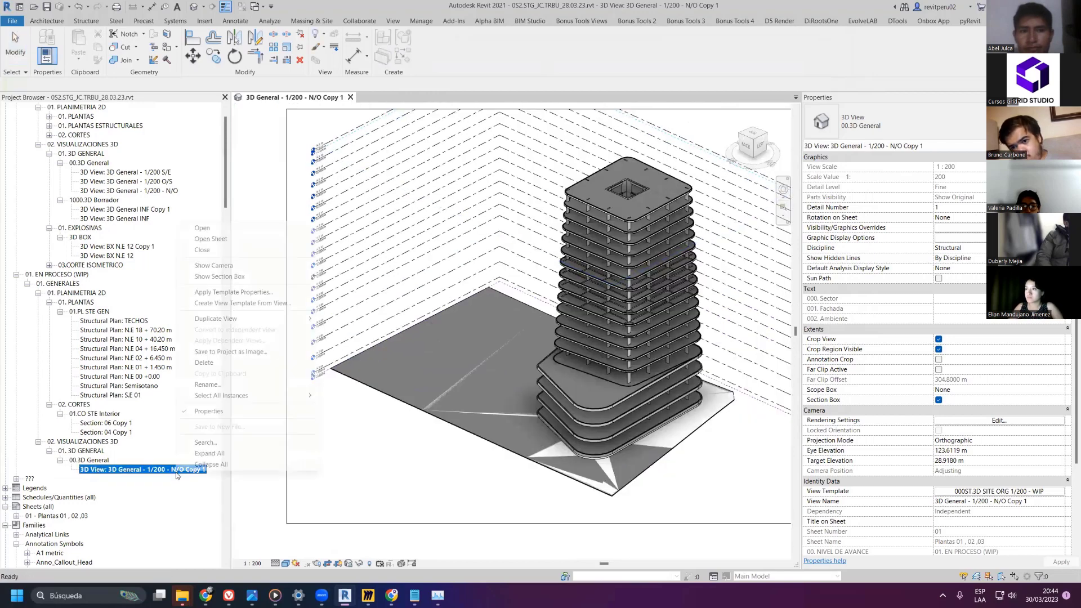
click(215, 392)
key(End)
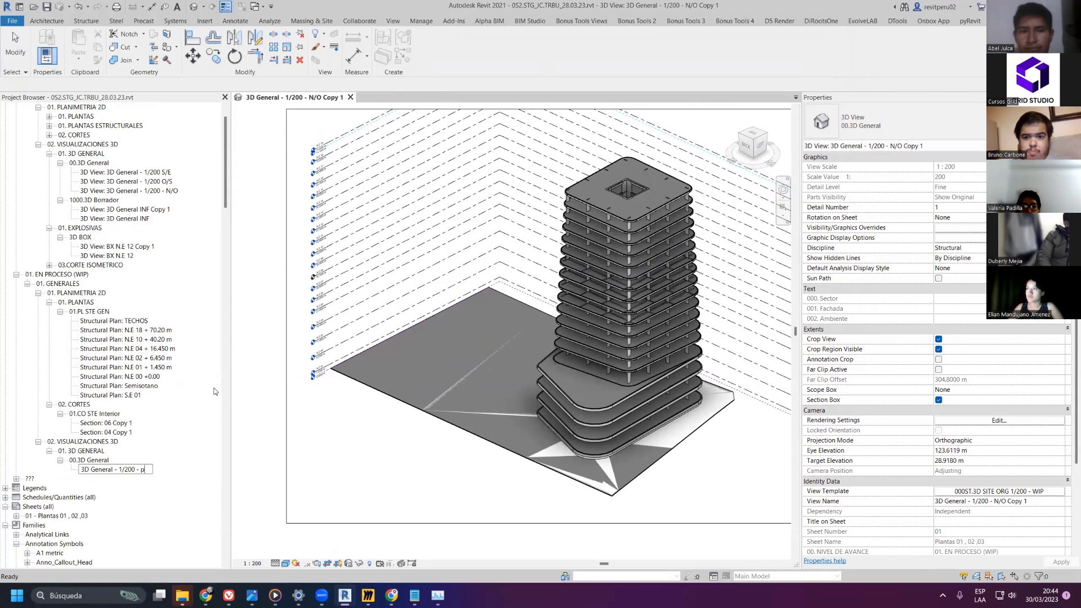
text(p)
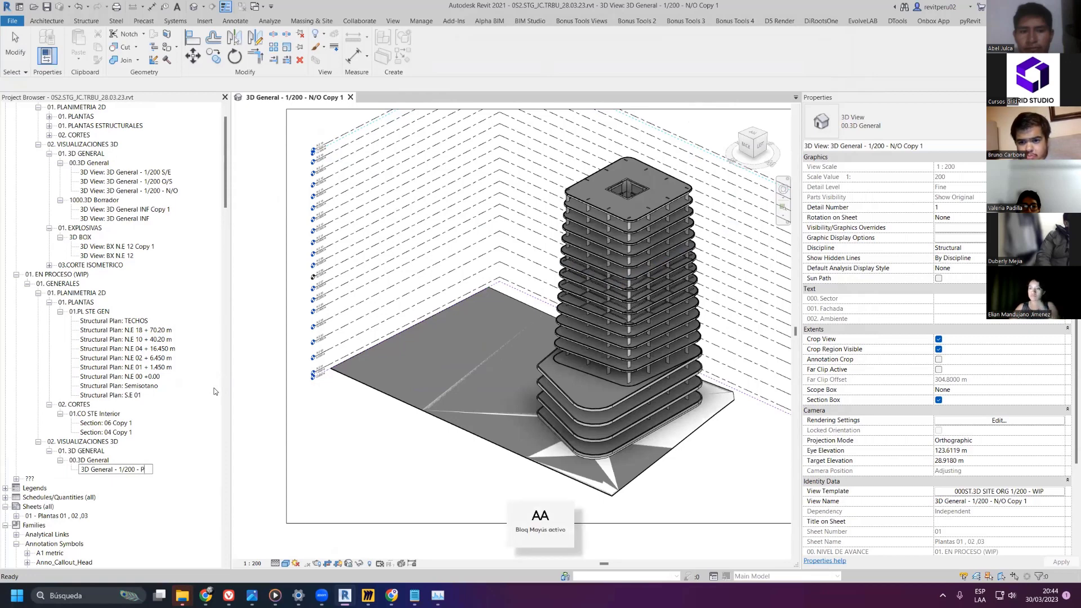
text(O)
key(Caps_Lock)
key(BackSpace)
text(ortada)
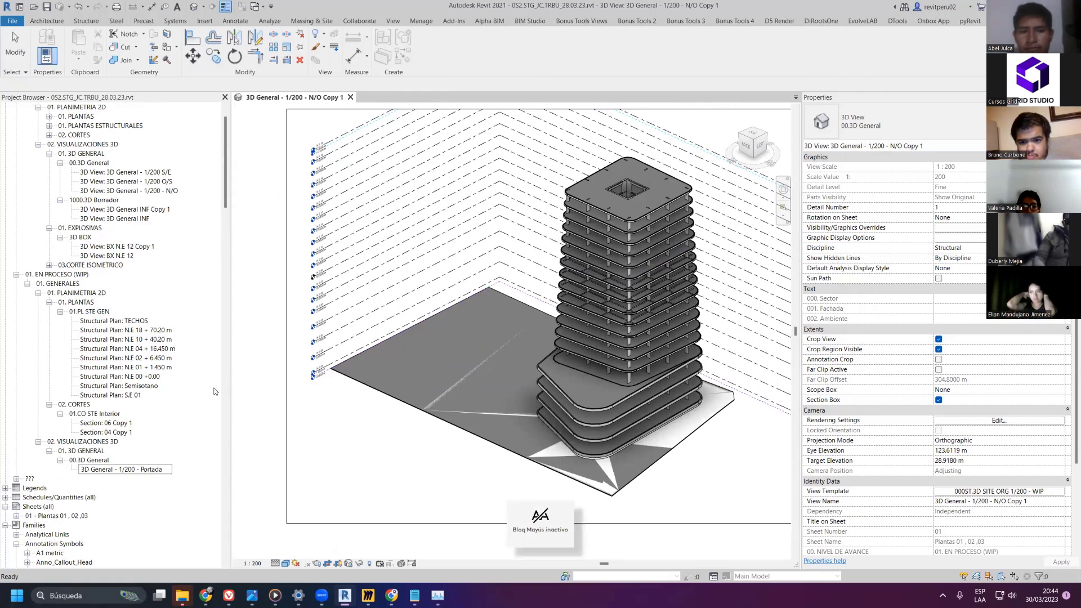
text( m)
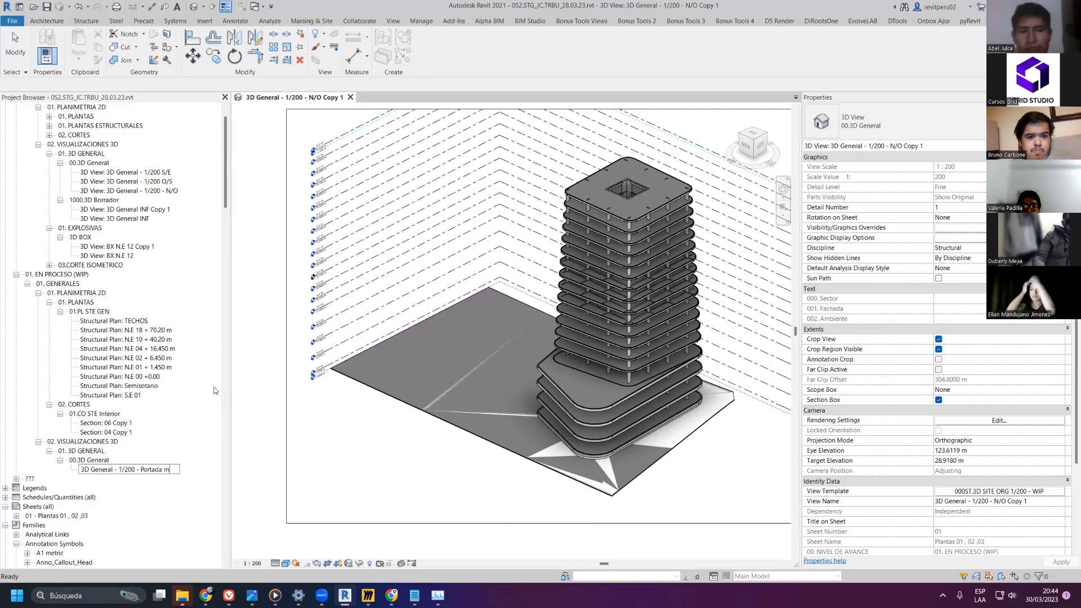
key(BackSpace)
text(M)
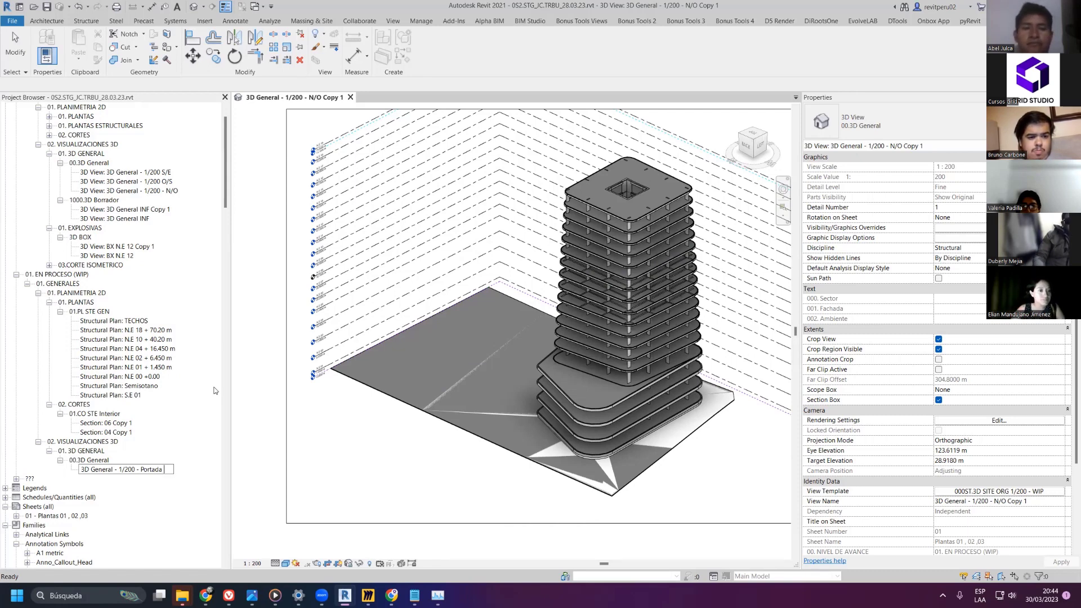
text(N/)
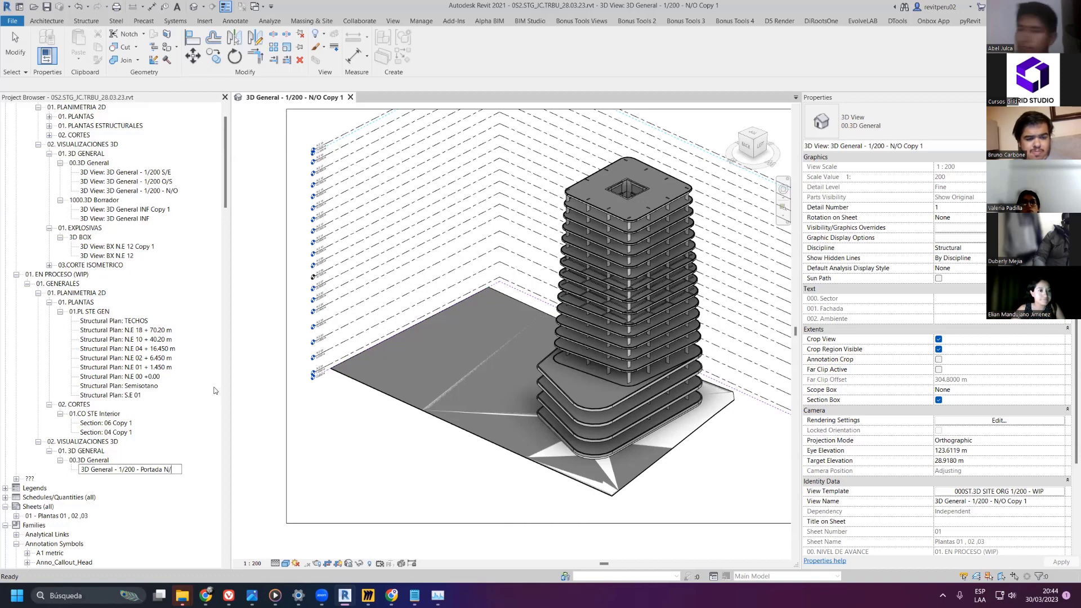
key(Caps_Lock)
text(O)
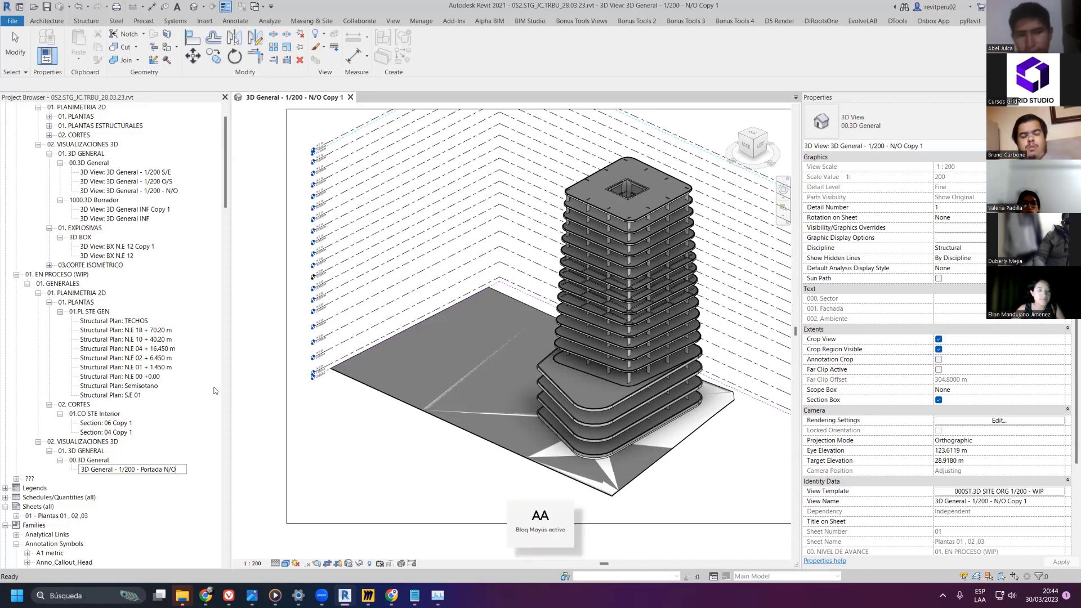
key(Return)
- Duplicate the N/O view with detailing, assign 000ST.3D SITE ORG 1/200 - WIP, and open the copy
right_click(156, 192)
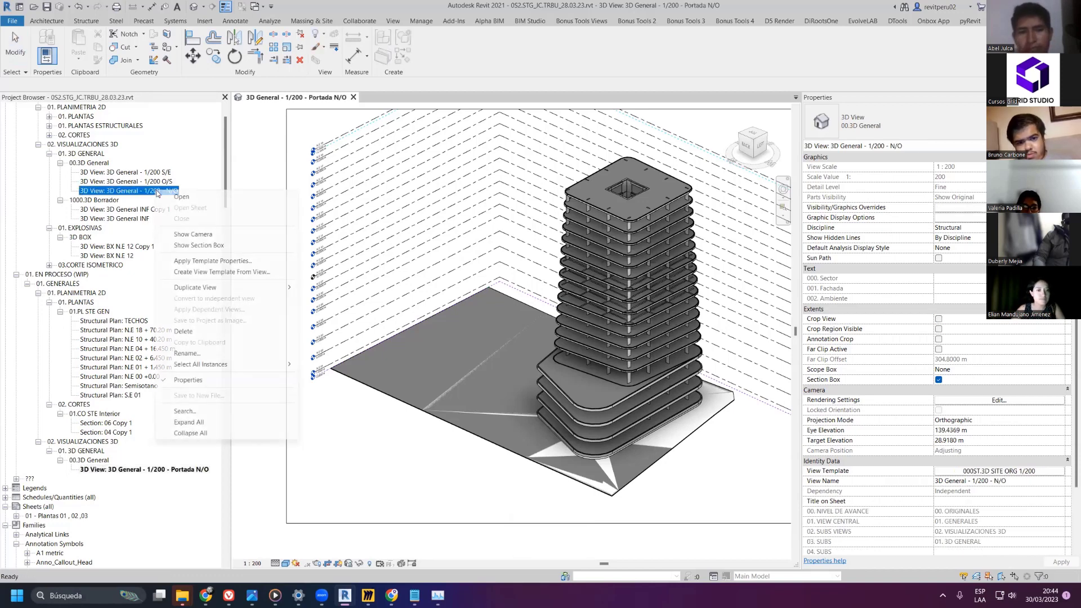
mouse_move(242, 287)
click(319, 299)
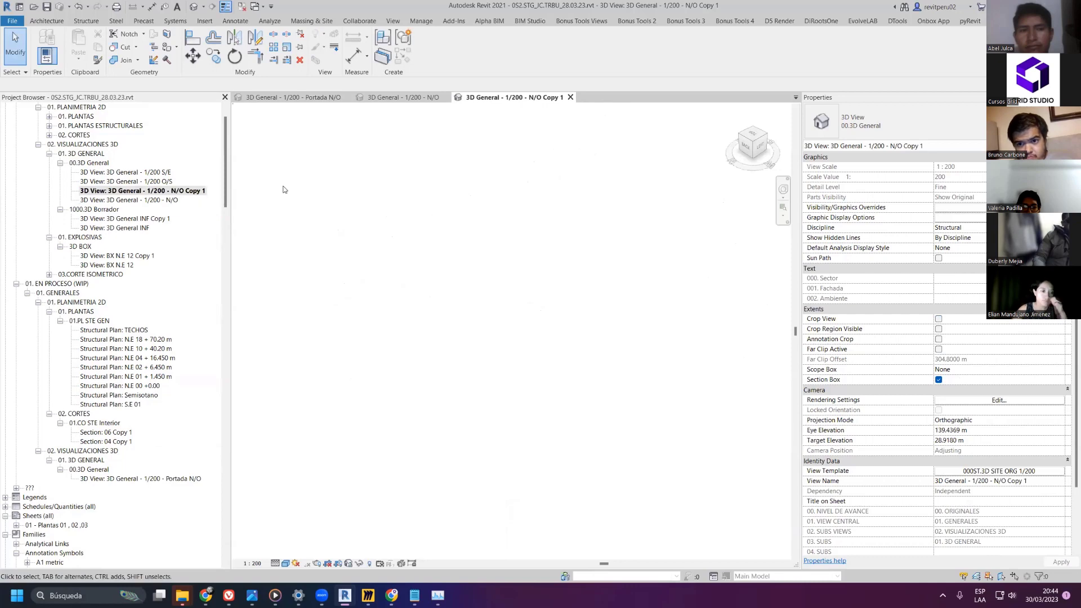
click(998, 471)
click(422, 239)
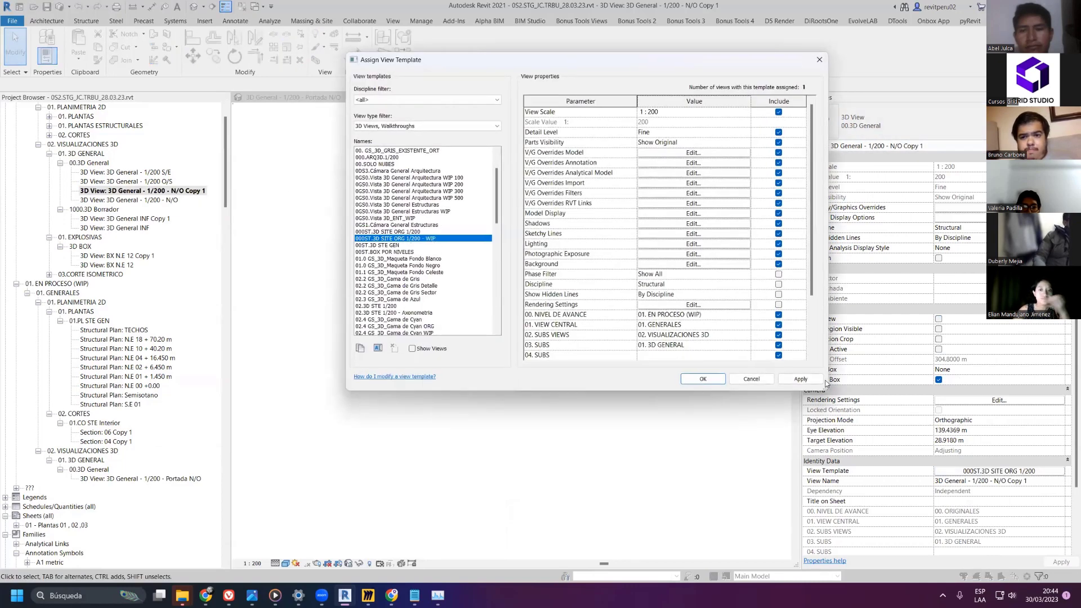
click(818, 380)
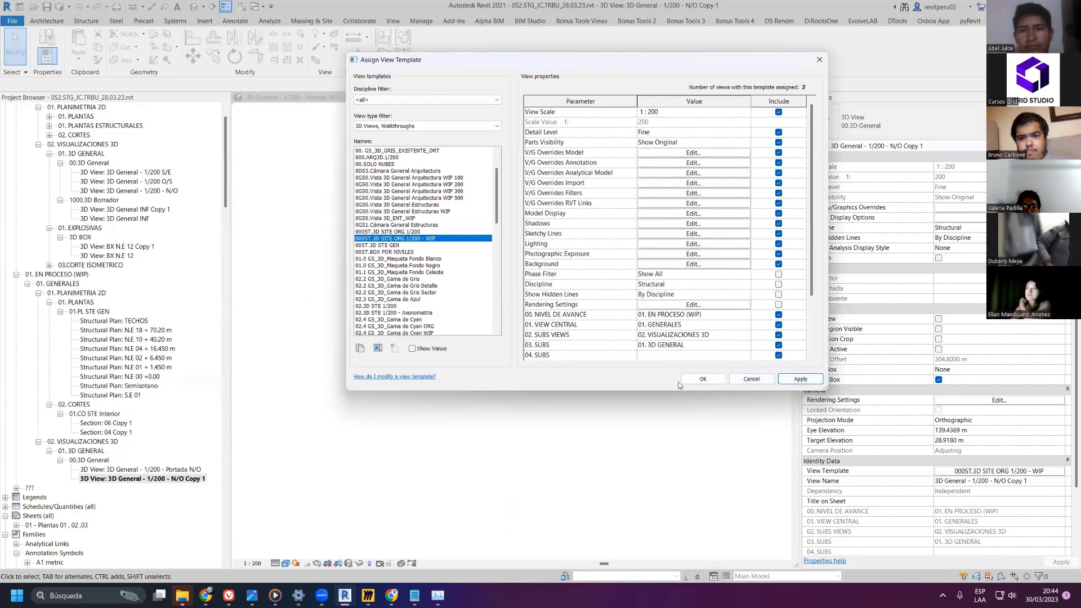
click(681, 384)
double_click(169, 470)
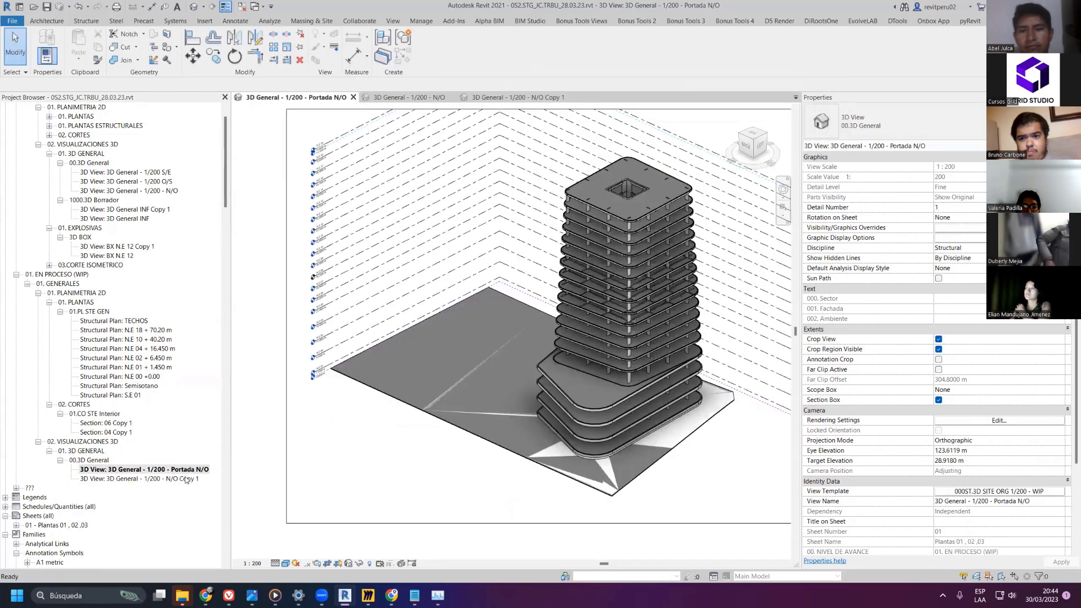
double_click(186, 478)
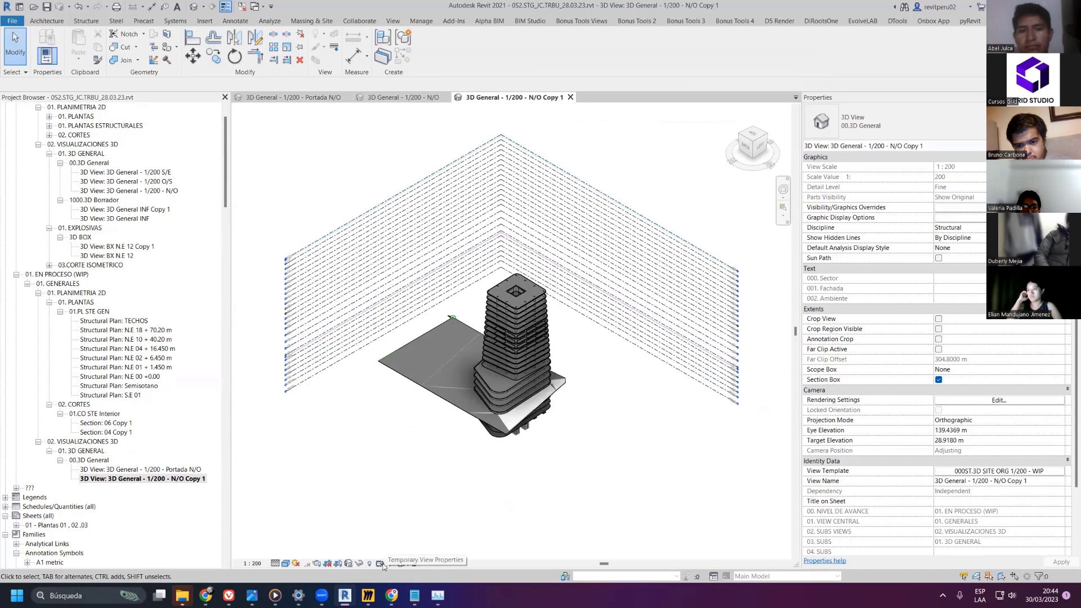
- Assign the Structural Analytical Unconnected Nodes view template to the N/O copy
click(1000, 471)
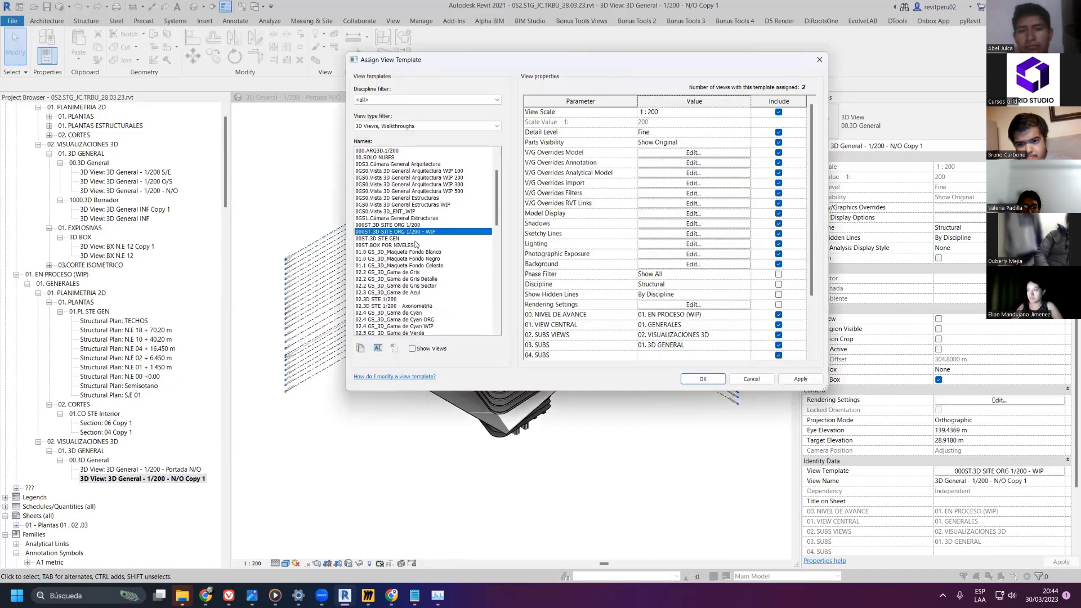
scroll(448, 240, down, 15)
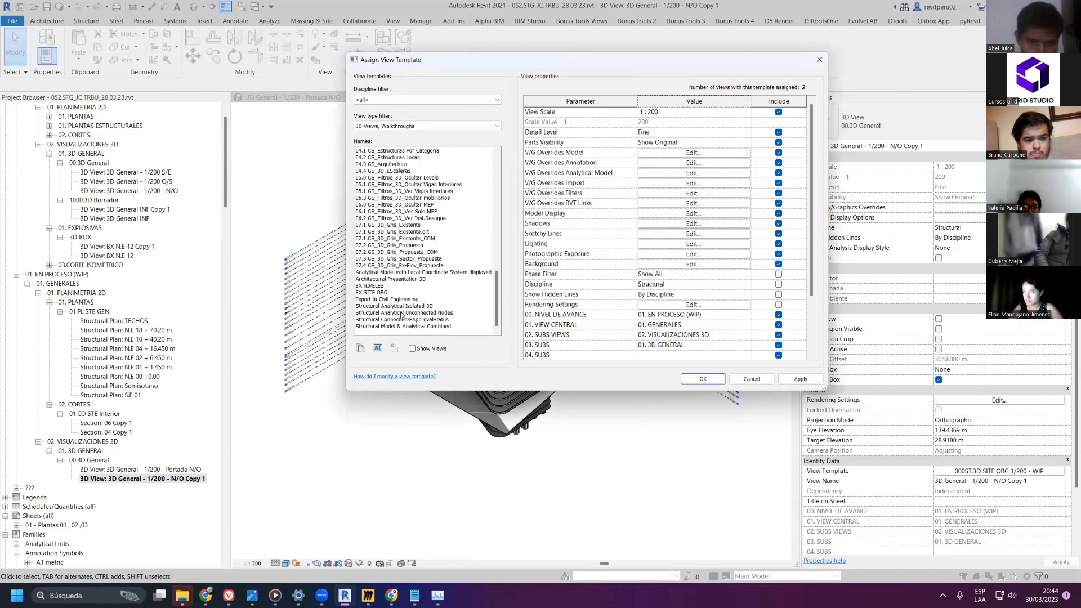
click(388, 313)
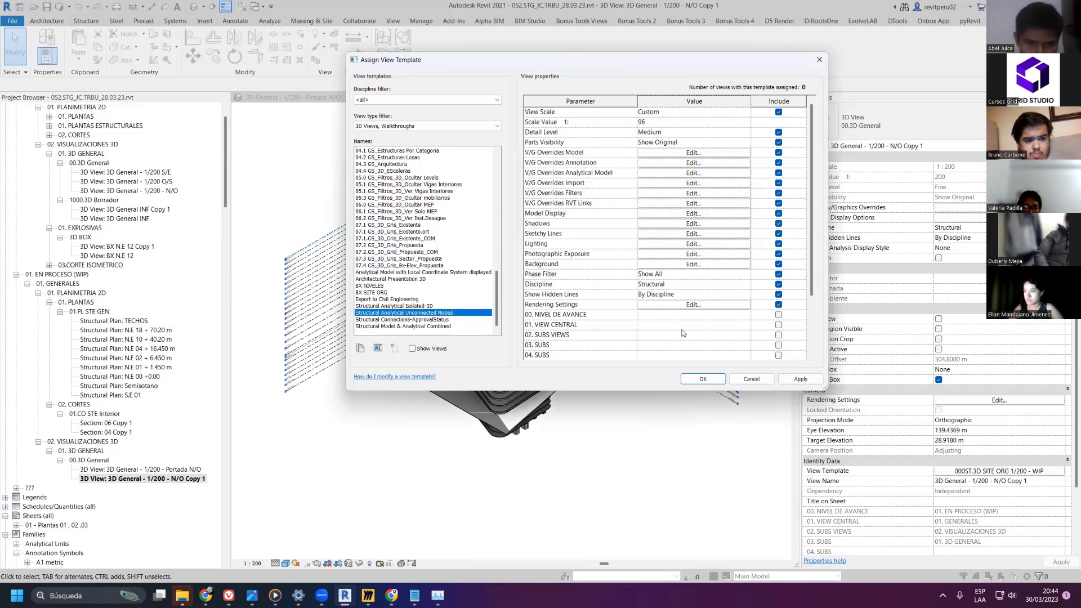
click(809, 383)
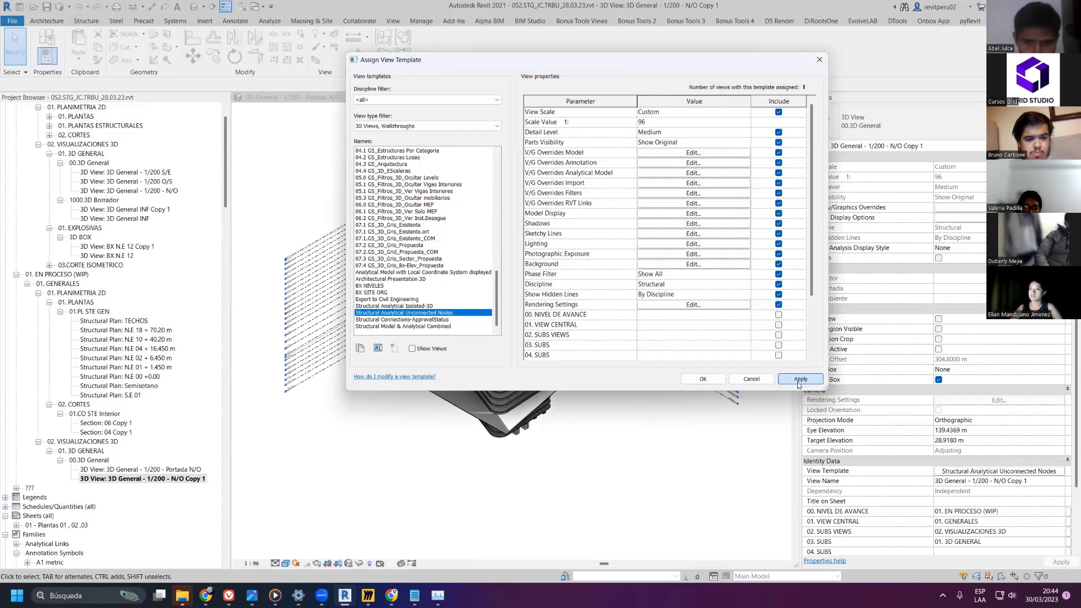
click(703, 380)
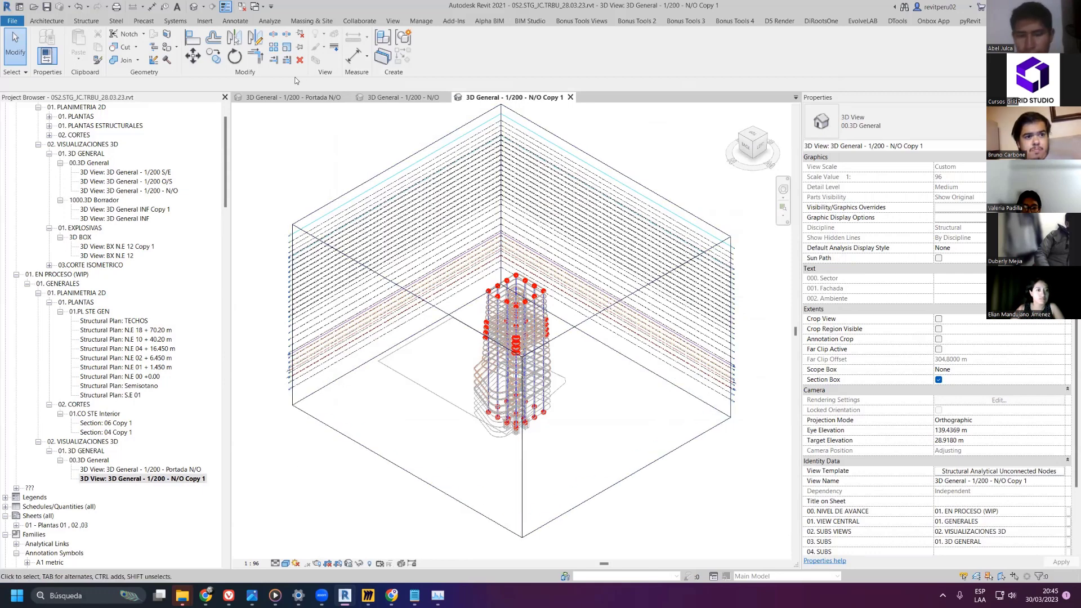
- Rename the copy to '3D General - 1/200 - Analisis N/O' and save the project
click(240, 8)
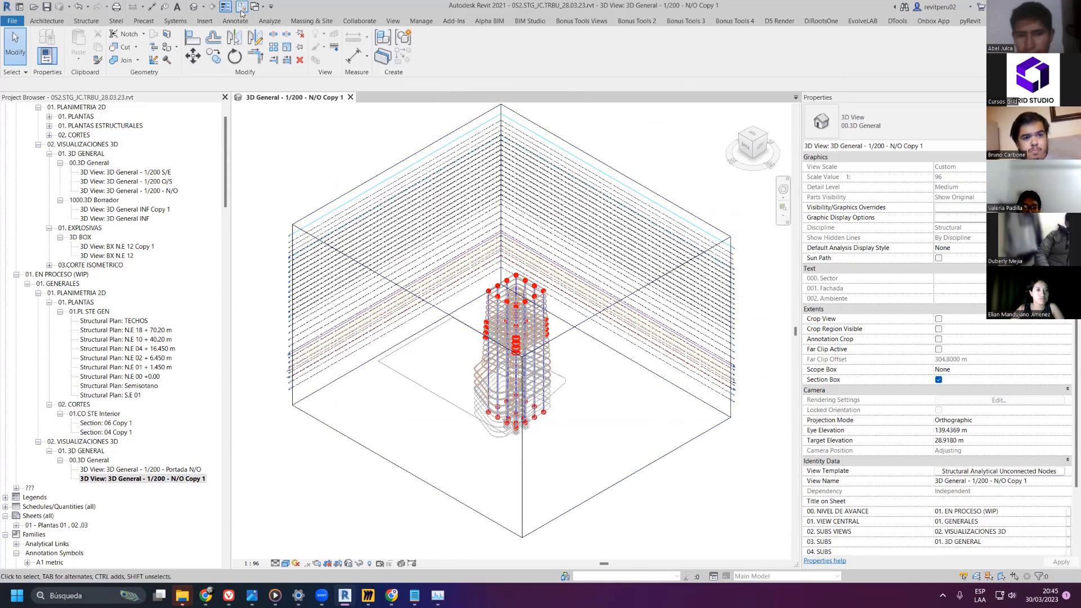
click(169, 469)
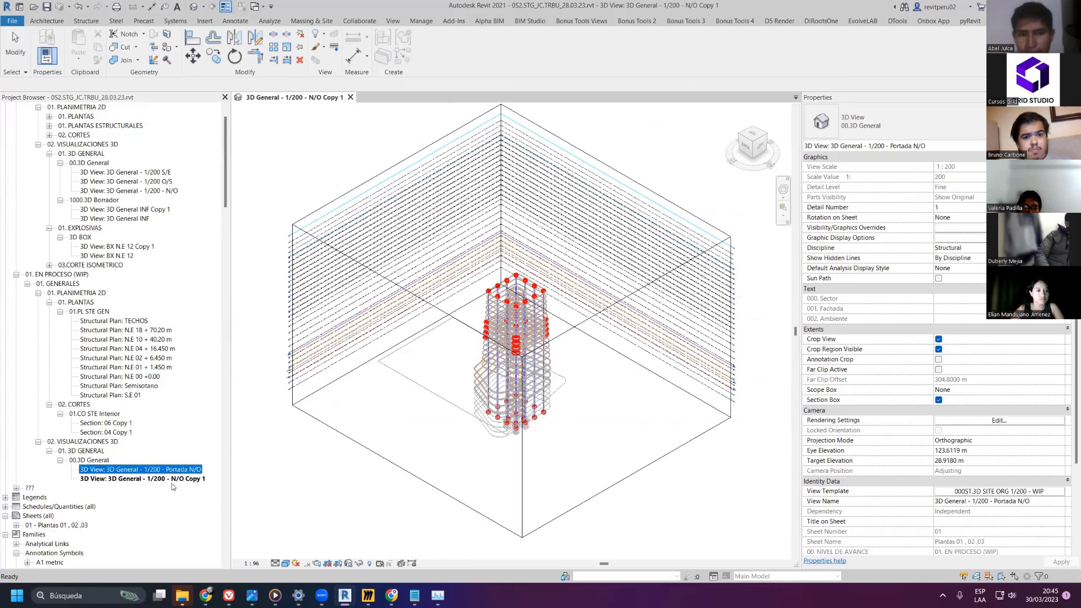
right_click(172, 480)
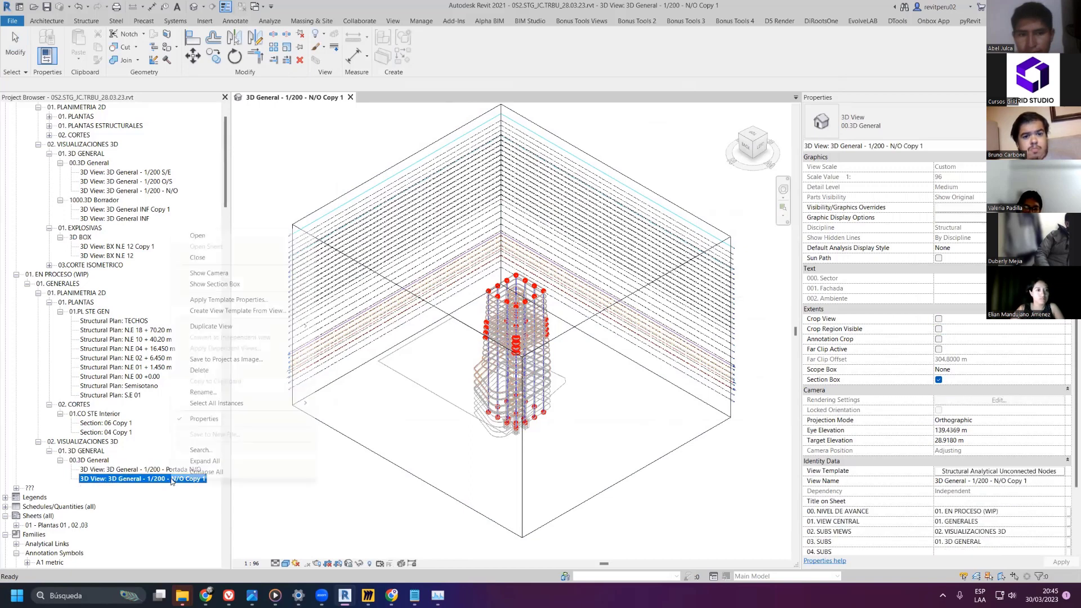
click(201, 393)
key(End)
key(BackSpace)
key(BackSpace)
key(BackSpace)
key(BackSpace)
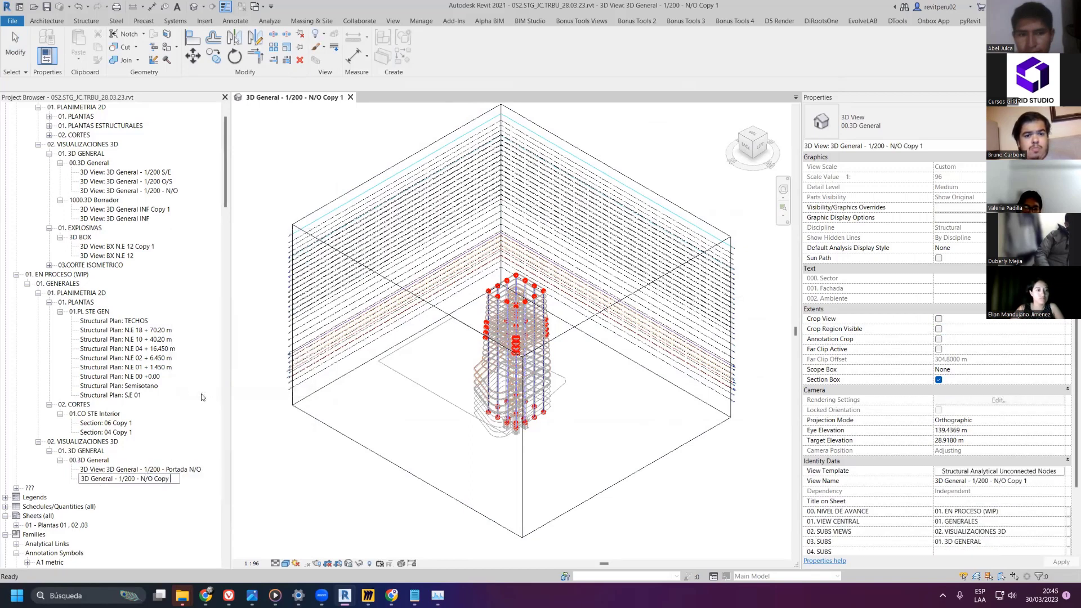
key(BackSpace)
key(BackSpace)
key(BackSpace)
key(Left)
key(Left)
key(Left)
text(A)
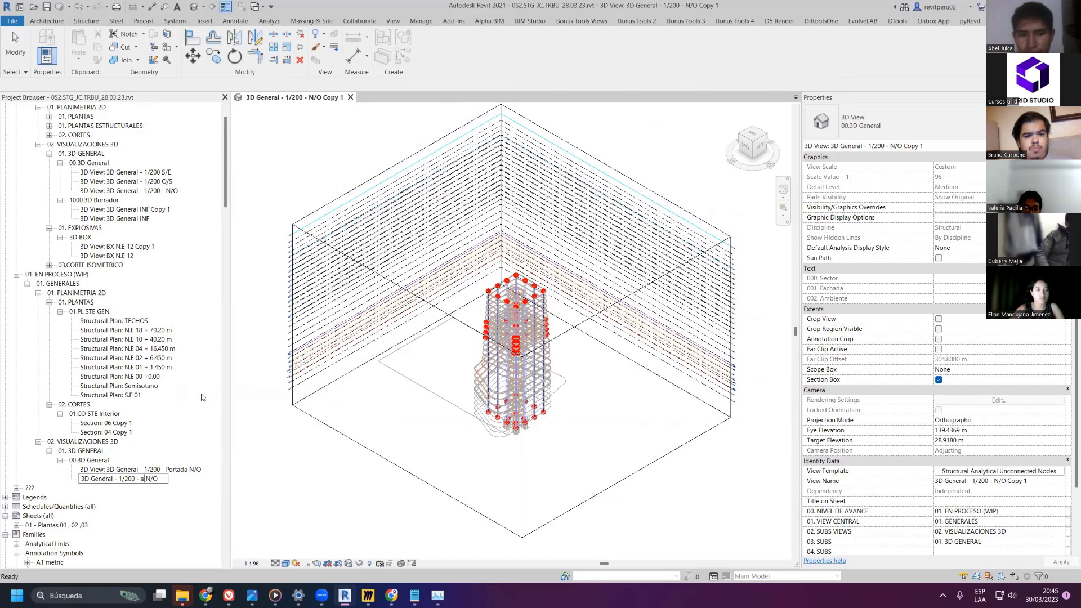
key(Caps_Lock)
text(nalii)
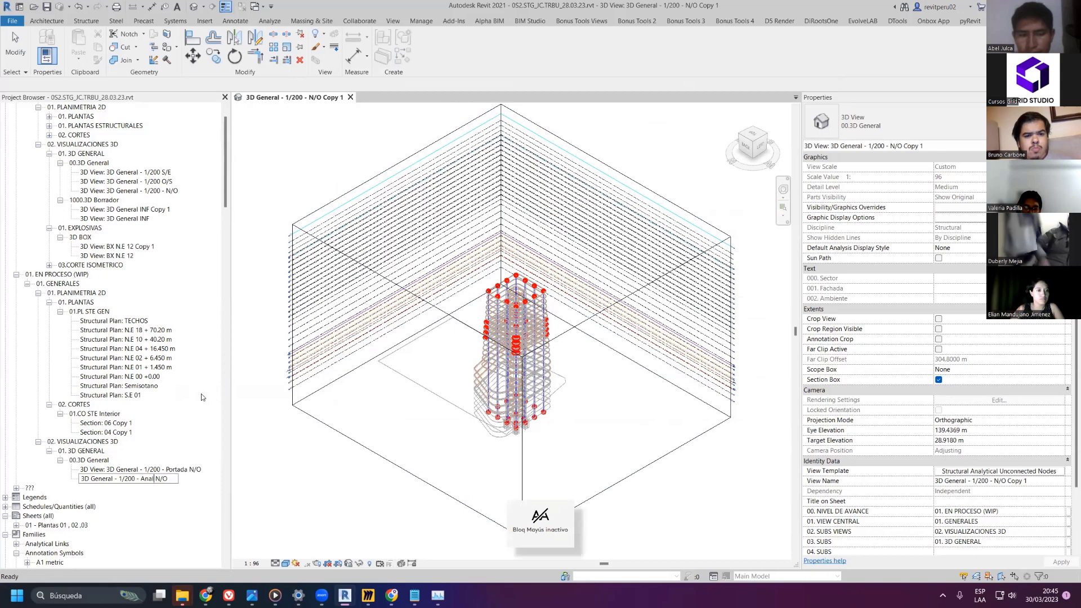
key(BackSpace)
text(sis)
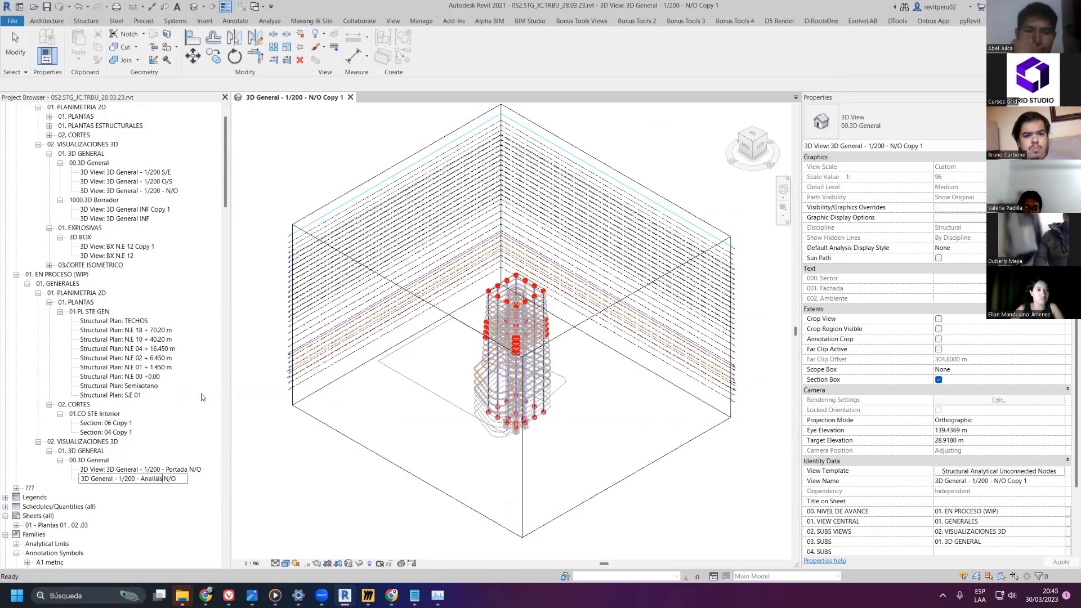
key(Return)
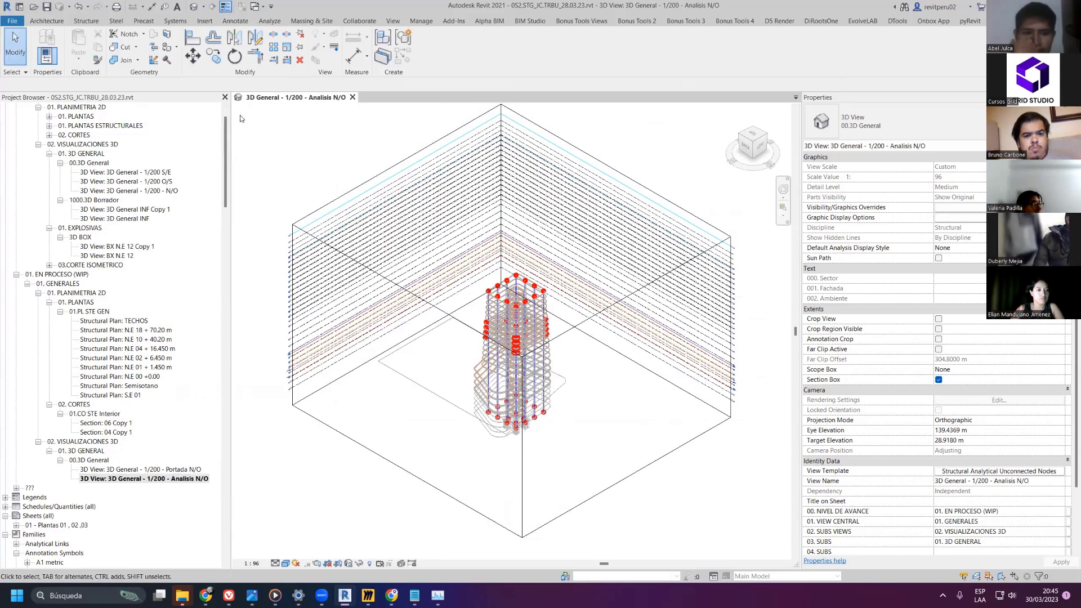
click(47, 6)
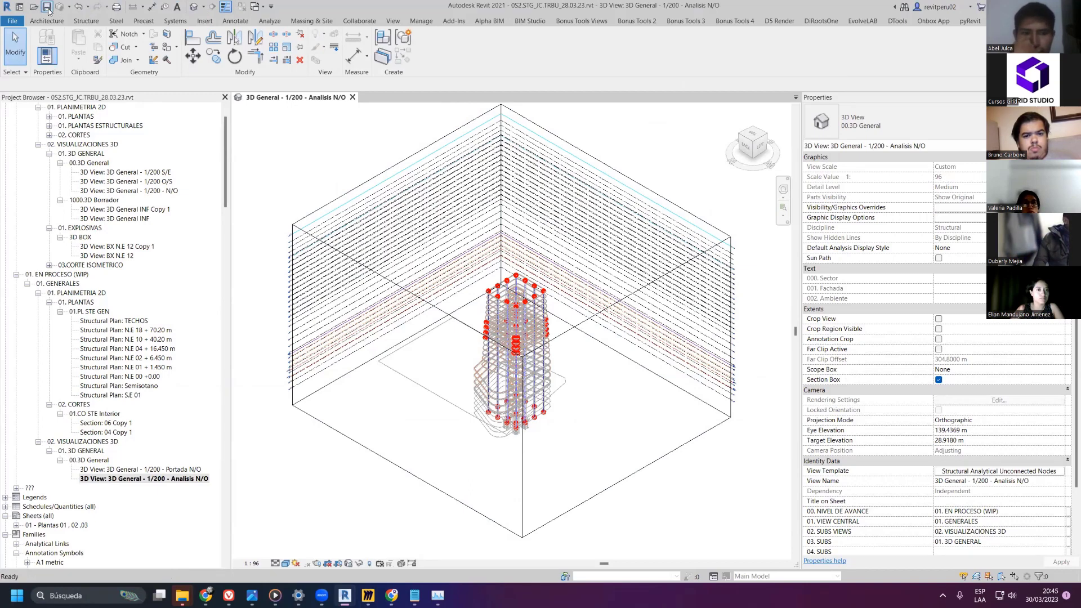
scroll(111, 217, up, 2)
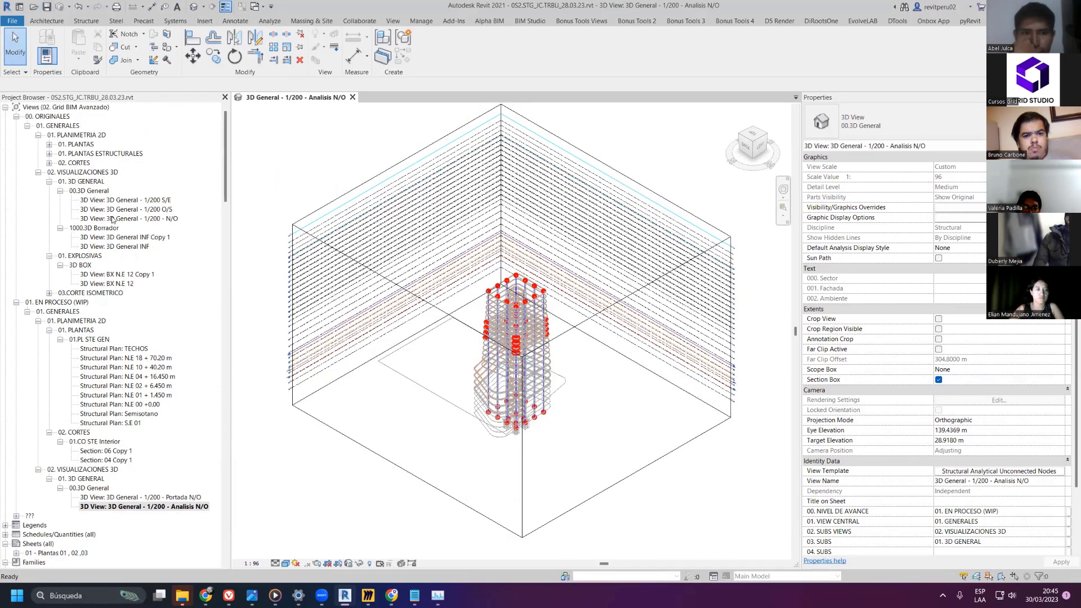
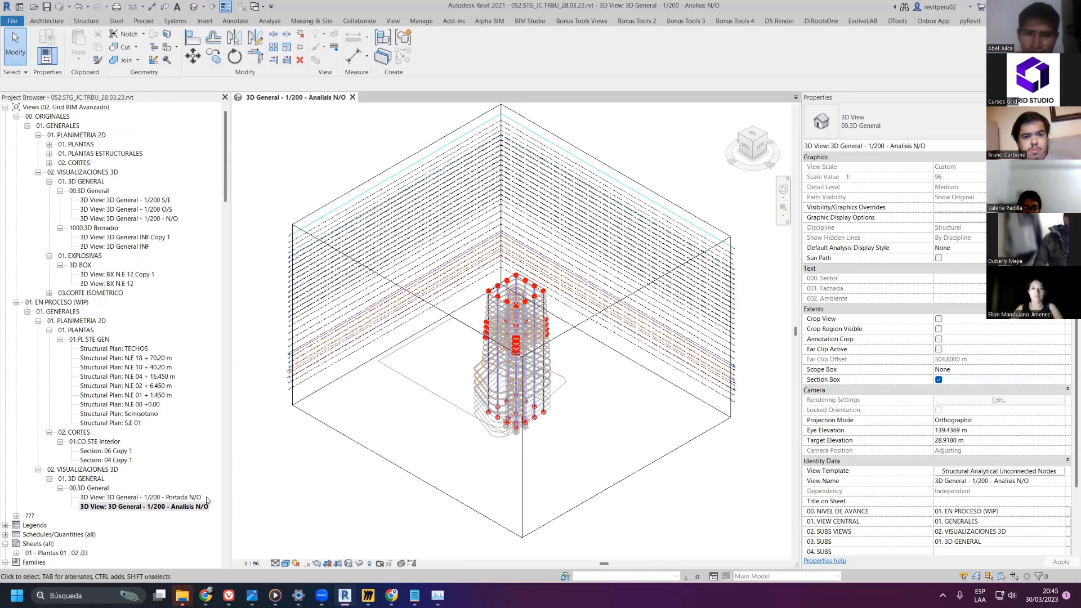
- Inspect the 3D view placed on the Plantas 01, 02, 03 sheet by opening Portada N/O
scroll(206, 501, down, 3)
click(26, 469)
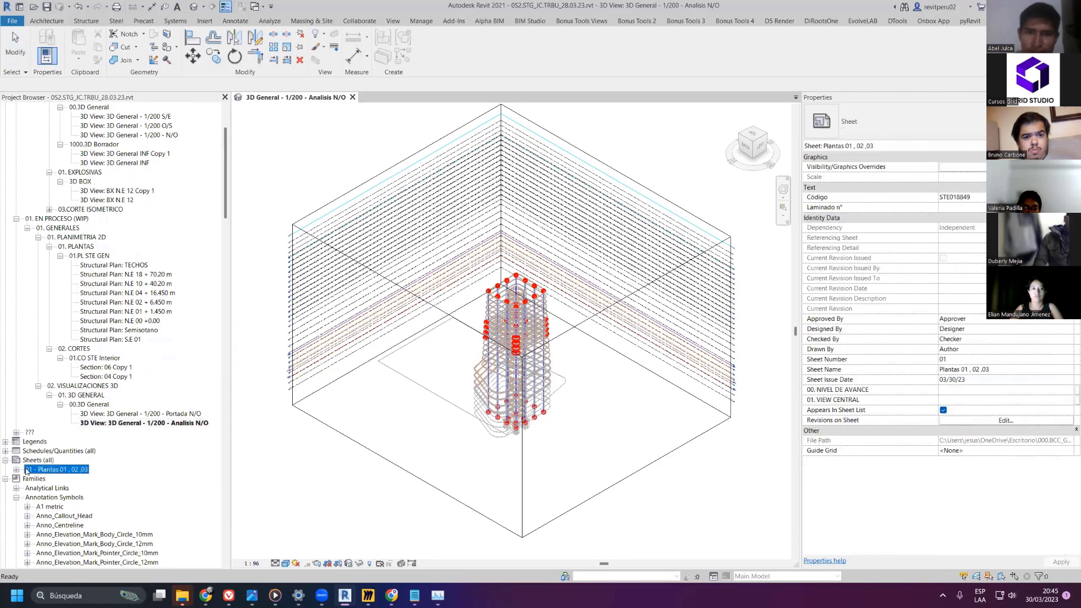
click(17, 470)
click(73, 479)
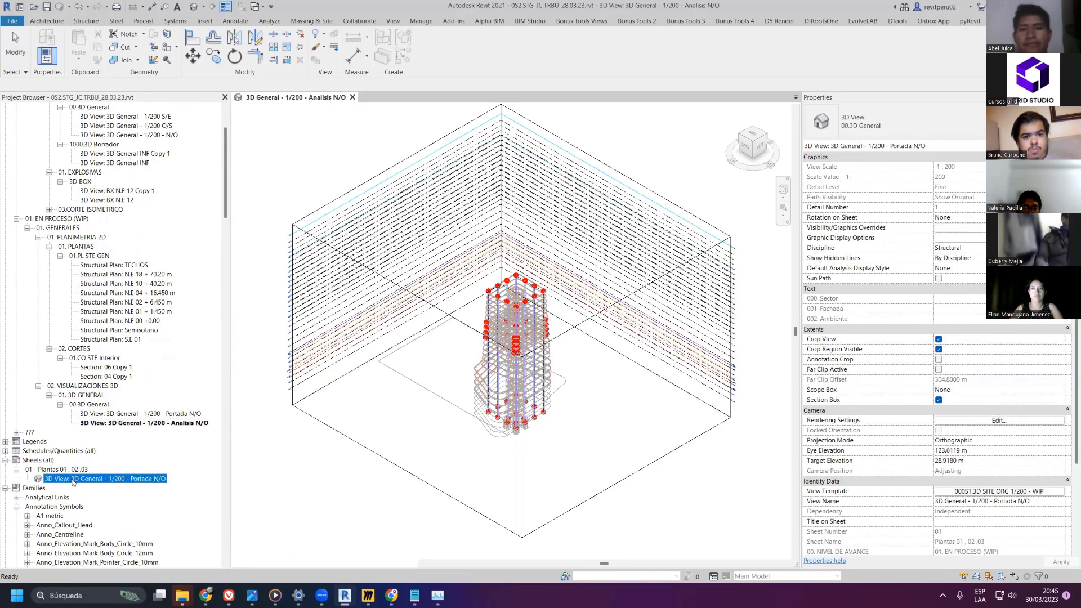
double_click(72, 479)
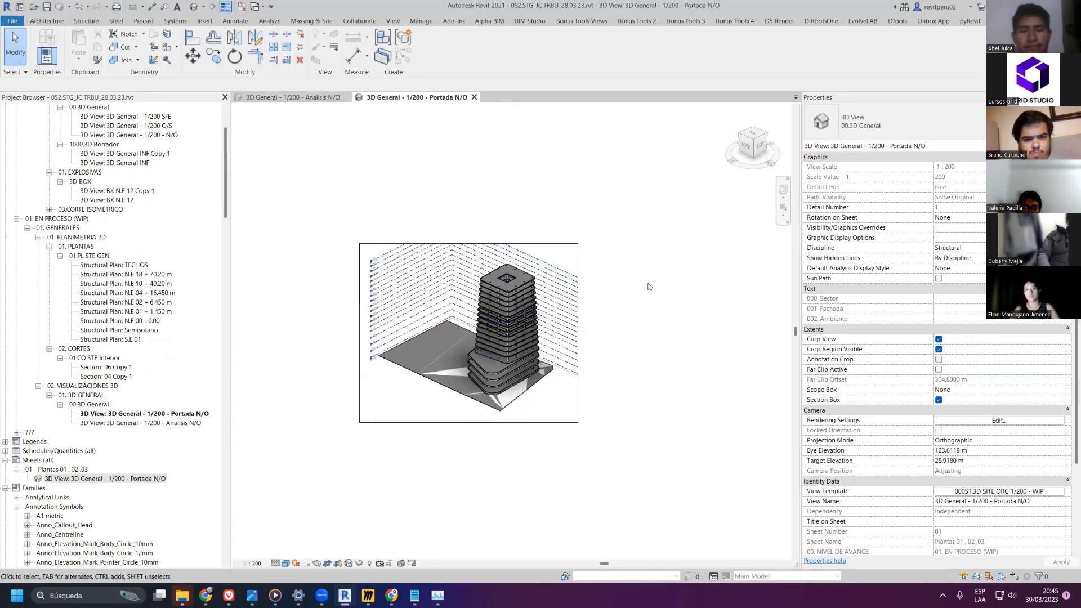
scroll(661, 282, up, 2)
scroll(374, 304, down, 4)
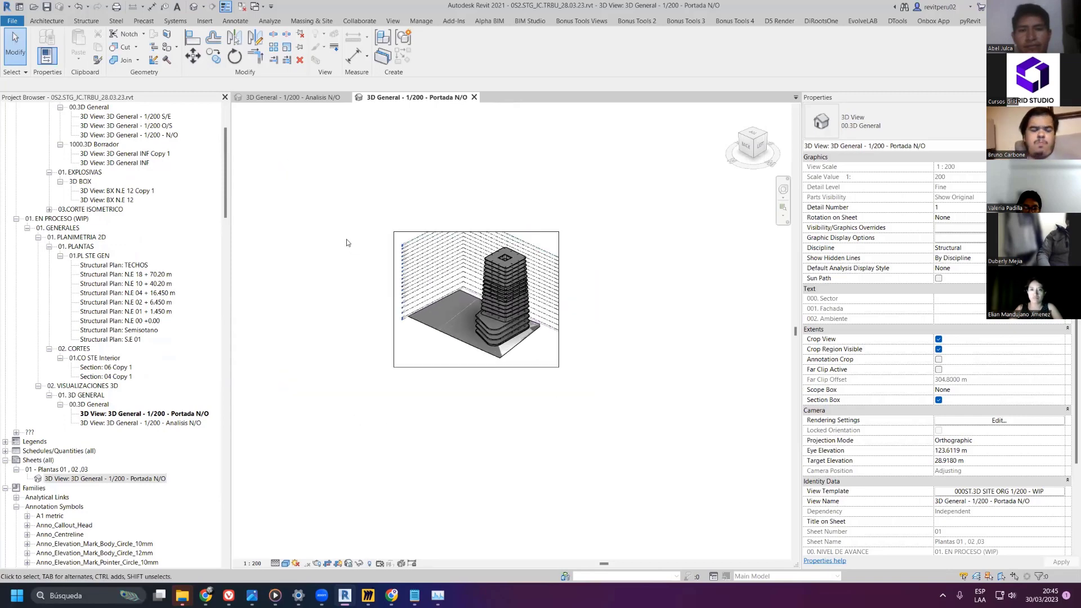
scroll(336, 222, up, 3)
scroll(337, 163, down, 1)
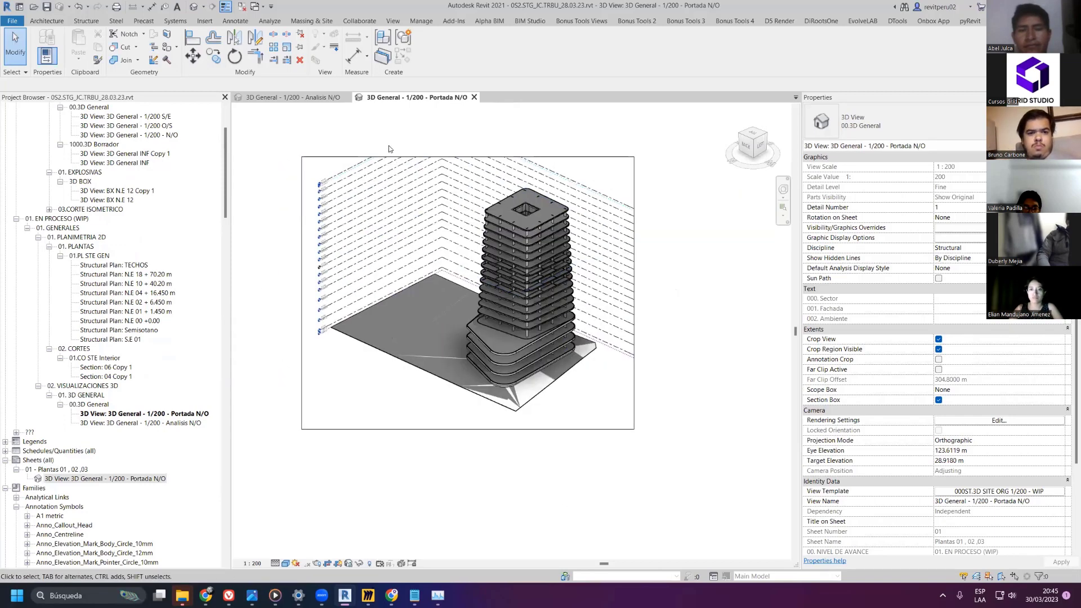
click(337, 158)
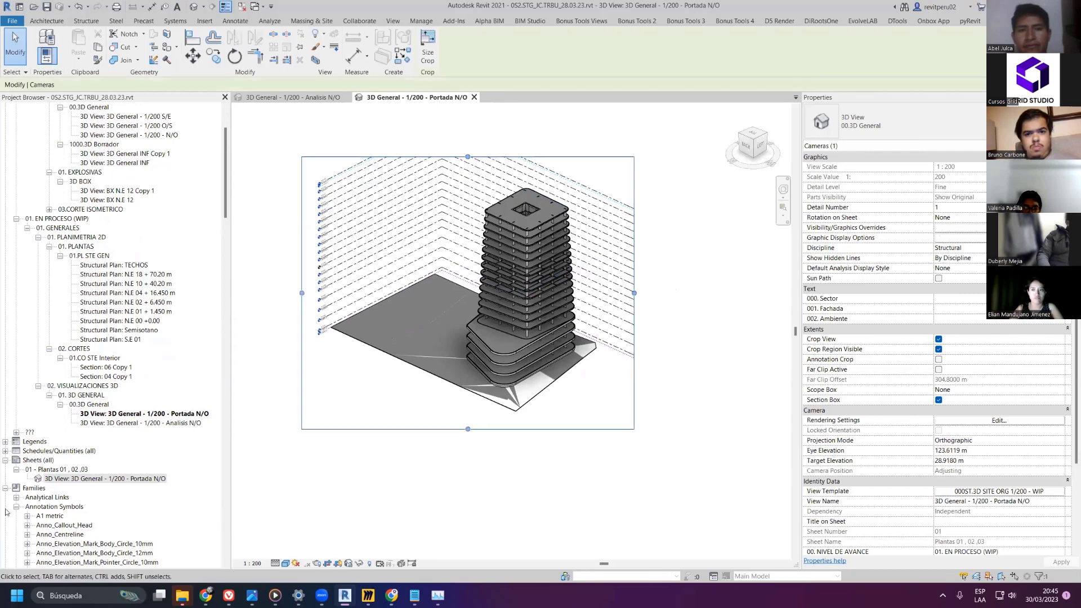
- On the Plantas sheet, delete the old 3D viewport and place the Portada N/O view
double_click(56, 470)
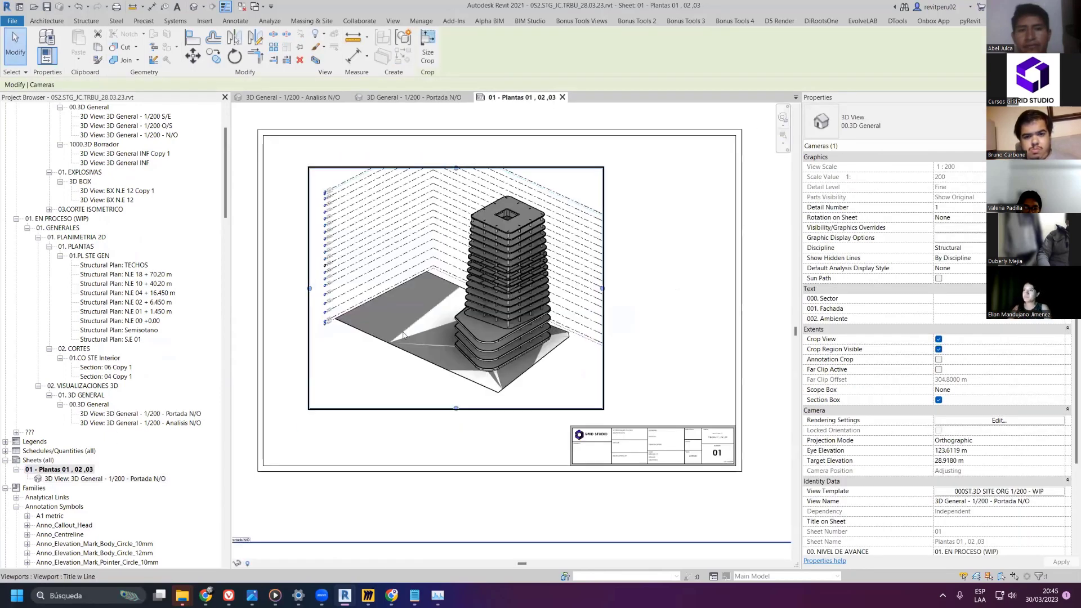
scroll(661, 243, down, 2)
click(618, 229)
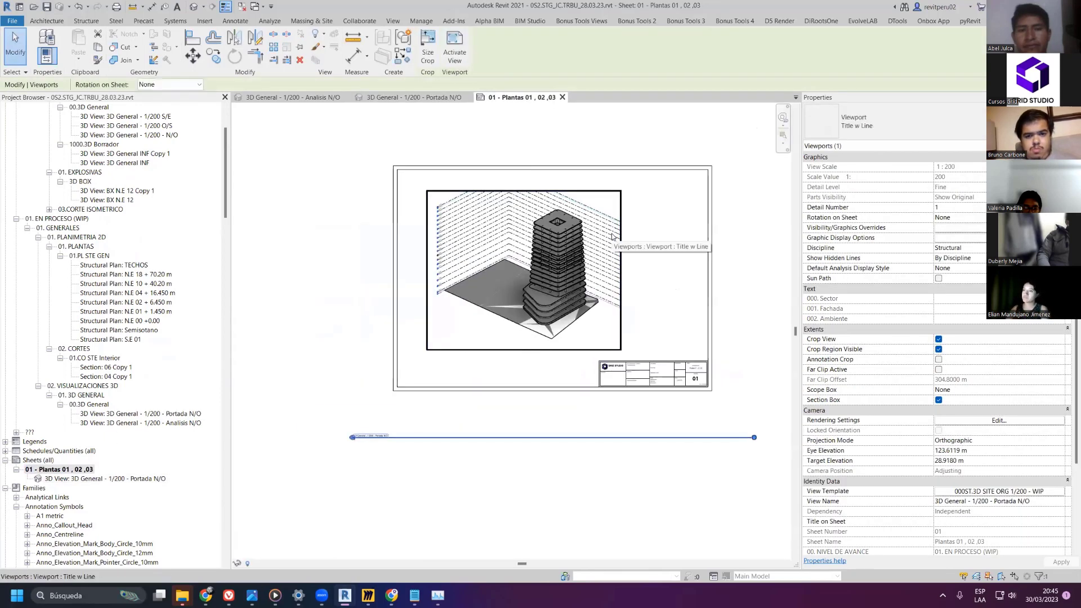
key(Delete)
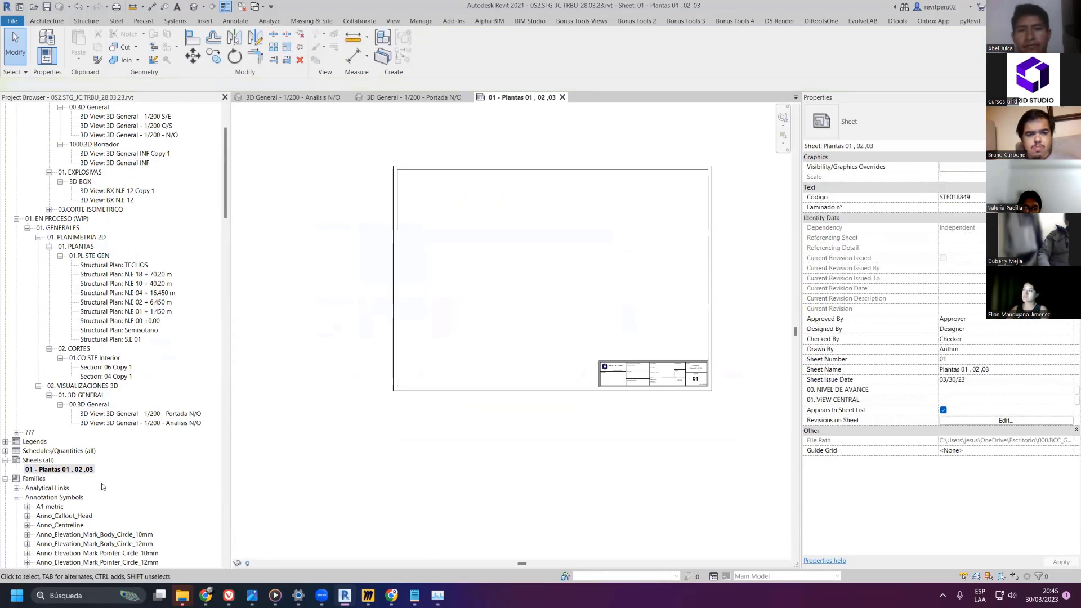
scroll(595, 268, up, 2)
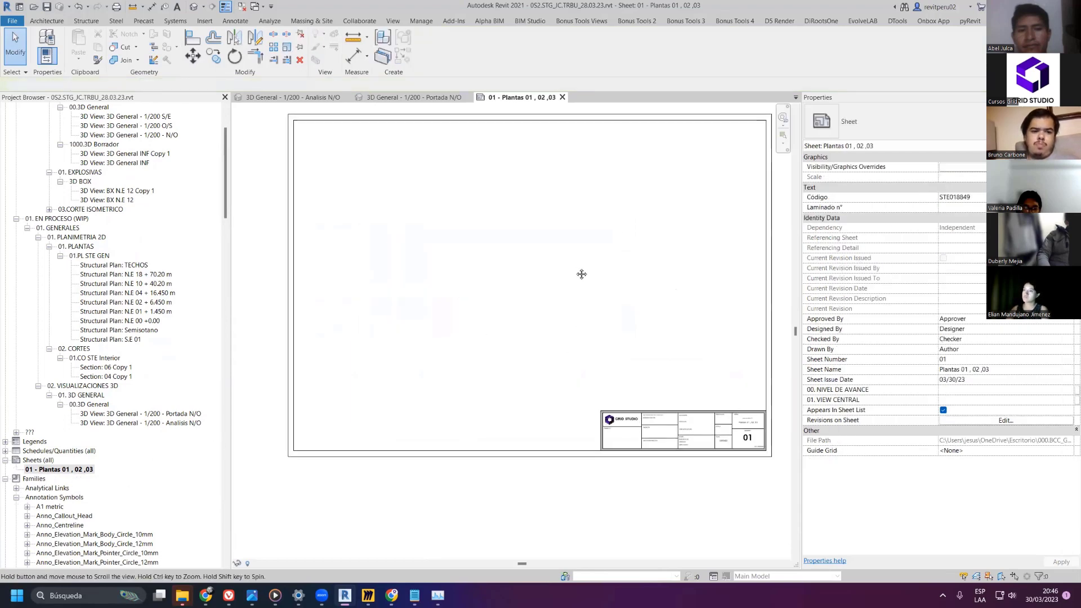
drag(176, 415, 446, 293)
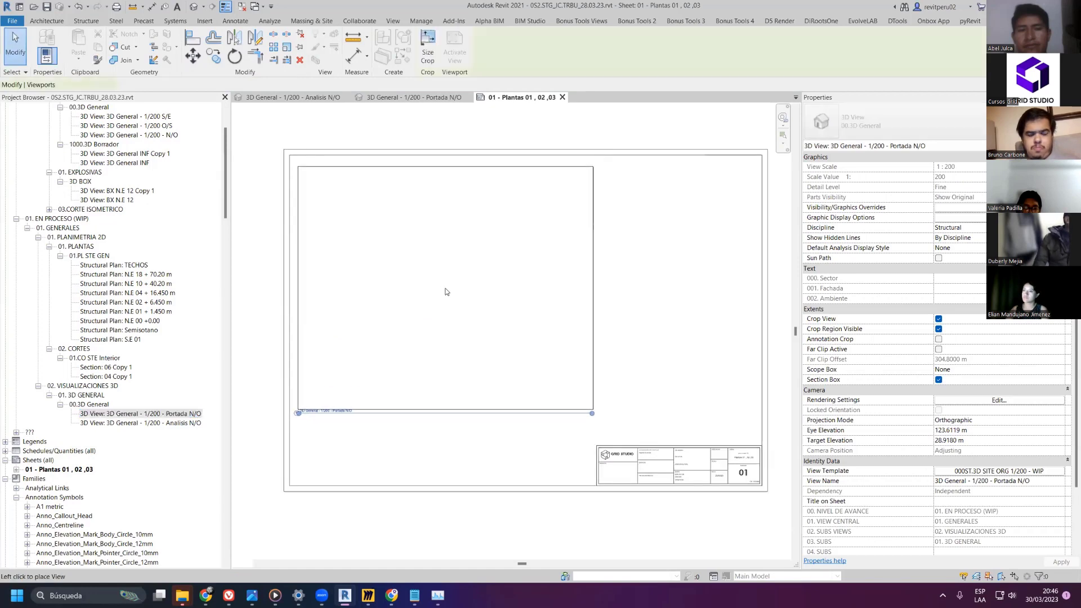
- Place the Analisis N/O 3D view on the Plantas sheet and select its viewport's view template
double_click(147, 423)
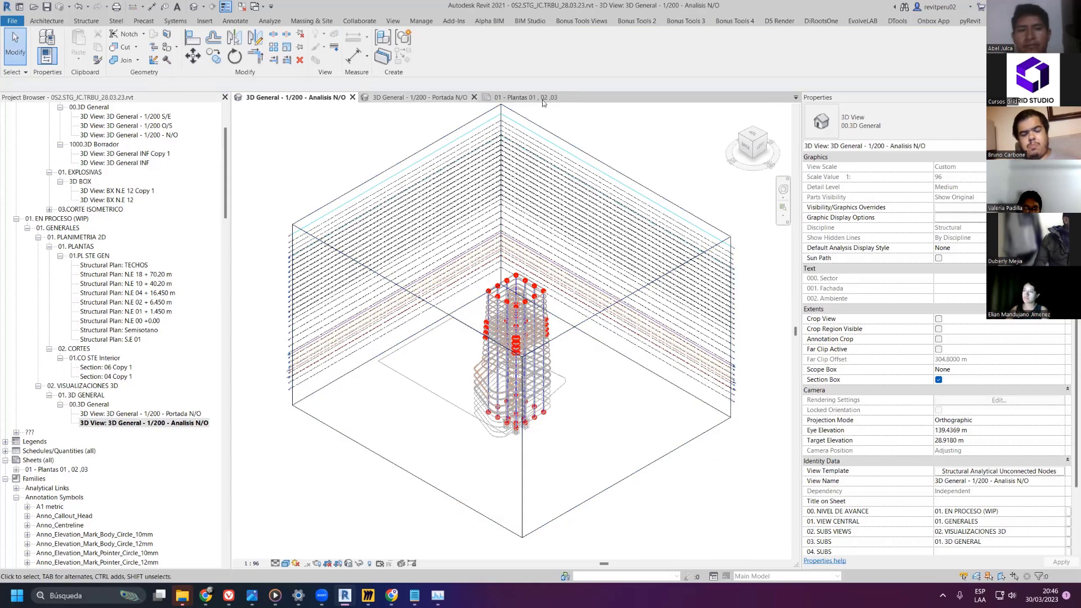
click(520, 97)
click(130, 426)
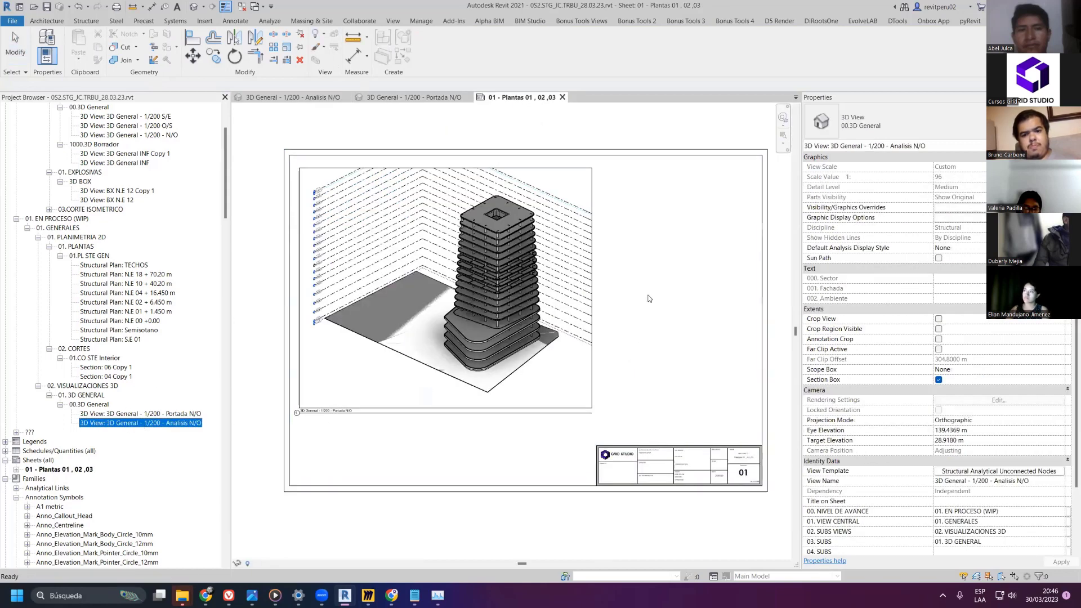
drag(141, 423, 606, 399)
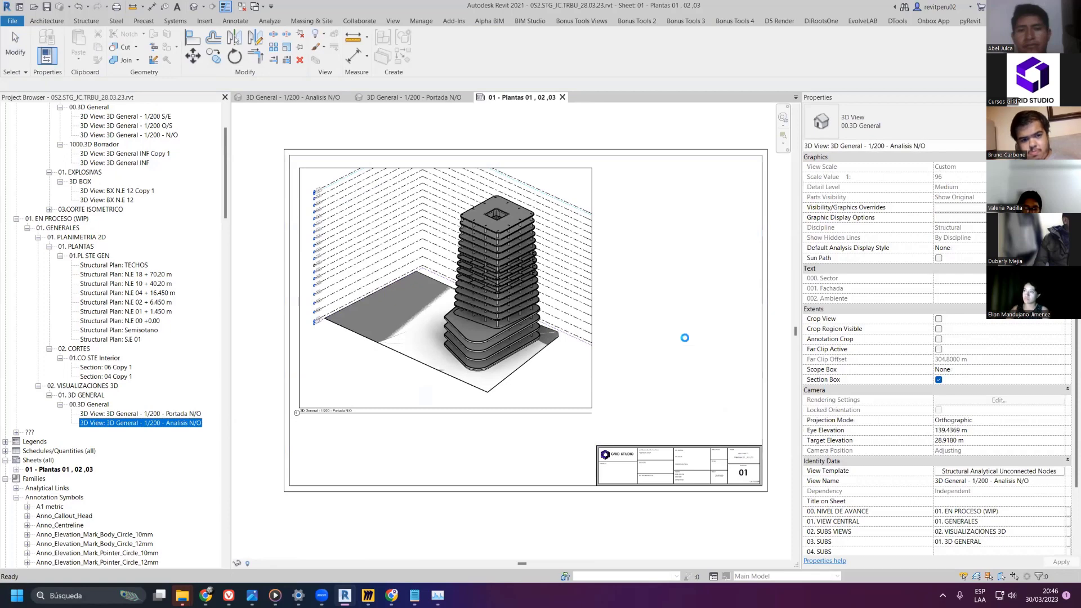
scroll(638, 338, down, 6)
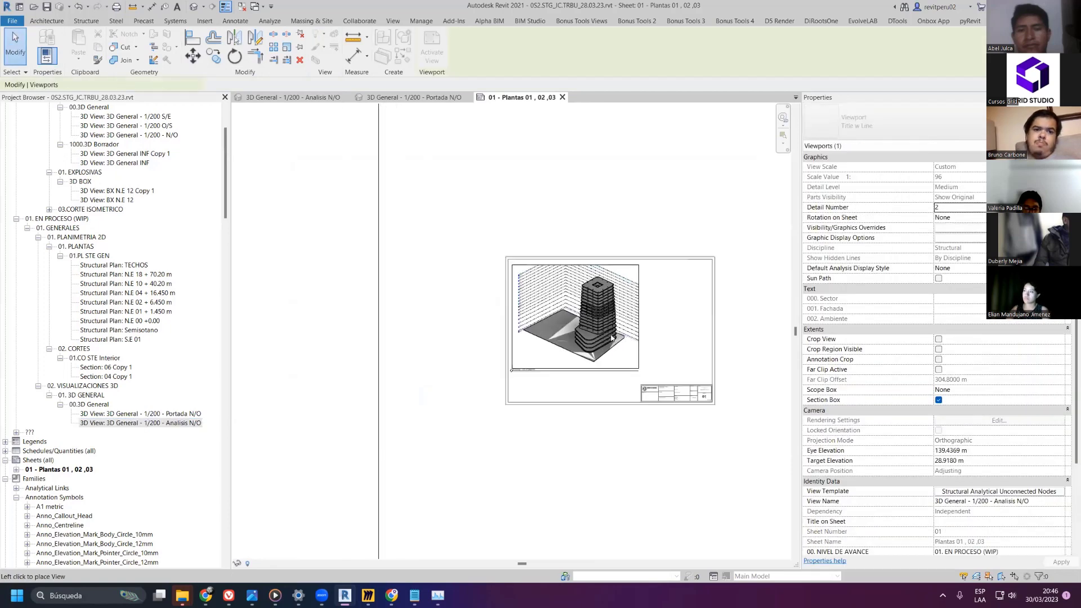
scroll(600, 340, down, 1)
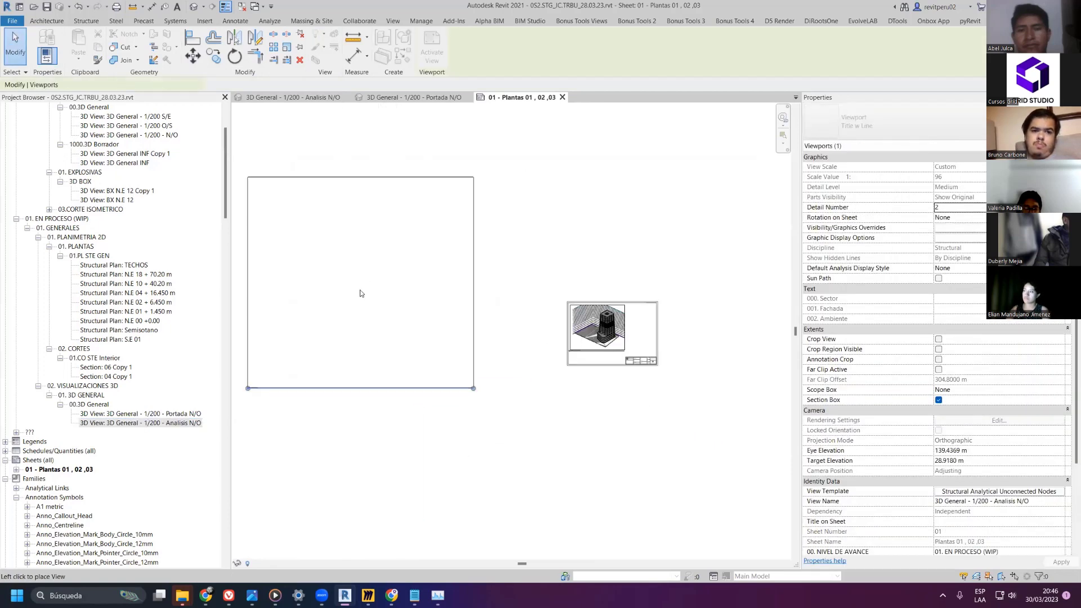
click(431, 312)
key(Escape)
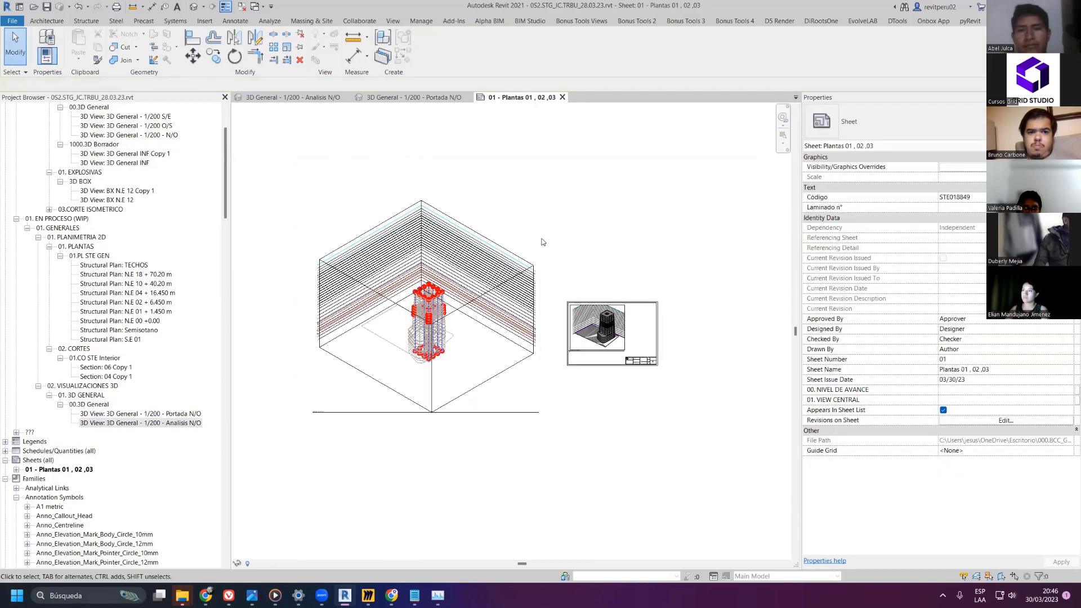
click(529, 242)
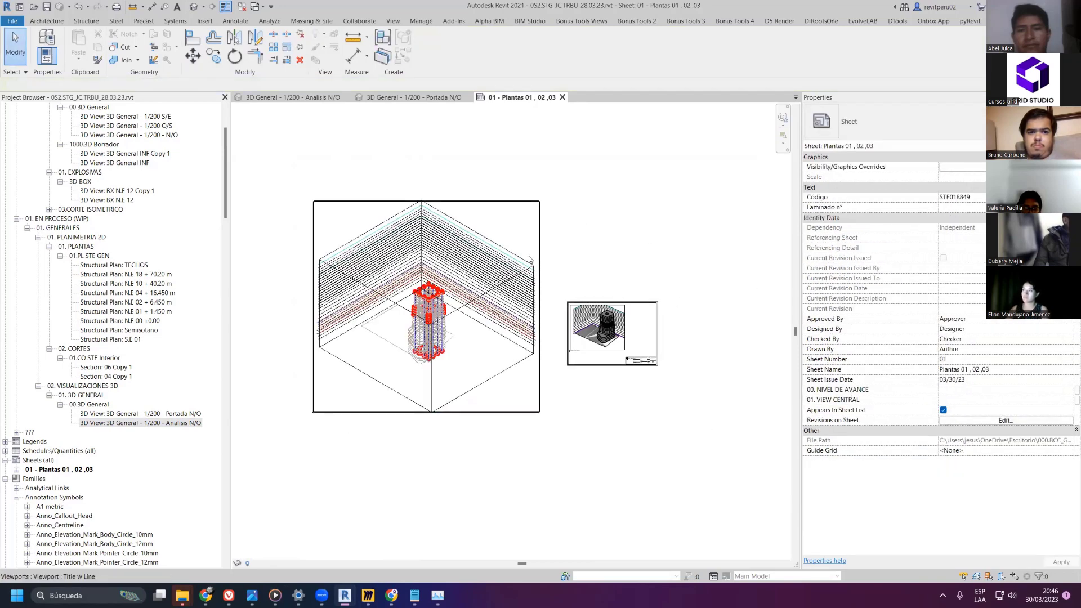
click(1002, 492)
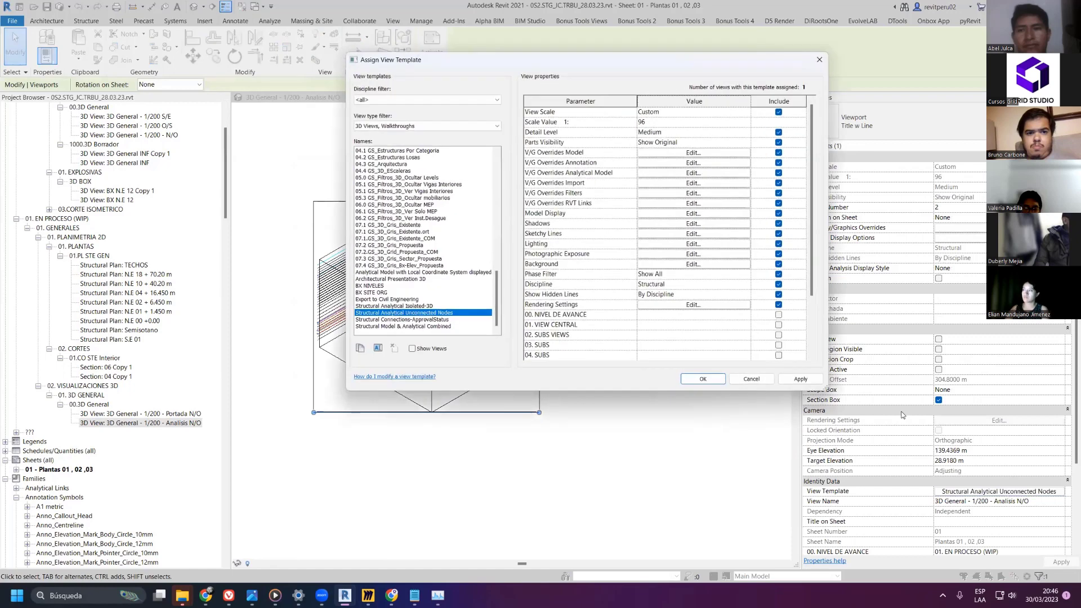
- Duplicate the current template as 00ST.Structural Analytical Unconnected Nodes 1/200
click(377, 348)
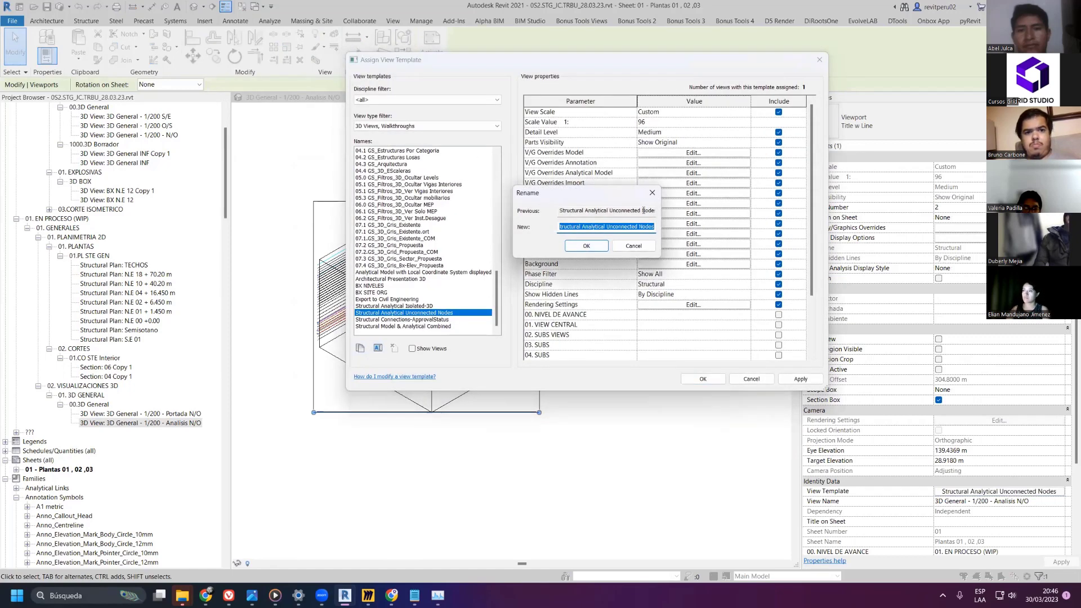
click(651, 194)
click(360, 348)
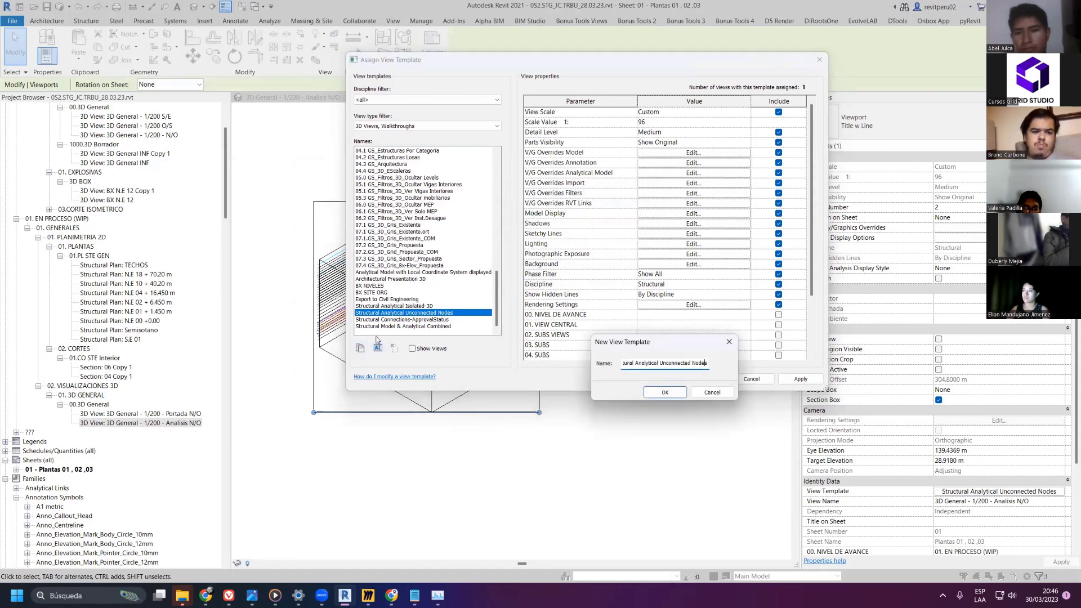
key(Left)
key(Left)
key(Left)
key(Left)
key(Left)
key(Left)
key(Left)
key(Left)
key(Left)
key(Left)
key(Left)
key(Left)
key(Left)
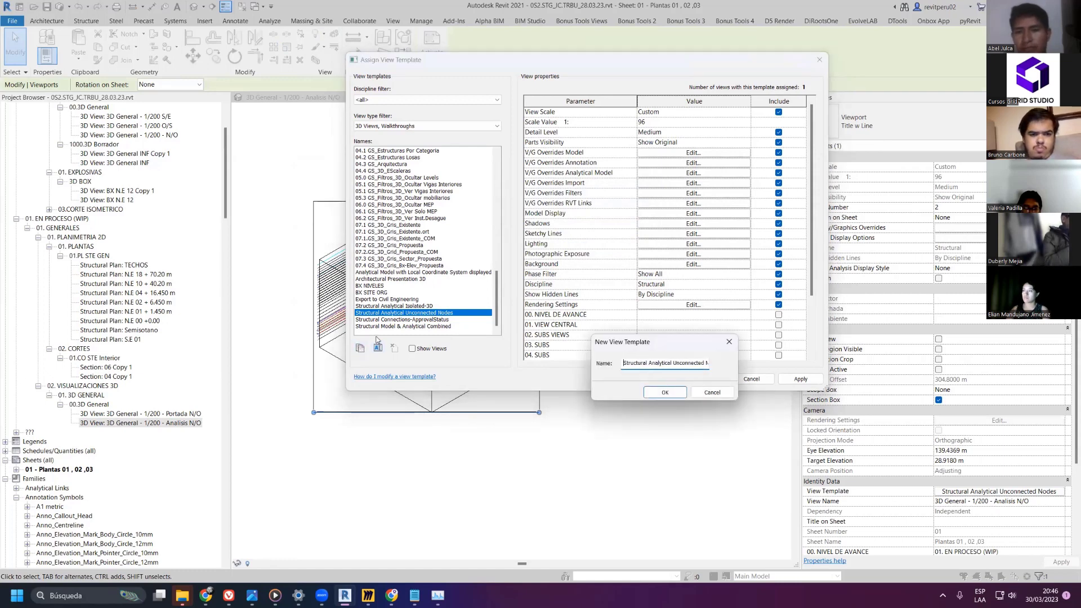
key(Home)
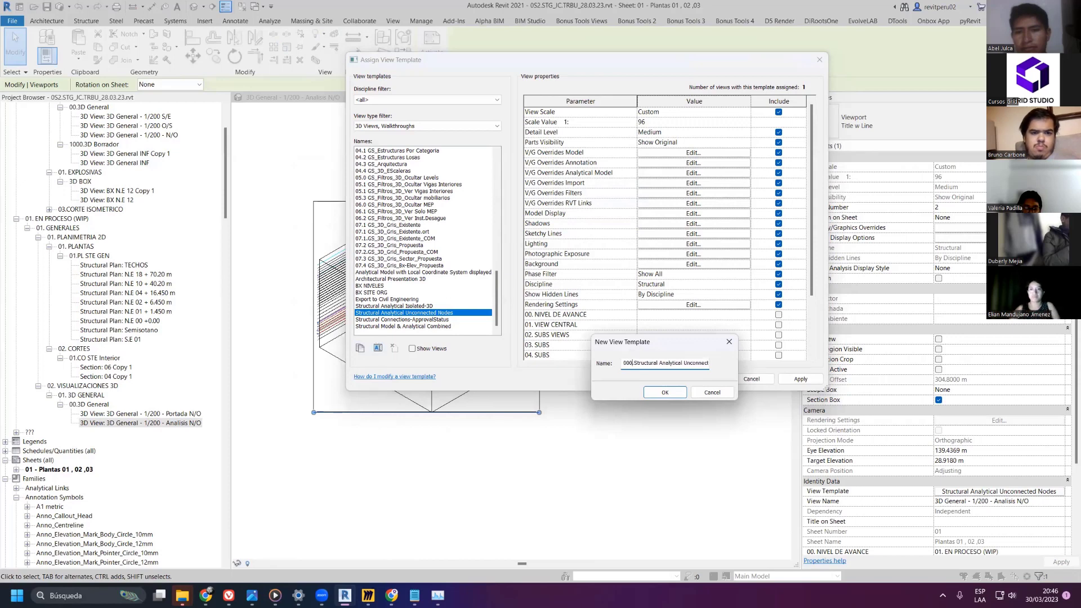
text(00.Ste)
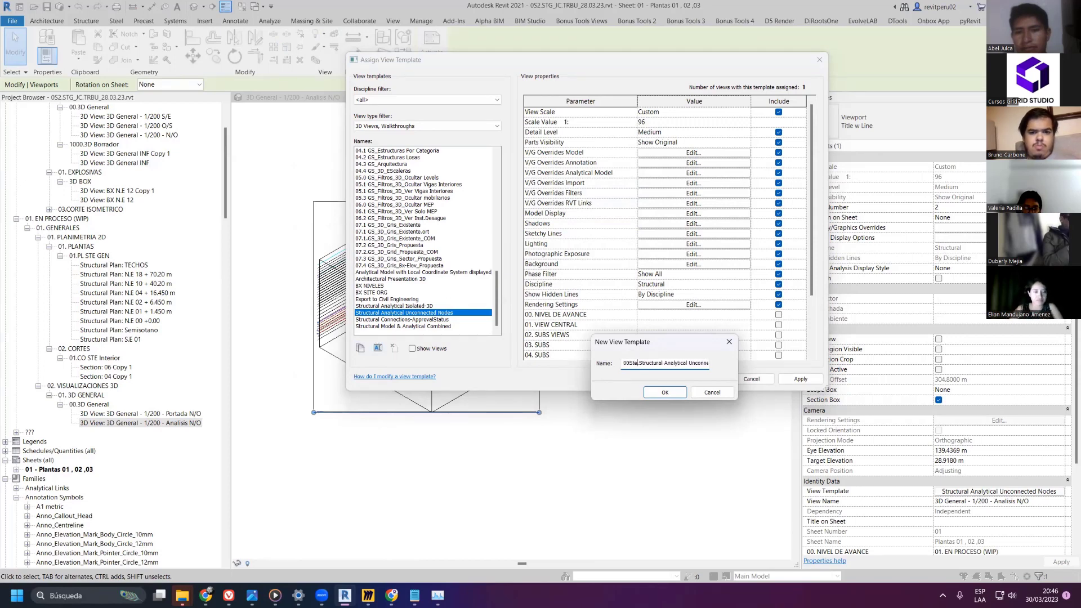
text(T)
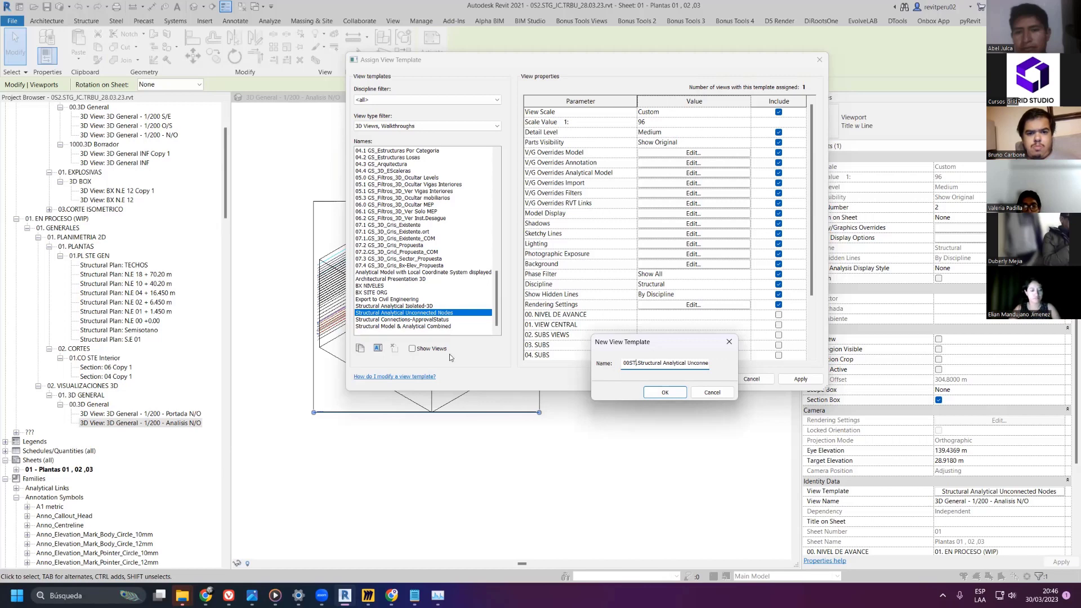
drag(690, 363, 714, 363)
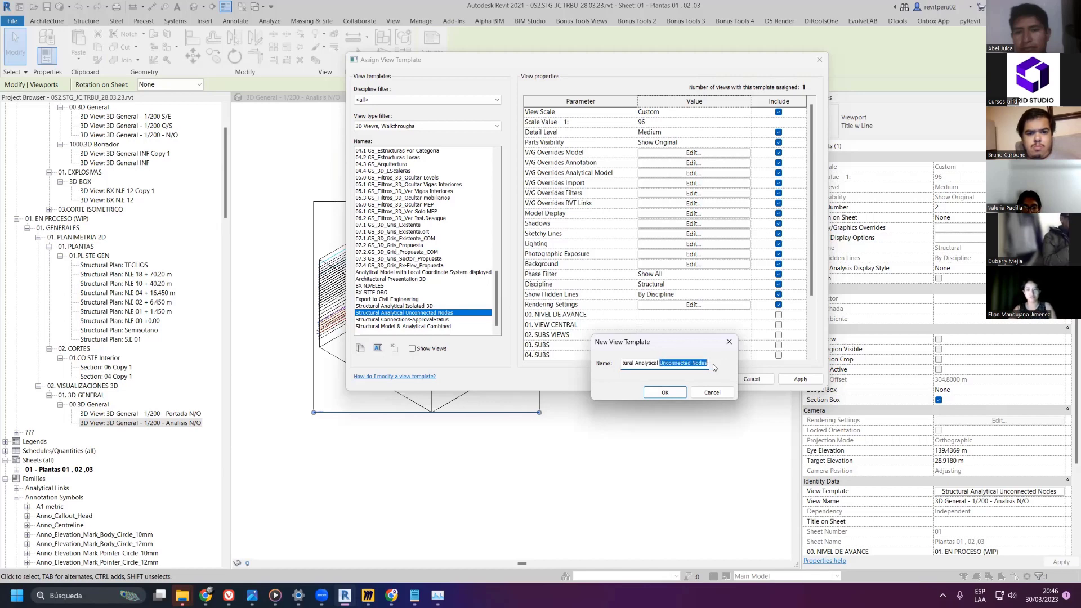
click(715, 364)
text(1/200)
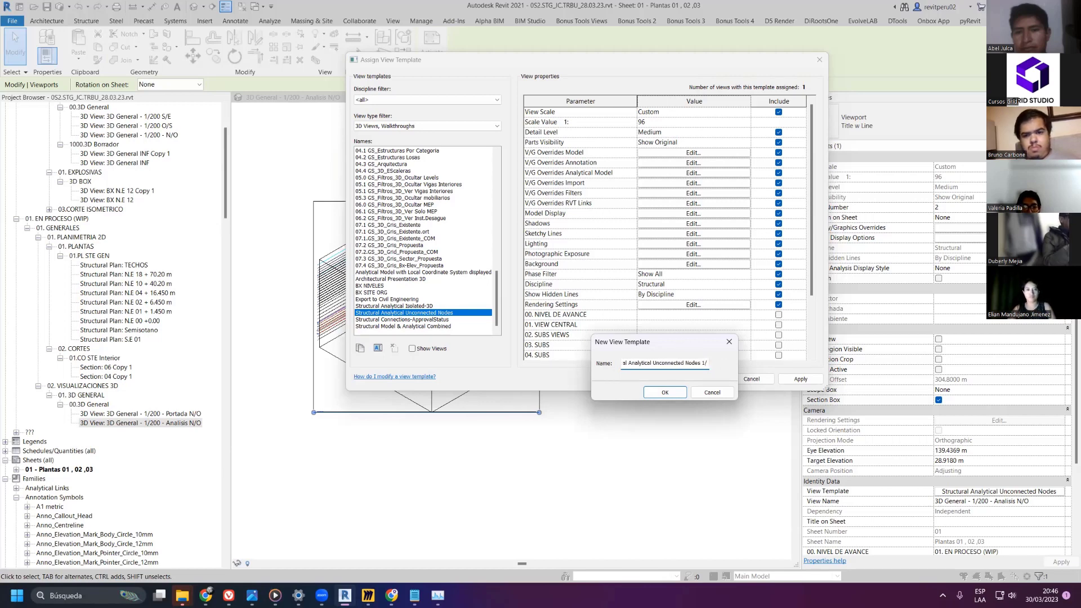
click(666, 393)
- Set the new template's view scale to 1:200 and apply it to the Analisis N/O viewport
click(746, 112)
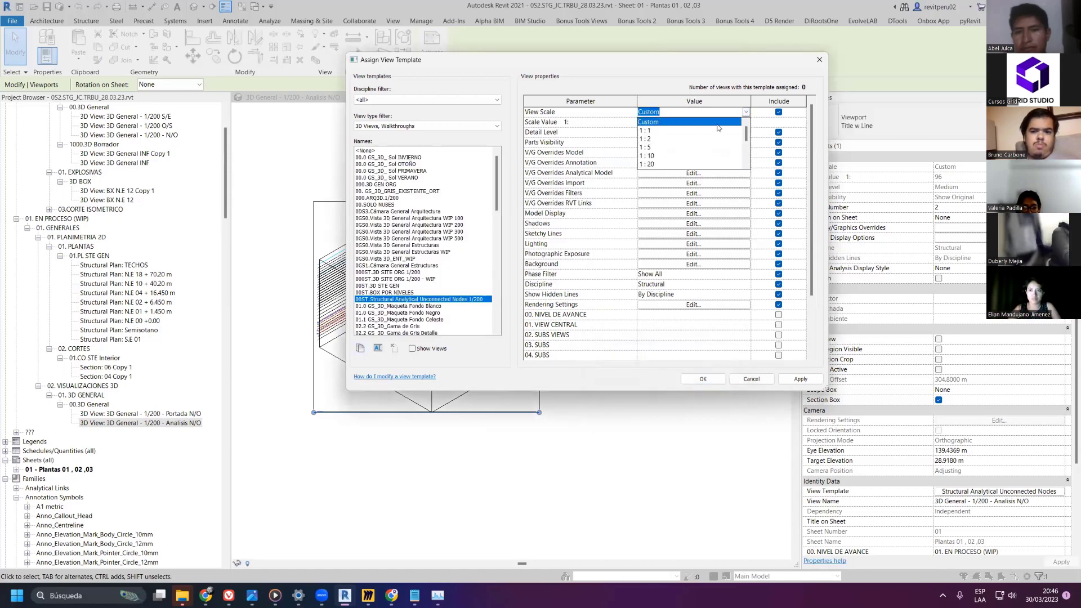
scroll(661, 159, down, 3)
click(656, 155)
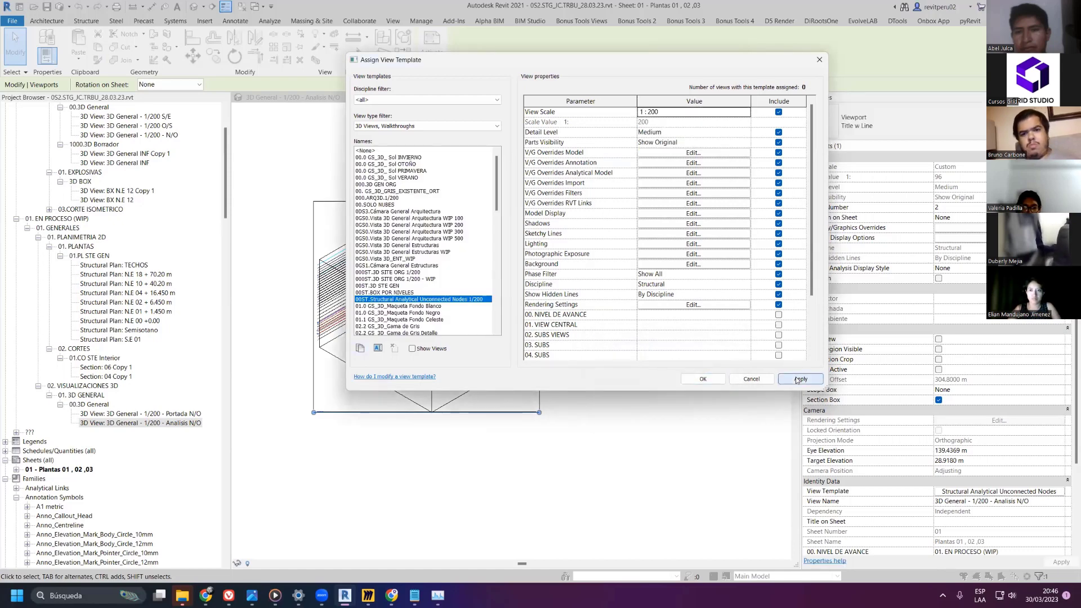
click(787, 380)
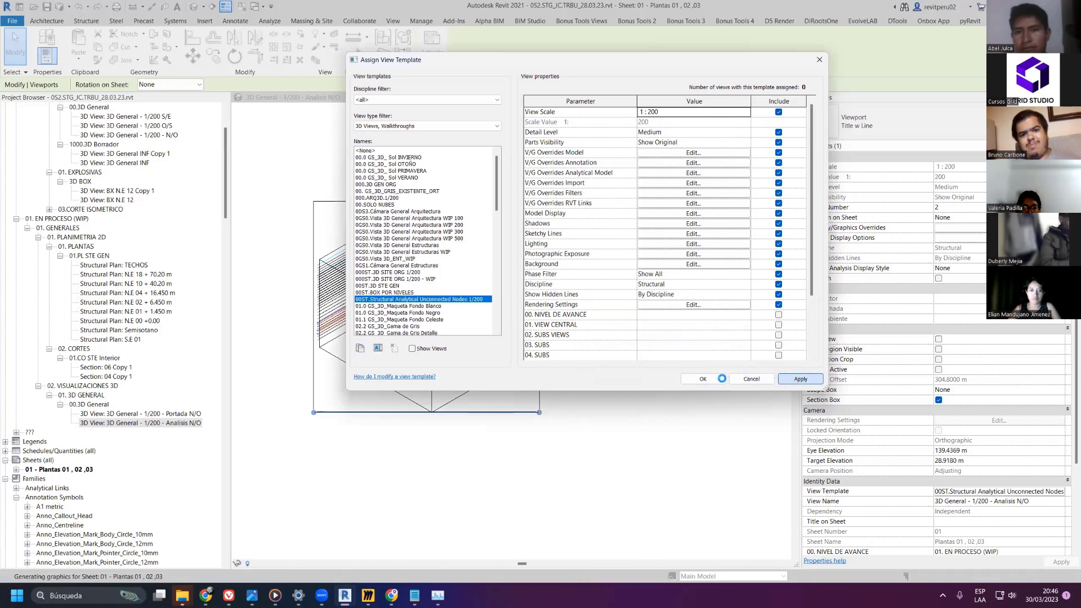
click(703, 380)
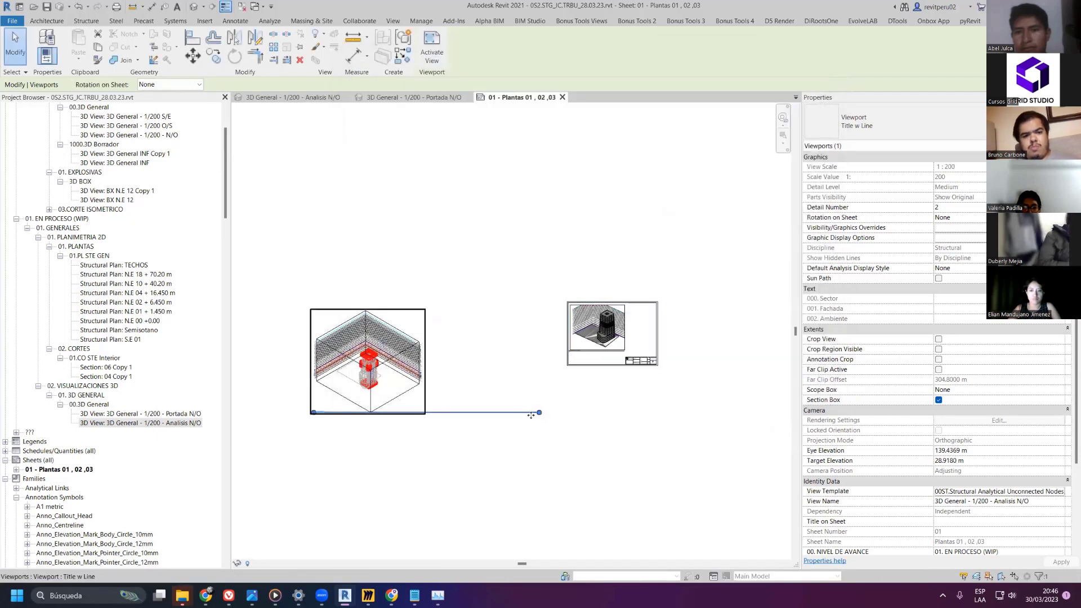
- Shorten the analysis viewport's title line and move the viewport to the sheet's right side
scroll(515, 373, up, 1)
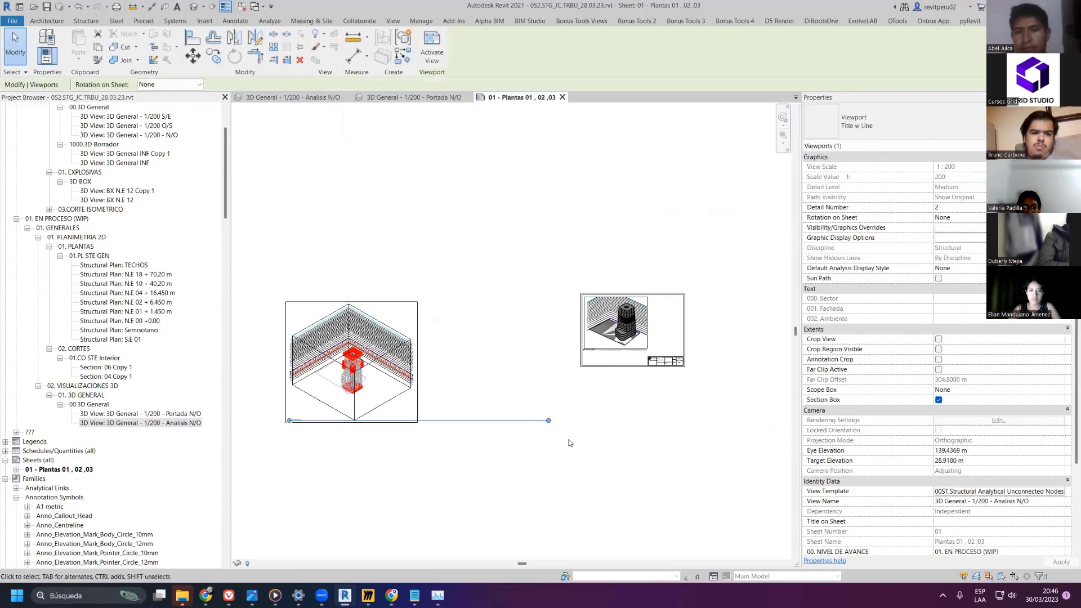
drag(365, 420, 306, 429)
drag(349, 367, 721, 328)
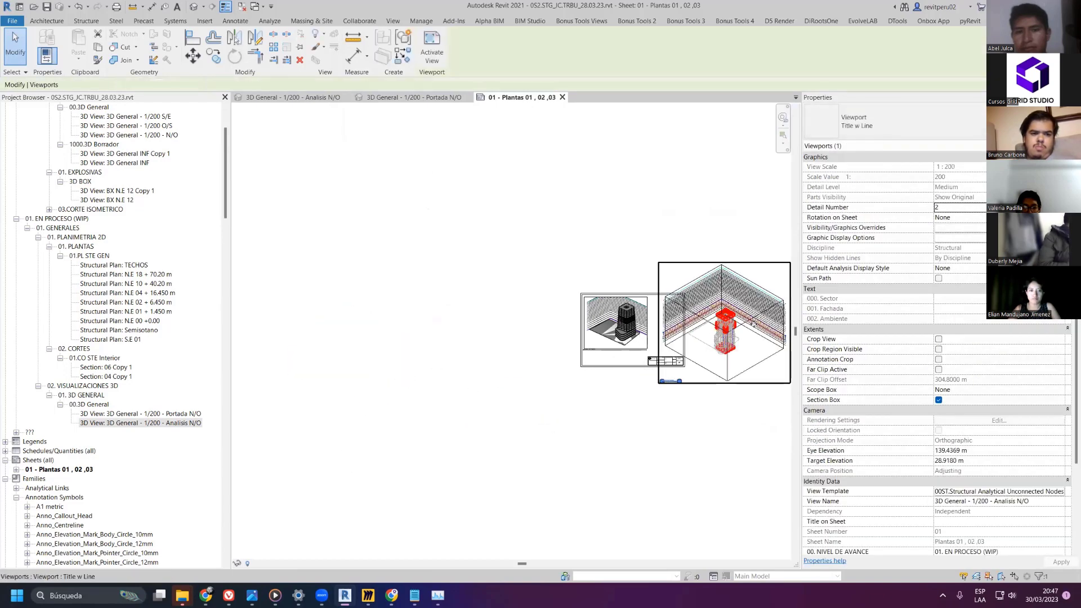
scroll(726, 326, up, 1)
click(496, 478)
- Open the 3D General - 1/200 - Portada N/O view and its view template assignment
middle_drag(511, 455, 340, 483)
scroll(563, 431, up, 1)
scroll(434, 454, up, 1)
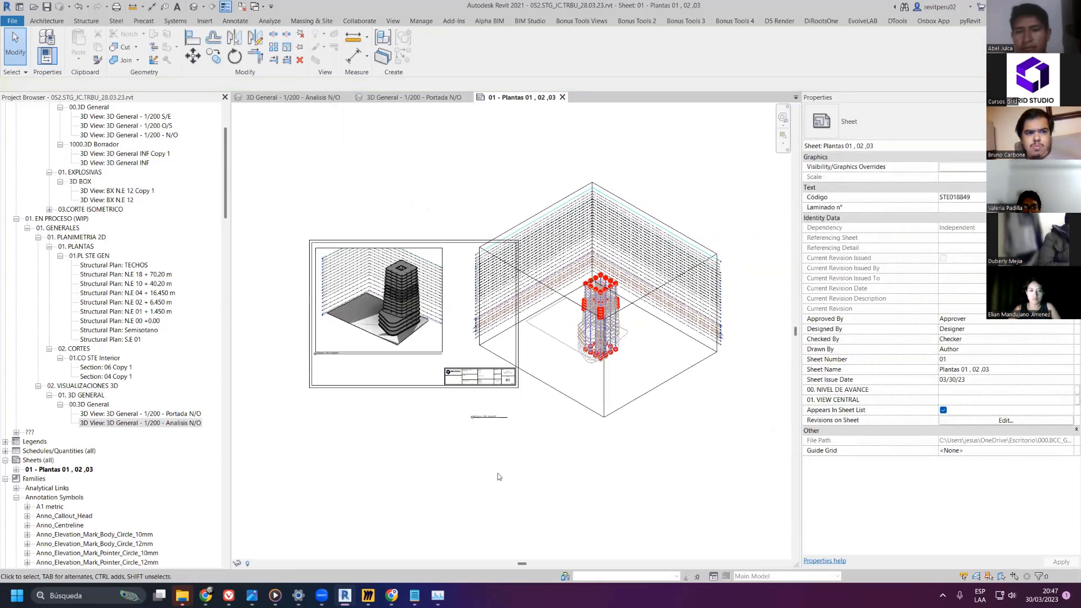
double_click(176, 414)
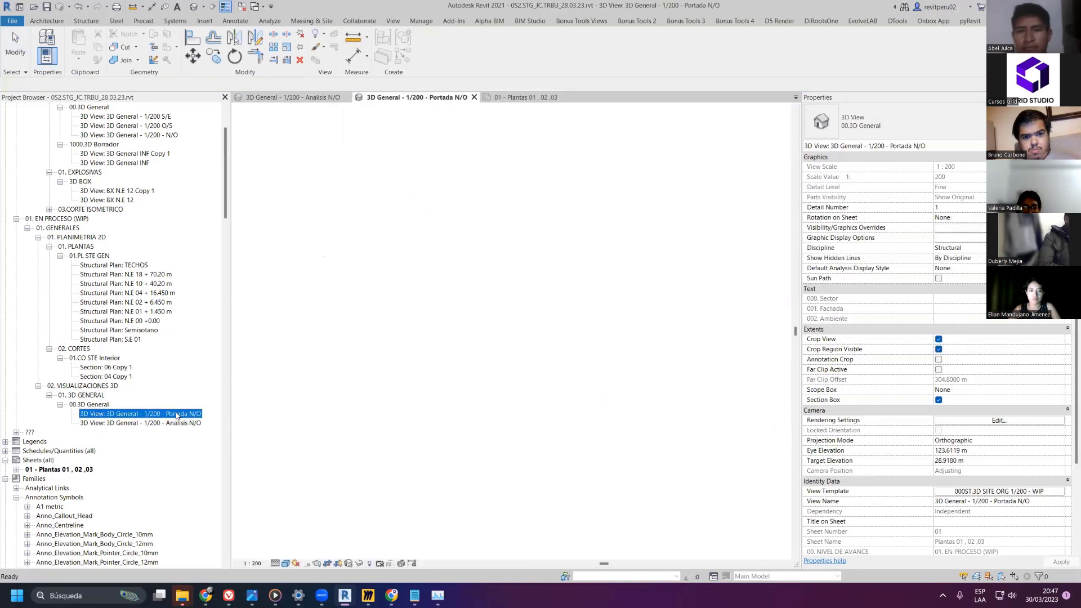
click(973, 491)
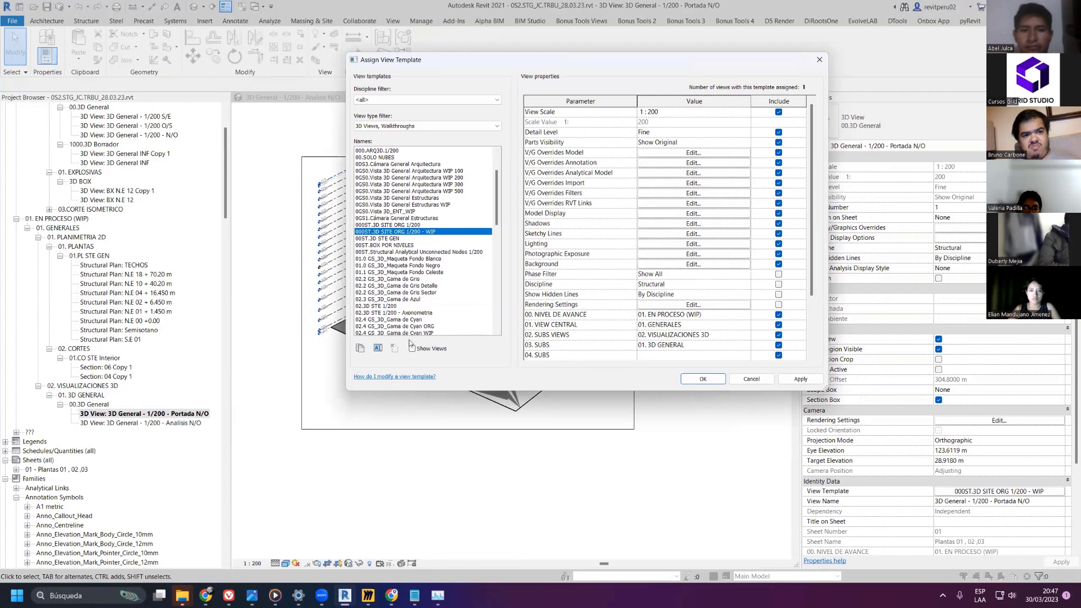
- Duplicate the 3D SITE ORG 1/200 template as 000ST.3D SITE ORG 1/500 - WIP
click(378, 349)
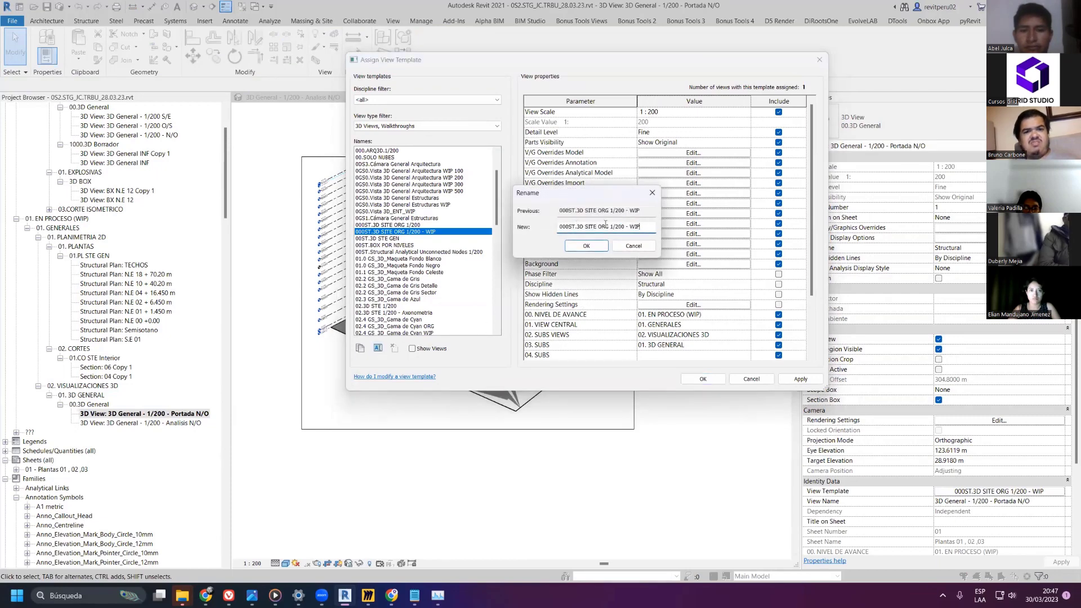
click(652, 193)
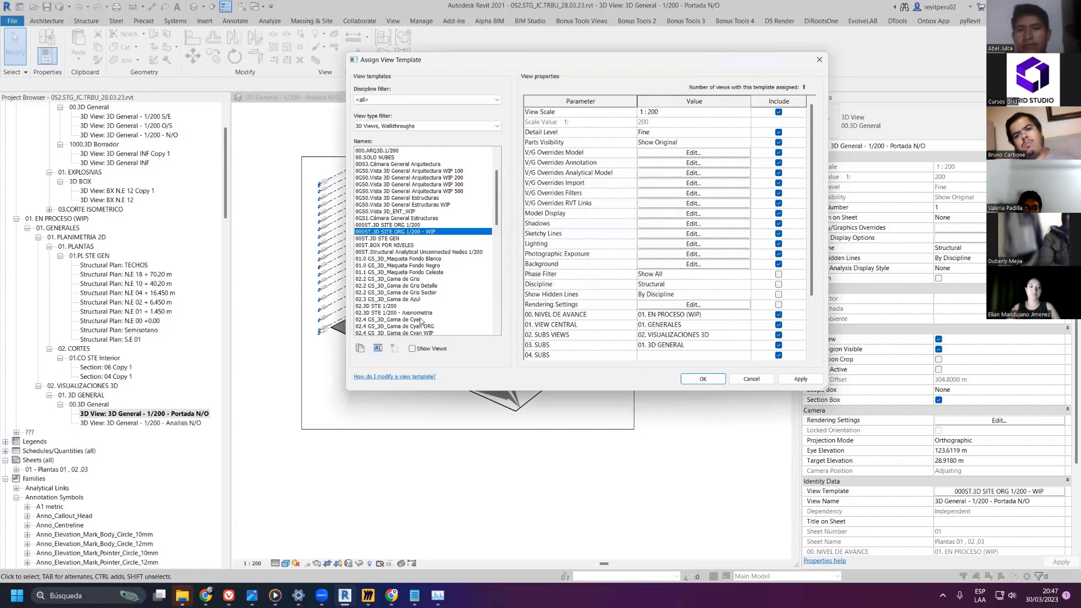
click(362, 349)
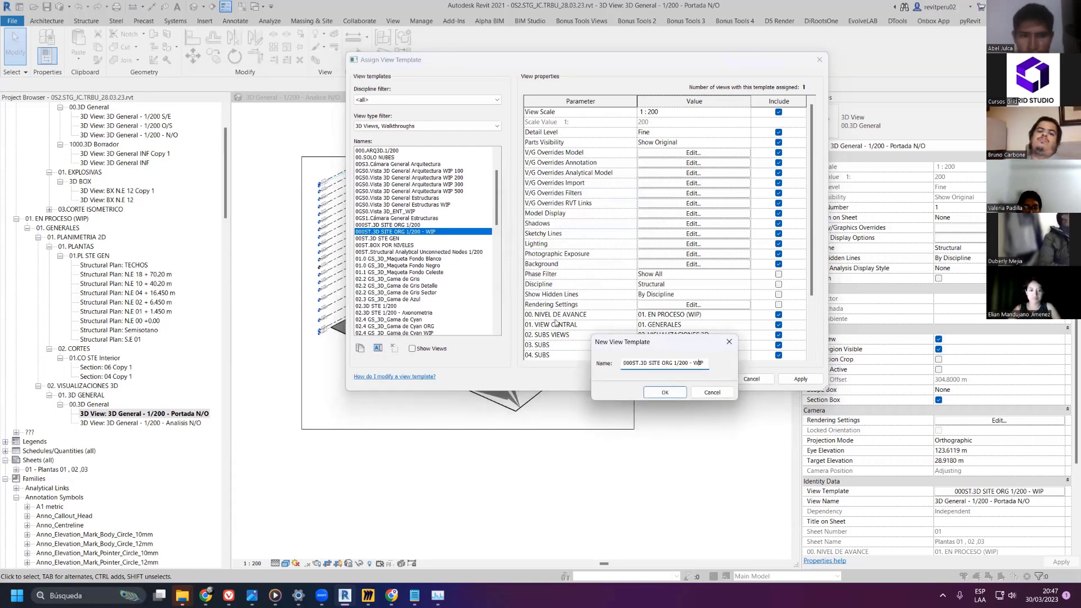
key(BackSpace)
key(BackSpace)
key(BackSpace)
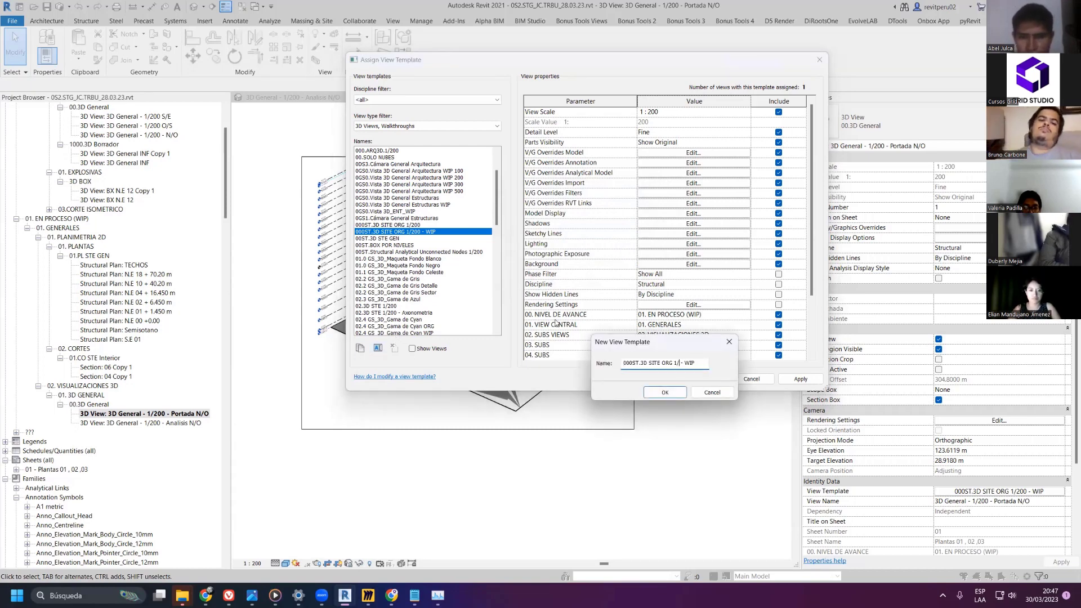
text(500)
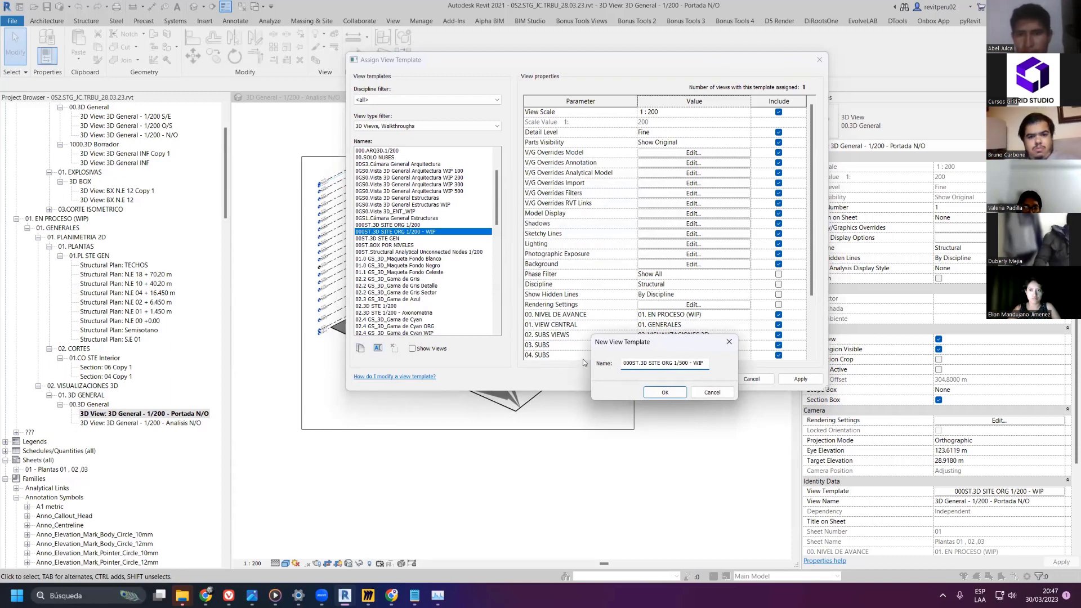
click(664, 392)
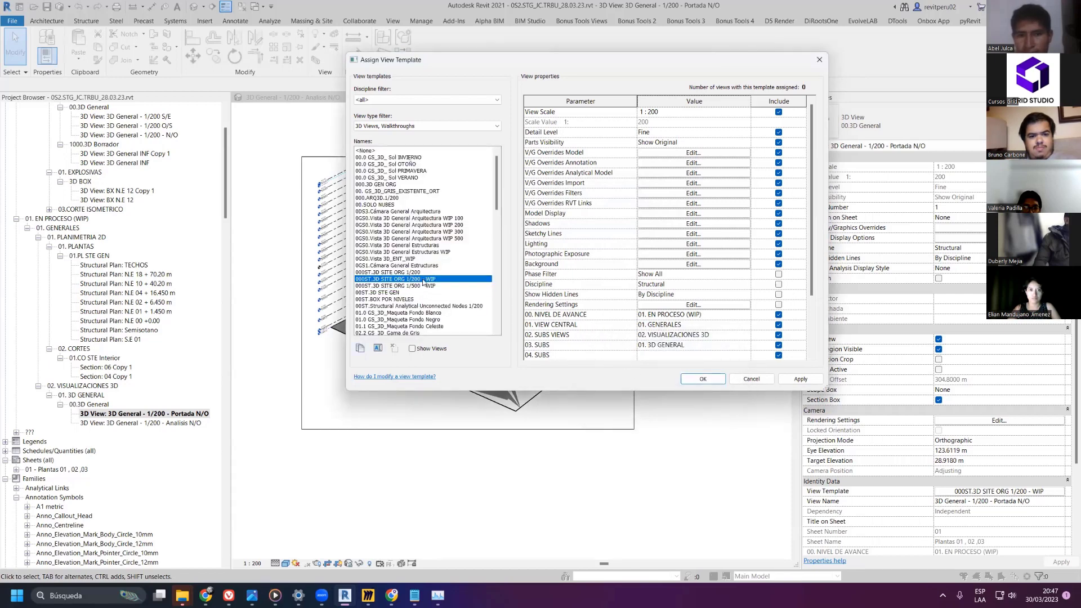
- Set the new template's view scale to 1:500 and apply it to the Portada N/O view
click(748, 110)
click(746, 112)
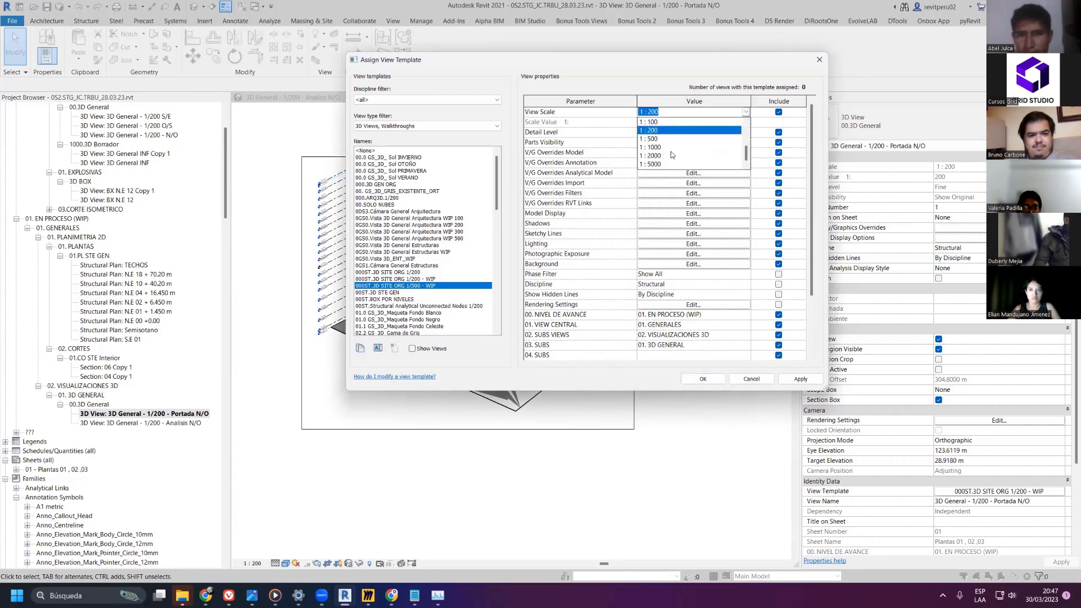
click(673, 138)
click(802, 379)
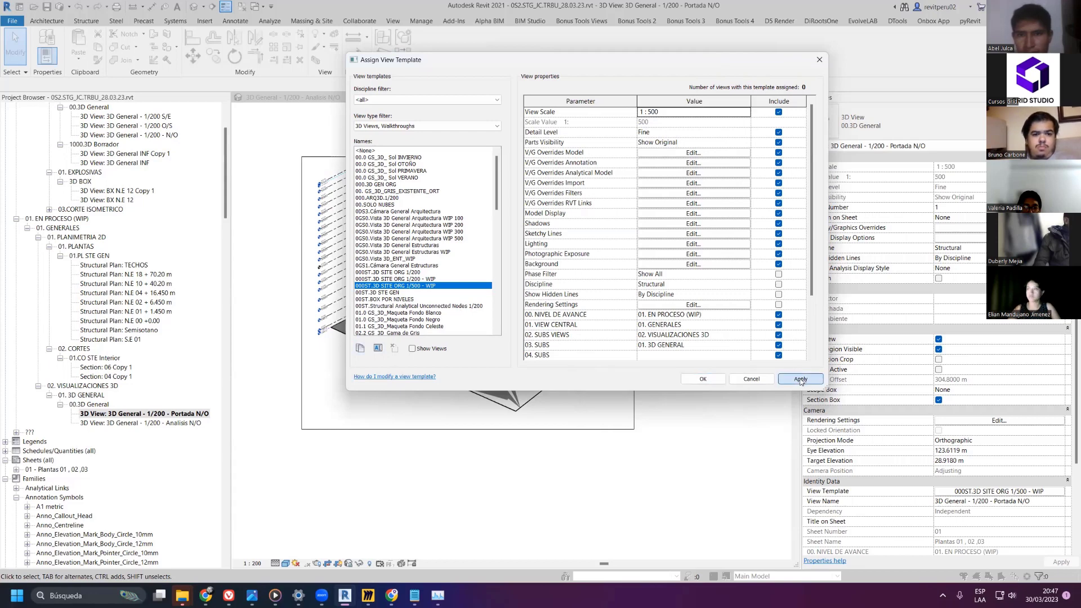
click(703, 379)
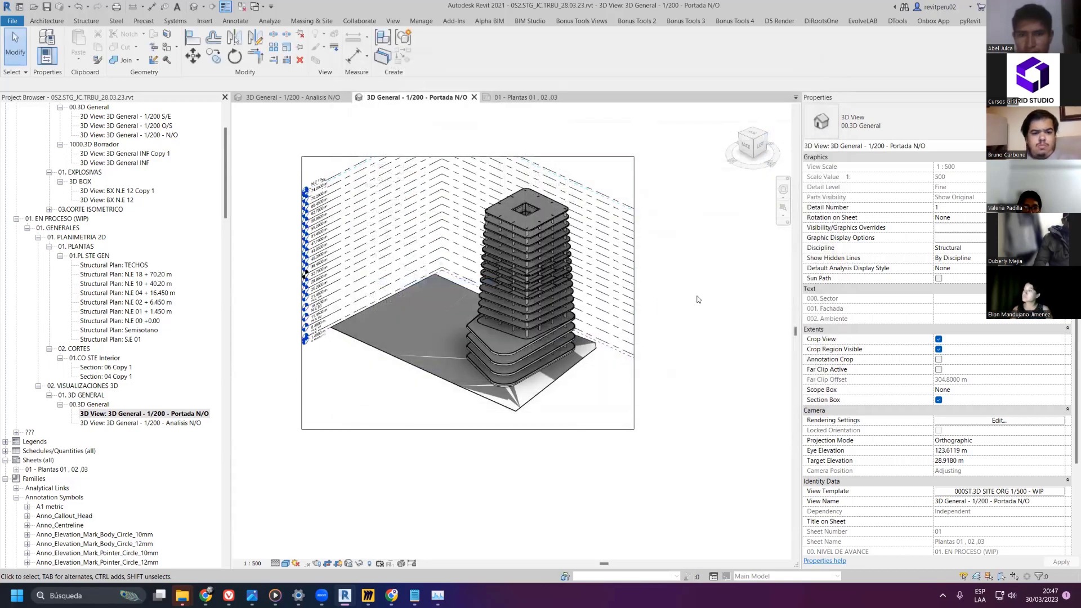
- Fit the view (ZF), close inactive views, and renumber the Plantas 01, 02, 03 sheet as EST 01
key(z)
key(f)
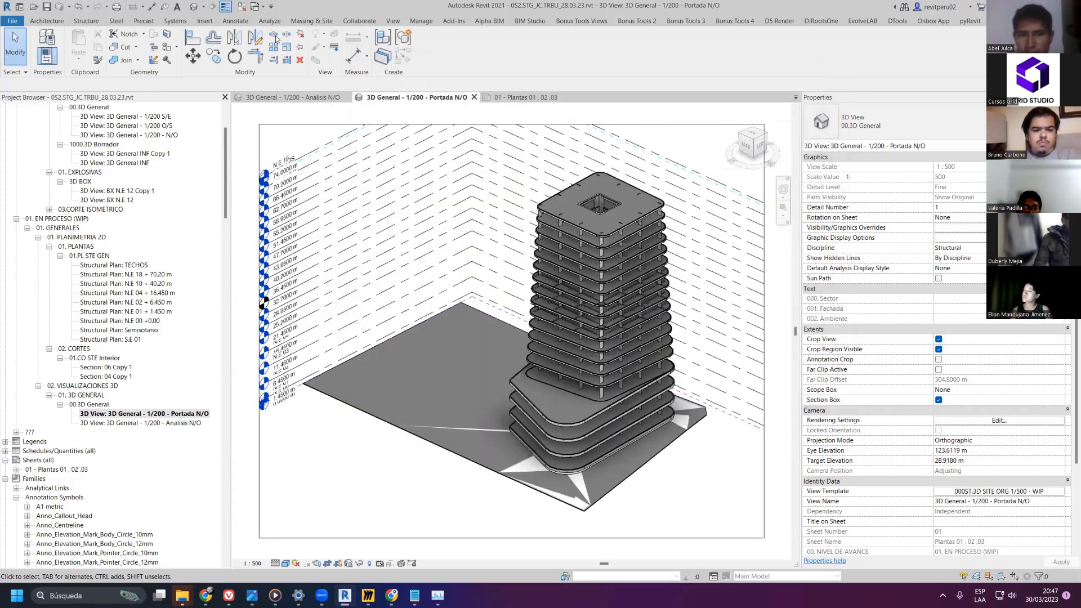
click(241, 7)
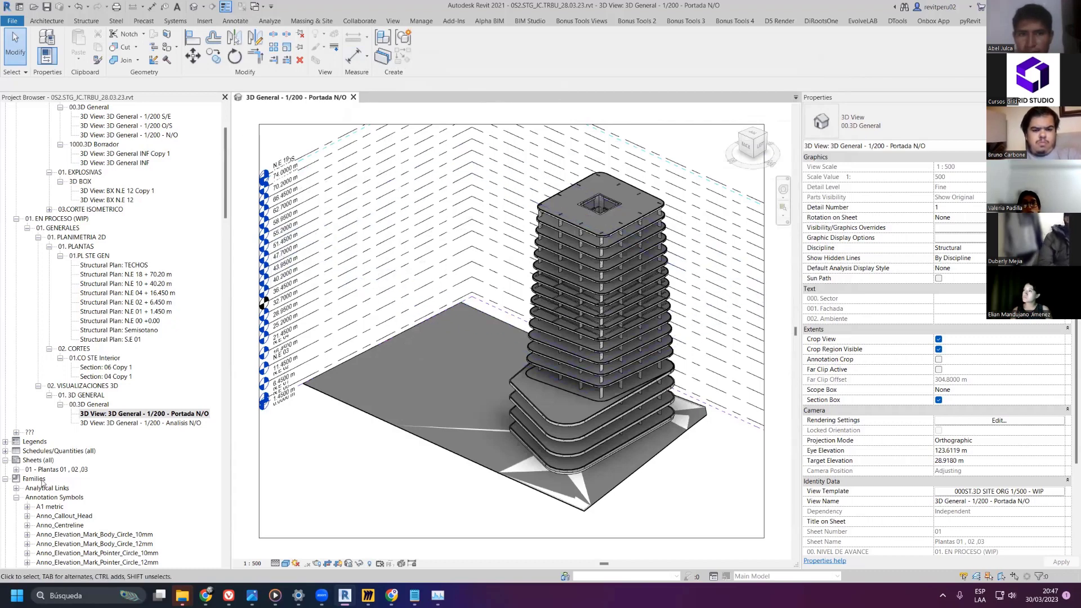
click(40, 462)
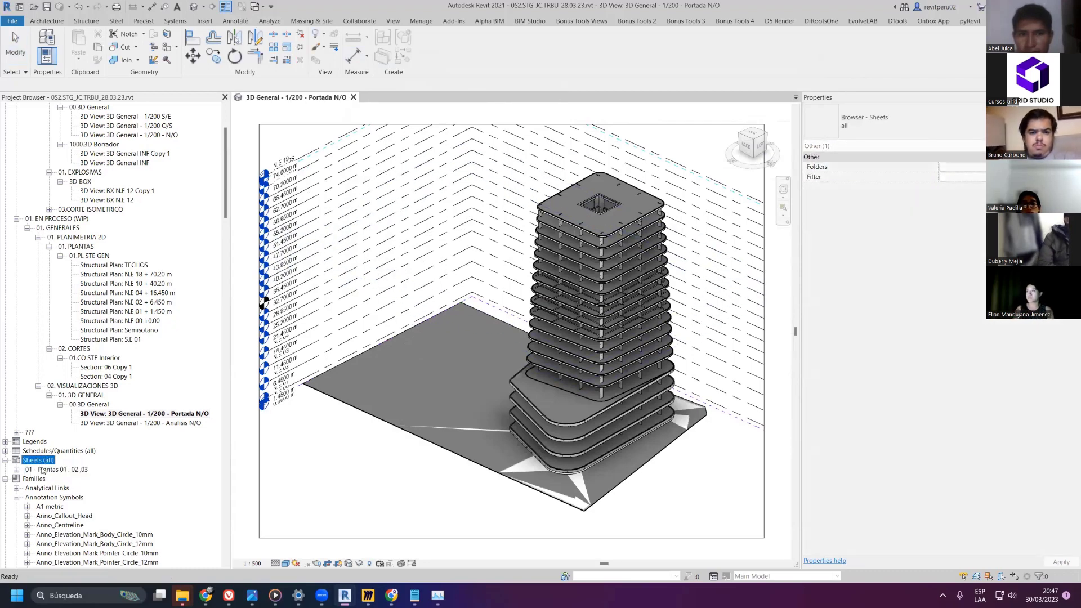
click(44, 470)
key(F2)
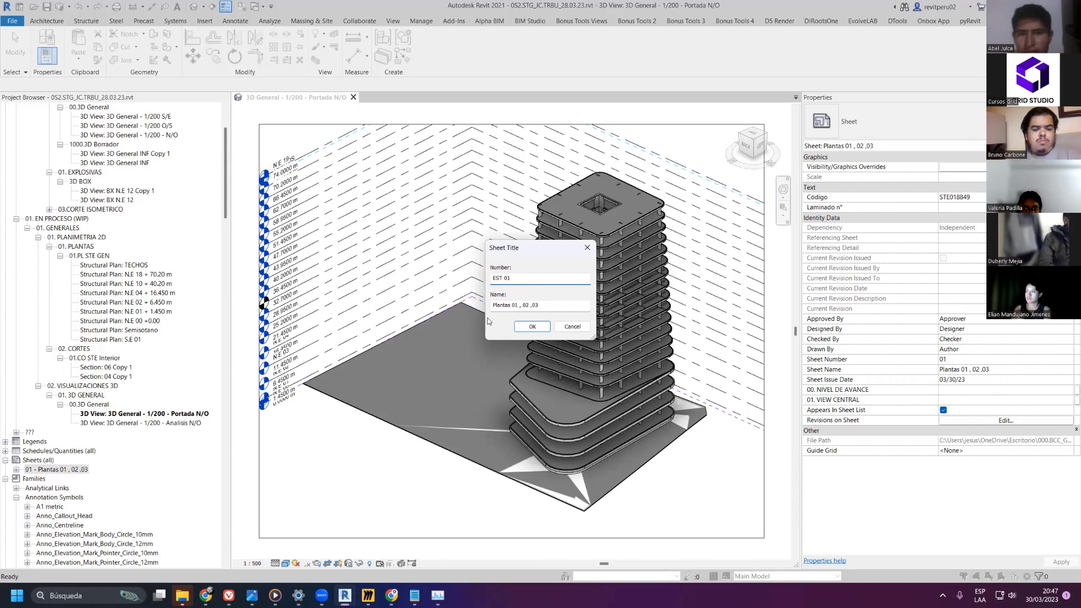
click(530, 327)
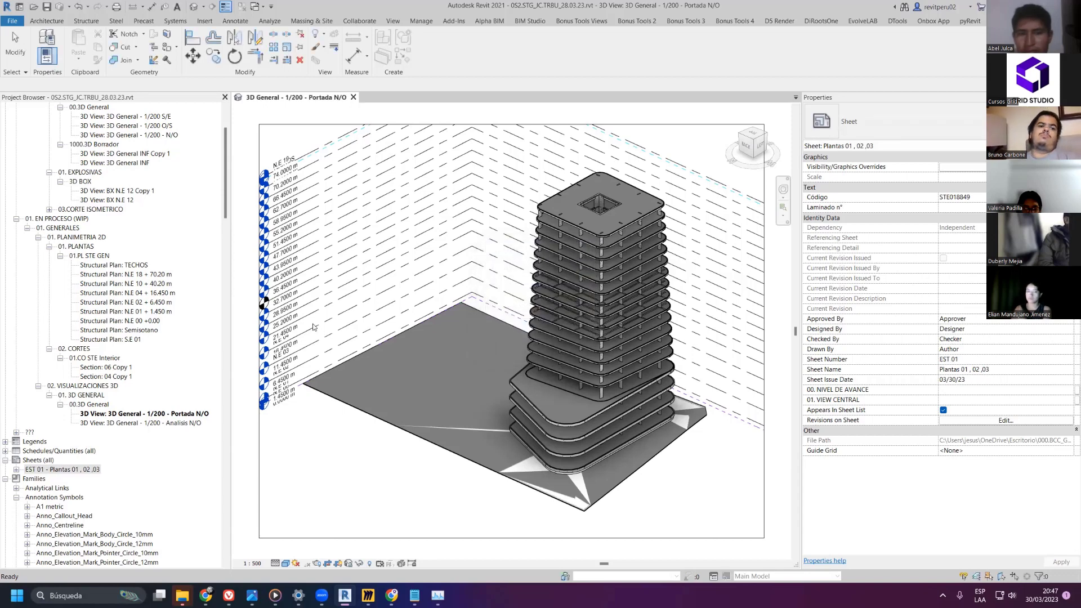
- Open the EST 01 sheet to check it, then return to the Portada N/O 3D view
click(78, 470)
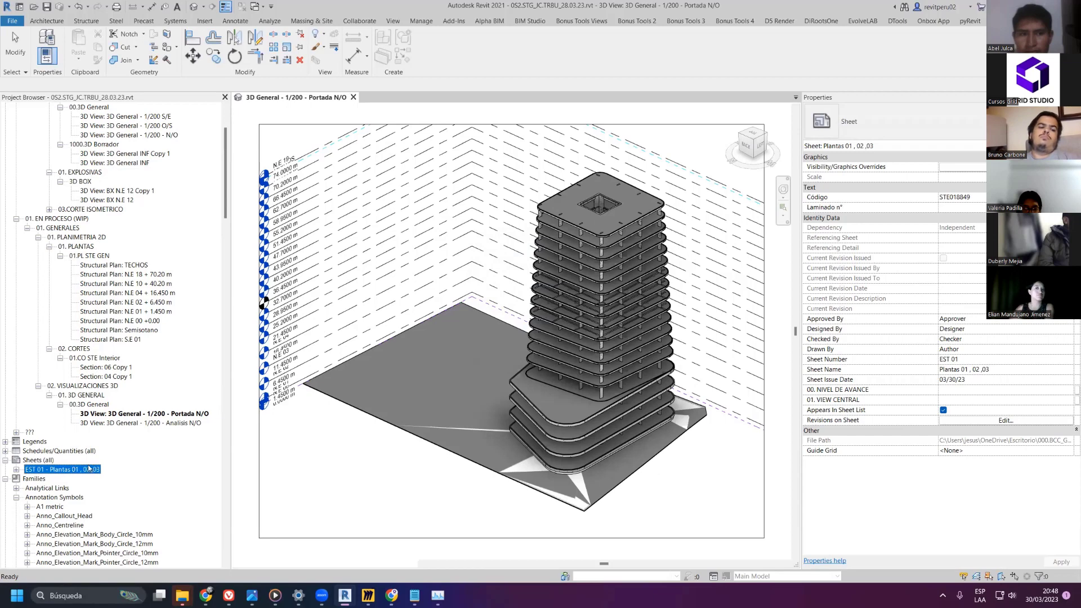
double_click(88, 468)
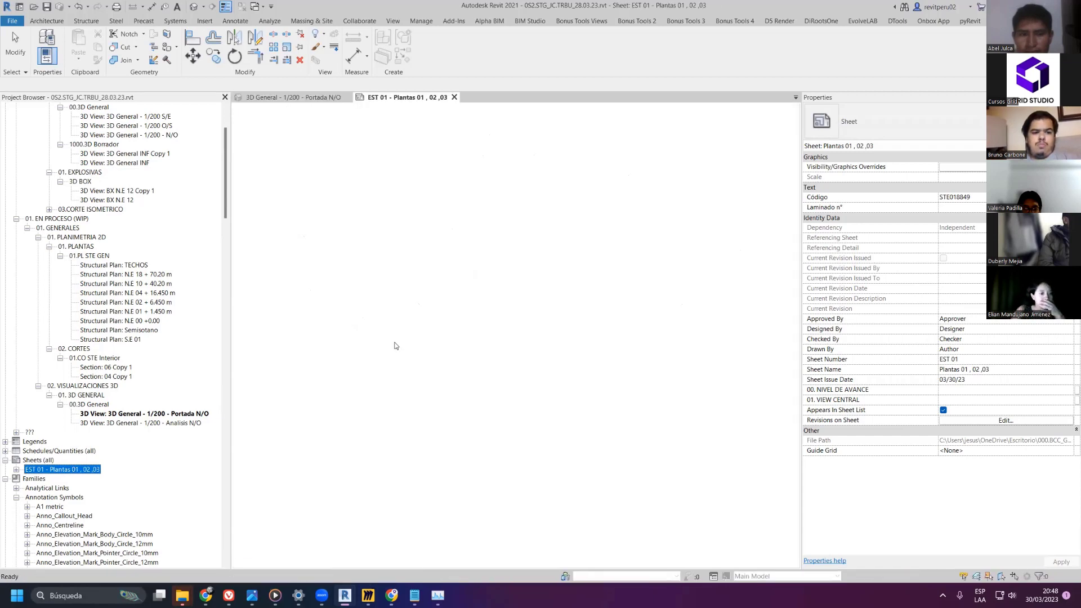
scroll(417, 304, down, 3)
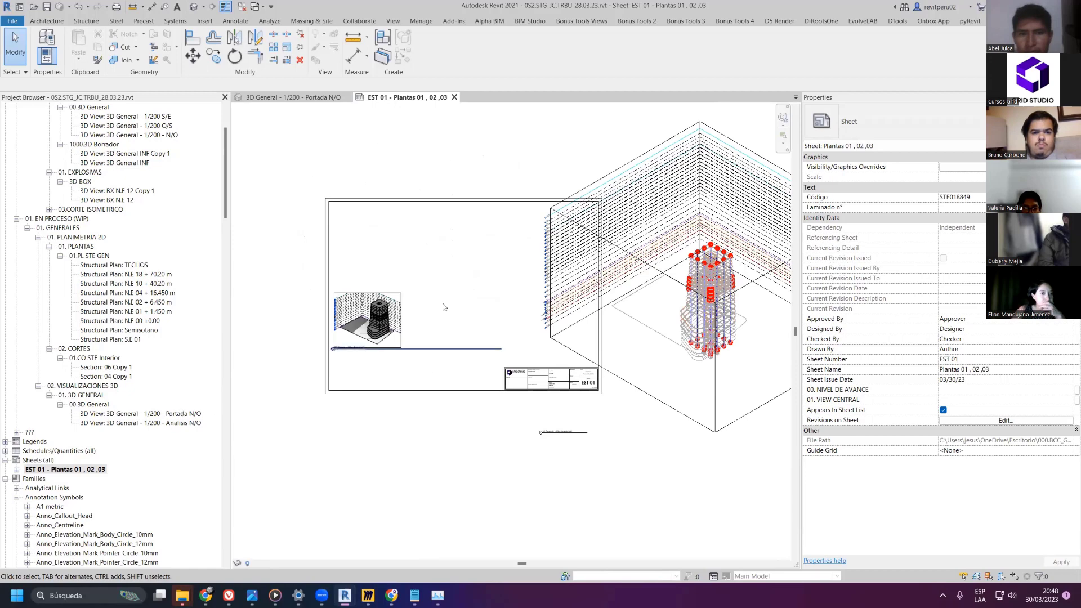
scroll(445, 306, up, 2)
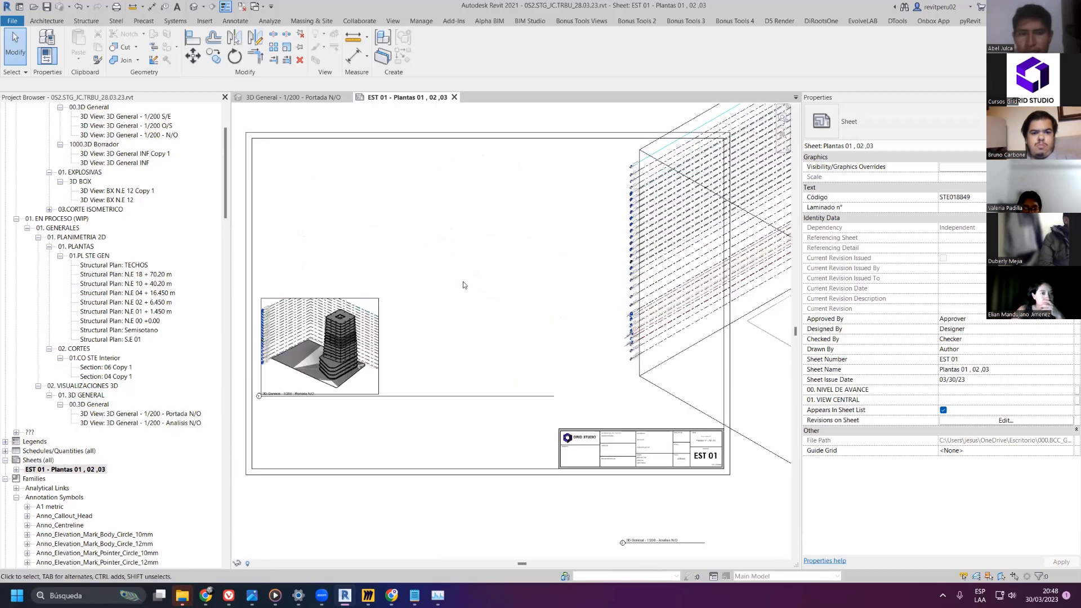
scroll(464, 281, down, 3)
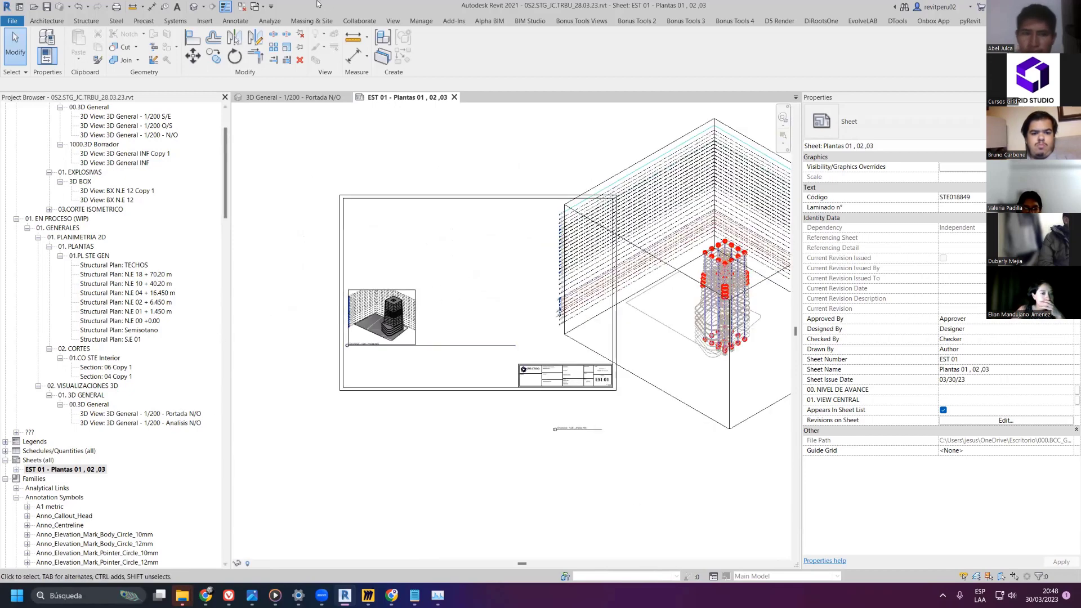
click(284, 97)
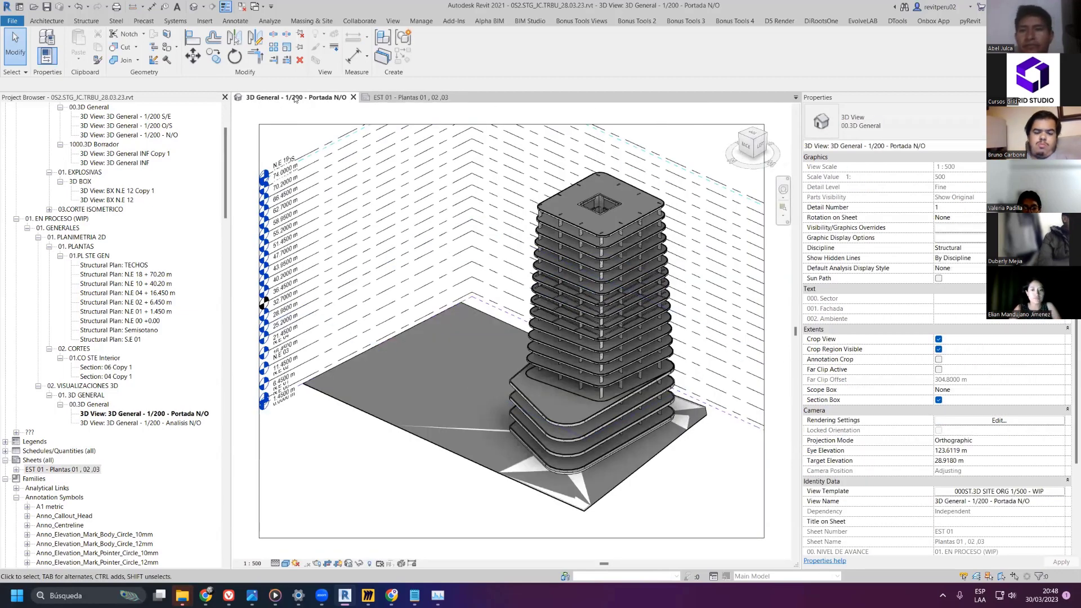
- Duplicate the 1/500 site template as 000ST.3D SITE ORG 1/350 - WIP
click(971, 491)
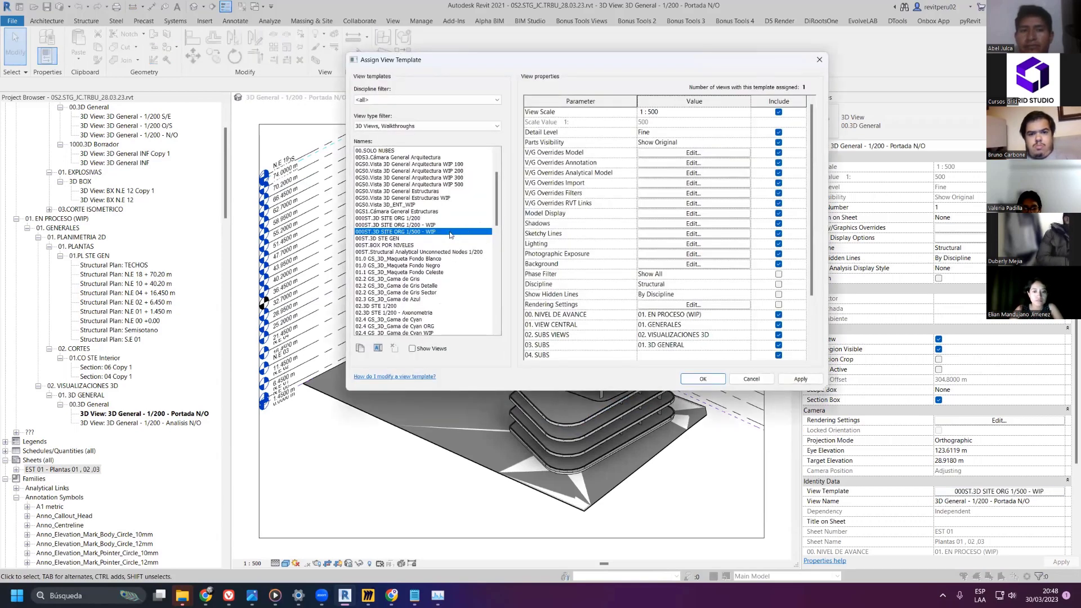
click(378, 348)
click(652, 193)
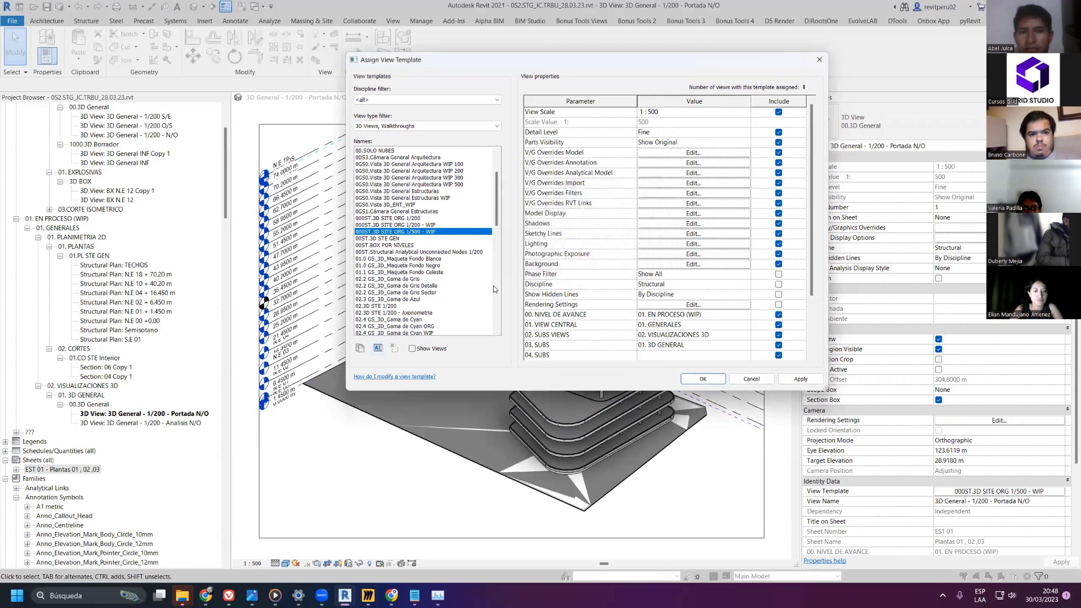
click(360, 347)
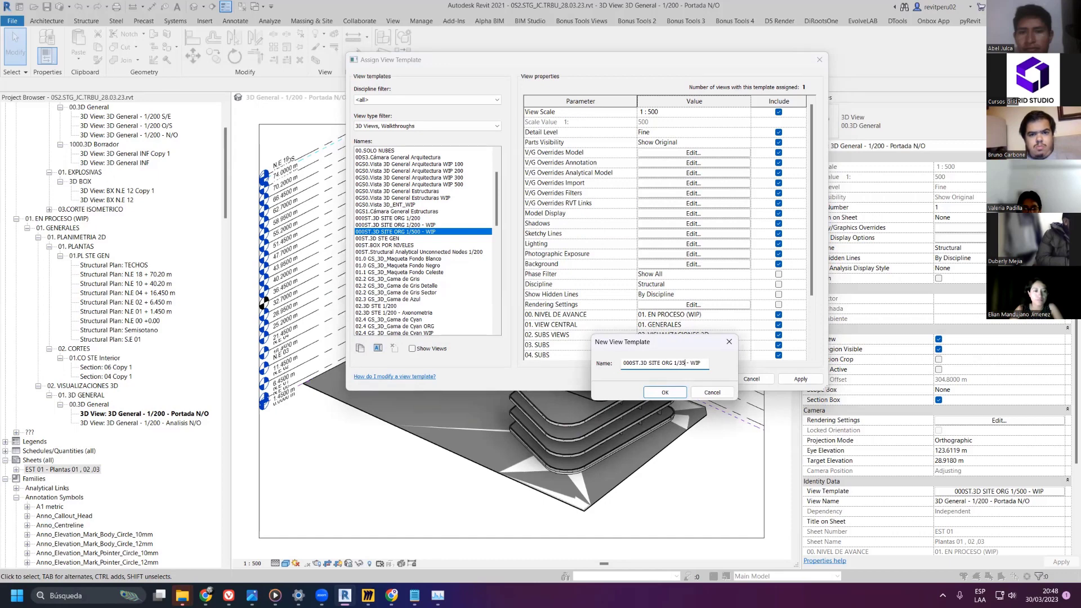
click(670, 393)
- Give the 1/350 template a custom 1:350 view scale and apply it to the view
click(735, 112)
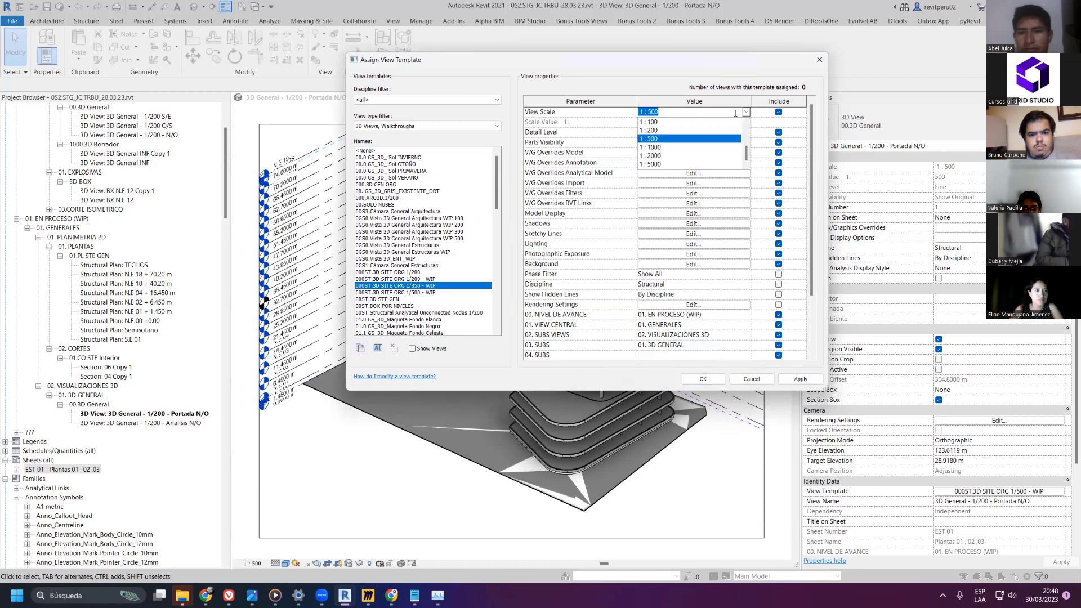
scroll(670, 140, up, 3)
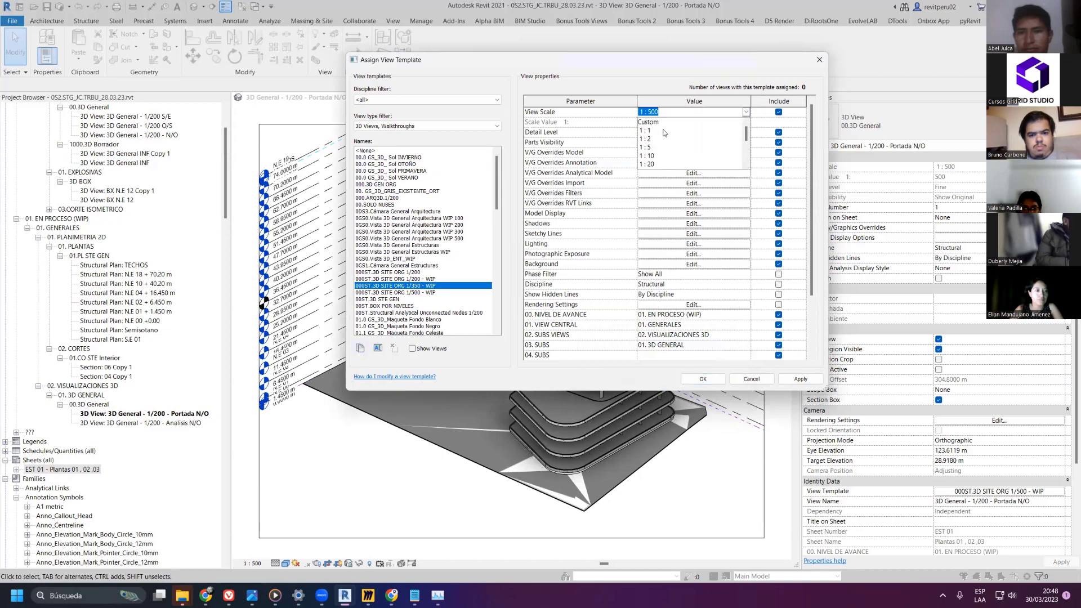
click(662, 131)
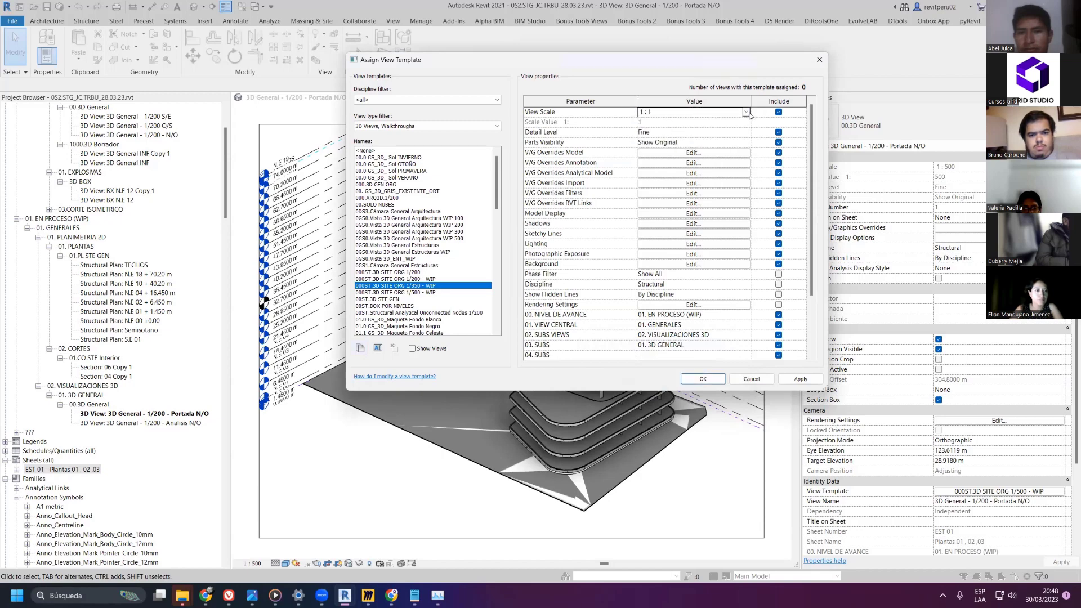
click(746, 112)
click(659, 122)
click(659, 122)
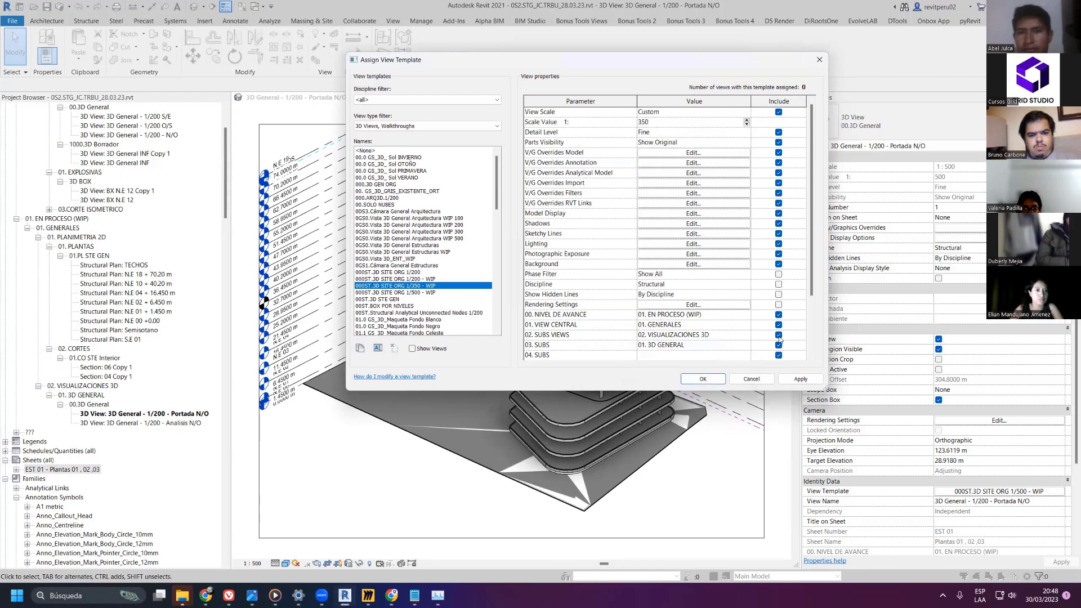
click(802, 379)
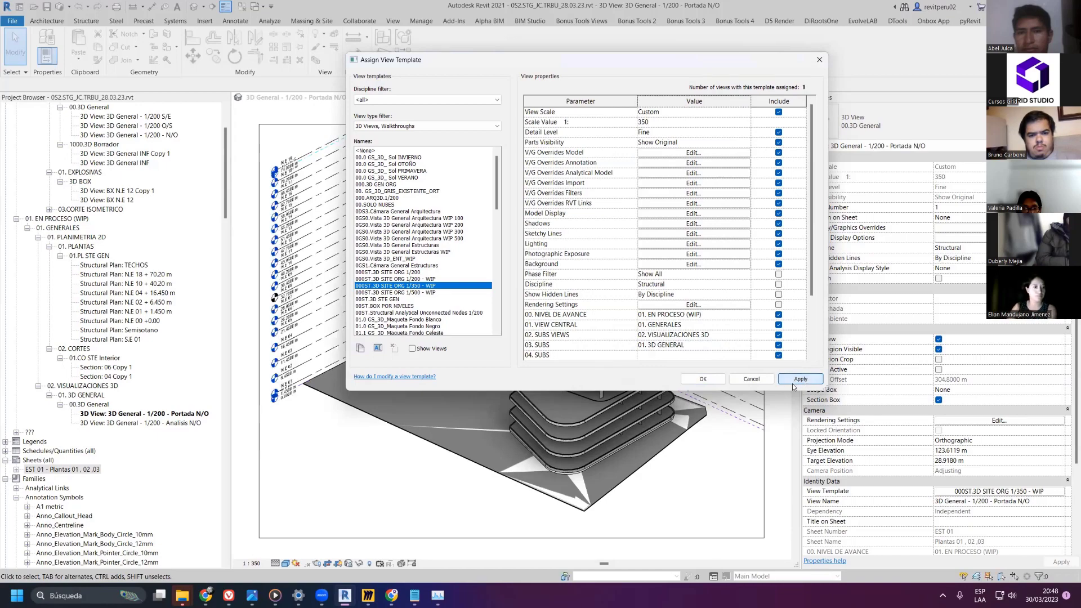
click(703, 379)
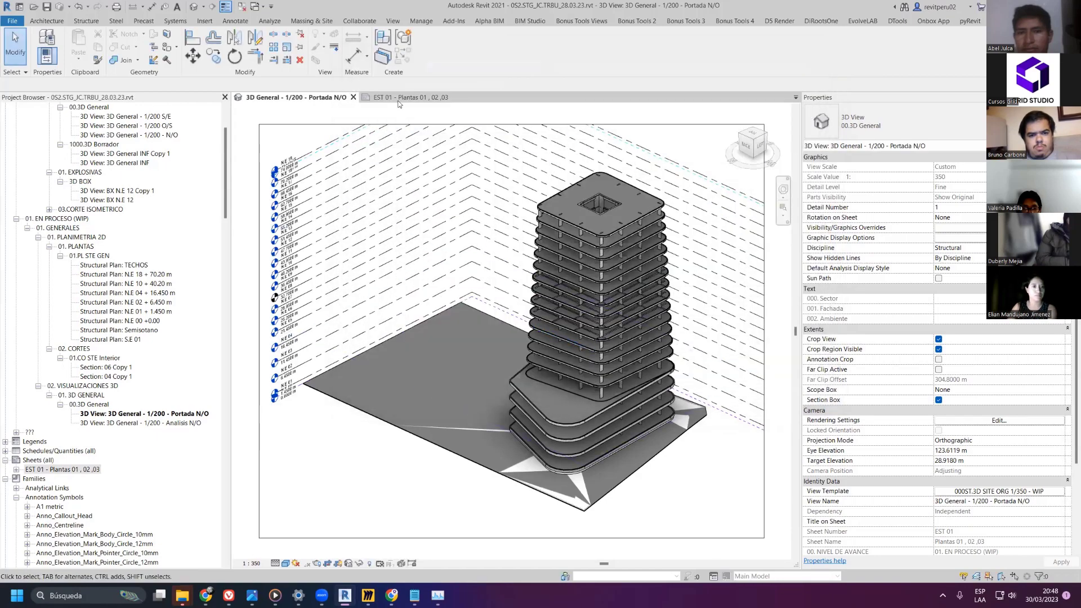
- Tile the EST 01 sheet beside the Portada N/O 3D view (WT) and reposition the tower
click(399, 100)
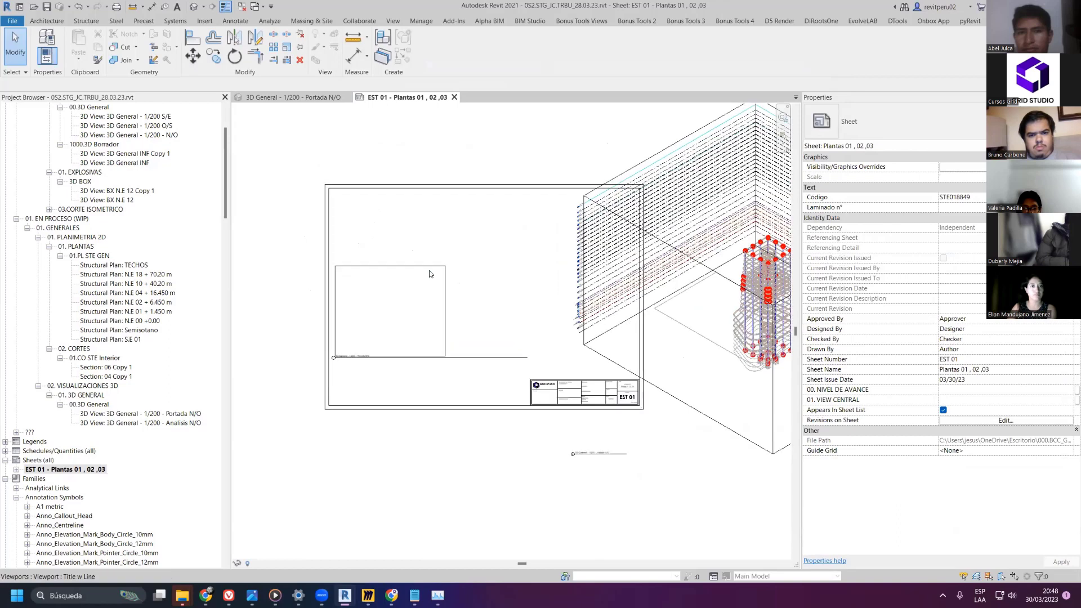
scroll(430, 272, up, 1)
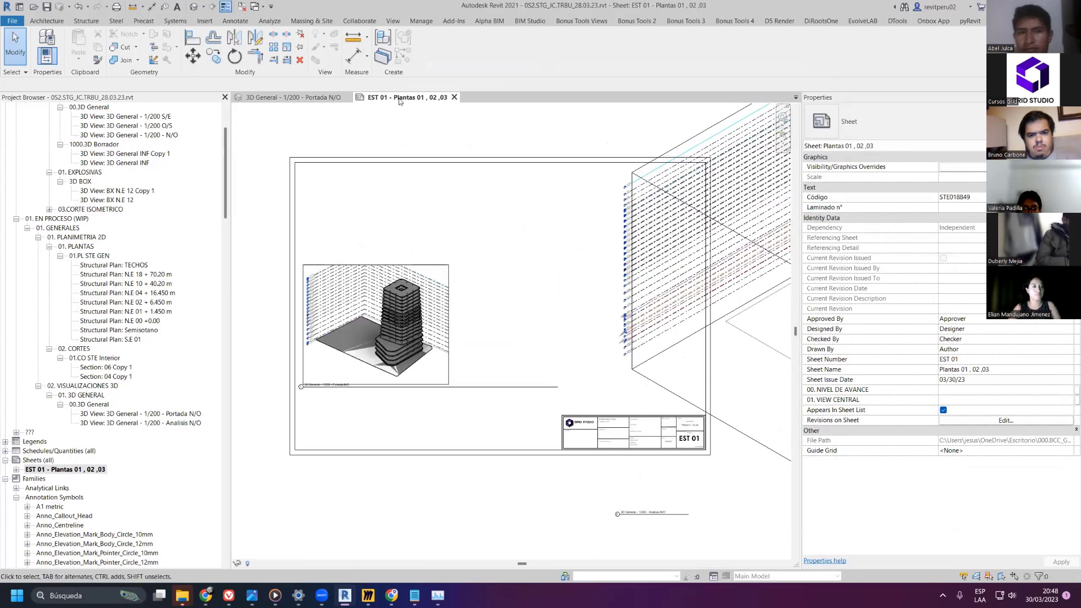
key(w)
key(t)
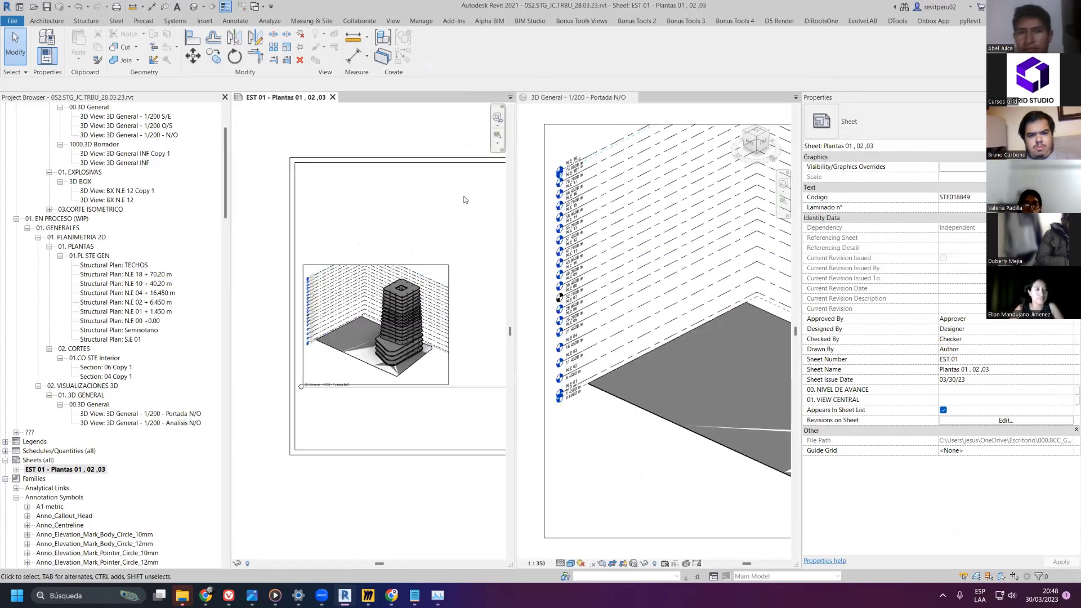
scroll(385, 125, down, 2)
scroll(534, 130, down, 1)
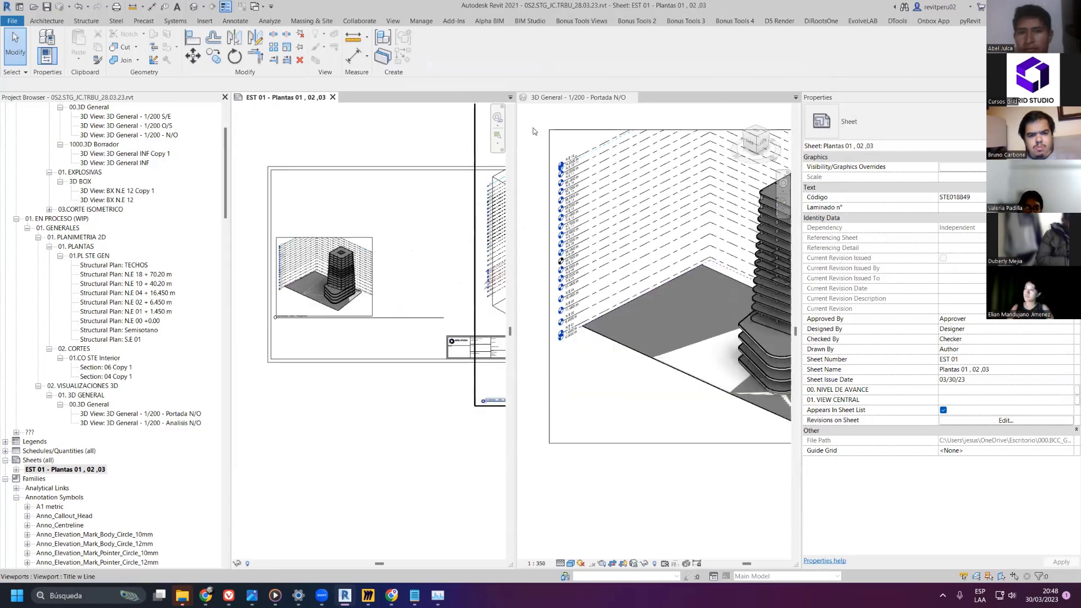
scroll(534, 130, down, 2)
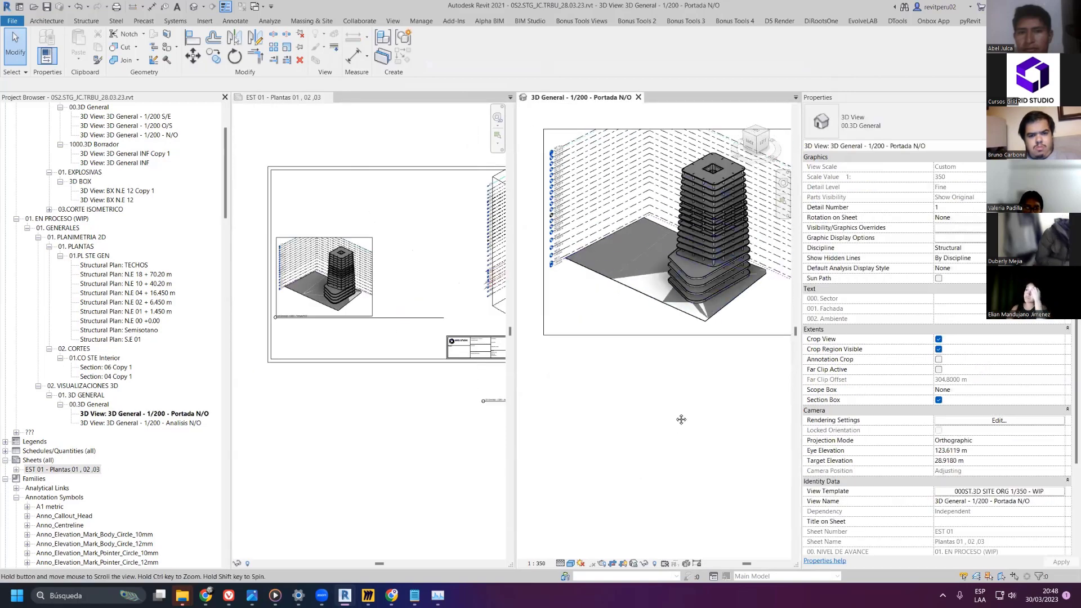
middle_drag(692, 361, 674, 445)
- Change the view template's custom scale value to 250 and apply it
click(999, 491)
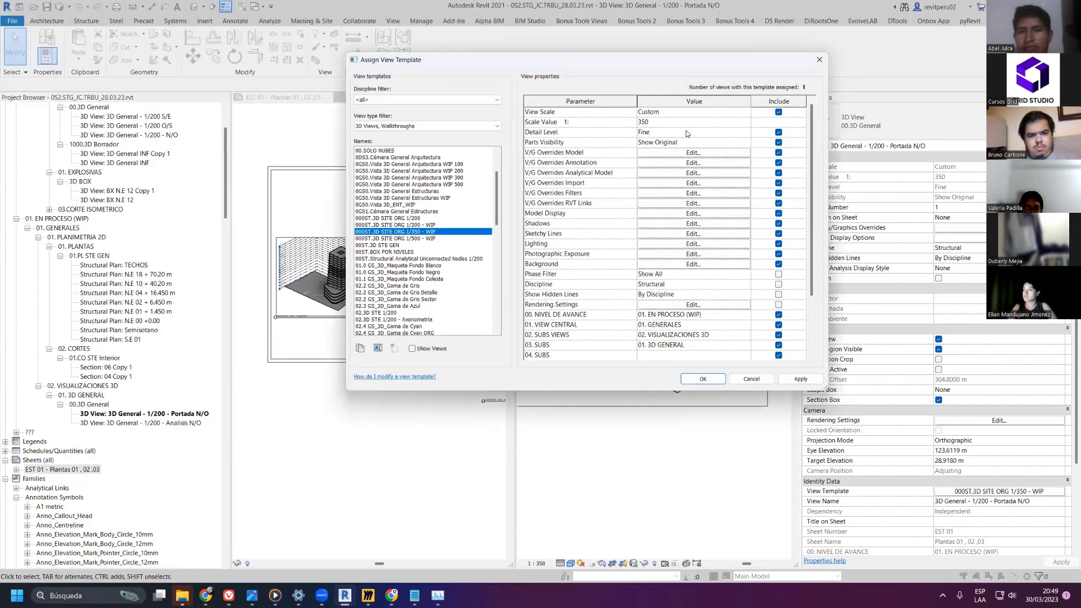
click(726, 125)
text(25)
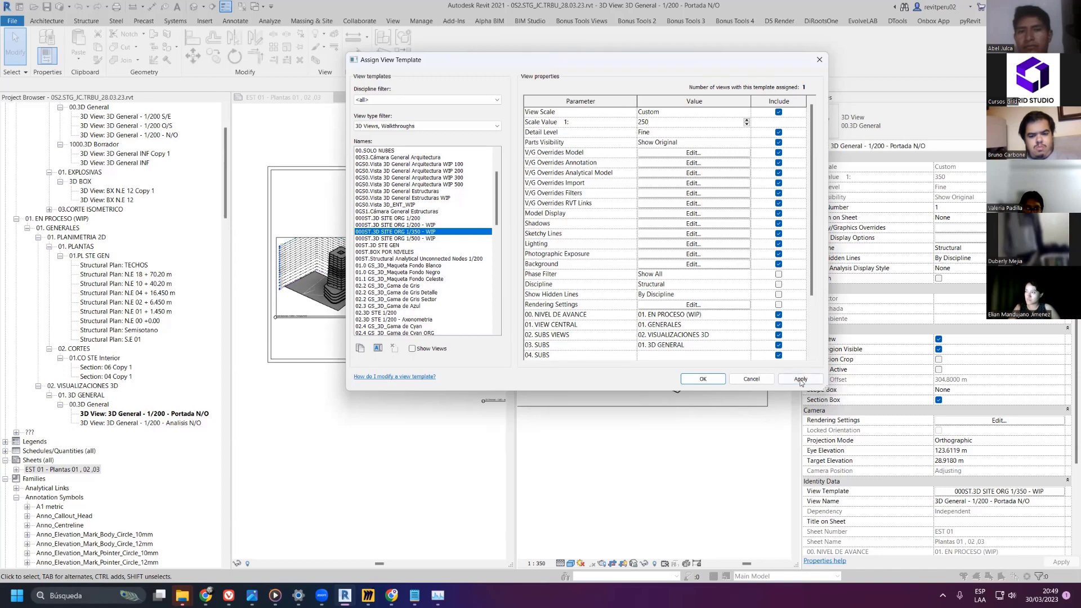
click(800, 379)
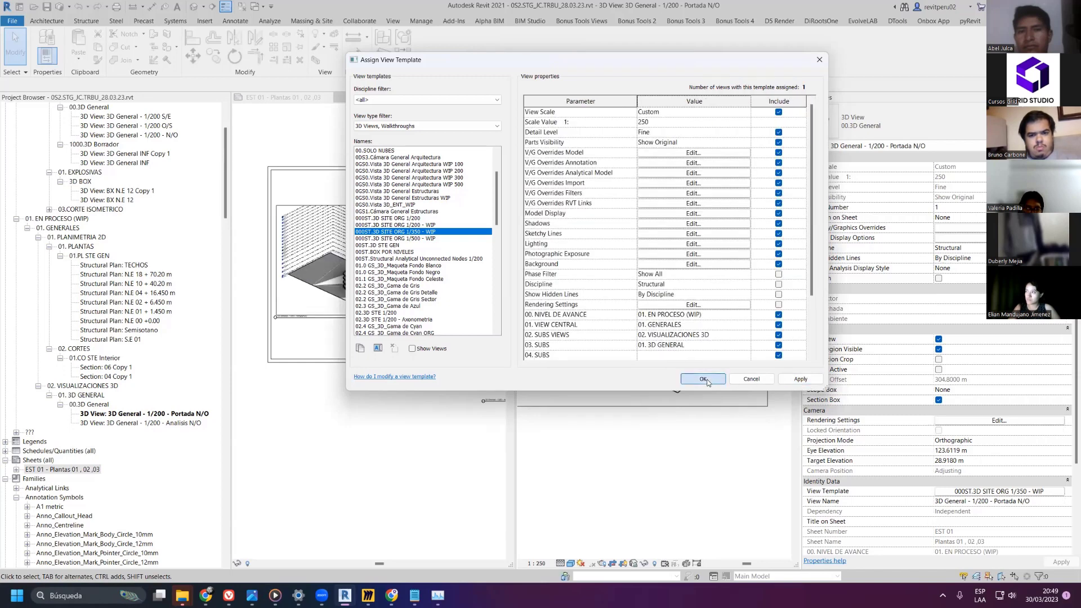
click(704, 379)
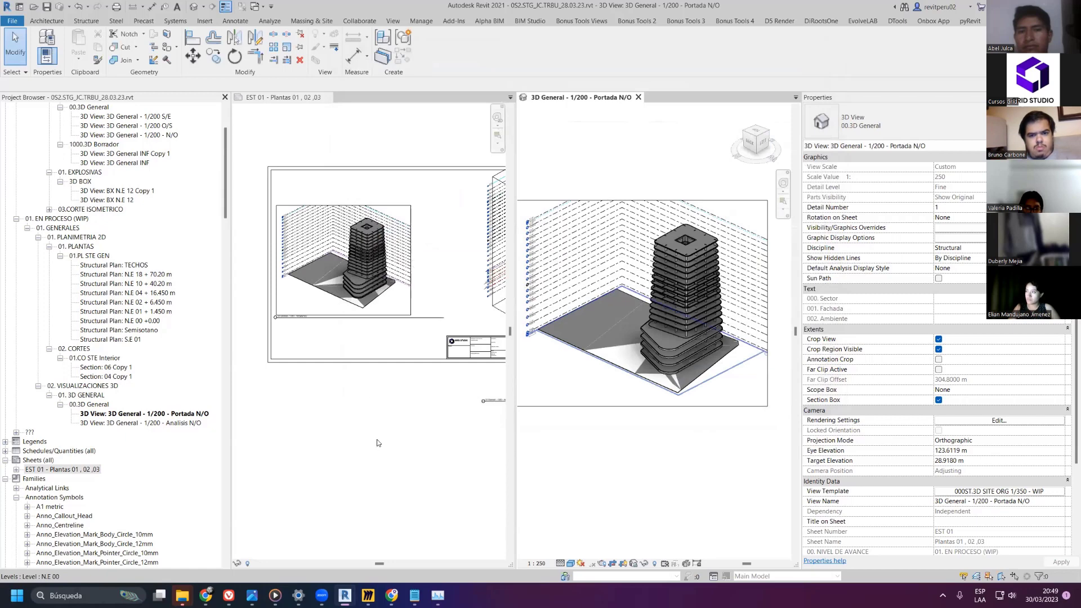
- Rename the Portada N/O view to 3D General - 1/250 - Portada N/O
right_click(175, 417)
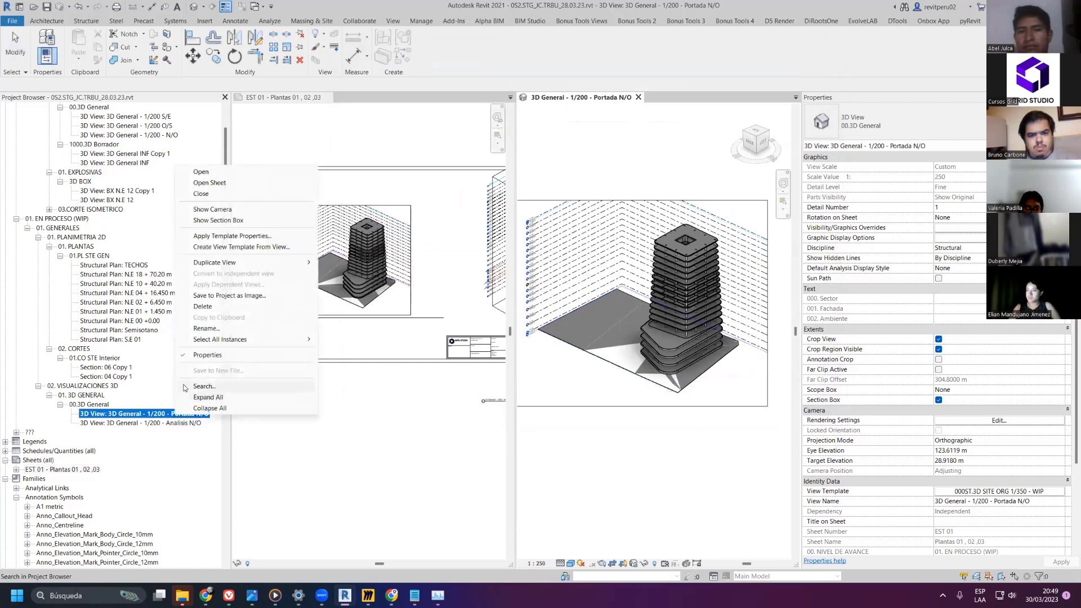
click(204, 329)
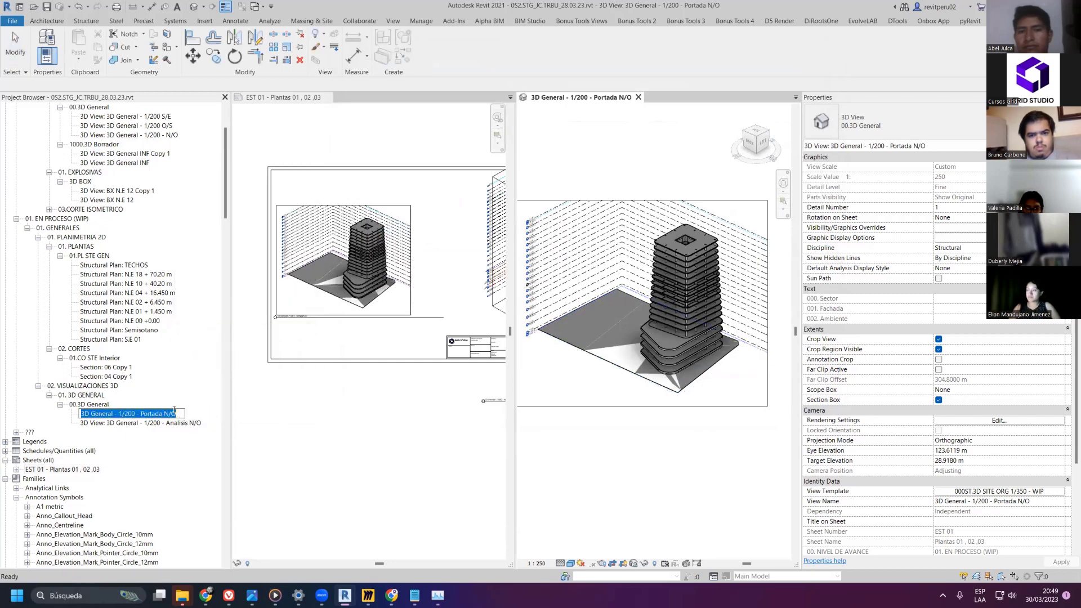
click(138, 414)
key(BackSpace)
key(BackSpace)
key(BackSpace)
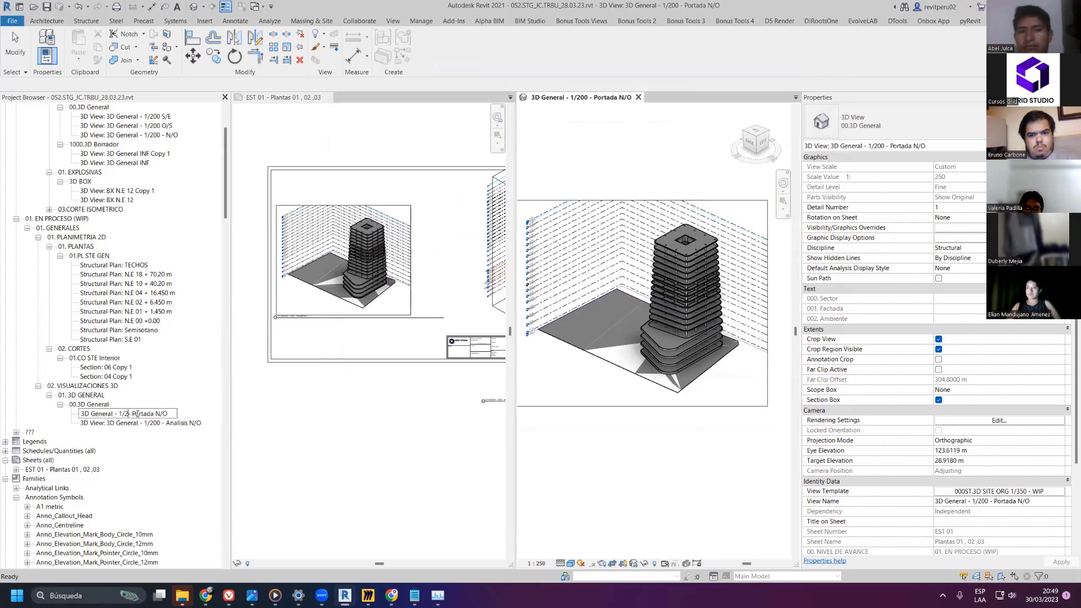
text(50)
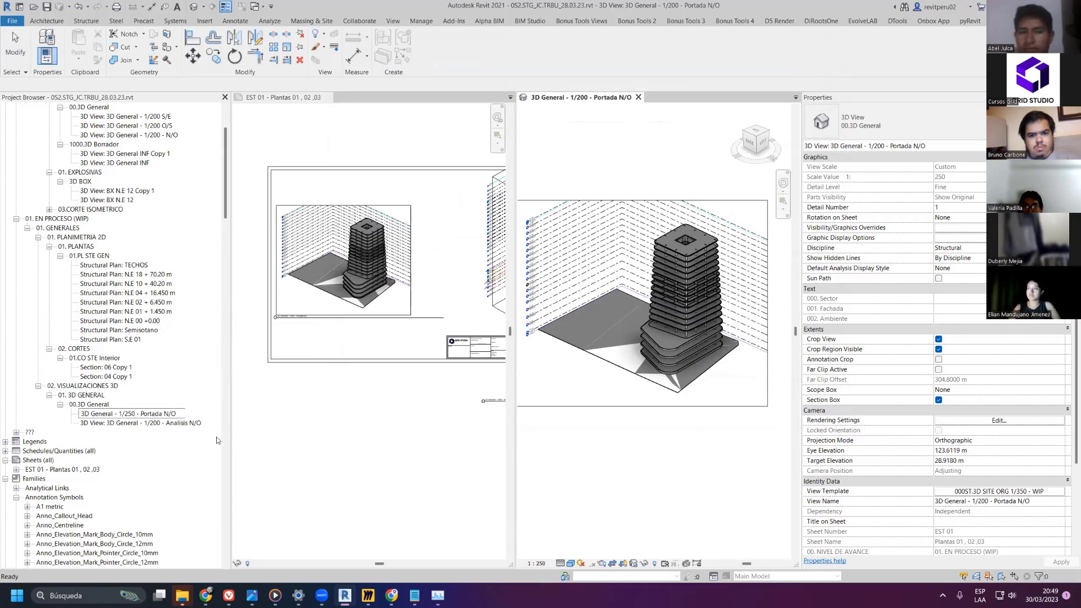
click(270, 433)
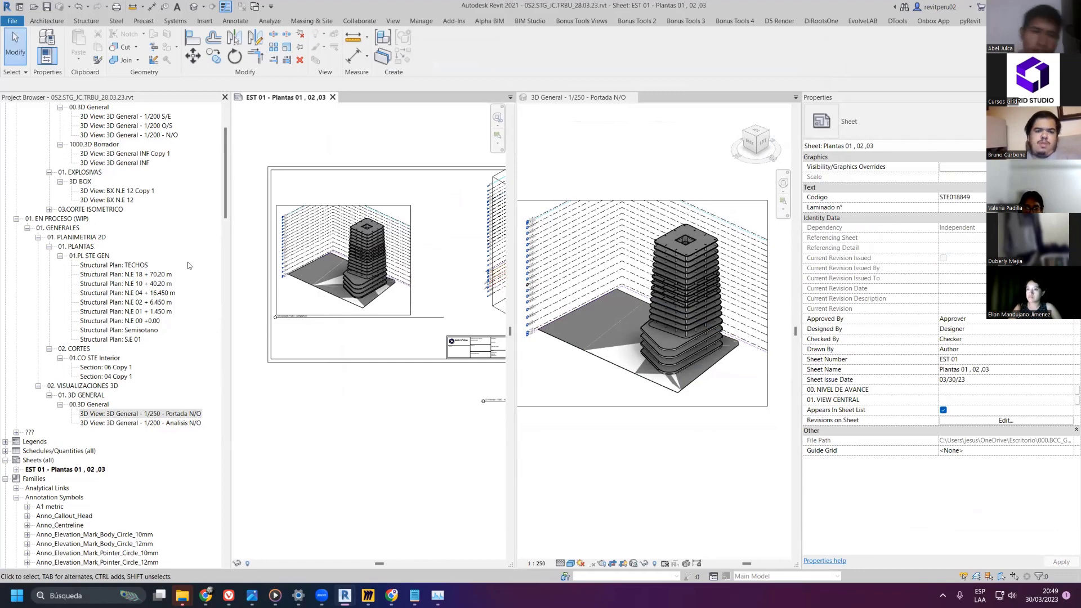
- Rename the Analisis N/O view to 3D General - 1/250 - Analisis N/O
scroll(188, 262, up, 3)
scroll(169, 467, down, 2)
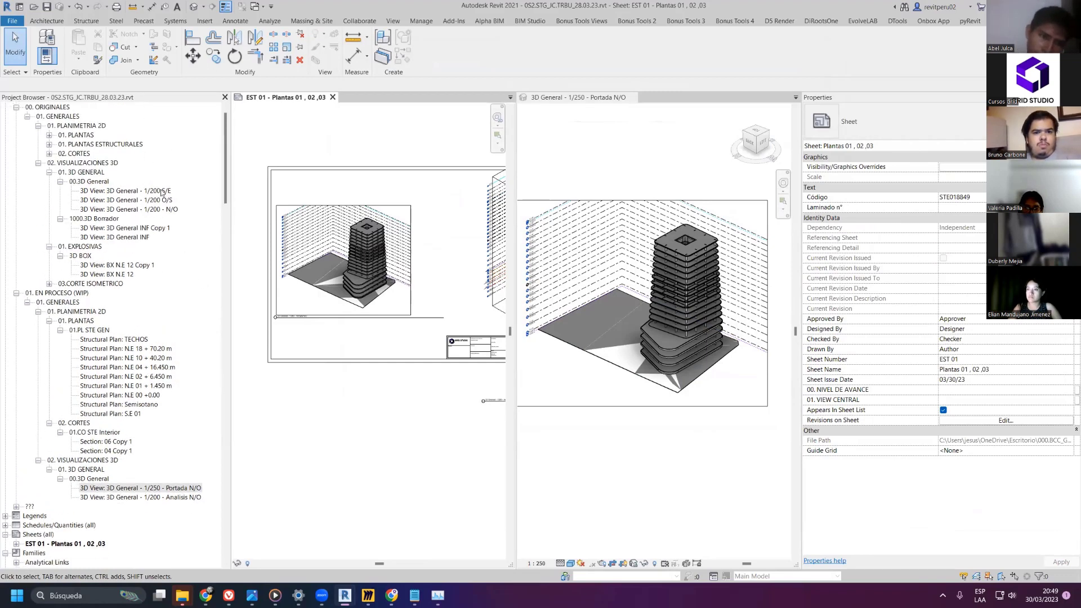
click(169, 470)
right_click(168, 471)
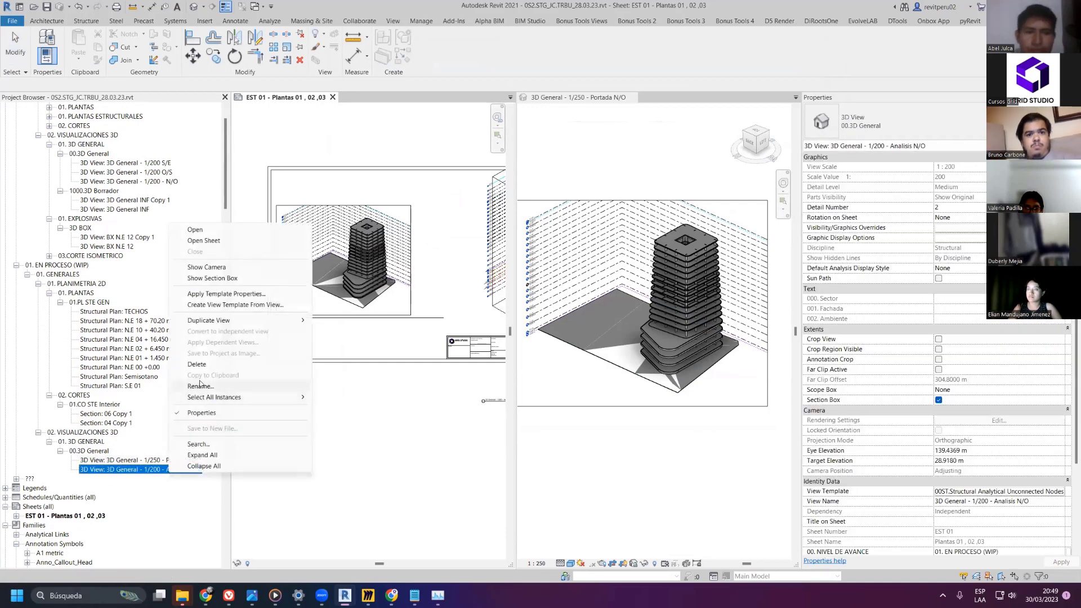
click(192, 386)
click(132, 471)
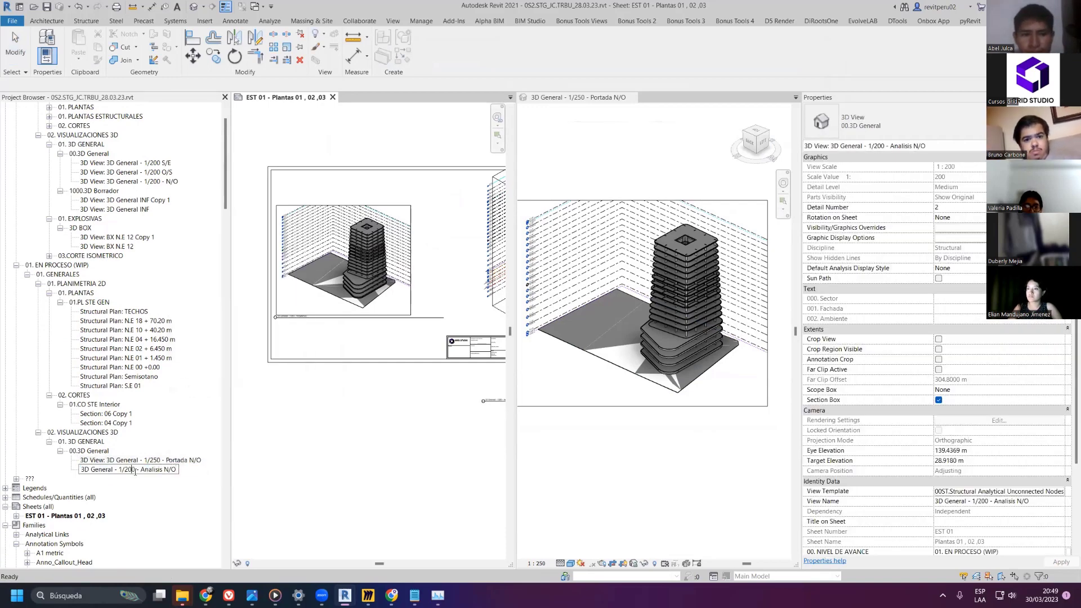
key(BackSpace)
key(BackSpace)
key(BackSpace)
text(250)
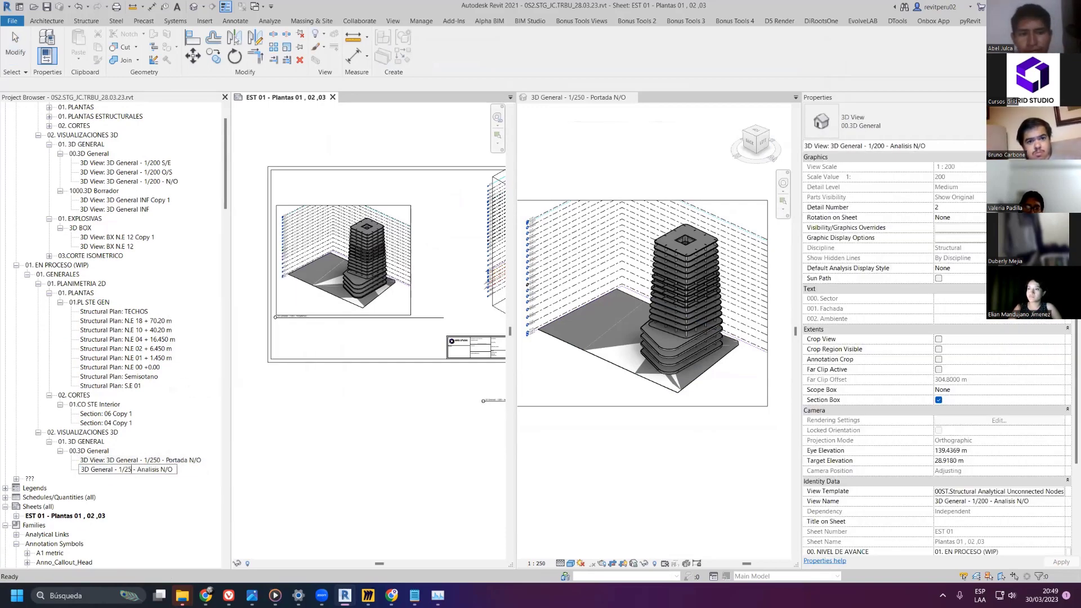
click(324, 438)
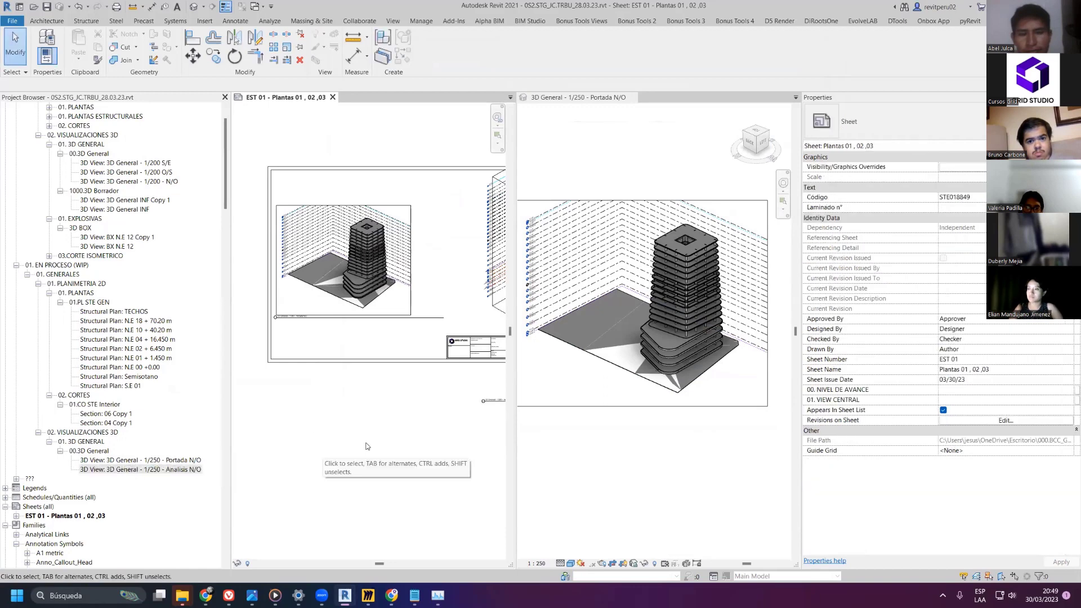
click(687, 464)
scroll(684, 462, down, 1)
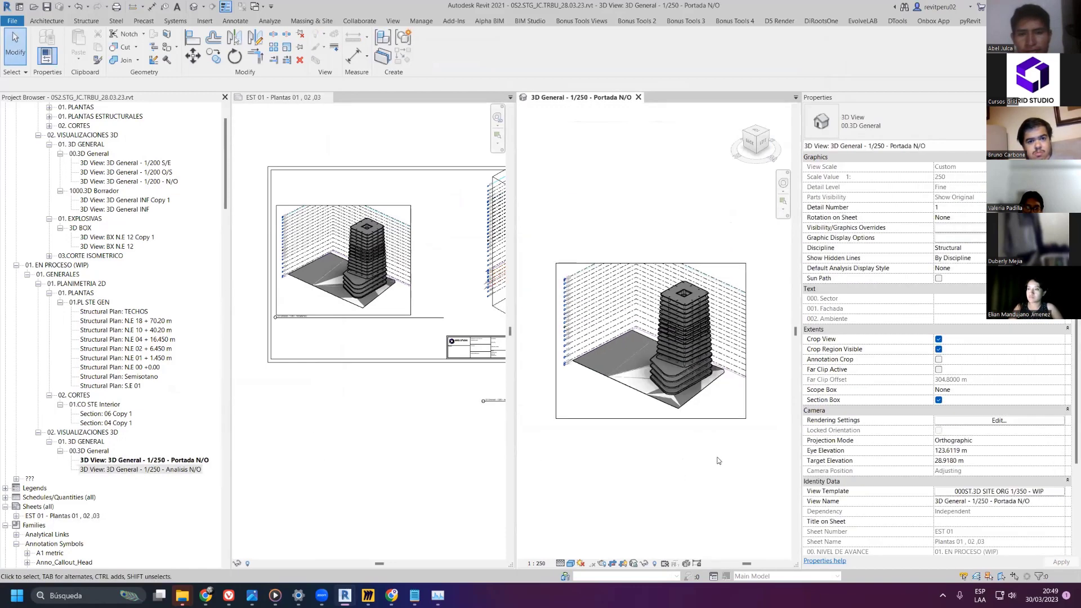
- Duplicate the 1/350 site template as 000ST.3D SITE ORG 1/250 - WIP and apply it
click(975, 492)
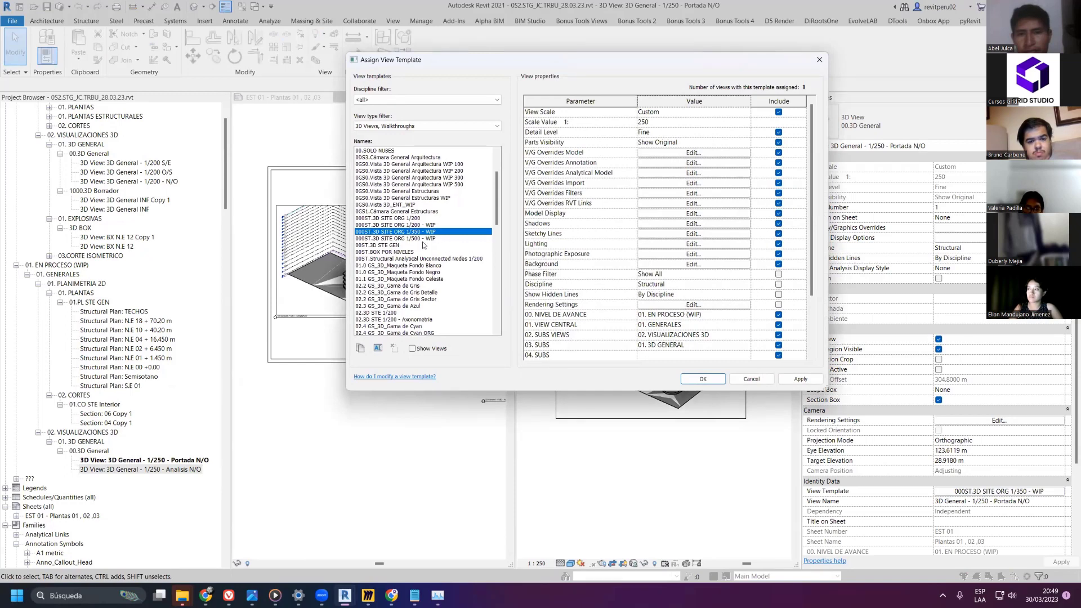
click(377, 349)
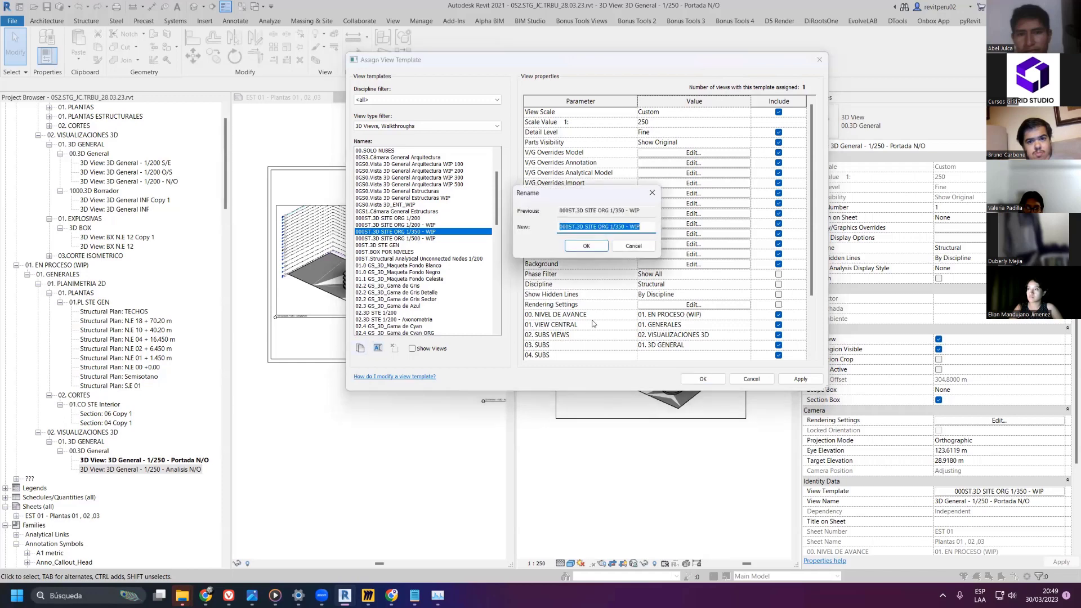
click(634, 247)
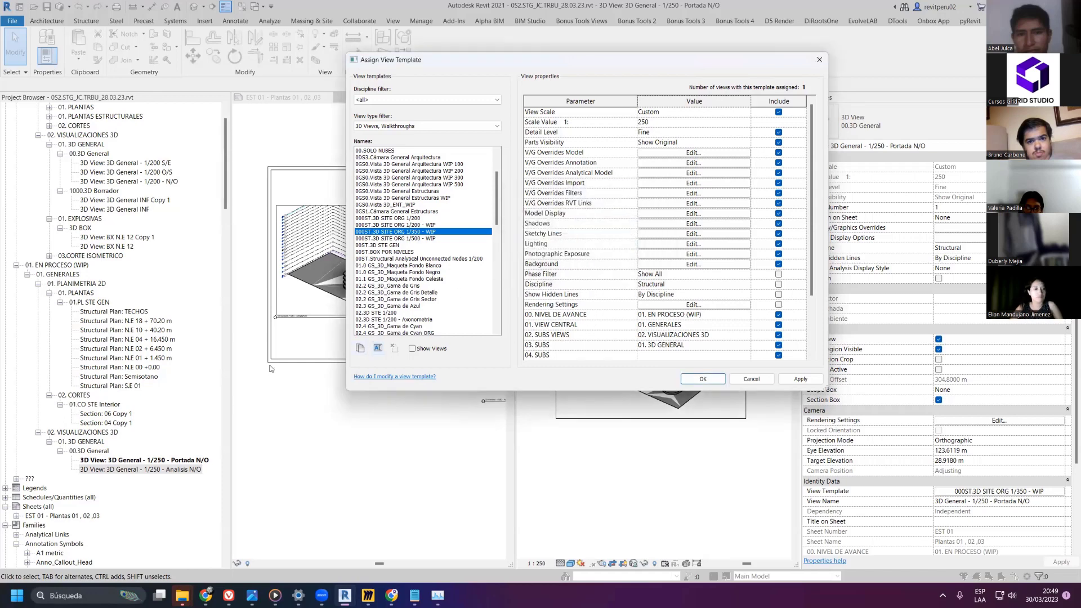
click(360, 348)
click(700, 363)
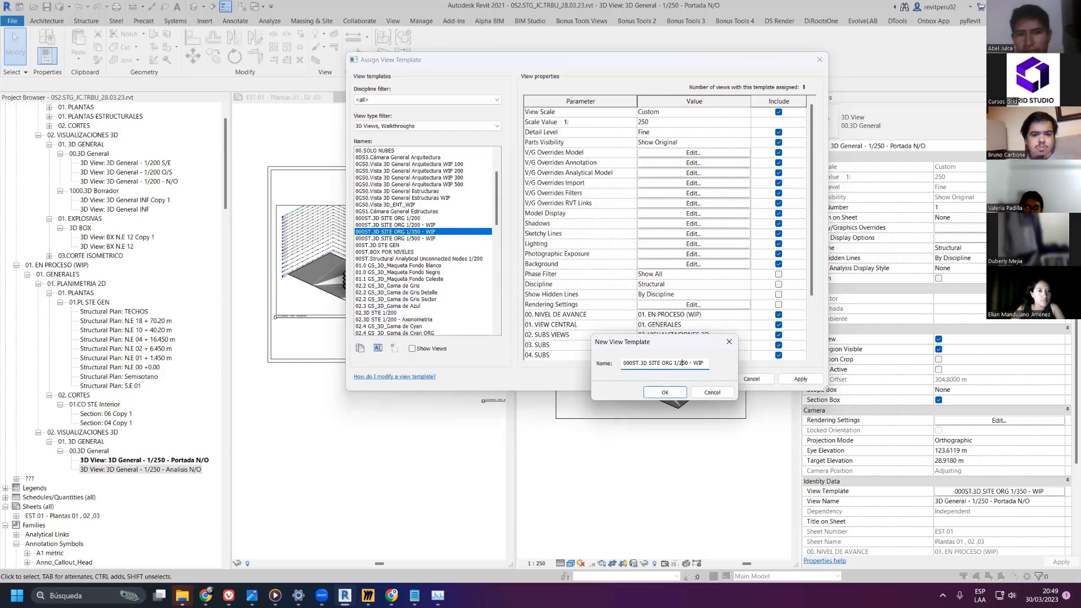
click(667, 392)
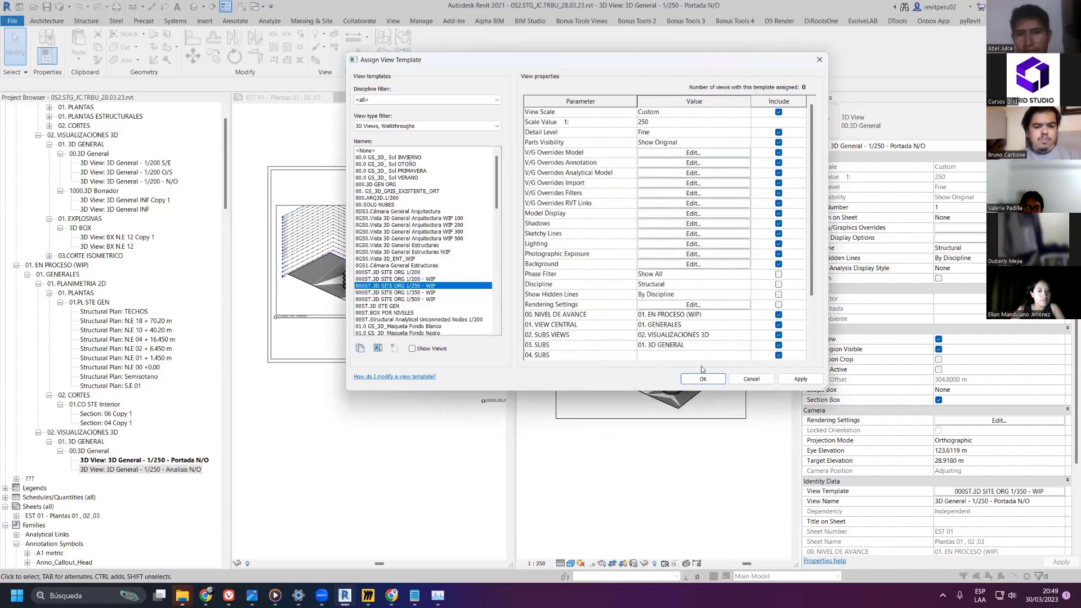
click(800, 379)
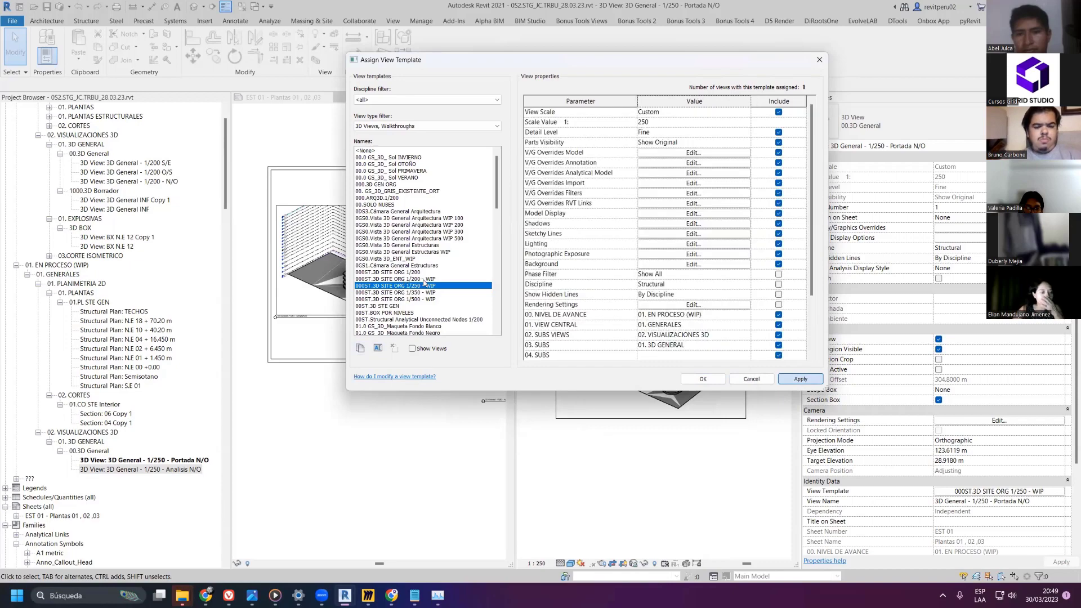
double_click(424, 278)
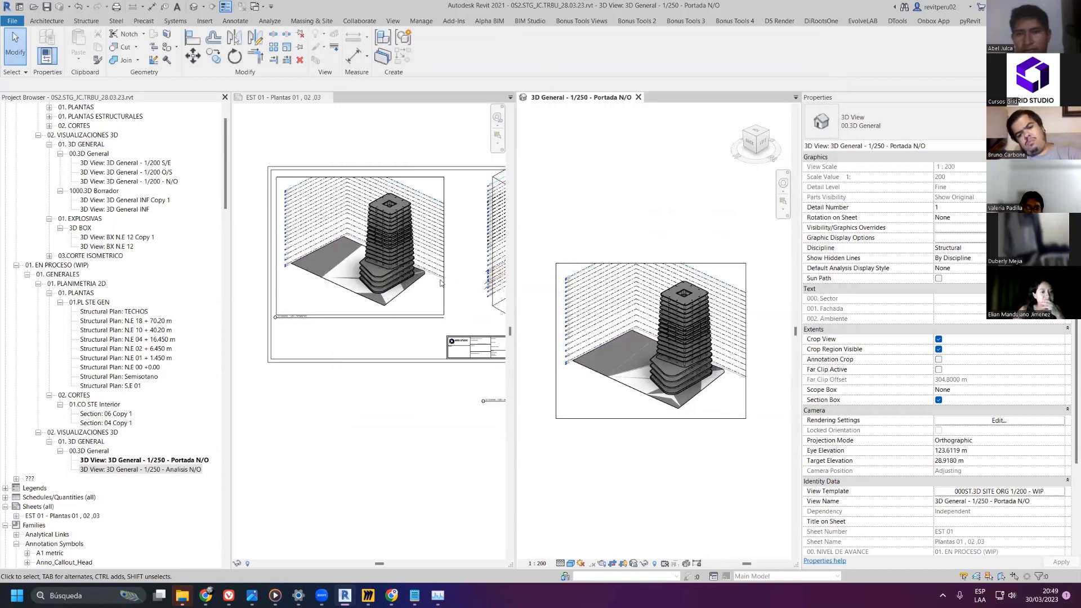
- Reset the 1/350 template's scale to 350 and assign the 1/250 template to Portada N/O
click(999, 491)
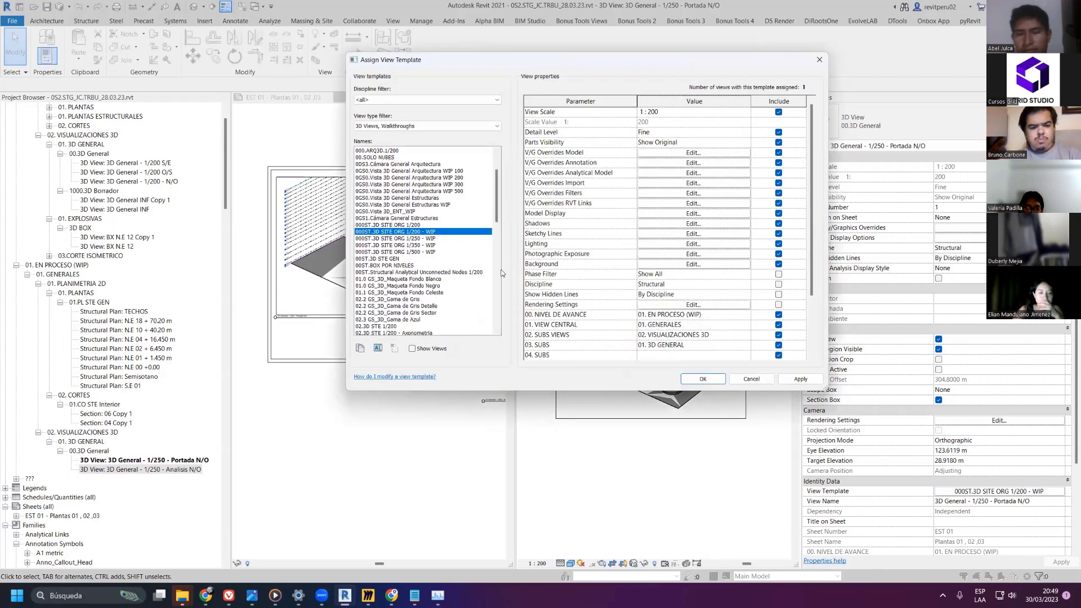
click(411, 239)
click(413, 245)
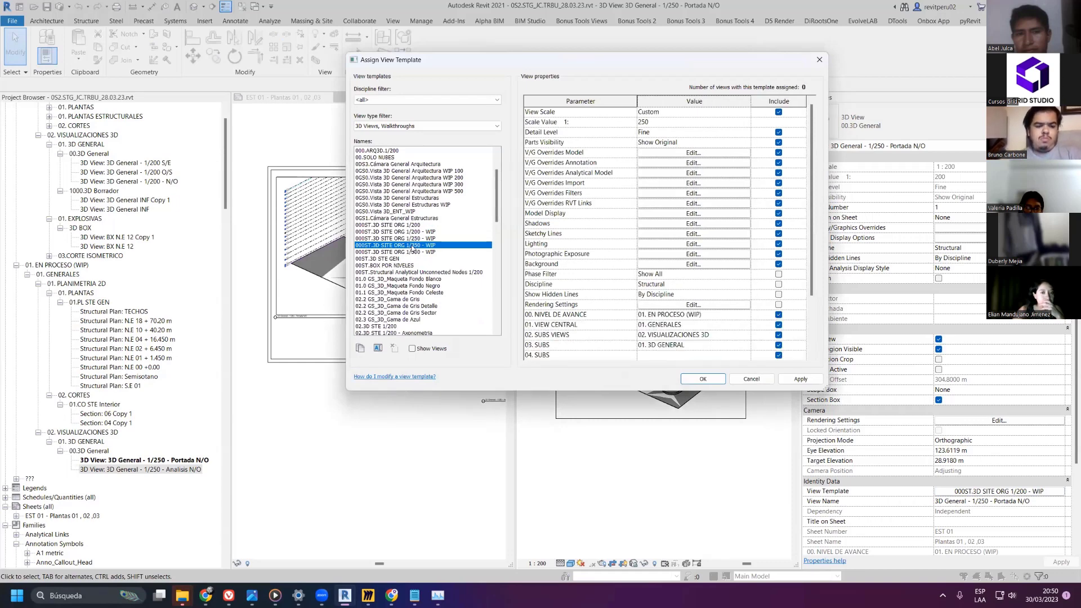
click(667, 122)
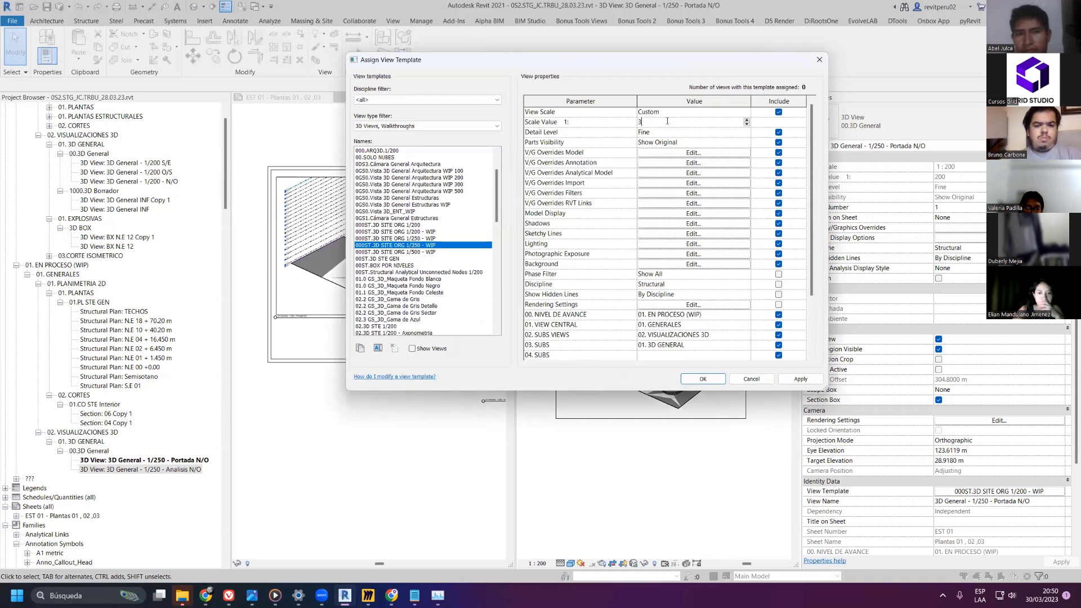
text(350)
click(800, 379)
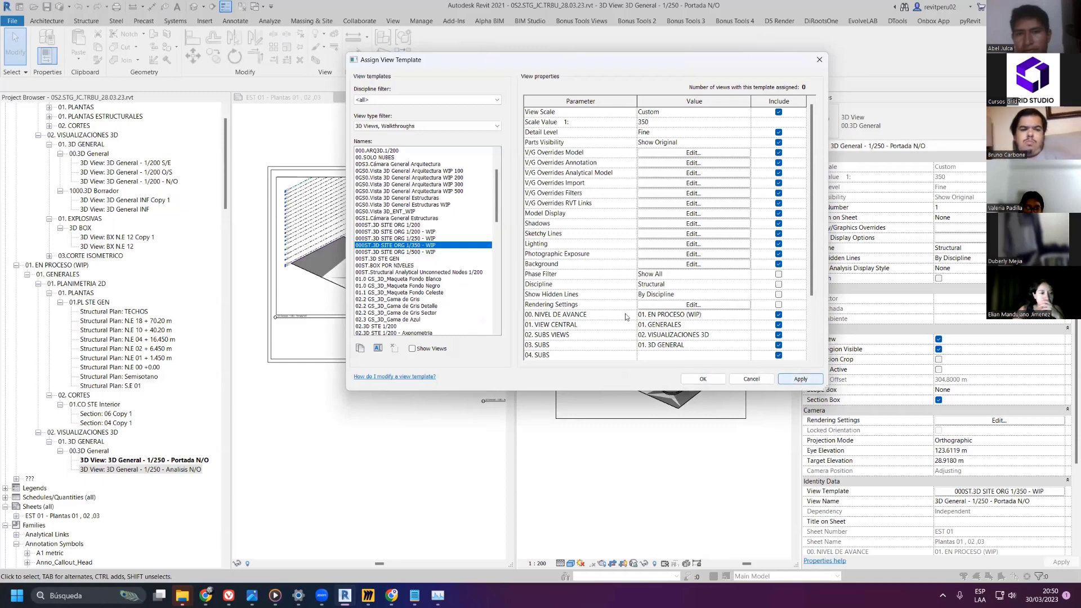
click(411, 252)
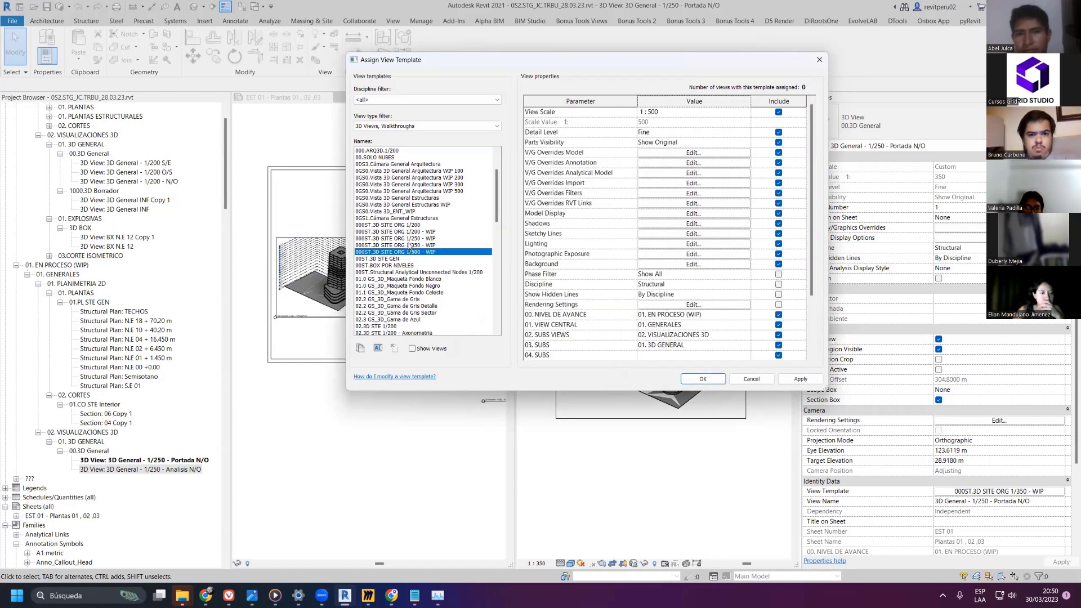
click(408, 239)
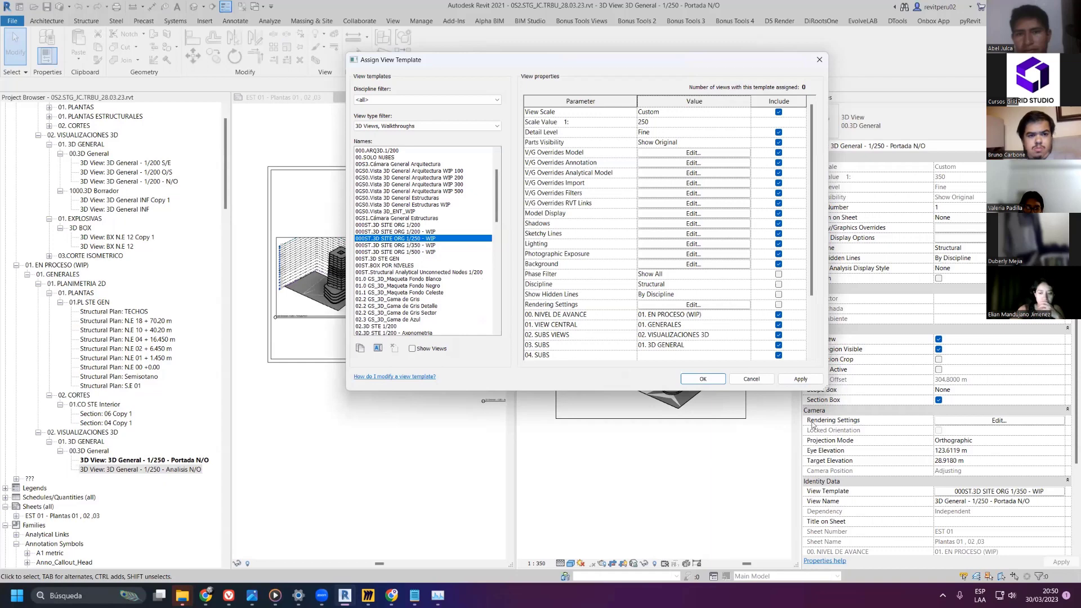
click(711, 379)
click(409, 410)
scroll(424, 437, up, 5)
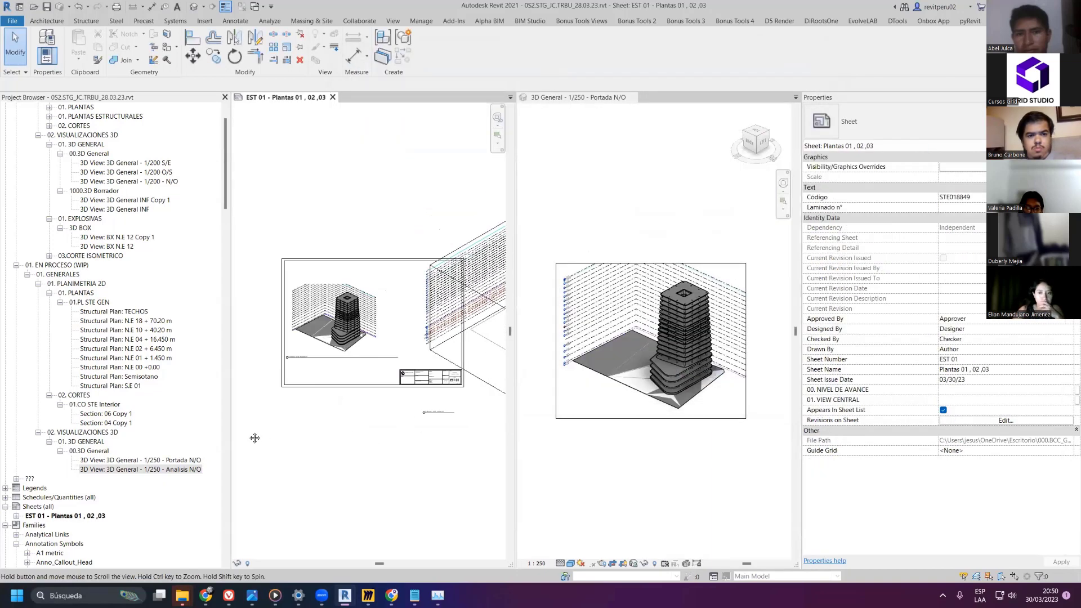
- Duplicate the Analisis N/O viewport's Unconnected Nodes 1/200 template as Unconnected Nodes 1/250
click(502, 320)
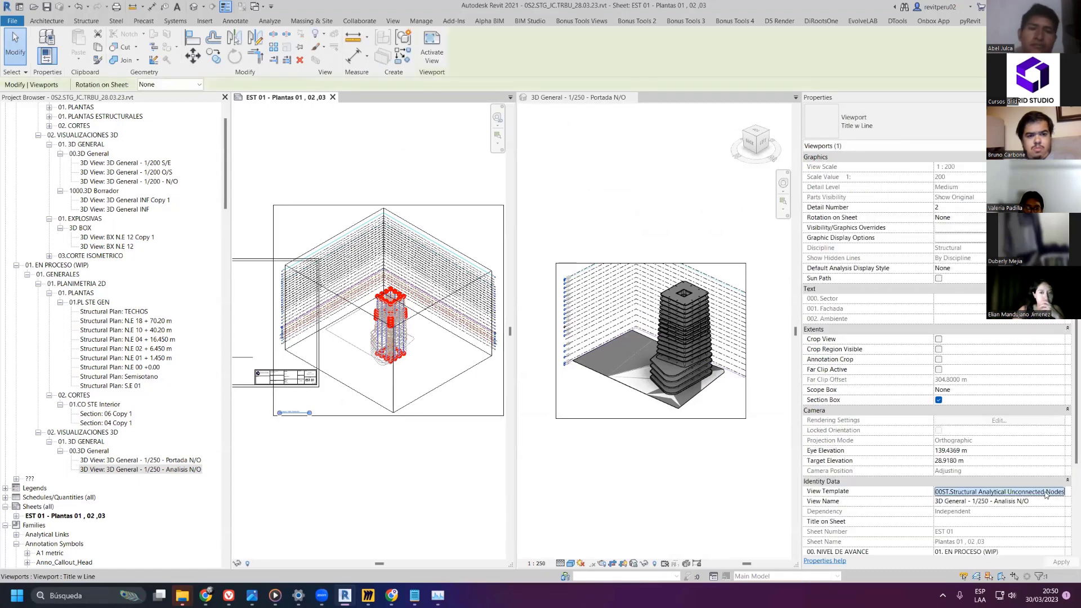
click(999, 491)
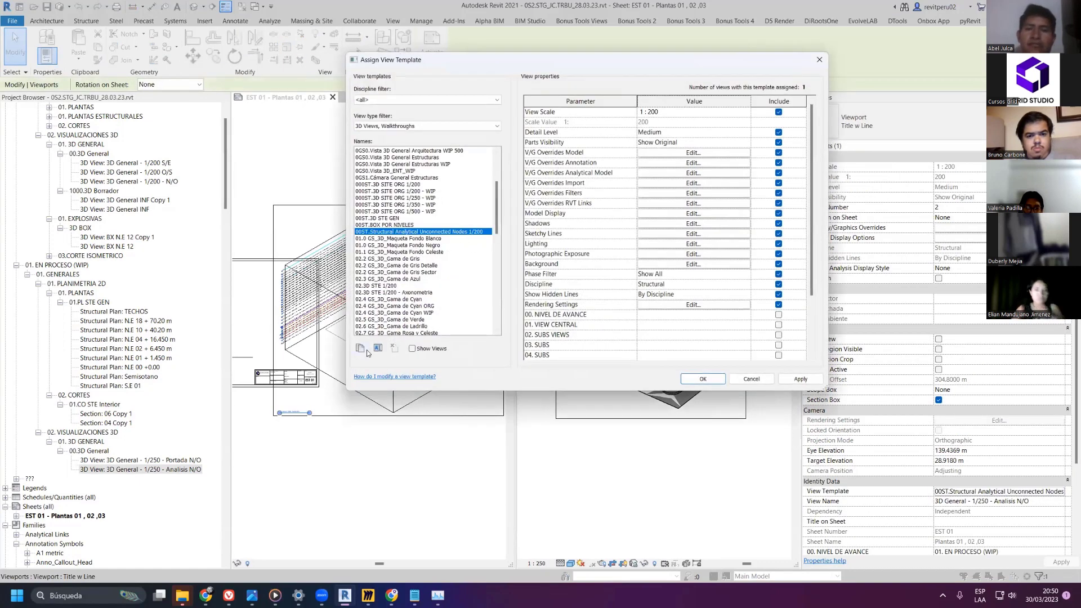
click(378, 348)
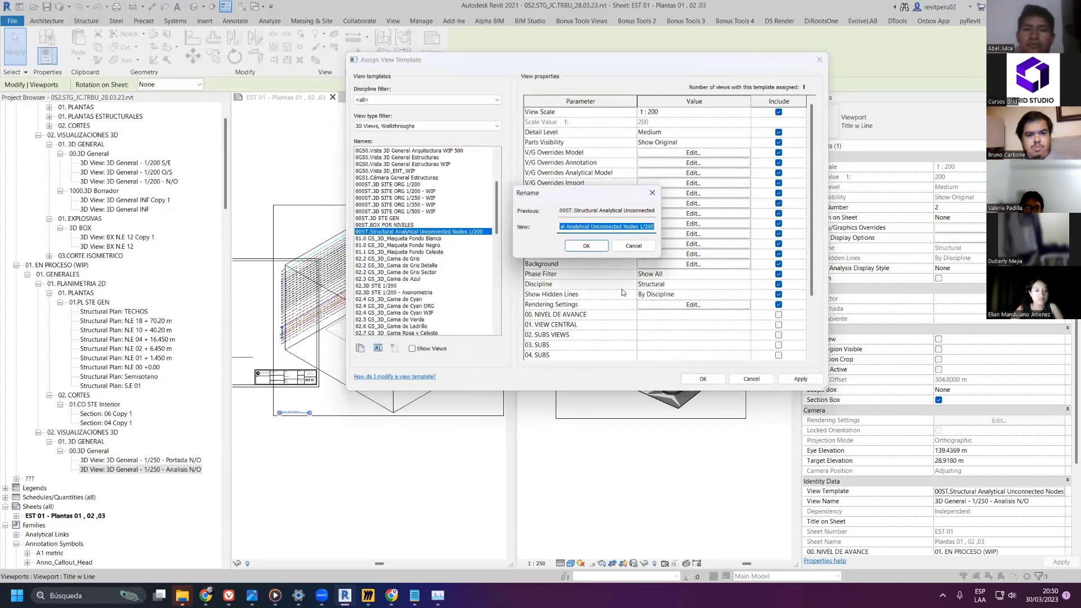
click(634, 246)
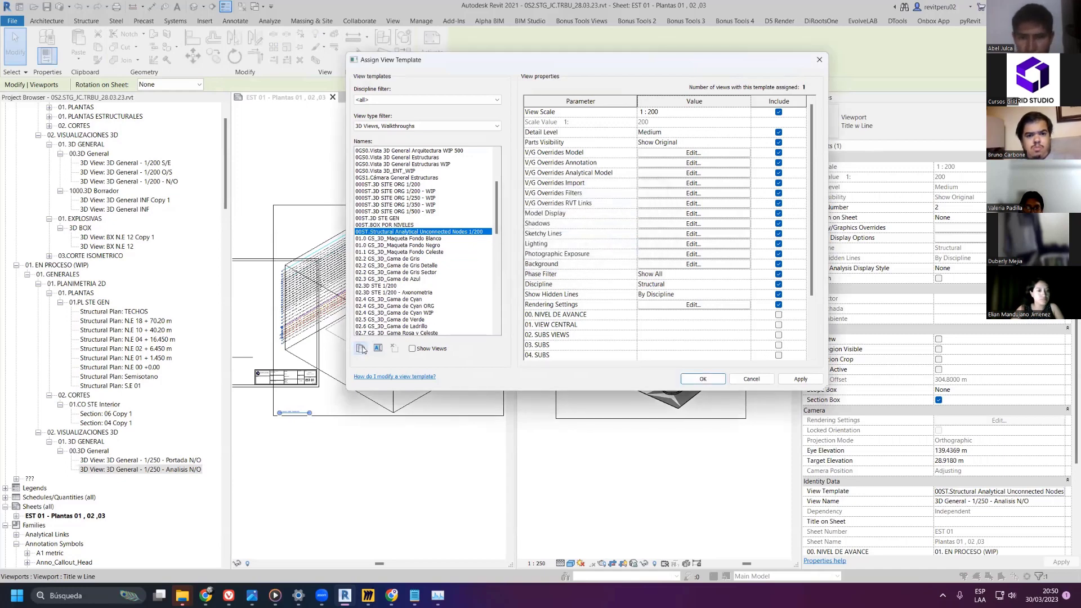
click(361, 348)
key(BackSpace)
key(BackSpace)
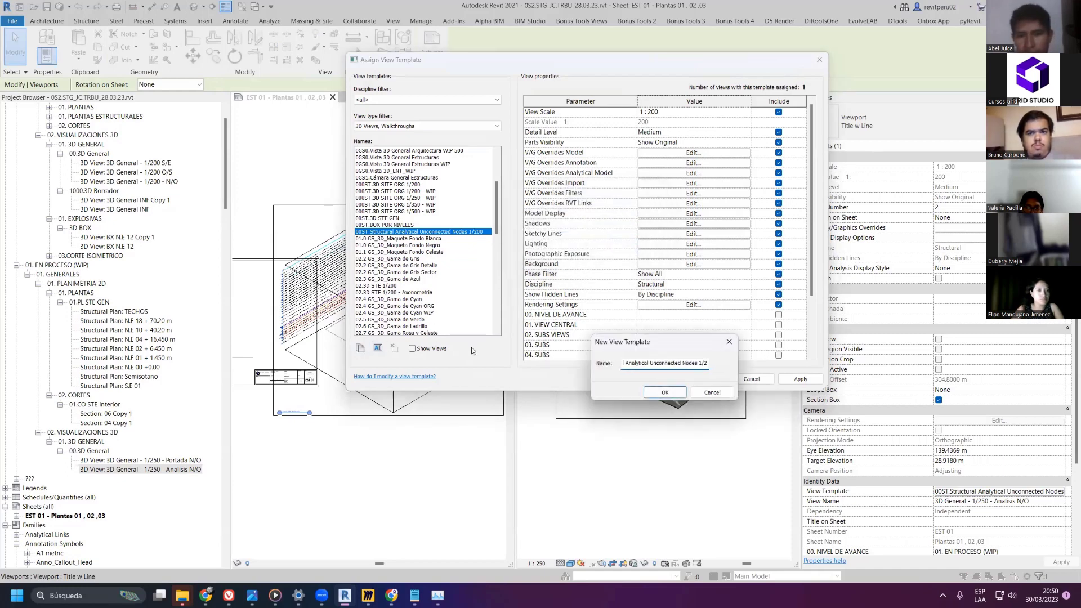
text(50)
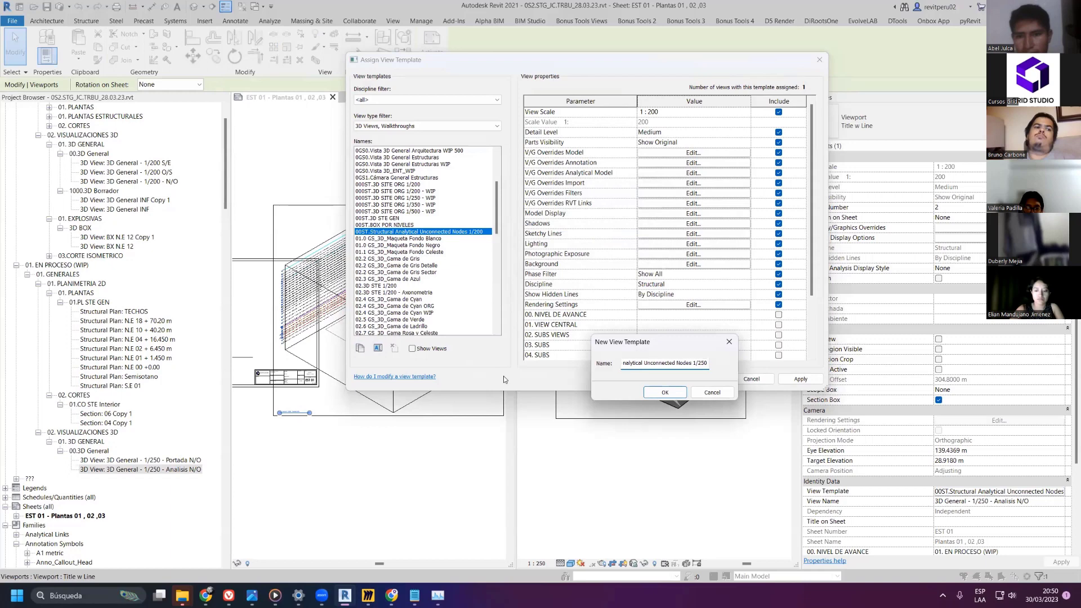
click(676, 394)
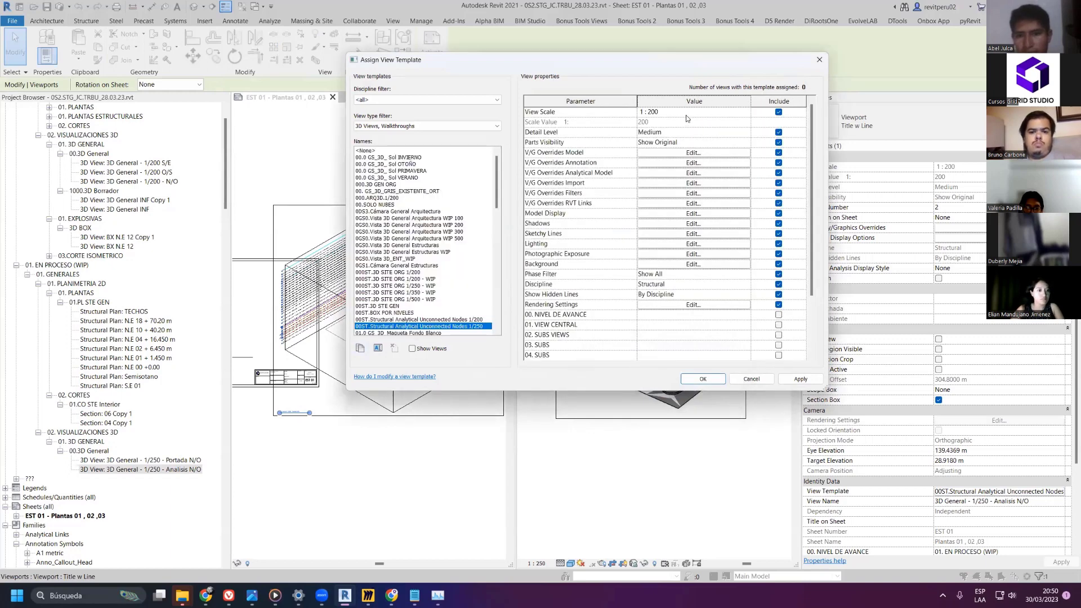
- Set the new template's view scale to Custom 1:250 and assign it to the viewport
click(708, 113)
click(746, 112)
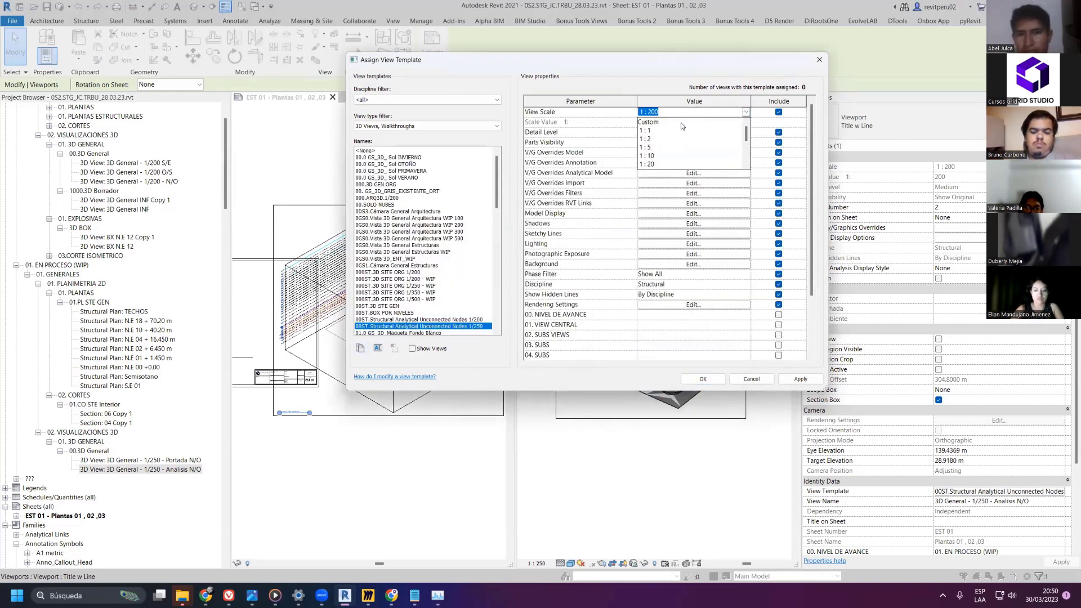
click(670, 121)
click(681, 123)
text(250)
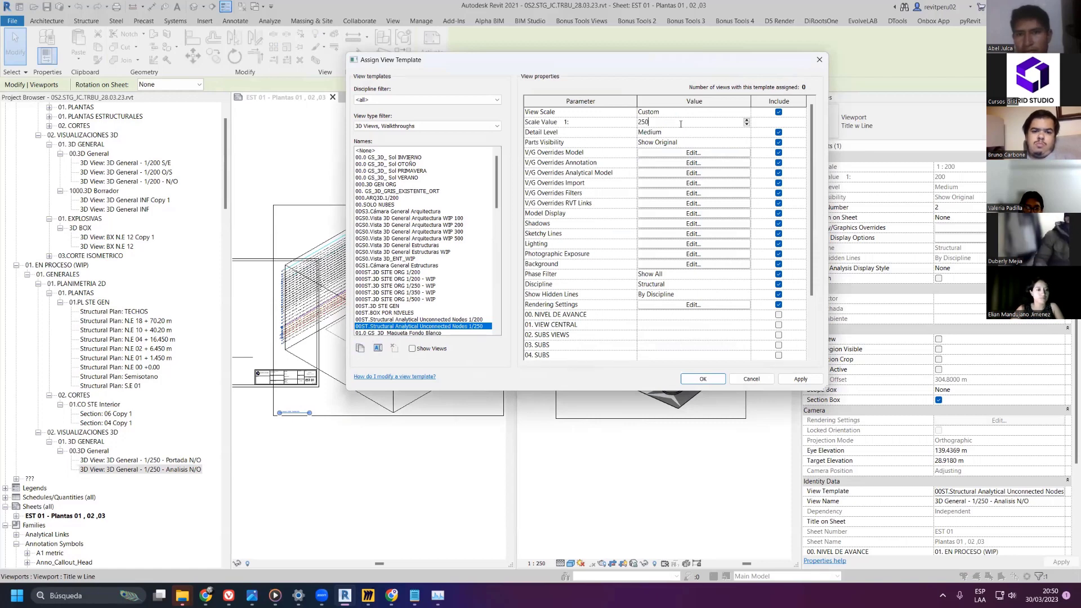
click(796, 380)
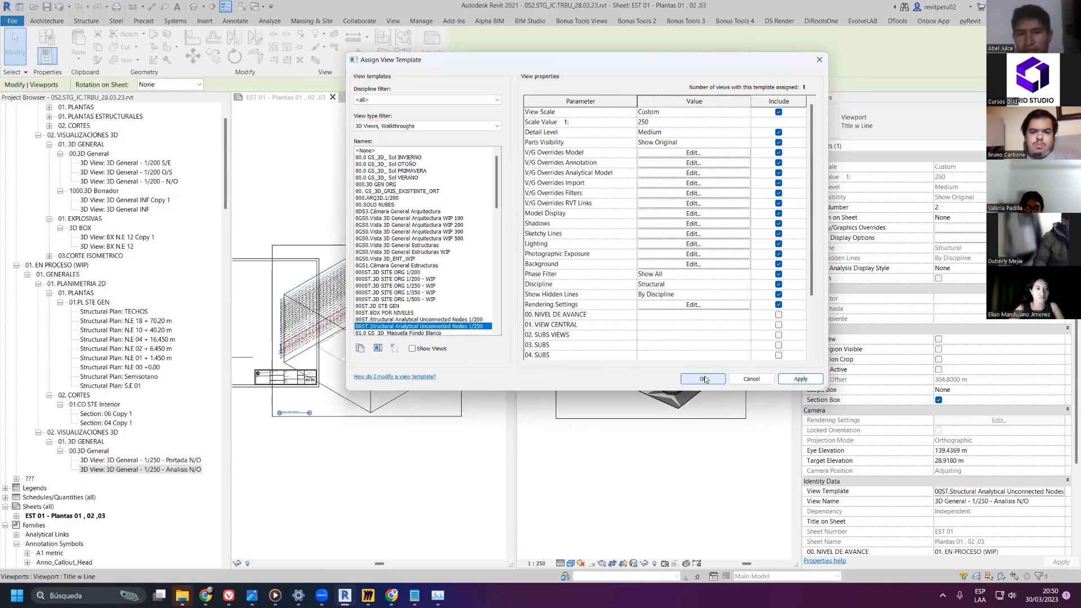
click(703, 378)
click(440, 471)
middle_drag(440, 472, 497, 447)
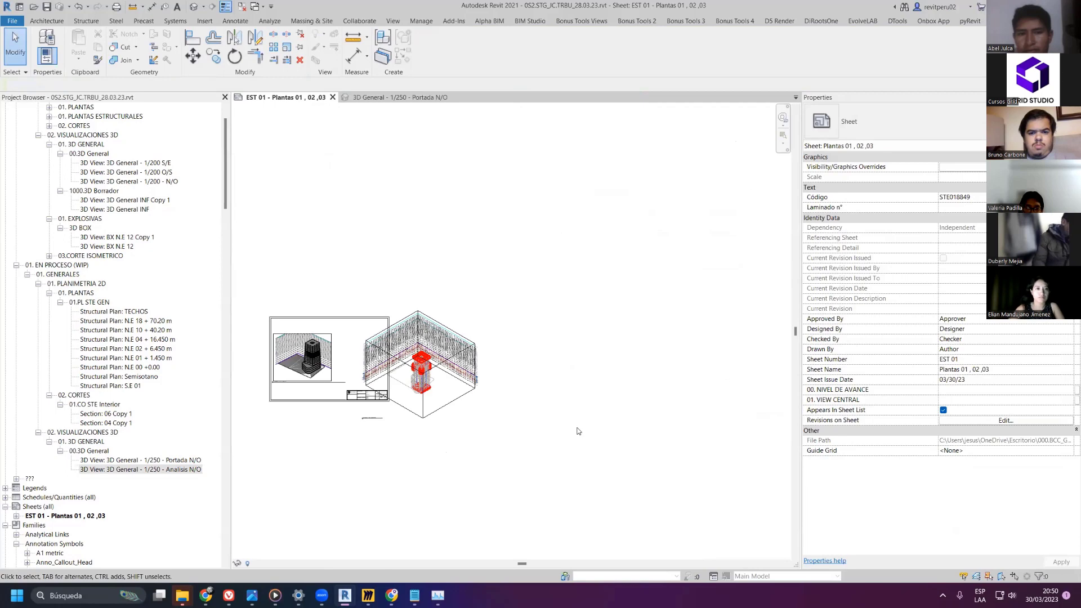
- Nudge the Portada N/O viewport left and move the Analisis N/O viewport further onto sheet EST 01
key(t)
key(w)
scroll(631, 334, down, 2)
click(527, 297)
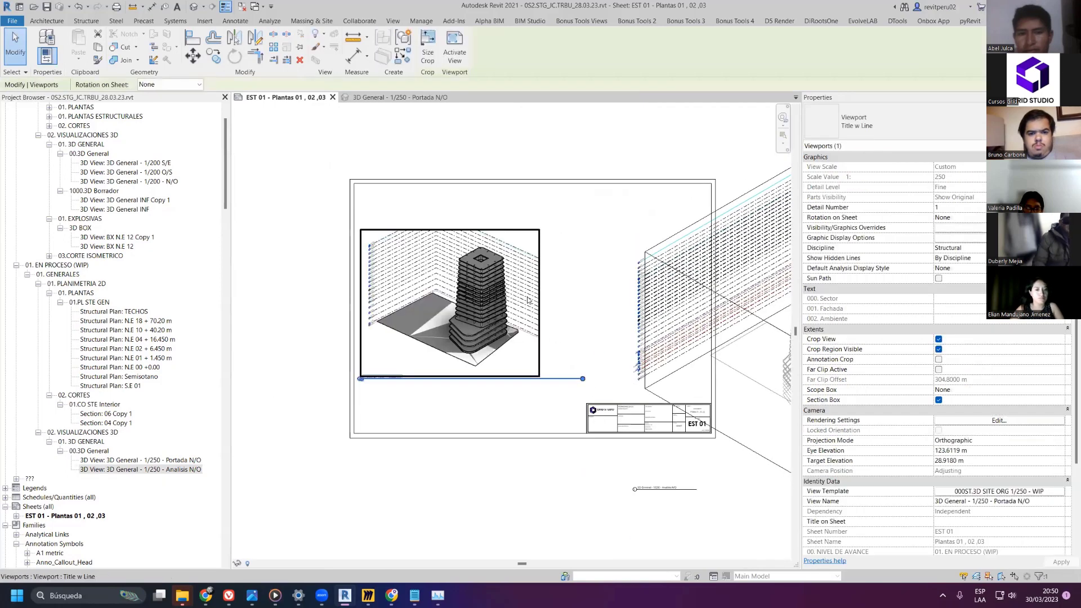
key(Left)
key(Left)
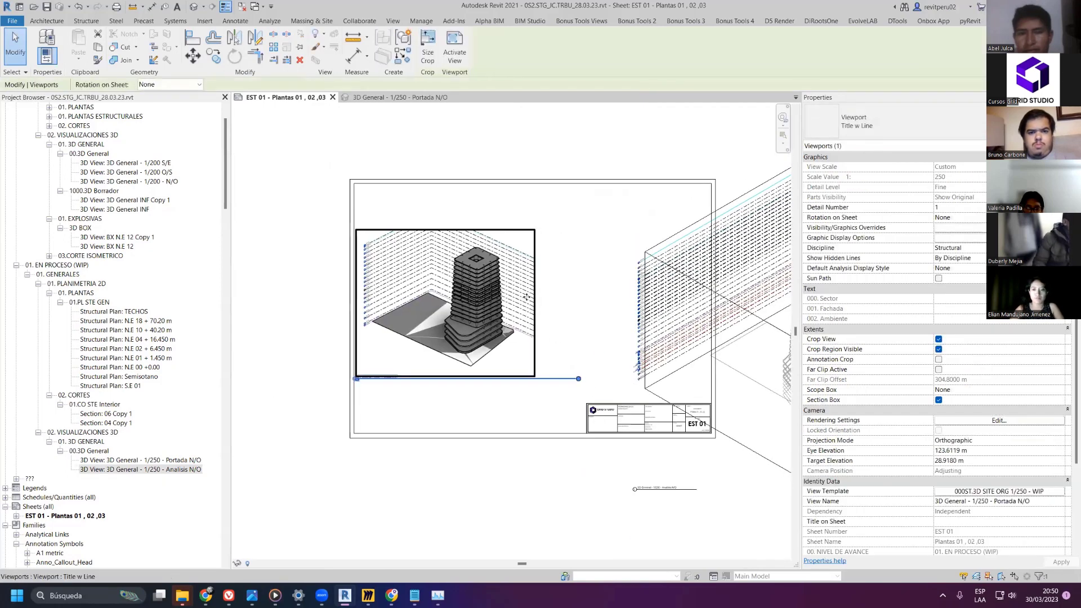
click(555, 337)
scroll(554, 338, down, 2)
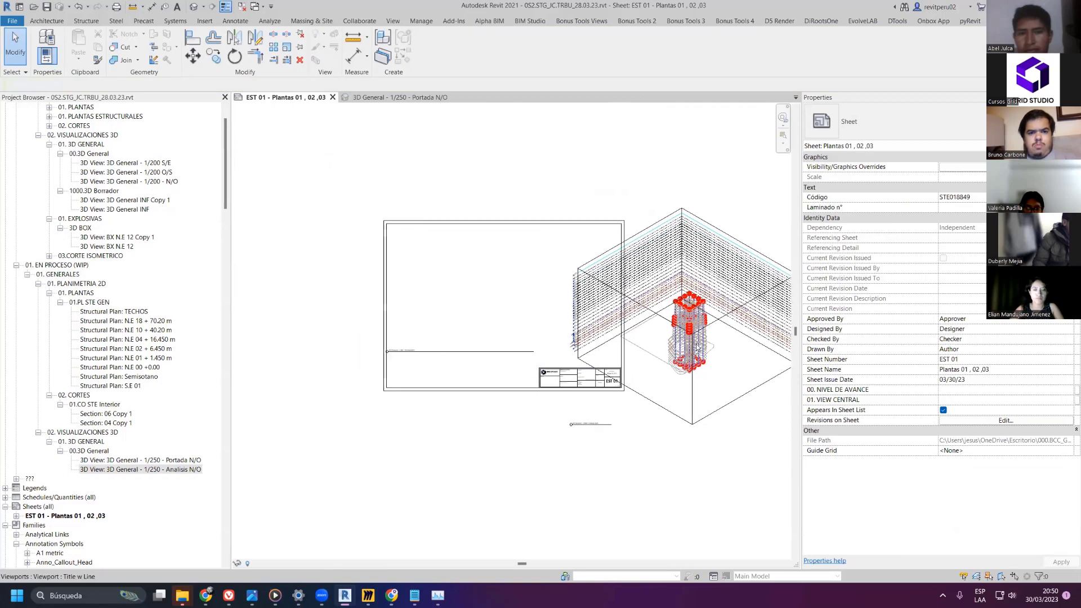
click(733, 299)
scroll(535, 290, down, 1)
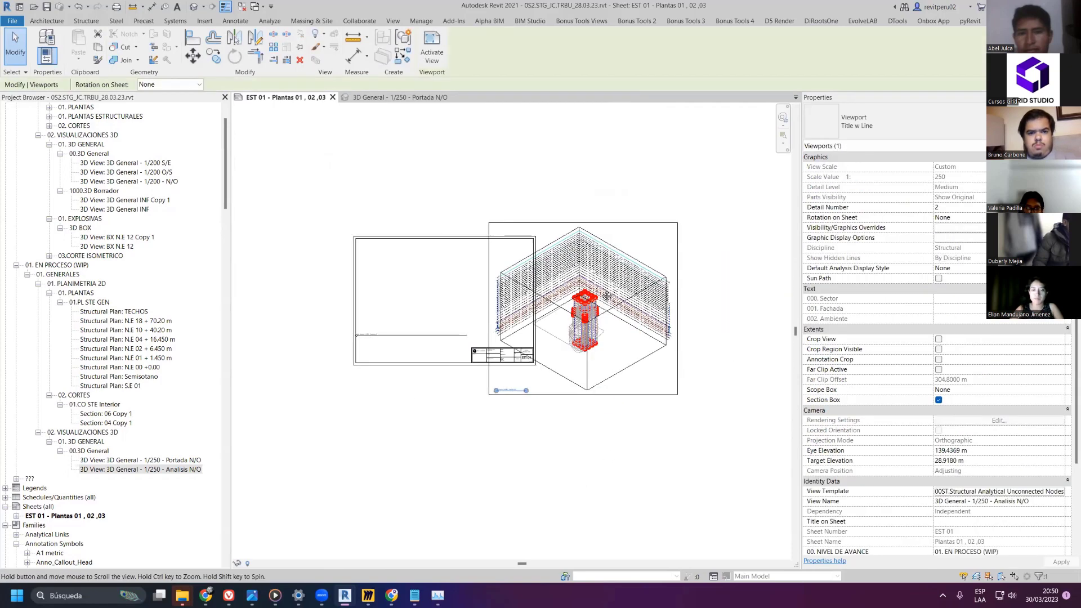
drag(485, 286, 384, 278)
scroll(490, 286, up, 1)
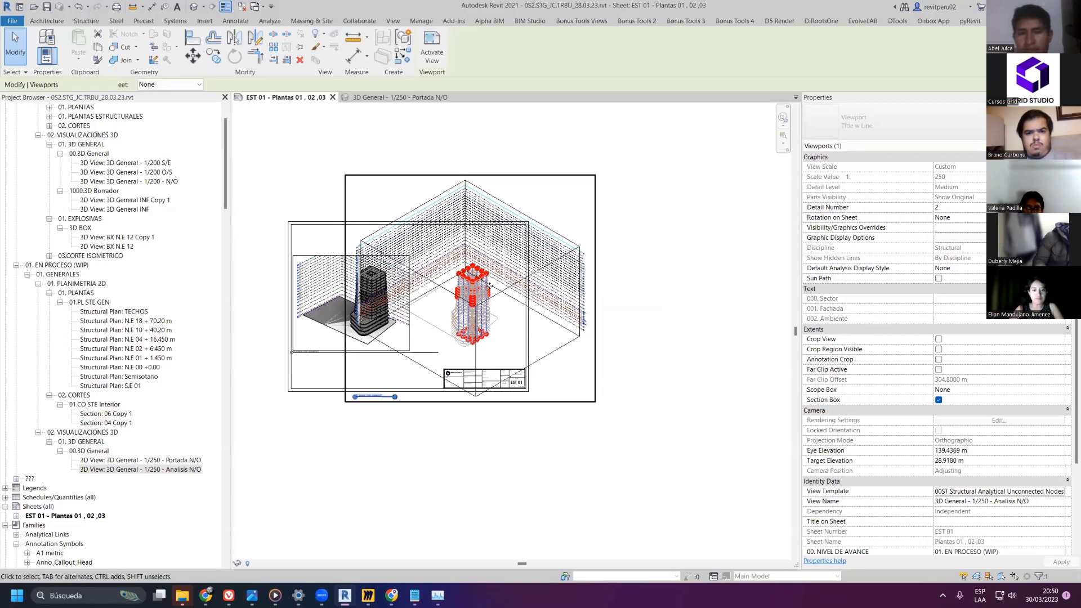
key(Escape)
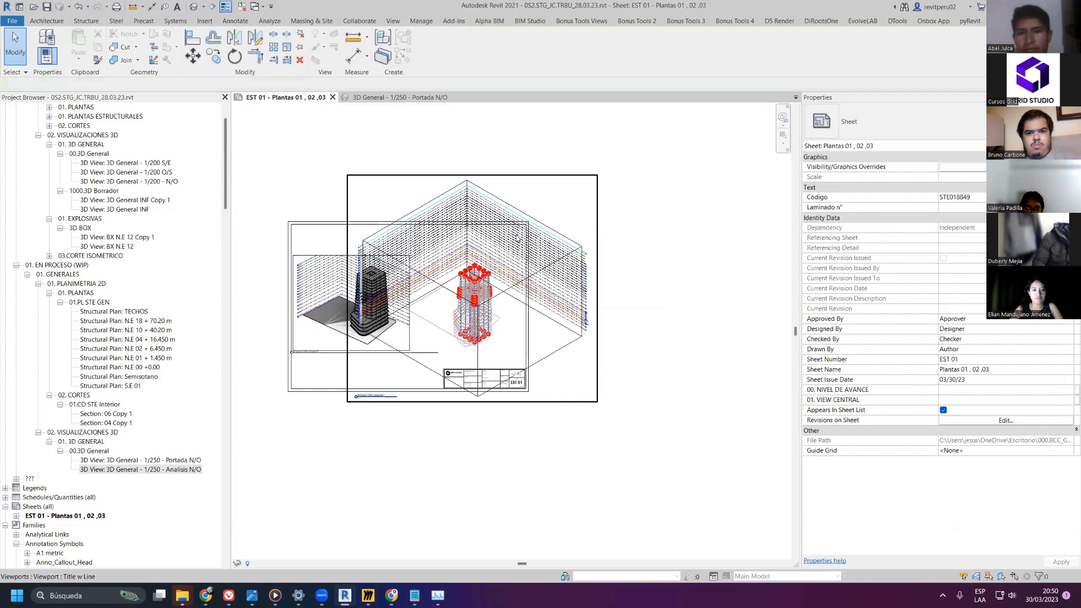
- Activate the Analisis N/O view, crop it around the tower, and bring up its View Template settings
double_click(560, 198)
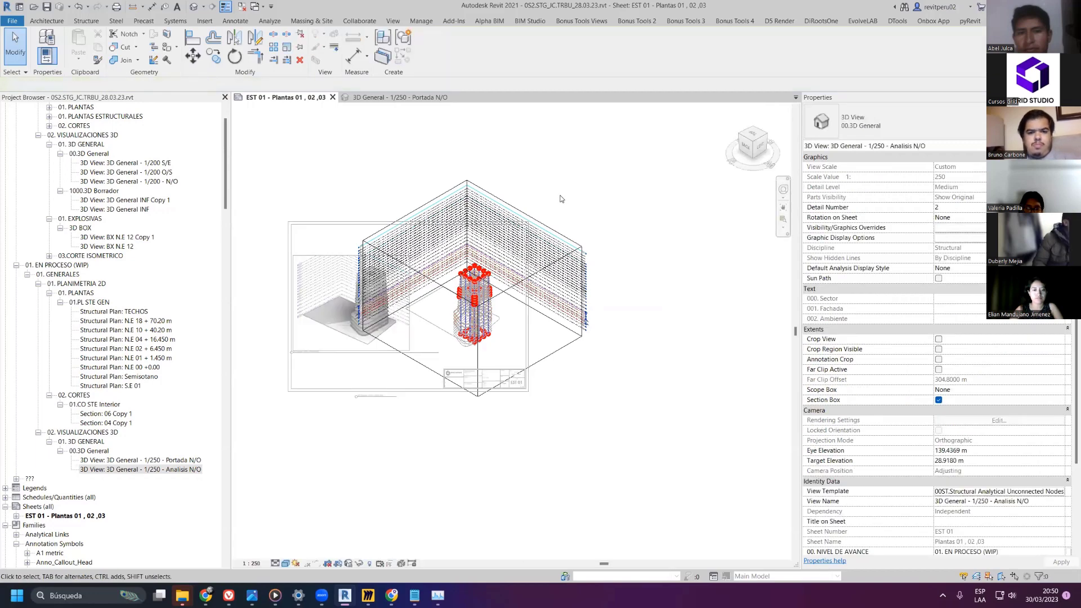
drag(420, 254, 523, 353)
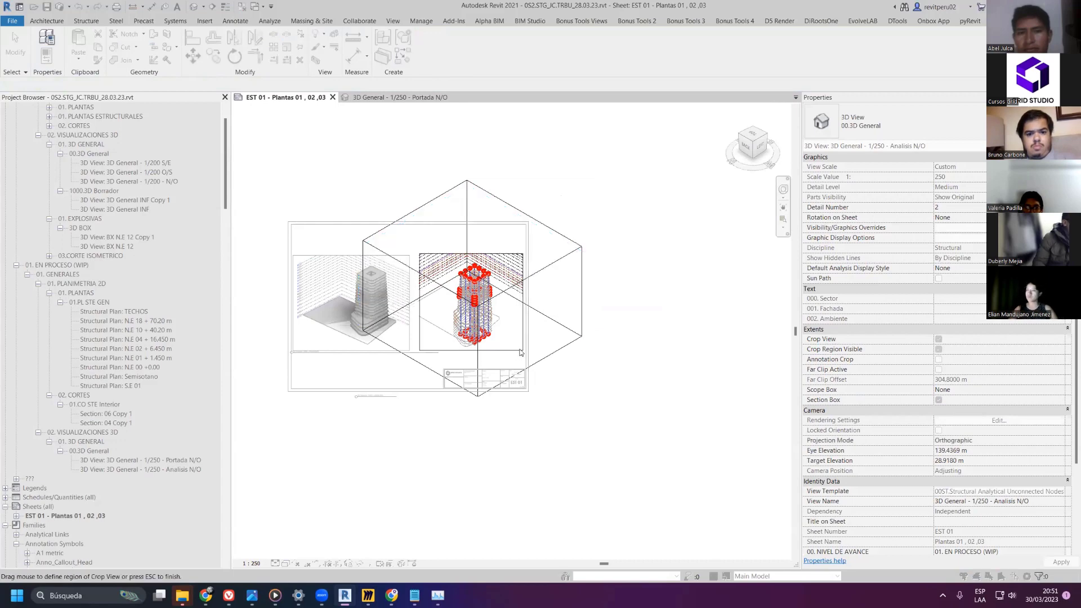
click(578, 246)
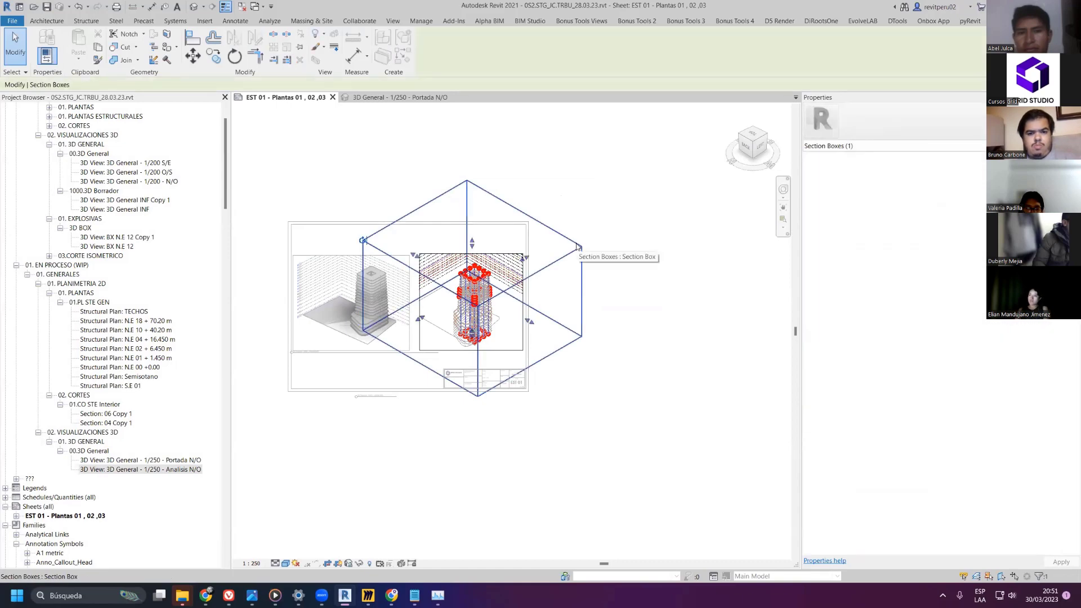
click(648, 250)
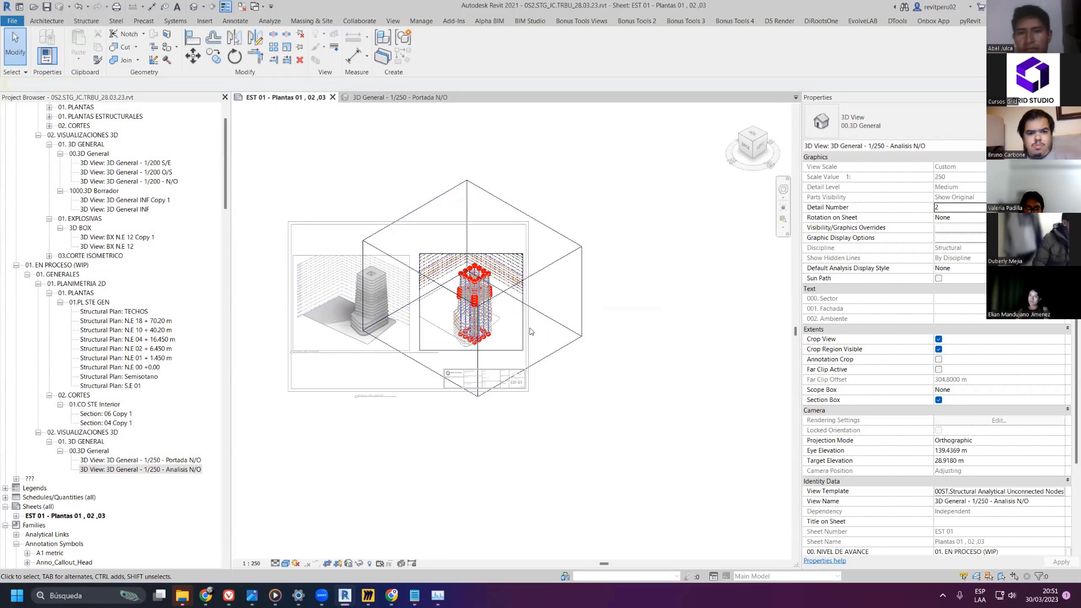
click(957, 492)
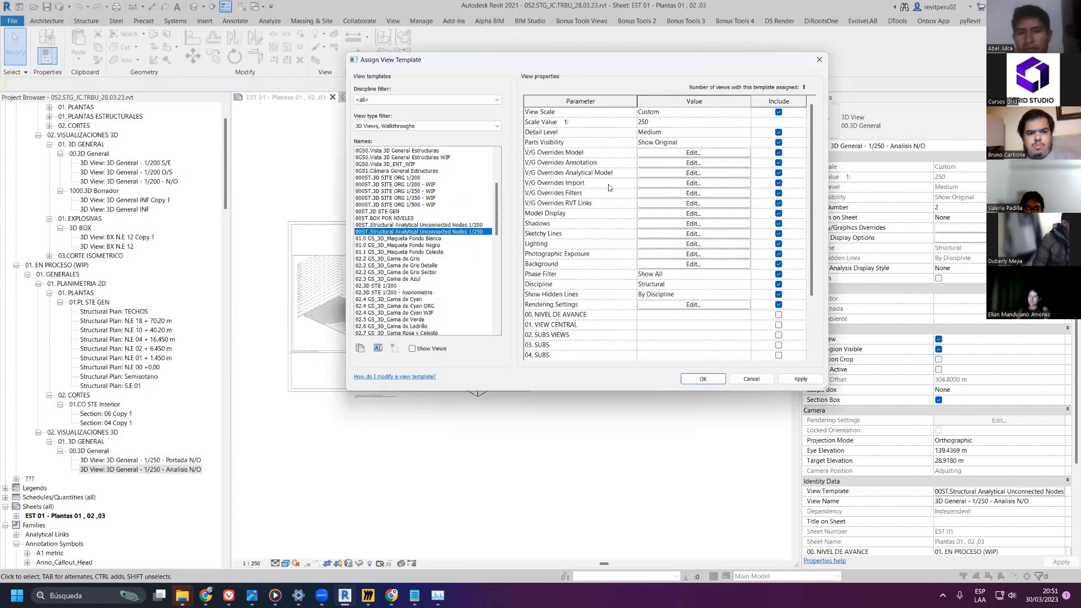
- Edit the template's V/G Overrides and browse the Model and Annotation category lists
click(661, 153)
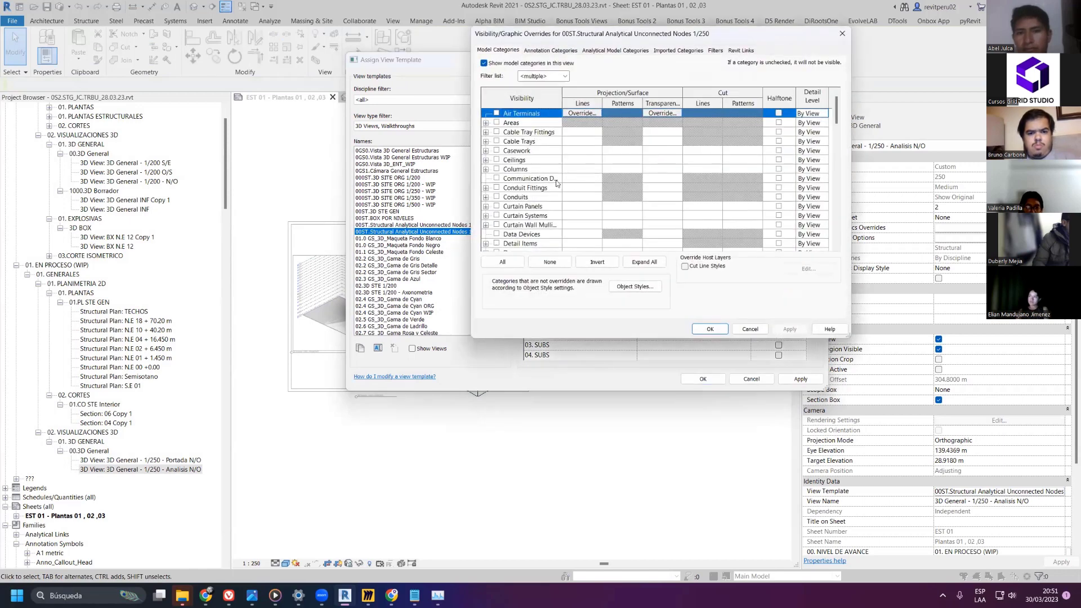
scroll(551, 185, down, 8)
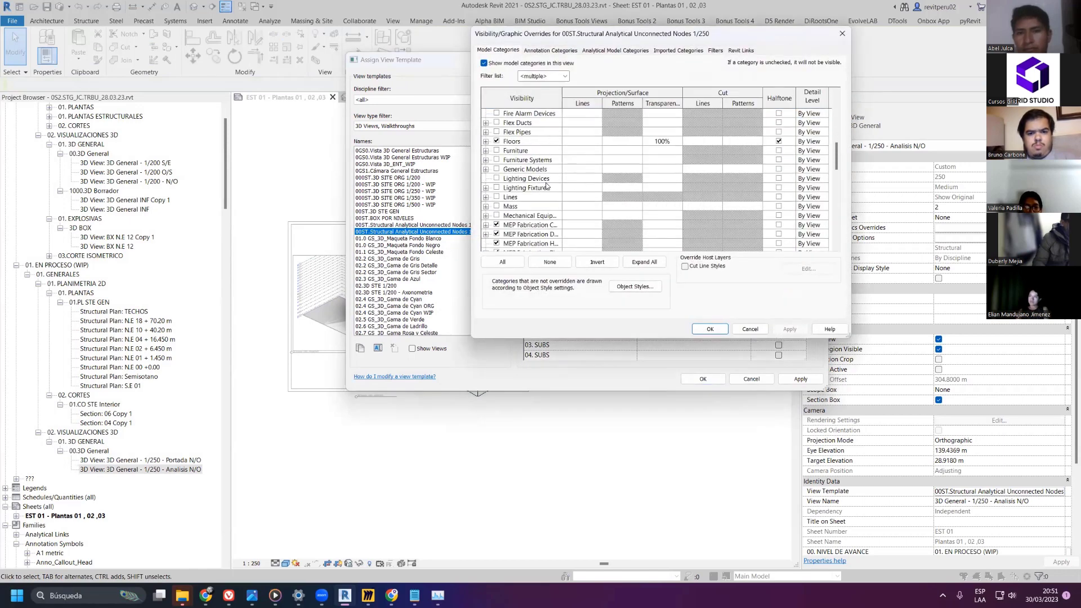
scroll(530, 208, down, 4)
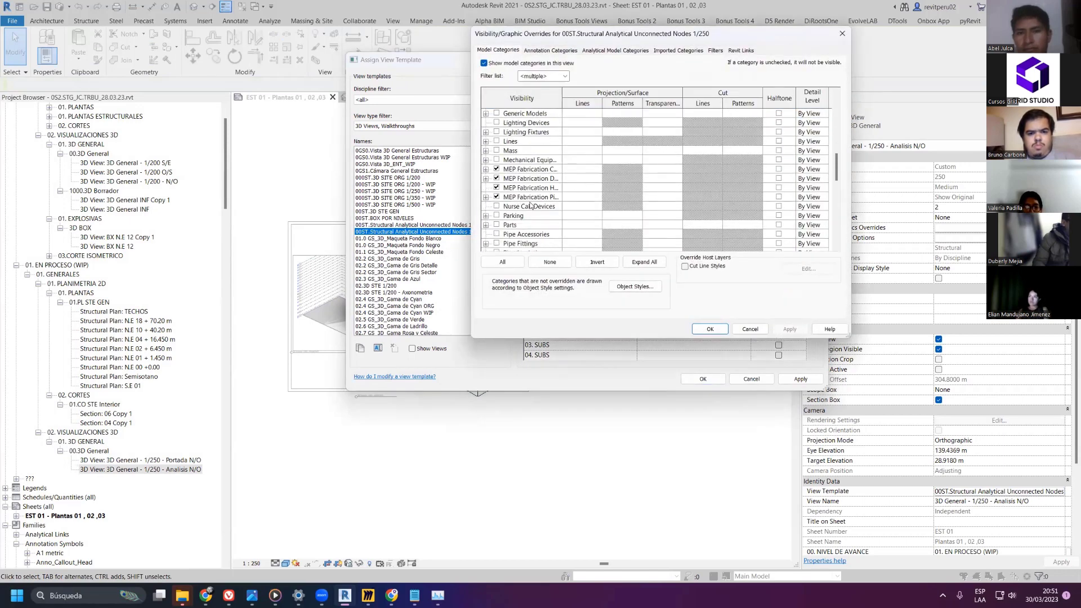
scroll(535, 170, down, 6)
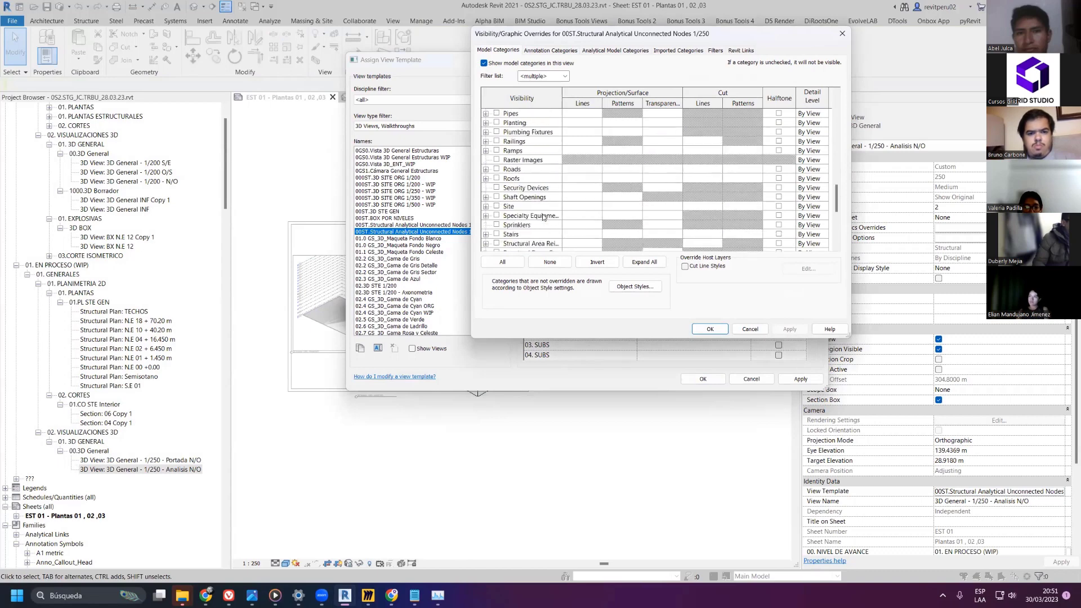
scroll(535, 216, down, 4)
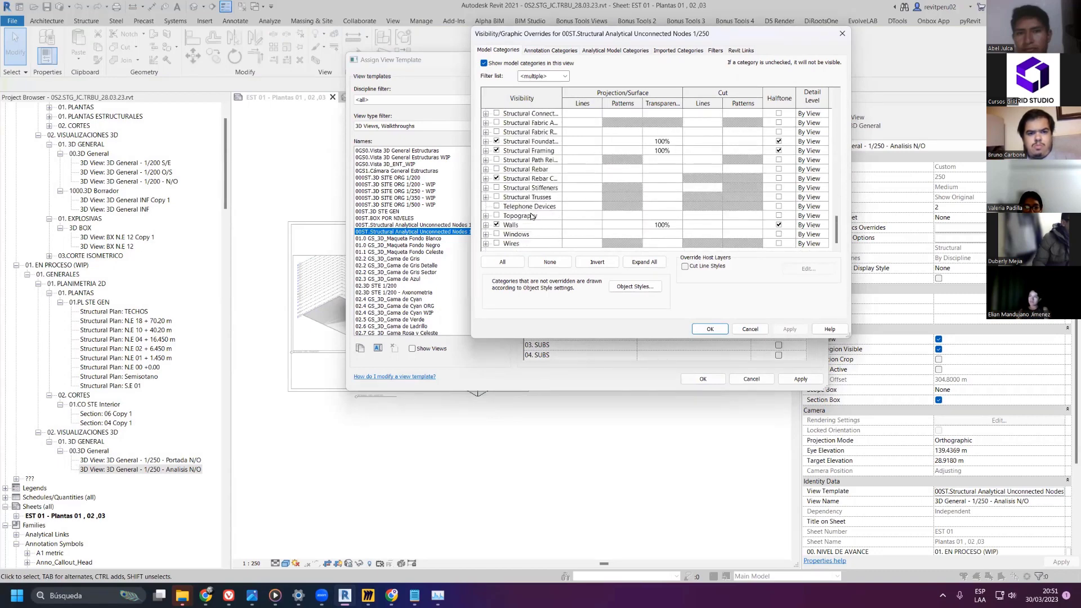
scroll(531, 216, up, 4)
click(556, 51)
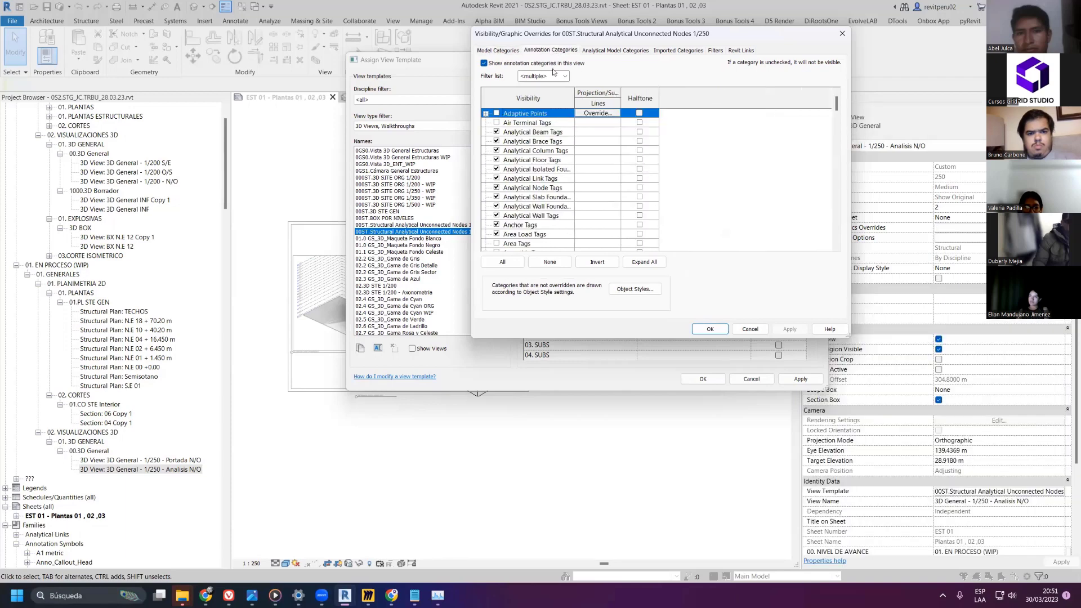
scroll(529, 169, down, 5)
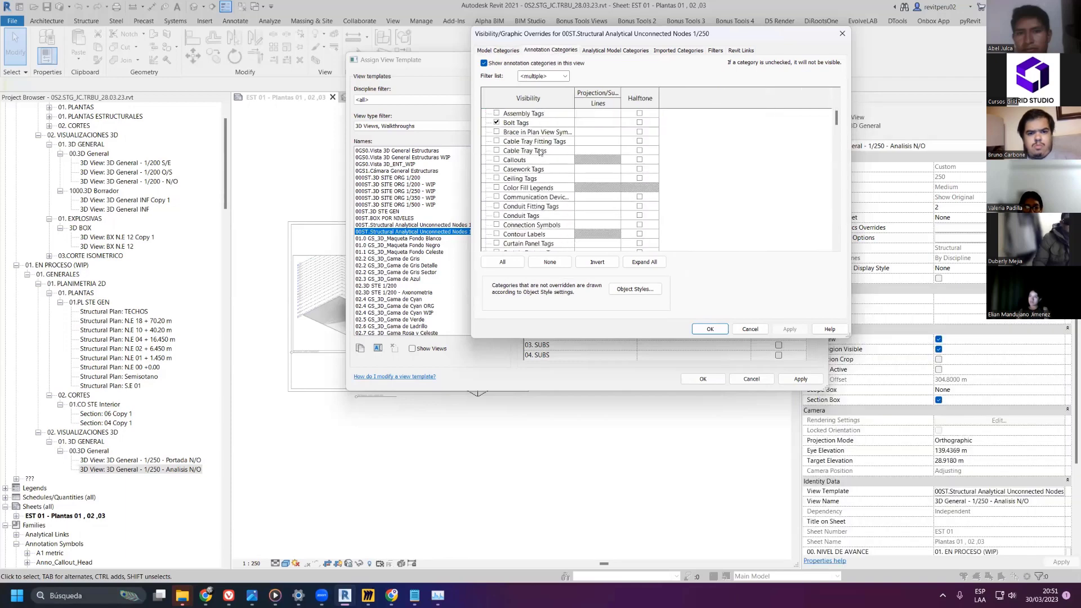
click(497, 50)
scroll(517, 160, down, 5)
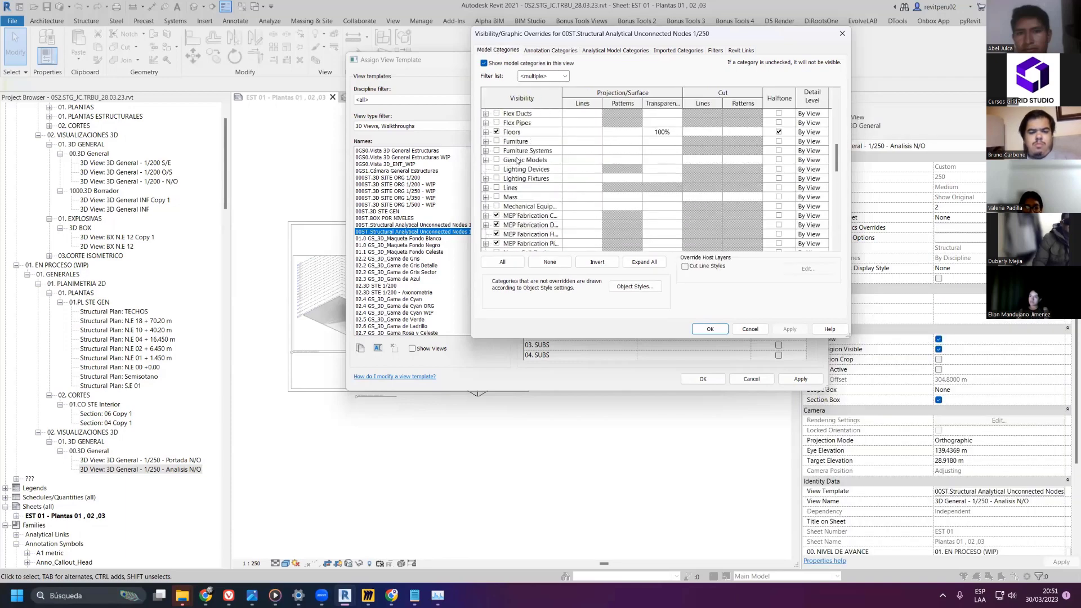
scroll(517, 160, up, 5)
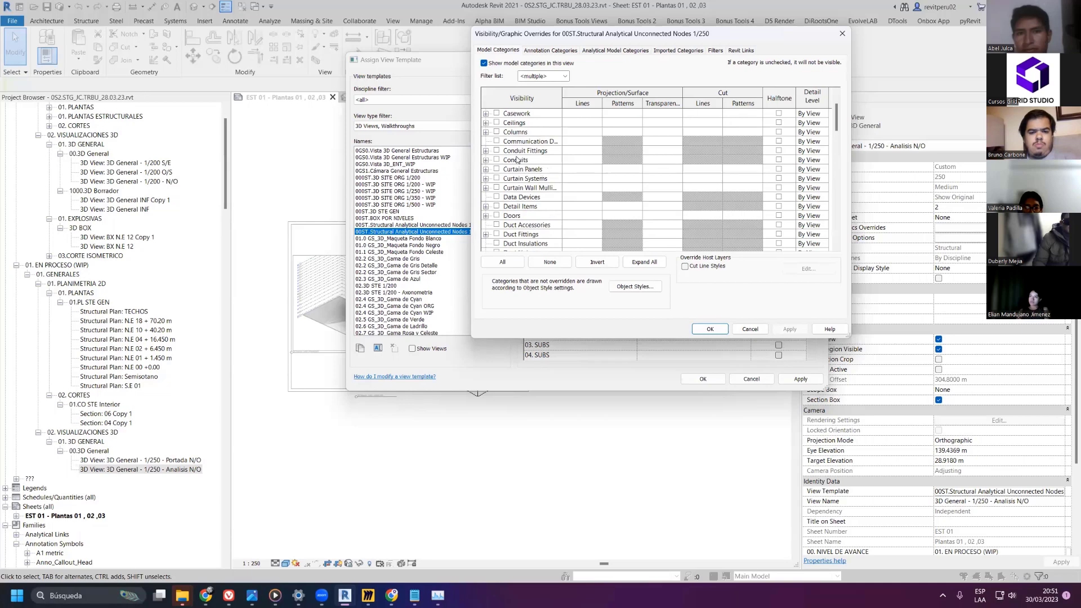
- Uncheck Section Boxes under Annotation Categories, then apply and close the overrides
click(539, 52)
scroll(534, 152, down, 6)
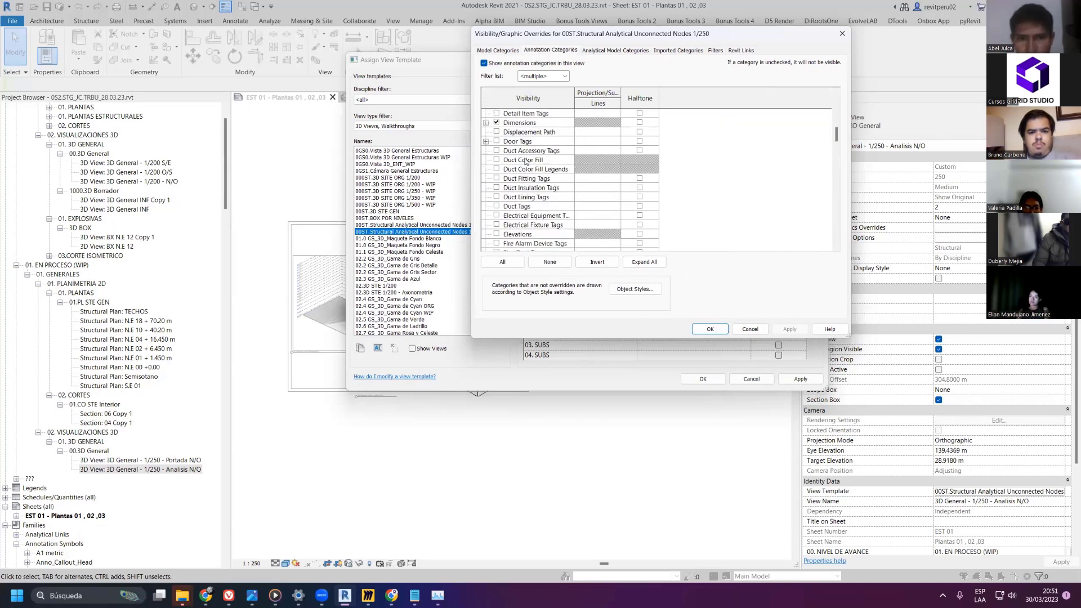
scroll(525, 161, down, 7)
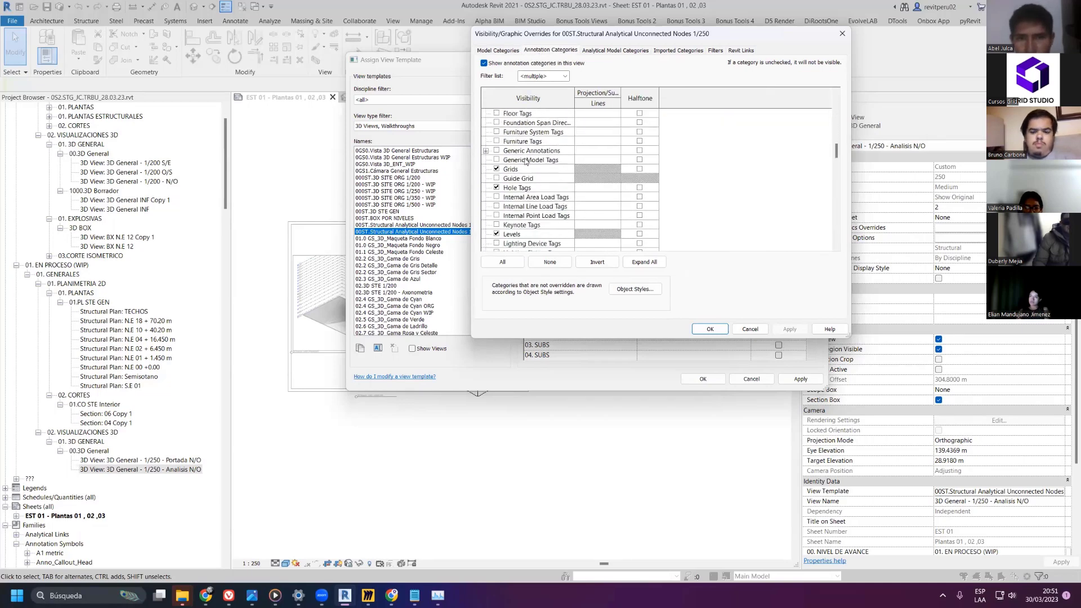
scroll(529, 169, down, 7)
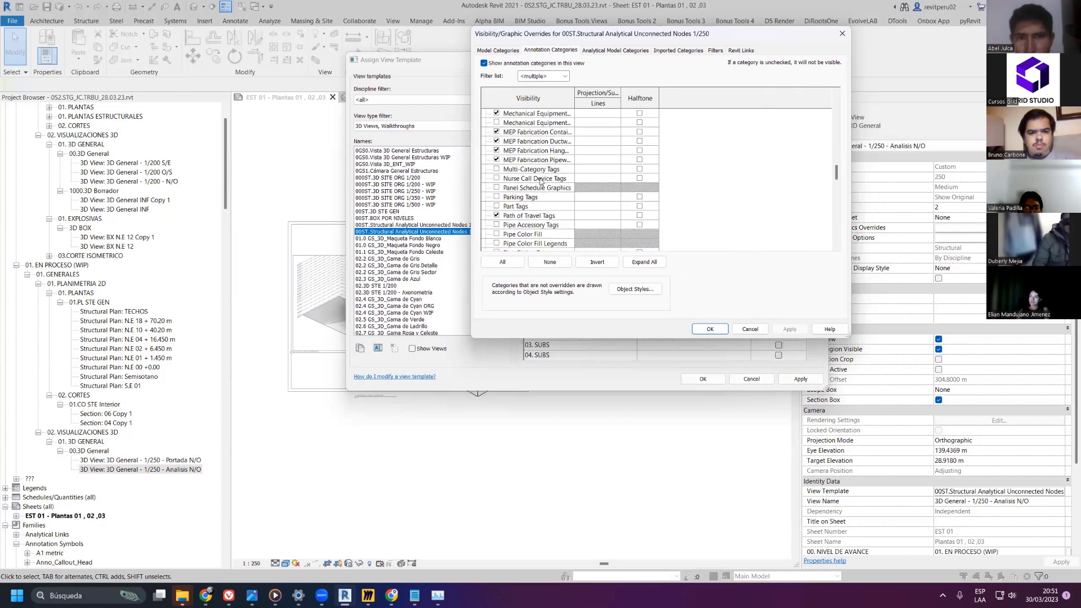
scroll(540, 181, down, 7)
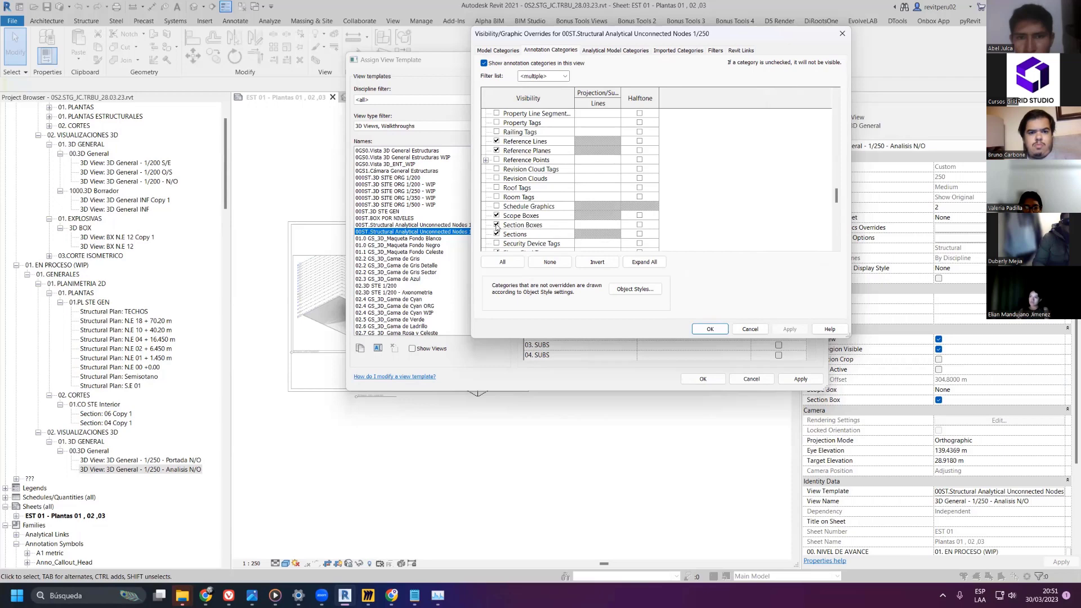
click(496, 225)
click(802, 329)
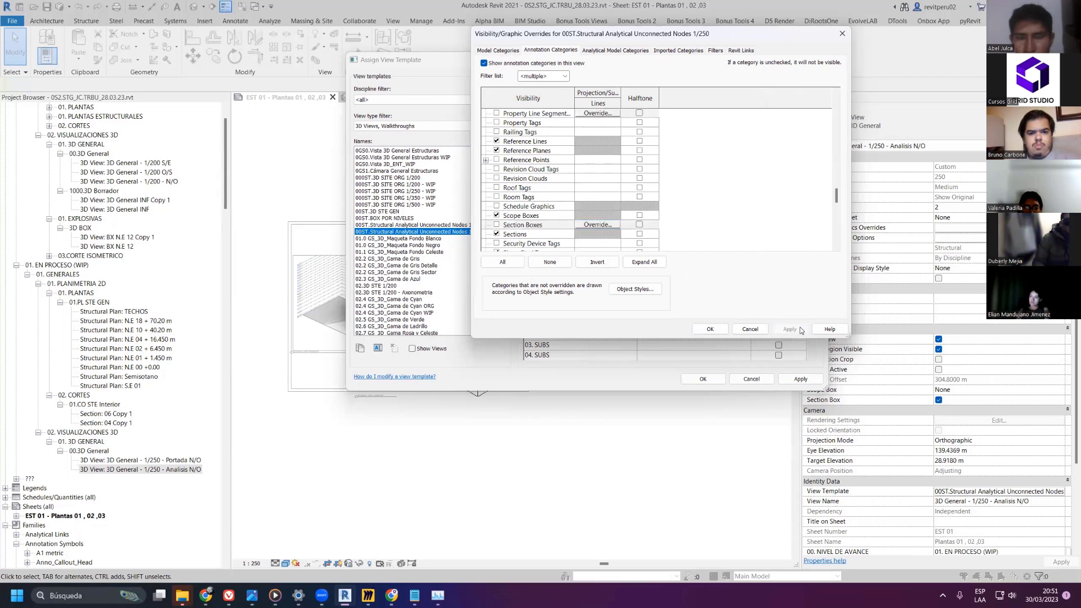
click(724, 331)
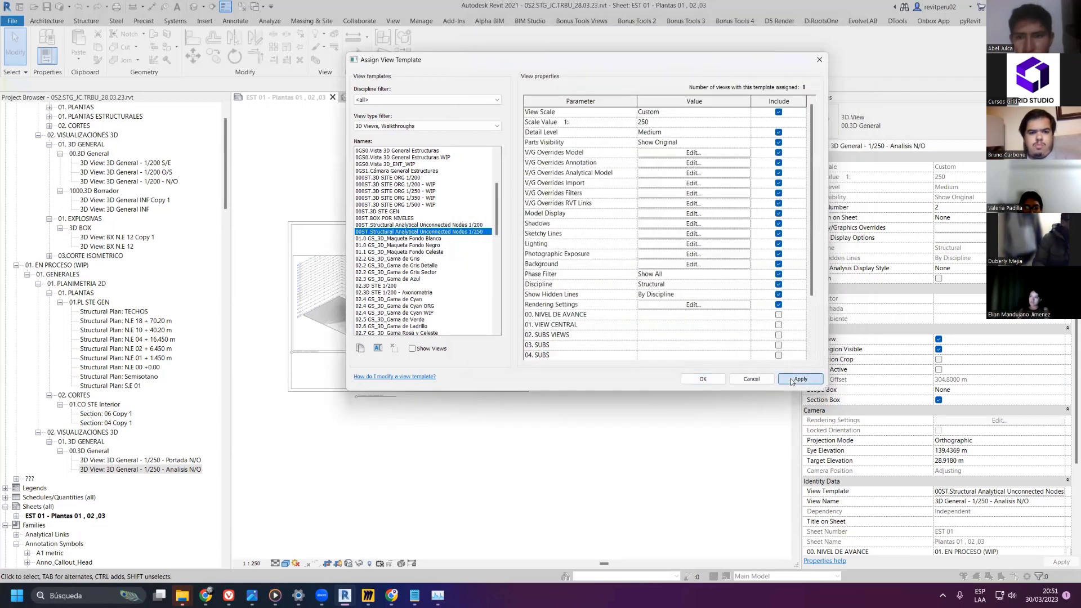
- Confirm the template settings and deactivate the 3D viewport to return to sheet EST 01
click(704, 379)
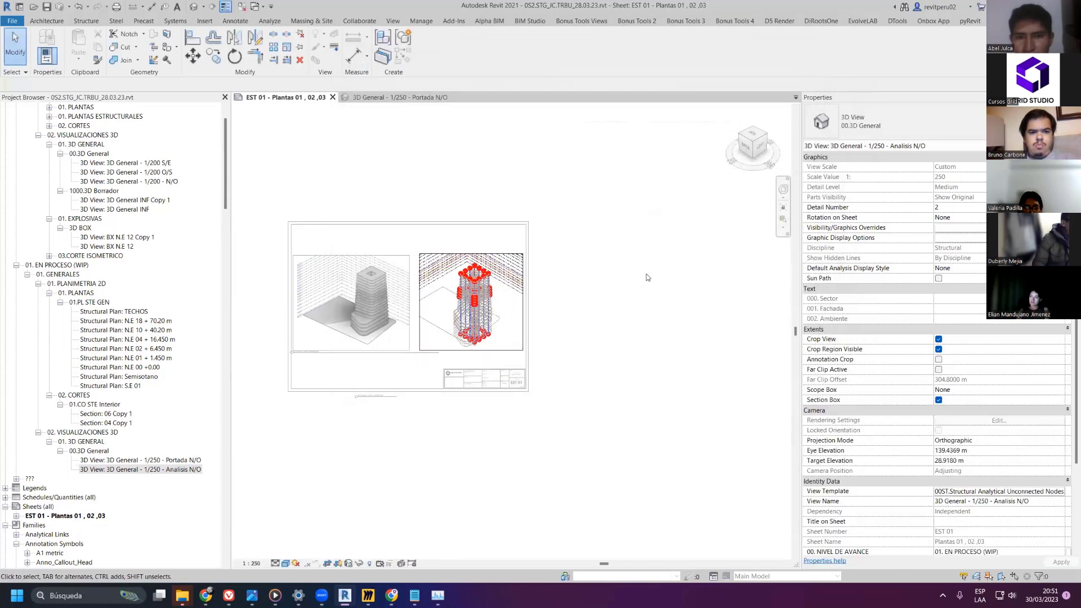
scroll(647, 277, up, 3)
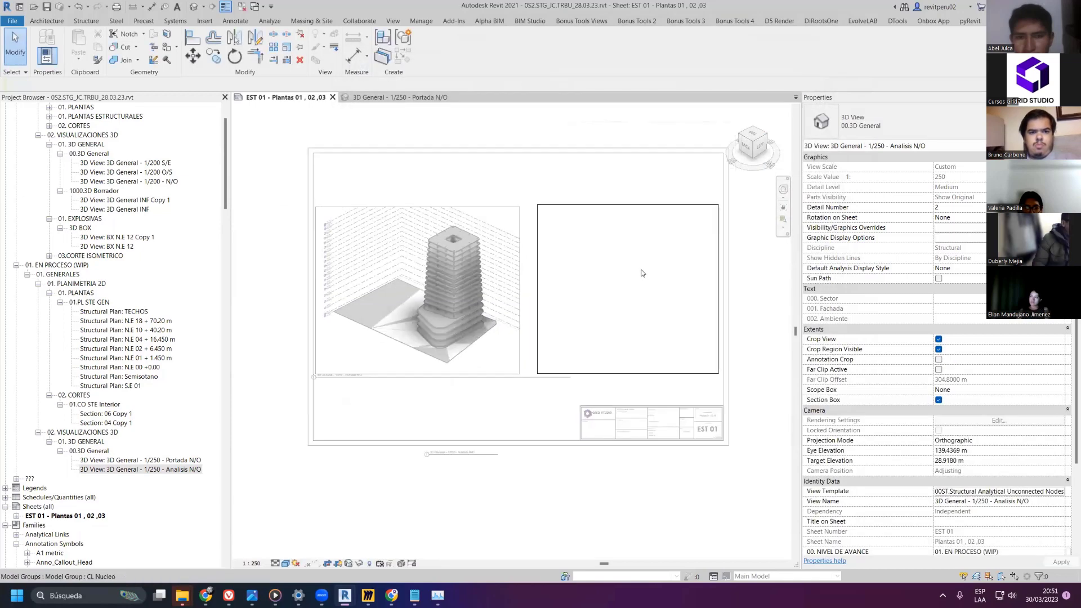
scroll(639, 270, down, 1)
double_click(563, 121)
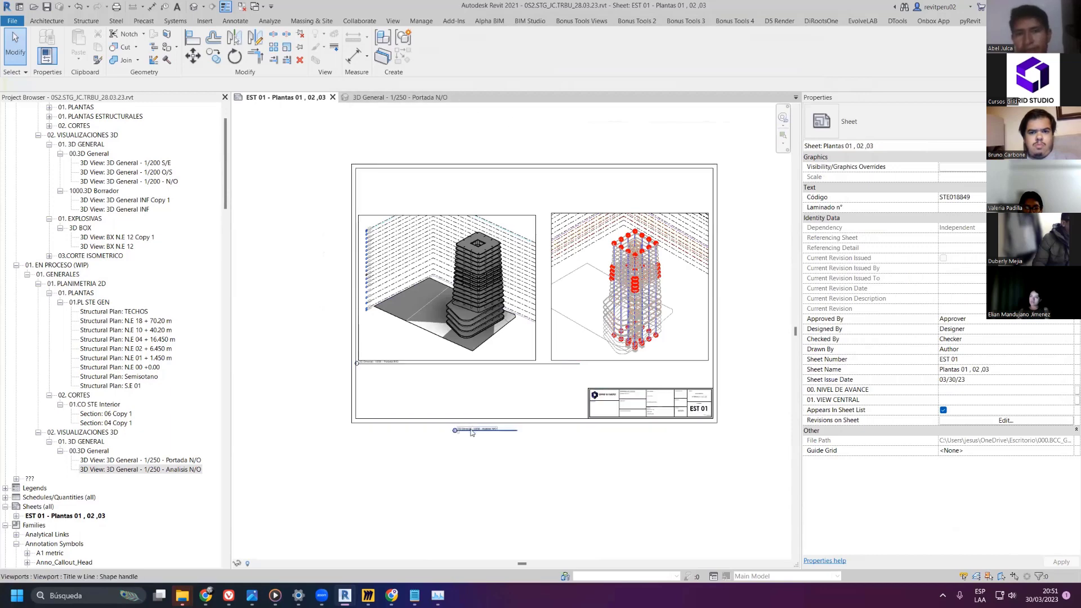
- Reposition the viewport titles beneath the Analisis N/O and Portada N/O views
drag(482, 429, 568, 360)
scroll(570, 368, up, 5)
click(567, 378)
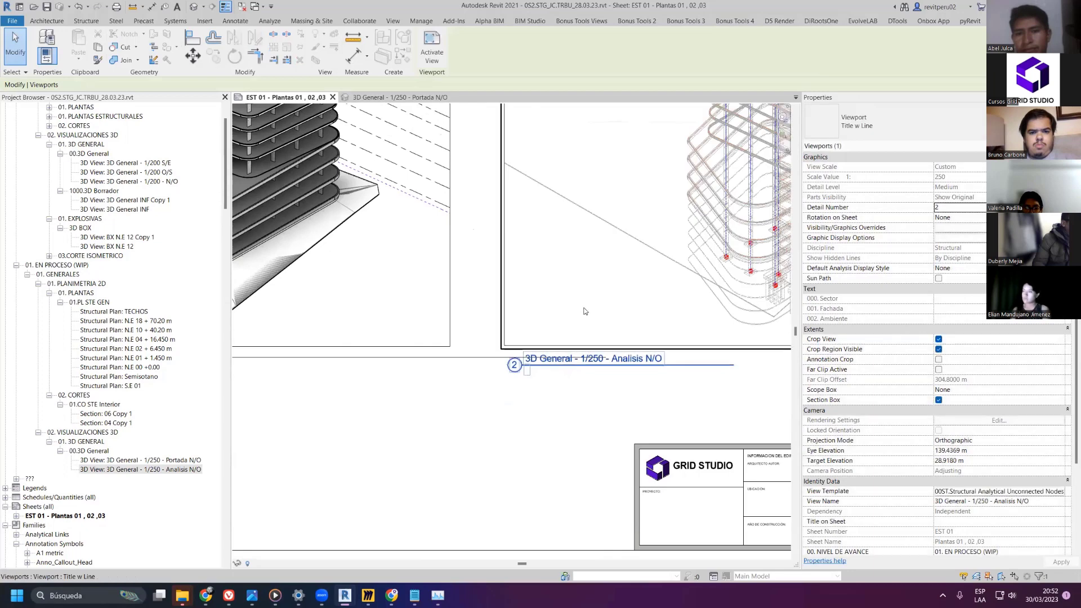
click(659, 366)
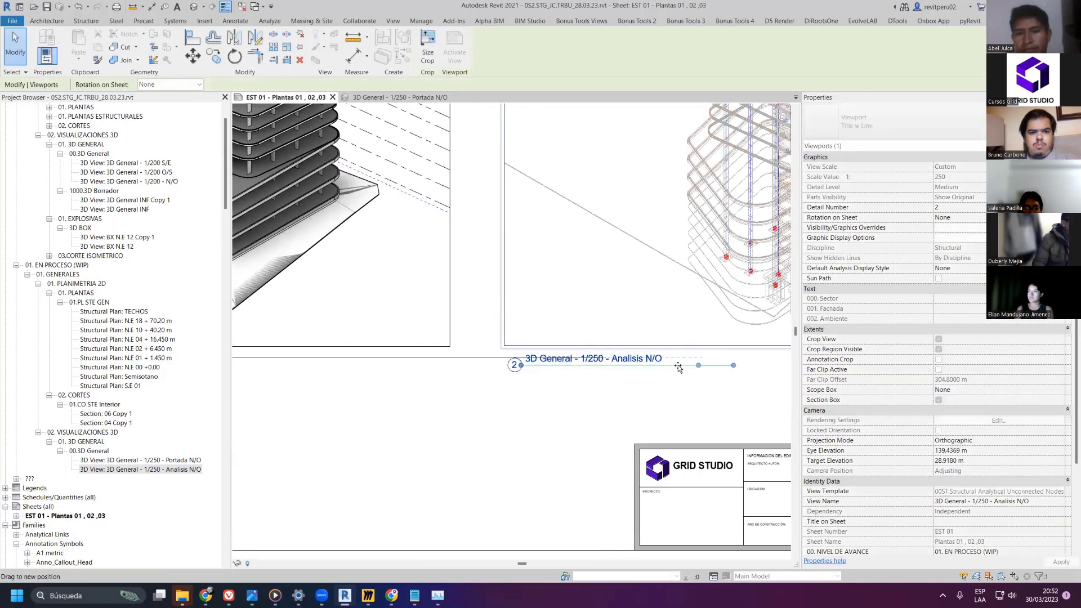
click(447, 442)
scroll(534, 411, down, 4)
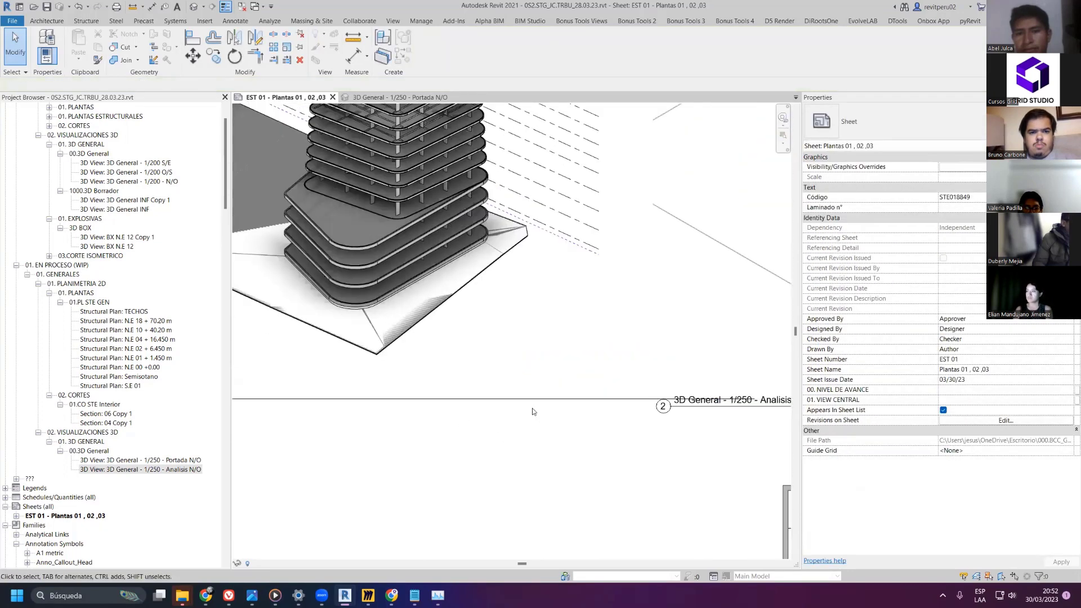
click(514, 398)
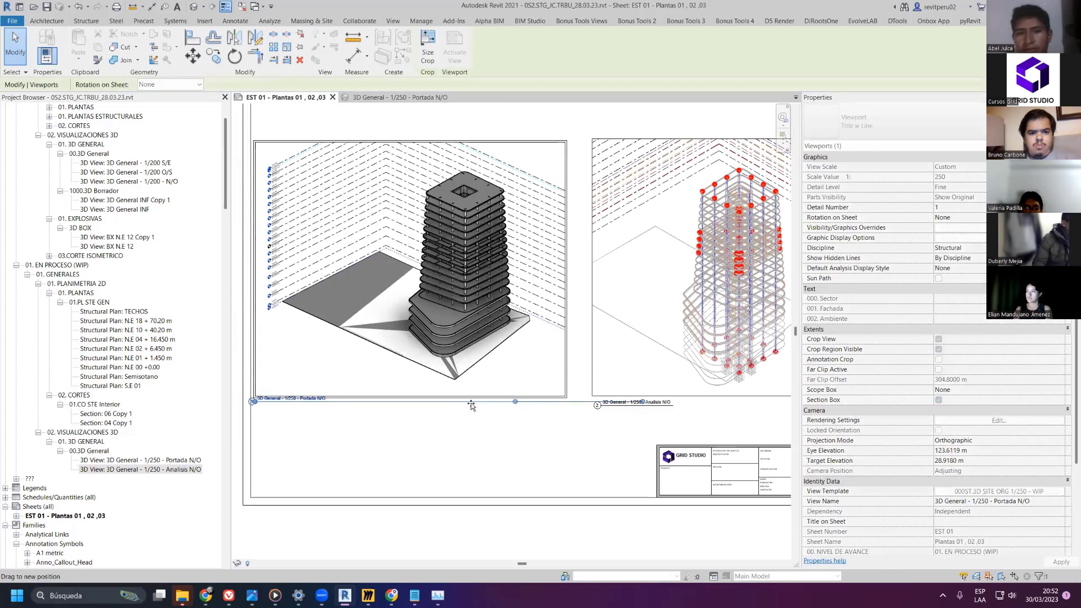
drag(330, 413, 306, 407)
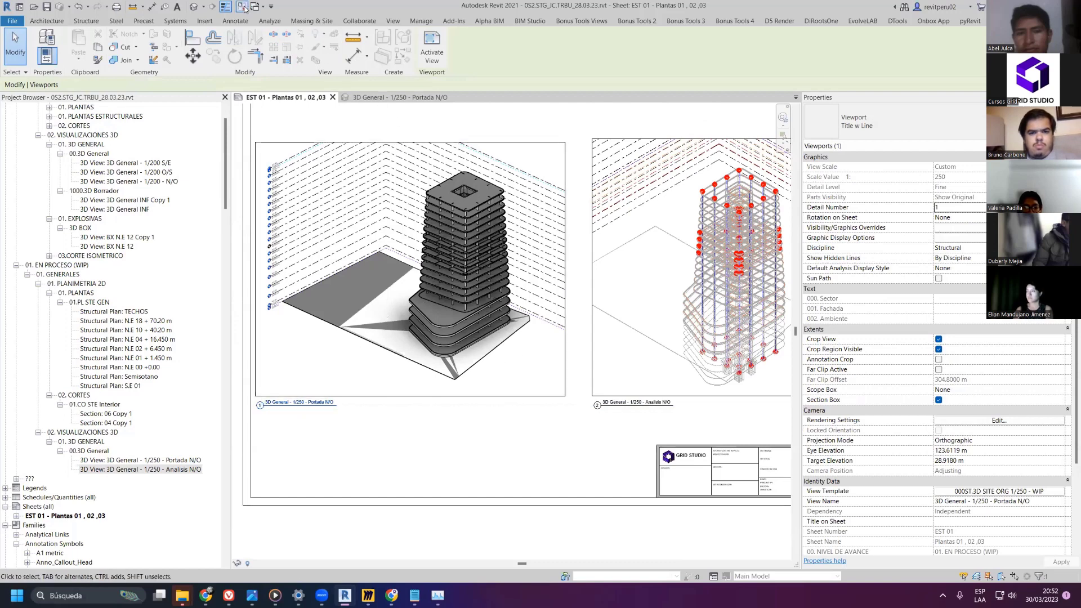
- Save the project, open the Portada N/O and Analisis N/O 3D views, then return to EST 01
click(46, 7)
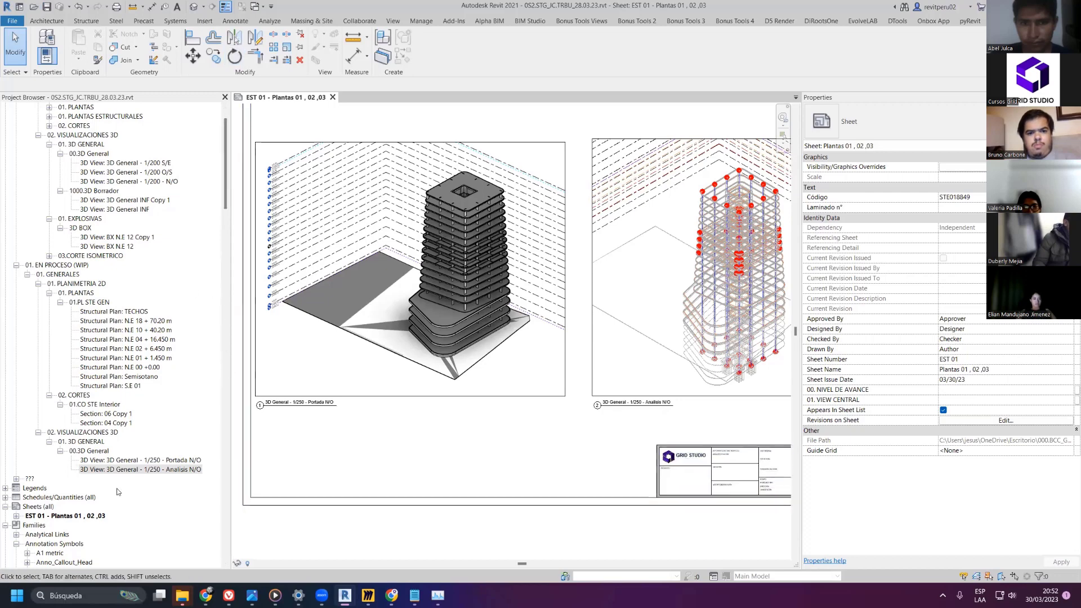
double_click(157, 460)
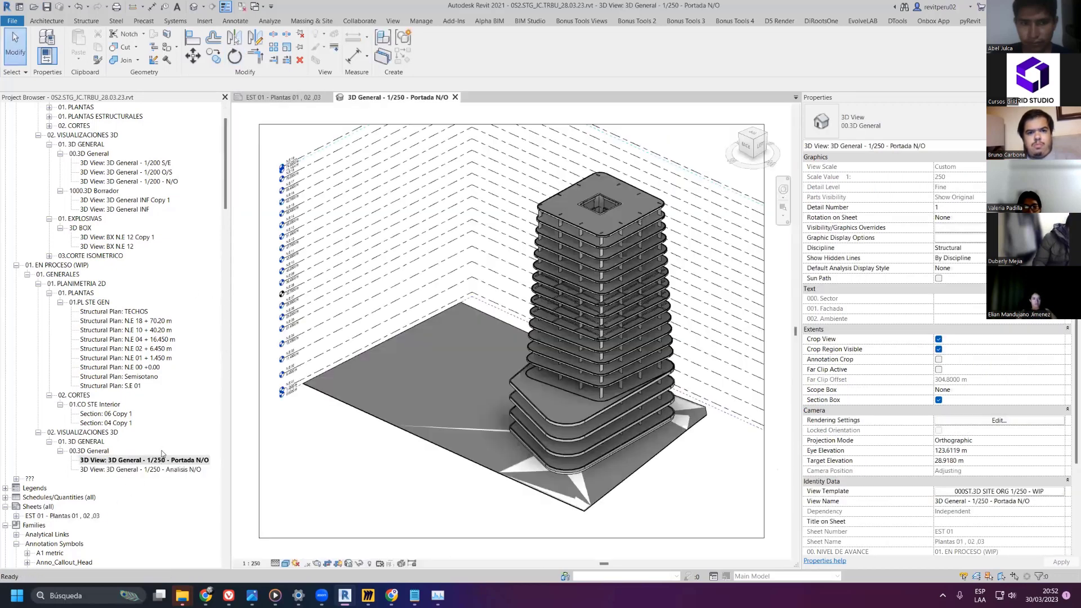
double_click(151, 469)
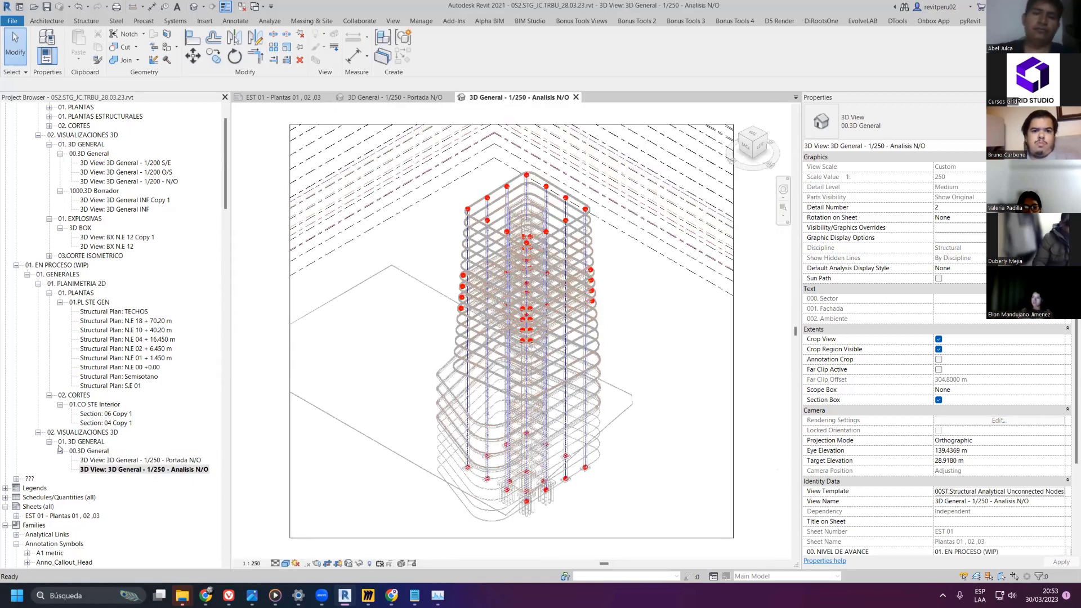
double_click(55, 515)
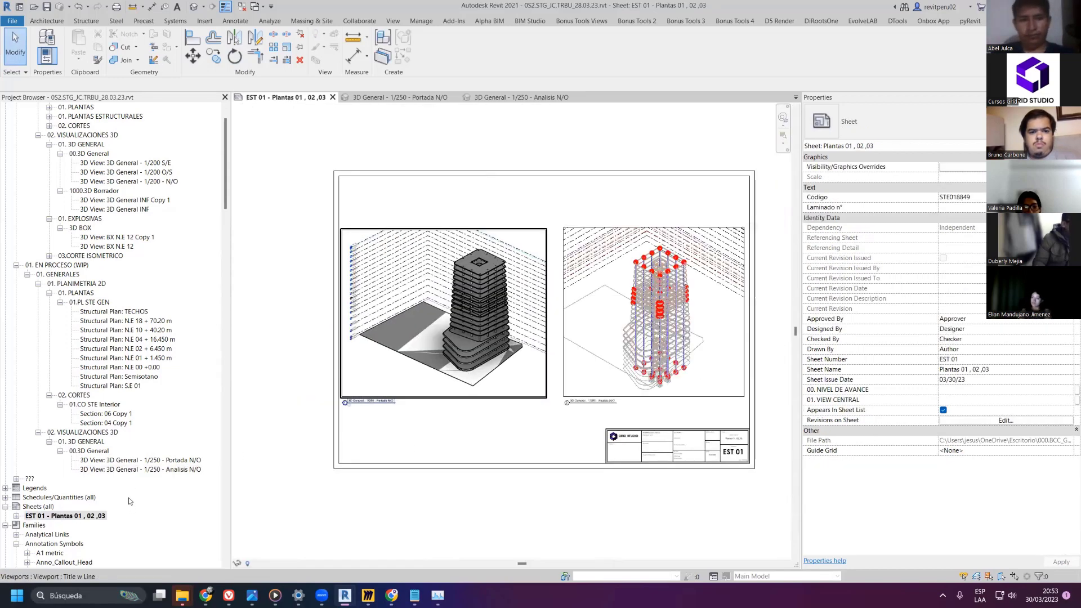
- Close the inactive 3D view tabs, keeping sheet EST 01 open
right_click(90, 517)
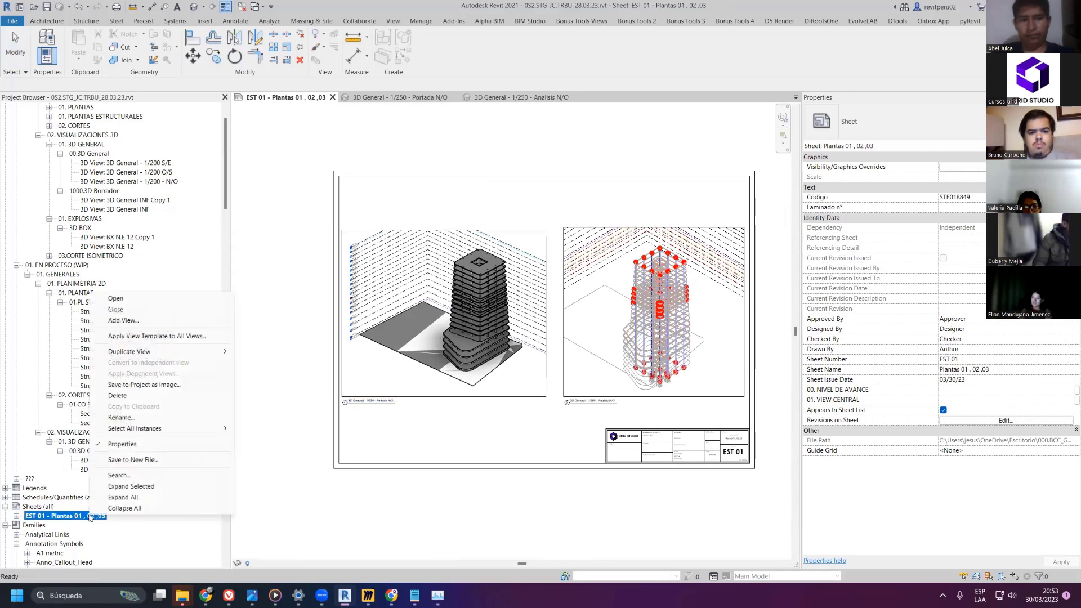
mouse_move(163, 355)
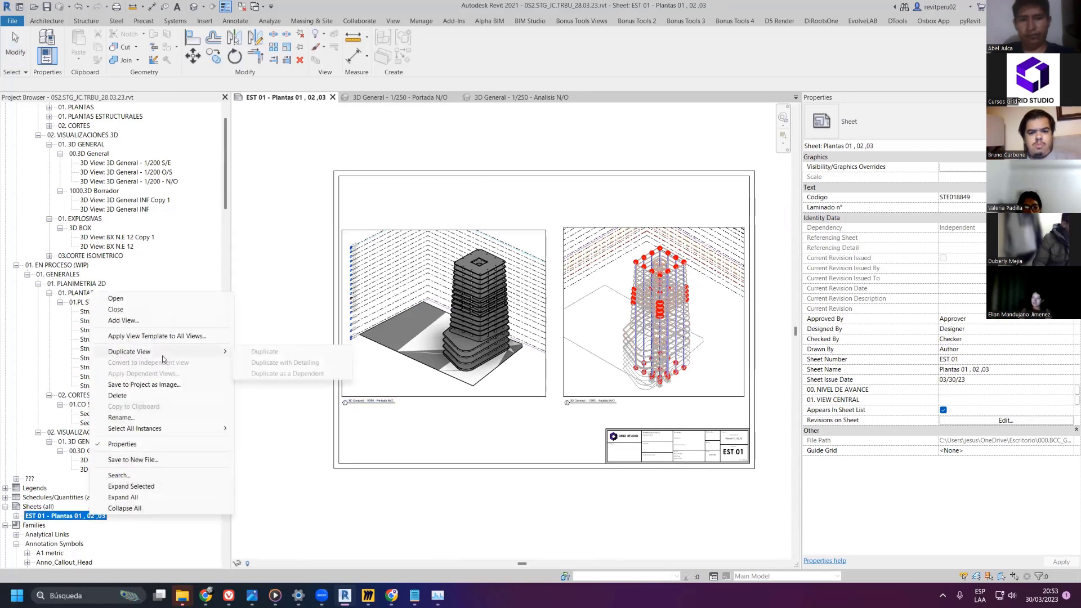
click(241, 6)
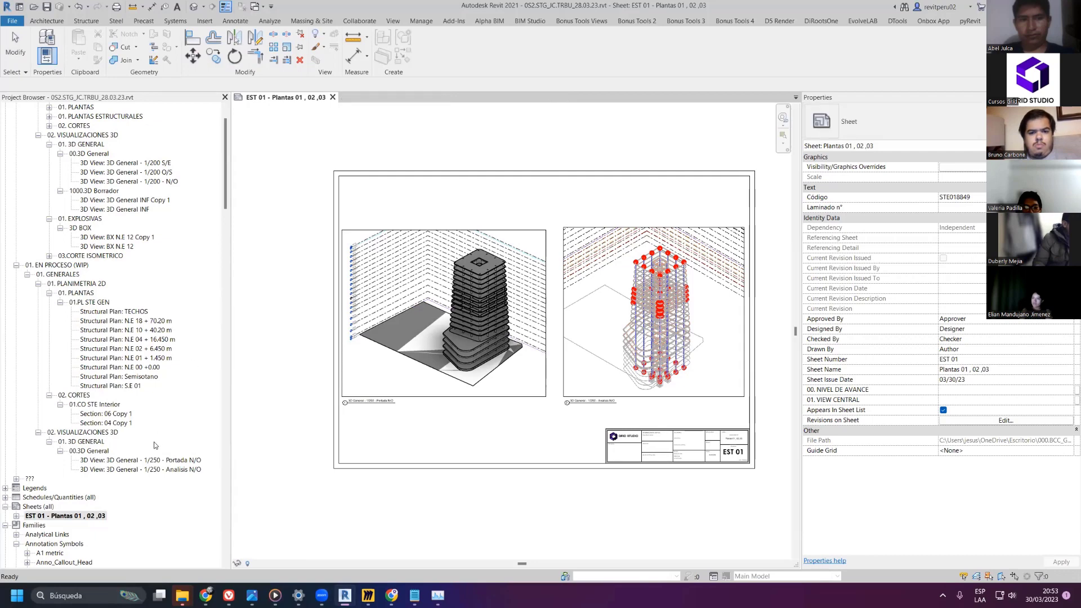
- Launch Bonus Tools Views > 21 Sheet Duplication for sheet EST 01
click(635, 22)
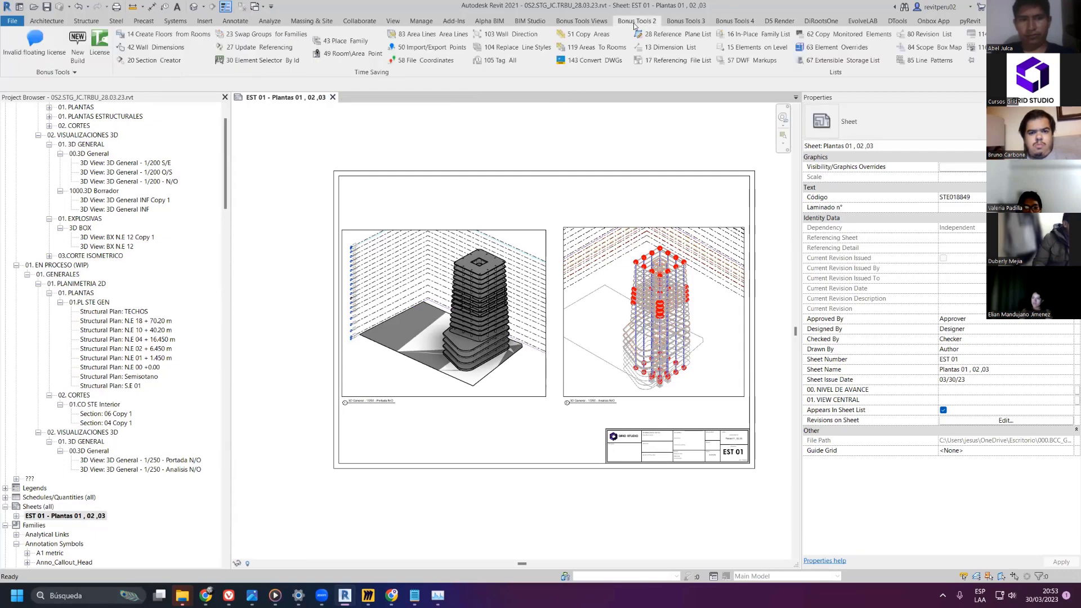
click(677, 23)
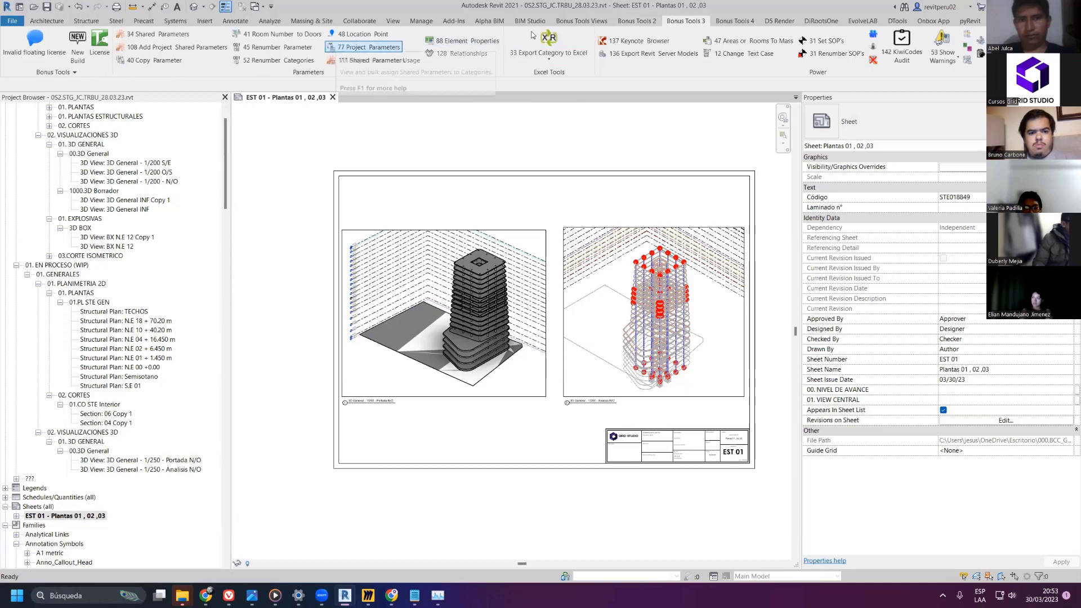
click(734, 21)
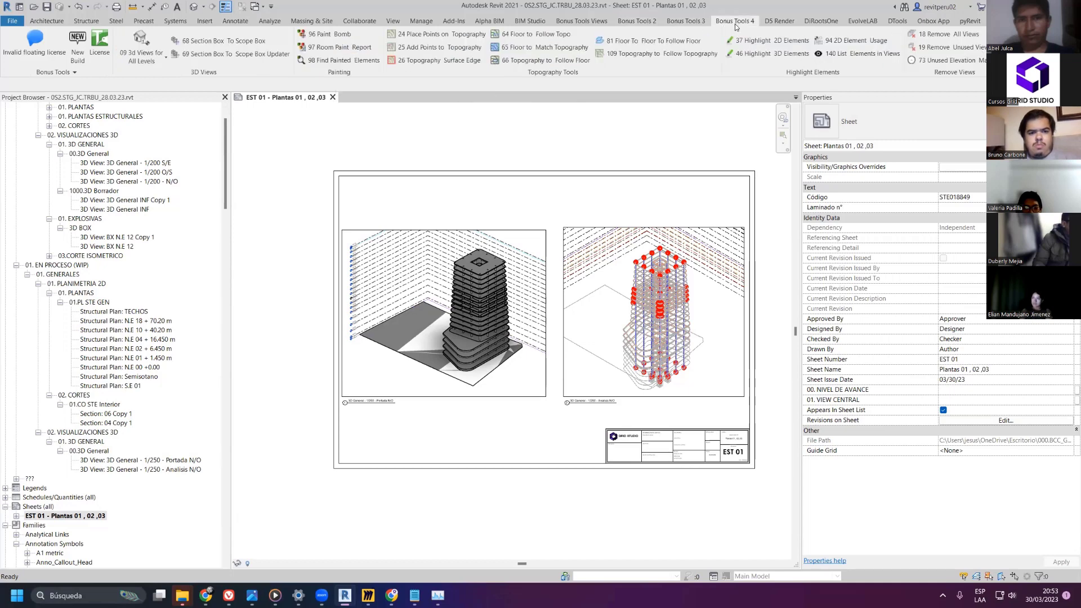
click(639, 21)
click(586, 22)
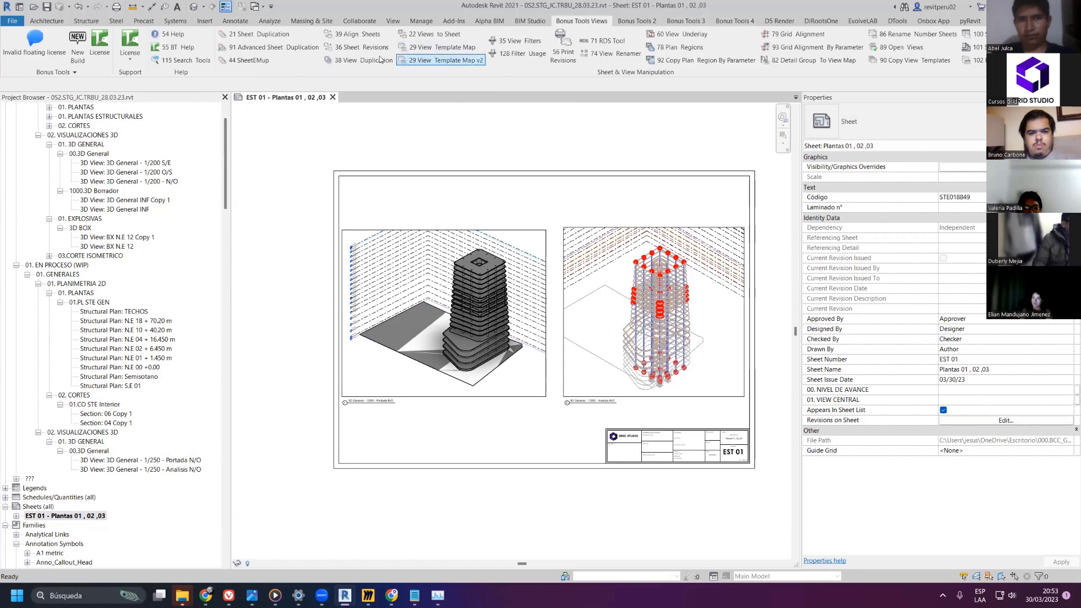
click(252, 37)
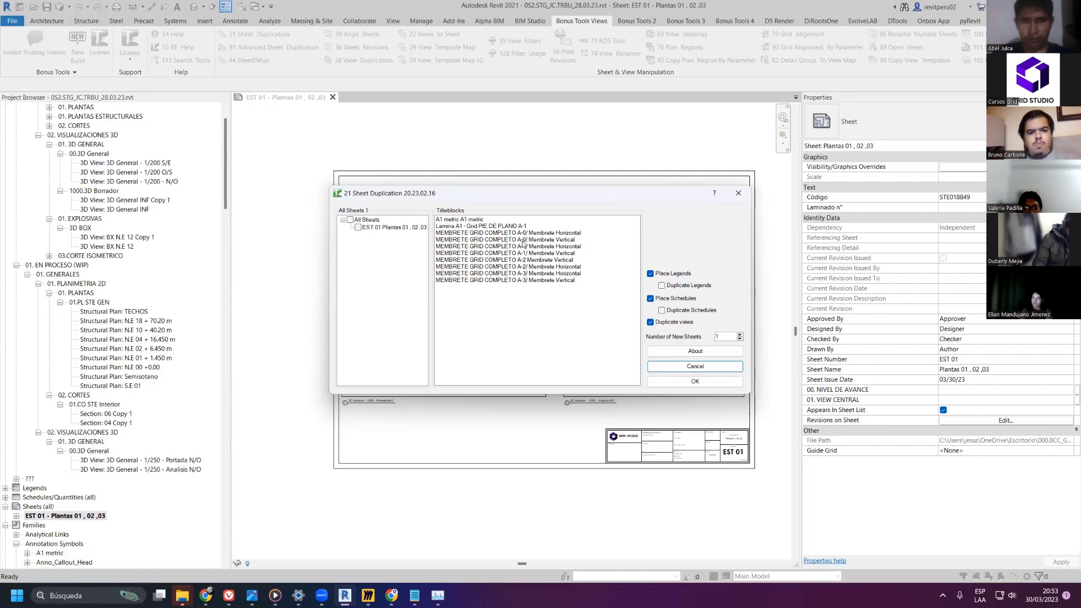
- Duplicate EST 01 as EST 02 with the MEMBRETE GRID COMPLETO A-0/ Membrete Horizontal titleblock
click(359, 228)
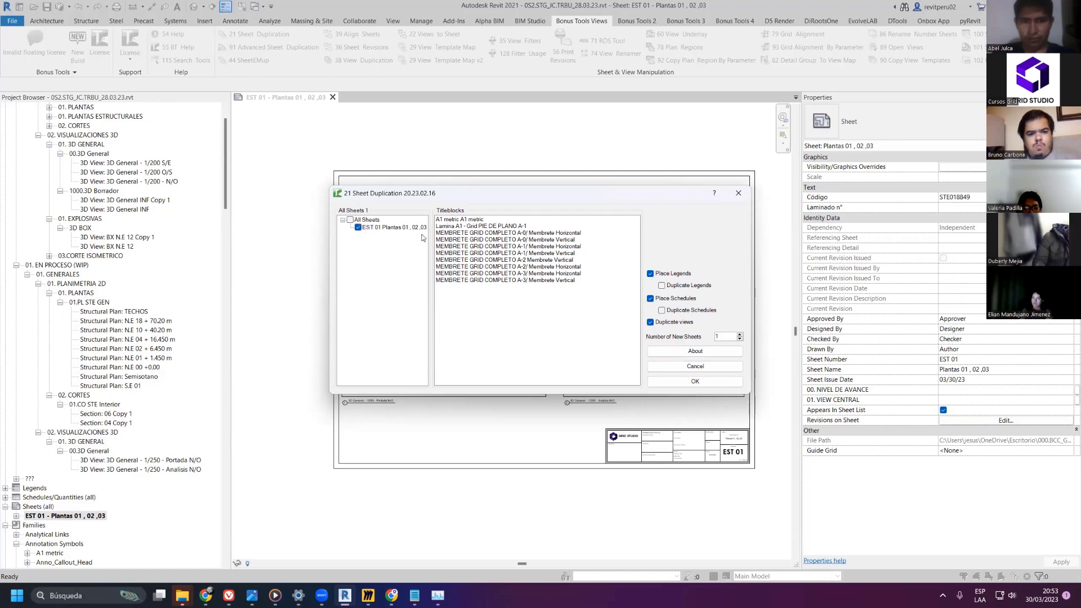
click(475, 234)
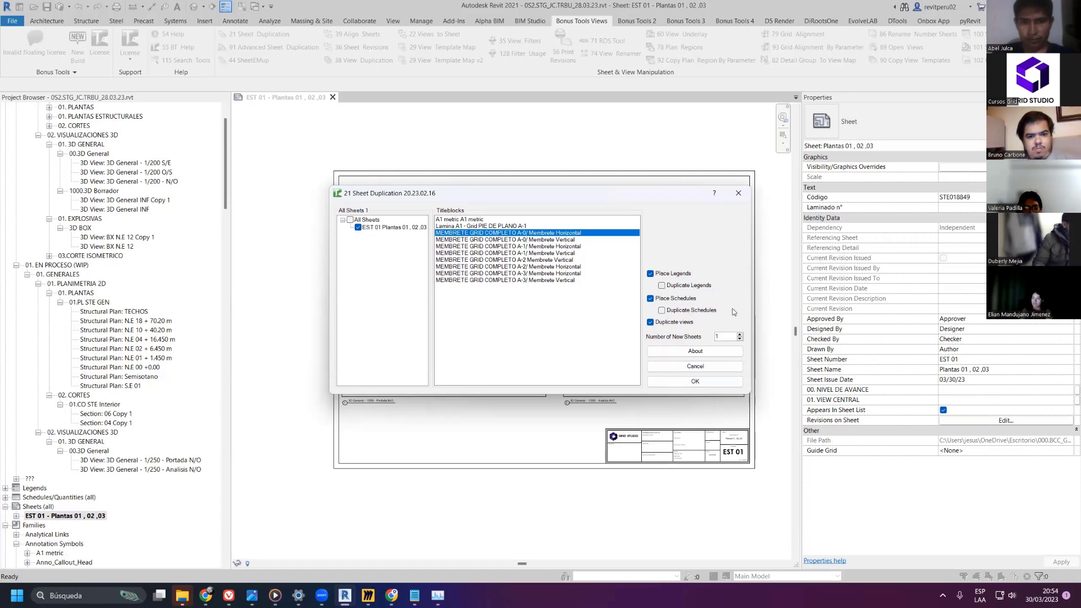
click(680, 383)
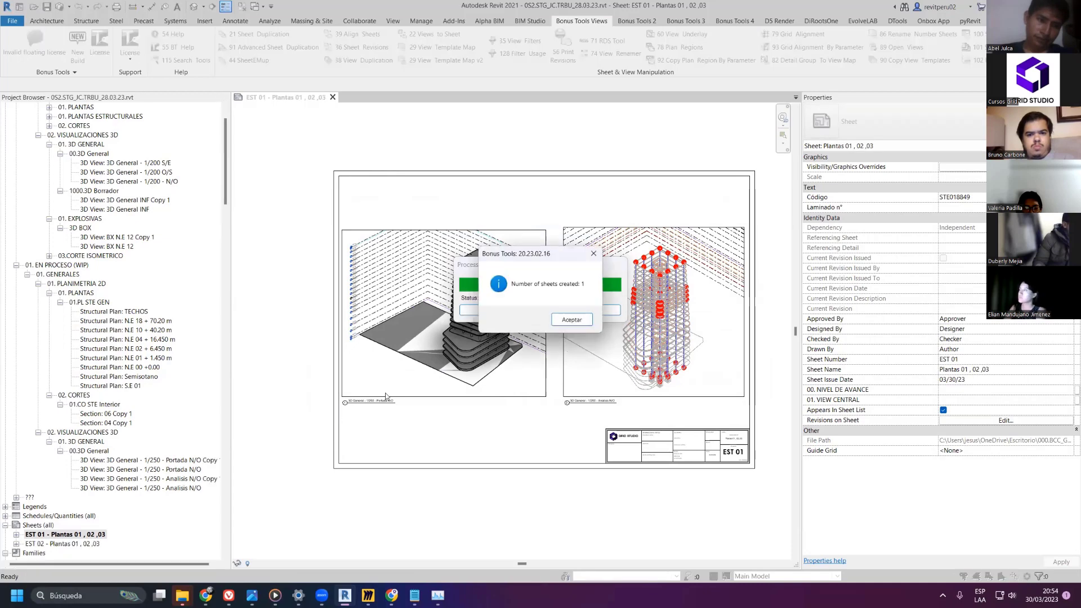
key(Return)
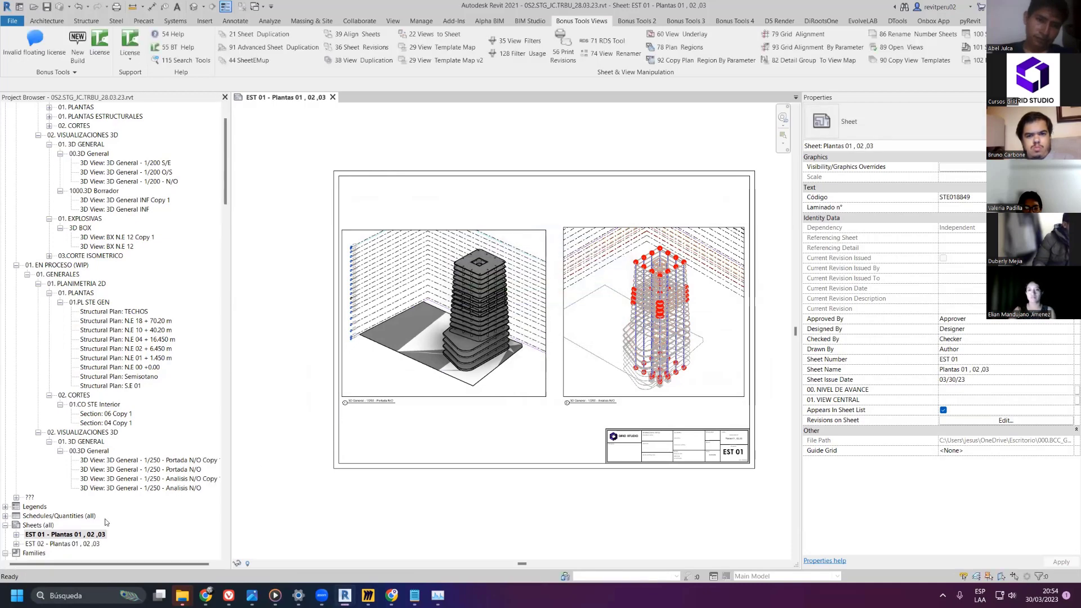
scroll(106, 518, down, 2)
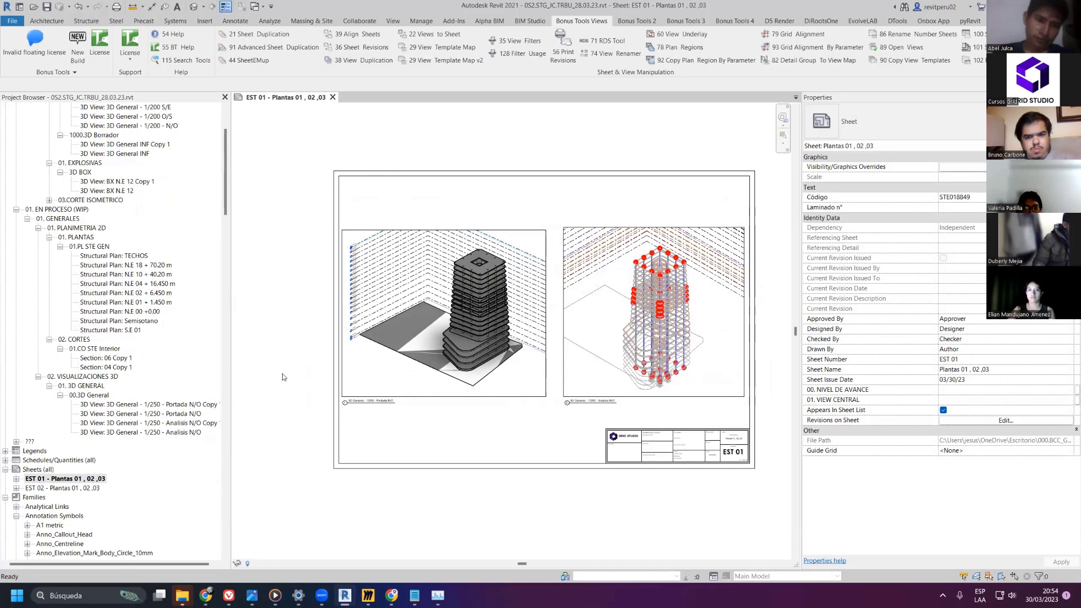
click(367, 595)
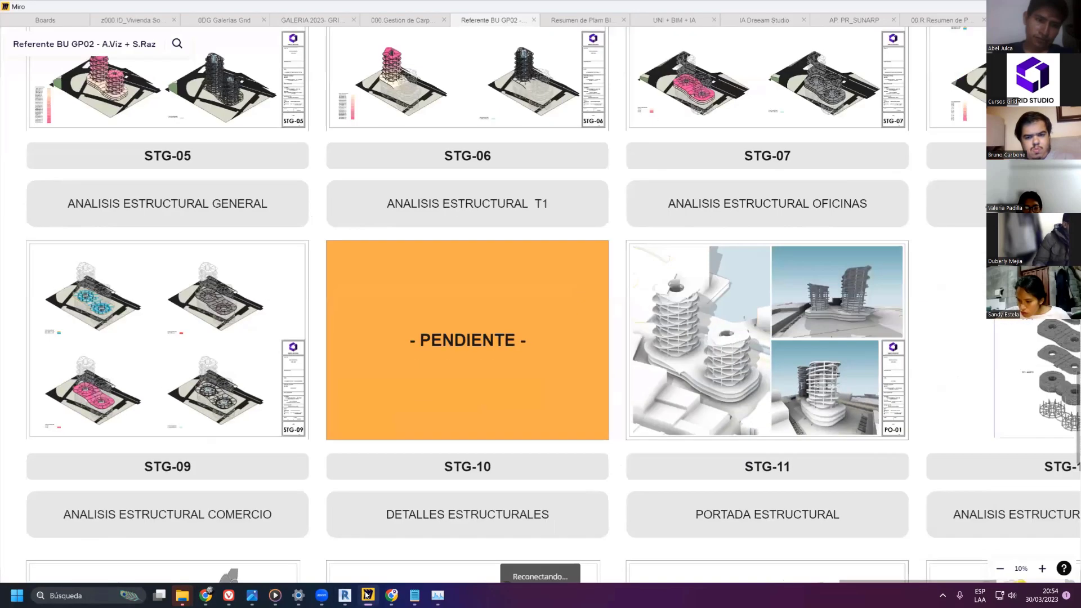
scroll(554, 233, down, 3)
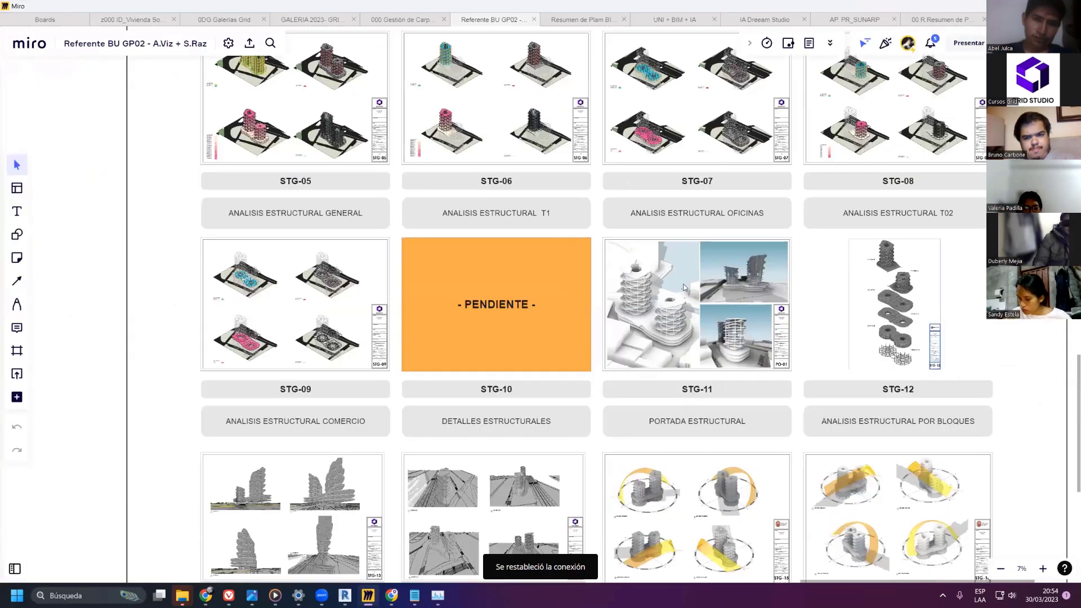
scroll(684, 288, down, 4)
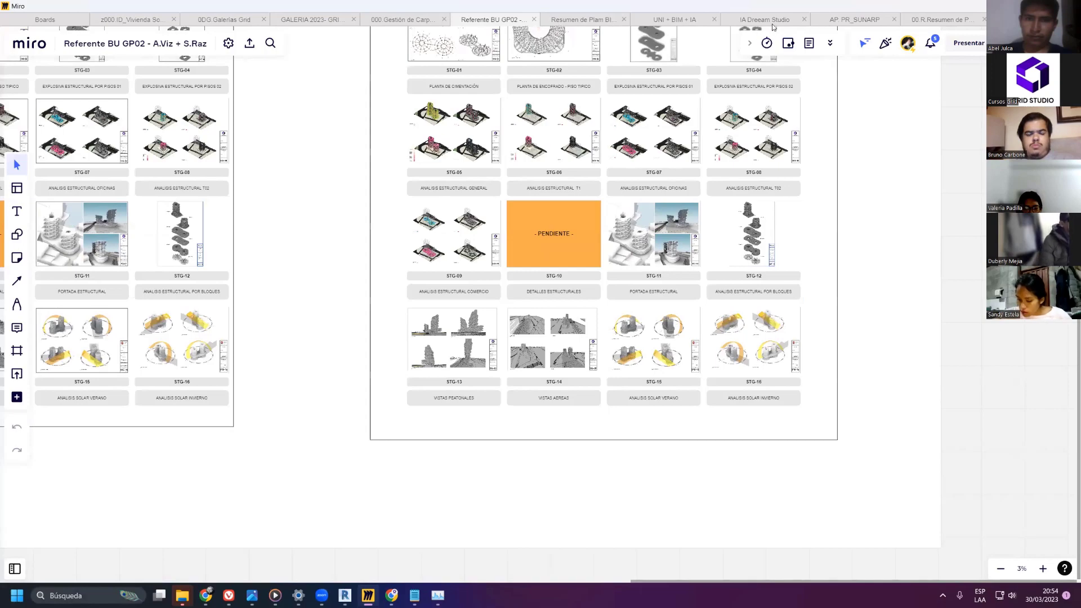
click(842, 21)
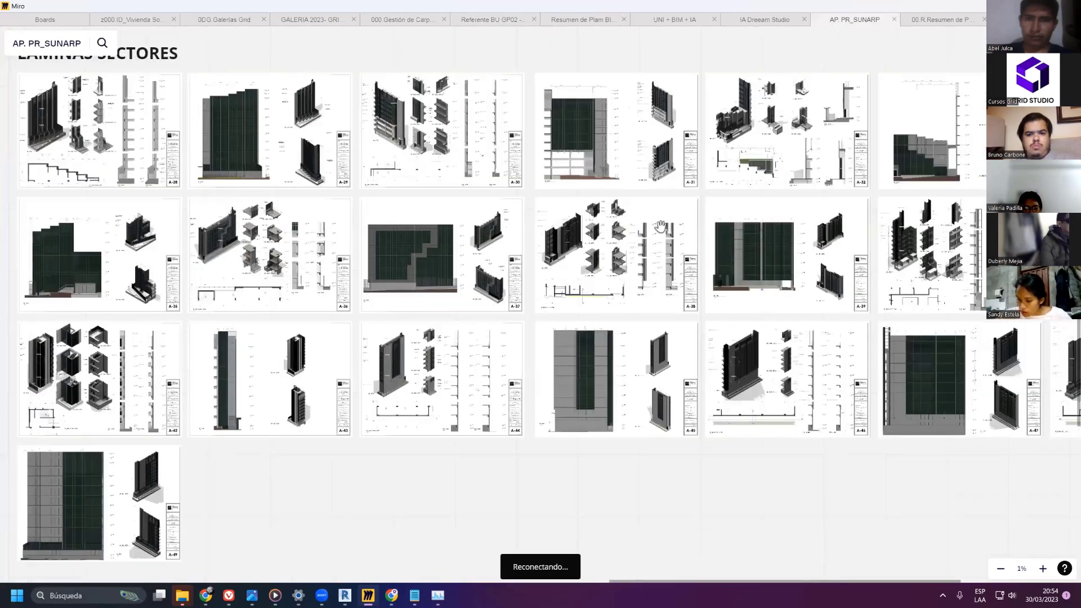
scroll(648, 239, up, 2)
scroll(647, 239, up, 5)
scroll(639, 236, down, 1)
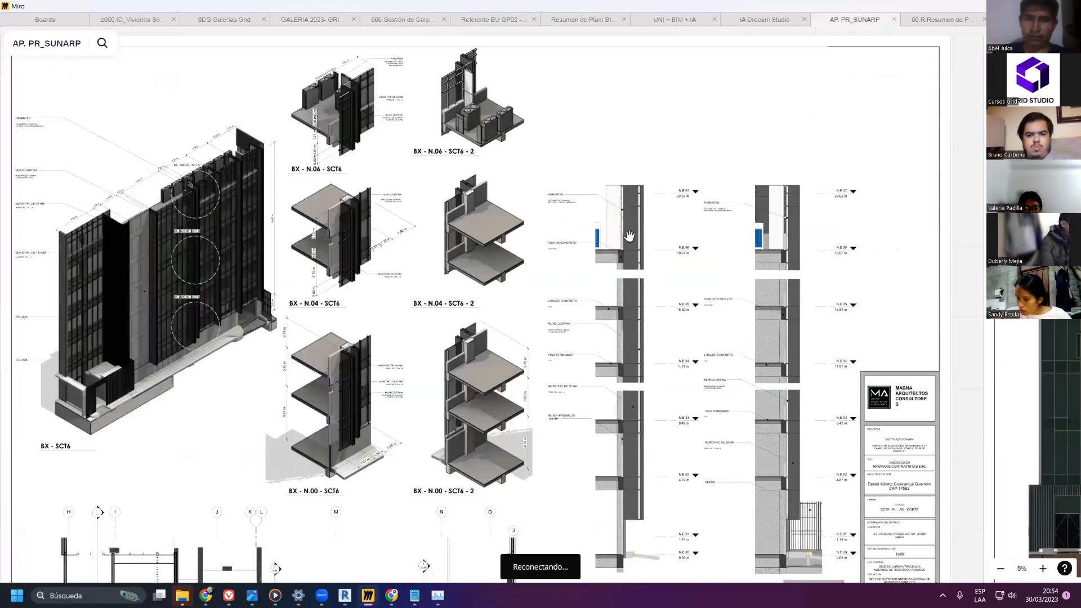
scroll(639, 231, down, 2)
scroll(648, 214, up, 1)
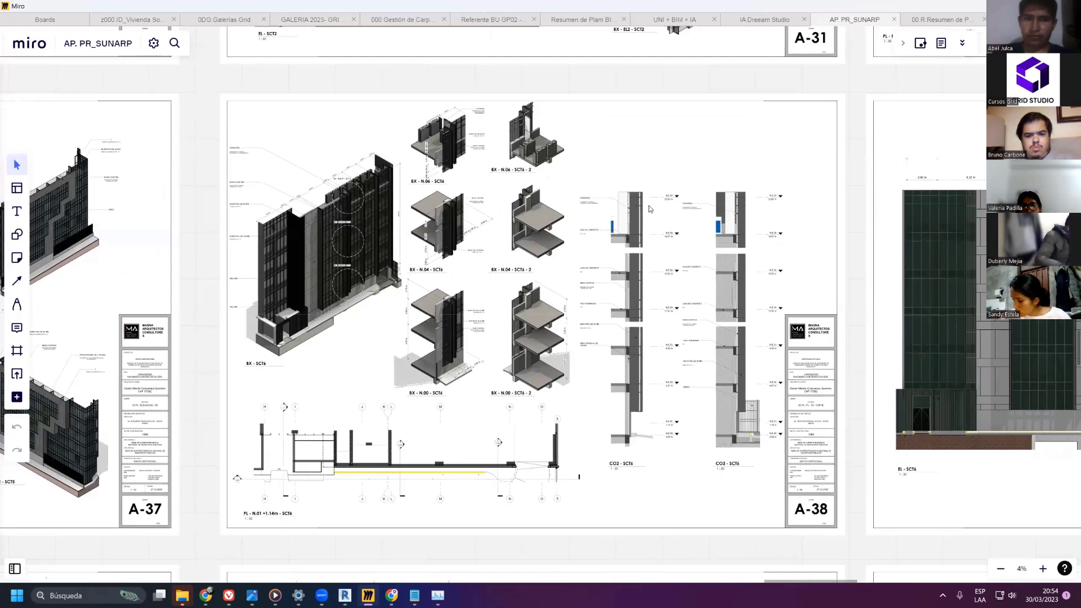
scroll(649, 208, down, 3)
scroll(649, 208, up, 3)
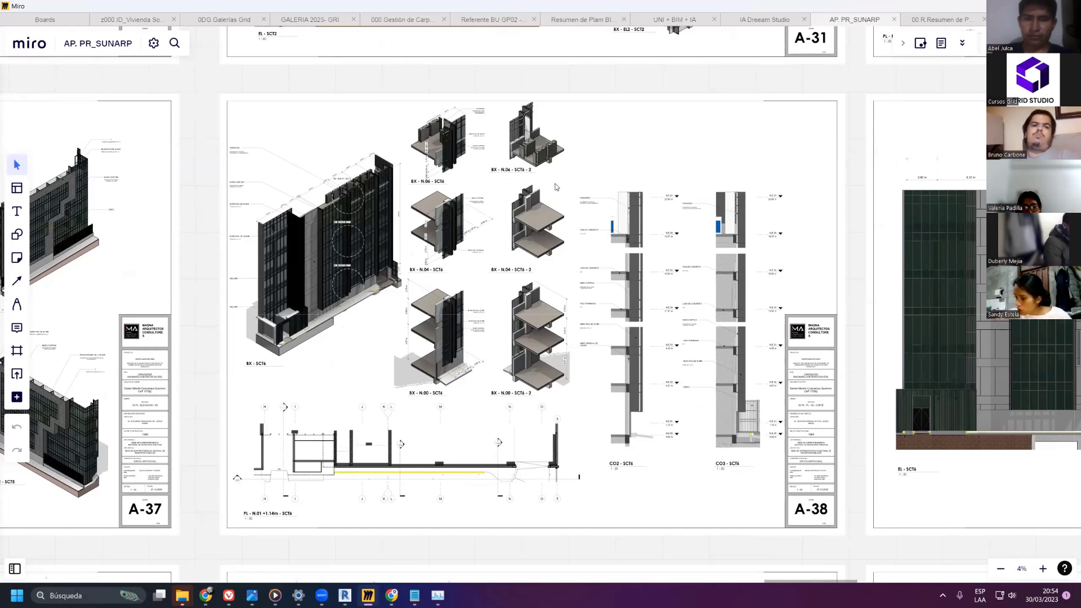
key(Print)
drag(202, 87, 849, 538)
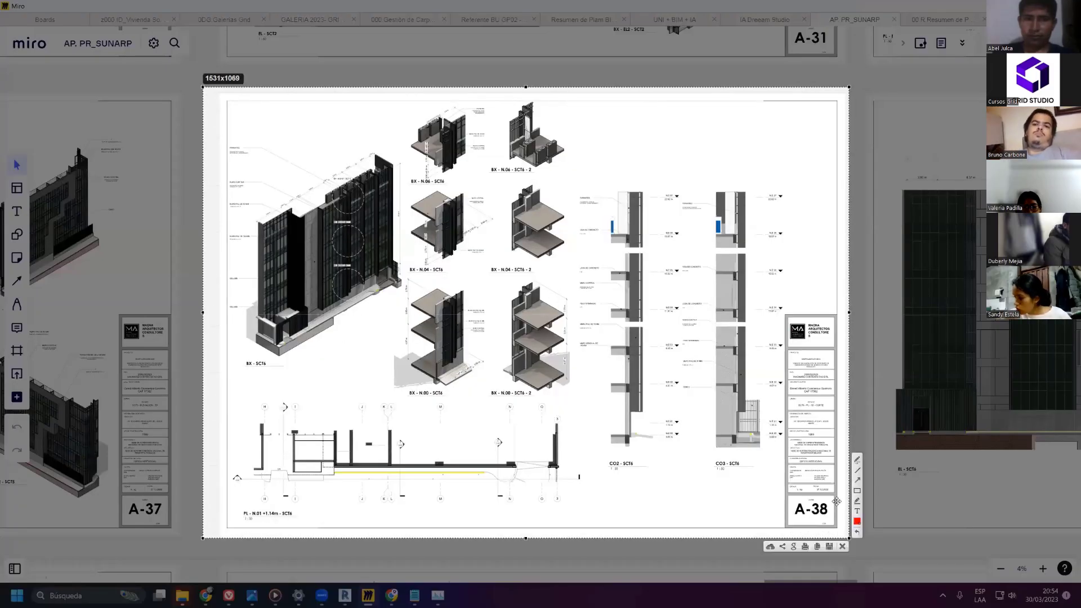
mouse_move(289, 199)
mouse_down()
mouse_move(327, 197)
mouse_move(292, 194)
mouse_move(322, 228)
mouse_up()
drag(288, 263, 323, 283)
drag(298, 312, 319, 331)
drag(377, 148, 398, 174)
drag(384, 234, 414, 296)
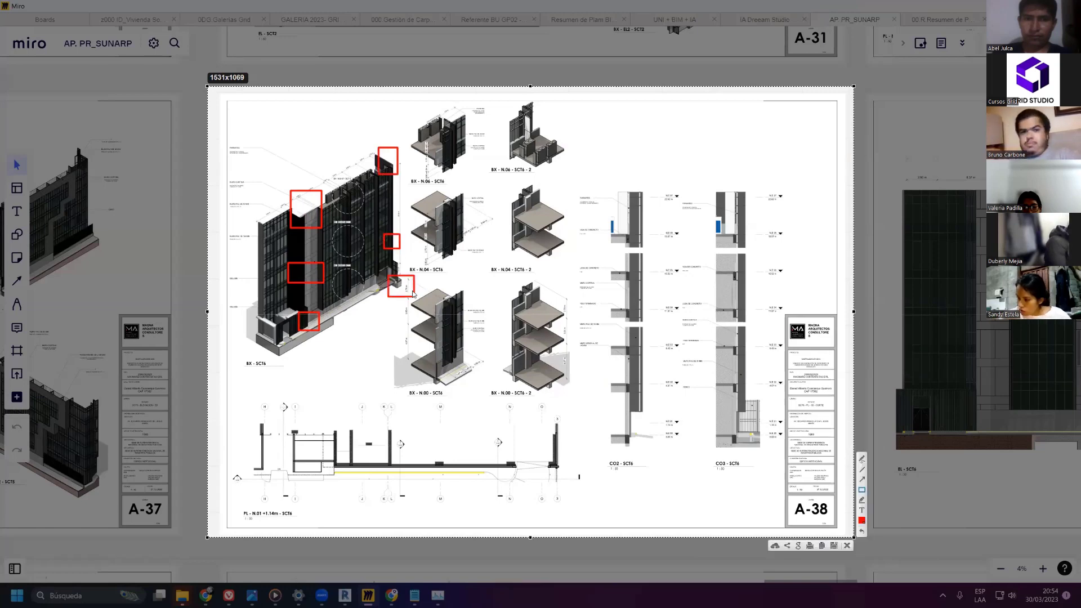
key(ctrl+c)
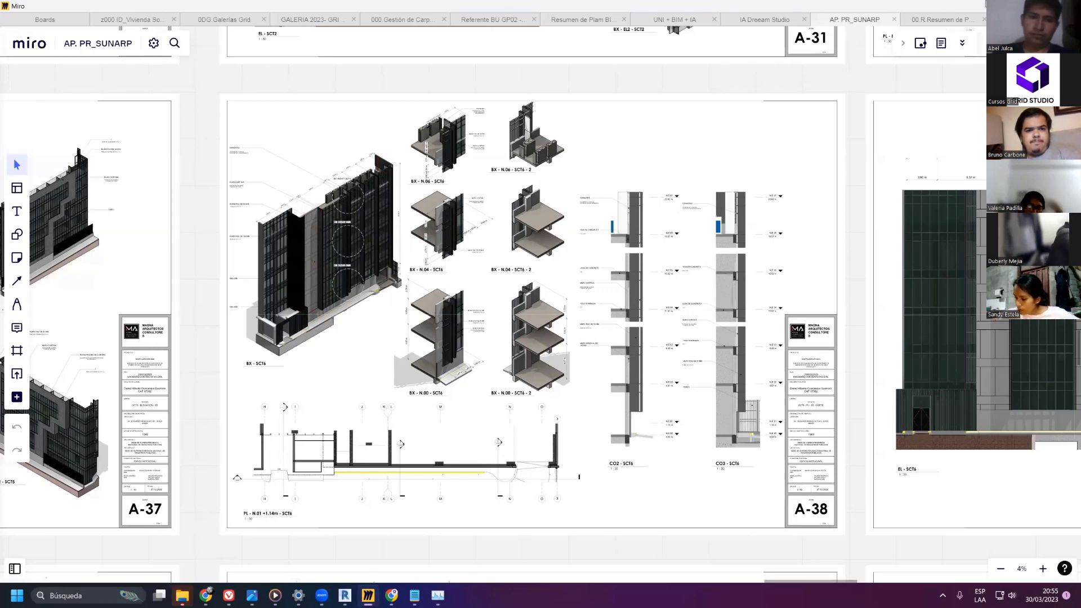
key(super+Down)
key(super+Down)
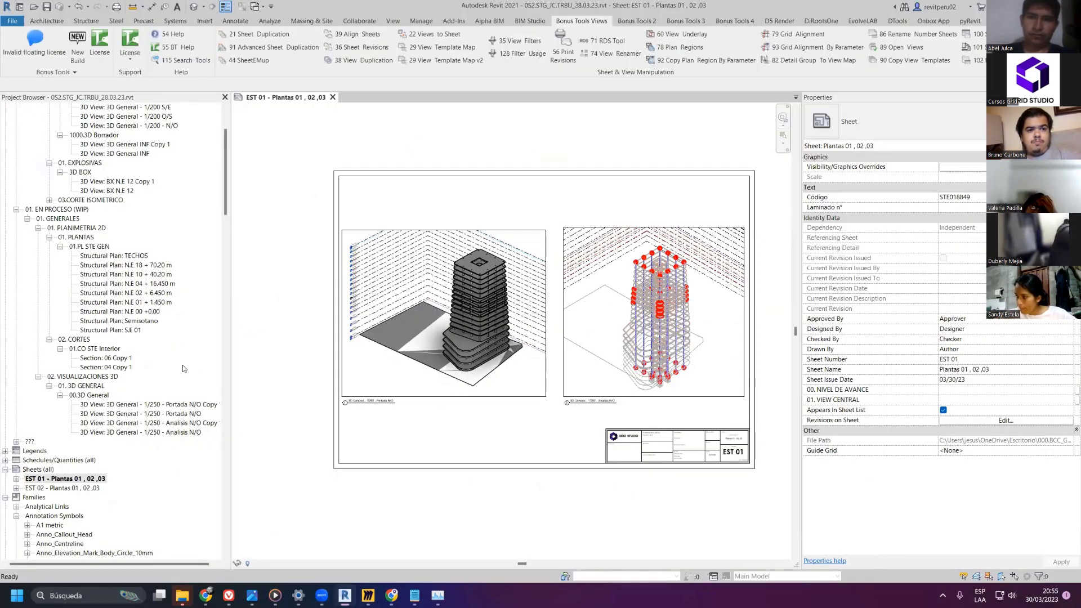
drag(230, 366, 264, 366)
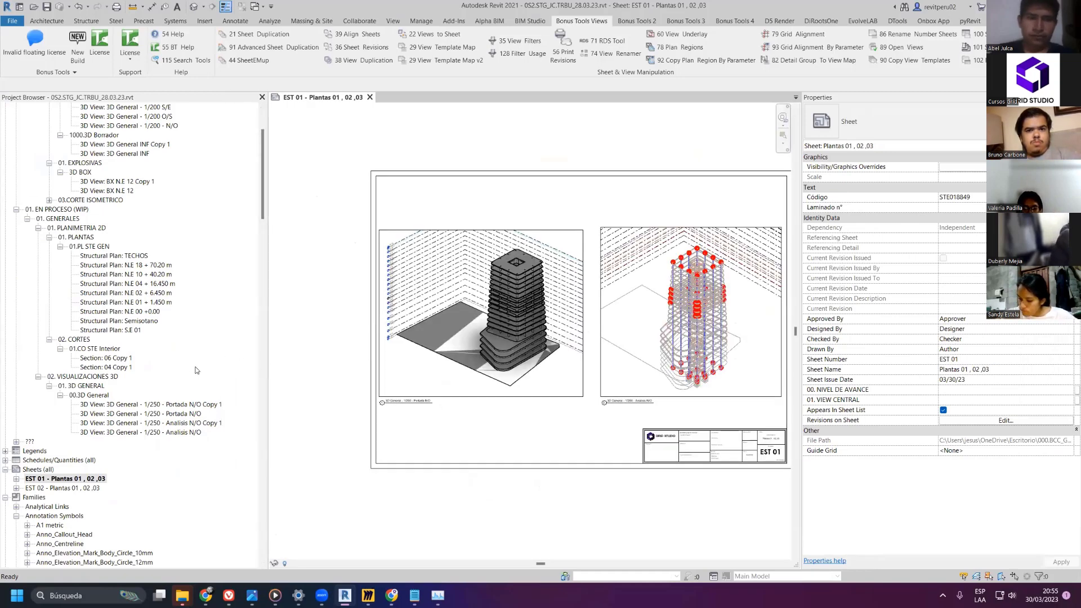
scroll(194, 373, up, 3)
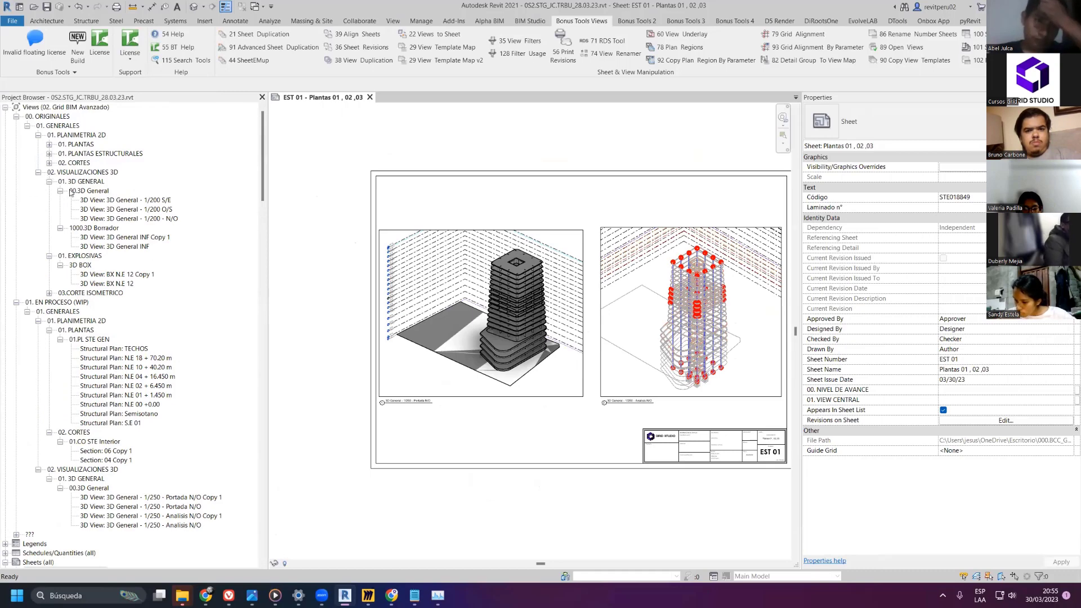
click(163, 209)
click(164, 219)
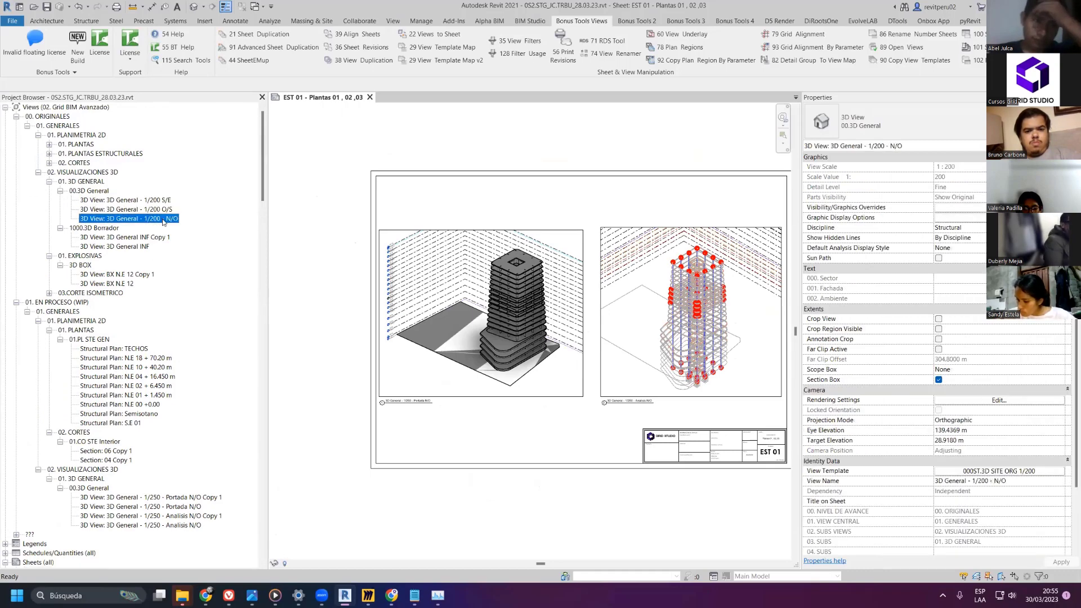
scroll(164, 219, down, 3)
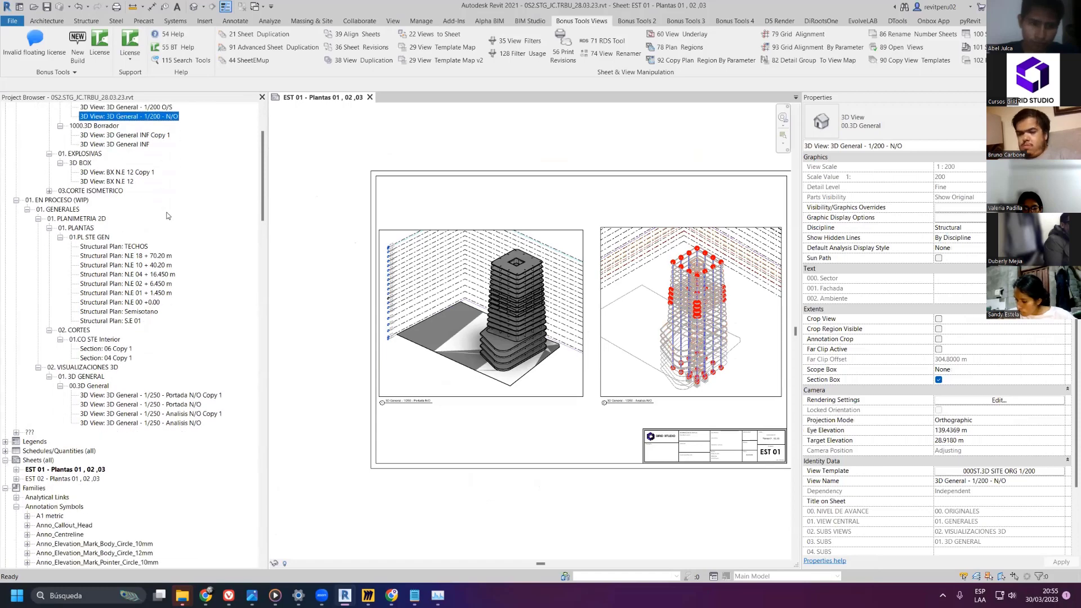
click(172, 395)
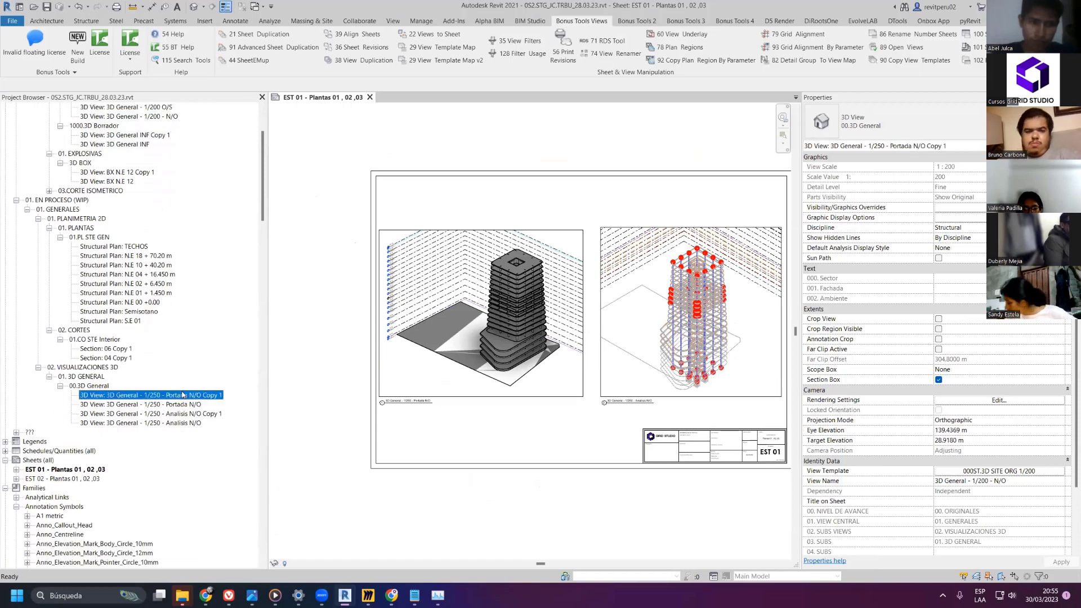
click(176, 415)
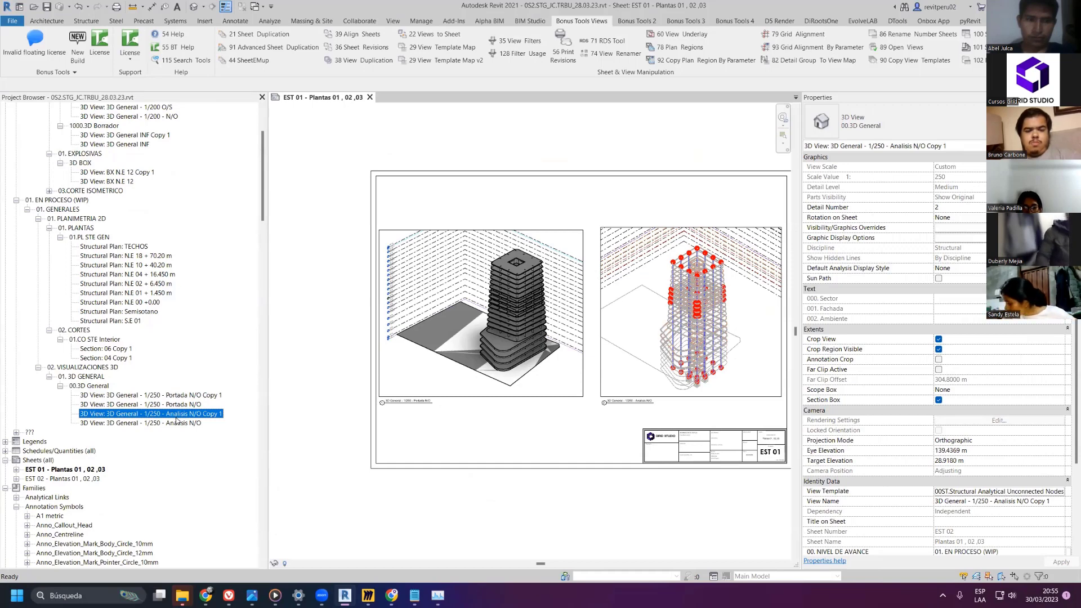
scroll(80, 452, down, 1)
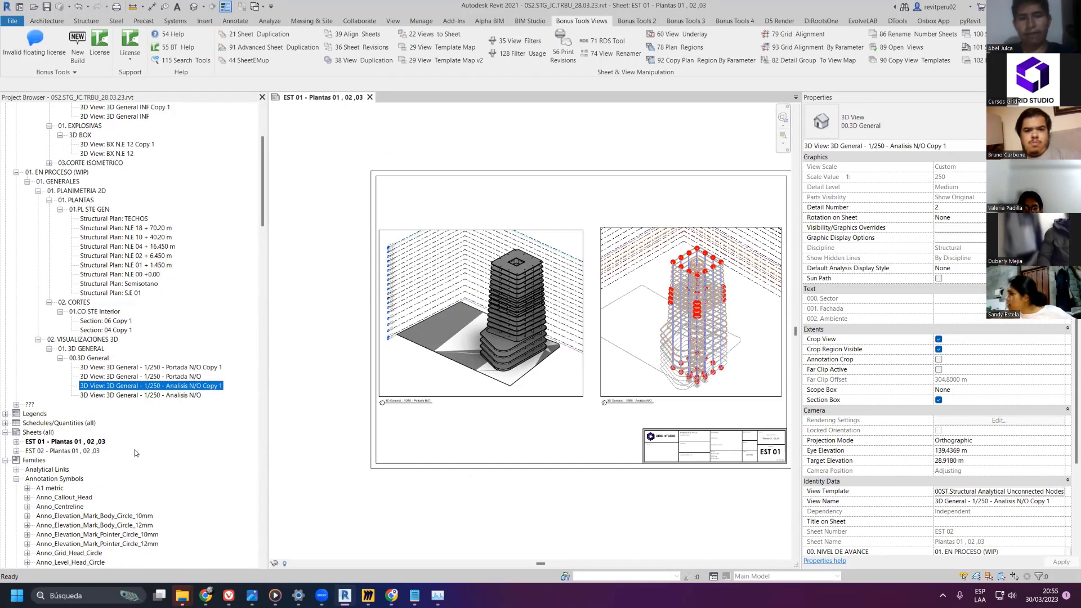
click(80, 451)
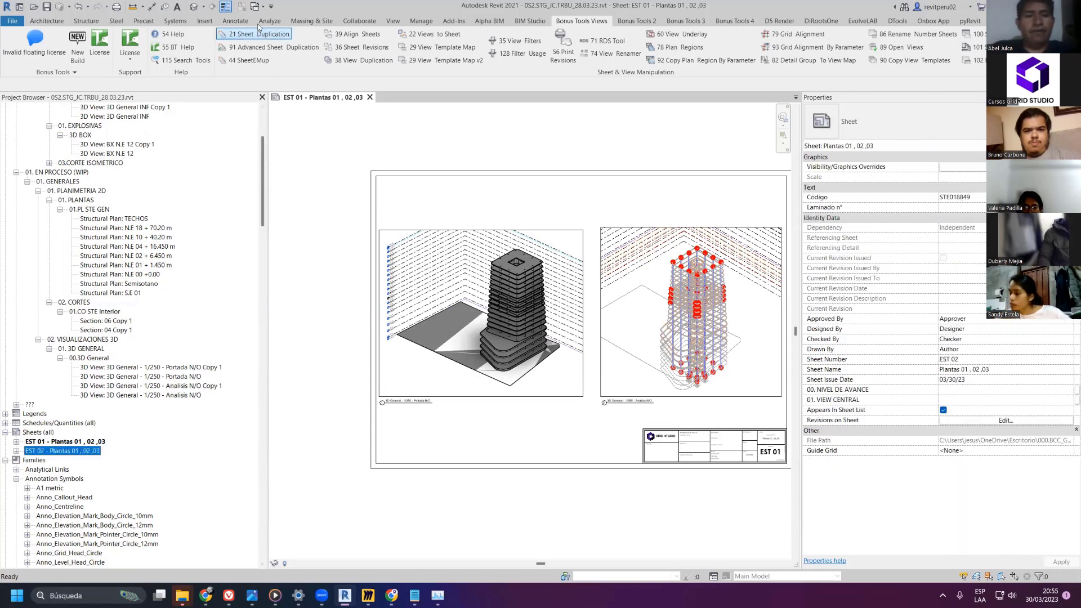
- Collapse 01. GENERALES and select '3D View: 3D General - 1/200 - N/O' in the Project Browser
scroll(148, 241, up, 4)
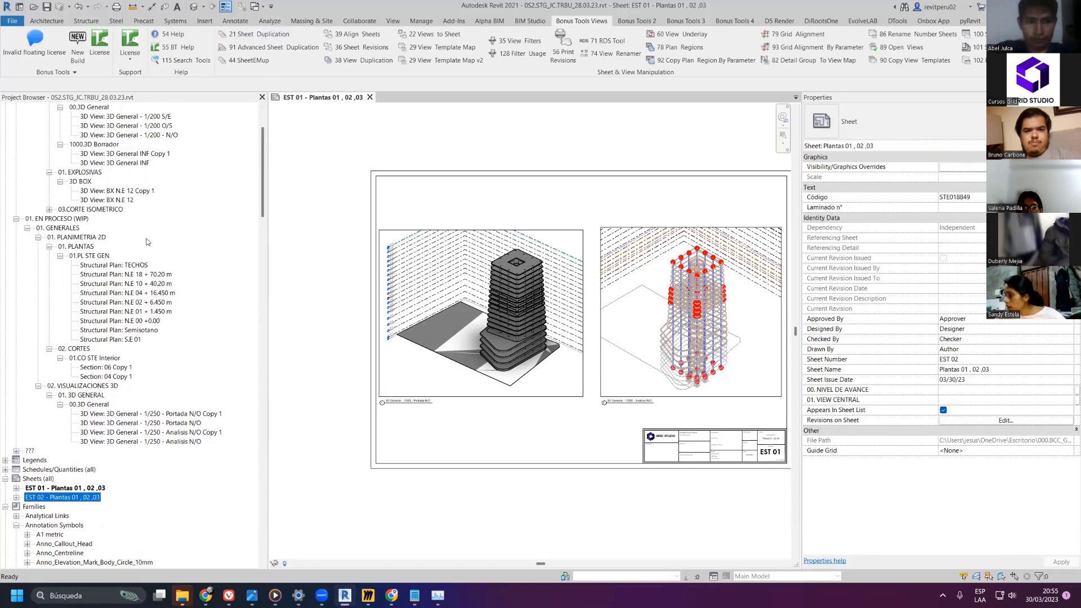
scroll(148, 241, up, 1)
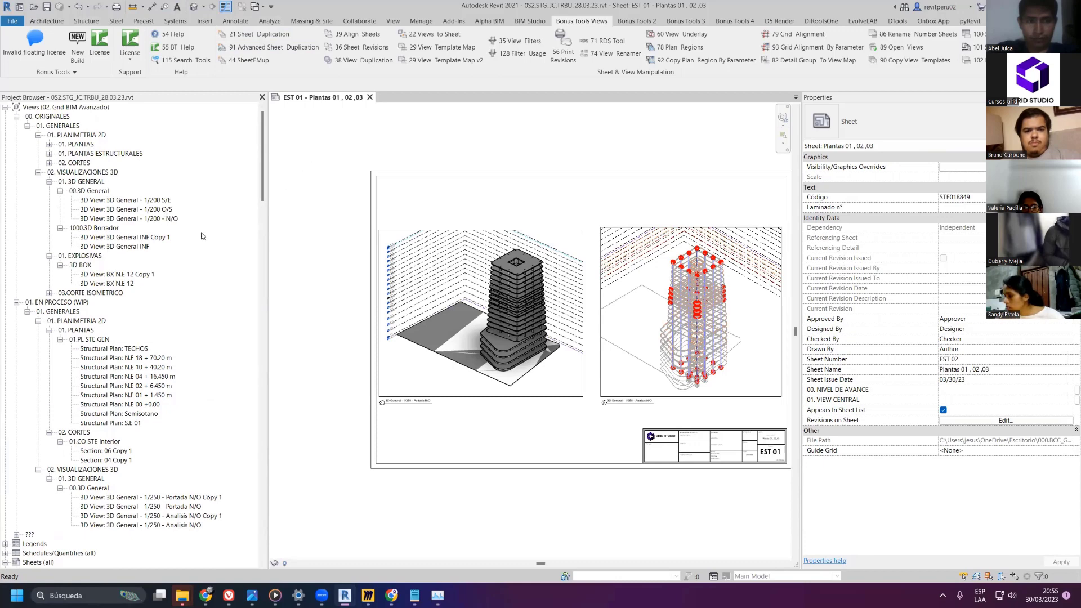
scroll(163, 526, down, 2)
click(27, 274)
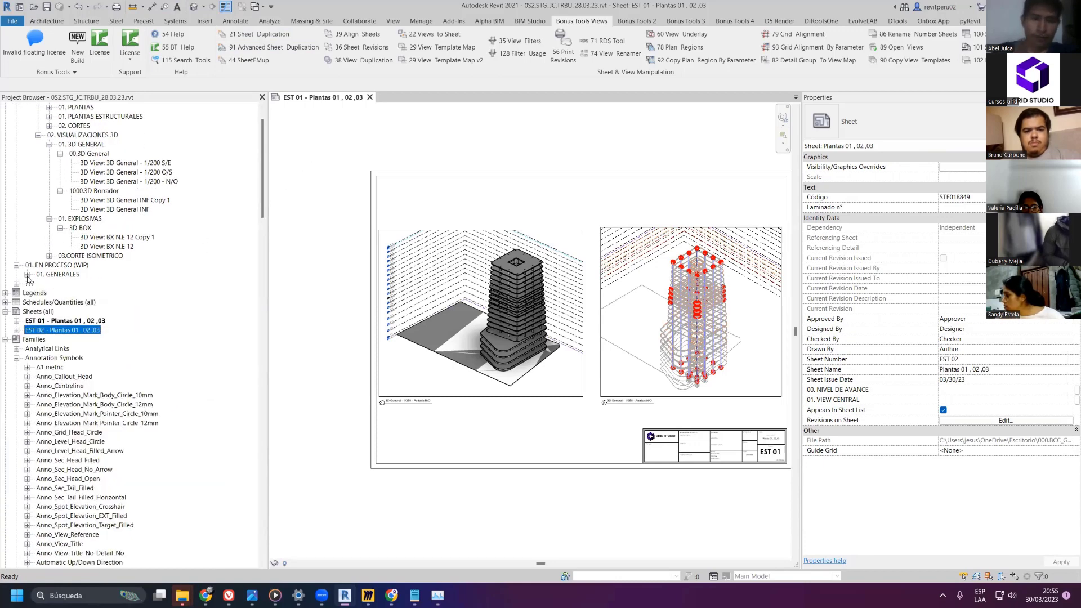
scroll(48, 290, up, 2)
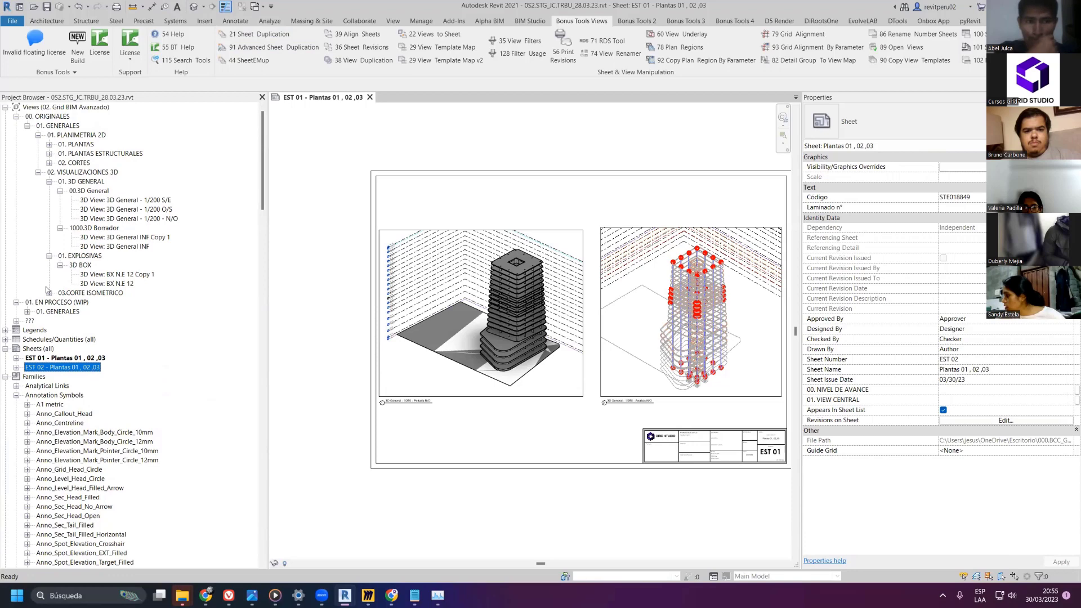
click(152, 218)
- Duplicate 3D General - 1/200 - N/O with Detailing and set Copy 1's type to 3D BOX
double_click(152, 219)
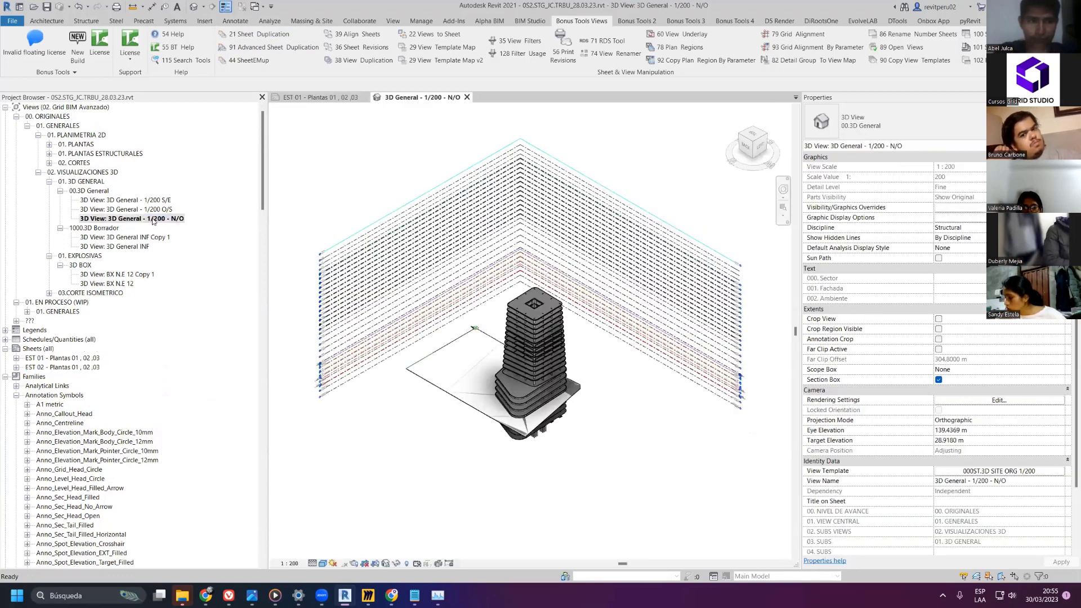
right_click(152, 220)
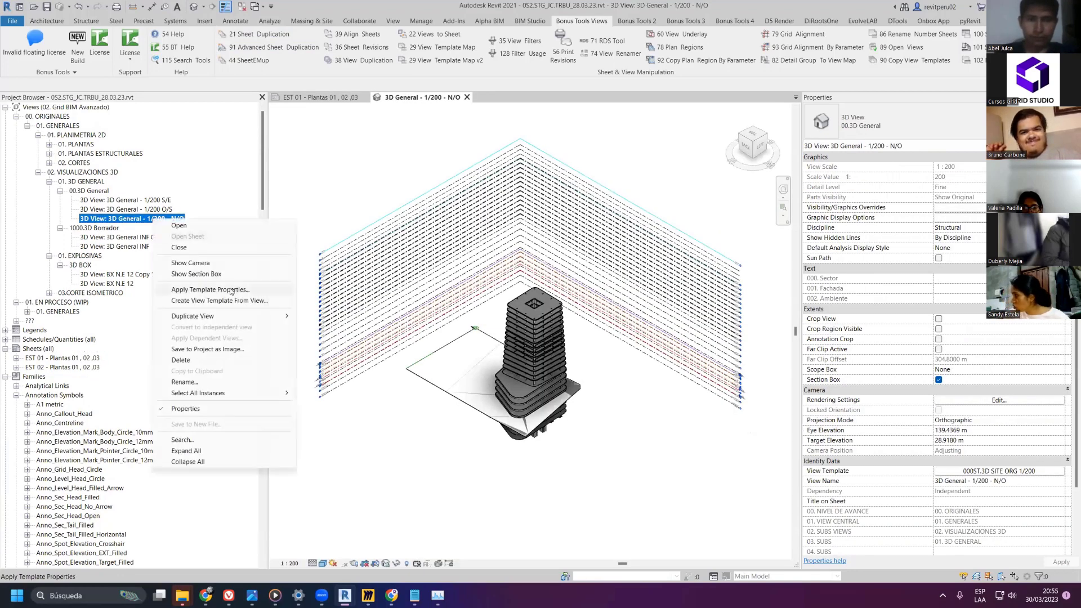
mouse_move(265, 316)
click(318, 327)
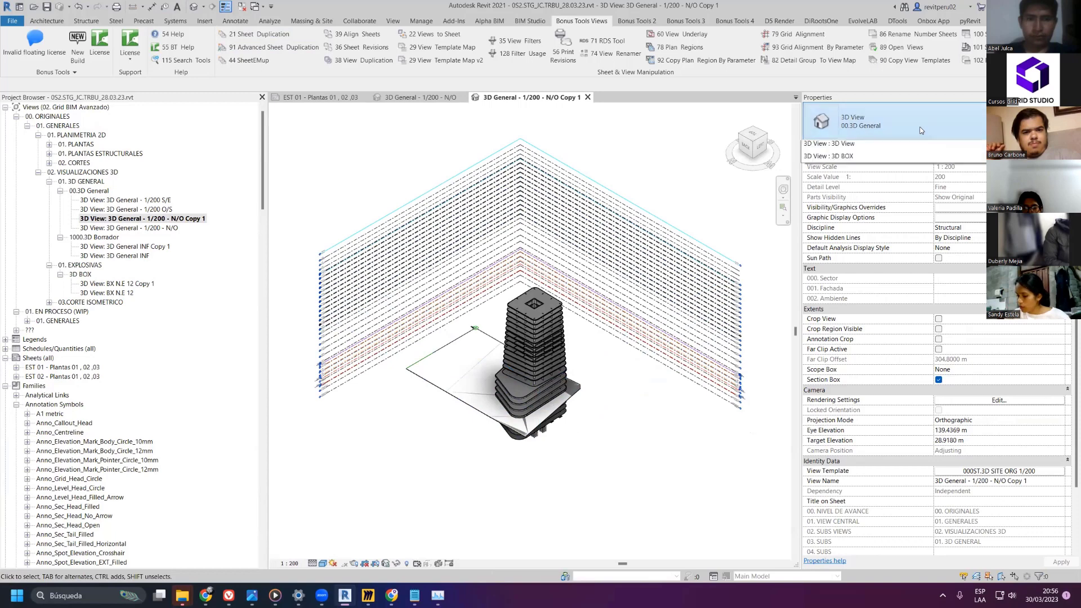
click(921, 130)
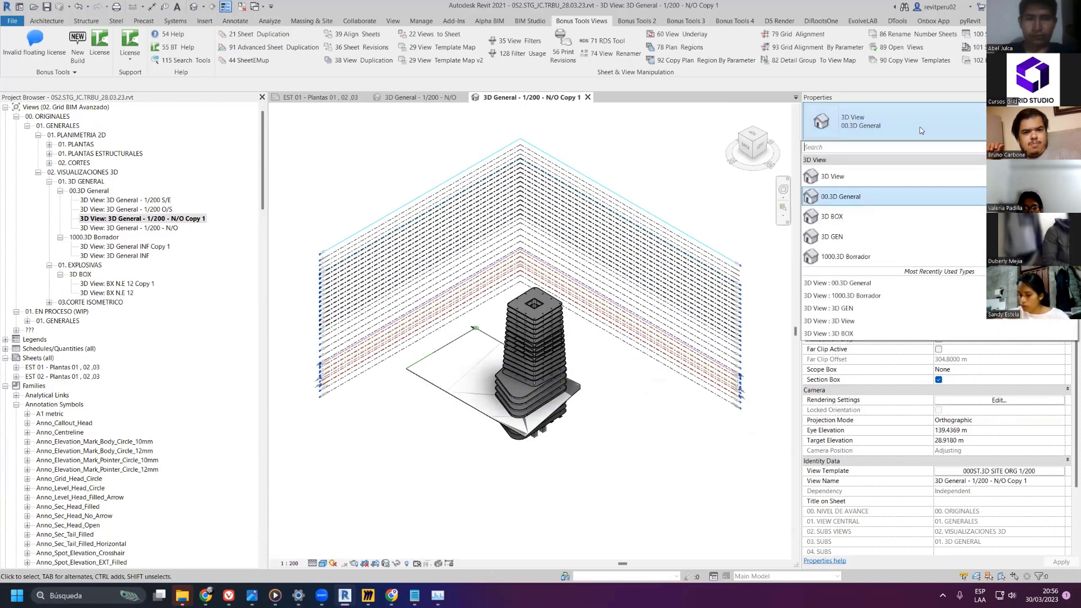
click(838, 217)
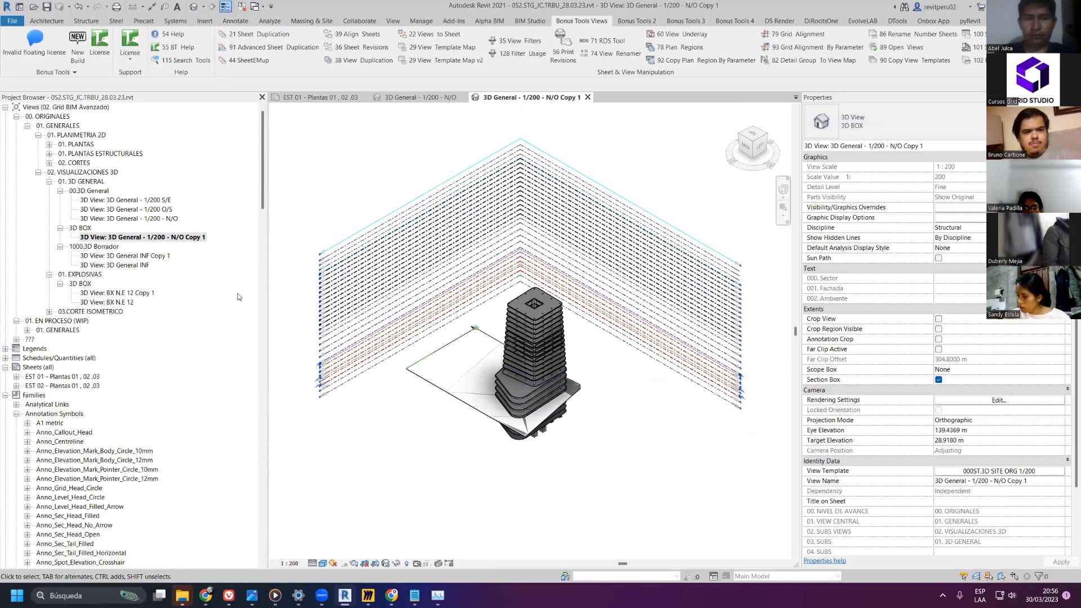
scroll(510, 383, up, 3)
- Select the N.E 10 floor slab and open the Section Box Size settings with BX
scroll(569, 309, up, 6)
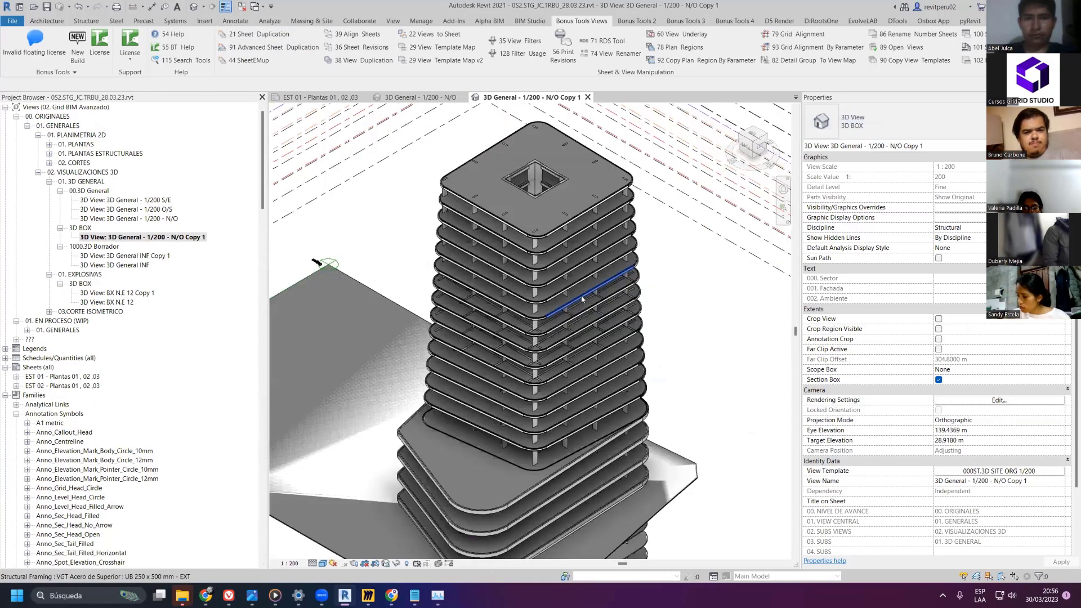
click(618, 269)
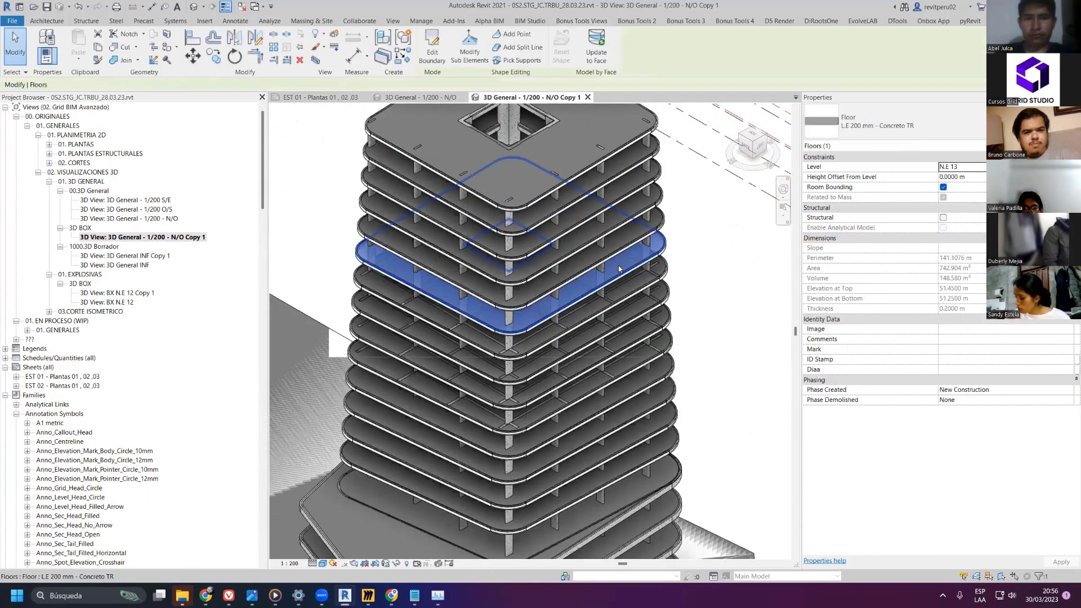
click(626, 318)
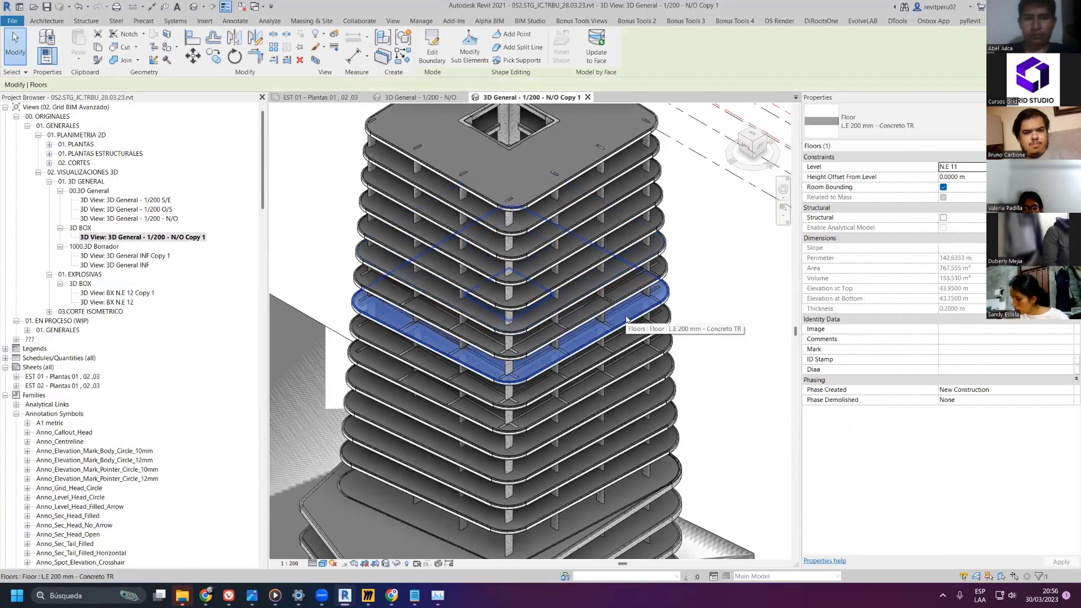
click(619, 336)
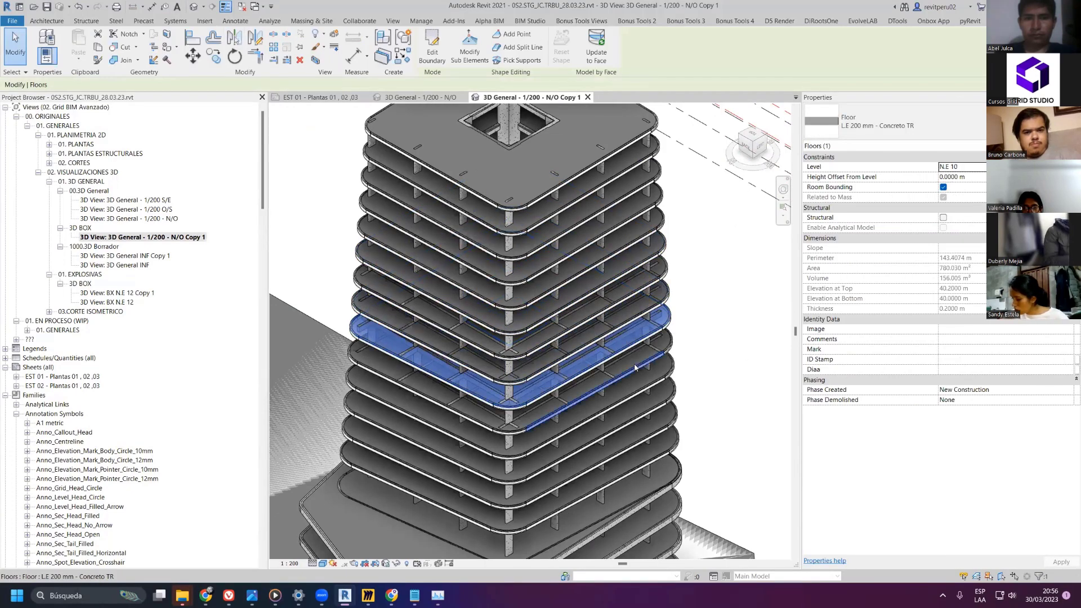
mouse_move(619, 336)
shift+middle_down()
mouse_move(629, 293)
mouse_move(630, 327)
shift+middle_up()
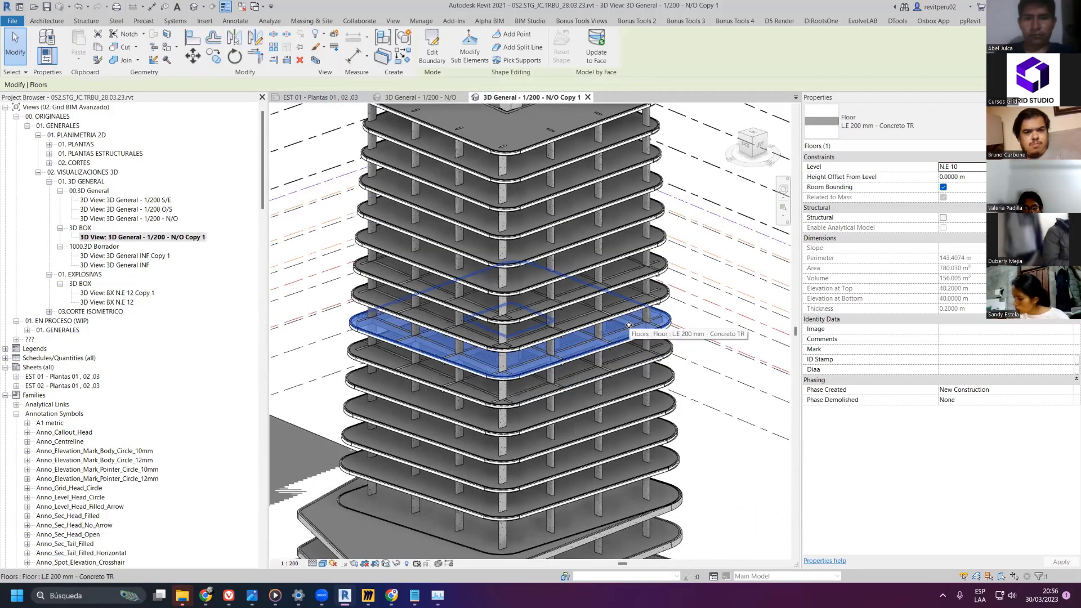
key(b)
key(x)
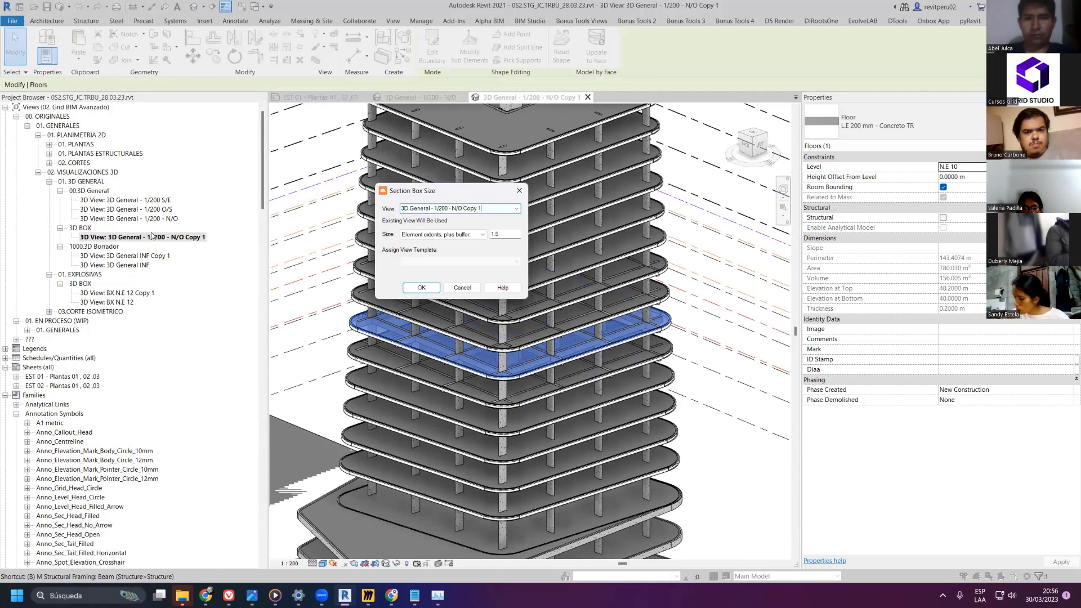
- Name the new boxed 3D view 'BOX - N.E 10 1/200' and confirm it
click(429, 209)
key(BackSpace)
key(BackSpace)
key(BackSpace)
key(BackSpace)
key(BackSpace)
key(BackSpace)
key(BackSpace)
key(BackSpace)
key(BackSpace)
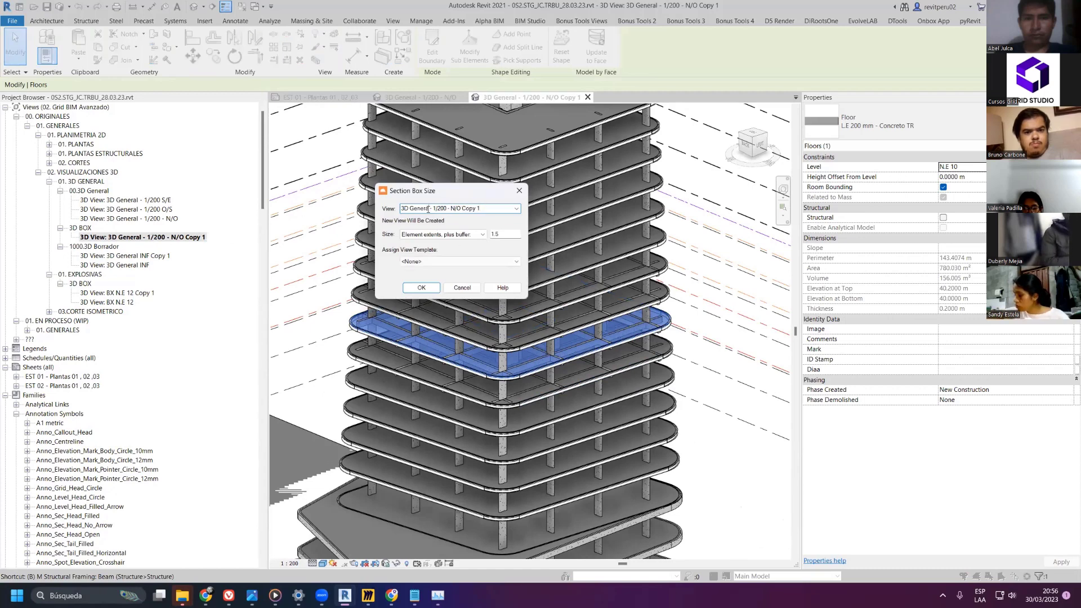
key(Delete)
key(Caps_Lock)
text(BOX -n 1/200 -)
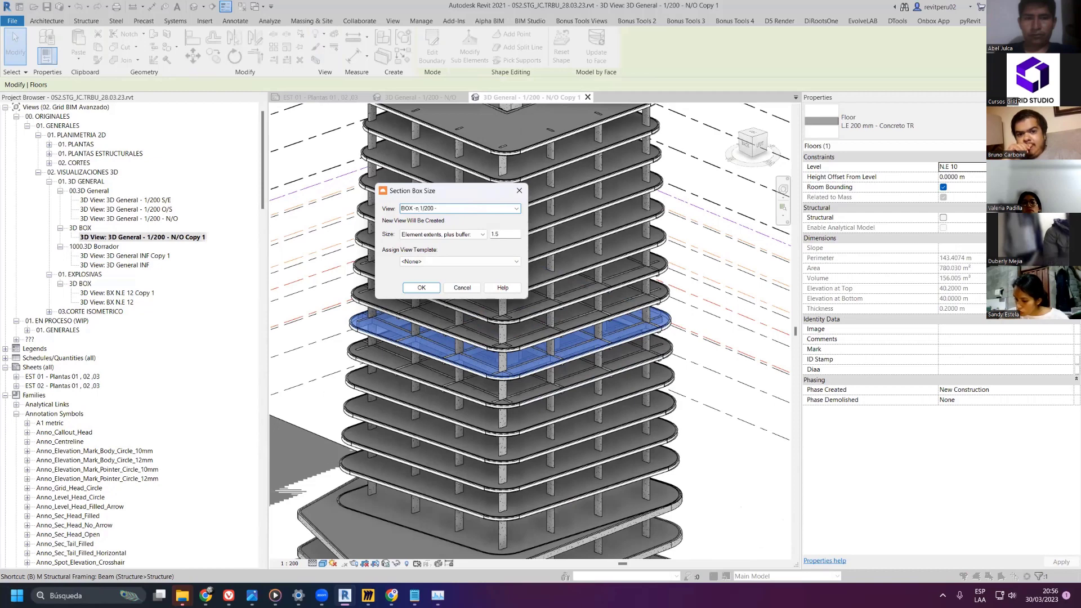
key(BackSpace)
text(N.E 10)
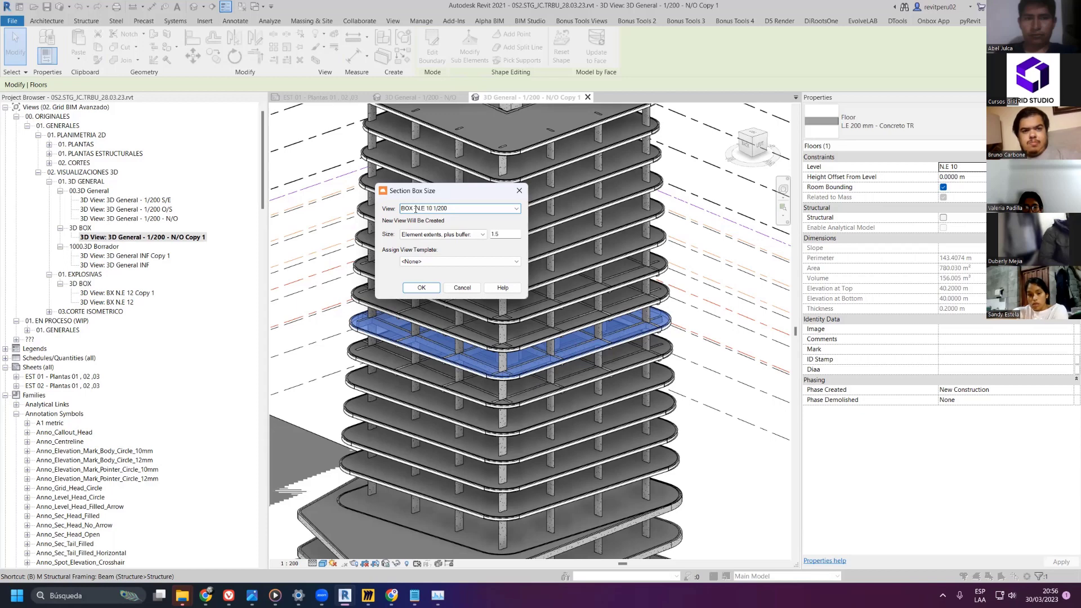
click(421, 288)
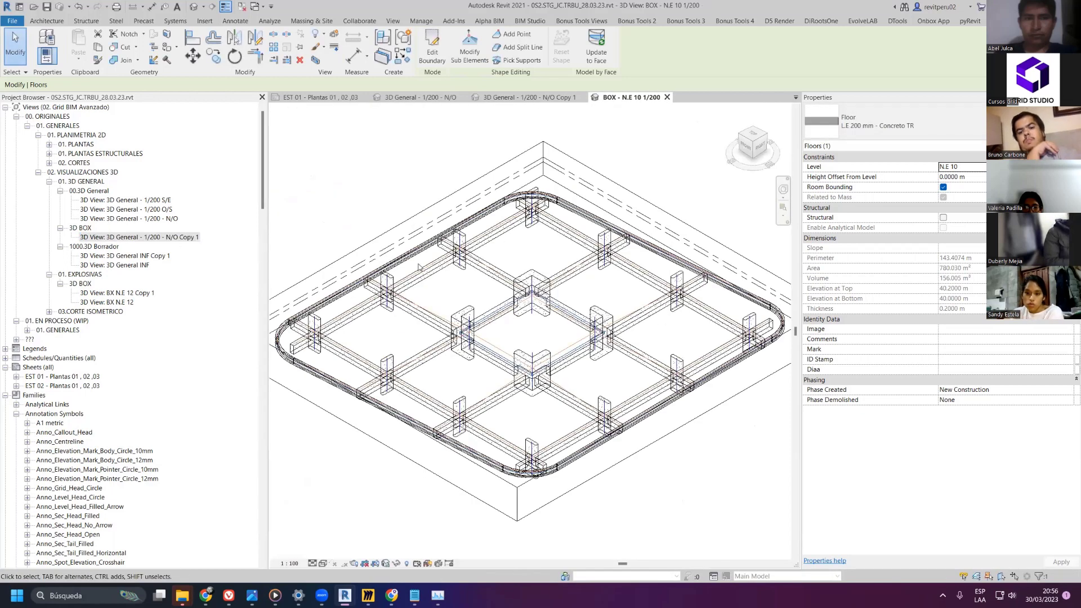
- Adjust the section box around the N.E 10 floor, raising its bottom limit slightly
scroll(521, 252, down, 3)
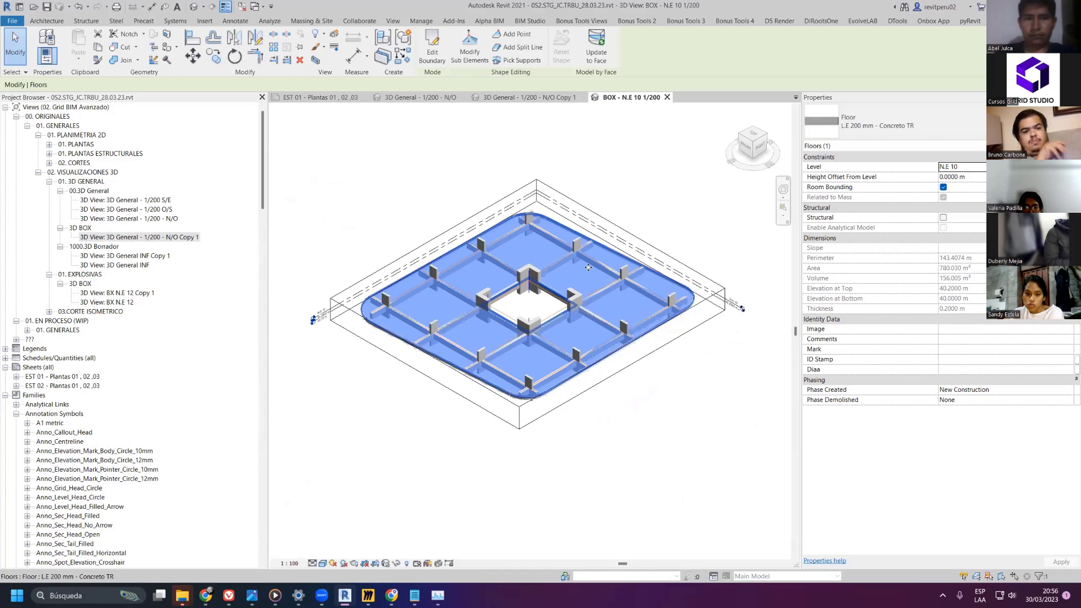
click(691, 337)
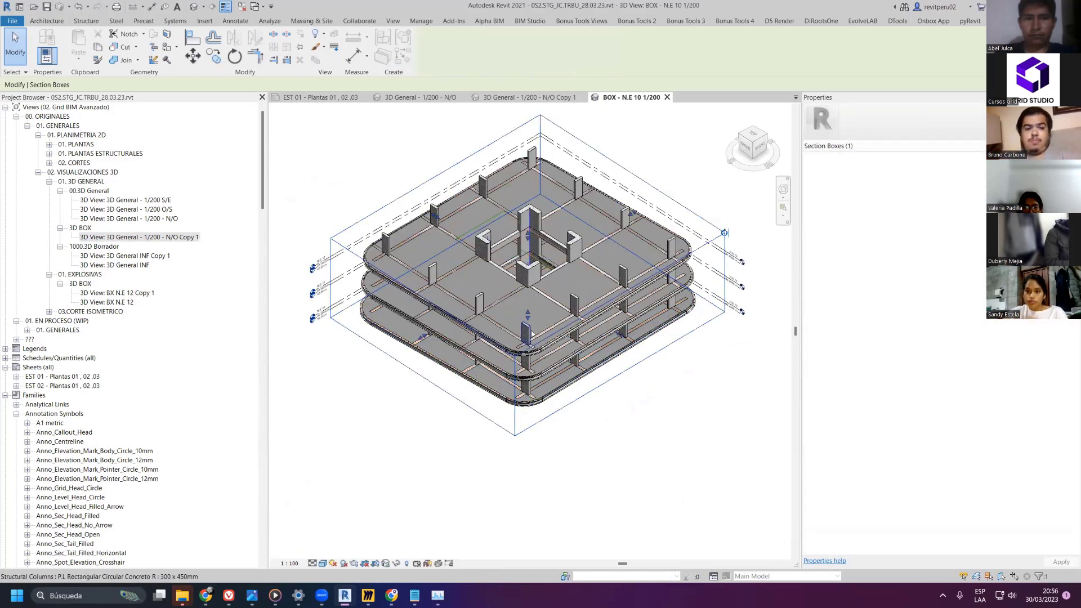
key(ctrl+z)
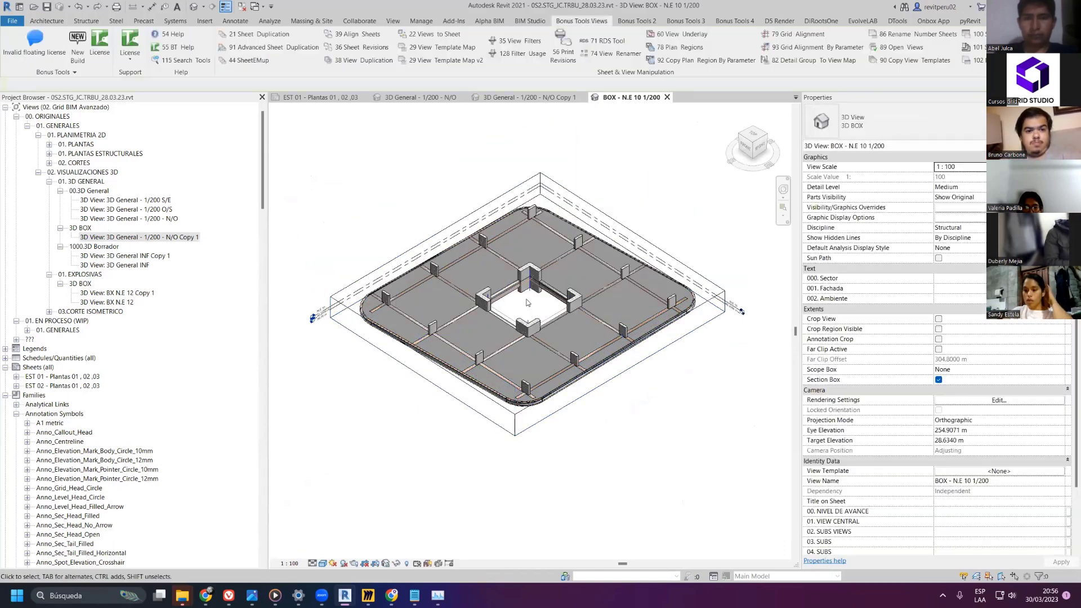
click(746, 148)
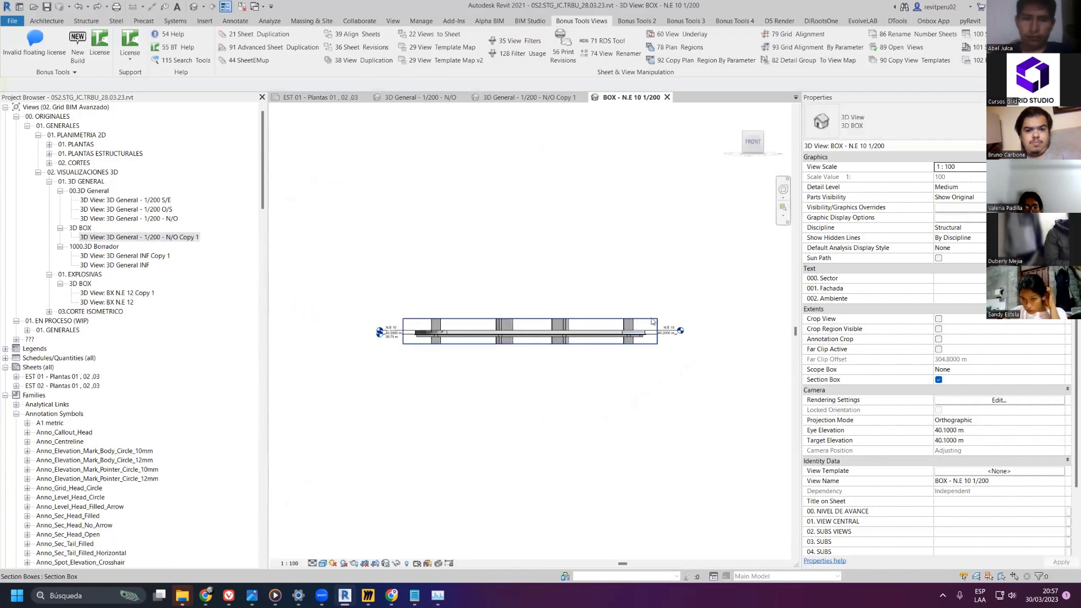
click(653, 321)
mouse_move(529, 319)
mouse_down()
mouse_move(529, 297)
mouse_move(529, 308)
mouse_up()
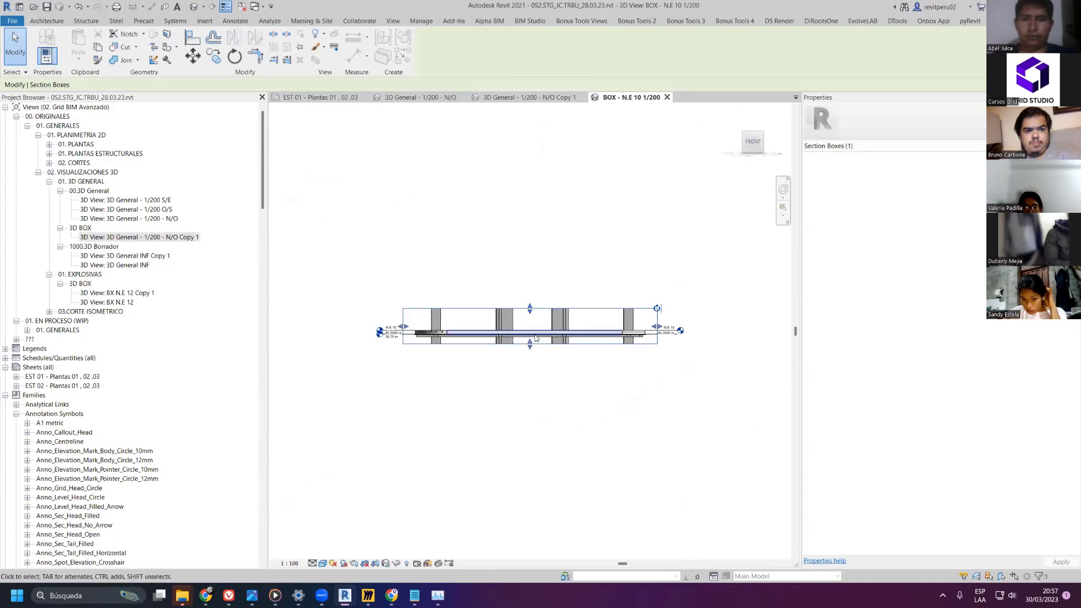
drag(529, 345, 530, 342)
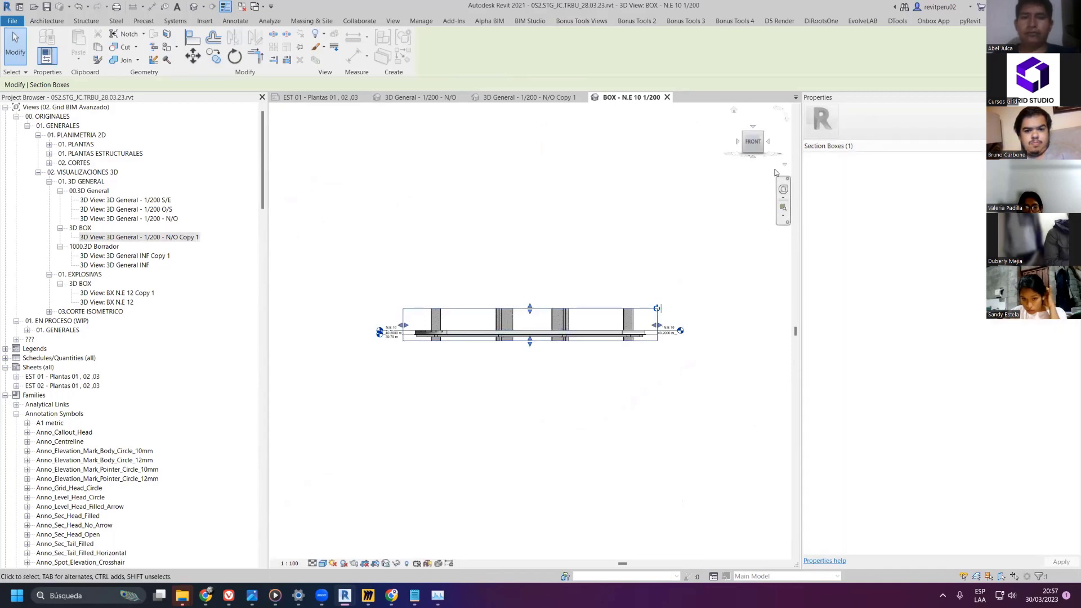
- Turn the view to an isometric corner and close all other open views
click(765, 133)
click(676, 182)
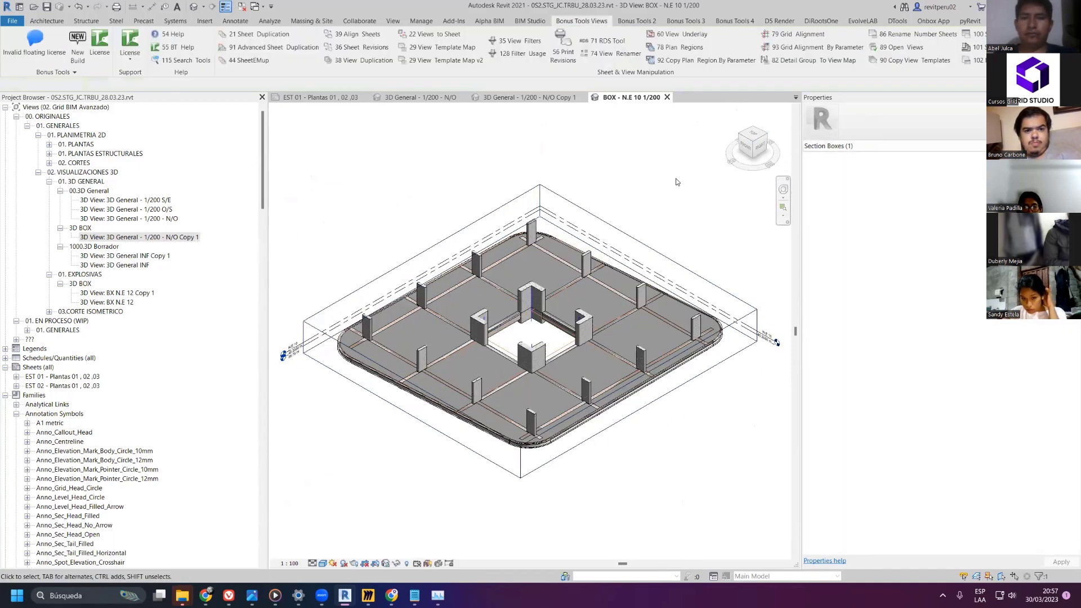
click(242, 6)
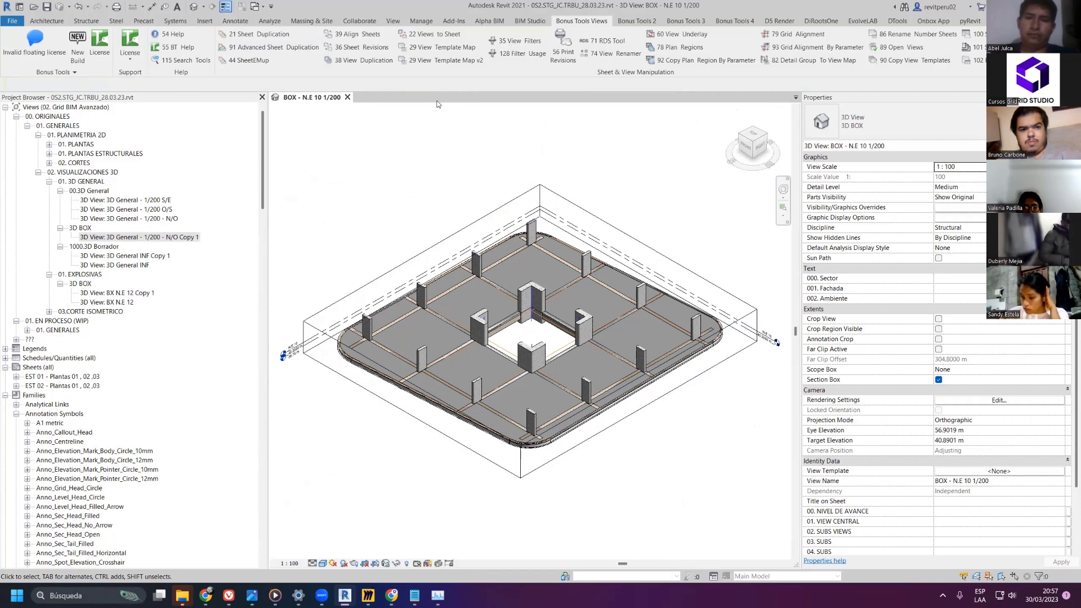
- Browse the Bonus Tools tabs and try converting the section box to a scope box, dismissing the prompt
click(636, 22)
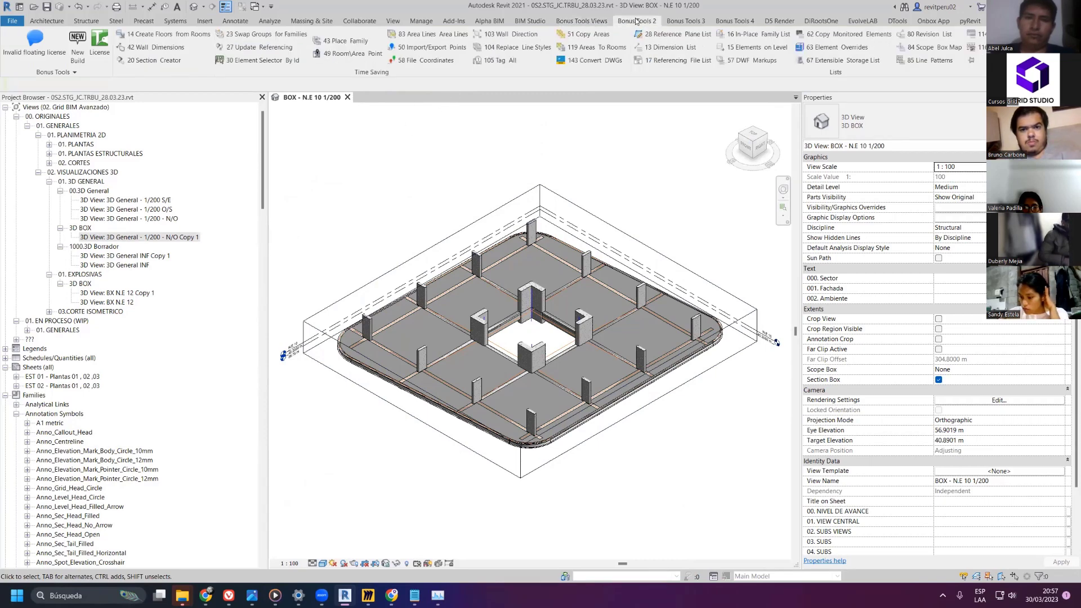
click(683, 22)
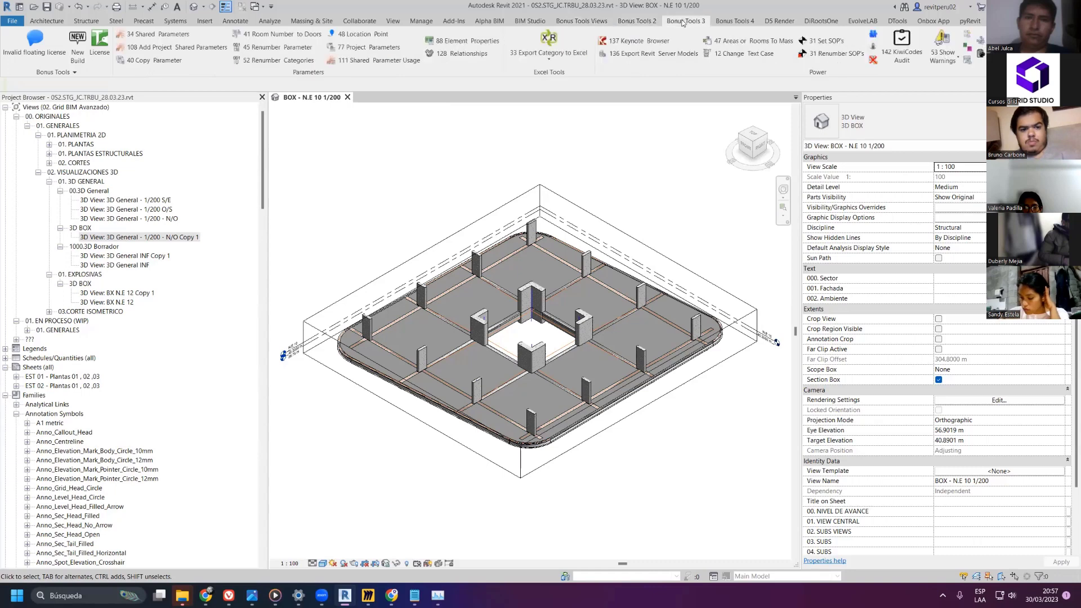
click(725, 21)
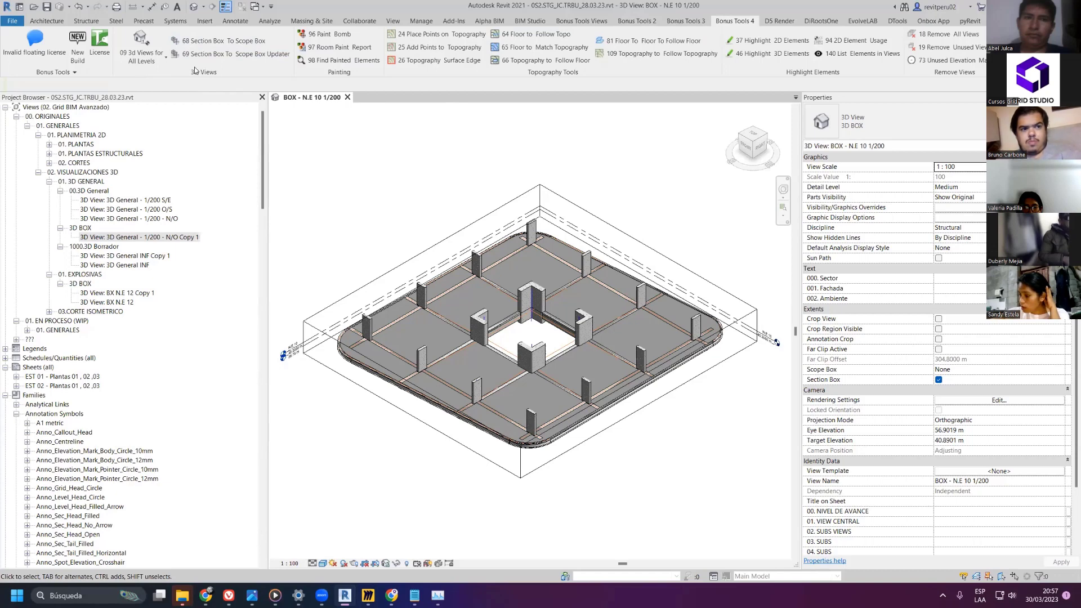
click(150, 59)
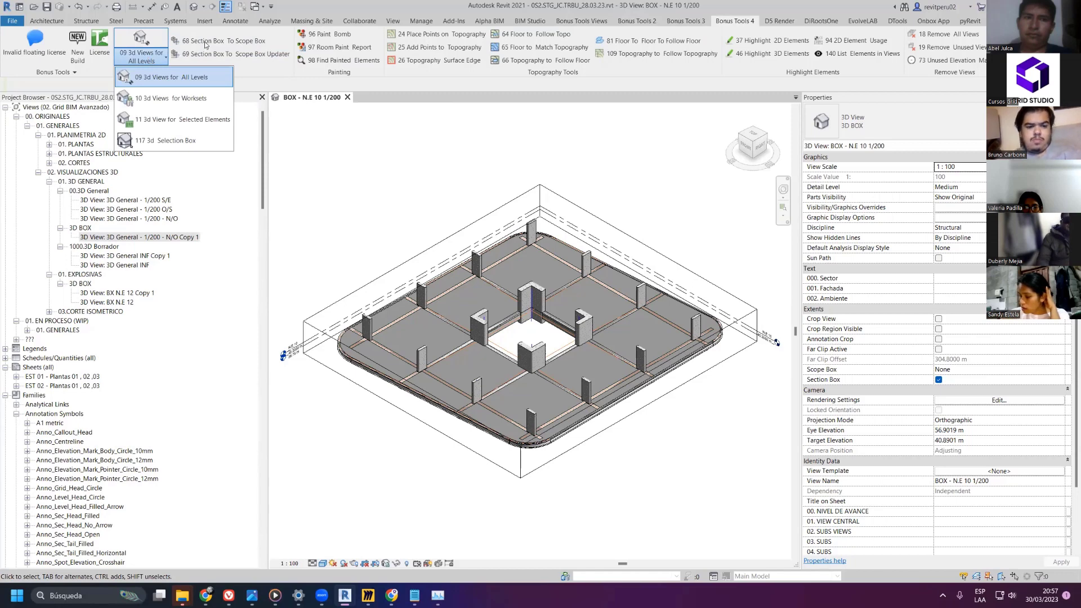
click(233, 44)
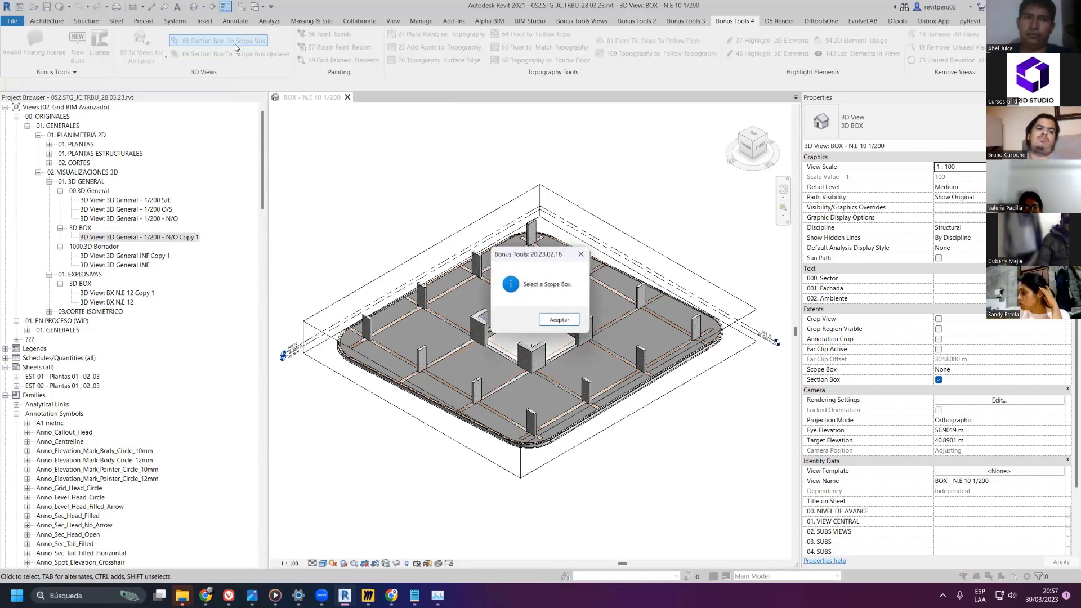
click(581, 254)
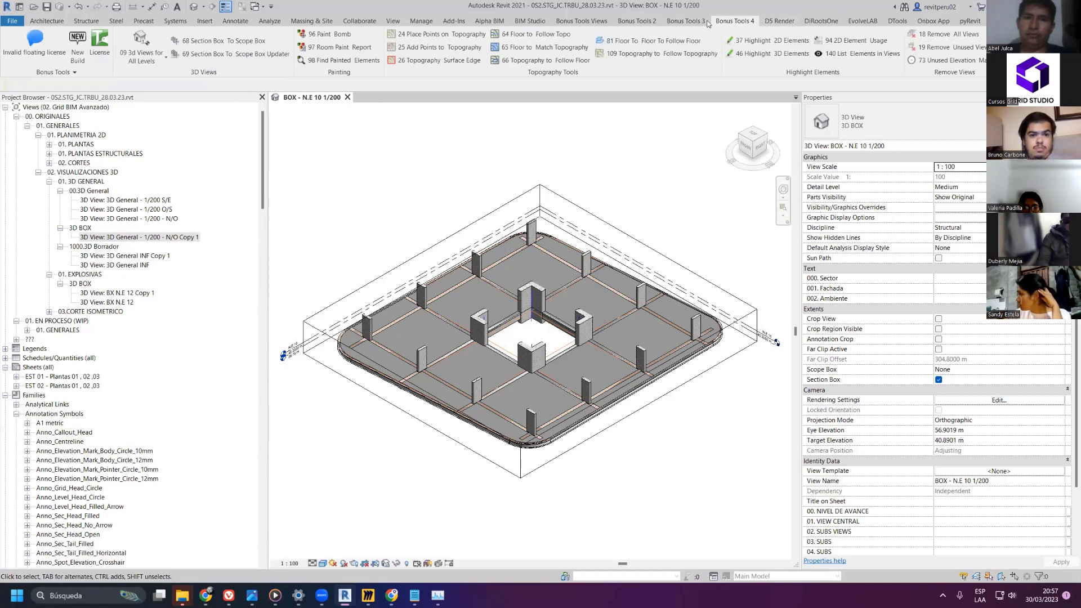
- Launch 09 3d Views for All Levels from the Bonus Tools 4 3D Views dropdown
click(685, 22)
click(642, 23)
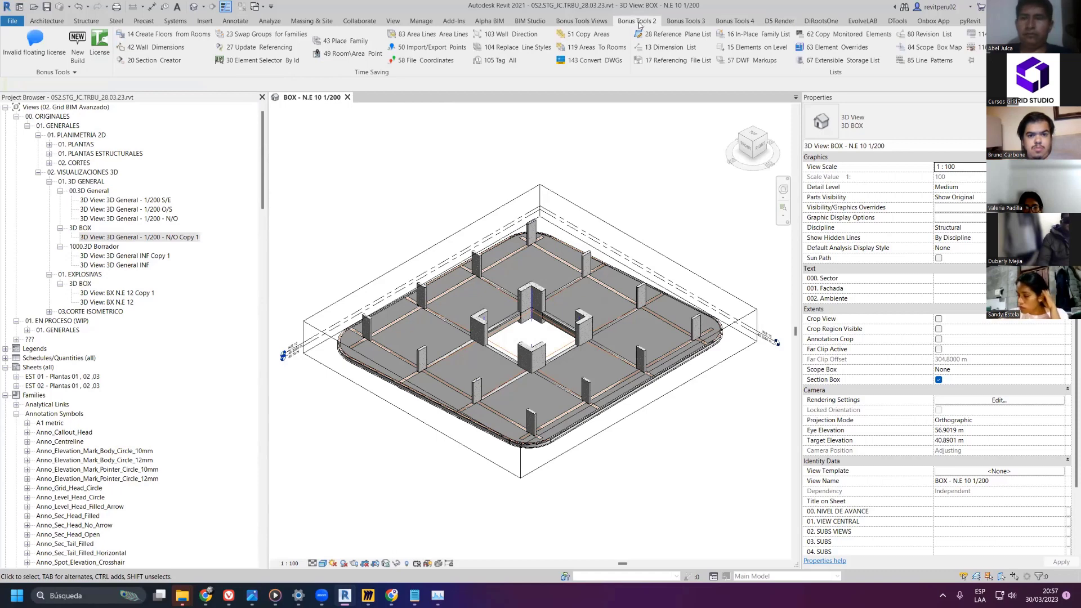
click(589, 22)
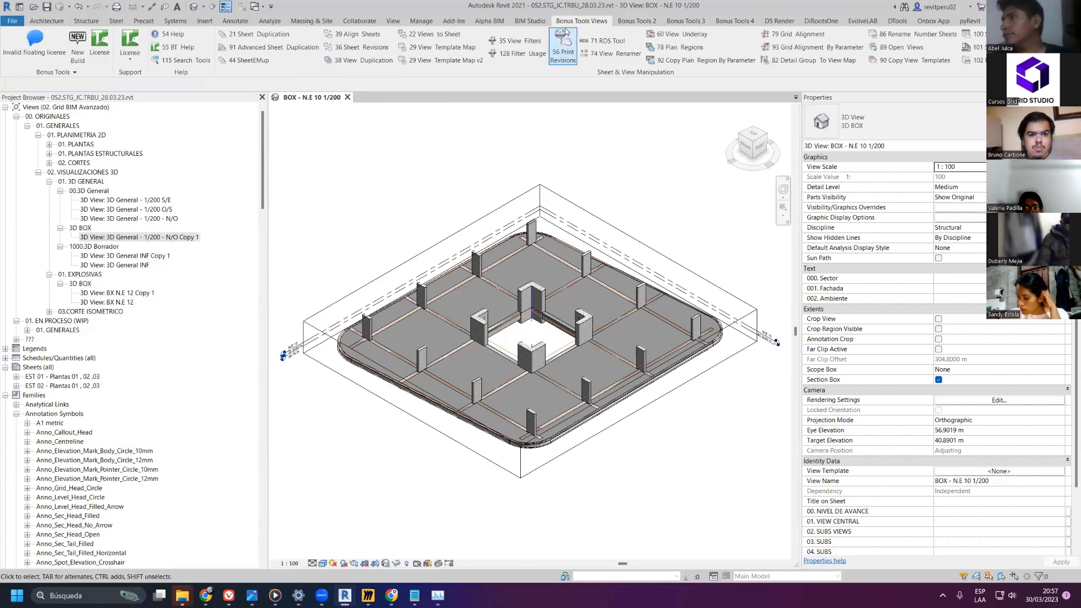
click(619, 23)
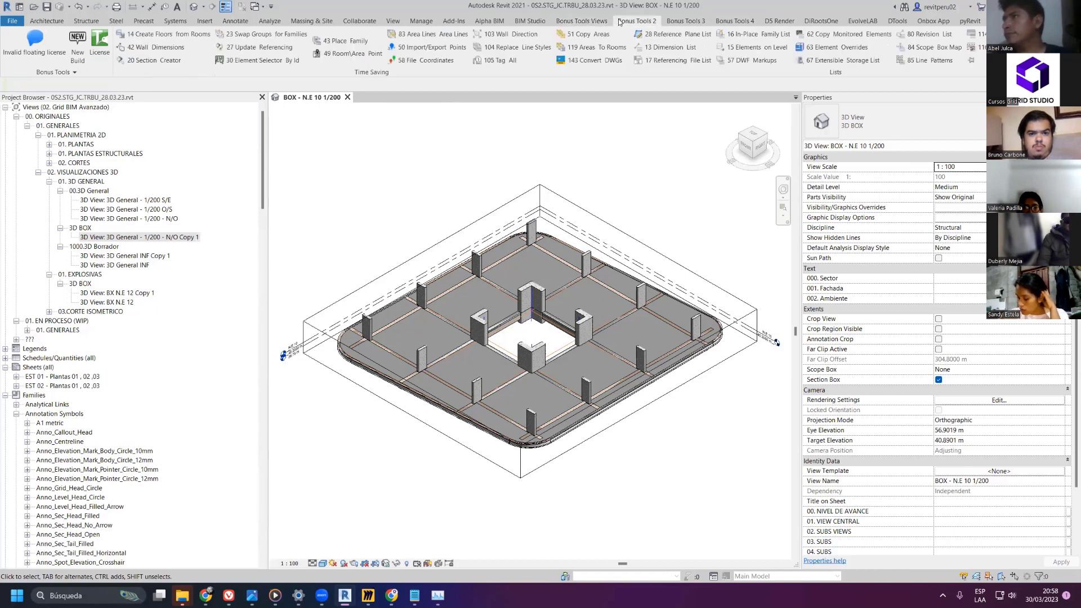
click(687, 24)
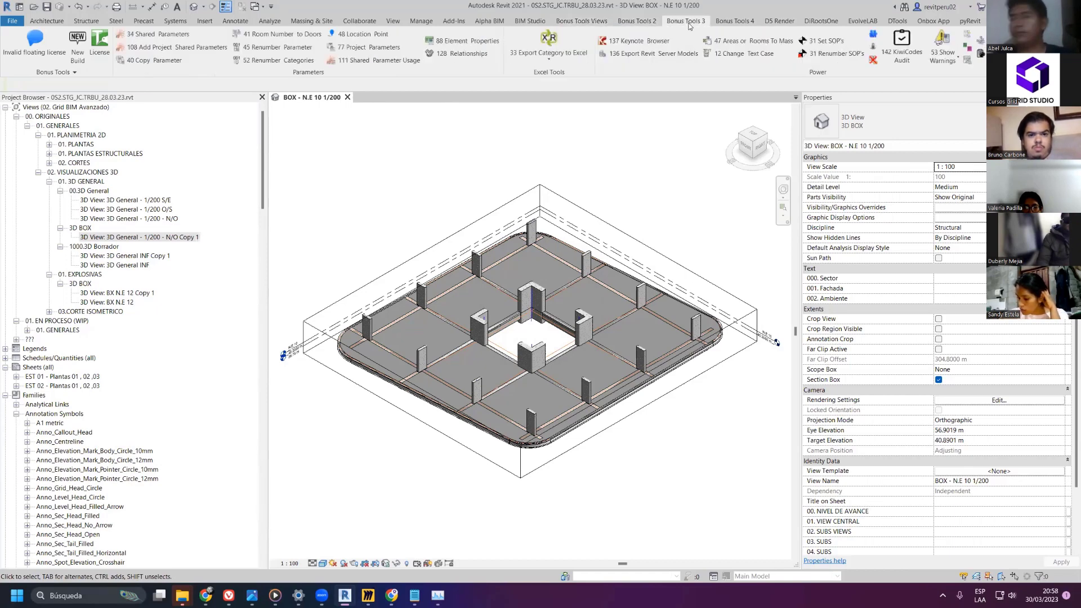
click(724, 24)
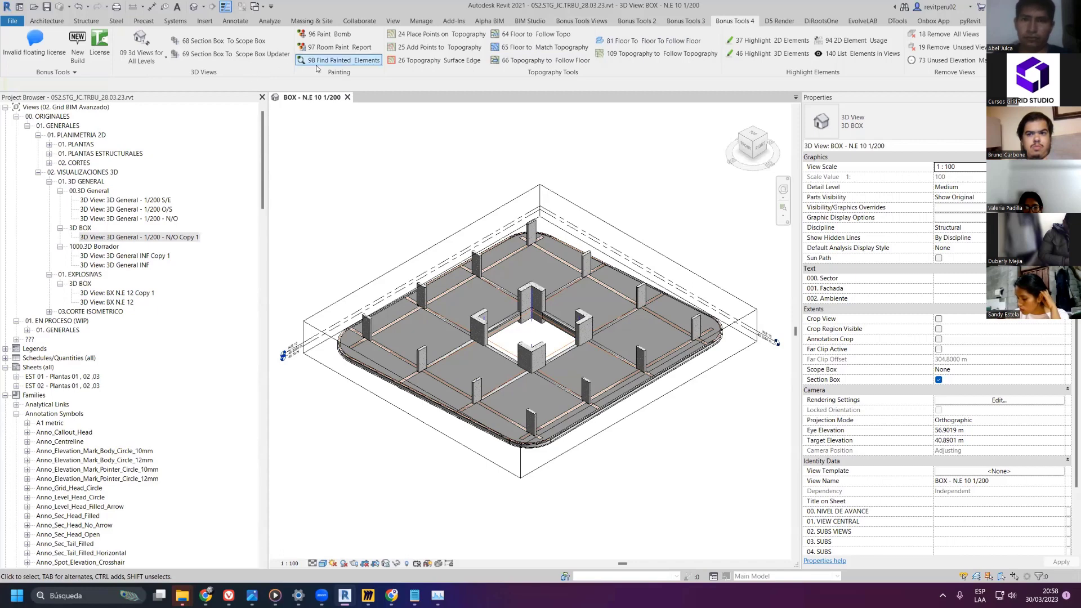
click(161, 64)
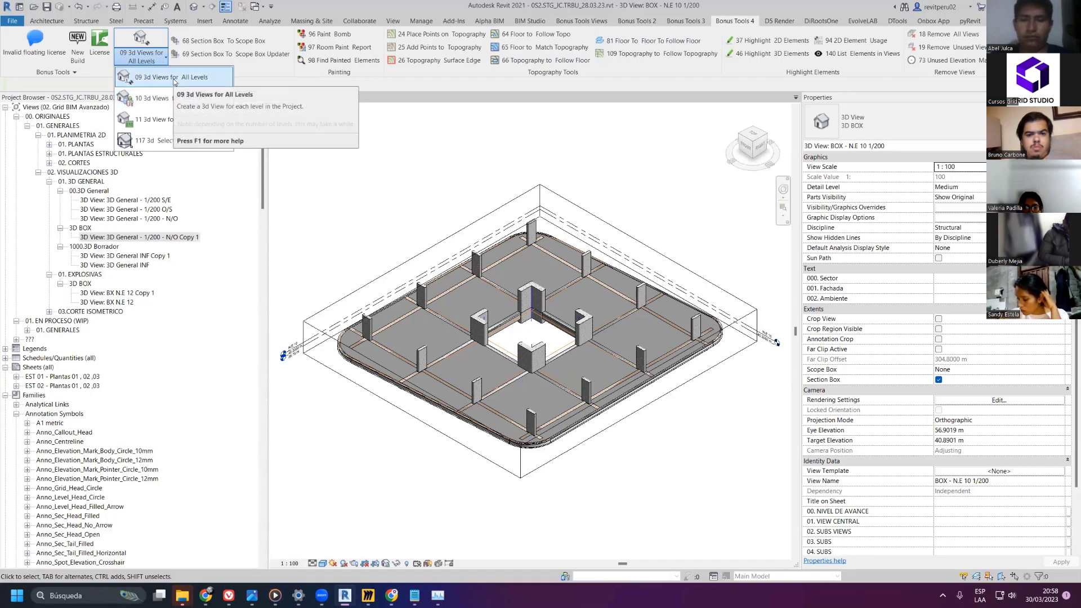
click(175, 80)
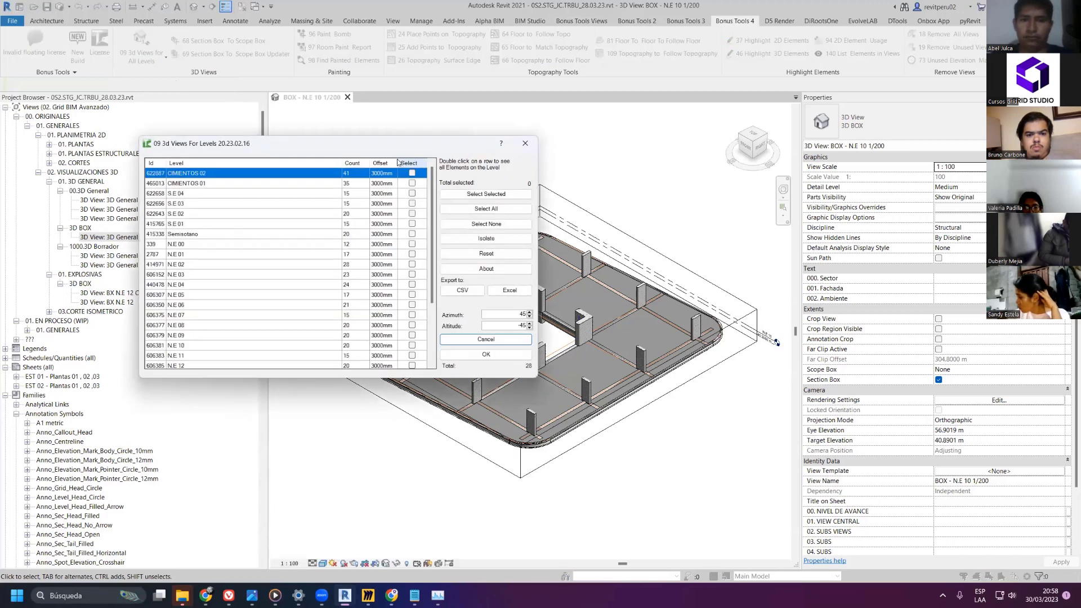
- Reopen 09 3d Views for All Levels, select all 28 levels and generate their 3D views
click(525, 143)
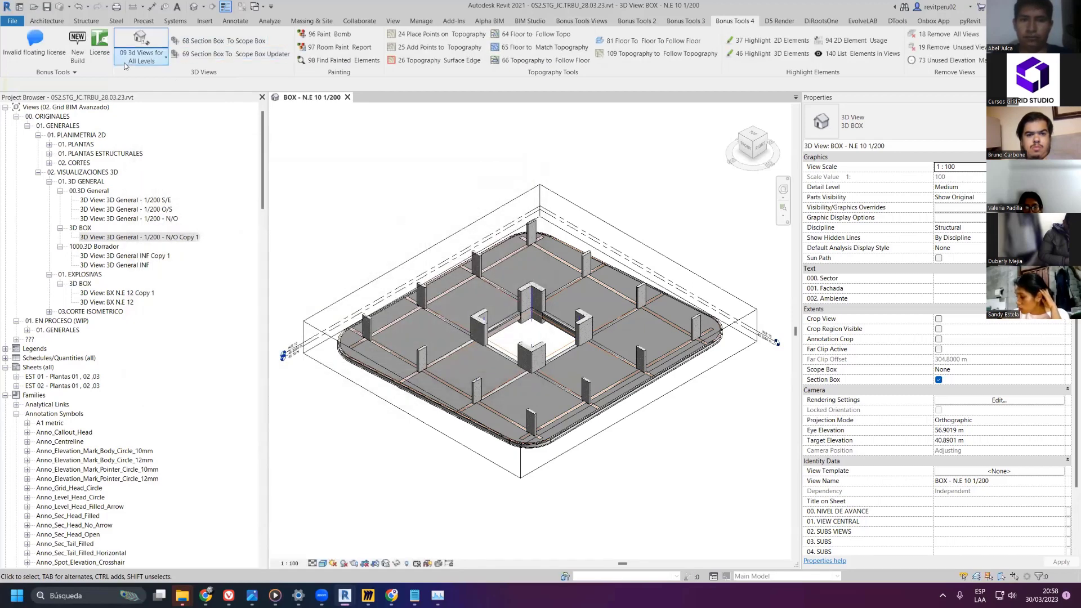
click(126, 62)
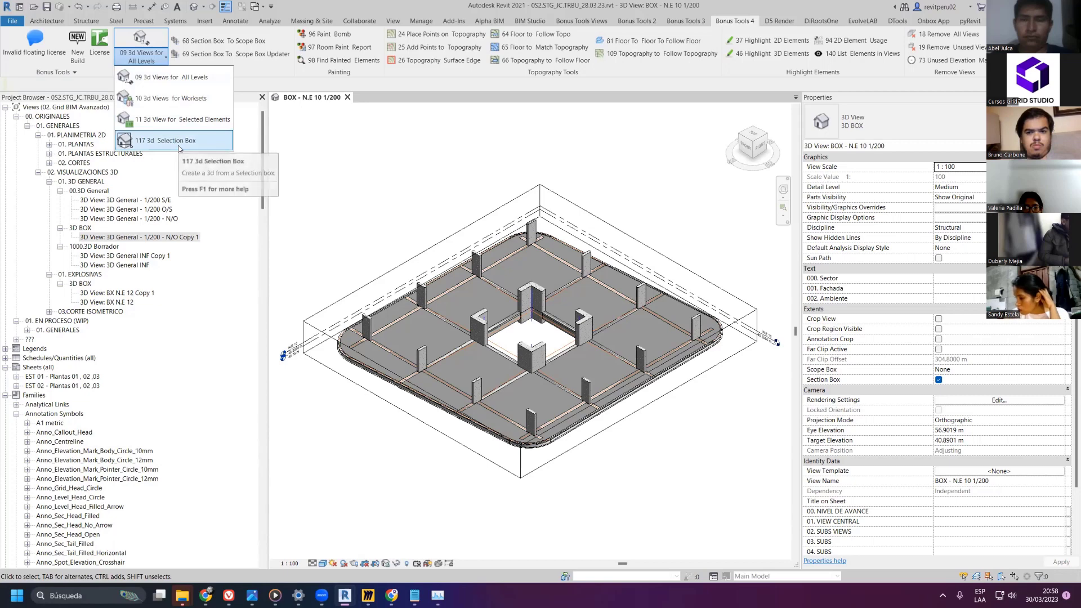
click(181, 77)
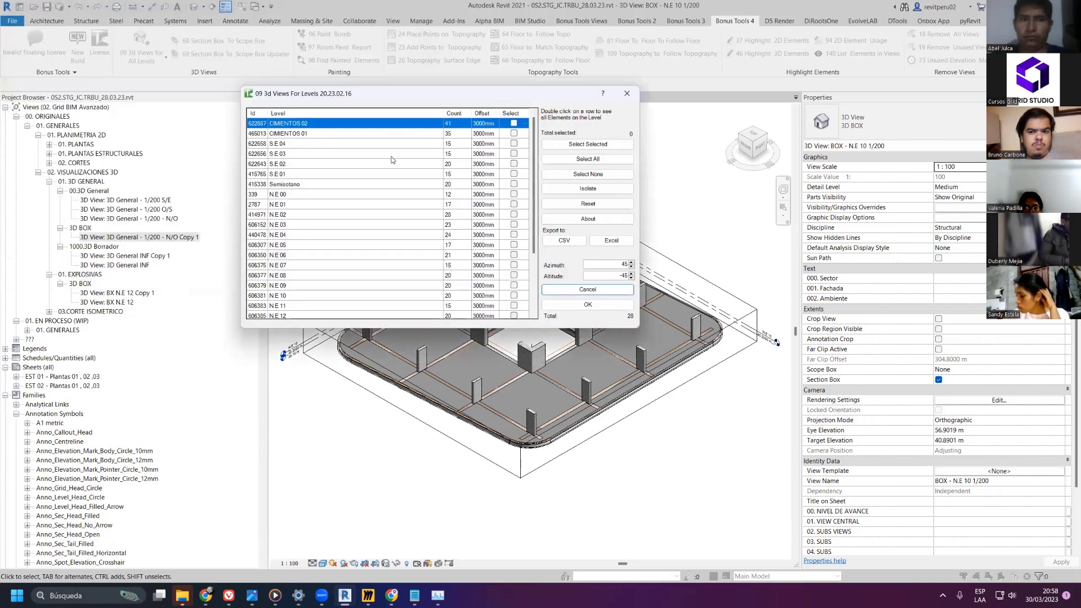
click(578, 161)
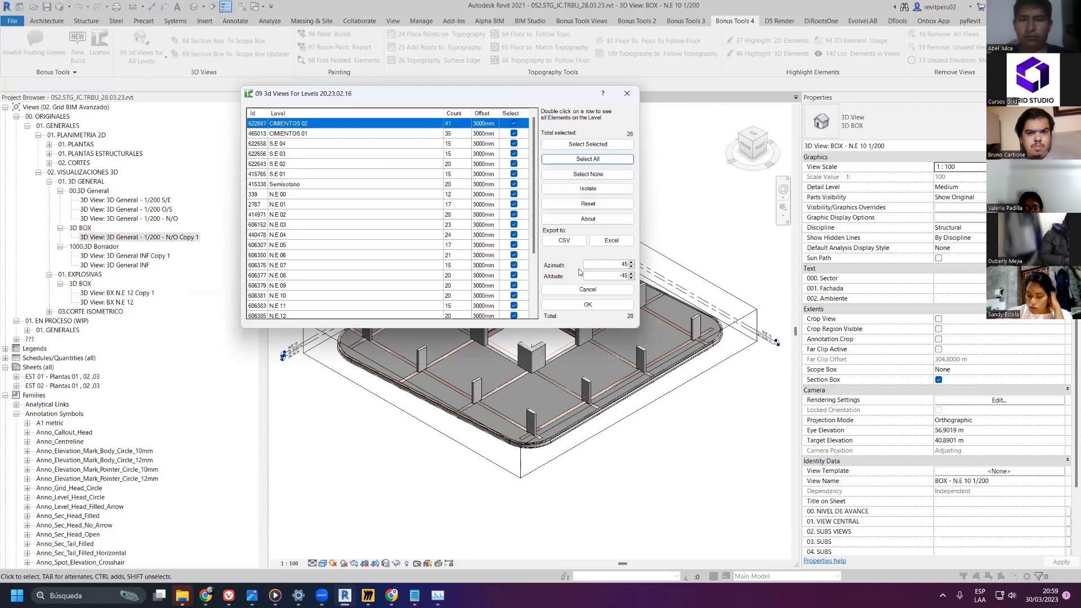
click(584, 304)
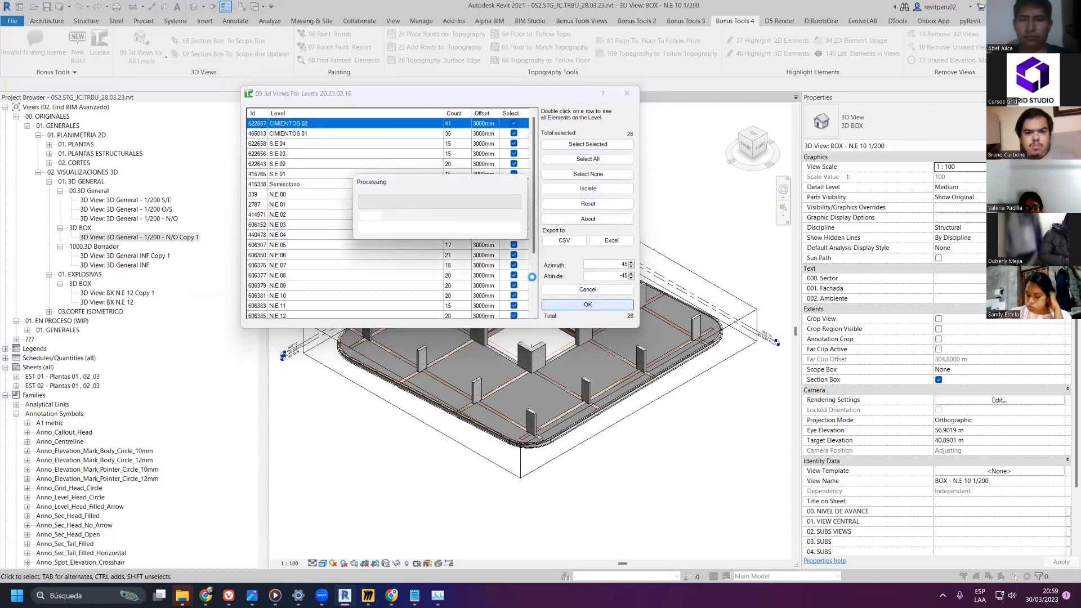
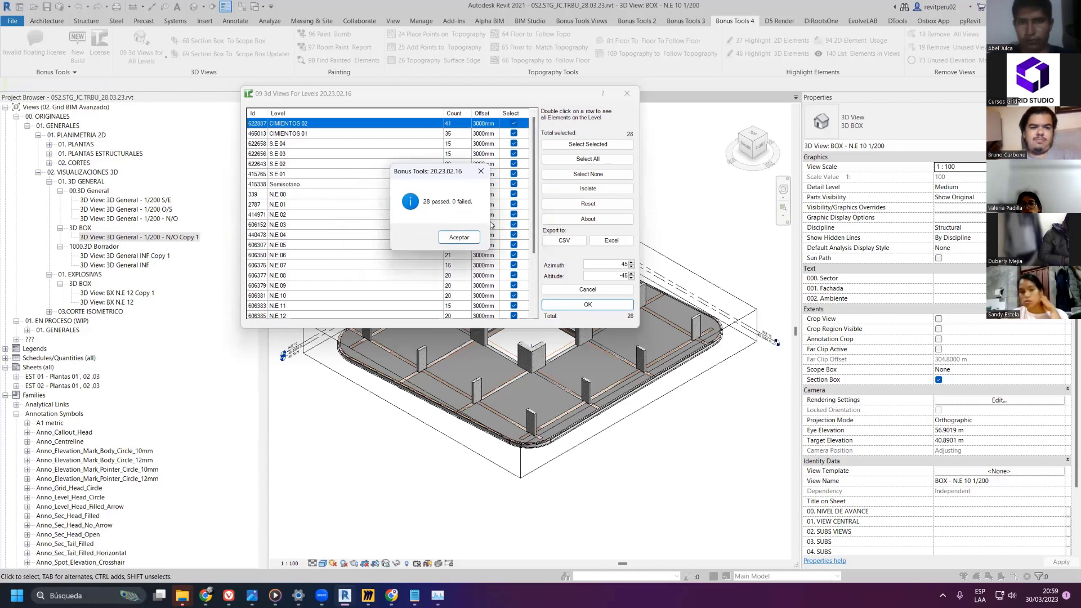
- Dismiss the 28-views confirmation and expand the 3D BOX group of per-level views
click(459, 237)
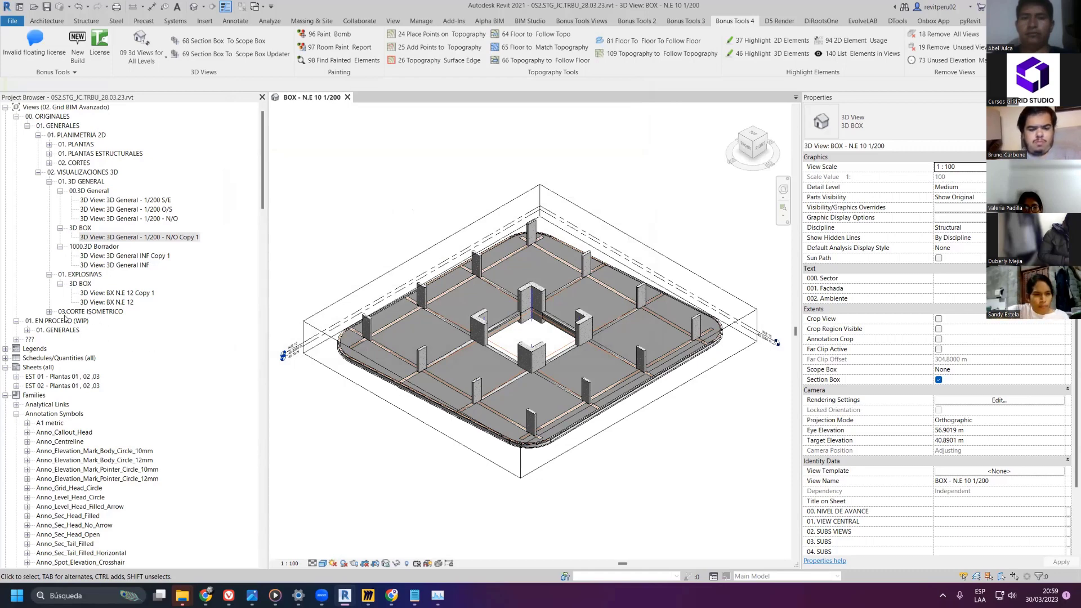
scroll(65, 318, down, 2)
click(16, 302)
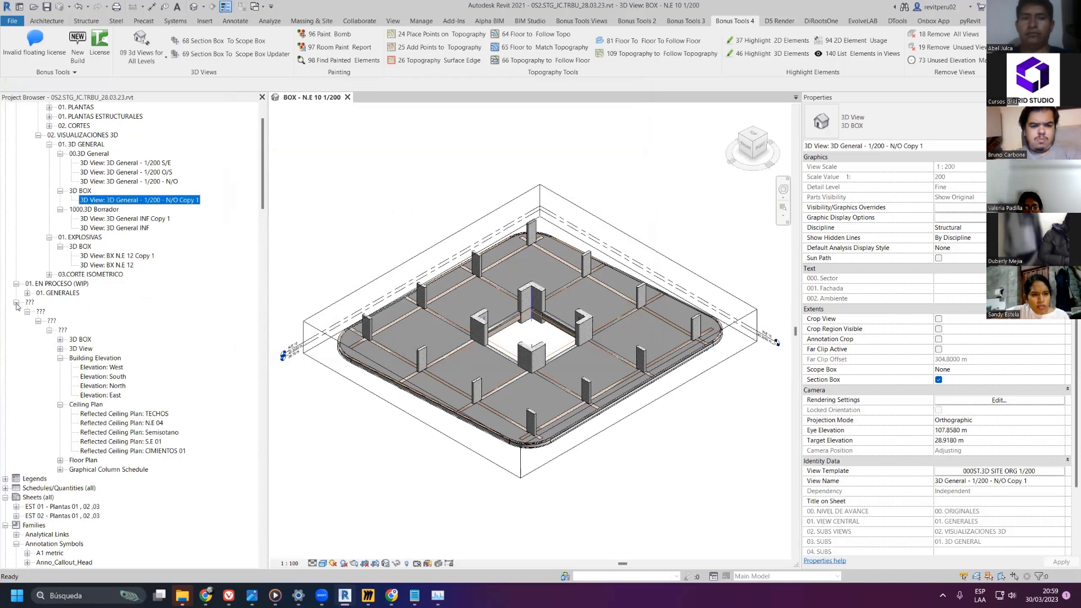
click(60, 340)
click(60, 359)
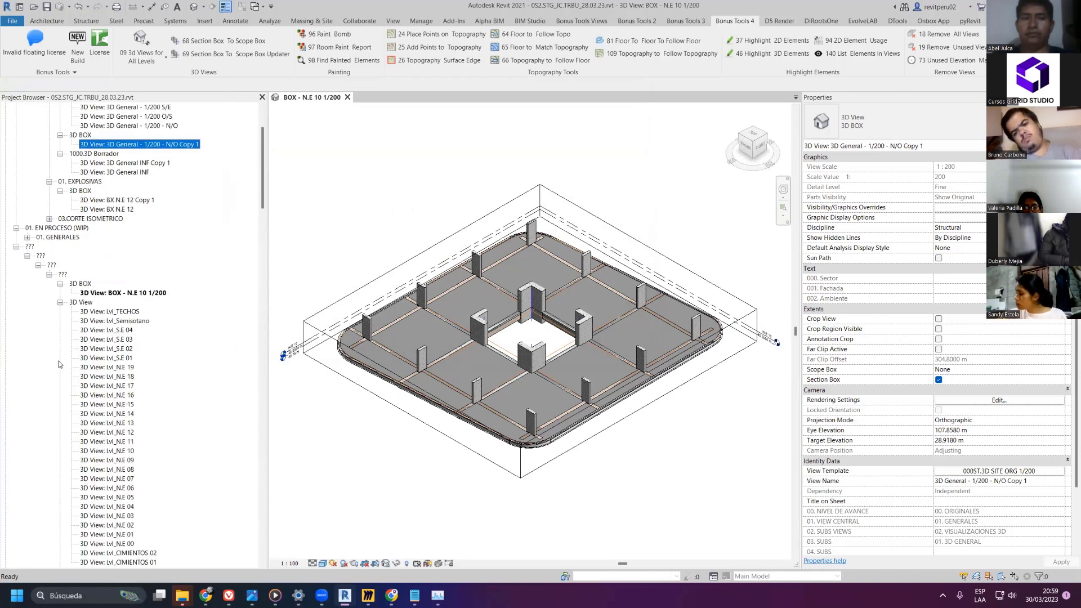
scroll(95, 326, down, 5)
- Open the Lvl_S.E 04, 03, 01 and Lvl_N.E 15, 13, 09 3D views
click(118, 284)
double_click(119, 287)
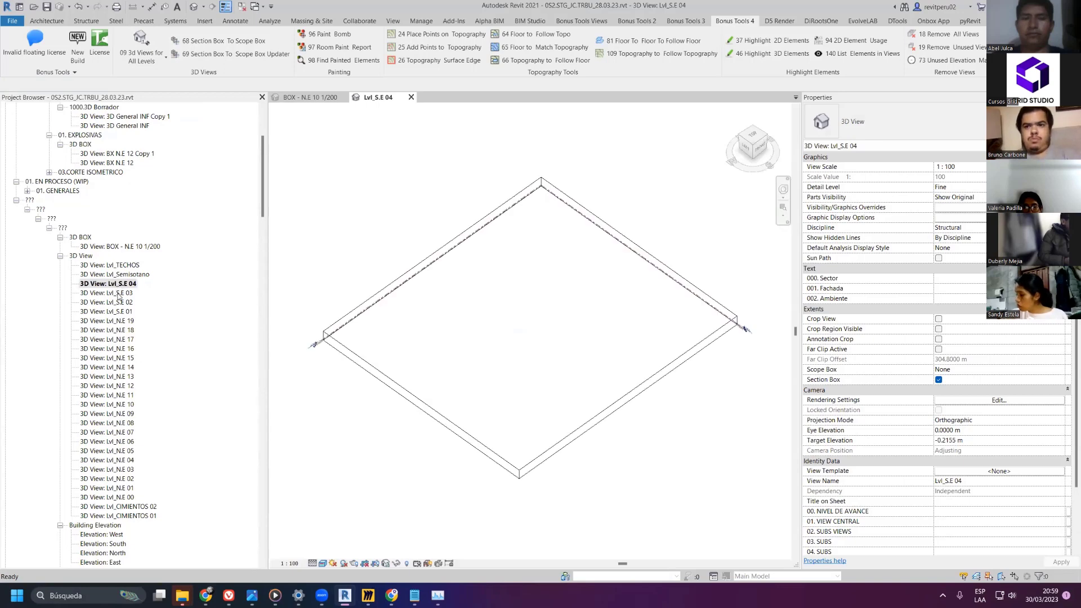
click(115, 297)
double_click(116, 297)
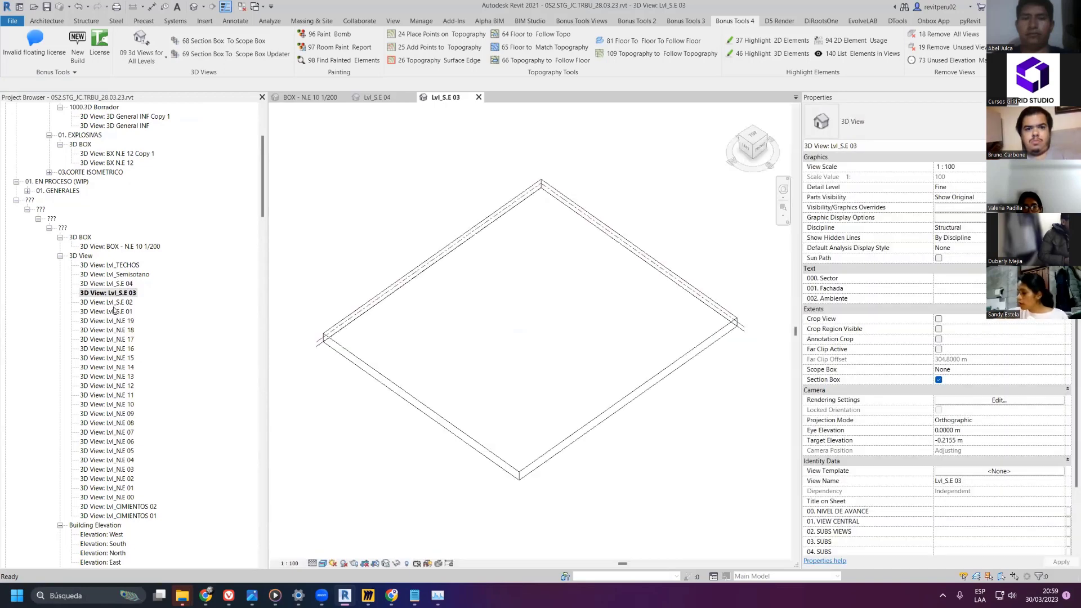
double_click(116, 312)
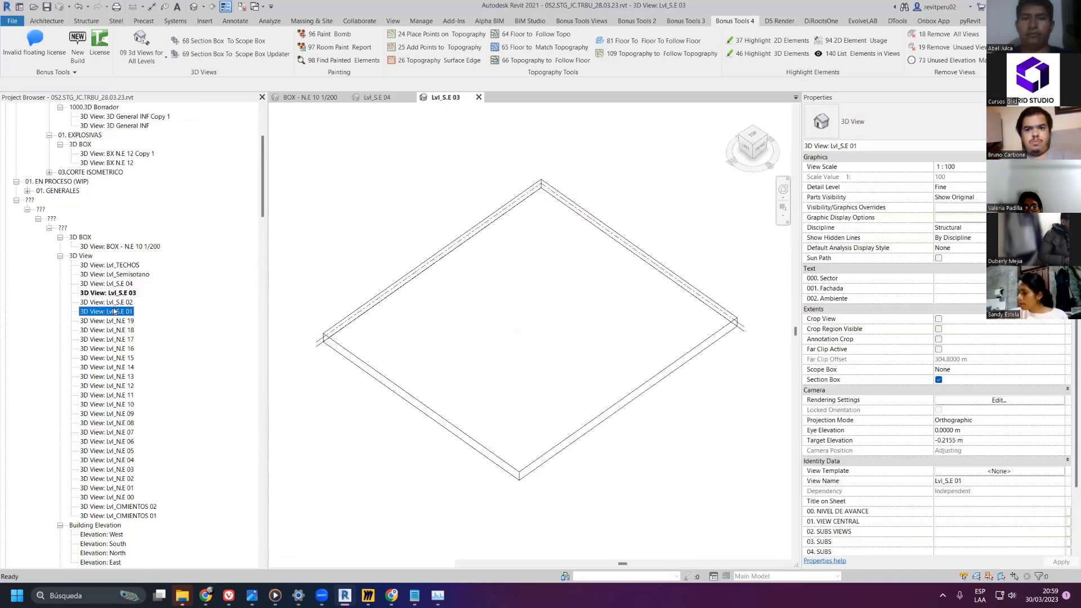
double_click(120, 358)
double_click(118, 376)
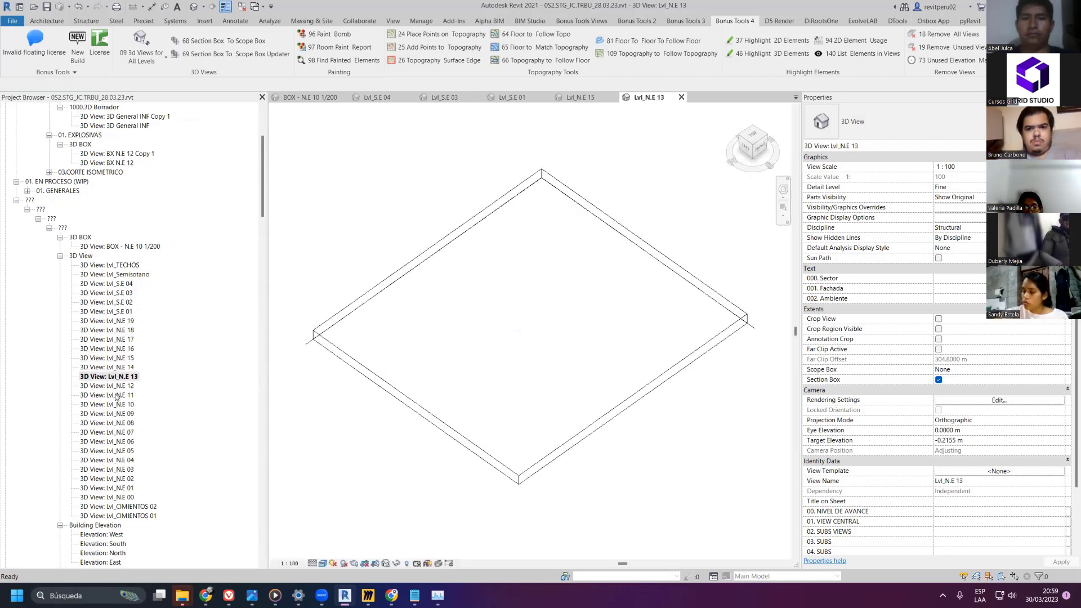
click(120, 396)
double_click(116, 413)
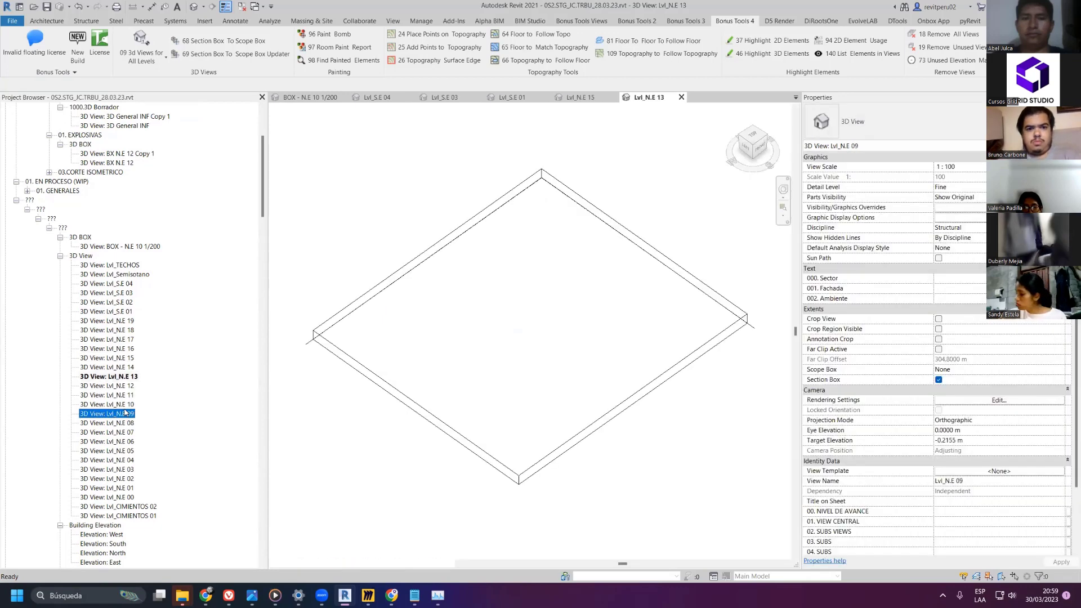
- Select the Lvl_N.E 09 section box and switch the view to Shaded display
click(694, 346)
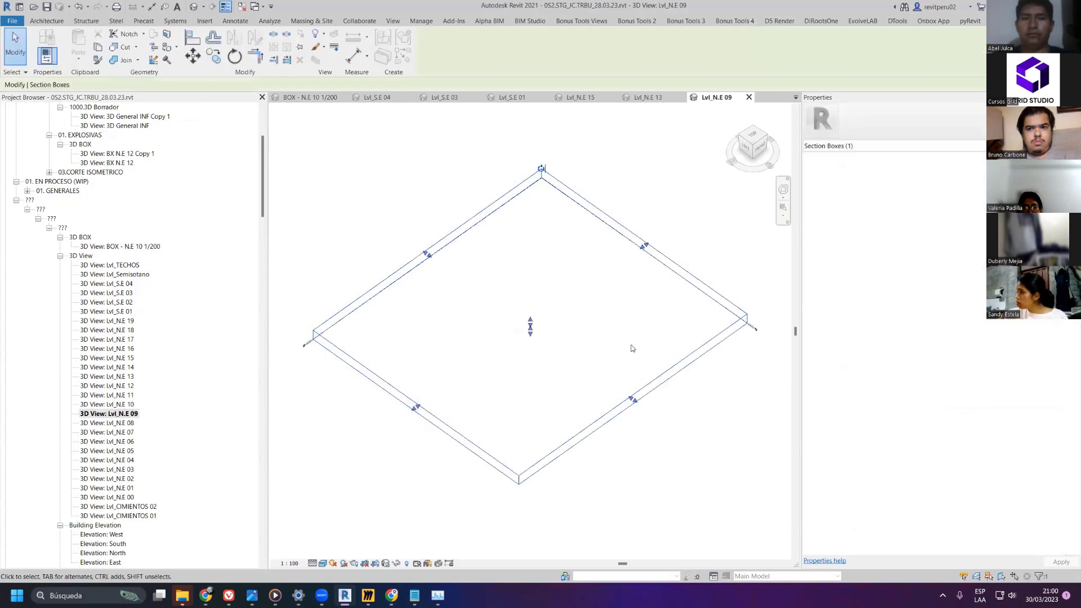
click(324, 563)
click(326, 532)
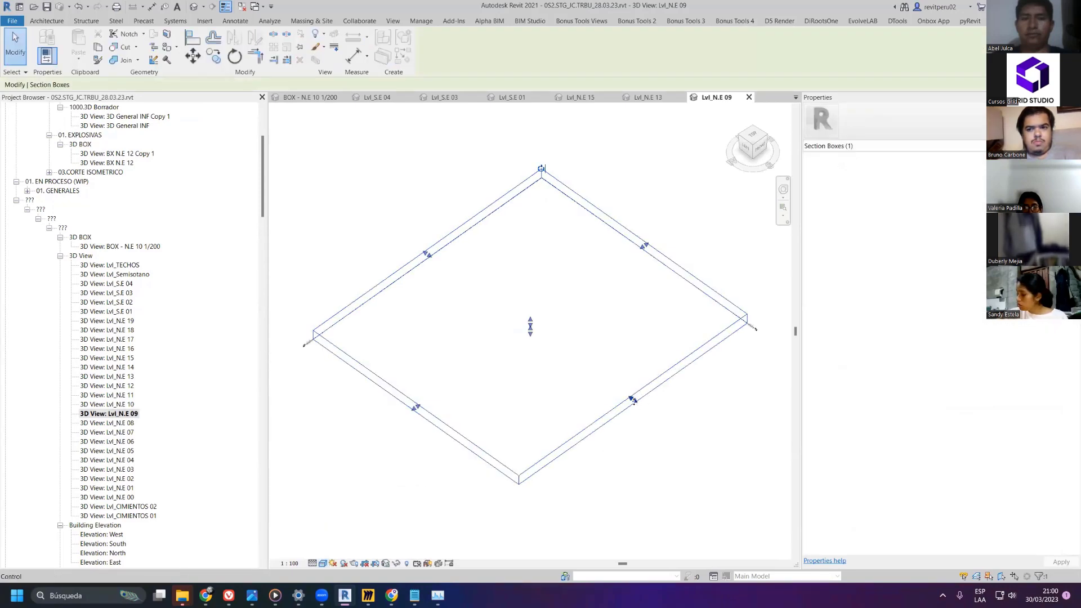
- Stretch the Lvl_N.E 09 section box outward until it encloses the building
drag(633, 399, 716, 457)
scroll(579, 398, down, 3)
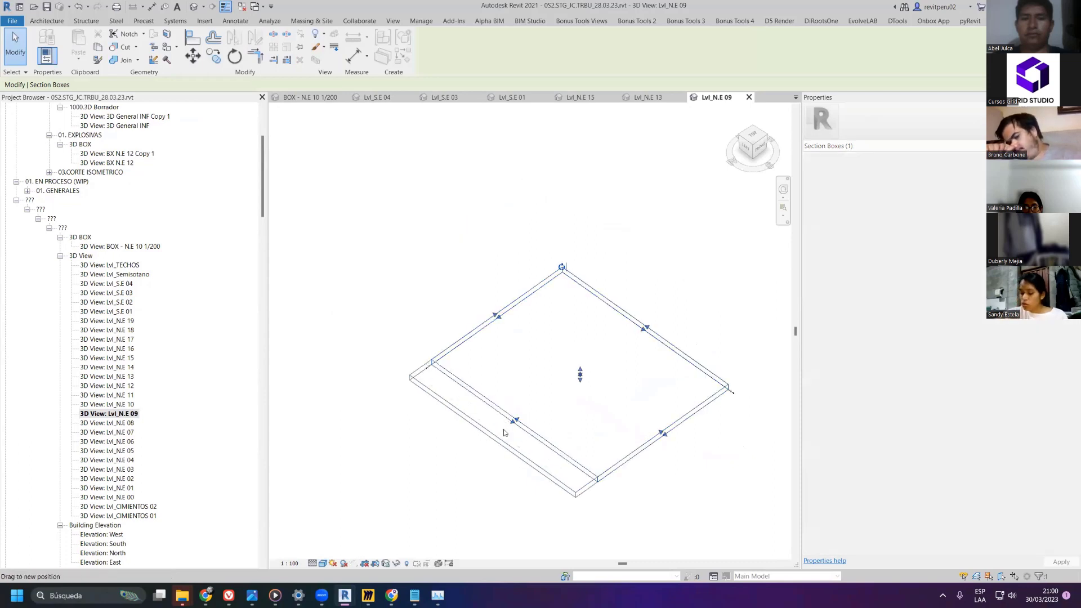
drag(580, 372, 580, 429)
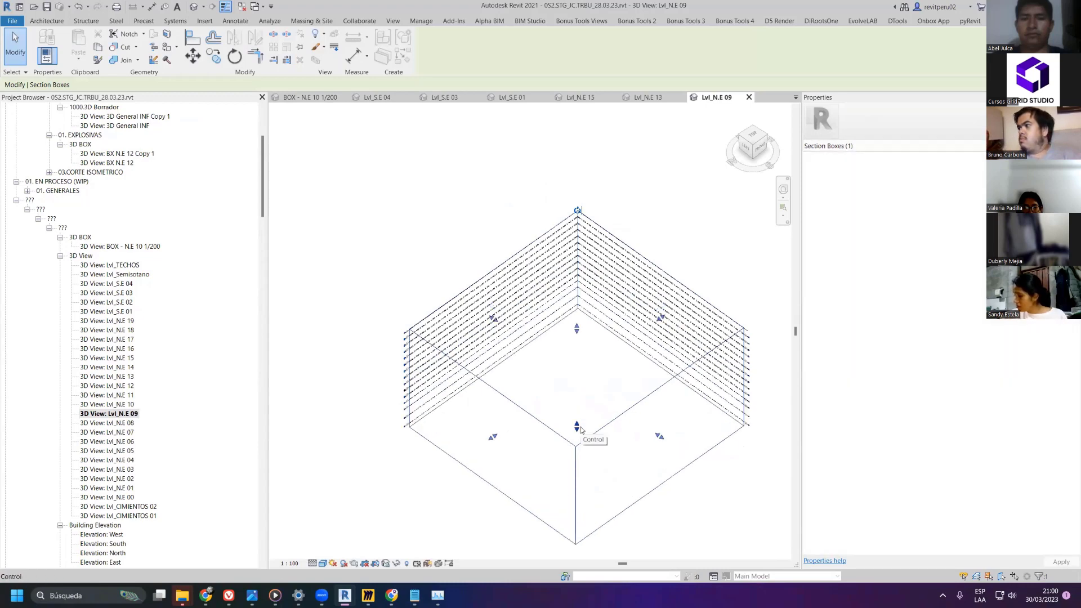
click(574, 373)
click(603, 426)
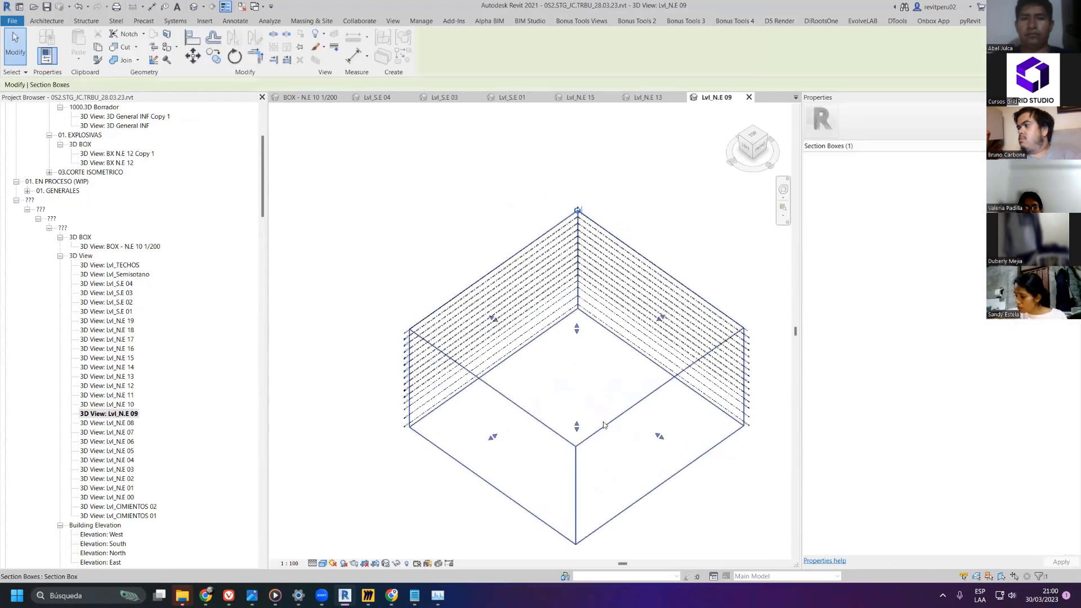
scroll(604, 426, down, 3)
shift+middle_drag(604, 426, 560, 353)
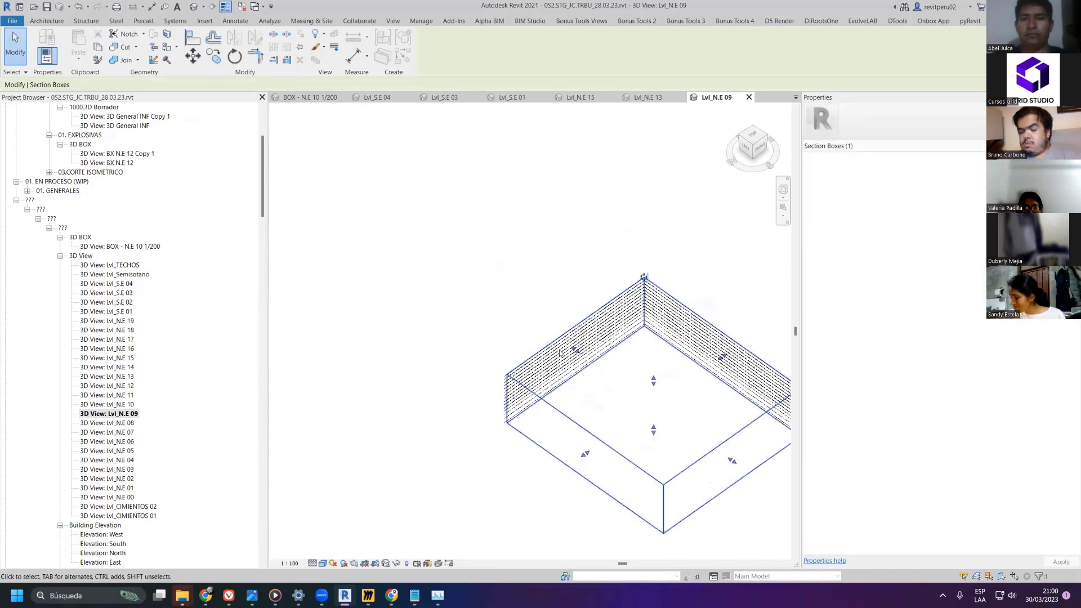
drag(575, 349, 468, 274)
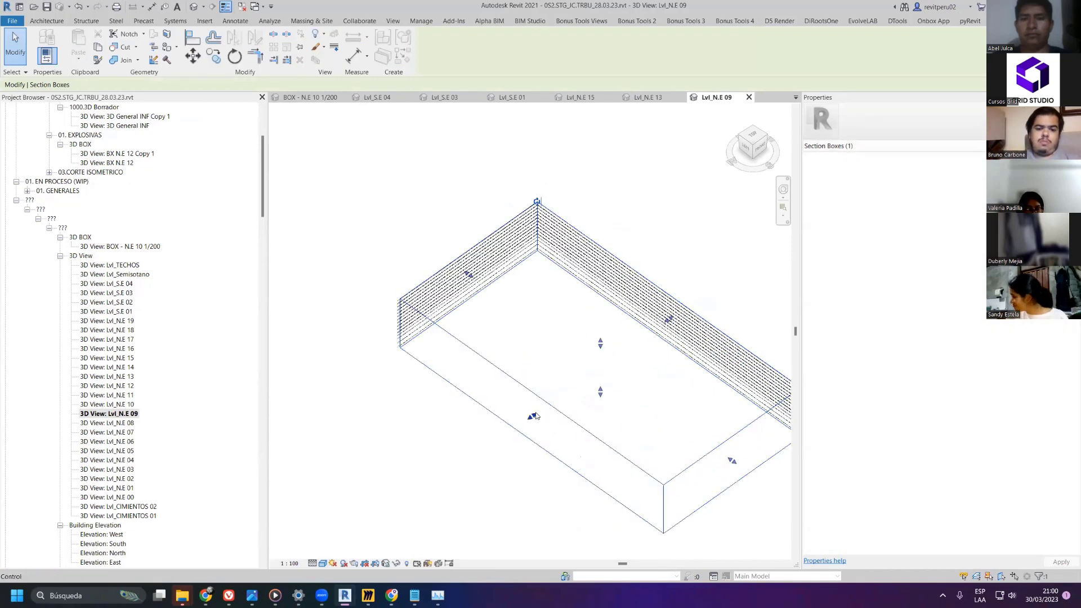
drag(533, 416, 507, 422)
scroll(552, 384, down, 2)
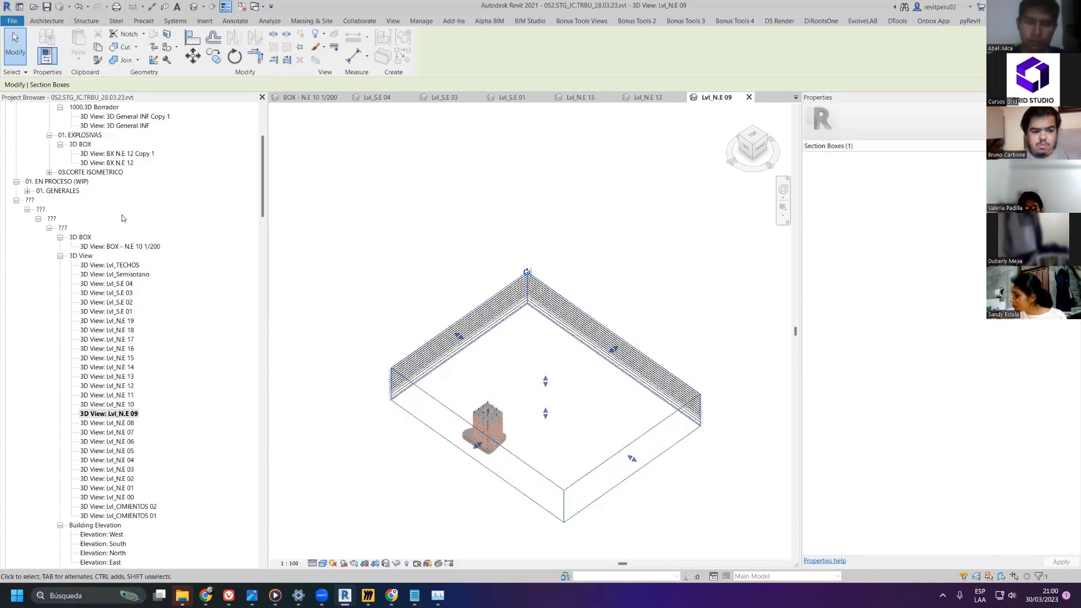
scroll(127, 211, up, 5)
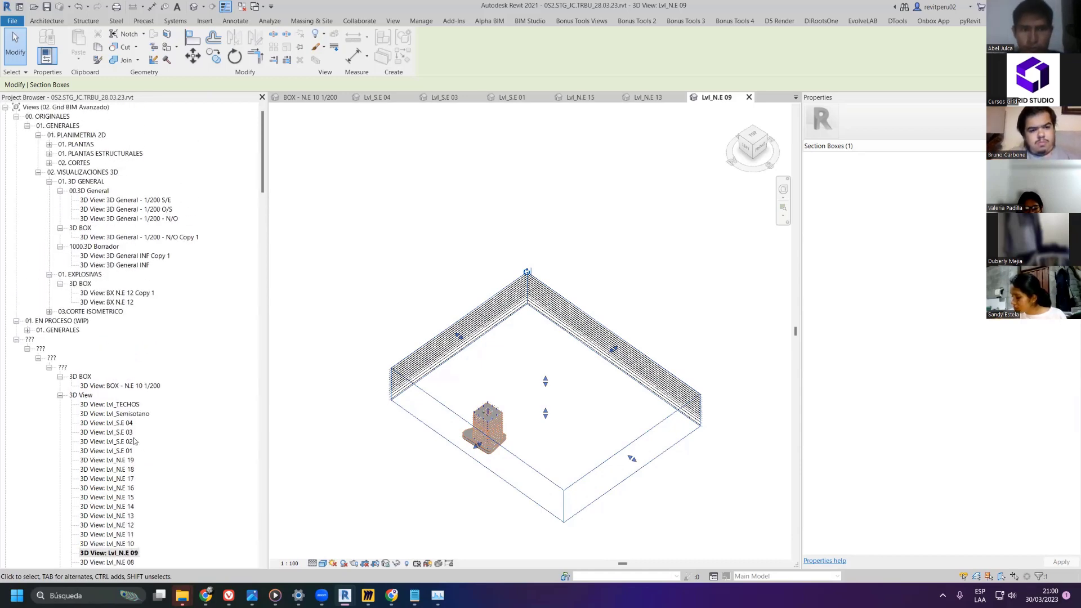
- Open Lvl_N.E 19, try lengthening its section box, and undo the stretch
double_click(116, 460)
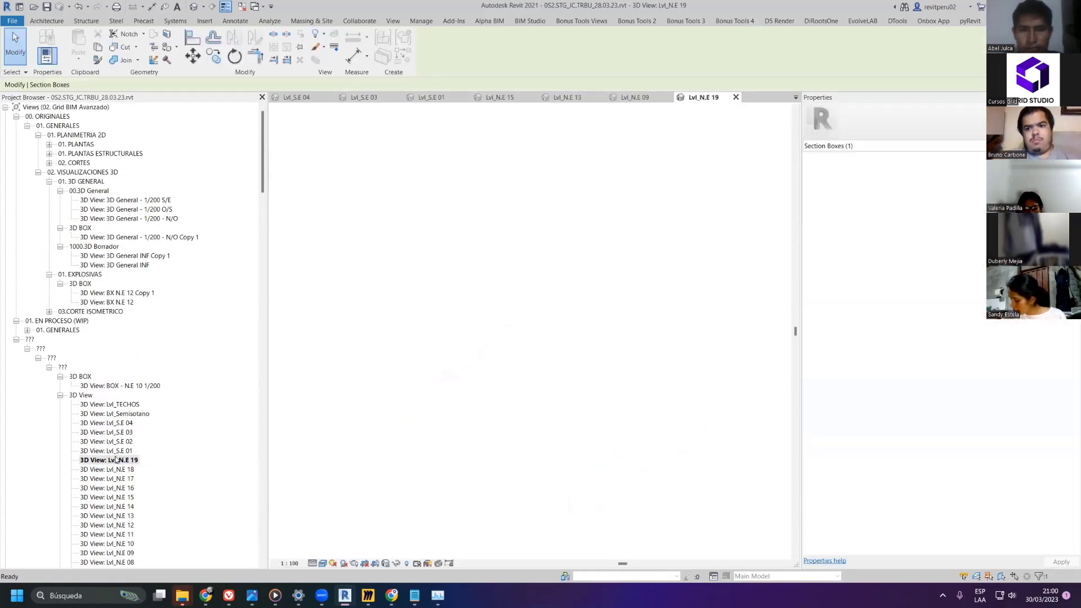
scroll(540, 366, down, 3)
click(494, 381)
scroll(512, 375, up, 6)
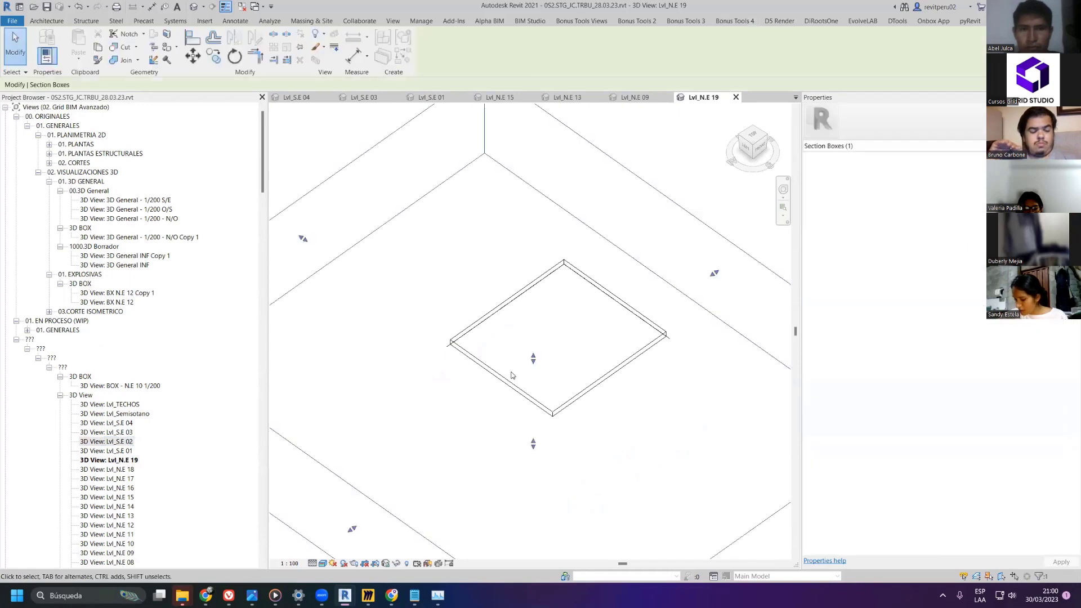
scroll(511, 376, down, 5)
shift+middle_drag(511, 376, 389, 483)
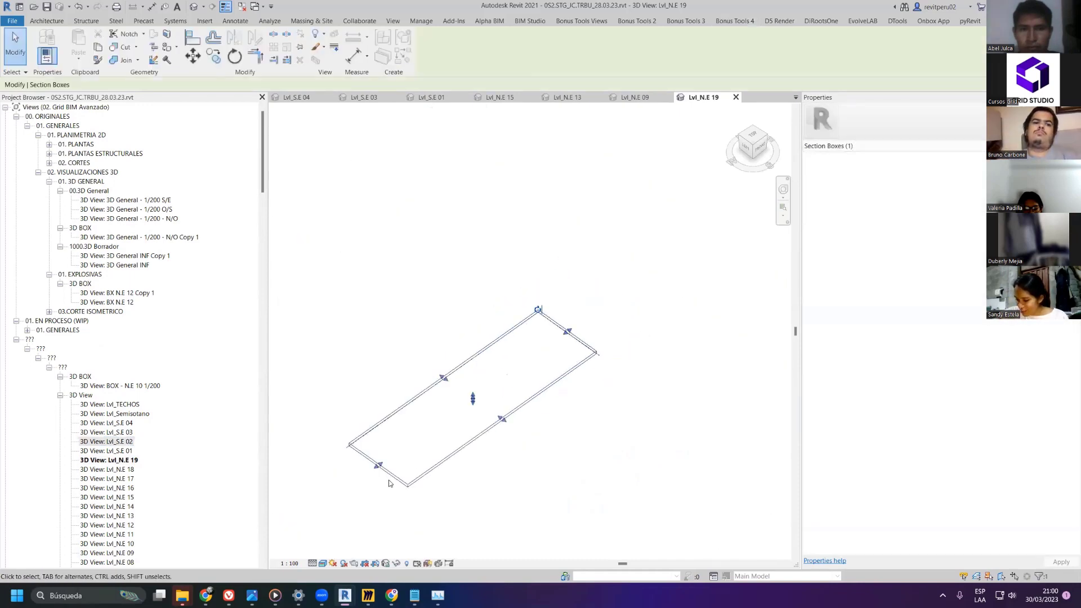
drag(378, 465, 311, 513)
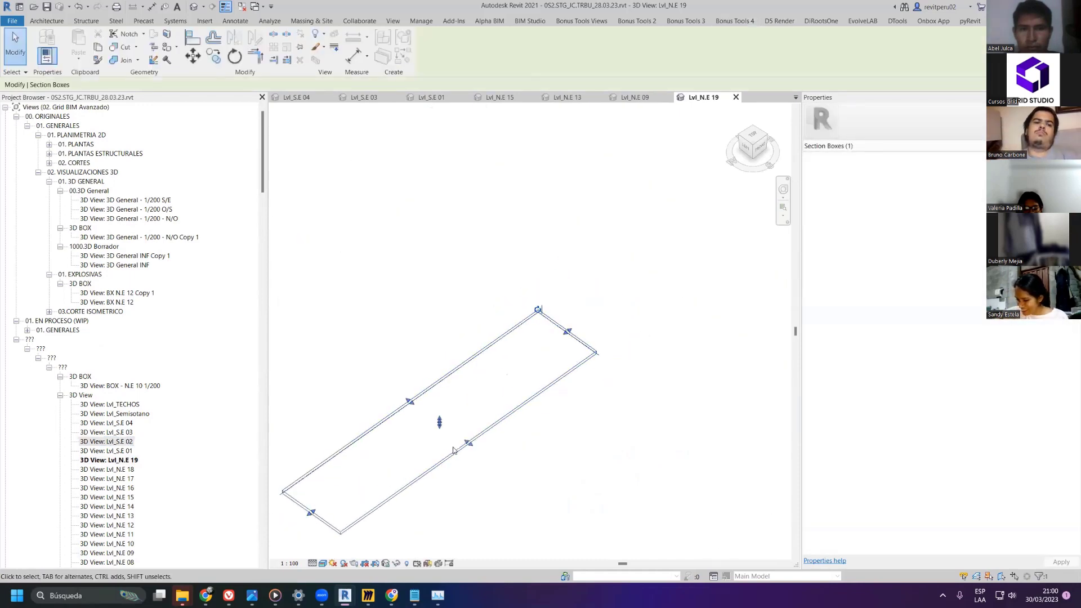
key(ctrl+z)
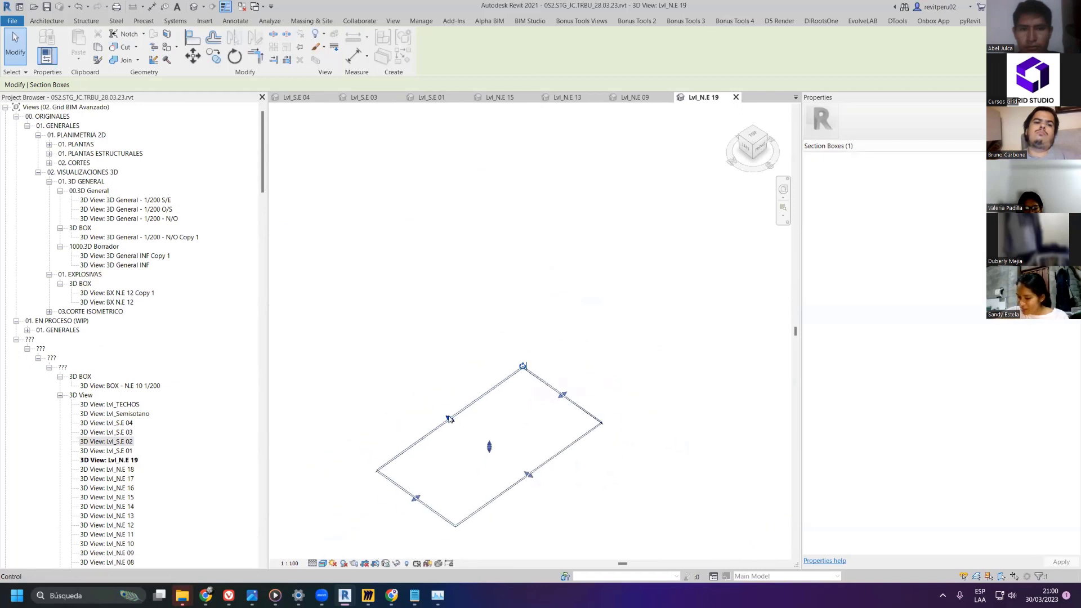
key(ctrl+z)
- Stretch the Lvl_N.E 19 section box into a long box around the building
scroll(483, 445, down, 2)
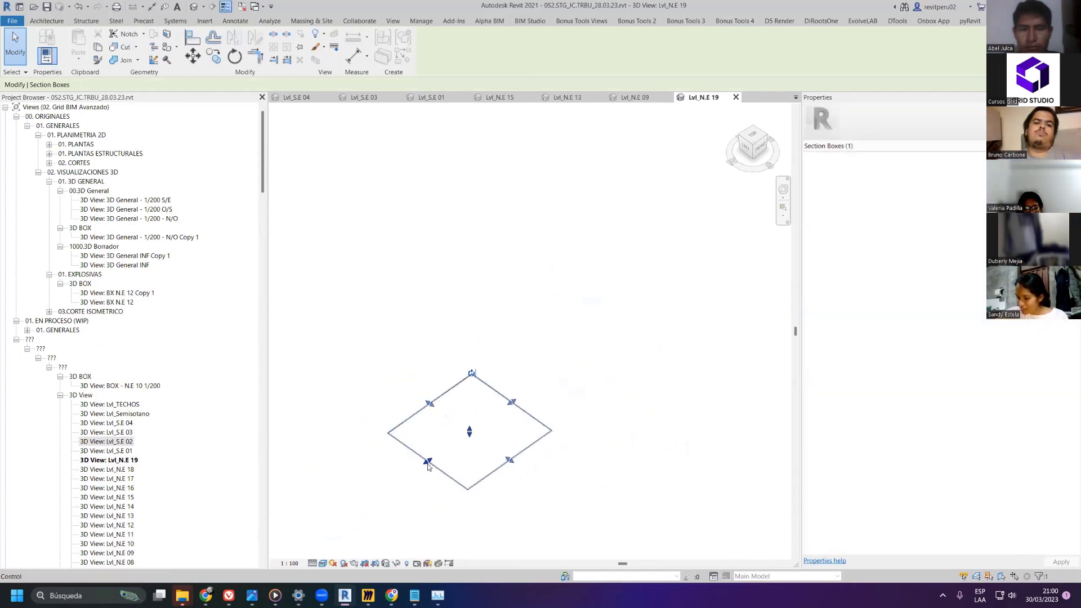
shift+middle_drag(432, 467, 515, 480)
drag(488, 483, 540, 522)
key(ctrl+z)
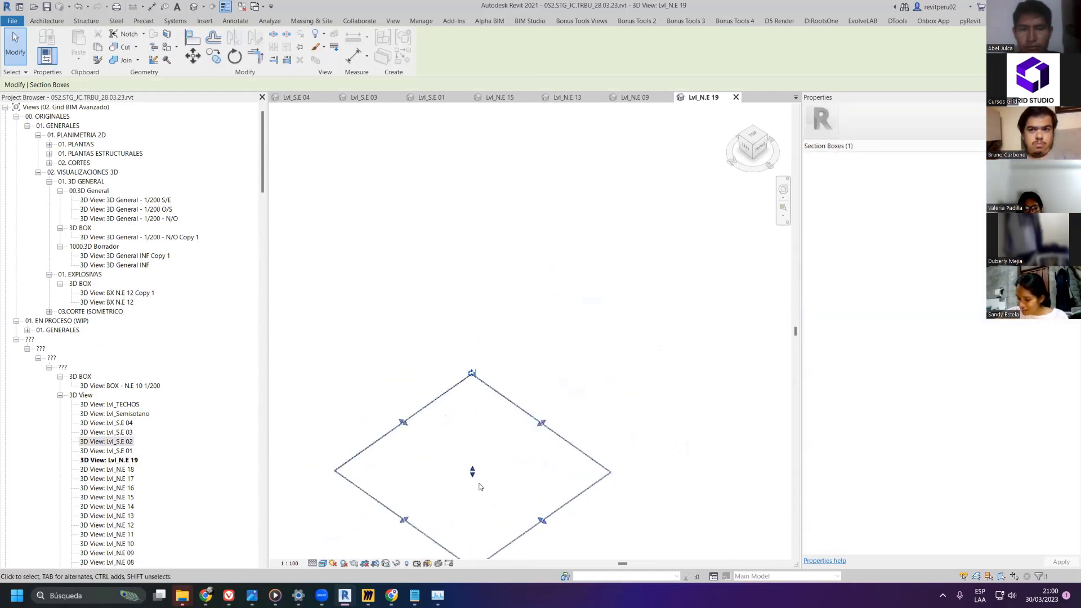
scroll(479, 488, down, 2)
drag(435, 502, 510, 457)
- Turn off the section box in the Lvl_N.E 19 view
click(549, 489)
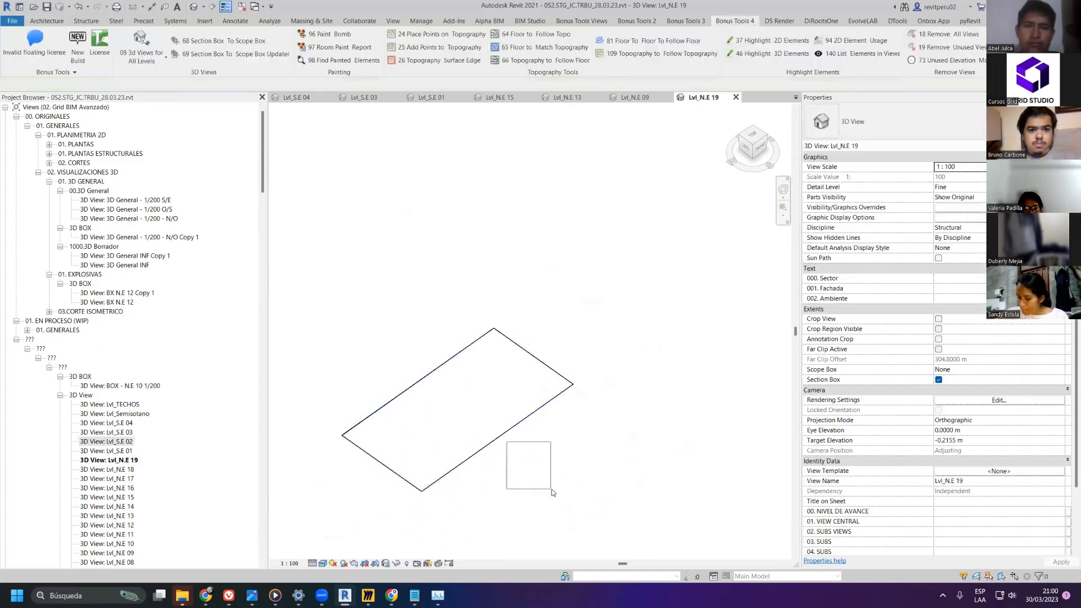
click(537, 429)
click(537, 428)
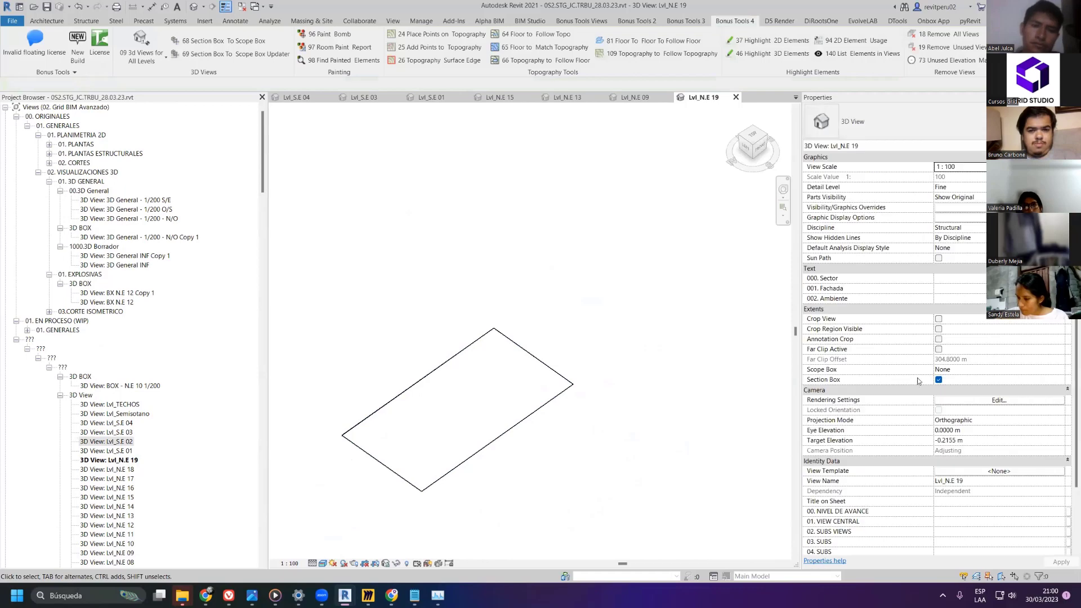
click(938, 381)
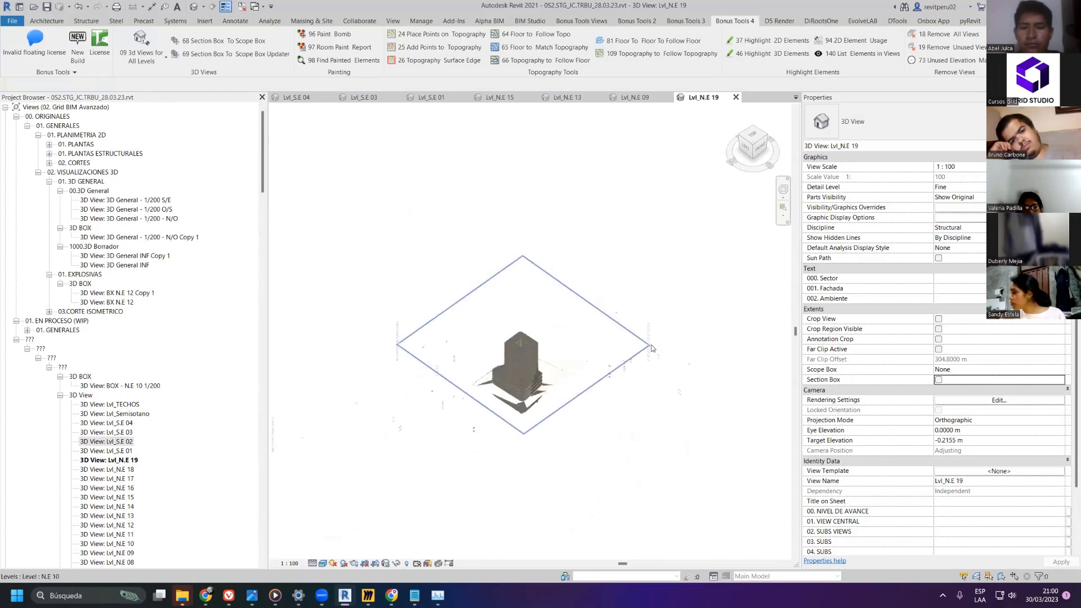
- Open Lvl_N.E 17 and extend its section box toward the lower left
double_click(115, 479)
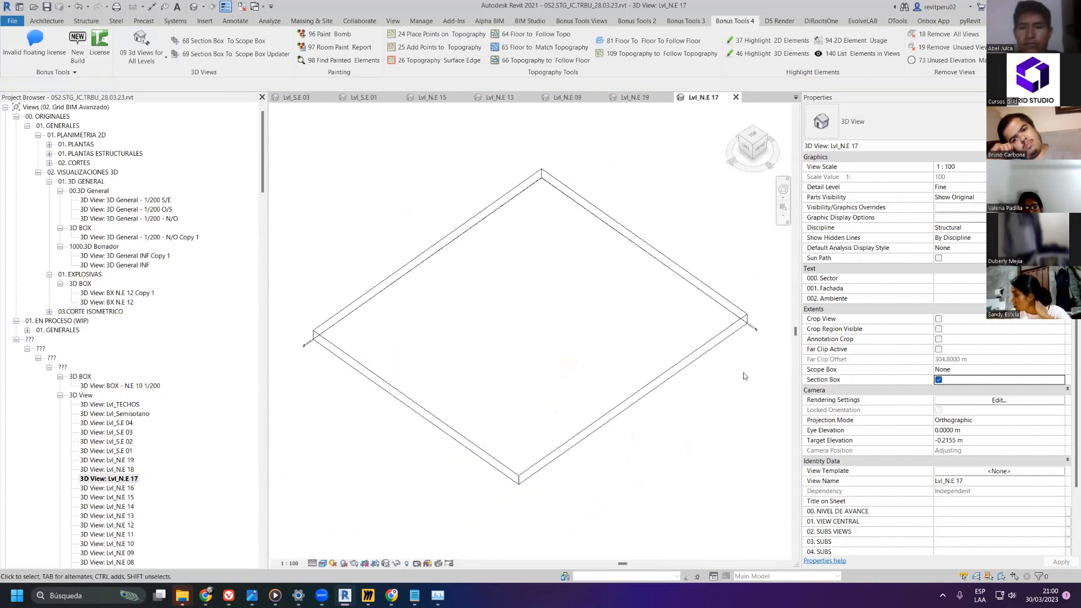
click(738, 325)
scroll(671, 360, down, 4)
drag(565, 382, 413, 466)
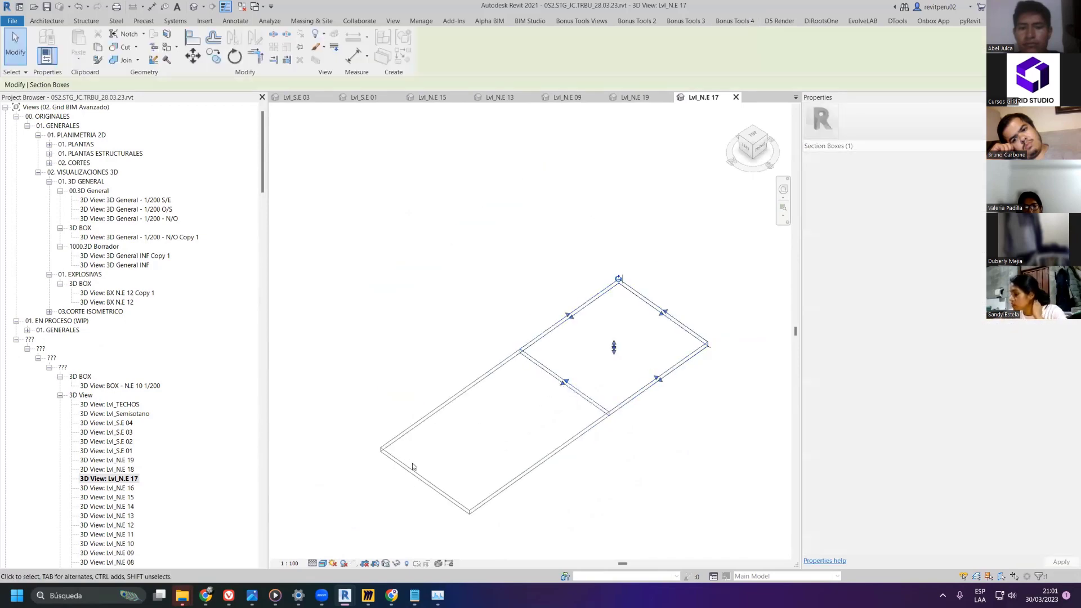
scroll(511, 405, up, 5)
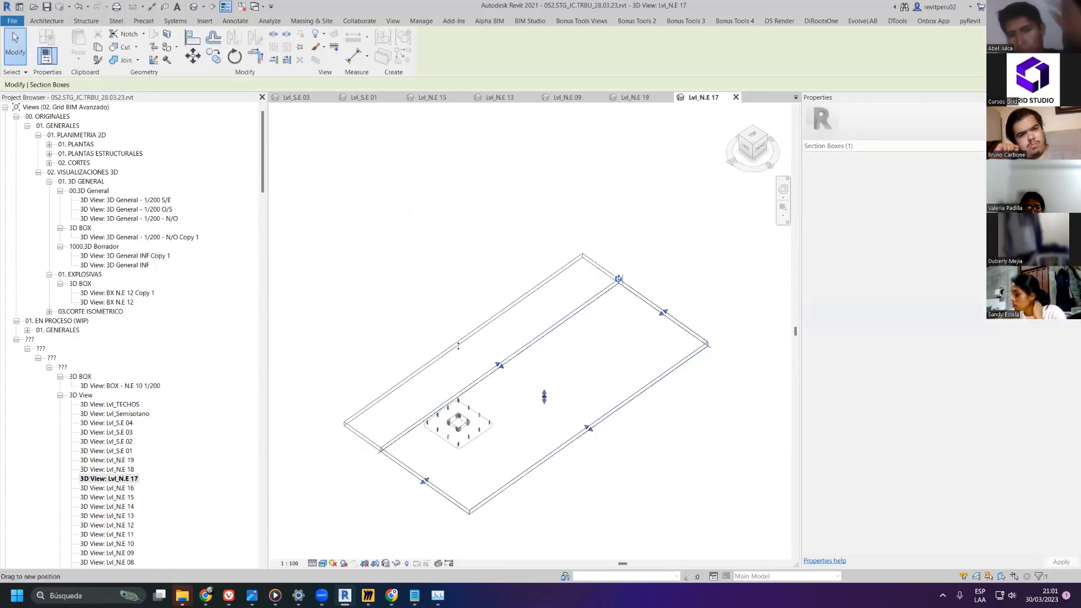
scroll(632, 378, down, 5)
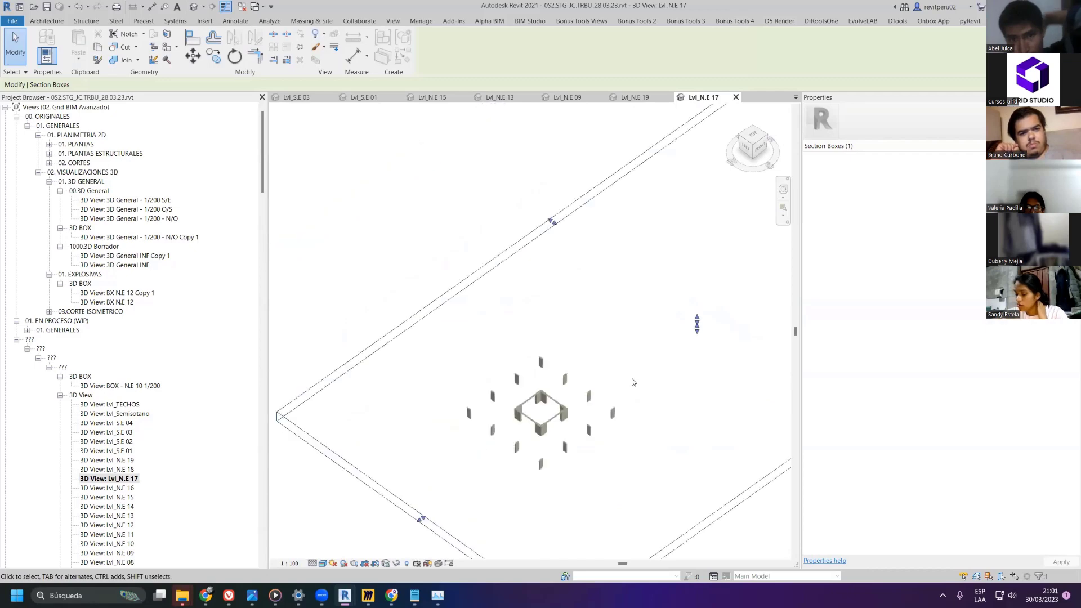
- Close the other open view tabs and select the Lvl_N.E 00 3D view
click(241, 6)
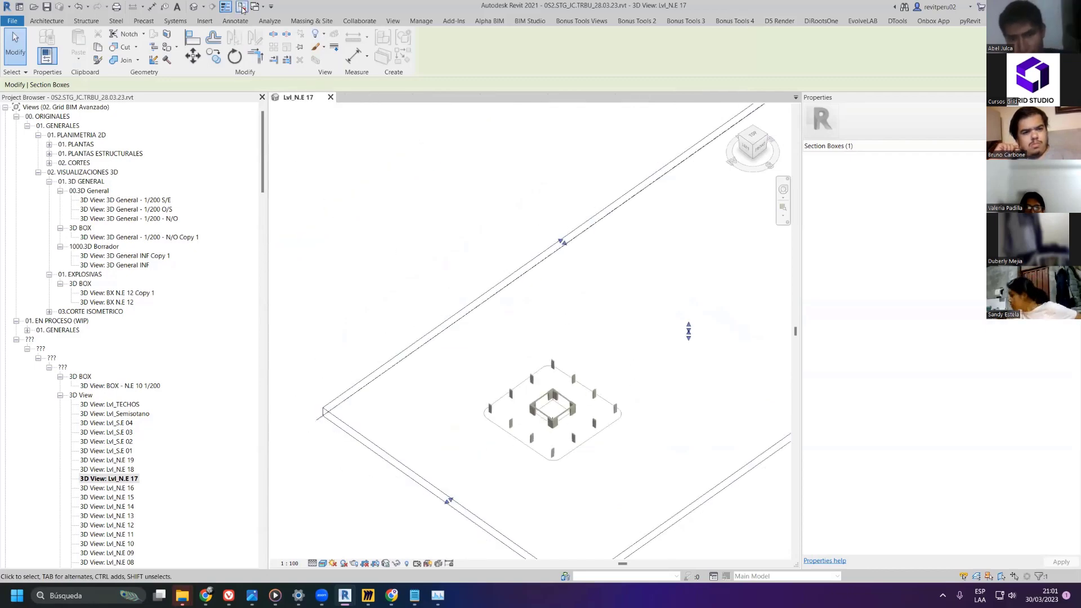
scroll(504, 242, down, 2)
scroll(323, 366, down, 1)
scroll(152, 371, down, 5)
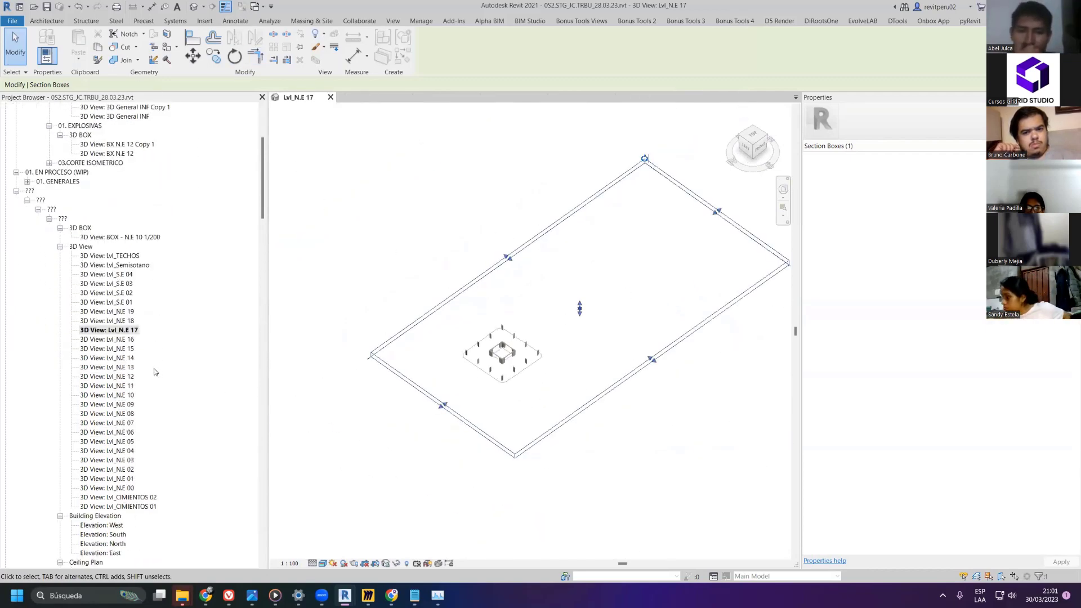
click(124, 487)
- Attempt deleting the 24 selected level views, dismissing the open-views warning
shift+click(105, 275)
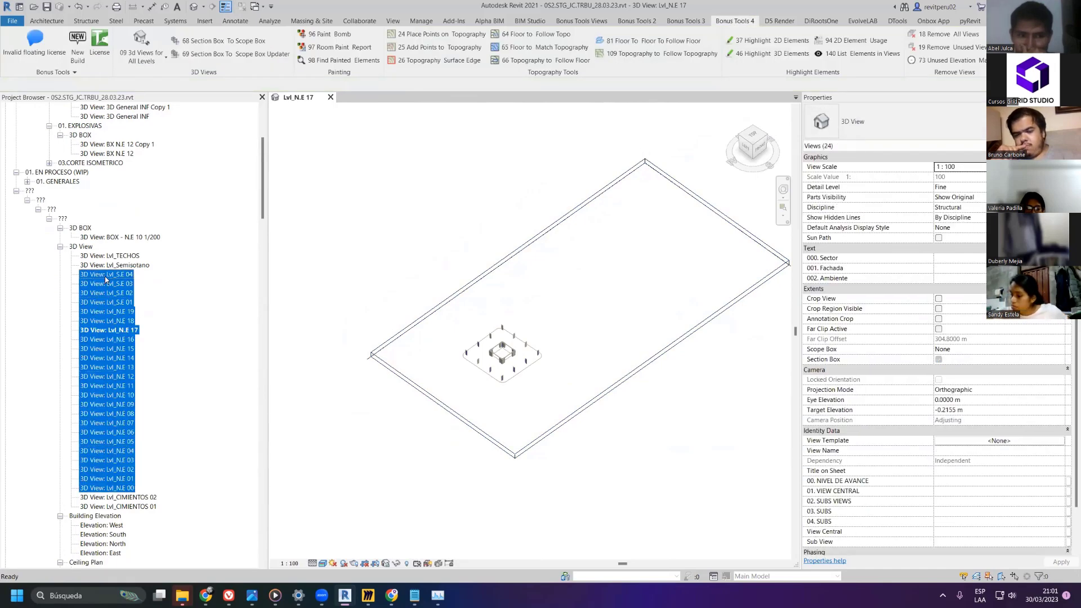
key(Delete)
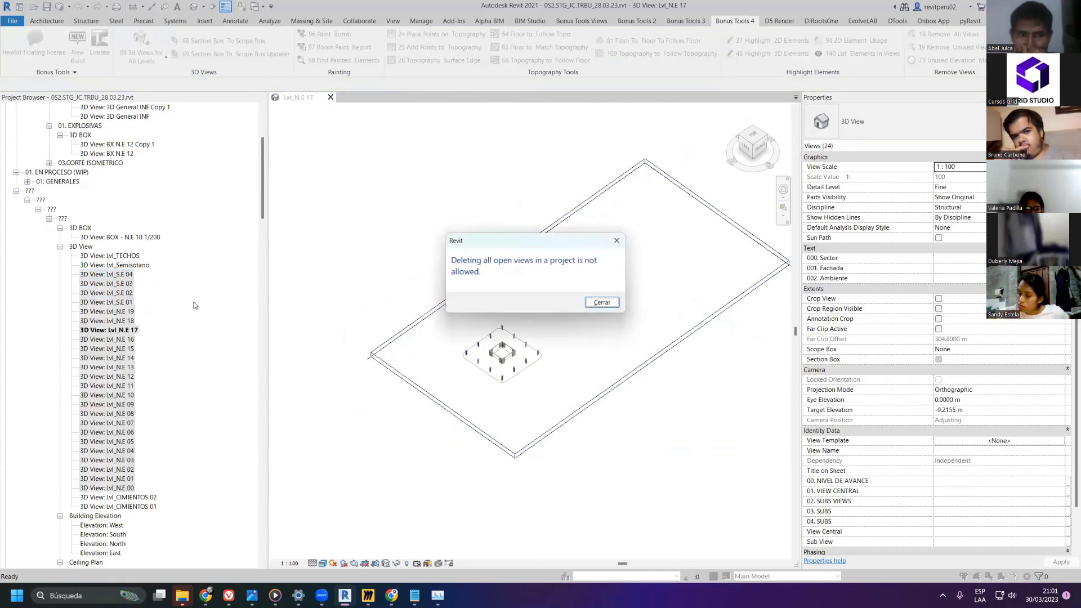
click(606, 304)
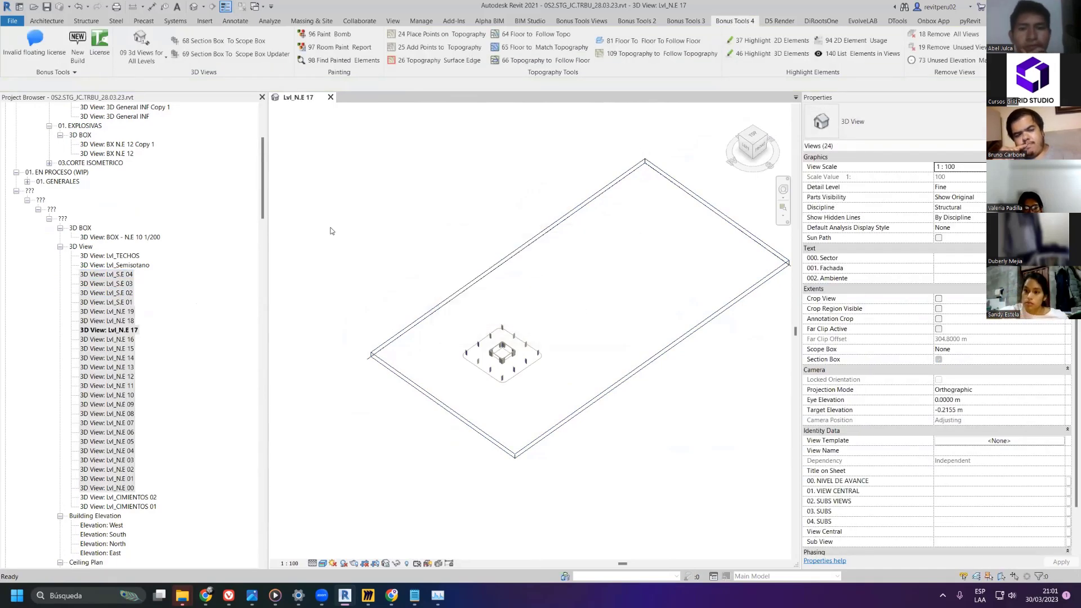
click(386, 203)
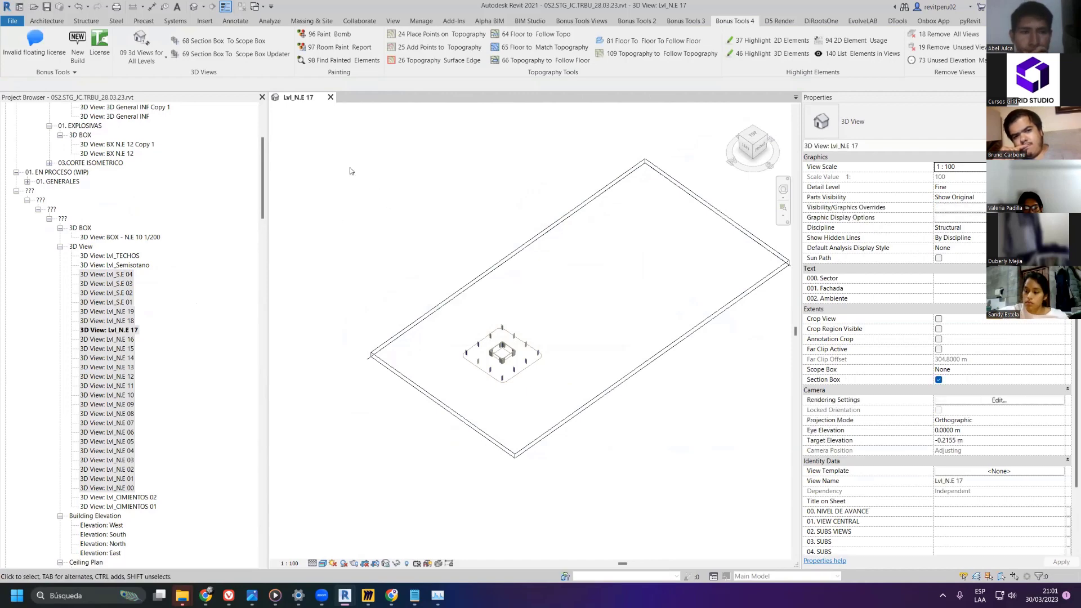
click(330, 97)
key(Escape)
- Open Lvl_Semisotano, then delete Lvl_S.E 04 through Lvl_N.E 01 and Lvl_N.E 00
double_click(116, 265)
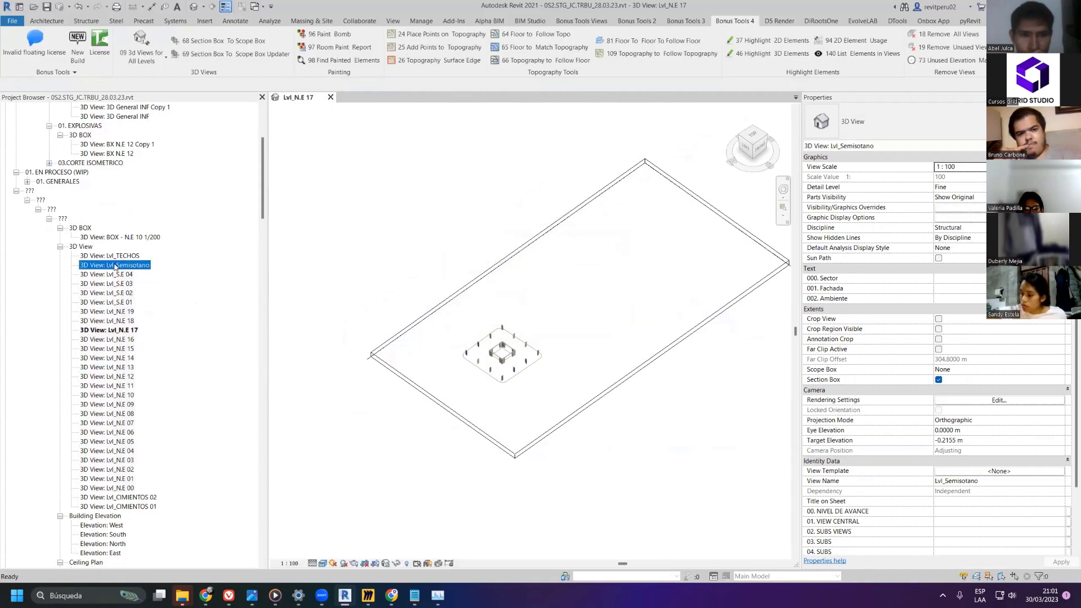
click(116, 275)
shift+click(125, 478)
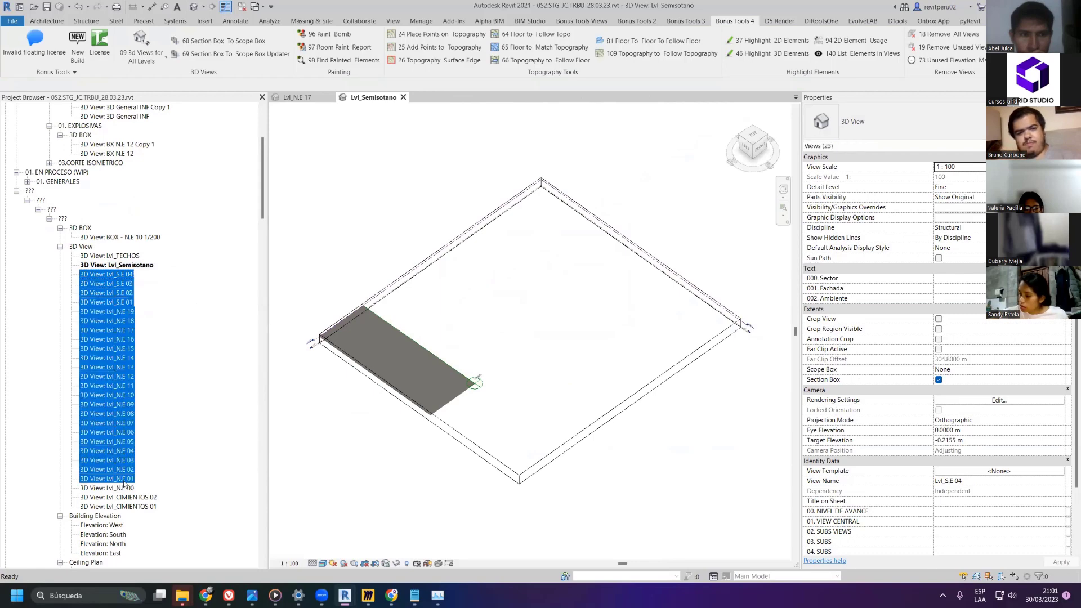
key(Delete)
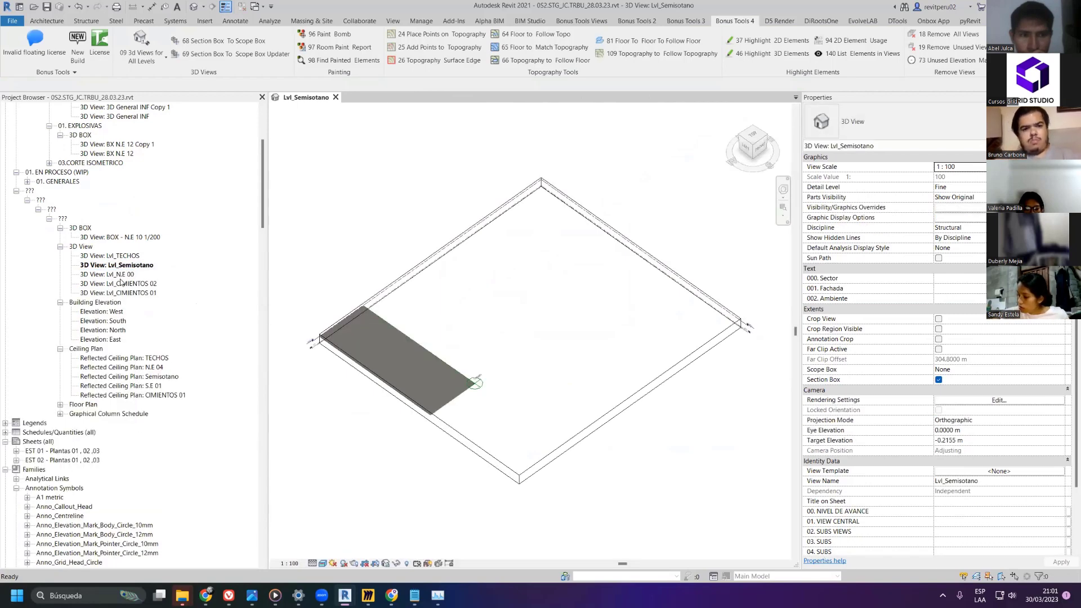
click(121, 275)
key(Delete)
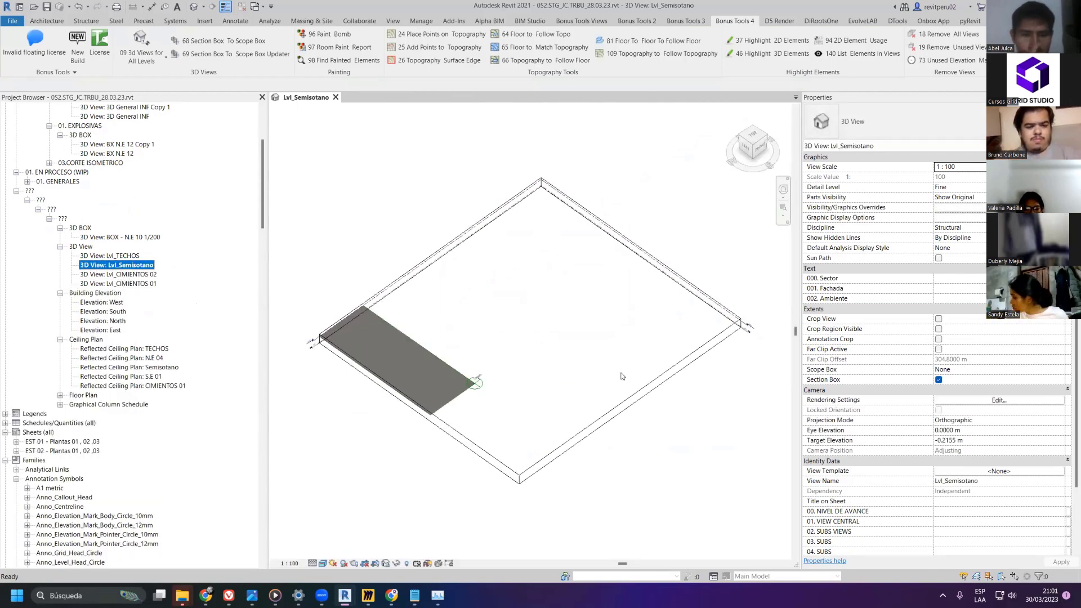
scroll(456, 391, up, 3)
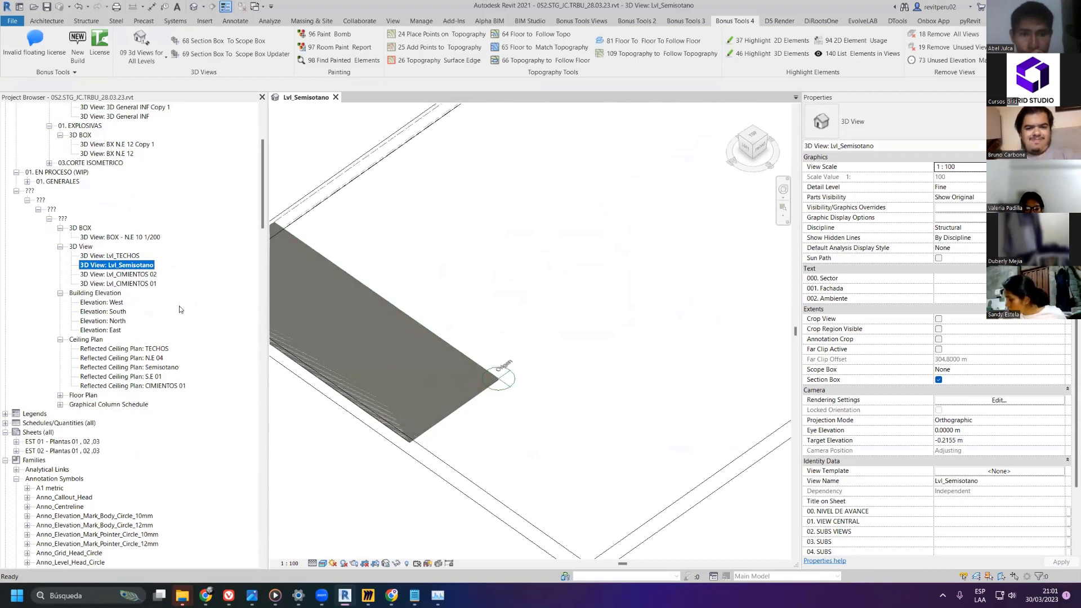
- Check the Lvl_CIMIENTOS views and the section box in the Lvl_Semisotano view
click(138, 275)
scroll(139, 277, down, 2)
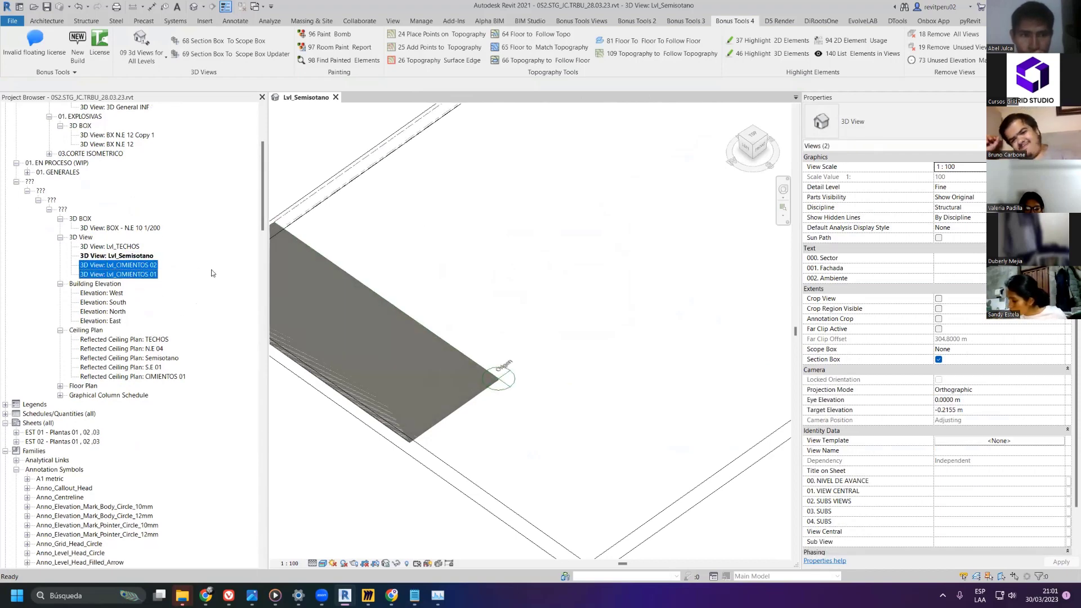
scroll(279, 259, down, 4)
scroll(661, 285, up, 6)
scroll(661, 285, up, 1)
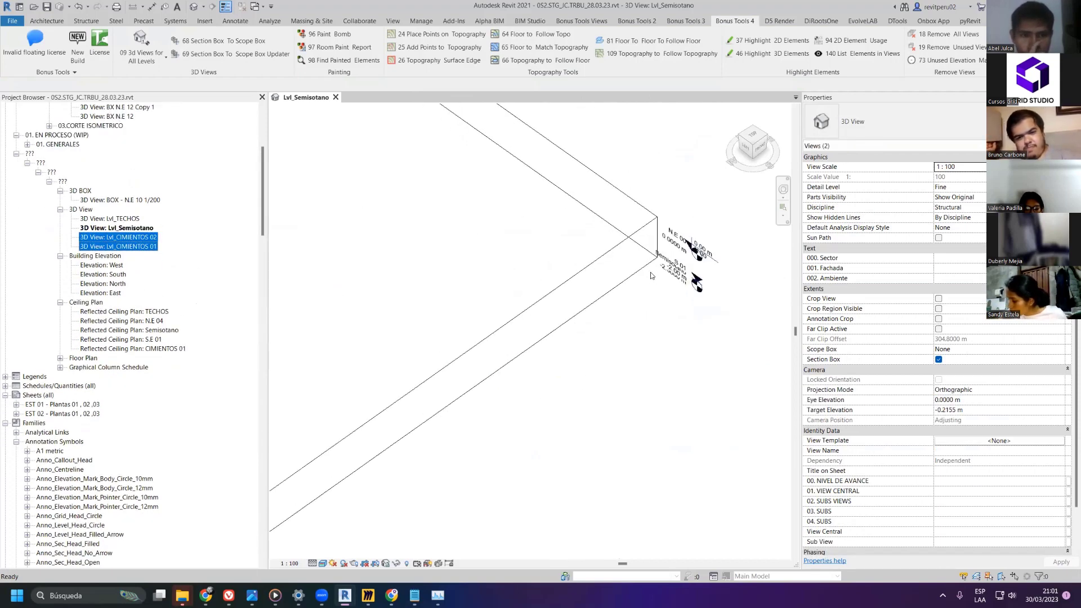
click(655, 246)
scroll(656, 242, down, 5)
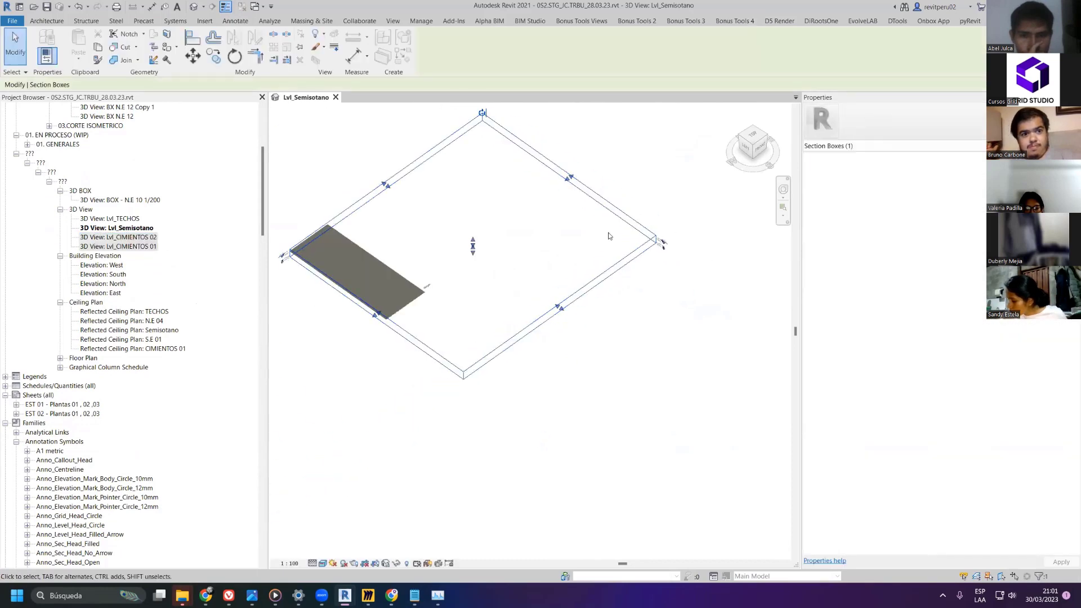
scroll(387, 193, down, 1)
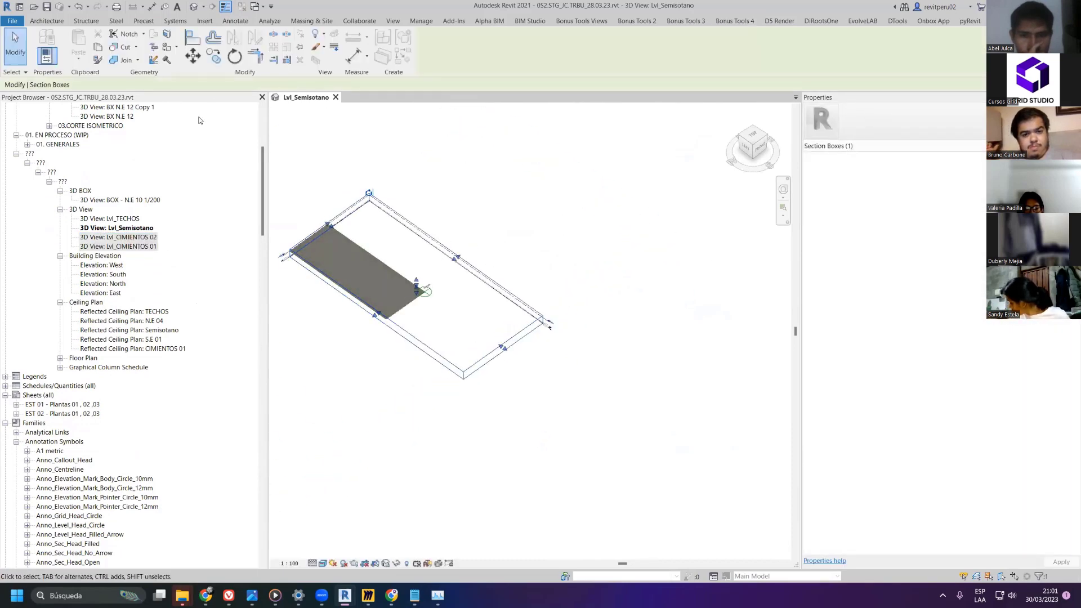
key(Escape)
scroll(135, 180, up, 6)
- Open the 3D General - 1/200 - N/O Copy 1 view and reveal hidden elements
scroll(124, 175, up, 1)
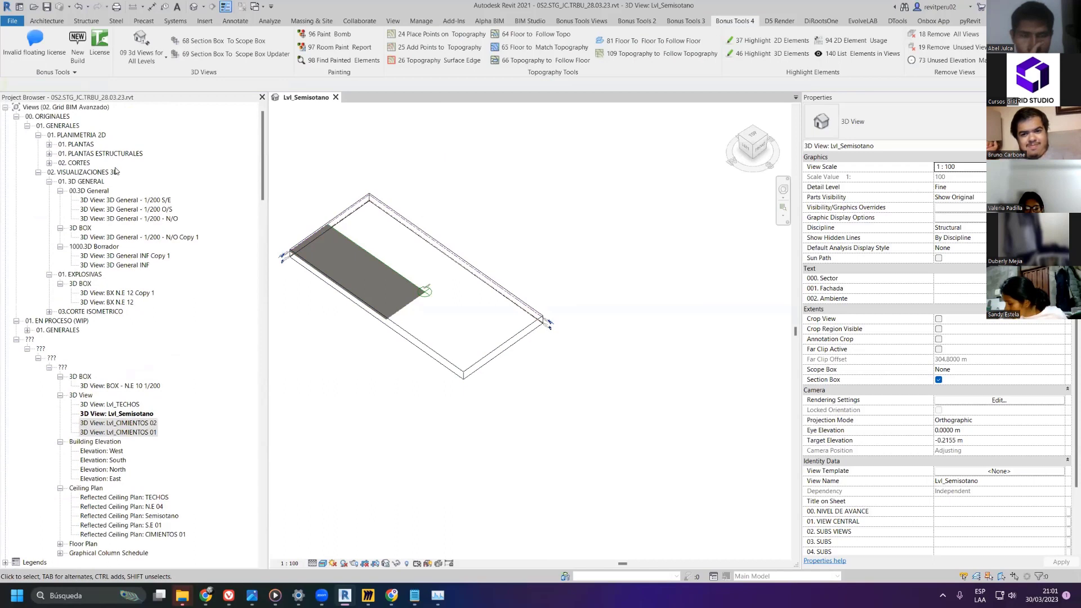
click(153, 60)
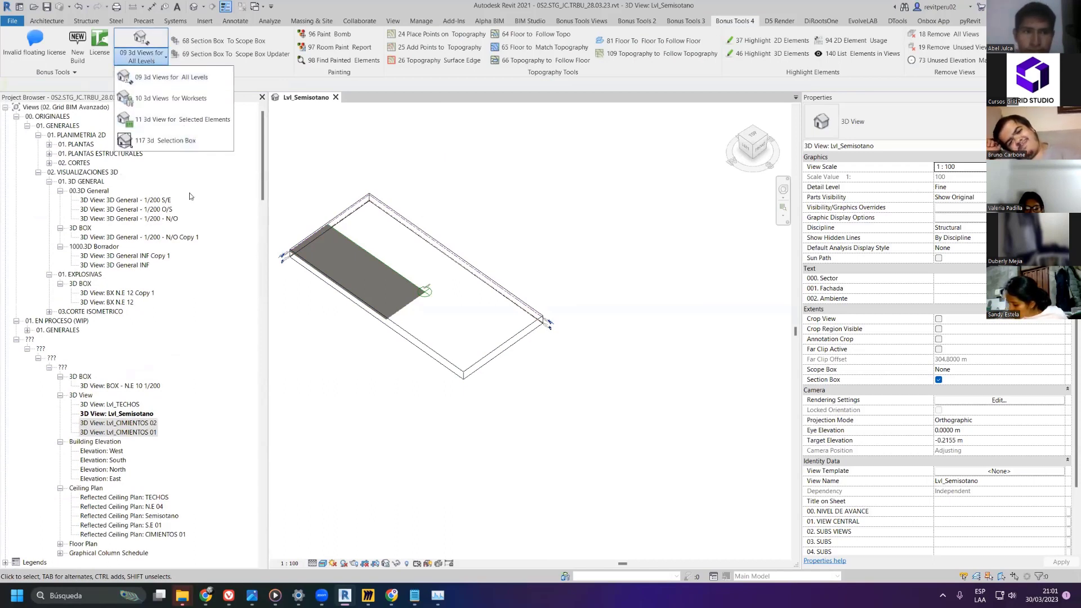
click(177, 155)
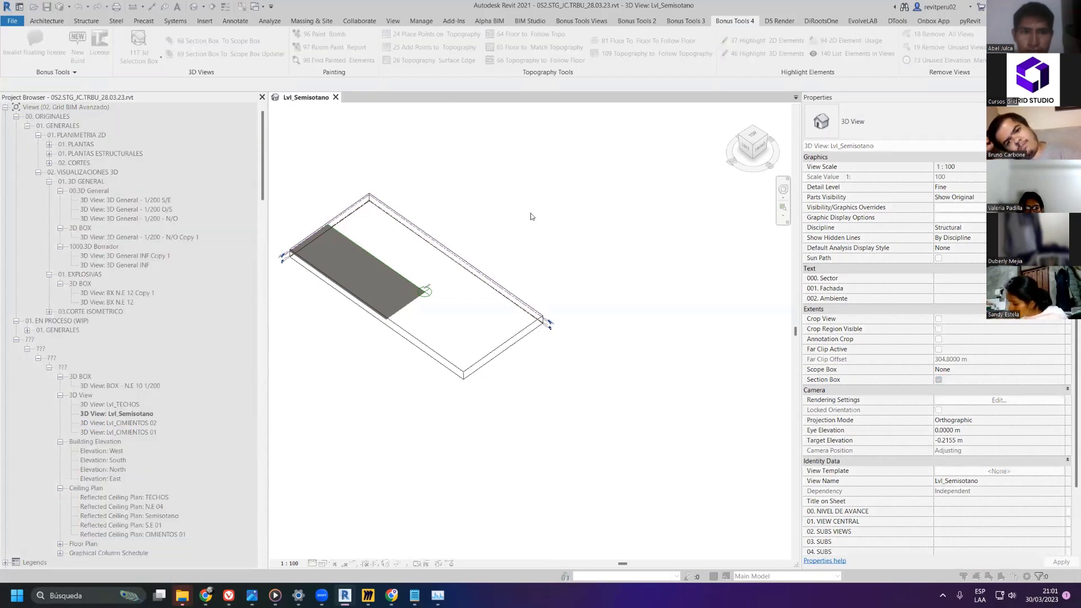
scroll(530, 216, down, 3)
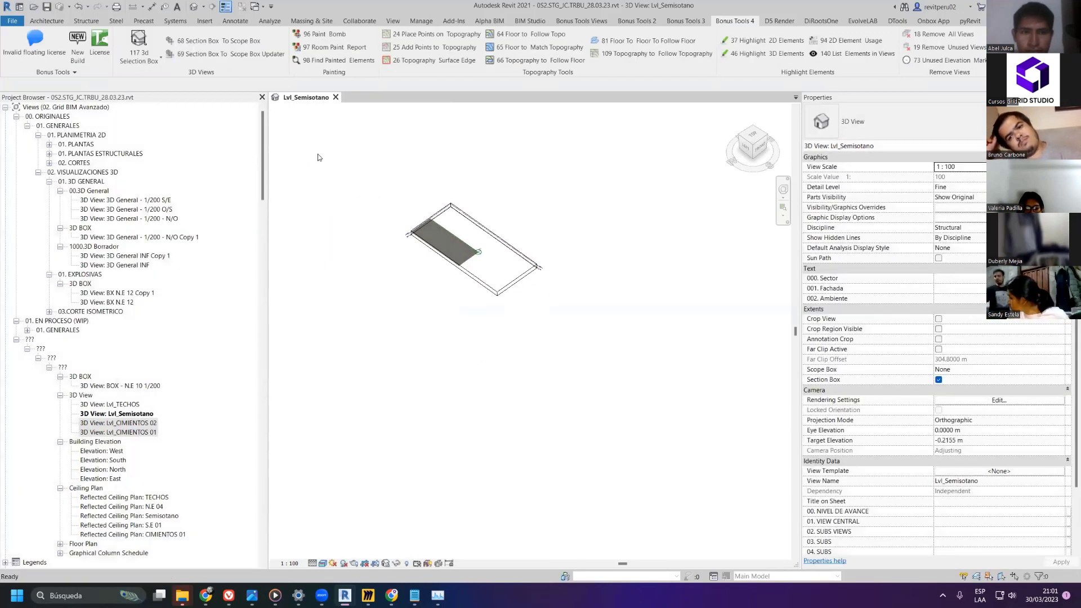
double_click(180, 237)
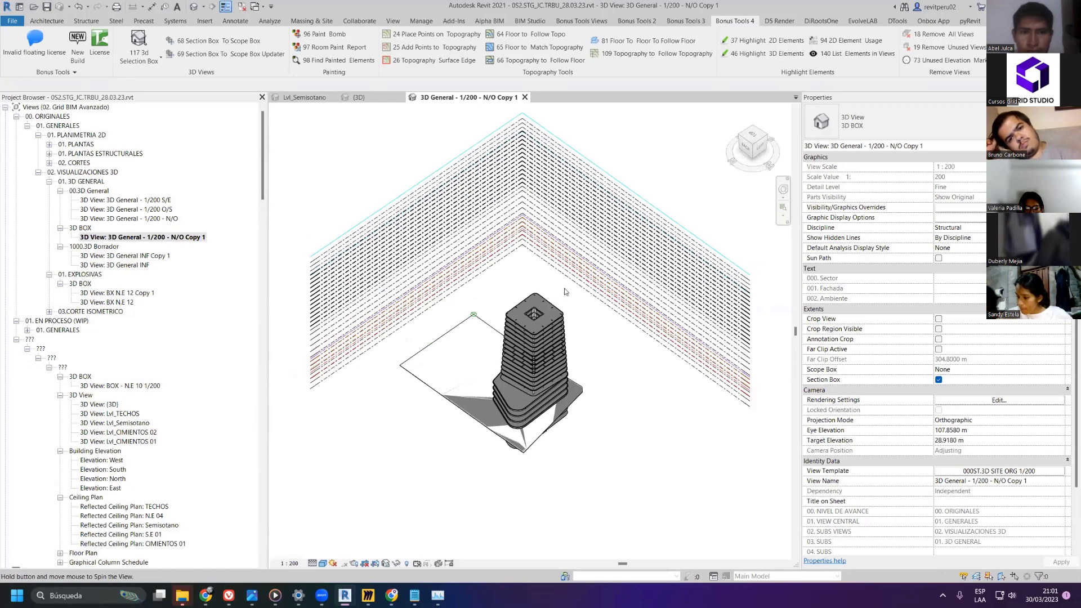
shift+middle_drag(565, 291, 565, 292)
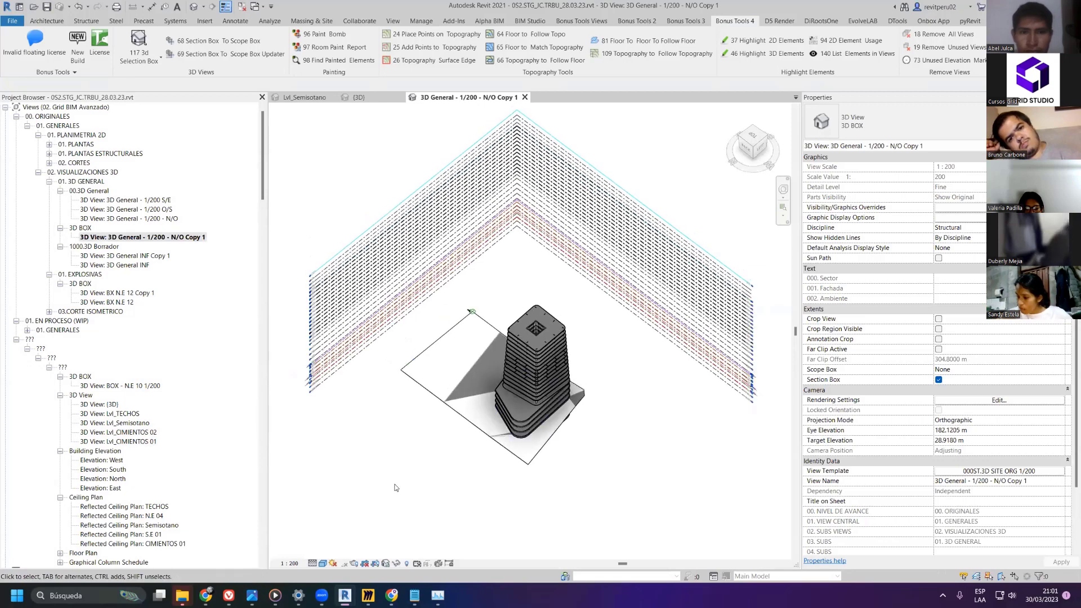
click(408, 563)
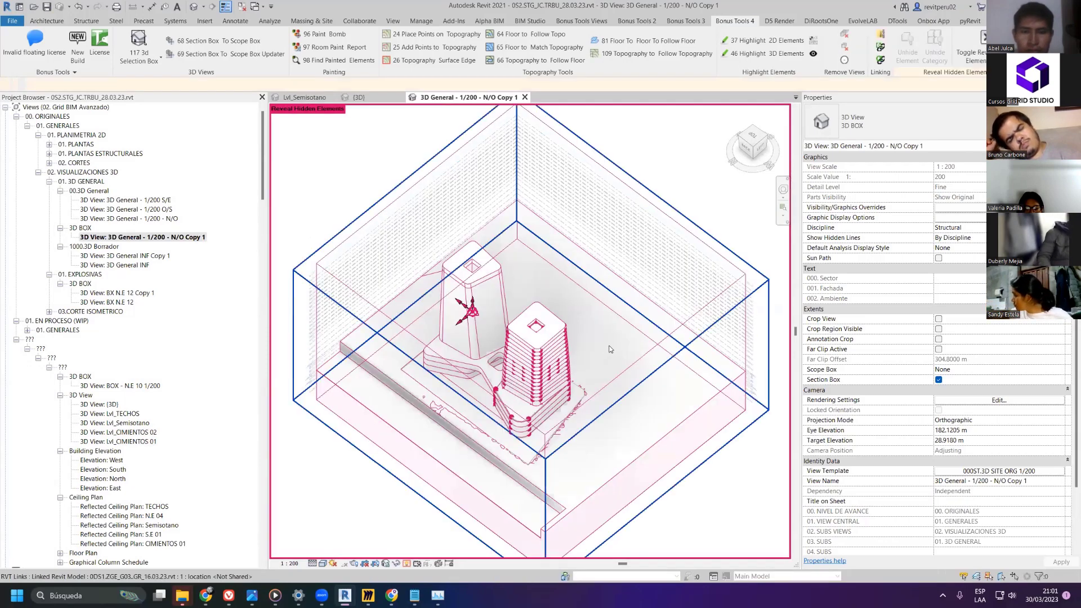
mouse_move(692, 359)
shift+middle_down()
mouse_move(530, 368)
mouse_move(679, 348)
shift+middle_up()
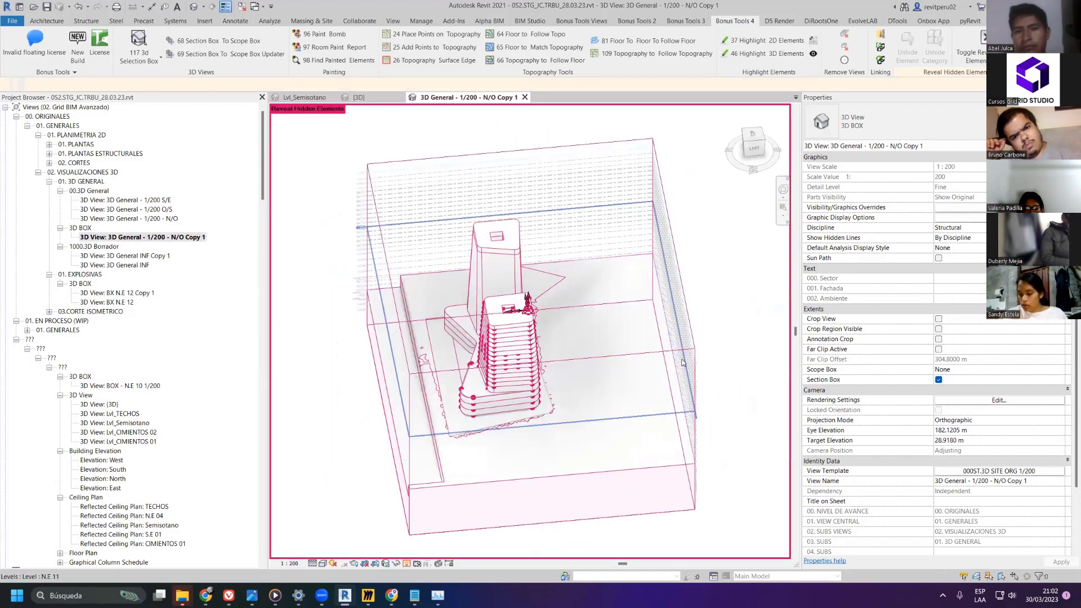
- Stretch its section box right, upward and left, then close the other view tabs
click(679, 347)
scroll(619, 361, down, 4)
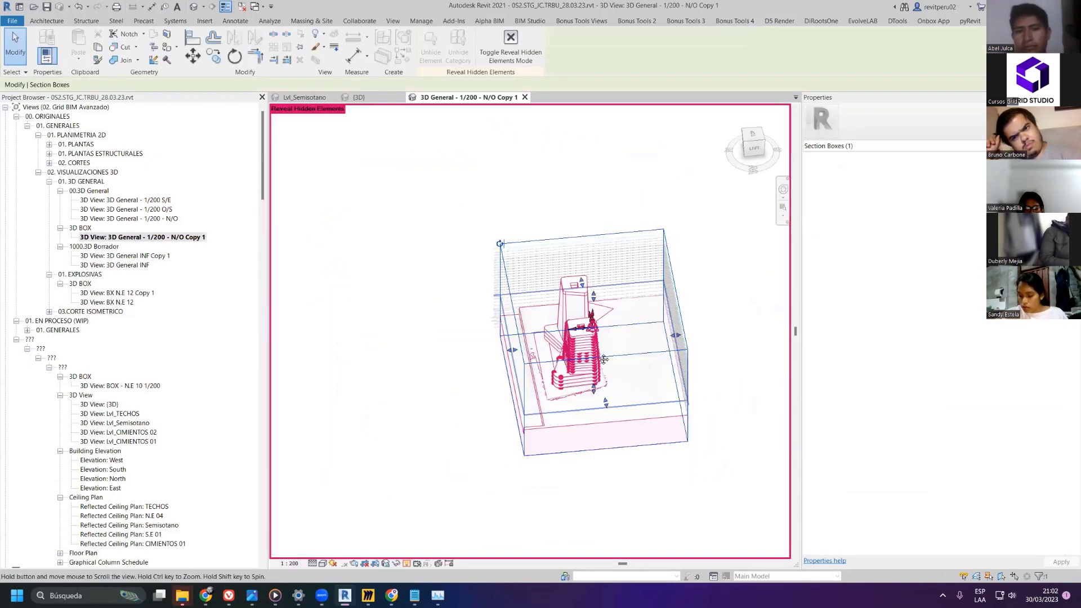
drag(508, 363, 643, 353)
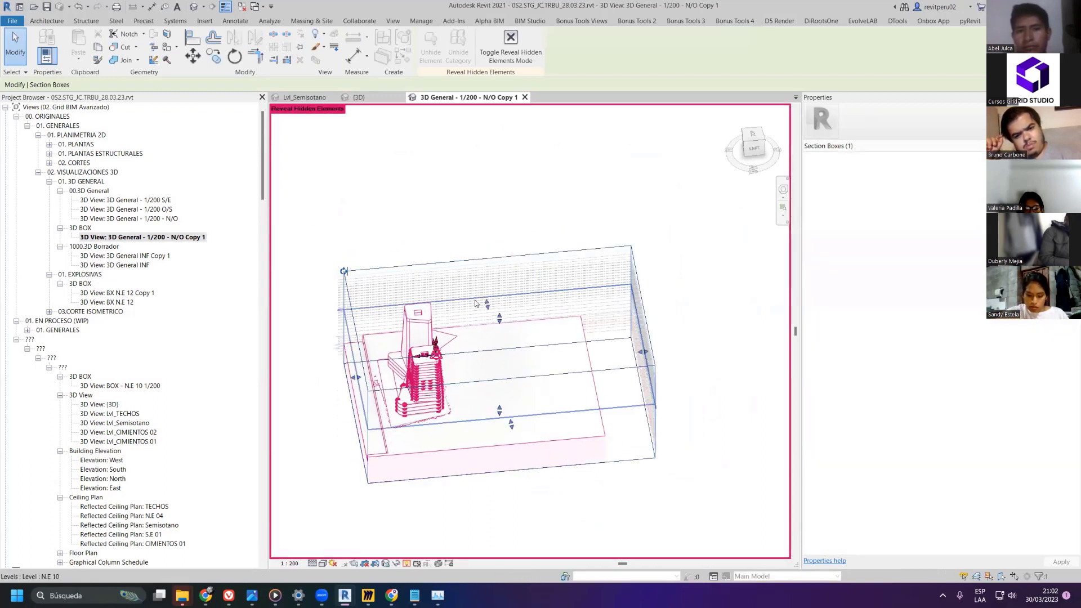
drag(478, 276, 456, 213)
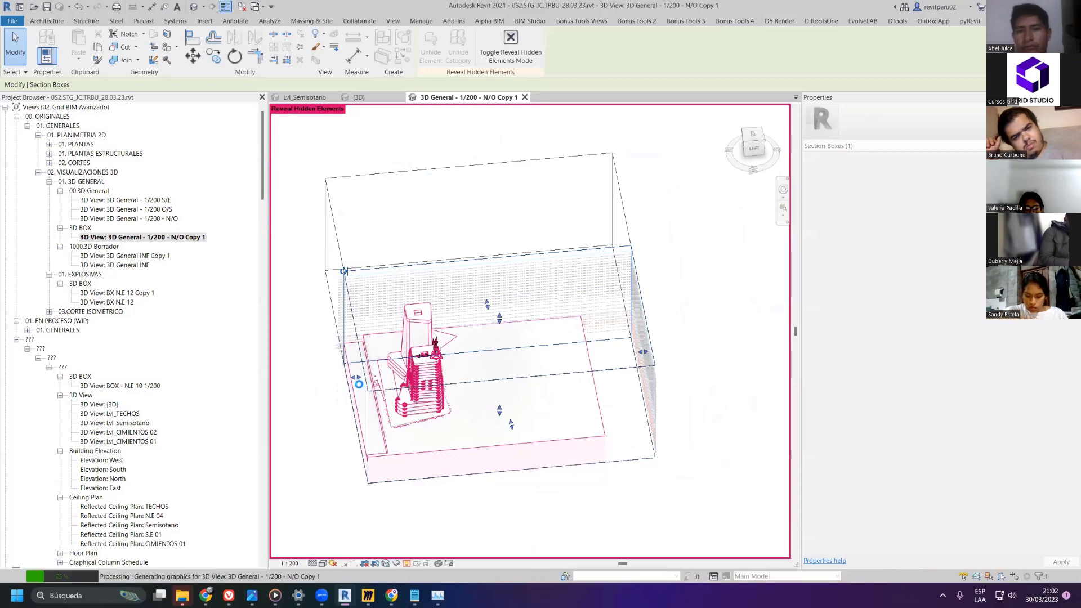
drag(345, 332, 505, 424)
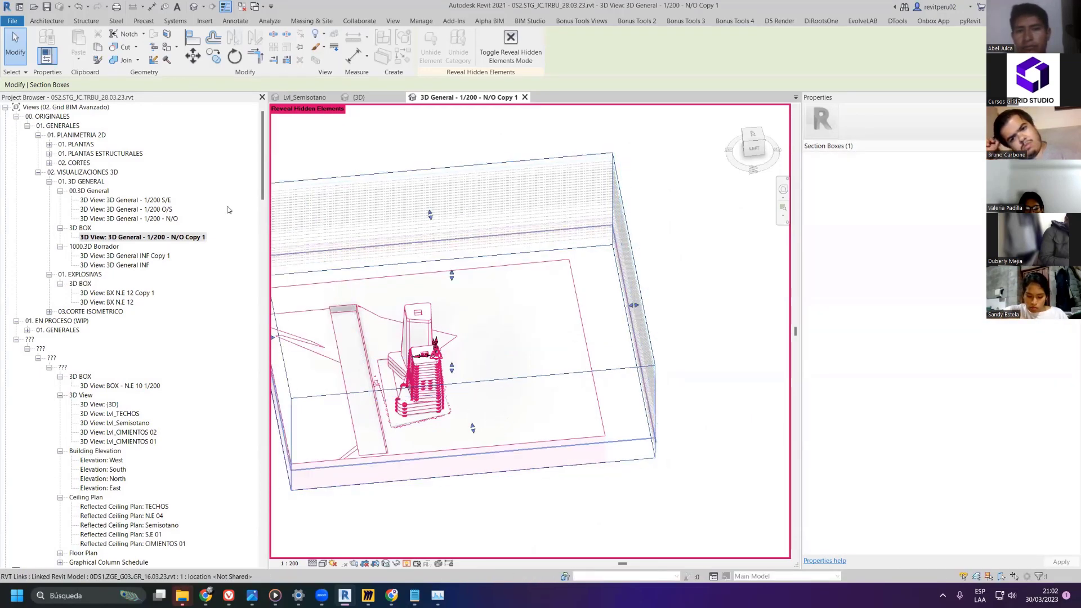
click(225, 7)
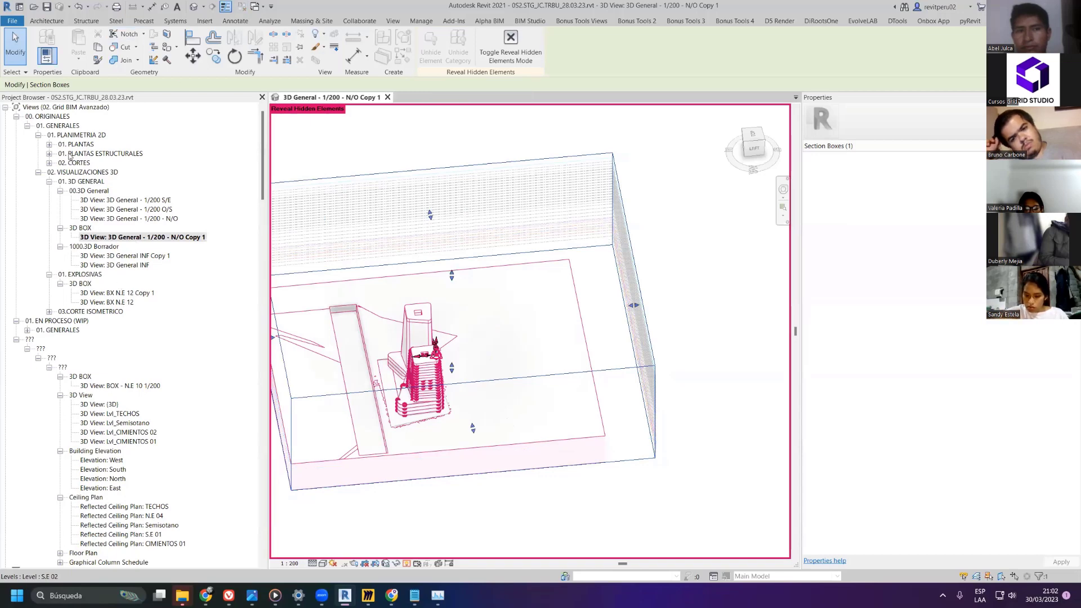
click(27, 331)
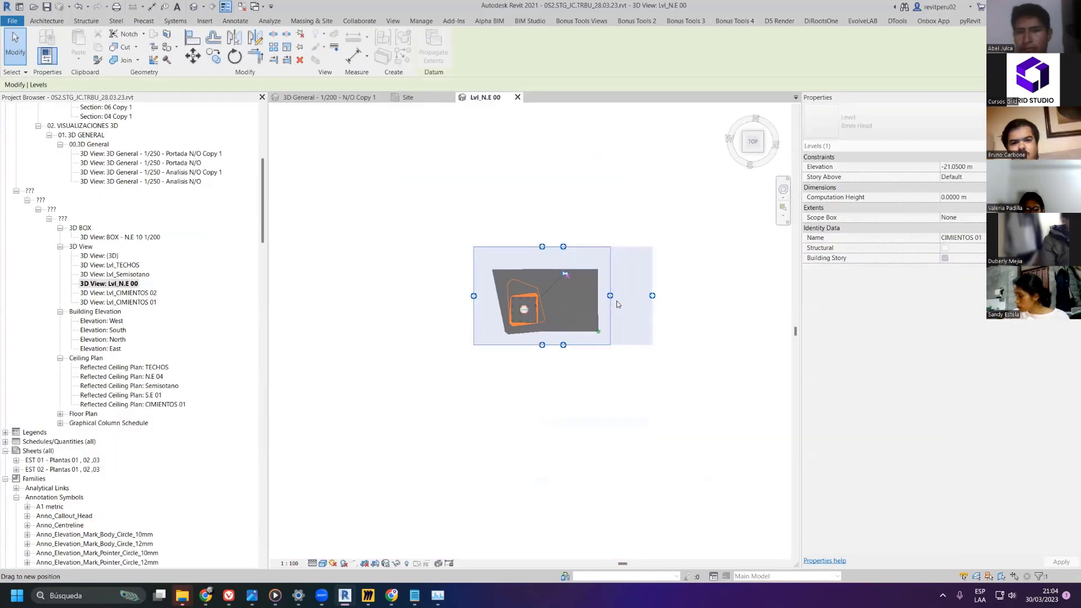
- Trim the CIMIENTOS 02 level plane's bottom, left and right edges toward the building
click(616, 300)
shift+middle_drag(616, 300, 631, 341)
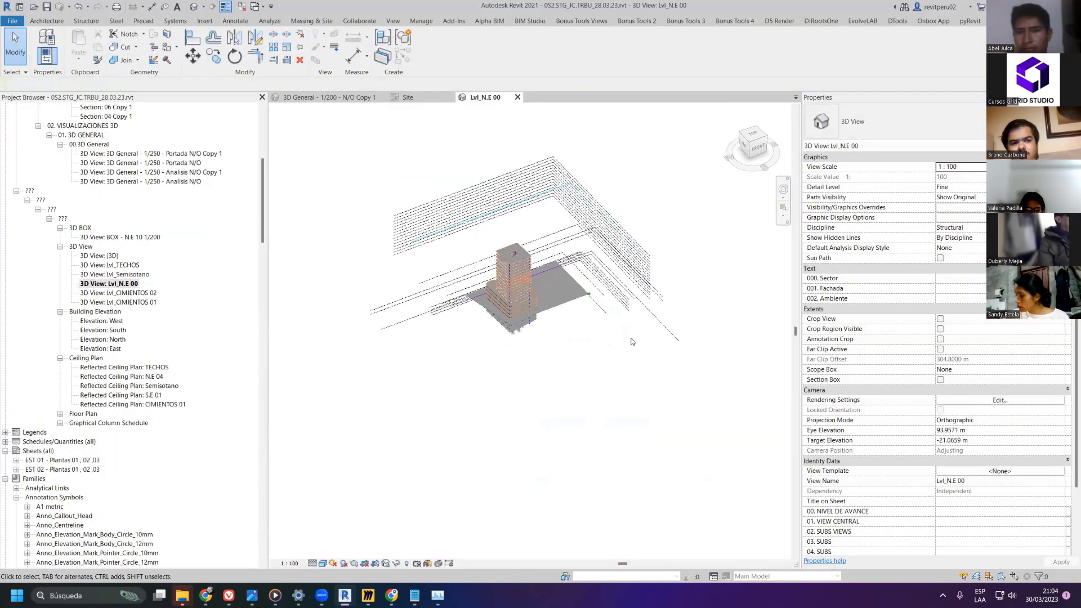
click(667, 329)
click(754, 138)
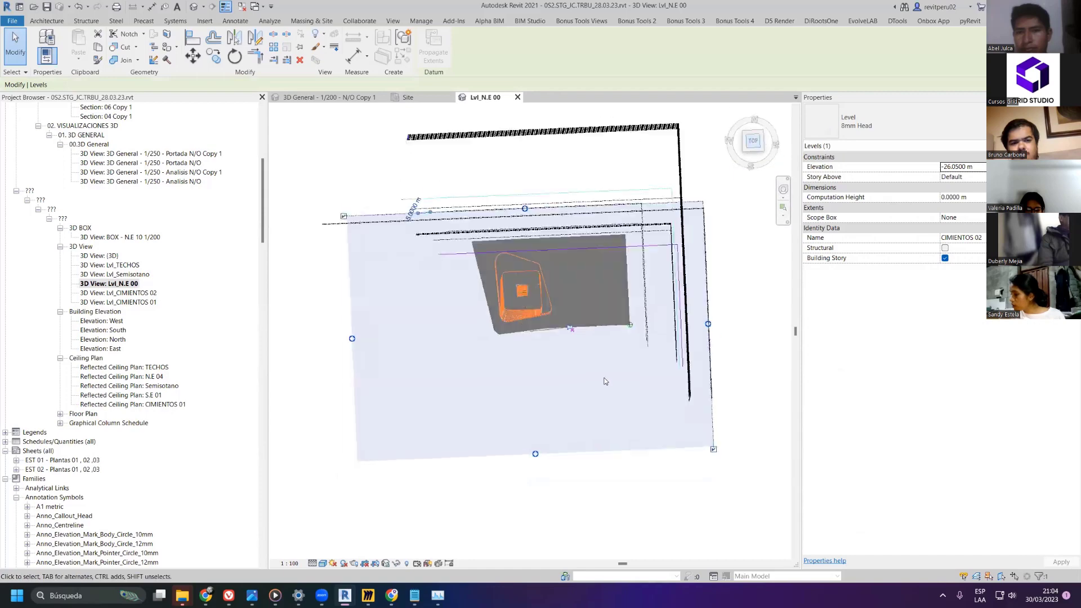
drag(529, 460, 531, 350)
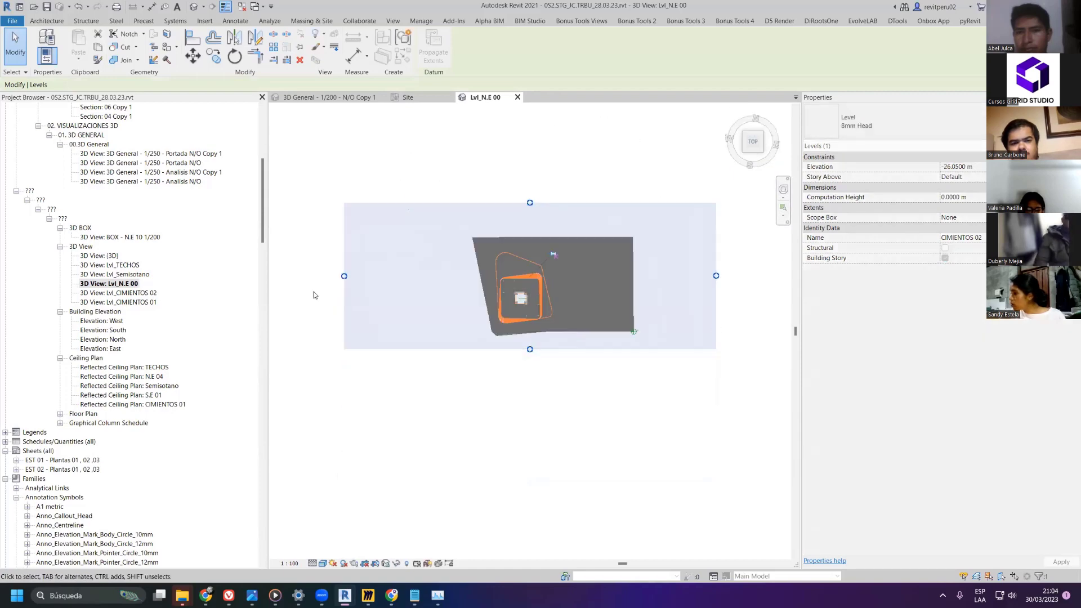
drag(344, 277, 449, 276)
drag(716, 276, 660, 276)
shift+middle_drag(675, 422, 706, 315)
- Select the N.E 19 level and view it from above, then clear the selection
click(706, 213)
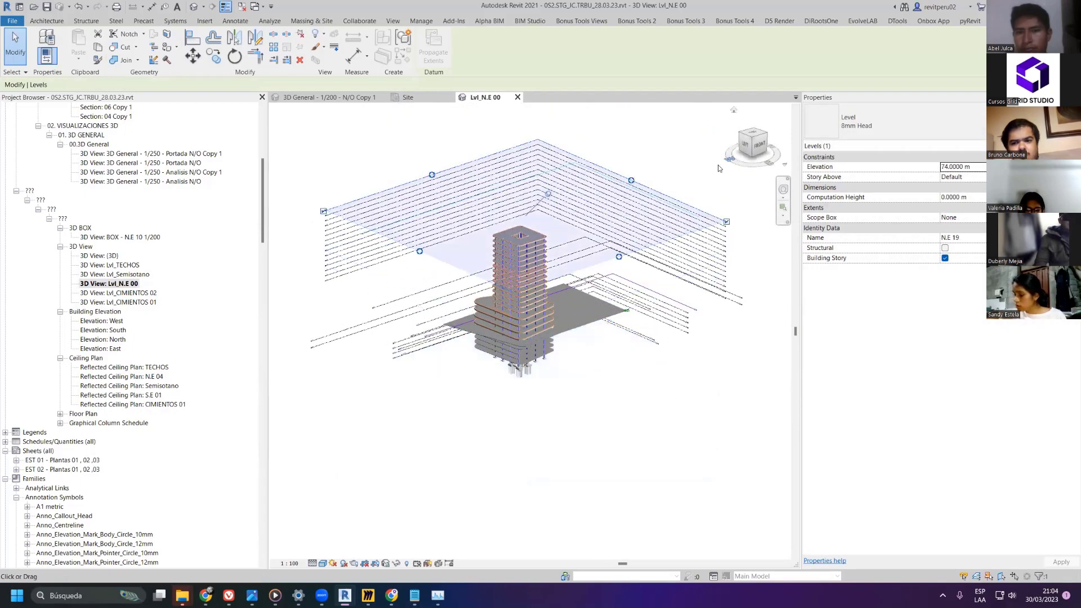
shift+middle_drag(698, 479, 698, 394)
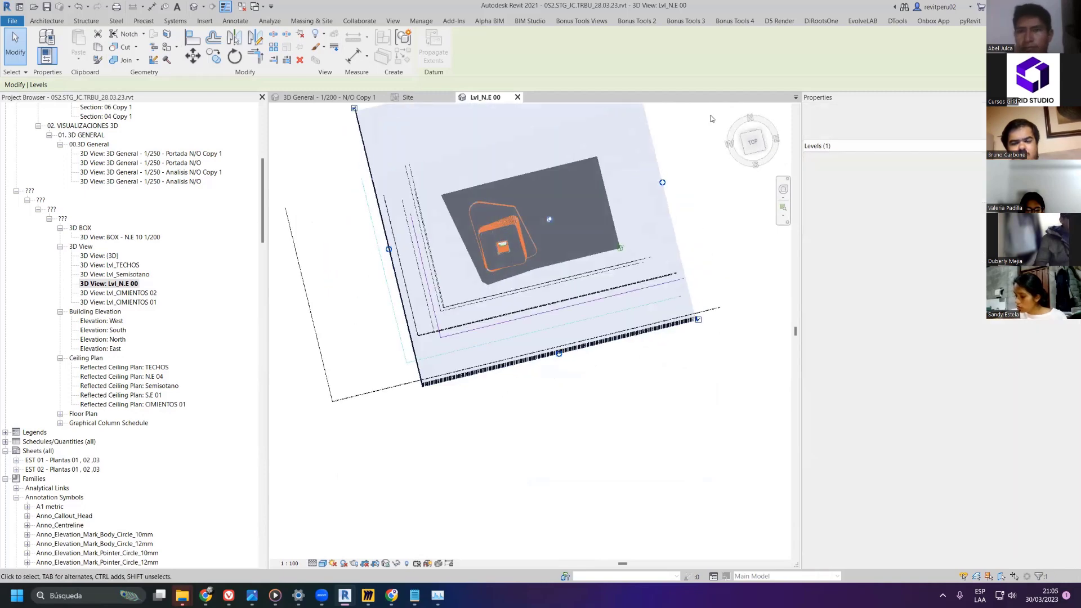
click(753, 141)
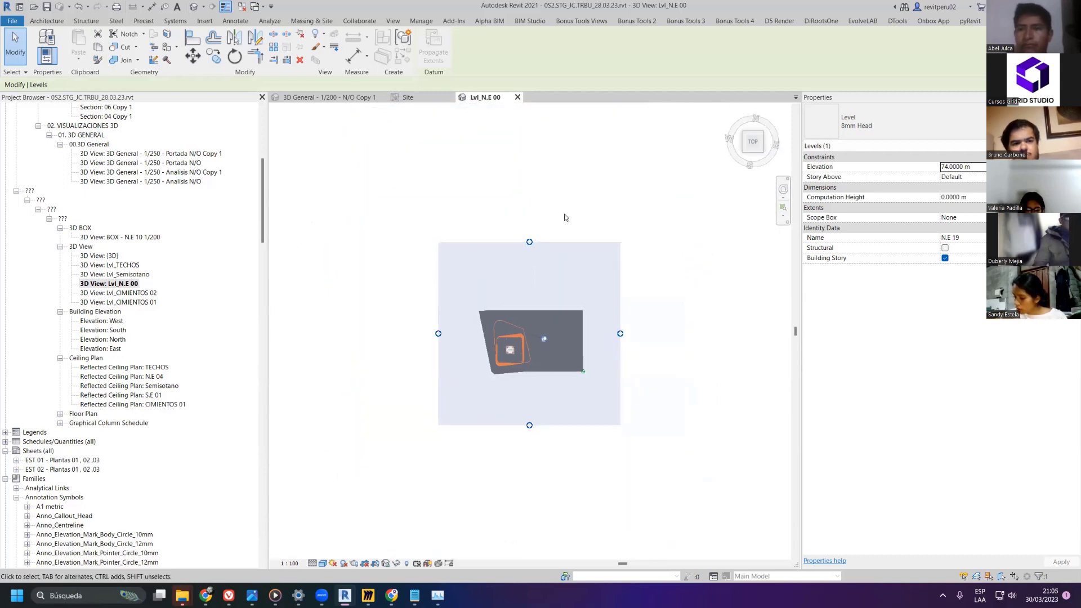
key(Escape)
shift+middle_drag(418, 332, 404, 288)
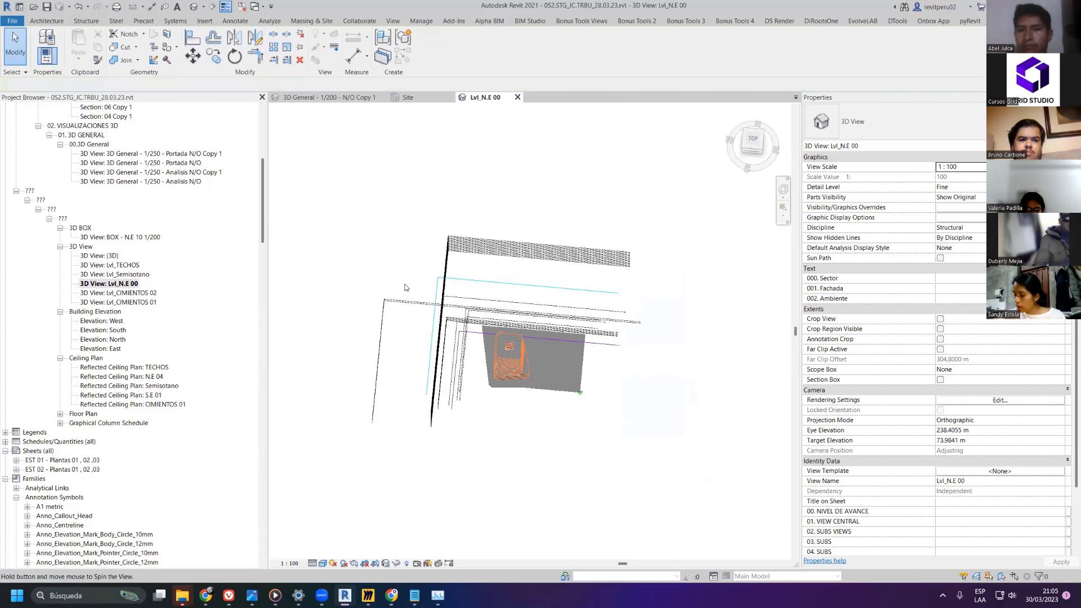
- Shrink the N.E 02 level plane from its left, right and bottom edges
click(387, 318)
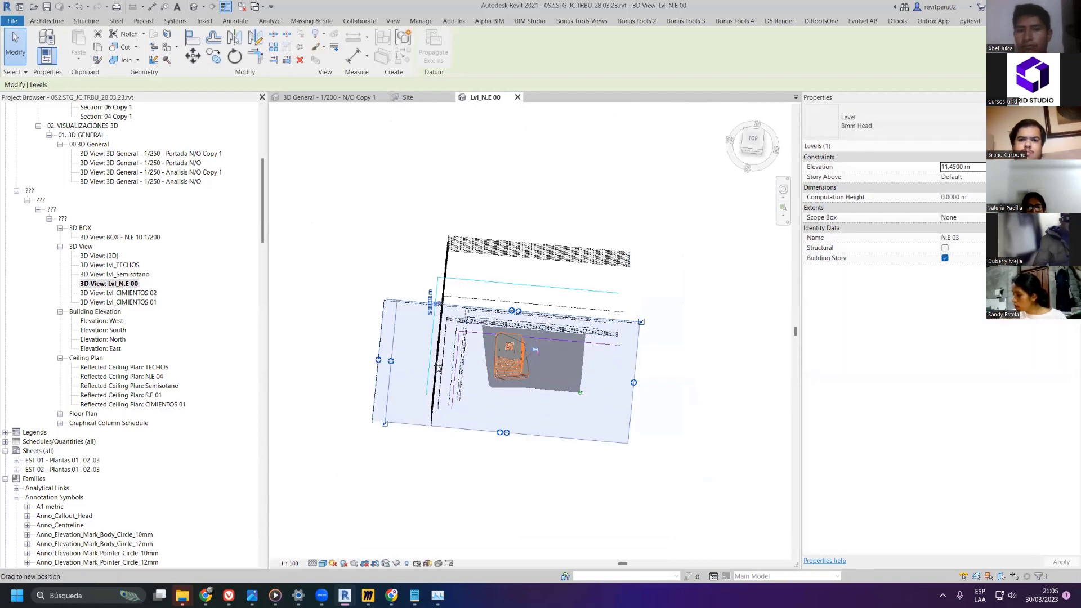
click(527, 351)
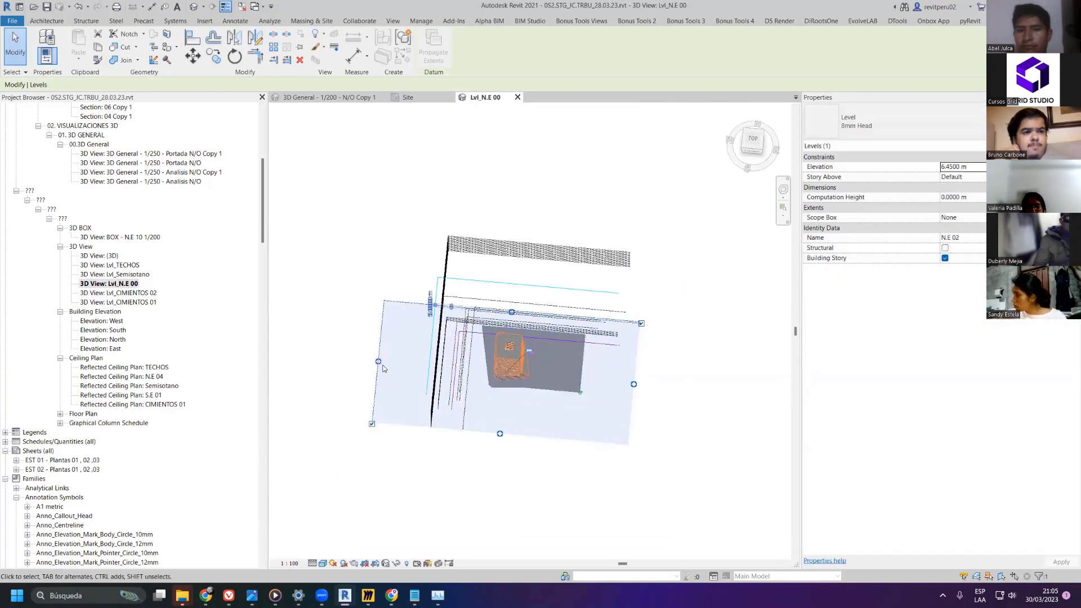
drag(379, 363, 469, 369)
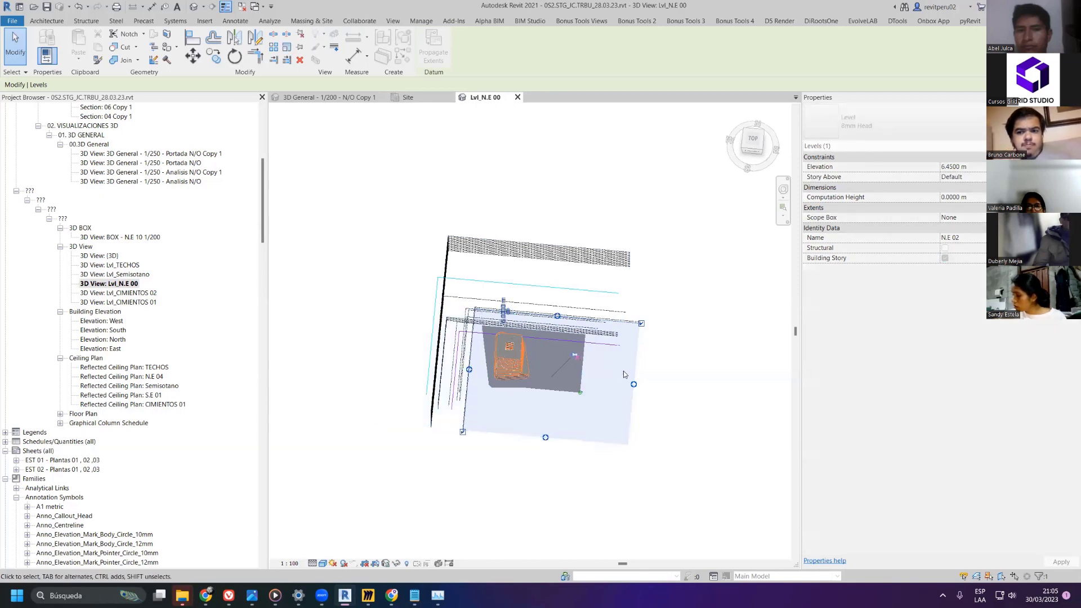
drag(634, 386, 591, 381)
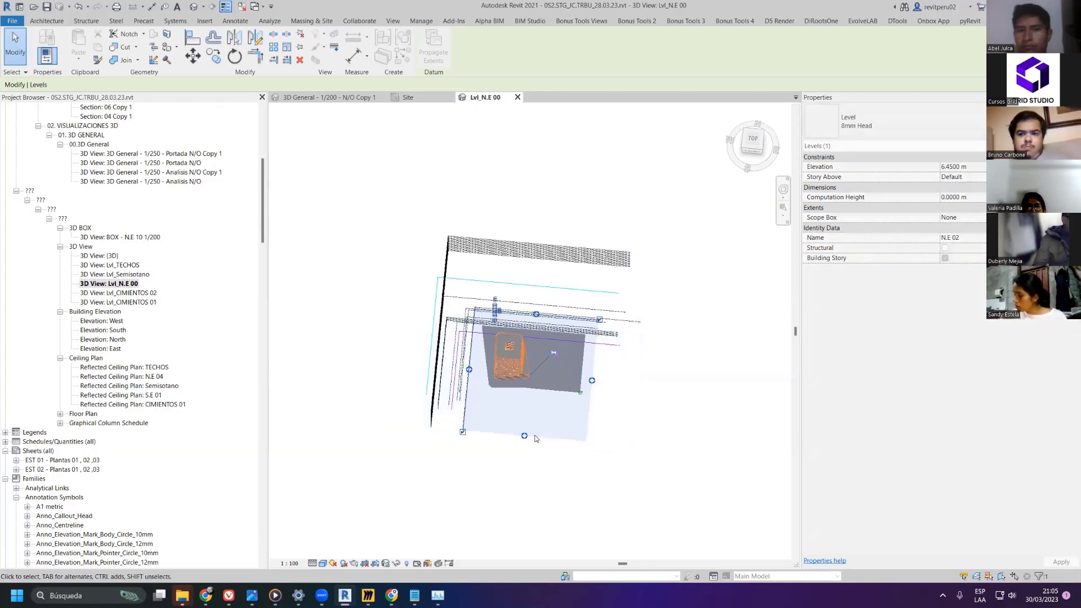
drag(523, 436, 524, 403)
click(663, 394)
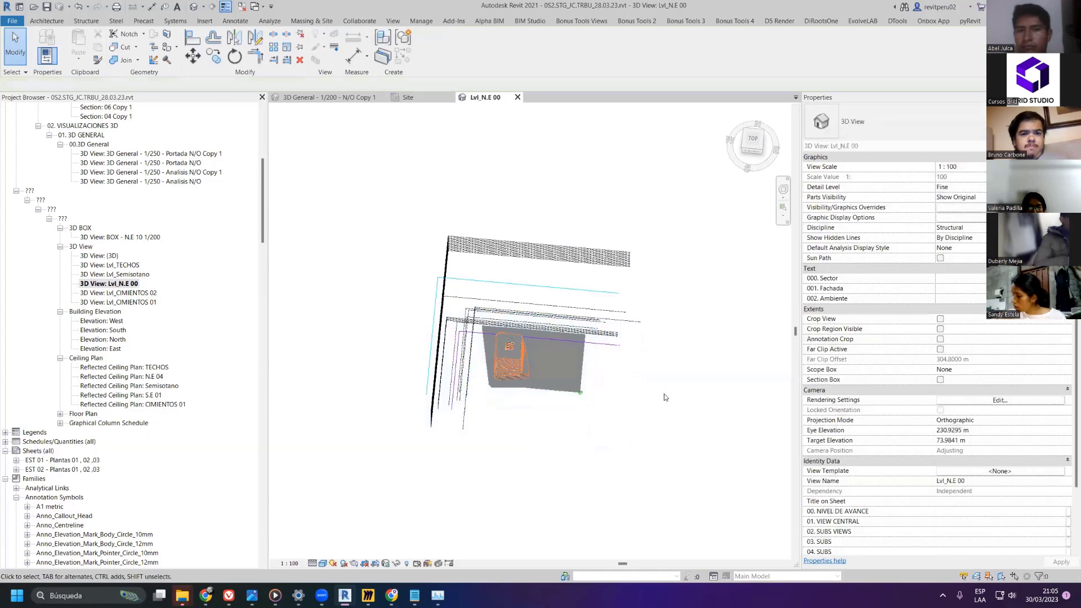
shift+middle_drag(664, 394, 618, 332)
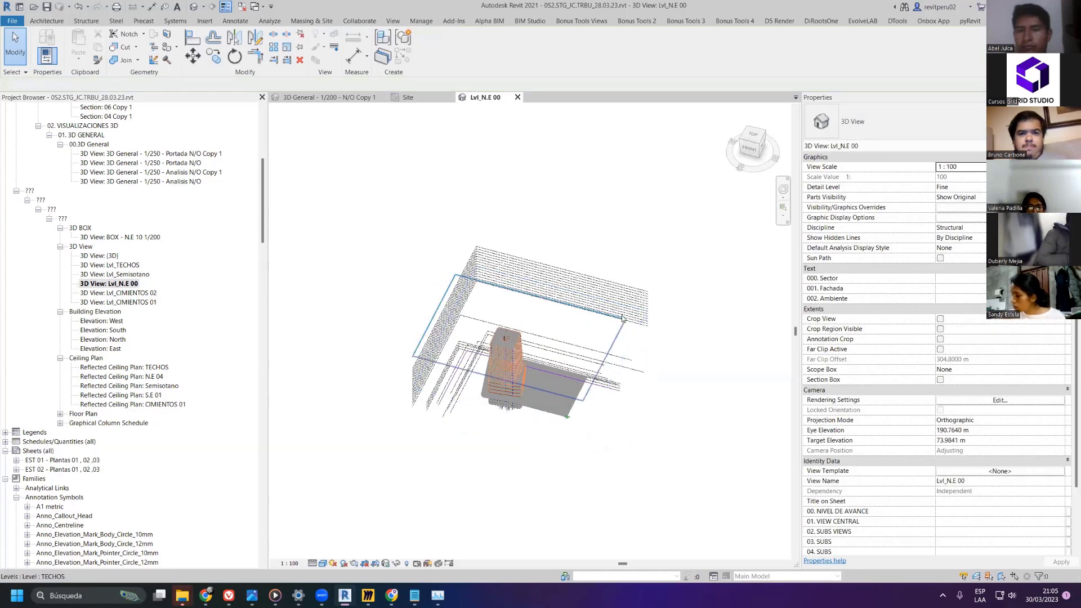
- Pull in the N.E 05 and TECHOS level planes, then close the other view tabs
click(639, 330)
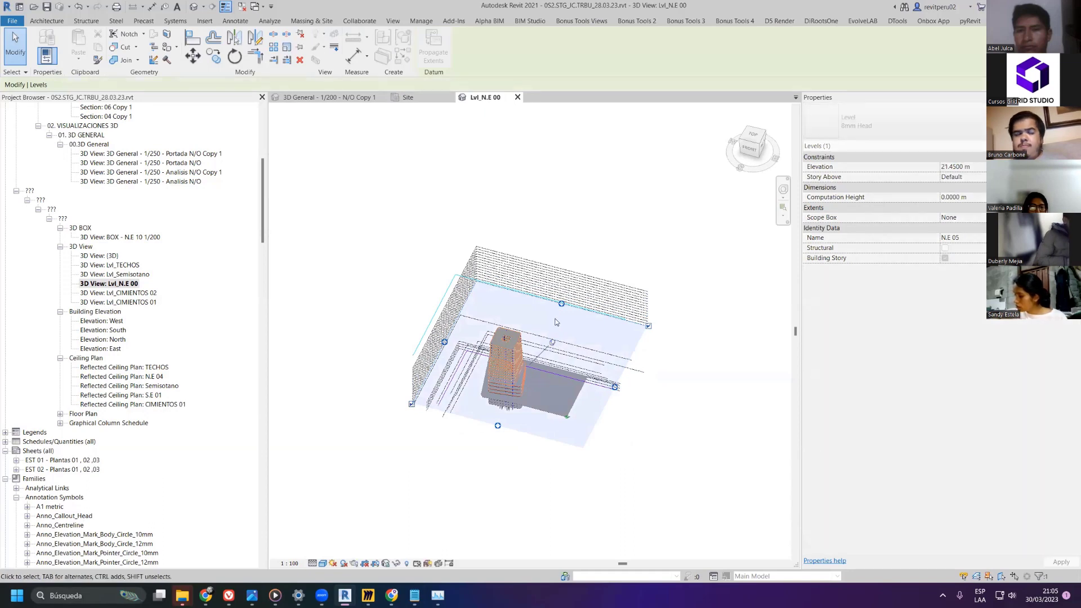
drag(553, 341, 607, 301)
click(555, 313)
shift+middle_drag(607, 301, 605, 368)
drag(602, 368, 583, 365)
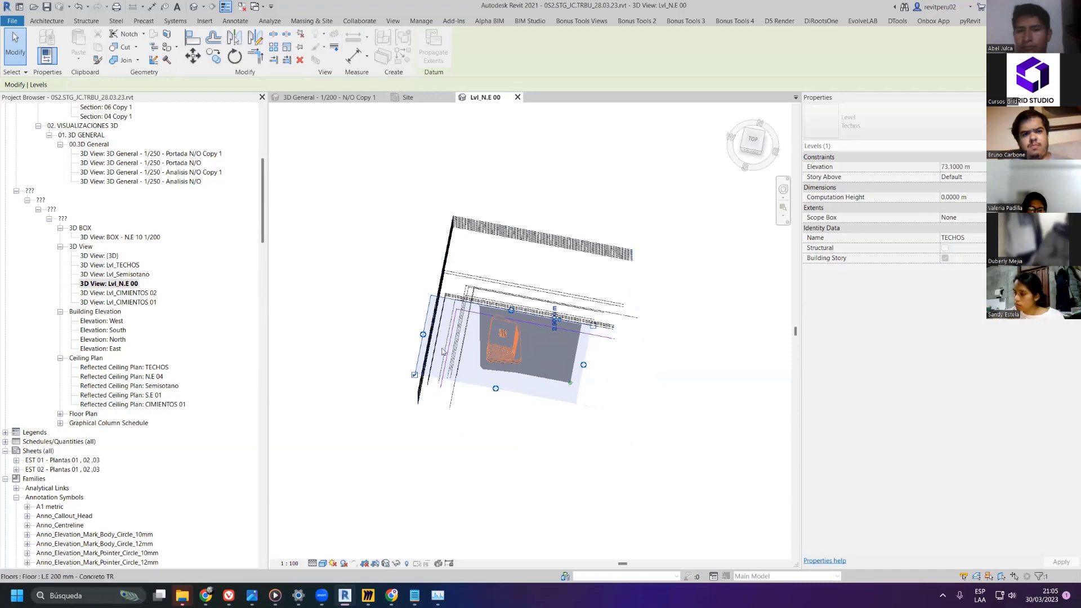
drag(440, 339, 431, 338)
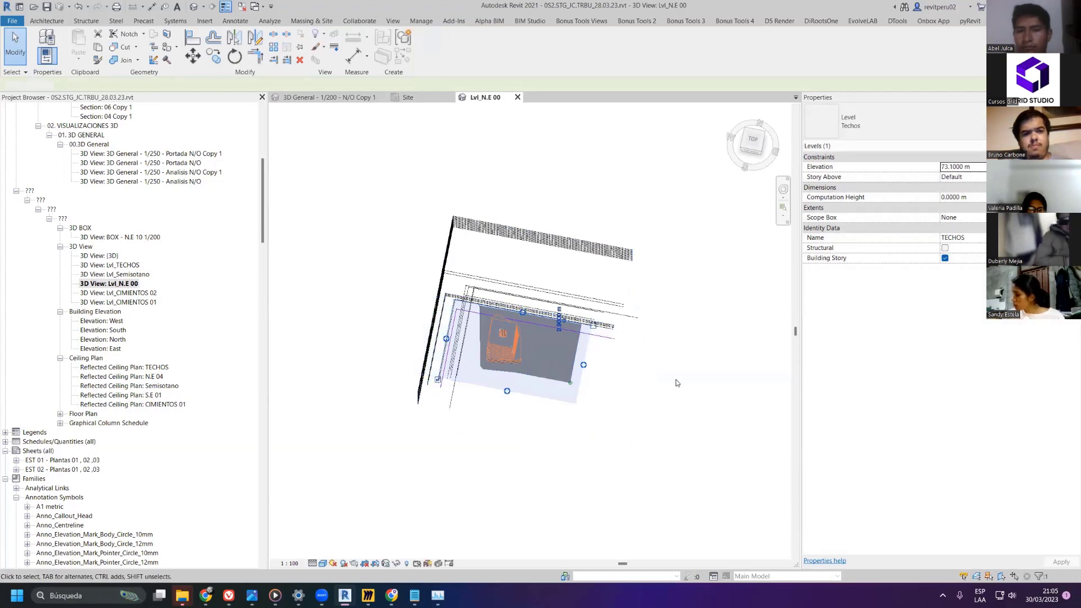
key(Escape)
shift+middle_drag(431, 338, 662, 300)
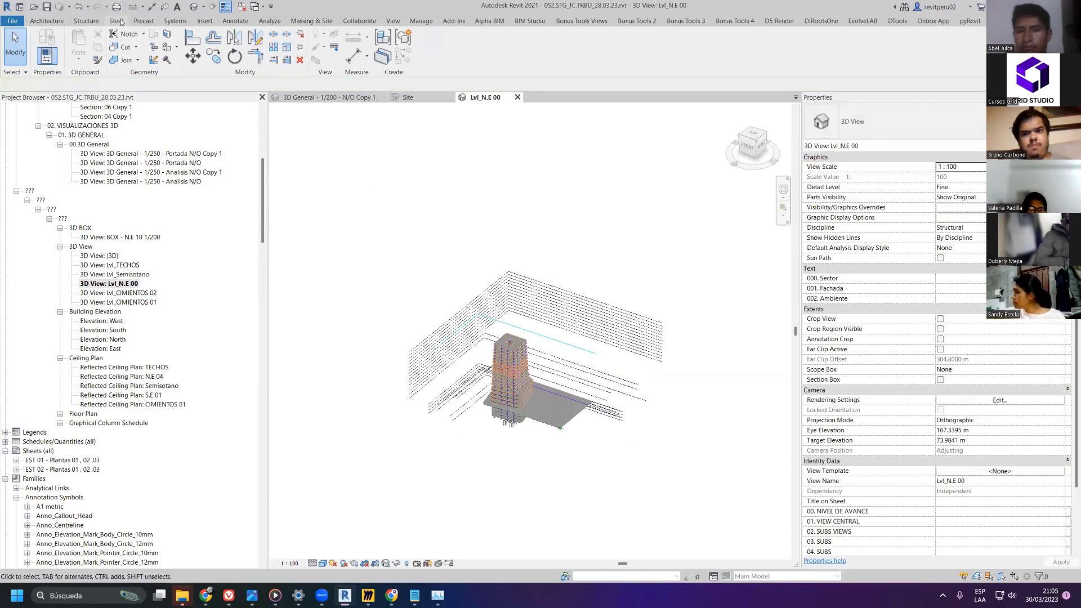
click(243, 9)
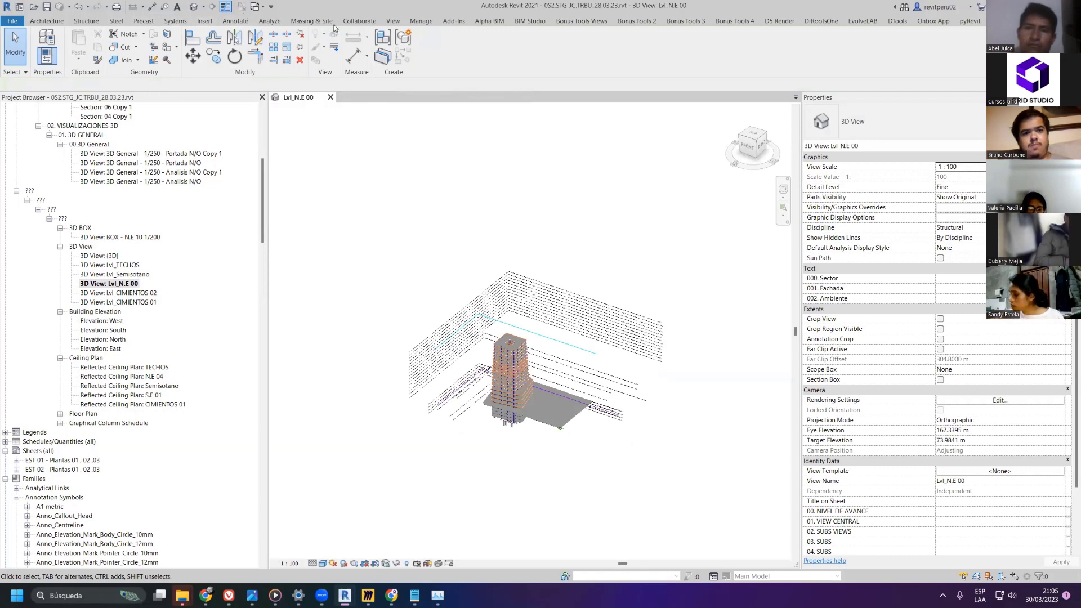
- Run 09 3d Views for All Levels from Bonus Tools 4 for levels N.E 00–N.E 04
click(642, 22)
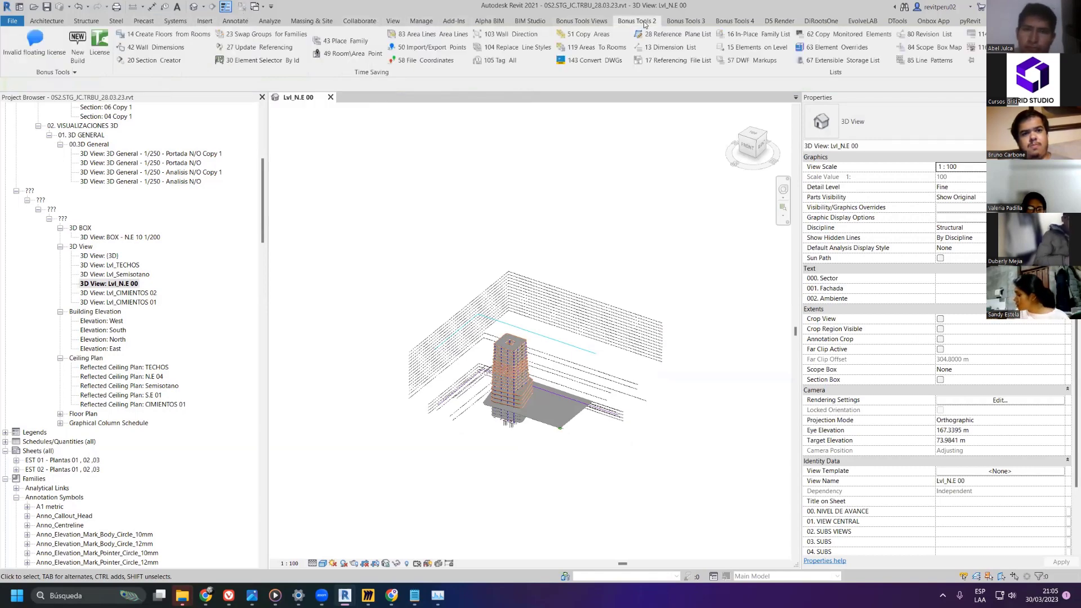
scroll(642, 31, down, 2)
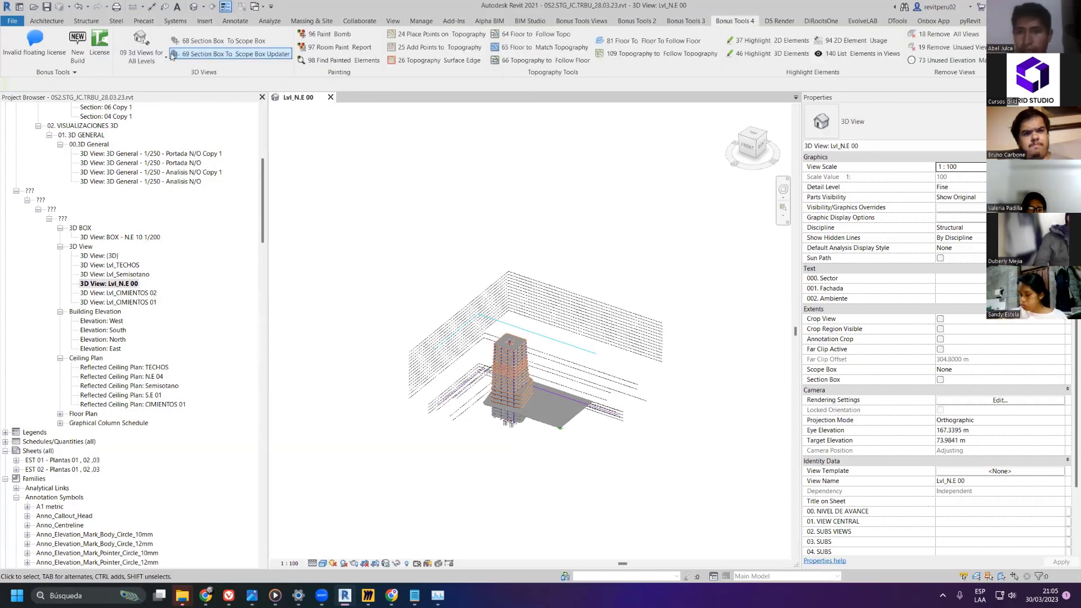
click(141, 56)
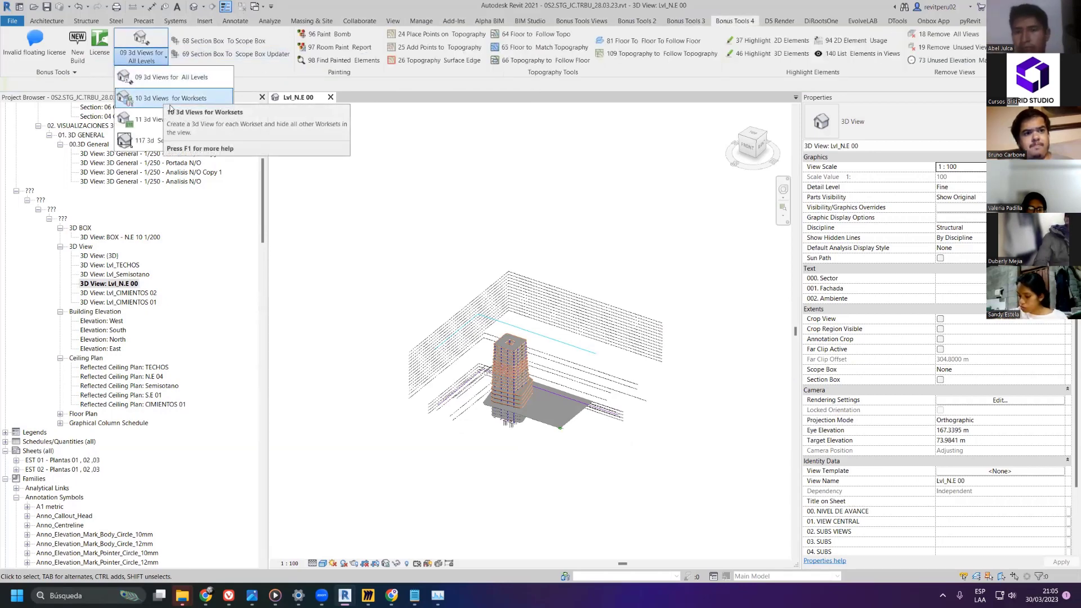
click(175, 82)
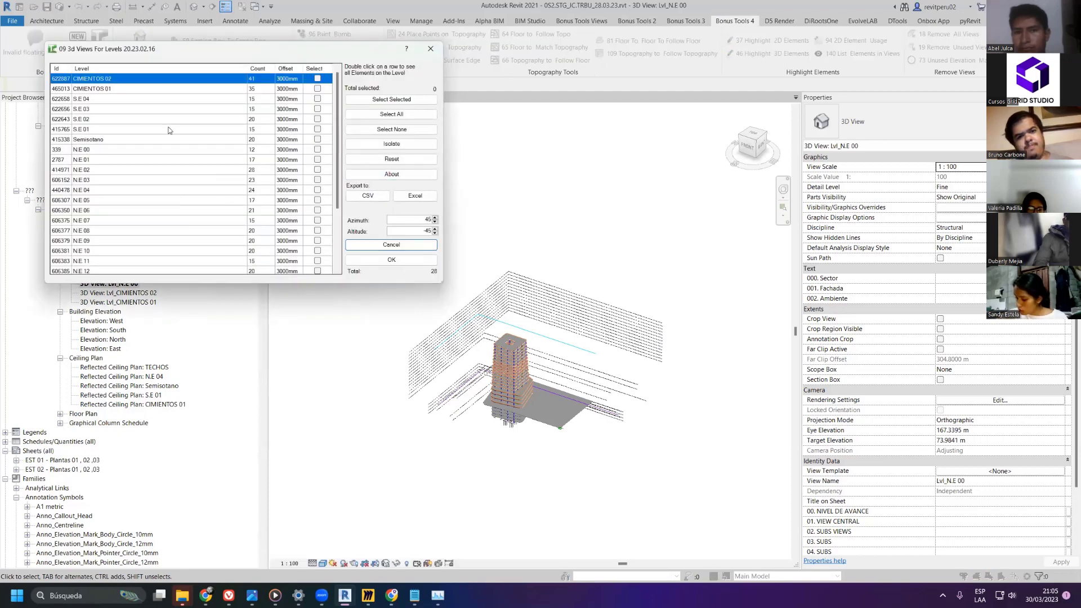
click(316, 152)
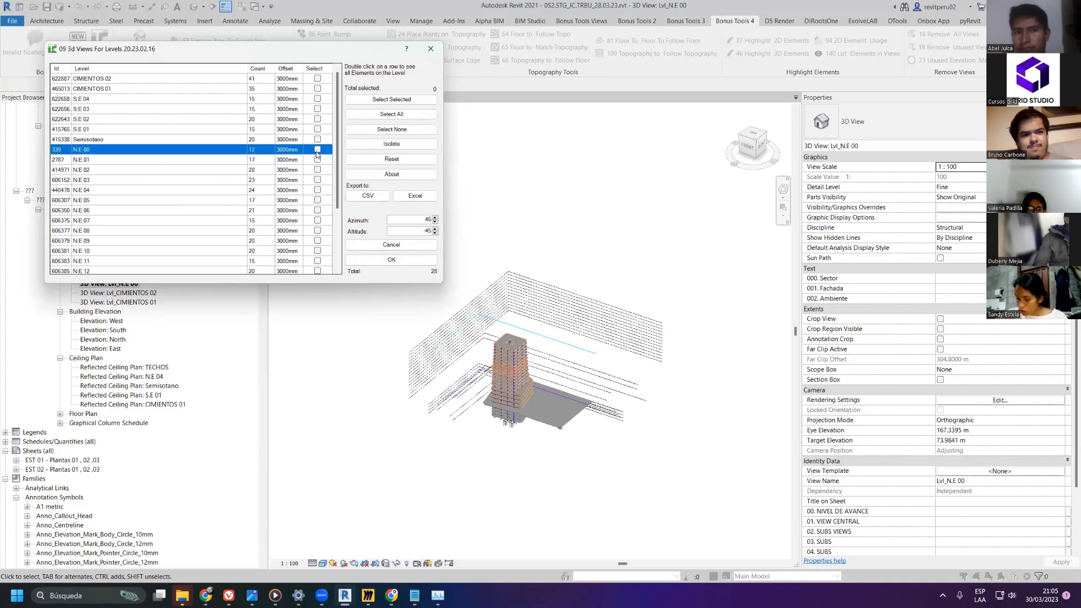
drag(318, 162, 319, 182)
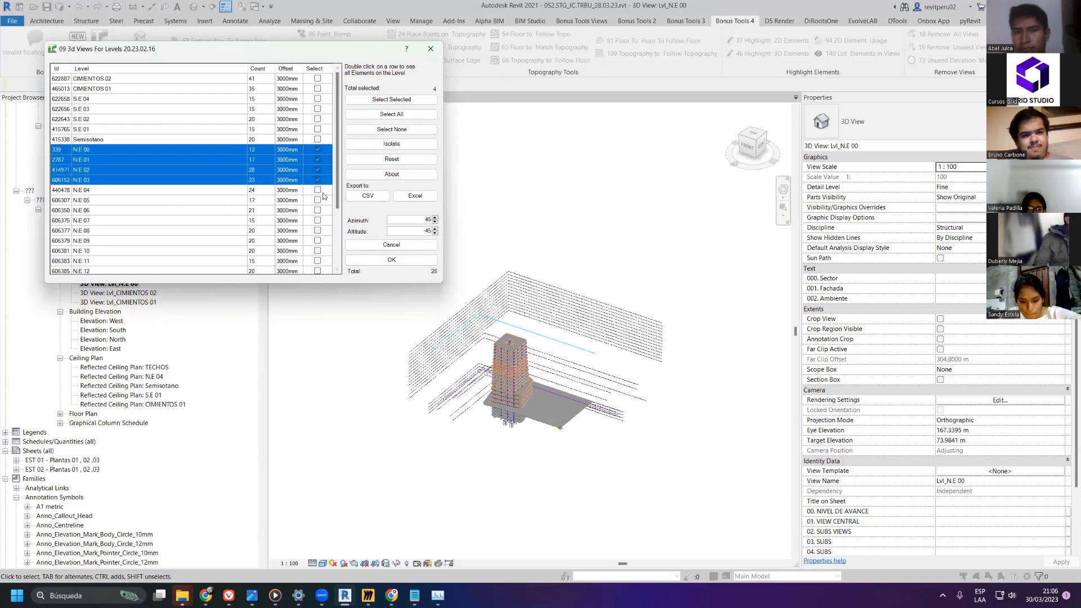
drag(324, 195, 319, 194)
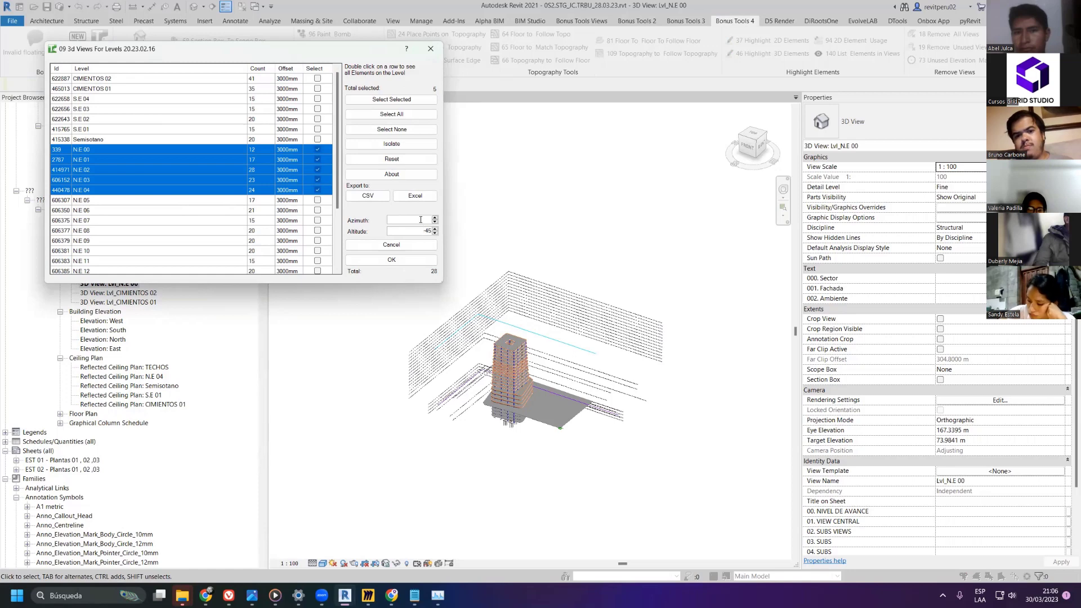
click(394, 260)
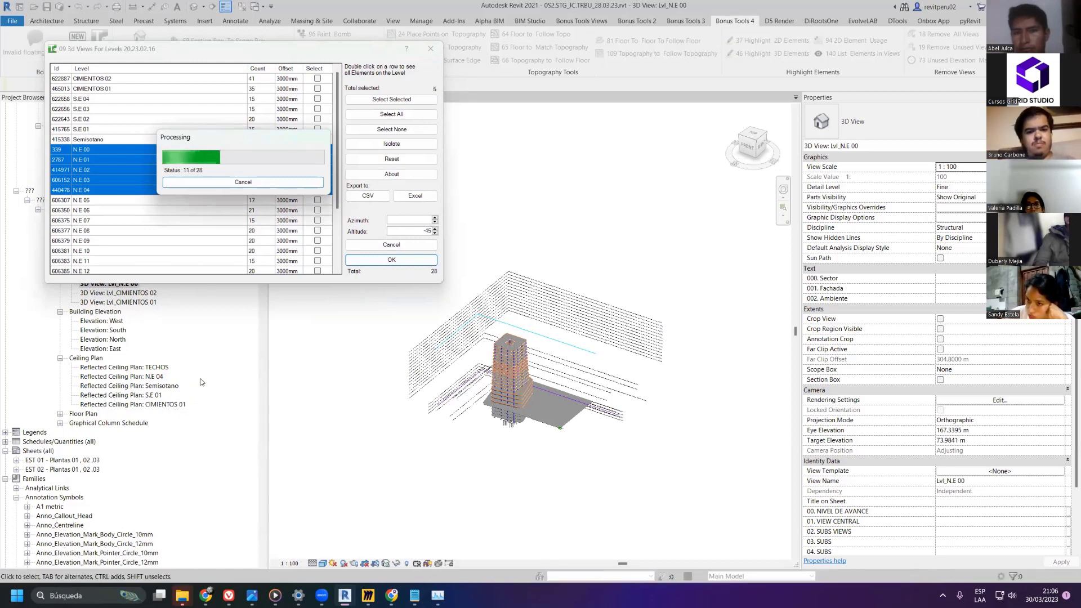
- Dismiss the completion message and open the Lvl_N.E 04 3D view
click(261, 192)
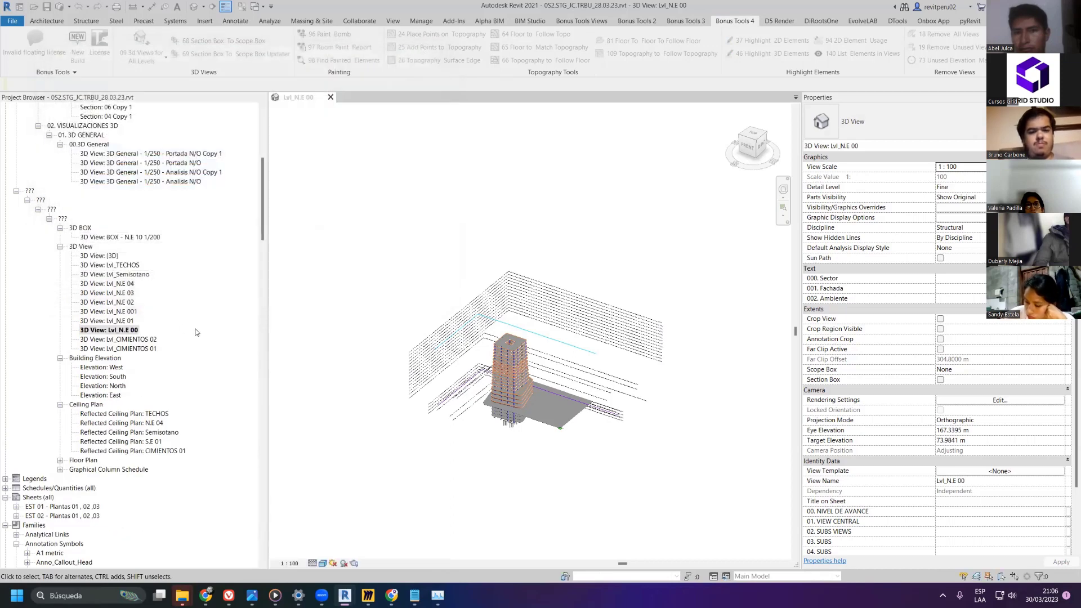
double_click(120, 294)
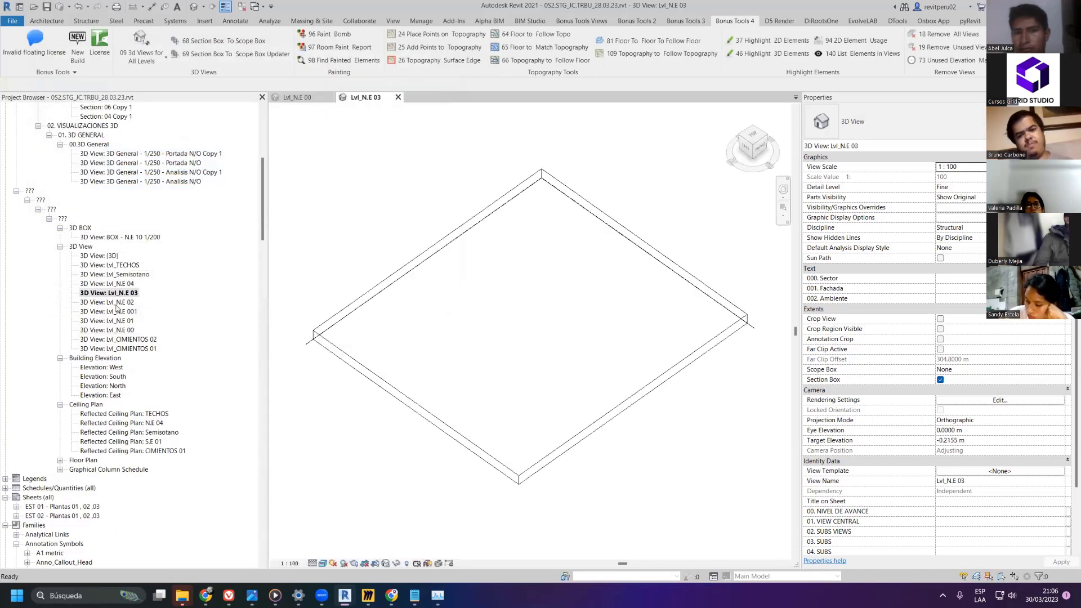
double_click(116, 303)
double_click(116, 312)
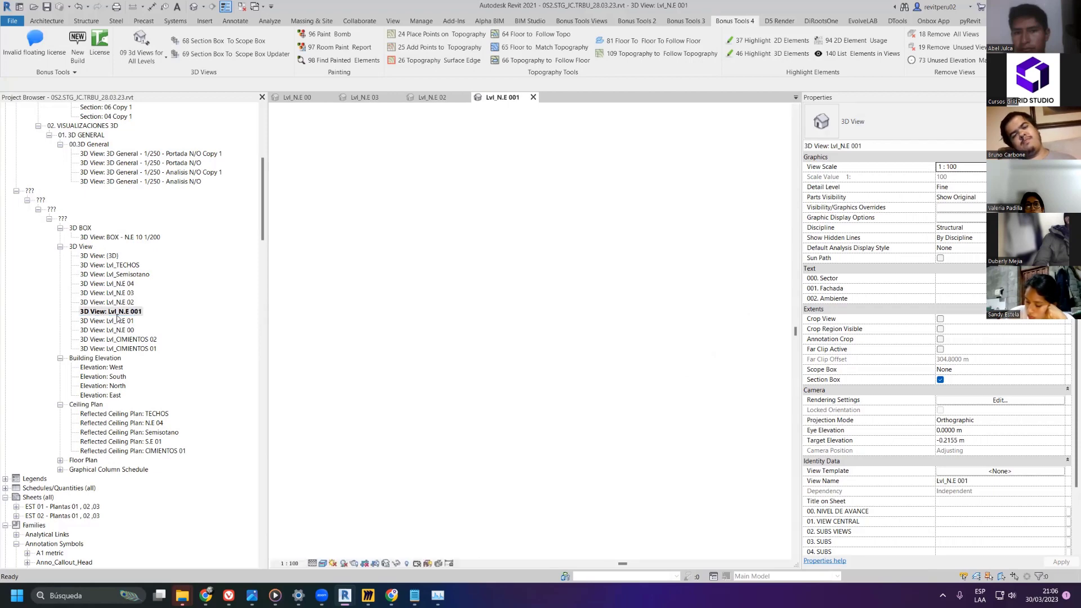
click(121, 286)
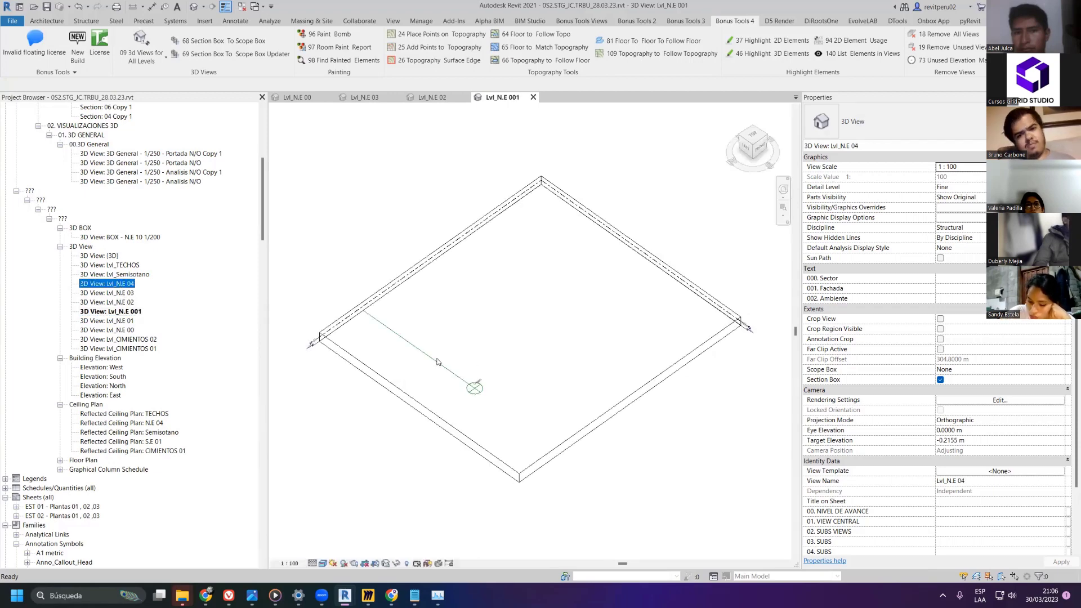
double_click(107, 284)
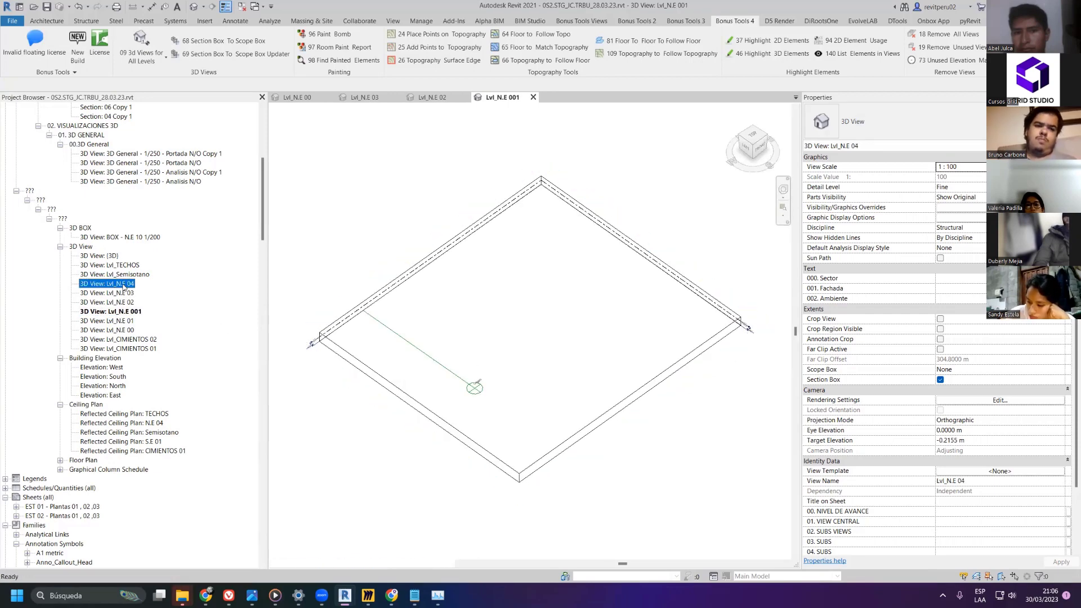
- Reshape the section box by dragging its lower-left, upper-left and upper-right faces
click(416, 413)
scroll(417, 414, down, 3)
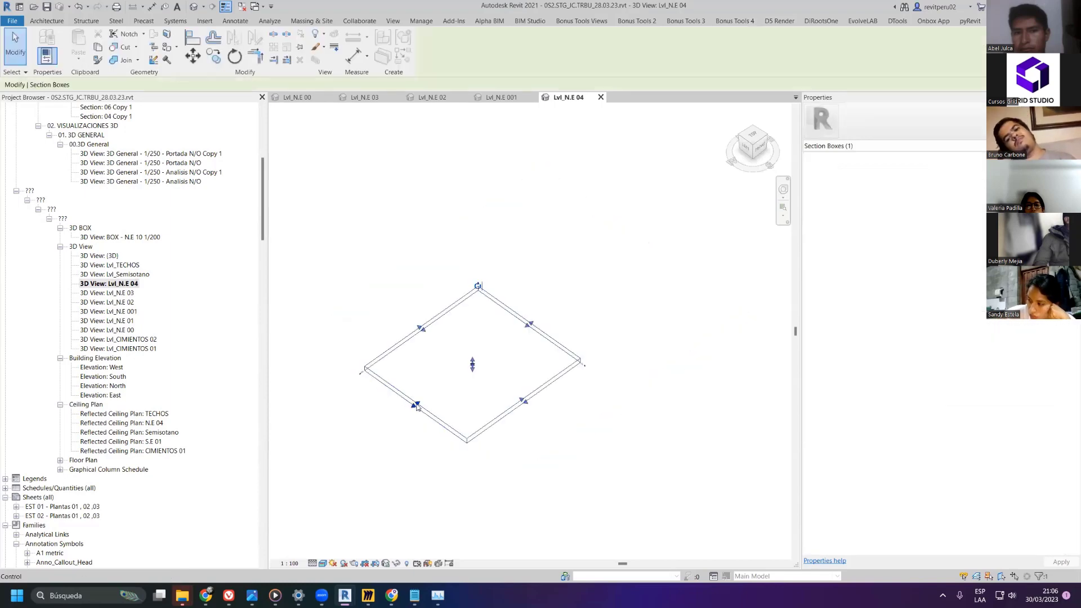
drag(417, 413, 352, 475)
middle_drag(346, 463, 394, 451)
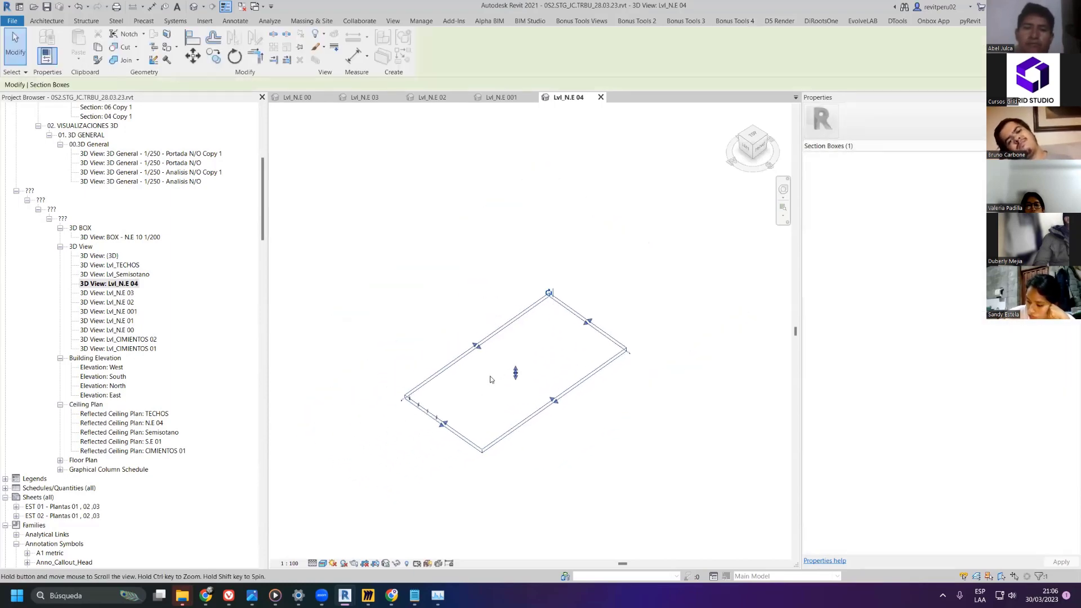
drag(443, 425, 398, 456)
drag(466, 349, 421, 318)
drag(528, 339, 406, 424)
- Pull the lower-right and upper-left faces in around the slab, then close all other views
scroll(360, 439, up, 3)
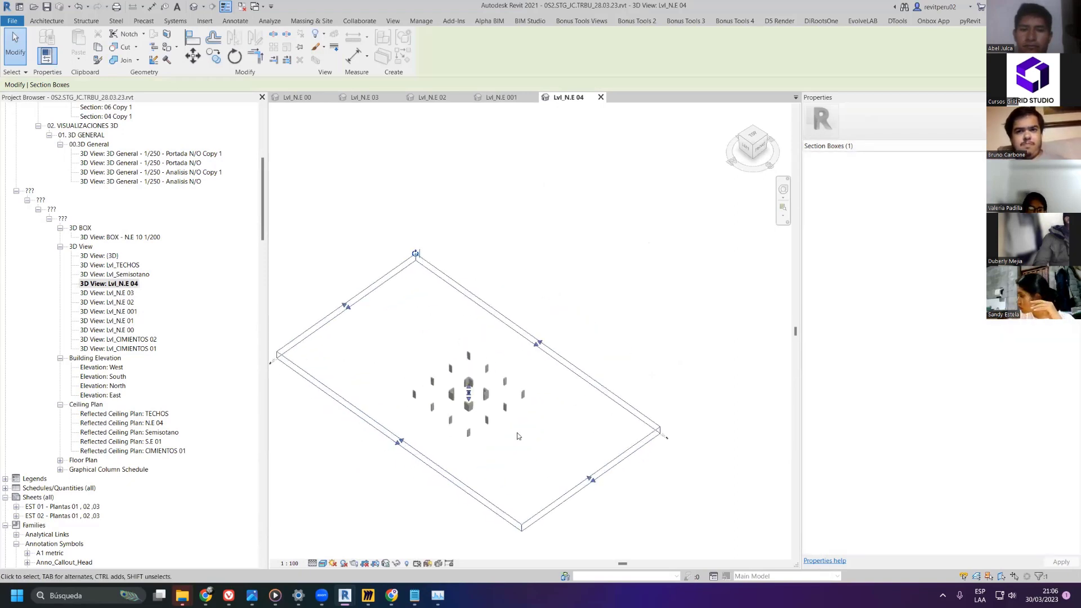
drag(591, 479, 520, 429)
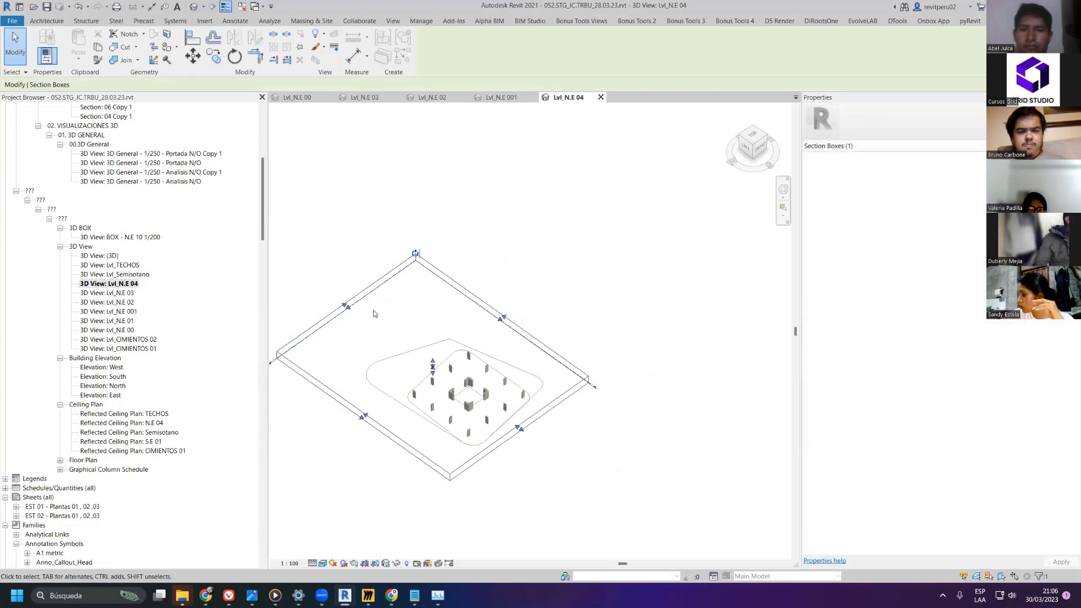
drag(346, 306, 386, 334)
scroll(449, 403, up, 5)
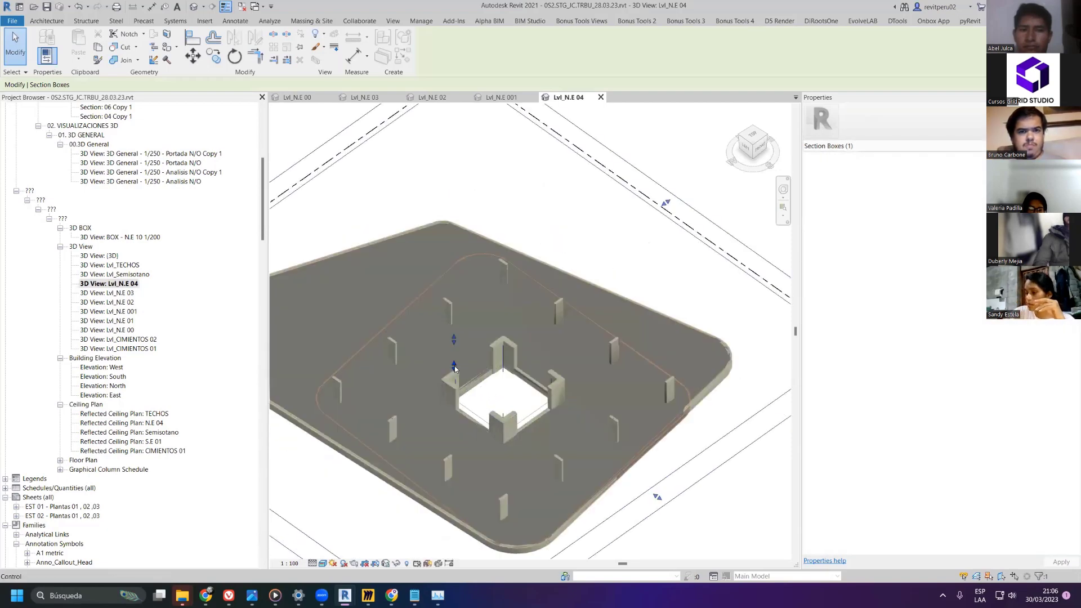
scroll(455, 368, down, 3)
shift+middle_drag(455, 369, 619, 304)
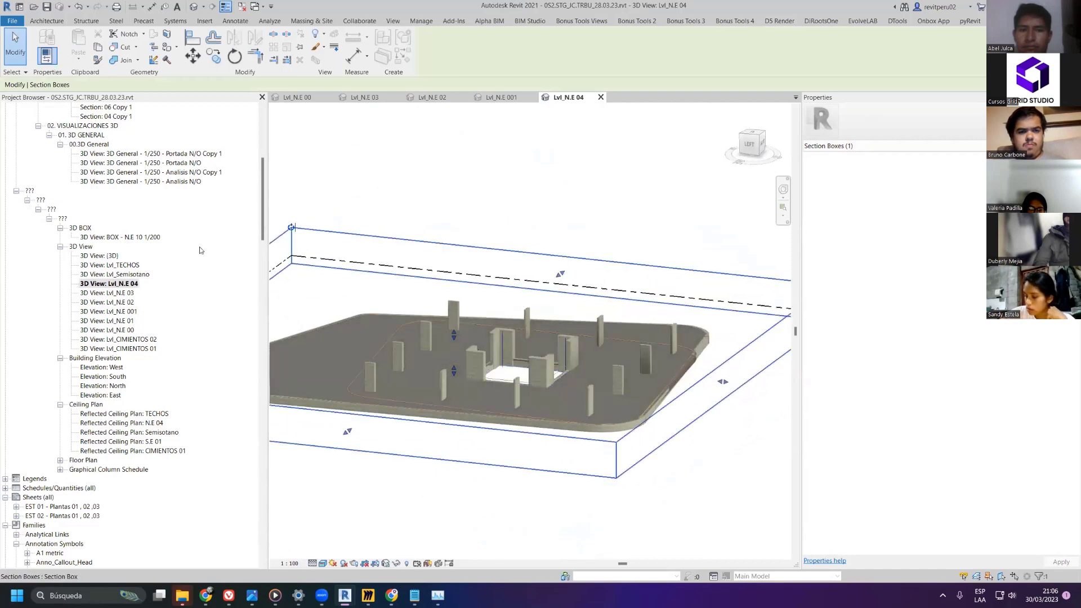
scroll(199, 250, up, 4)
click(241, 6)
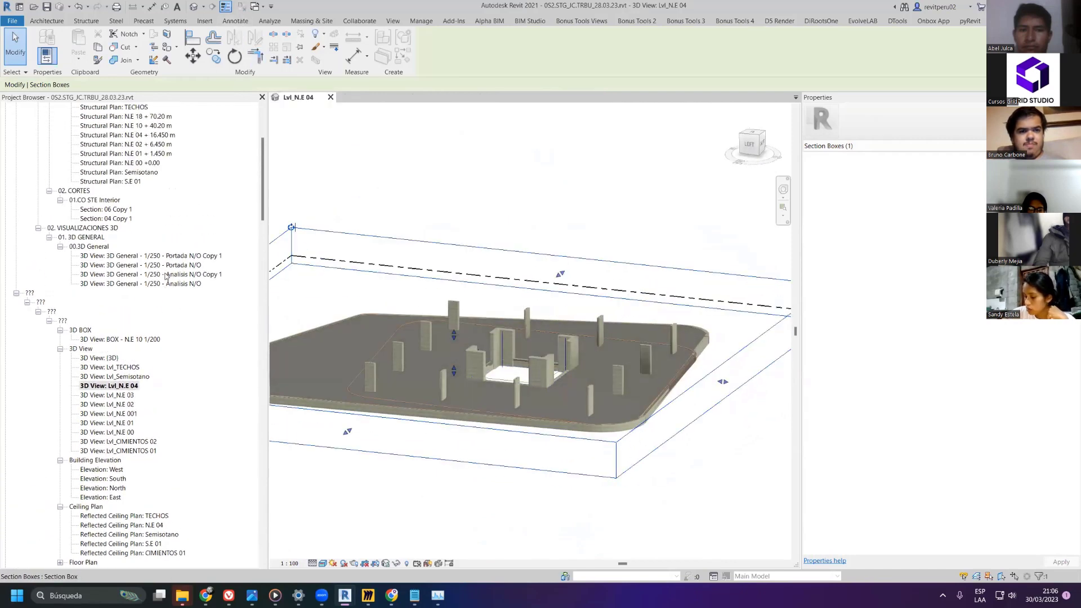
scroll(169, 274, up, 3)
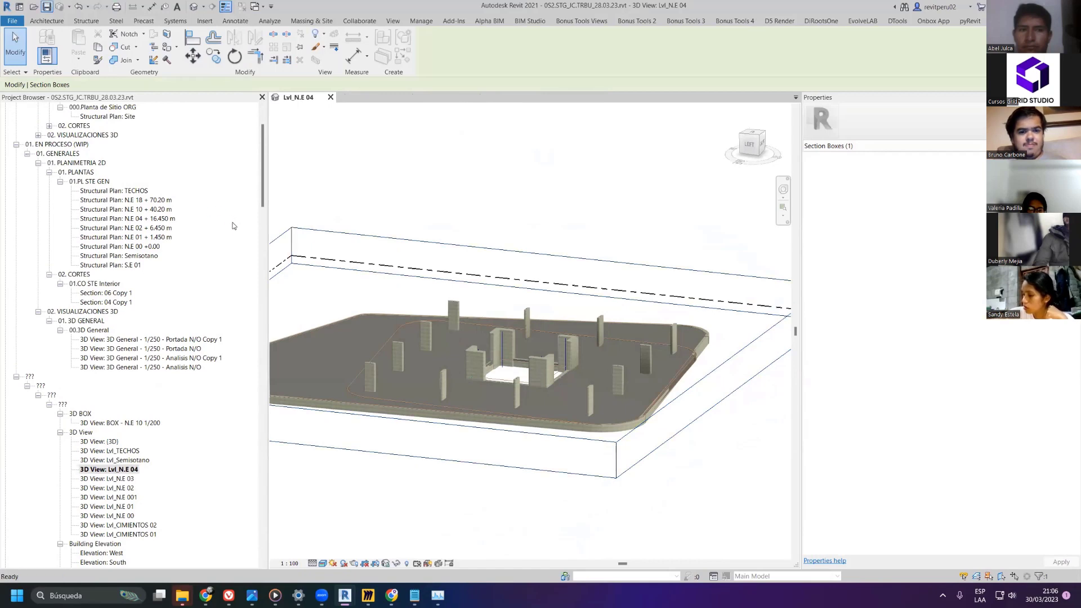
- Collapse the WIP, ??? and 01. PLANIMETRIA 2D branches and expand 02. VISUALIZACIONES 3D
key(Escape)
scroll(23, 248, up, 2)
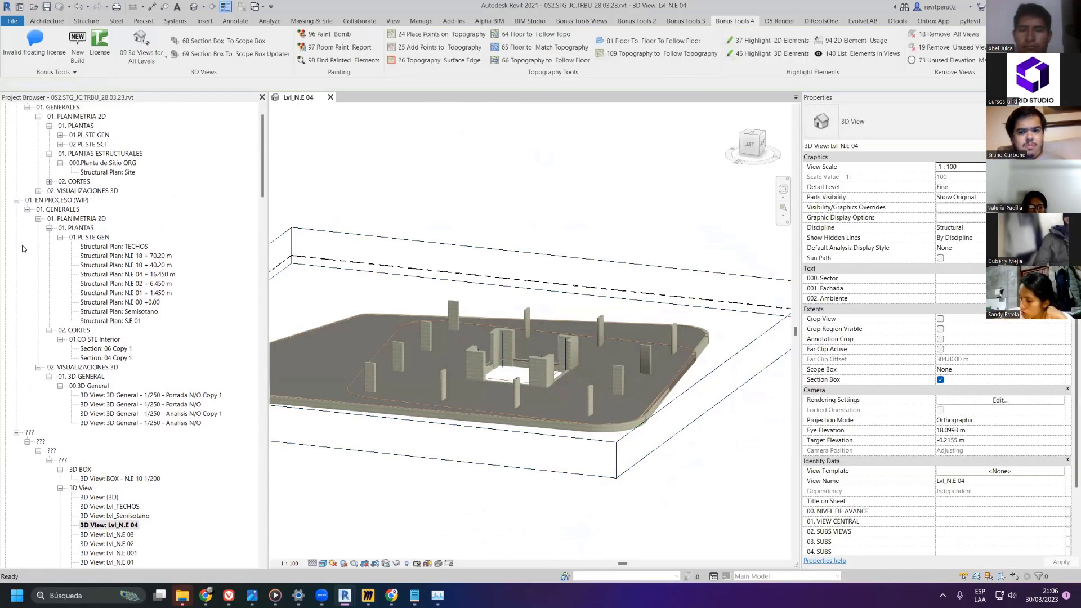
click(16, 200)
click(17, 210)
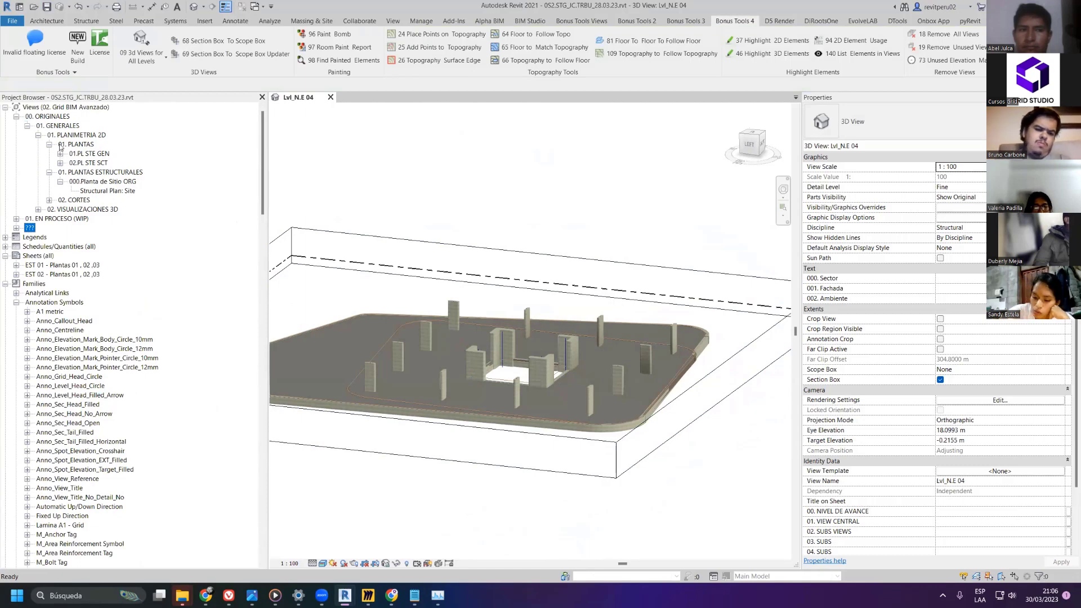
click(38, 136)
click(38, 145)
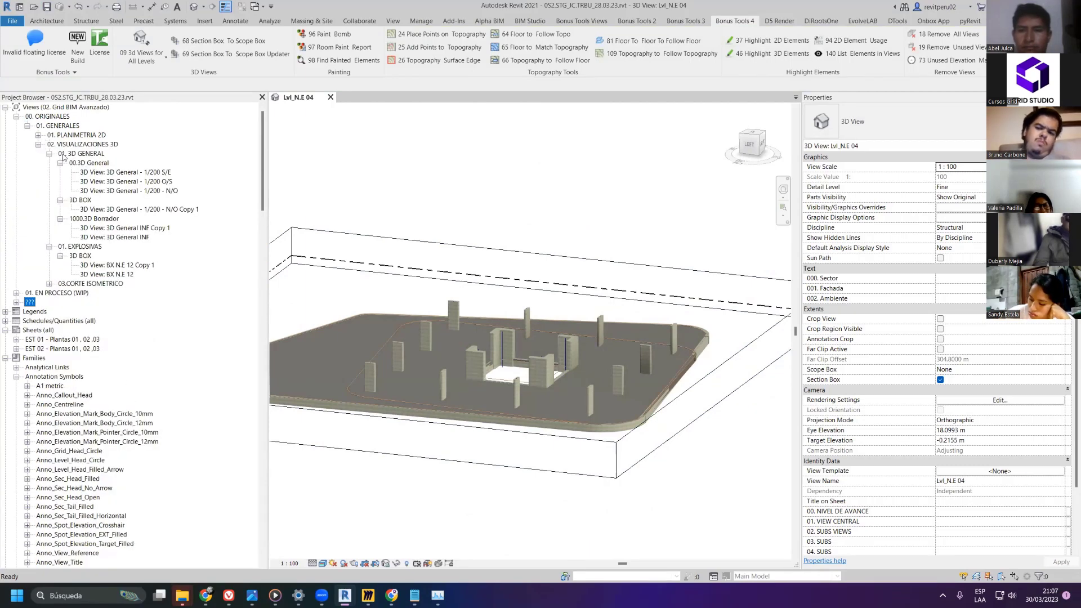
- Preview the 3D General - 1/200 - N/O Copy 1 view, then open BX N.E 12
click(152, 210)
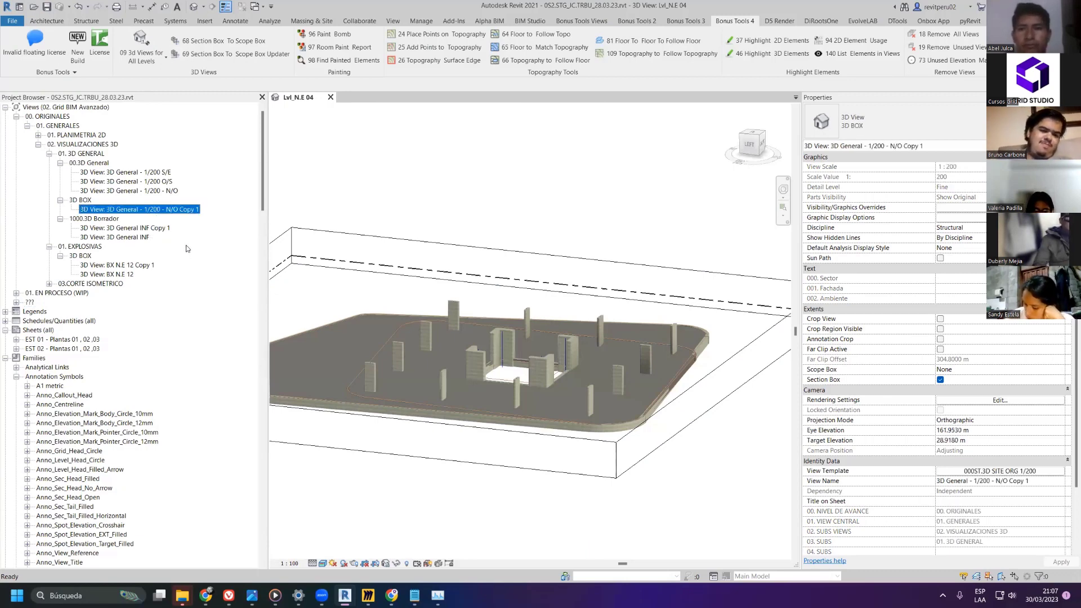
double_click(123, 209)
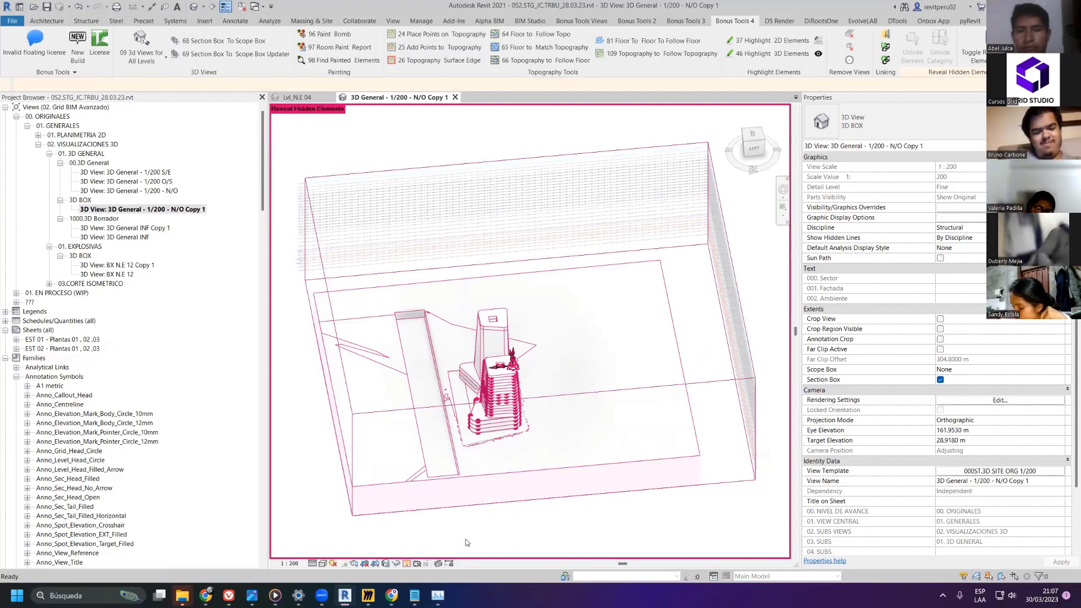
shift+middle_drag(446, 549, 458, 494)
shift+middle_drag(579, 441, 619, 421)
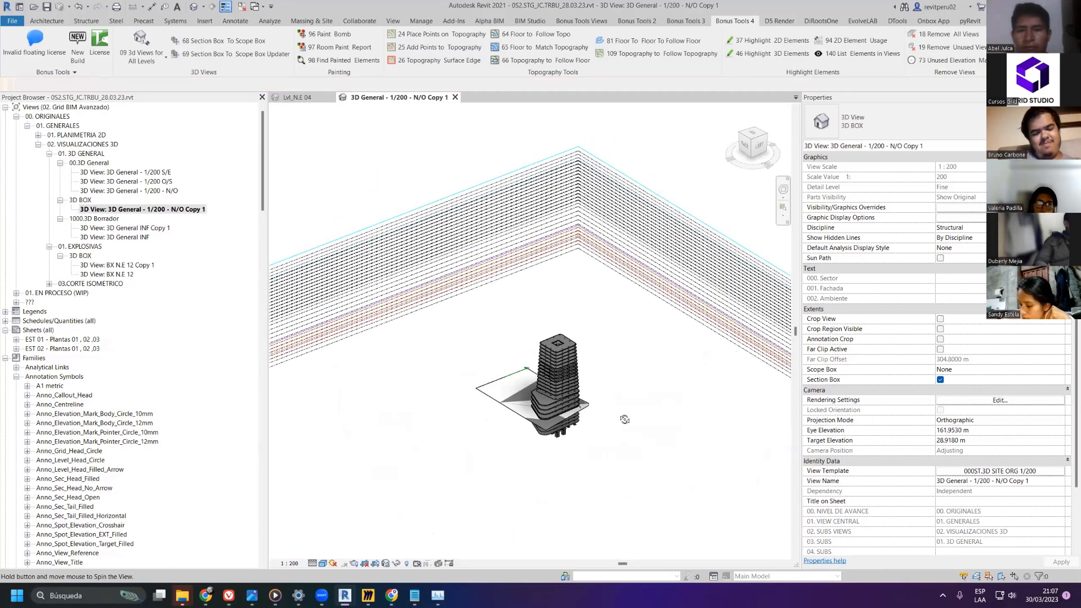
double_click(117, 274)
- Stretch the BX N.E 12 section box over the whole slab and up to the upper slab
scroll(348, 294, up, 3)
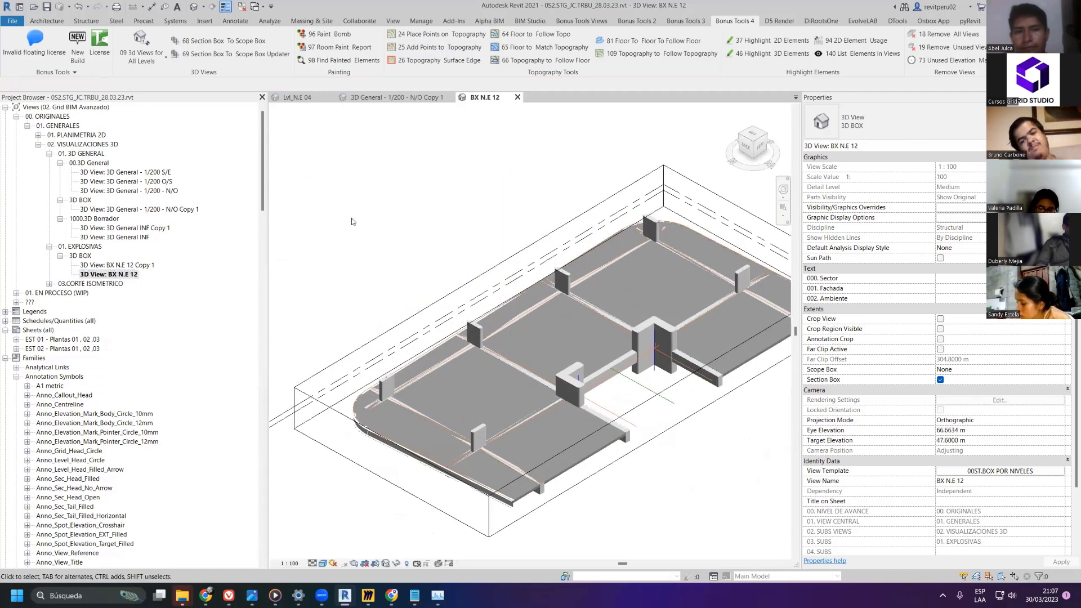
click(116, 243)
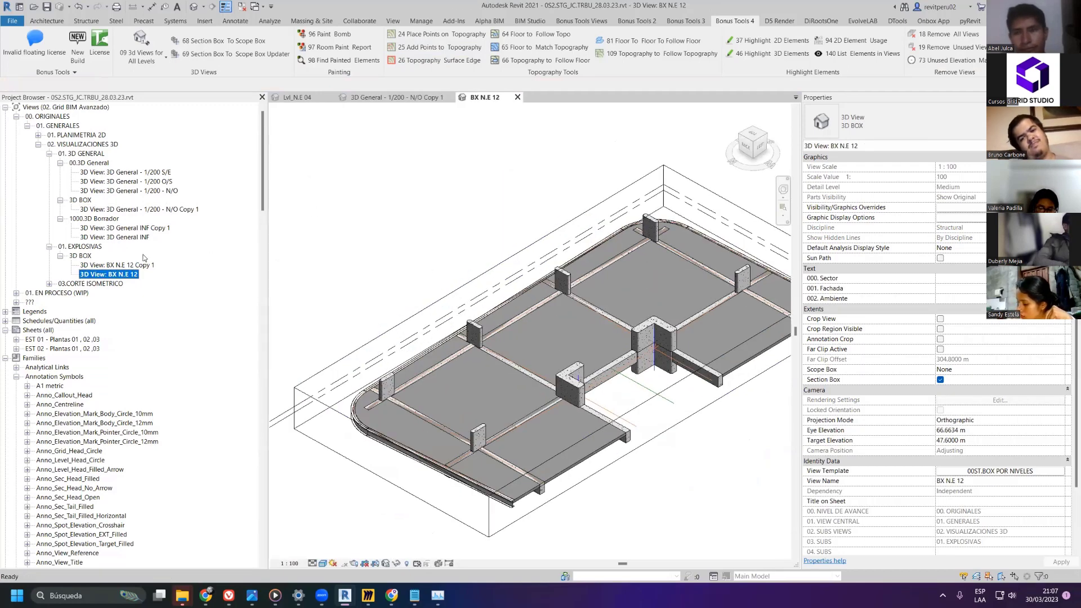
scroll(541, 267, down, 3)
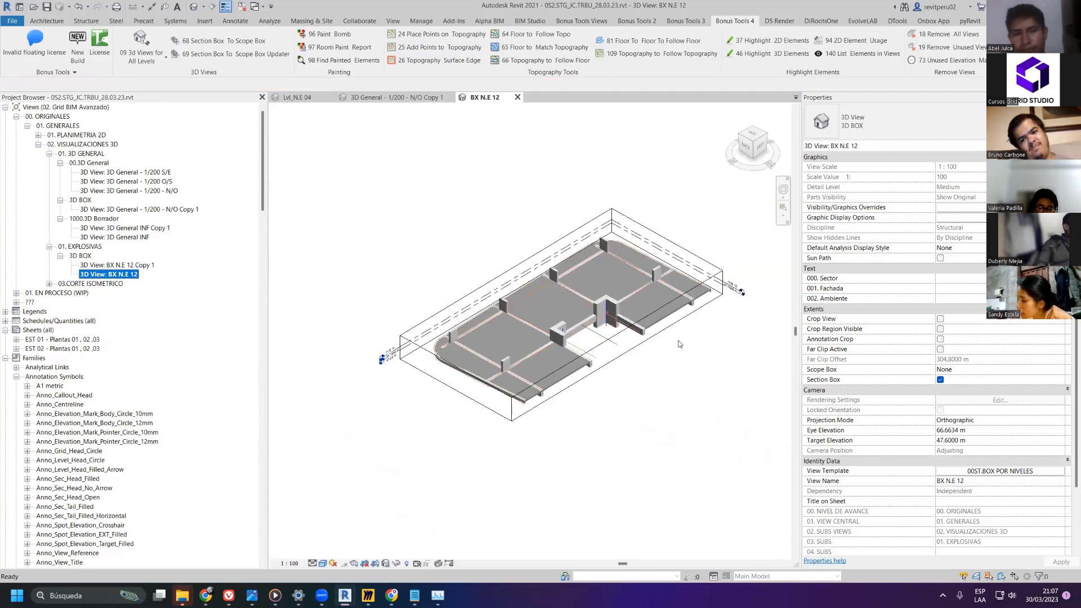
click(622, 353)
drag(622, 354, 726, 403)
mouse_move(625, 343)
shift+middle_down()
mouse_move(577, 324)
mouse_move(617, 356)
shift+middle_up()
drag(617, 356, 614, 316)
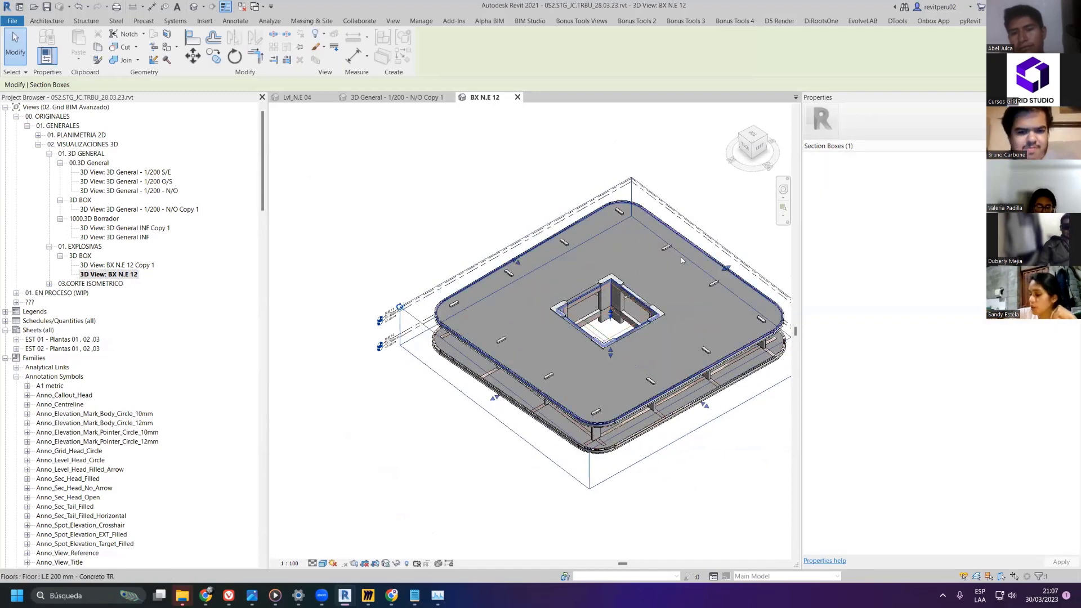
- Check the box from the BACK face, raise its top slightly, and return to isometric
click(735, 151)
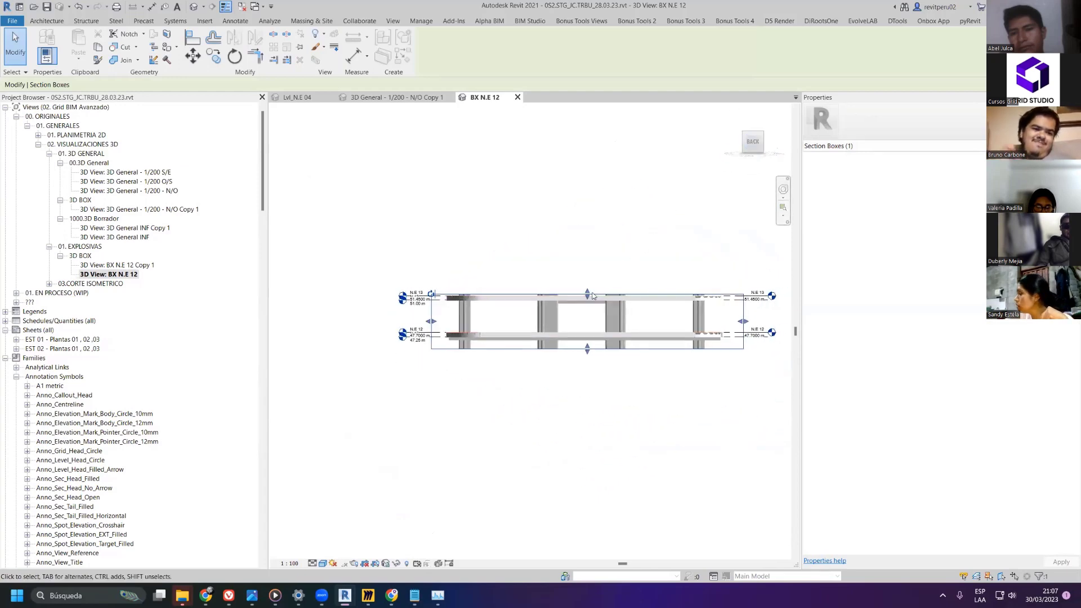
shift+middle_drag(532, 305, 551, 265)
click(752, 142)
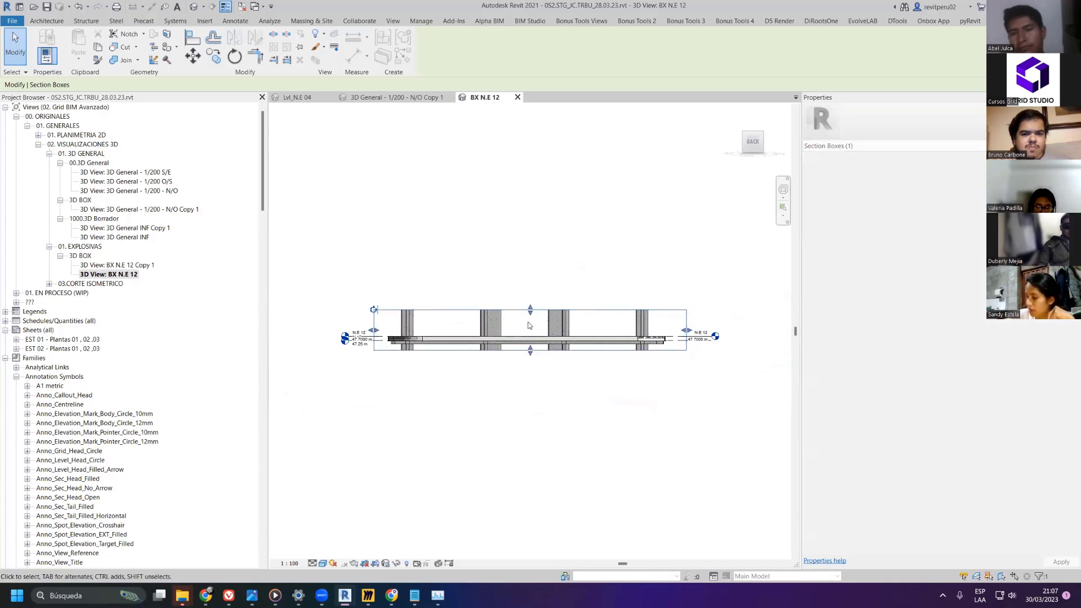
scroll(530, 310, up, 3)
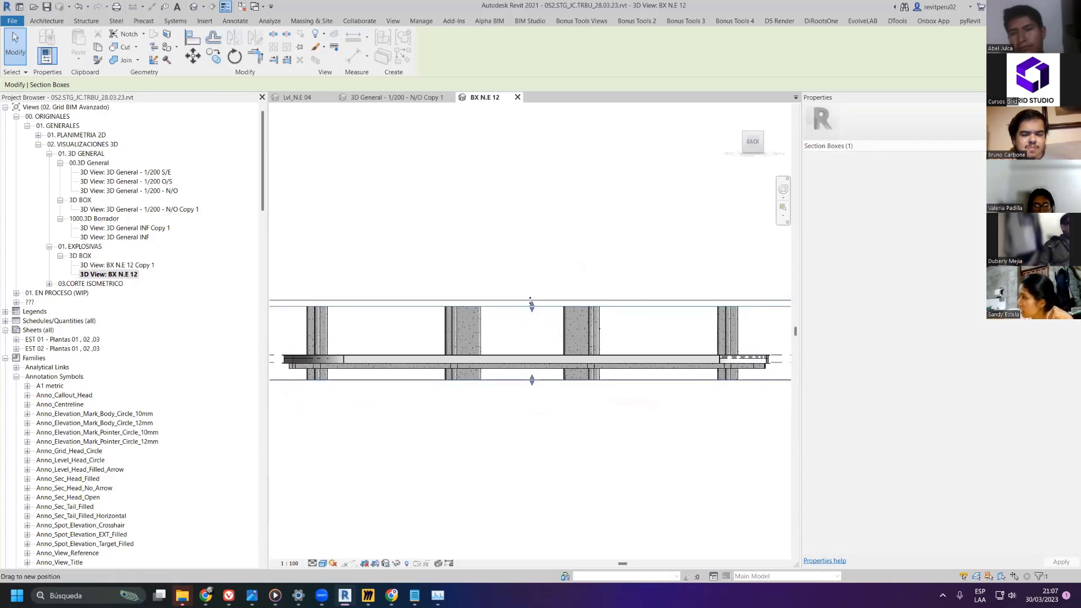
drag(532, 299, 531, 307)
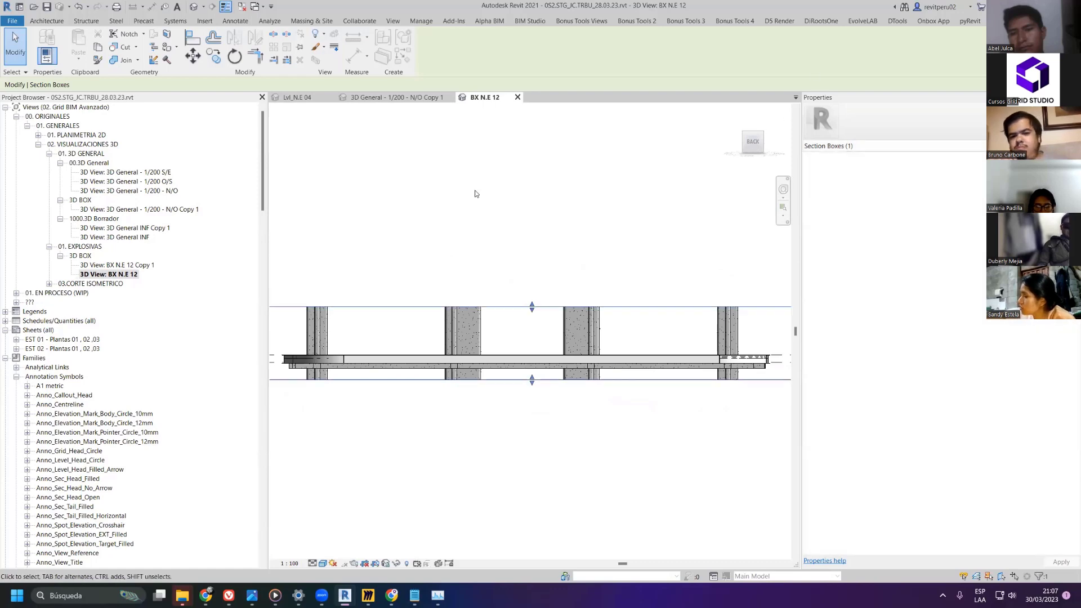
key(Escape)
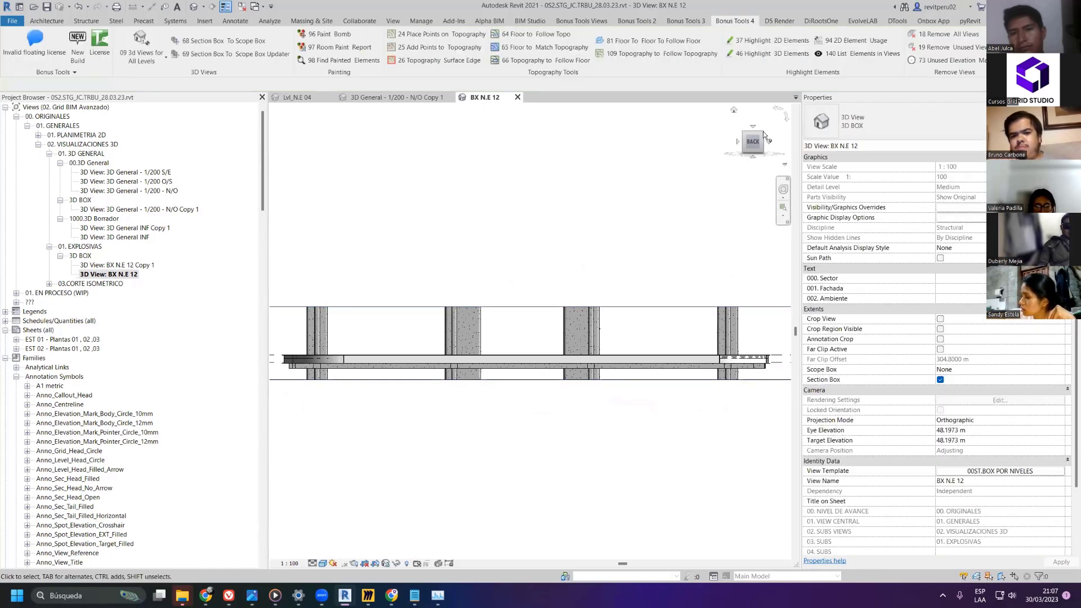
click(761, 136)
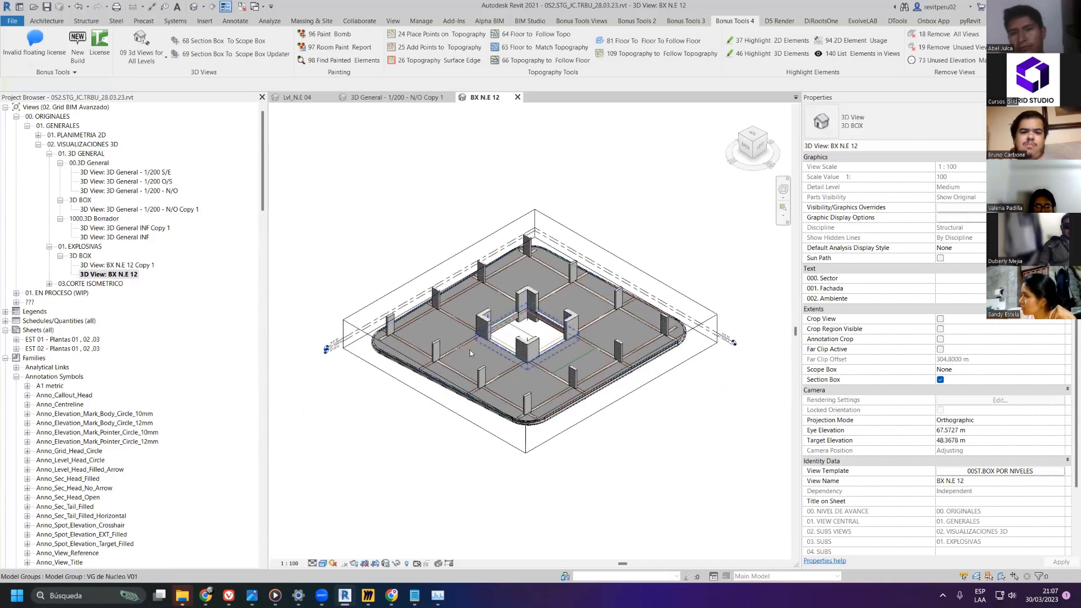
- Duplicate the 00ST.BOX POR NIVELES template as 00ST.BOX POR NIVELES WIP
click(958, 475)
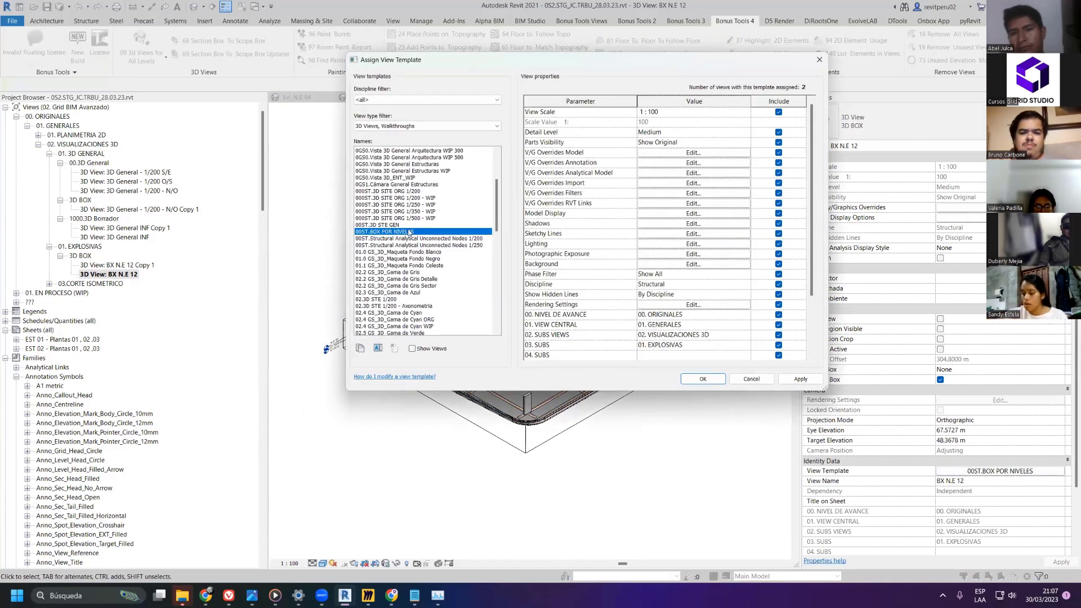
scroll(619, 276, down, 3)
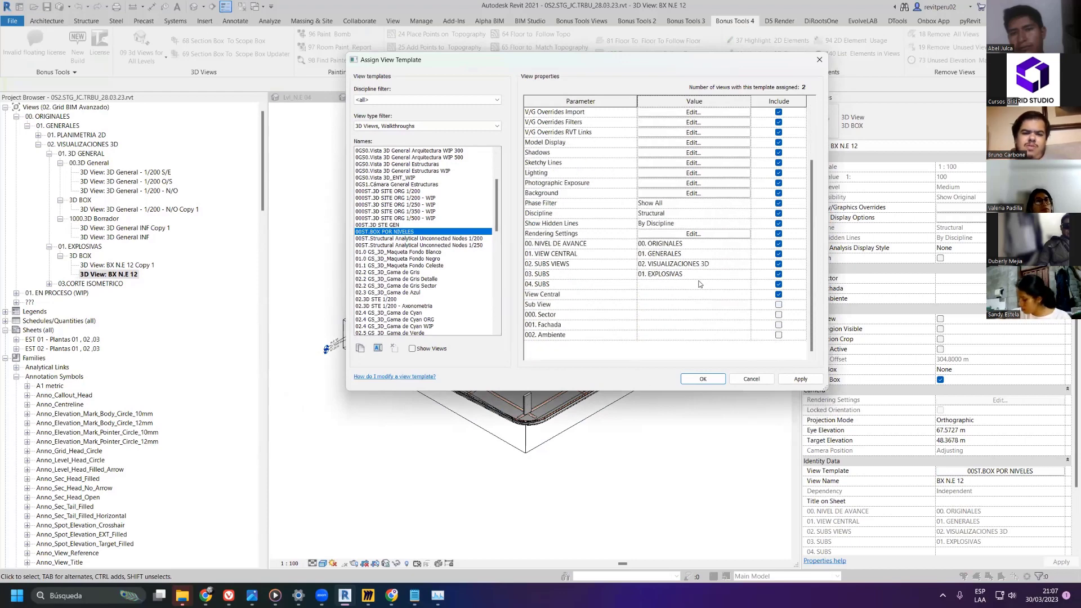
click(377, 349)
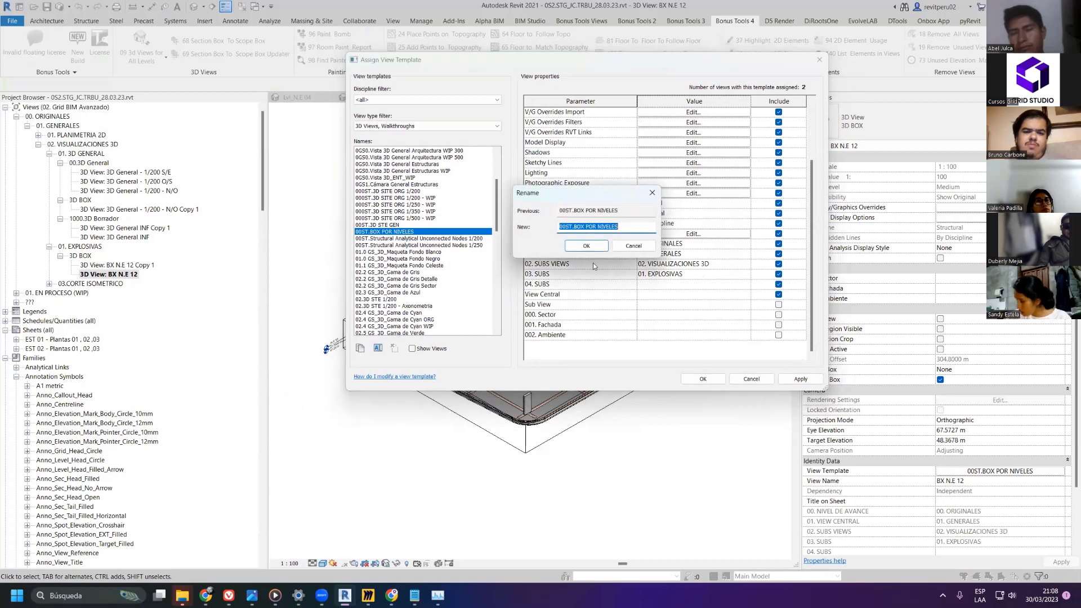
click(586, 245)
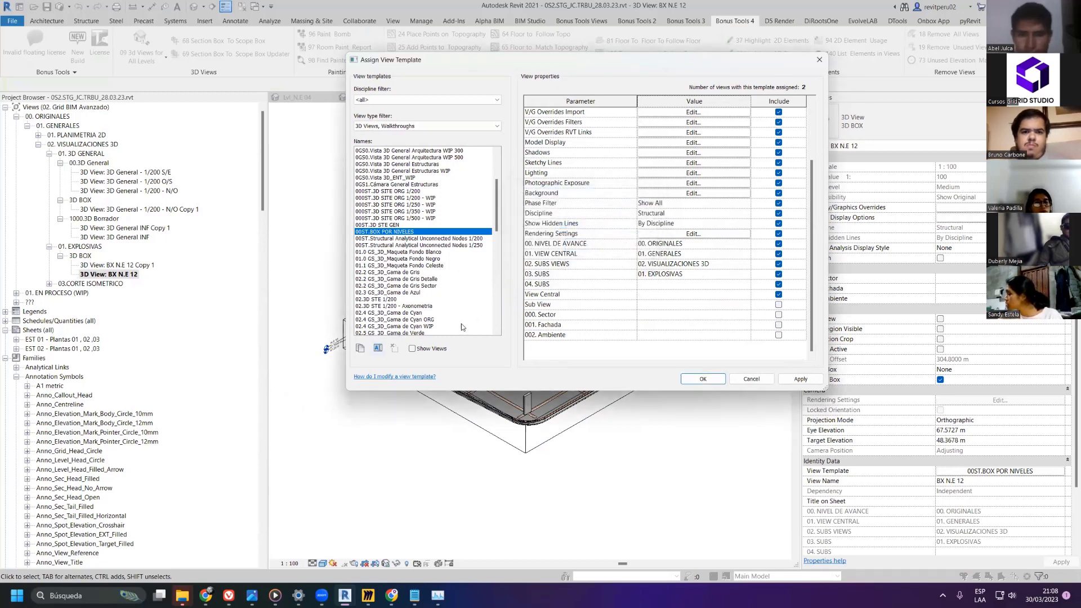
click(360, 348)
click(653, 366)
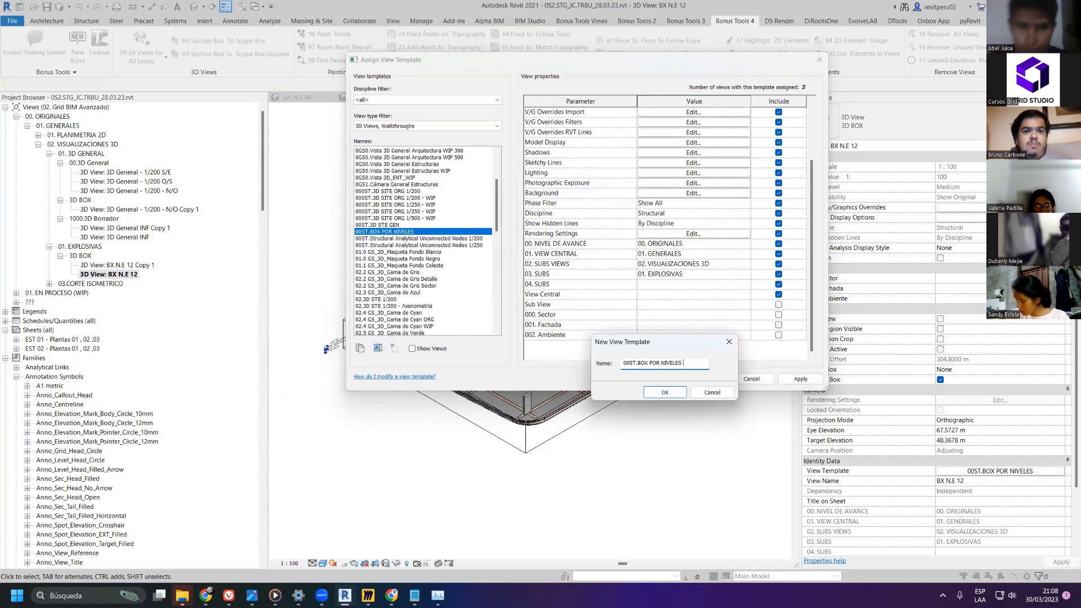
text(WI)
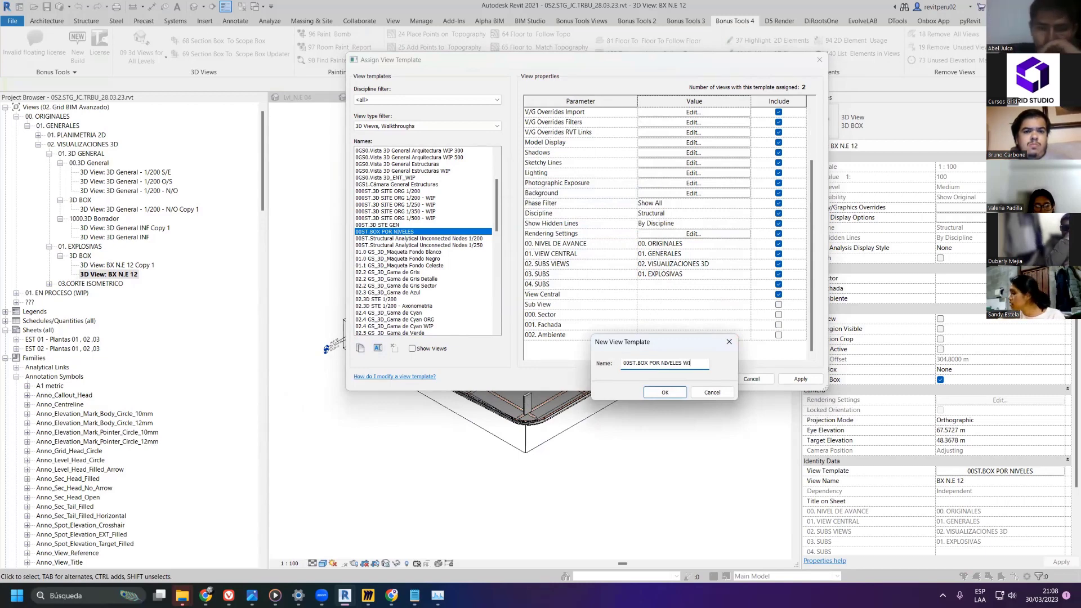
text(P)
key(Return)
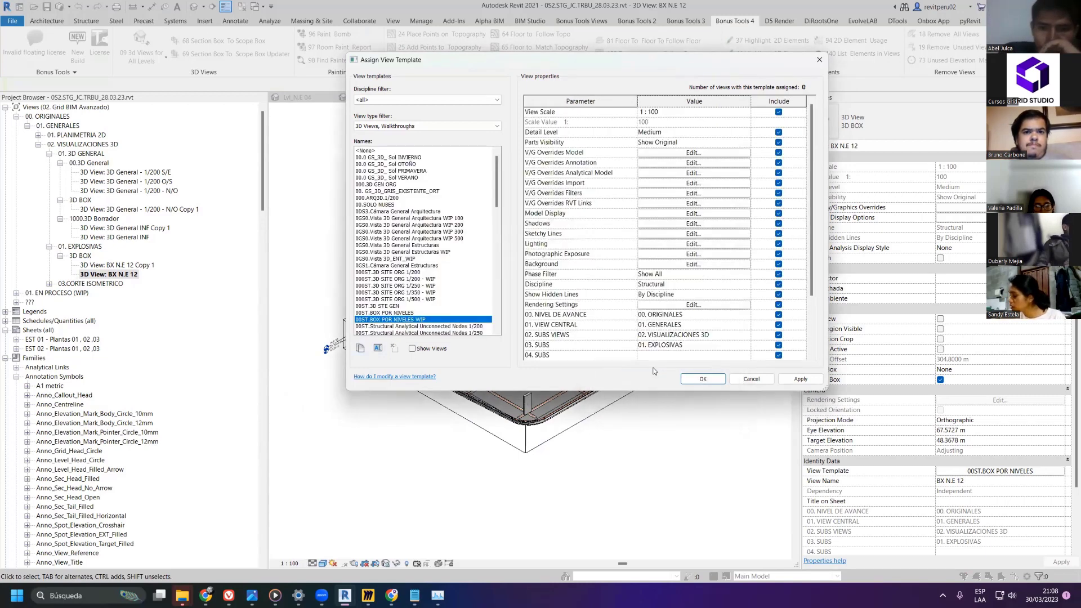
- Adjust the template's RVT Links visibility overrides and assign it to BX N.E 12
scroll(684, 283, down, 3)
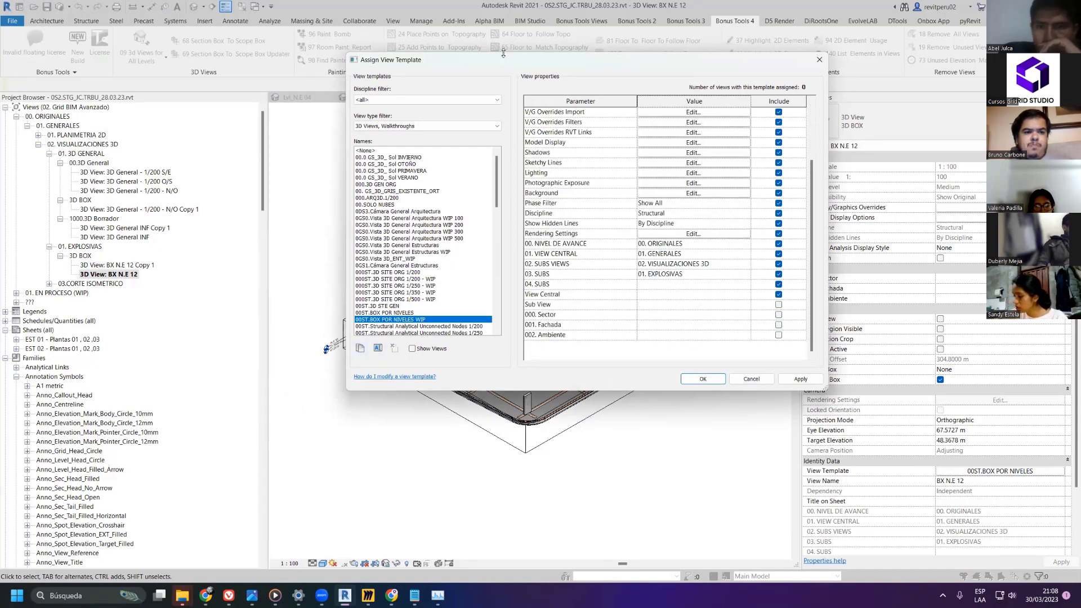
drag(502, 63, 733, 100)
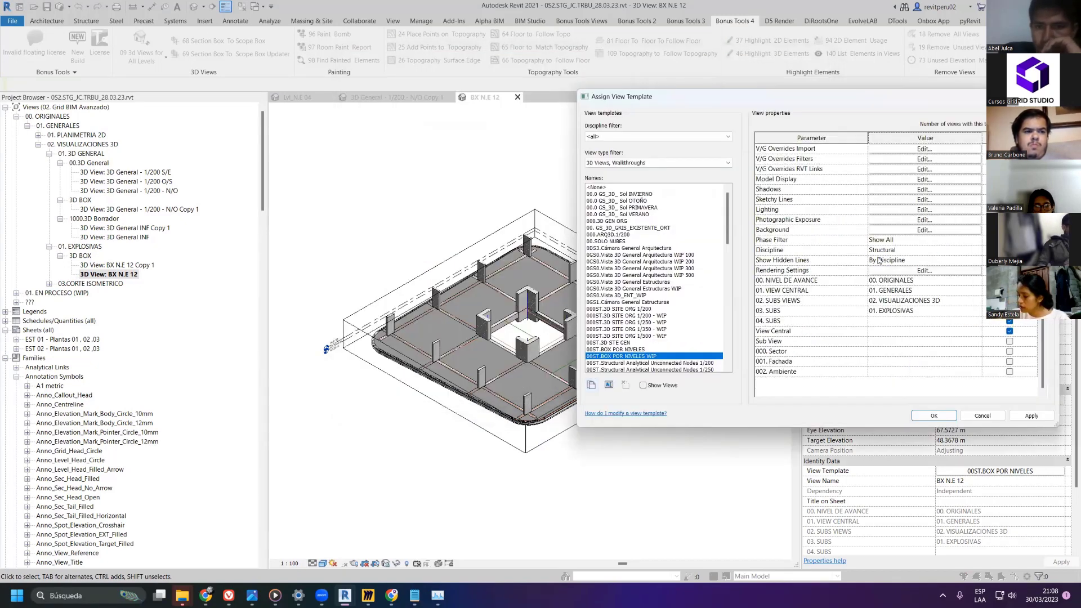
scroll(891, 201, up, 3)
click(890, 230)
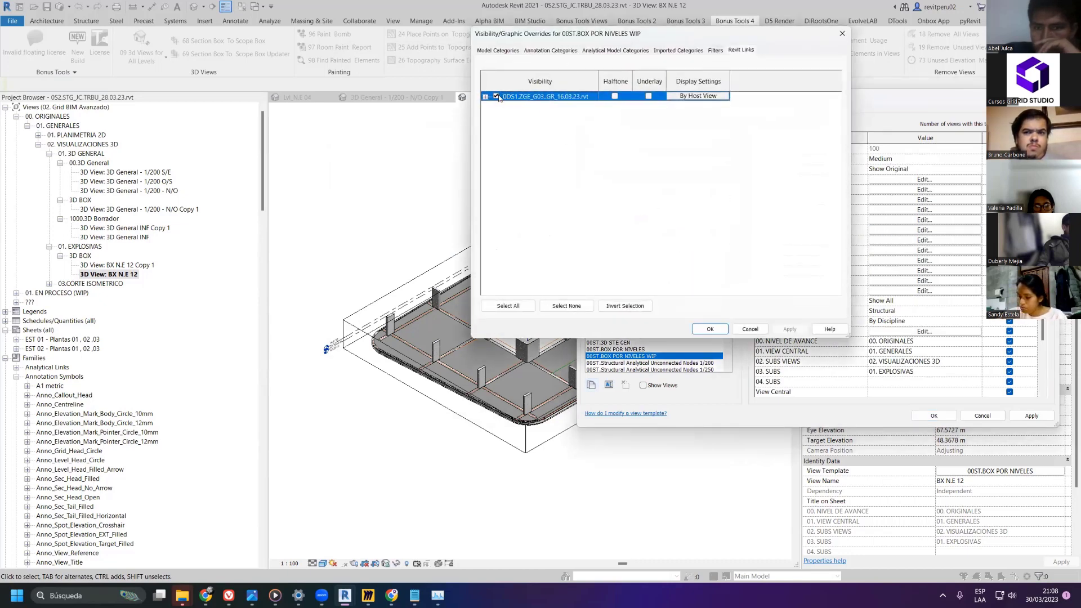
click(790, 330)
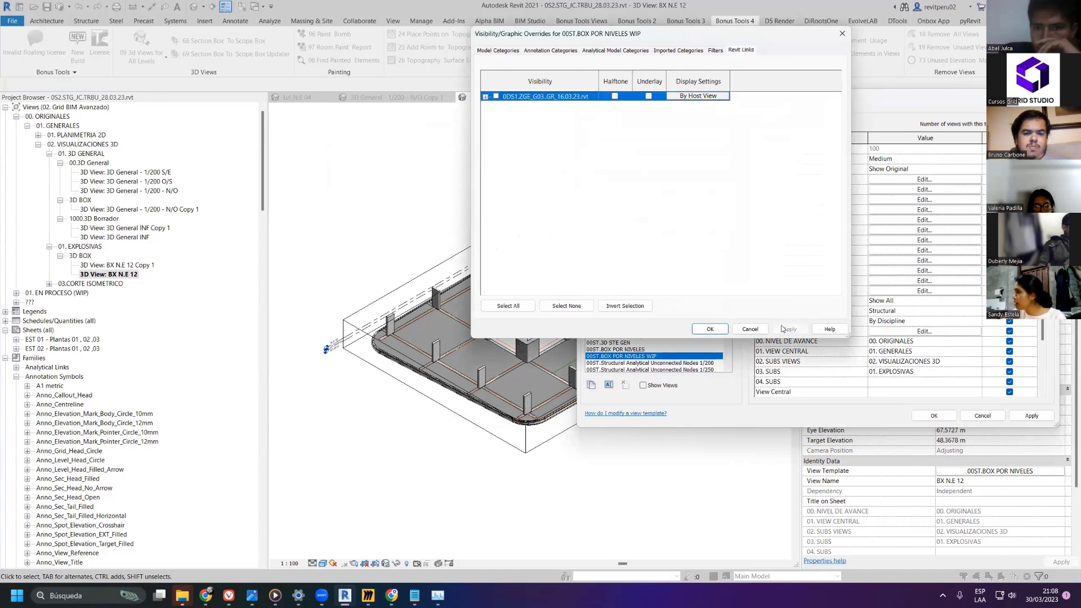
click(711, 330)
click(1022, 416)
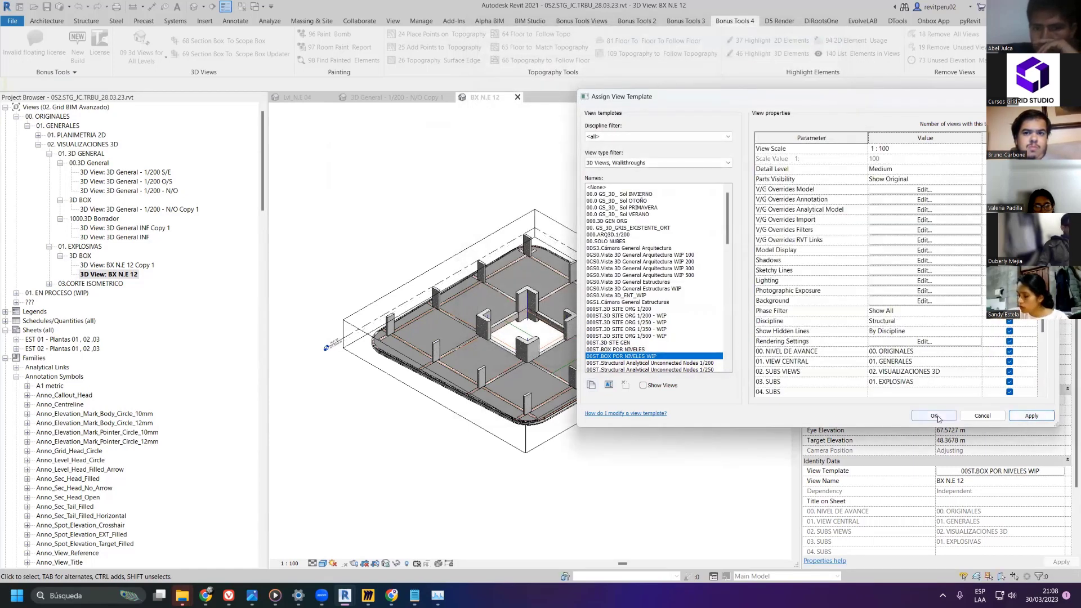
click(934, 416)
shift+middle_drag(717, 391, 710, 407)
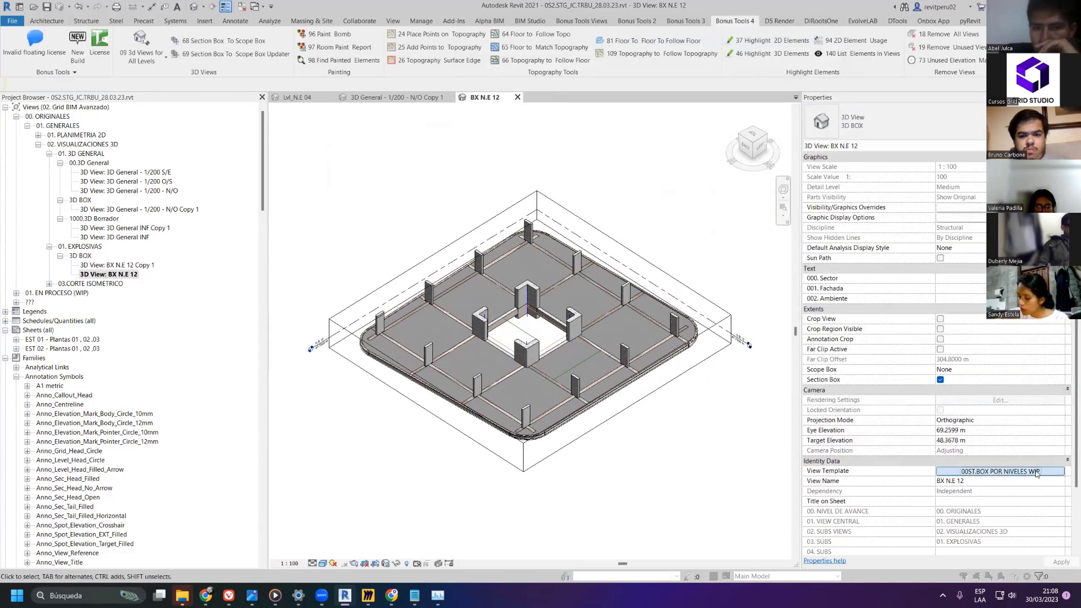
- Set the template's 00. NIVEL DE AVANCE to 01. EN PROCESO (WIP) and apply
click(1005, 470)
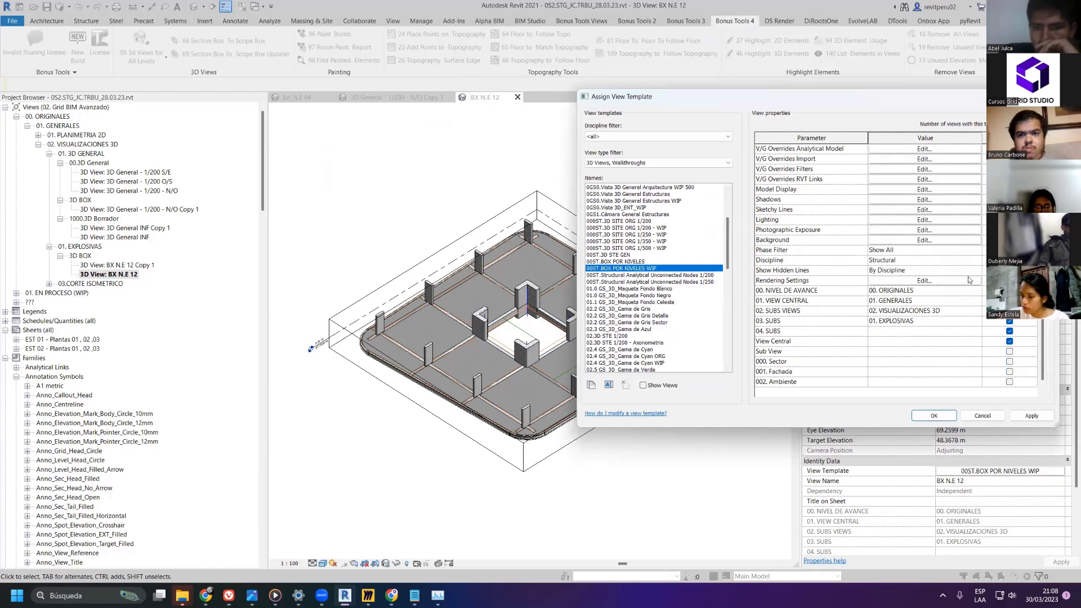
click(957, 290)
click(977, 290)
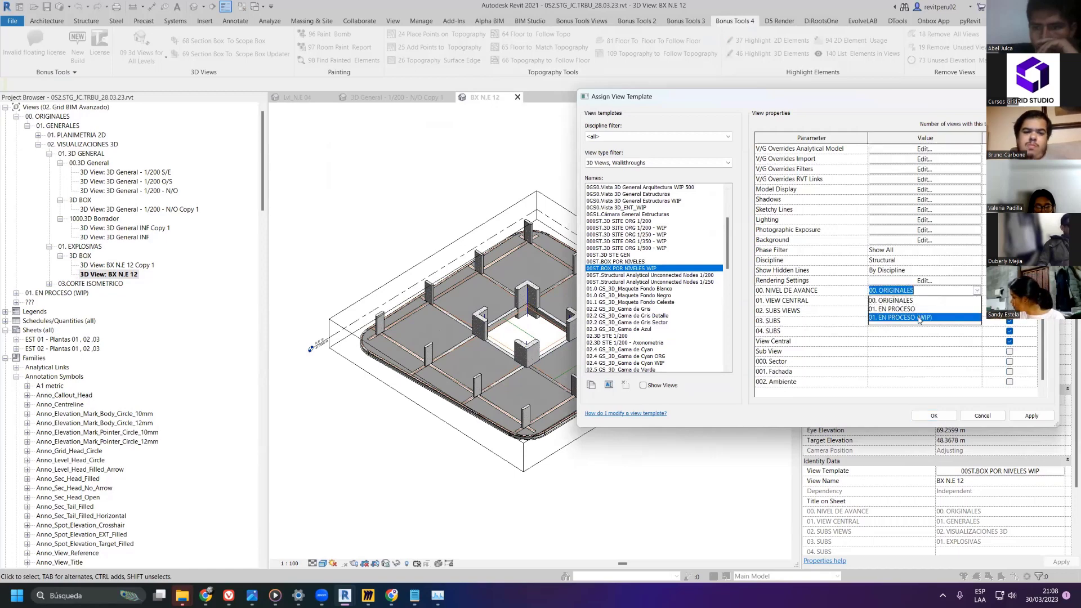
click(965, 320)
click(1035, 418)
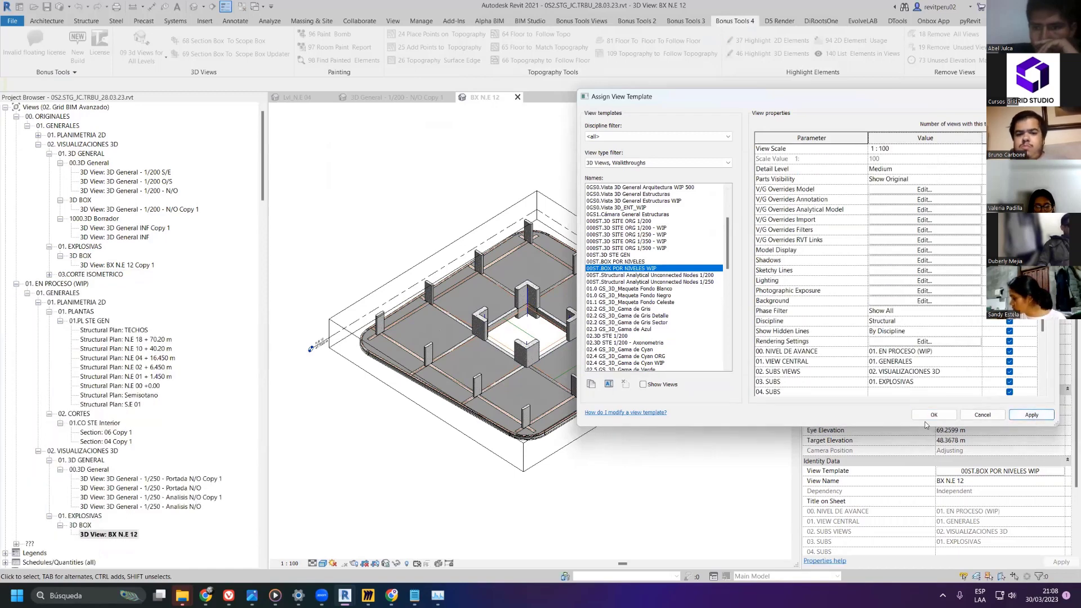
click(934, 415)
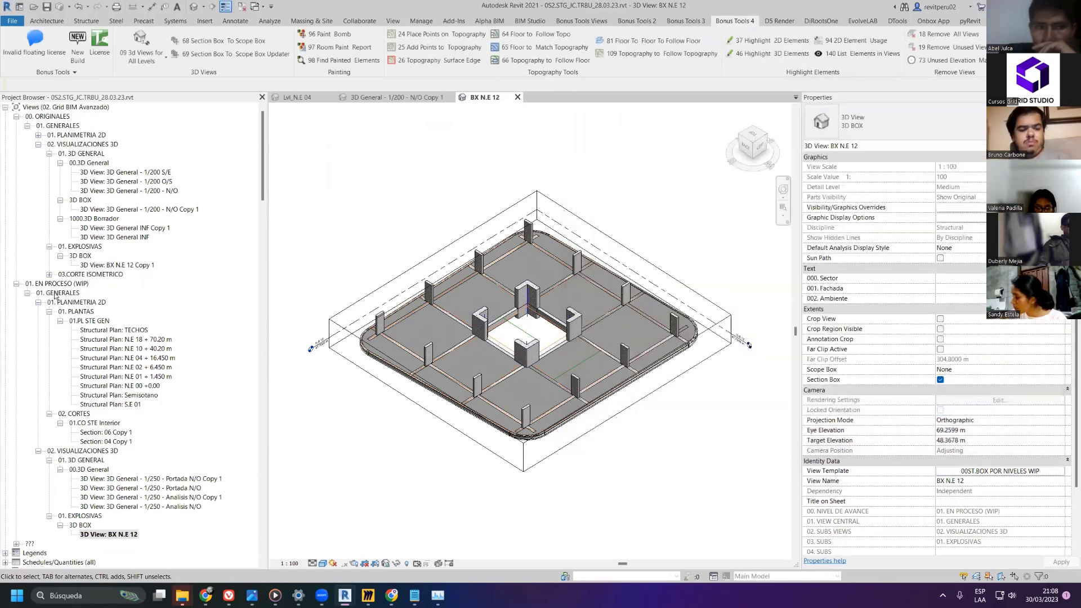
- Open the BX N.E 12 Copy 1 tower view and the BX N.E 12 view
click(131, 266)
double_click(130, 265)
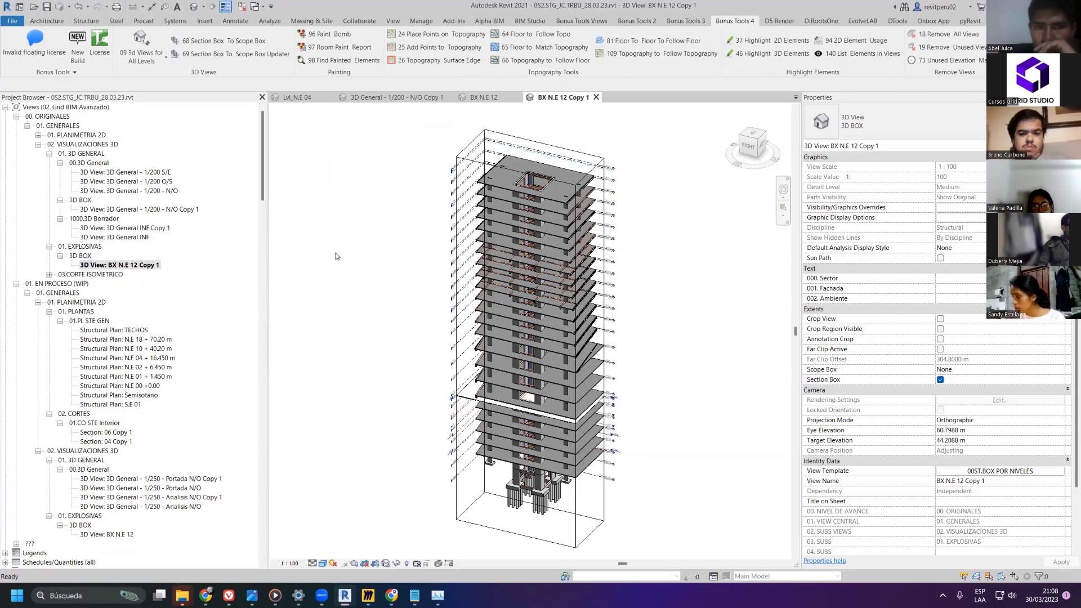
double_click(134, 275)
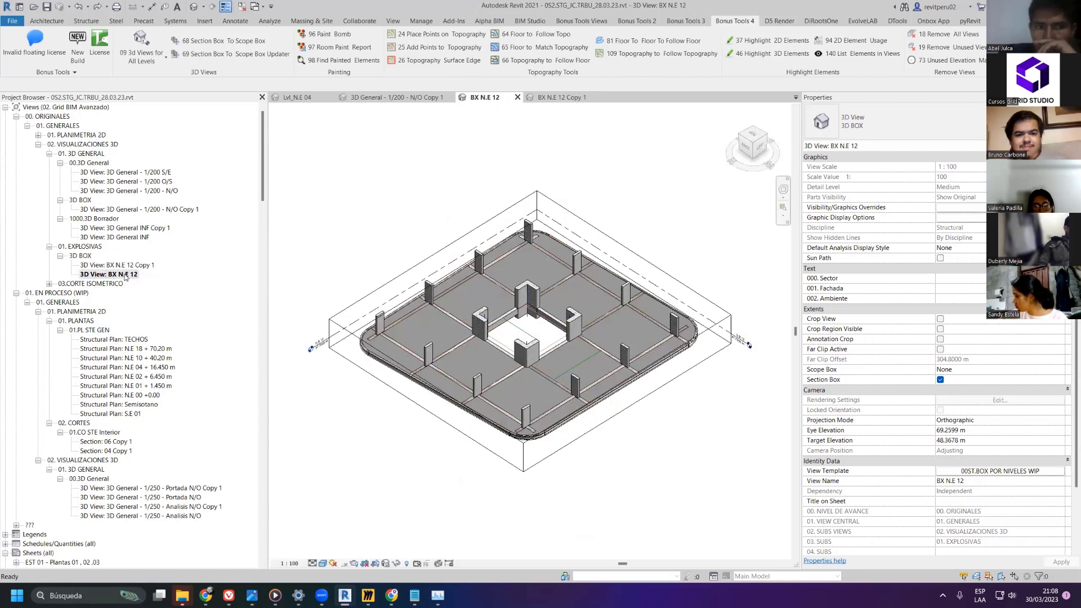
- Duplicate BX N.E 12 as Copy 2 and set its progress level to 01. EN PROCESO (WIP)
right_click(128, 275)
mouse_move(213, 373)
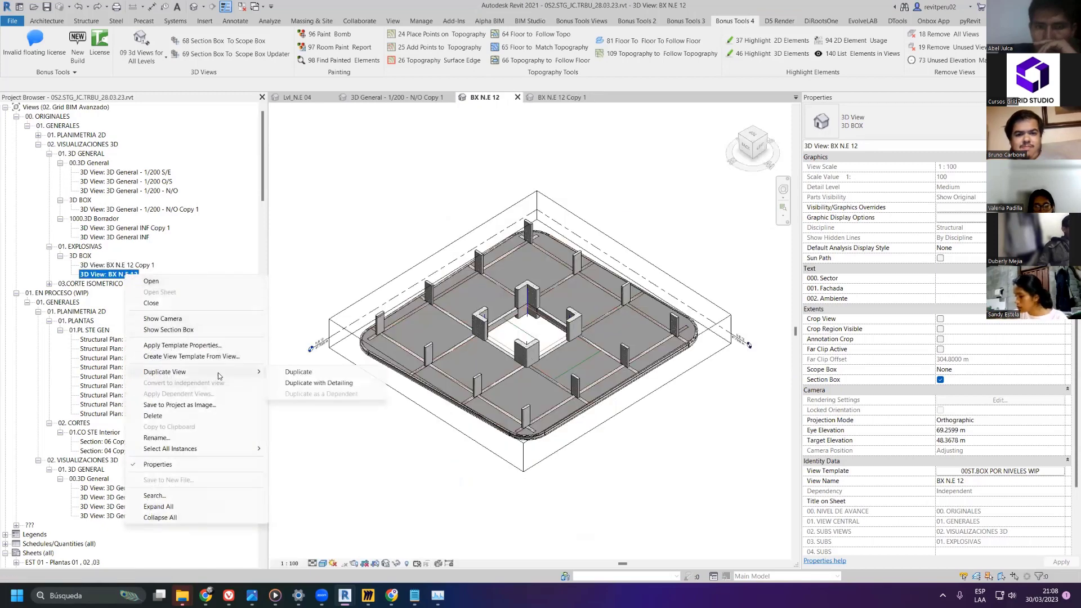
click(319, 385)
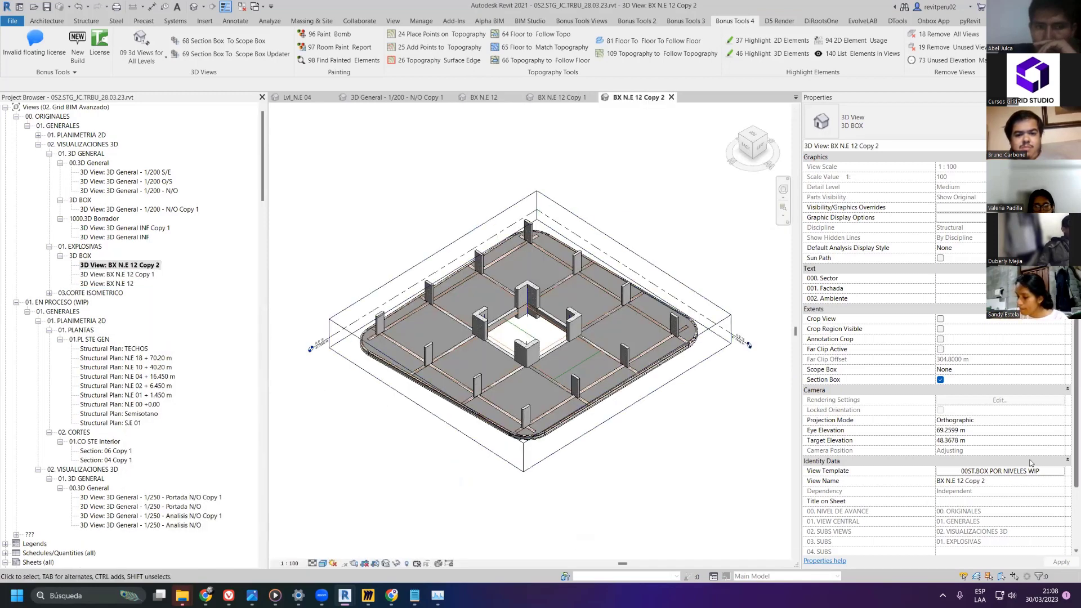
click(1000, 471)
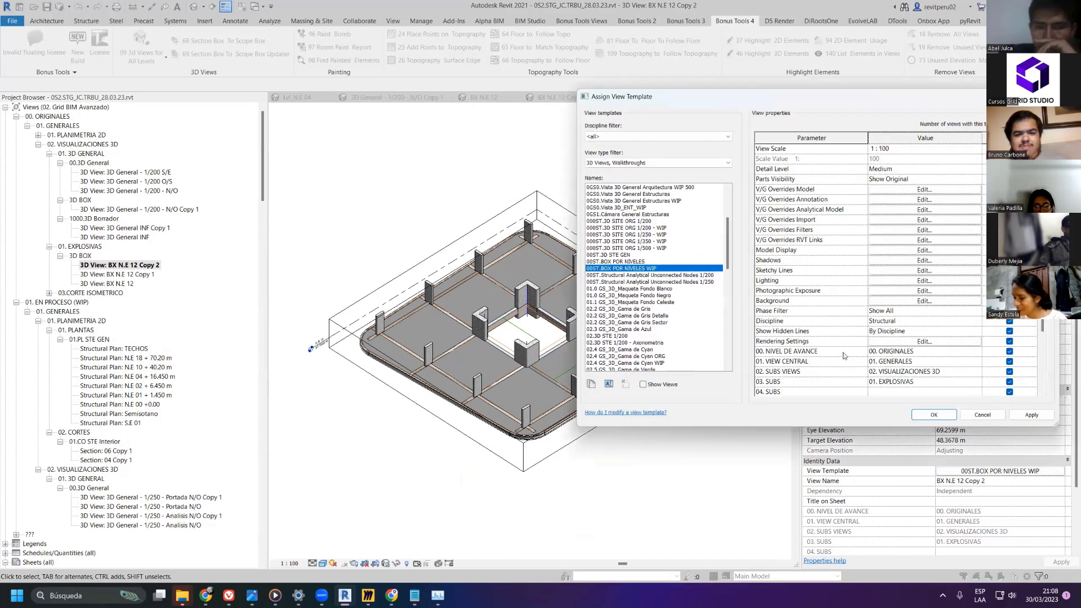
scroll(945, 359, down, 1)
click(967, 321)
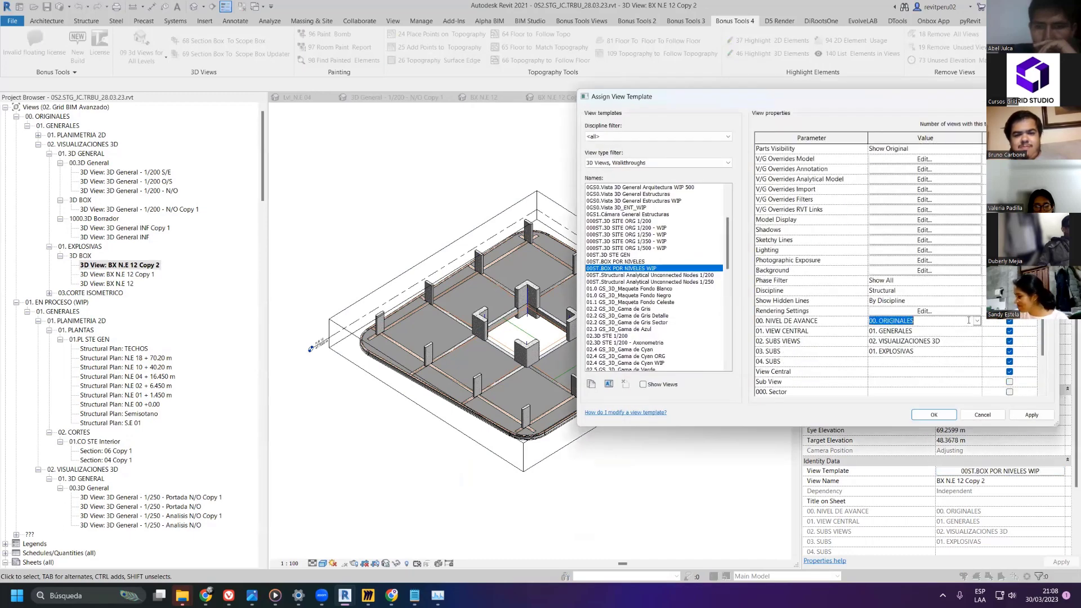
click(976, 324)
click(921, 353)
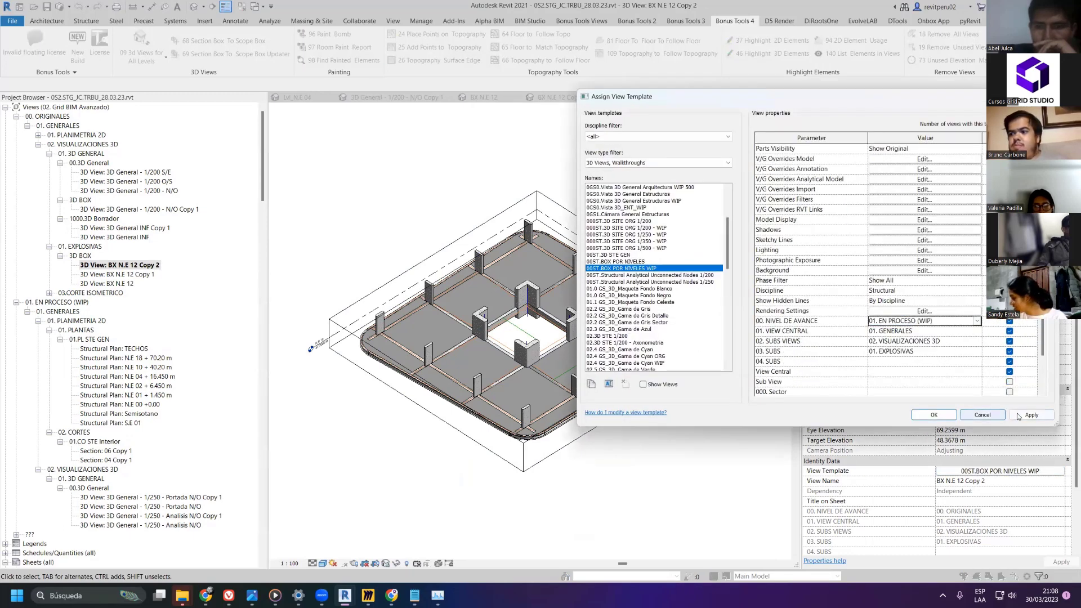
click(1031, 415)
click(933, 415)
- Open the BX N.E 12 Copy 1, BX N.E 12 and BX N.E 12 Copy 2 views
double_click(124, 265)
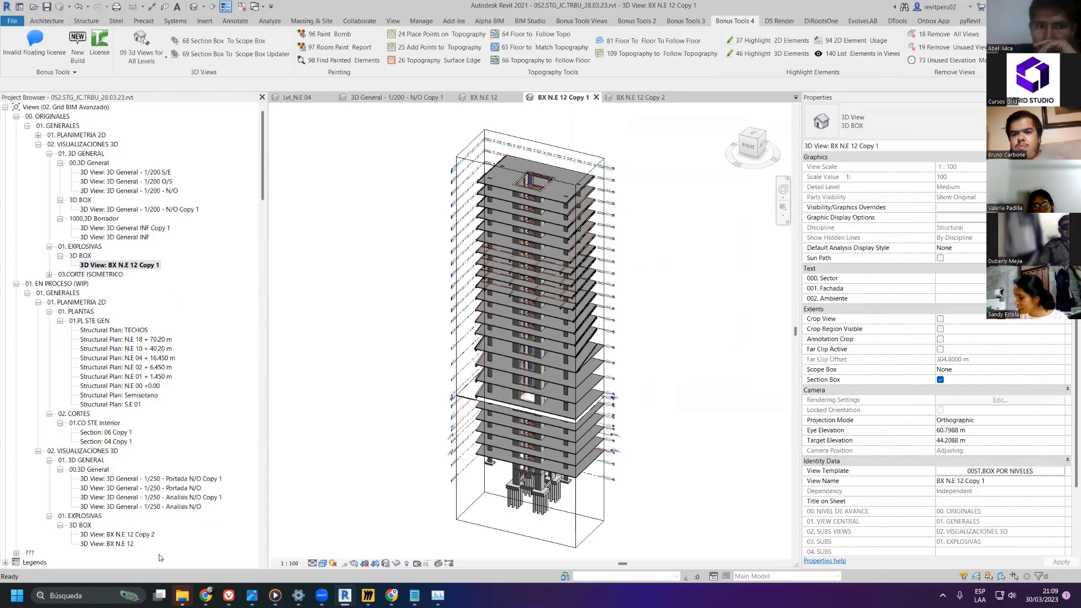
scroll(141, 535, down, 2)
double_click(121, 497)
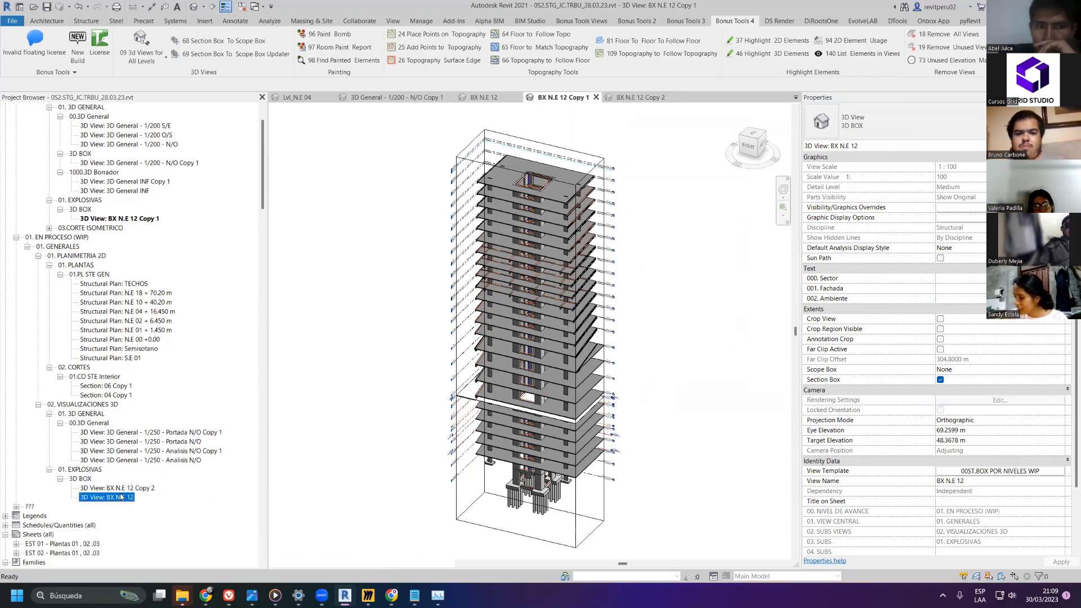
double_click(120, 488)
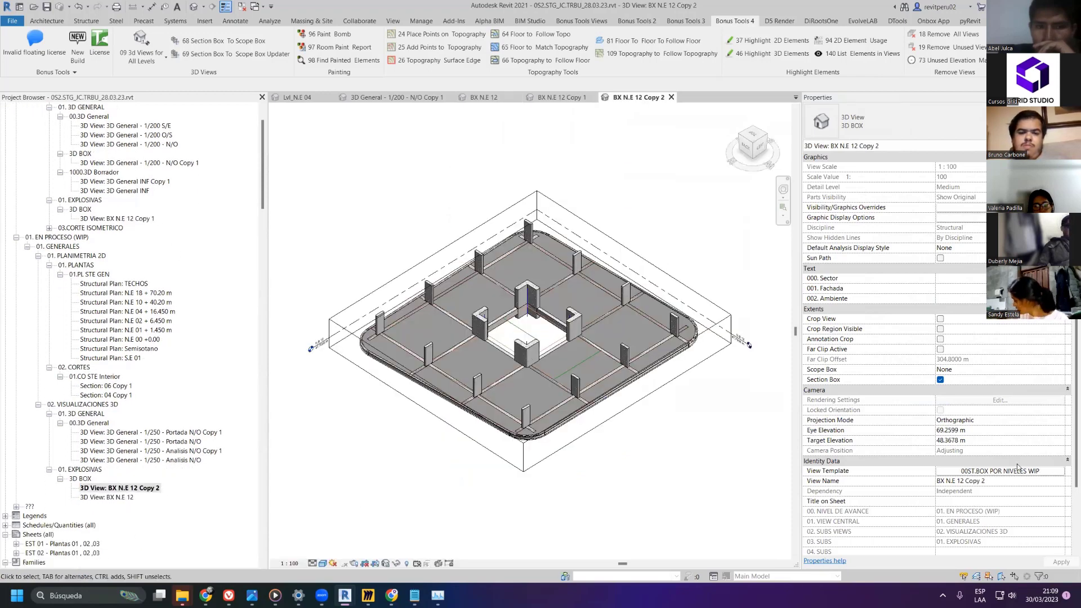
- Rename the 00ST.BOX POR NIVELES template to 00ST.BOX POR NIVELES ORG and assign it to Copy 2
scroll(1018, 467, down, 1)
click(1008, 444)
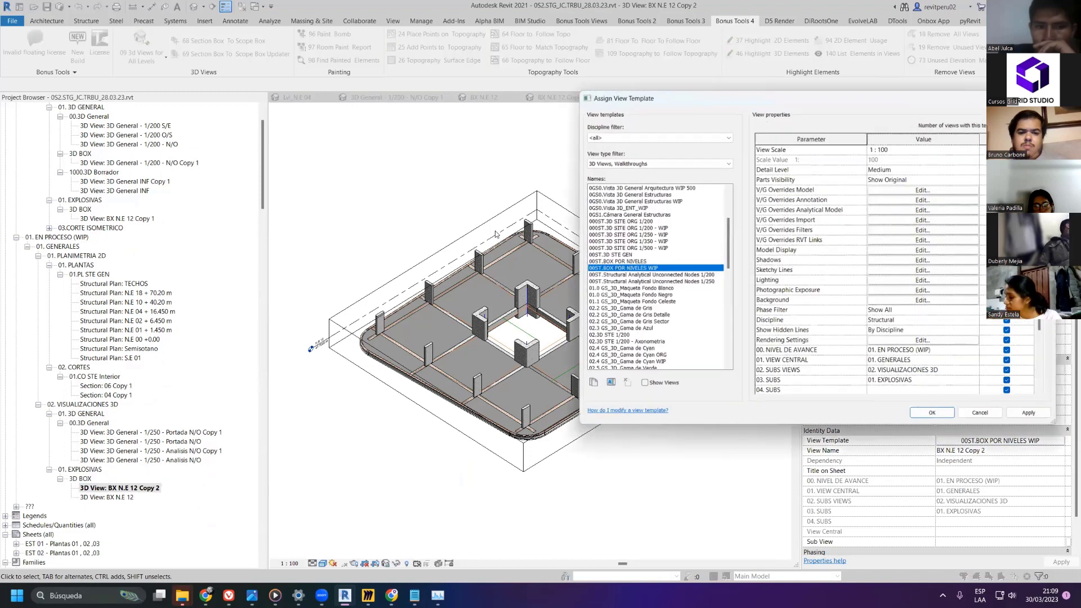
click(642, 262)
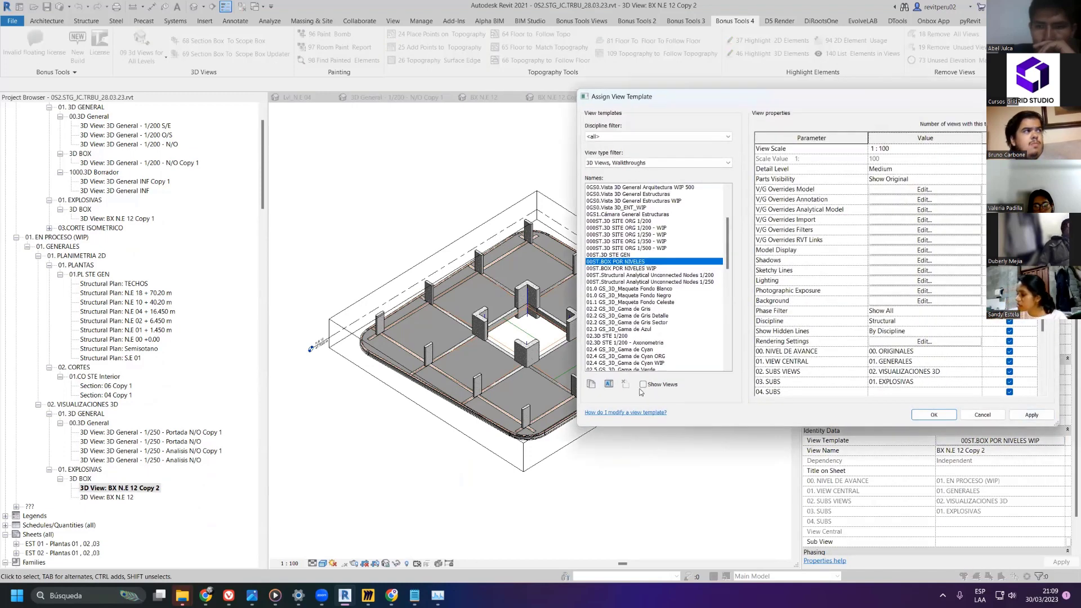
click(610, 384)
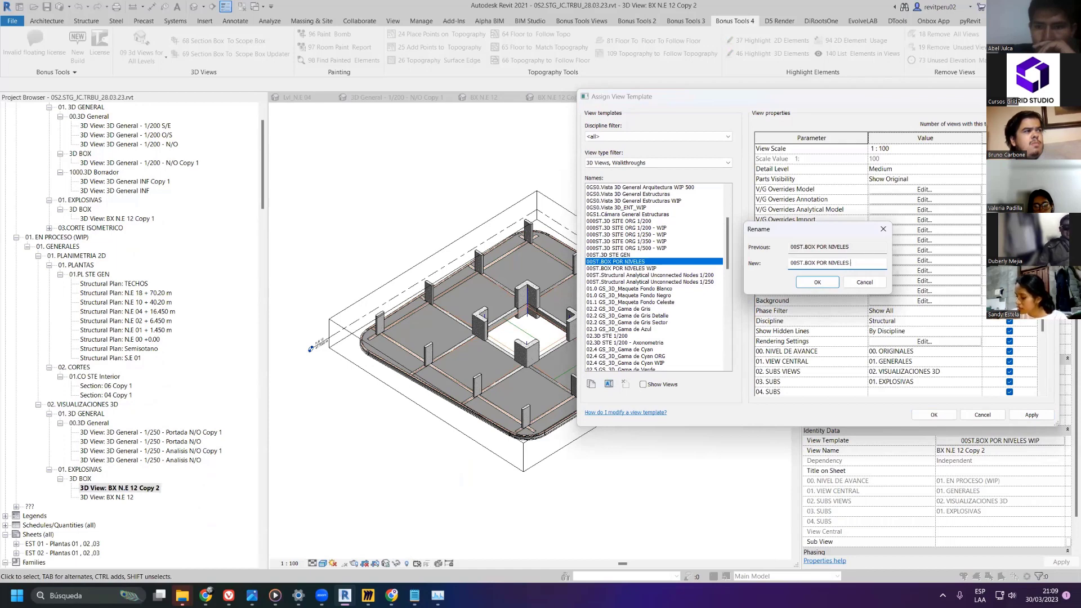
text(ORG)
key(Return)
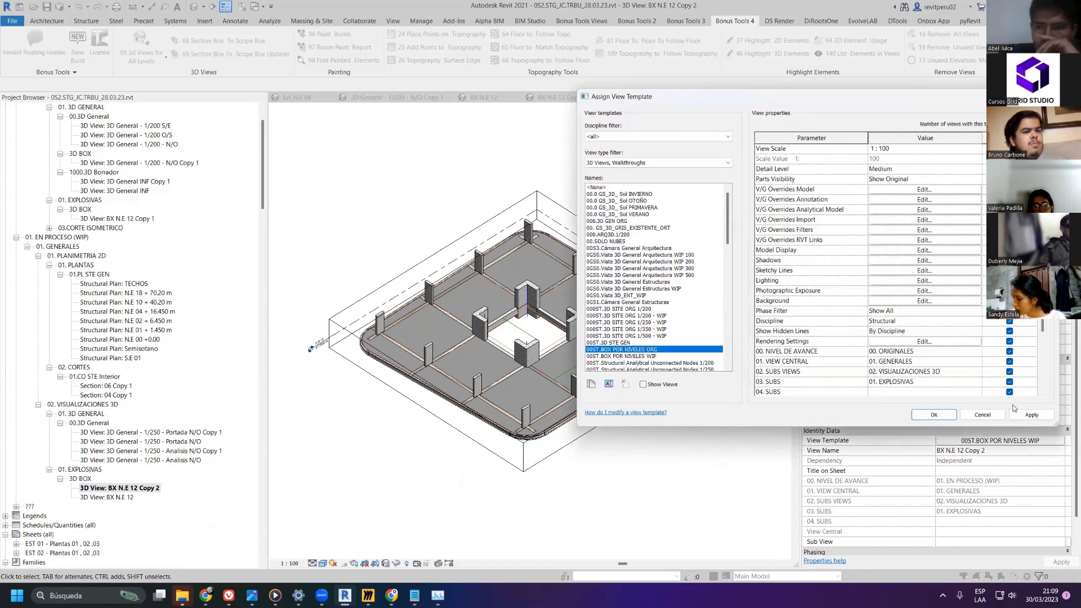
click(1032, 414)
click(933, 414)
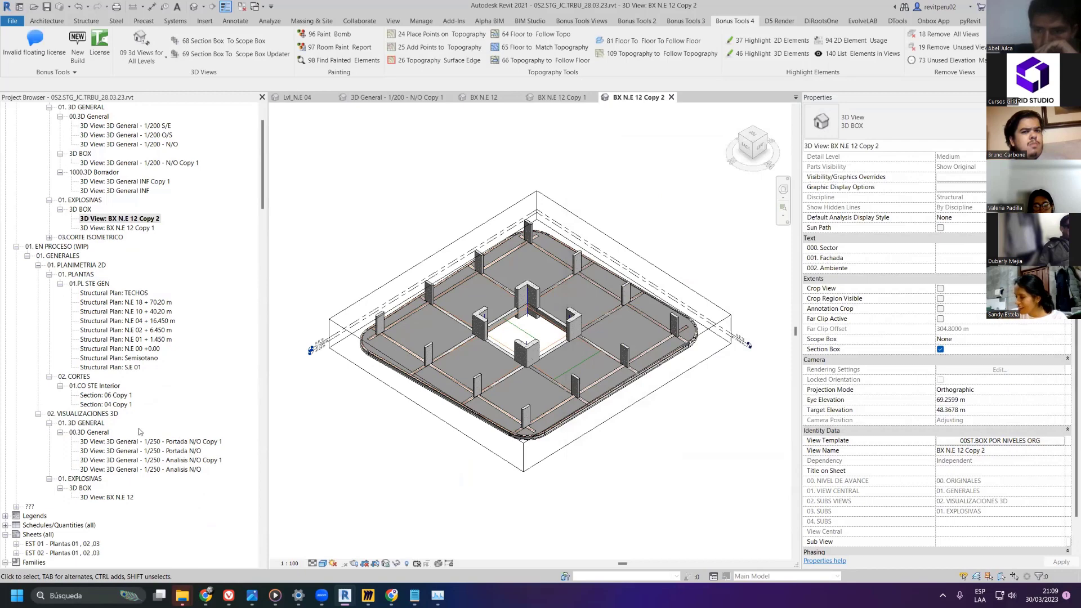
double_click(123, 497)
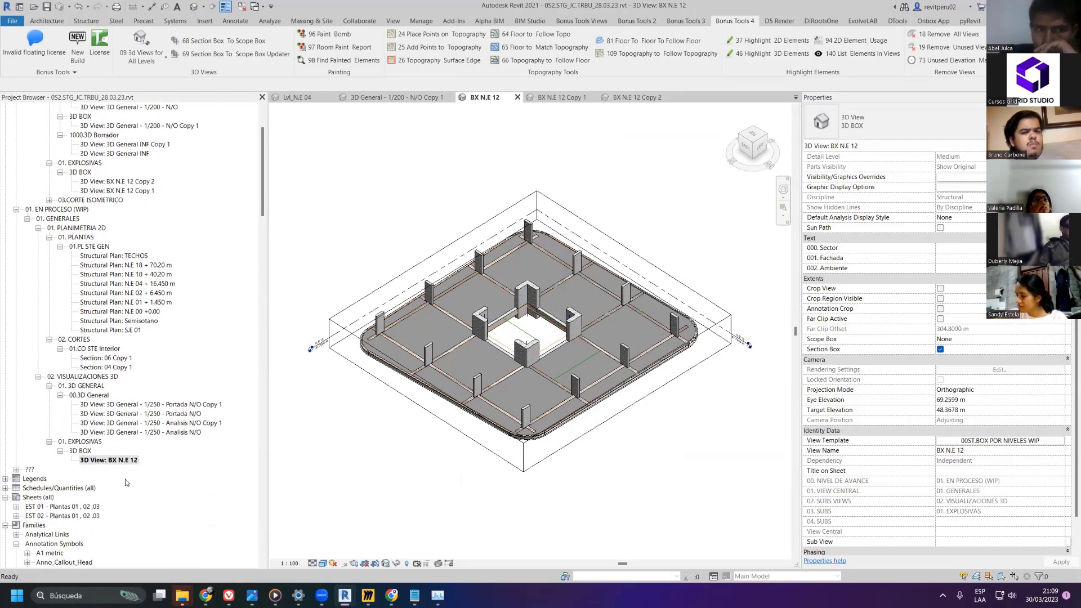
- Duplicate BX N.E 12 with detailing and move its section box up to level N.E 13
right_click(130, 480)
mouse_move(208, 324)
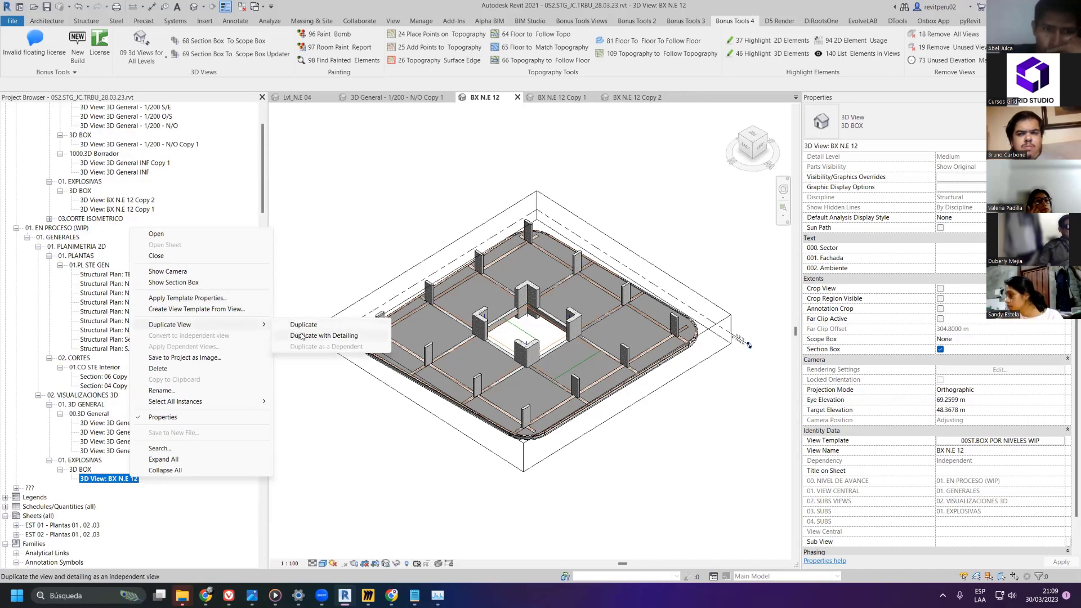
click(302, 336)
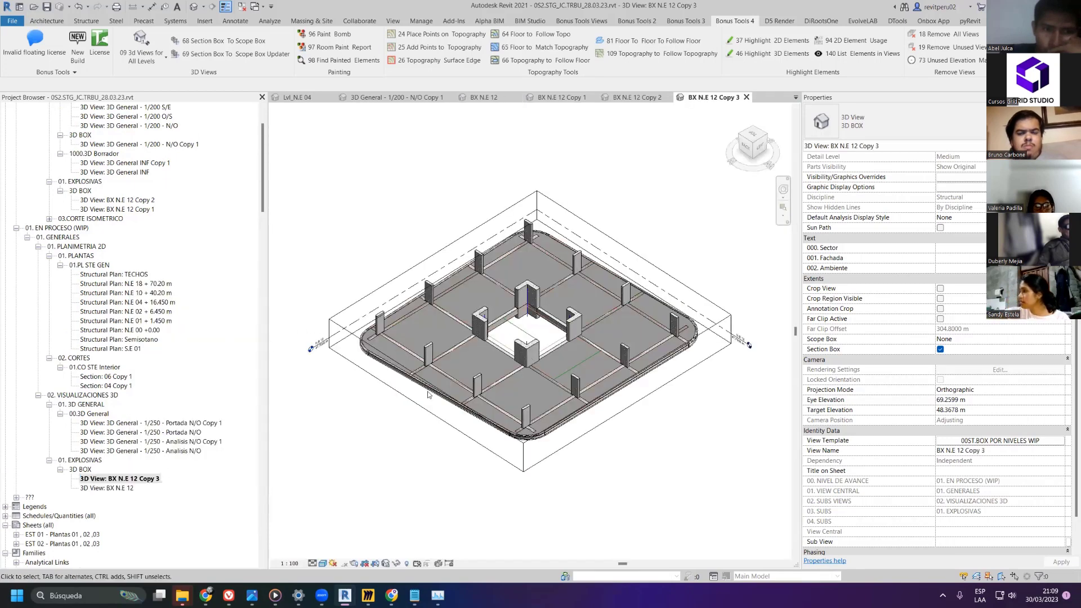
click(747, 149)
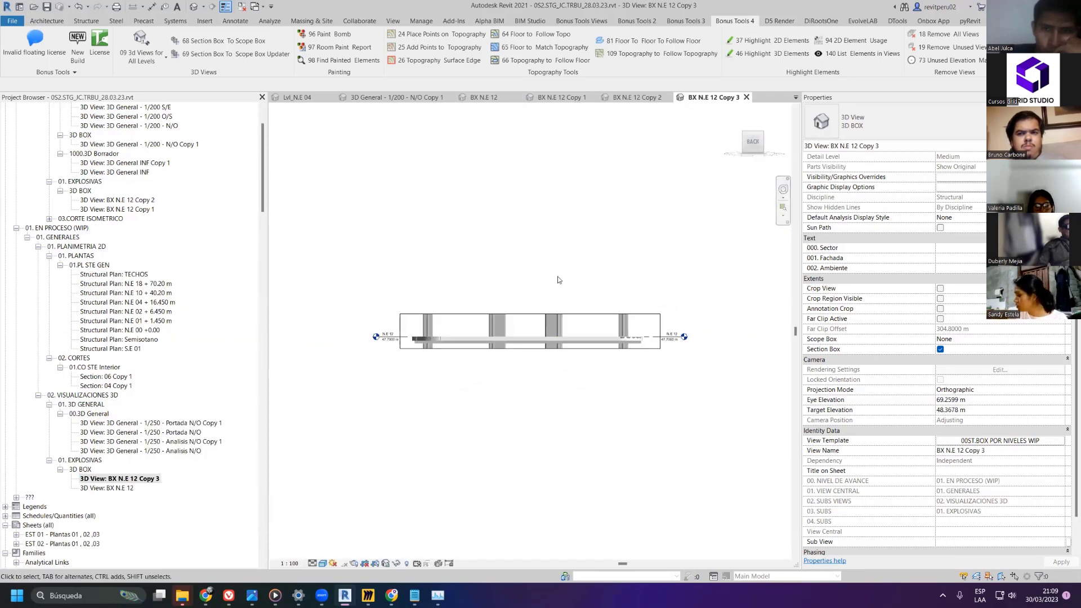
click(412, 318)
scroll(413, 319, up, 3)
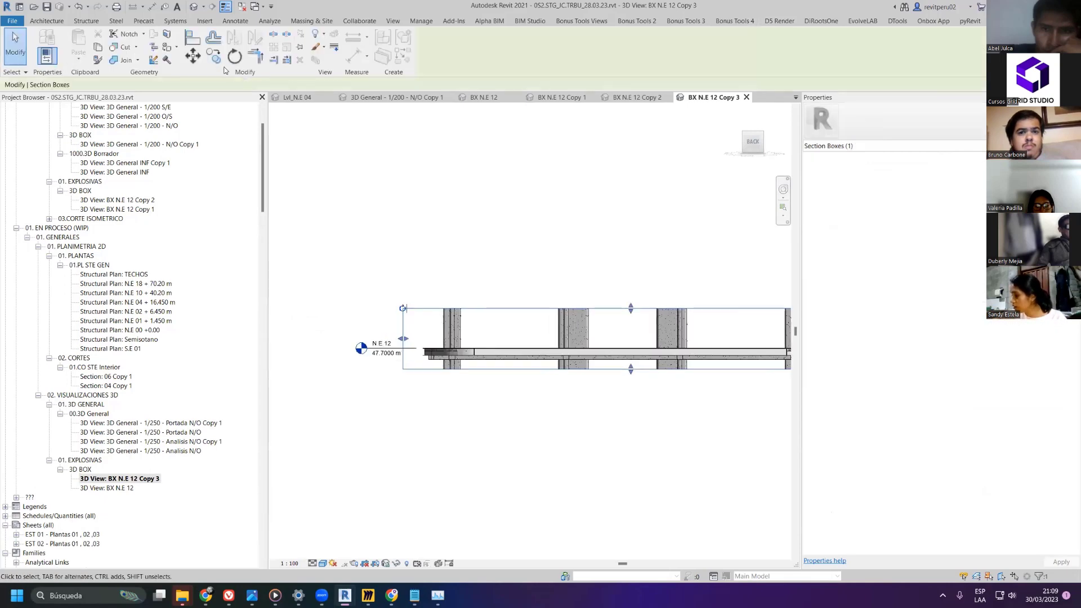
key(m)
key(v)
click(361, 348)
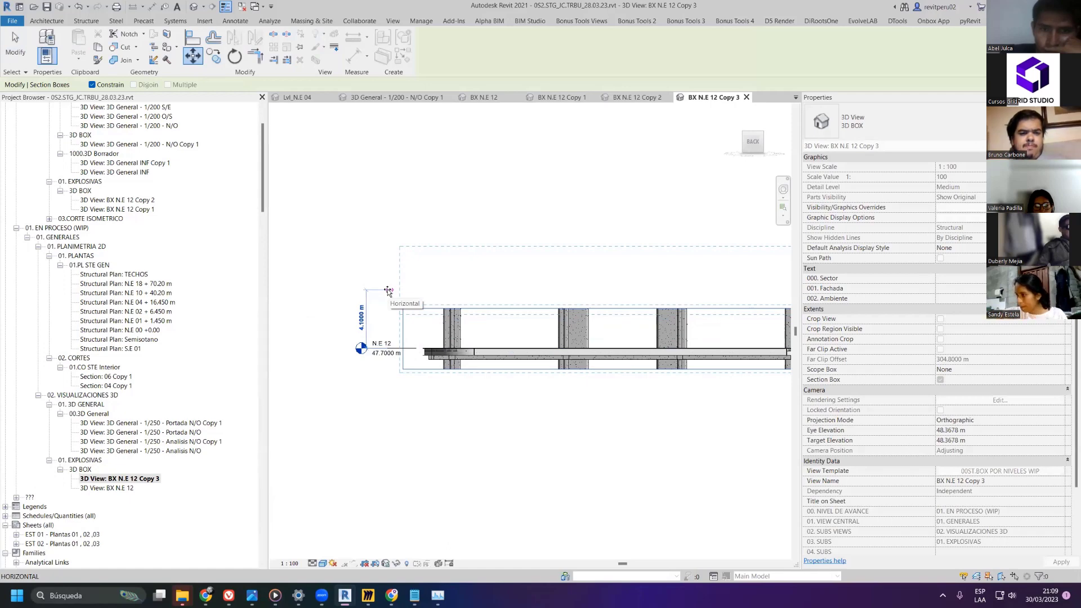
click(389, 292)
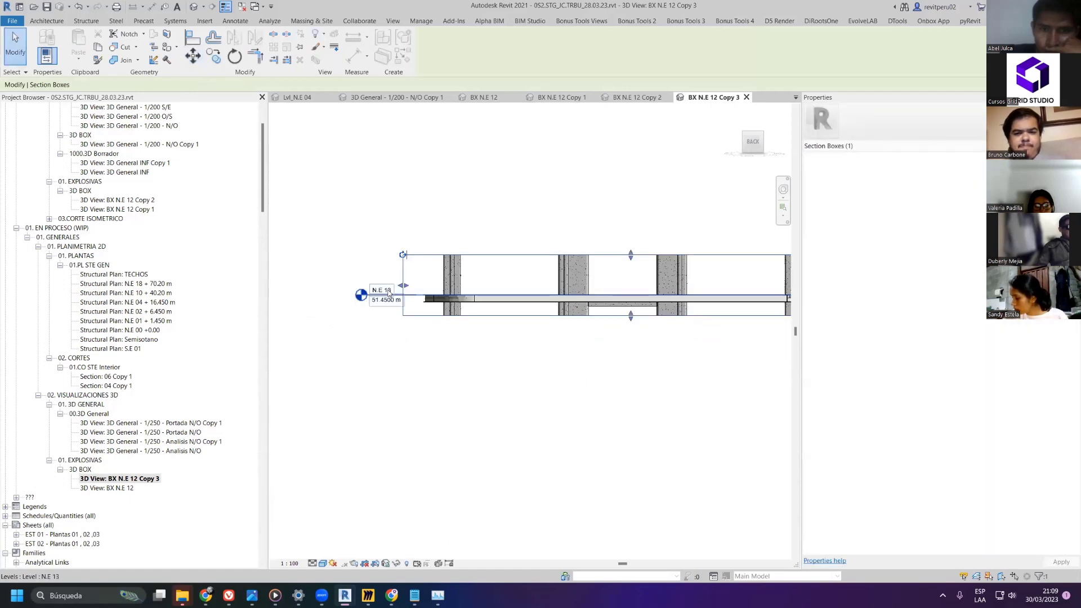
- Rename the copied 3D view to BX N.E 13
right_click(153, 484)
click(186, 396)
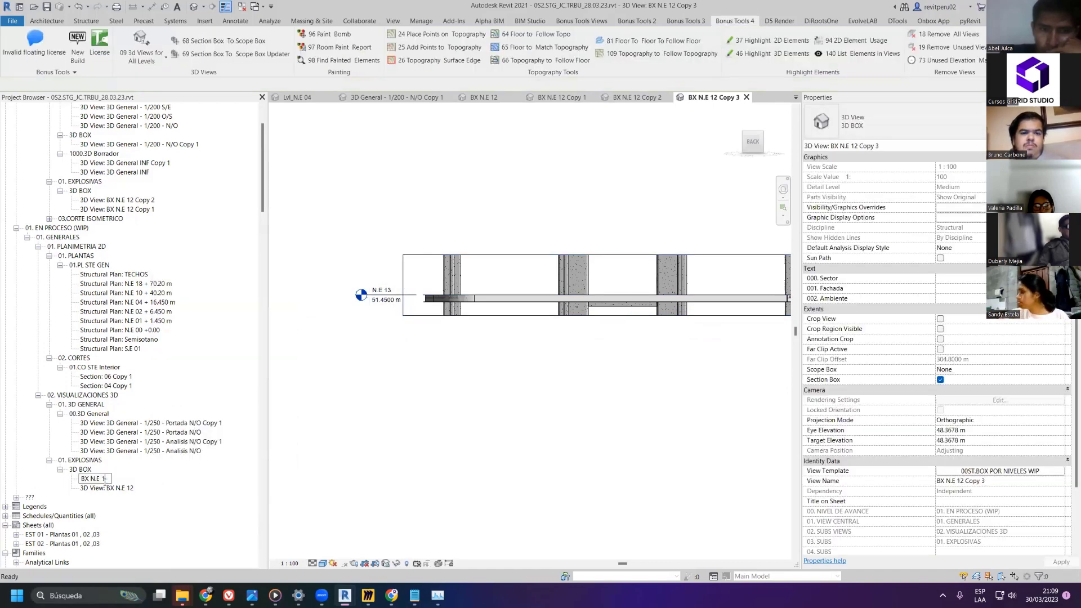
text(BX N.E 13)
key(Return)
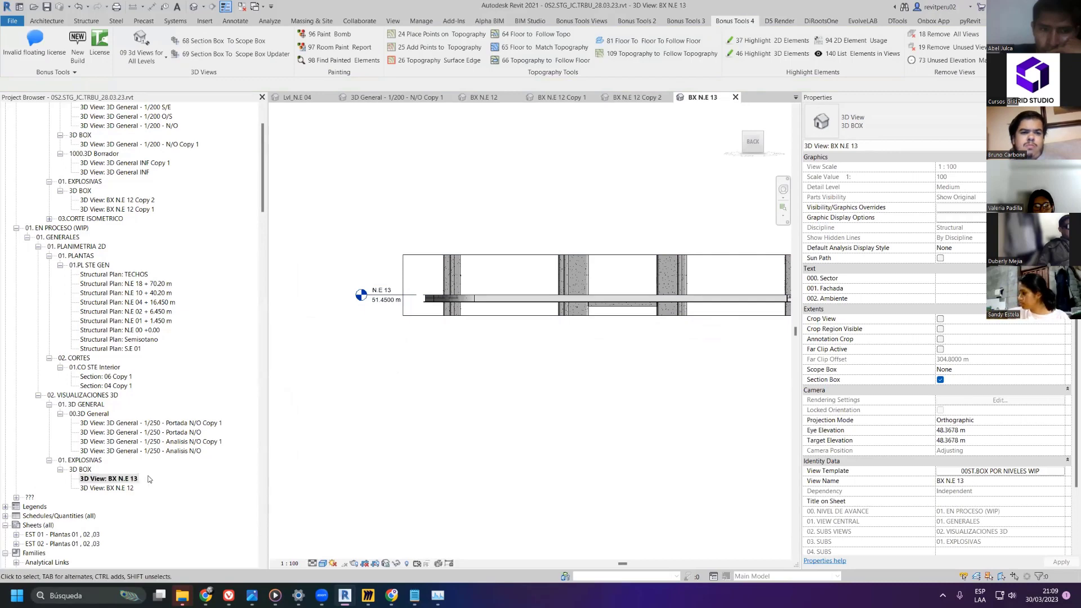
right_click(149, 479)
- Duplicate BX N.E 13 with detailing and lift its section box 3.75 m to level N.E 14
mouse_move(197, 327)
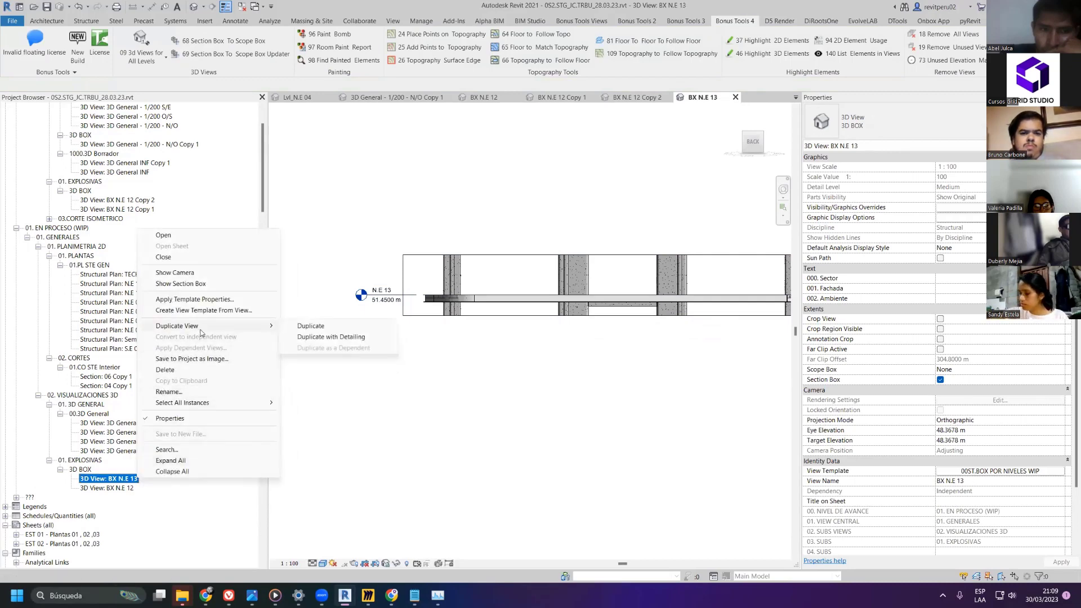
click(327, 338)
shift+middle_drag(500, 390, 729, 151)
click(750, 144)
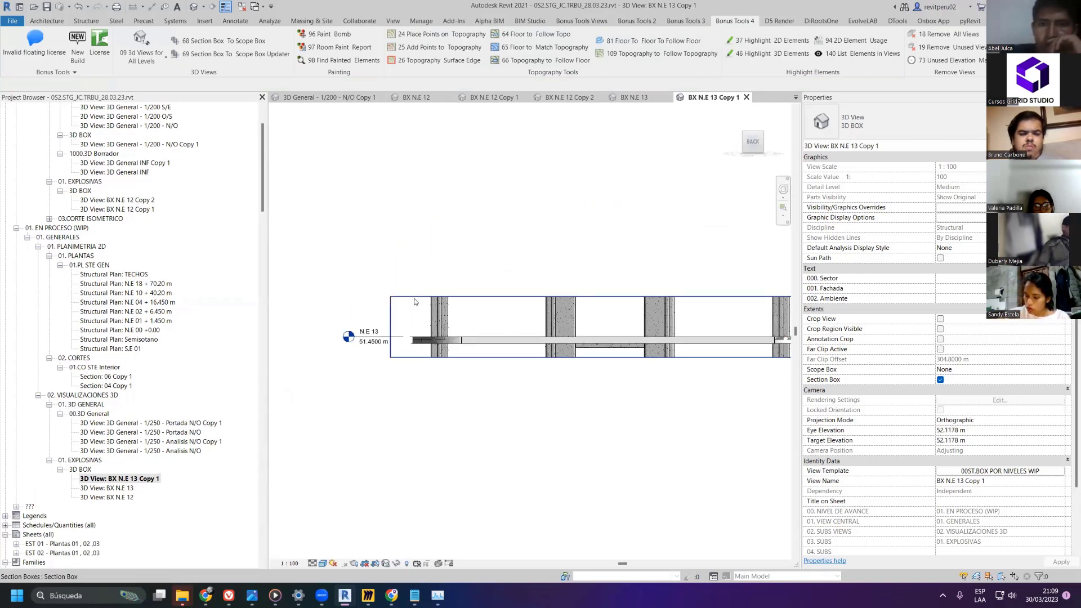
click(390, 344)
drag(416, 346, 388, 294)
text(3.75)
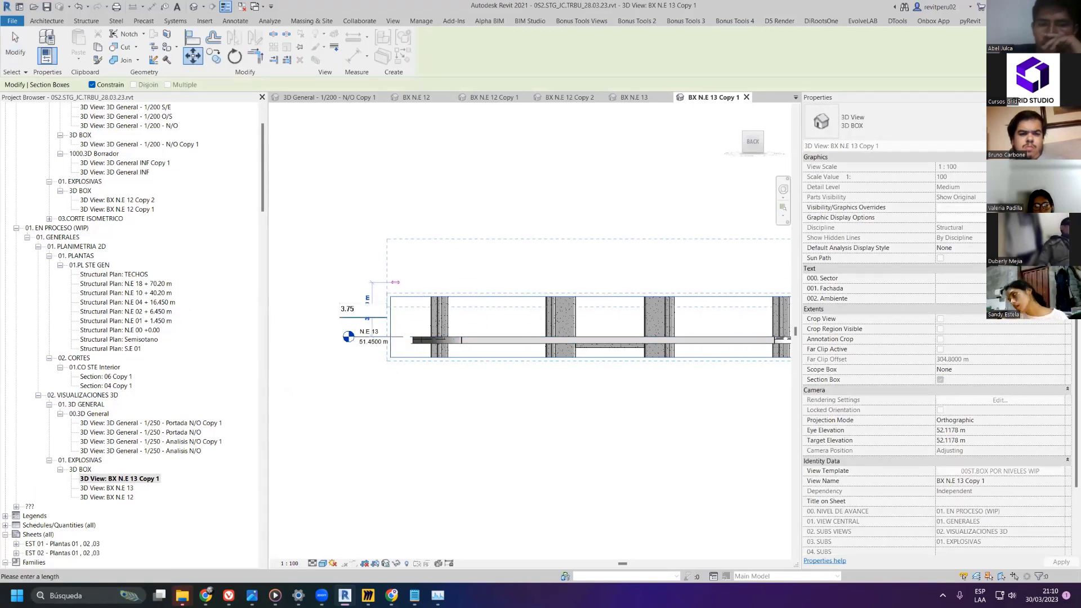
key(Return)
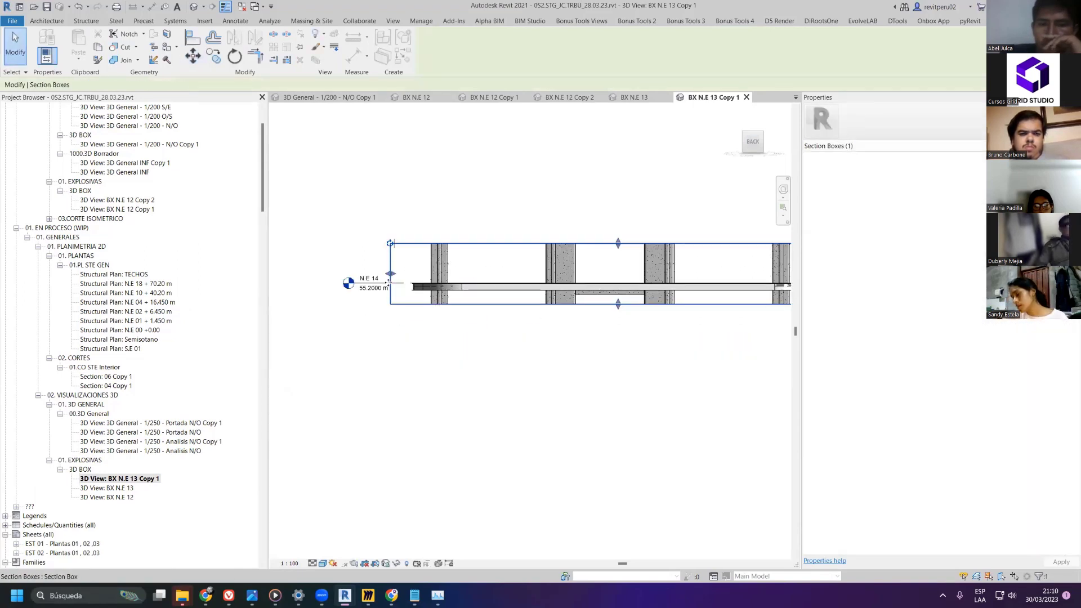
click(403, 398)
shift+middle_drag(403, 398, 371, 439)
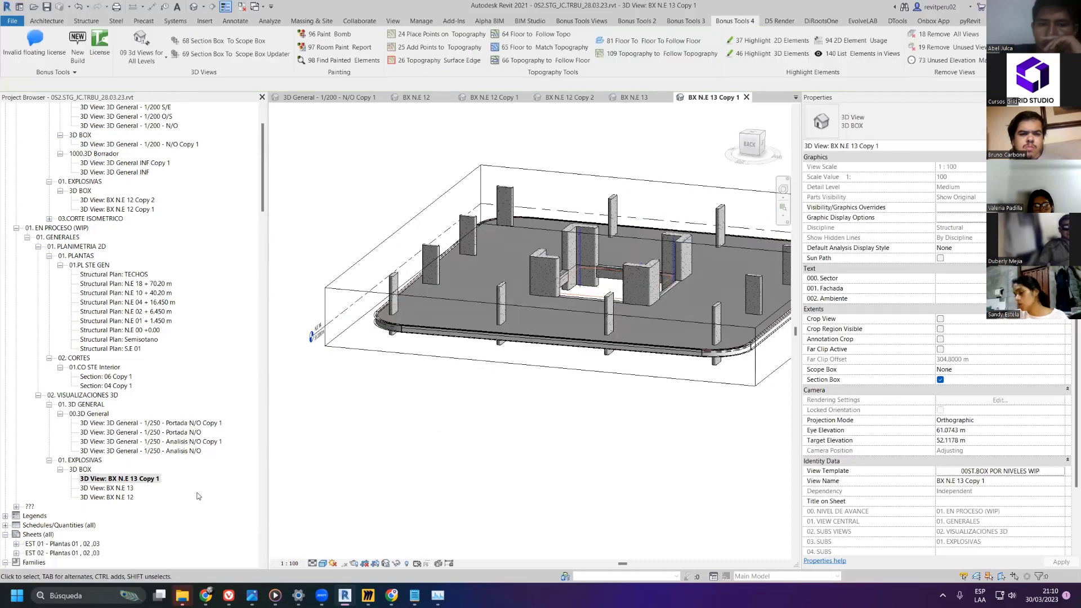
- Compare the BX N.E 12, BX N.E 13 and BX N.E 13 Copy 1 views
double_click(123, 498)
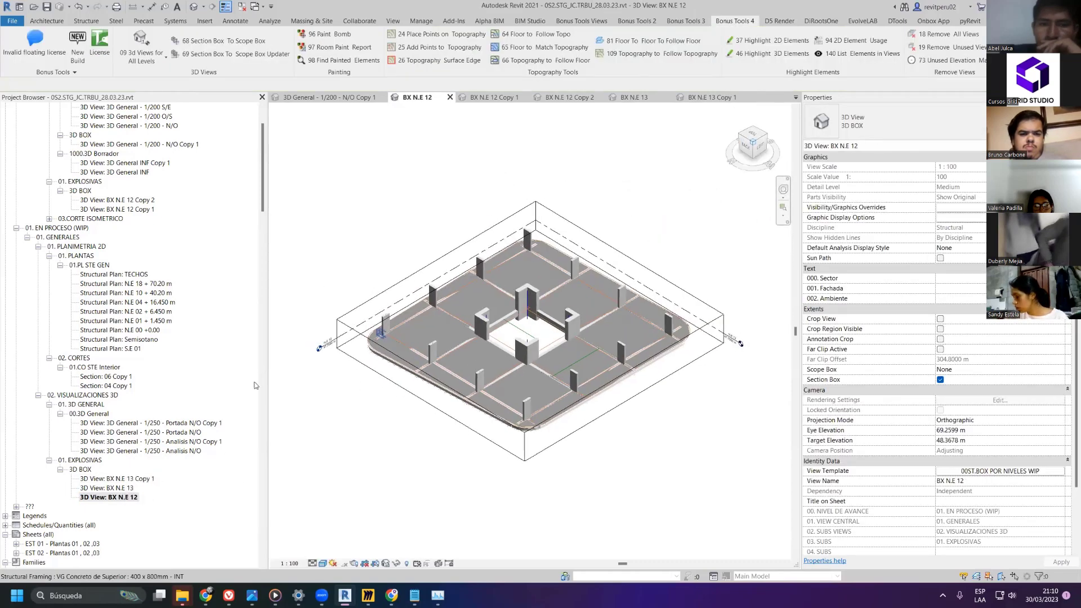
double_click(108, 489)
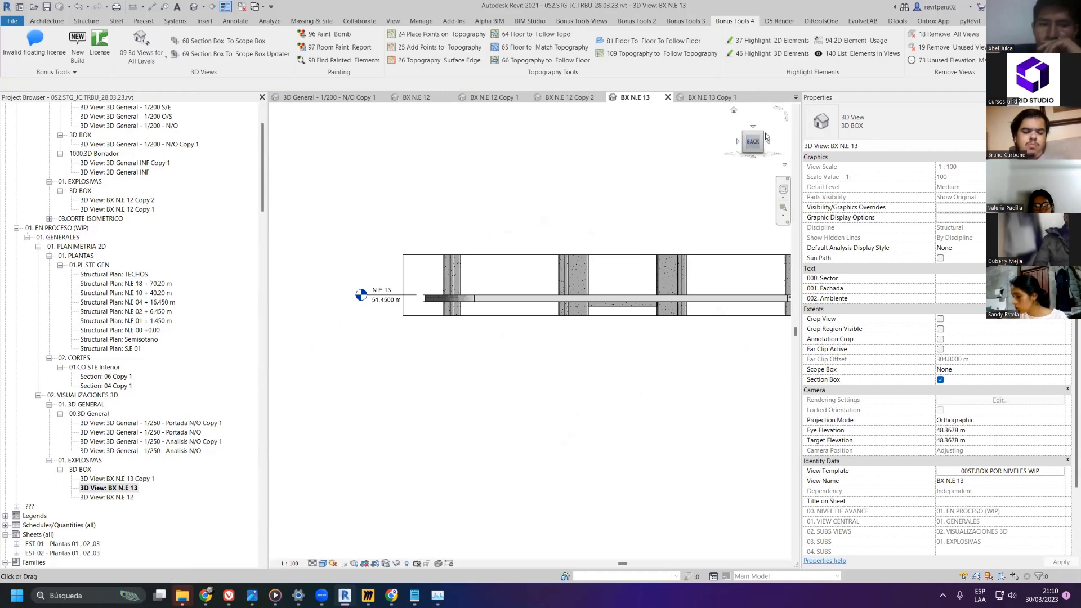
click(766, 137)
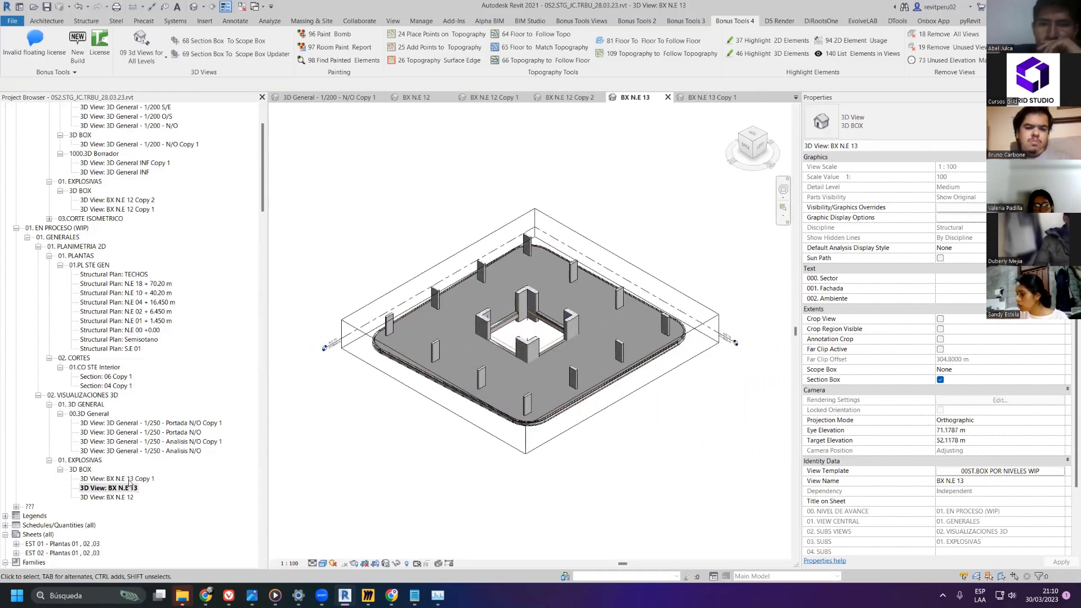
double_click(129, 480)
click(765, 147)
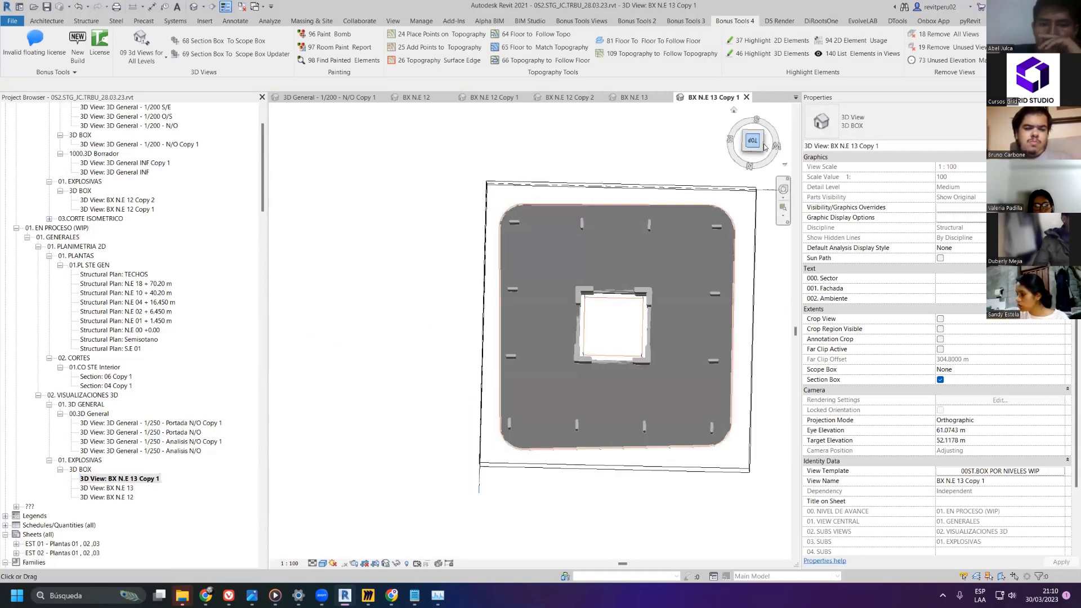
click(764, 147)
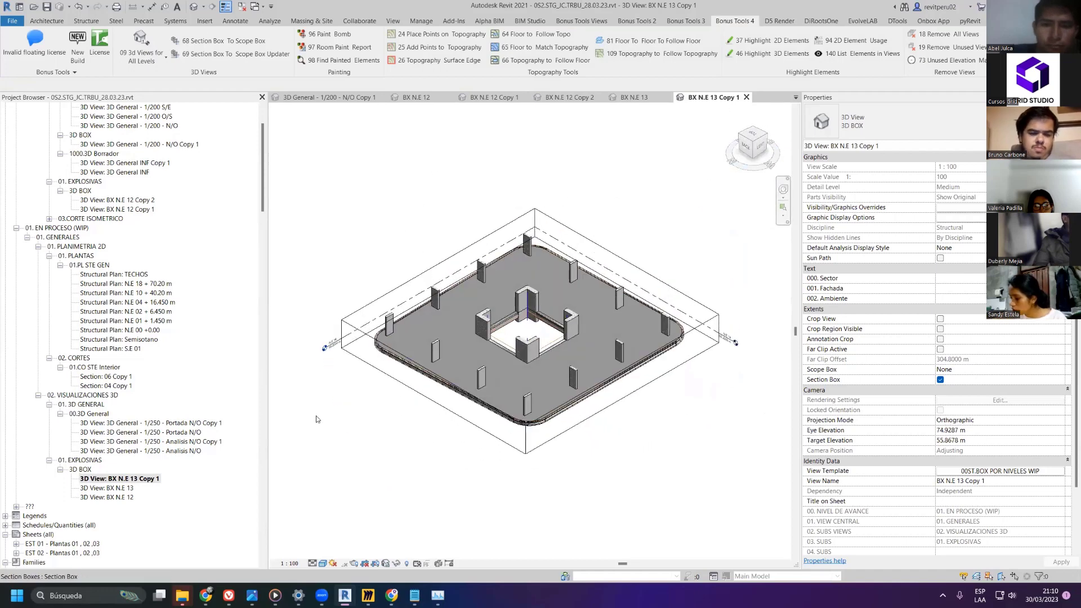
- Rename BX N.E 13 Copy 1 to BX N.E 14, then reopen BX N.E 12
right_click(153, 479)
click(189, 396)
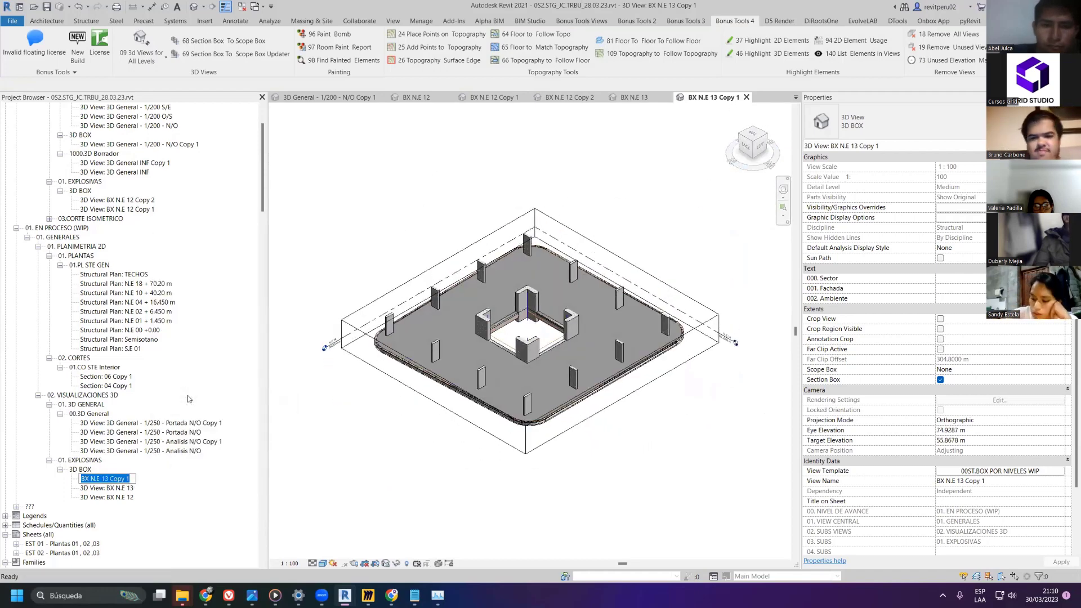
key(End)
key(BackSpace)
key(BackSpace)
key(BackSpace)
key(BackSpace)
key(BackSpace)
key(BackSpace)
key(BackSpace)
key(BackSpace)
text(4)
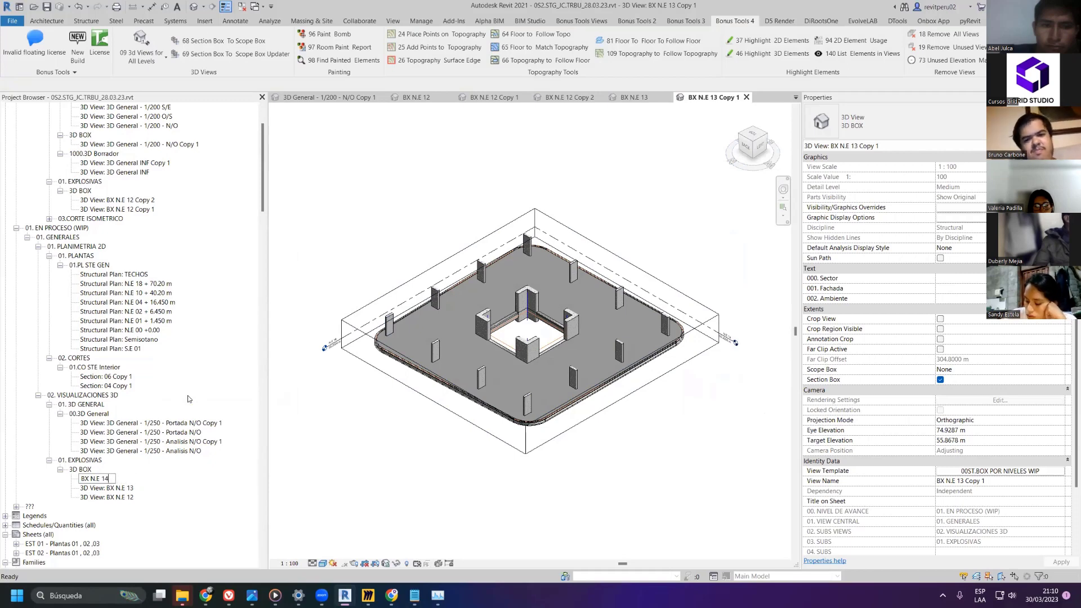
click(396, 514)
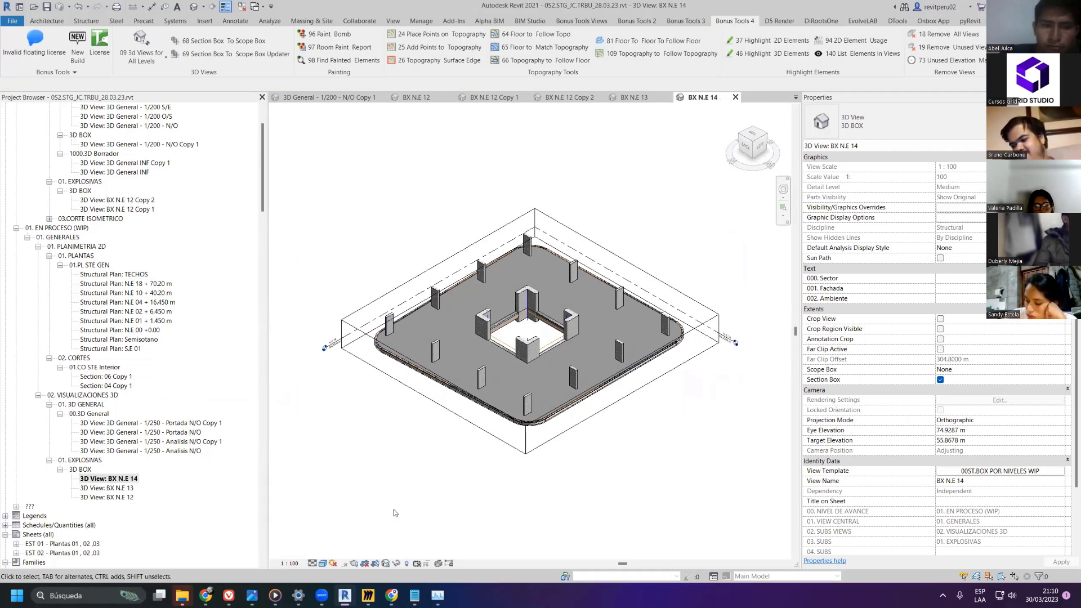
double_click(126, 498)
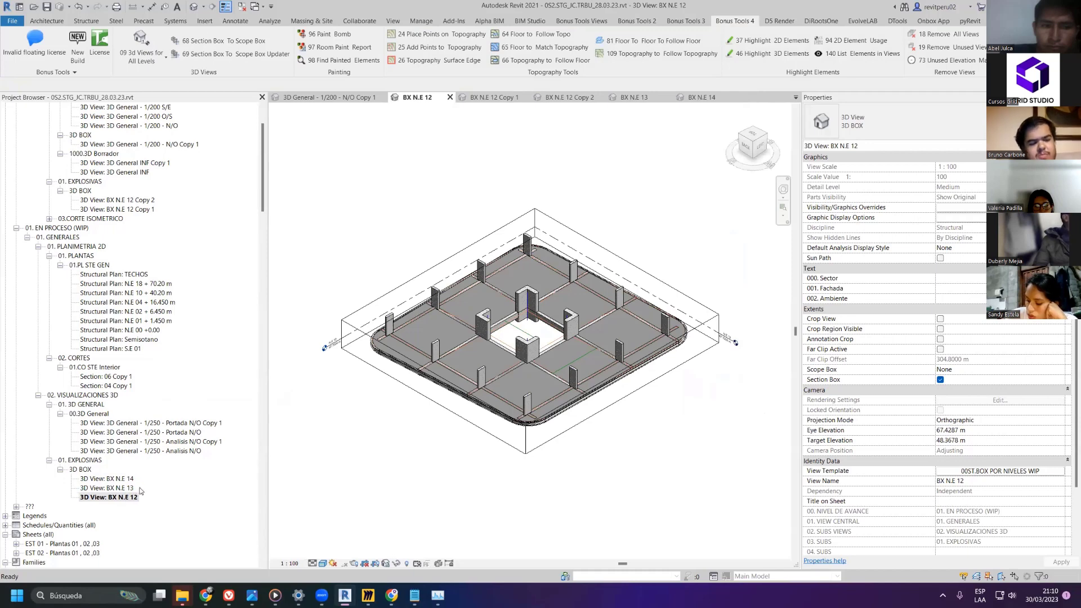
scroll(181, 311, up, 3)
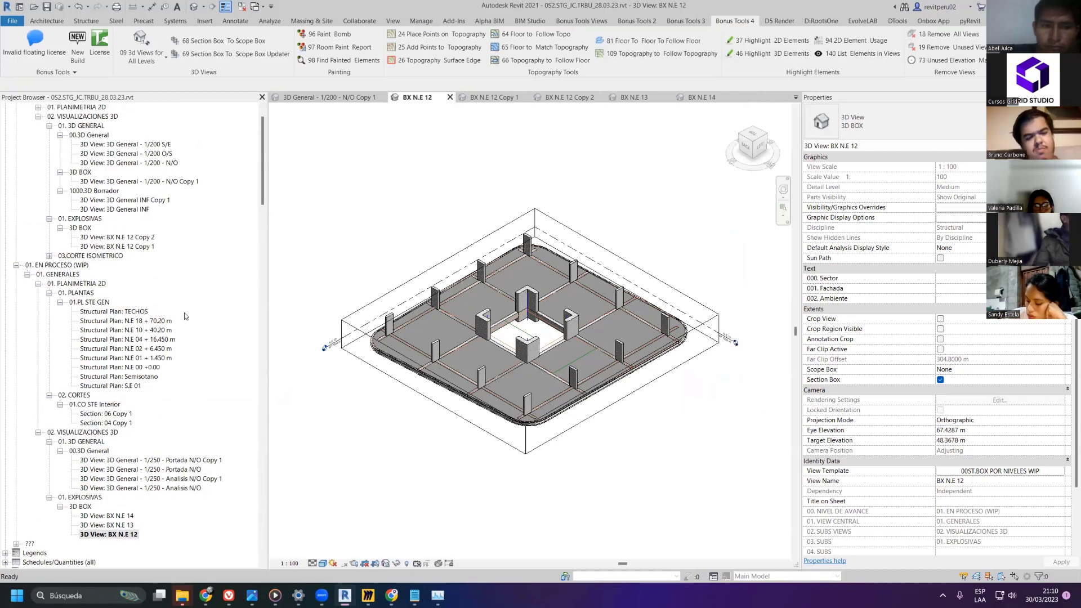
- Close the inactive views and expand 01. PLANIMETRIA 2D down to the 01.PL STE GEN plans
click(240, 7)
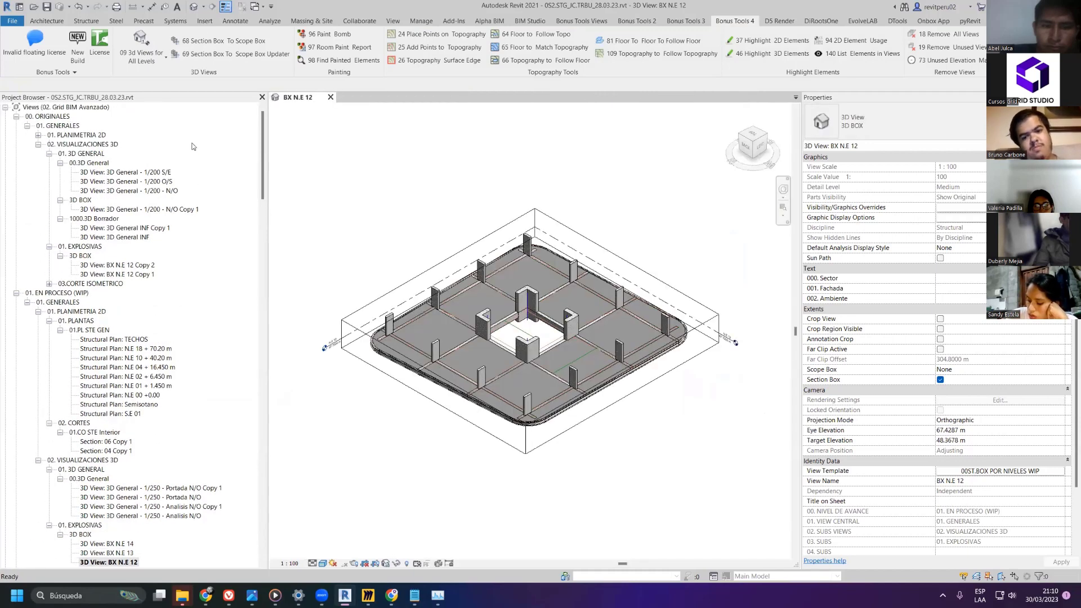
click(60, 163)
click(49, 154)
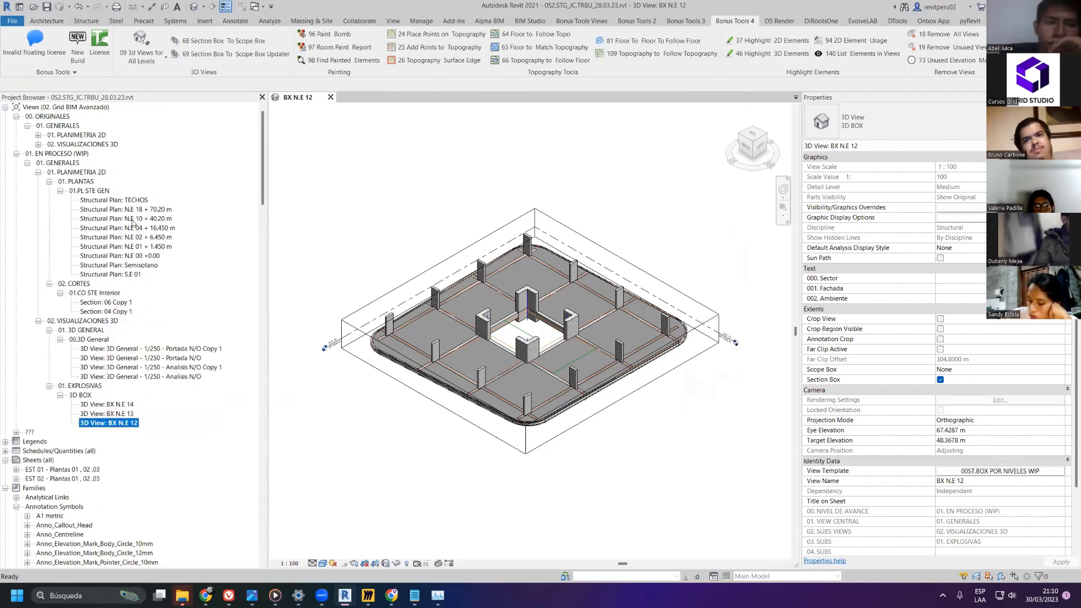
click(38, 135)
click(60, 154)
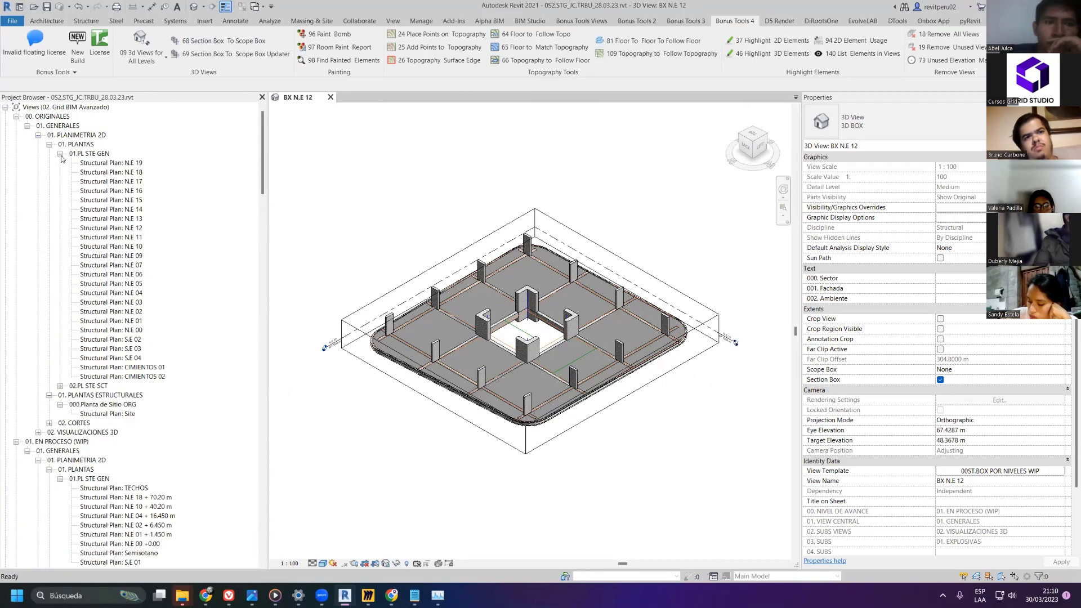
- Duplicate Structural Plan N.E 12 and give the copy the 000ST.Vista en planta STE ORG 1/100 - WIP template
right_click(112, 229)
mouse_move(189, 313)
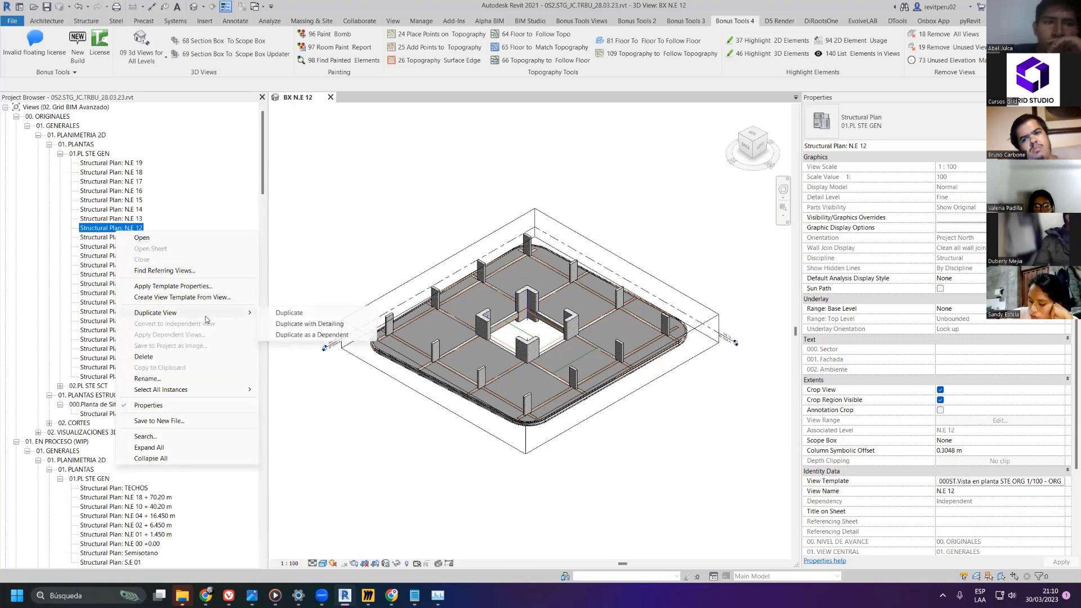
click(298, 324)
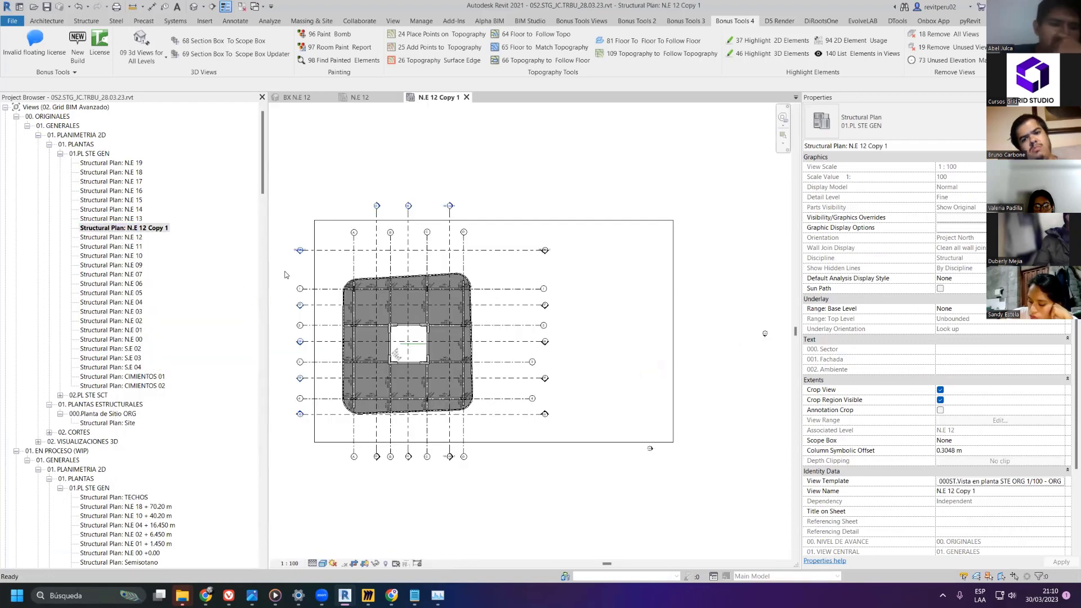
click(999, 482)
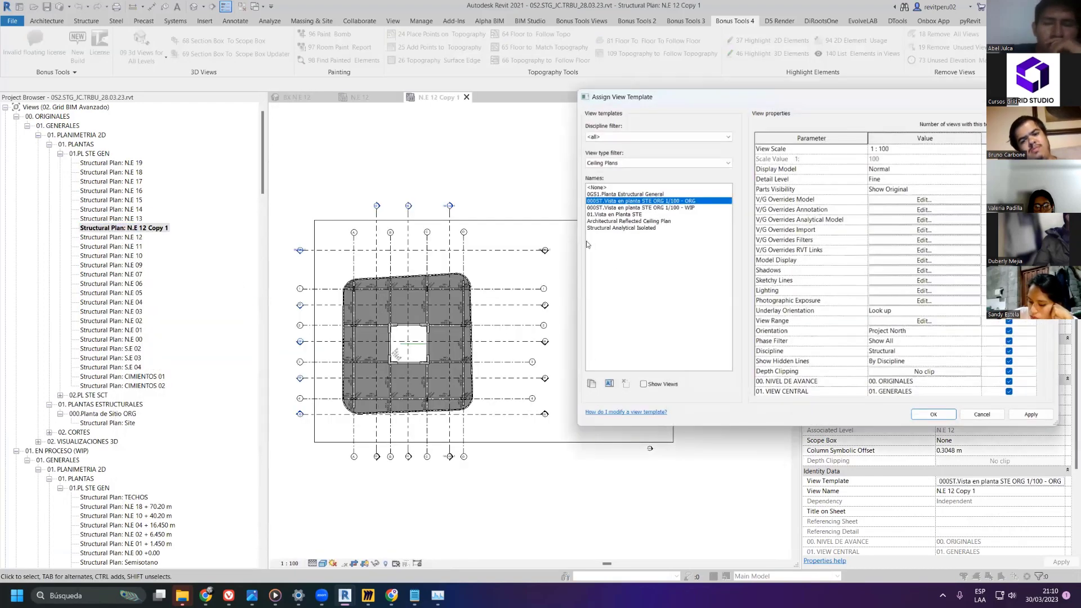
click(1031, 414)
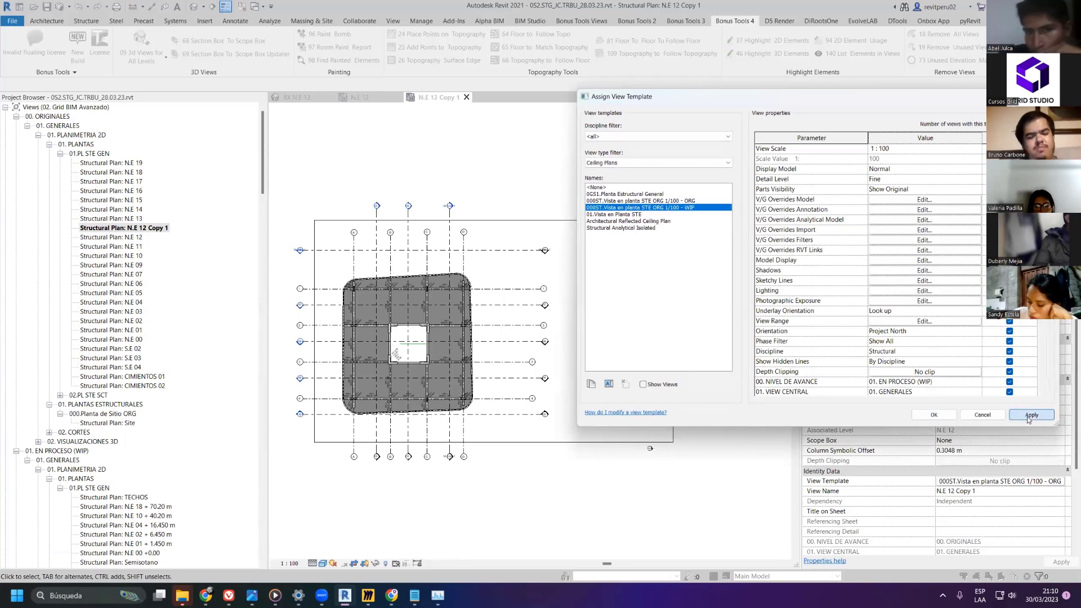
click(934, 414)
click(49, 145)
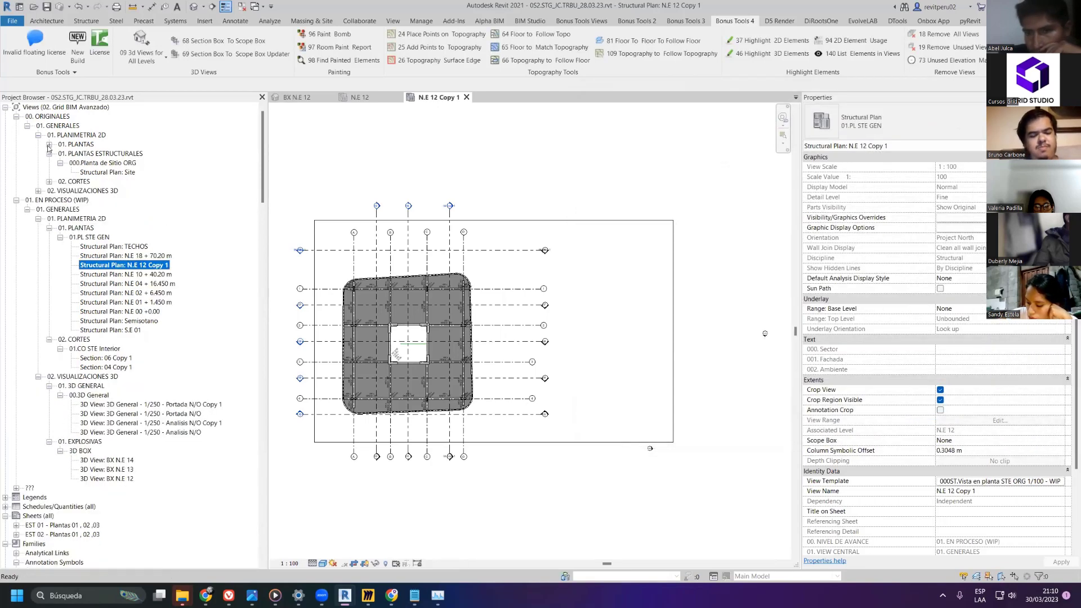
- Open the Section 08 view from its section line in the plan
click(38, 135)
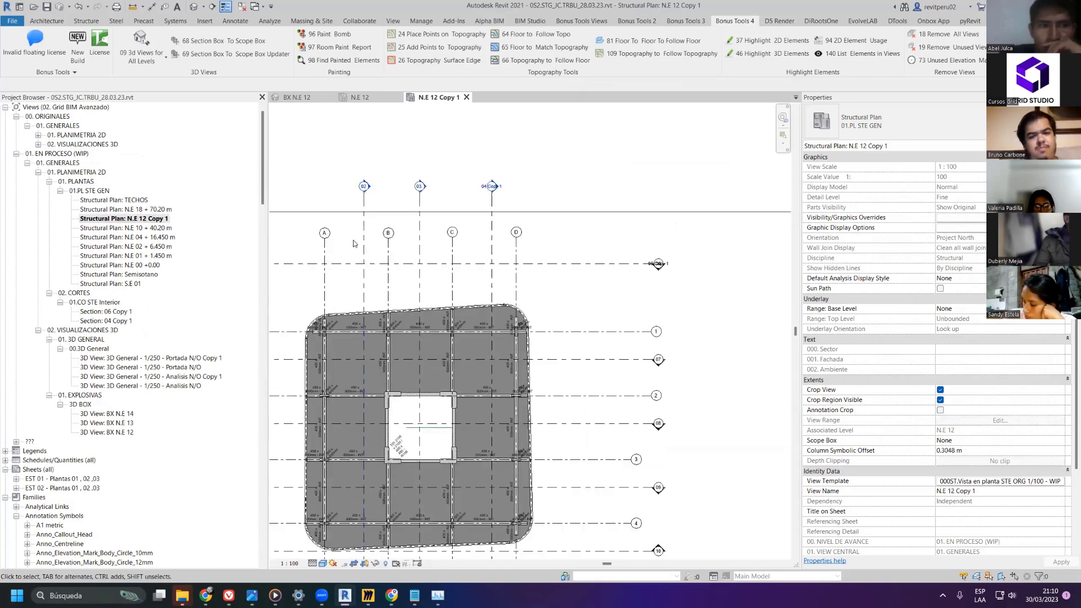
scroll(357, 241, up, 5)
click(366, 412)
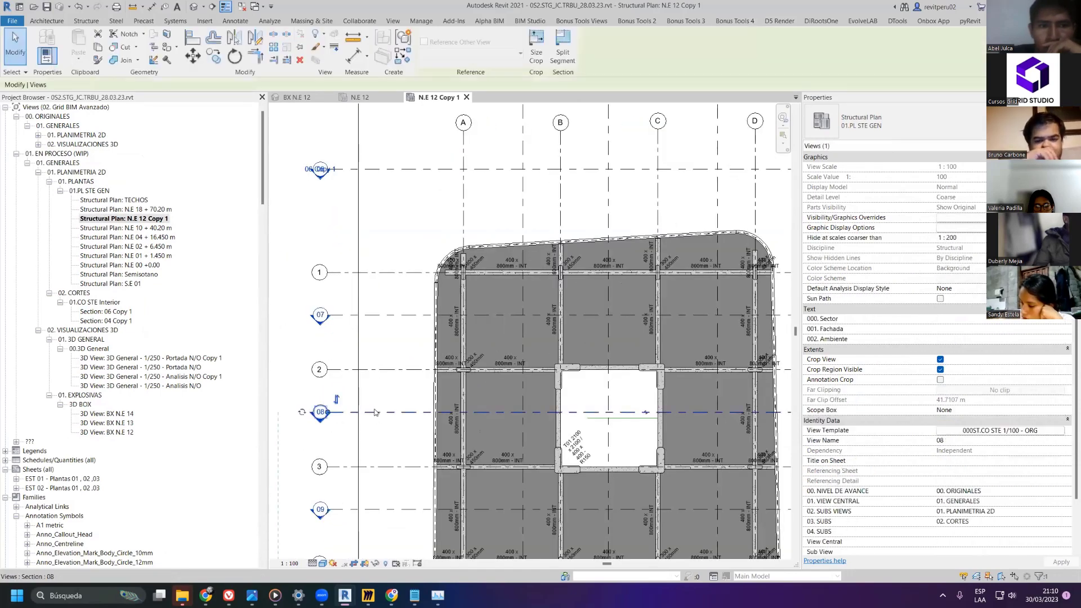
right_click(377, 411)
click(411, 201)
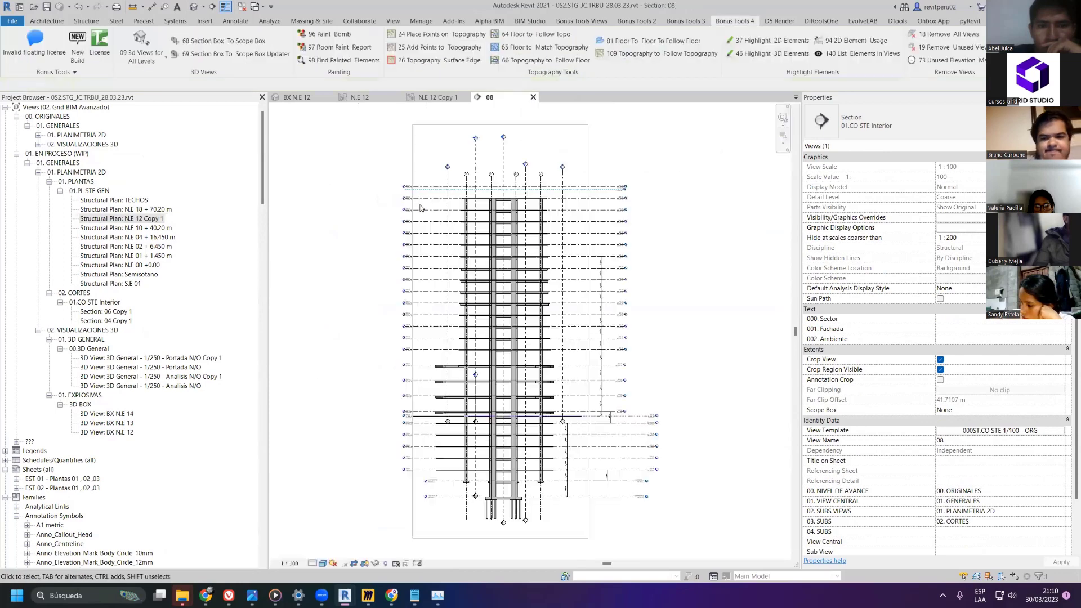
scroll(406, 307, up, 4)
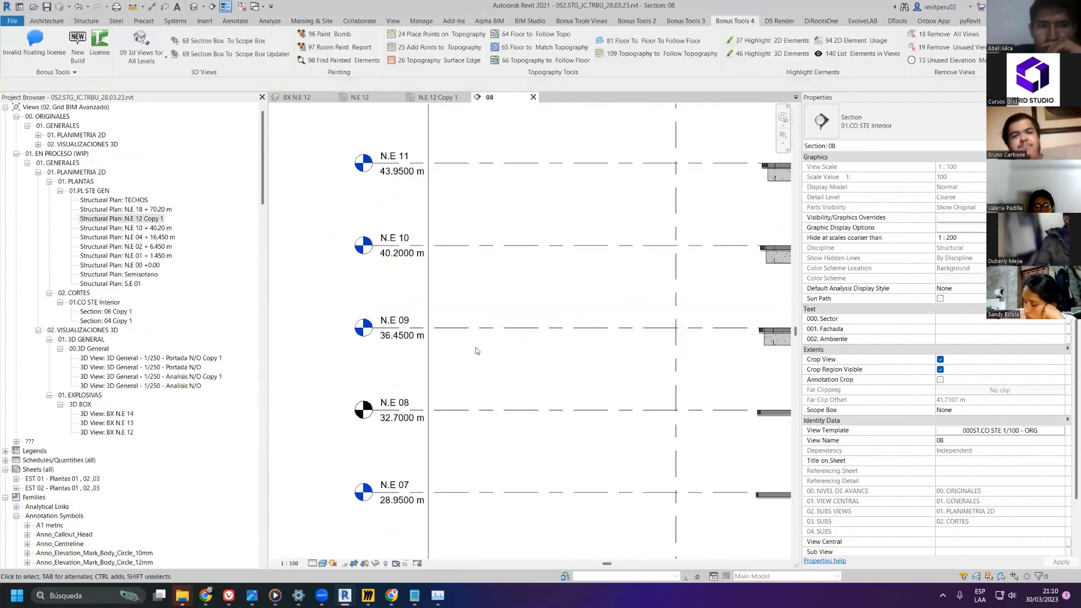
ctrl+scroll(491, 250, up, 3)
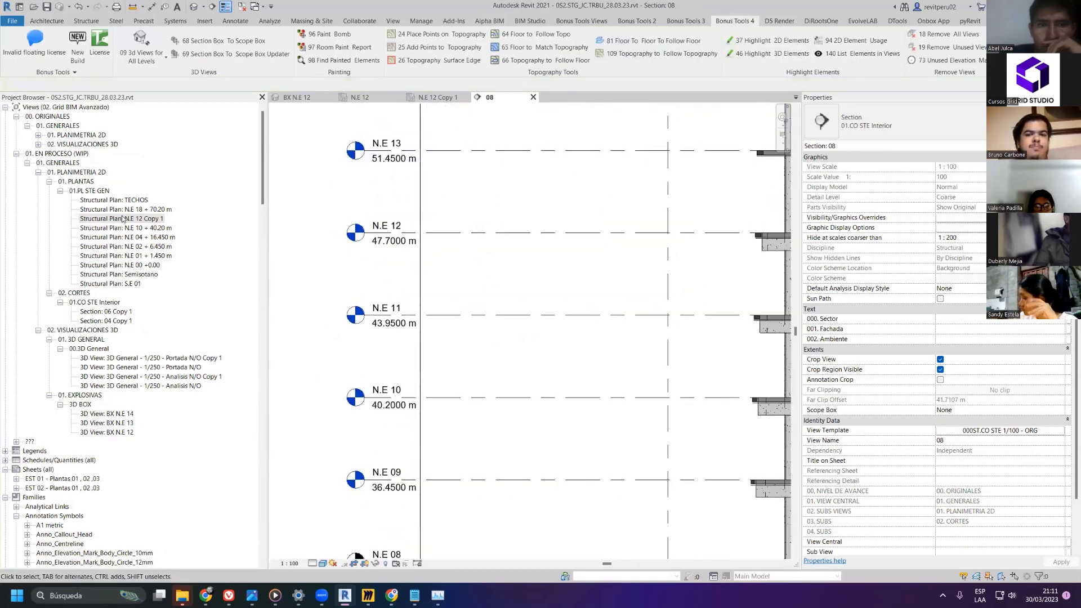
- Rename 'N.E 12 Copy 1' to 'N.E 12 + 47.70 m' and close every view except Section 08
right_click(122, 219)
click(156, 364)
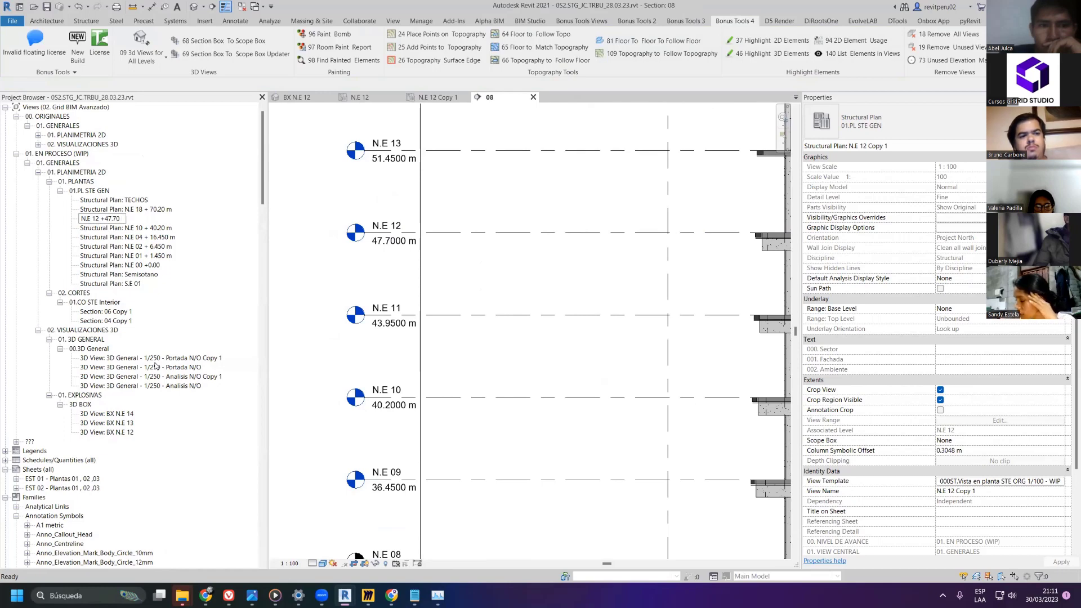
key(BackSpace)
key(Caps_Lock)
text(m)
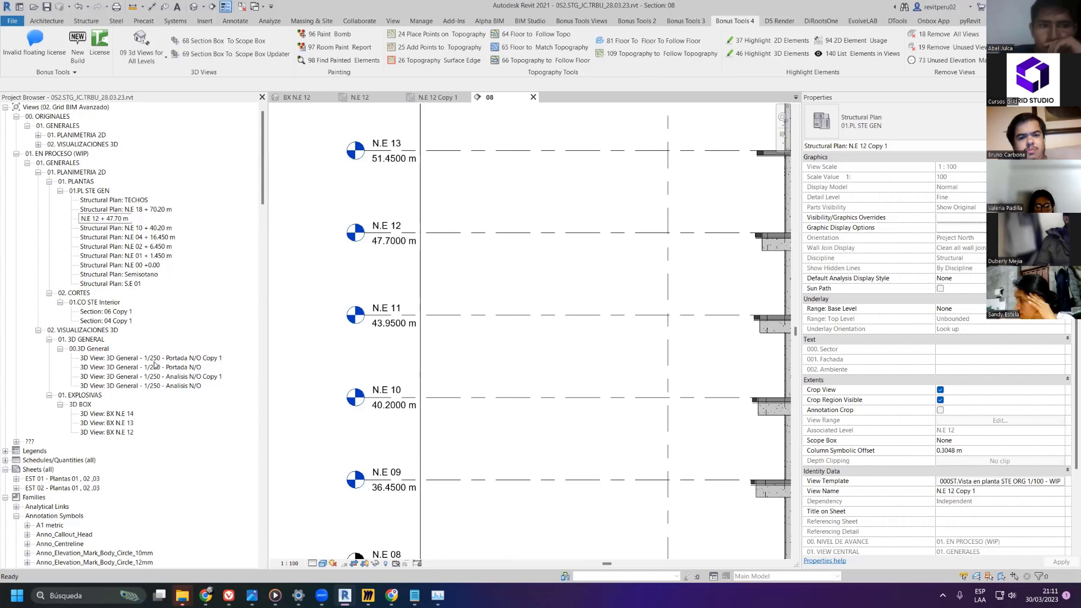
click(317, 319)
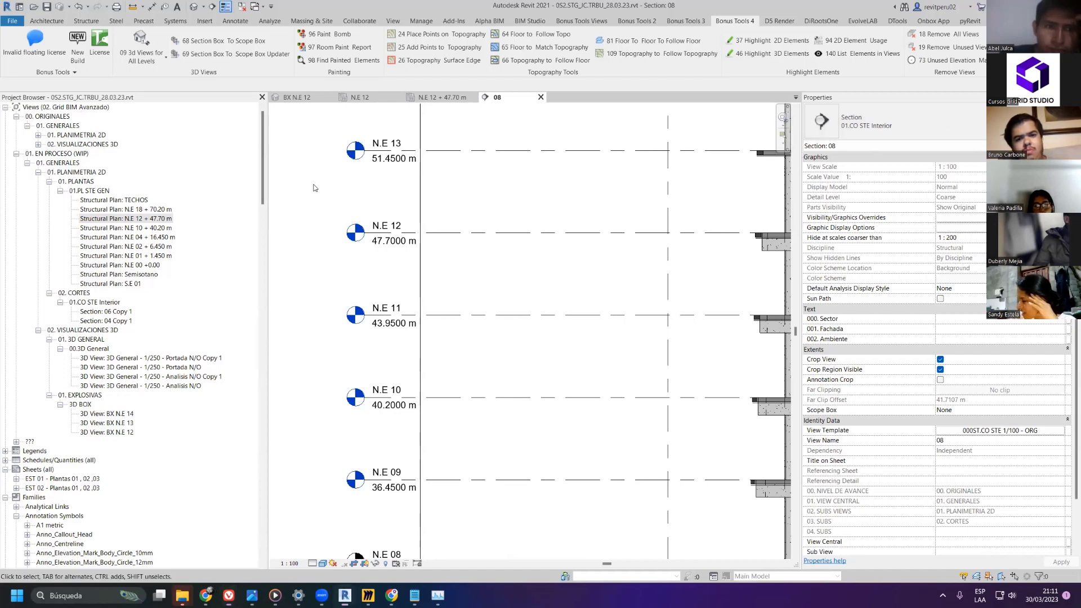
click(245, 11)
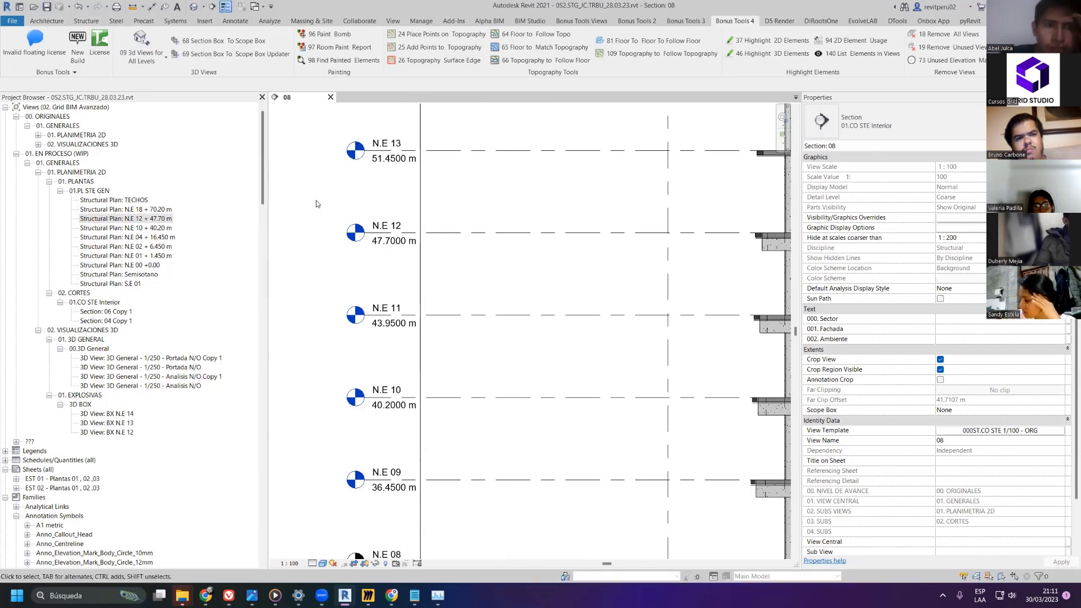
- Create a new sheet, EST 03, on the A-0 Membrete Horizontal titleblock
click(394, 21)
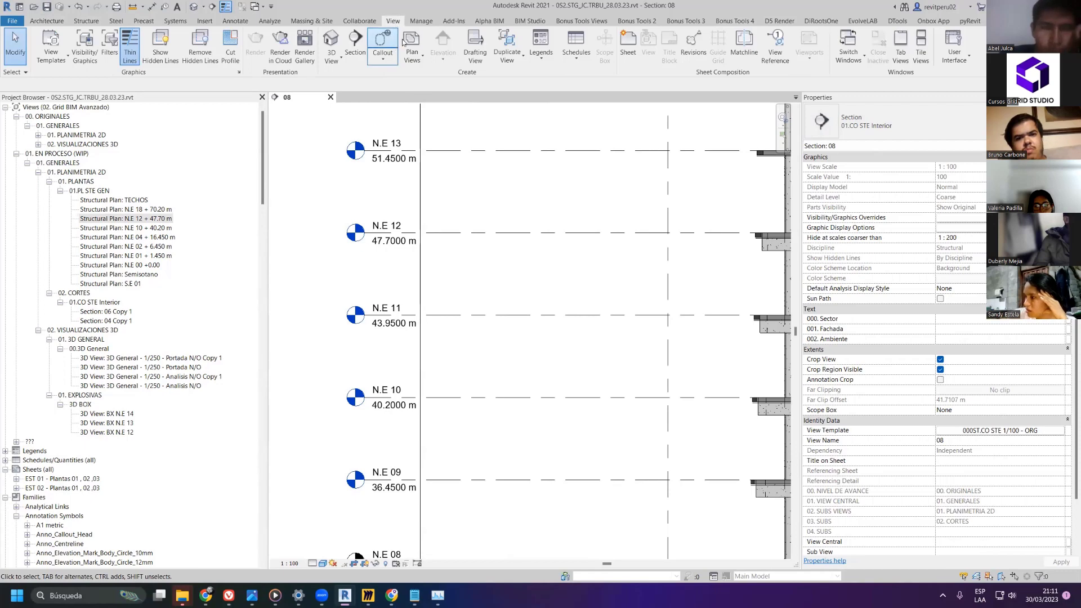
scroll(73, 440, down, 3)
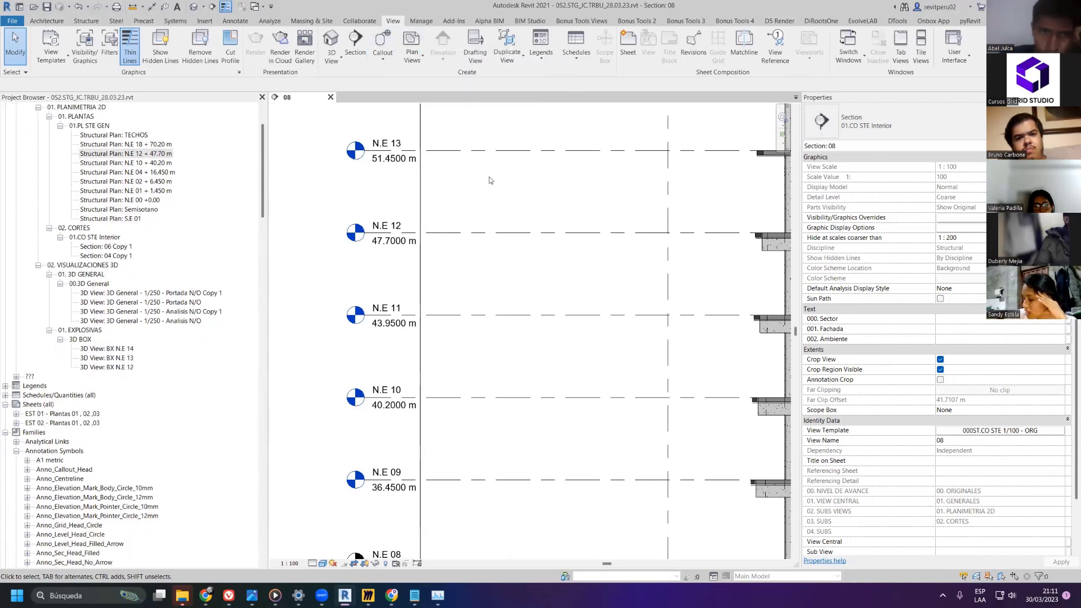
scroll(547, 153, up, 3)
click(628, 45)
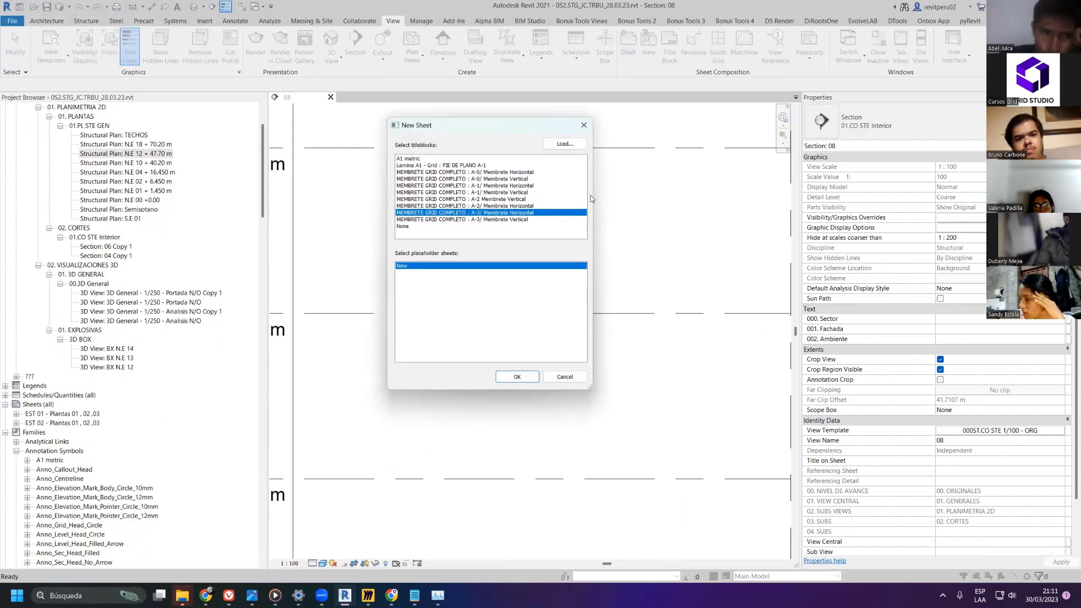
click(484, 172)
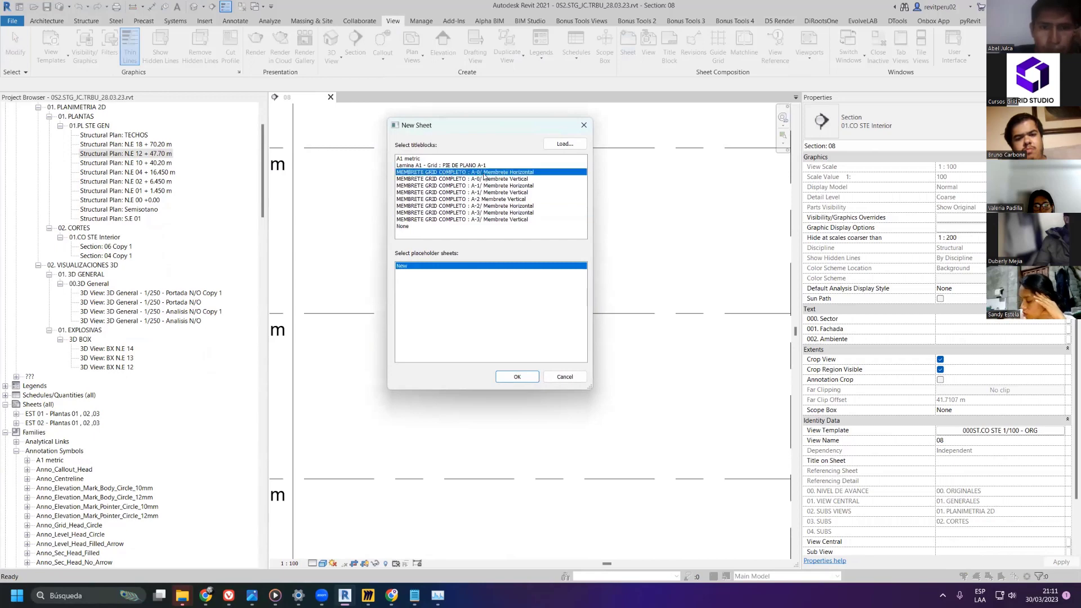
click(517, 377)
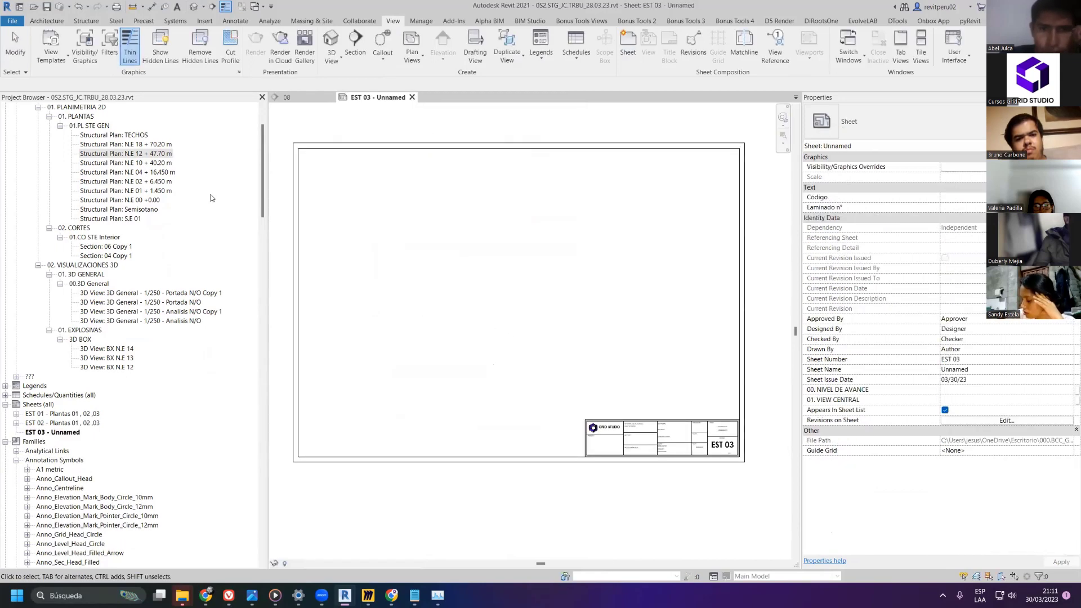
- Place the N.E 12 + 47.70 m plan on the sheet, then open that plan
click(150, 155)
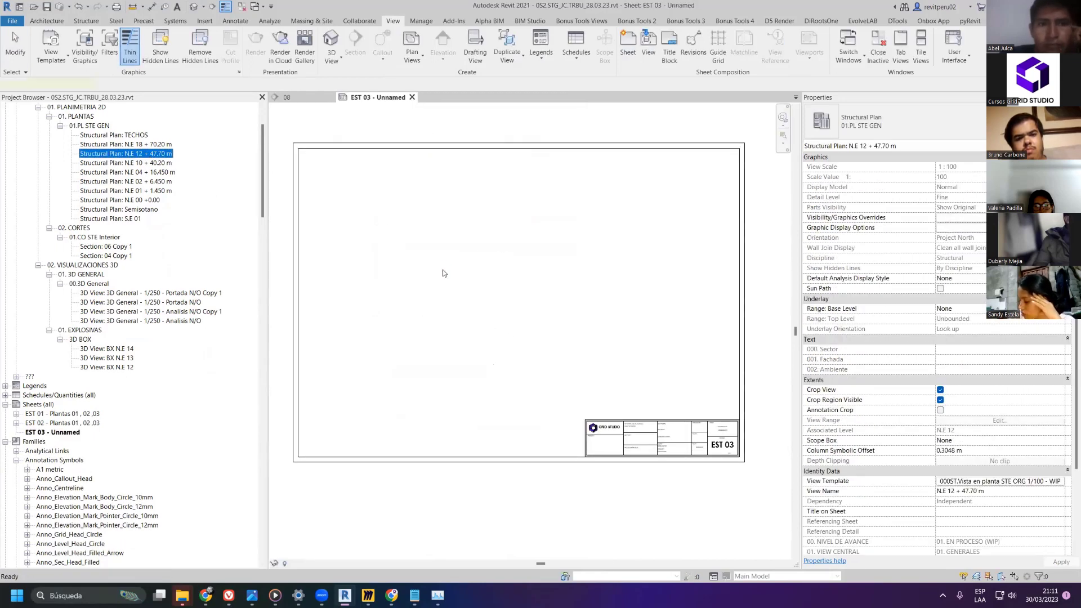
drag(443, 273, 437, 274)
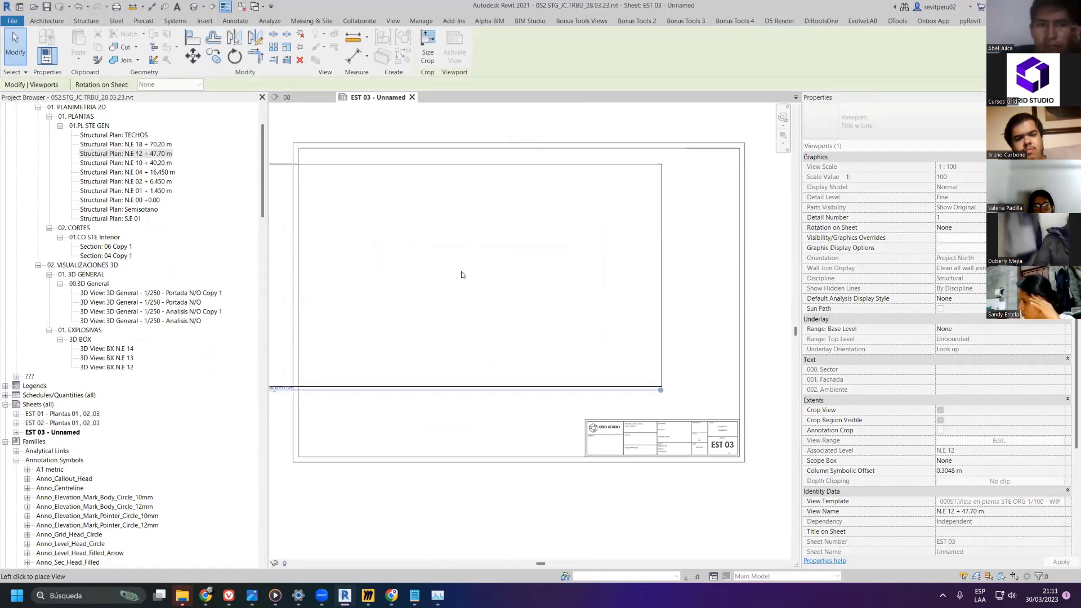
click(504, 285)
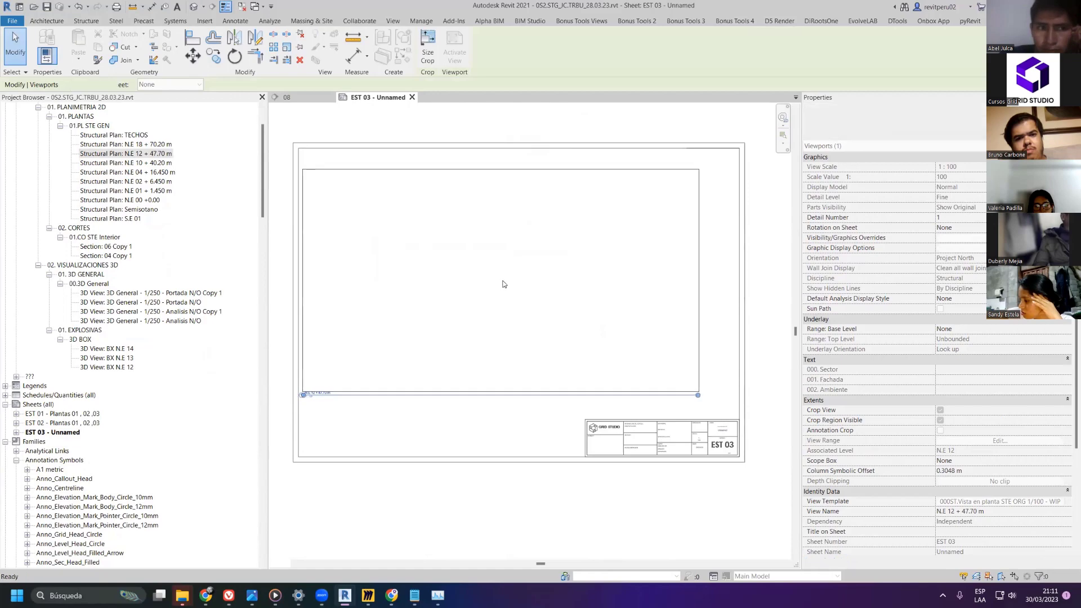
scroll(557, 277, down, 1)
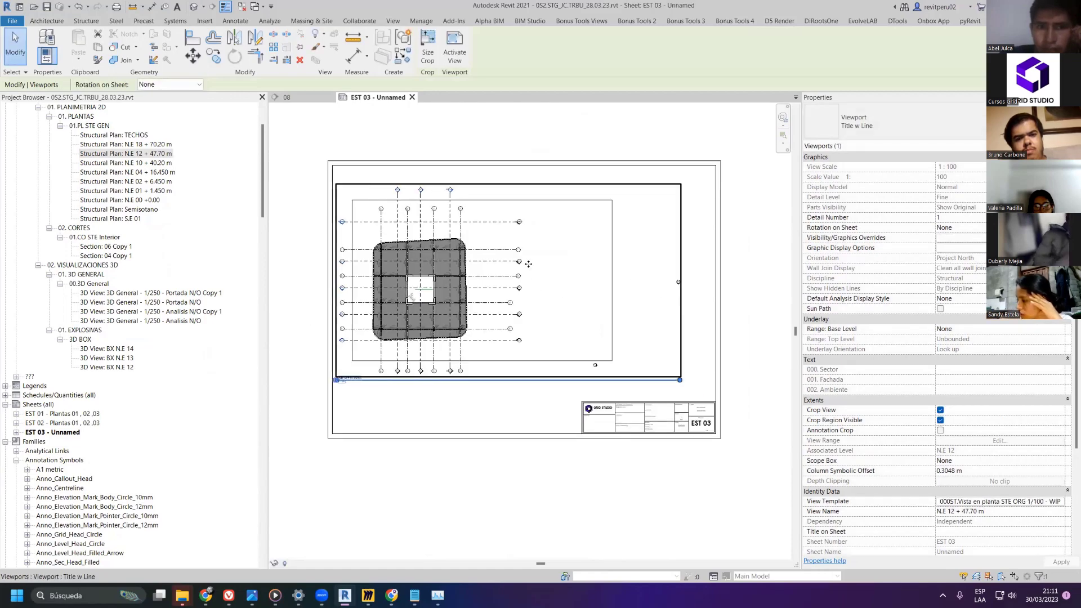
key(Escape)
double_click(148, 153)
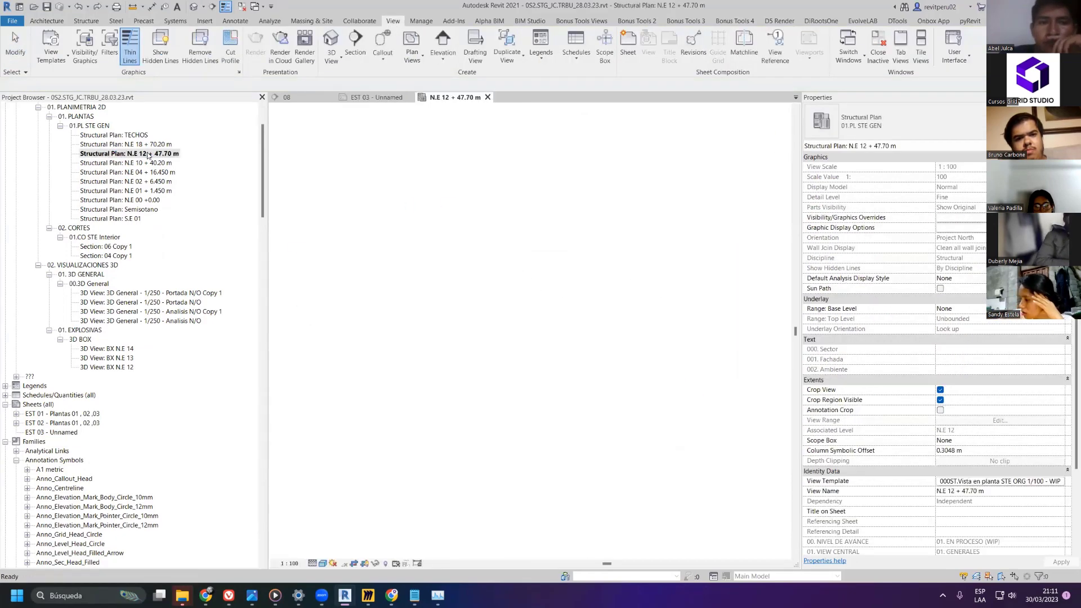
- Extend the plan's crop region outward on the right to show the whole slab
scroll(557, 188, down, 2)
middle_drag(561, 190, 533, 224)
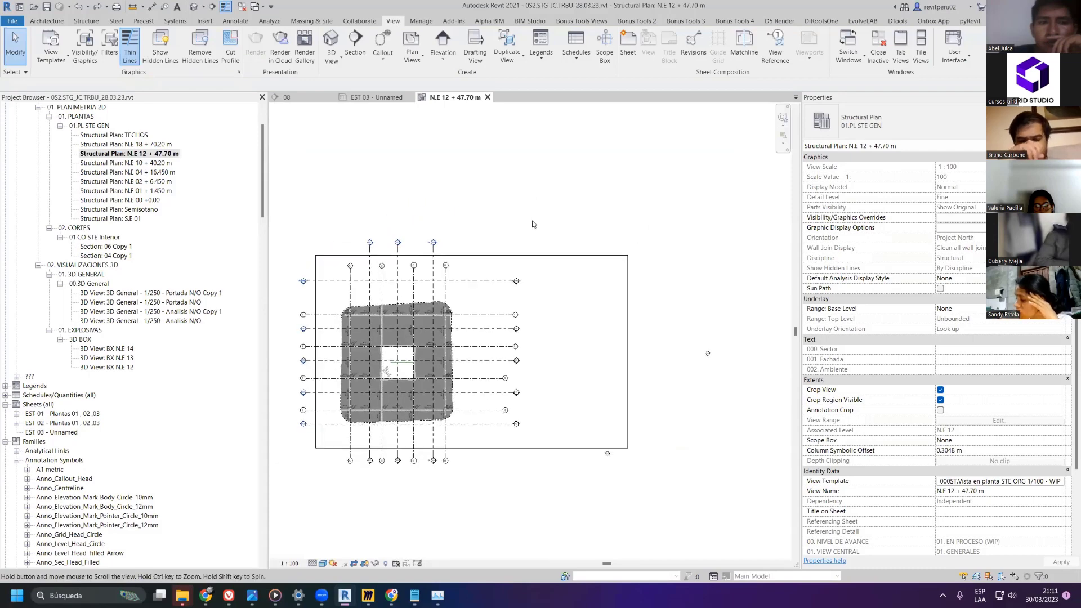
scroll(558, 243, down, 2)
mouse_move(620, 307)
mouse_down()
mouse_move(681, 308)
mouse_move(630, 307)
mouse_up()
key(Escape)
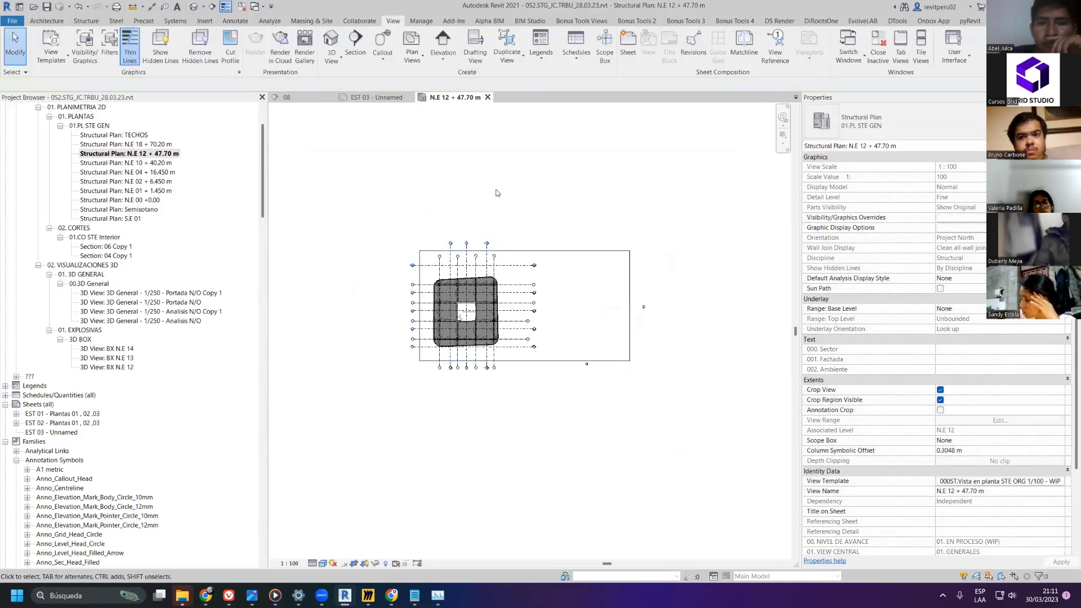
scroll(496, 193, up, 1)
- Duplicate the N.E 12 + 47.70 m plan and bring up view template assignment for the copy
right_click(157, 153)
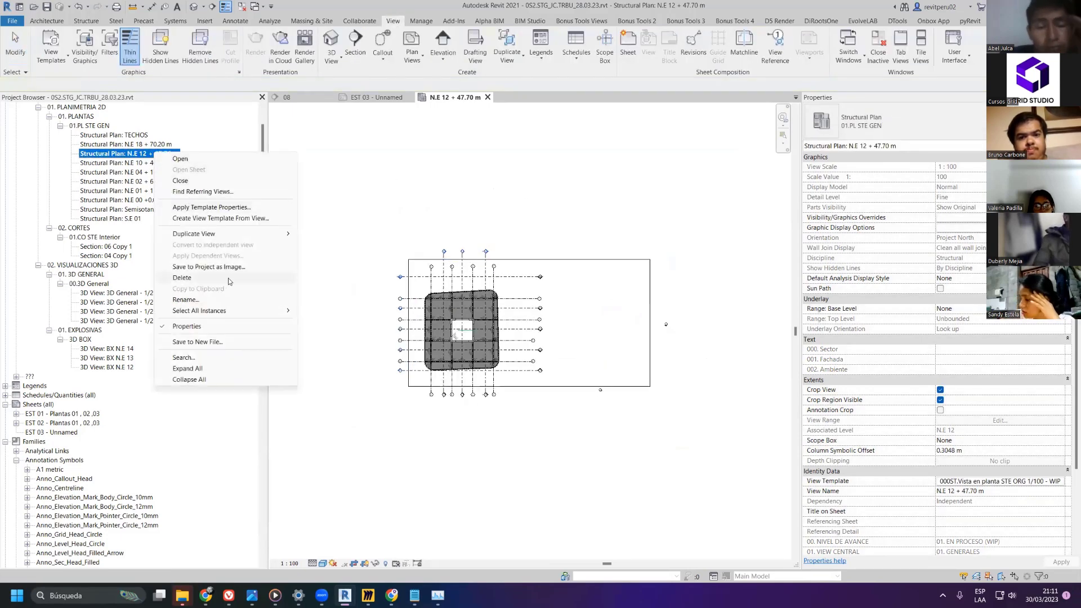
mouse_move(276, 234)
click(323, 235)
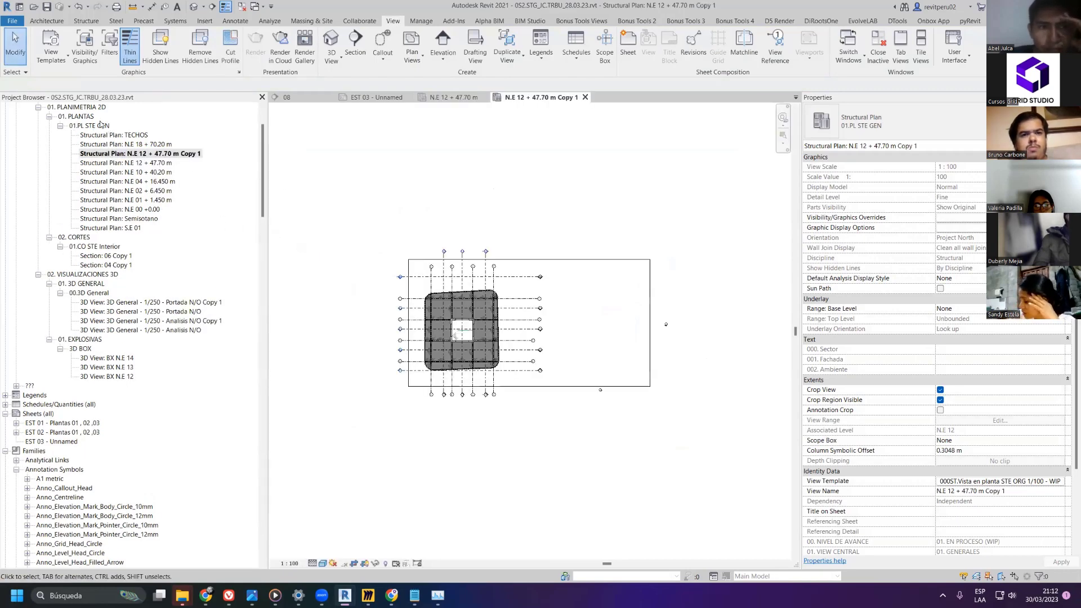
click(1010, 481)
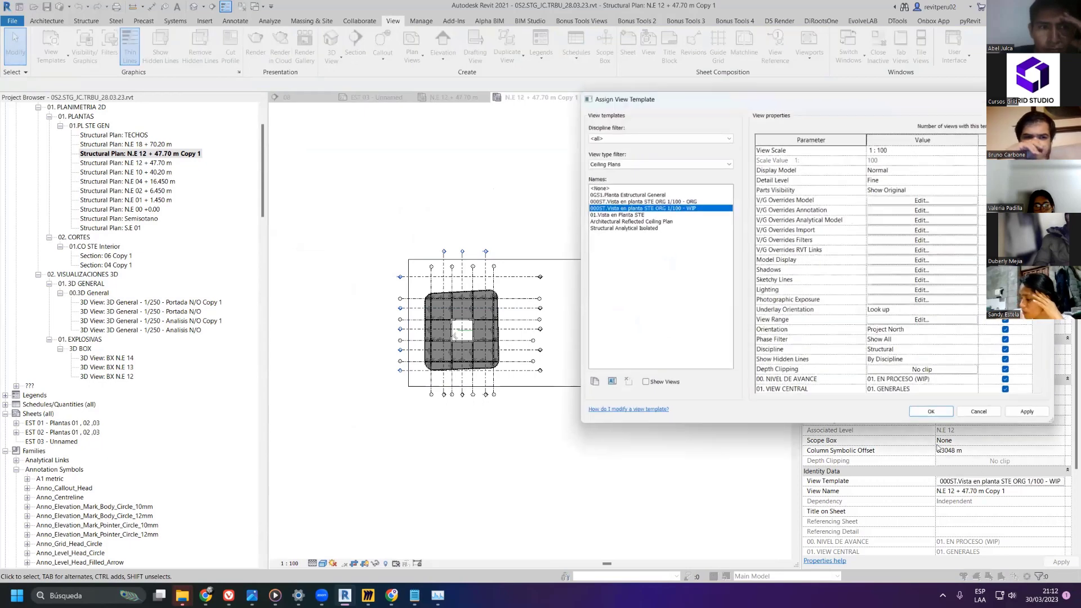
- Try the Duplicate and Rename template prompts in Assign View Template, cancelling each
click(591, 384)
click(712, 392)
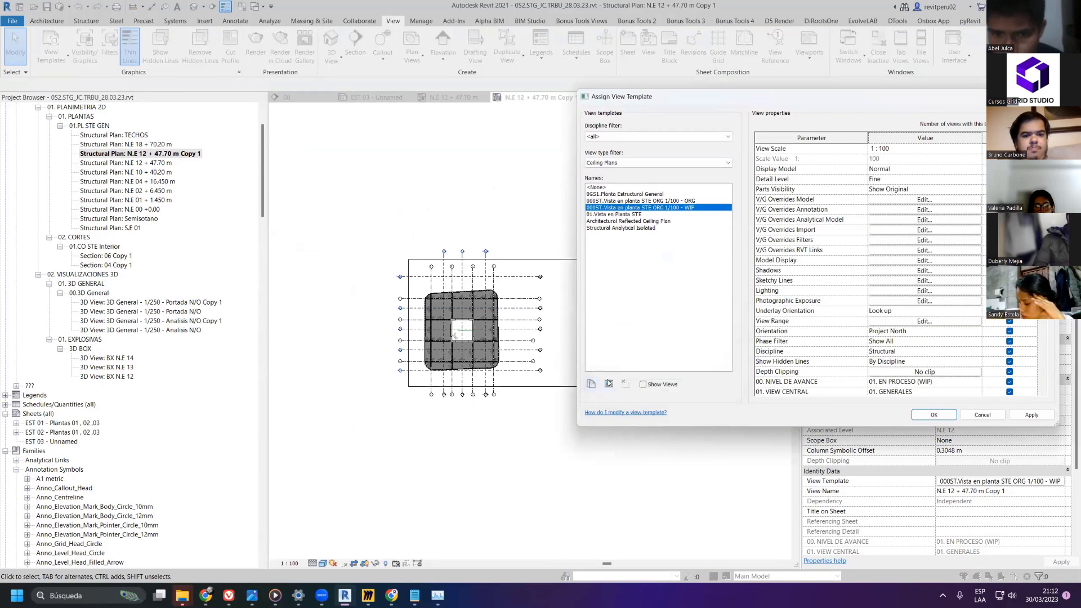
click(609, 384)
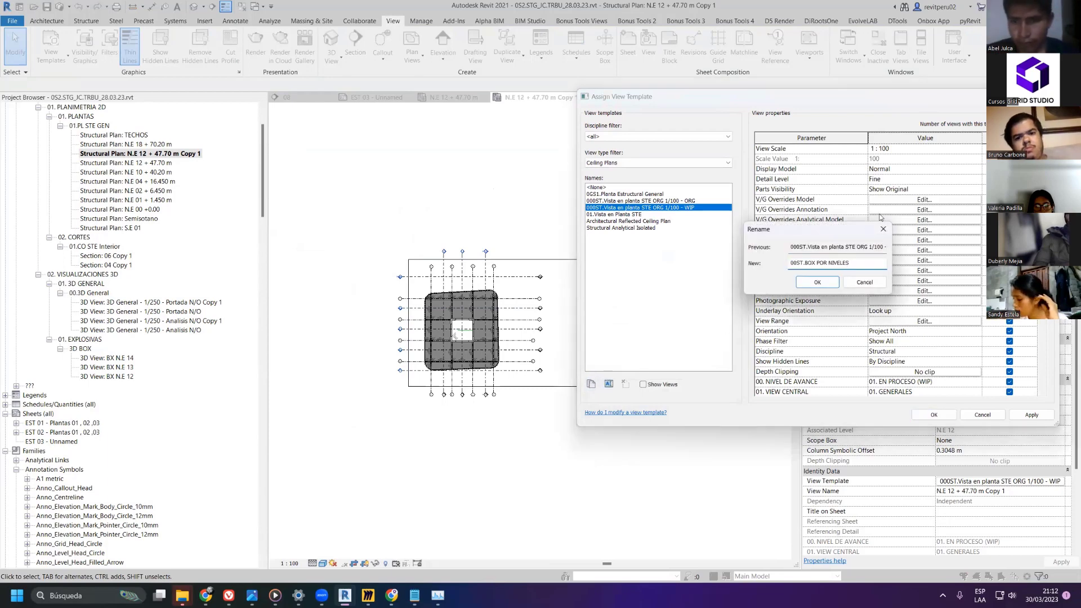
click(883, 228)
click(615, 386)
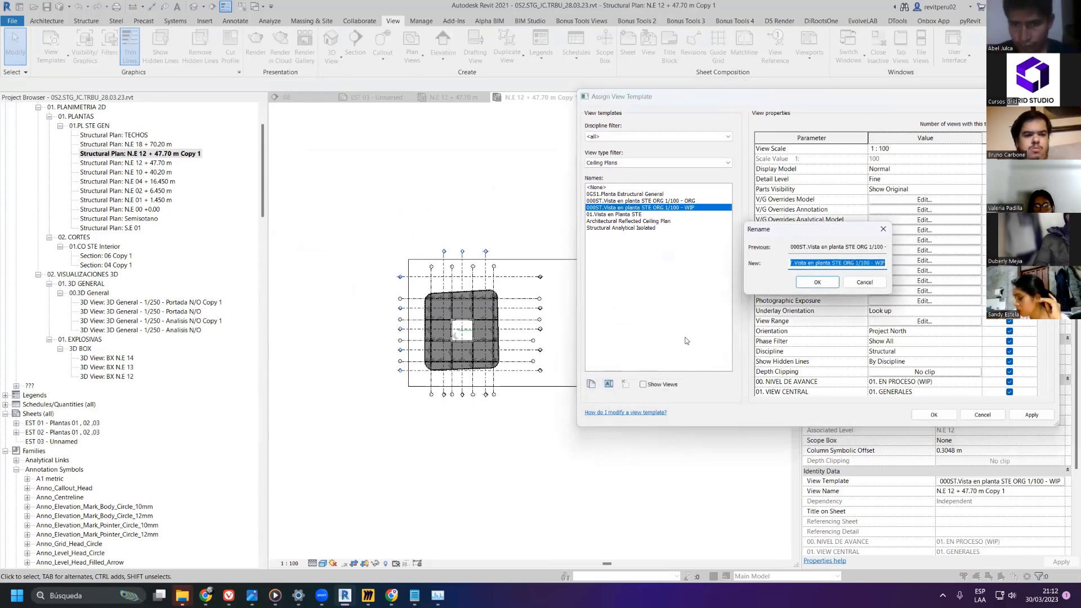
click(883, 230)
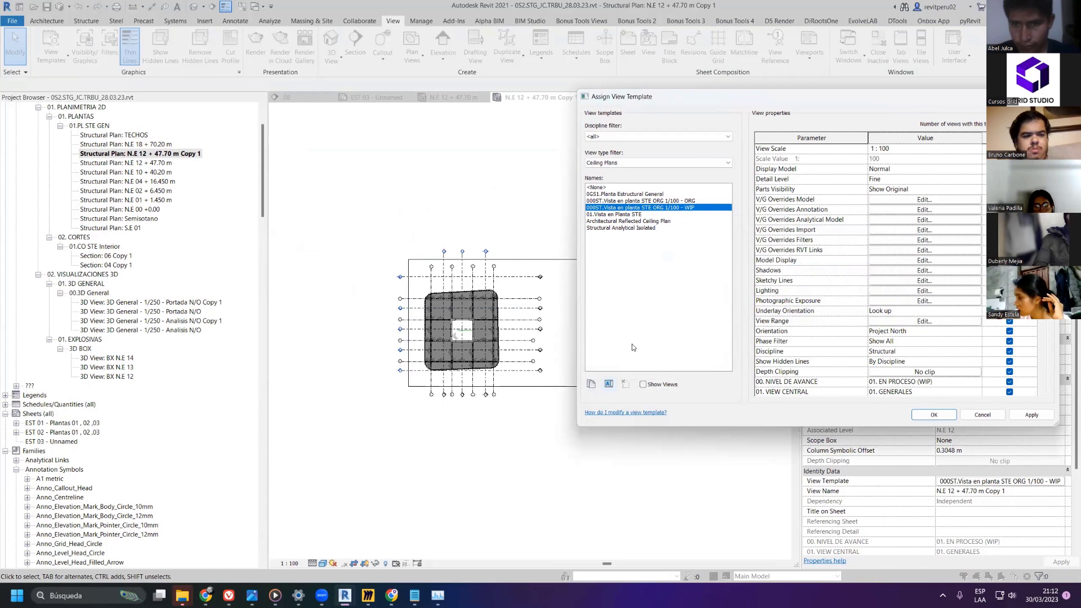
- Duplicate the WIP template as '000ST.Vista en planta STE SCT 1/100 - WIP'
click(592, 385)
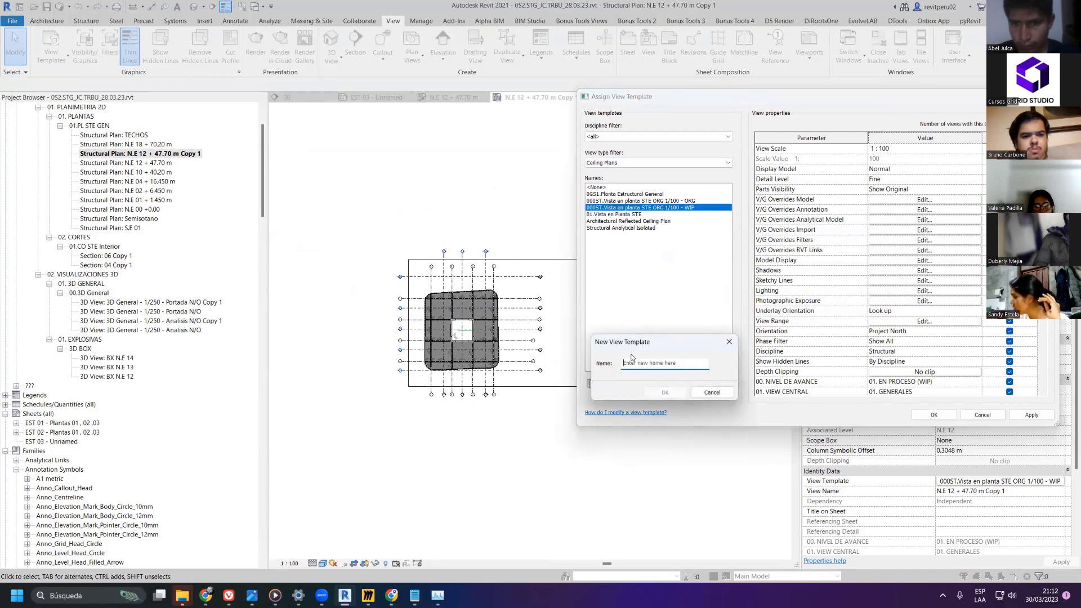
drag(644, 363, 588, 364)
click(659, 365)
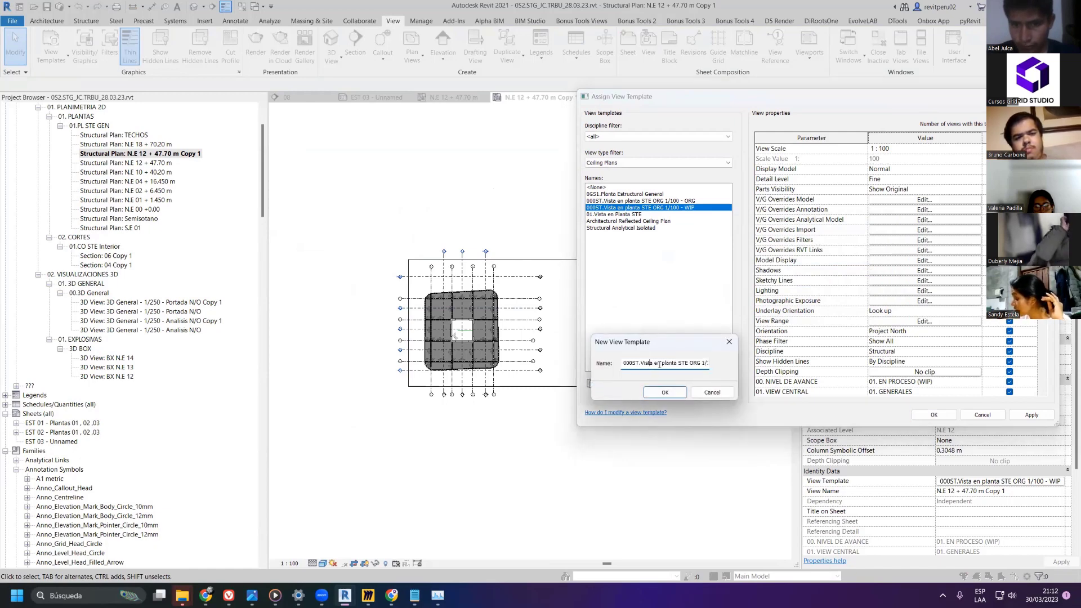
drag(688, 362, 700, 362)
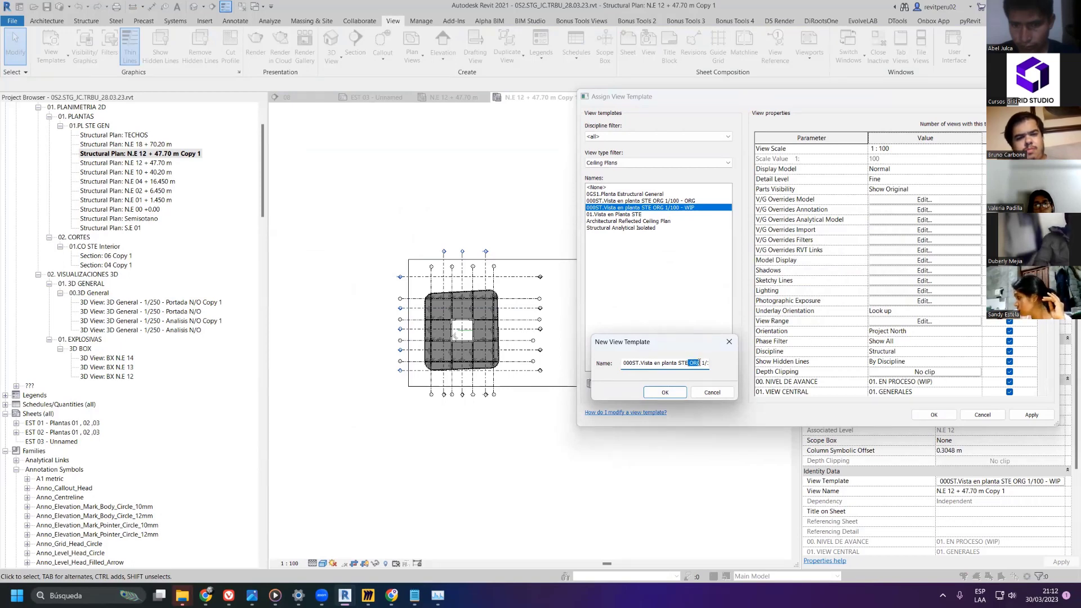
key(BackSpace)
key(BackSpace)
key(BackSpace)
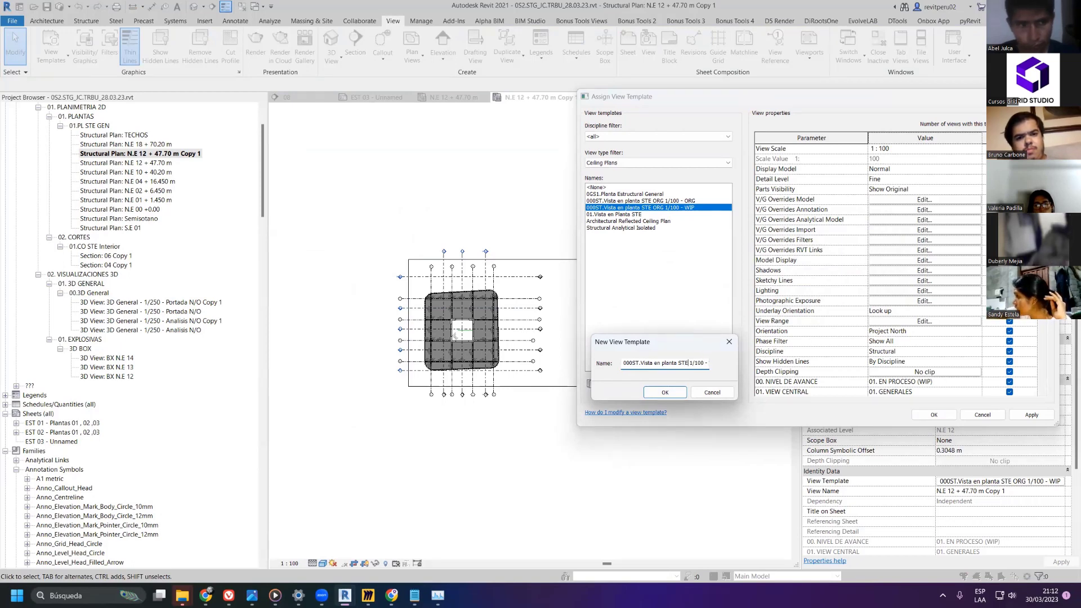
text(SCT)
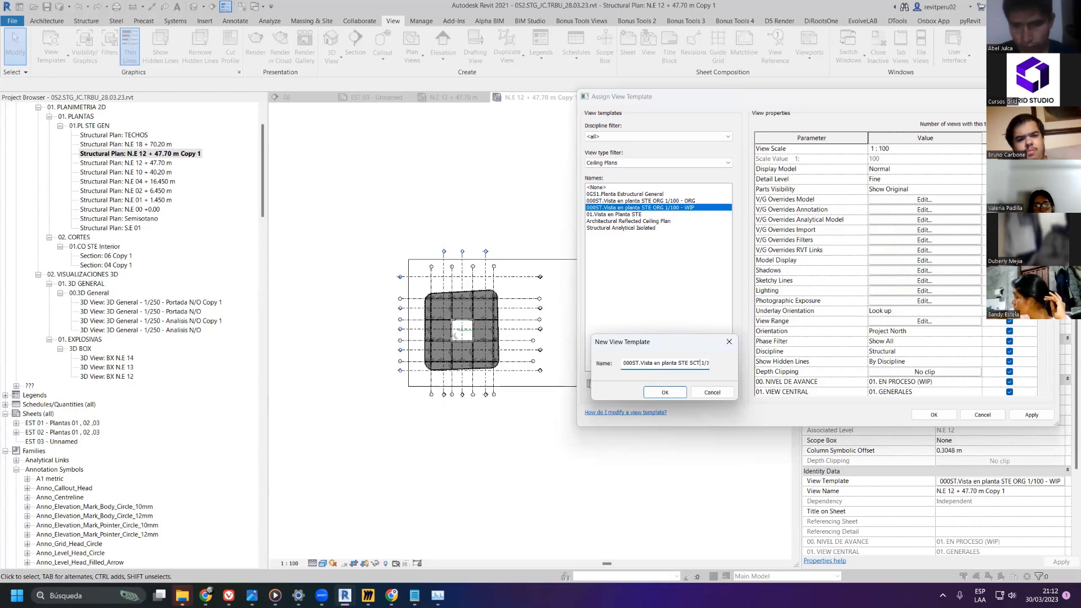
click(657, 392)
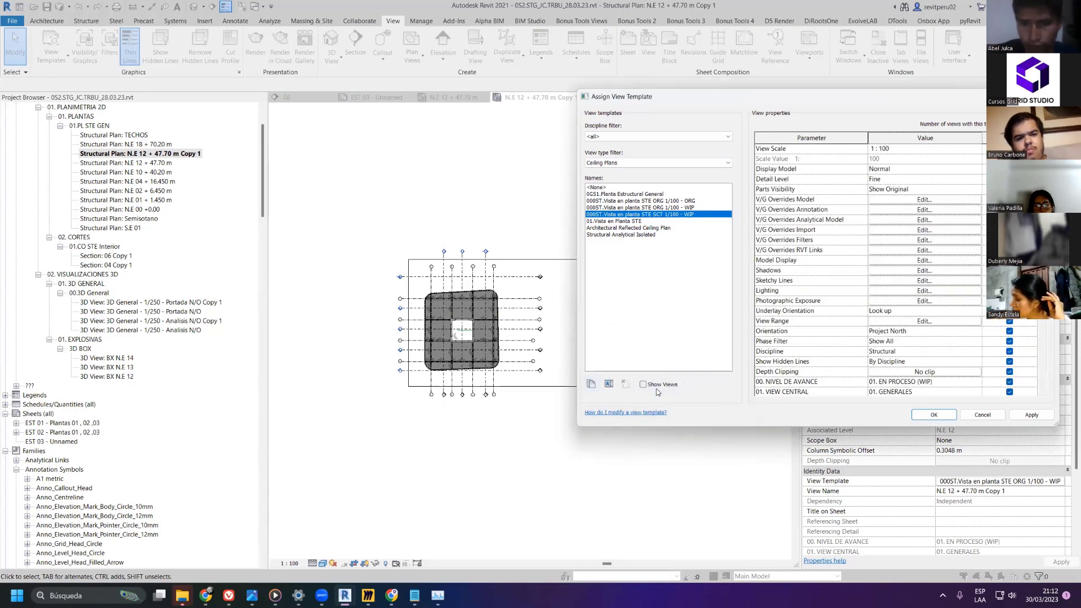
- Keep 03. SUBS as 01. PLANTAS and apply the SCT template to the view
scroll(962, 299, down, 4)
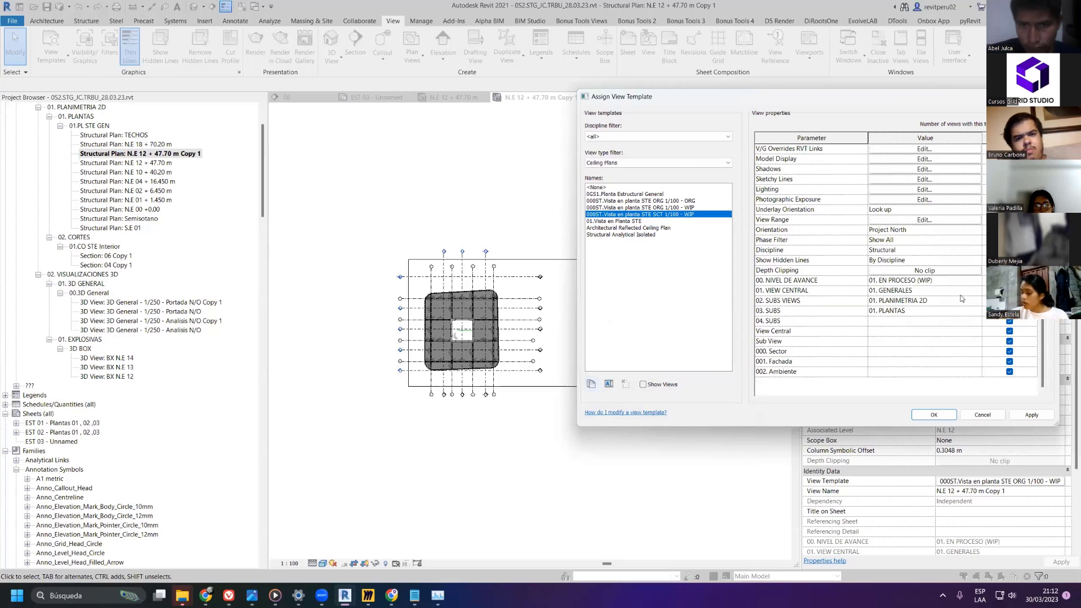
click(978, 313)
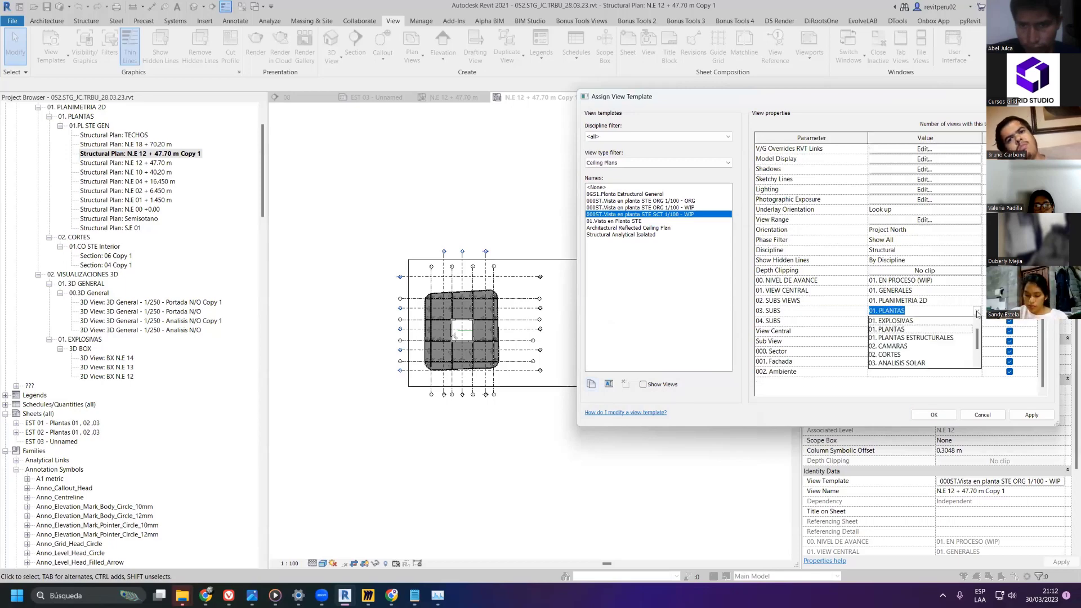
scroll(944, 350, up, 1)
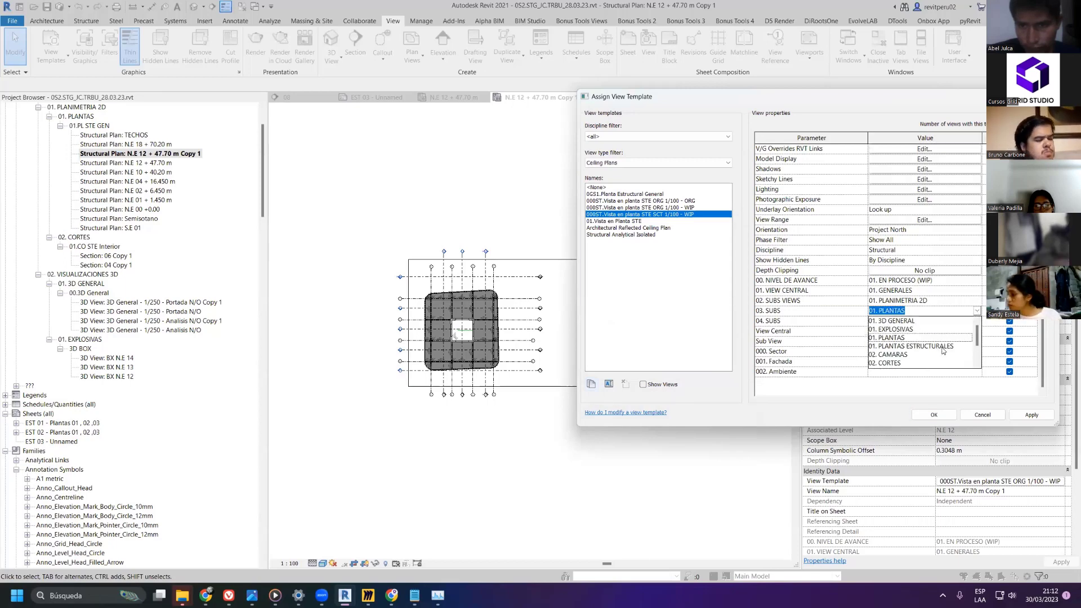
click(977, 311)
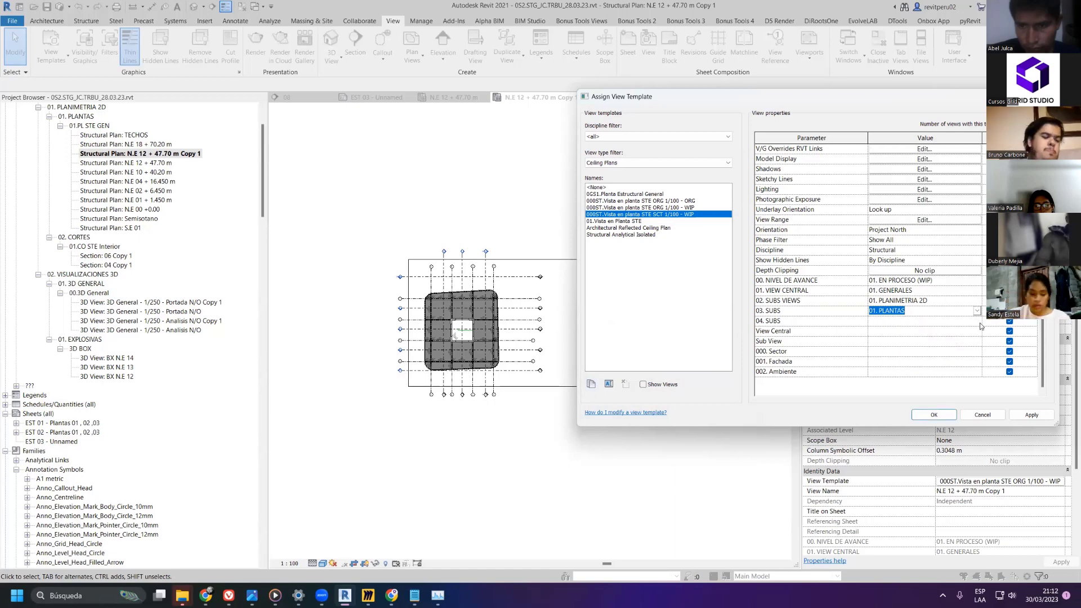
click(1032, 414)
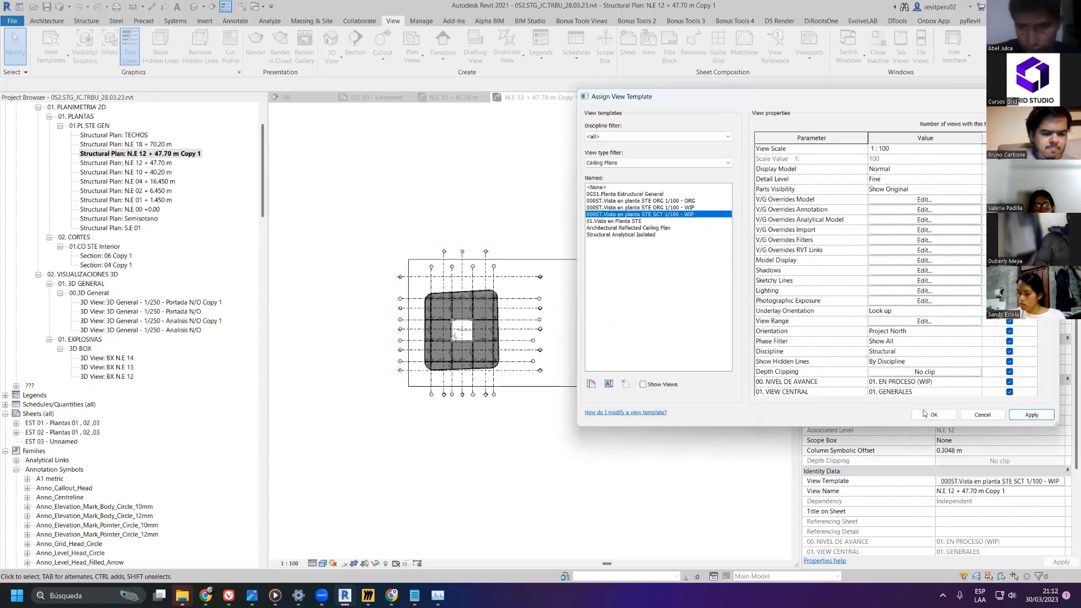
click(932, 415)
- Change the copied plan's view type to 02.PL STE SCT
click(926, 119)
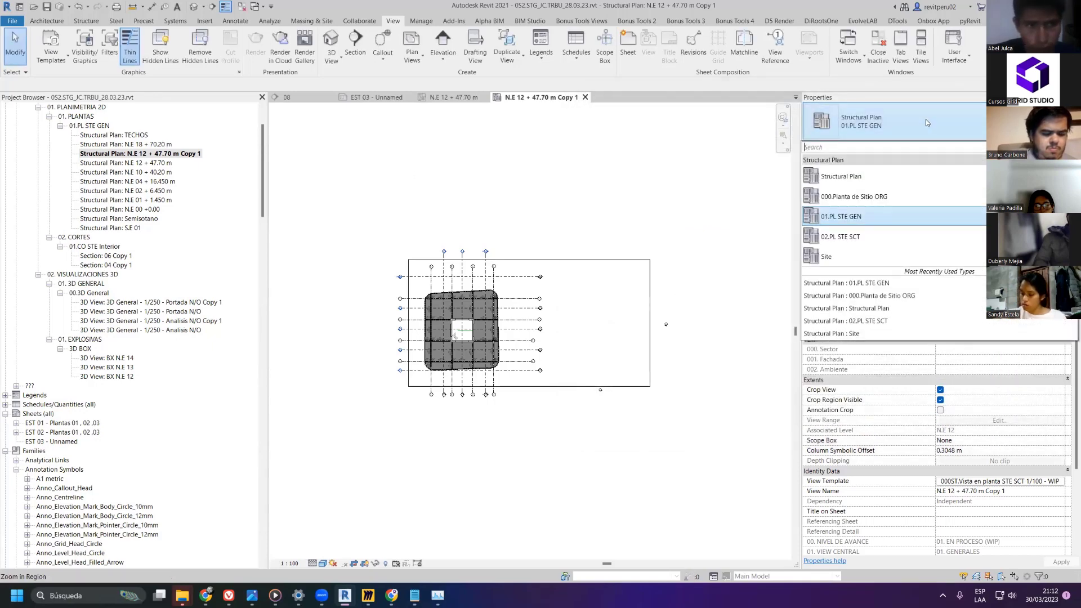
click(844, 236)
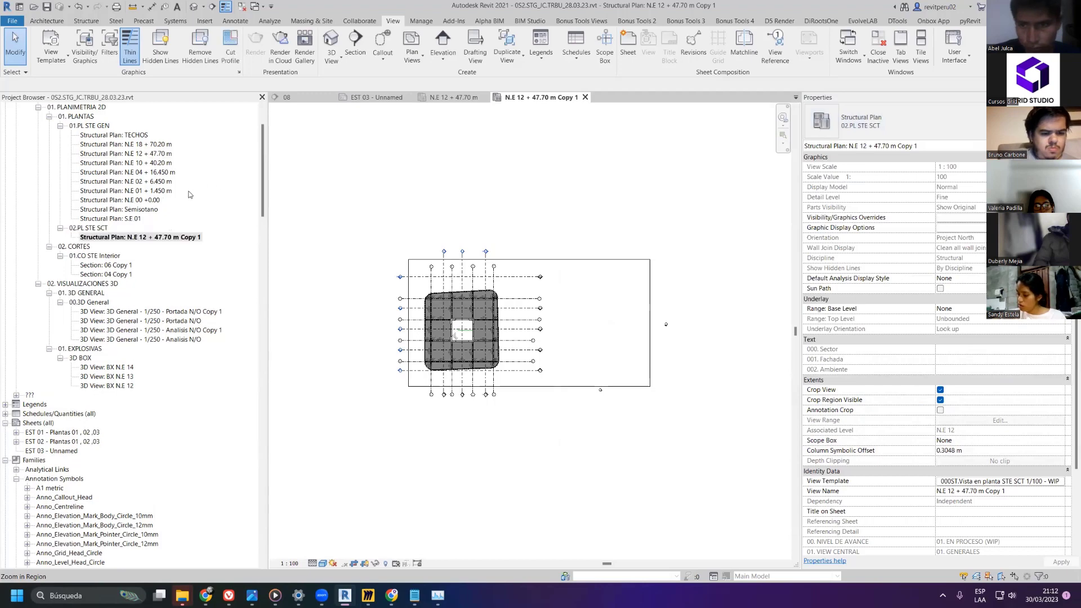
click(71, 228)
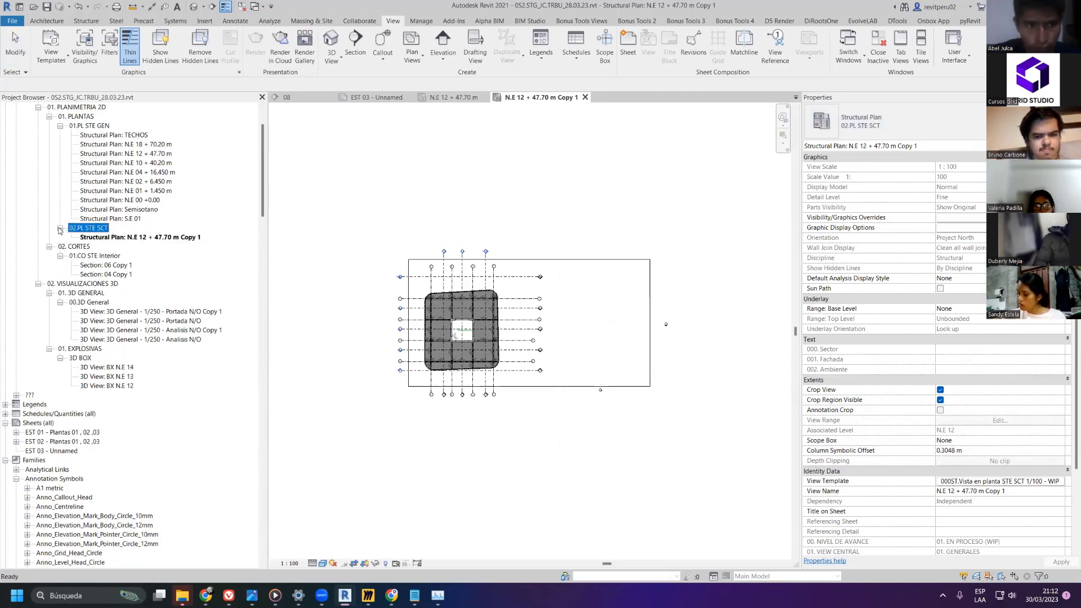
click(115, 237)
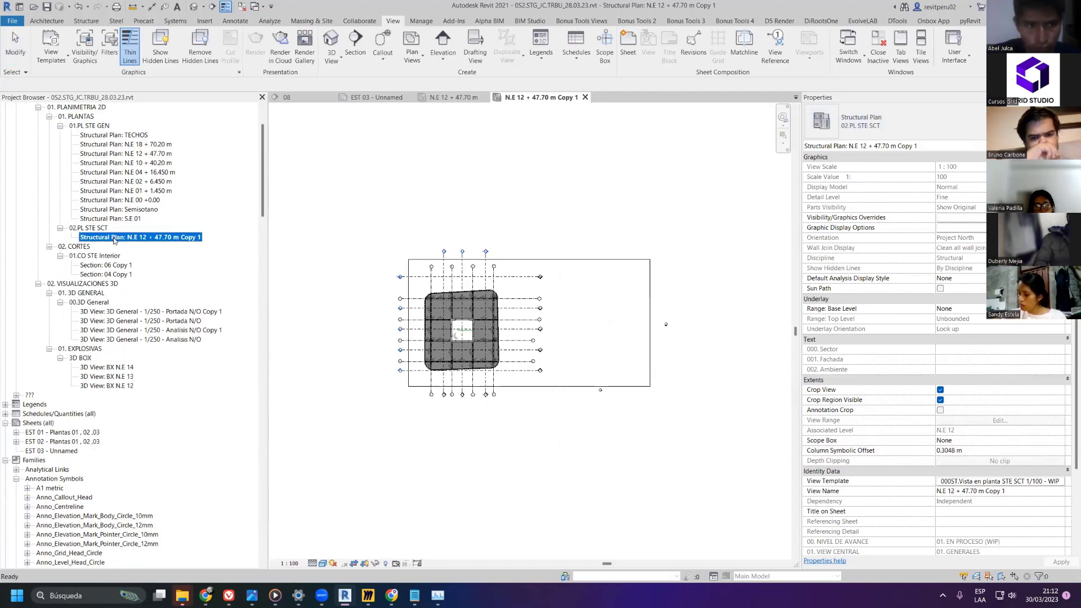
- Tighten the copy's crop region on the right, top, bottom and left around the floor plan
scroll(653, 310, up, 2)
click(650, 315)
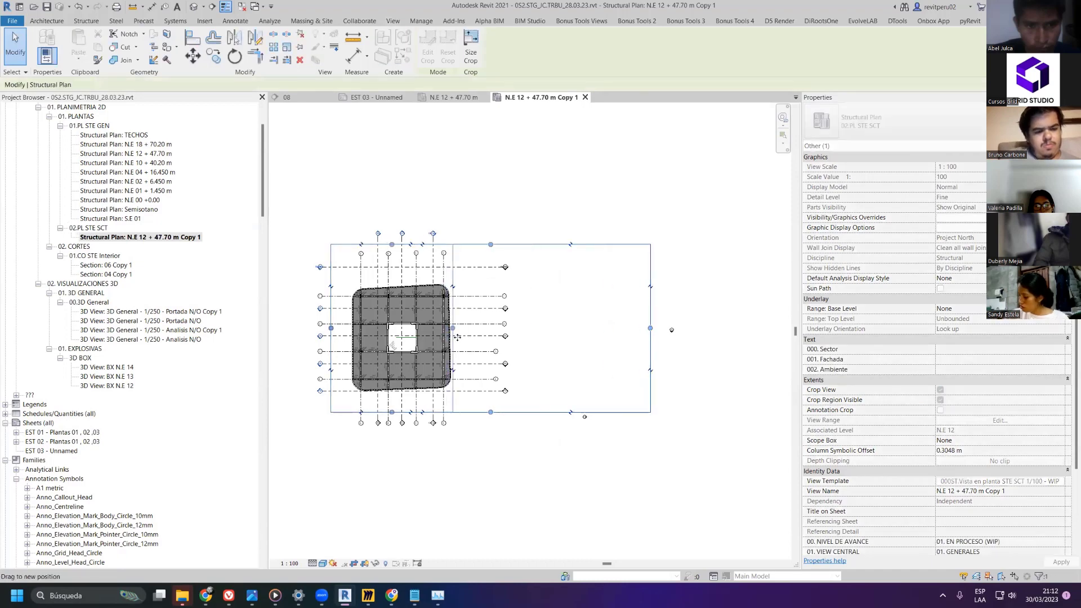
drag(457, 337, 471, 337)
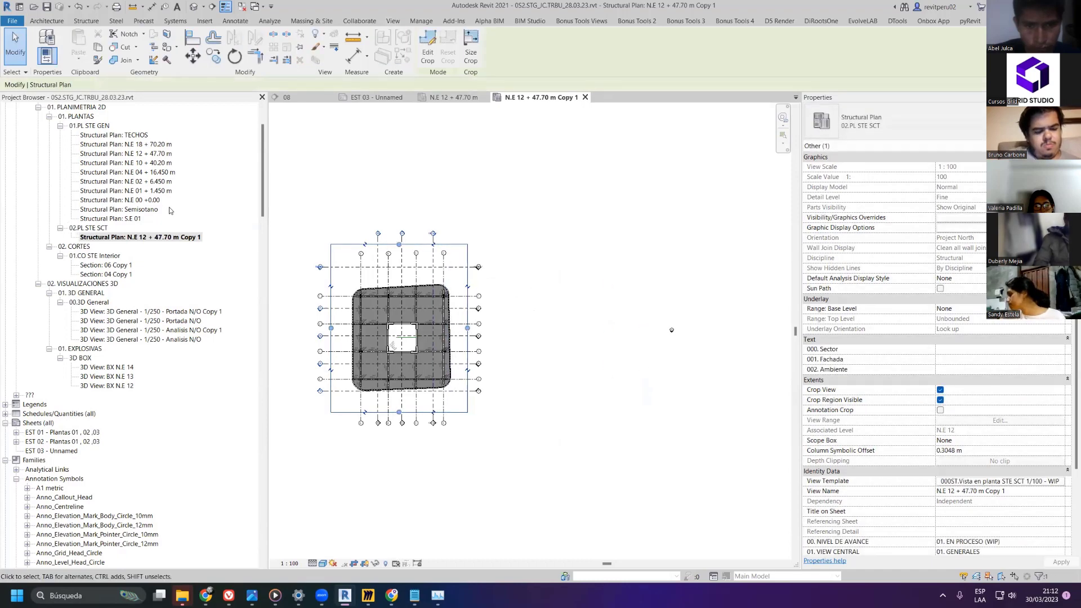
double_click(152, 155)
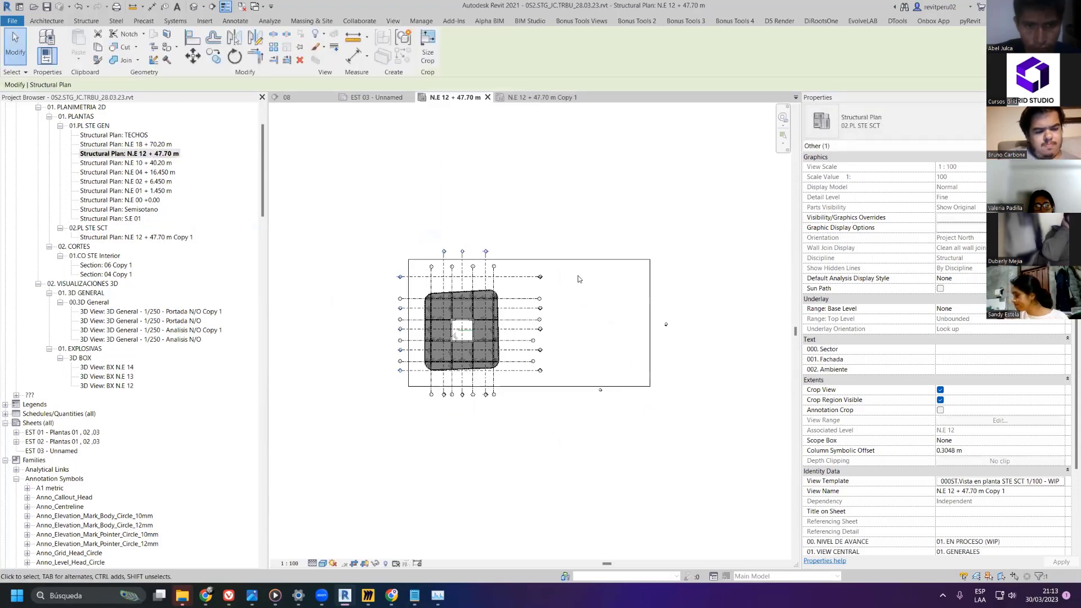
double_click(141, 239)
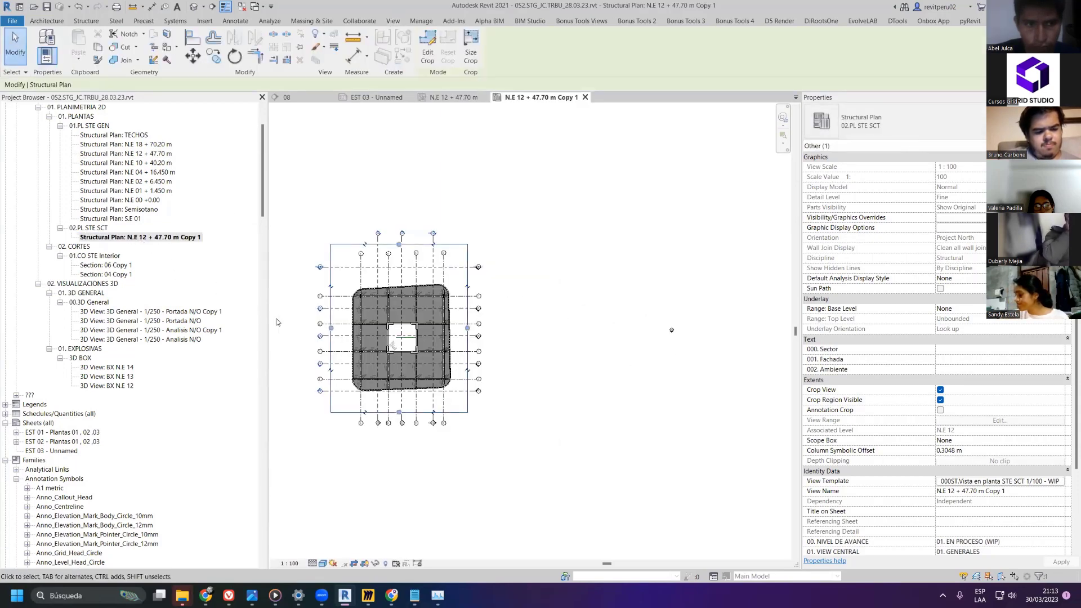
scroll(283, 312, up, 3)
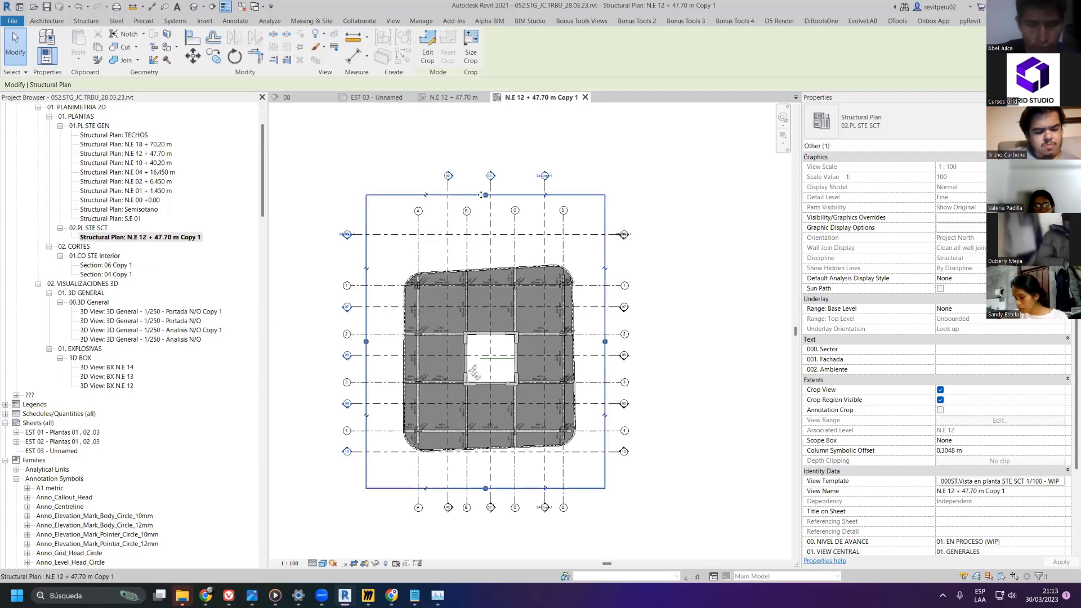
drag(485, 195, 479, 246)
drag(486, 489, 480, 470)
drag(366, 359, 384, 358)
click(349, 187)
scroll(349, 188, down, 2)
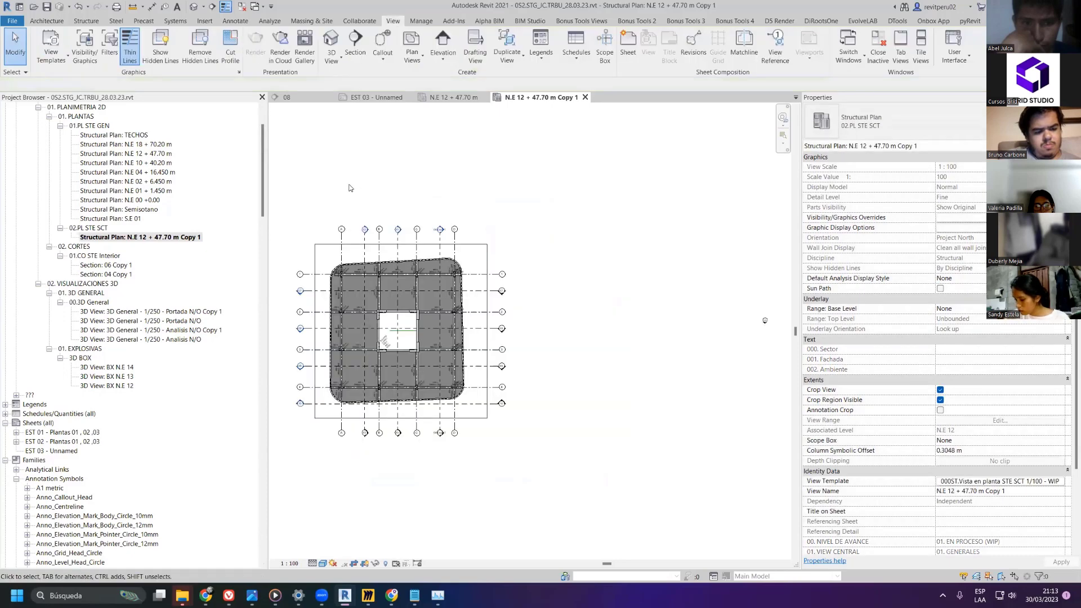
- Compare against the original plan, then start renaming the copy by deleting its trailing '1'
double_click(154, 154)
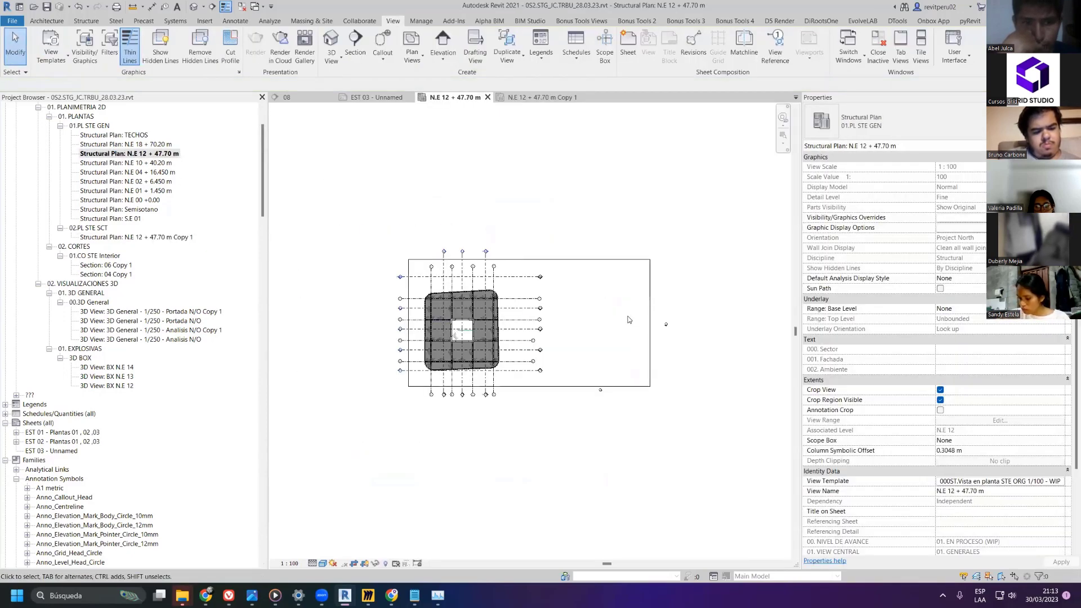
double_click(176, 238)
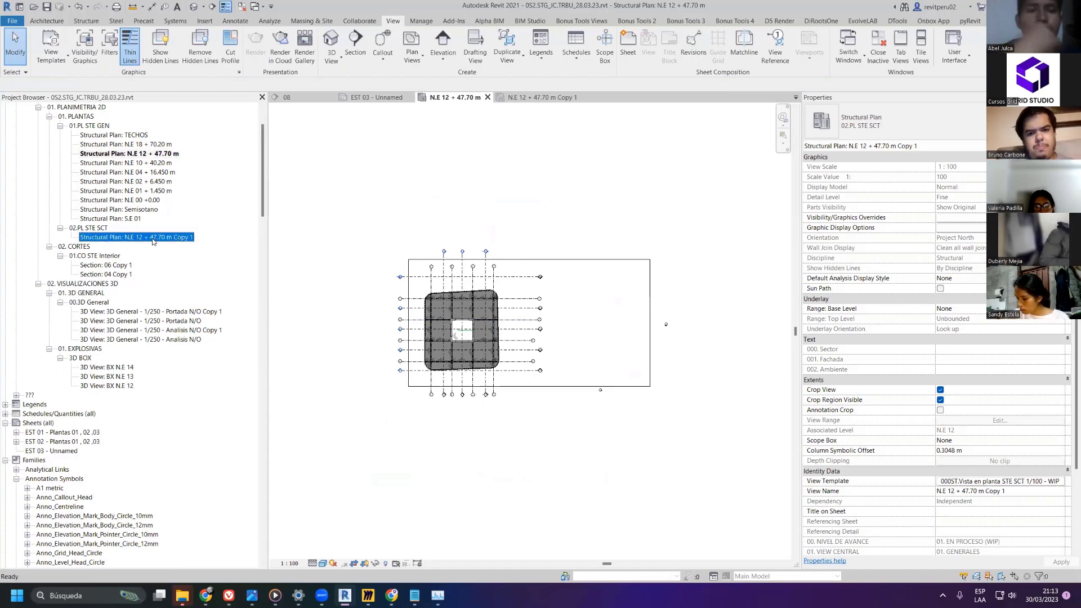
right_click(176, 238)
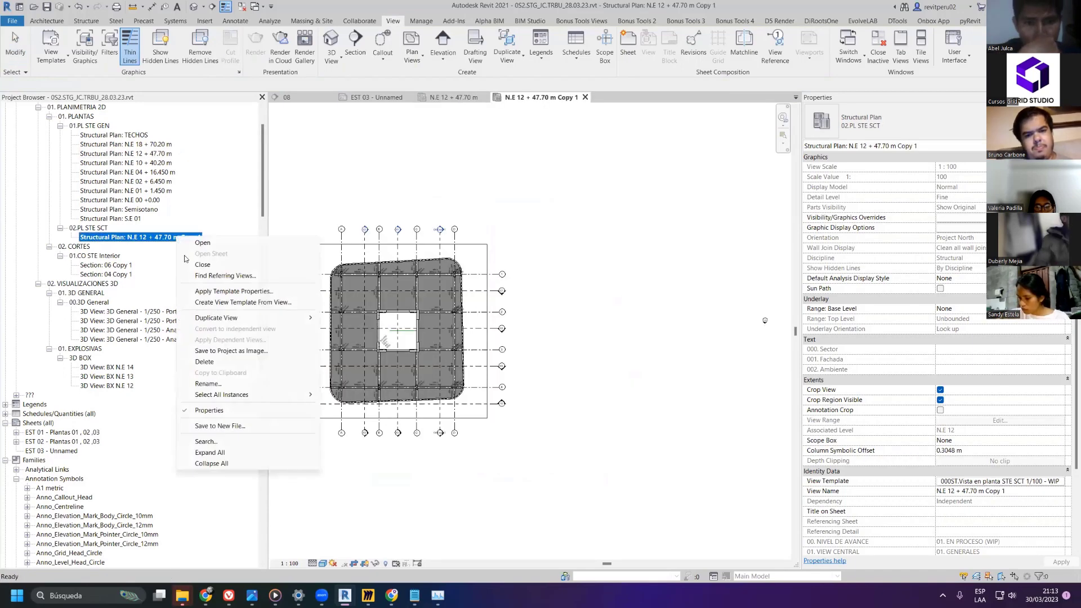
click(208, 384)
key(End)
key(BackSpace)
key(BackSpace)
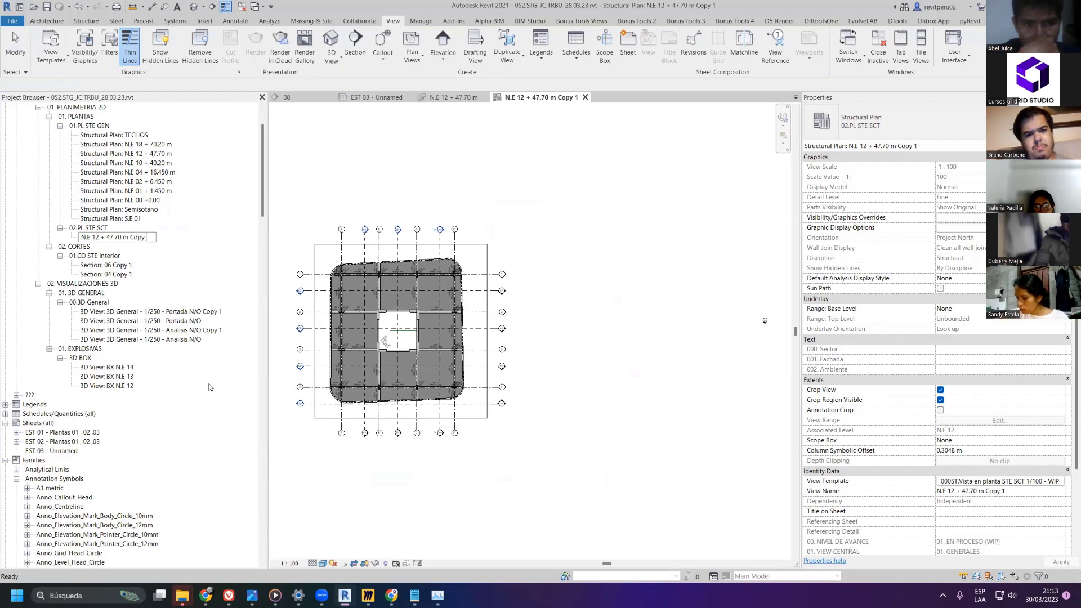
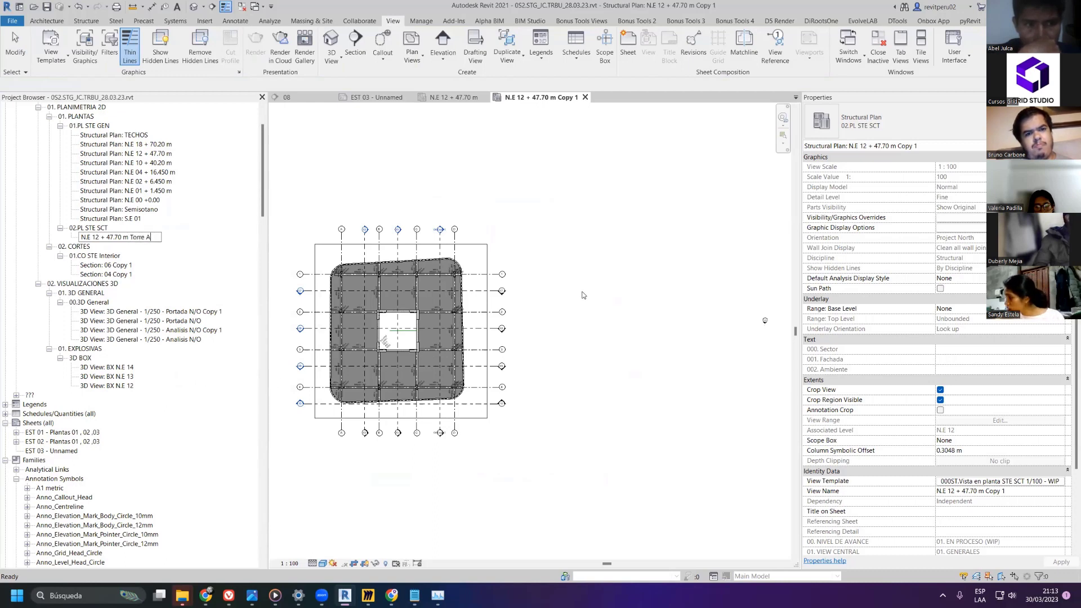
- Confirm the plan name N.E 12 + 47.70 m Torre A; undo a first placement on EST 03
key(Return)
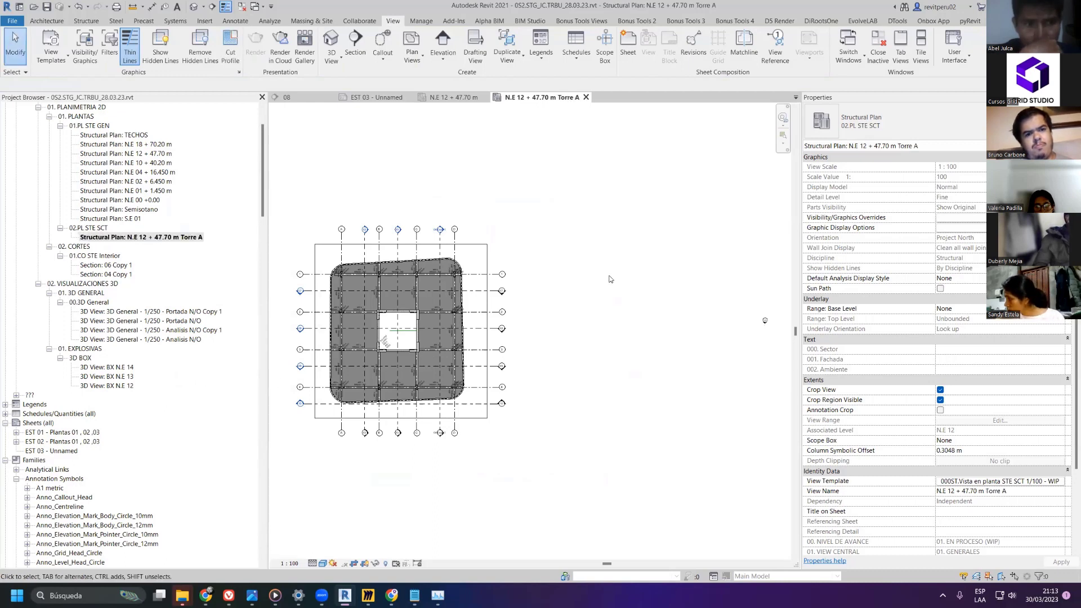
click(457, 99)
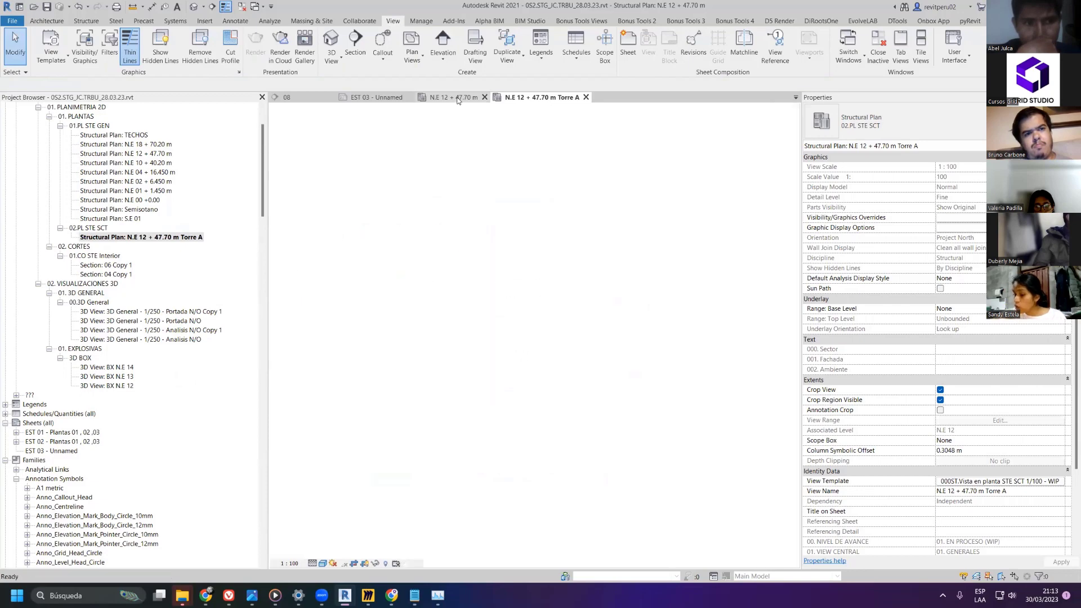
click(374, 100)
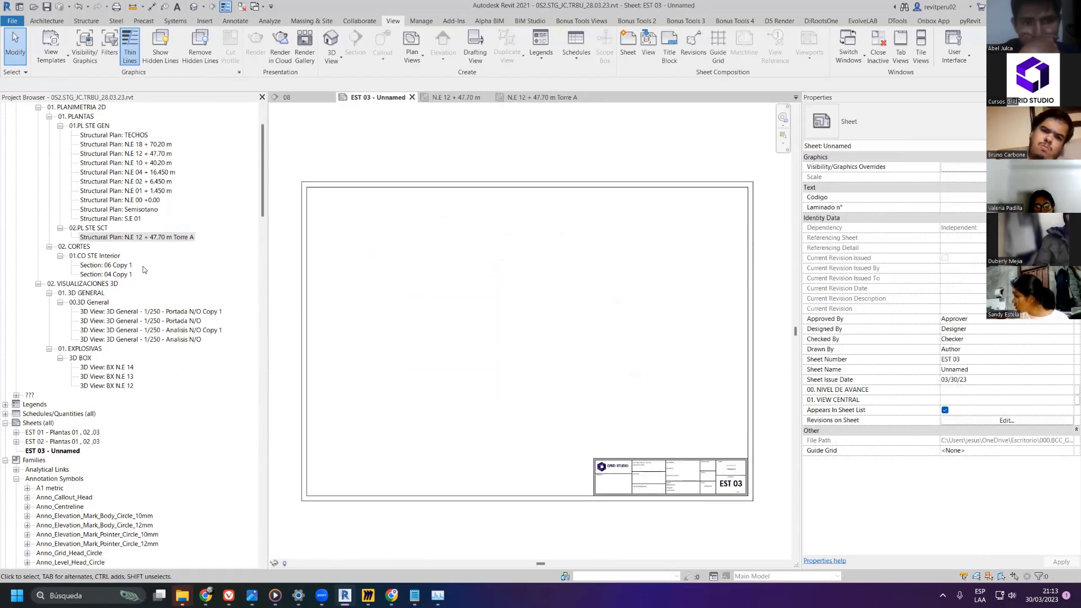
drag(137, 237, 510, 319)
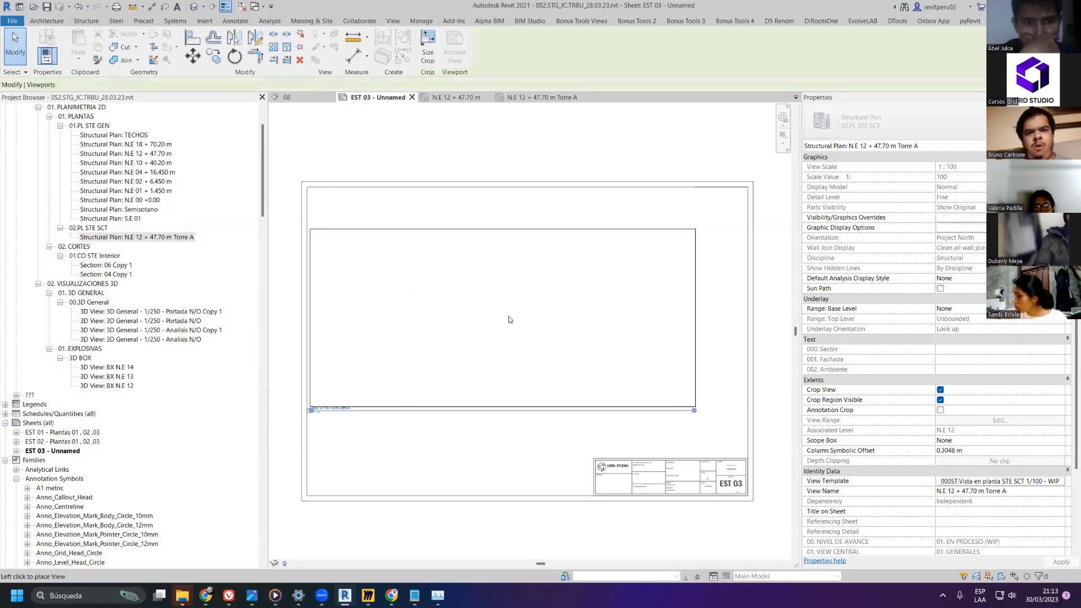
click(512, 315)
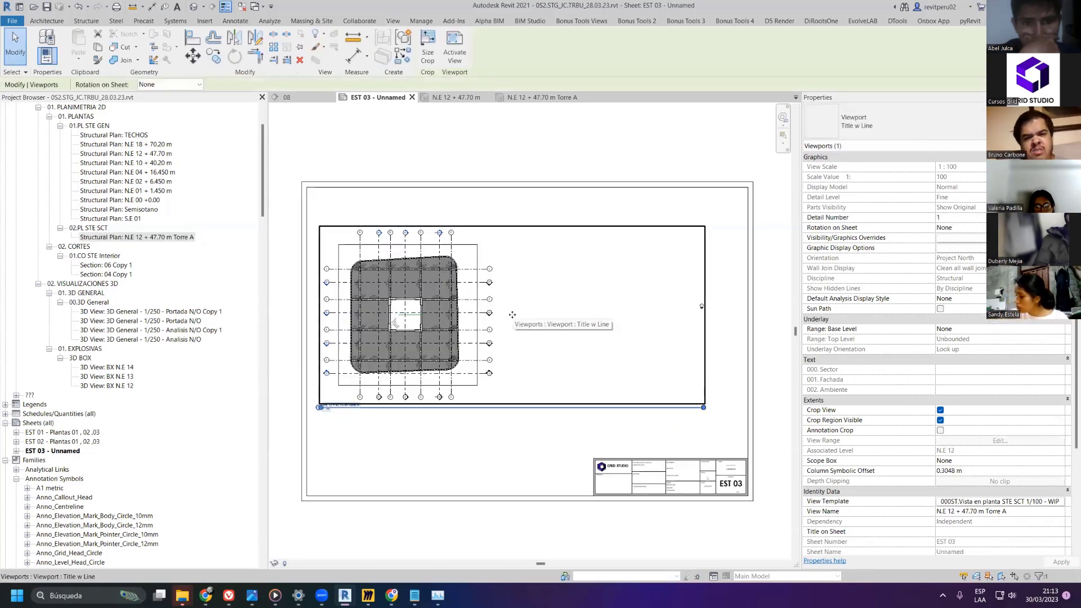
key(ctrl+z)
- Turn on Annotation Crop for the Torre A plan and redraw its crop tightly with VX
click(167, 237)
double_click(167, 237)
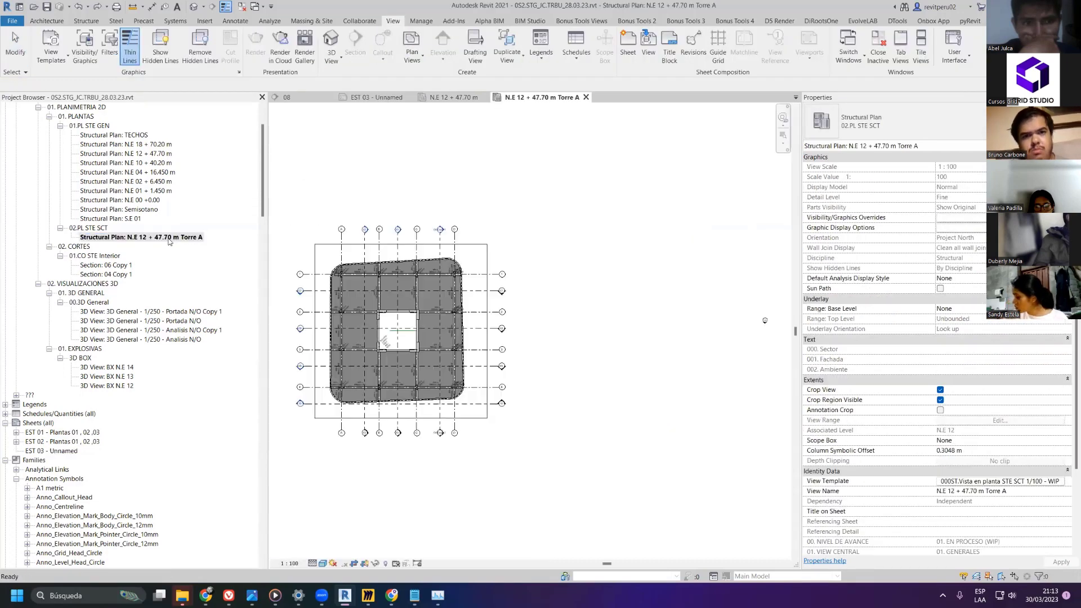
click(941, 410)
scroll(588, 313, down, 2)
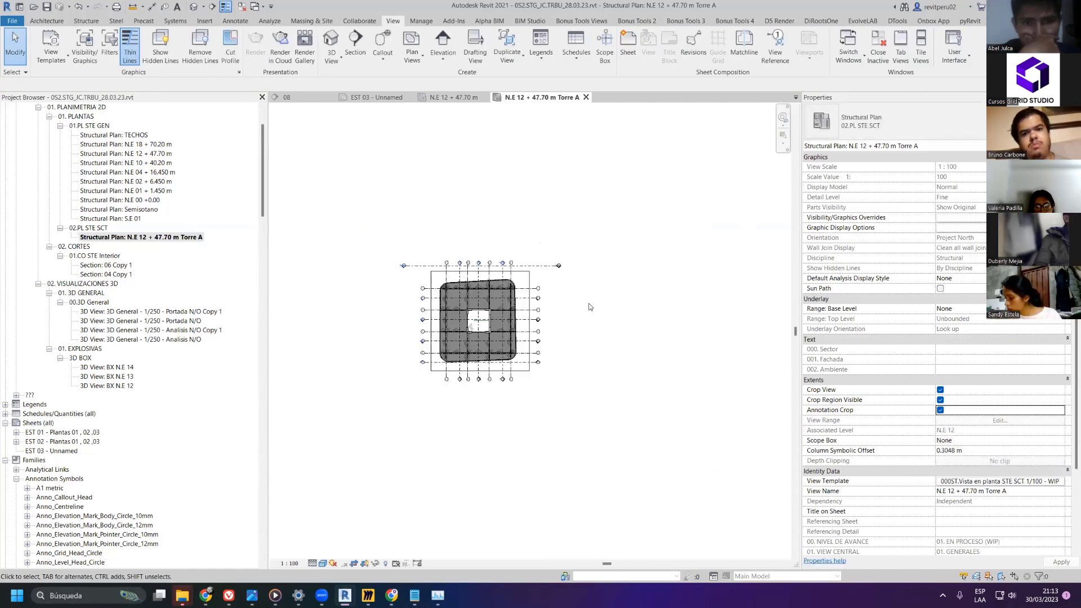
key(v)
key(x)
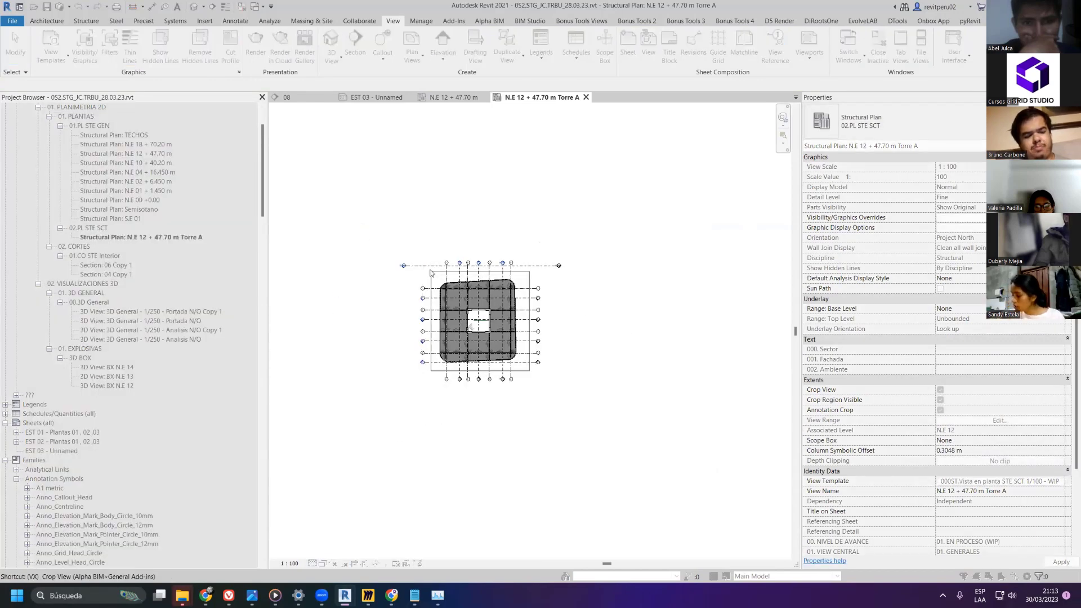
drag(430, 271, 533, 369)
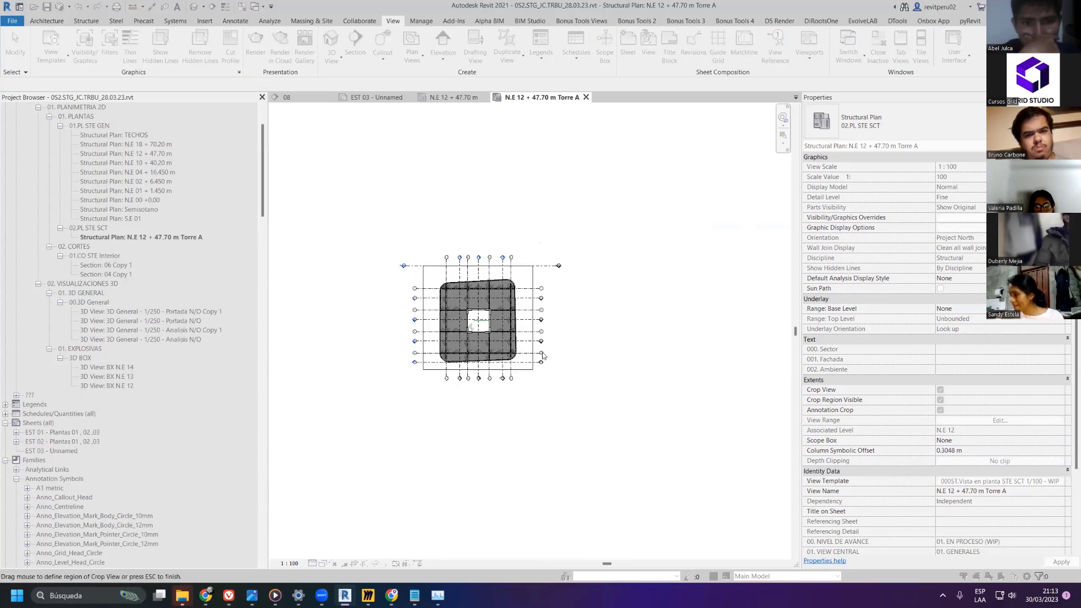
key(Escape)
scroll(514, 315, up, 3)
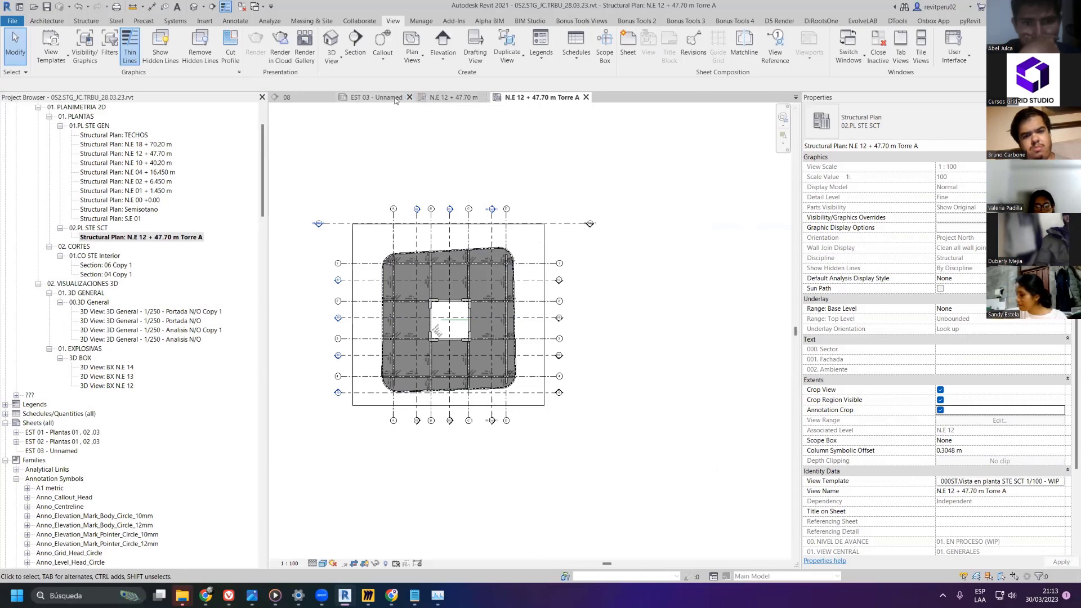
- Place the Torre A plan on the left side of sheet EST 03
click(367, 97)
double_click(150, 237)
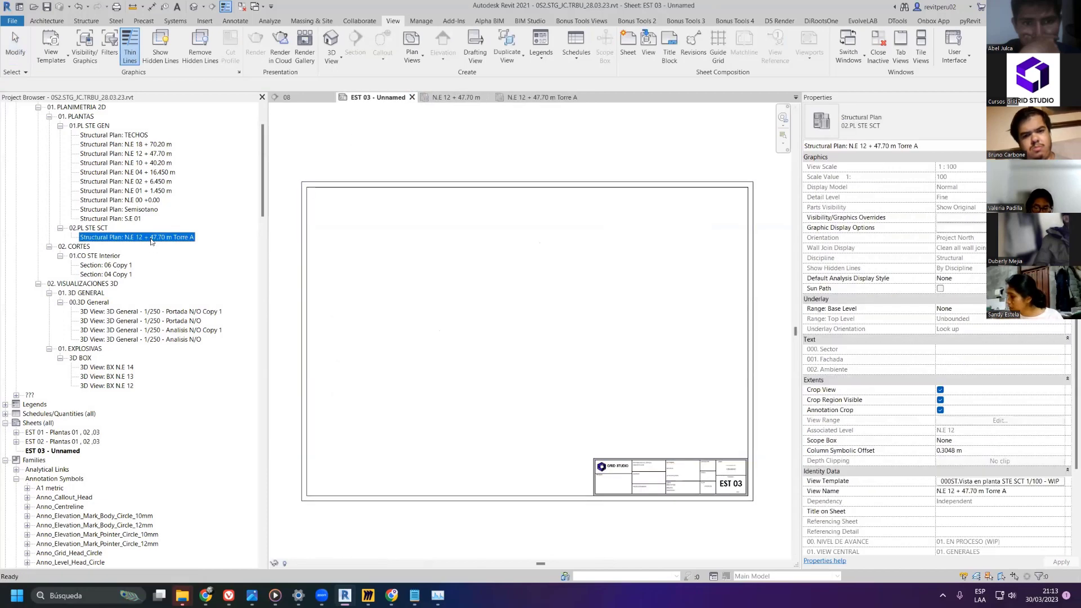
key(ctrl+Tab)
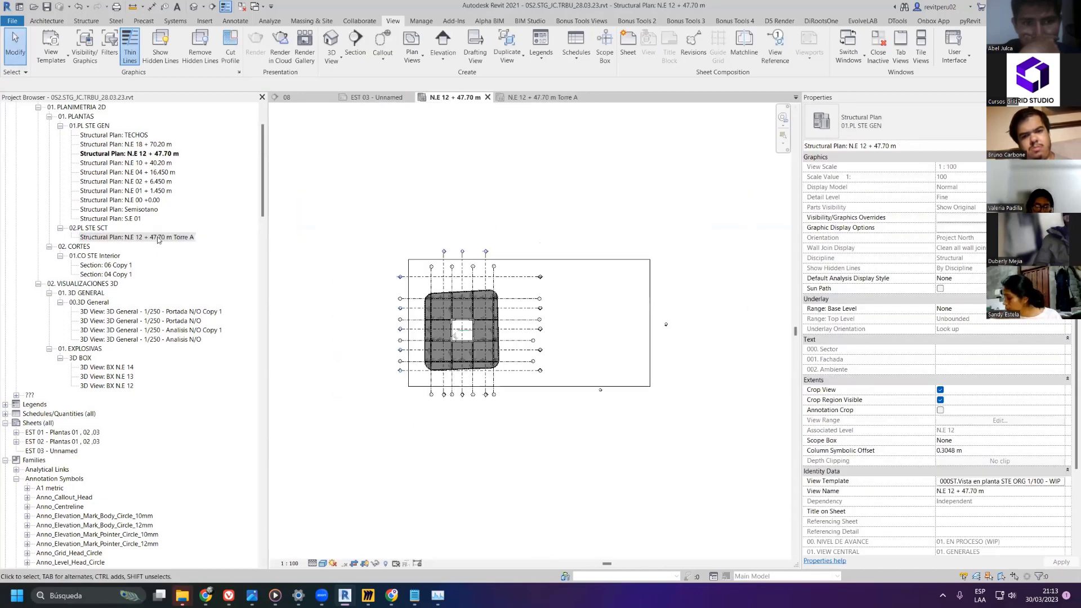
click(157, 237)
click(370, 98)
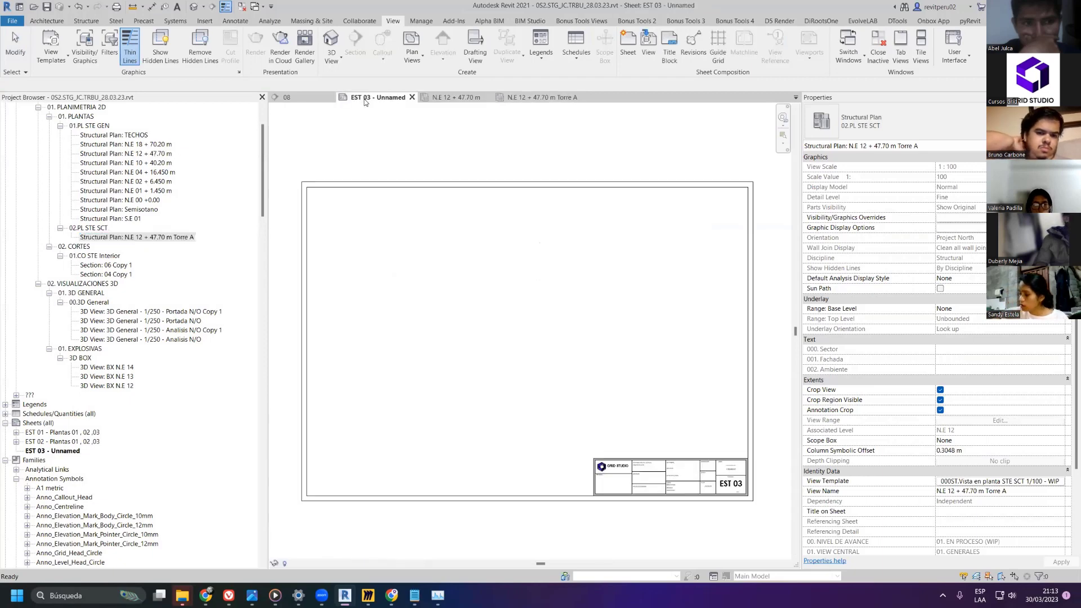
drag(169, 237, 390, 260)
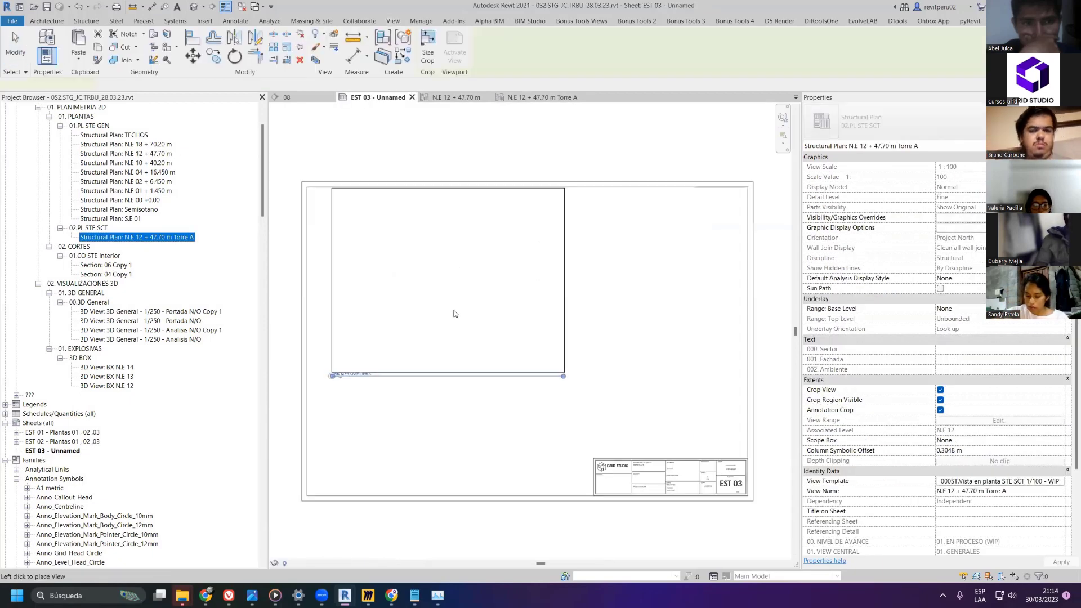
click(446, 328)
key(Escape)
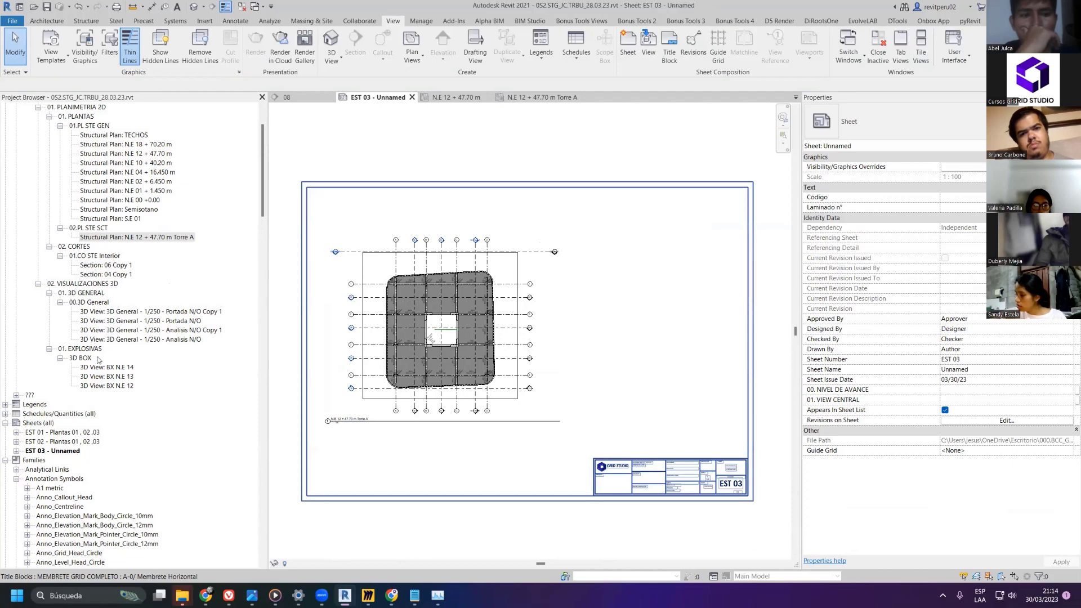
- Rename the 3D view BX N.E 12 to BX N.E 12 - Torre A
click(112, 386)
click(553, 393)
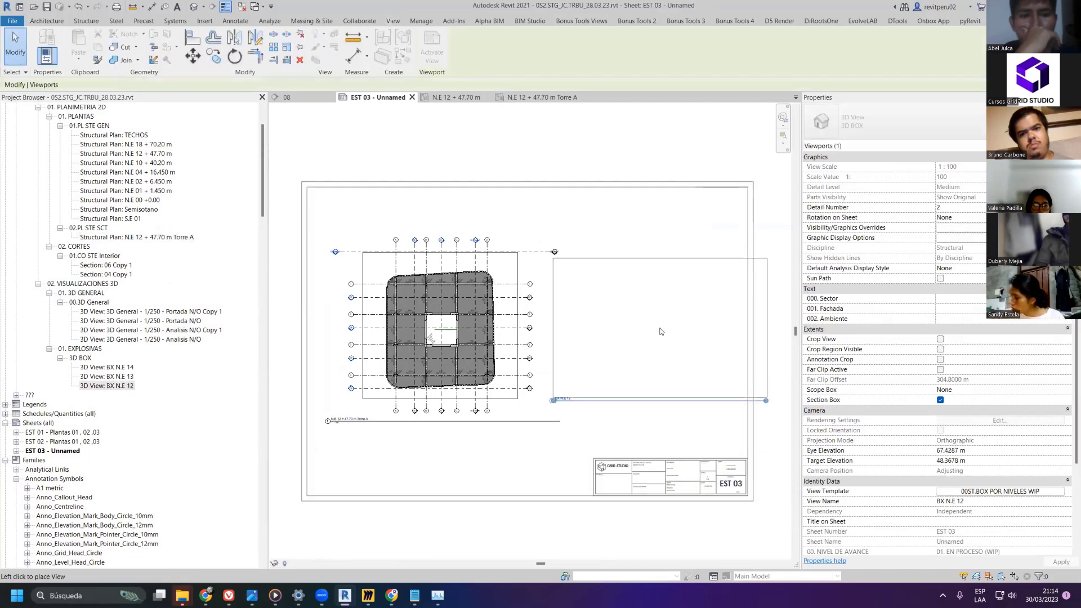
double_click(126, 387)
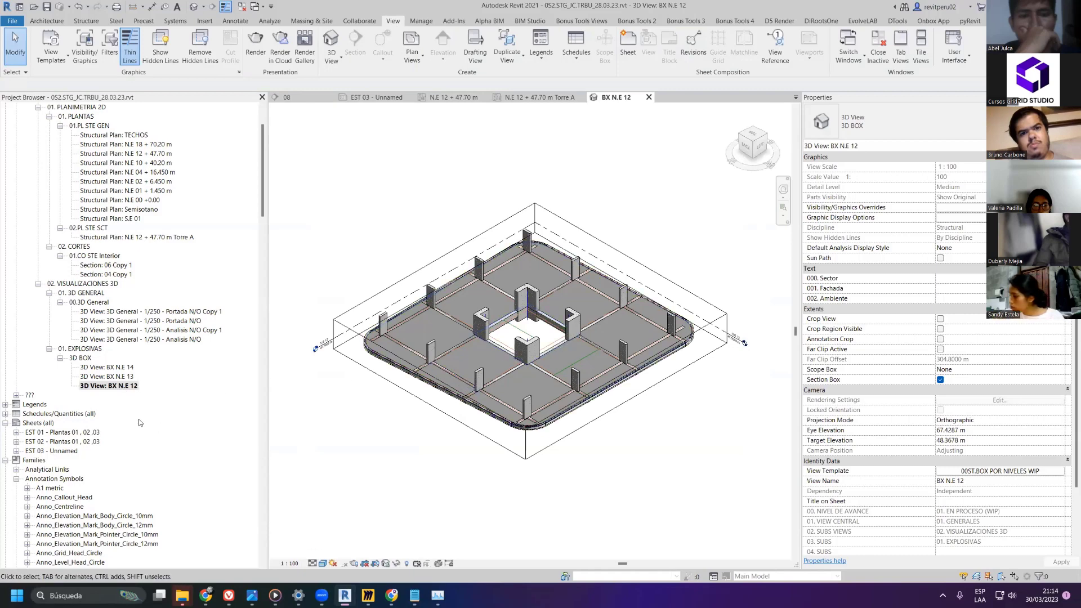
right_click(131, 387)
click(161, 302)
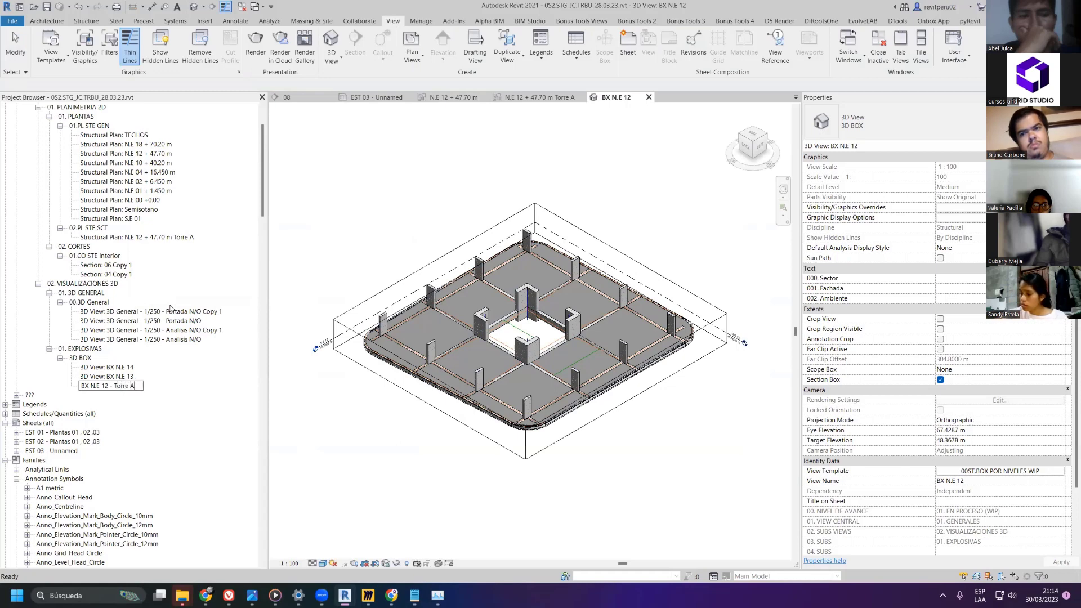
text(- Torre A)
key(Return)
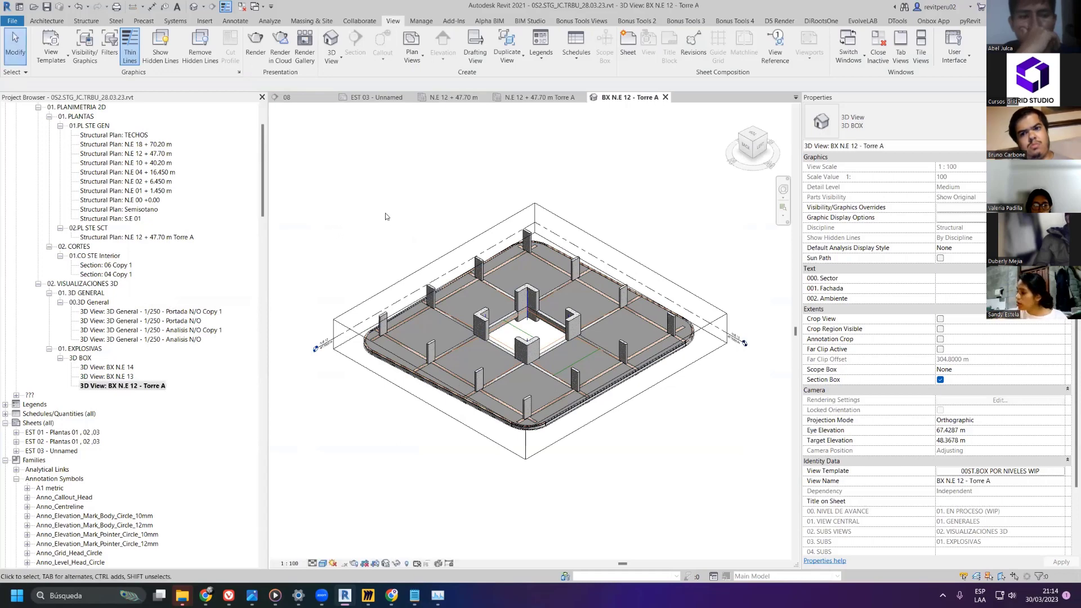
- Close all inactive views and save the project
click(241, 7)
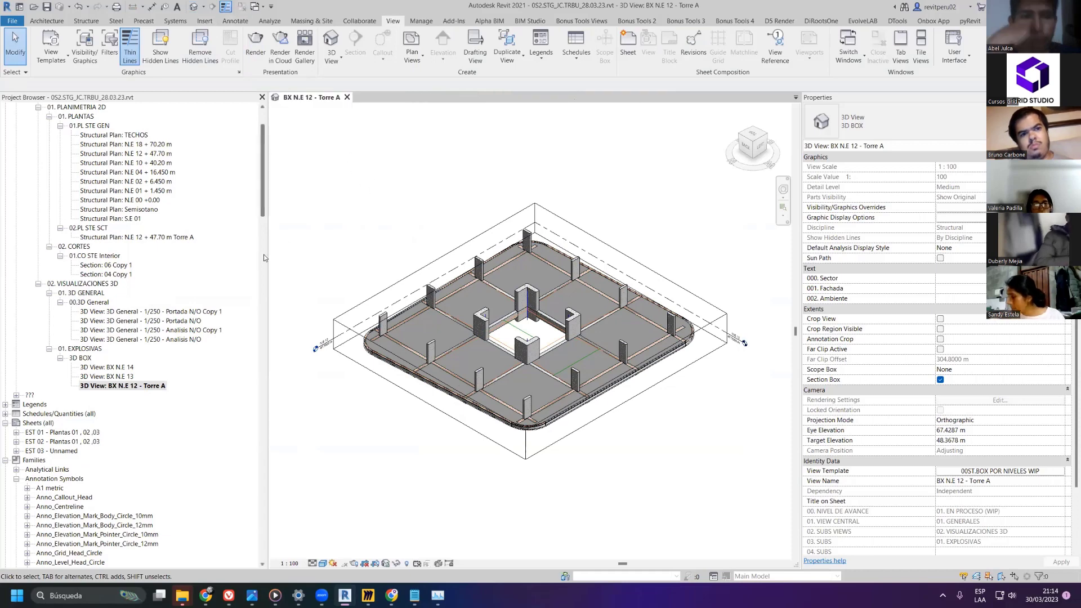
click(47, 7)
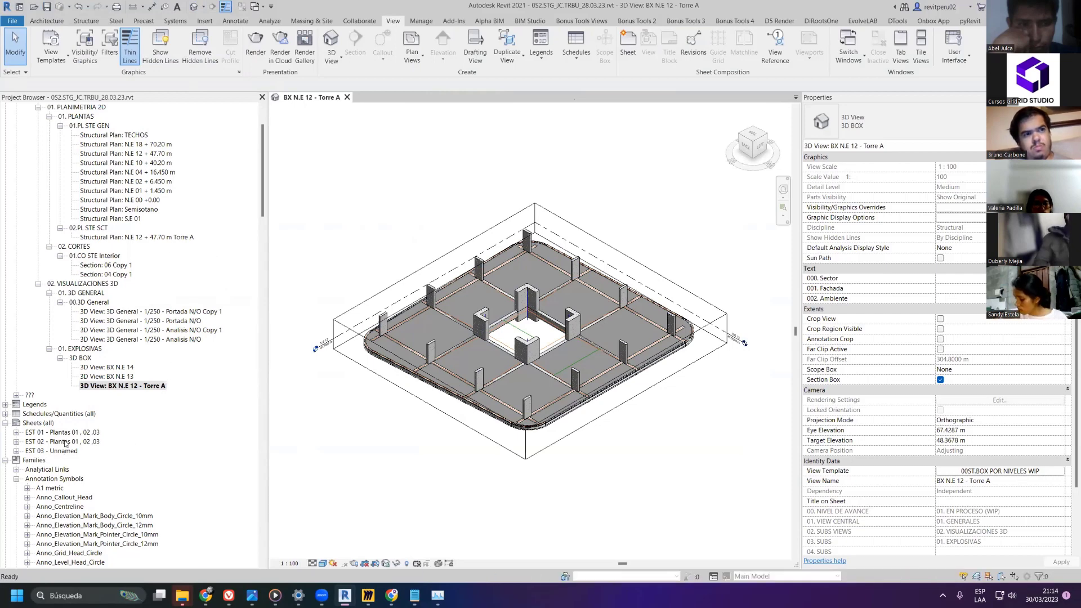
click(74, 442)
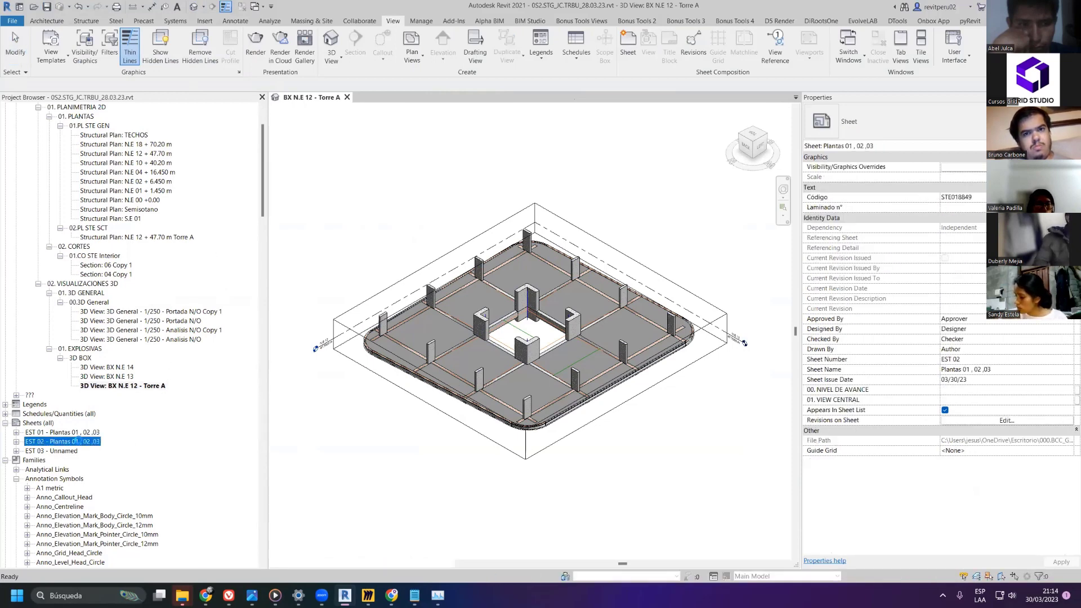
- Renumber the first two sheets to EST 00 and EST 01
double_click(77, 441)
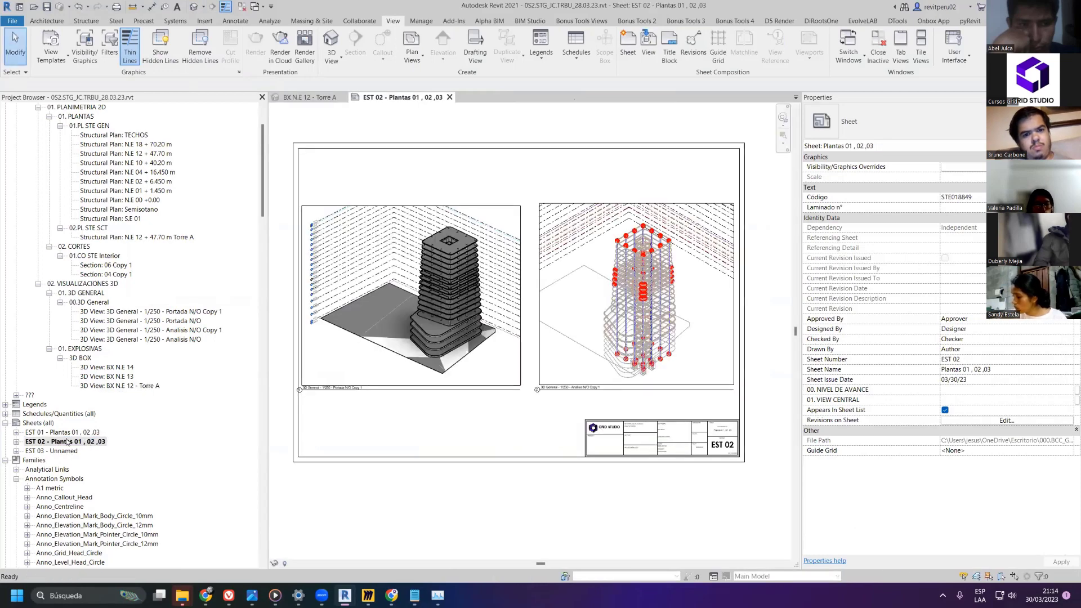
double_click(63, 450)
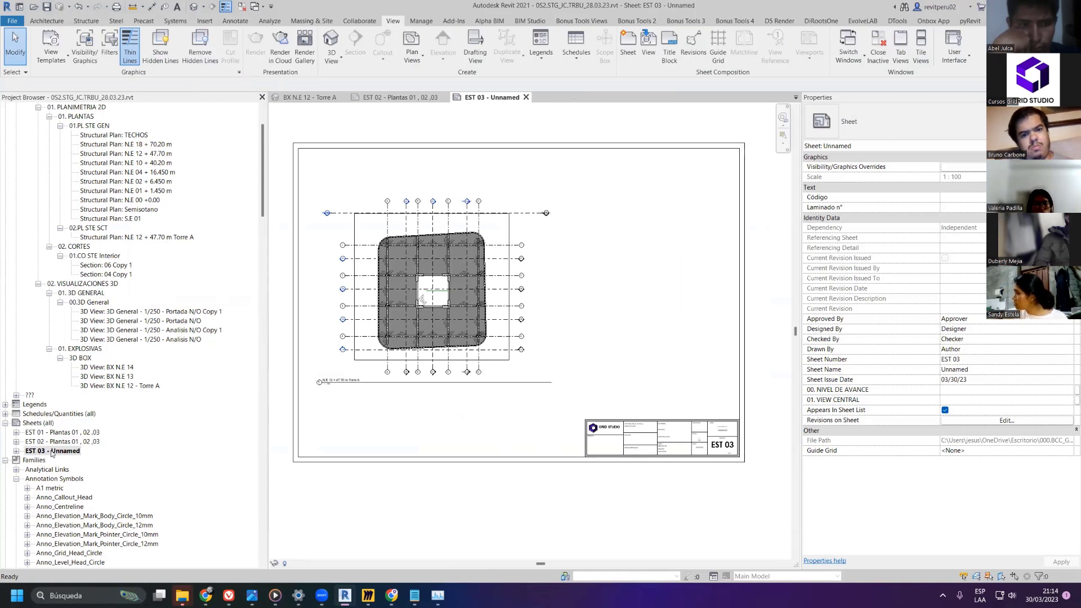
click(56, 432)
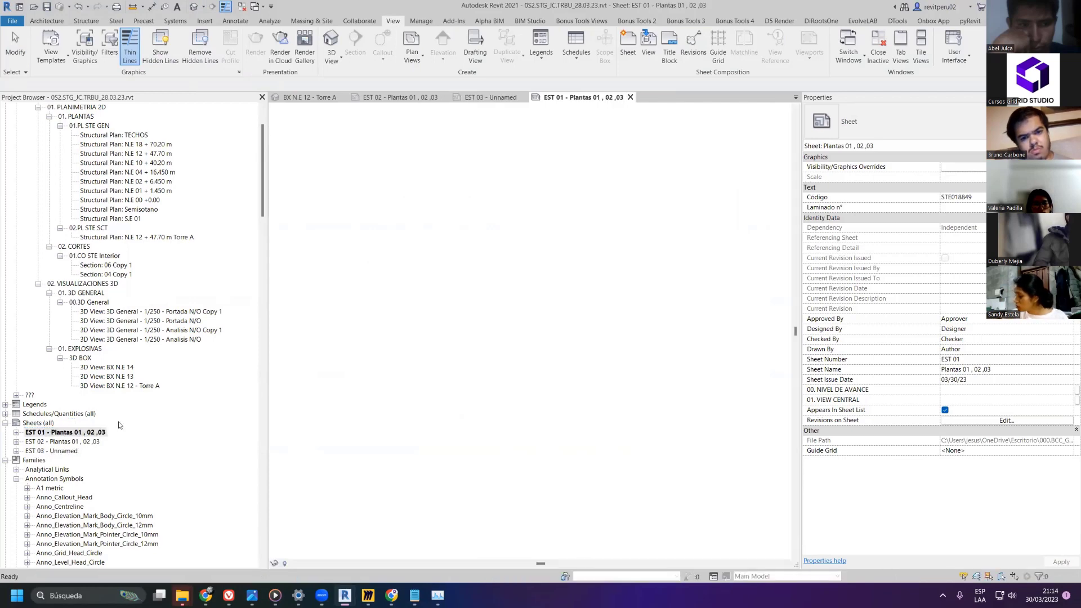
click(984, 360)
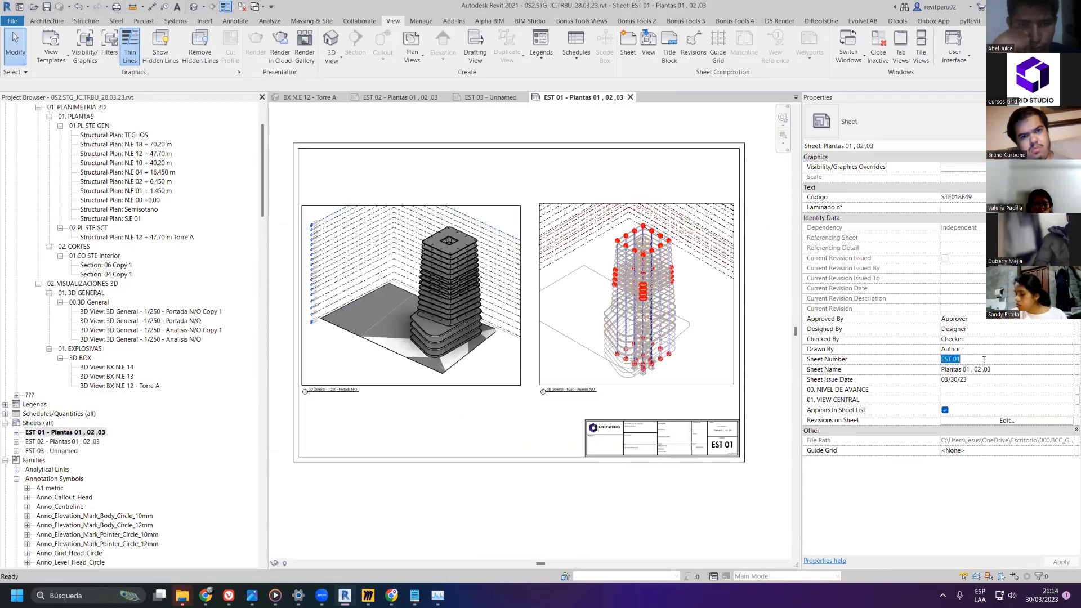
key(Return)
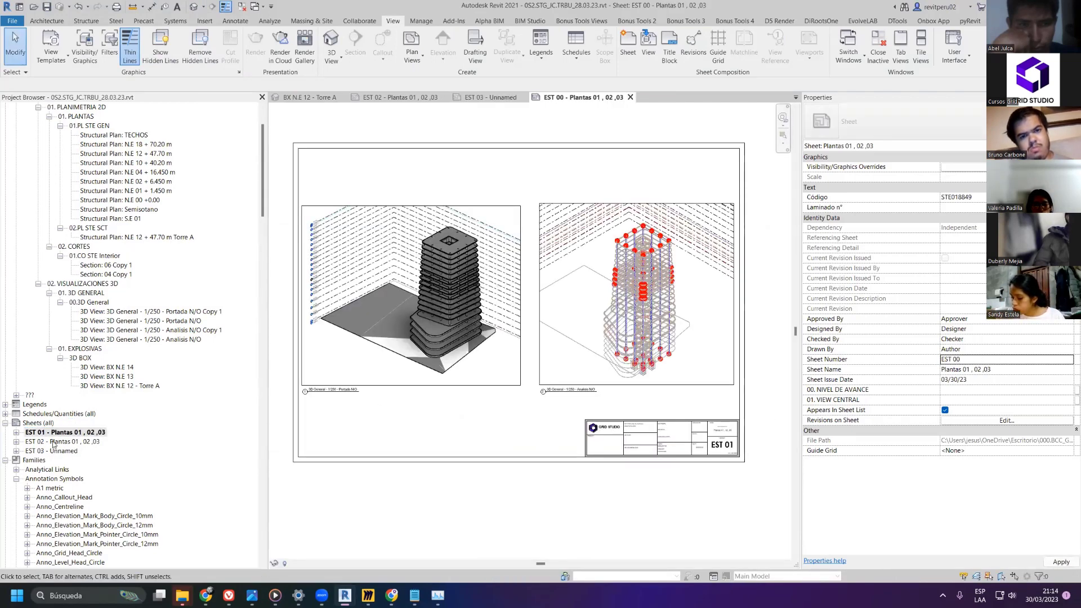
click(980, 359)
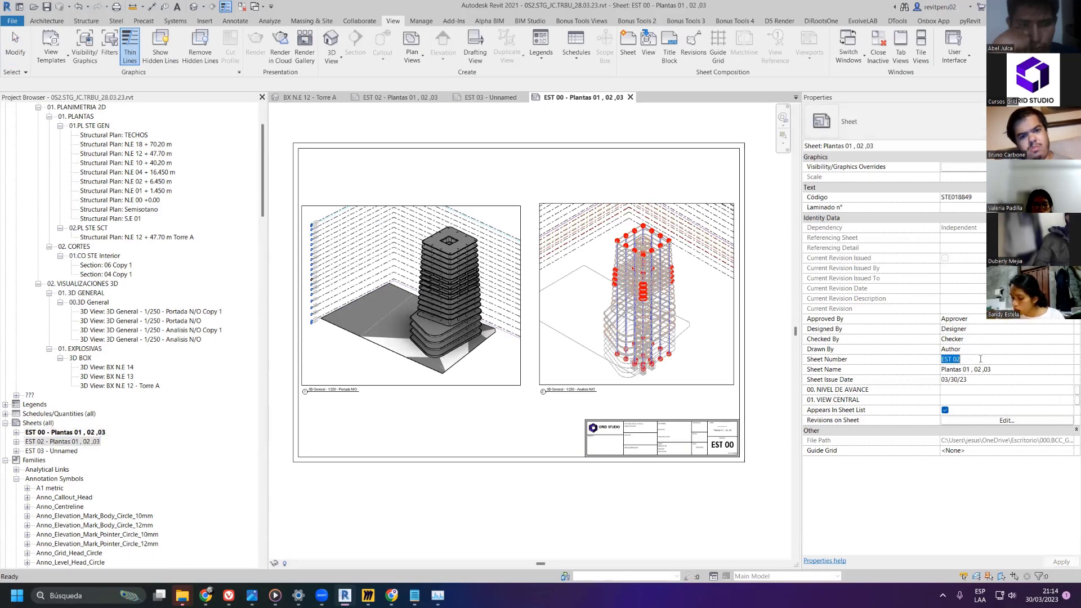
text(EST 01)
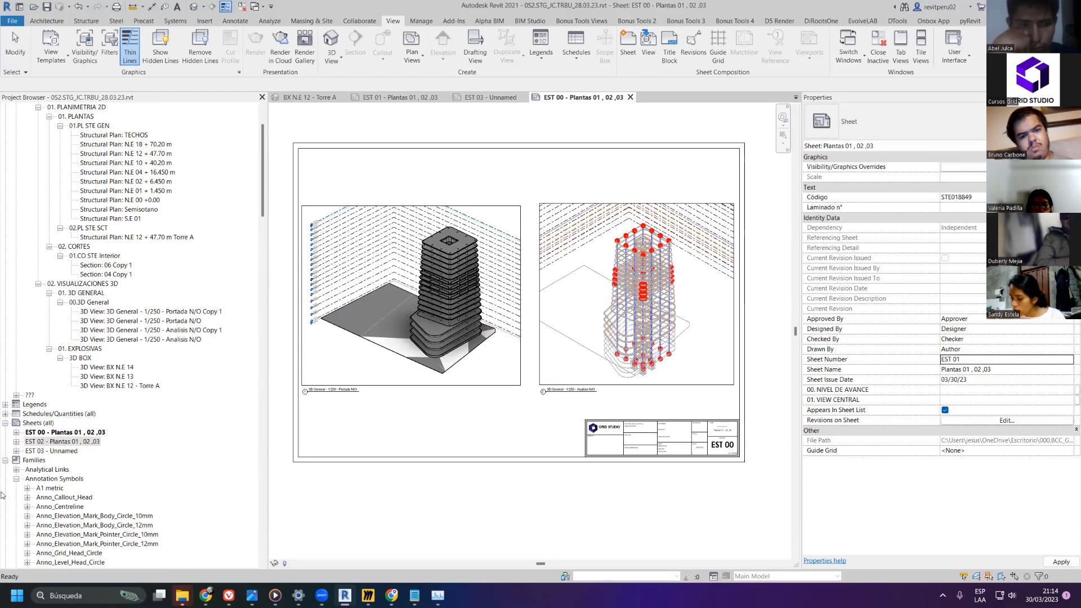
key(Return)
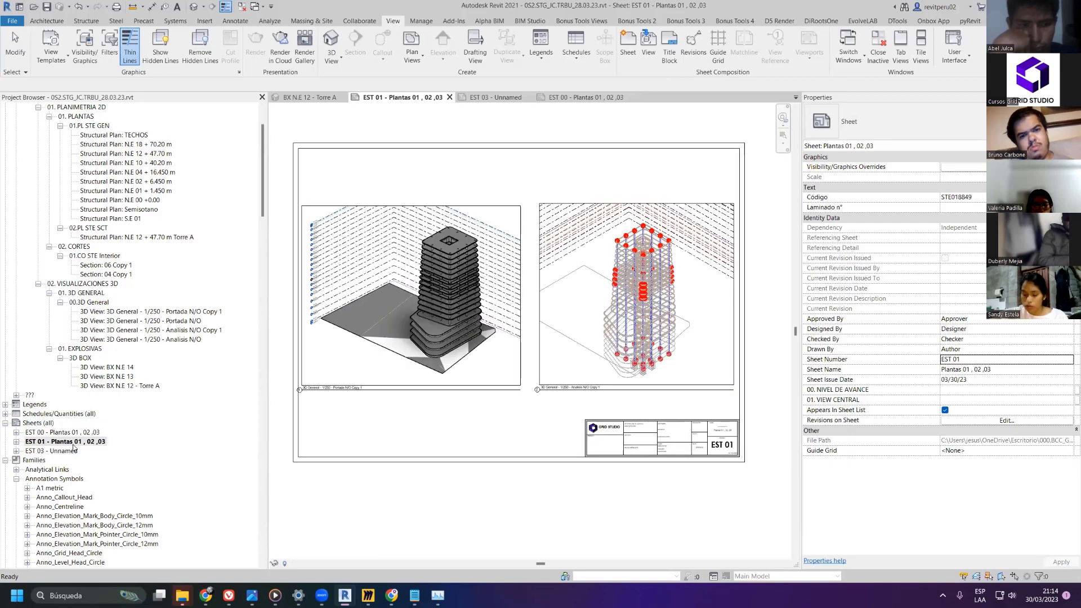
- Check sheets EST 03 and EST 00, then reopen EST 01 and select its left 3D viewport
click(61, 451)
double_click(61, 450)
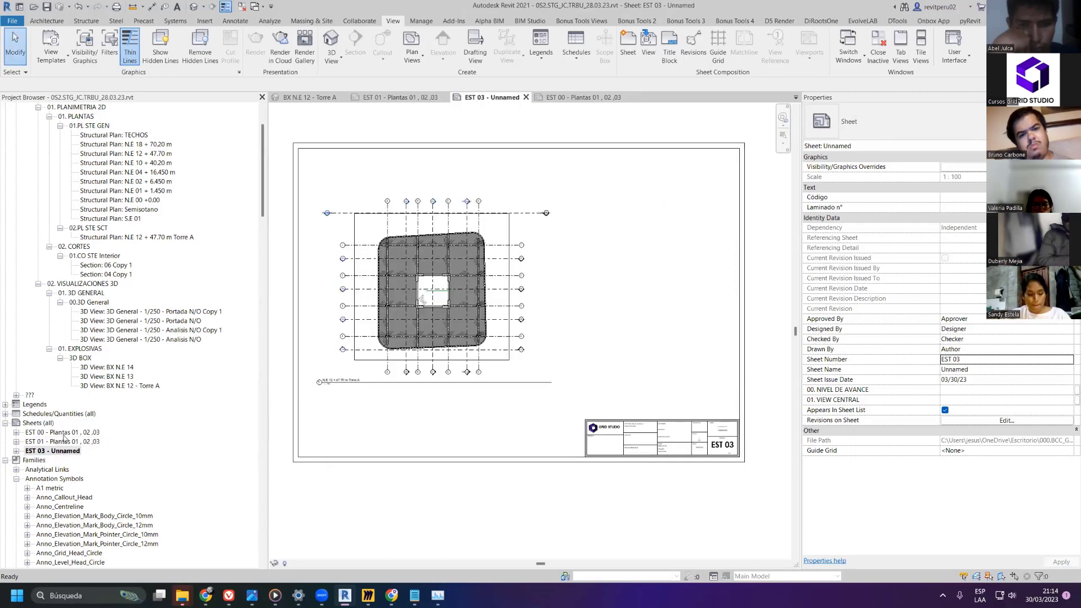
double_click(67, 441)
double_click(68, 432)
double_click(72, 443)
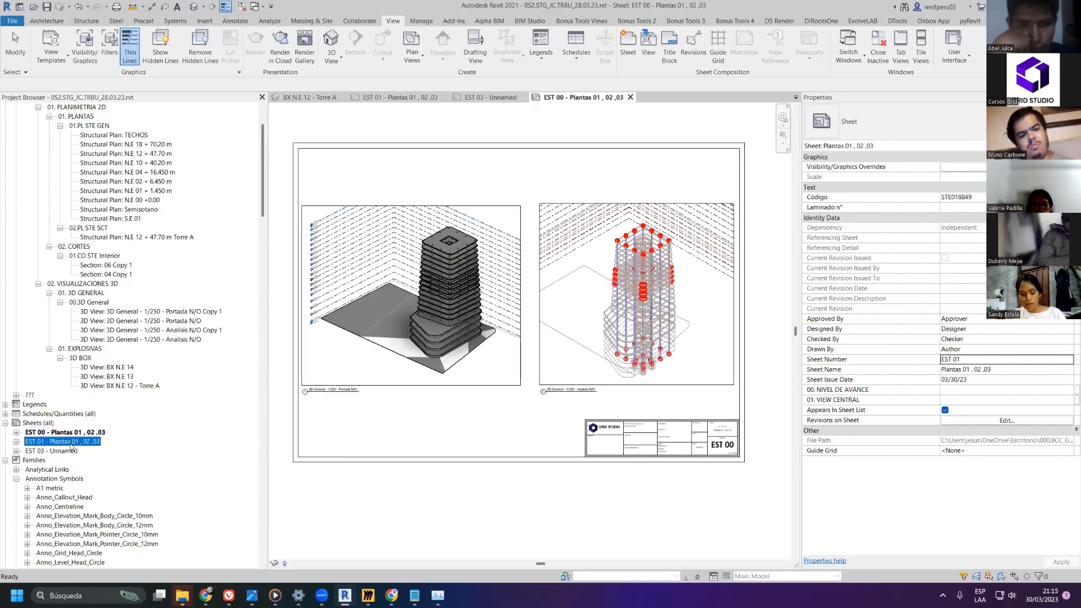
click(496, 227)
- Apply the 01.0 GS_3D_Maqueta Fondo Negro template to EST 01's left 3D view
double_click(488, 223)
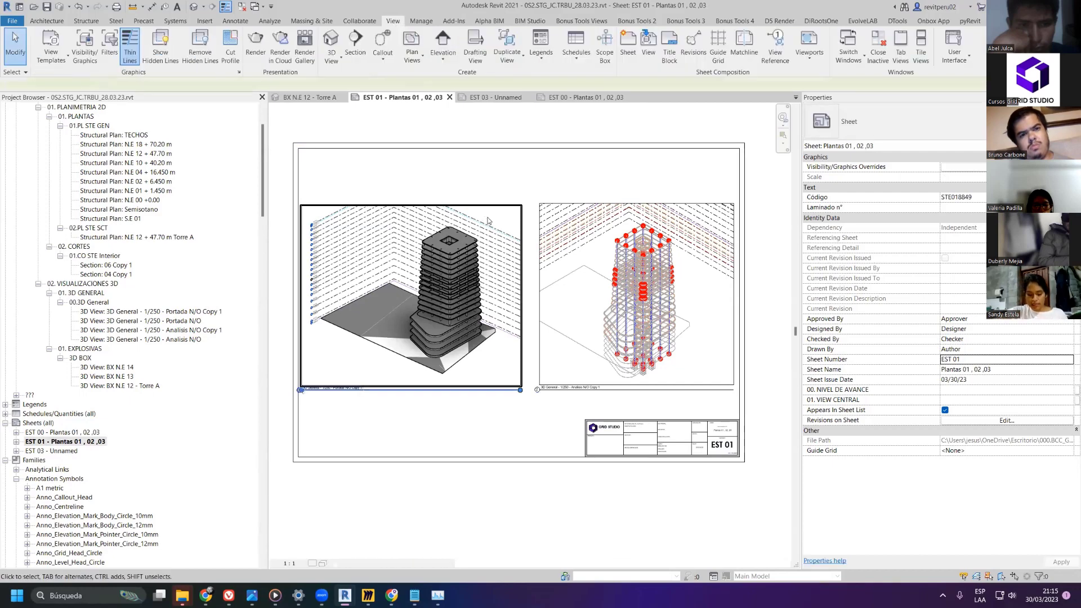
click(1000, 491)
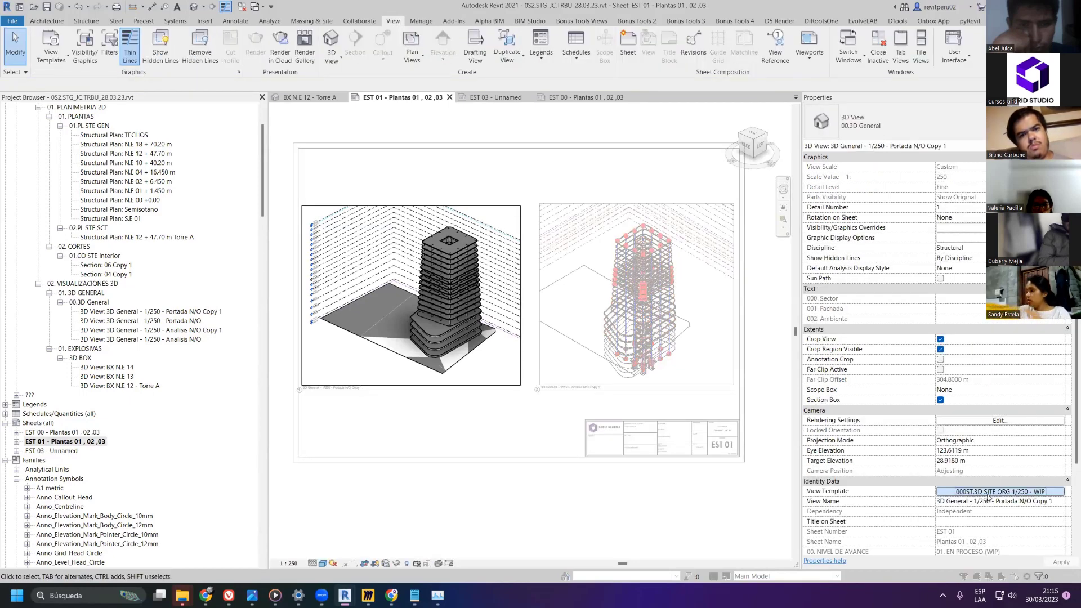
scroll(663, 327, down, 6)
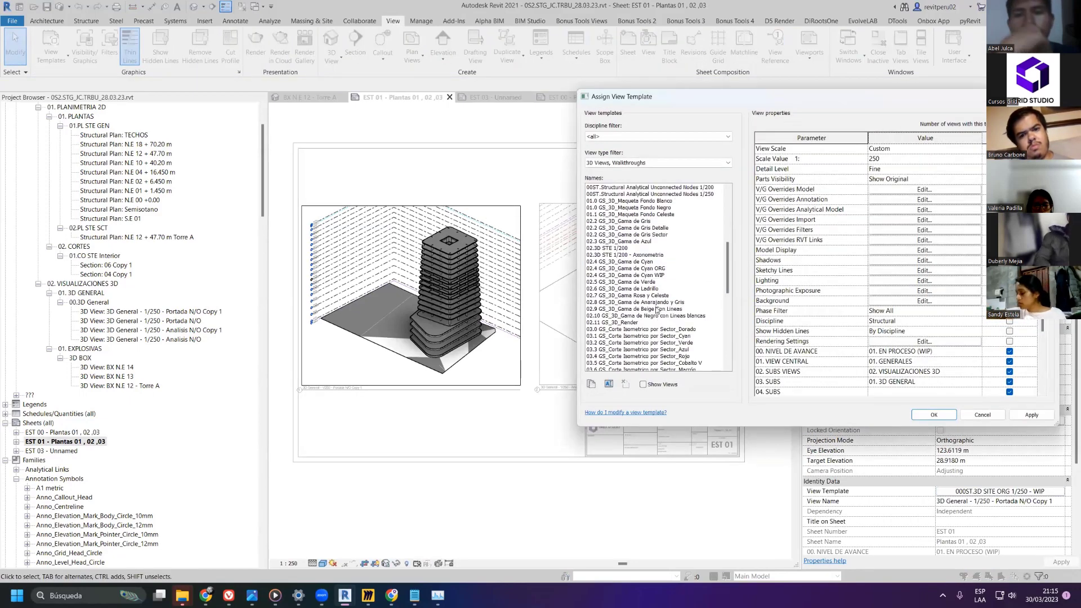
click(653, 207)
click(1028, 415)
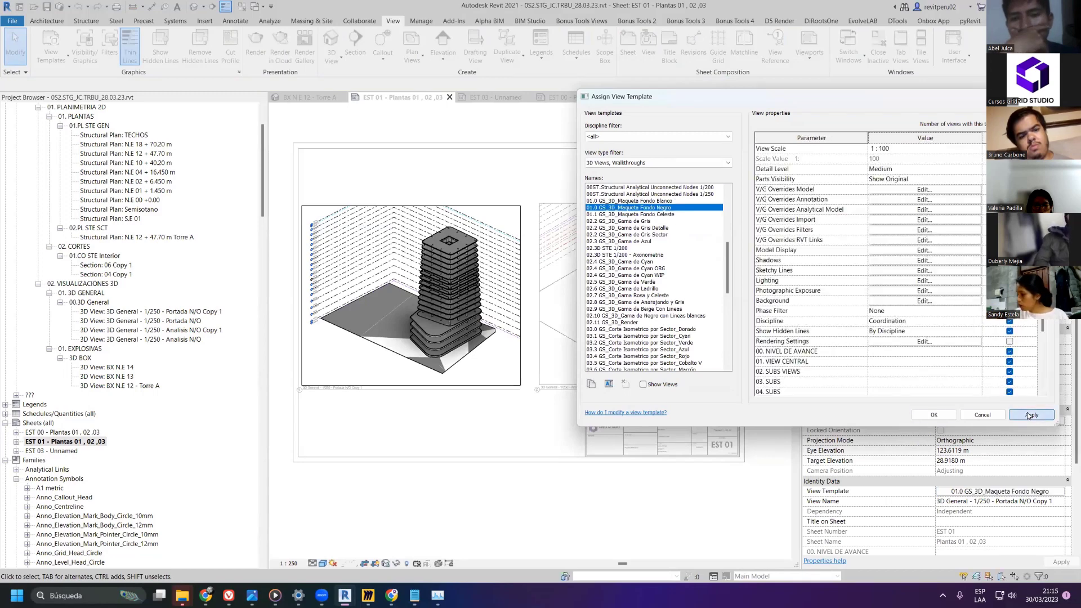
click(929, 415)
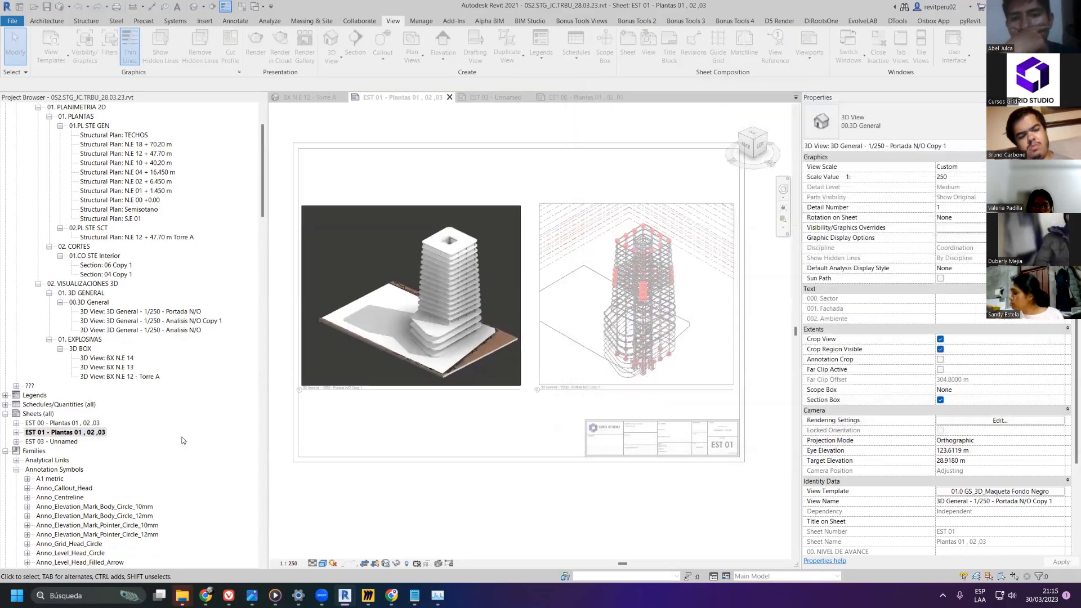
double_click(79, 423)
double_click(83, 433)
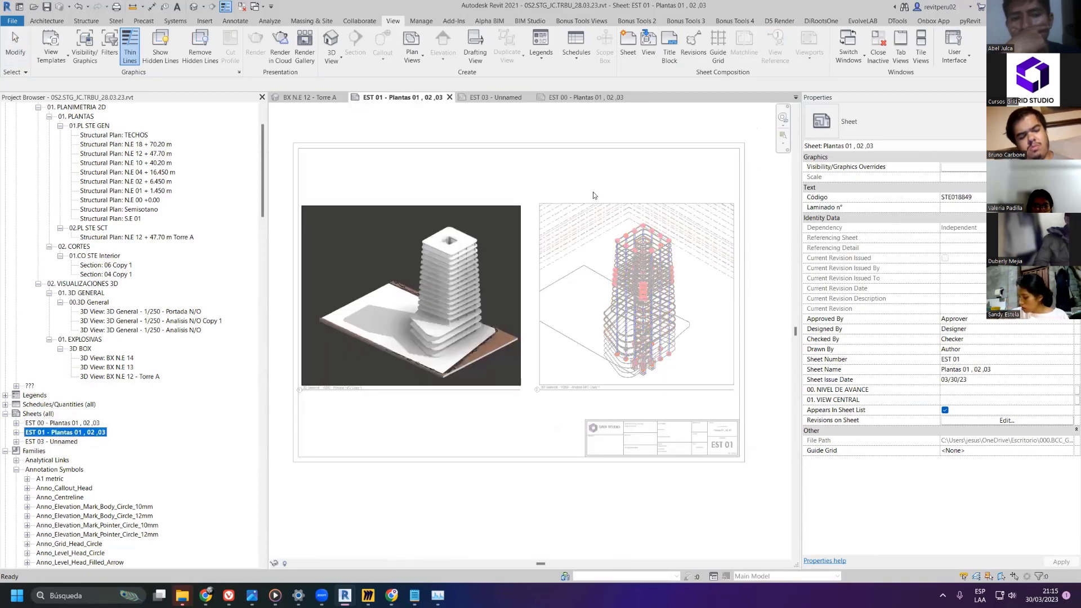
- Give the right-hand 3D viewport the 01.1 GS_3D_Maqueta Fondo Celeste template
click(441, 534)
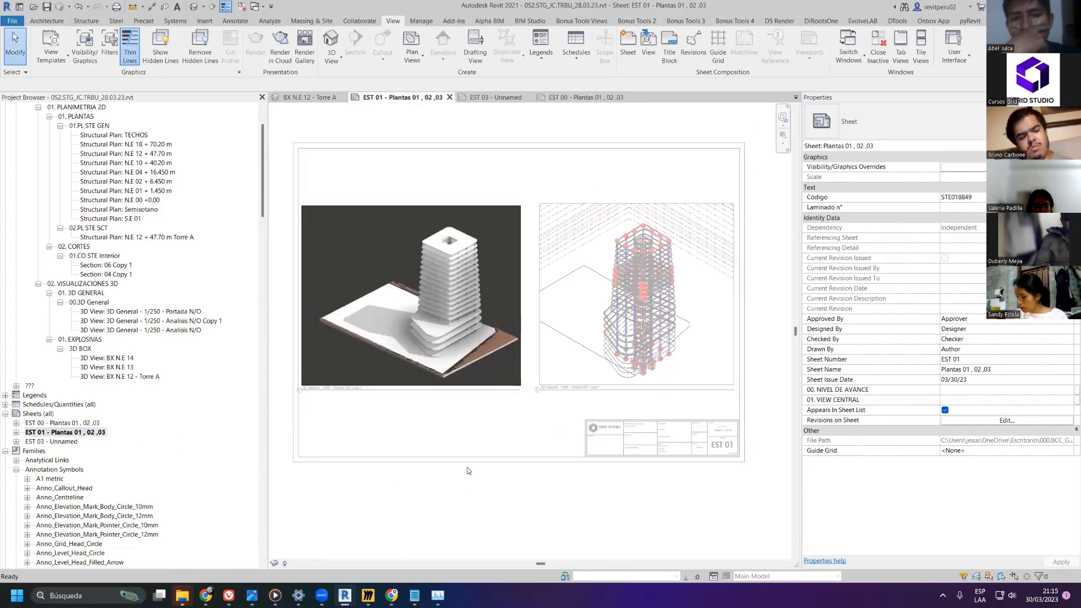
click(611, 211)
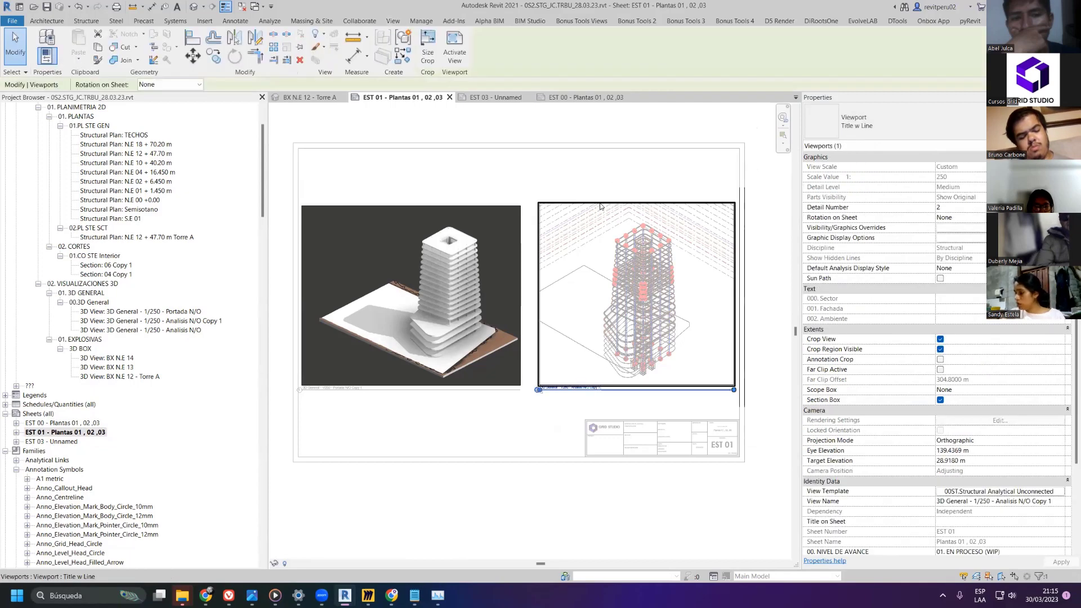
click(972, 492)
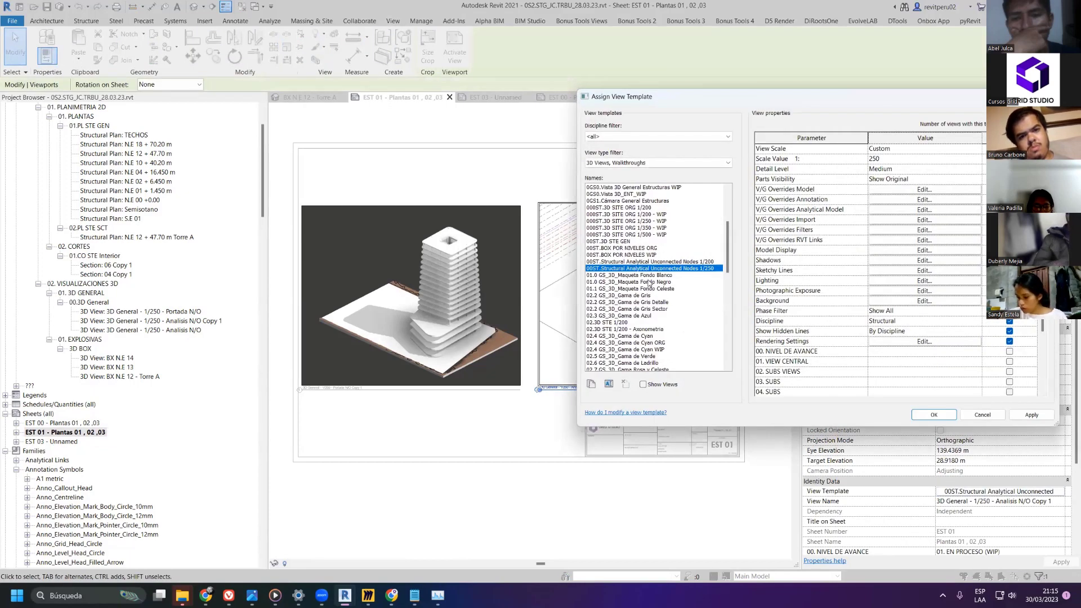
click(649, 281)
click(1033, 415)
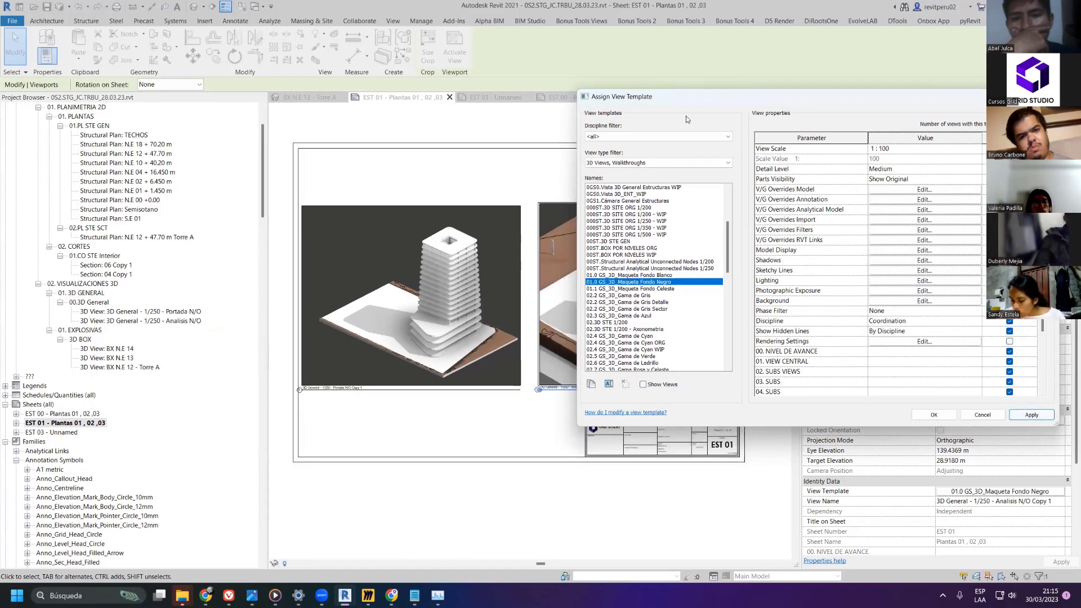
drag(686, 106, 662, 88)
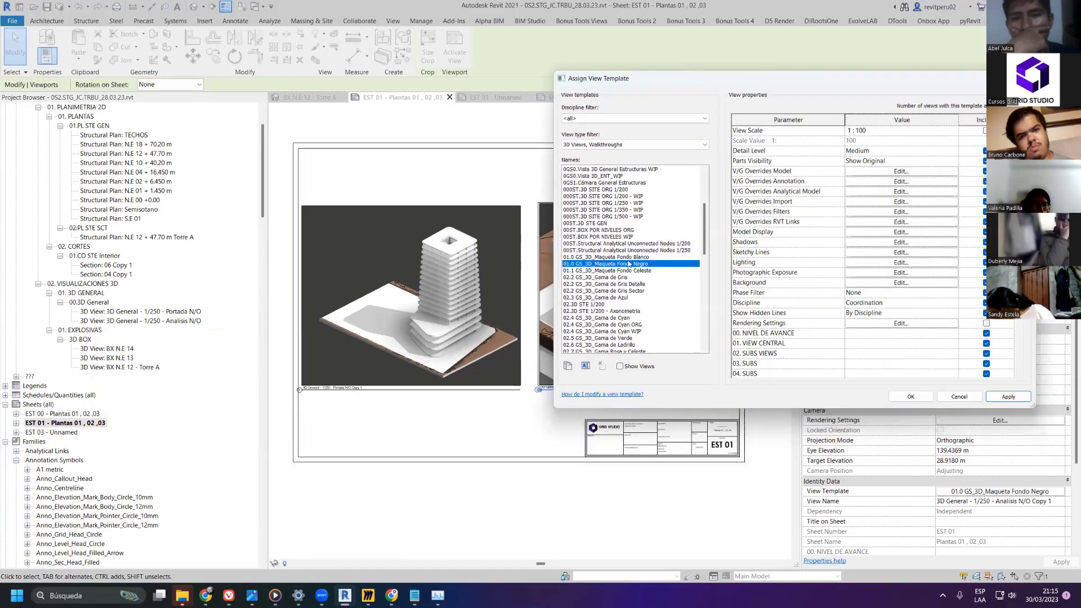
click(607, 270)
click(998, 397)
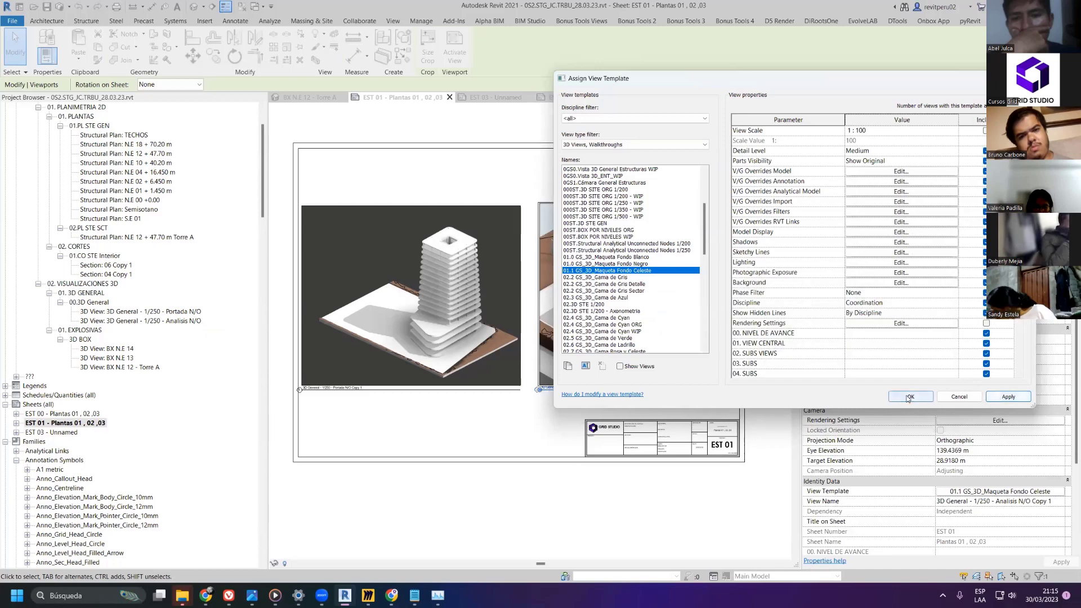
click(911, 397)
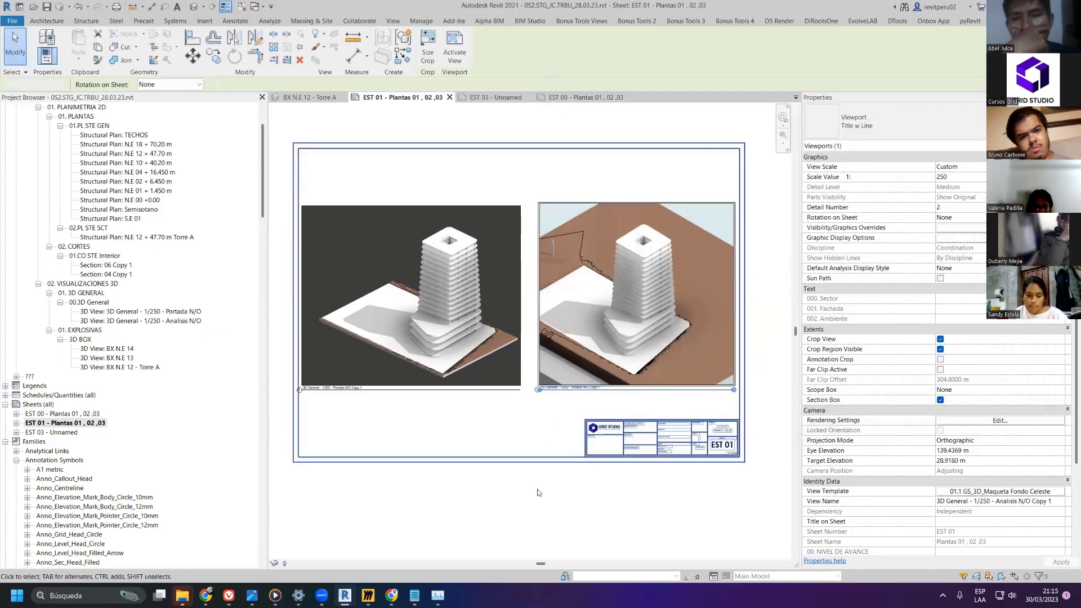
click(535, 495)
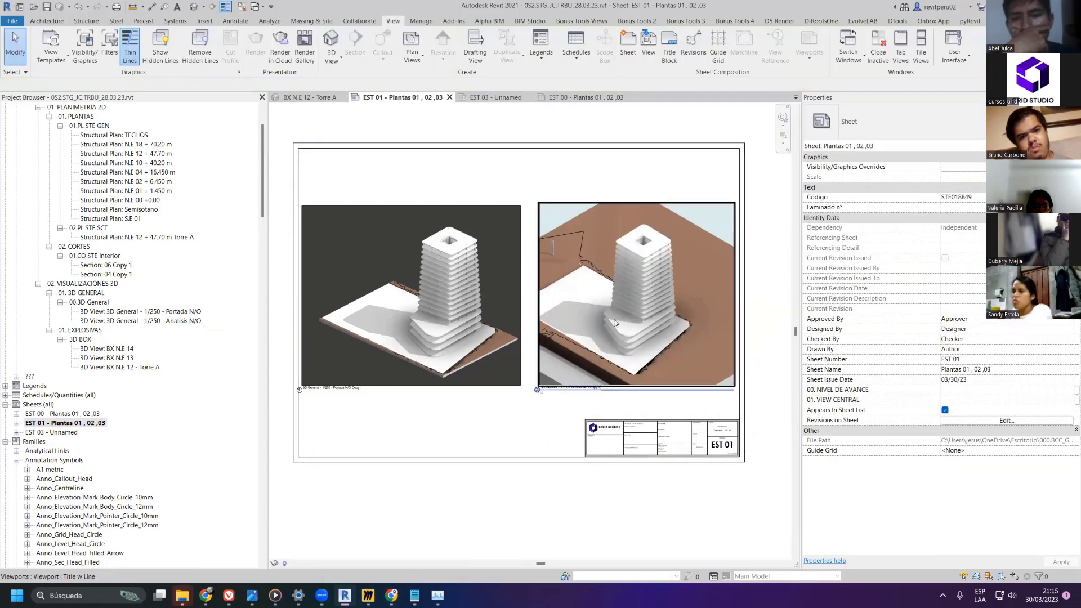
- Trim the right 3D view's section box, then open sheet EST 00
double_click(588, 296)
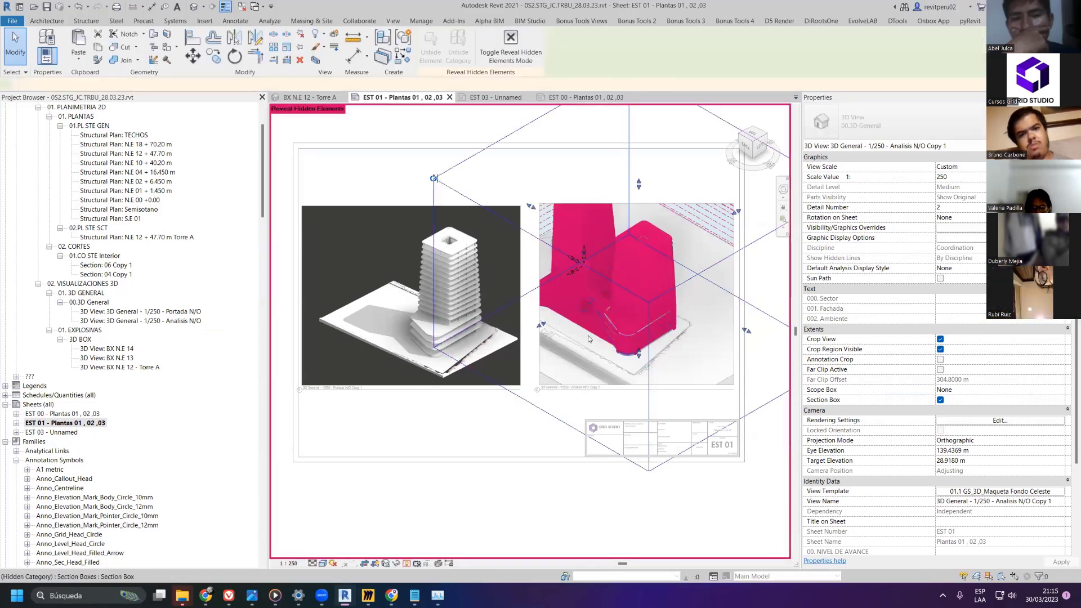
click(588, 336)
drag(606, 269, 503, 360)
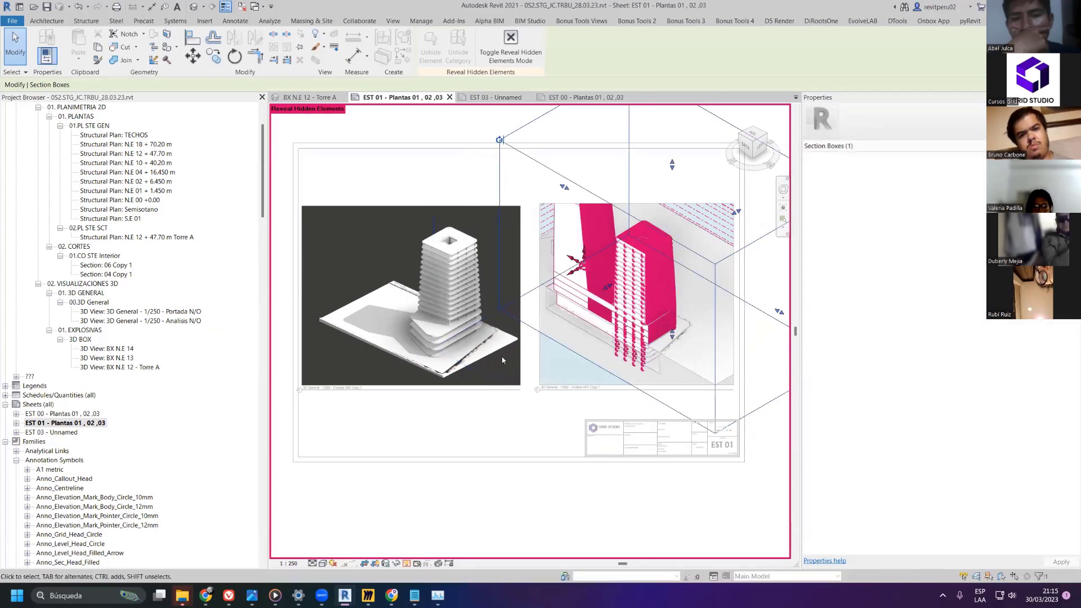
click(406, 564)
click(427, 525)
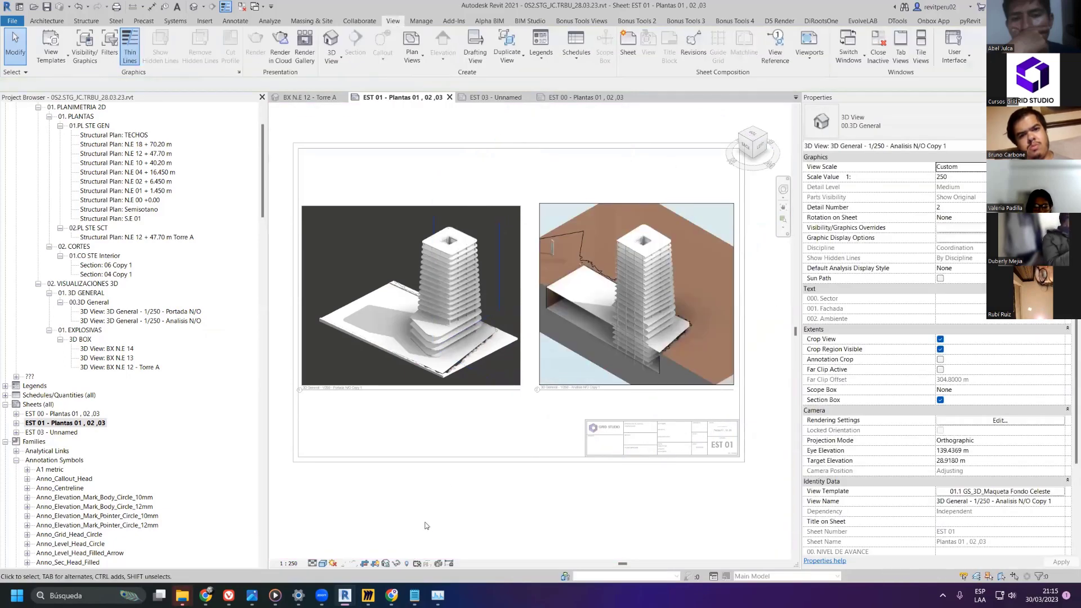
double_click(87, 414)
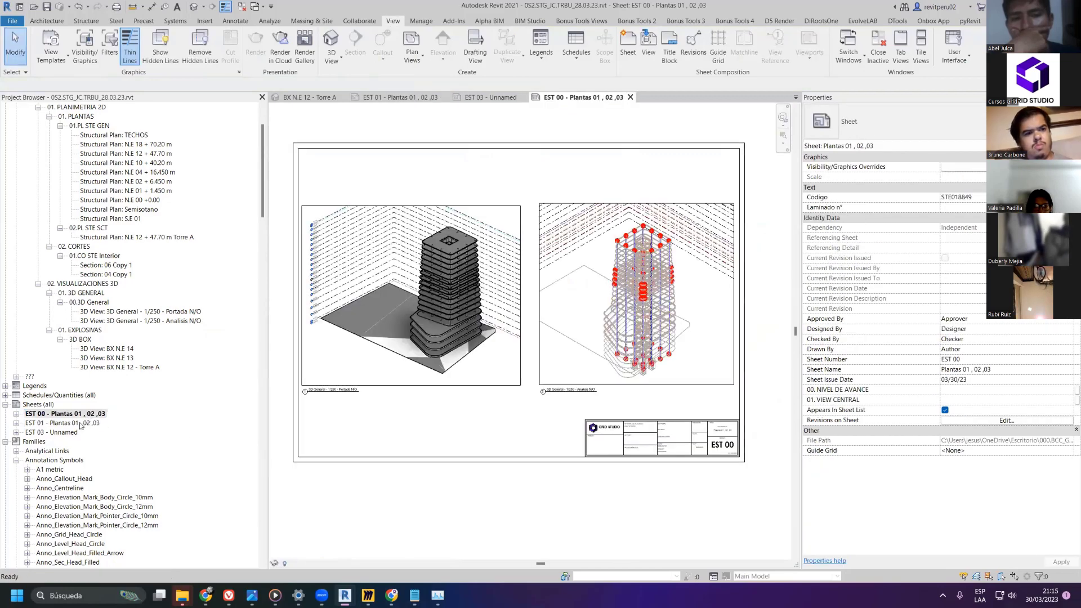
- Drop 3D view BX N.E 12 - Torre A on EST 03 right of the plan, shifting both up
double_click(79, 423)
double_click(56, 432)
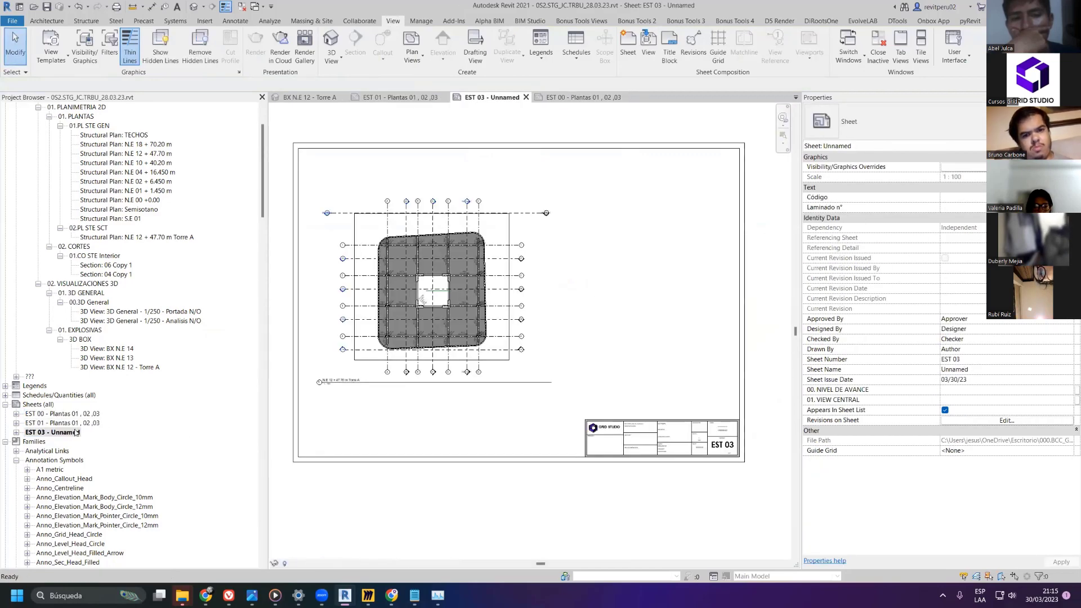
drag(130, 368, 648, 293)
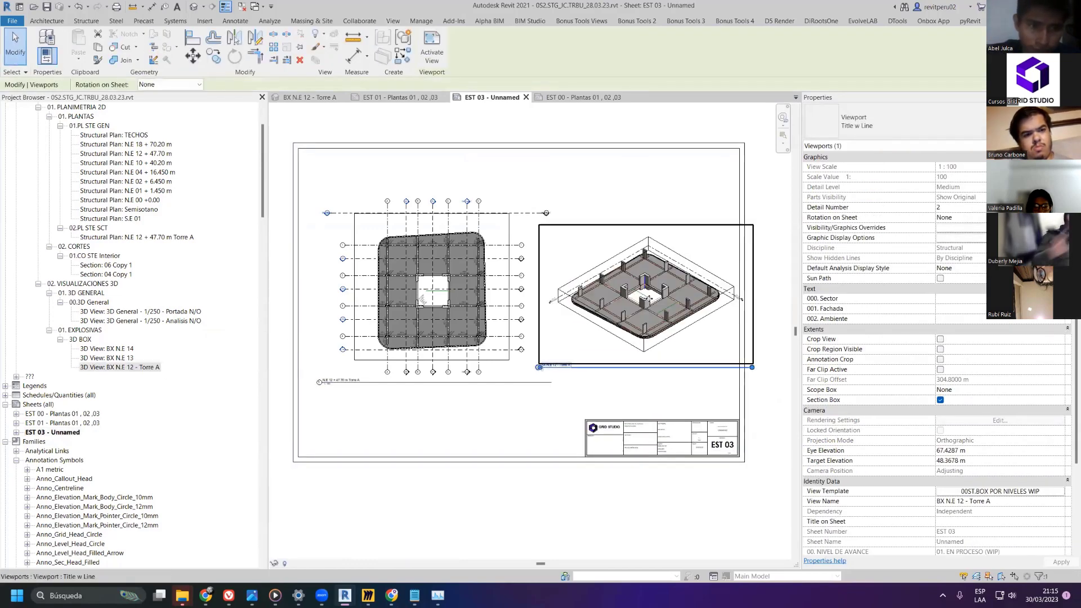
click(630, 297)
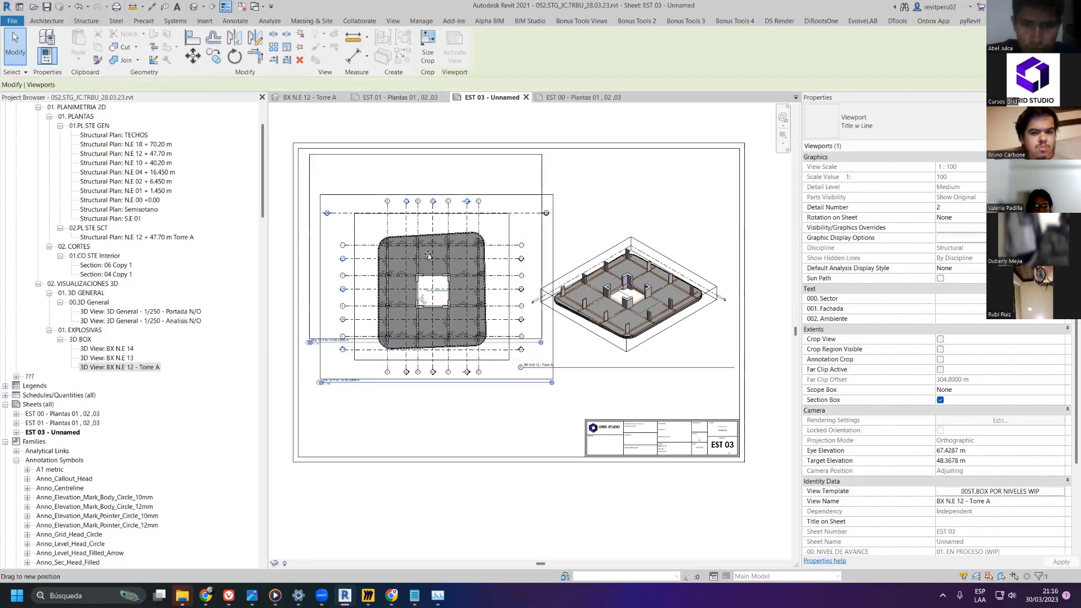
drag(440, 297, 429, 257)
drag(692, 314, 692, 266)
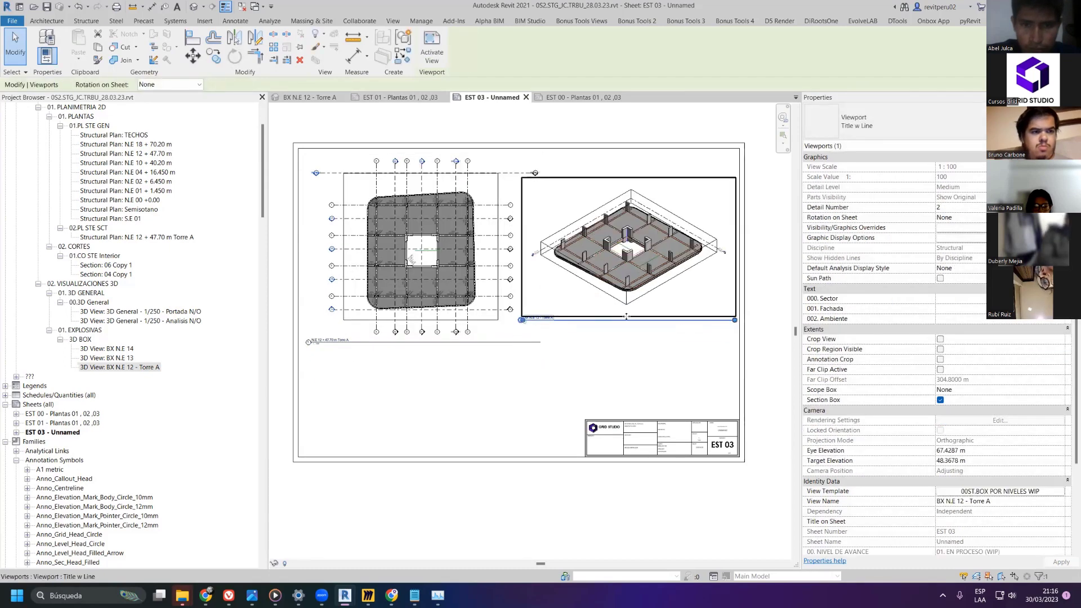
- Shorten the 3D viewport's title line and nudge the plan viewport up and left
click(428, 406)
click(472, 345)
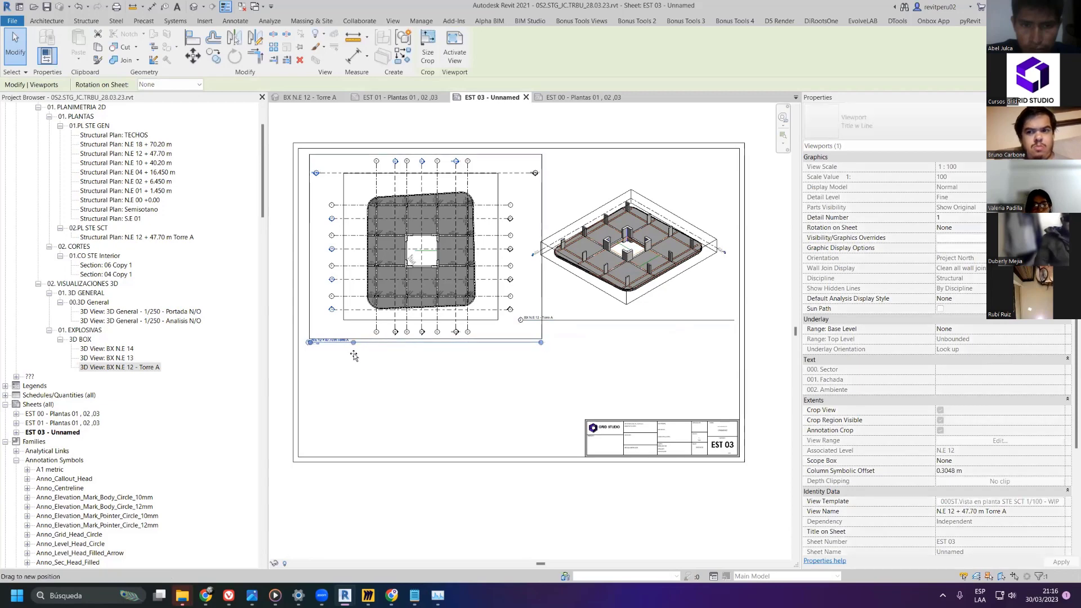
click(553, 367)
click(721, 320)
drag(736, 325, 554, 338)
click(436, 230)
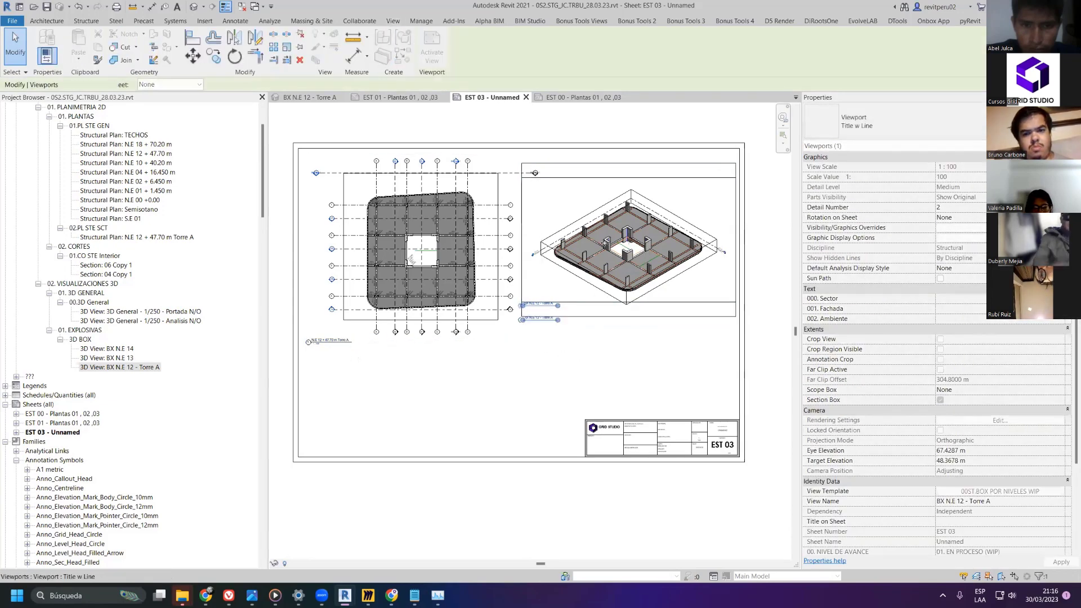
key(Left)
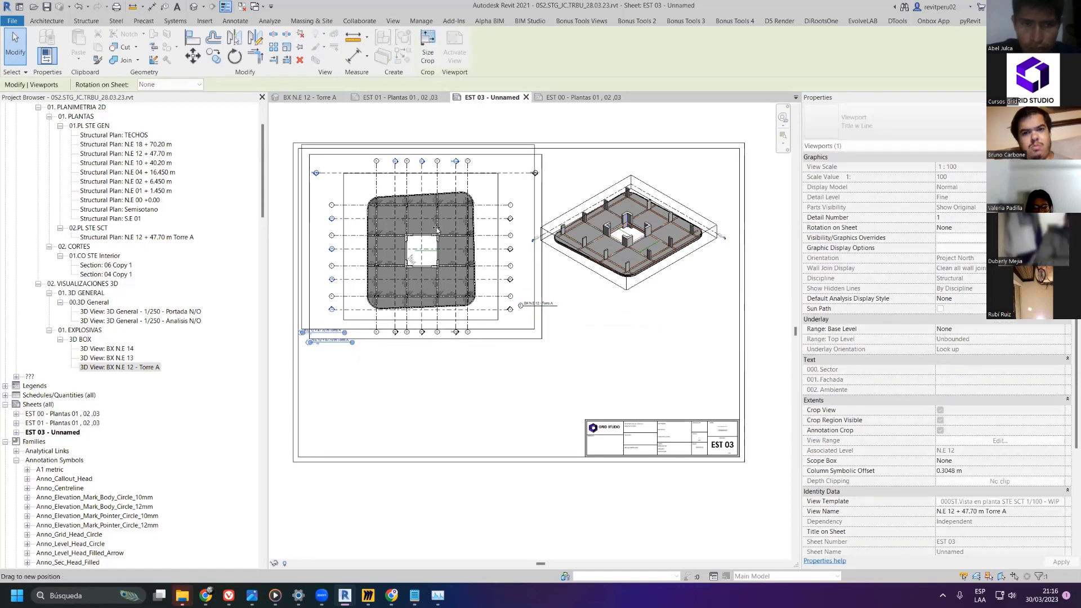
key(Up)
key(Escape)
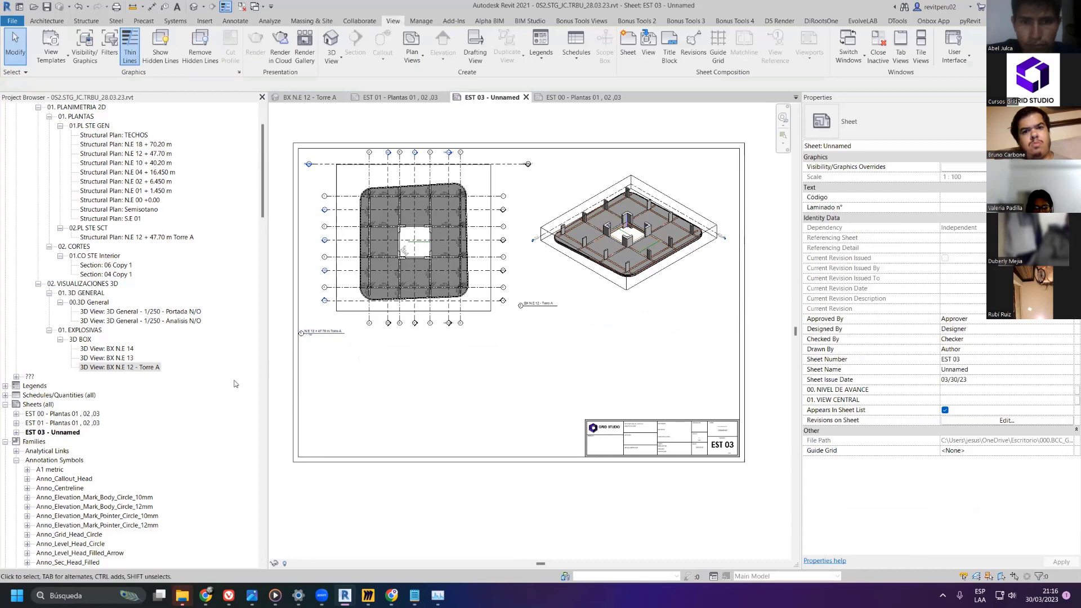
- Duplicate the BX N.E 12 - Torre A 3D view and close the other open views
click(156, 367)
right_click(159, 367)
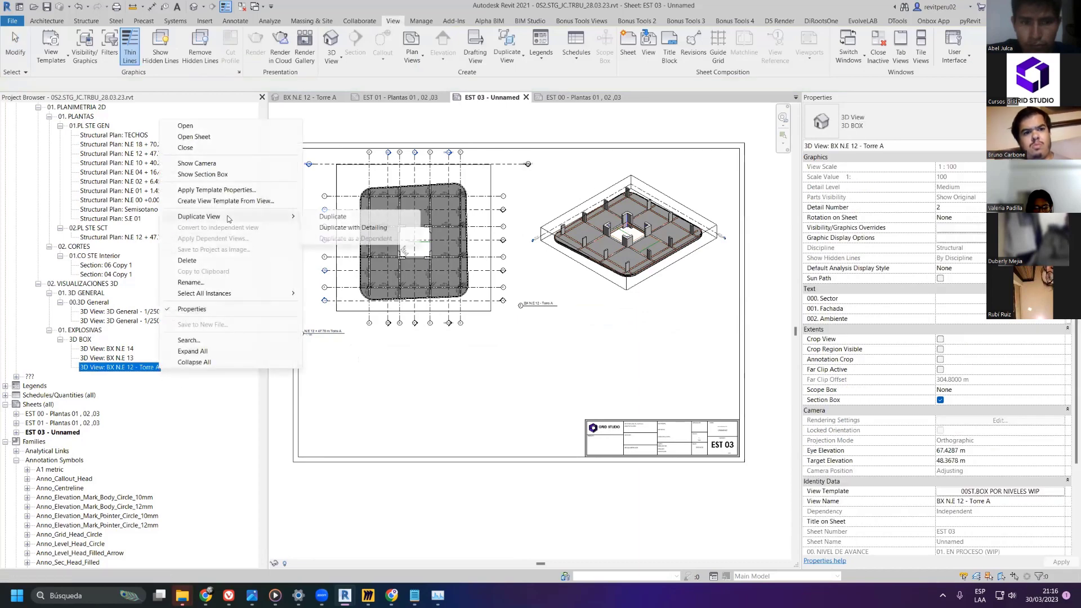
click(324, 230)
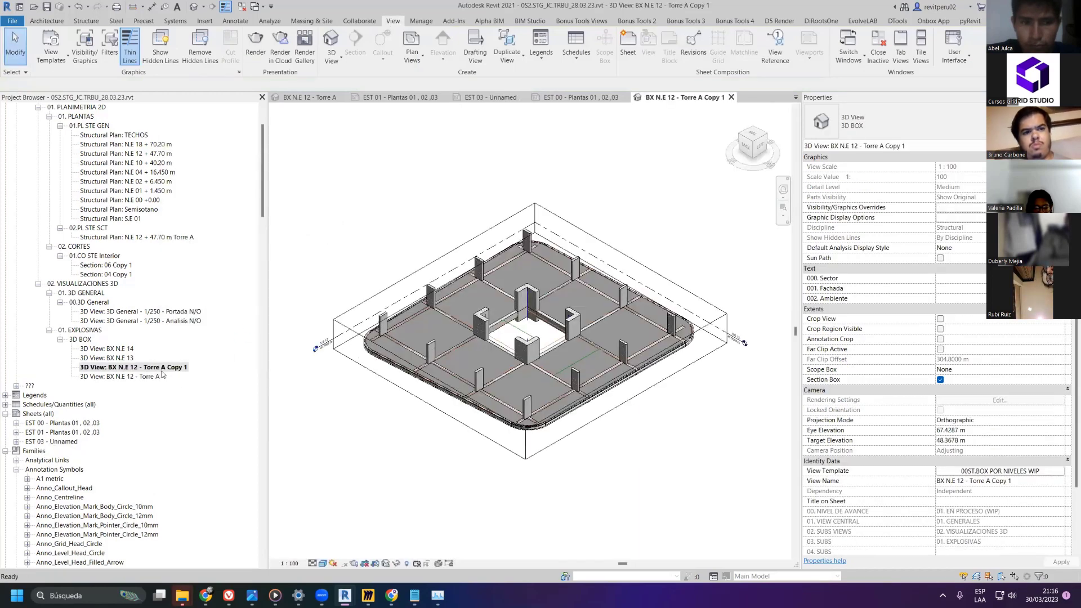
click(580, 96)
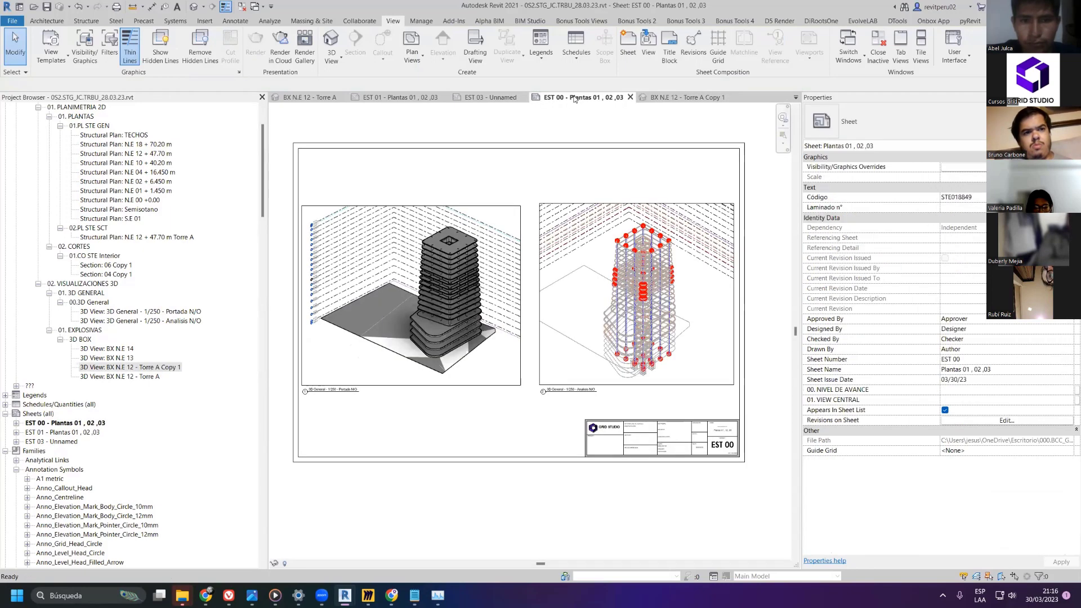
click(243, 7)
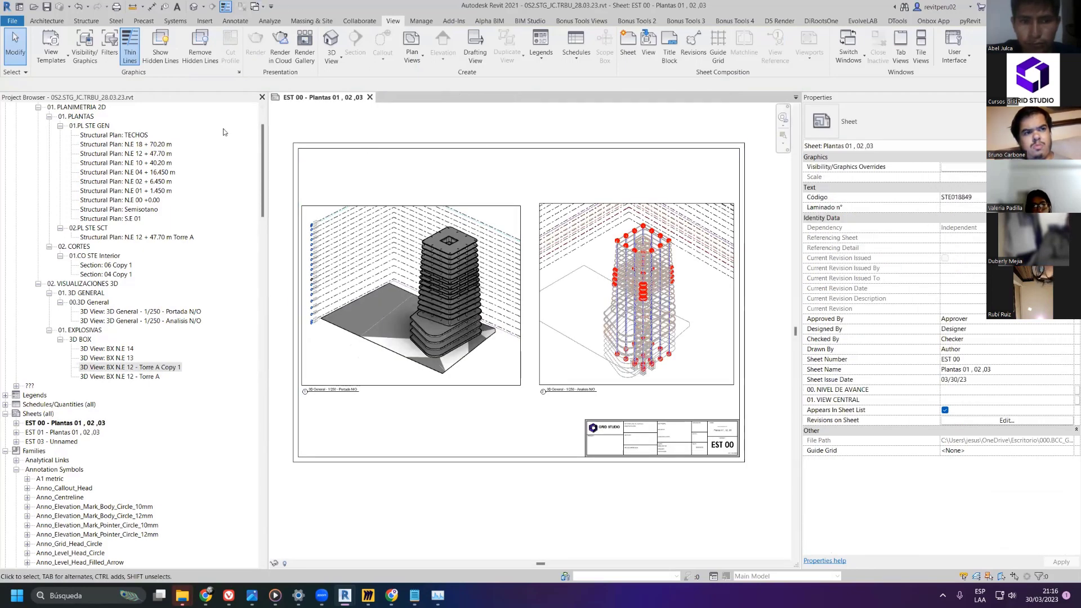
- Place BX N.E 12 - Torre A Copy 1 on EST 03 and trim away its left part with the section box
double_click(76, 442)
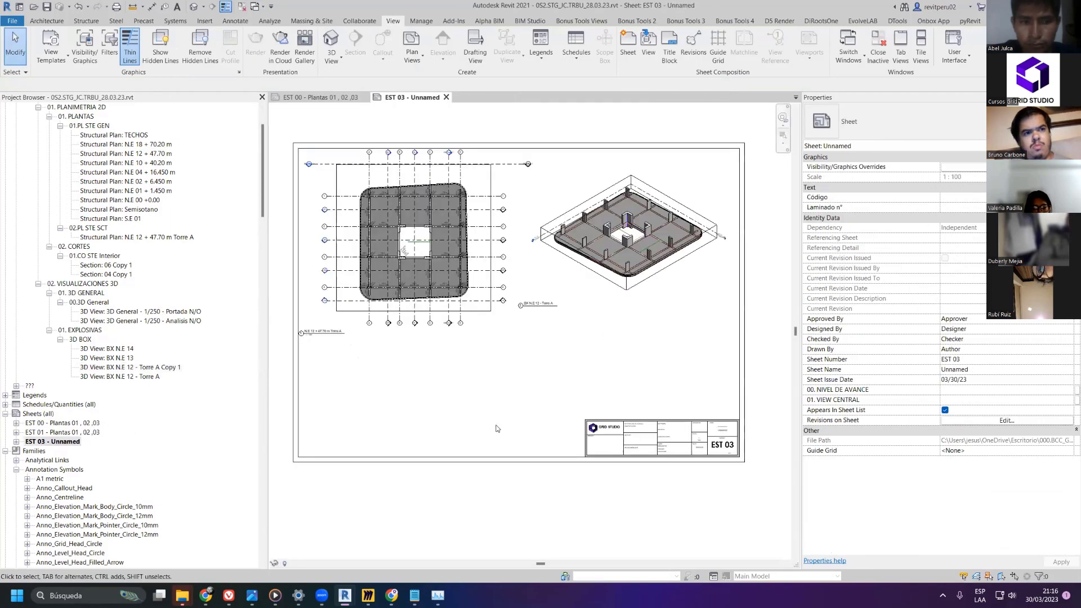
click(130, 367)
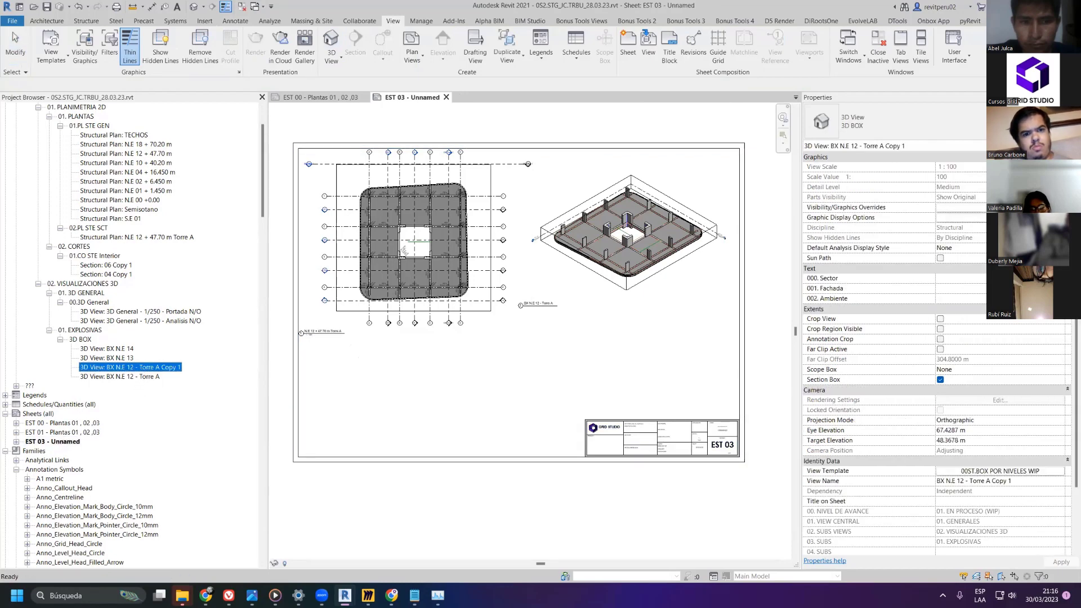
click(628, 347)
double_click(692, 305)
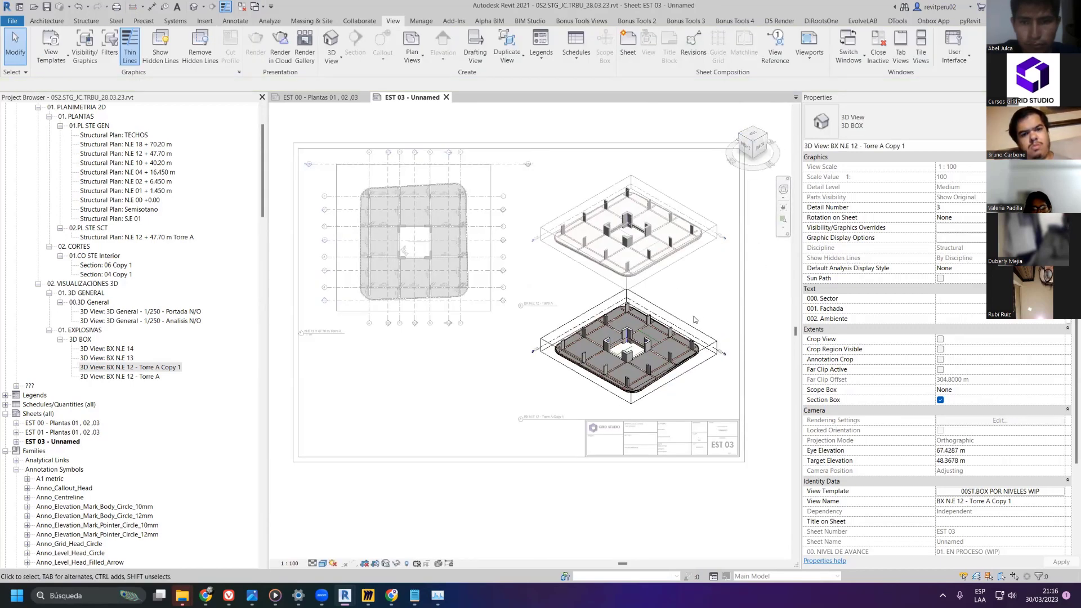
click(589, 362)
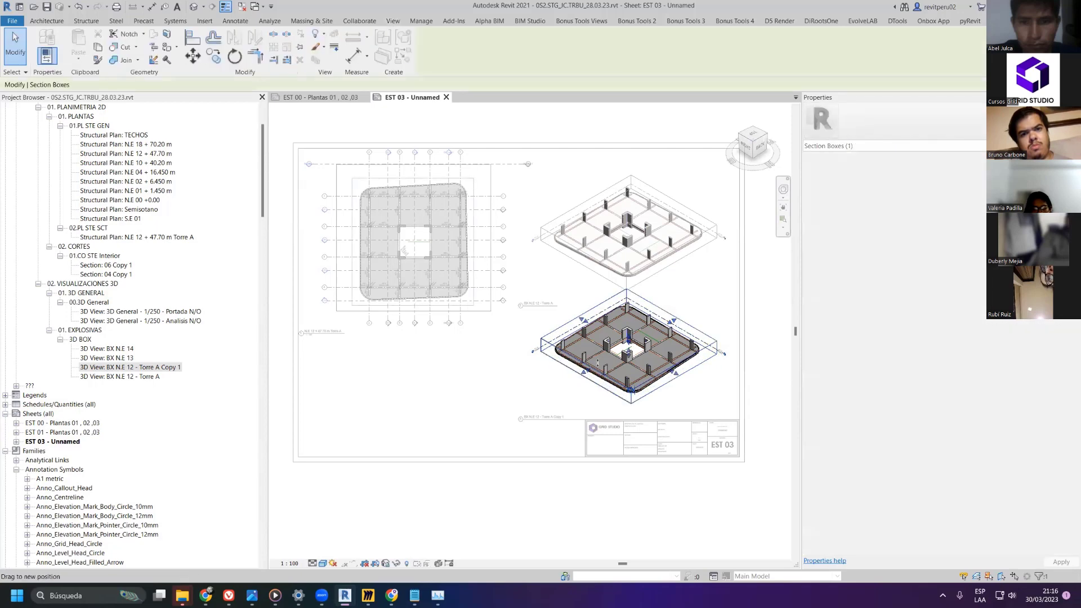
drag(590, 362, 628, 341)
click(550, 378)
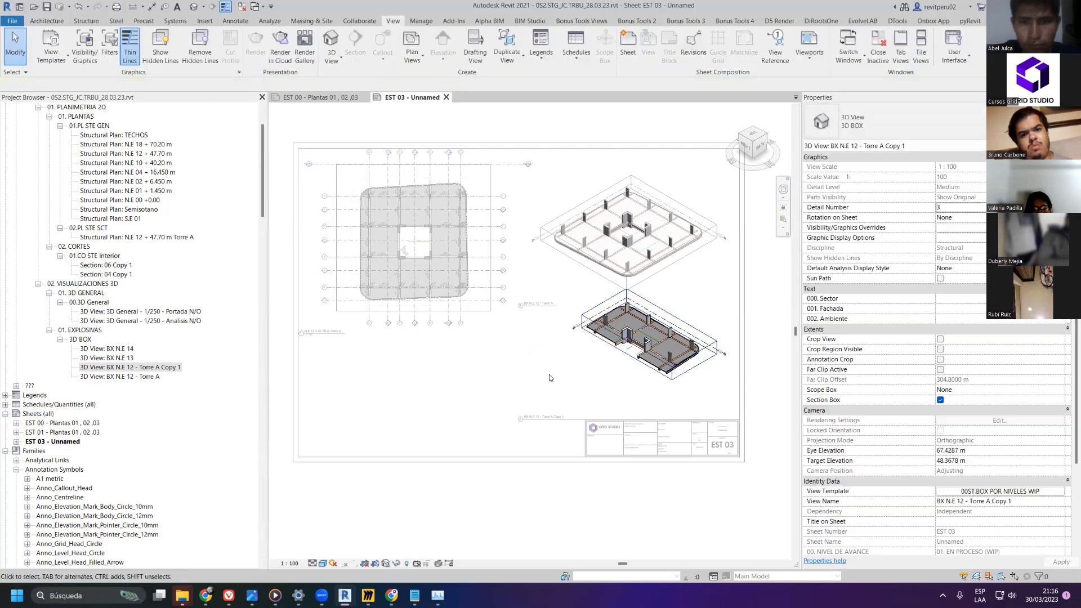
double_click(574, 523)
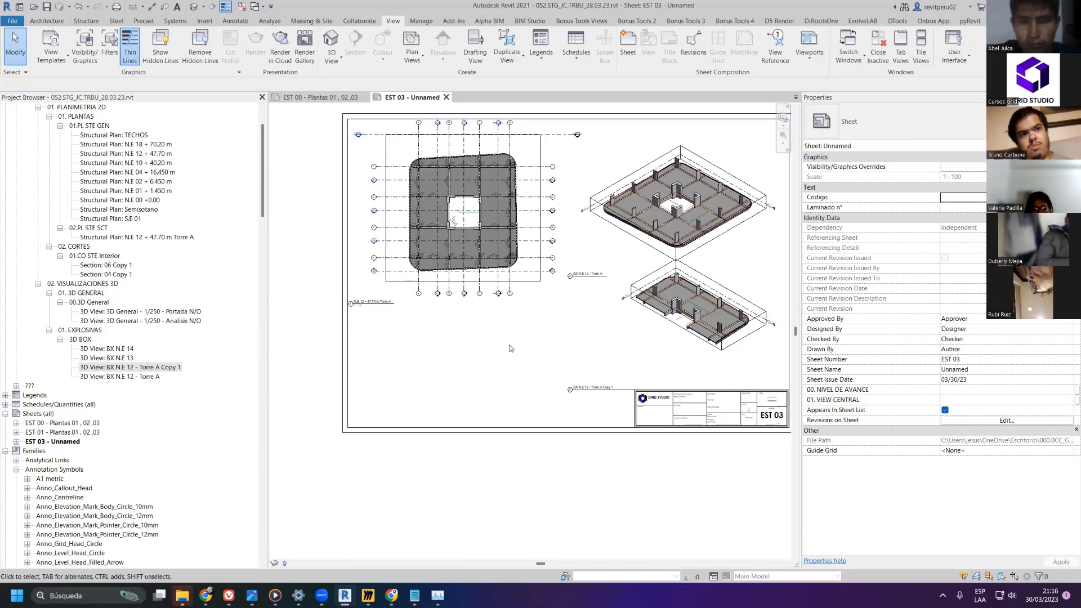
- Reposition the Copy 1 viewport below the first 3D view on the sheet
drag(602, 387, 603, 373)
click(614, 186)
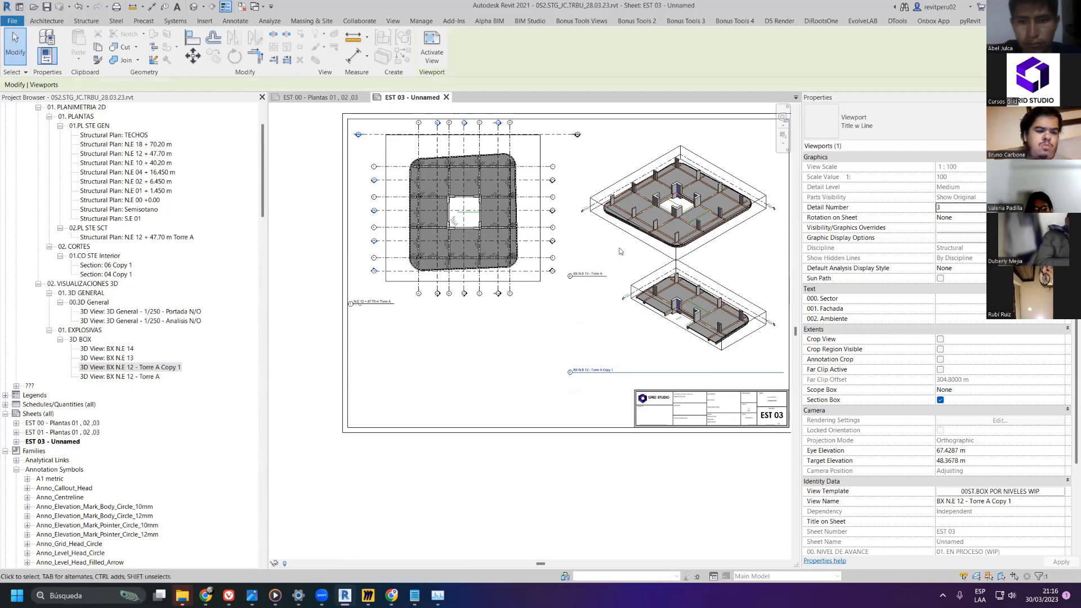
drag(780, 374, 616, 383)
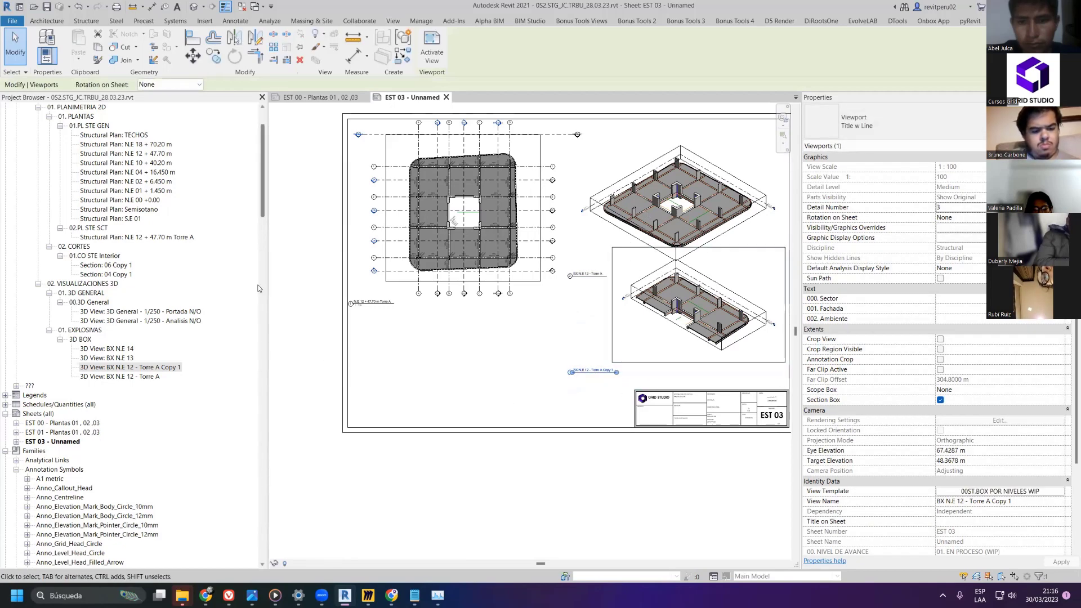
click(306, 242)
middle_drag(345, 214, 354, 254)
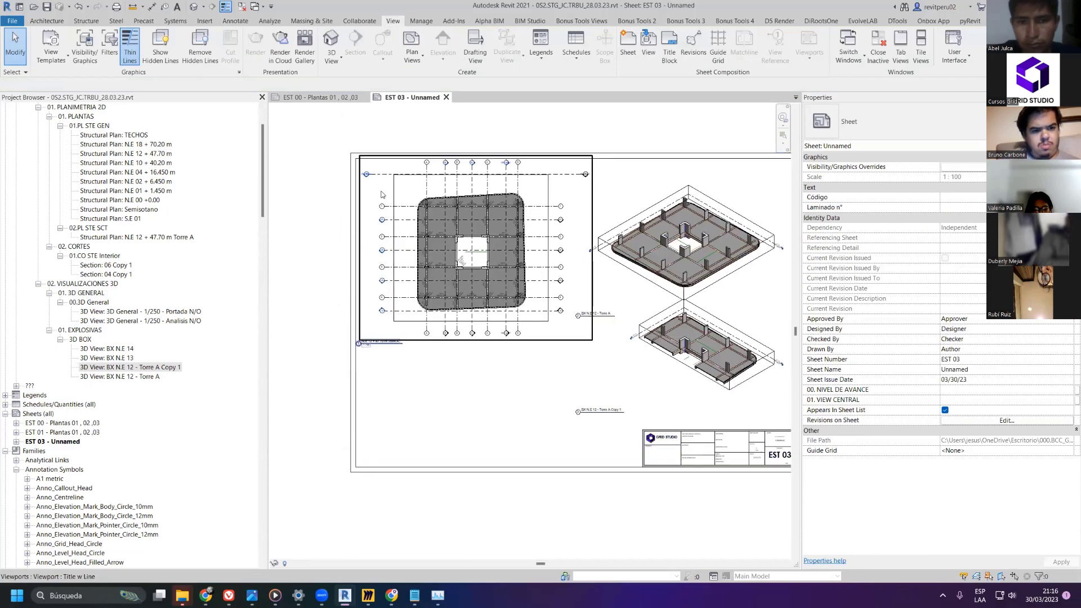
- Browse 00. ORIGINALES > 01. PLANIMETRIA 2D > 02. CORTES and open Section: 08
scroll(386, 188, up, 1)
scroll(415, 229, up, 5)
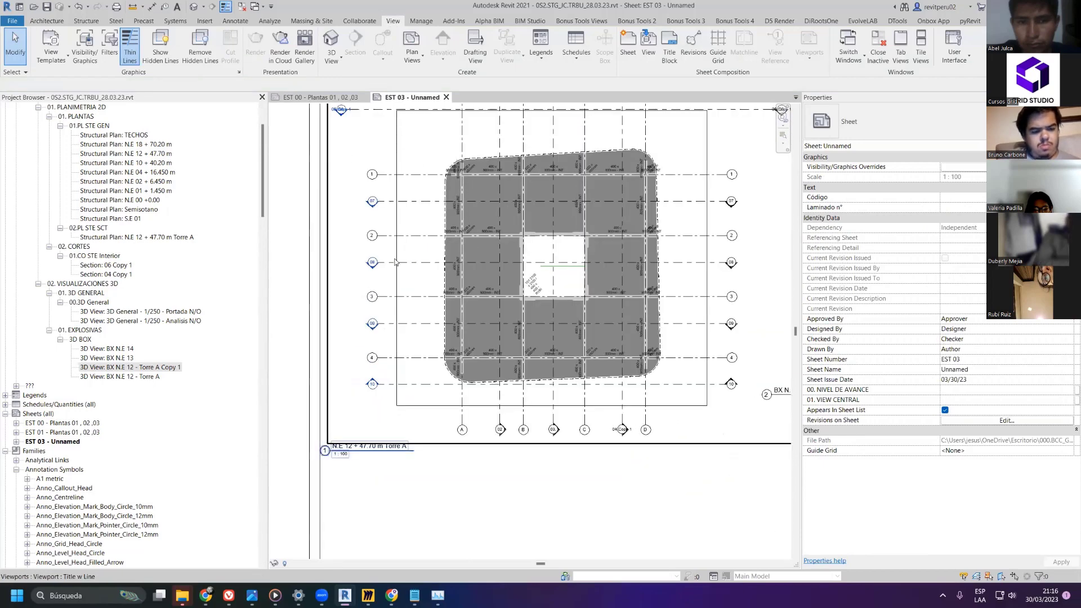
scroll(401, 256, down, 5)
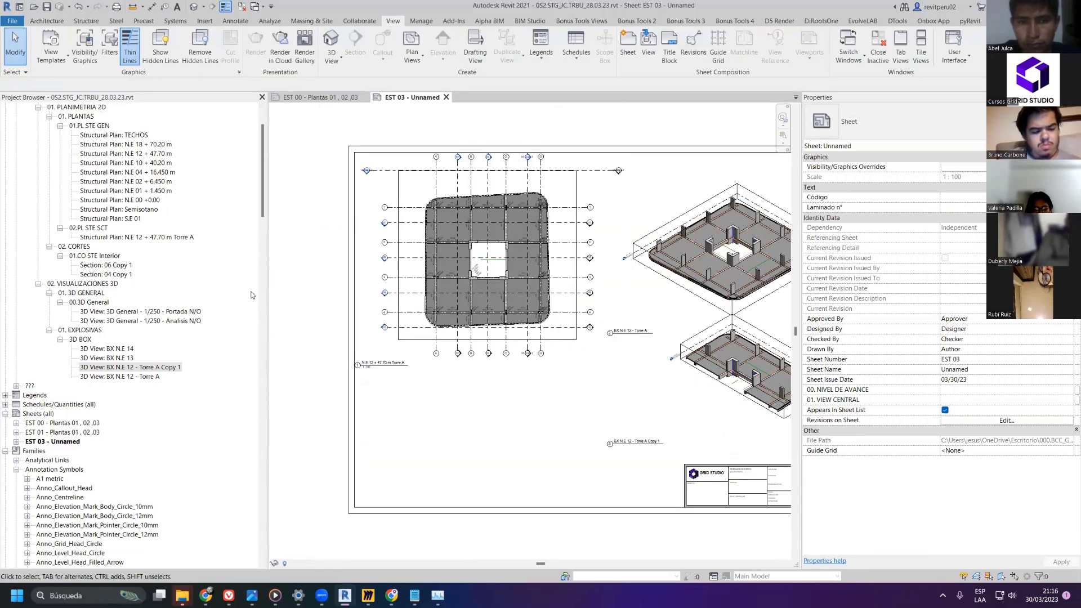
scroll(155, 298, up, 2)
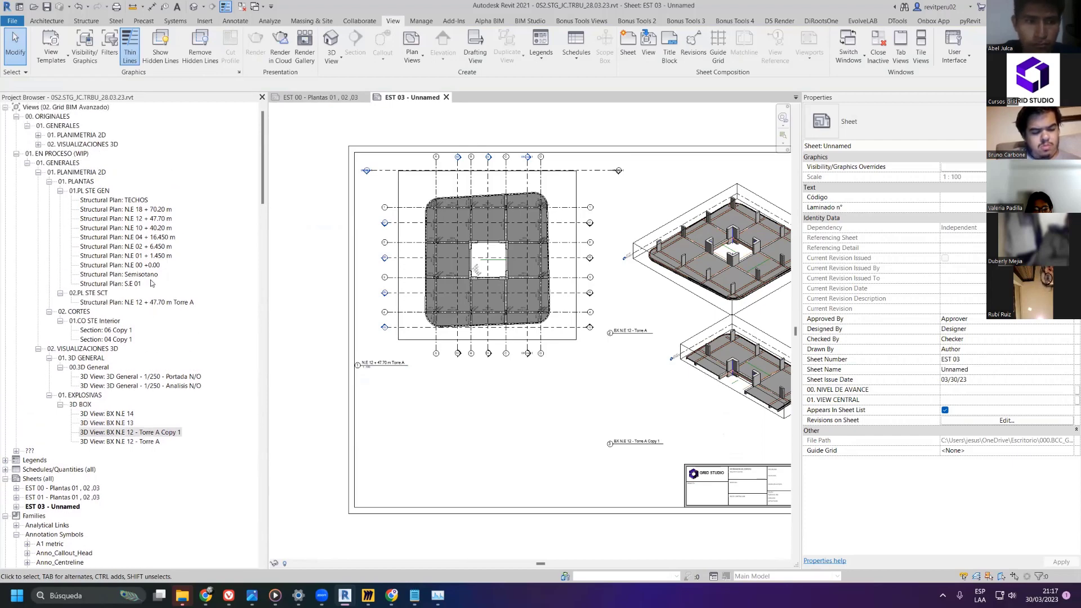
click(38, 144)
click(38, 144)
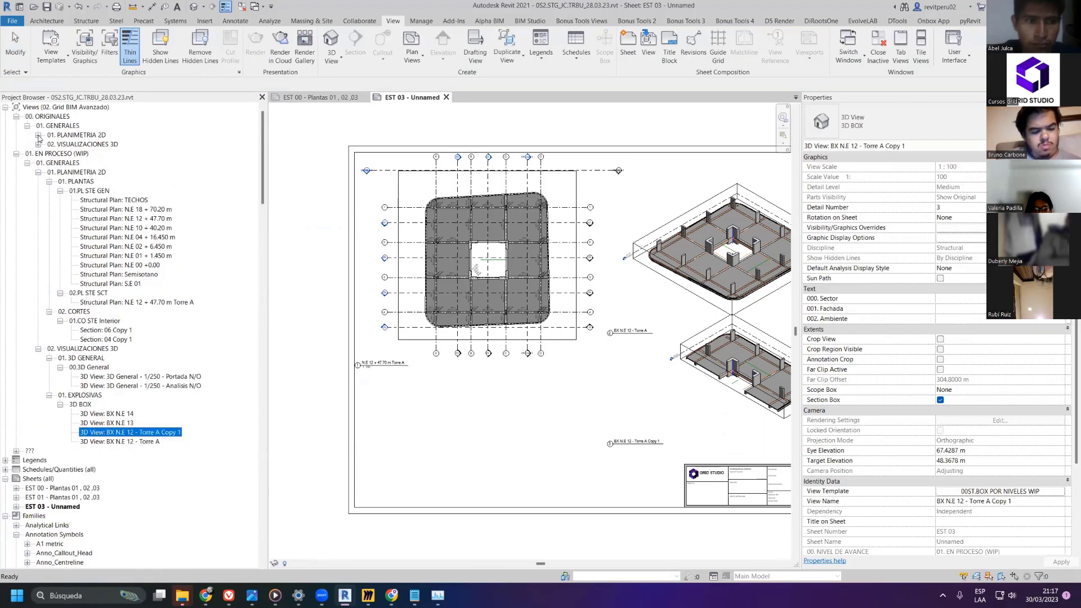
click(38, 135)
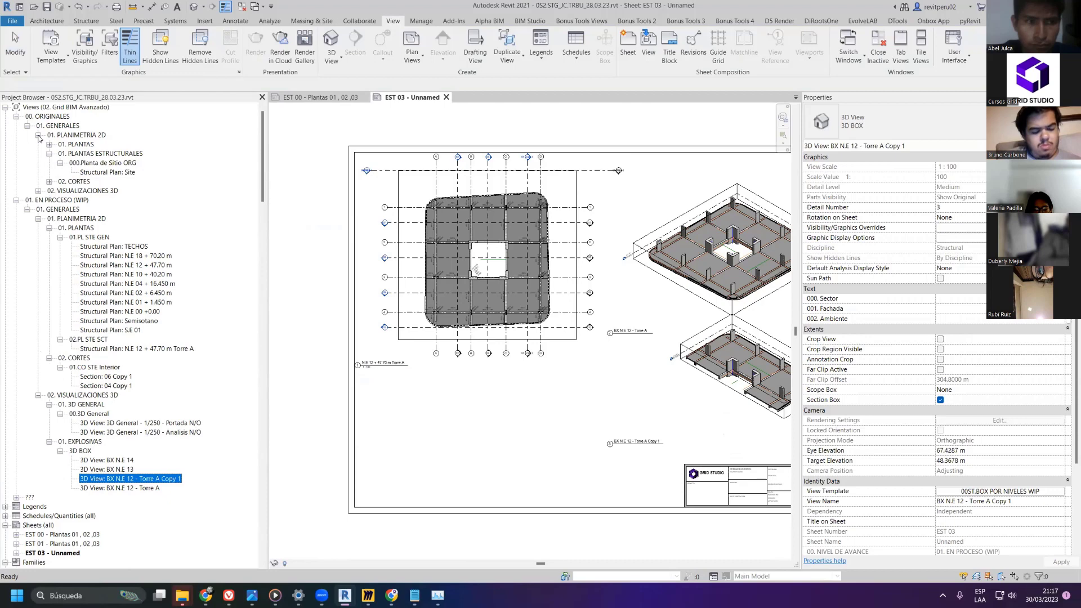
click(38, 135)
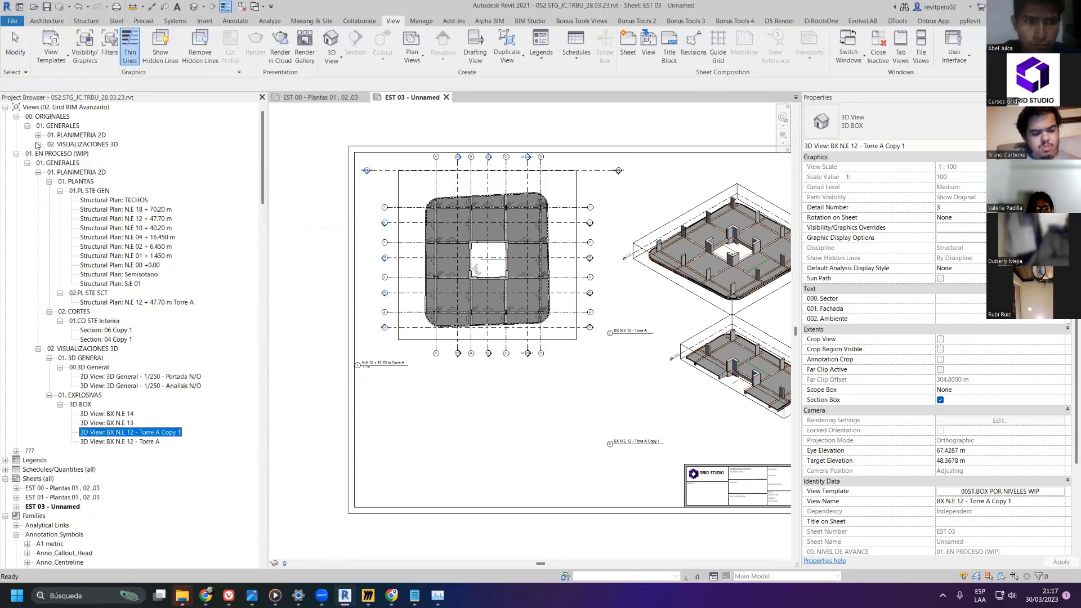
click(38, 135)
click(49, 181)
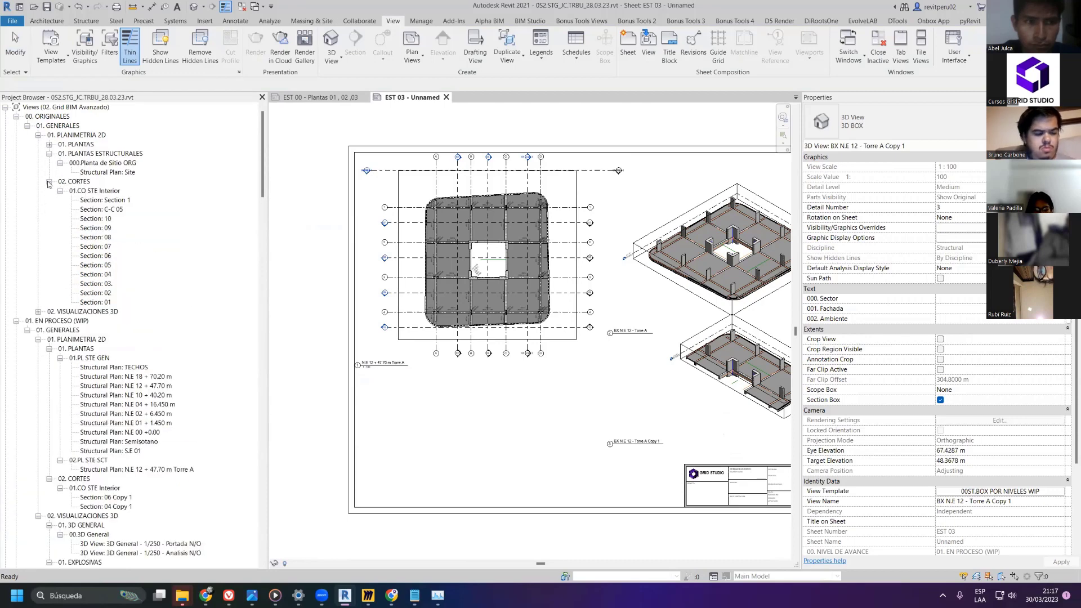
double_click(98, 239)
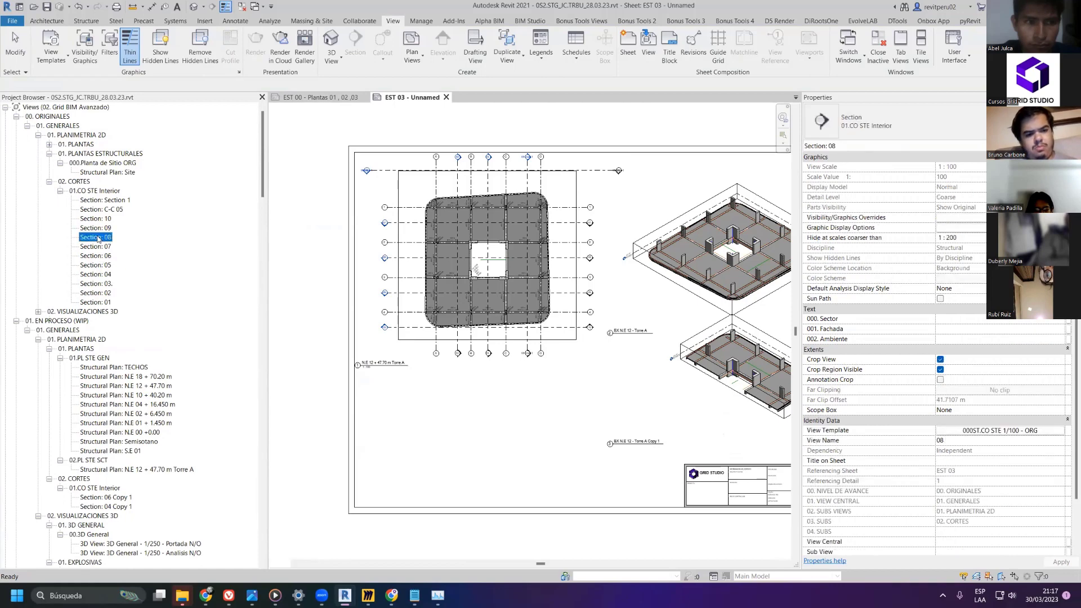
right_click(98, 239)
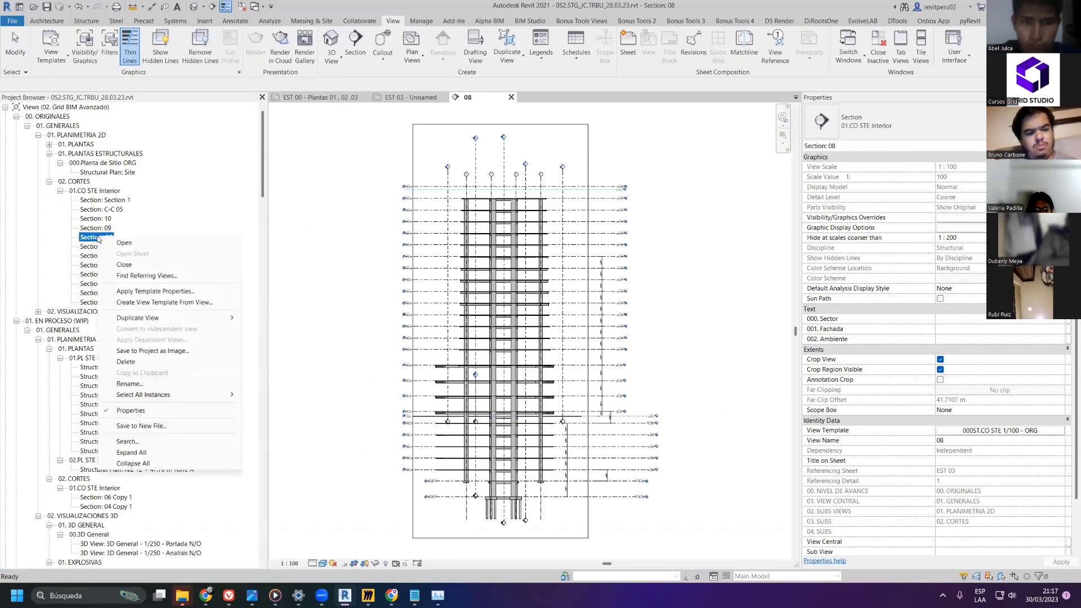
- Duplicate Section 08 with detailing and assign it the 000ST.CO STE 1/100 - WIP template
mouse_move(208, 316)
click(283, 327)
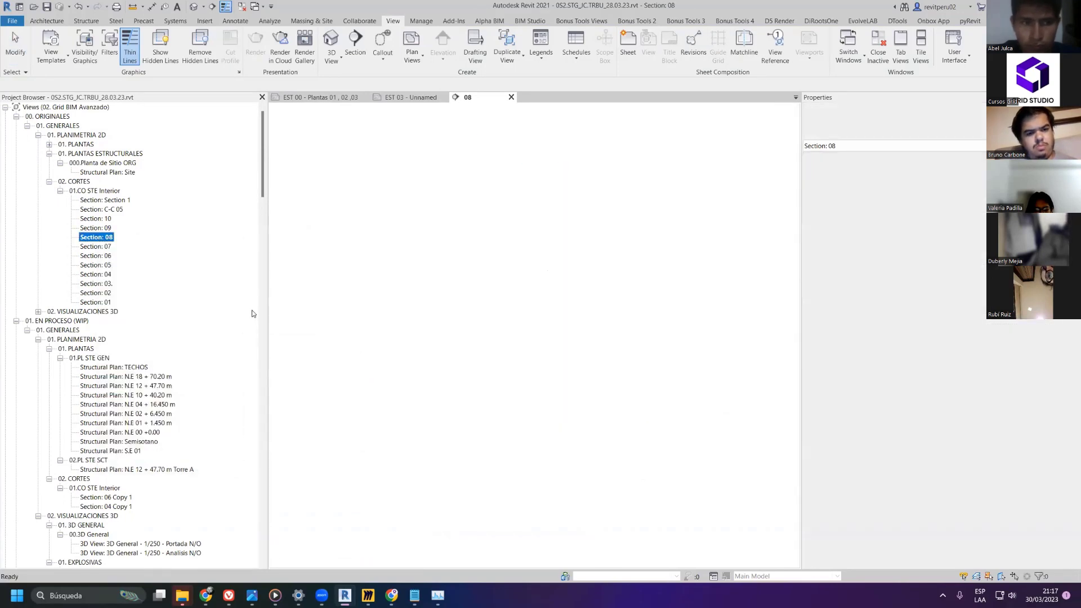
click(1020, 431)
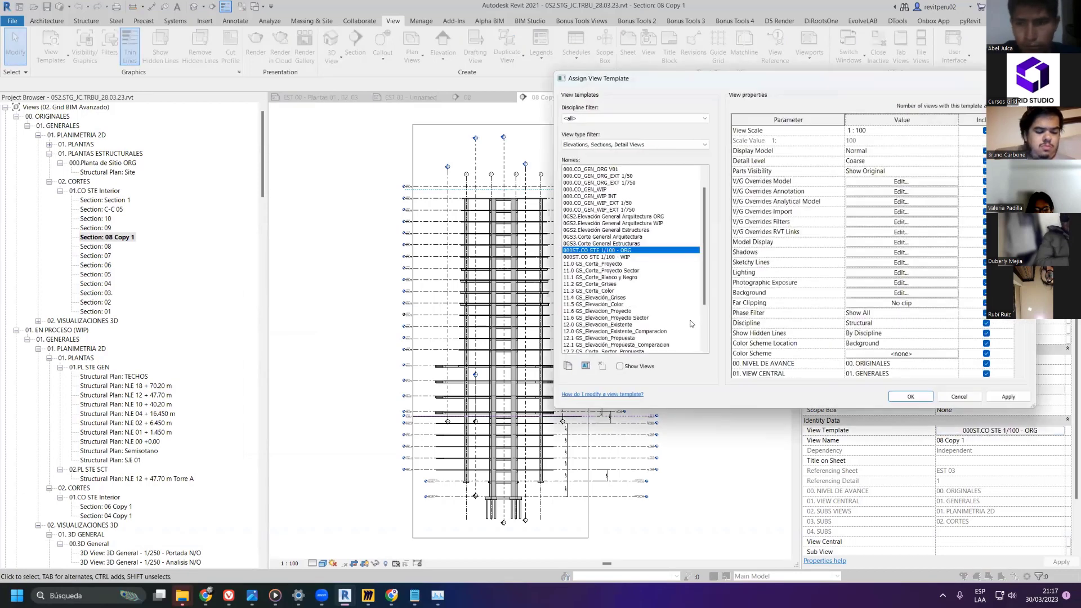
click(621, 258)
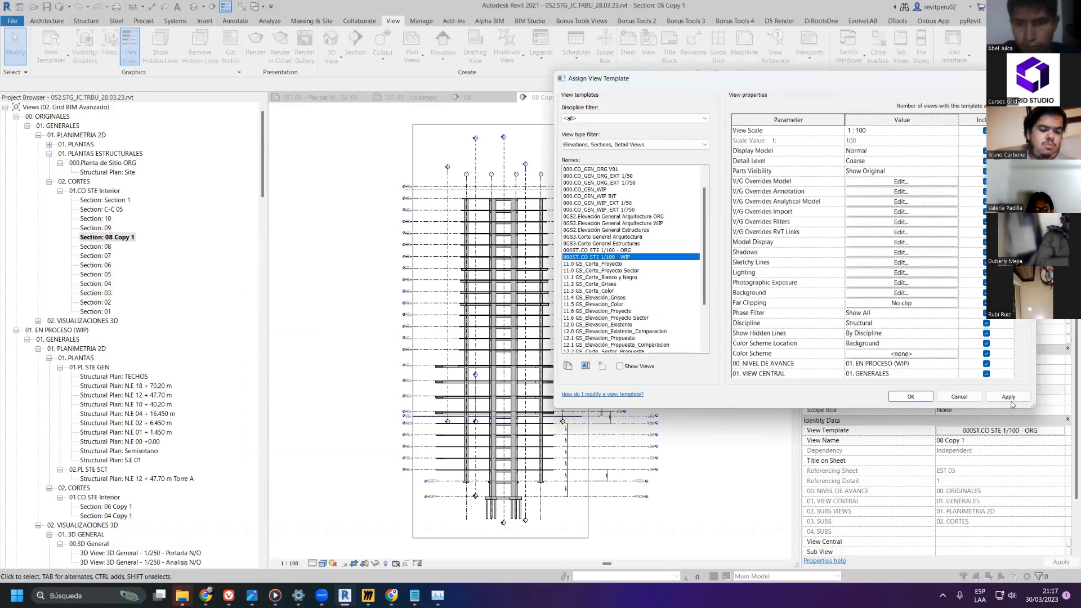
click(1008, 397)
click(910, 397)
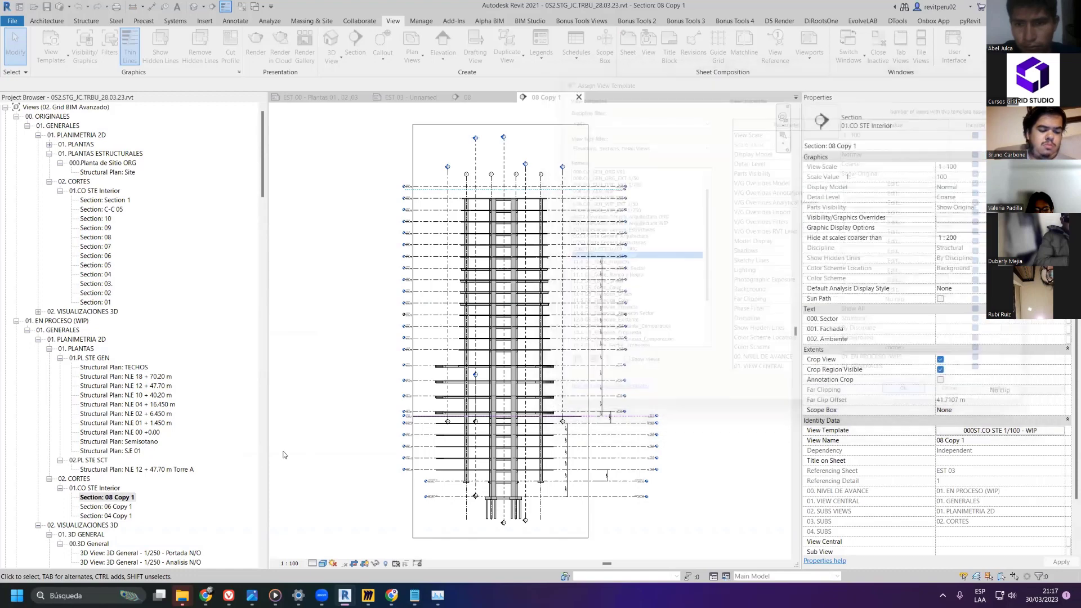
- Rename Section 08 Copy 1 to 08 Torre A - N.E 12 and close all other views
scroll(151, 378, down, 5)
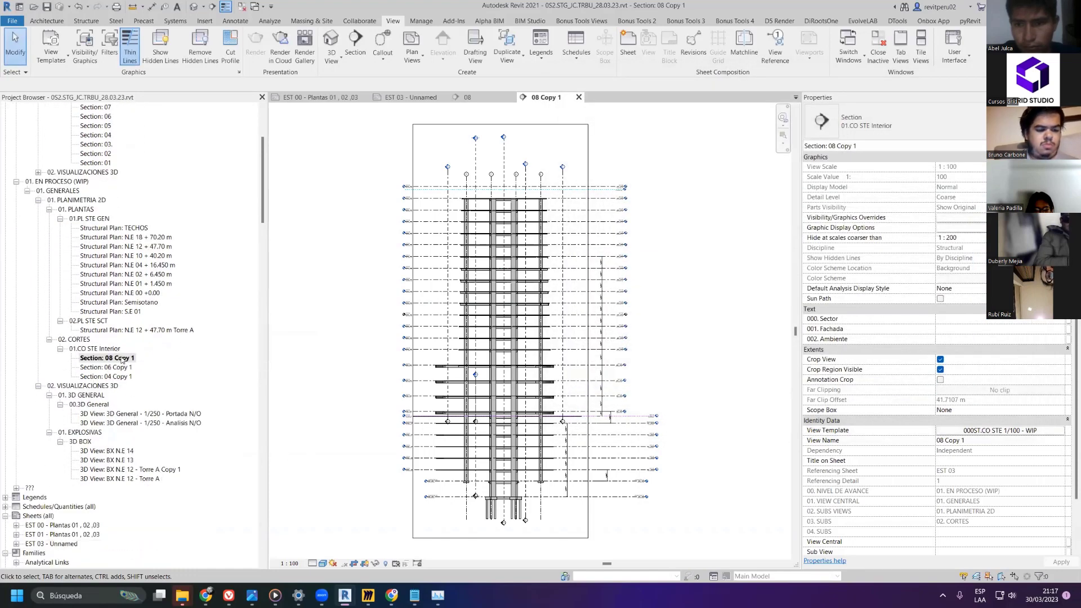
right_click(122, 360)
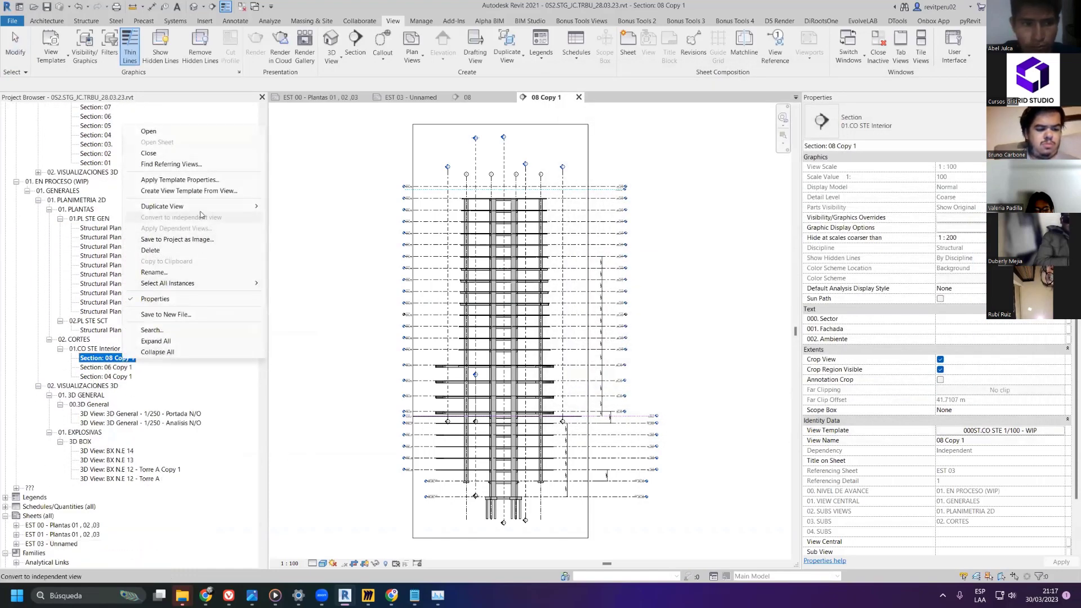
click(182, 273)
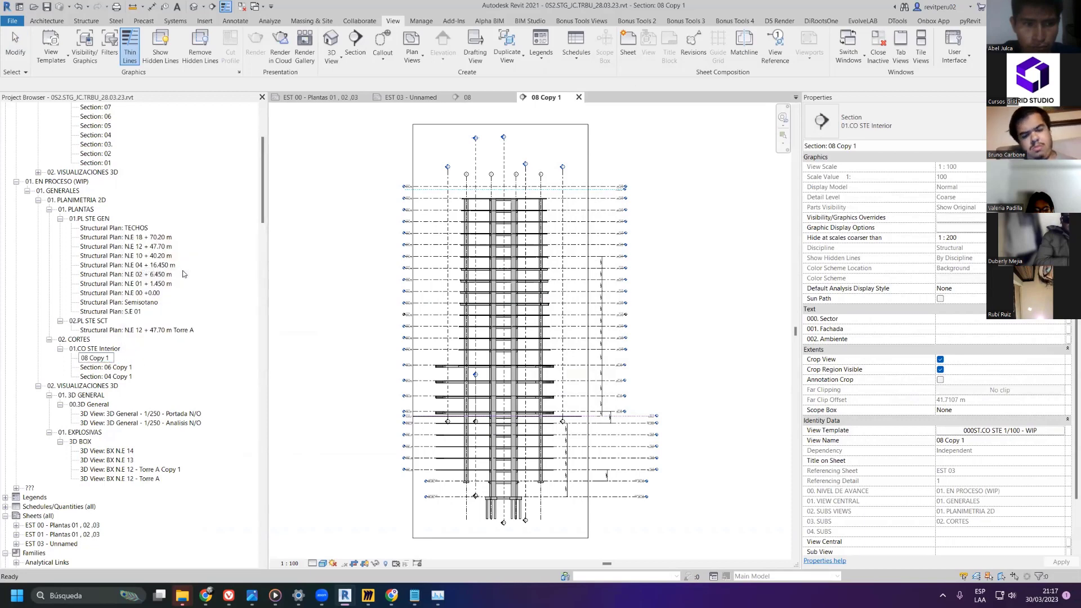
key(BackSpace)
key(BackSpace)
key(BackSpace)
key(BackSpace)
key(BackSpace)
key(BackSpace)
text(T)
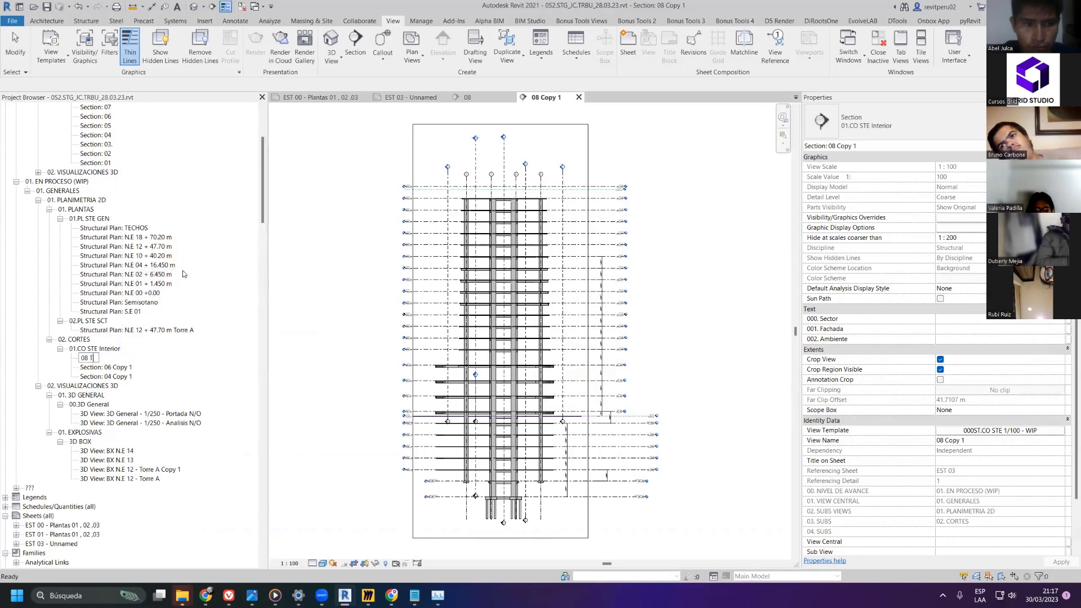
text(orre A)
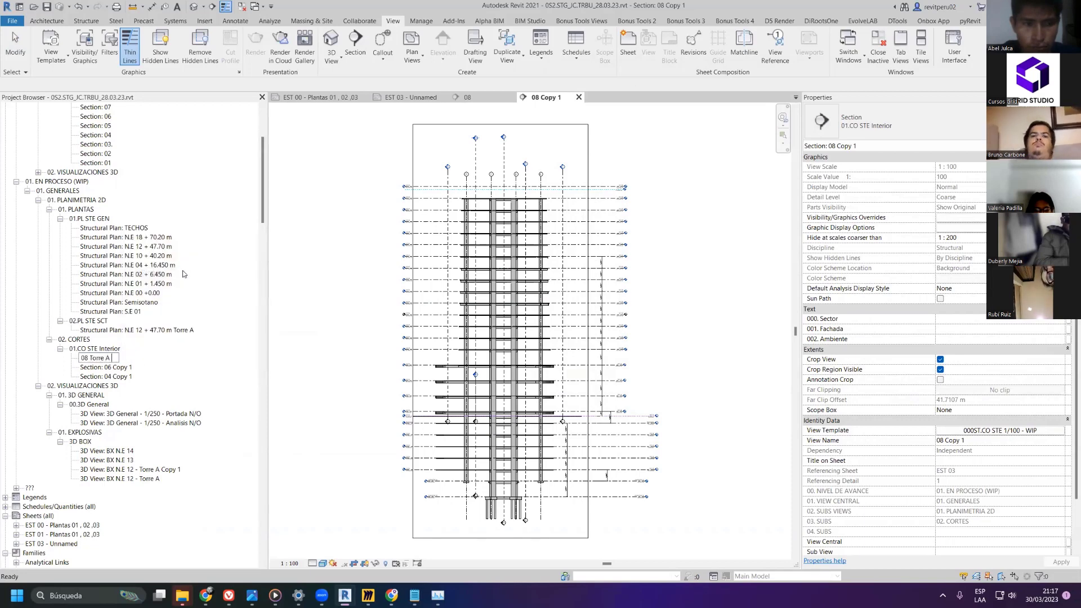
text( -)
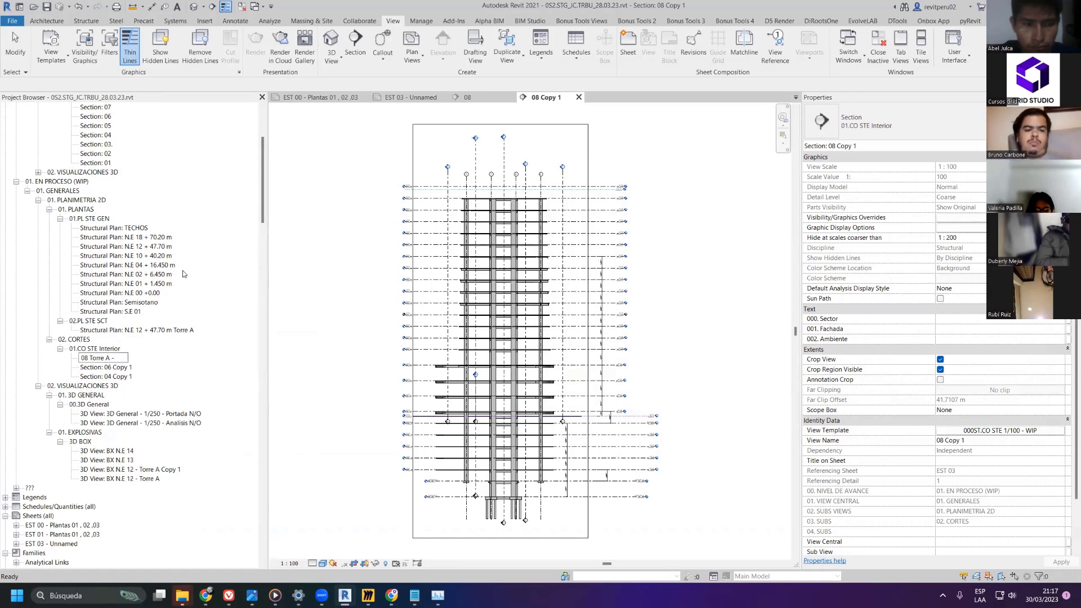
key(BackSpace)
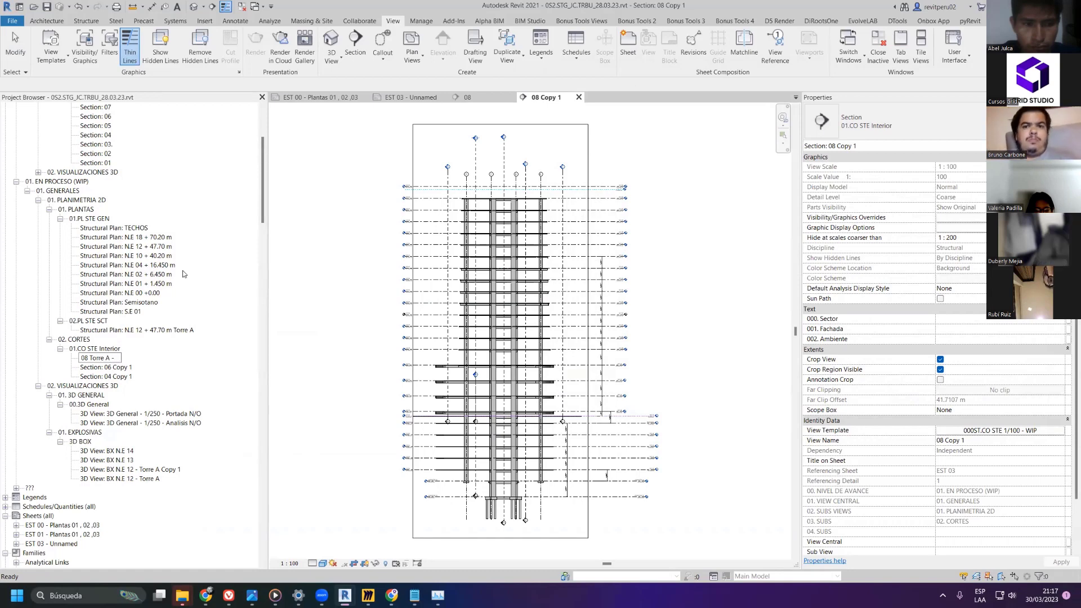
text(N.E 12)
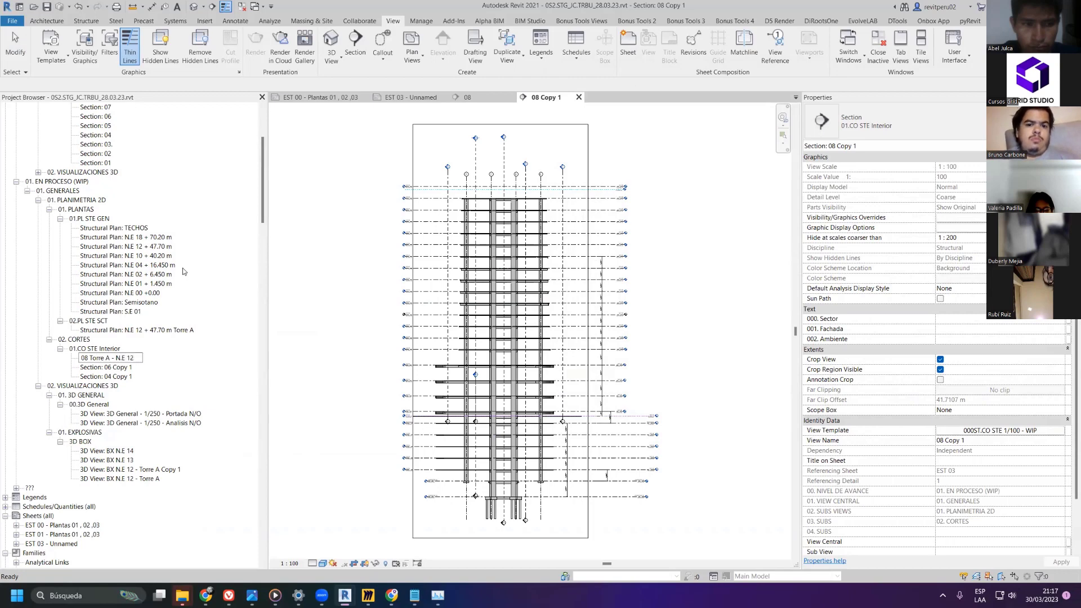
key(Return)
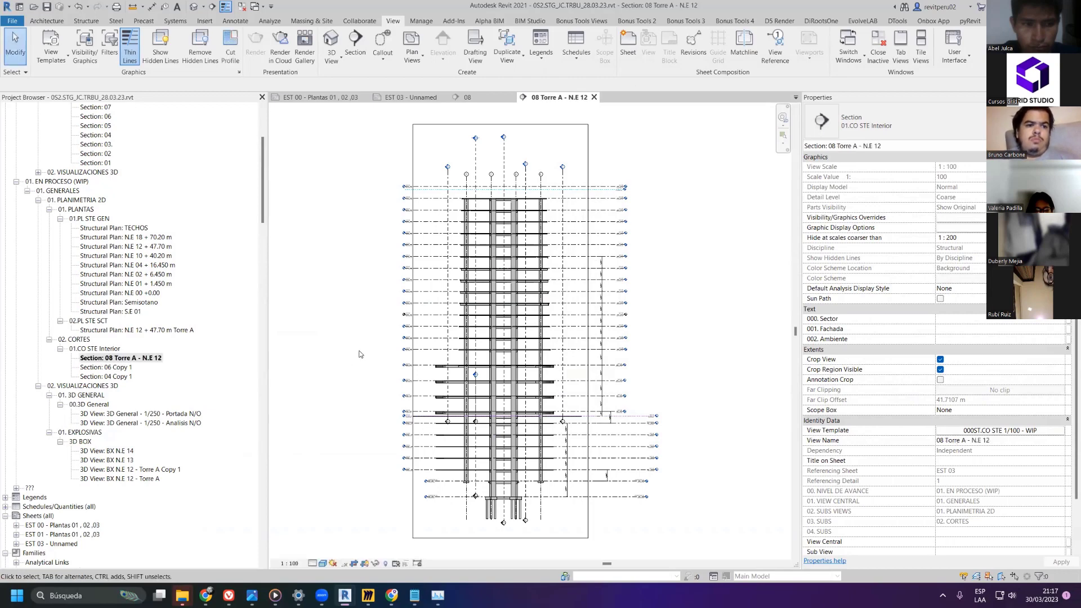
click(242, 6)
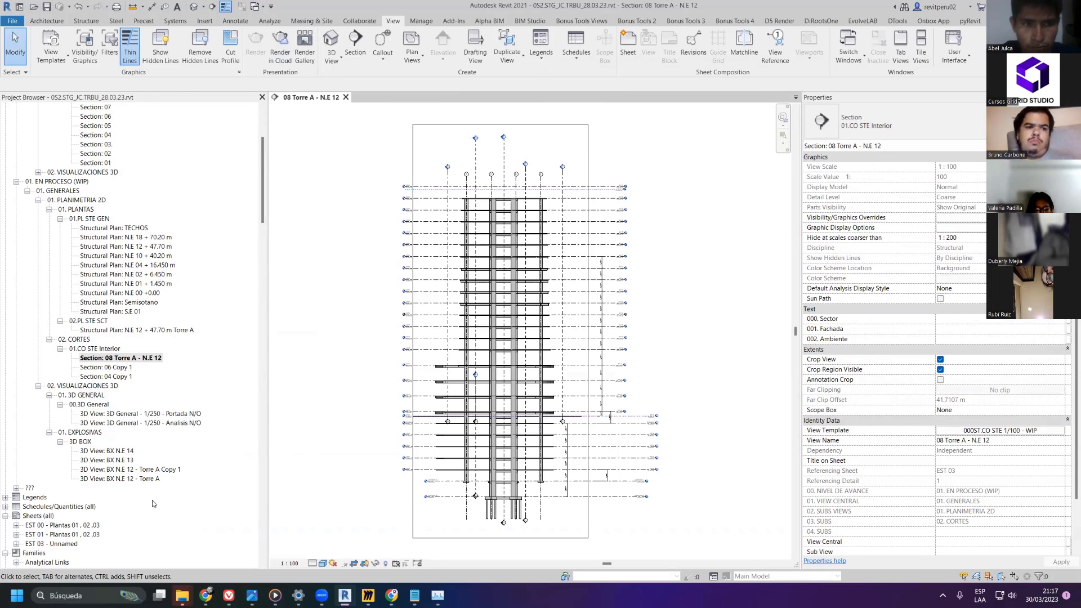
- On sheet EST 03, give section 08 Torre A - N.E 12 a duplicated section type named 02.CO STE SCT
double_click(66, 544)
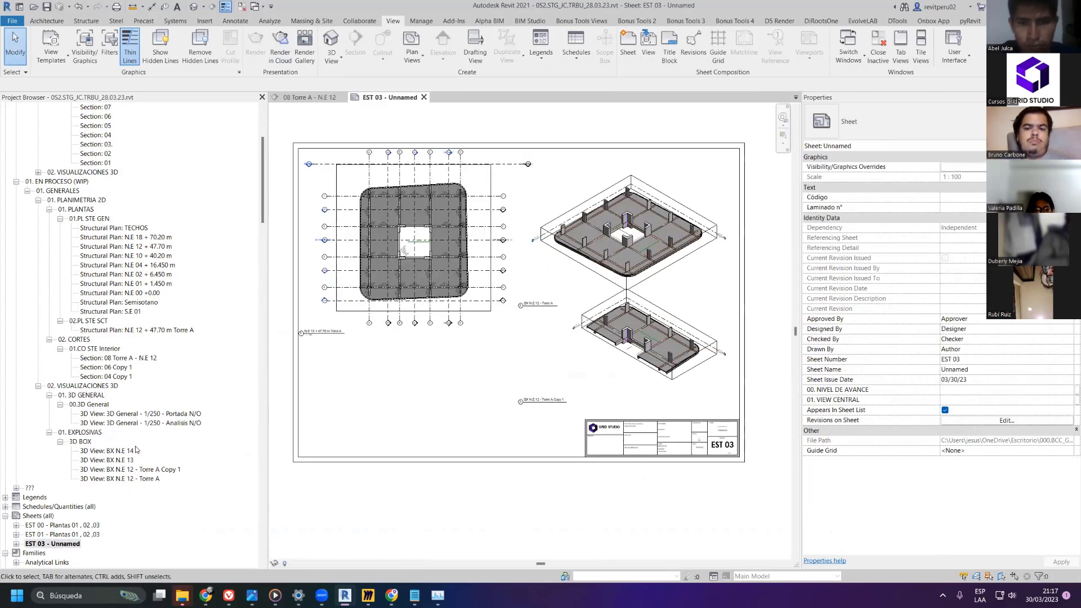
click(121, 359)
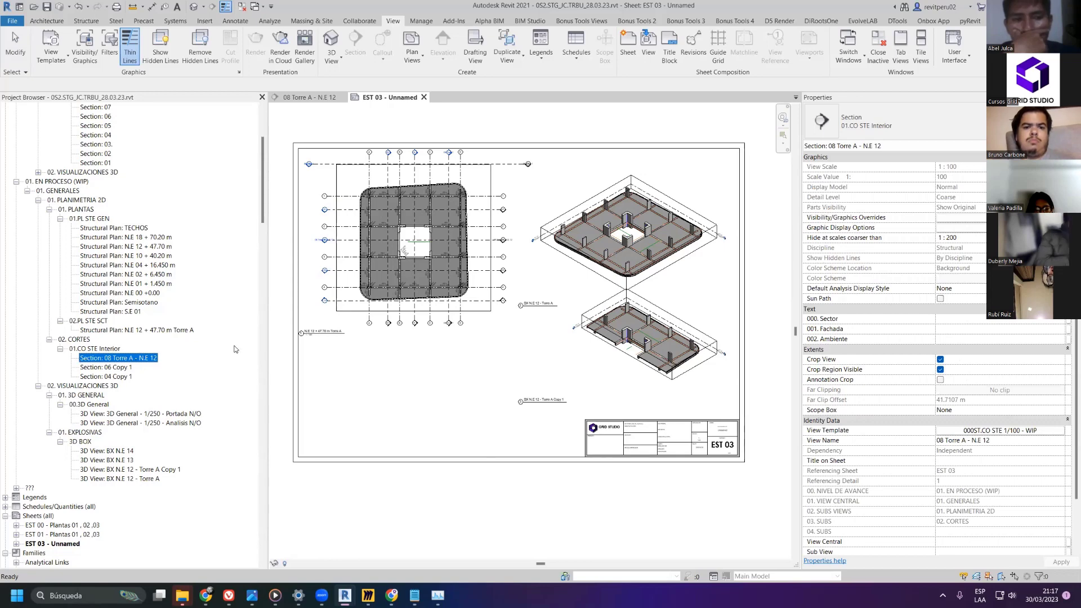
click(933, 121)
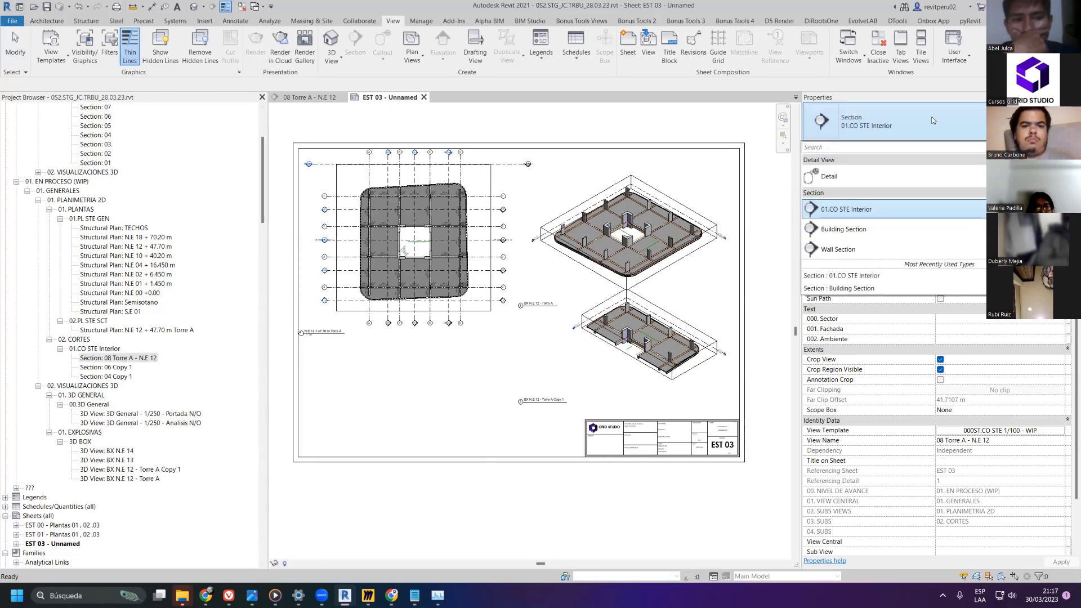
click(1046, 147)
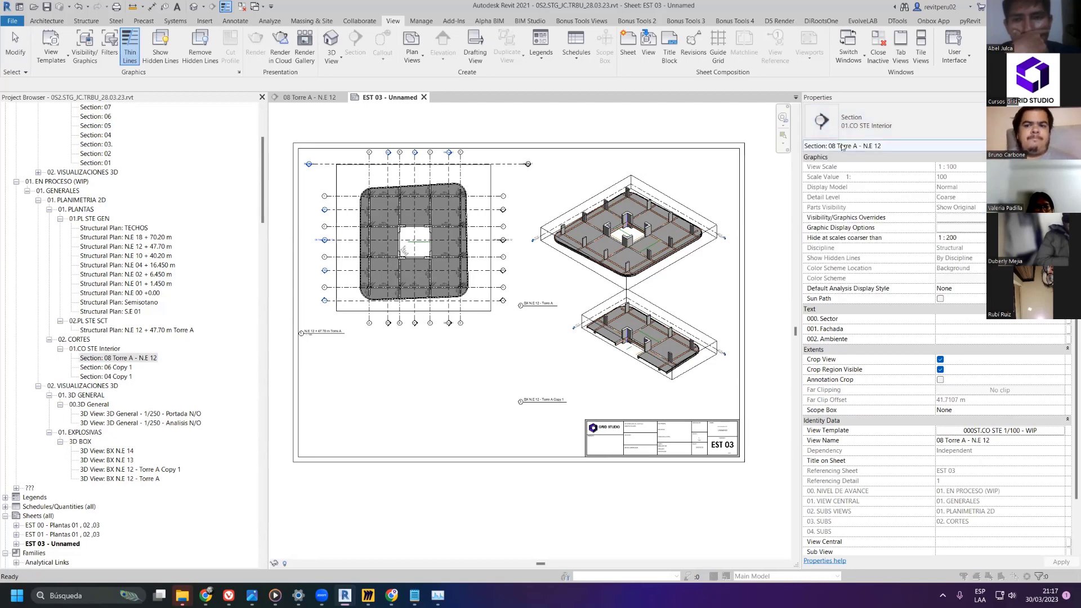
click(911, 112)
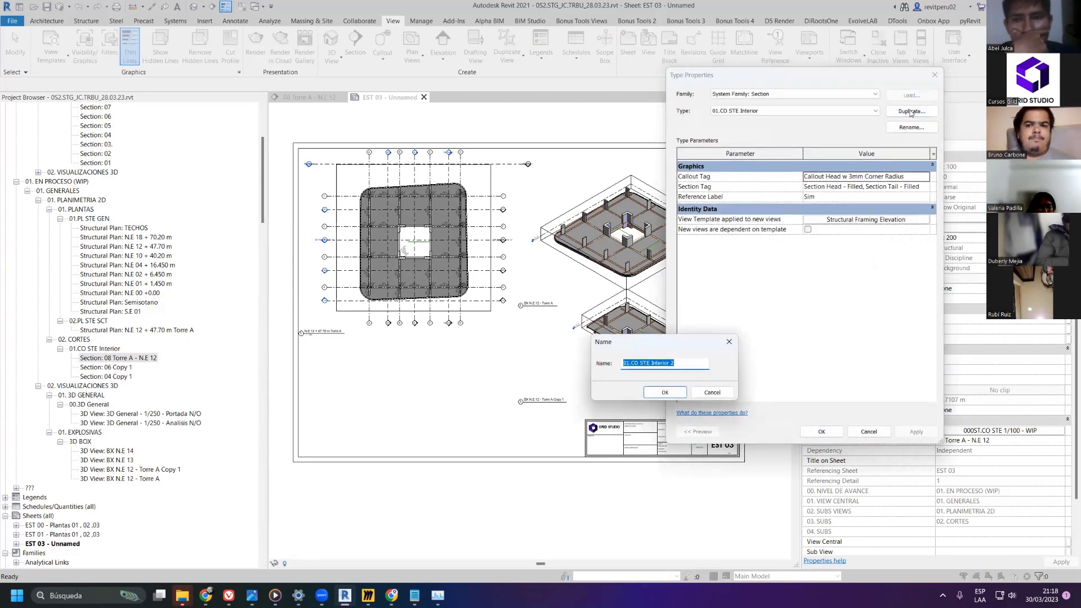
key(BackSpace)
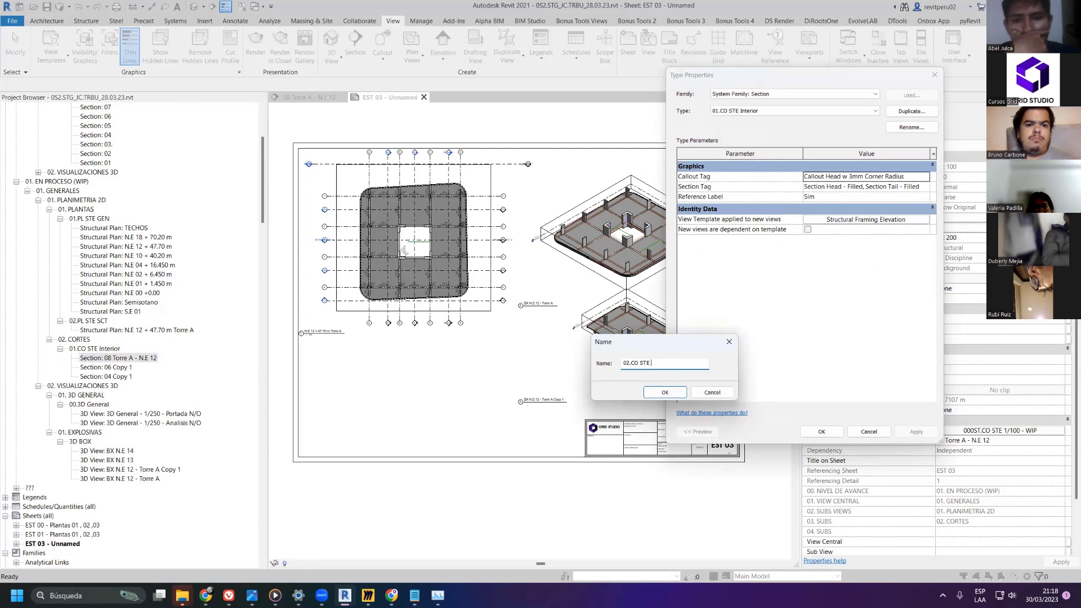
key(Caps_Lock)
text(SCT)
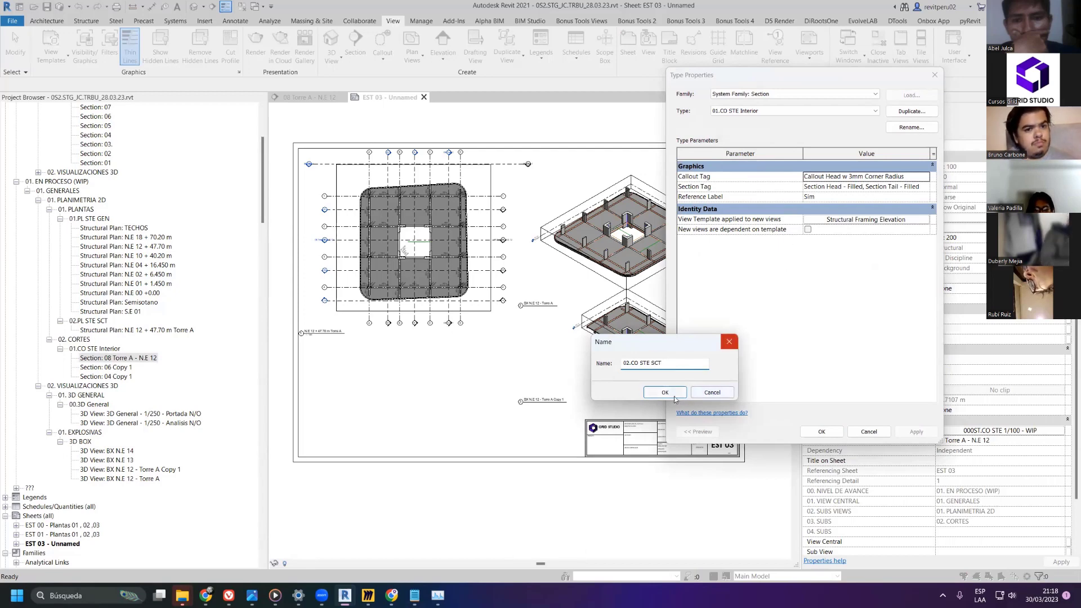
click(665, 392)
key(Return)
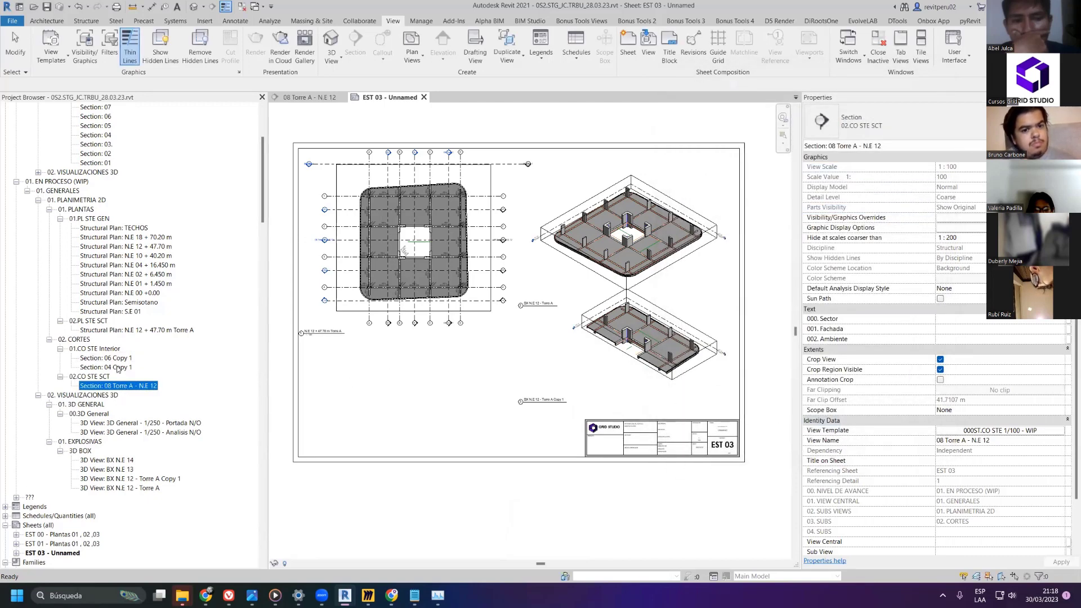
click(241, 7)
- Open section 08 Torre A - N.E 12 and draw a first VX crop around the upper floors
double_click(144, 386)
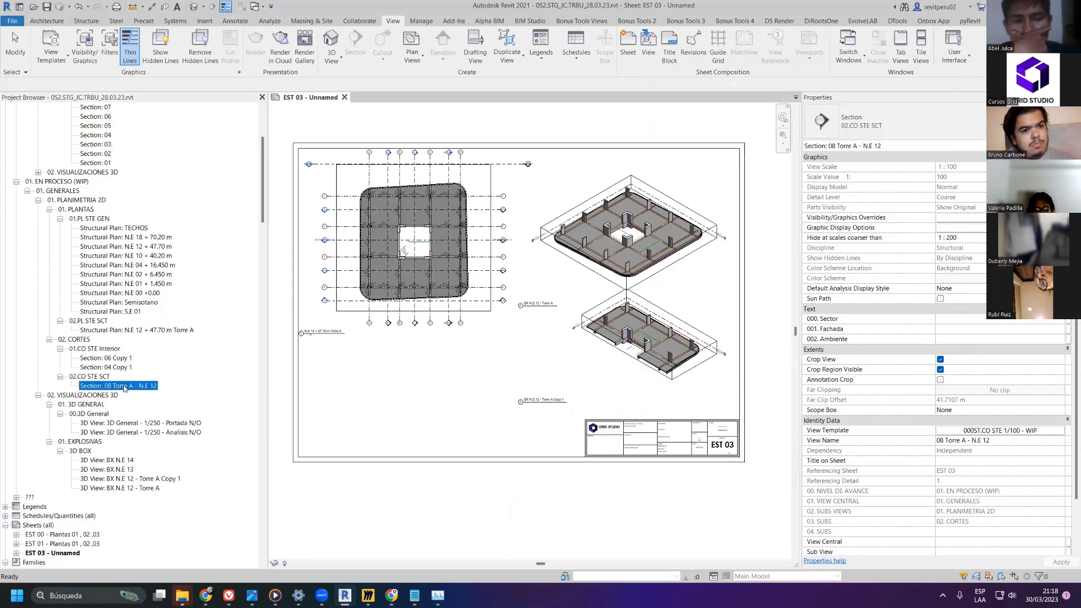
key(v)
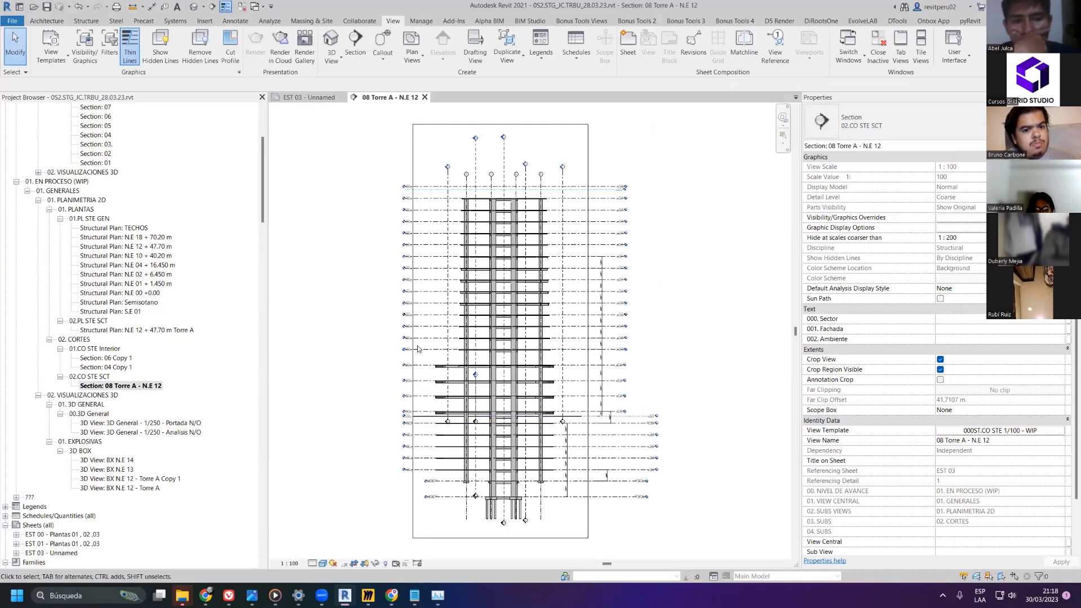
key(x)
scroll(392, 271, up, 5)
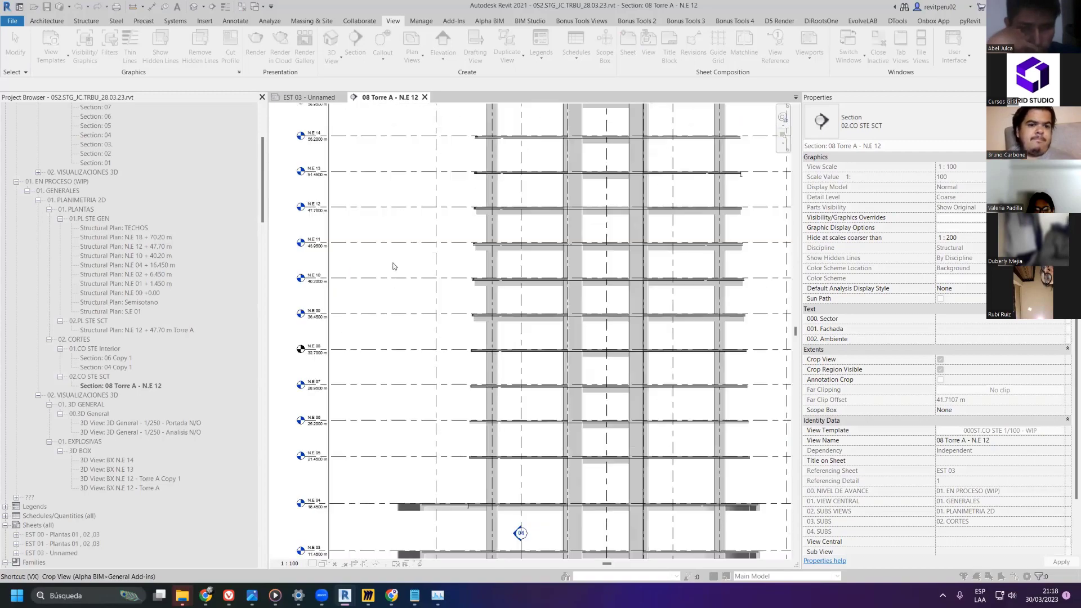
middle_drag(396, 236, 406, 310)
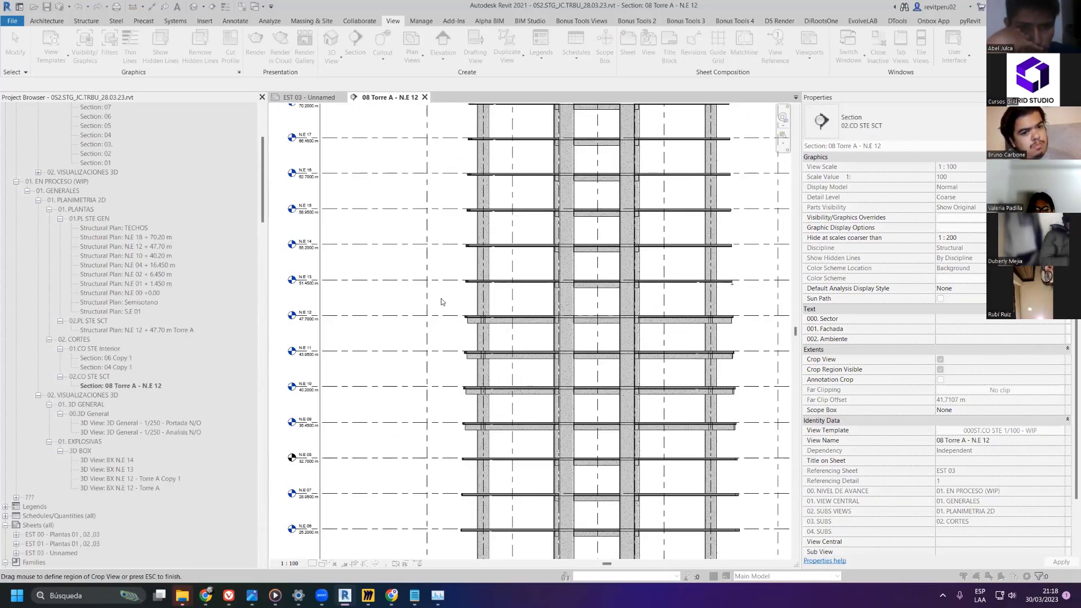
drag(451, 269, 749, 408)
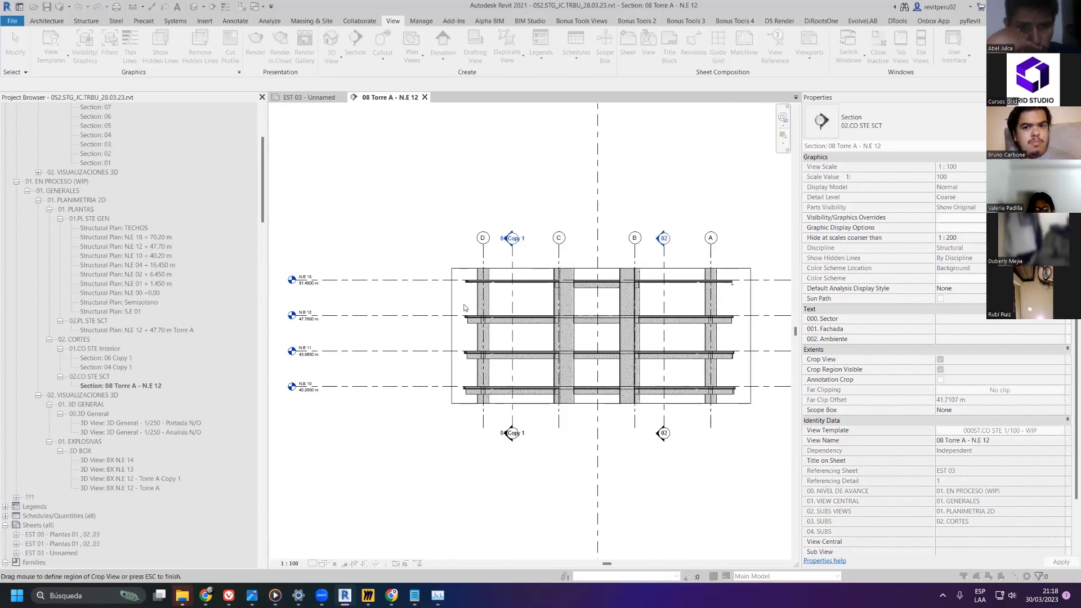
drag(458, 293, 744, 372)
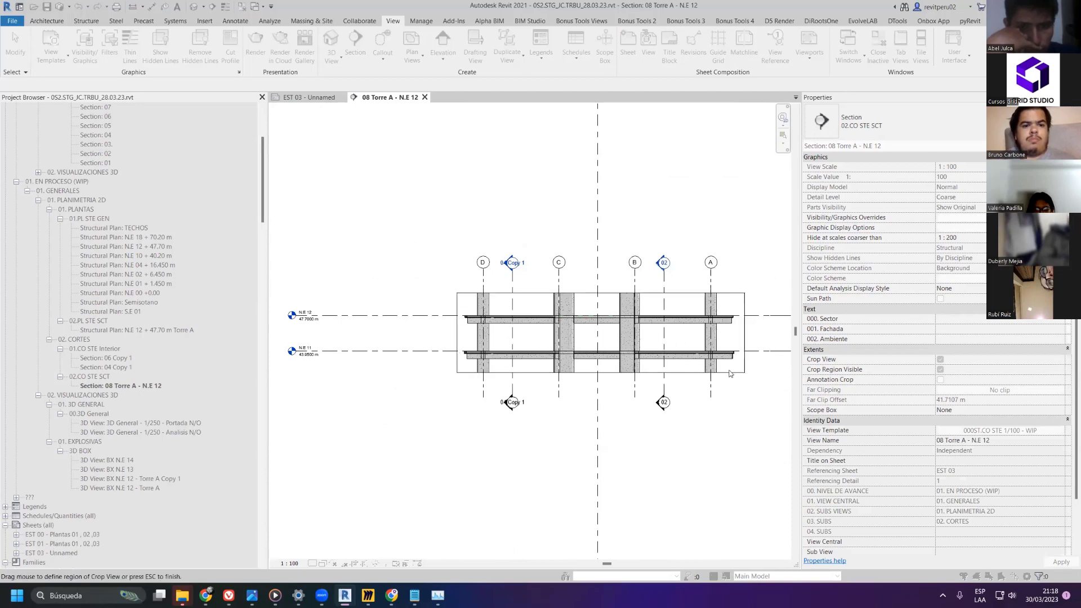
drag(456, 303, 737, 391)
drag(449, 308, 741, 402)
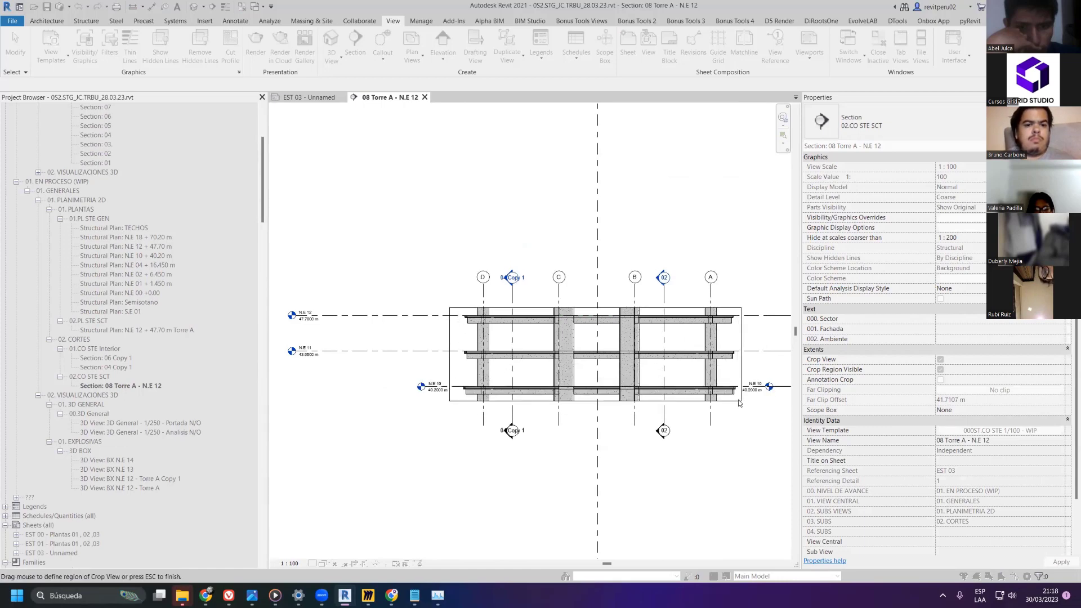
- Redraw the crop to span levels N.E 13 down to N.E 10 and close the sheet
scroll(489, 371, up, 2)
scroll(451, 374, down, 2)
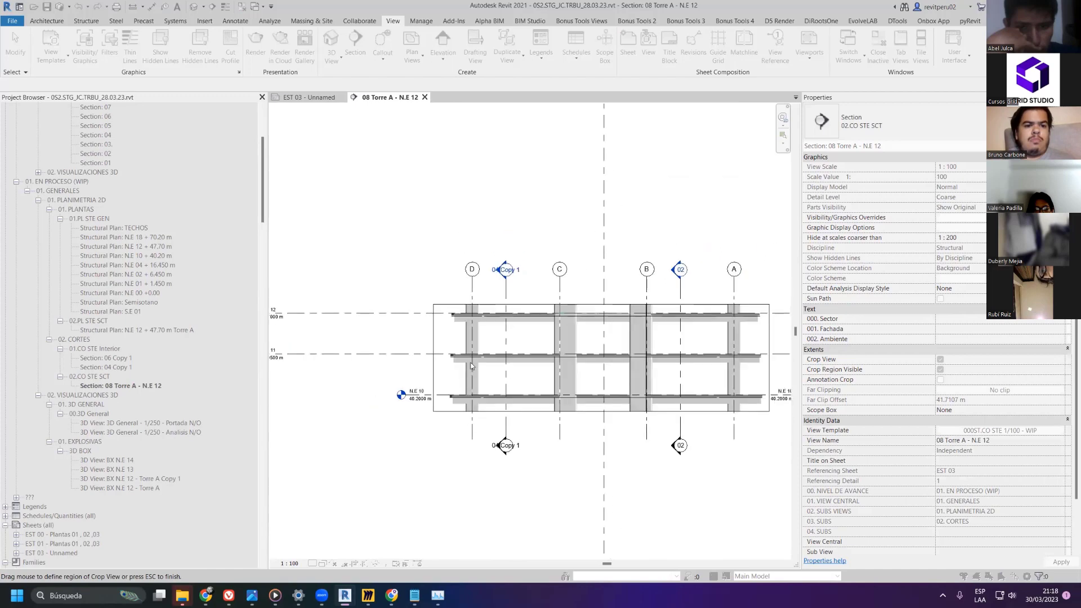
scroll(447, 377, up, 1)
drag(448, 377, 753, 251)
drag(438, 262, 759, 406)
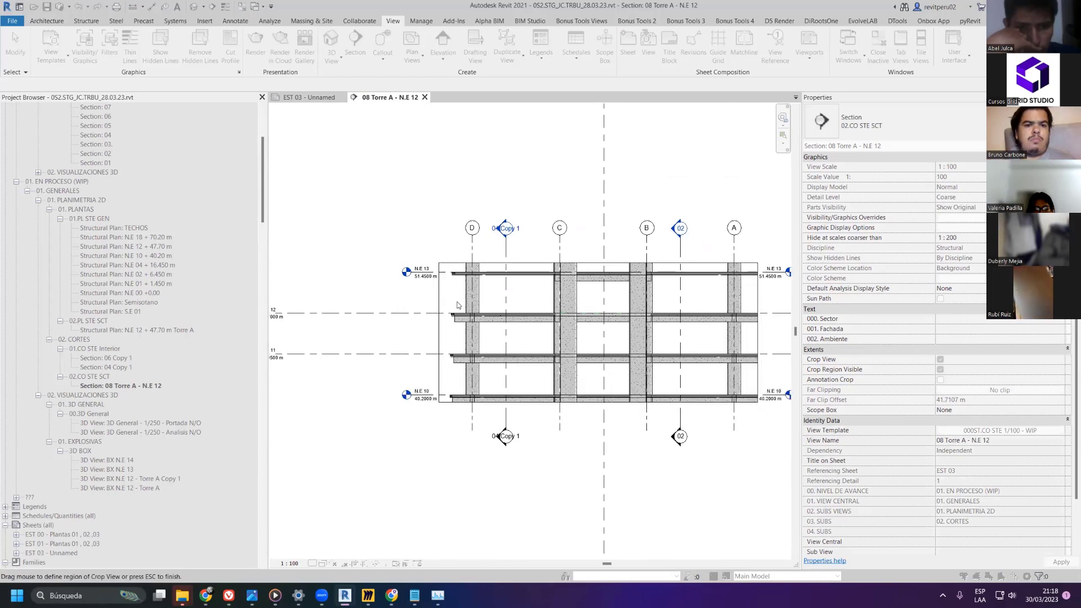
drag(438, 262, 763, 414)
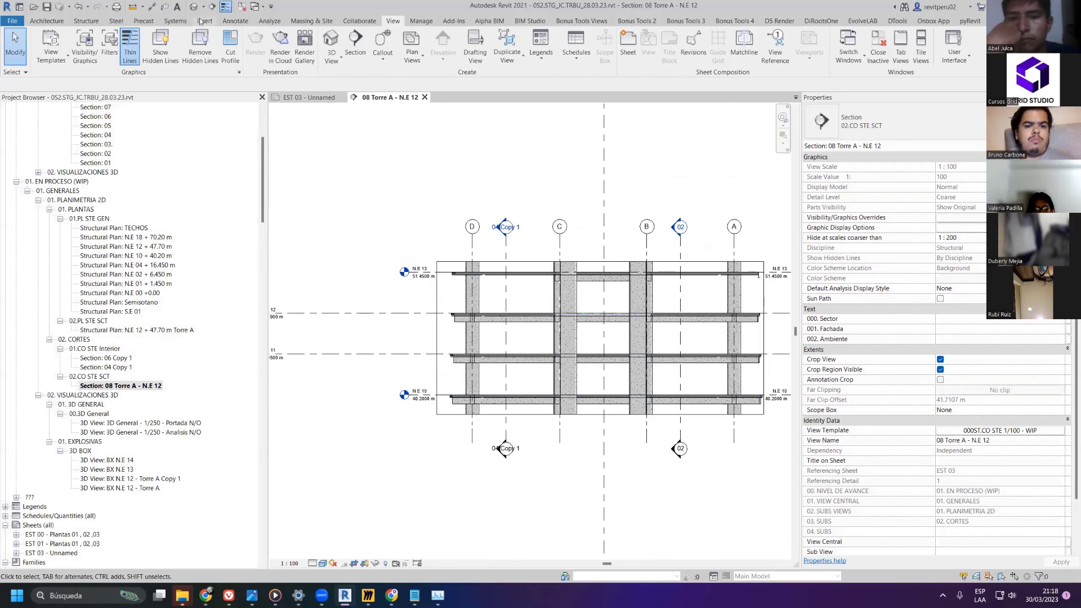
click(341, 98)
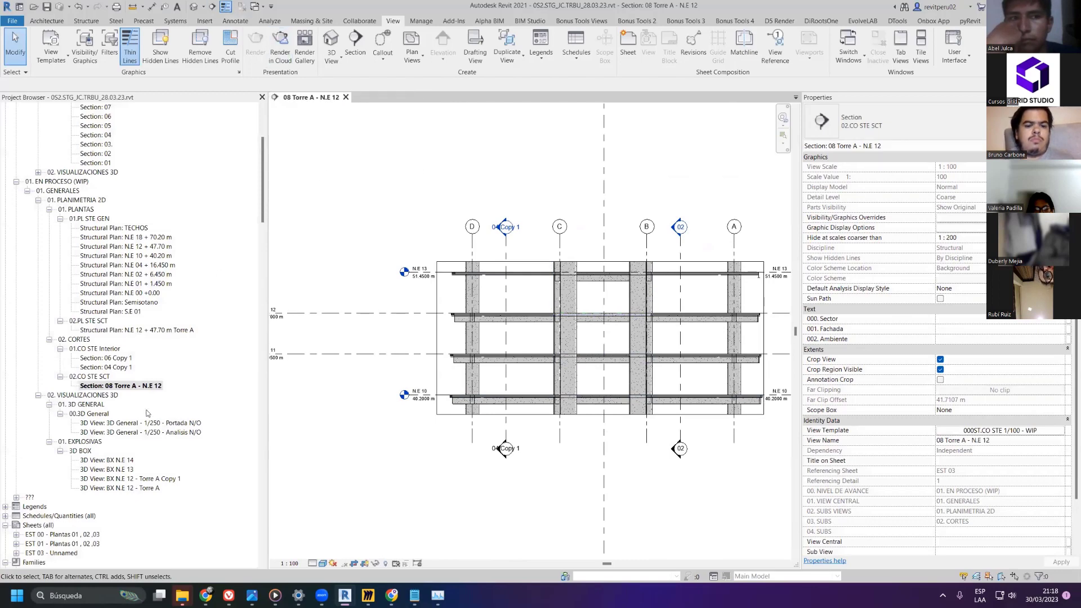
scroll(90, 516, down, 2)
- Place section 08 Torre A - N.E 12 on sheet EST 03 left of the title block
double_click(75, 506)
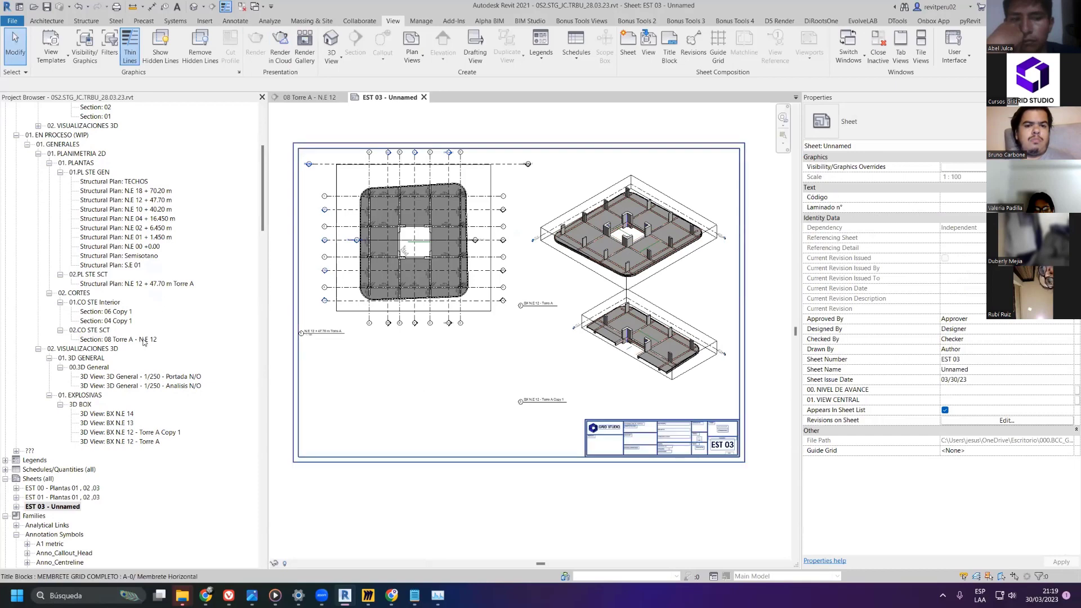
click(131, 442)
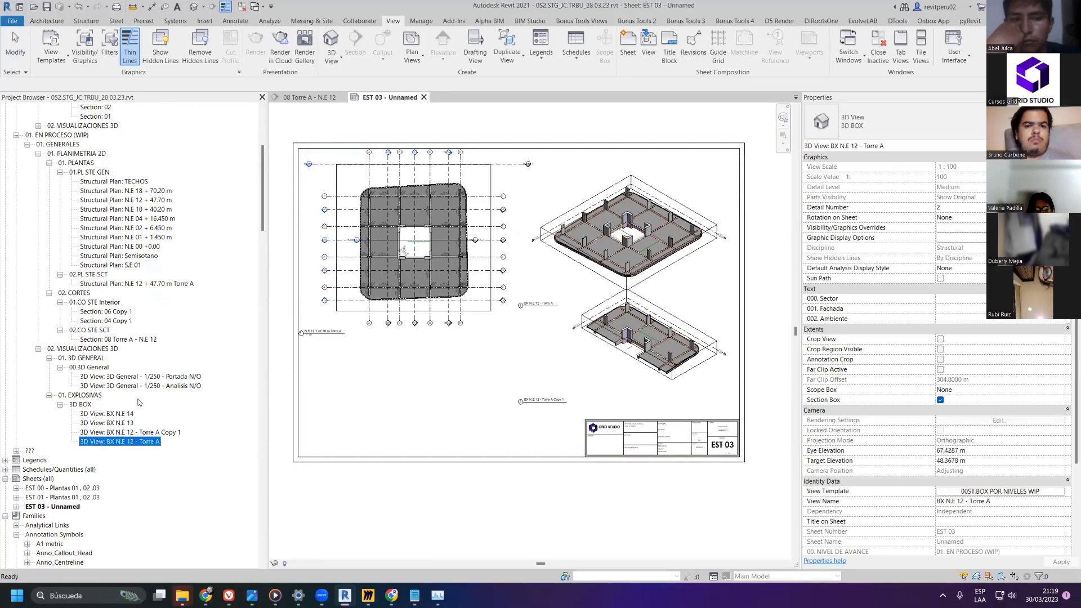
click(100, 340)
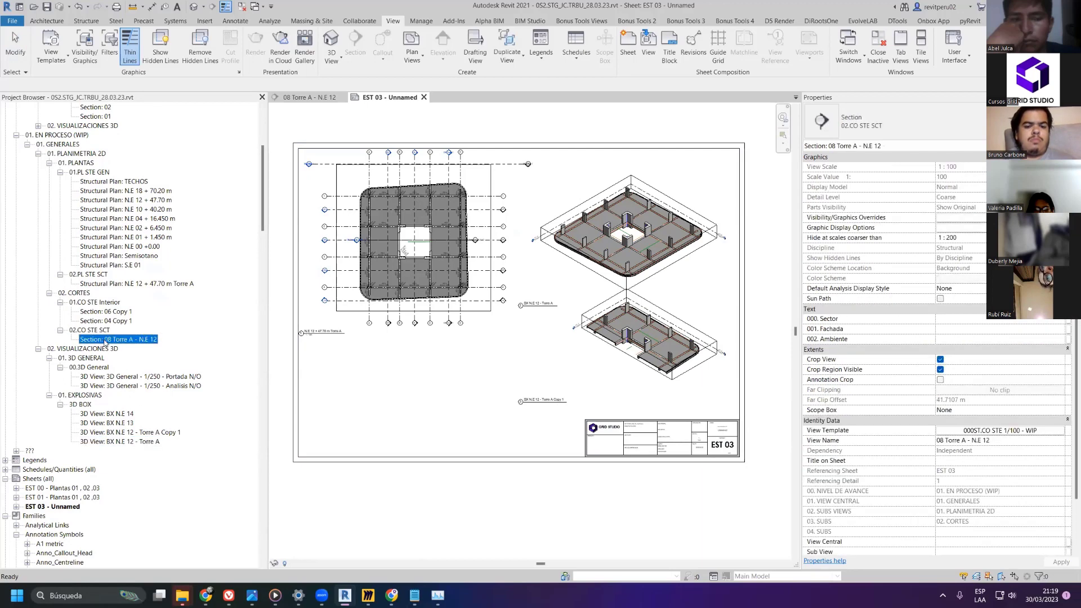
drag(94, 334, 418, 398)
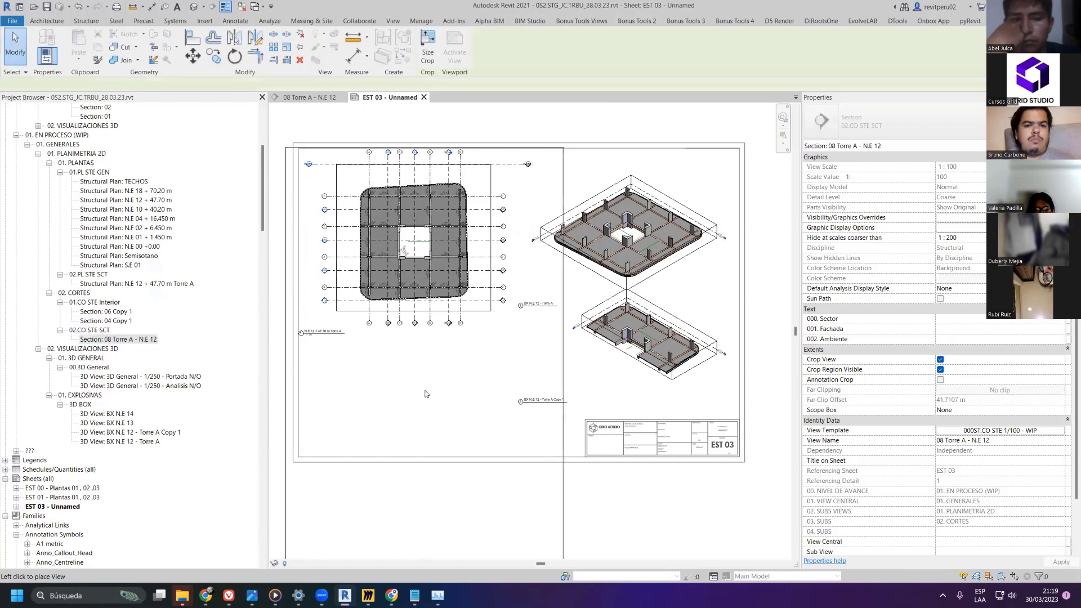
scroll(417, 388, down, 3)
click(376, 333)
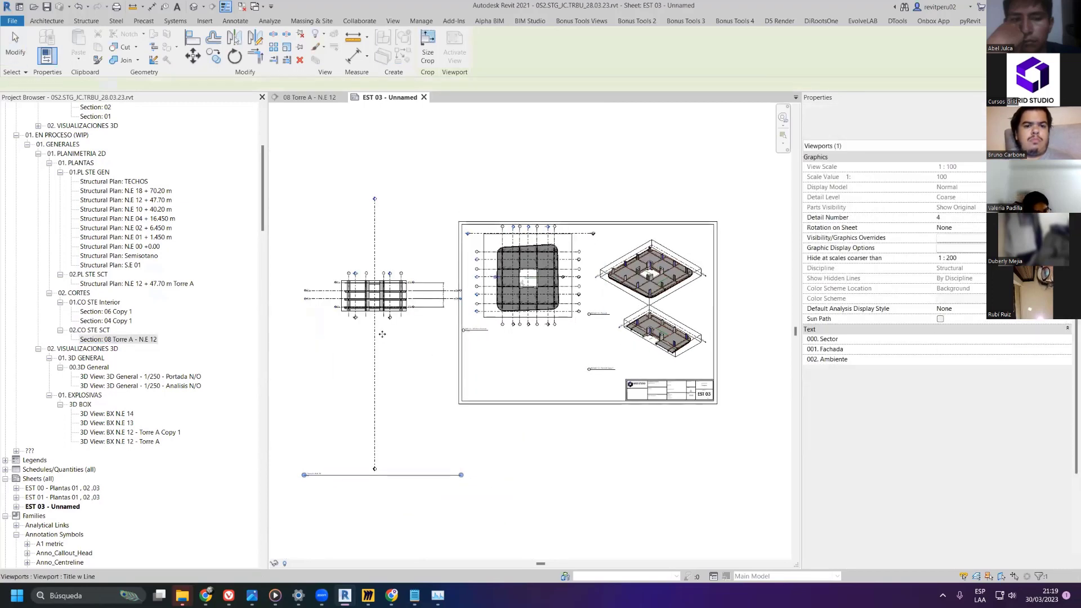
key(Escape)
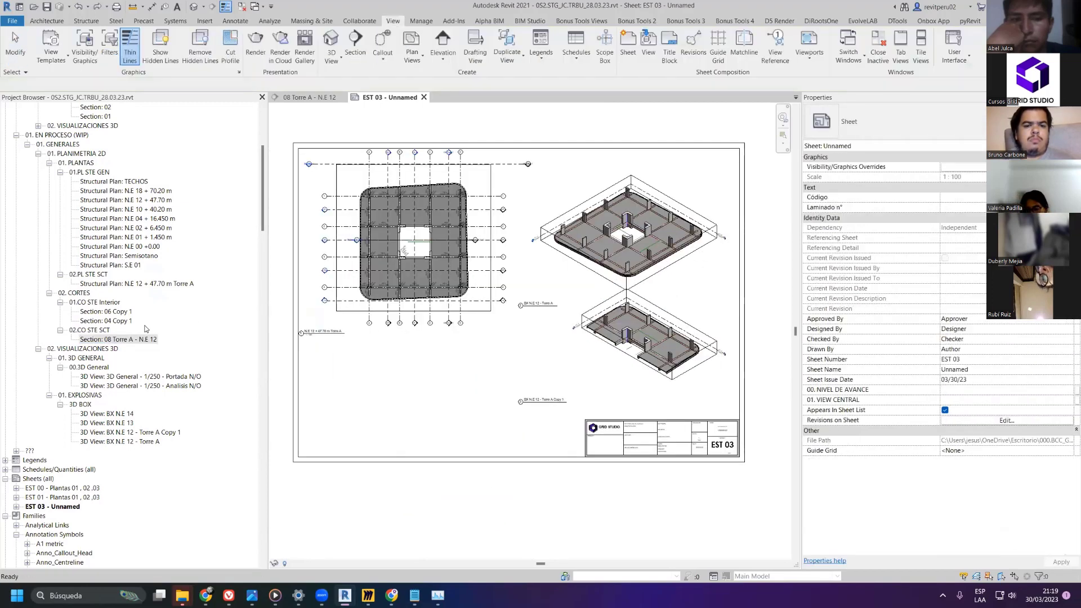
double_click(118, 339)
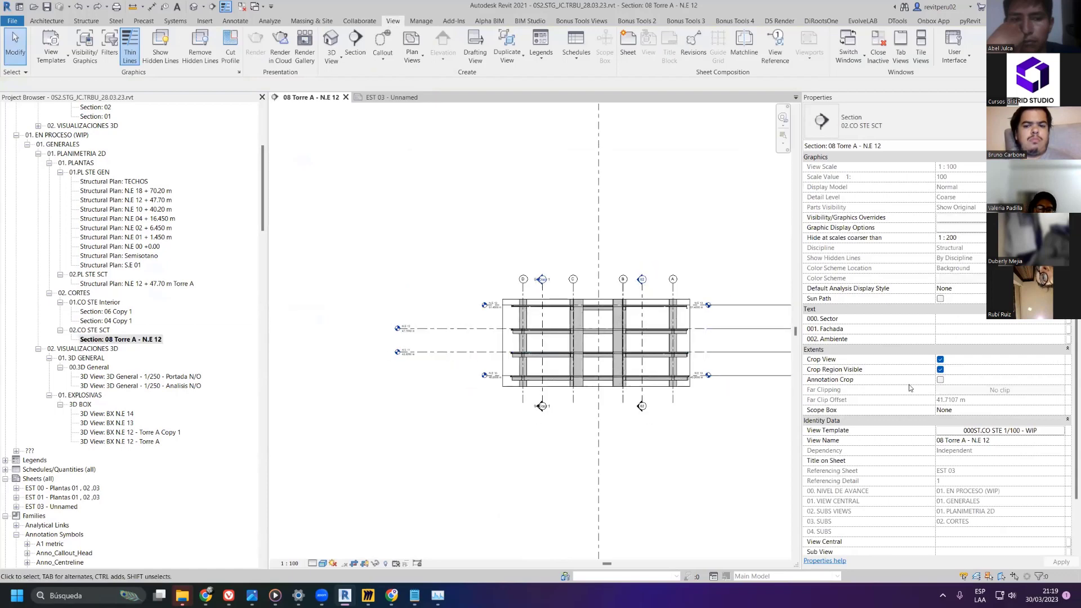
- Tighten the section's crop region closely around the building frame
scroll(530, 347, down, 5)
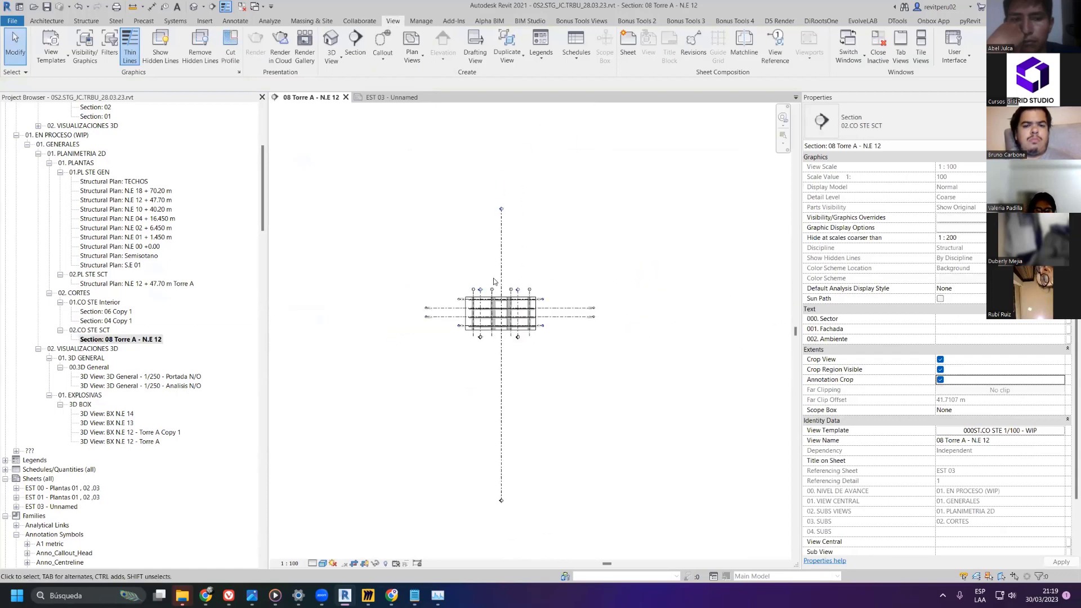
scroll(507, 299, up, 5)
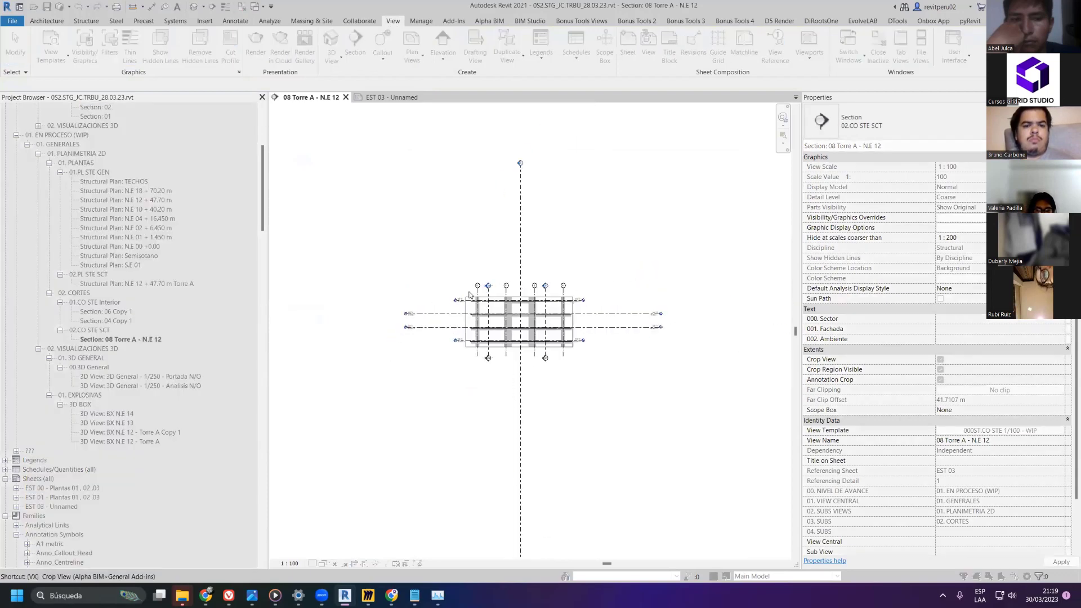
drag(668, 383, 655, 396)
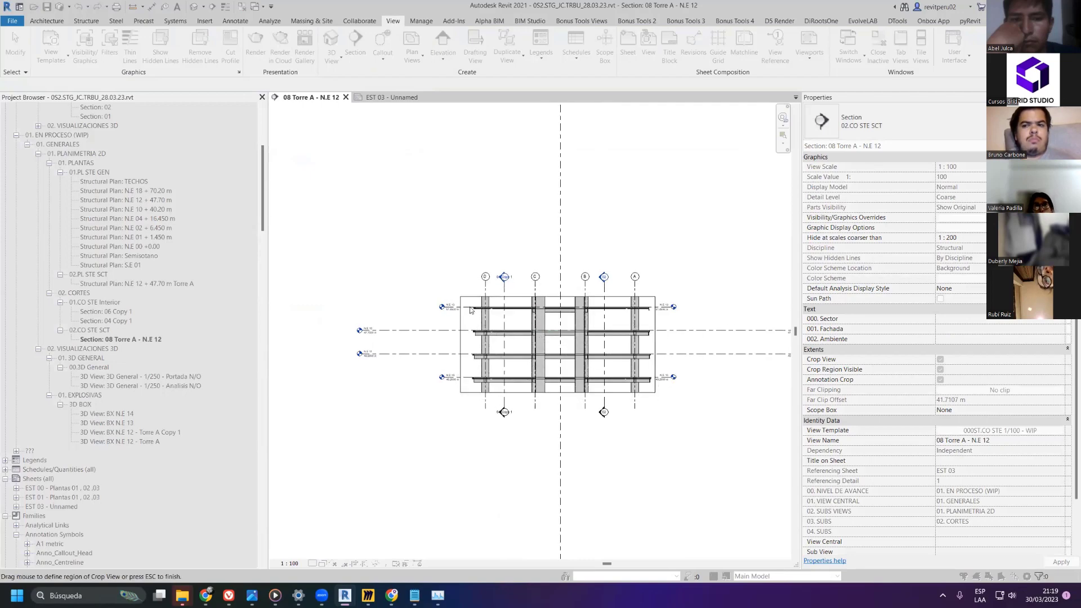
scroll(470, 310, up, 1)
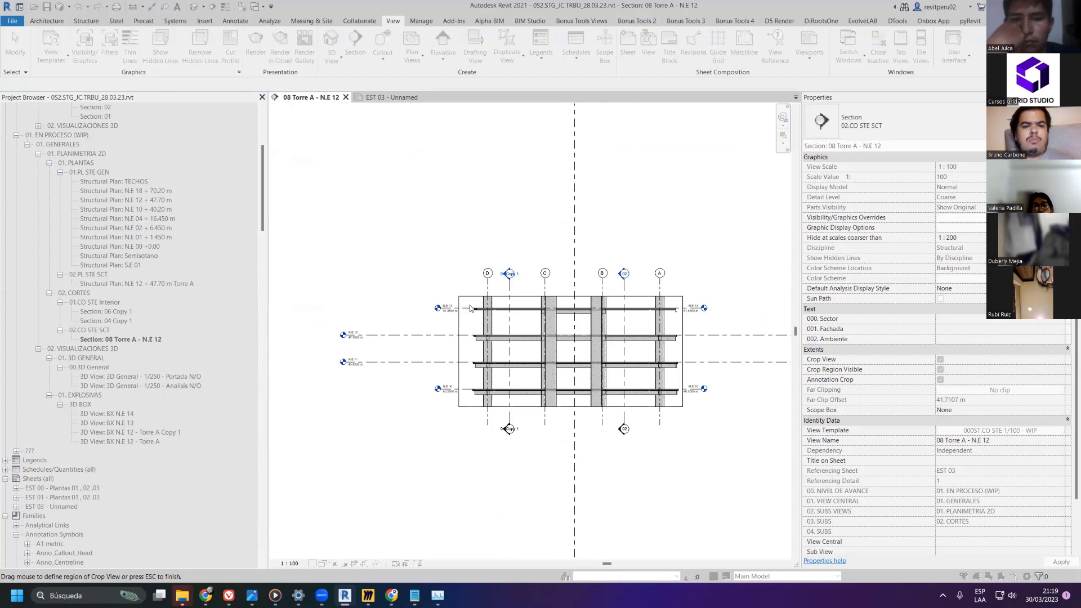
drag(470, 309, 675, 399)
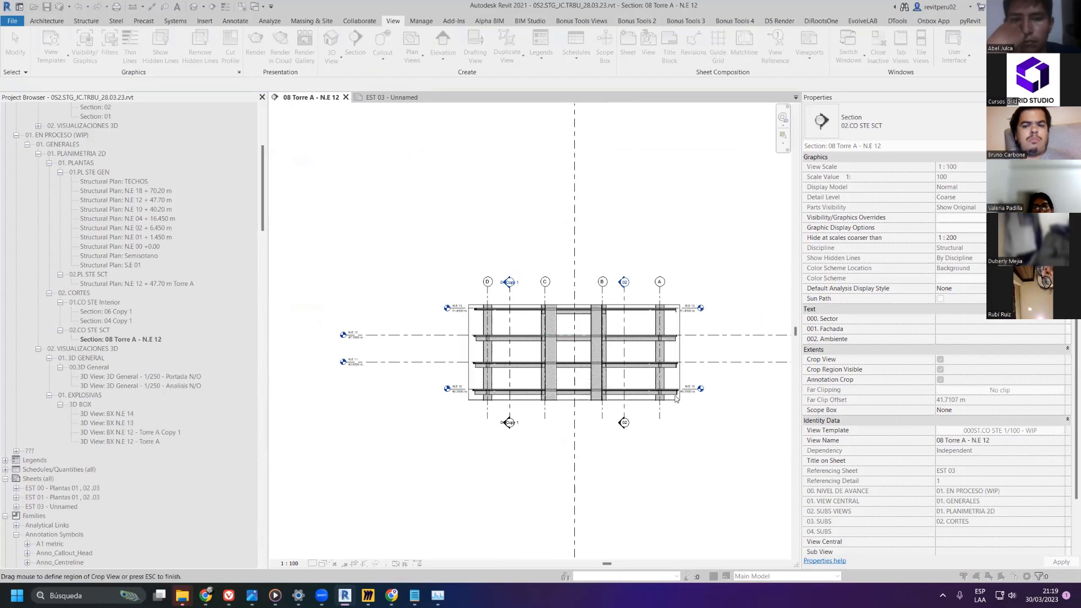
key(Escape)
scroll(560, 310, down, 4)
click(566, 220)
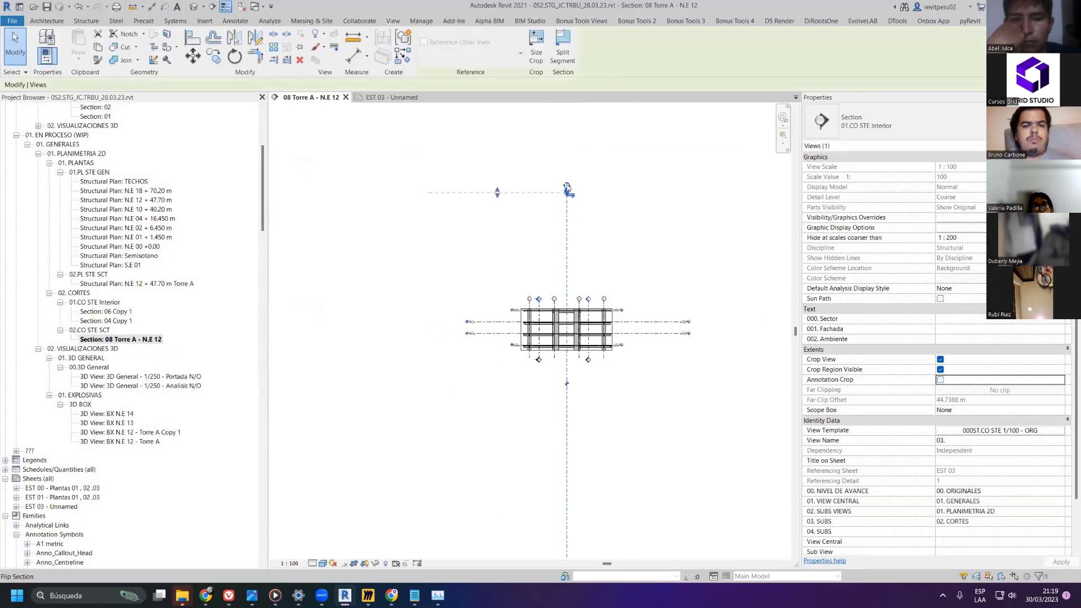
scroll(568, 195, up, 3)
scroll(571, 208, down, 4)
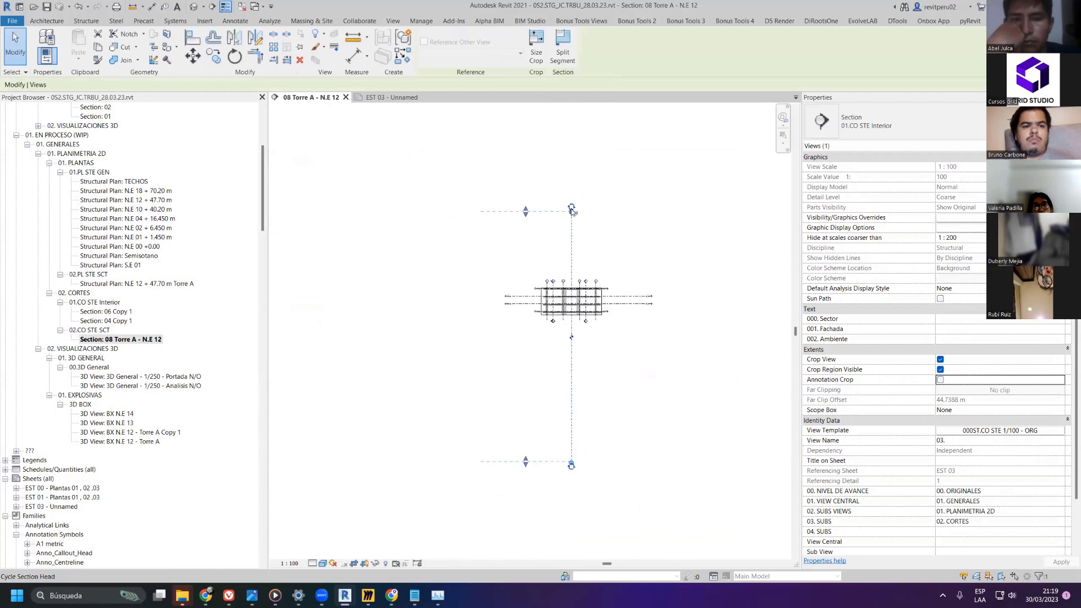
key(Escape)
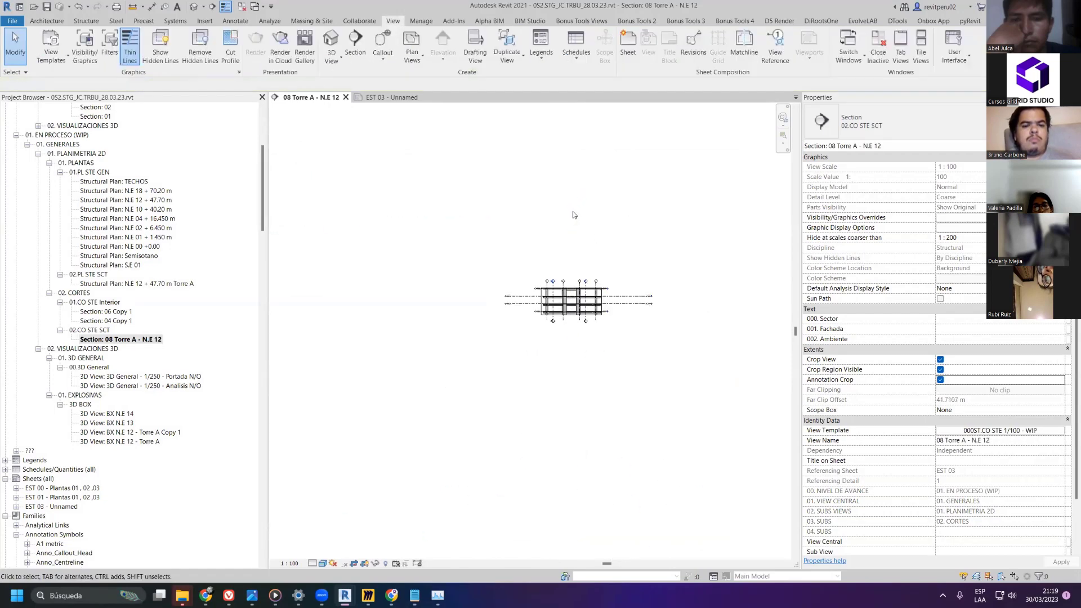
- Pull the N.E 12 and N.E 11 level ends in to align with the other levels
key(z)
key(f)
click(710, 315)
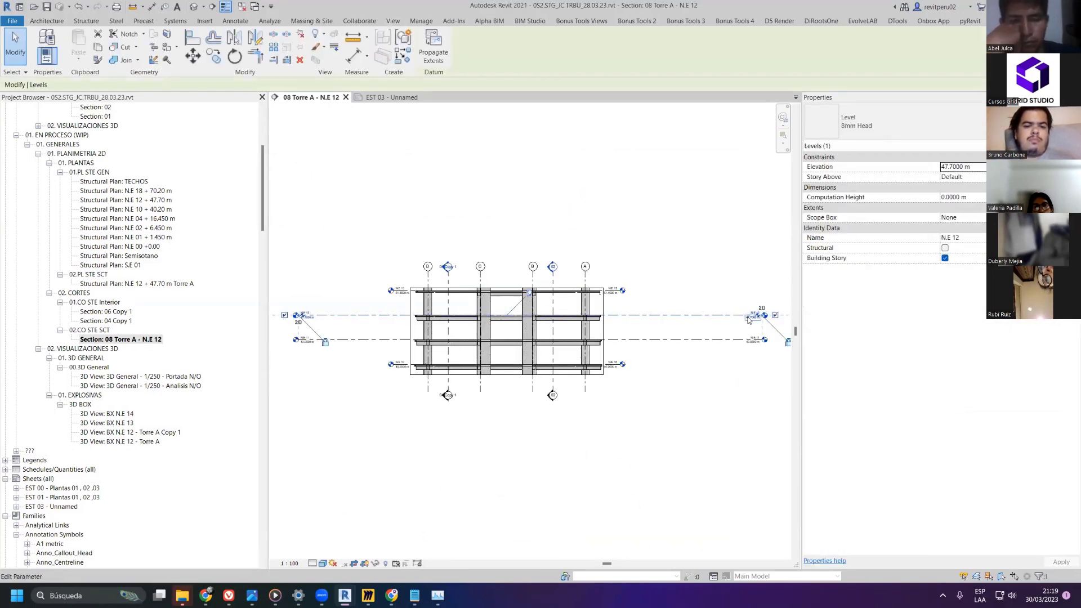
drag(688, 317, 646, 316)
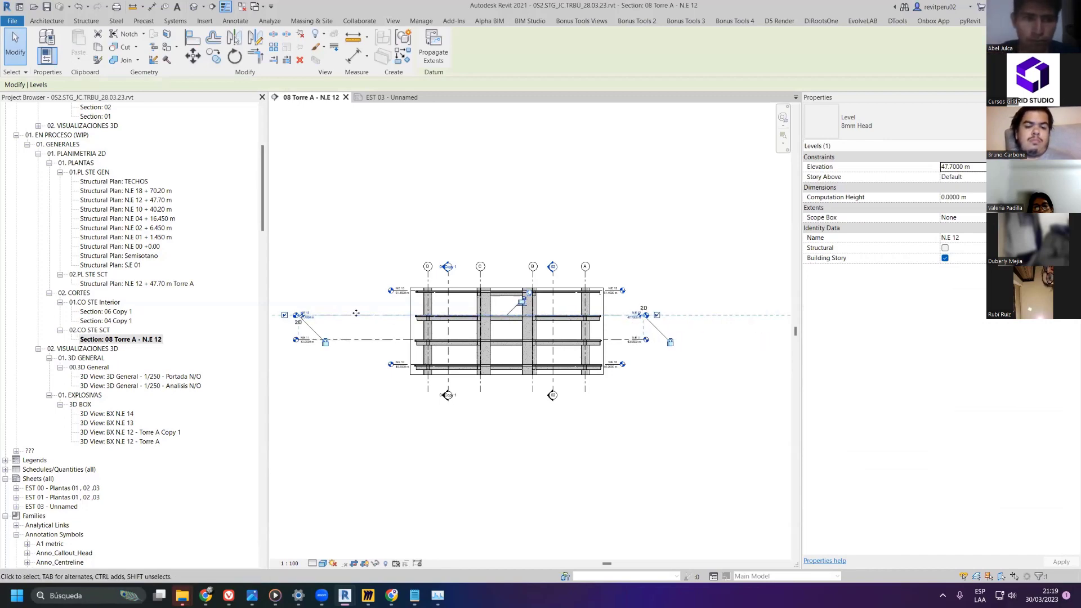
key(Escape)
click(358, 340)
scroll(316, 333, up, 2)
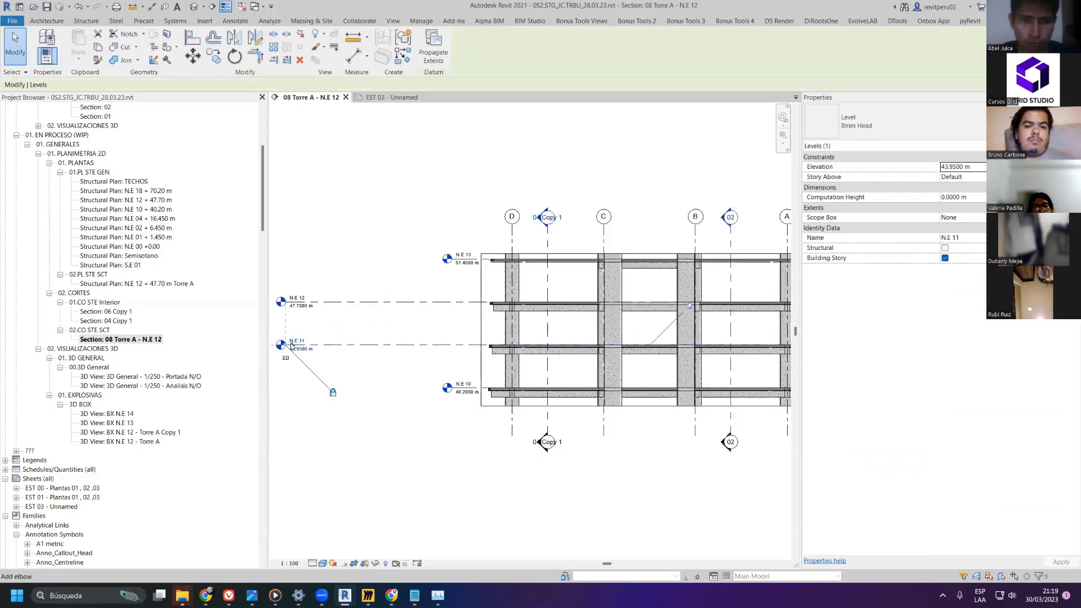
drag(447, 338, 447, 343)
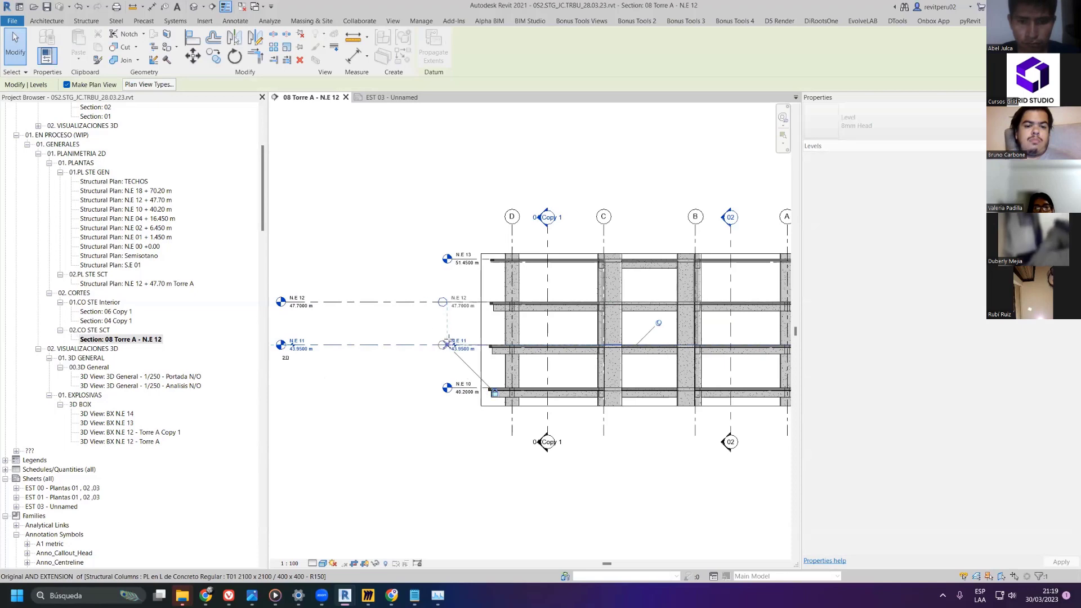
key(Escape)
key(z)
key(f)
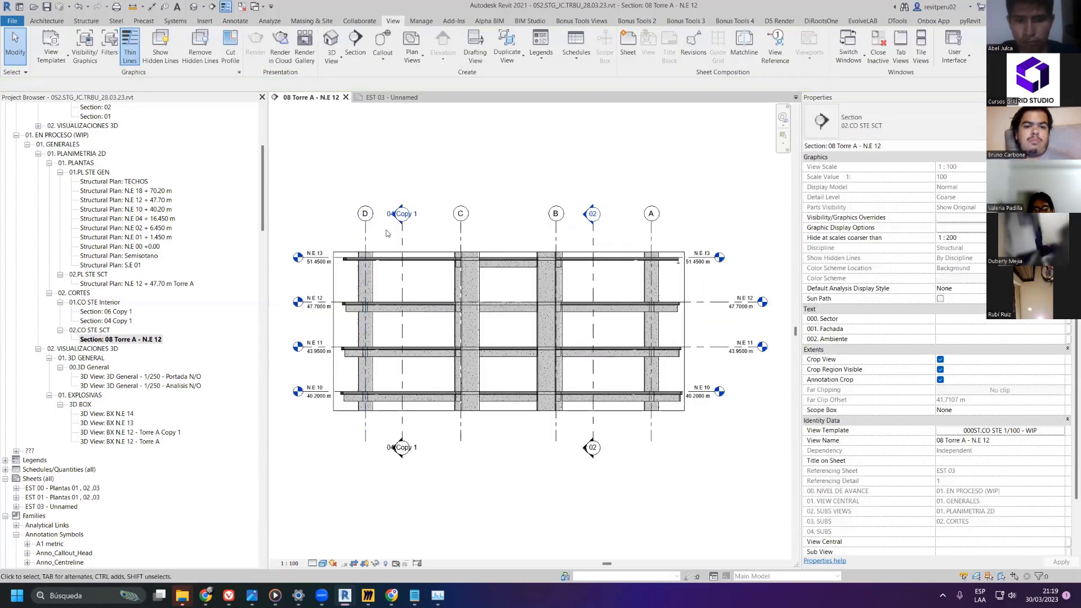
click(403, 238)
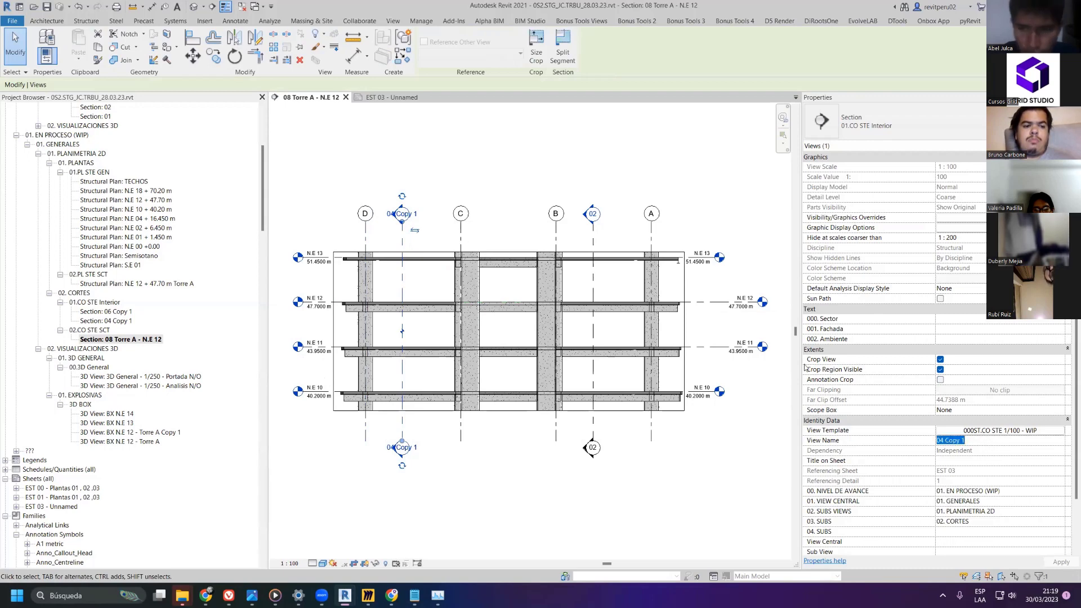
- Temporarily hide and restore section 04 Copy 1, then close the other open sheet view
click(405, 243)
click(405, 243)
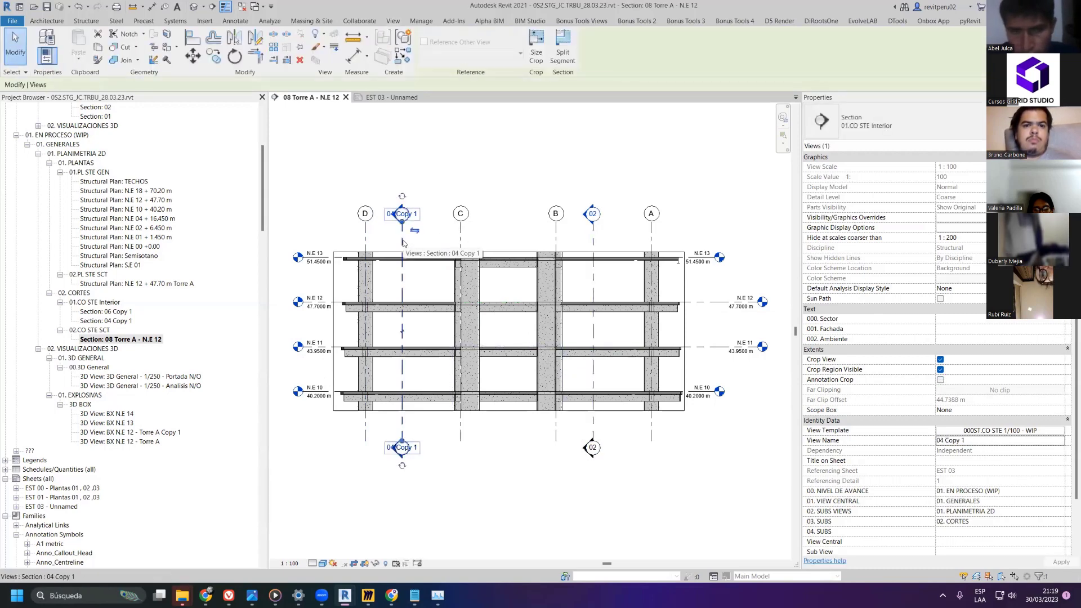
key(h)
key(h)
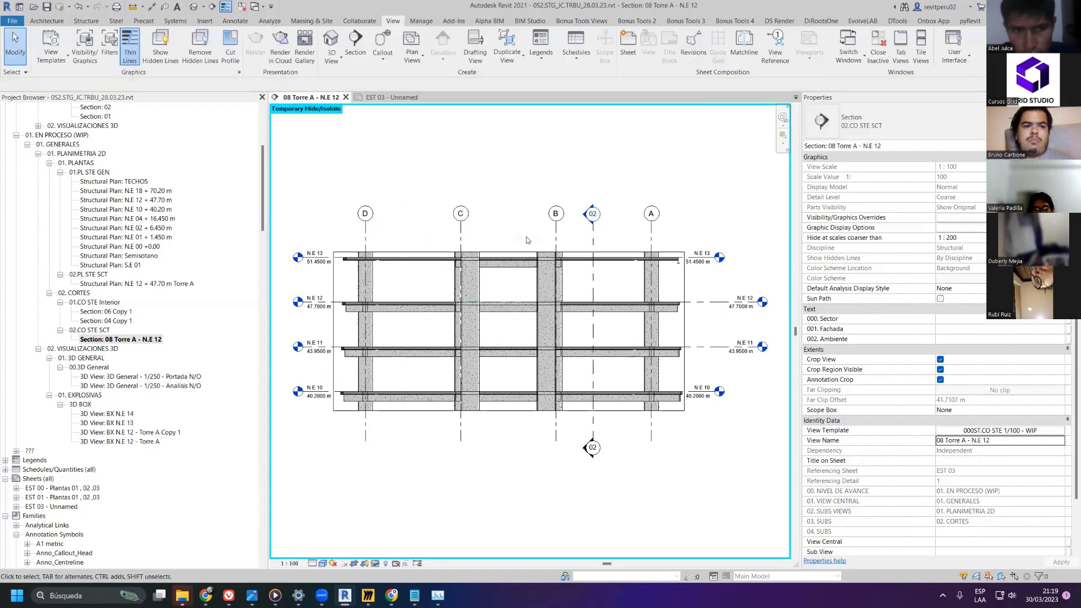
key(h)
key(r)
click(403, 246)
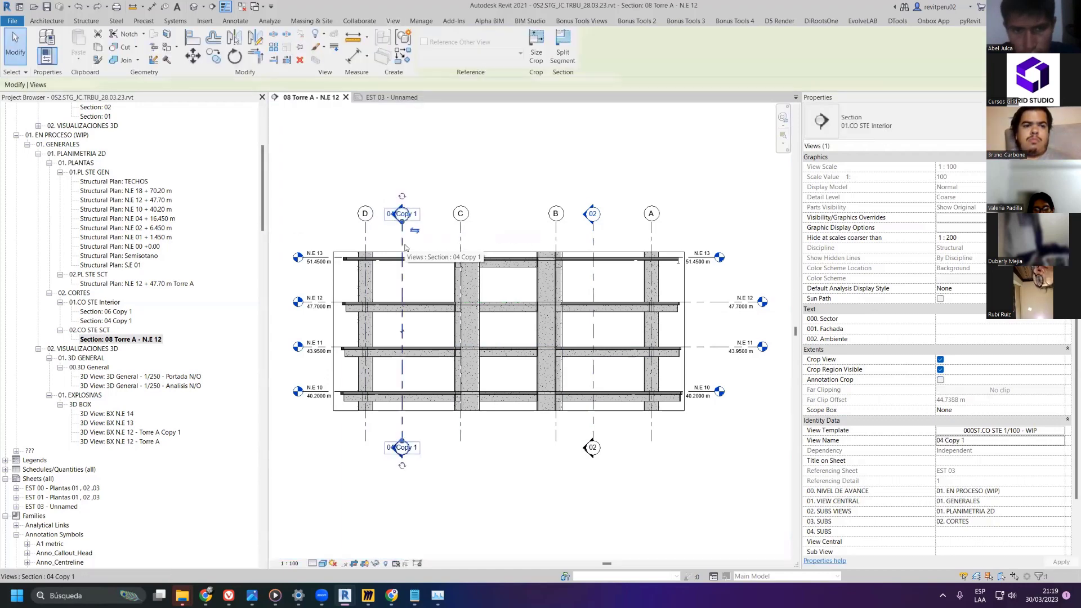
key(Escape)
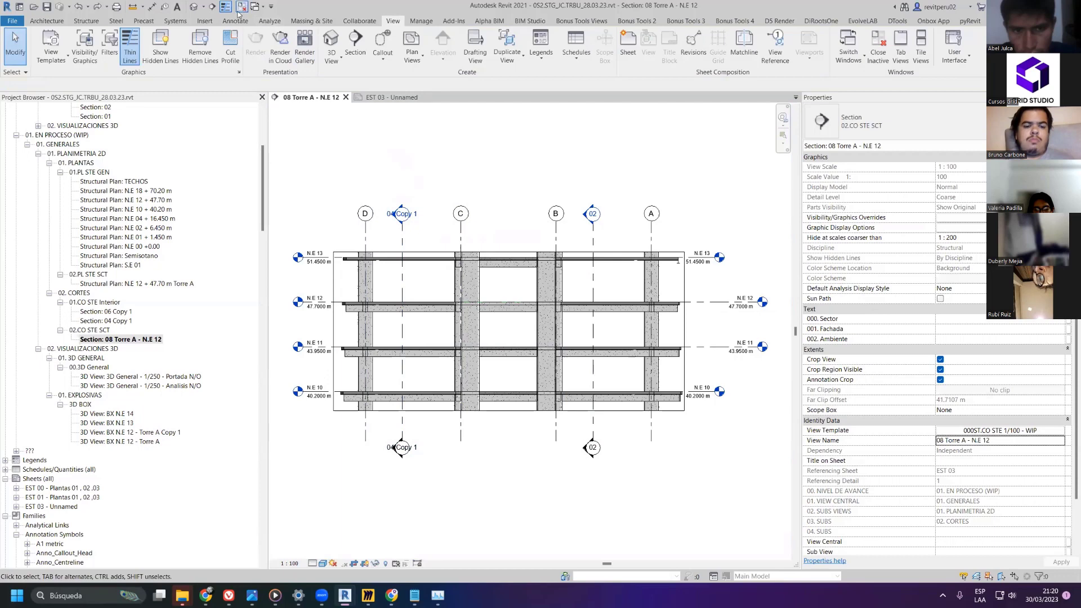
click(240, 9)
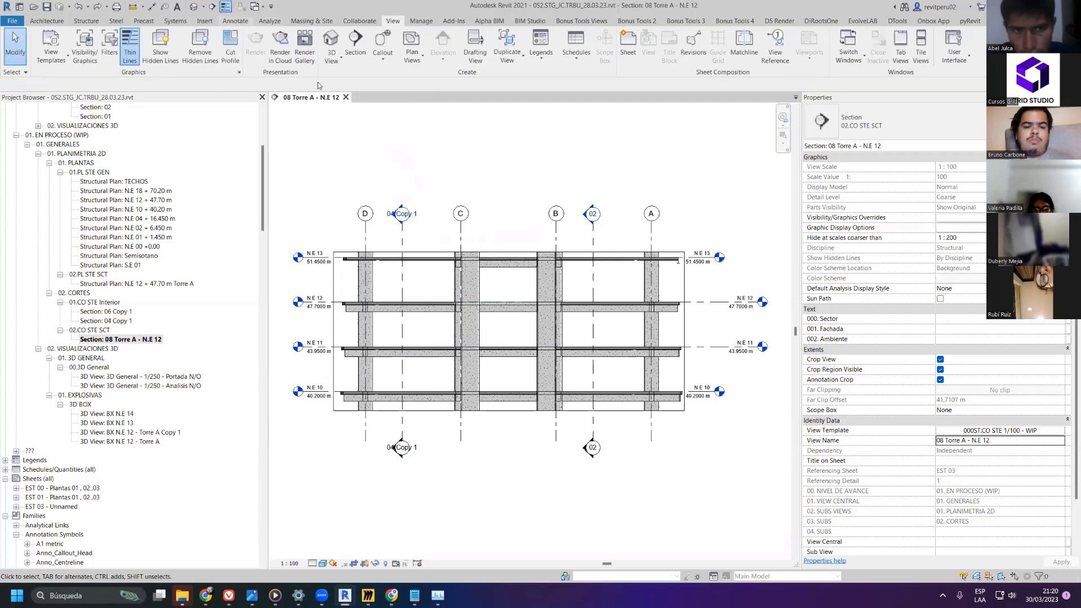
- Rename section 04 Copy 1 to '04.' and open sheet EST 03 - Unnamed
click(402, 243)
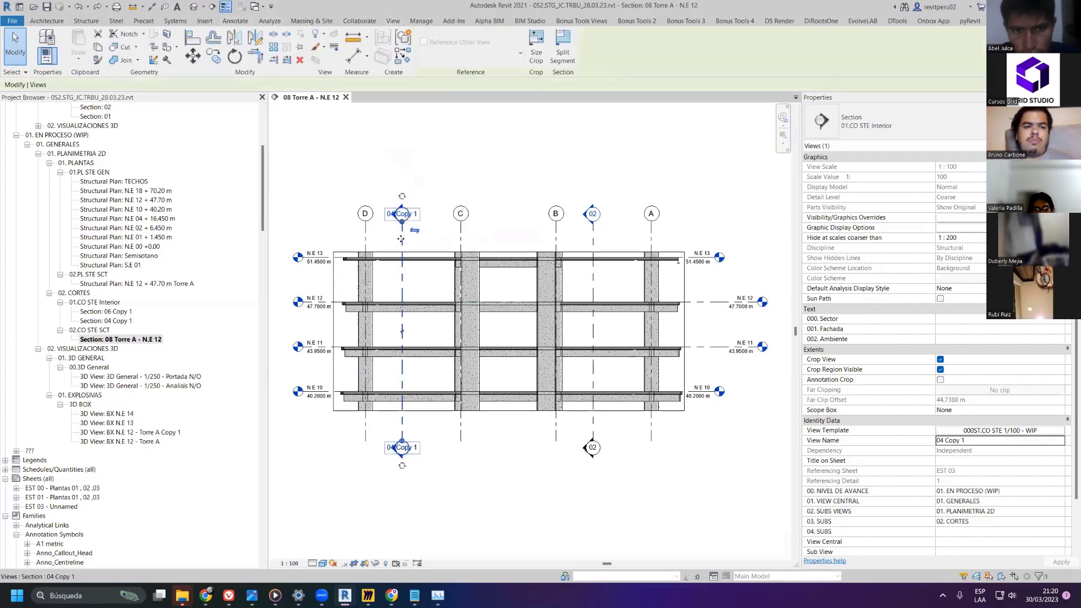
click(976, 446)
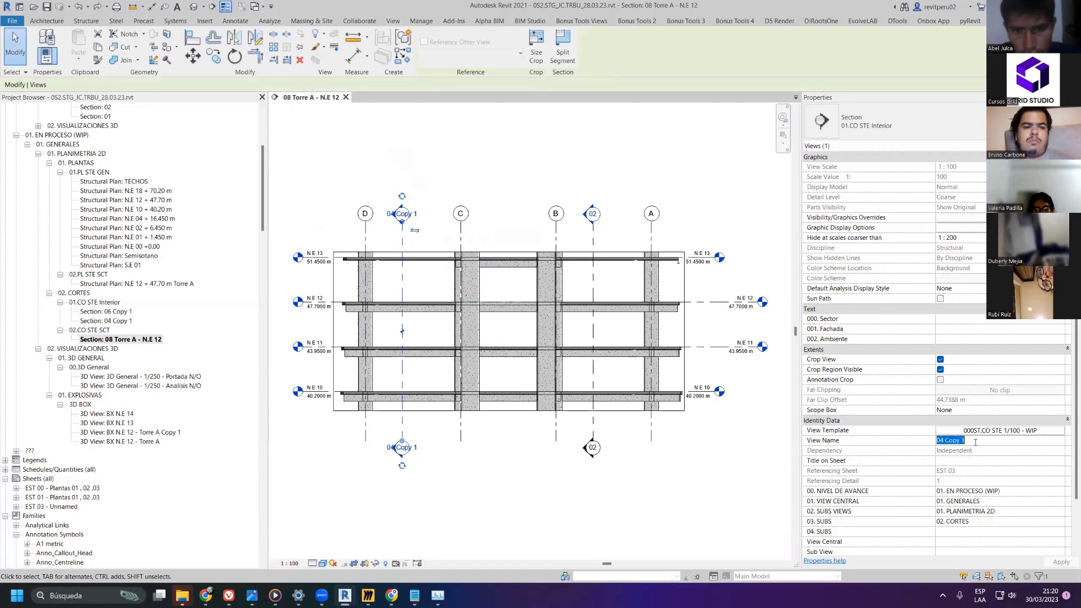
click(976, 446)
key(BackSpace)
key(BackSpace)
key(BackSpace)
key(BackSpace)
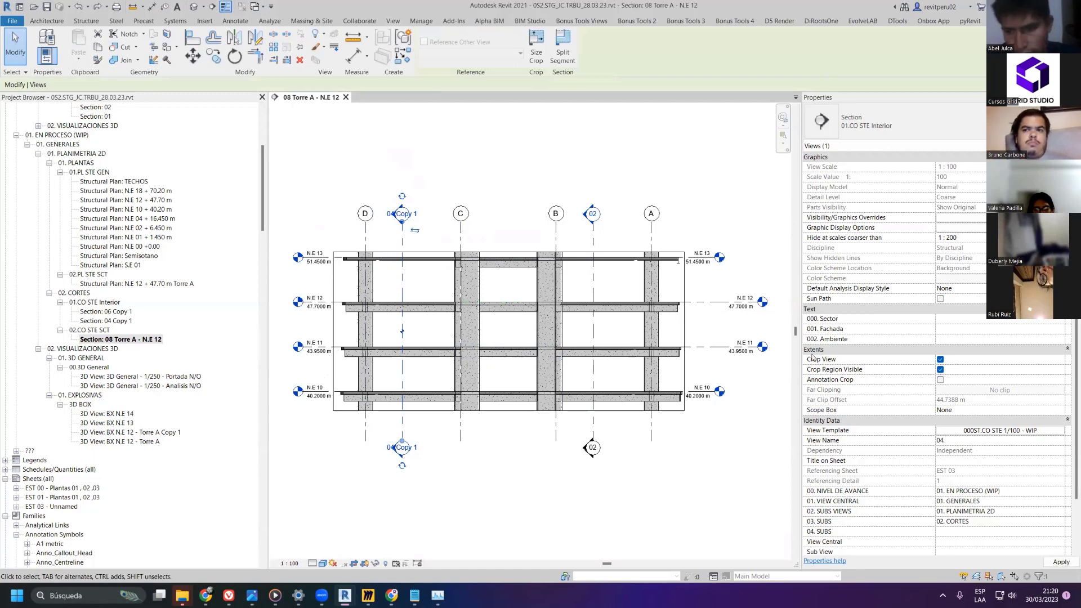
text(.)
click(547, 168)
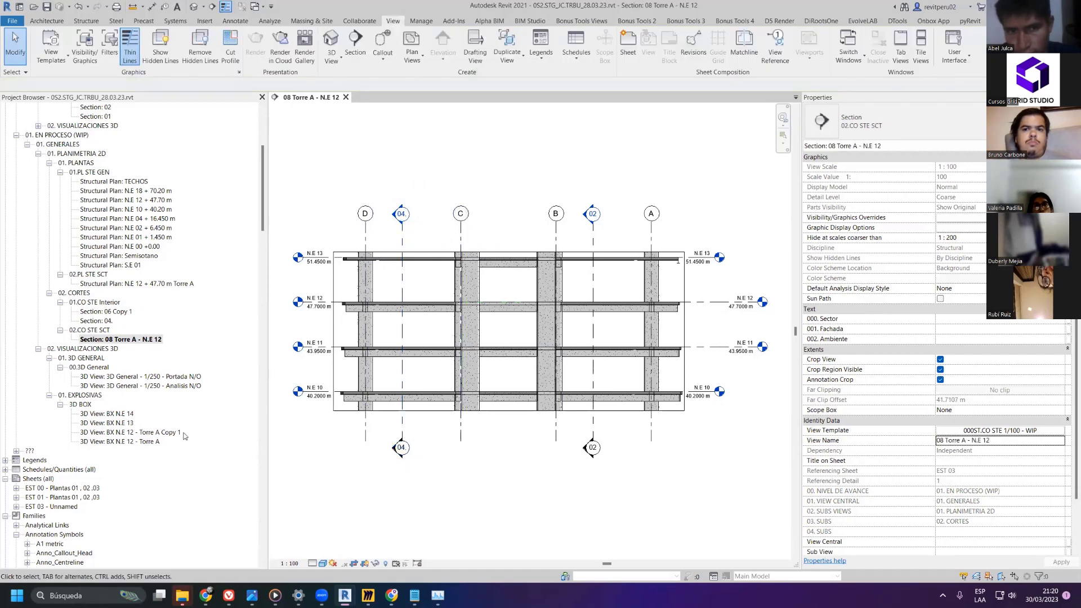
double_click(68, 508)
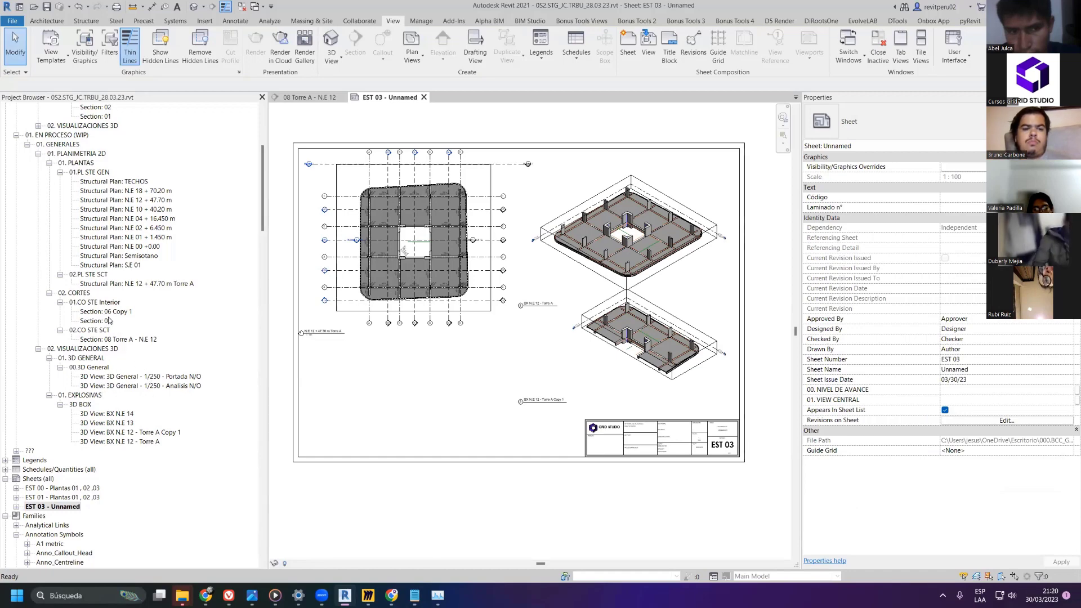
- Place Section 08 Torre A - N.E 12 at the lower left of sheet EST 03
click(100, 339)
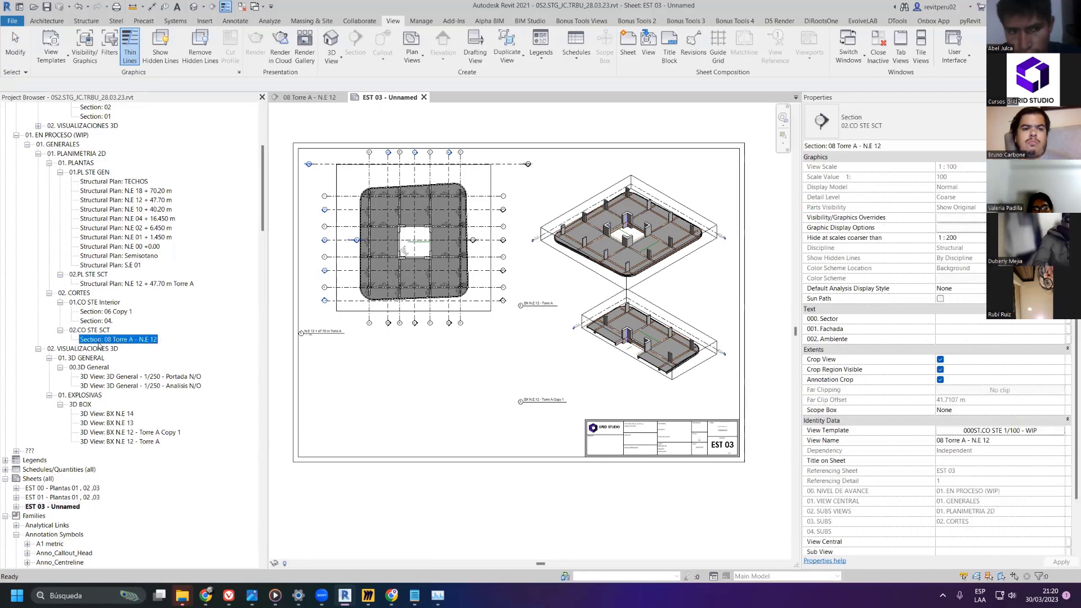
drag(98, 342, 414, 391)
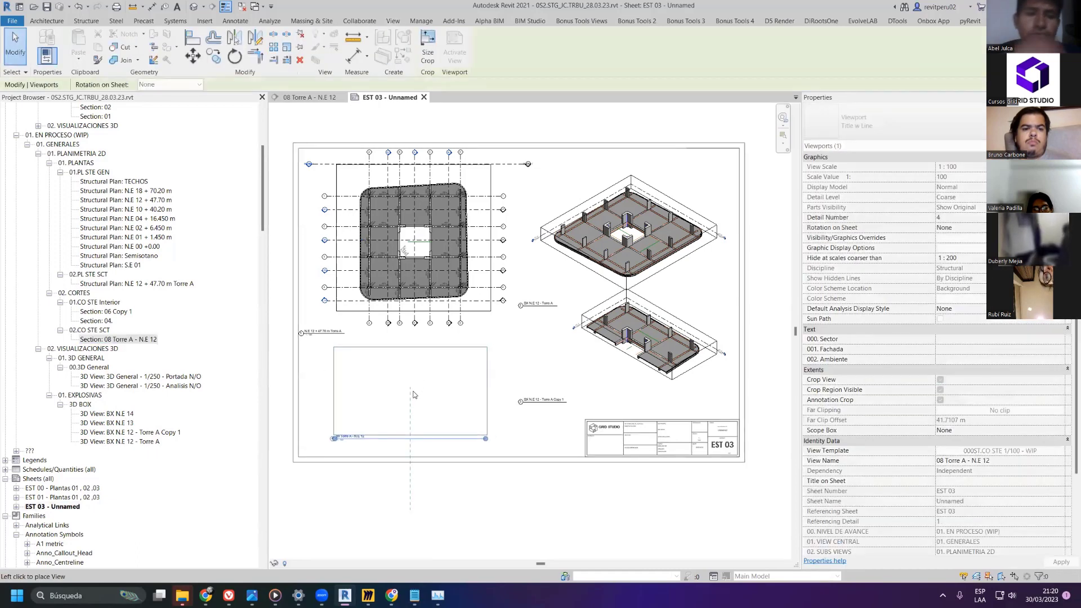
click(414, 394)
click(377, 485)
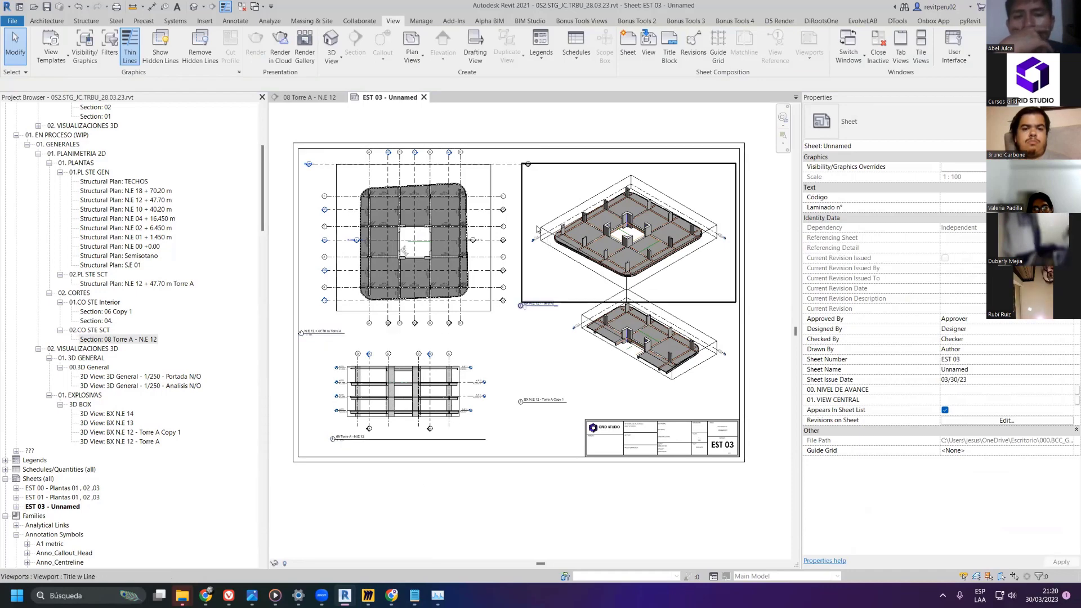
- Nudge the upper-left plan viewport slightly down on the sheet
click(474, 231)
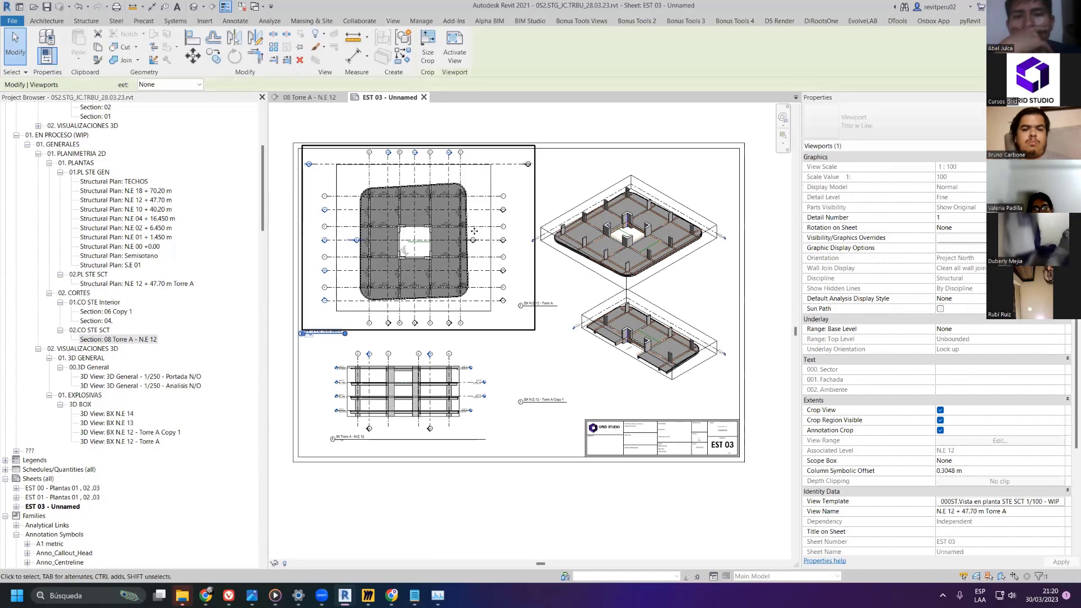
key(Down)
key(Down)
key(Down)
key(Escape)
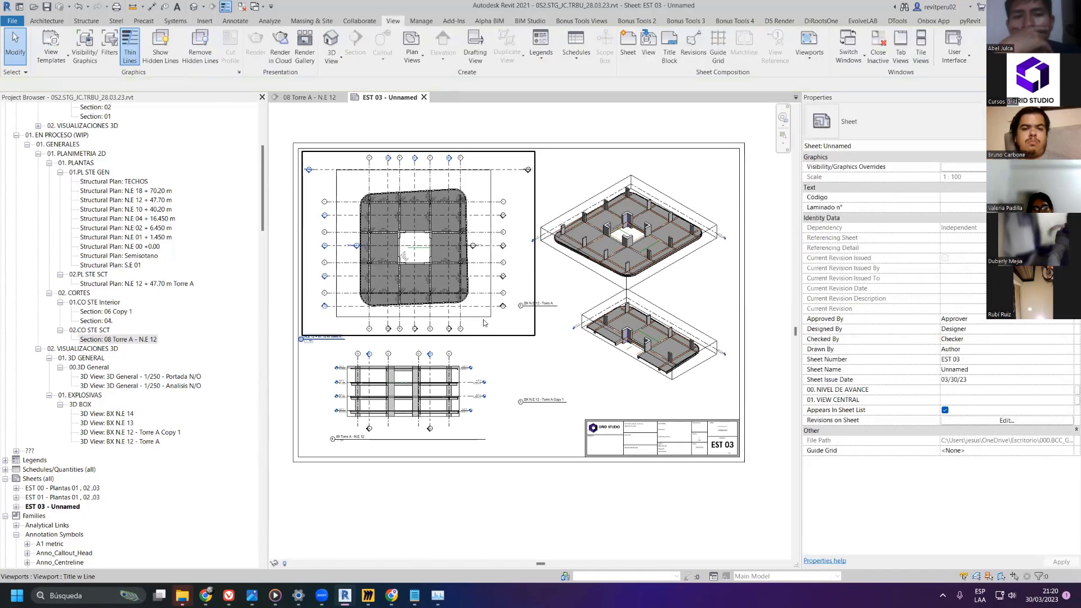
scroll(397, 394, up, 5)
scroll(391, 365, up, 3)
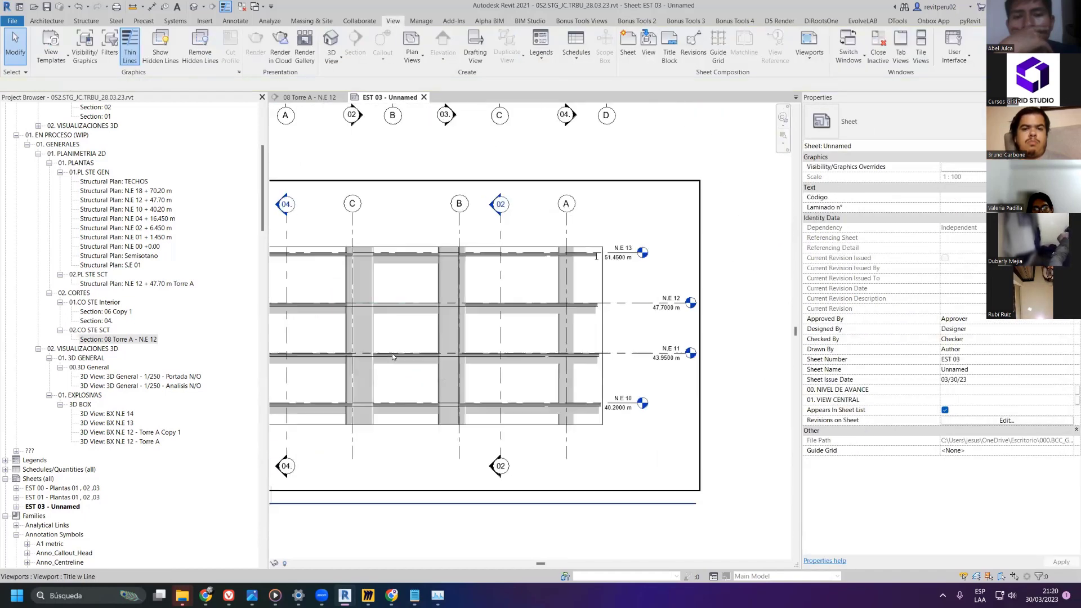
middle_drag(442, 393, 603, 326)
scroll(595, 325, down, 2)
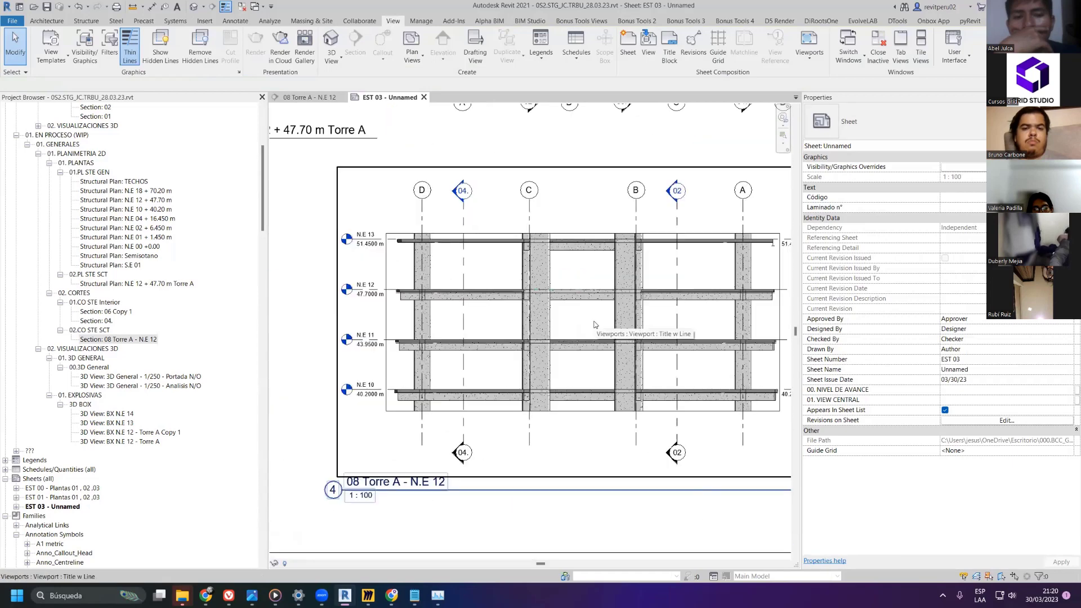
scroll(575, 316, down, 4)
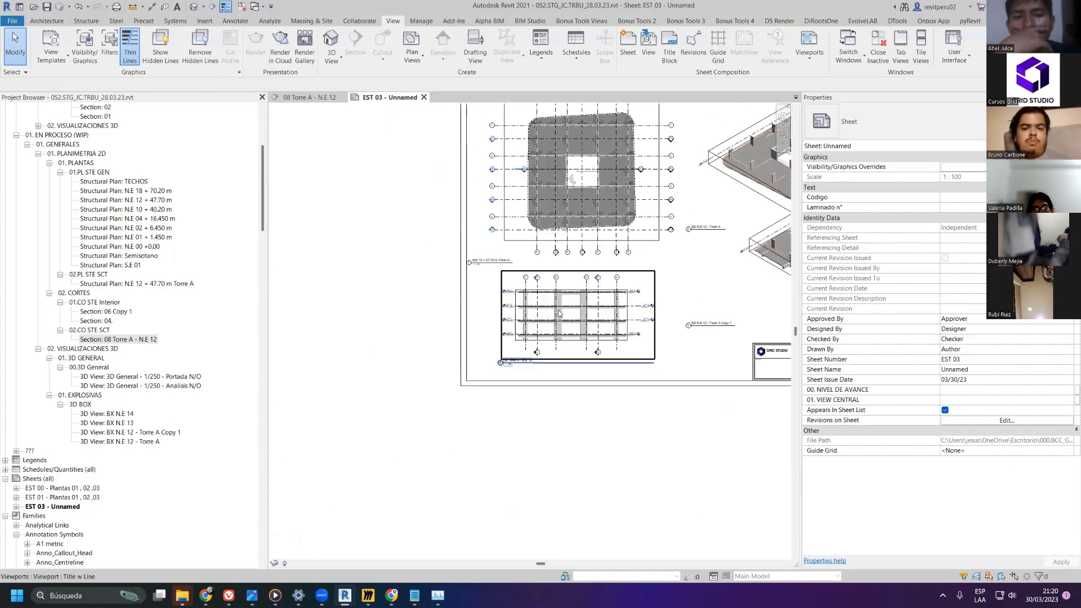
middle_click(397, 233)
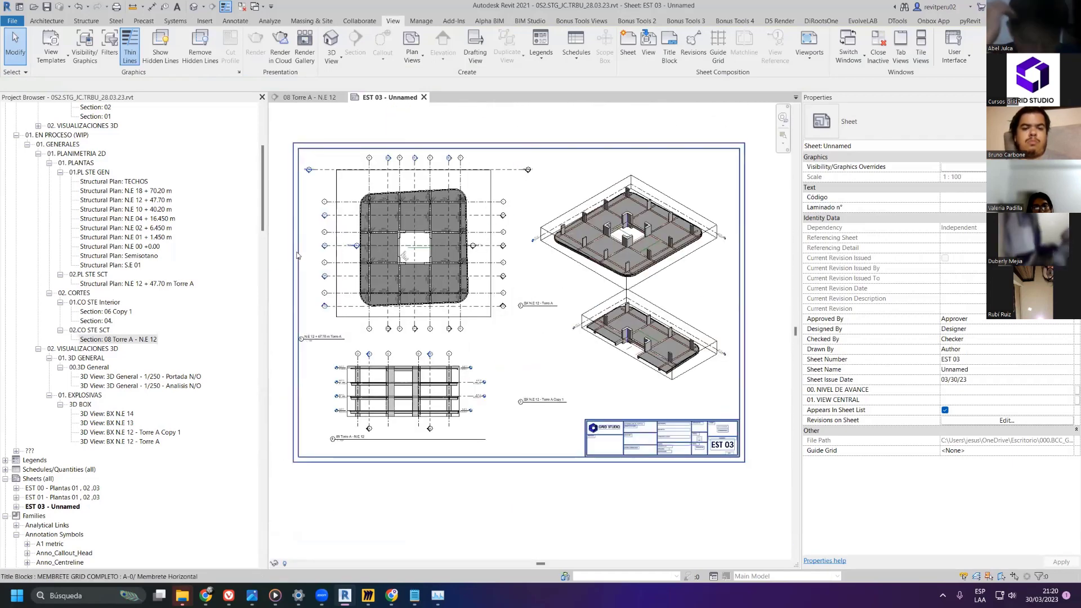
- Lower the upper 3D viewport slightly on sheet EST 03
click(650, 217)
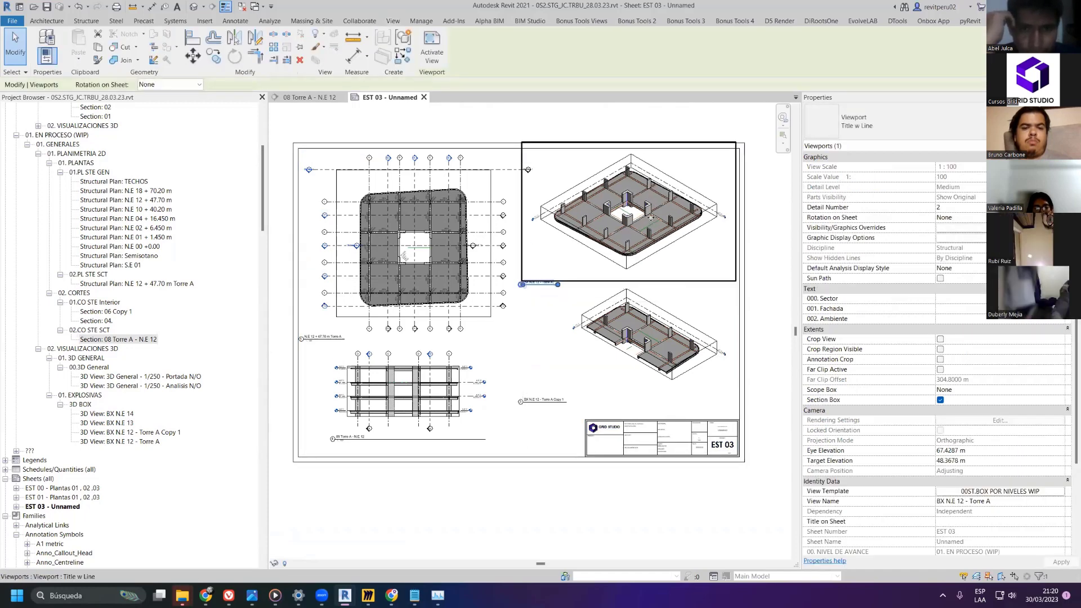
drag(651, 217, 651, 231)
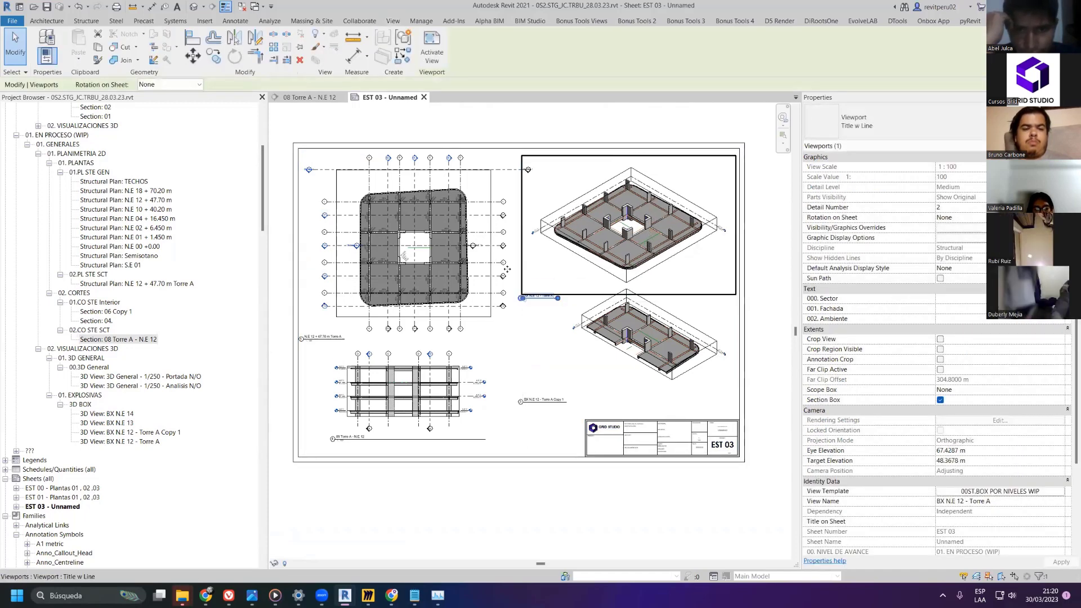
click(71, 488)
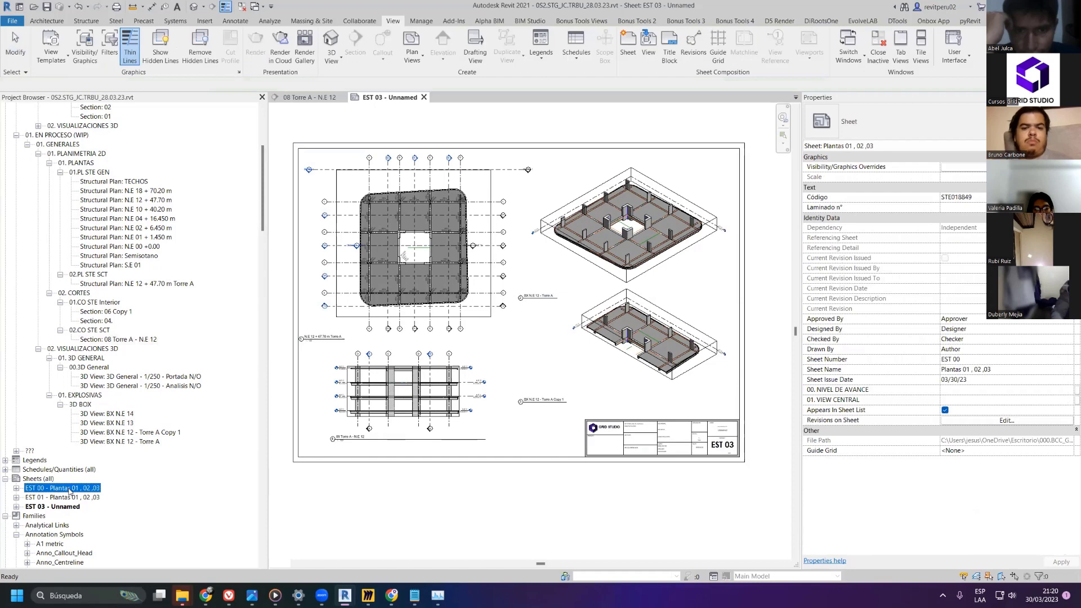
- Review sheets EST 00 and EST 01, then keep only EST 03 beside plan N.E 00 +0.00
double_click(56, 490)
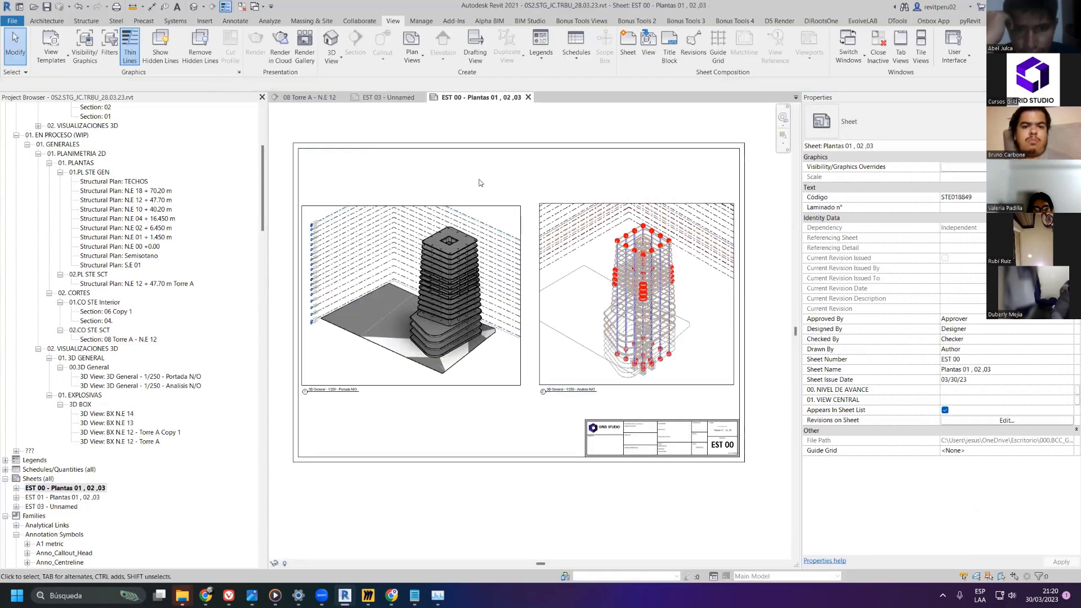
double_click(84, 498)
double_click(57, 506)
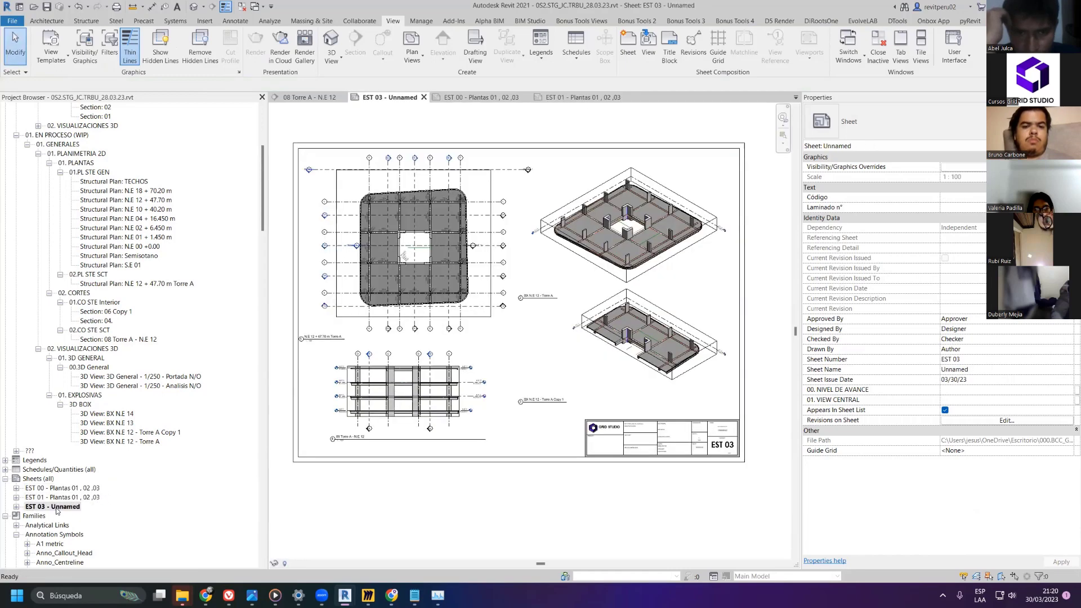
scroll(724, 434, up, 5)
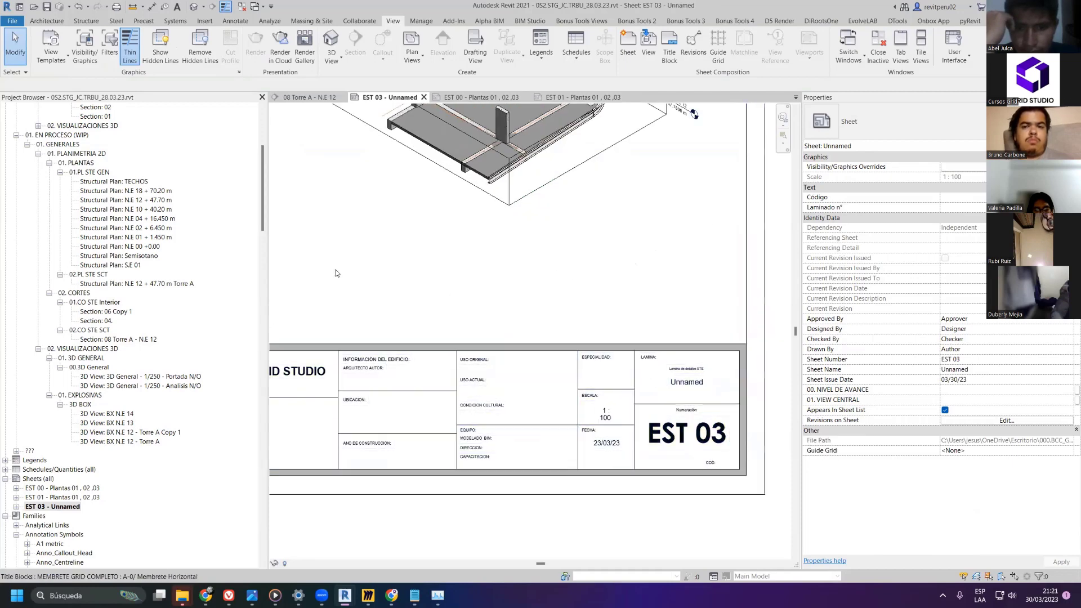
click(243, 8)
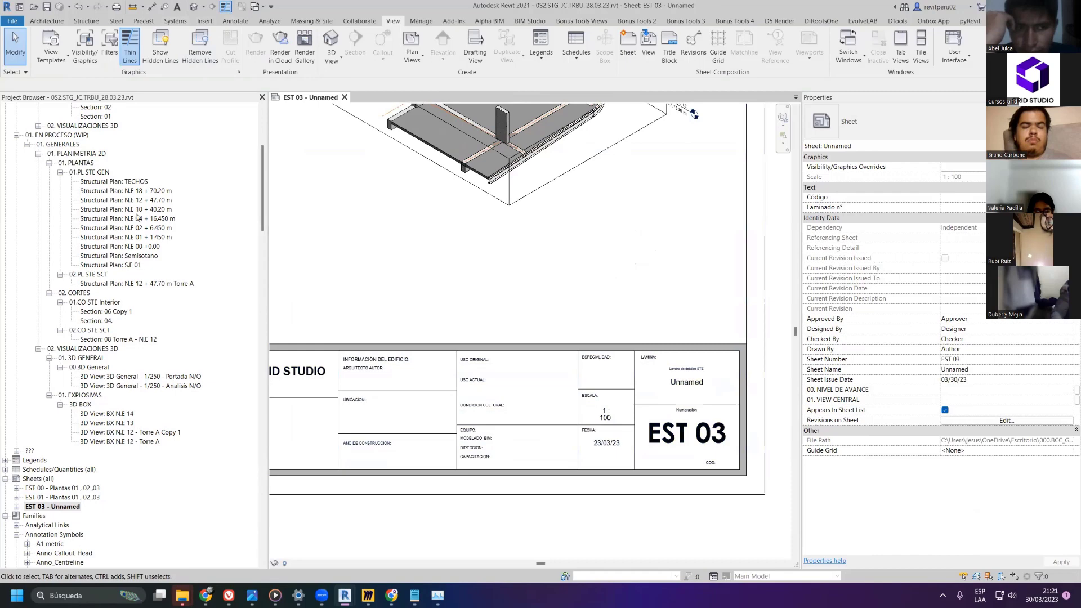
double_click(148, 246)
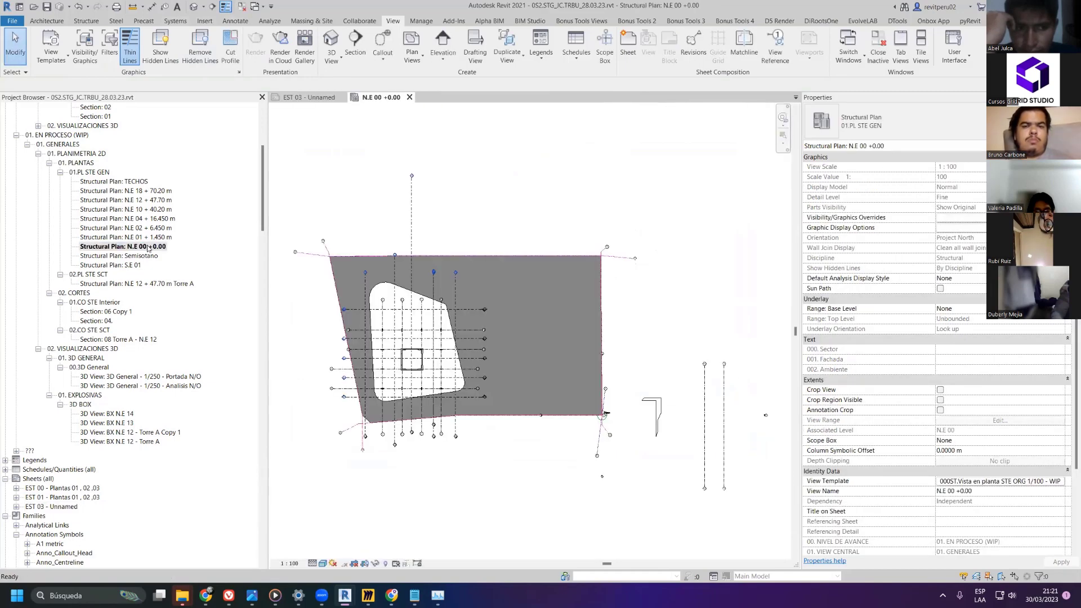
- Browse plans N.E 01 and N.E 02, keep only S.E 01 open, and expand 01. PLANTAS
double_click(146, 237)
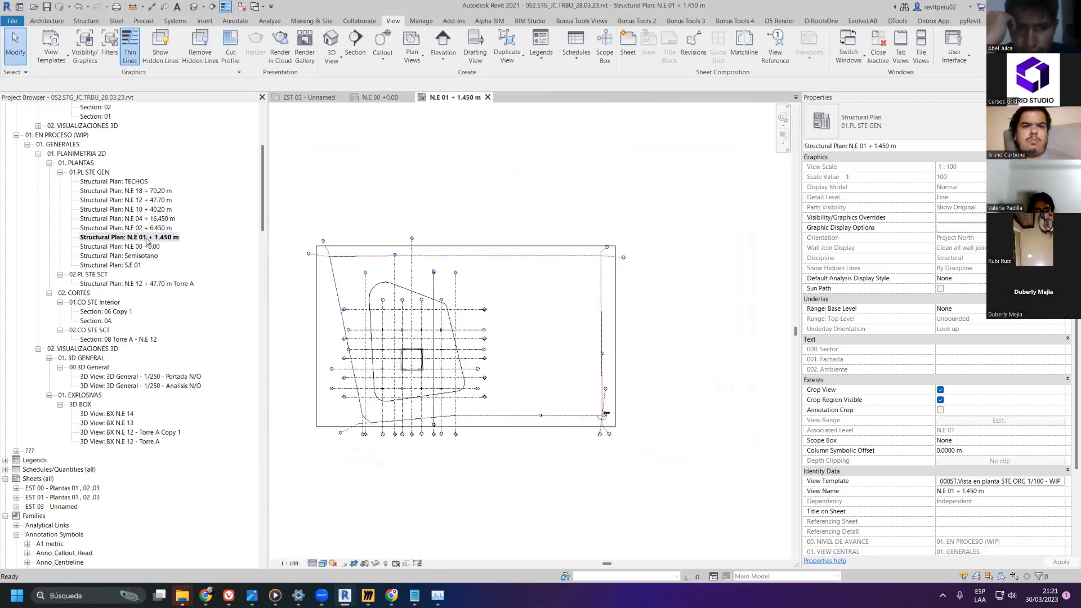
double_click(146, 228)
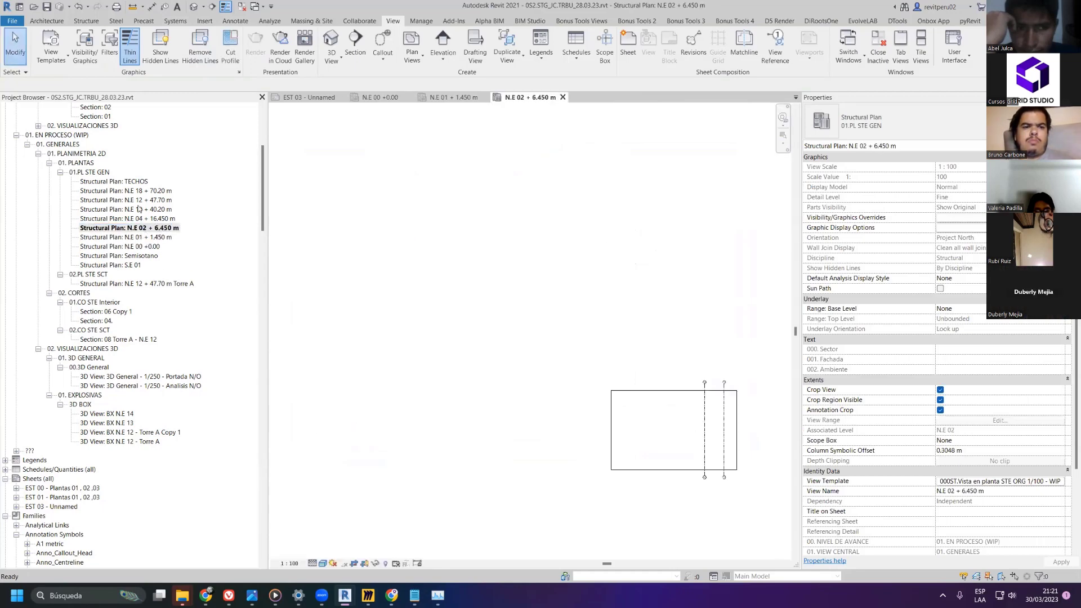
click(138, 193)
click(131, 238)
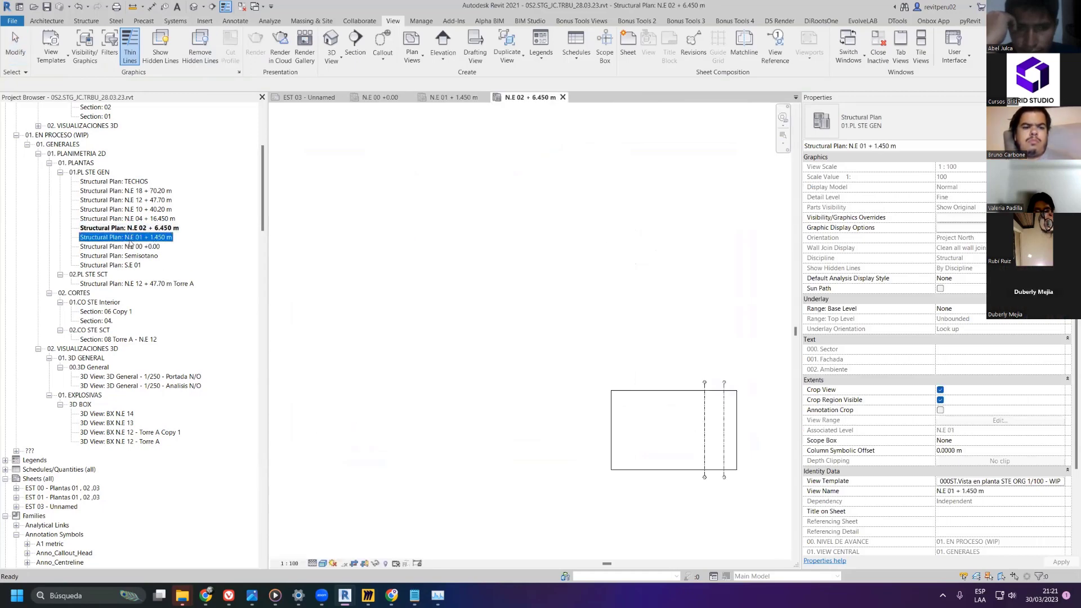
click(70, 173)
scroll(128, 194, up, 3)
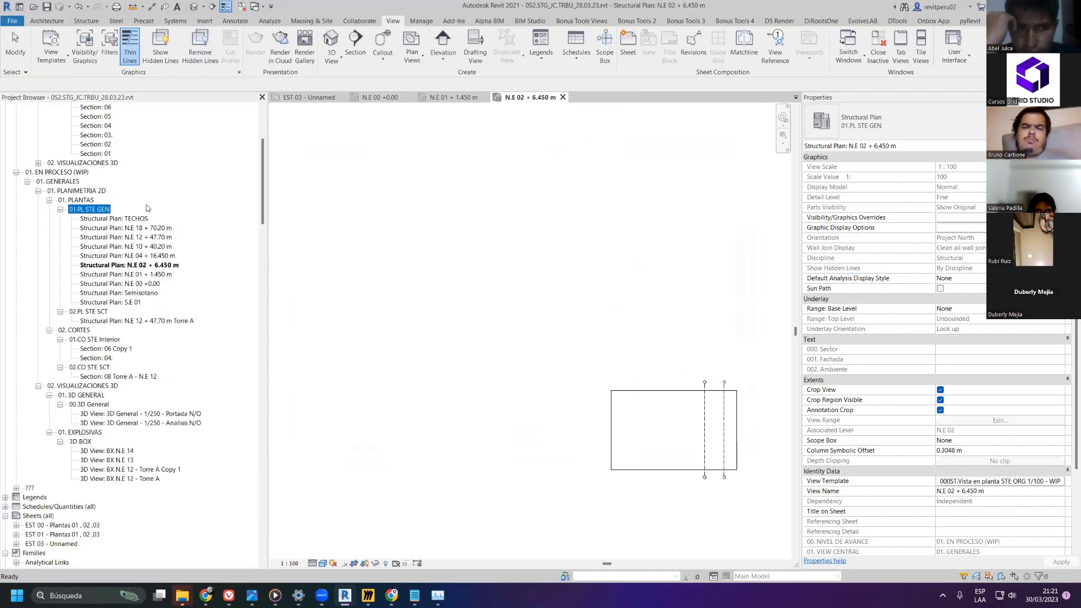
click(149, 284)
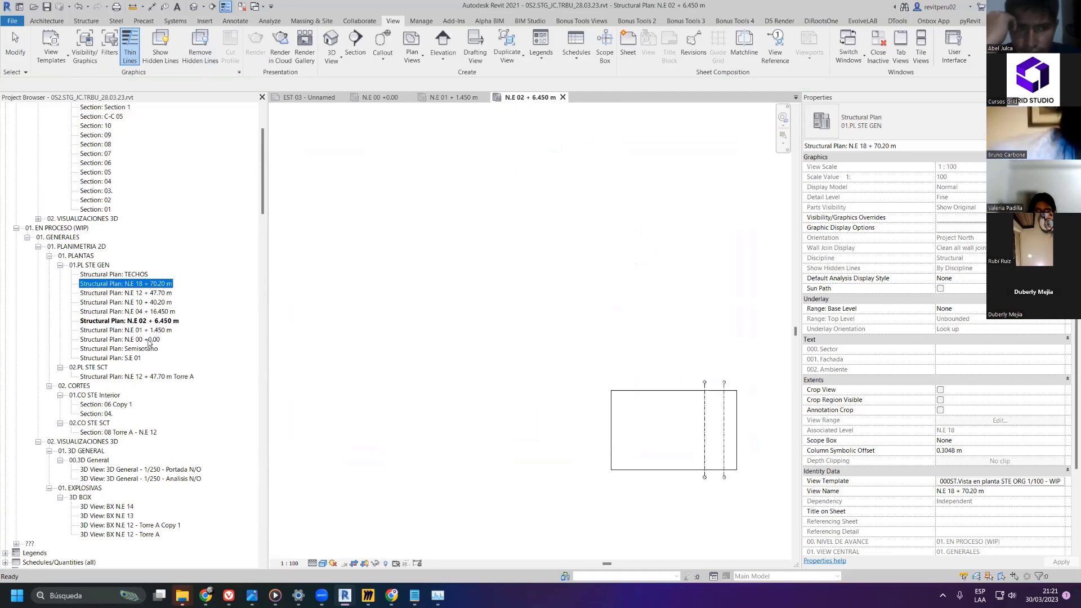
double_click(138, 359)
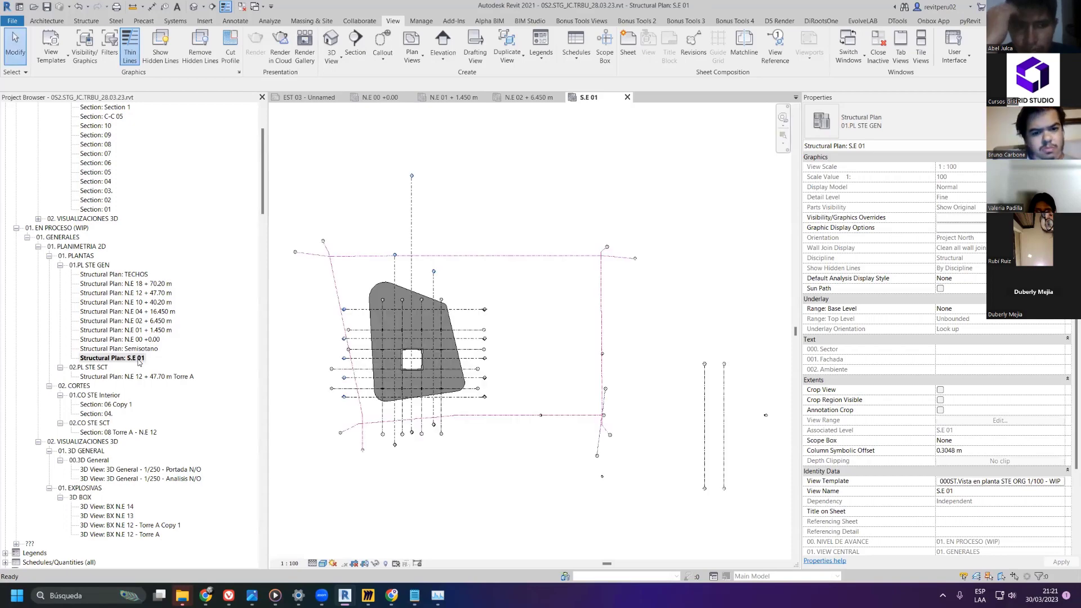
scroll(178, 273, up, 3)
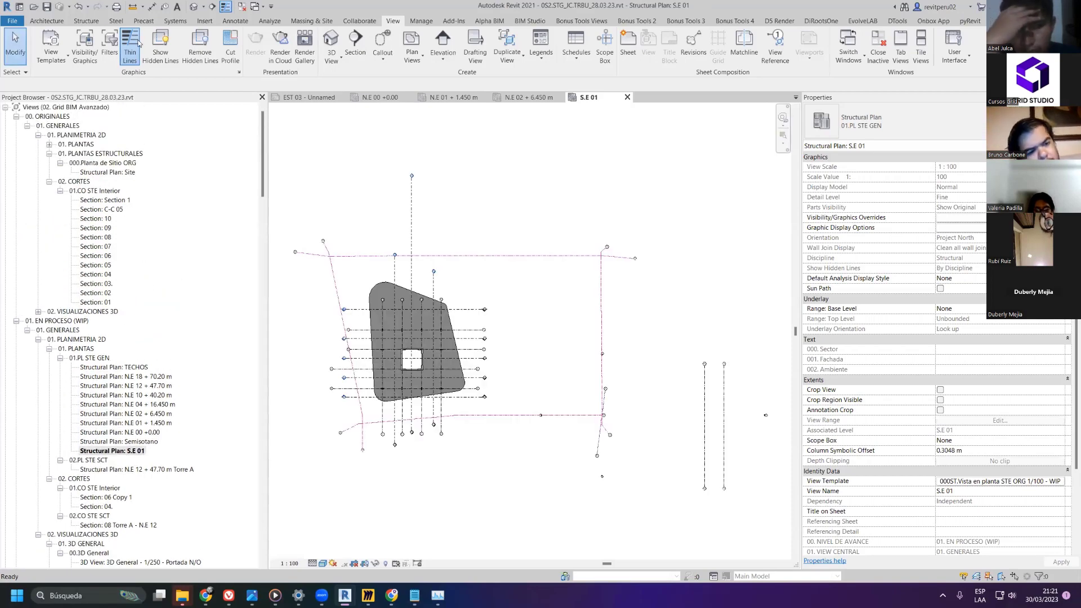
click(242, 7)
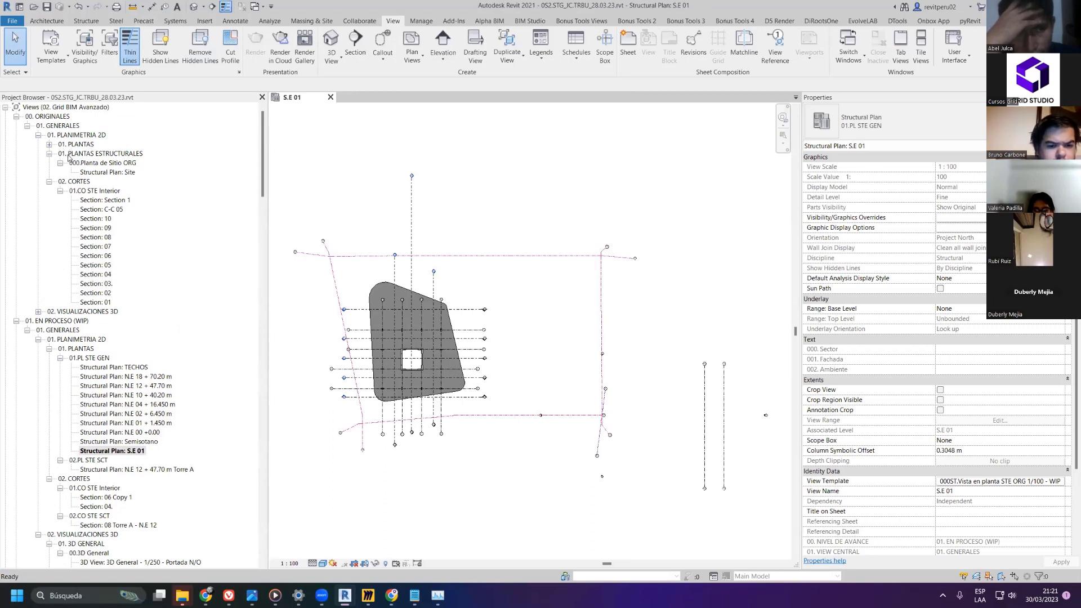
click(49, 144)
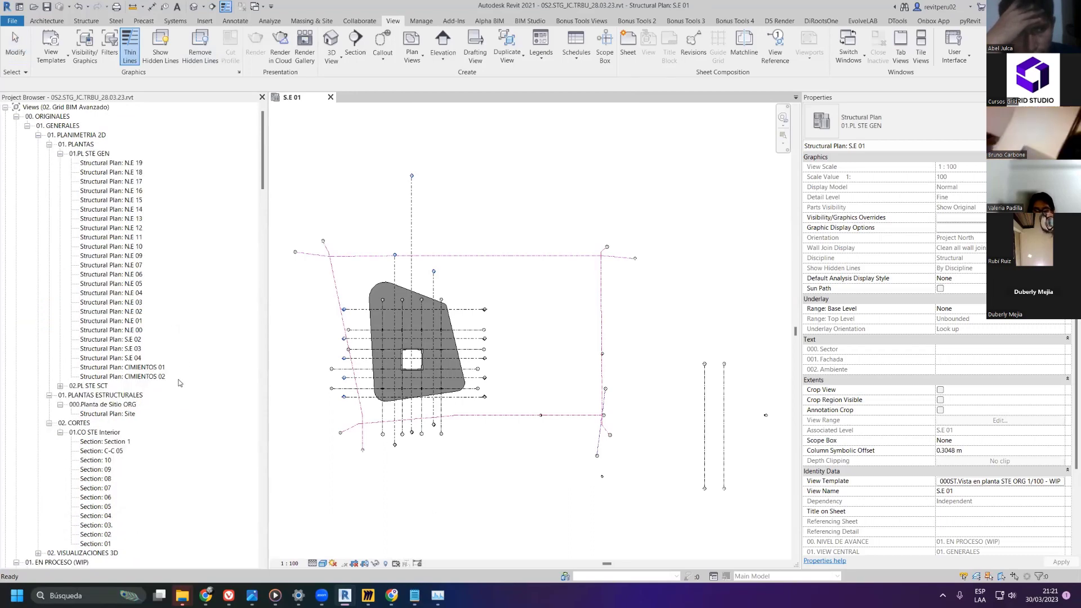
- Duplicate the CIMIENTOS 01 plan with detailing
click(145, 366)
right_click(149, 366)
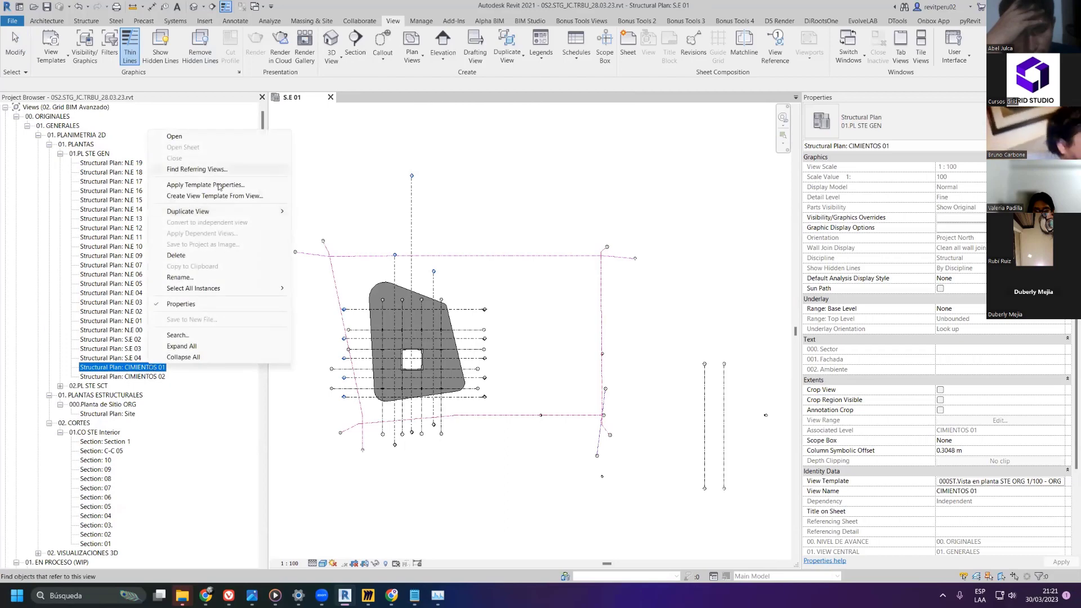
mouse_move(220, 214)
click(318, 225)
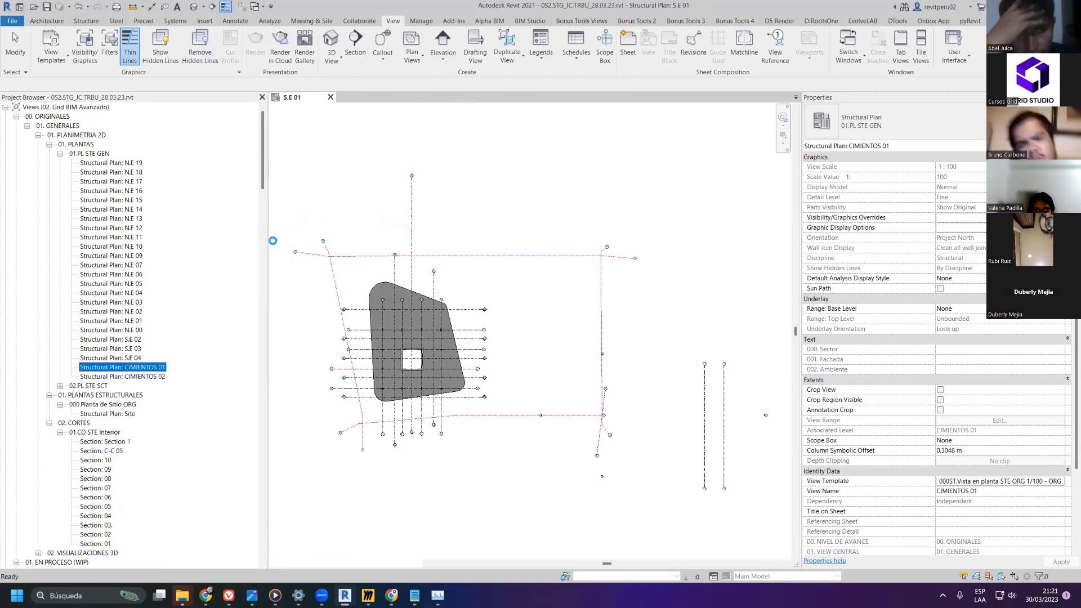
- Assign the copy the 000ST.Vista en planta STE ORG 1/100 - WIP view template
click(1035, 481)
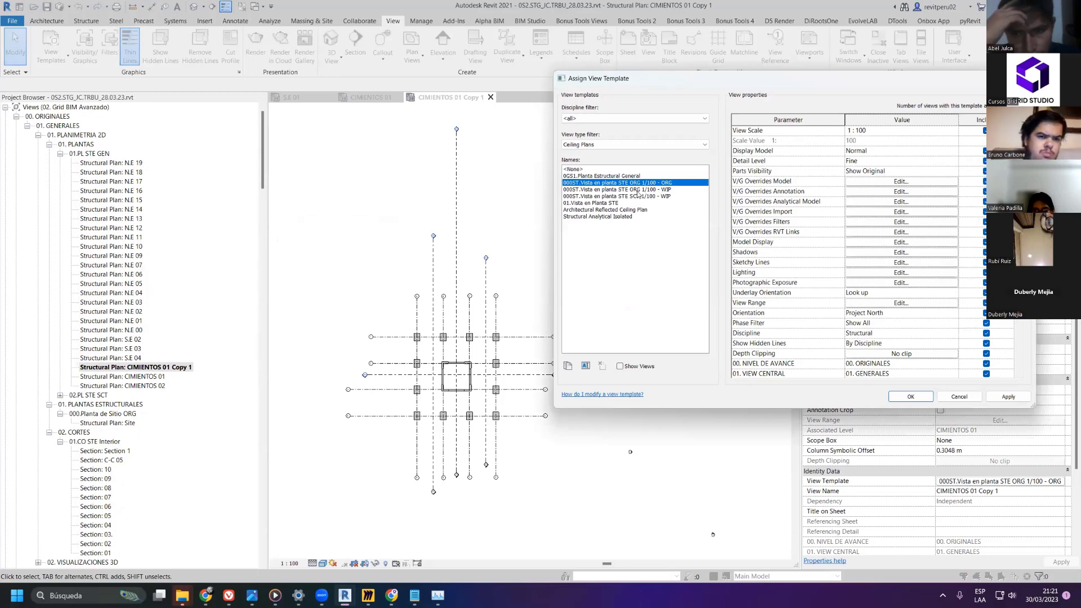
click(636, 189)
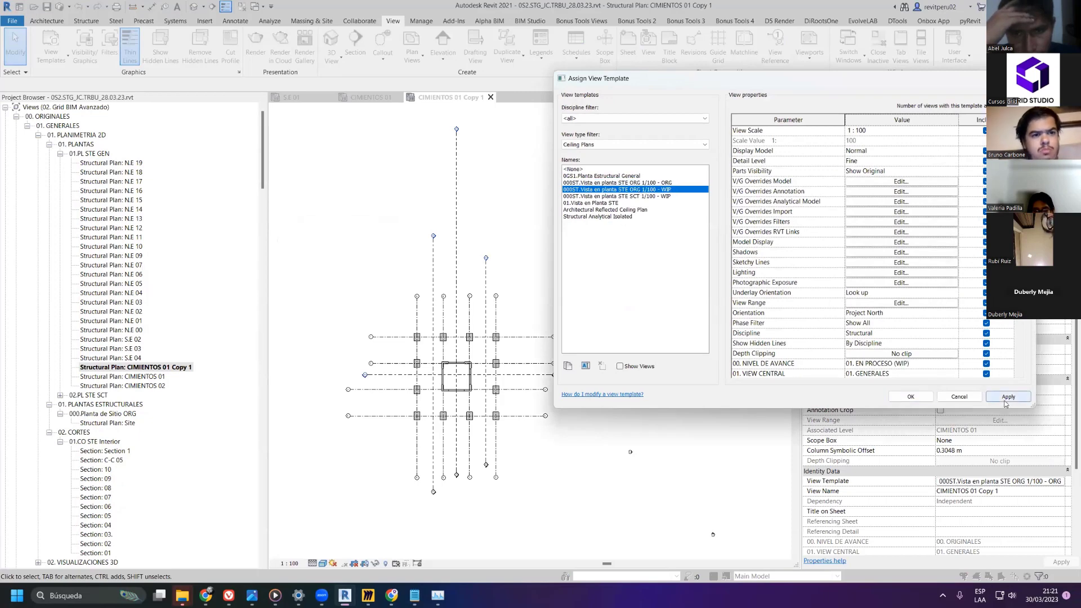
click(1009, 396)
click(911, 396)
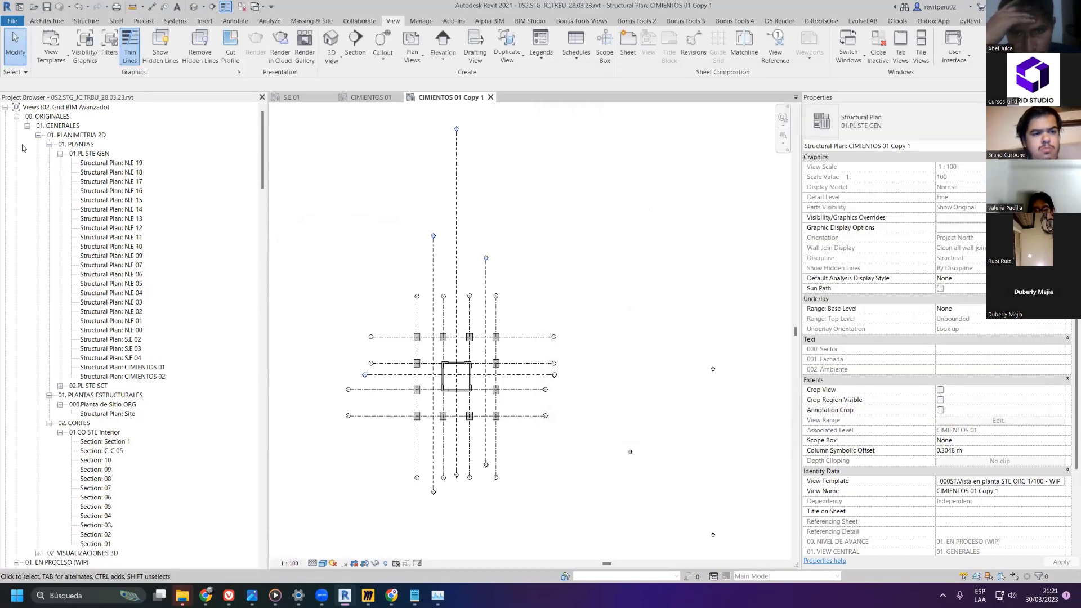
click(49, 145)
click(37, 135)
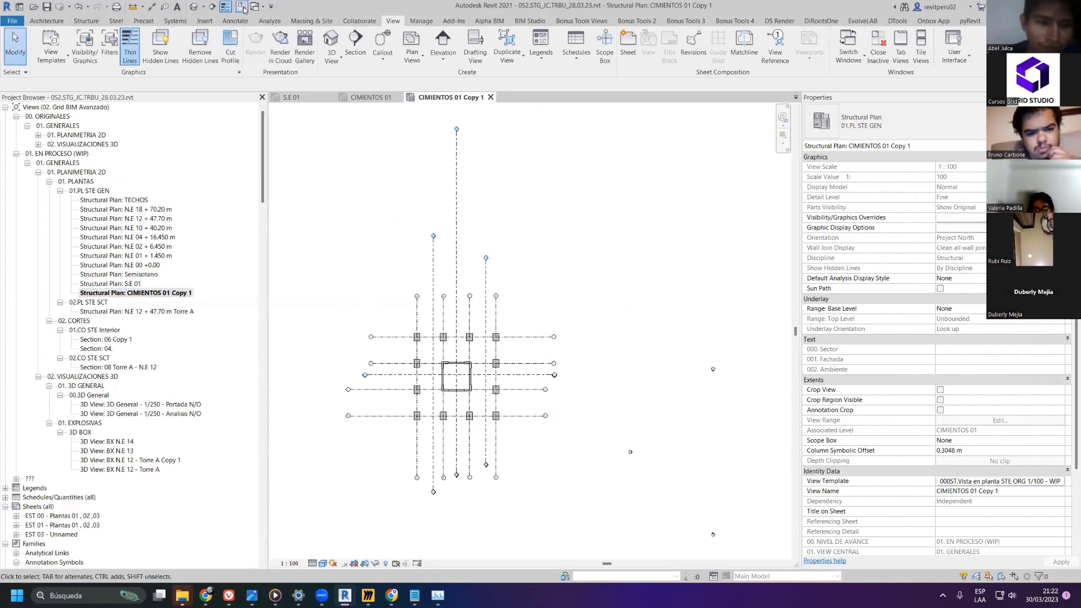
- Keep only CIMIENTOS 01 Copy 1 open, then open and orbit the tower's default 3D view
key(c)
key(i)
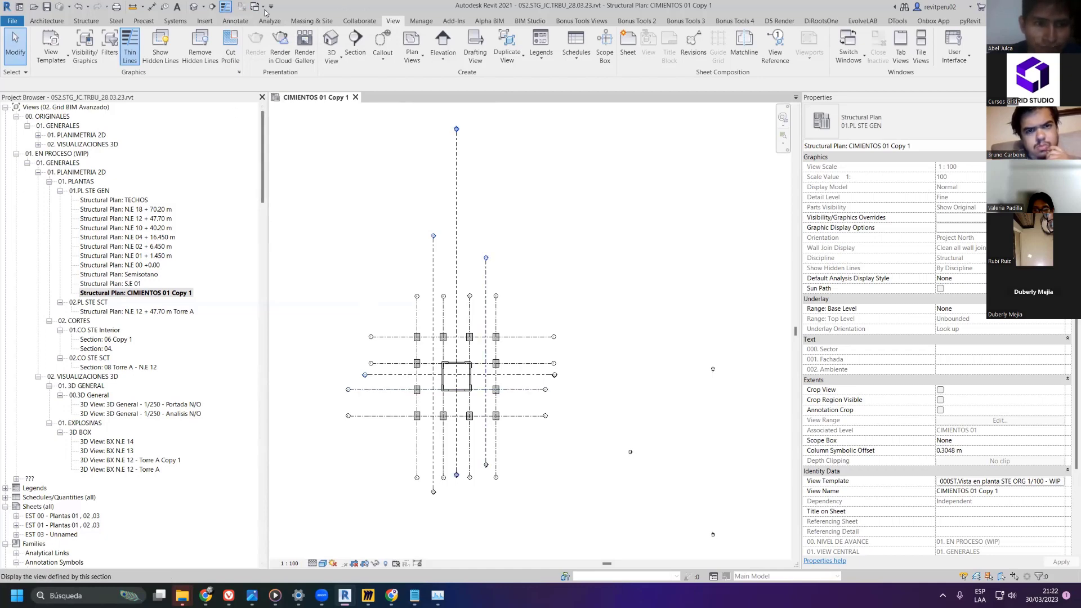
click(193, 7)
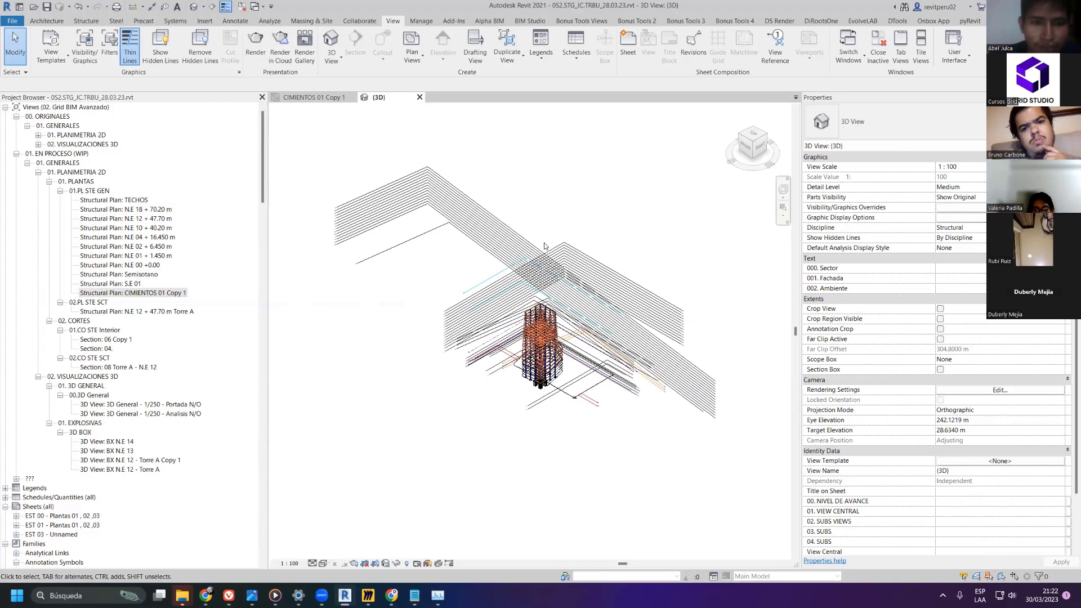
scroll(549, 315, up, 5)
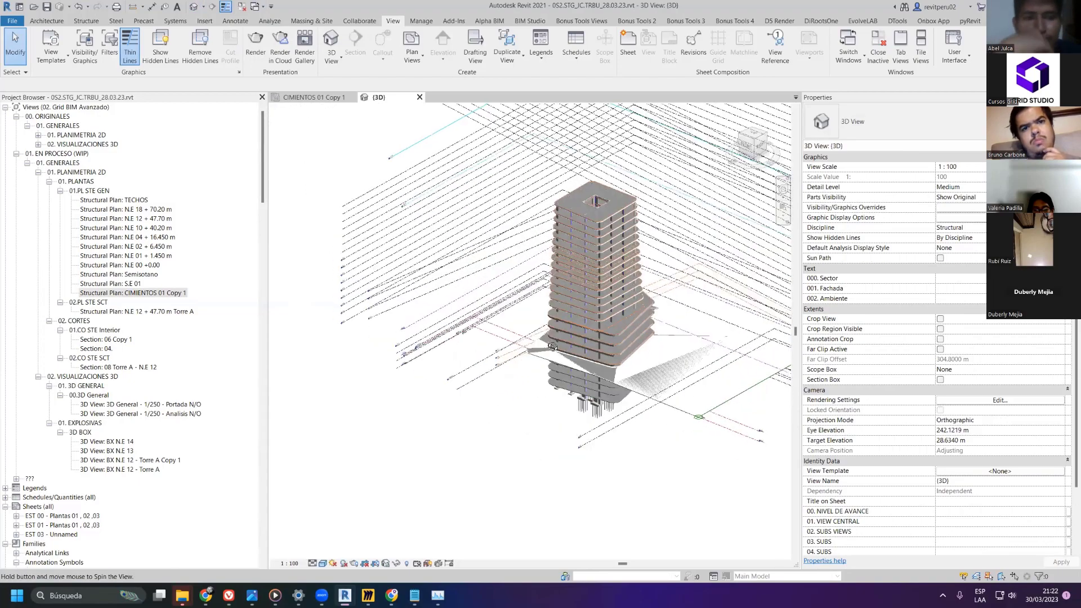
scroll(553, 347, up, 5)
shift+middle_drag(552, 346, 620, 255)
scroll(647, 259, up, 3)
click(532, 264)
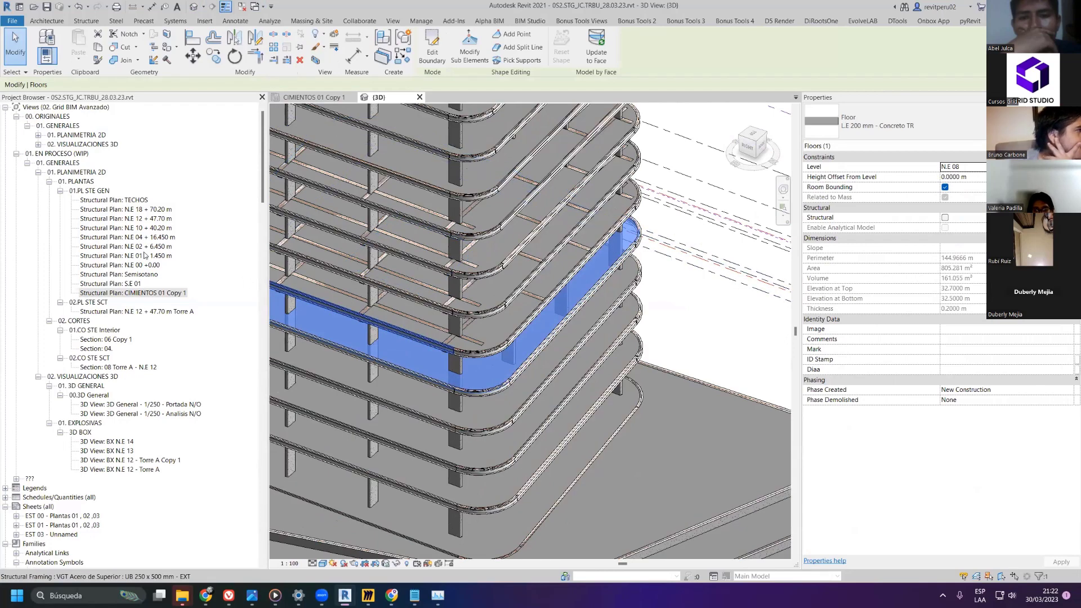
- Expand the original 2D planimetry and structural plans groups and select plan N.E 09
click(38, 136)
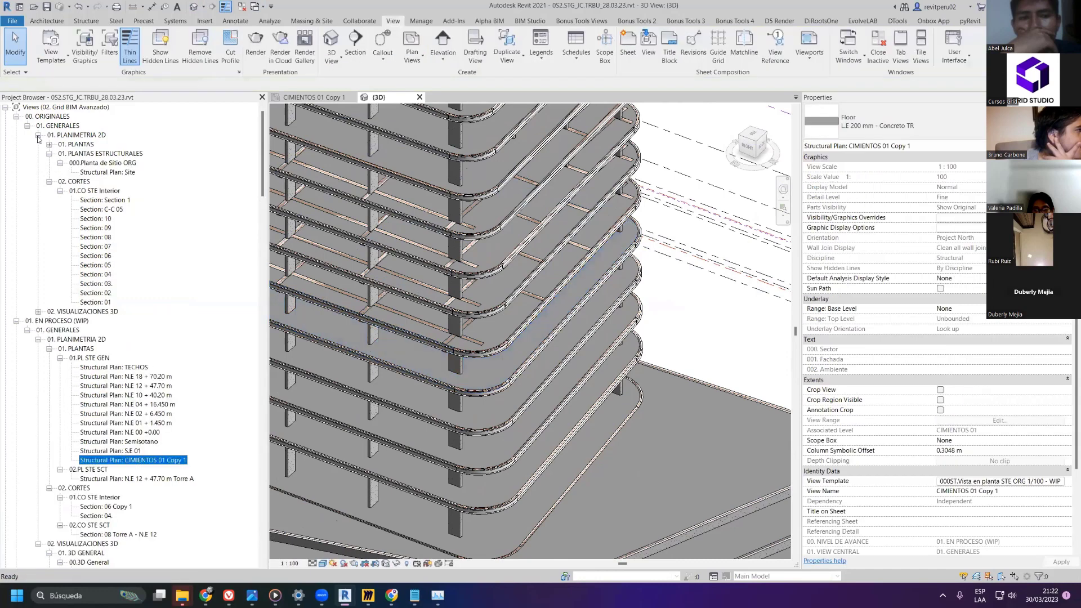
click(39, 136)
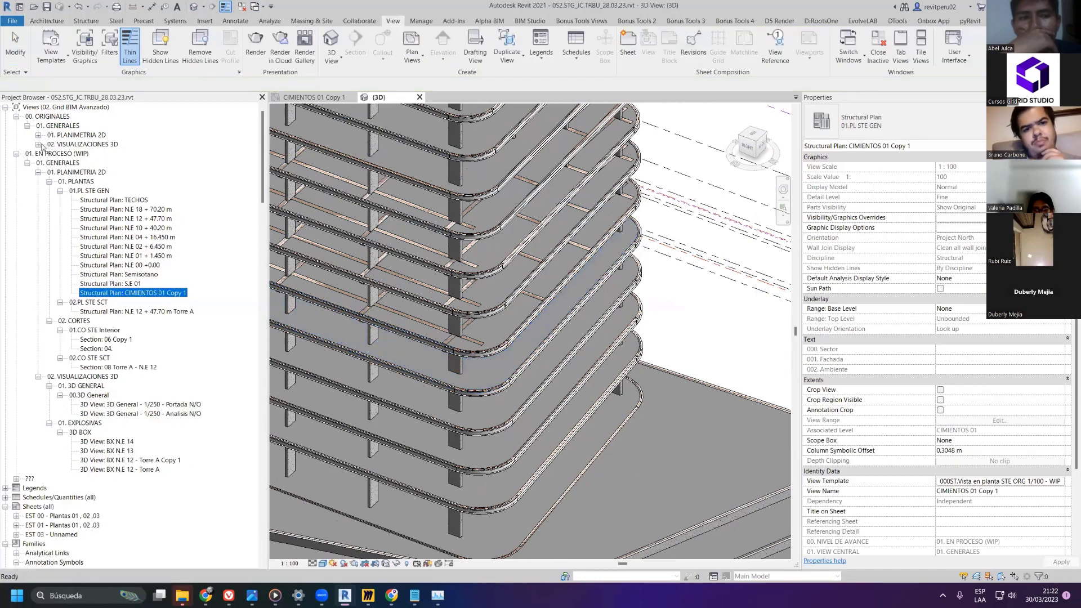
click(38, 136)
click(49, 145)
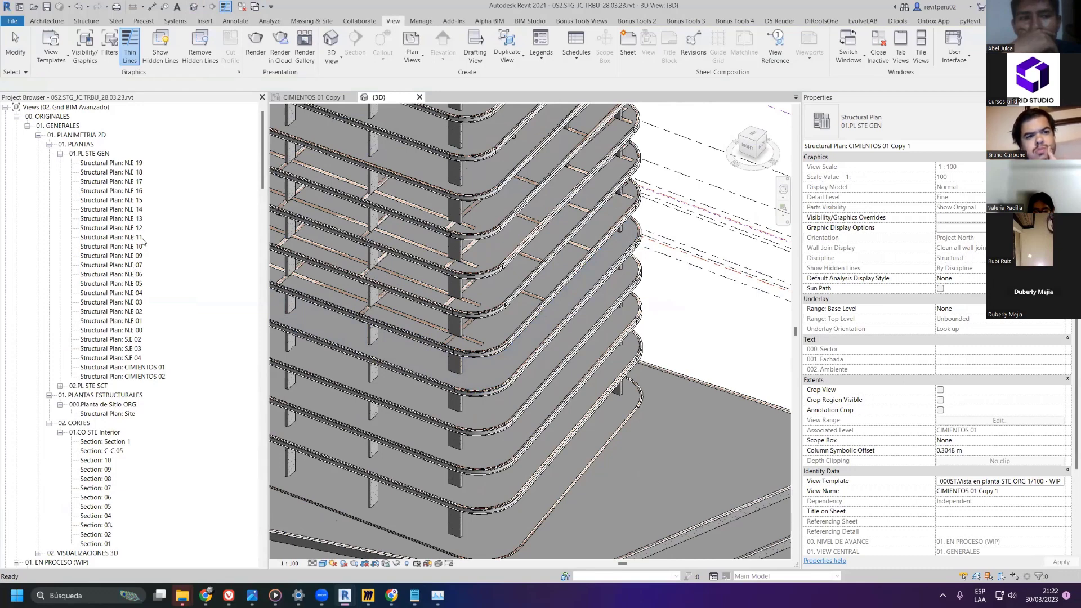
click(136, 257)
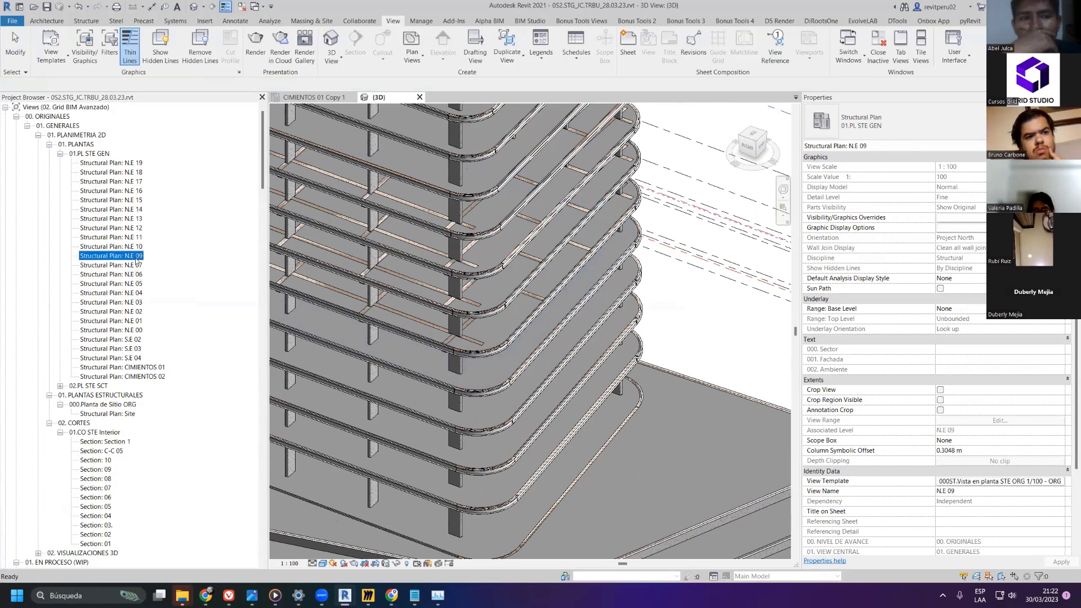
scroll(166, 309, down, 3)
scroll(152, 368, down, 4)
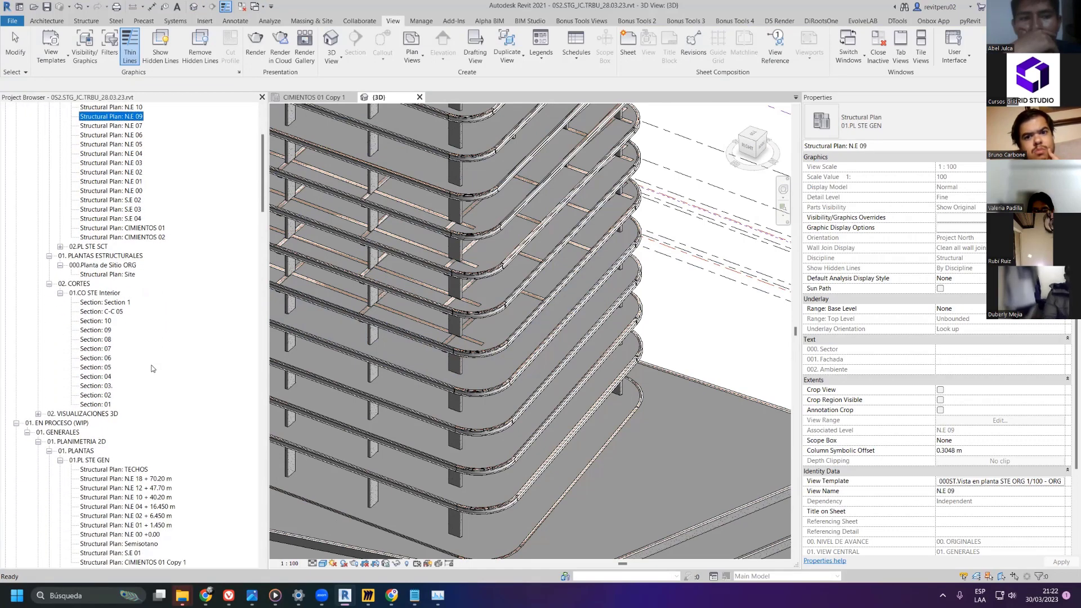
scroll(160, 446, down, 6)
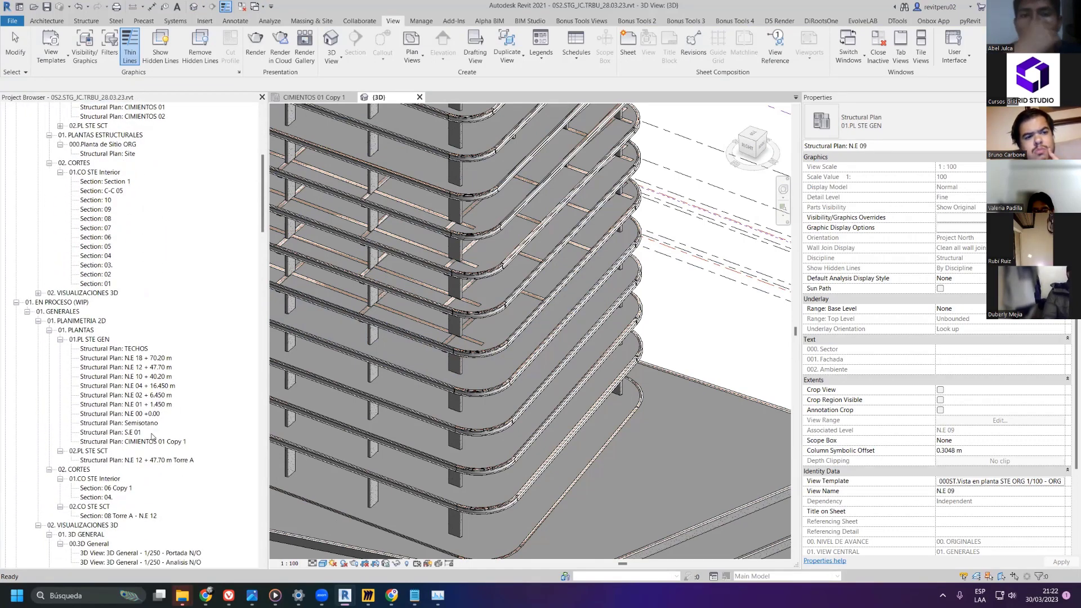
- Create a new structural plan view for level N.E 08
click(412, 48)
click(445, 116)
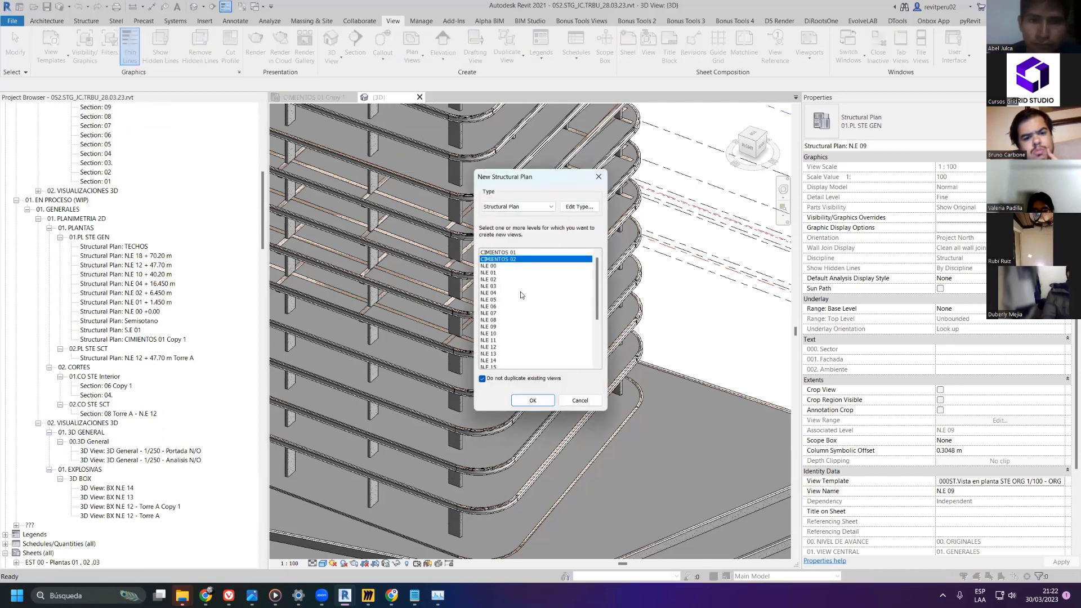
click(597, 178)
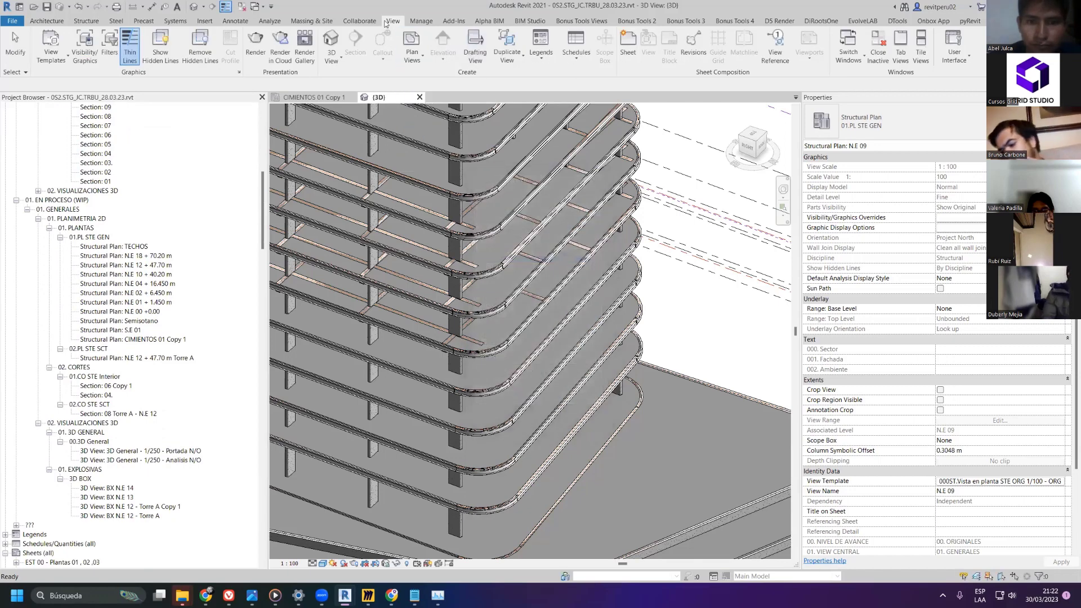
click(412, 48)
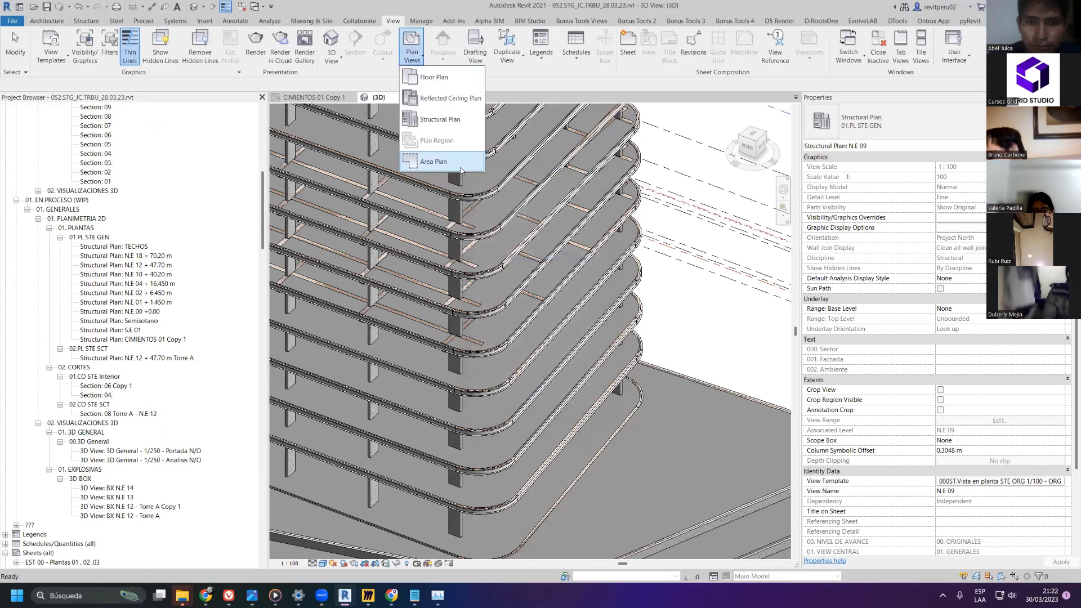
click(455, 121)
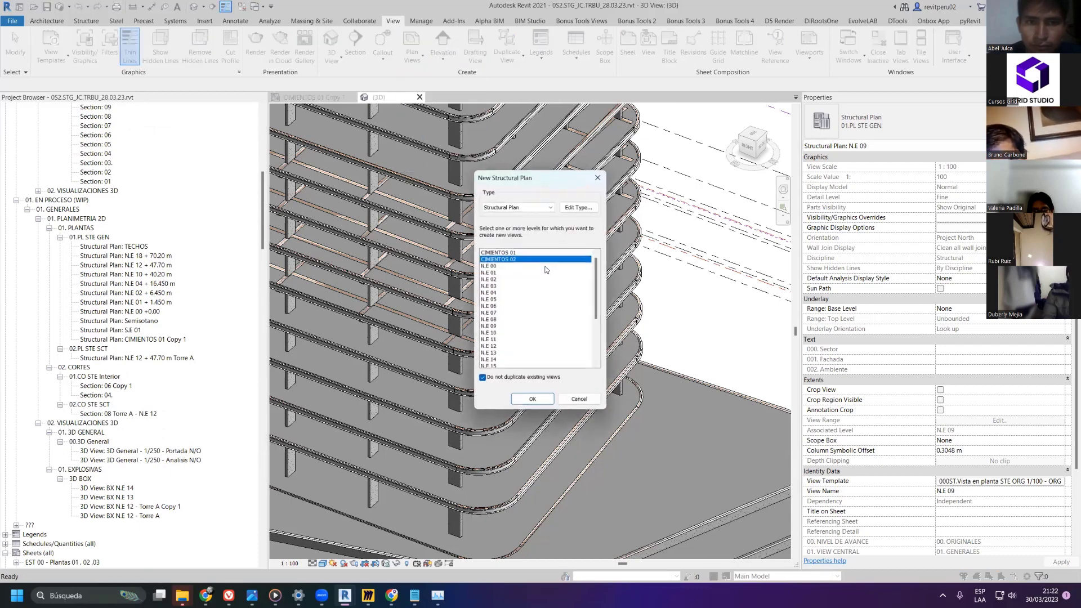
click(494, 327)
click(488, 319)
click(532, 400)
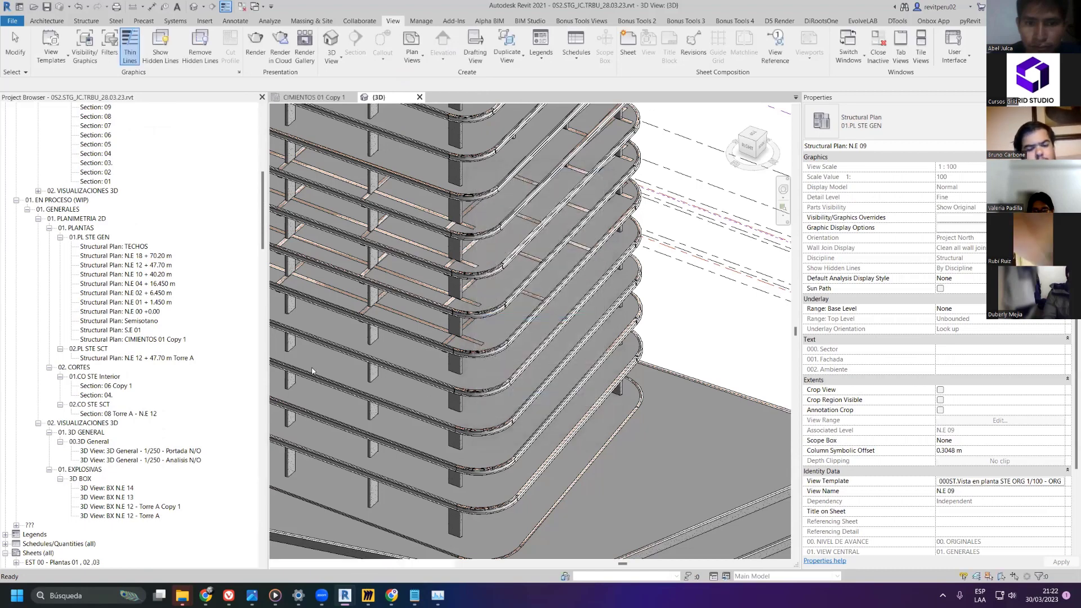
- Assign the 000ST.Vista en planta STE ORG 1/100 - ORG view template to the new plan
scroll(315, 366, up, 3)
scroll(157, 242, up, 3)
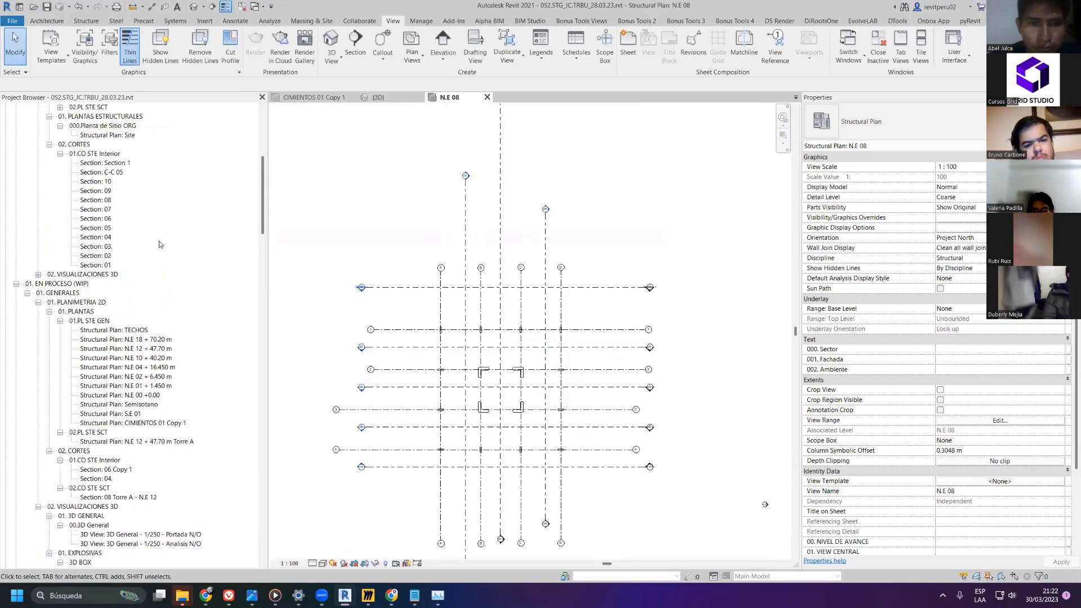
scroll(162, 245, down, 2)
scroll(878, 394, down, 3)
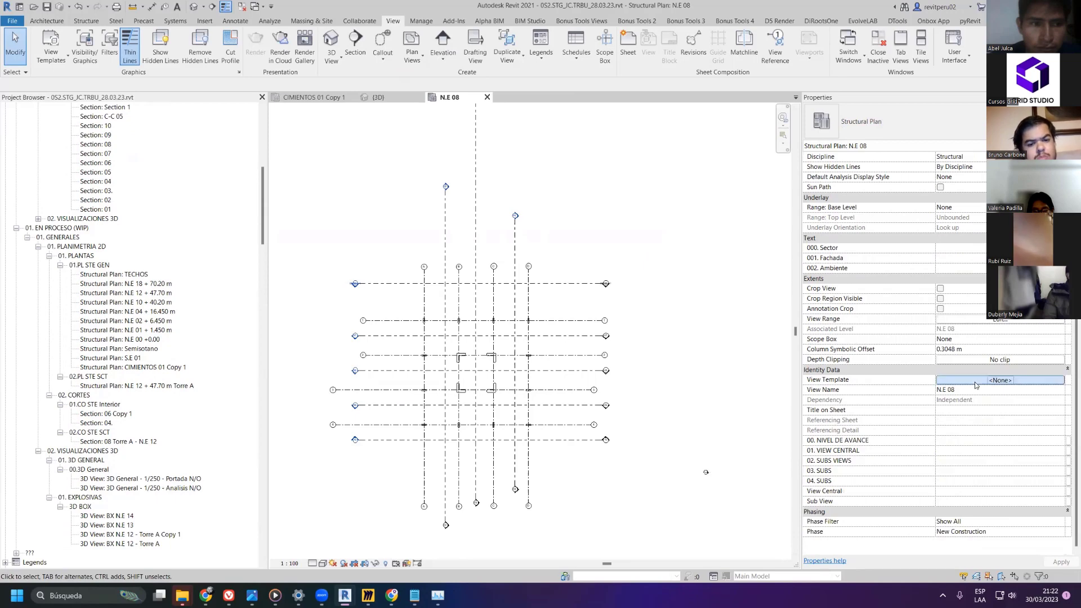
click(1000, 380)
key(Down)
key(Down)
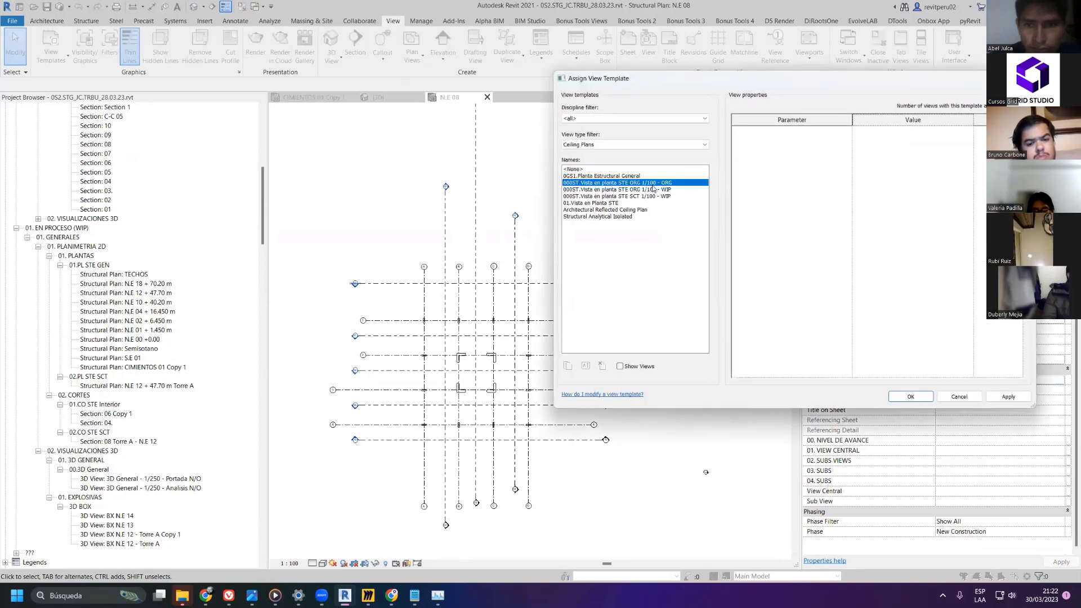
click(1007, 397)
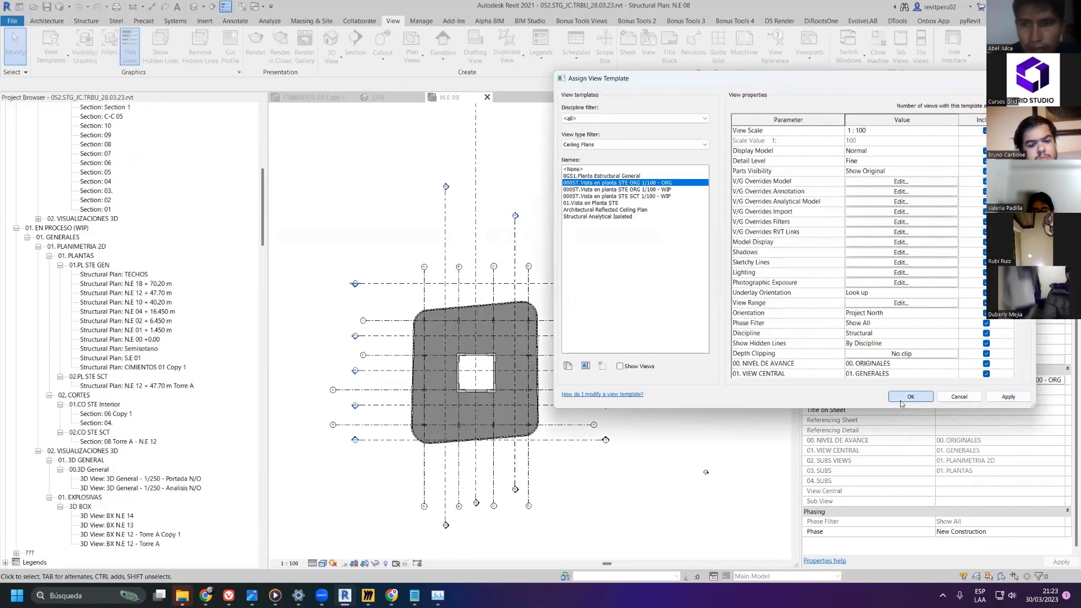
click(911, 396)
scroll(345, 298, up, 4)
scroll(156, 180, up, 10)
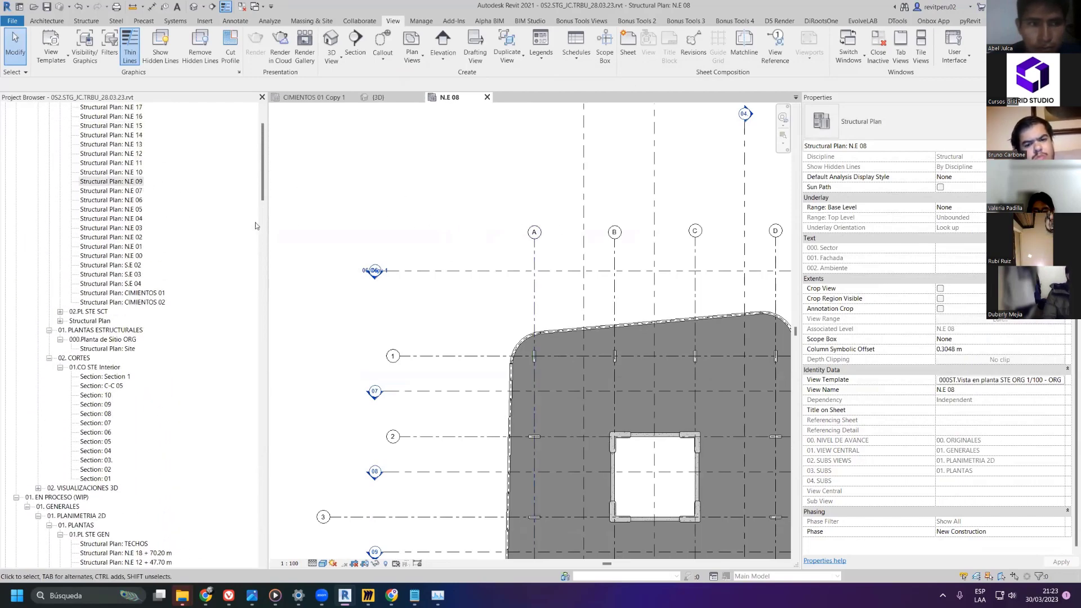
- Change the N.E 08 plan's view type to 01.PL STE GEN and fit the floor plan in view
click(861, 121)
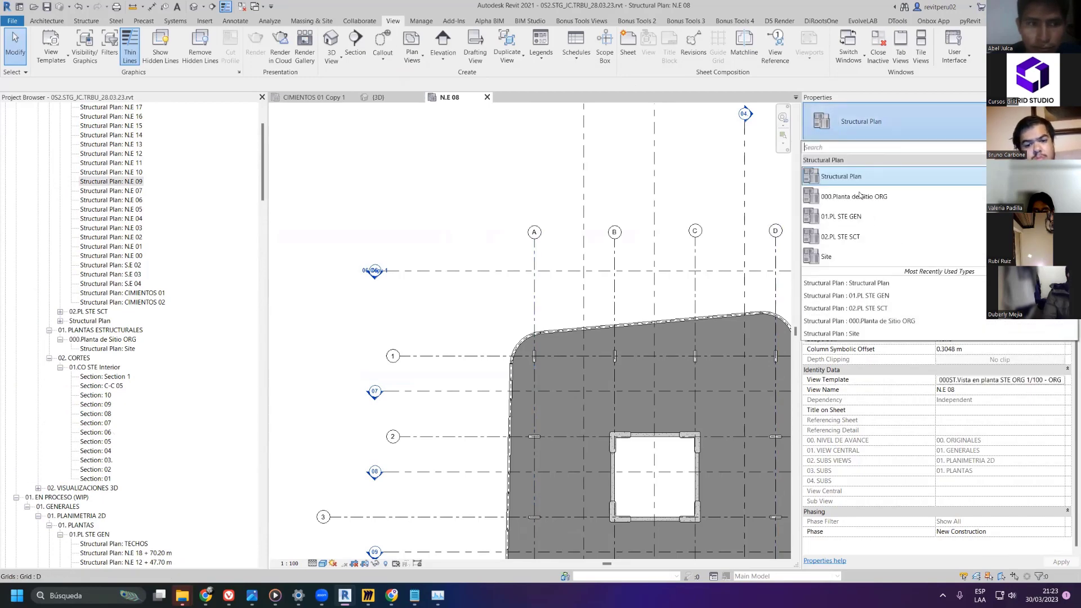
click(867, 218)
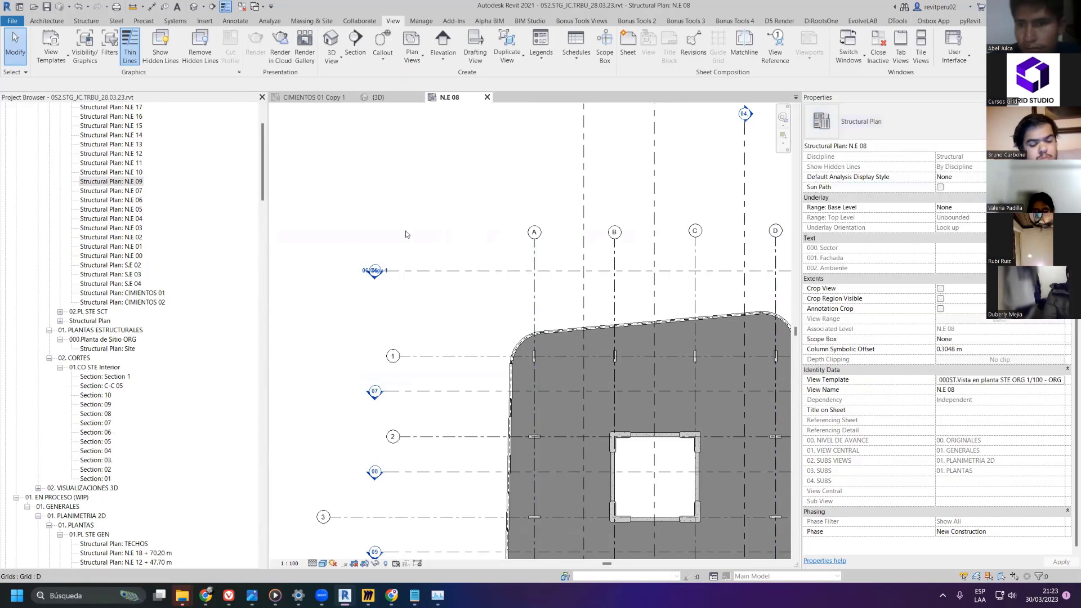
click(113, 191)
click(113, 191)
middle_click(498, 283)
middle_click(498, 283)
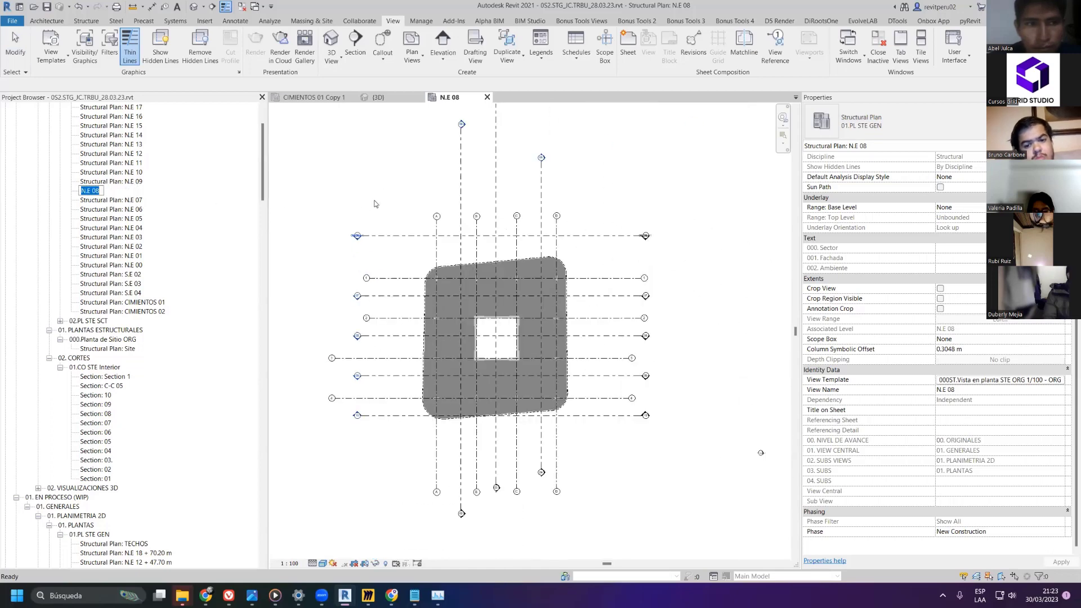
scroll(498, 283, up, 2)
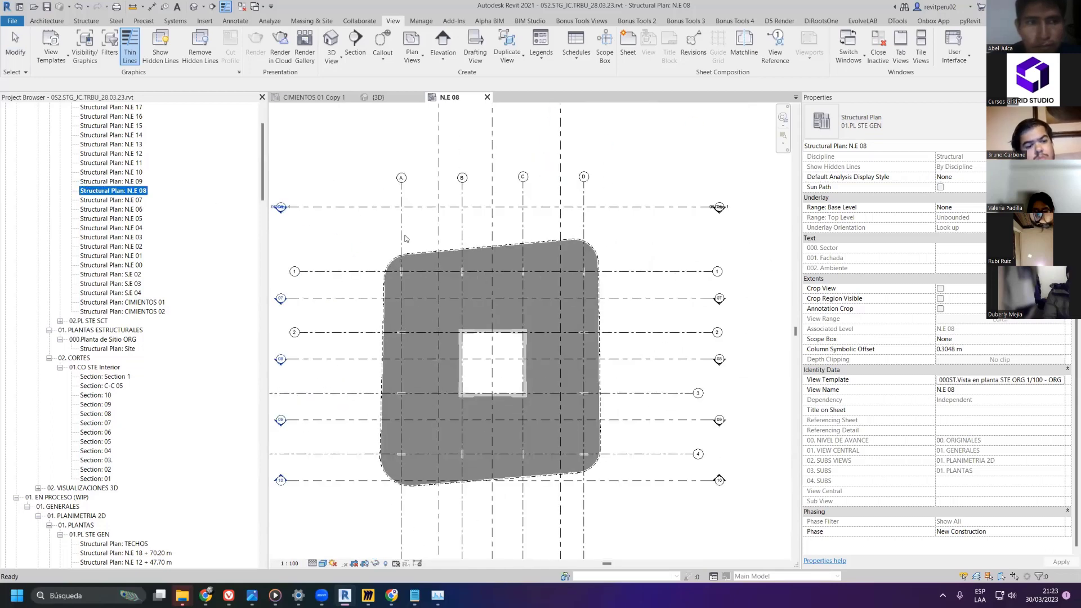
- Place 400 x 800mm beams on all N.E 08 grid lines with work plane N.E 08, then open N.E 07
click(85, 22)
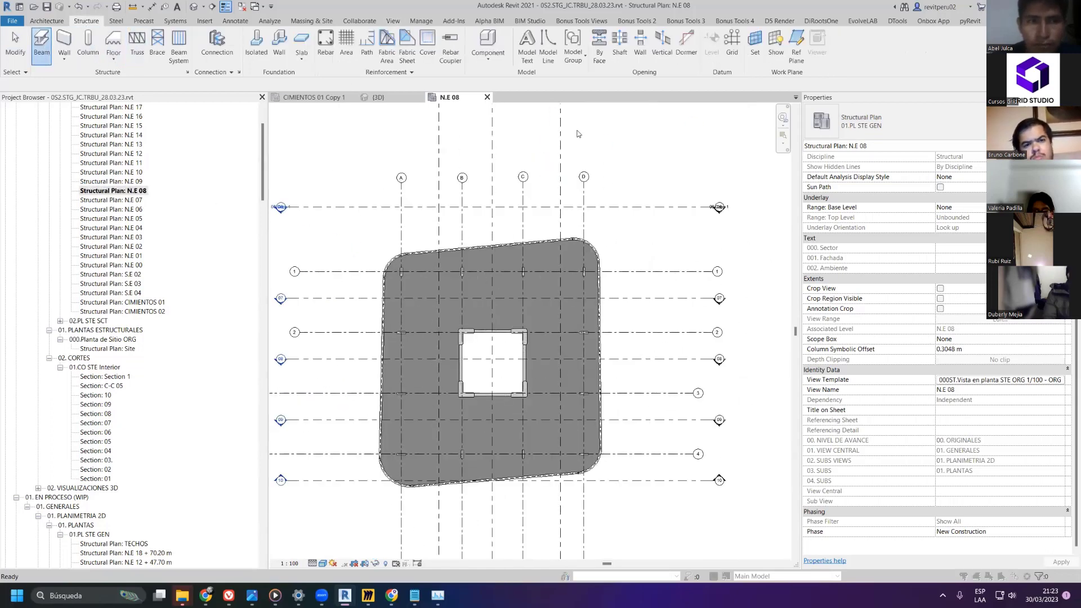
key(w)
key(p)
click(521, 297)
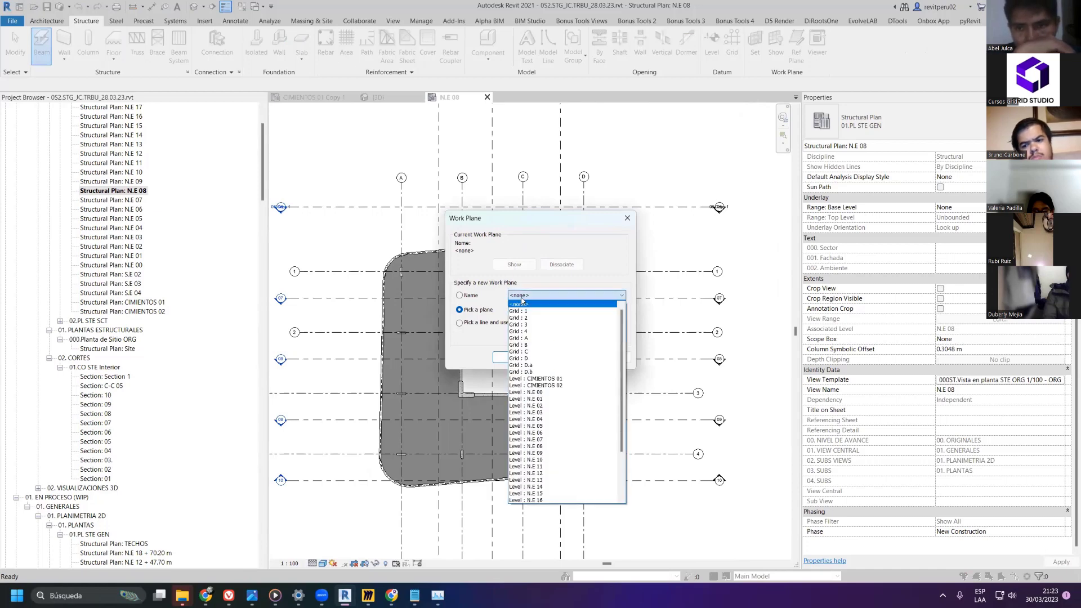
click(527, 446)
click(511, 357)
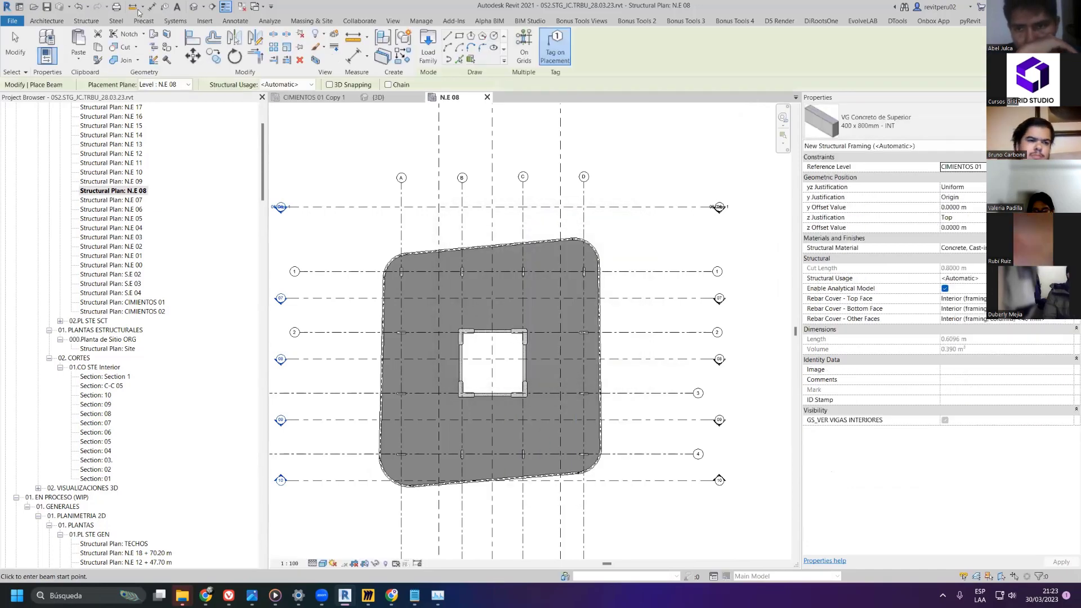
click(526, 55)
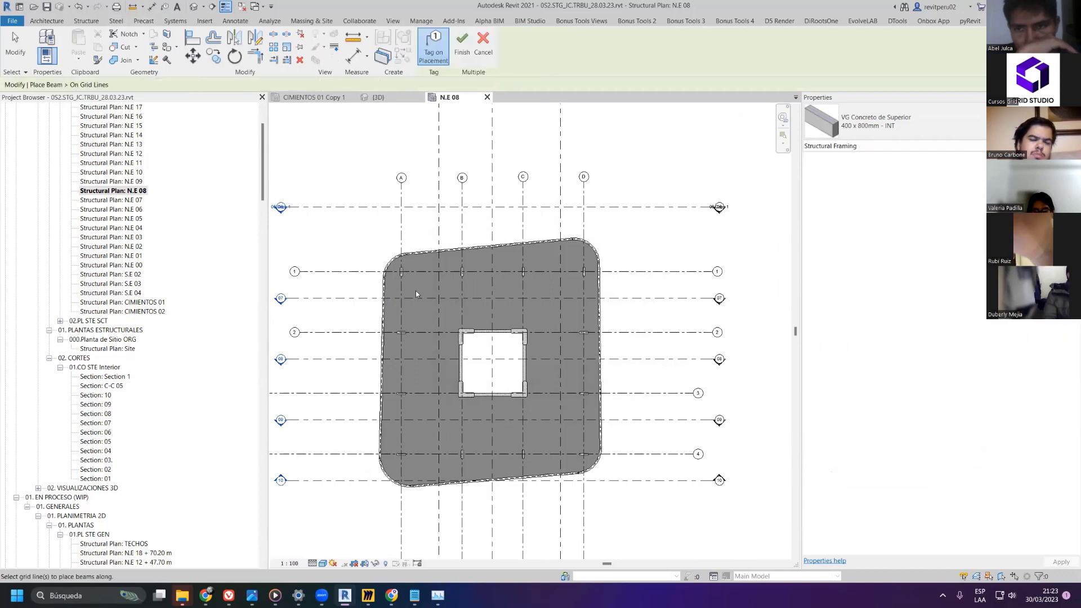
drag(655, 518, 357, 229)
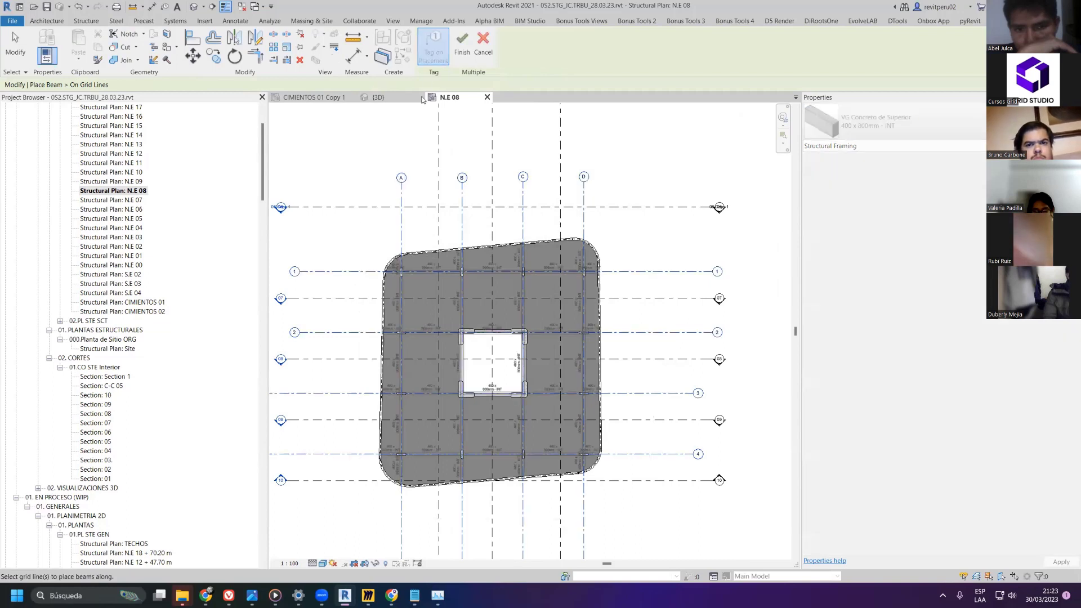
click(462, 45)
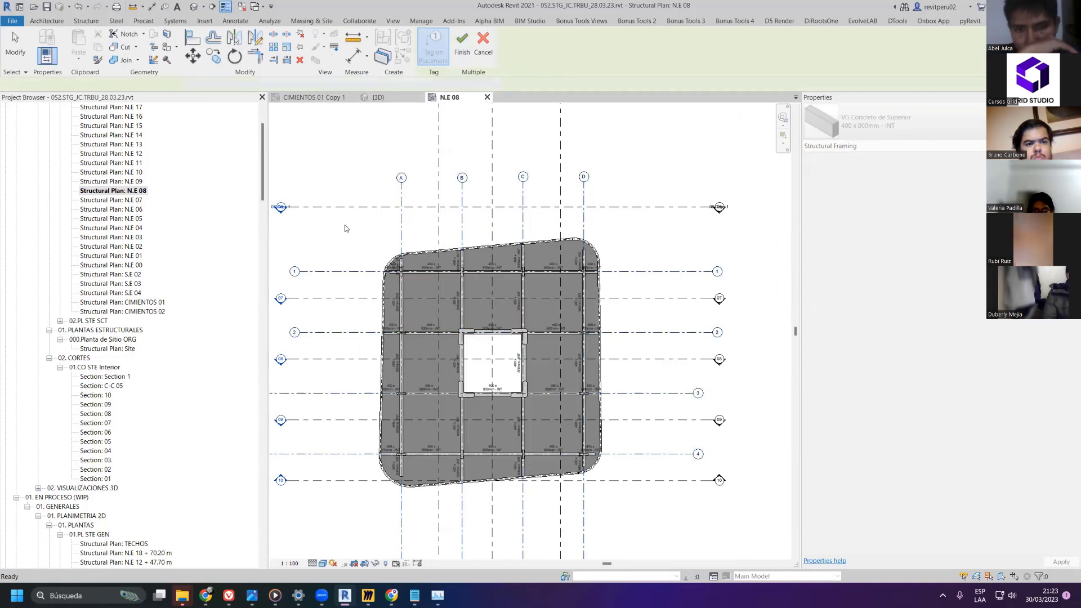
double_click(144, 201)
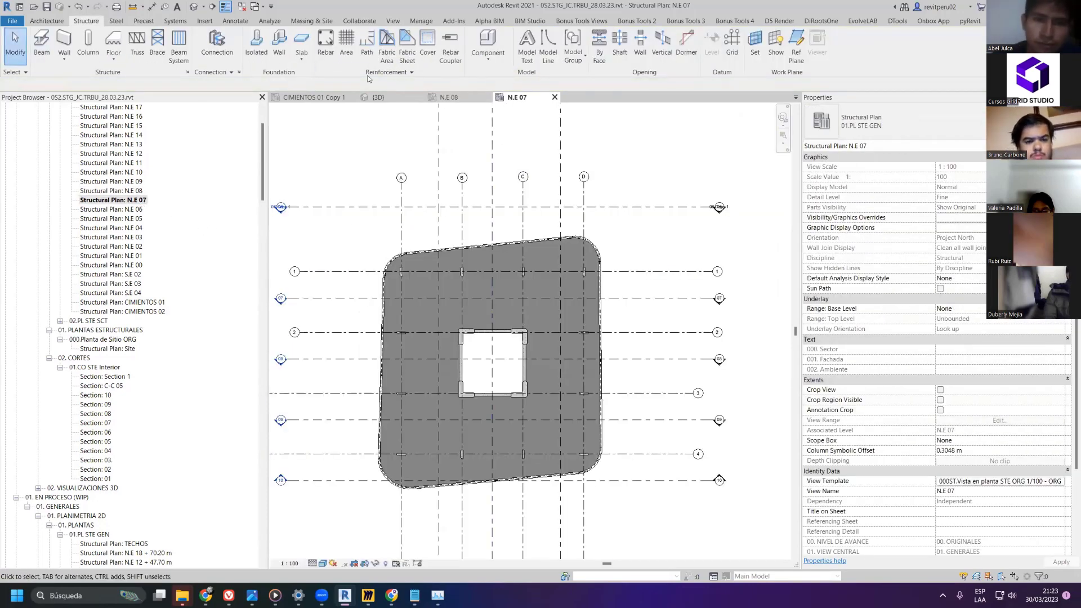
- Close the other views and start beams on grid lines with work plane N.E 07
click(241, 6)
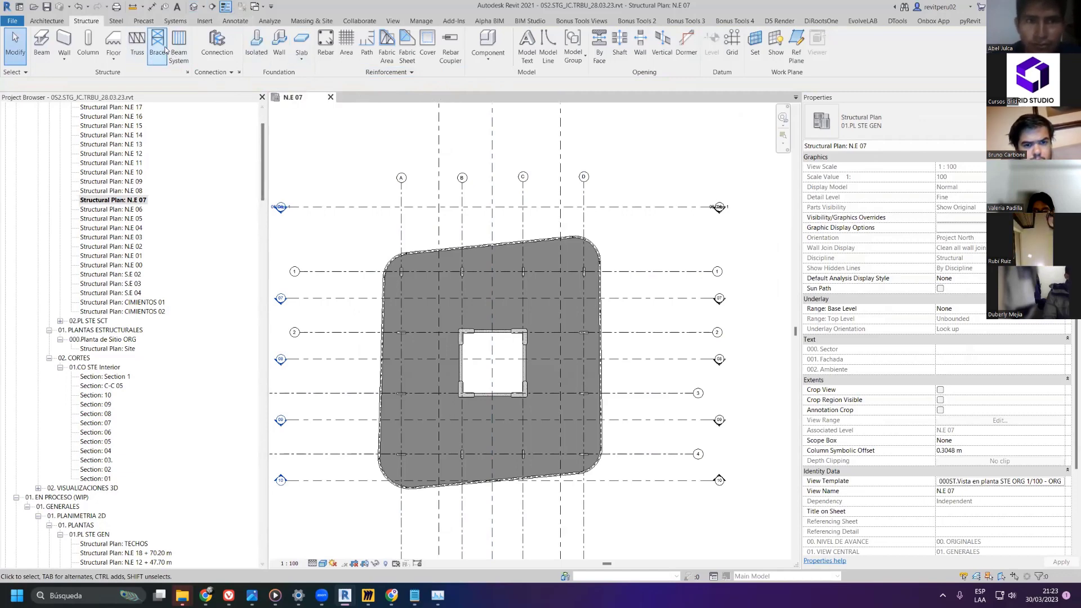
click(43, 42)
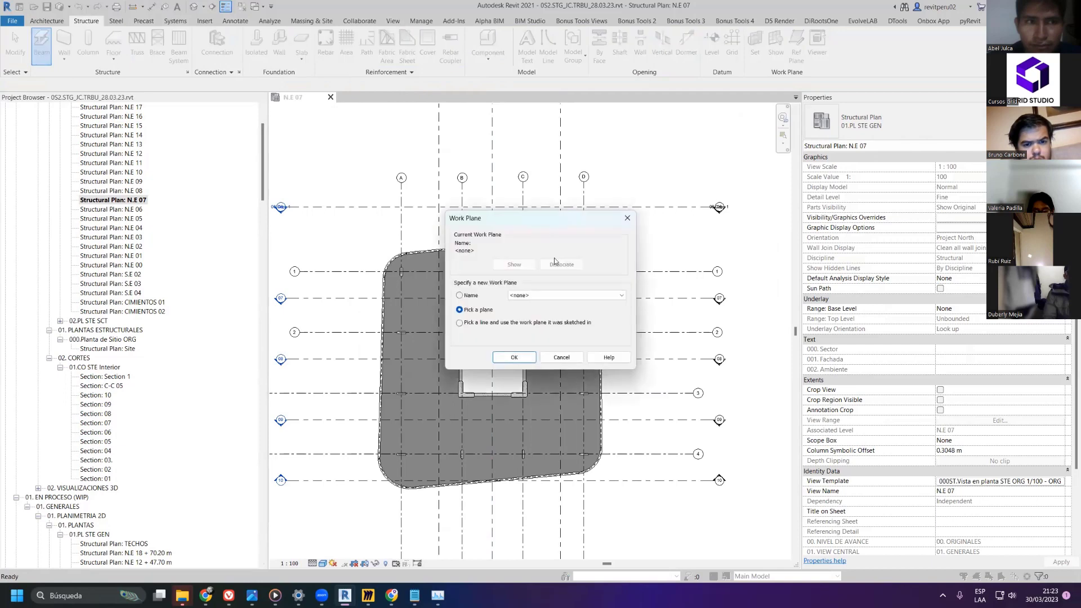
click(585, 295)
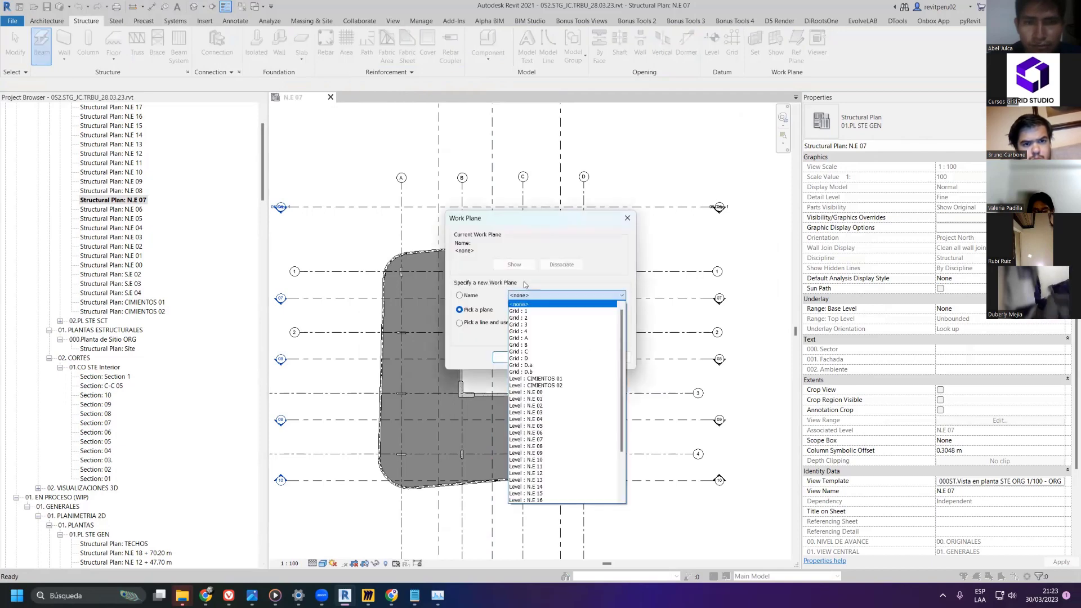
click(534, 432)
click(563, 295)
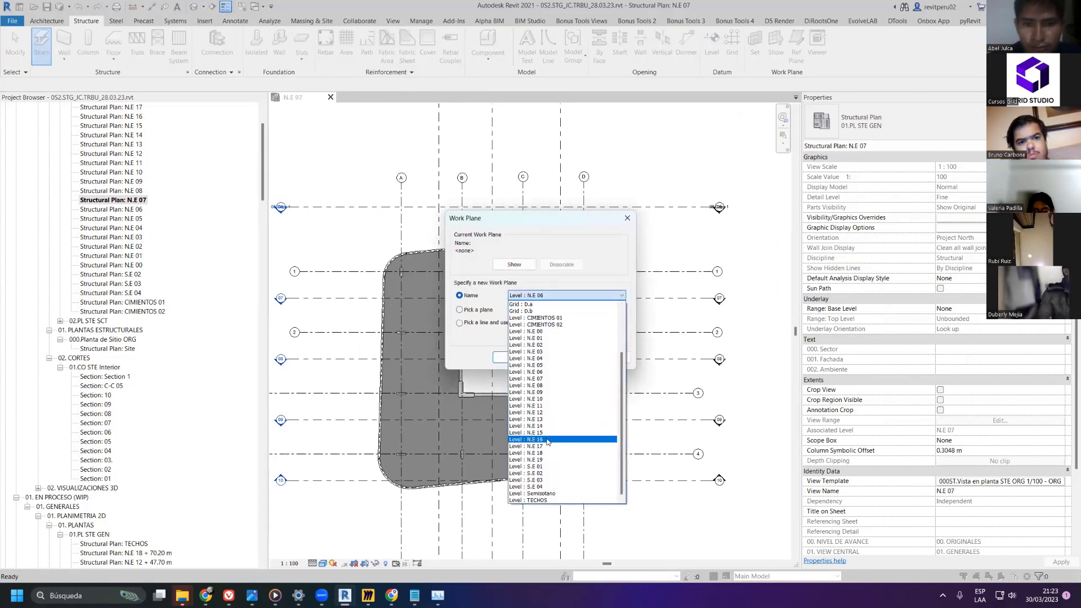
scroll(540, 420, up, 2)
click(539, 420)
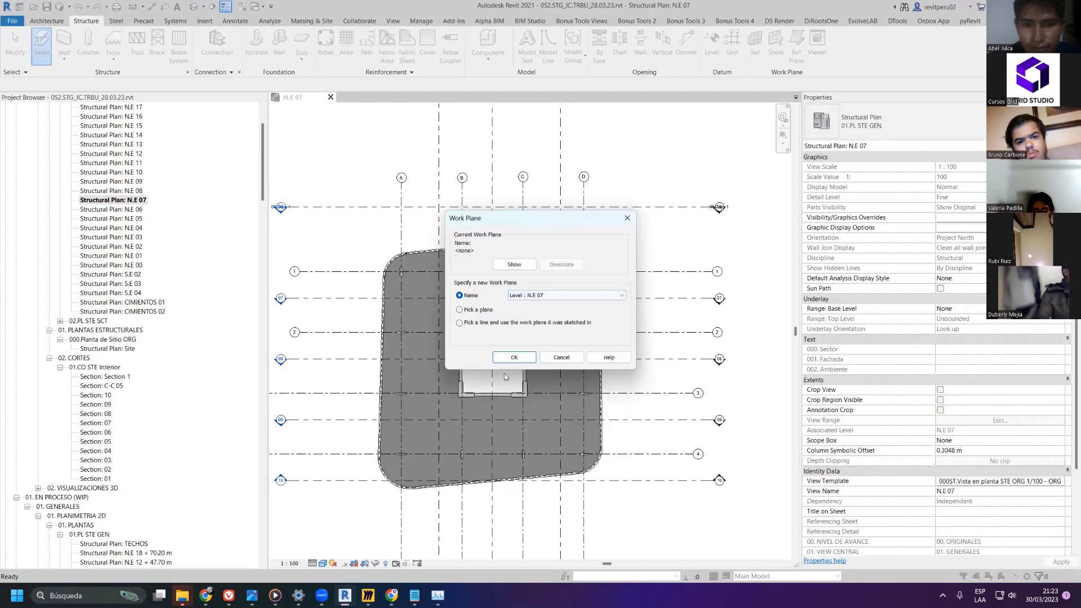
click(507, 358)
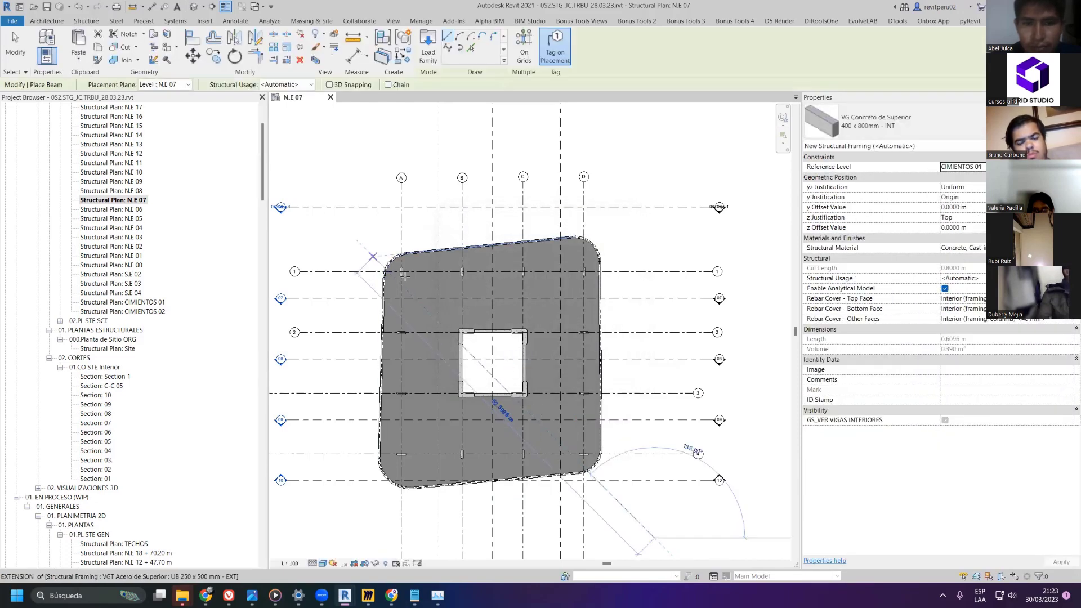
click(529, 50)
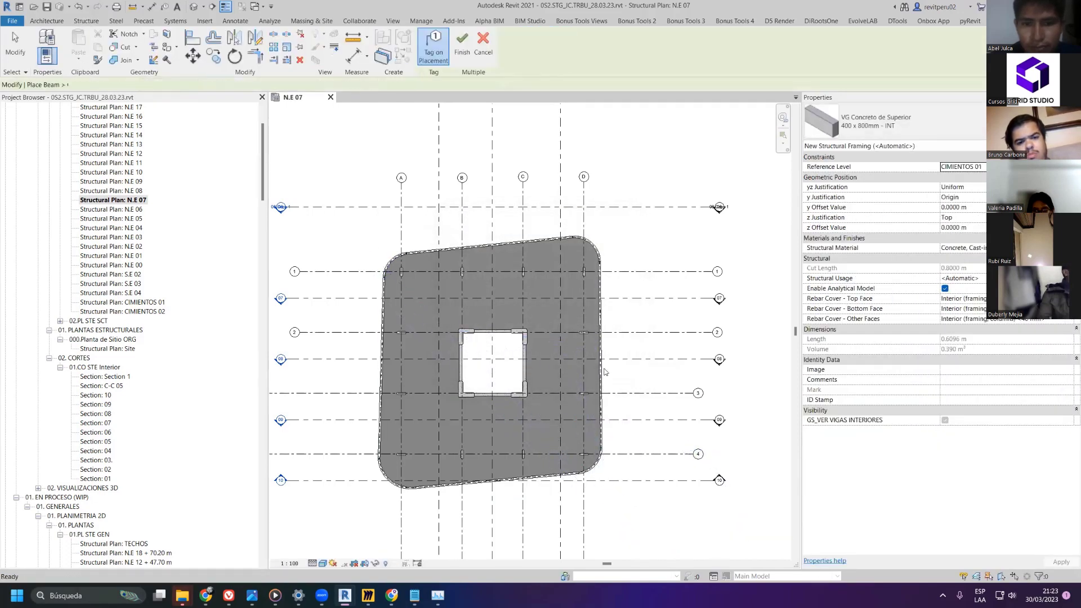
drag(616, 511, 393, 231)
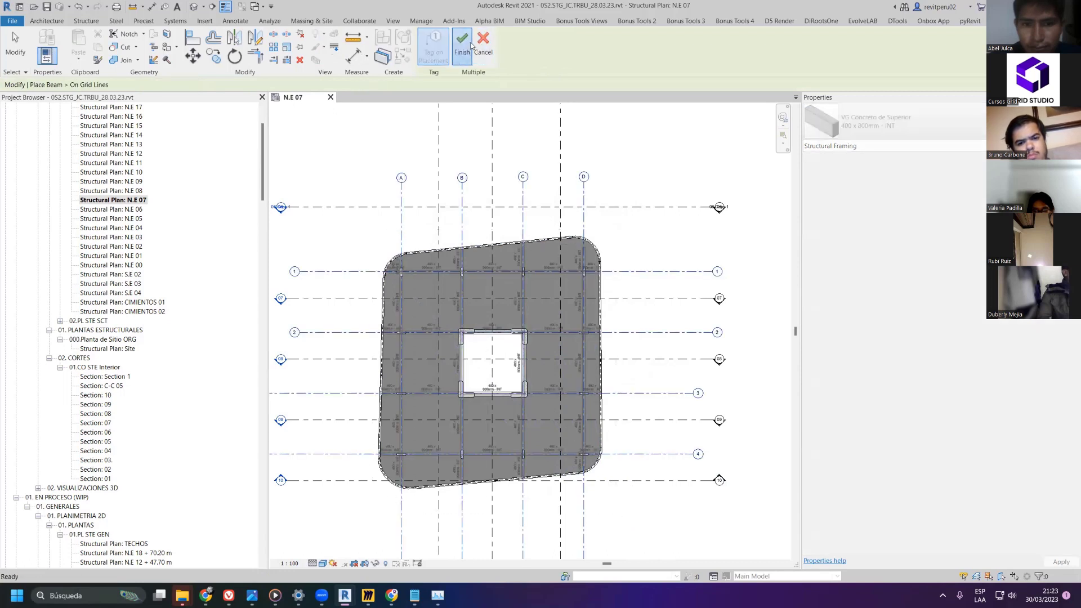
- Open plan N.E 06 and place beams along all its grid lines with work plane N.E 06
double_click(122, 210)
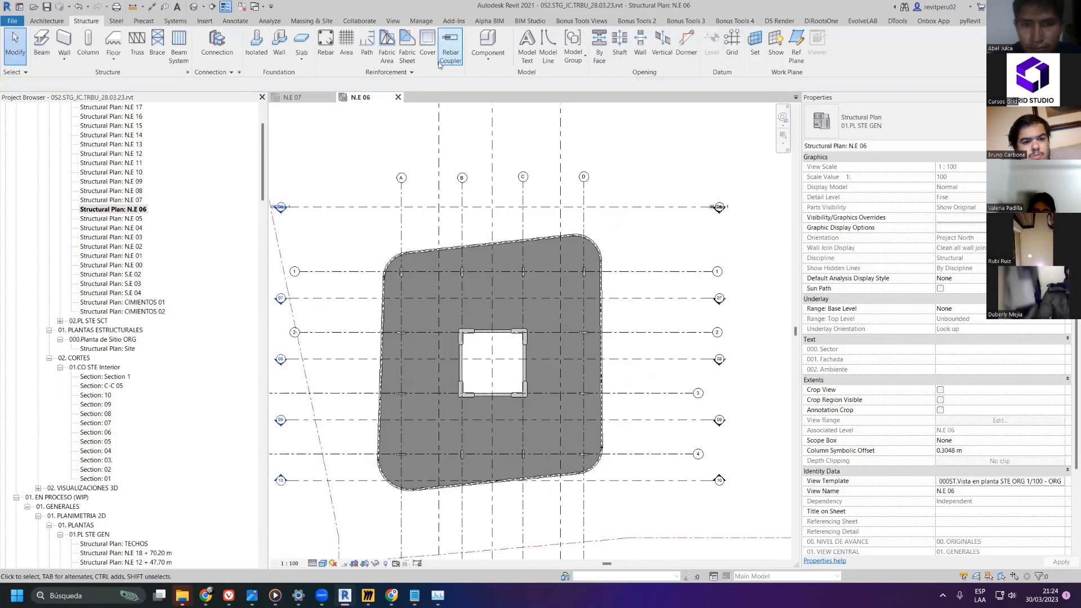
click(43, 42)
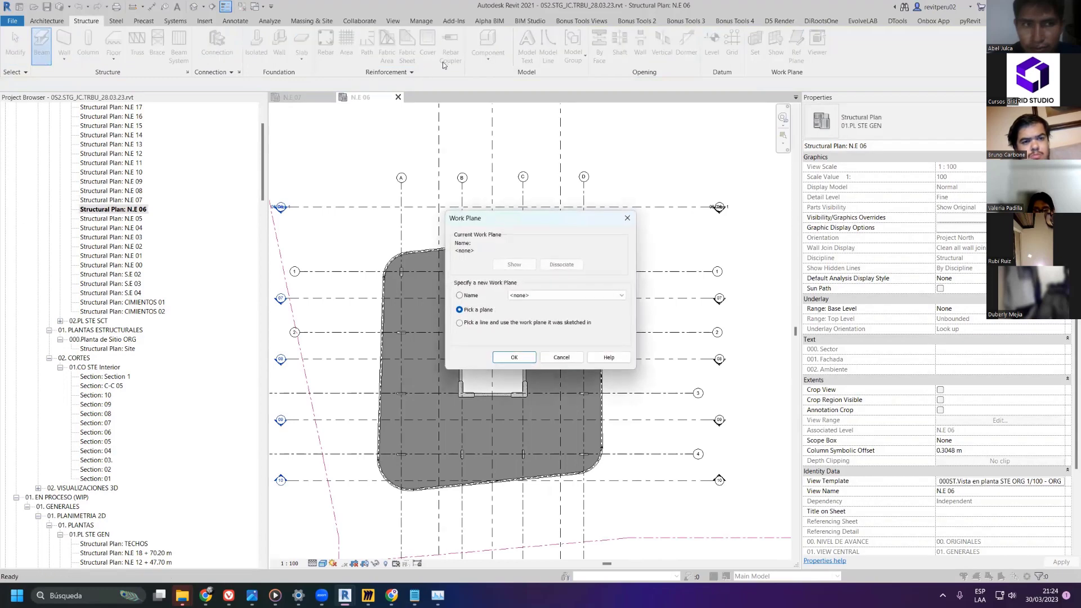
click(512, 296)
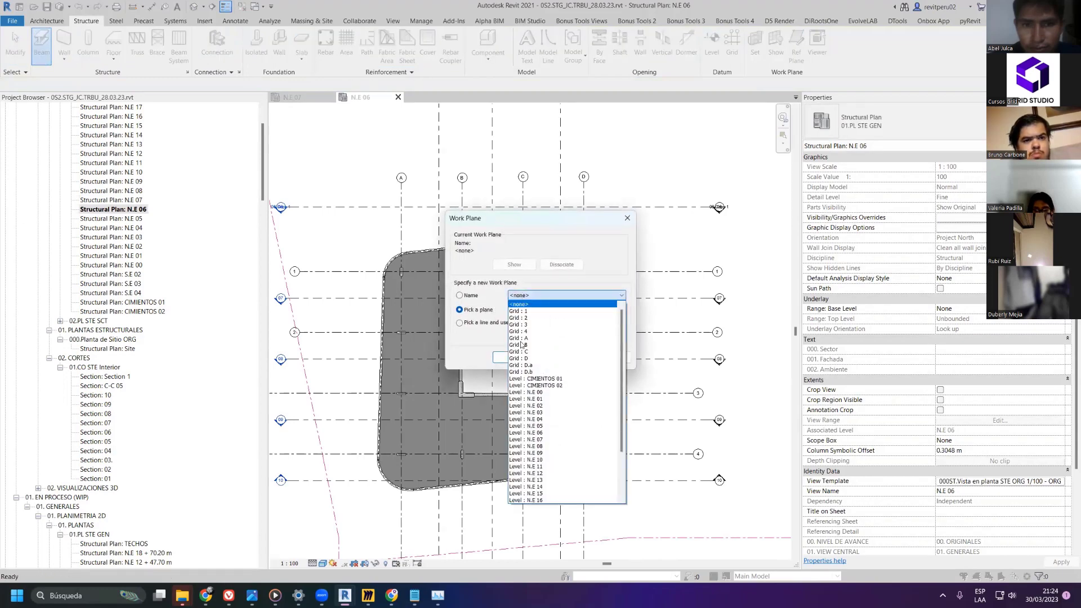
click(534, 433)
click(504, 357)
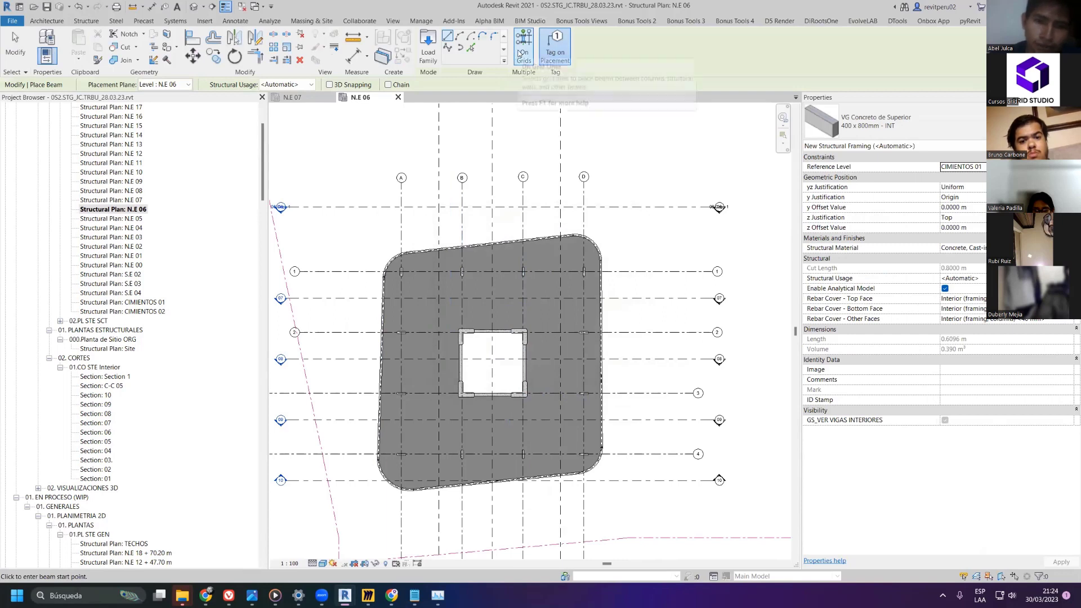
click(522, 52)
drag(642, 528, 362, 220)
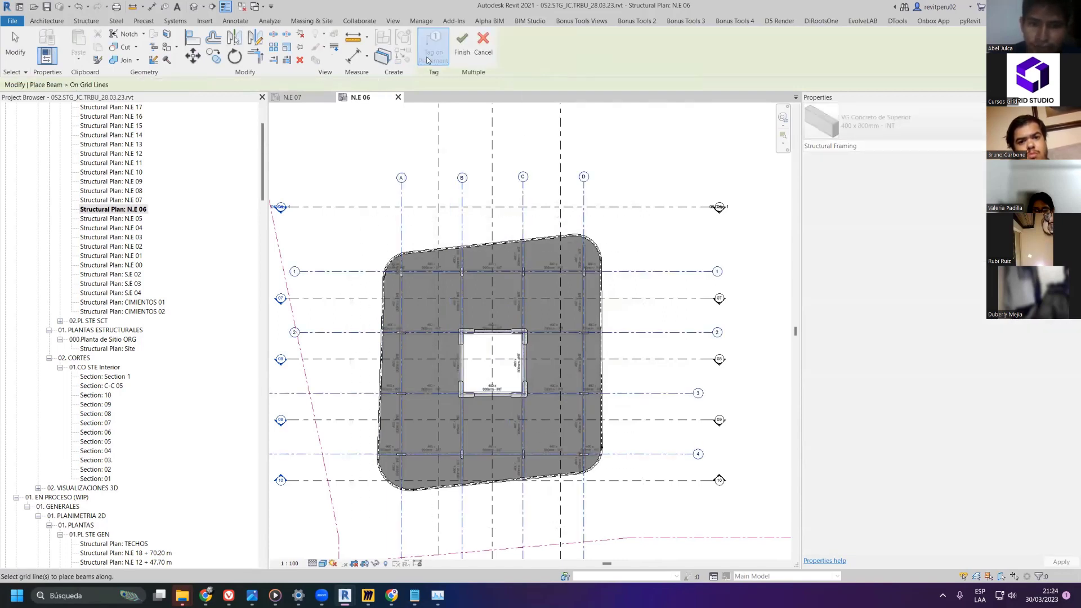
click(461, 50)
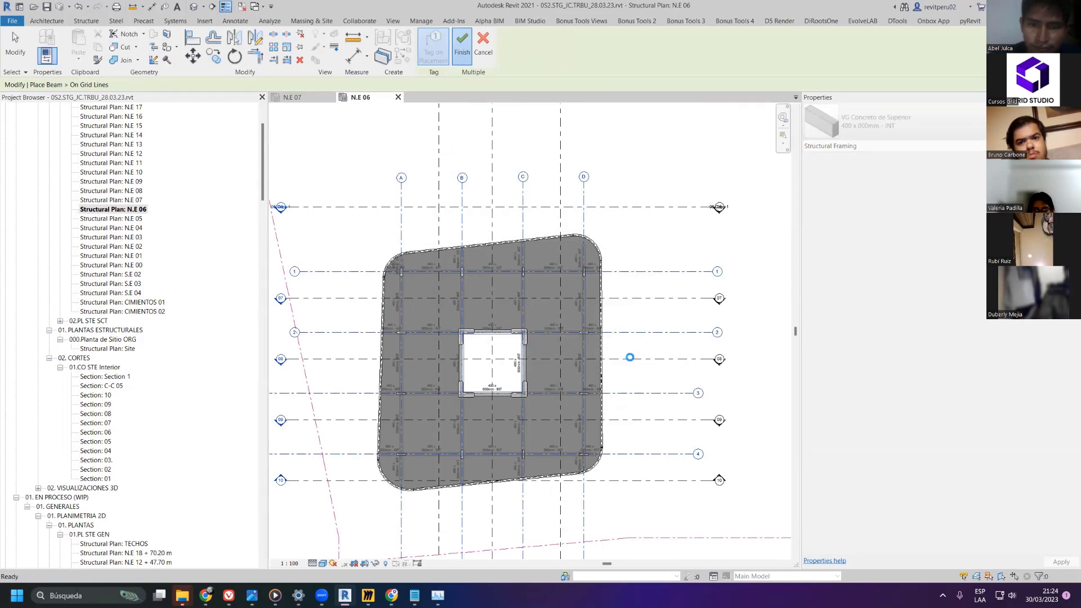
middle_drag(629, 357, 707, 347)
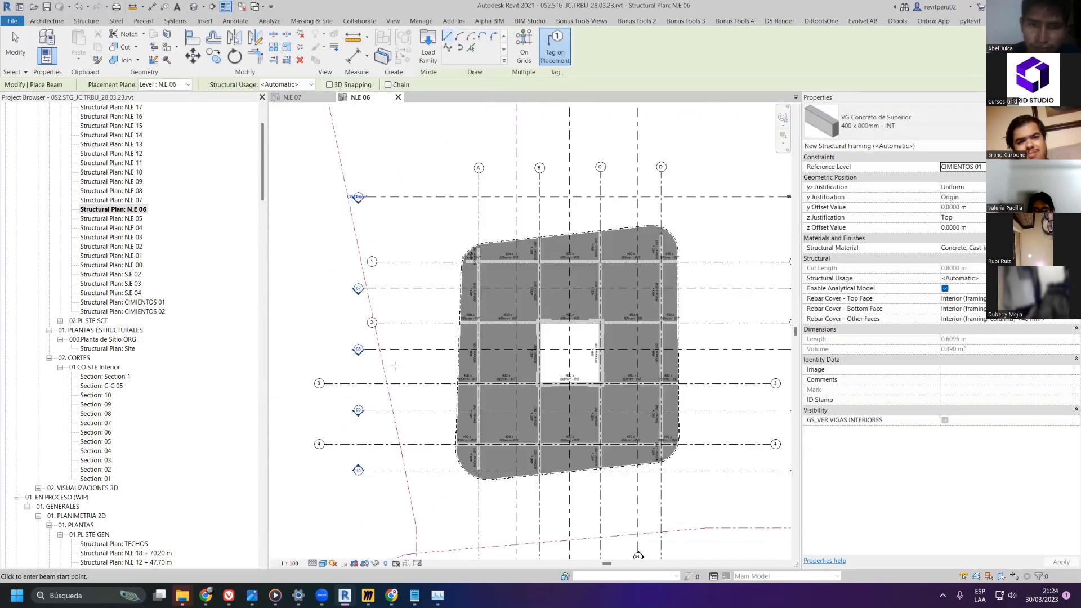
scroll(395, 366, up, 1)
key(Escape)
key(Escape)
- Go to Section 08 from its plan marker and zoom in on the floors
click(414, 349)
right_click(414, 349)
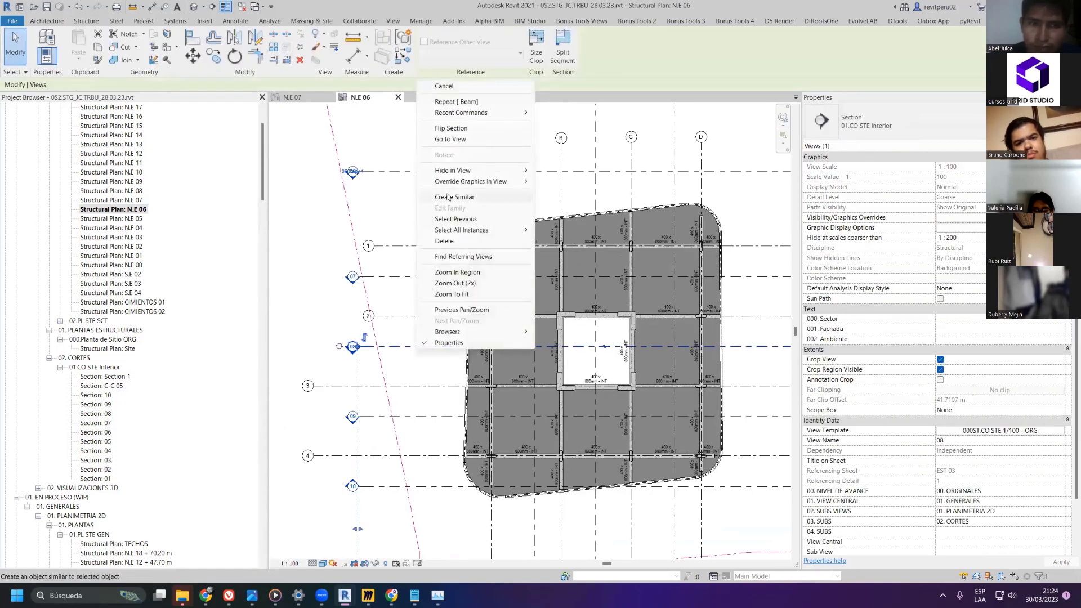
click(447, 139)
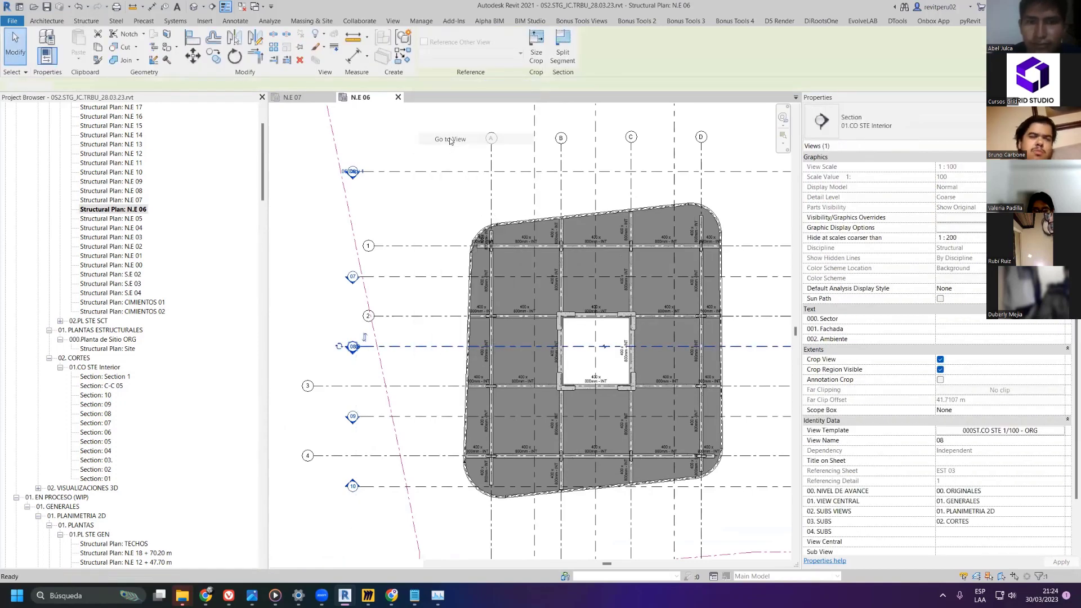
scroll(466, 309, up, 6)
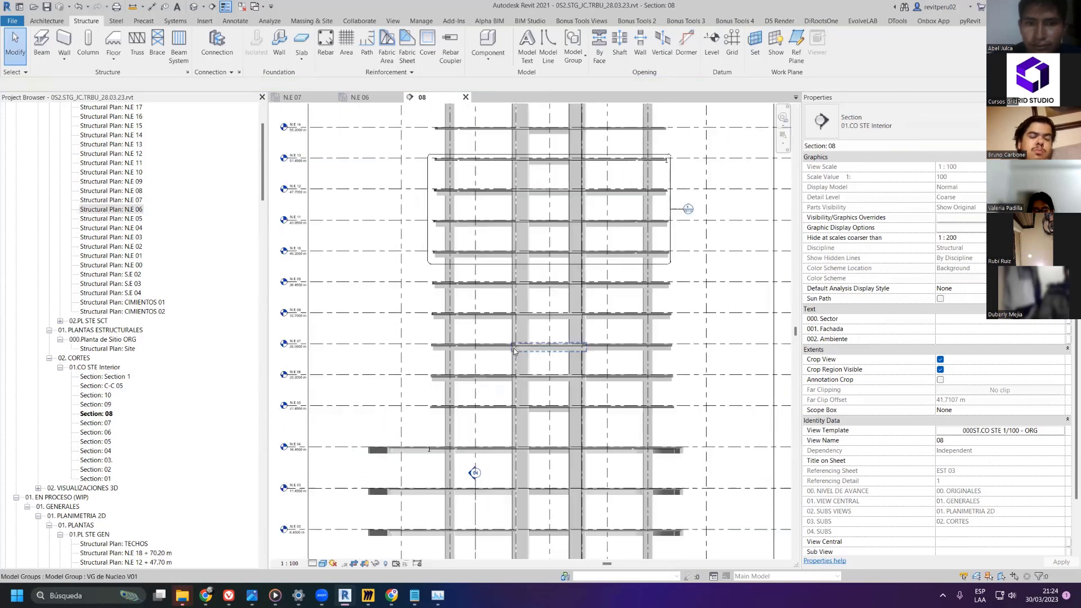
scroll(460, 343, down, 5)
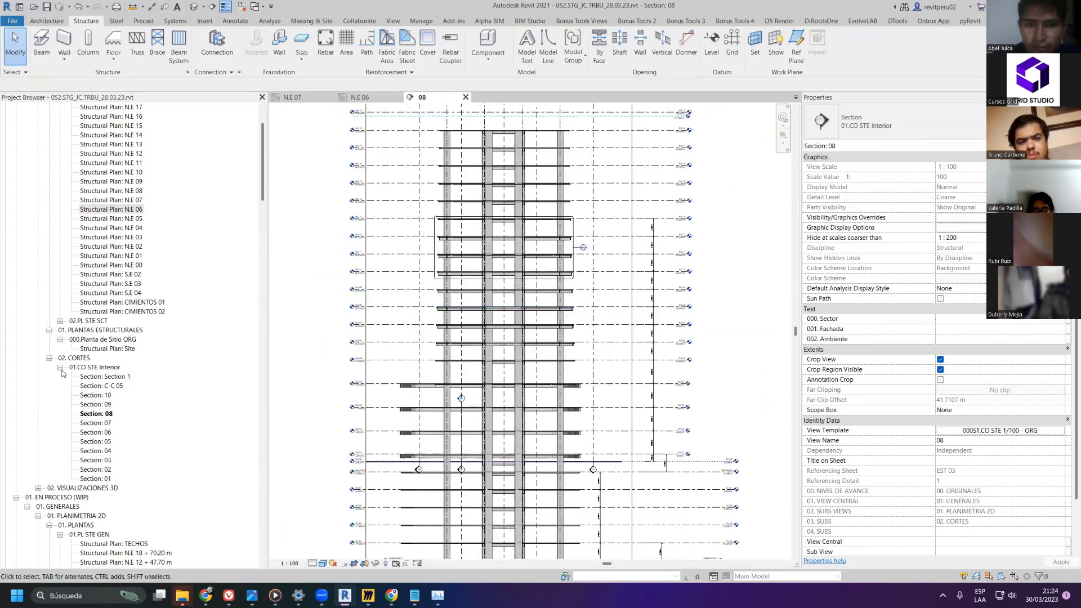
scroll(102, 395, down, 3)
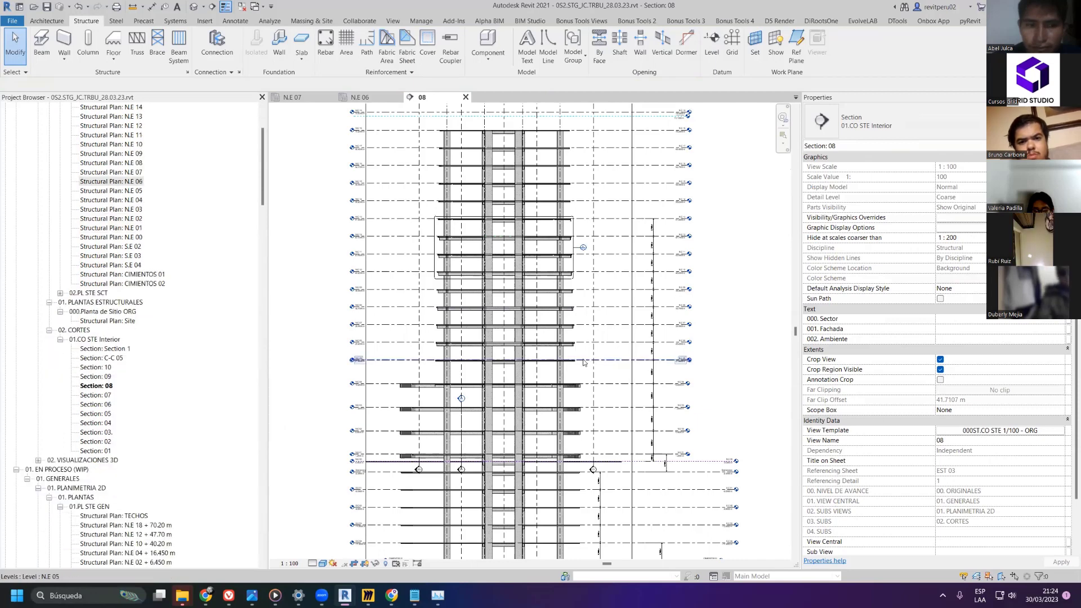
scroll(406, 286, up, 5)
middle_drag(407, 286, 420, 338)
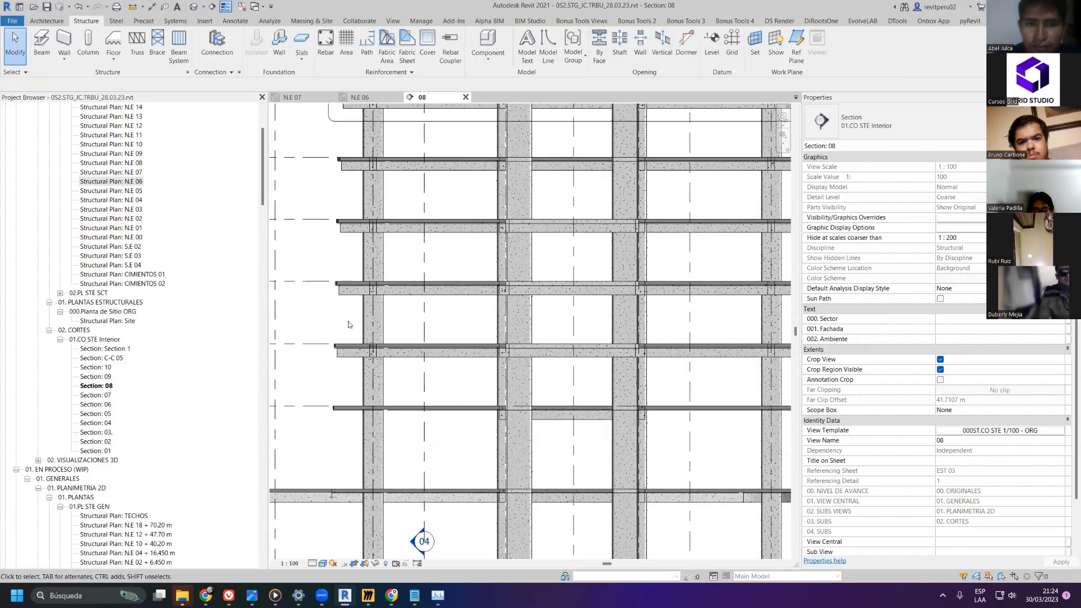
scroll(422, 343, up, 3)
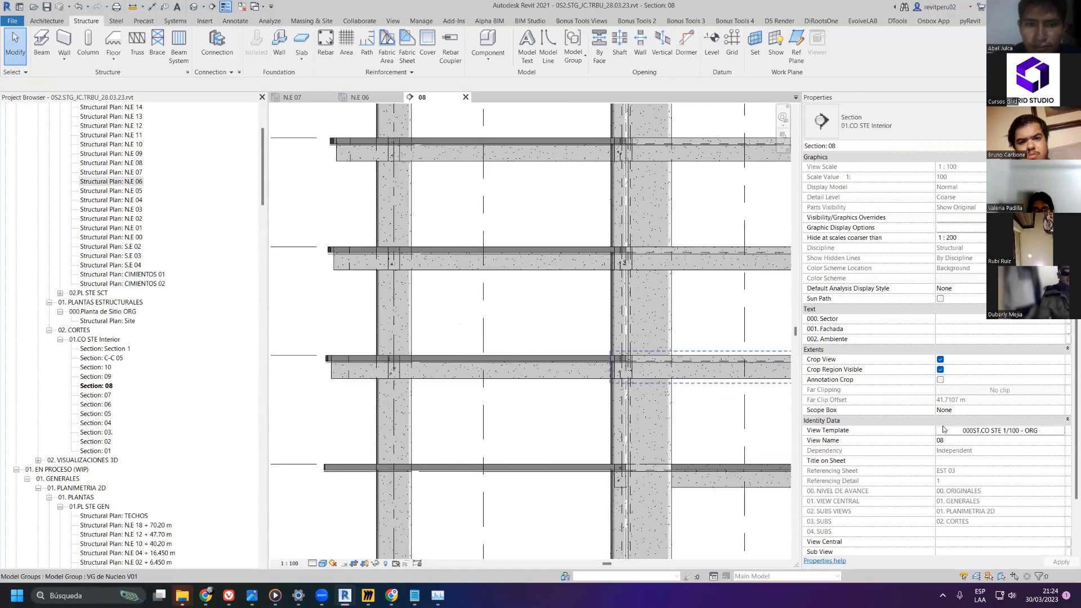
- Adjust the section's Identity Data properties in the Properties panel
click(976, 442)
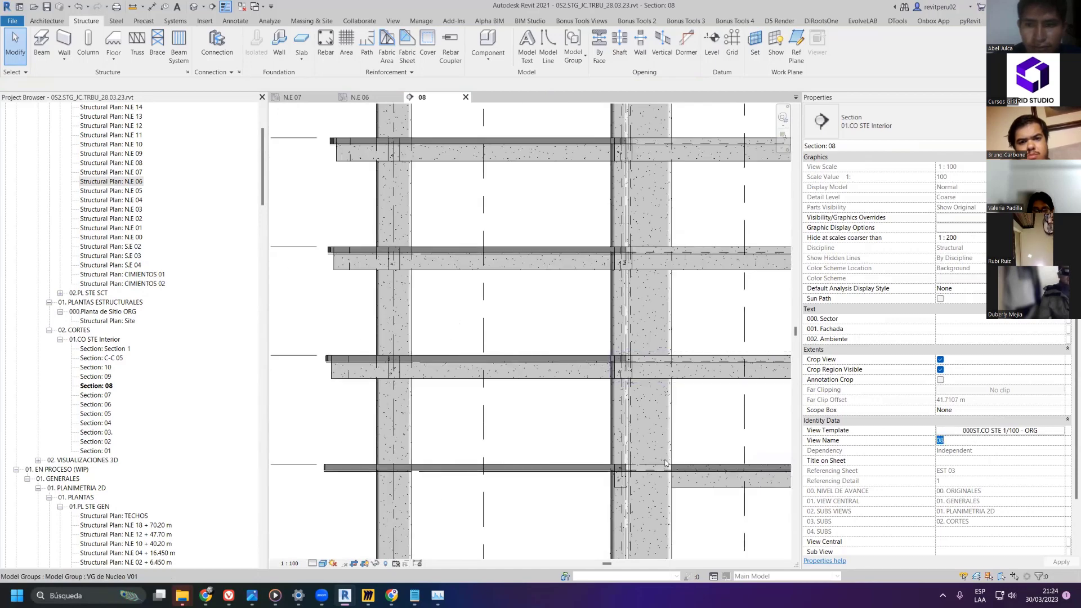
click(953, 424)
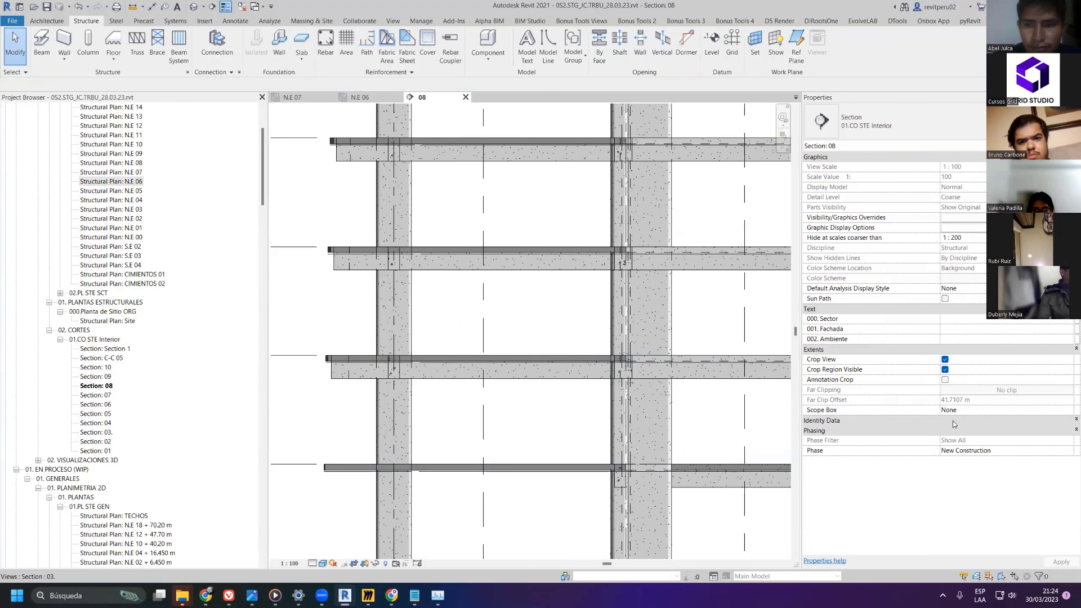
click(954, 424)
- Set the section's view template detail level to Fine and apply it
click(957, 421)
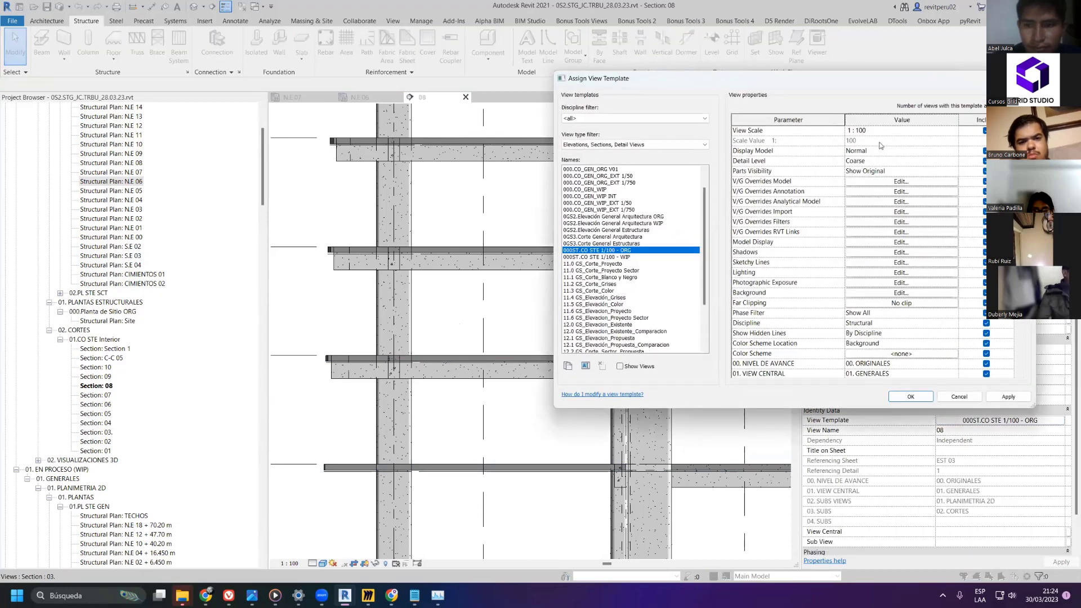
click(953, 164)
click(900, 191)
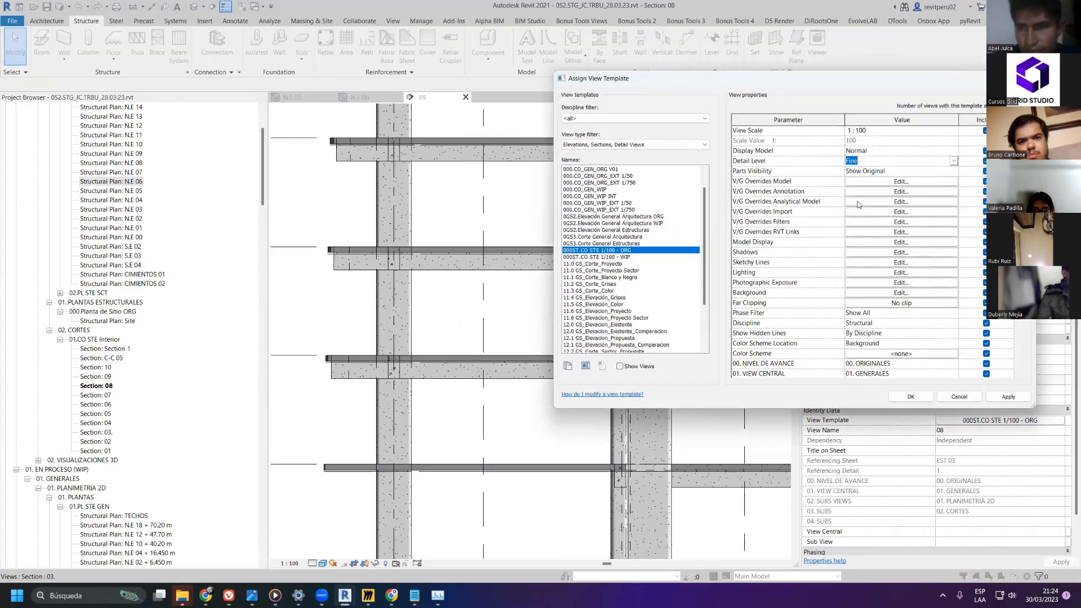
click(1006, 397)
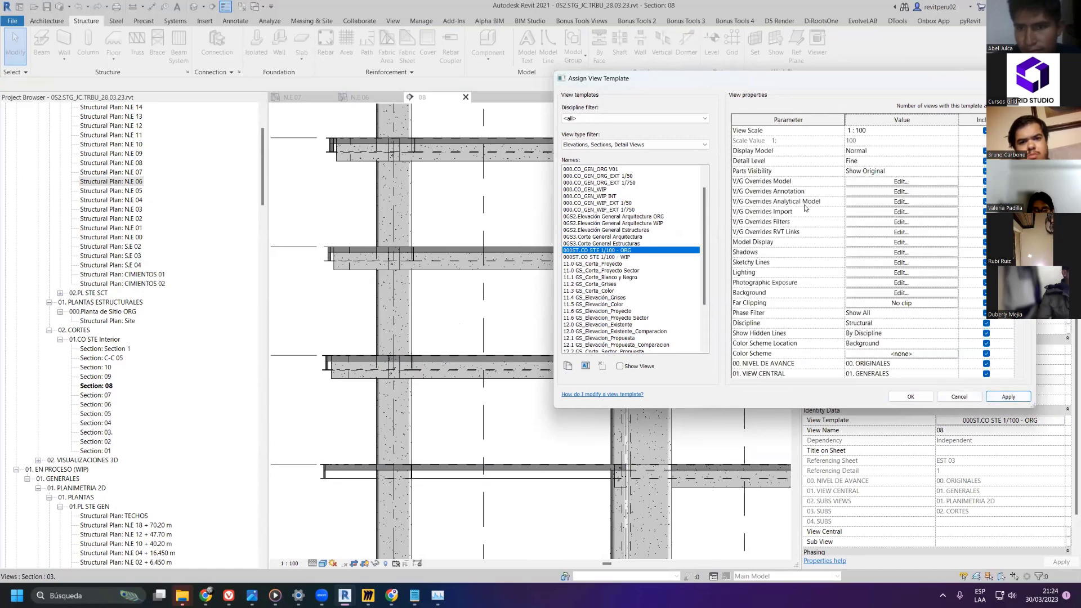
- In the template's V/G model overrides, select Structural Framing and open its cut pattern override
click(851, 181)
scroll(525, 207, down, 5)
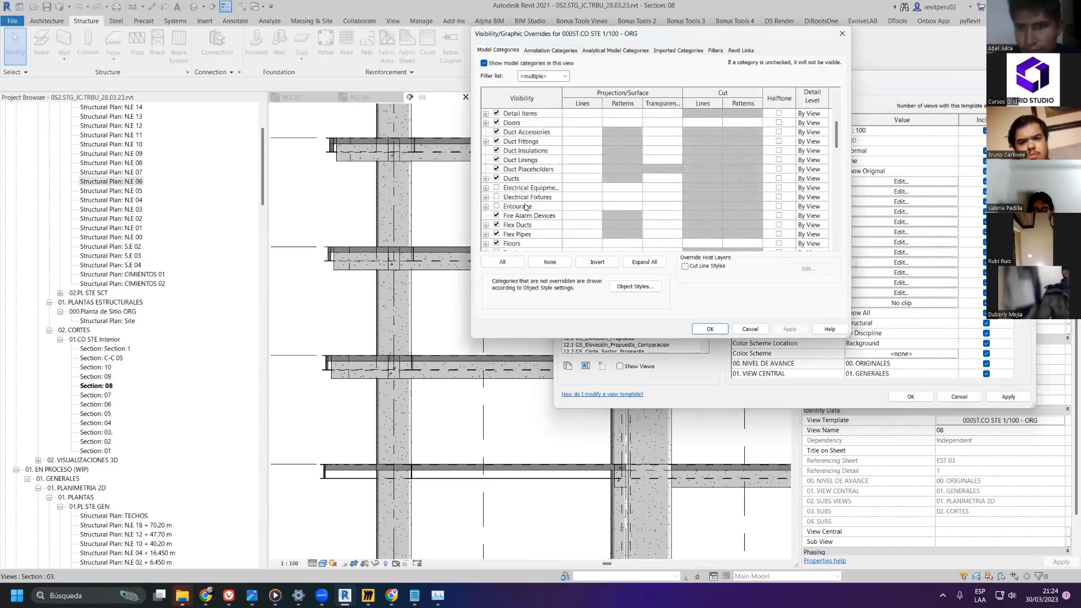
scroll(525, 207, down, 12)
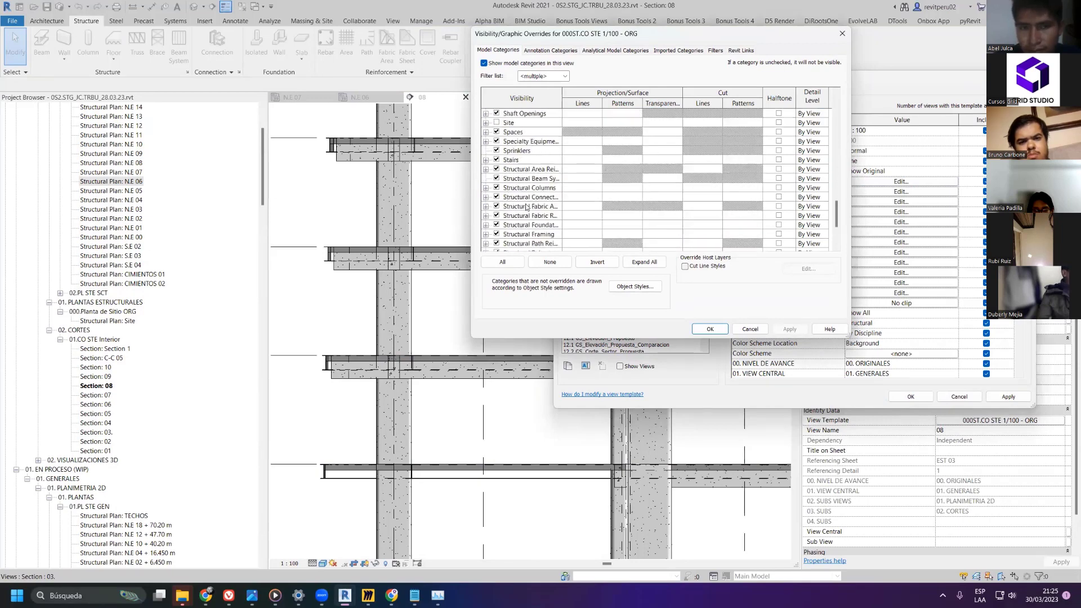
scroll(526, 206, down, 3)
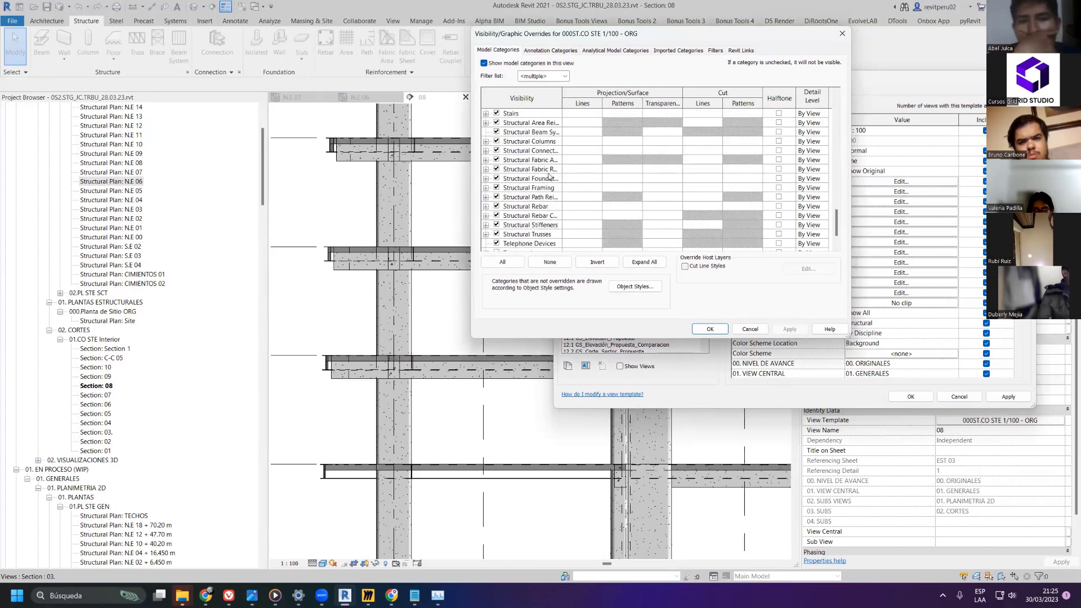
scroll(549, 177, up, 3)
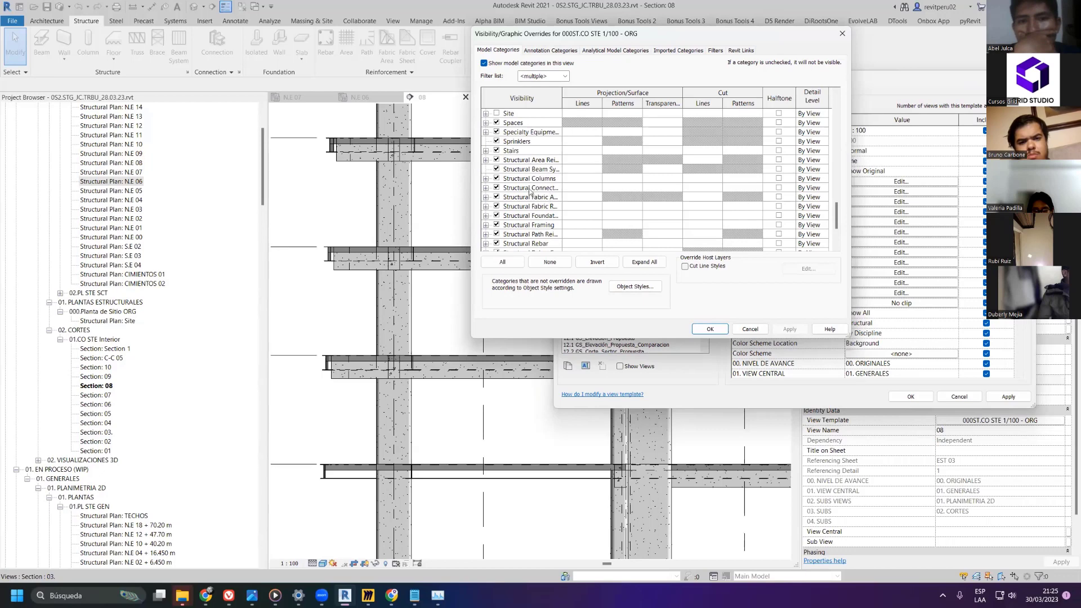
click(526, 170)
scroll(558, 133, up, 1)
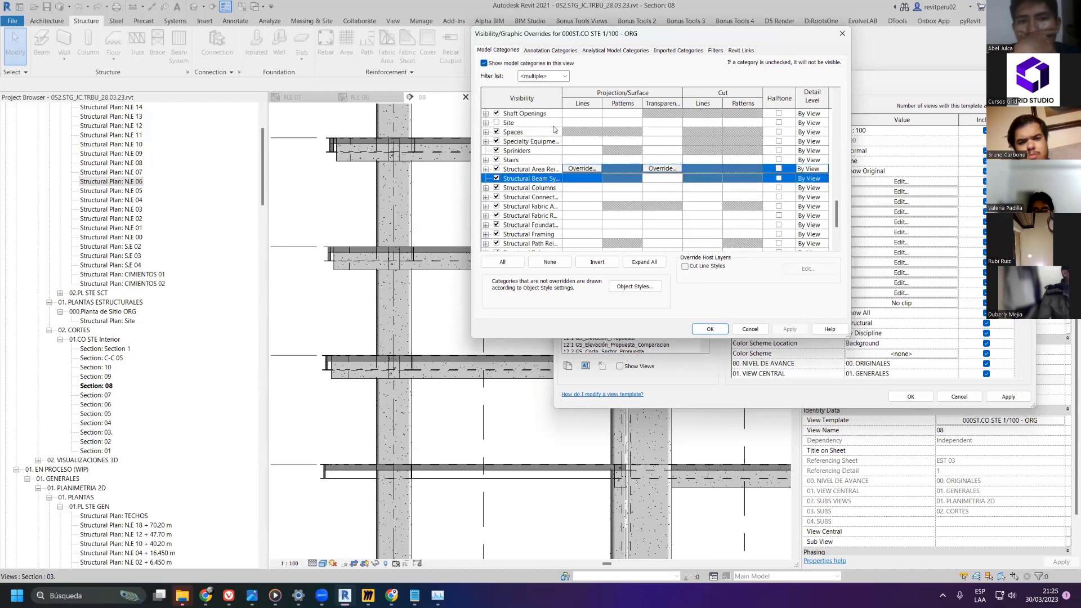
drag(593, 99, 593, 99)
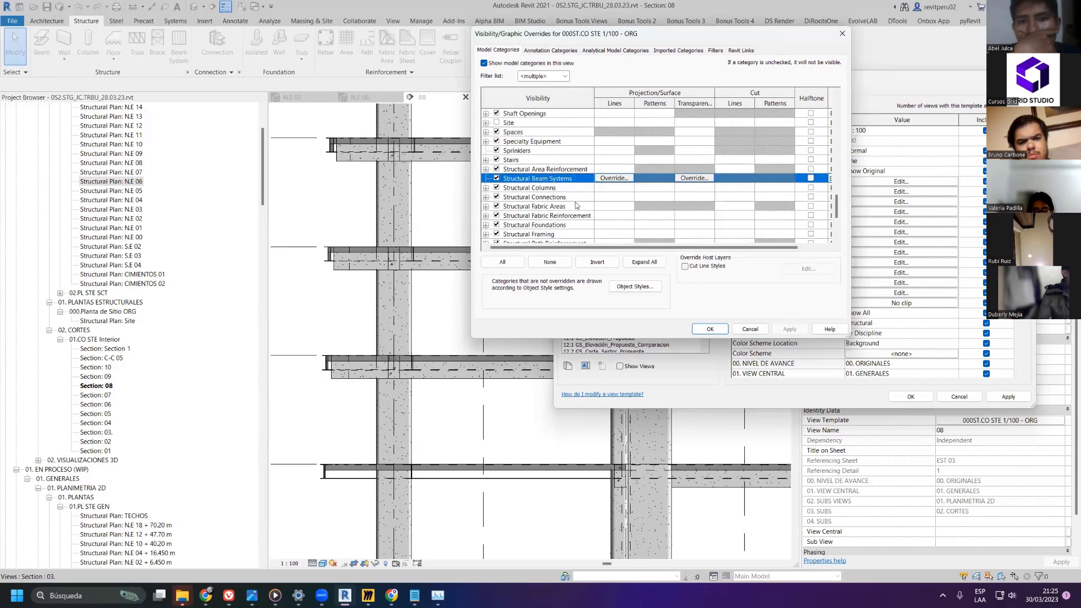
scroll(576, 206, down, 1)
click(563, 216)
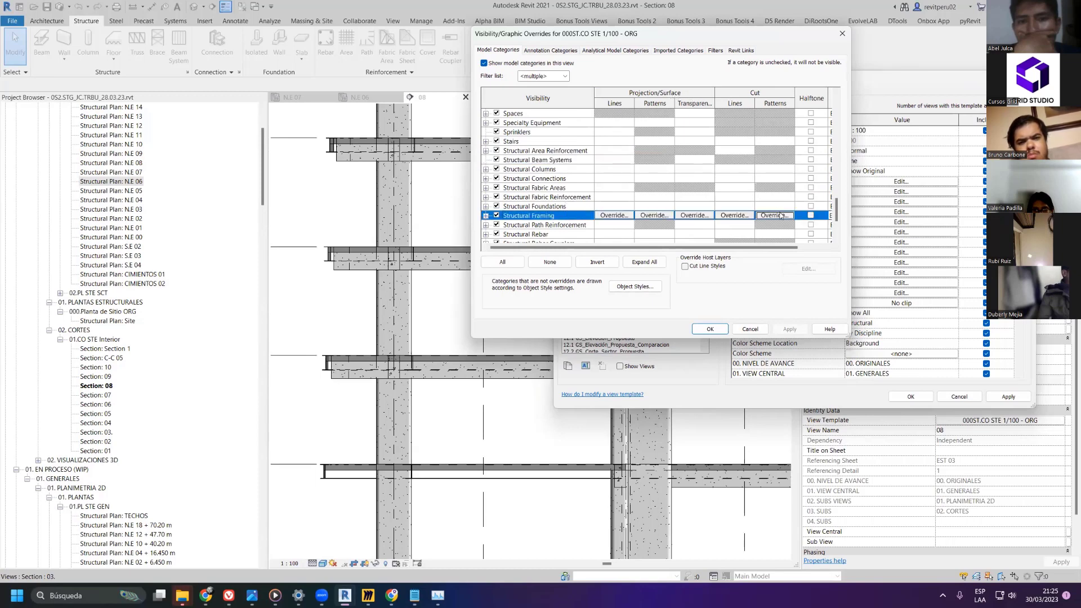
click(781, 215)
- Set Structural Framing's cut foreground and background to Solid fill in black
click(651, 152)
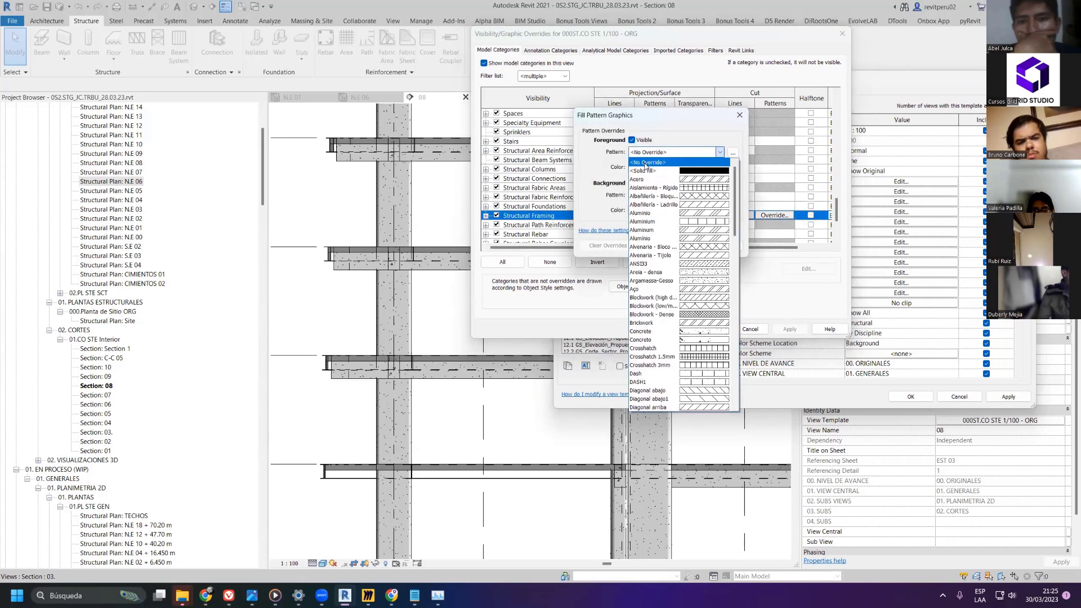
click(654, 167)
click(655, 167)
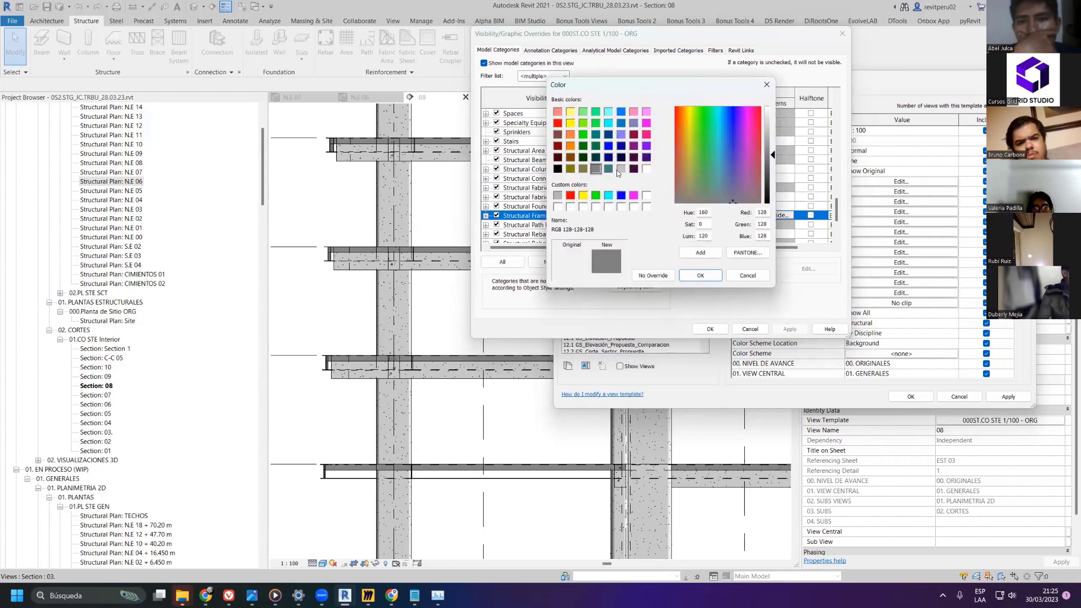
click(558, 169)
click(689, 277)
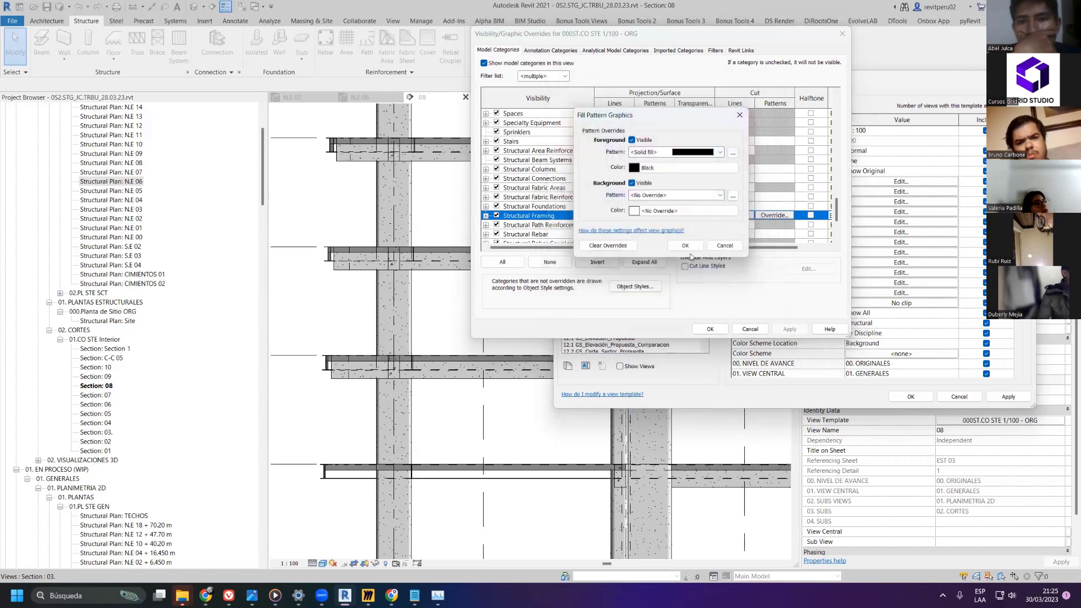
click(683, 197)
click(667, 210)
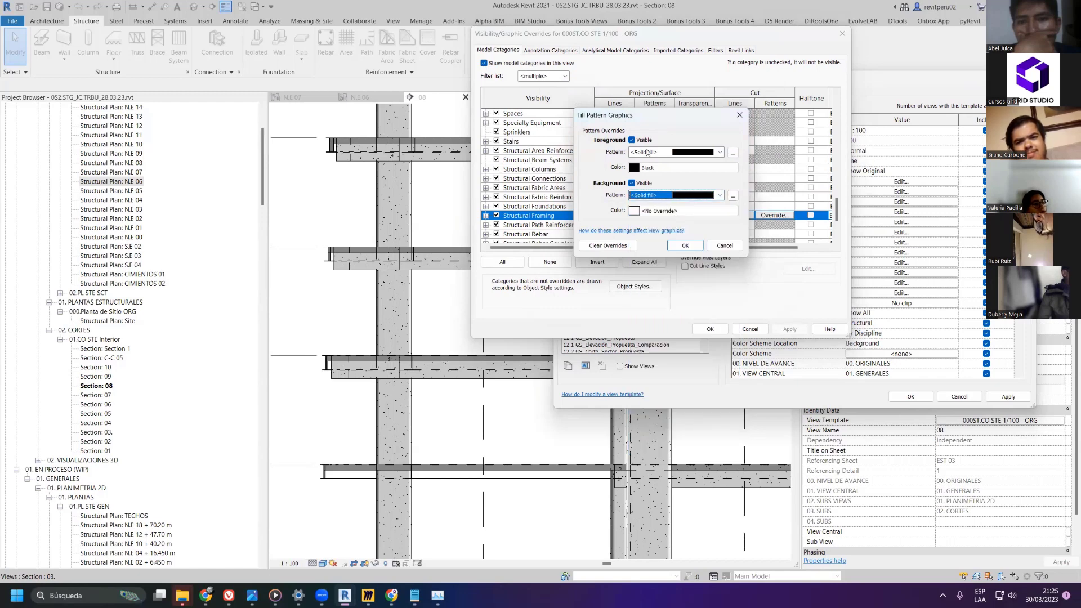
click(685, 212)
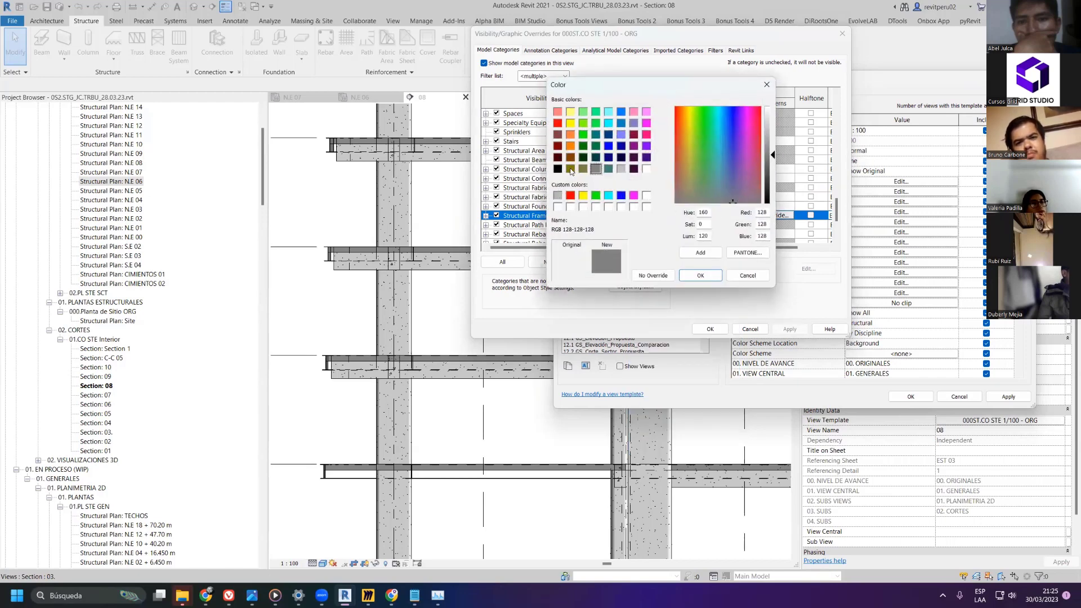
click(558, 169)
click(700, 275)
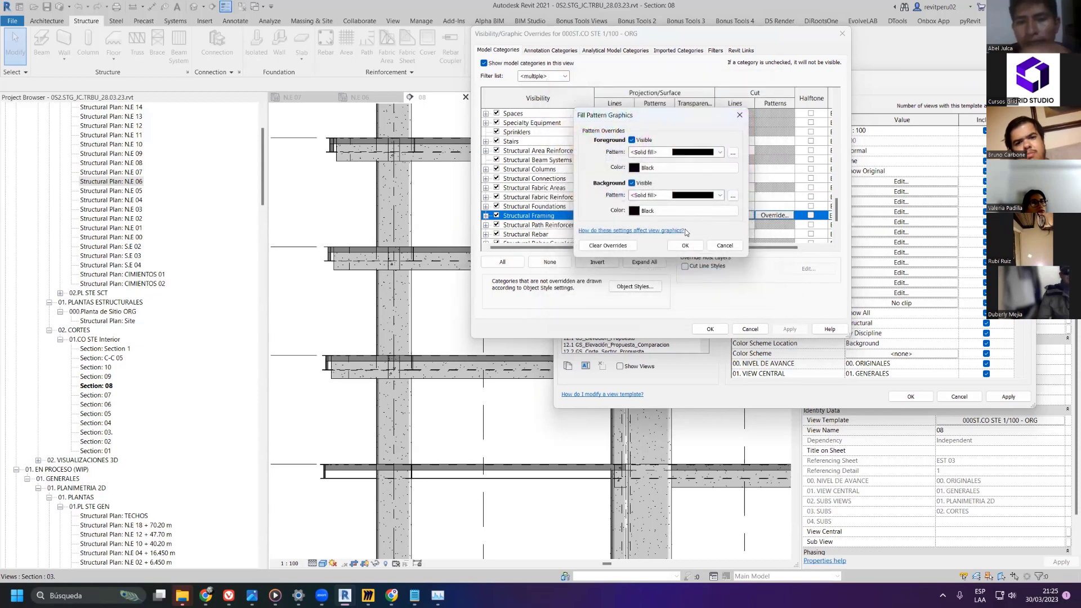
click(697, 254)
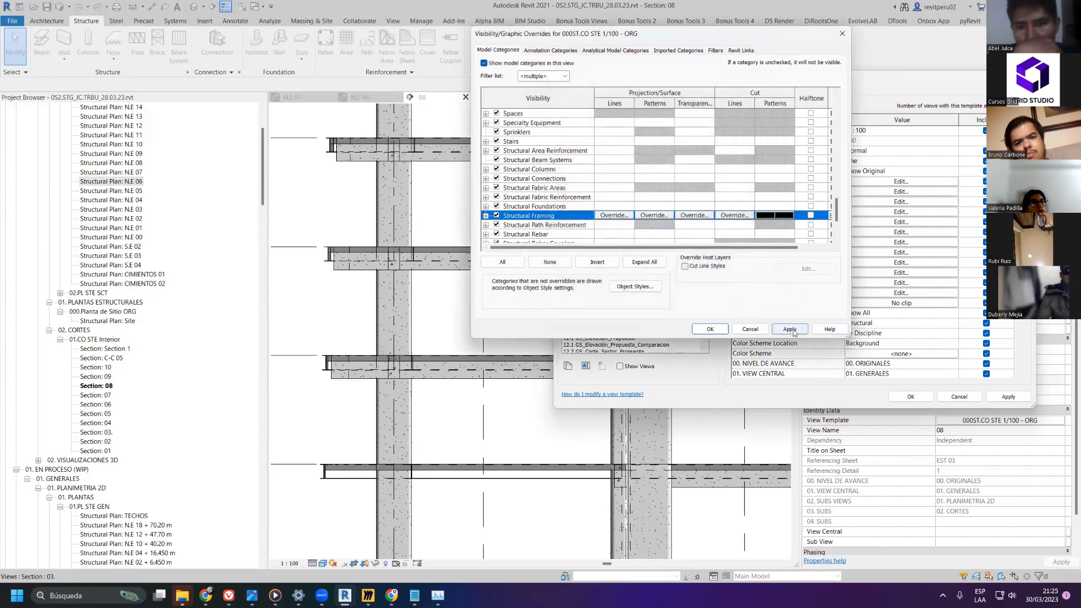
- Apply the Structural Framing override to the template and review the category list
click(790, 330)
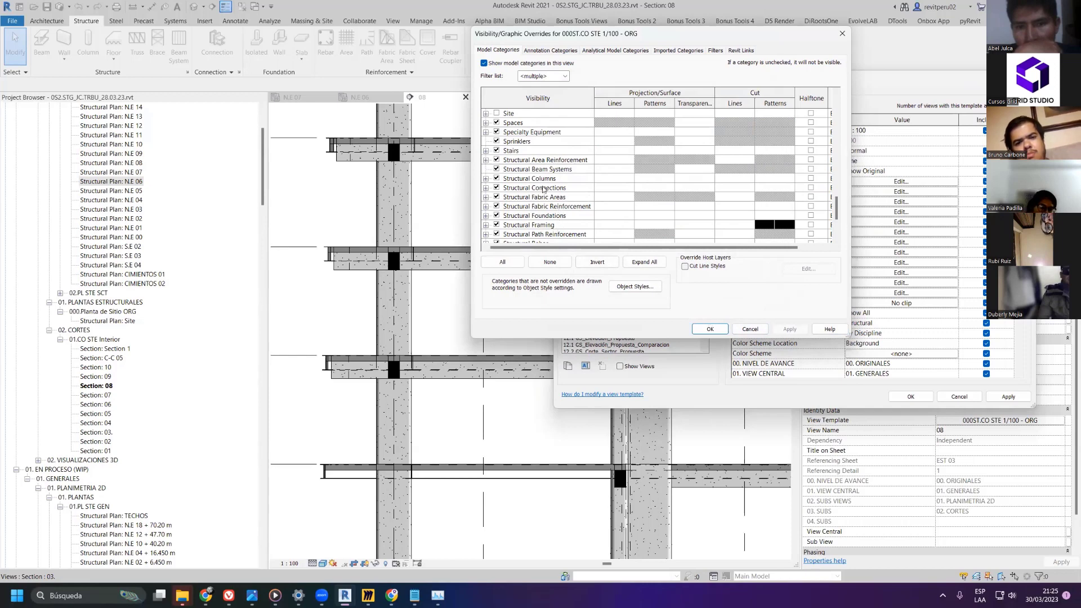
scroll(543, 189, down, 3)
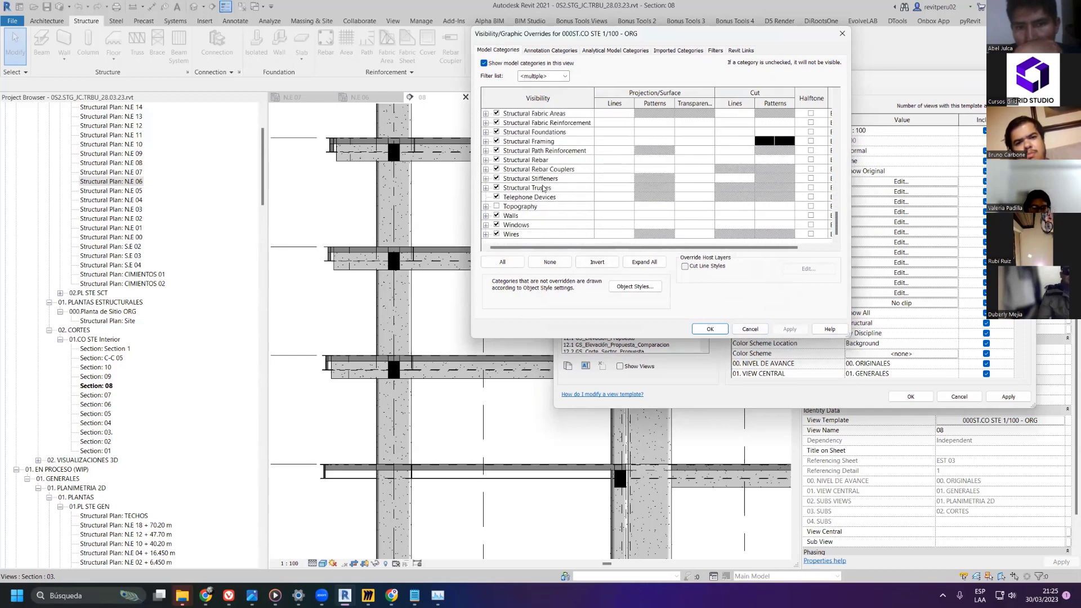
scroll(544, 189, up, 13)
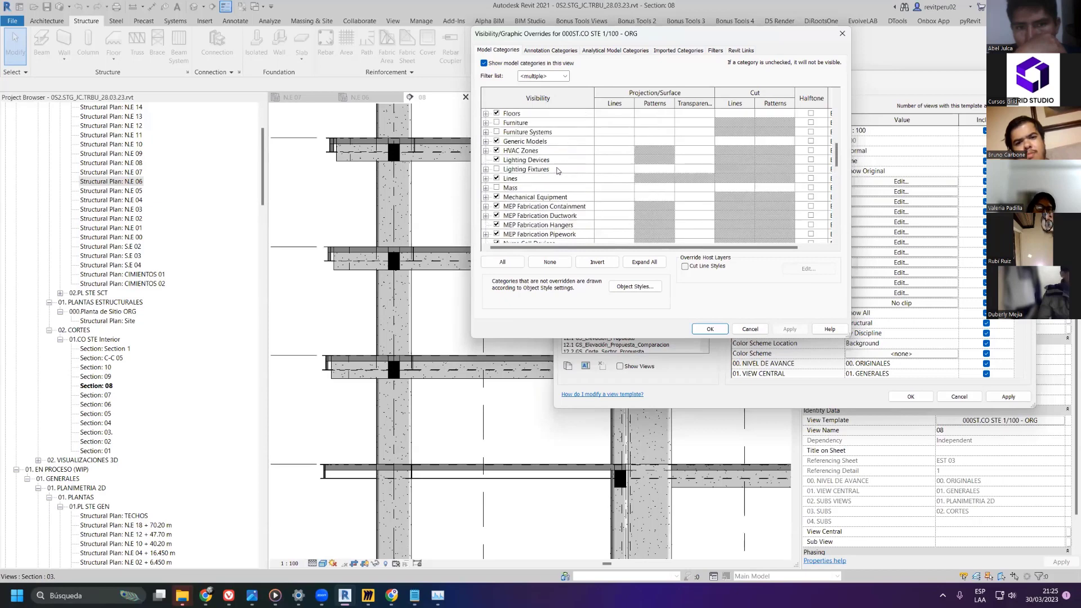
scroll(558, 171, up, 10)
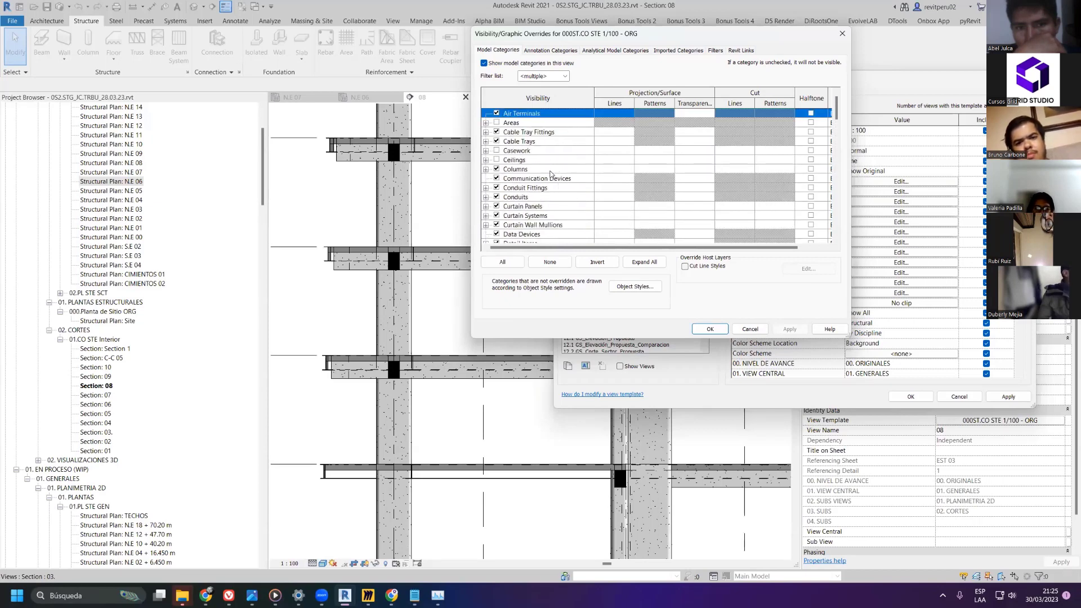
scroll(551, 173, down, 7)
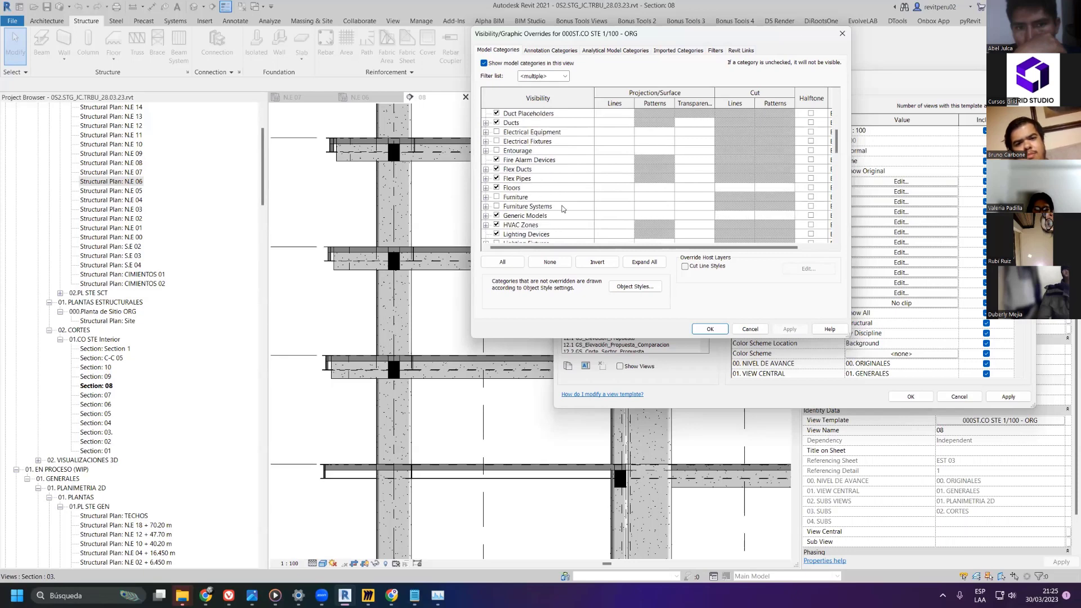
scroll(562, 209, down, 3)
- Override the Floors cut pattern with Solid fill for both foreground and background
click(534, 162)
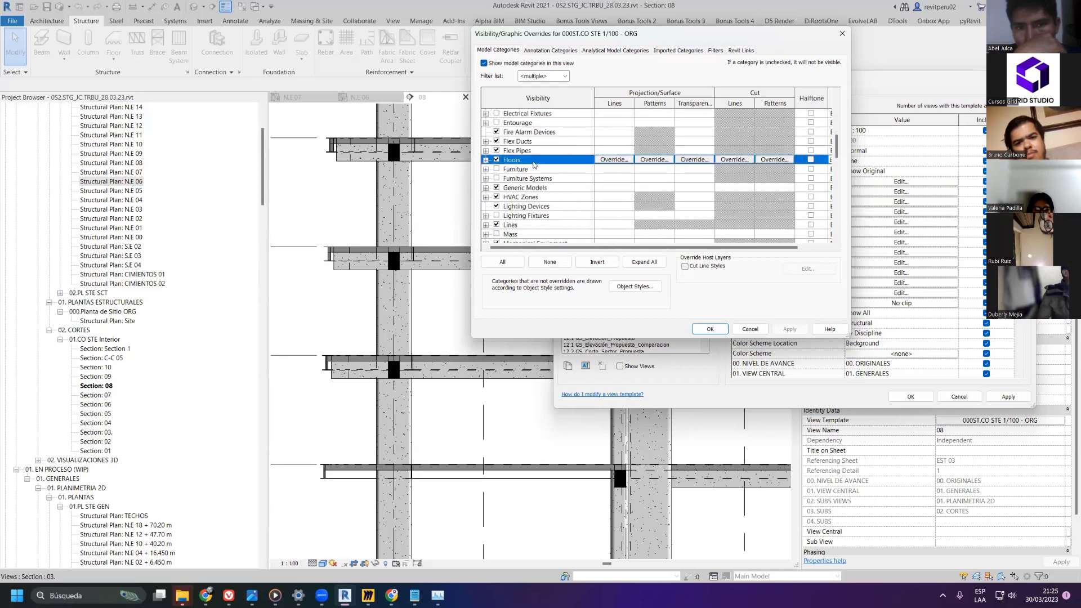
click(775, 160)
click(642, 151)
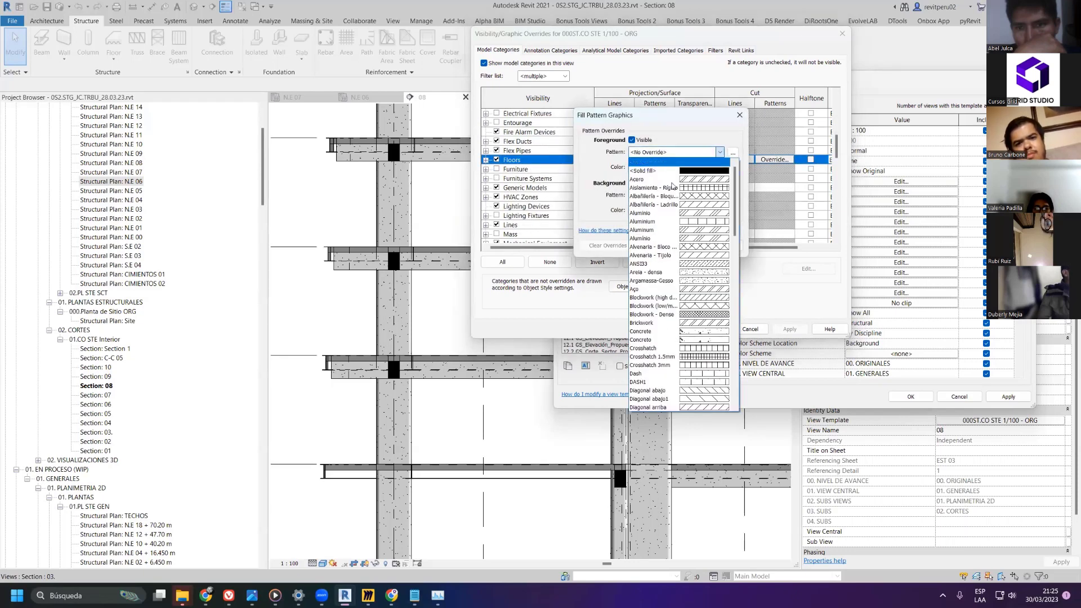
click(653, 170)
click(665, 196)
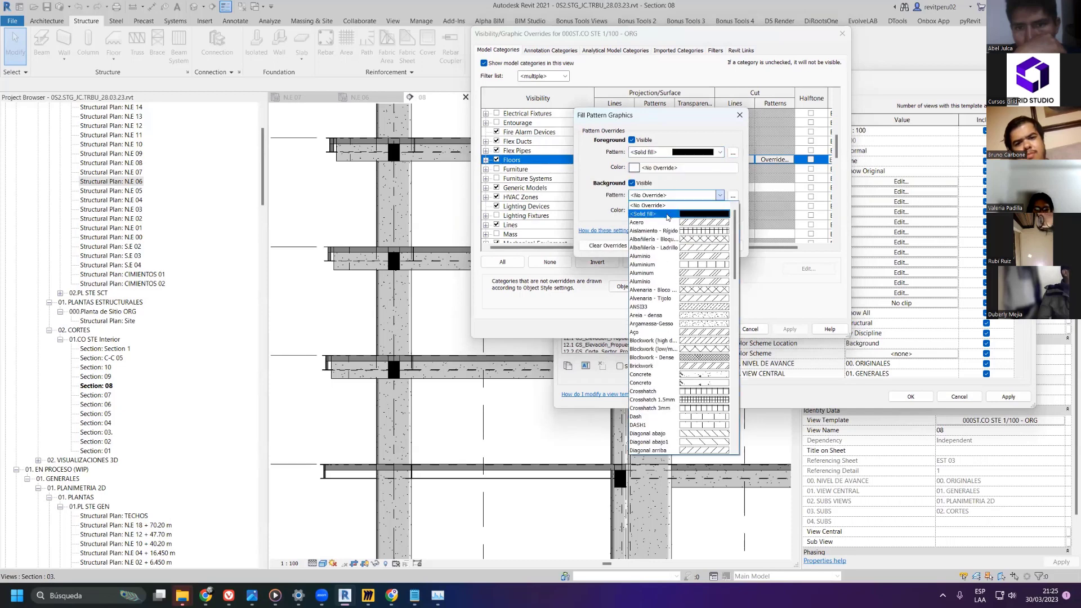
click(667, 215)
- Make both Floors cut fill colours black and apply the override to the template
click(658, 169)
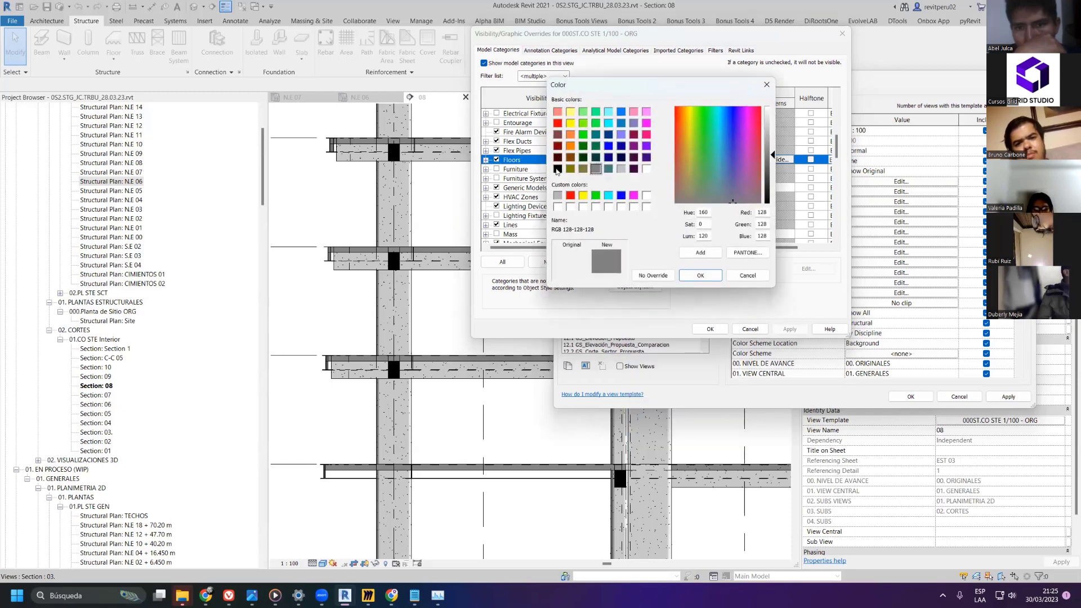
click(557, 169)
click(699, 275)
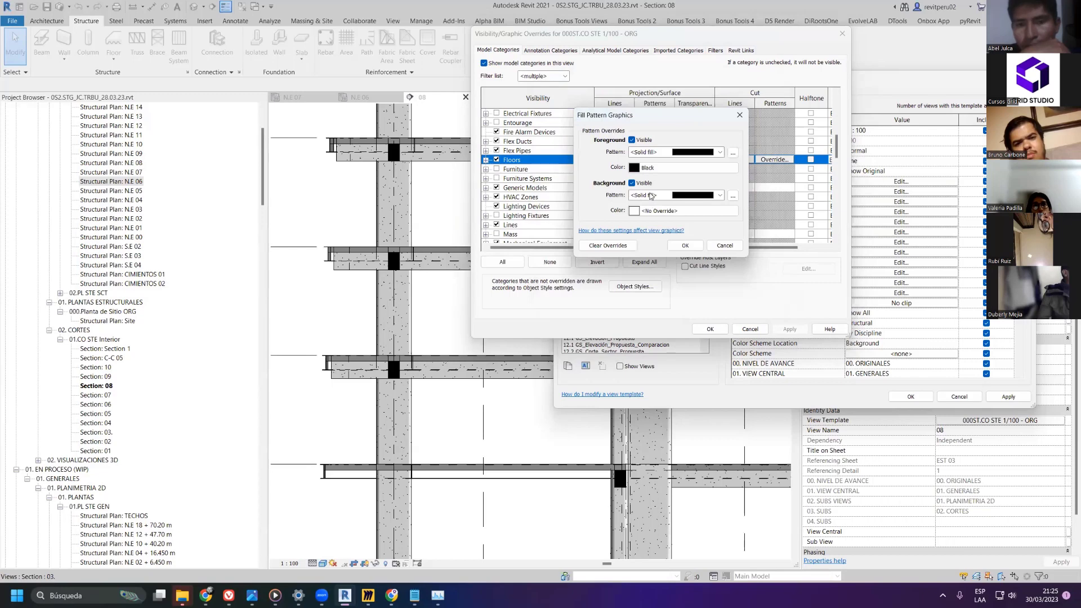
click(646, 212)
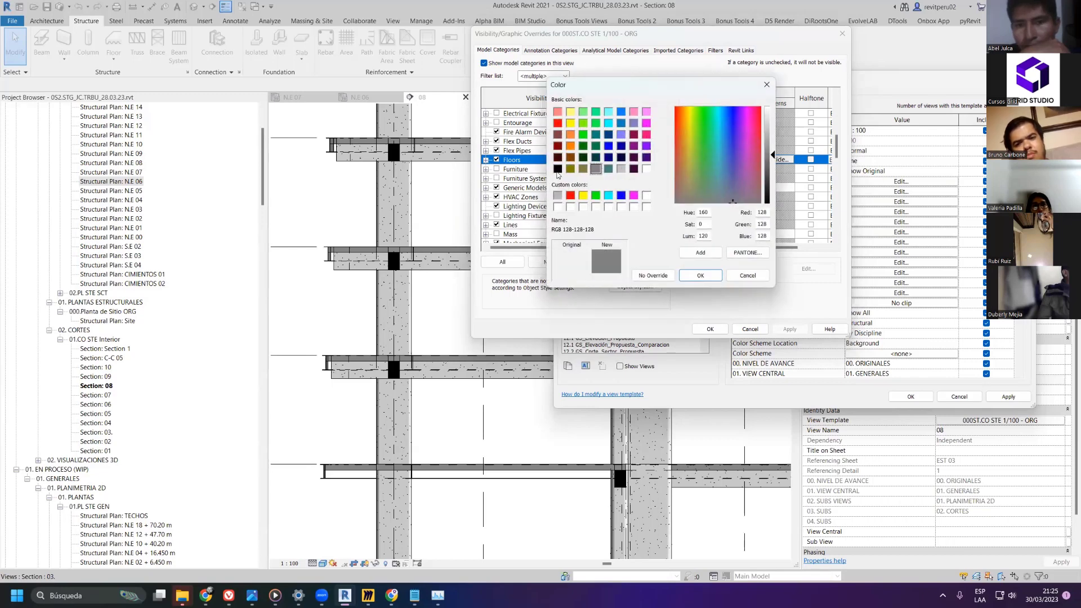
click(558, 169)
click(700, 276)
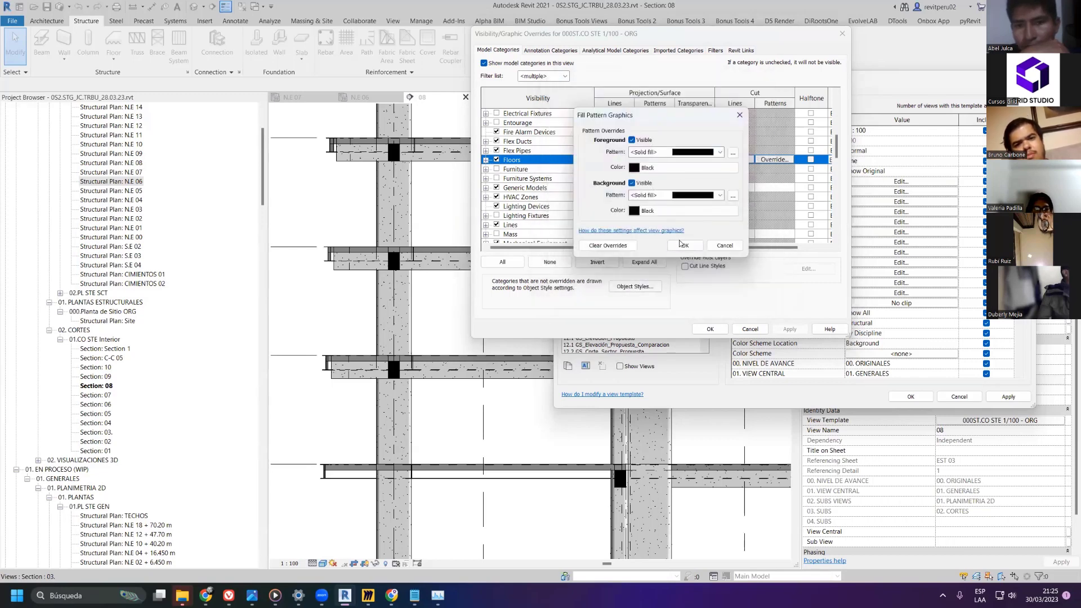
click(685, 246)
click(788, 329)
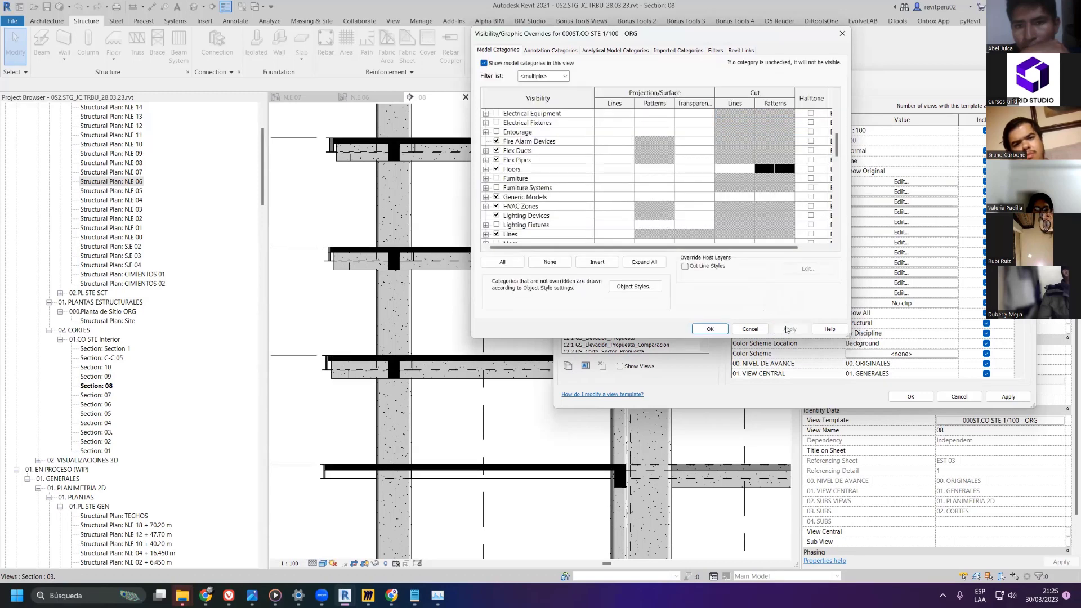
- Close V/G Overrides, finish assigning the template to Section 08, and check the black cut beams
click(710, 328)
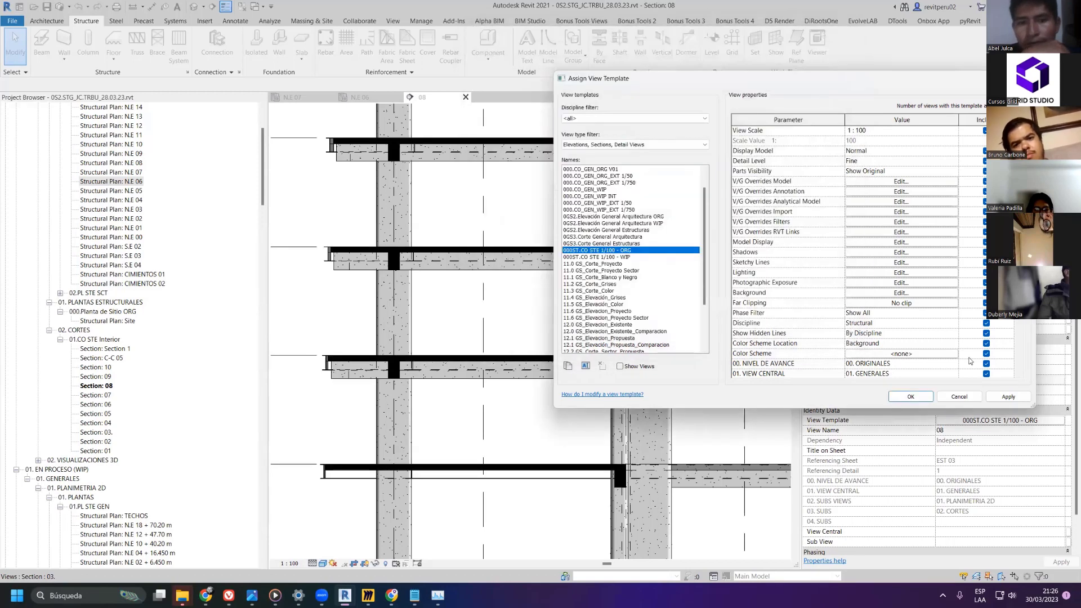
click(910, 396)
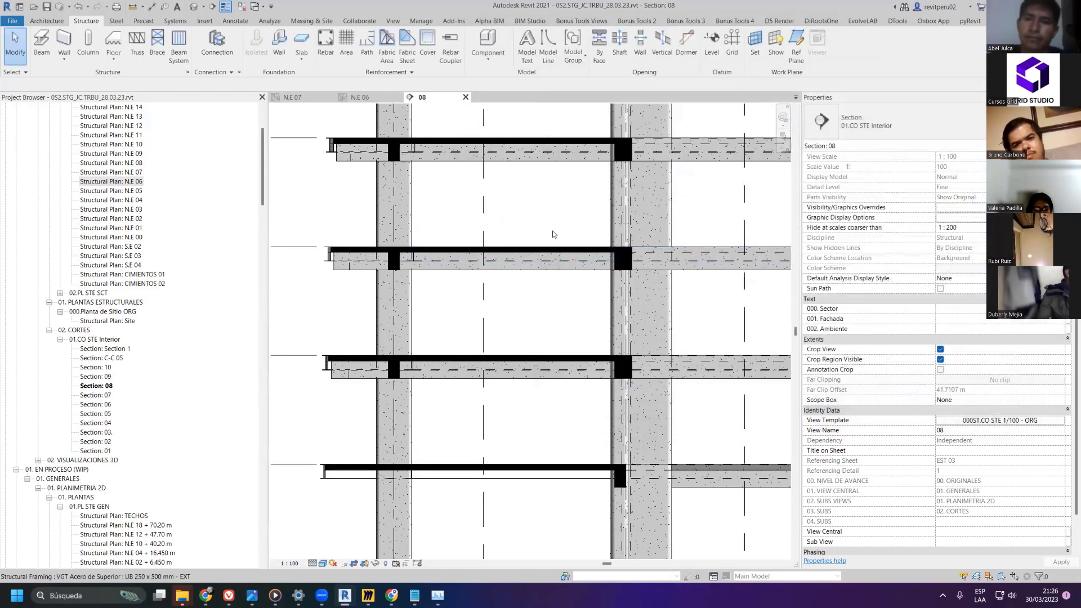
scroll(558, 234, down, 2)
scroll(512, 255, up, 5)
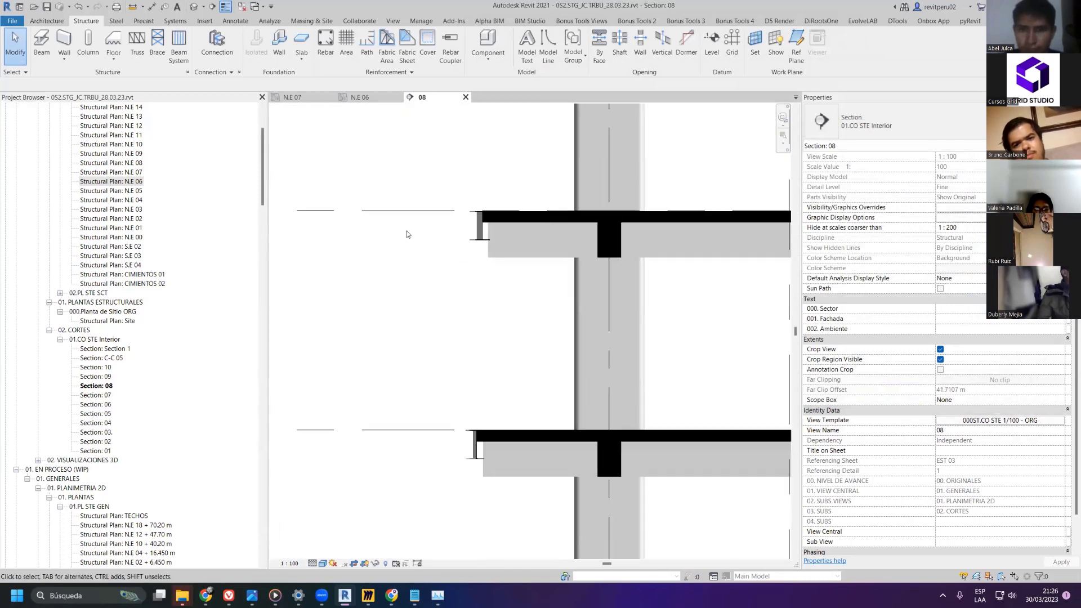
scroll(382, 248, down, 4)
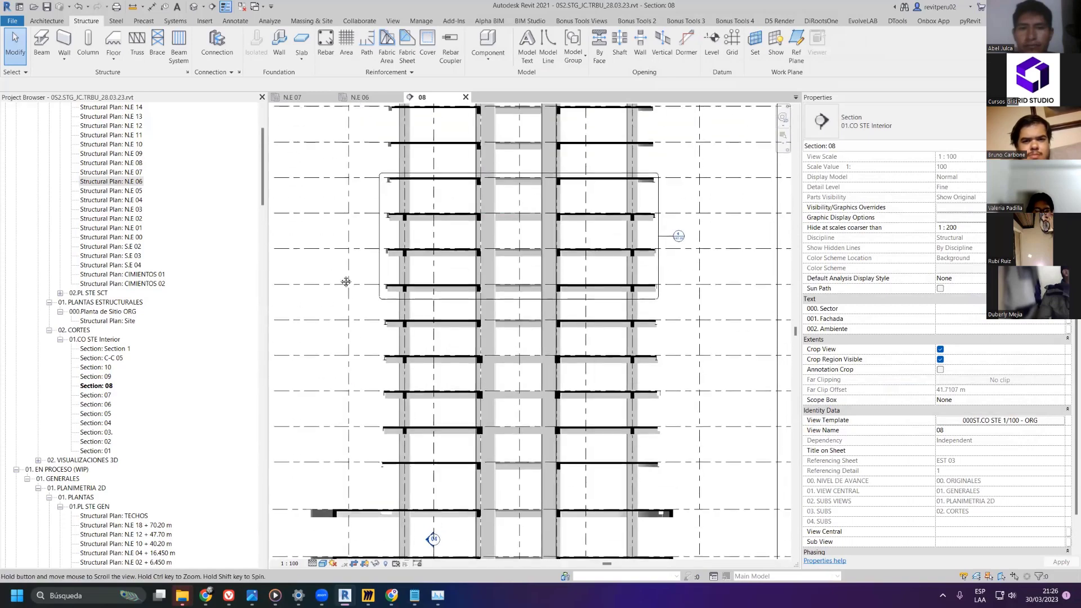
scroll(589, 202, up, 3)
scroll(589, 203, down, 3)
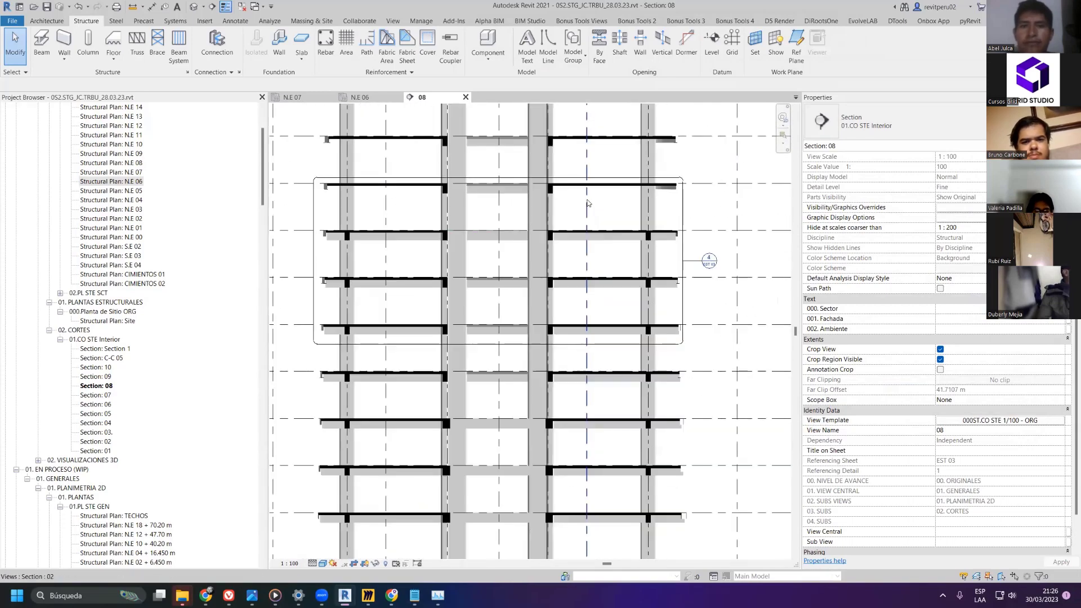
- Close plans N.E 07 and N.E 06, leaving only Section 08 open
click(243, 7)
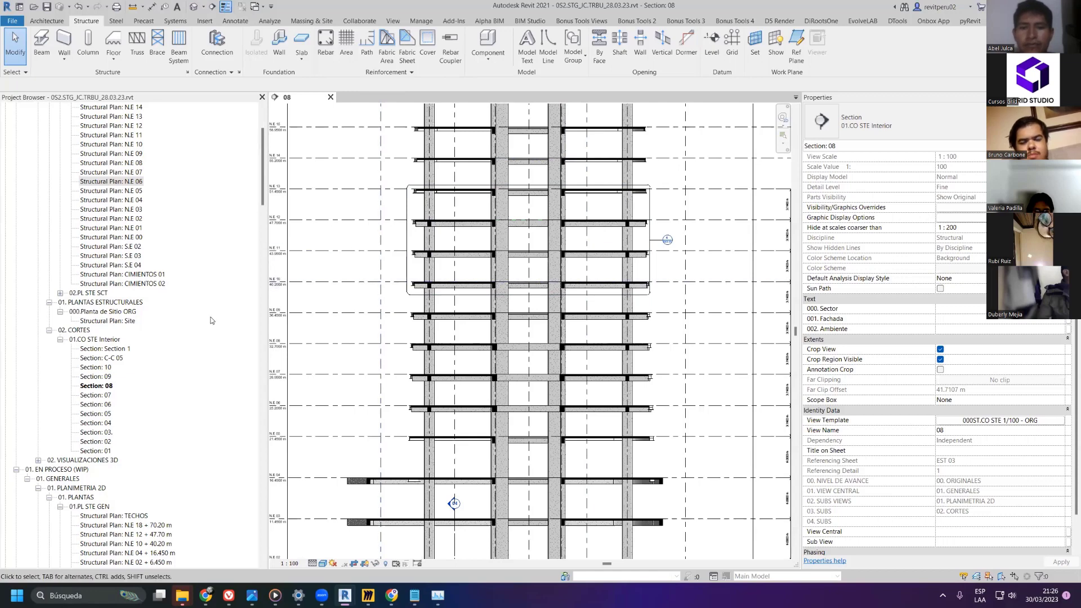
scroll(374, 274, down, 2)
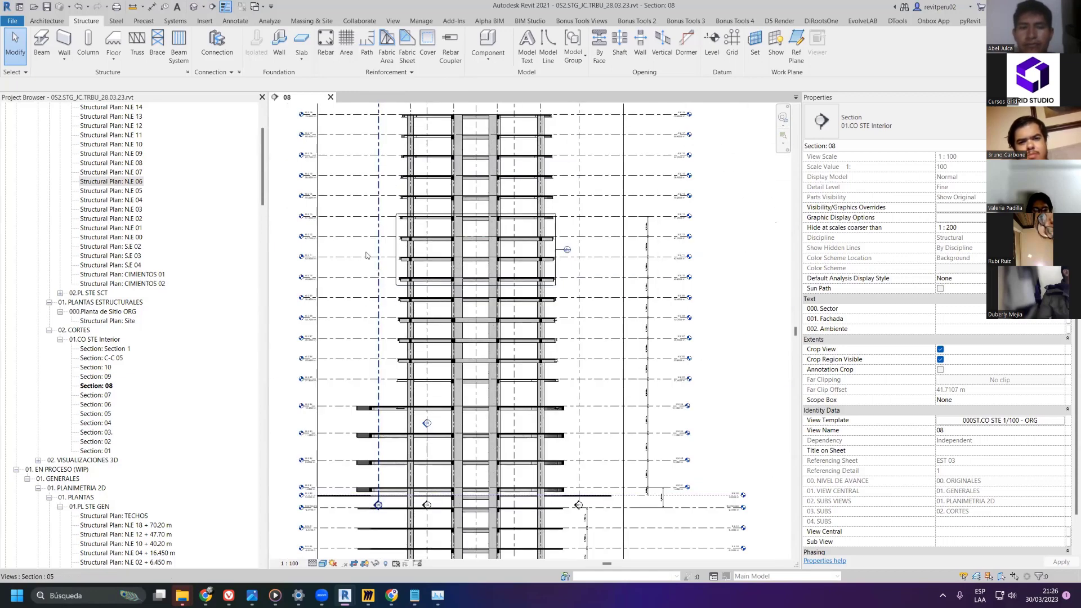
scroll(183, 199, up, 3)
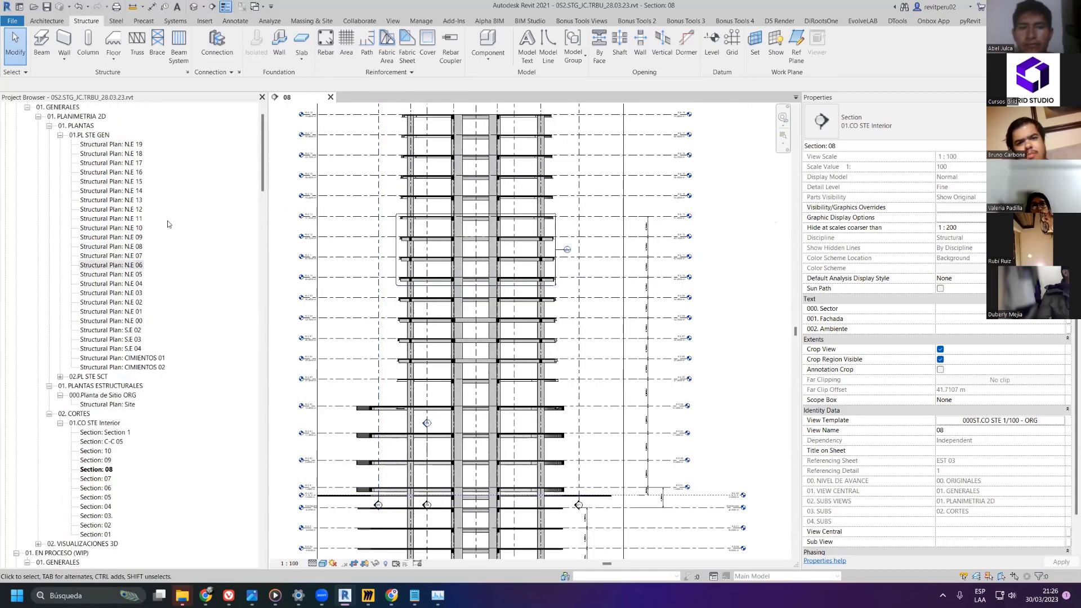
scroll(439, 342, up, 6)
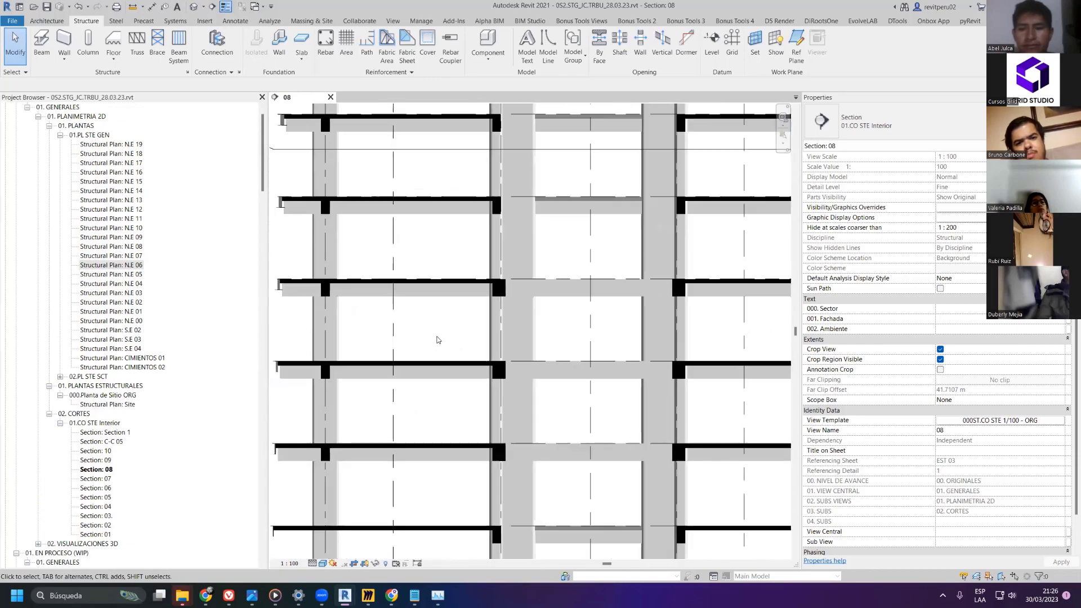
scroll(438, 342, down, 1)
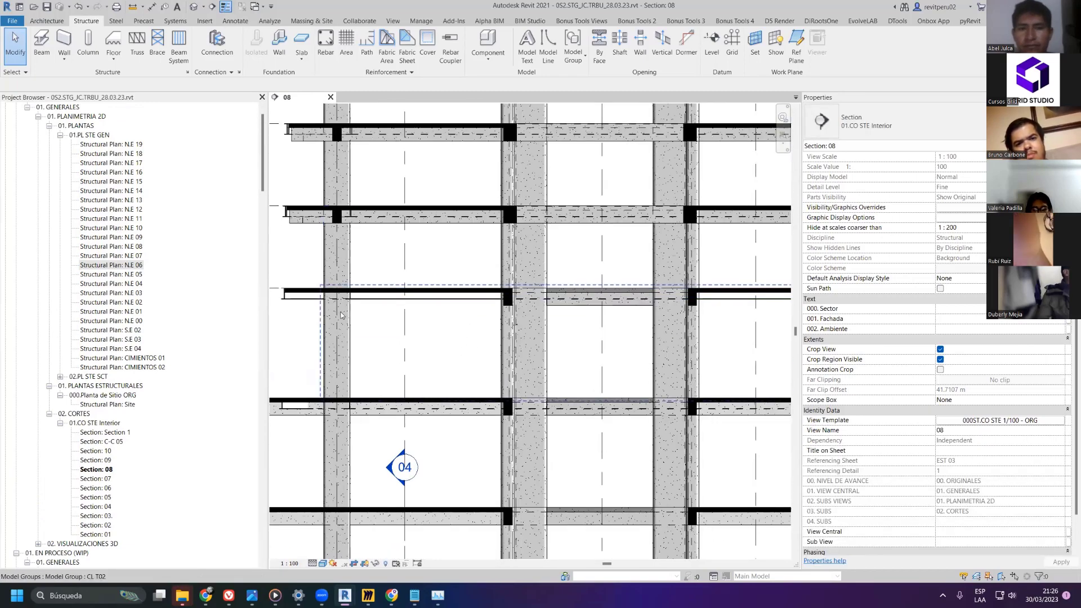
scroll(421, 278, down, 3)
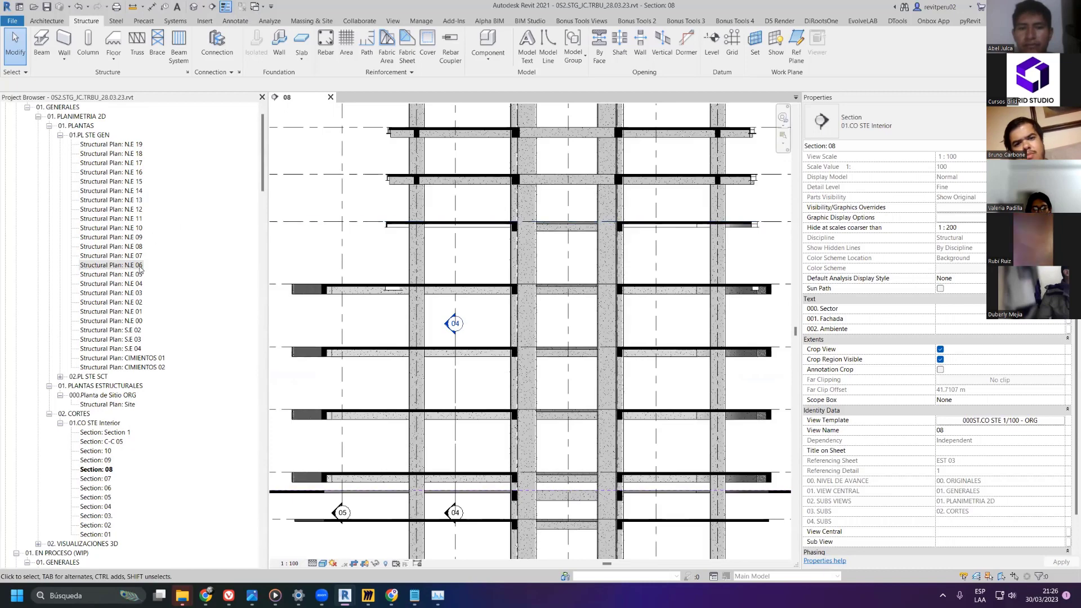
scroll(421, 279, up, 4)
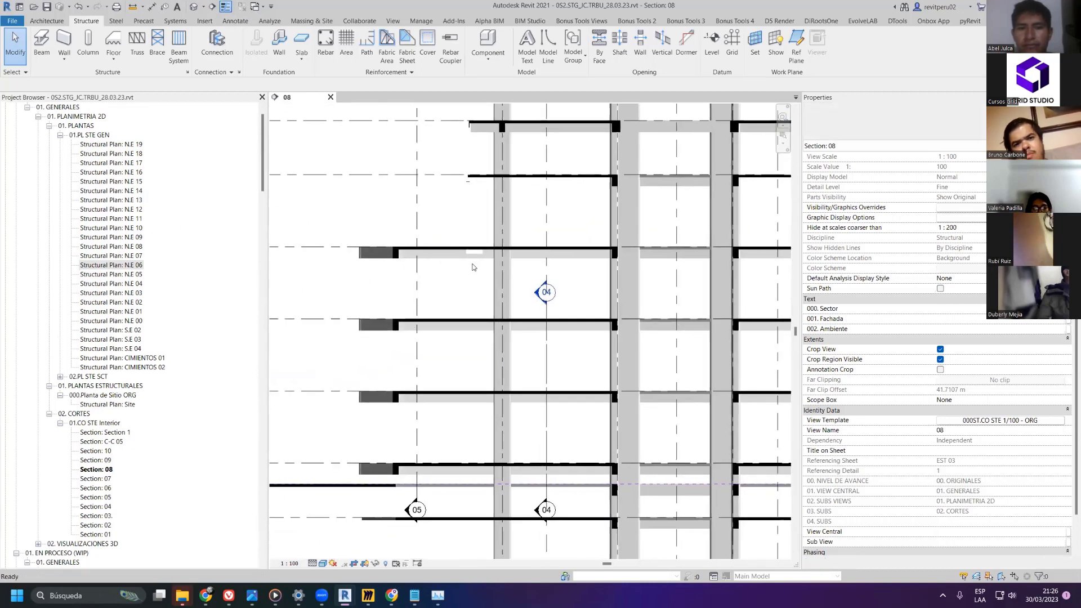
- Open Structural Plan N.E 04 and start the Beam tool in On Grids mode
click(436, 262)
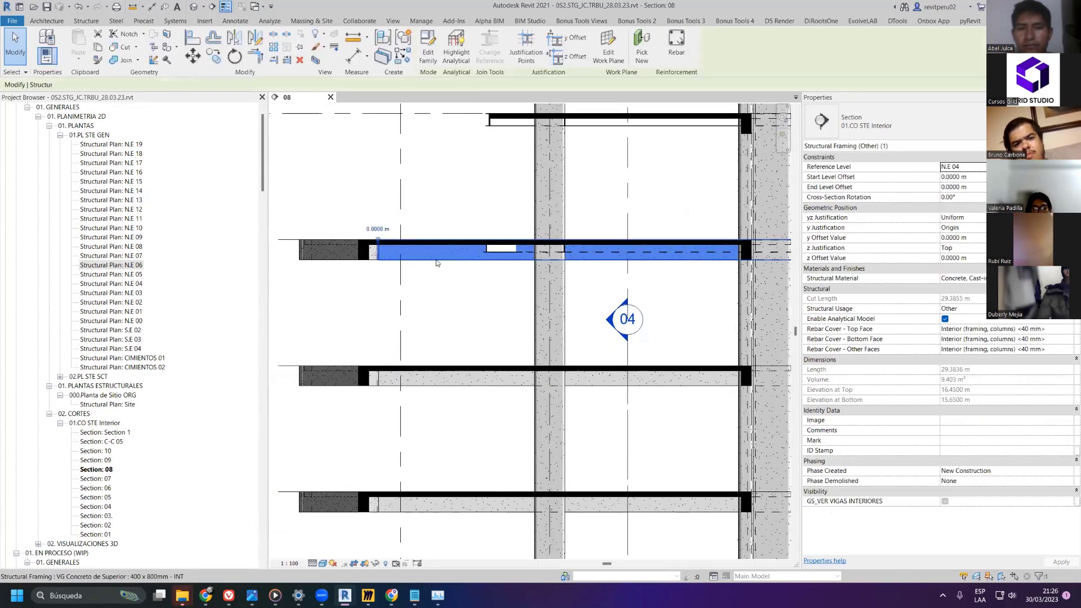
double_click(131, 283)
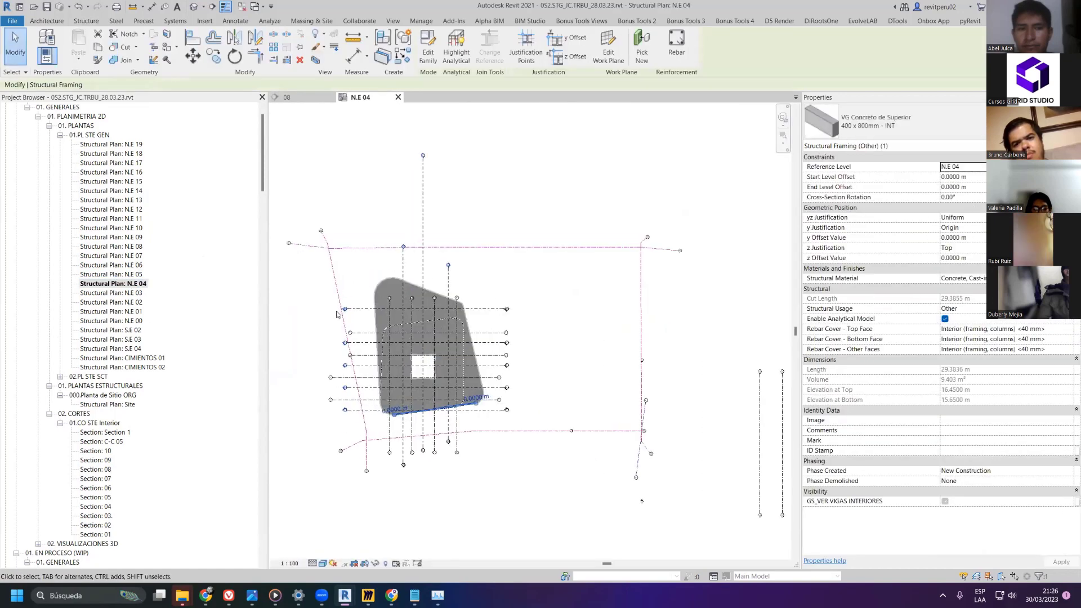
click(87, 20)
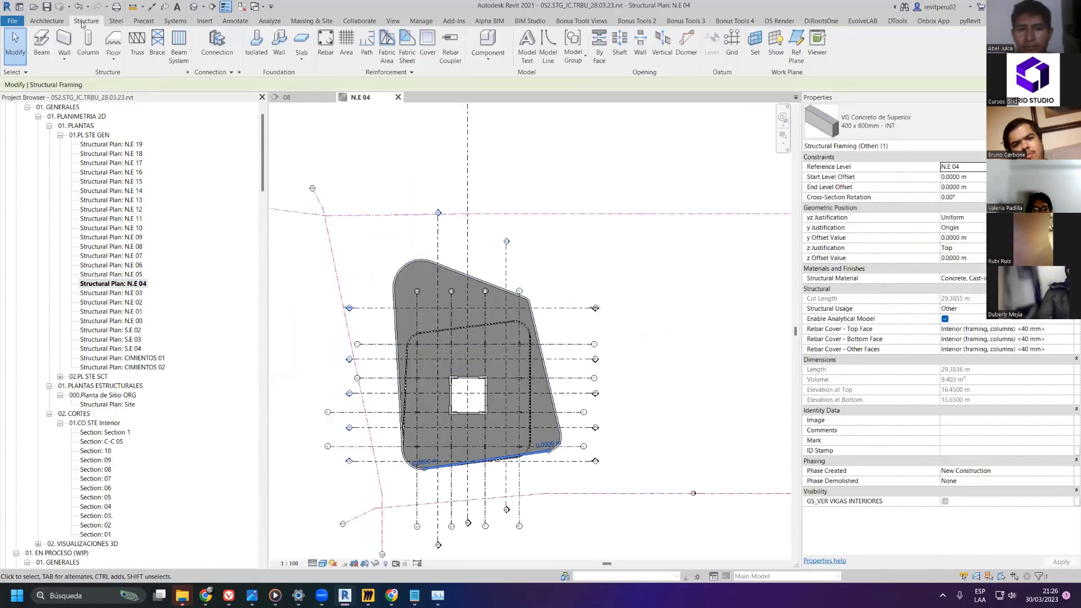
click(42, 45)
click(523, 48)
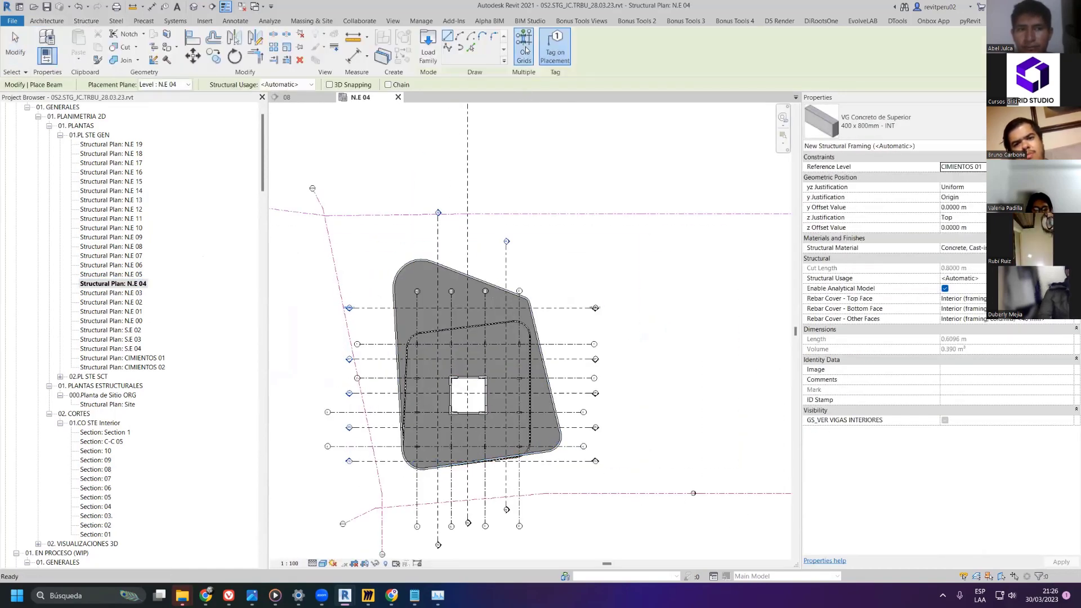
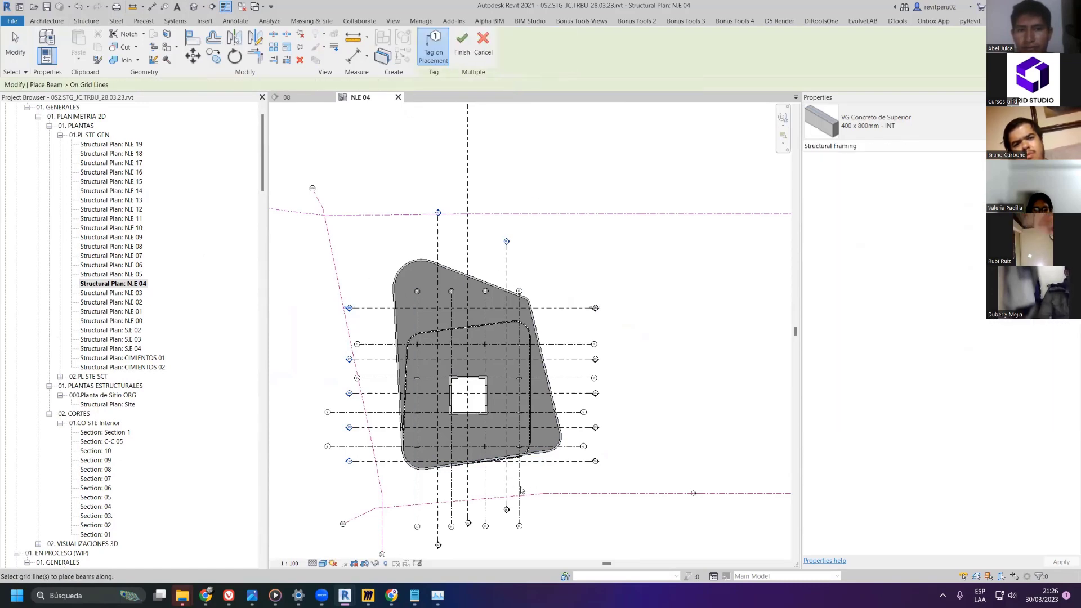
- Create 400 x 800mm INT concrete beams on the crossing-selected grid lines, including around the central opening
drag(550, 485, 382, 320)
scroll(446, 333, up, 4)
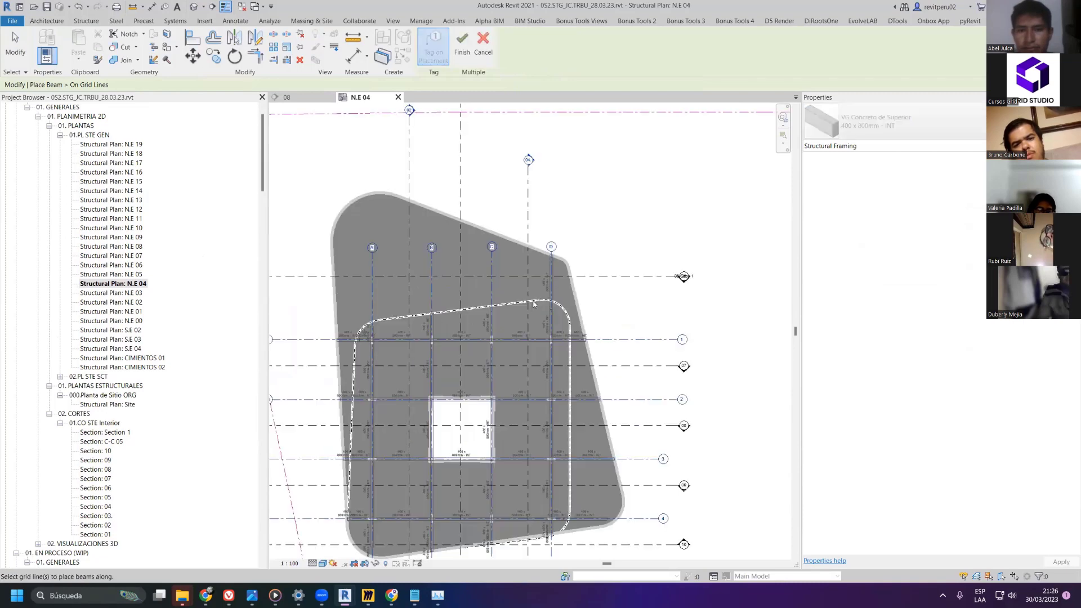
scroll(569, 254, down, 3)
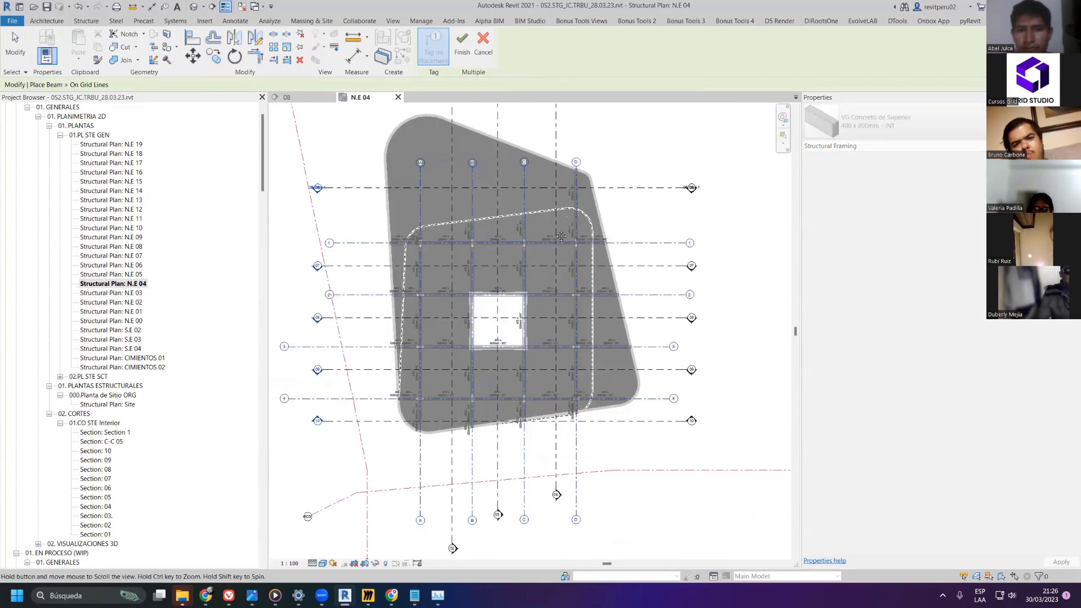
scroll(576, 313, up, 3)
middle_drag(536, 335, 614, 468)
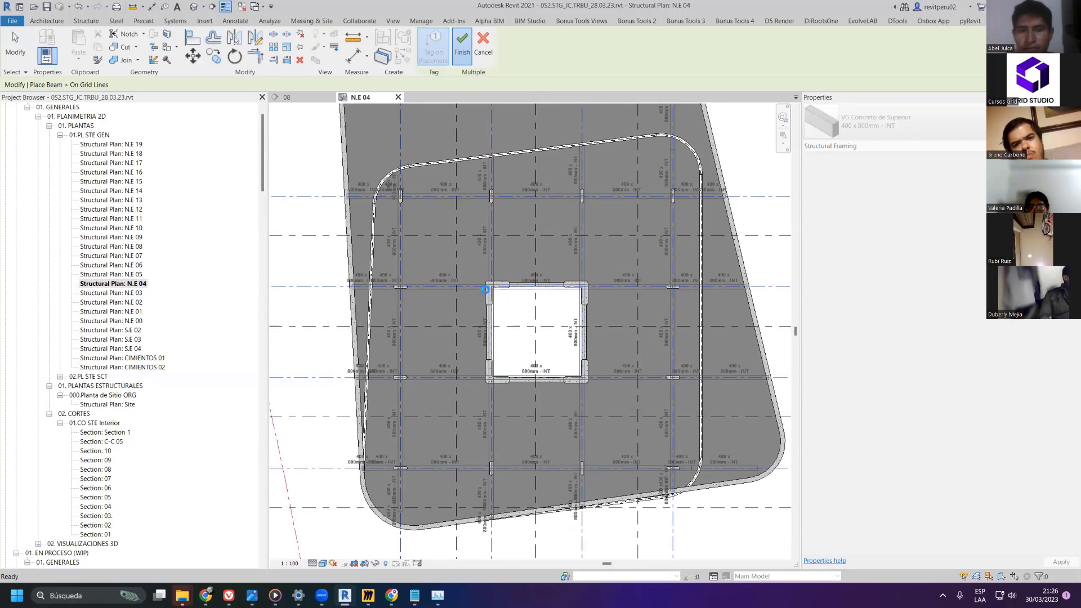
click(462, 45)
scroll(535, 315, down, 3)
scroll(517, 209, up, 2)
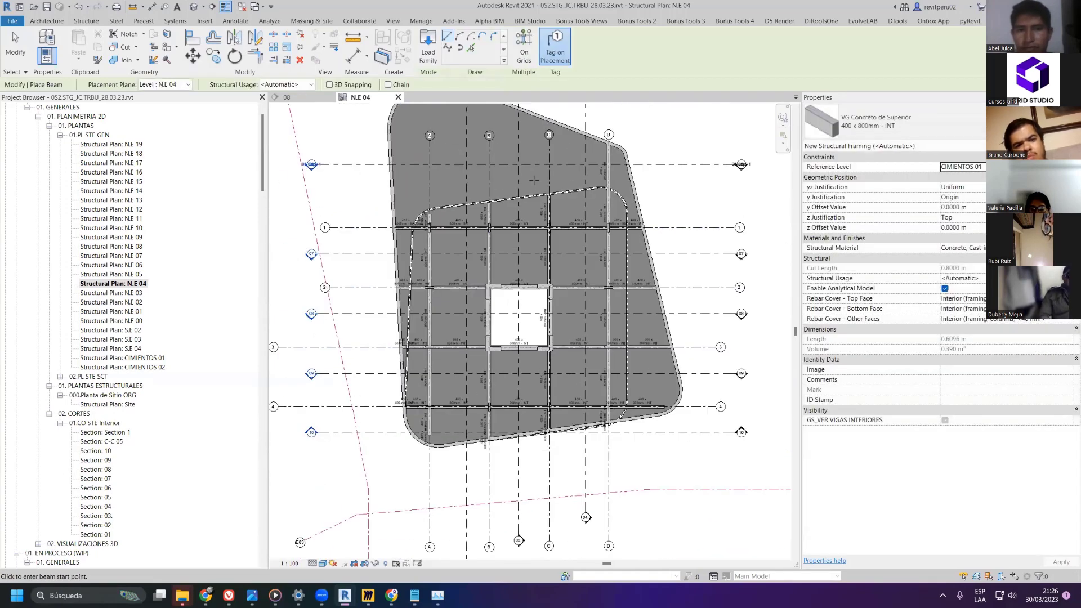
scroll(507, 253, down, 2)
key(Escape)
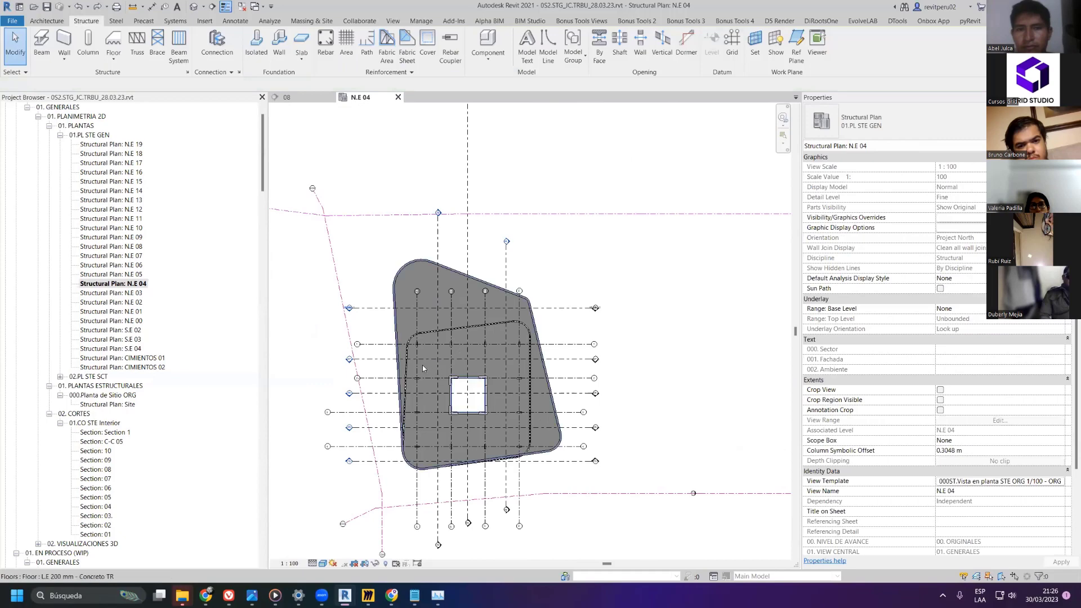
- Check grid 1 and pan the plan toward the upper part of the slab
scroll(422, 364, up, 3)
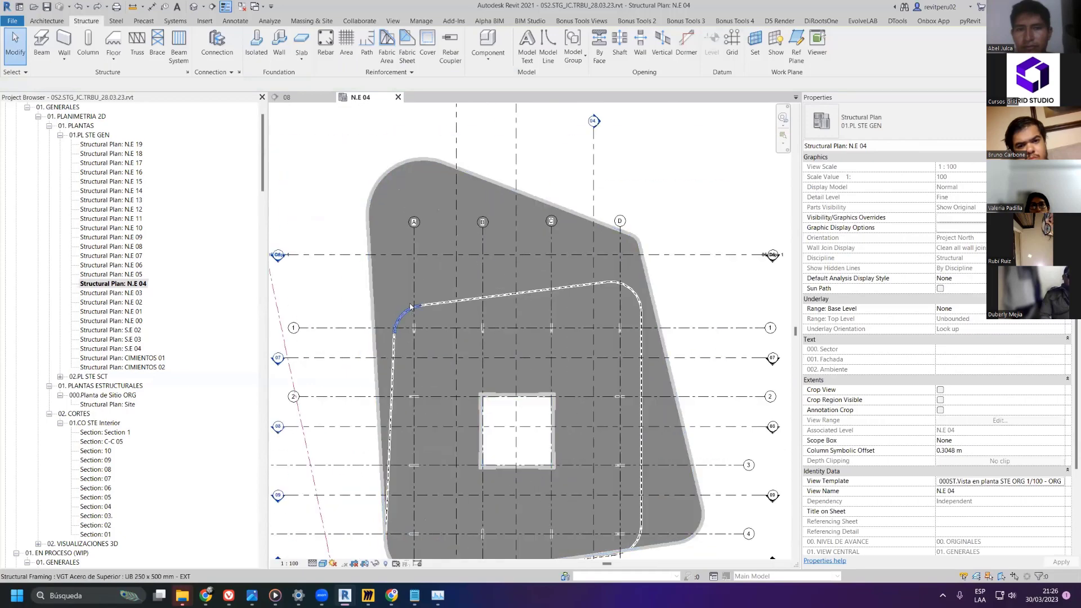
click(348, 331)
middle_drag(347, 353, 381, 329)
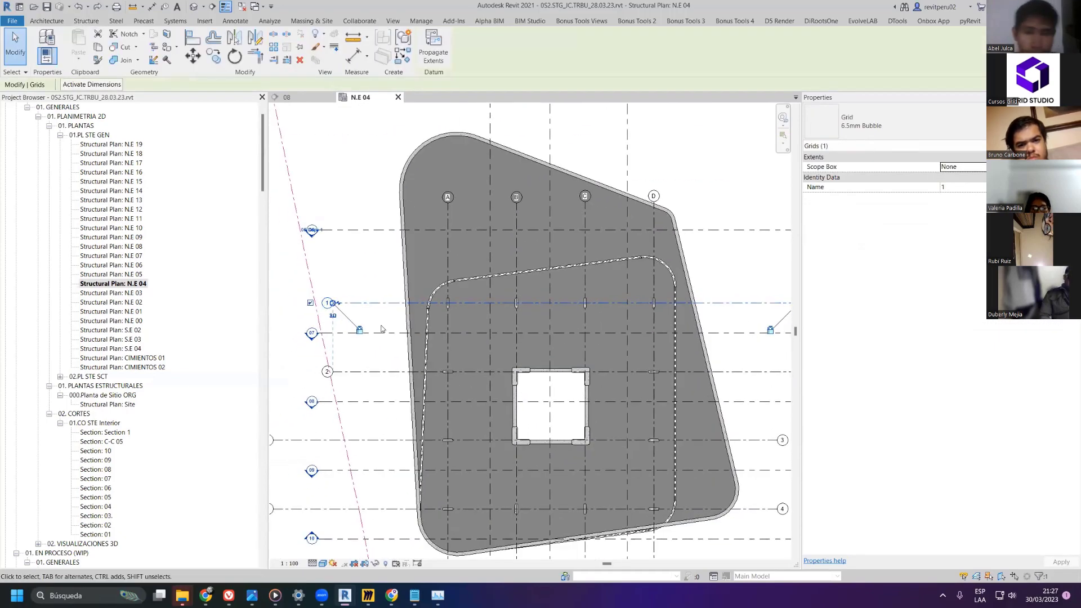
key(Escape)
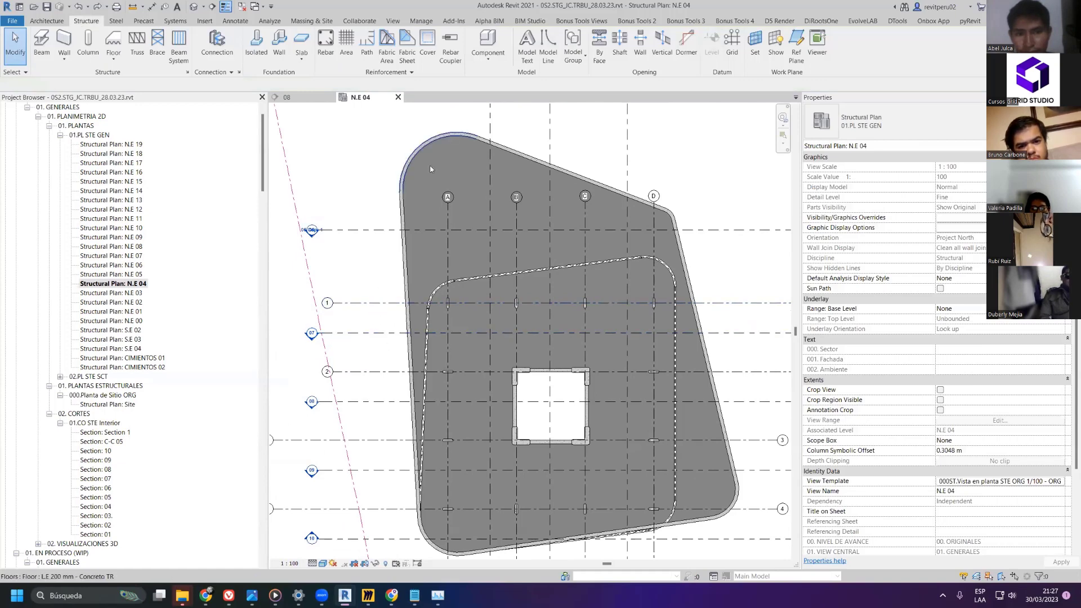
- Draw horizontal grid lines D.c and D.d across the upper slab with the GR tool
key(g)
key(r)
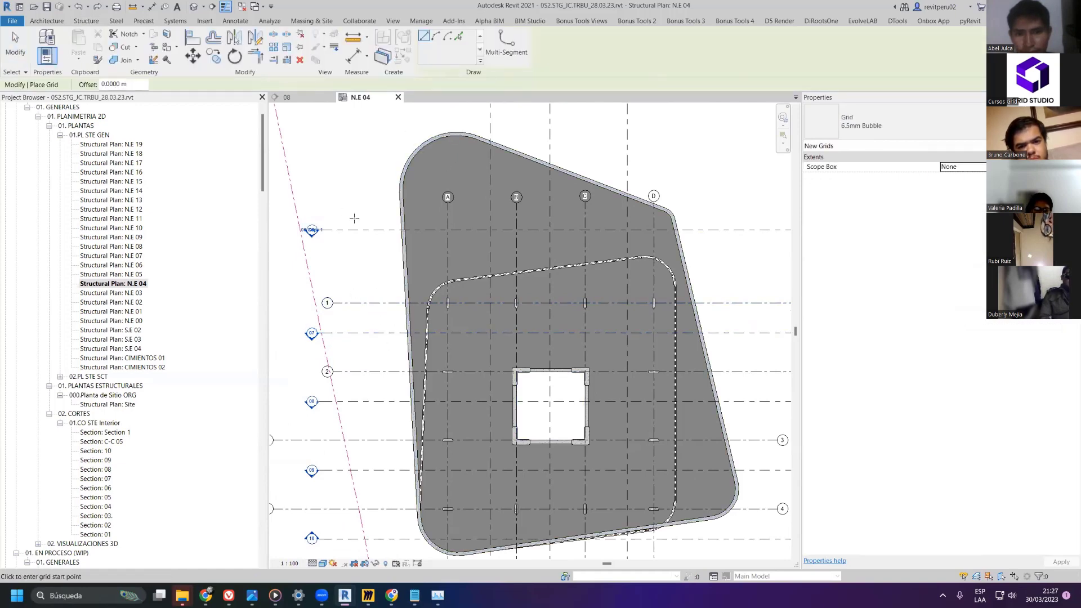
click(339, 182)
click(732, 182)
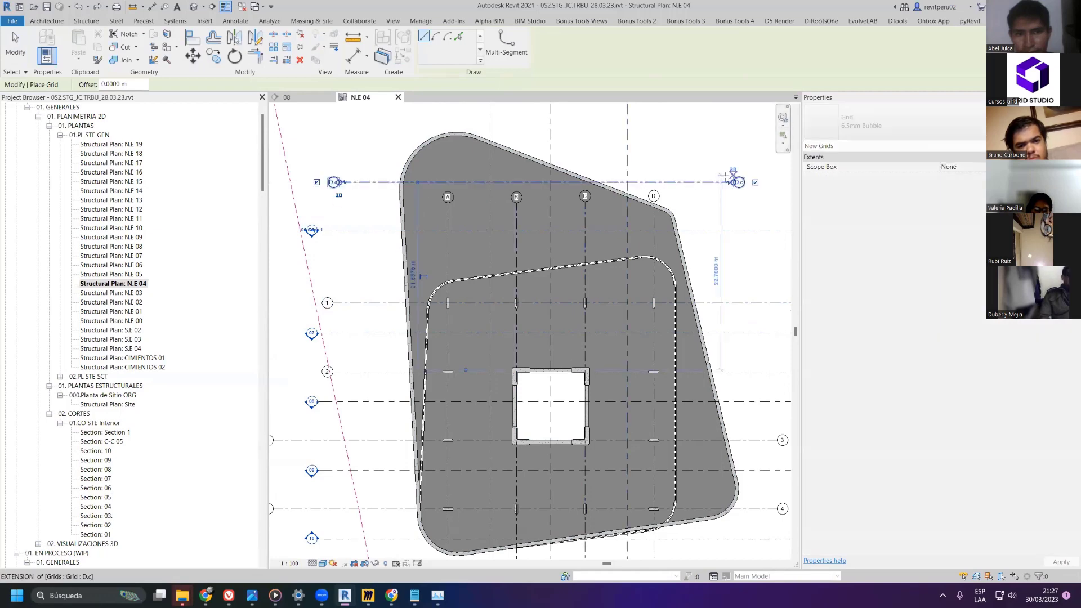
click(322, 249)
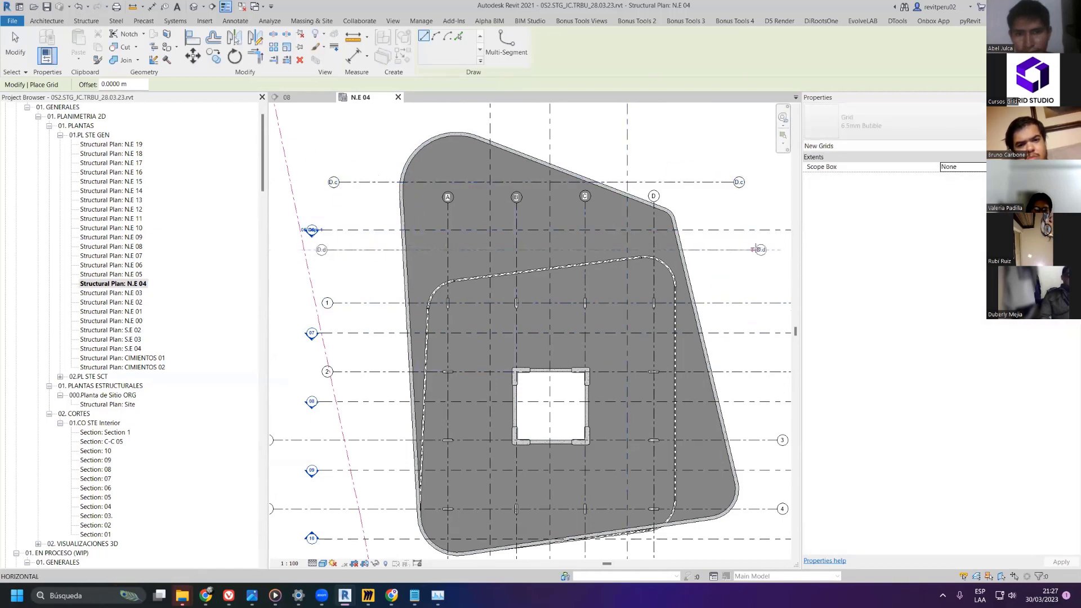
click(760, 249)
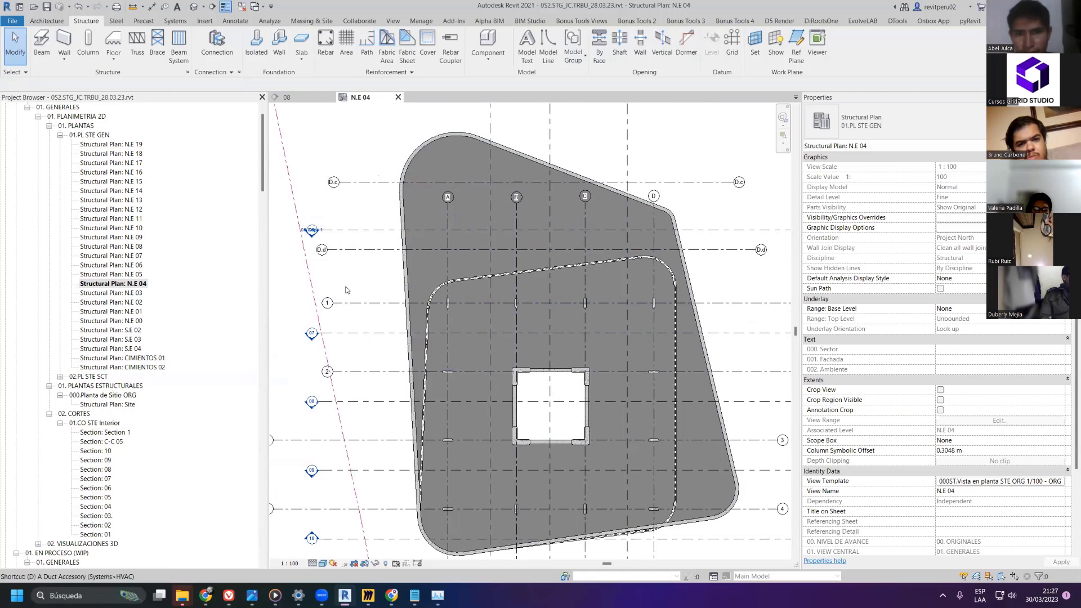
- Add an EQ equal-spacing dimension string across grids D.c, D.d and 1
key(d)
key(i)
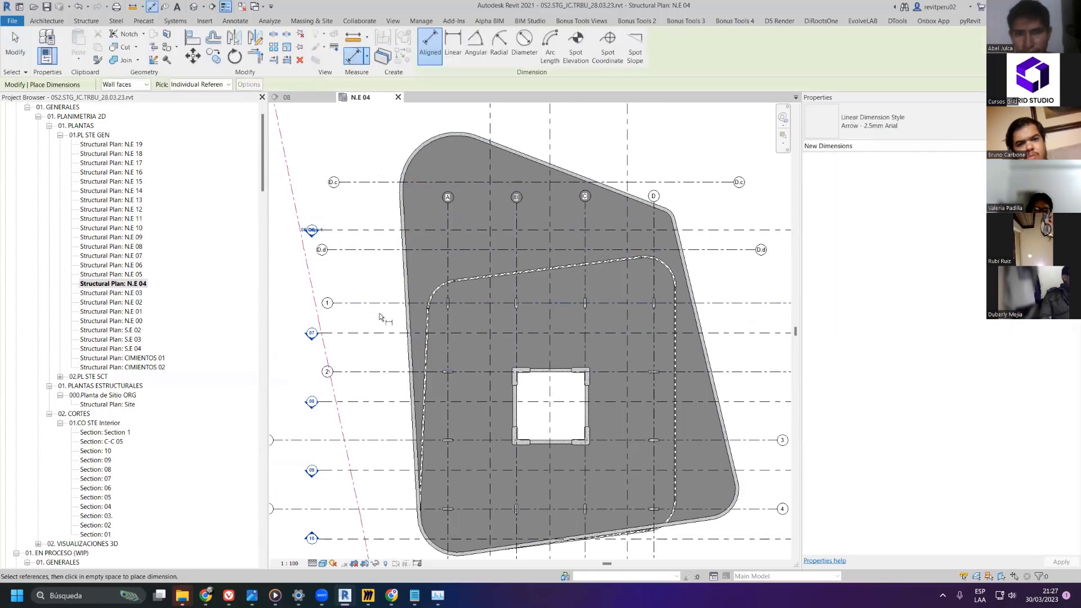
click(384, 250)
click(371, 182)
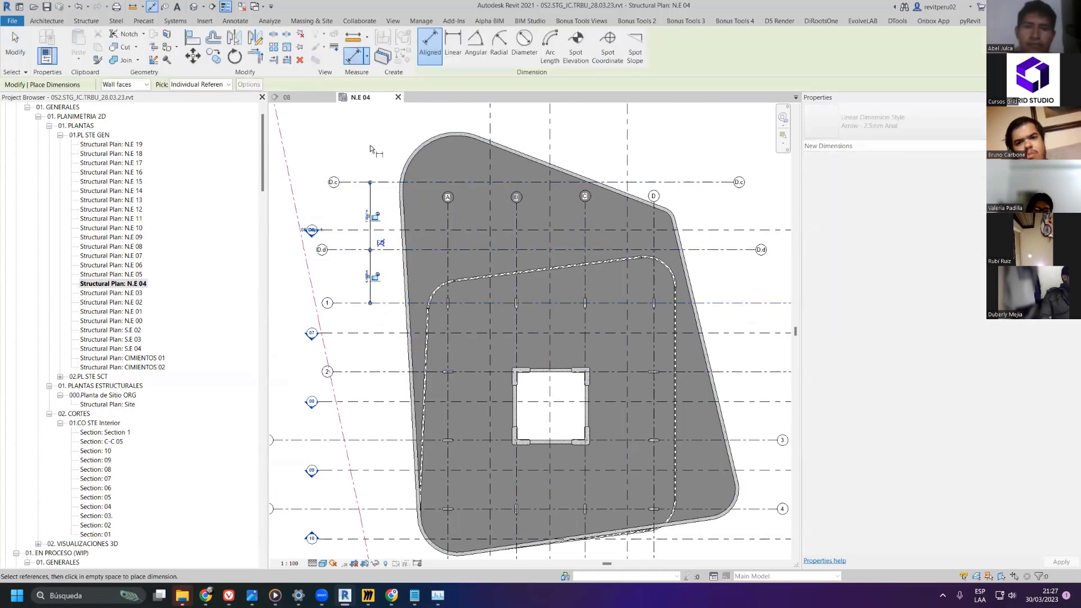
scroll(376, 243, up, 3)
scroll(397, 249, down, 2)
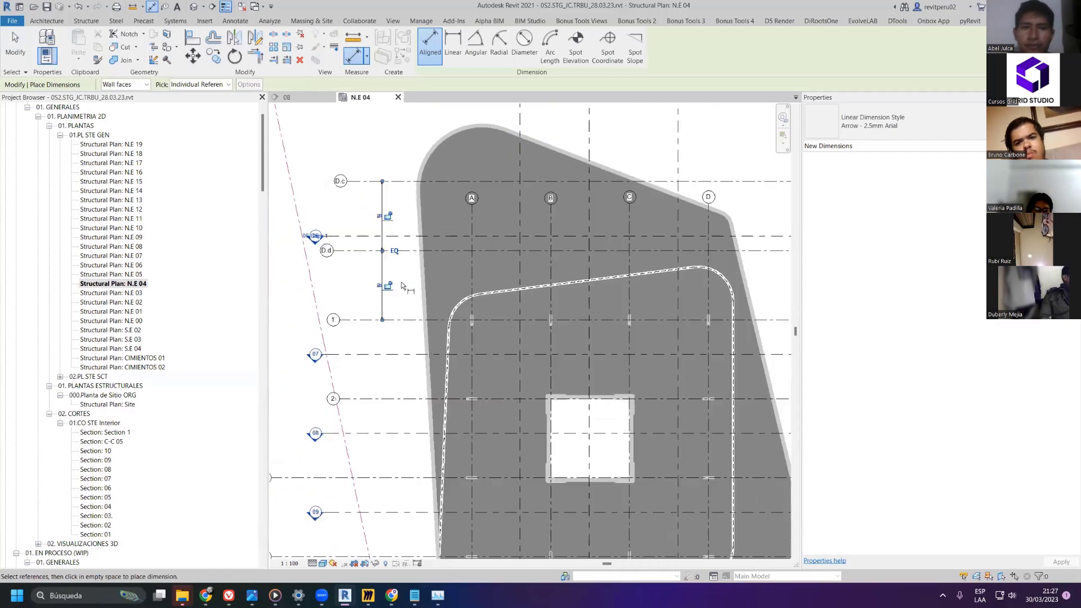
scroll(400, 276, down, 1)
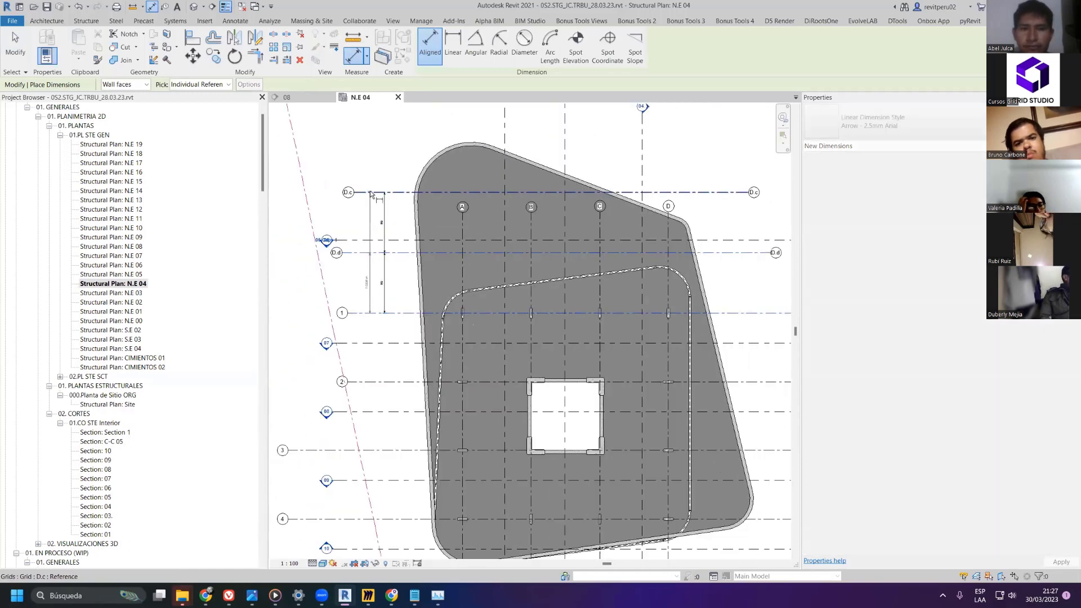
scroll(370, 188, up, 2)
scroll(369, 182, up, 2)
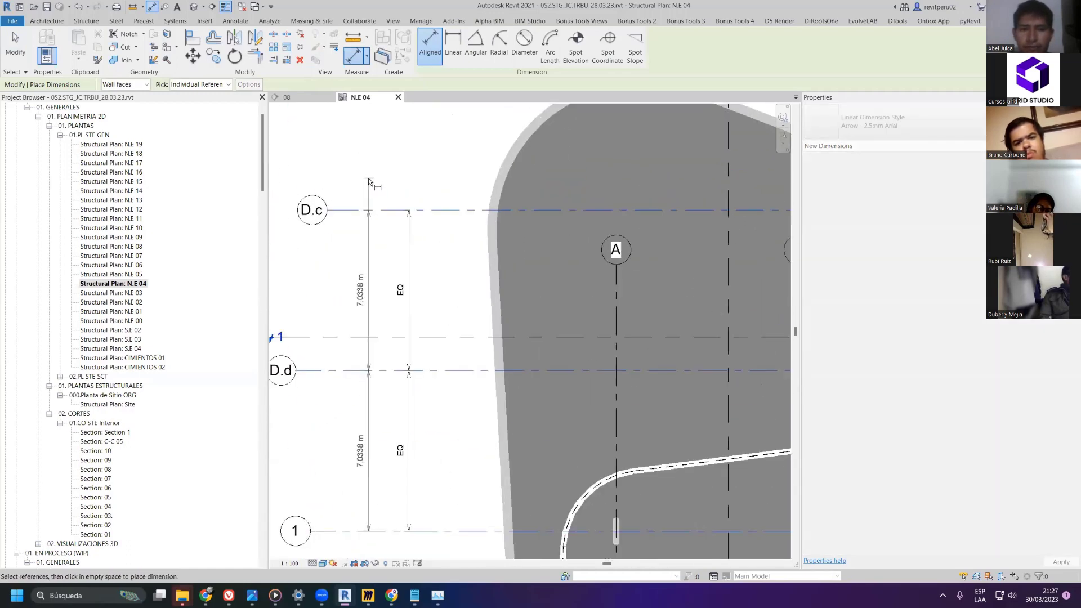
scroll(333, 270, down, 4)
scroll(393, 345, up, 4)
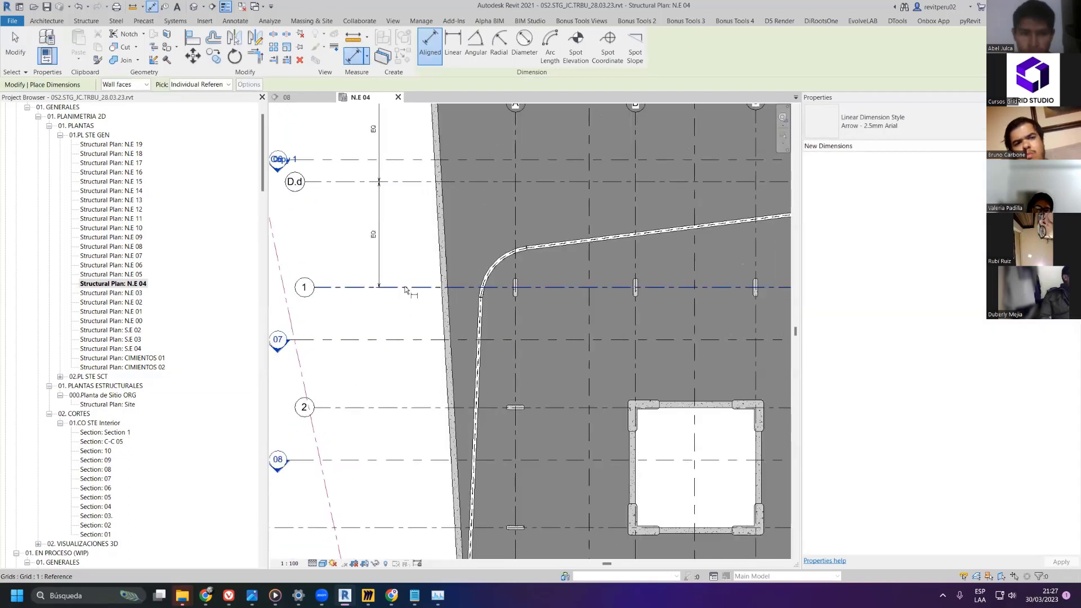
key(Escape)
key(Escape)
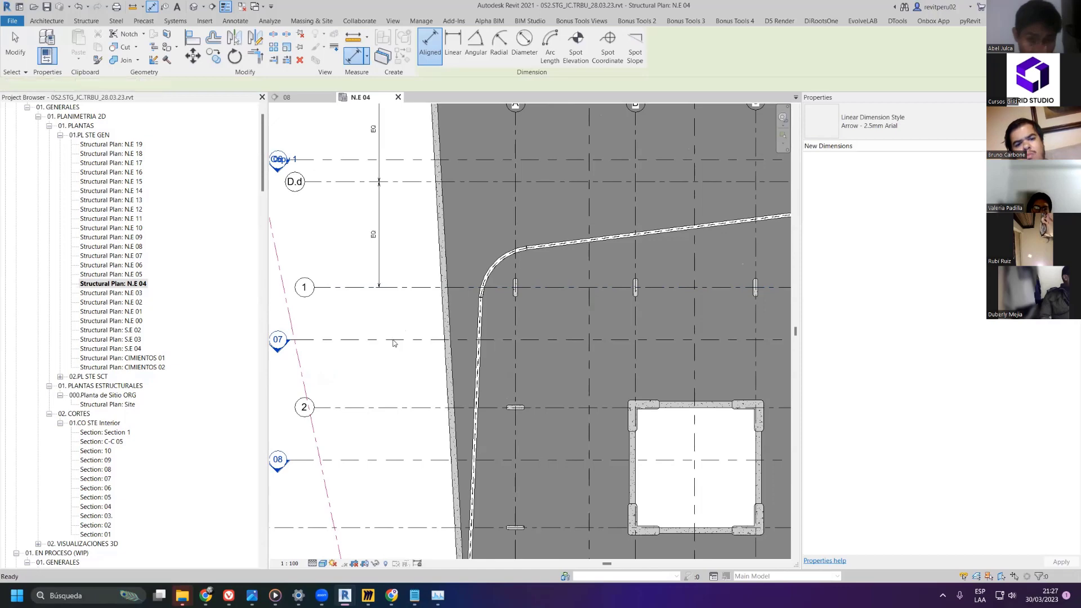
- Place an 8.0000 m dimension between grids 1 and 2
key(i)
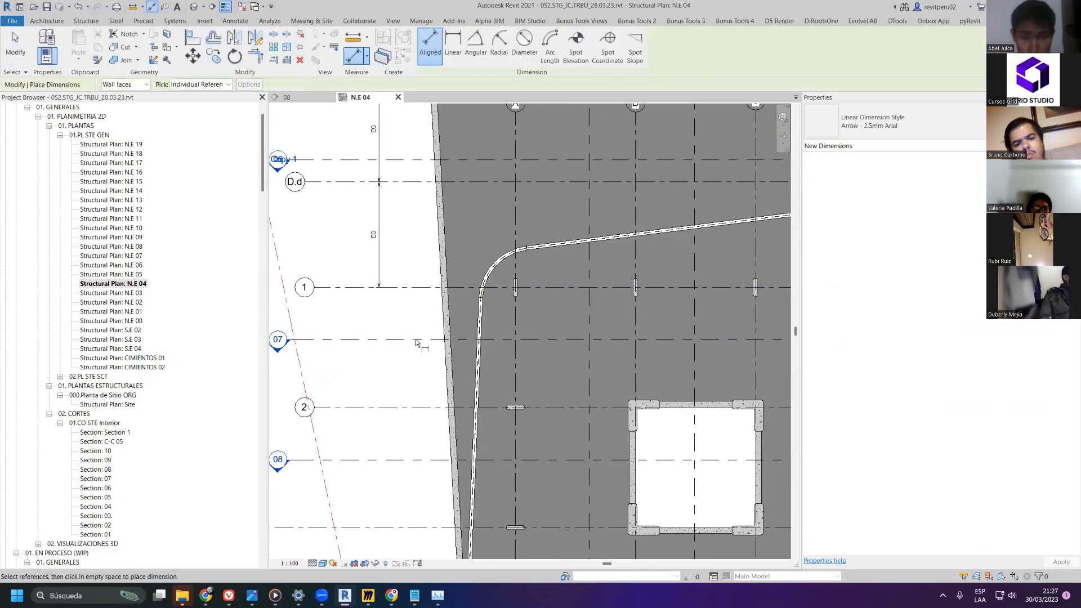
click(428, 412)
click(405, 288)
scroll(349, 290, up, 2)
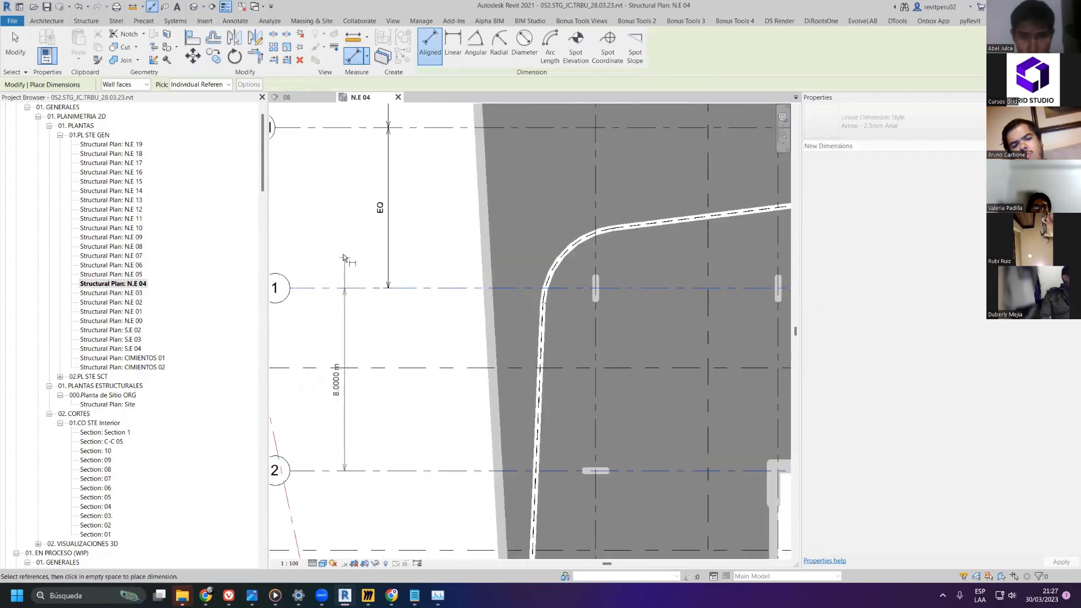
scroll(343, 254, down, 3)
middle_drag(338, 212, 375, 362)
click(375, 362)
- Move grid D.d to 8 m by editing its temporary dimension, then deselect it
key(Escape)
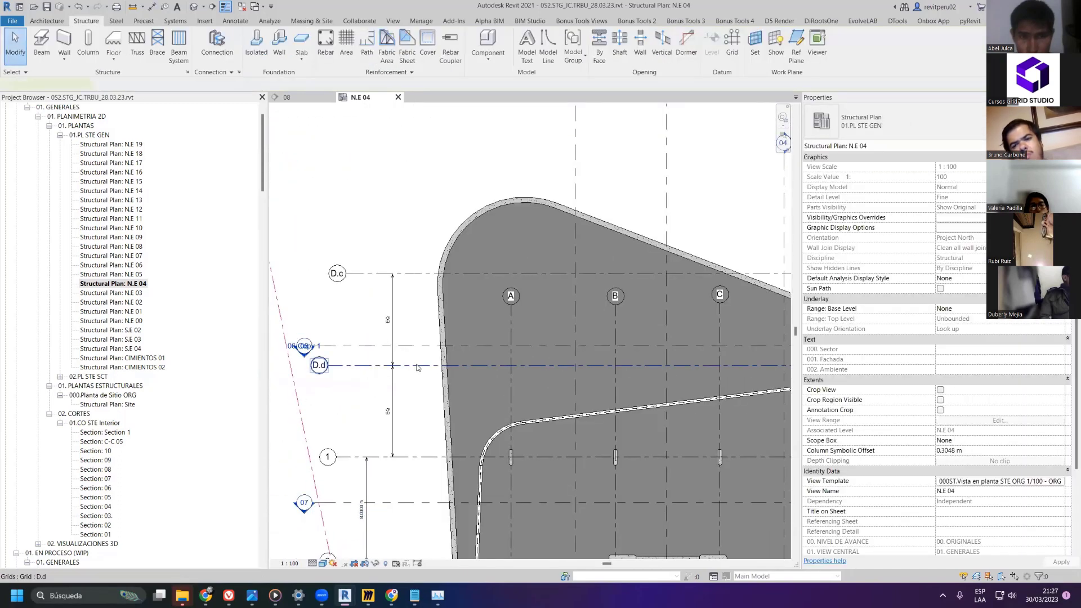
click(418, 365)
scroll(520, 425, up, 2)
click(488, 420)
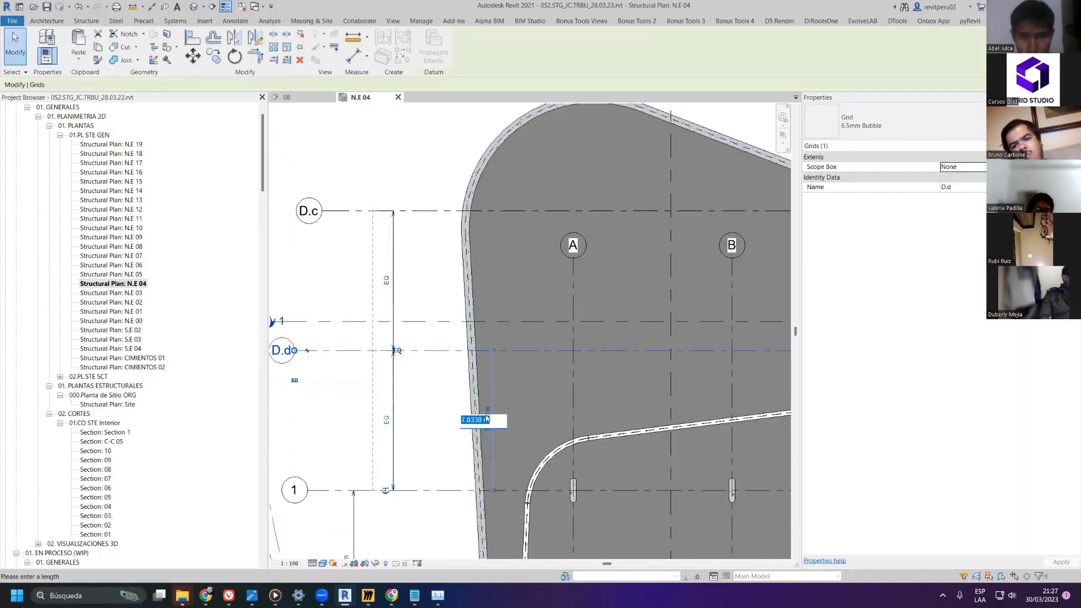
text(8)
key(Return)
scroll(558, 321, down, 3)
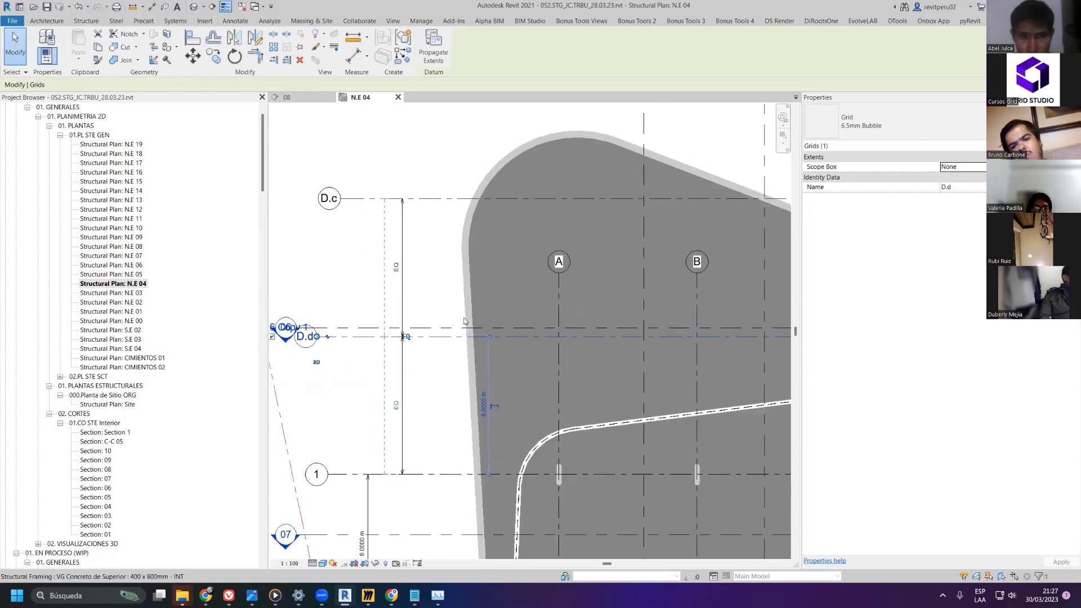
middle_drag(557, 321, 512, 277)
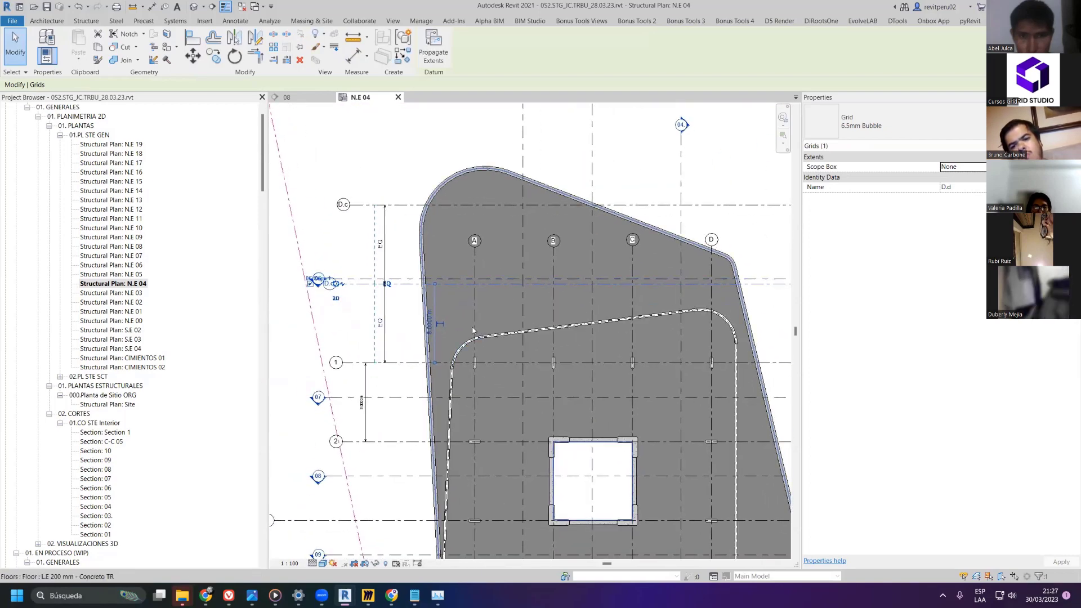
key(Escape)
middle_drag(407, 318, 393, 301)
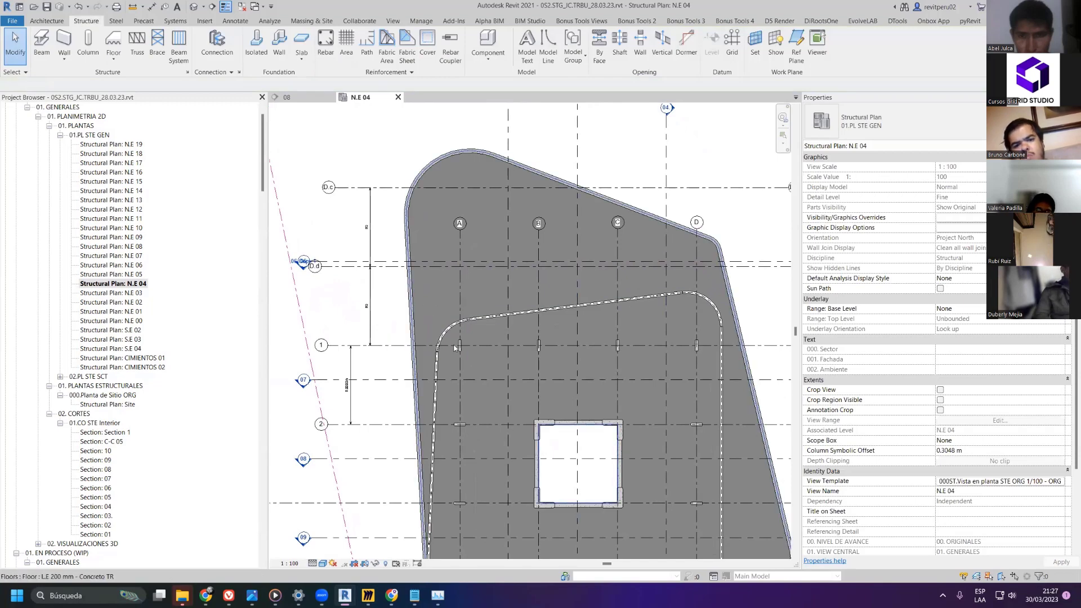
- Start multi-segment grid D.e with a 13.8 m horizontal first segment
key(g)
key(r)
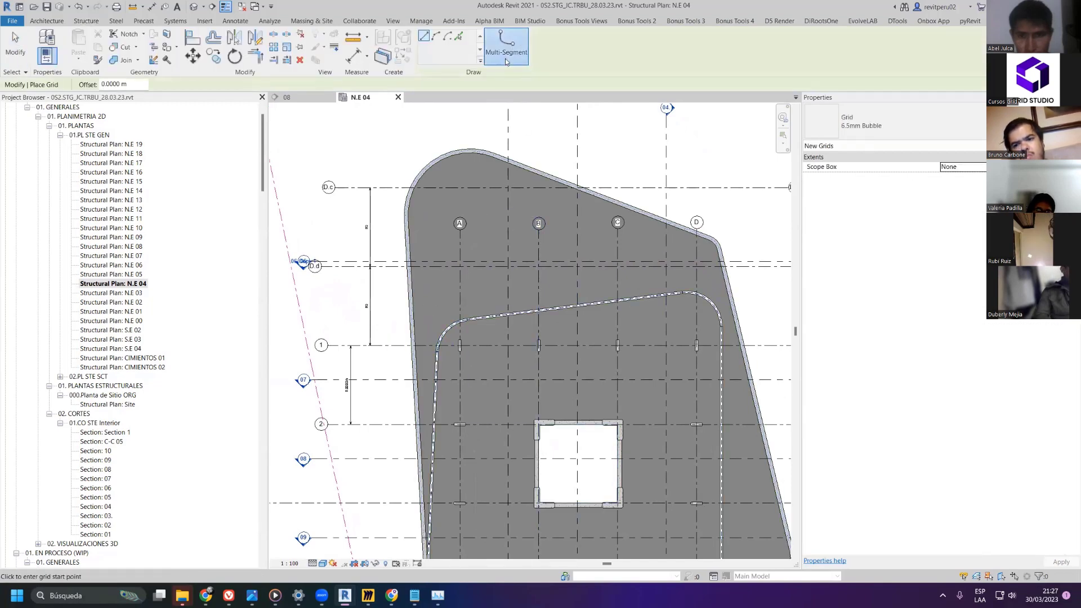
click(295, 317)
click(442, 315)
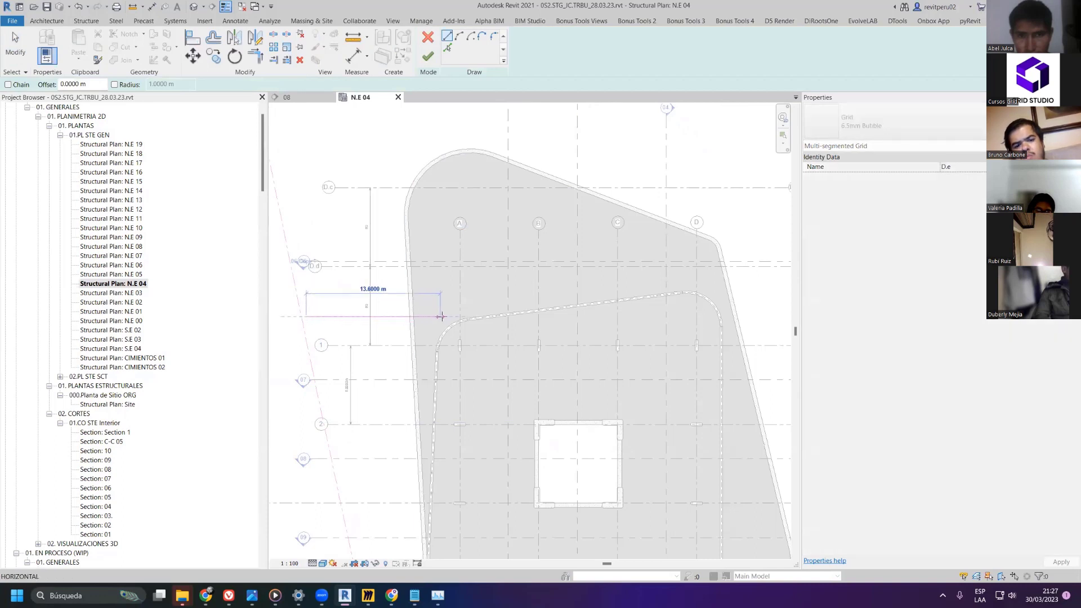
click(539, 298)
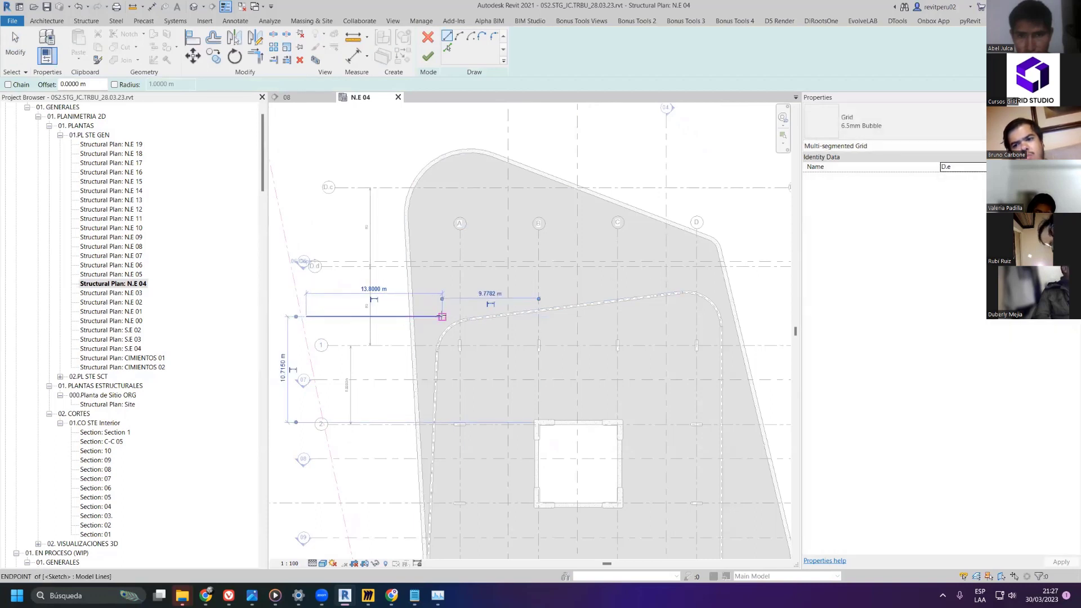
click(442, 316)
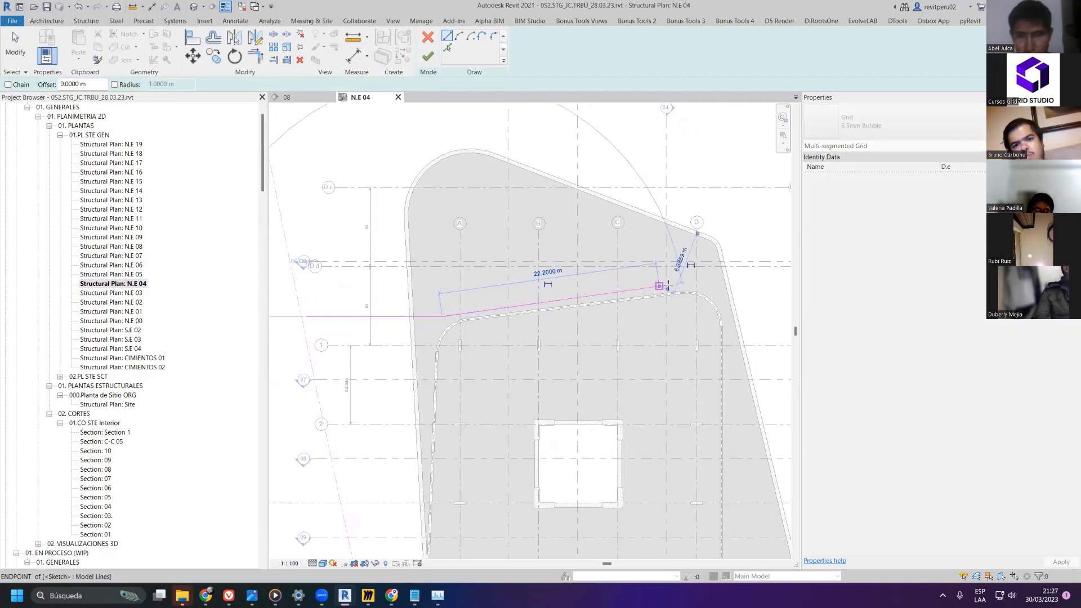
- Add D.e's sloped segment and final horizontal segment, then finish the grid
click(658, 286)
middle_drag(659, 286, 597, 285)
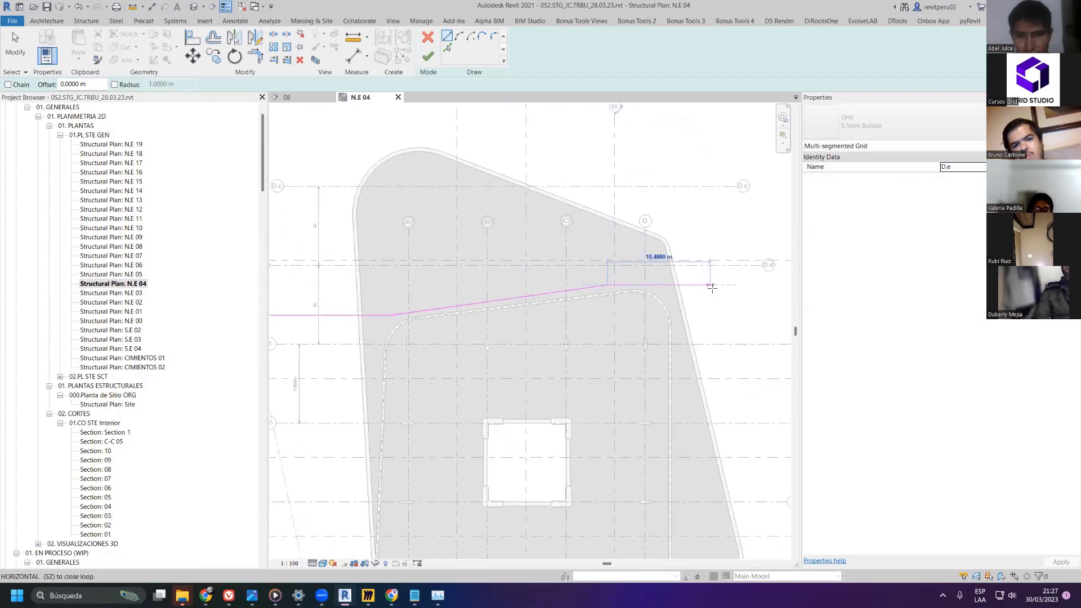
click(761, 285)
key(Escape)
key(Escape)
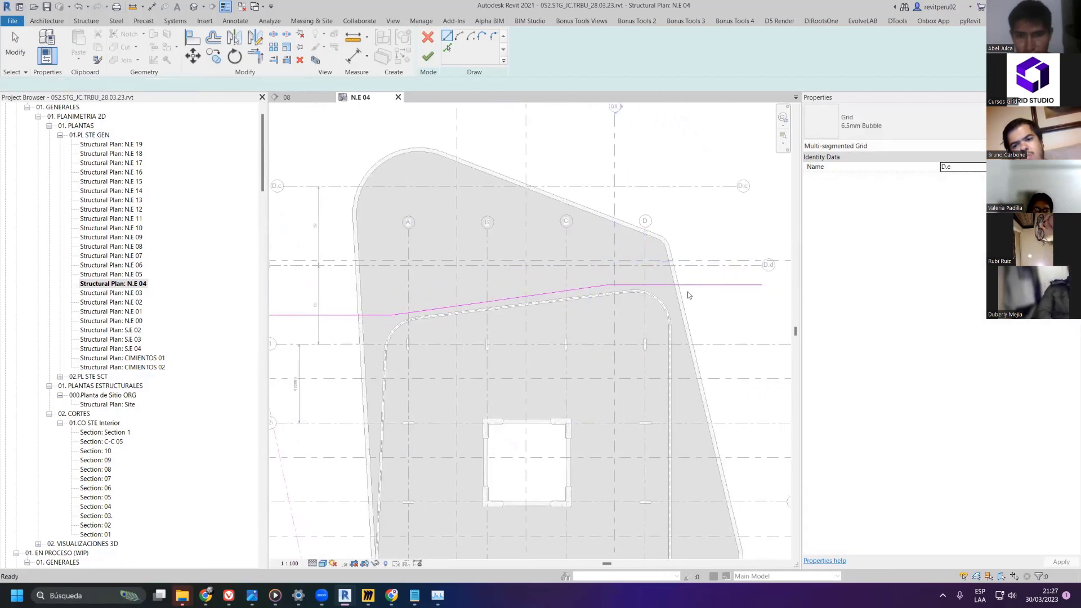
scroll(571, 297, down, 1)
middle_drag(519, 314, 545, 280)
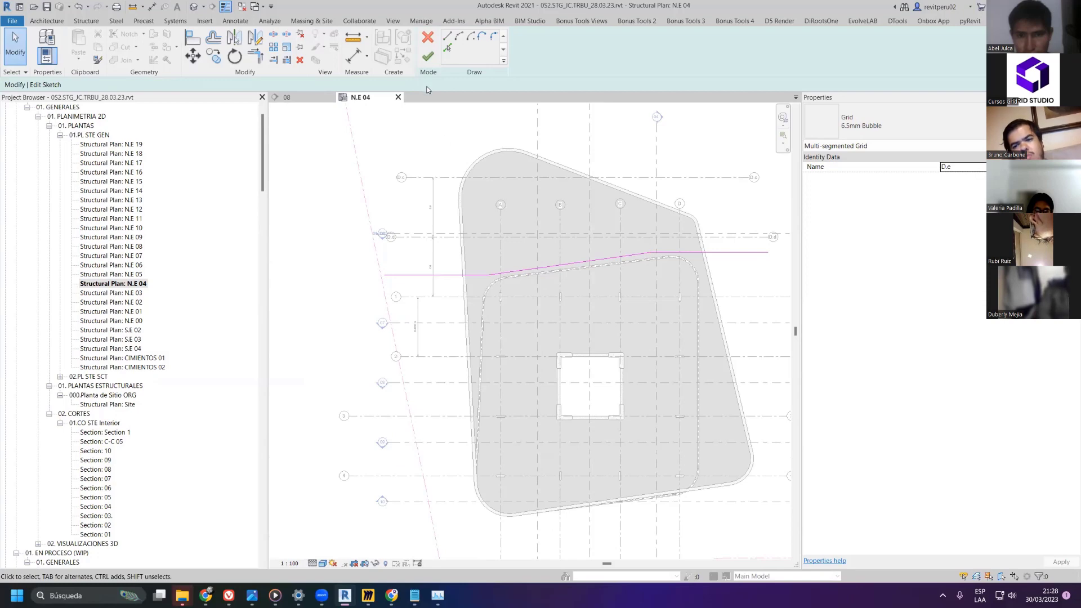
click(428, 56)
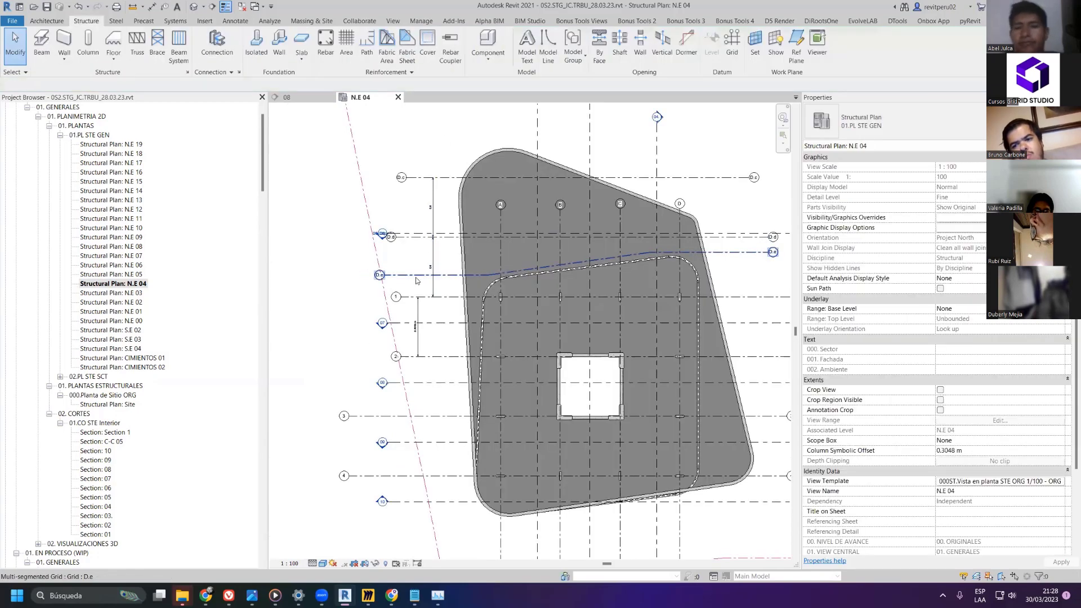
- Inspect grid A, the floor slab and grid C, then delete grid line D.c
scroll(412, 300, down, 2)
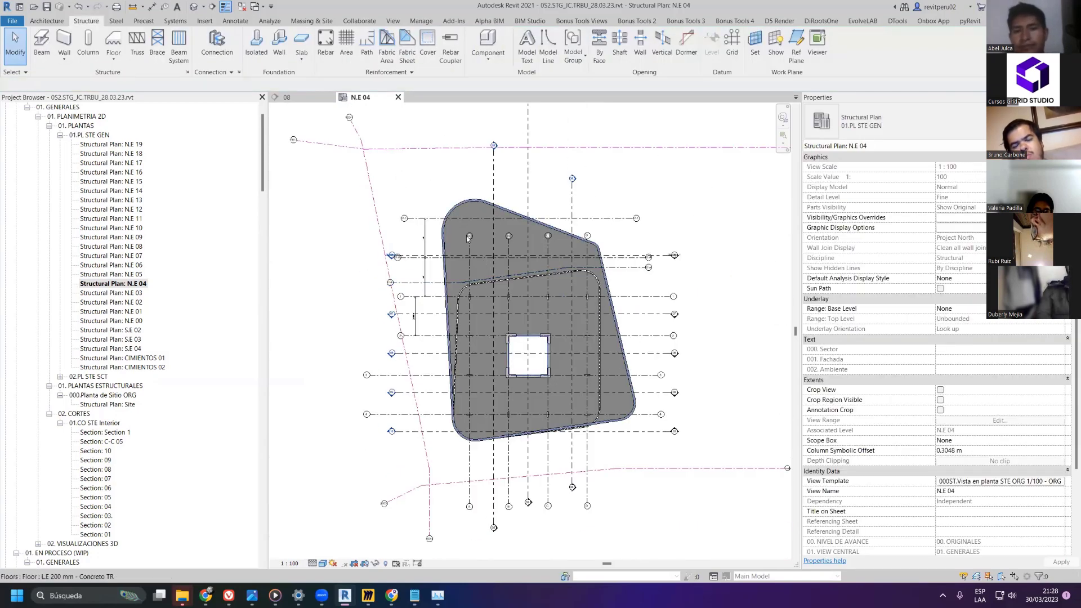
click(471, 265)
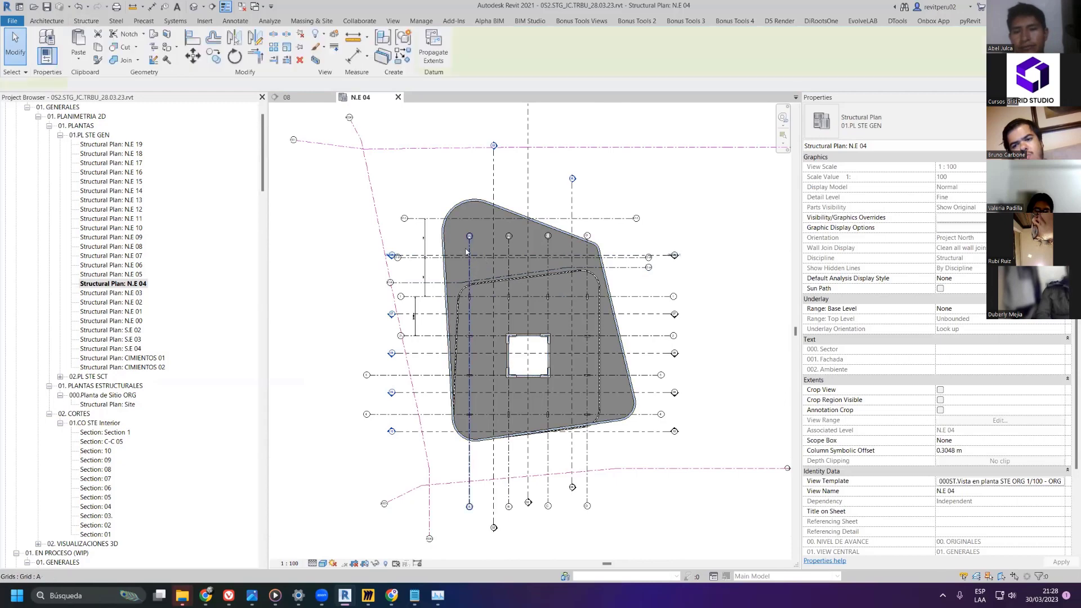
scroll(474, 253, up, 2)
middle_drag(476, 295, 470, 290)
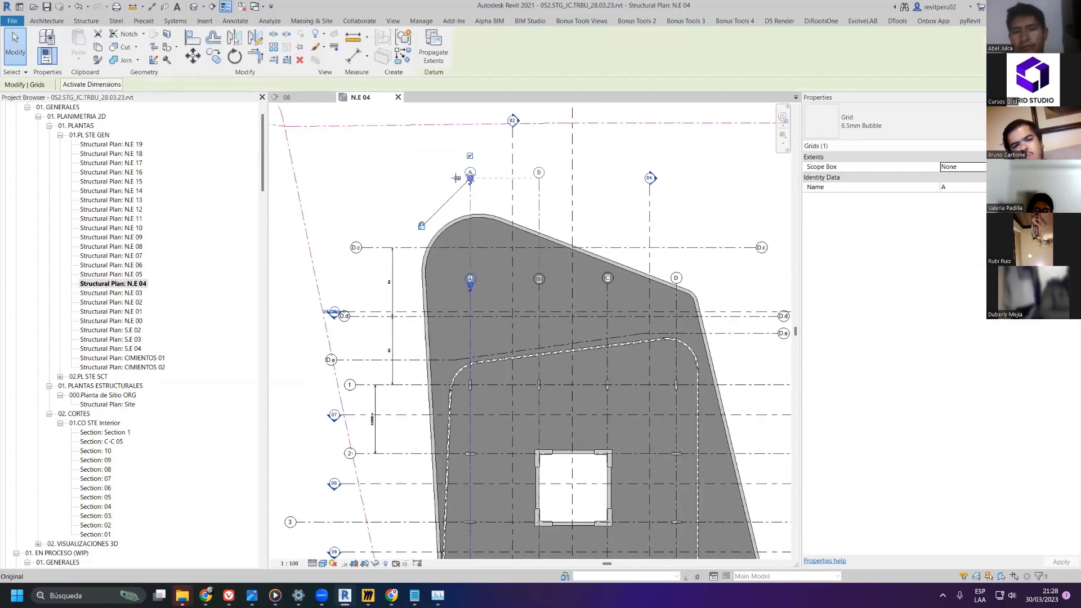
key(Escape)
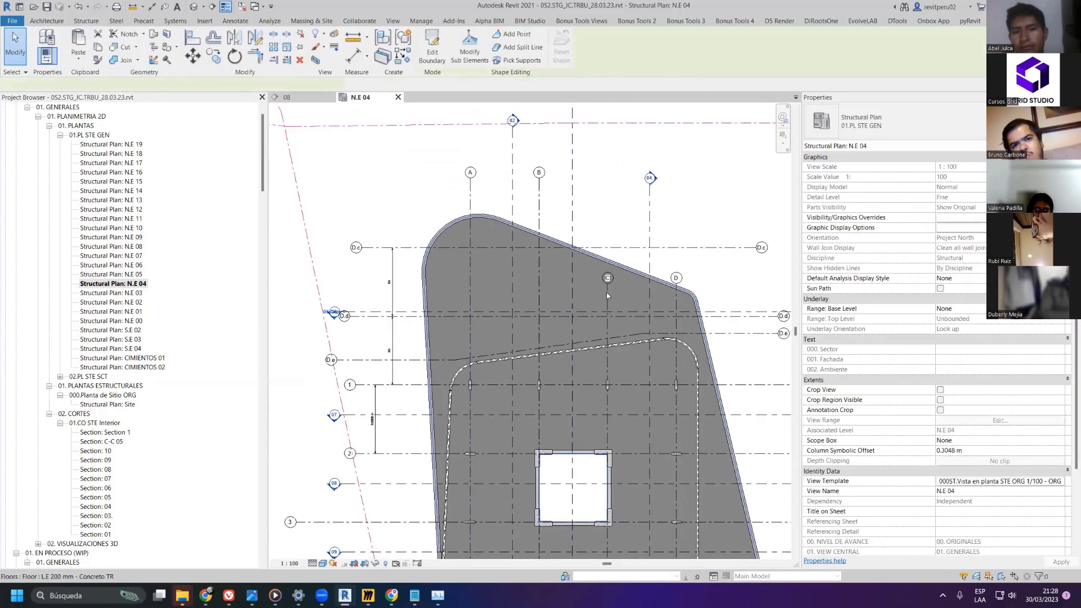
click(606, 292)
key(Escape)
click(607, 282)
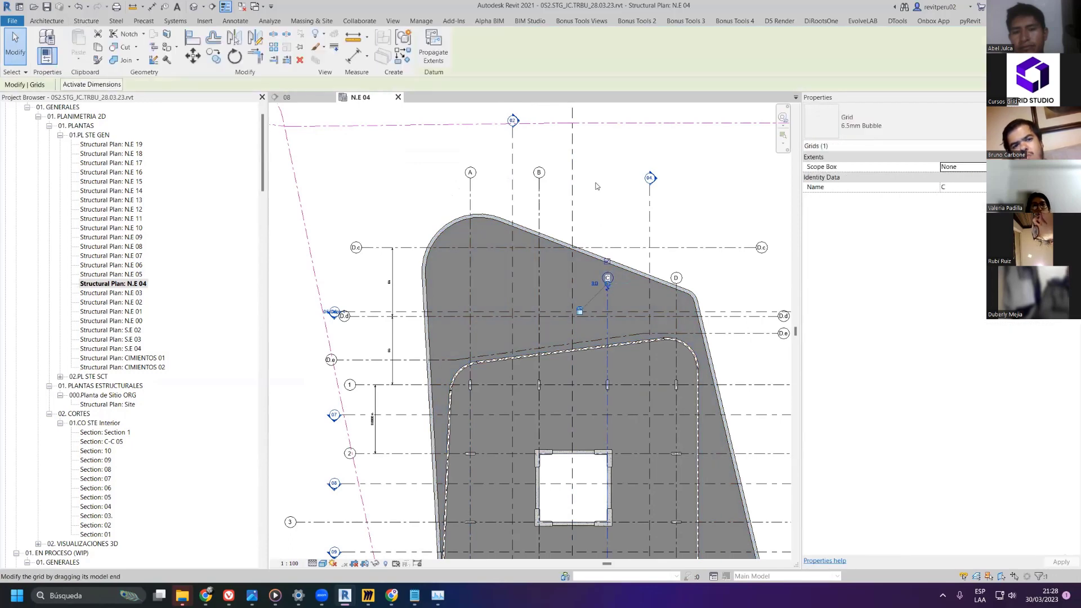
key(Escape)
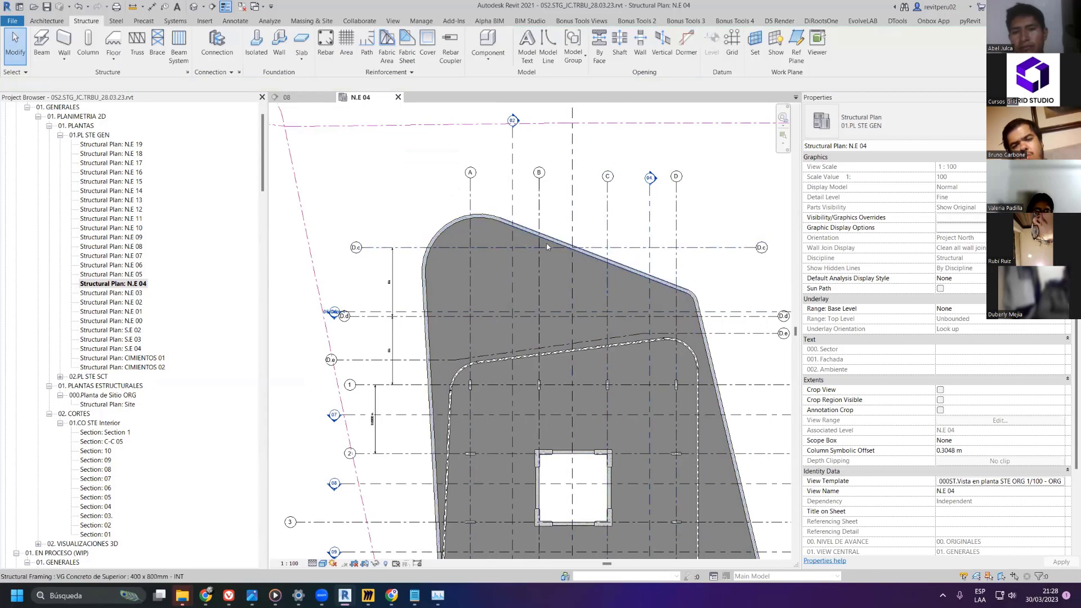
key(Delete)
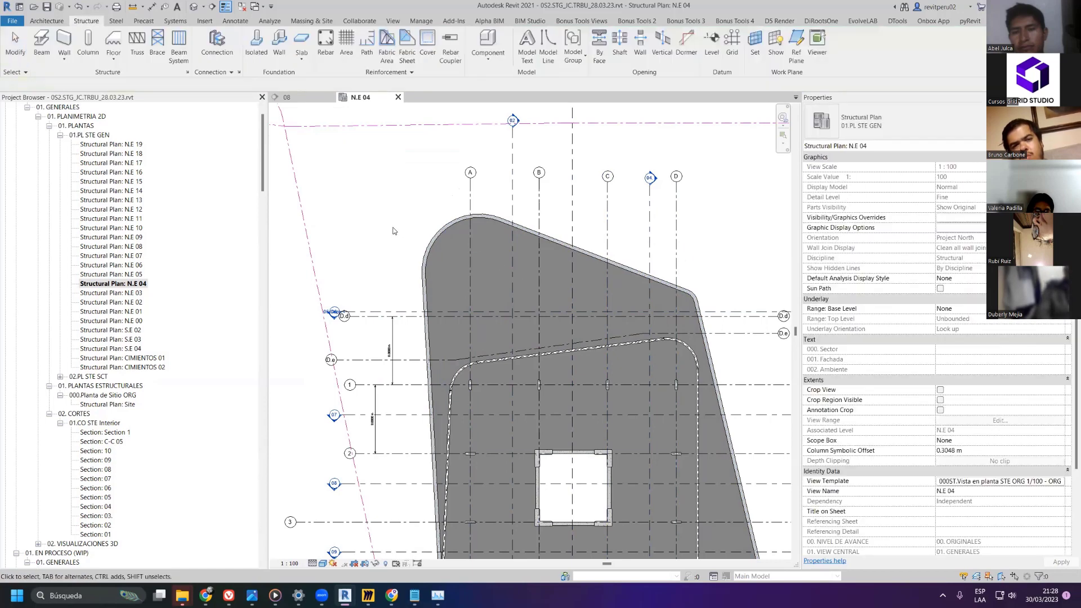
- Start multi-segment grid D.f by picking the slab's edge lines at a 2 m offset
key(g)
key(r)
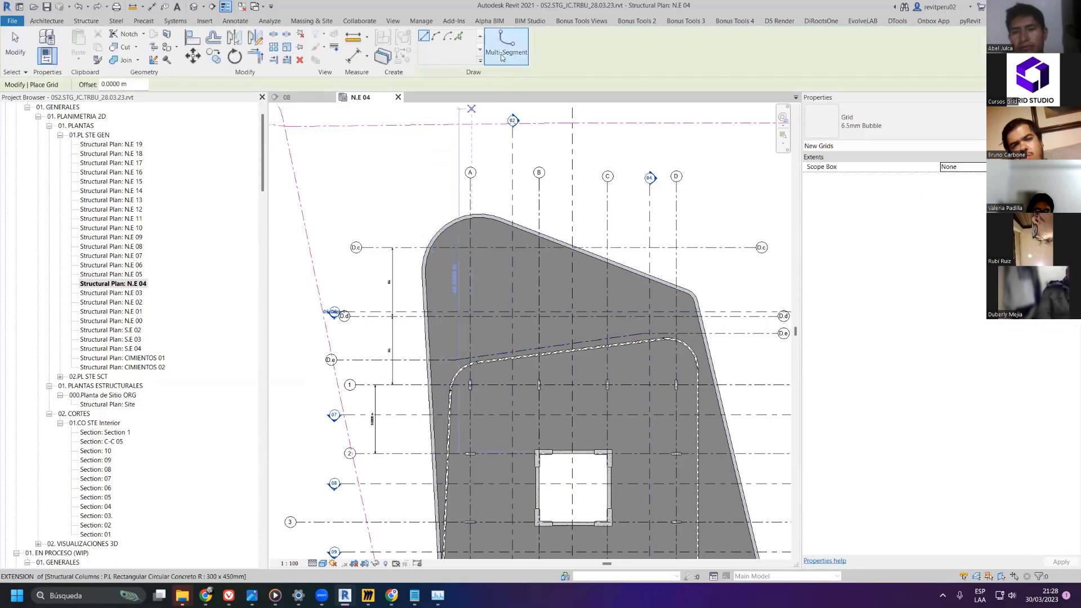
click(506, 45)
click(447, 48)
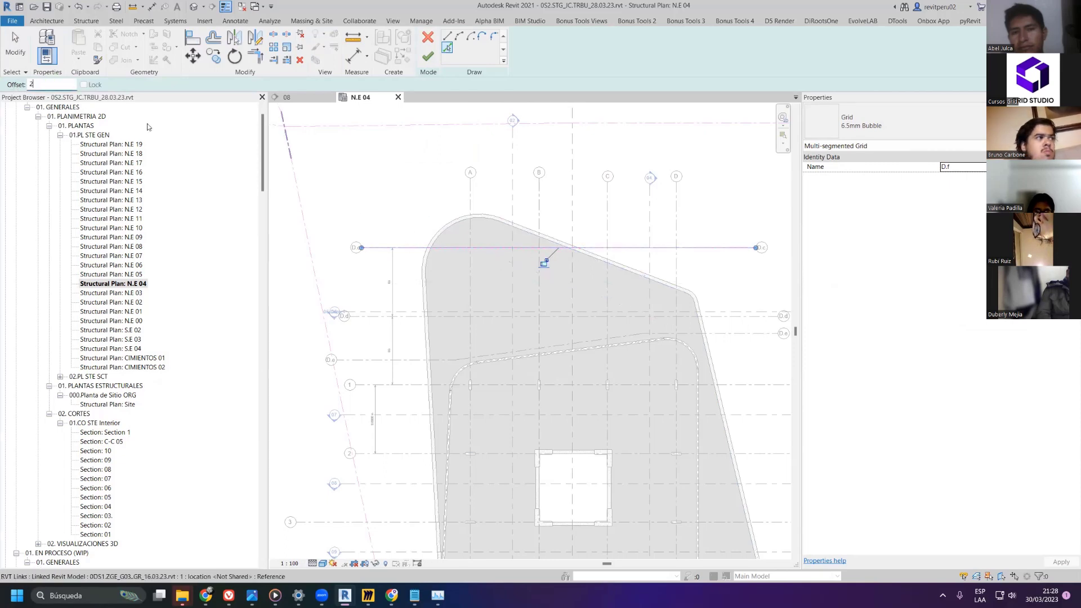
key(Return)
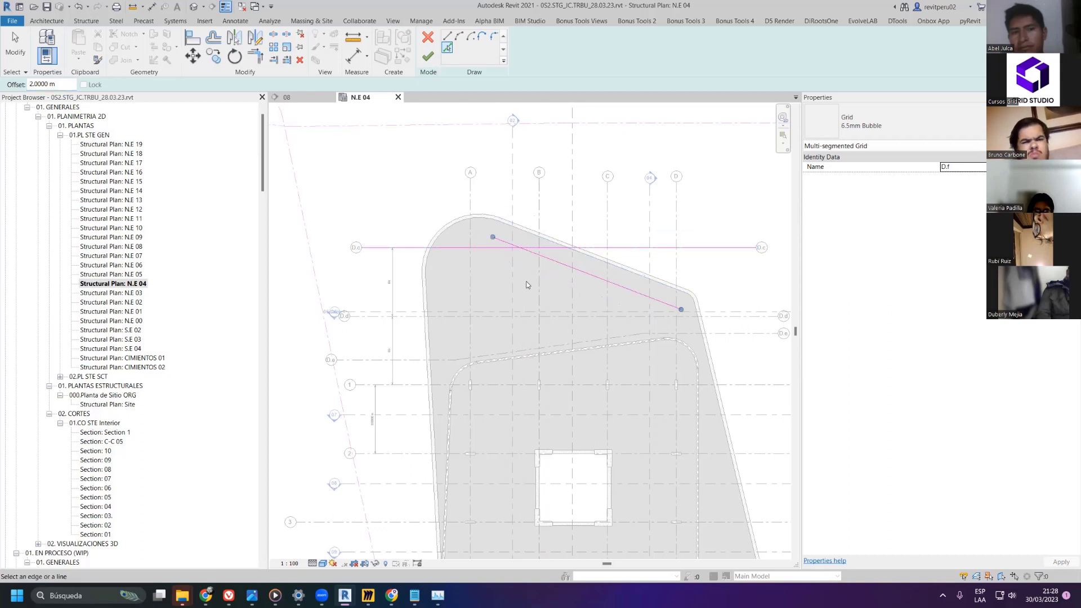
key(Escape)
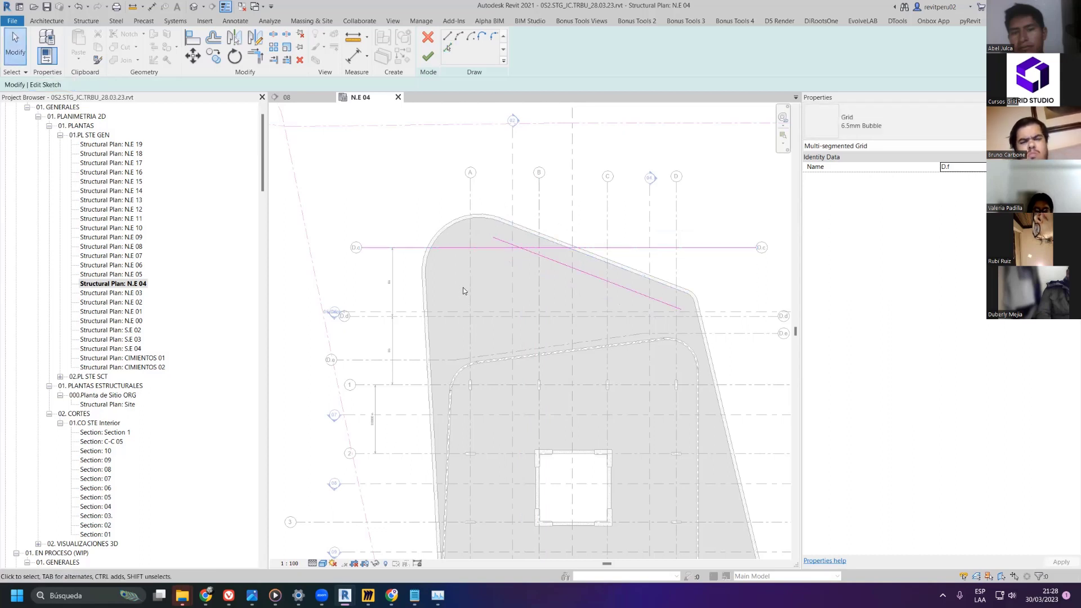
- Trim the sloped sketch line and the horizontal line to a corner
key(t)
key(r)
click(506, 248)
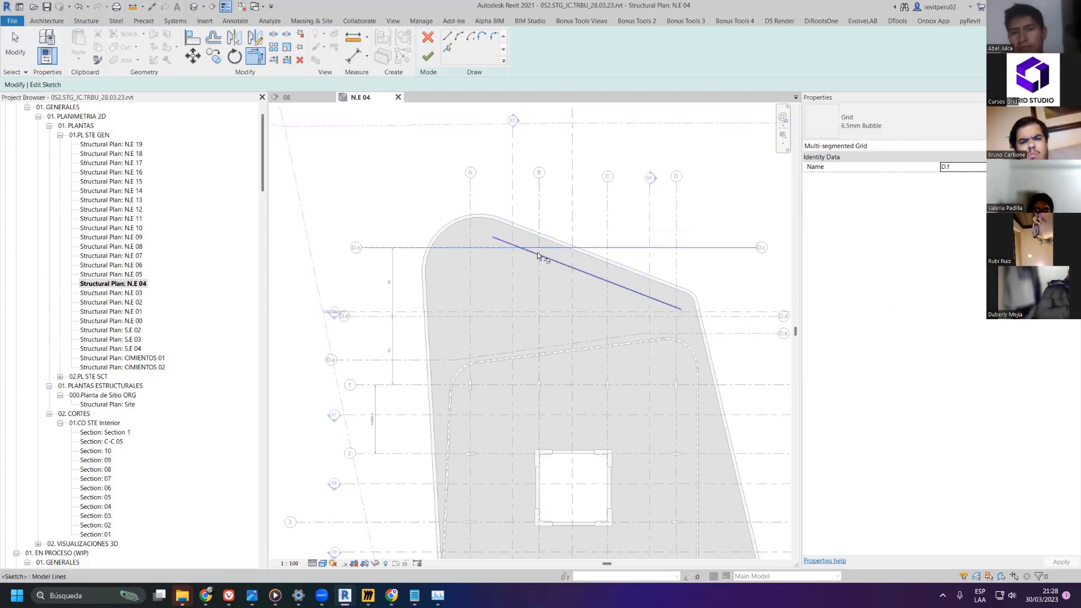
click(518, 253)
scroll(518, 251, up, 3)
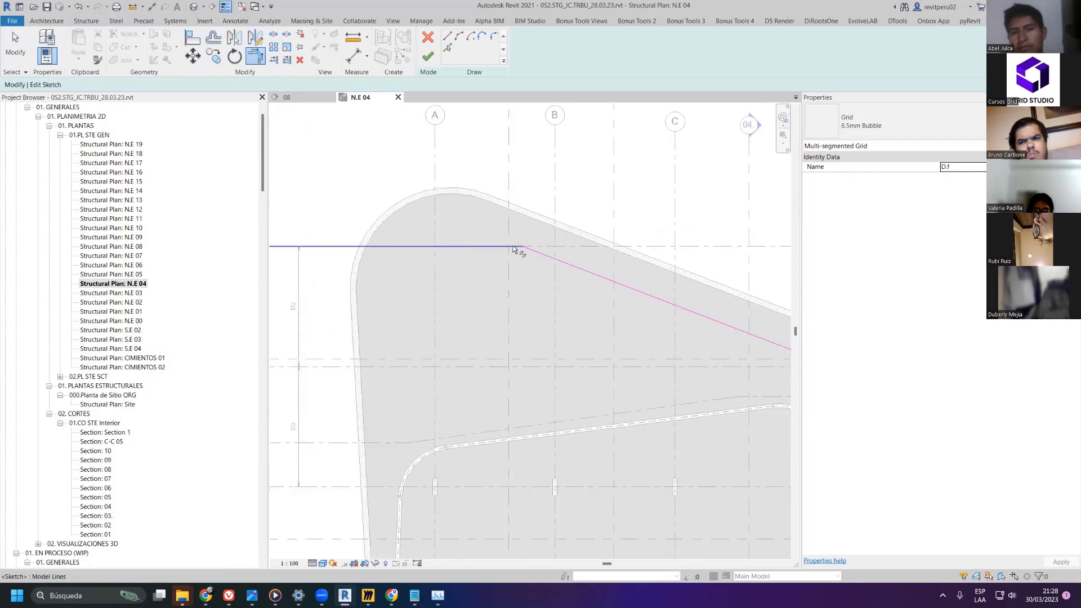
middle_drag(603, 279, 501, 253)
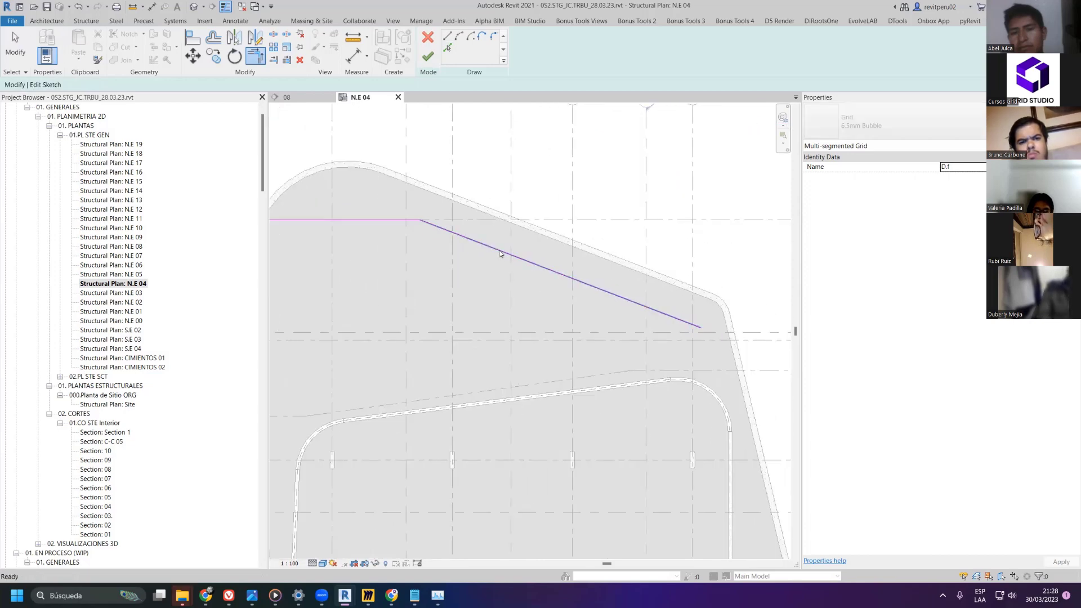
key(Escape)
- Nudge the sloped sketch line up and to the right
click(500, 254)
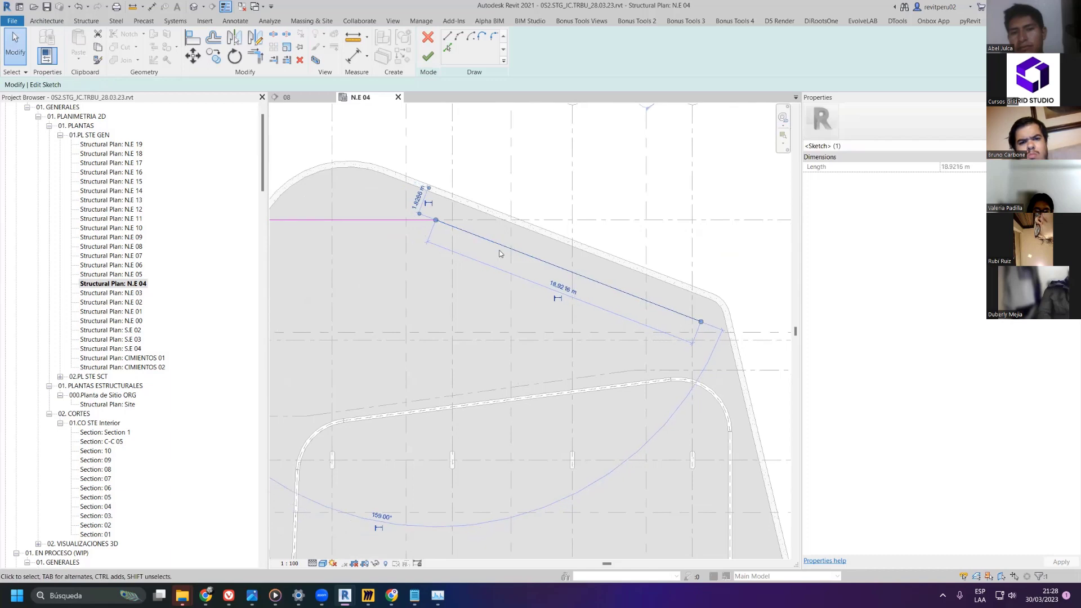
key(Up)
key(Up)
key(Up)
key(Up)
key(Up)
scroll(394, 225, up, 5)
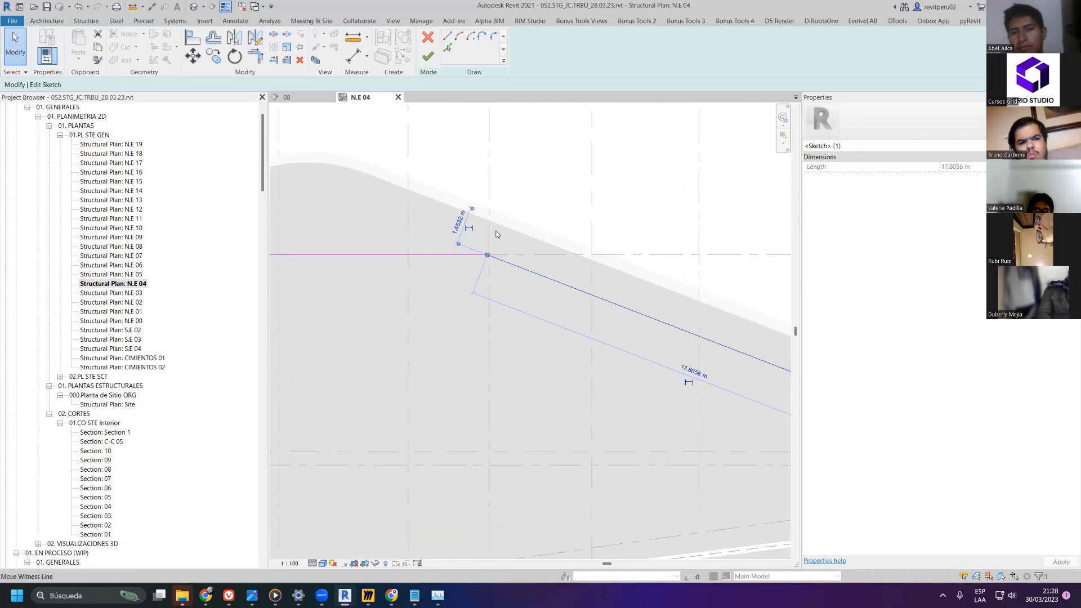
key(Right)
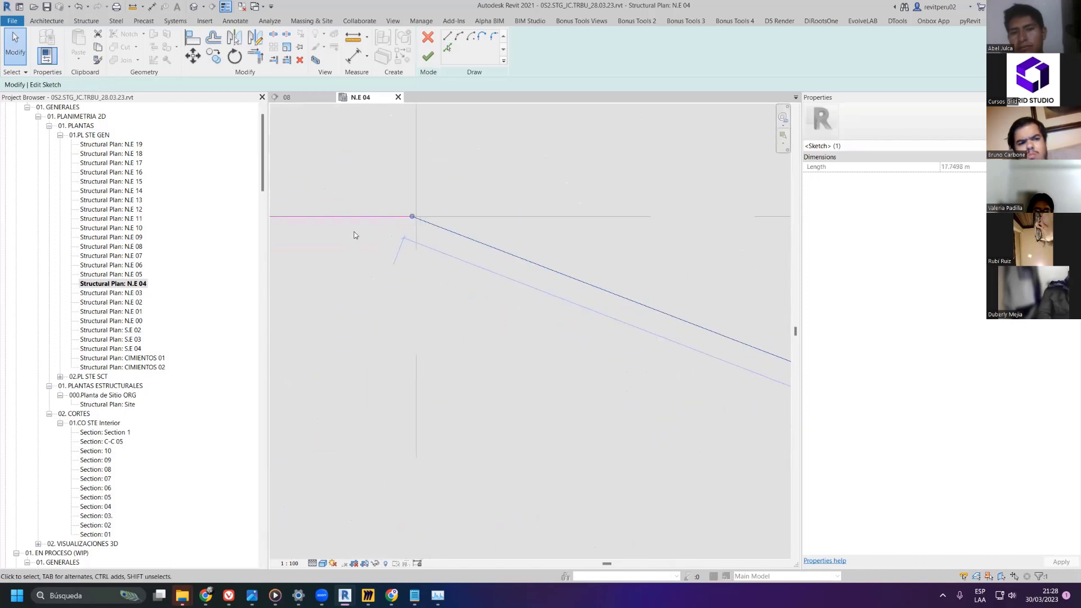
scroll(368, 224, down, 5)
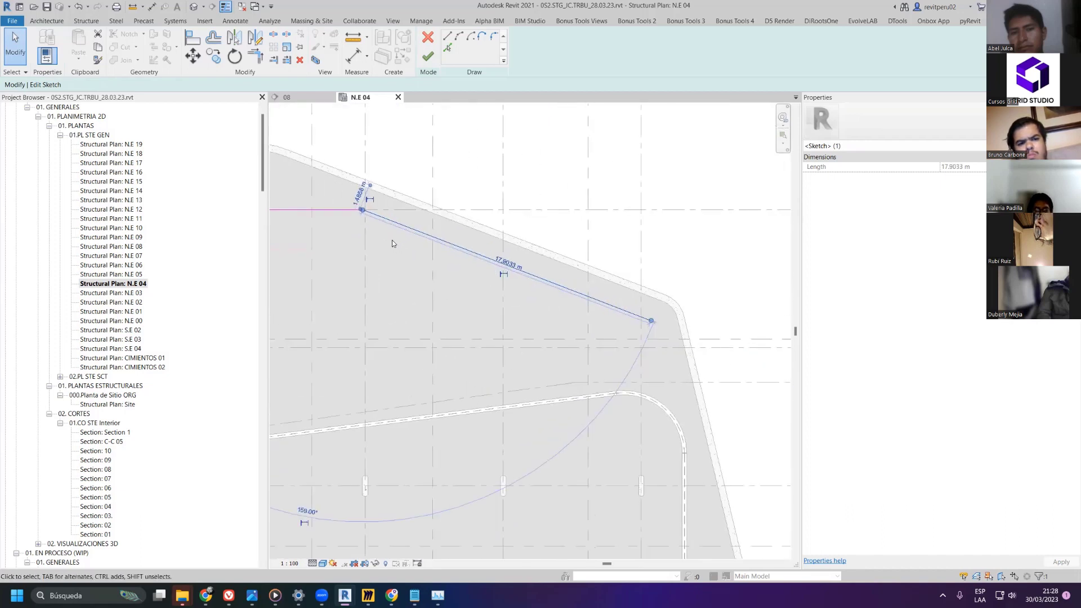
scroll(436, 196, down, 1)
- Draw a new sketch line from the sloped line's end and extend it to the corner
click(448, 35)
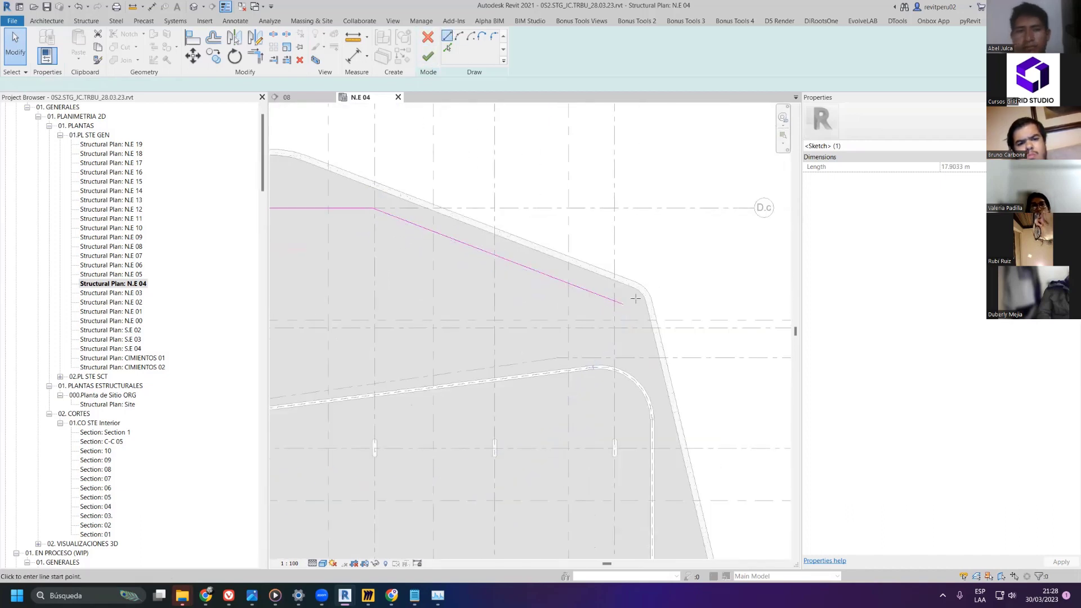
click(623, 304)
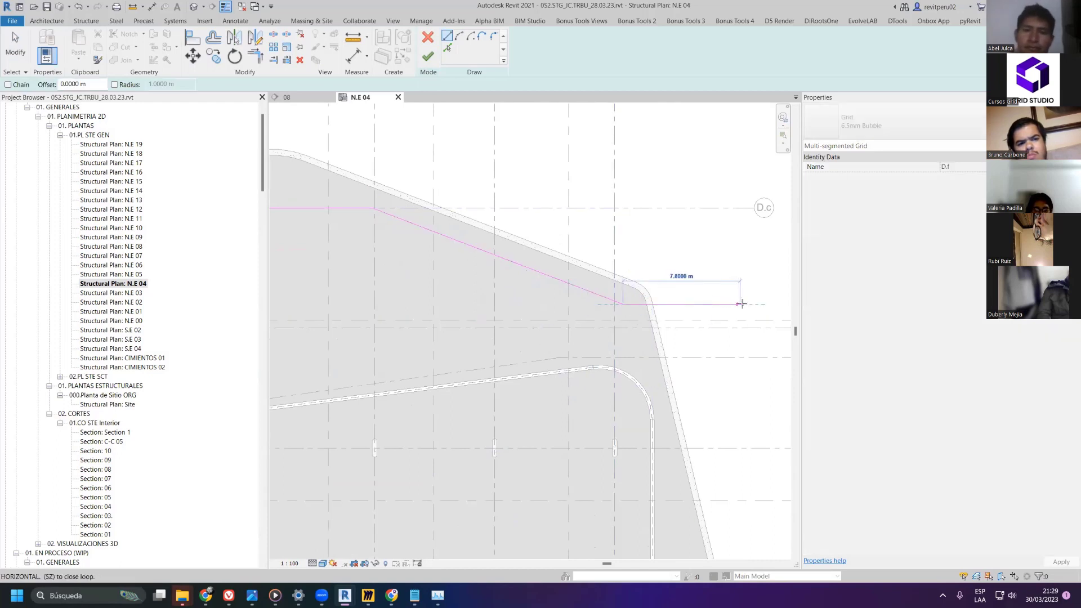
scroll(393, 198, up, 5)
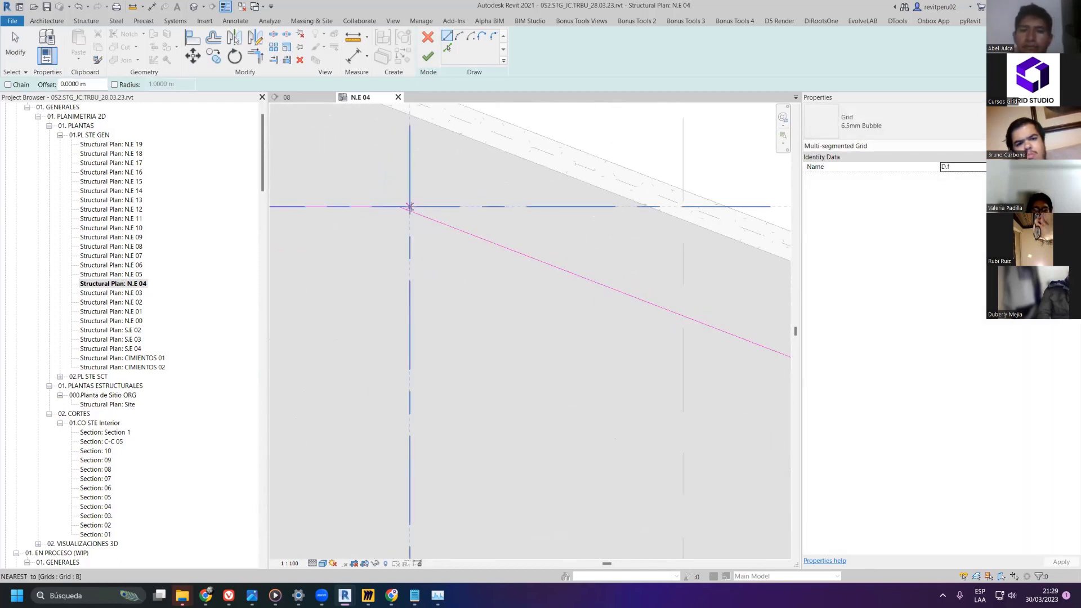
click(401, 204)
scroll(343, 225, down, 4)
click(604, 310)
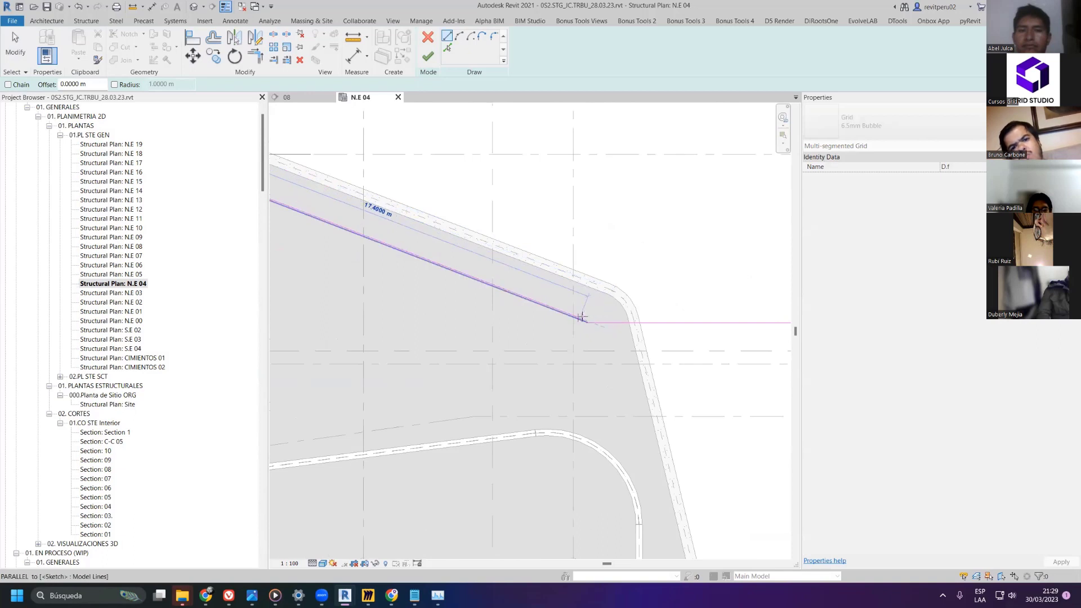
scroll(605, 312, up, 4)
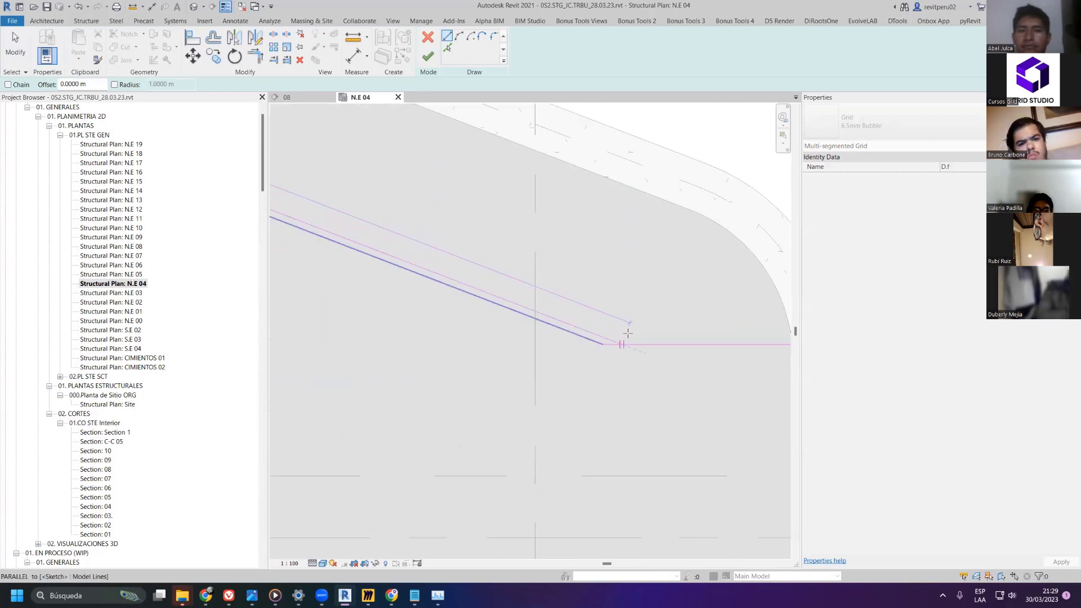
click(692, 360)
key(Escape)
- Review the sloped sketch line and finish grid D.f along the slab's upper edge
scroll(679, 363, down, 2)
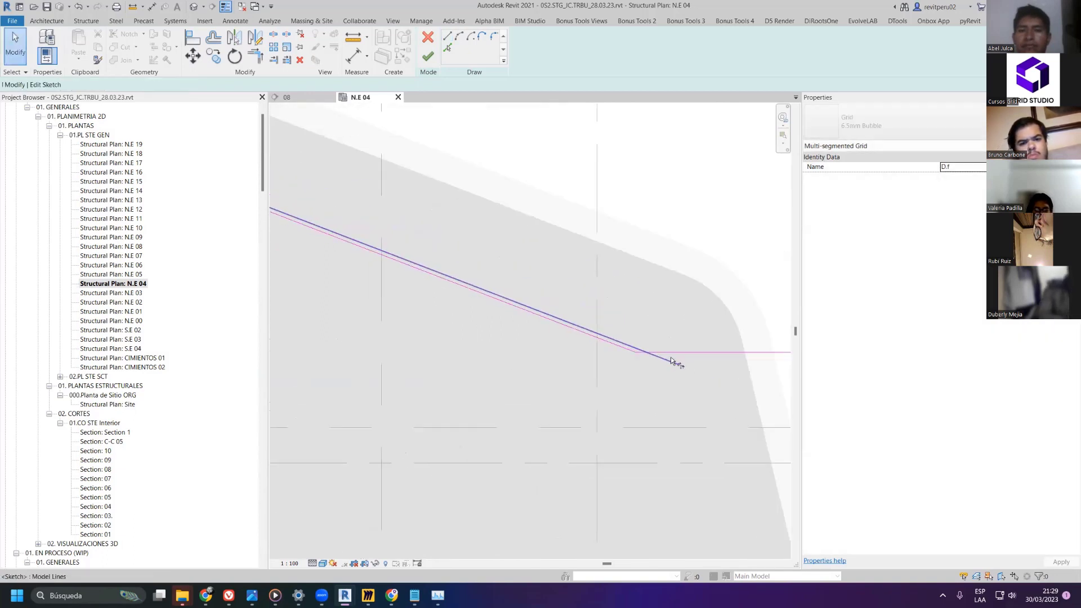
middle_drag(676, 357, 532, 335)
scroll(445, 264, up, 3)
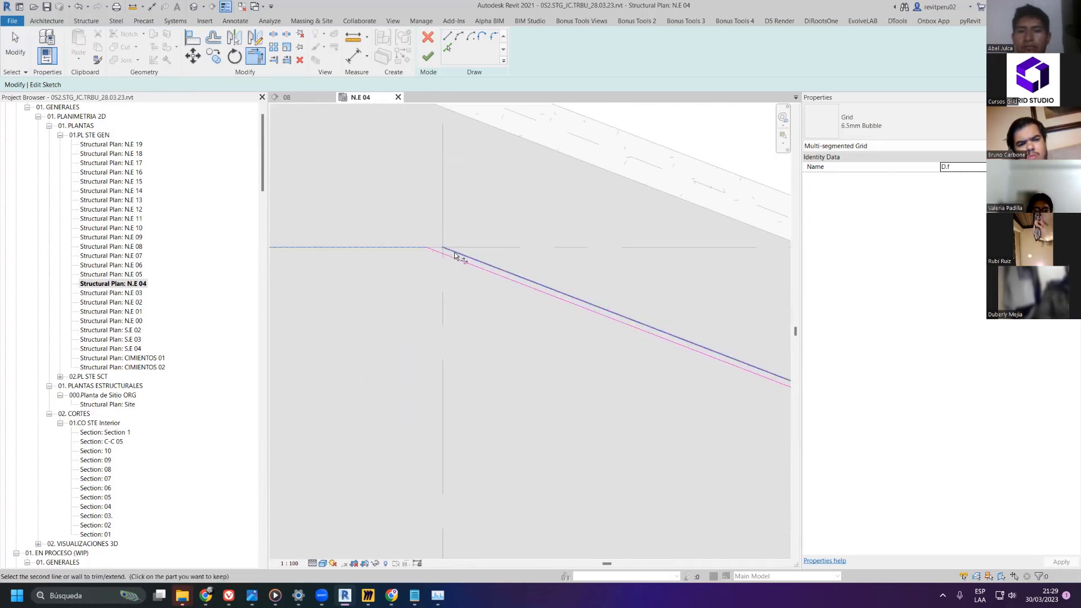
click(455, 258)
scroll(453, 260, down, 2)
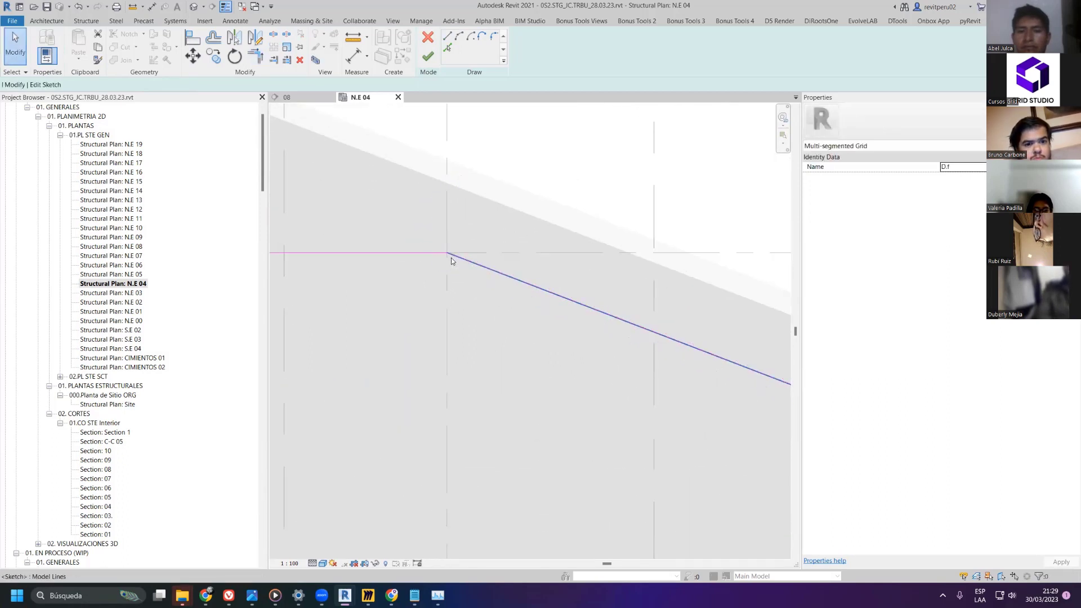
key(Escape)
scroll(453, 261, down, 2)
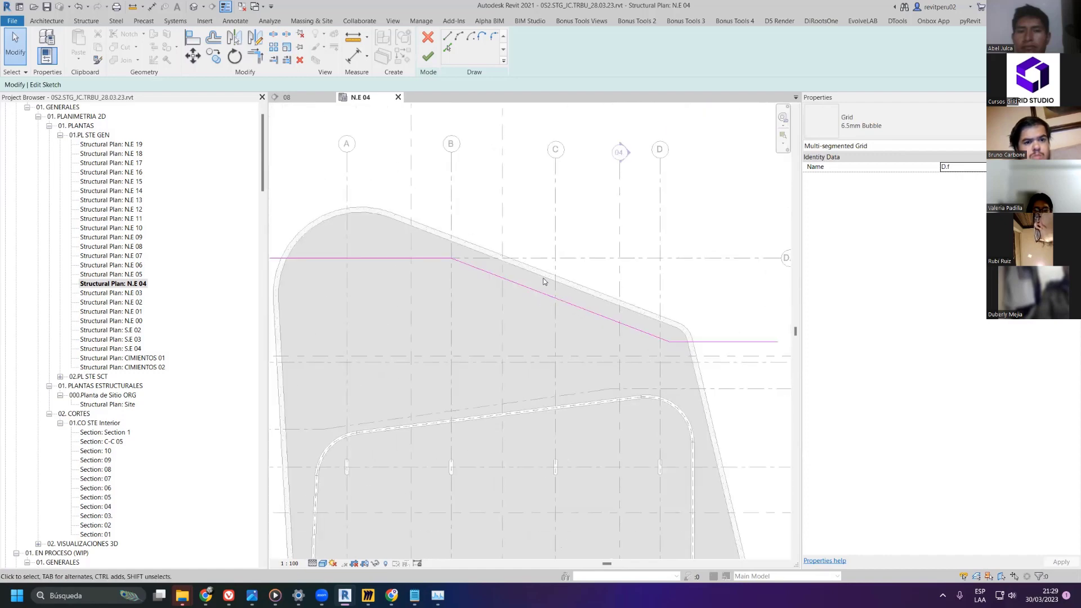
scroll(488, 237, down, 2)
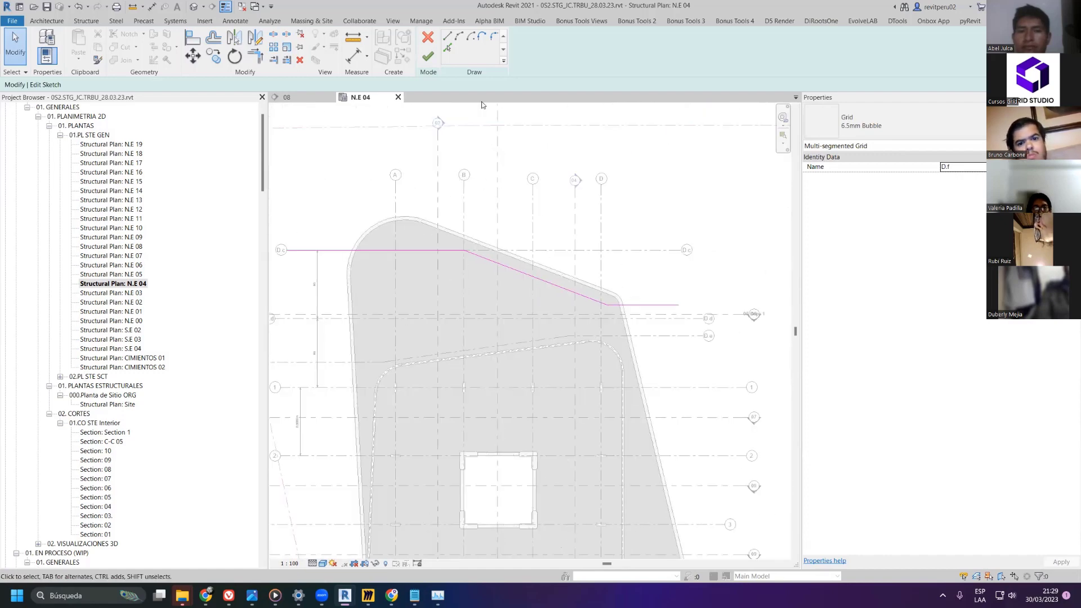
click(428, 57)
- Start multi-segment grid D.g by picking the floor's sloped right edge
scroll(480, 237, down, 2)
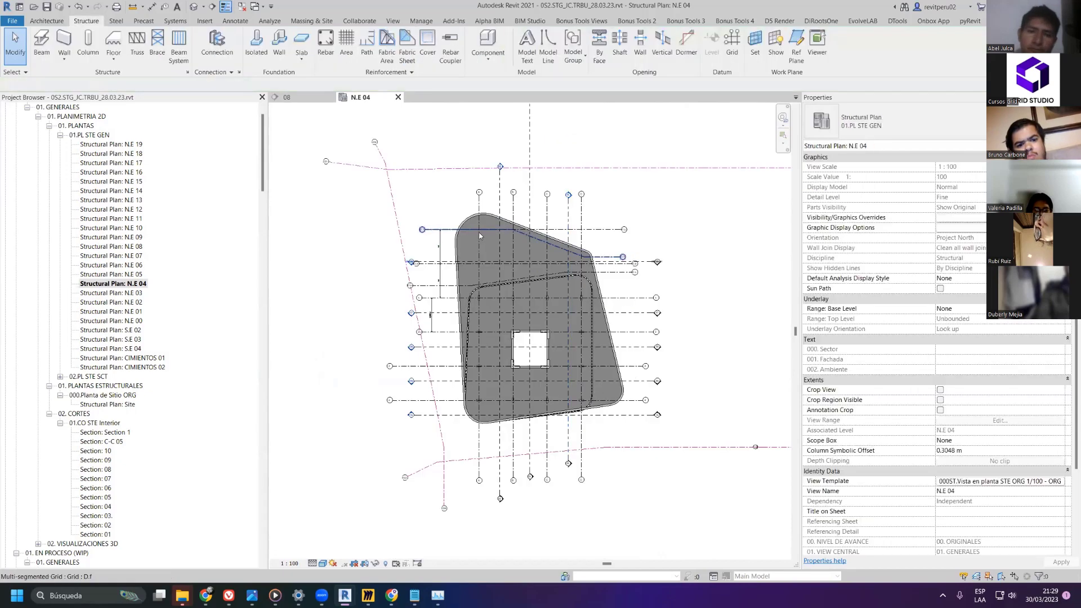
scroll(479, 238, up, 2)
scroll(484, 239, up, 2)
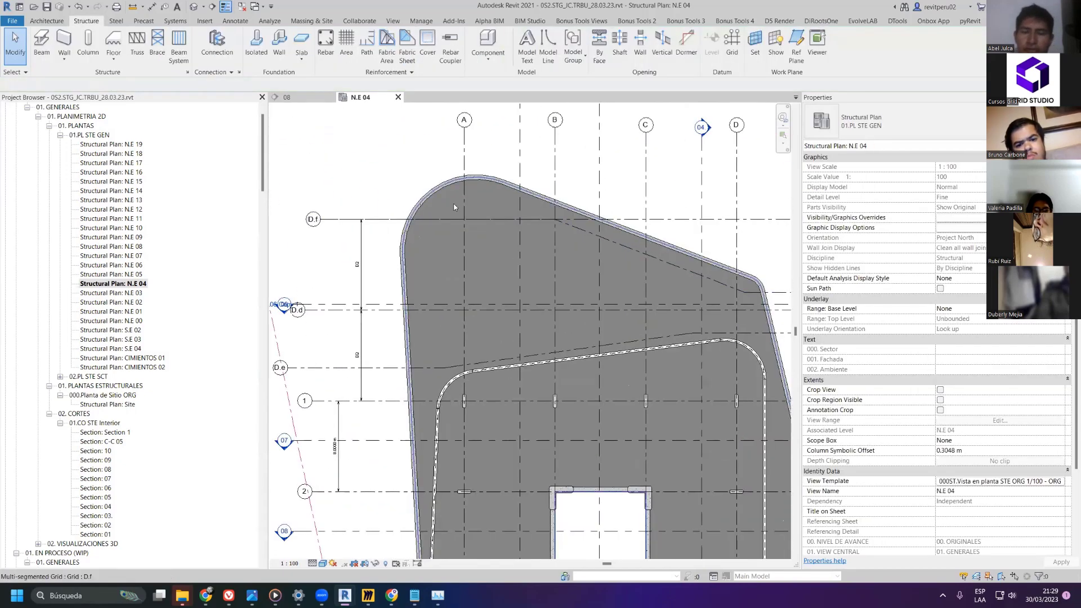
scroll(467, 221, down, 2)
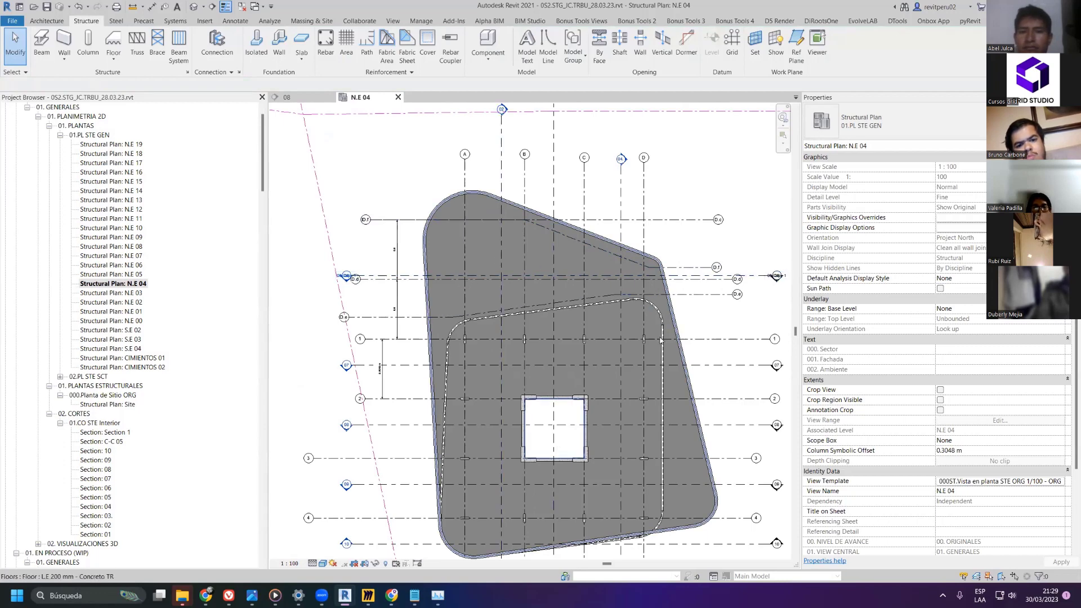
middle_drag(661, 340, 636, 231)
key(r)
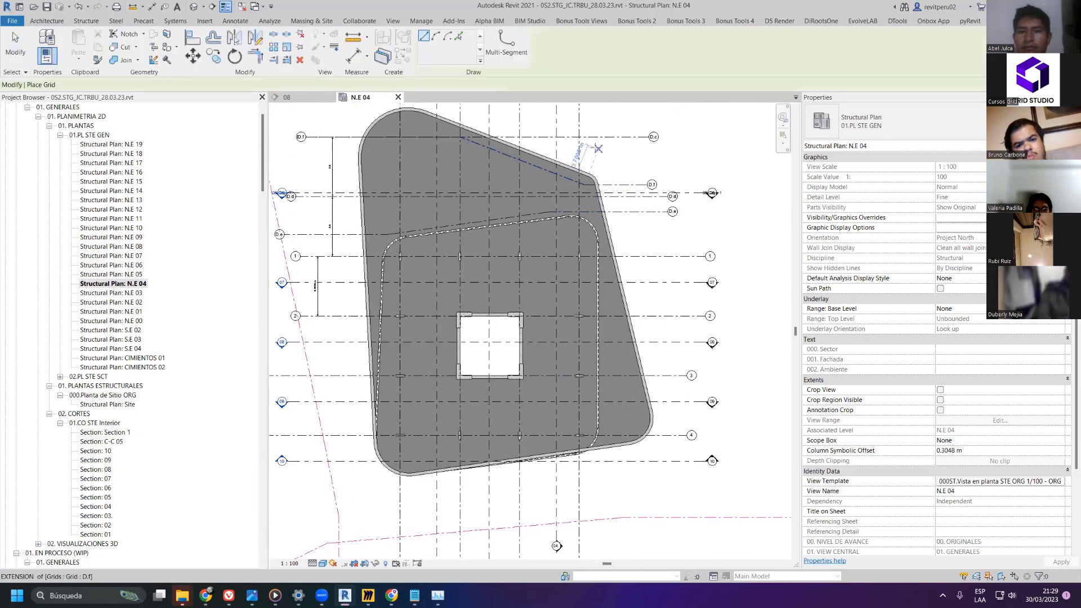
click(507, 46)
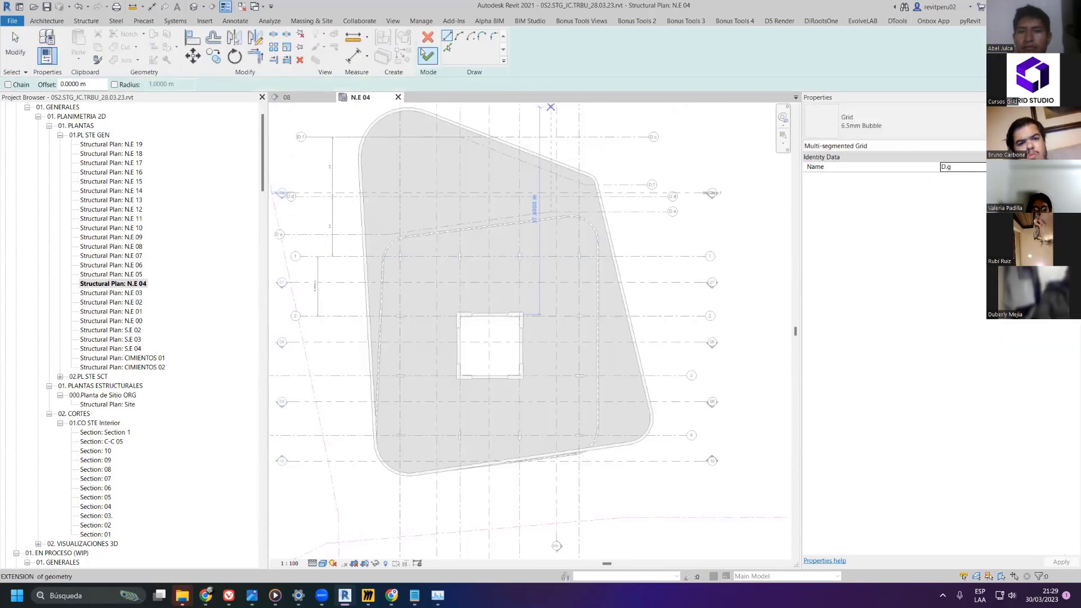
click(447, 48)
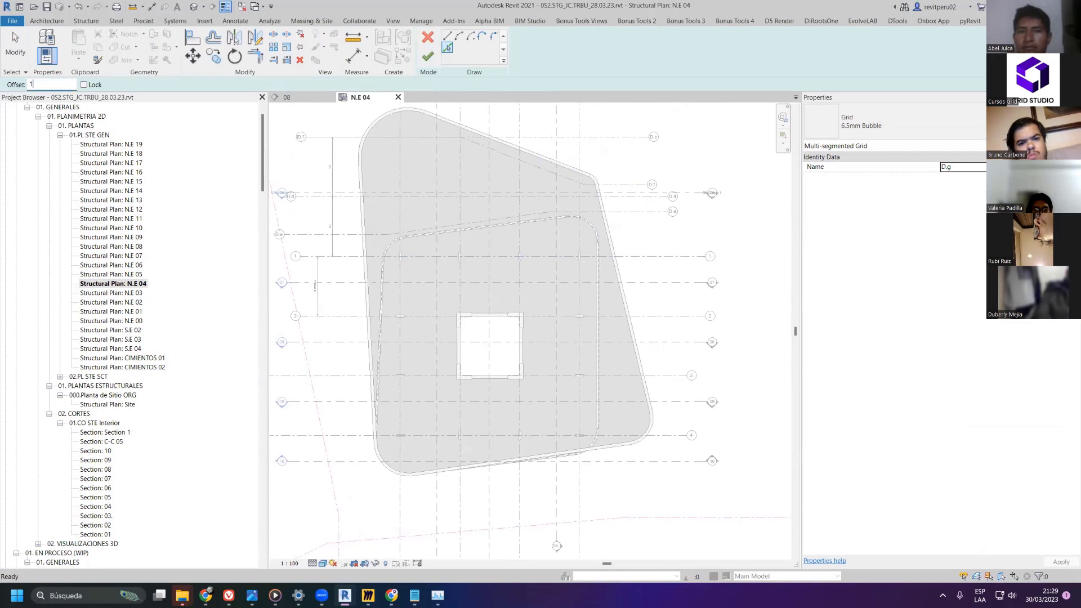
click(617, 279)
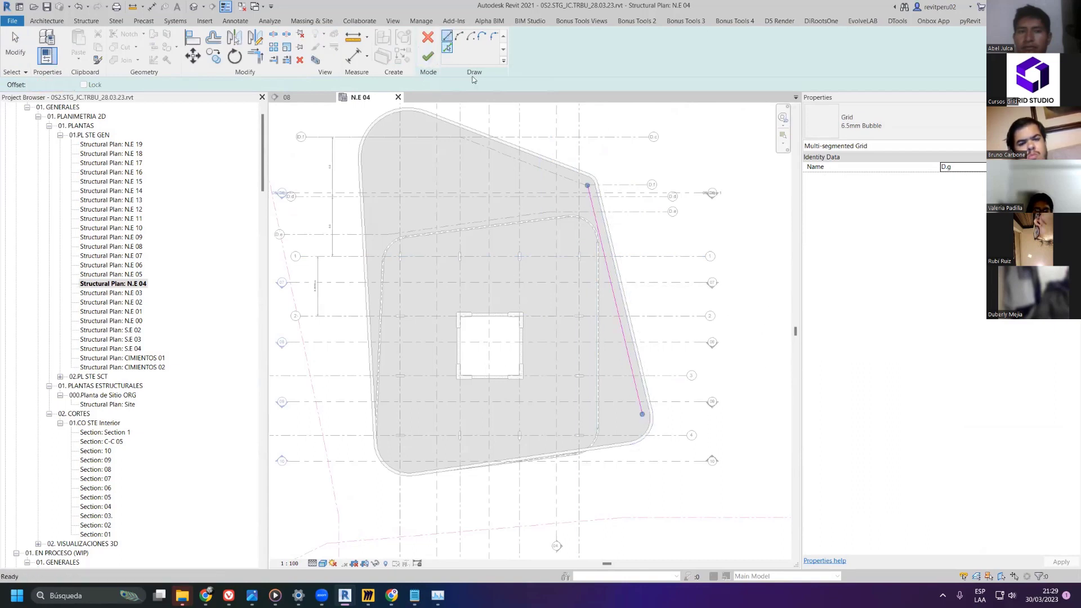
- With offset 0, add a vertical leg from the sloped line's lower end below the floor
key(l)
key(i)
click(642, 414)
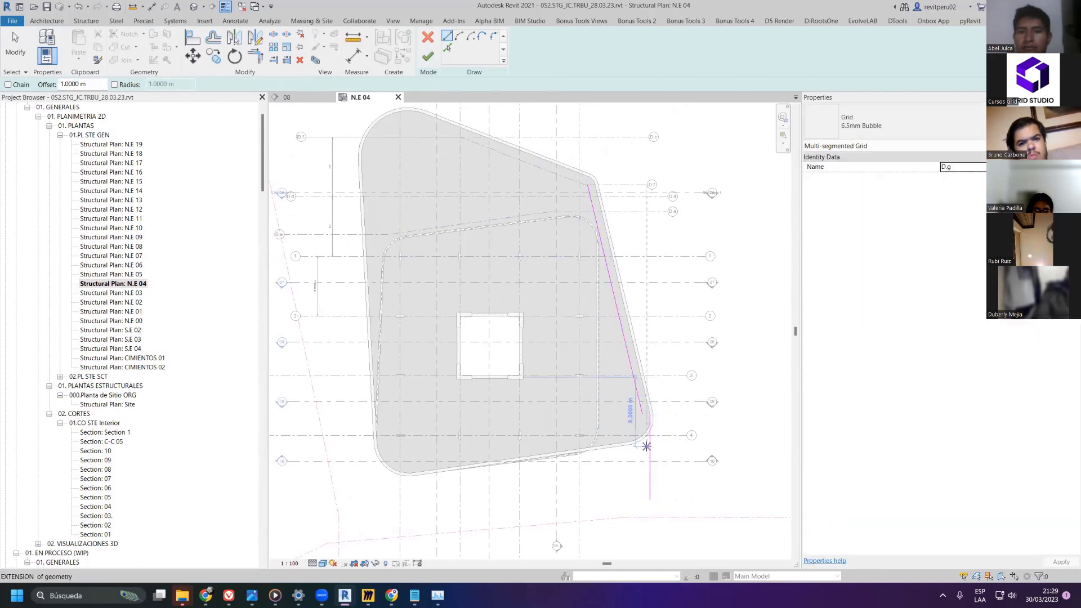
key(Escape)
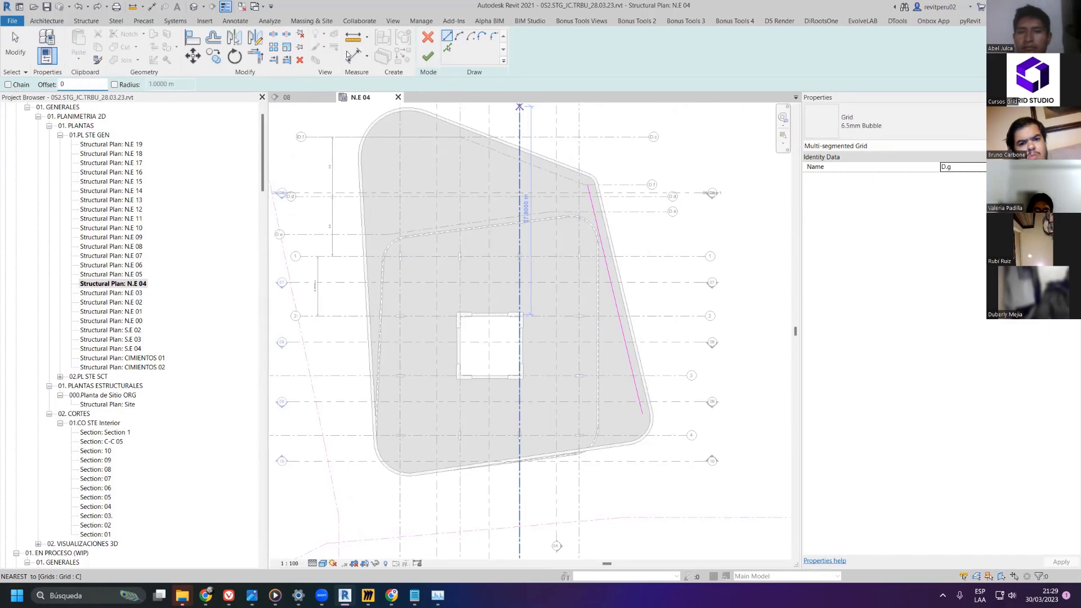
text(0)
click(447, 35)
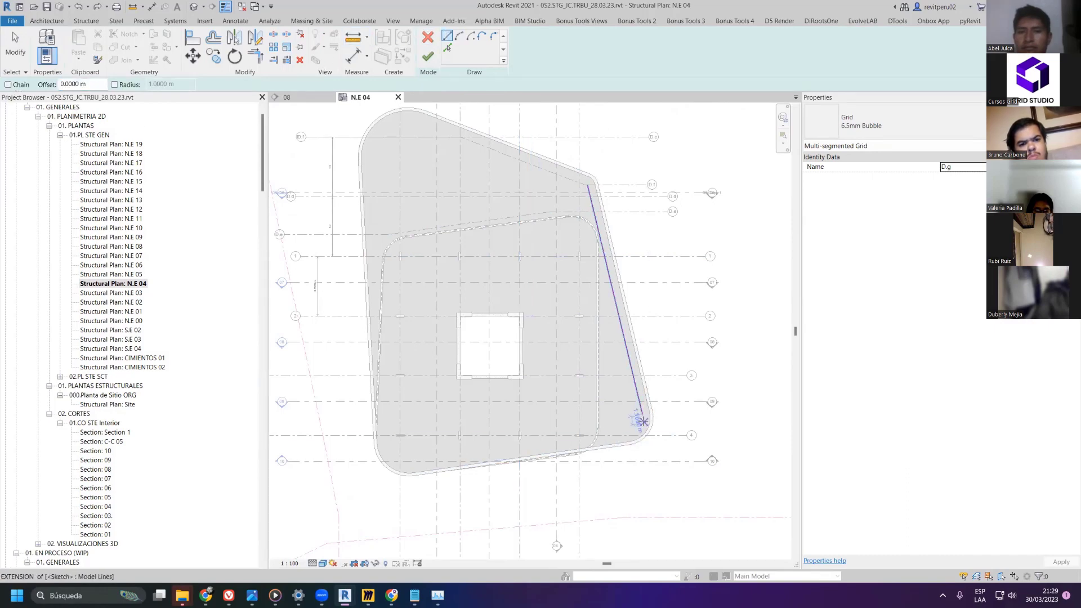
click(642, 414)
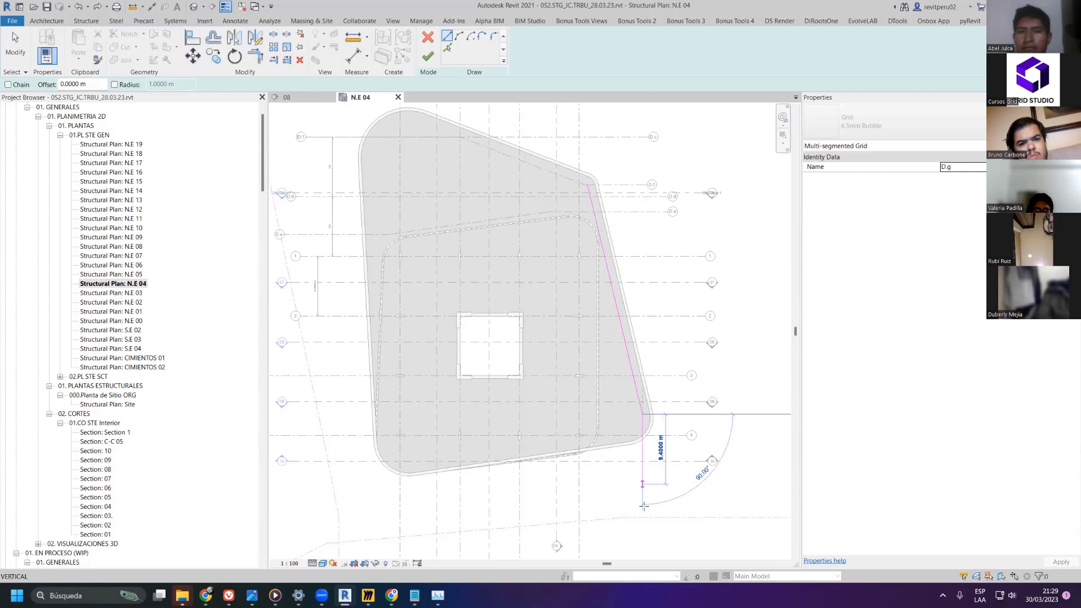
click(642, 545)
- Add a vertical leg from the sloped line's upper end above the floor and finish D.g
middle_drag(574, 163, 586, 276)
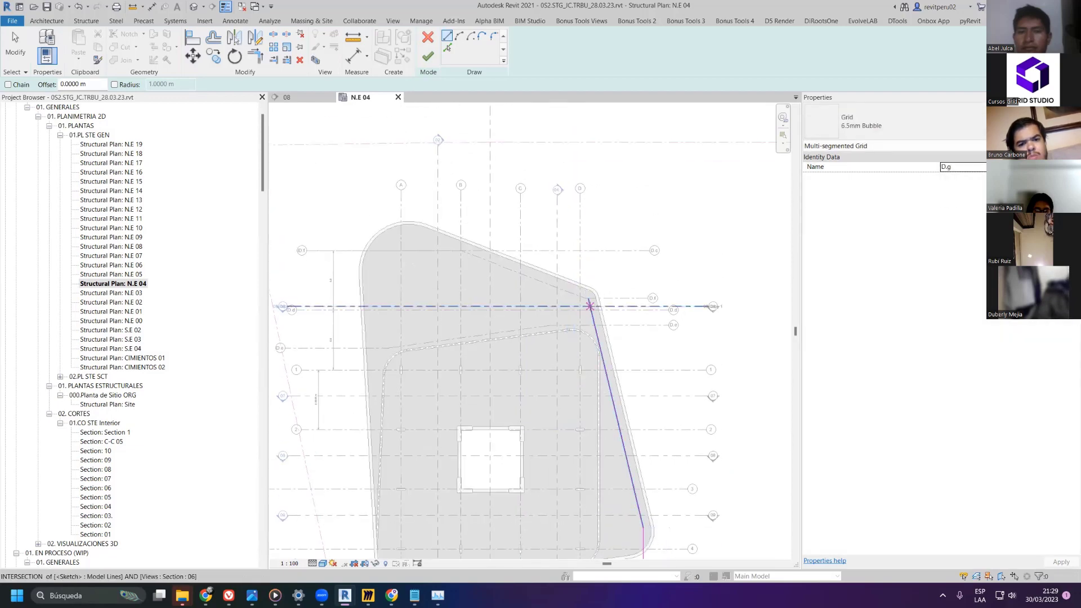
scroll(586, 298, up, 3)
click(586, 298)
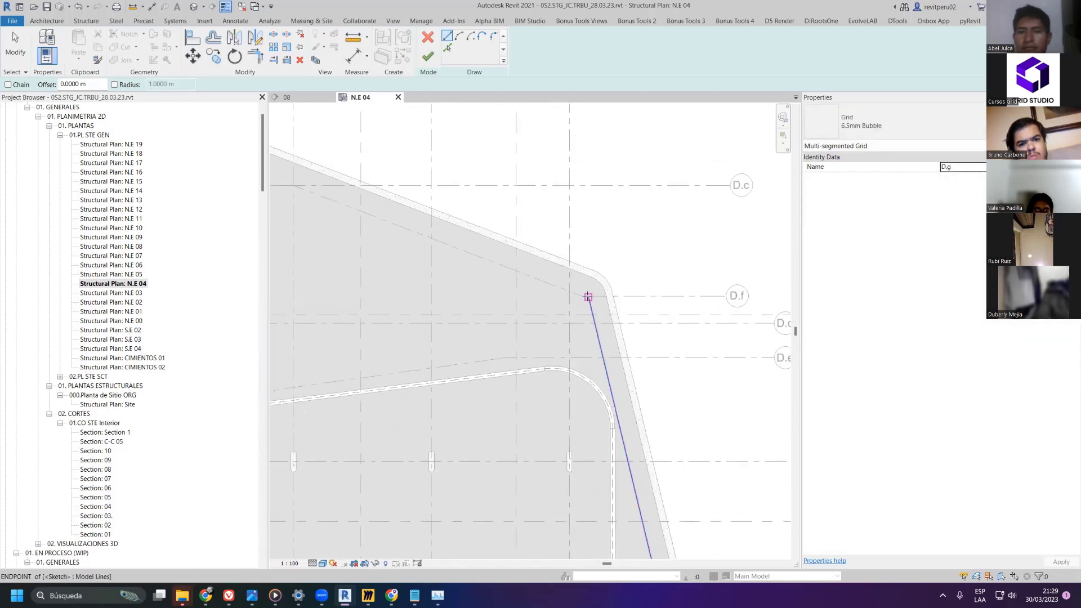
scroll(610, 304, down, 2)
click(587, 155)
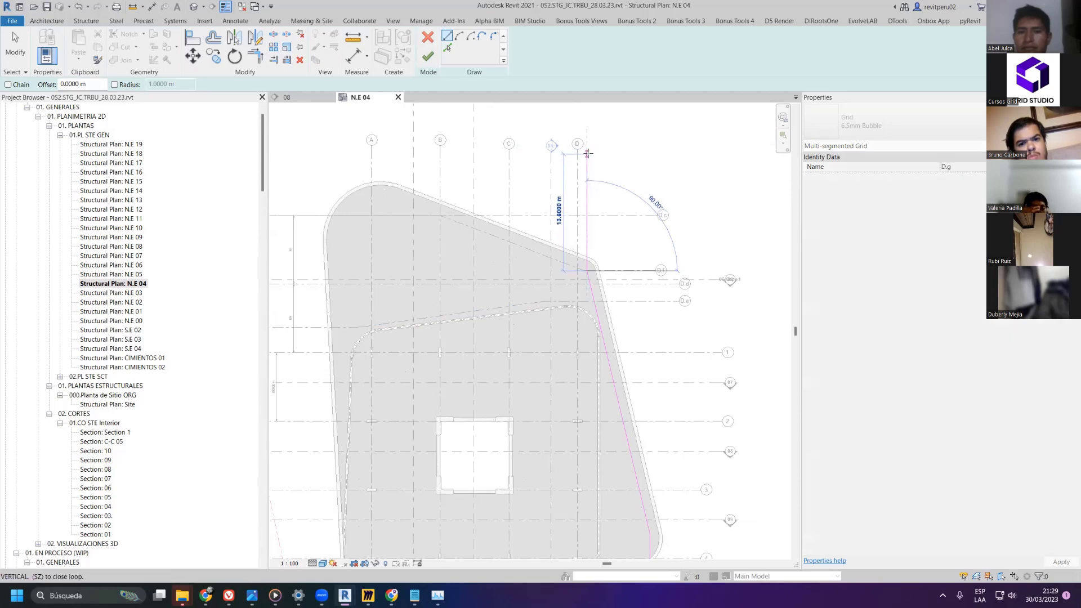
key(Escape)
key(Escape)
click(427, 56)
- Reopen grid D.g's sketch and draw a new straight lower leg below the floor
scroll(585, 337, down, 2)
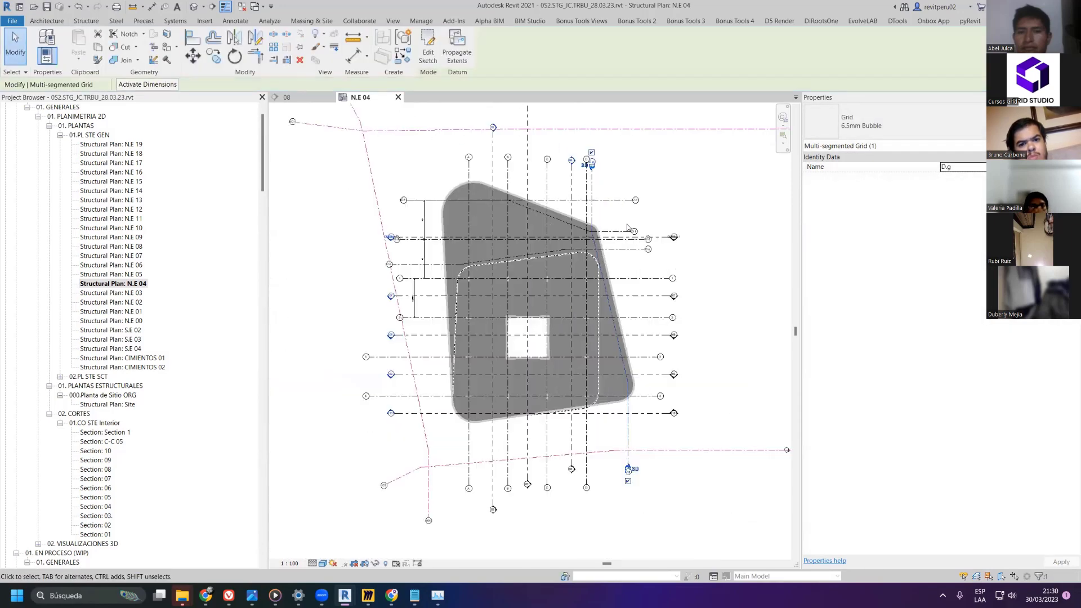
middle_drag(585, 422, 585, 338)
scroll(583, 337, up, 2)
middle_drag(581, 260, 600, 309)
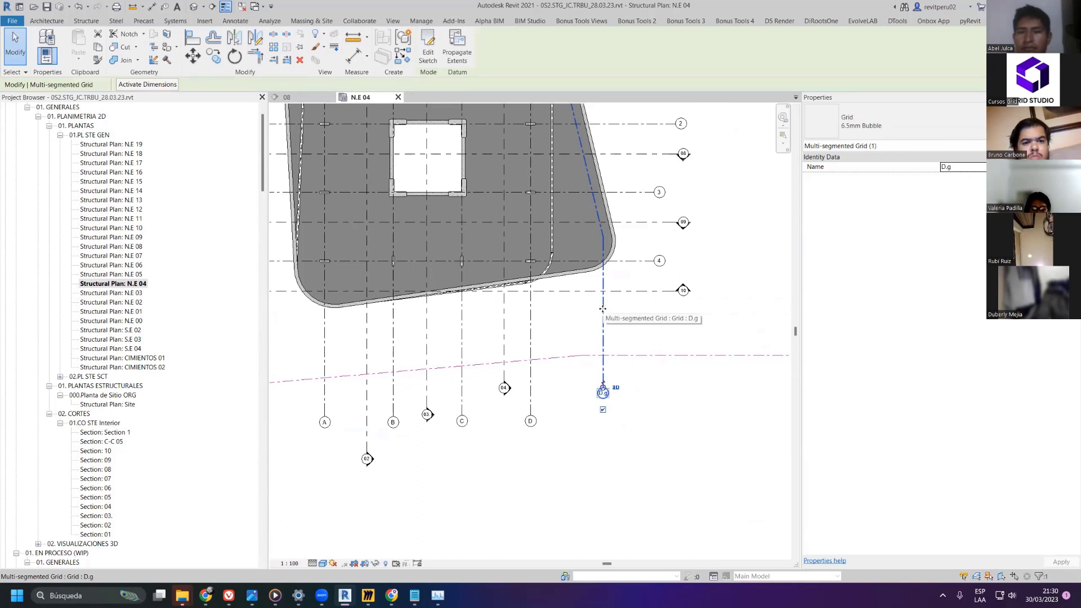
scroll(604, 242, up, 2)
double_click(604, 247)
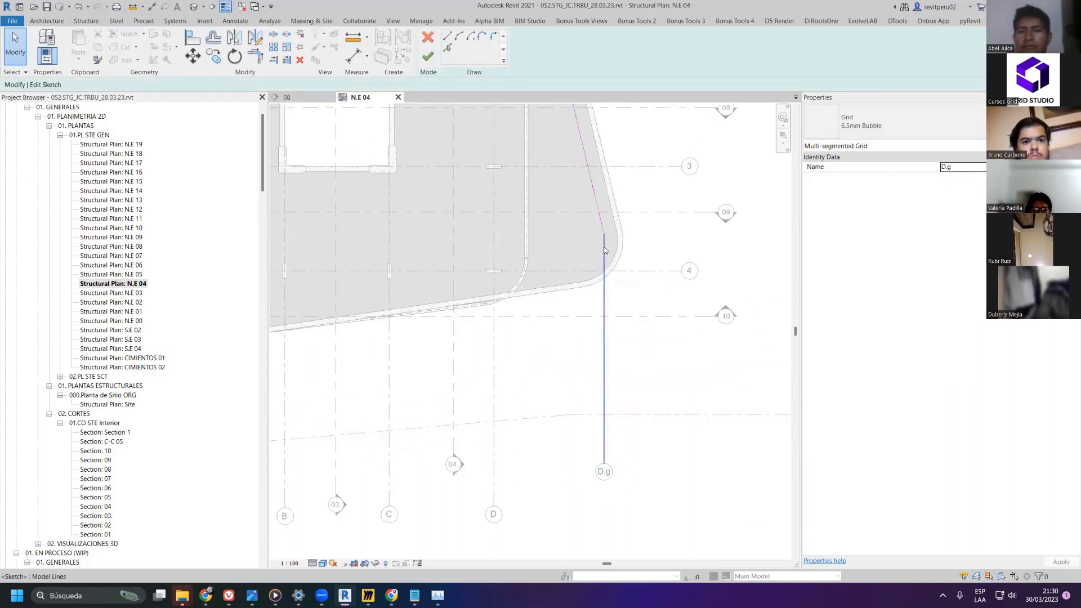
click(447, 36)
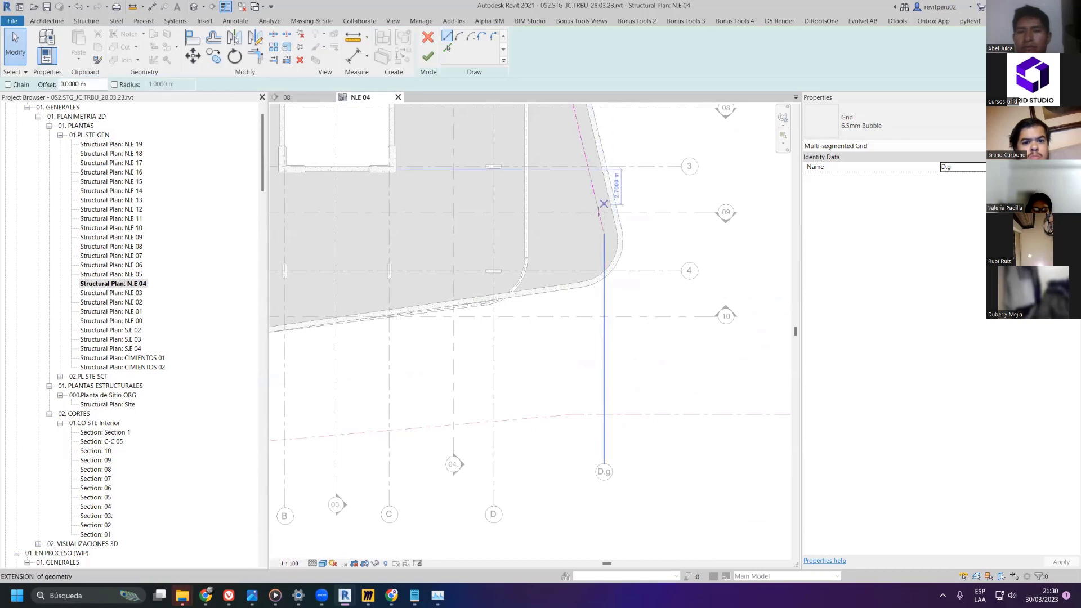
click(599, 213)
middle_drag(599, 309, 591, 192)
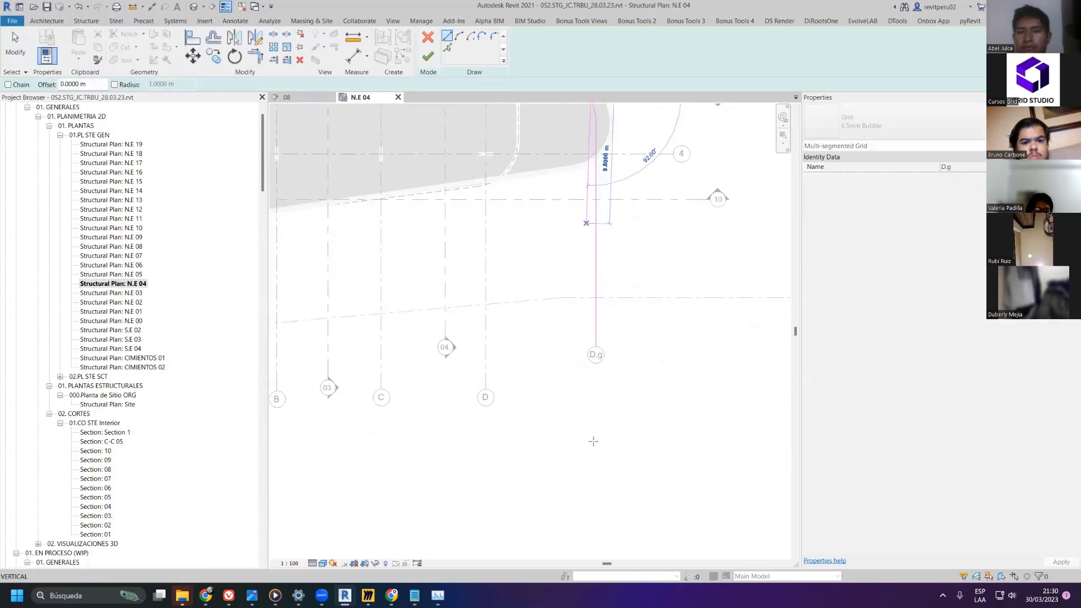
key(Escape)
key(Escape)
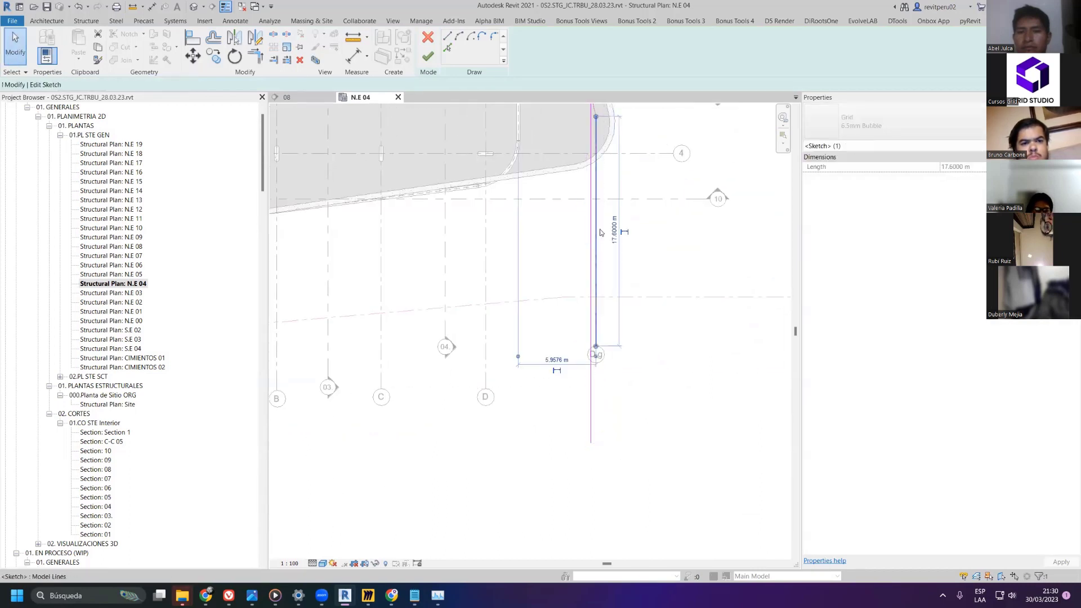
- Join the new lower leg to the sloped segment with Trim/Extend to Corner (TR), then finish the sketch
middle_drag(617, 222, 613, 304)
key(t)
key(r)
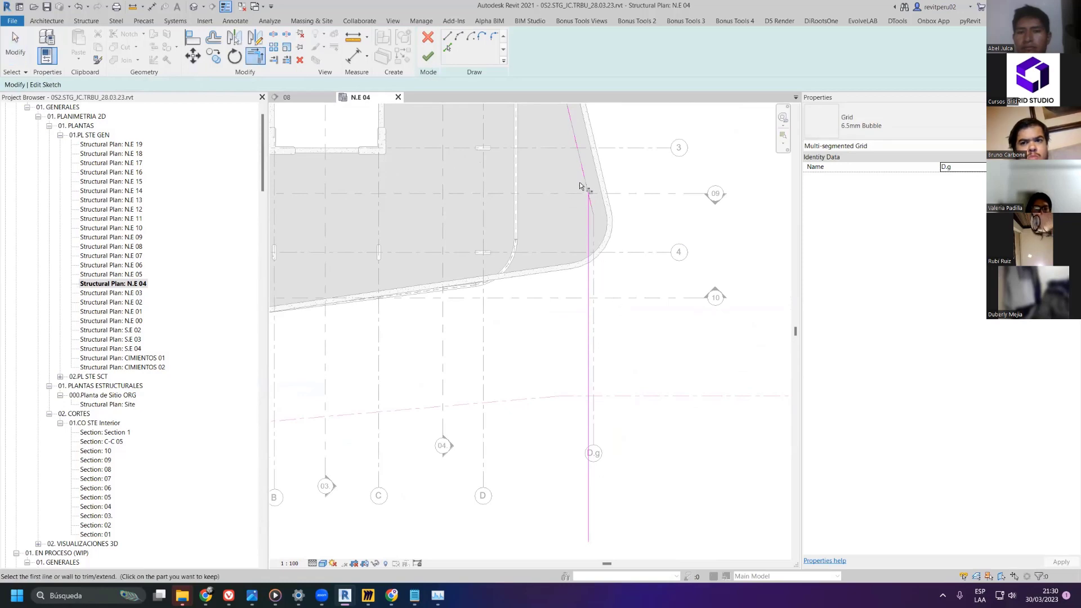
click(591, 225)
scroll(593, 225, down, 3)
key(Escape)
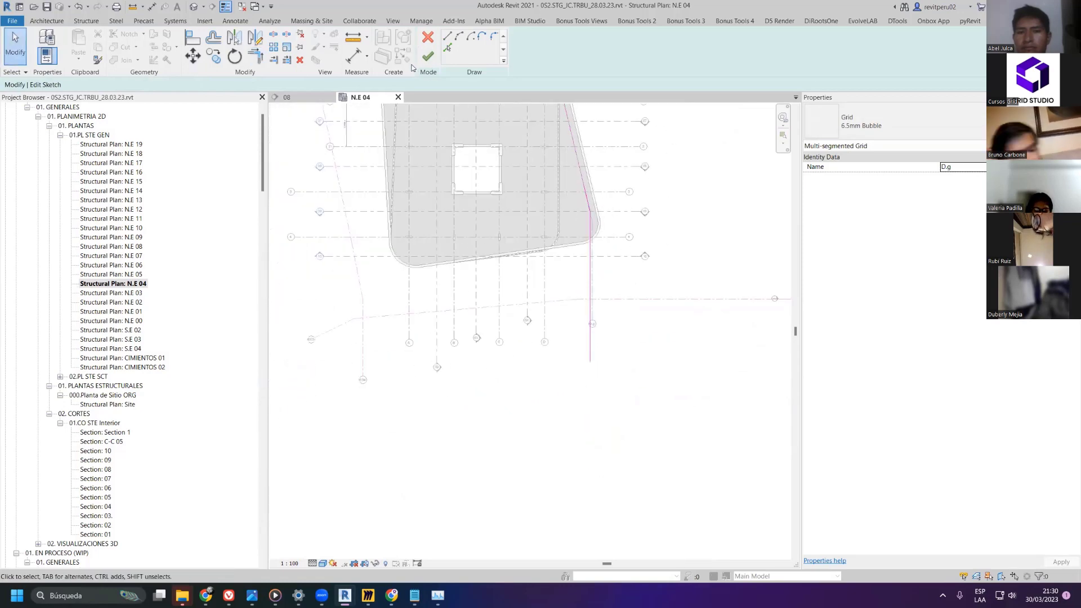
click(429, 63)
scroll(679, 296, up, 3)
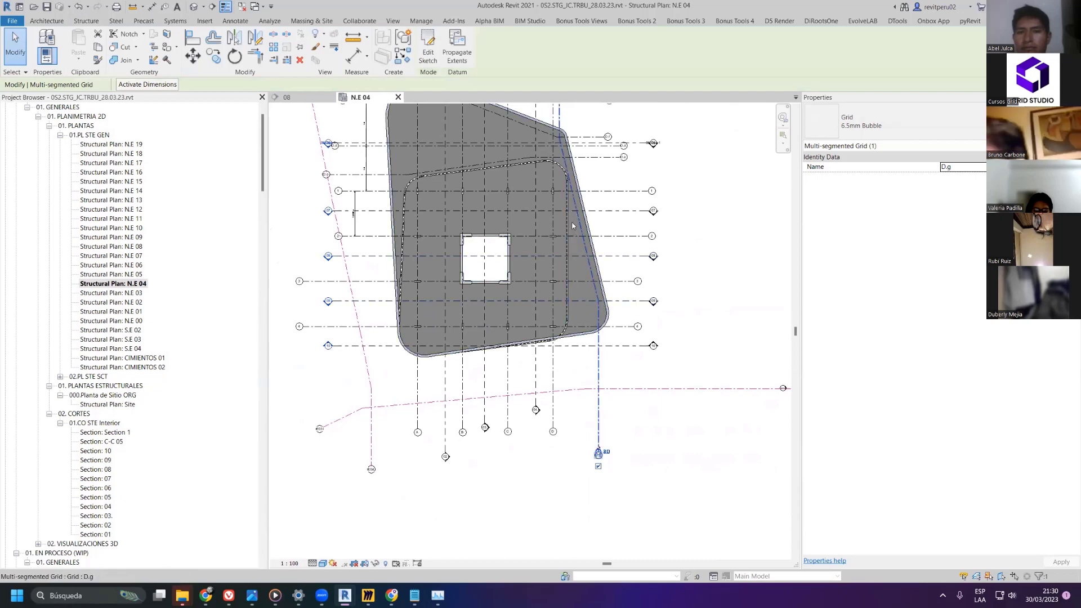
scroll(576, 294, up, 2)
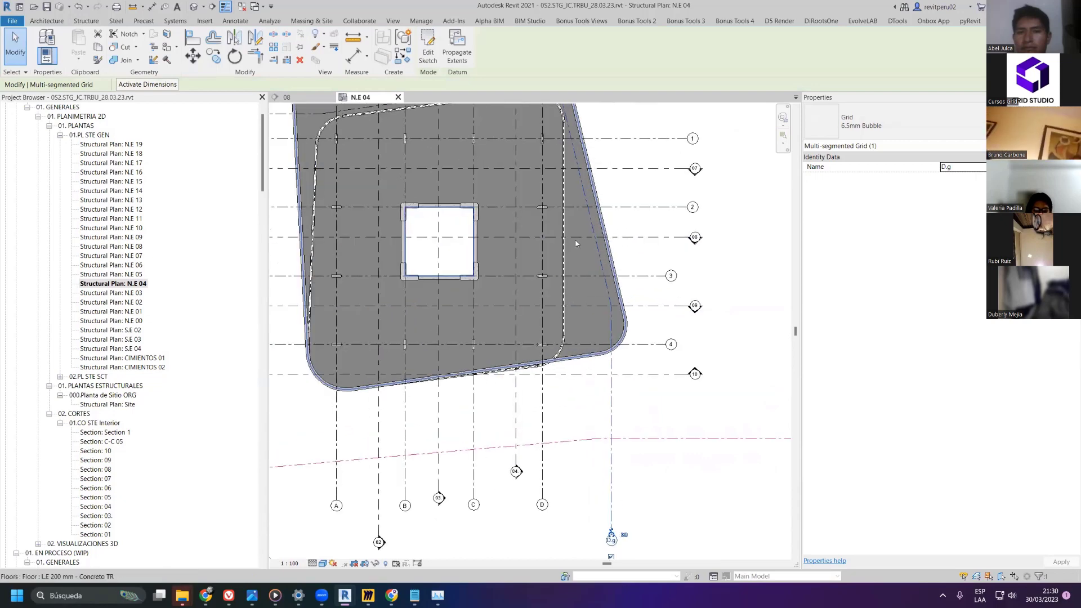
- Draw a new vertical grid D.h from near the slab top to below the floor
key(Escape)
key(g)
key(r)
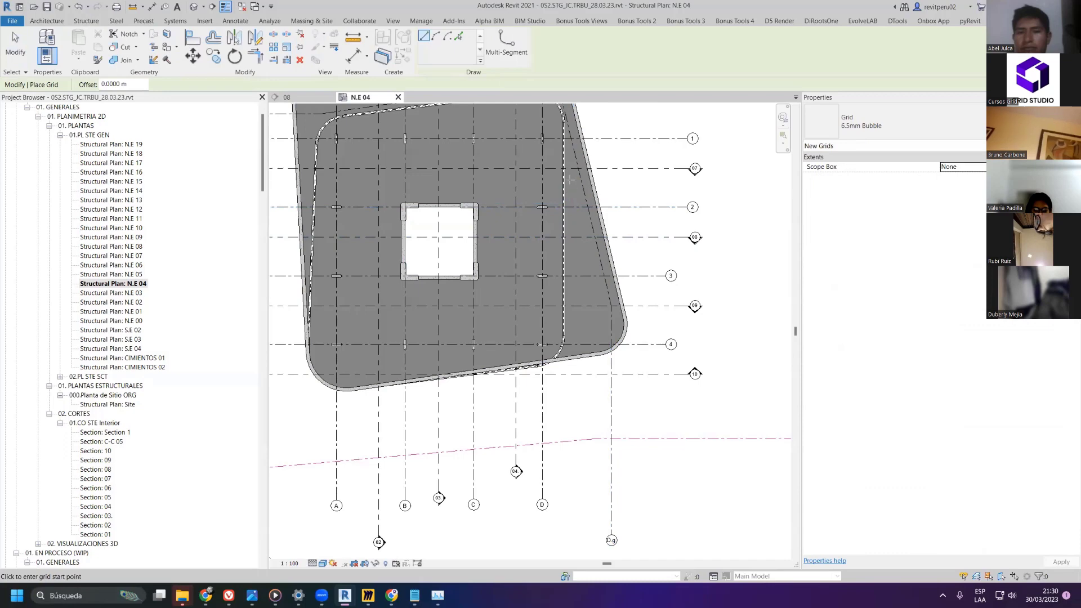
click(570, 176)
click(569, 512)
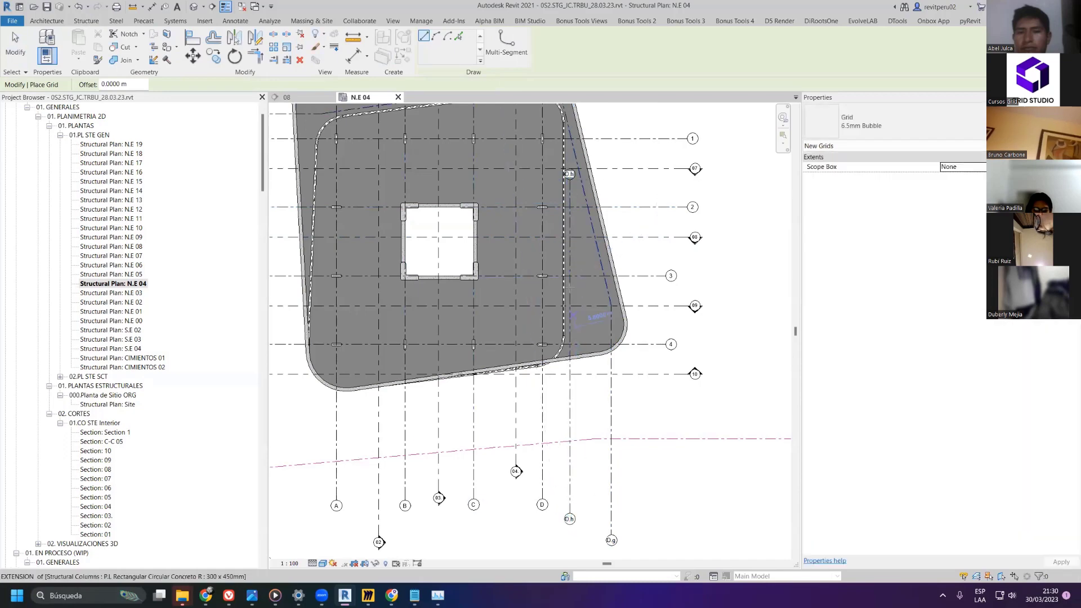
key(Escape)
key(Escape)
scroll(538, 512, up, 1)
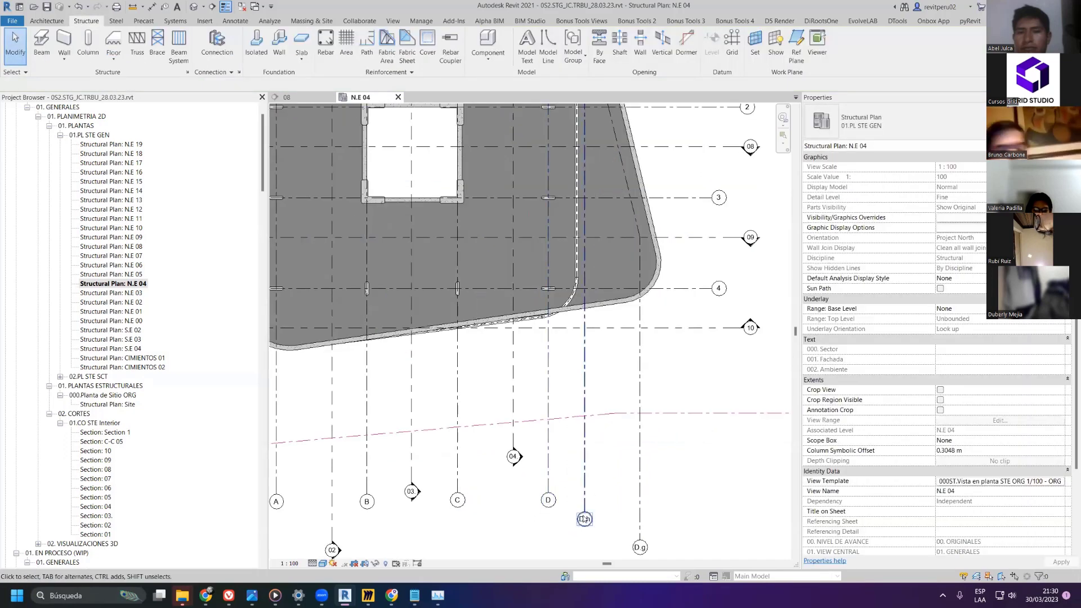
scroll(584, 519, down, 2)
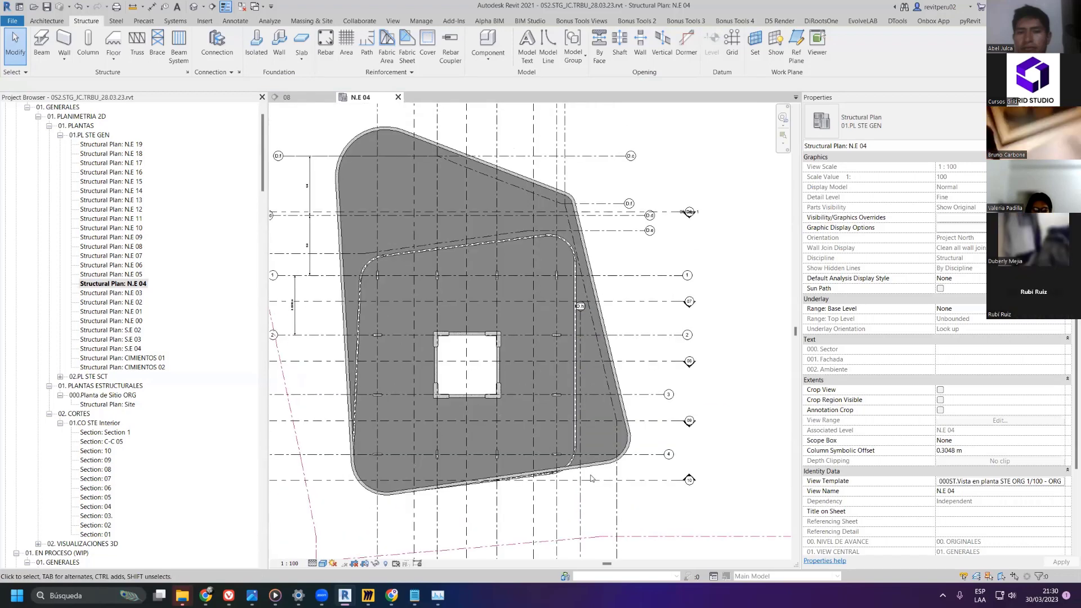
- Adjust grid D.h's upper end, extending it back up past grid D.f
click(581, 498)
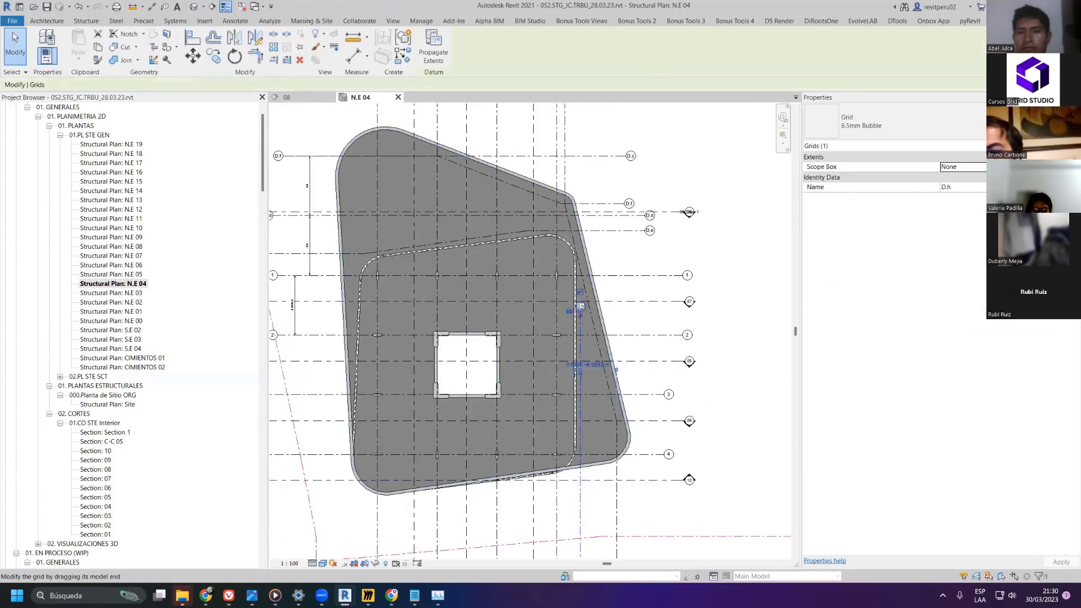
drag(580, 196, 580, 215)
scroll(580, 290, up, 5)
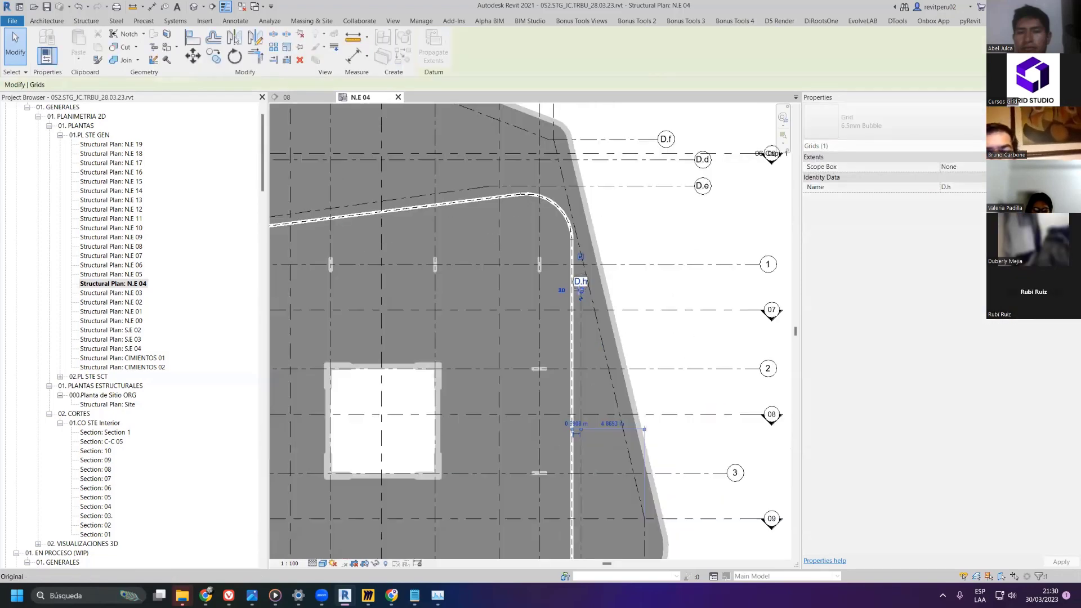
drag(585, 162, 541, 218)
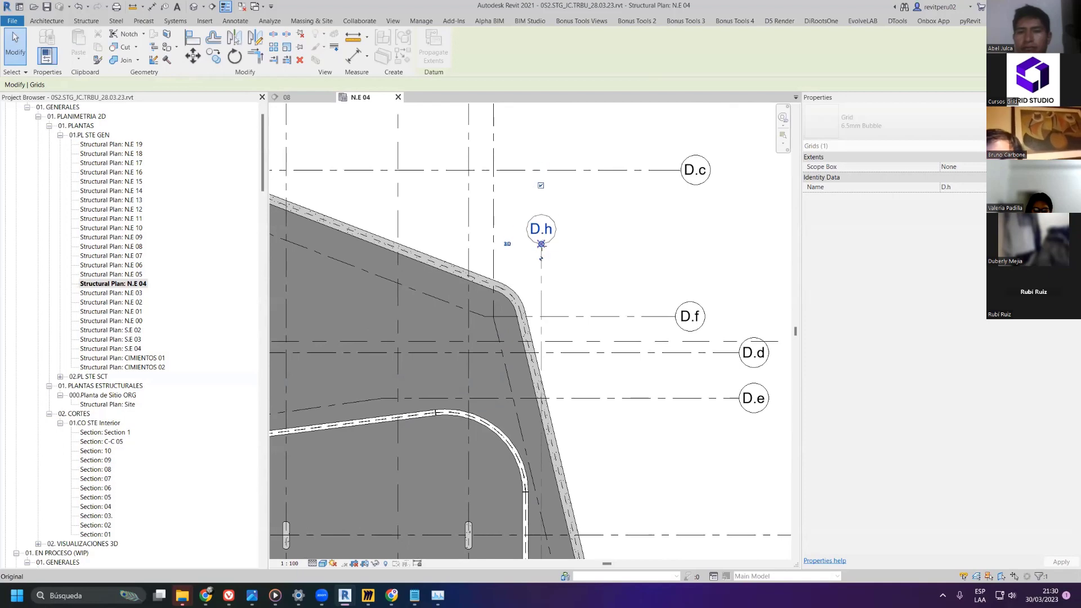
key(Escape)
- Move grid D.h sideways so it snaps onto the neighbouring grid intersection
scroll(540, 394, down, 2)
middle_drag(540, 495, 559, 272)
scroll(559, 273, up, 3)
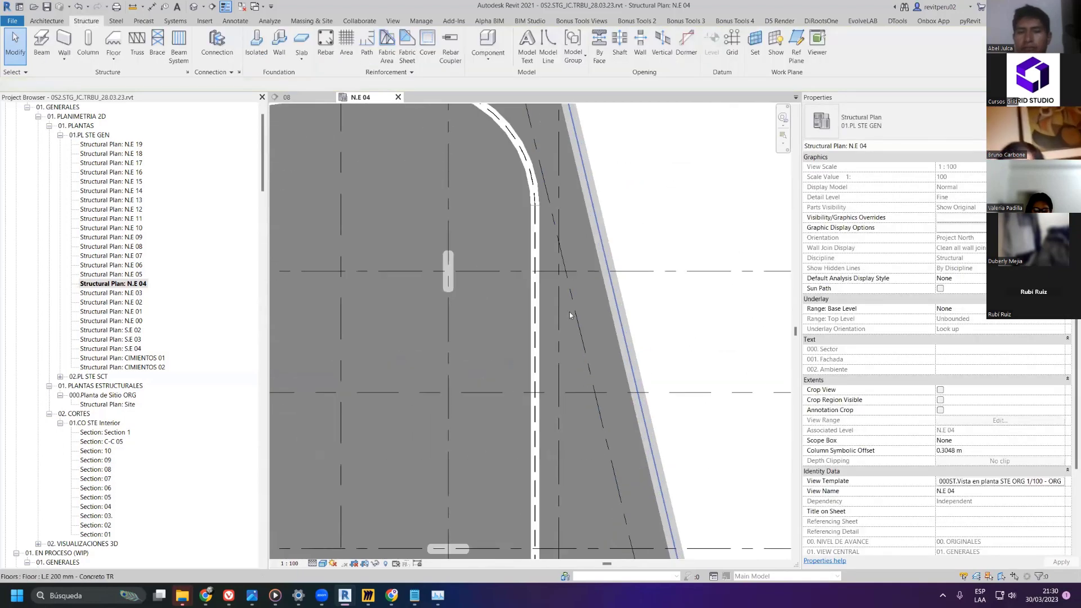
click(559, 312)
key(Escape)
scroll(559, 312, up, 1)
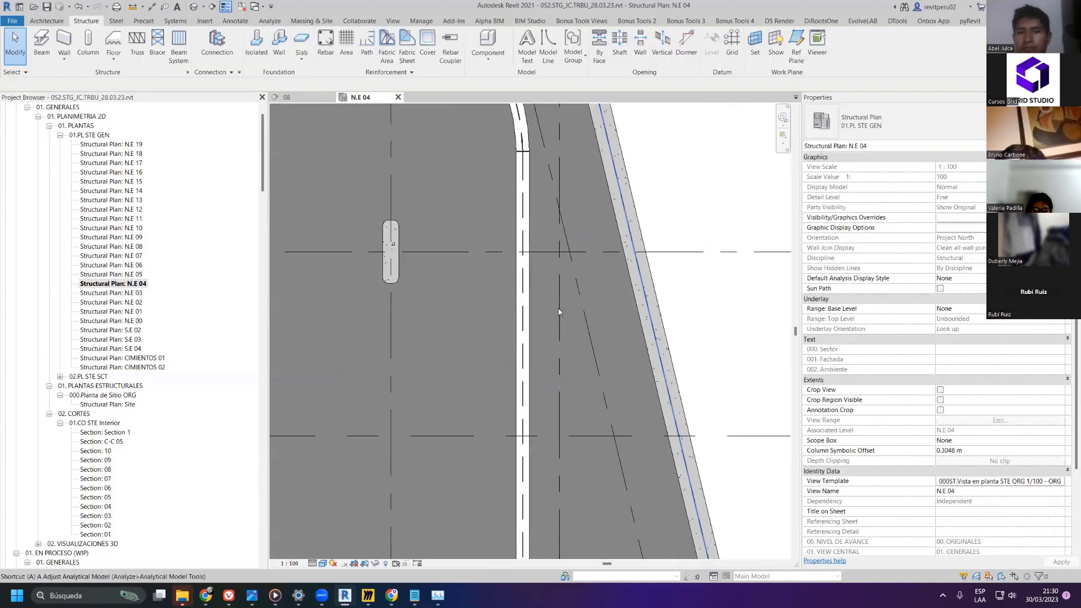
click(560, 293)
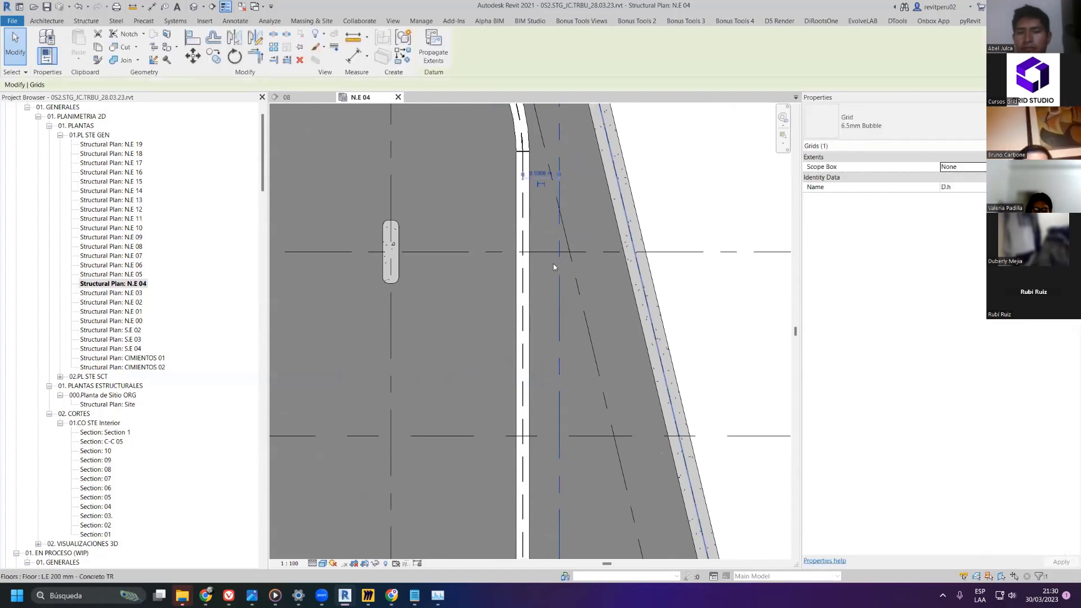
click(193, 57)
scroll(608, 259, up, 1)
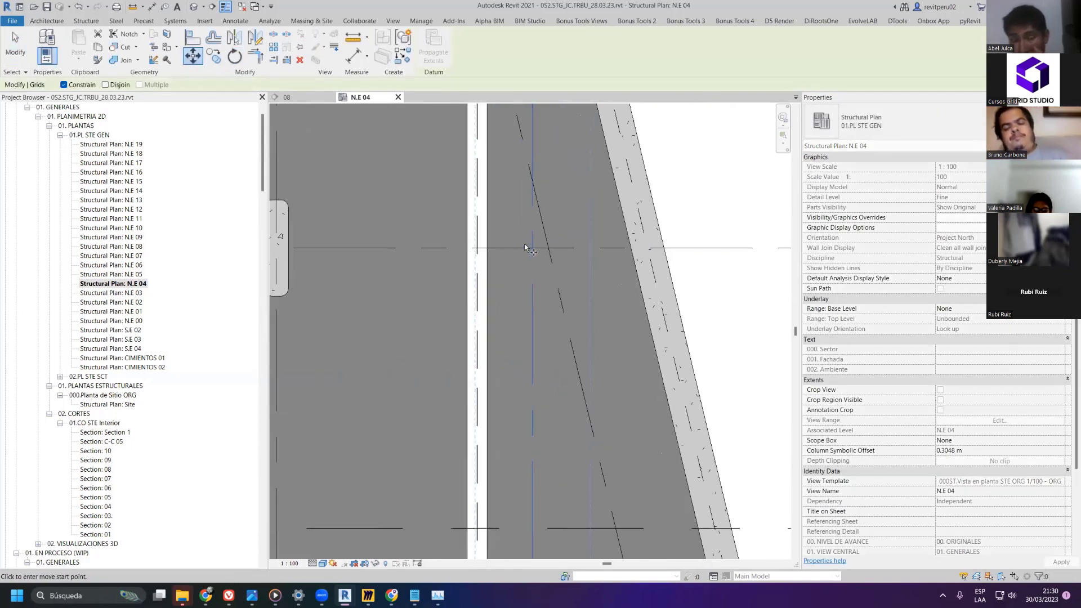
click(532, 249)
click(549, 250)
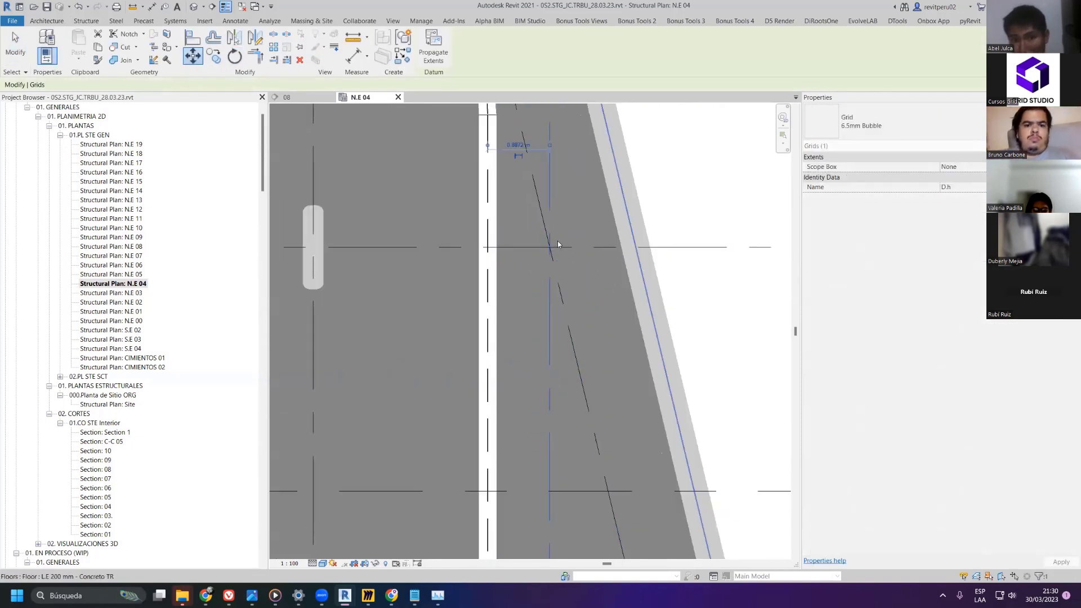
scroll(558, 241, down, 5)
- Inspect model group CL T02 by entering and then leaving its group edit mode
key(Escape)
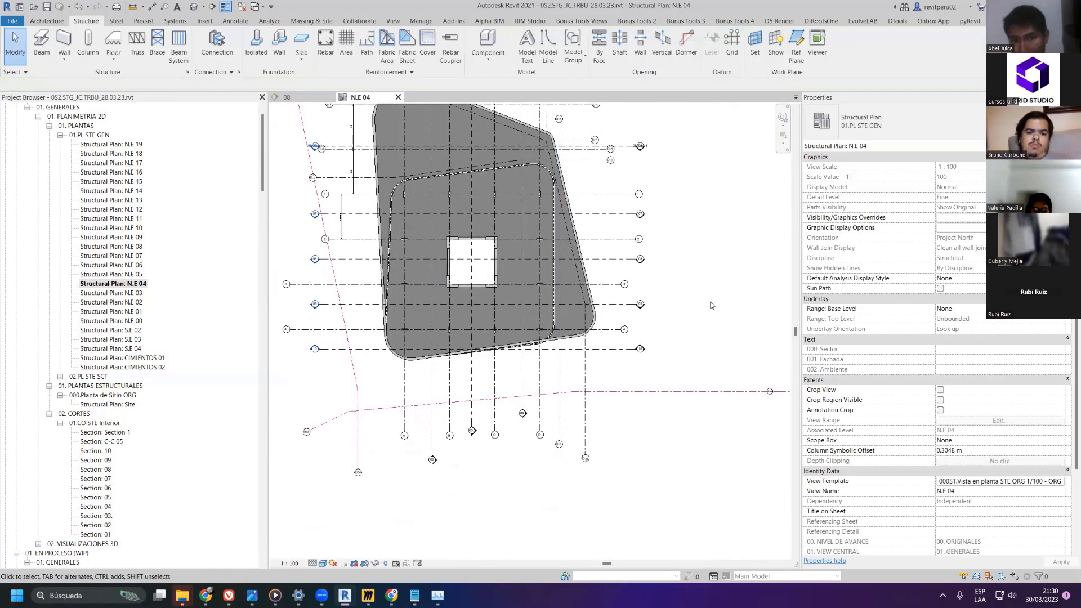
middle_drag(711, 315, 711, 374)
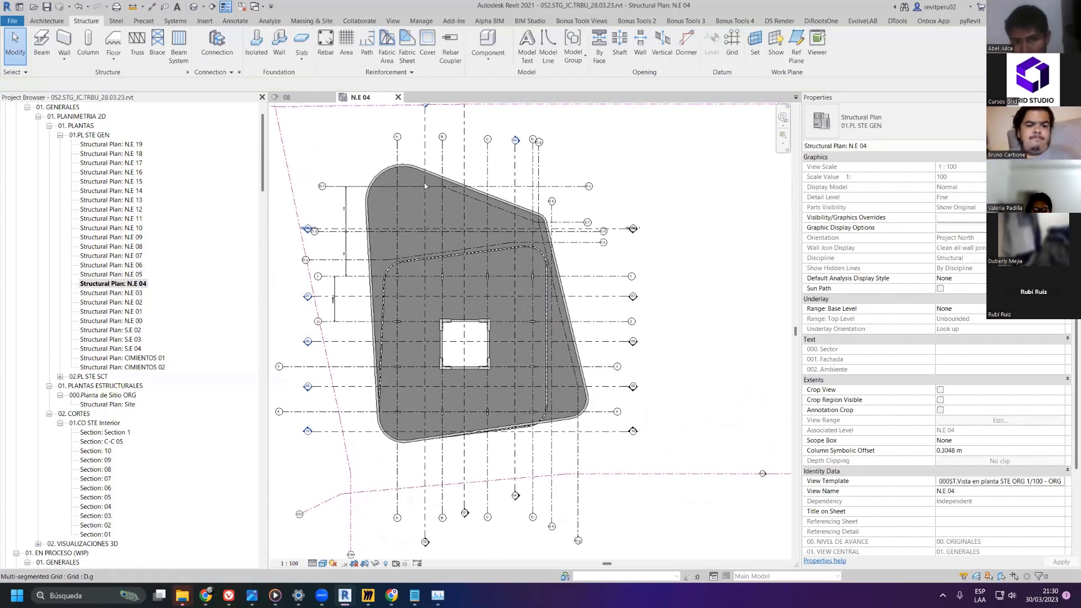
scroll(413, 225, up, 2)
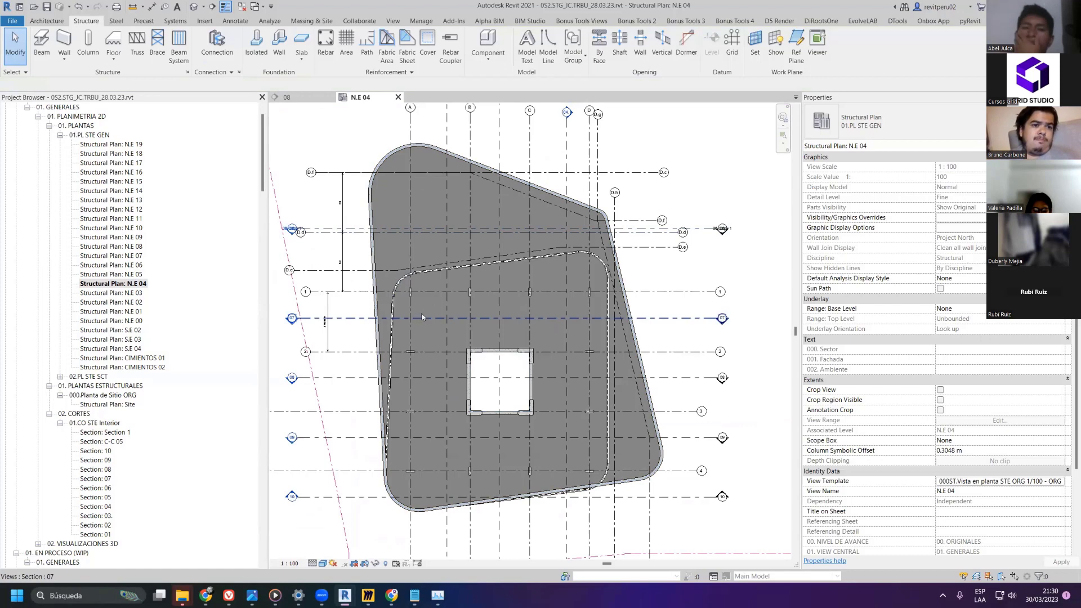
scroll(410, 293, up, 5)
click(410, 291)
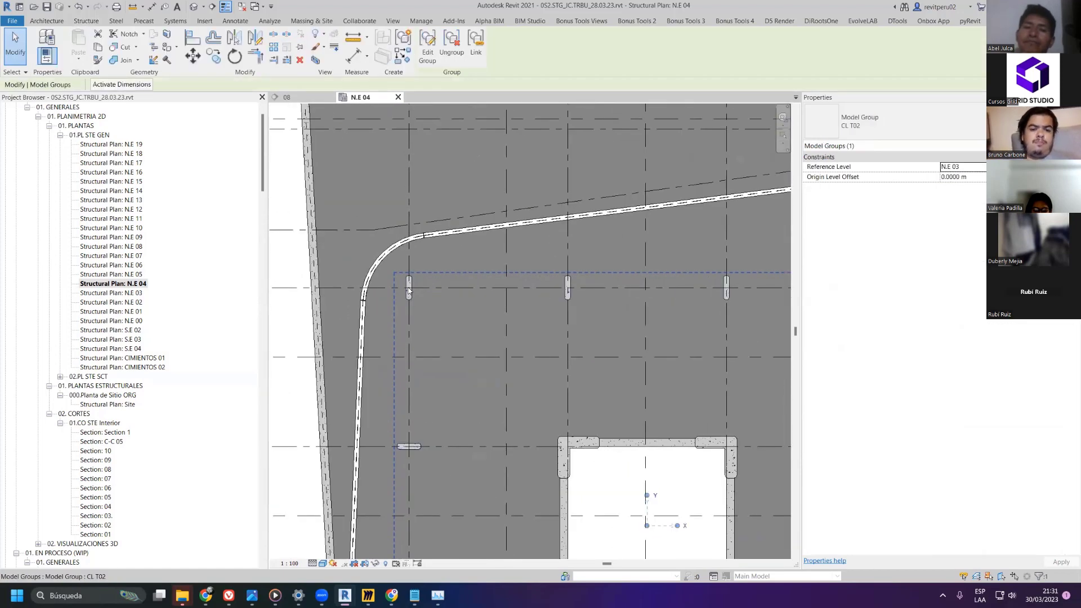
scroll(409, 291, down, 6)
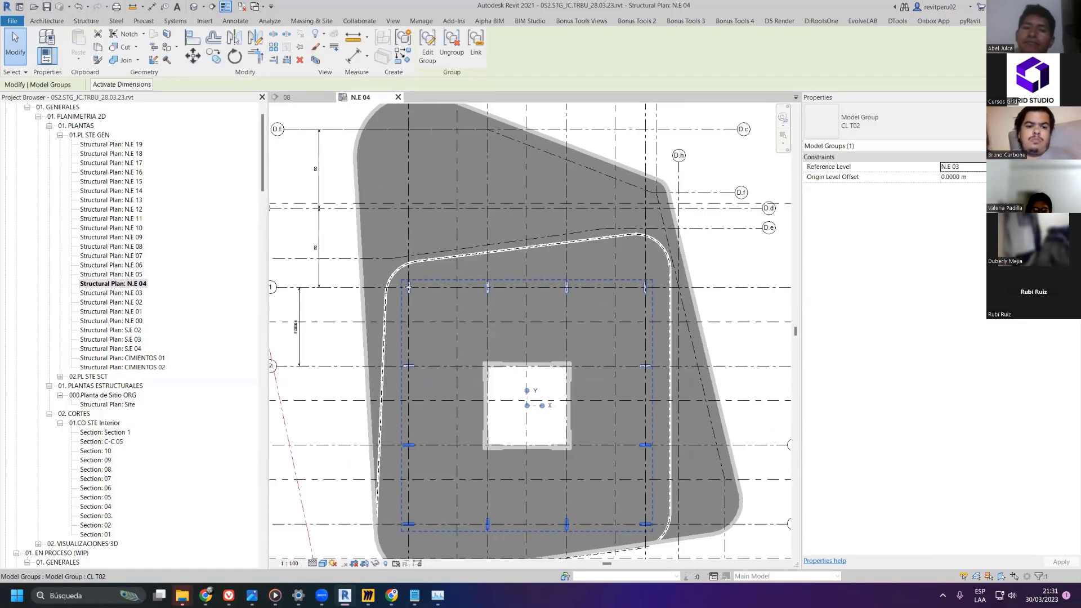
click(427, 47)
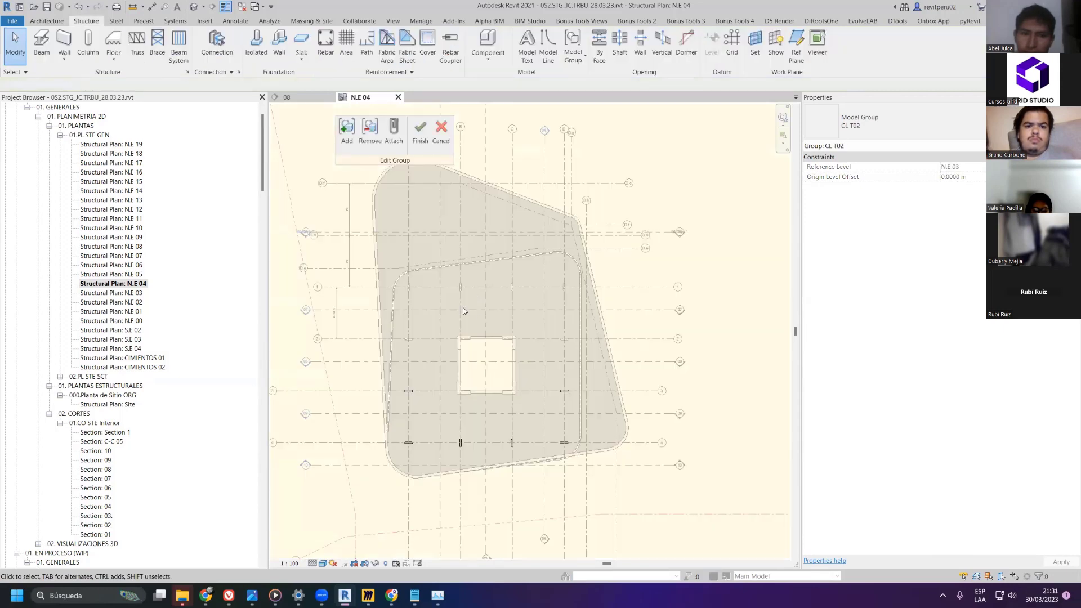
click(88, 42)
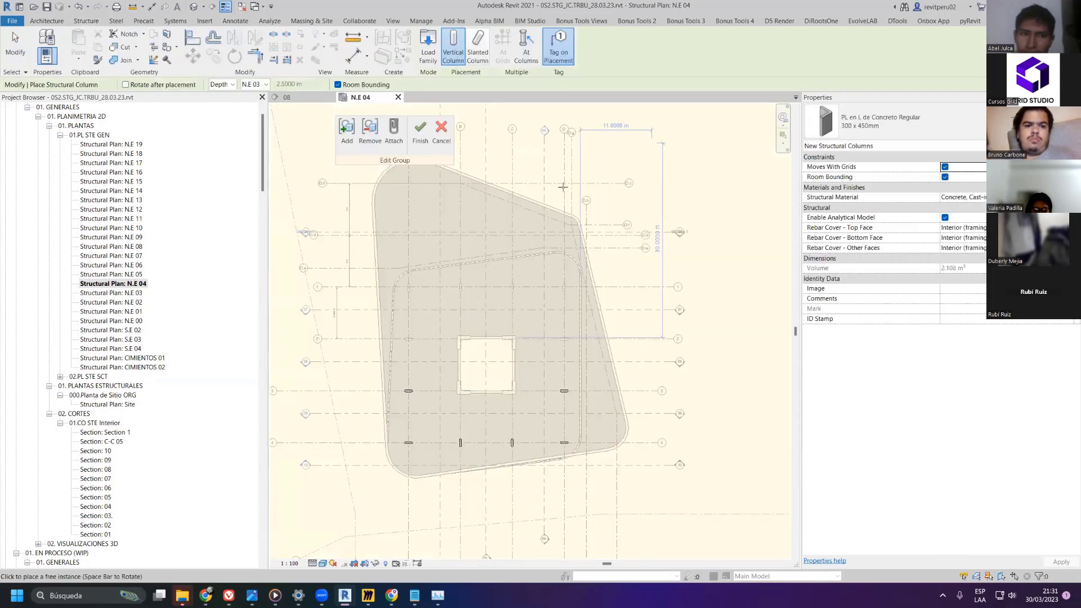
click(441, 130)
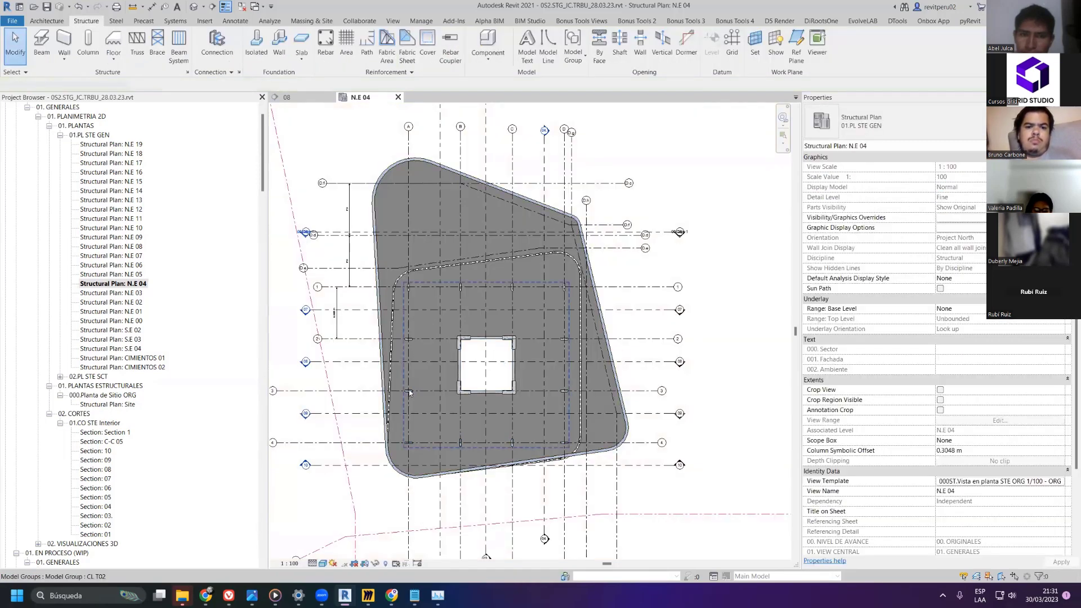
click(411, 369)
key(Escape)
click(412, 287)
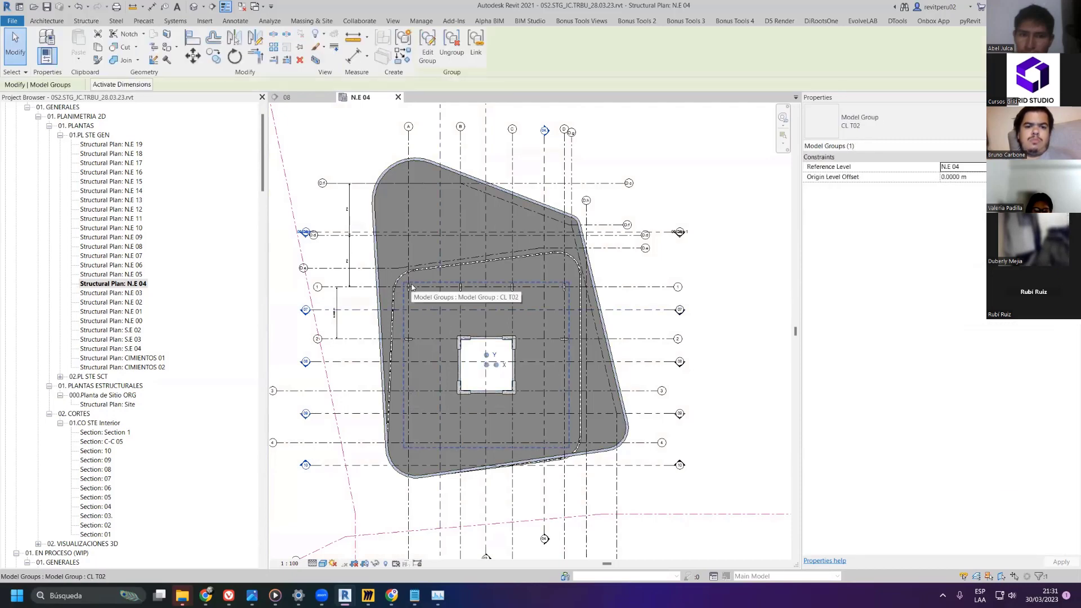
key(Escape)
- Select all instances of the 100 x 450mm concrete column (SA) and delete them
click(409, 293)
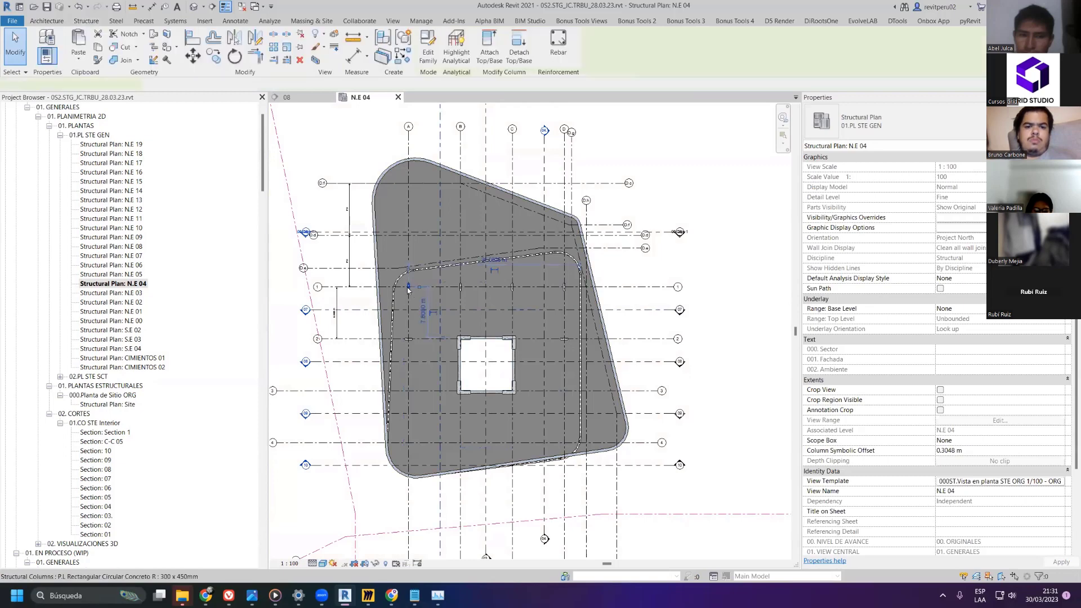
scroll(408, 296, up, 3)
key(Escape)
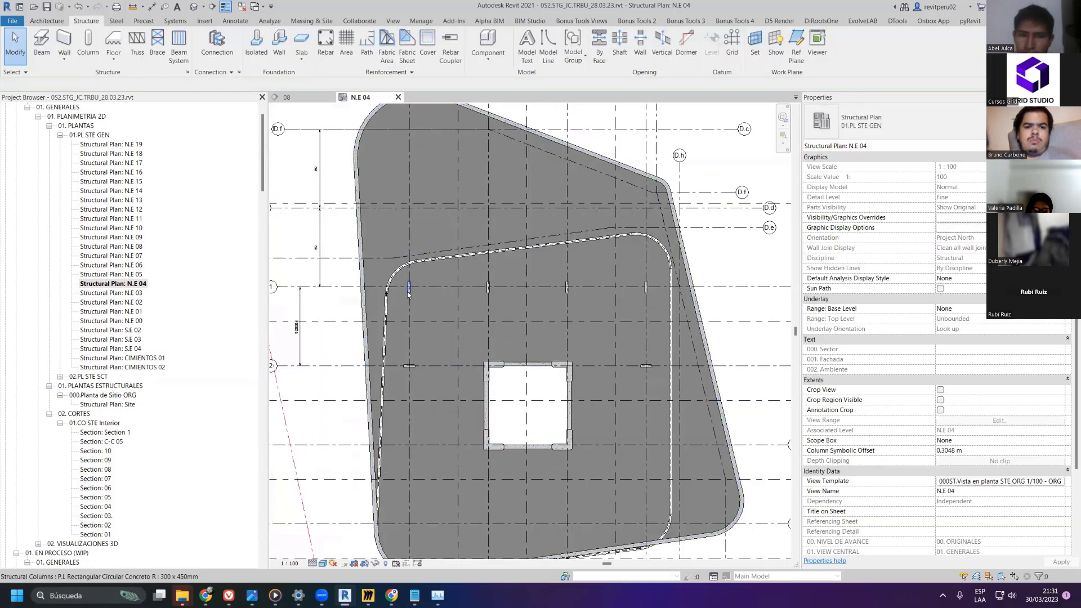
click(409, 289)
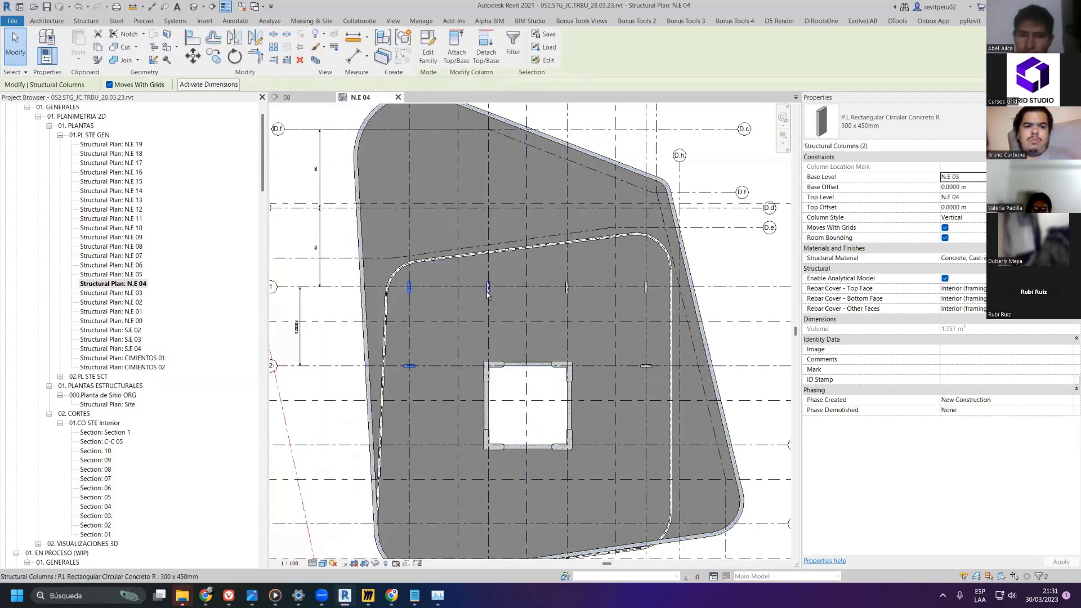
key(Escape)
click(409, 289)
key(s)
key(a)
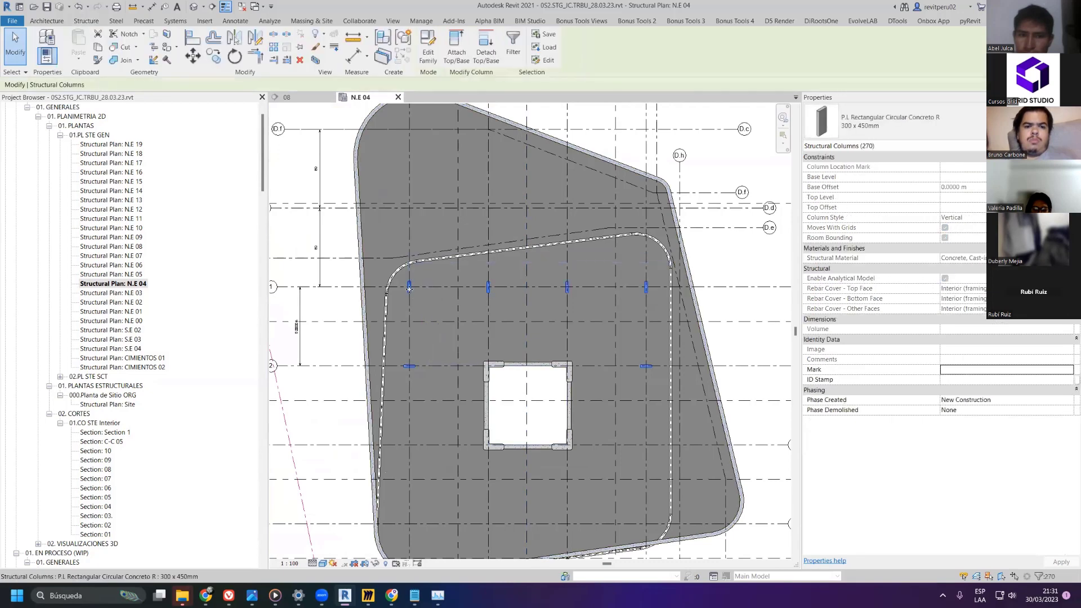
key(Escape)
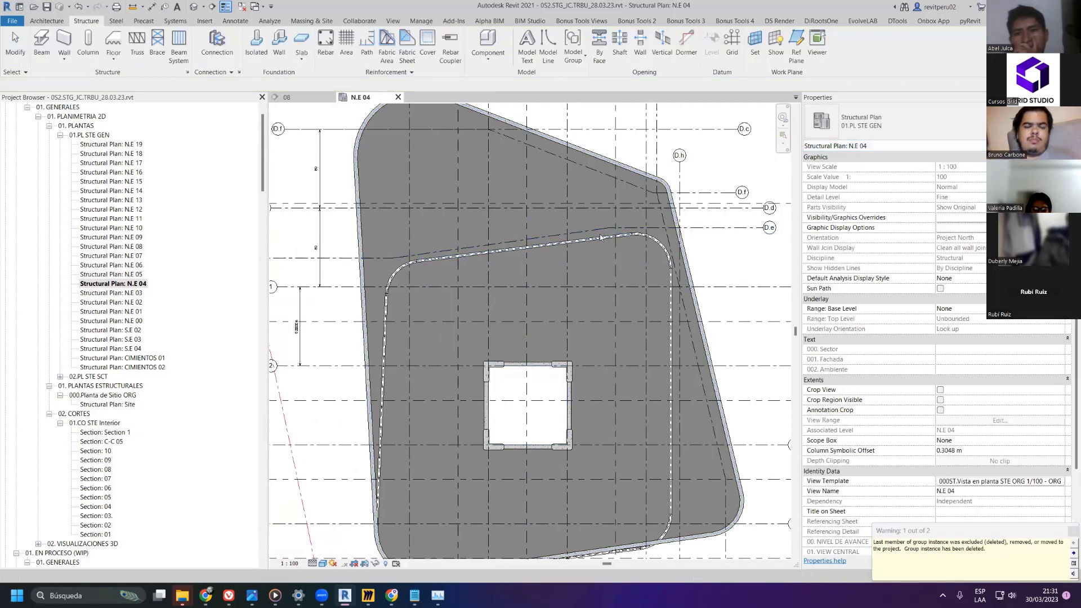
click(414, 311)
key(Escape)
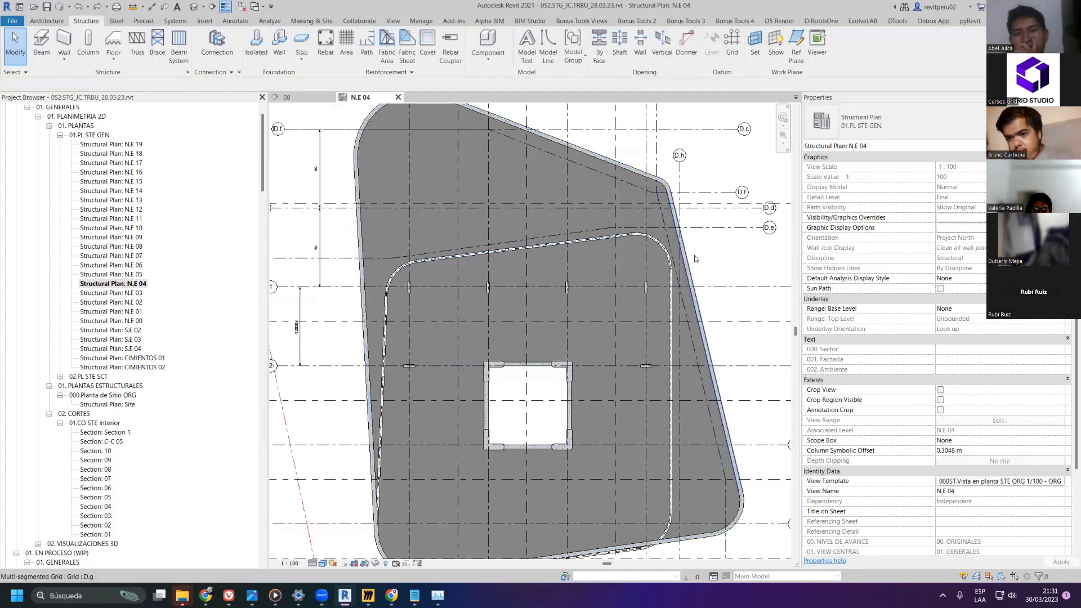
drag(694, 259, 331, 363)
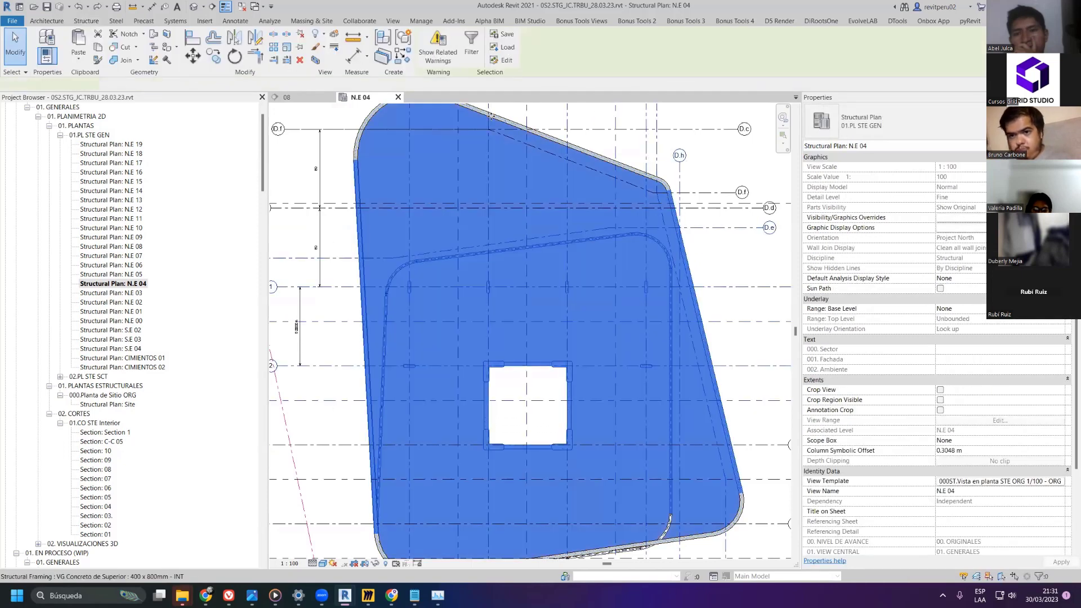
click(471, 51)
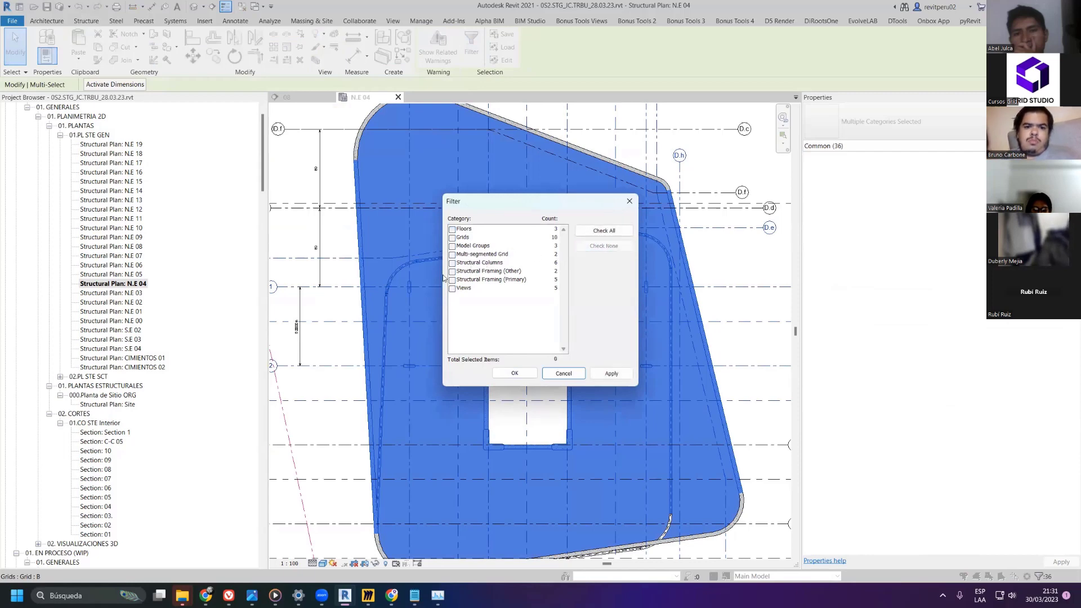
click(452, 263)
click(514, 373)
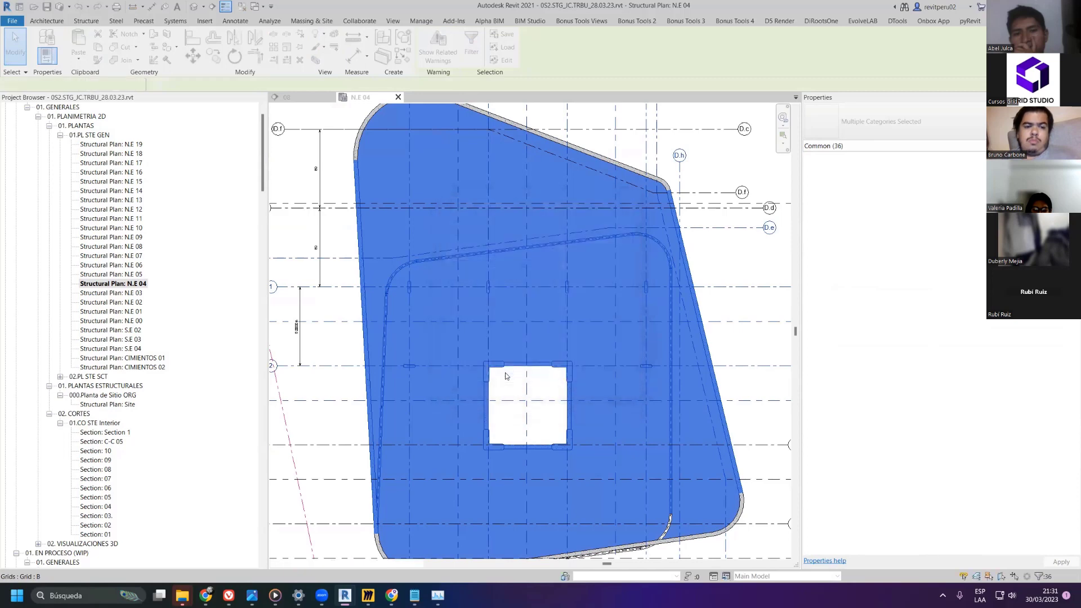
key(Escape)
scroll(654, 341, down, 4)
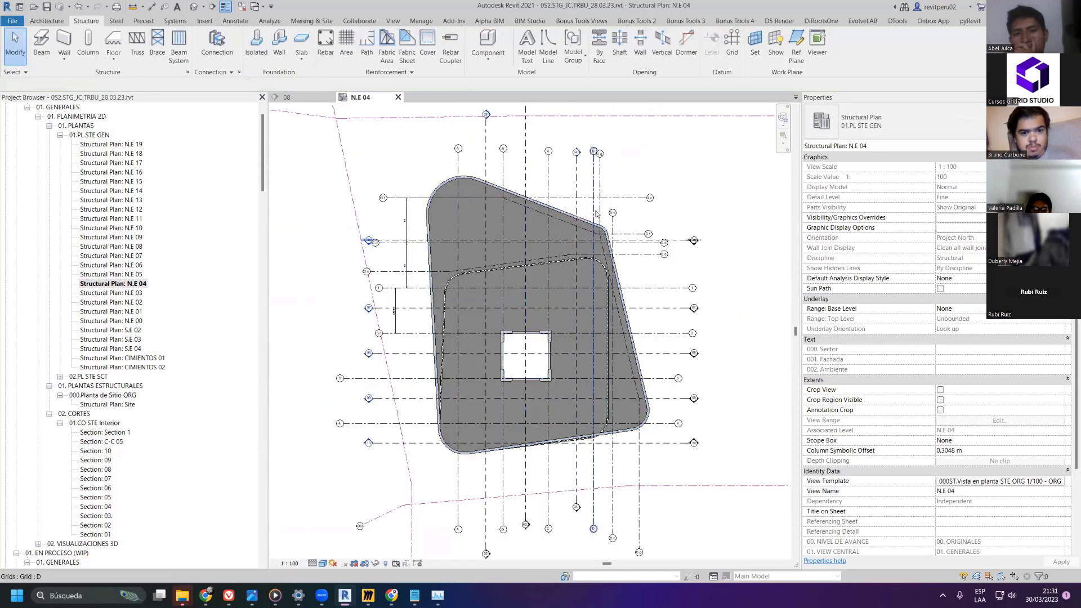
click(240, 8)
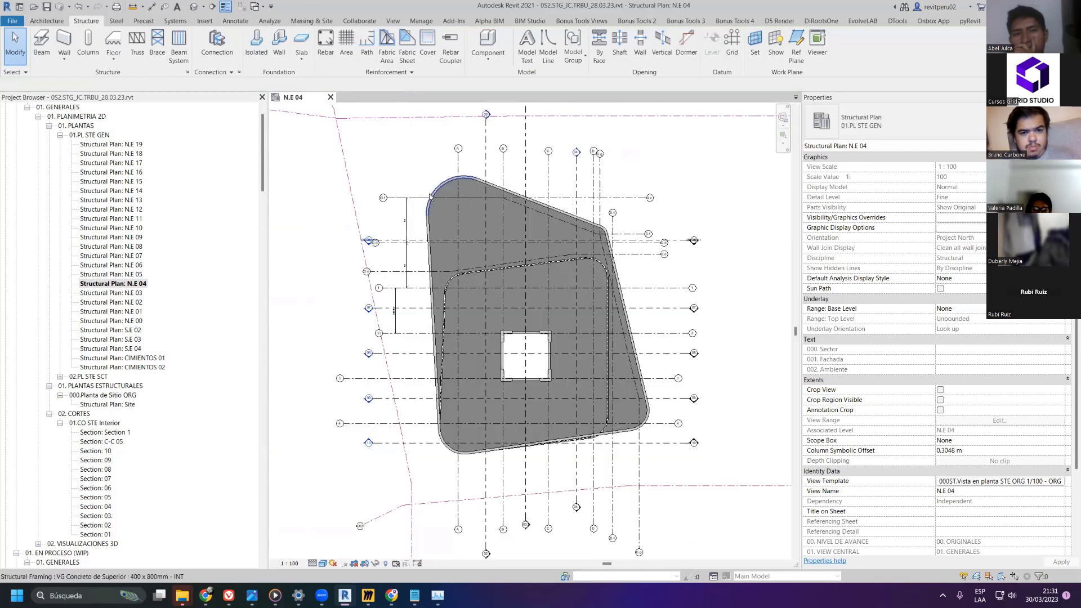
scroll(528, 213, up, 2)
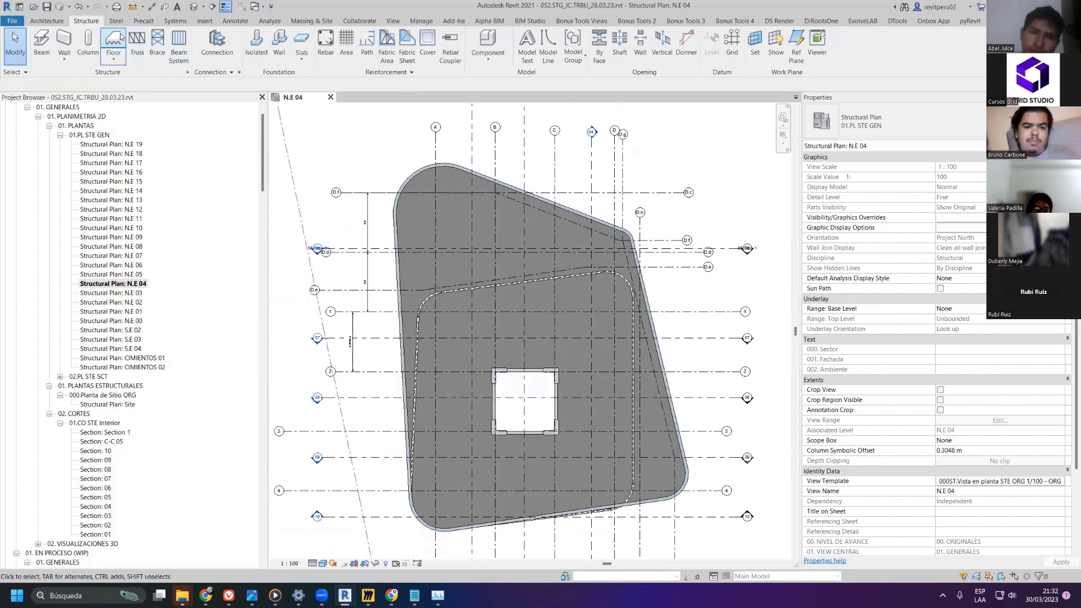
click(43, 38)
key(Escape)
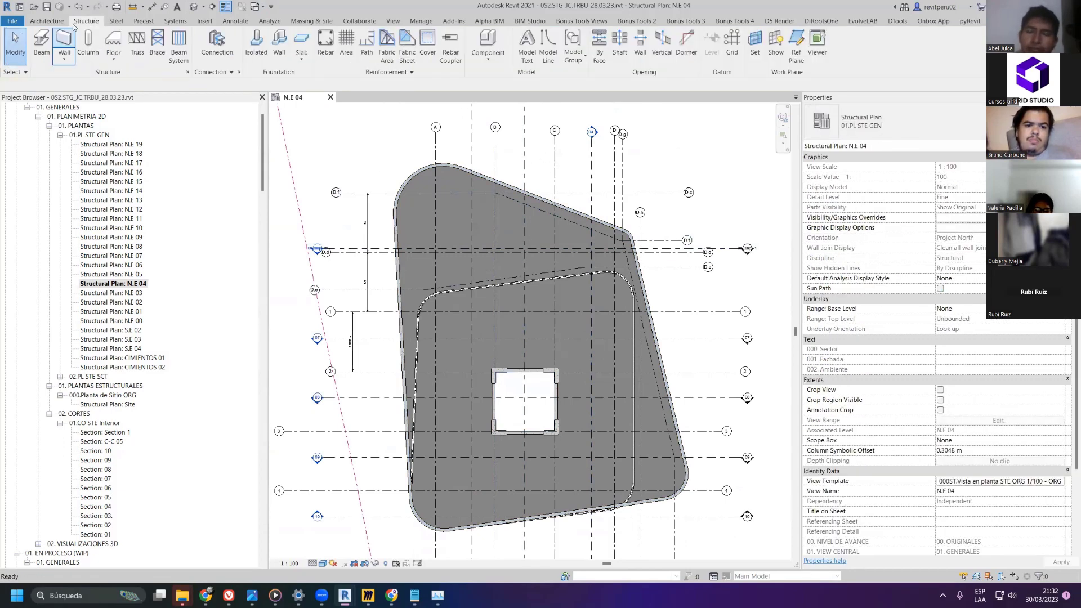
- Place 600 x 1200 mm - R 150 columns At Grids on every grid intersection crossing the slab
click(87, 43)
click(502, 46)
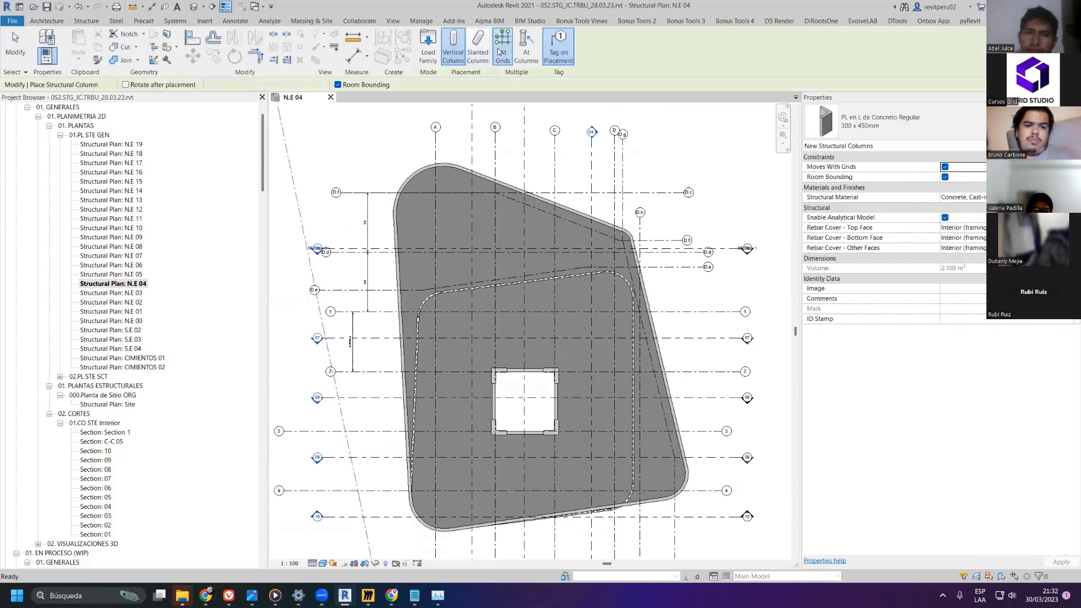
click(879, 123)
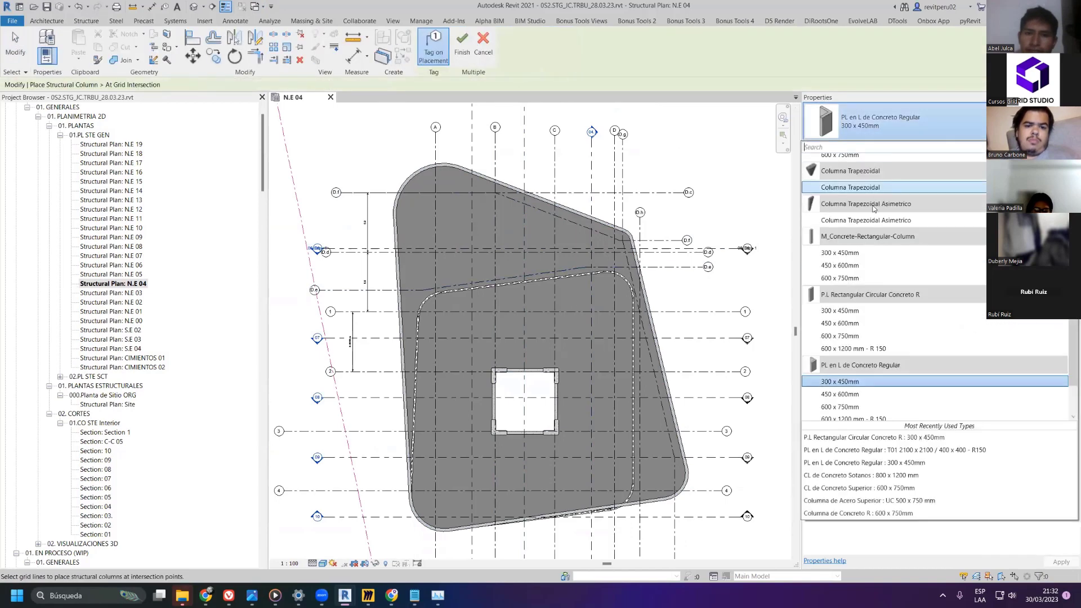
click(856, 348)
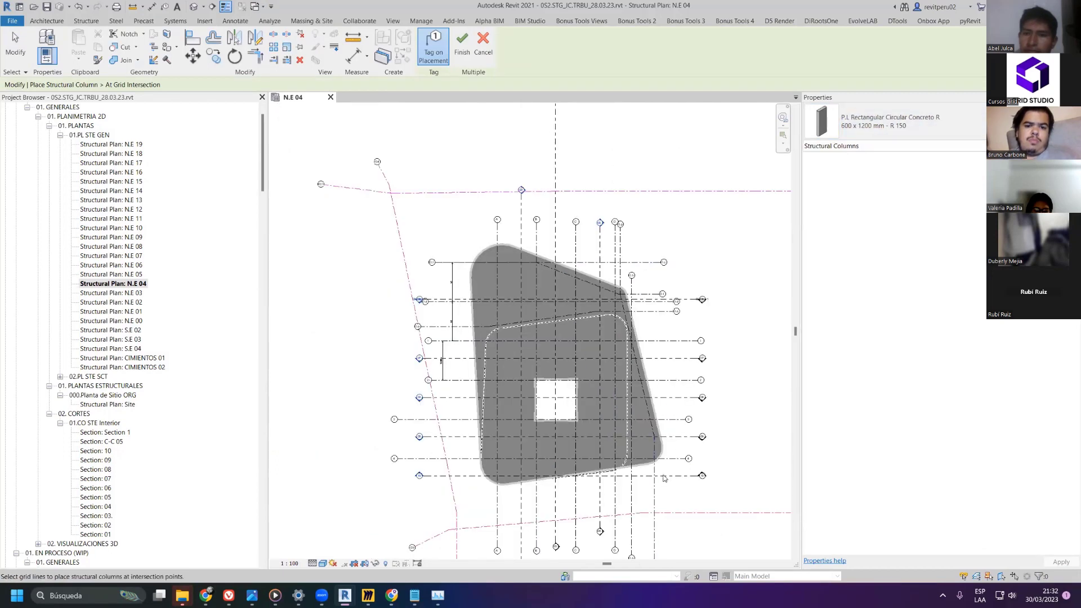
scroll(613, 396, down, 2)
drag(470, 274, 503, 238)
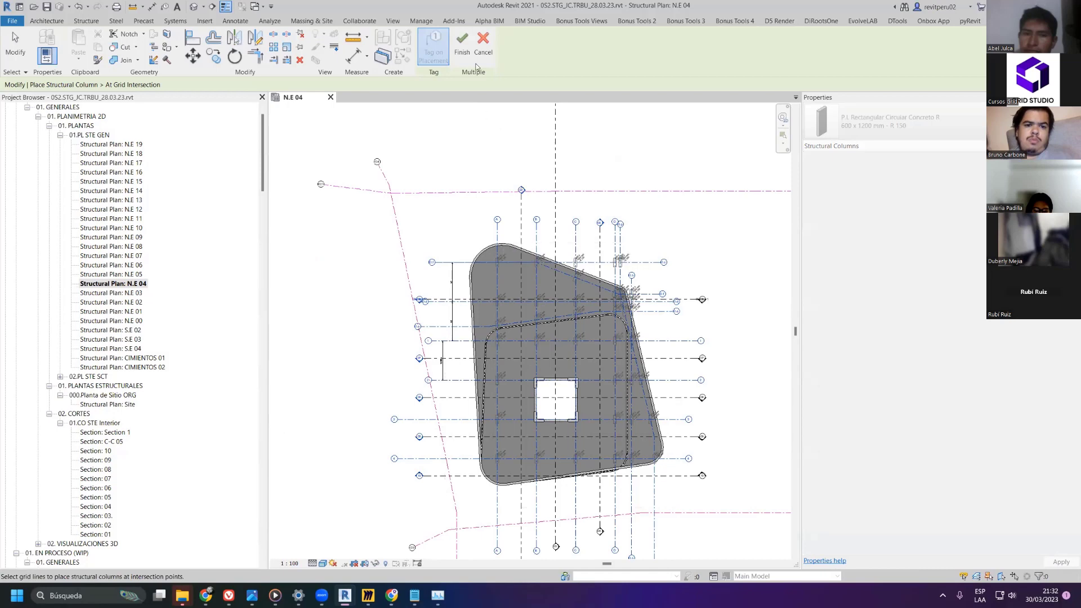
click(462, 45)
scroll(434, 261, up, 5)
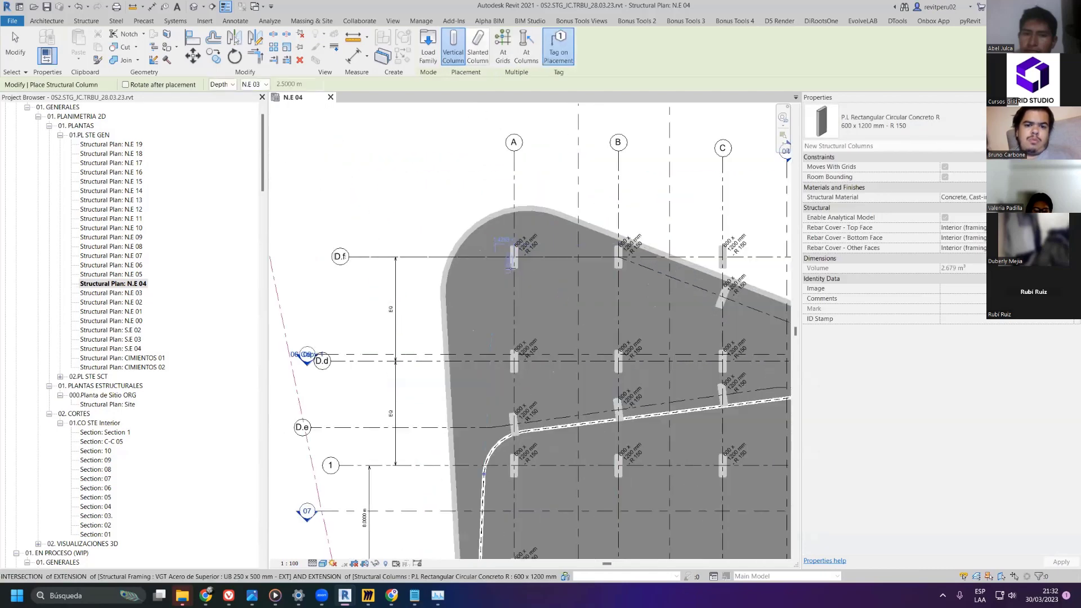
scroll(433, 261, down, 5)
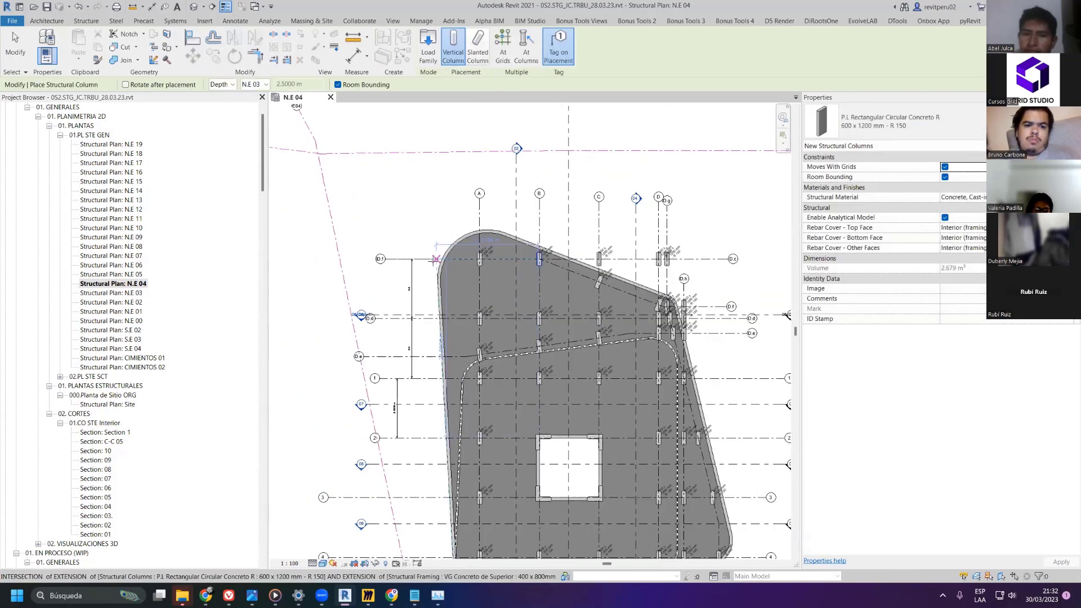
key(Escape)
key(Escape)
scroll(504, 382, up, 6)
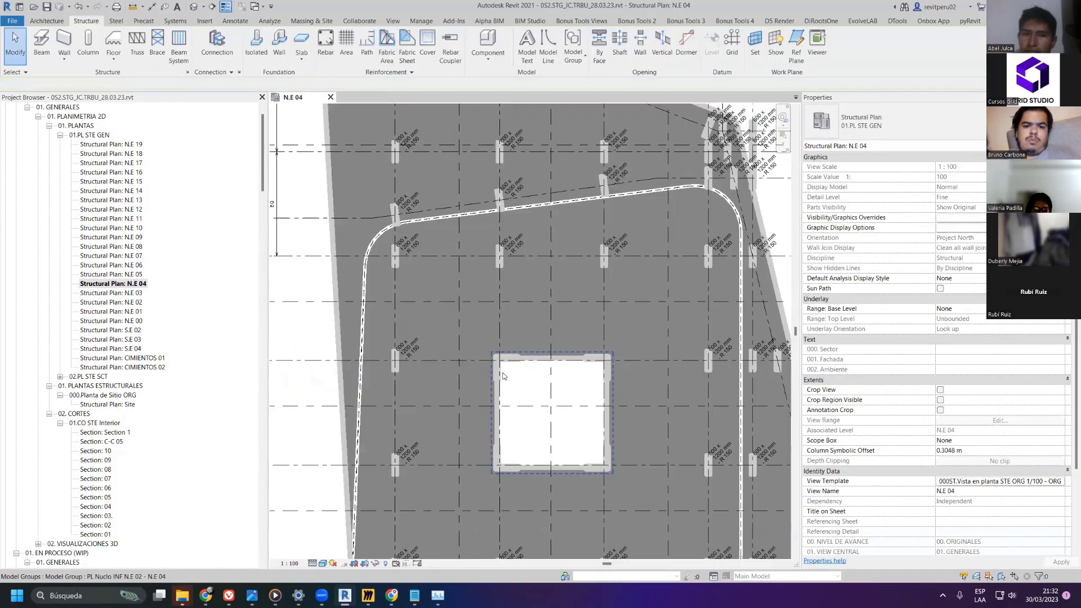
click(501, 370)
key(h)
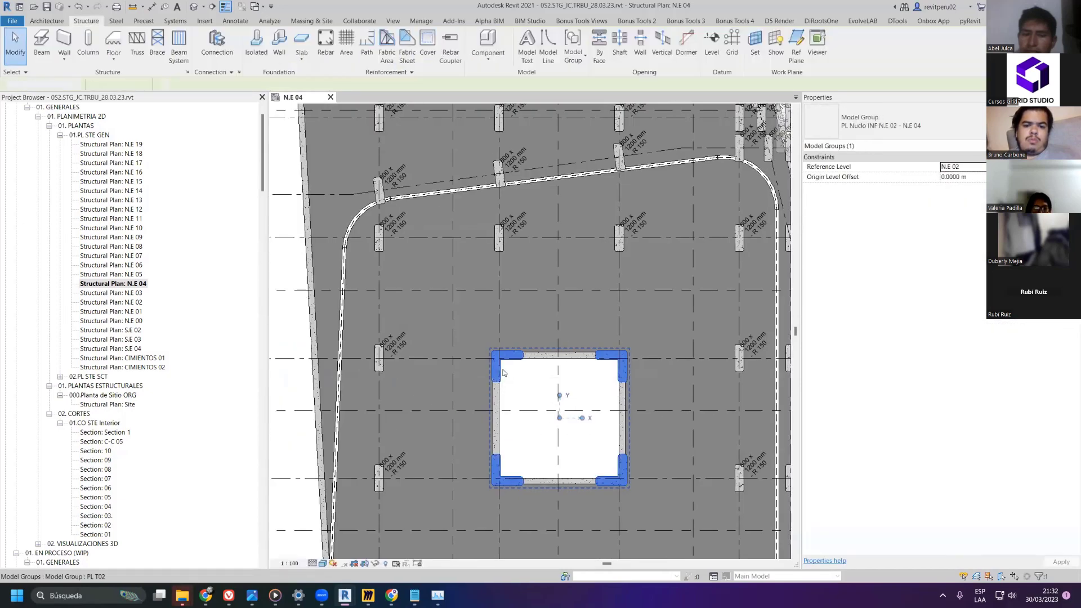
scroll(502, 370, up, 2)
click(496, 356)
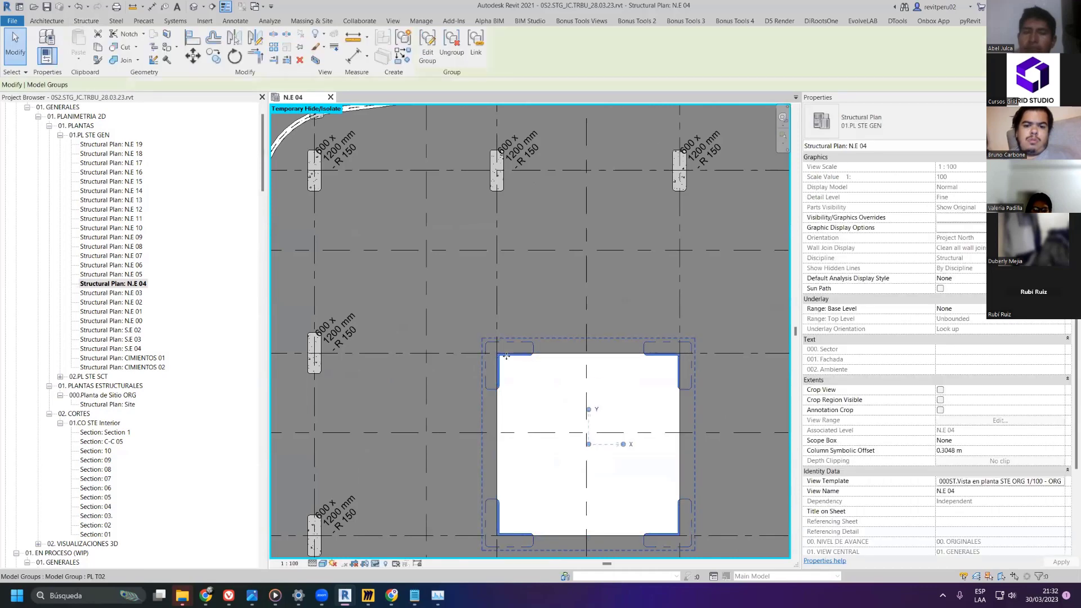
key(h)
key(h)
click(499, 356)
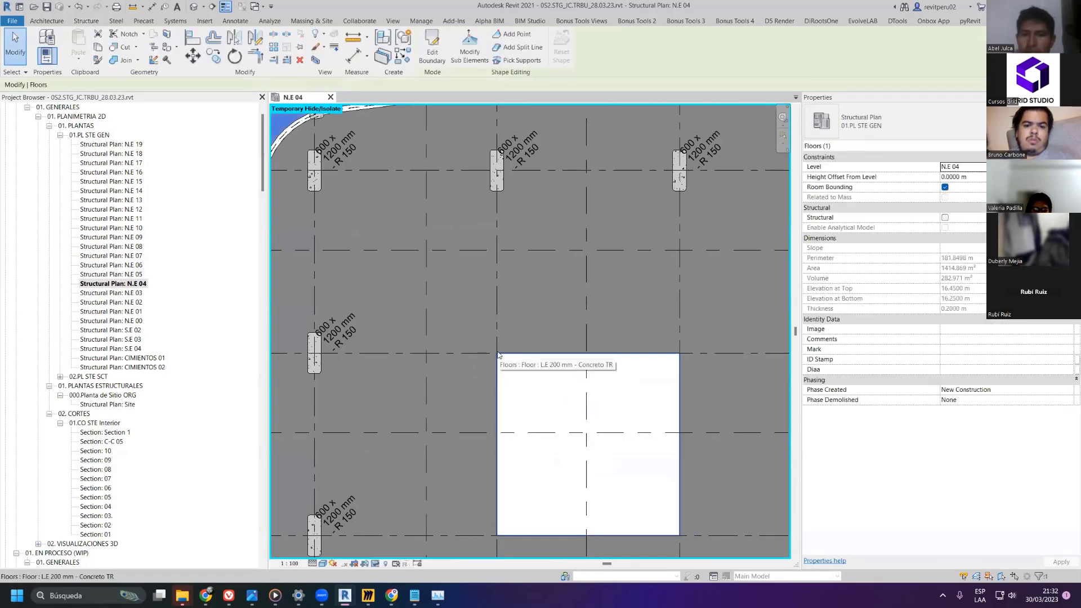
scroll(497, 353, down, 2)
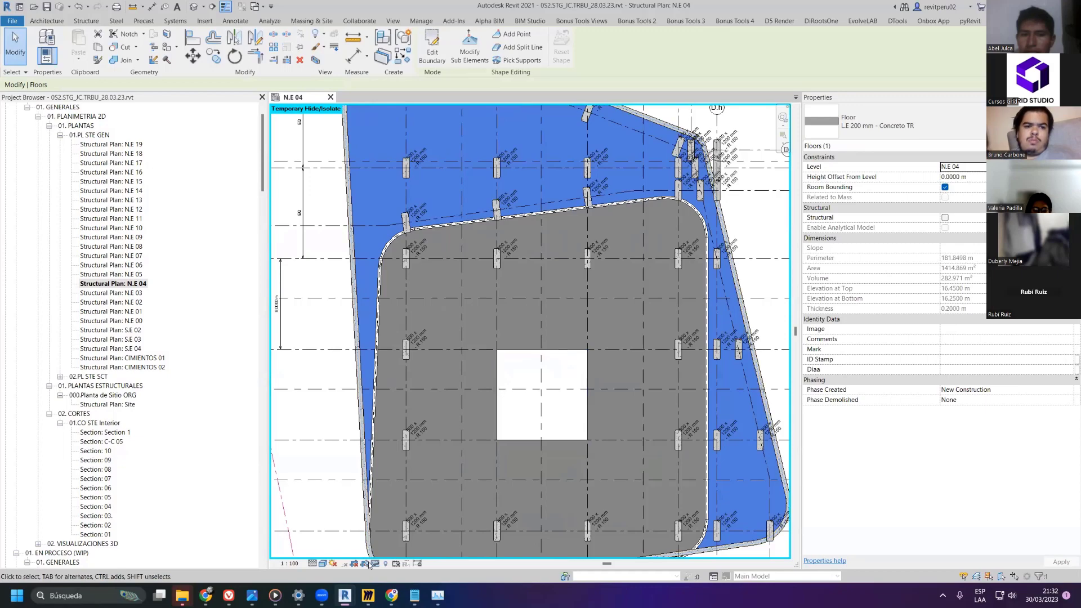
right_click(370, 484)
click(395, 550)
key(Escape)
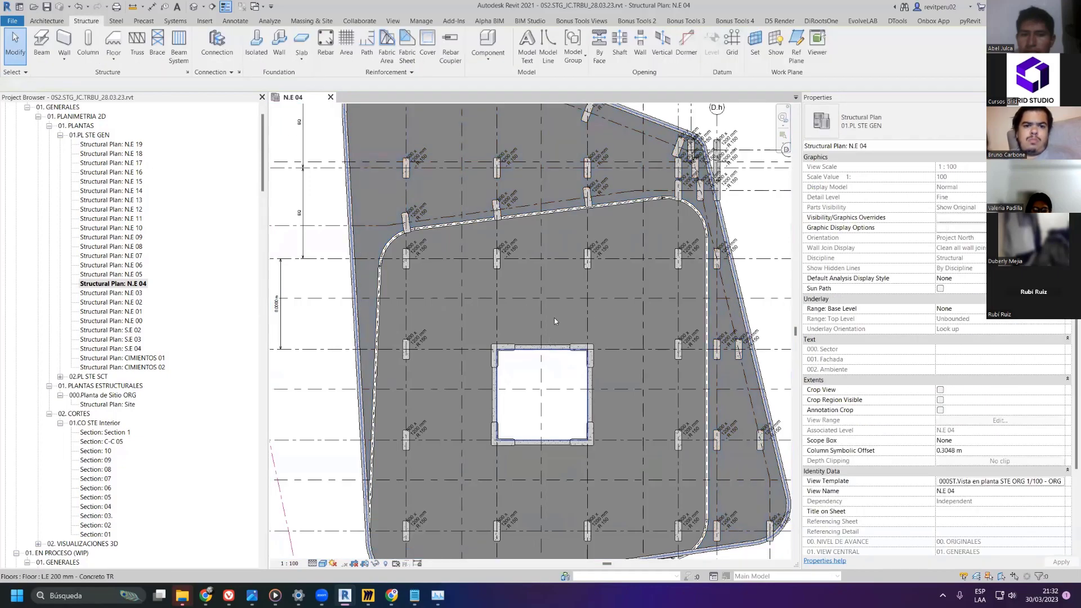
scroll(552, 316, down, 2)
middle_drag(521, 304, 490, 319)
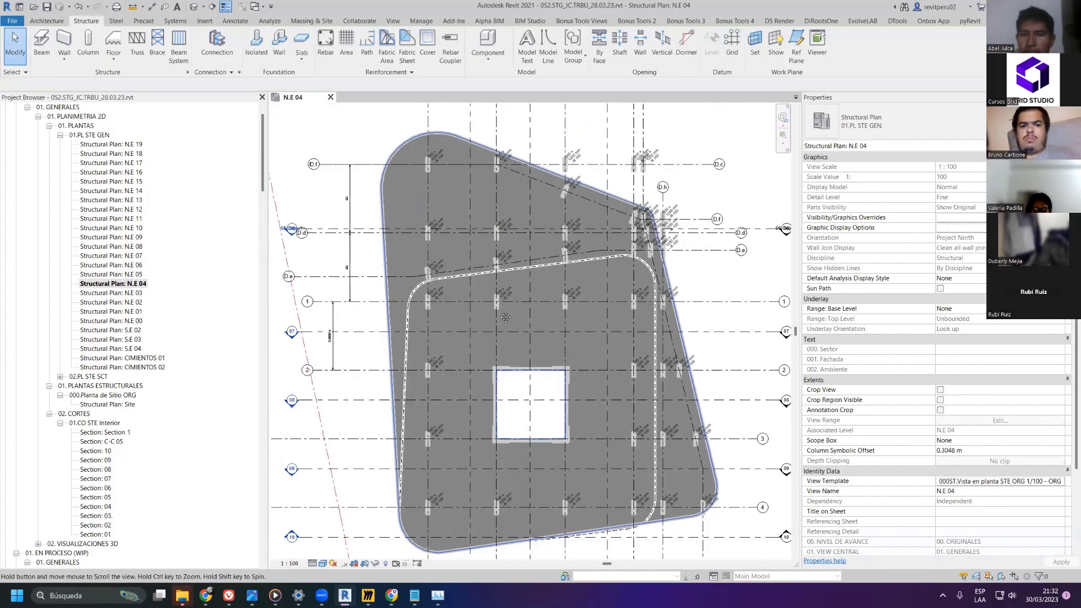
scroll(499, 314, down, 3)
scroll(397, 293, up, 2)
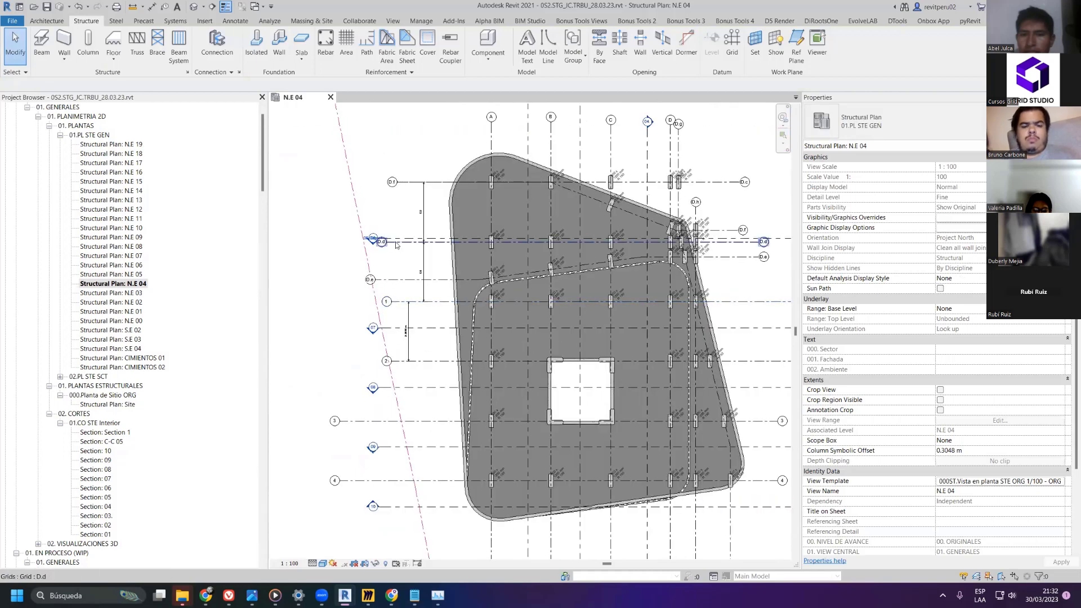
click(528, 132)
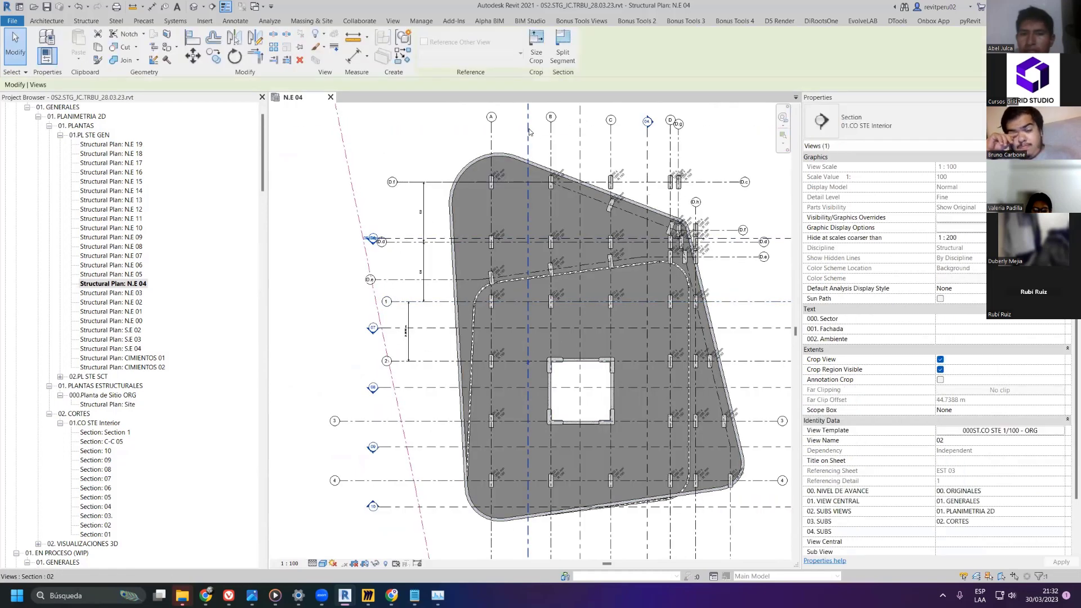
middle_drag(536, 138, 534, 176)
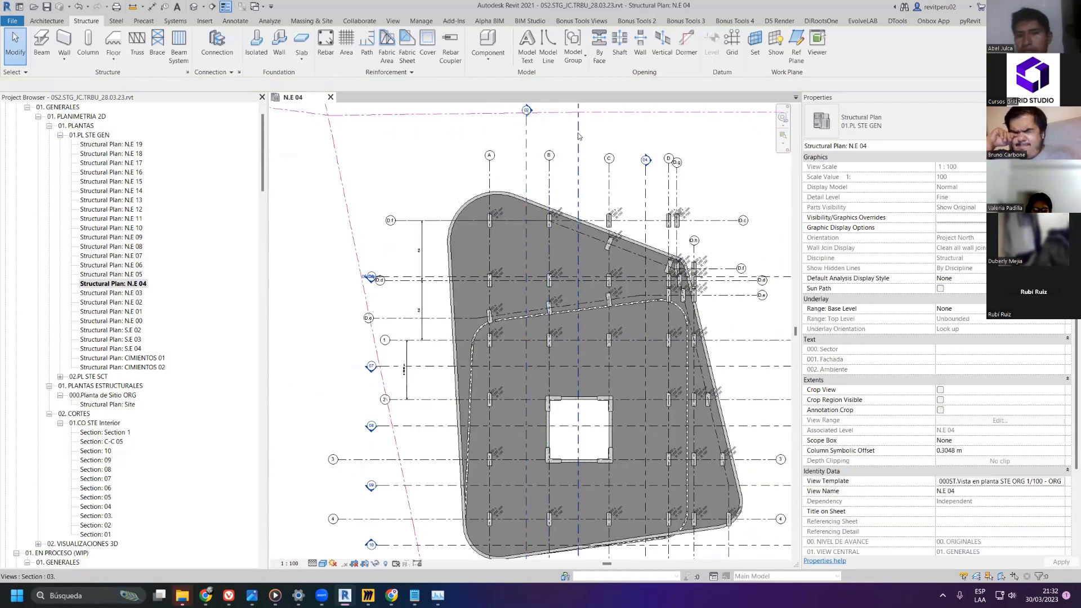
click(527, 133)
key(s)
key(a)
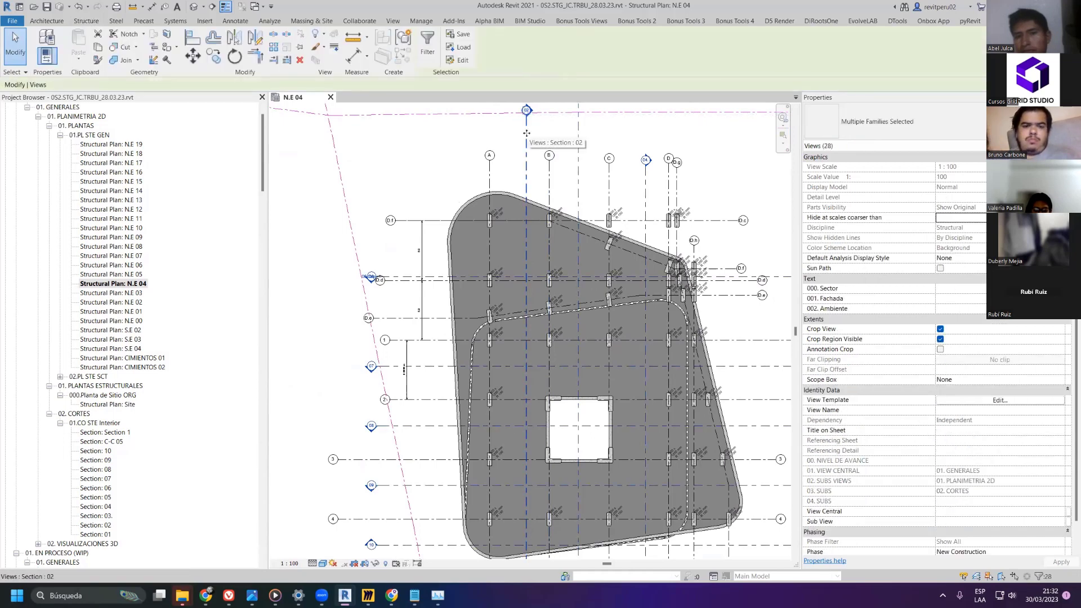
key(h)
key(h)
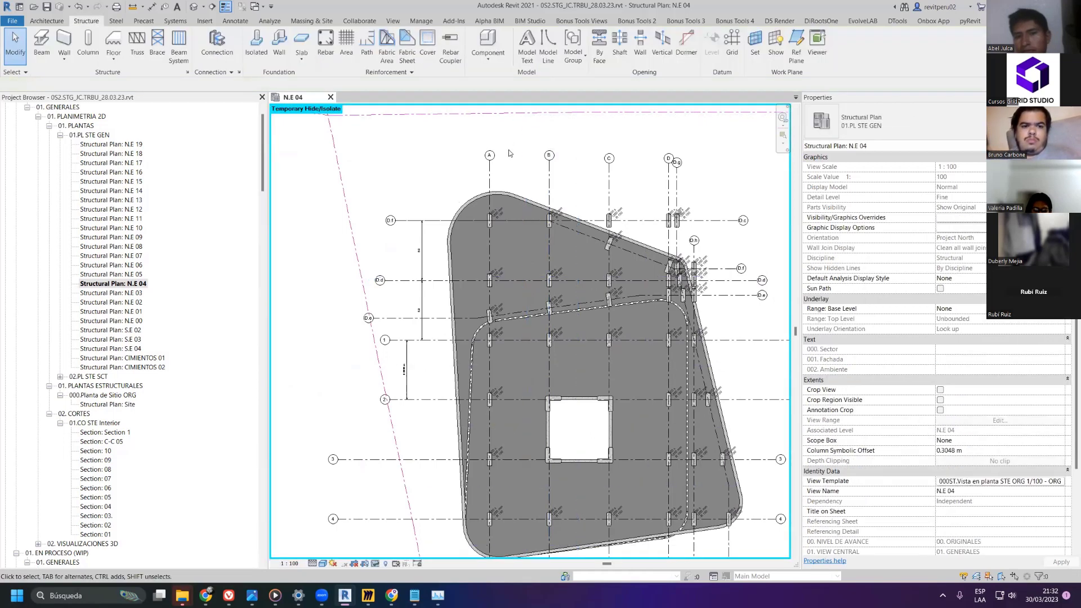
middle_drag(550, 411, 513, 309)
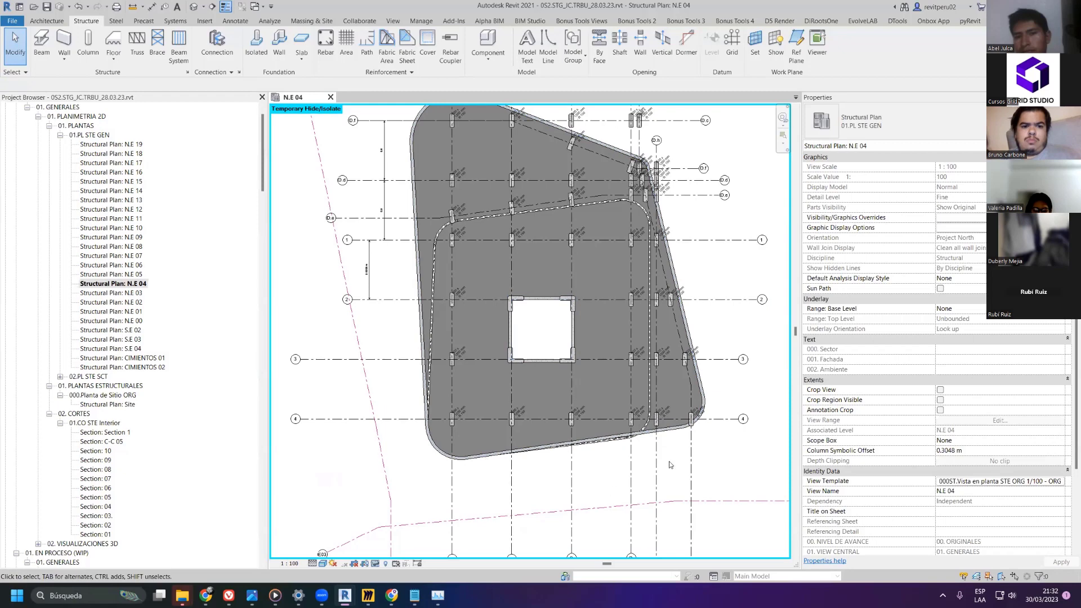
middle_drag(694, 268, 689, 341)
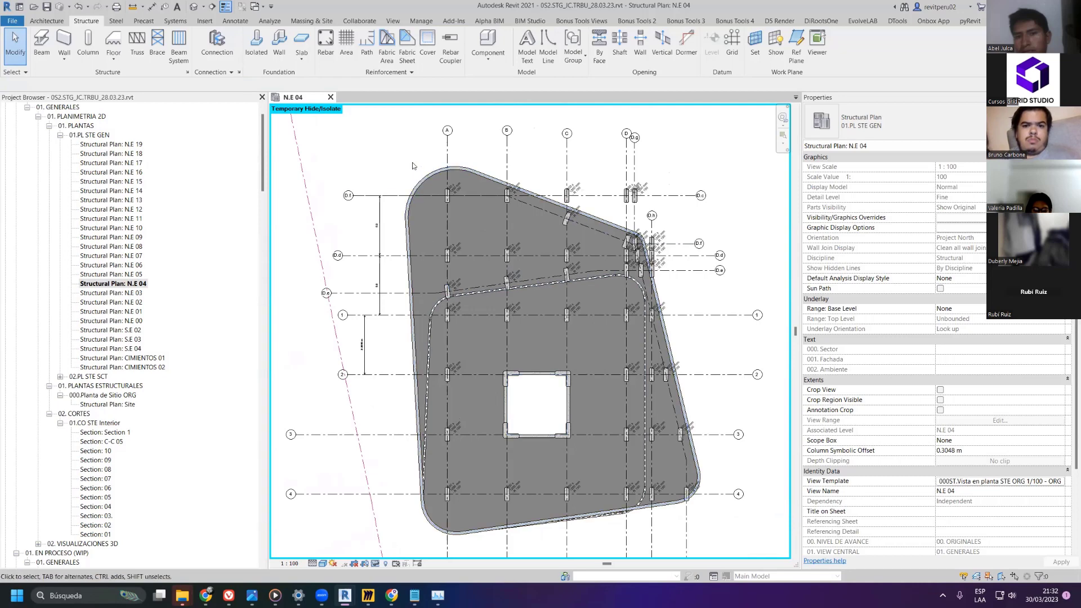
key(h)
key(r)
- Start 400 x 800mm - INT beam placement on reference level N.E 04 in On Grids mode
key(z)
key(f)
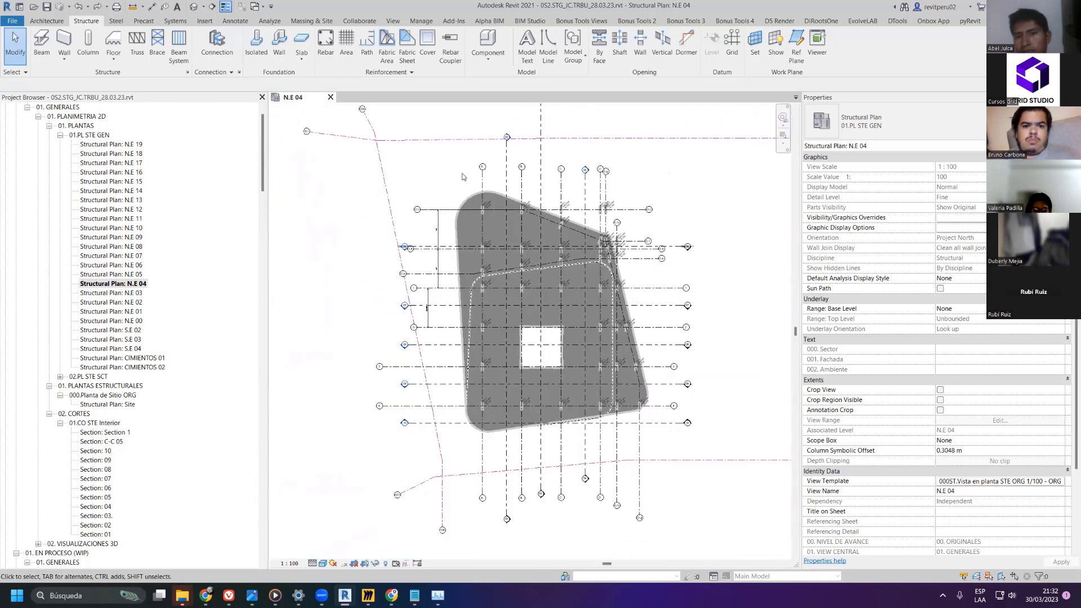
scroll(544, 346, up, 2)
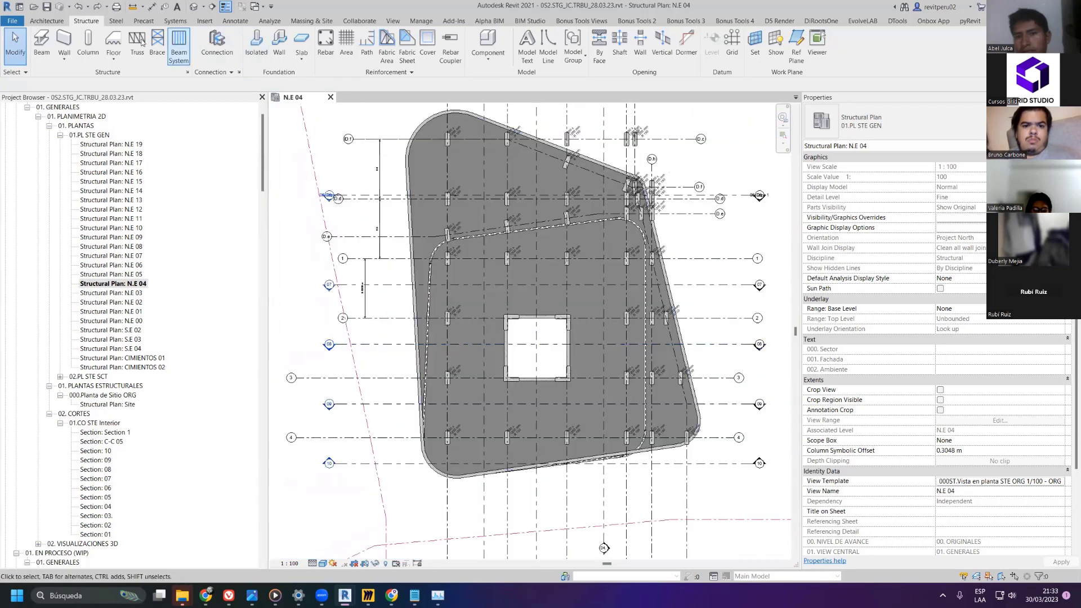
click(41, 42)
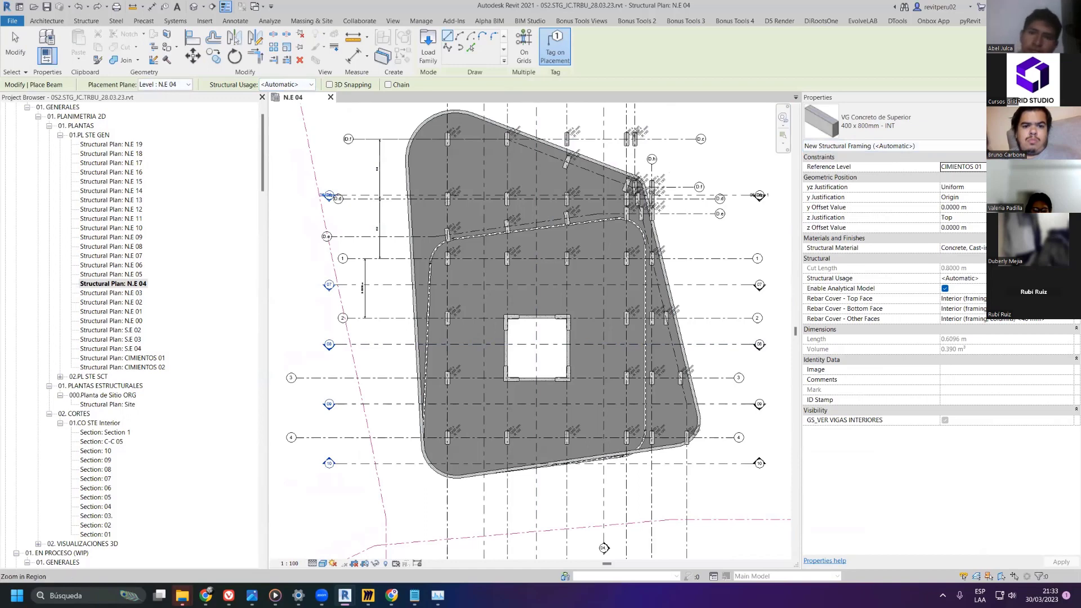
click(960, 167)
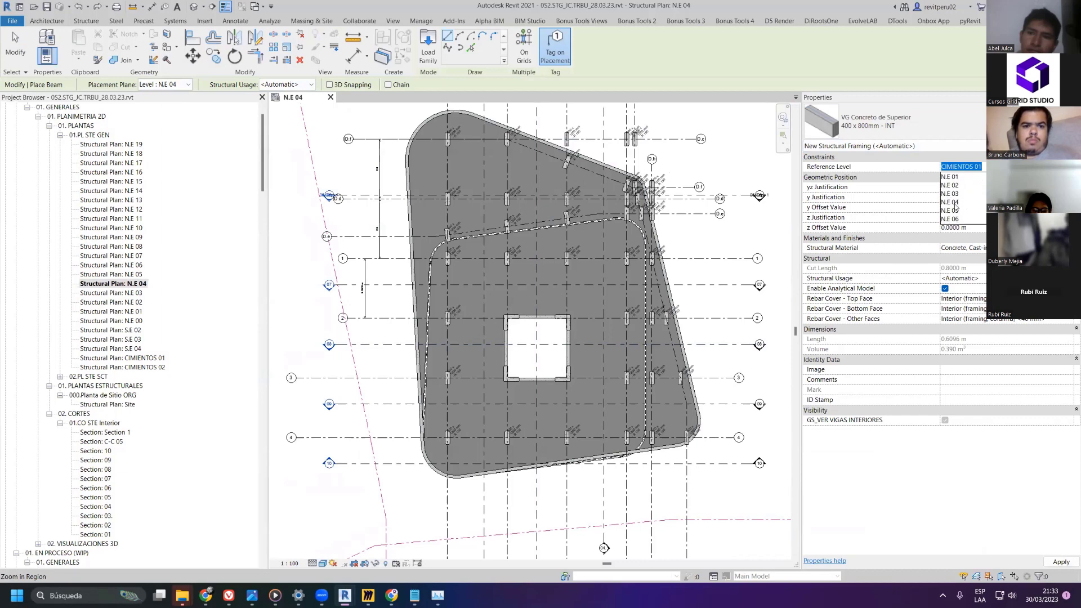
click(956, 202)
click(524, 48)
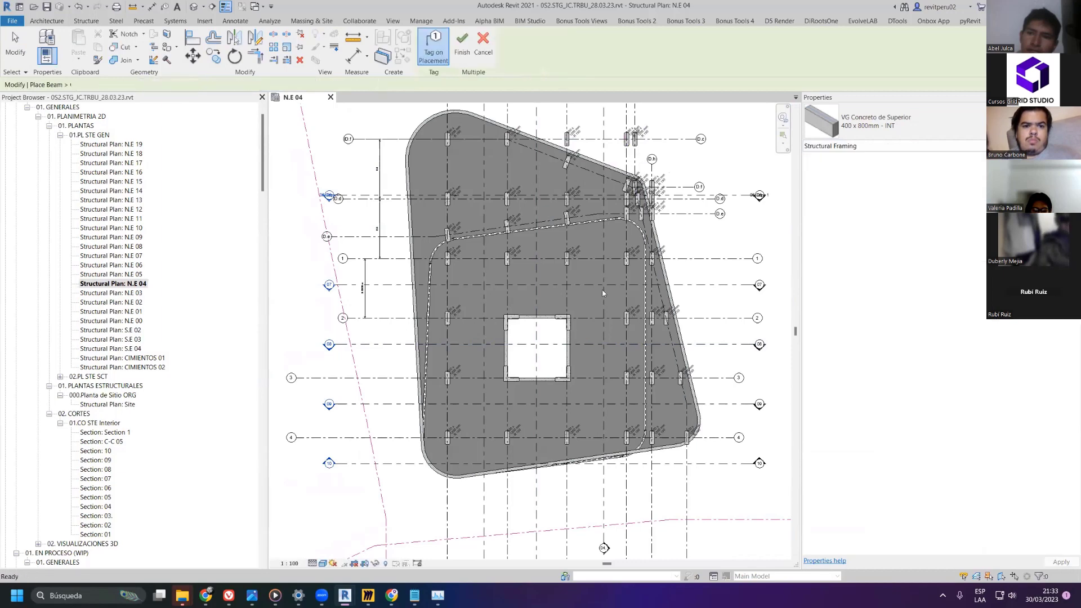
scroll(603, 293, down, 2)
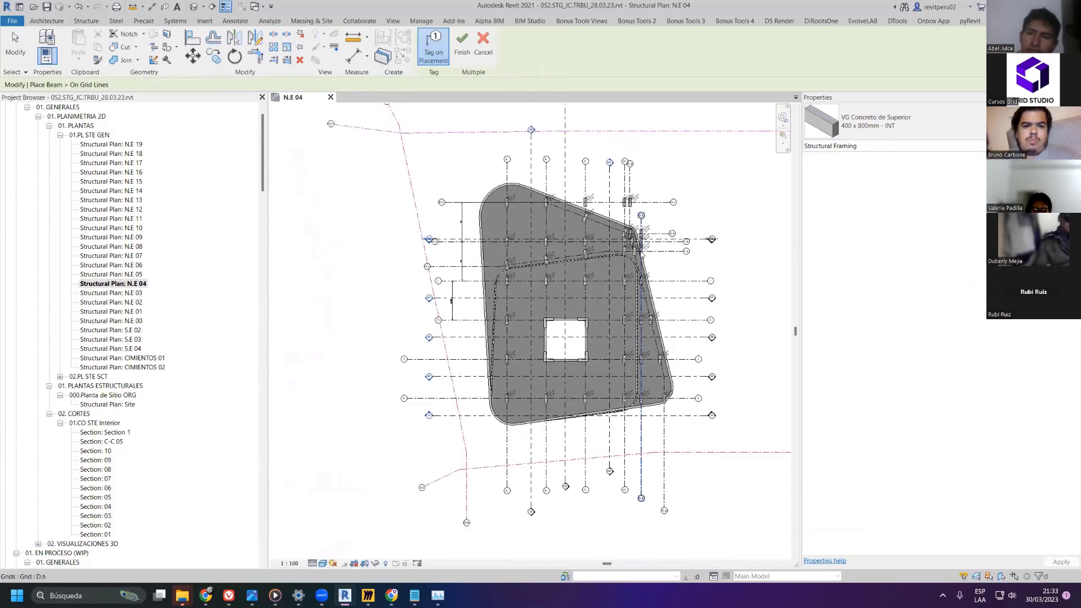
- Delete two overlapping columns near the slab's upper-right edge
scroll(642, 252, up, 5)
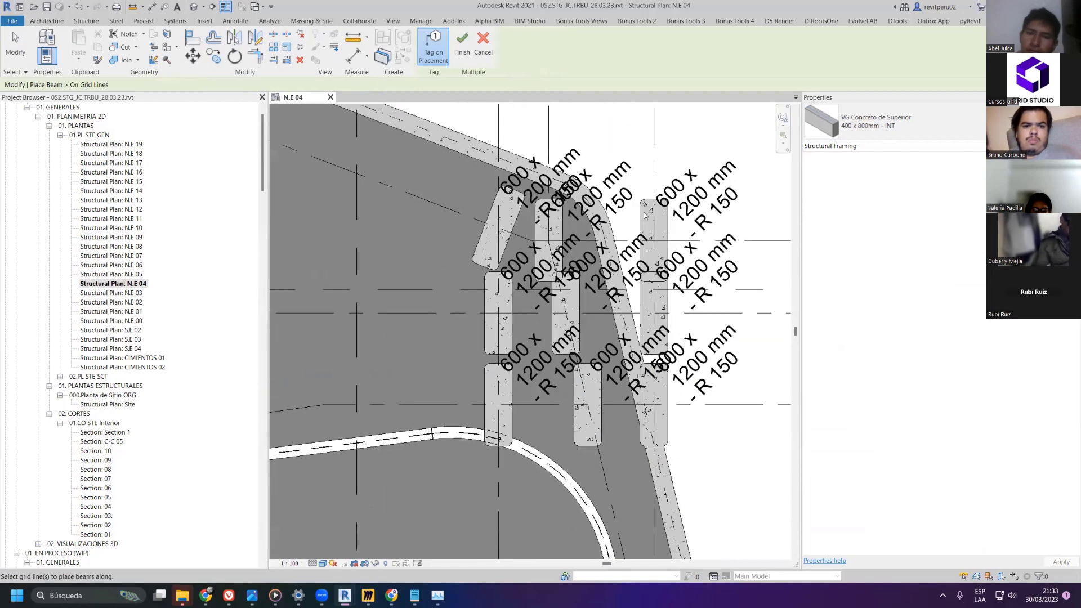
key(Escape)
key(Escape)
click(650, 236)
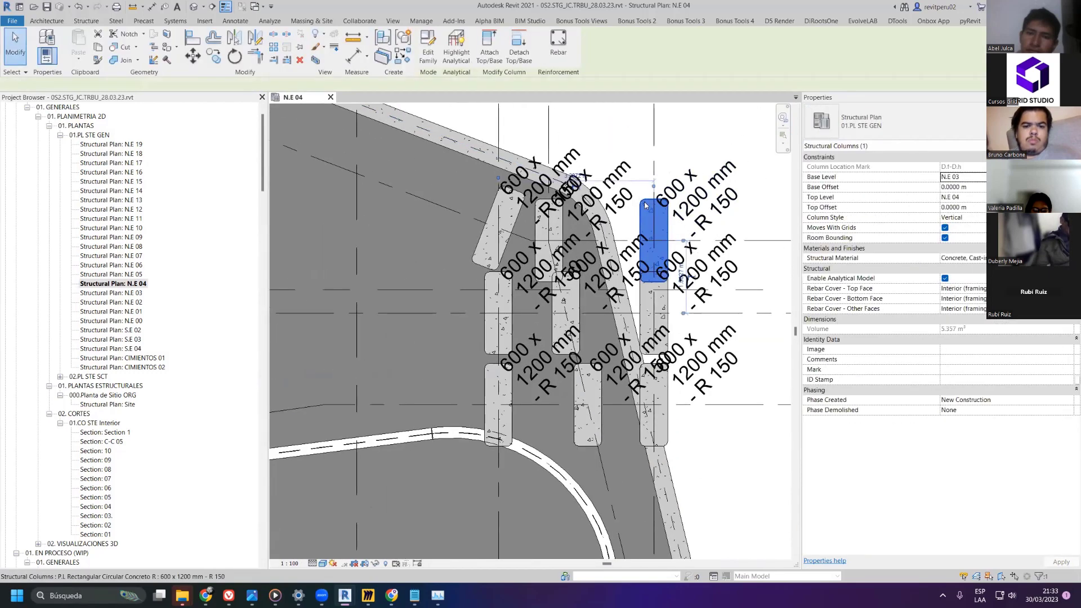
key(Delete)
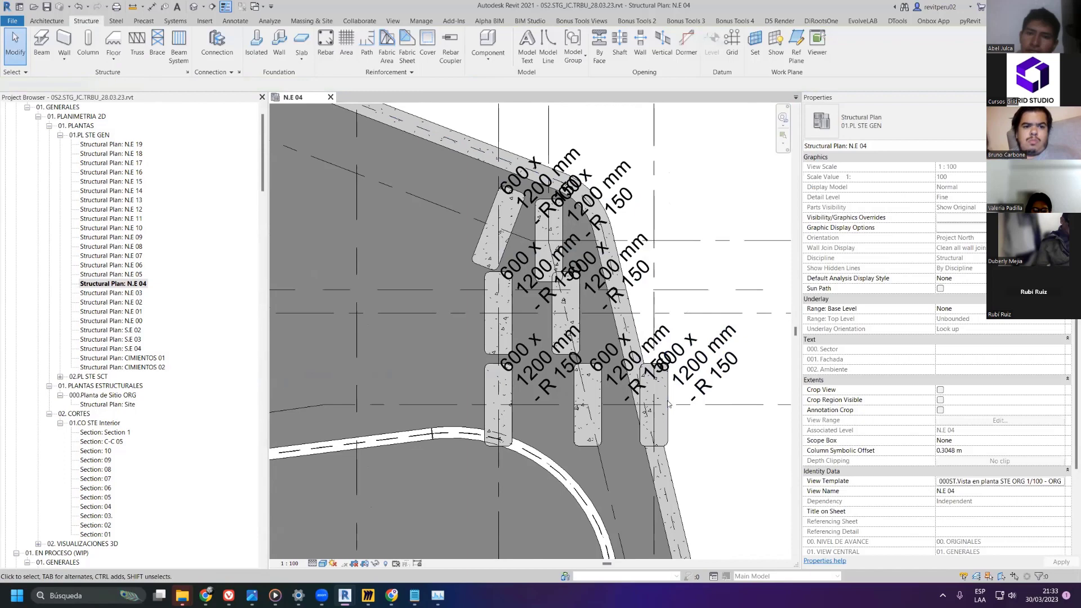
click(667, 404)
key(Delete)
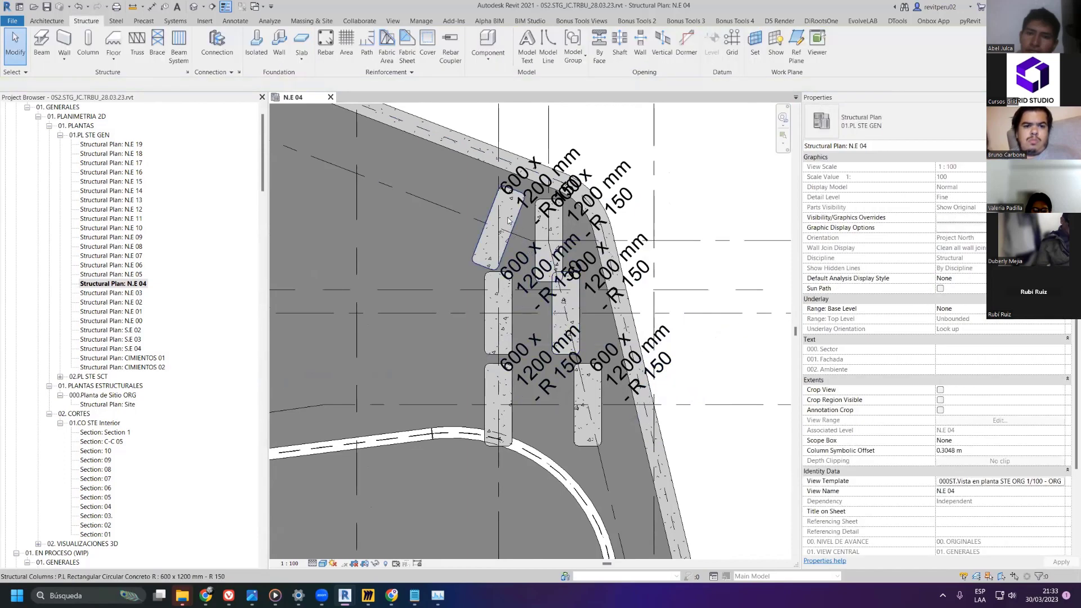
- Inspect the rotated column, its size tag and the nearby edge columns
click(517, 224)
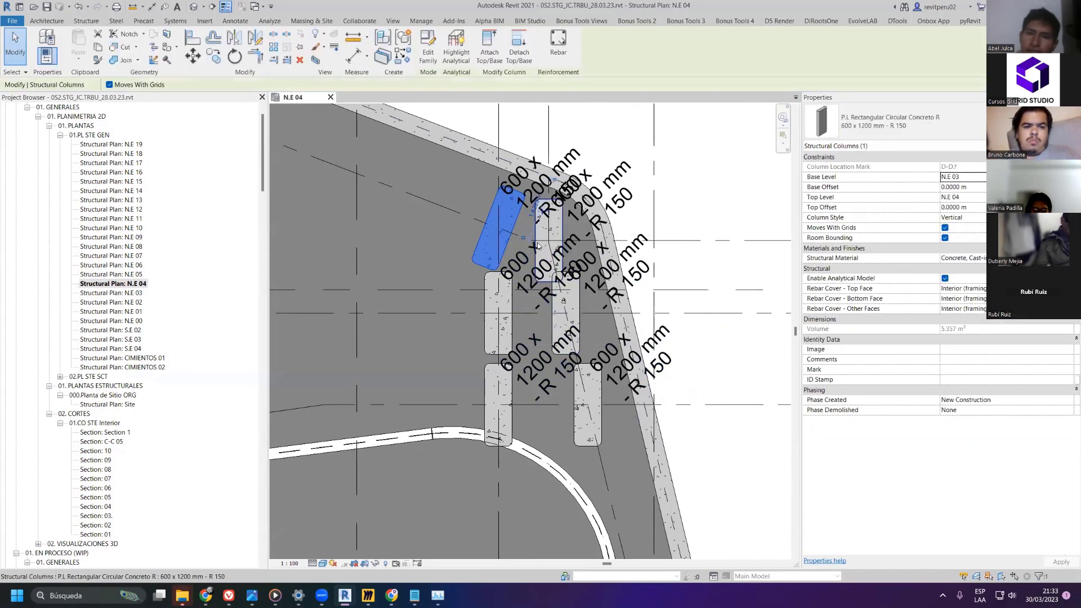
click(542, 223)
scroll(541, 223, up, 3)
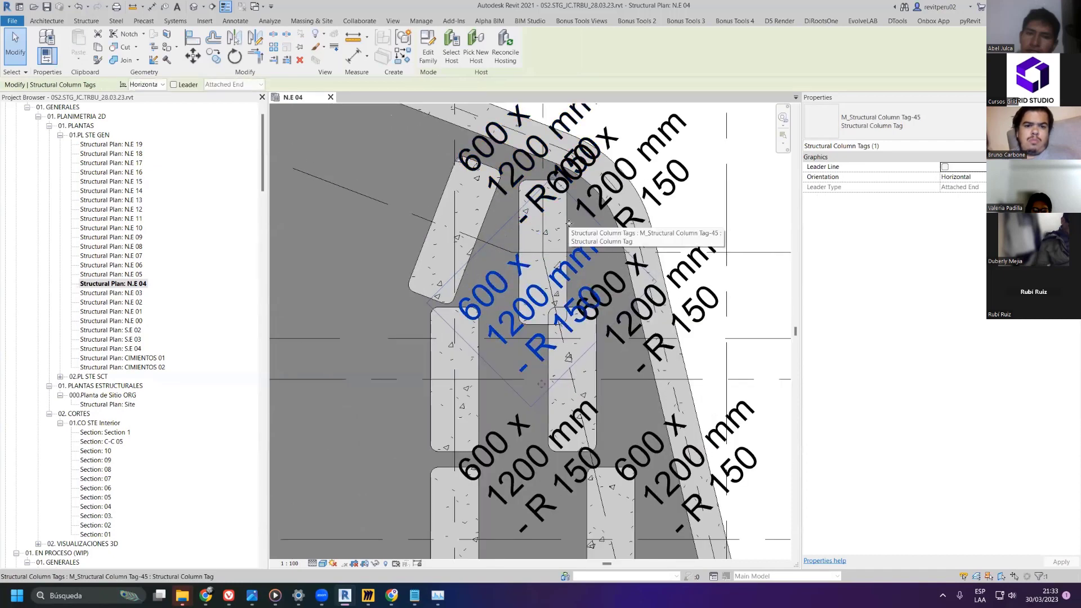
key(Escape)
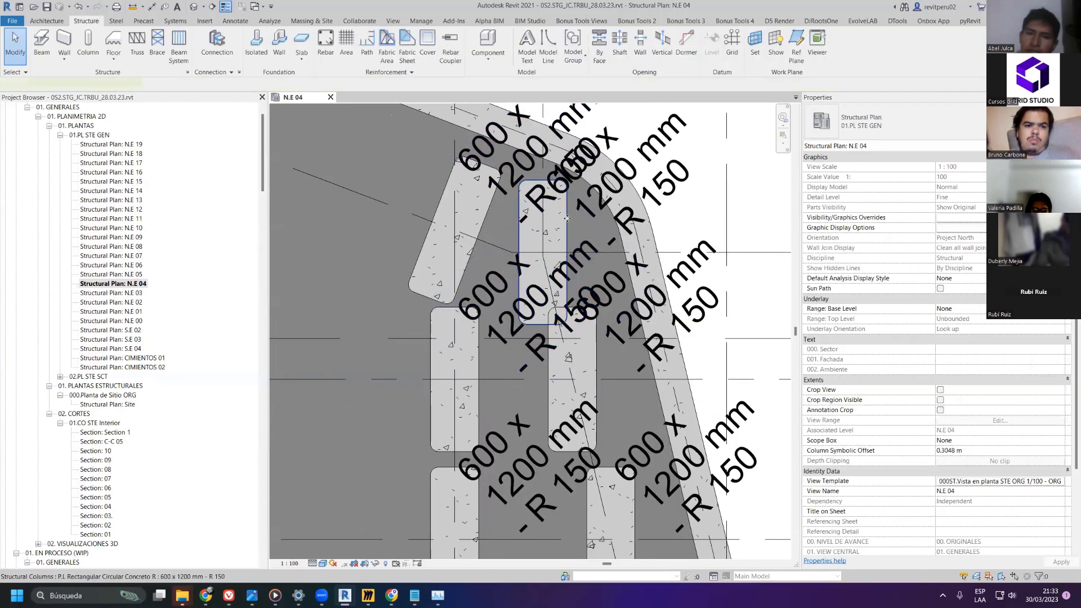
click(567, 218)
key(Escape)
click(585, 365)
key(Escape)
scroll(586, 388, down, 3)
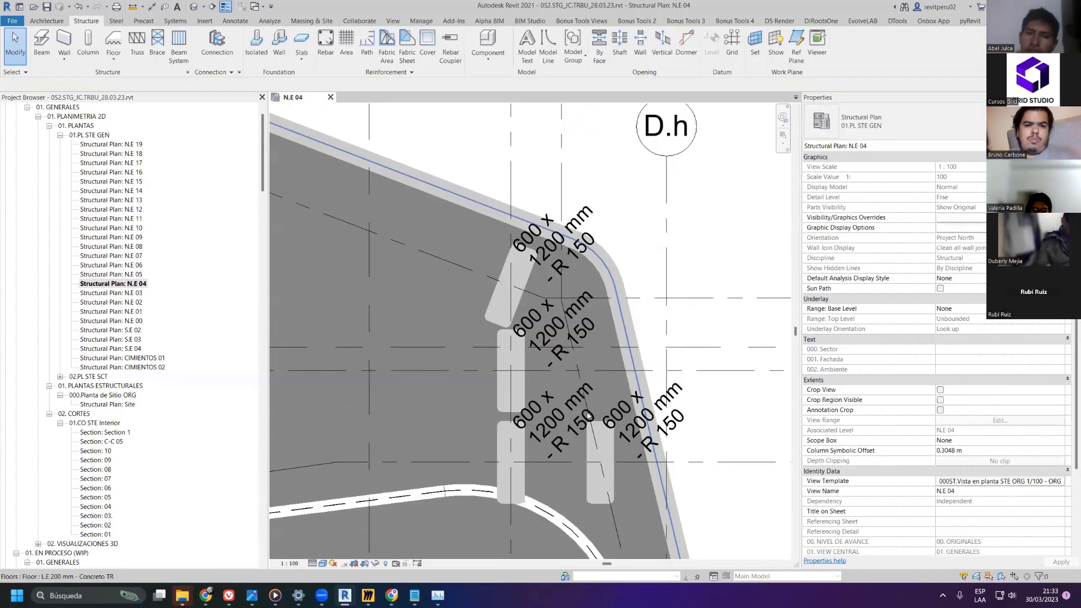
- Delete the right, lower and angled upper columns, then select the one left by grid D.h
click(595, 429)
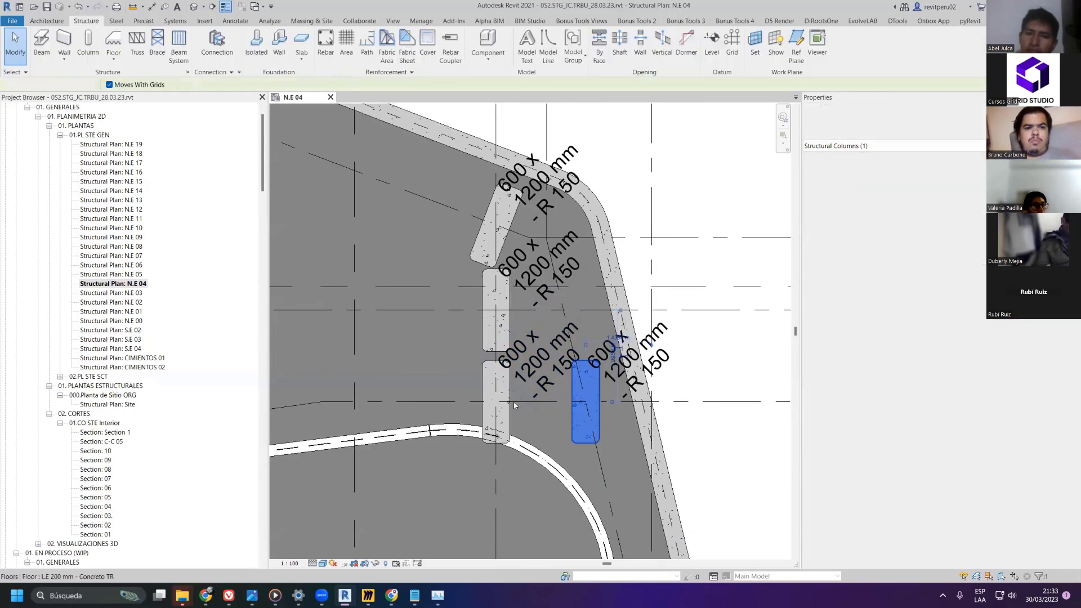
key(Delete)
click(496, 398)
key(Delete)
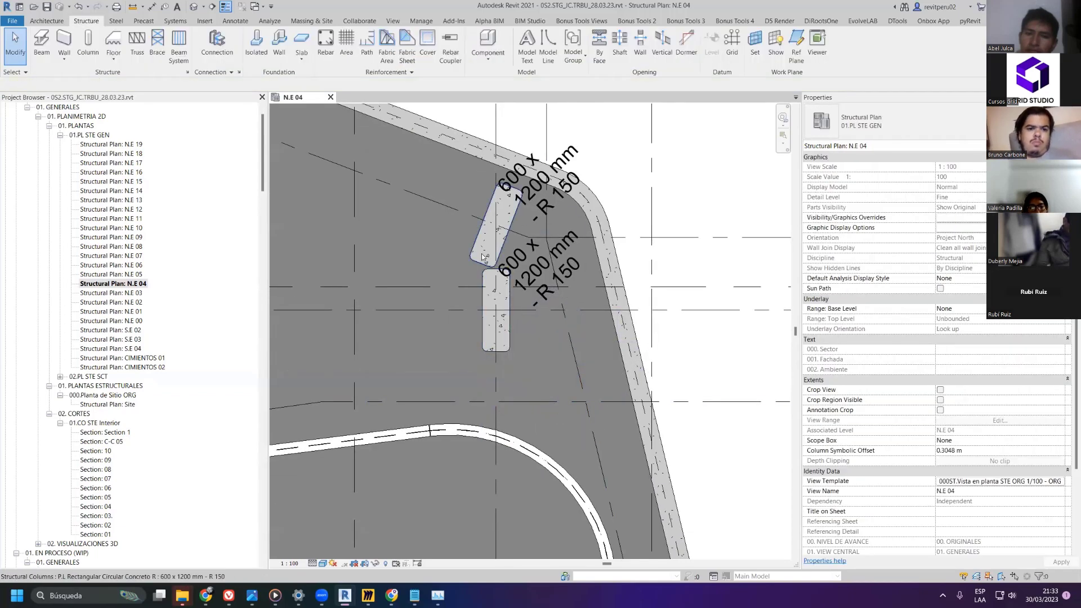
click(494, 225)
key(Delete)
scroll(480, 274, down, 2)
click(485, 275)
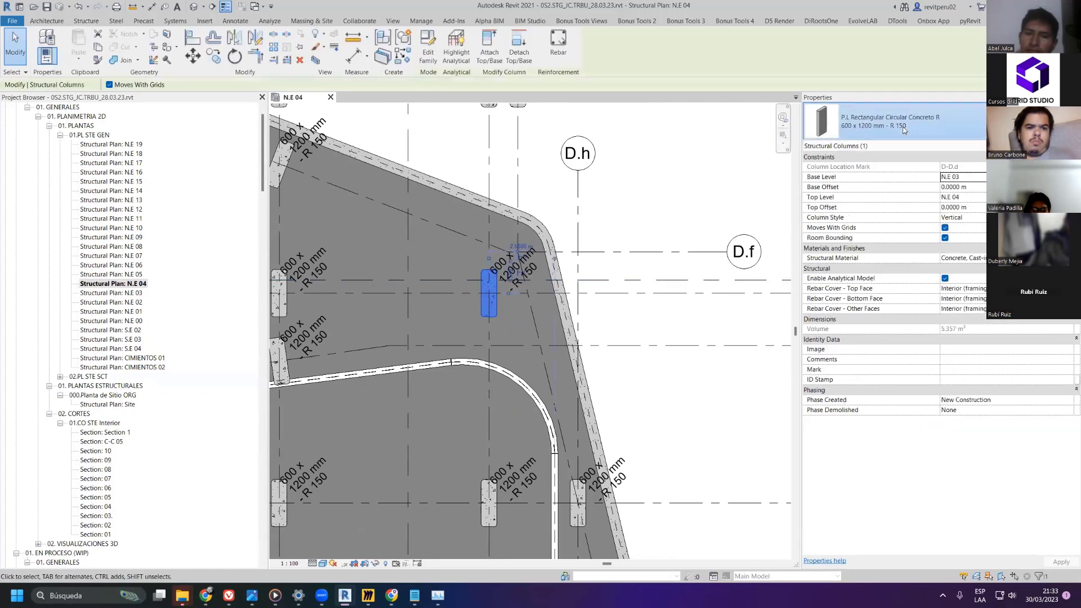
- Rename the column type to 600 x 1800 mm - R 150 through Edit Type
click(904, 130)
click(905, 130)
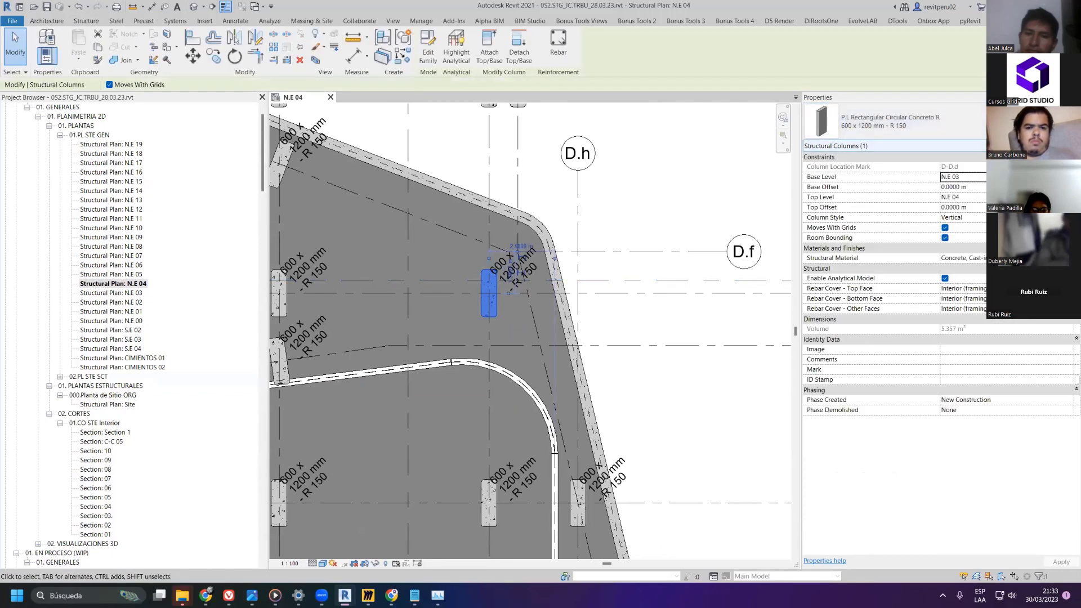
click(1047, 146)
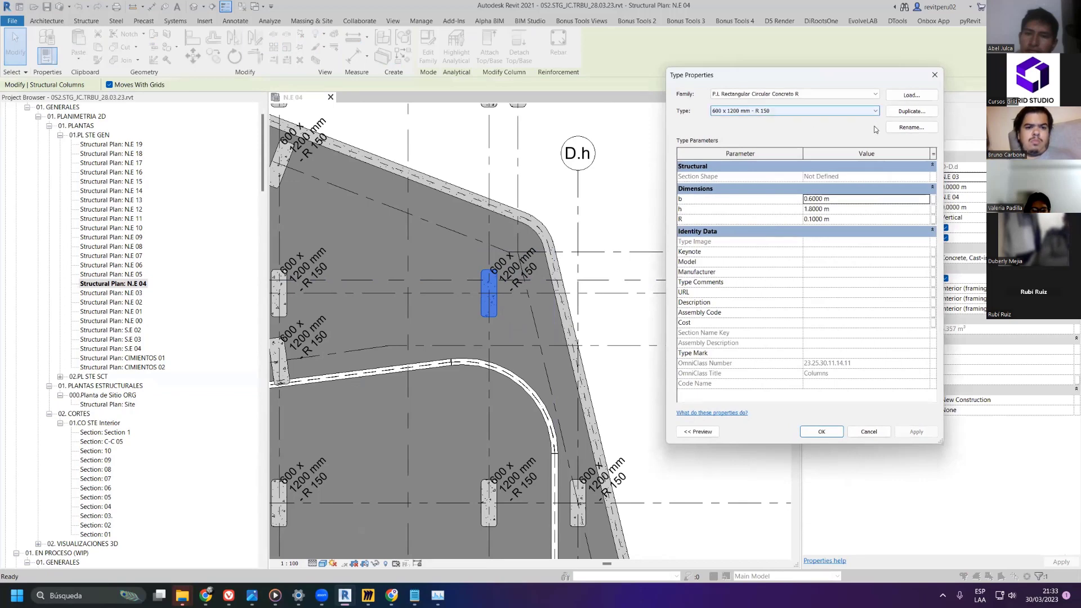
click(912, 127)
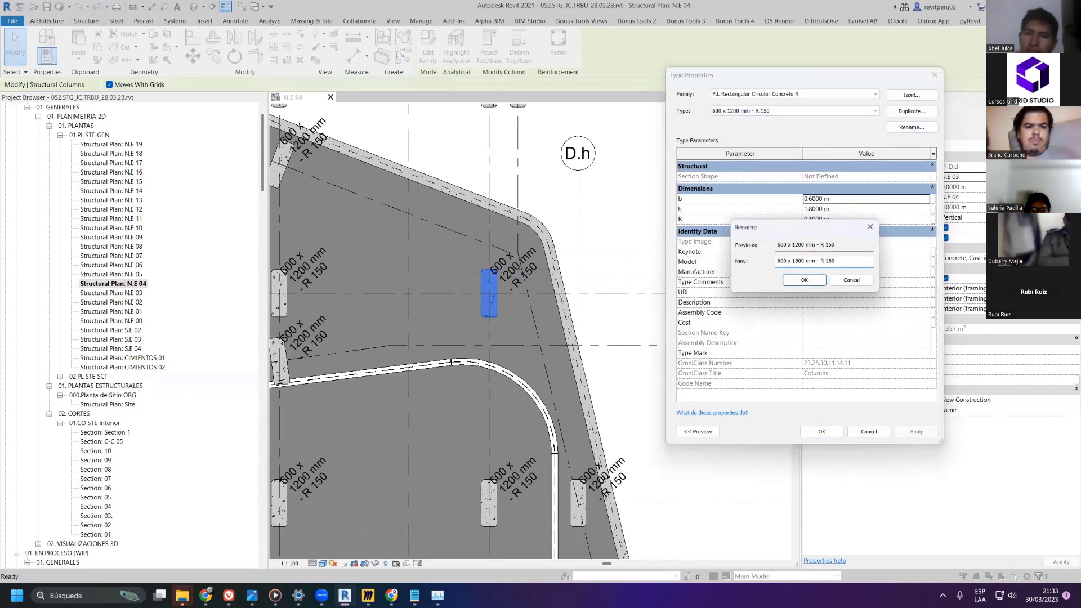
click(803, 285)
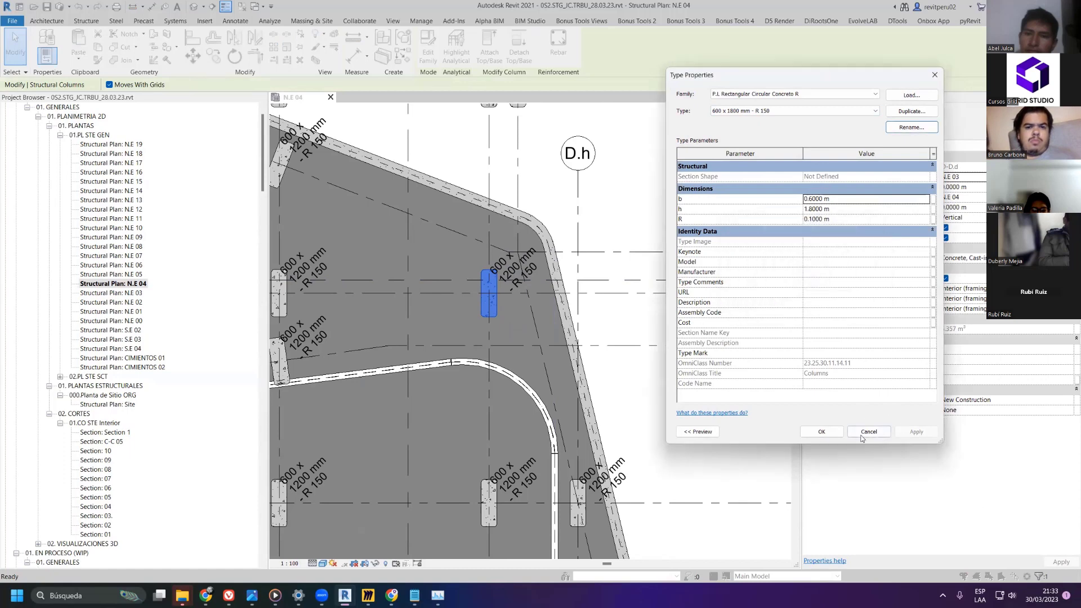
click(822, 431)
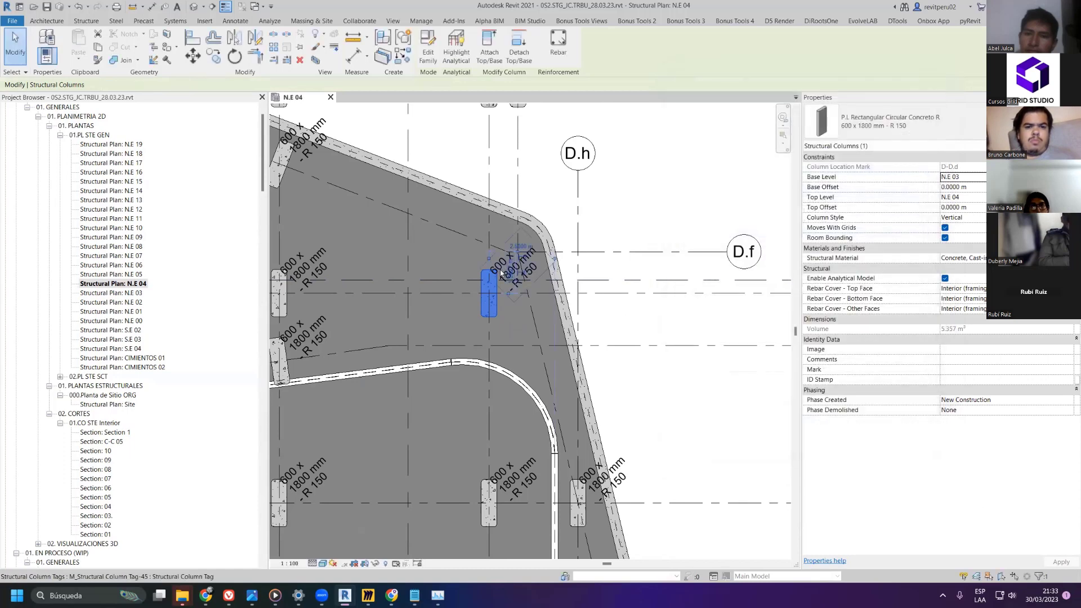
- Duplicate the column type as 600 x 2400 mm - R 150 with depth h set to 2.40 m
scroll(513, 273, up, 3)
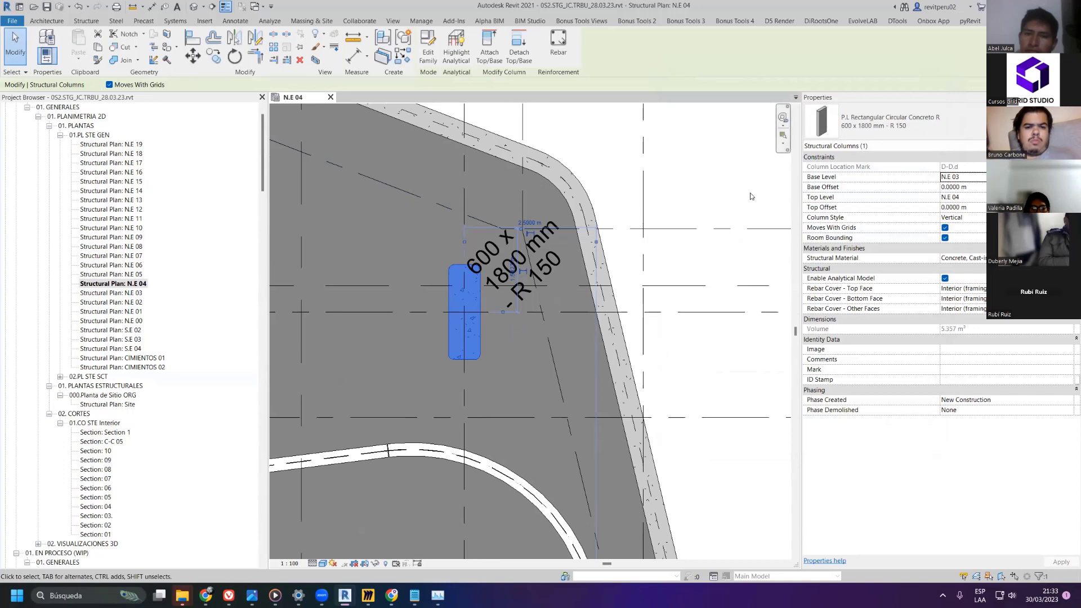
scroll(750, 197, down, 2)
click(1047, 146)
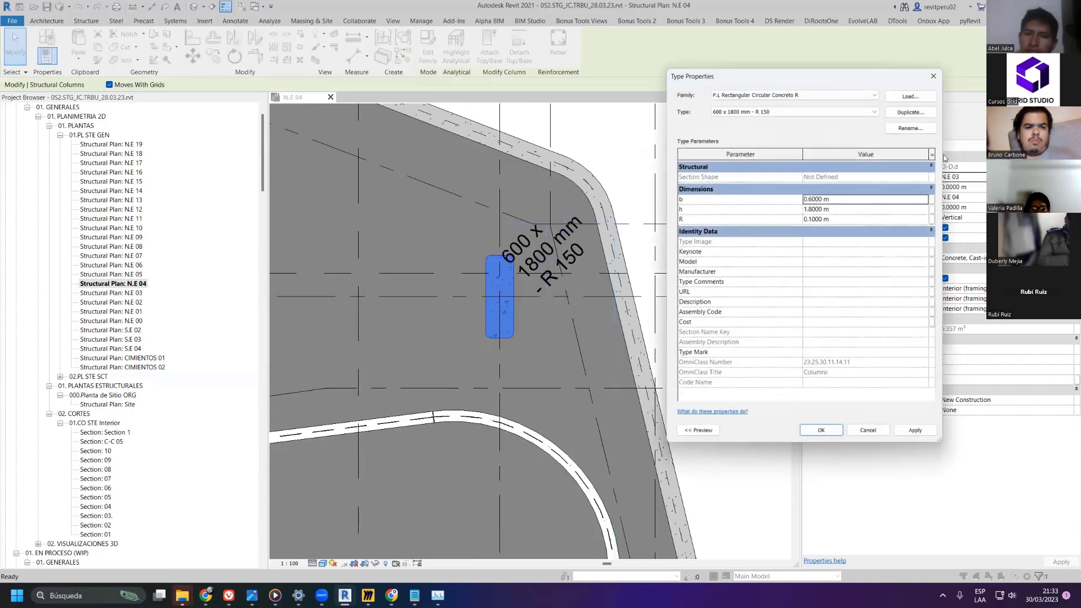
click(912, 111)
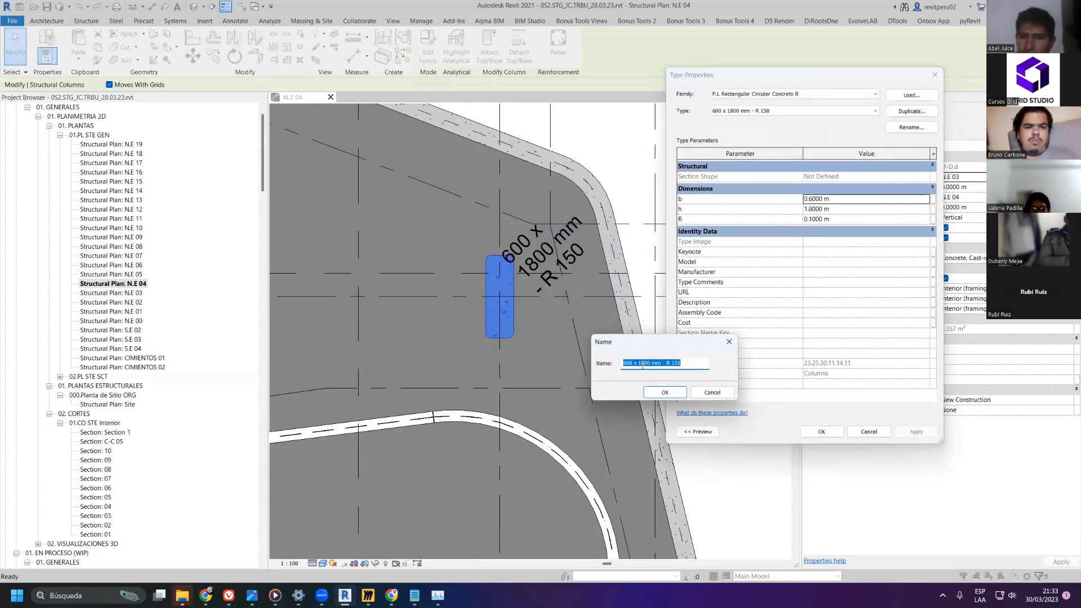
click(644, 363)
text(24)
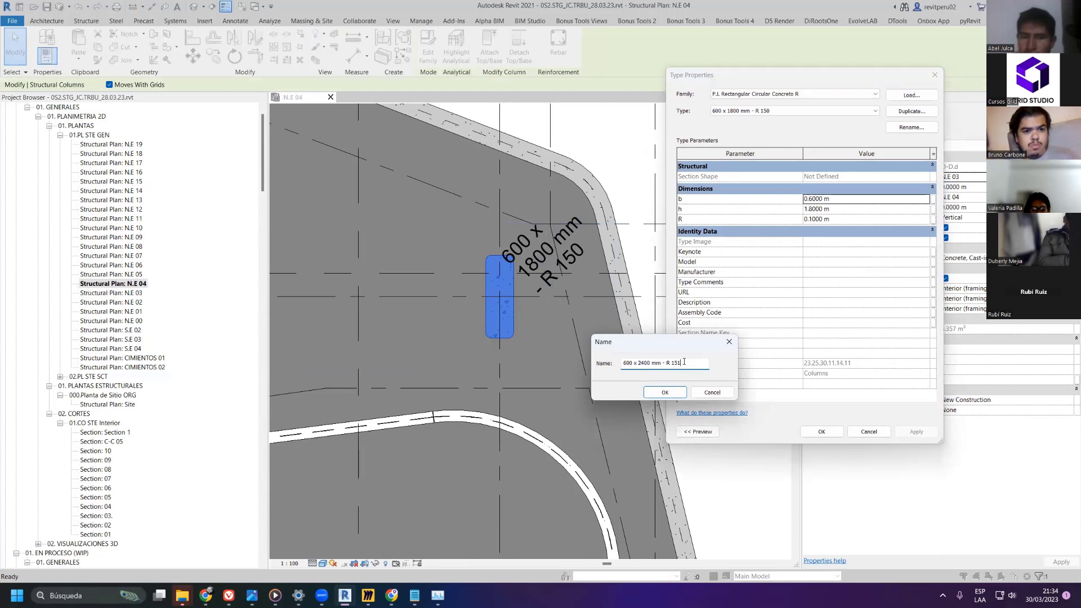
click(665, 392)
click(854, 210)
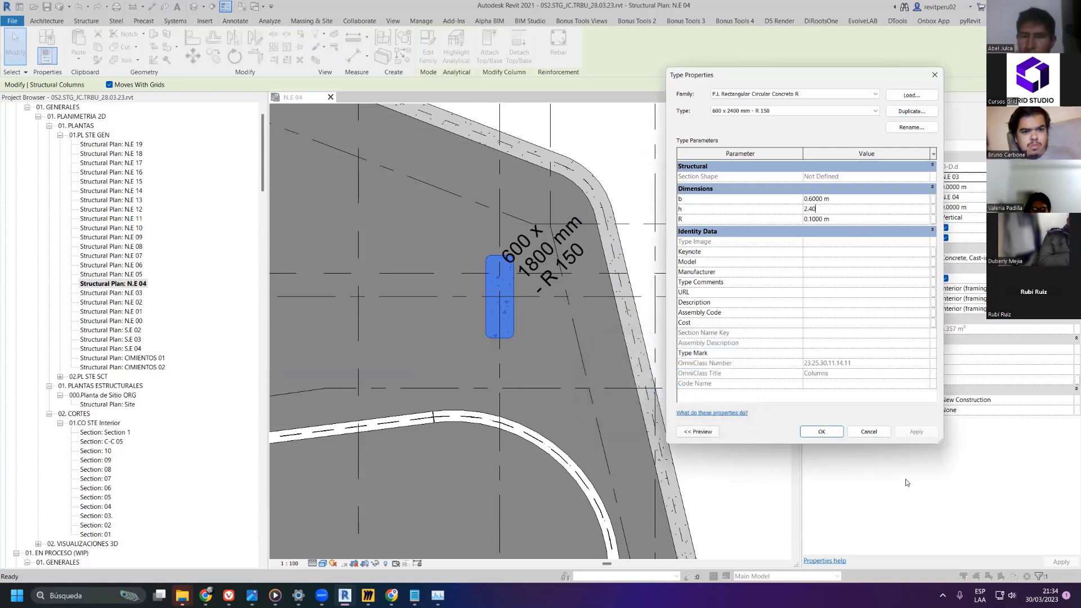
click(822, 431)
- Bring grid D.h and the curved slab edge into view and select a tilted column
scroll(588, 347, down, 2)
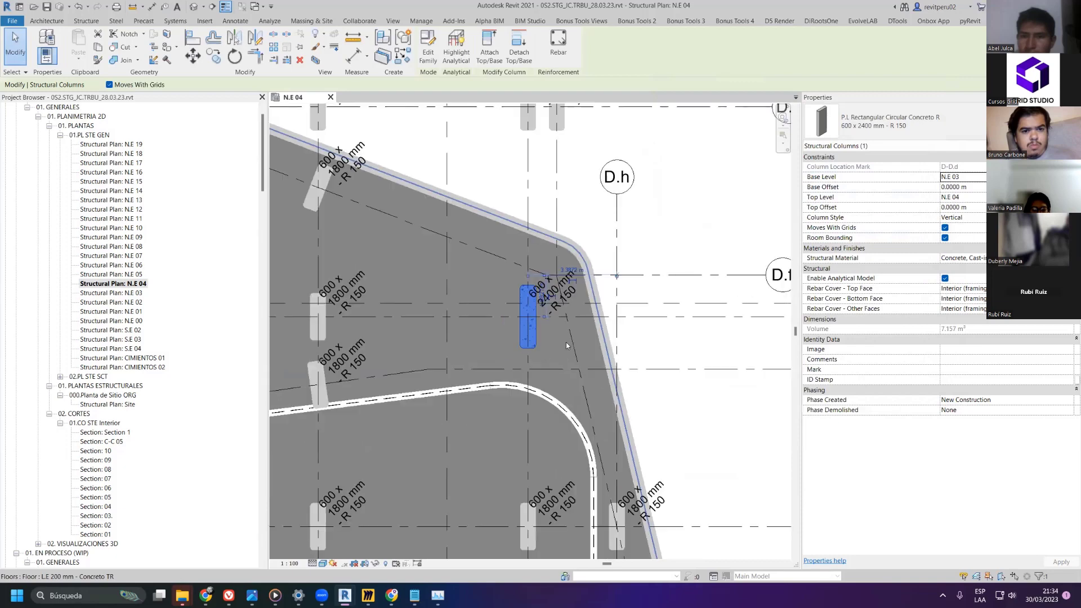
middle_drag(549, 350, 613, 336)
scroll(613, 337, down, 2)
key(Escape)
middle_drag(563, 309, 675, 282)
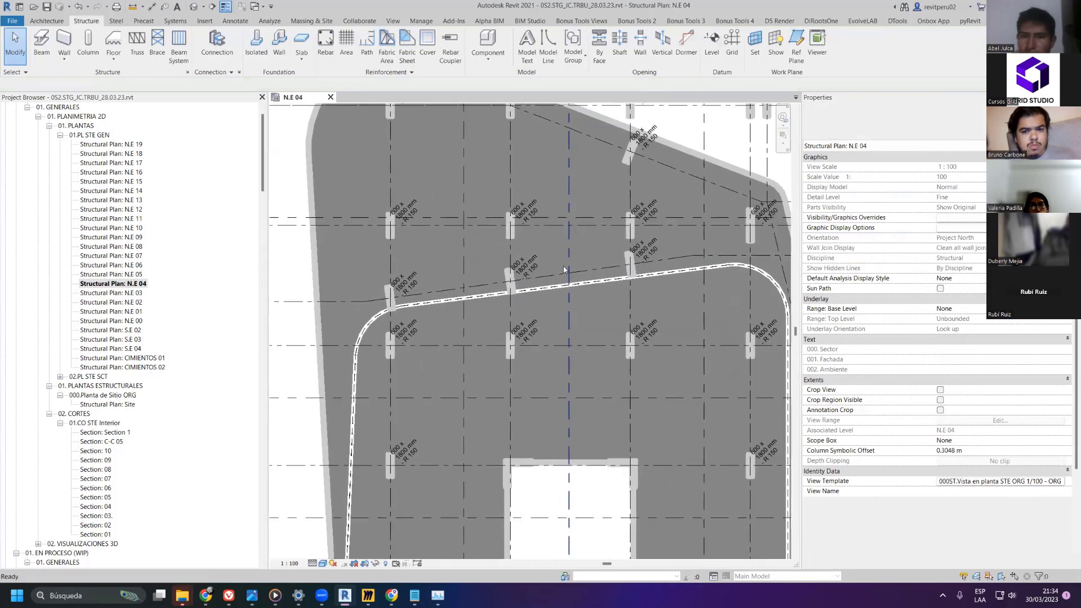
scroll(520, 268, up, 2)
click(520, 268)
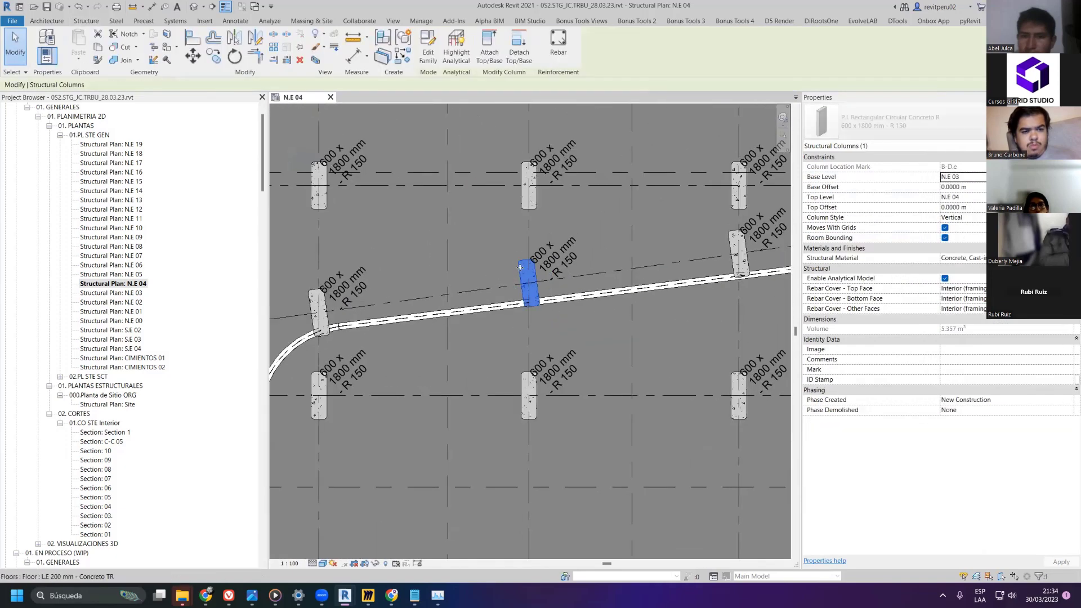
- Align the middle, left and right tilted columns to their grid lines, including grid C, using AL
key(a)
key(l)
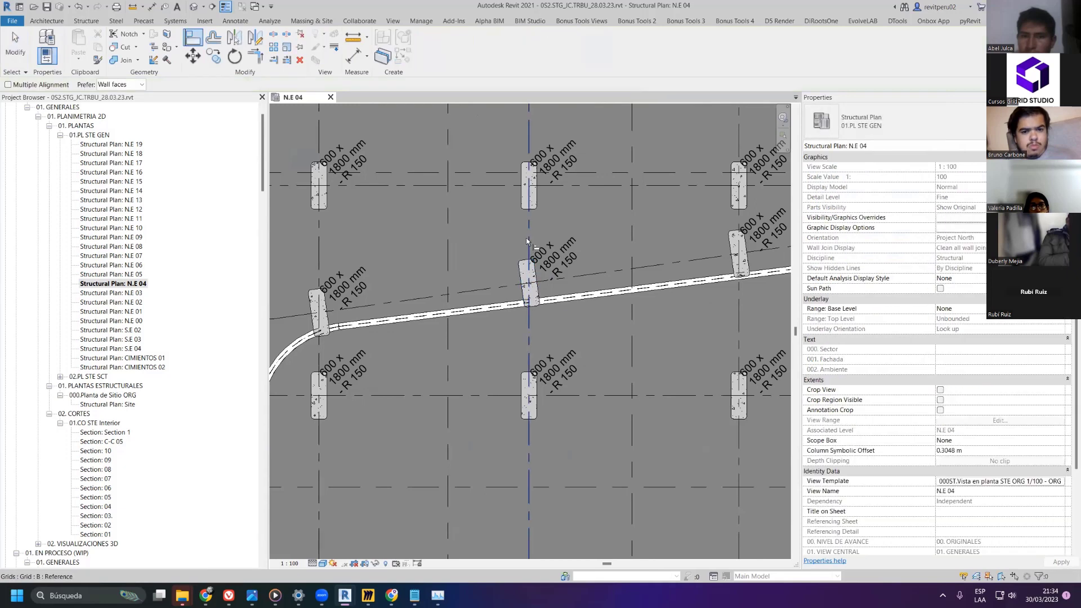
click(527, 286)
click(318, 246)
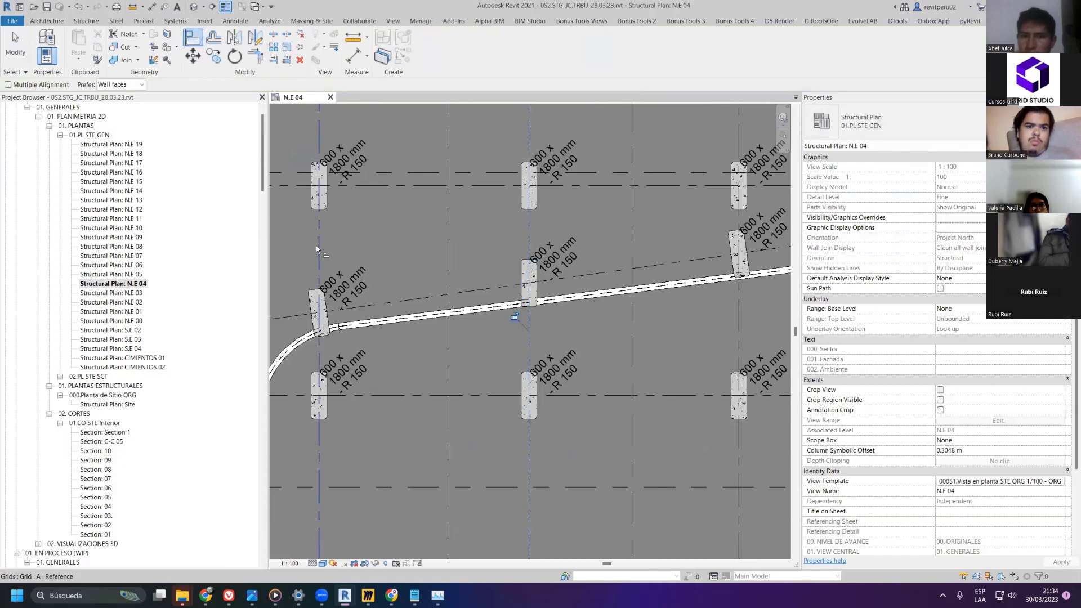
click(317, 307)
middle_drag(741, 233, 653, 246)
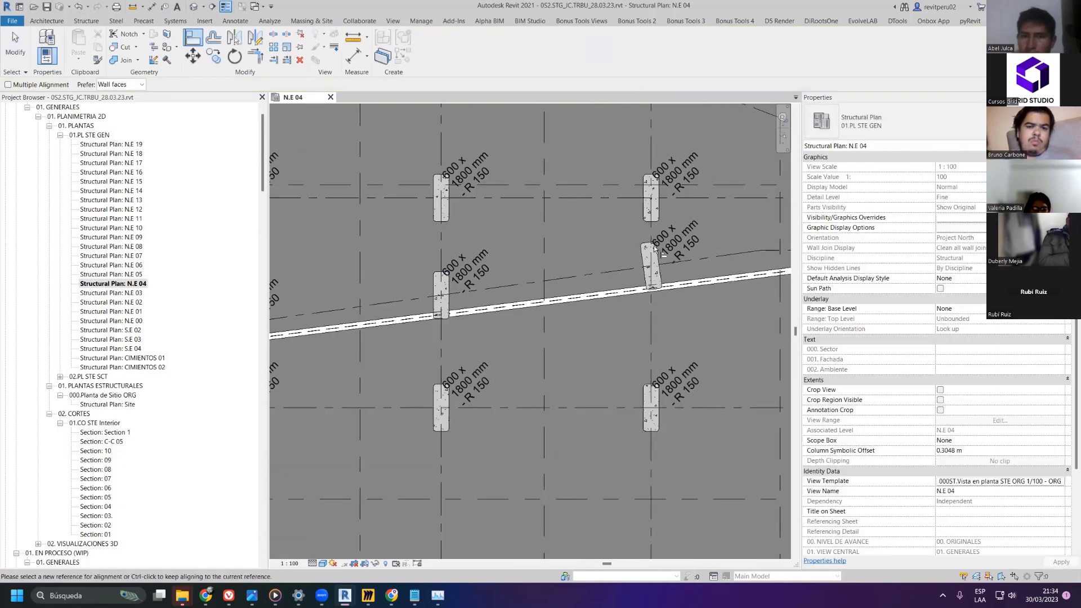
click(651, 236)
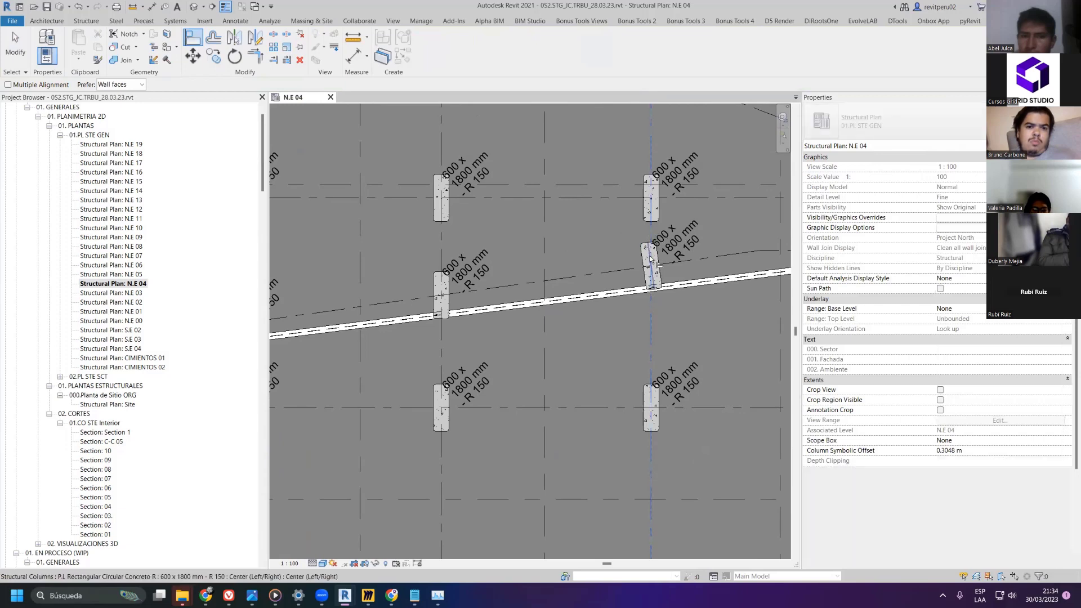
click(651, 262)
scroll(651, 262, down, 3)
middle_drag(577, 229, 579, 281)
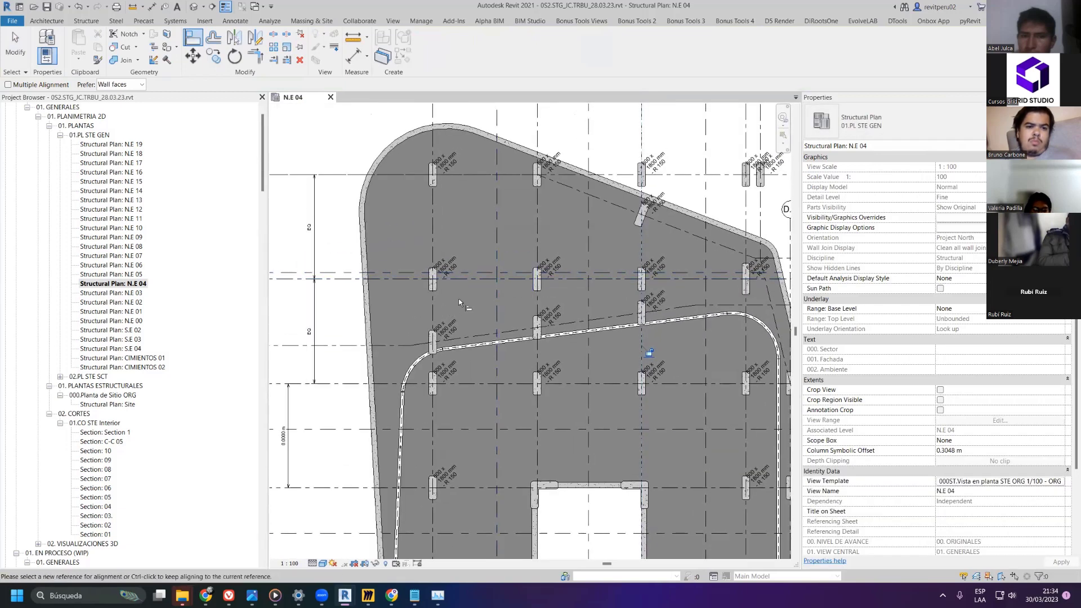
key(Escape)
key(Escape)
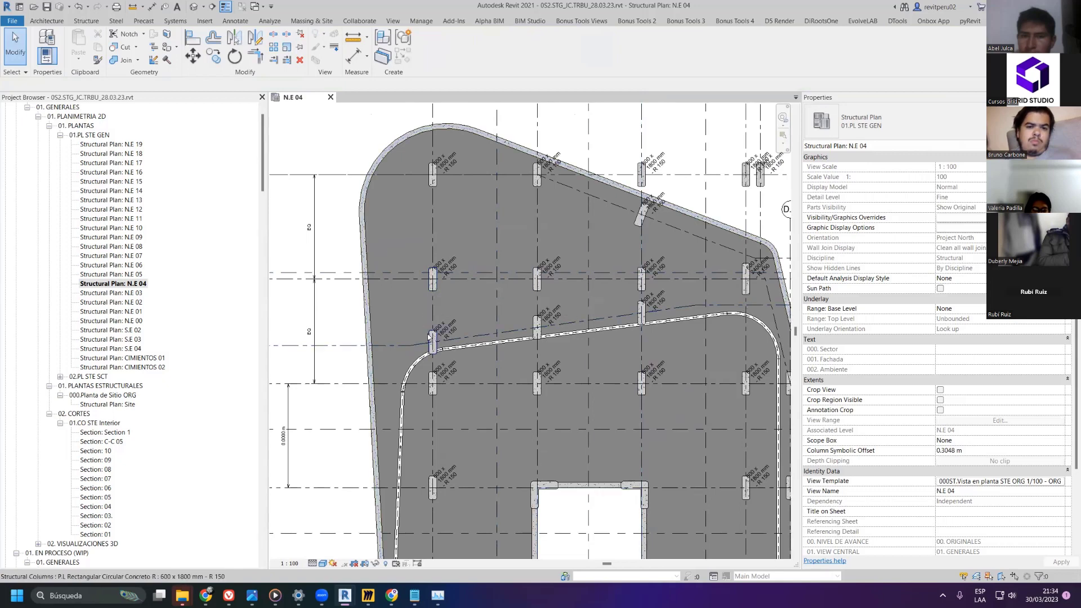
- Move the left column onto another column's position and delete the redundant column
drag(431, 338, 536, 327)
key(Delete)
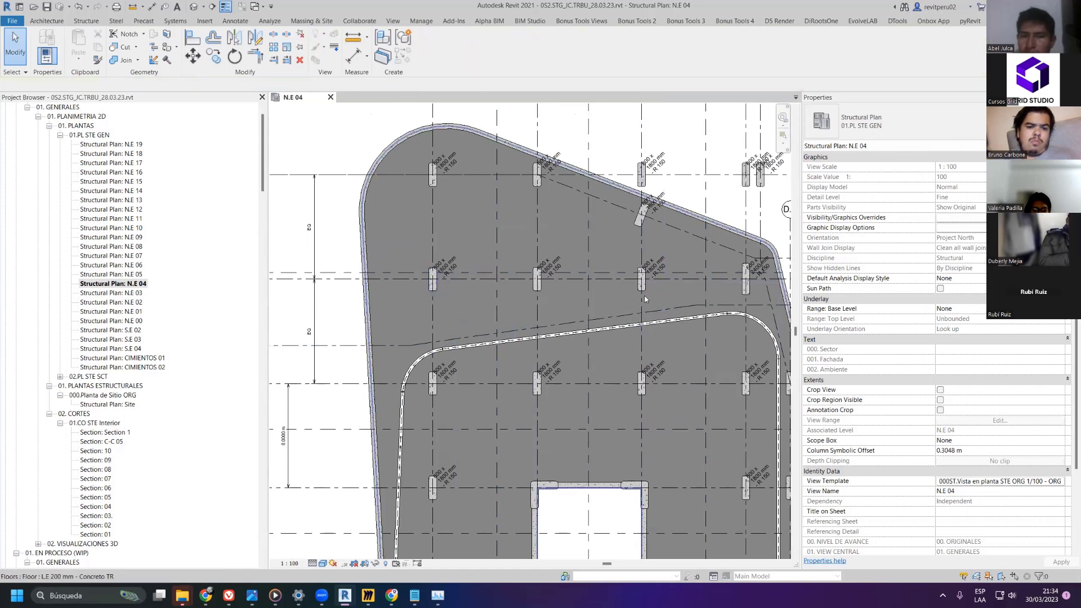
click(642, 281)
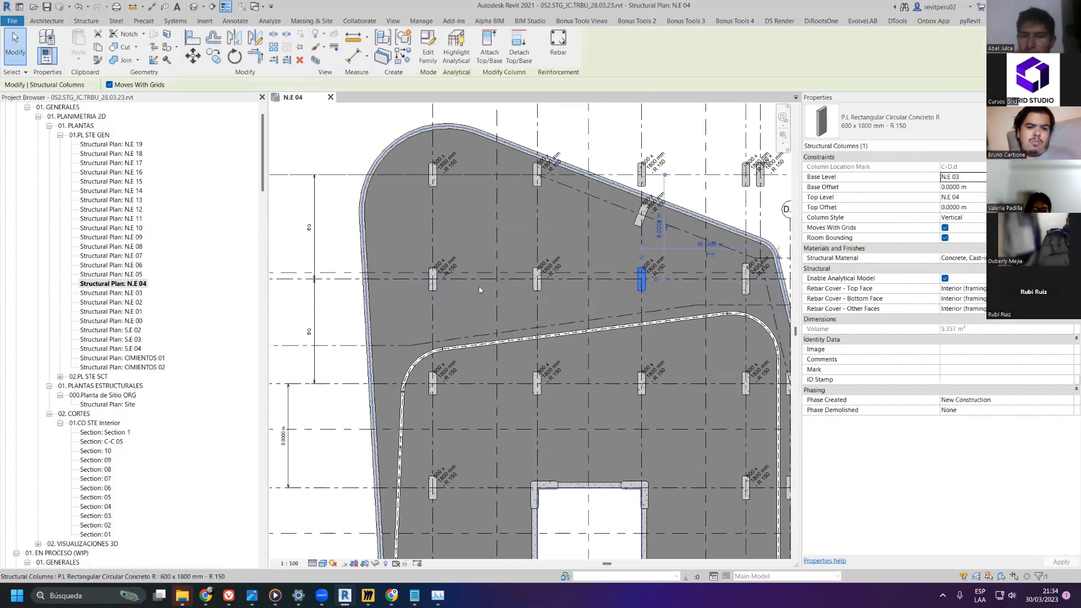
- Change the three selected columns to the 600 x 2400 mm - R 150 type
ctrl+click(435, 287)
click(892, 126)
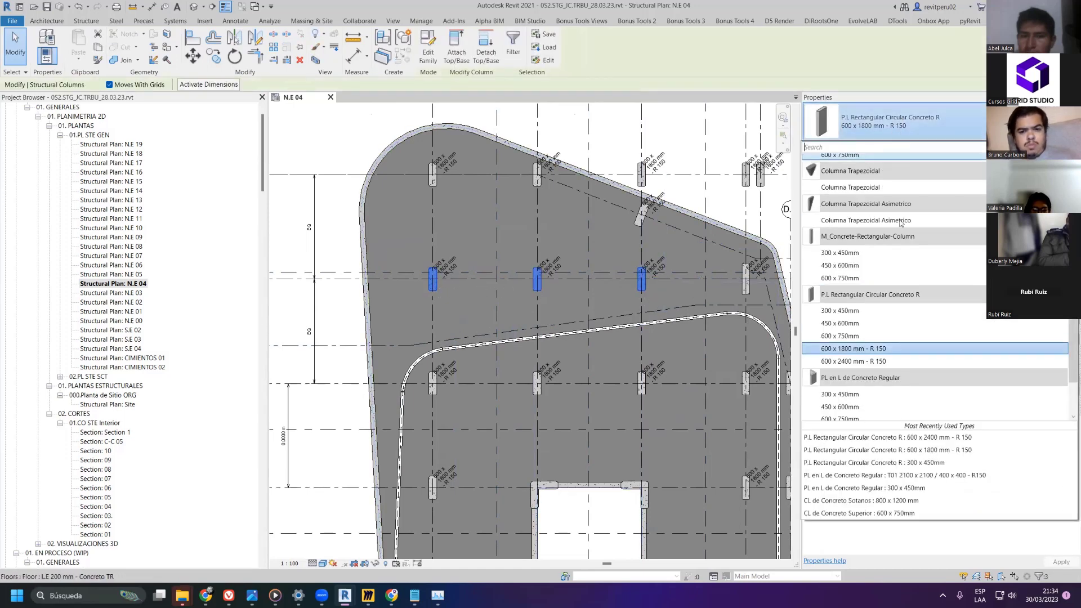
click(861, 361)
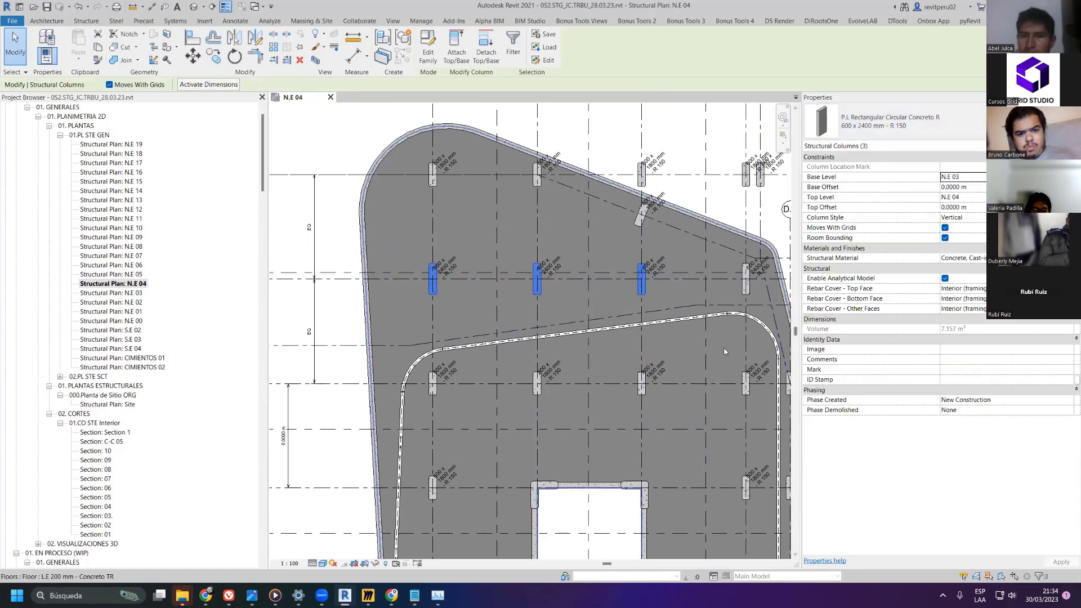
key(Escape)
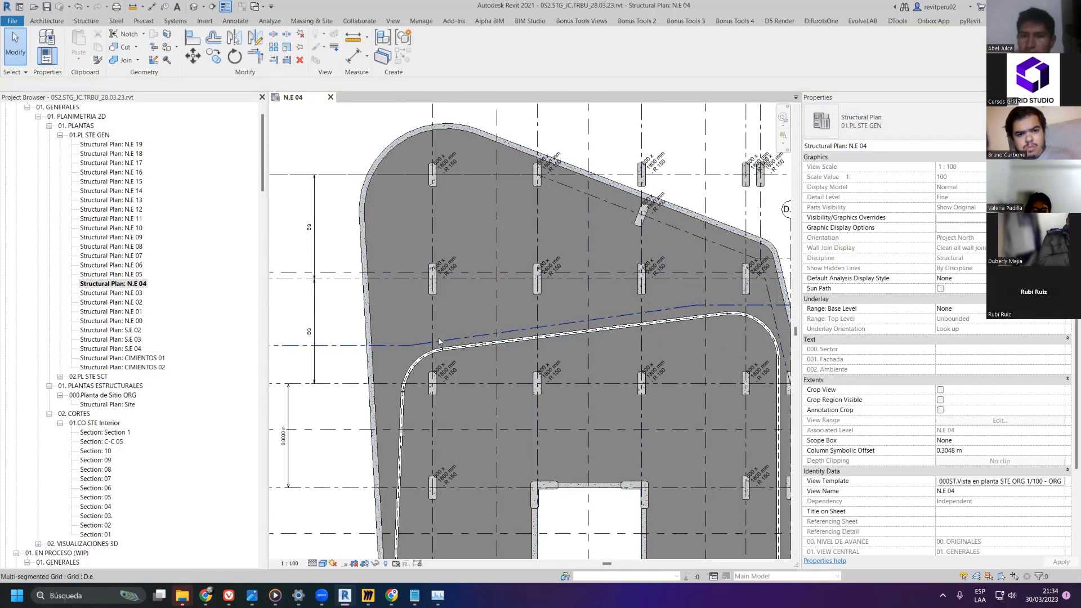
- Check the column on grid D.c, show the whole slab, and save the project
scroll(439, 318, down, 4)
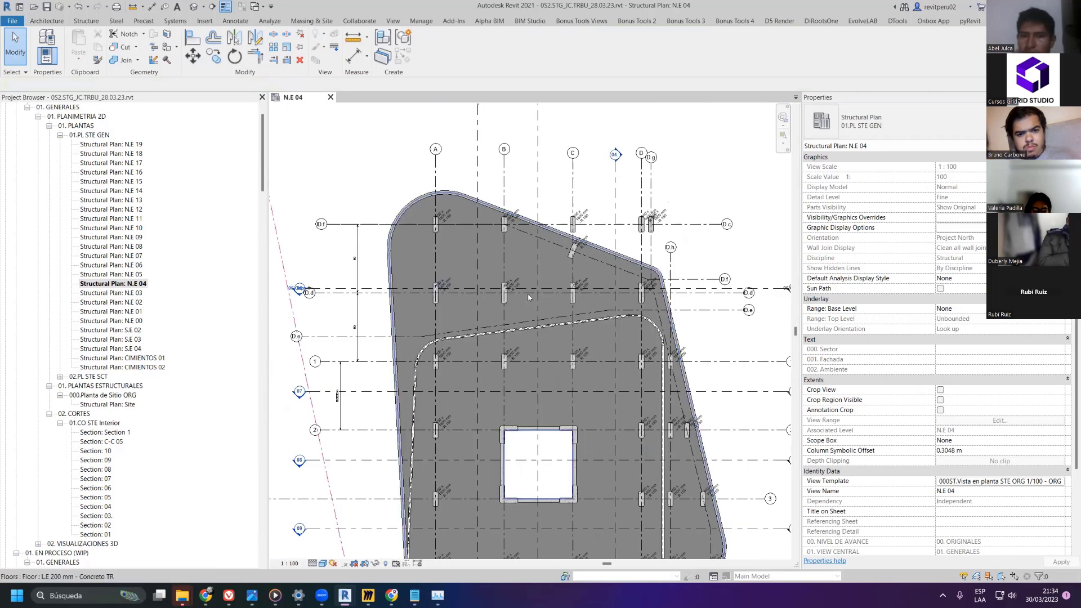
scroll(577, 260, up, 5)
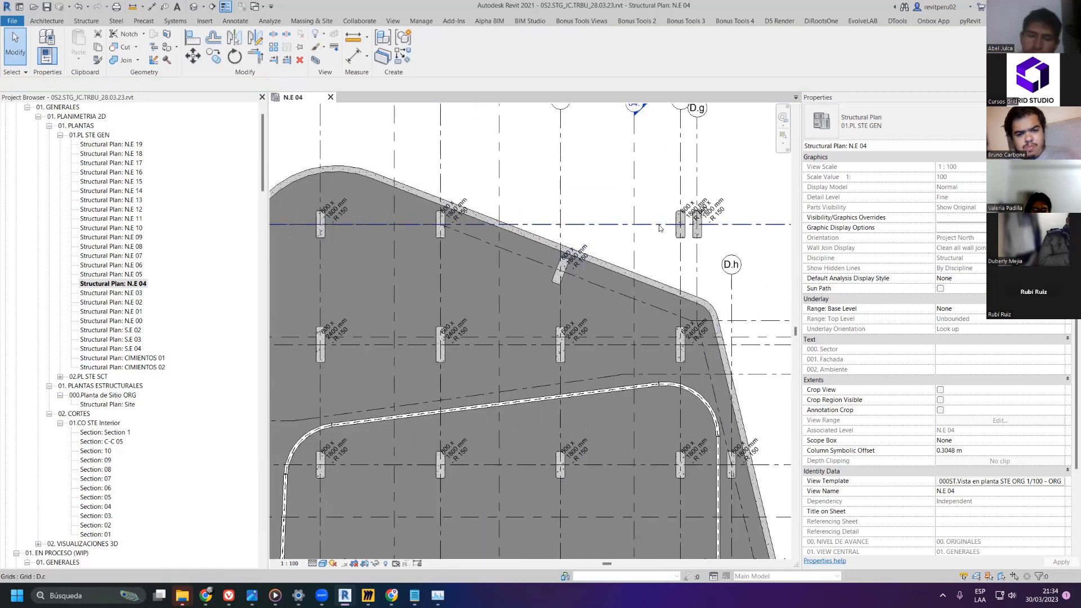
click(680, 225)
key(Escape)
scroll(697, 231, down, 5)
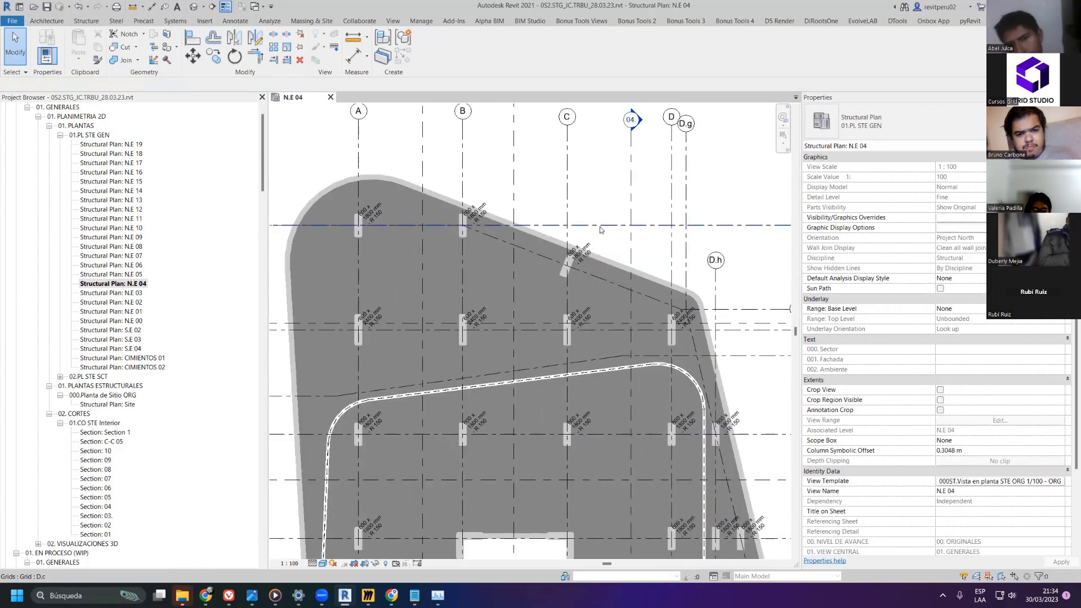
scroll(694, 225, up, 2)
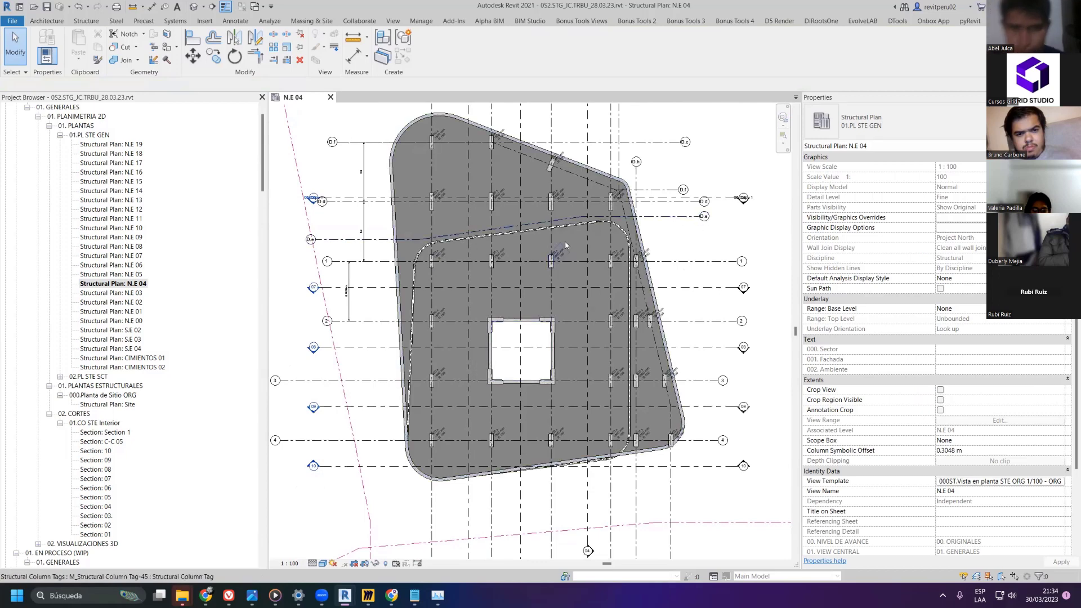
middle_drag(575, 237, 570, 272)
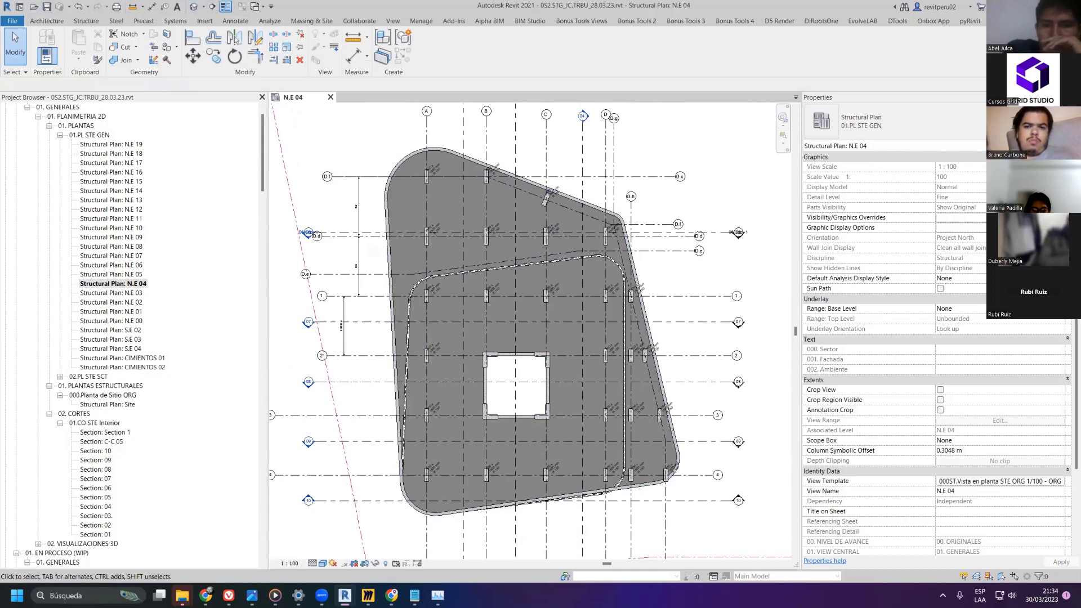
click(47, 7)
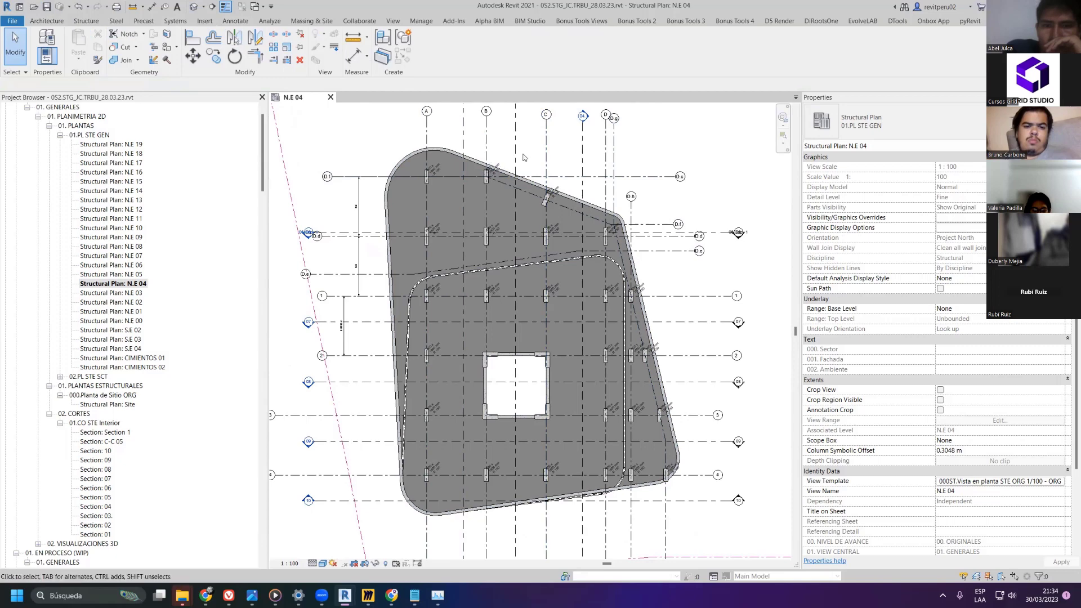
- Place 400 x 800mm - INT beams On Grids by window-selecting every grid over the slab
click(94, 21)
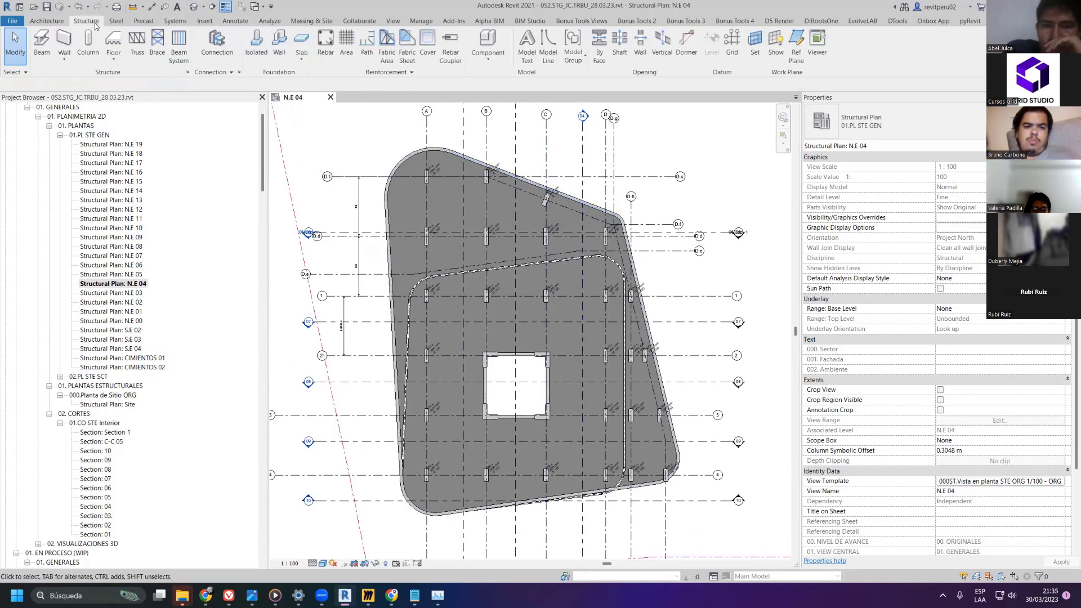
click(42, 44)
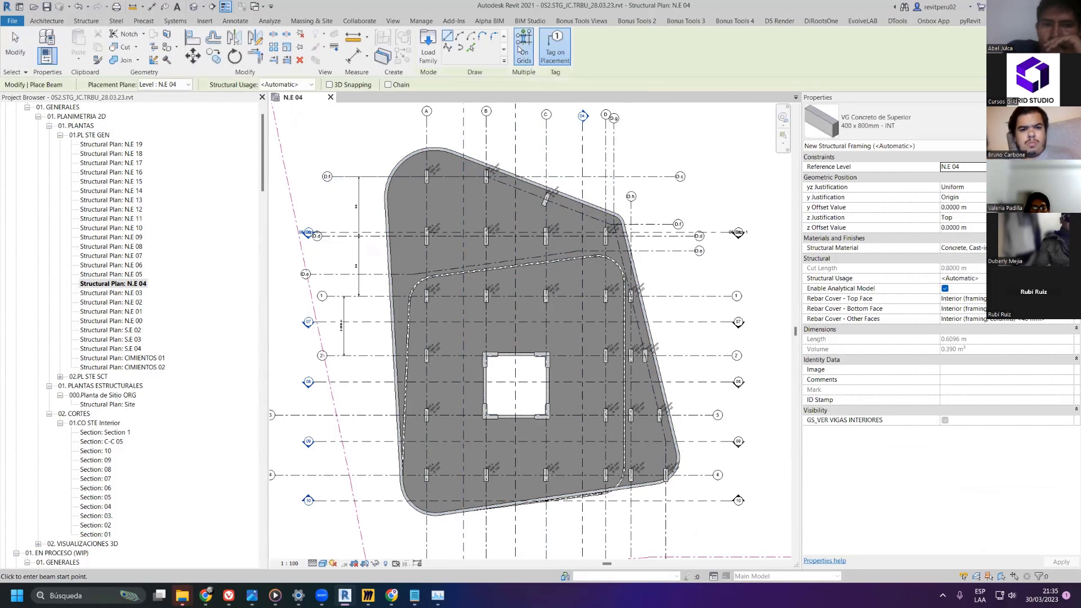
click(525, 48)
scroll(473, 349, down, 2)
drag(472, 348, 427, 226)
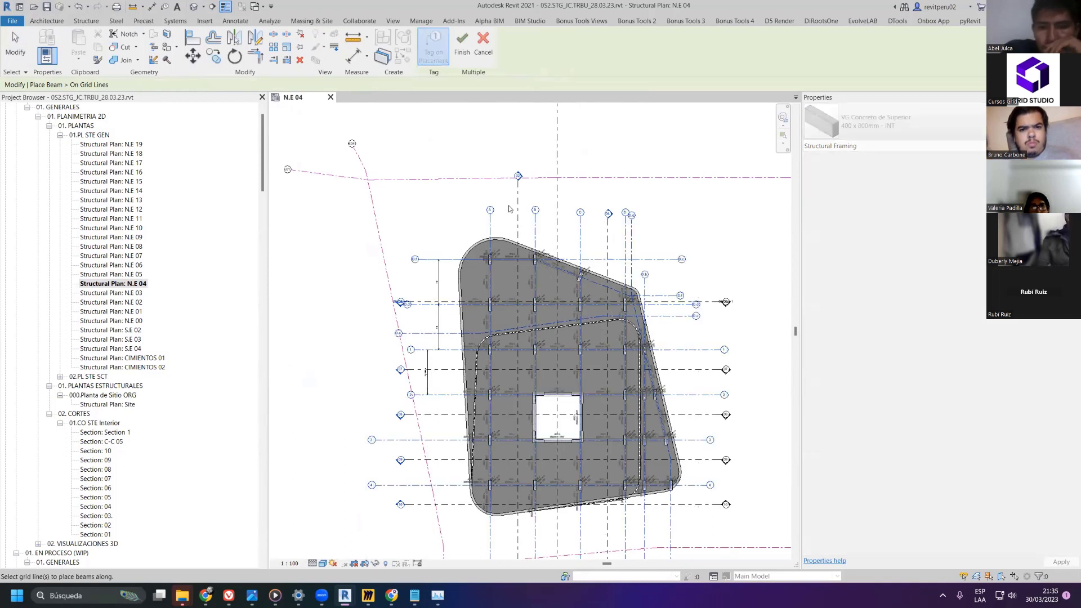
click(462, 45)
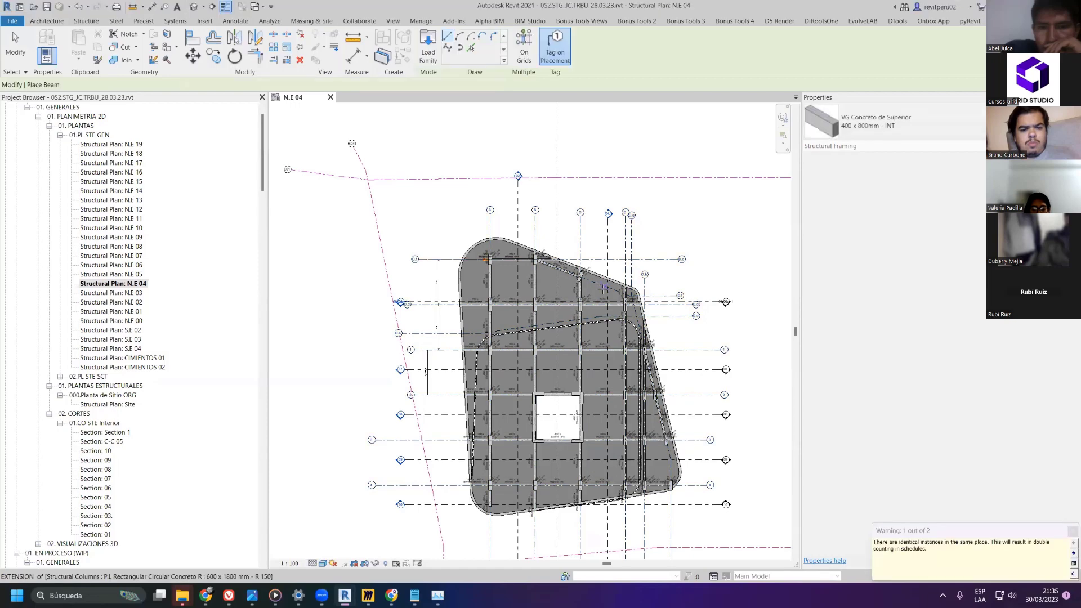
scroll(601, 287, up, 3)
scroll(598, 286, up, 2)
key(Escape)
key(Escape)
- Extend the short beam near the slab's top-left out to the slab edge
scroll(450, 237, down, 2)
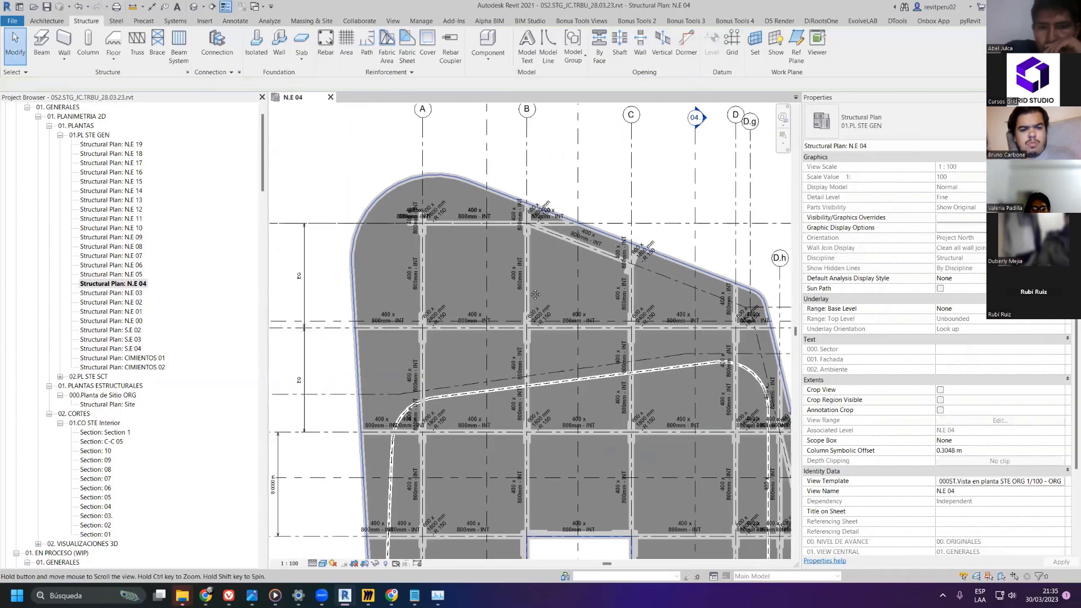
scroll(450, 236, up, 3)
scroll(449, 236, up, 3)
click(506, 235)
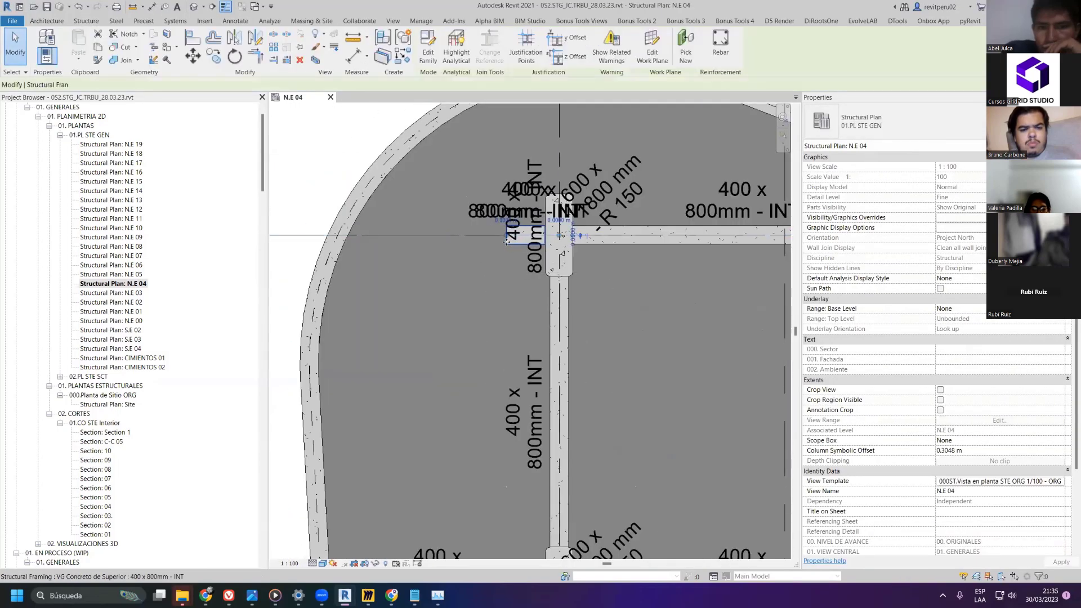
drag(505, 236, 338, 235)
key(Escape)
- Extend the diagonal beam along the slab's sloped edge to the column near D.f
scroll(366, 252, down, 3)
middle_drag(704, 338, 505, 203)
scroll(572, 219, up, 3)
click(531, 218)
scroll(319, 140, down, 3)
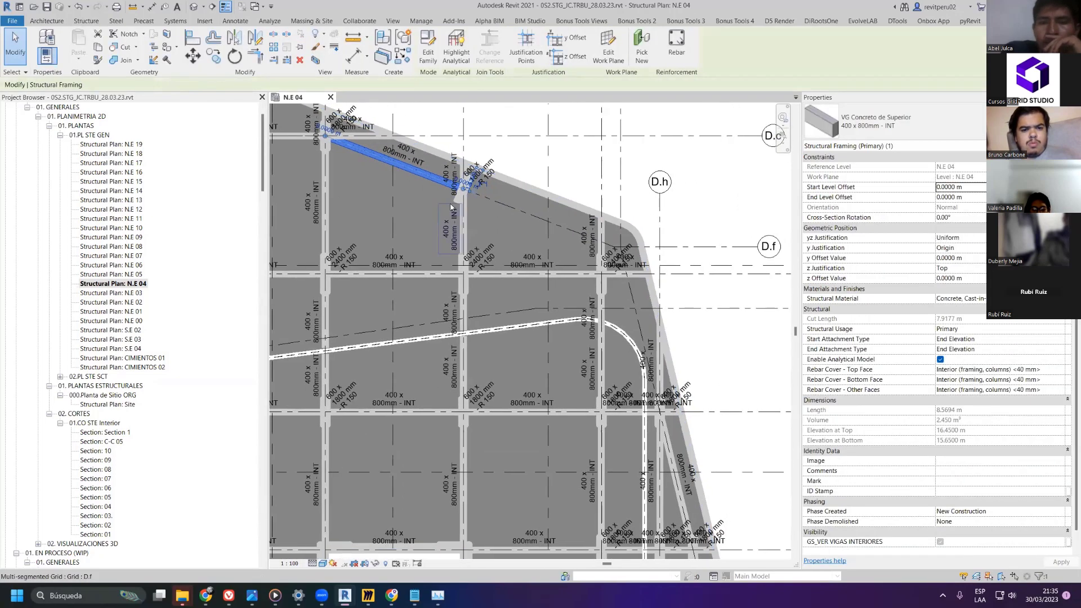
drag(463, 189, 580, 254)
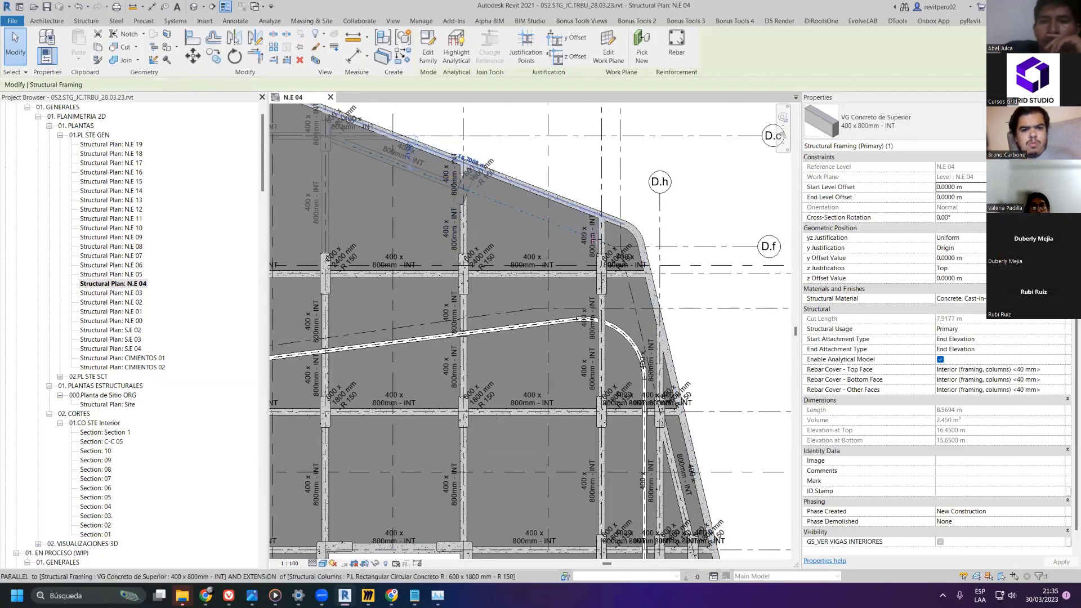
key(Escape)
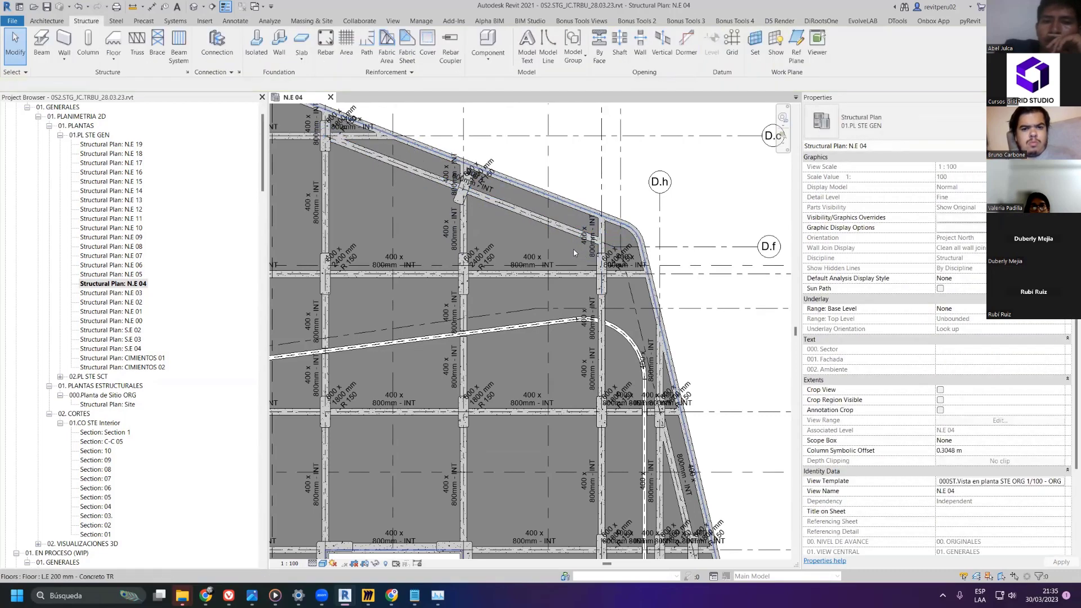
- Select the column at grids D.h and D.f to edit its type
click(601, 254)
scroll(601, 254, up, 3)
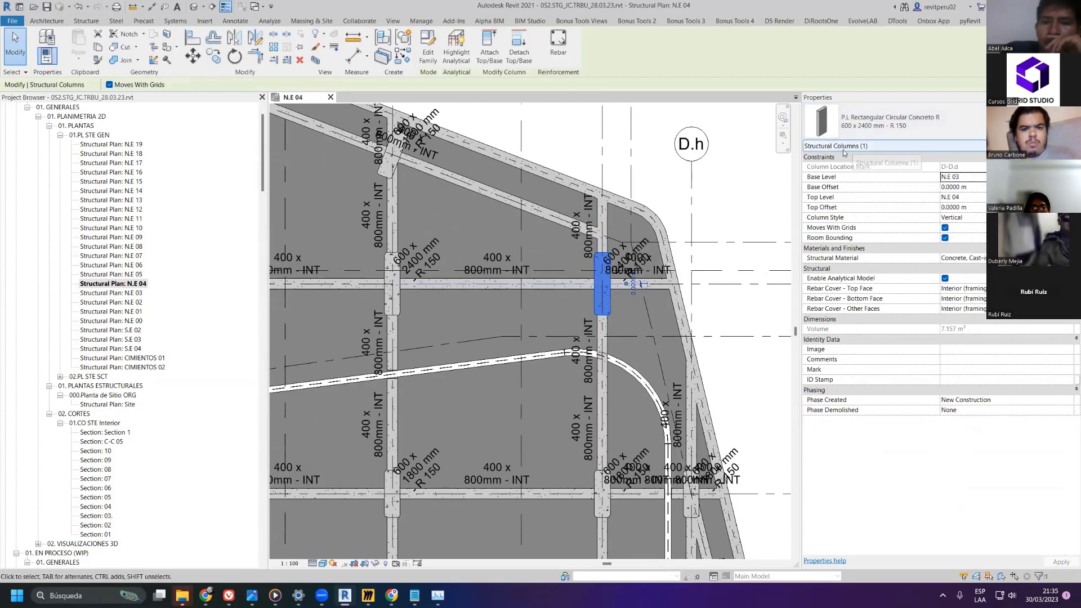
click(715, 223)
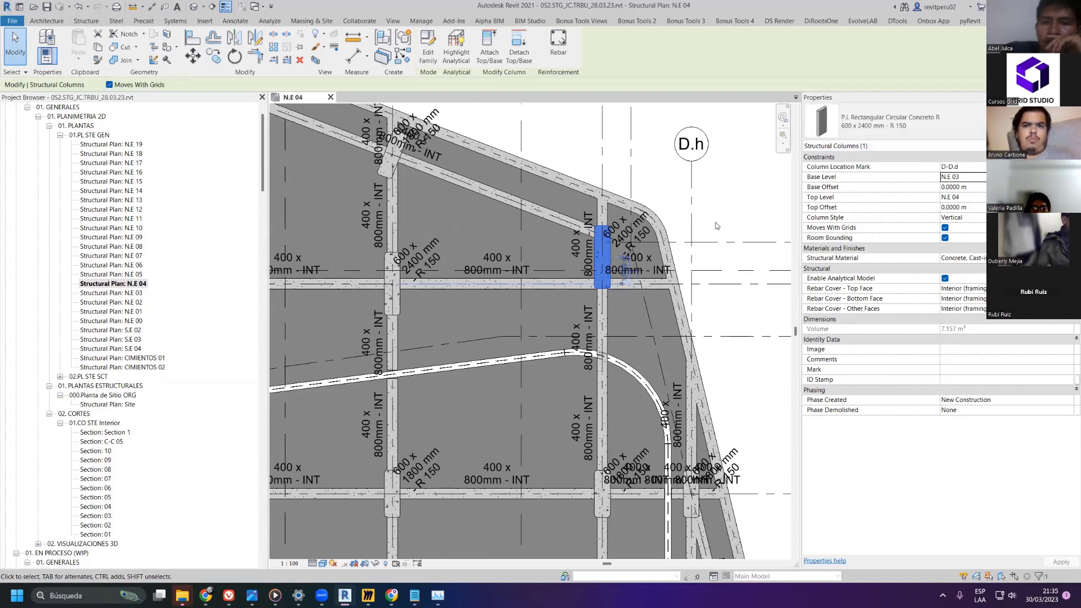
- Create column type 600 x 3000 mm - R 150 with h depth set to 3000
click(1046, 145)
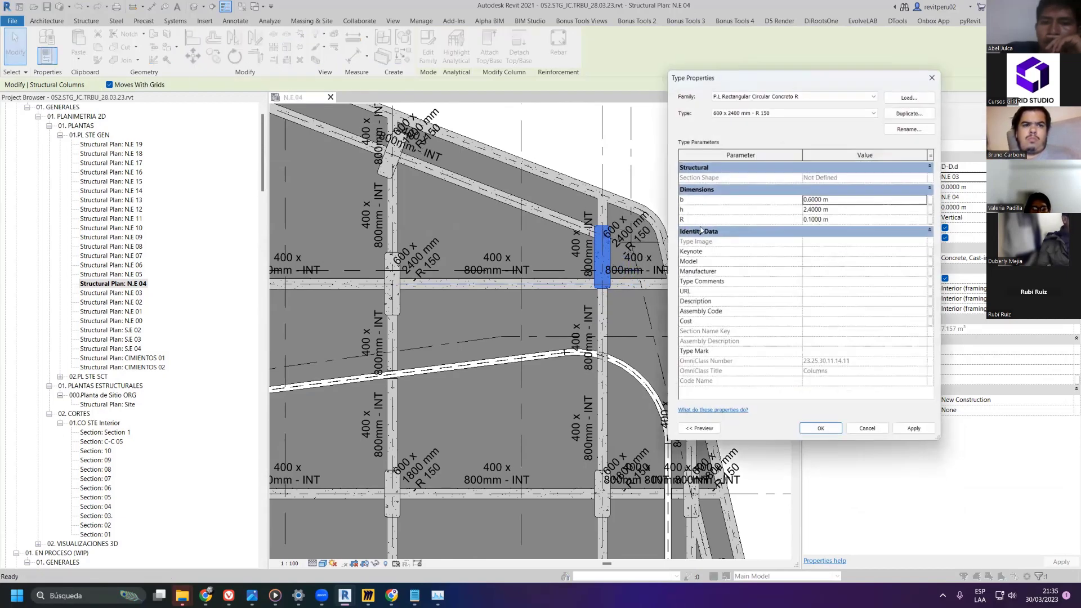
click(911, 127)
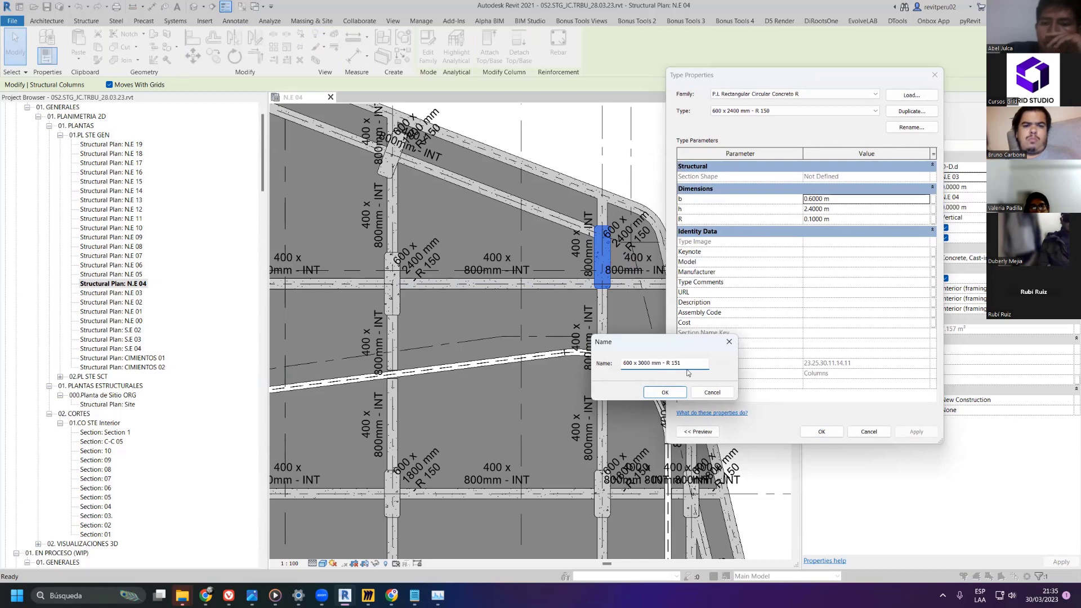
click(678, 394)
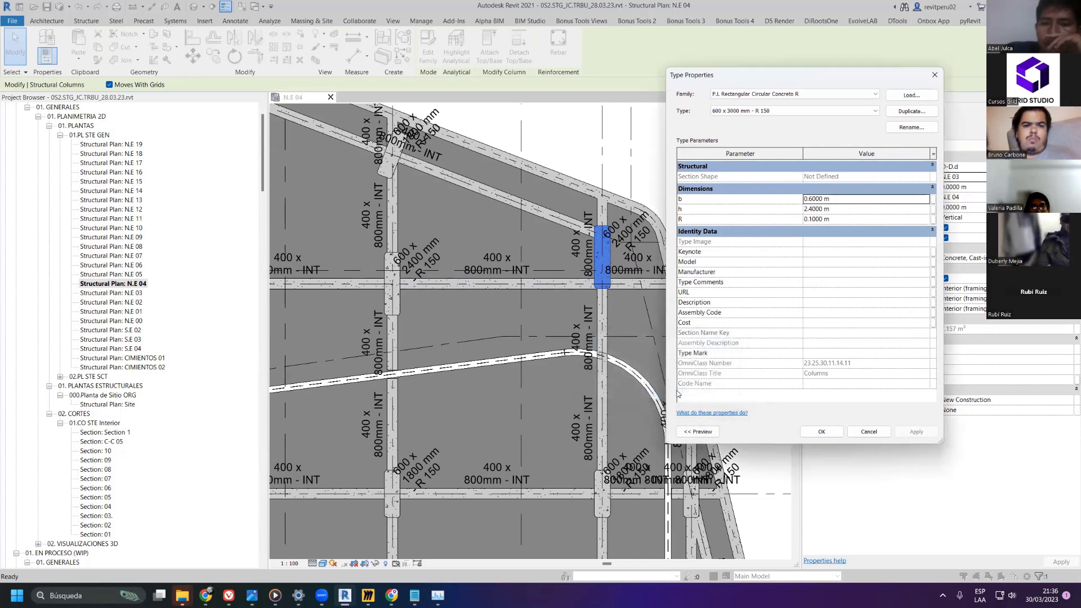
click(855, 216)
click(852, 209)
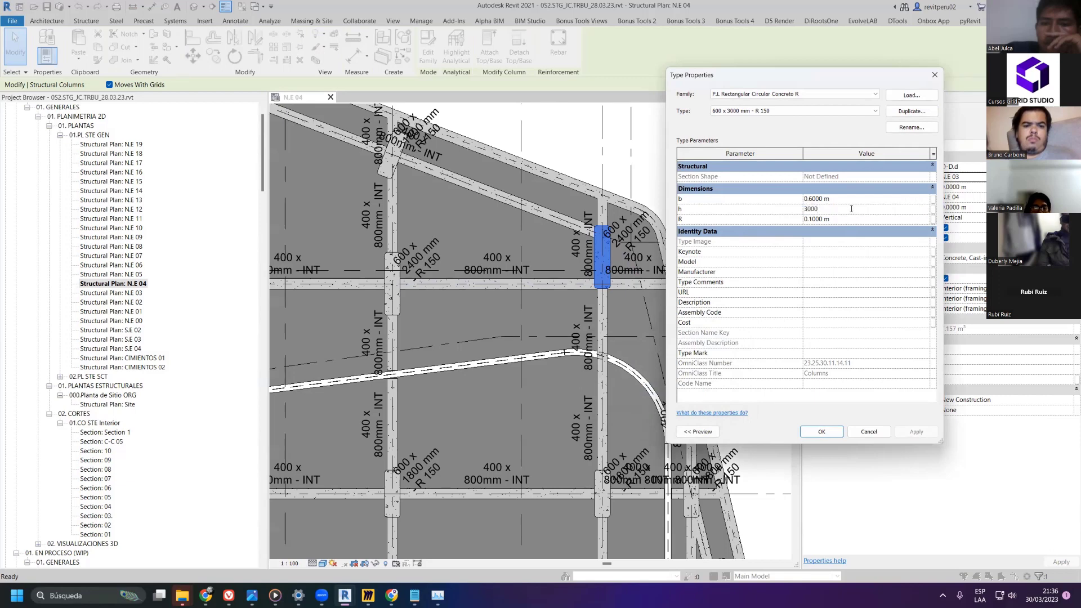
text(3000)
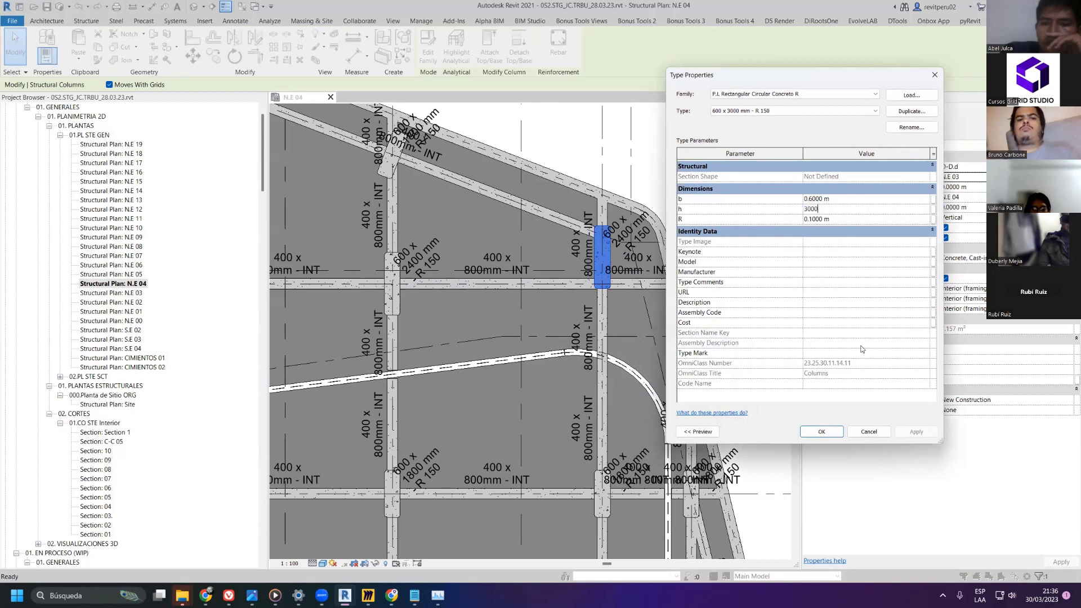
key(Caps_Lock)
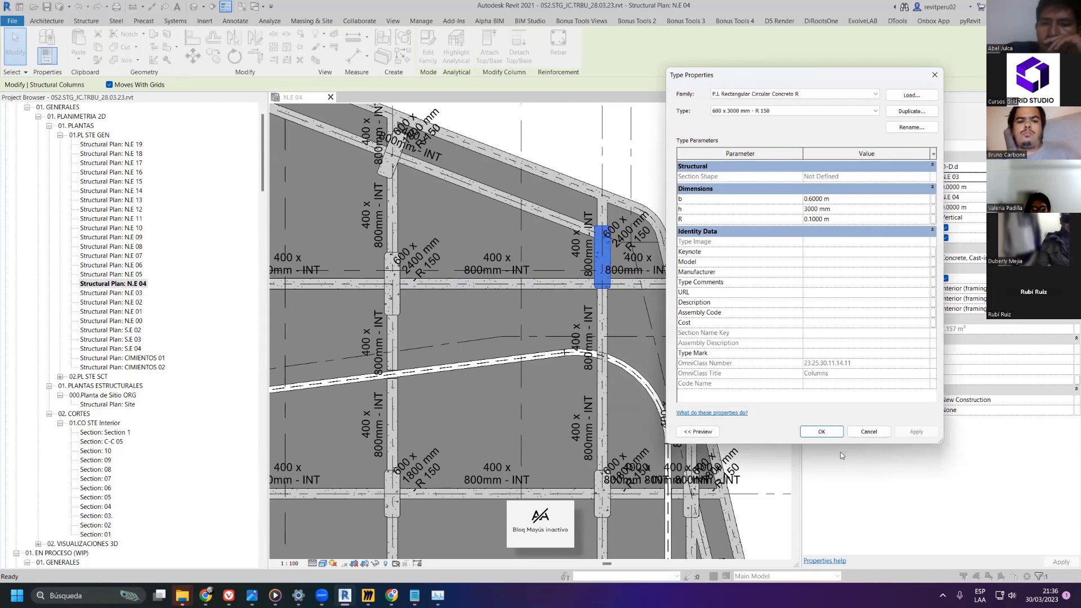
click(821, 431)
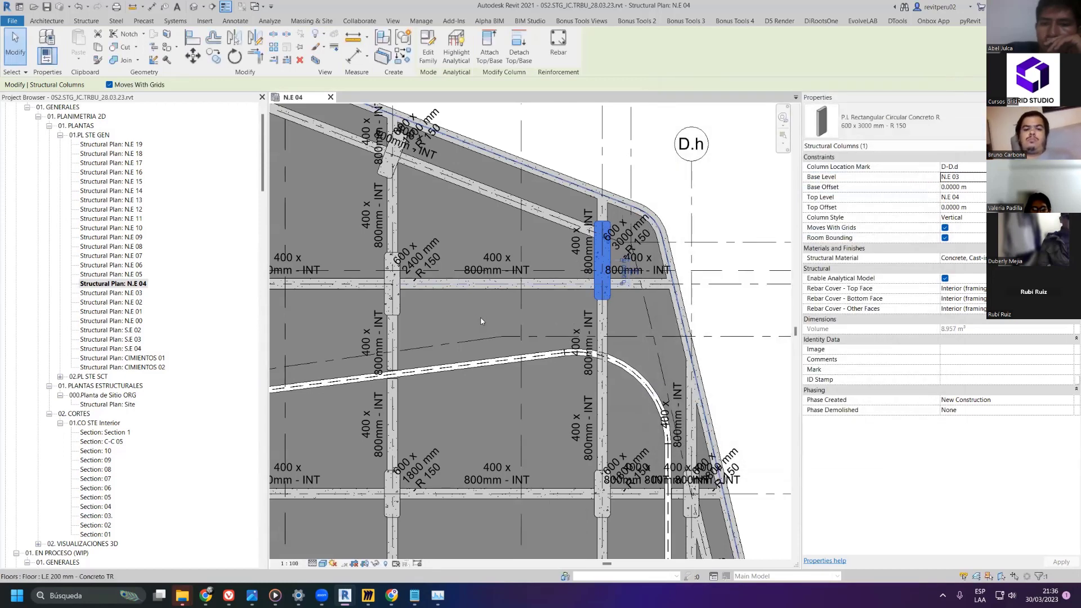
- Align the diagonal beam to the column face and another reference with AL
key(a)
key(l)
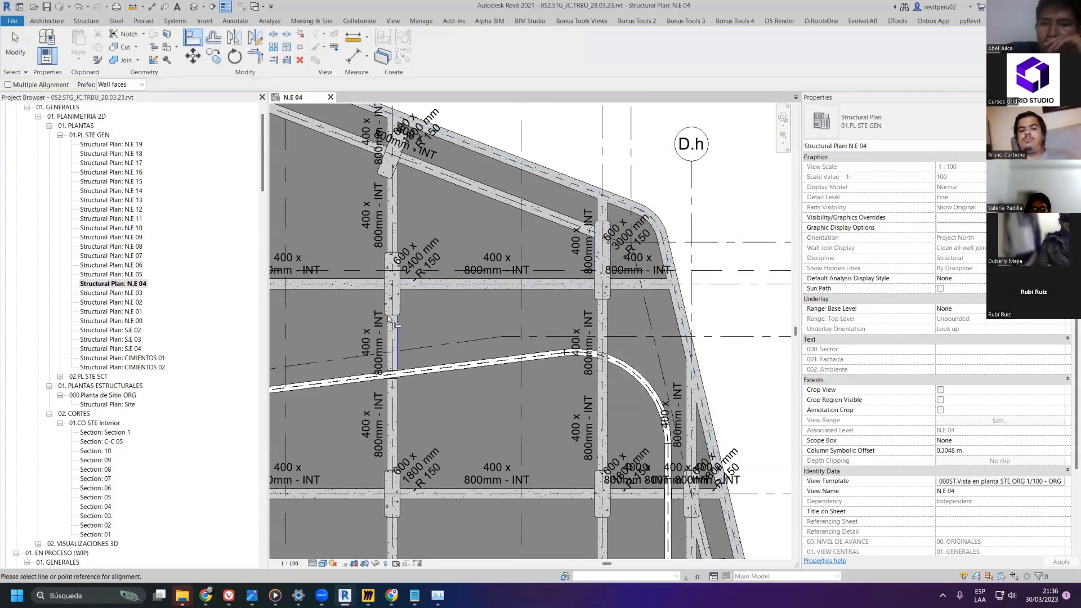
click(393, 318)
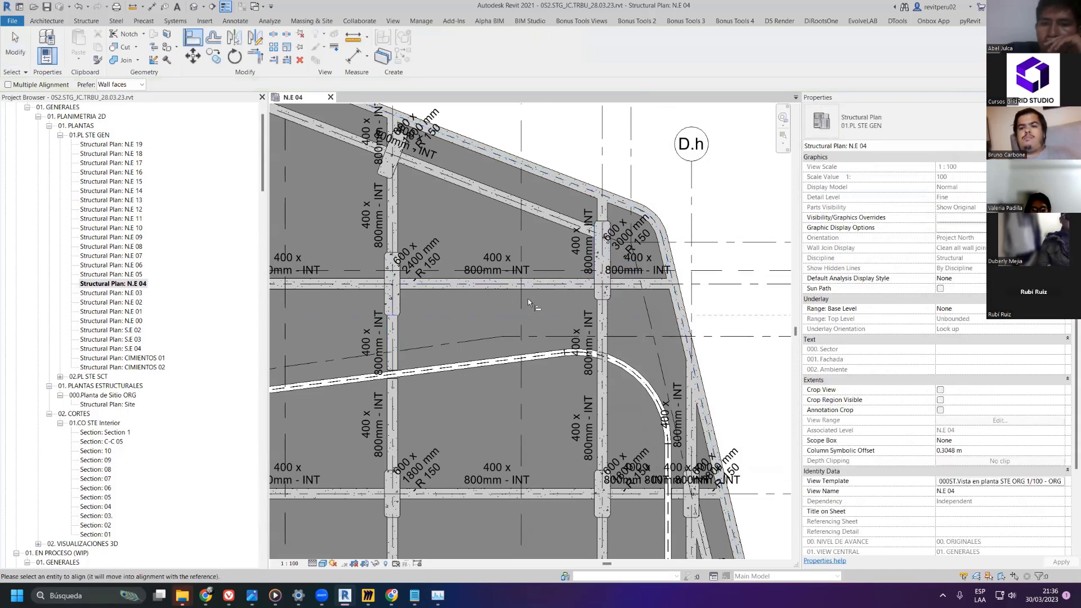
click(615, 307)
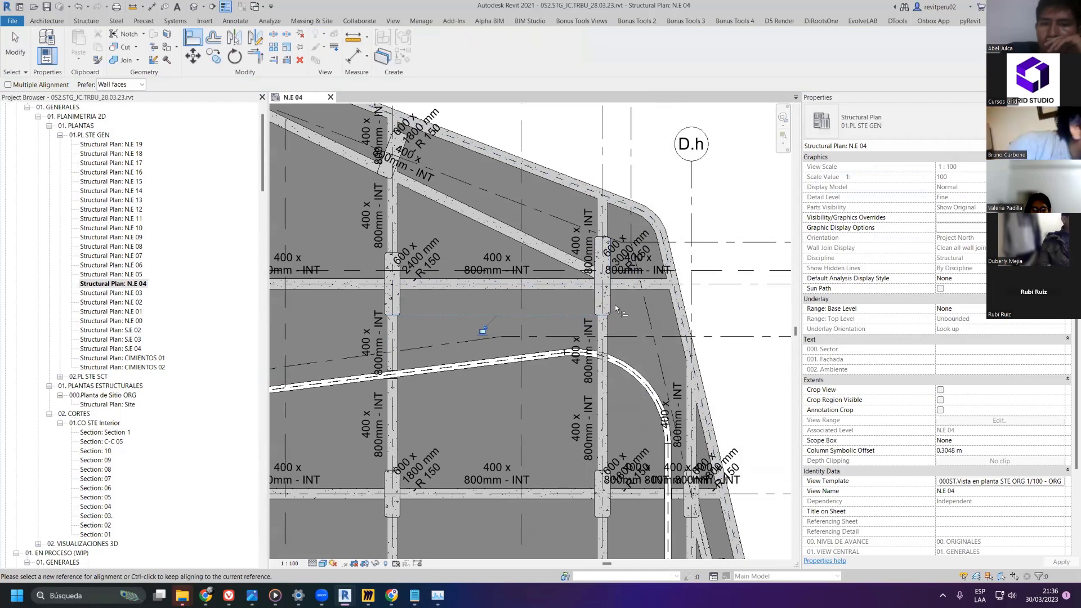
click(466, 221)
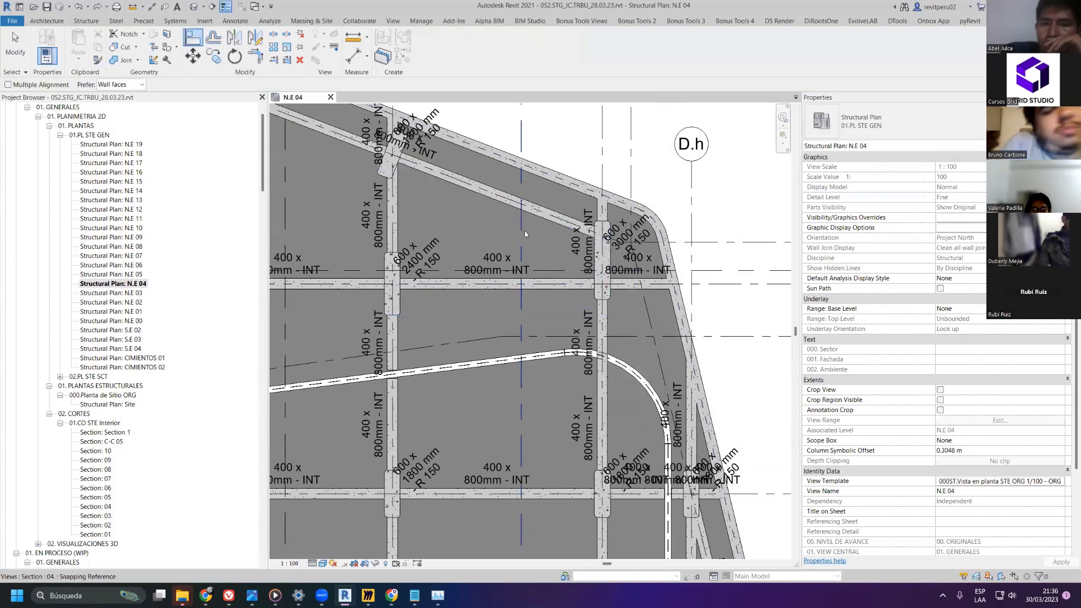
key(Escape)
- Check the resized column beside grid D.h and zoom out to the full floor
click(605, 223)
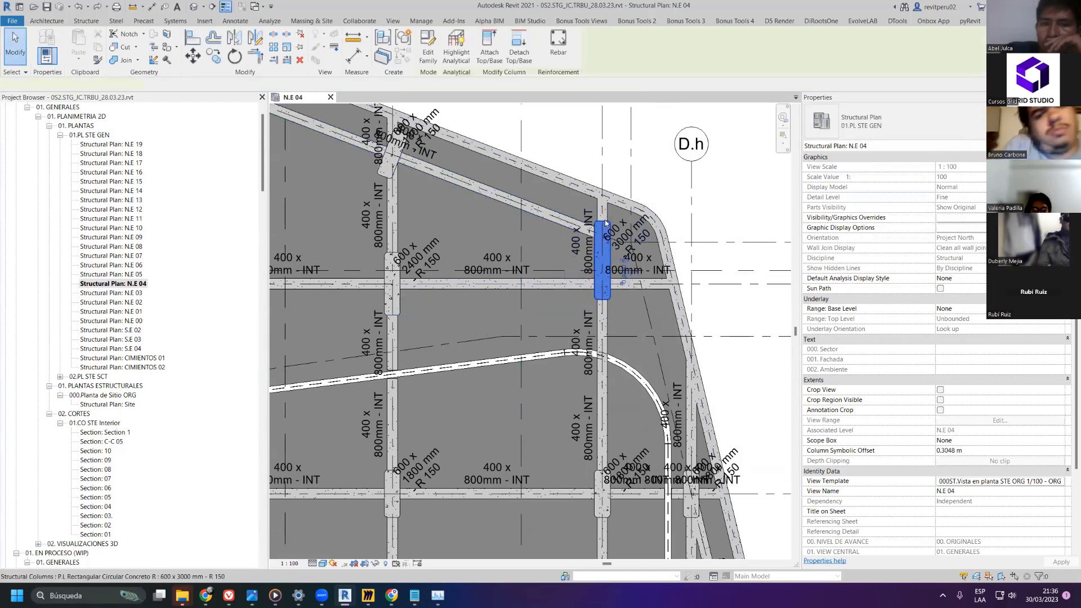
key(Escape)
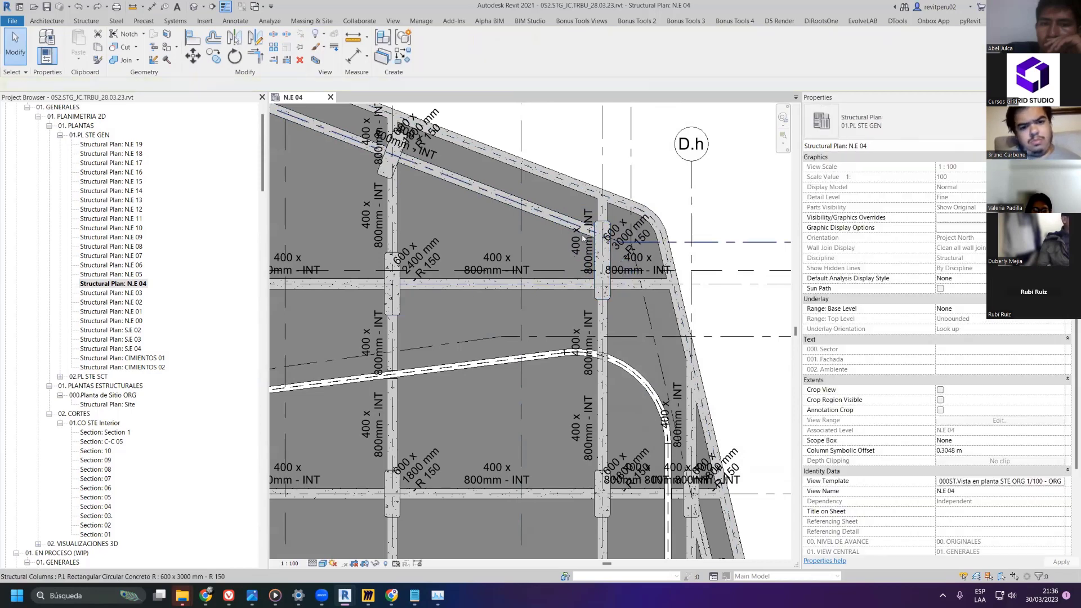
scroll(602, 254, down, 8)
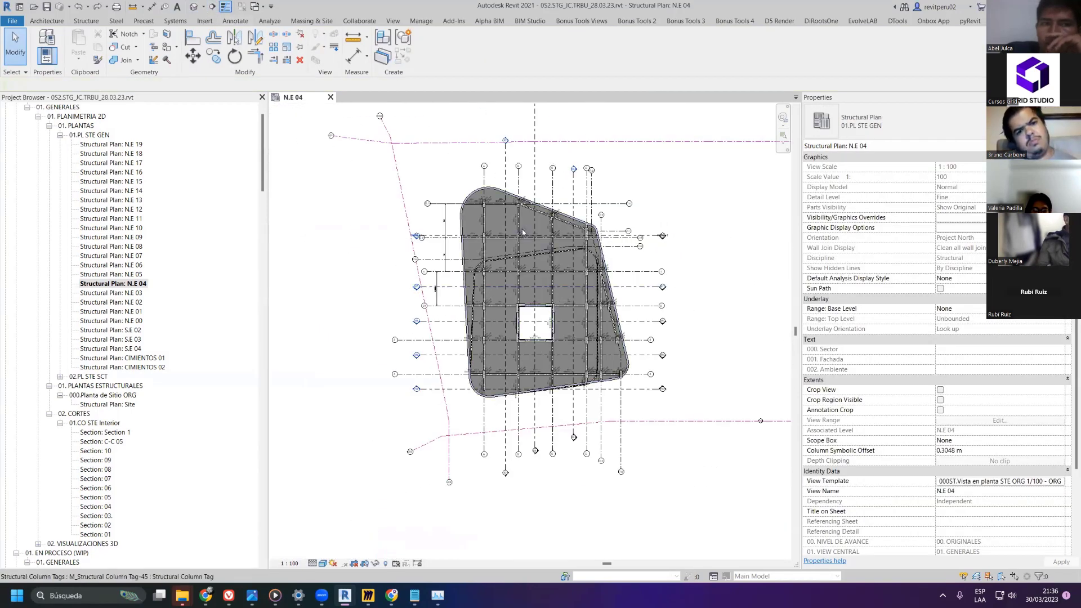
- Duplicate the N.E 04 plan view with detailing
scroll(428, 254, down, 1)
right_click(140, 284)
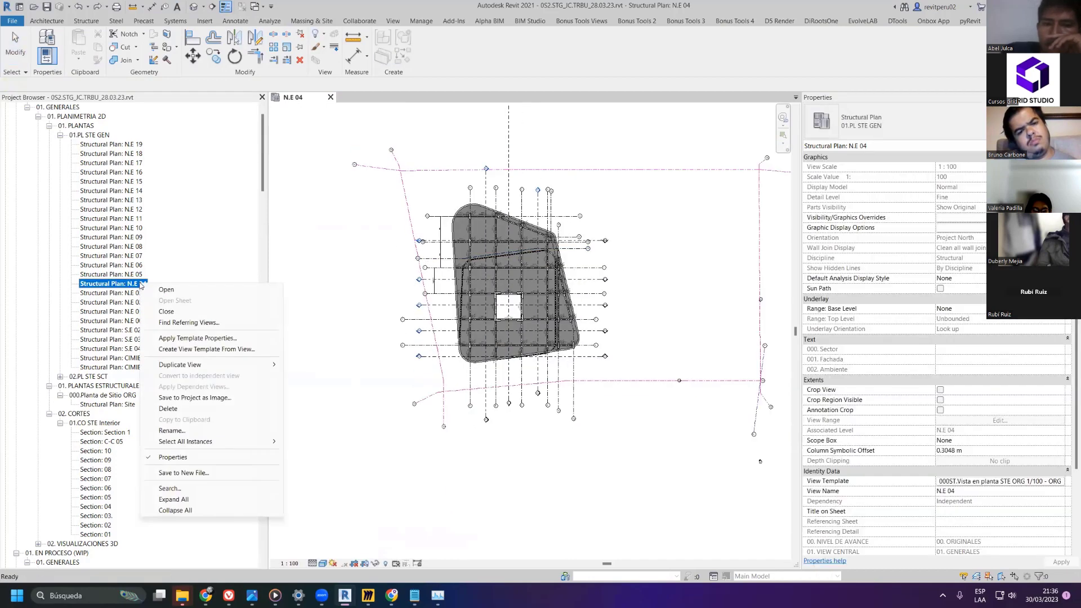
mouse_move(209, 364)
click(340, 375)
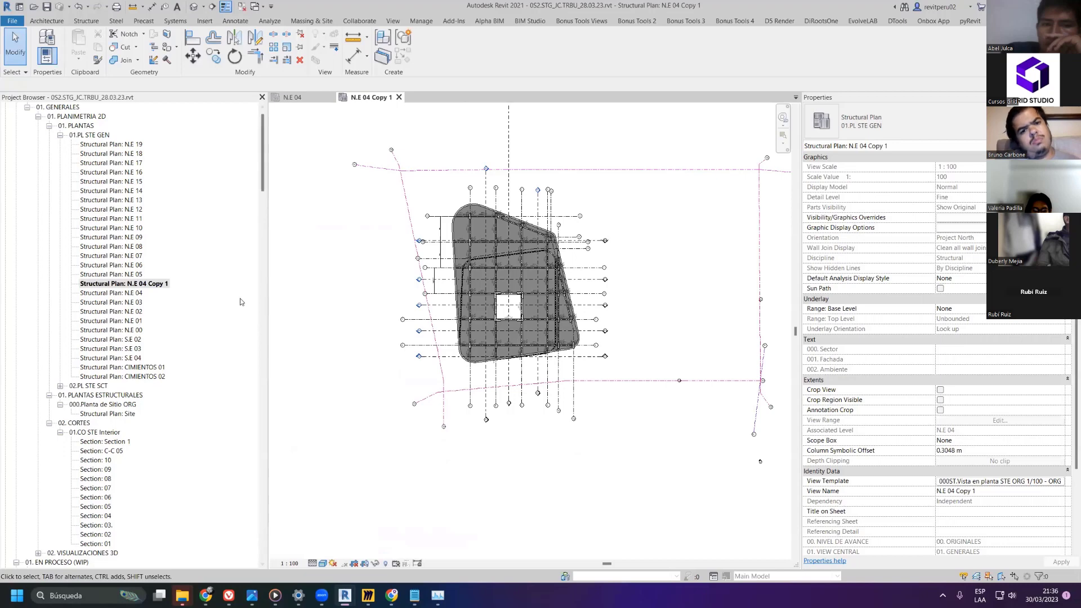
- Assign the STE ORG 1/100 - WIP view template to the copied plan
click(1000, 481)
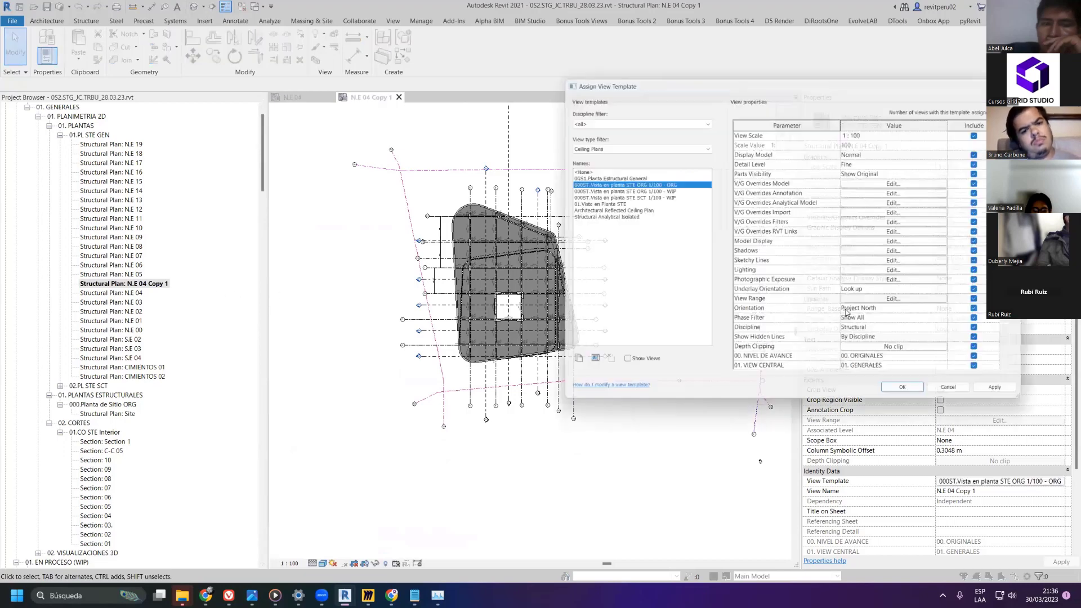
click(654, 190)
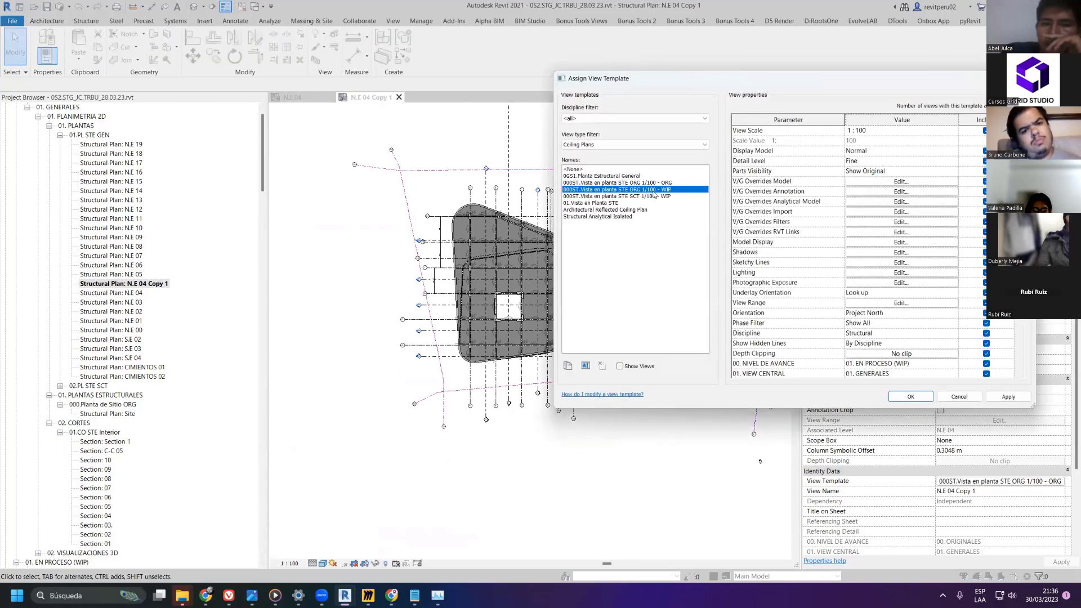
click(1001, 398)
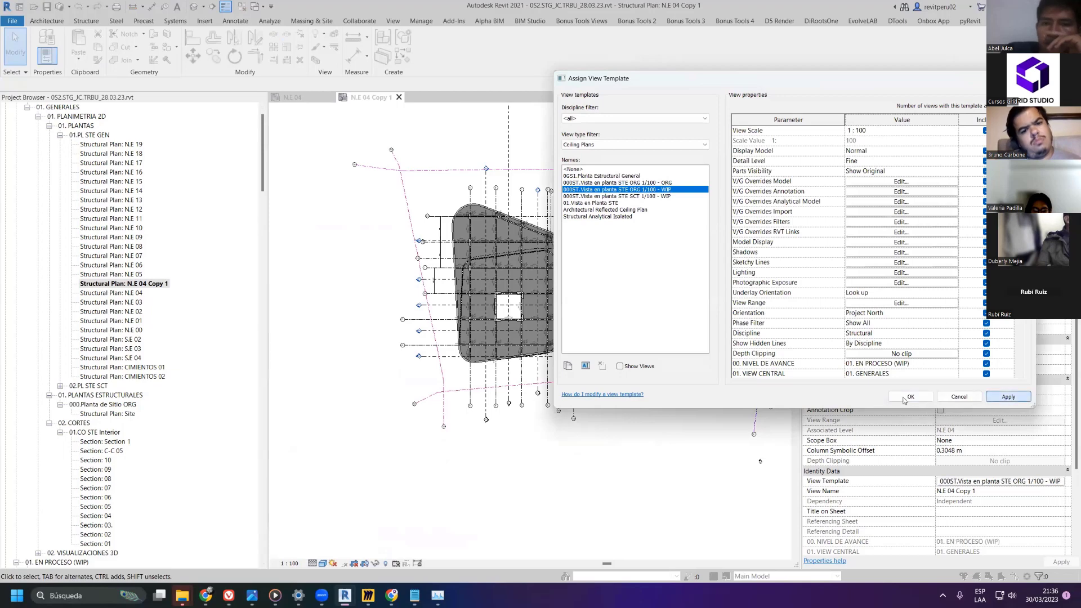
click(910, 397)
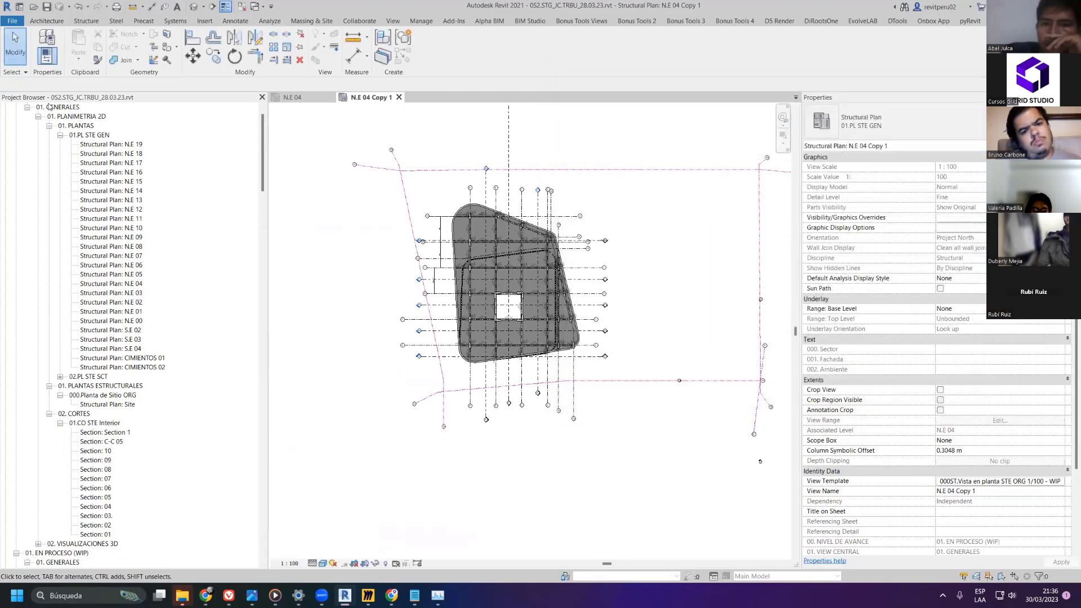
click(27, 107)
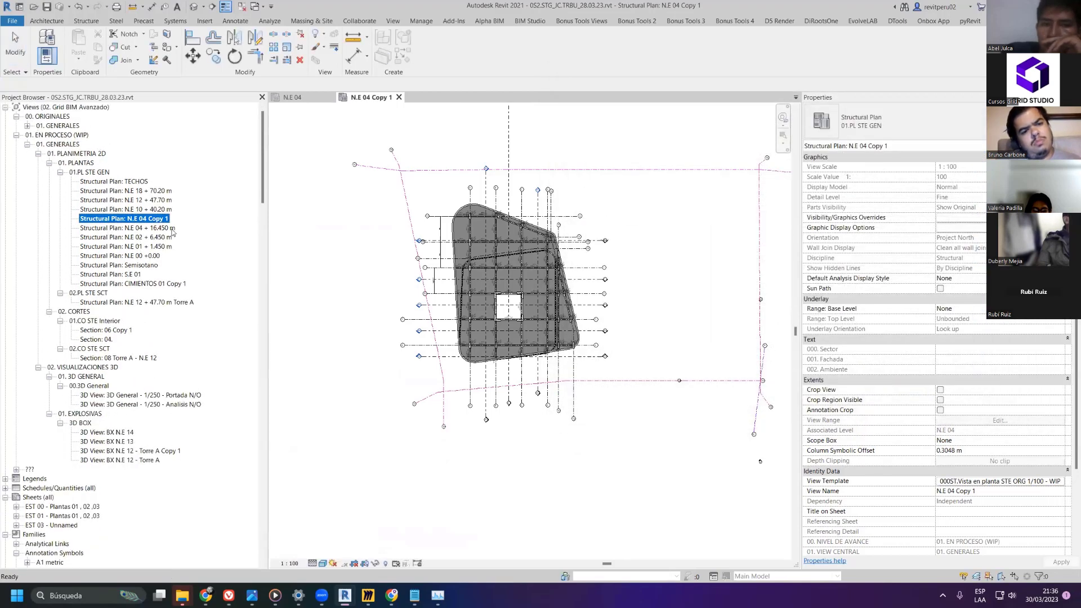
- Go to section 03 from the section line and check level N.E 04's 16.4500 m elevation
right_click(152, 221)
click(449, 182)
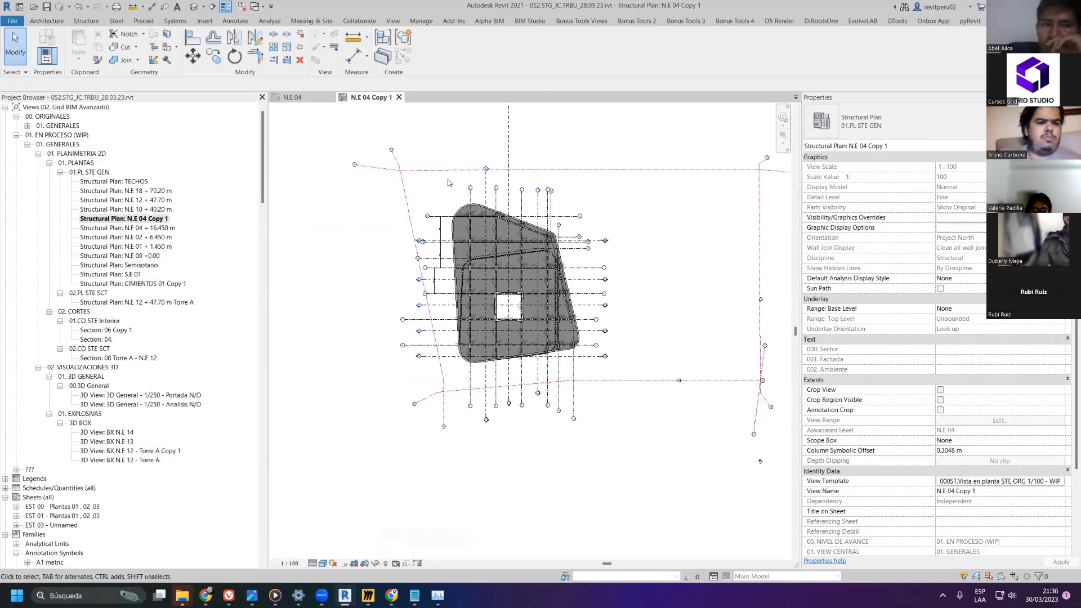
right_click(509, 140)
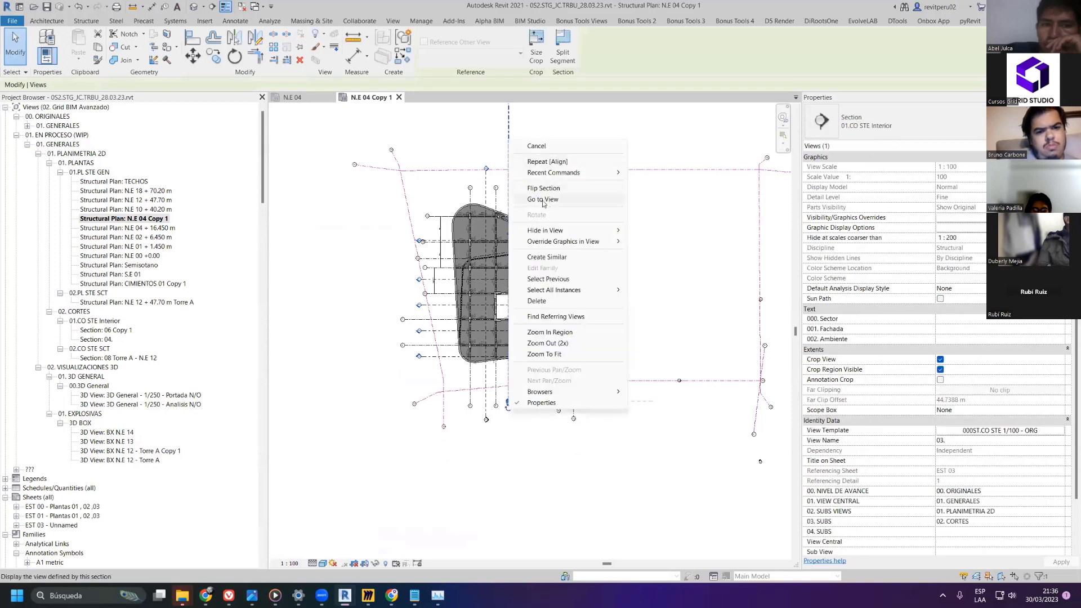
click(544, 200)
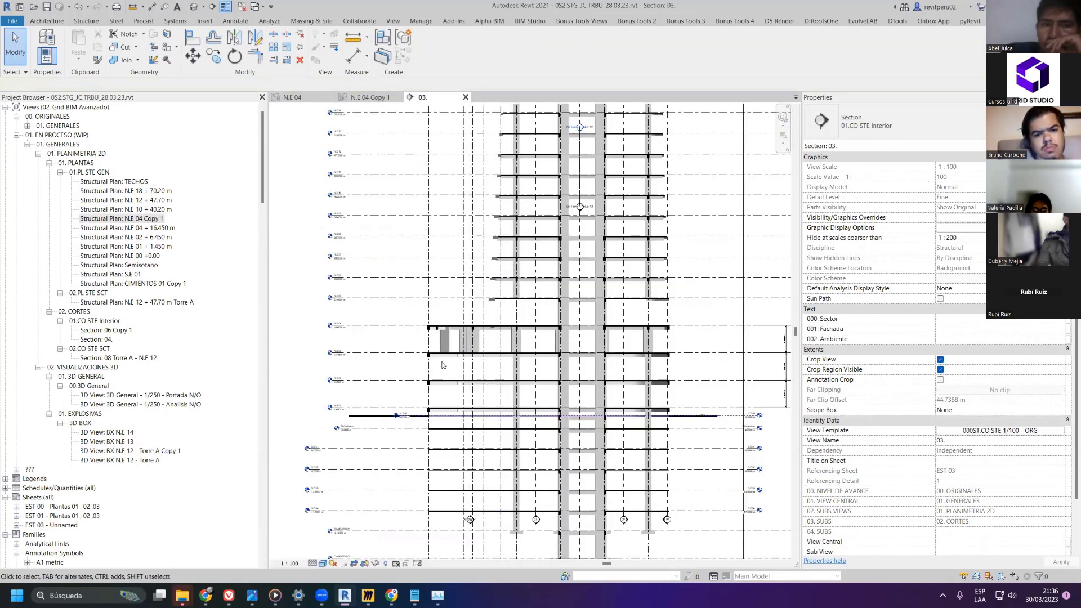
middle_drag(284, 319, 579, 284)
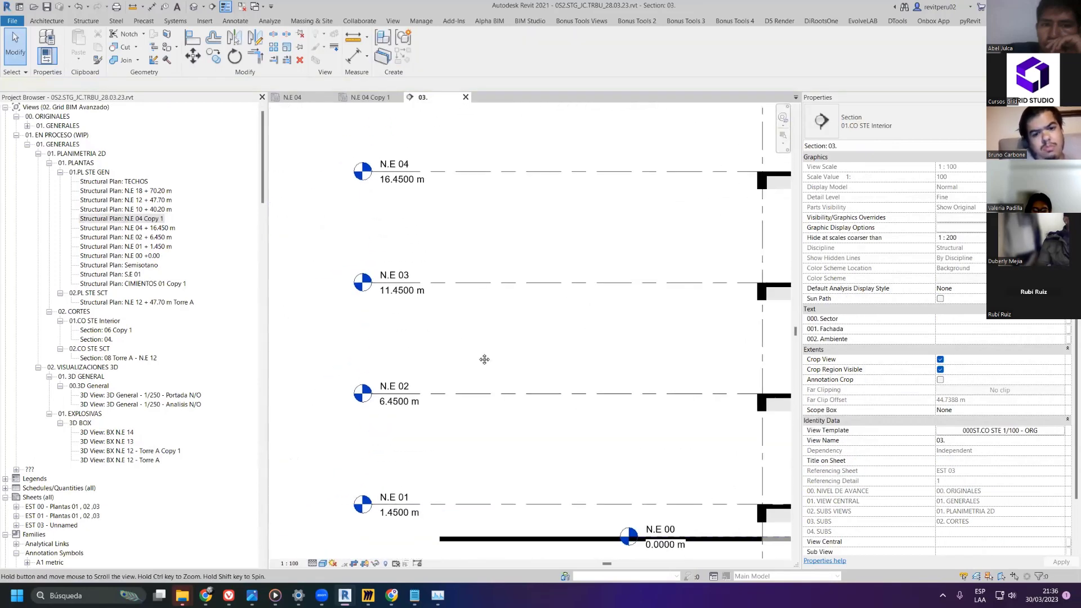
scroll(371, 251, up, 4)
double_click(486, 267)
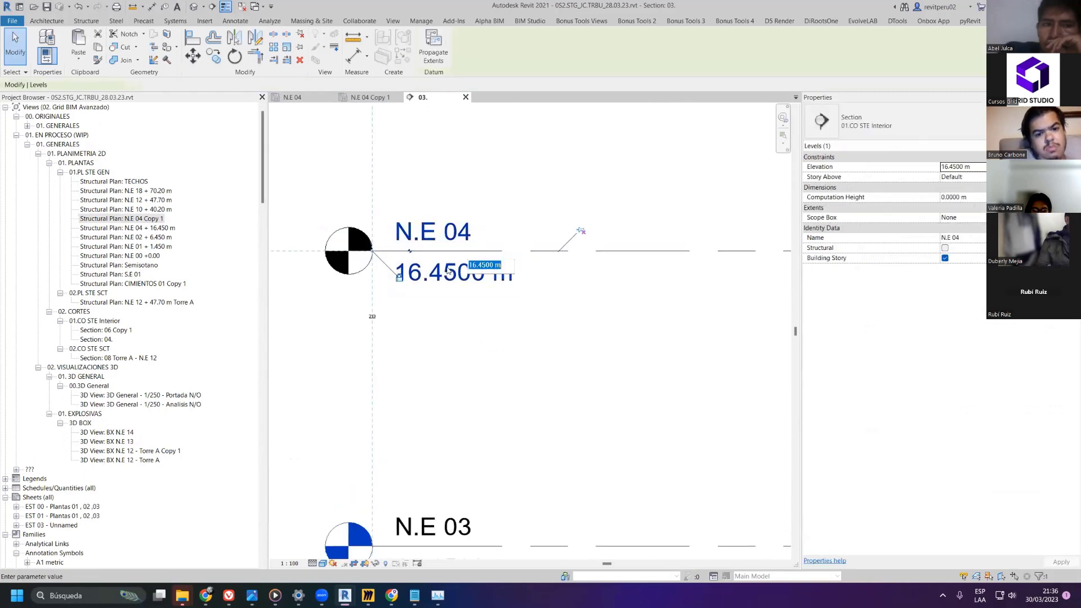
- Open the N.E 04 + 16.450 m structural plan from the Project Browser
click(148, 219)
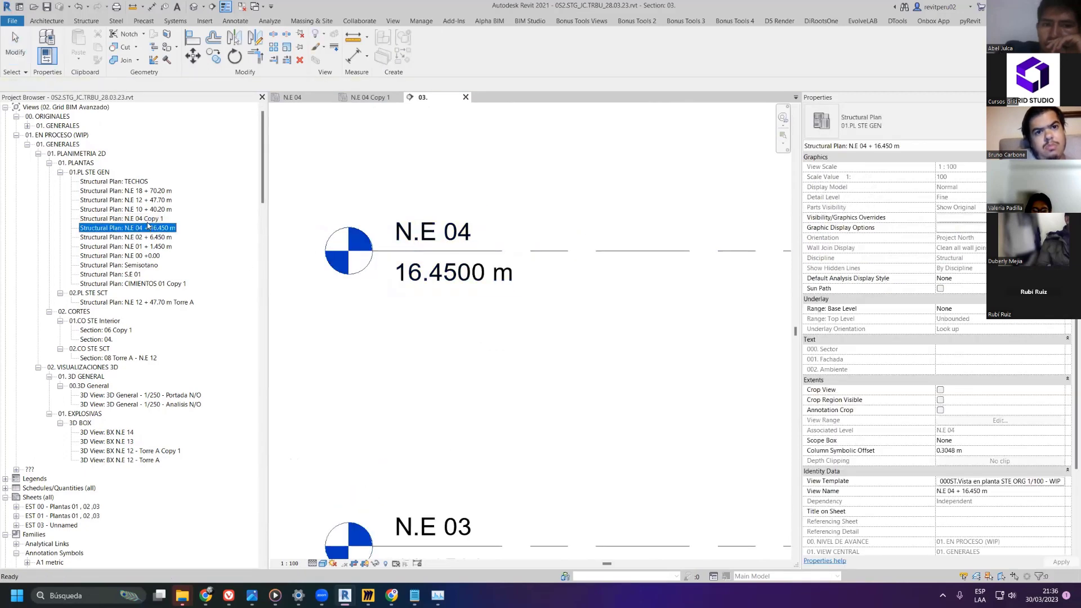
right_click(148, 220)
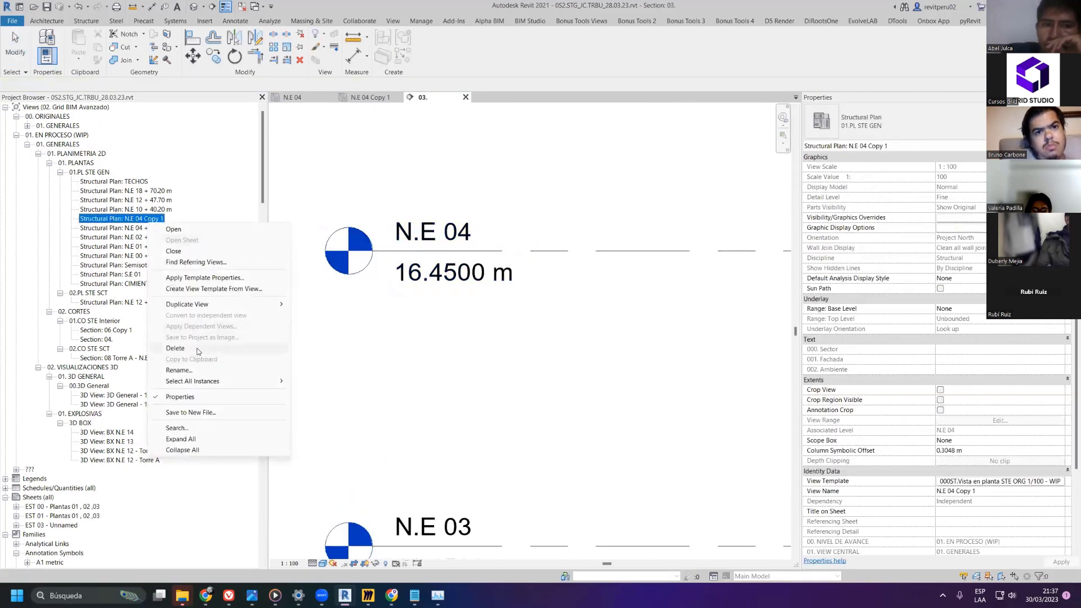
click(140, 228)
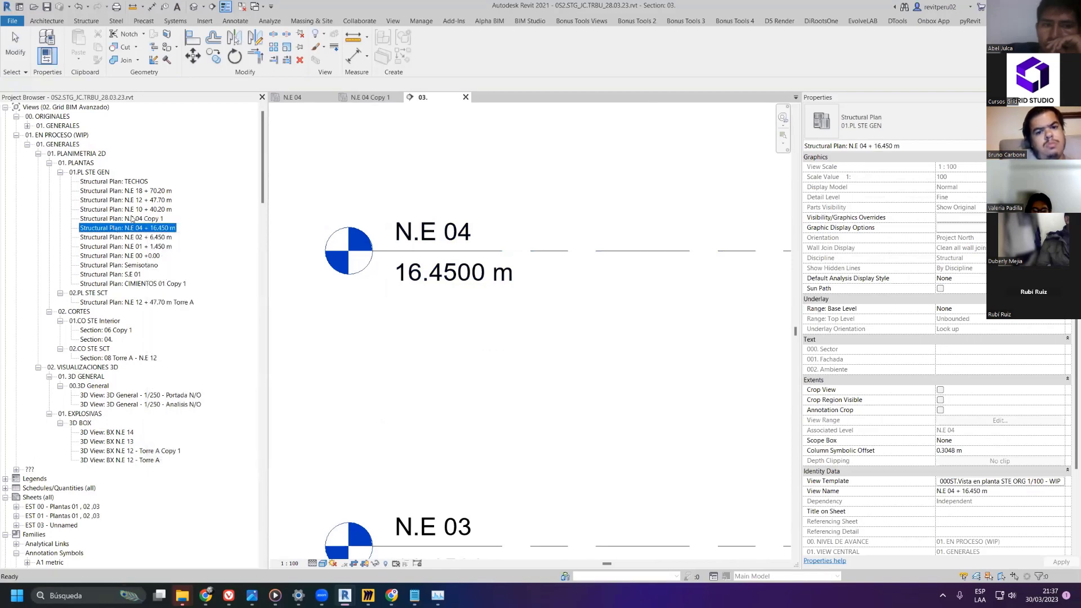
double_click(139, 228)
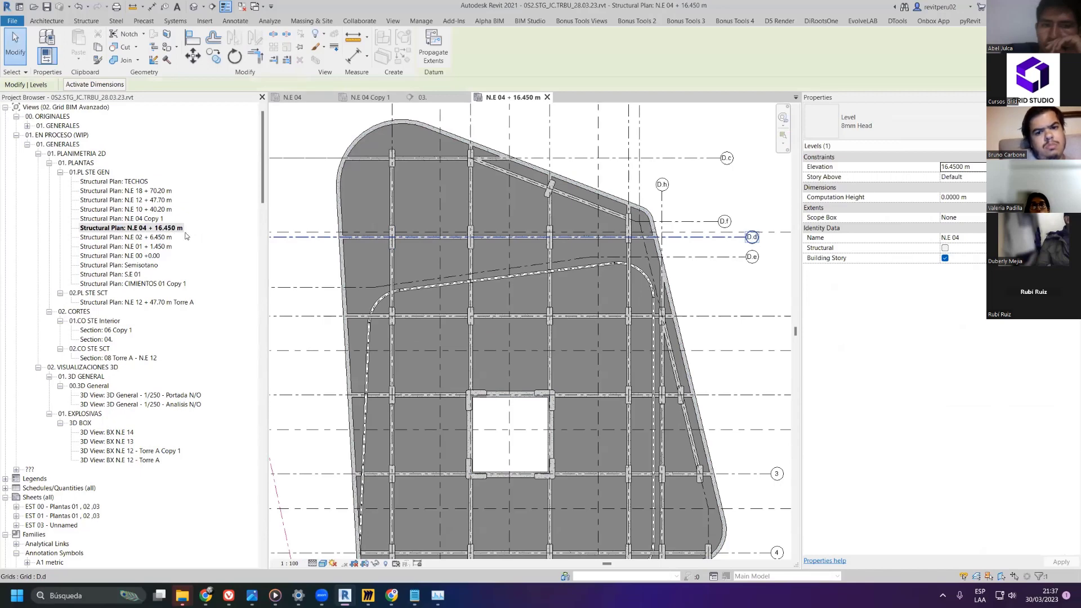
- Close and delete the N.E 04 + 16.450 m plan, then begin renaming N.E 04 Copy 1
click(173, 228)
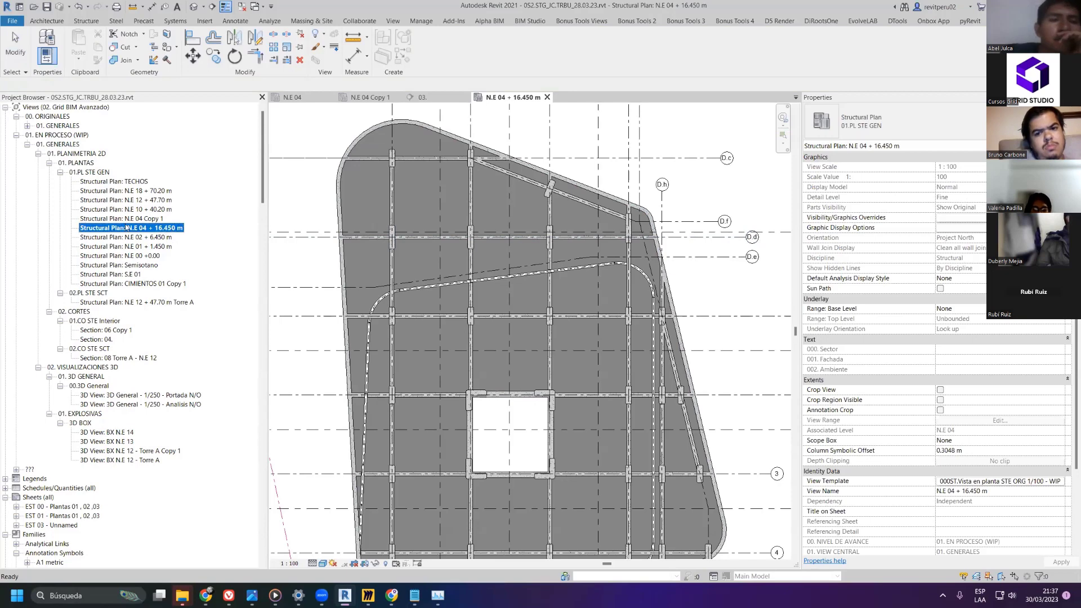
click(126, 228)
click(547, 98)
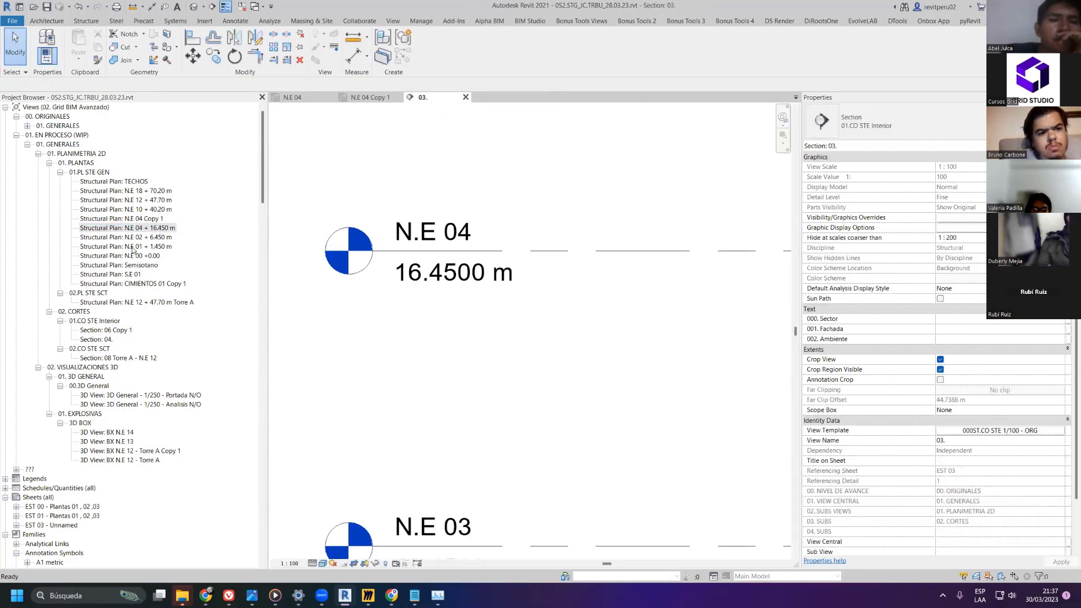
click(134, 228)
key(Delete)
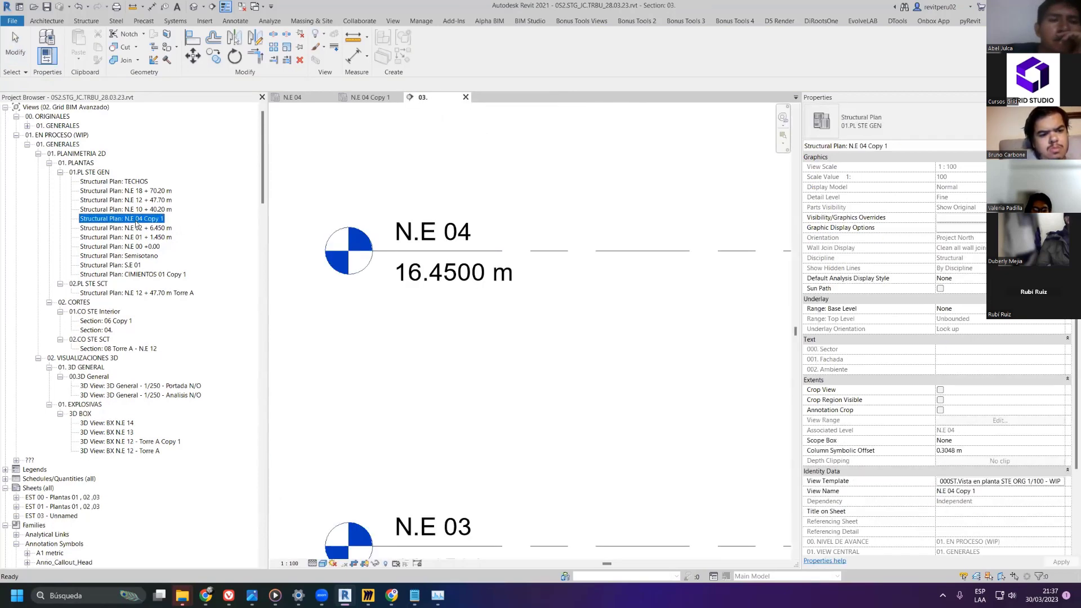
right_click(136, 223)
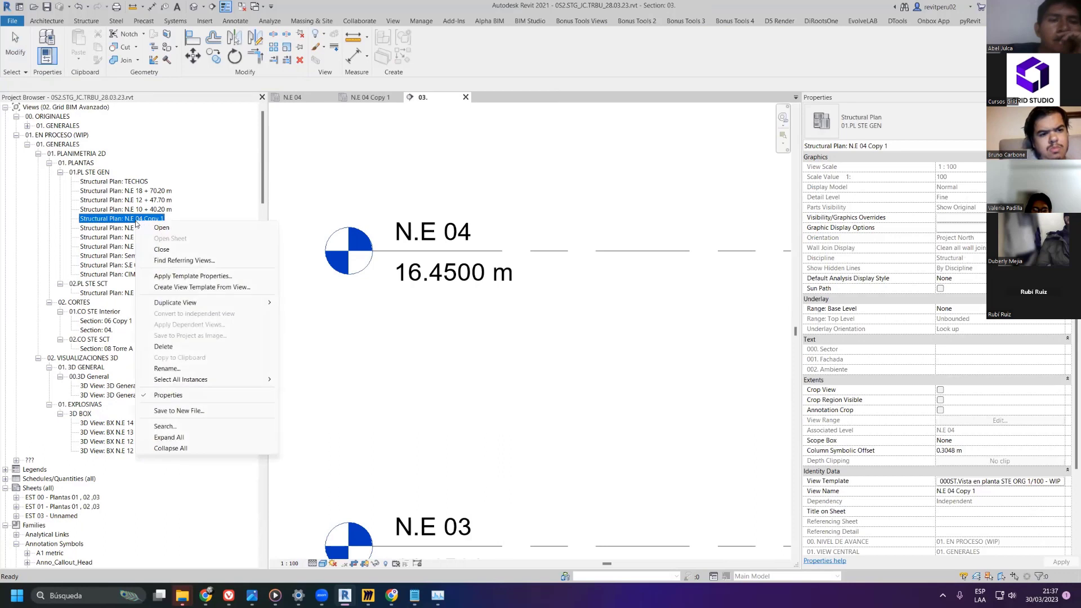
click(166, 369)
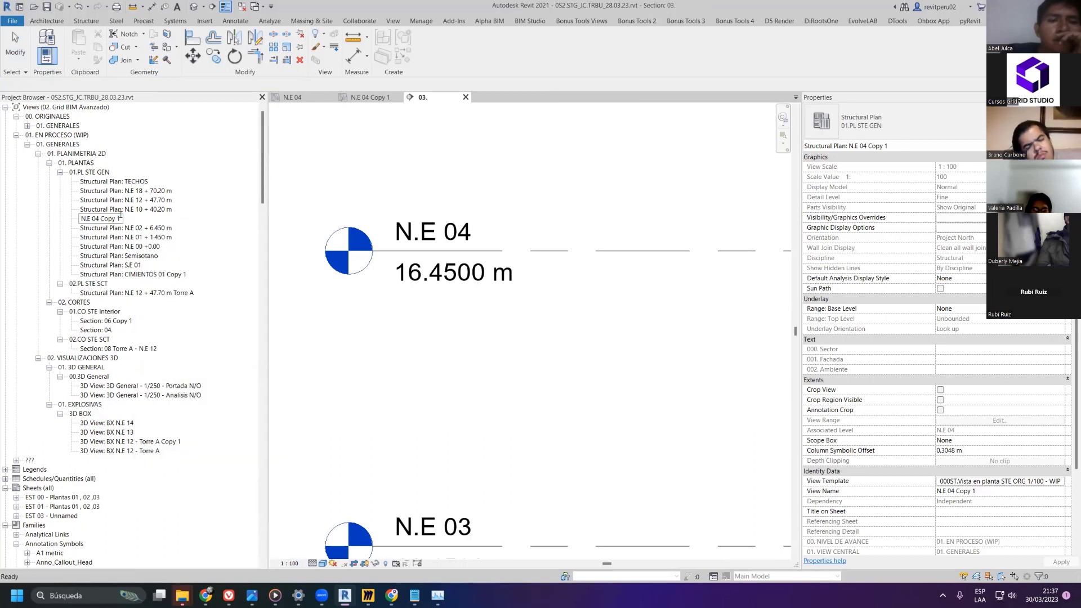
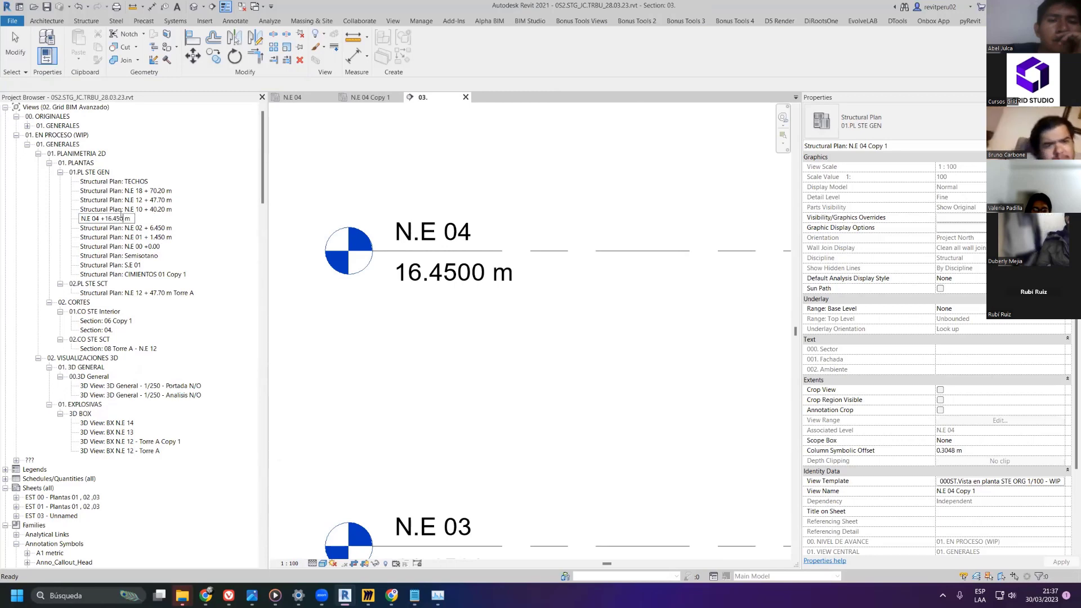
- Commit the name N.E 04 +16.450 m, then delete and restore the original N.E 04 plan
key(Return)
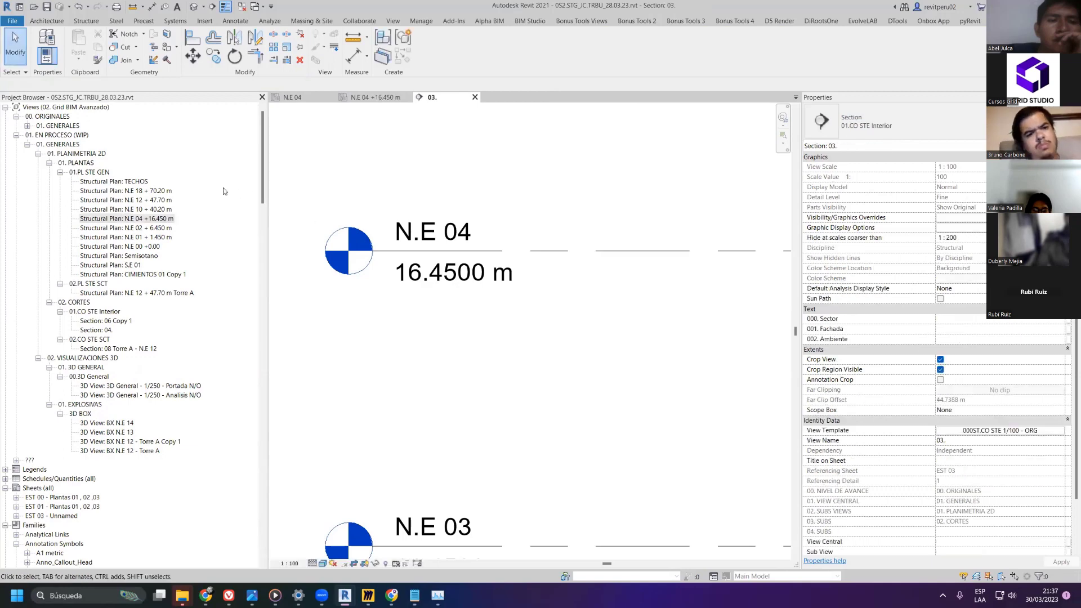
click(27, 126)
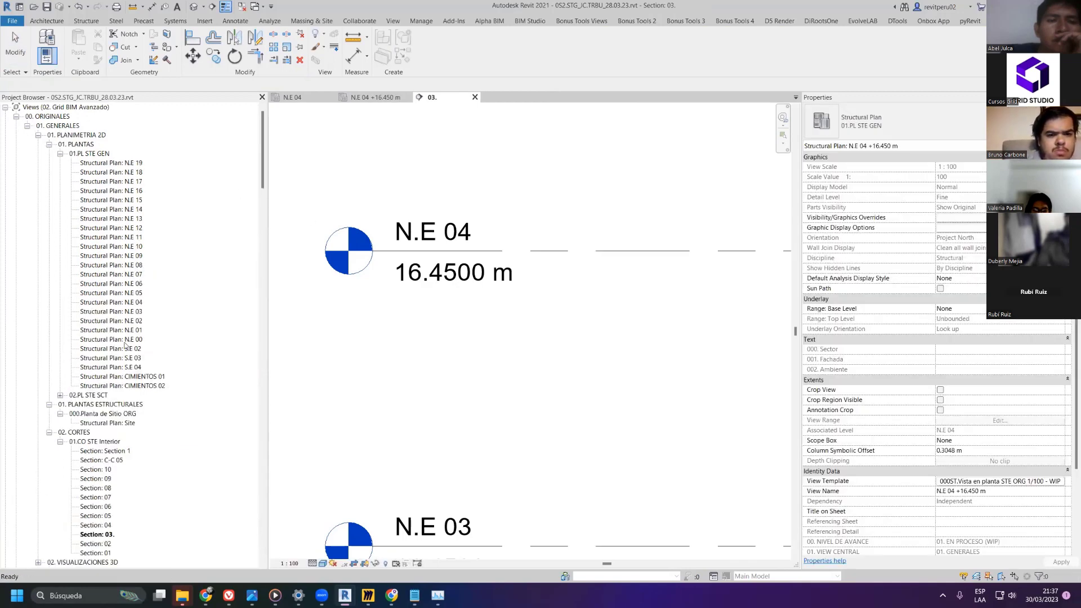
click(125, 306)
key(Delete)
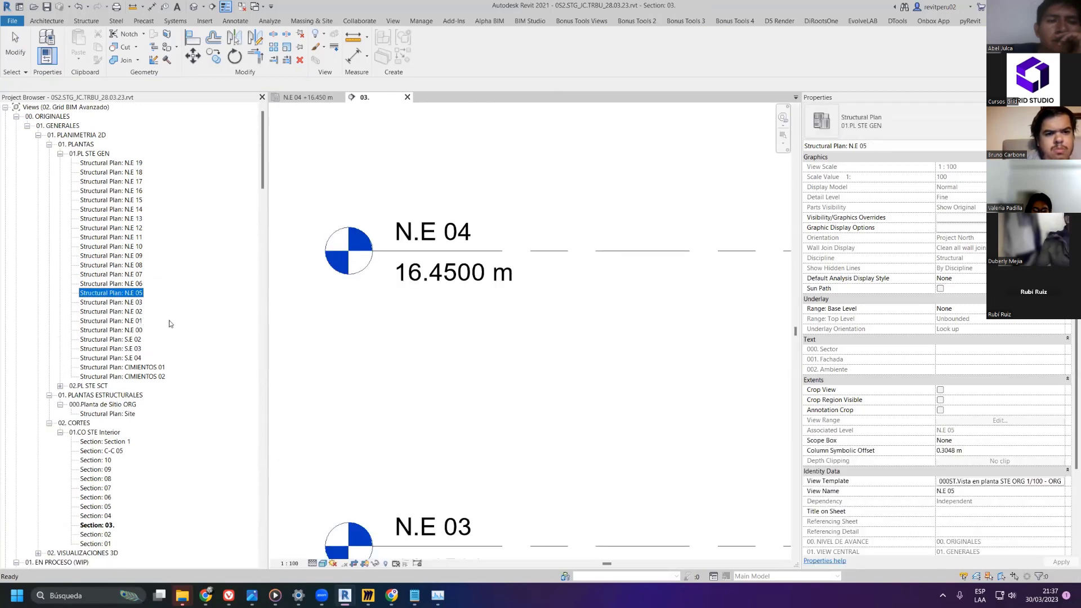
scroll(181, 316, down, 2)
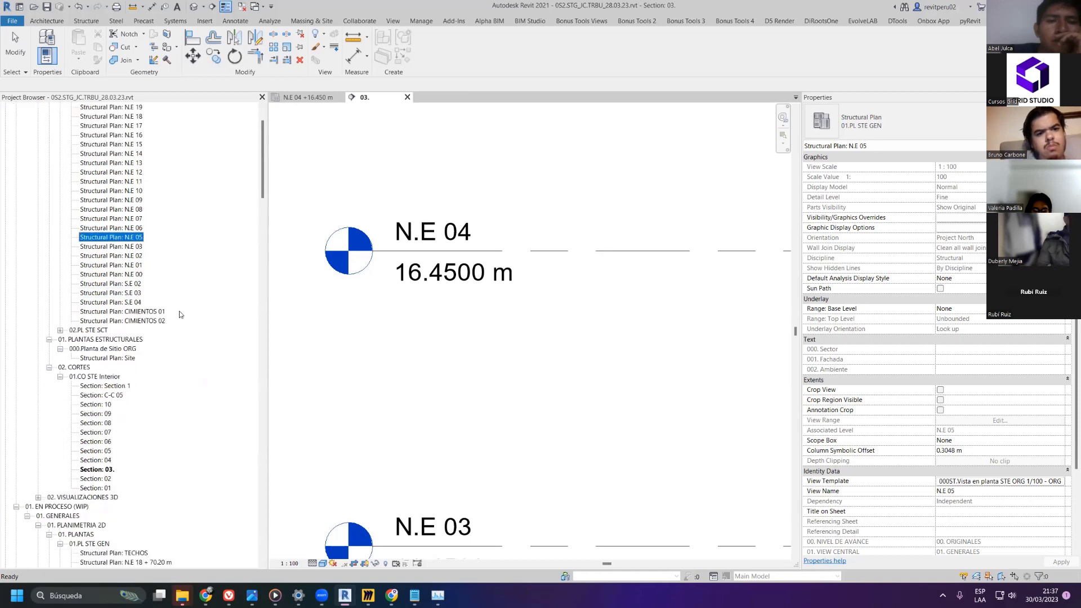
key(ctrl+z)
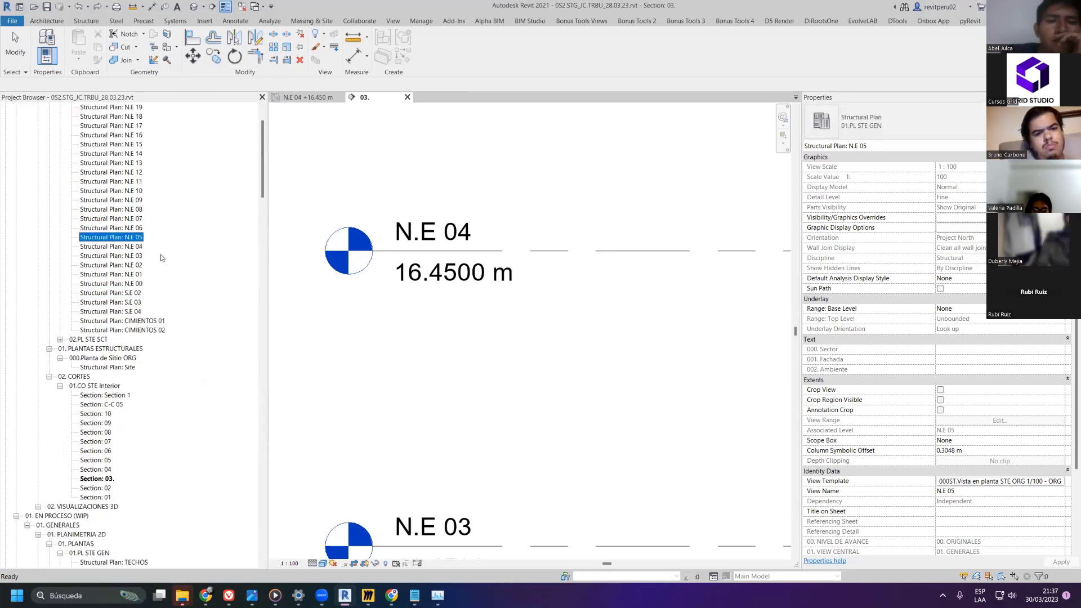
- Delete and undo-restore the N.E 04 +16.450 m and N.E 12 plan views
scroll(176, 304, down, 7)
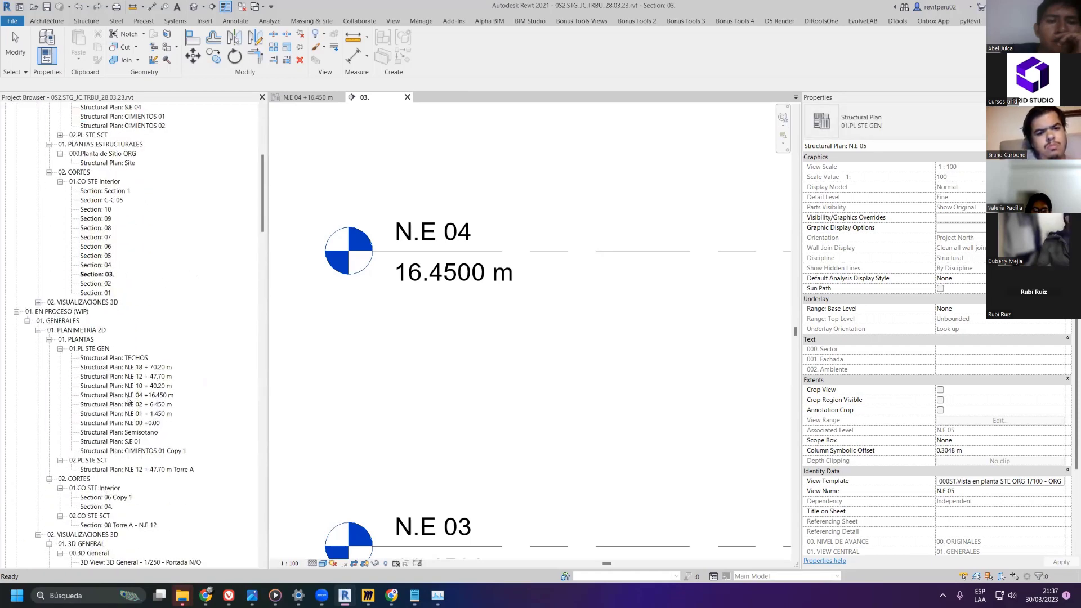
click(128, 396)
key(Delete)
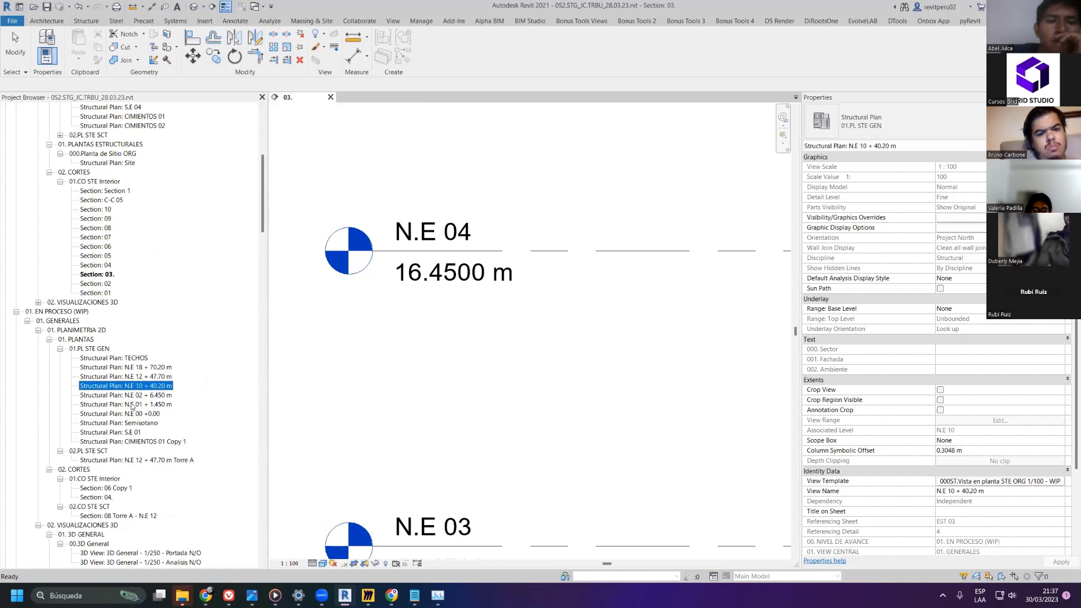
key(ctrl+z)
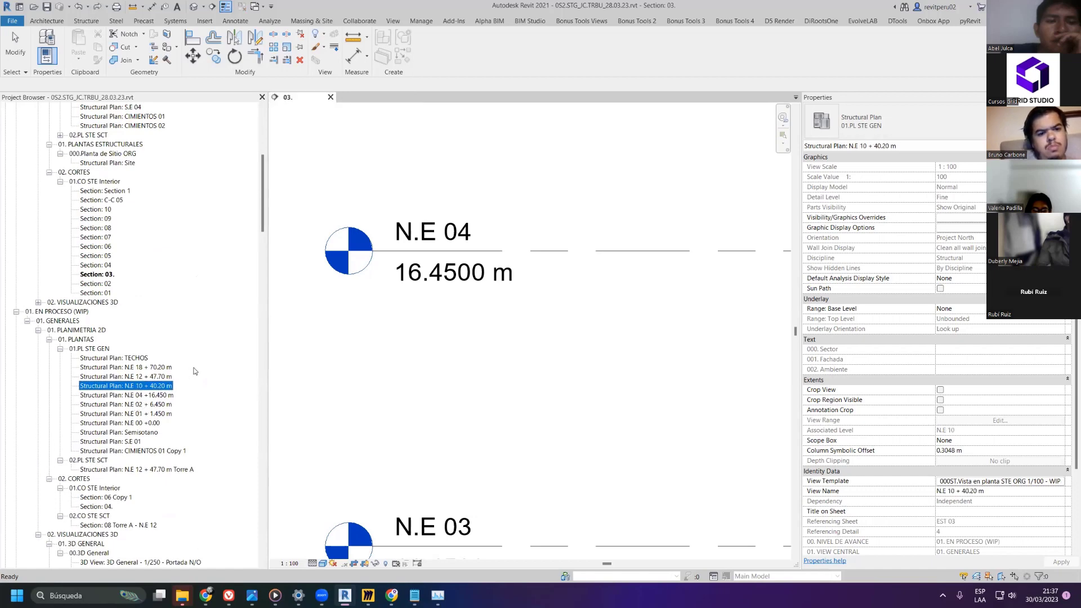
scroll(174, 310, up, 9)
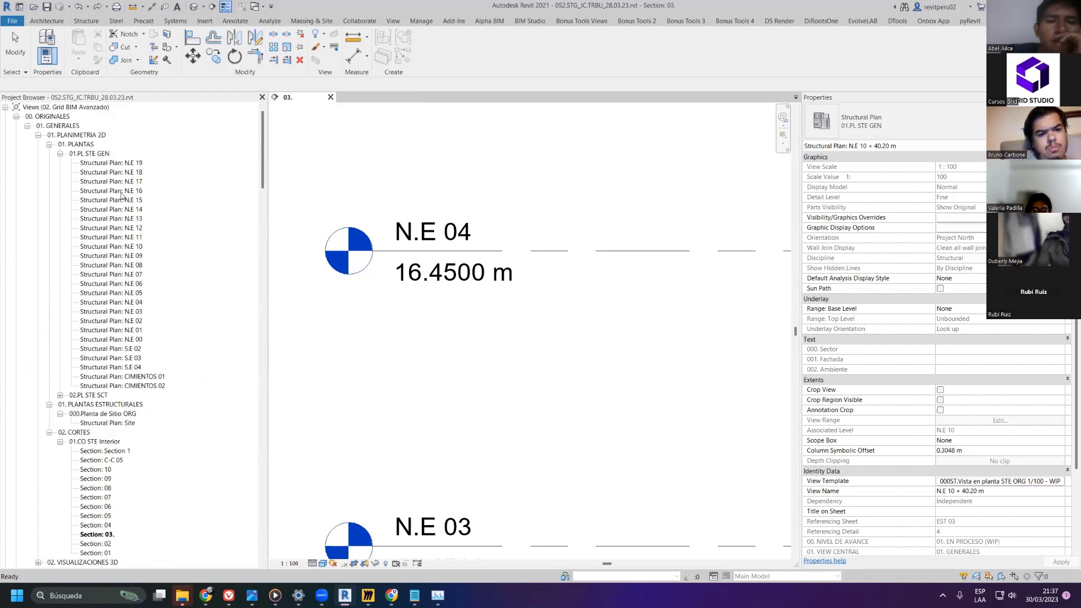
click(128, 228)
key(Delete)
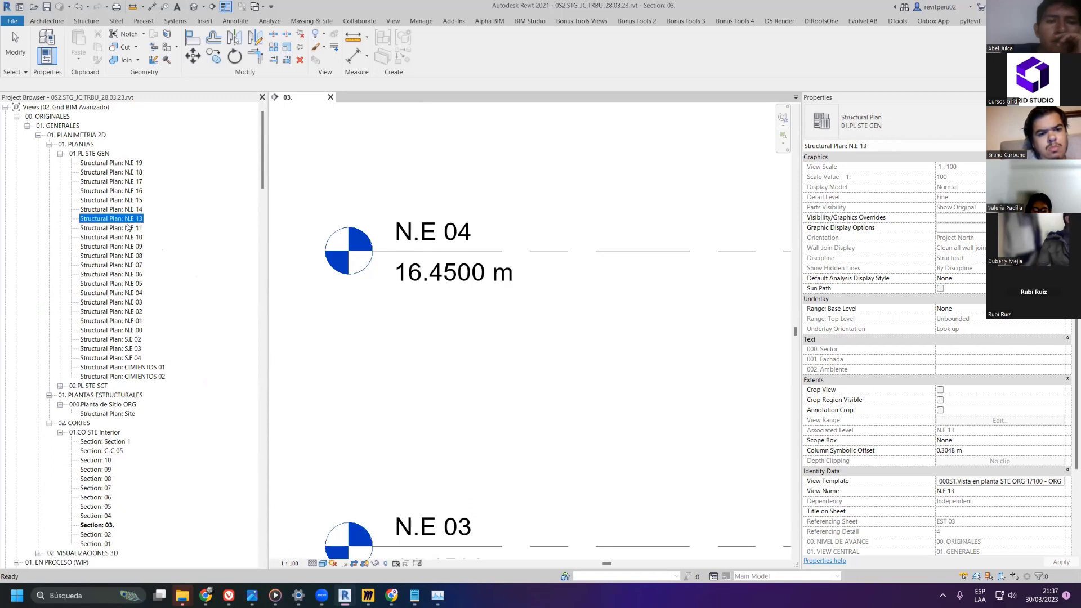
key(ctrl+z)
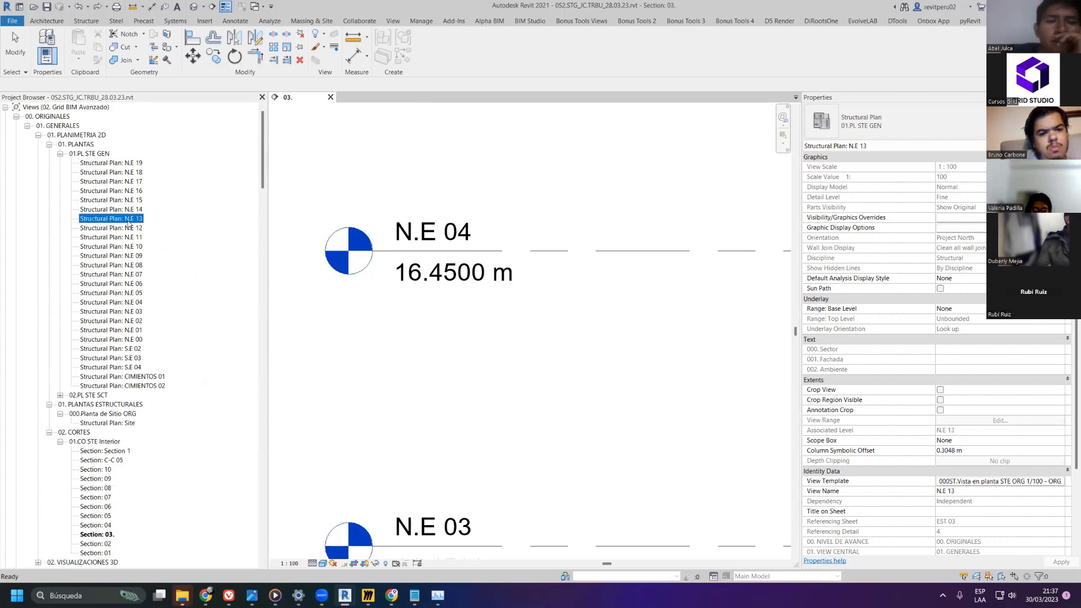
- Start renaming the N.E 13 plan in the Project Browser
key(F2)
scroll(975, 365, down, 3)
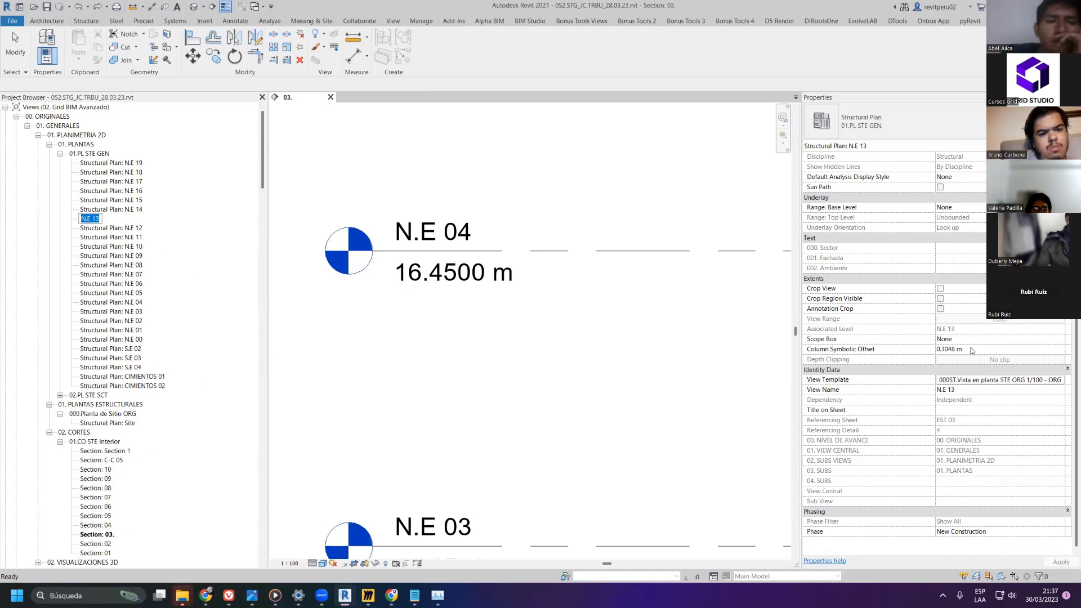
scroll(121, 246, down, 2)
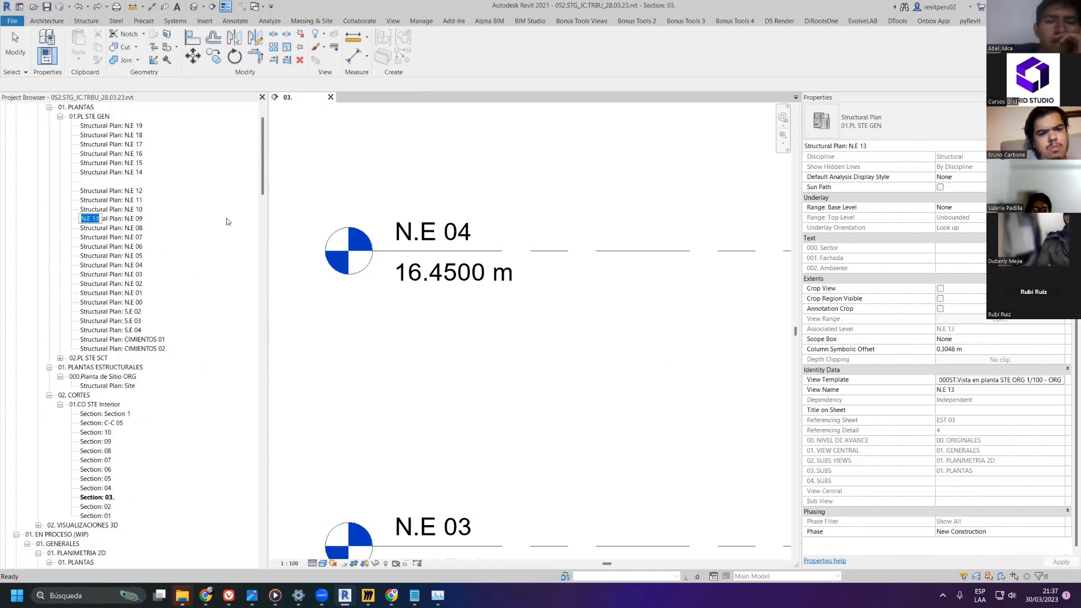
scroll(211, 212, down, 15)
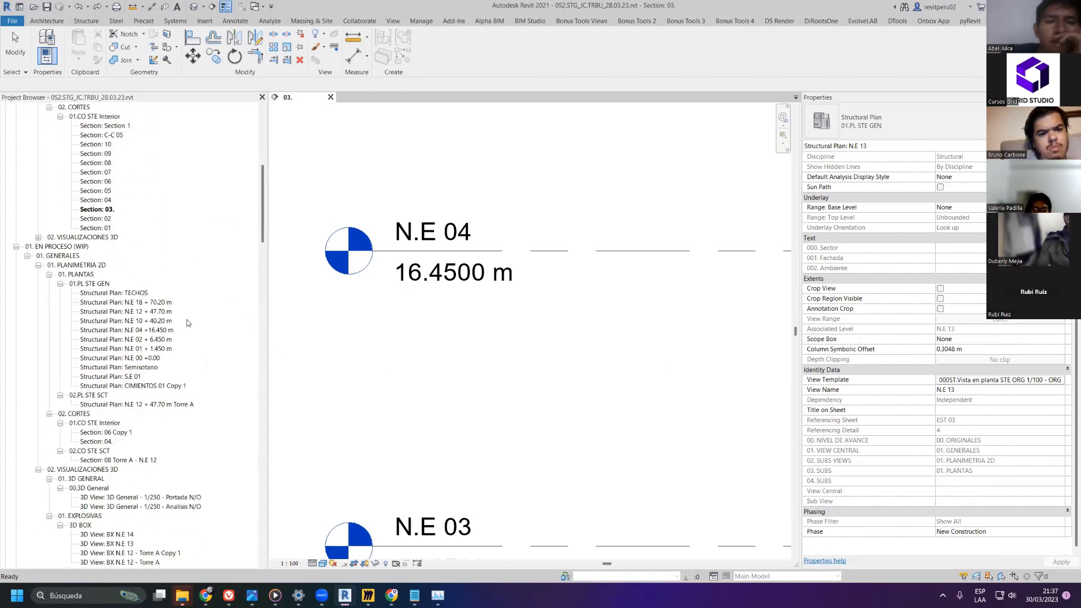
- Duplicate the N.E 04 +16.450 m plan with detailing and set its type to 02.PL STE SCT
double_click(161, 332)
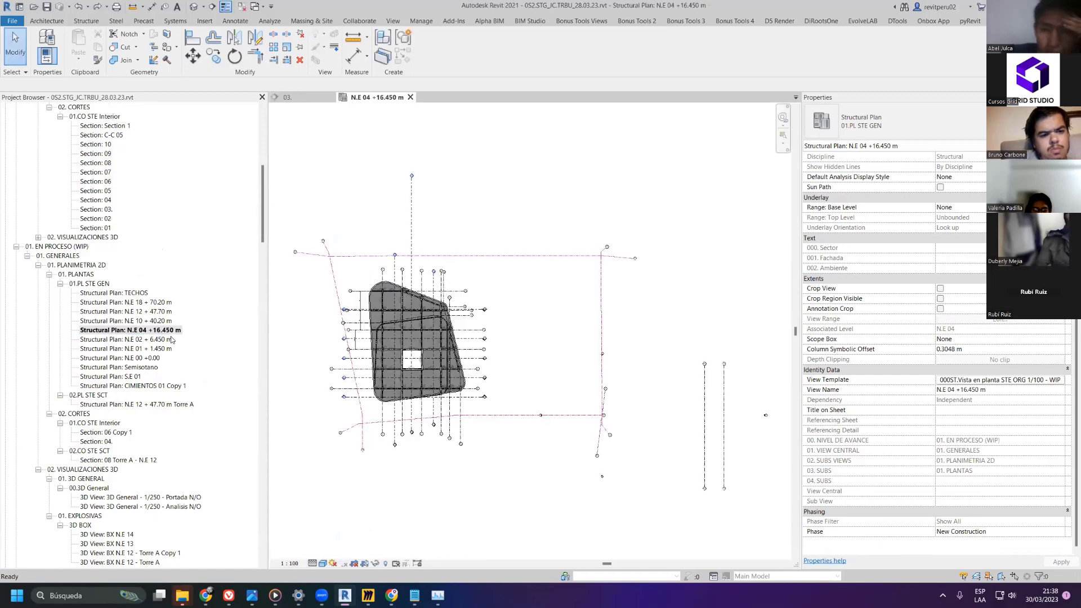
right_click(162, 332)
right_click(162, 332)
mouse_move(222, 418)
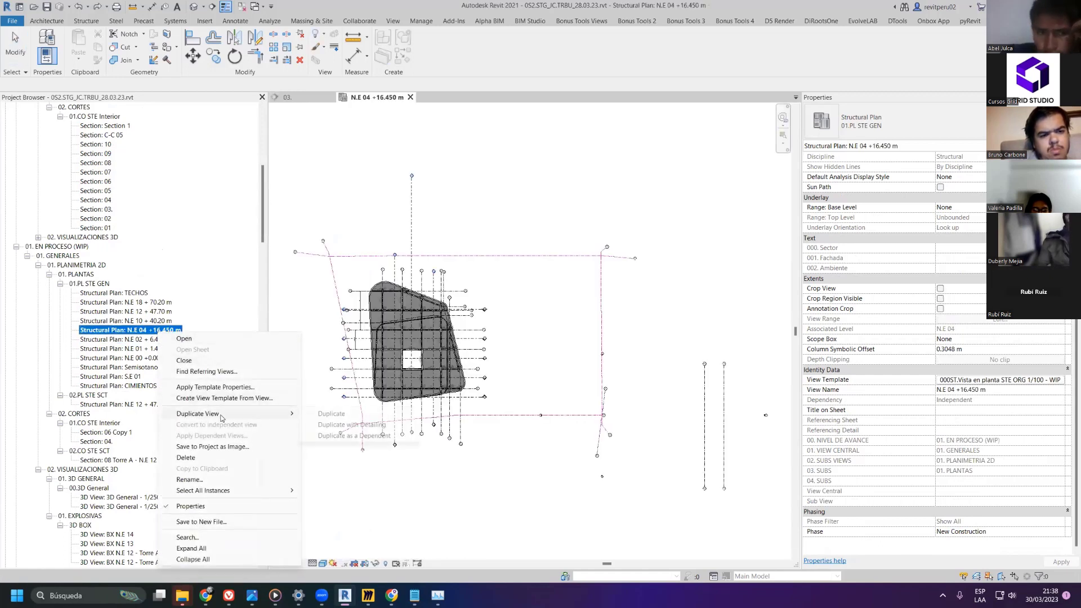
click(338, 425)
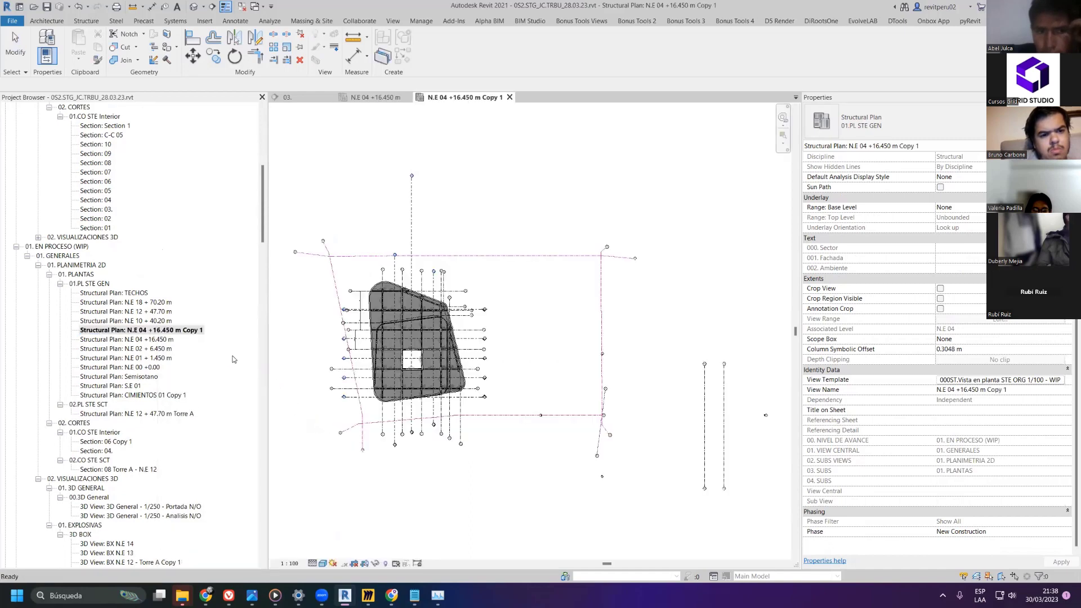
click(890, 122)
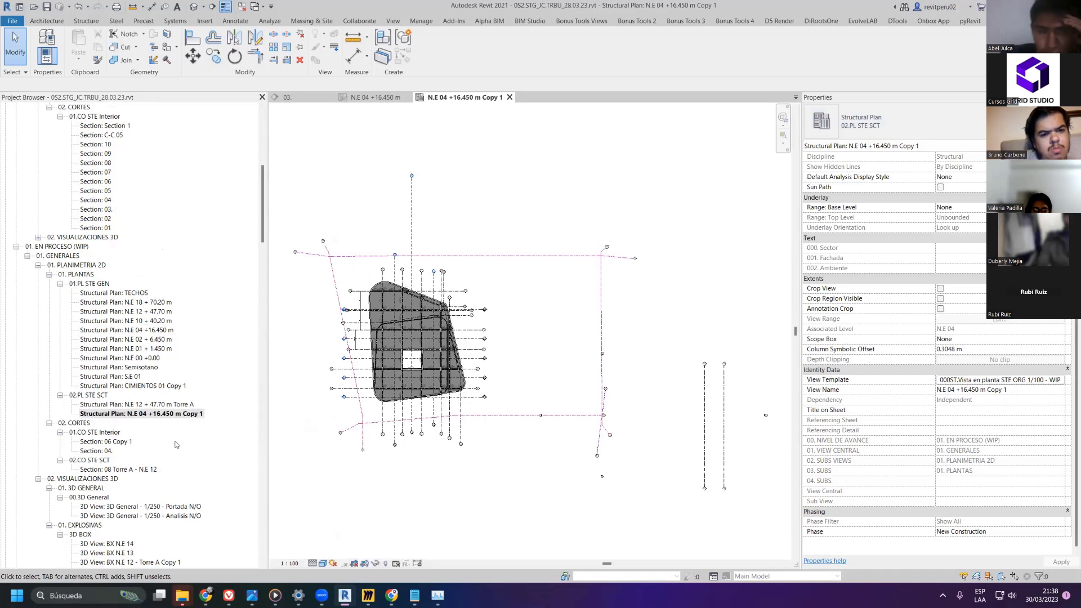
- Rename the copy to N.E 04 +16.450 m Torre A
right_click(171, 416)
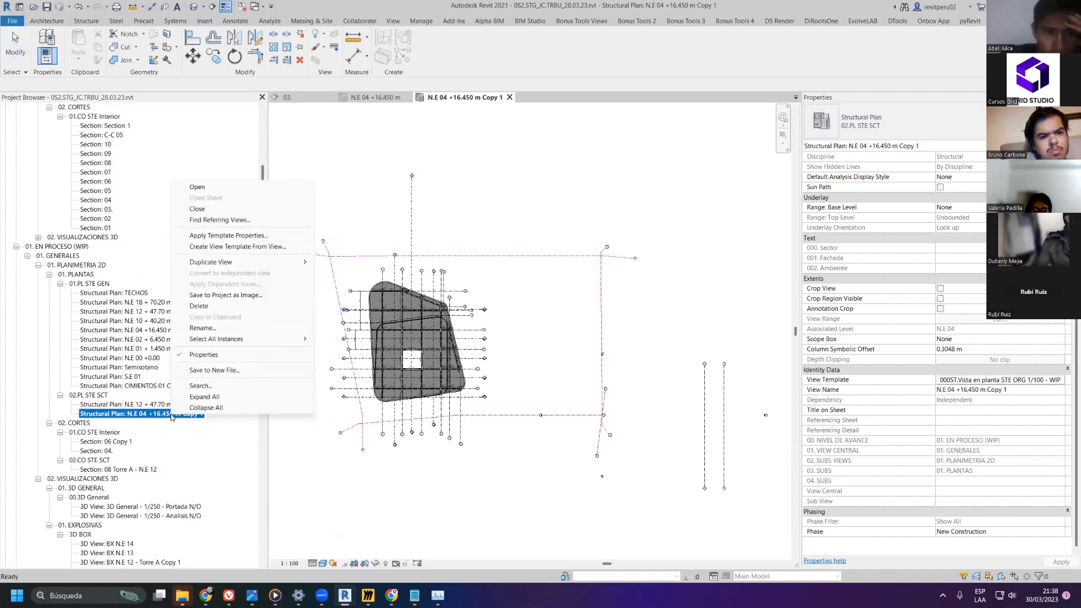
click(202, 328)
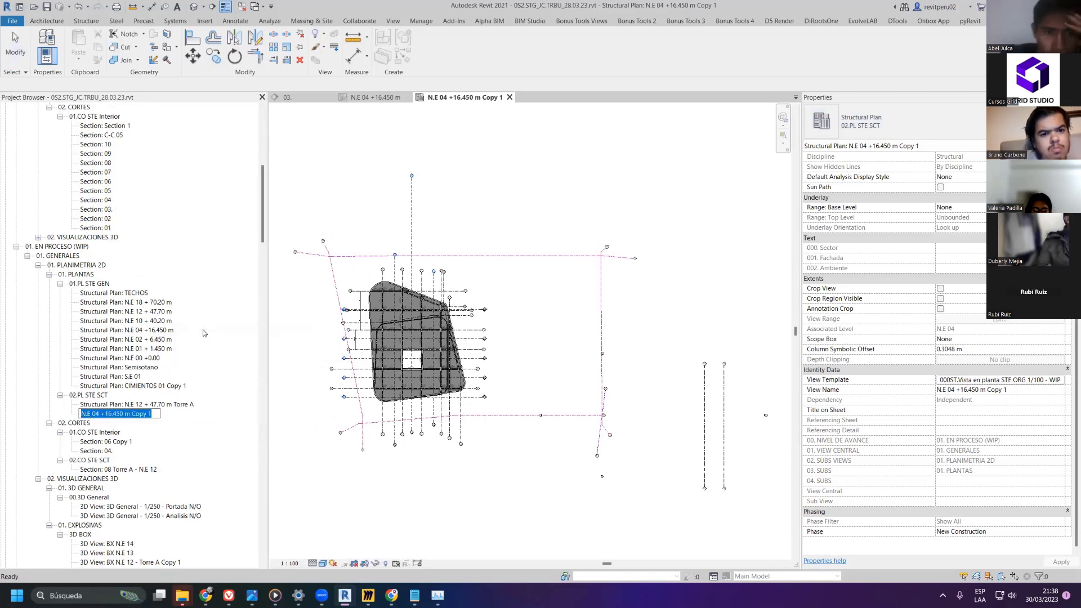
key(End)
key(BackSpace)
key(BackSpace)
key(BackSpace)
key(BackSpace)
key(BackSpace)
key(BackSpace)
key(BackSpace)
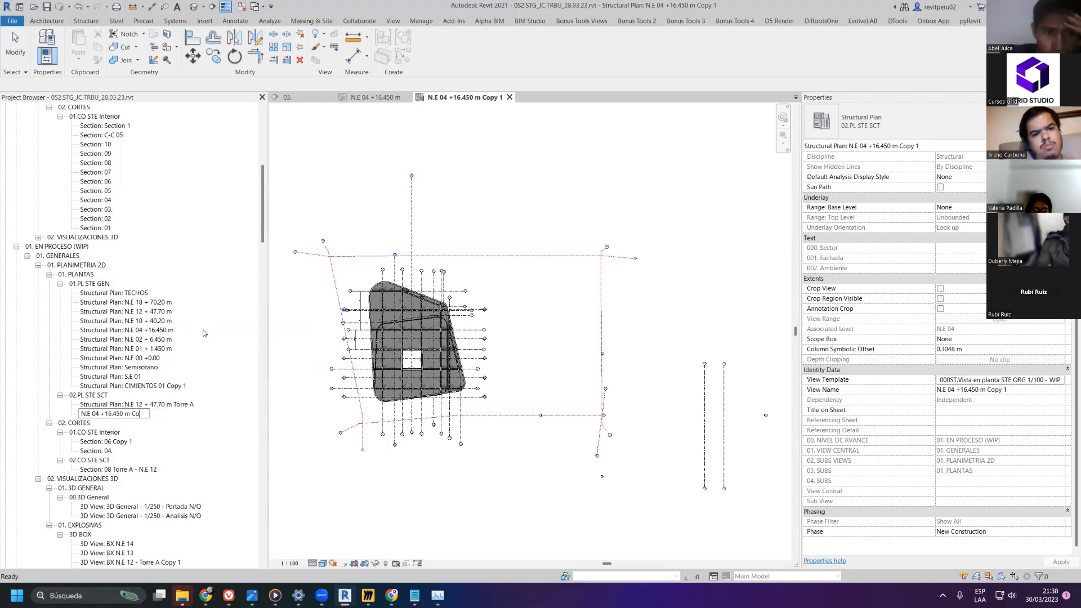
text(Torre A)
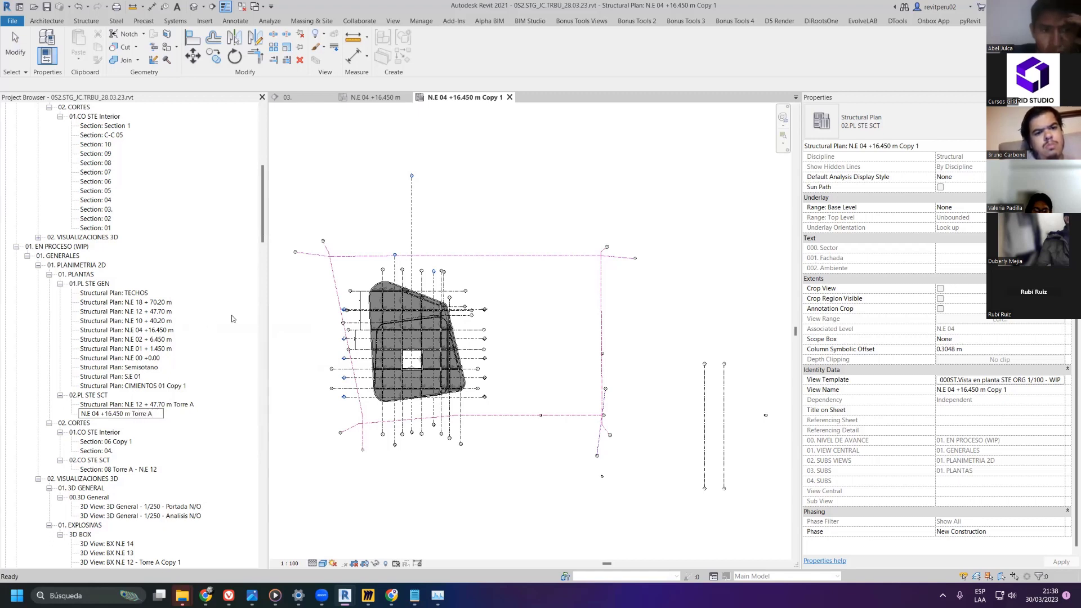
click(297, 319)
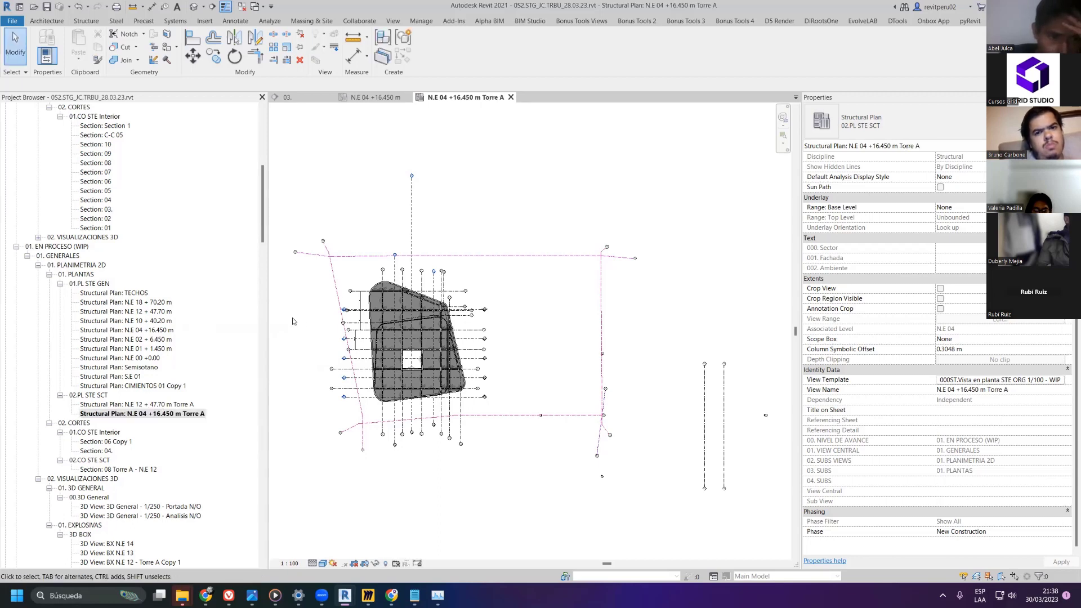
- Crop the plan to the tower area, close the other views and save the project
key(v)
key(v)
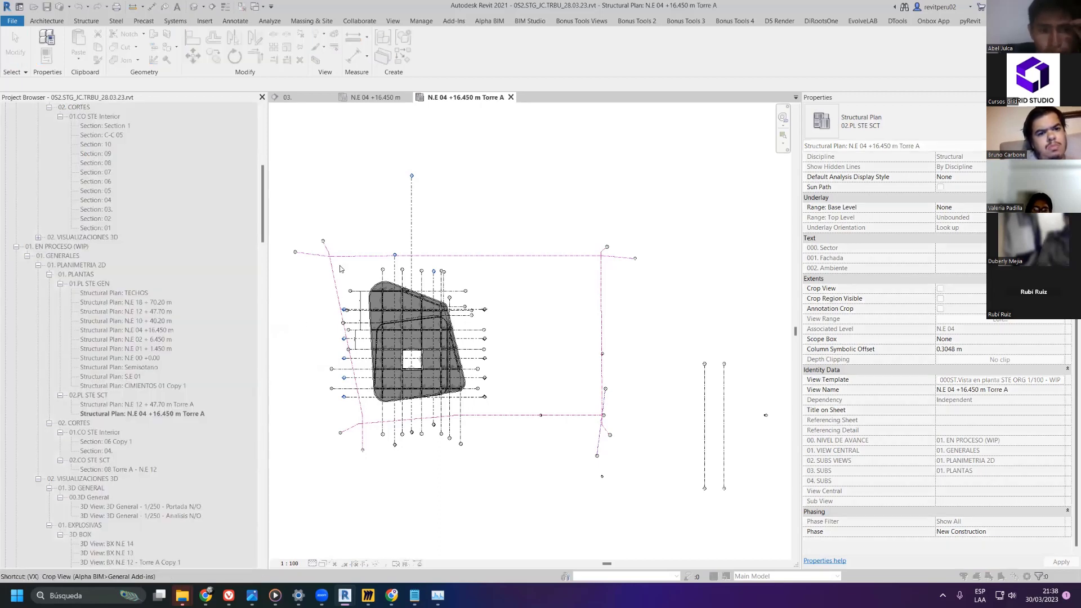
drag(333, 262, 475, 412)
key(Escape)
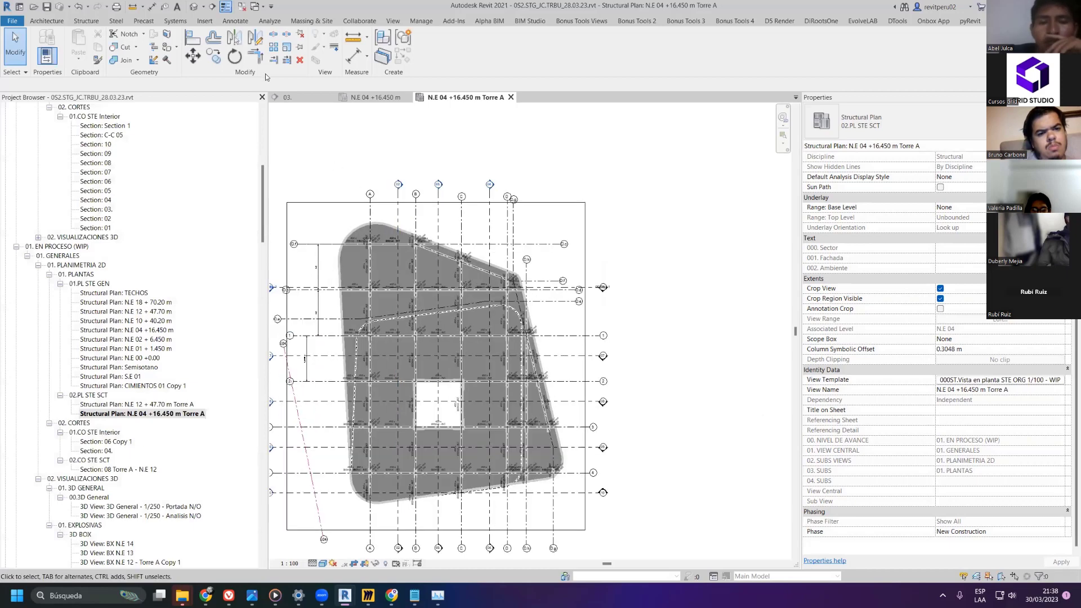
click(131, 6)
click(47, 7)
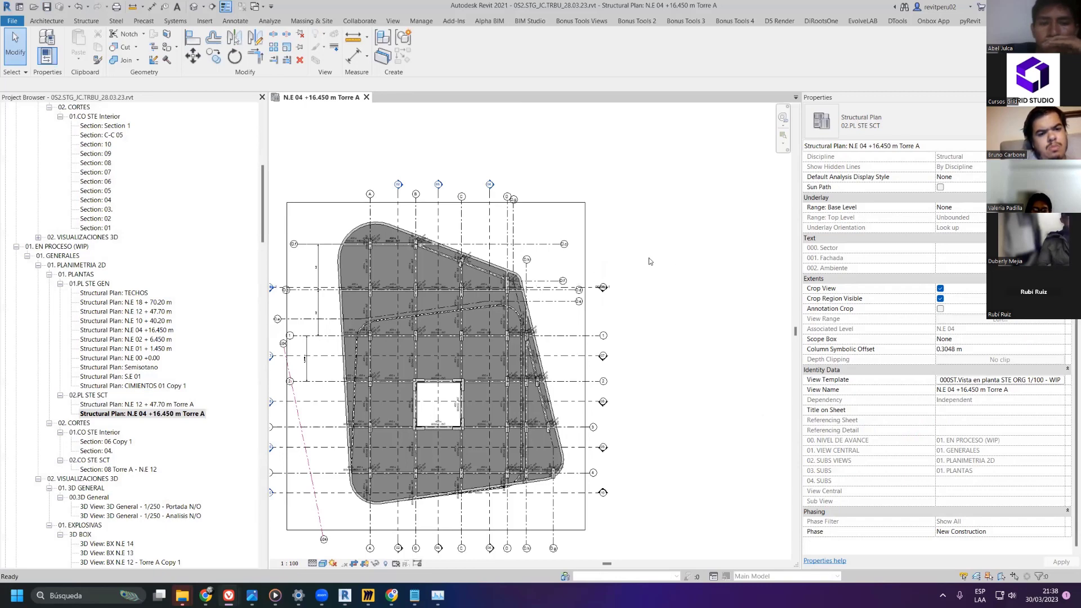
- Select the level 04 floor slab in the Torre A plan
middle_drag(678, 225, 700, 193)
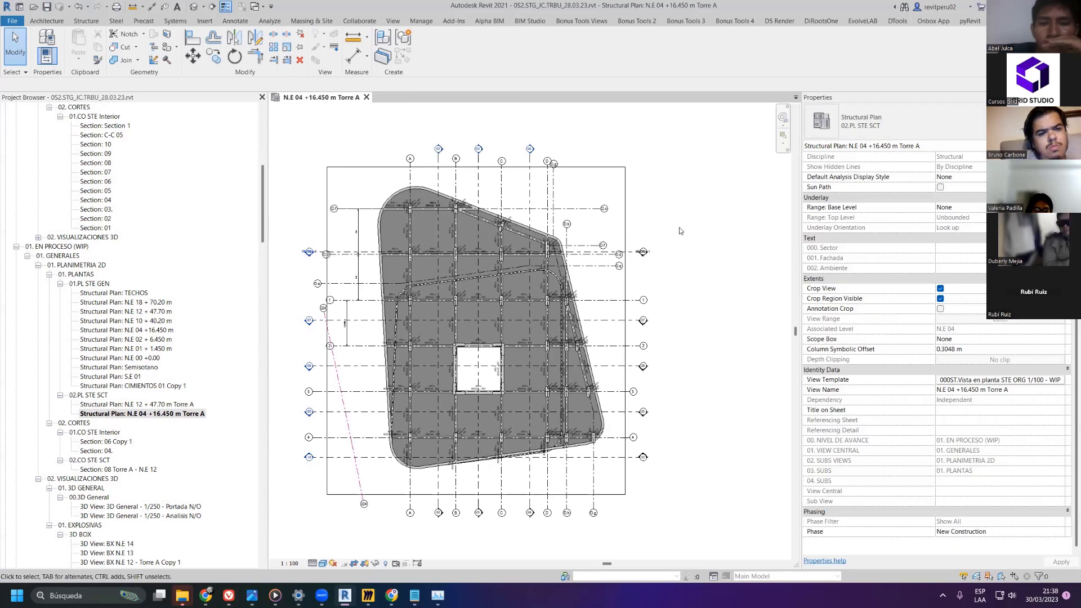
click(432, 228)
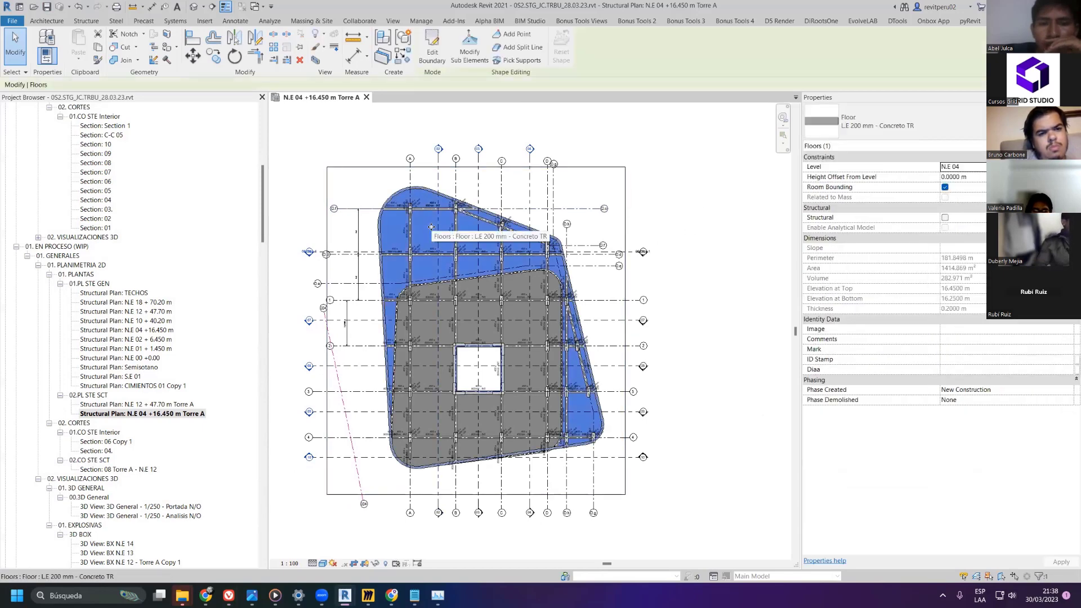
key(Escape)
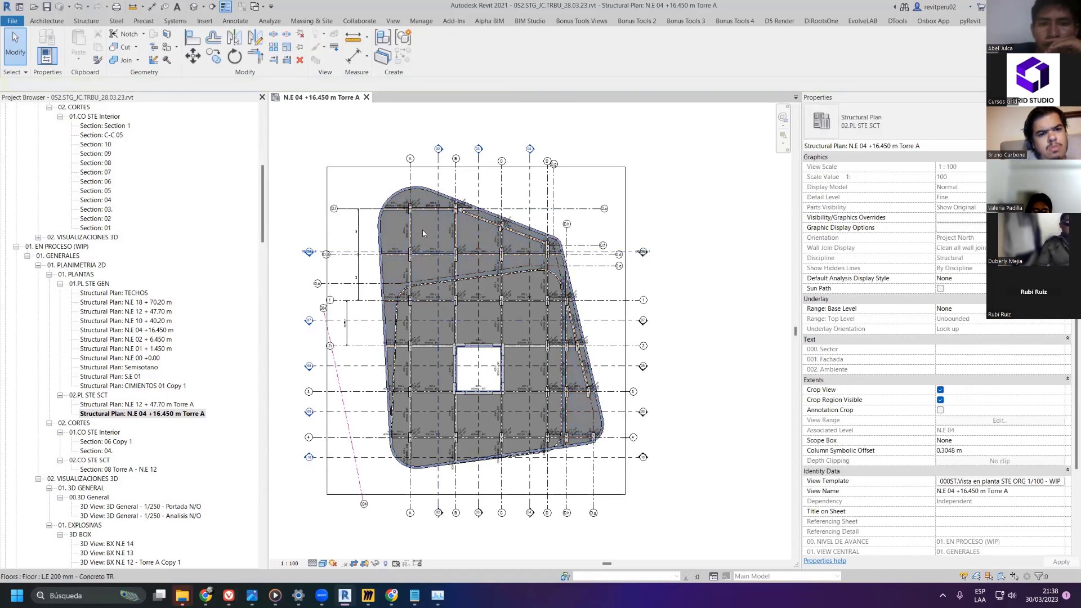
click(424, 230)
- Enter the slab's boundary sketch using Pick Lines, cycling onto the beam edge
click(432, 48)
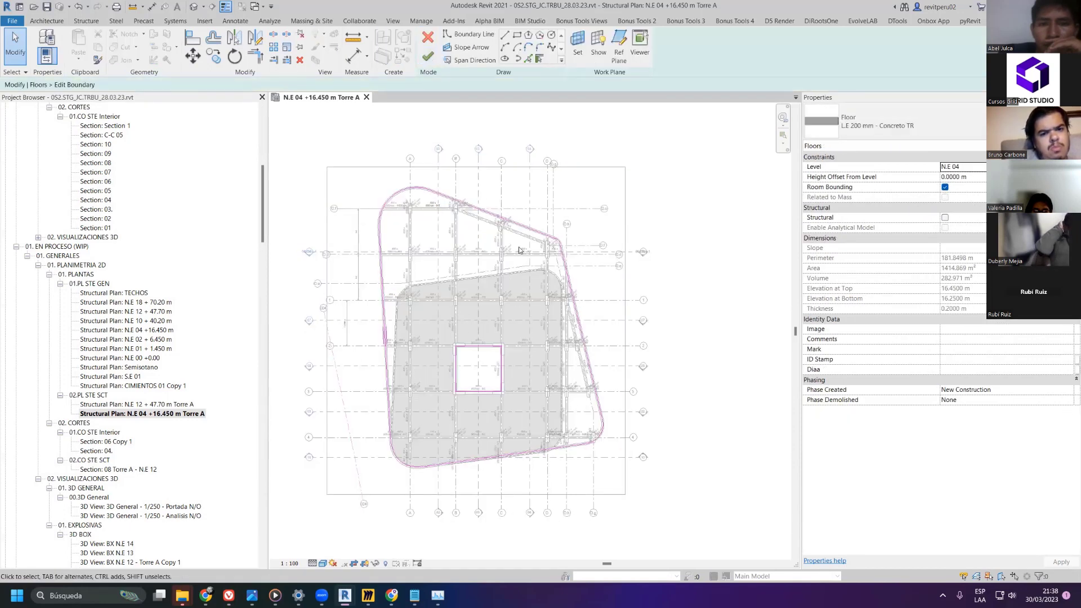
click(528, 58)
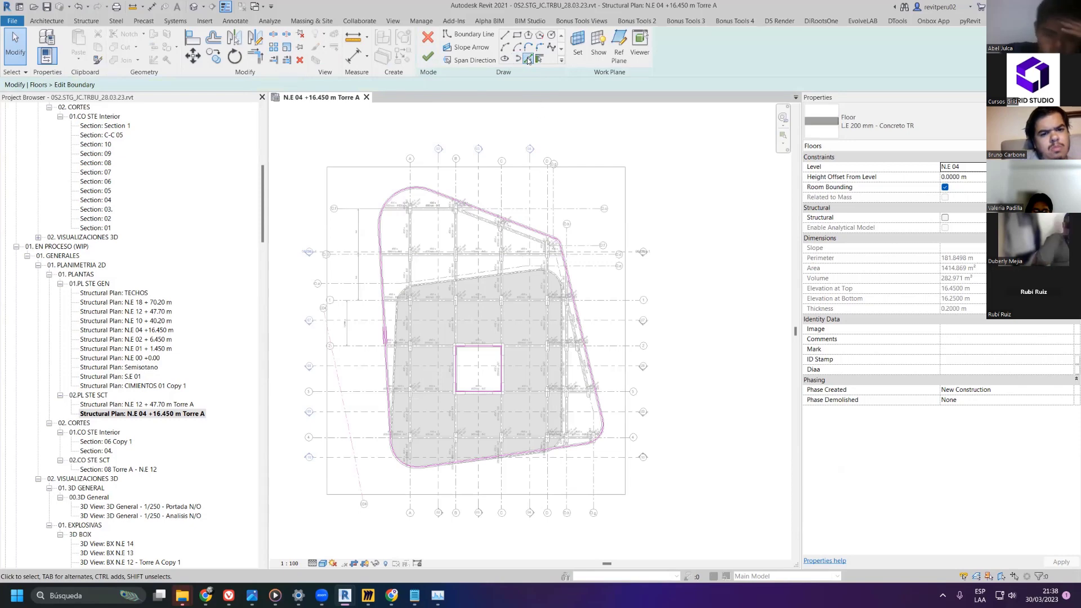
scroll(462, 284, up, 4)
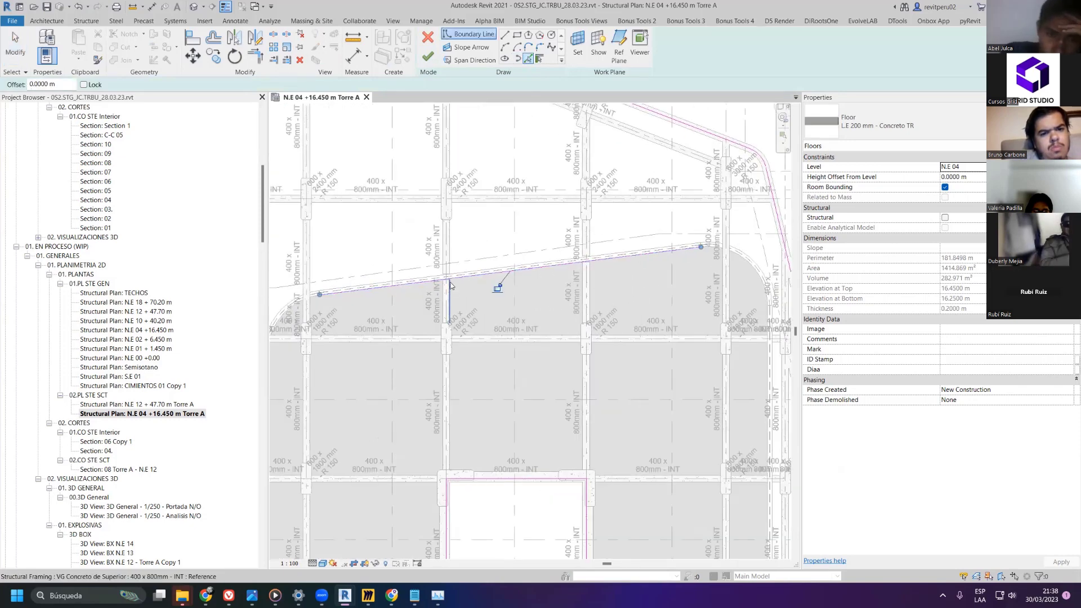
scroll(495, 285, down, 3)
scroll(402, 293, up, 5)
key(Escape)
key(Return)
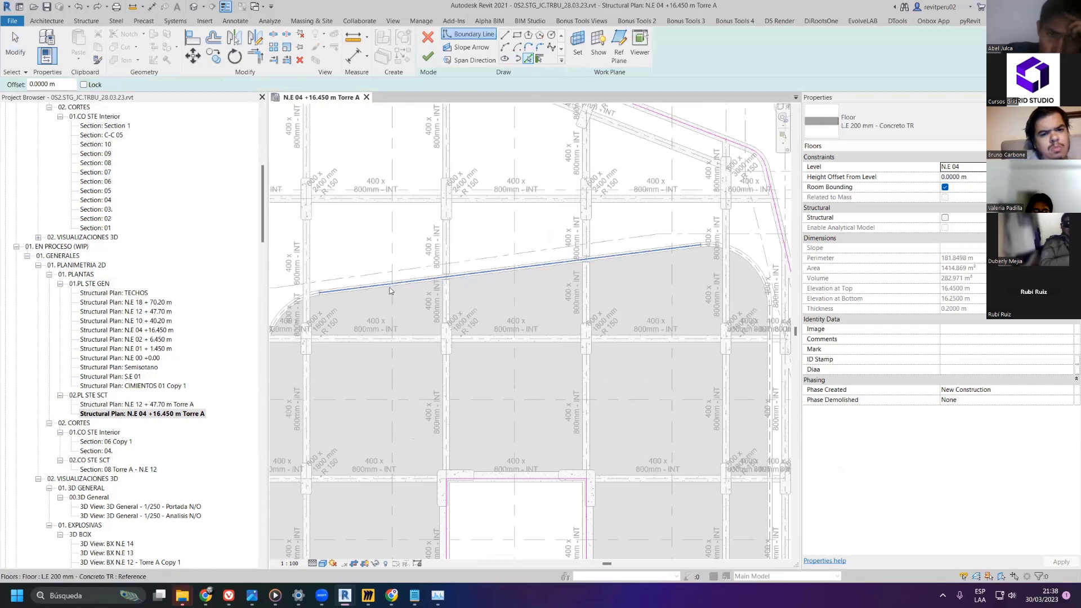
key(Tab)
key(Tab)
key(Tab)
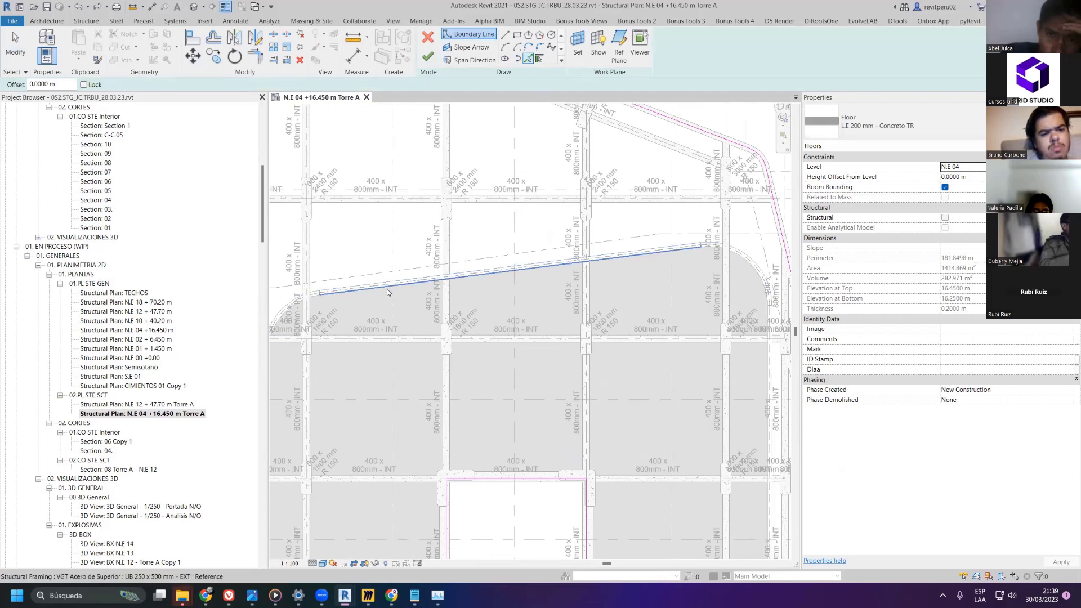
- Pick the upper and vertical beam edges as boundary lines and finish the sketch
scroll(387, 292, down, 3)
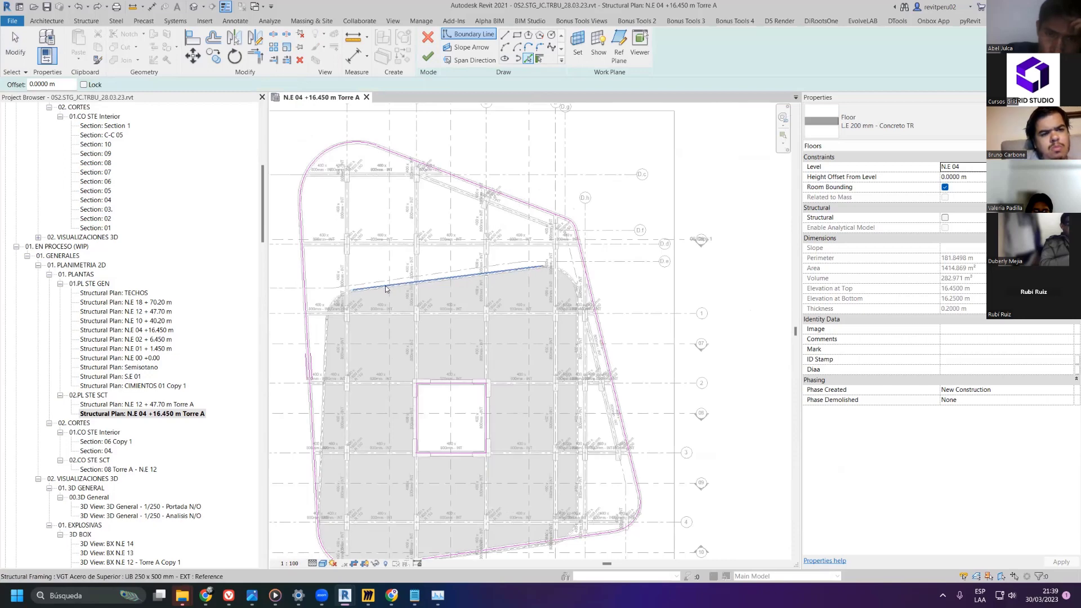
click(385, 289)
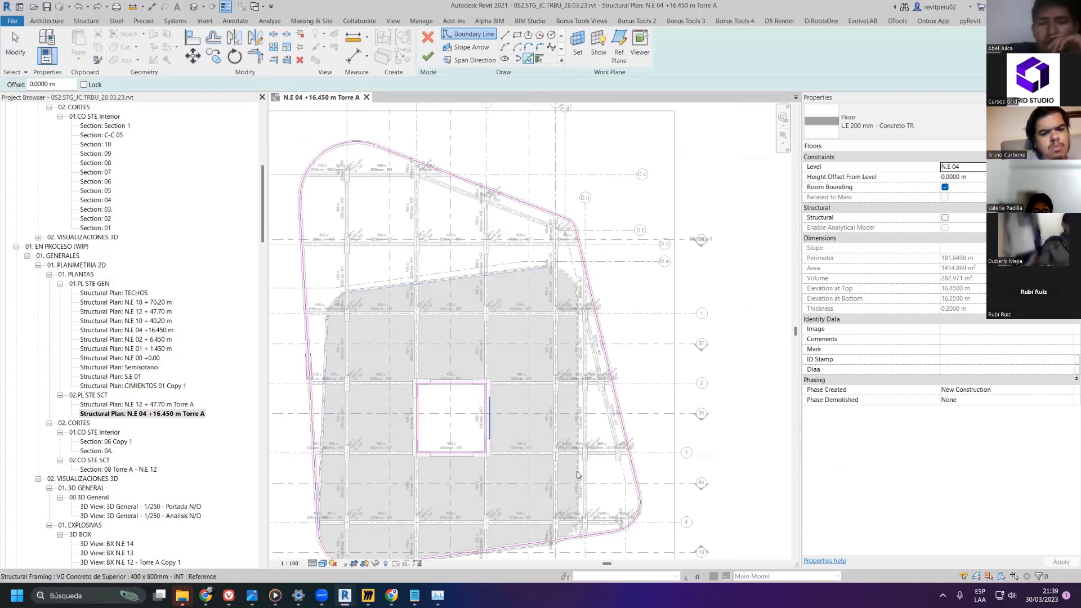
scroll(563, 417, up, 5)
click(545, 393)
scroll(545, 393, down, 5)
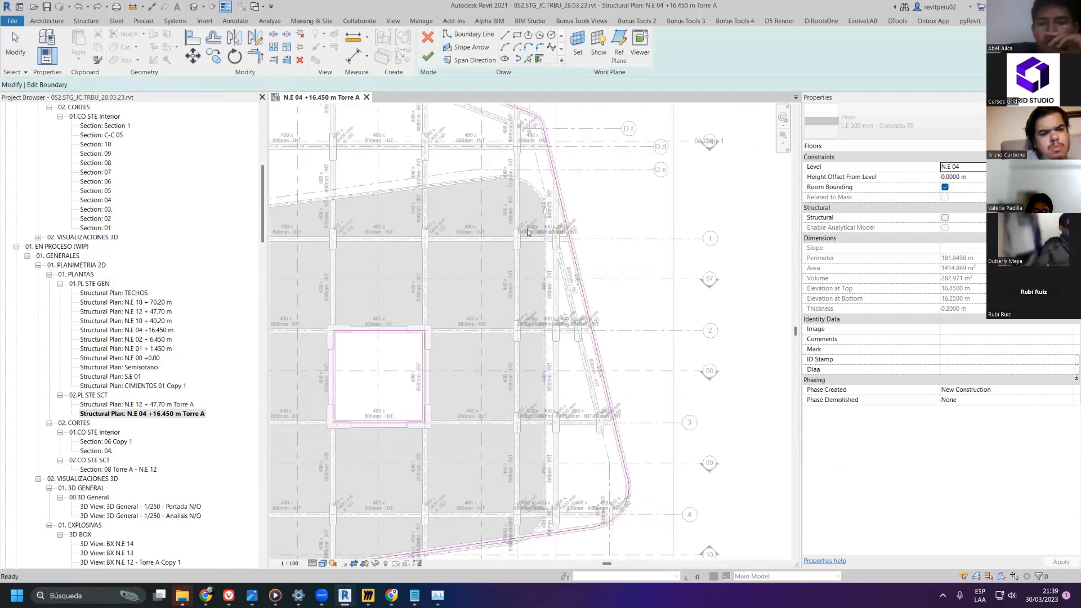
scroll(525, 186, up, 2)
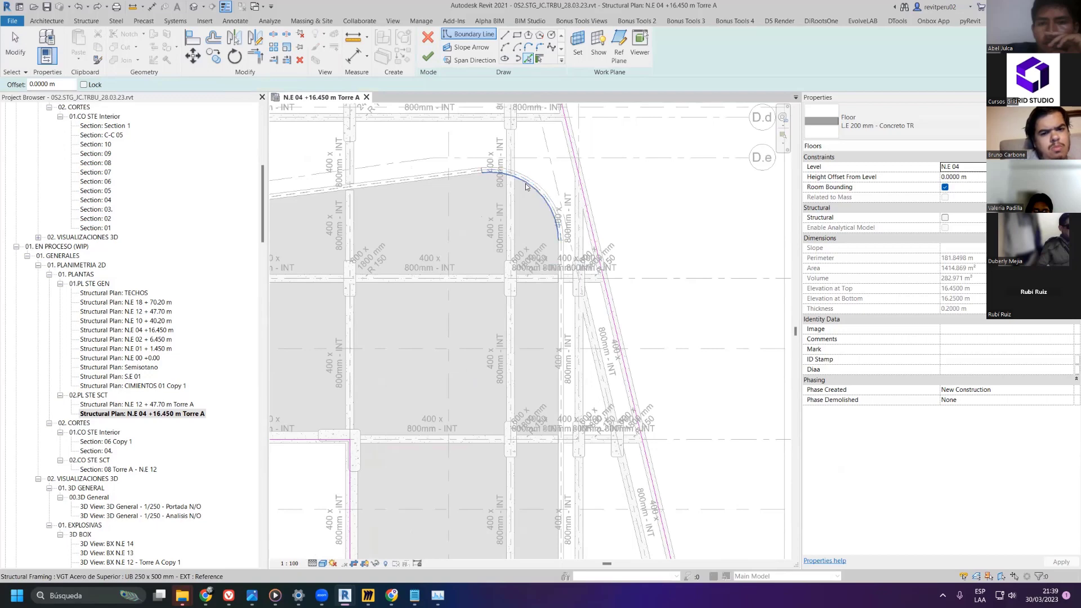
scroll(533, 189, down, 3)
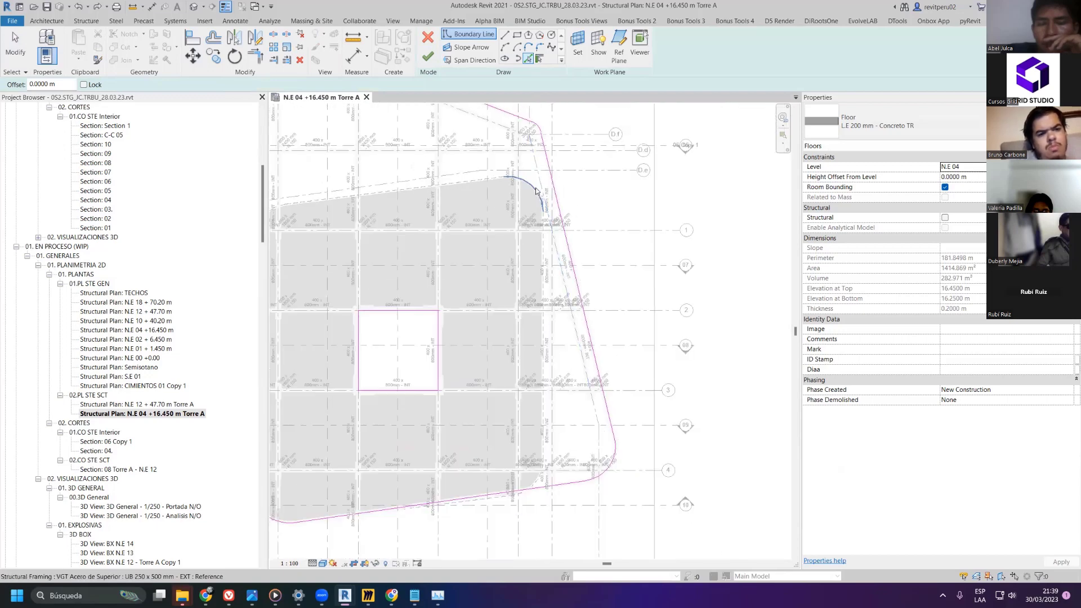
scroll(536, 190, down, 3)
click(428, 56)
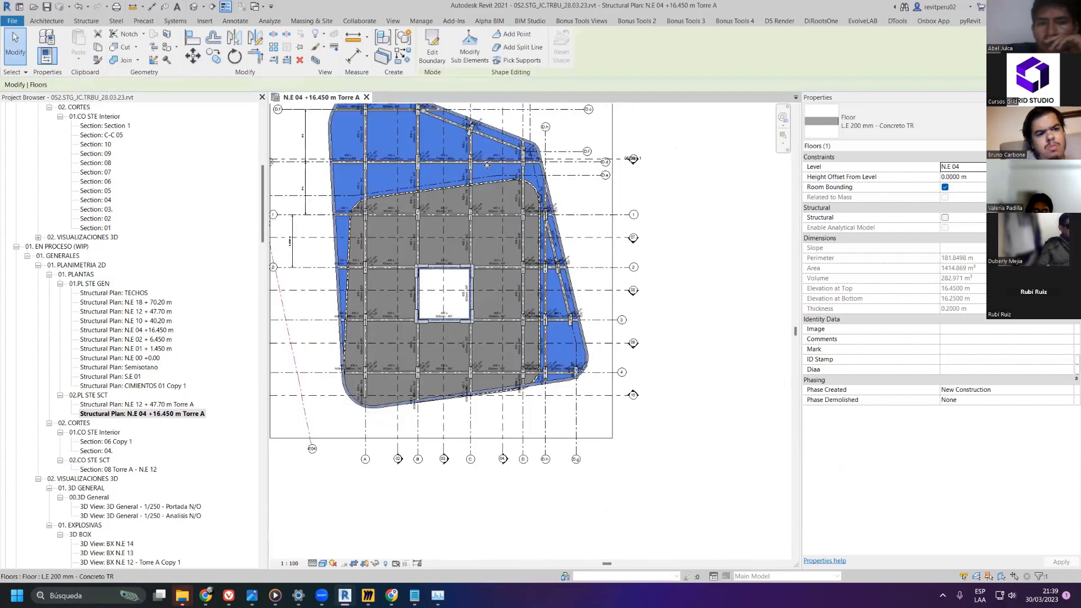
- Create the BX section-box 3D view of the floor and select the slab there
key(b)
key(x)
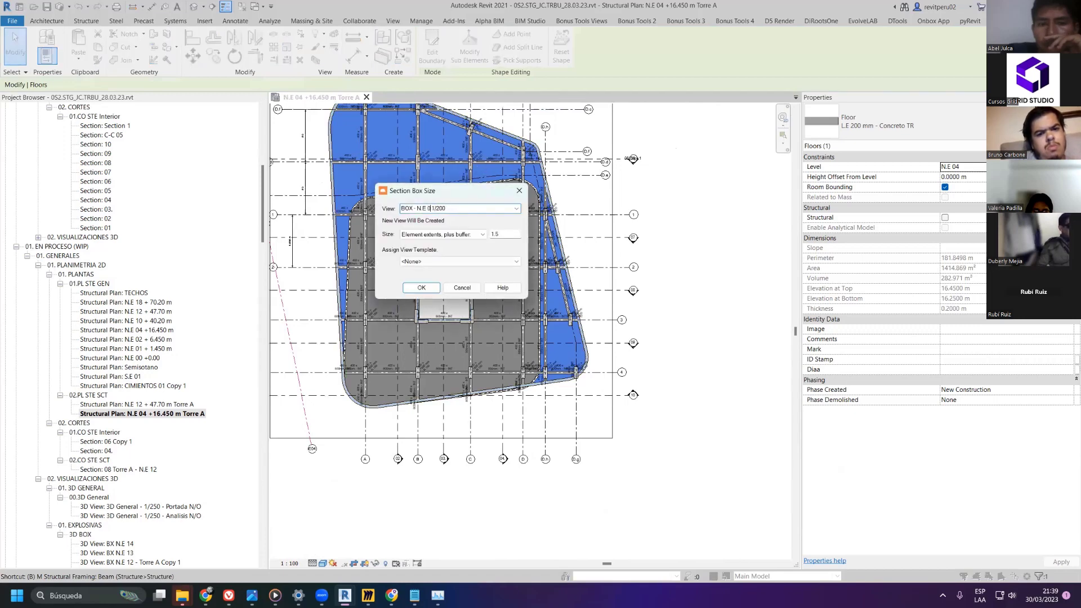
key(Return)
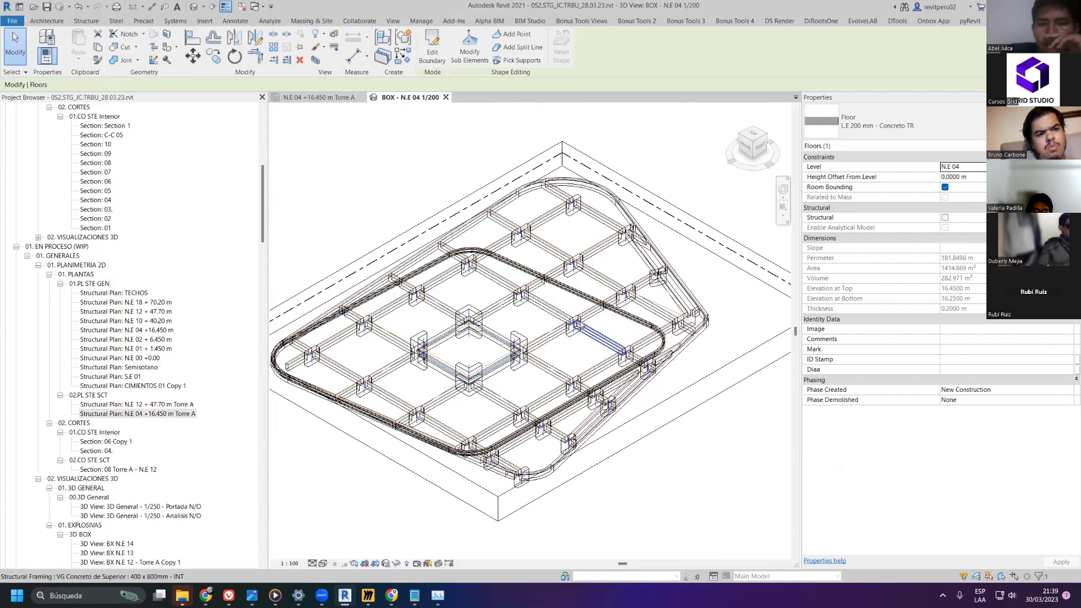
click(701, 454)
shift+middle_drag(701, 454, 691, 463)
click(621, 262)
scroll(622, 265, down, 4)
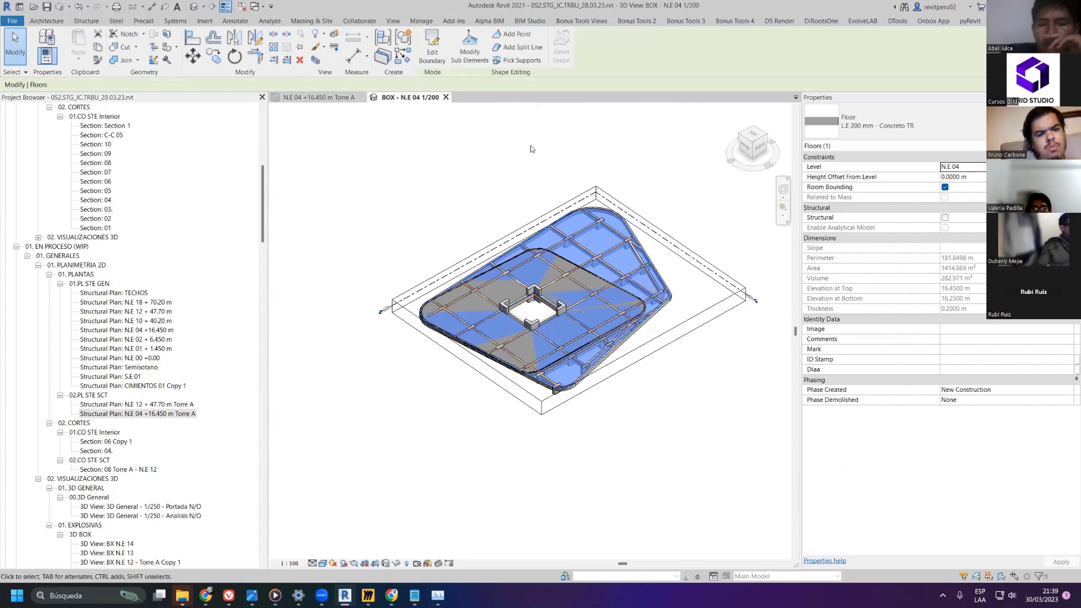
- Reopen the floor's boundary sketch in 3D with Pick Lines active
click(432, 51)
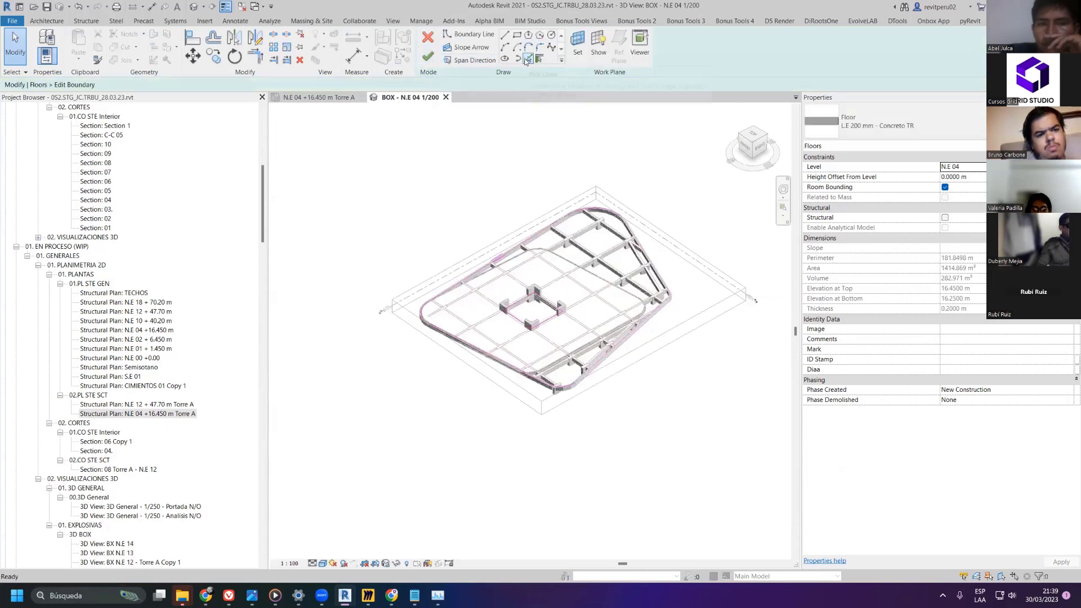
click(528, 59)
scroll(566, 314, up, 4)
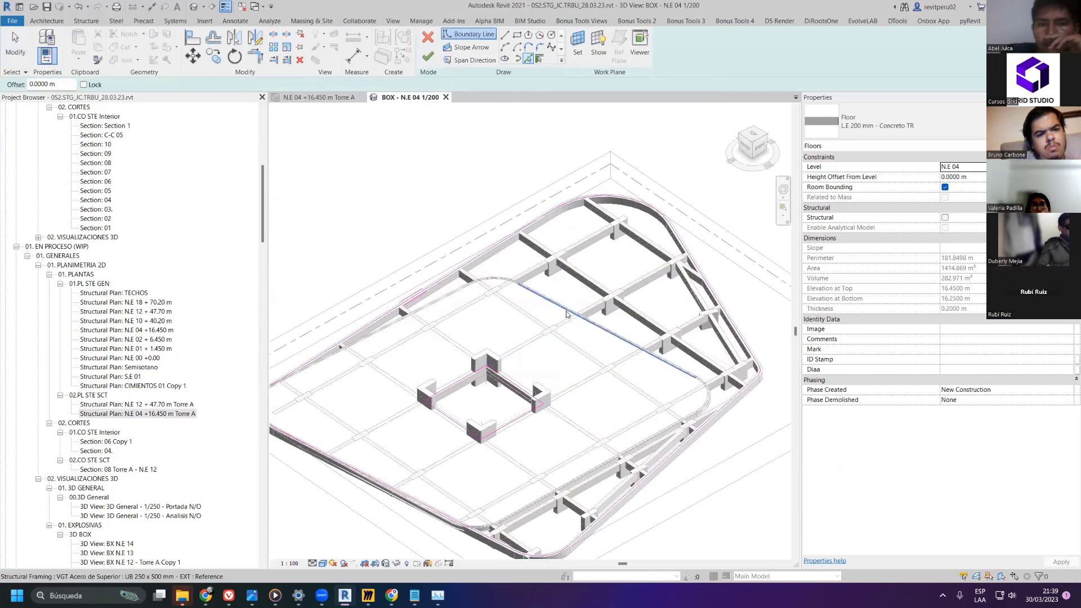
scroll(566, 314, up, 5)
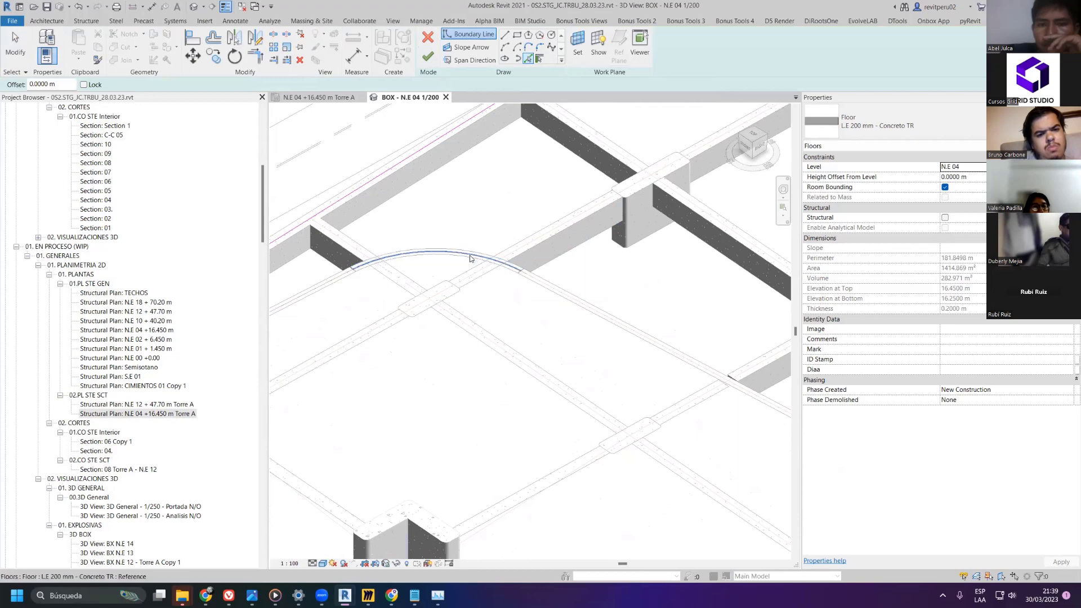
- Finish the sketch, temporarily hide the curved beam, and reopen the floor boundary with Pick Lines
scroll(470, 258, down, 3)
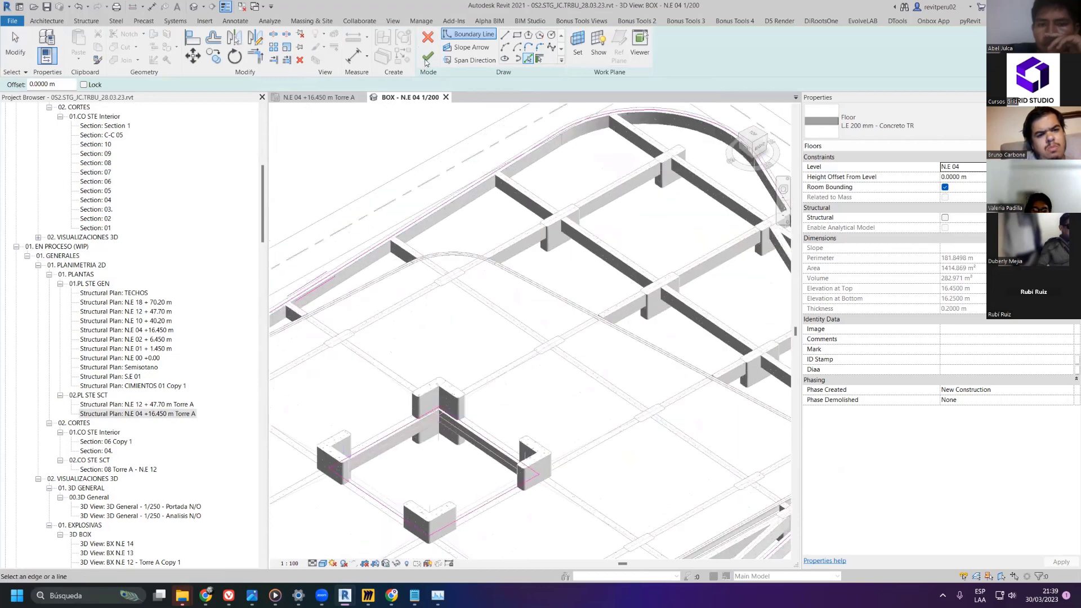
click(427, 60)
click(470, 258)
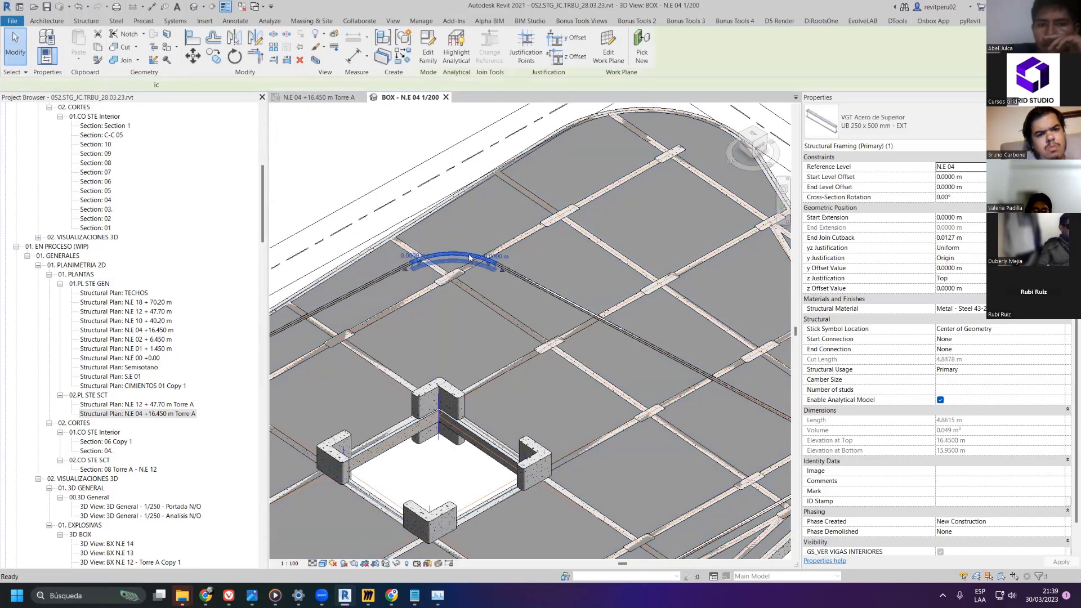
key(h)
key(h)
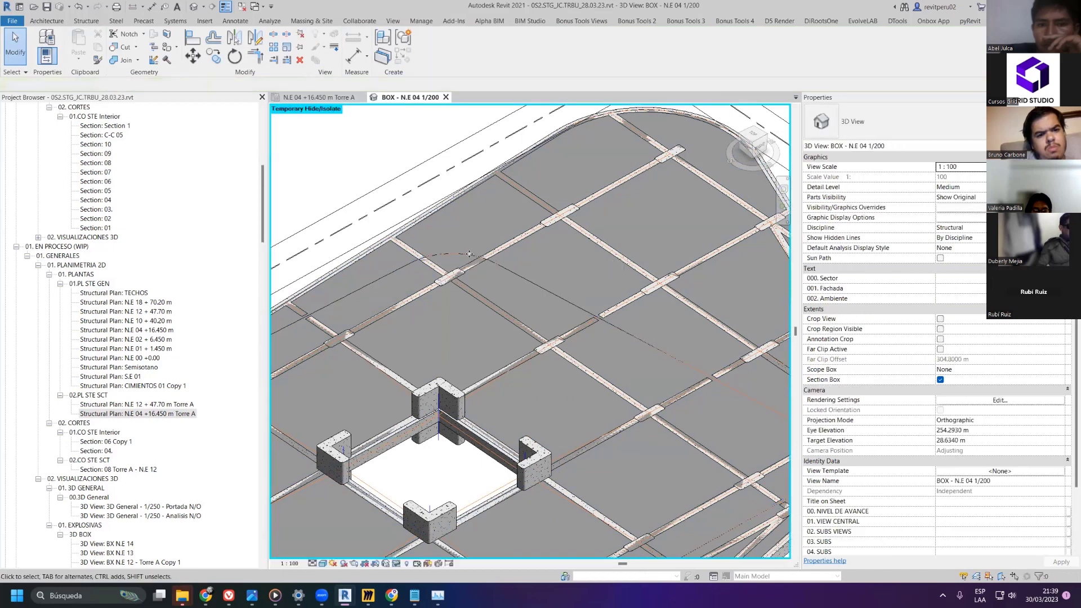
click(471, 252)
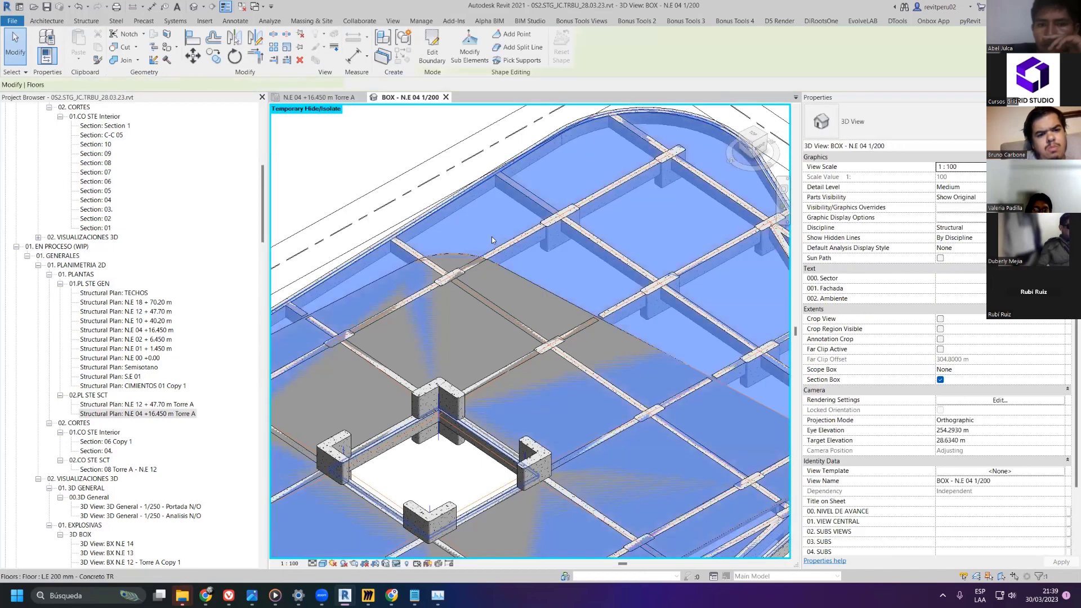
click(437, 64)
click(528, 57)
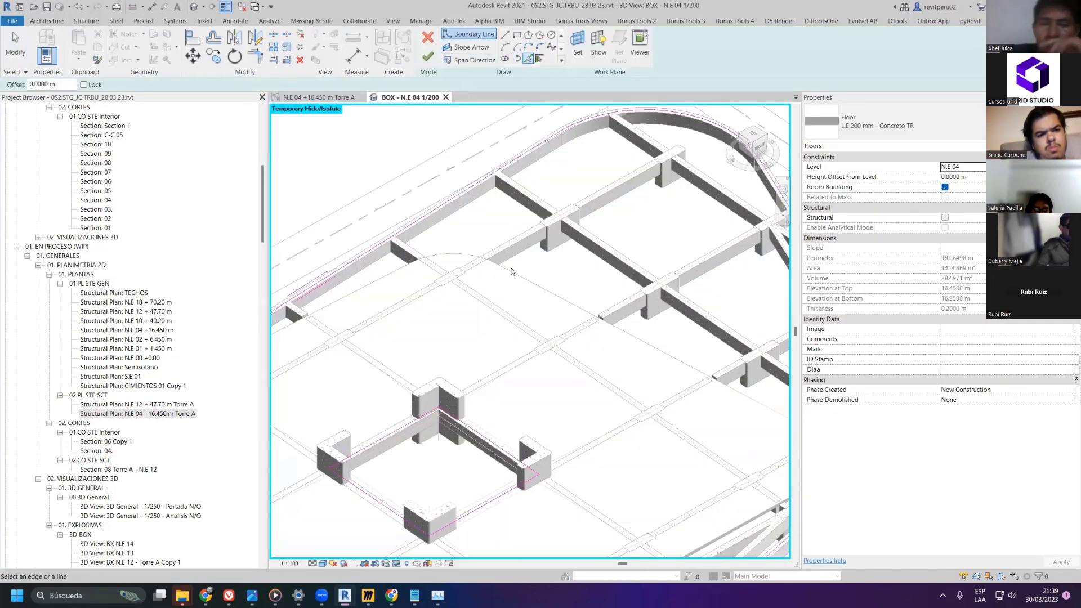
- Select the sketch arcs and adjoining straight boundary lines at the lower-left corner
click(469, 256)
mouse_move(468, 256)
shift+middle_down()
mouse_move(378, 293)
mouse_move(586, 309)
mouse_move(541, 243)
shift+middle_up()
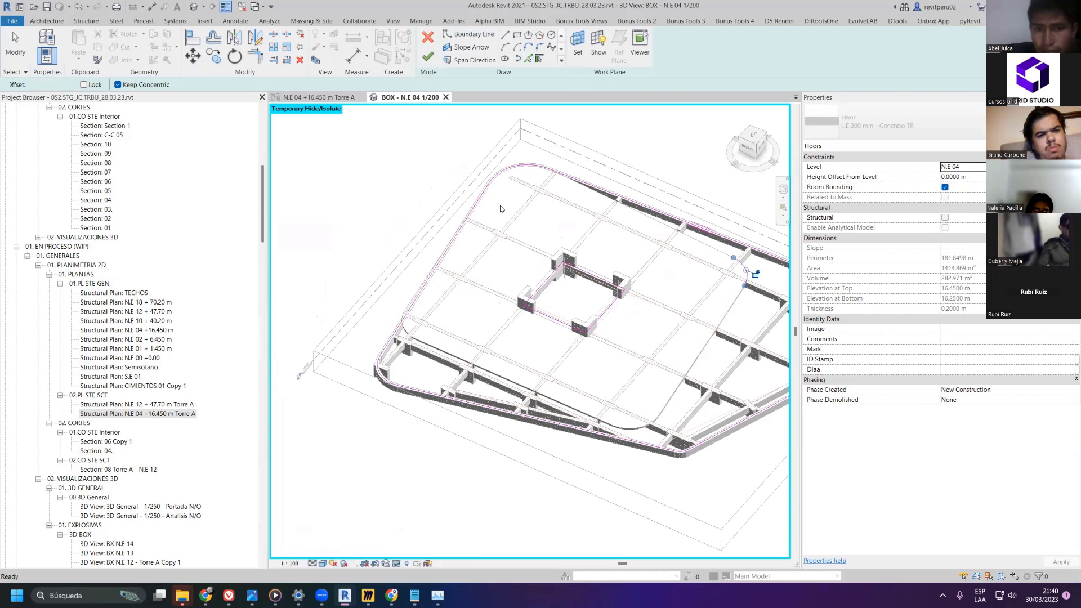
scroll(524, 253, up, 5)
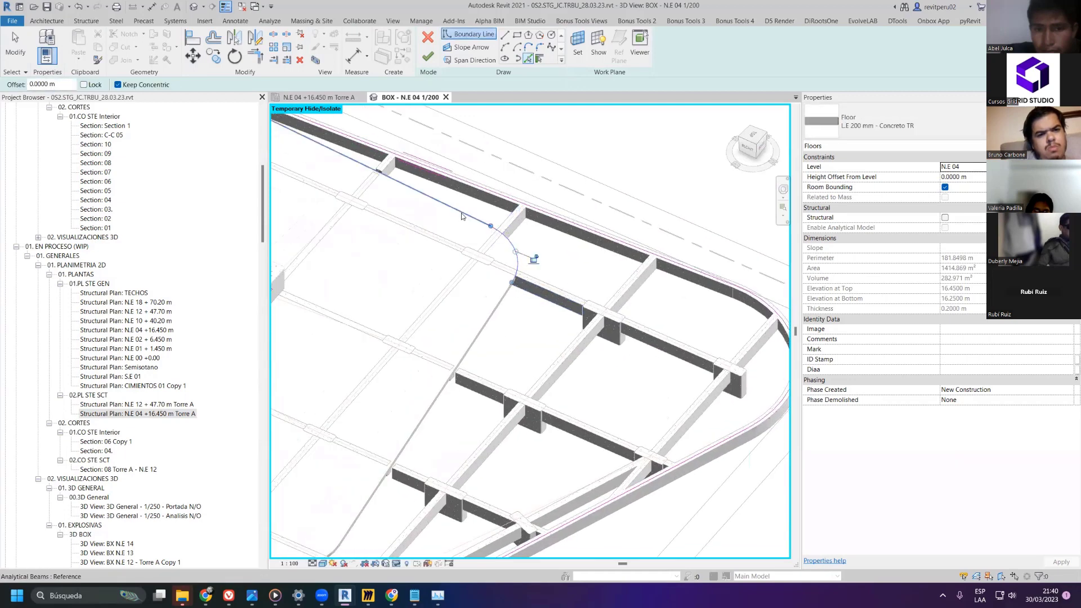
click(495, 309)
scroll(495, 309, down, 5)
scroll(435, 379, up, 3)
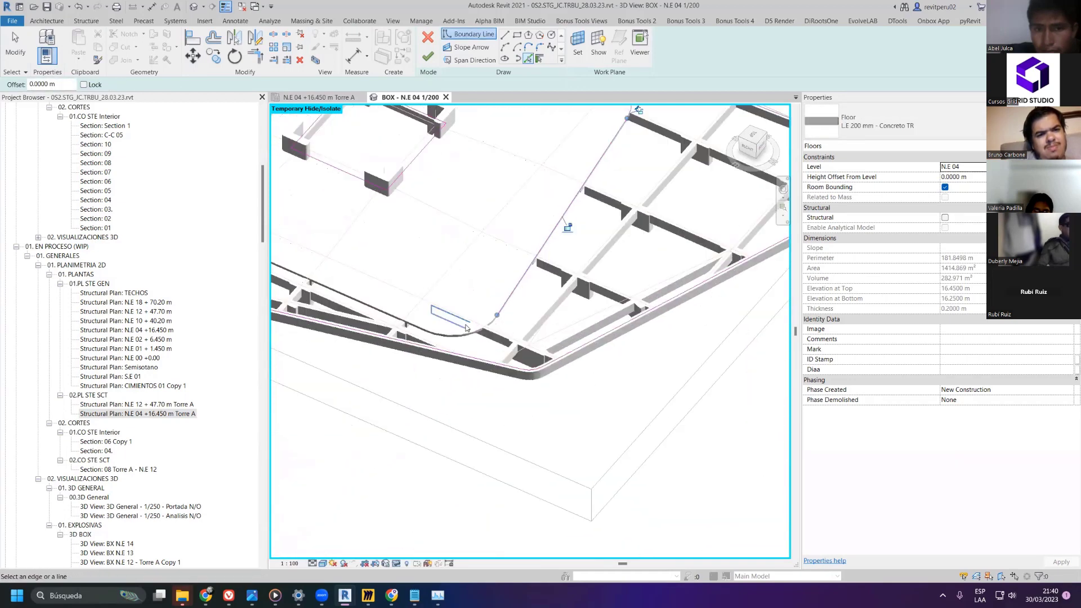
click(395, 324)
scroll(395, 324, up, 2)
scroll(406, 326, up, 3)
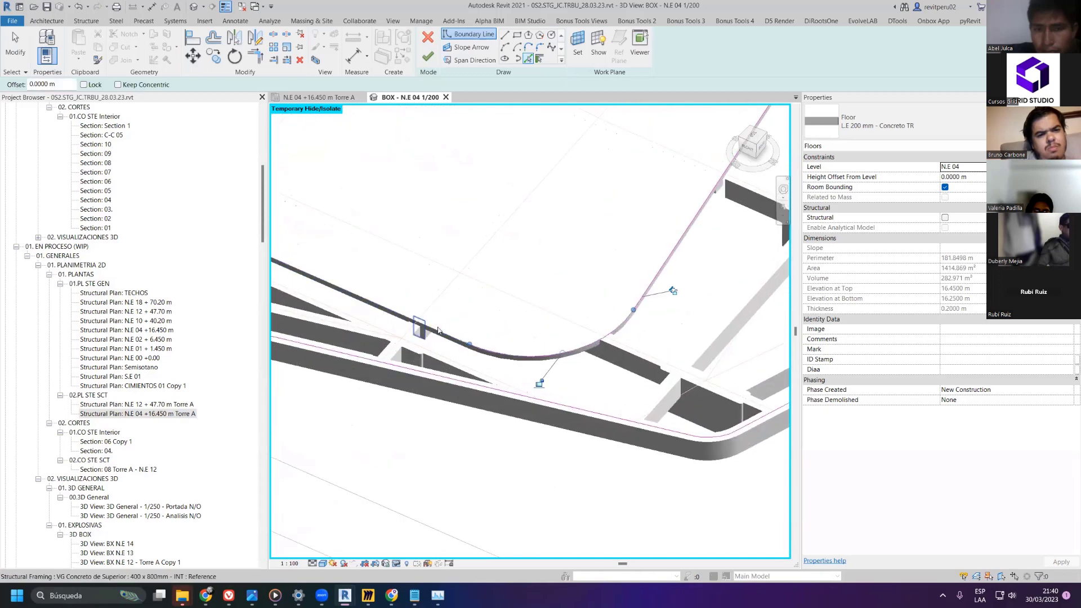
click(433, 328)
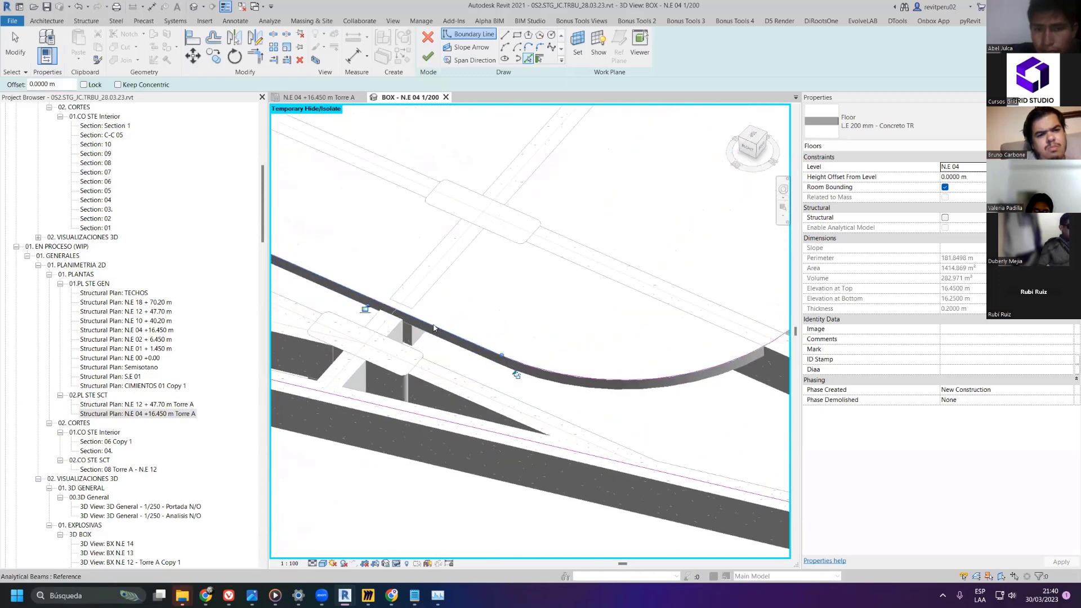
- Bring the column square into view and select the boundary arc at the slab corner
mouse_move(434, 327)
middle_down()
mouse_move(532, 373)
mouse_move(556, 336)
mouse_move(512, 340)
mouse_move(686, 331)
middle_up()
scroll(686, 331, up, 3)
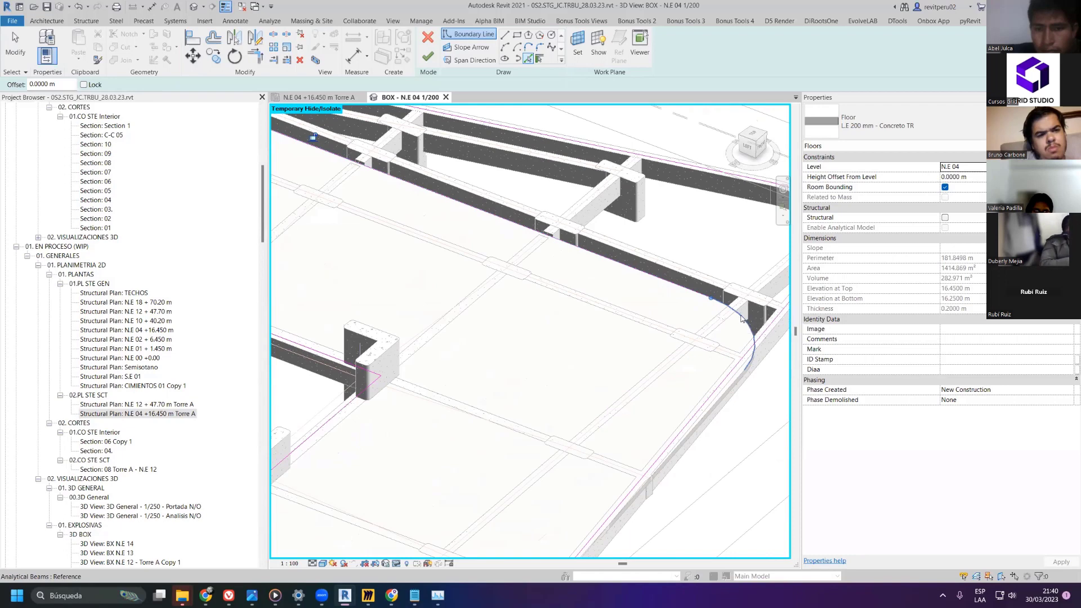
scroll(741, 319, down, 5)
scroll(666, 282, up, 4)
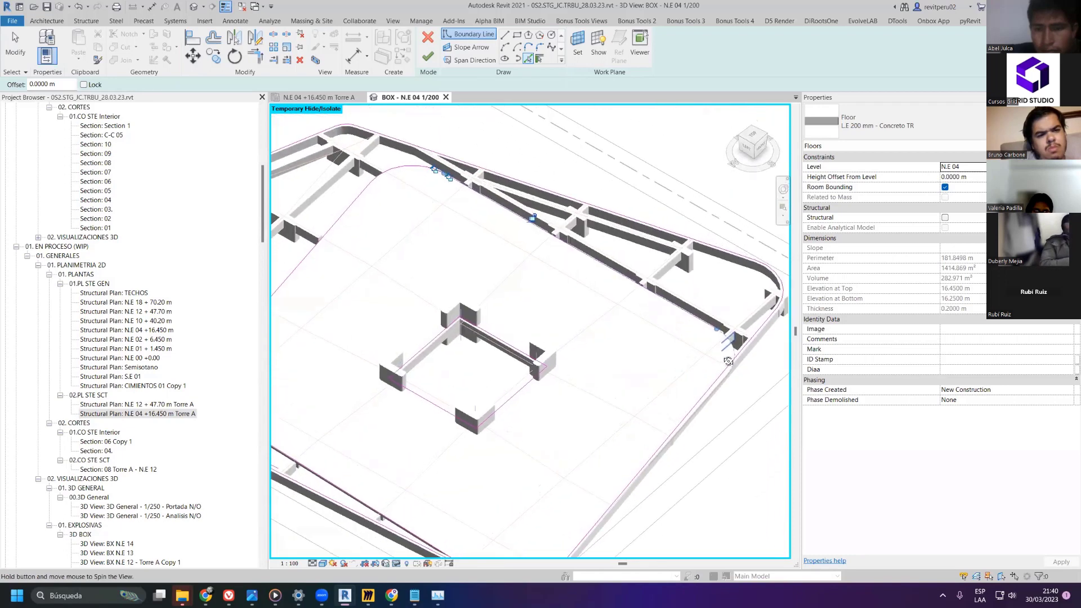
middle_drag(675, 366, 666, 250)
scroll(665, 250, up, 2)
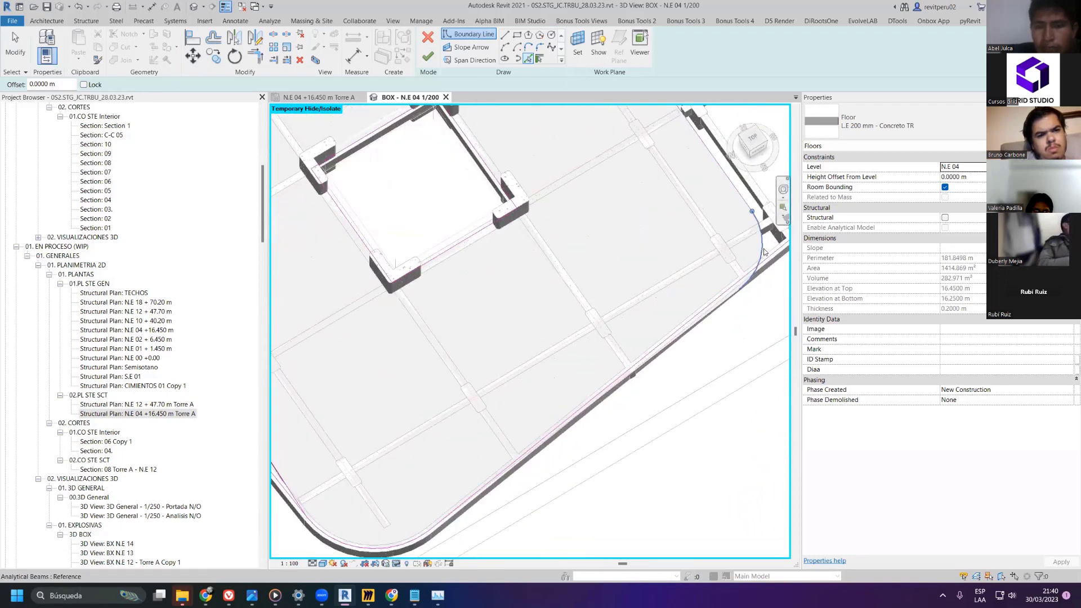
click(764, 252)
scroll(688, 273, down, 5)
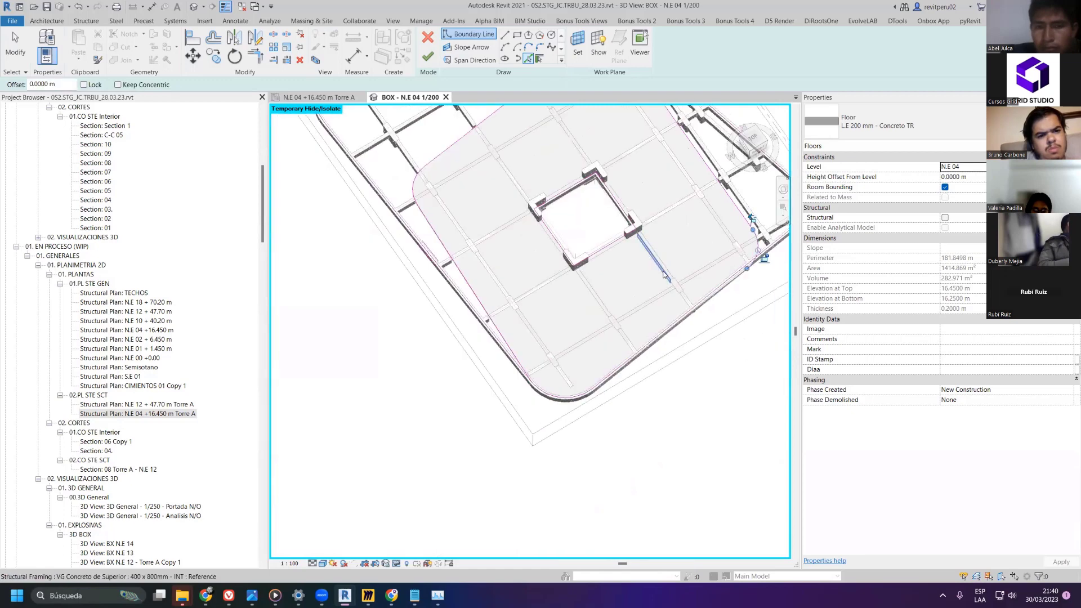
scroll(597, 292, up, 2)
scroll(541, 265, up, 2)
- Trim the boundary lines with TR so they join at the rounded corner
key(t)
key(r)
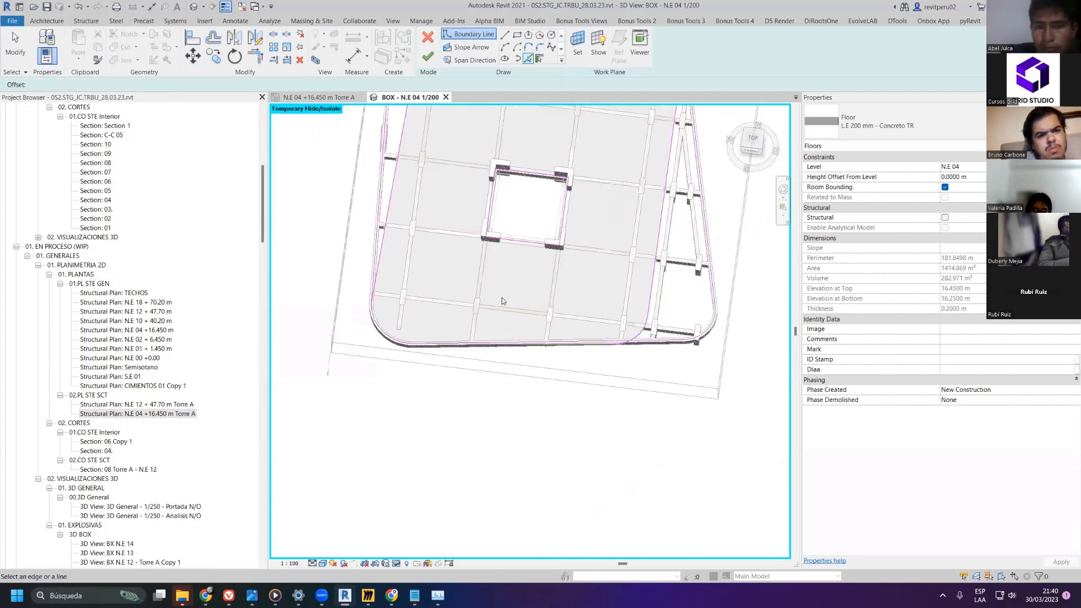
scroll(502, 297, up, 3)
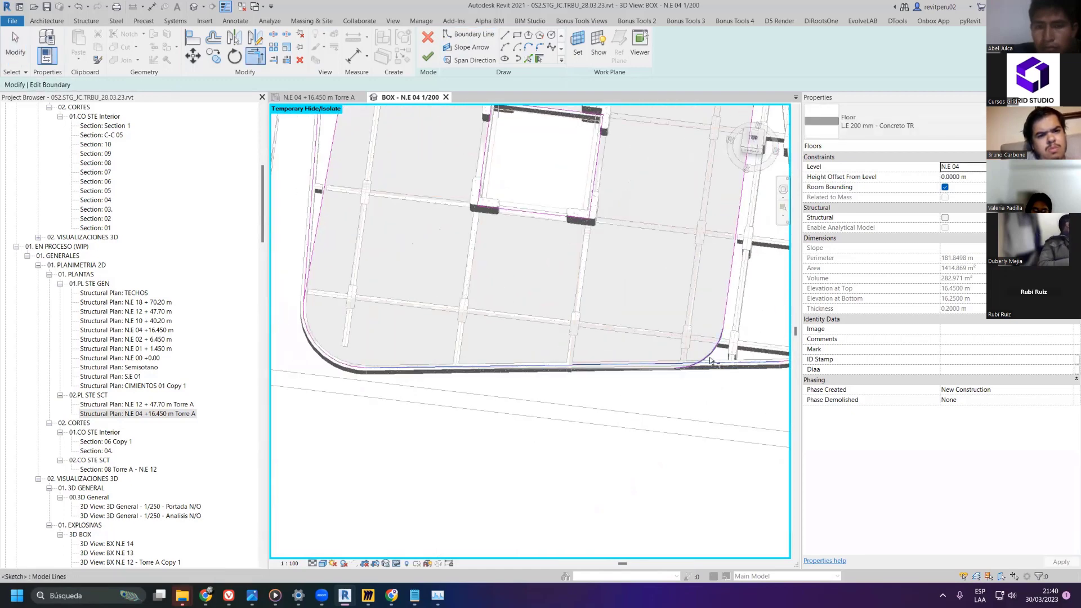
scroll(498, 287, down, 2)
scroll(394, 304, up, 3)
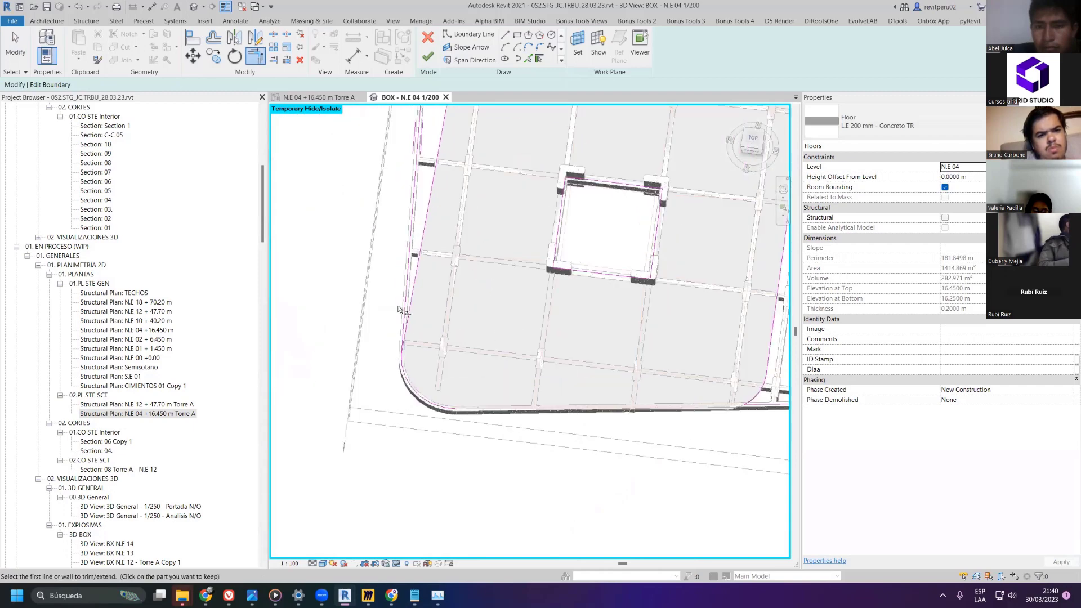
scroll(406, 366, up, 2)
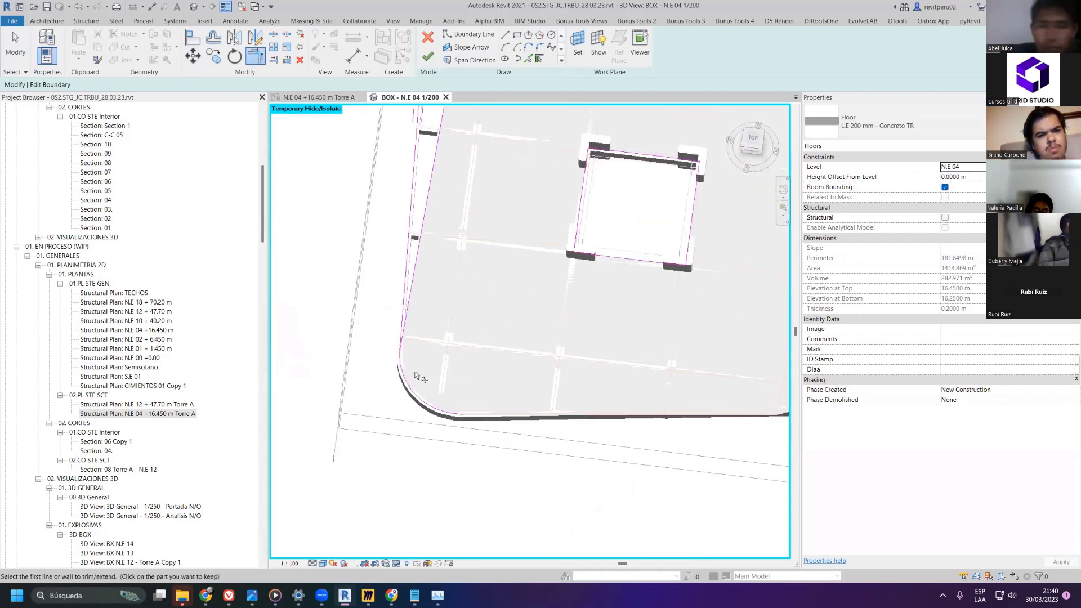
key(Escape)
key(Escape)
scroll(417, 378, down, 5)
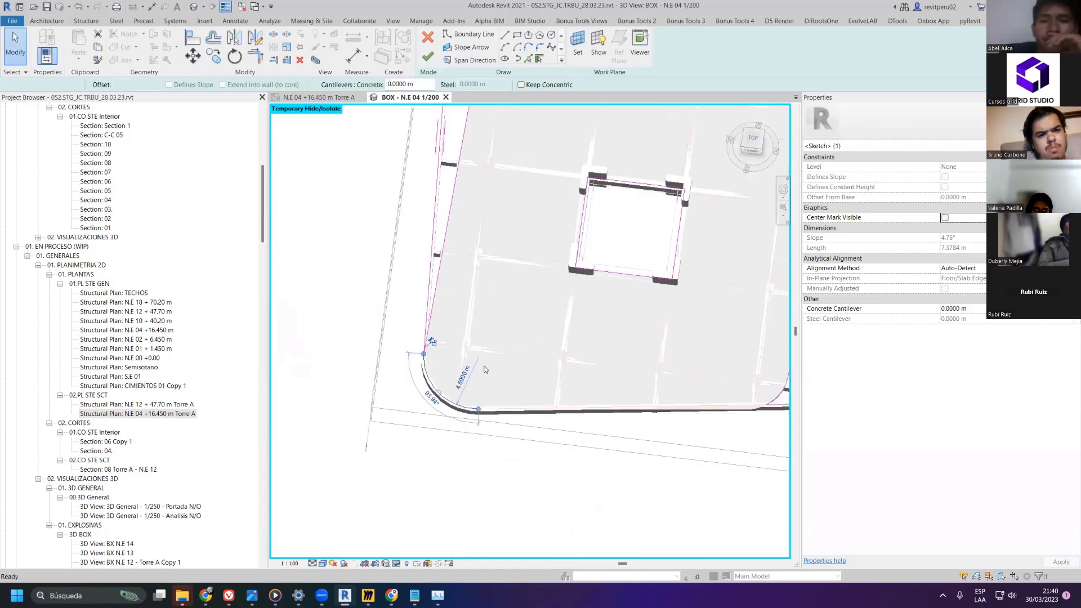
middle_drag(545, 282, 544, 310)
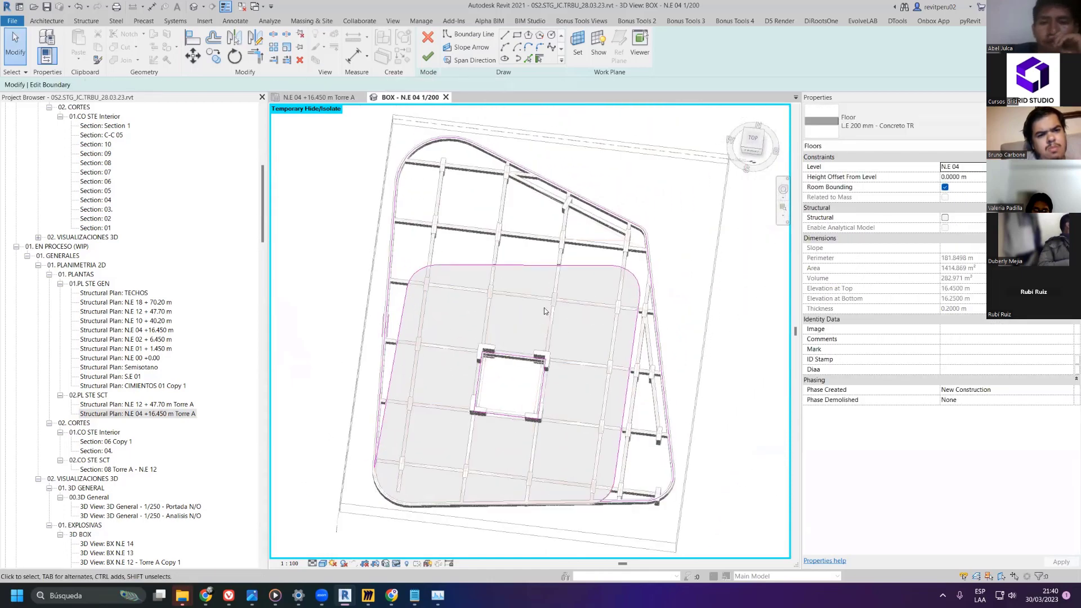
shift+middle_drag(540, 350, 514, 313)
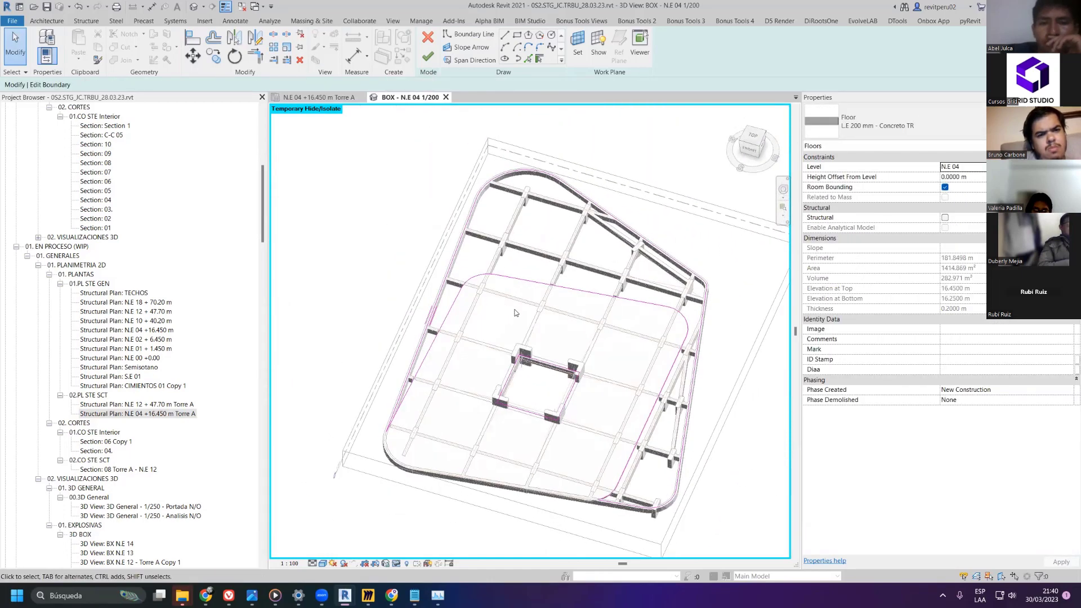
key(Print)
- Mark up a screenshot of the slab with three red lines along its edges
drag(379, 133, 723, 538)
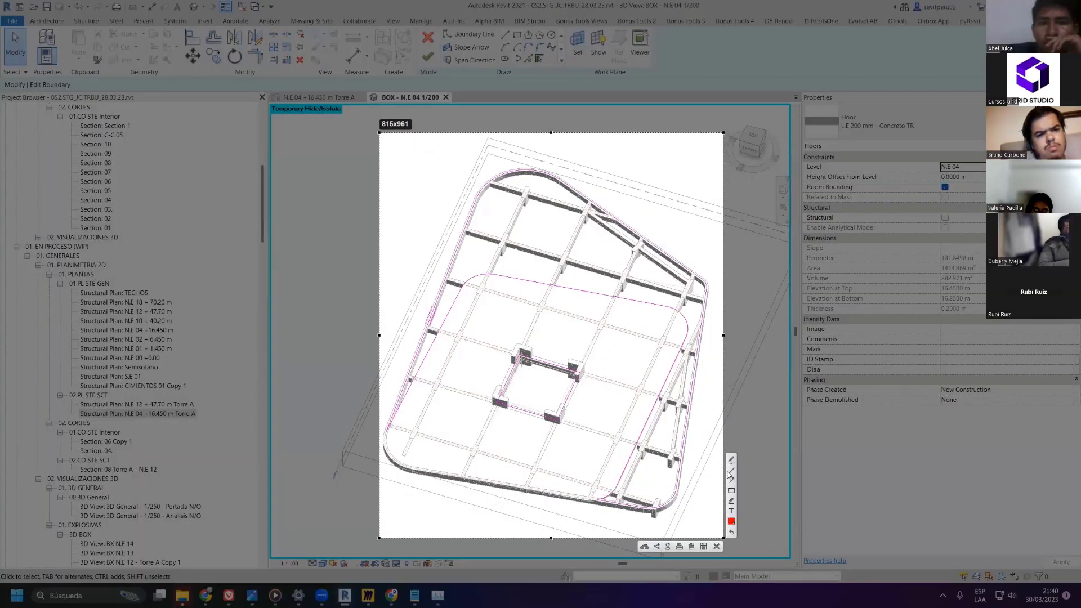
drag(705, 309, 437, 266)
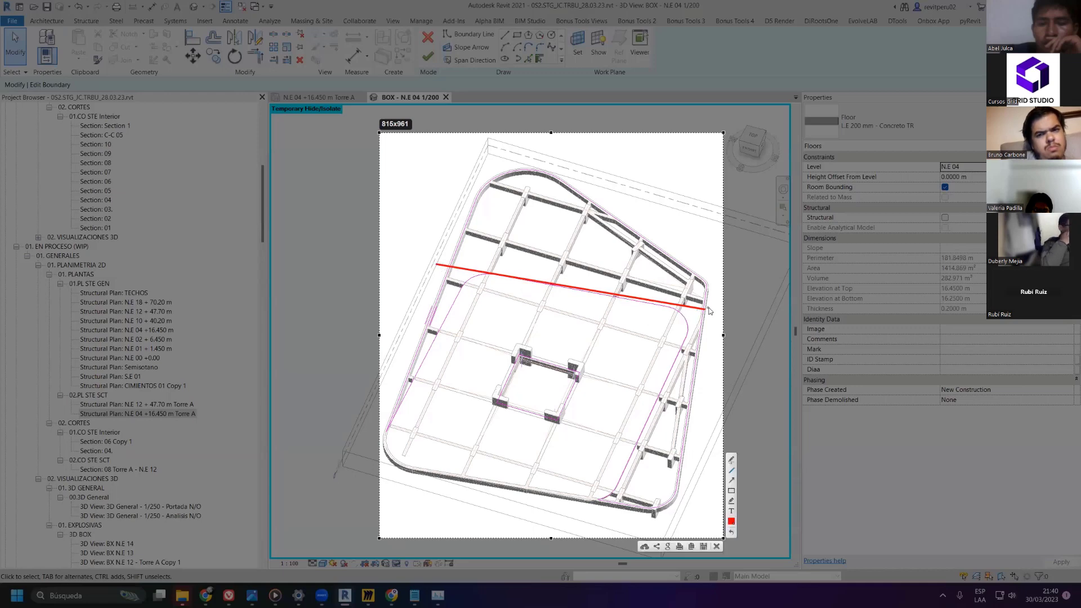
drag(708, 309, 608, 512)
drag(396, 416, 471, 269)
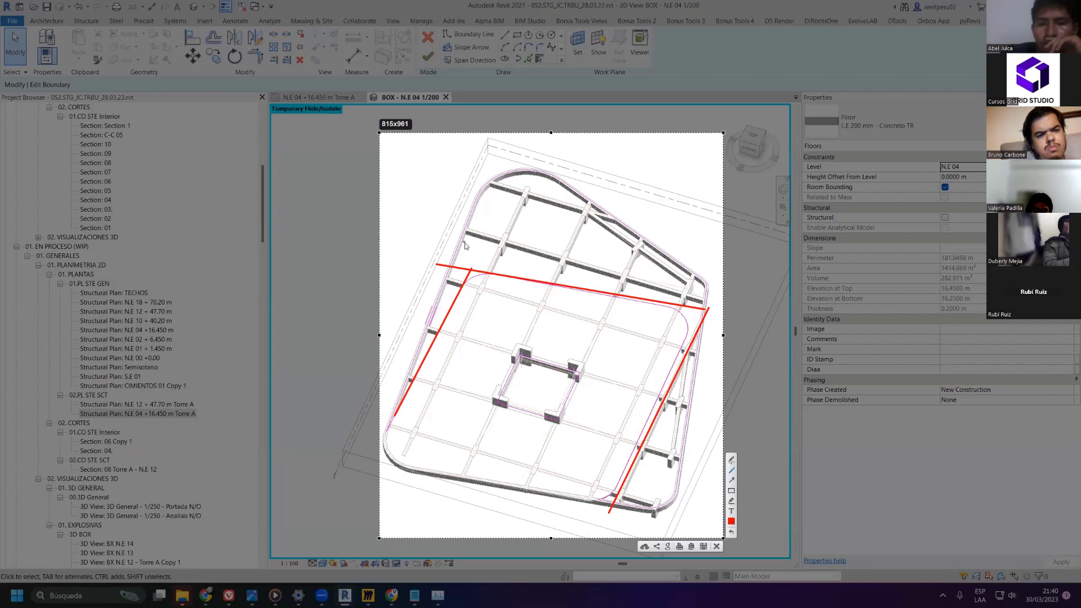
key(ctrl+c)
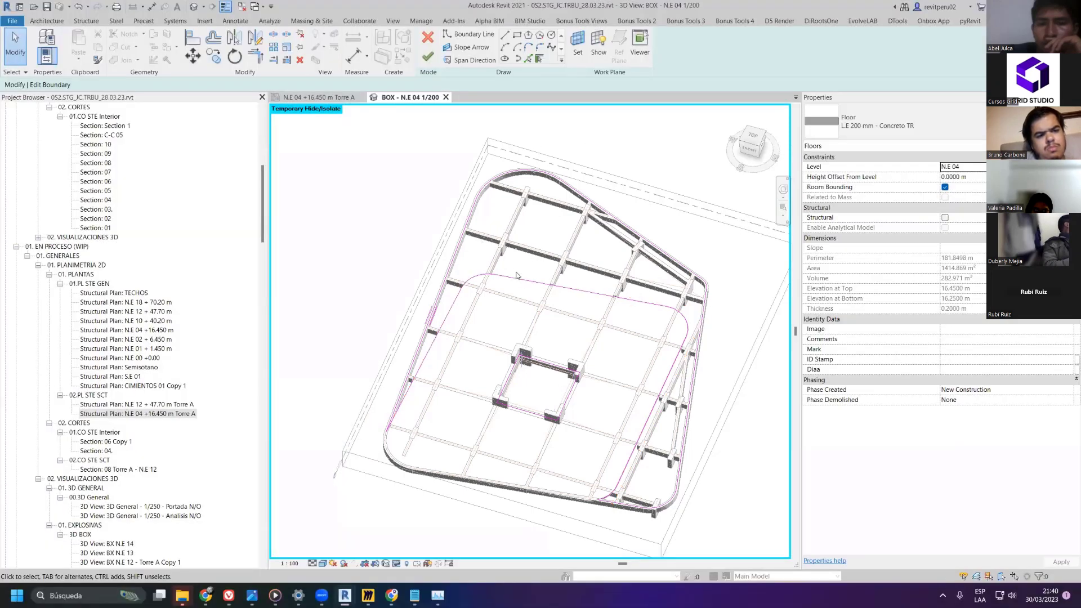
- Try finishing the floor sketch, triggering the overlapping-lines error
scroll(568, 464, up, 3)
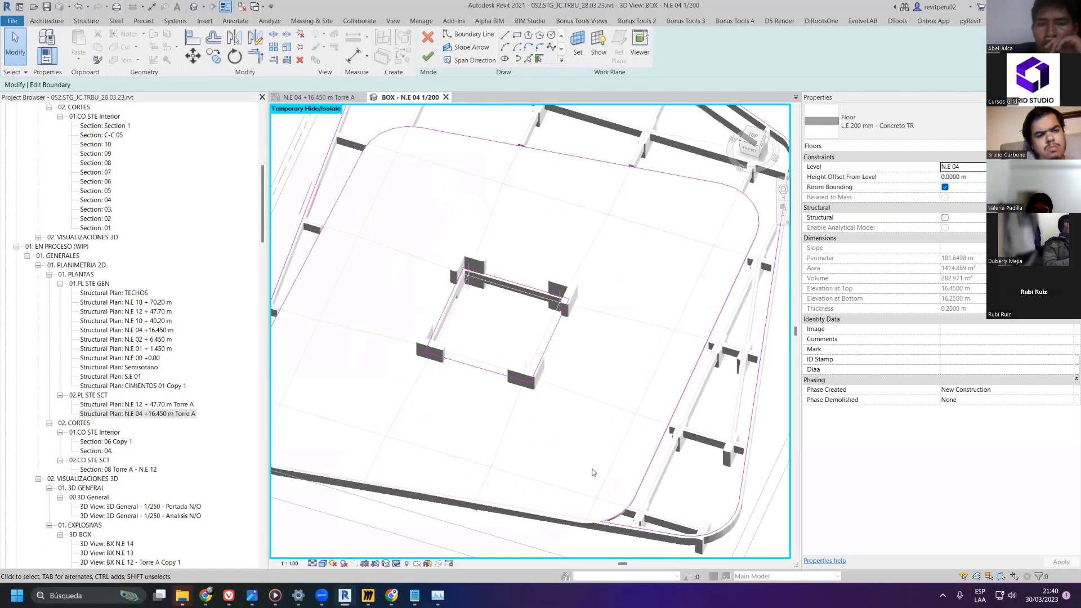
scroll(558, 391, down, 3)
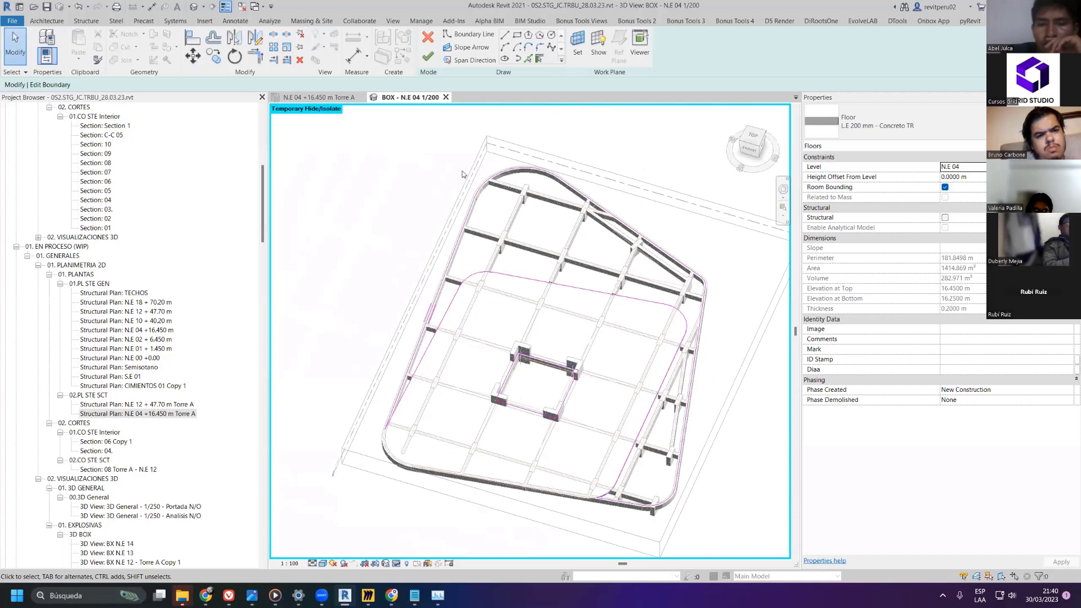
click(428, 57)
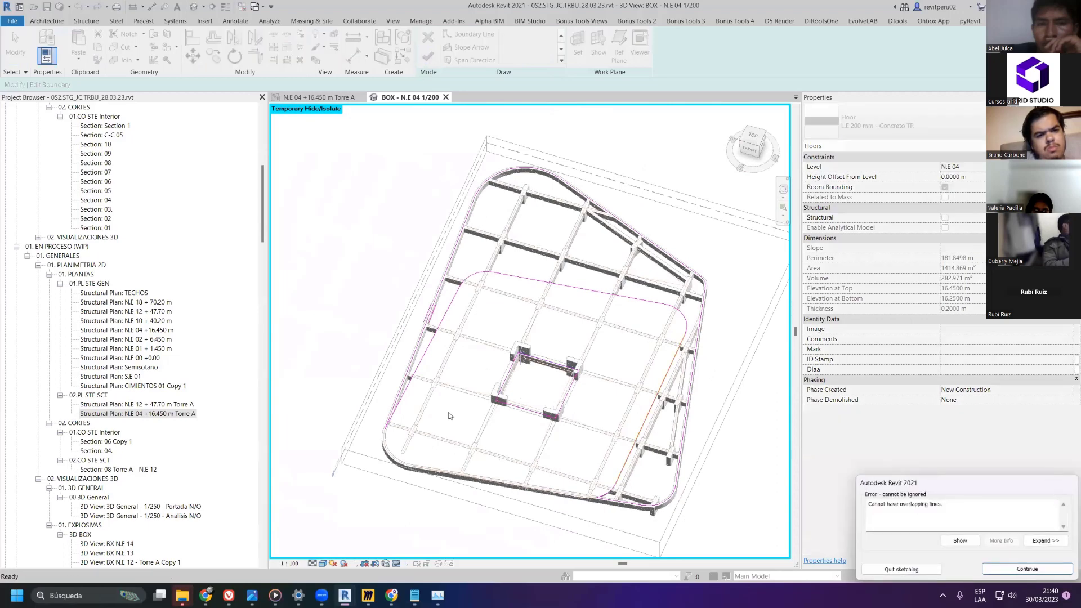
- Dismiss the error, remove the overlapping right boundary line and finish the sketch
key(Return)
scroll(622, 487, up, 5)
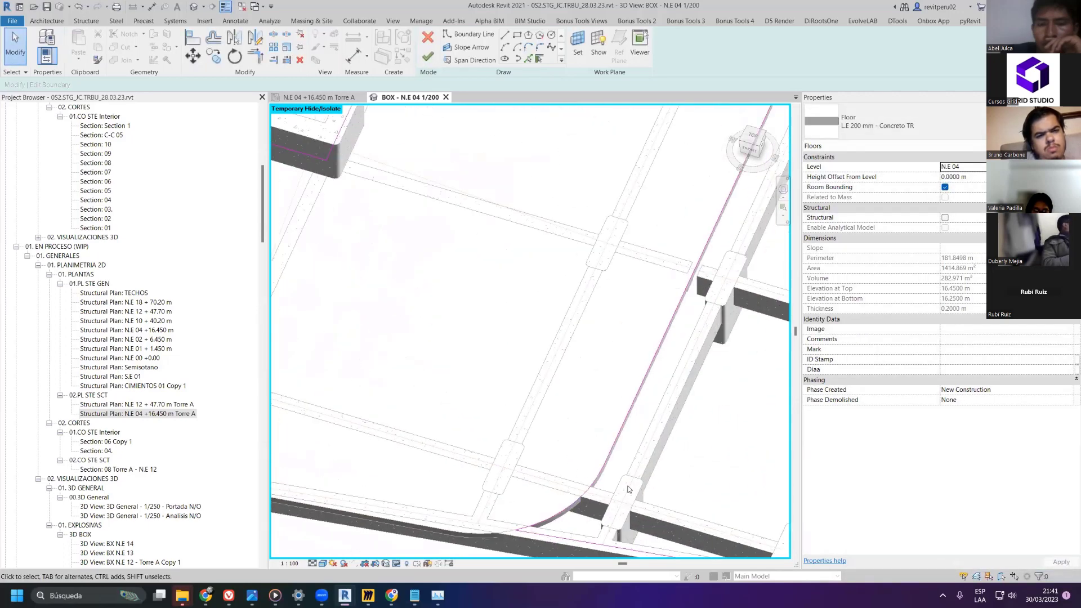
scroll(592, 392, down, 4)
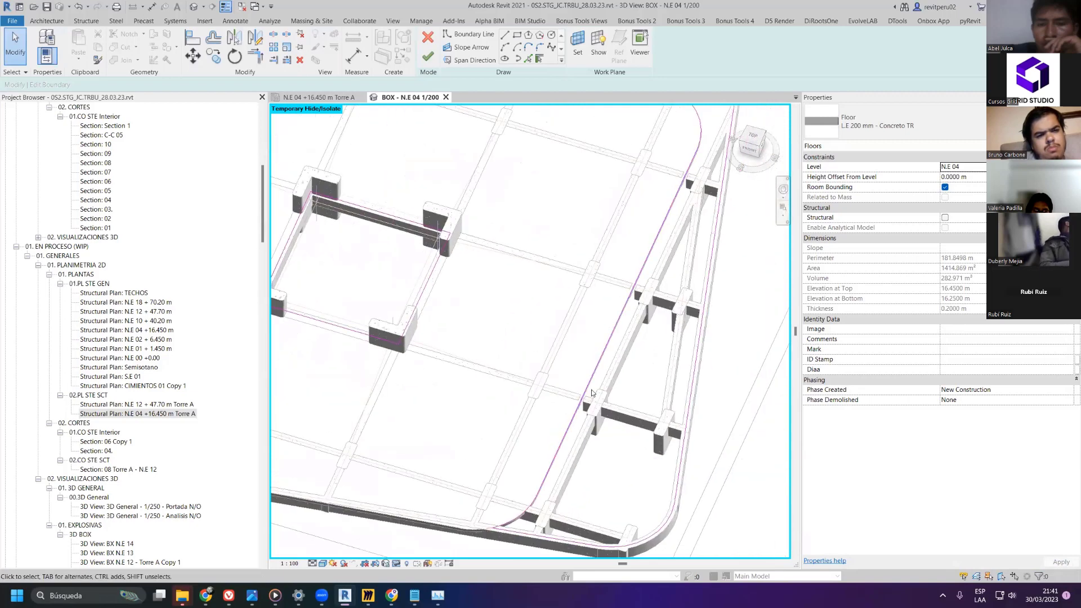
click(588, 393)
key(Escape)
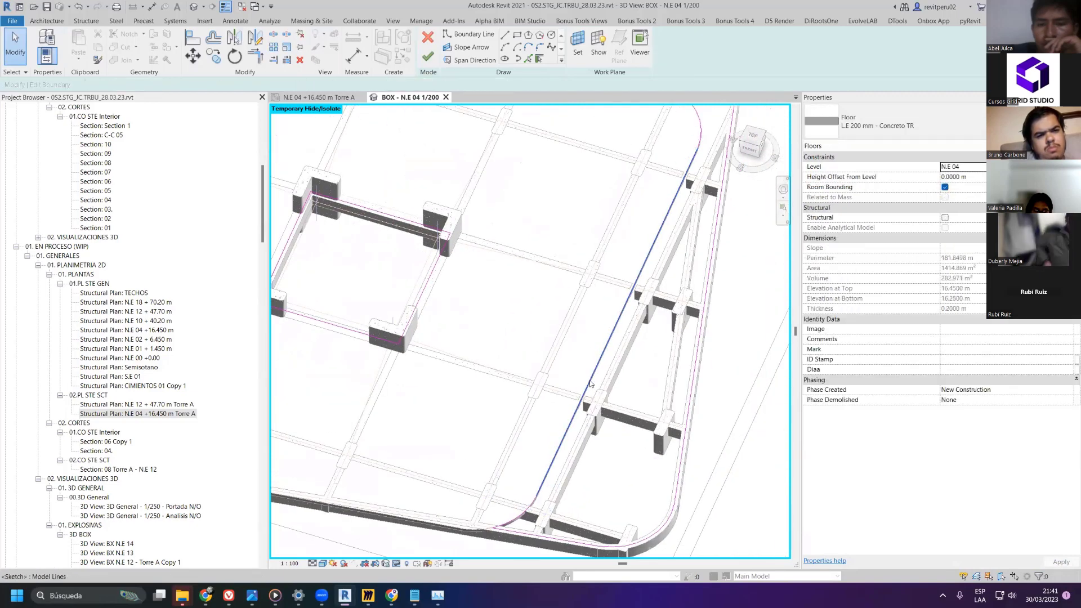
click(428, 57)
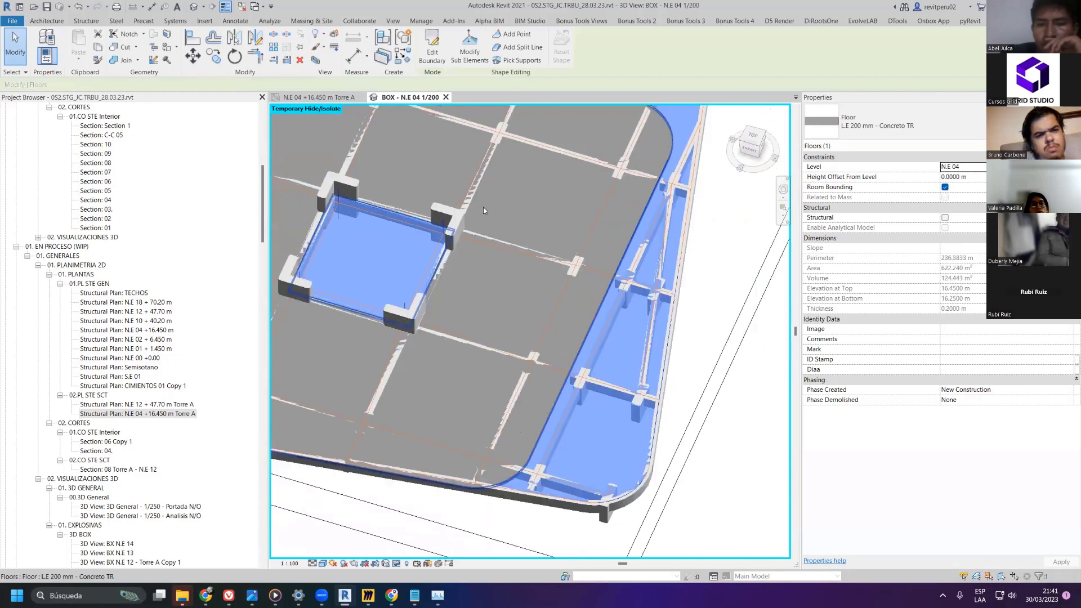
- Delete the opening lines around the column square and finish the floor boundary
scroll(483, 207, down, 3)
mouse_move(534, 225)
shift+middle_down()
mouse_move(524, 135)
mouse_move(341, 163)
shift+middle_up()
double_click(524, 135)
drag(341, 163, 456, 262)
key(Delete)
middle_drag(456, 262, 510, 295)
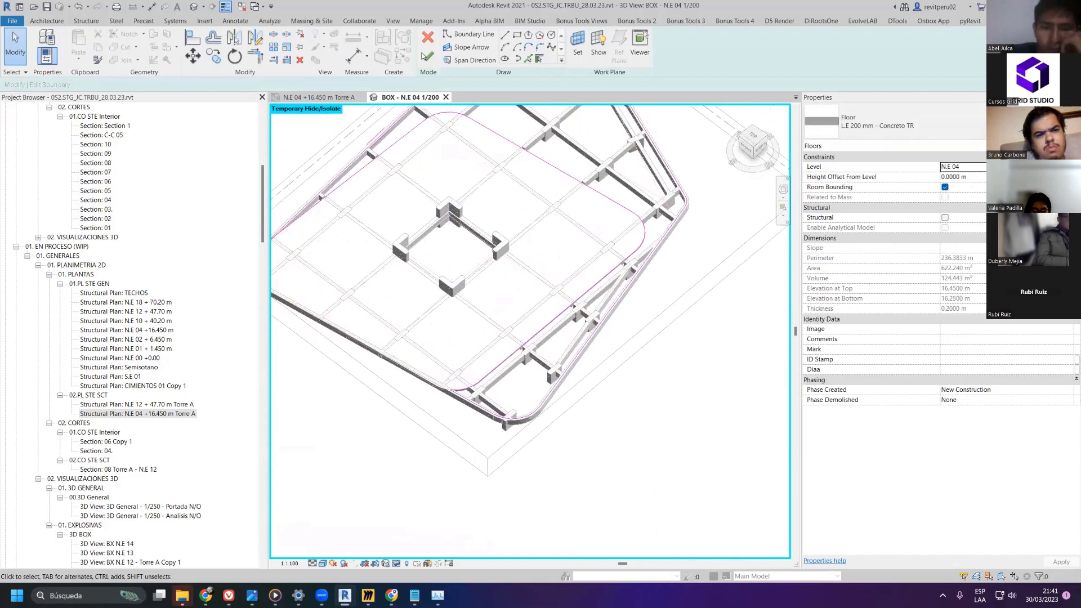
click(428, 56)
- Select another floor slab in an oblique view and show the floor type list
shift+middle_drag(452, 117, 800, 321)
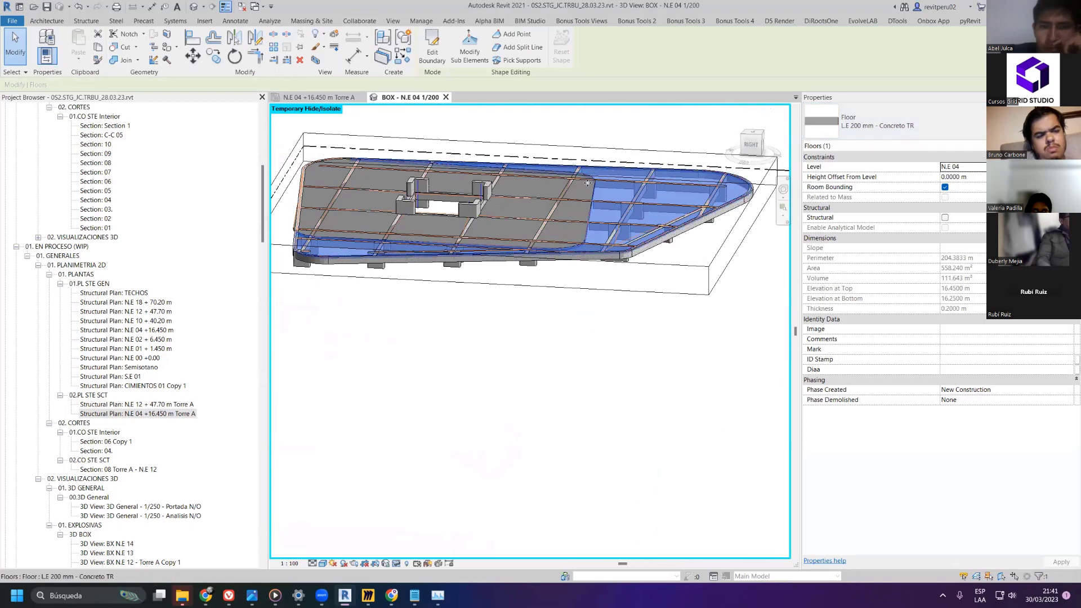
click(631, 198)
click(630, 198)
scroll(620, 197, up, 3)
shift+middle_drag(619, 197, 531, 183)
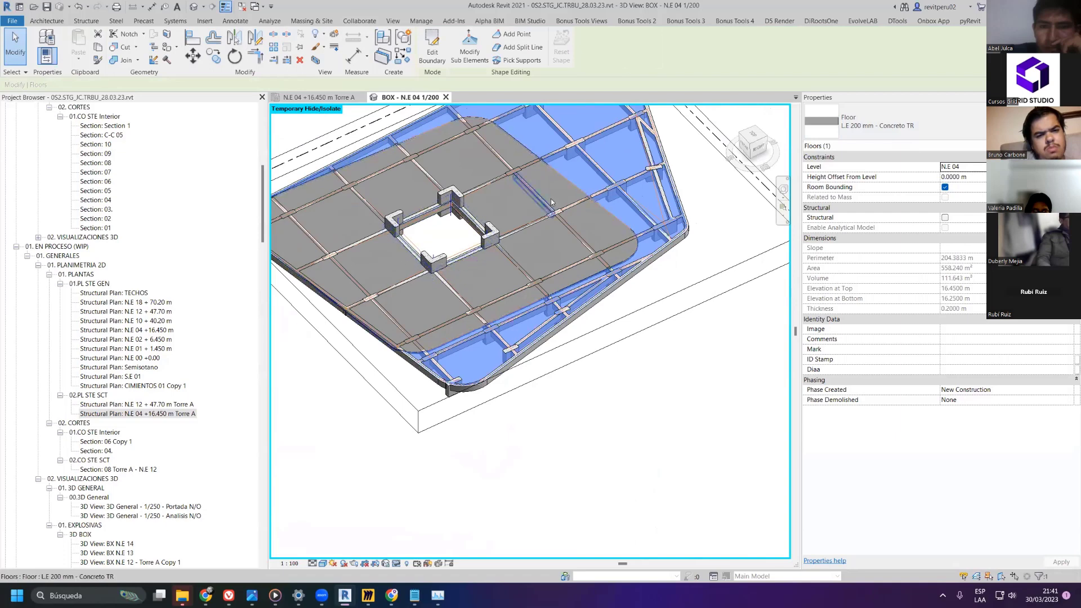
click(889, 131)
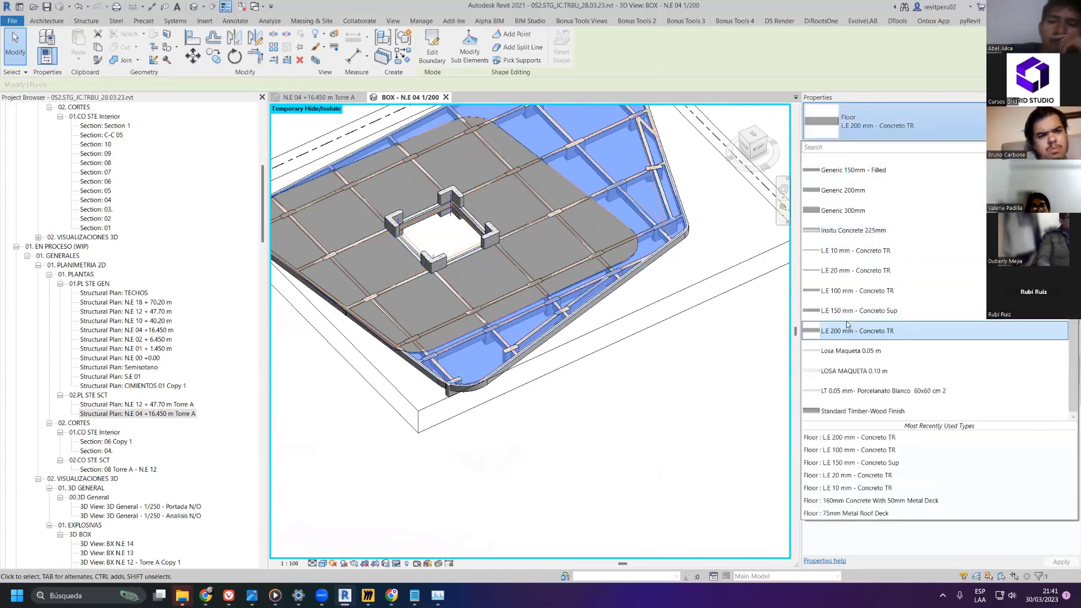
- Duplicate the floor type as 'L.E 350 mm - Concreto TR' with a 0.35 m structural layer
click(848, 331)
click(1048, 147)
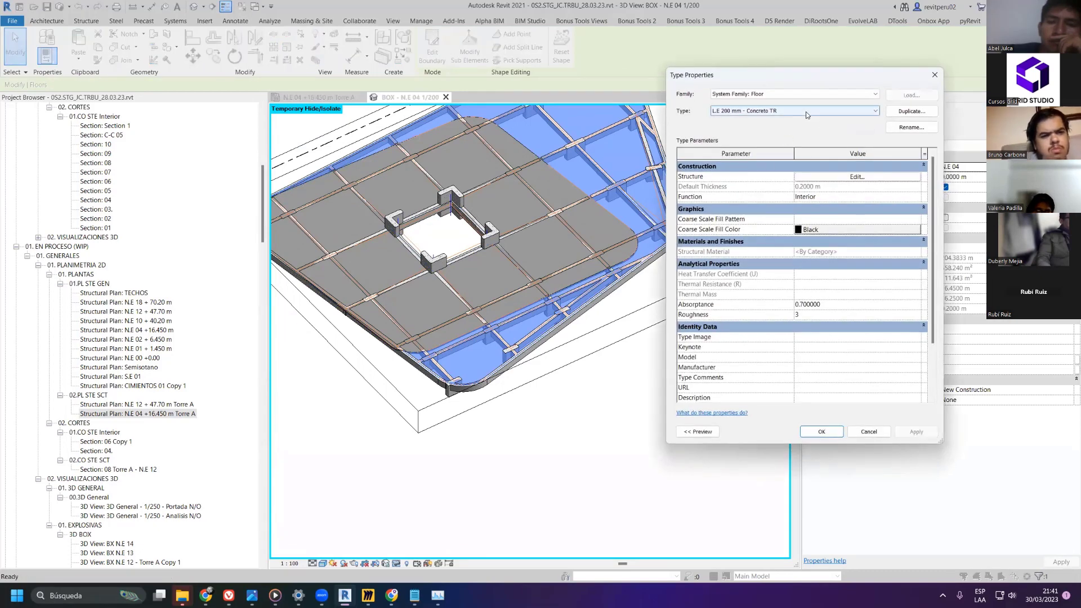
click(806, 112)
click(806, 112)
click(912, 111)
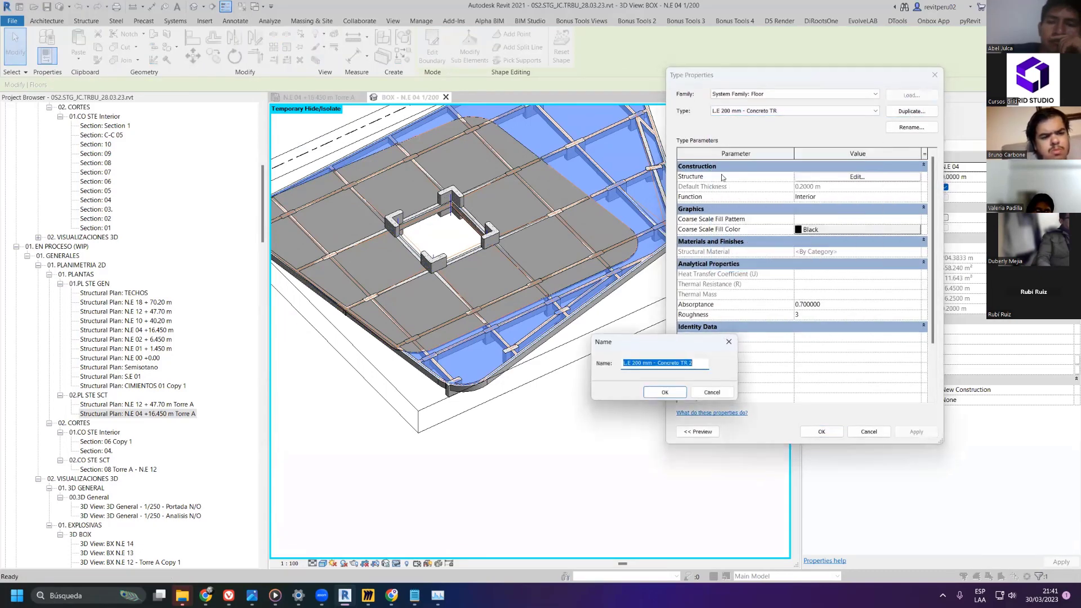
click(639, 362)
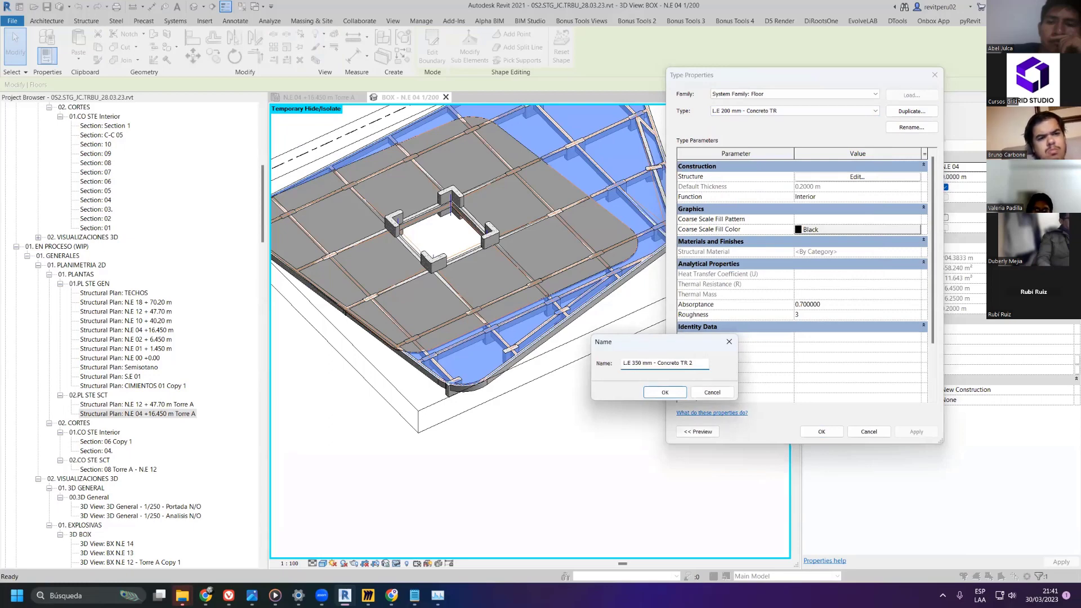
click(679, 392)
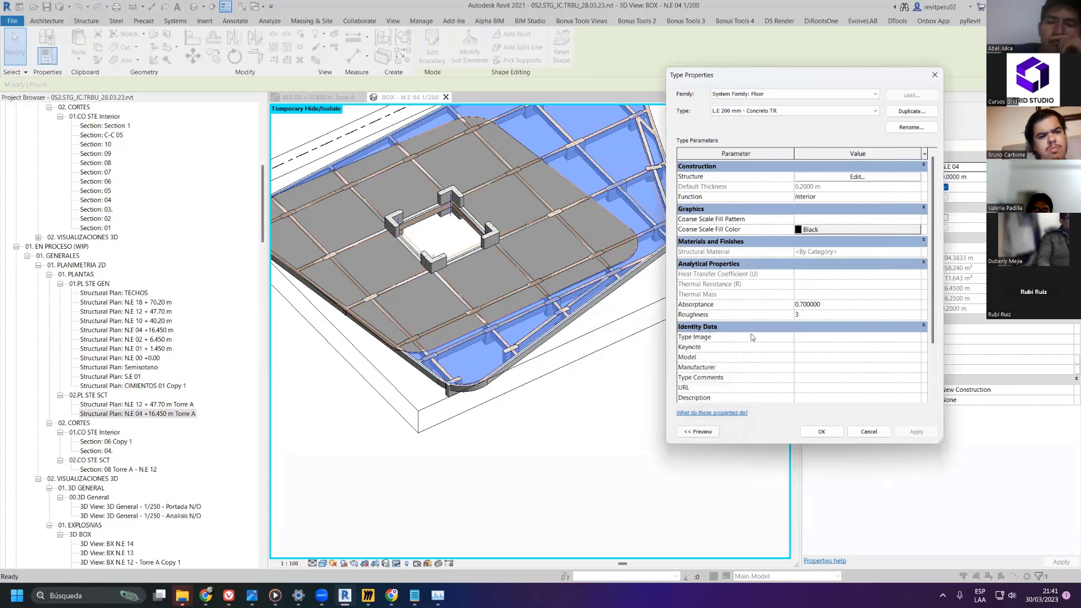
click(818, 177)
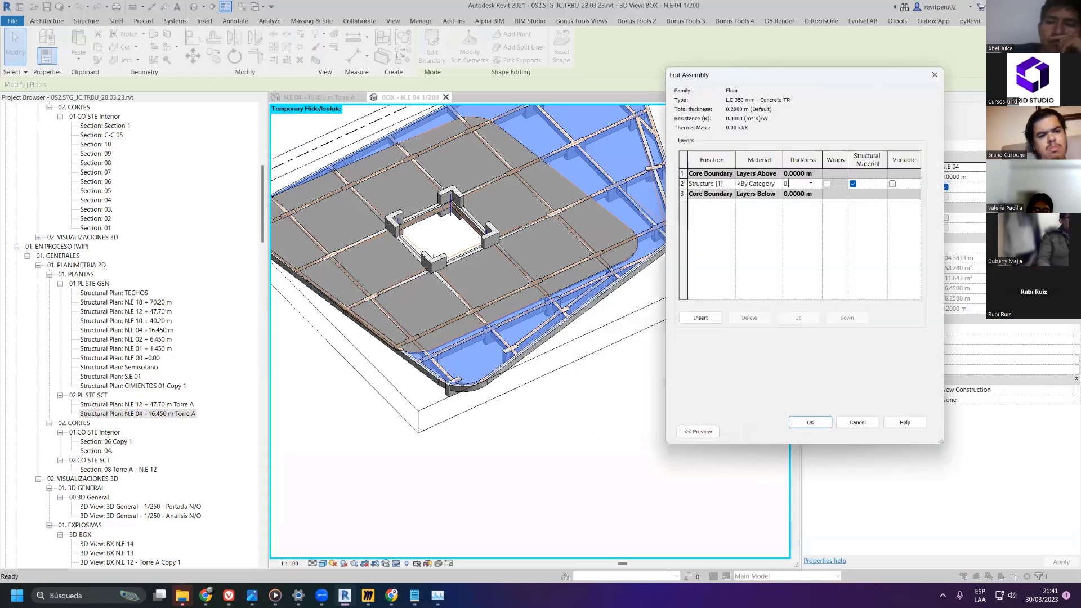
click(811, 422)
click(822, 431)
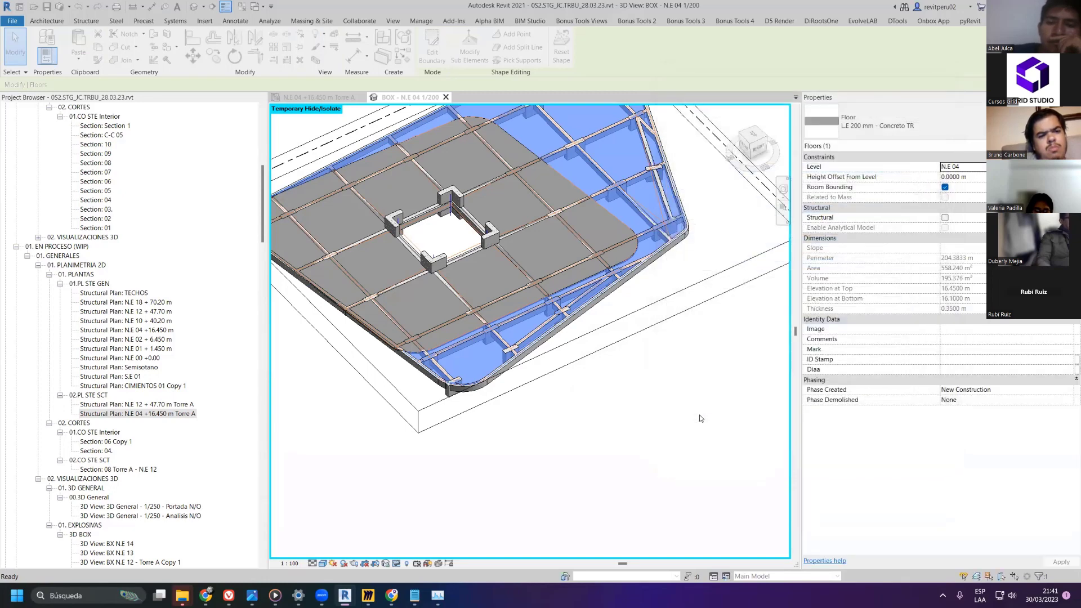
- Orbit the view and select the level 04 slab to check its new 350 mm thickness
click(700, 418)
shift+middle_drag(700, 403, 633, 236)
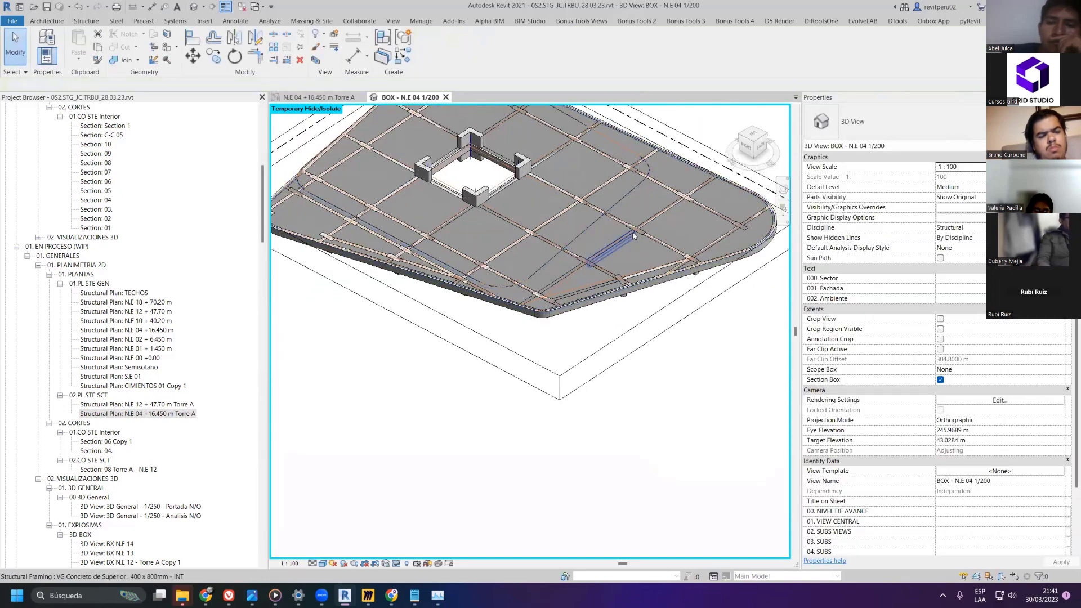
click(633, 236)
key(Escape)
click(402, 313)
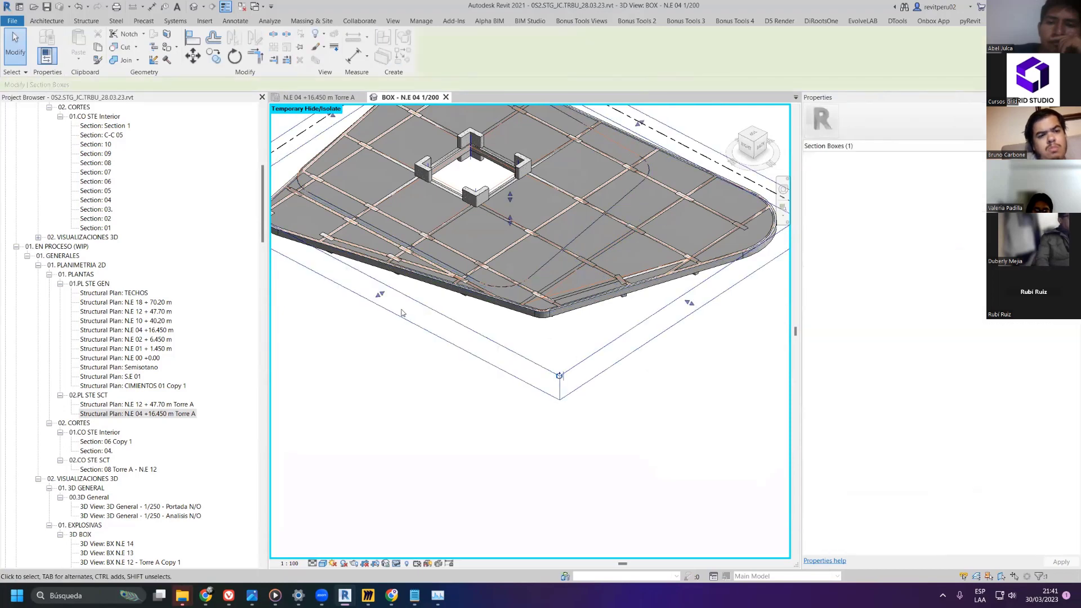
shift+middle_drag(401, 313, 623, 255)
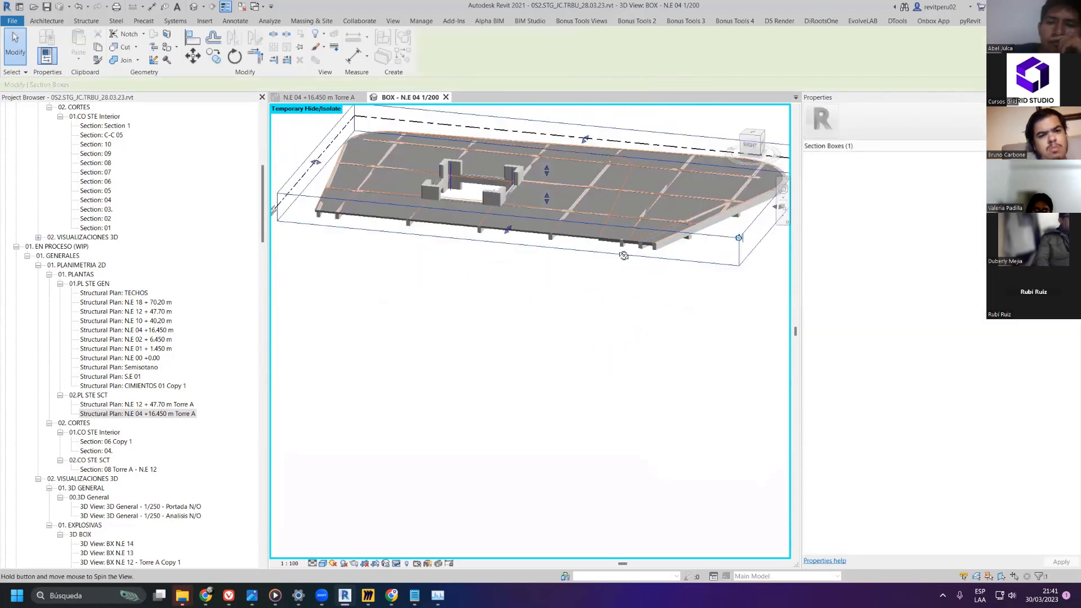
scroll(624, 255, up, 6)
click(505, 280)
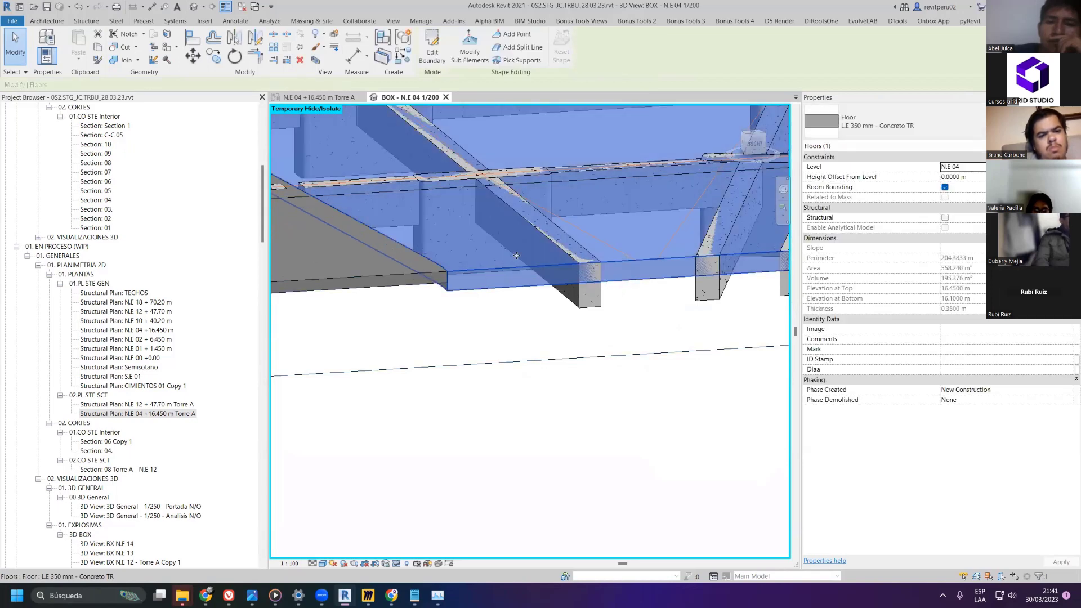
- View the whole slab from above, then close the N.E 04 +16.450 m Torre A plan
scroll(489, 273, down, 6)
scroll(455, 279, down, 3)
click(373, 374)
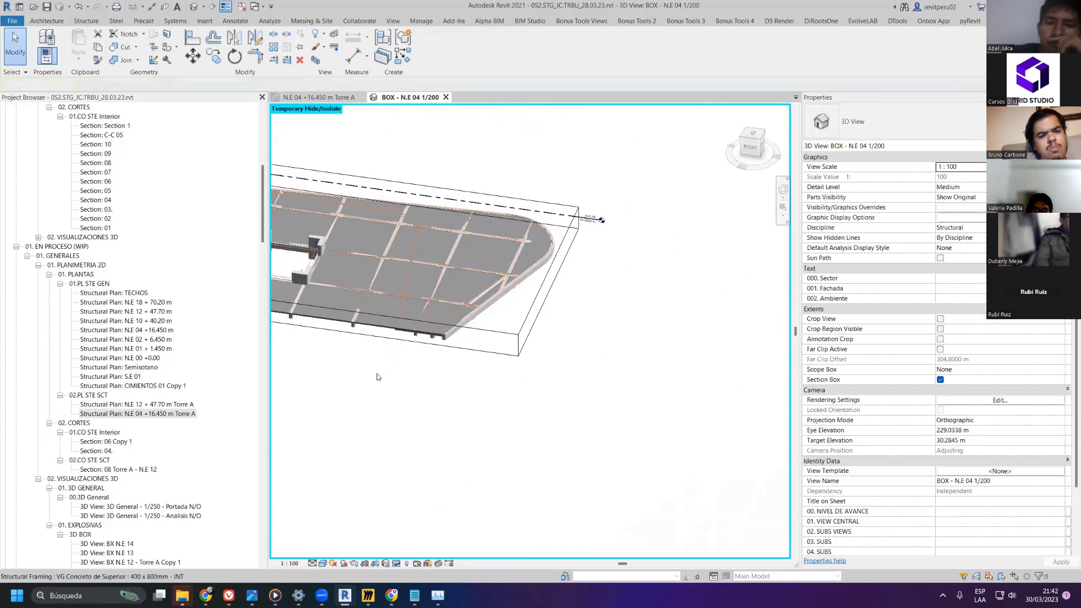
shift+middle_drag(374, 374, 338, 31)
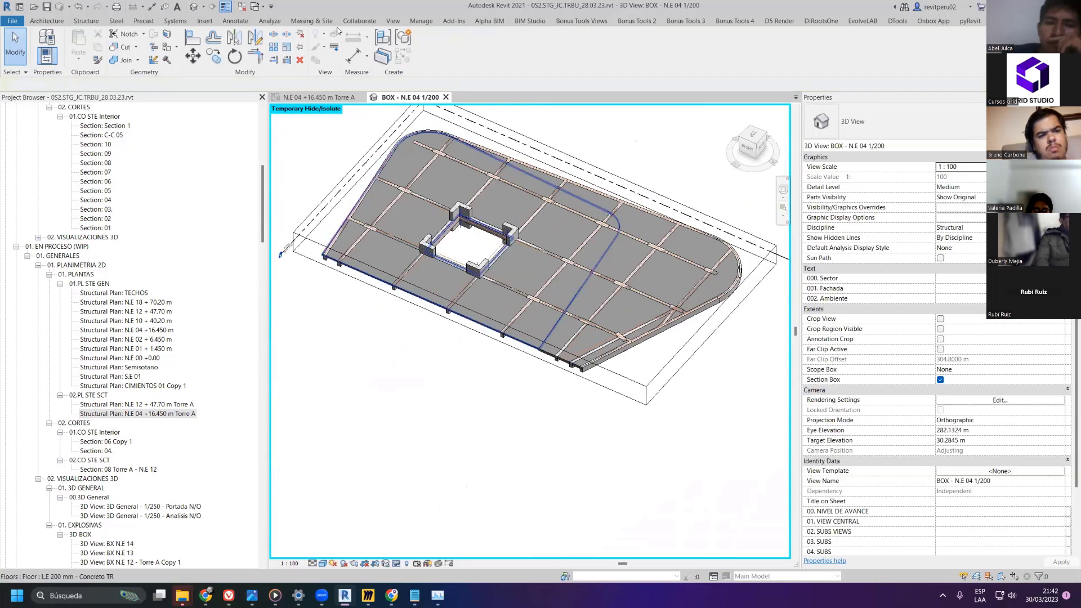
click(242, 6)
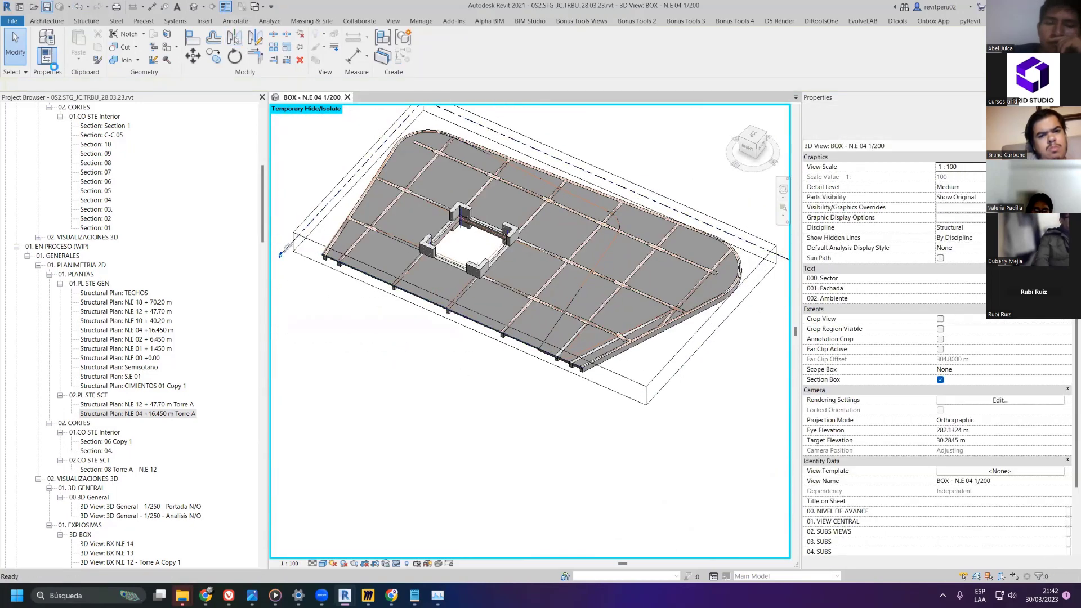
- Collapse 00. ORIGINALES in the Project Browser and expand the ??? branch of 3D views
scroll(149, 179, up, 3)
scroll(149, 182, up, 8)
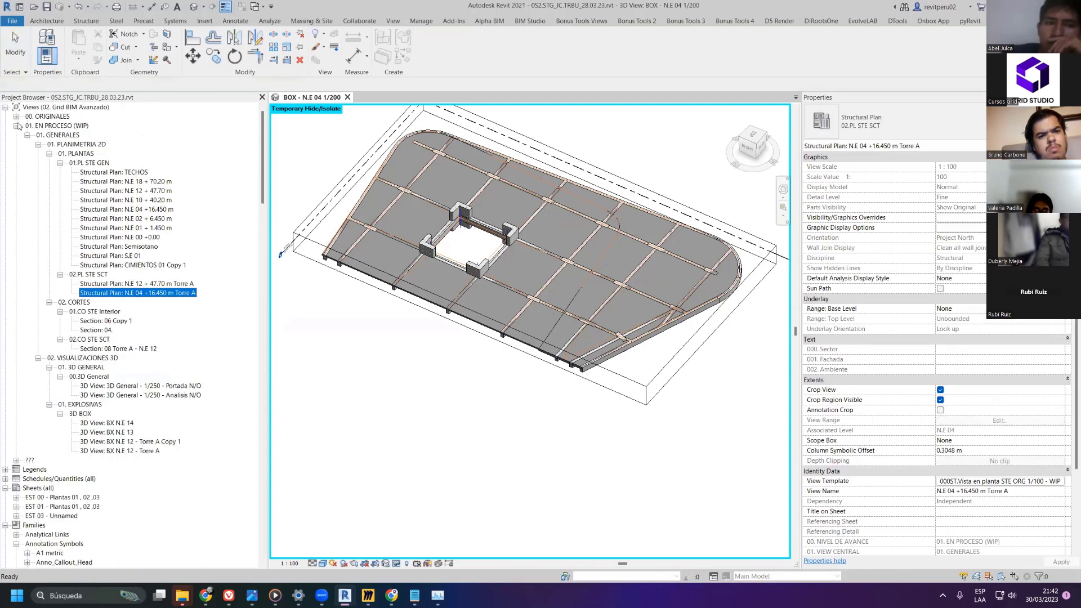
click(18, 116)
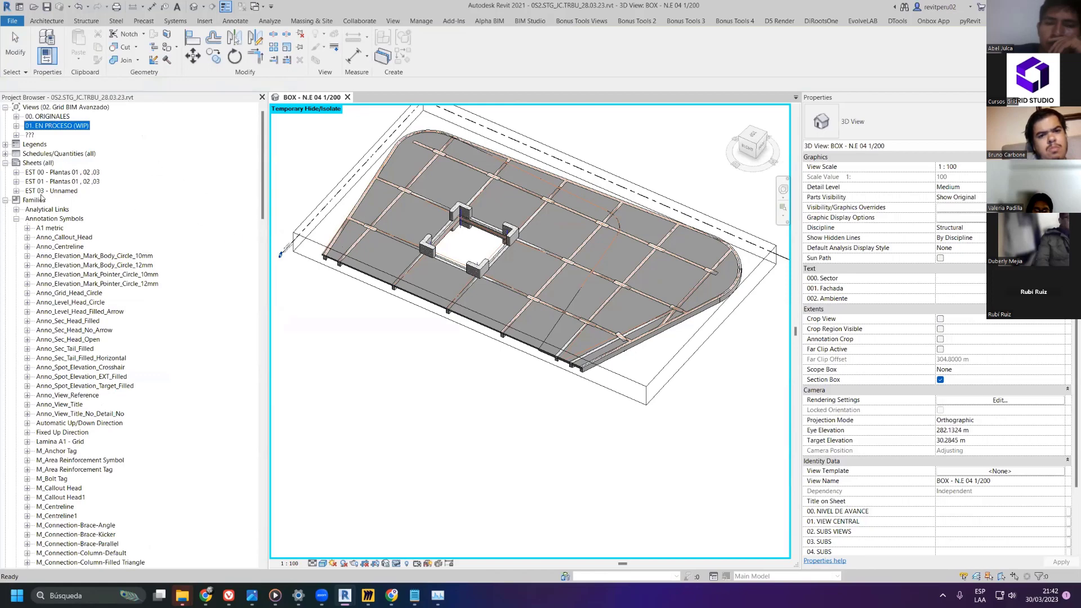
click(16, 116)
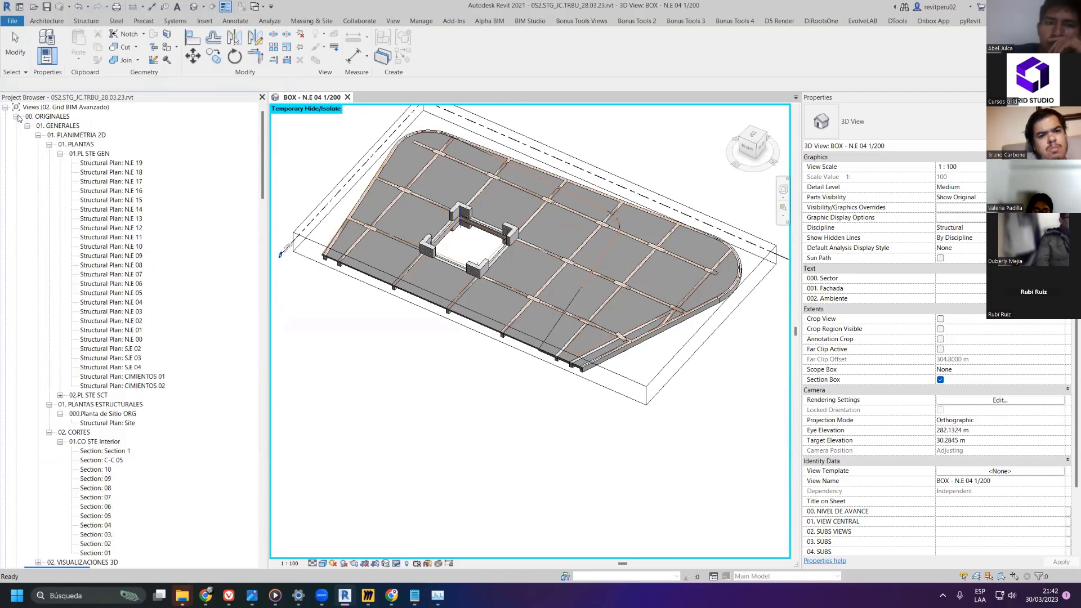
click(16, 116)
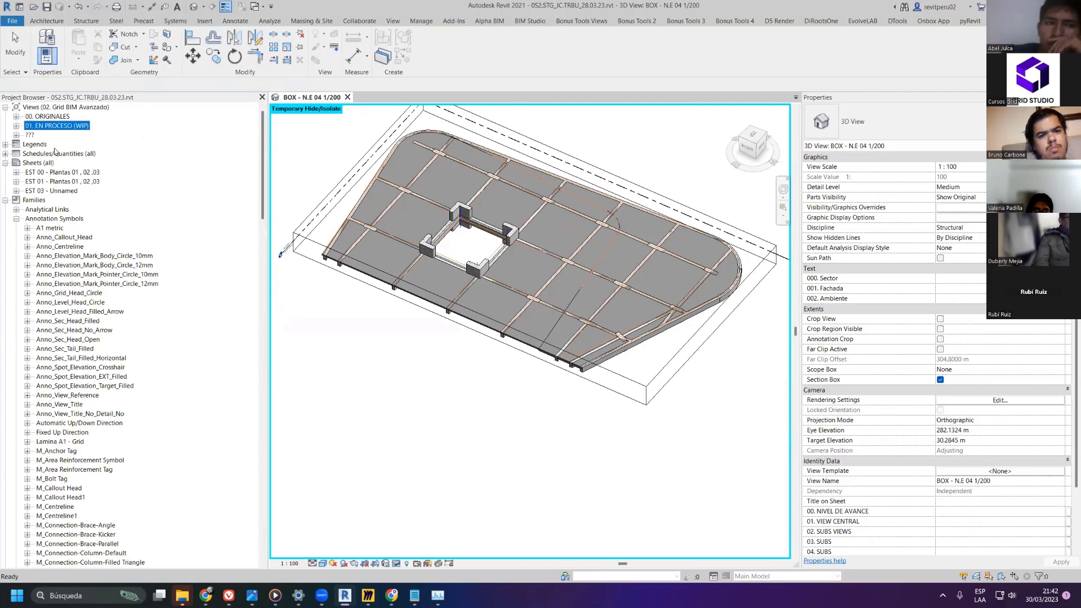
click(16, 135)
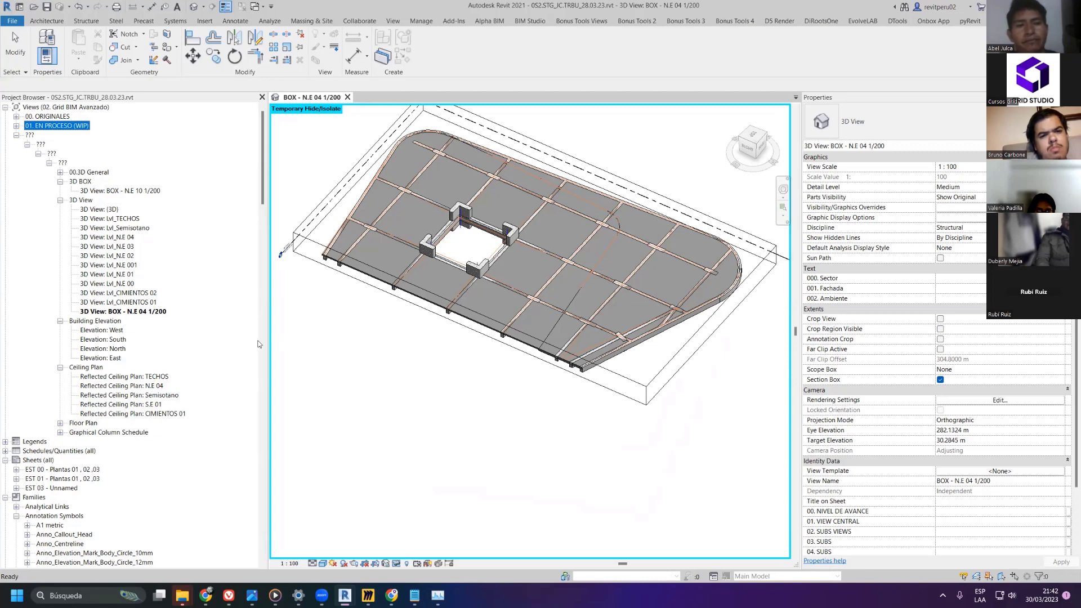
- Restore all temporarily hidden elements in the BOX view with Reset Temporary Hide/Isolate
click(396, 563)
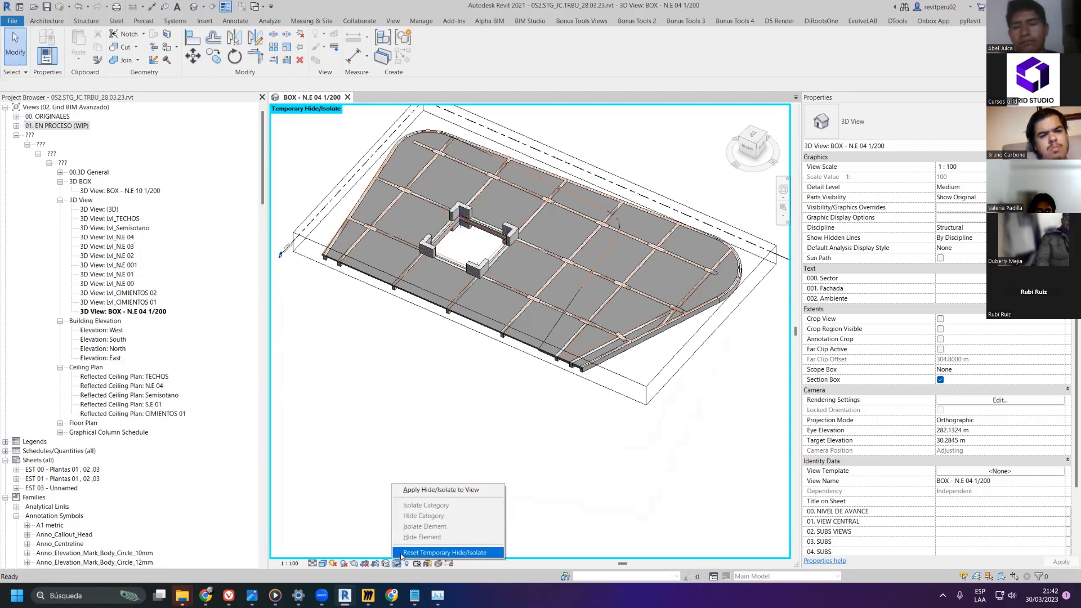
click(428, 553)
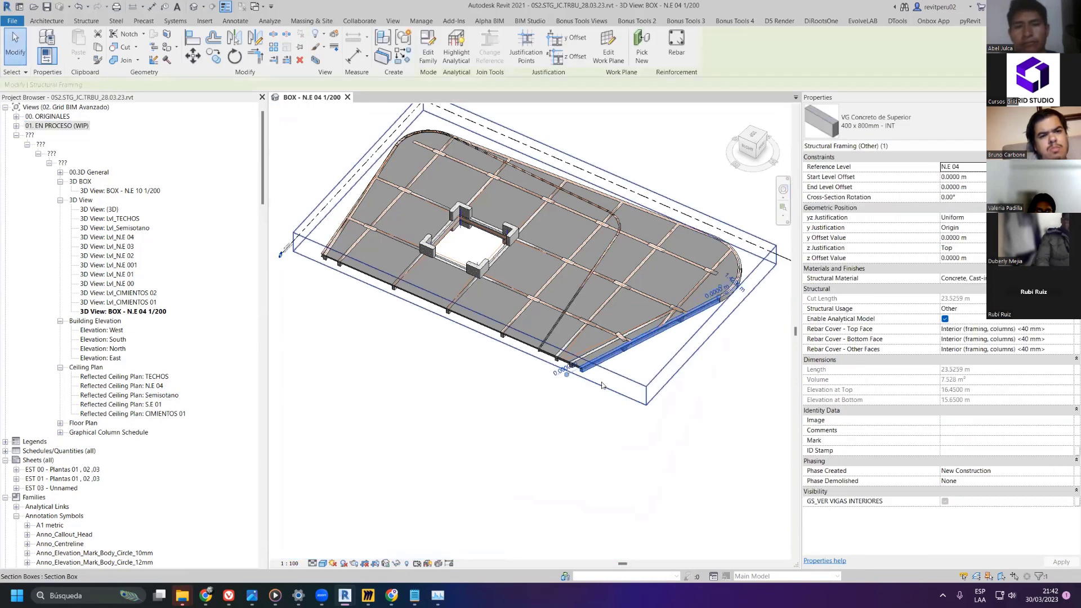
click(569, 376)
click(398, 444)
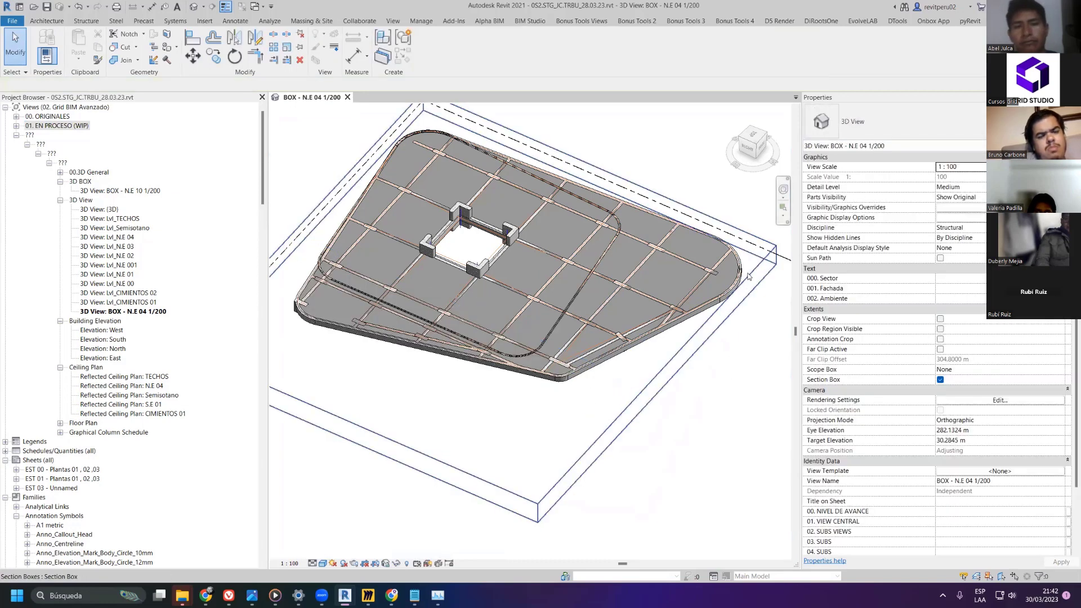
- Change the BOX - N.E 04 1/200 view's type to 3D BOX
click(877, 118)
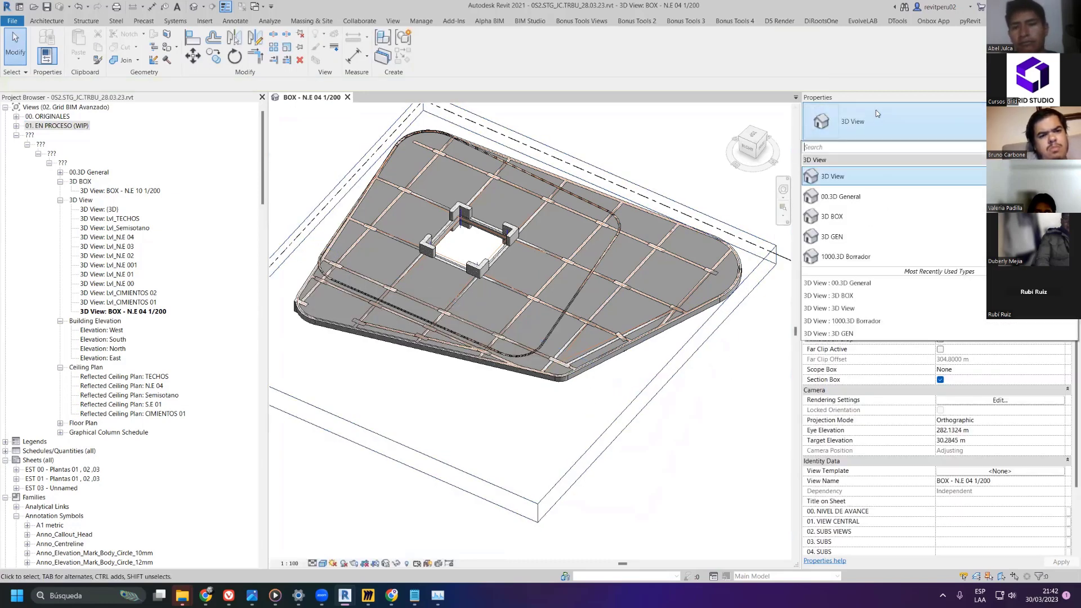
click(861, 217)
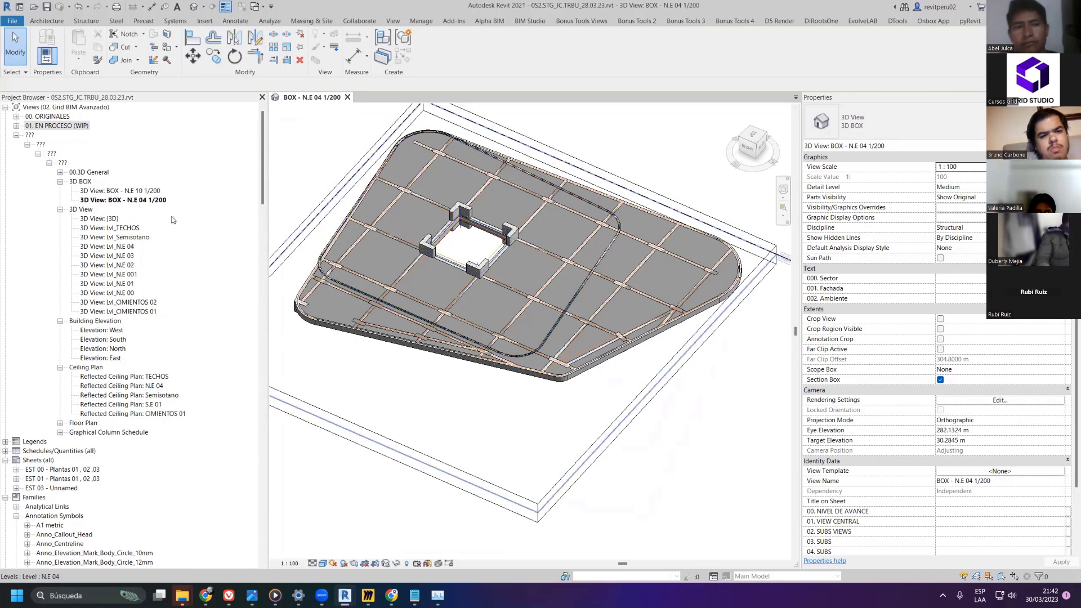
click(154, 192)
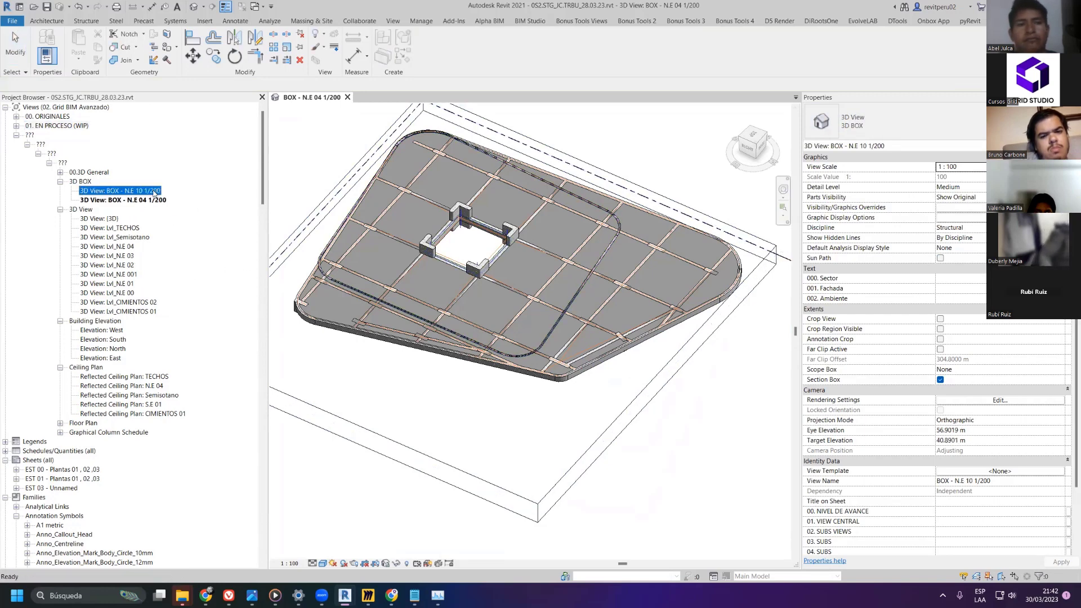
click(148, 200)
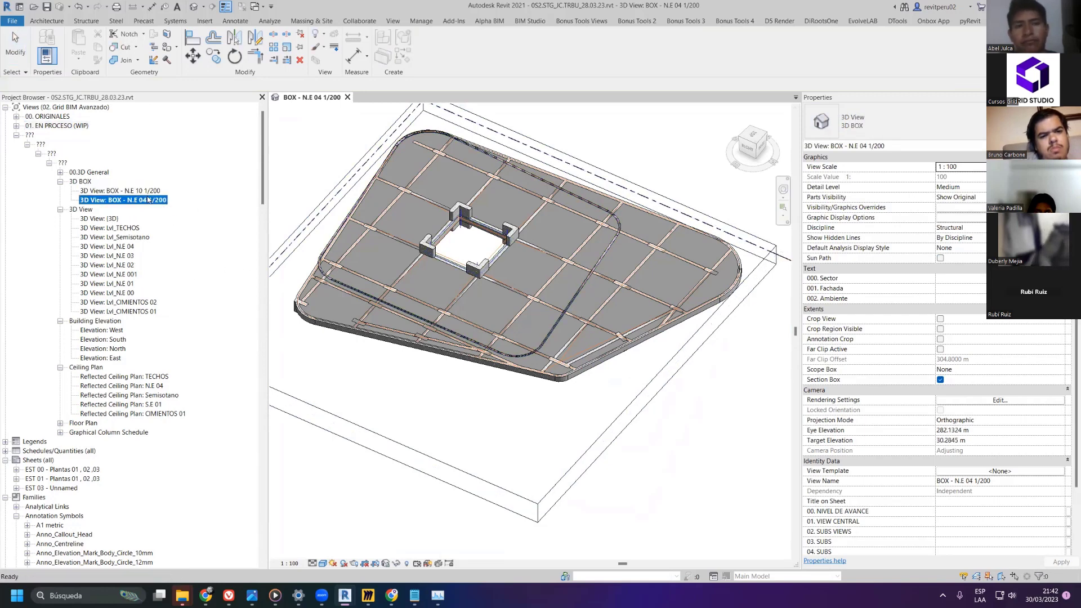
click(1000, 471)
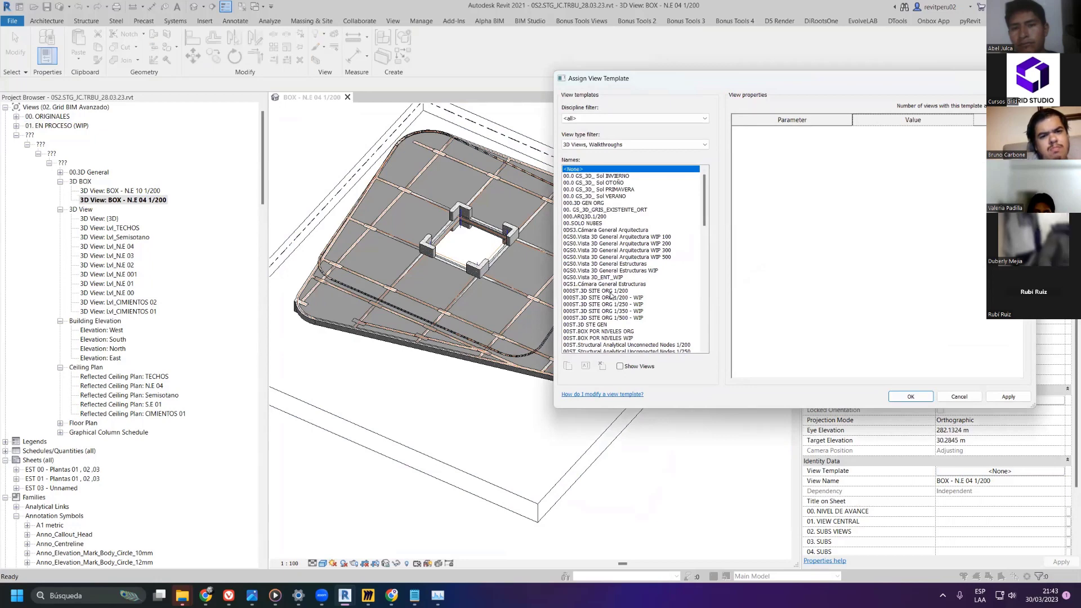
- Preview the 00ST.3D STE GEN and Sector Dorado, Verde, Rojo and Marrón templates on the view
click(606, 324)
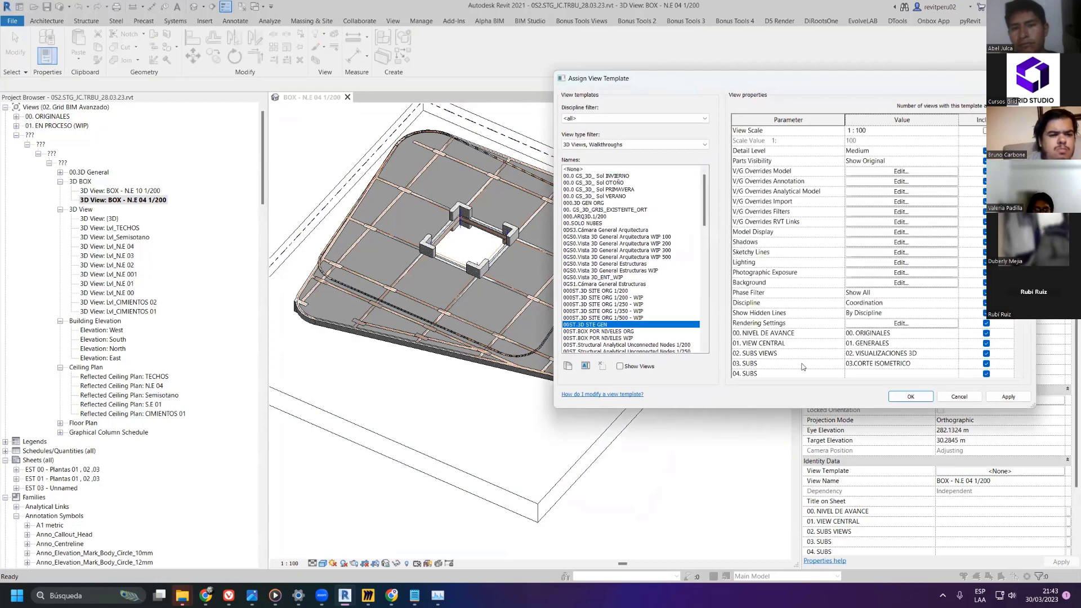
click(994, 397)
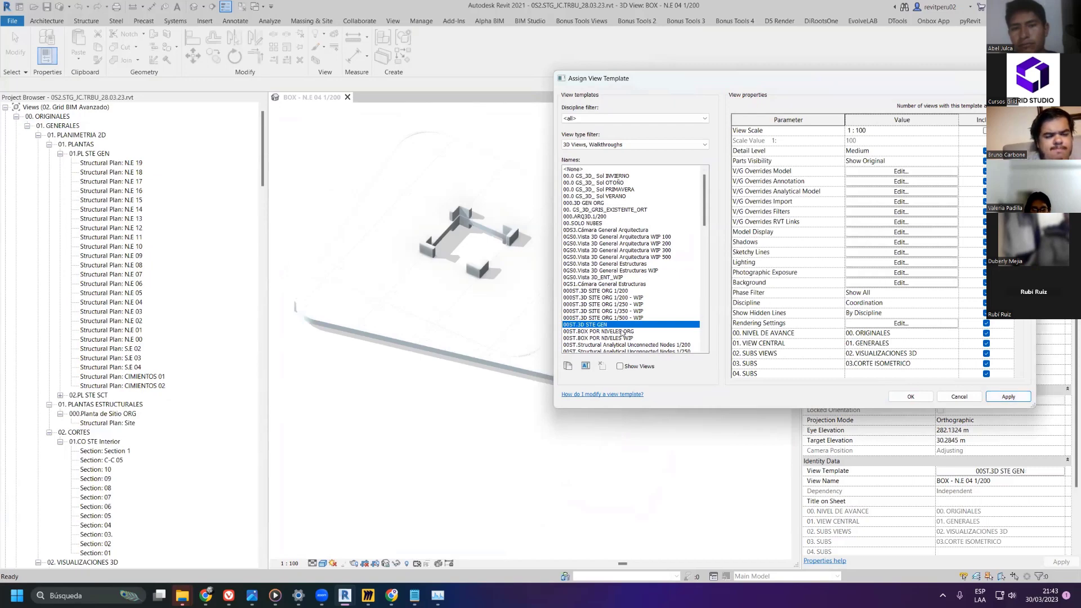
scroll(621, 328, down, 10)
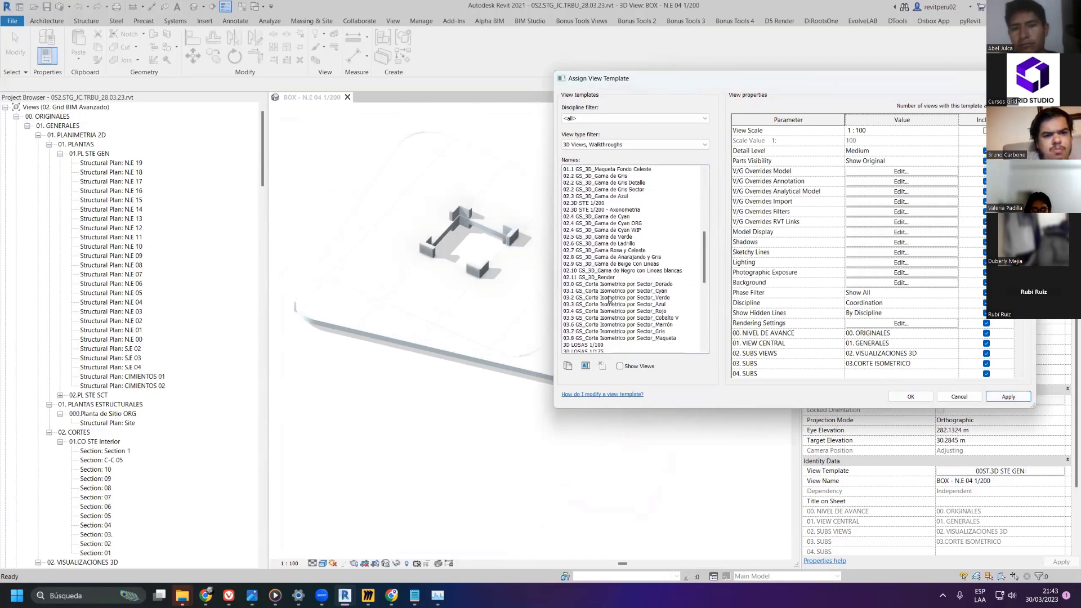
click(604, 283)
click(1008, 396)
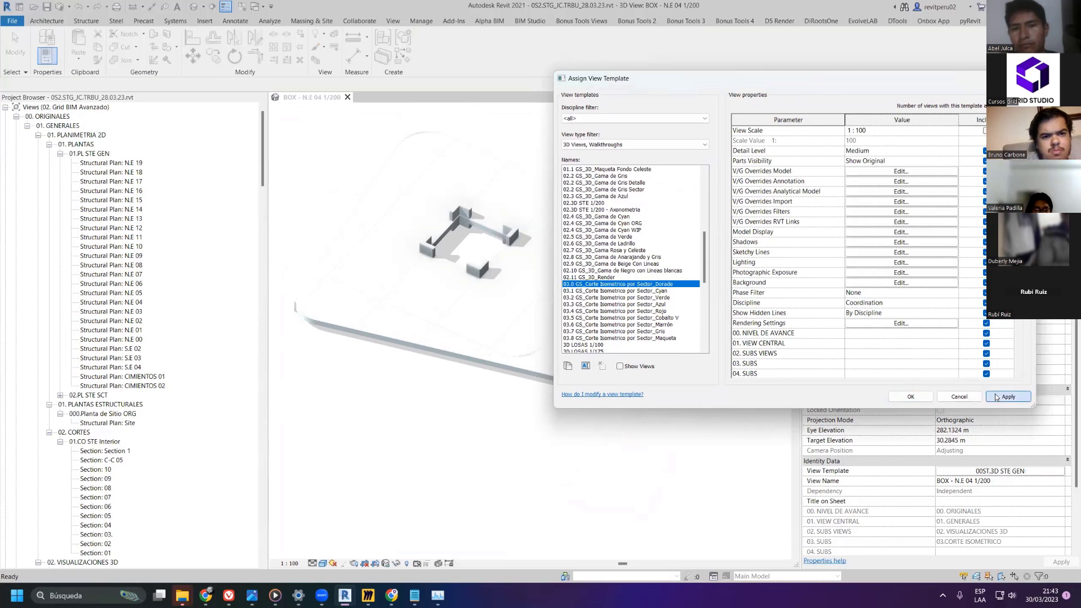
click(615, 297)
click(1007, 396)
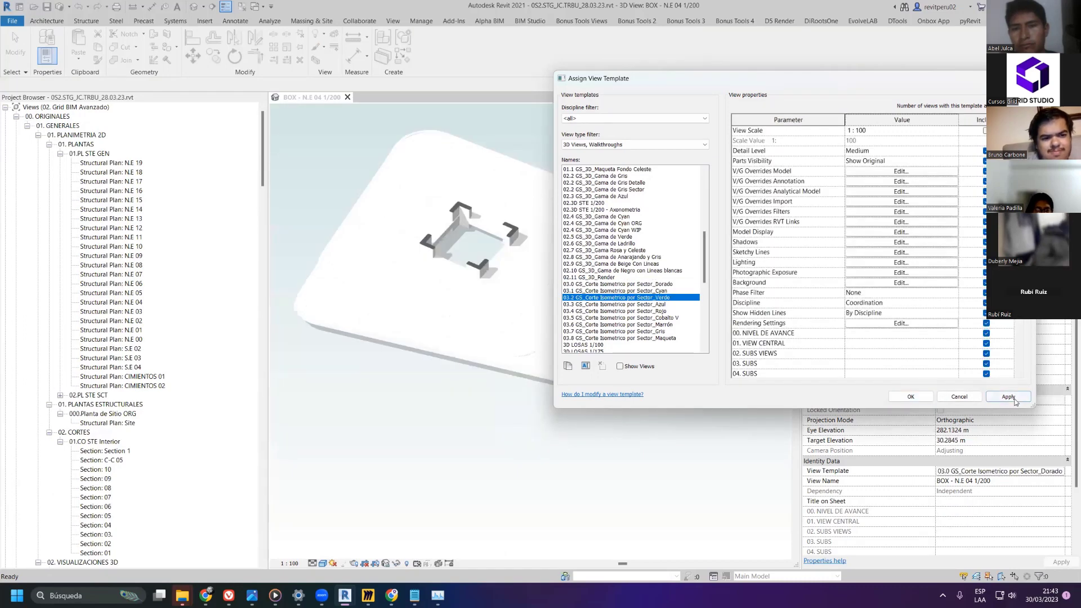
click(616, 311)
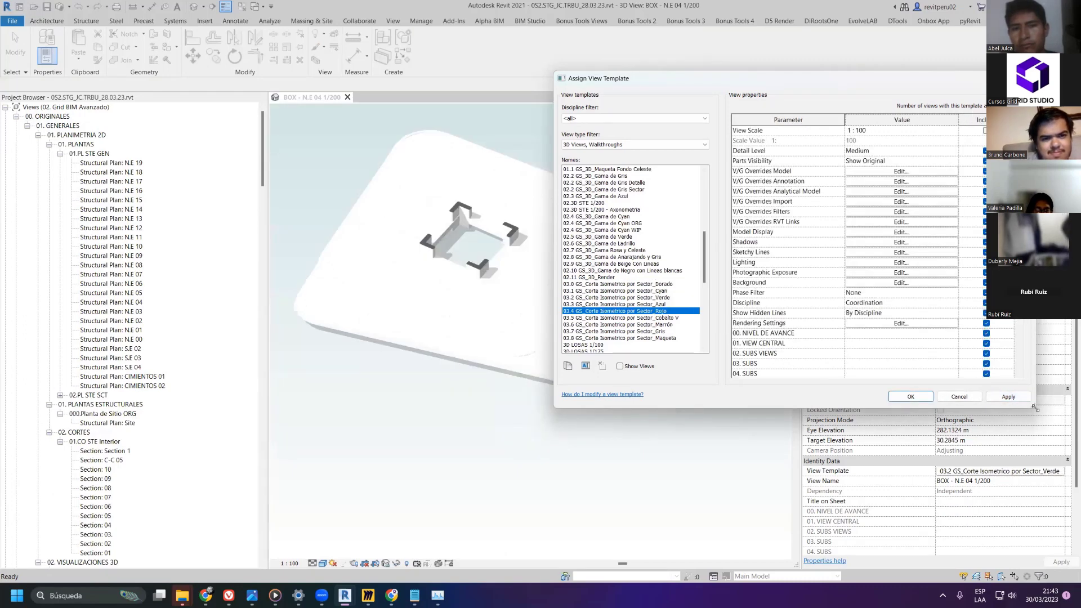
click(1007, 396)
click(641, 324)
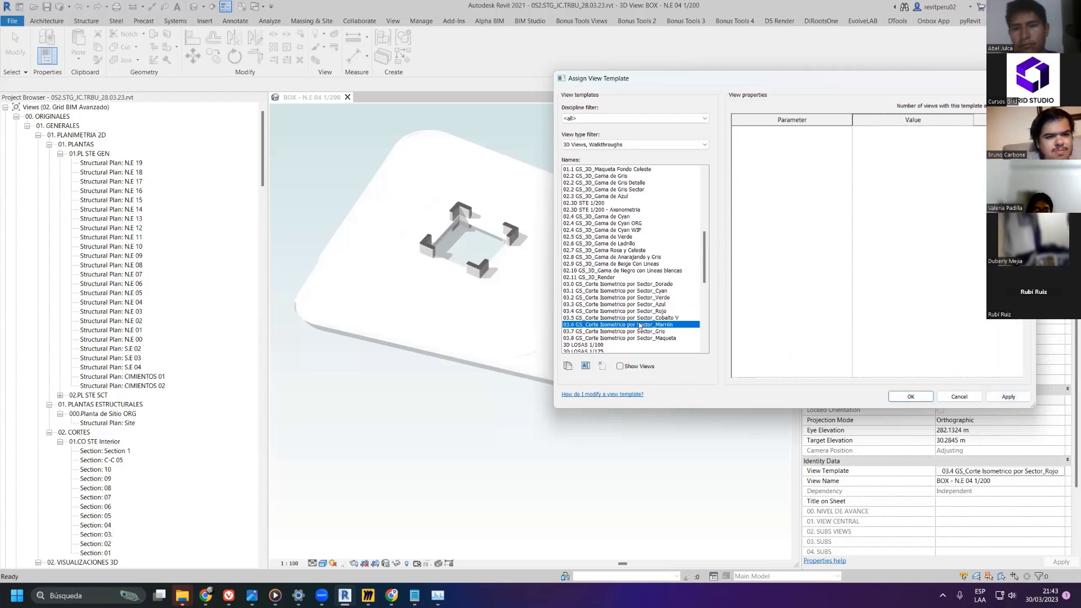
click(1007, 396)
- Try the Sector_Gris and Sector_Maqueta templates, then assign 04.0 GS_Estructuras to the view
scroll(630, 304, down, 1)
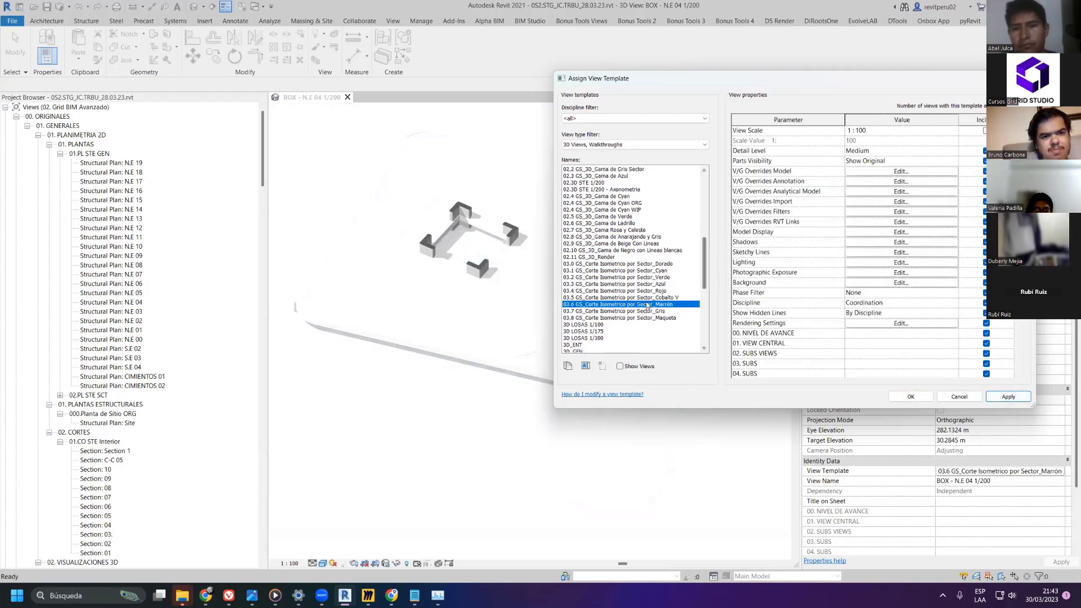
click(620, 311)
click(1008, 396)
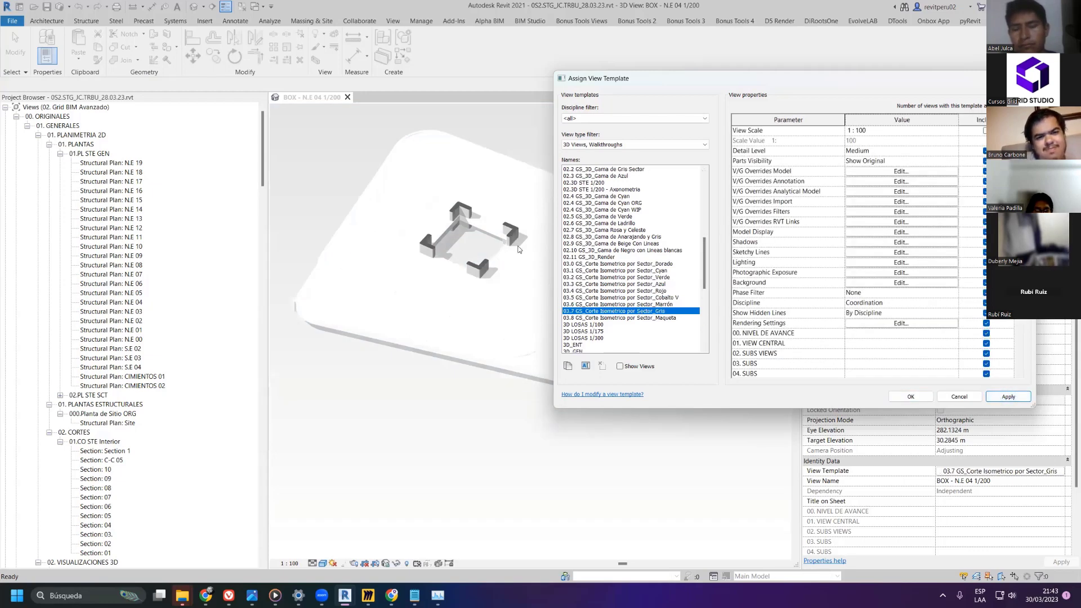
click(649, 318)
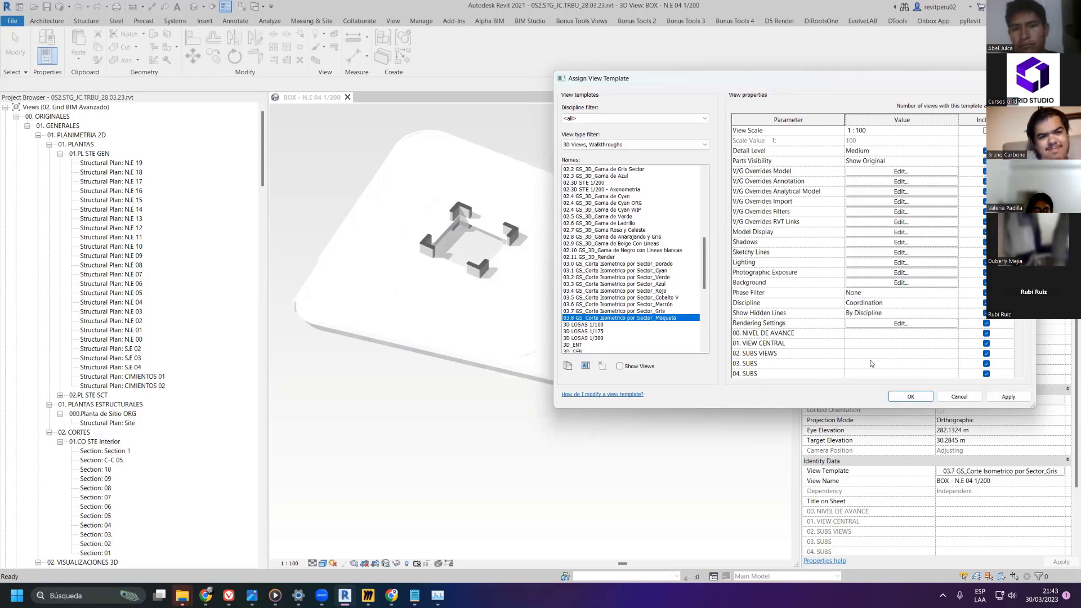
click(1008, 396)
scroll(637, 306, down, 2)
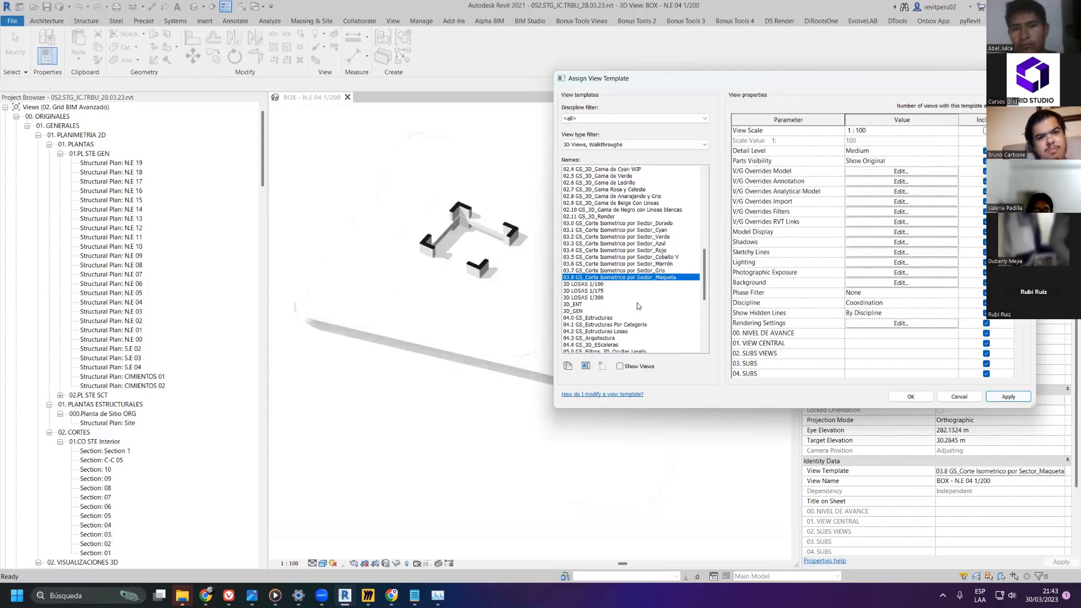
click(575, 304)
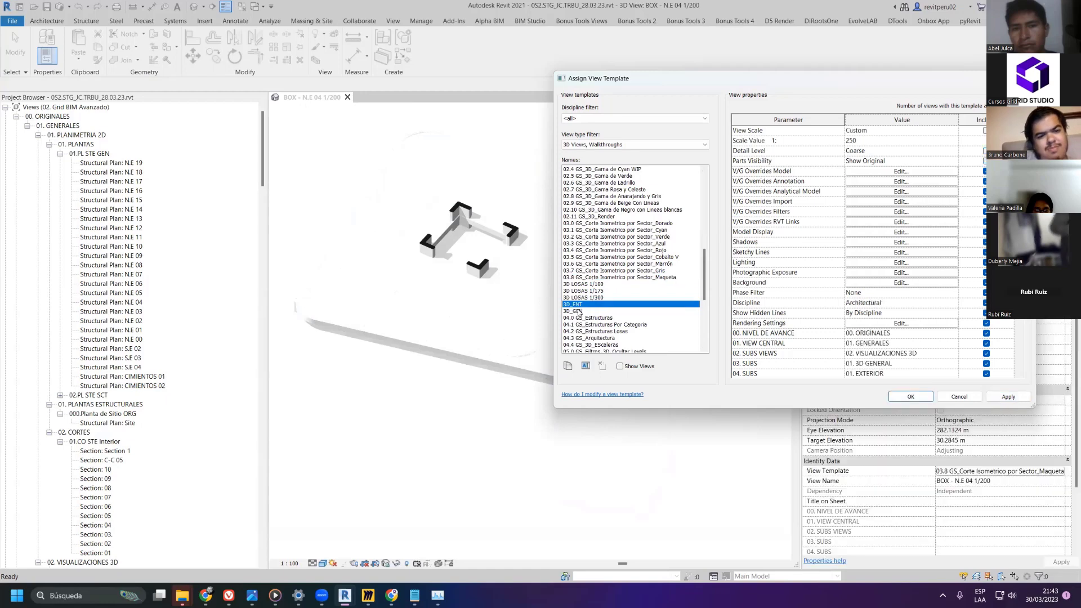
click(580, 317)
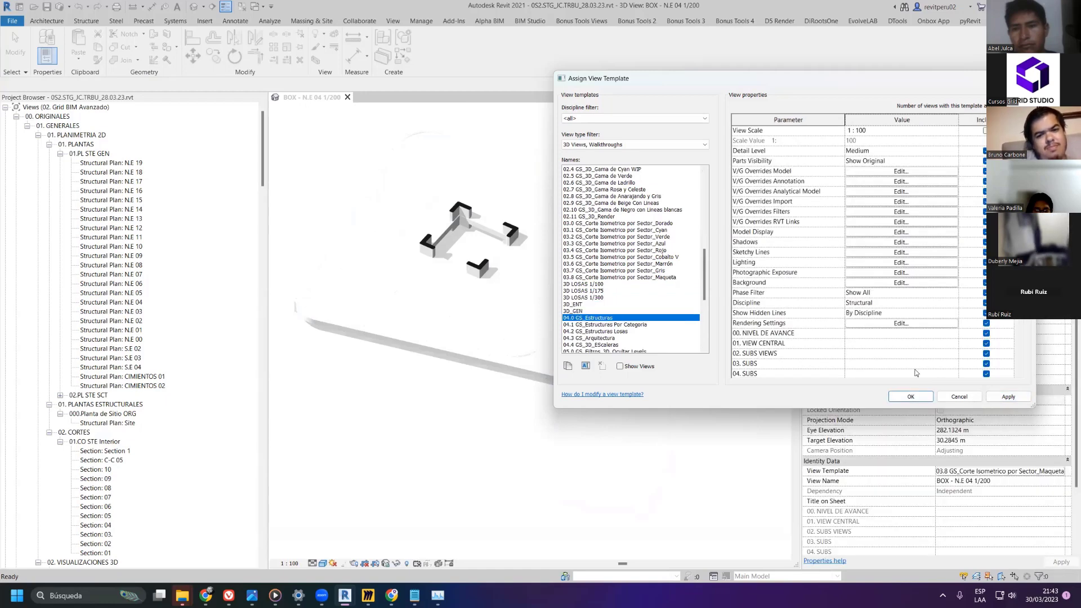
click(1008, 396)
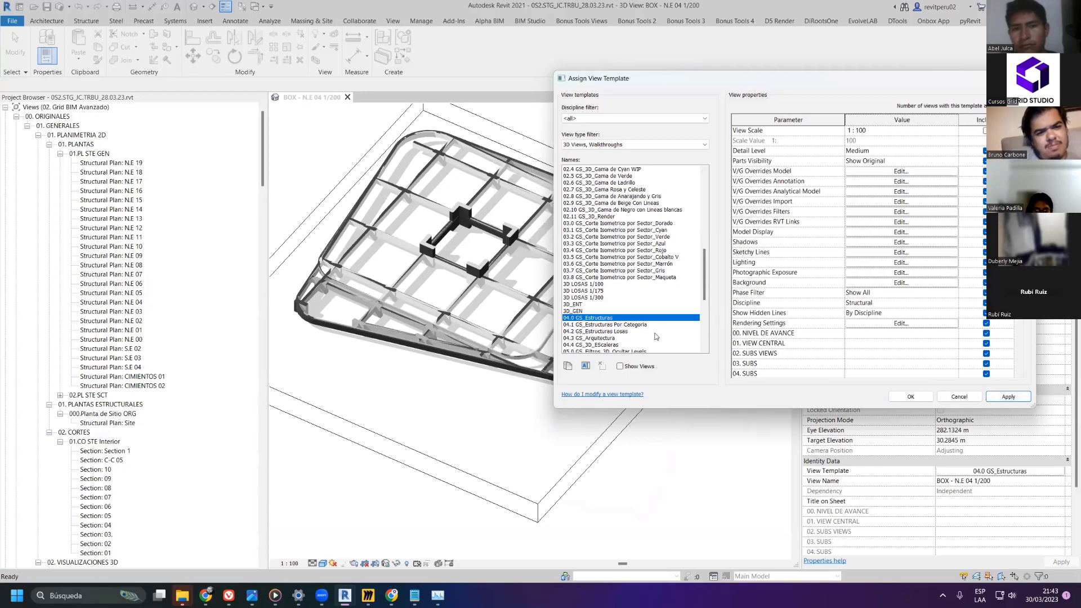
click(911, 397)
scroll(678, 358, up, 5)
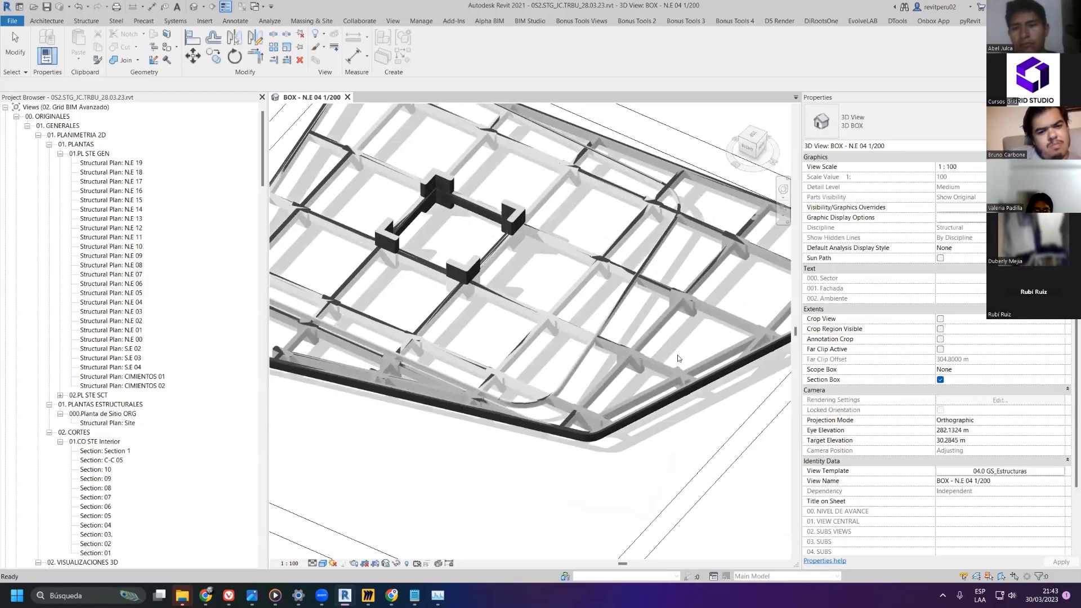
- Drag the section box top upward so the core columns show taller, and check from the side
scroll(701, 345, down, 3)
shift+middle_drag(701, 345, 510, 435)
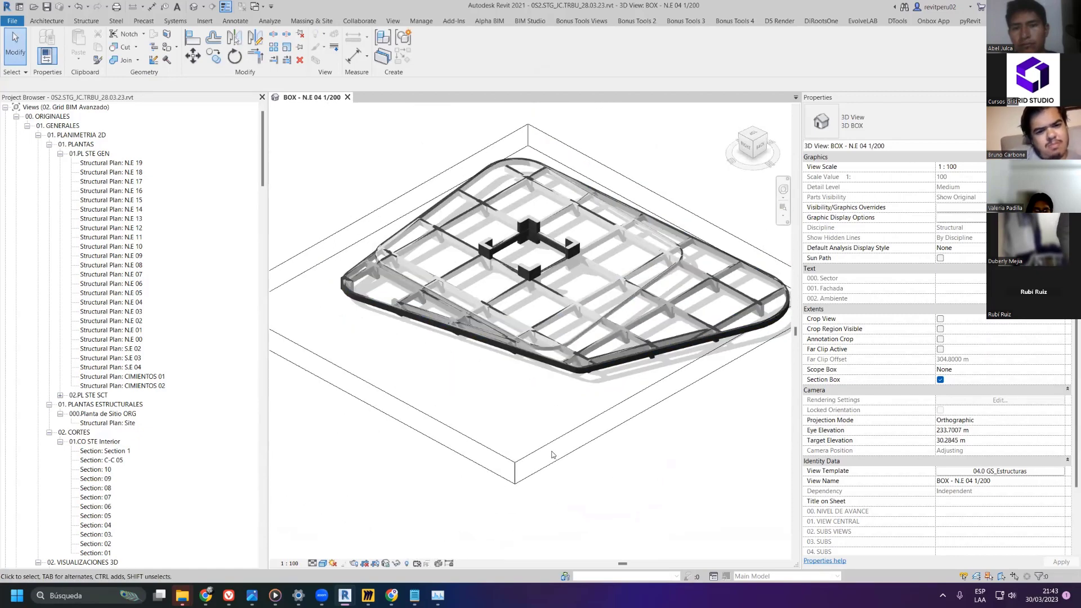
click(552, 452)
drag(521, 331, 522, 314)
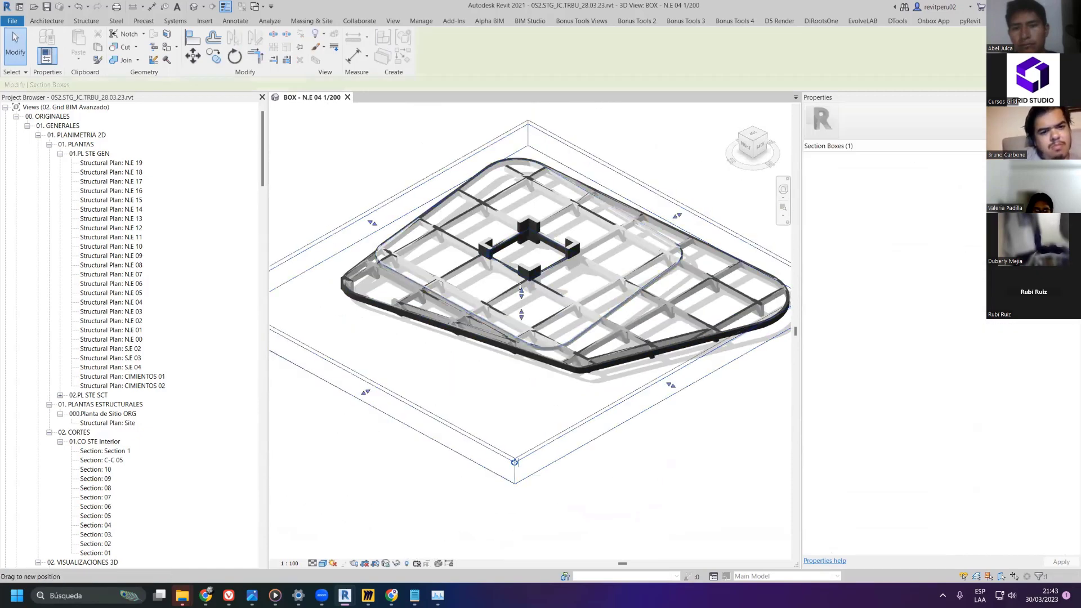
shift+middle_drag(518, 280, 631, 265)
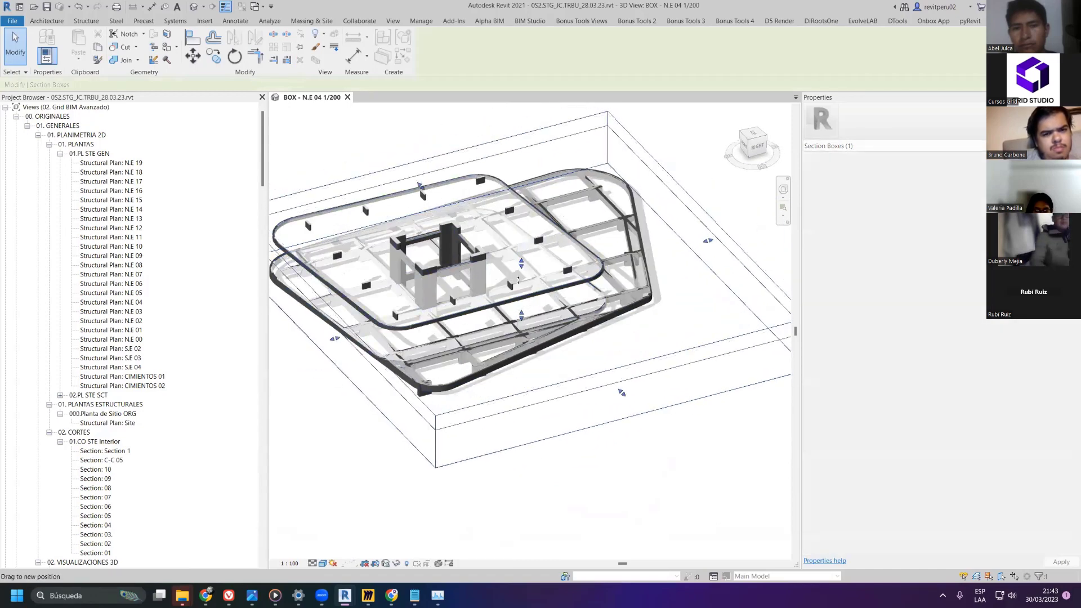
mouse_move(518, 263)
shift+middle_down()
mouse_move(532, 320)
mouse_move(524, 265)
shift+middle_up()
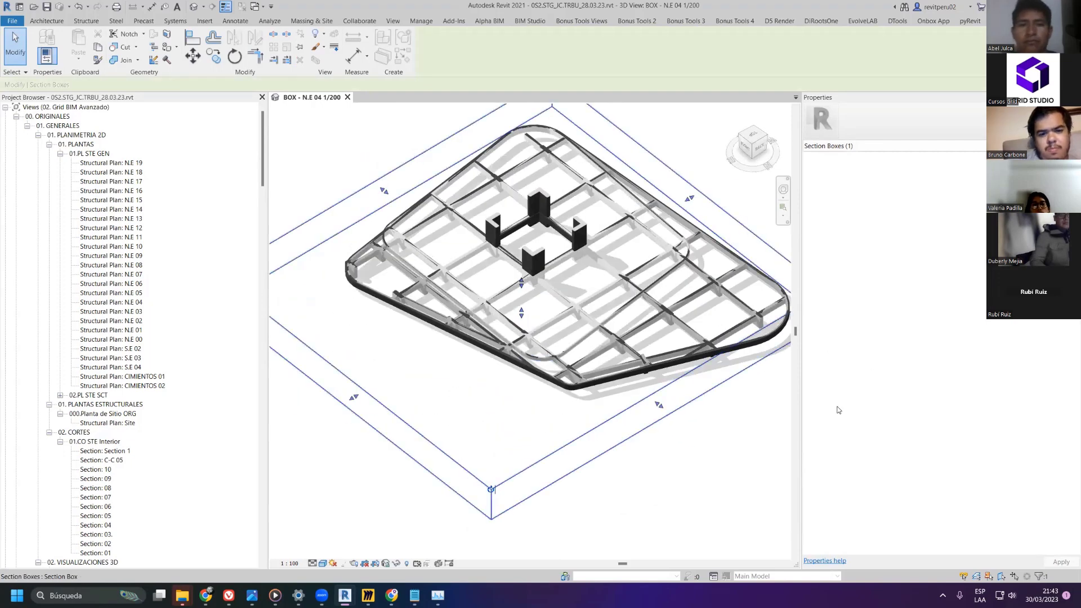
click(758, 426)
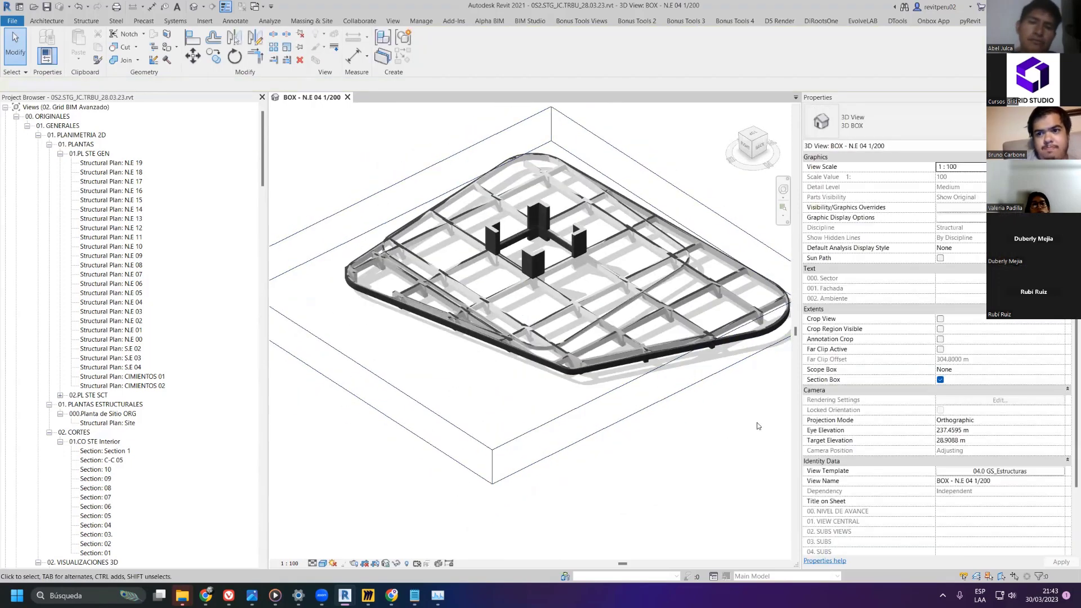
click(1014, 471)
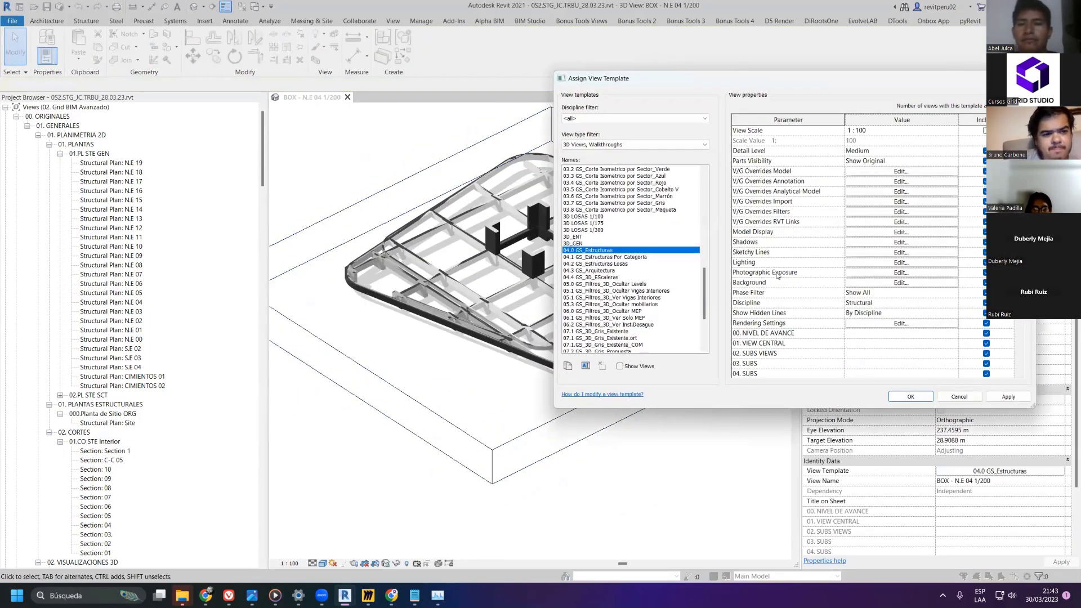
- Duplicate the 04.0 GS_Estructuras view template under the name 00ST.GS_Estructuras
click(959, 396)
click(999, 471)
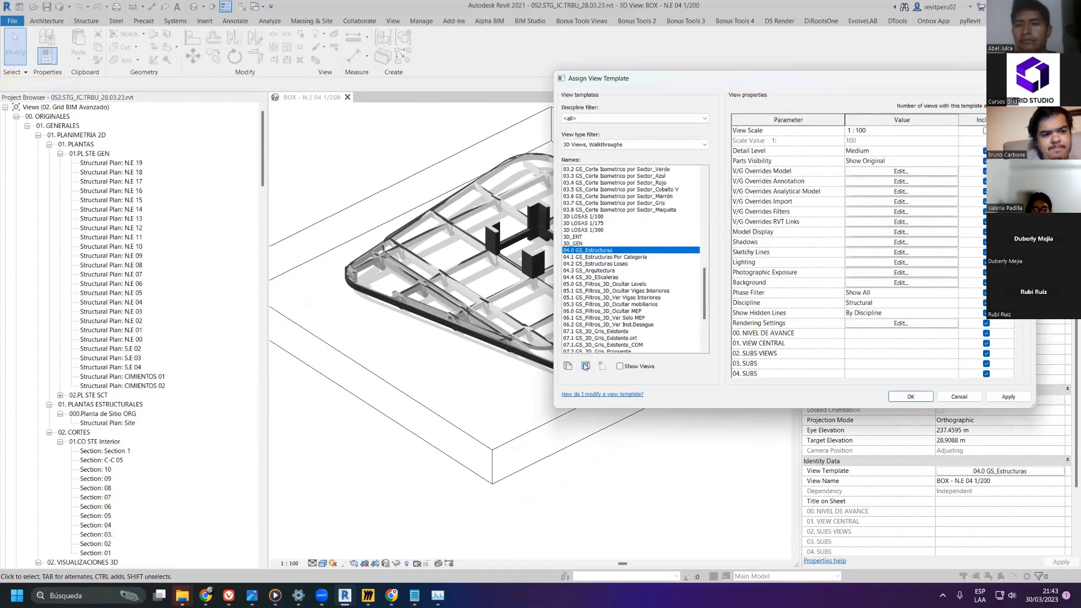
click(569, 366)
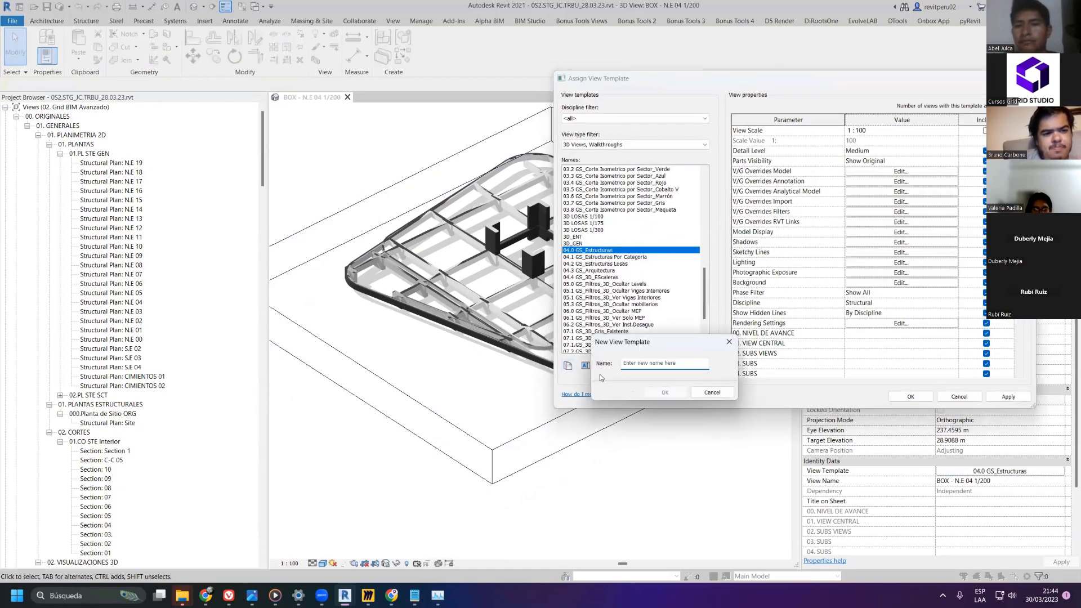
key(Escape)
click(585, 365)
key(ctrl+c)
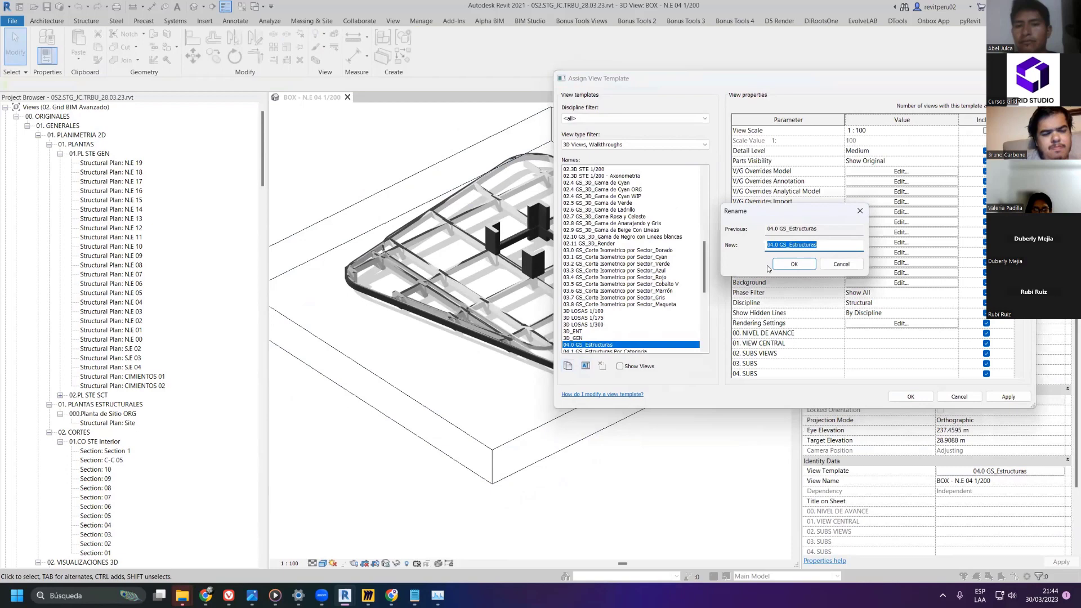
click(841, 264)
click(569, 366)
key(ctrl+v)
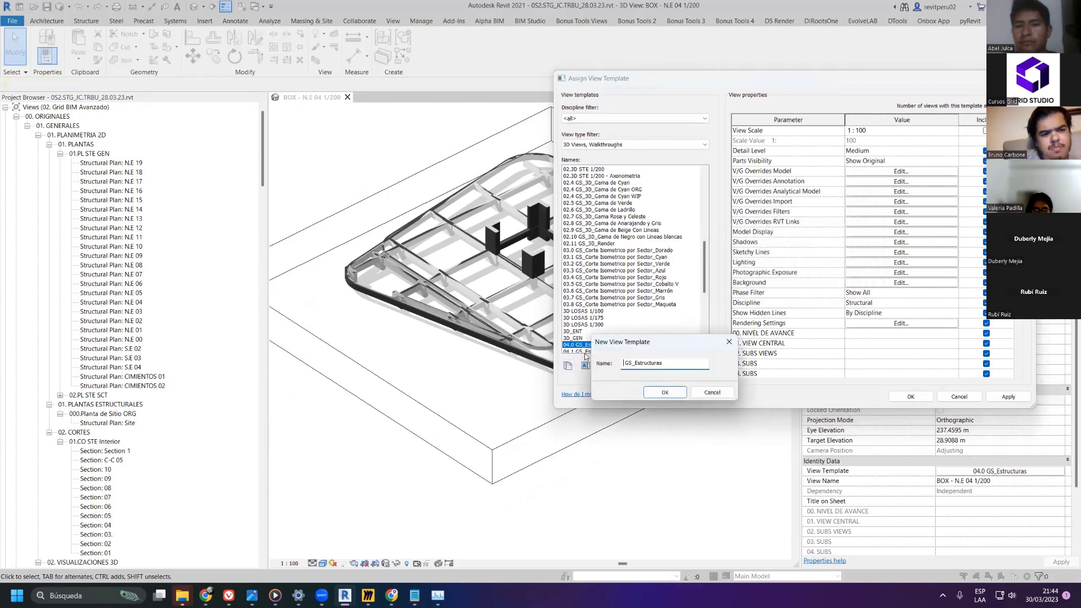
text(T)
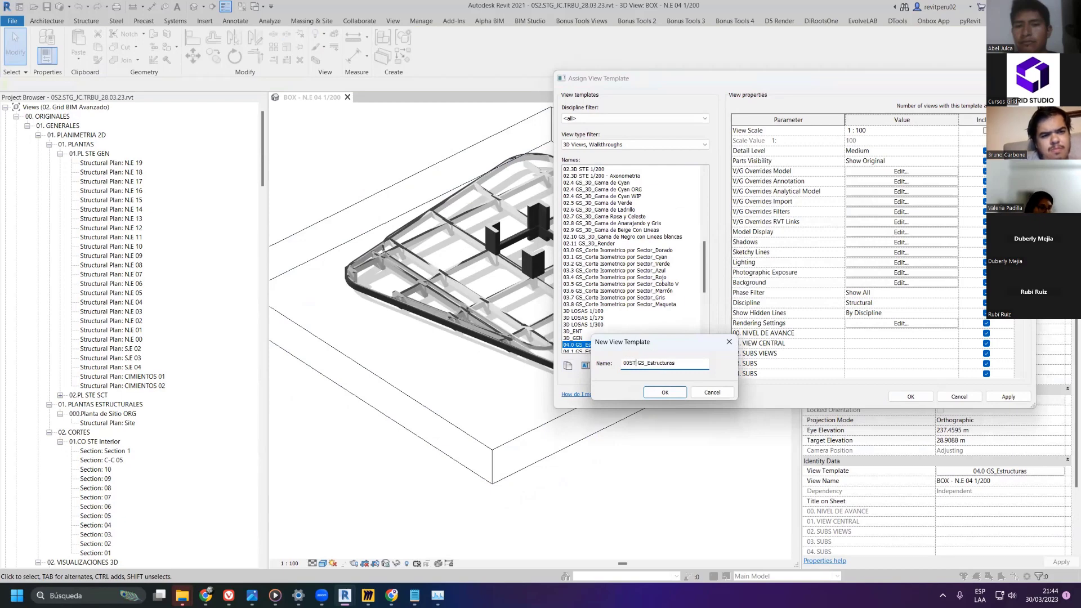
text(.)
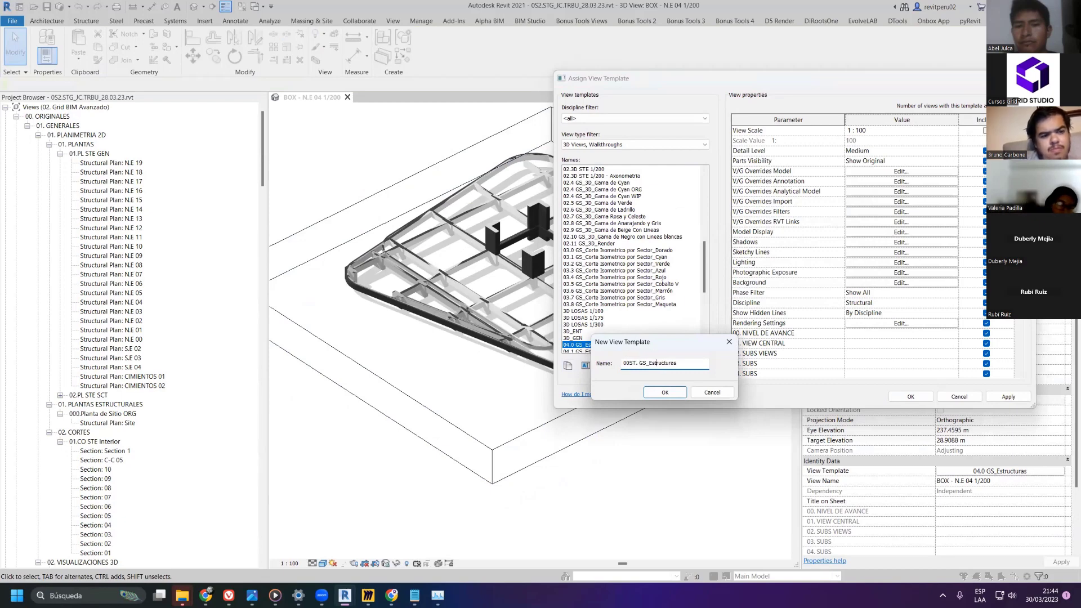
key(Delete)
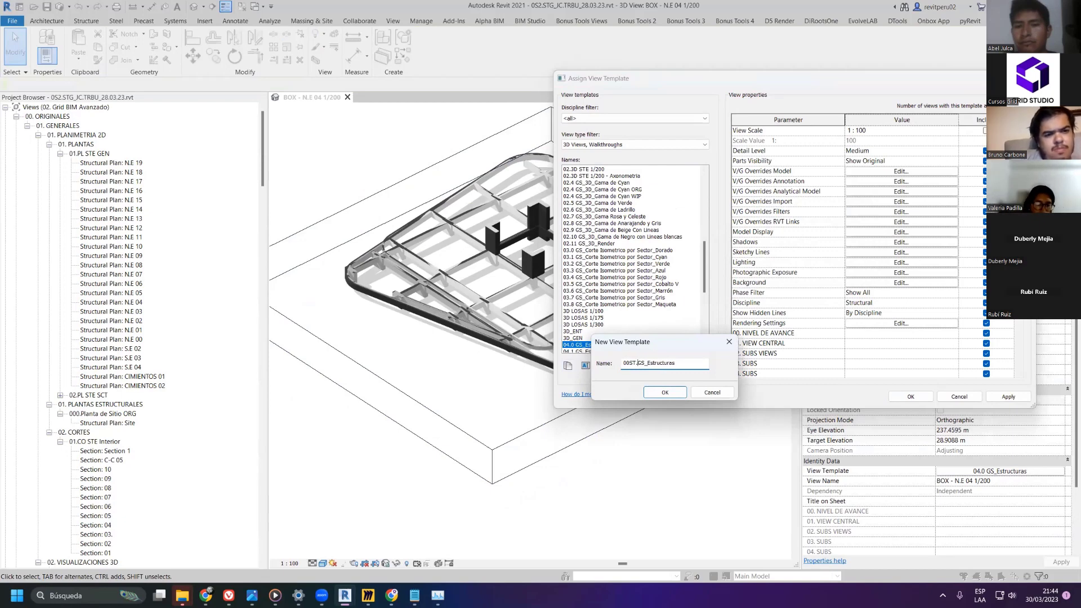
click(656, 392)
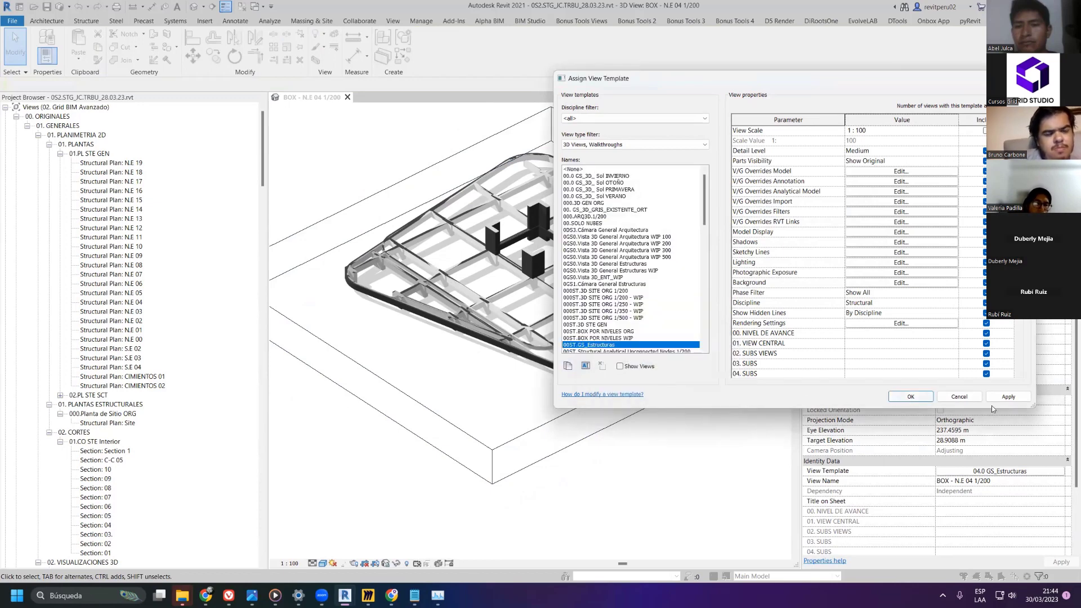
- Apply 00ST.GS_Estructuras to the BOX - N.E 04 1/200 view and close the dialog
click(1002, 397)
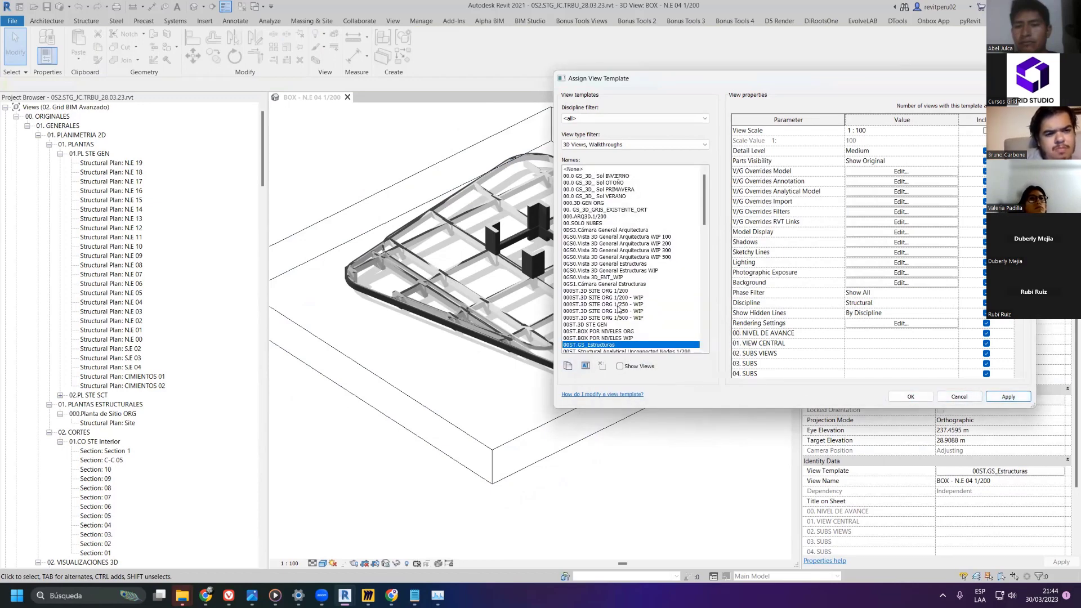
scroll(618, 308, down, 3)
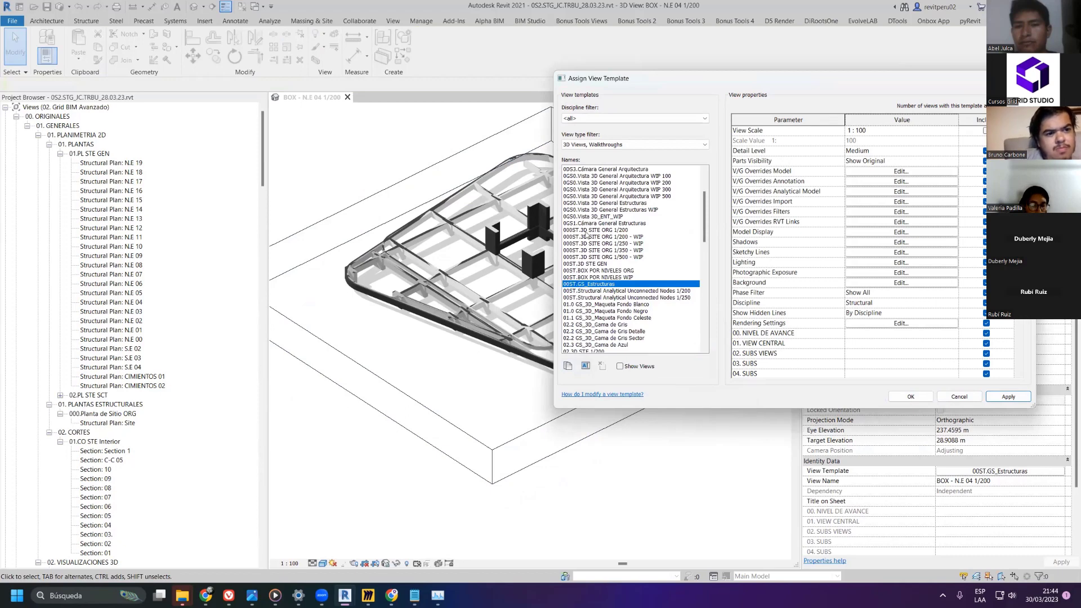
scroll(587, 236, down, 9)
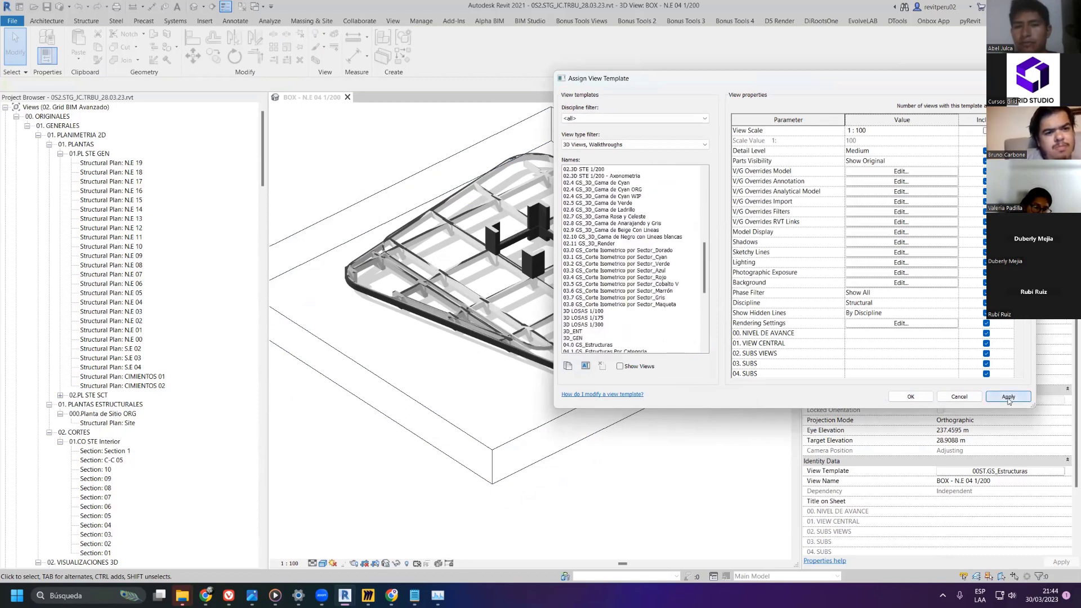
click(911, 396)
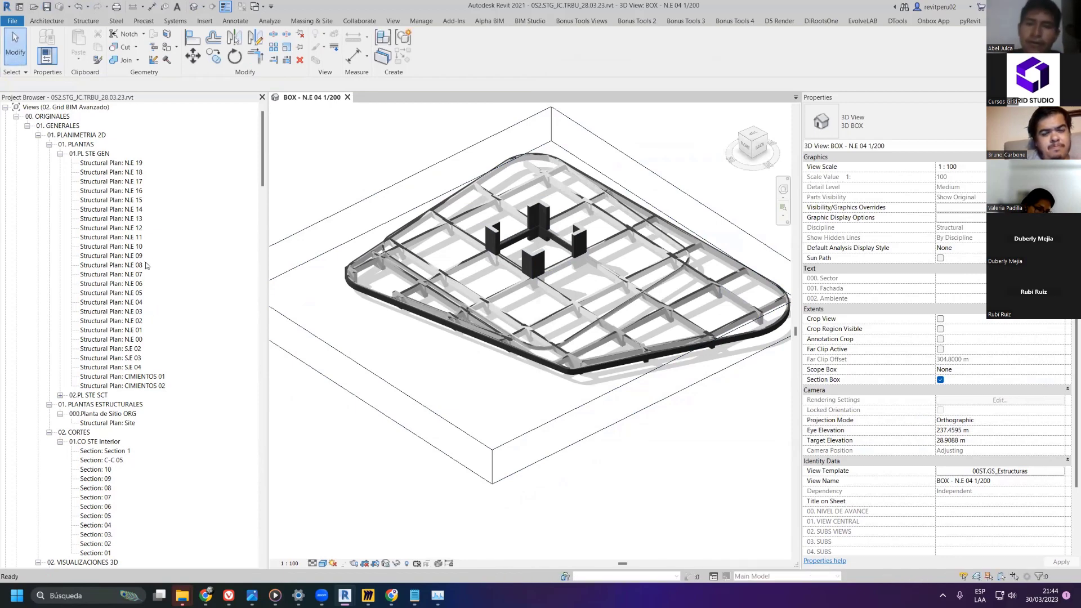
- Collapse the 00. ORIGINALES and ??? branches in the Project Browser
click(16, 116)
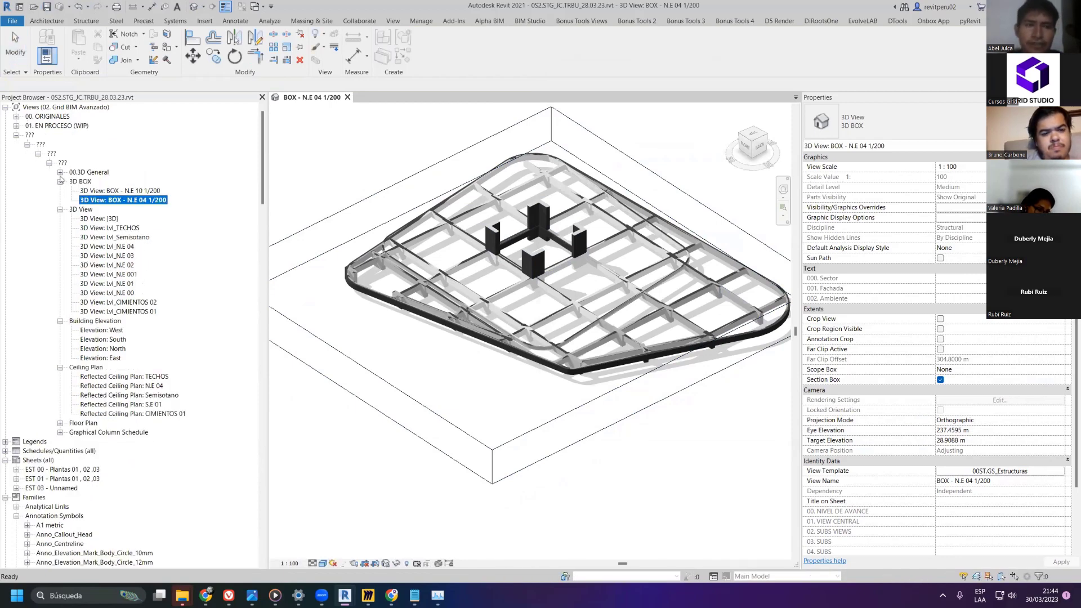
click(17, 135)
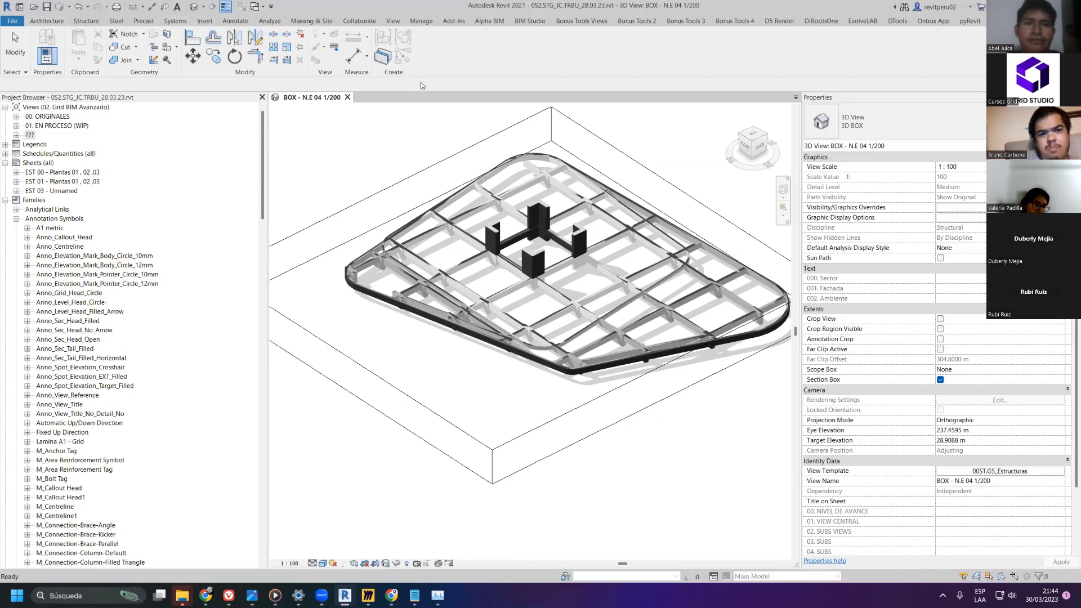
click(393, 23)
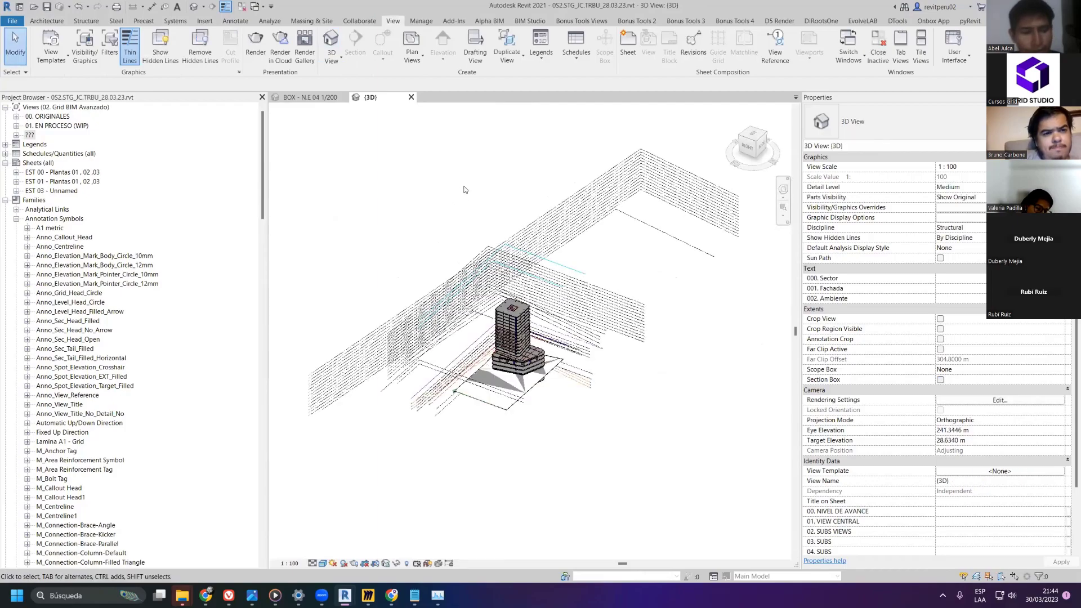
- Orbit the {3D} view around the tower to inspect the podium floors and piles
scroll(528, 445, up, 5)
shift+middle_drag(596, 433, 676, 428)
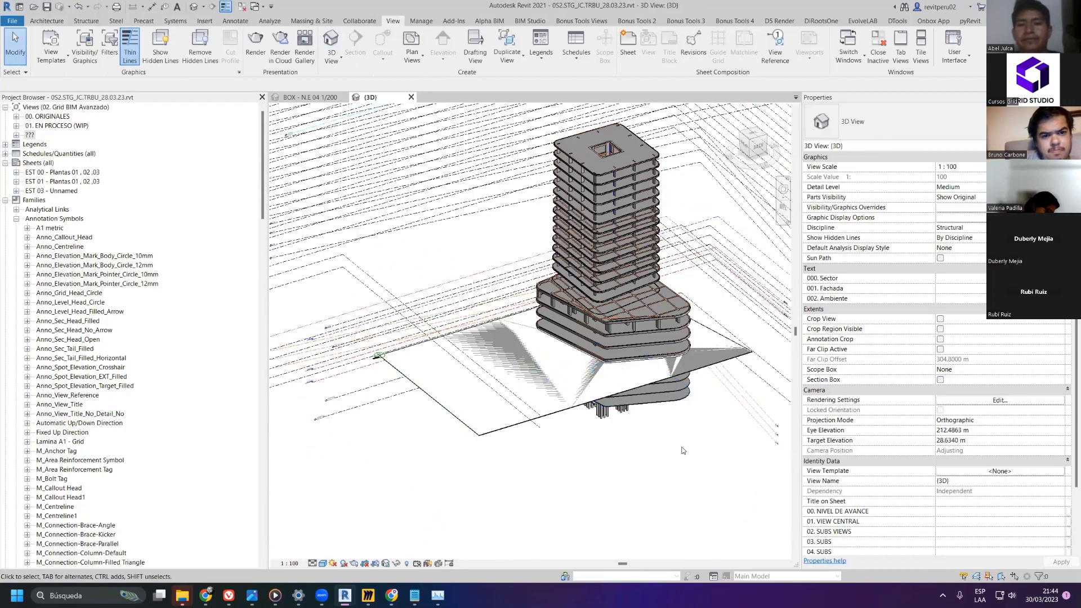
shift+middle_drag(678, 466, 321, 337)
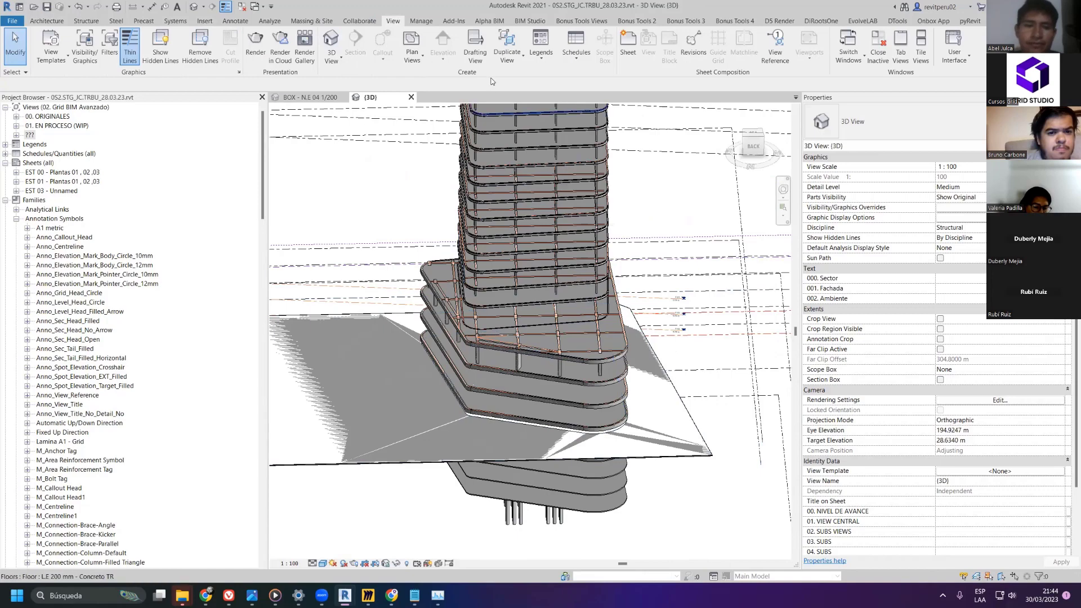
mouse_move(374, 174)
shift+middle_down()
mouse_move(444, 182)
mouse_move(376, 189)
shift+middle_up()
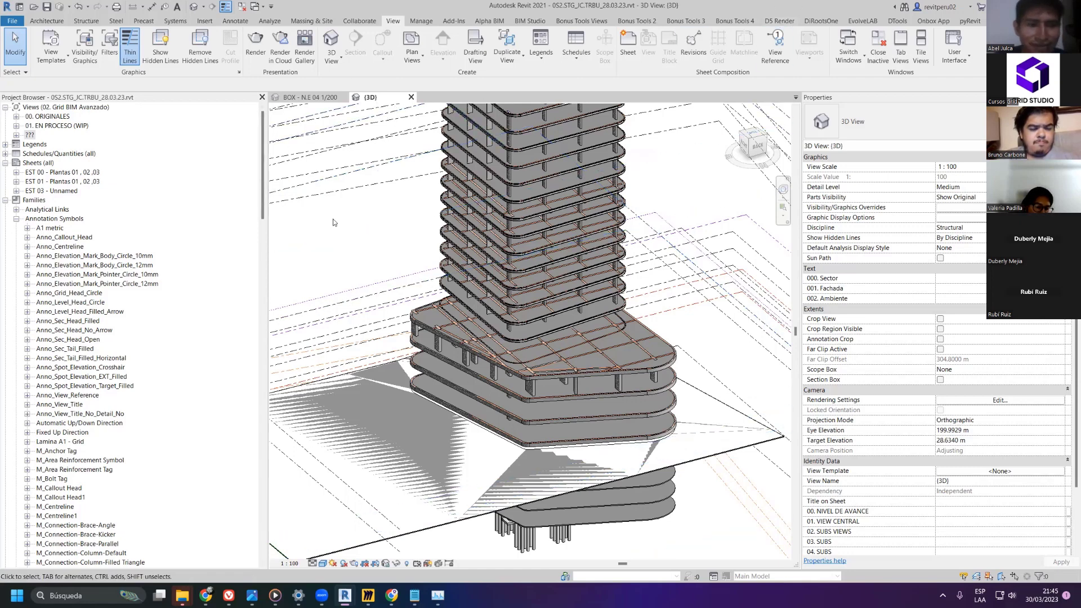
click(86, 174)
- Open sheets EST 00, EST 01 and EST 03 - Unnamed from the Project Browser
double_click(87, 174)
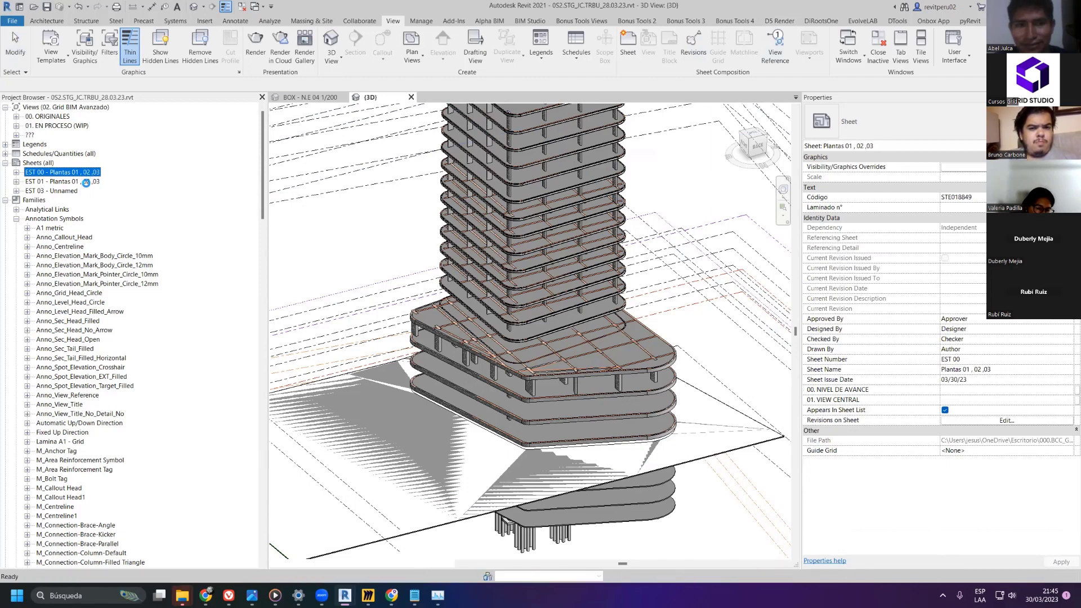
click(86, 182)
double_click(87, 182)
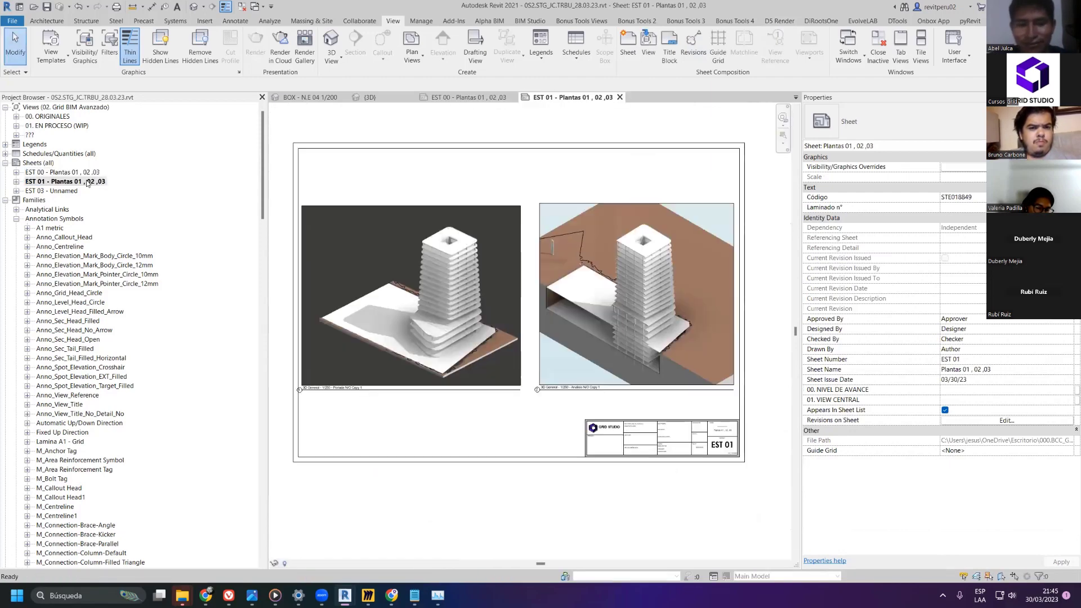
double_click(55, 192)
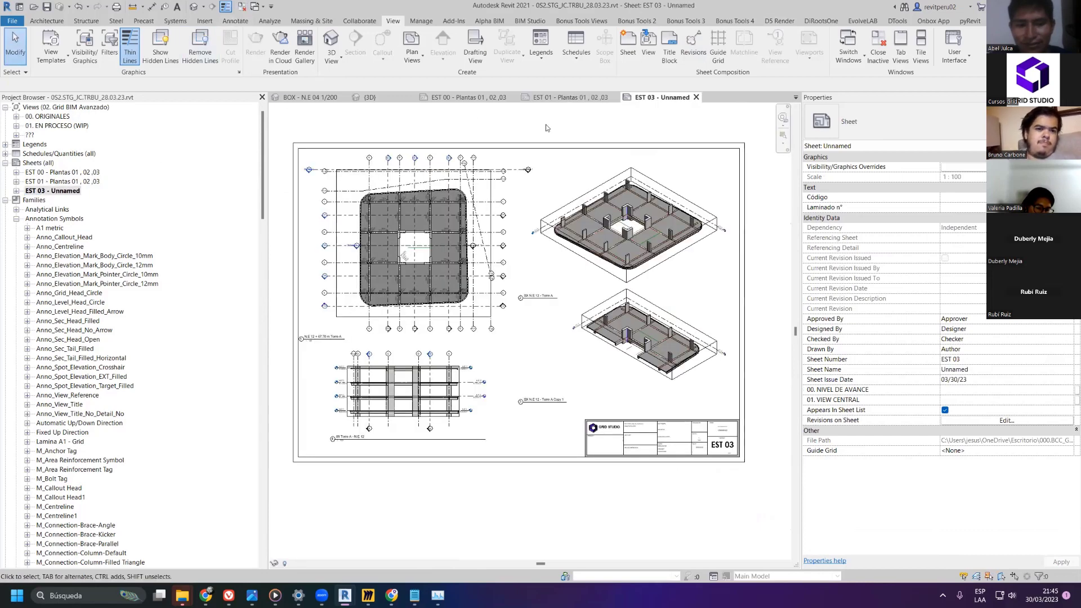
- Flip through the EST 01 and EST 00 sheet tabs back to BOX - N.E 04 1/200
click(569, 99)
click(464, 98)
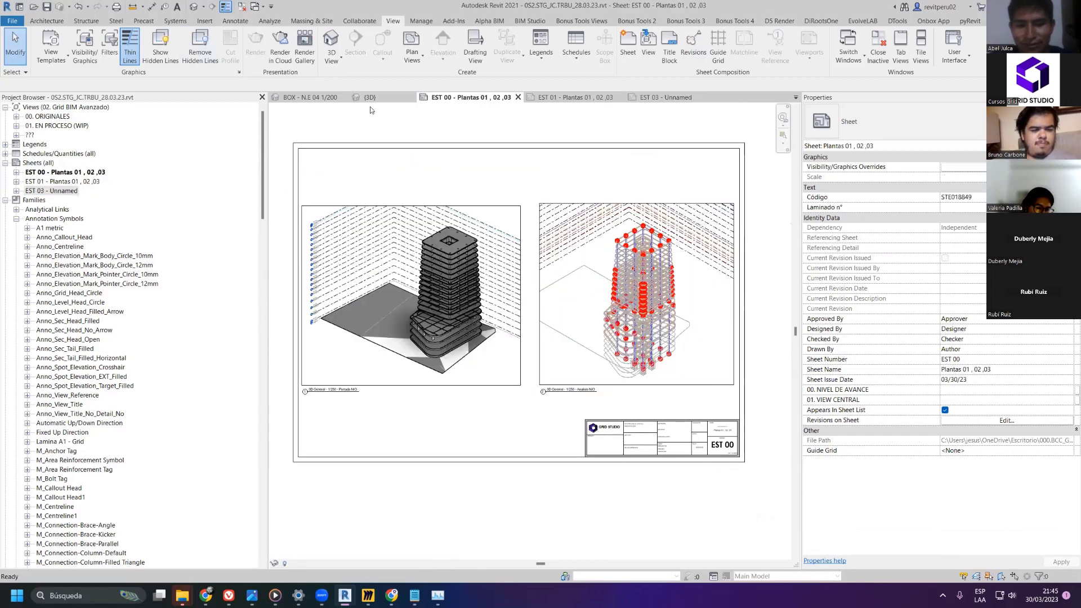
click(358, 98)
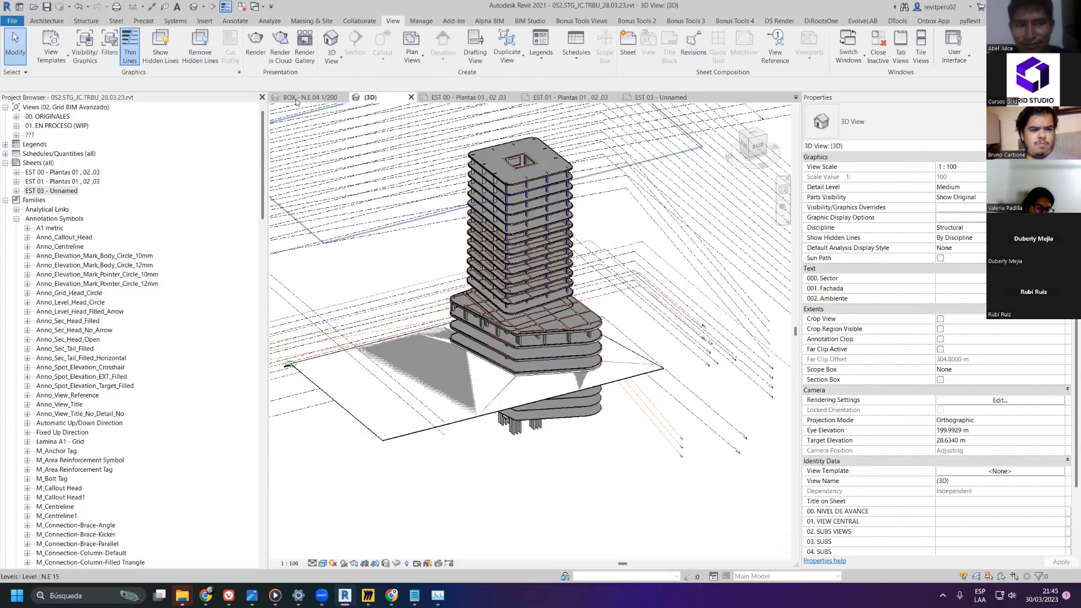
click(292, 98)
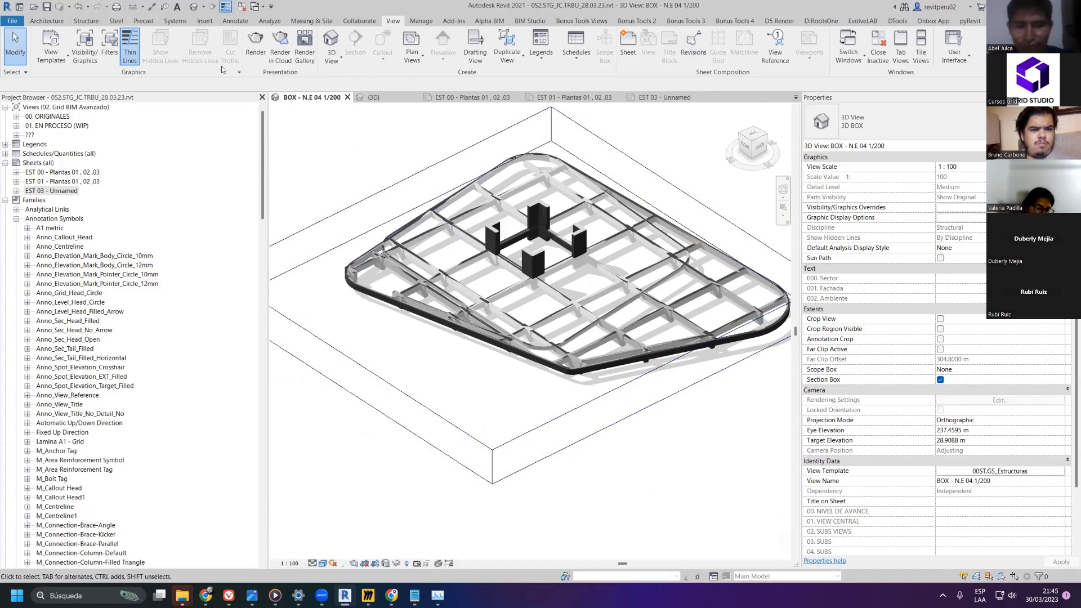
- Close the inactive views and open the 3D views BX N.E 12 Copy 2 and Copy 1
click(242, 7)
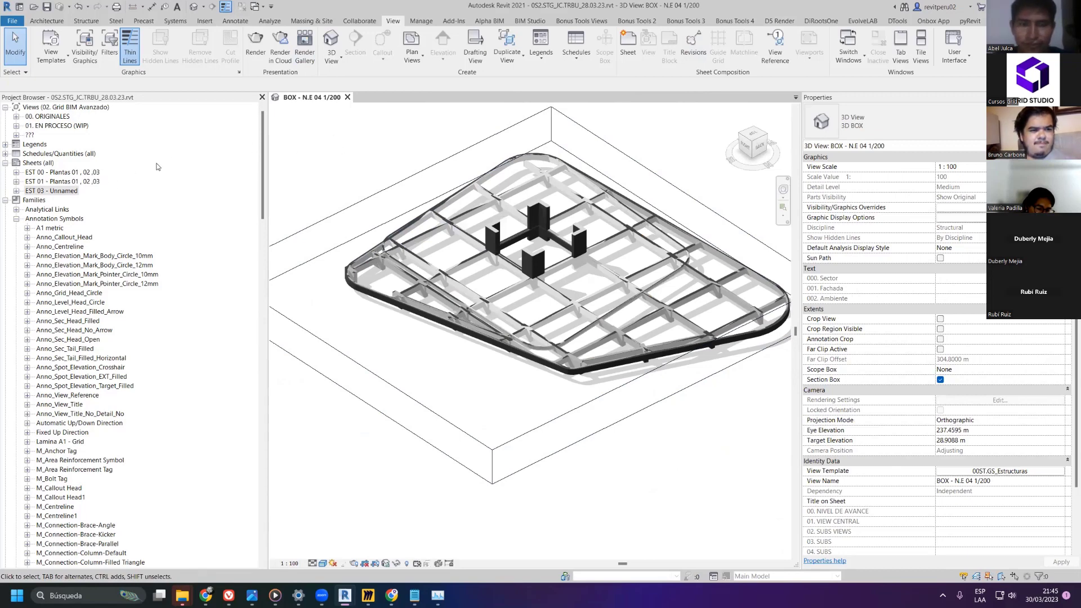
click(16, 117)
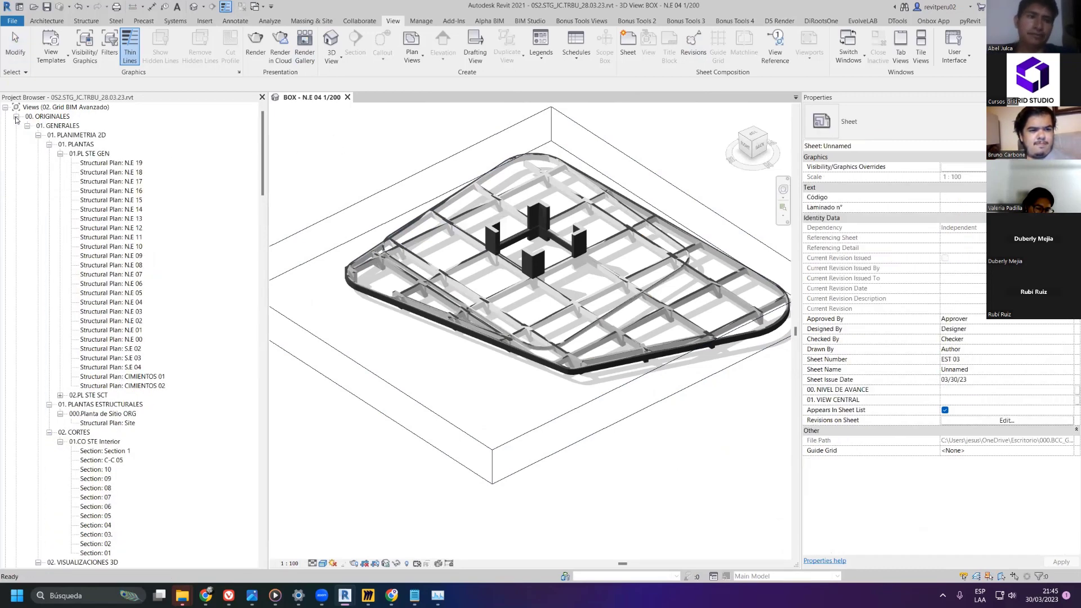
click(27, 126)
click(27, 126)
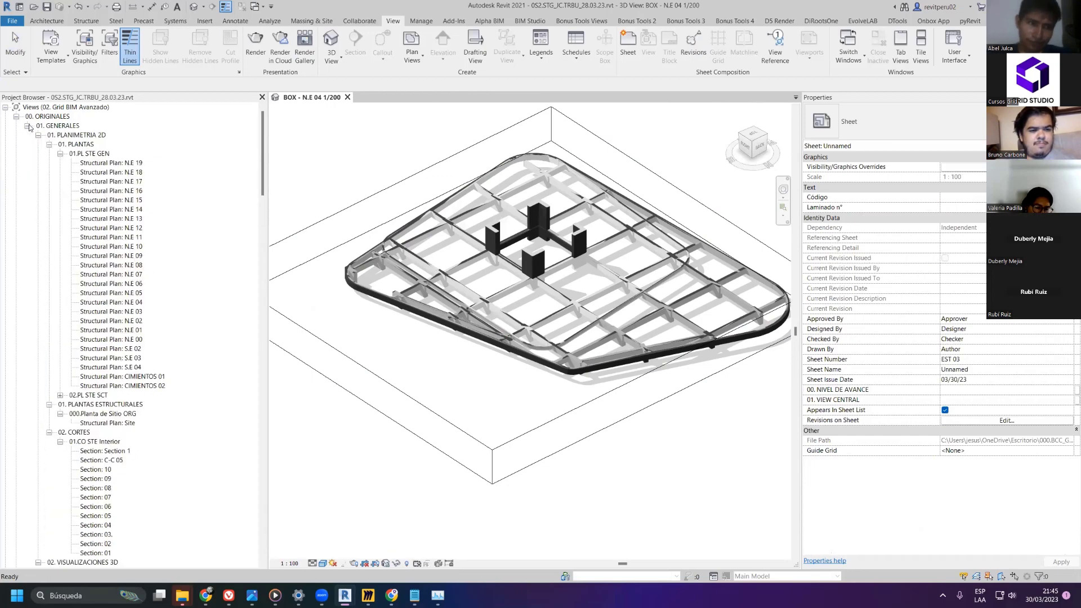
click(38, 136)
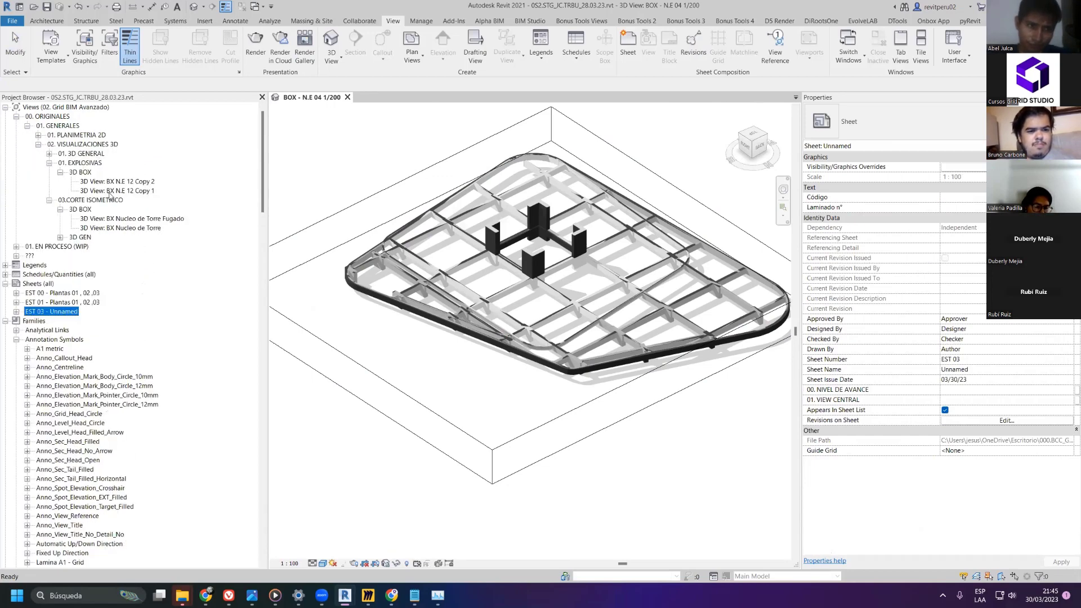
double_click(140, 183)
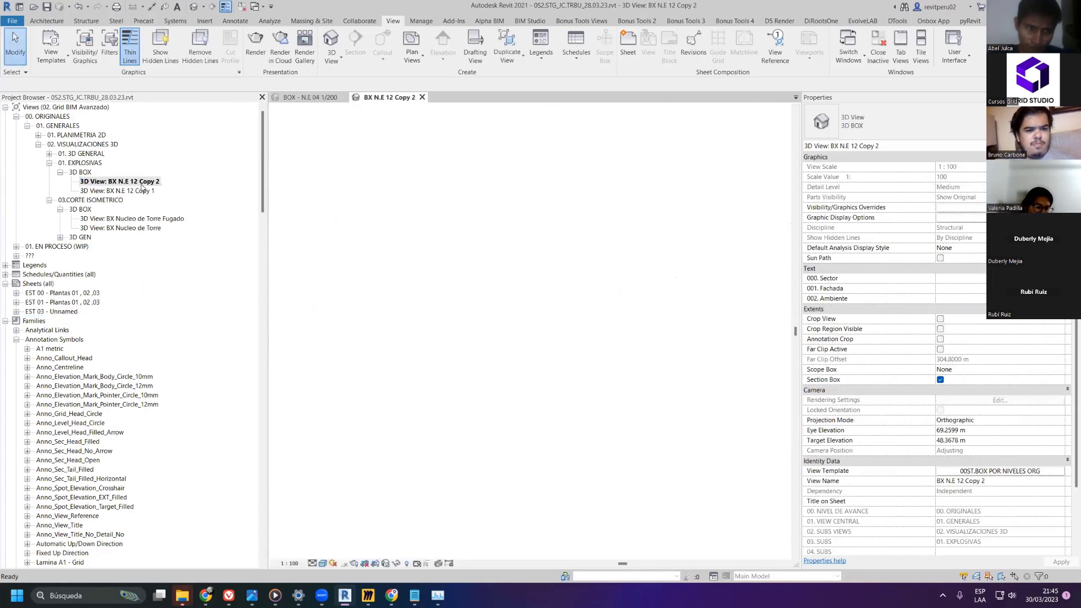
double_click(141, 190)
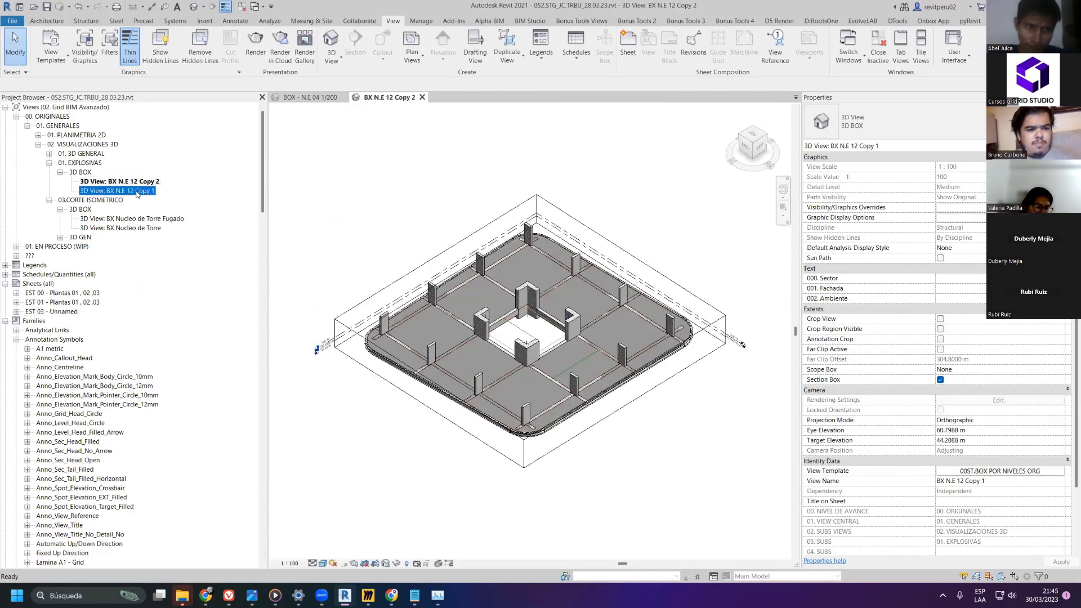
- Open 3D General - 1/200 - N/O Copy 1 from the 01. 3D GENERAL group
click(49, 154)
click(96, 181)
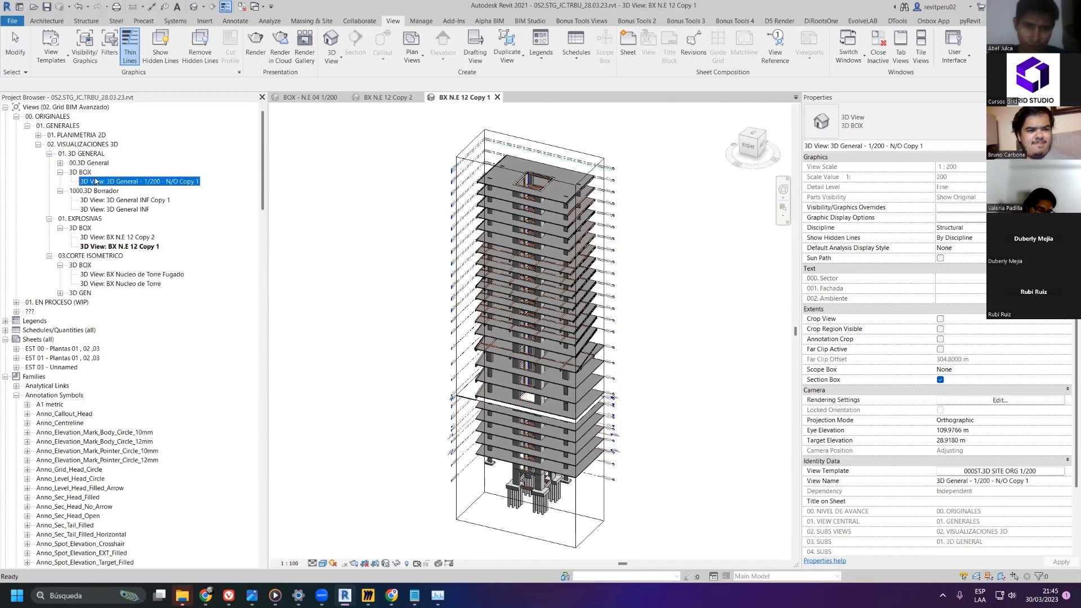
double_click(96, 181)
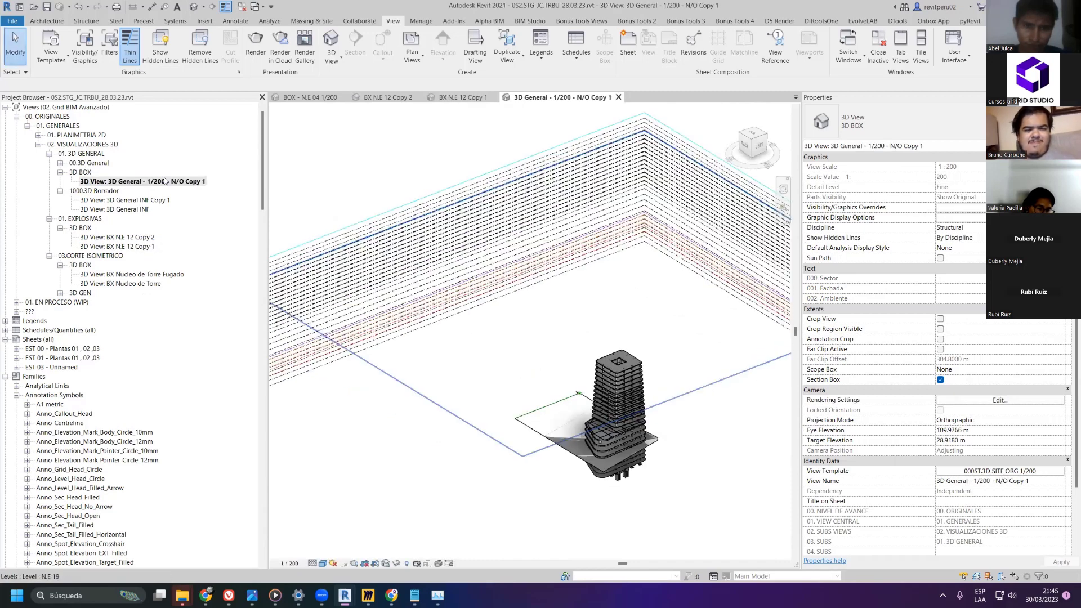
- Duplicate the 3D General - 1/200 - N/O Copy 1 view
right_click(161, 181)
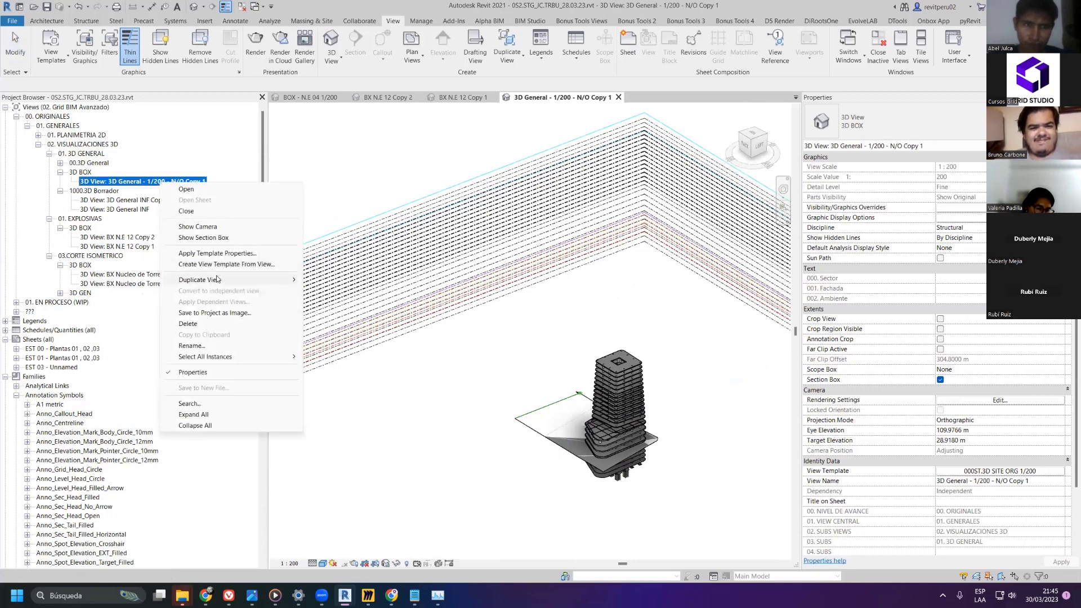
mouse_move(216, 280)
click(369, 287)
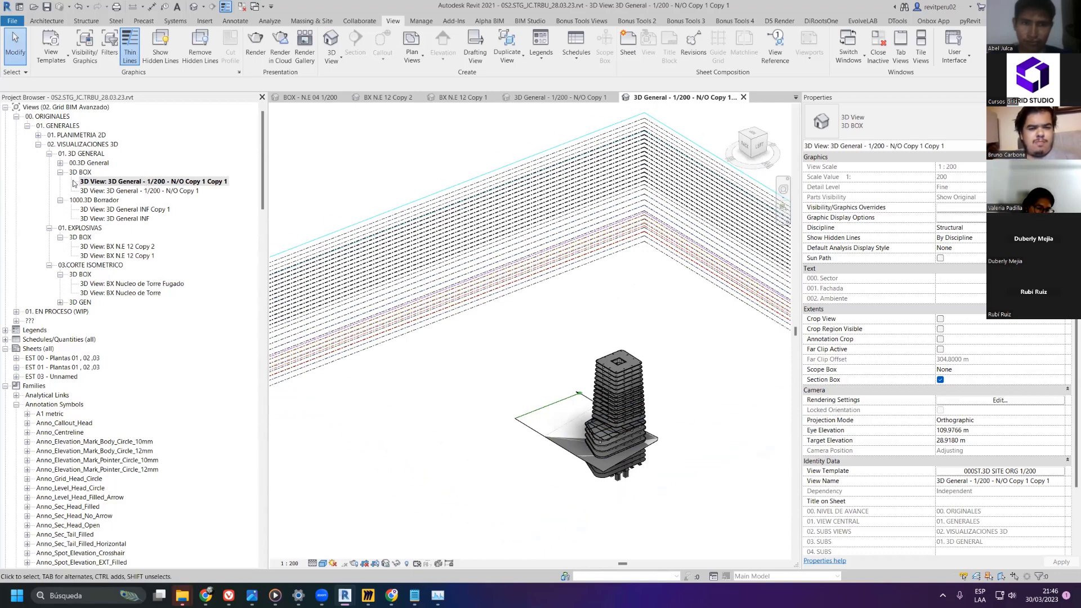
- Create a 3D view type named 02.3D Analisis from 3D BOX and apply it to the copy
click(969, 125)
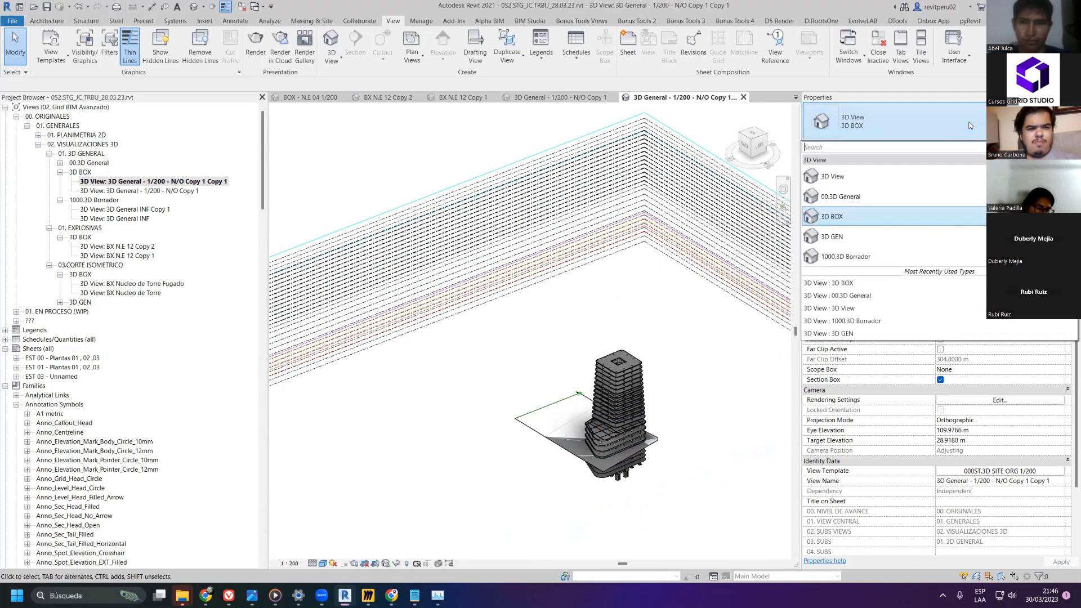
click(968, 120)
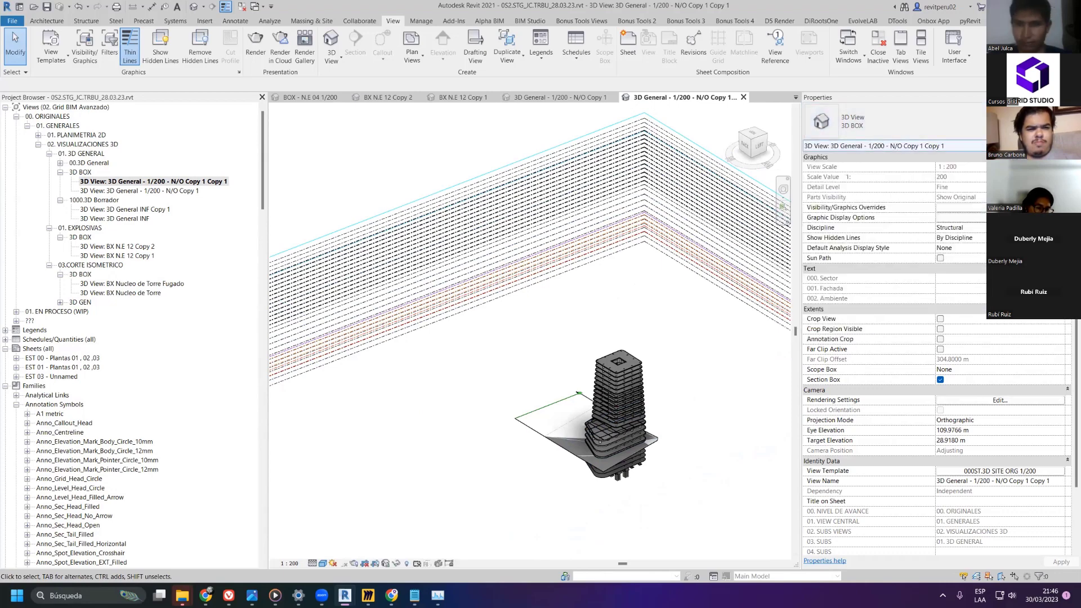
click(1046, 147)
click(909, 112)
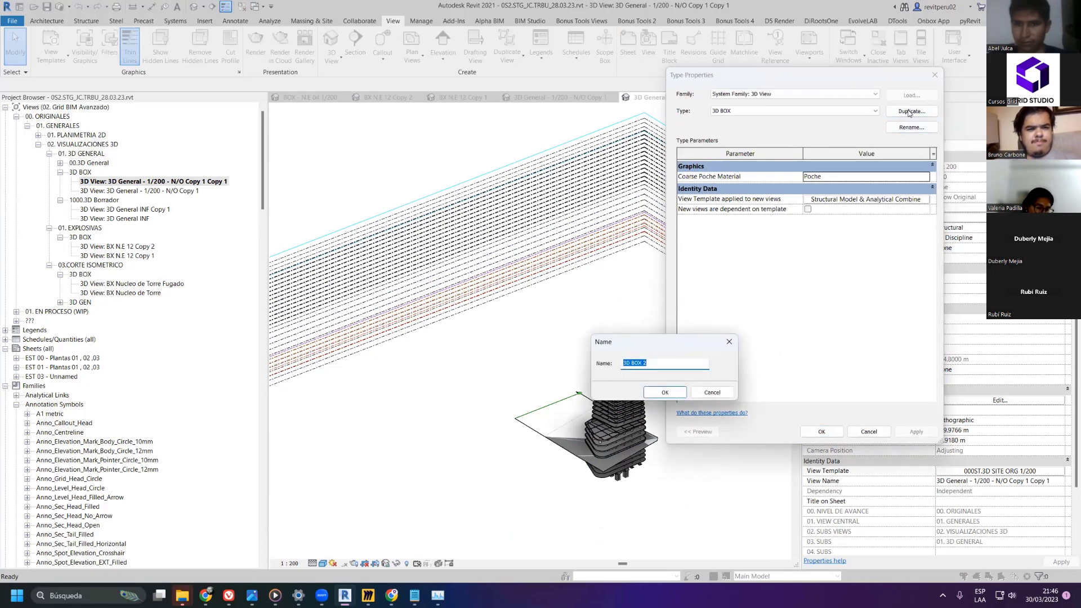
text(02.3D Anal)
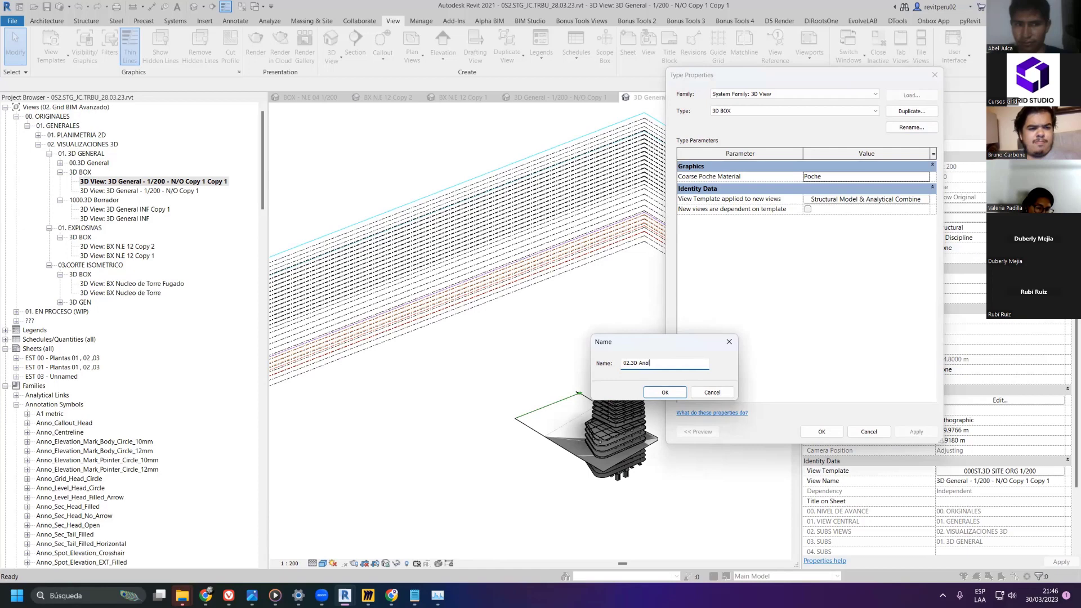
text(isis)
key(Return)
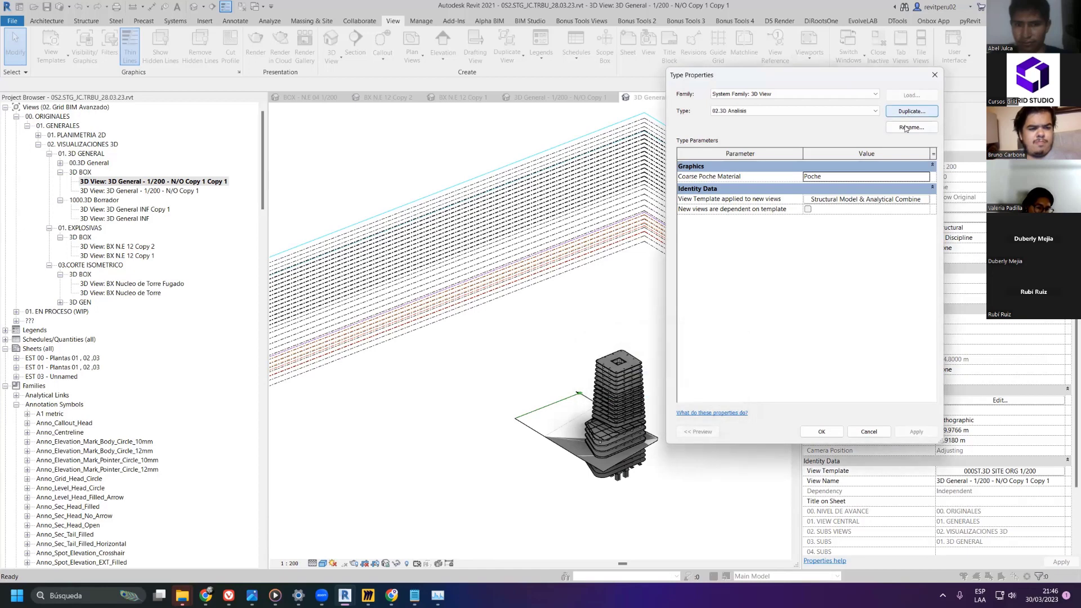
click(821, 431)
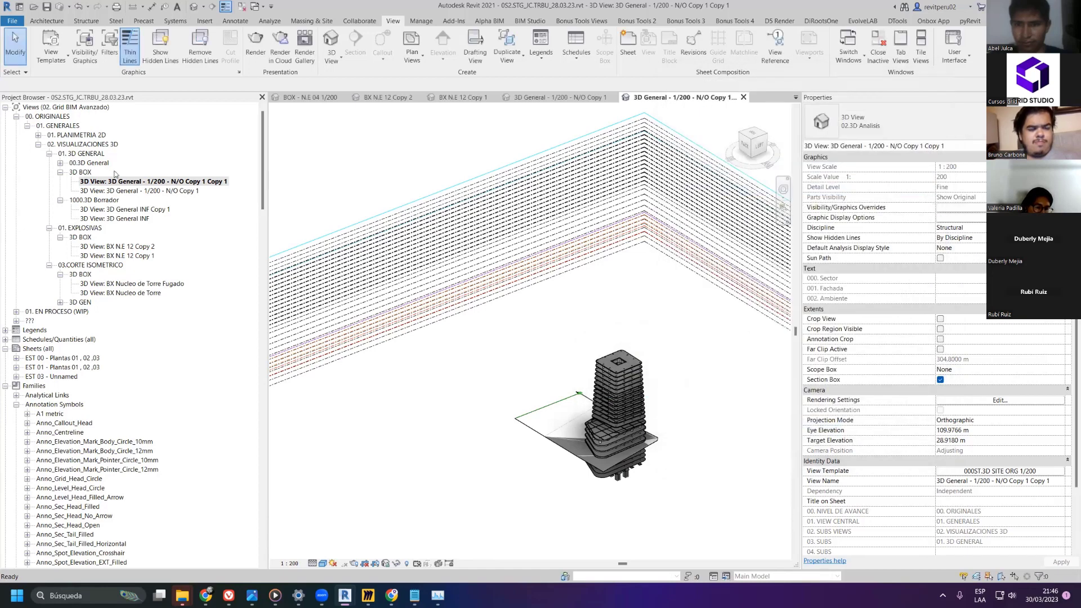
- Expand the 00.3D General group in the Project Browser and recentre the tower in the view
click(60, 164)
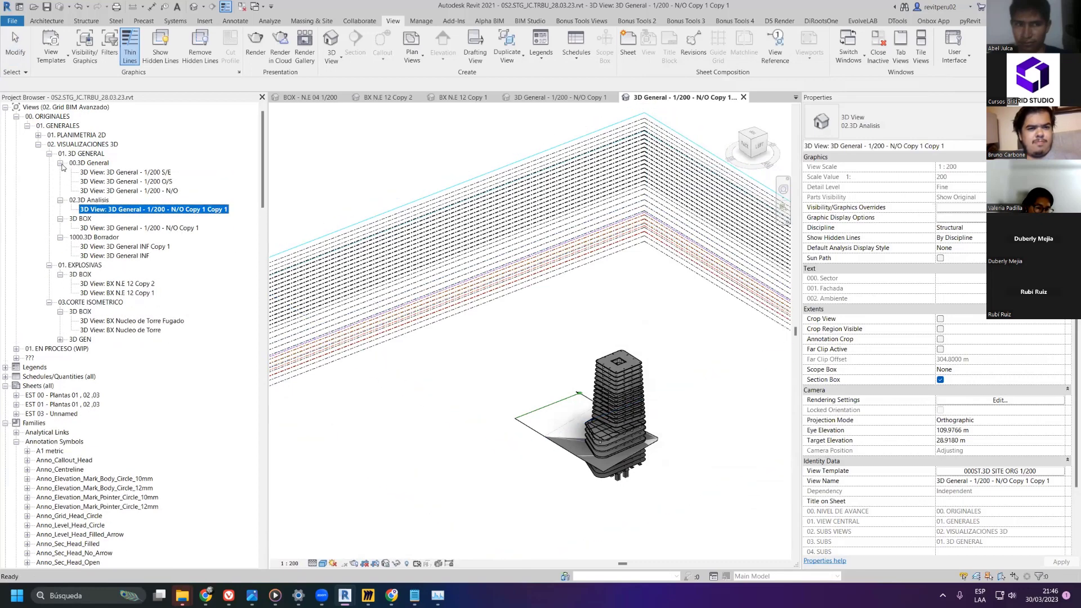
click(70, 164)
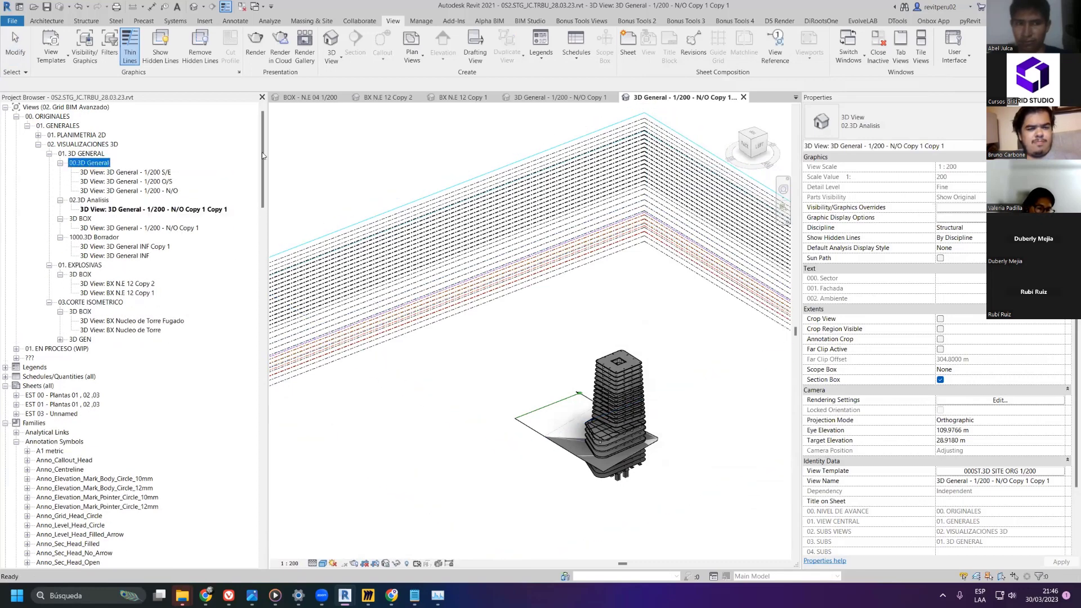
click(581, 336)
scroll(518, 337, up, 2)
middle_drag(526, 285, 449, 222)
scroll(1014, 394, down, 3)
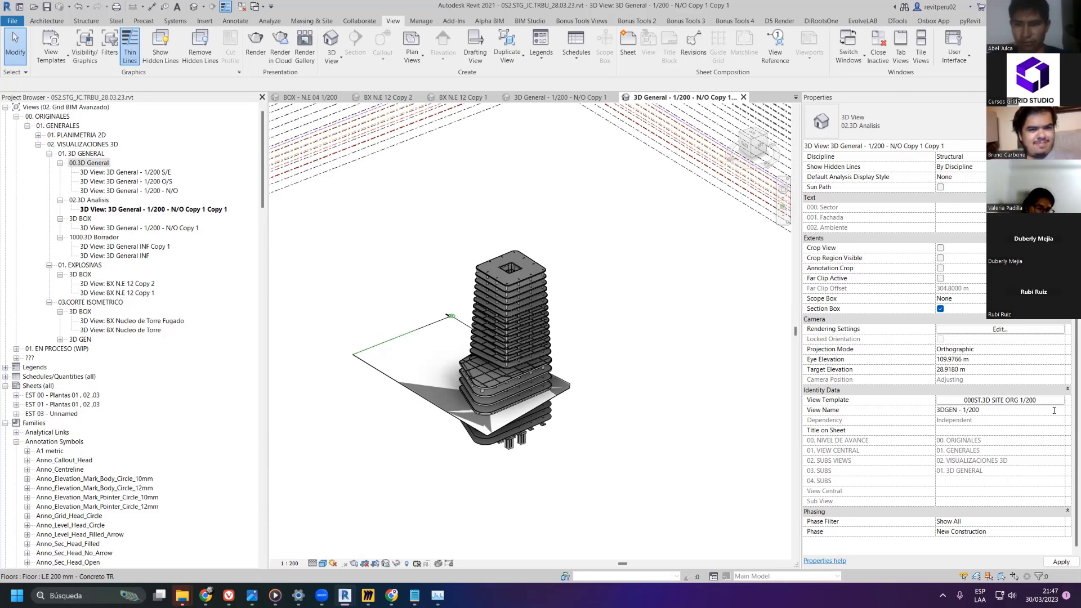
- Rename the view to '3DGEN -COLUMN / NIVELES 1/200'
key(Caps_Lock)
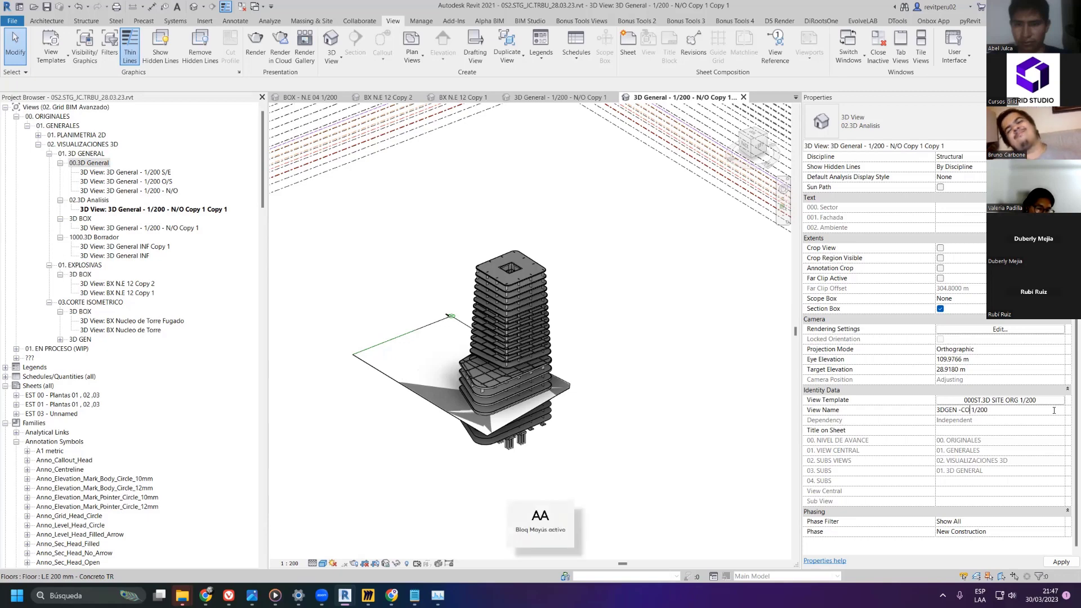
text(LUMN )
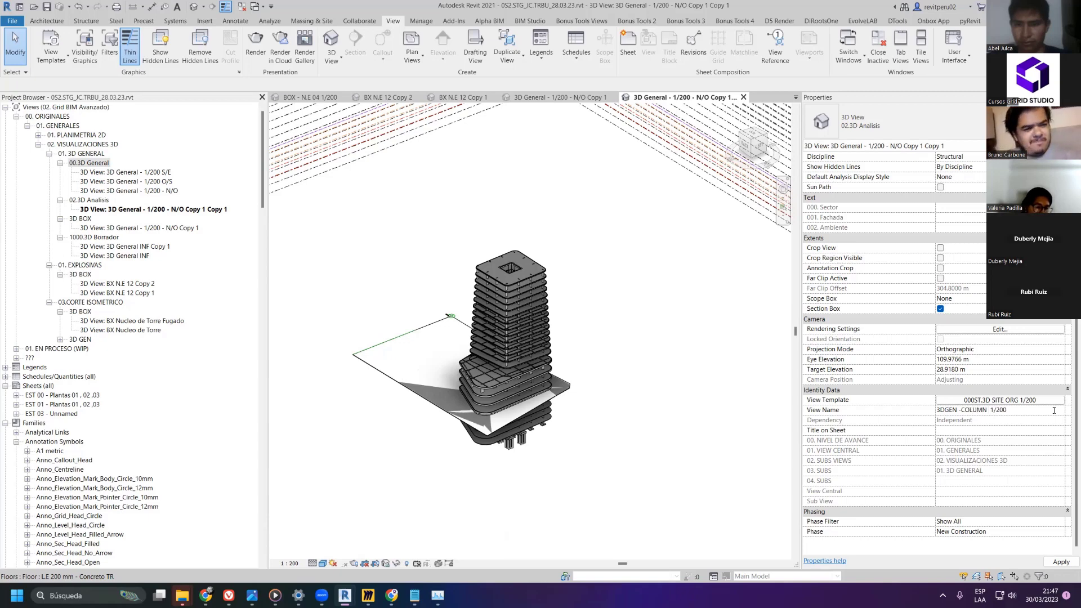
text(/ n)
key(BackSpace)
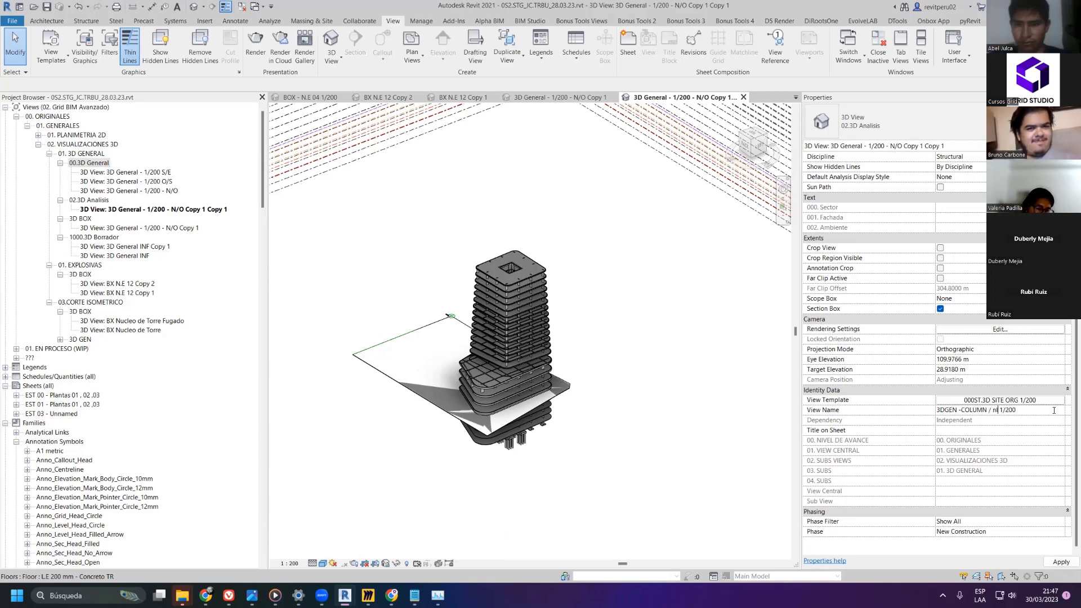
key(Caps_Lock)
text(iv)
key(BackSpace)
key(Caps_Lock)
text(N)
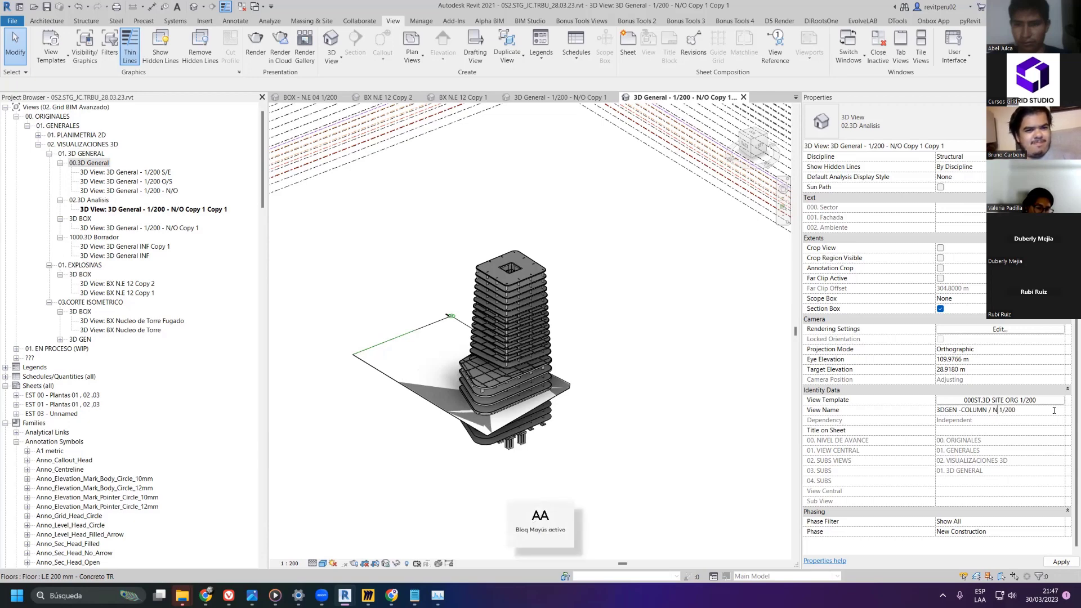
text(IVELES)
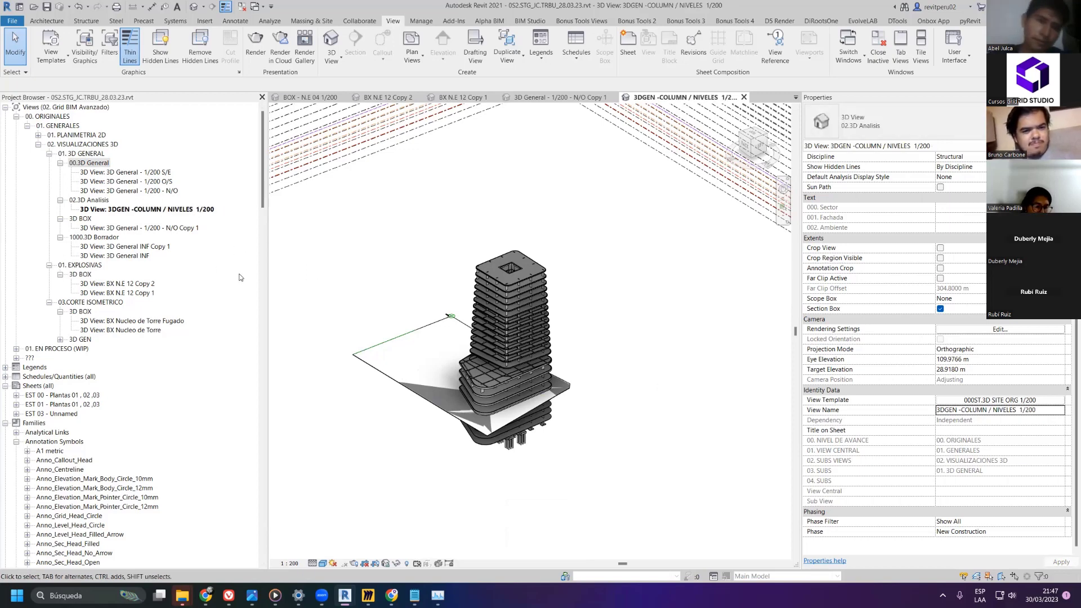
click(164, 210)
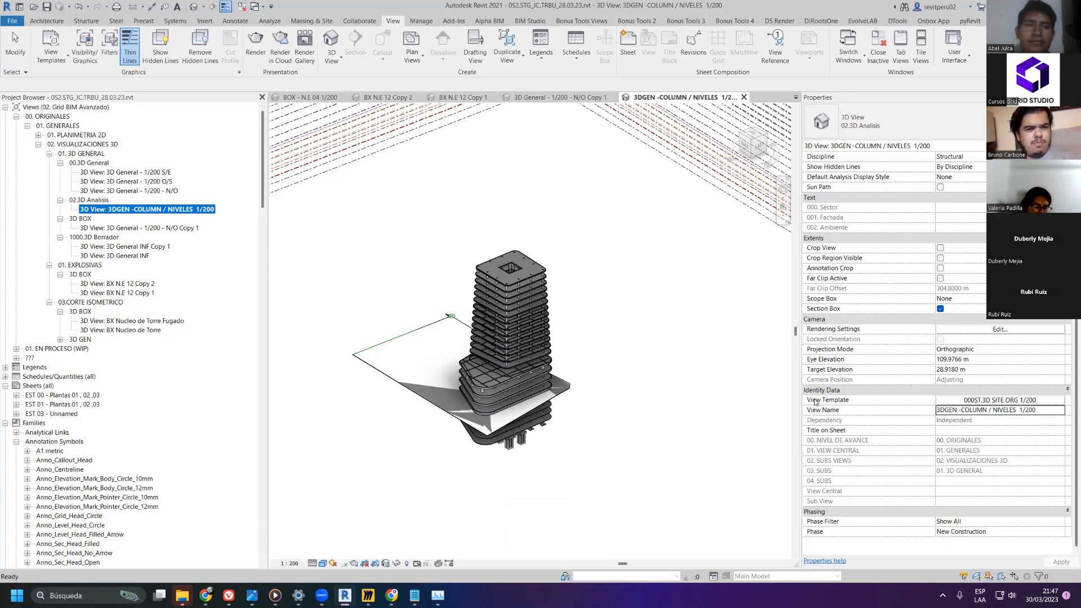
click(781, 402)
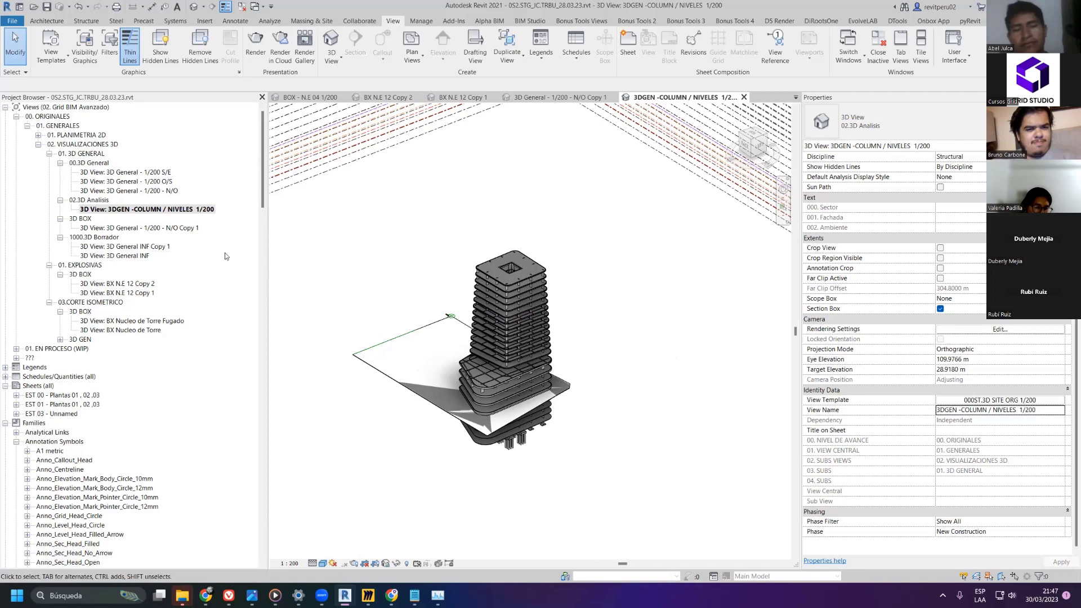
- Duplicate template 000ST.3D SITE ORG 1/200 as '000ST.3D ANL ORG 1/200'
click(1008, 400)
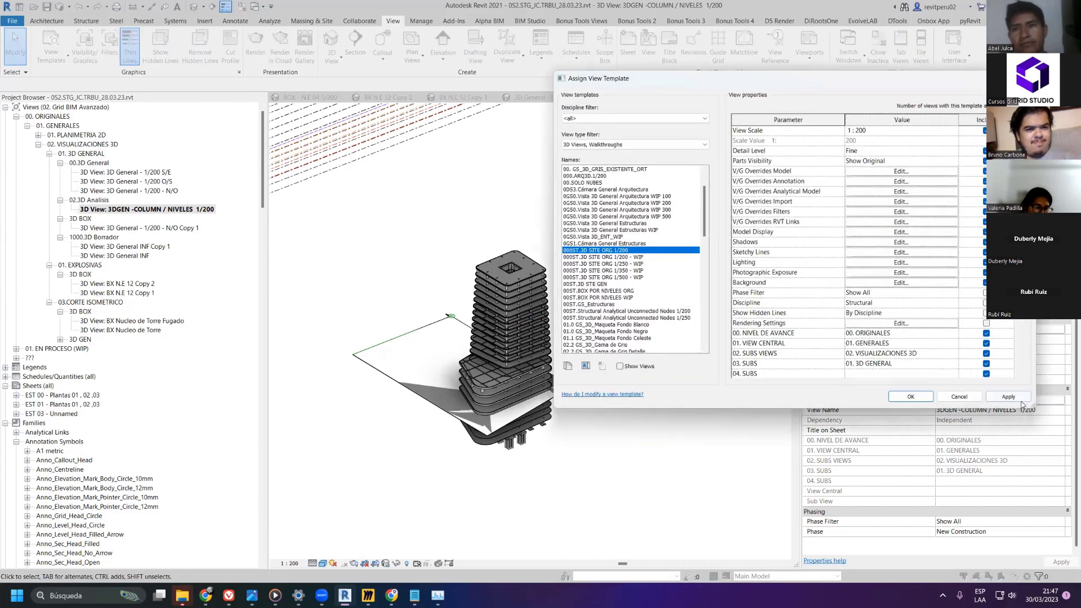
click(585, 366)
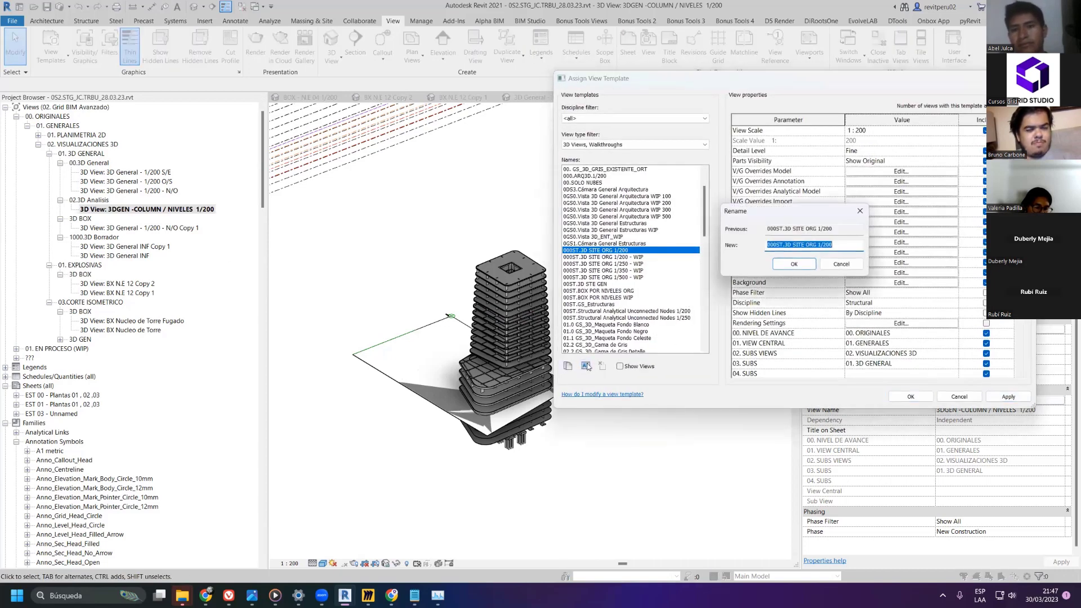
click(841, 264)
click(569, 366)
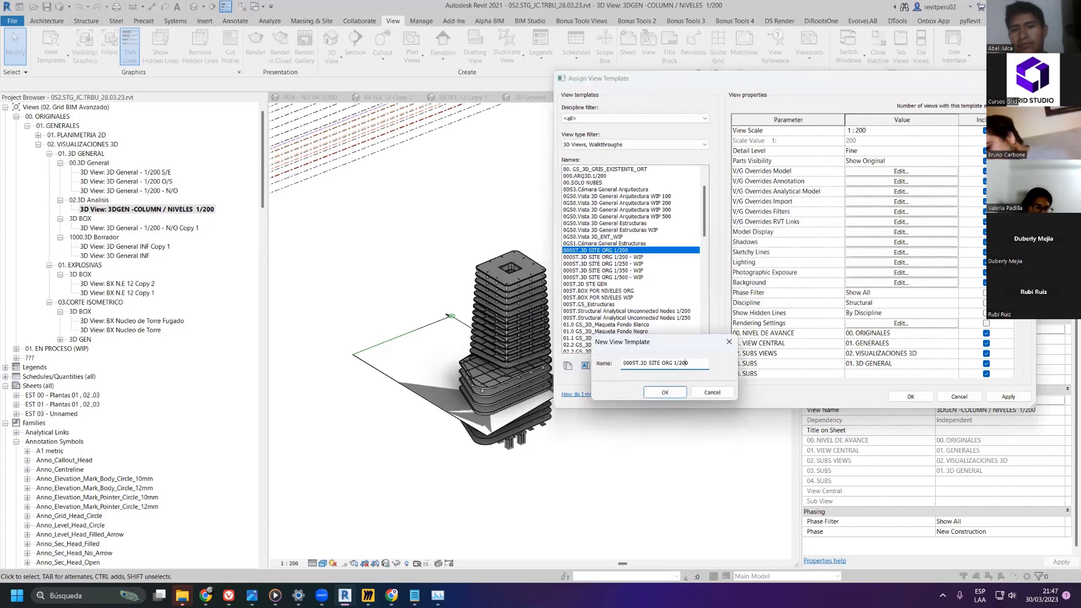
click(660, 363)
key(BackSpace)
key(BackSpace)
key(BackSpace)
key(BackSpace)
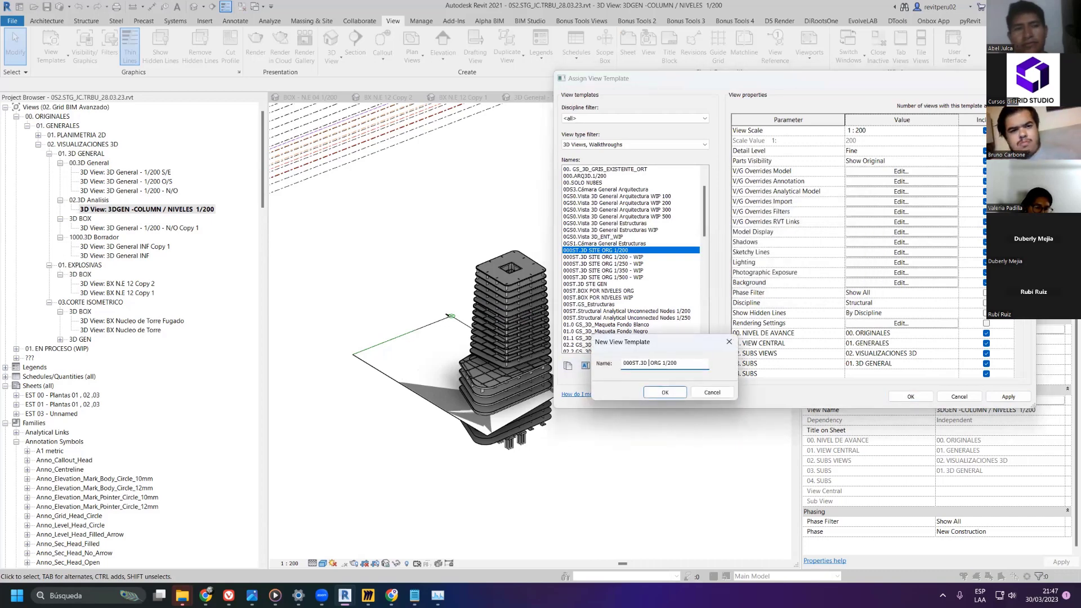
text(AN)
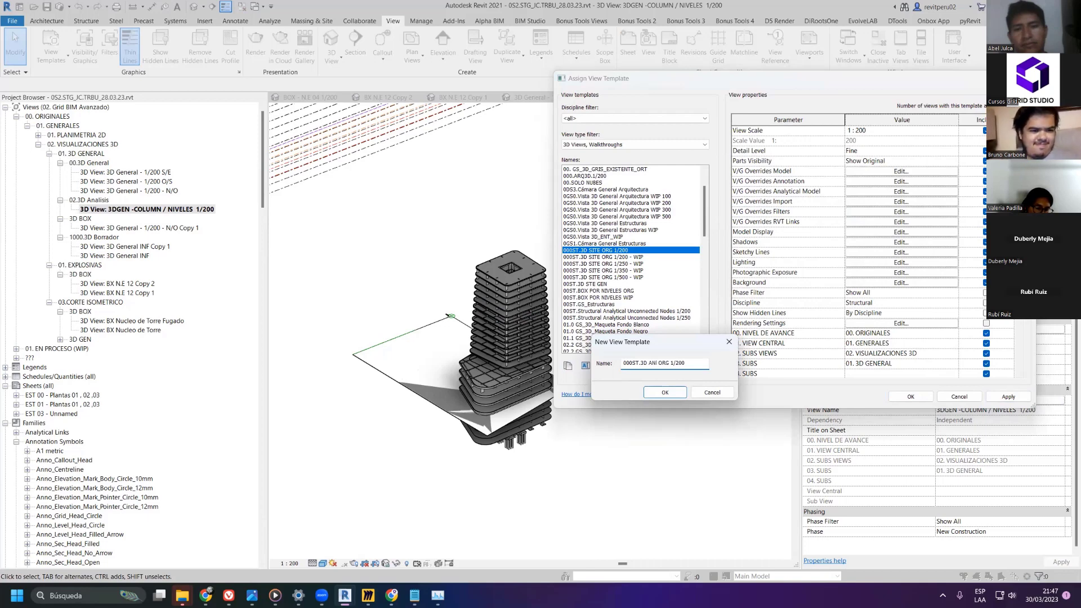
key(Caps_Lock)
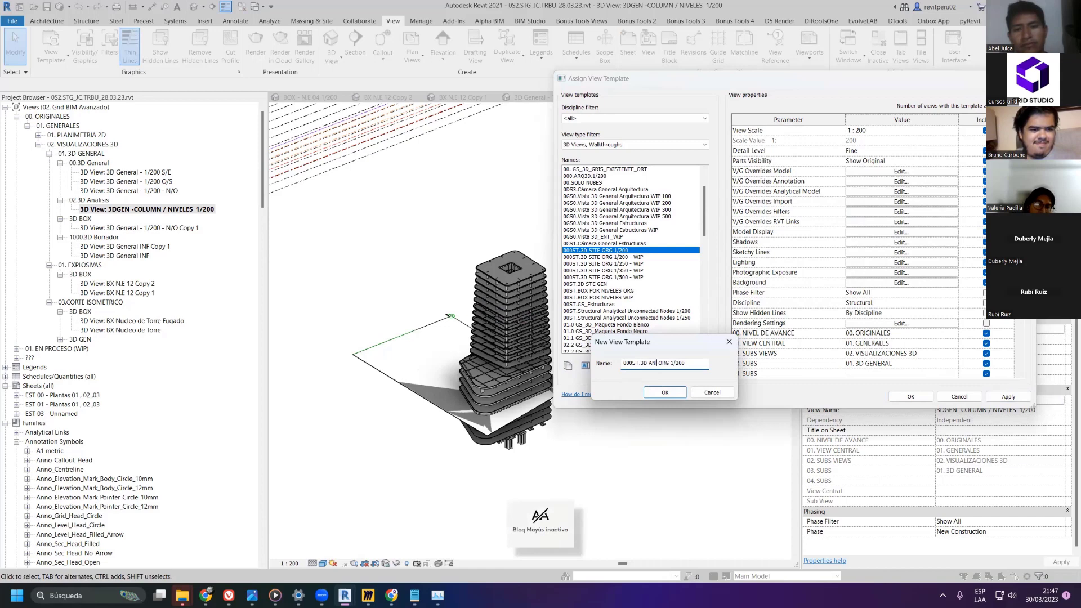
text(L)
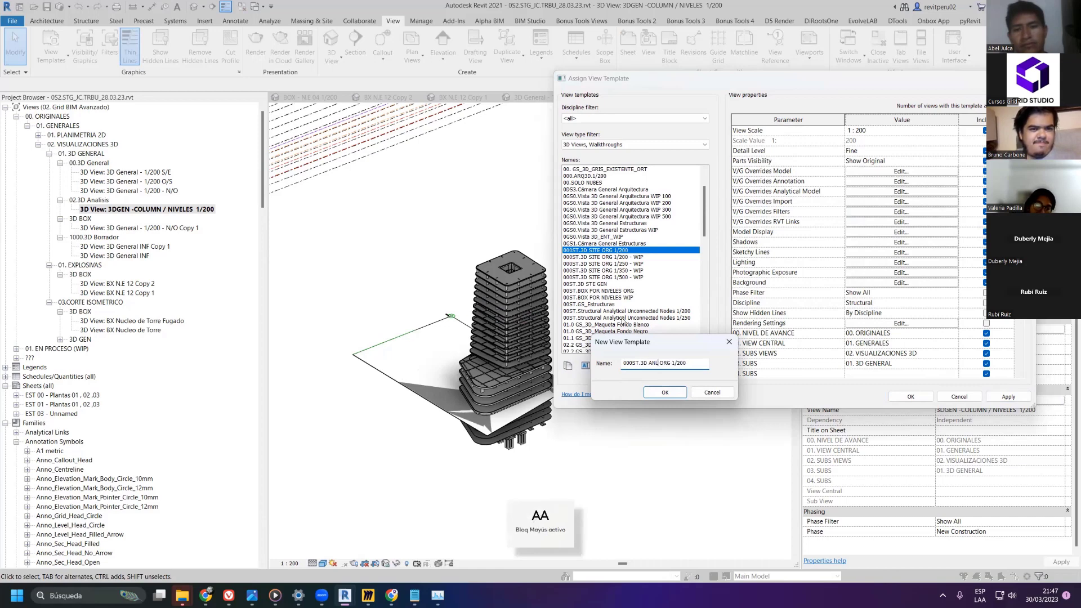
click(664, 392)
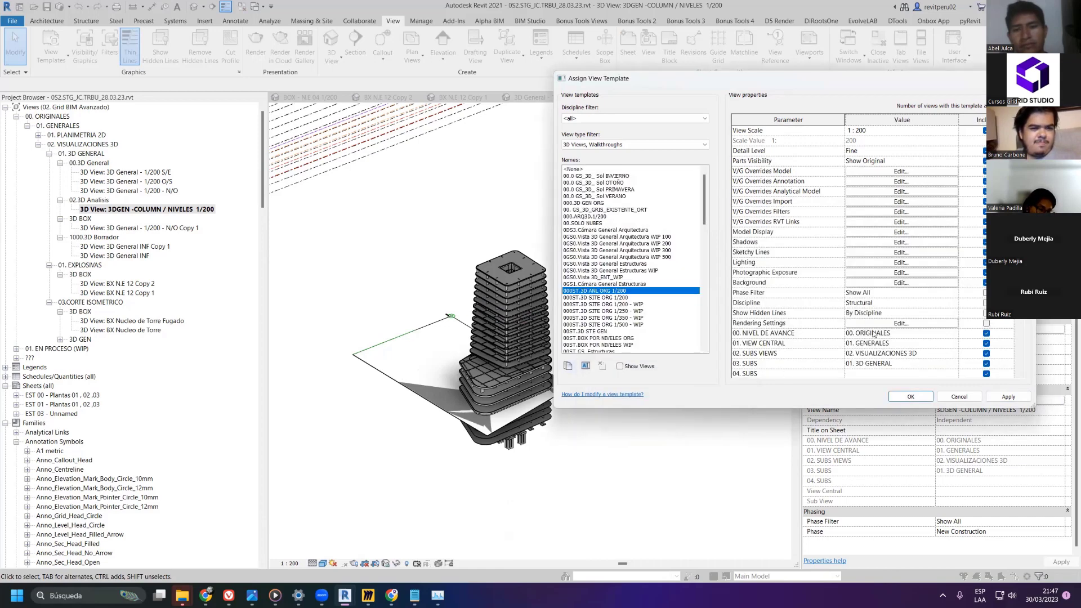
- Set 00. NIVEL DE AVANCE to 01. EN PROCESO (WIP) and assign the new template to the view
scroll(873, 334, down, 3)
click(934, 262)
click(952, 262)
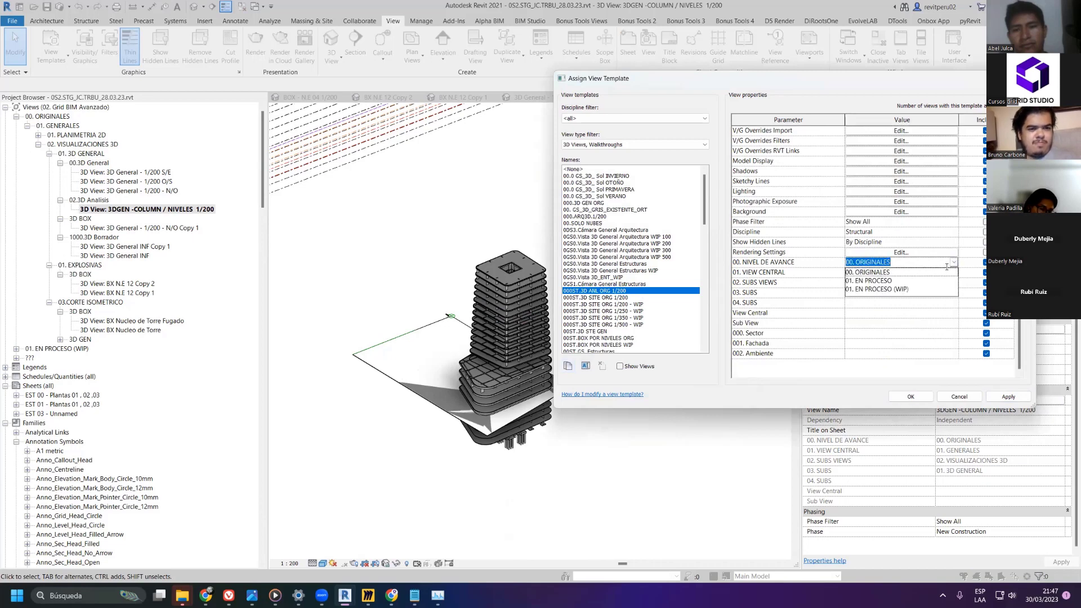
click(878, 288)
click(1008, 396)
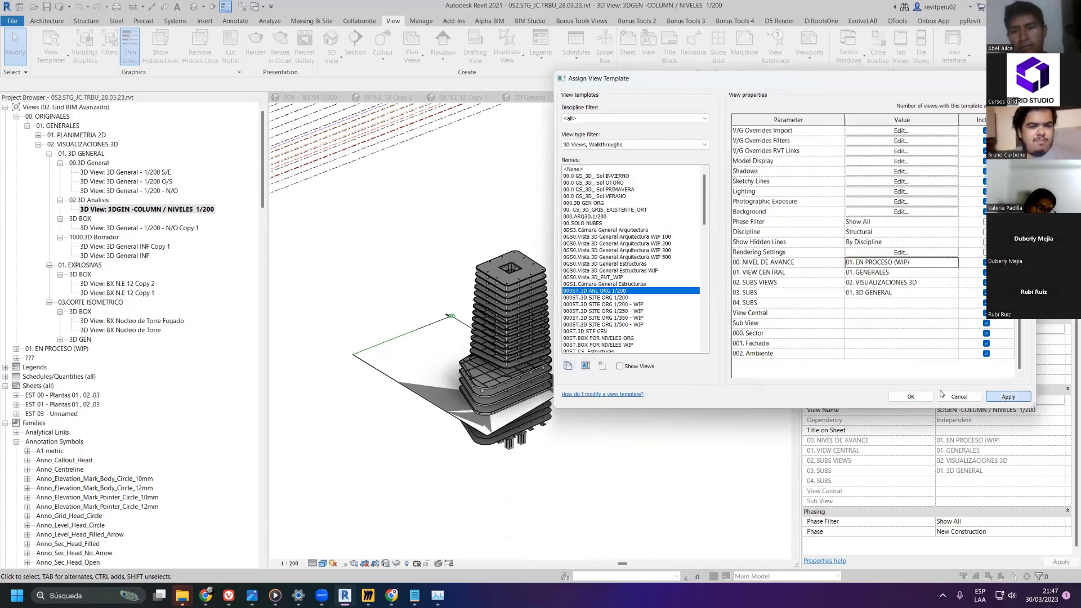
click(911, 397)
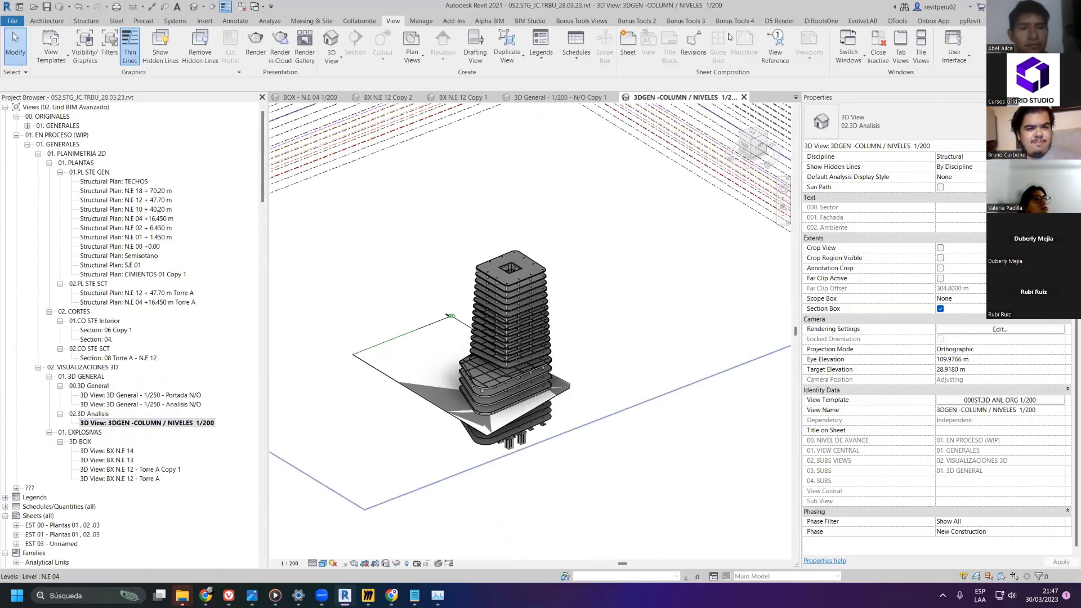
click(821, 21)
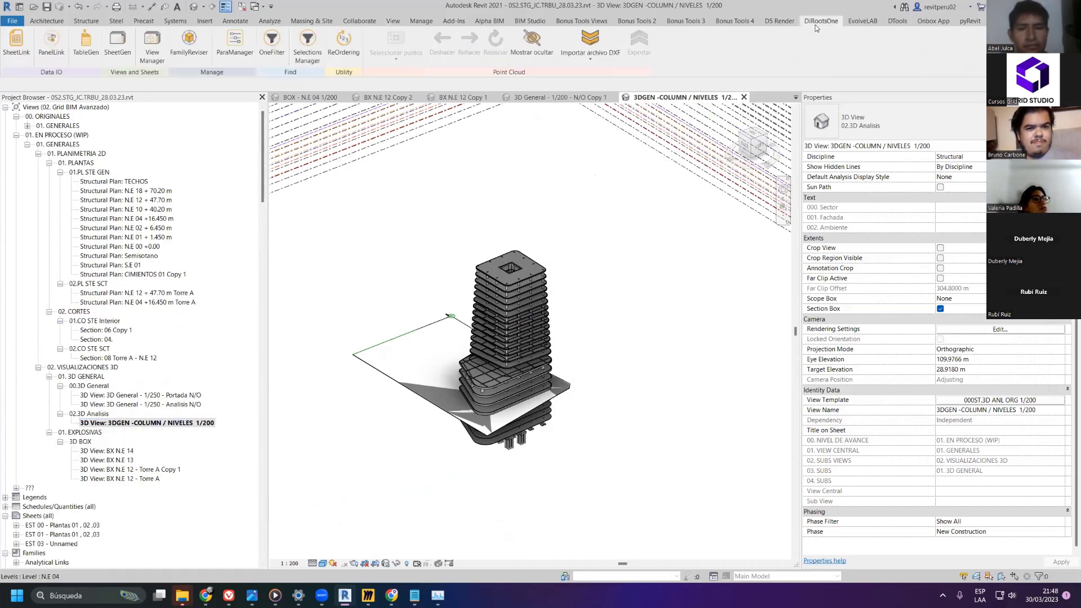
click(269, 39)
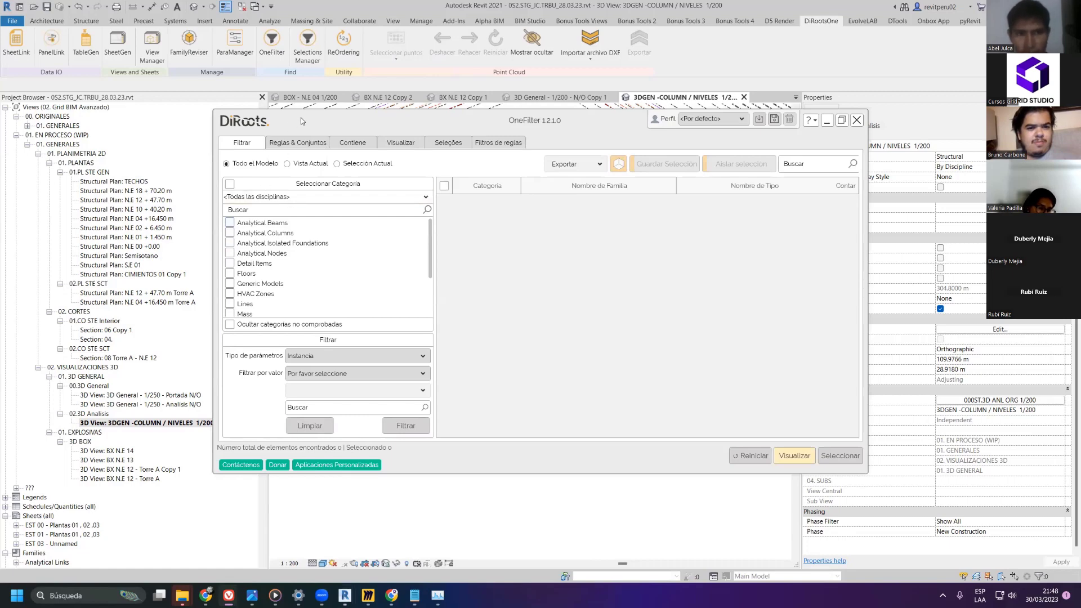
drag(301, 121, 470, 50)
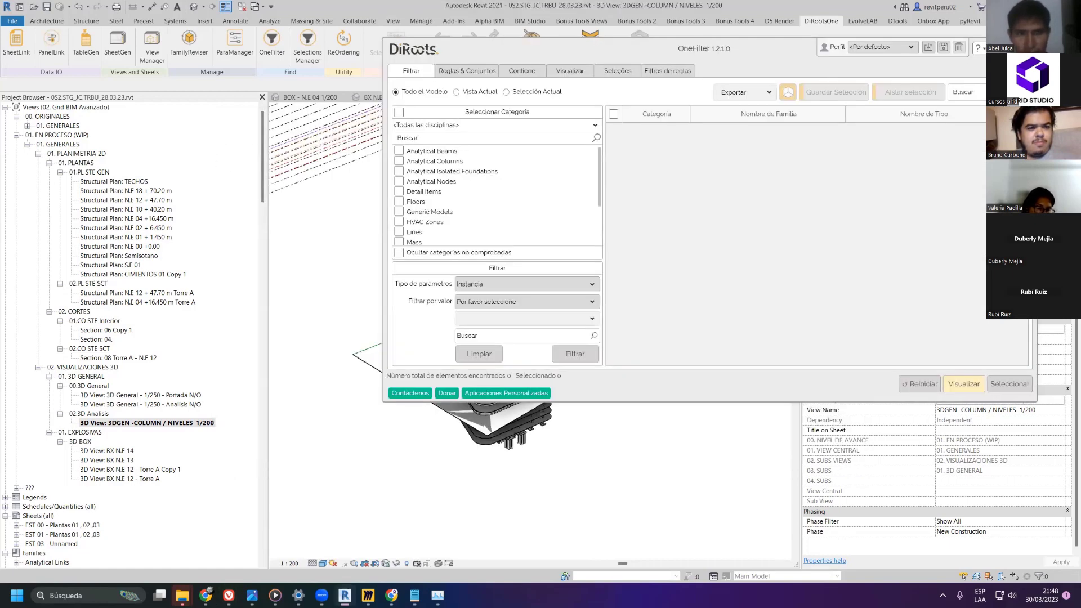
click(1029, 47)
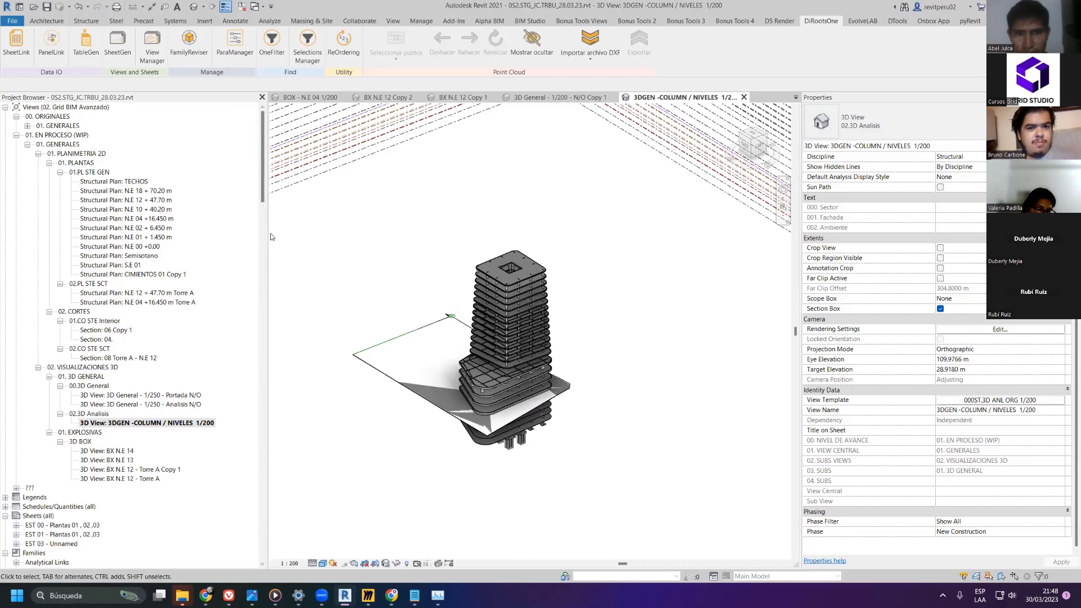
drag(268, 233, 173, 237)
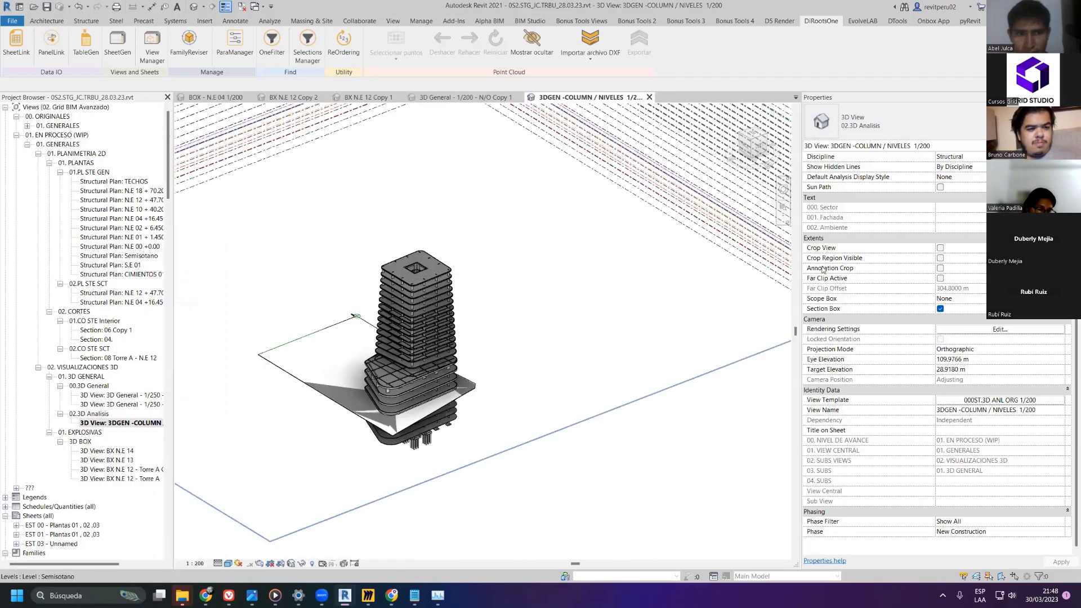
drag(801, 254, 887, 255)
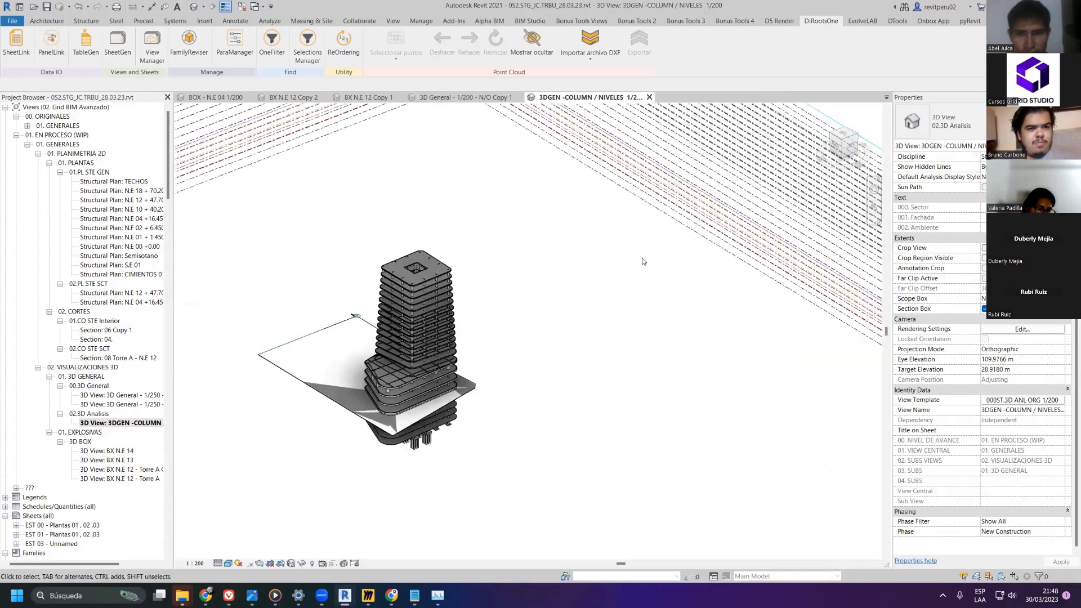
scroll(591, 298, down, 3)
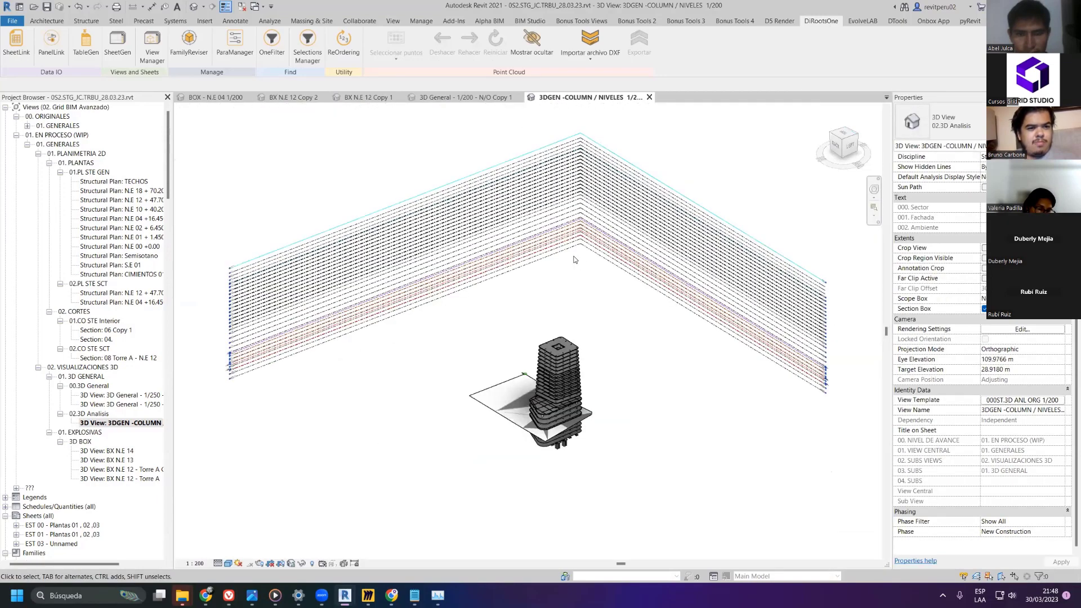
scroll(607, 349, up, 3)
middle_drag(605, 357, 636, 135)
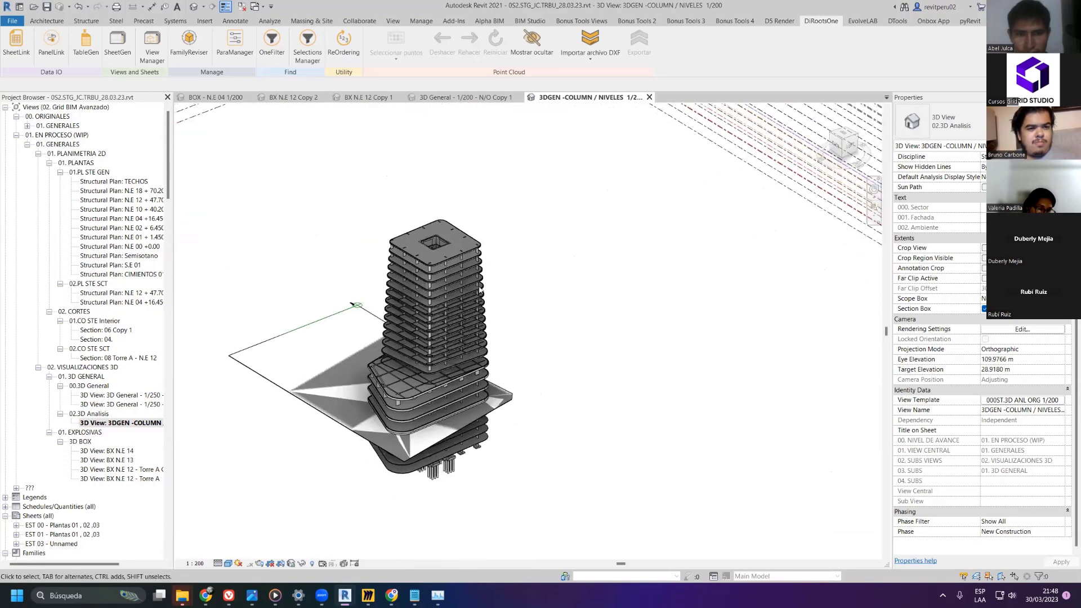
scroll(420, 283, down, 3)
click(420, 285)
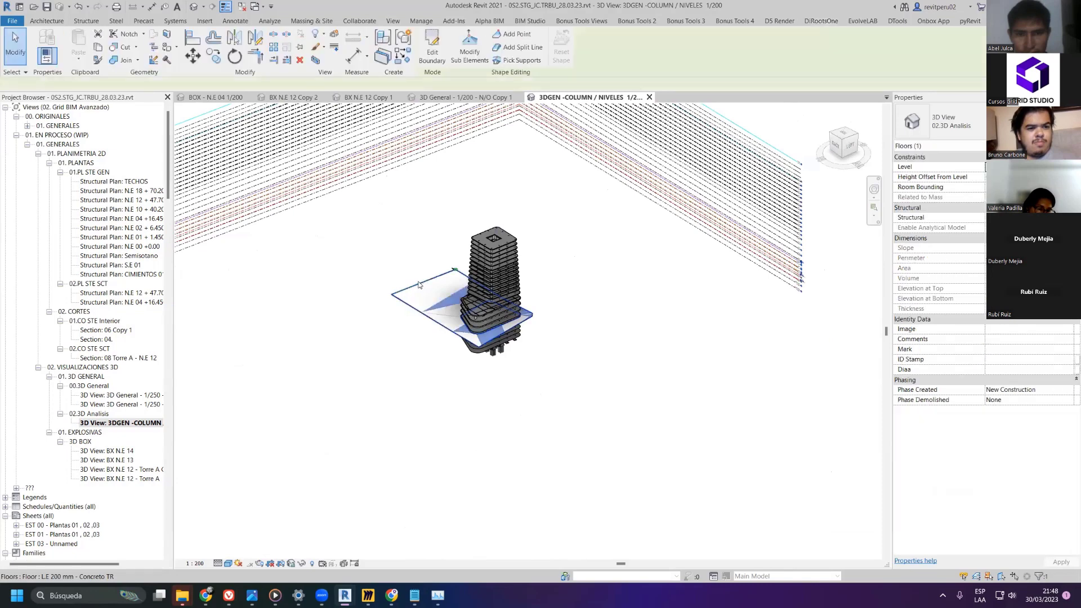
scroll(493, 234, up, 2)
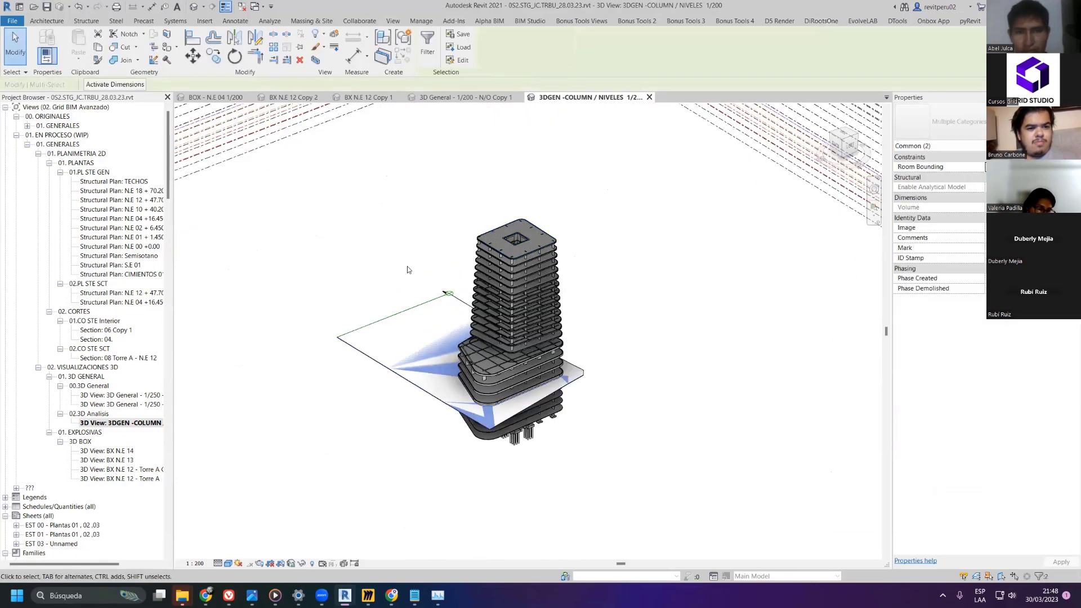
ctrl+click(498, 236)
scroll(484, 239, up, 3)
key(b)
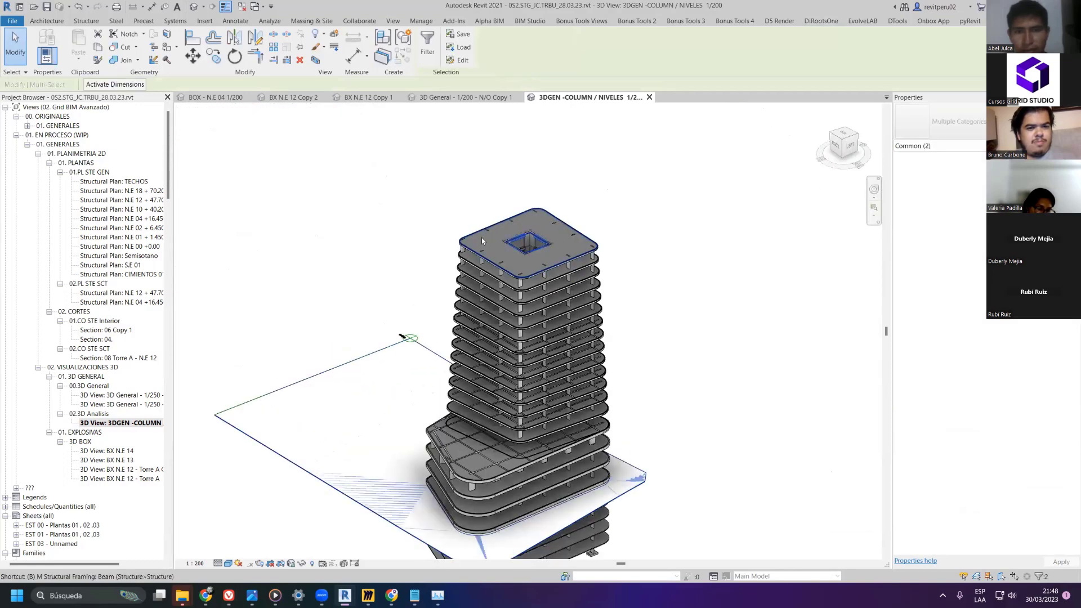
key(x)
click(420, 286)
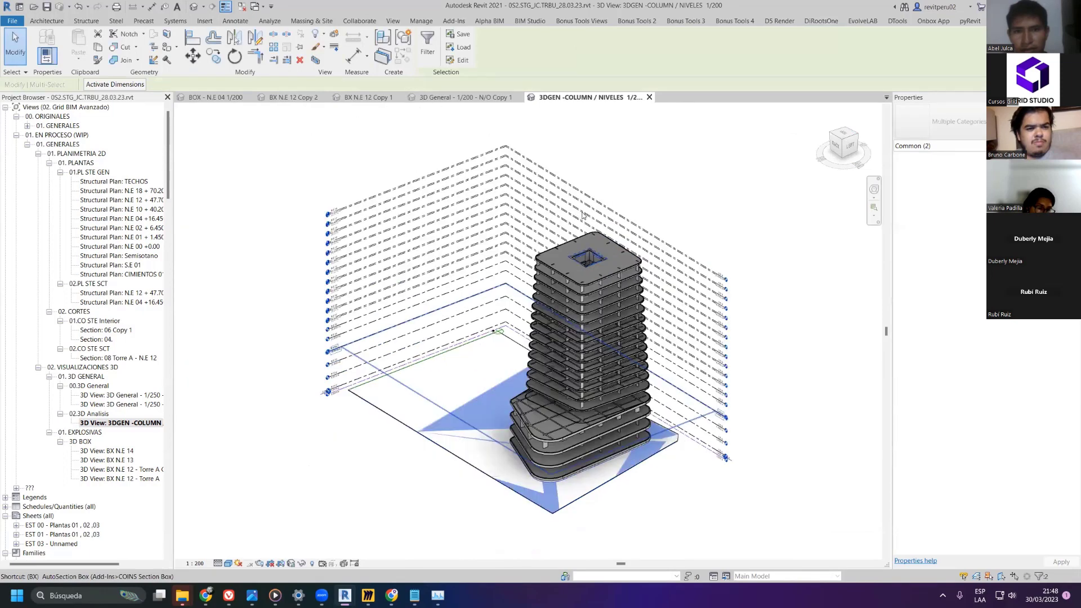
key(Escape)
middle_drag(646, 186, 575, 191)
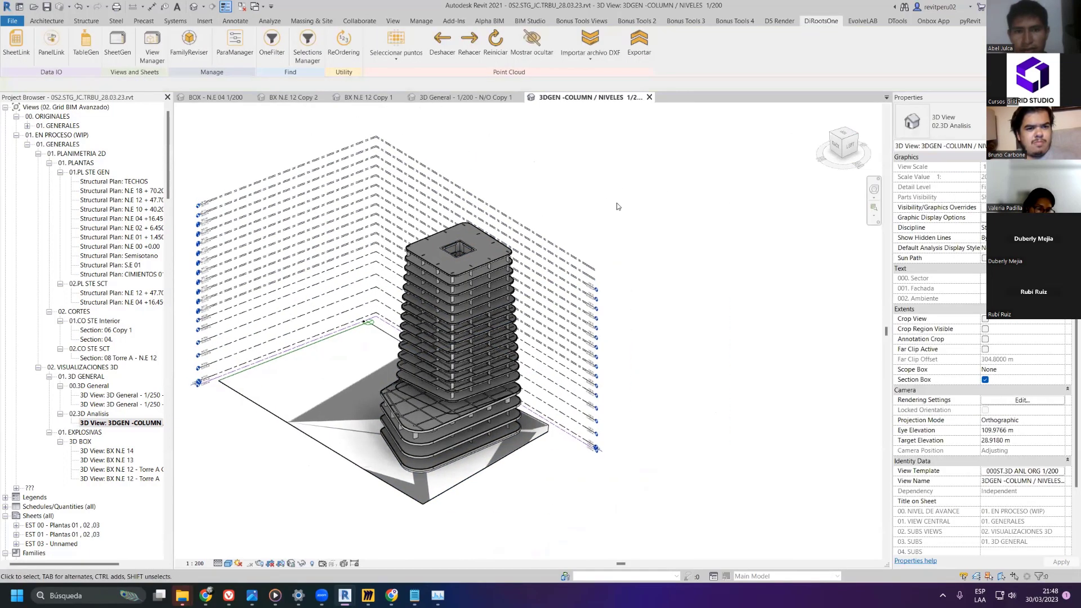
- Place OneFilter beside the tower, search Vista Actual, and list only Structural Columns (270)
click(279, 54)
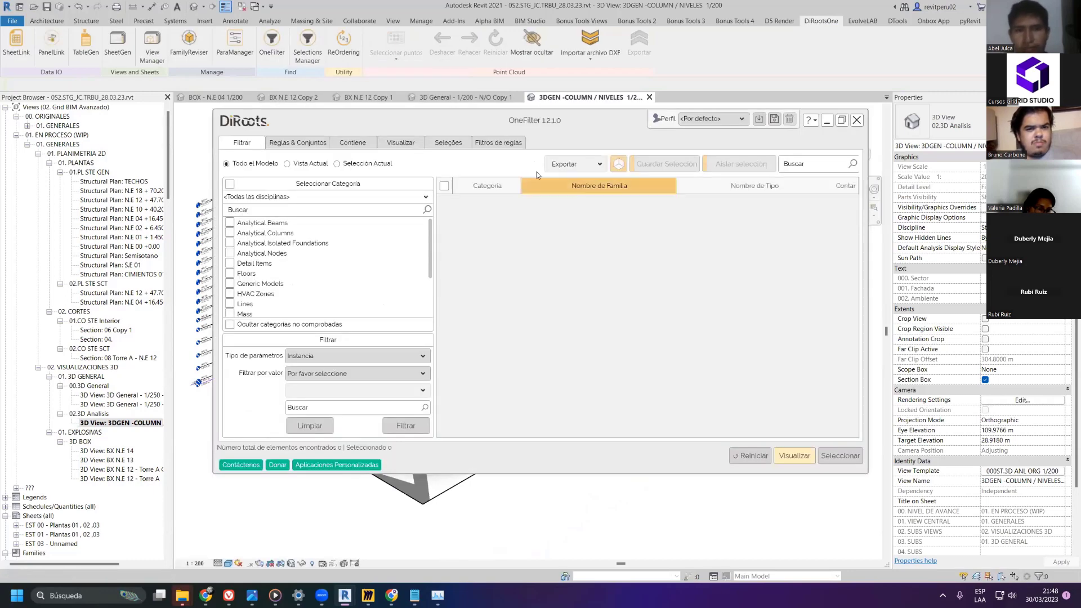
drag(499, 118, 668, 133)
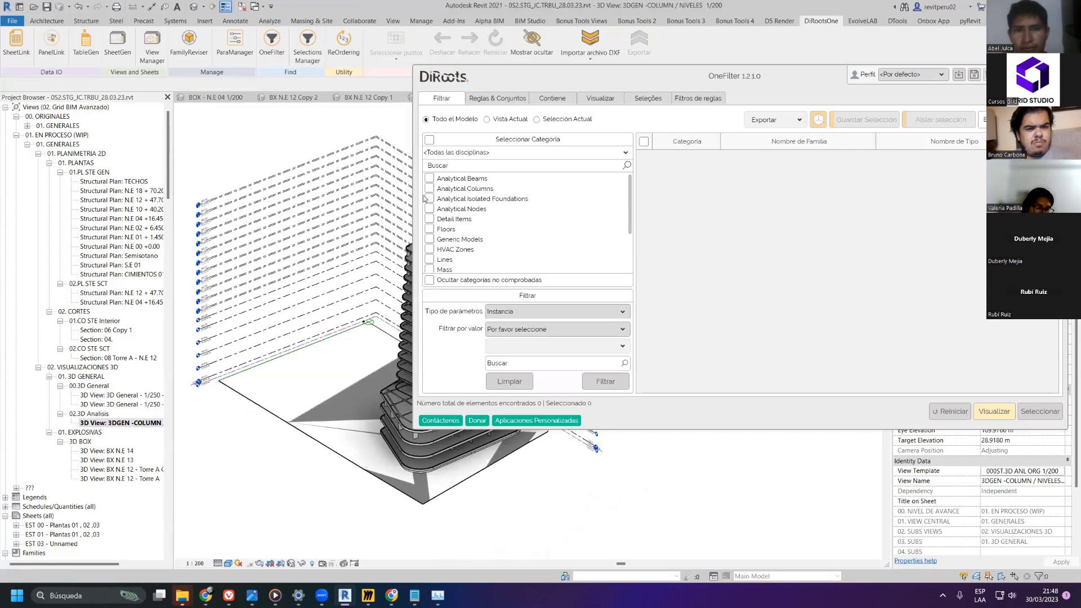
drag(413, 194, 520, 195)
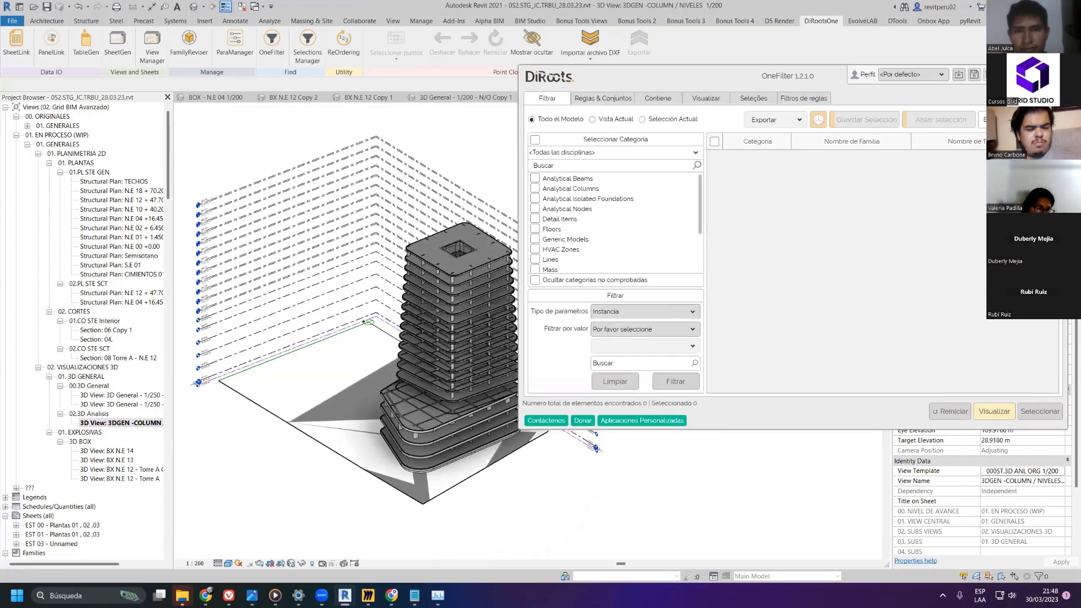
shift+middle_drag(698, 228, 648, 223)
shift+middle_drag(726, 234, 656, 233)
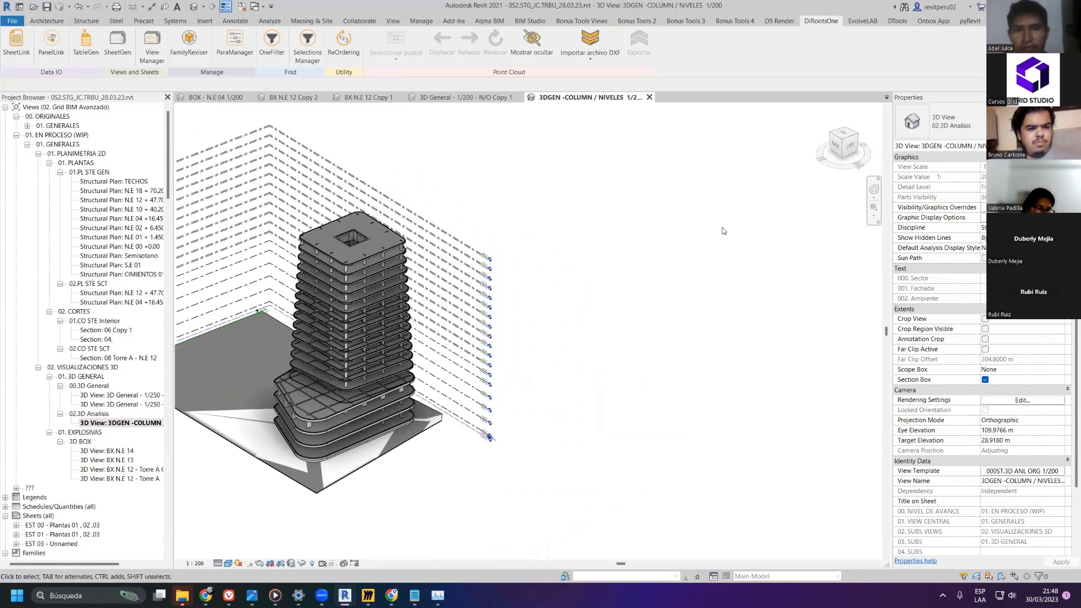
click(272, 42)
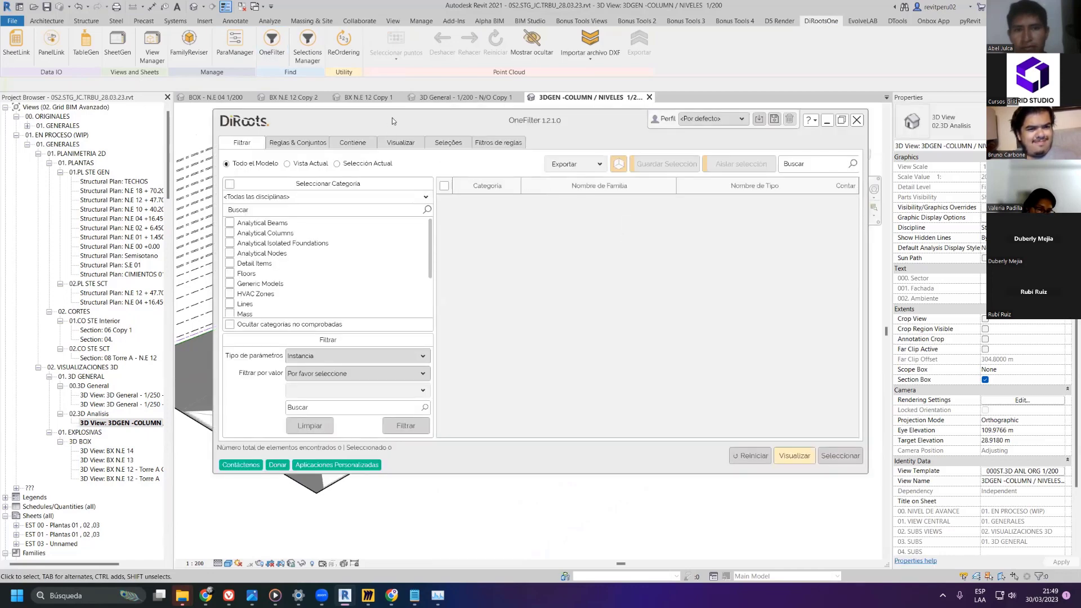
drag(392, 117, 596, 103)
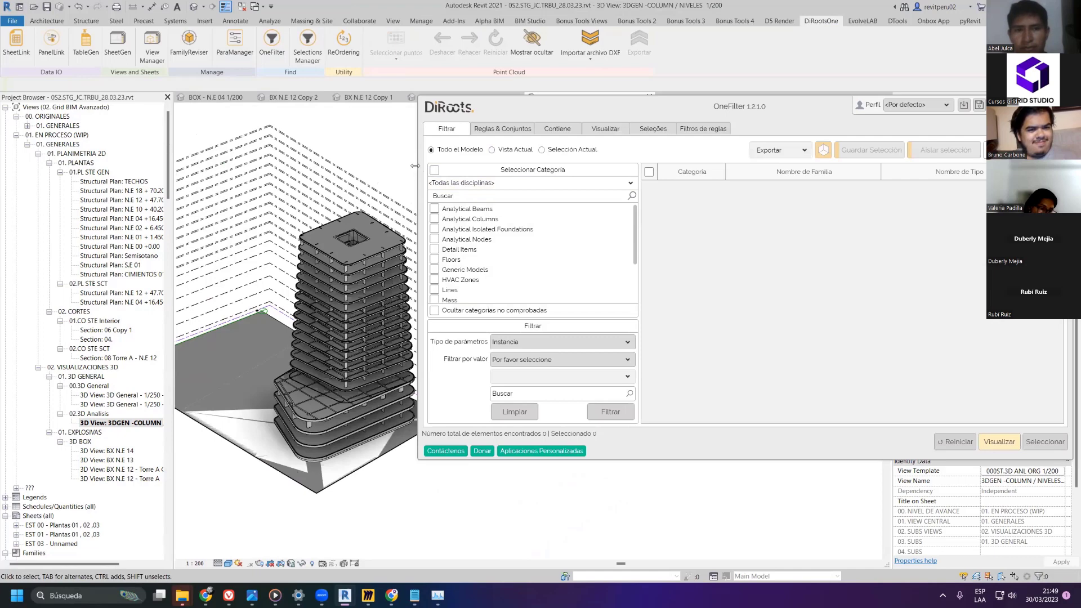
drag(415, 165, 521, 165)
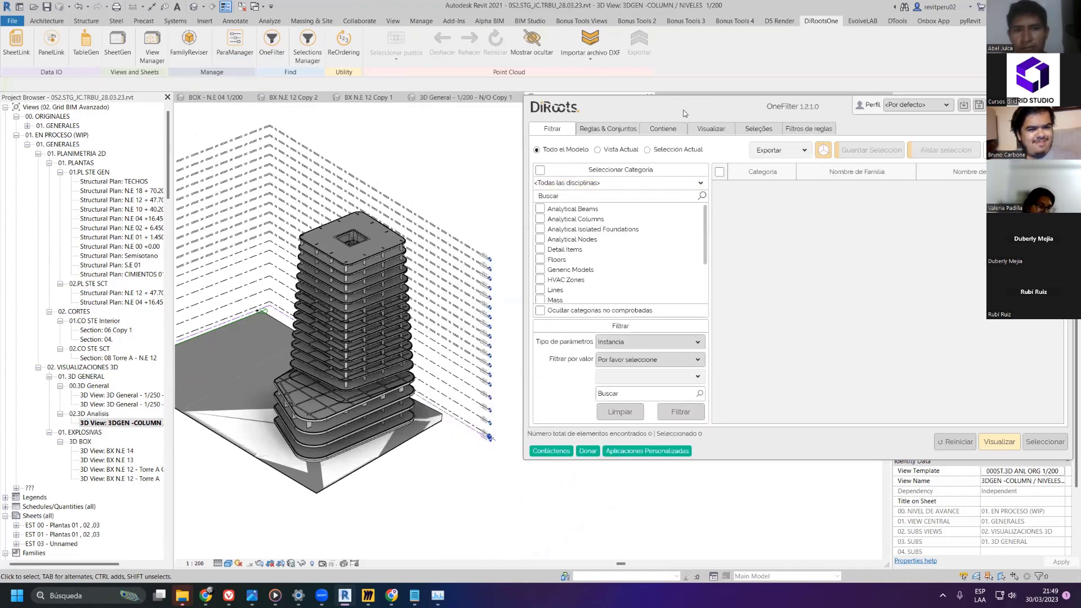
drag(679, 109, 655, 123)
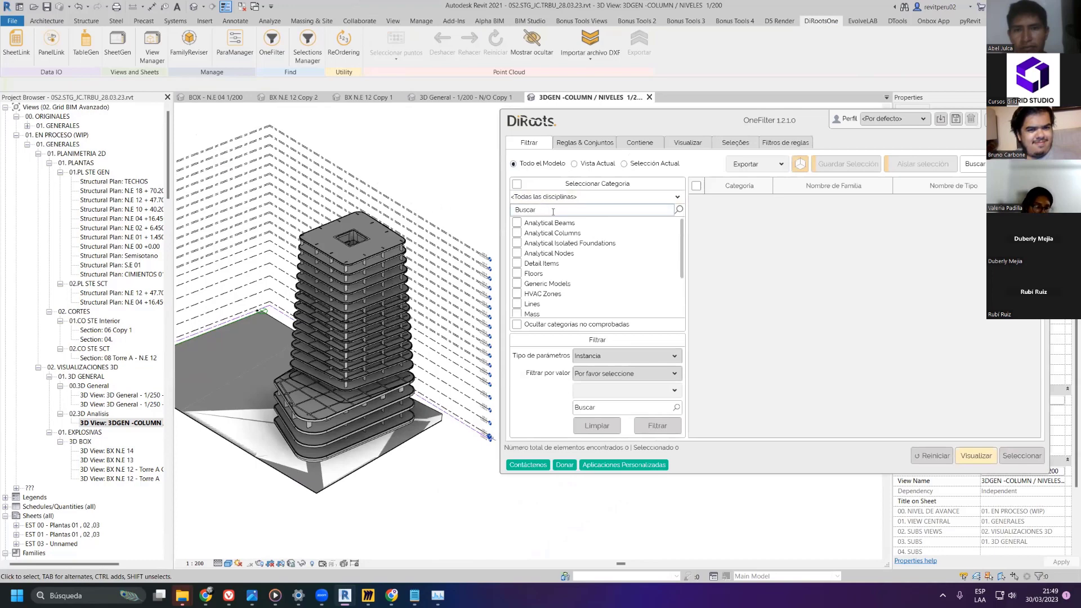
click(574, 164)
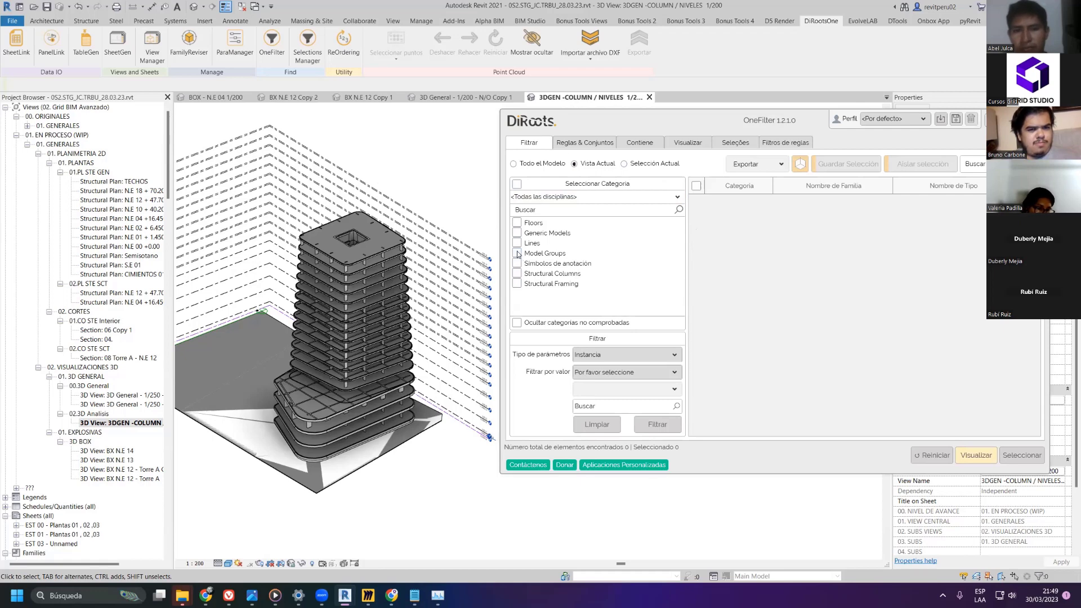
click(516, 274)
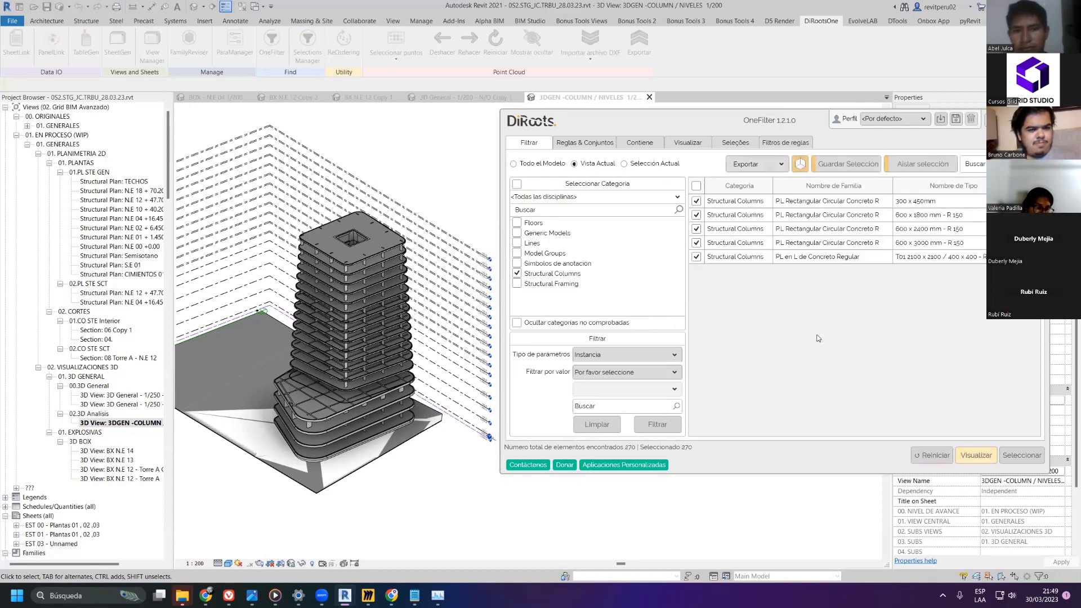
- Apply one colour per Level value to the 270 structural columns in the 3D view
scroll(592, 394, up, 3)
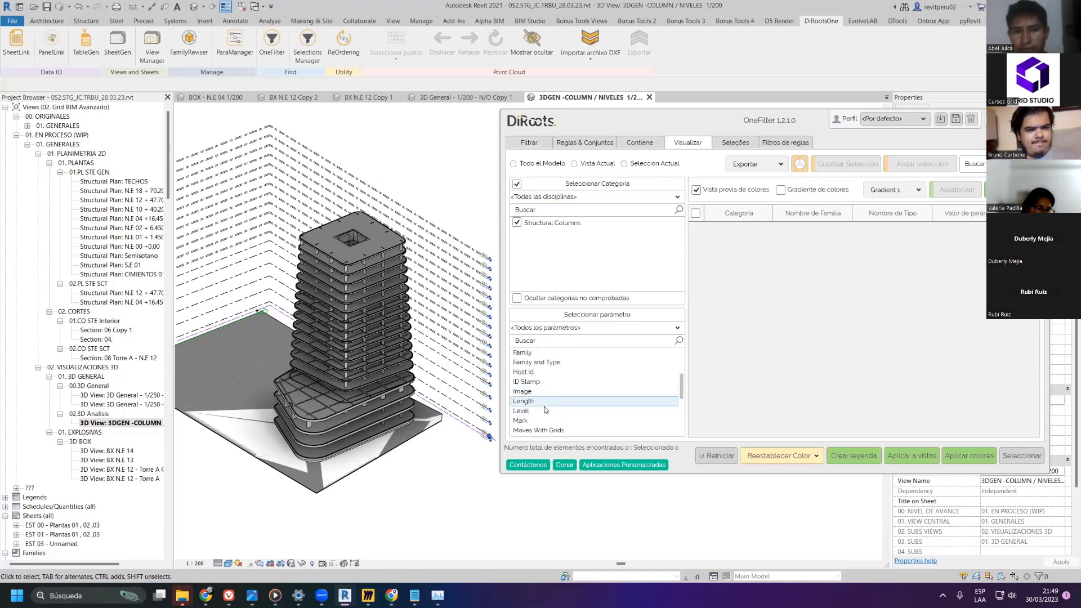
click(545, 413)
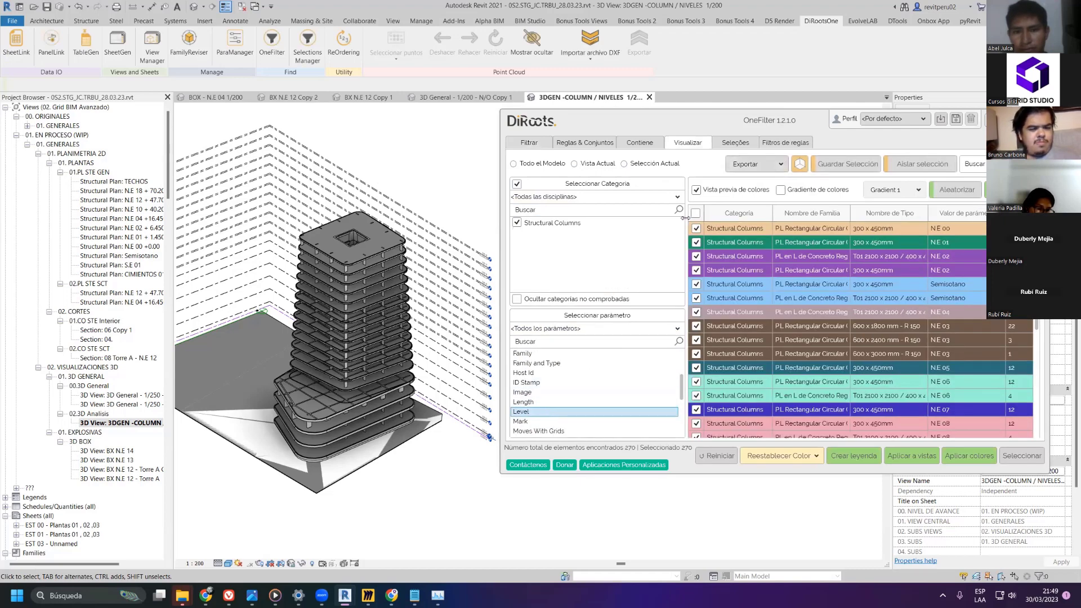
scroll(810, 268, down, 1)
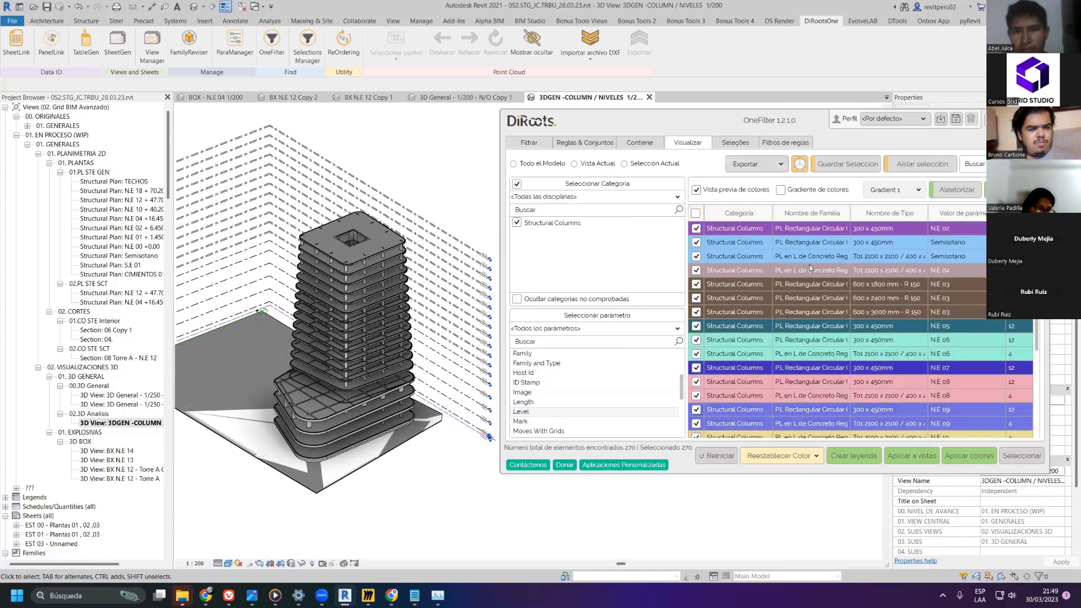
scroll(811, 269, down, 4)
click(969, 455)
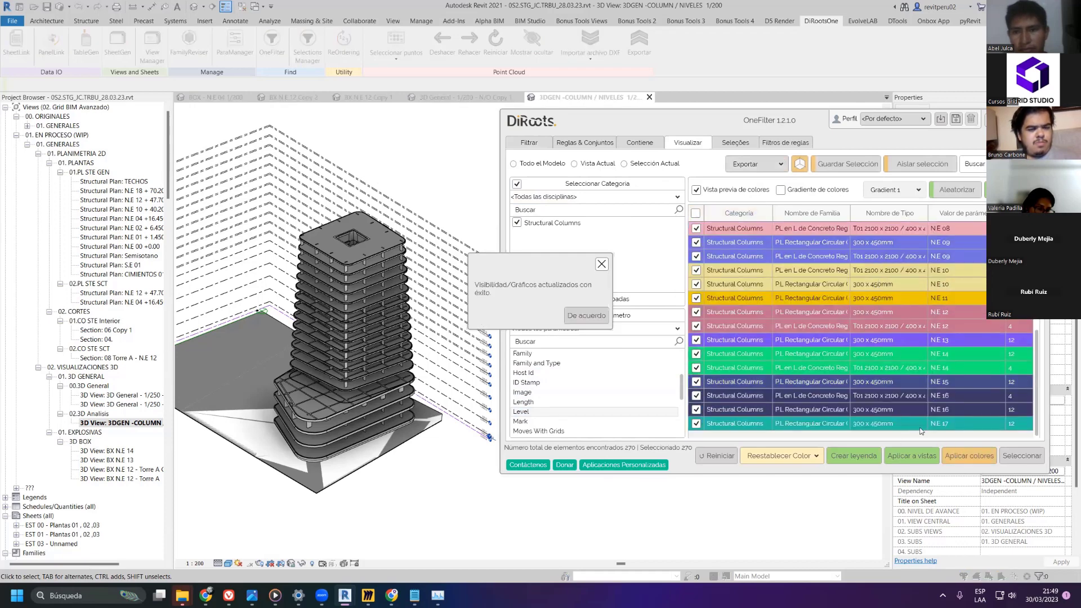
click(571, 317)
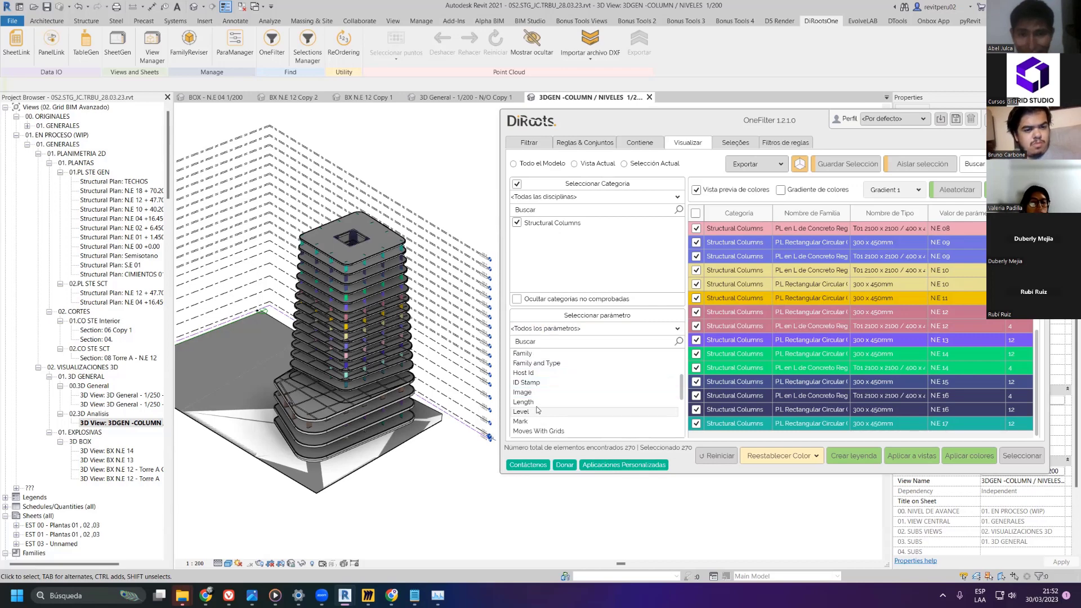
- Preview the column colours by Type Id using the Gradiente Multicolor gradient
click(662, 400)
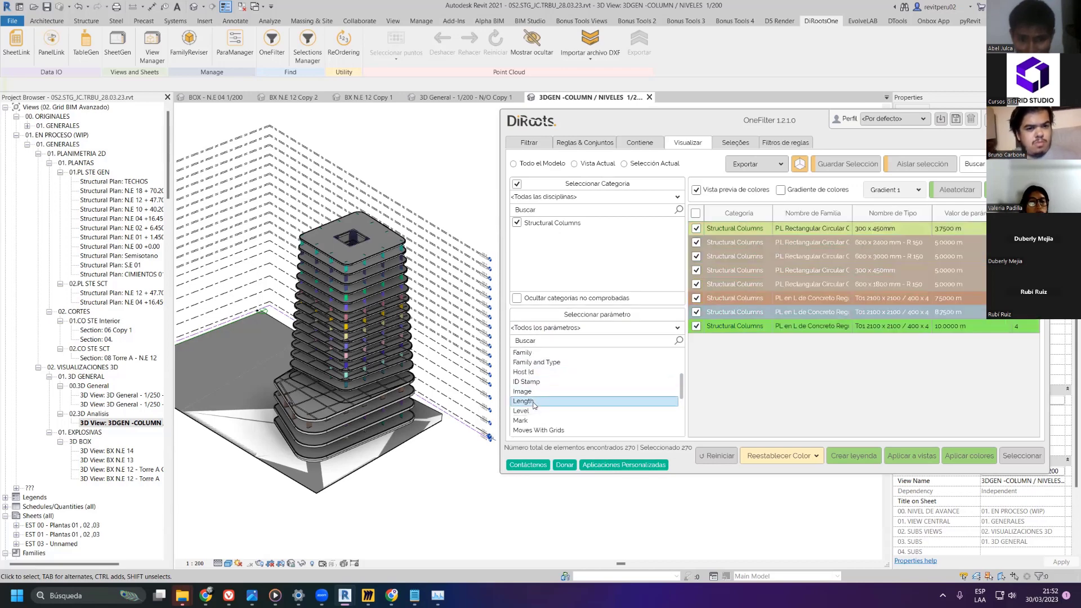
click(561, 374)
scroll(561, 378, down, 5)
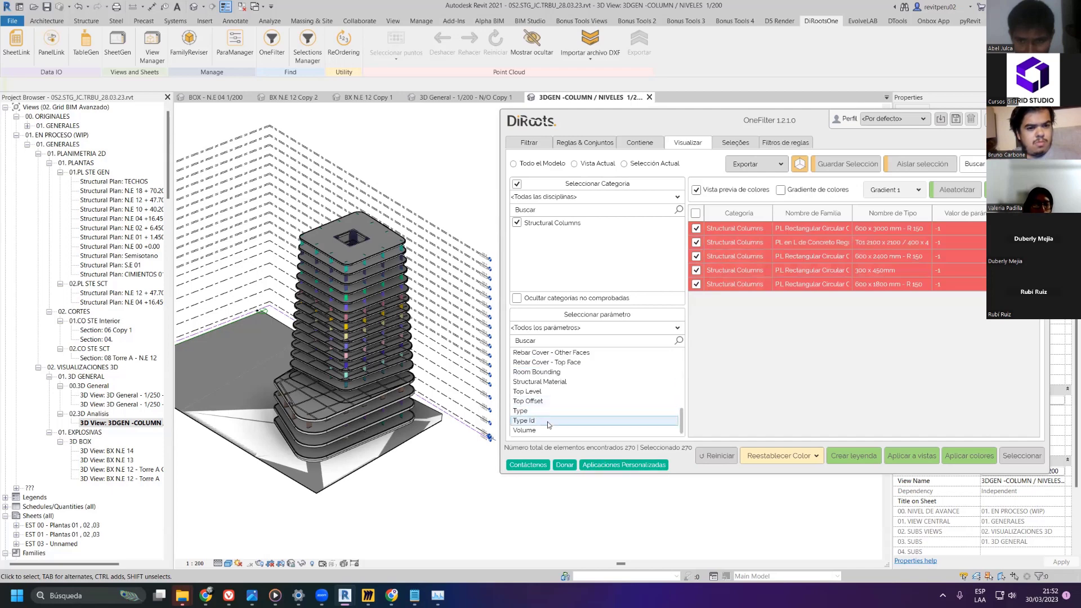
click(549, 422)
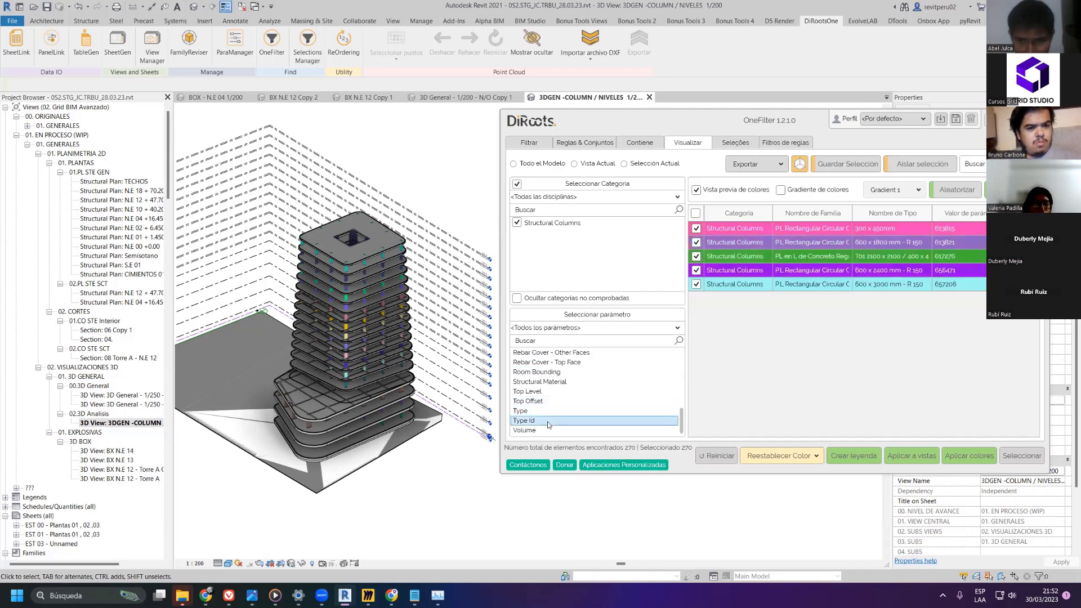
click(795, 192)
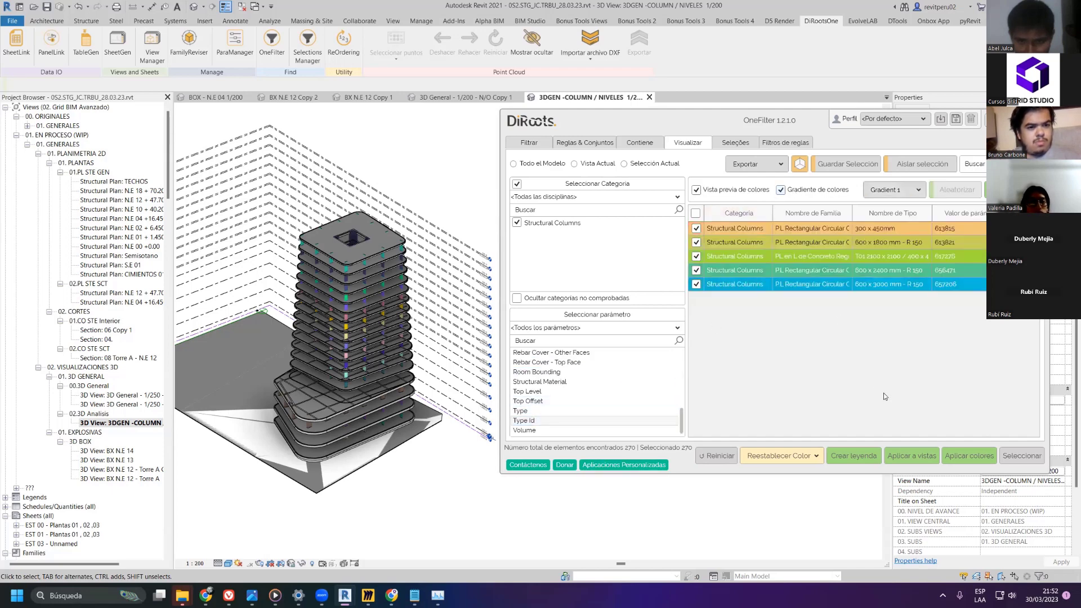
click(901, 190)
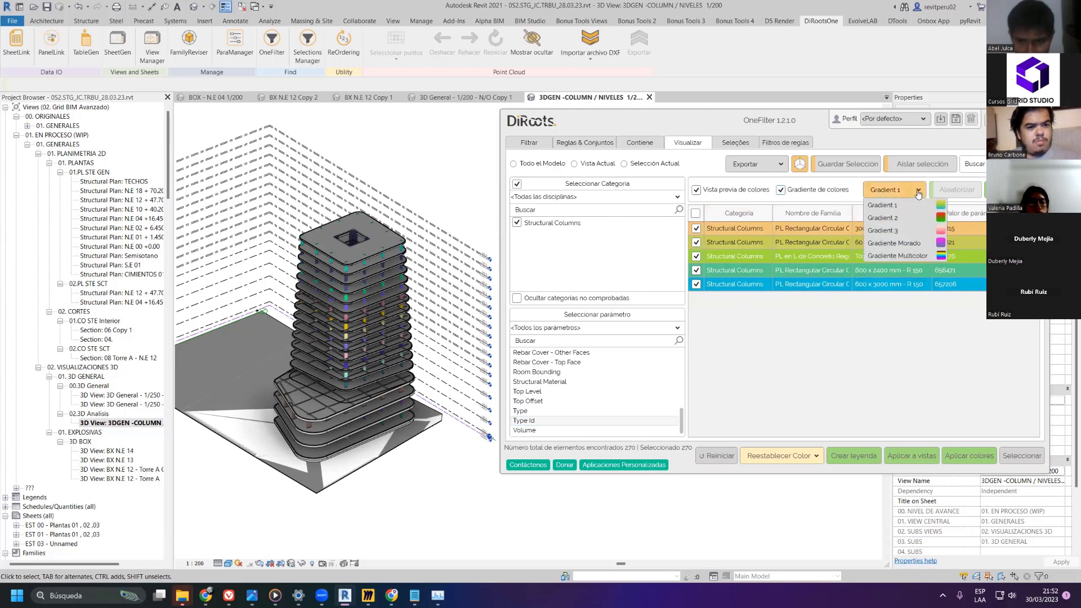
click(906, 257)
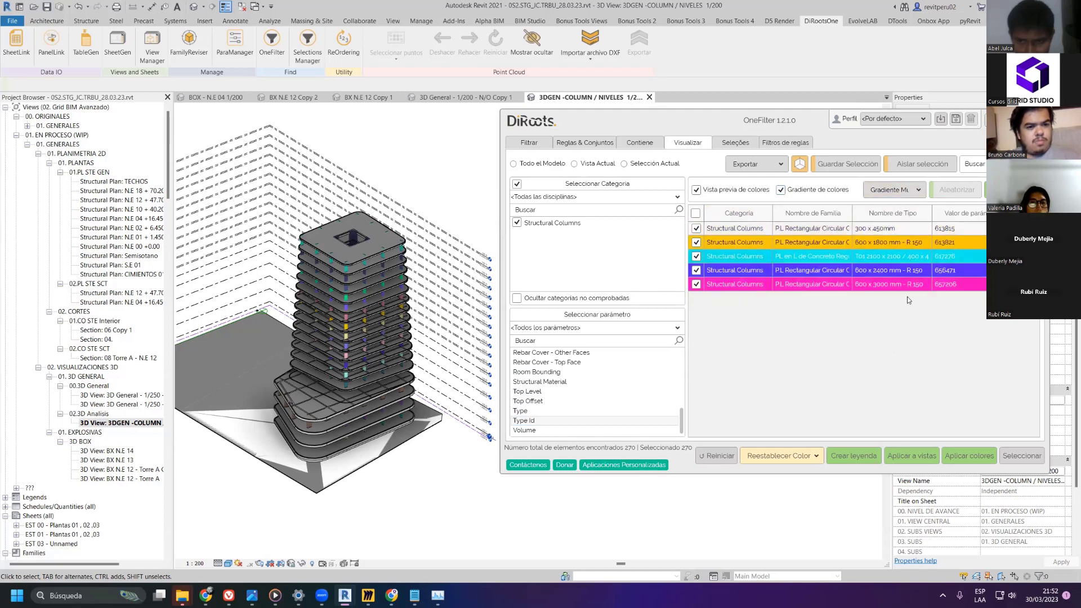
click(921, 120)
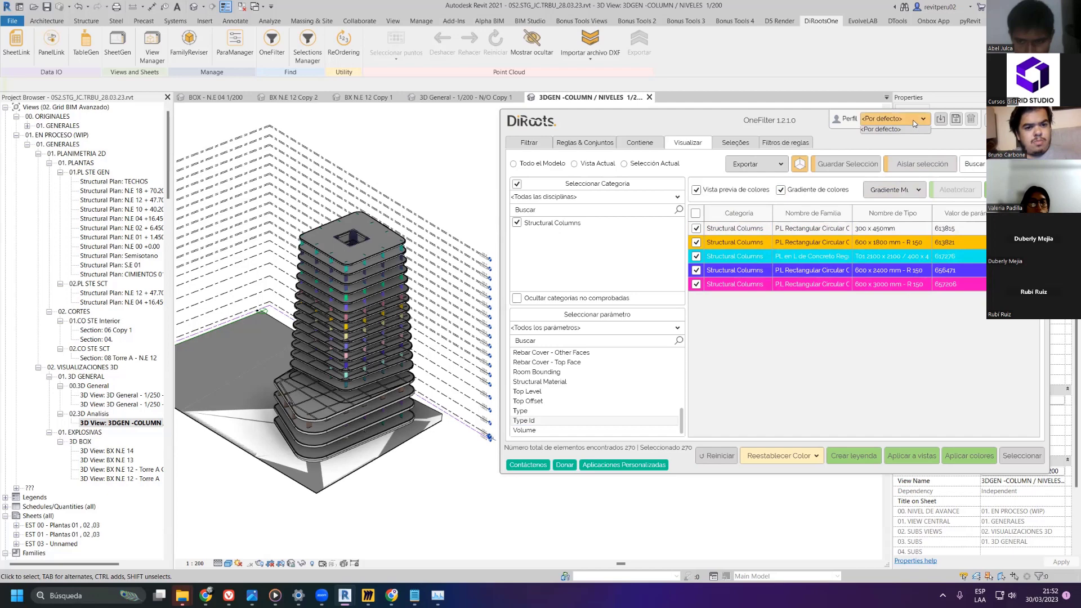
click(923, 120)
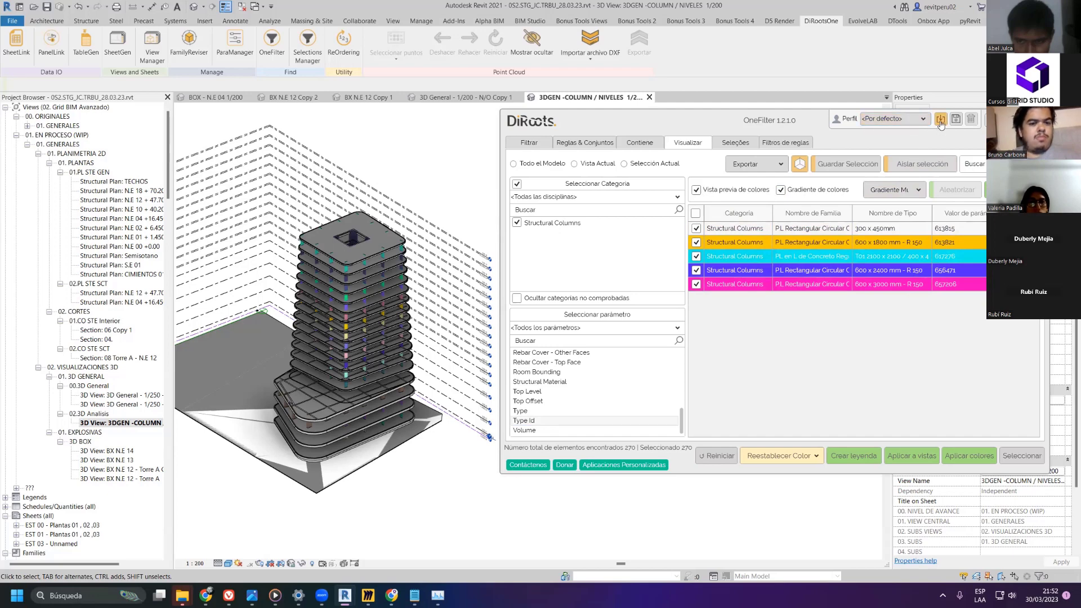
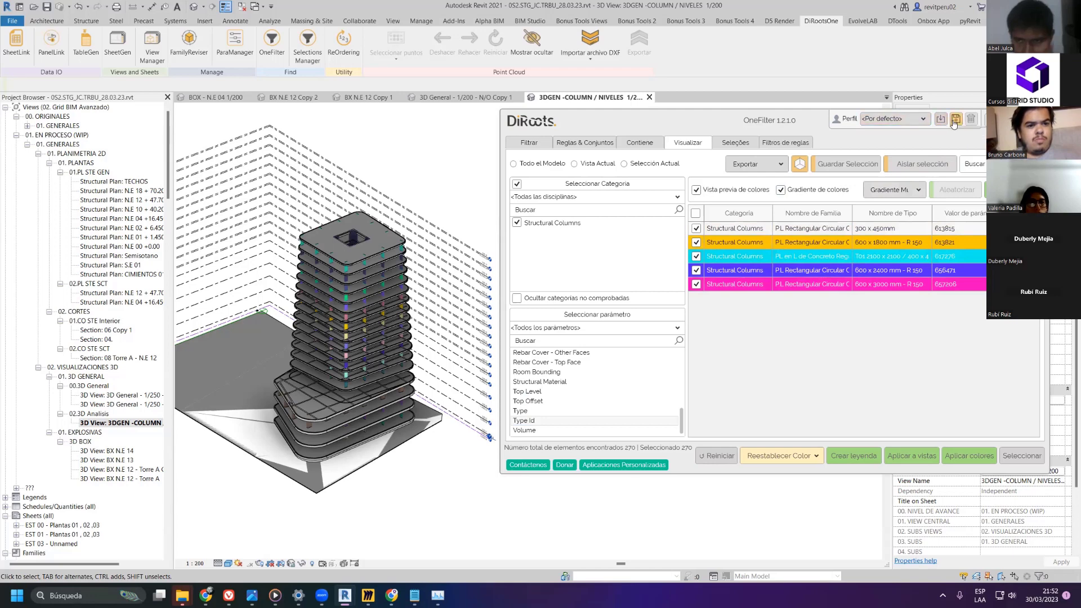
- Start saving a profile and expand the Documentos folder in the Ubicación folder browser
click(965, 138)
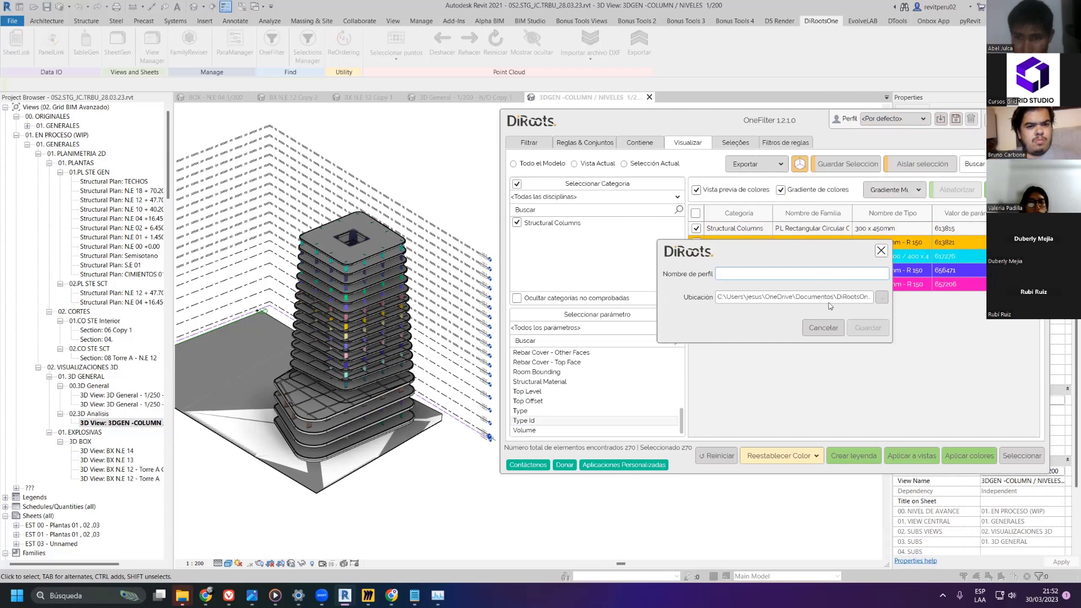
click(877, 297)
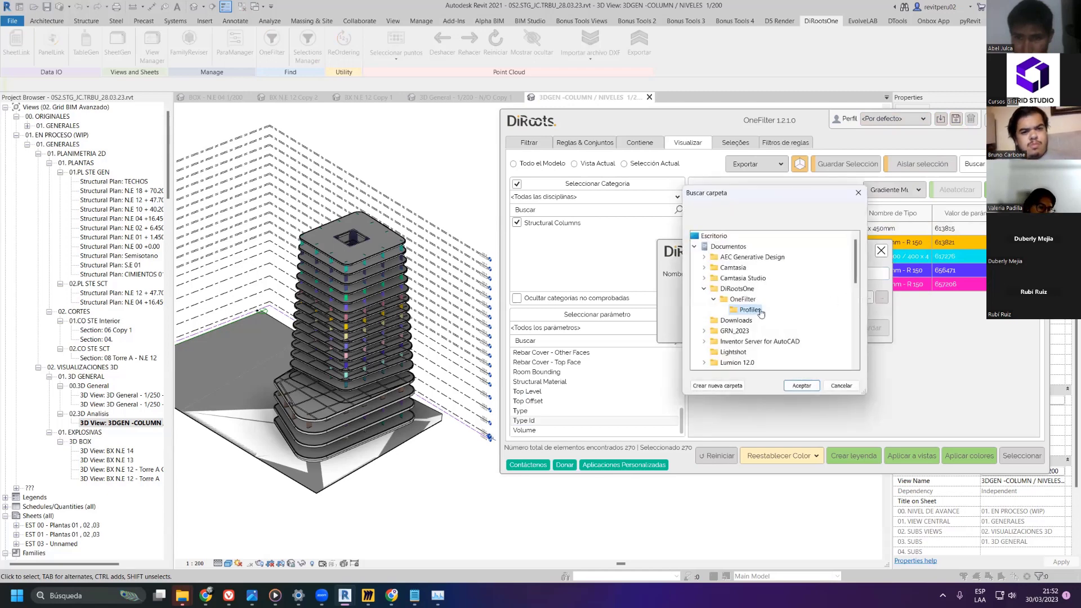
click(705, 288)
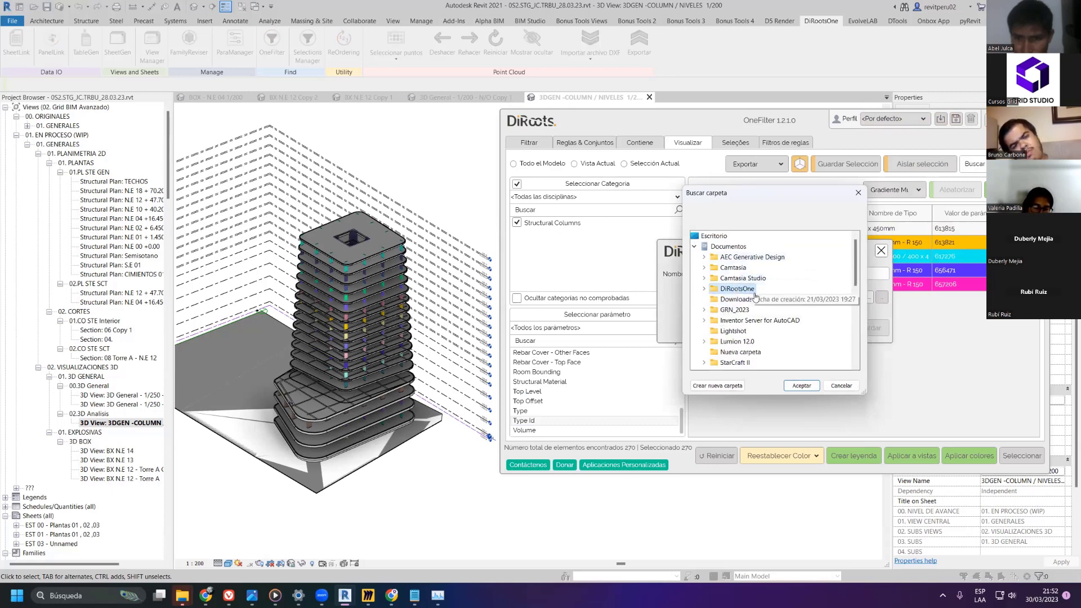
scroll(751, 316, down, 2)
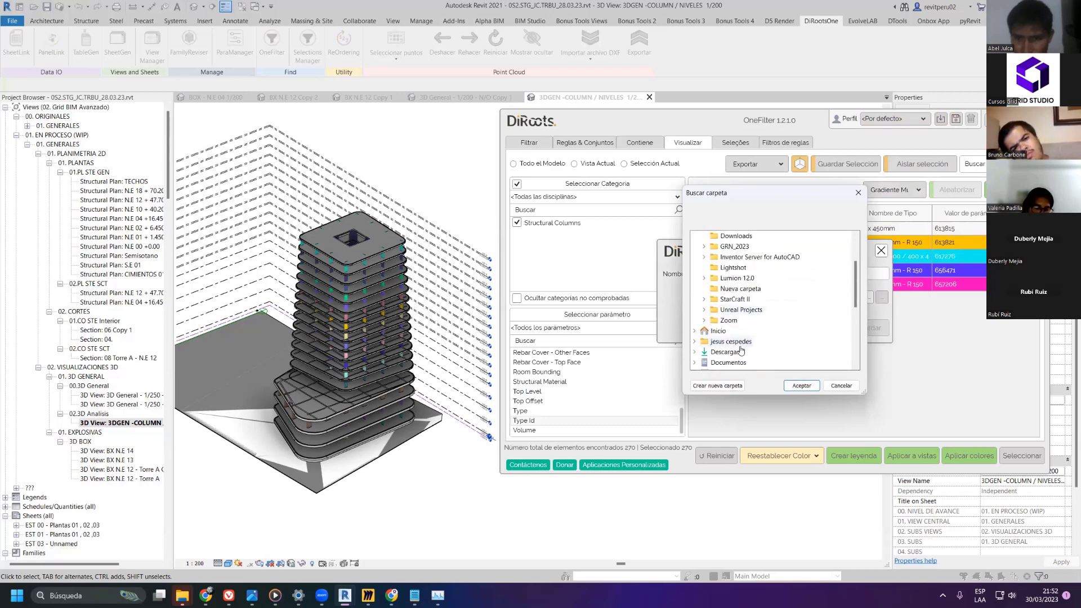
scroll(753, 323, up, 2)
click(696, 247)
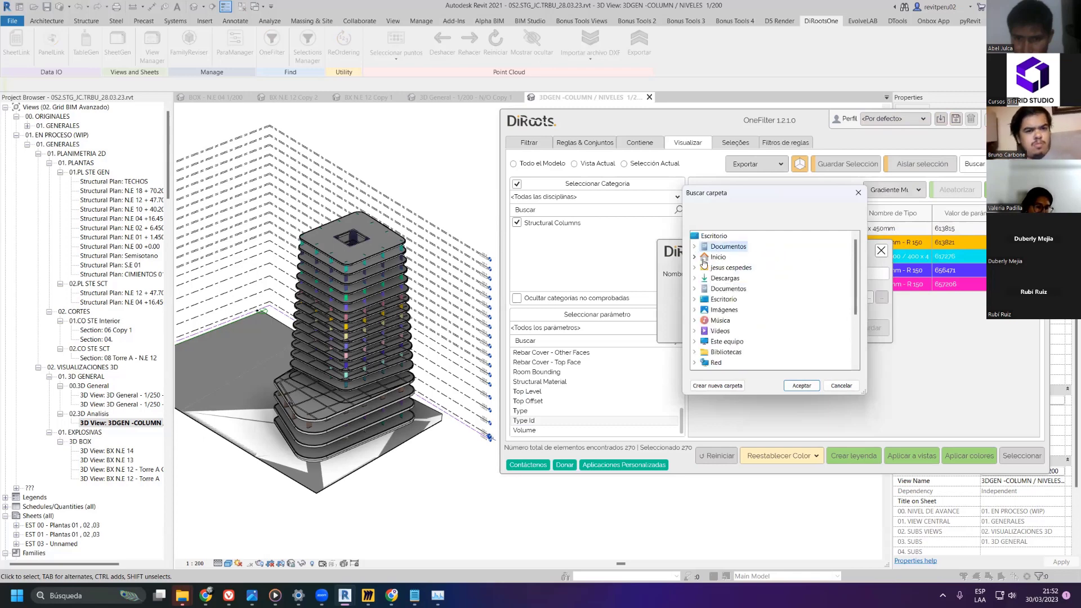
scroll(734, 318, down, 3)
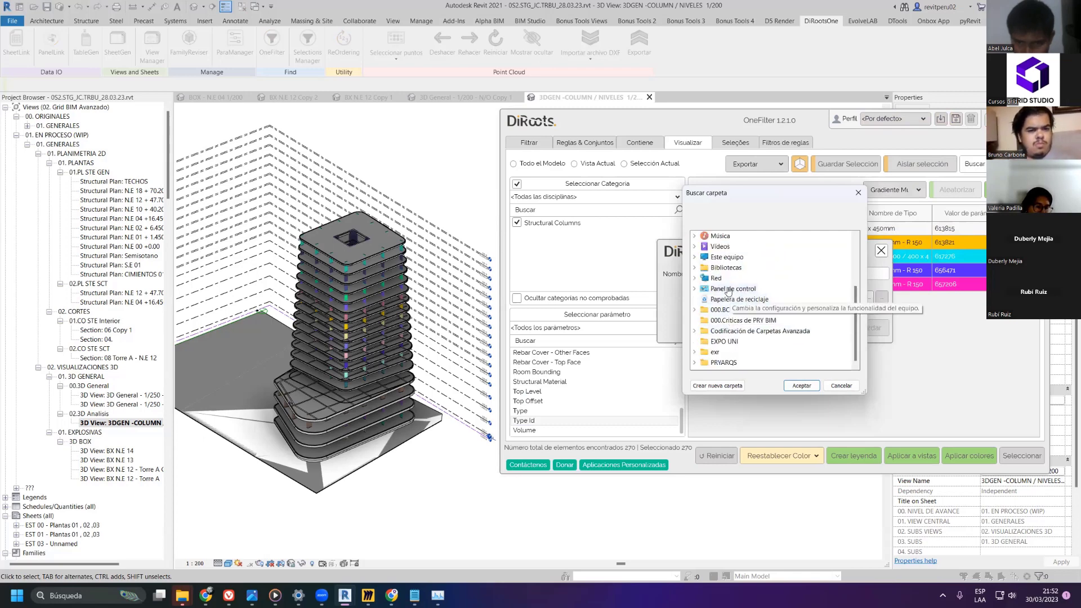
scroll(730, 307, up, 4)
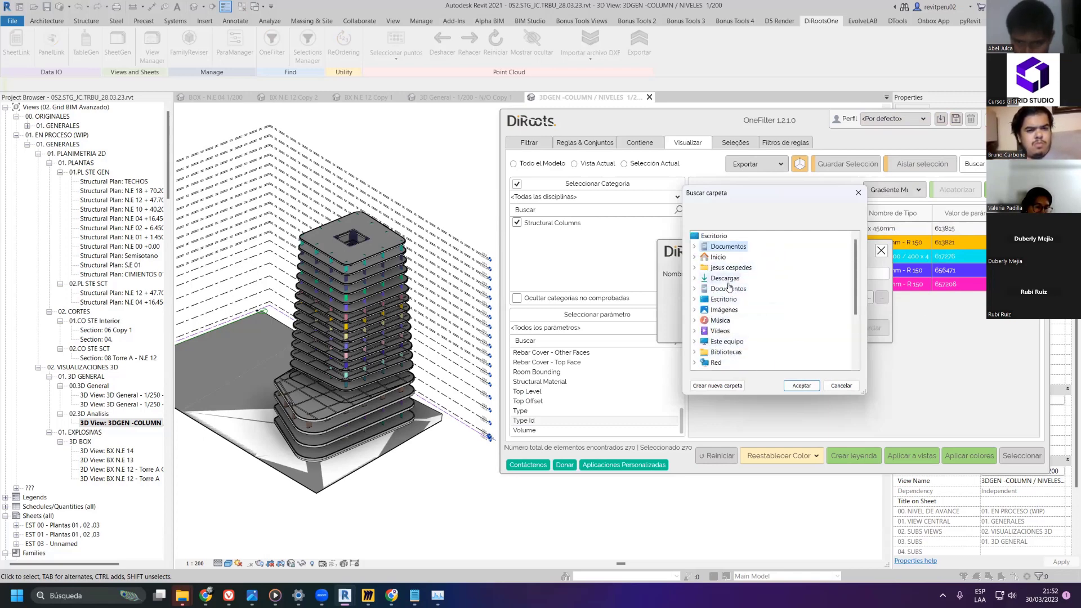
double_click(719, 246)
scroll(718, 241, up, 1)
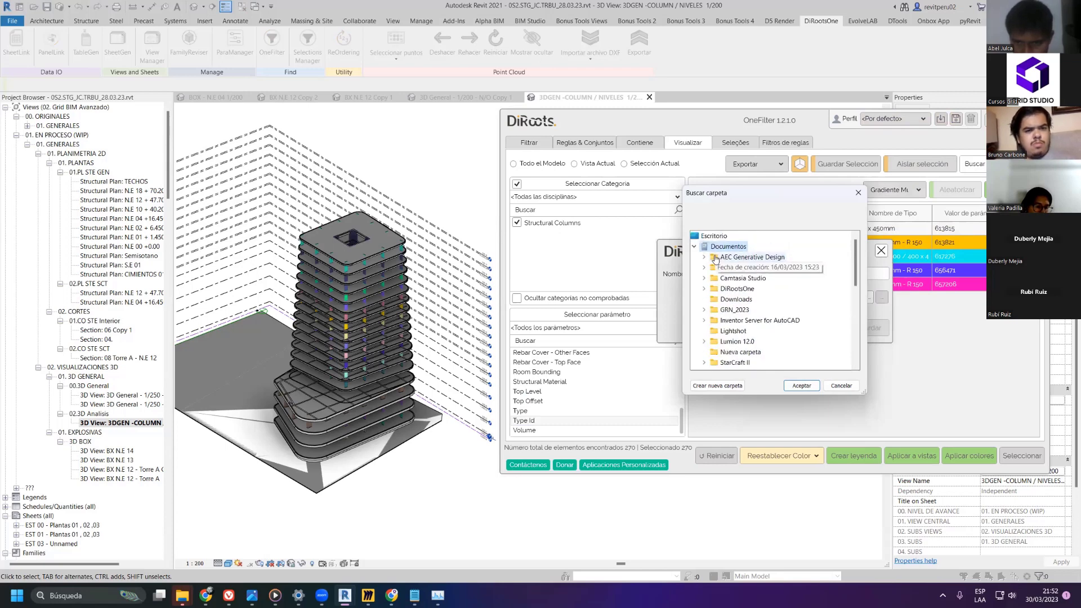
click(696, 246)
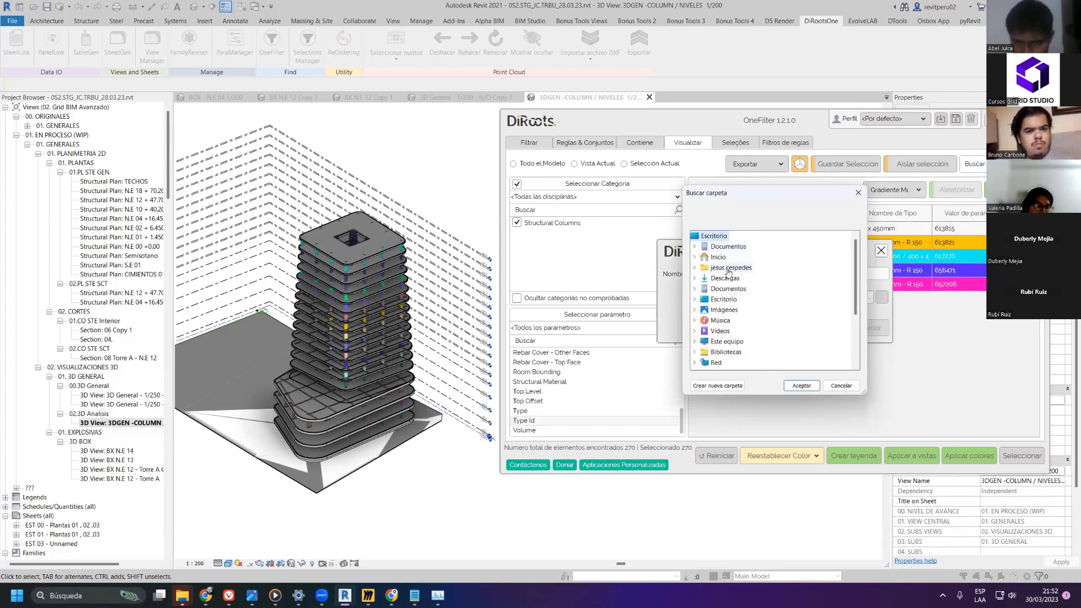
scroll(727, 276, down, 3)
scroll(746, 294, up, 3)
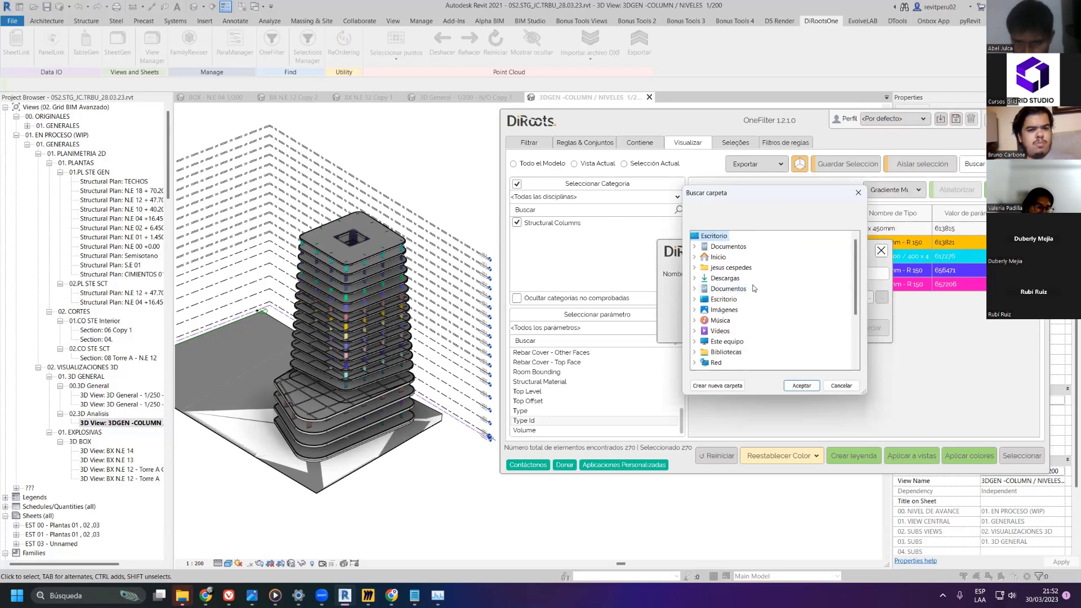
double_click(726, 247)
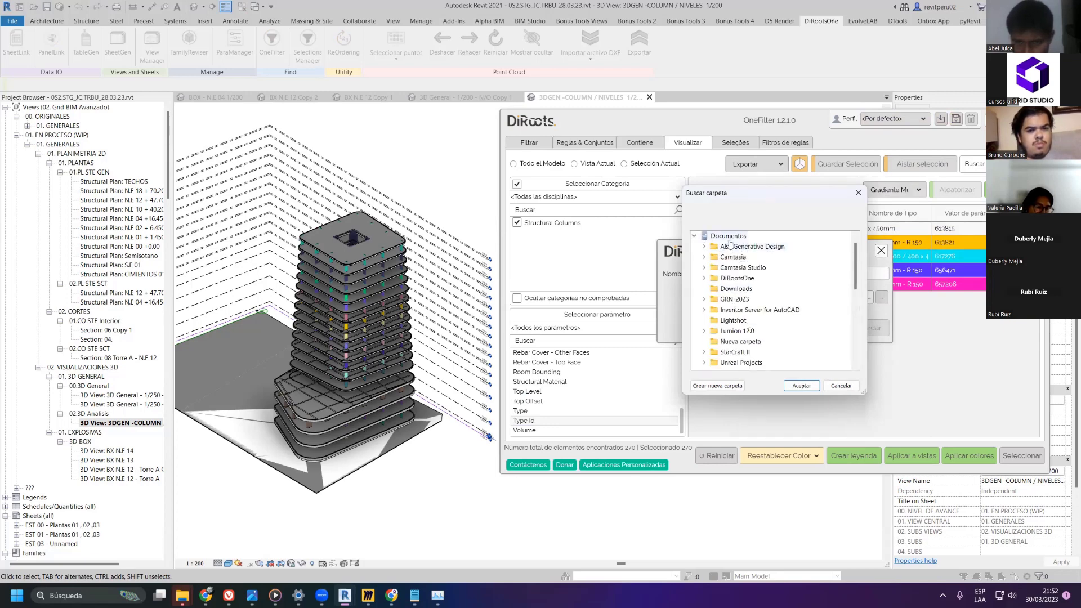
scroll(735, 259, up, 1)
scroll(751, 271, down, 5)
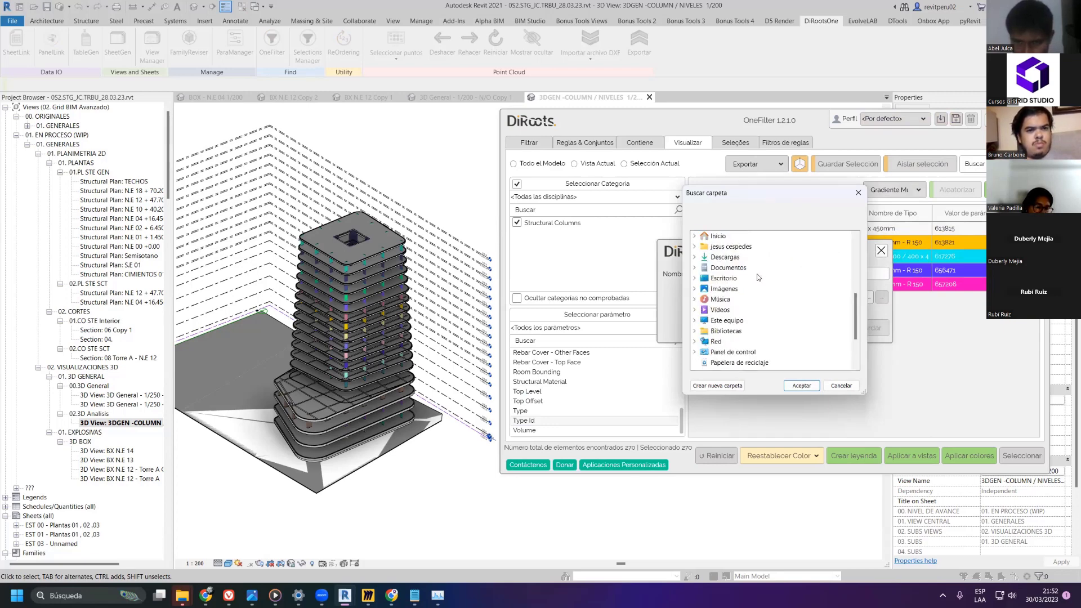
scroll(754, 285, down, 2)
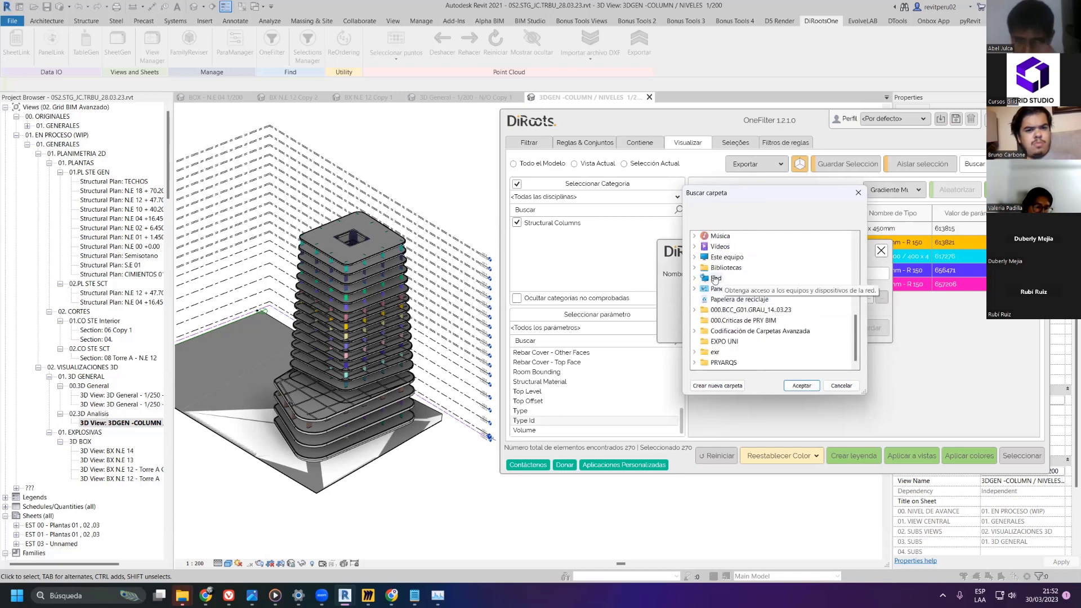
- Set the save location to Documentos > DiRootsOne > OneFilter > Profiles
click(695, 289)
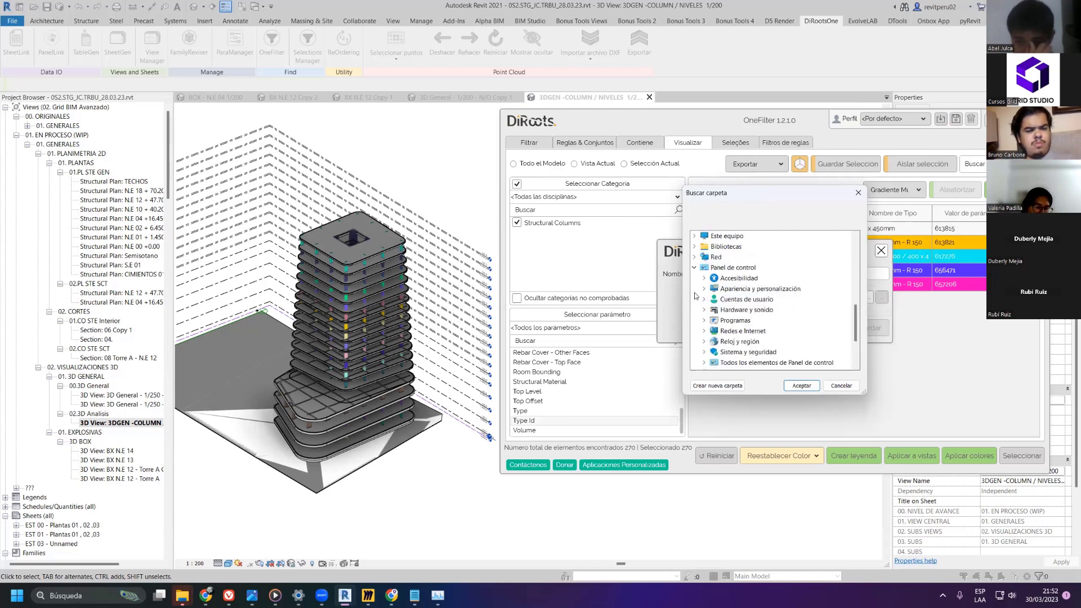
scroll(698, 276, up, 3)
click(732, 274)
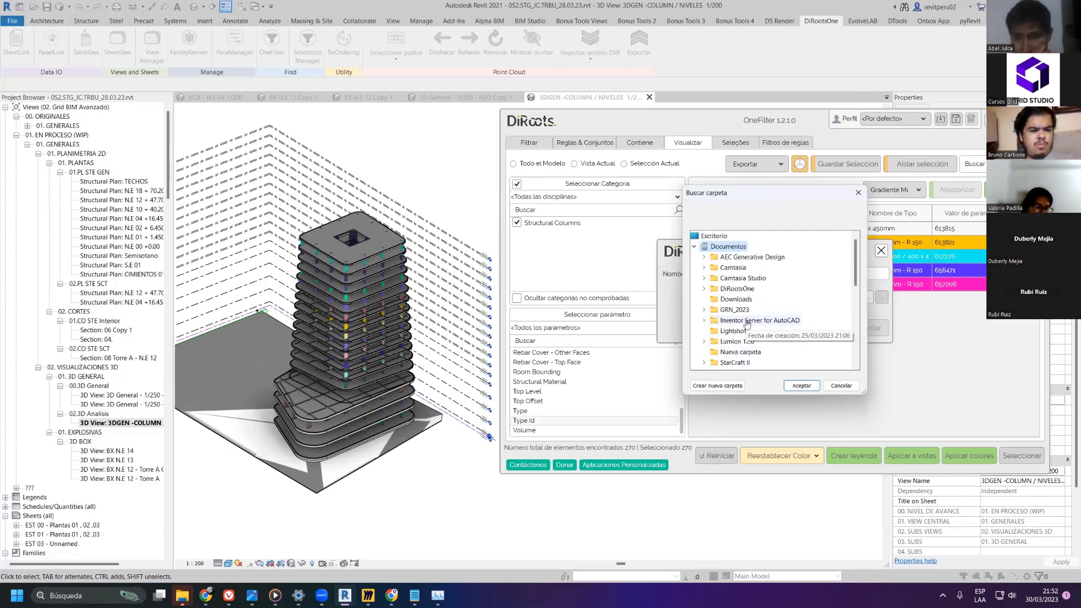
scroll(750, 315, down, 5)
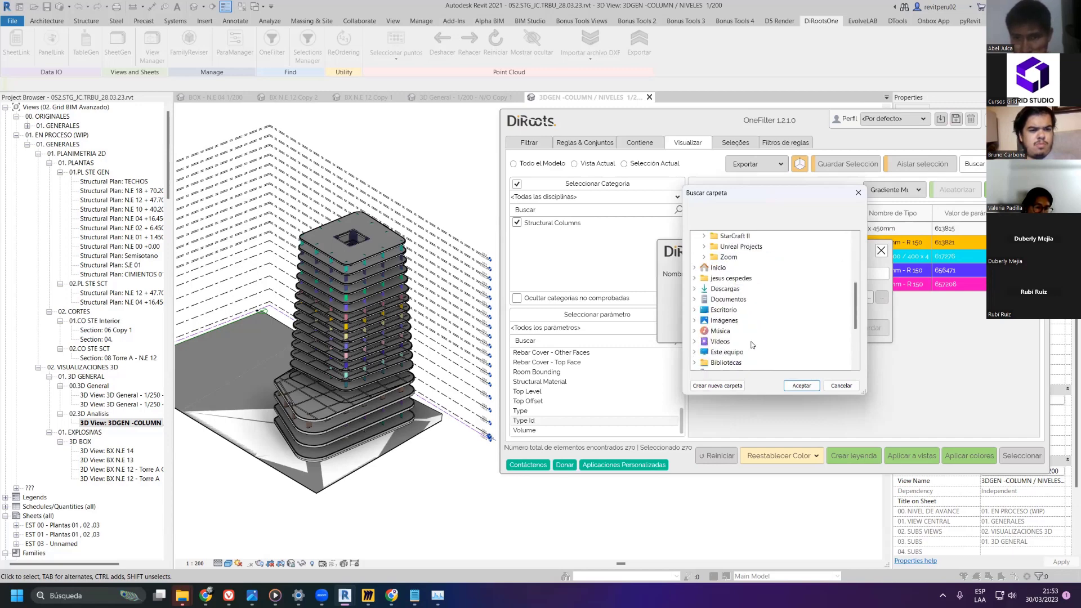
scroll(750, 325, up, 4)
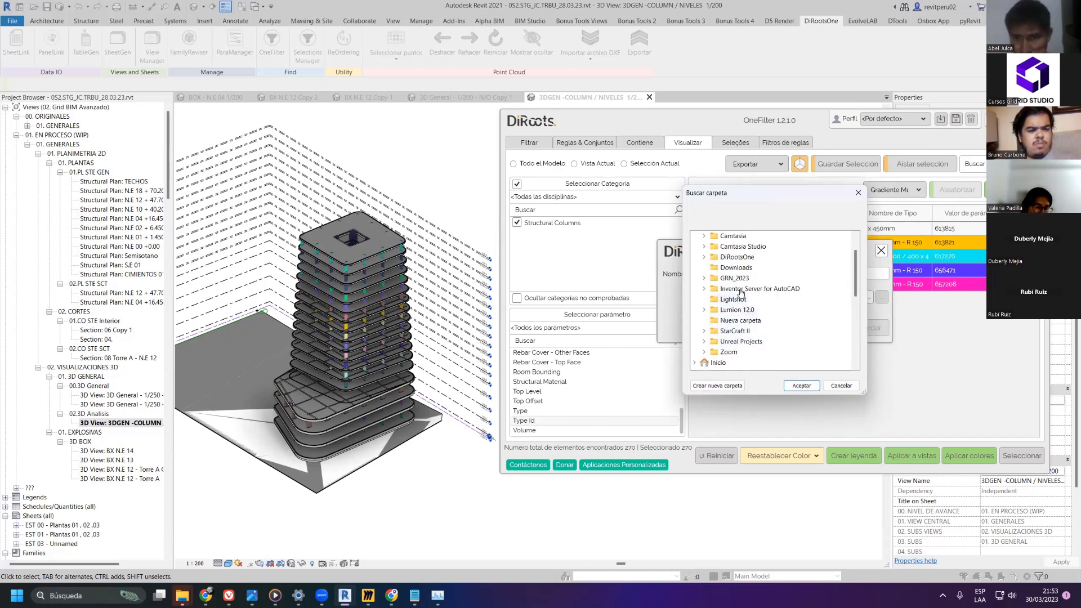
scroll(749, 270, up, 2)
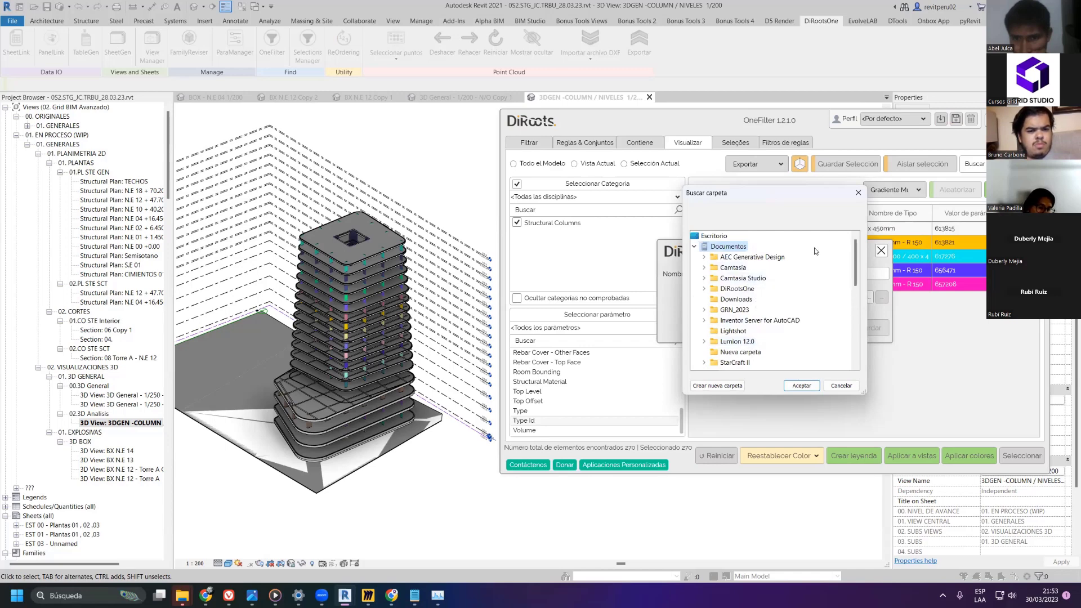
double_click(737, 289)
double_click(742, 299)
click(750, 310)
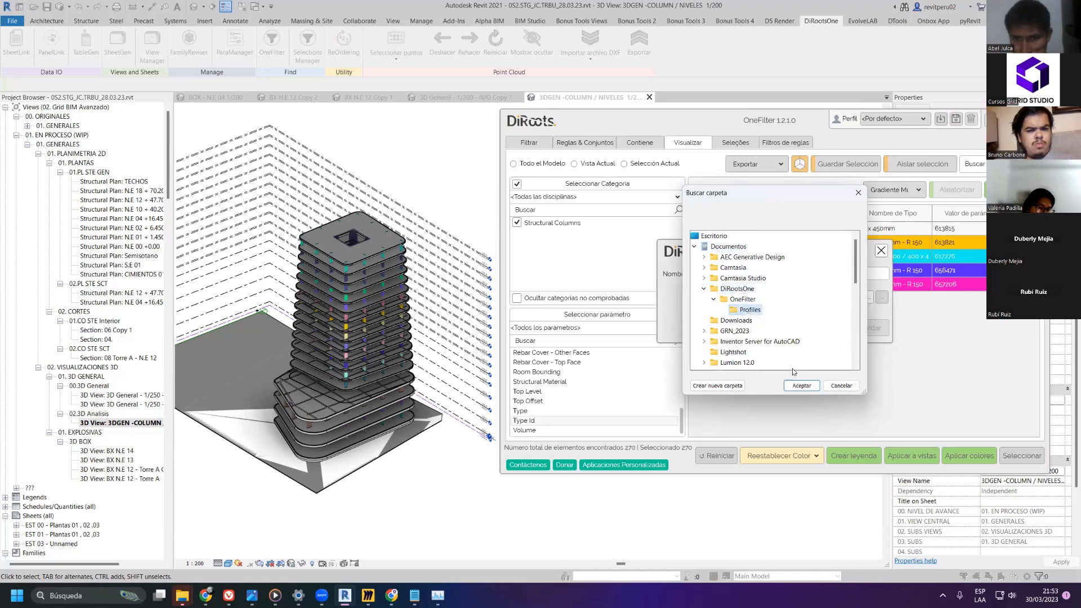
click(802, 386)
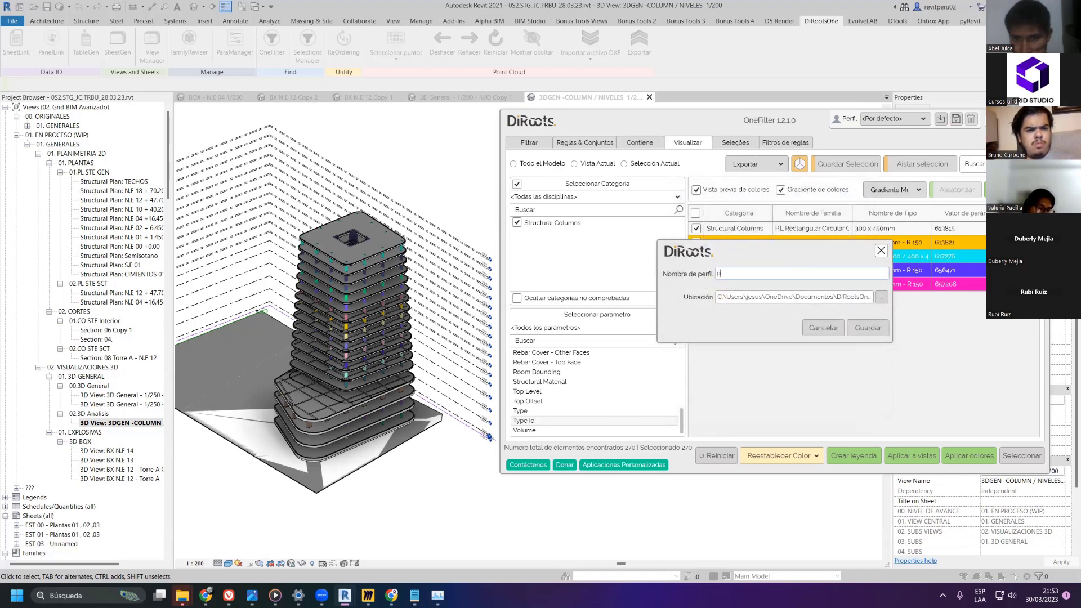
- Name the profile 'DRN STE' and save it
click(799, 274)
text(0)
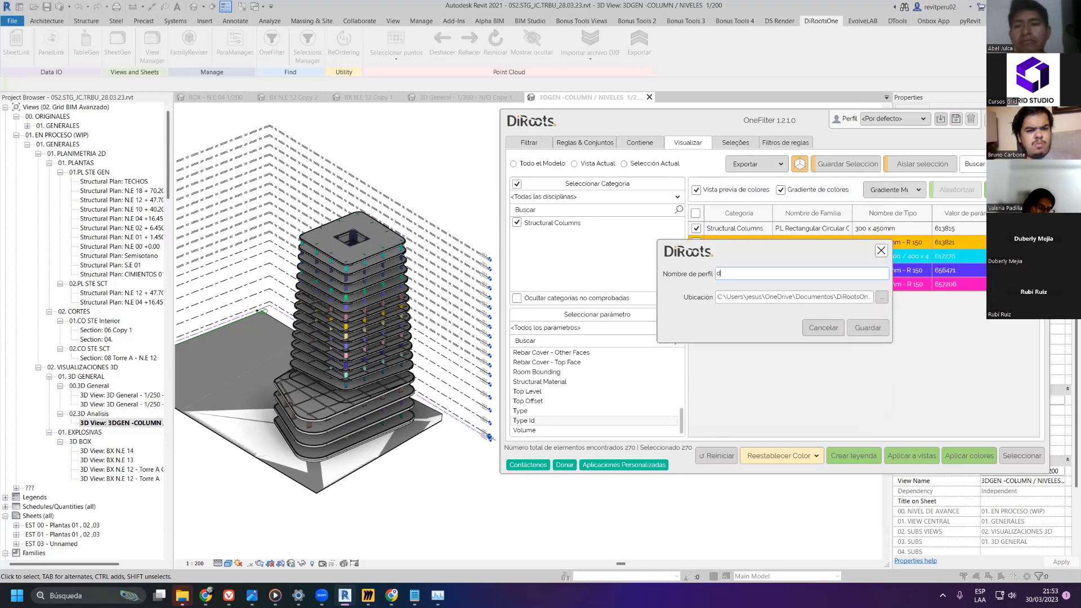
text(RN STE)
key(Return)
key(Return)
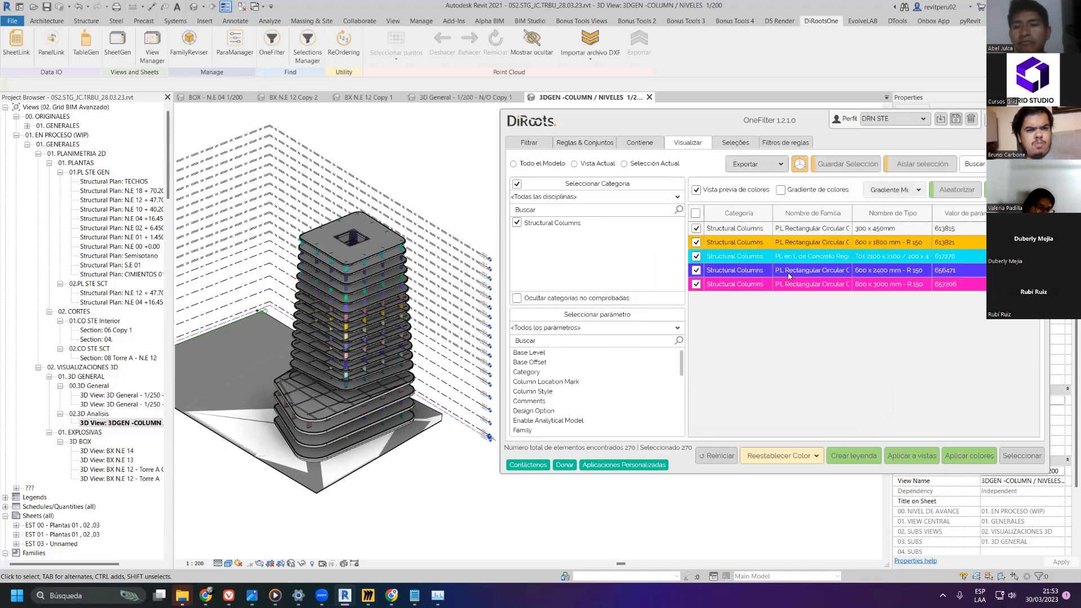
- Go to the saved selections and tick Filtro de vigas por tipo
click(903, 121)
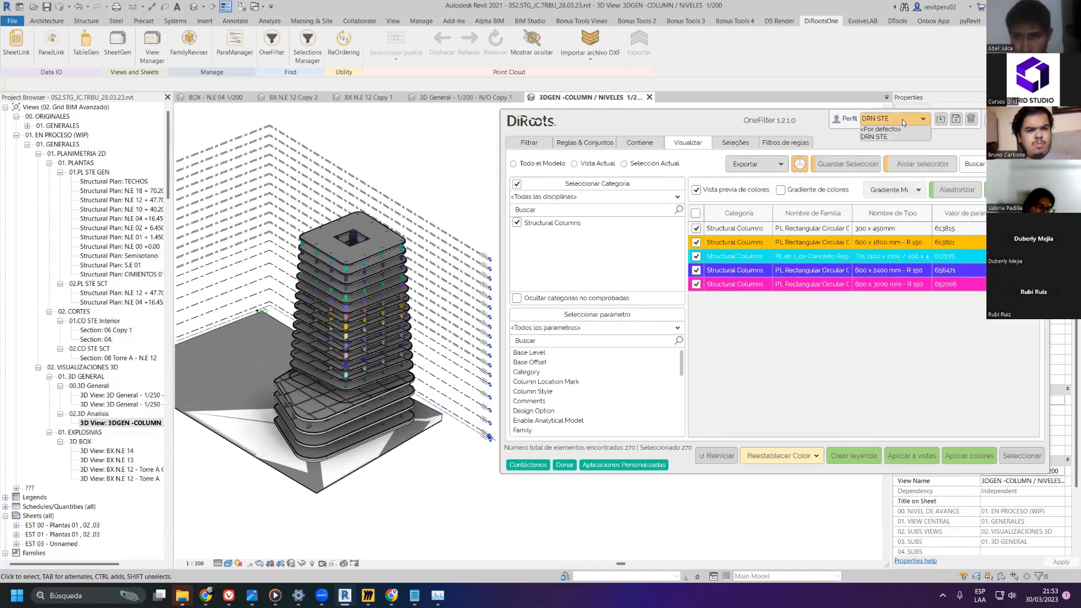
click(704, 146)
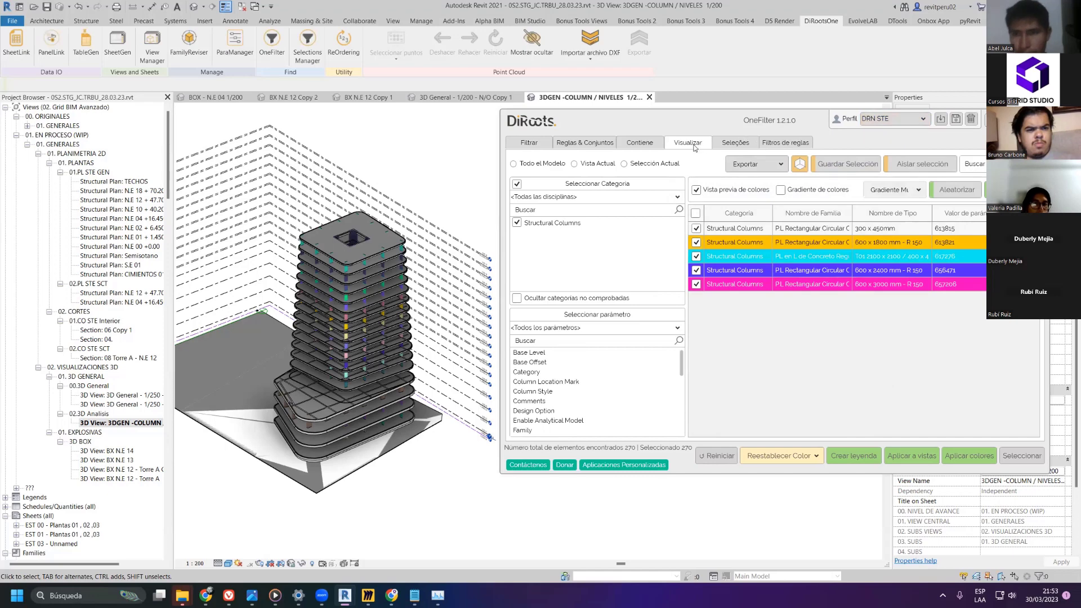
click(721, 145)
click(705, 147)
click(728, 145)
click(533, 212)
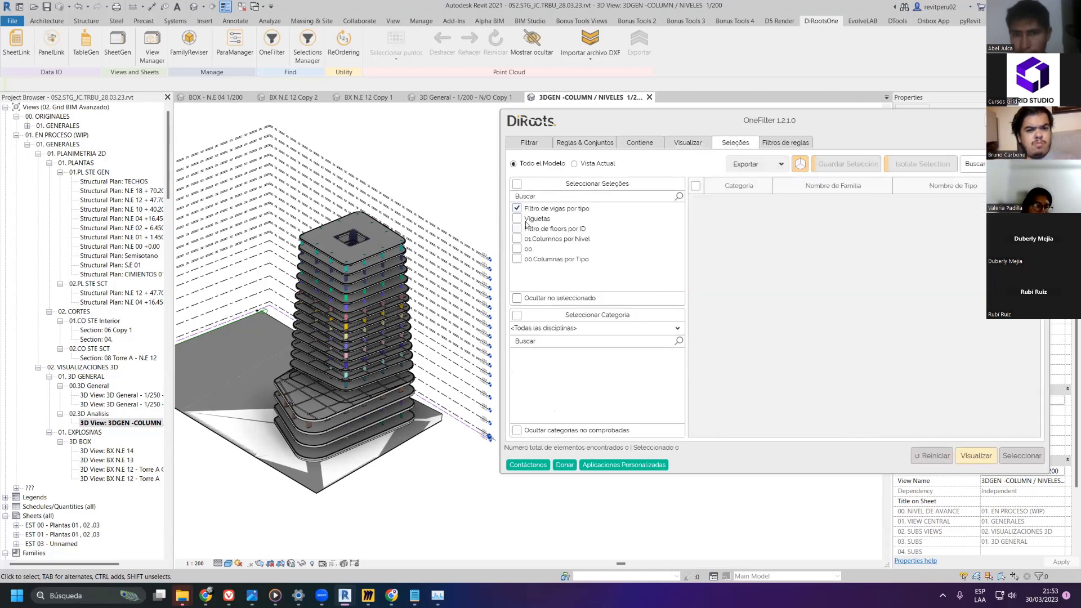
- Try visualising Filtro de vigas por tipo, then 01.Columnos por Nivel, dismissing each warning
click(976, 466)
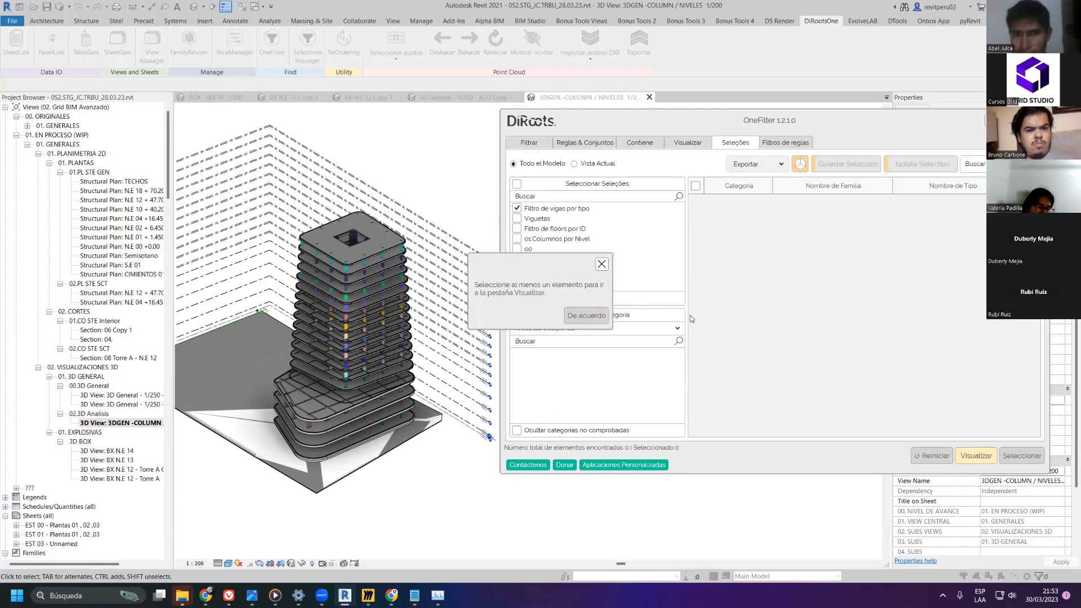
click(581, 316)
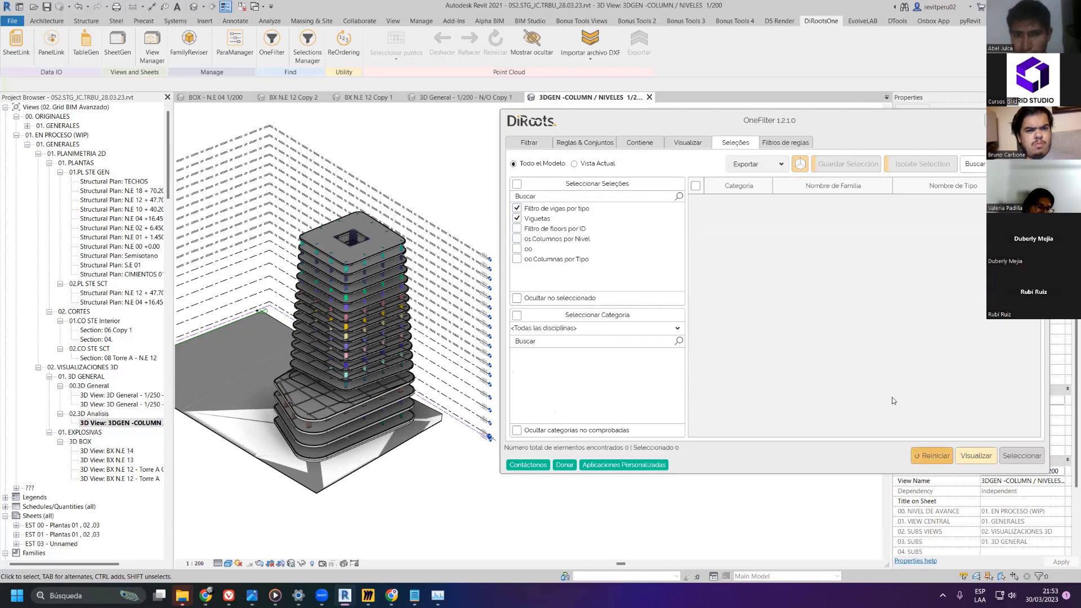
click(517, 218)
click(517, 208)
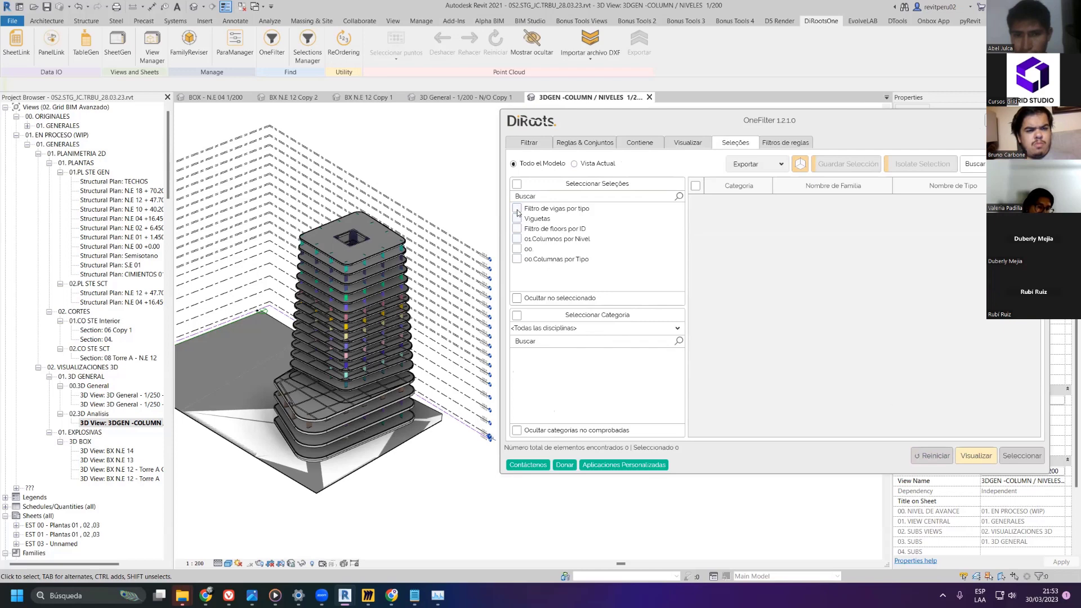
click(516, 239)
click(976, 456)
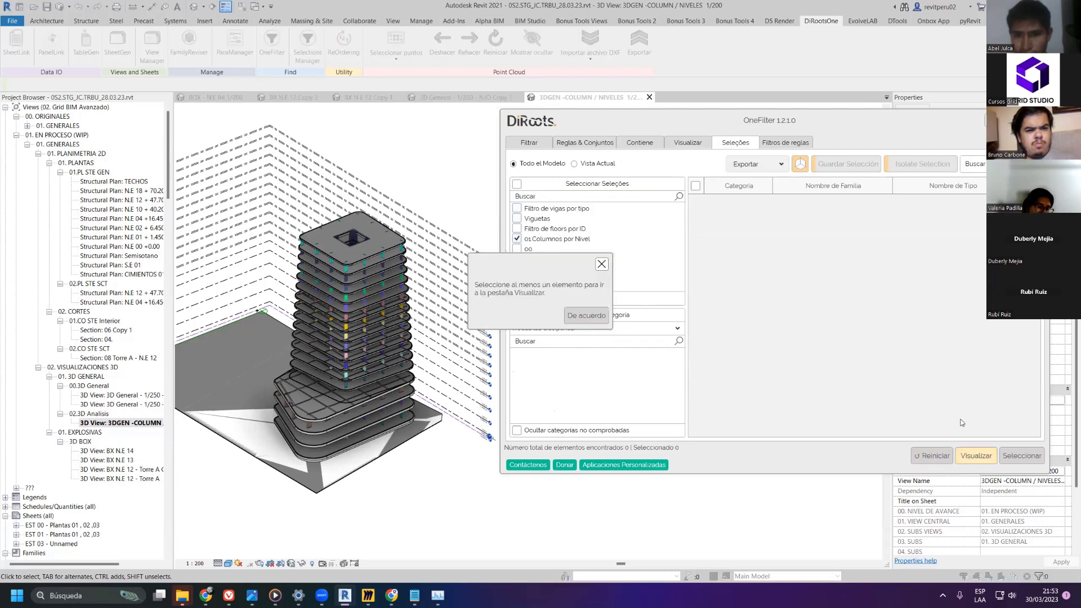
click(590, 319)
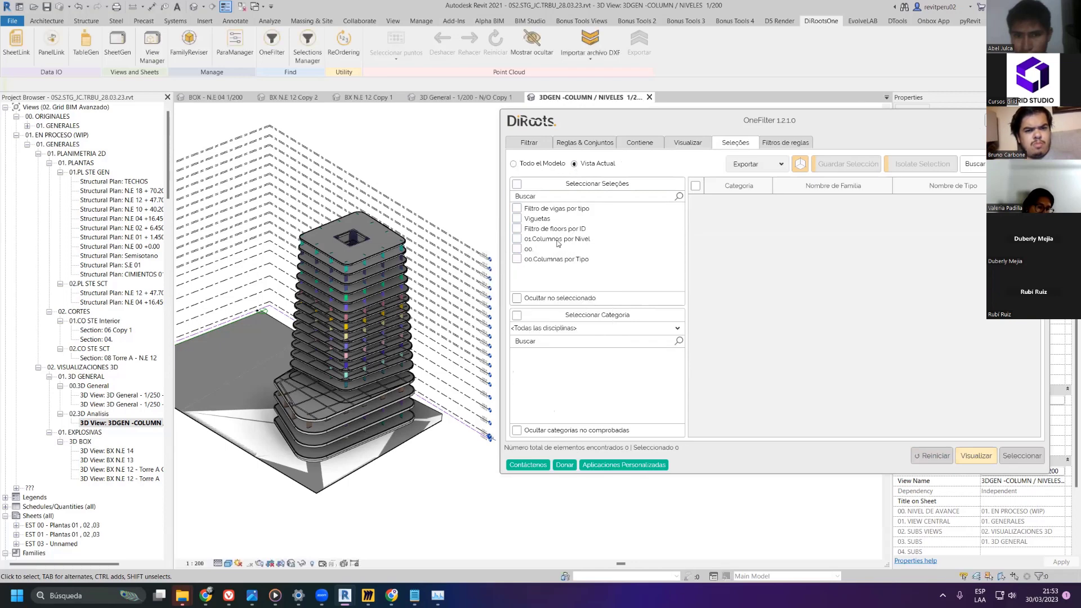
- Retry visualising 01.Columnos por Nivel, then switch to the Filtrar tab listing Structural Columns
click(517, 238)
click(968, 460)
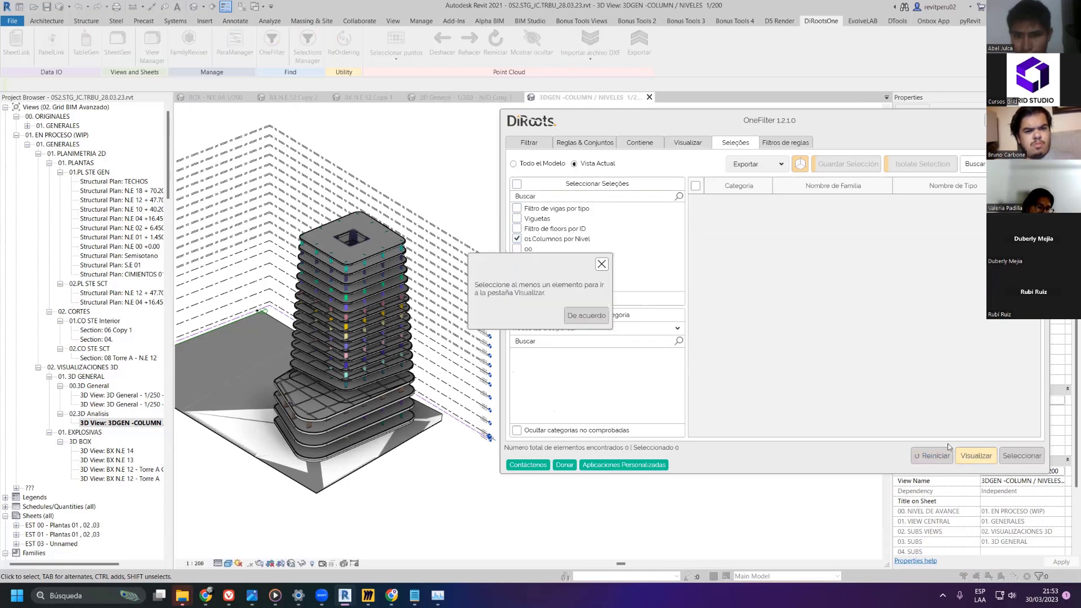
click(589, 317)
click(525, 144)
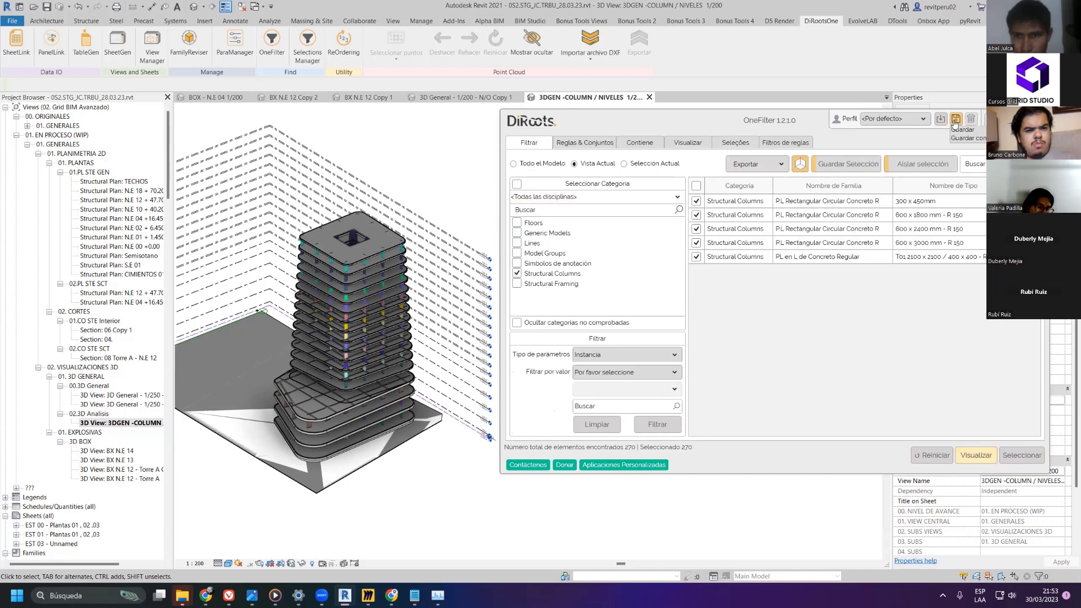
- Try loading the DRN STE.xml profile from DiRootsOne > OneFilter > Profiles; dismiss the invalid-profile warning
click(901, 119)
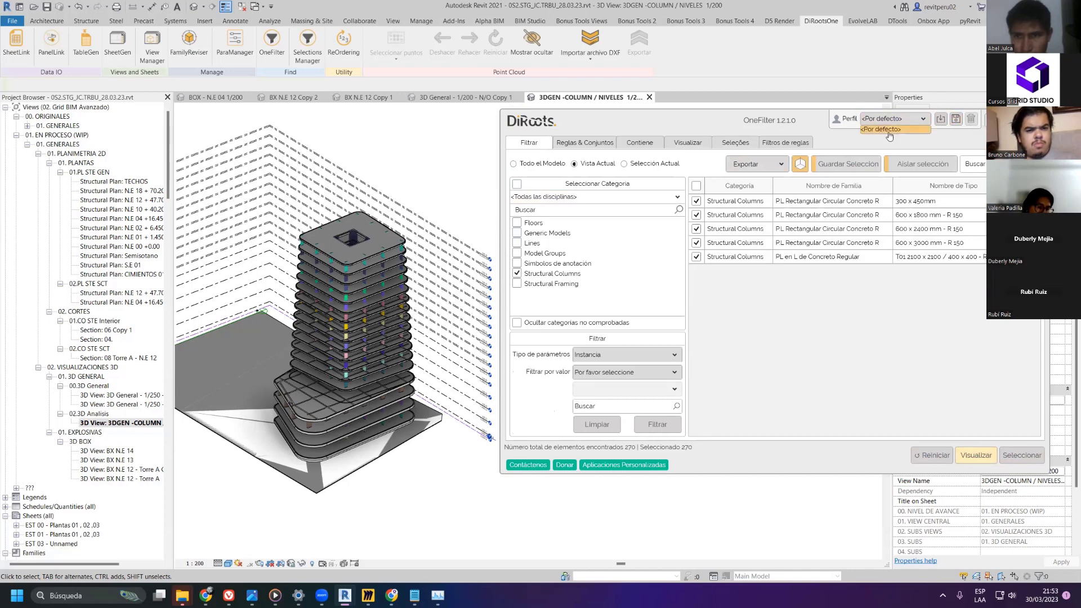
click(882, 129)
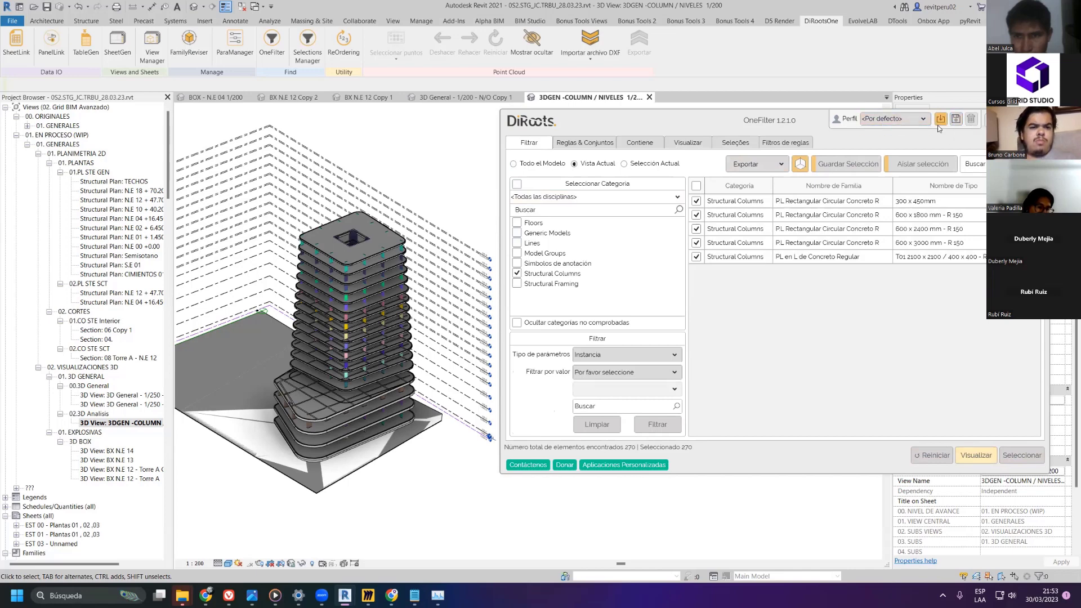
click(939, 121)
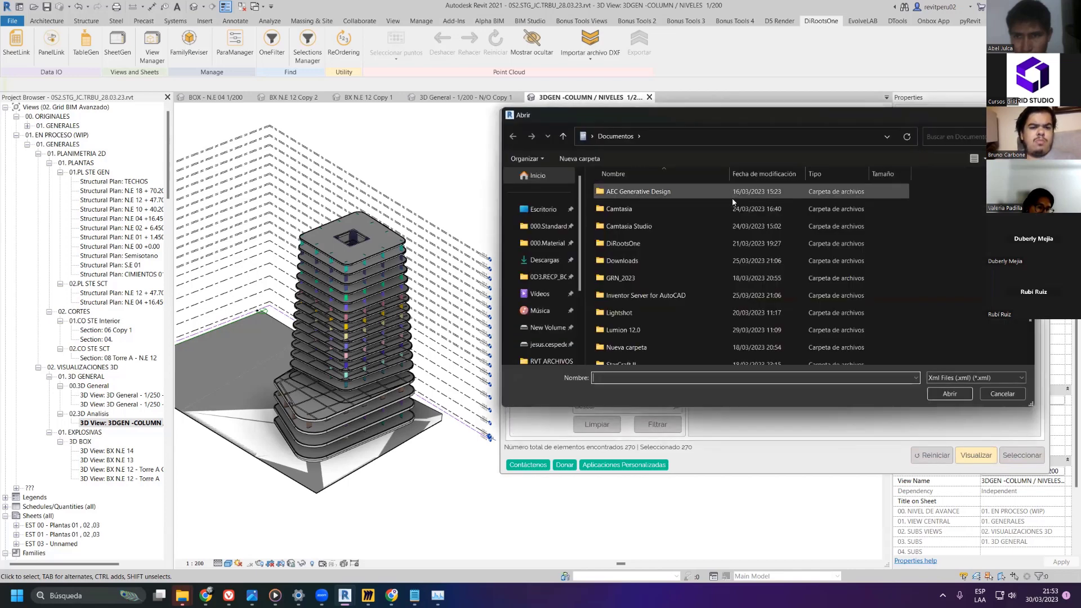
double_click(642, 243)
double_click(629, 194)
double_click(636, 192)
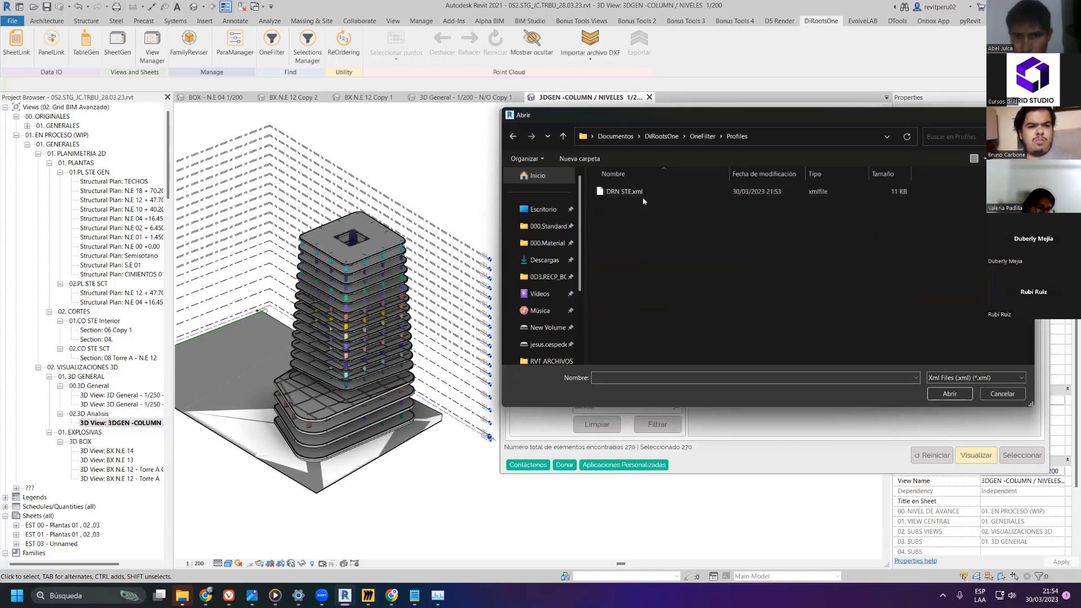
click(643, 193)
click(937, 395)
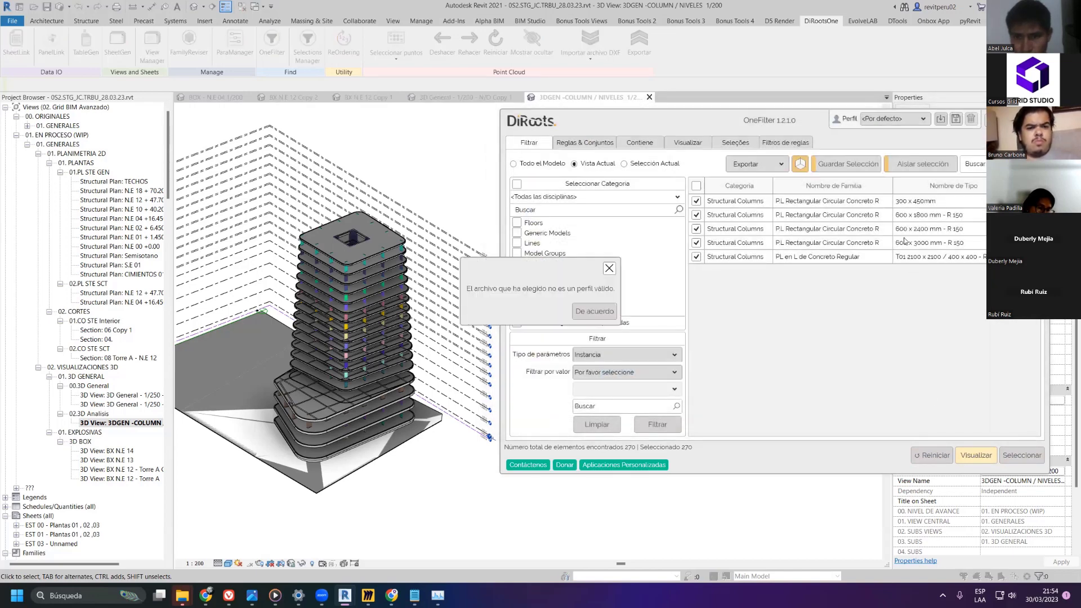
click(610, 314)
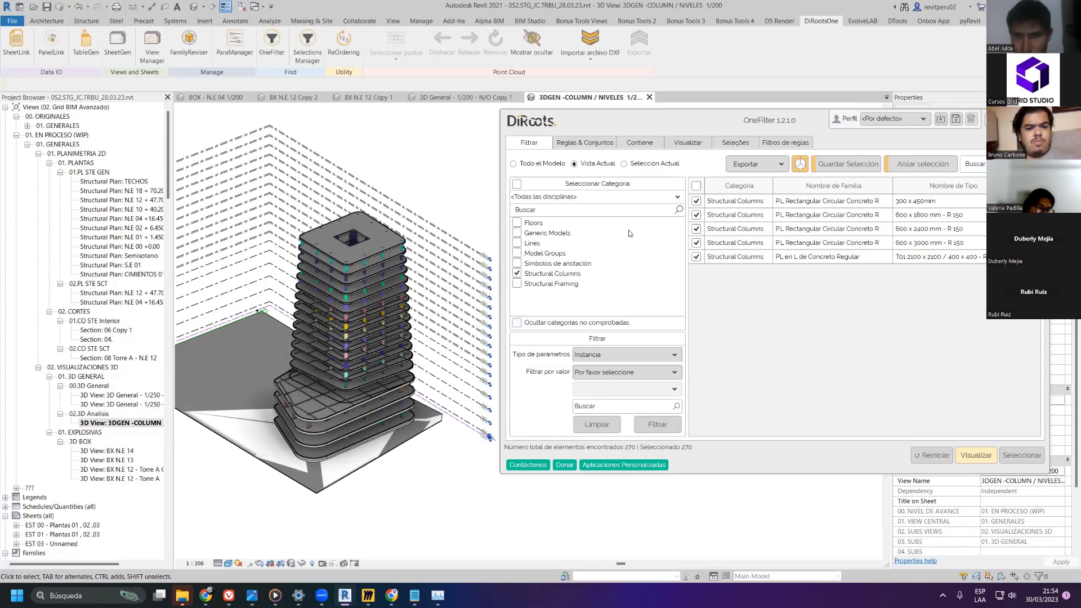
- Save the current filter as a new profile named 'DRN STE GRID'
click(955, 120)
click(964, 139)
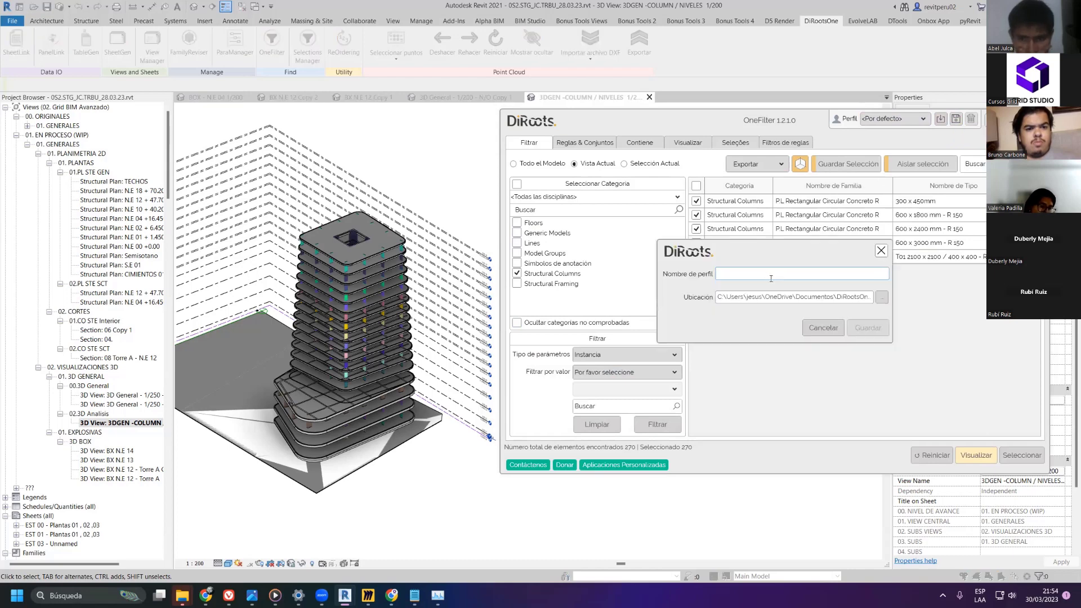
text(dr)
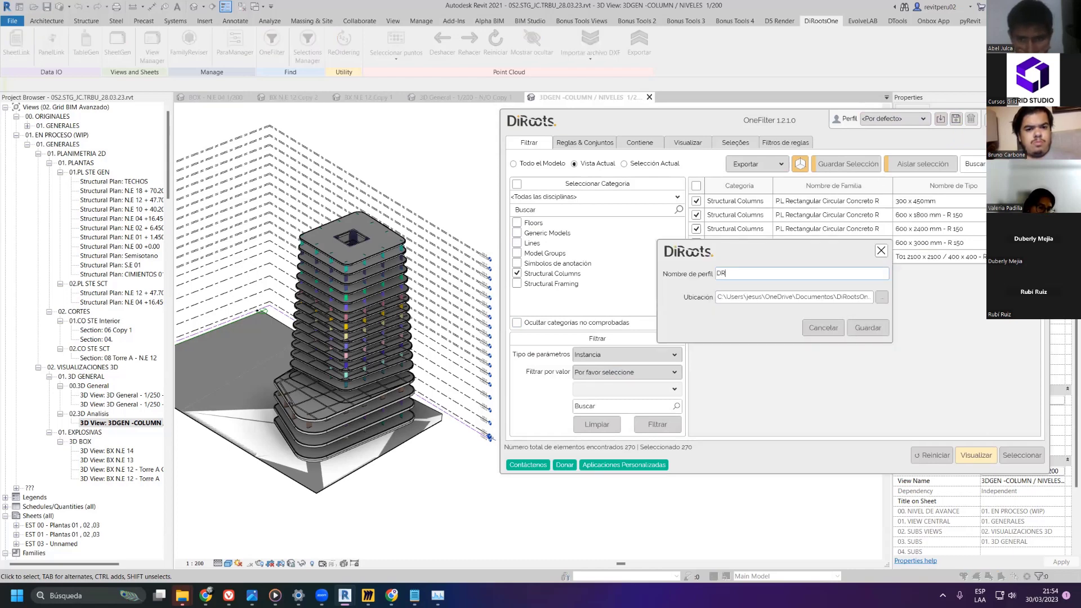
text(N Ste)
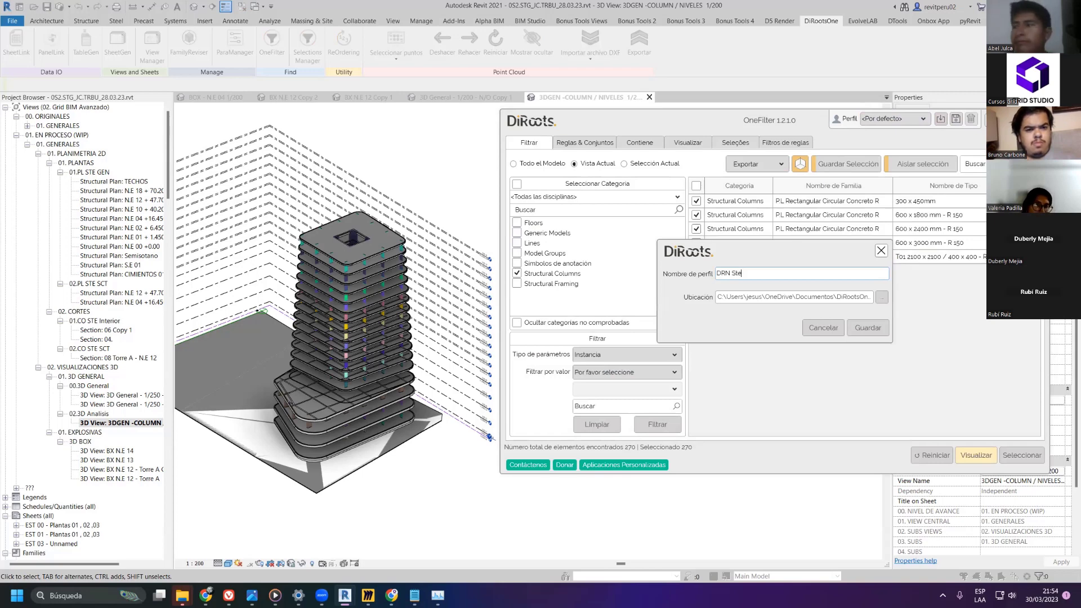
key(BackSpace)
key(BackSpace)
text(TE gr)
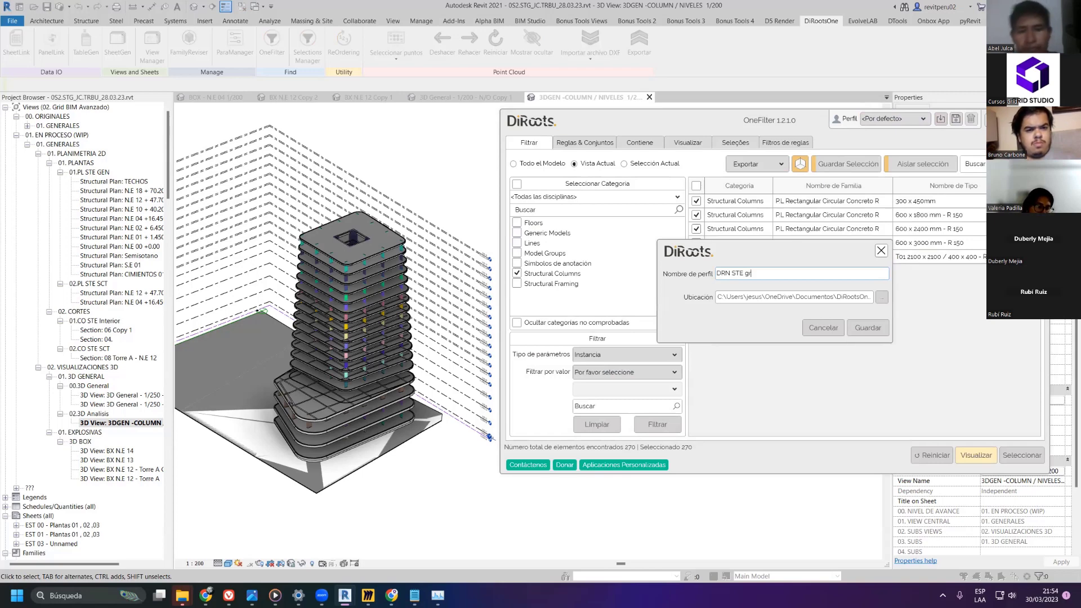
key(BackSpace)
key(BackSpace)
text(GRID)
key(Return)
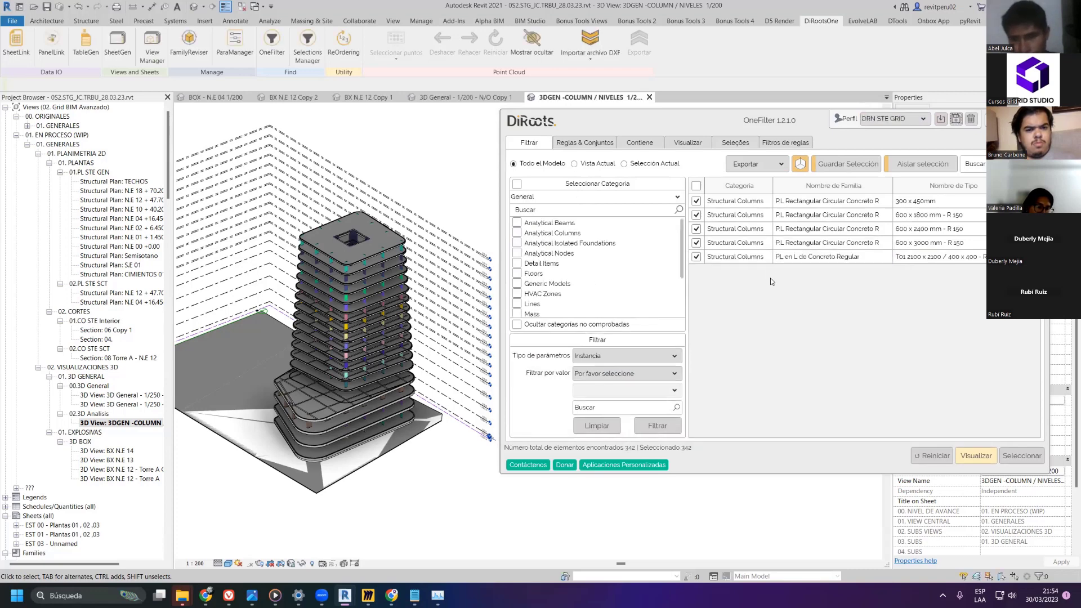
- Include Structural Columns and colour them by Type Id in the view
scroll(560, 275, down, 2)
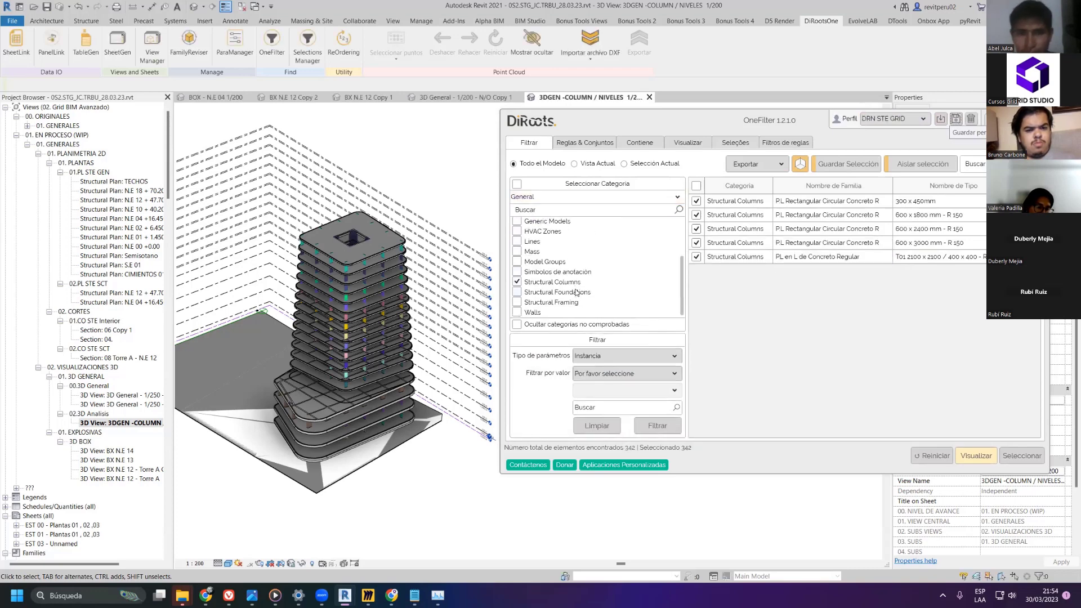
click(557, 282)
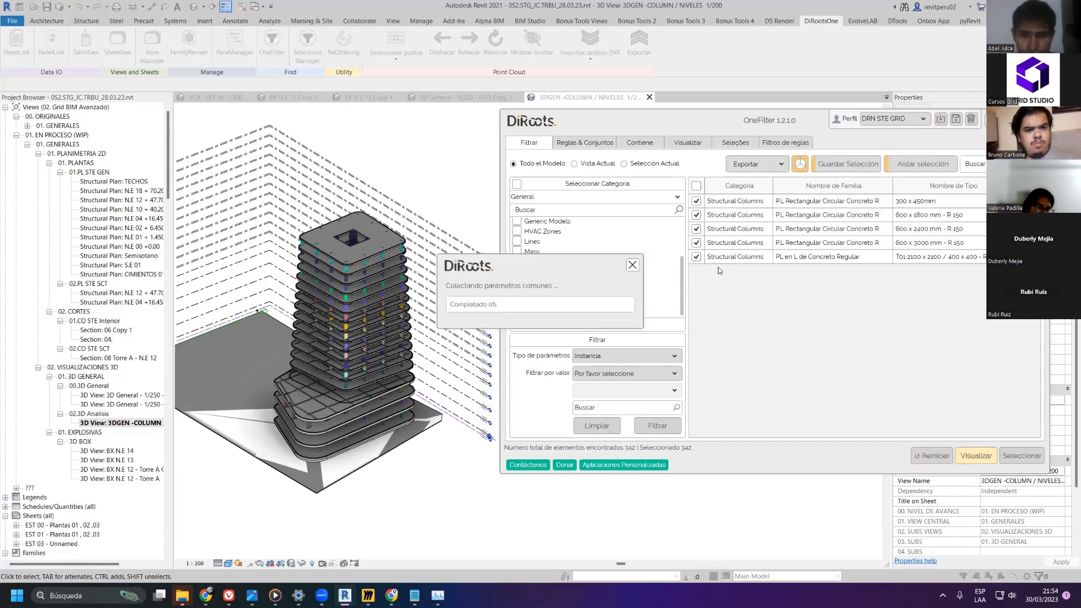
scroll(588, 386, down, 5)
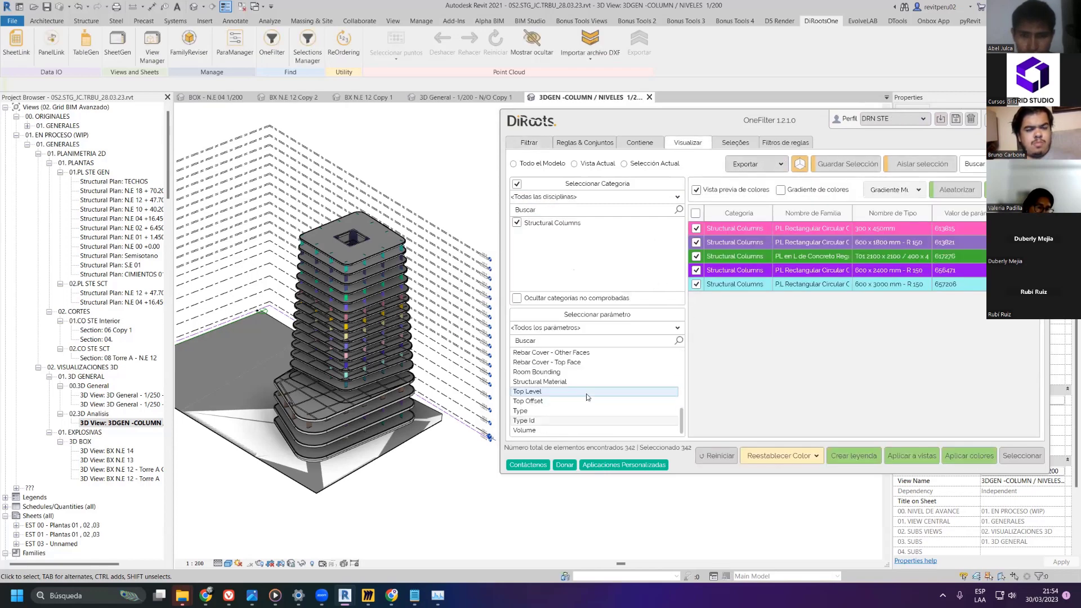
click(537, 423)
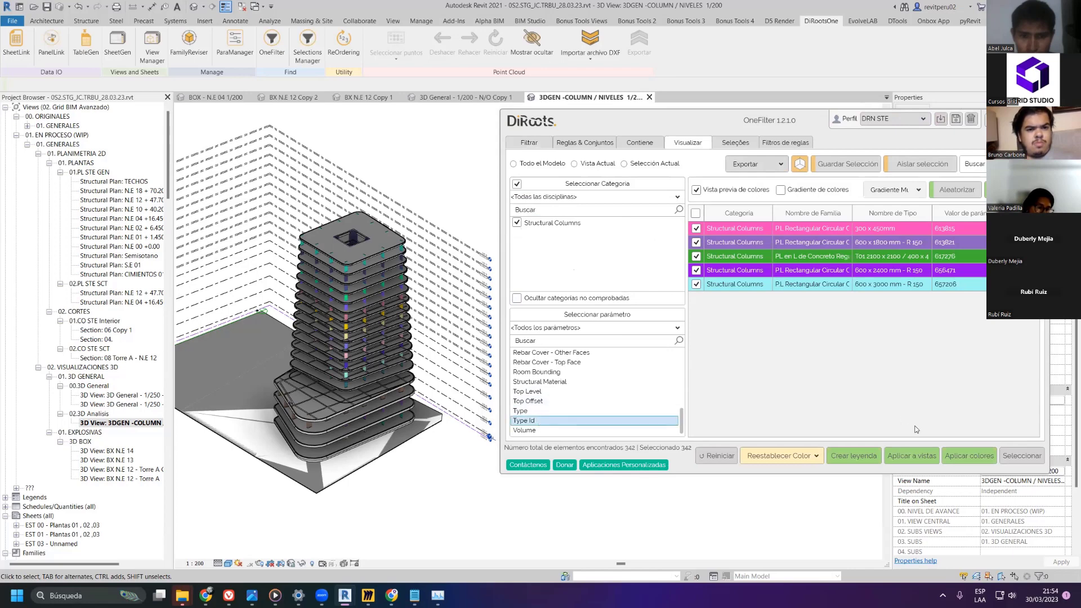
click(969, 456)
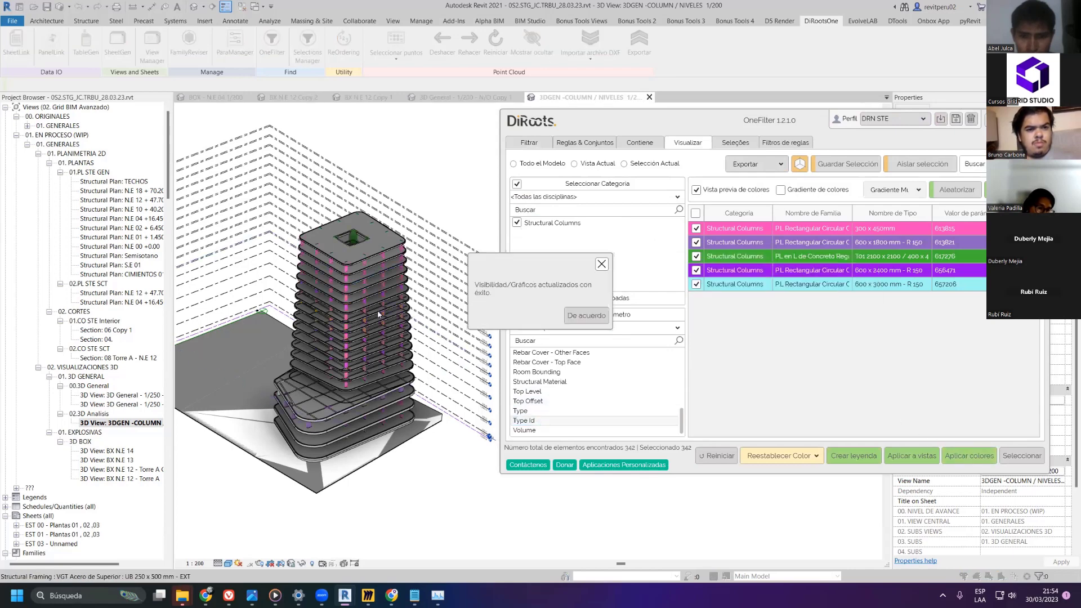
click(586, 315)
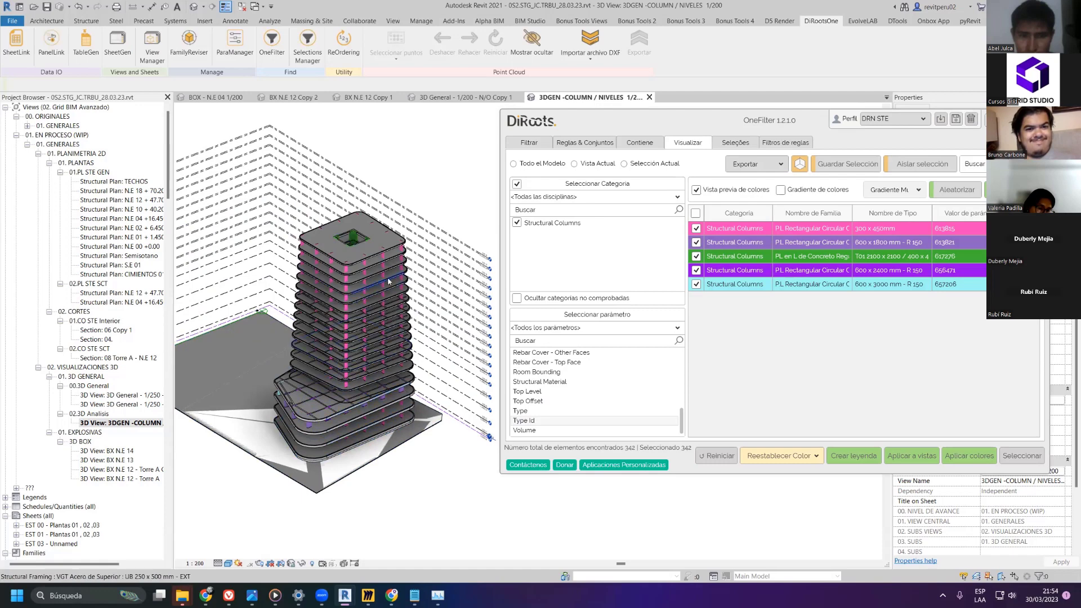
- Switch the Type Id colouring to a colour gradient and reapply it to the columns
click(815, 189)
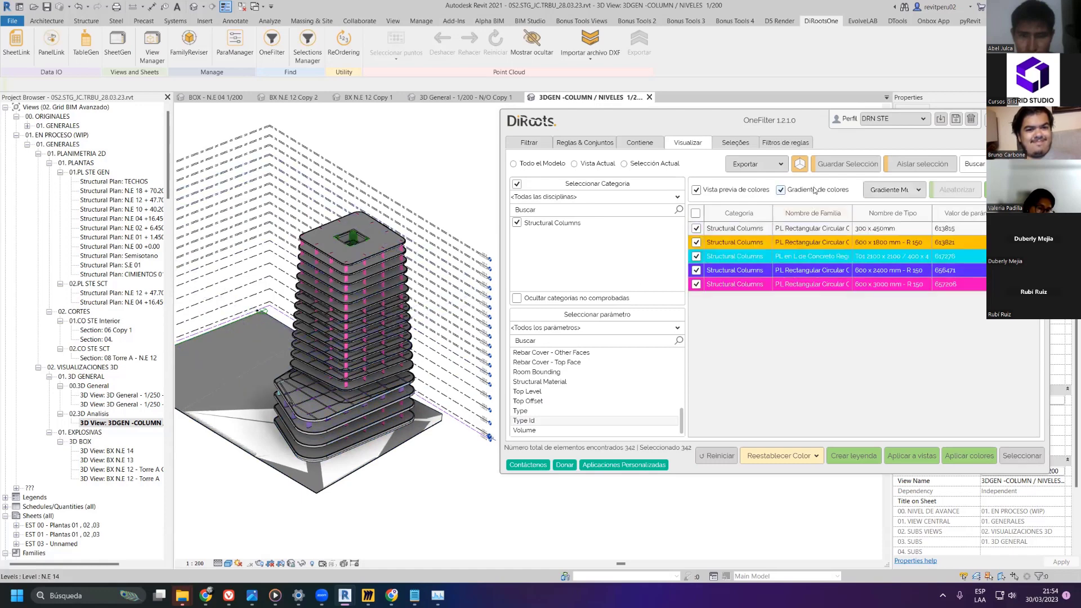
click(968, 457)
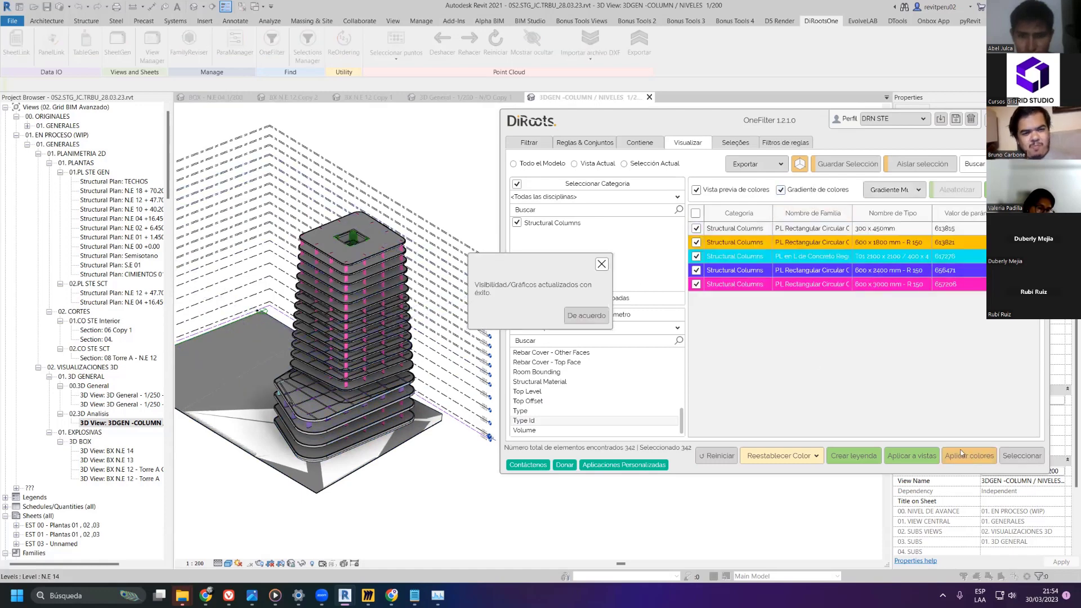
click(585, 316)
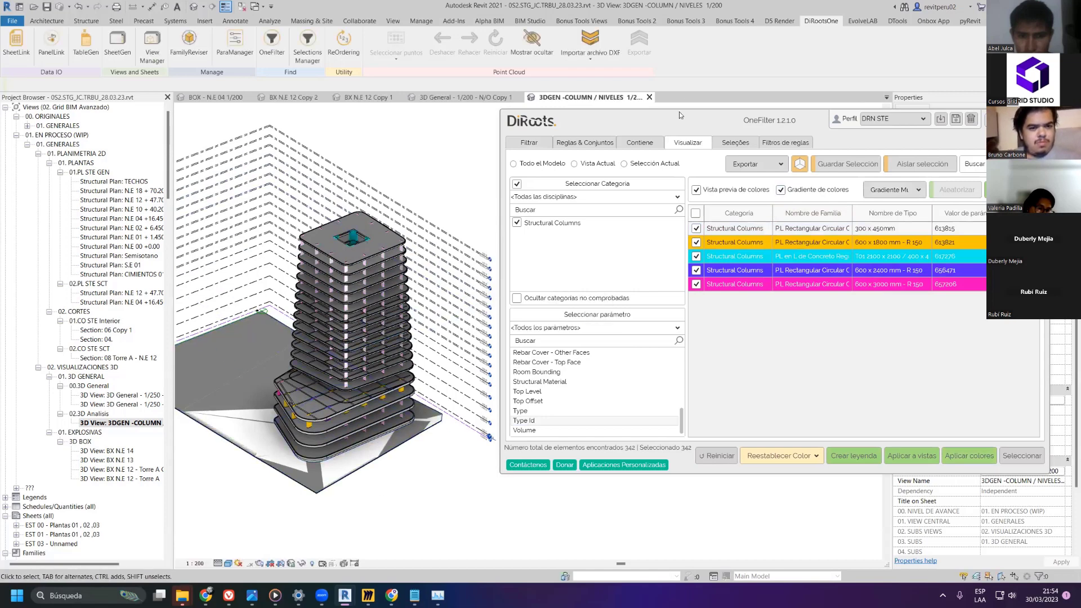
drag(676, 121, 580, 212)
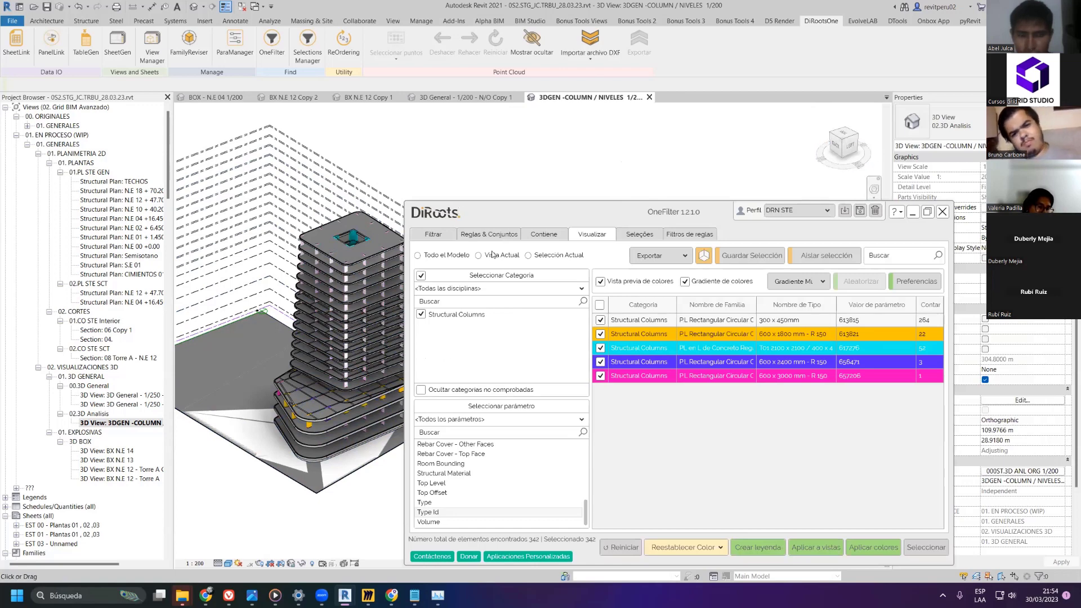
drag(507, 214, 547, 152)
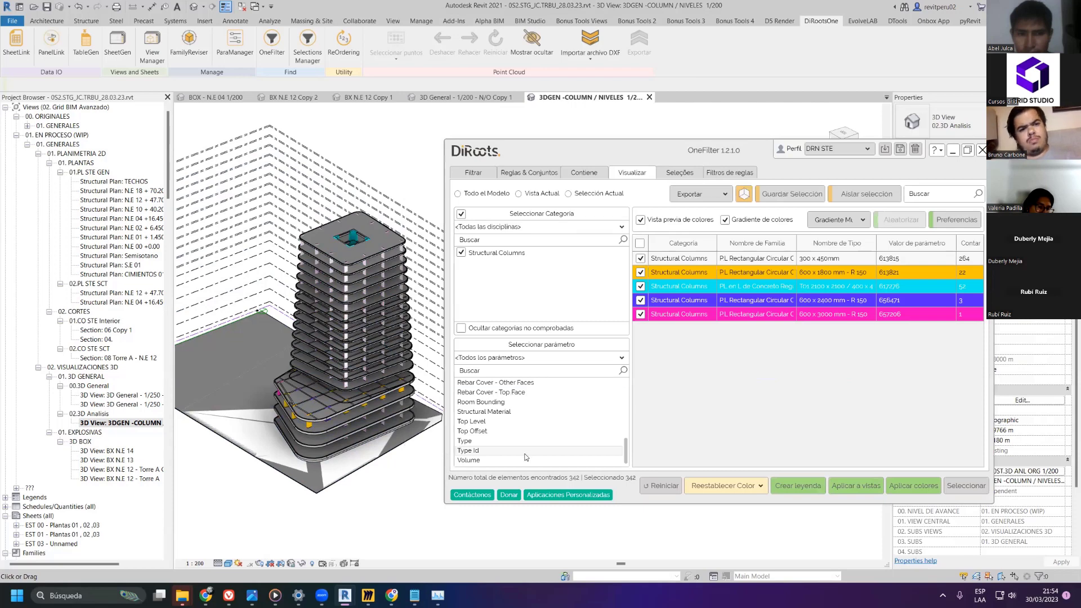
- Colour the structural columns by Level using Gradiente Multicolor and apply the colours
scroll(507, 445, up, 4)
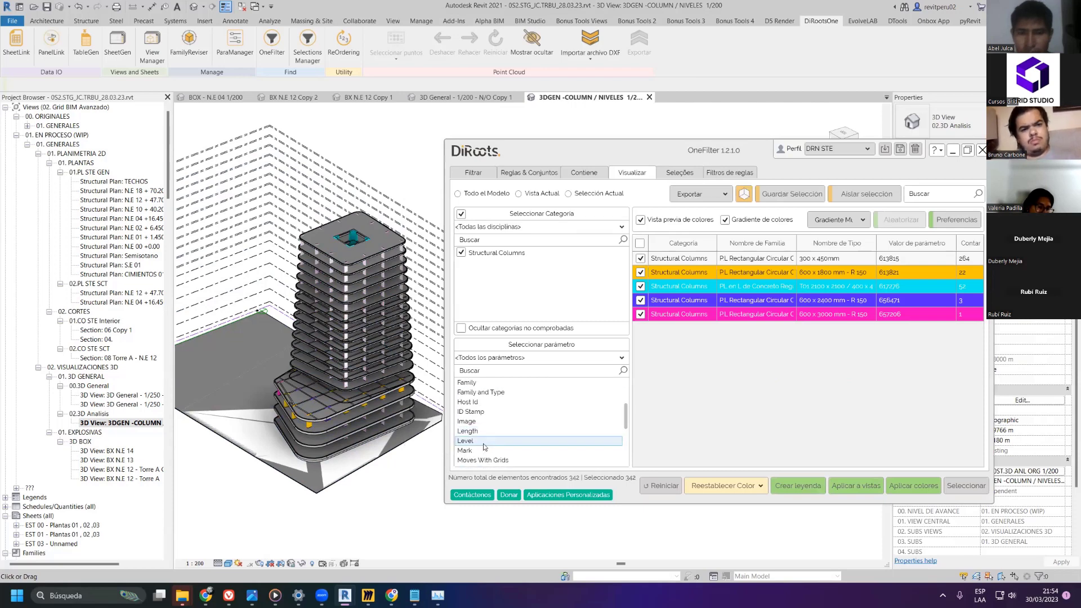
click(484, 443)
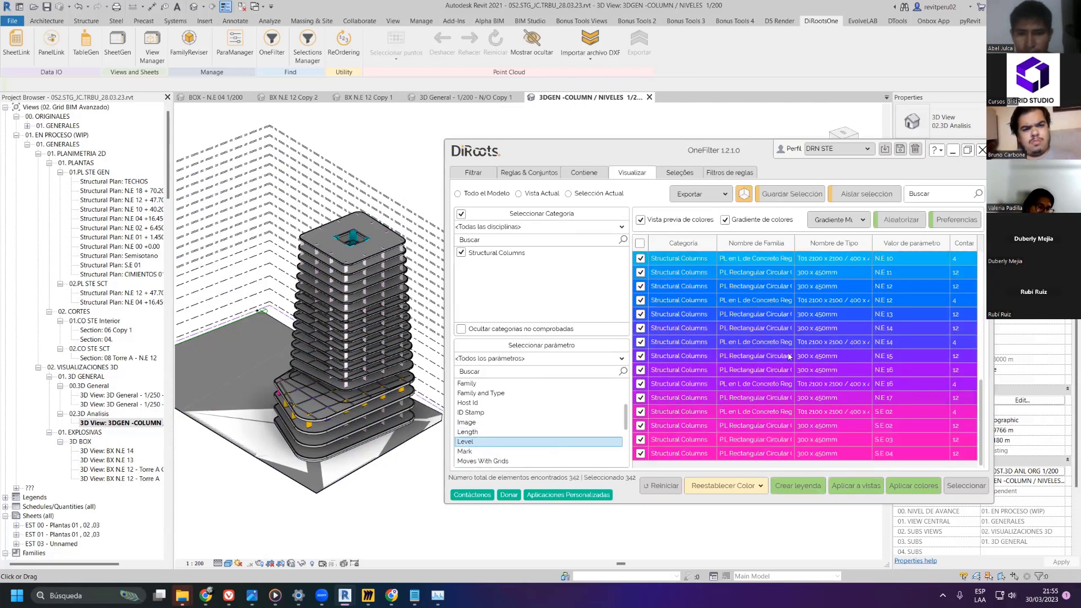
click(911, 490)
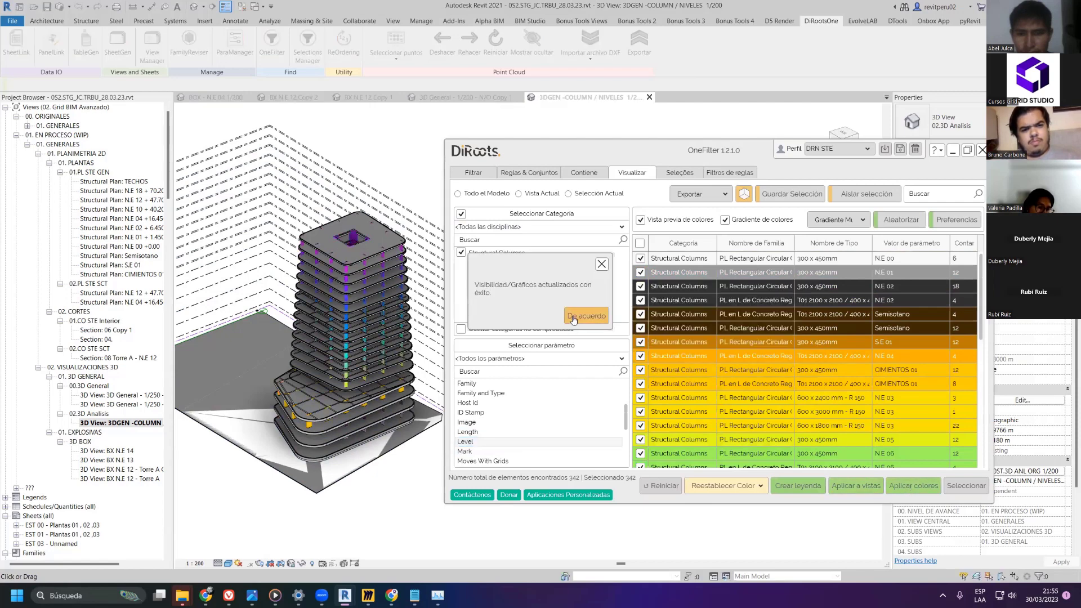
click(569, 322)
click(853, 220)
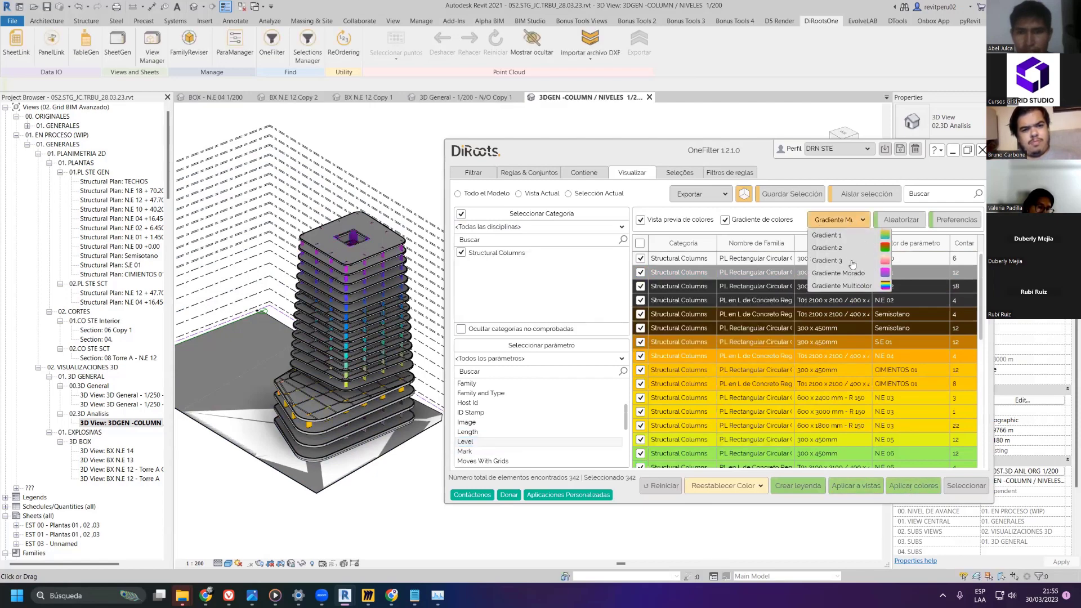
click(855, 286)
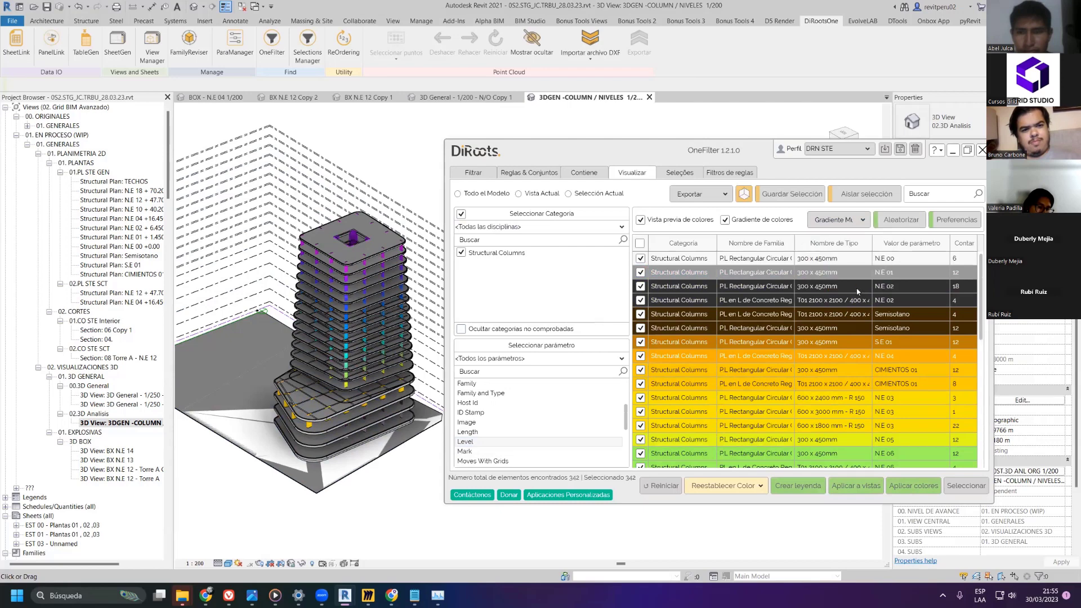
click(921, 493)
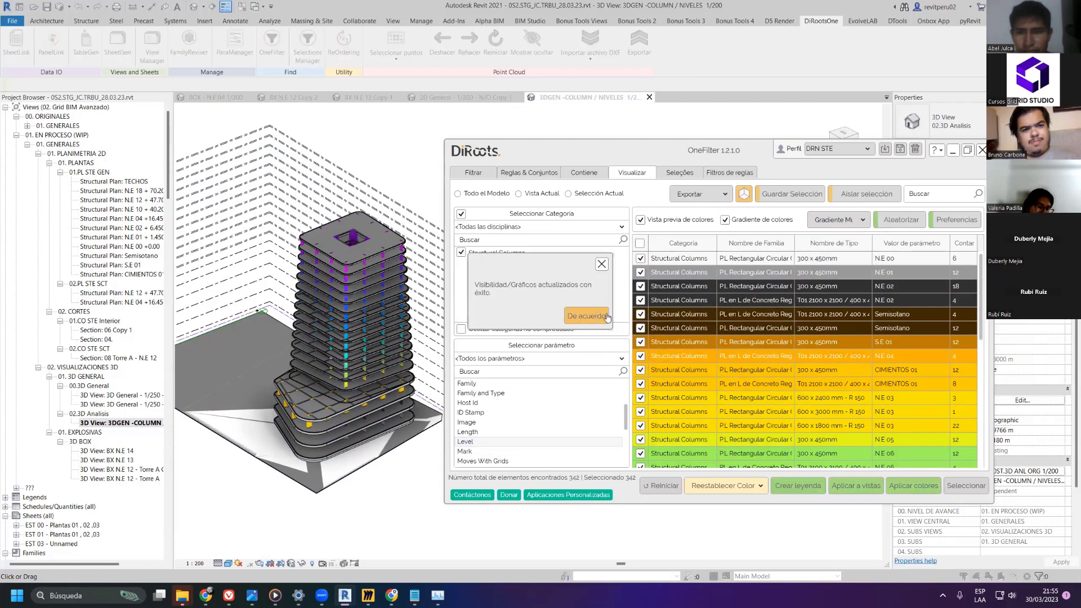
click(585, 316)
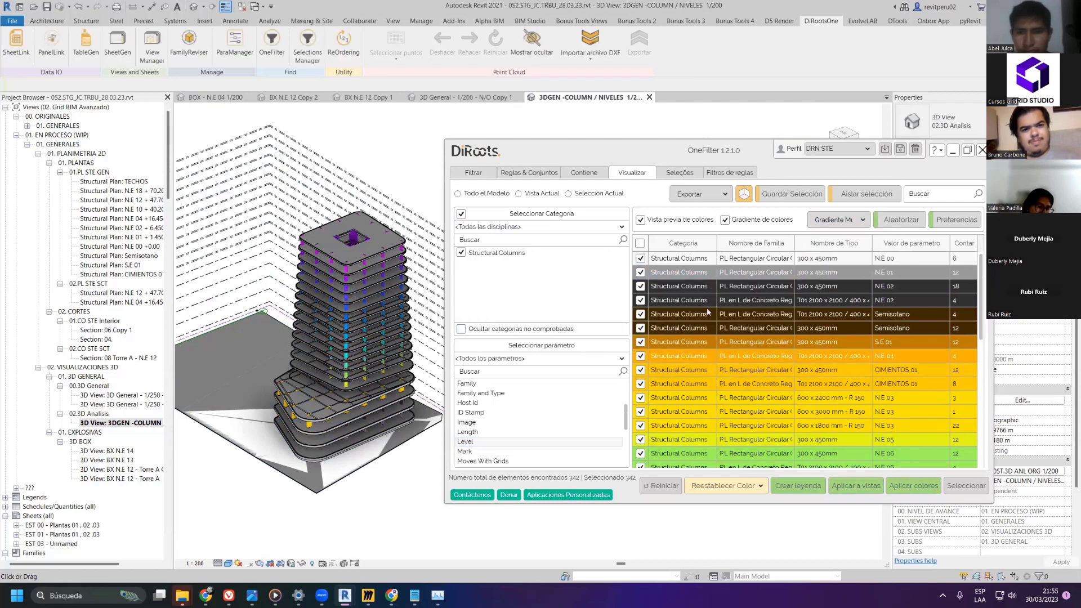
- Create a new colour gradient with a Deep Pink start colour
click(966, 222)
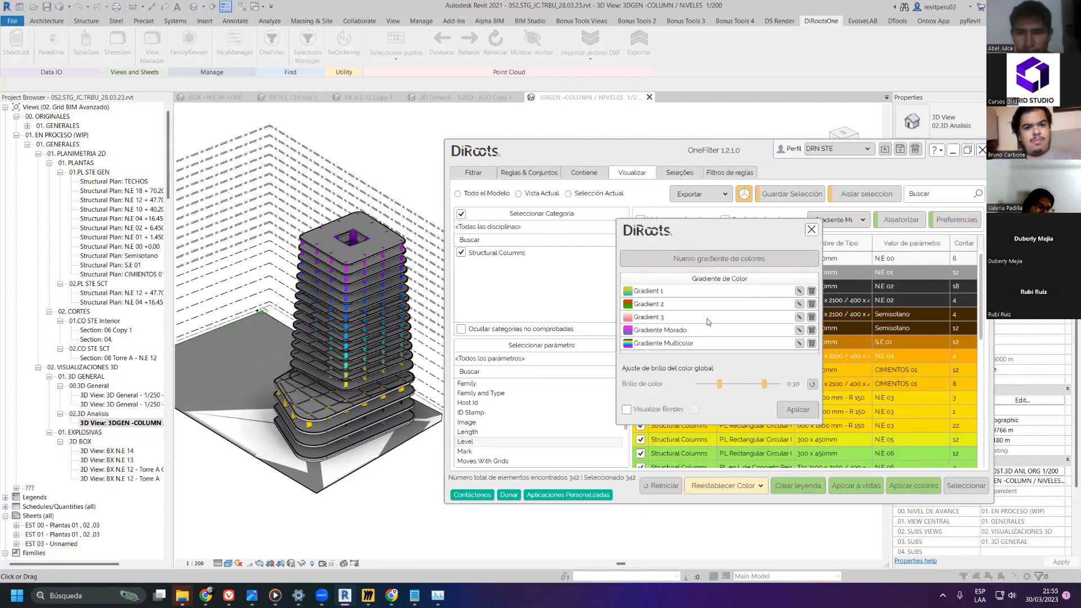
click(700, 260)
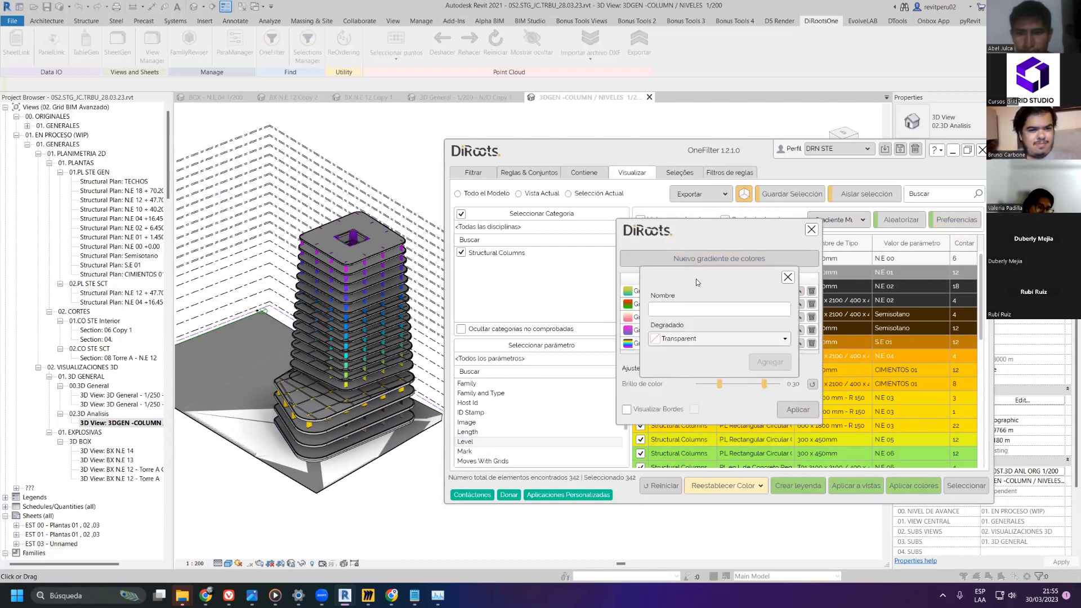
drag(696, 282, 739, 382)
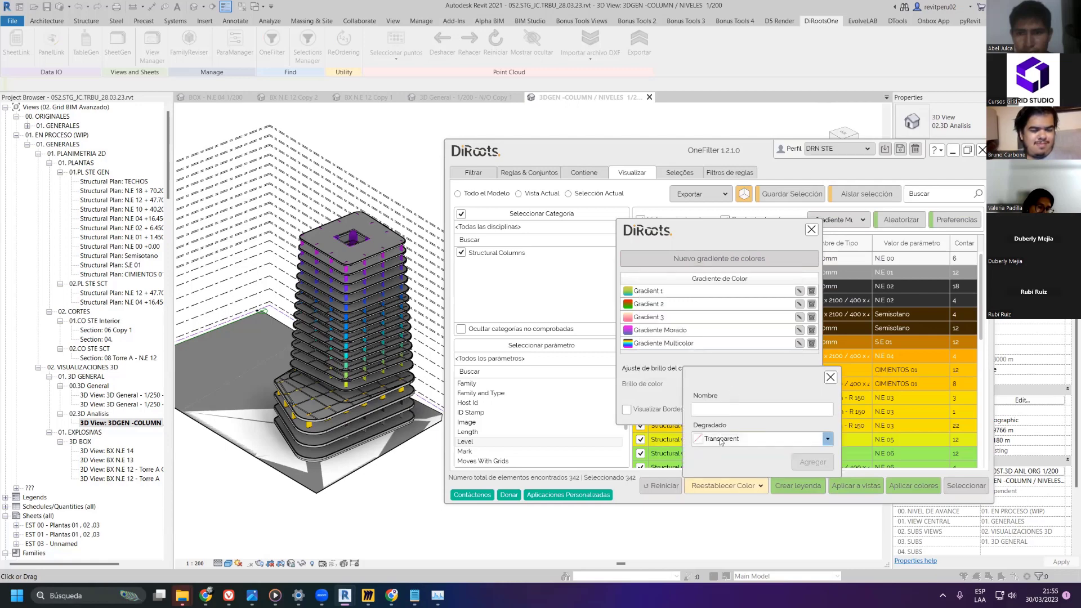
click(827, 439)
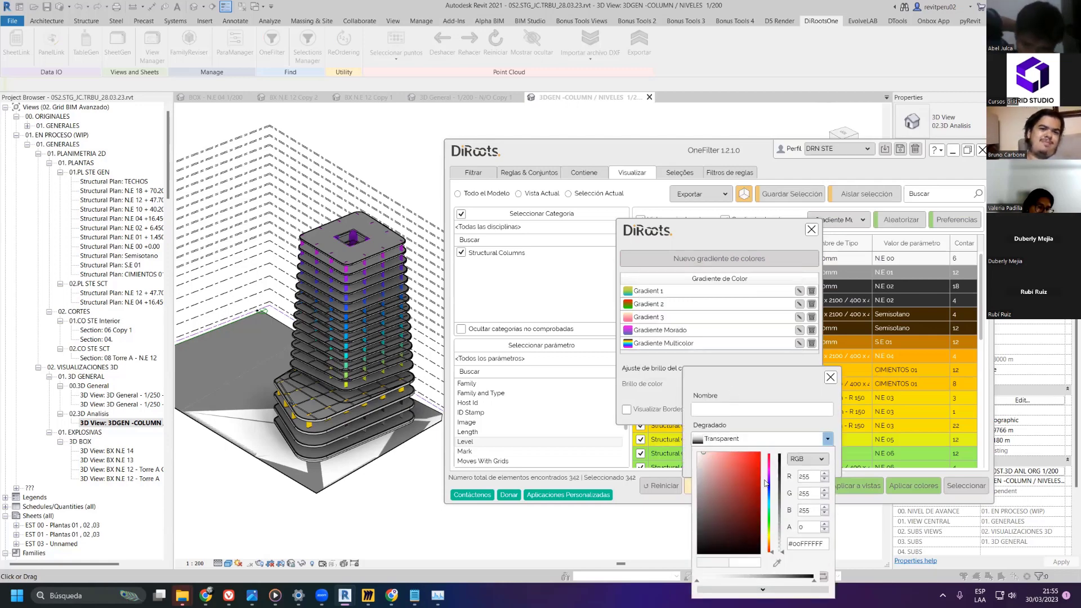
drag(770, 473, 770, 457)
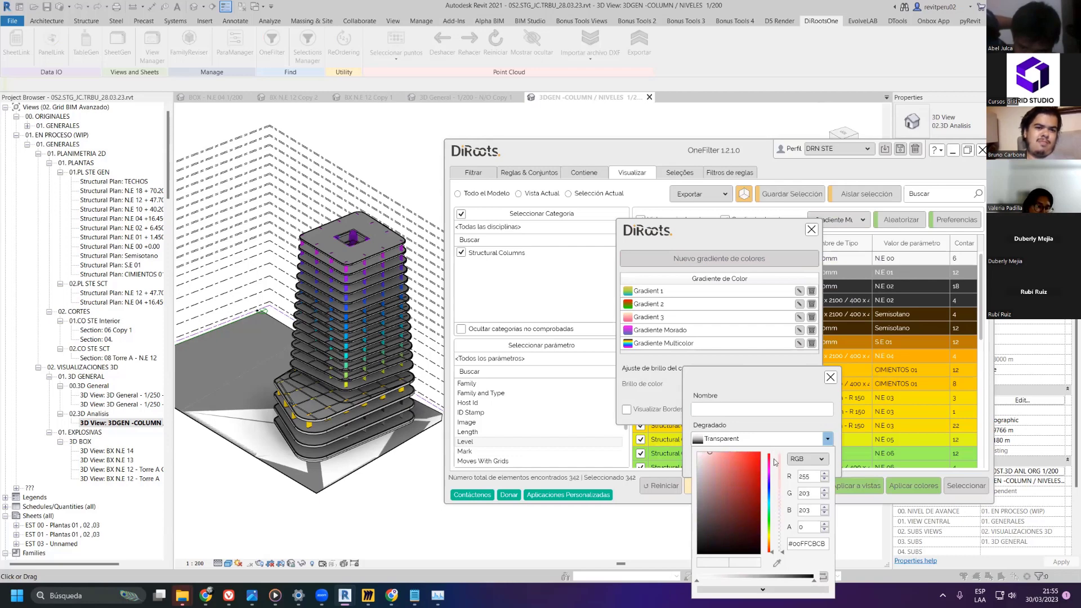
mouse_move(771, 455)
mouse_down()
mouse_move(773, 466)
mouse_move(757, 457)
mouse_up()
click(779, 456)
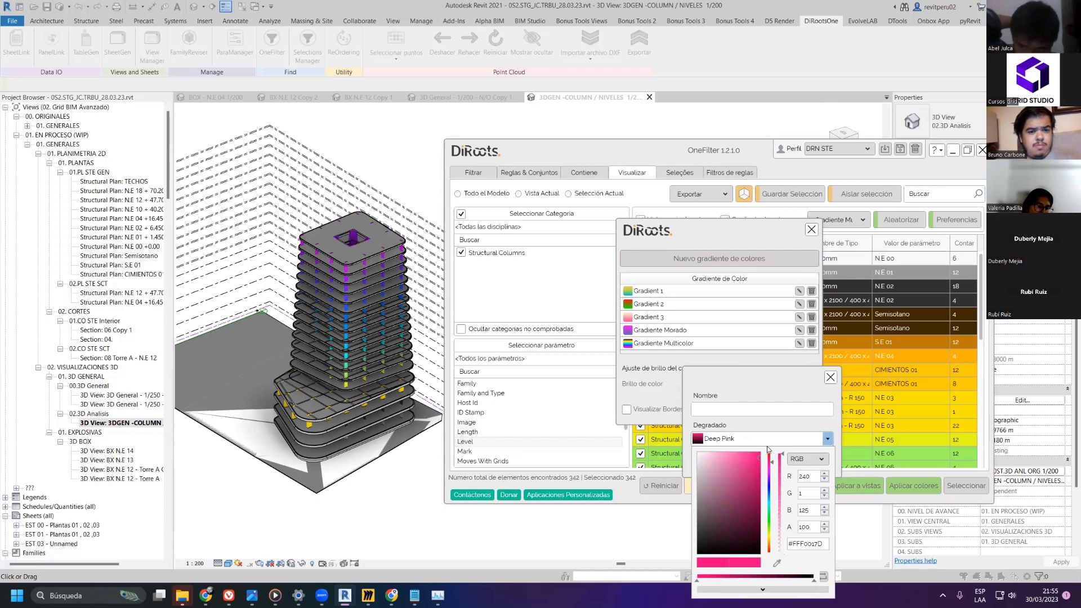
click(767, 446)
- Set the new gradient's end colour to Dark Violet
click(827, 439)
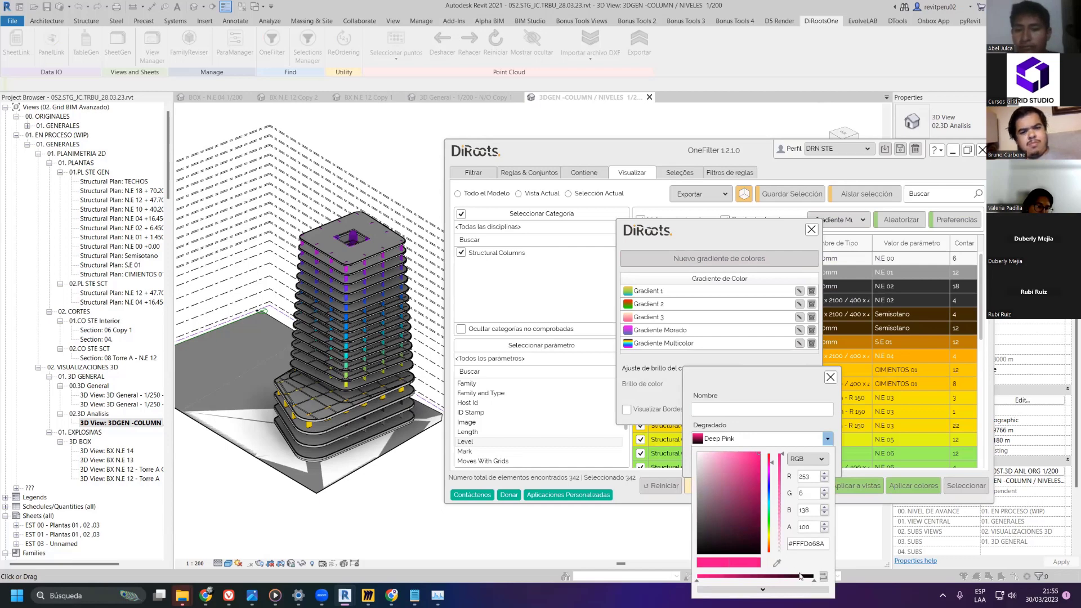
click(813, 583)
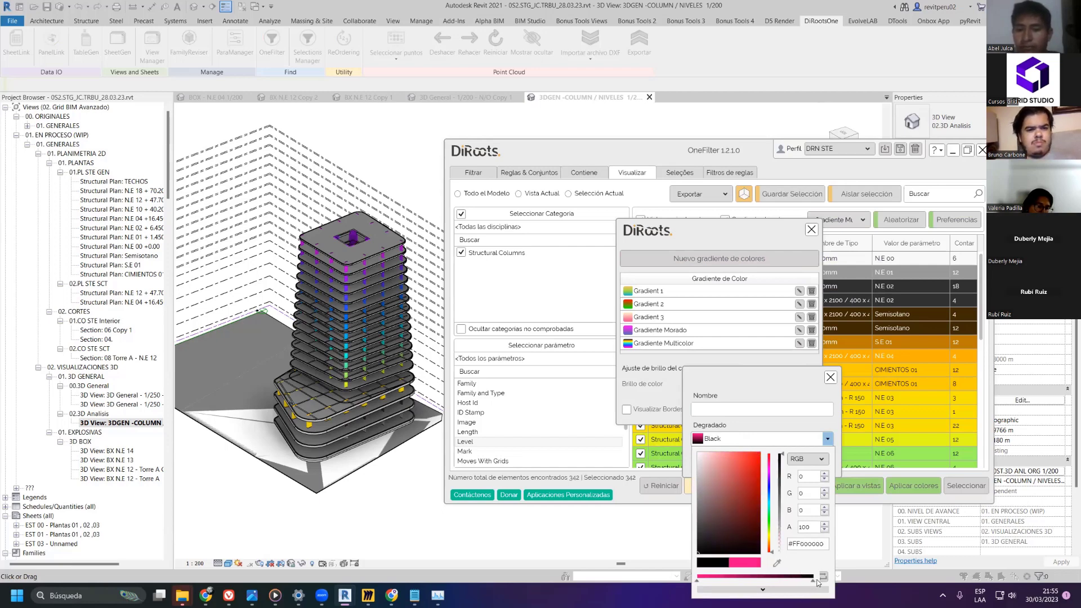
drag(771, 494, 759, 454)
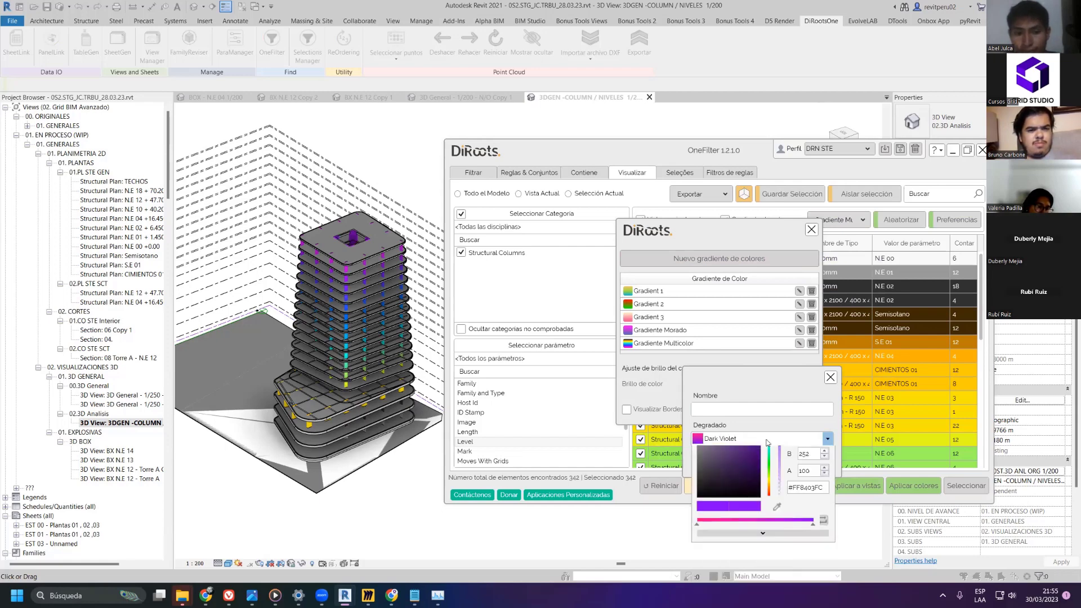
drag(772, 481, 773, 483)
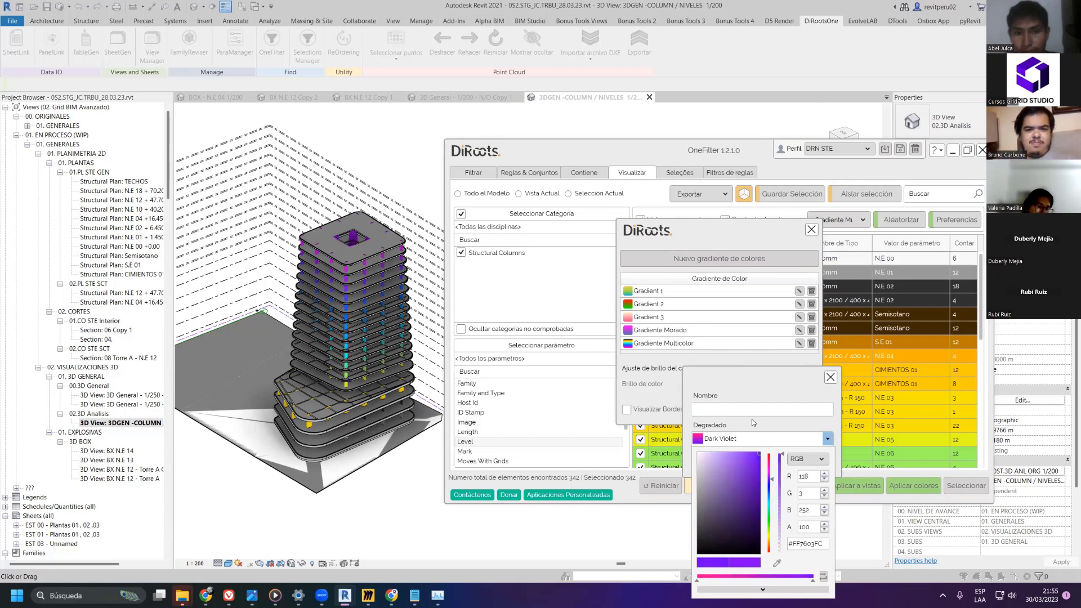
click(747, 407)
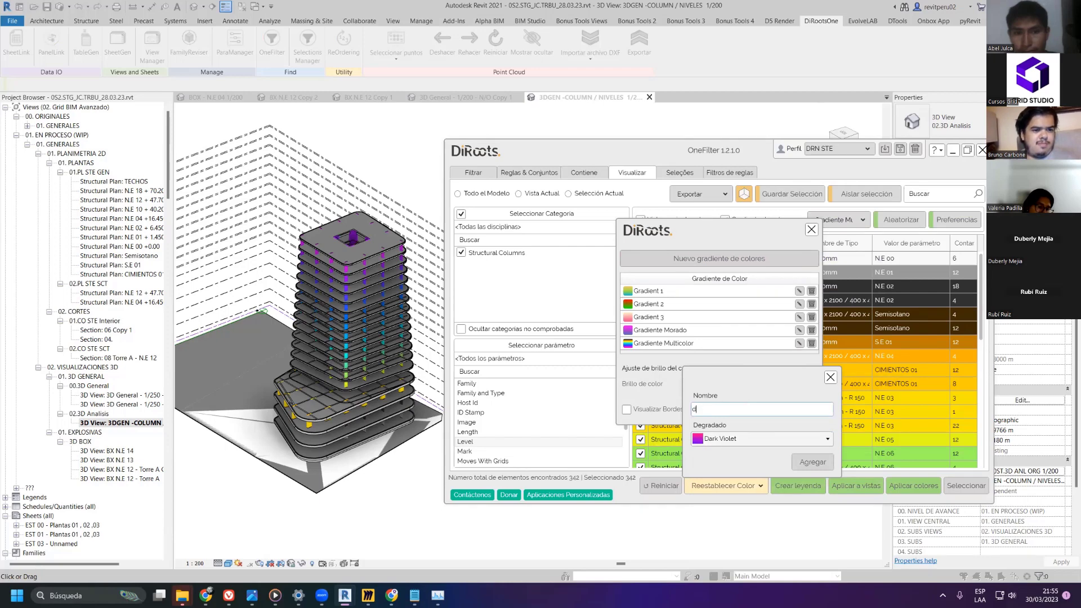
- Name the gradient 'Dark Violet' and add it to the gradient list
text(d)
key(BackSpace)
key(Caps_Lock)
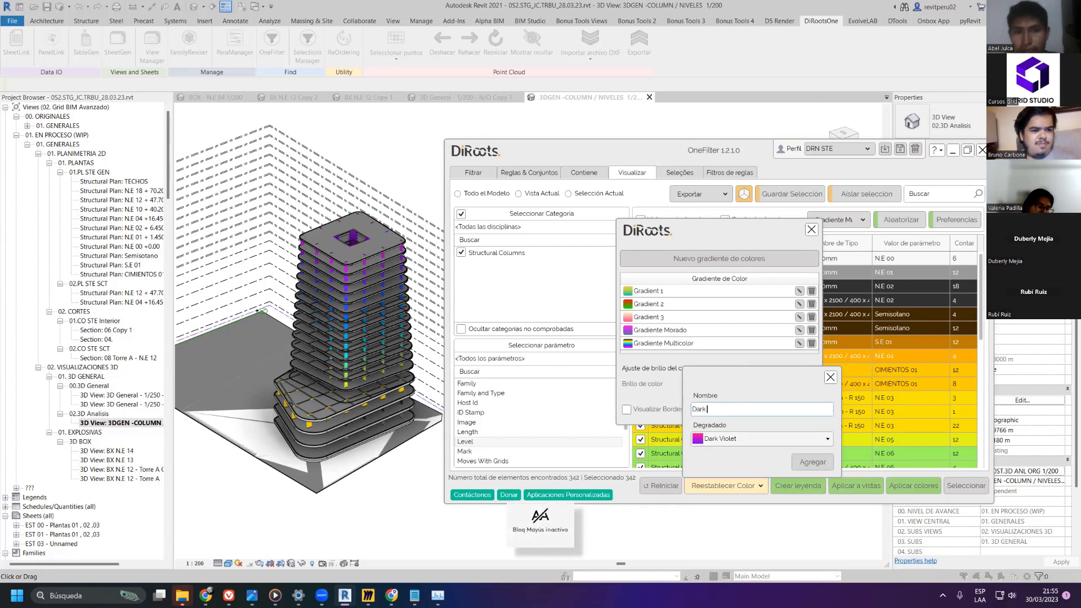
text(V)
key(Caps_Lock)
text(I)
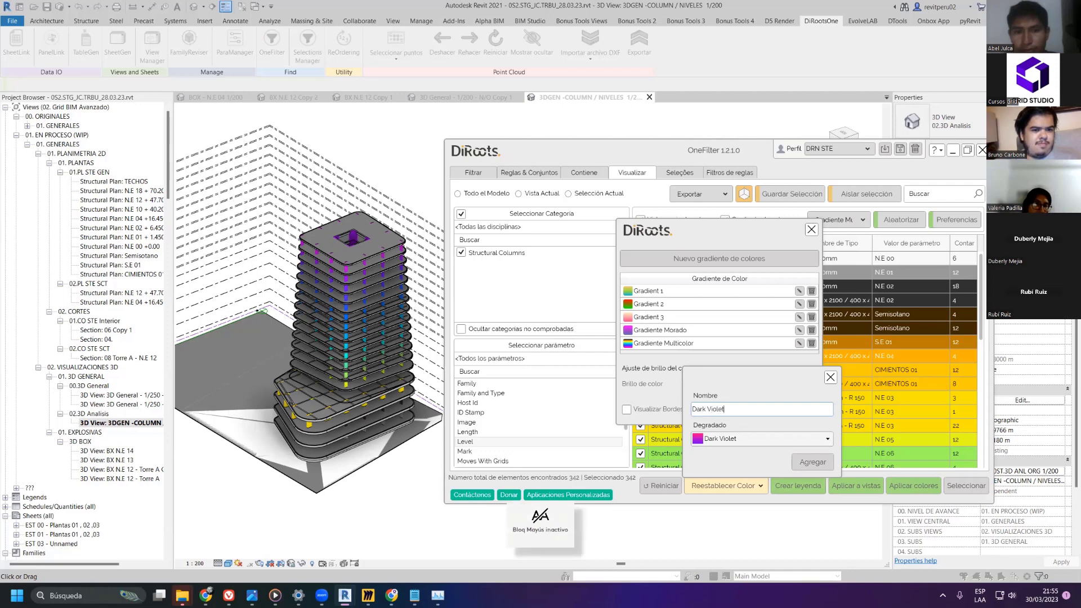
click(811, 462)
scroll(710, 345, down, 1)
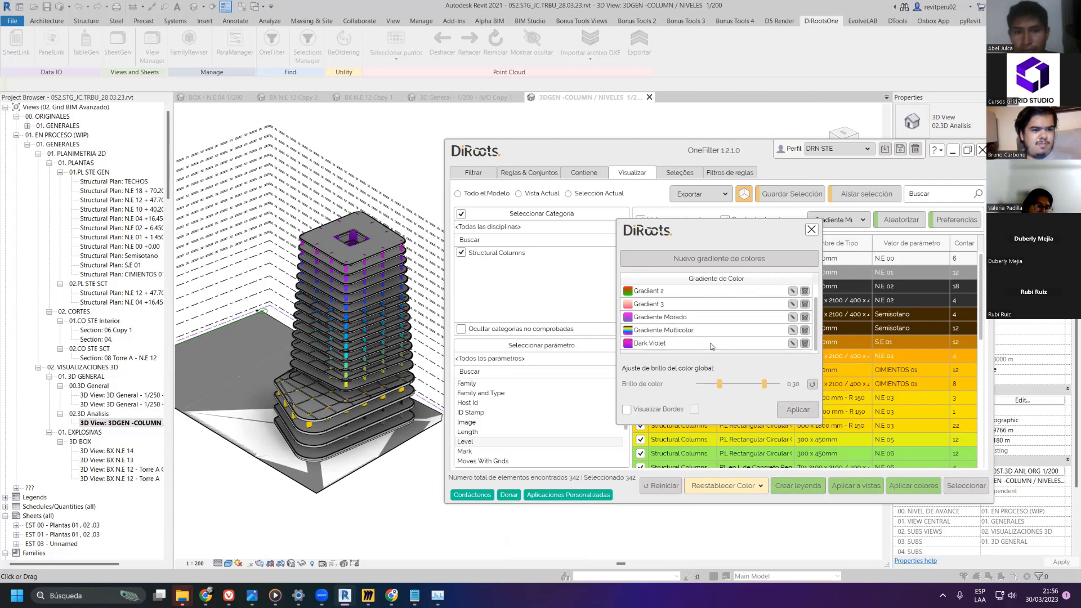
- Apply the Dark Violet gradient to the structural columns in the view
click(796, 409)
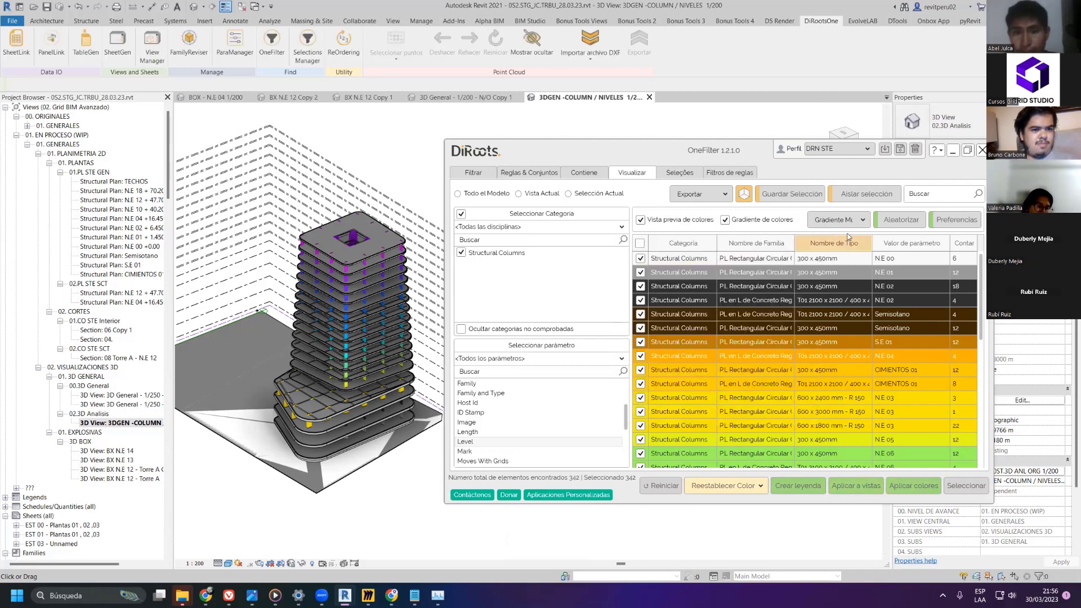
click(836, 220)
click(834, 298)
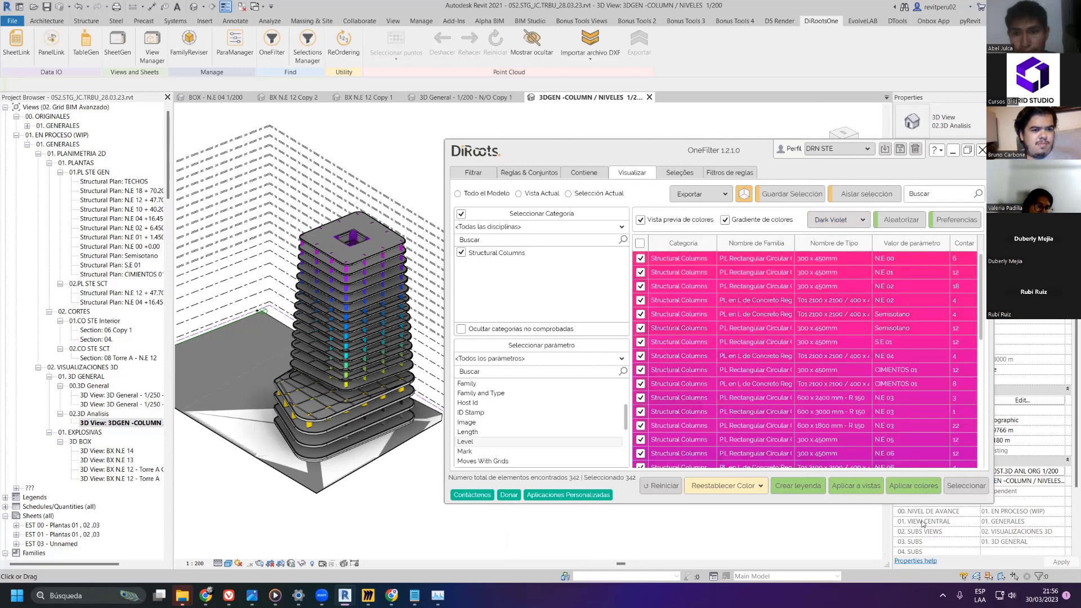
click(917, 486)
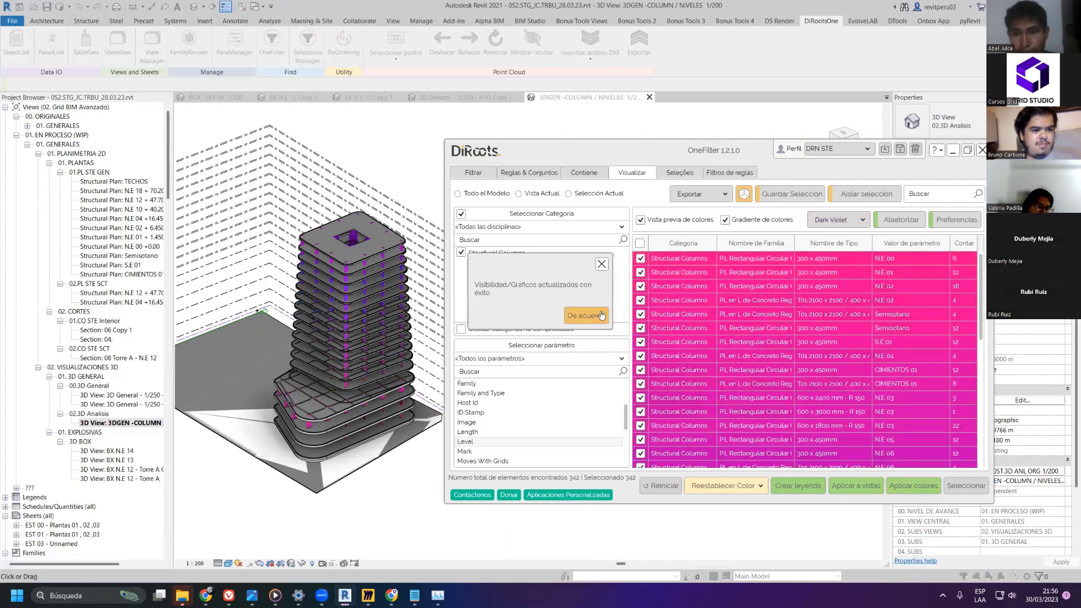
click(598, 316)
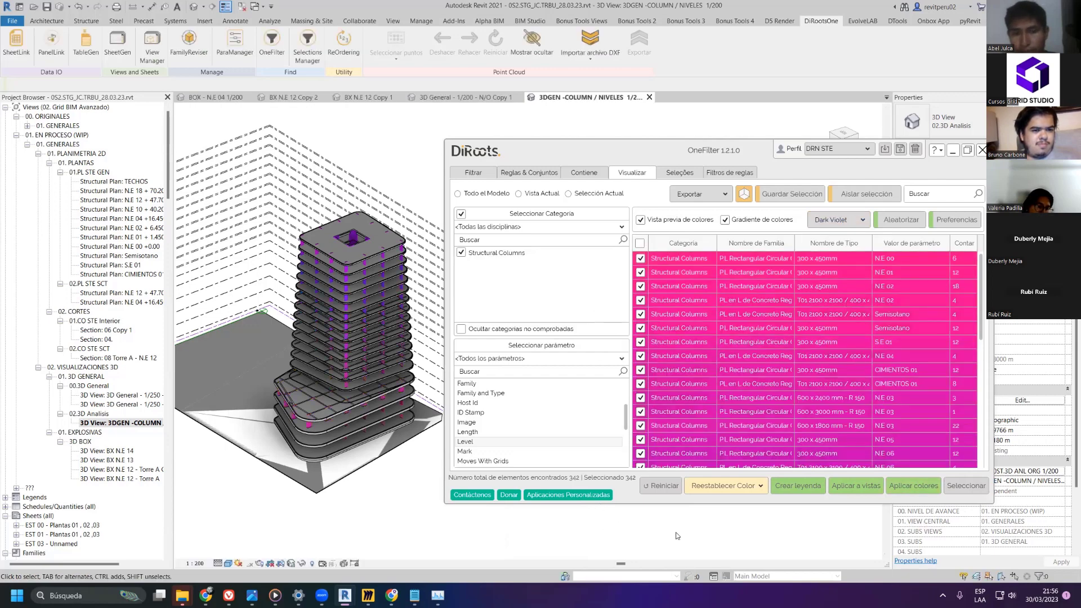
click(916, 489)
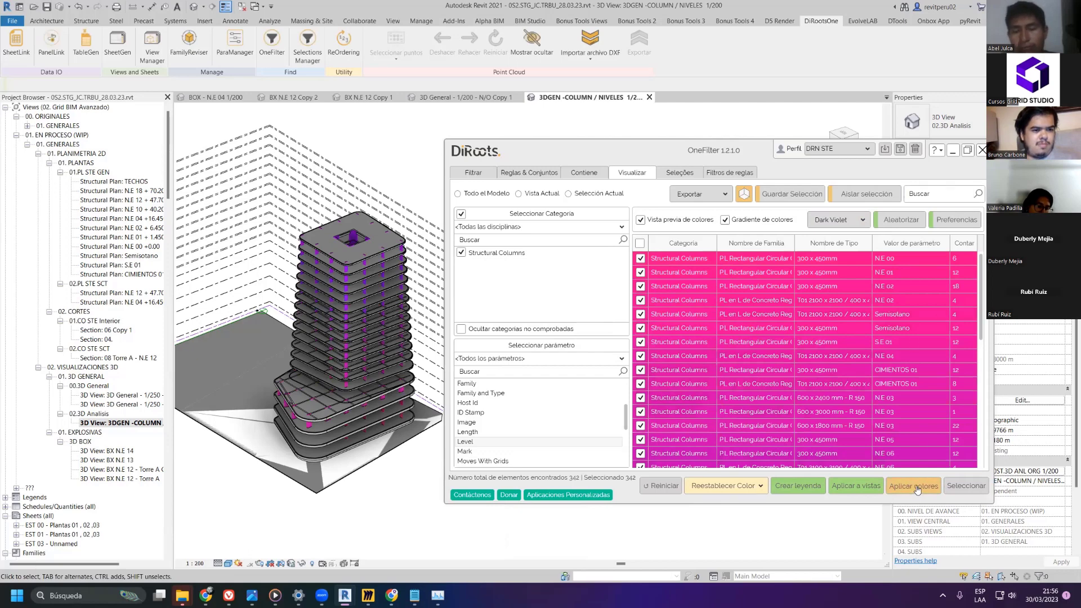
click(587, 313)
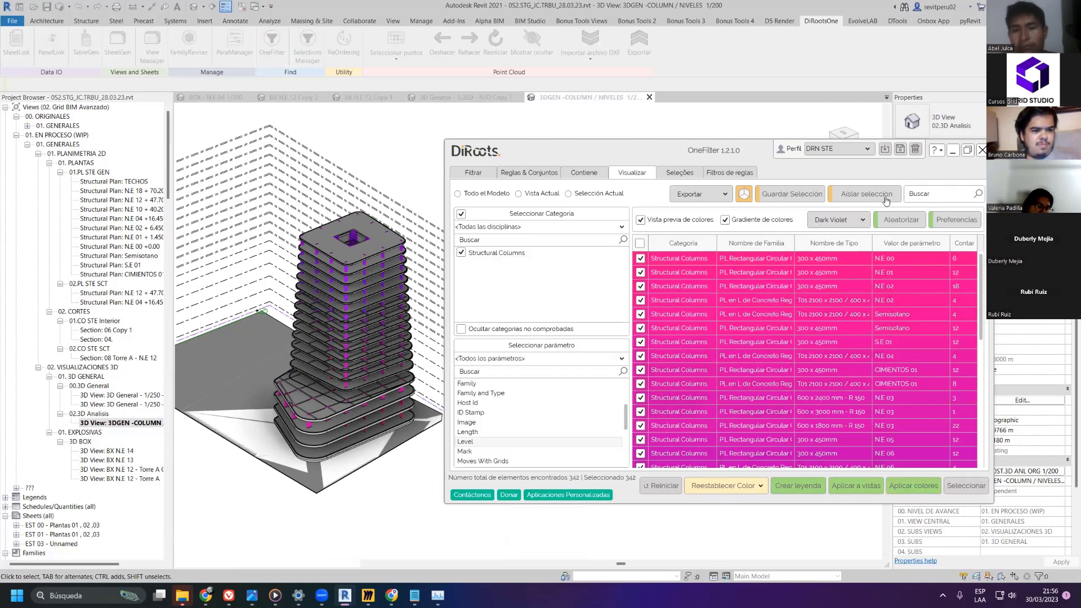
- Recolour the columns with Gradiente Multicolor, then minimise OneFilter and orbit the tower
click(862, 219)
click(854, 284)
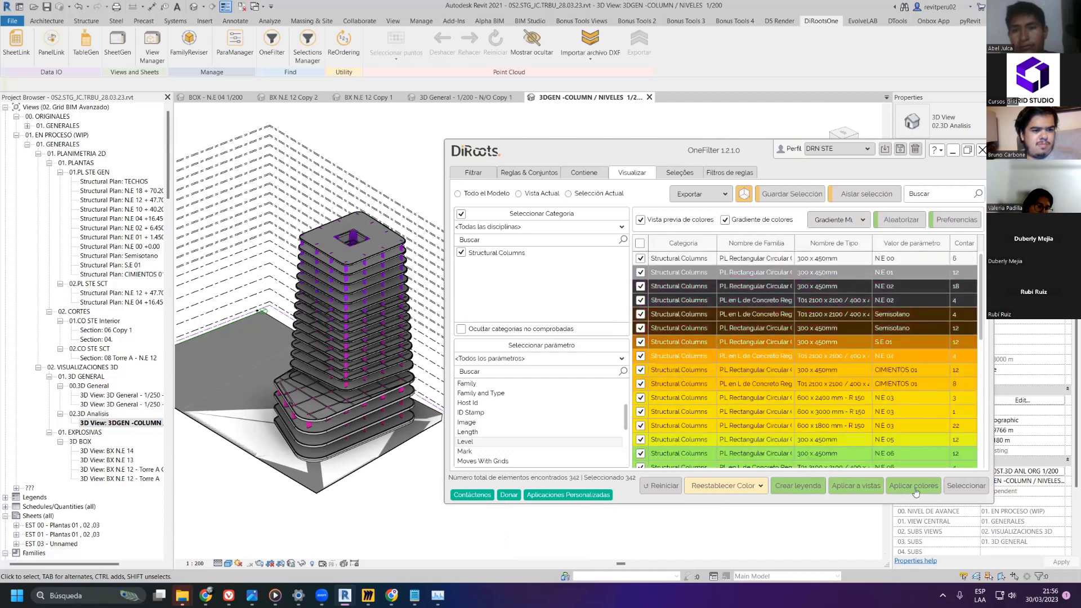
click(918, 491)
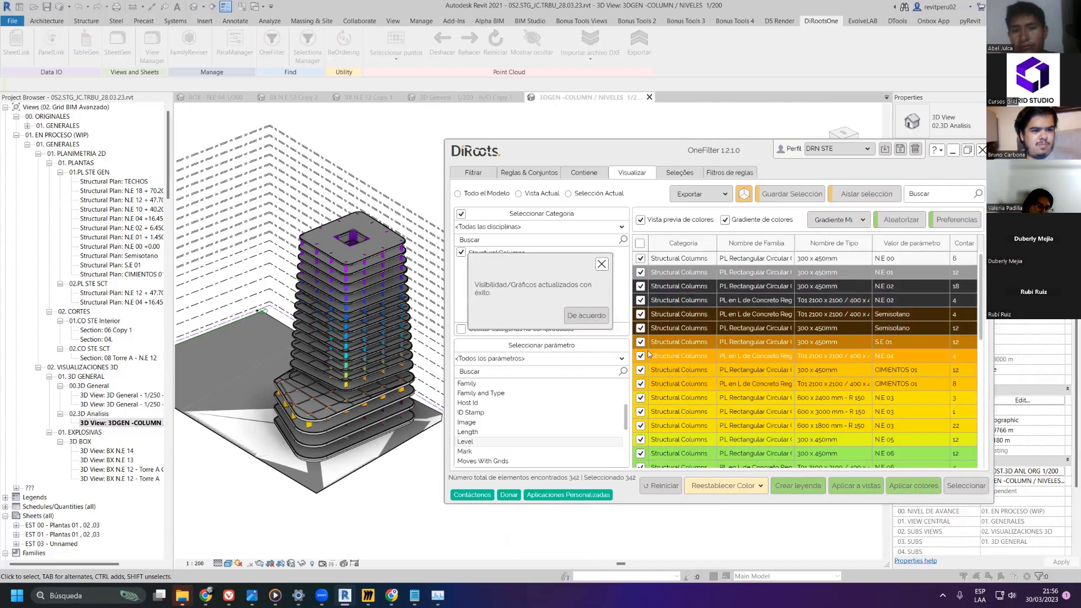
click(587, 315)
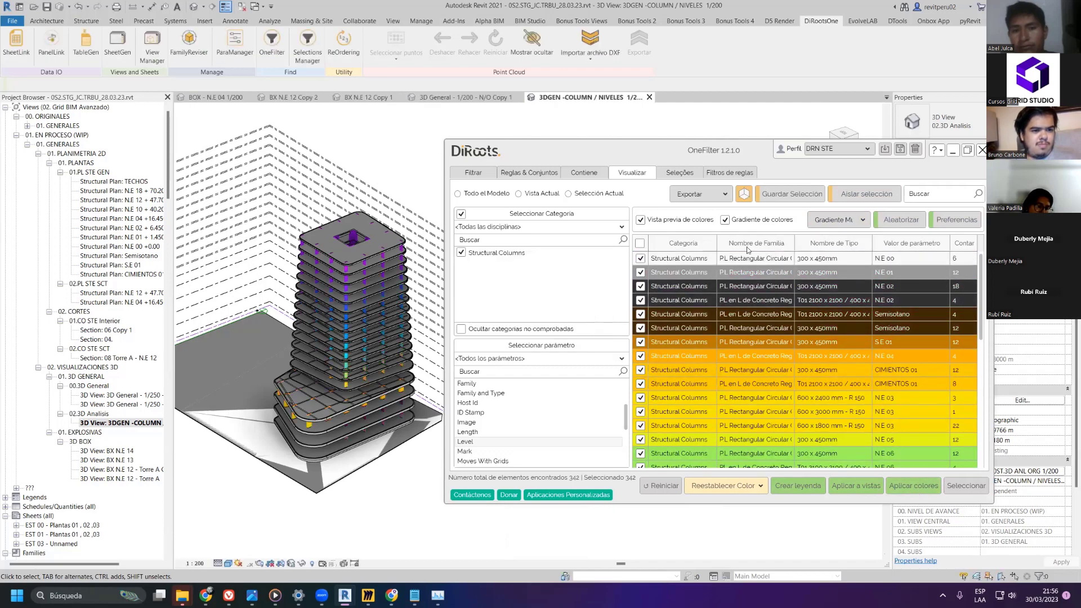
click(959, 148)
shift+middle_drag(616, 387, 778, 316)
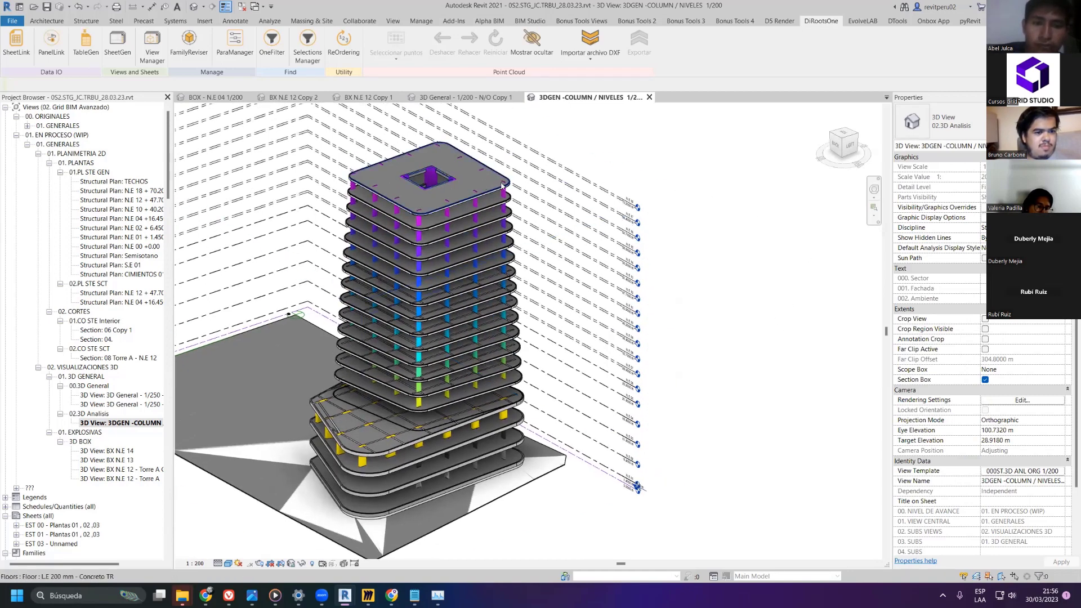
- Duplicate view template 000ST.3D ANL ORG 1/200 as '000ST.3D ANL COLUM ORG 1/200'
click(998, 470)
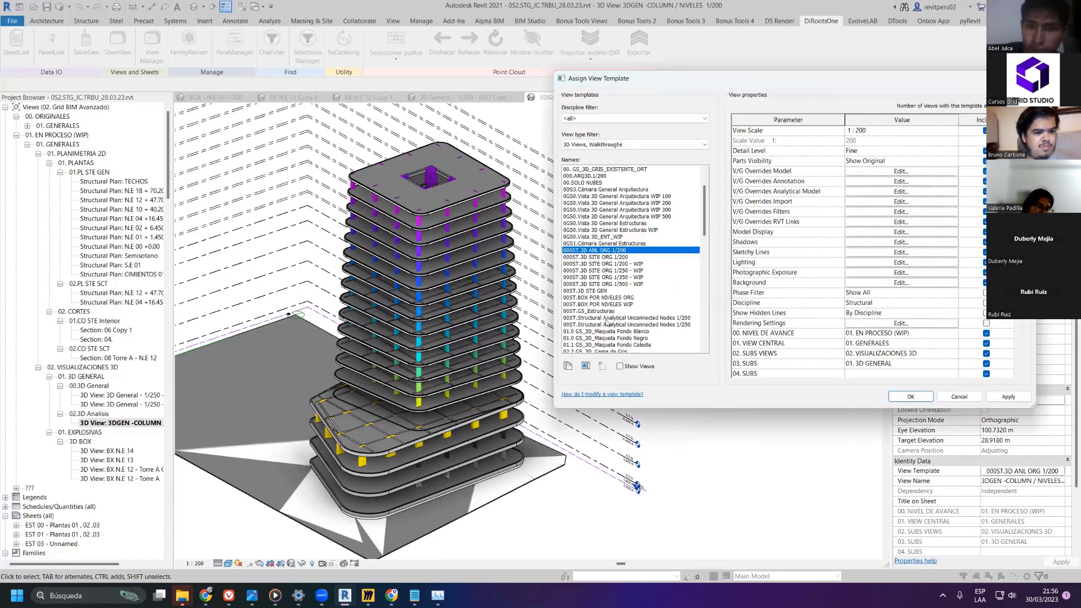
click(586, 367)
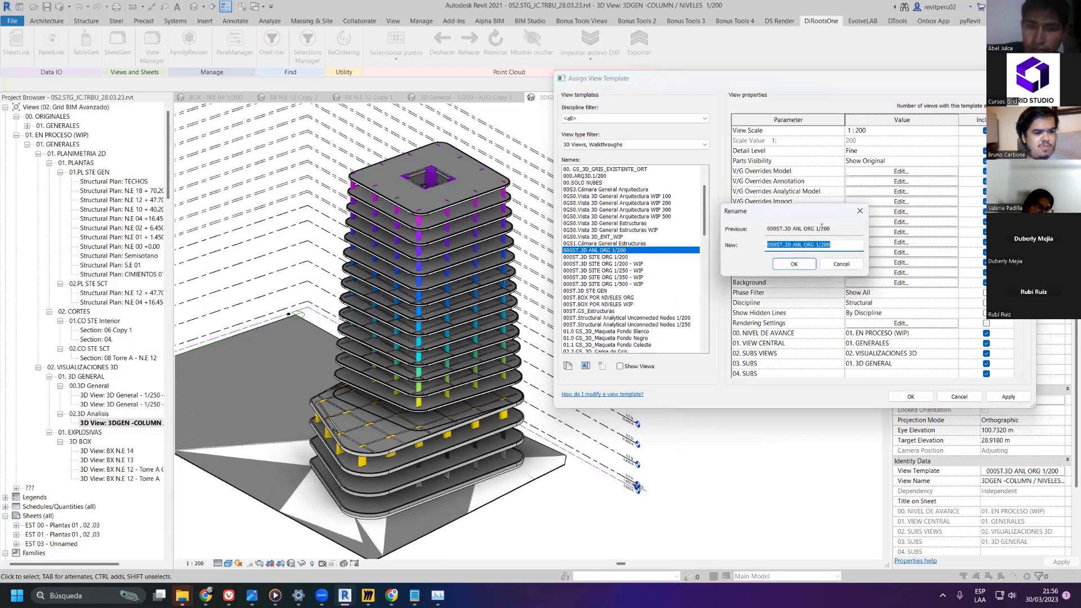
click(860, 210)
click(568, 366)
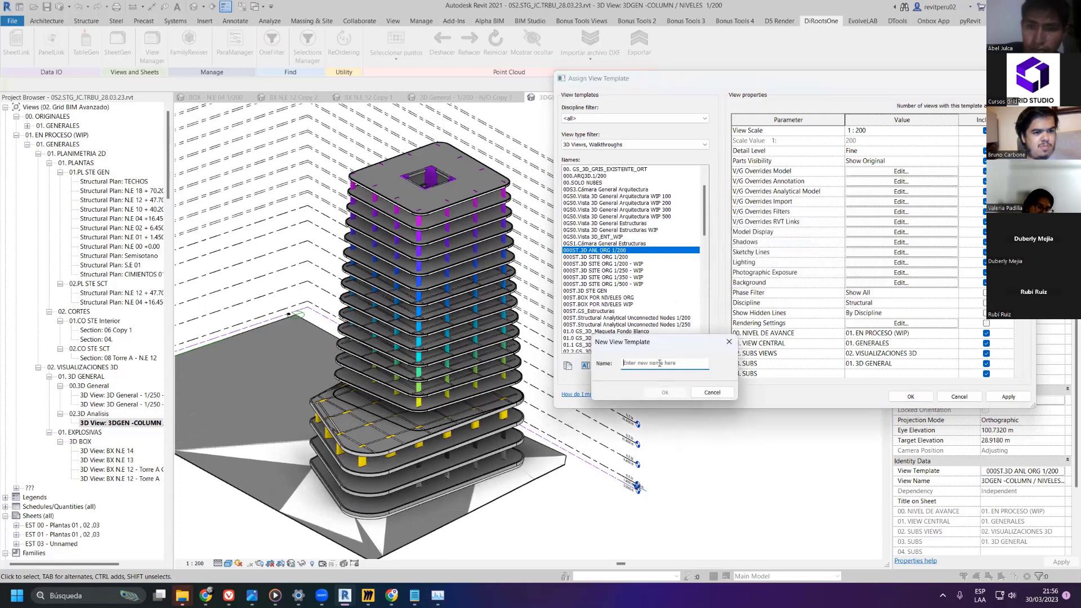
click(681, 363)
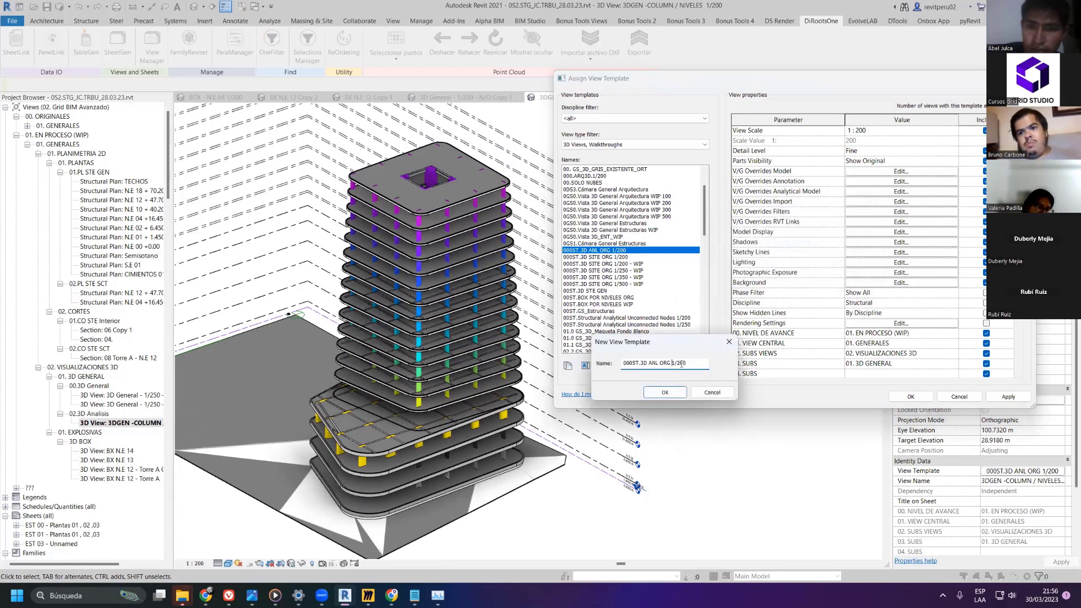
key(Left)
key(Left)
key(Left)
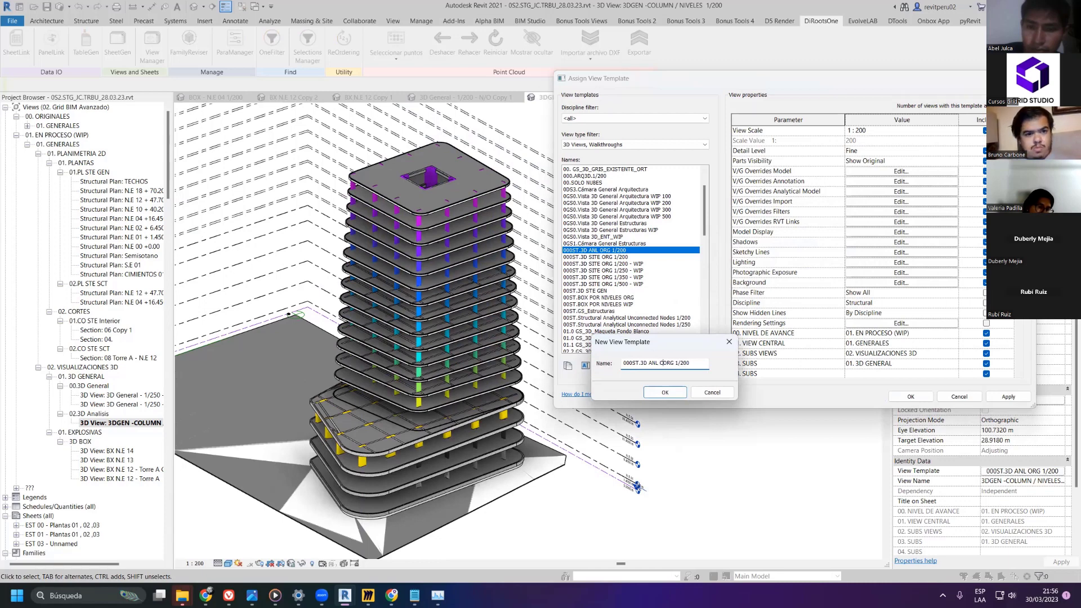
text(COLUM)
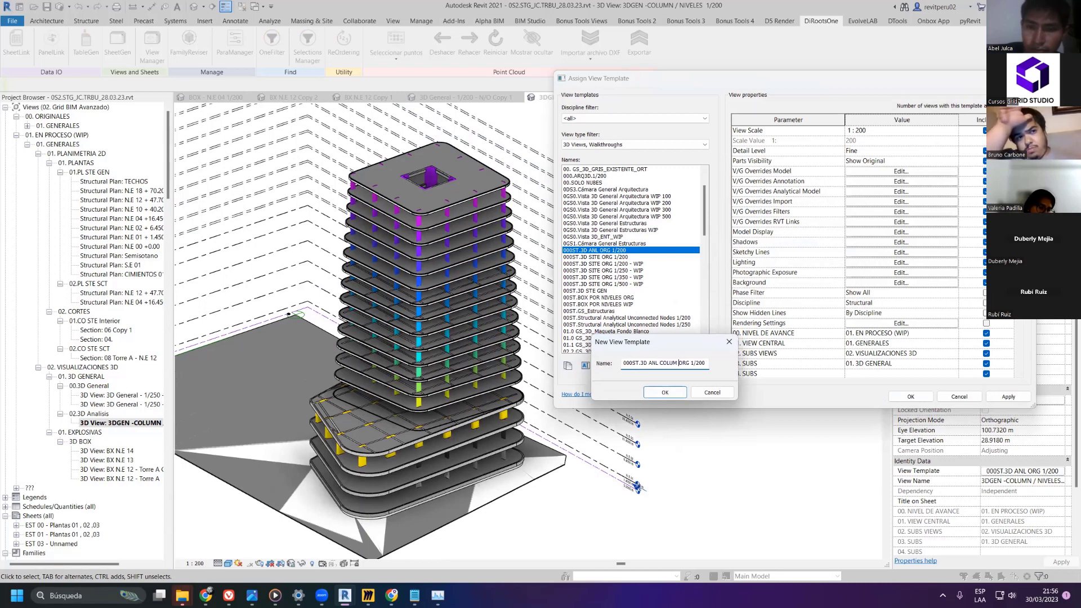
key(Return)
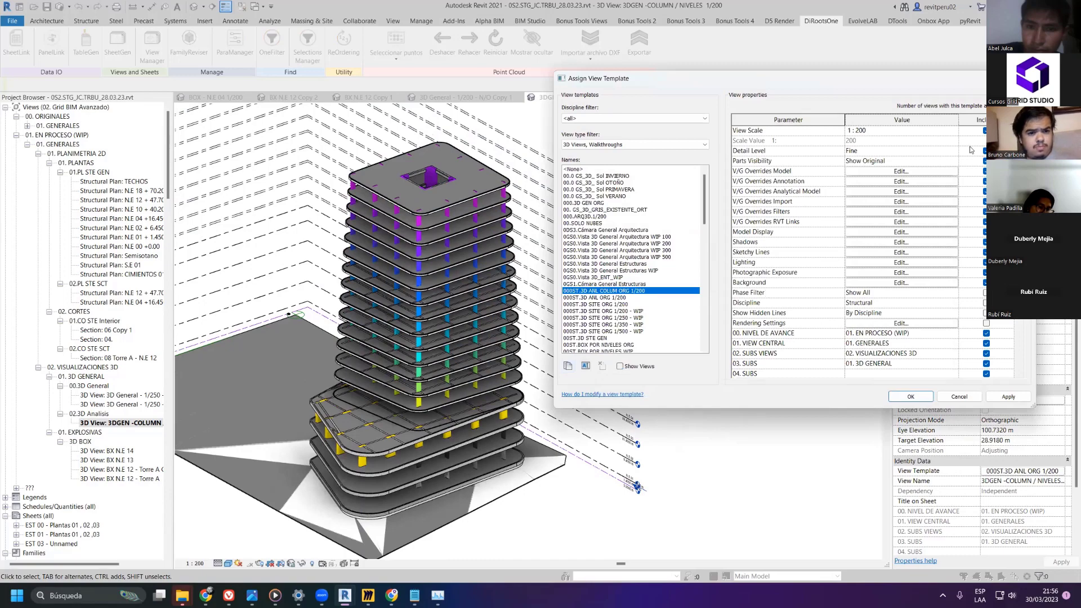
- Give Floors a 60% transparency override in the template's Model Categories visibility settings
click(900, 182)
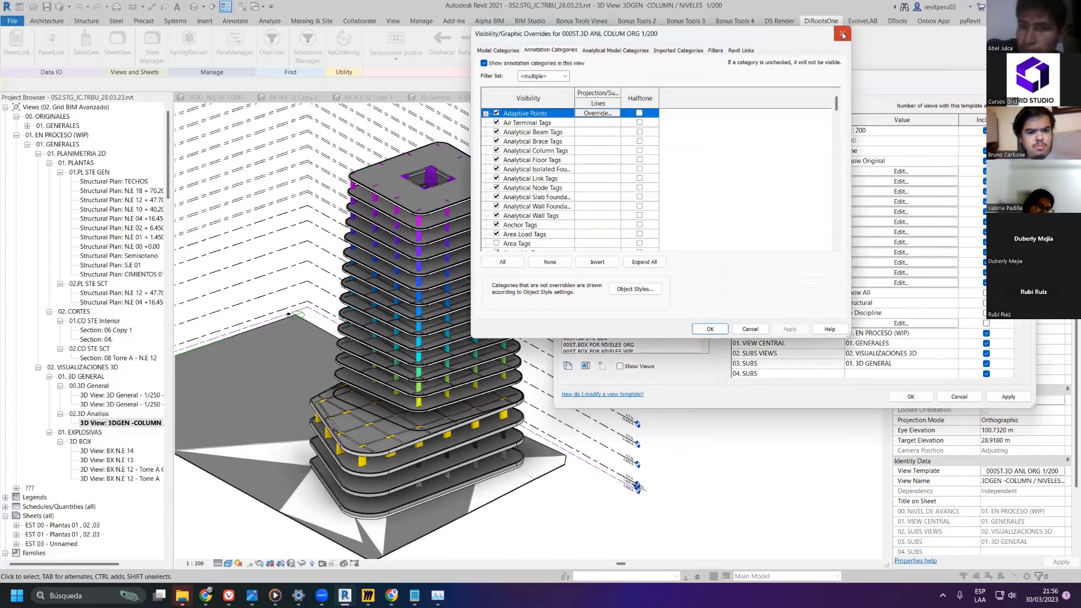
key(Escape)
click(890, 172)
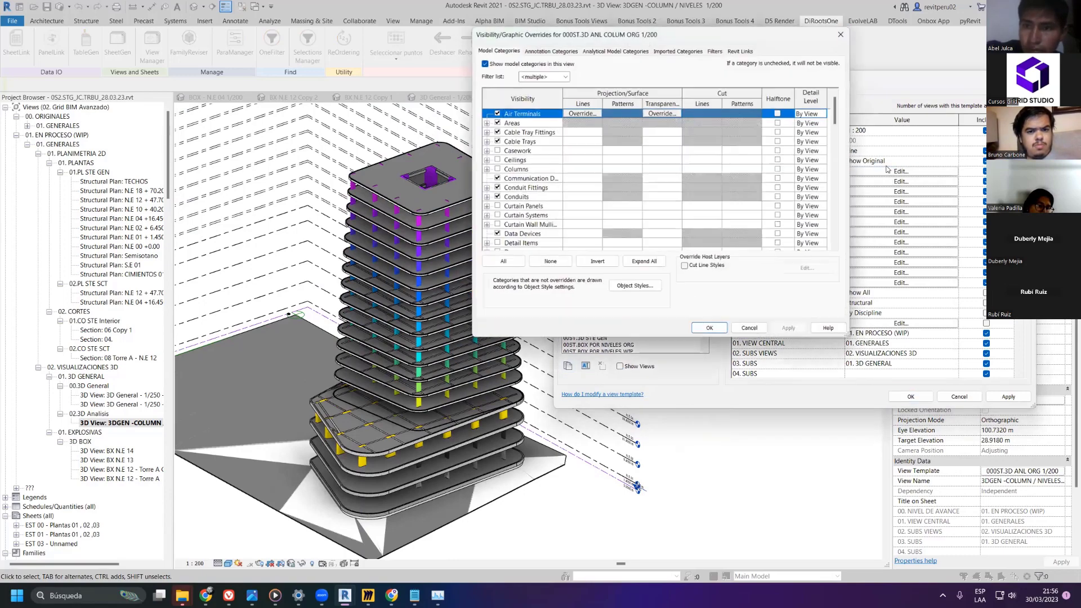
scroll(583, 203, down, 3)
scroll(580, 199, down, 10)
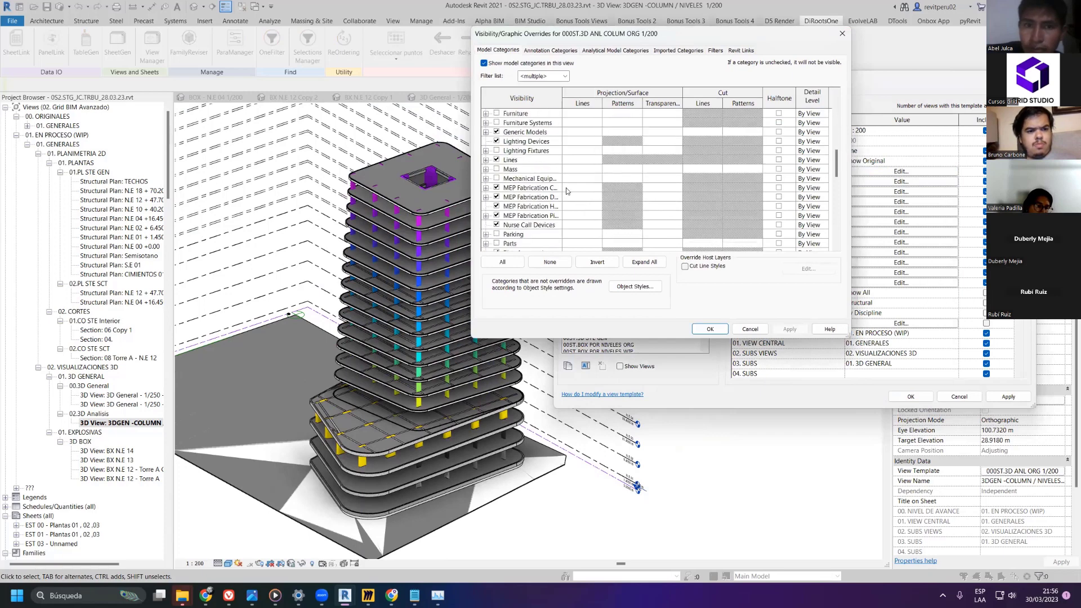
scroll(546, 207, up, 5)
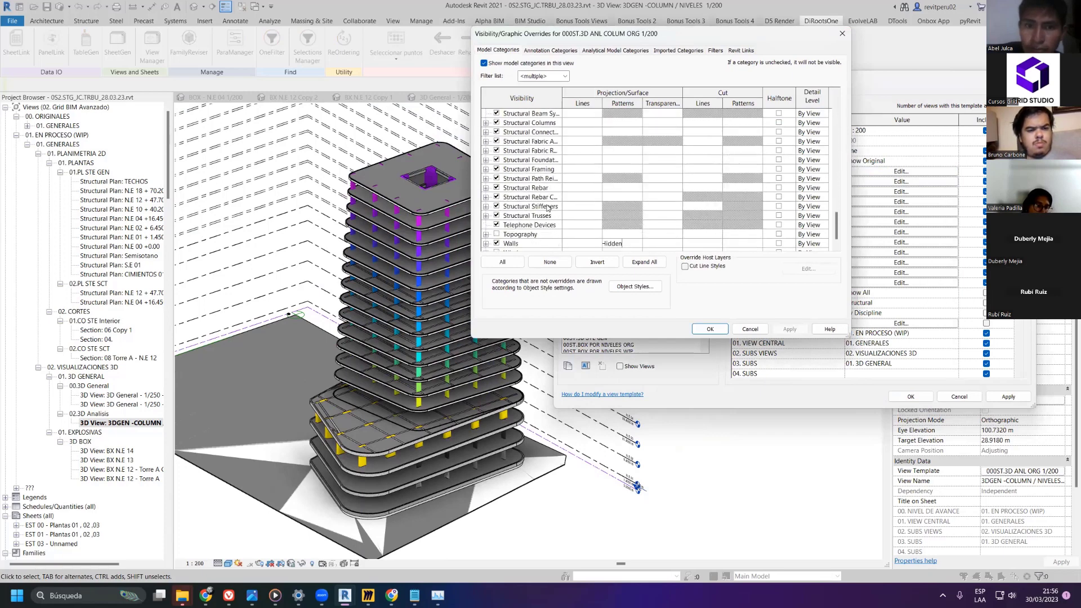
scroll(542, 180, up, 8)
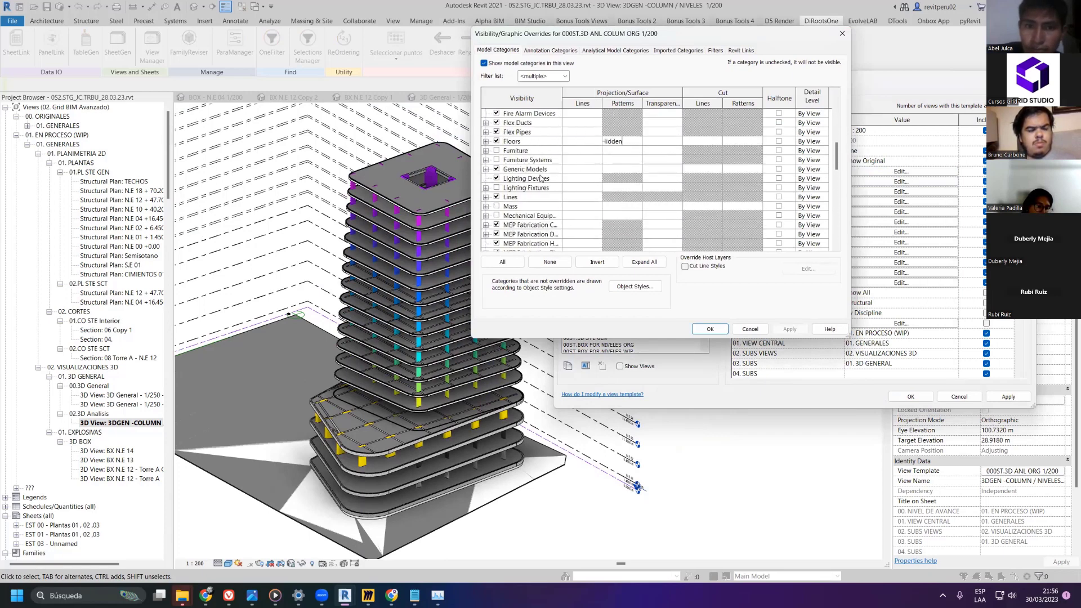
scroll(556, 213, up, 1)
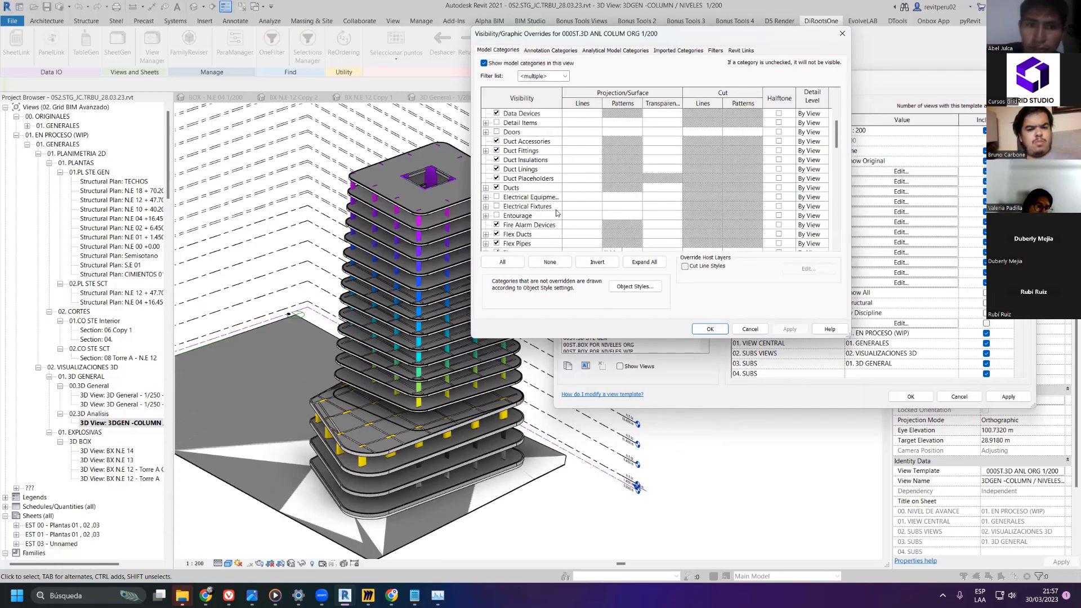
scroll(552, 203, up, 5)
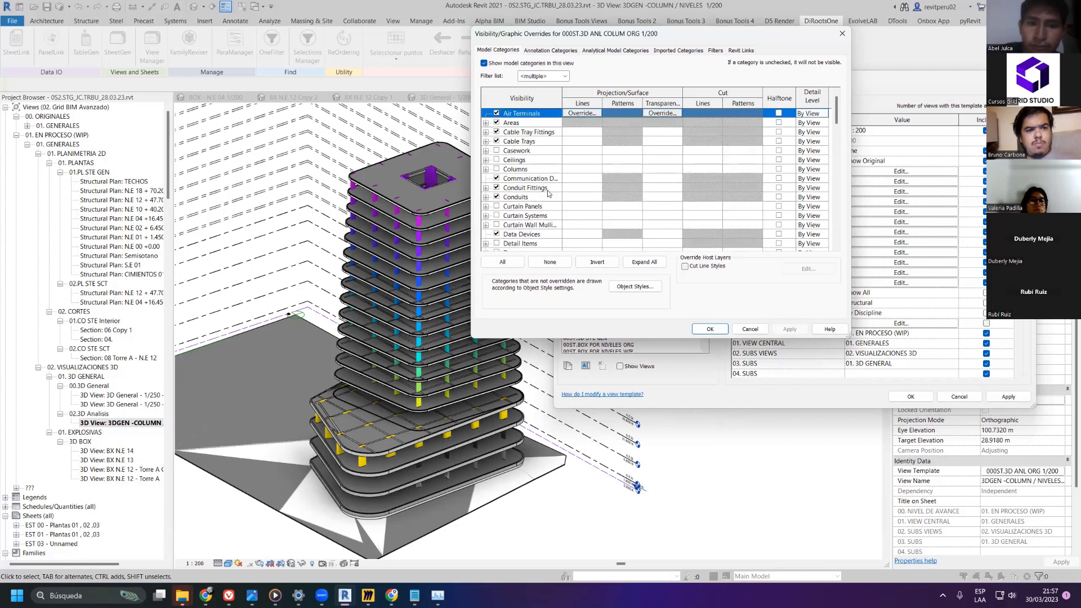
scroll(549, 193, down, 6)
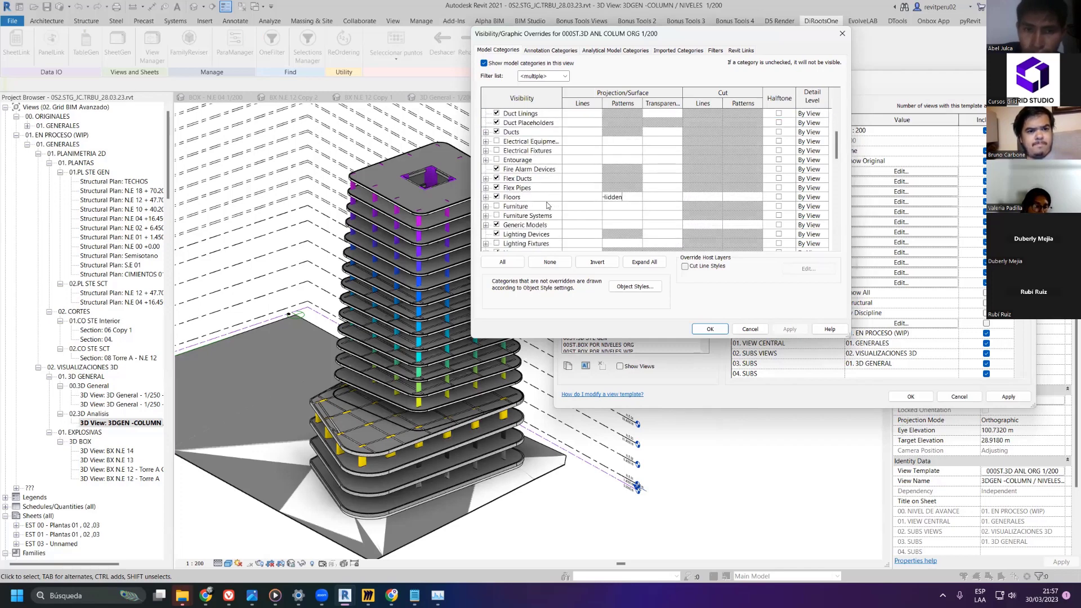
click(539, 196)
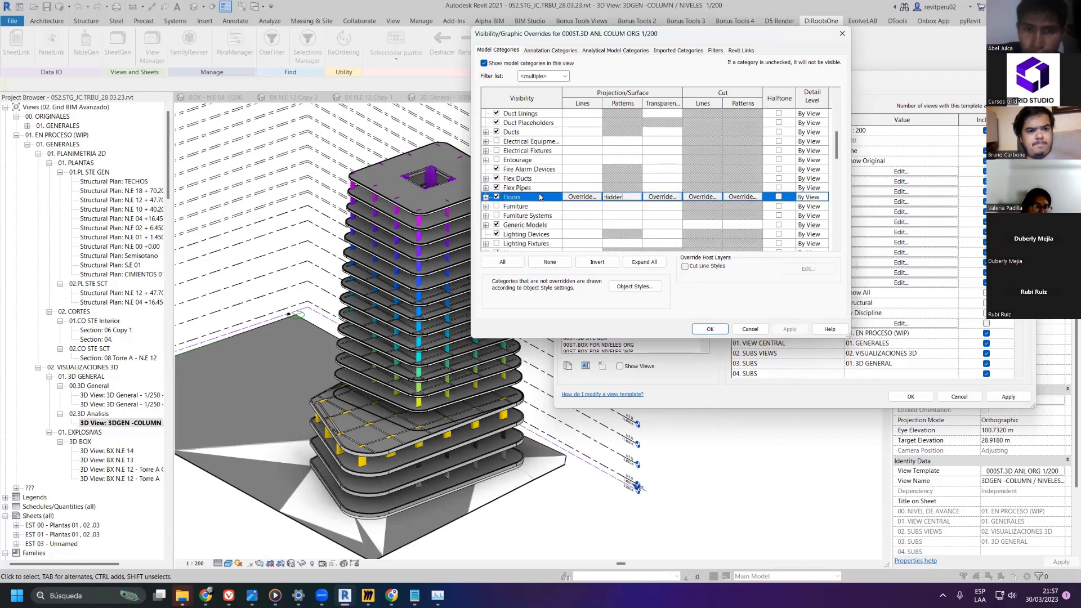
click(654, 197)
click(673, 201)
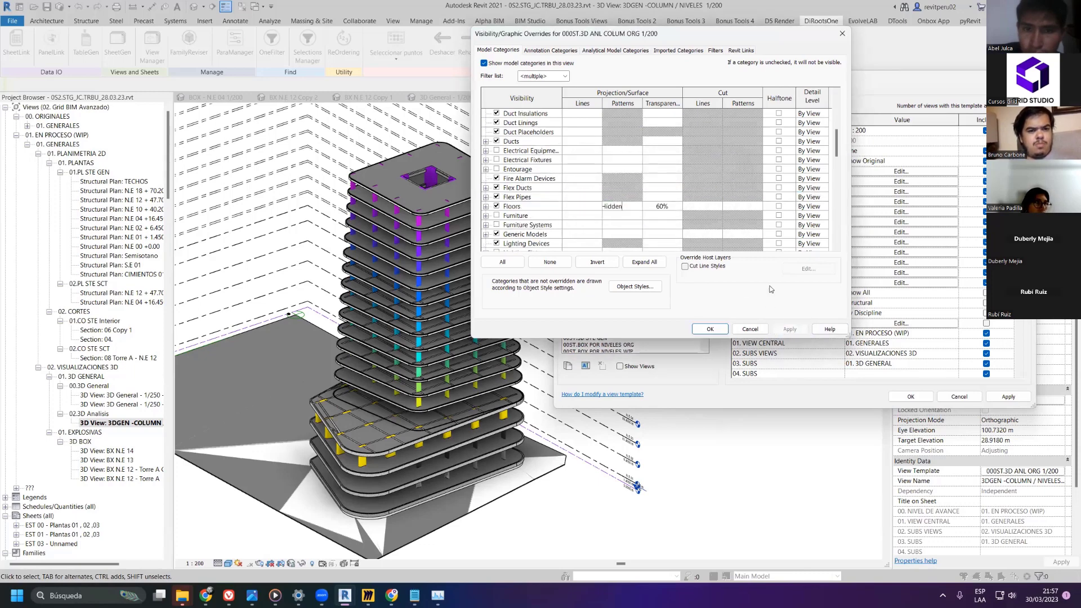
click(710, 330)
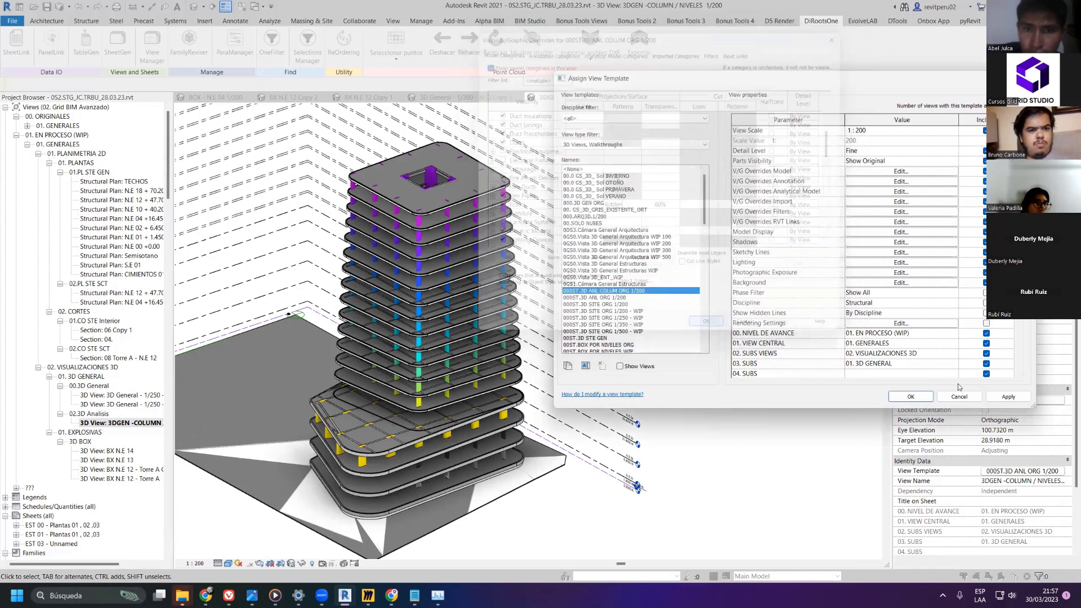
- Apply the COLUM template with see-through floors and coloured columns to the tower 3D view
click(1007, 397)
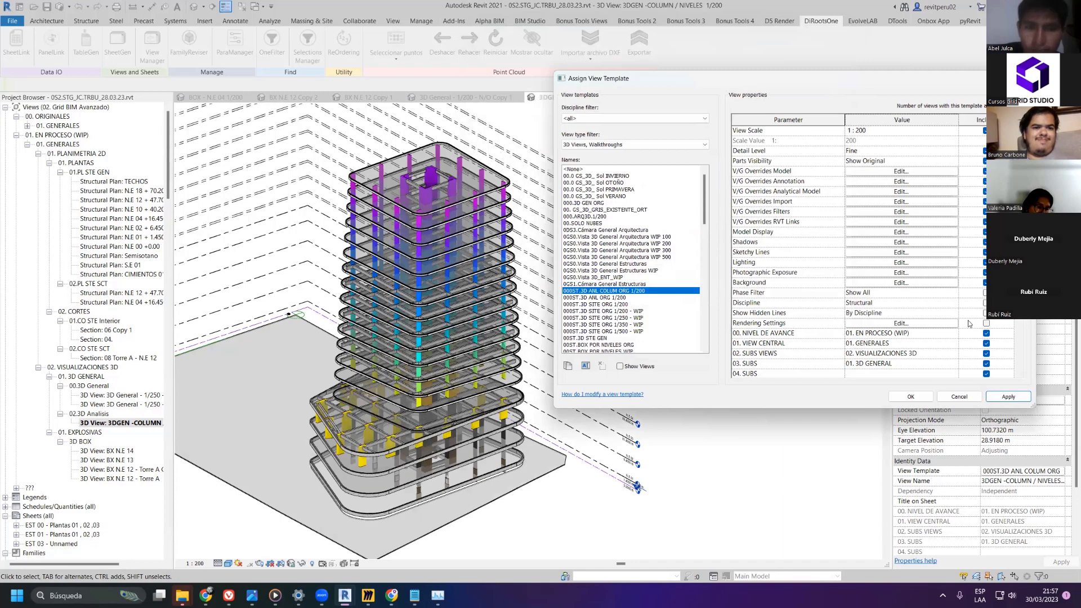
click(899, 400)
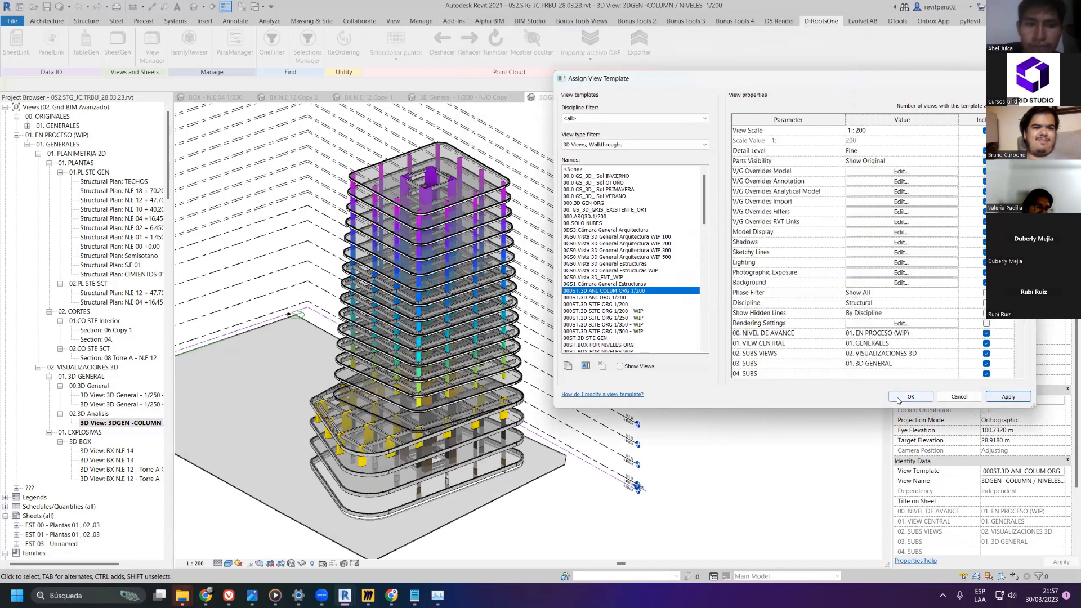
click(899, 399)
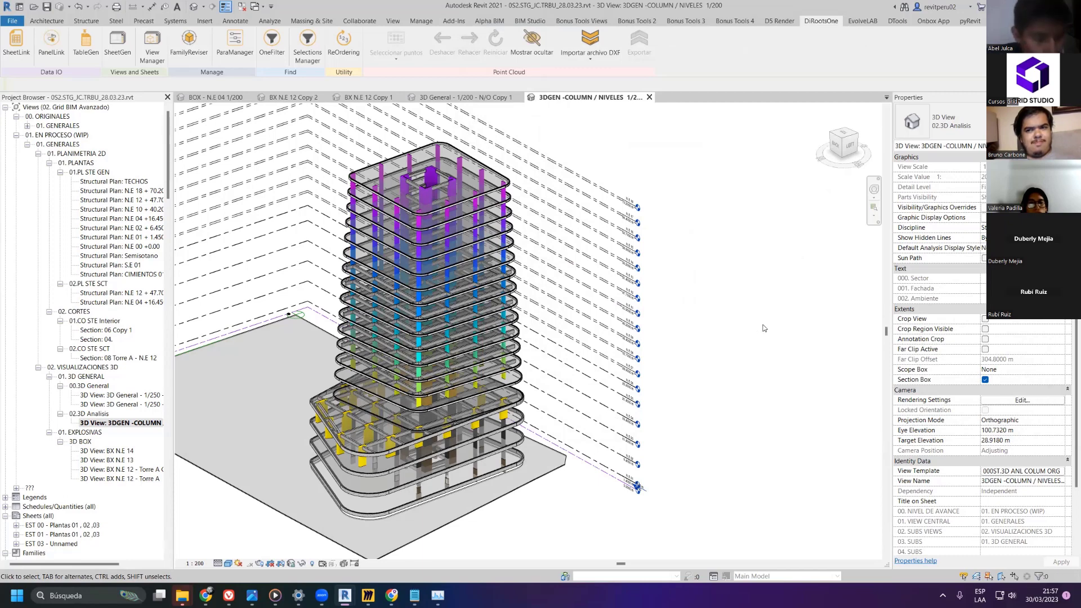
- Close the inactive views and open sheet EST 03 - Unnamed
click(255, 7)
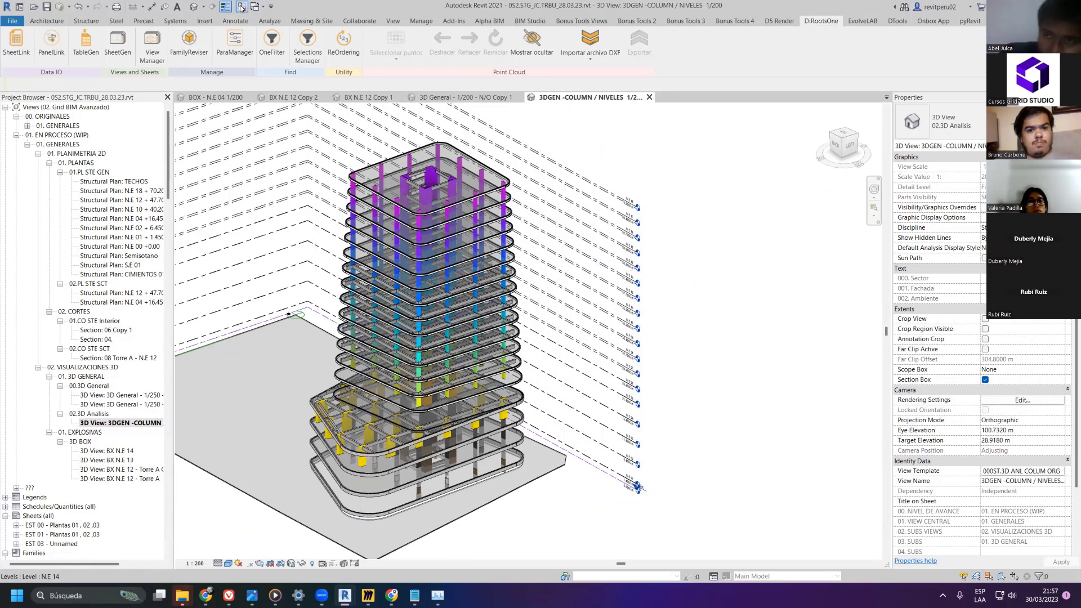
scroll(83, 498, down, 2)
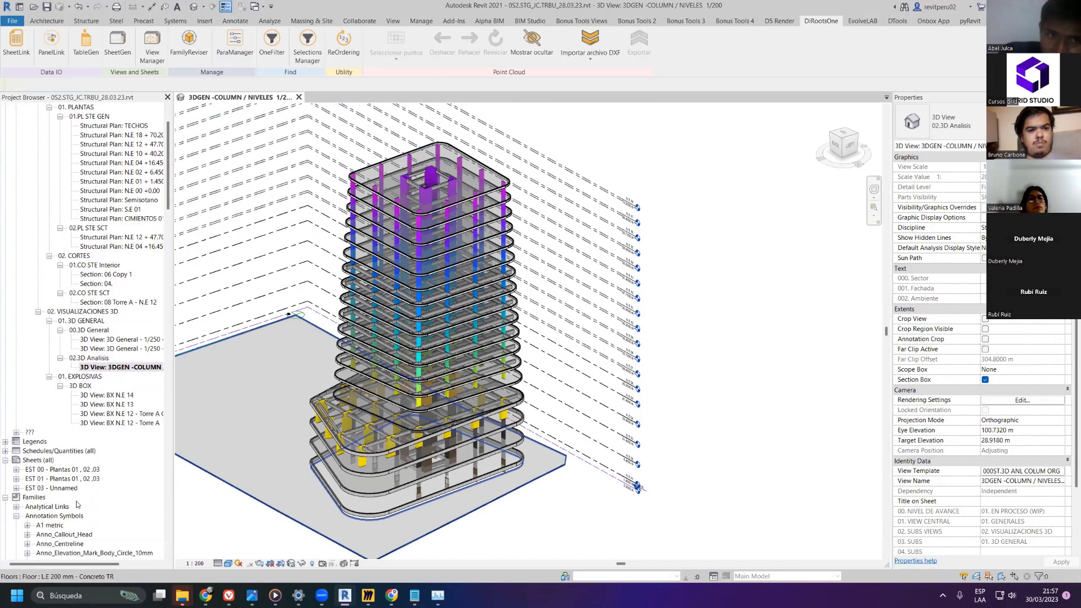
double_click(79, 488)
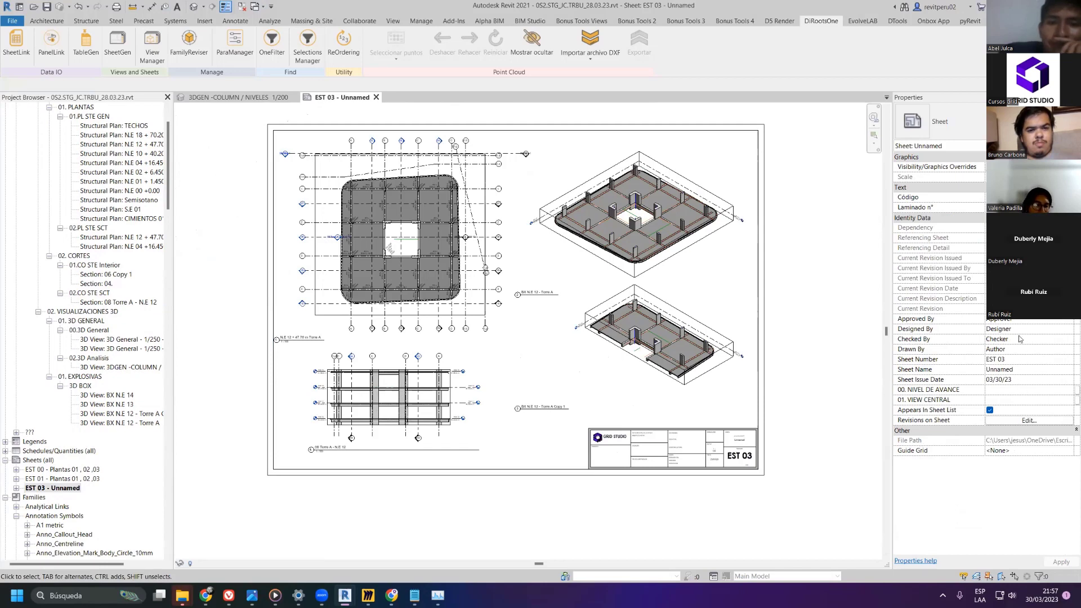
- Rename sheet EST 03, entering PL STE N. as its new name
right_click(82, 488)
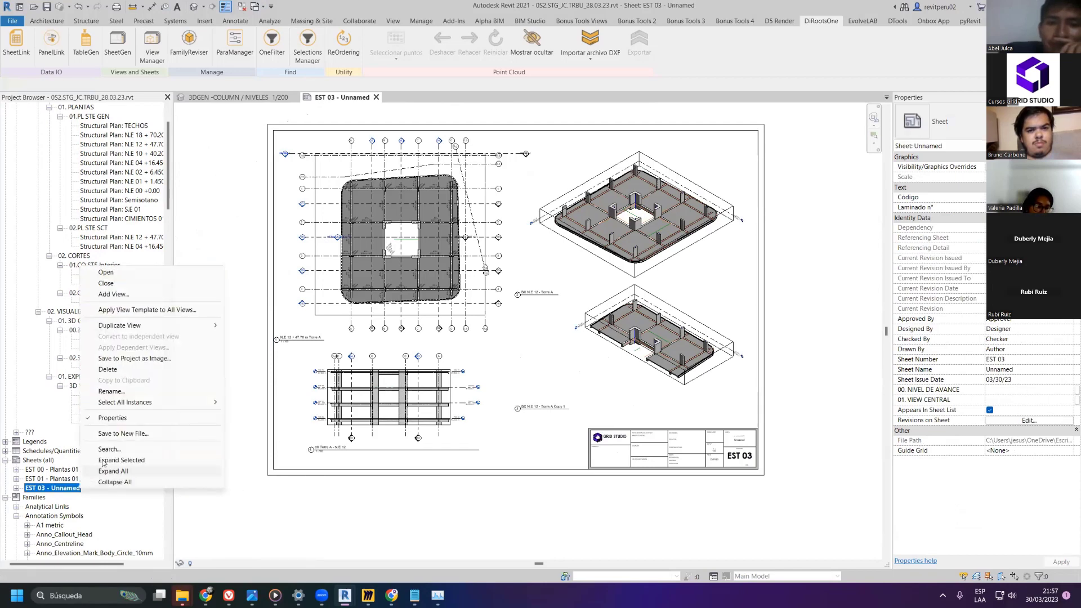
click(111, 391)
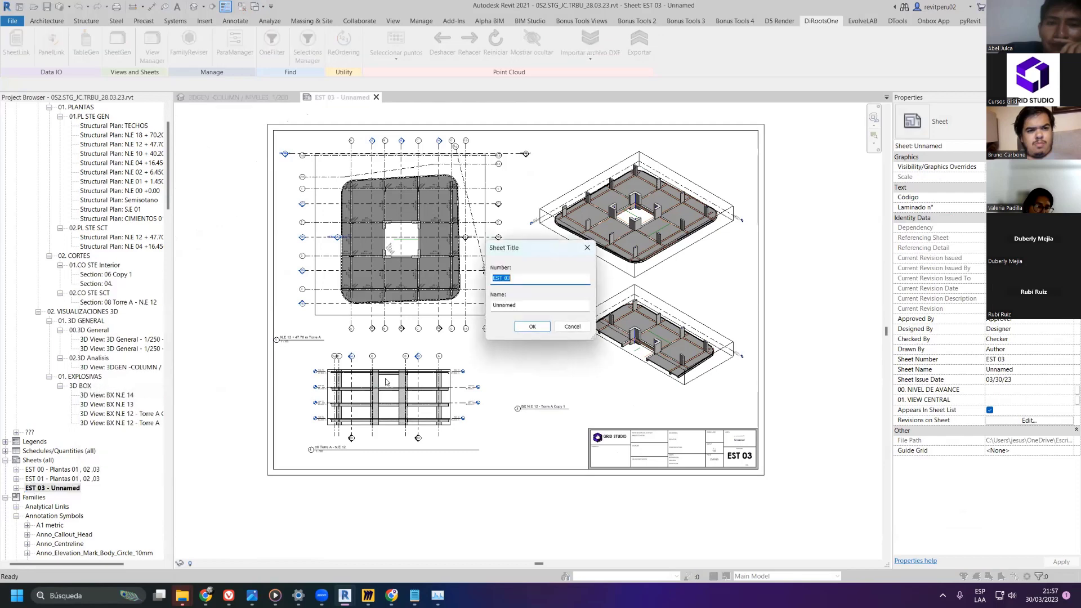
click(543, 304)
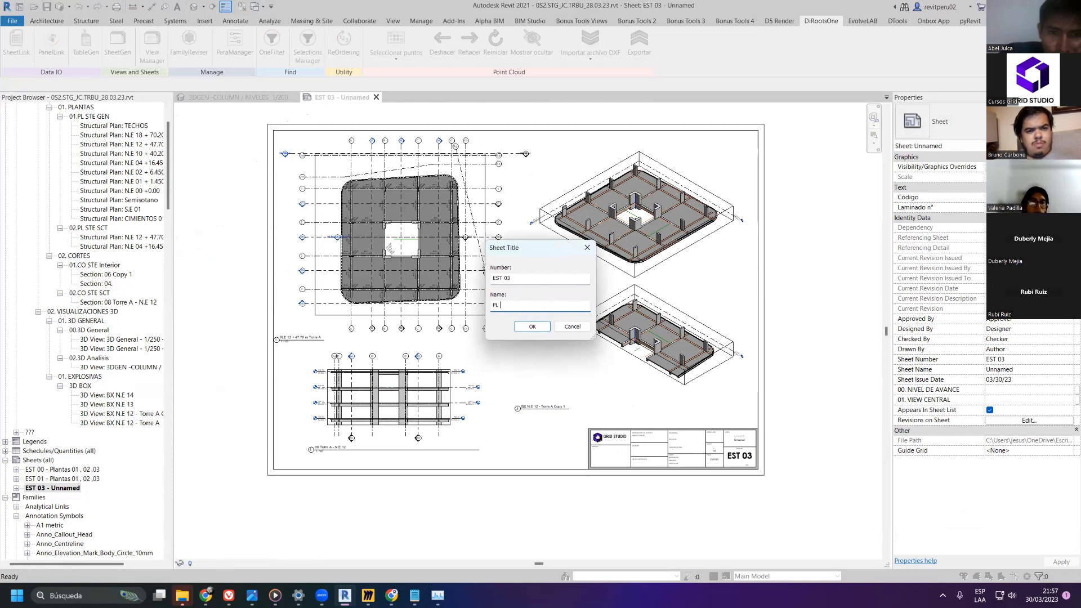
text(PL STE N)
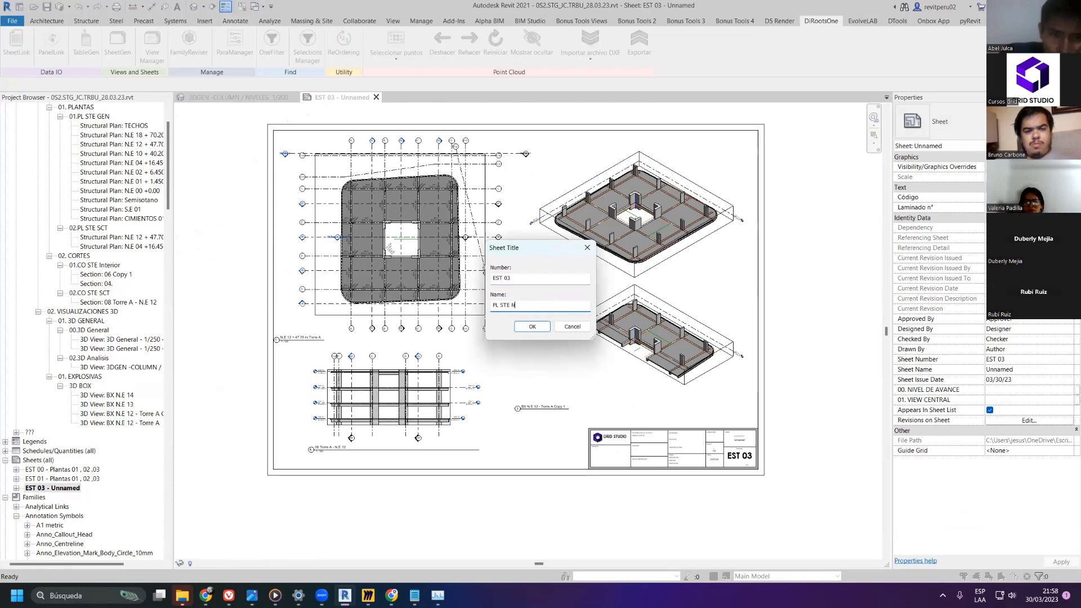
text(.)
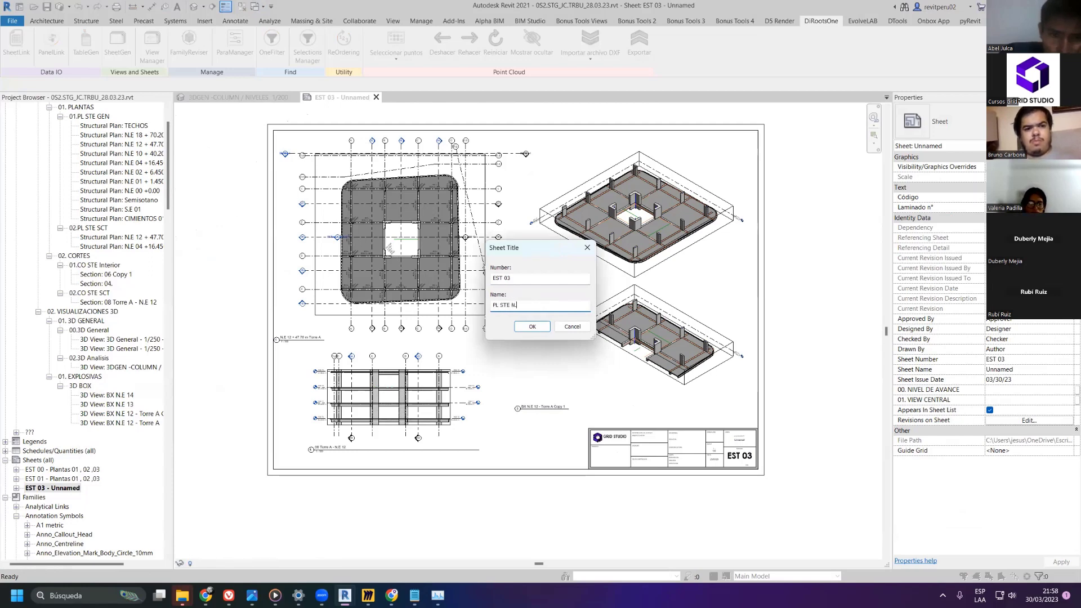
key(Return)
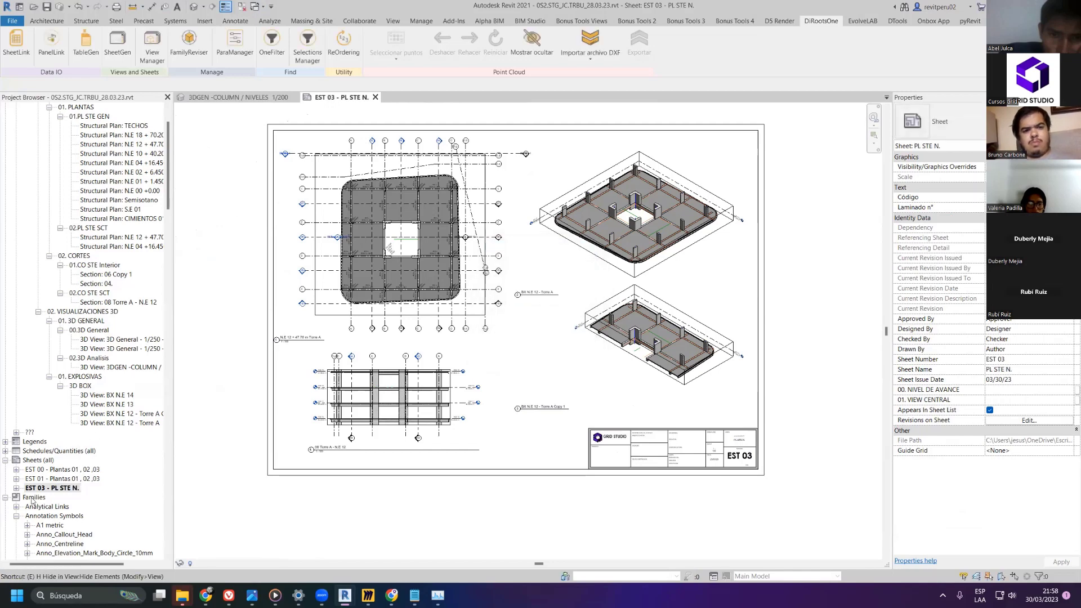
click(56, 488)
key(F2)
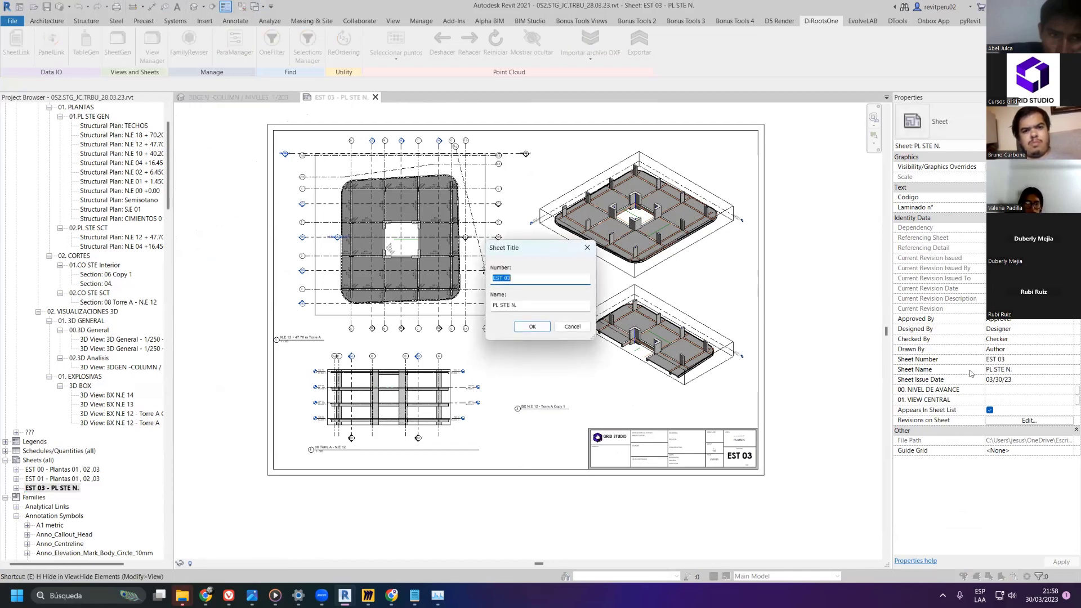
key(Escape)
- Correct the Sheet Name to PL STE N.E 12 in Properties and close the 3D view
click(1034, 370)
text(e)
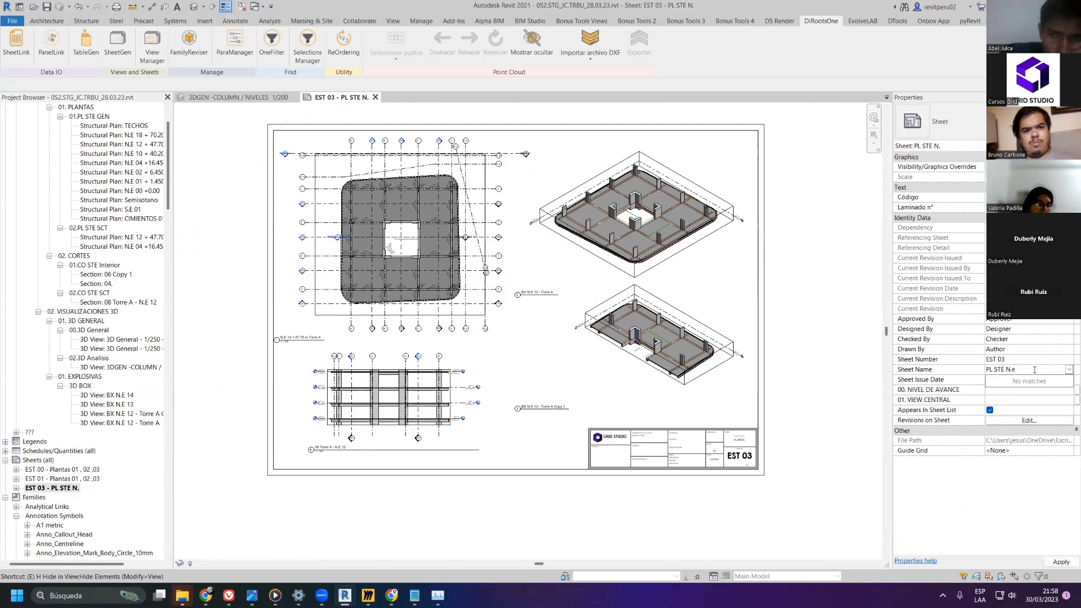
key(BackSpace)
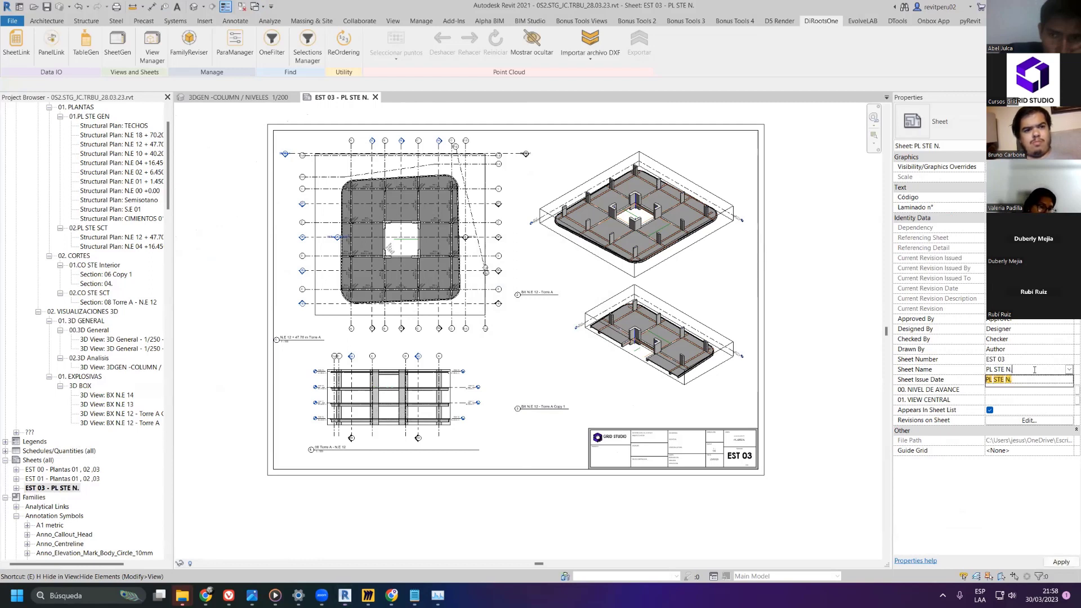
text(E 12)
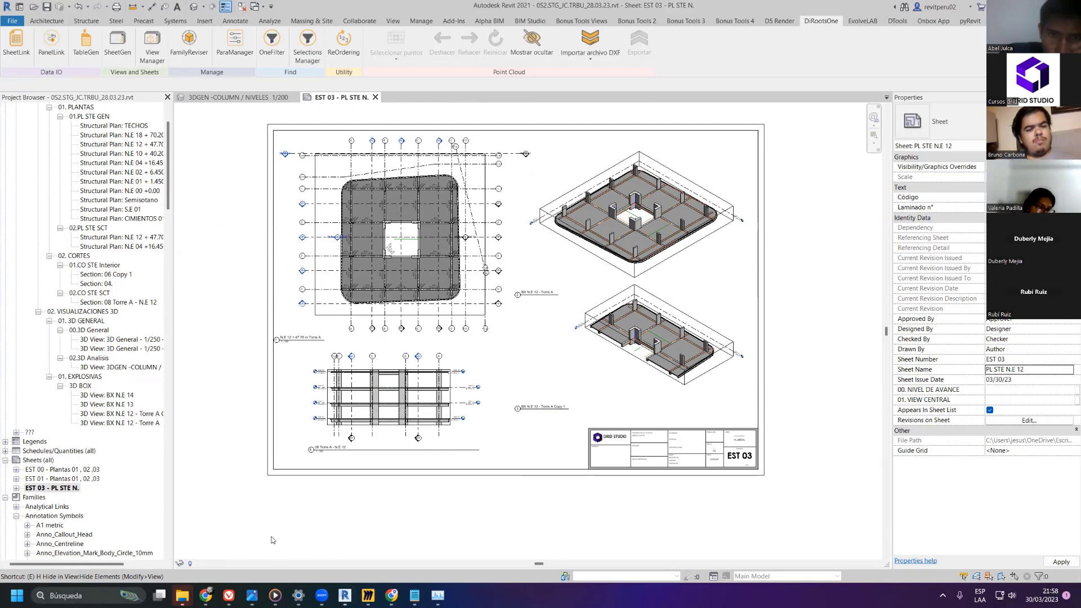
key(Return)
click(231, 10)
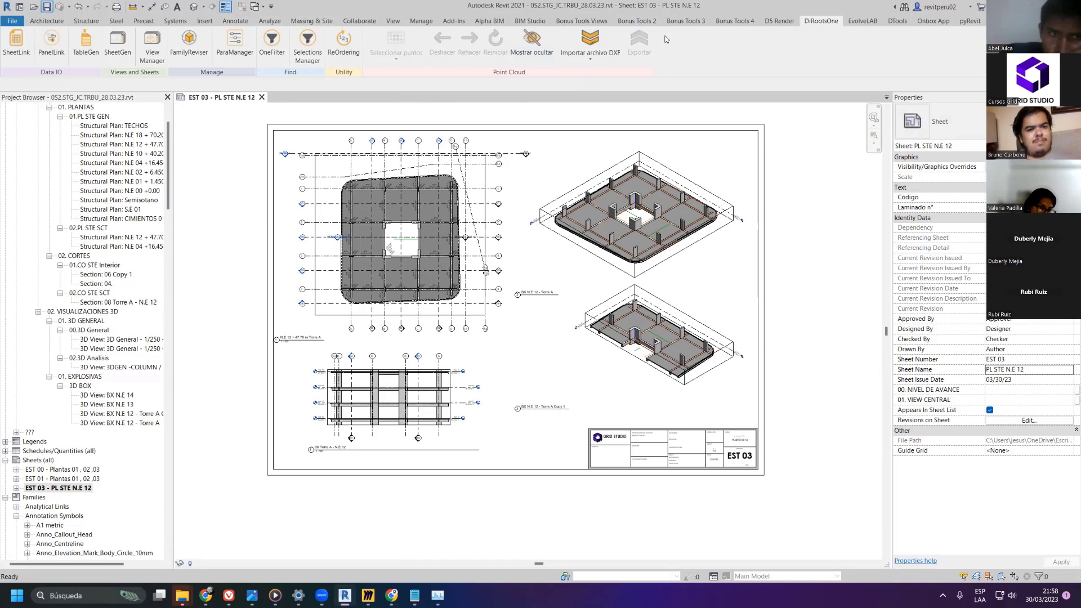
- Create new sheet EST 02 with the A-0/ Membrete Horizontal titleblock
click(392, 22)
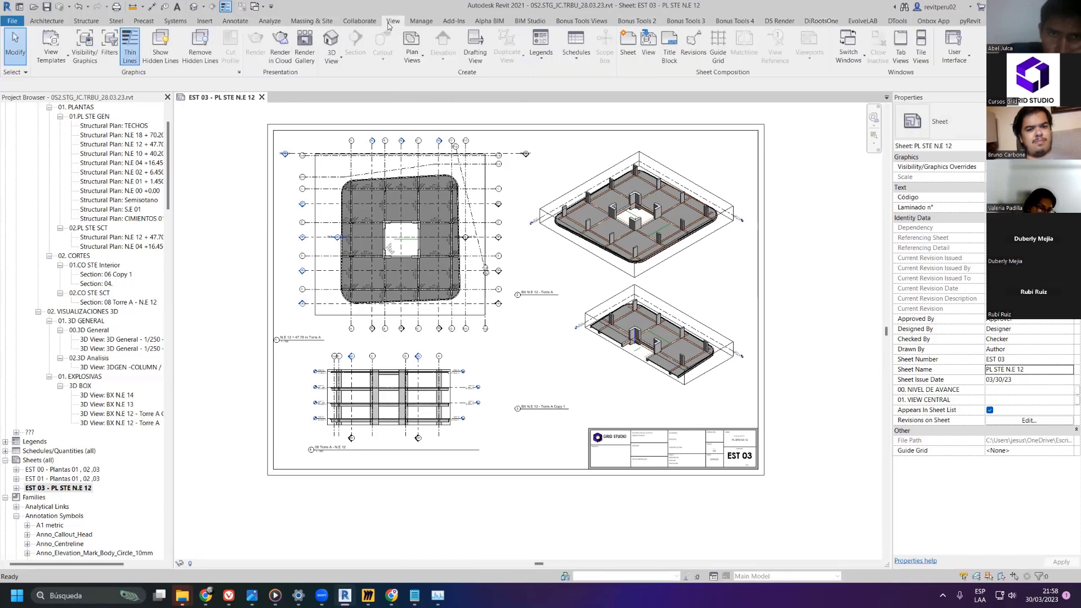
click(628, 45)
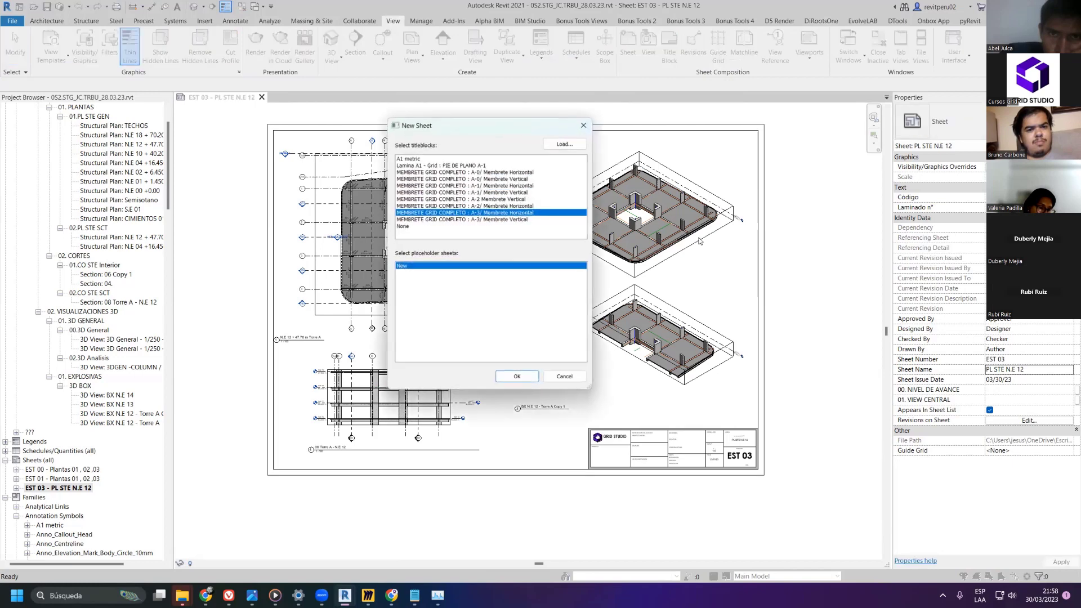
click(477, 172)
click(517, 376)
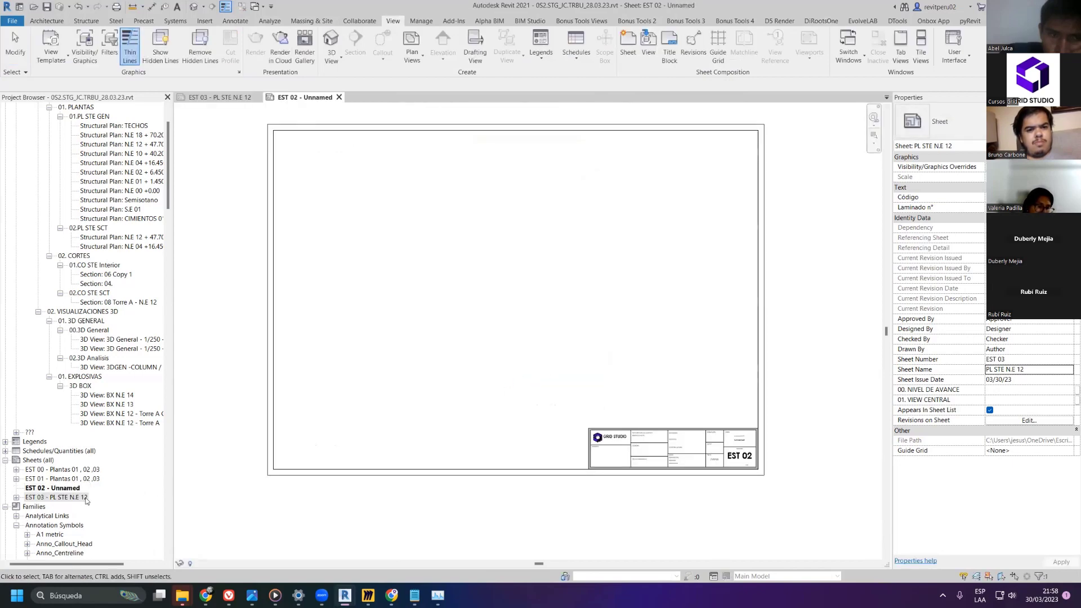
- Select sheets EST 02 and EST 03 in a widened Project Browser, returning to EST 03
click(74, 499)
click(66, 488)
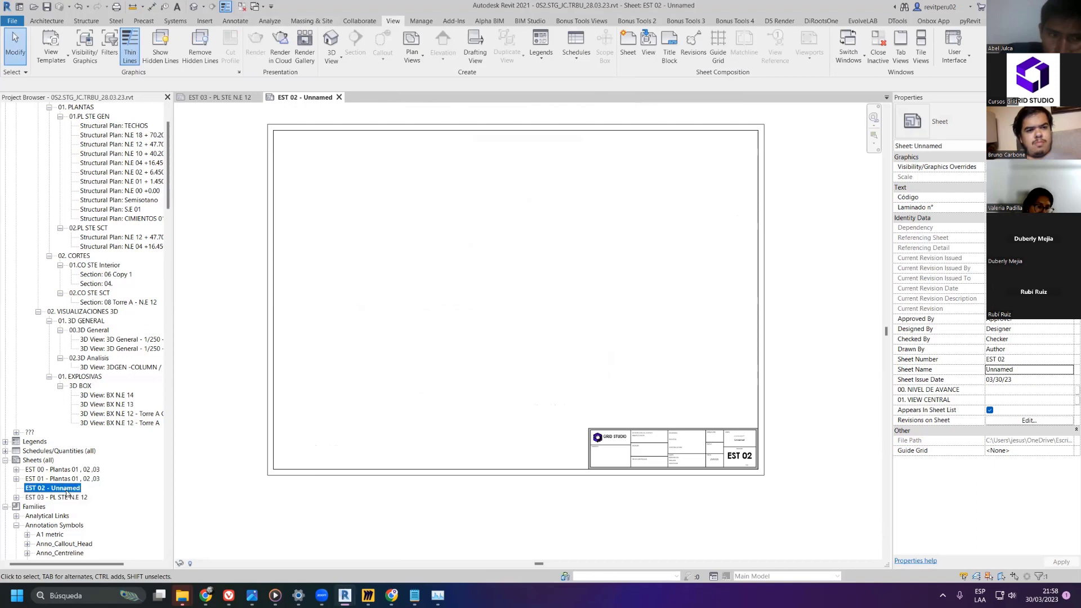
click(67, 498)
click(64, 488)
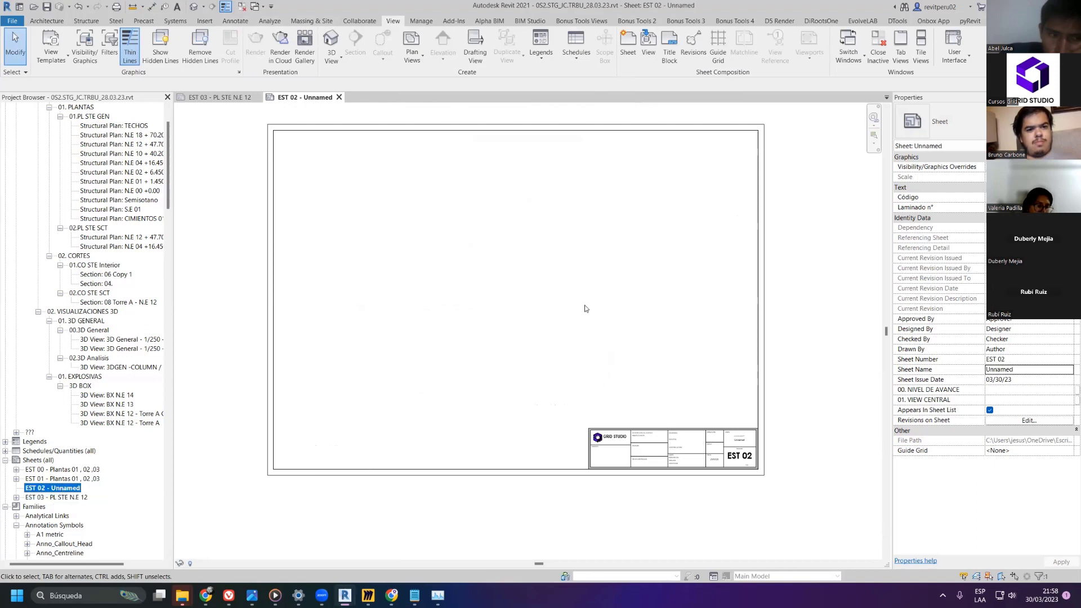
scroll(150, 214, up, 1)
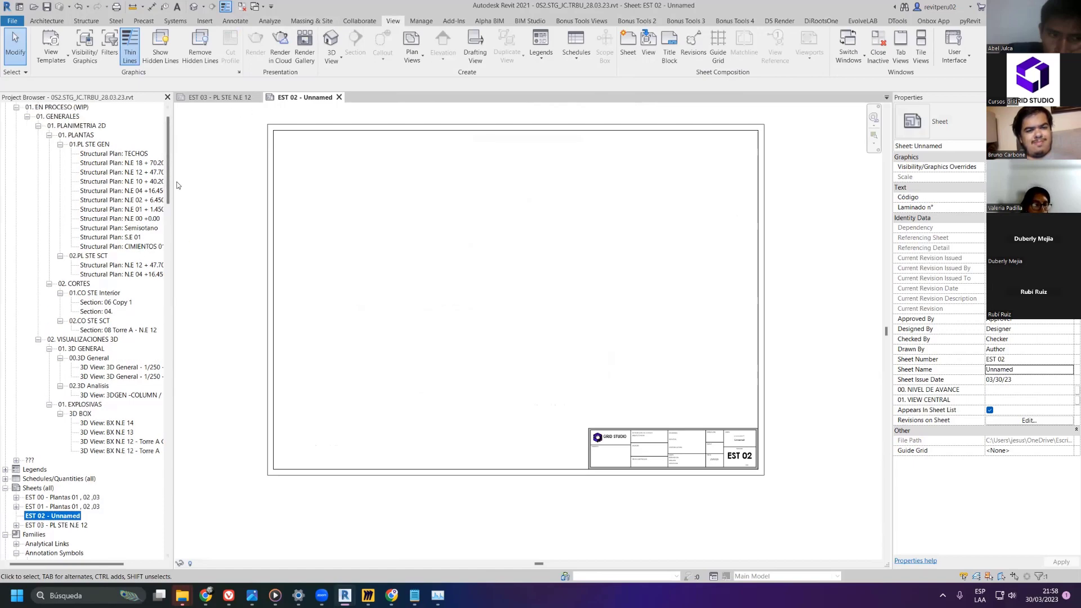
drag(173, 181, 208, 181)
click(235, 100)
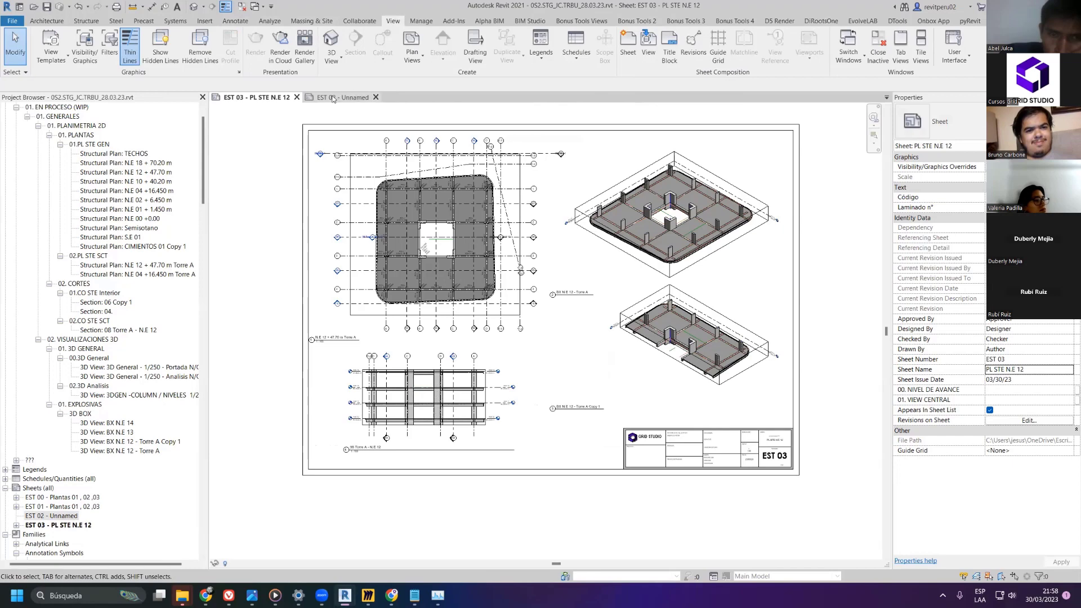
- Open the 3D General - 1/250 - Analisis N/O and 3DGEN -COLUMN / NIVELES views
scroll(143, 370, up, 1)
scroll(142, 370, down, 1)
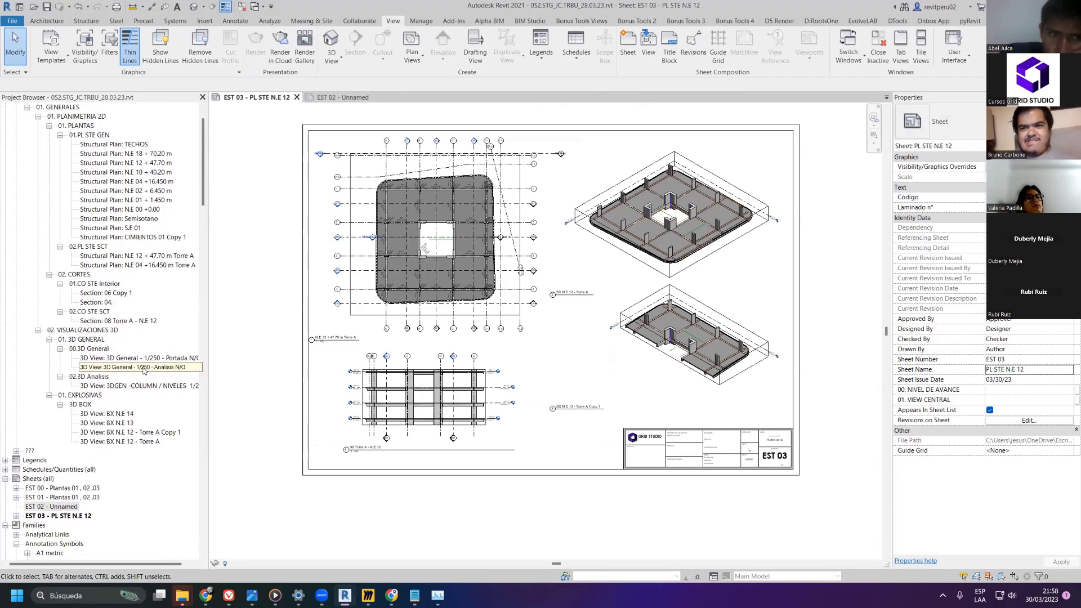
click(115, 367)
double_click(124, 367)
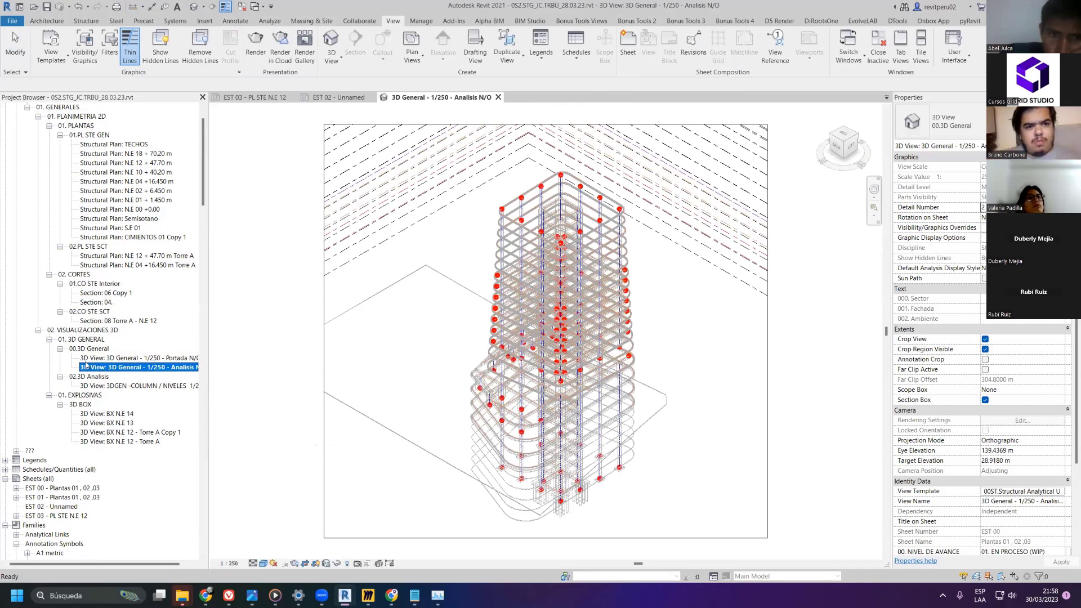
click(136, 386)
double_click(135, 388)
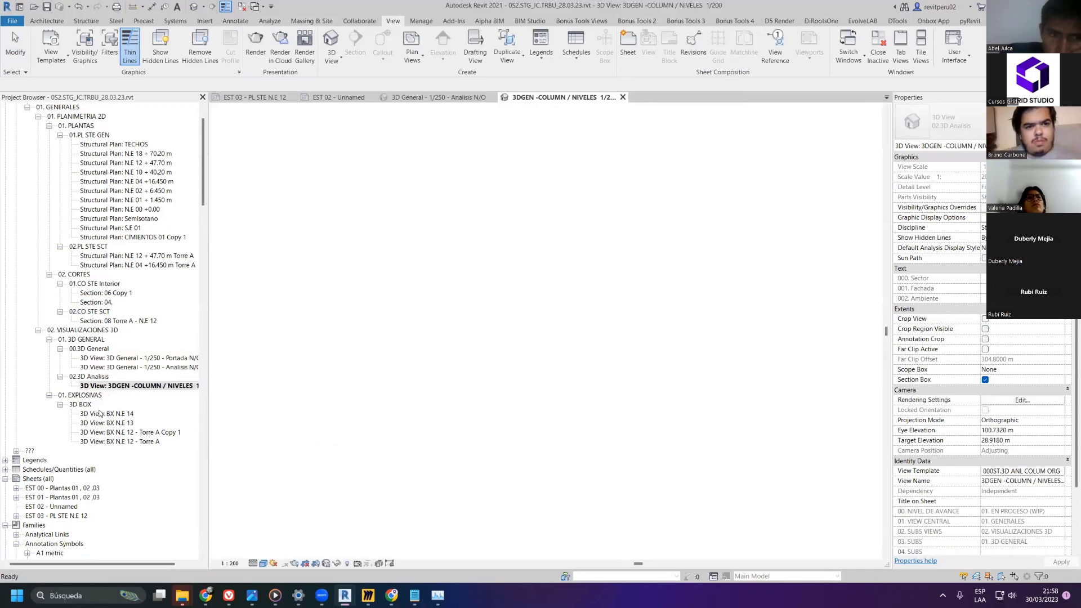
click(49, 339)
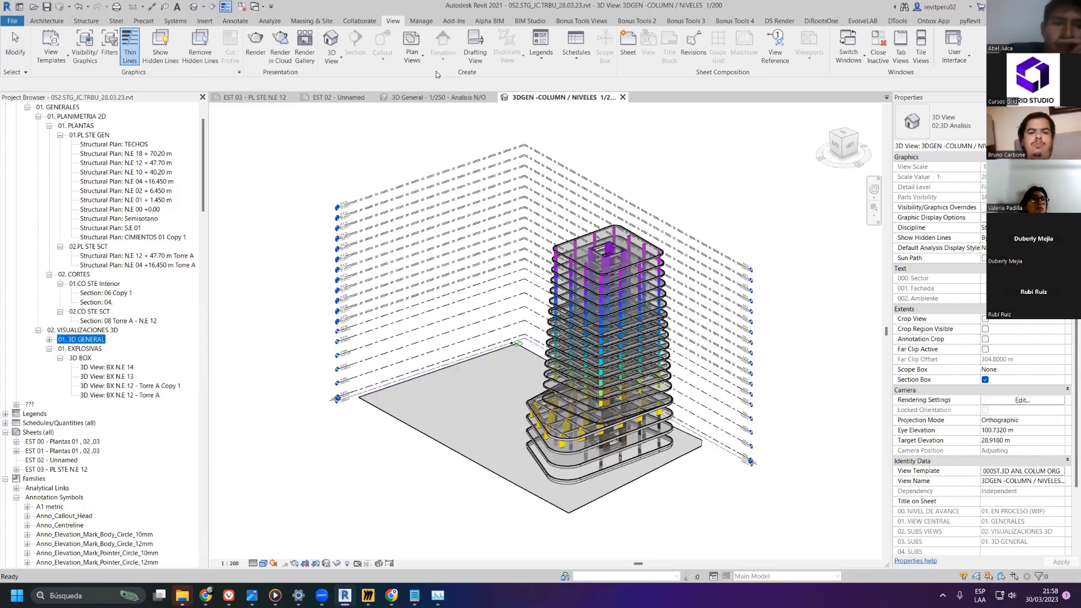
- Close inactive views so only sheet EST 02 - Unnamed remains open
click(246, 10)
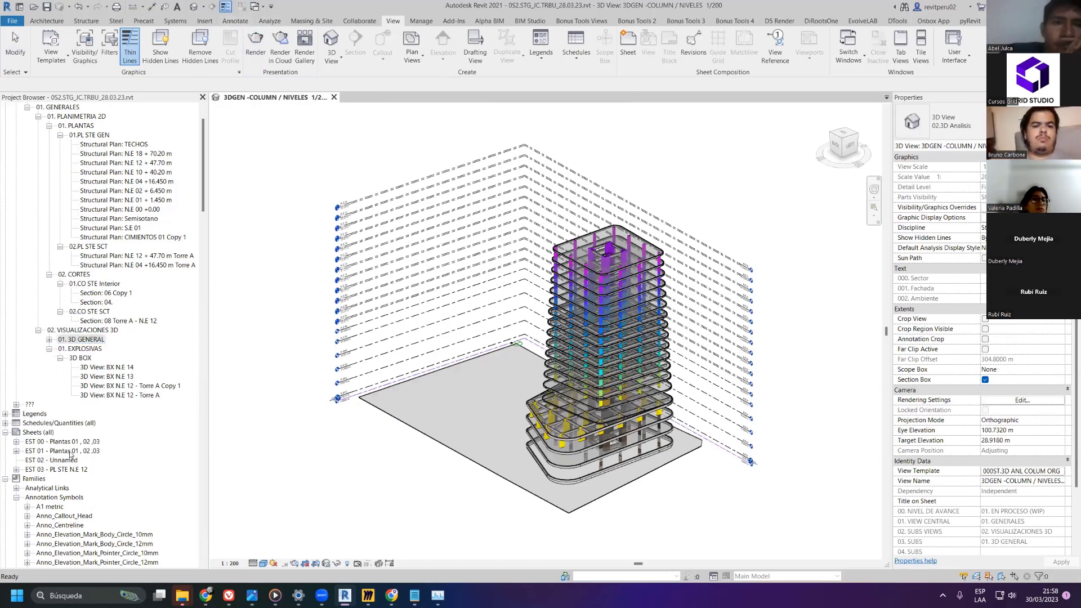
double_click(69, 469)
double_click(67, 459)
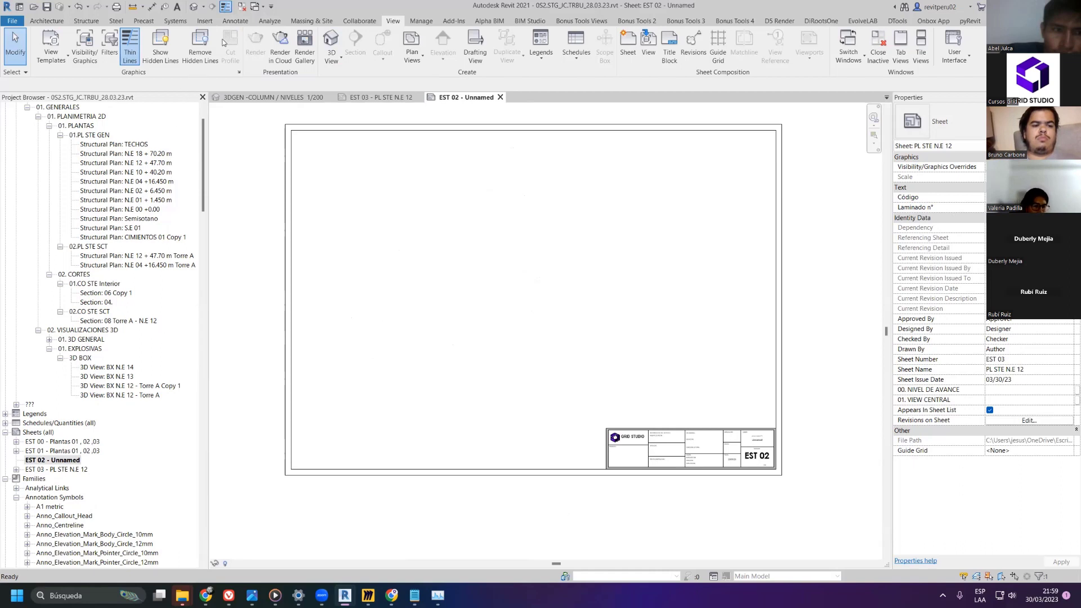
click(246, 11)
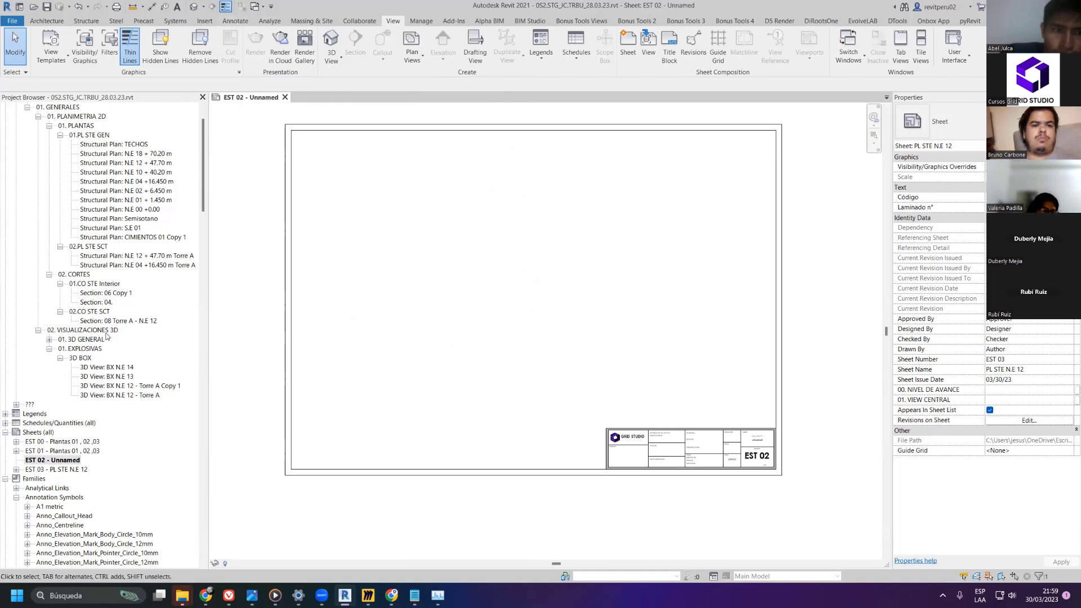
click(49, 339)
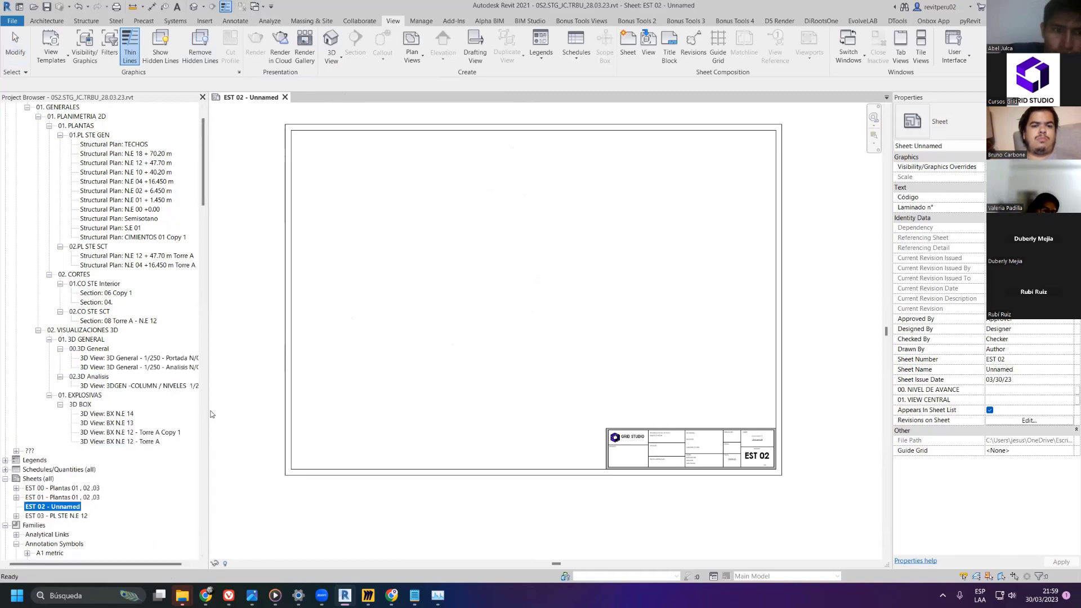
- Place 3DGEN -COLUMN / NIVELES on sheet EST 02, delete that viewport, then open the view itself
drag(208, 413, 252, 414)
drag(145, 386, 456, 239)
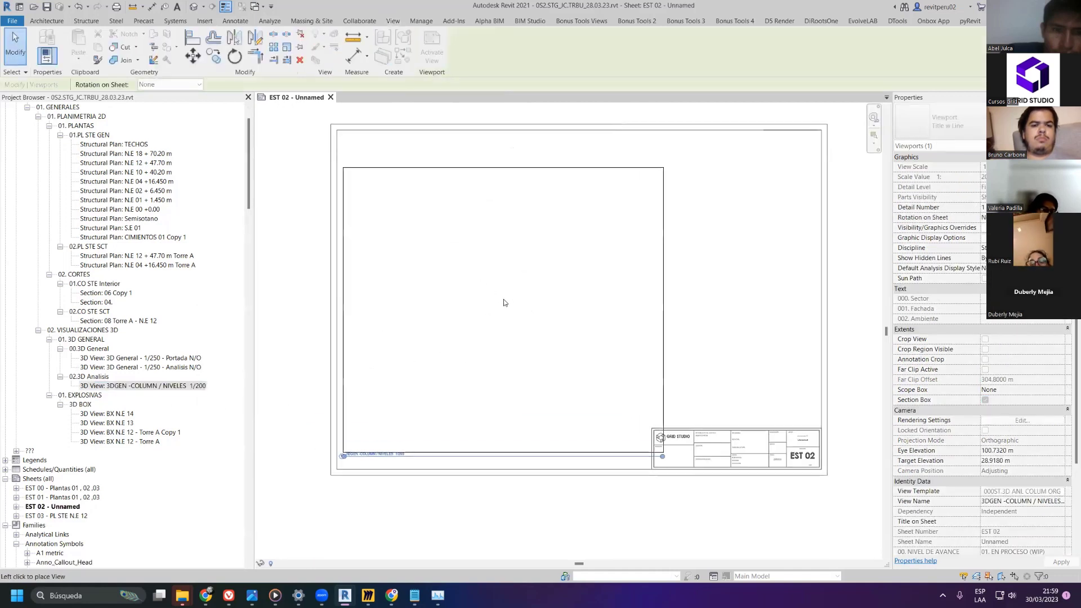
click(510, 282)
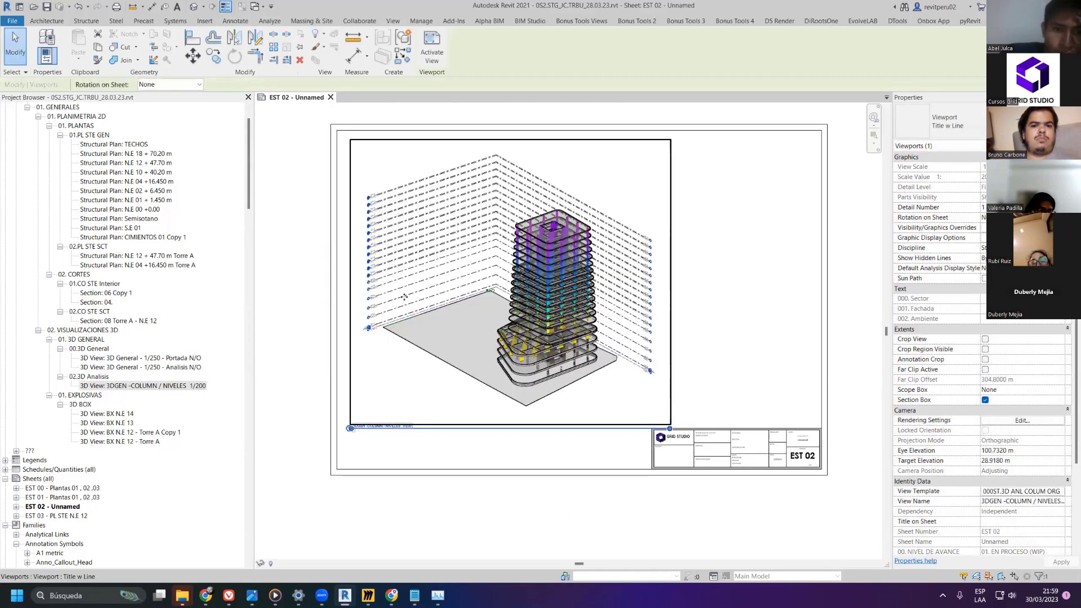
key(Delete)
double_click(192, 385)
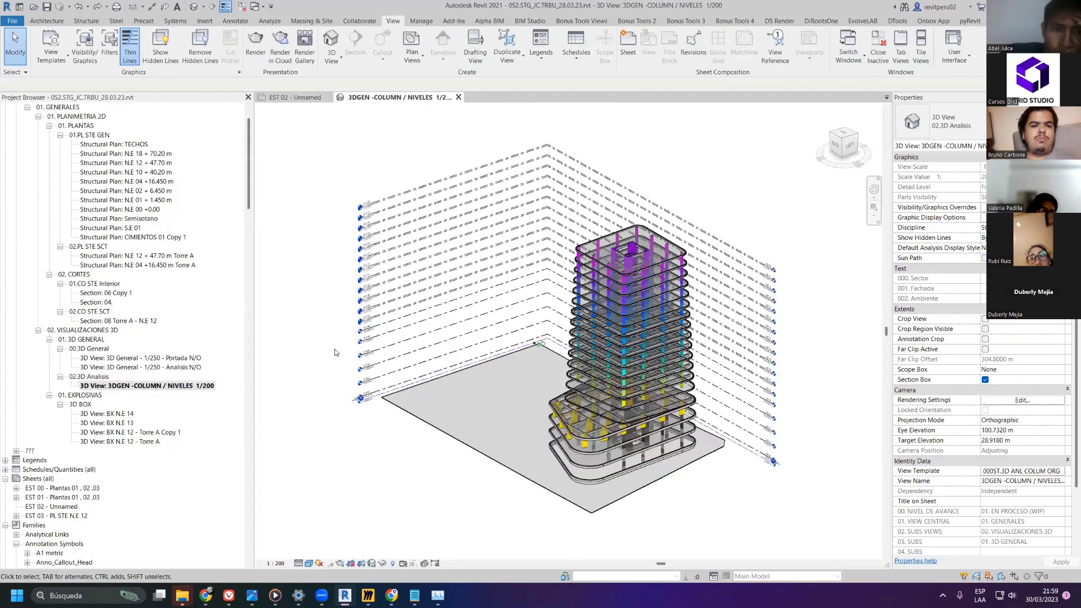
- Duplicate the 3DGEN -COLUMN / NIVELES 1/200 view with detailing as Copy 1
right_click(172, 385)
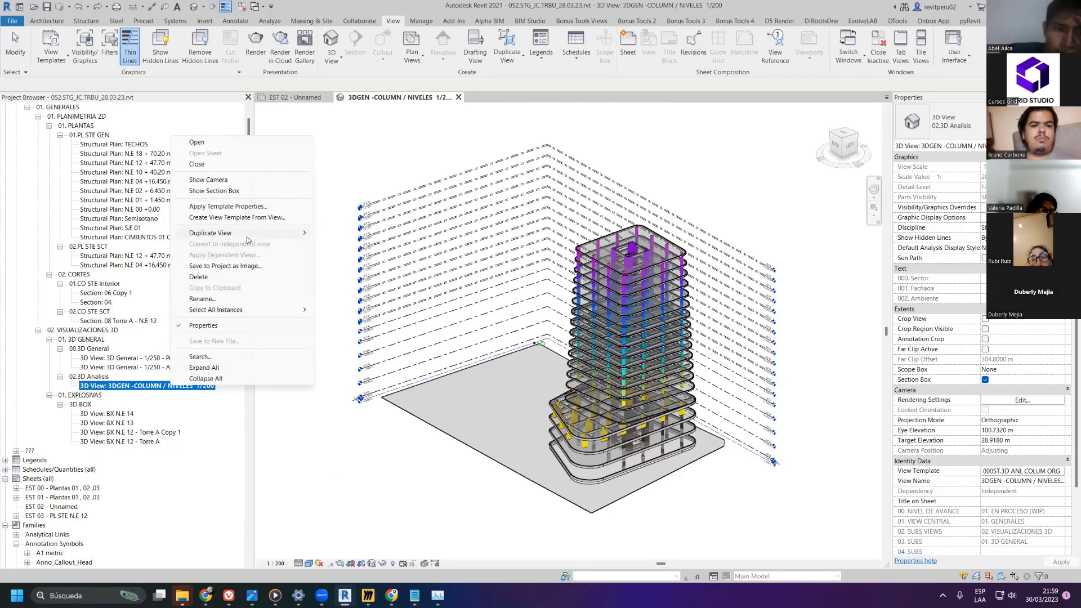
mouse_move(292, 233)
click(330, 243)
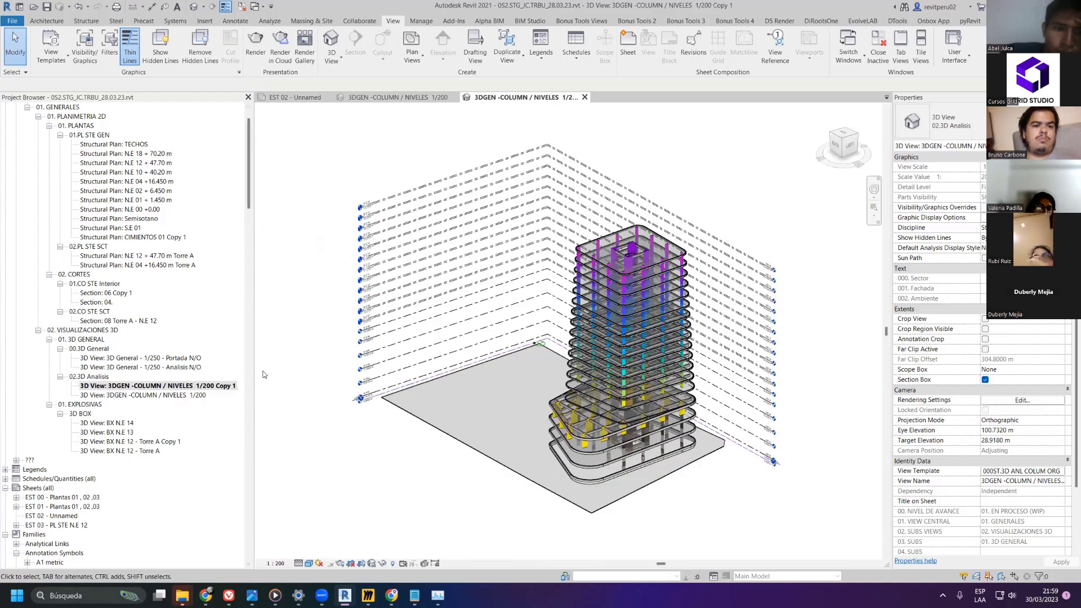
- Create a section-boxed view around a top-floor beam named Torre A
click(606, 250)
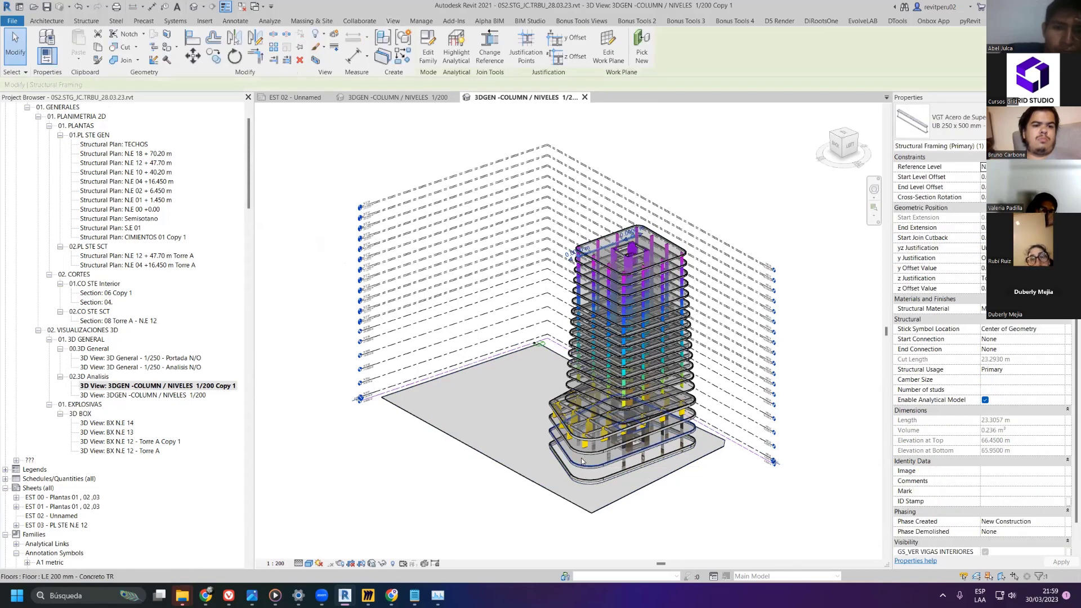
key(b)
key(x)
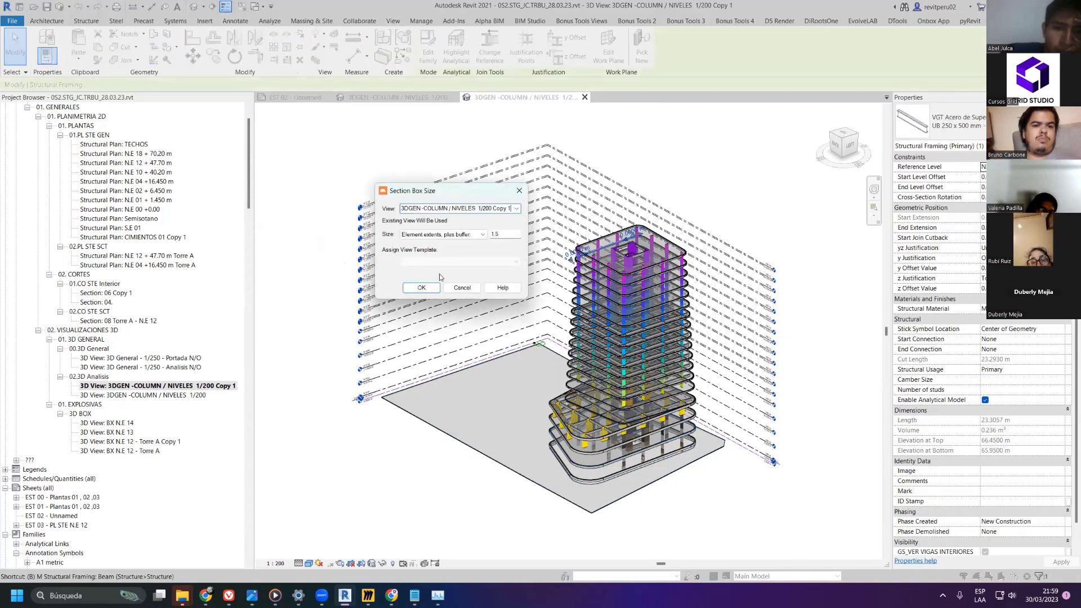
key(BackSpace)
key(BackSpace)
key(BackSpace)
key(BackSpace)
text(Torr)
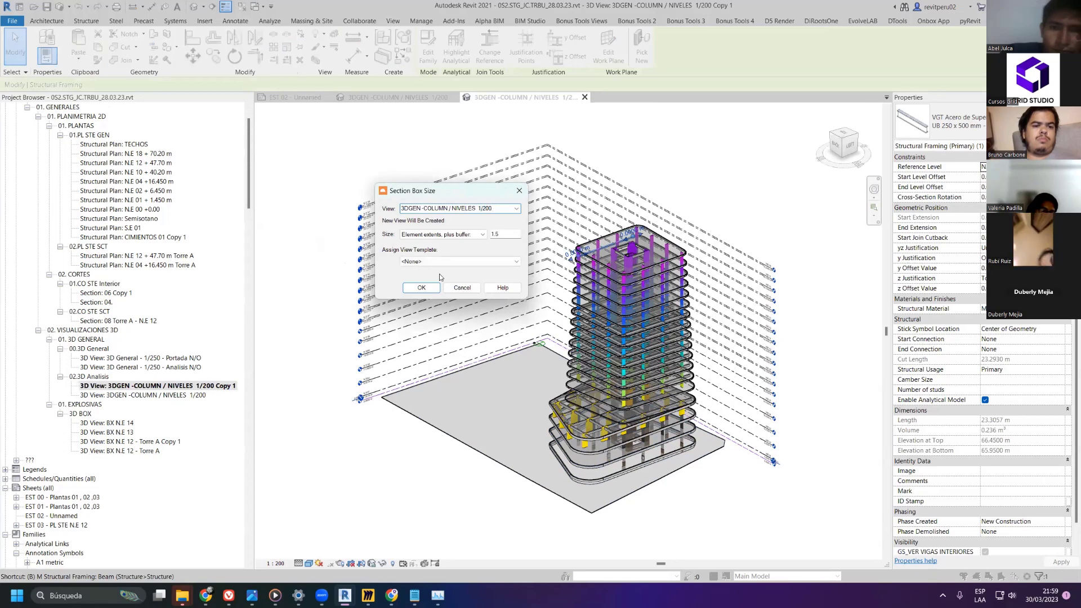
text(e A)
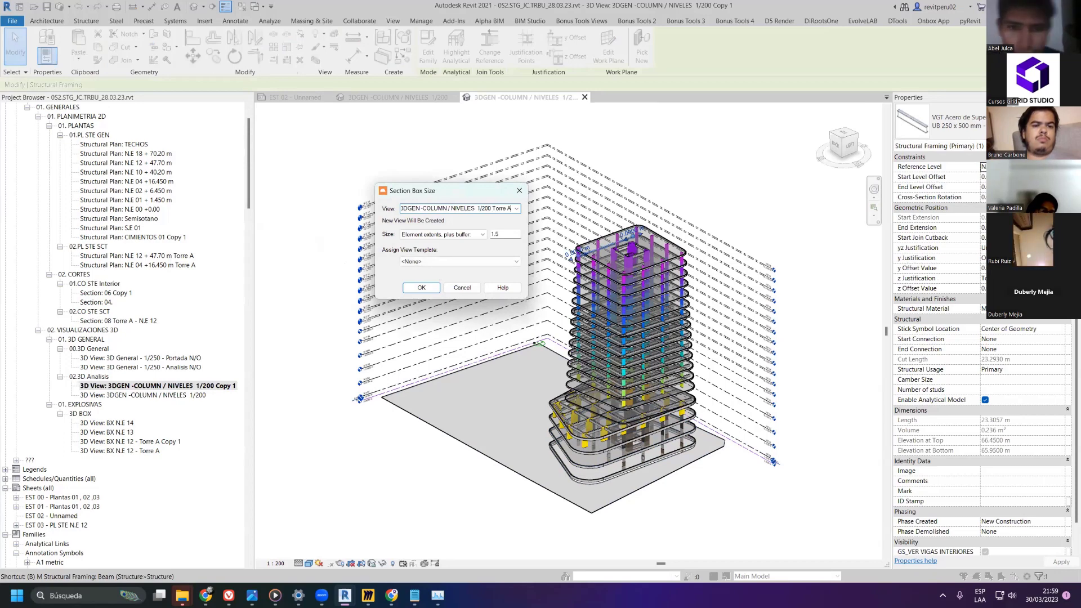
key(Return)
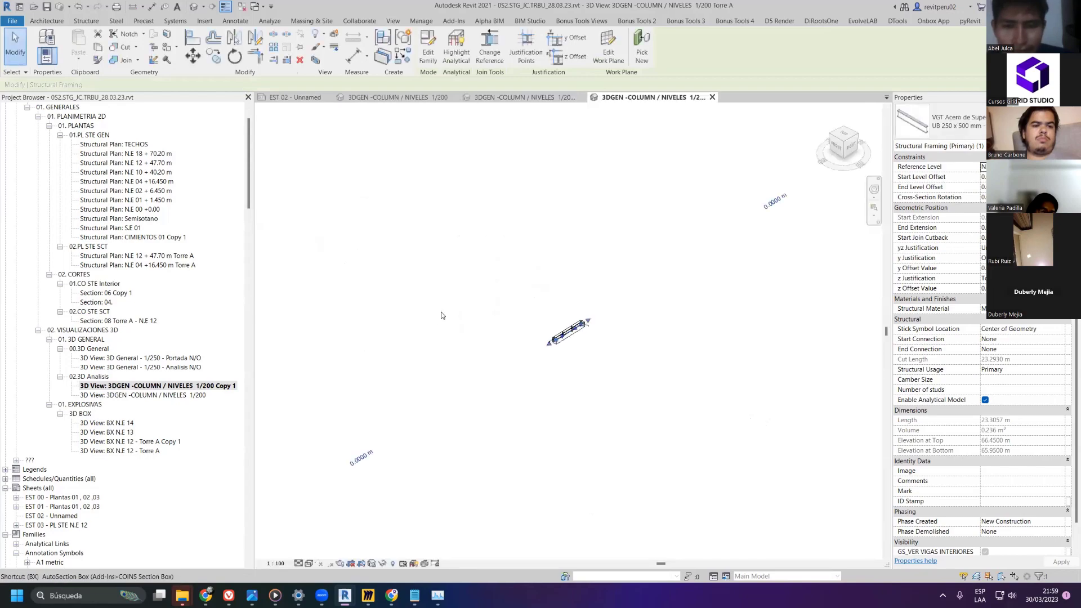
- Section-box the Copy 1 view around the top and lower floor slabs
click(509, 97)
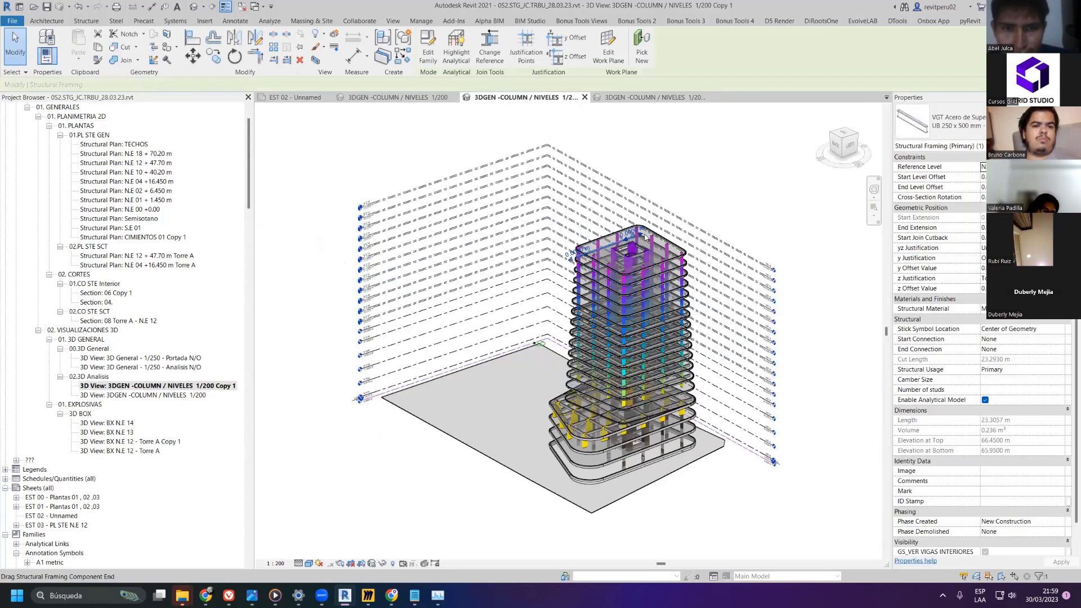
scroll(631, 236, up, 3)
click(613, 239)
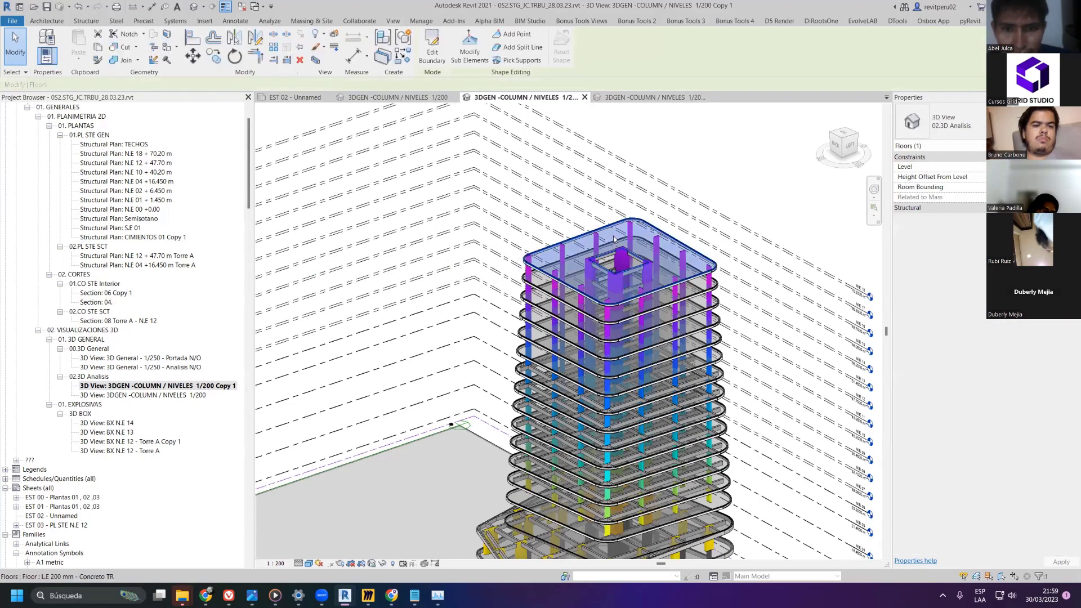
middle_drag(613, 238, 612, 41)
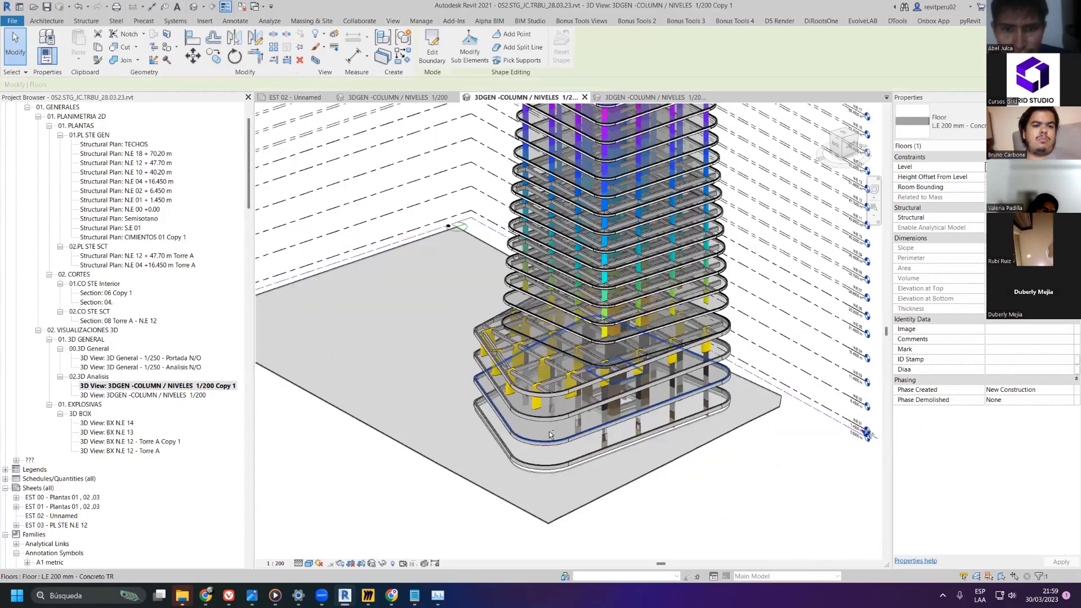
scroll(549, 431, up, 1)
ctrl+click(541, 426)
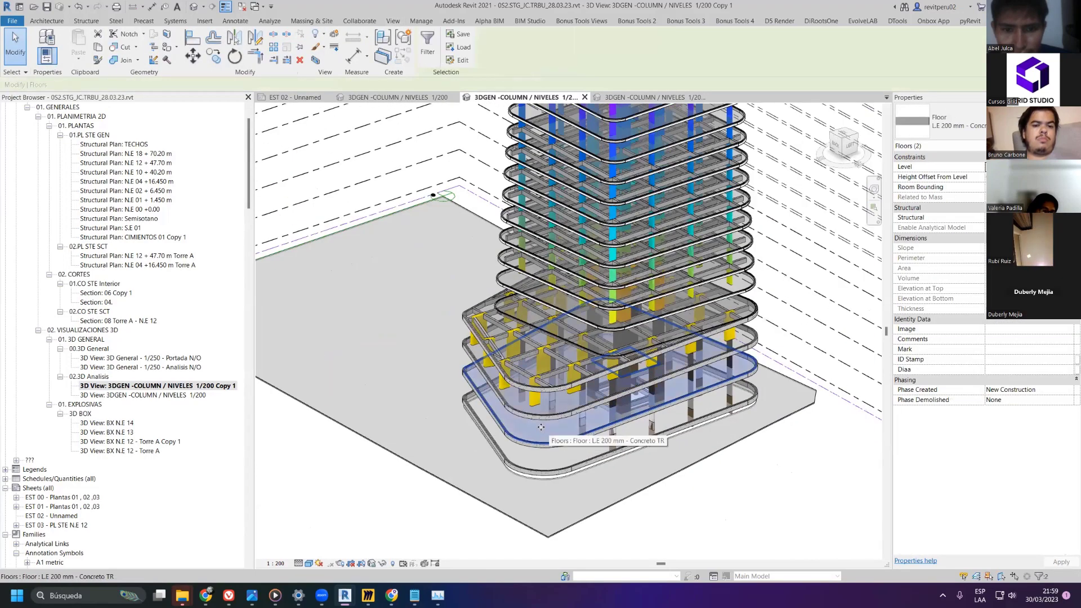
scroll(542, 427, down, 2)
key(b)
key(x)
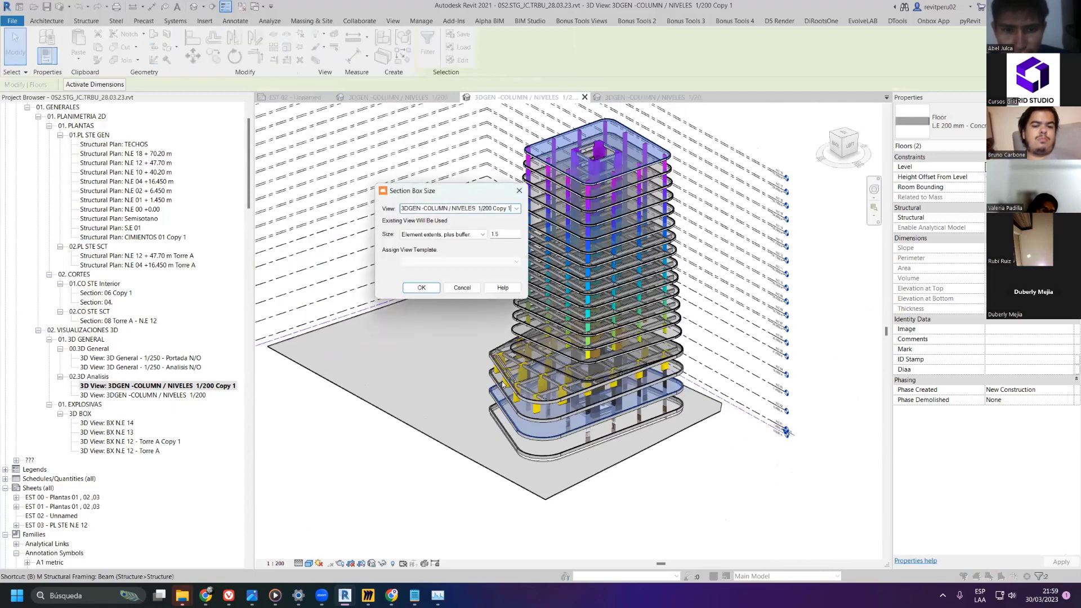
click(421, 287)
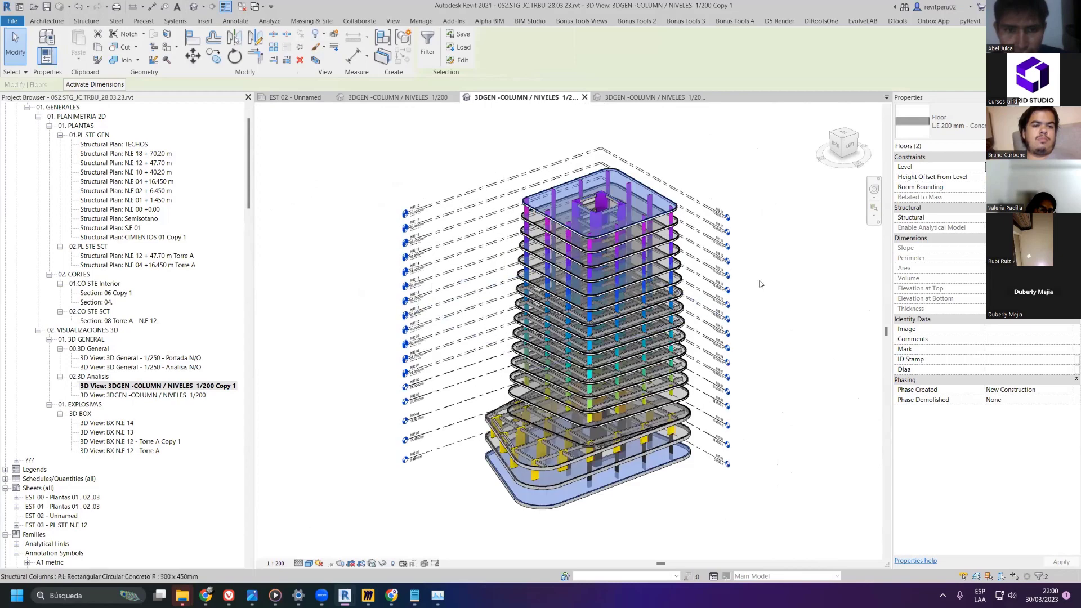
click(826, 293)
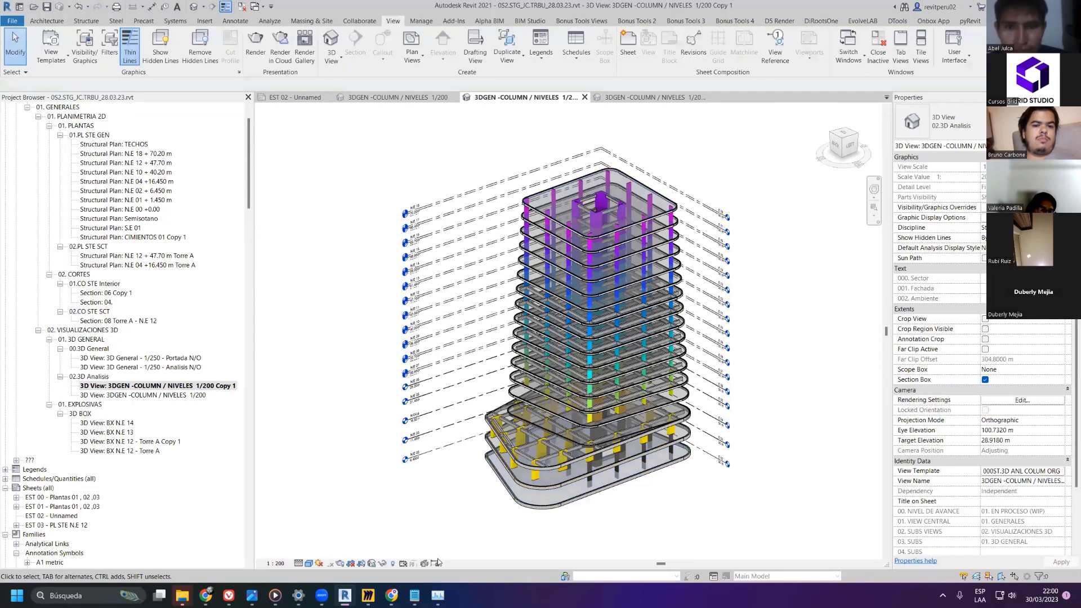
- Reveal hidden elements and drag the section box bottom down over the tower base
click(392, 564)
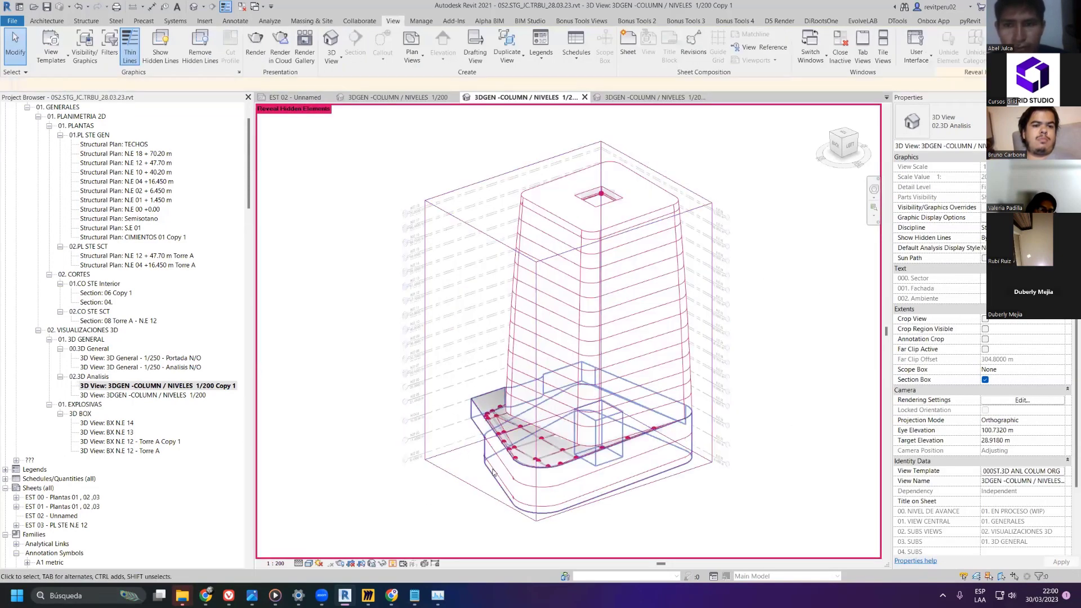
click(552, 472)
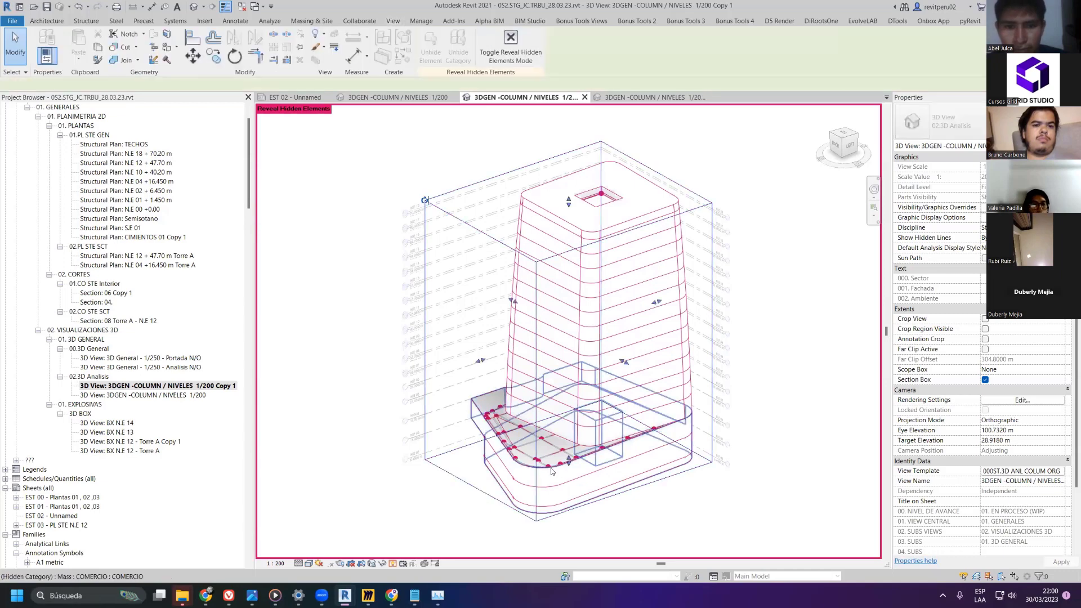
drag(569, 461, 570, 479)
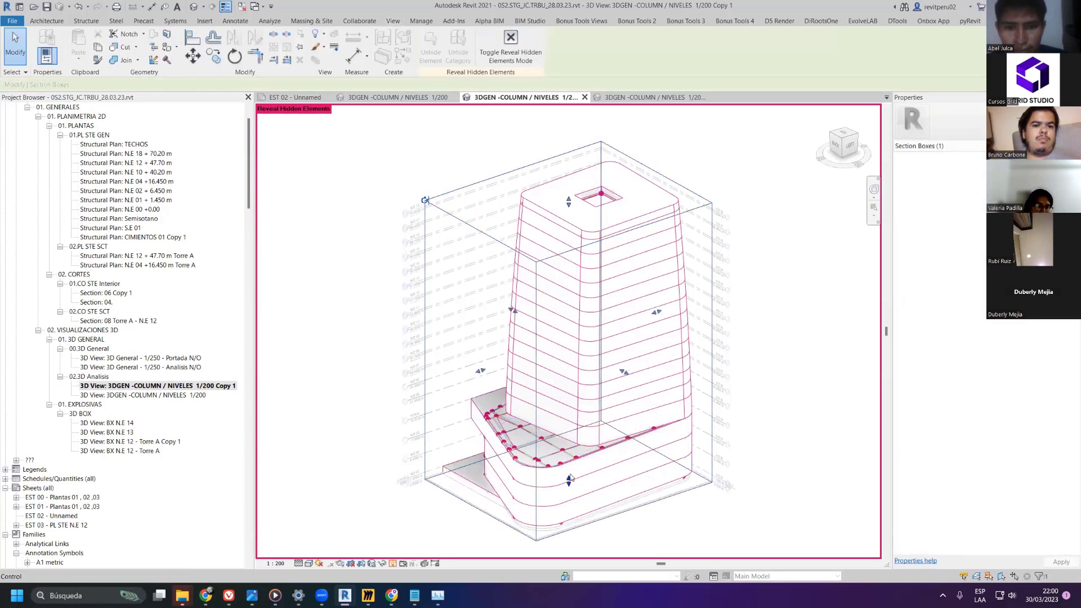
scroll(570, 478, down, 3)
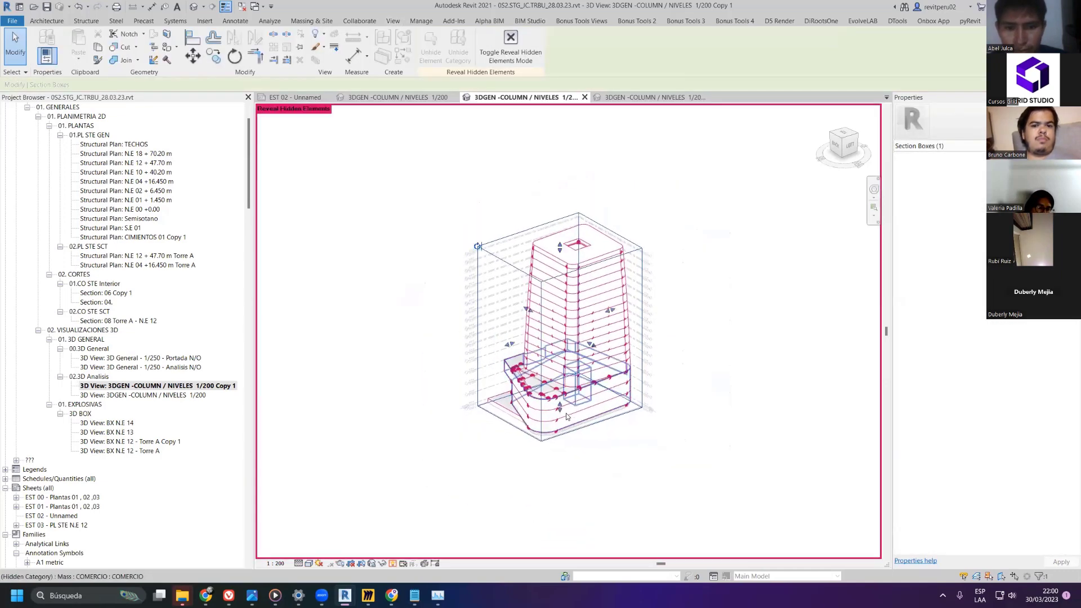
drag(567, 417, 569, 490)
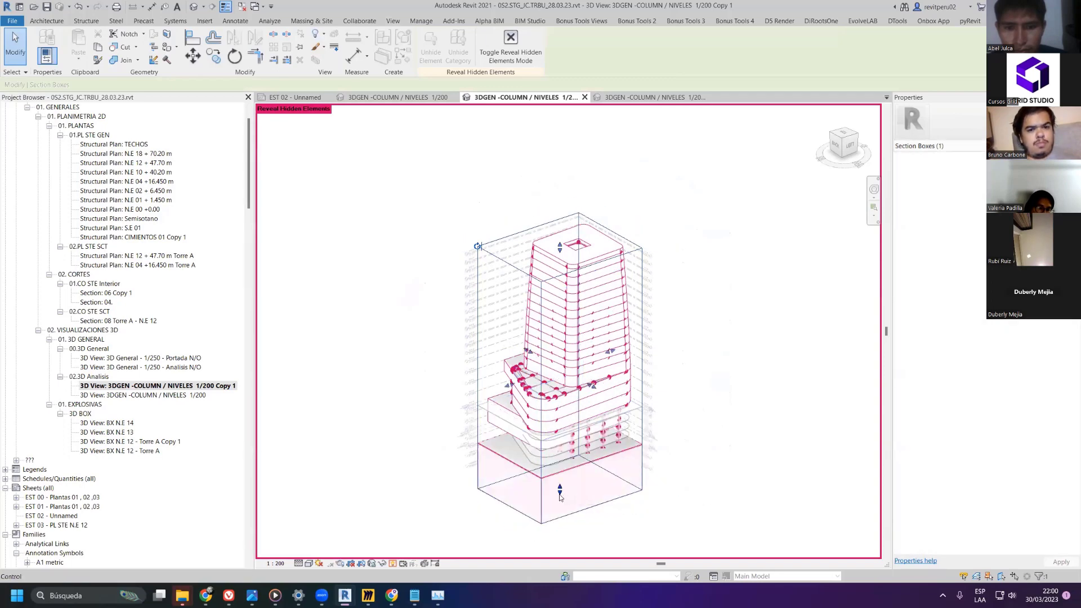
drag(559, 495, 555, 464)
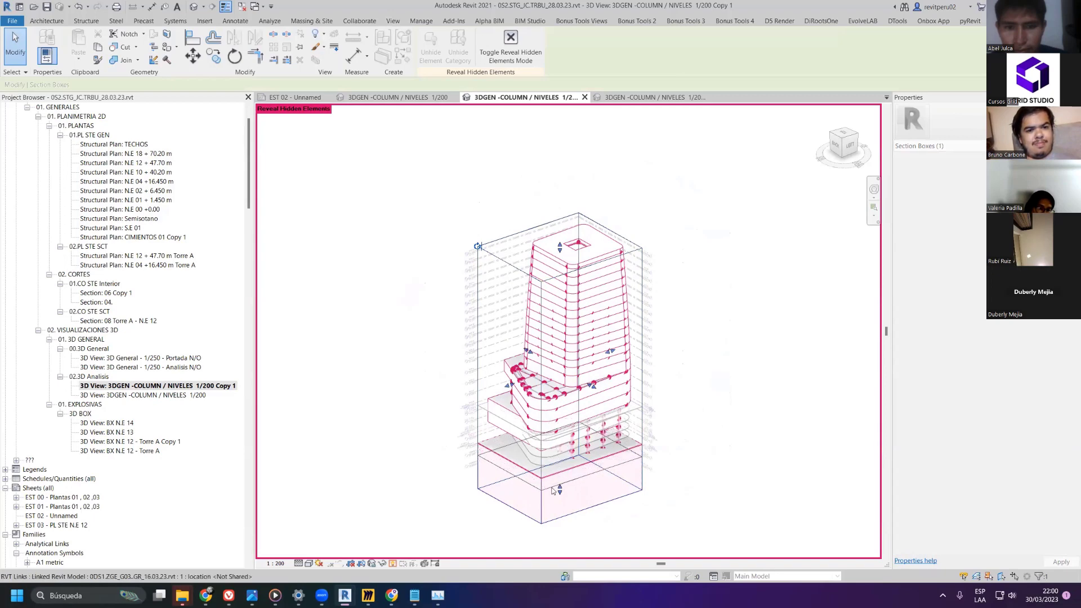
click(392, 563)
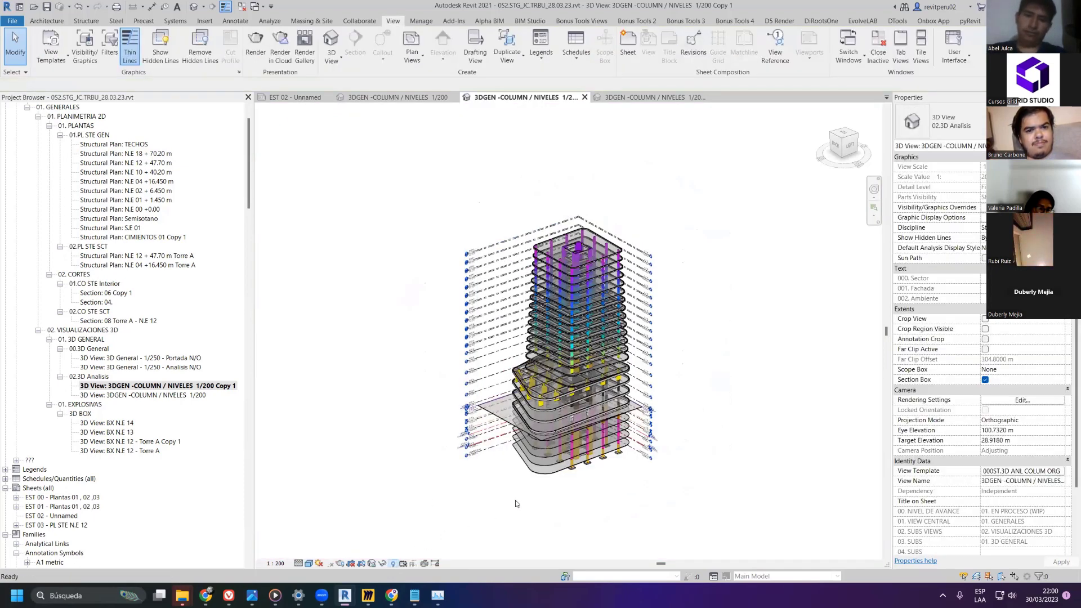
- With RH on, lower the section box bottom below the foundations, then orbit the tower
key(r)
key(h)
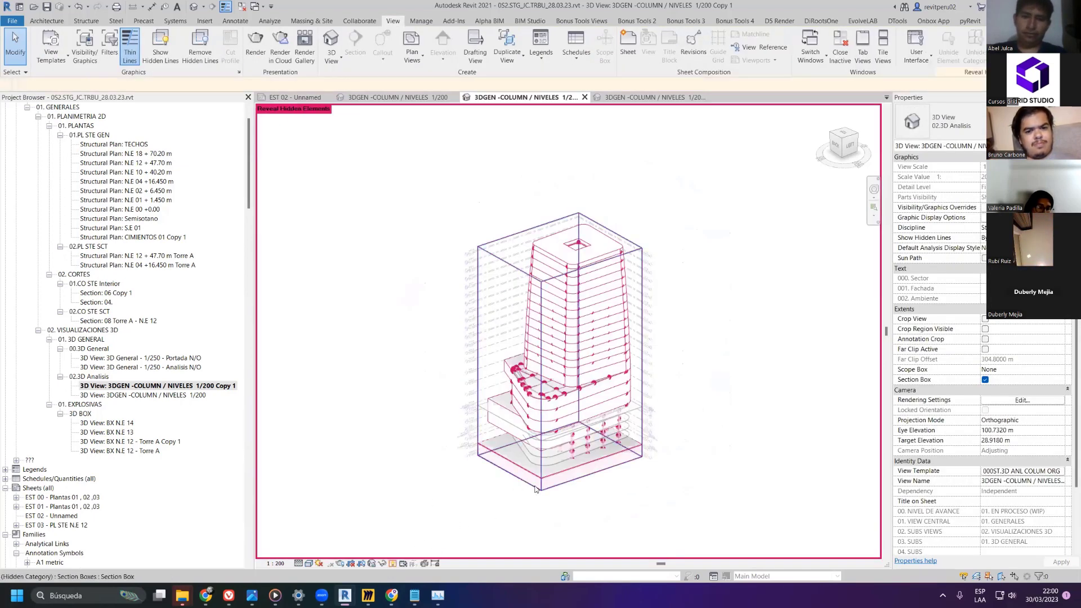
click(535, 488)
drag(558, 461, 558, 483)
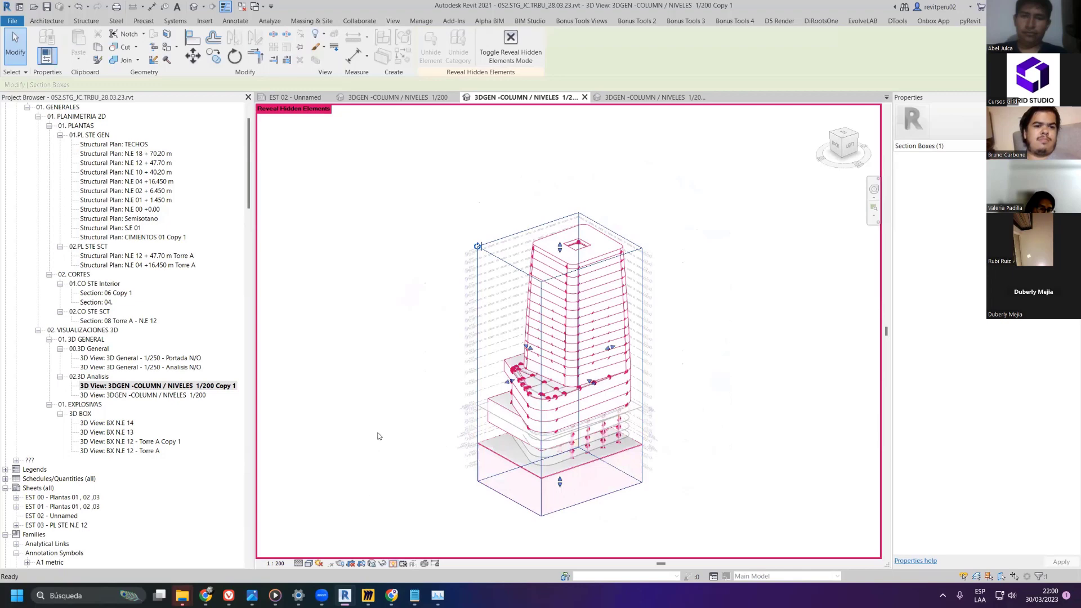
key(r)
key(h)
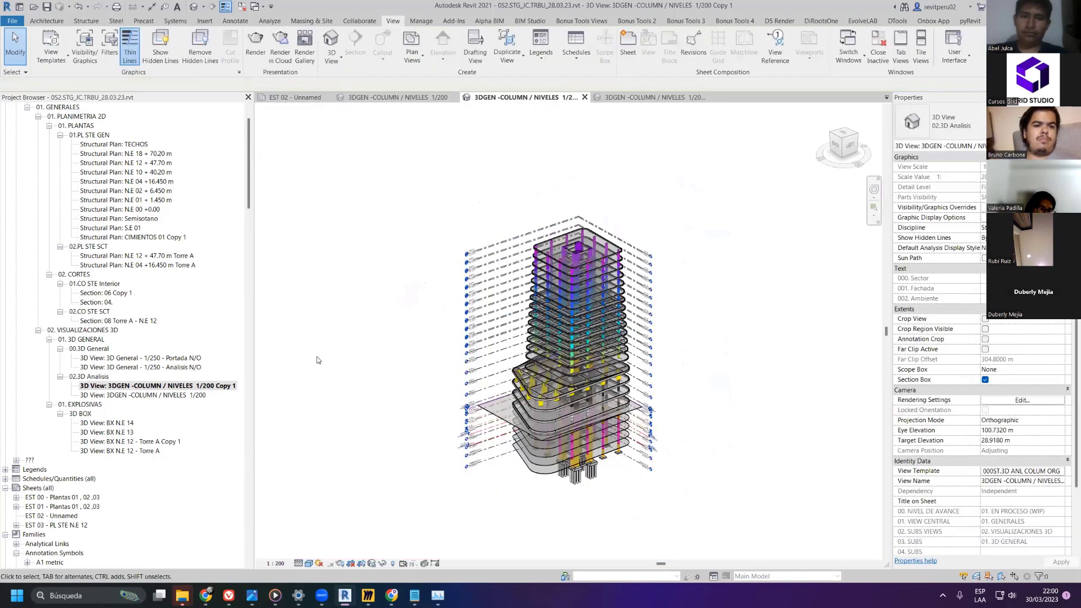
shift+middle_drag(326, 341, 193, 242)
scroll(332, 304, up, 2)
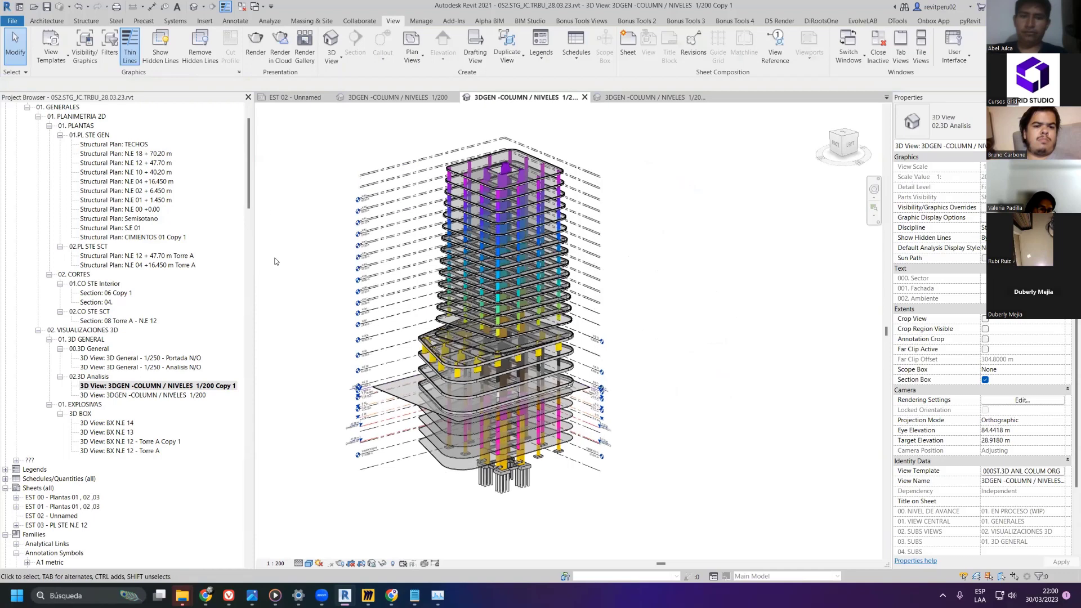
- Close inactive views and untick linked model 0DS1.ZGE_G03_GR_16.03.23.rvt in the COLUM template's RVT Links
click(243, 6)
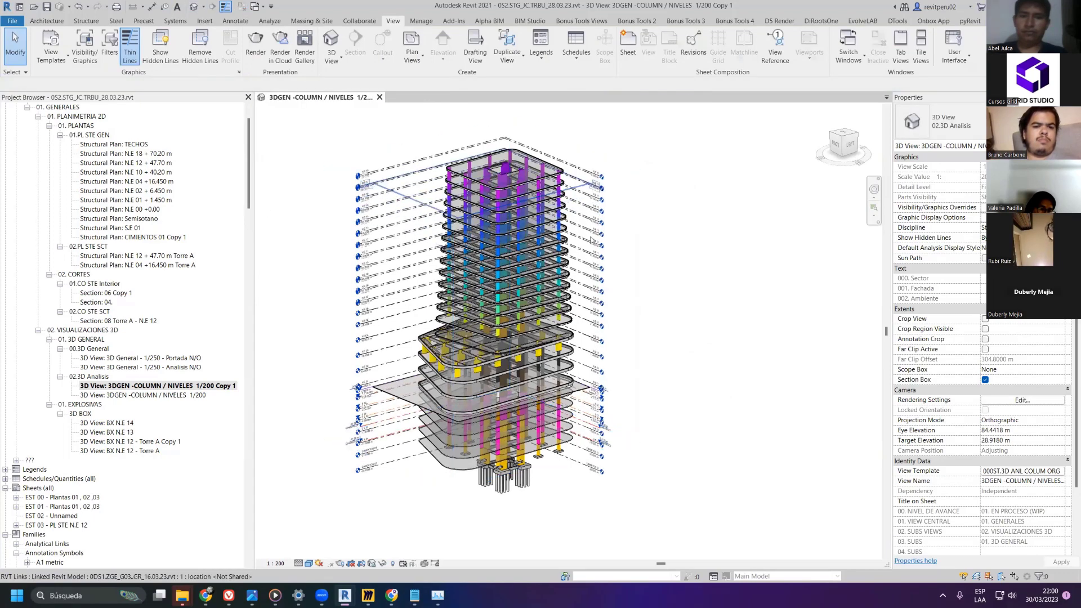
click(1025, 476)
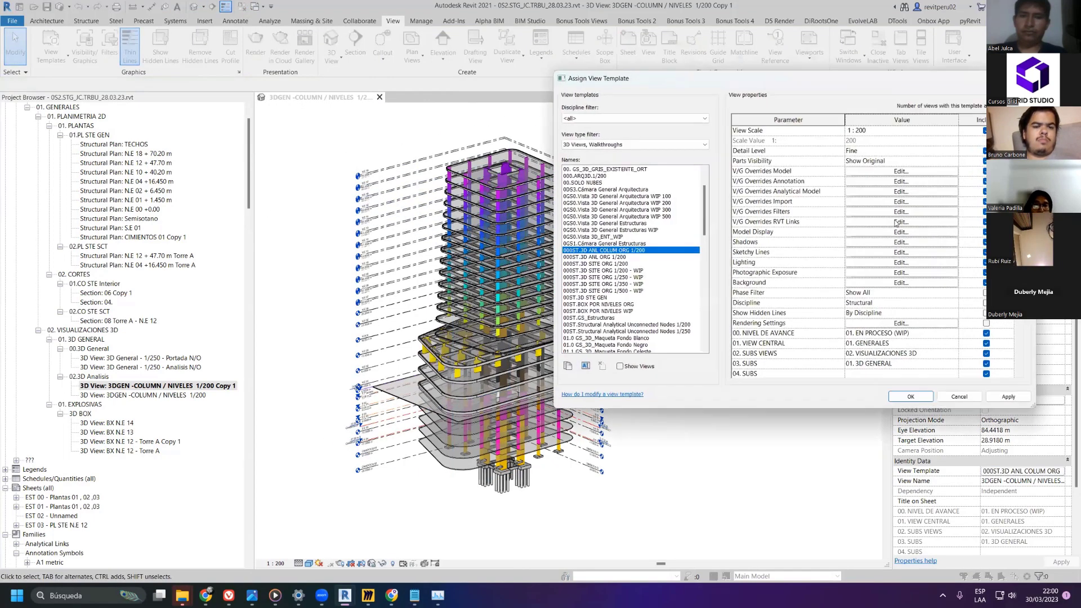
click(870, 222)
click(496, 97)
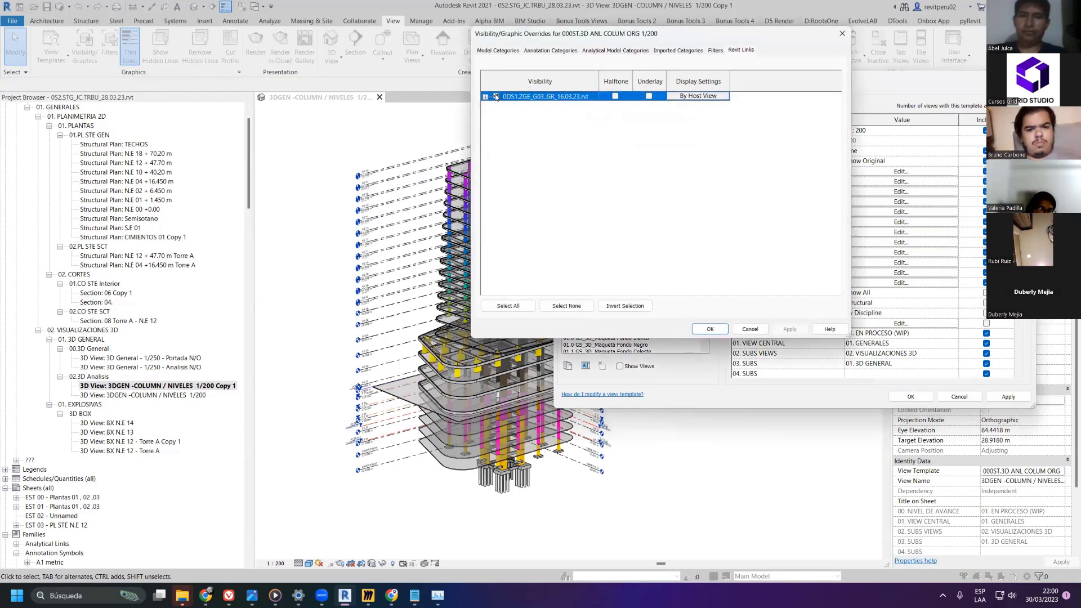
click(790, 331)
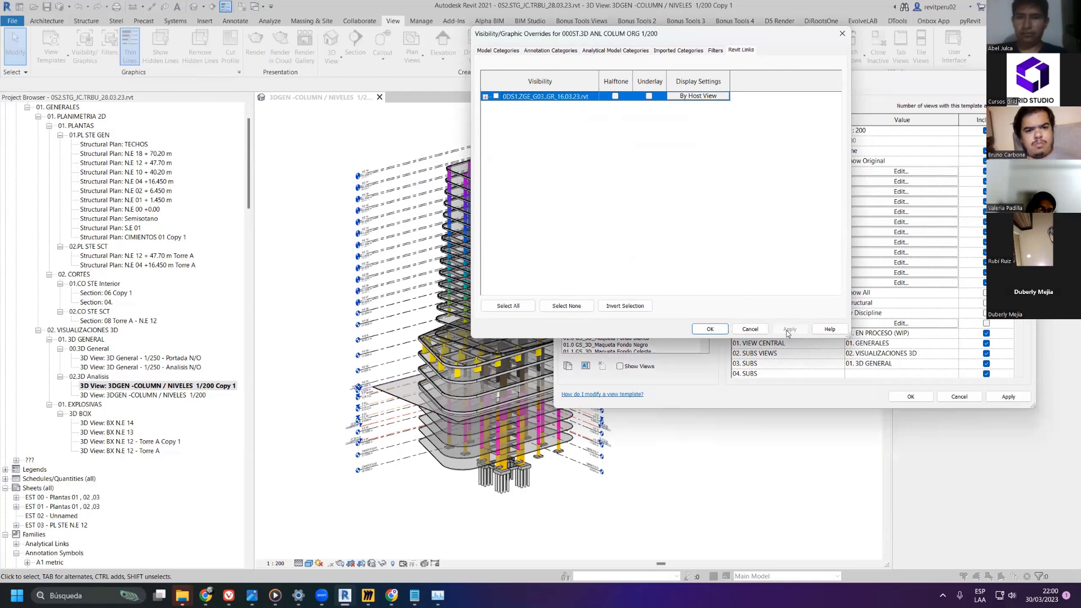
click(710, 329)
click(1007, 397)
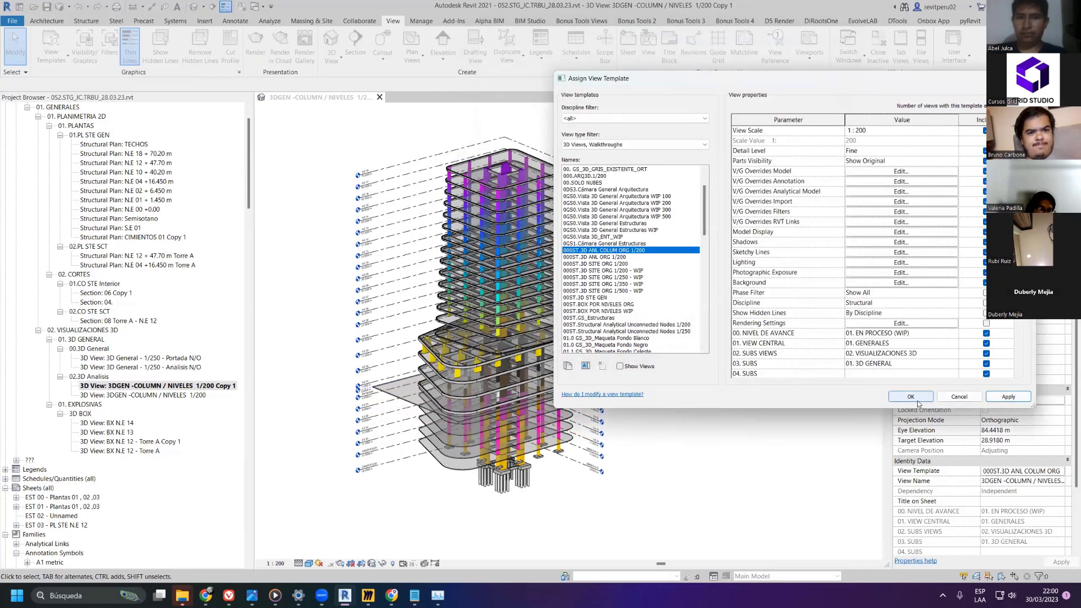
click(910, 396)
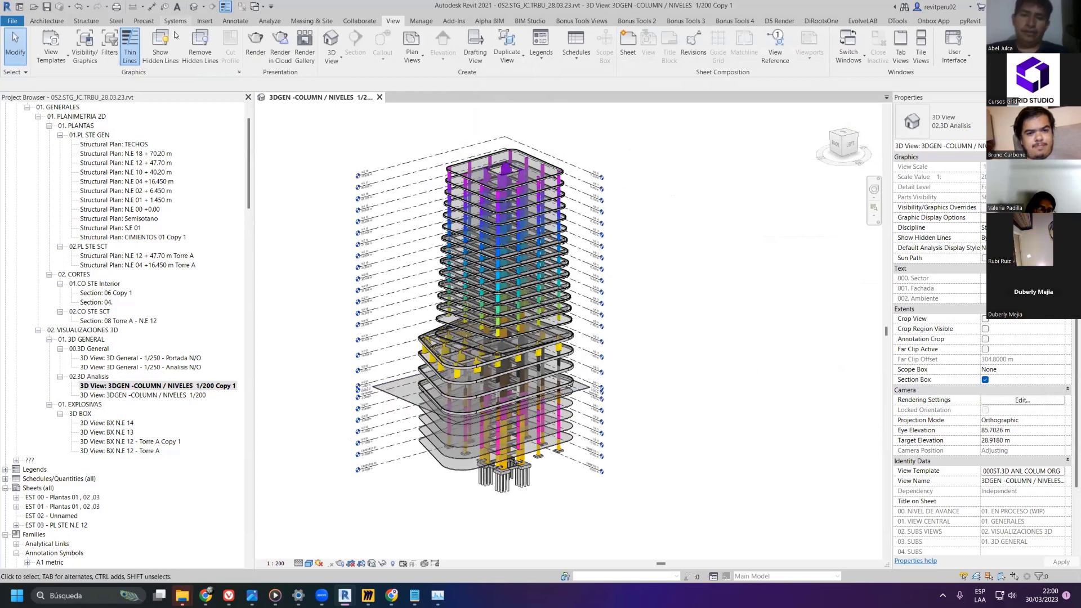
- Place the 3D column view as a viewport on sheet EST 02 - Unnamed
click(66, 526)
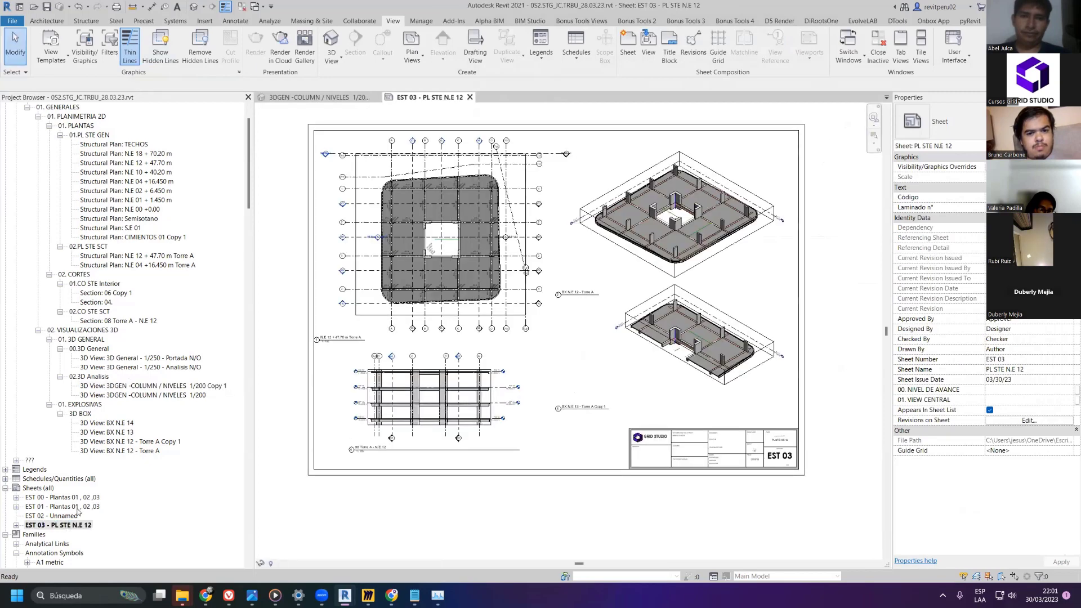
click(155, 386)
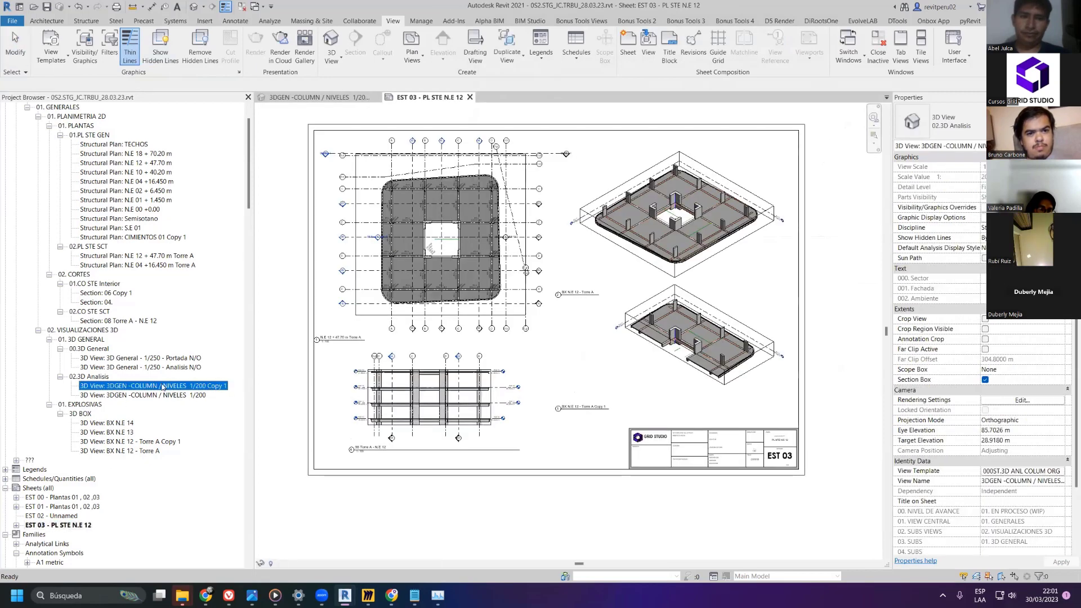
right_click(179, 385)
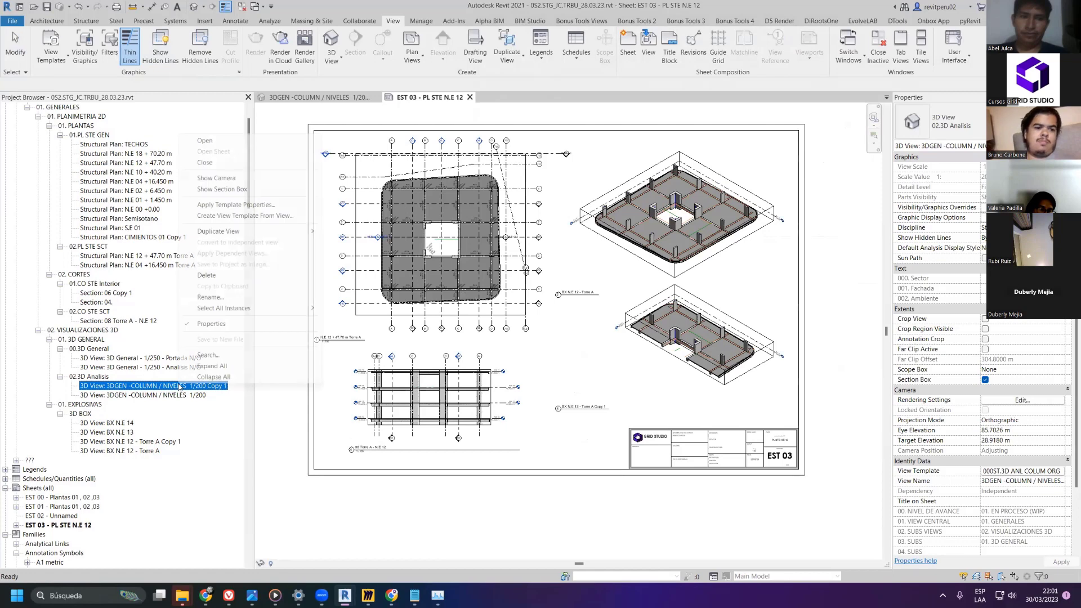
click(331, 102)
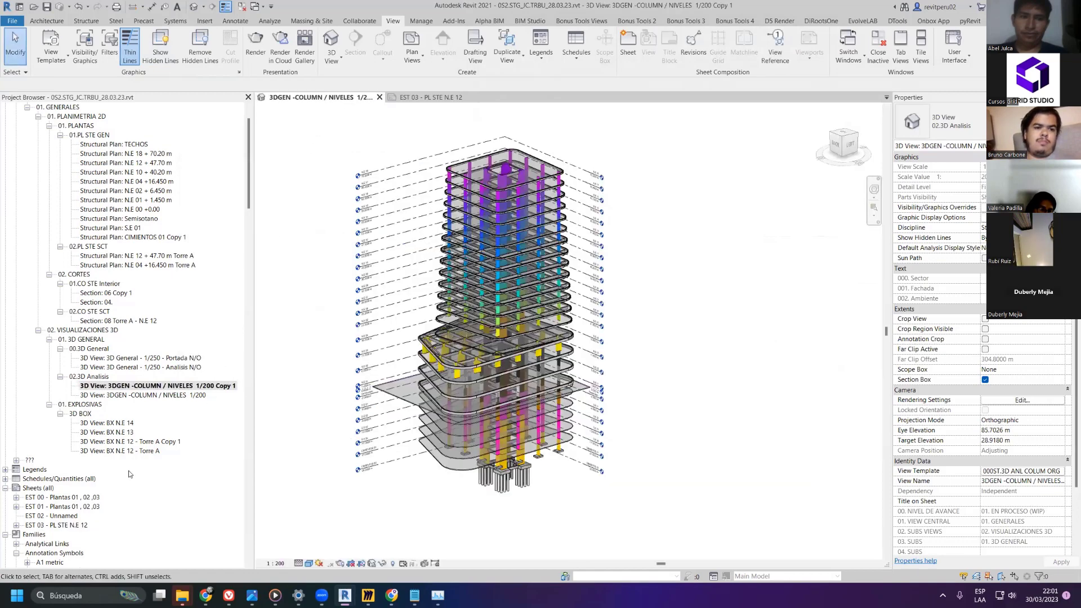
double_click(73, 516)
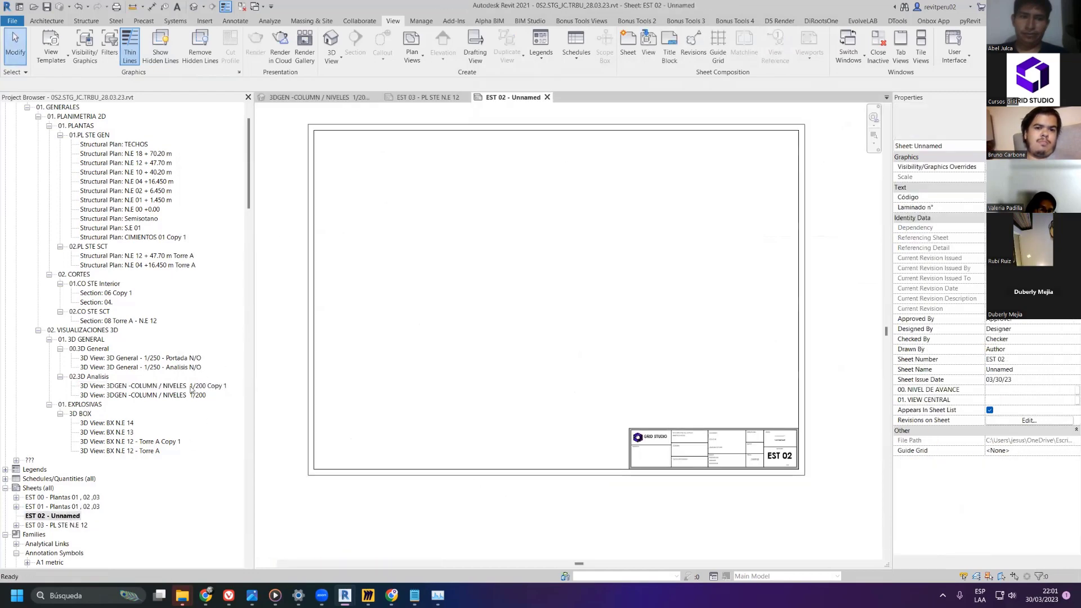
click(429, 294)
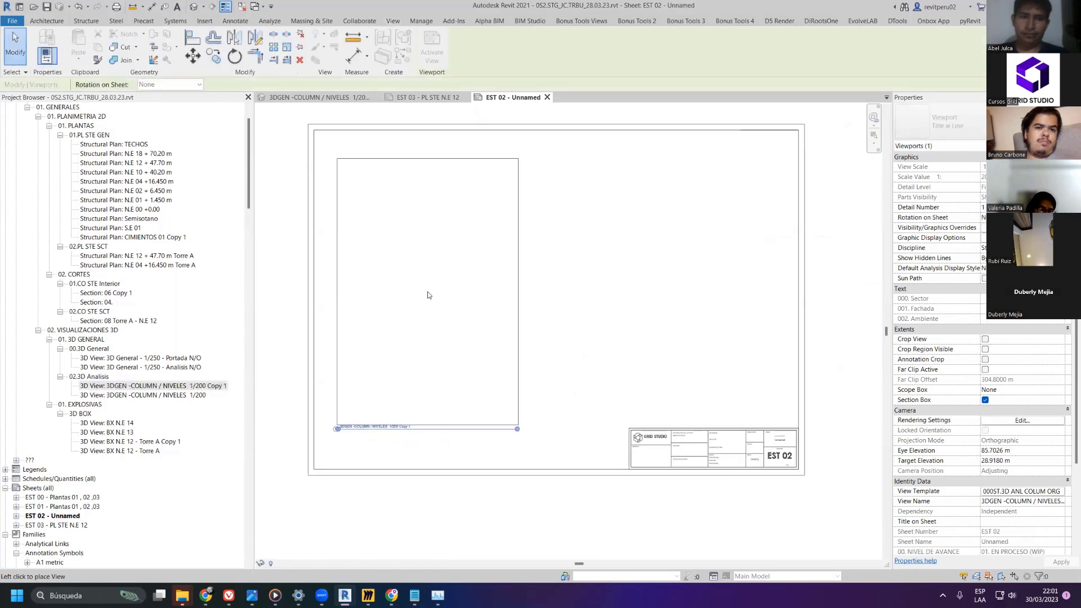
click(649, 304)
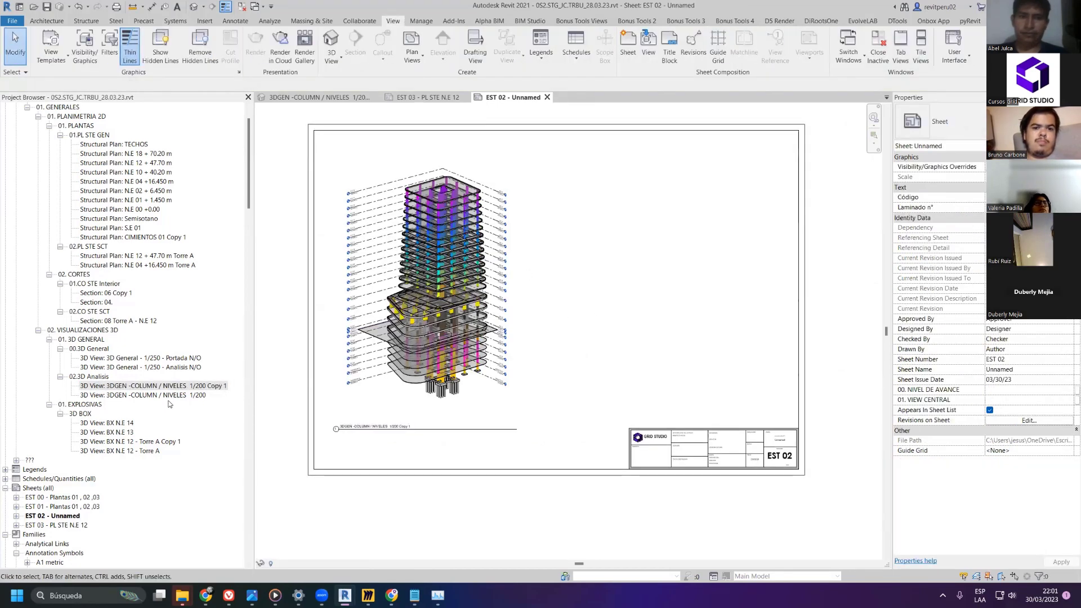
- Rename the view from Copy 1 to 3DGEN -COLUMN / NIVELES 1/200 TR.A
click(178, 387)
right_click(178, 388)
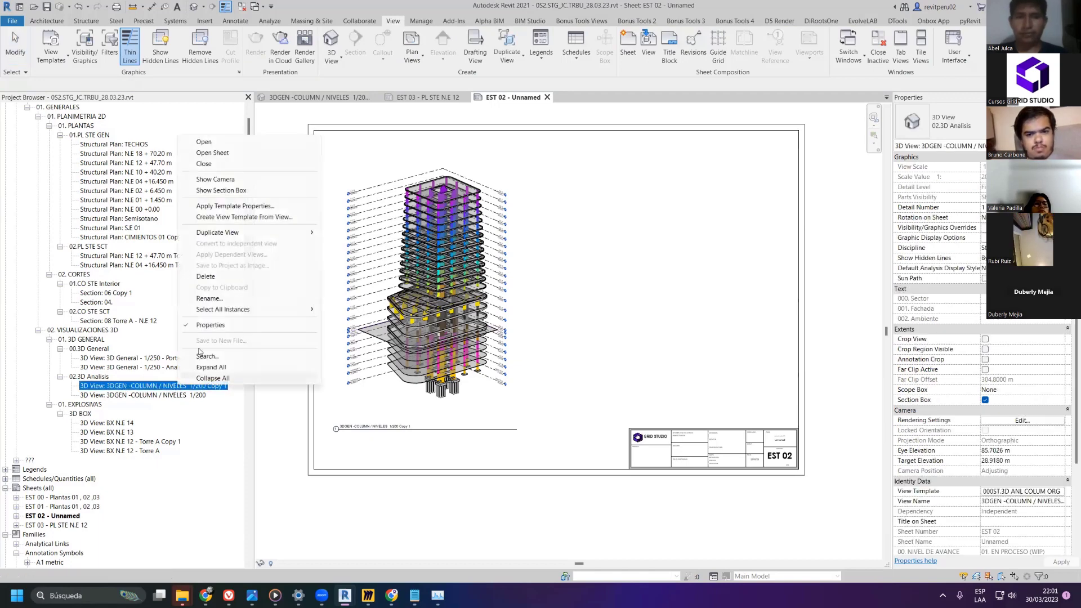
click(209, 298)
click(204, 386)
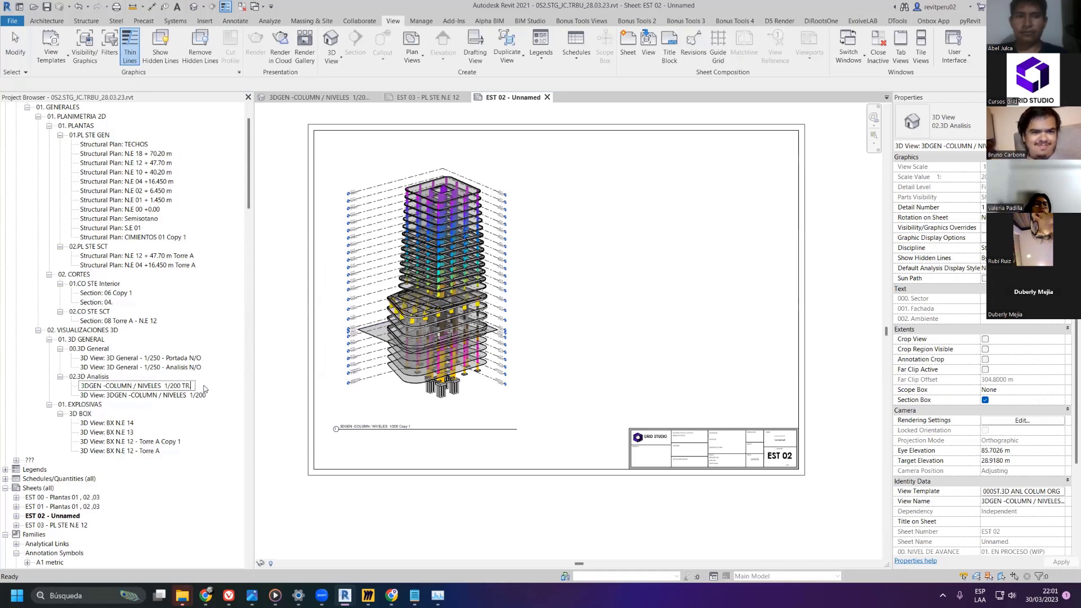
key(Return)
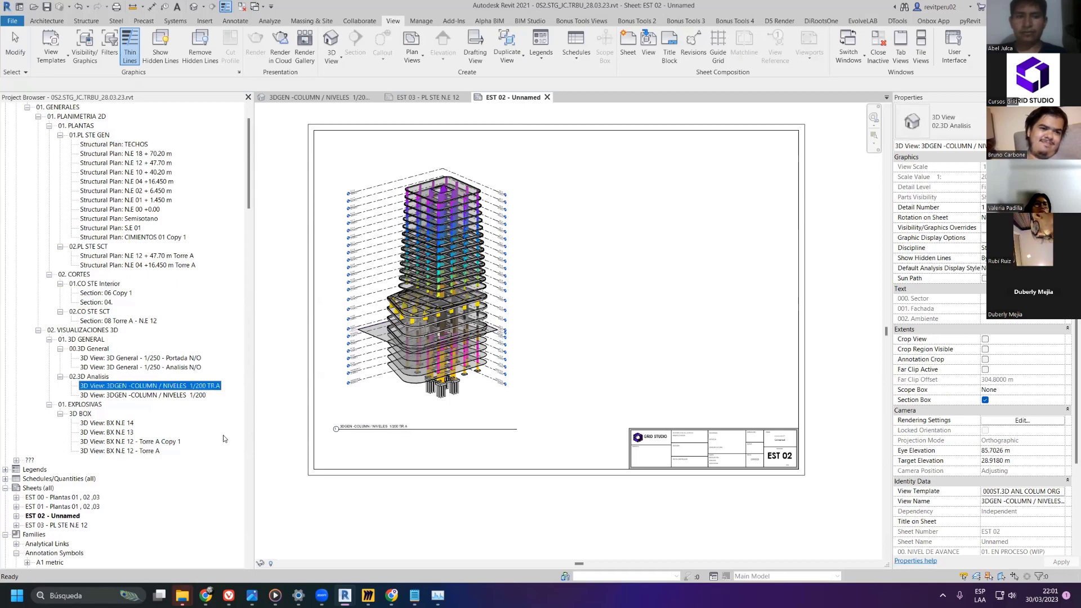
right_click(204, 385)
- Duplicate the TR.A view with detailing, turn it to a corner isometric, and close inactive views
mouse_move(315, 230)
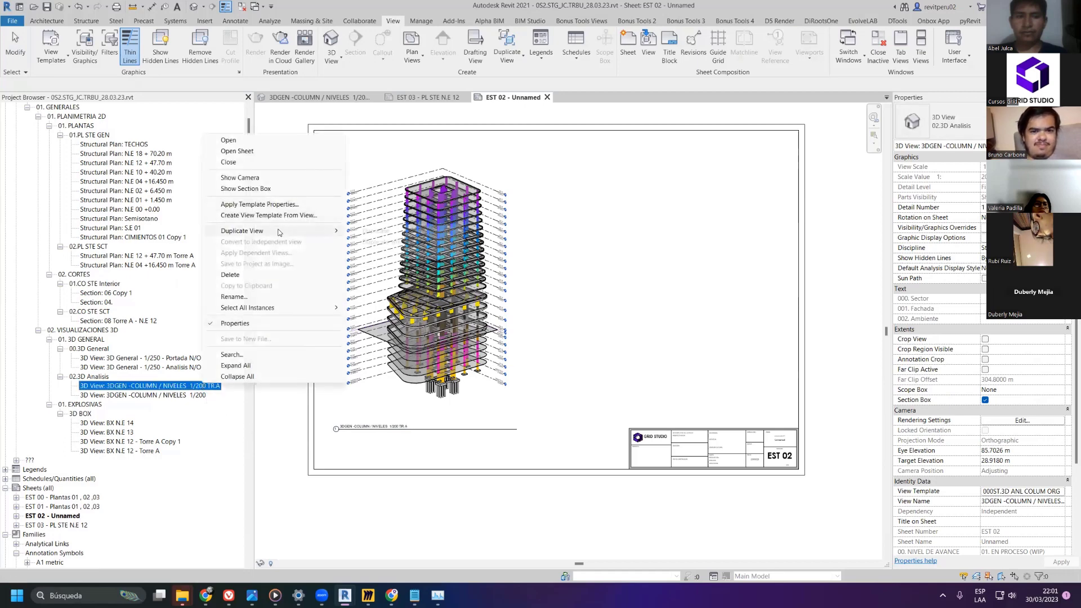
click(397, 241)
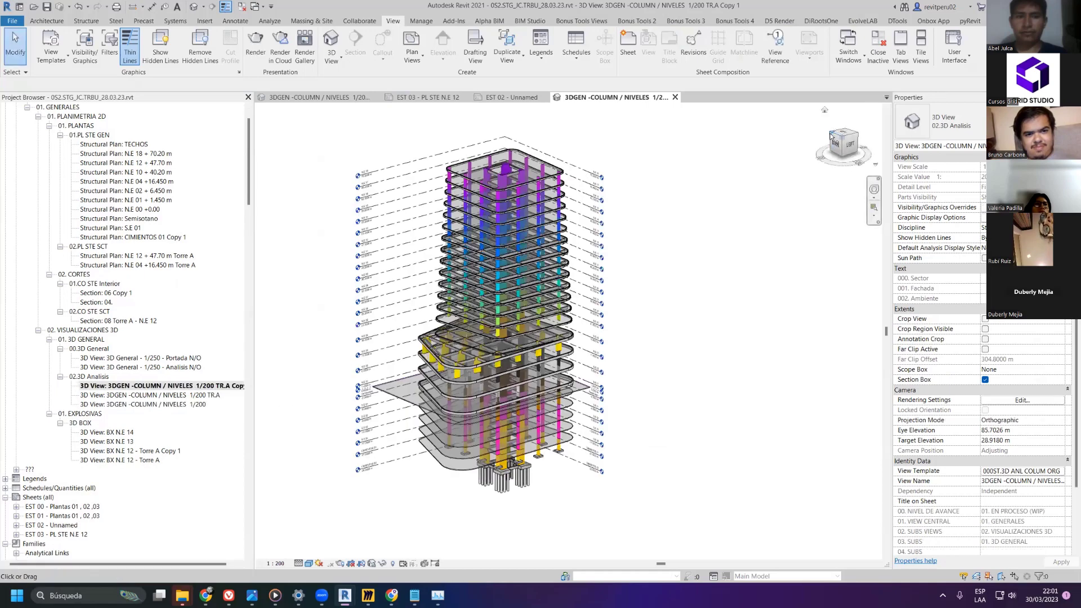
click(830, 135)
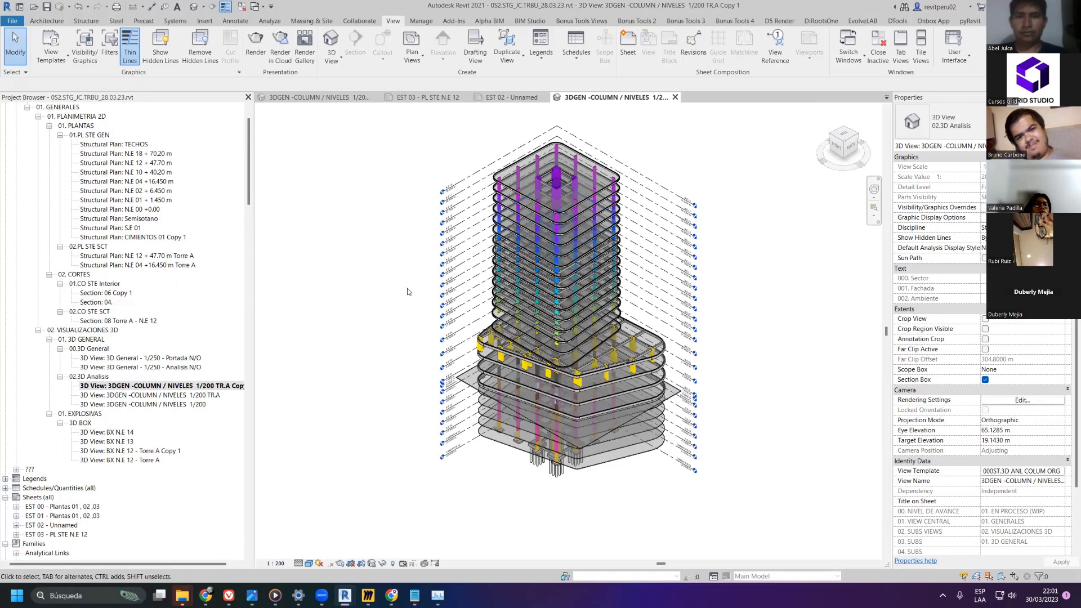
click(242, 6)
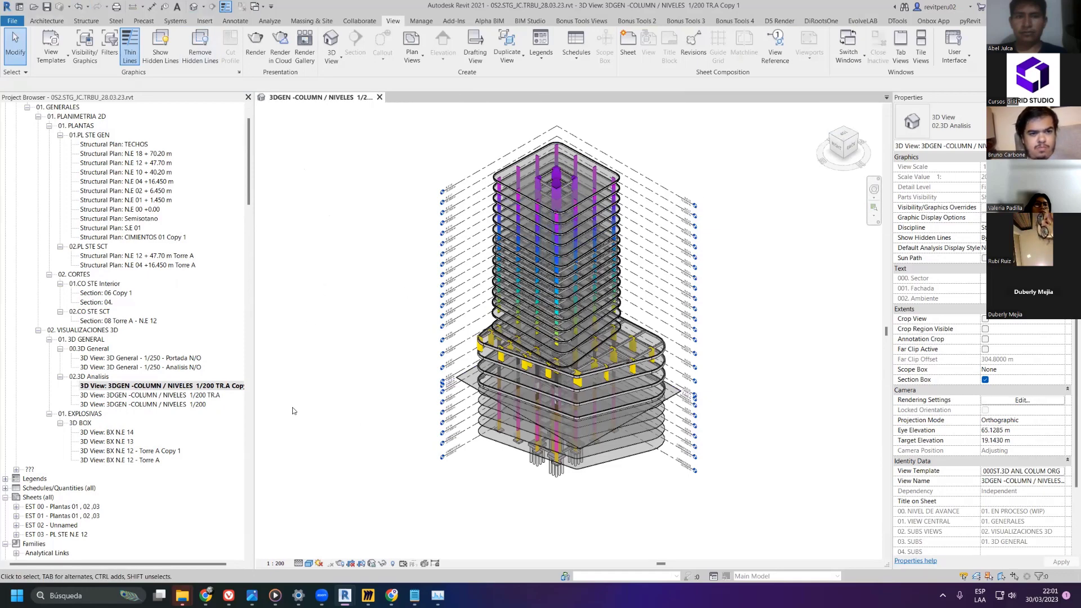
- Rename the copy to 3DGEN -VIGAS / NIVELES 1/200 TR.A, replacing COLUMN and dropping Copy 1
right_click(176, 387)
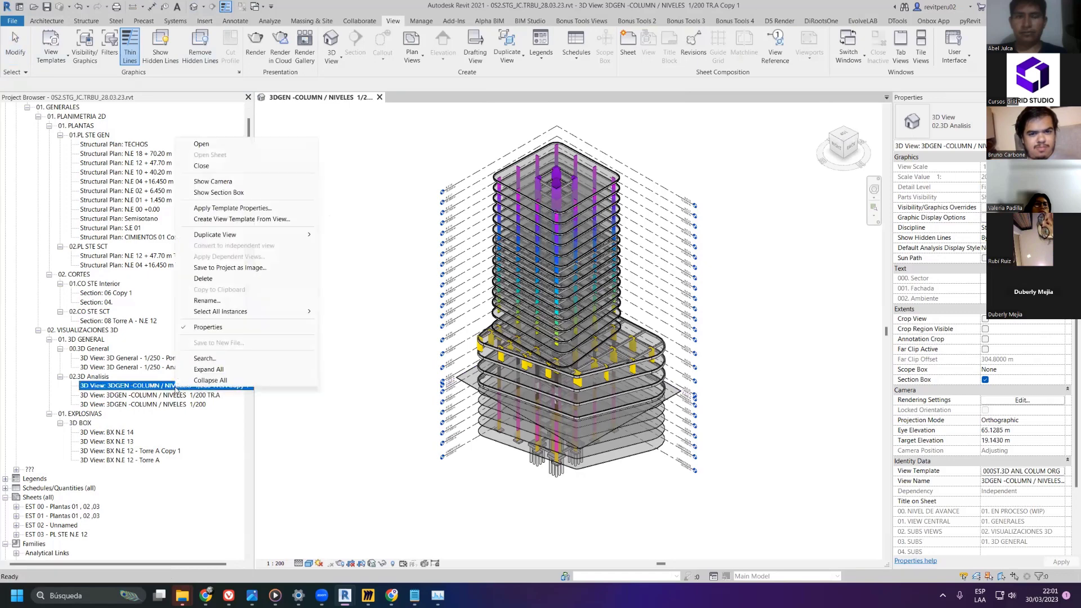
click(208, 301)
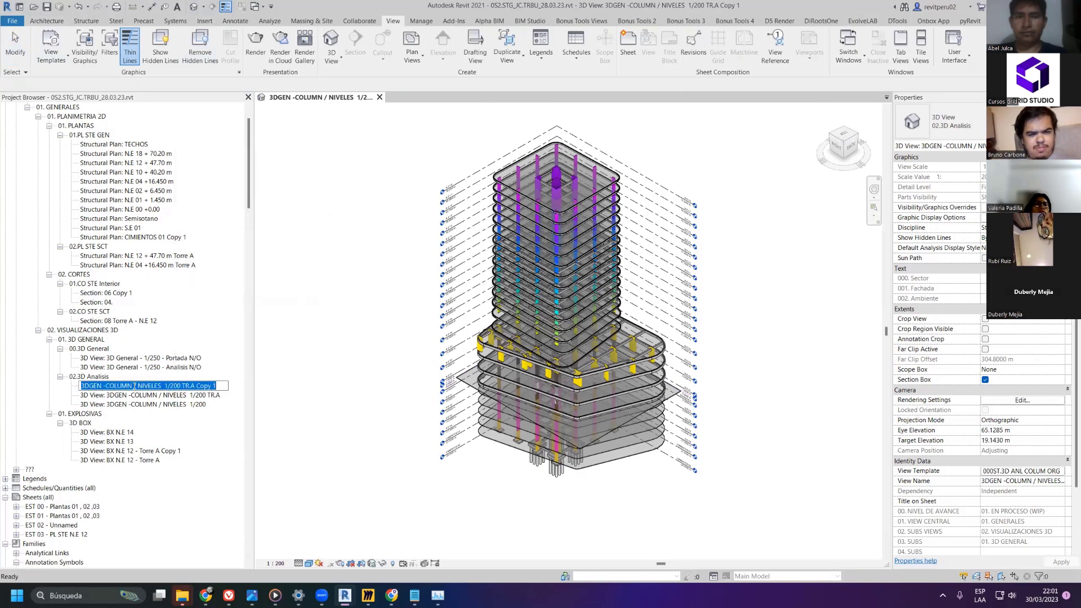
click(134, 386)
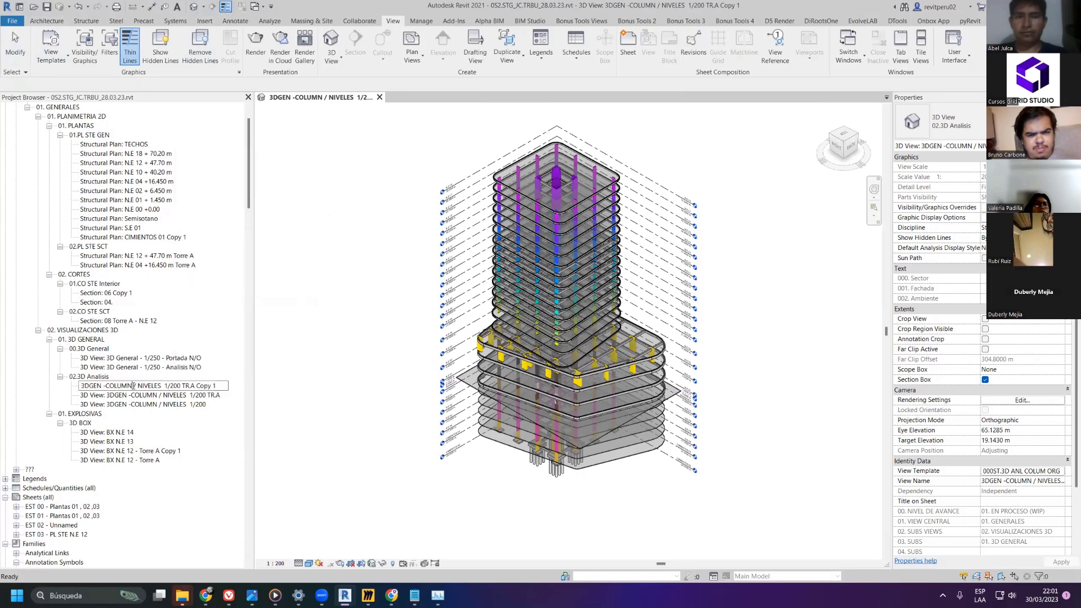
key(BackSpace)
key(BackSpace)
key(BackSpace)
key(BackSpace)
key(BackSpace)
key(BackSpace)
text(Vi)
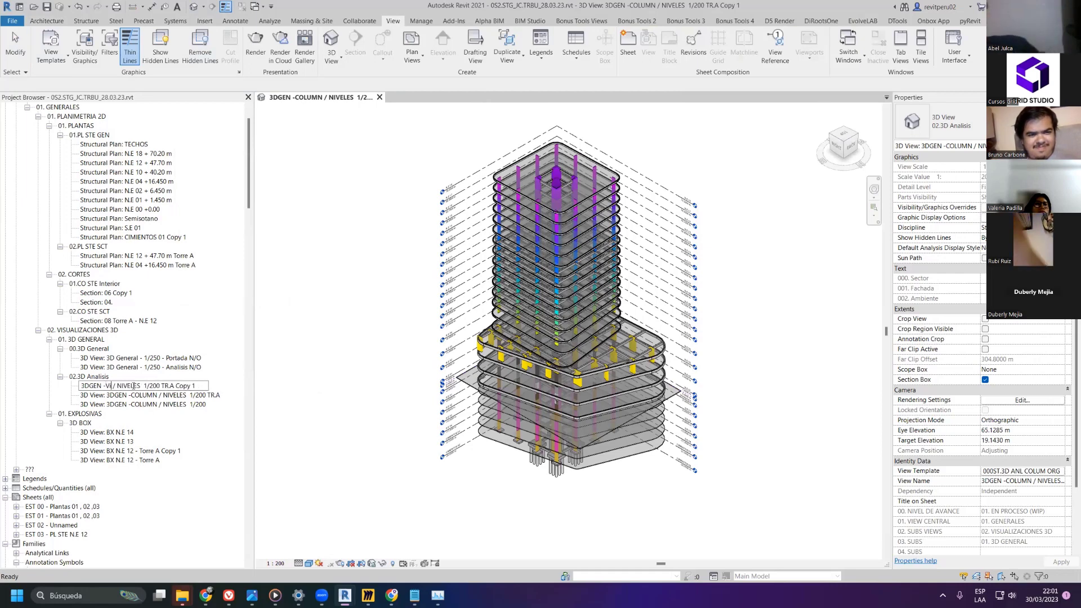
text(GAS)
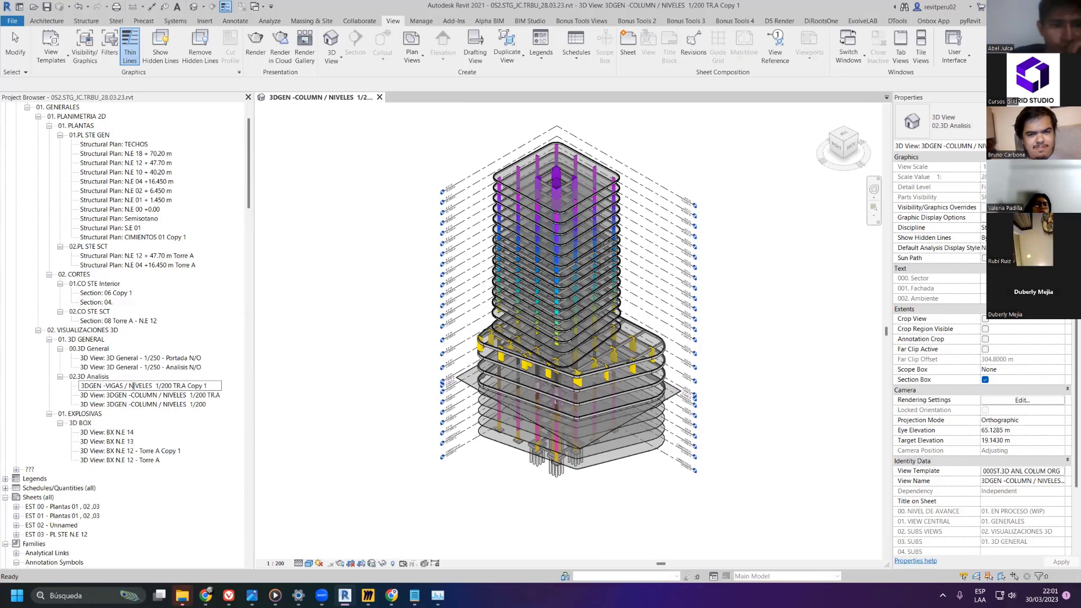
click(293, 359)
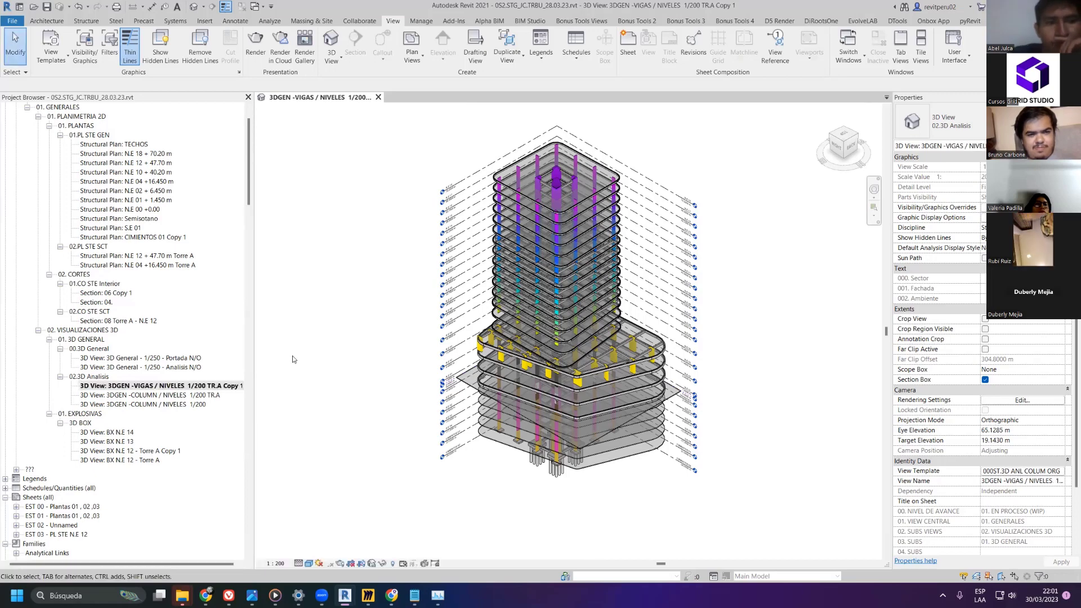
right_click(229, 385)
click(257, 297)
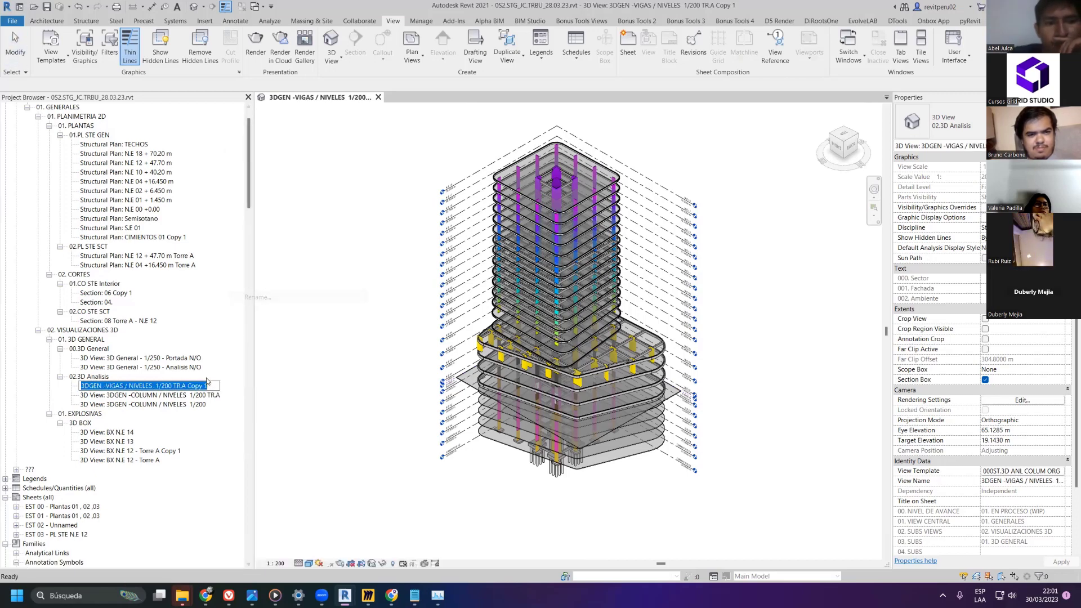
click(210, 385)
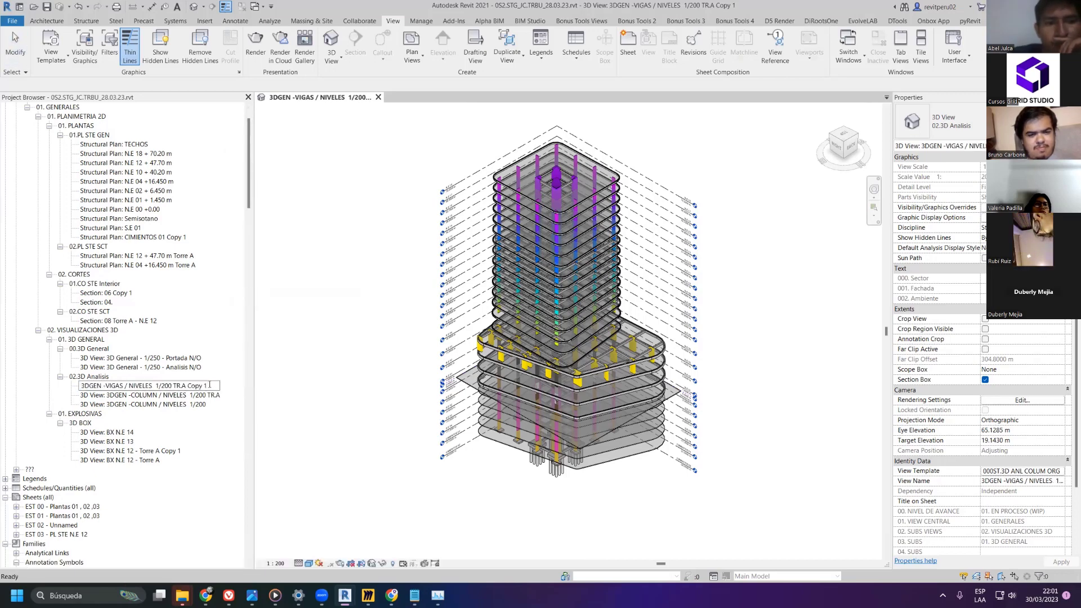
click(289, 358)
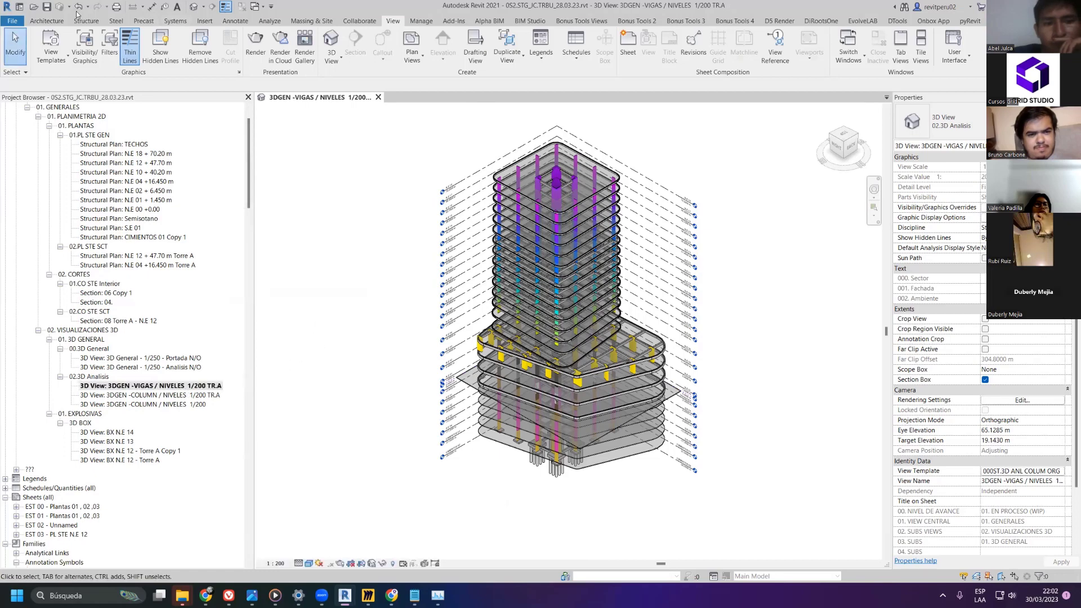
- Save the project and colour only Structural Framing by Type in OneFilter
key(ctrl+s)
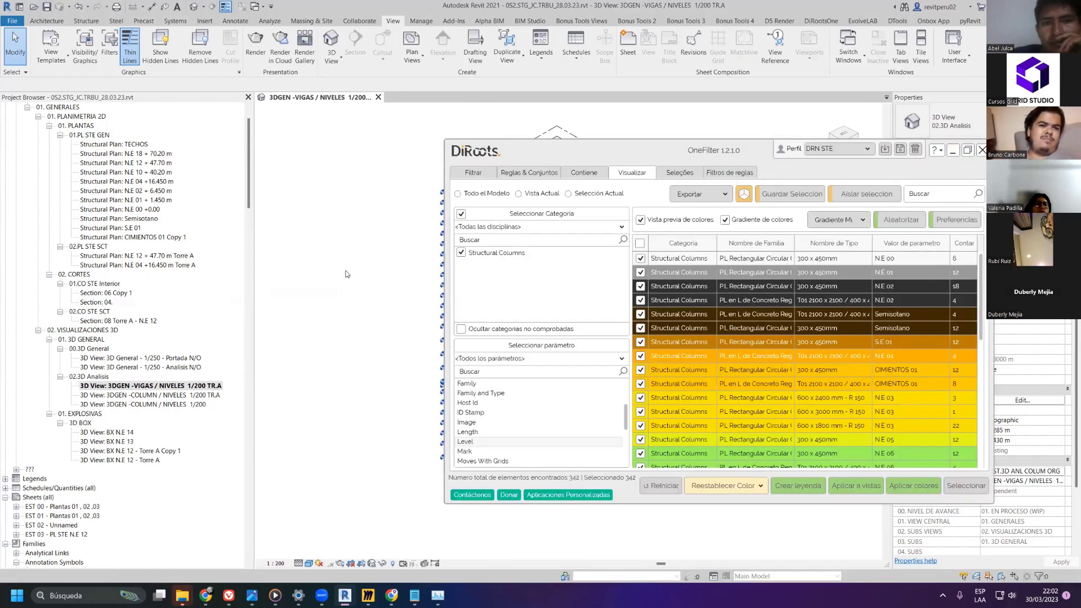
click(461, 214)
scroll(469, 285, down, 2)
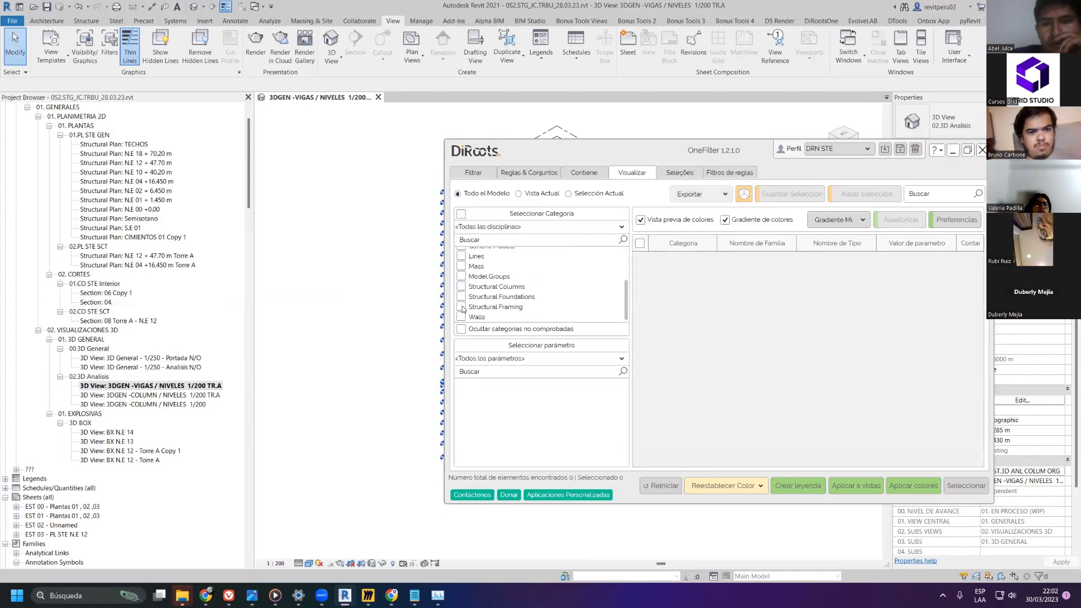
click(462, 307)
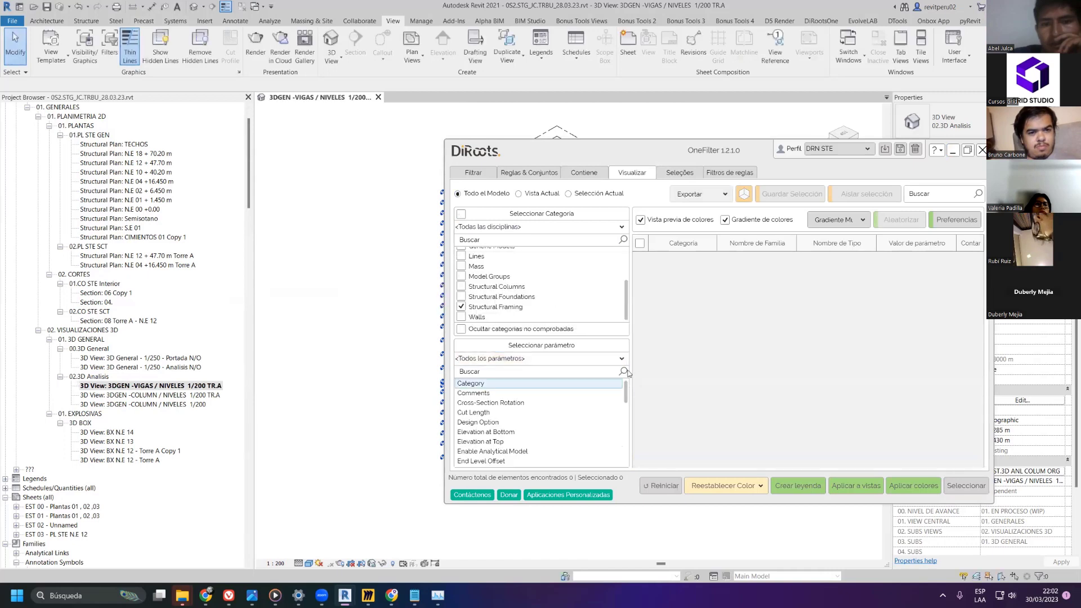
scroll(508, 436, down, 5)
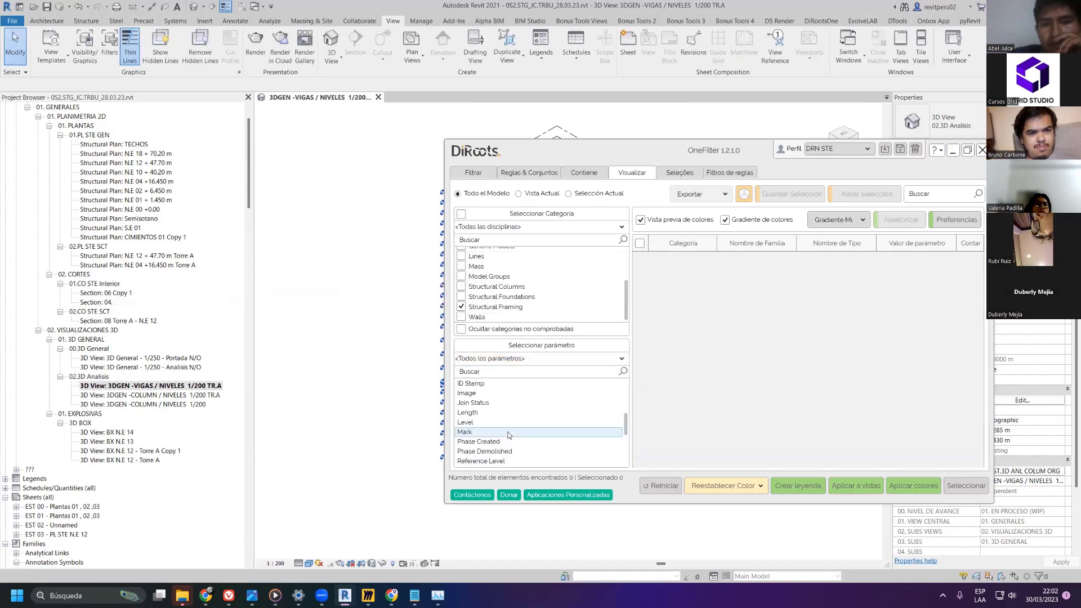
scroll(508, 434, down, 4)
click(498, 425)
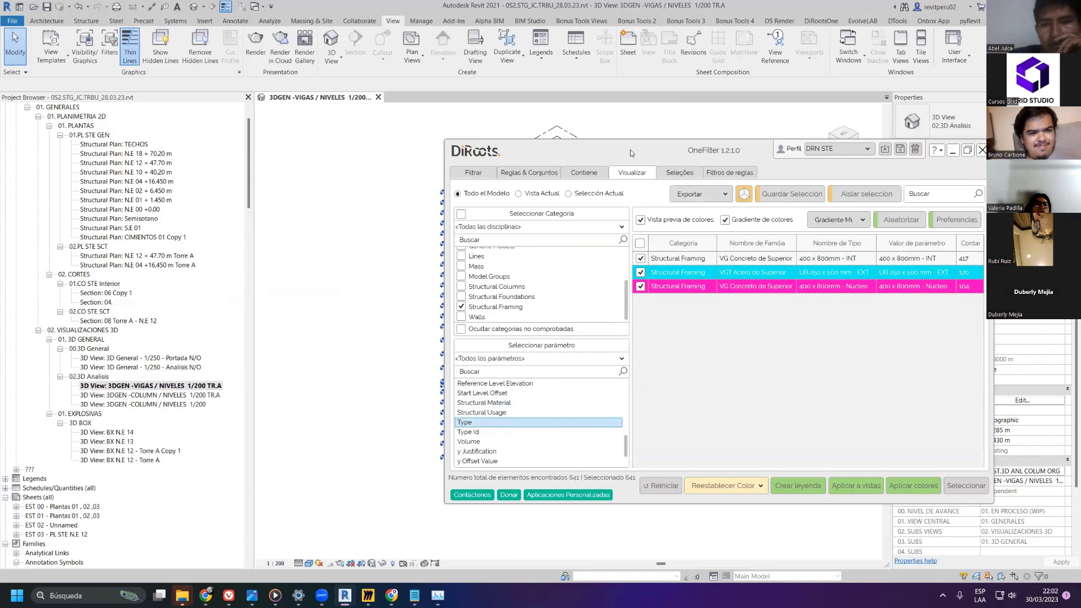
drag(630, 150, 687, 68)
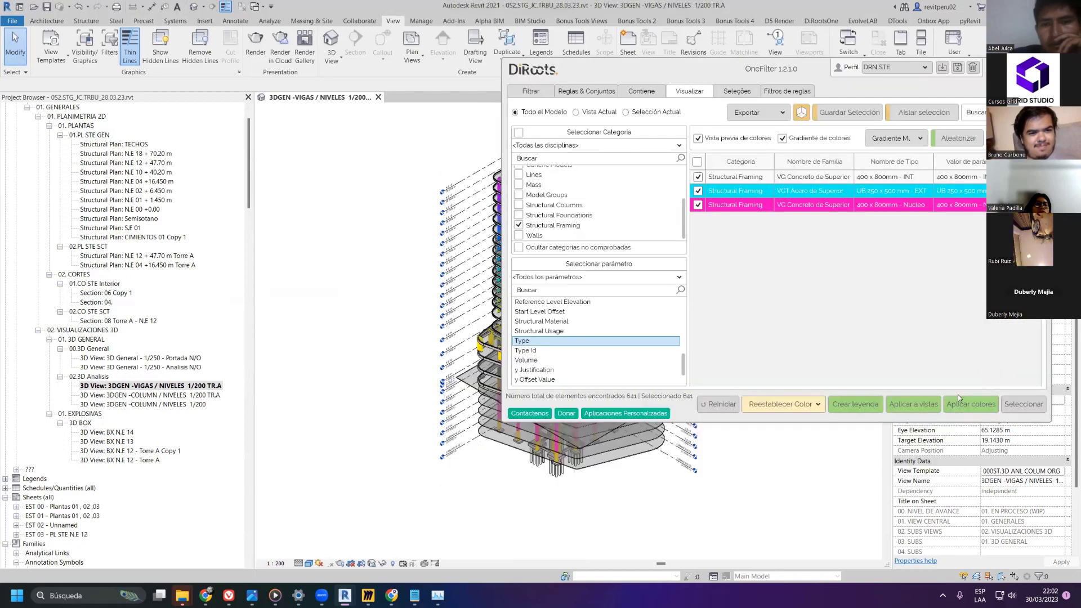
click(957, 400)
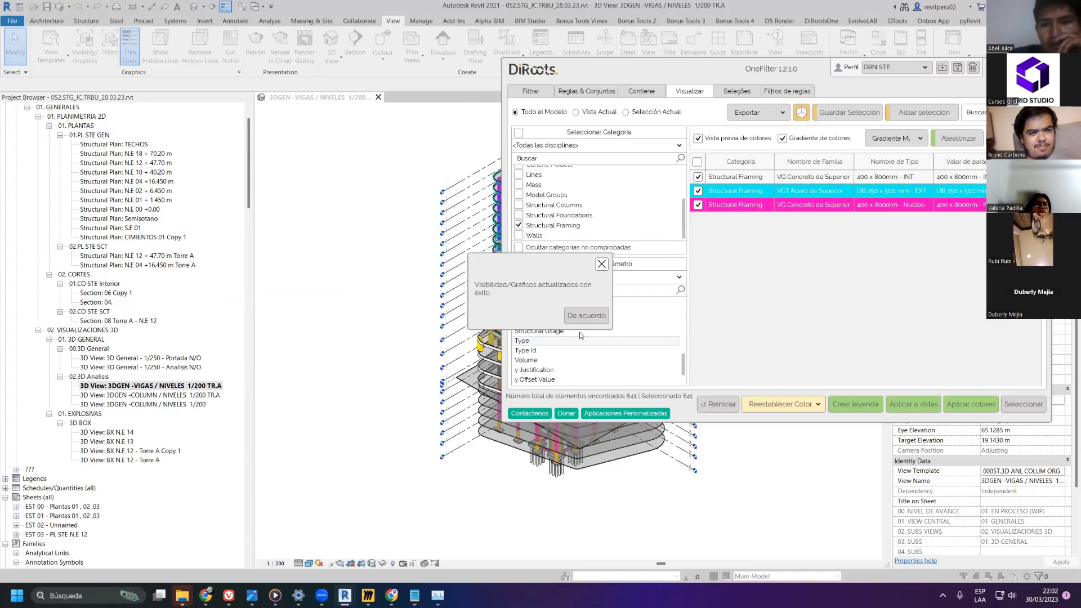
click(584, 316)
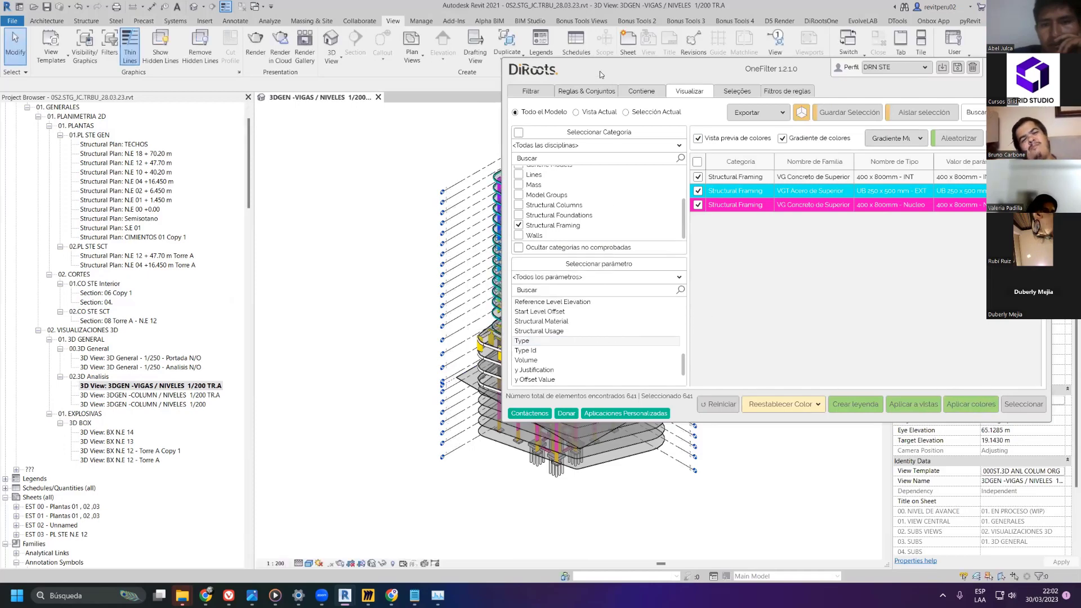
- Try Structural Usage grouping with Gradient 3, then reset OneFilter to its default profile
drag(600, 71, 725, 154)
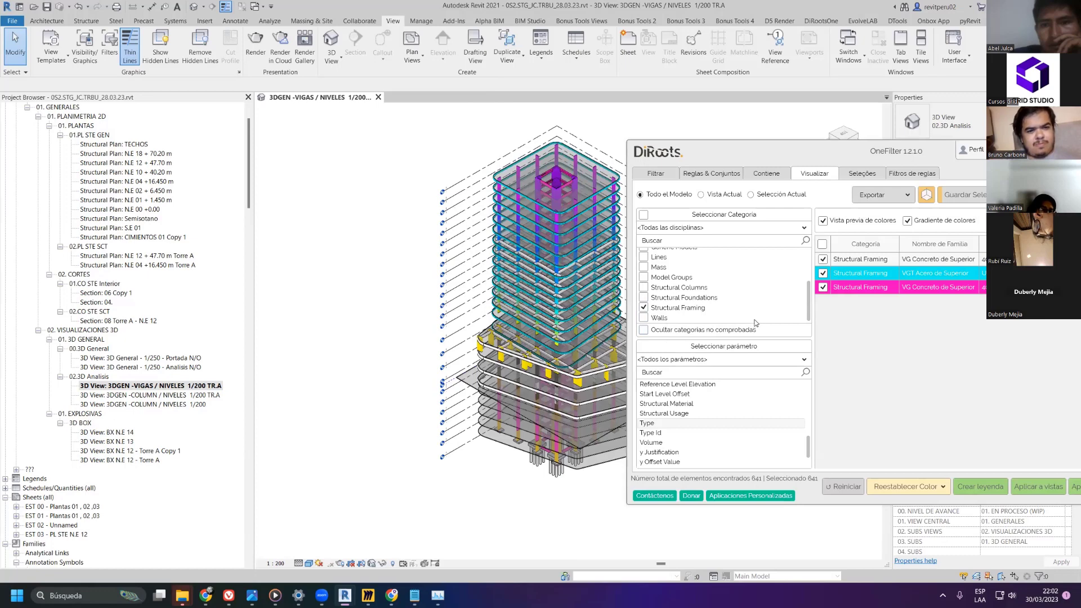
scroll(696, 422, up, 1)
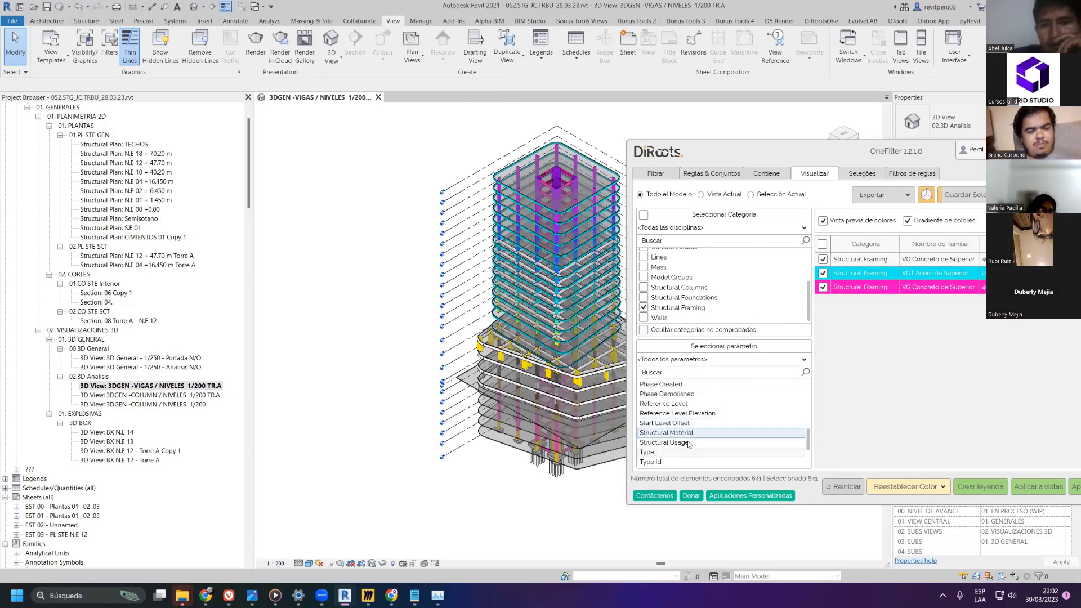
click(688, 443)
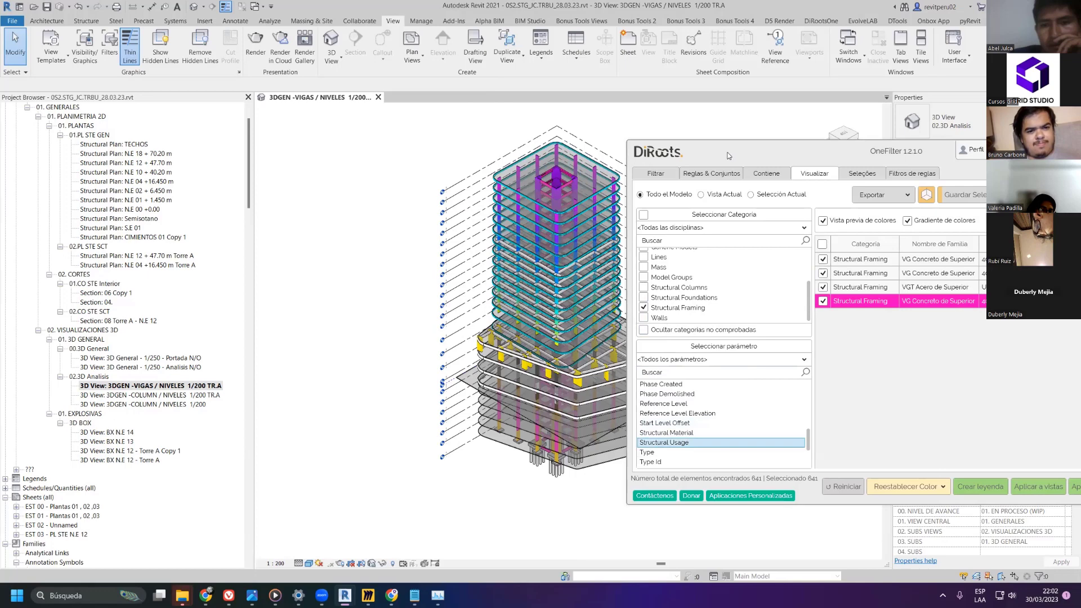
drag(729, 156, 622, 140)
click(912, 205)
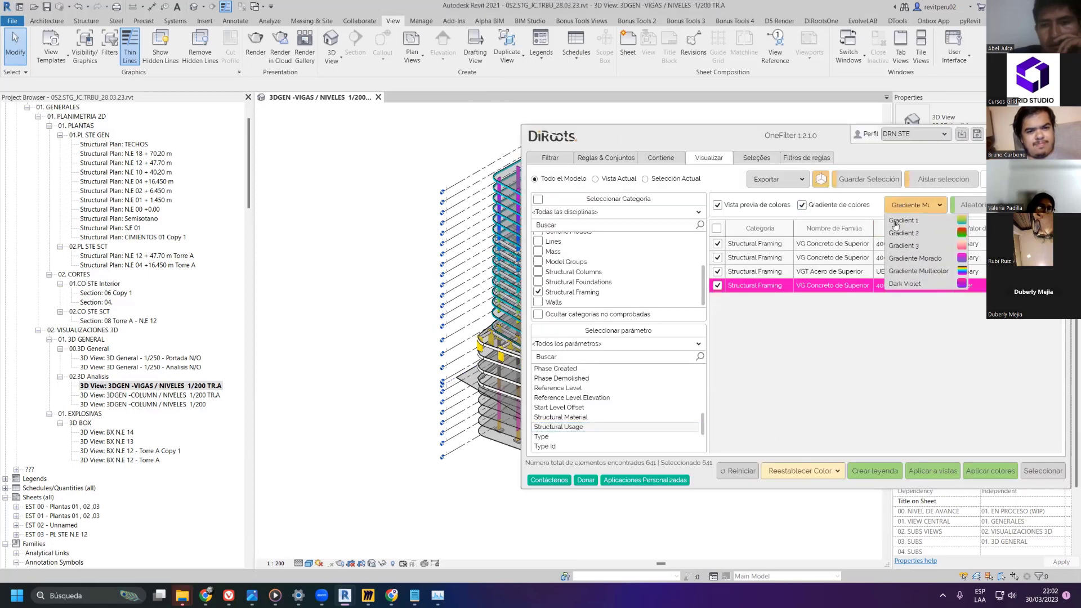
click(901, 245)
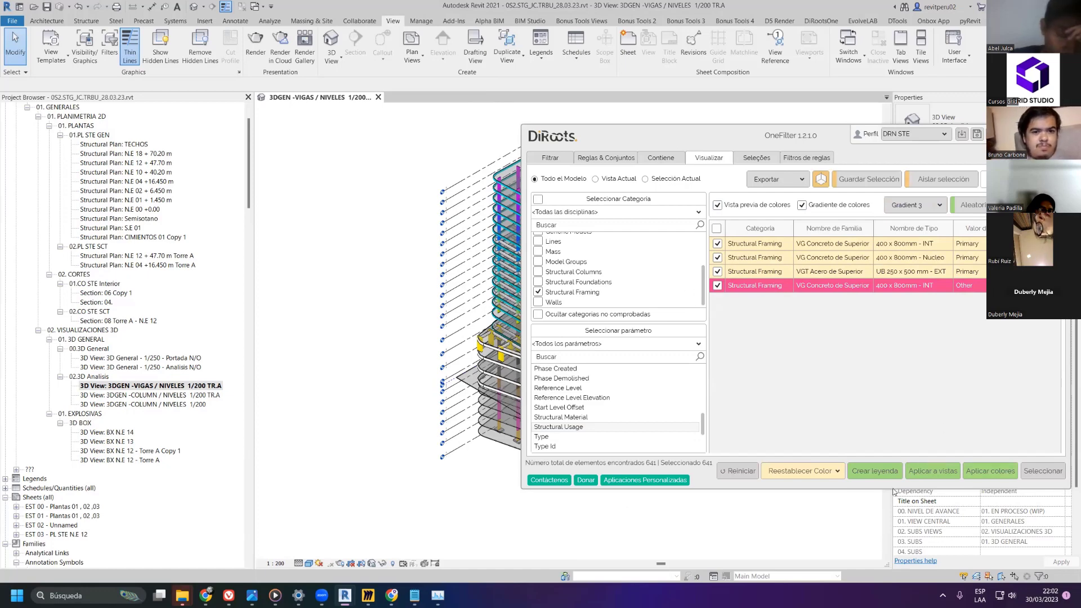
click(736, 471)
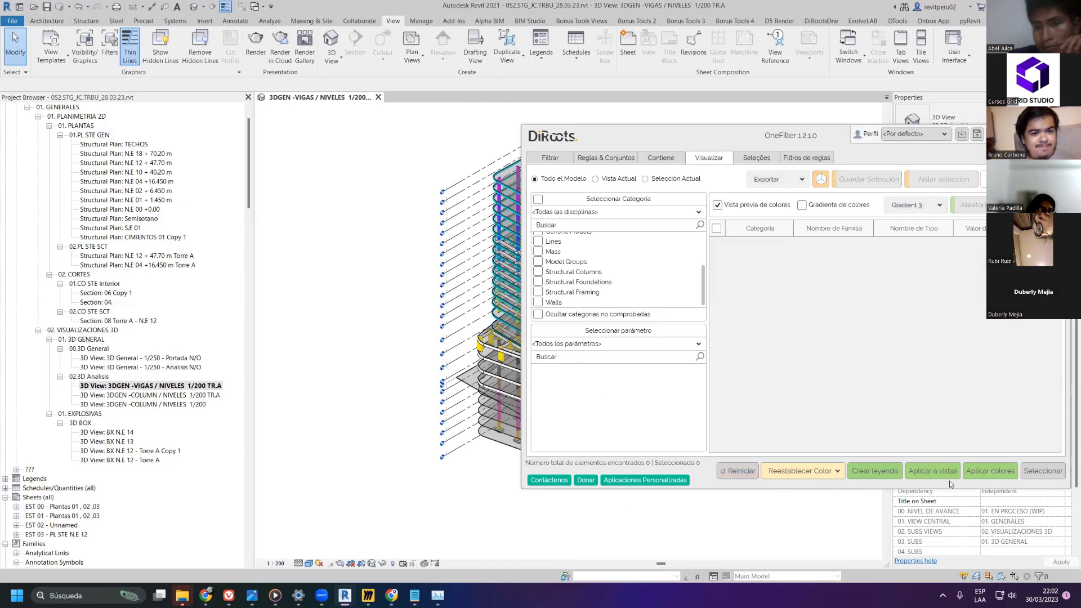
- Restore the original colours in the current view, then switch to the COLUMN view and back to the beams view
click(802, 471)
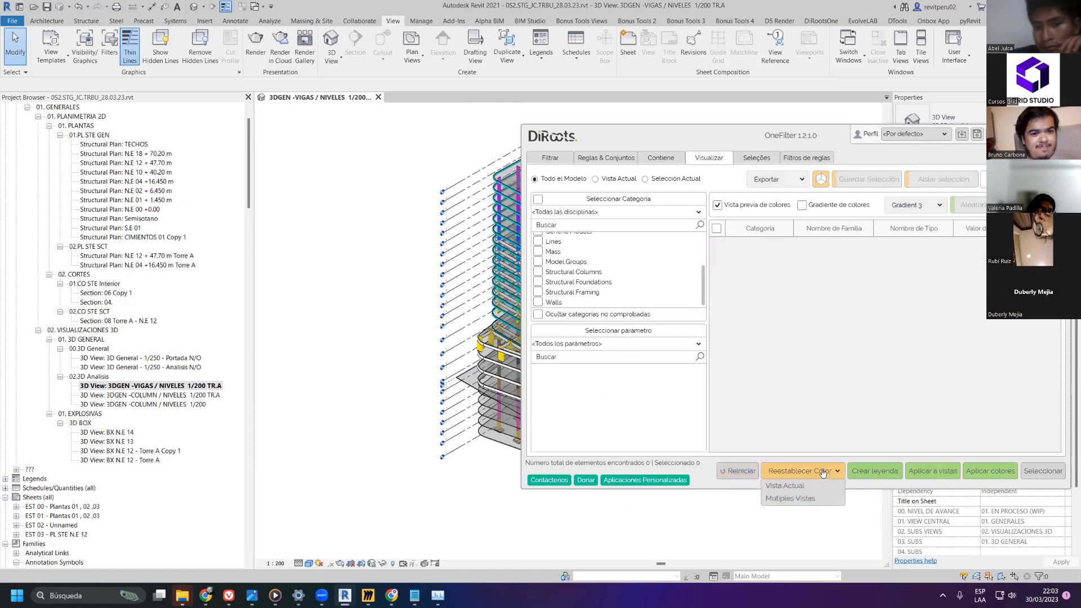
click(795, 487)
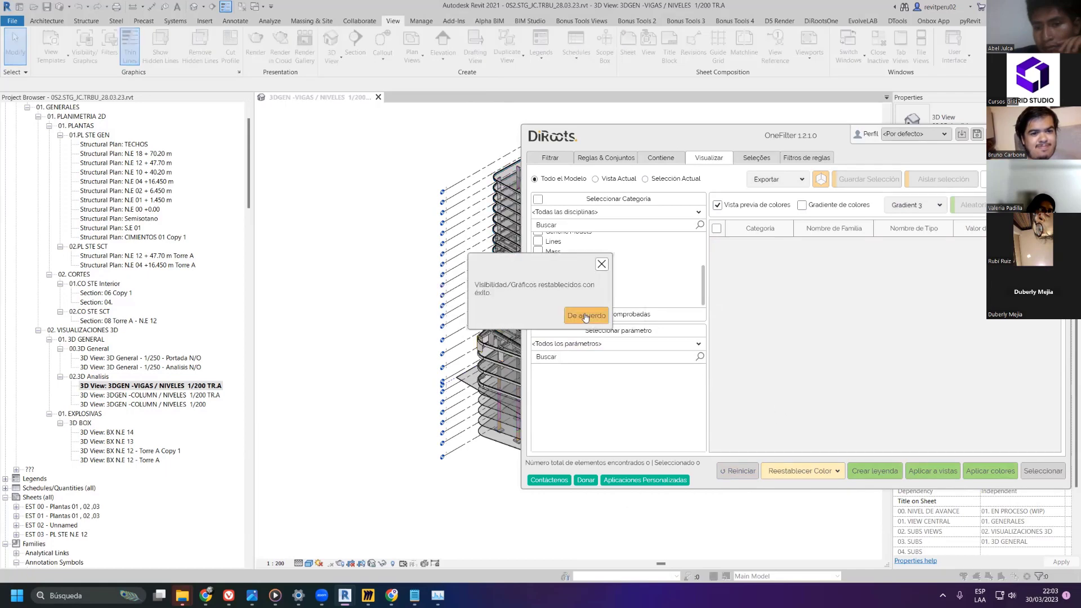
click(586, 316)
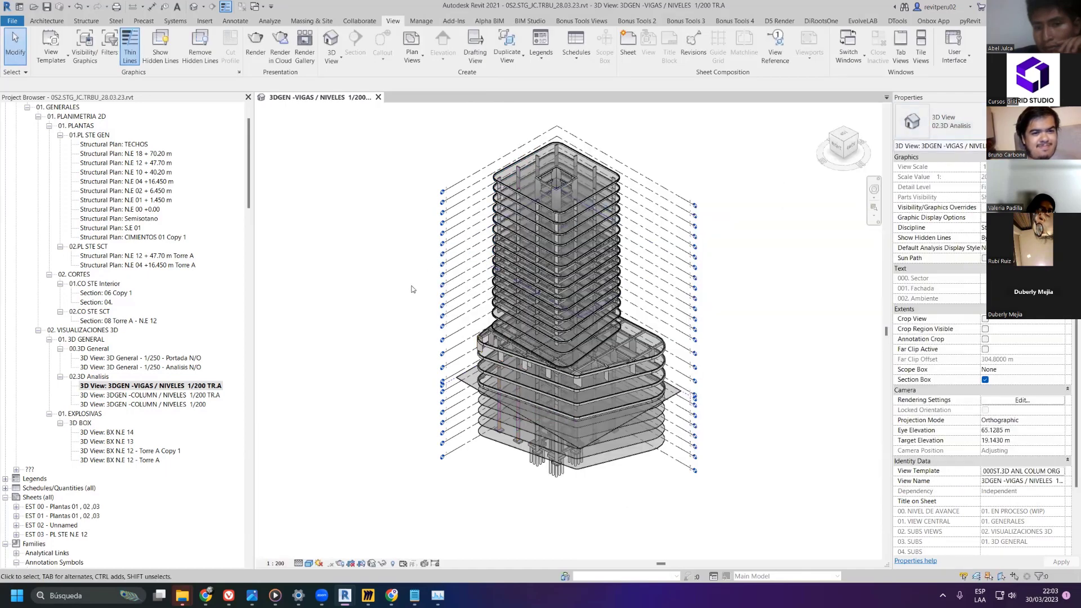
click(189, 396)
double_click(189, 396)
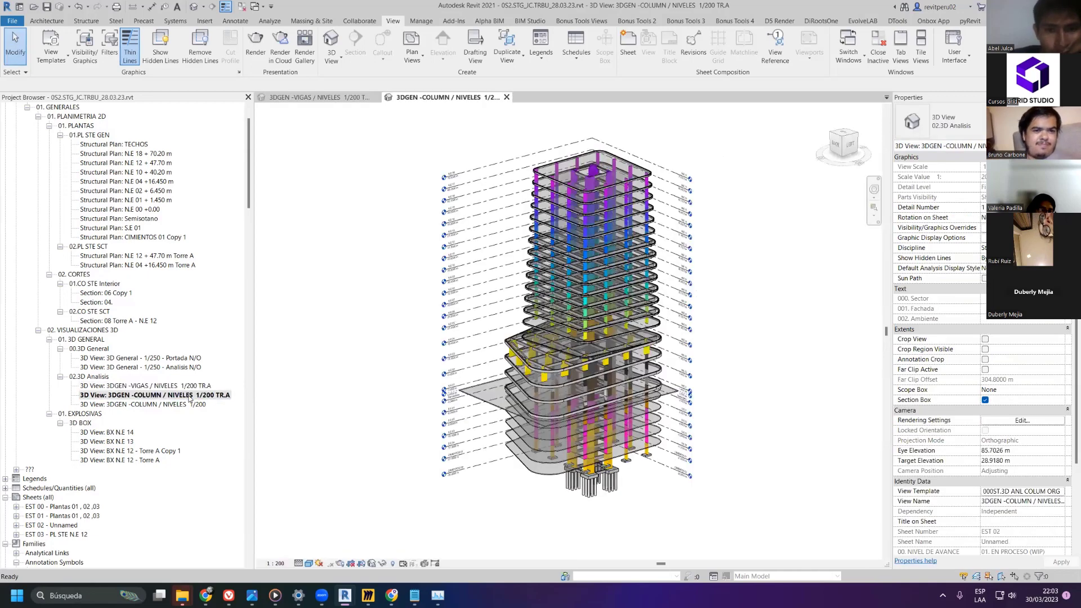
double_click(186, 386)
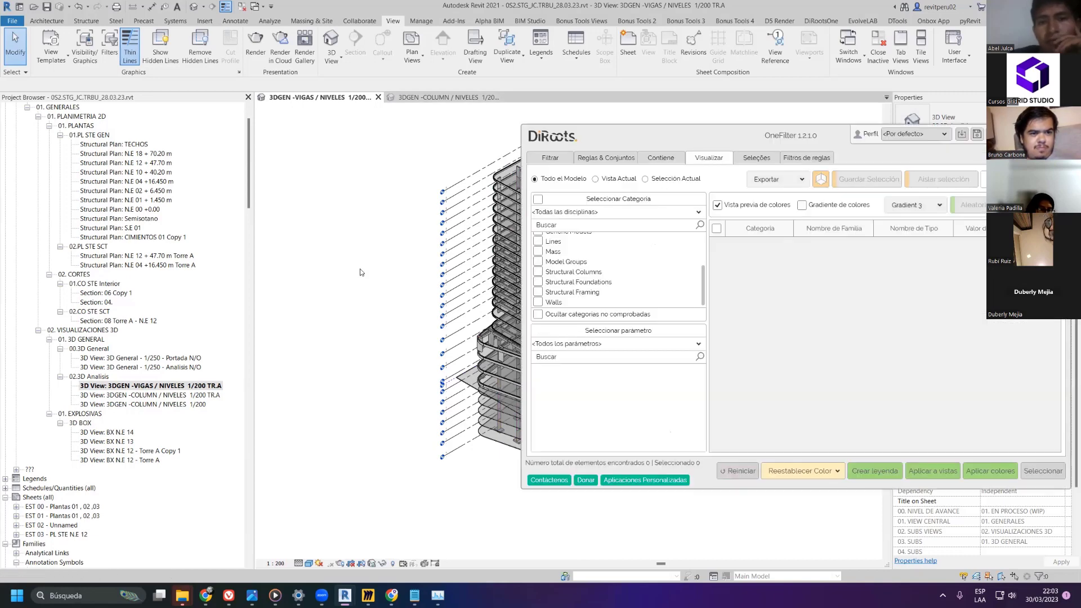
- Colour the 641 Structural Framing elements by Type Id into three beam types
click(538, 292)
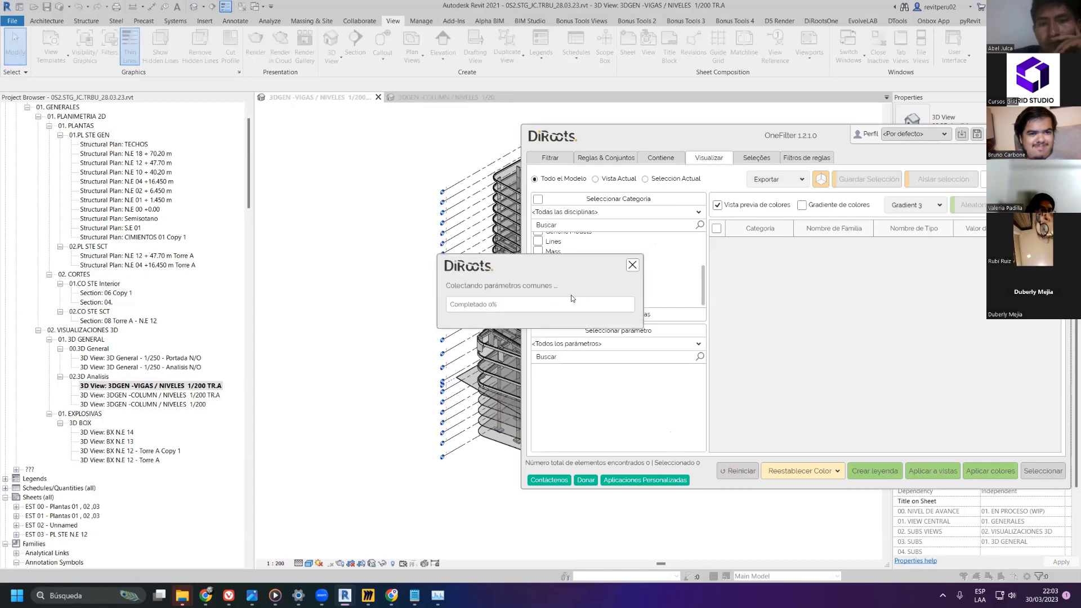
scroll(606, 379, down, 15)
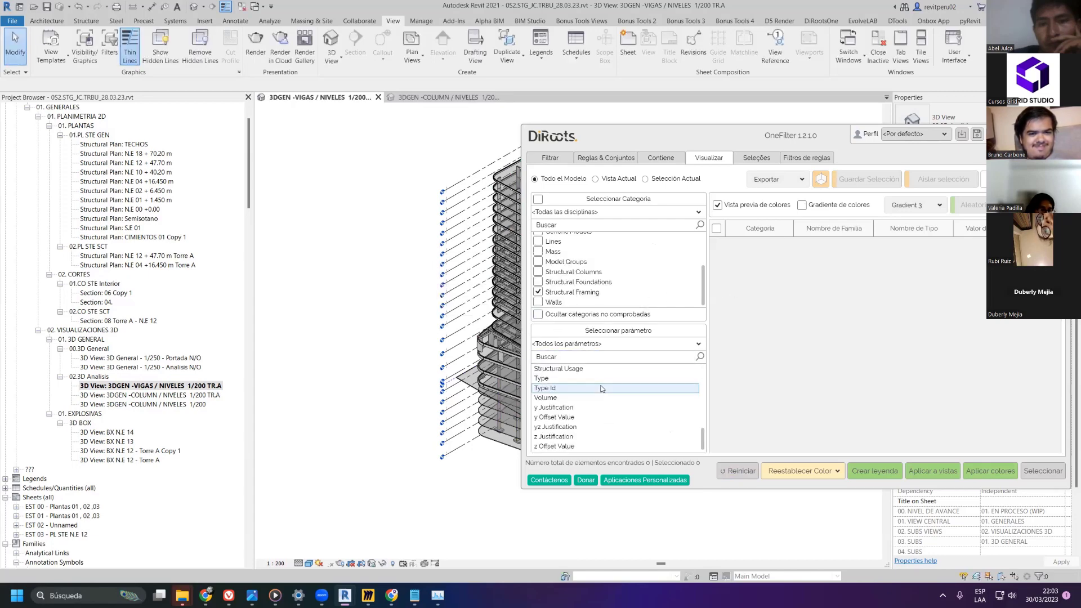
click(553, 389)
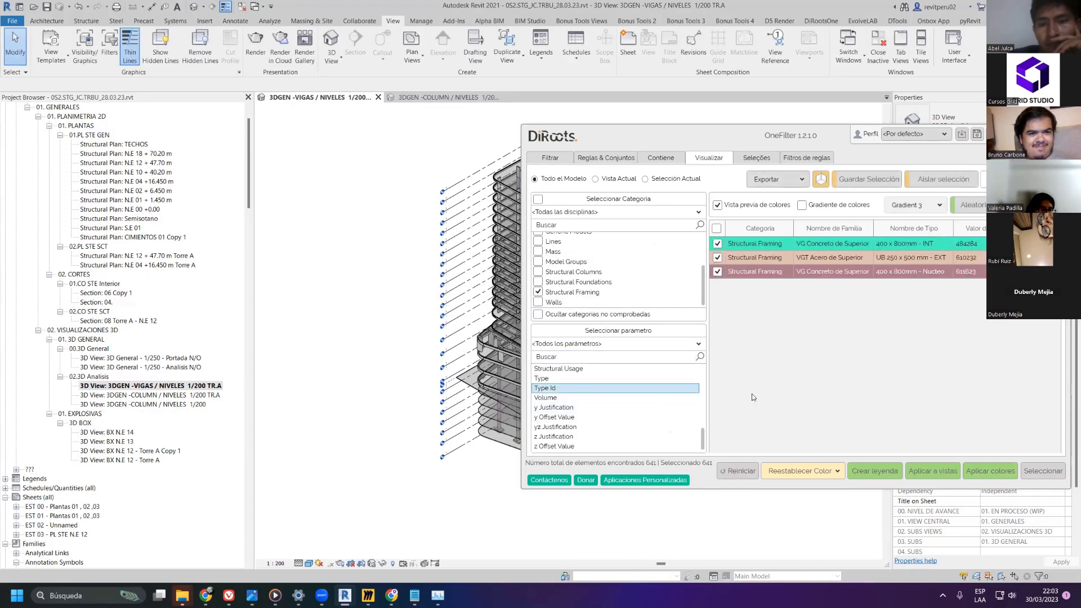
click(989, 473)
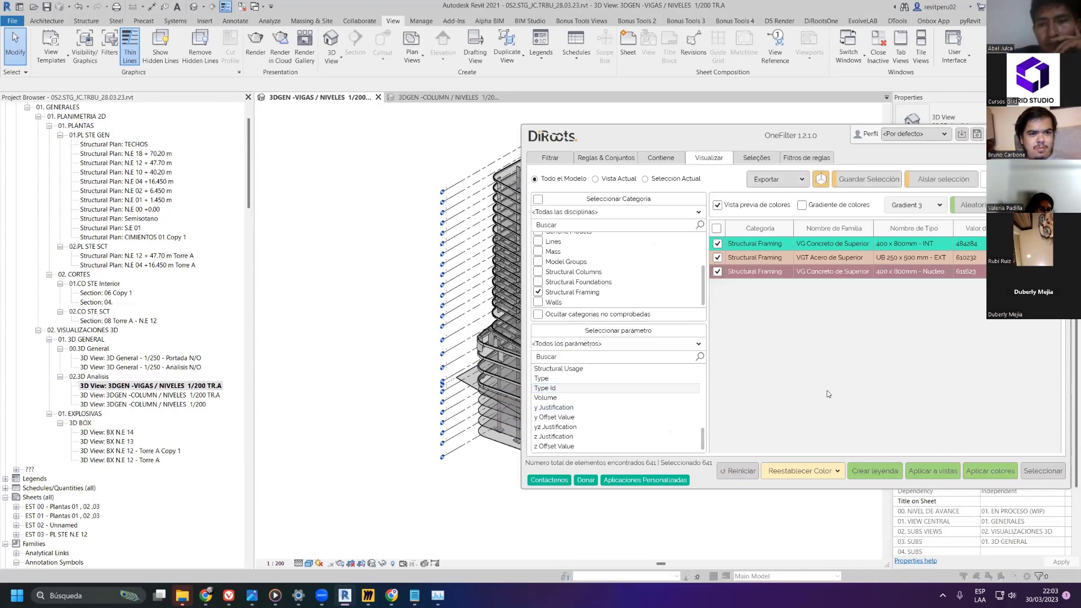
click(586, 320)
drag(644, 132, 734, 177)
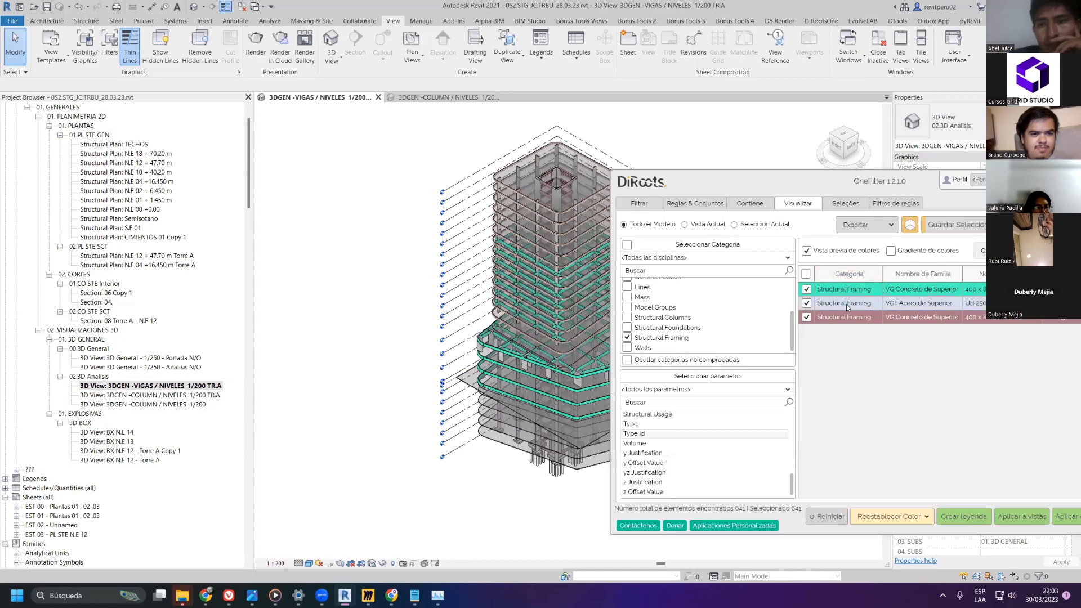
- Set the 400 x 800mm - Nucleo beam type's colour to red
click(839, 305)
click(840, 355)
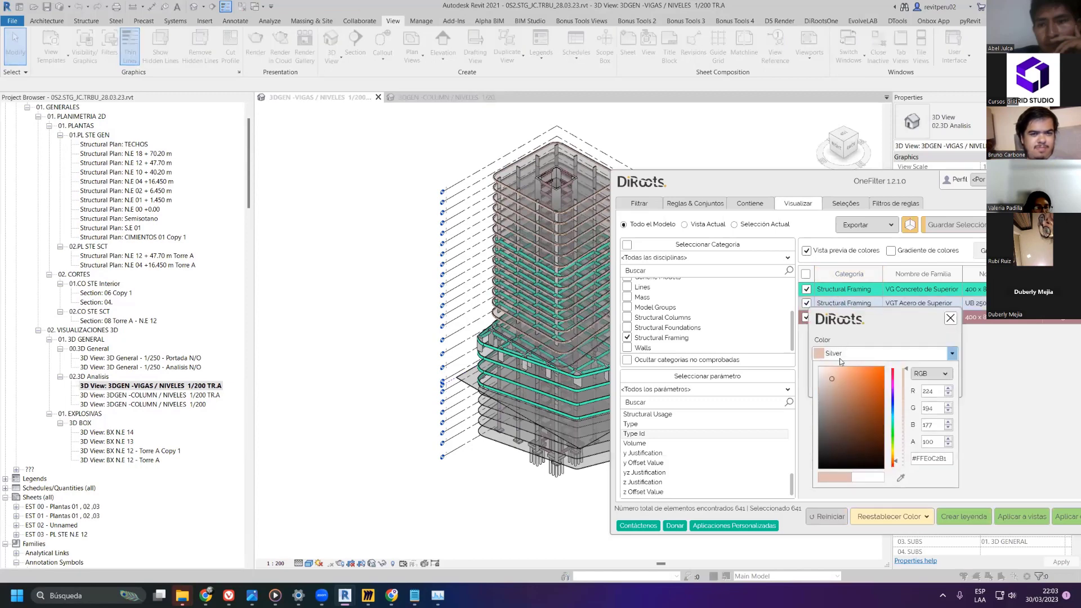
click(950, 318)
click(866, 303)
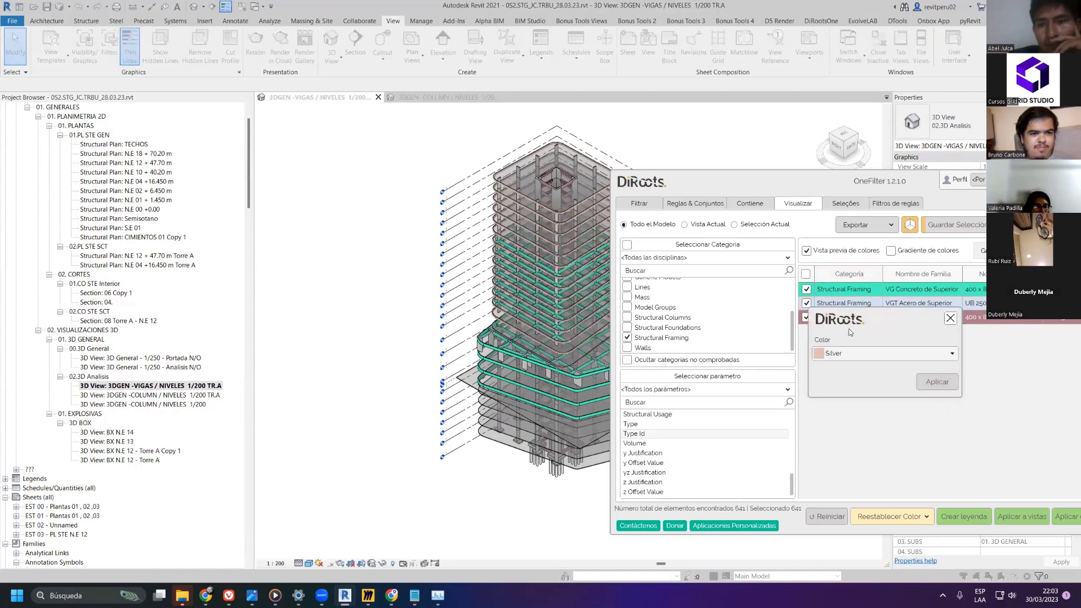
click(884, 353)
drag(893, 459, 890, 366)
click(894, 370)
click(1007, 392)
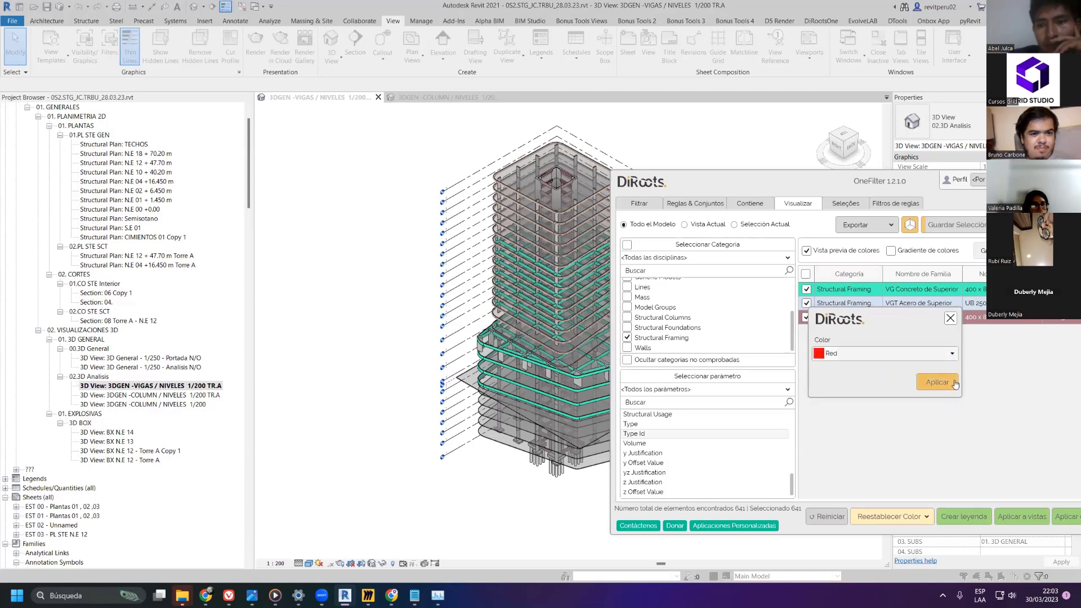
click(937, 382)
- Apply the updated colours so the Nucleo beams show red in the 3D view
click(1065, 516)
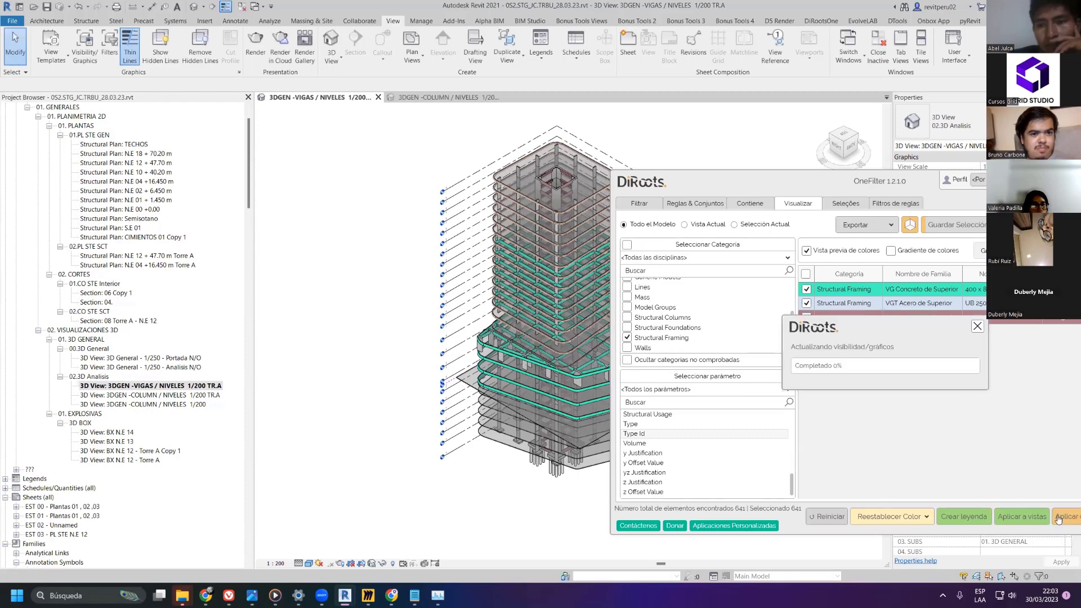
click(589, 315)
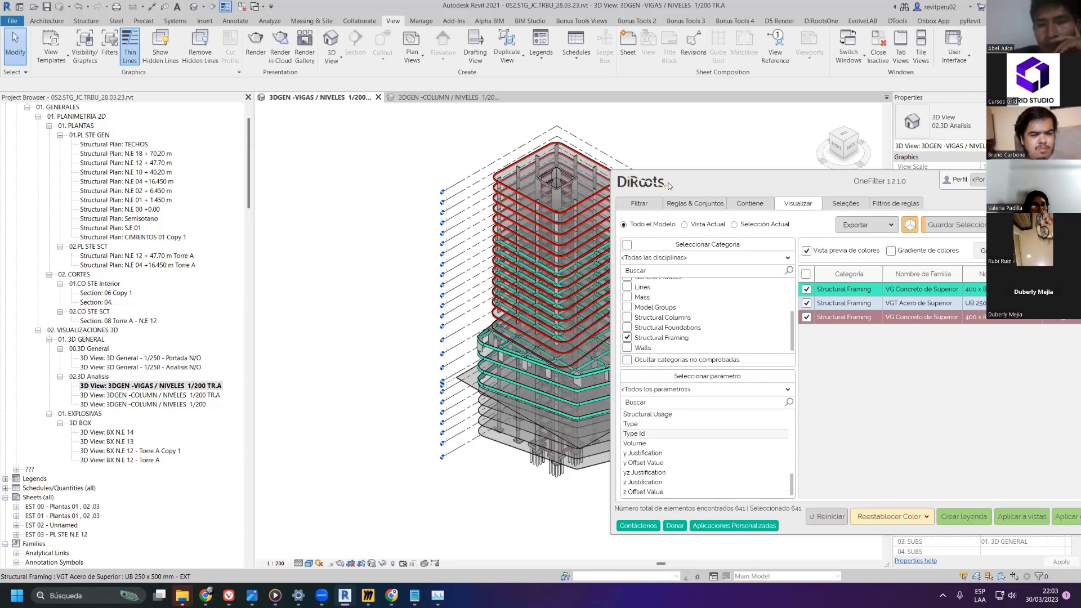
drag(670, 185, 371, 149)
- Close OneFilter, zoom in, and test-select a diagonal beam and its connected chain
key(Escape)
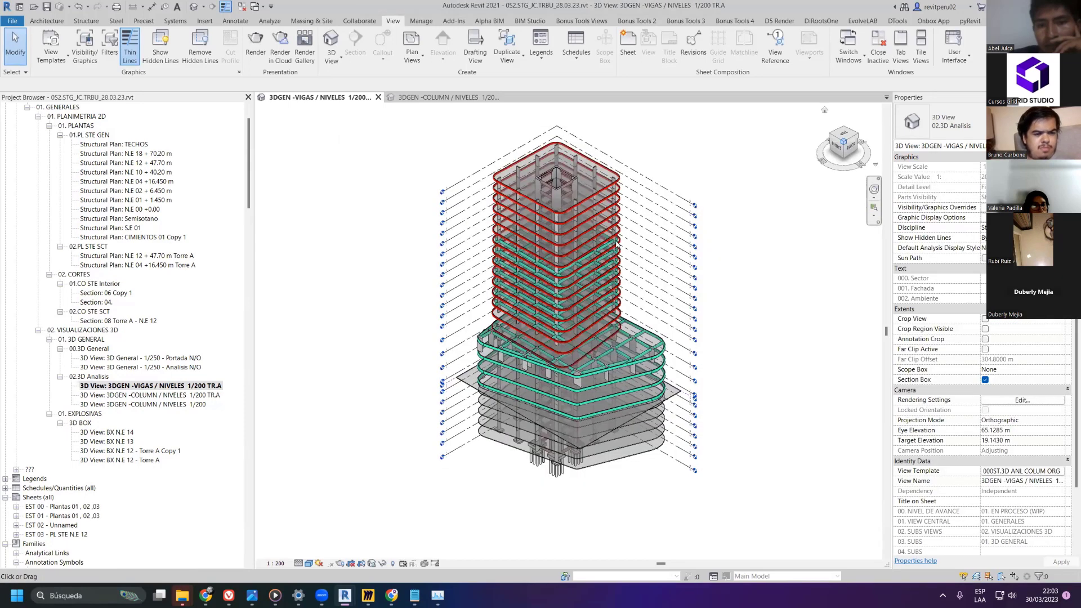
scroll(689, 200, up, 6)
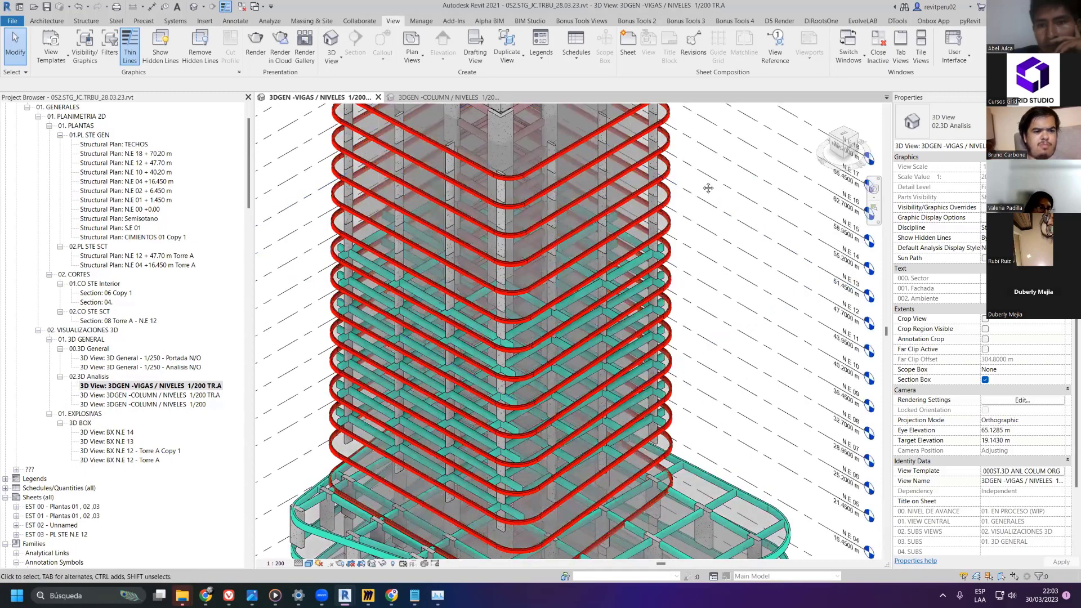
middle_drag(705, 273, 704, 290)
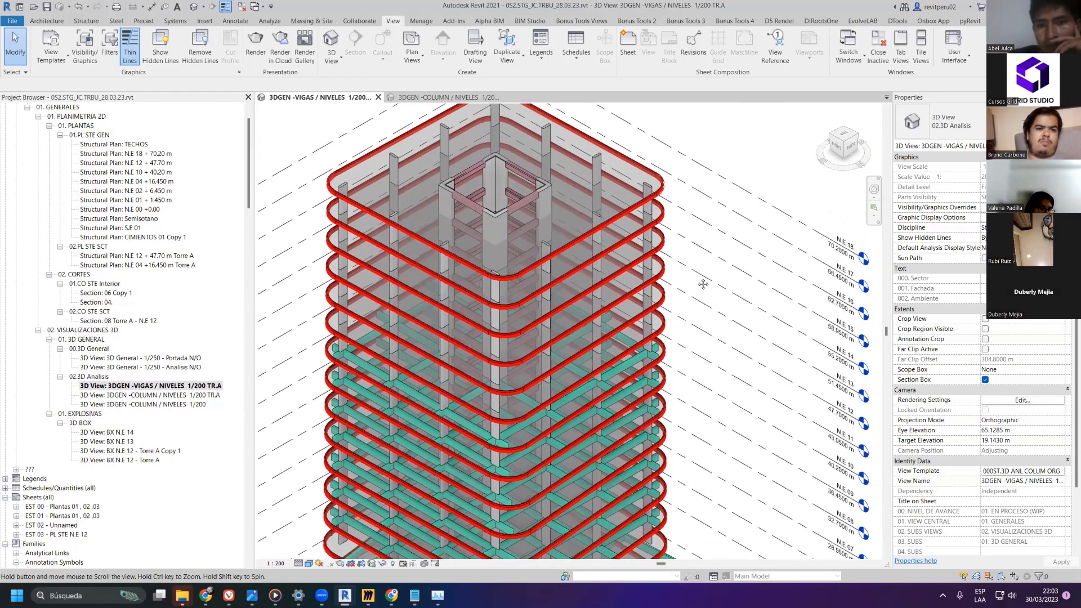
scroll(703, 283, up, 5)
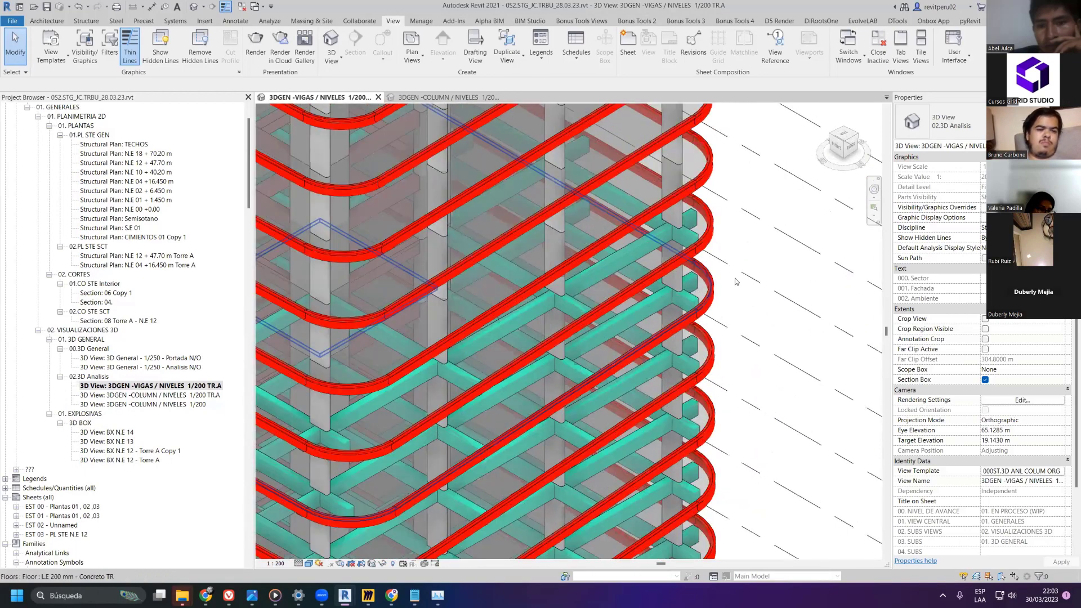
scroll(767, 262, up, 2)
scroll(758, 254, down, 2)
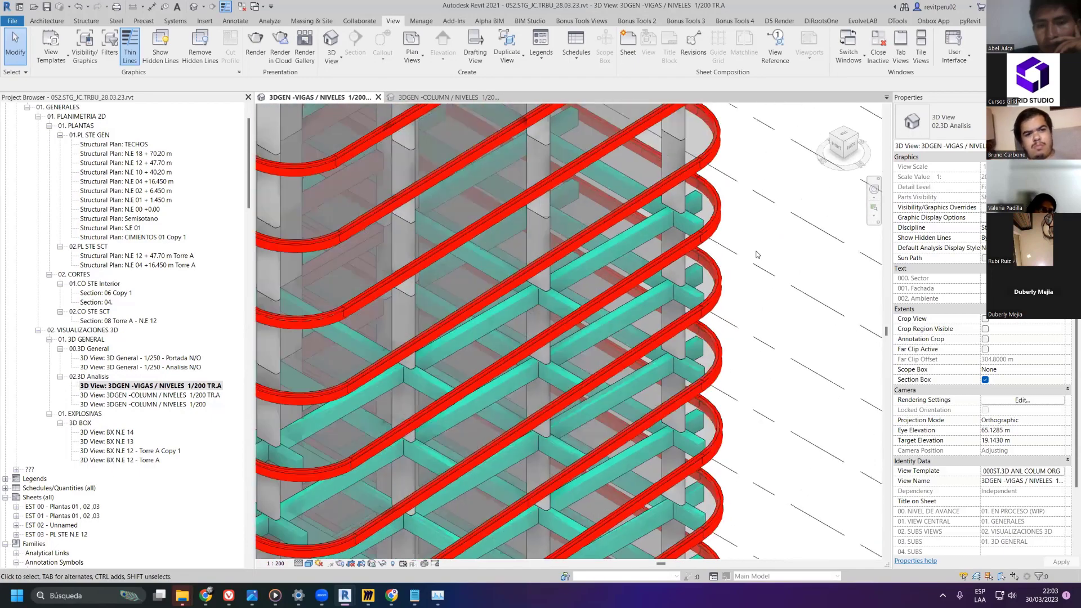
scroll(777, 282, down, 5)
scroll(738, 270, up, 3)
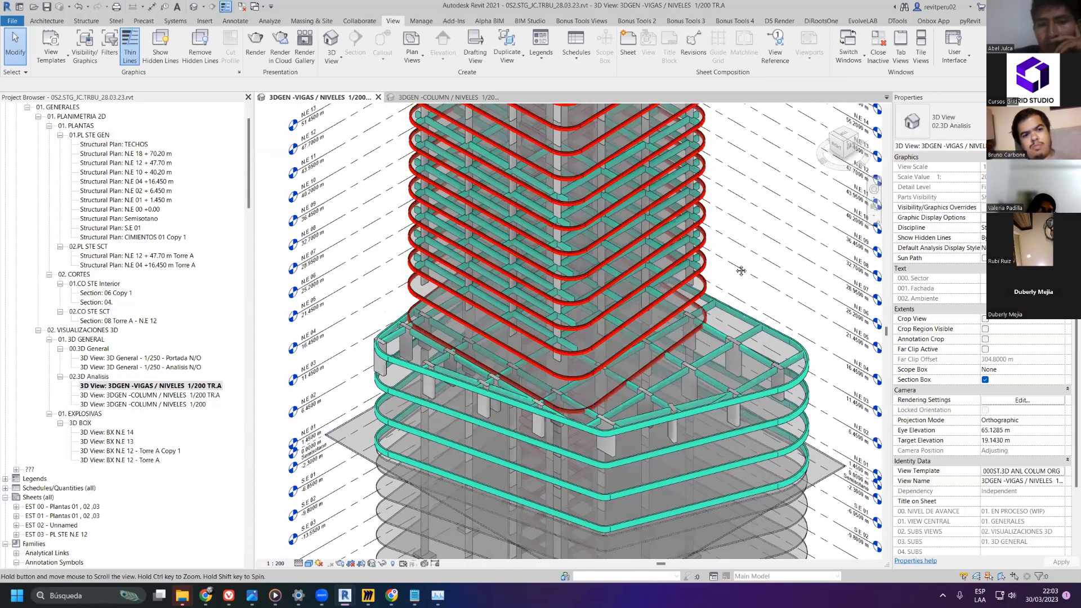
scroll(713, 319, up, 1)
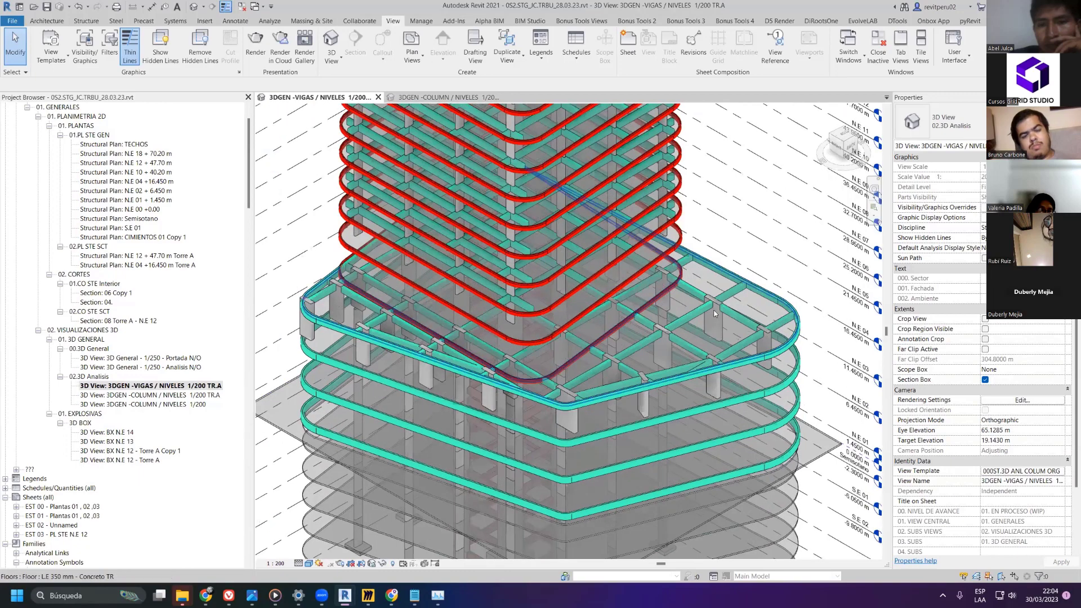
click(755, 293)
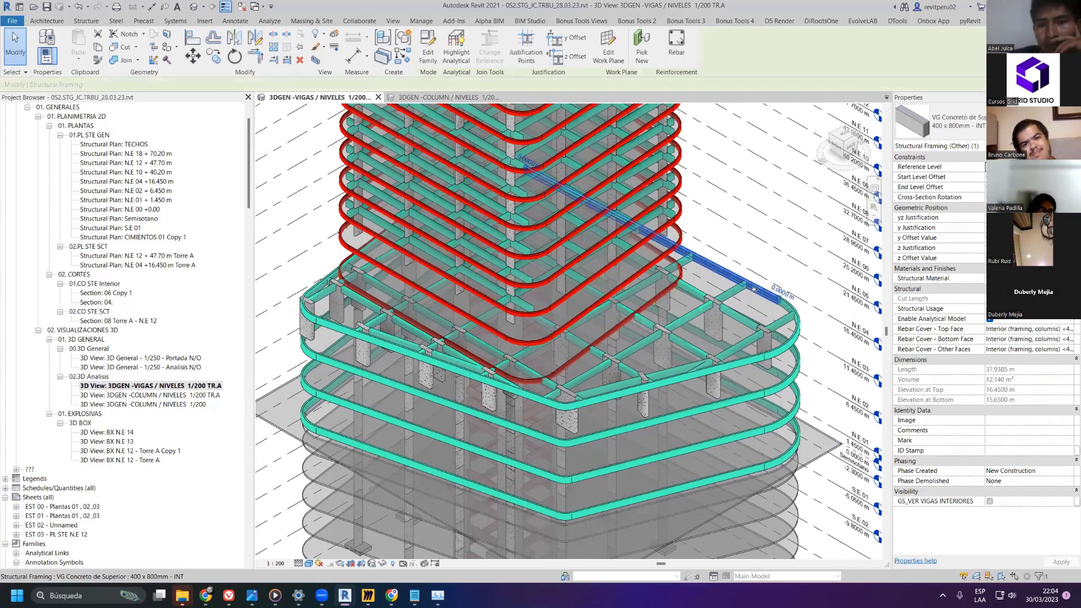
key(Tab)
click(753, 289)
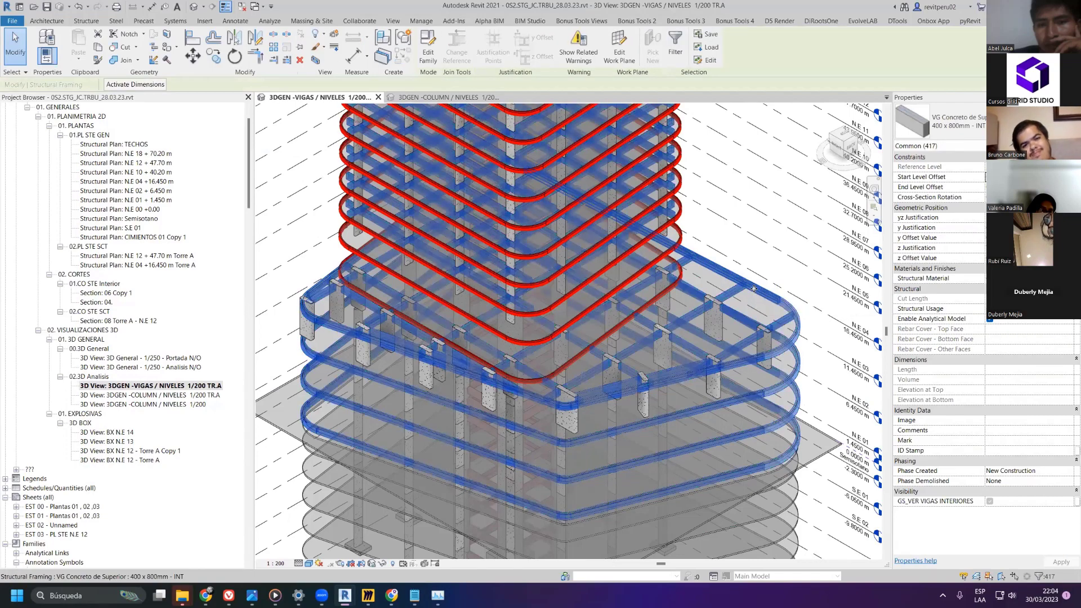
click(754, 289)
key(Caps_Lock)
- Crossing-window select the lower podium levels' beams, floors and columns
middle_drag(786, 333, 647, 212)
key(Escape)
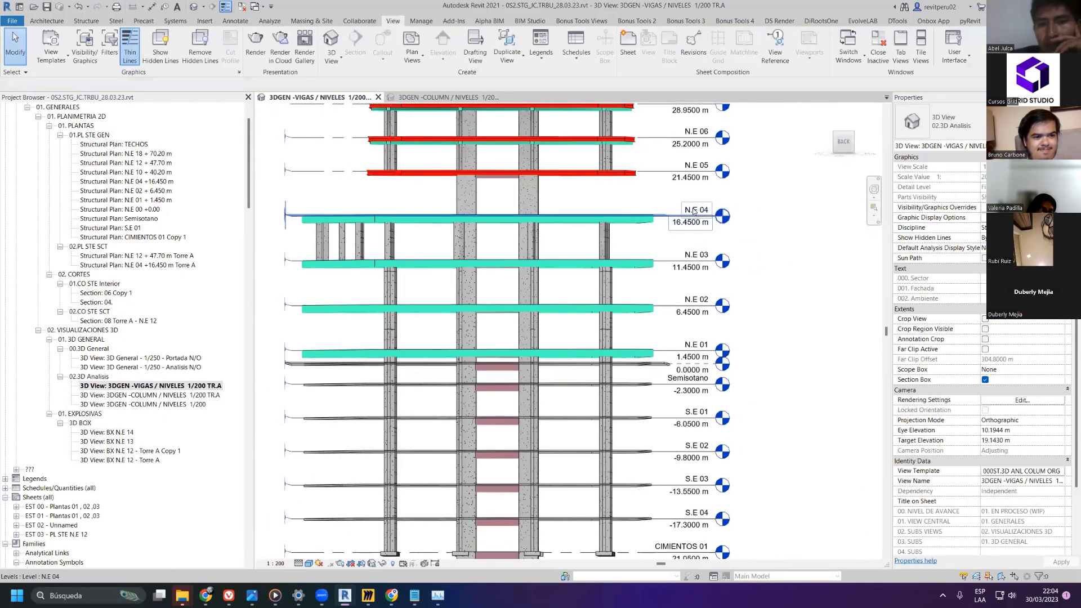
drag(778, 192, 286, 405)
shift+middle_drag(428, 360, 450, 369)
- Filter the selection down to the 69 Structural Framing members
click(472, 42)
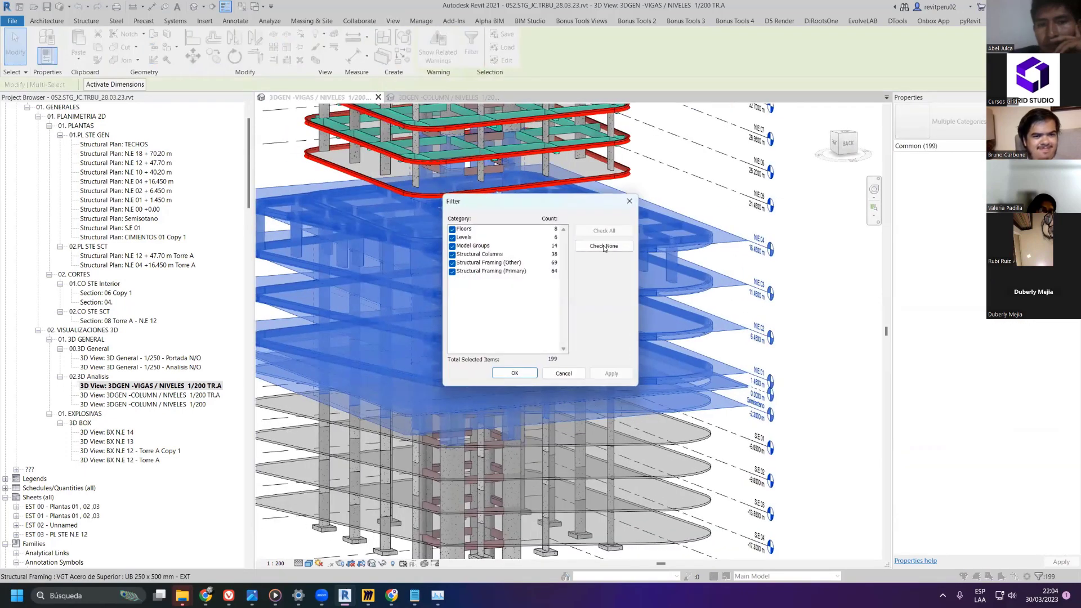
click(603, 246)
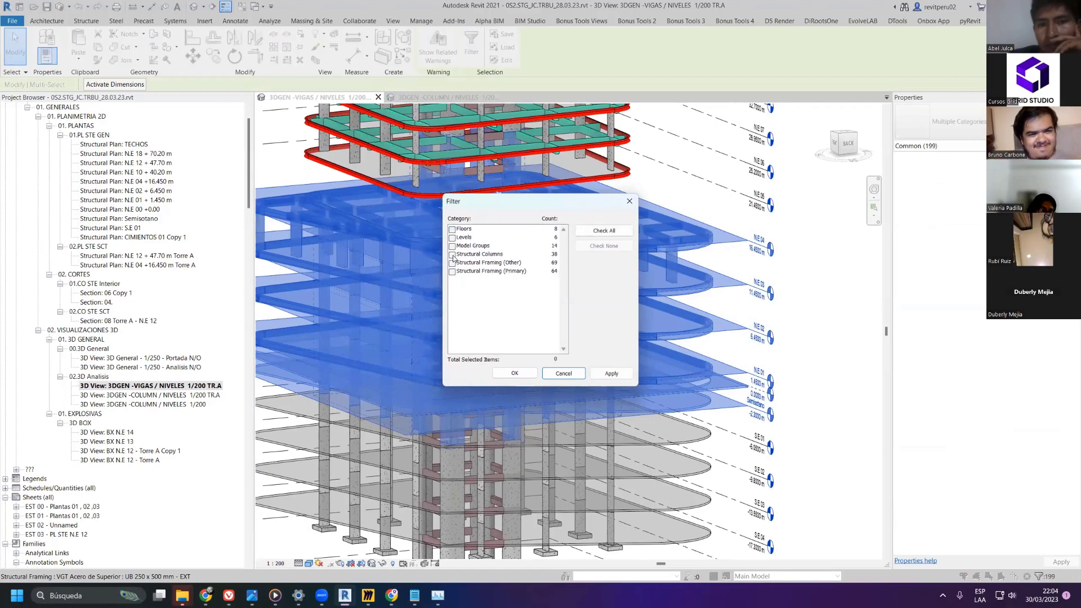
click(452, 263)
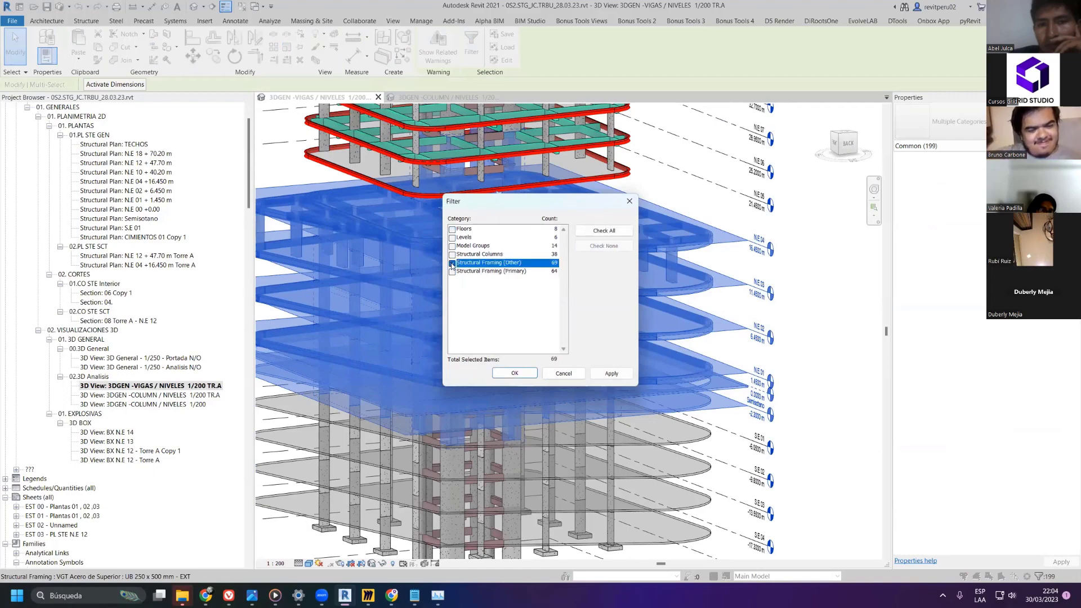
click(515, 373)
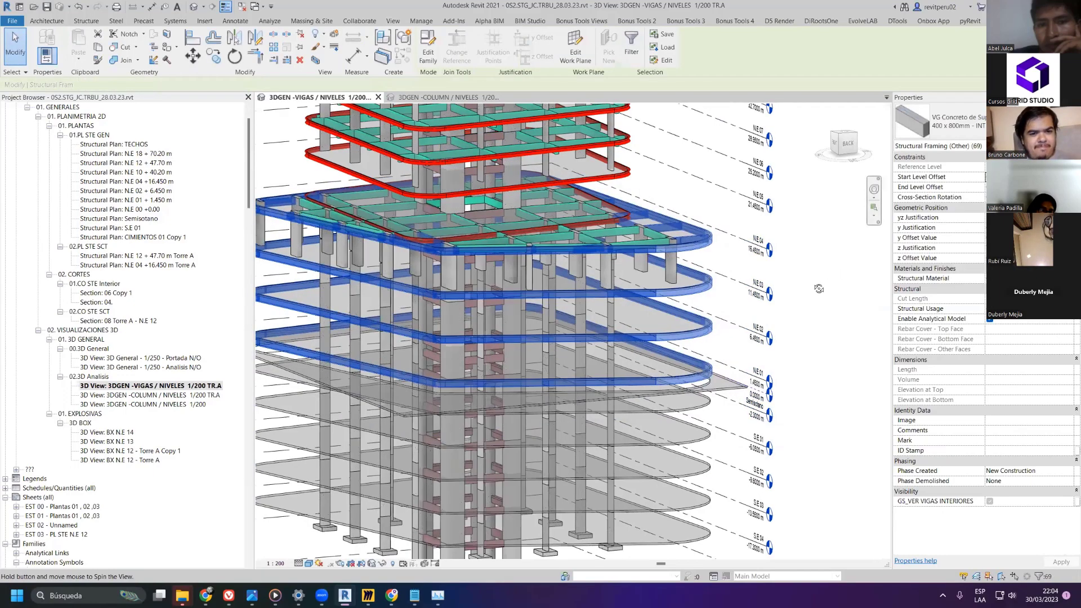
- Drop interior and curved beams from the selection and add the N.E 03 edge beam
shift+middle_drag(732, 316, 819, 320)
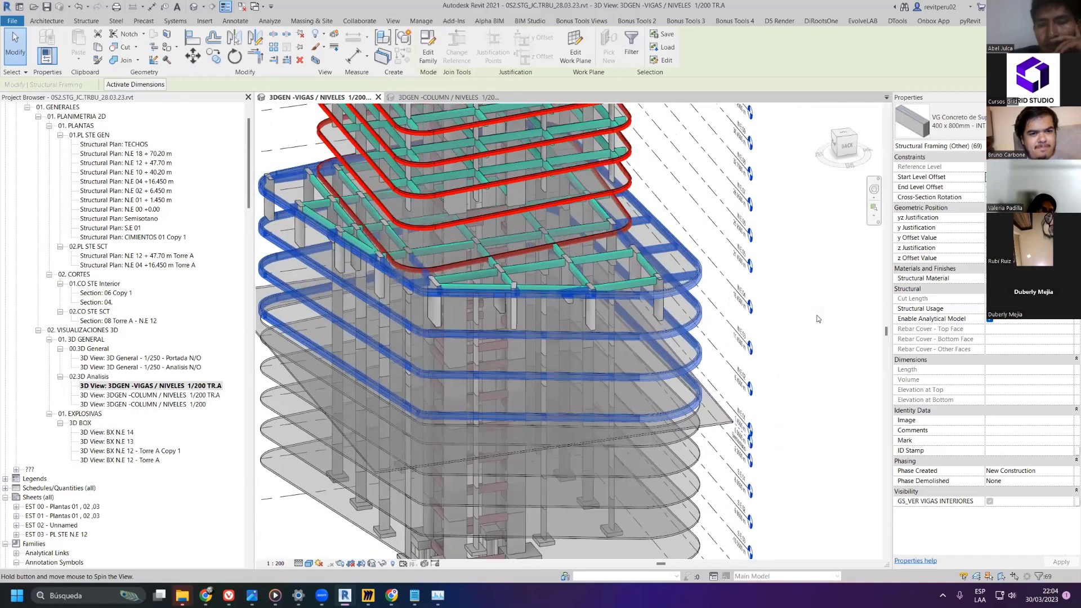
shift+click(656, 249)
shift+click(644, 221)
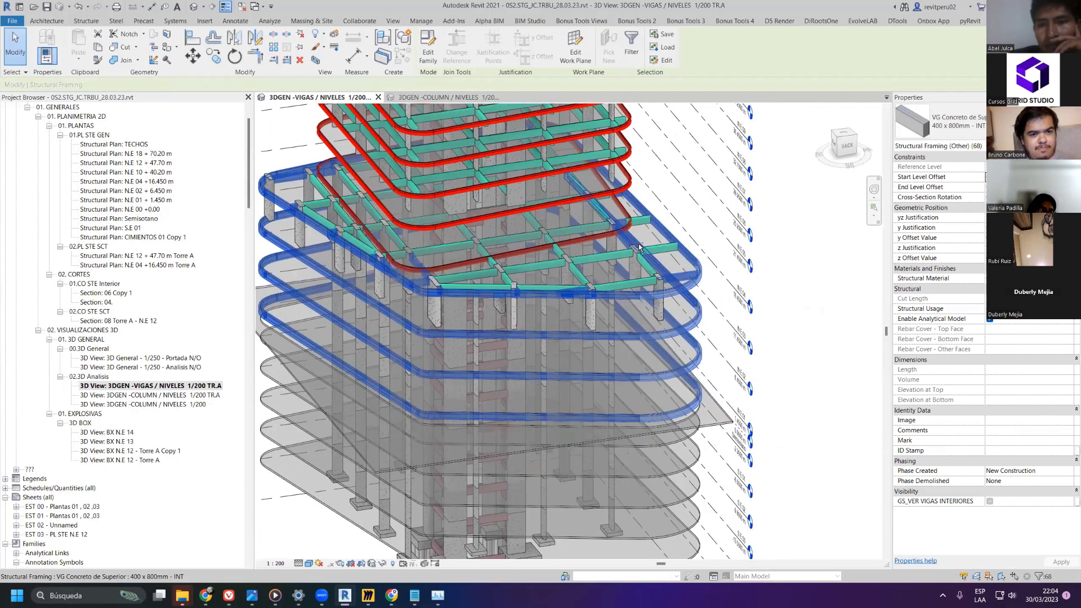
shift+click(660, 266)
shift+middle_drag(660, 265, 684, 258)
ctrl+click(691, 252)
scroll(555, 261, up, 3)
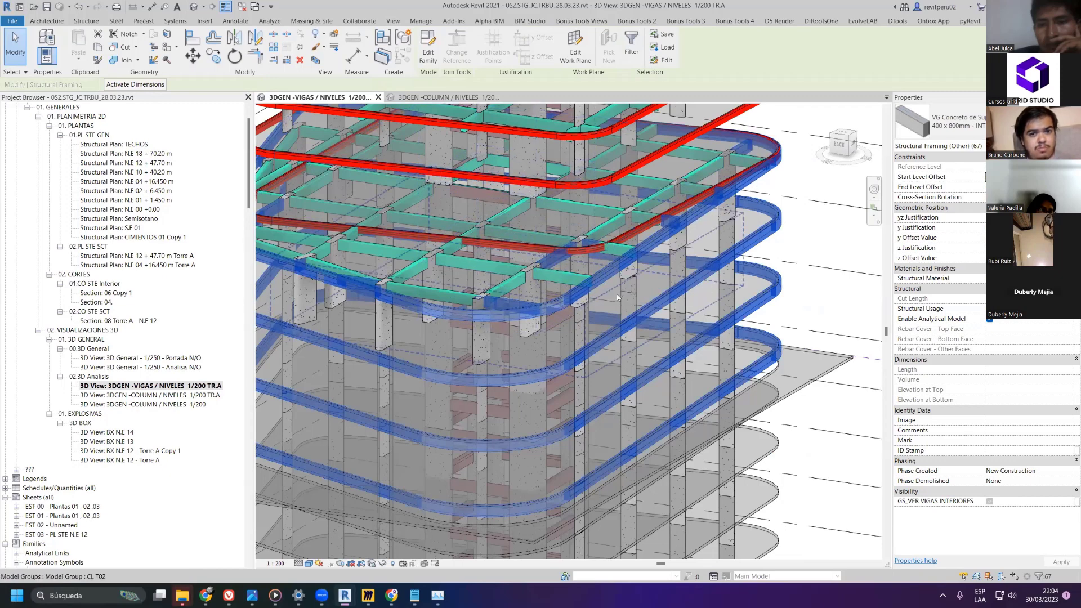
scroll(627, 293, up, 3)
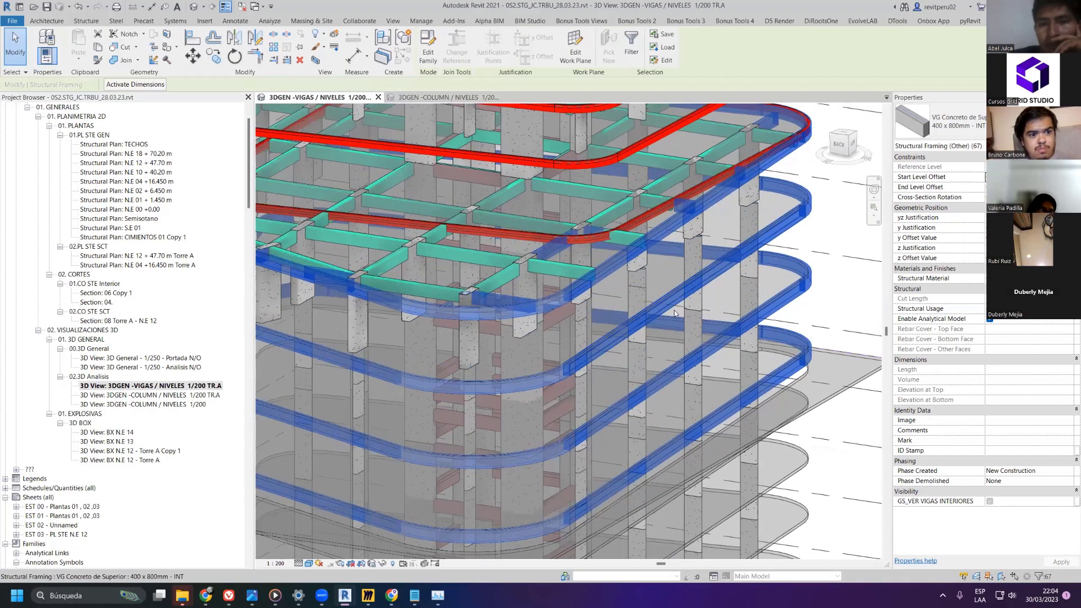
scroll(482, 258, up, 2)
scroll(361, 201, down, 4)
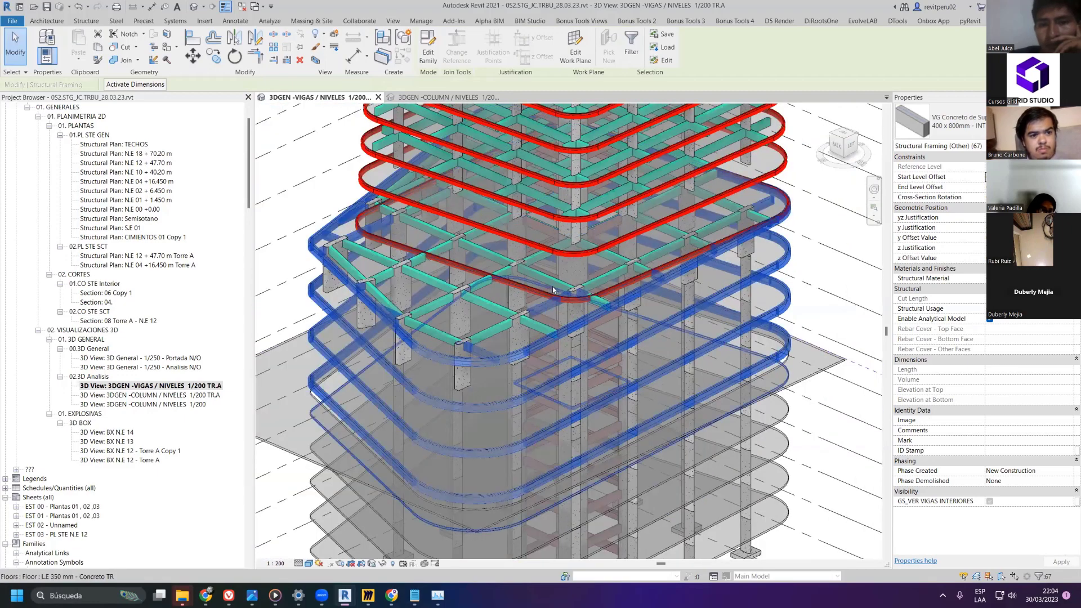
scroll(558, 300, up, 2)
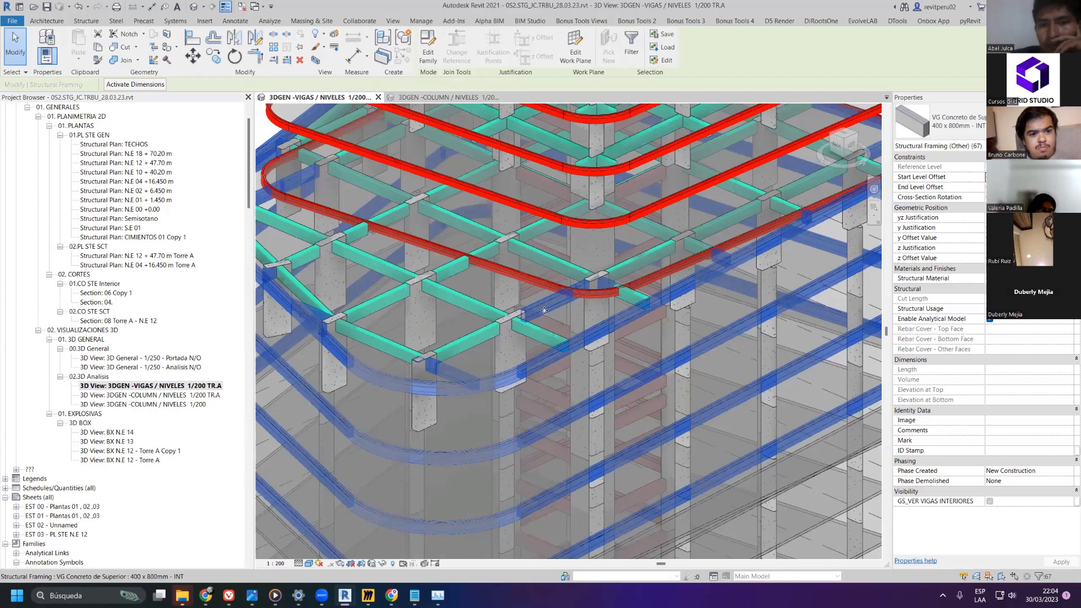
scroll(574, 310, down, 2)
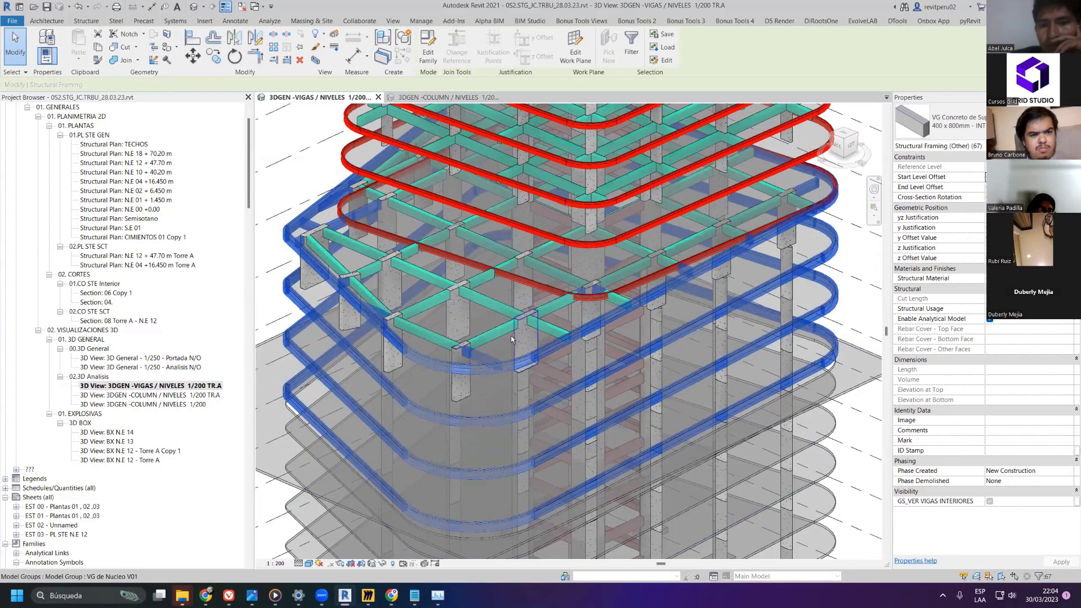
shift+click(481, 356)
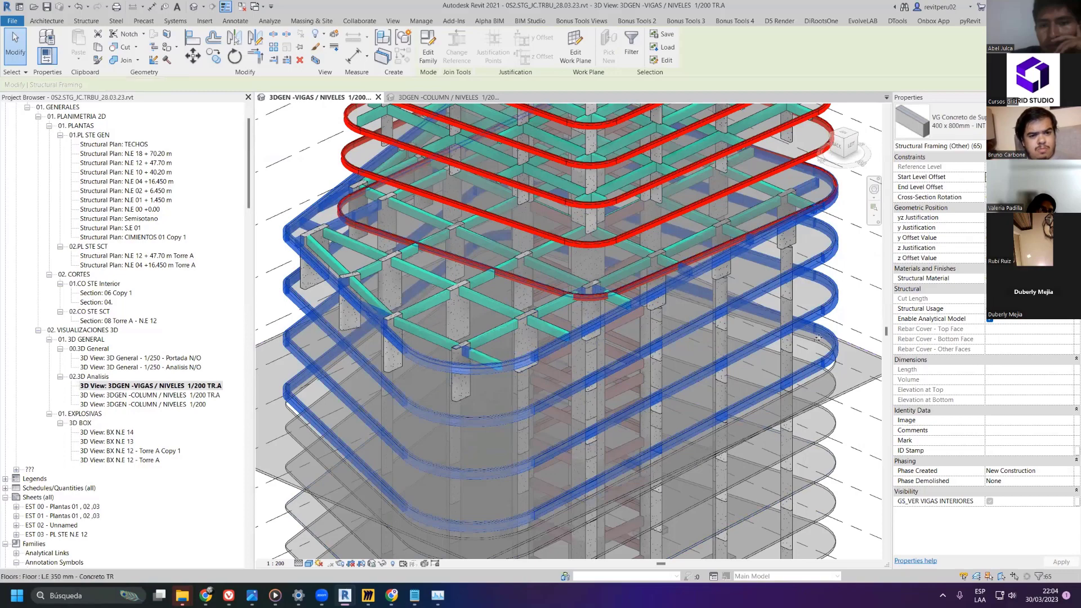
shift+click(387, 273)
- Deselect the podium corner beams and check the remaining perimeter selection around the building
shift+middle_drag(789, 338, 354, 362)
scroll(616, 361, up, 3)
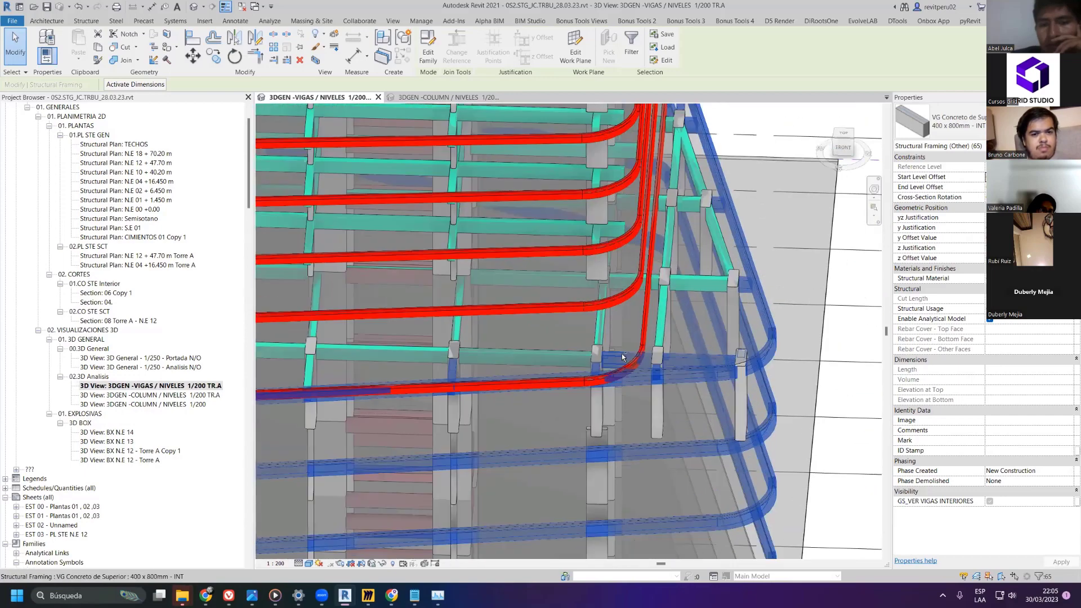
shift+click(598, 365)
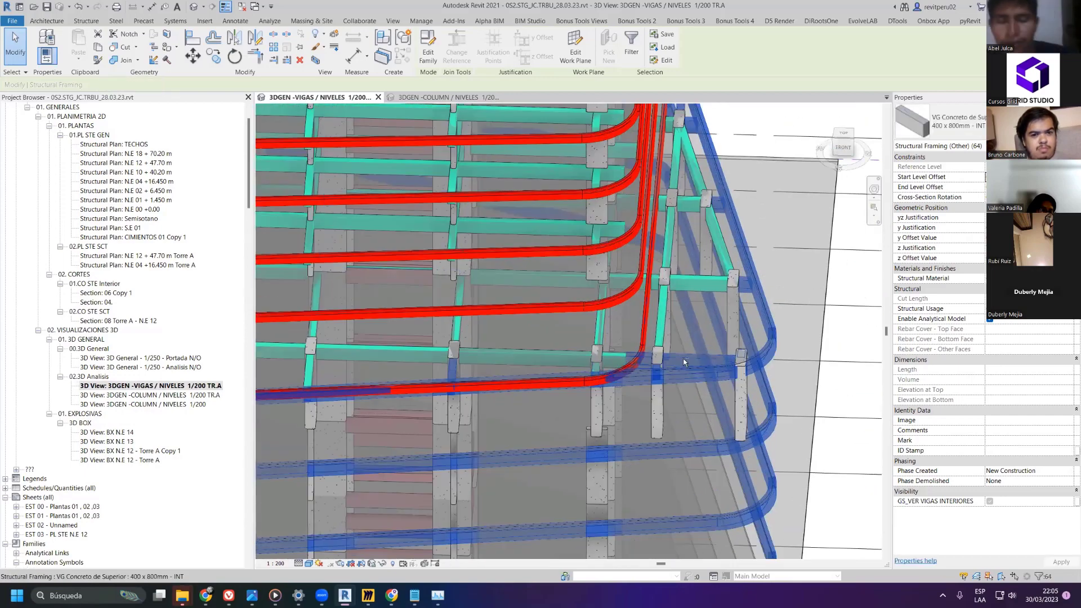
shift+click(686, 359)
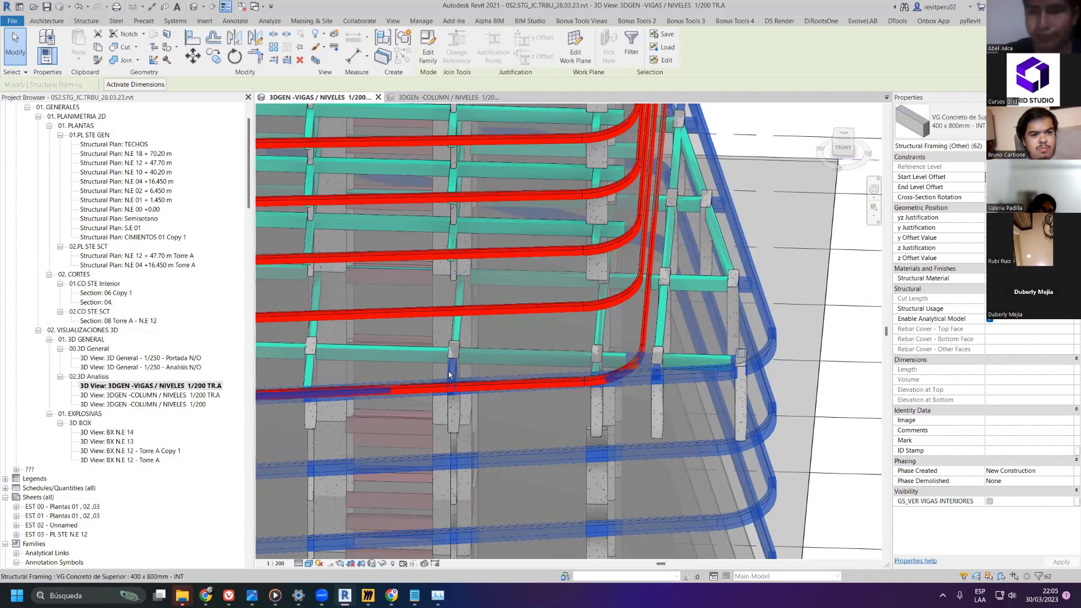
shift+click(719, 345)
scroll(720, 349, up, 5)
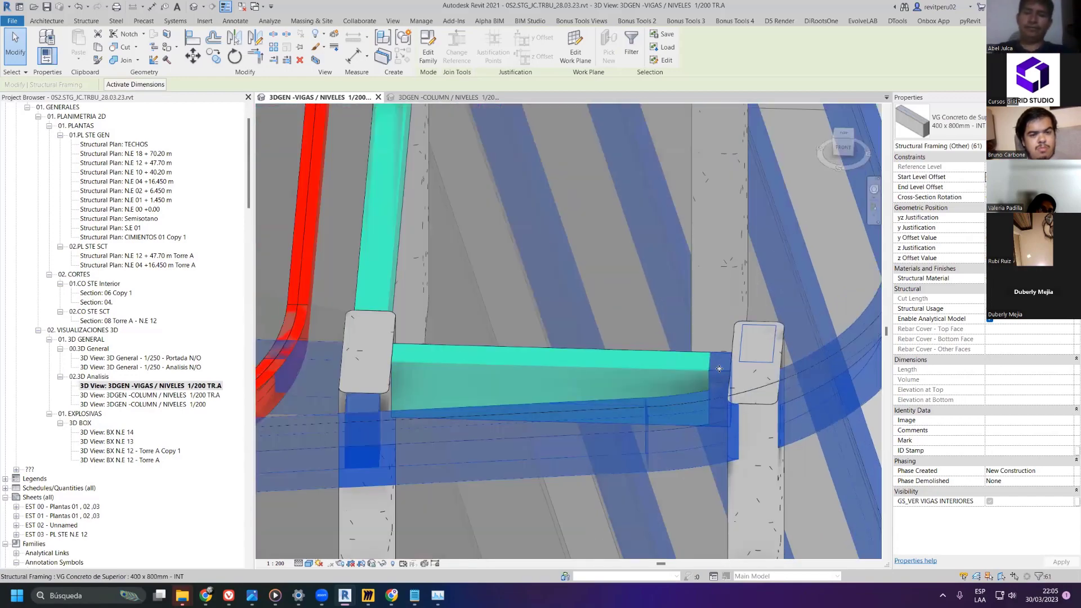
scroll(719, 367, down, 8)
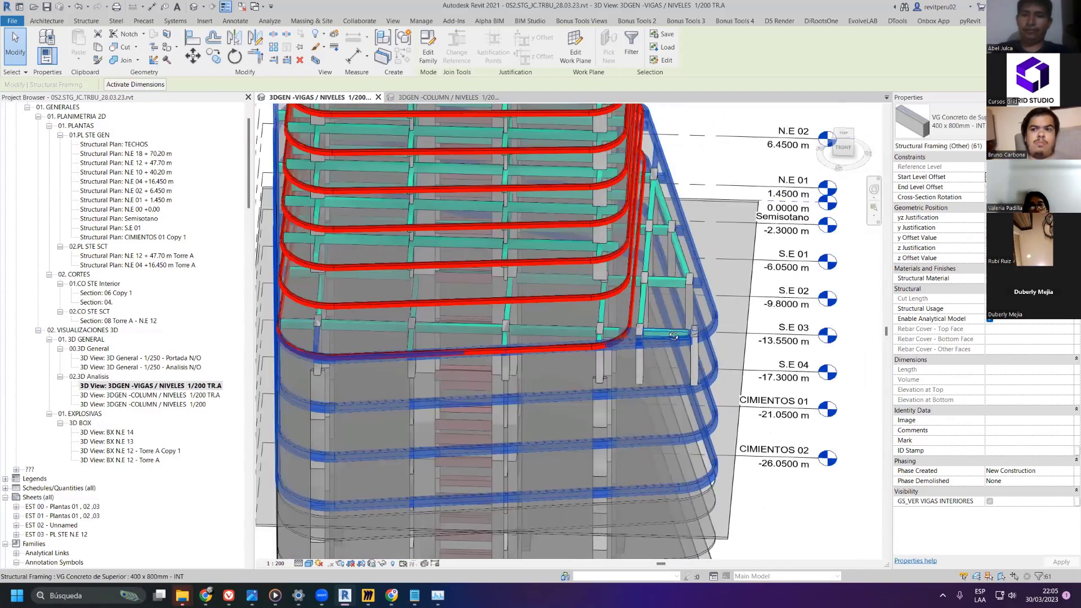
shift+middle_drag(719, 368, 734, 329)
shift+middle_drag(627, 328, 363, 354)
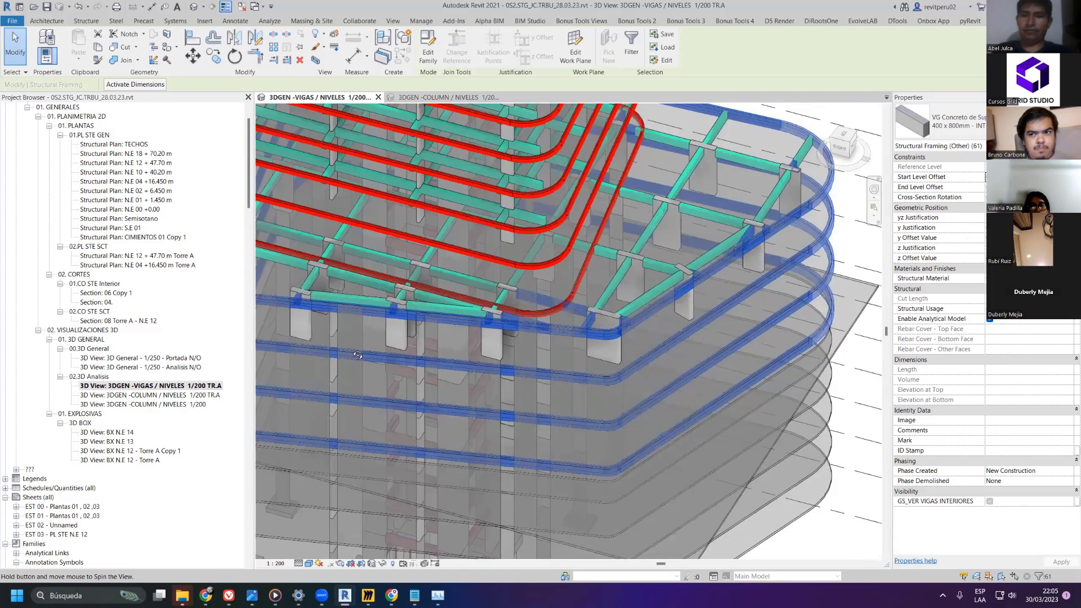
scroll(363, 354, up, 2)
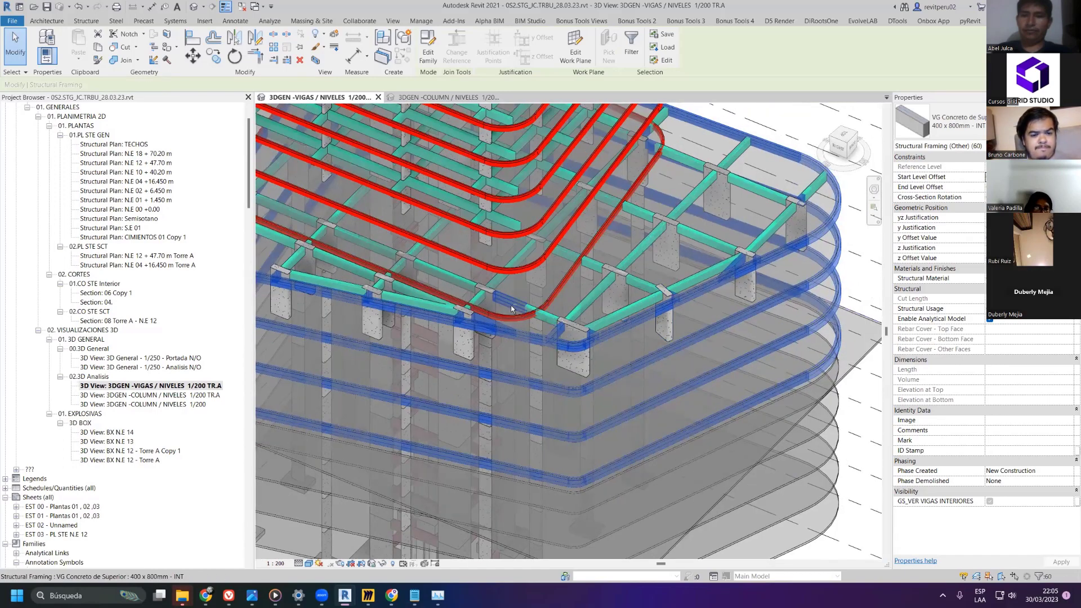
shift+middle_drag(612, 351, 598, 311)
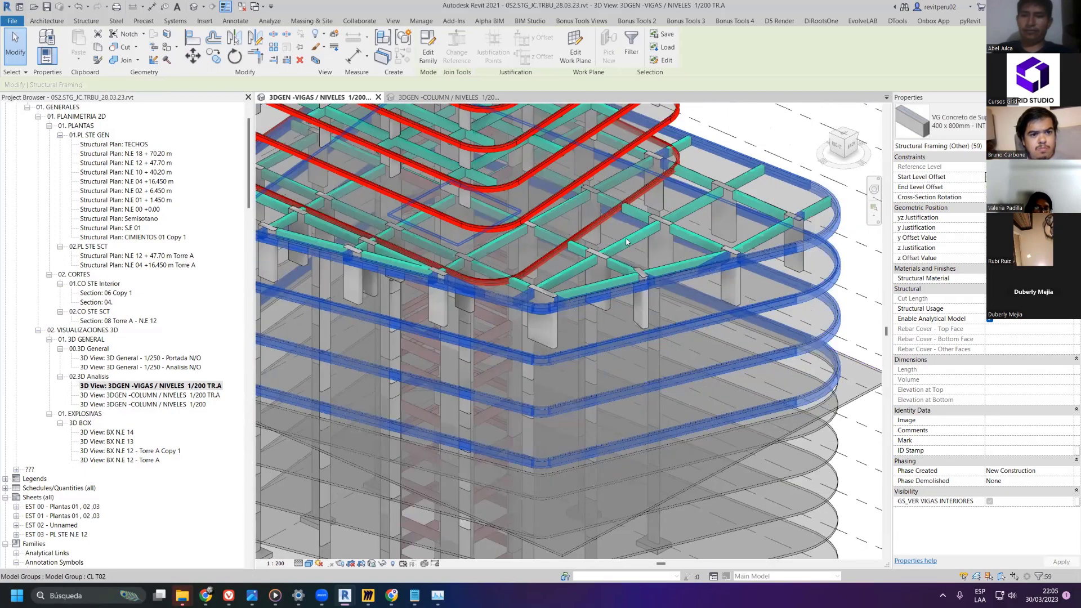
scroll(621, 253, down, 6)
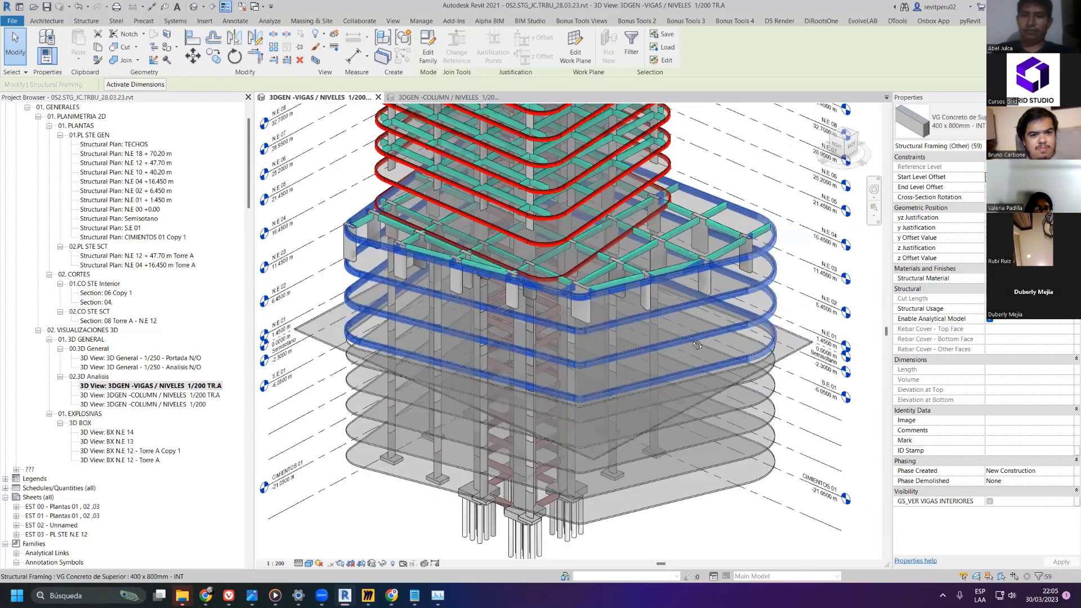
shift+middle_drag(622, 253, 602, 250)
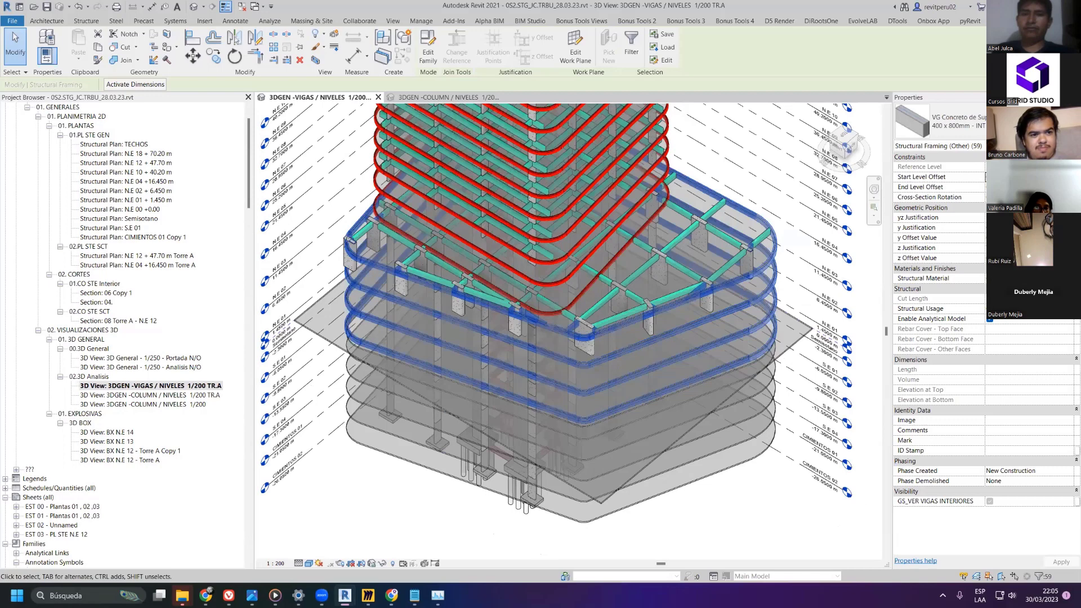
- Set the beams to Primary usage and type VG Concreto de Superior 400 x 800mm - Ext
click(1027, 308)
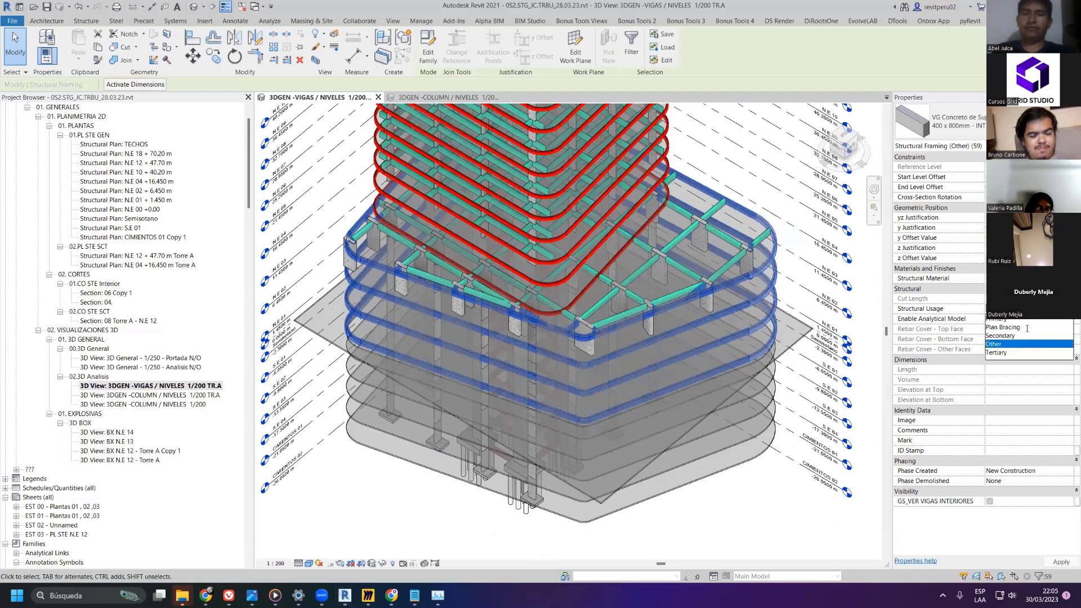
click(999, 326)
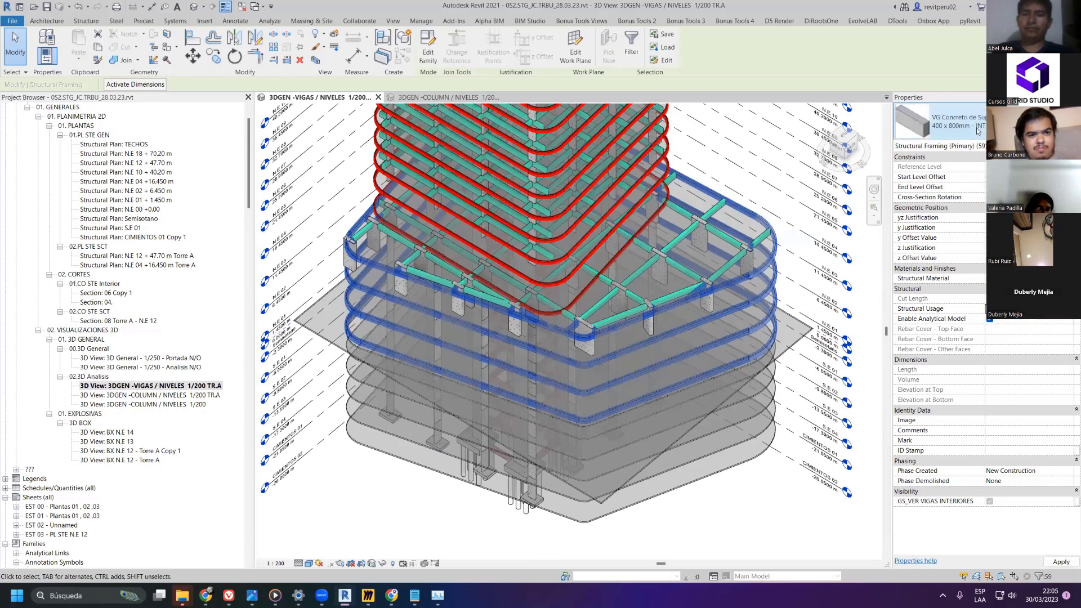
click(981, 130)
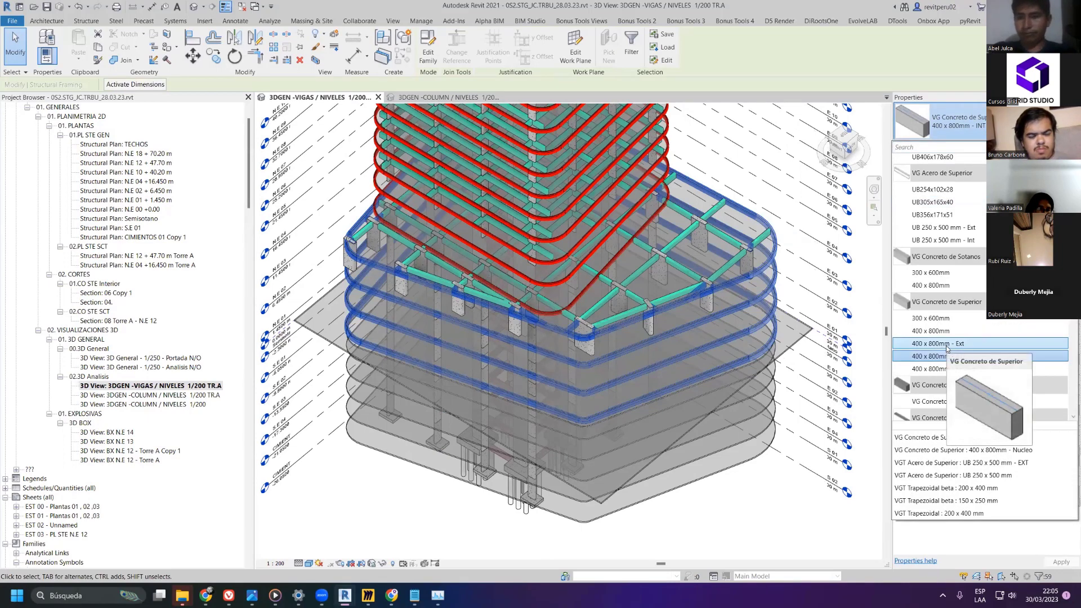
click(947, 344)
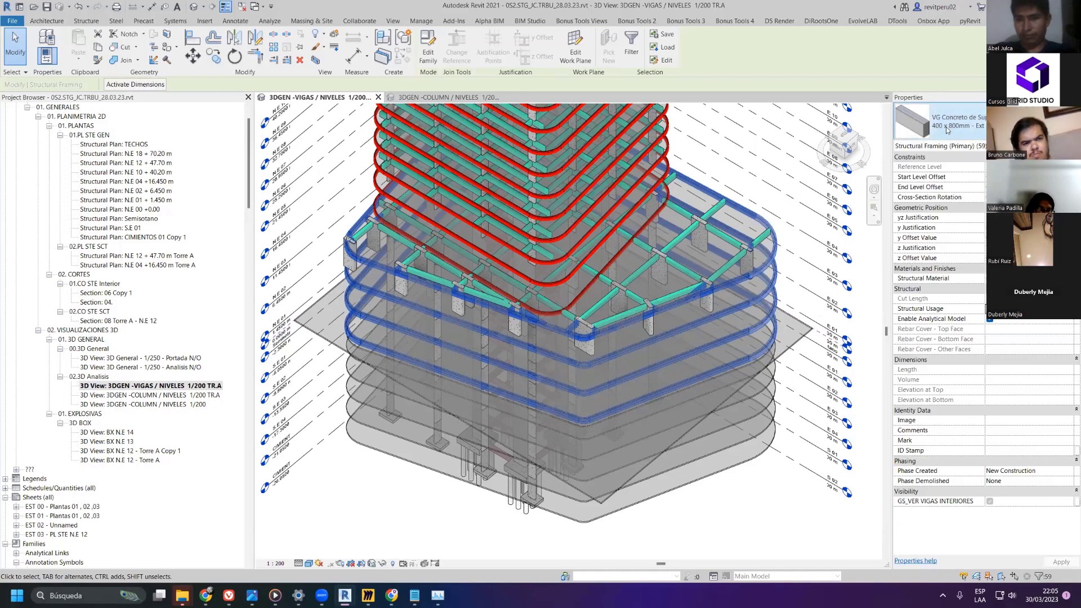
click(788, 244)
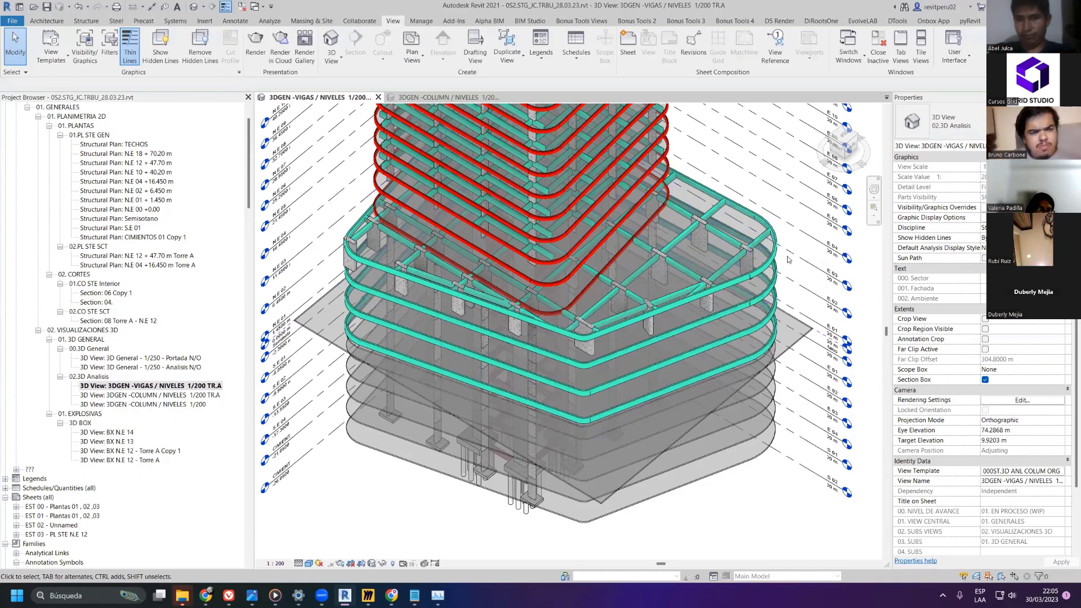
- Limit OneFilter to the current view with only Structural Foundations checked
shift+middle_drag(630, 307, 611, 308)
scroll(611, 305, up, 3)
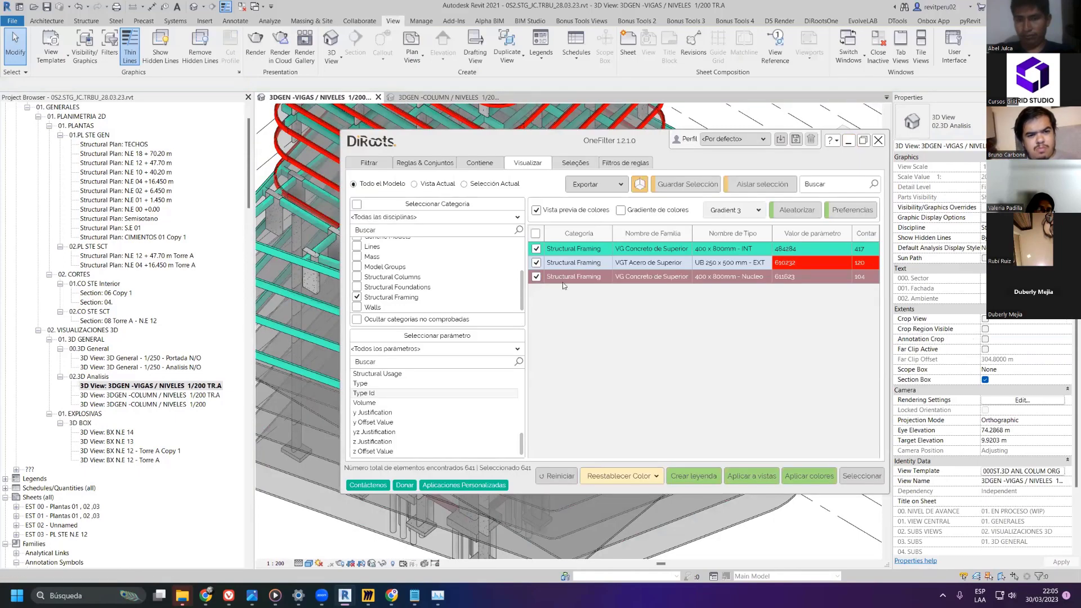
click(415, 184)
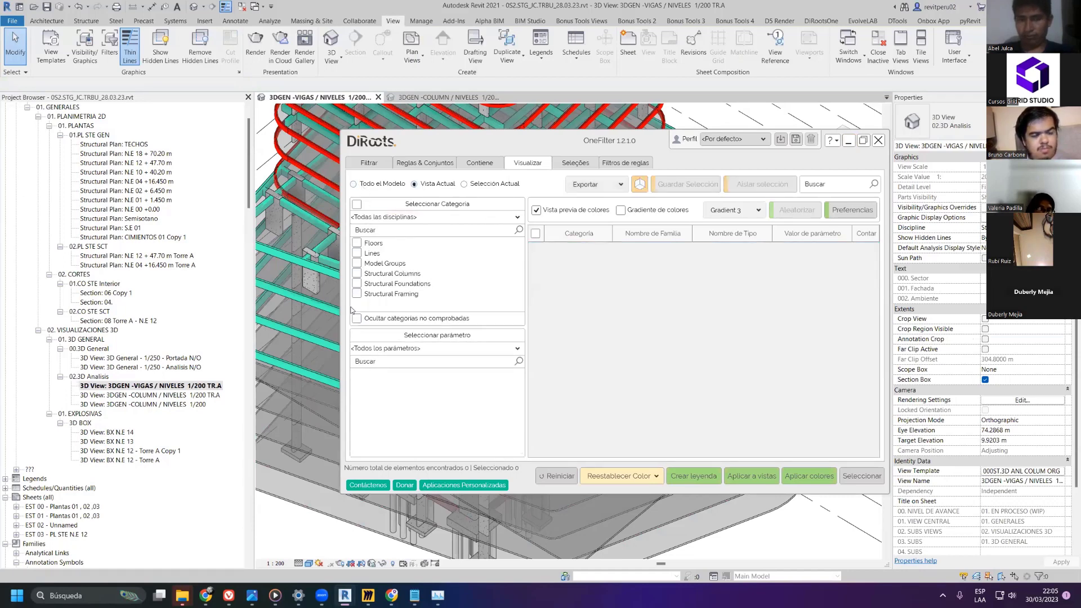
click(357, 274)
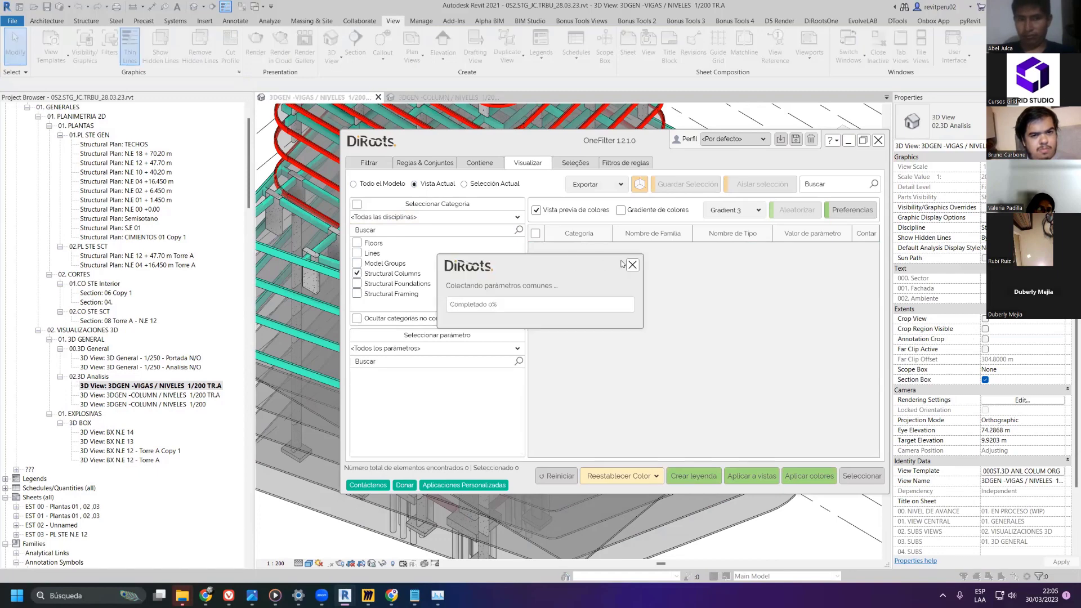
click(357, 283)
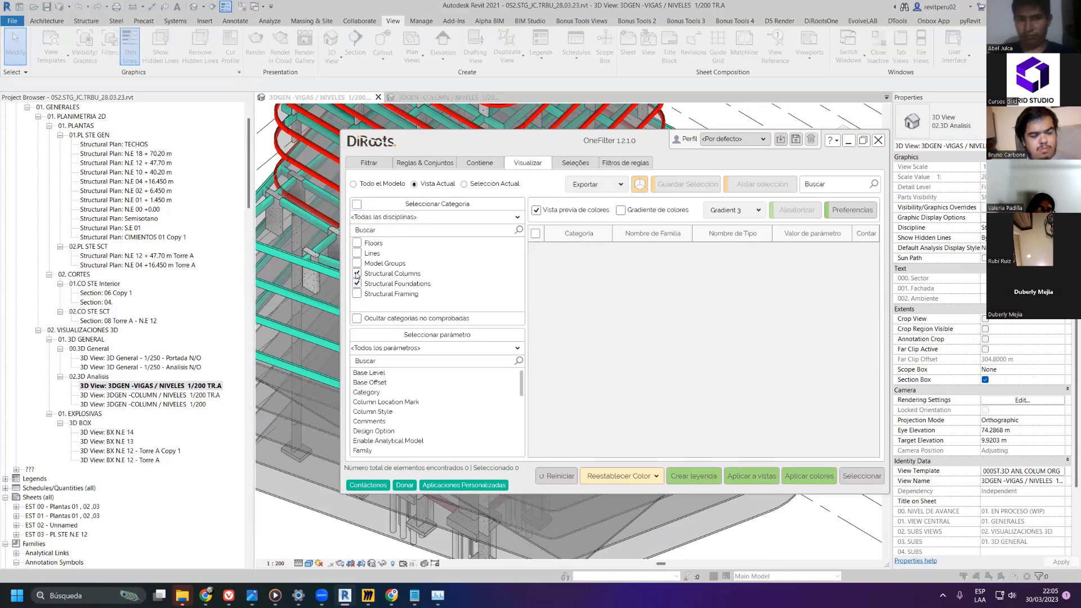
click(632, 265)
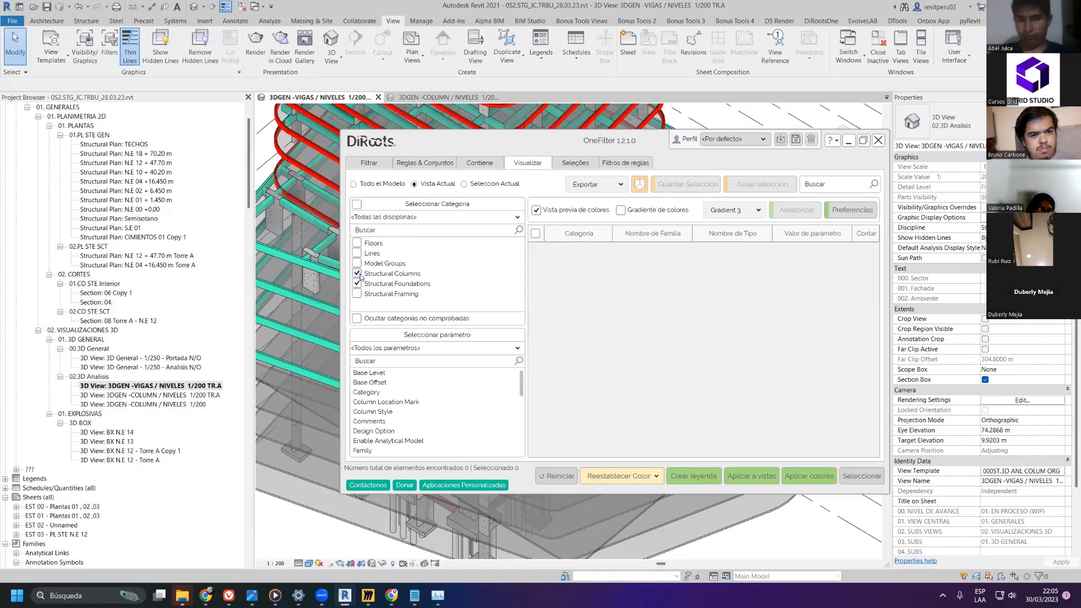
click(357, 273)
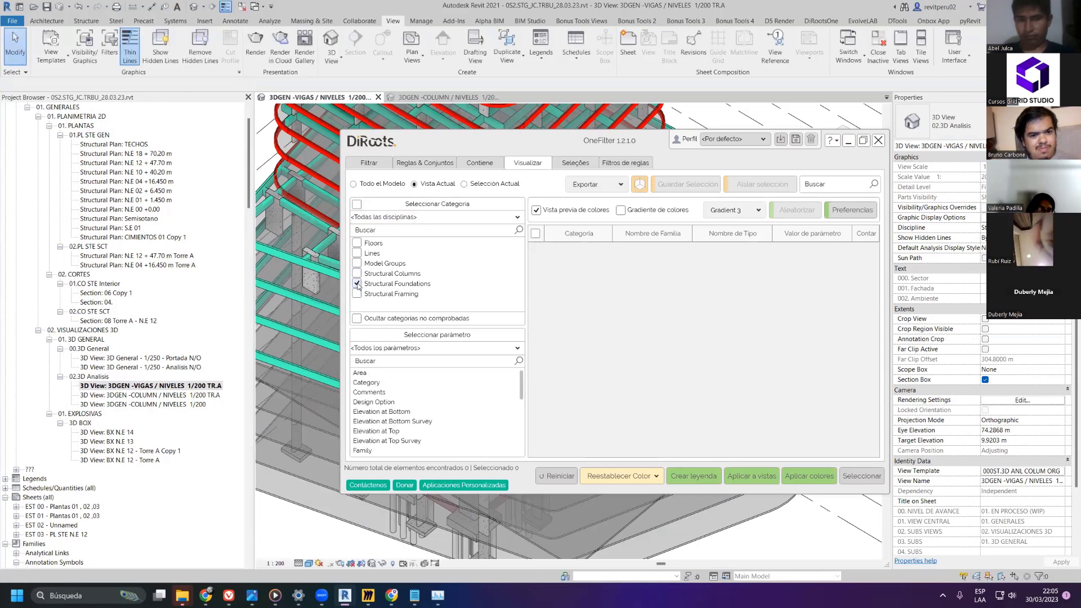
click(357, 284)
click(357, 284)
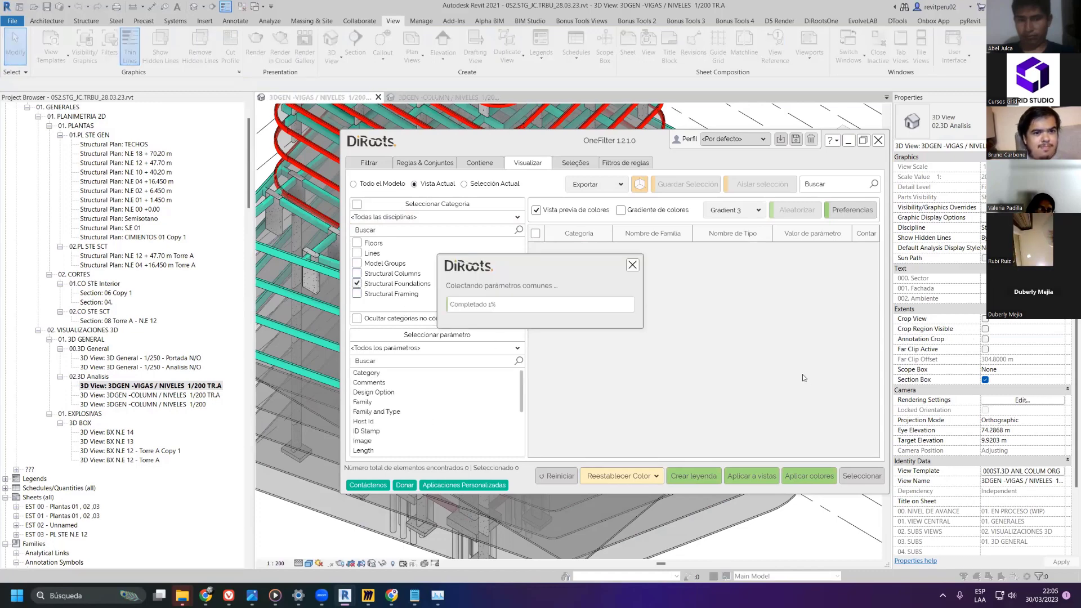
click(807, 476)
click(586, 319)
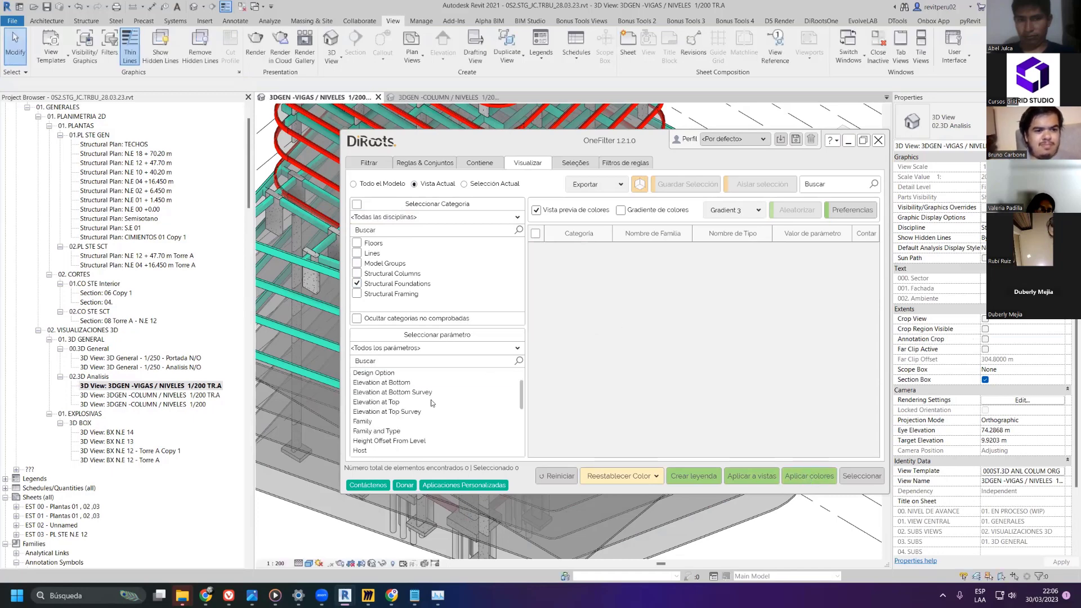
- Colour the foundations by Type: rectangular footings, steel pipe piles and pile caps
scroll(396, 427, down, 5)
click(370, 424)
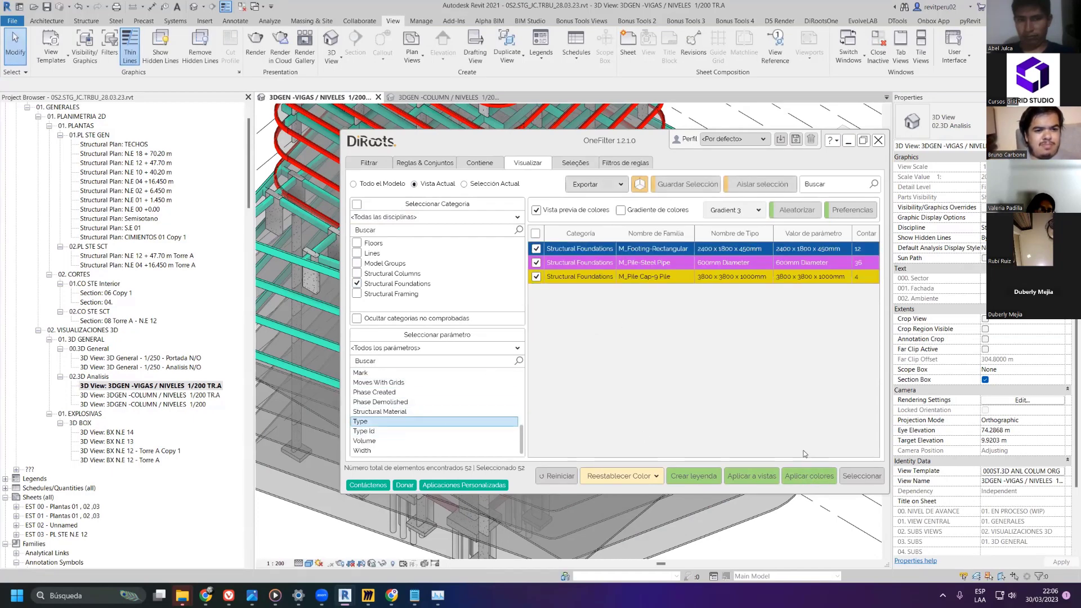
click(806, 477)
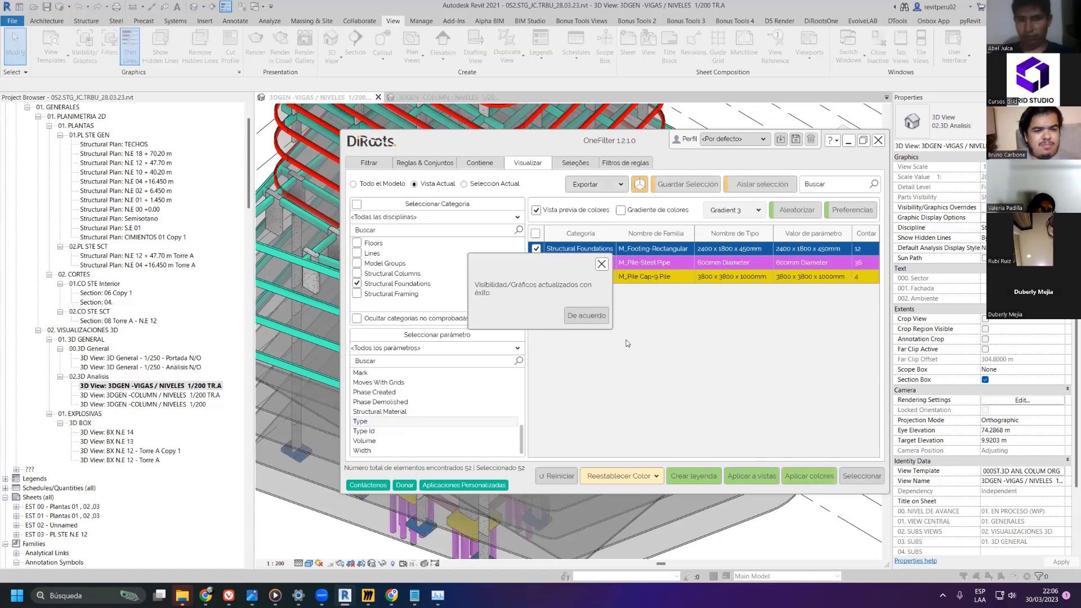
click(591, 319)
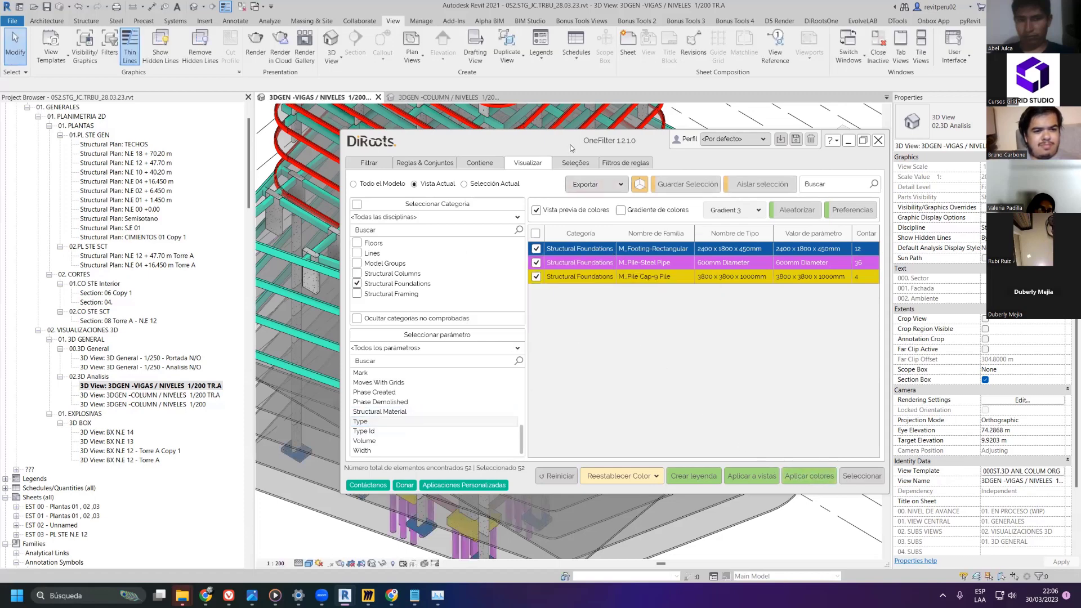
drag(571, 148, 628, 117)
click(867, 451)
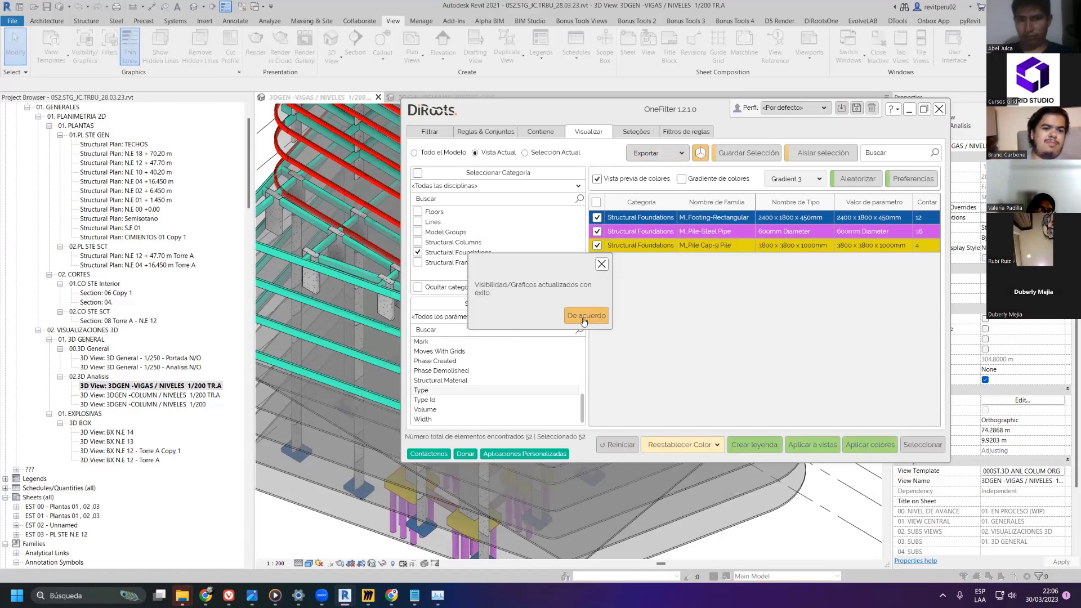
click(584, 317)
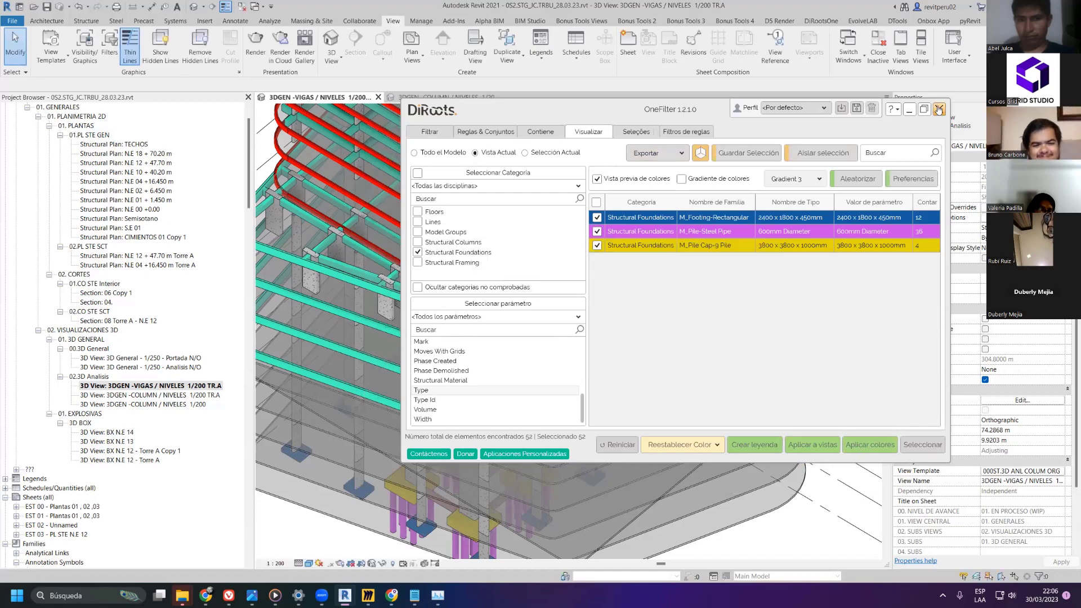
- Close OneFilter and the extra 3D view, returning to the project's 3D view
click(938, 108)
scroll(446, 472, down, 5)
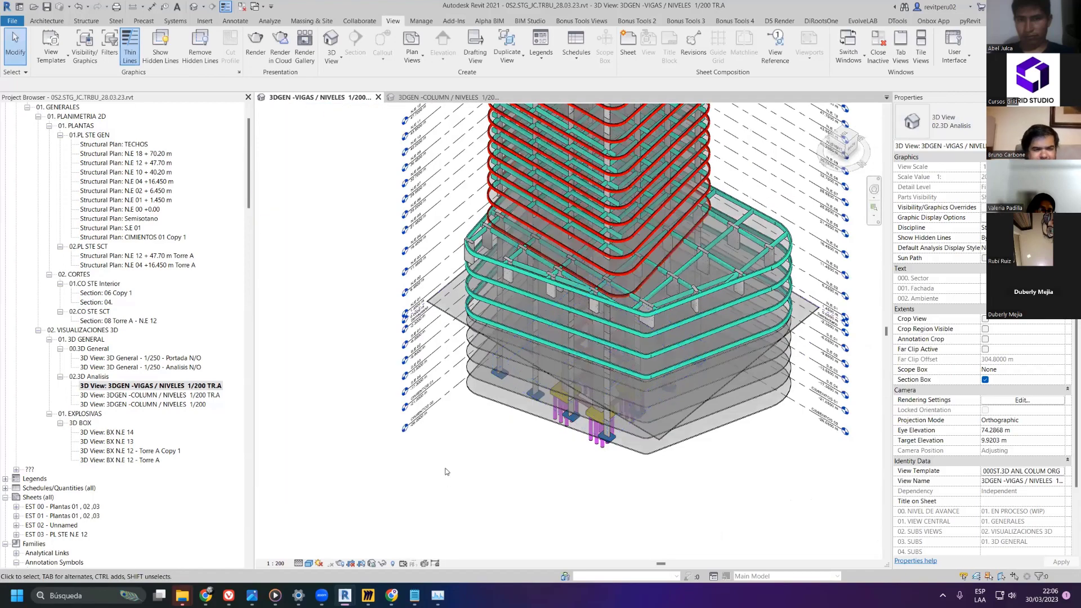
click(243, 7)
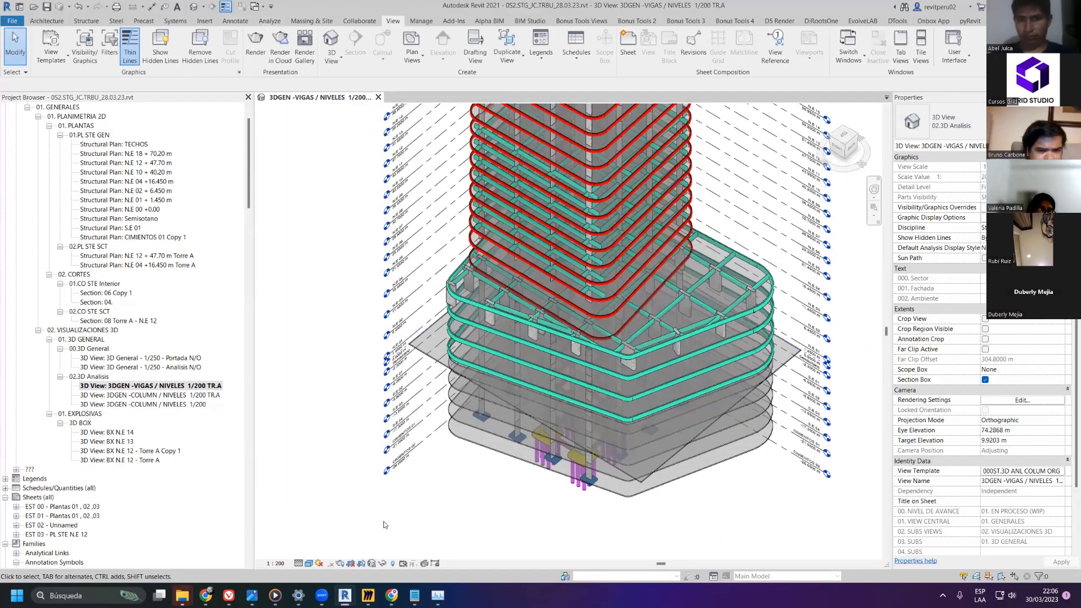
click(400, 546)
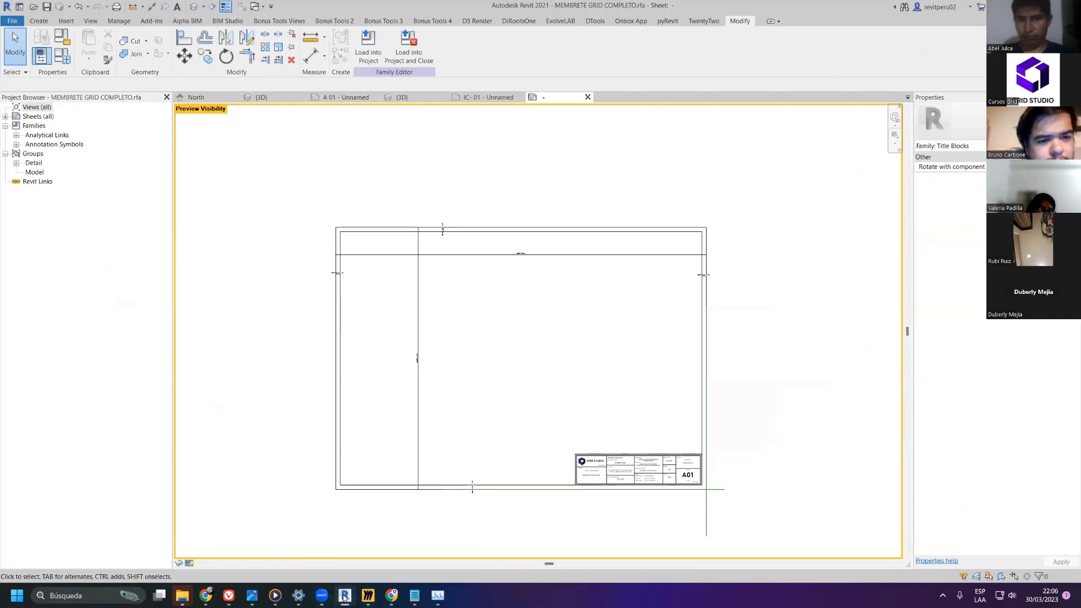
mouse_move(344, 598)
click(314, 560)
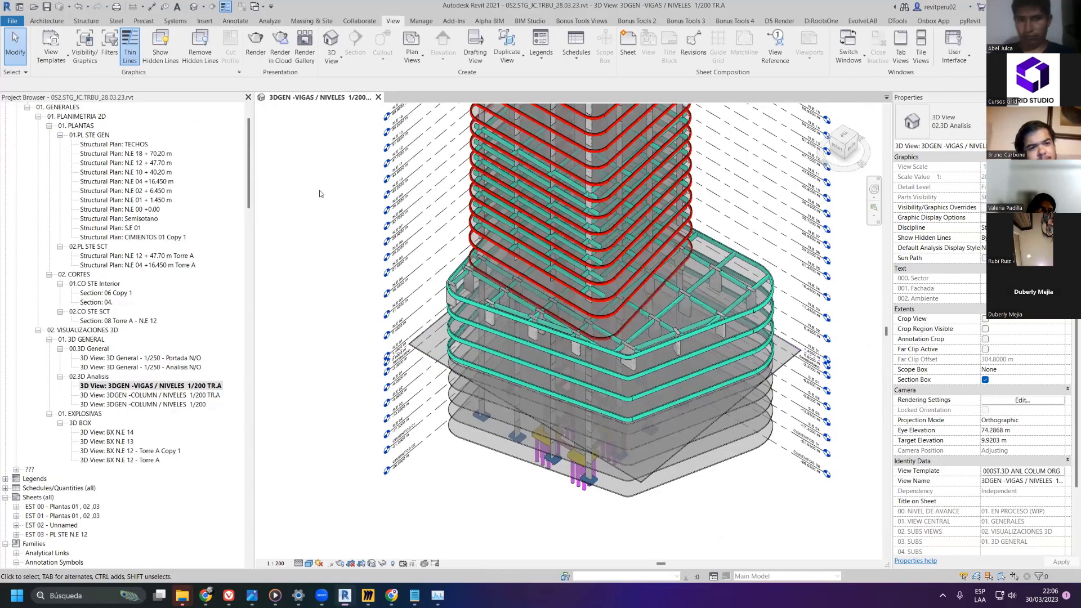
shift+middle_drag(285, 244, 264, 265)
- Reopen OneFilter with the OF shortcut and check Structural Framing
key(o)
key(f)
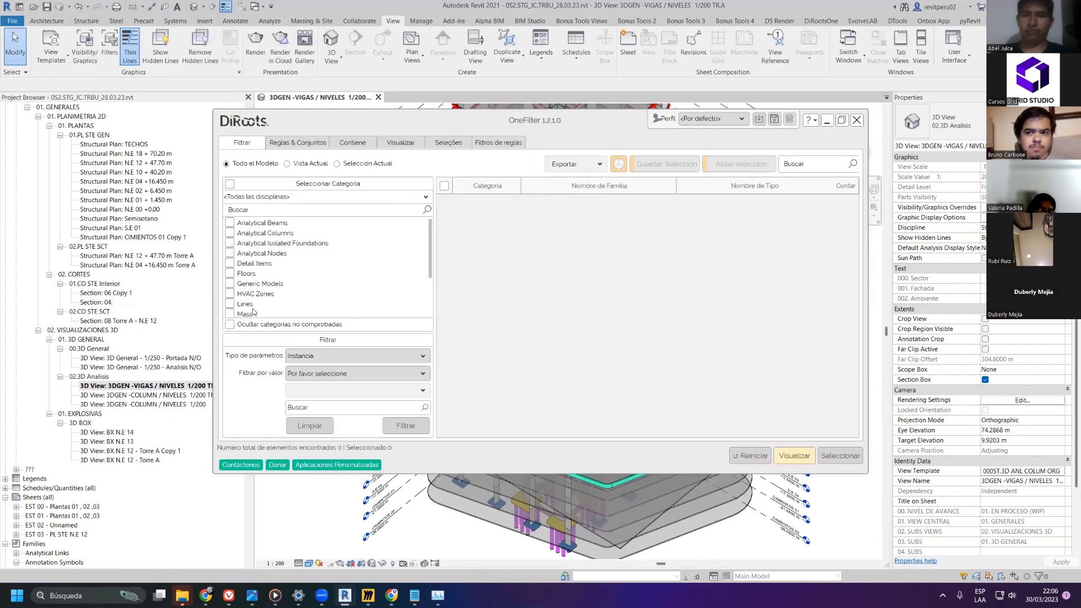
scroll(254, 299, down, 2)
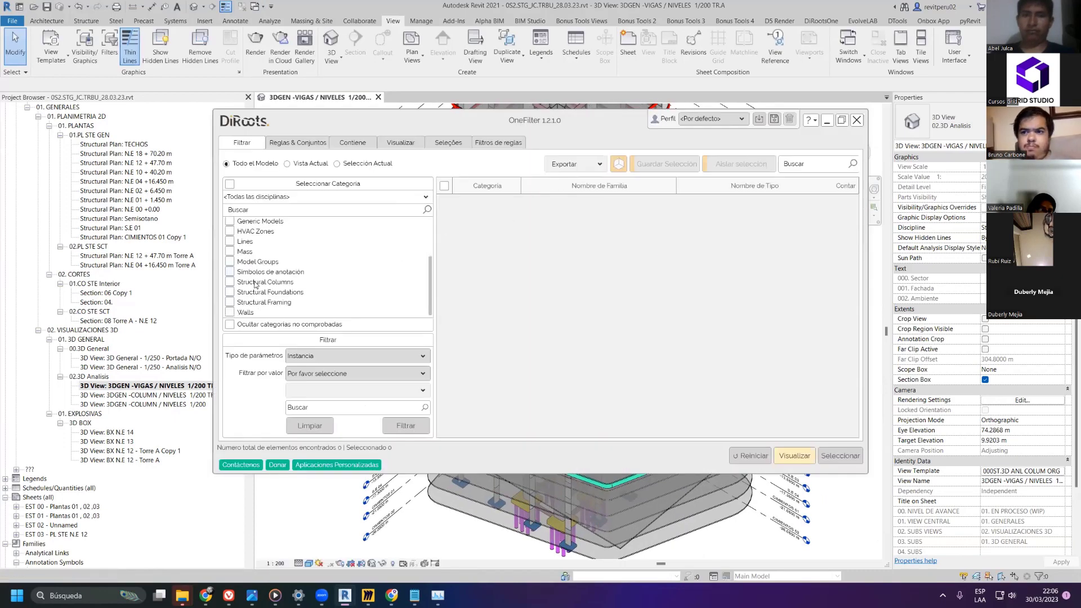
click(229, 302)
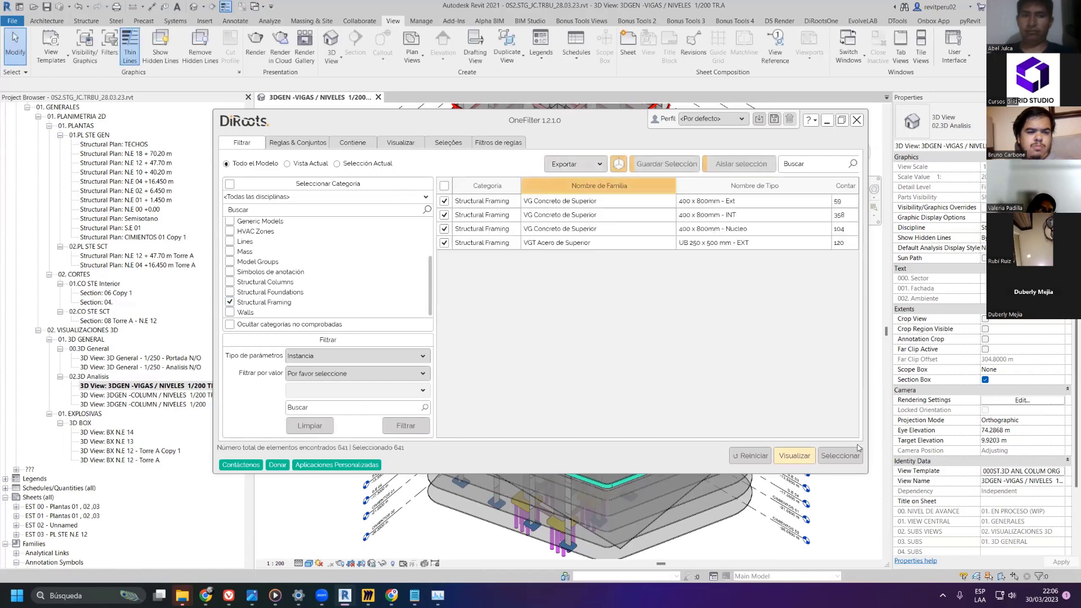
- Colour the 641 beams by Type into four groups, then start a colour legend
click(794, 456)
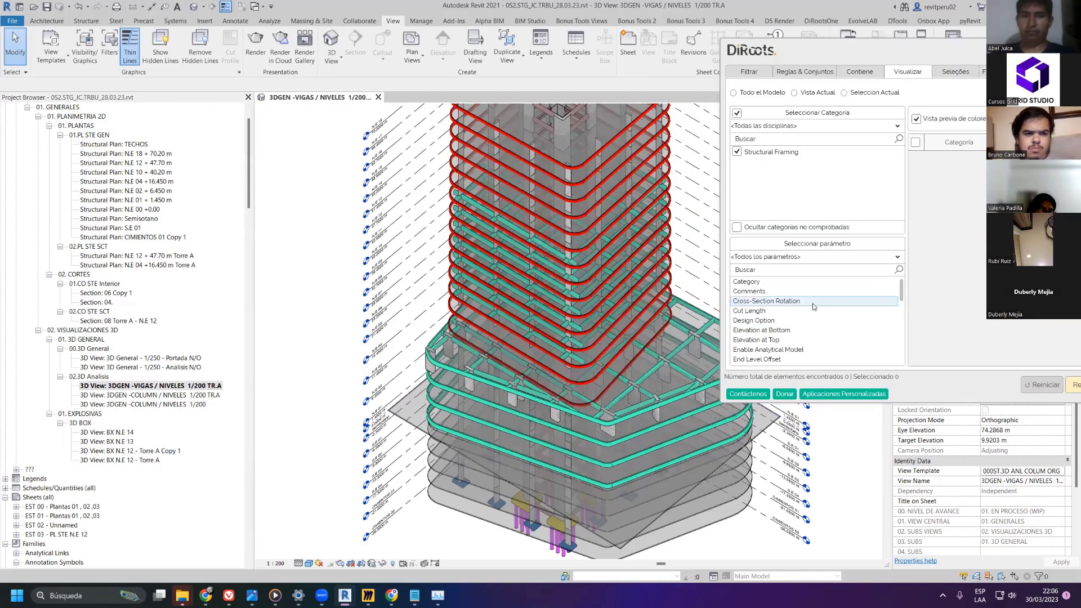
scroll(750, 304, down, 10)
click(749, 303)
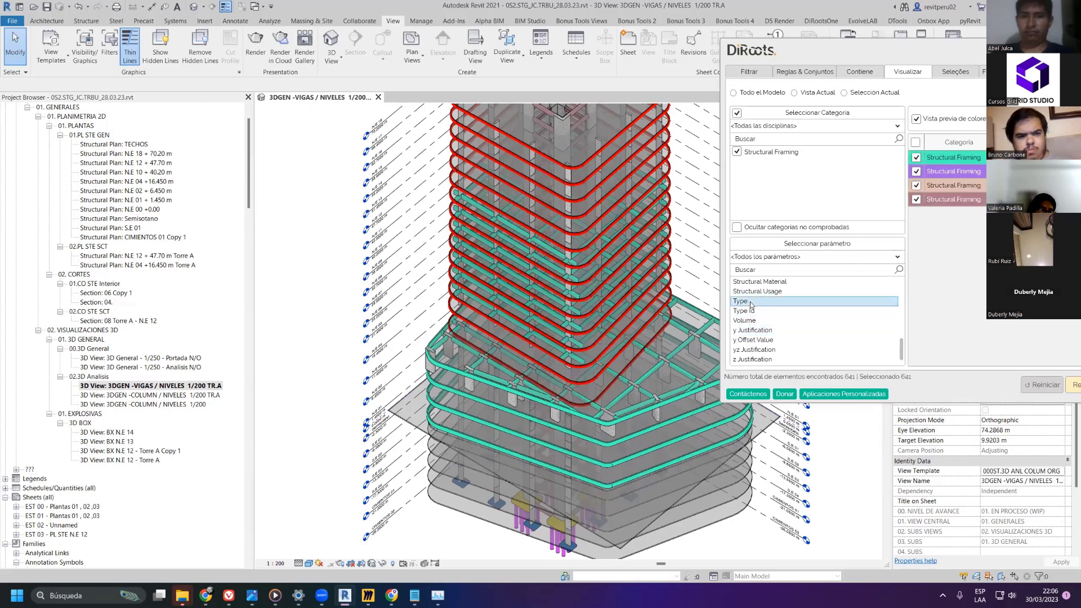
click(1075, 385)
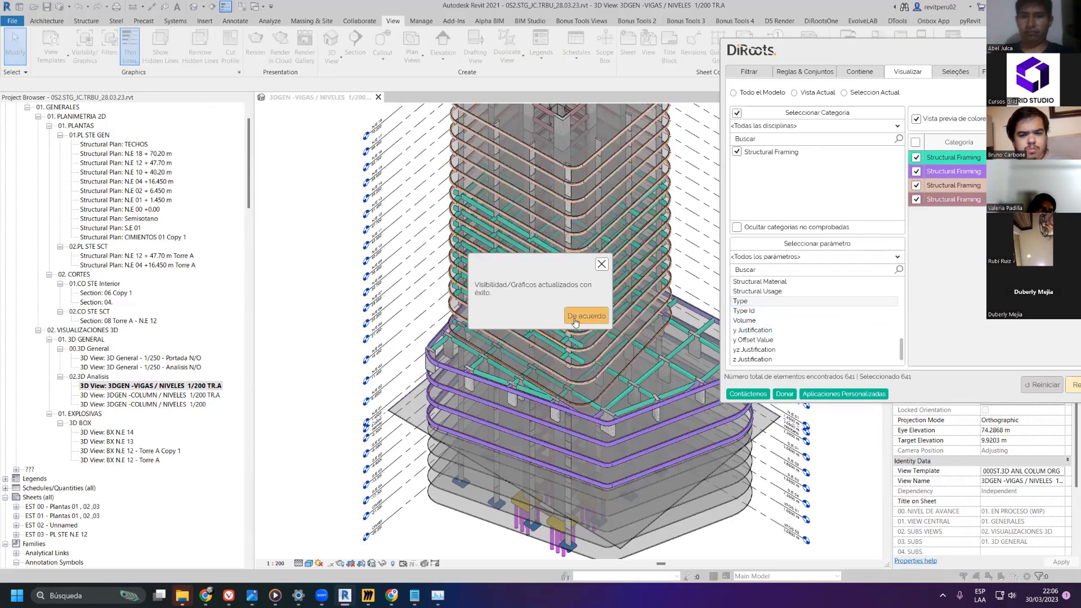
click(575, 322)
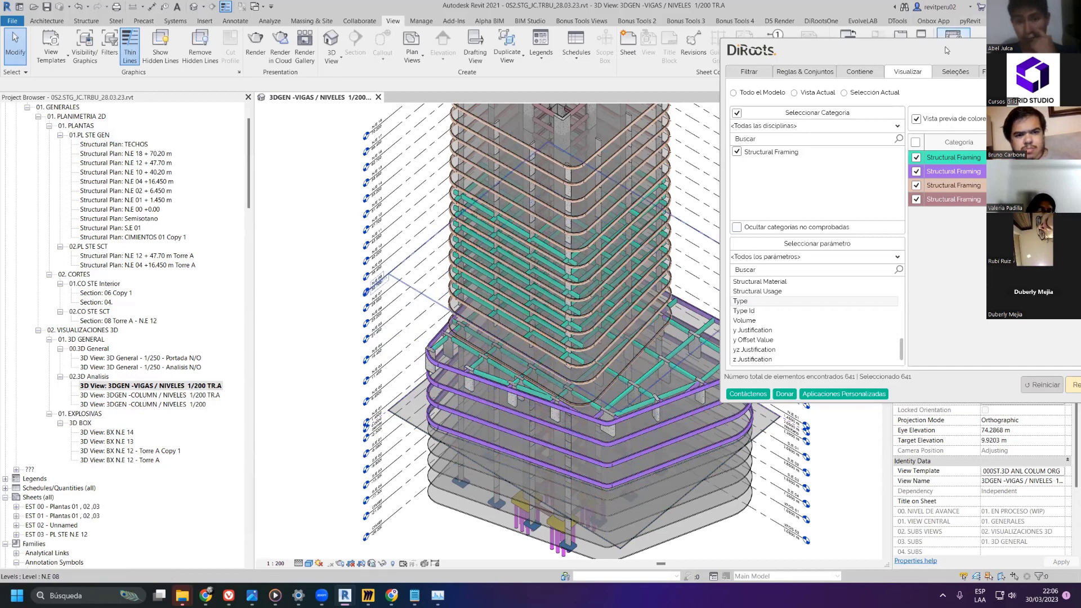
drag(946, 50, 427, 112)
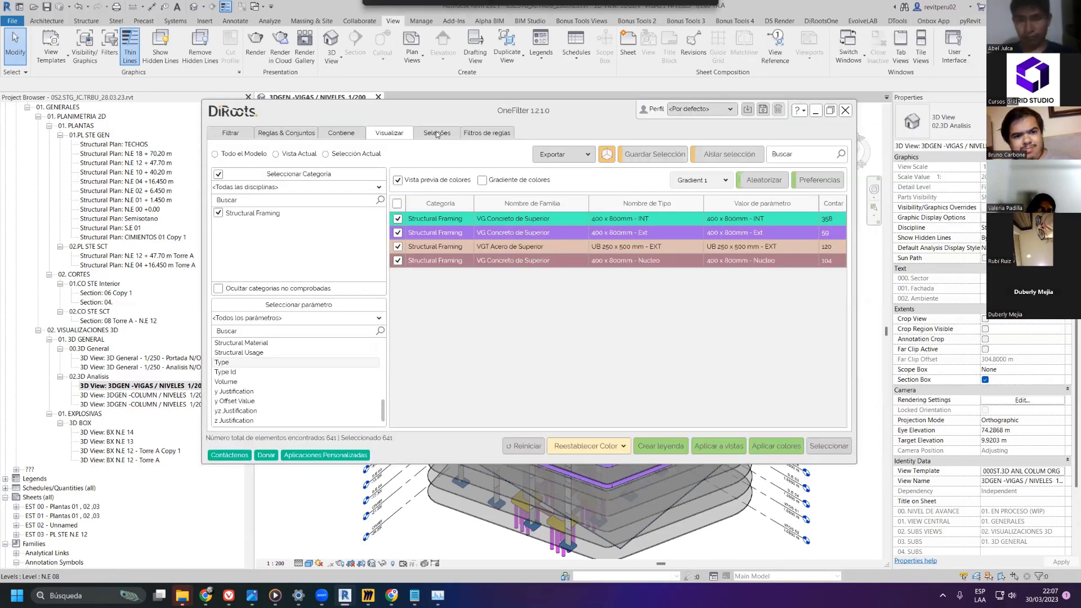
click(659, 451)
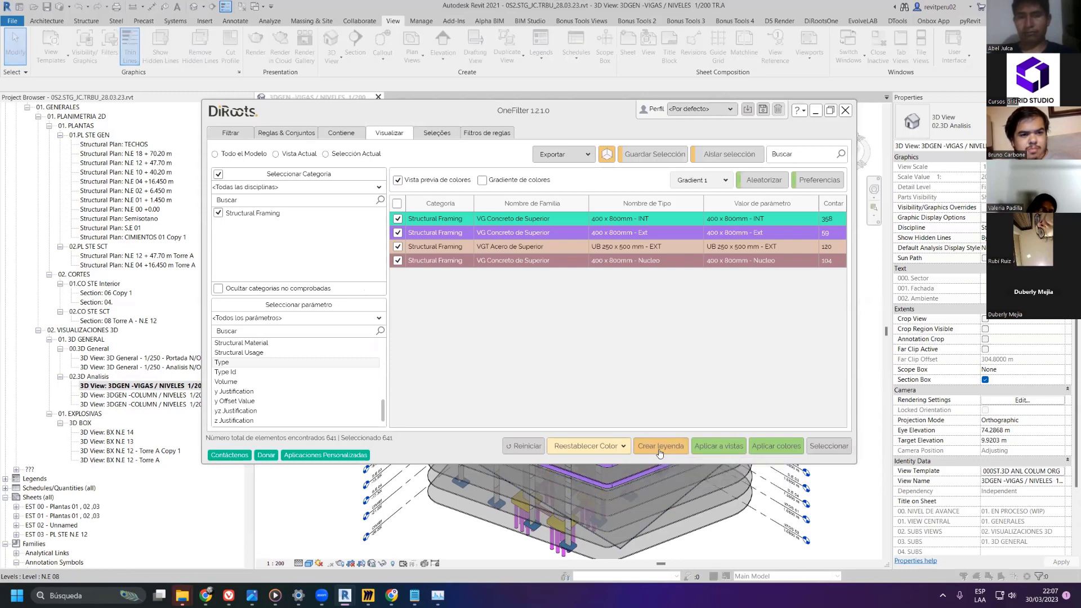
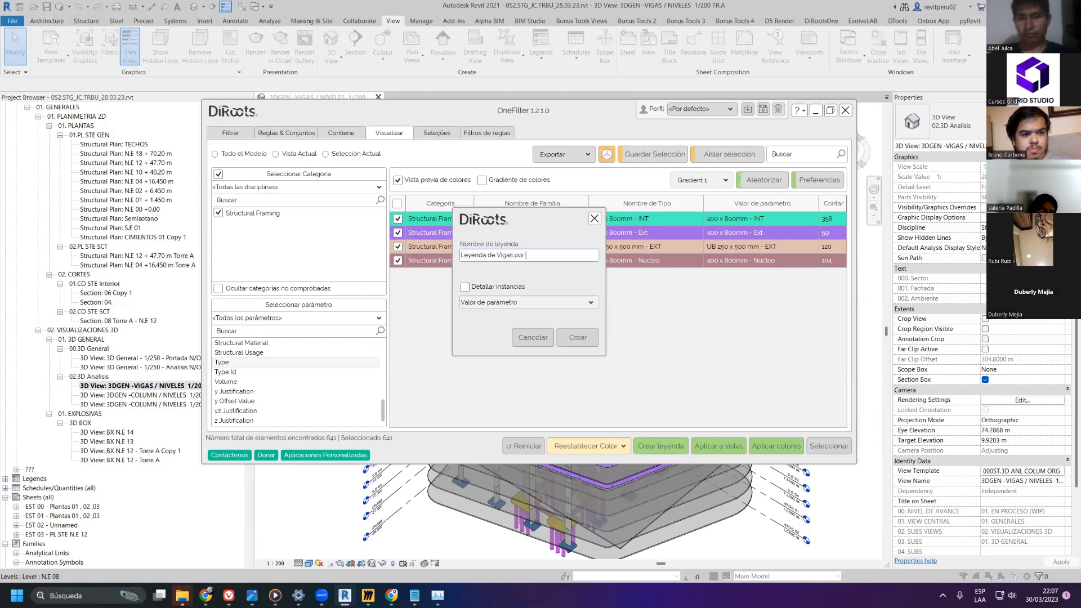
- Create the 'Leyenda de Vigas por Tipo' legend in OneFilter, acknowledge the success message, and minimize OneFilter
text(o)
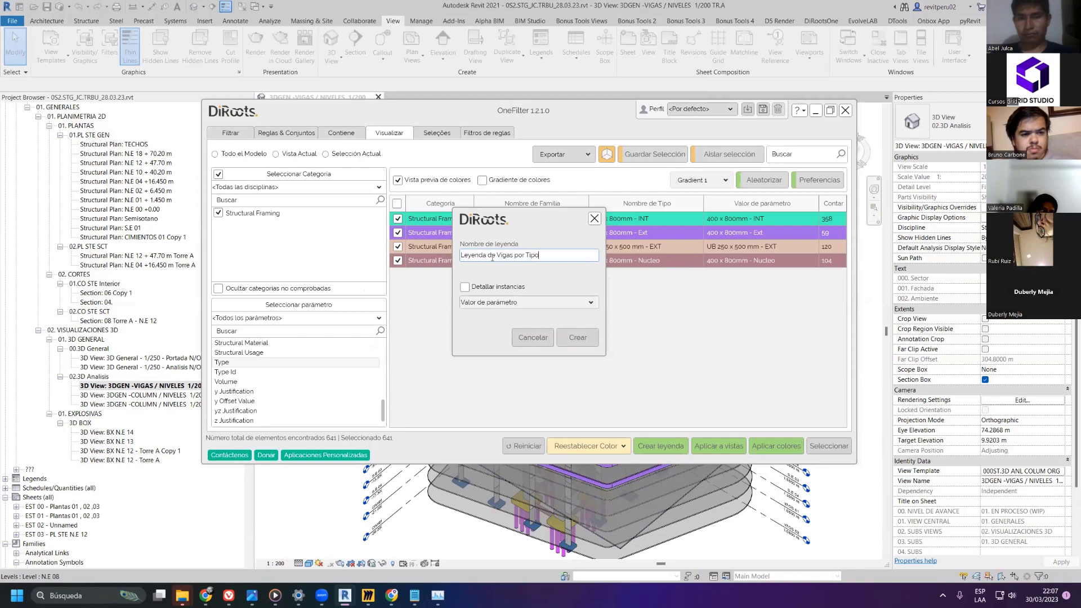
key(Return)
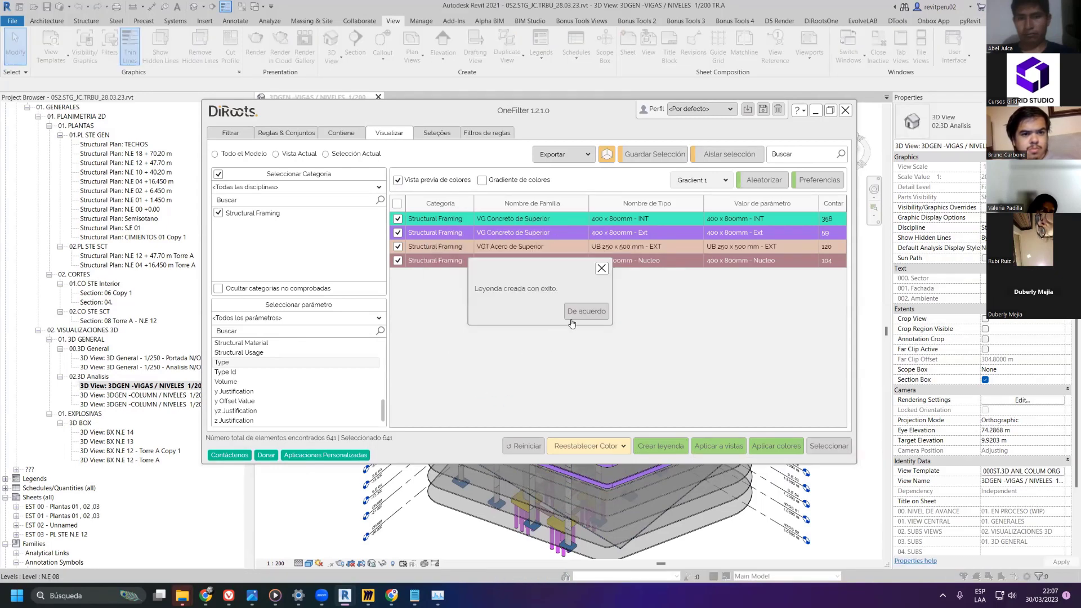
click(571, 320)
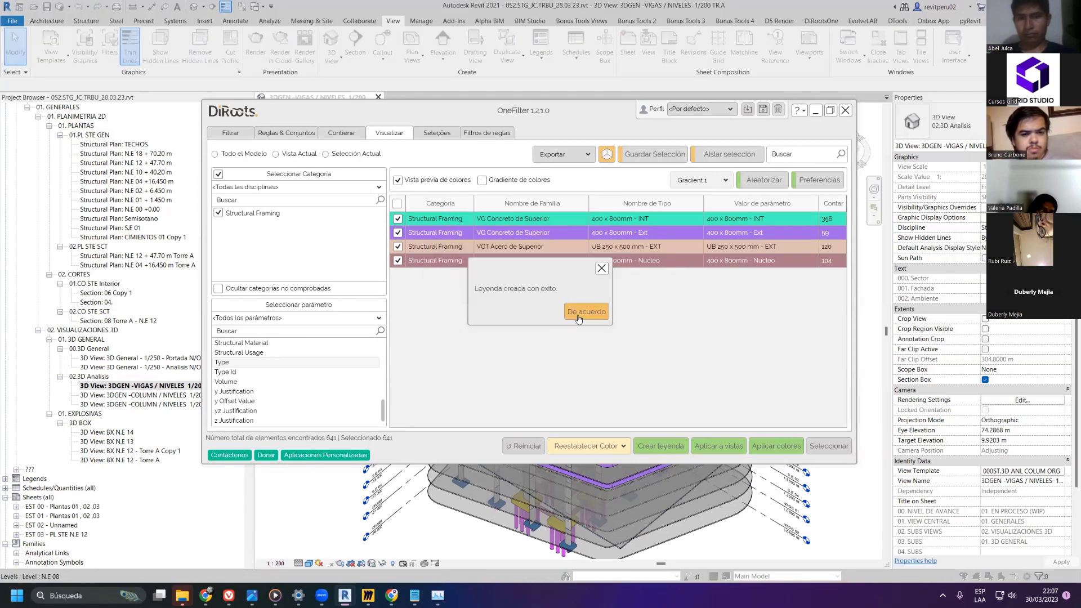
click(814, 110)
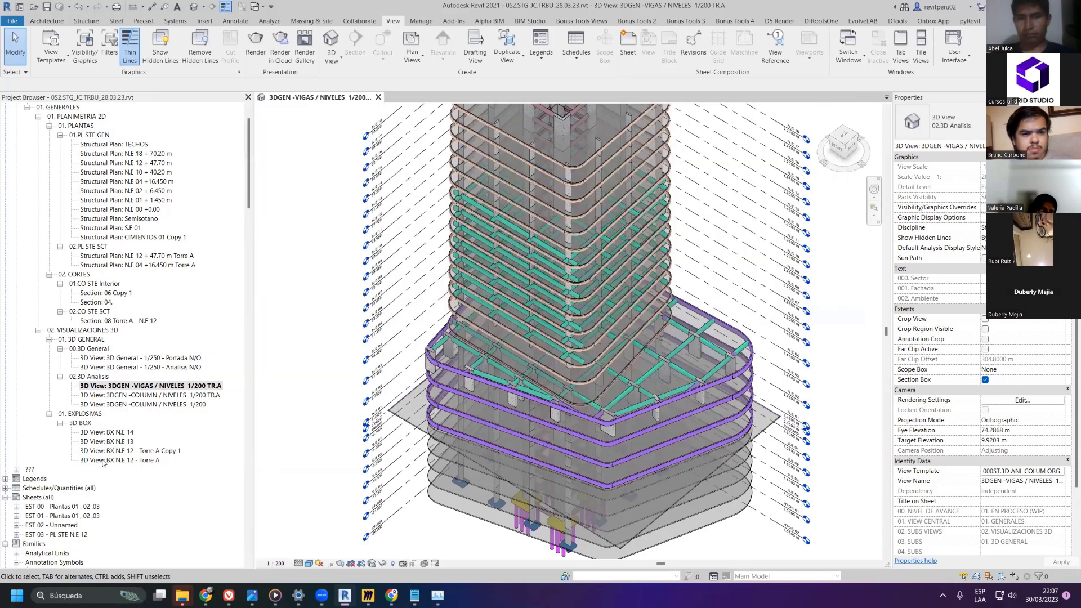
- Open sheet EST 02 after briefly checking sheet EST 03
click(57, 534)
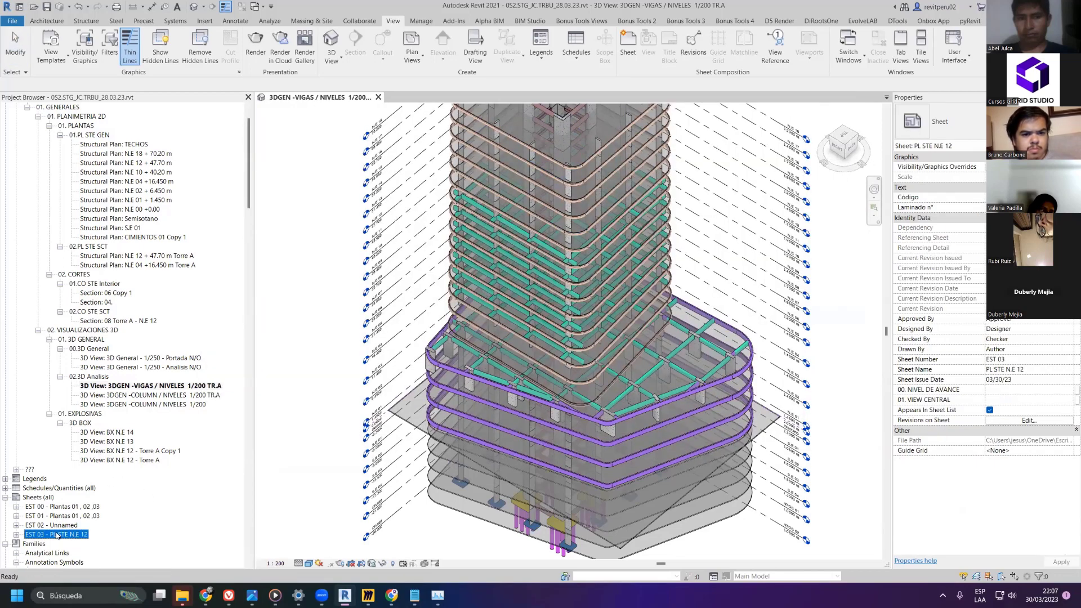
double_click(57, 535)
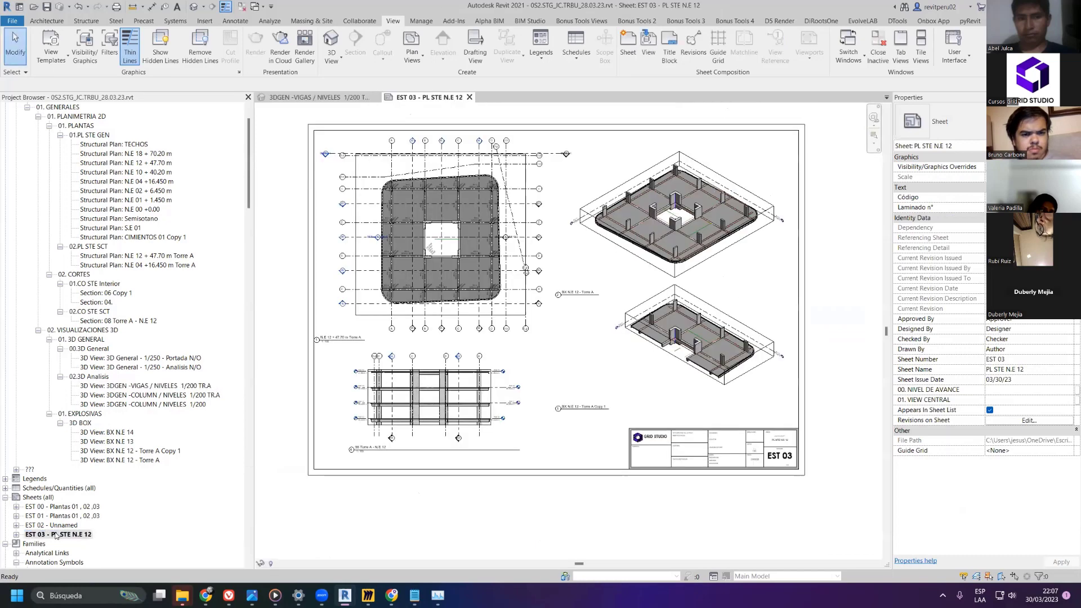
click(56, 525)
double_click(55, 526)
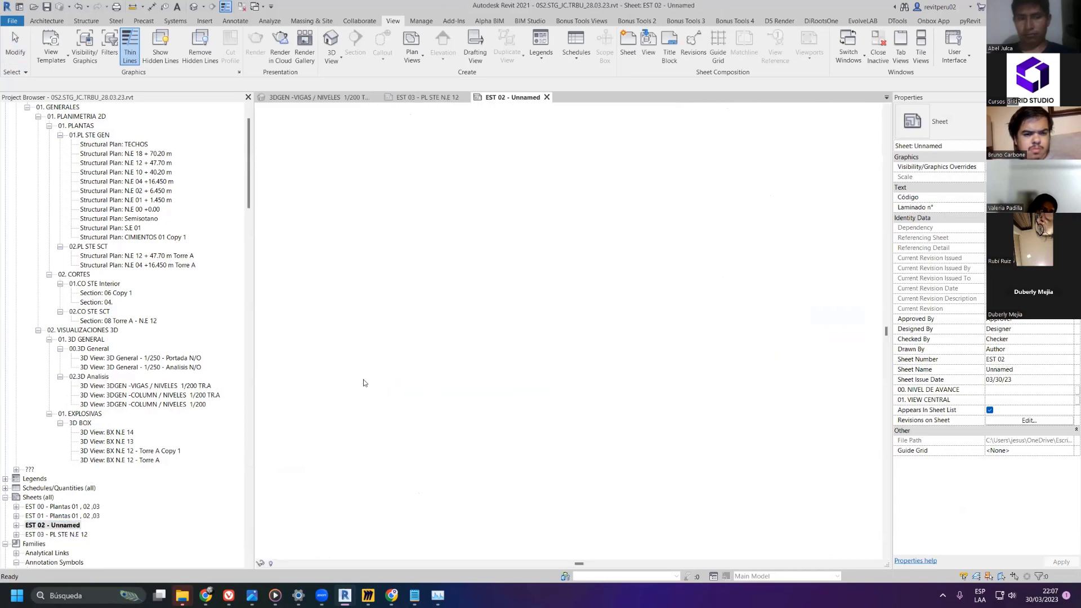
- Place the Leyenda de Vigas por Tipo legend just left of the sheet's title block
click(5, 479)
scroll(89, 516, down, 1)
click(72, 474)
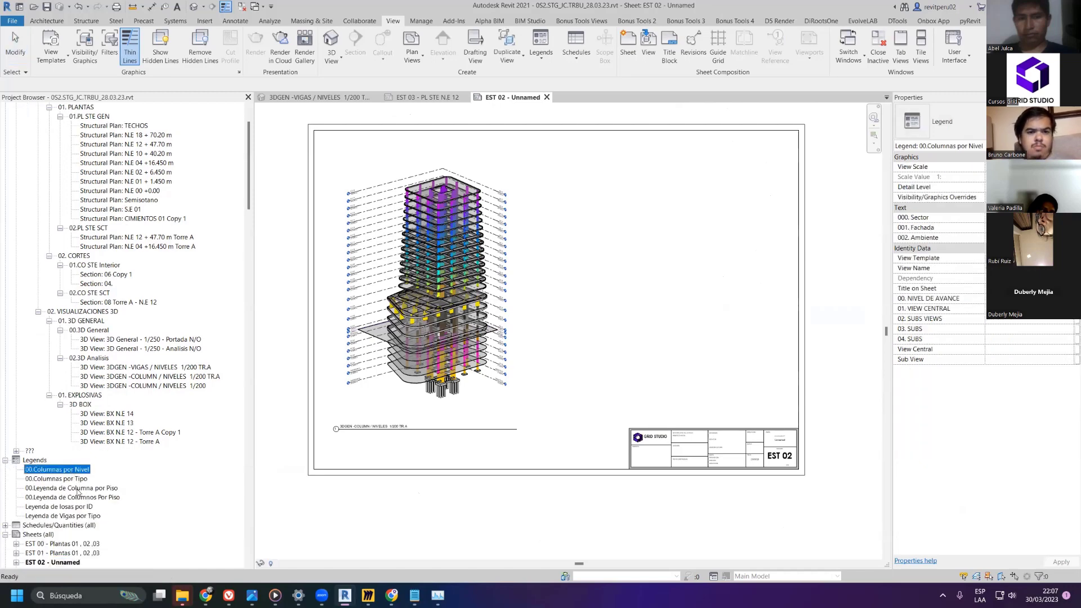
click(79, 490)
click(77, 516)
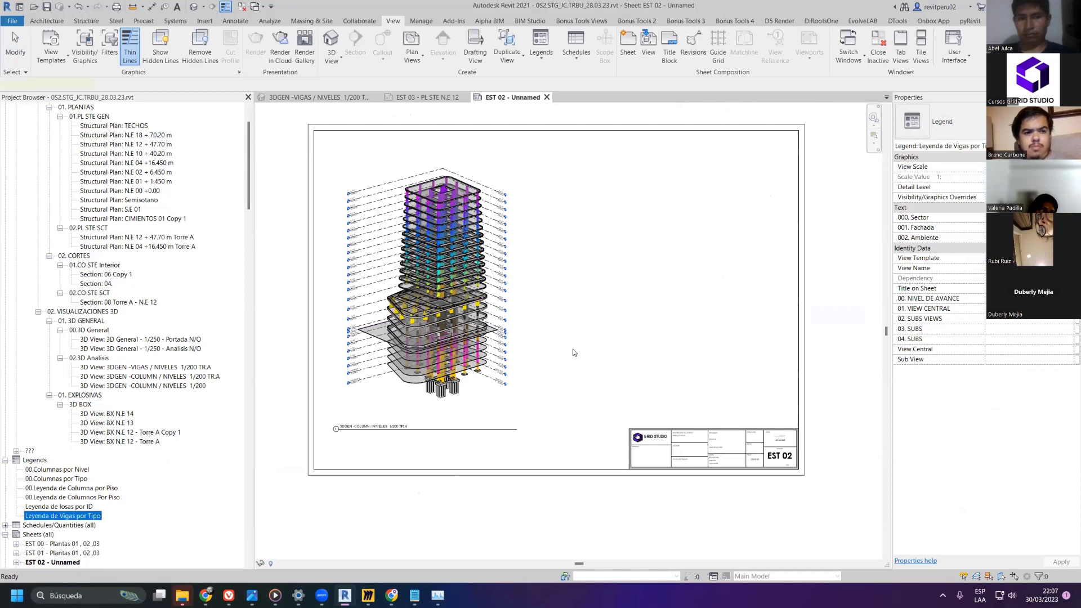
drag(573, 352, 572, 375)
scroll(648, 388, up, 1)
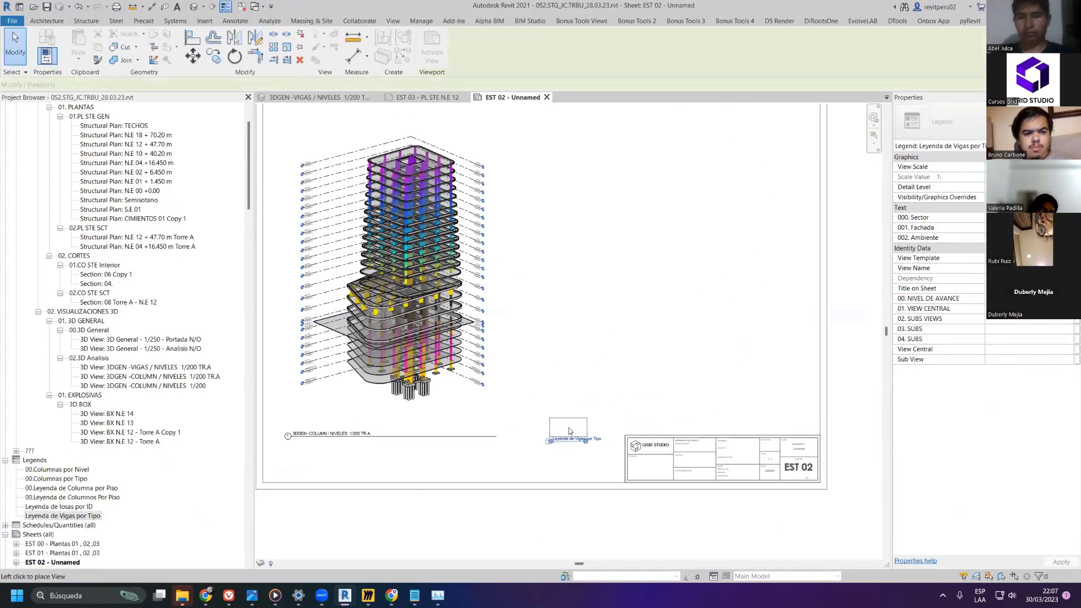
click(570, 432)
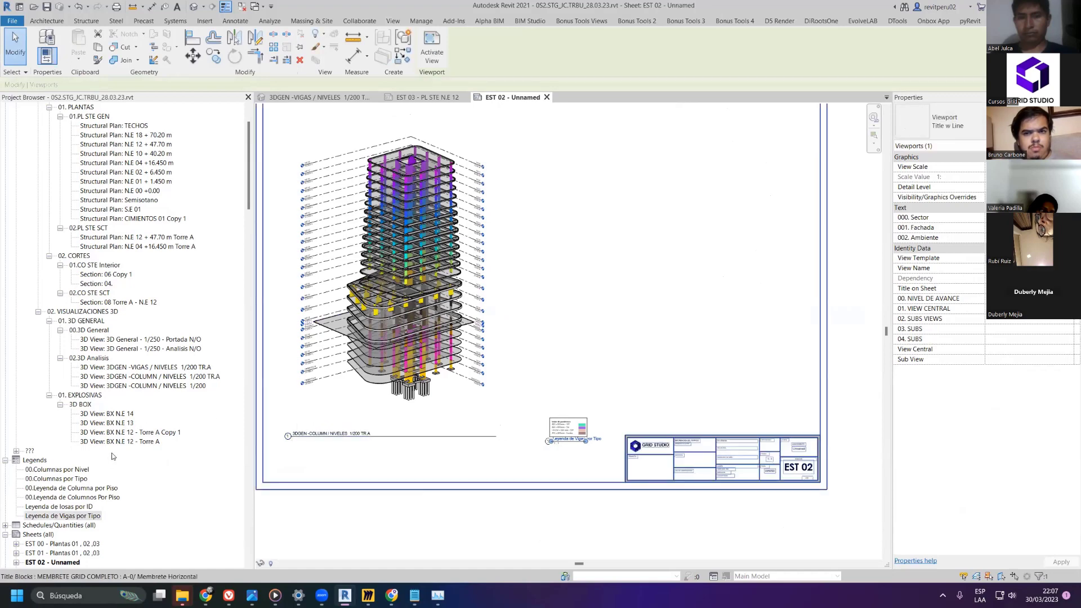
- Place the 3DGEN -VIGAS / NIVELES 1/200 TR.A 3D view beside the column view, nudged into position
click(125, 437)
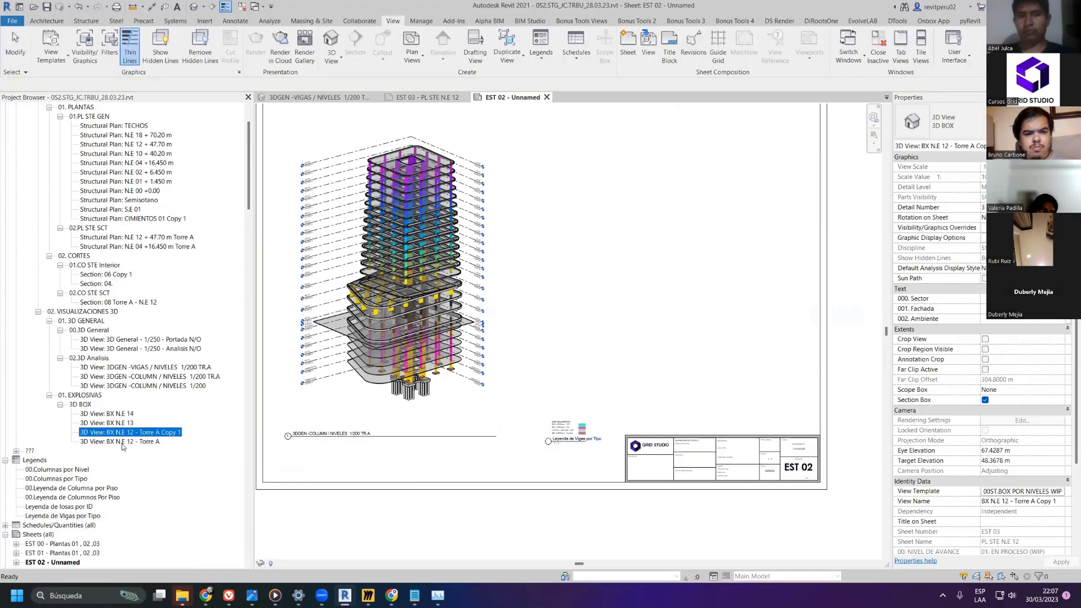
click(156, 368)
drag(156, 369, 653, 299)
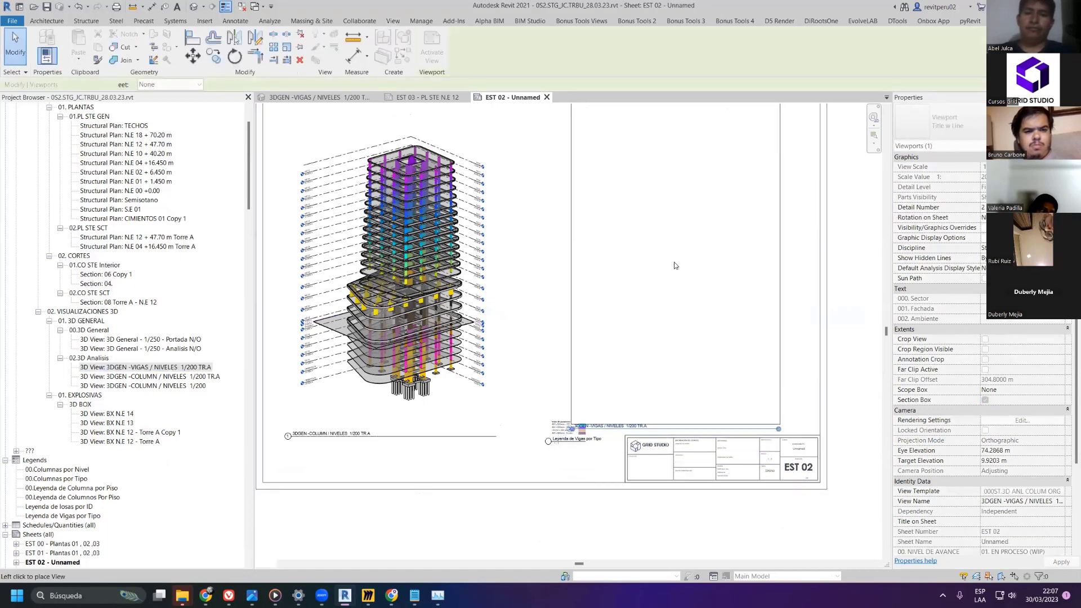
click(649, 269)
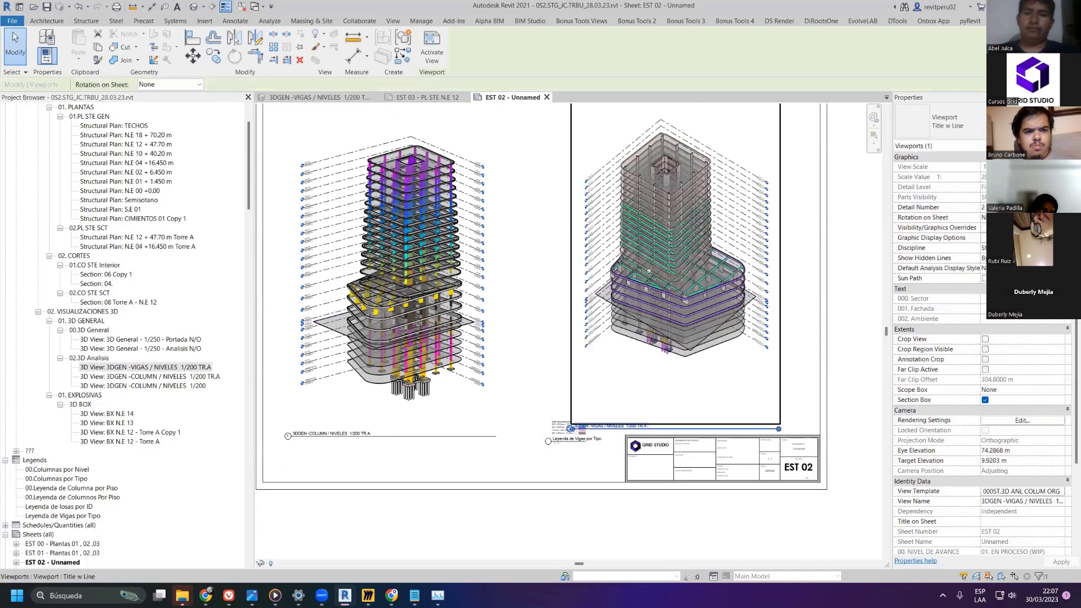
key(Left)
key(Left)
key(Down)
key(Down)
key(Down)
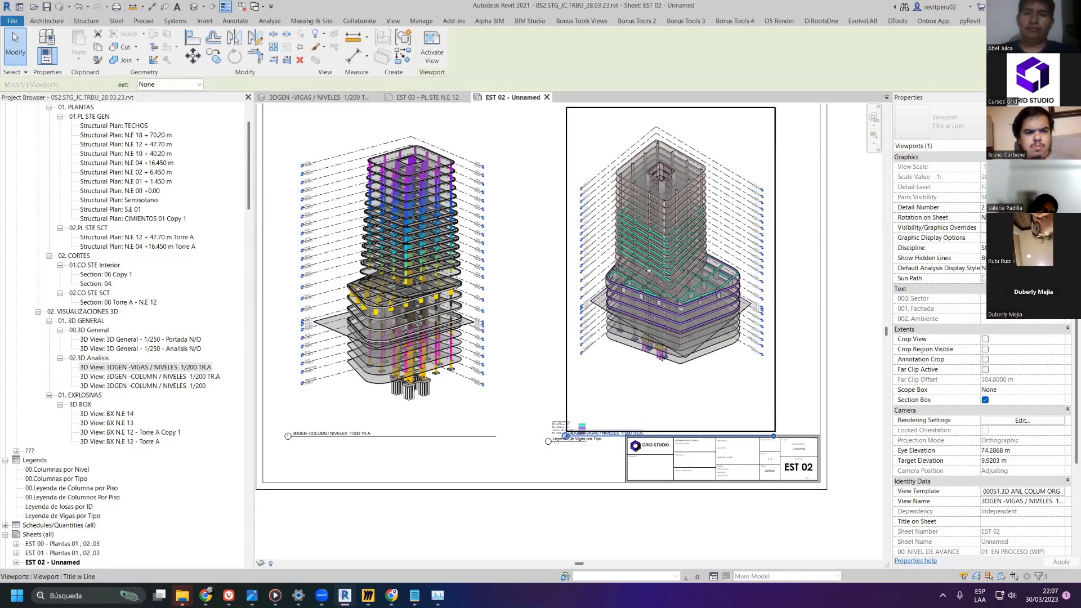
key(Down)
key(Down)
- Select the sheet's title block
click(500, 491)
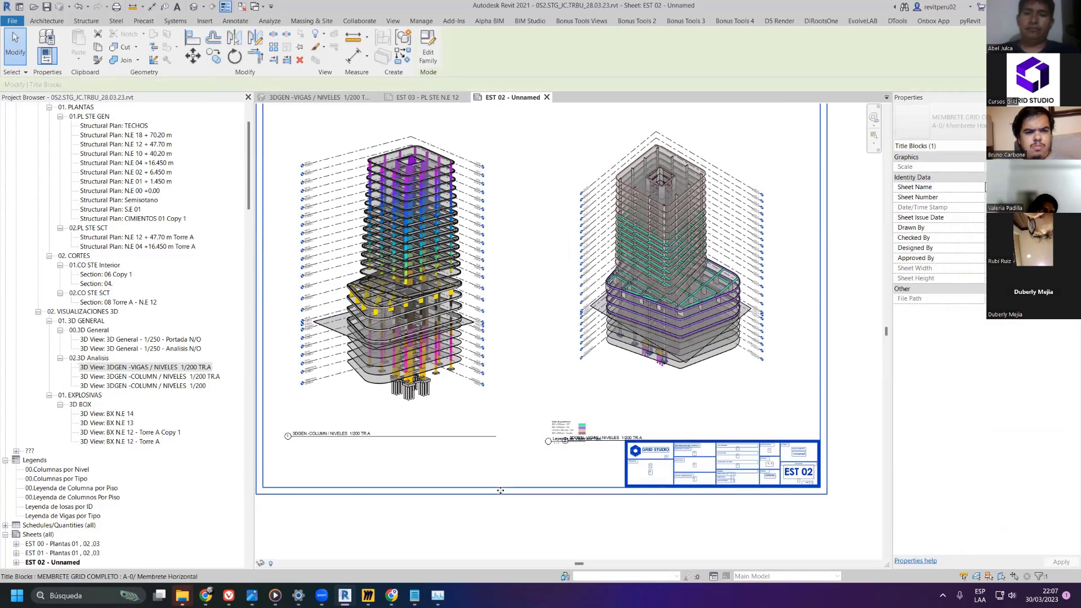
scroll(500, 490, down, 3)
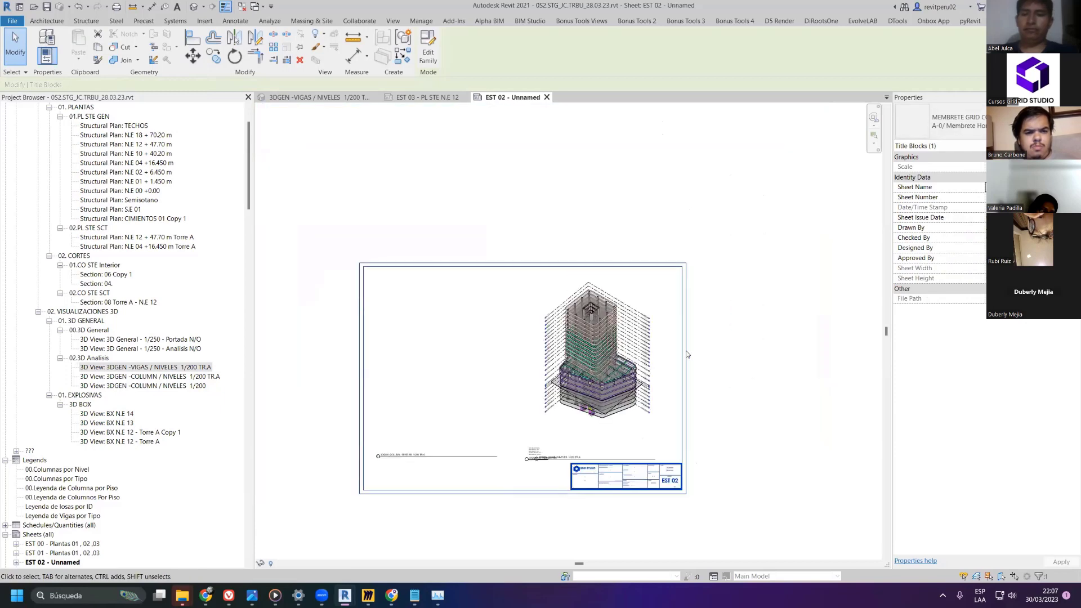
click(746, 345)
scroll(746, 345, up, 2)
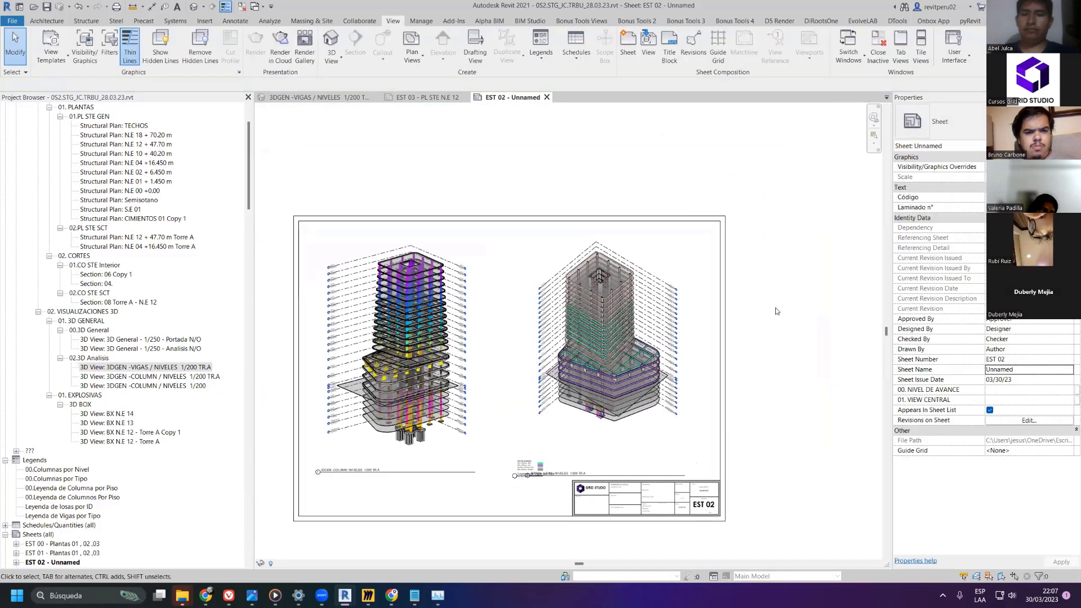
click(725, 298)
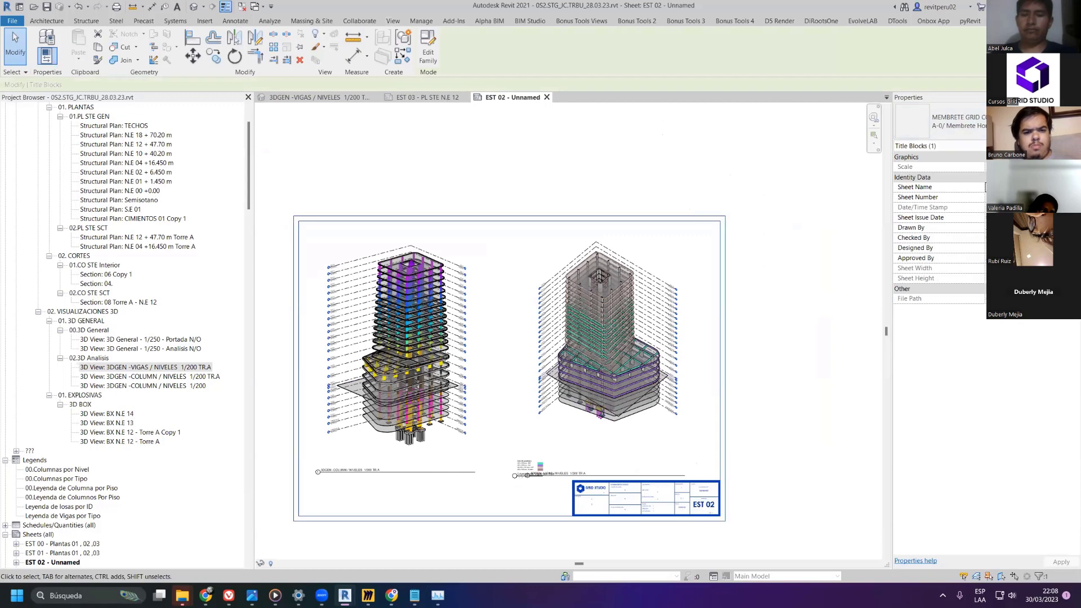
- In the title block's Type Properties, try the A1/ Membrete Horizontal variant, then restore A0
click(1053, 146)
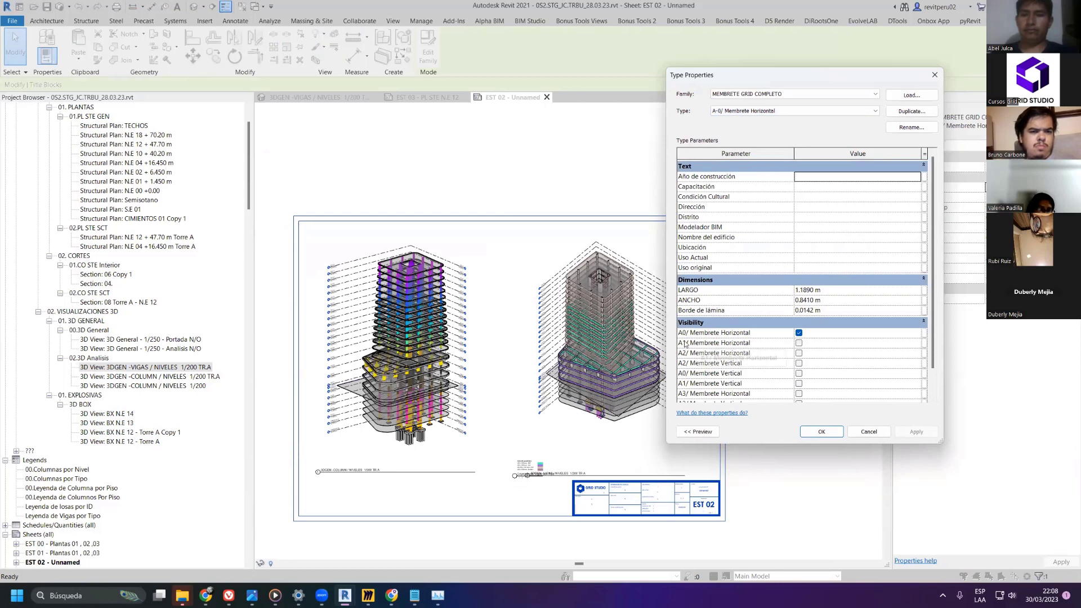
click(799, 343)
click(800, 334)
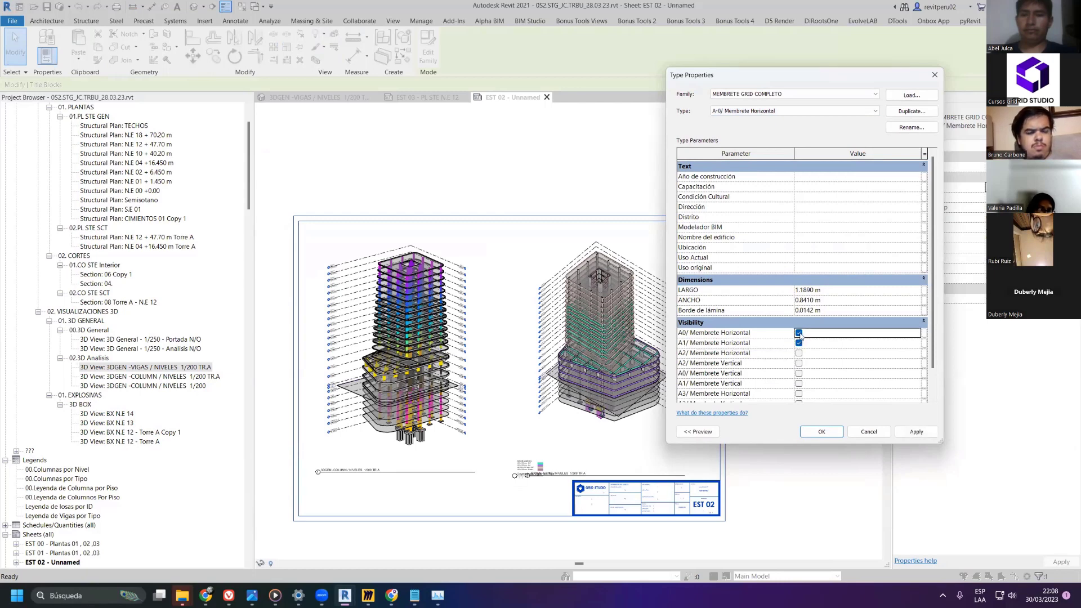
click(915, 433)
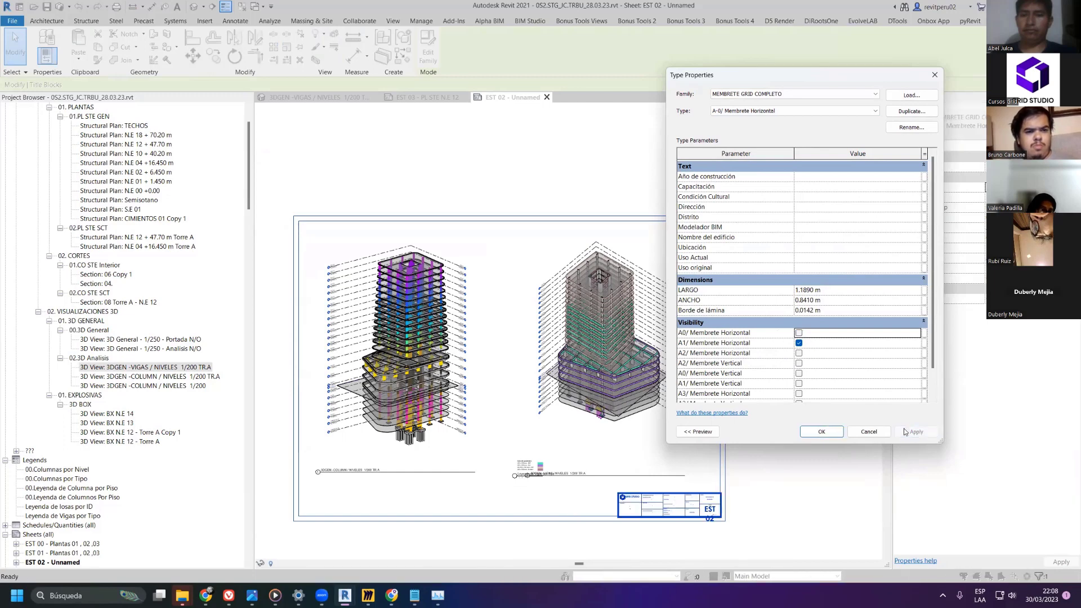
key(space)
key(Down)
key(space)
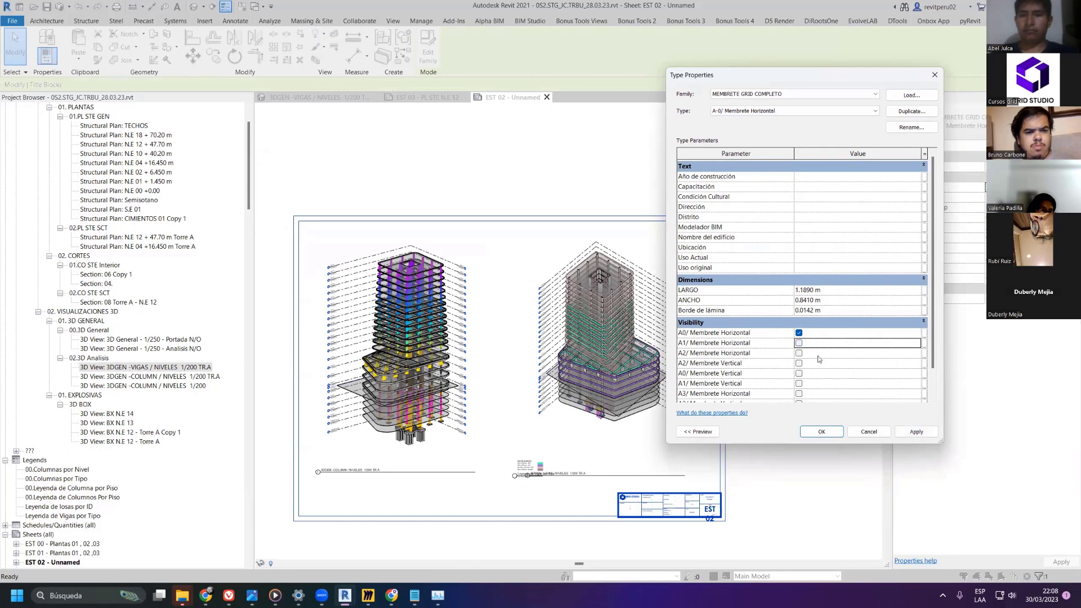
click(911, 435)
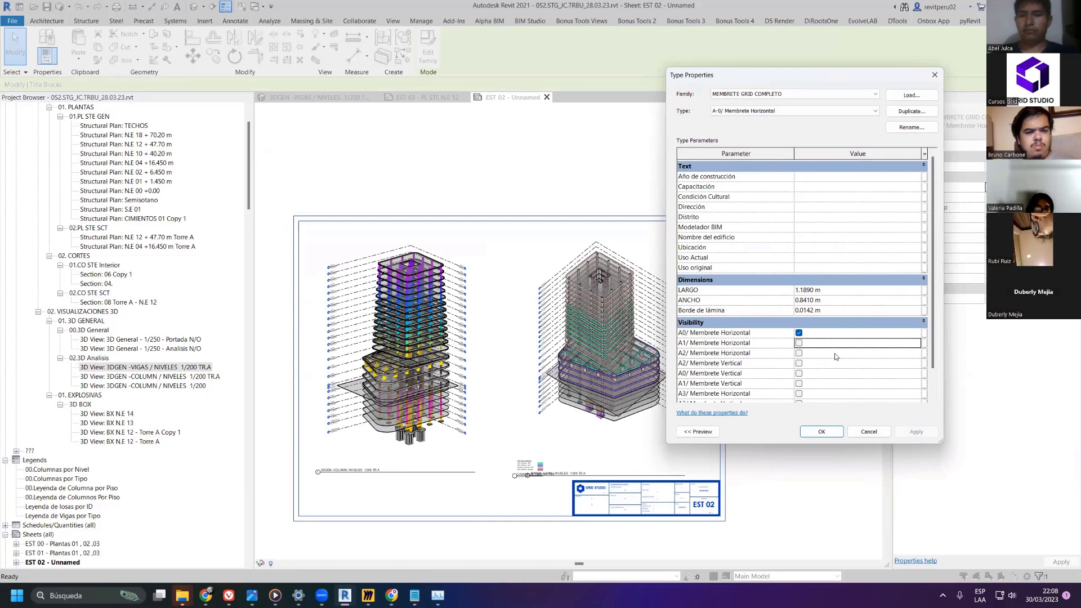
key(Up)
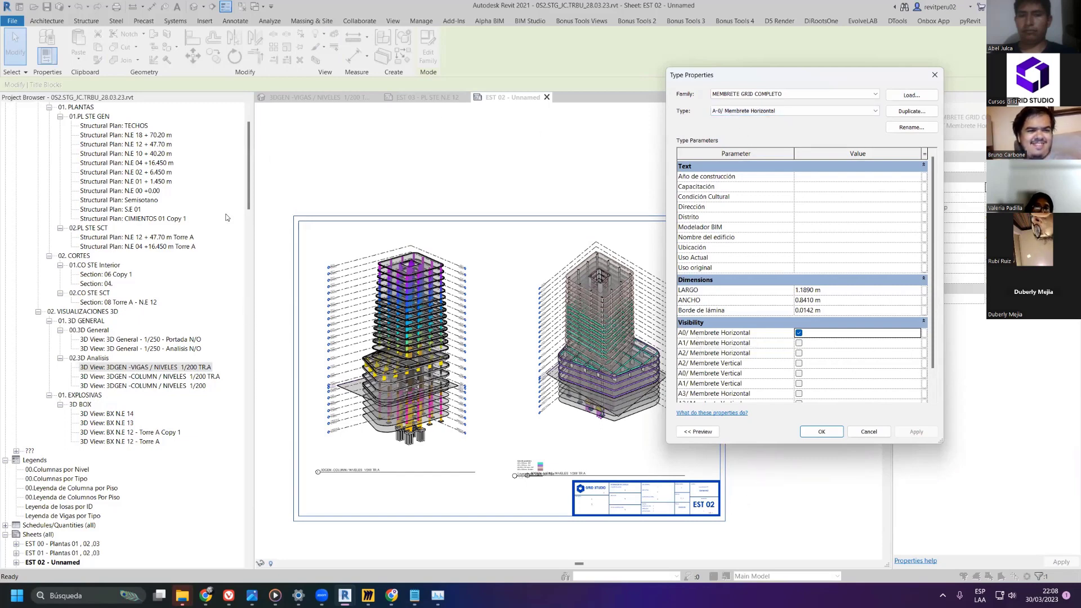
- Duplicate the type as 'A-0/ Membrete Horizontal V02' with A1/ Membrete Horizontal on and A0 off
click(912, 111)
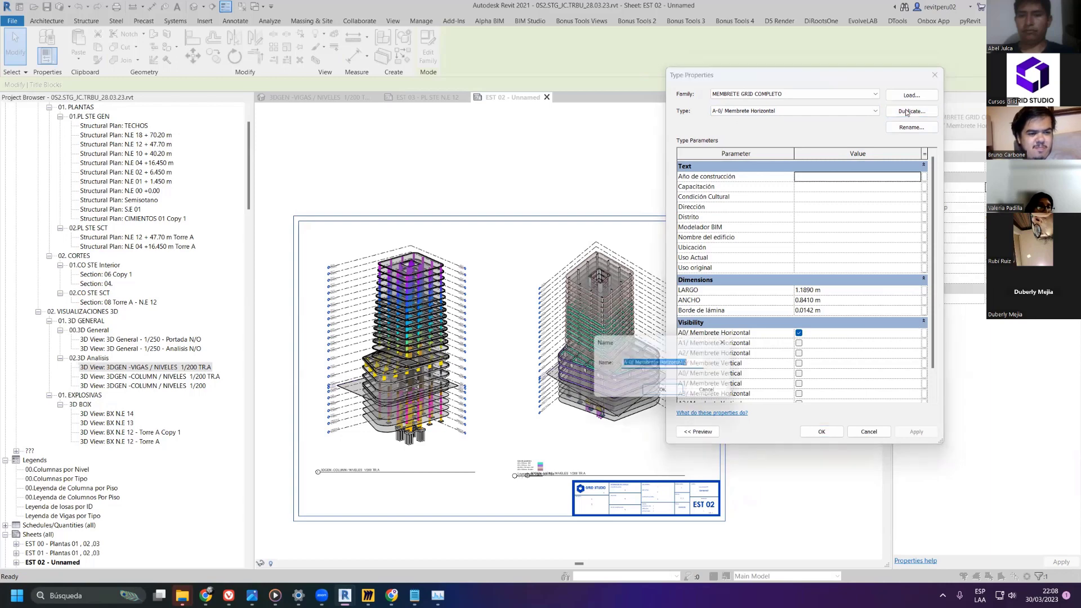
click(698, 360)
key(BackSpace)
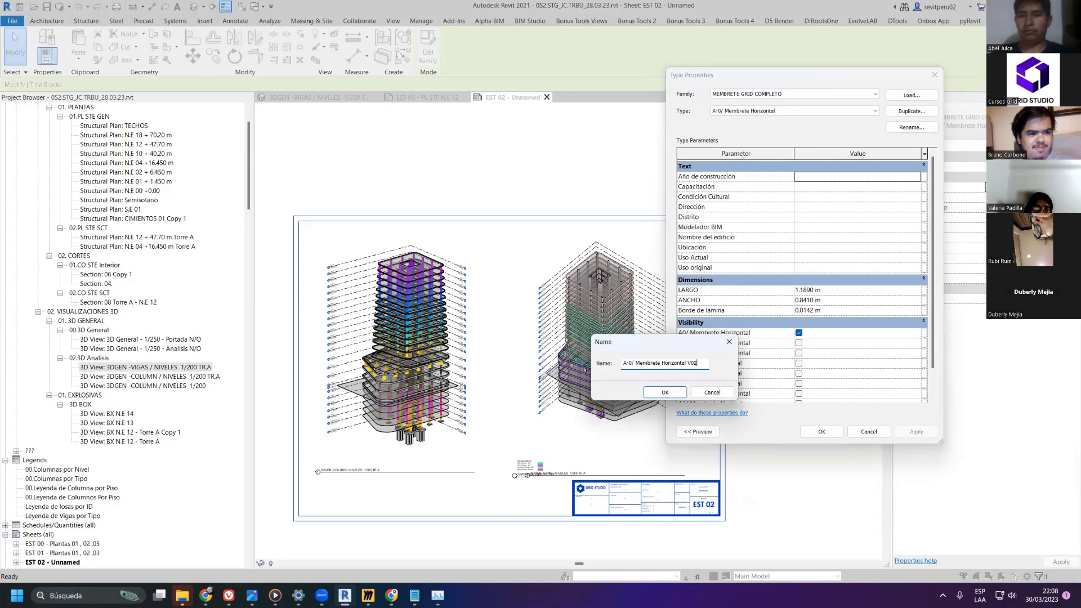
key(Return)
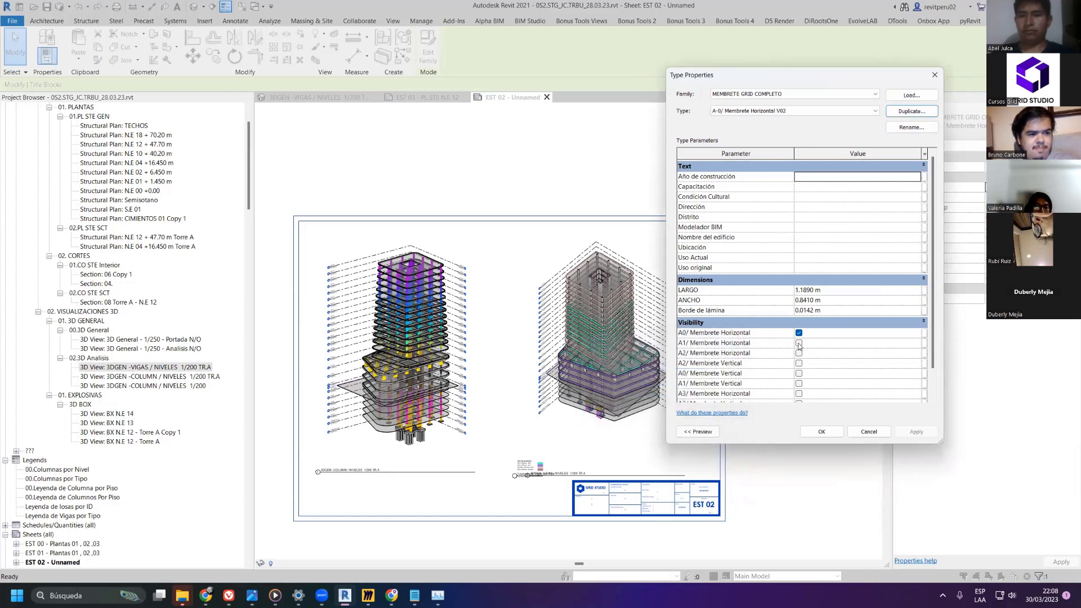
click(799, 343)
click(798, 333)
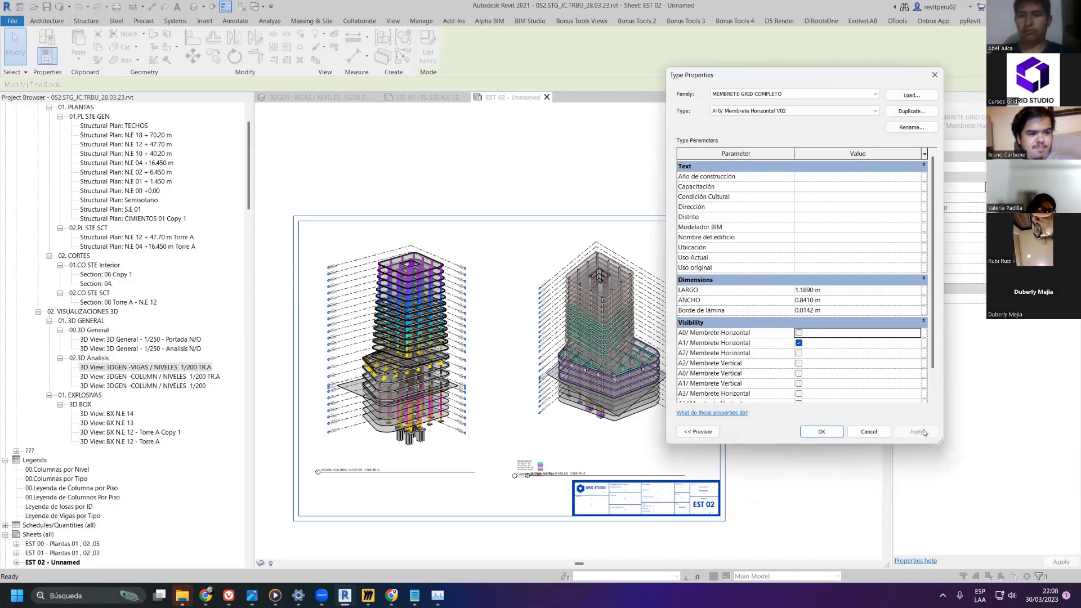
click(818, 432)
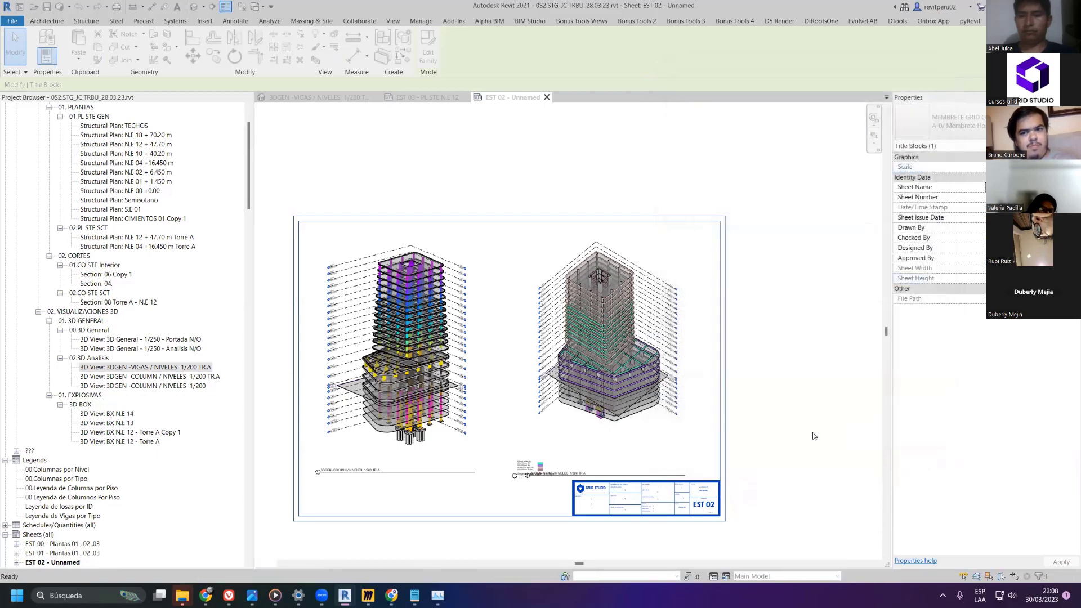
click(806, 455)
middle_drag(810, 453, 825, 405)
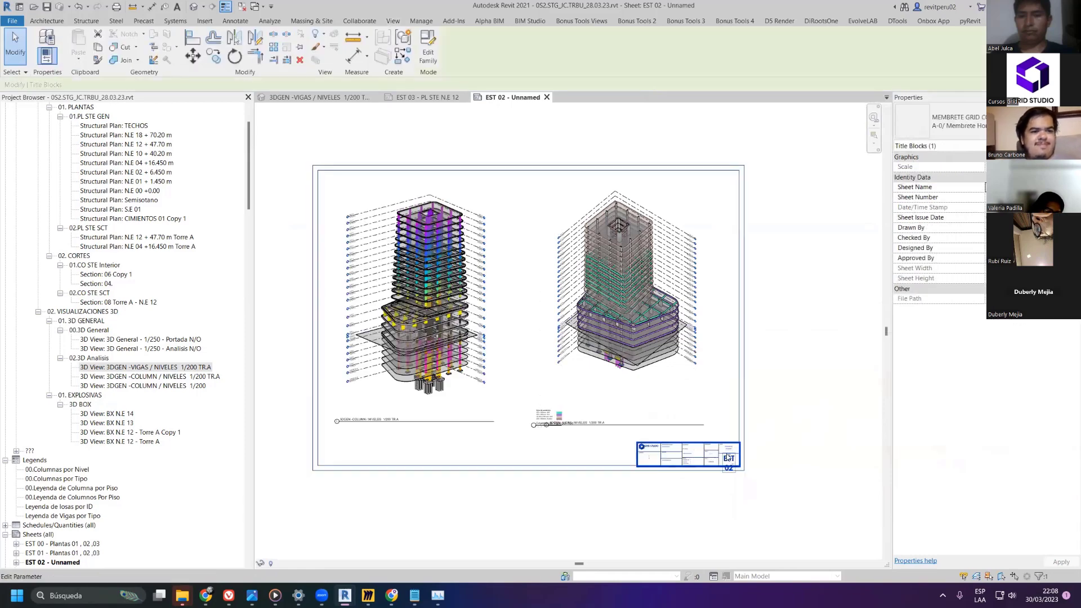
- Edit the title block family and set its types to A1/ Membrete Horizontal on, A0 off
click(744, 404)
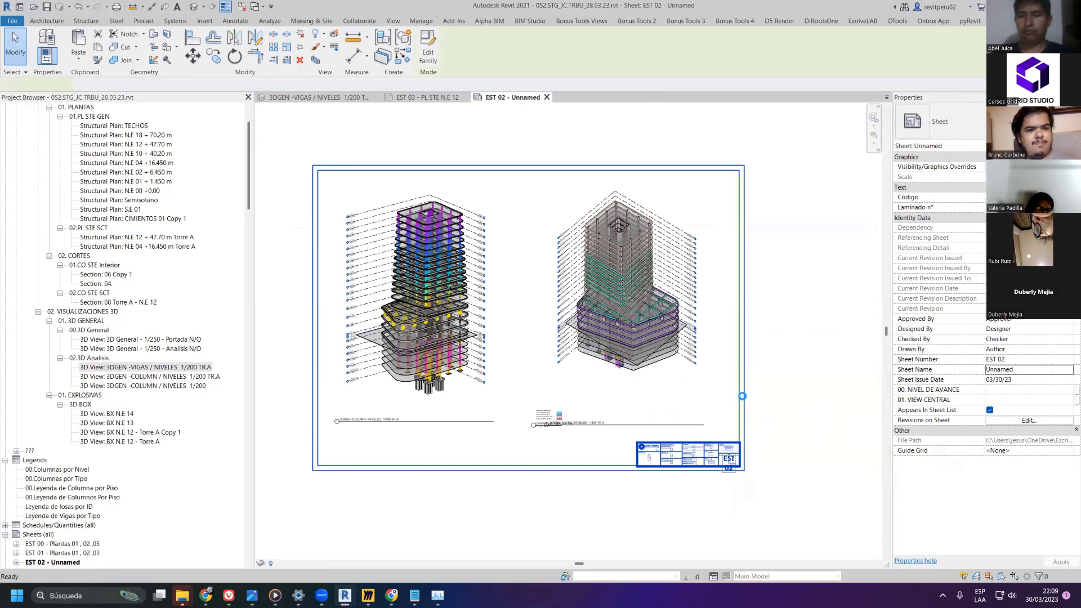
double_click(742, 394)
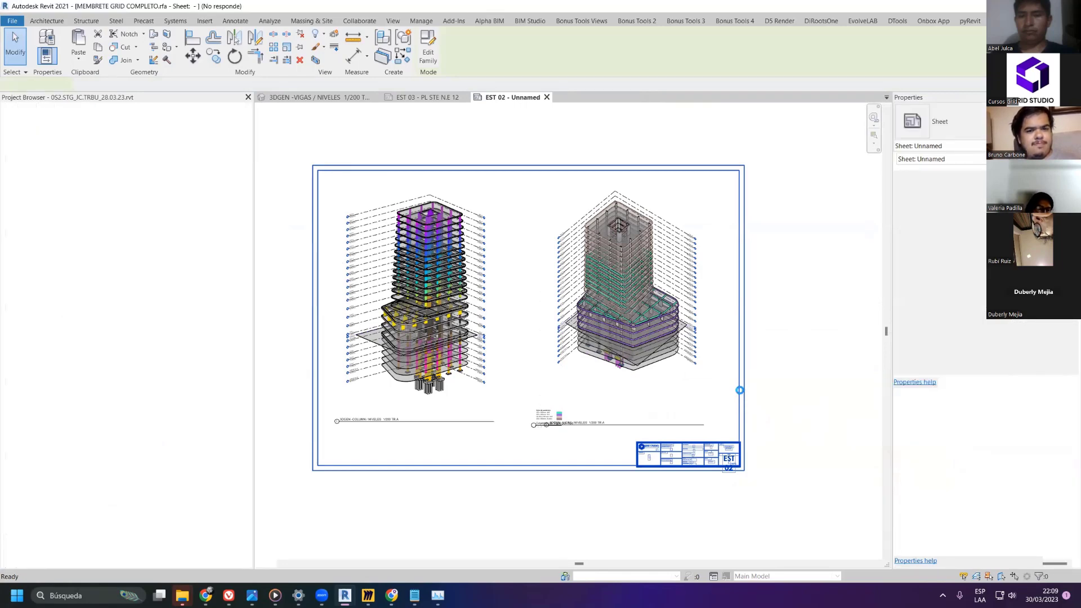
click(599, 315)
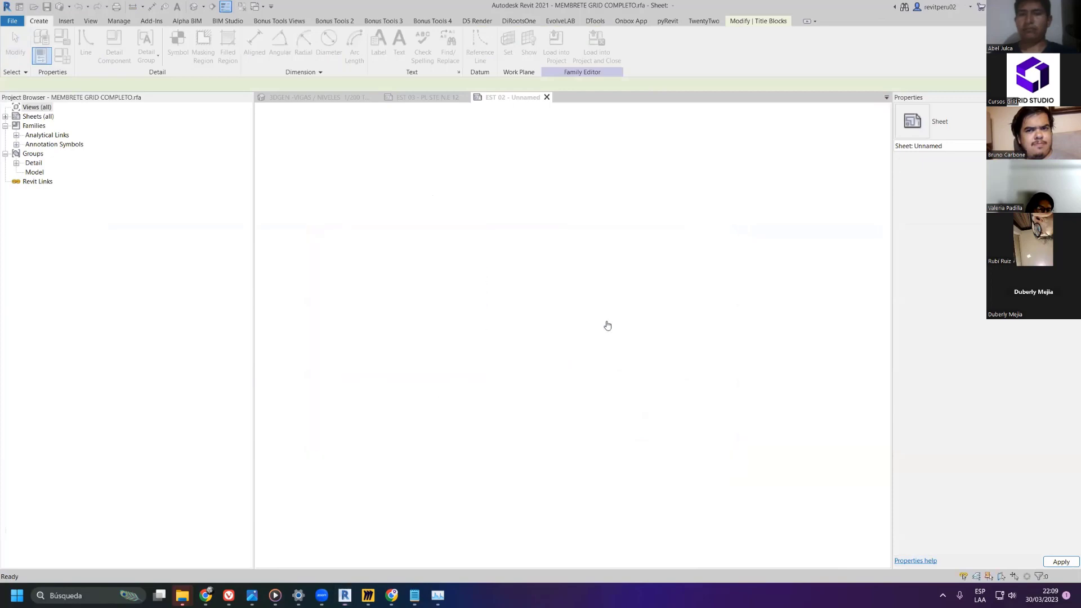
scroll(844, 509, up, 5)
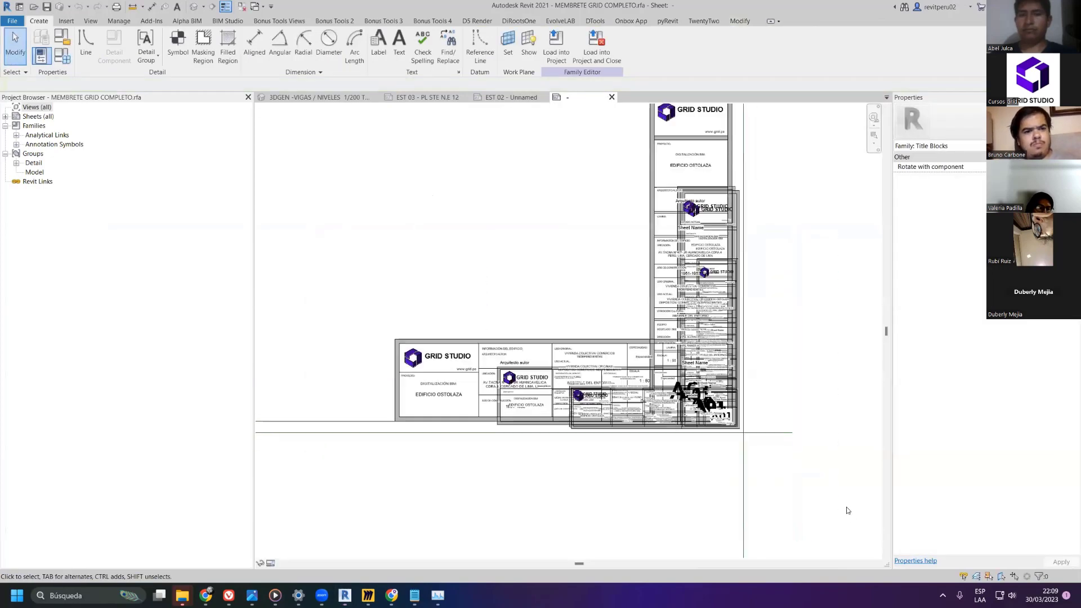
click(62, 56)
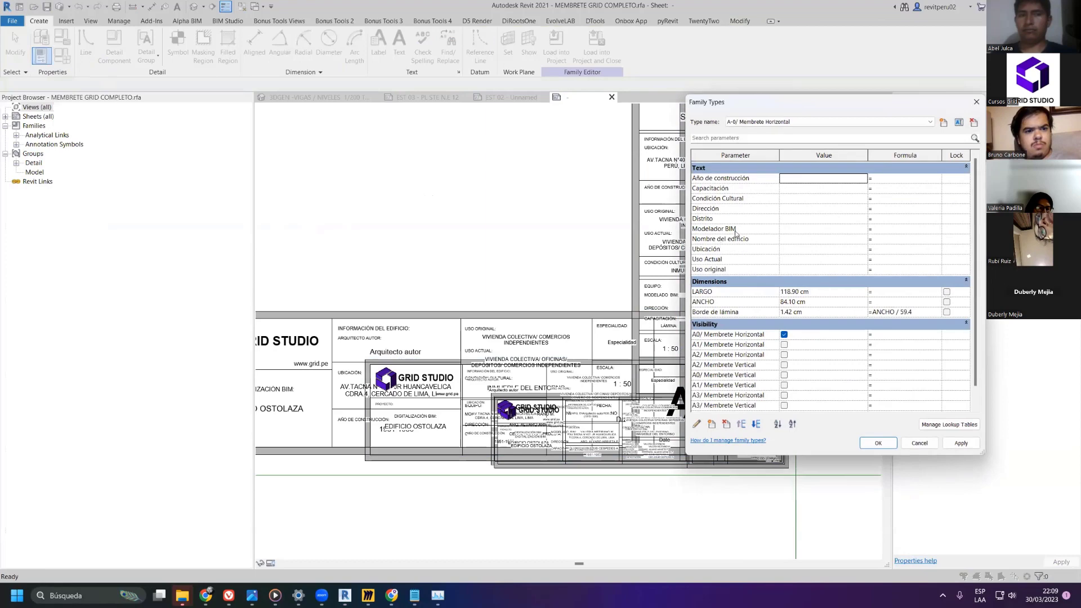
click(784, 344)
click(784, 335)
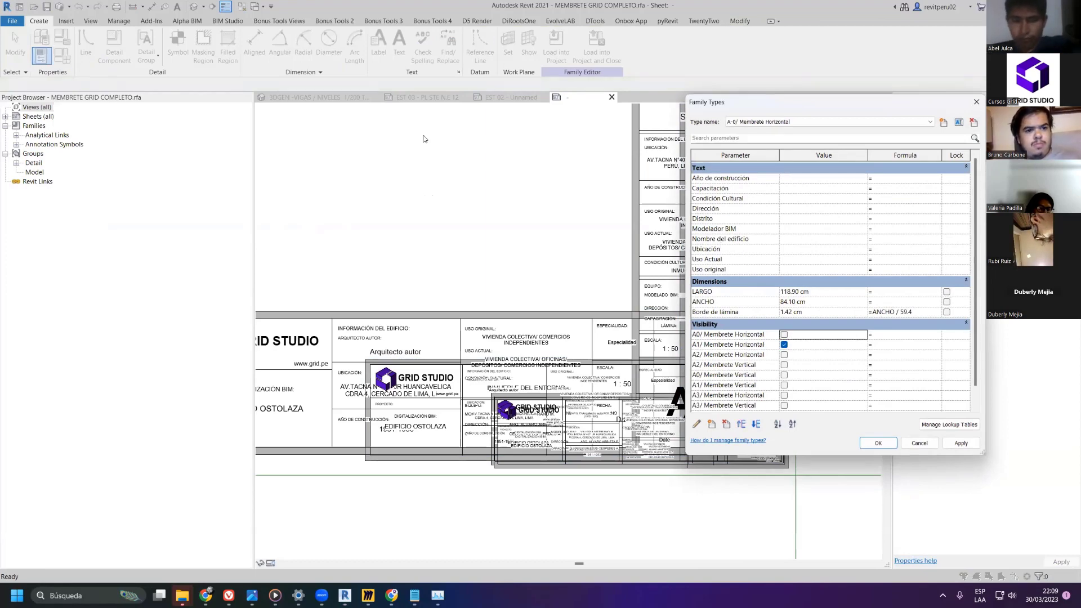
click(951, 443)
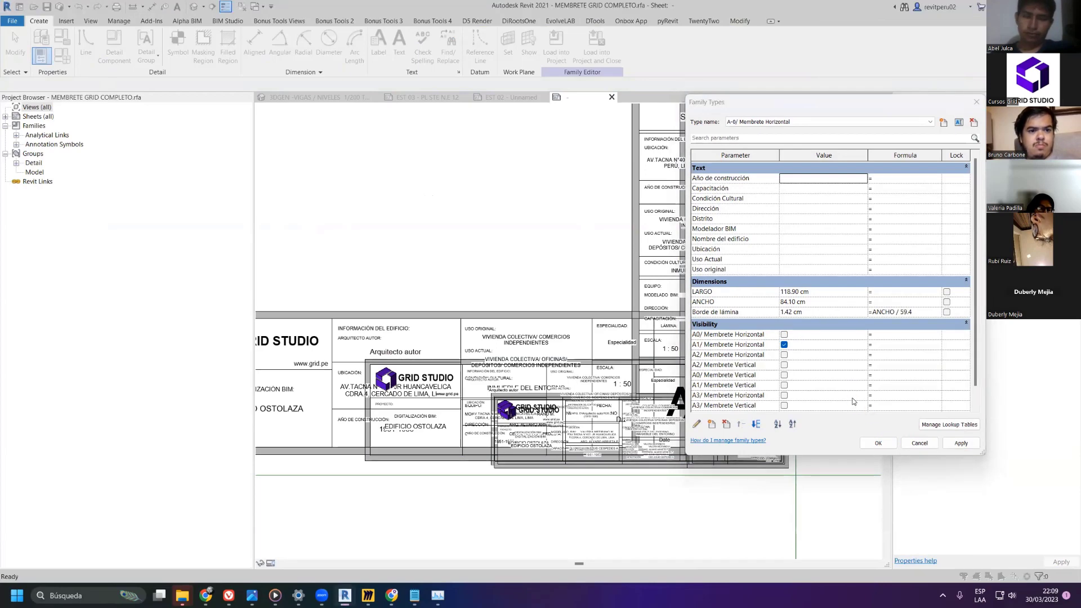
click(872, 442)
- Change the A01 label in the title block group to Century G 10mm
click(270, 563)
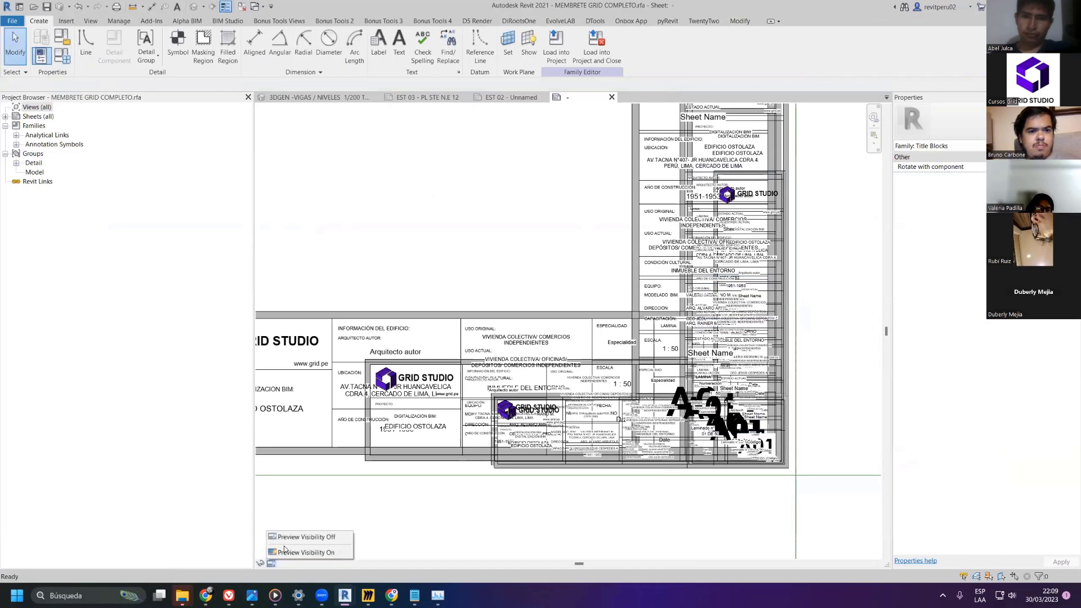
click(298, 553)
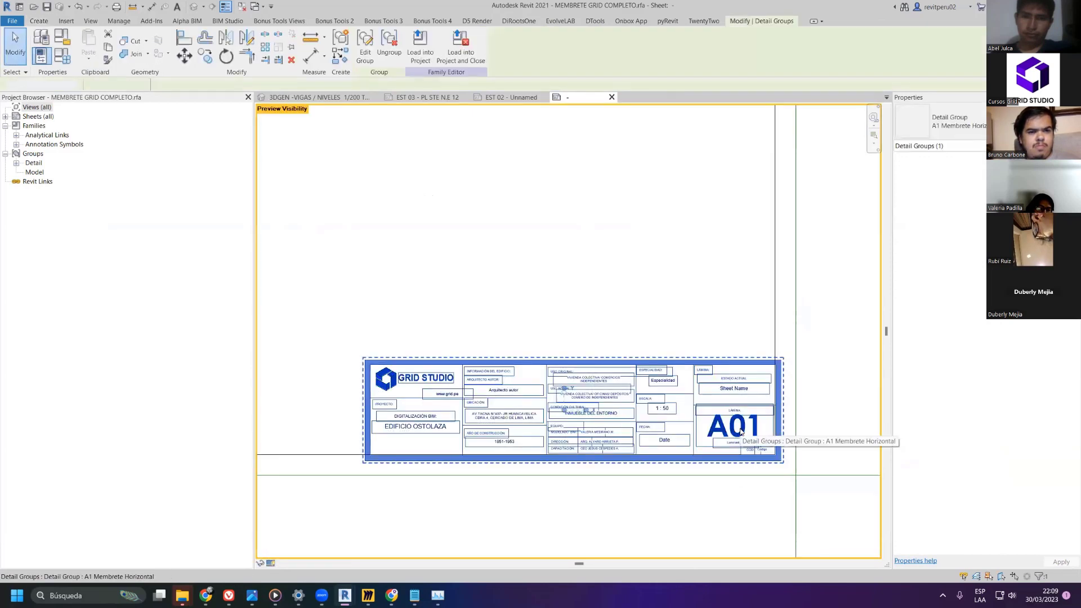
double_click(741, 433)
click(737, 428)
click(964, 127)
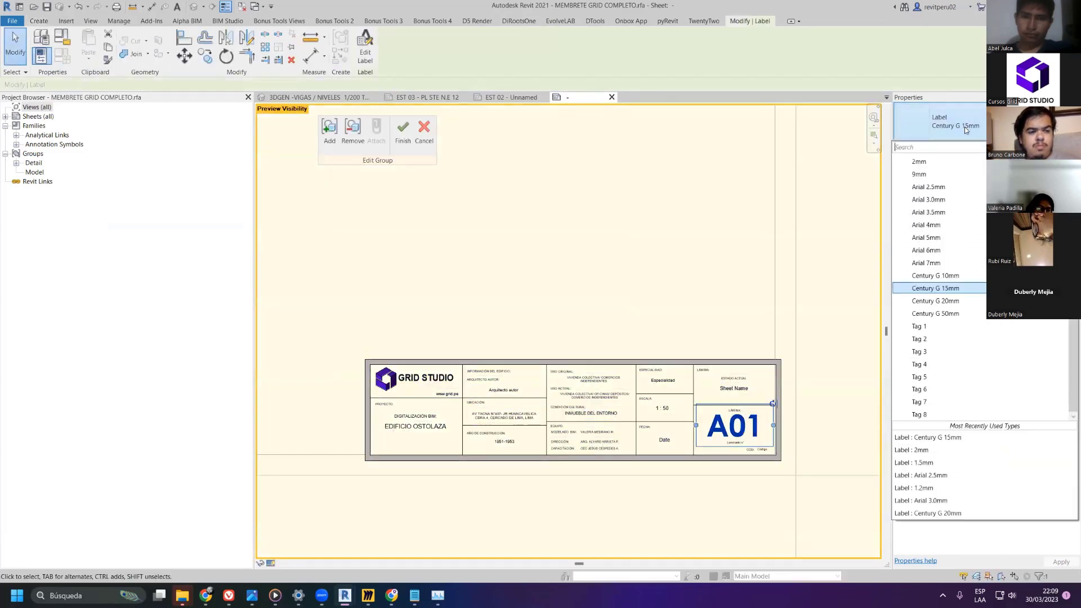
click(952, 277)
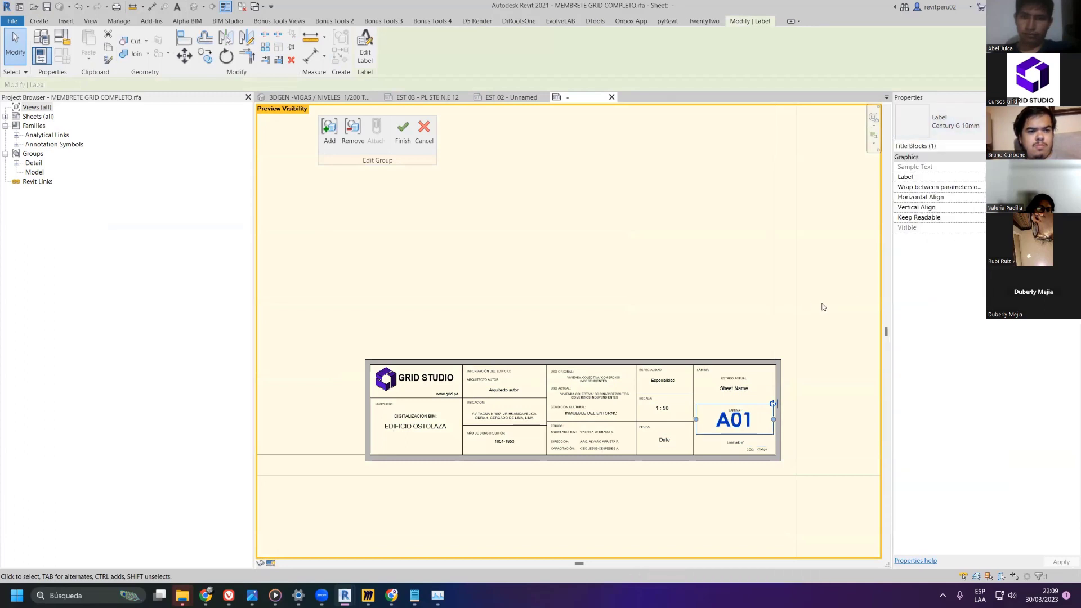
click(818, 364)
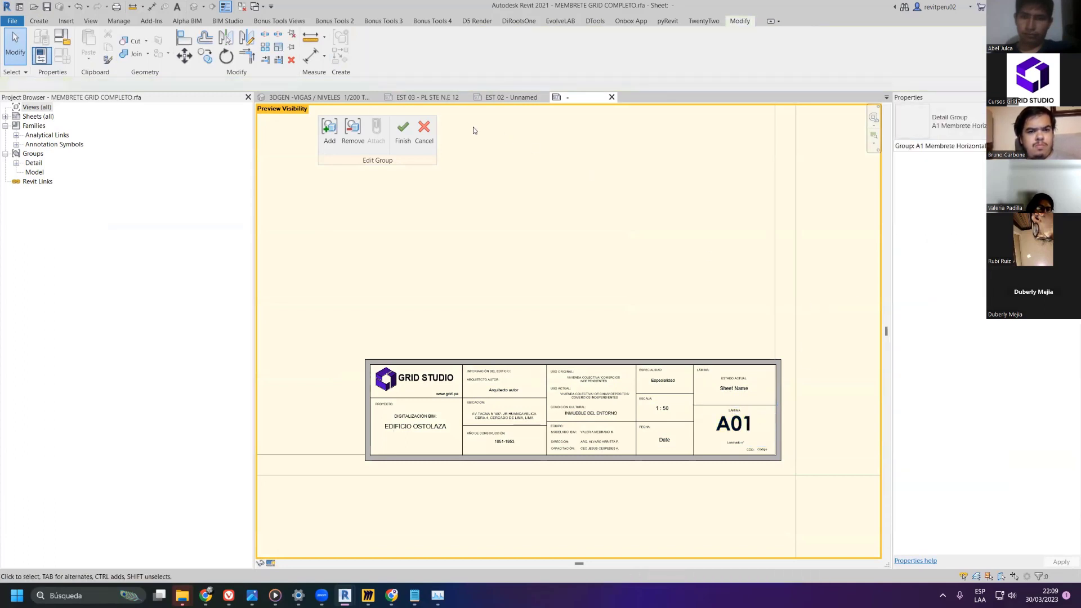
click(403, 131)
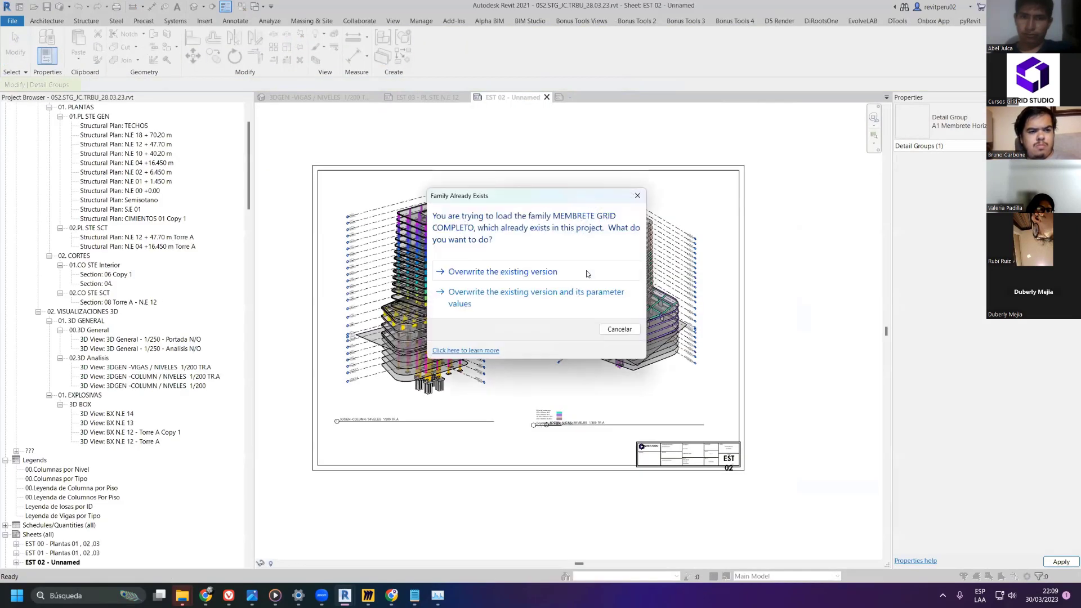
- Overwrite the title block family, set EST 02's title block to A-0/ Membrete Horizontal, and close inactive views
click(535, 274)
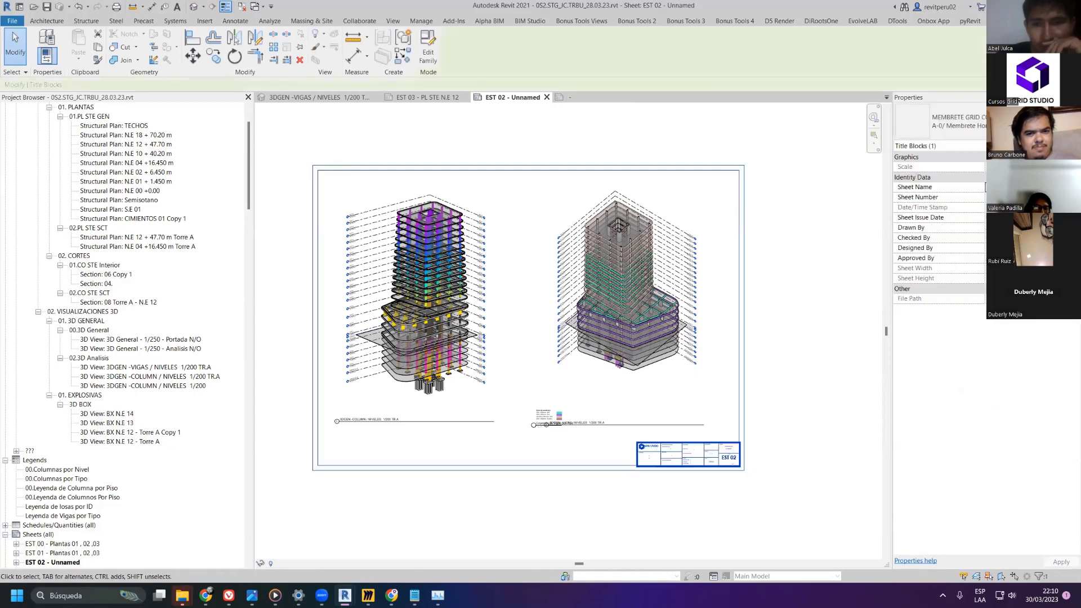
click(939, 121)
click(963, 223)
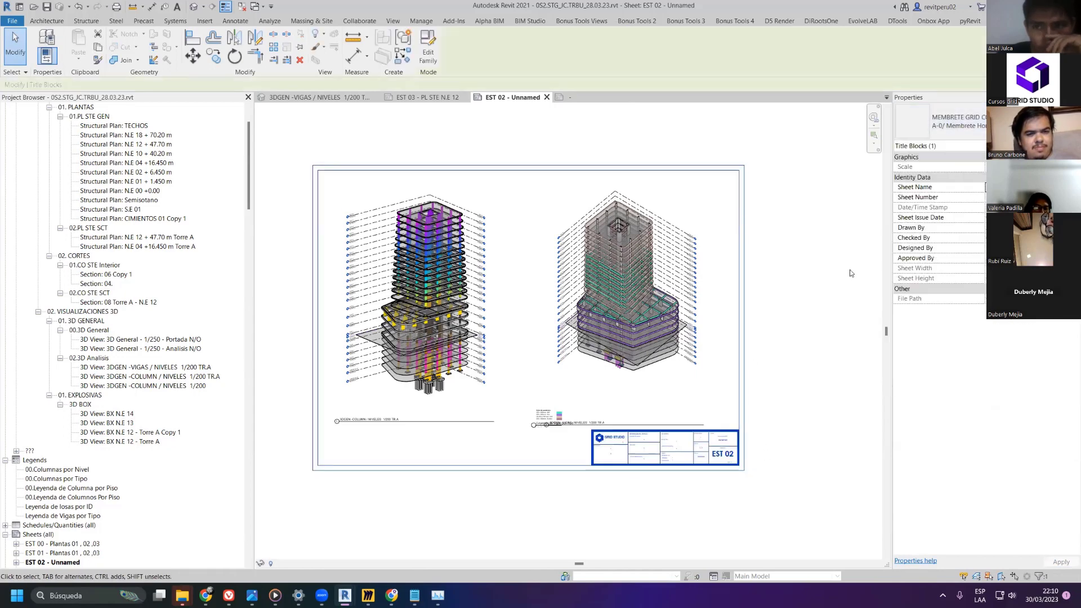
click(957, 123)
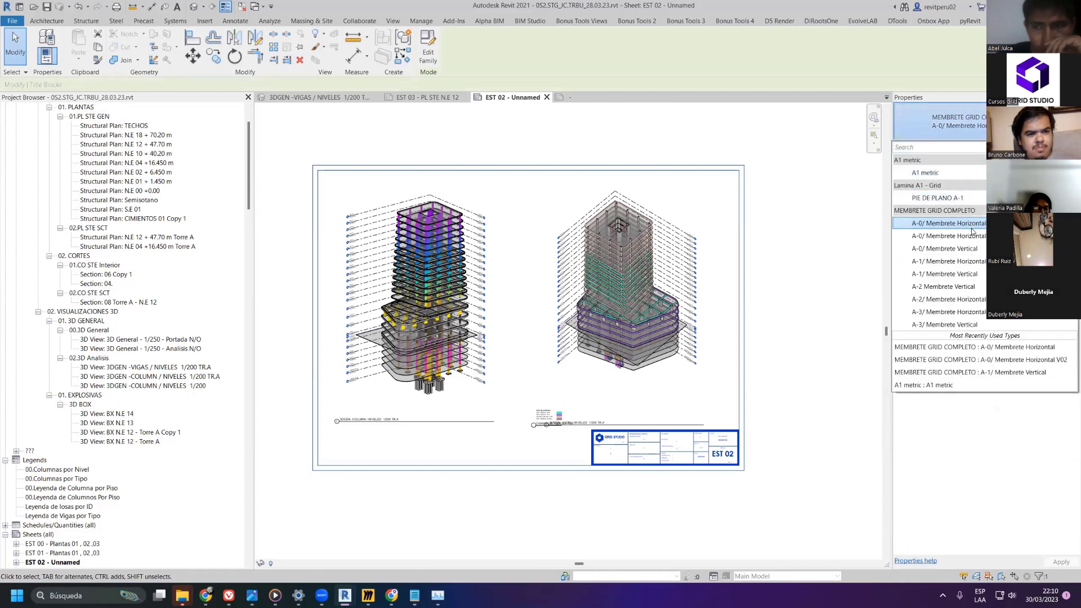
click(952, 236)
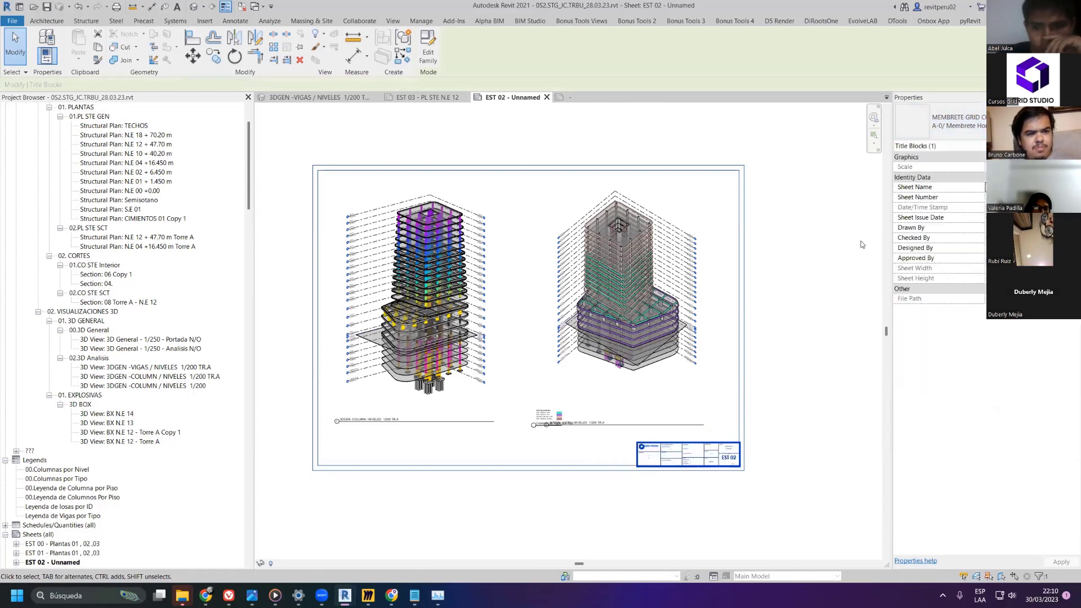
click(841, 245)
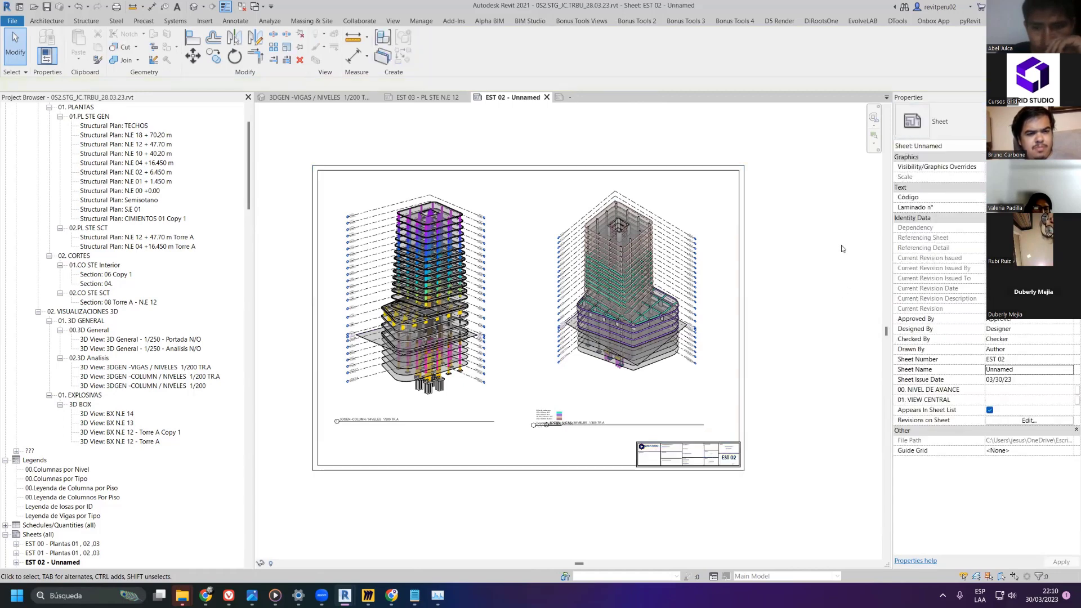
click(241, 6)
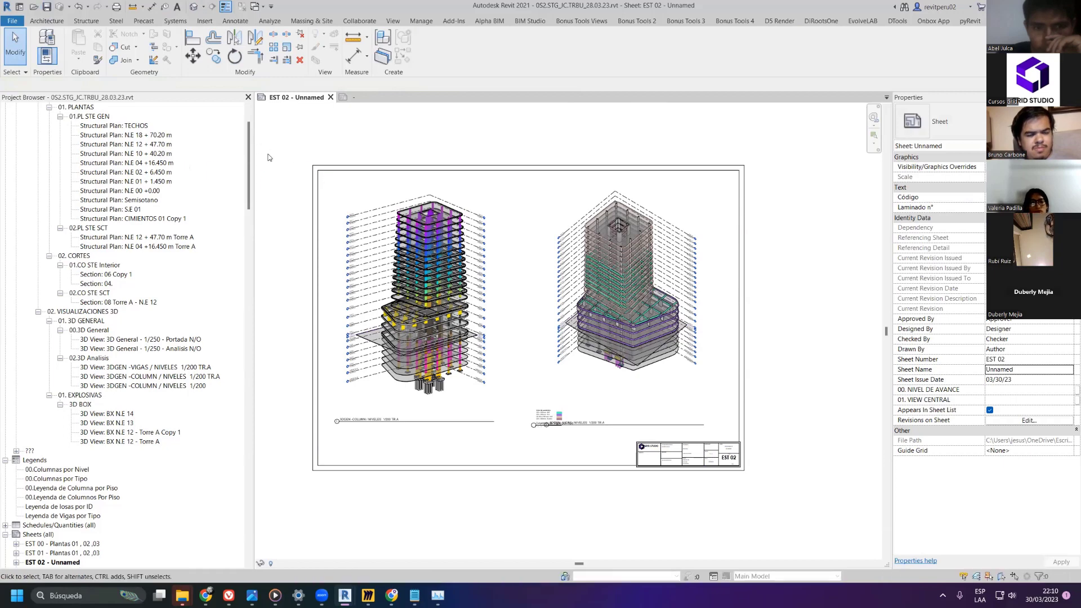
click(12, 21)
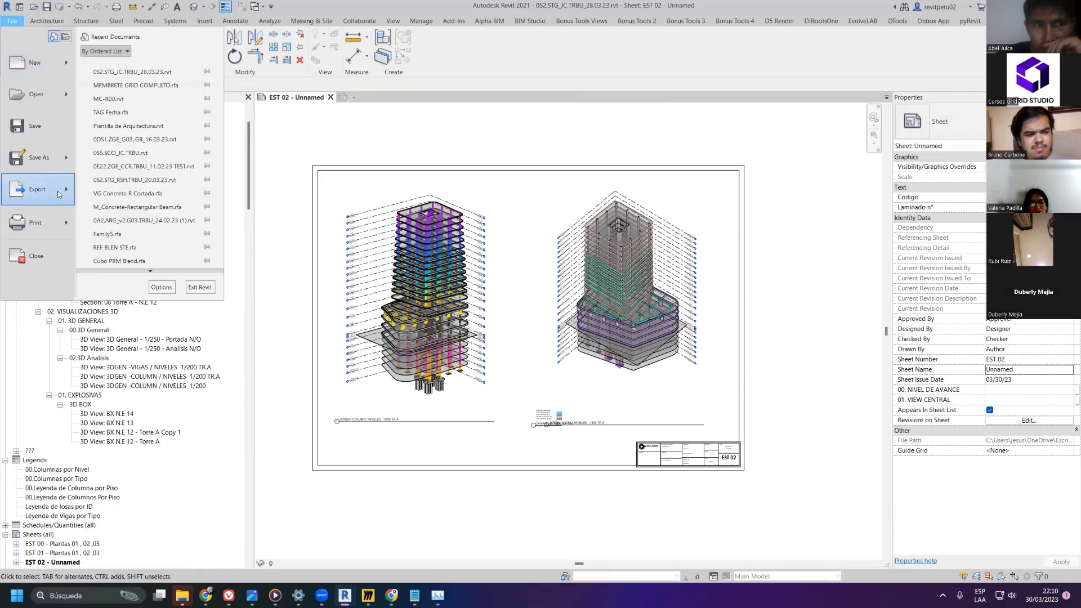
mouse_move(40, 157)
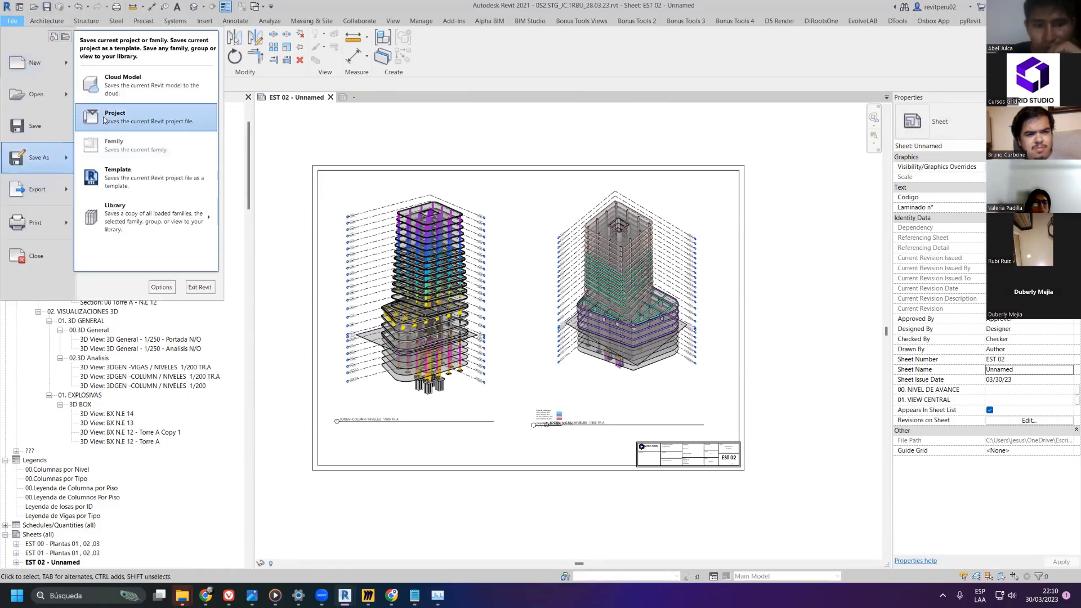
click(113, 115)
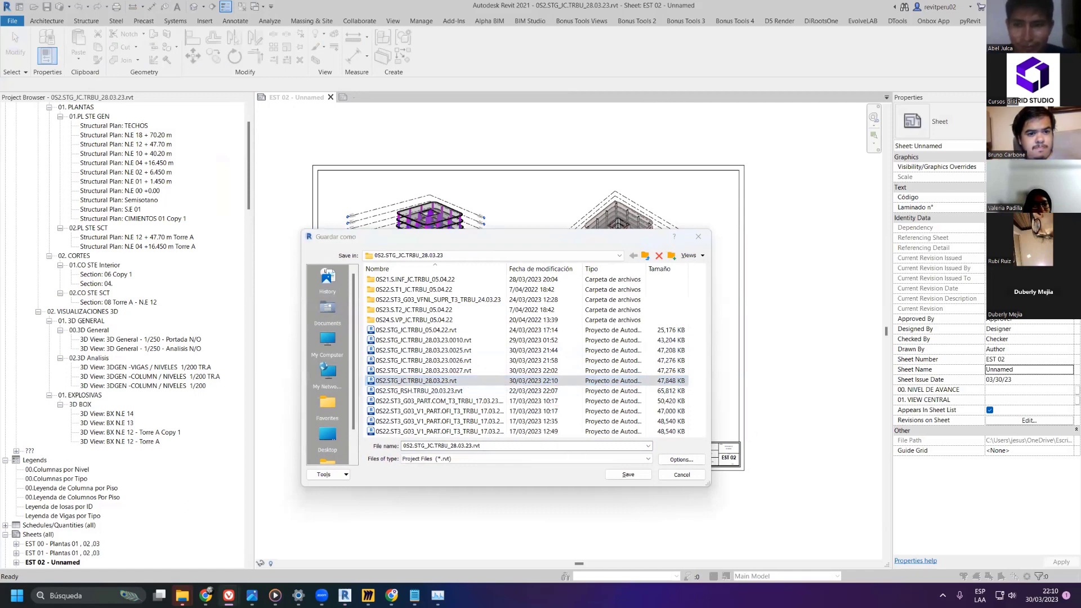
click(698, 237)
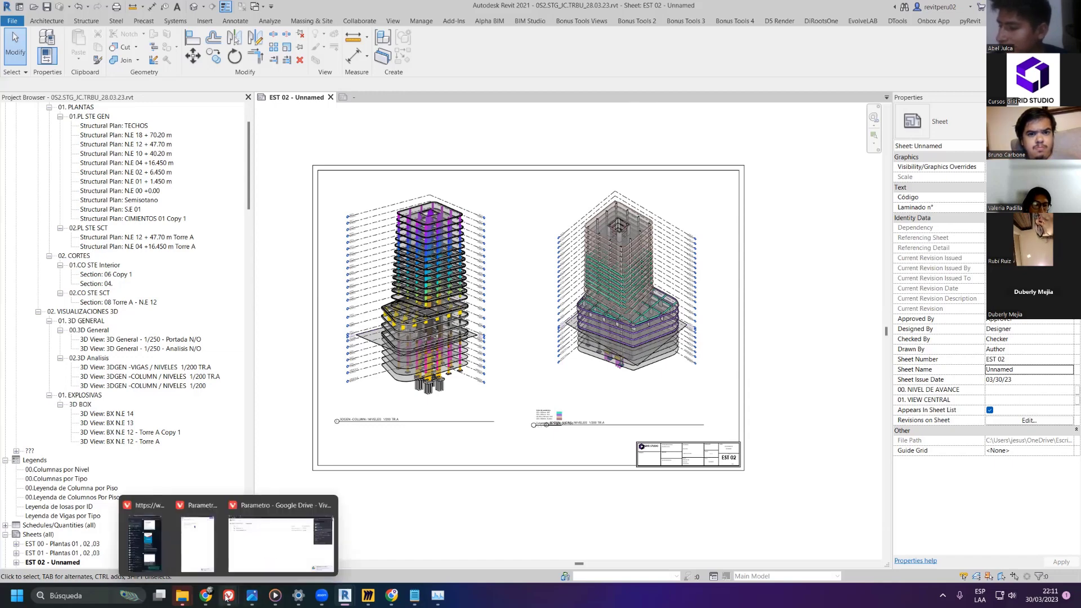
- Look over the Miro board of sheet thumbnails, then switch back to Revit's sheet EST 02
mouse_move(391, 598)
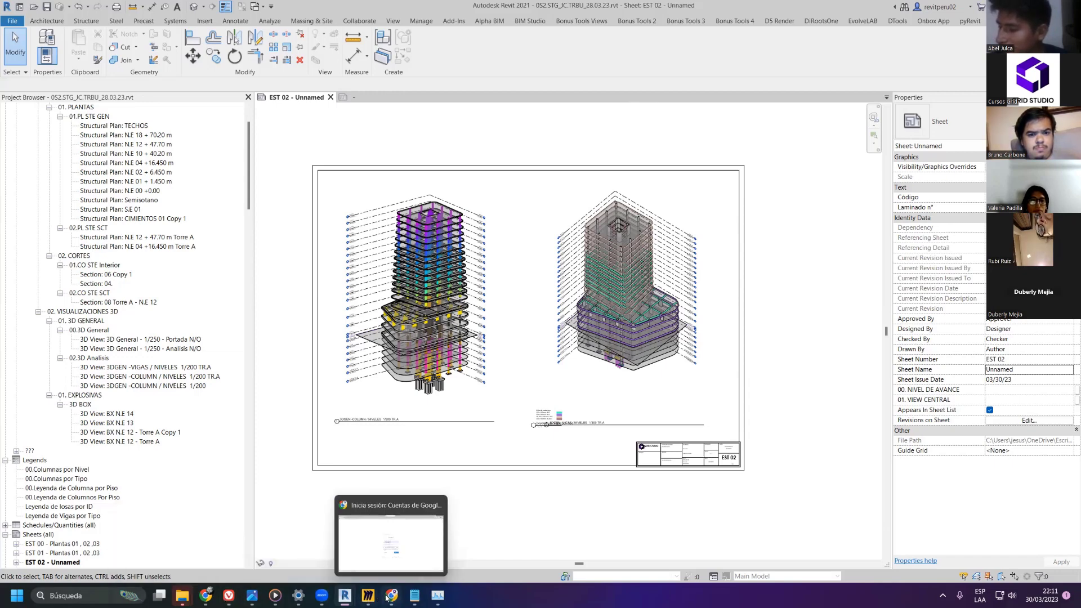
click(389, 543)
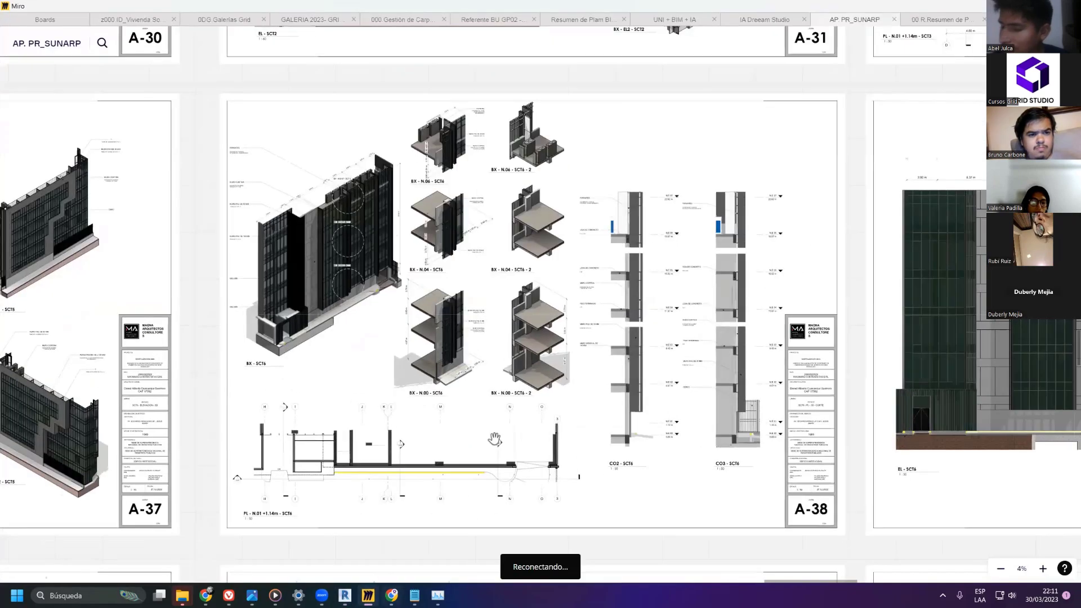
scroll(494, 439, down, 6)
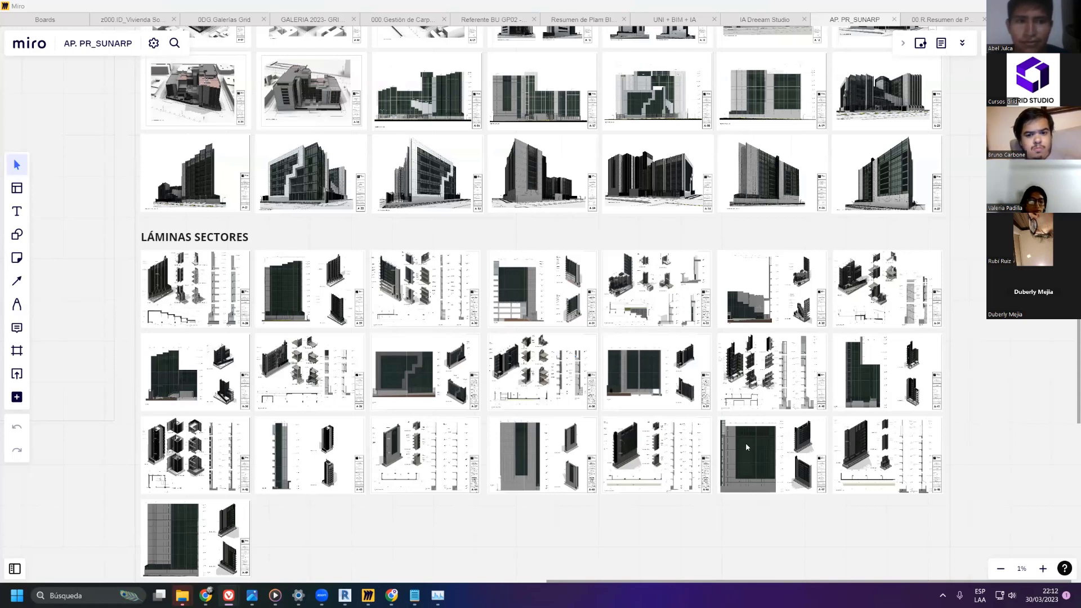
mouse_move(345, 595)
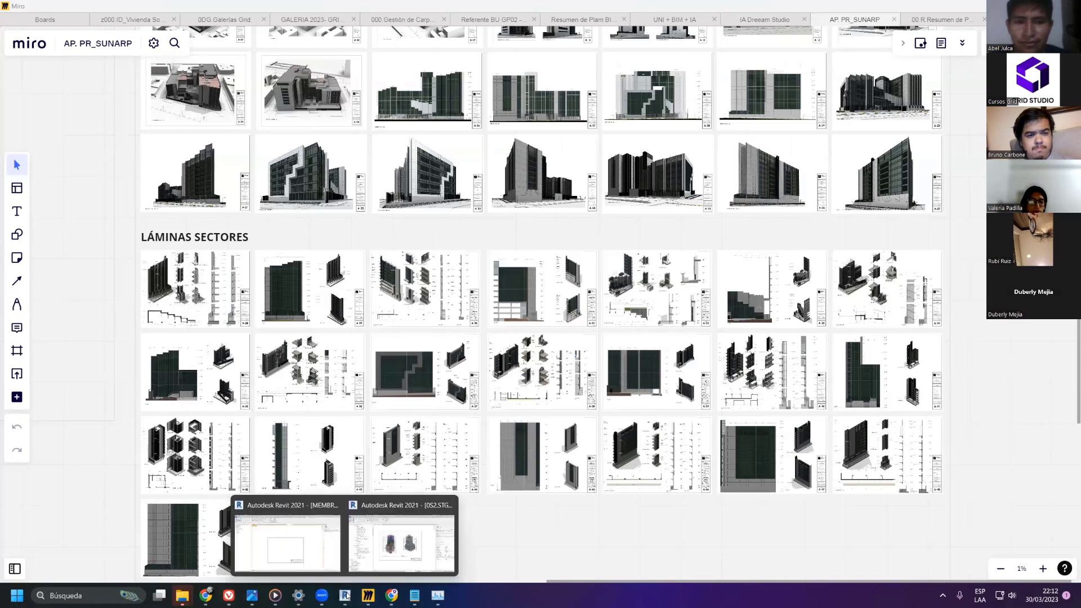
click(367, 555)
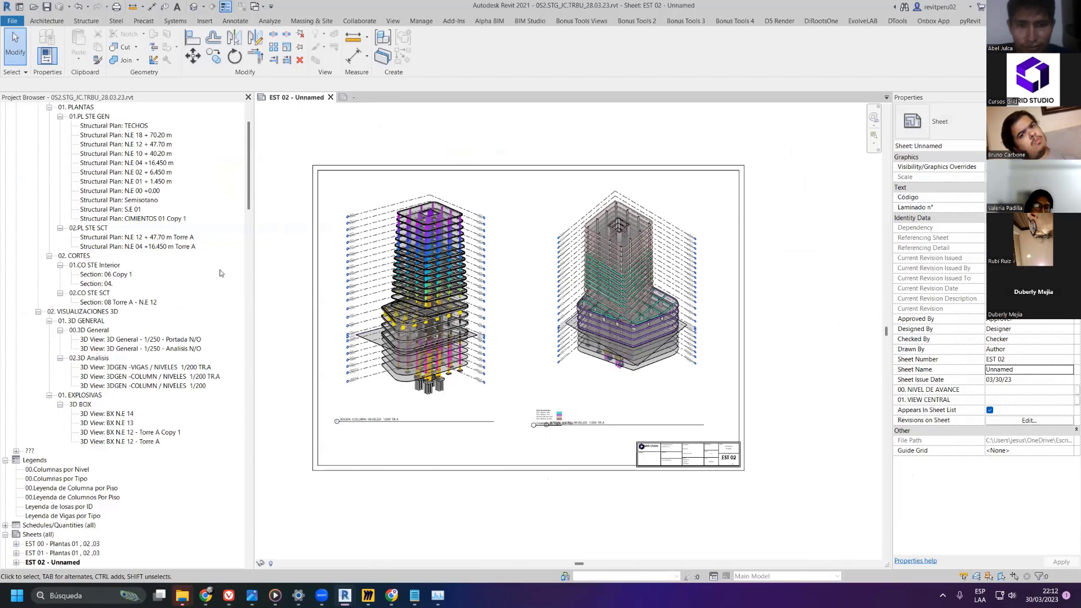
scroll(383, 232, up, 4)
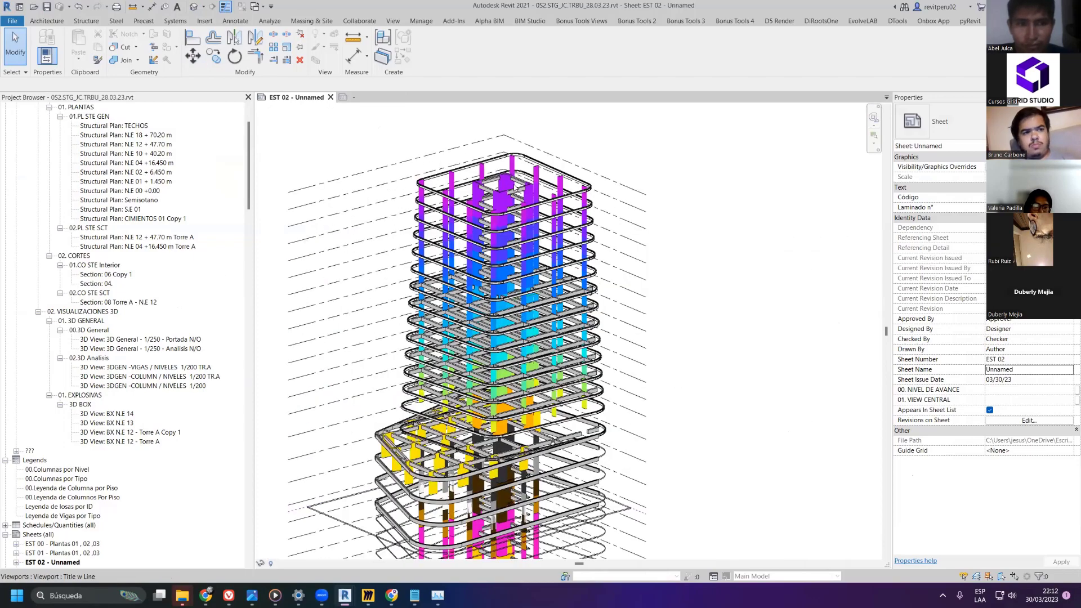
scroll(513, 190, up, 3)
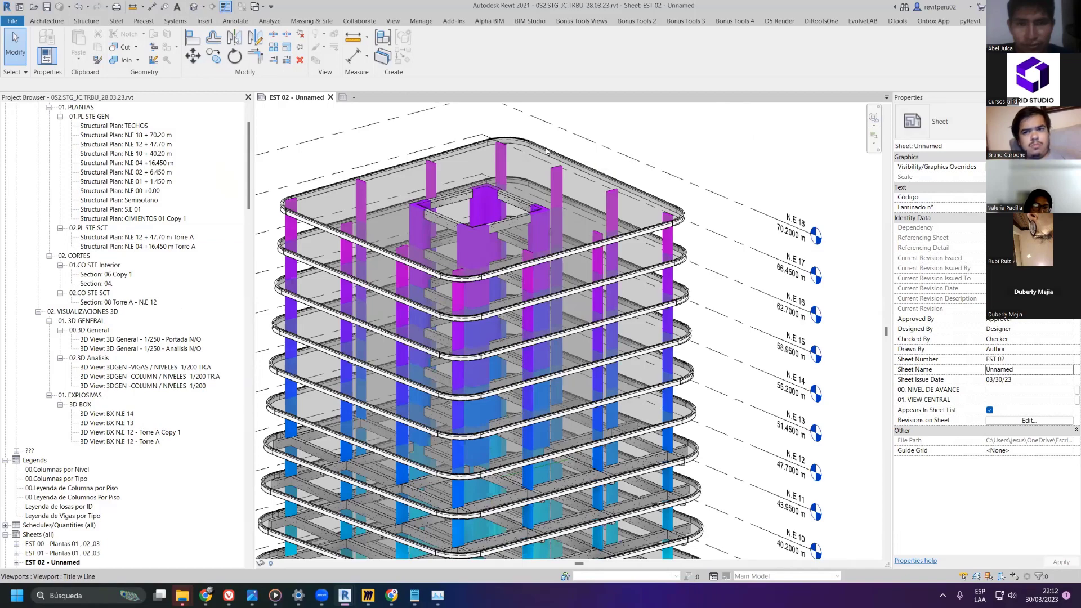
scroll(545, 151, down, 2)
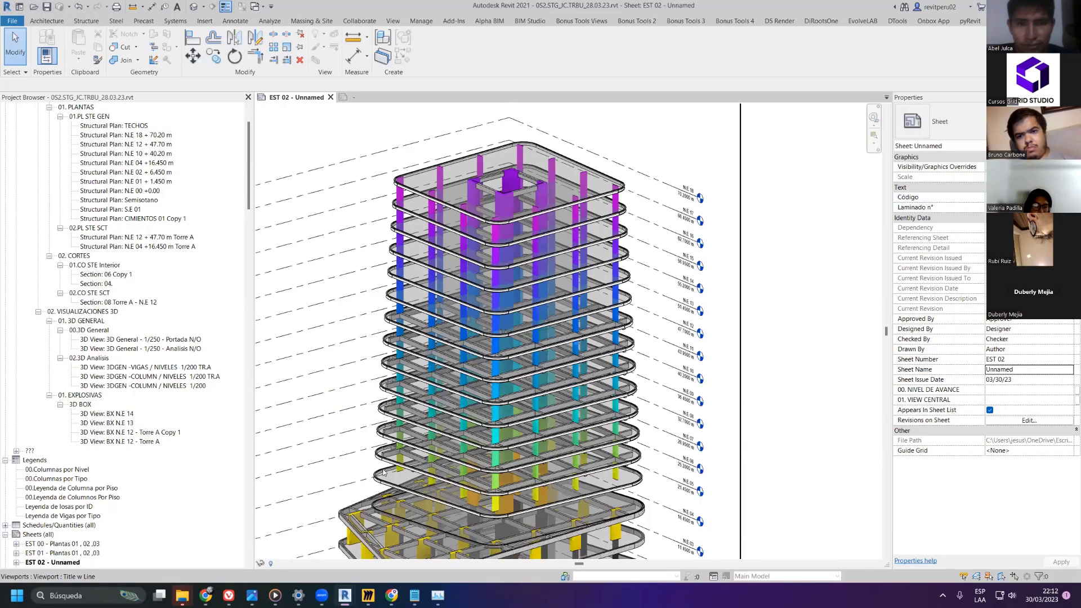
scroll(387, 473, up, 2)
scroll(376, 397, up, 3)
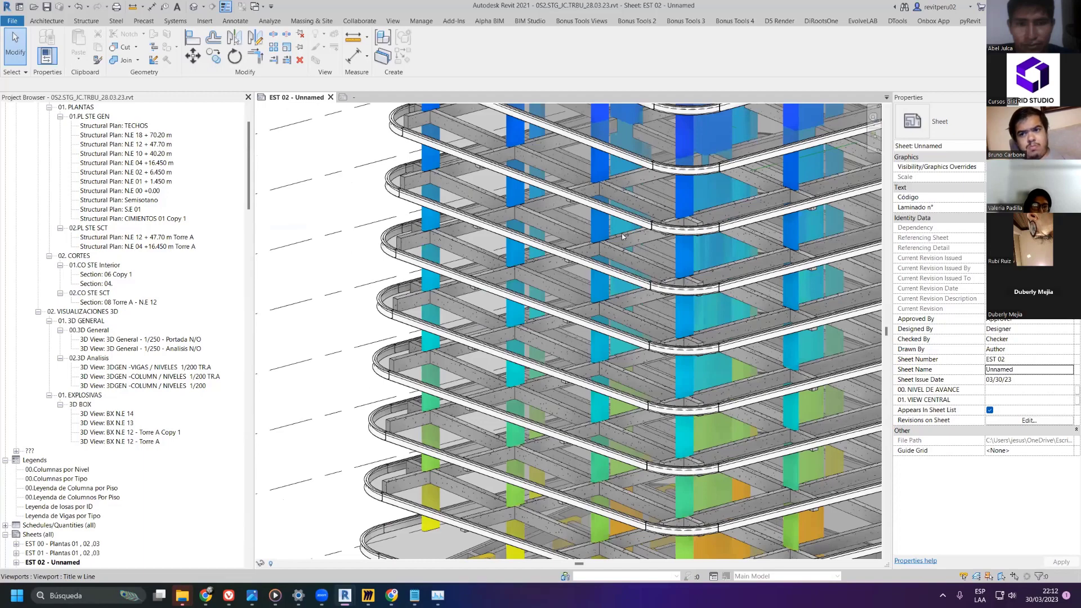
scroll(603, 222, down, 4)
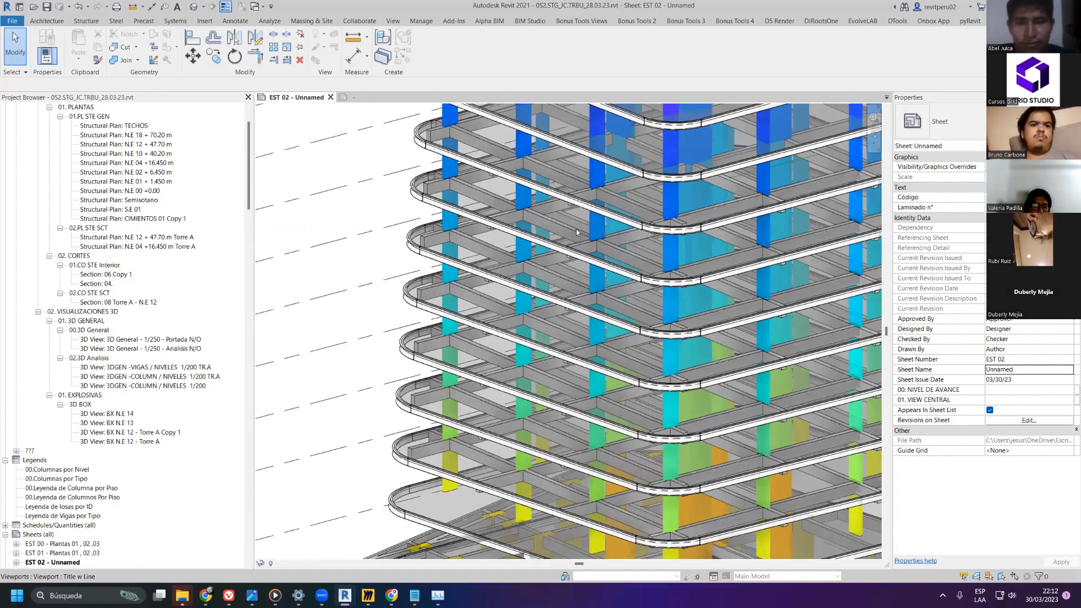
scroll(532, 255, down, 2)
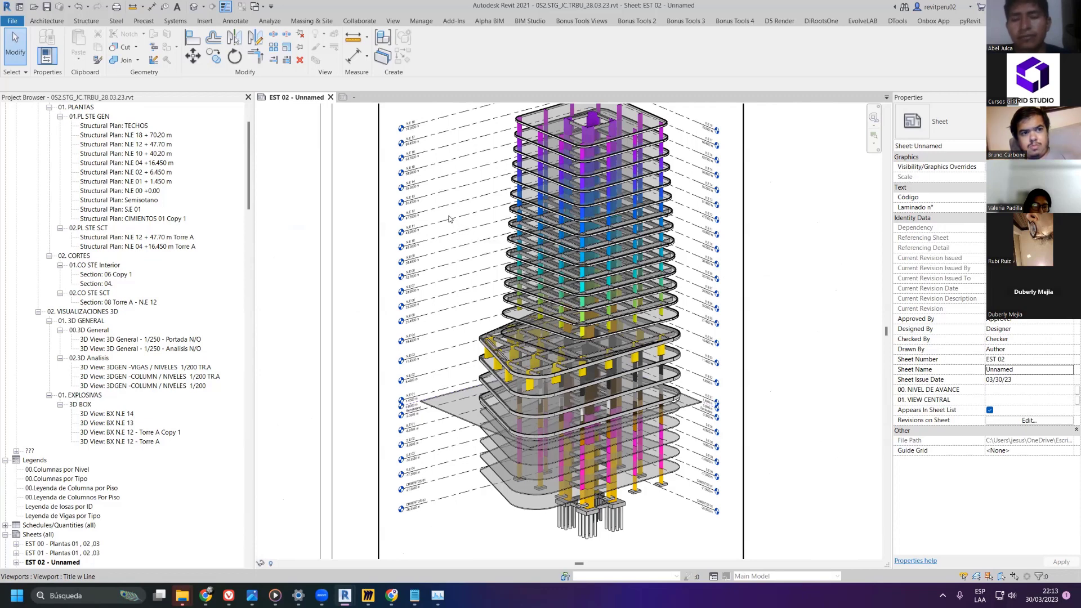
scroll(646, 393, down, 3)
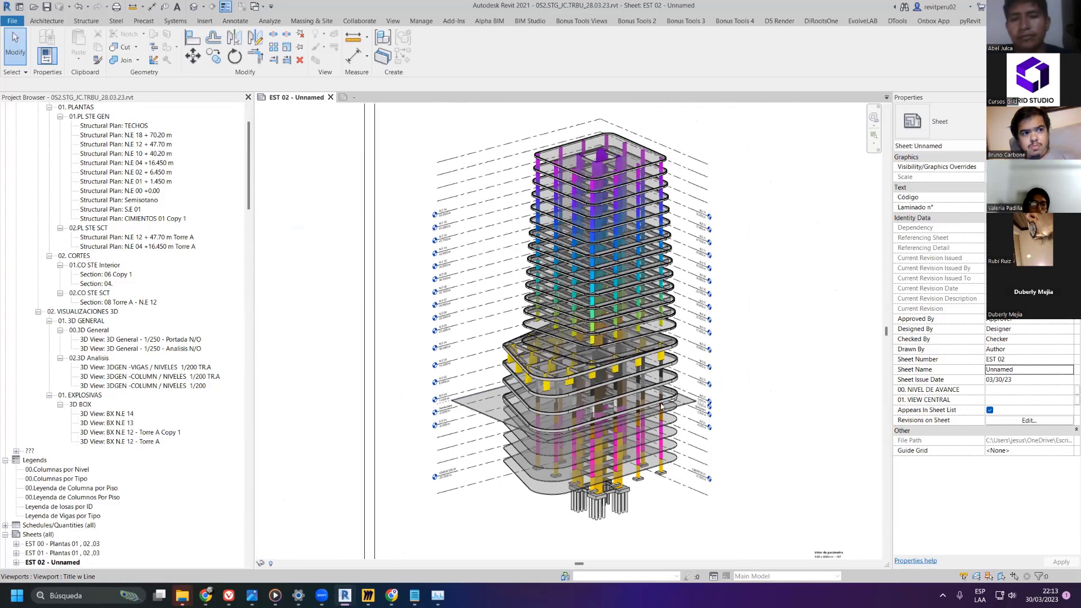
click(146, 368)
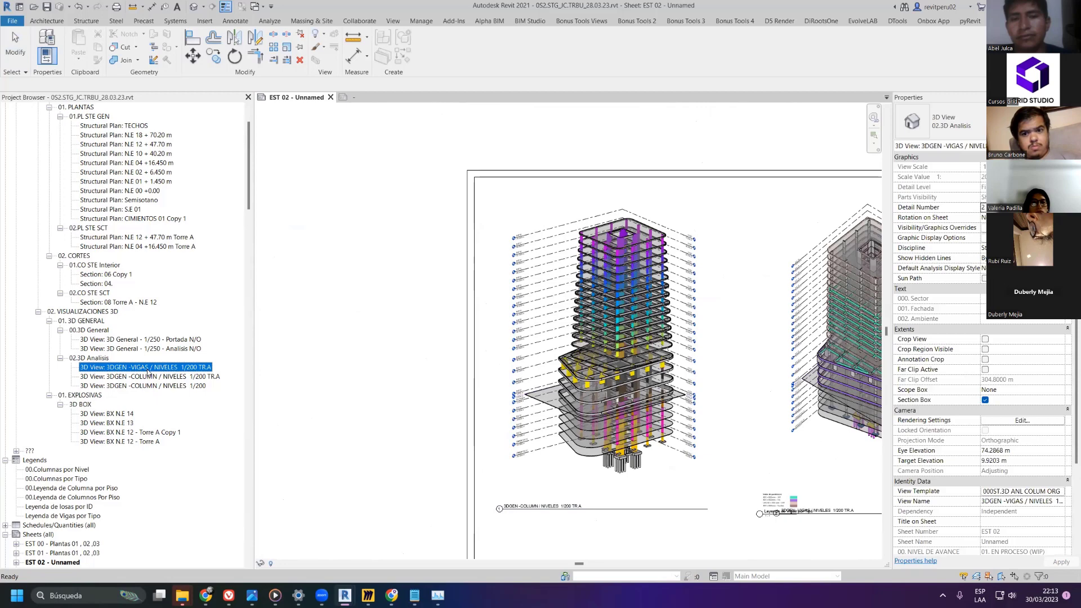
- Duplicate the 3DGEN -VIGAS / NIVELES view, turn it to the RIGHT elevation, and lower its section box top
double_click(148, 369)
right_click(150, 369)
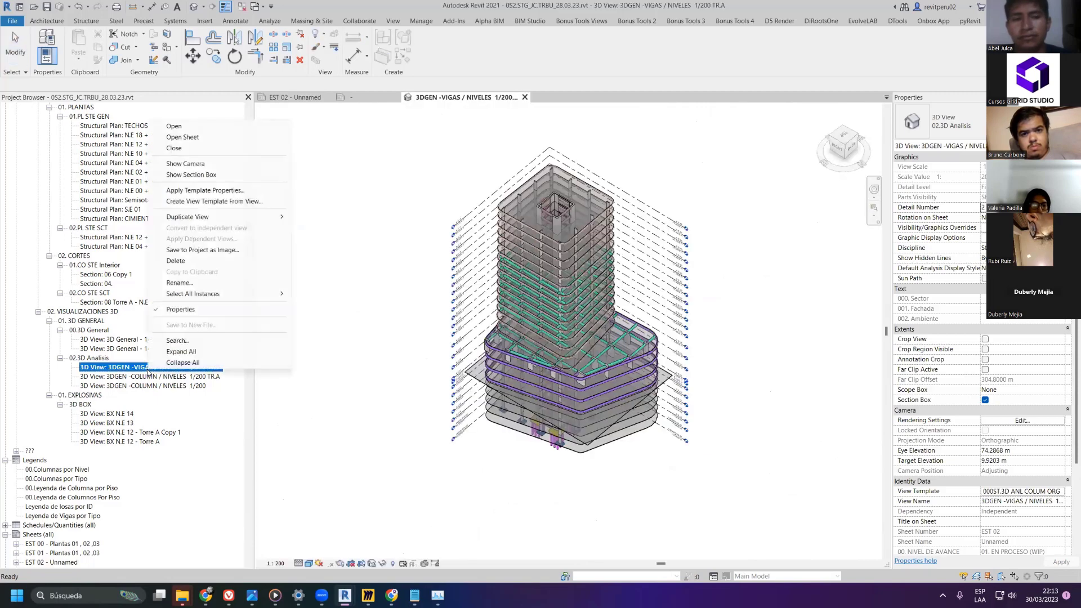
click(332, 227)
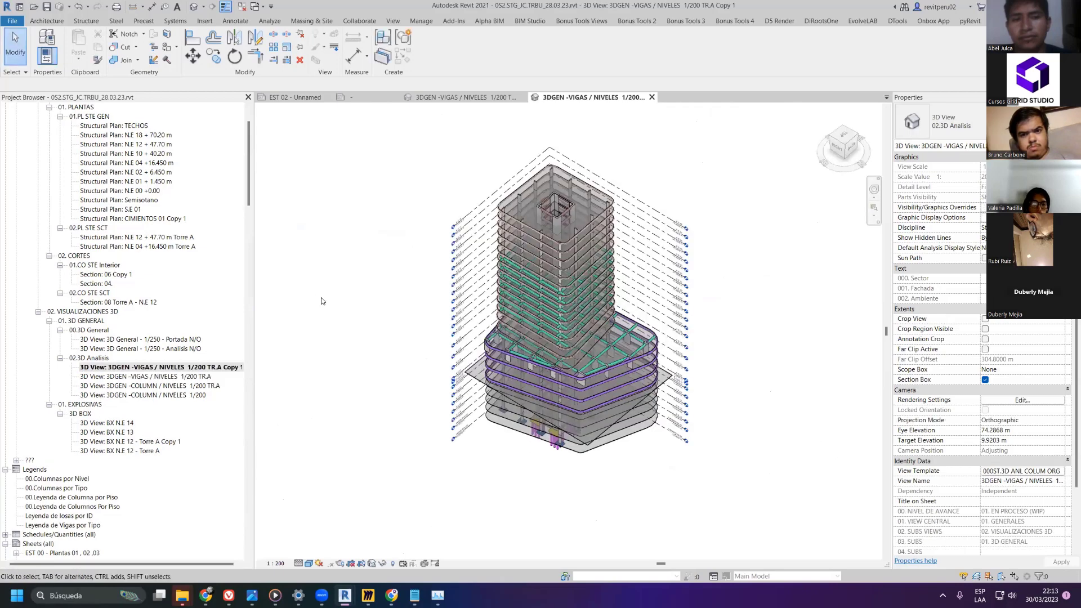
click(839, 150)
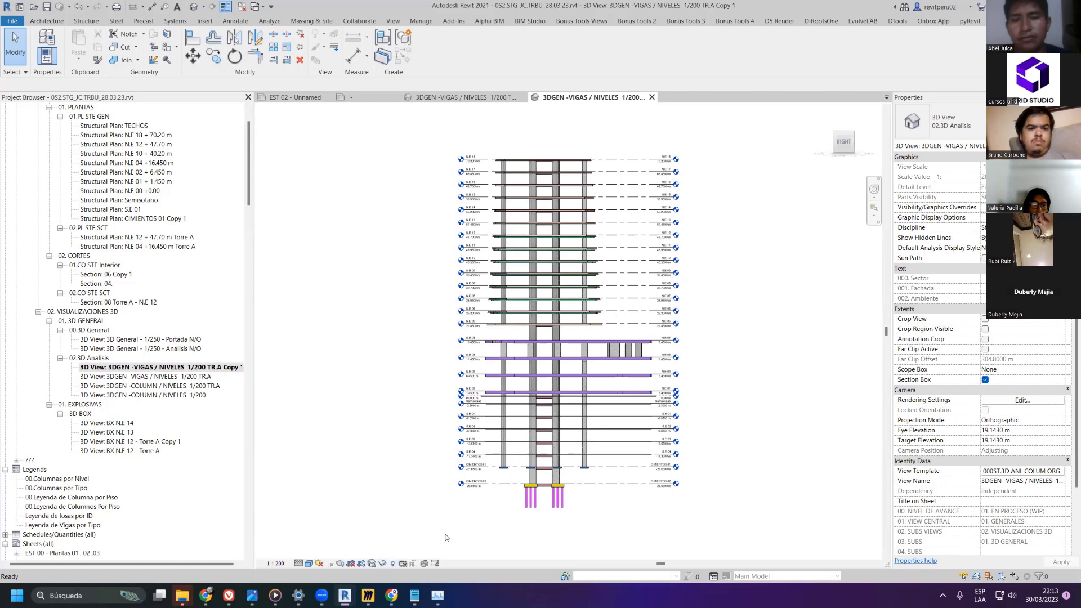
key(r)
key(h)
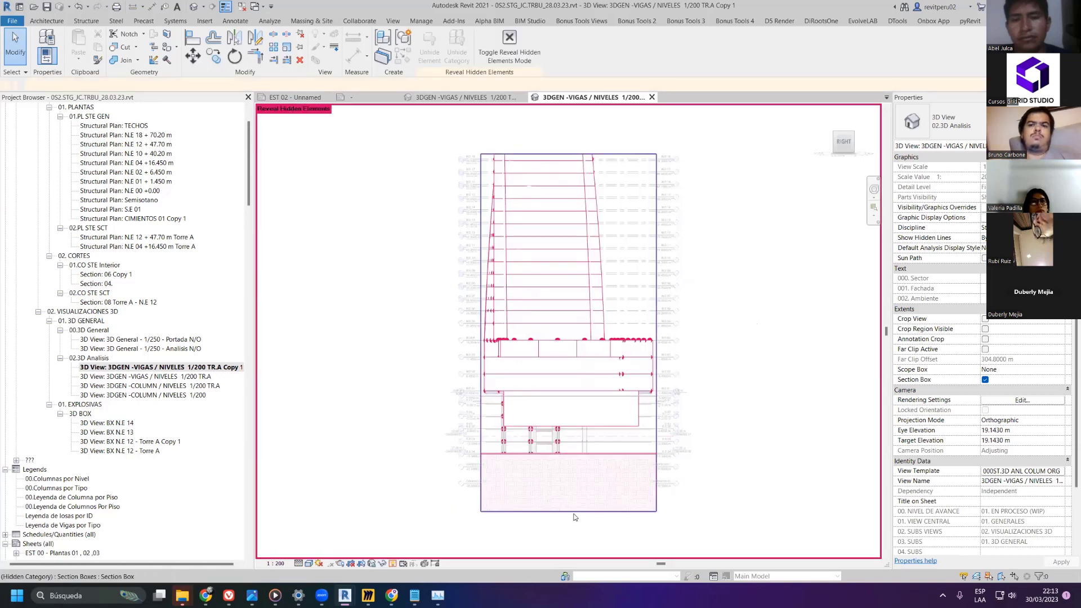
click(619, 513)
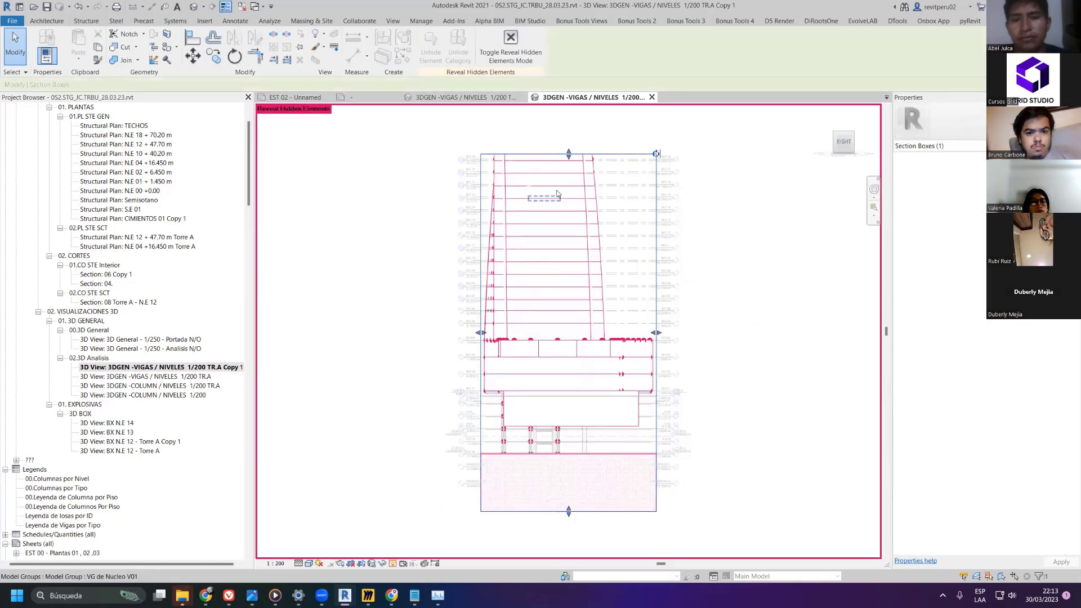
drag(568, 158, 622, 407)
scroll(629, 403, up, 2)
- Rename the copy to '3DGEN -Nivles INF 1/200 TRA'
right_click(214, 367)
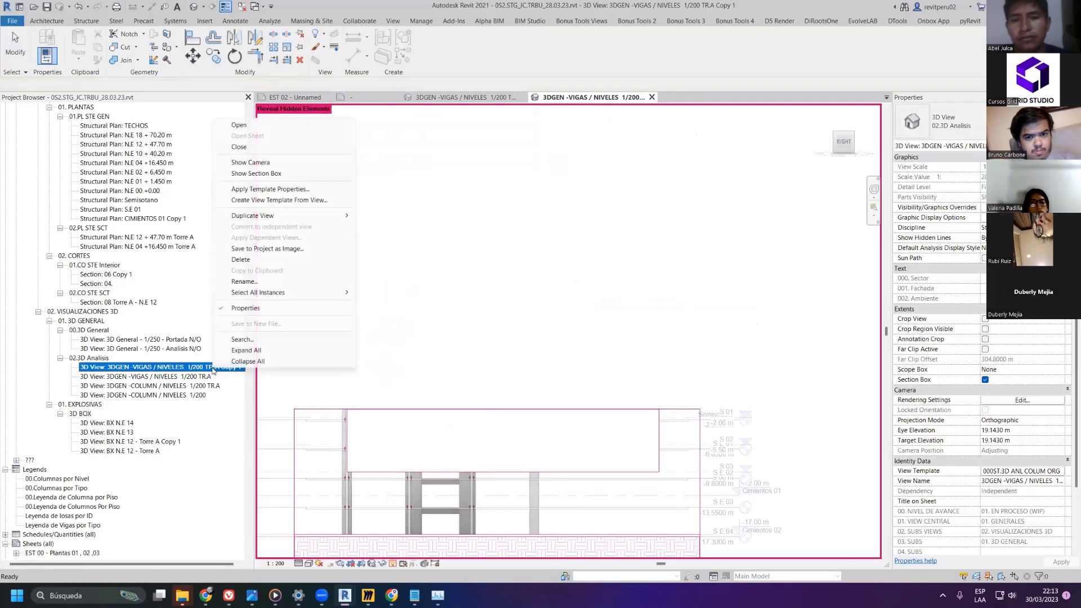
click(243, 281)
key(End)
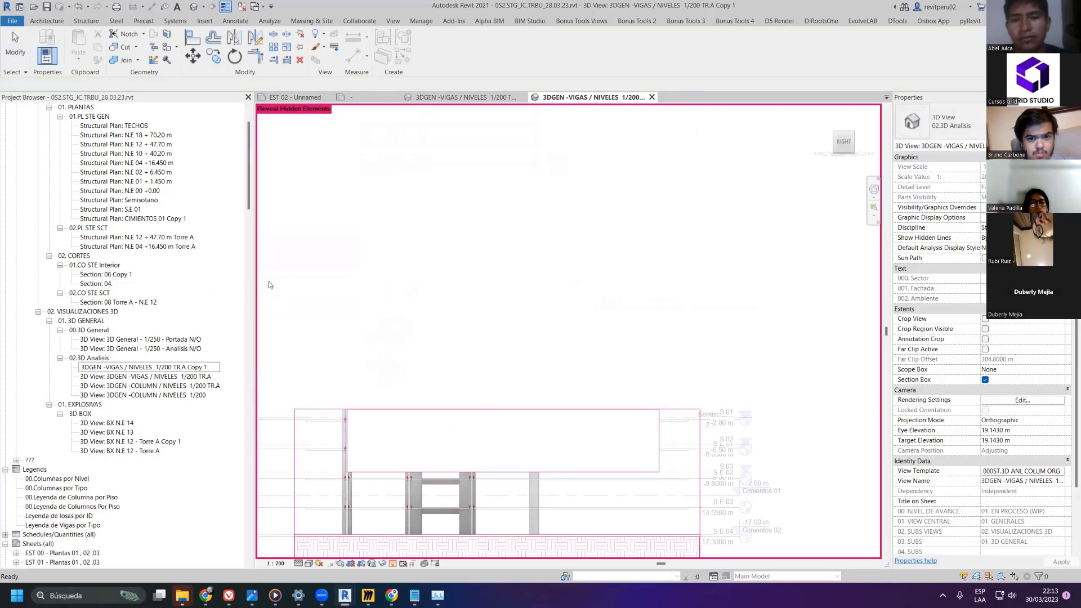
key(BackSpace)
key(BackSpace)
key(BackSpace)
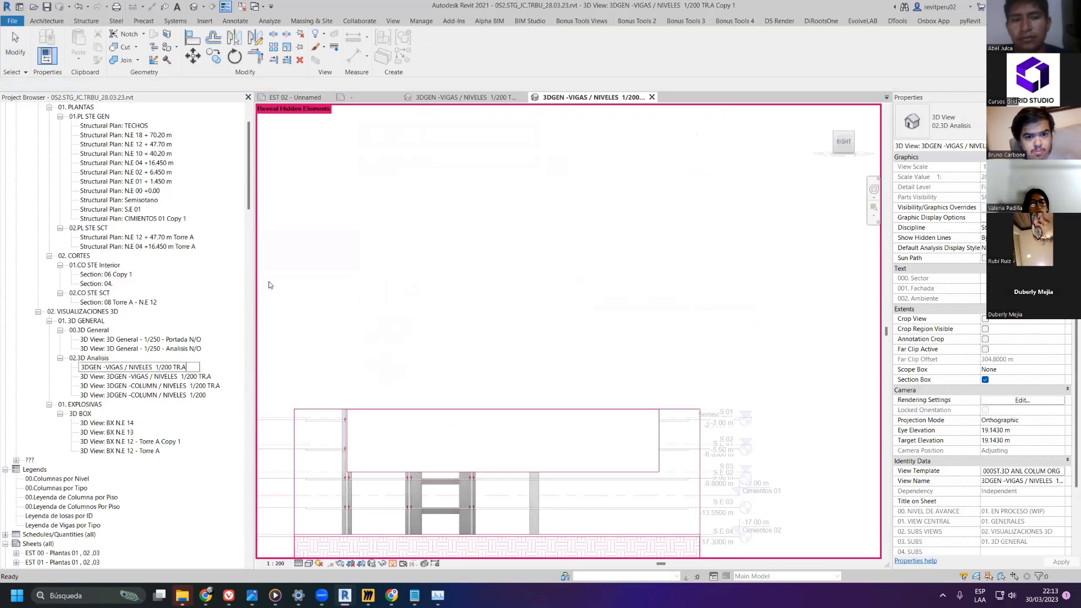
key(Left)
key(Left)
key(Left)
key(Left)
key(Left)
key(Left)
key(Left)
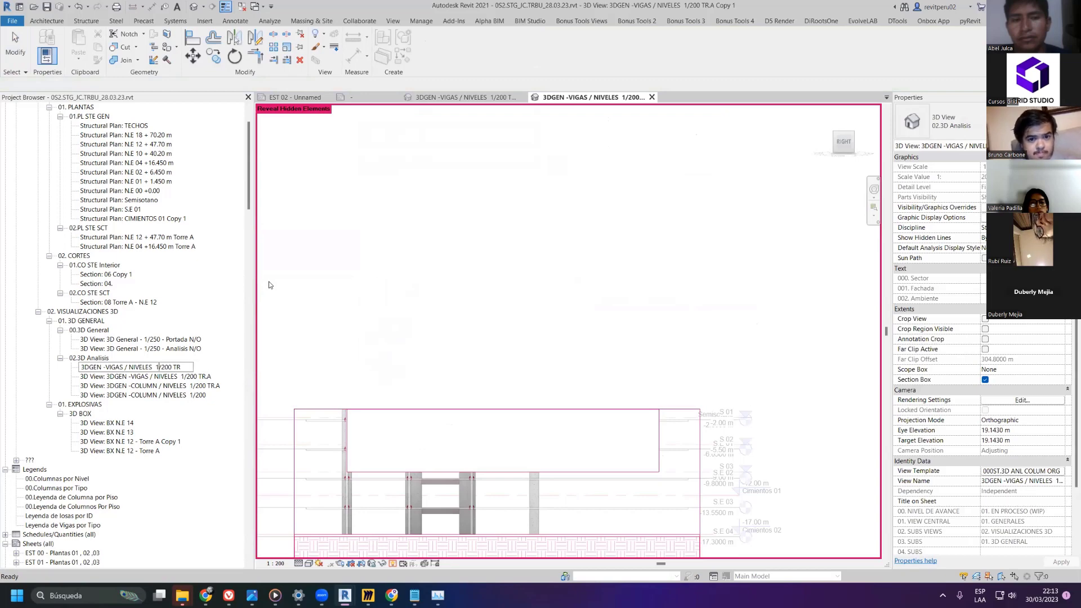
key(BackSpace)
key(BackSpace)
key(BackSpace)
key(BackSpace)
key(BackSpace)
key(BackSpace)
key(BackSpace)
key(BackSpace)
key(BackSpace)
key(BackSpace)
key(BackSpace)
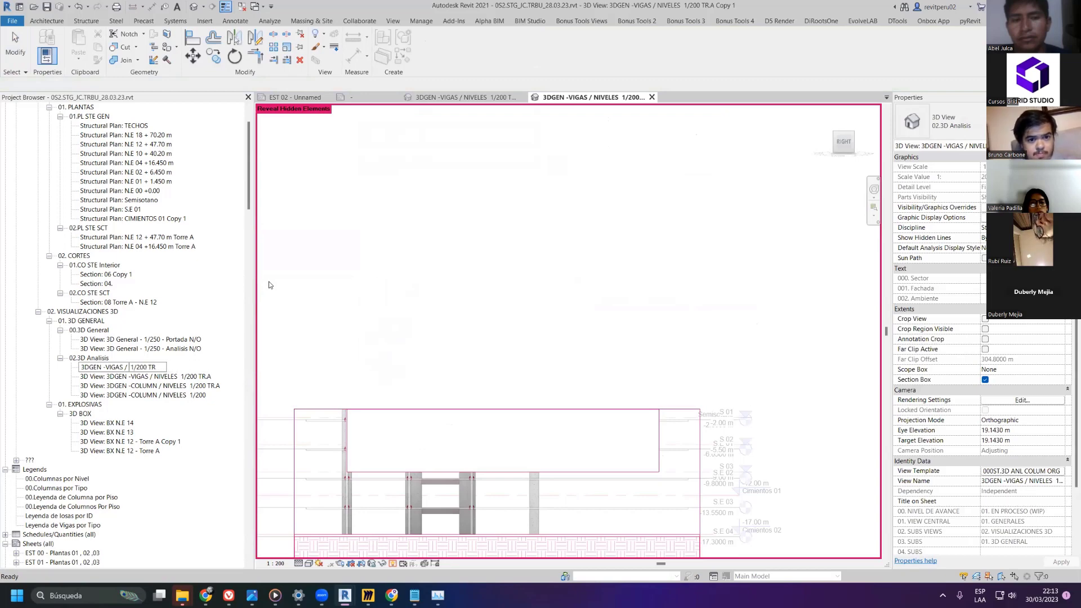
key(BackSpace)
key(BackSpace)
key(BackSpace)
key(BackSpace)
key(BackSpace)
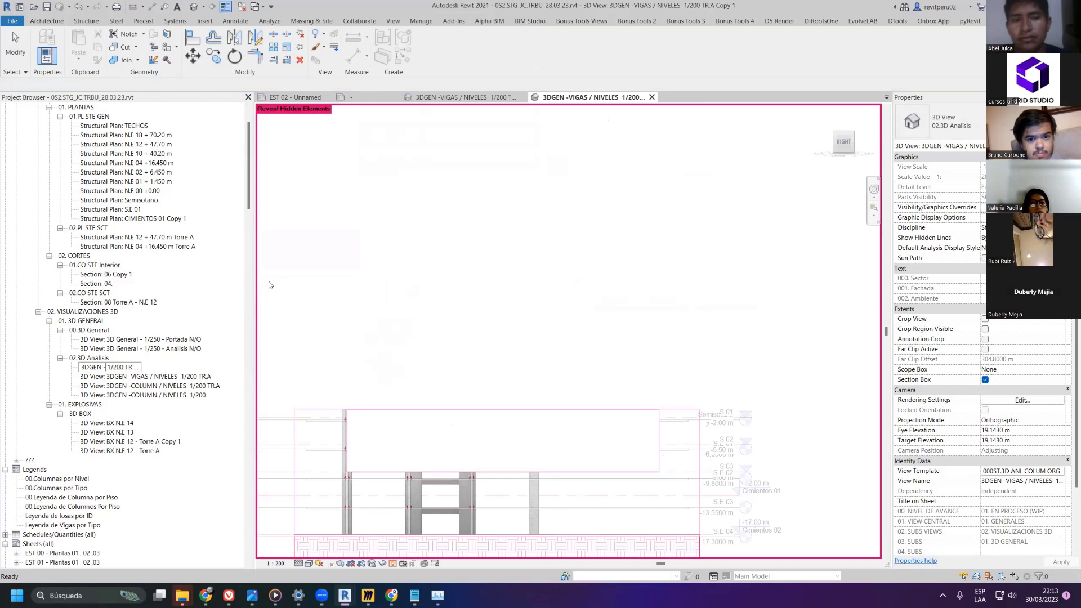
text(Nivles INF)
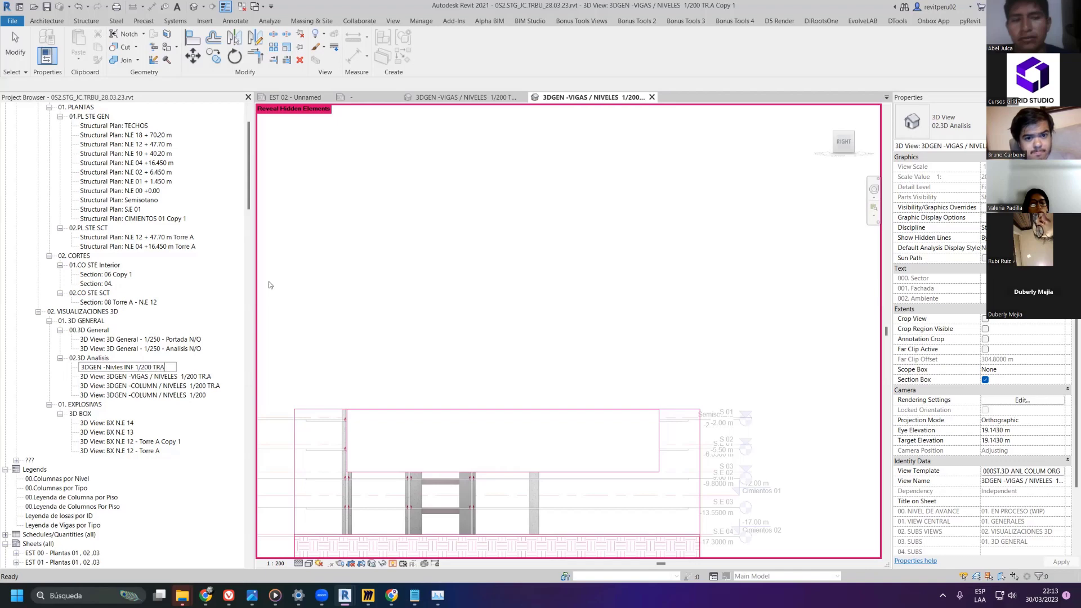
key(Return)
- Duplicate the Nivles INF view with detailing and adjust the copy's section box top
right_click(193, 376)
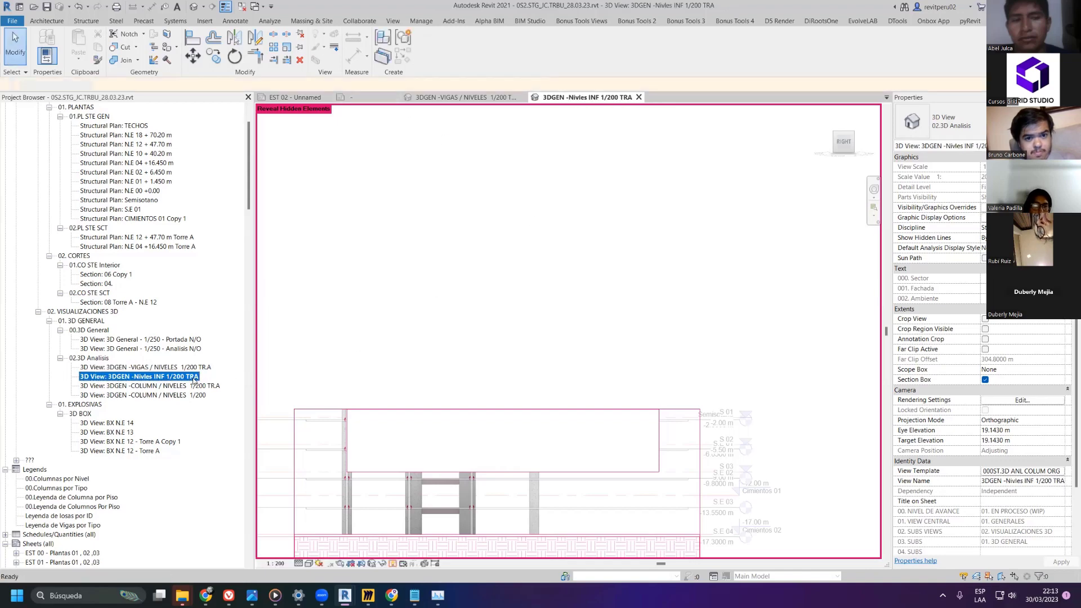
mouse_move(315, 225)
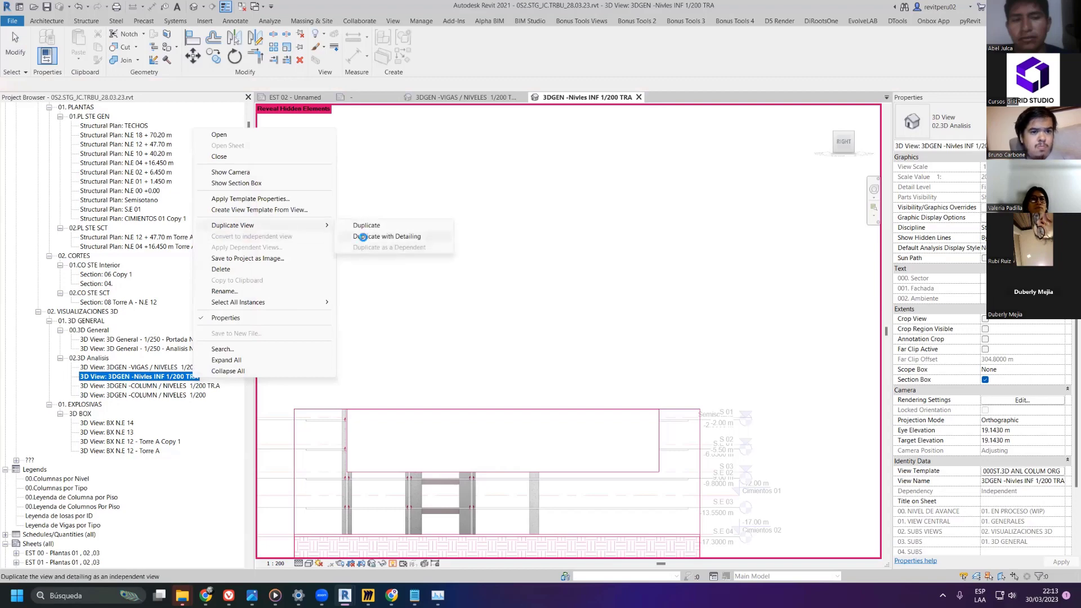
click(363, 235)
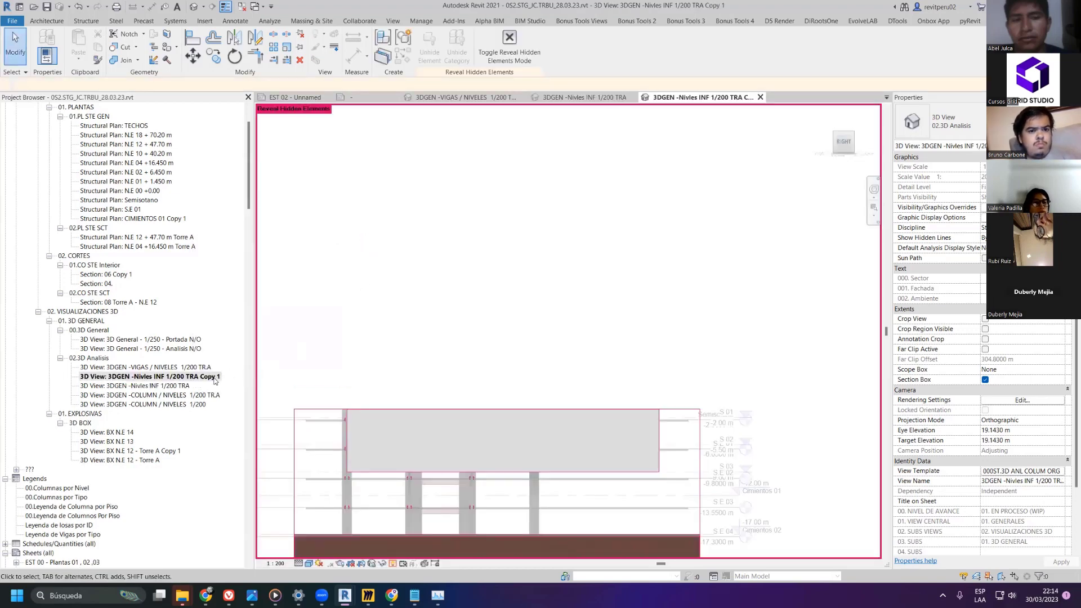
scroll(482, 366, down, 3)
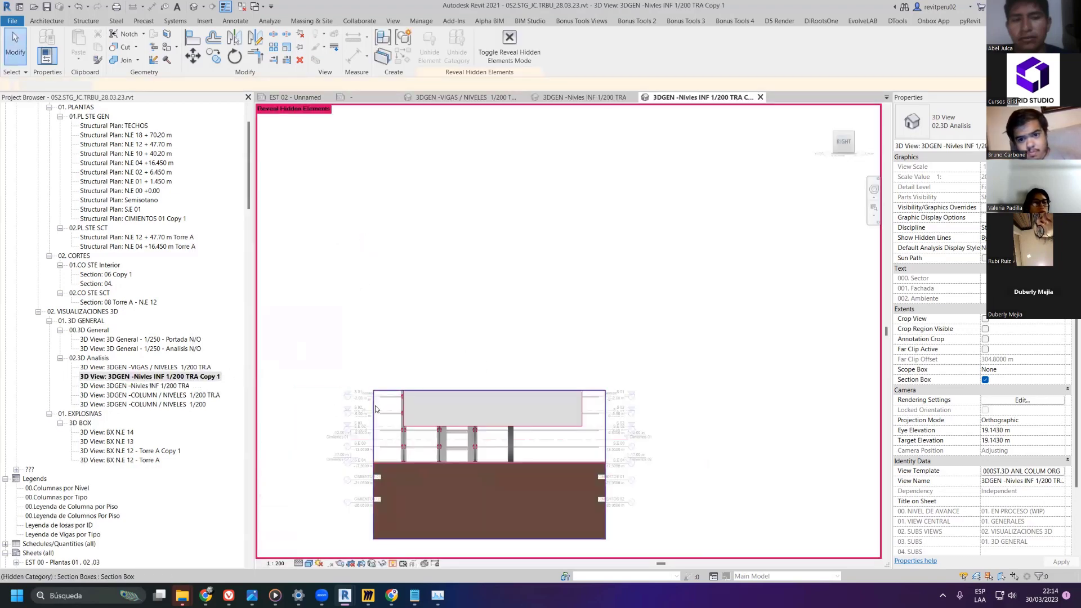
click(389, 390)
drag(480, 390, 487, 240)
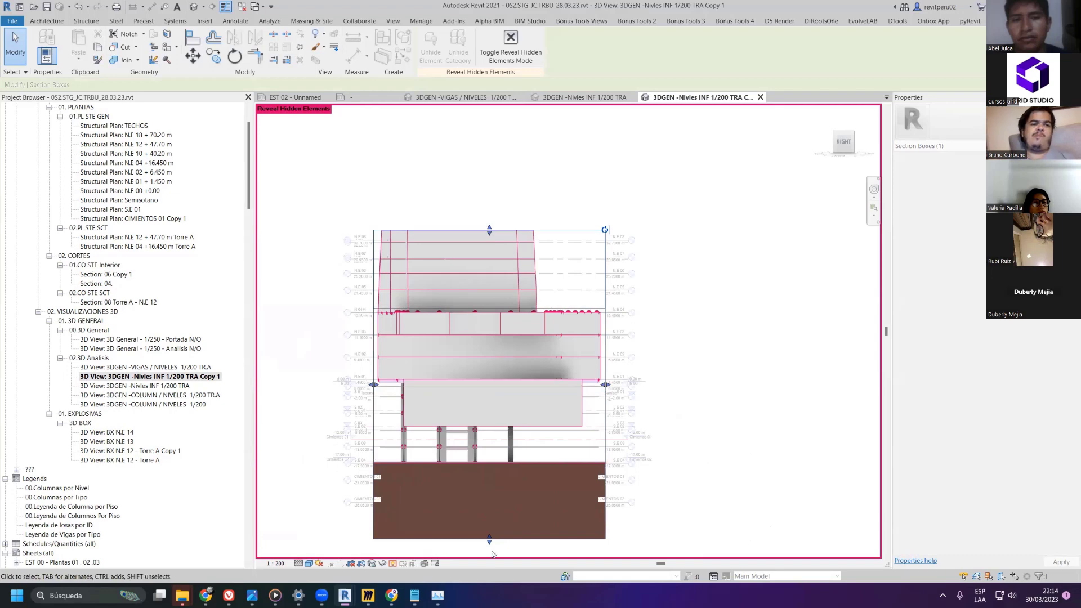
drag(505, 361, 508, 385)
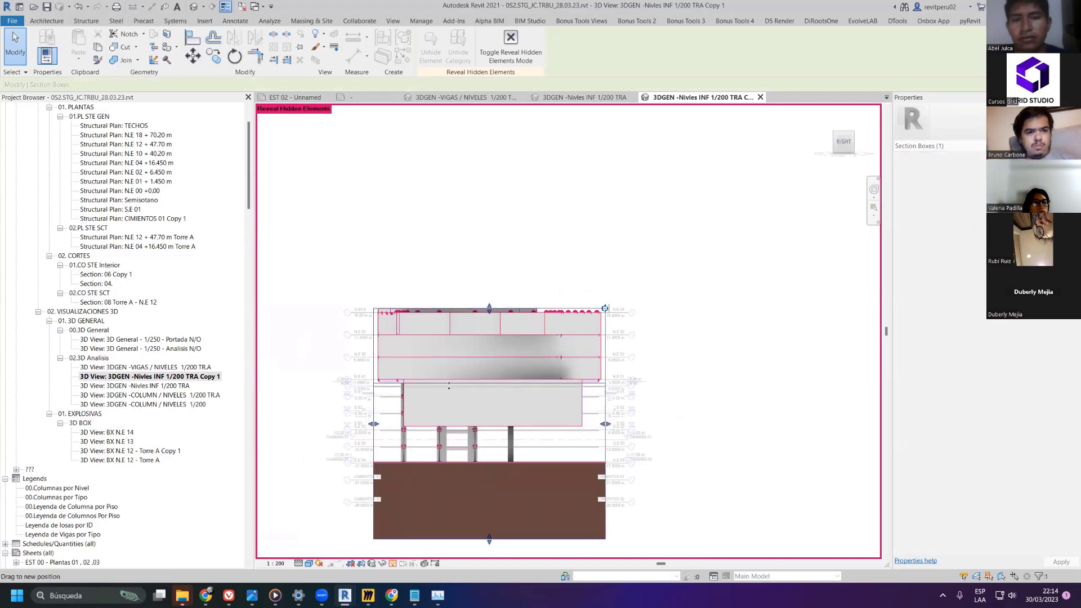
- Rename the copied view, replacing INF with COM
click(149, 376)
right_click(150, 377)
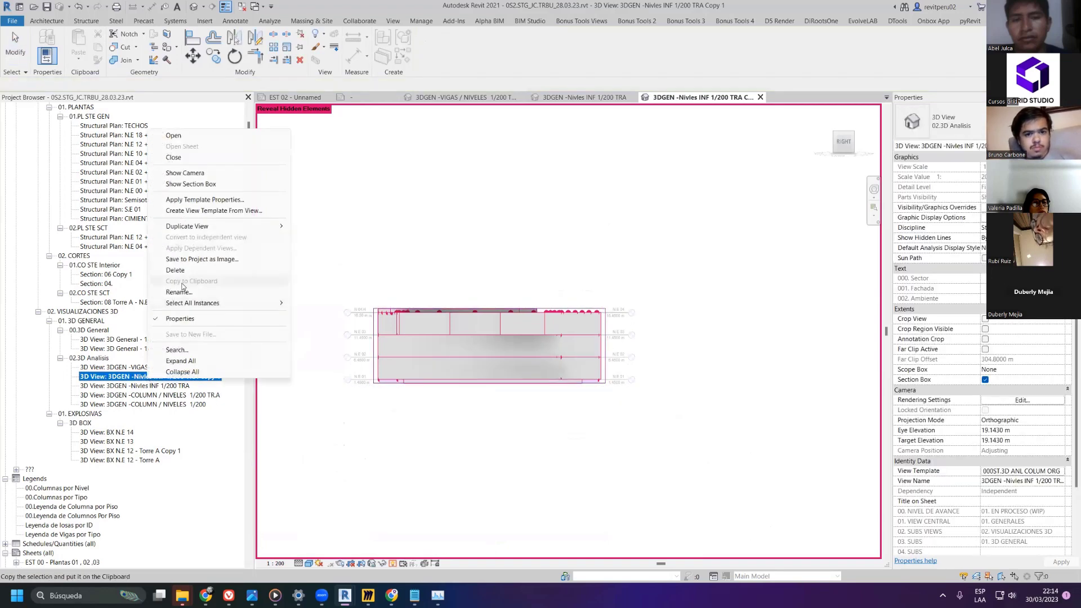
click(179, 292)
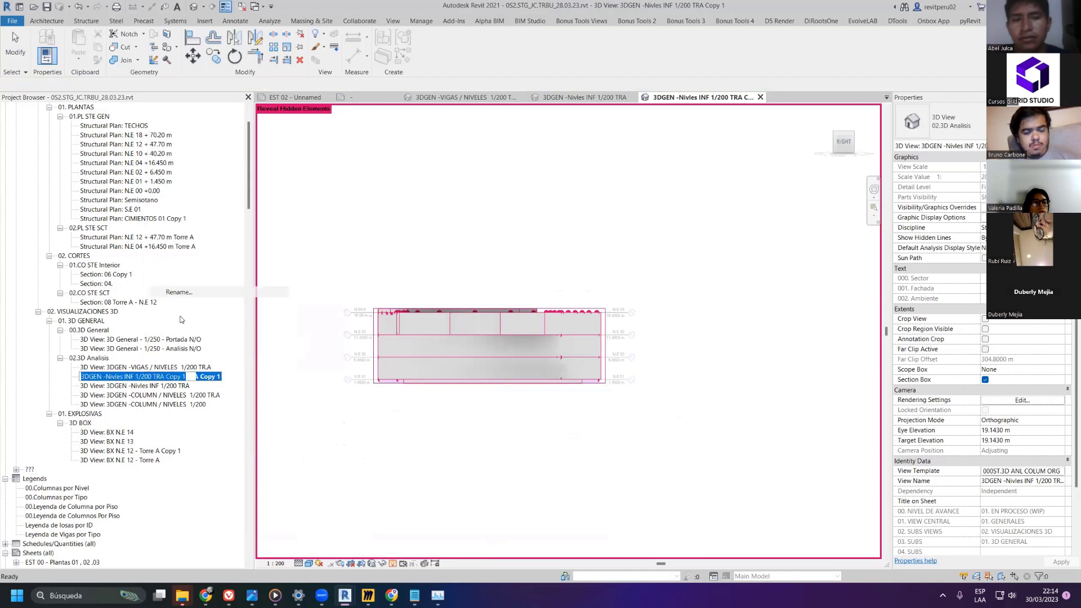
click(133, 376)
key(BackSpace)
key(BackSpace)
key(BackSpace)
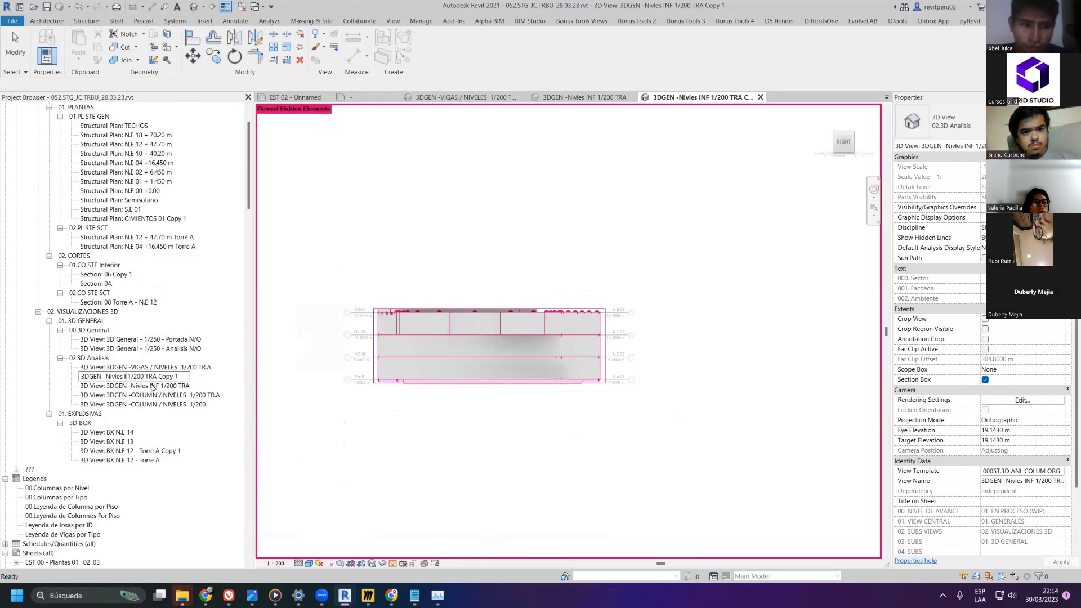
text(COM)
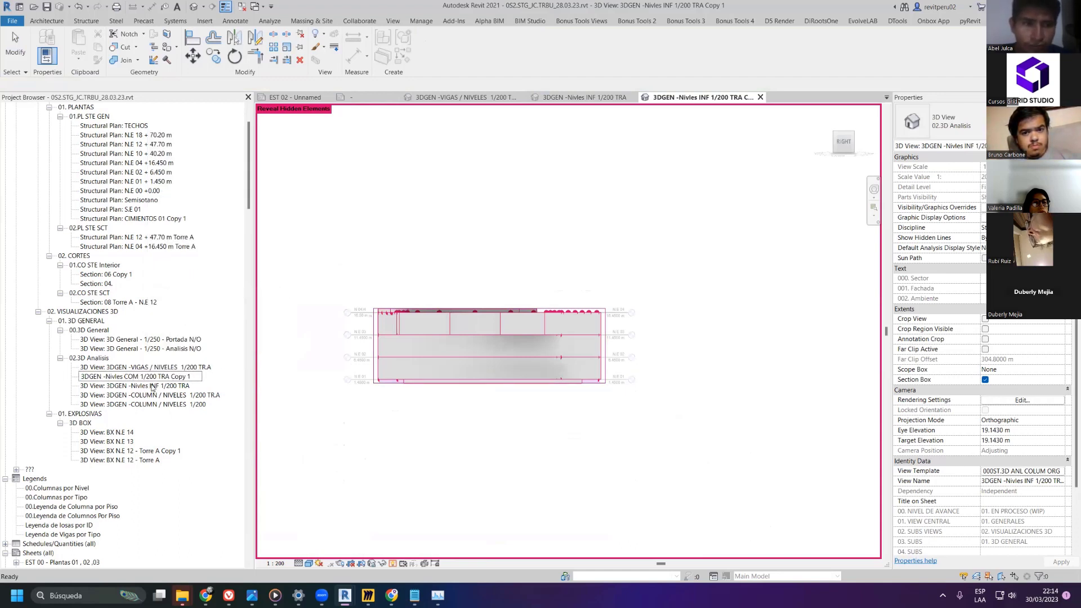
key(Return)
- Rename the original Nivles INF view to '3DGEN -Nivles SO/CM 1/200 TRA'
click(147, 376)
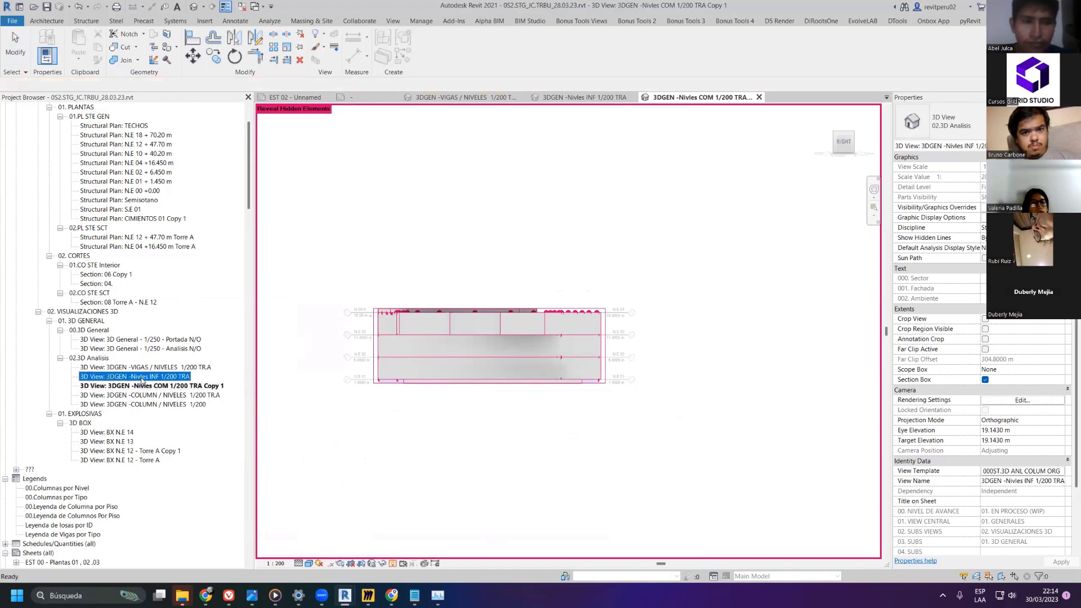
right_click(147, 376)
click(164, 293)
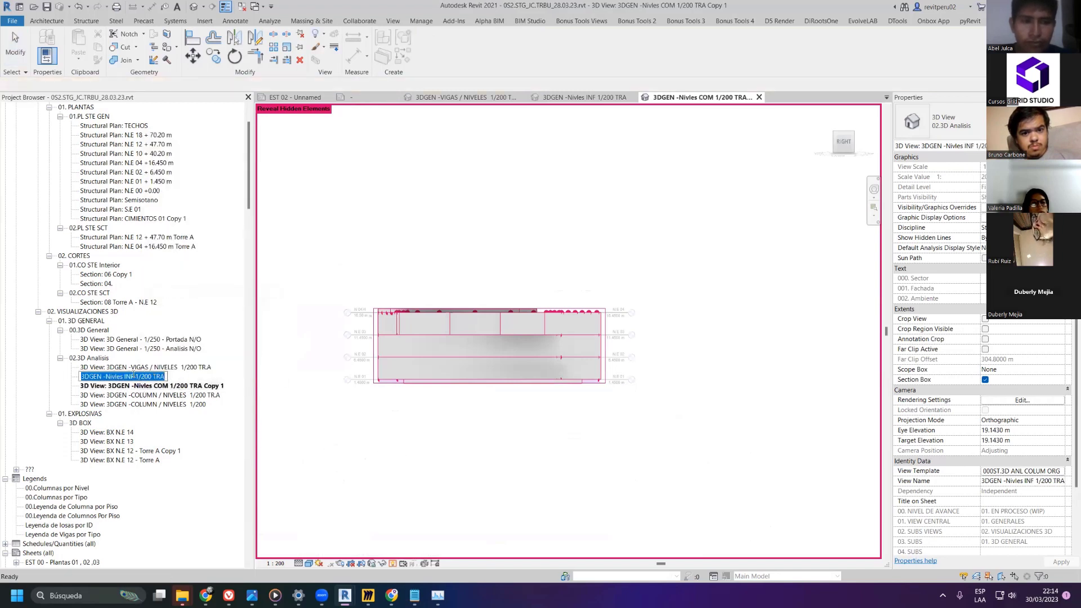
click(134, 376)
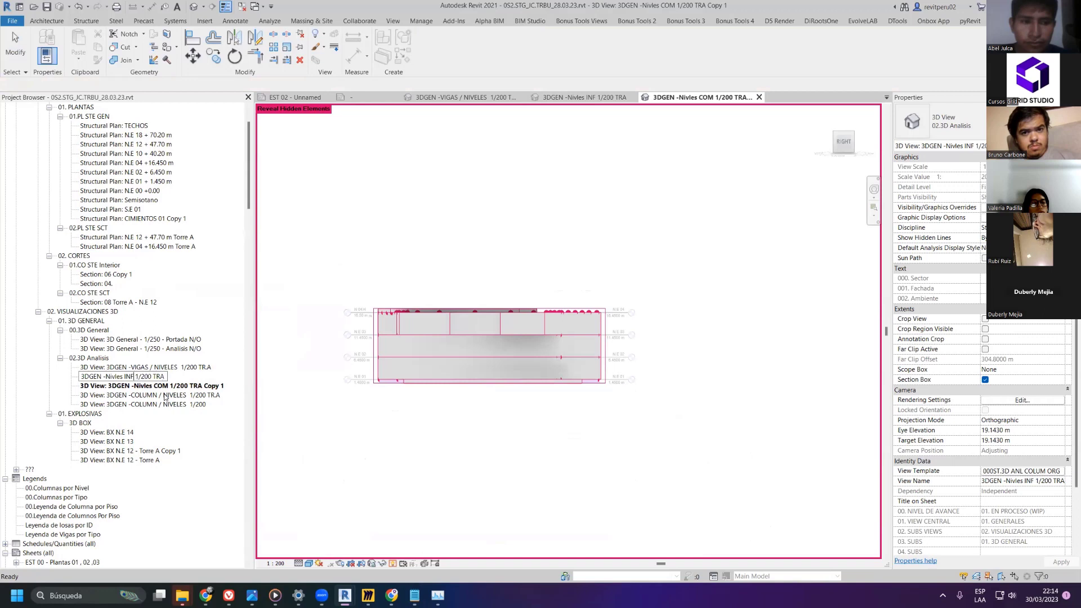
key(Left)
key(BackSpace)
key(BackSpace)
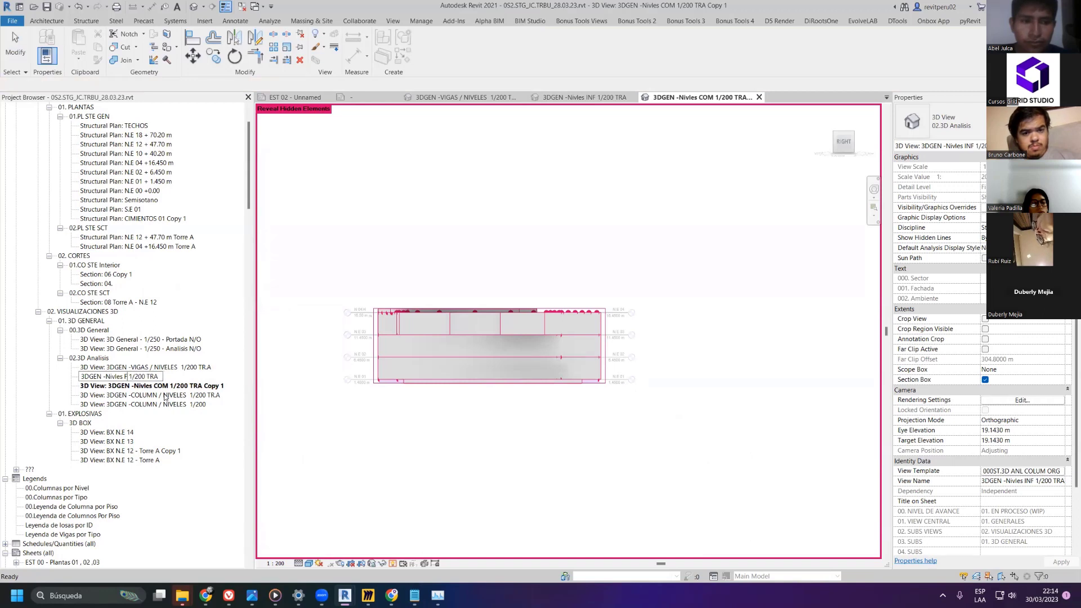
key(Delete)
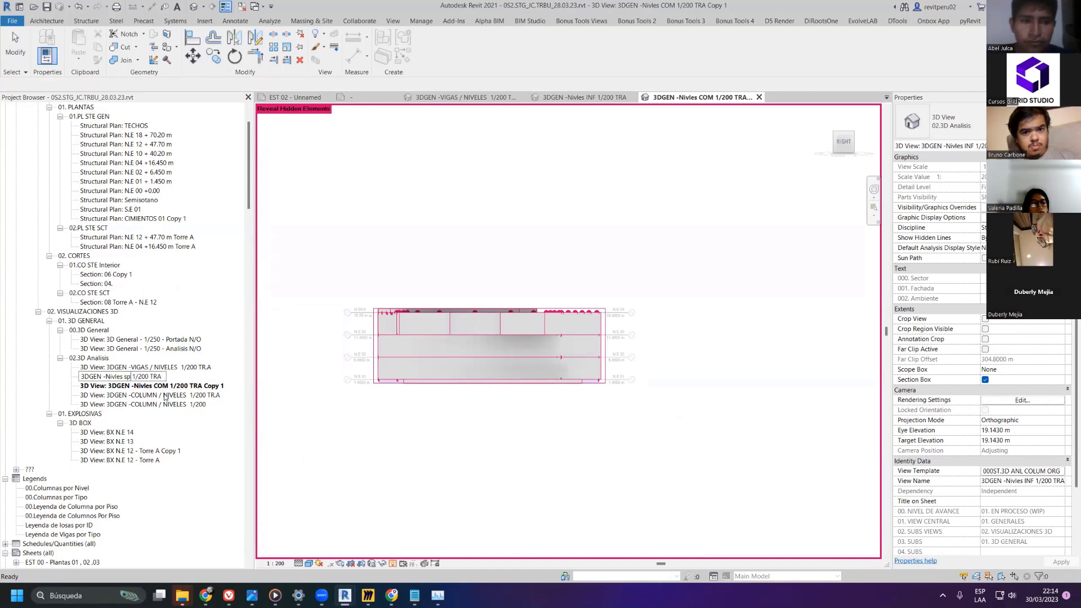
text(s)
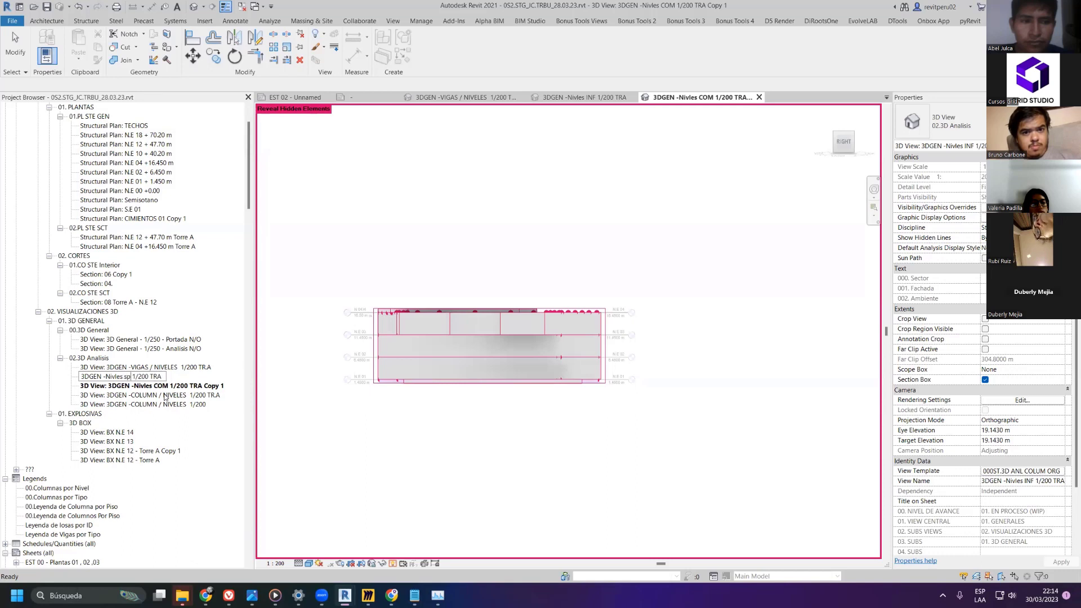
key(Caps_Lock)
text(O)
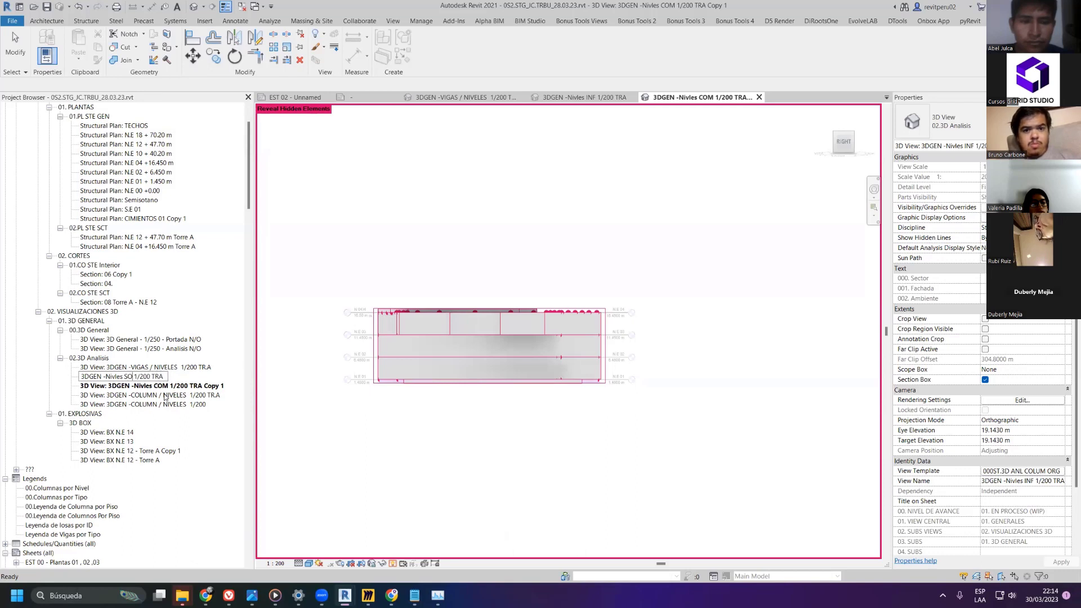
text(/CM)
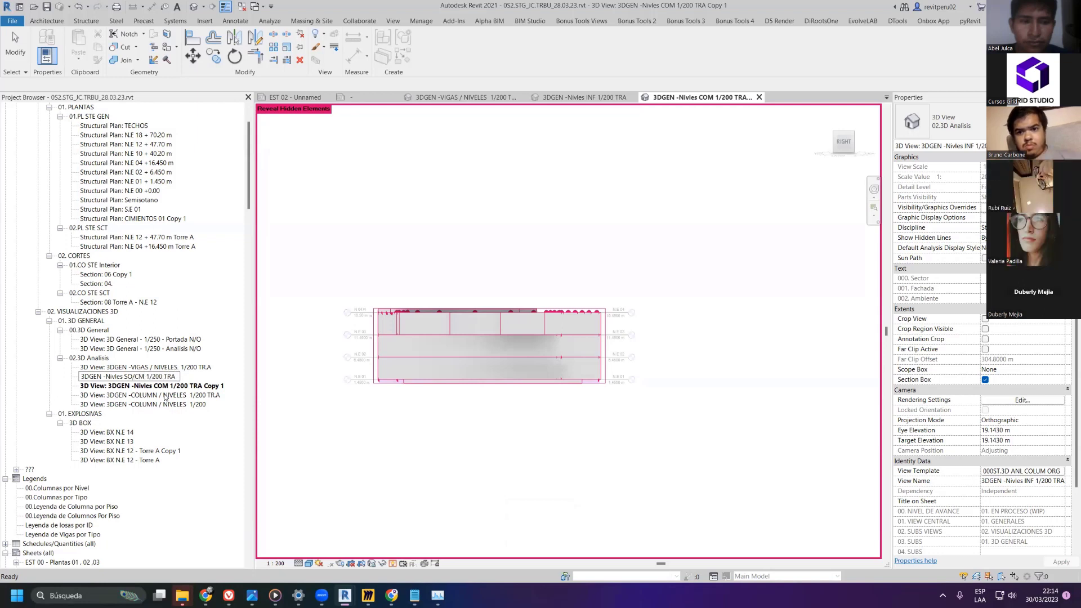
click(331, 454)
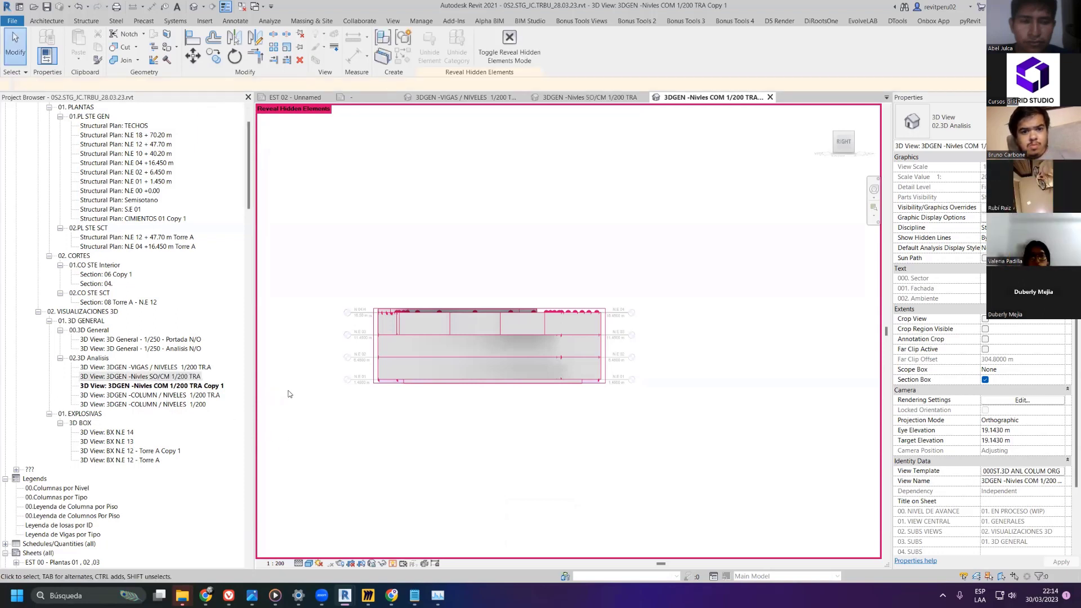
- In the Nivles SO/CM 3D view, raise the section box top to span the basement levels
click(186, 386)
double_click(174, 376)
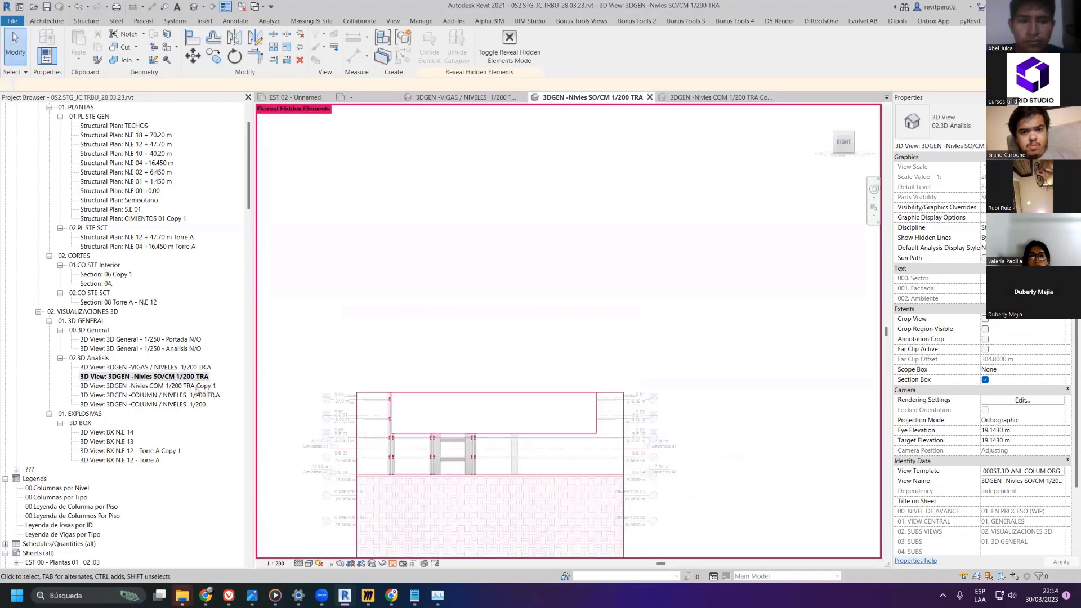
scroll(453, 376, down, 2)
click(435, 380)
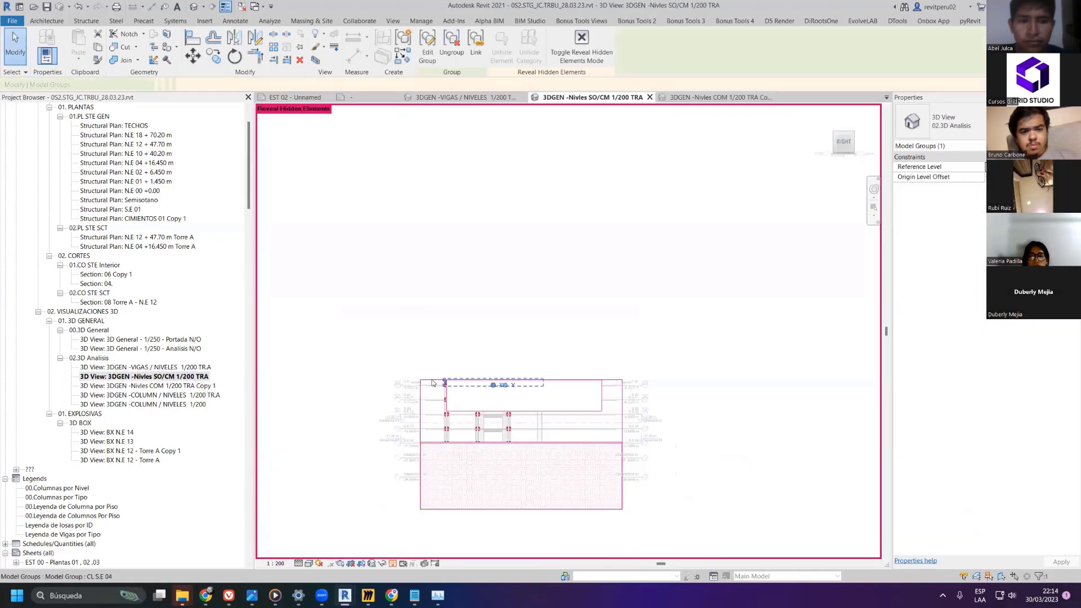
key(Escape)
click(528, 438)
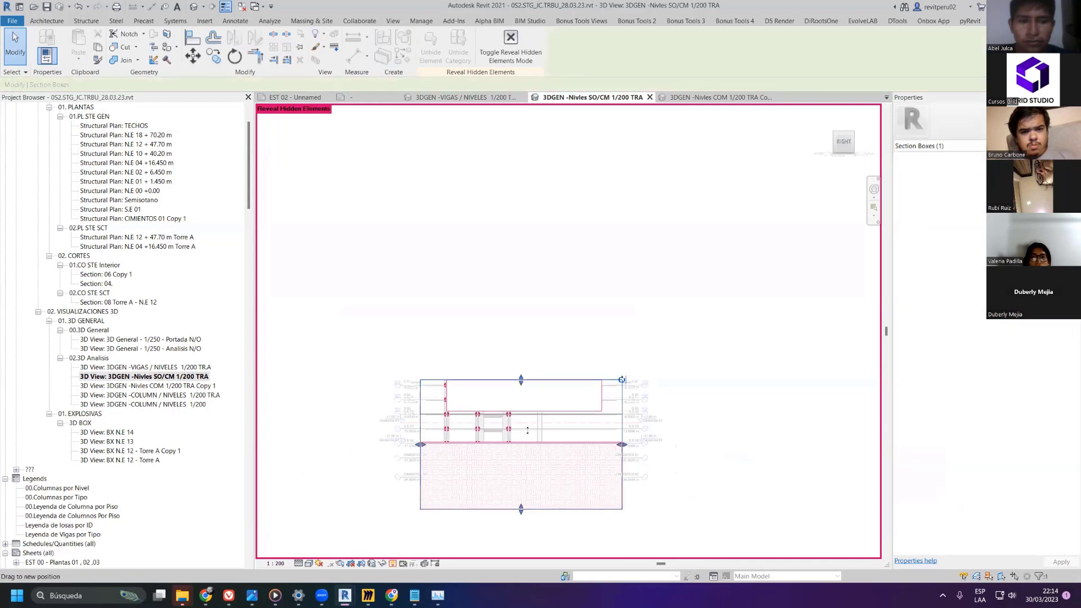
drag(528, 437, 584, 345)
scroll(529, 421, up, 3)
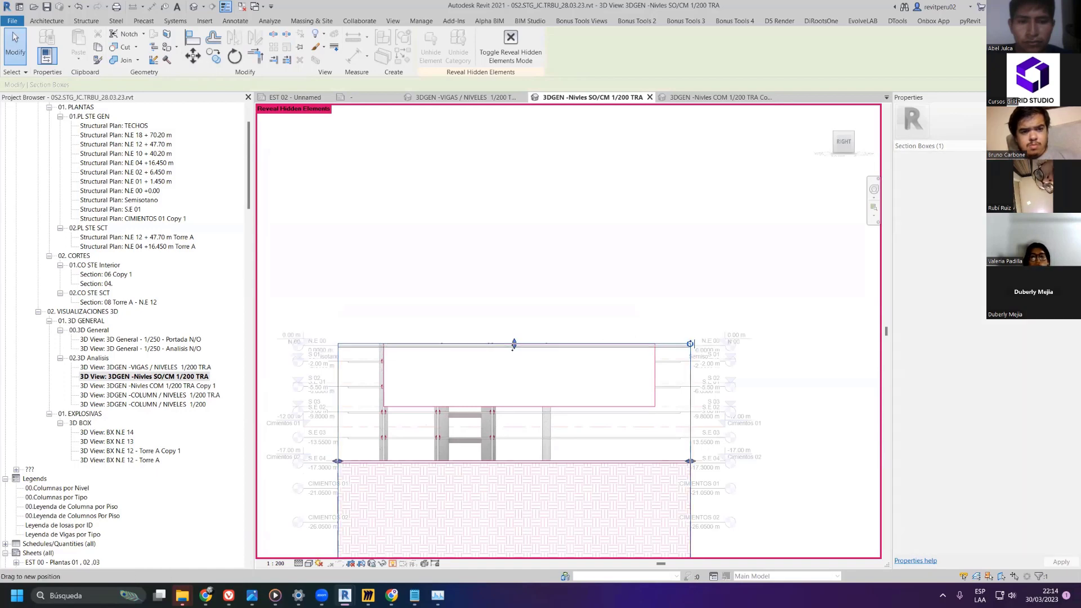
drag(514, 344, 513, 344)
drag(245, 360, 246, 361)
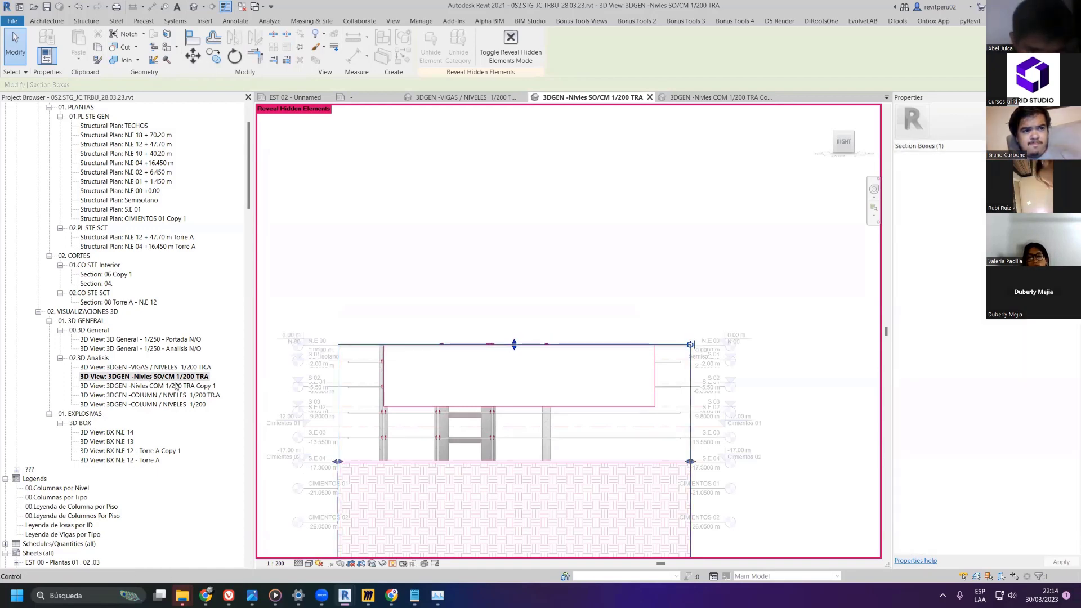
- Switch to the Nivles COM Copy 1 3D view
double_click(178, 367)
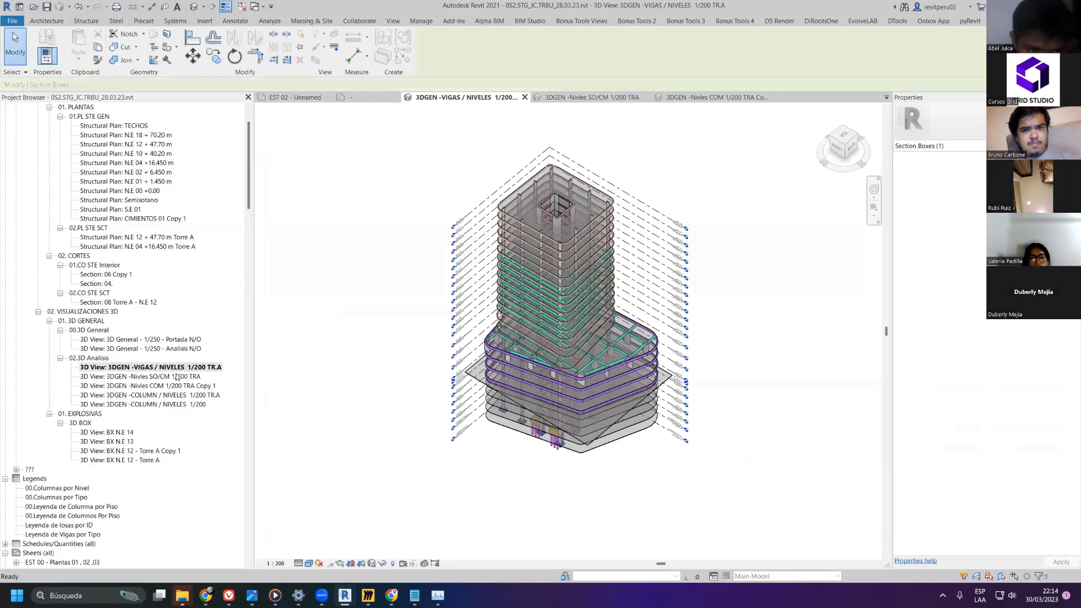
double_click(176, 386)
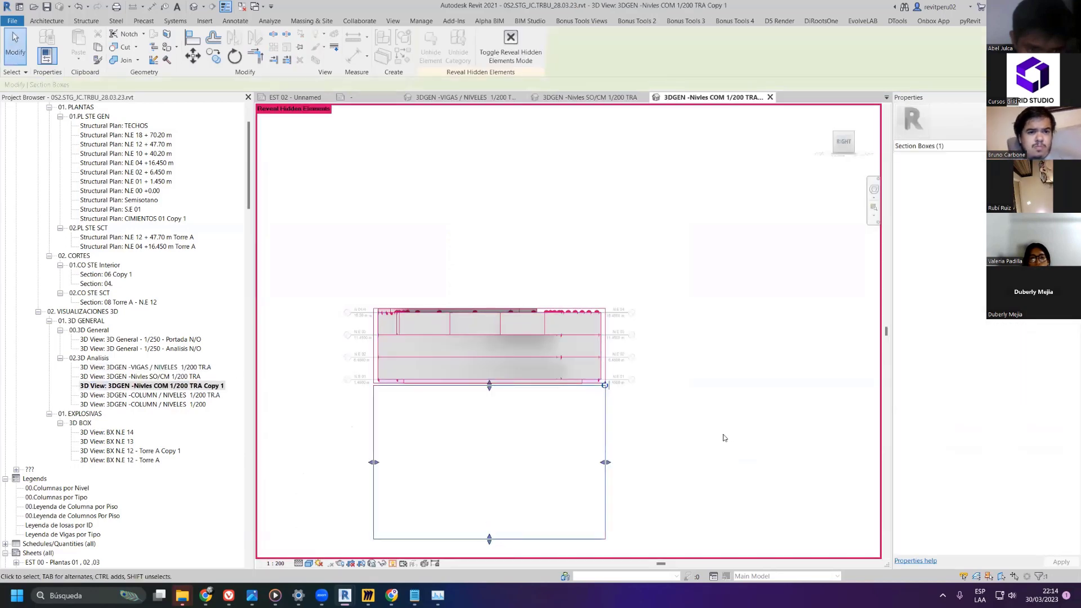
click(724, 438)
- Duplicate the COM Copy 1 view with detailing and rename the copy, replacing COM with OFF
right_click(181, 386)
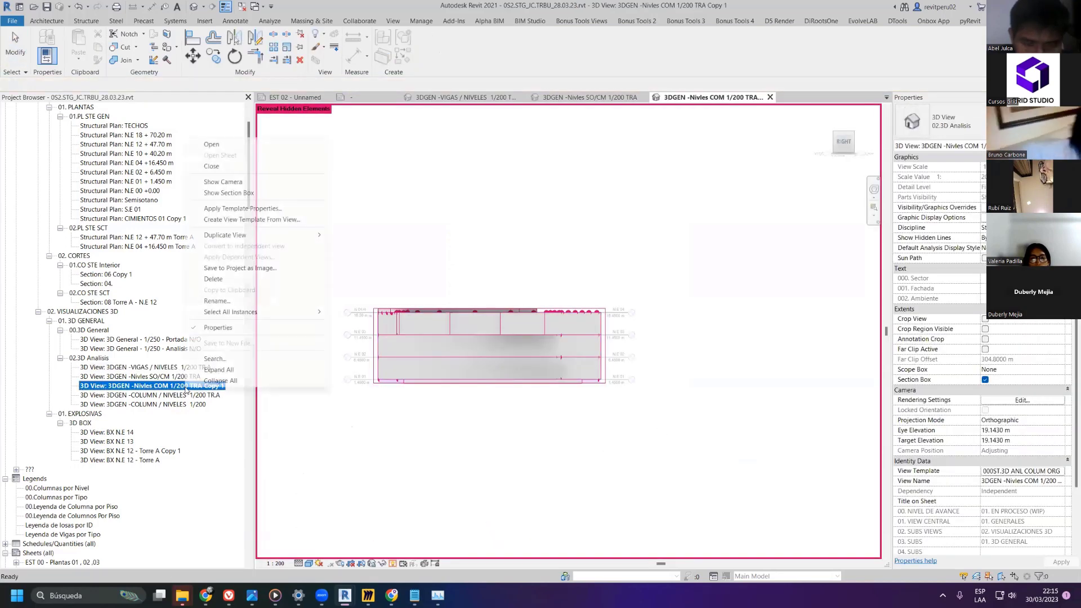
mouse_move(270, 237)
click(348, 246)
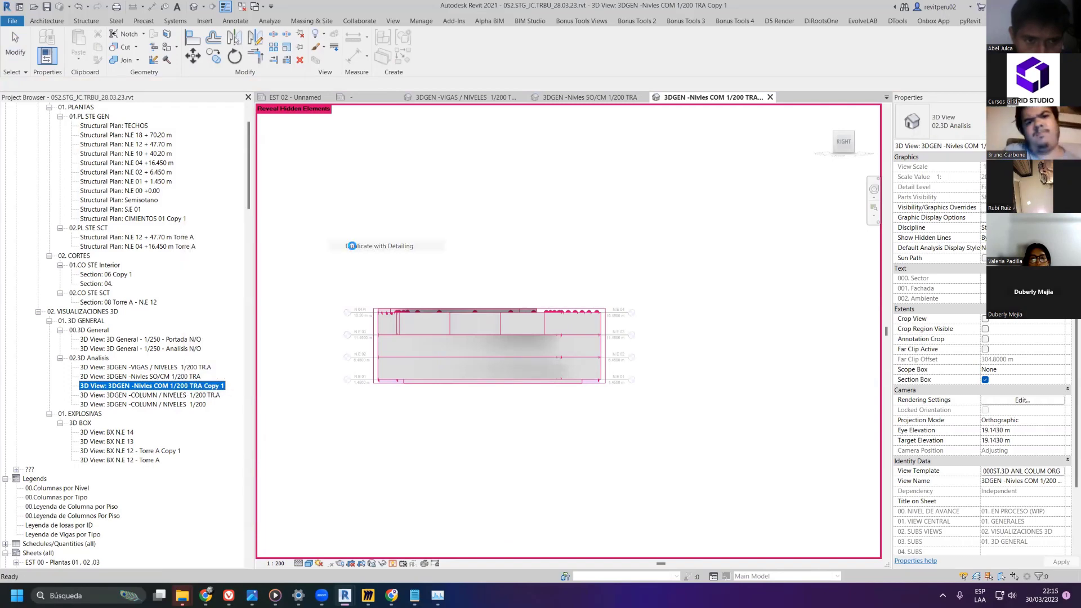
right_click(145, 388)
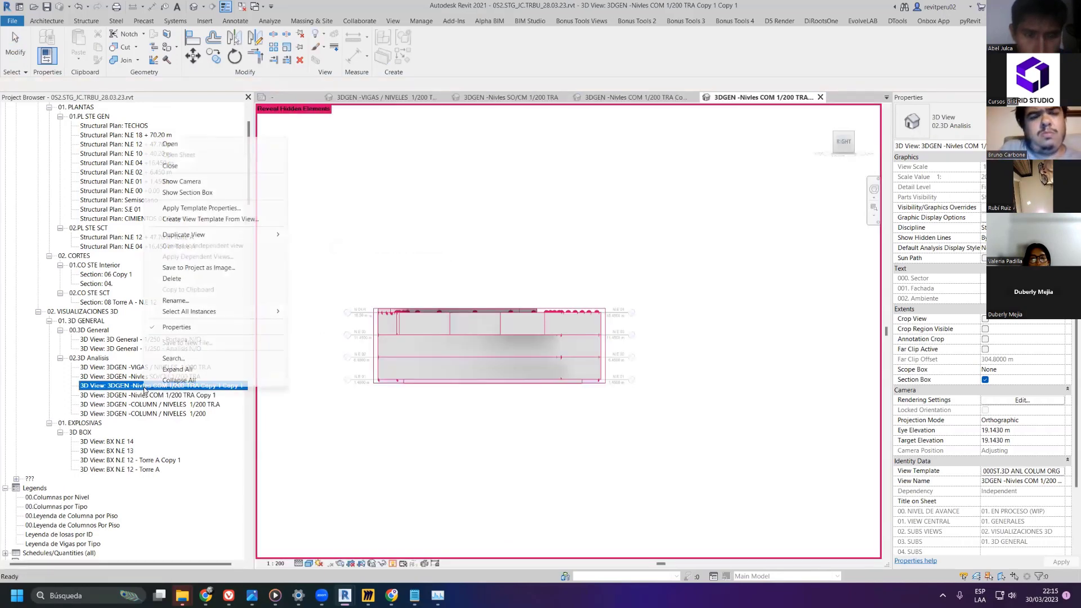
click(177, 301)
click(154, 386)
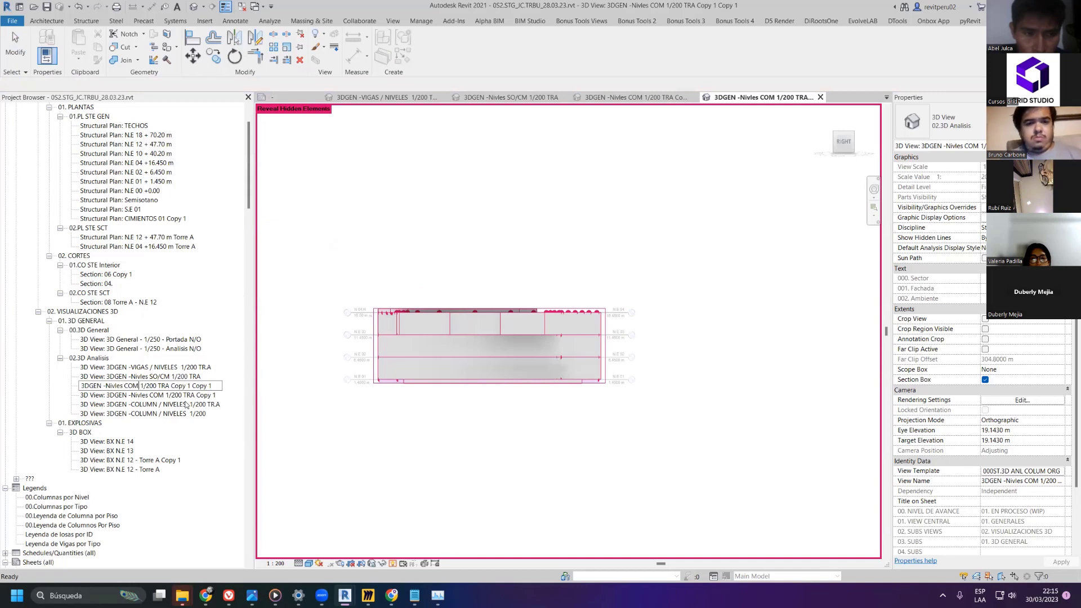
key(BackSpace)
key(BackSpace)
key(BackSpace)
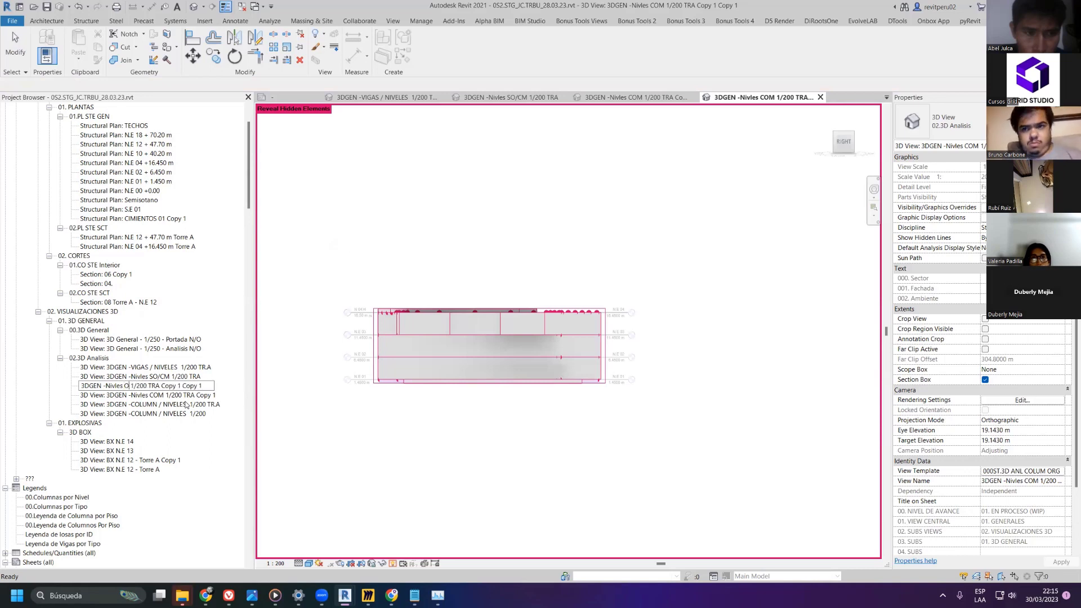
text(OFF)
key(Return)
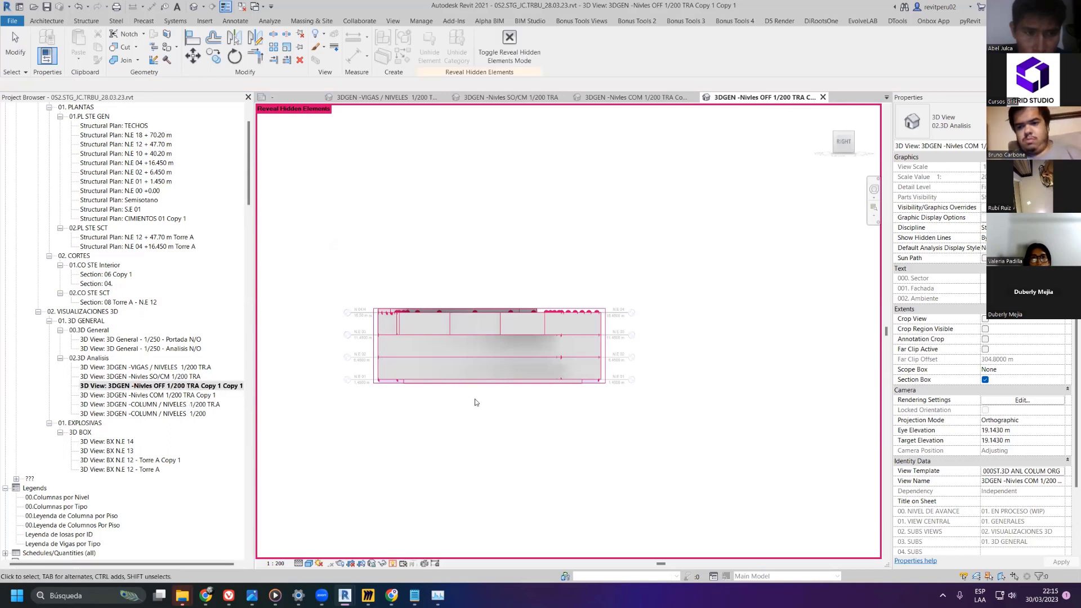
- Stretch the duplicate's section box to take in the upper tower and cut away the podium
click(521, 315)
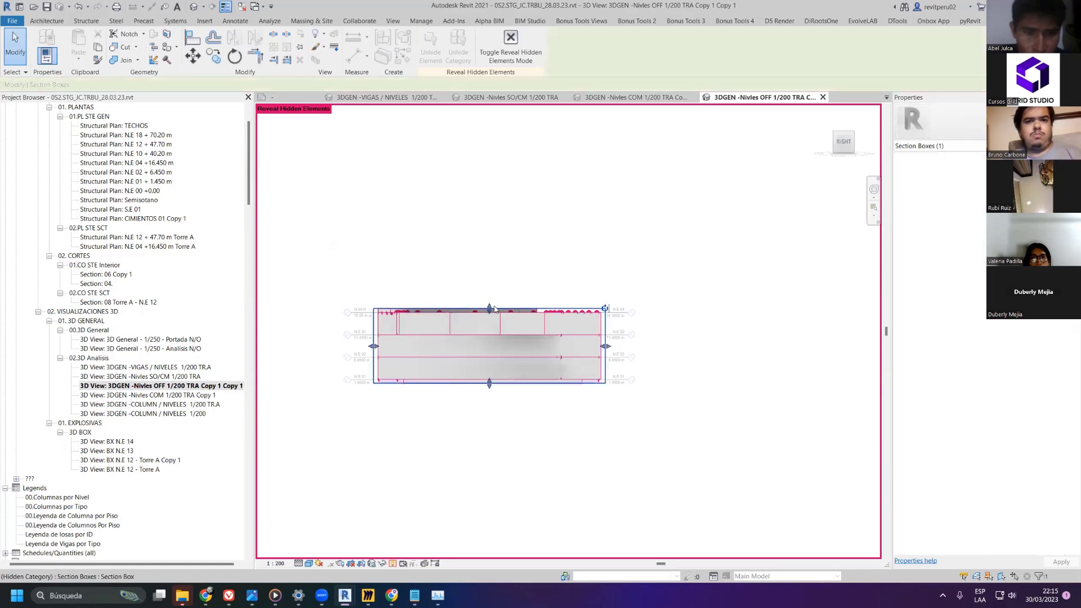
drag(489, 309, 513, 175)
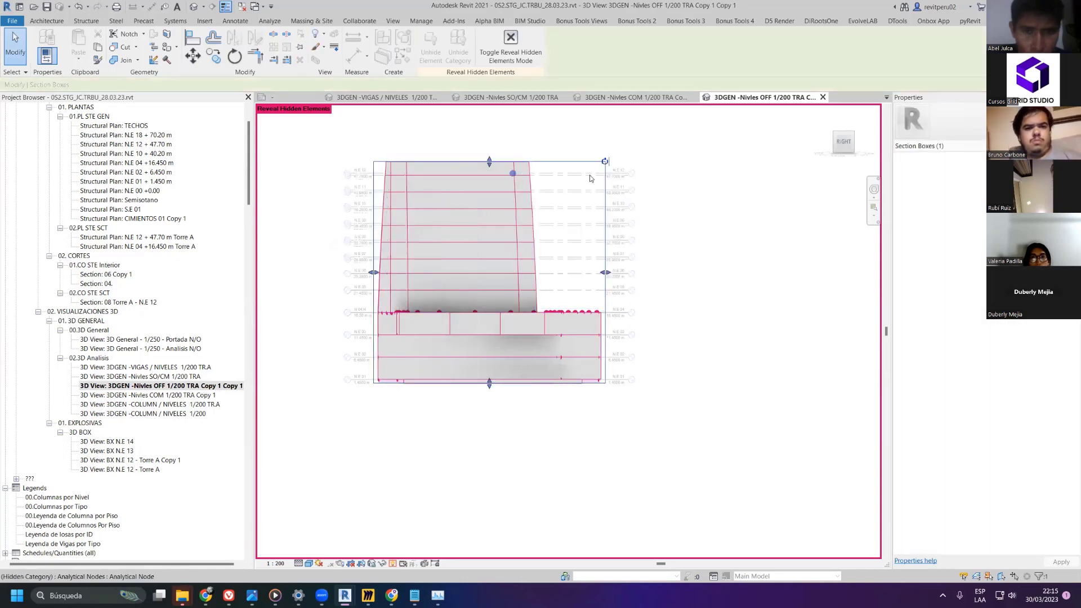
scroll(510, 169, down, 2)
middle_drag(509, 169, 478, 284)
drag(478, 284, 472, 174)
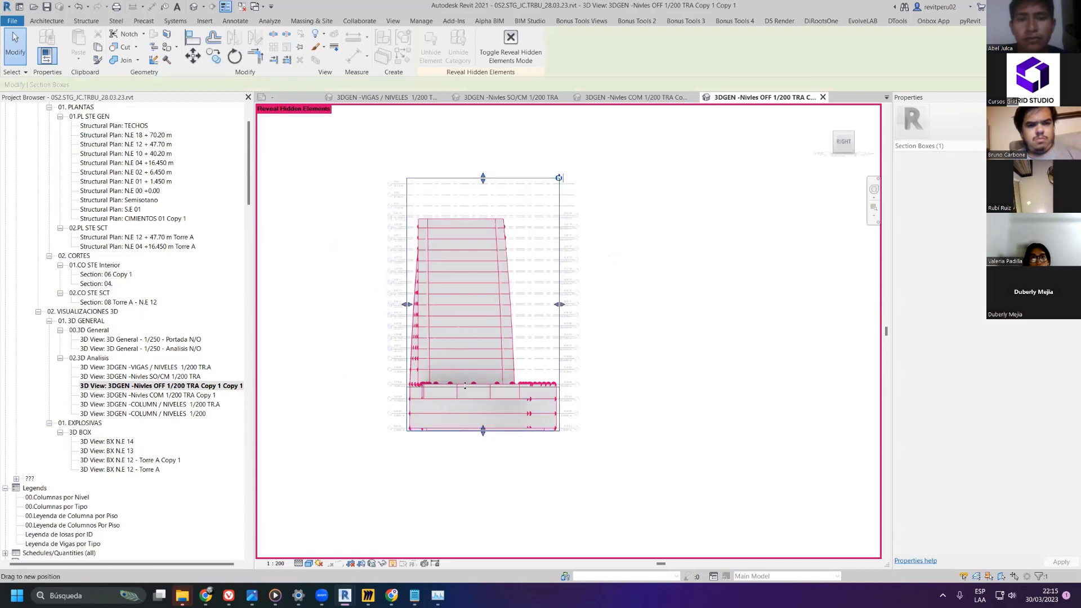
drag(465, 386, 466, 386)
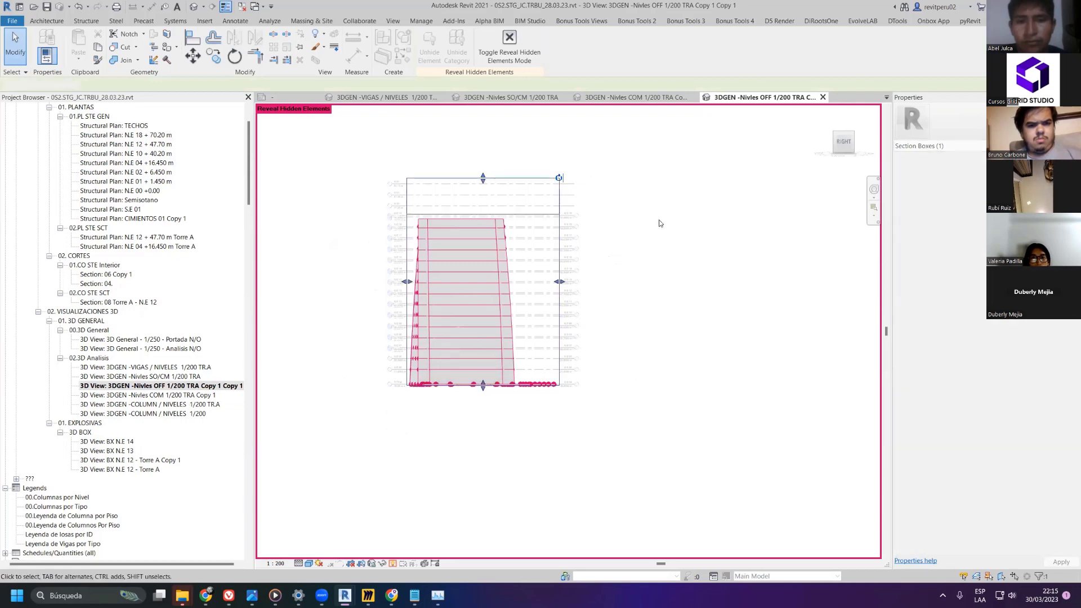
key(Escape)
click(241, 8)
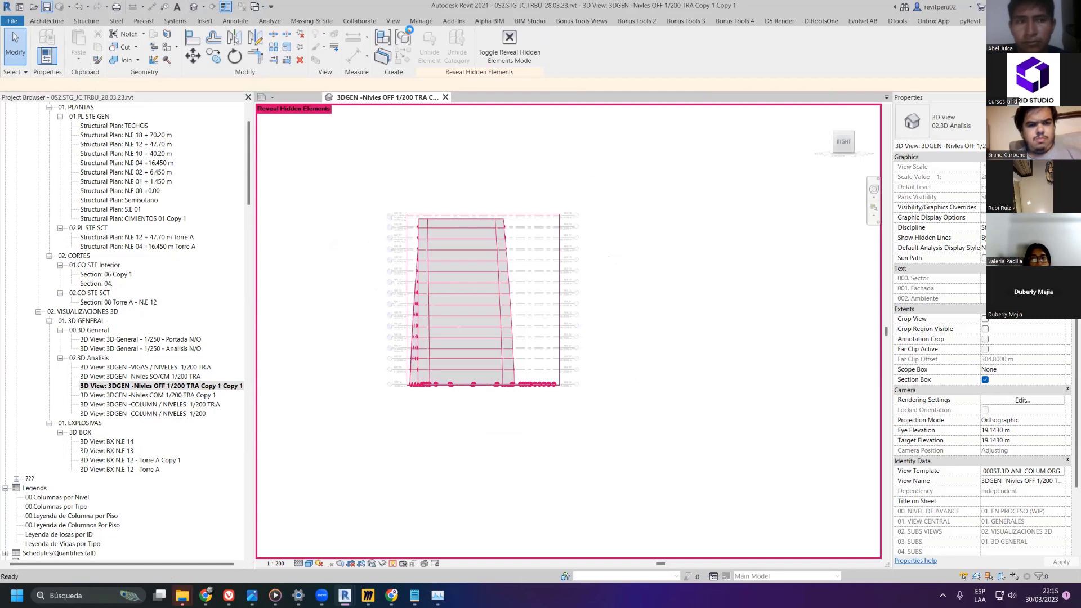
- Create new sheet EST 04 using the A-0/ Membrete Vertical title block
click(393, 21)
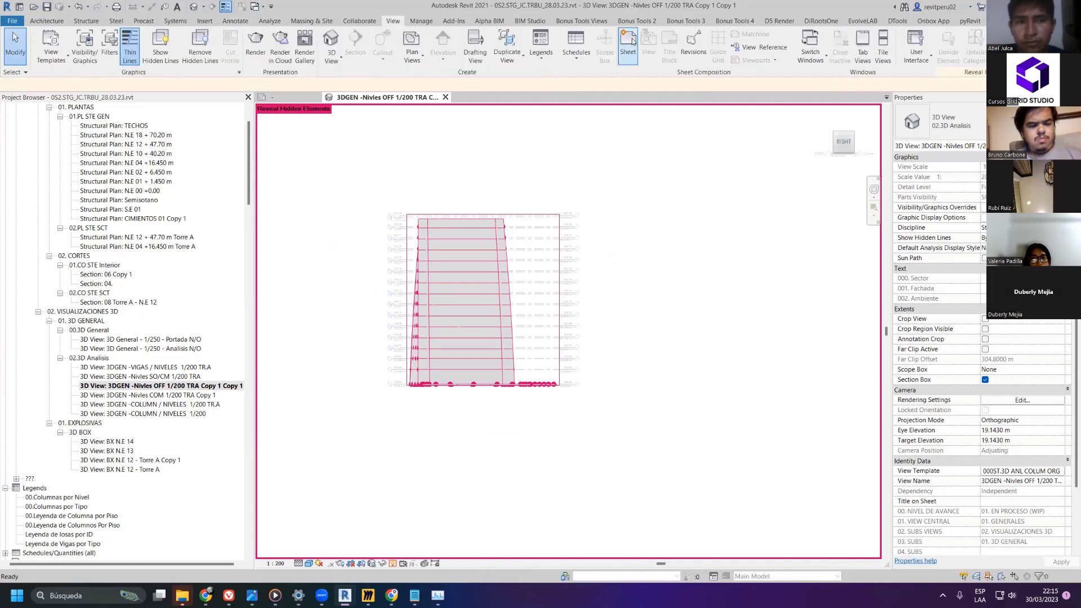
click(629, 44)
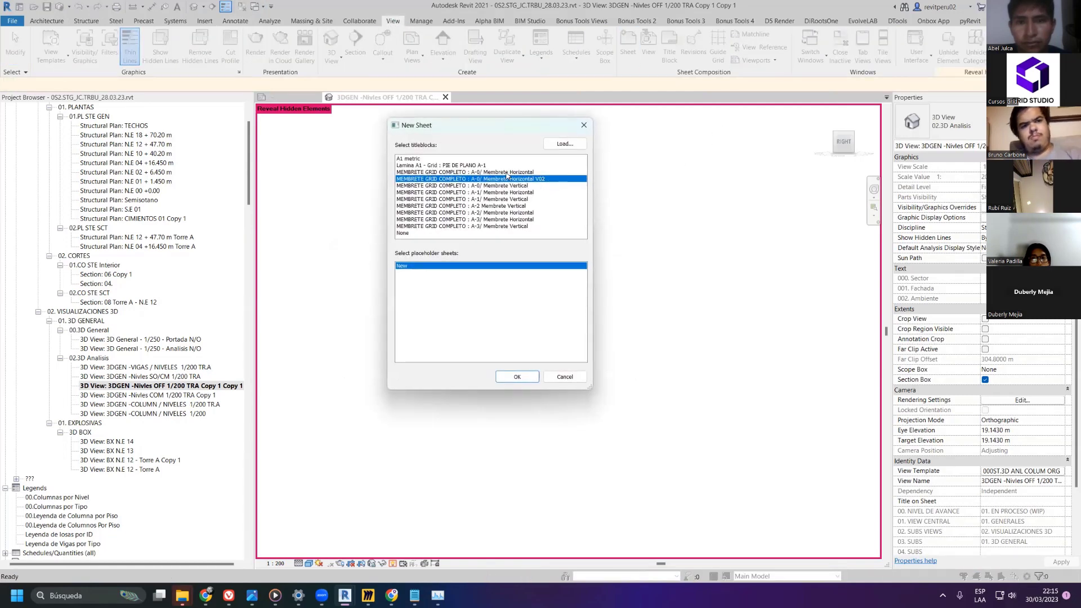
click(489, 187)
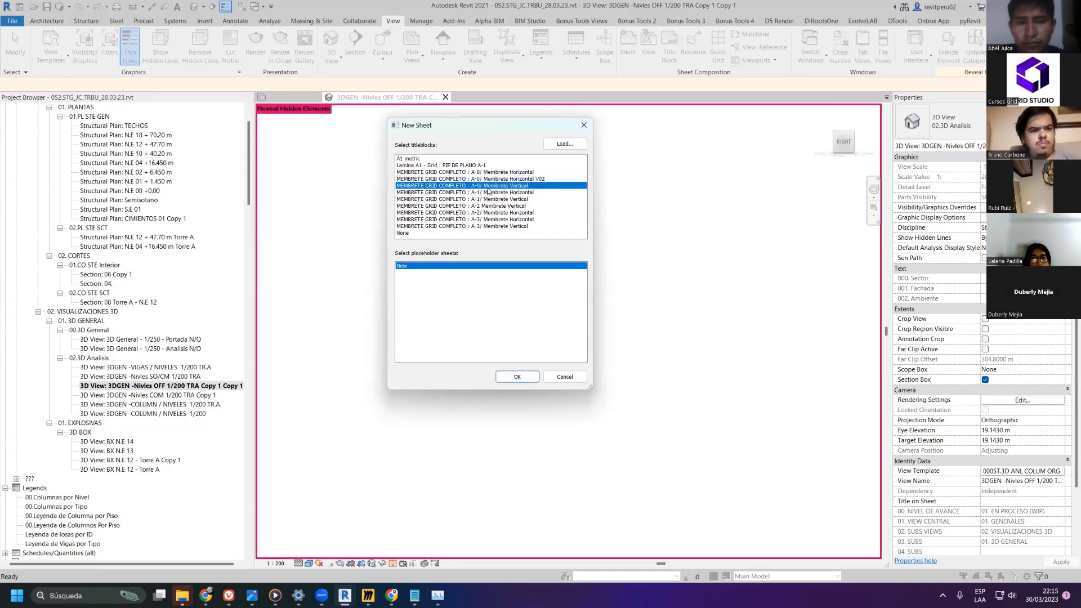
click(517, 378)
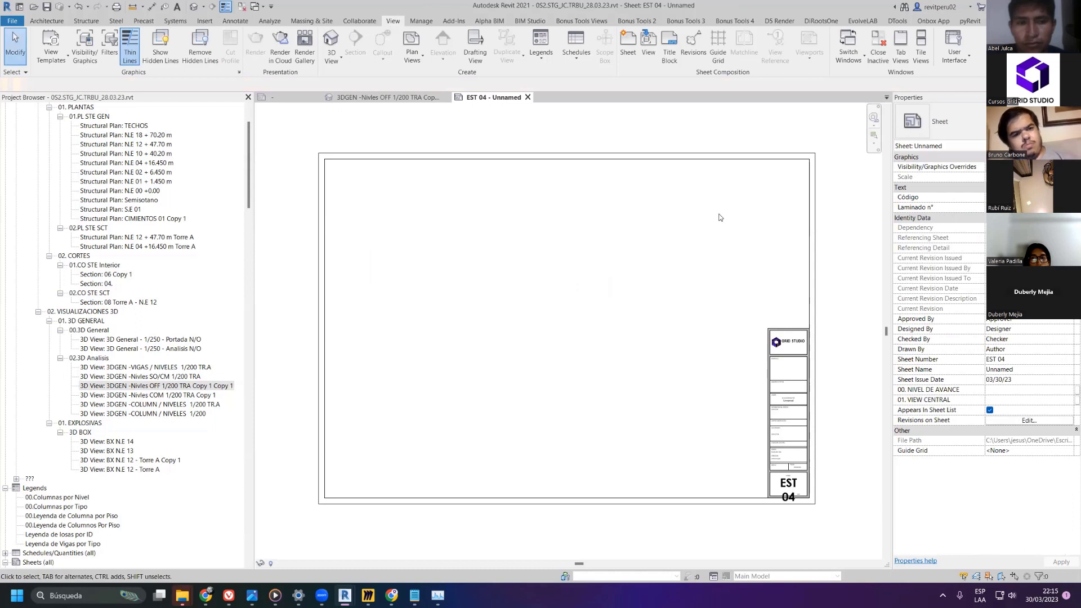
- Open the 3DGEN -Nivles SO/CM 3D view, then return to EST 04 and select its title block
click(165, 397)
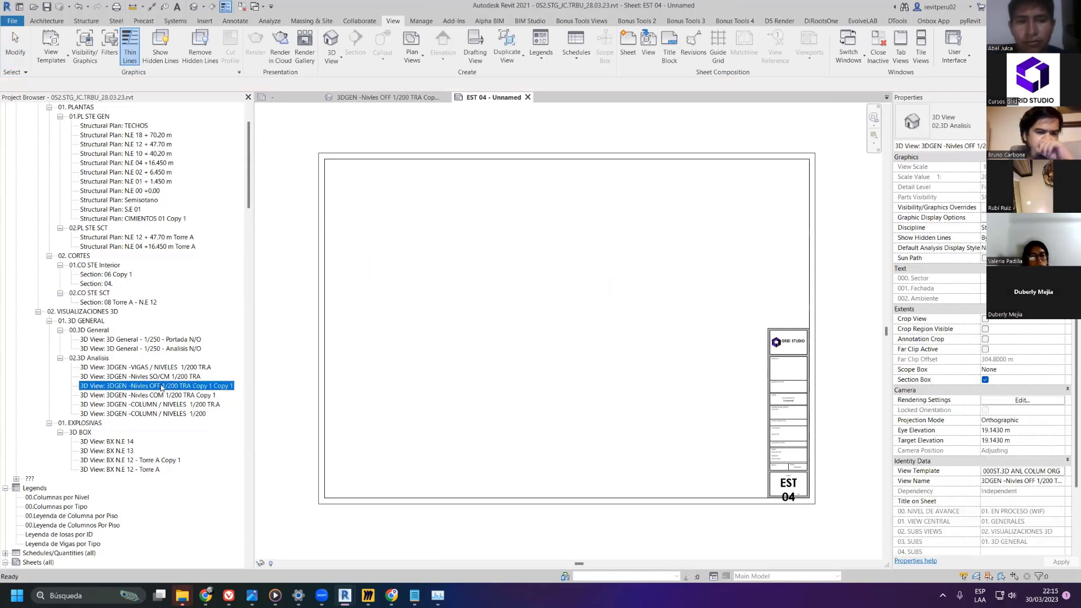
click(162, 376)
key(Return)
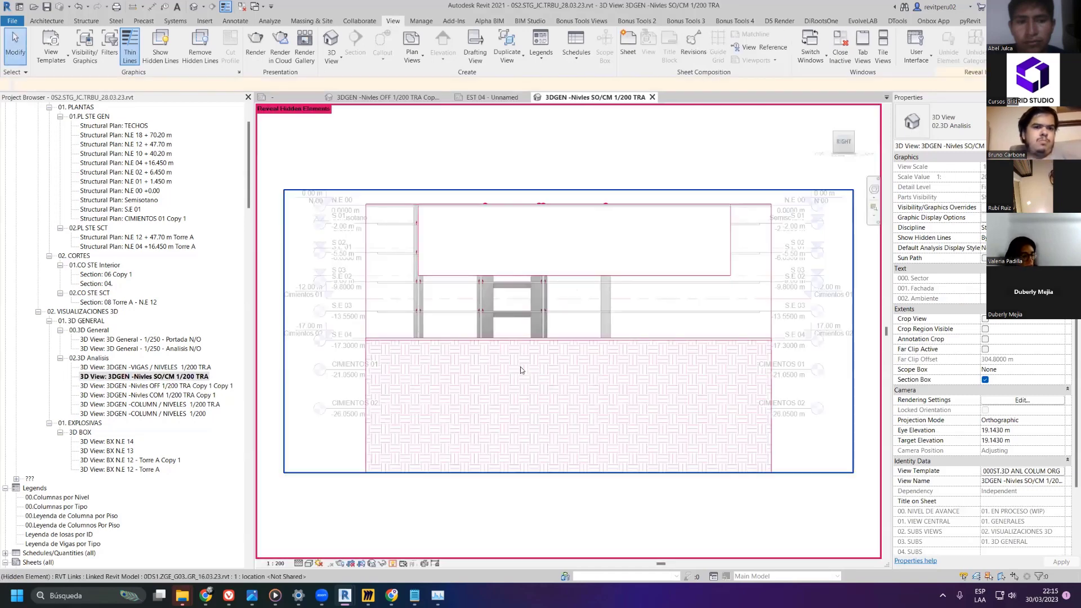
click(483, 98)
scroll(686, 229, down, 2)
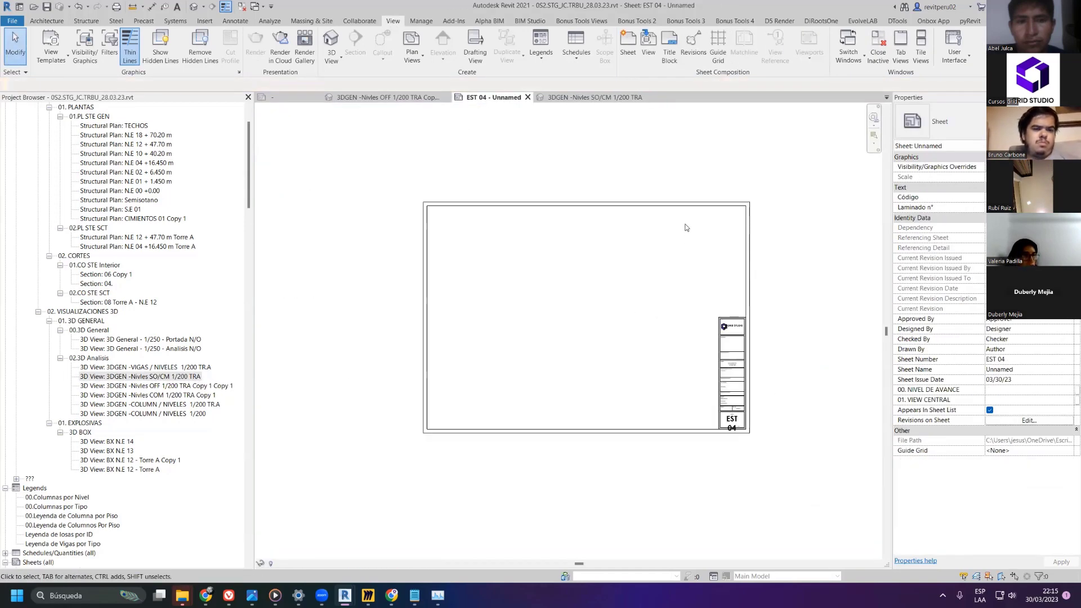
click(750, 225)
click(952, 122)
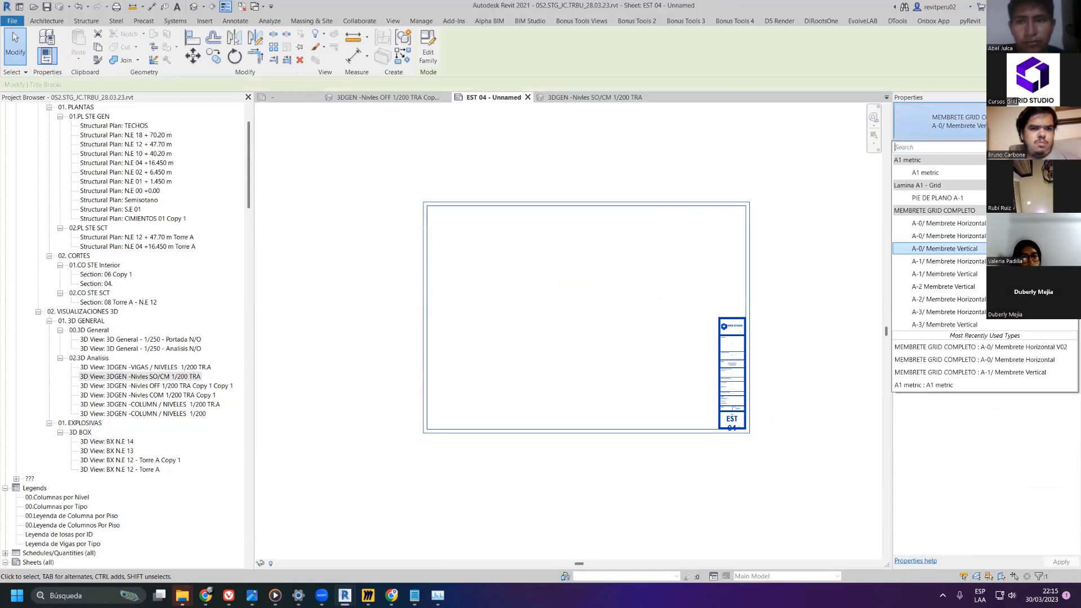
- Set the title block type's ANCHO dimension to 1.1890 m and apply it
click(949, 248)
click(963, 148)
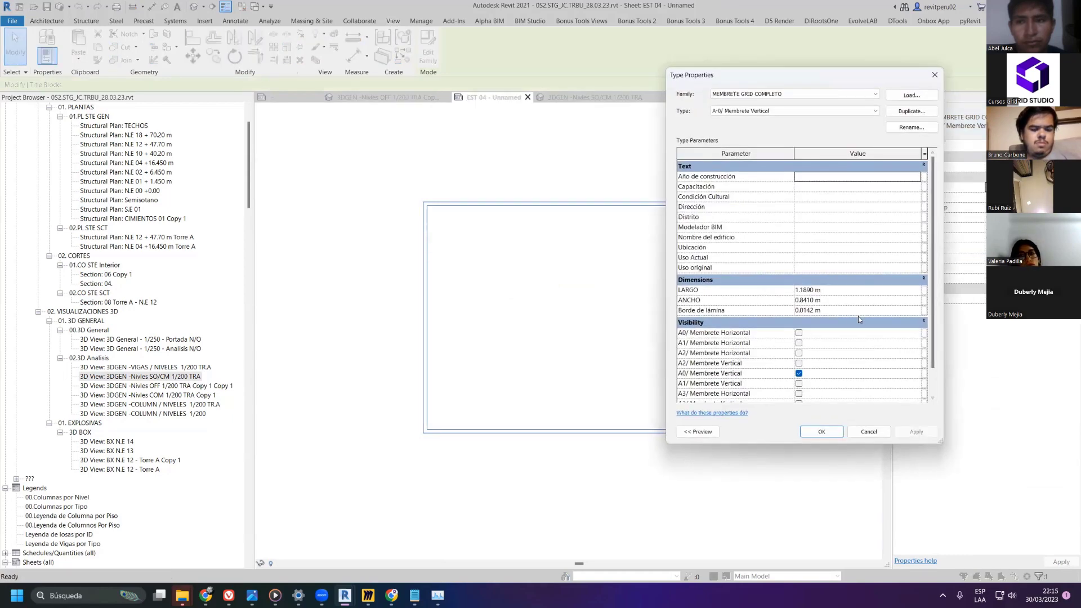
click(830, 289)
key(ctrl+c)
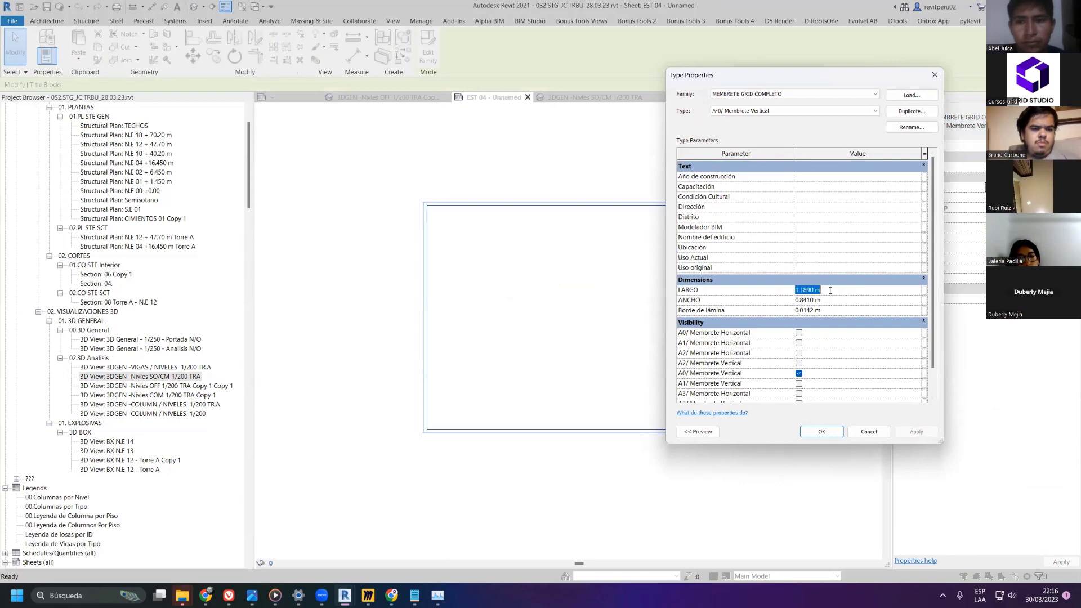
click(838, 300)
key(ctrl+v)
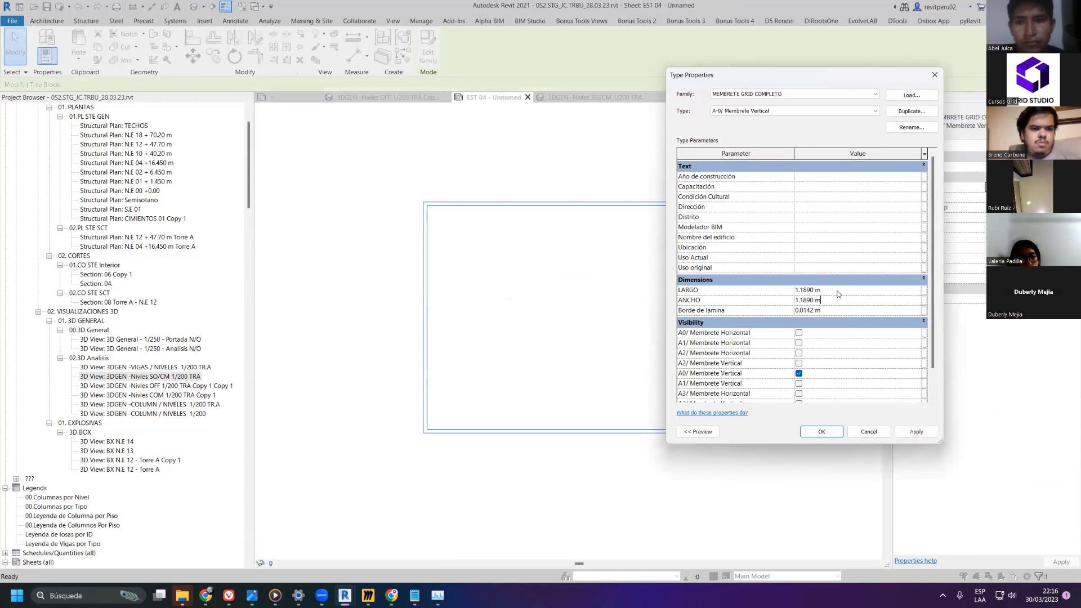
click(838, 290)
click(909, 432)
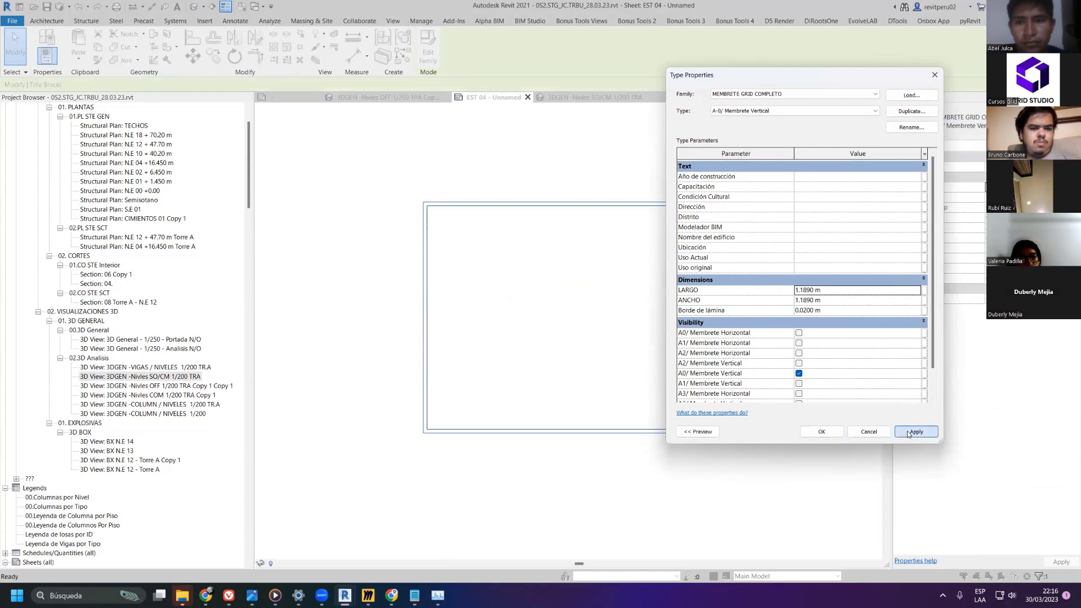
click(818, 431)
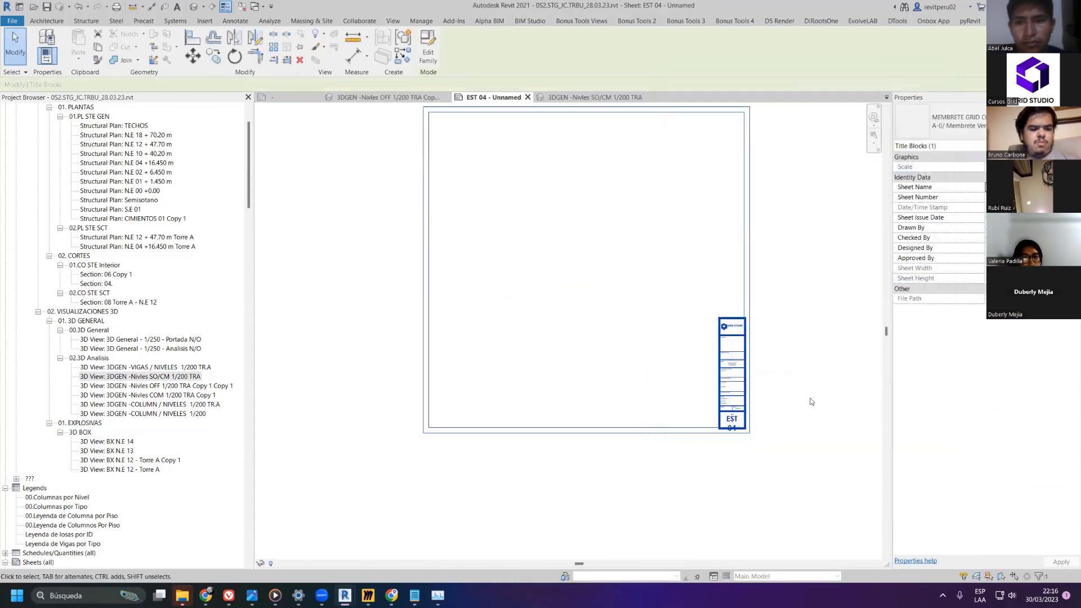
- Correct the title block's ANCHO value to 0.8410 m in Type Properties
click(1047, 146)
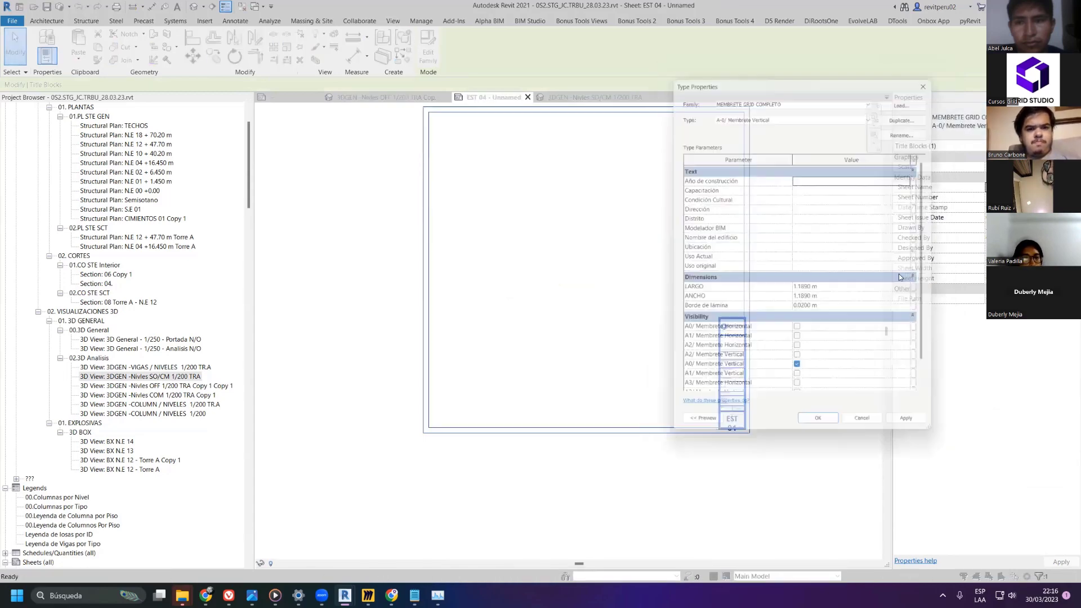
click(849, 303)
text(841)
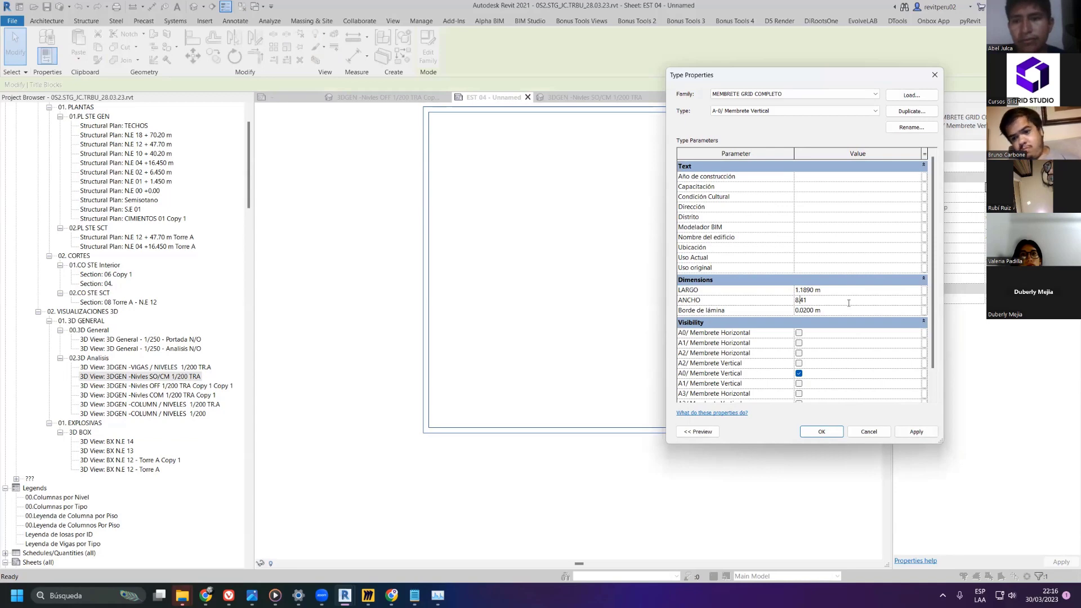
click(916, 432)
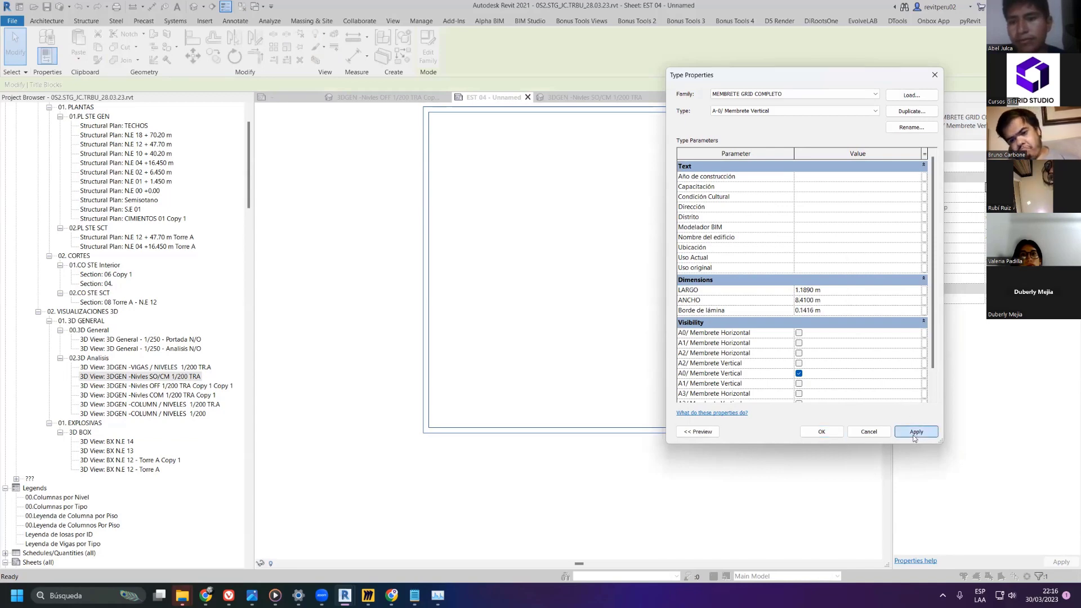
click(820, 433)
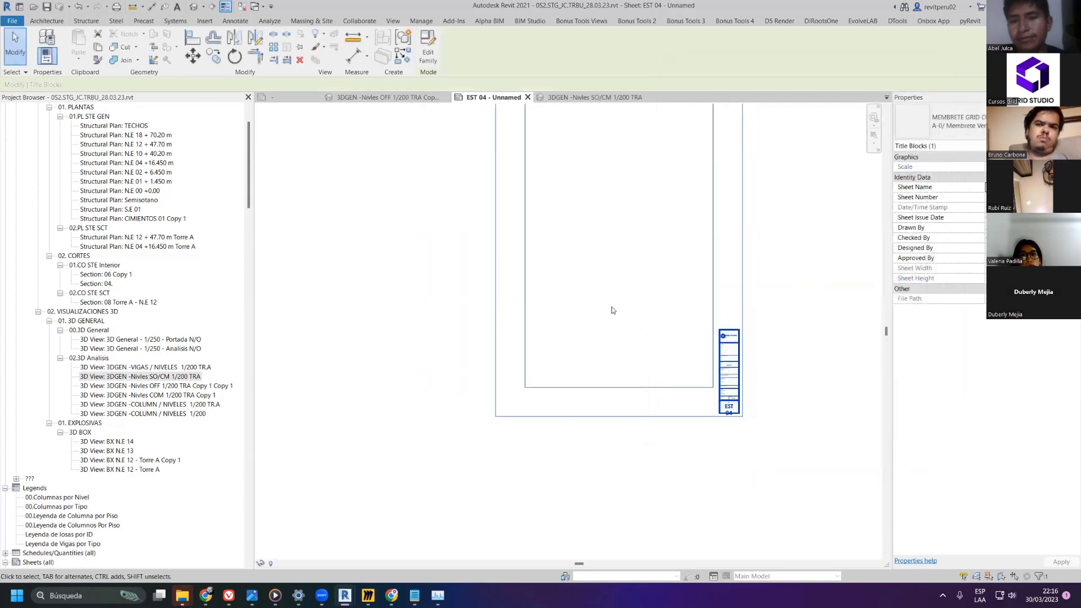
double_click(751, 393)
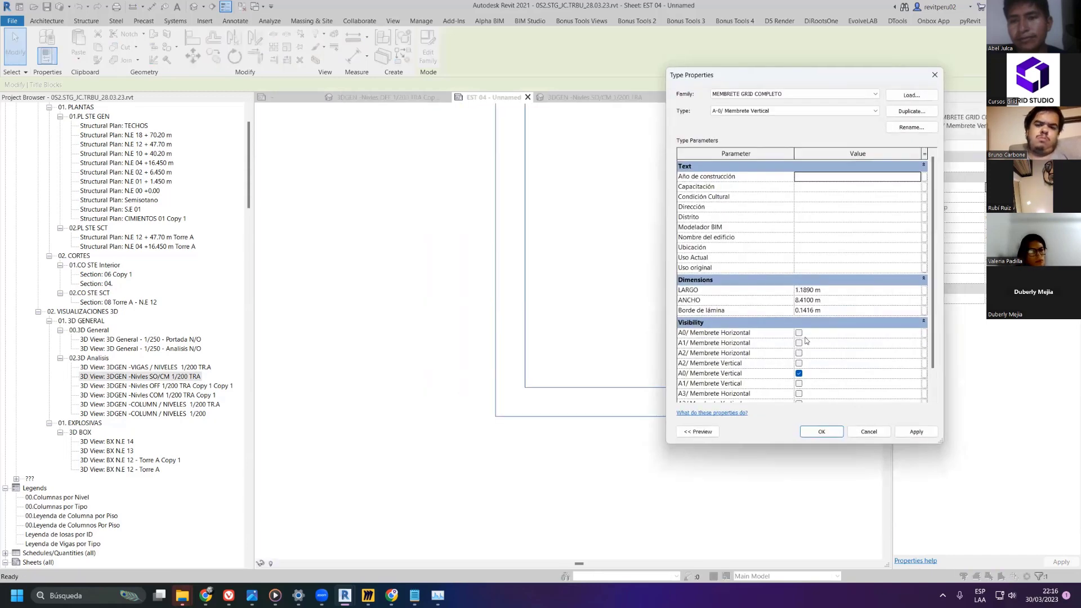
click(802, 300)
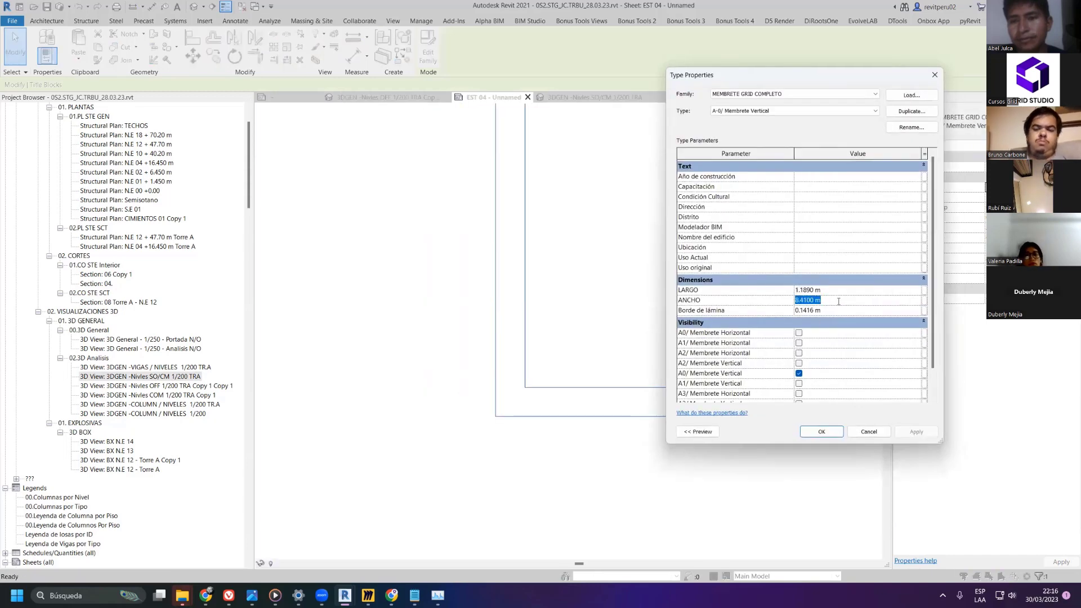
click(796, 300)
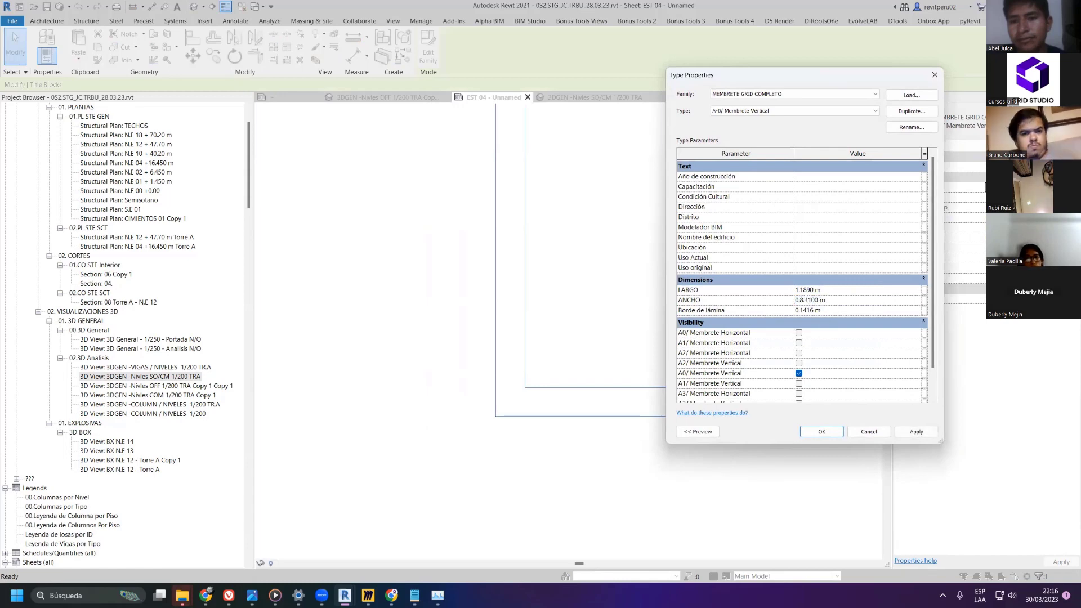
click(926, 434)
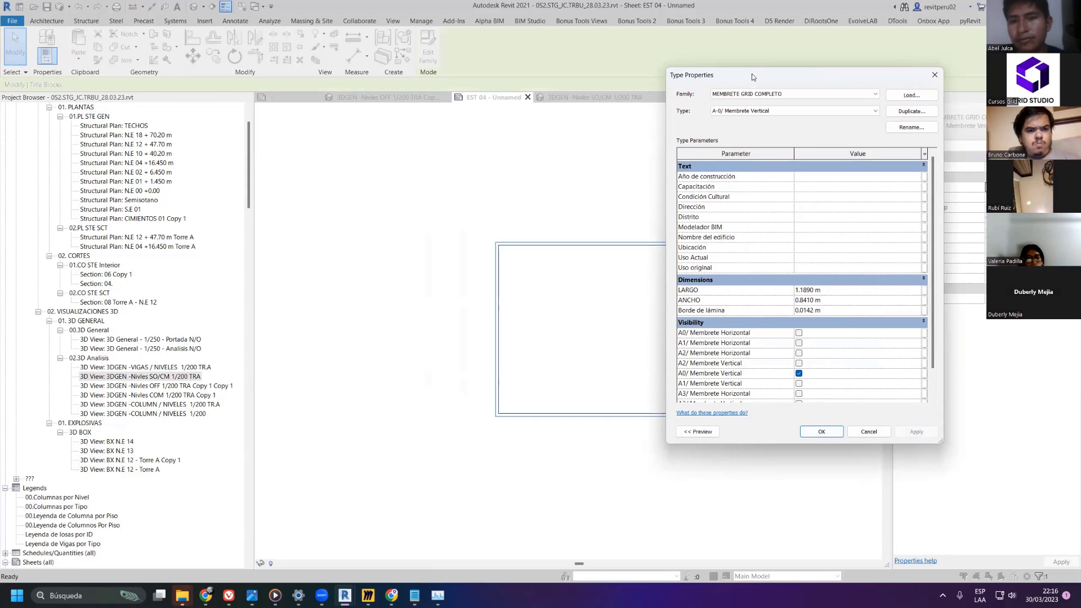
drag(752, 77, 280, 122)
key(Return)
- Reselect the title block, enter 0.4841 as the LARGO value, and apply
click(645, 173)
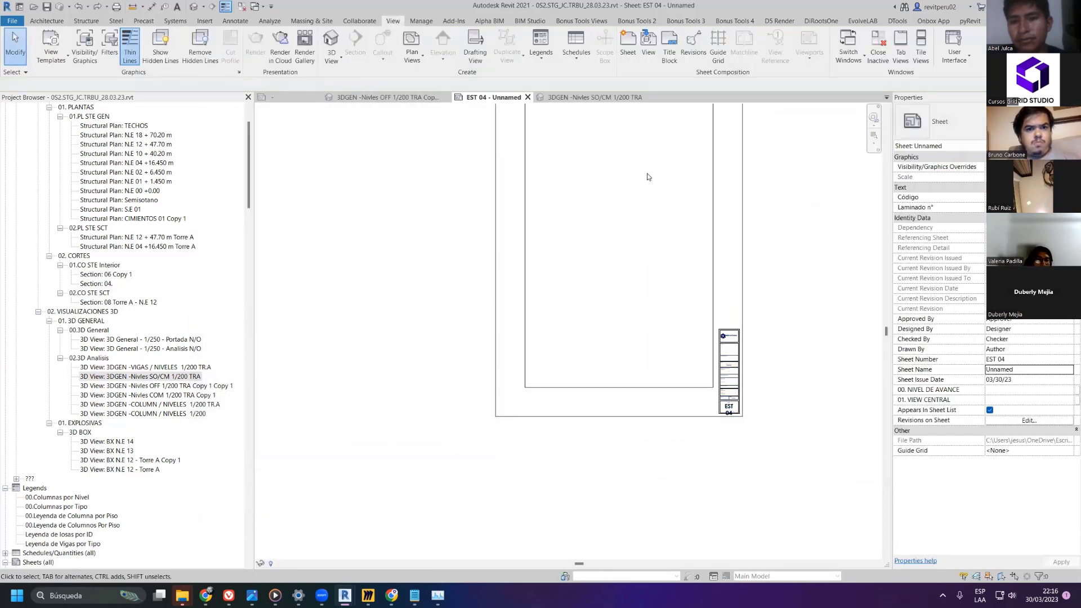
scroll(709, 261, down, 2)
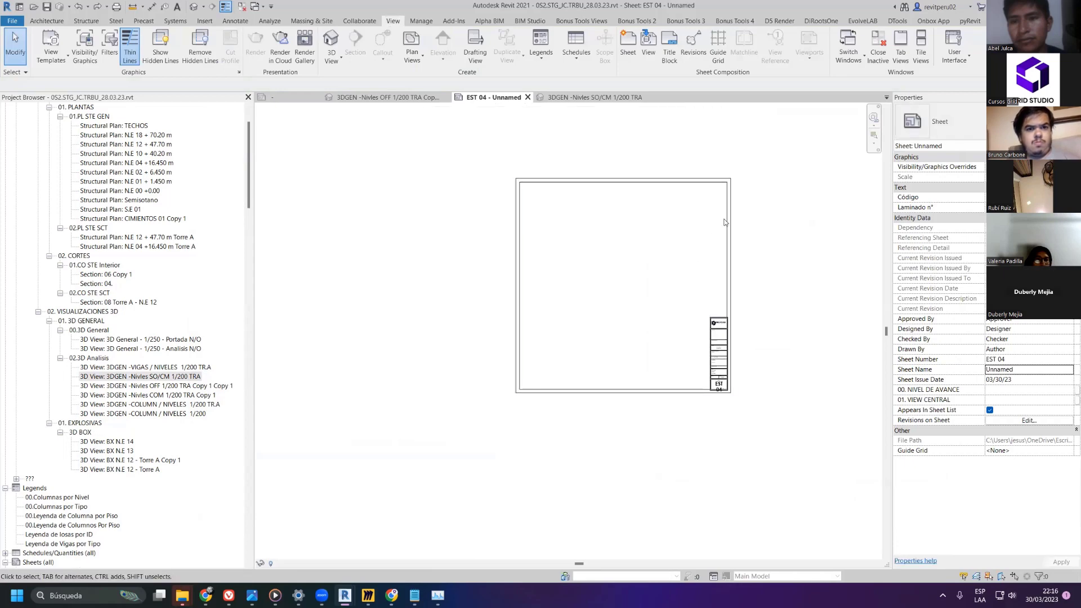
click(730, 230)
click(1053, 146)
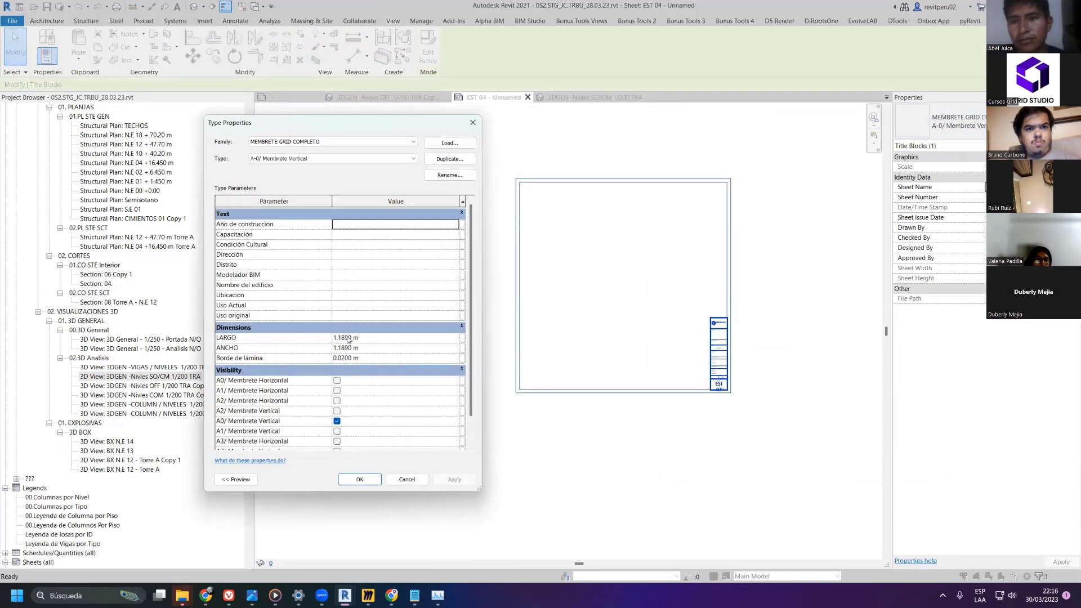
click(366, 339)
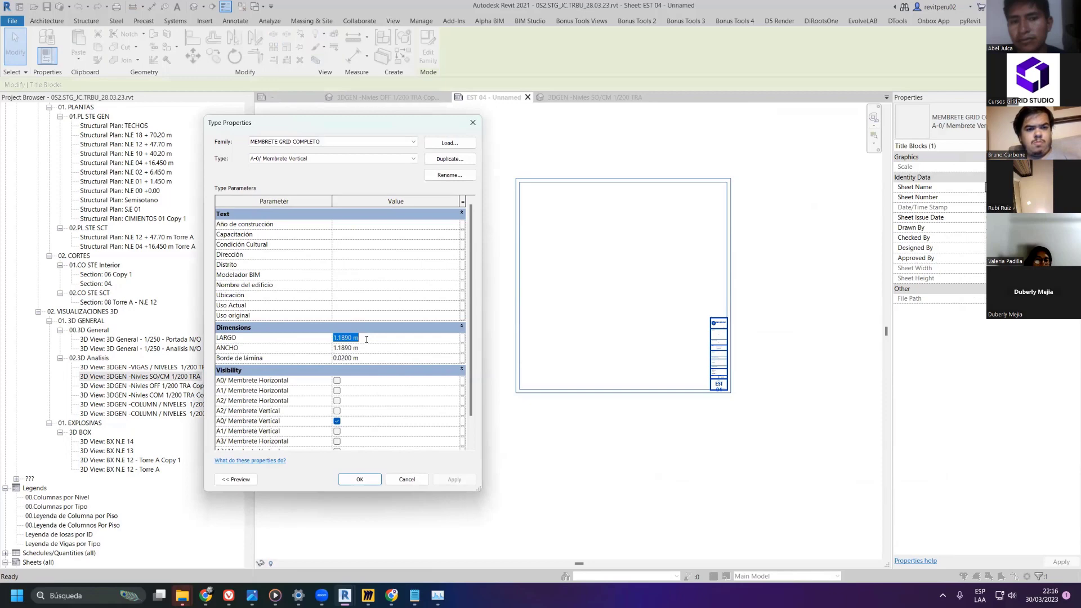
text(0.48)
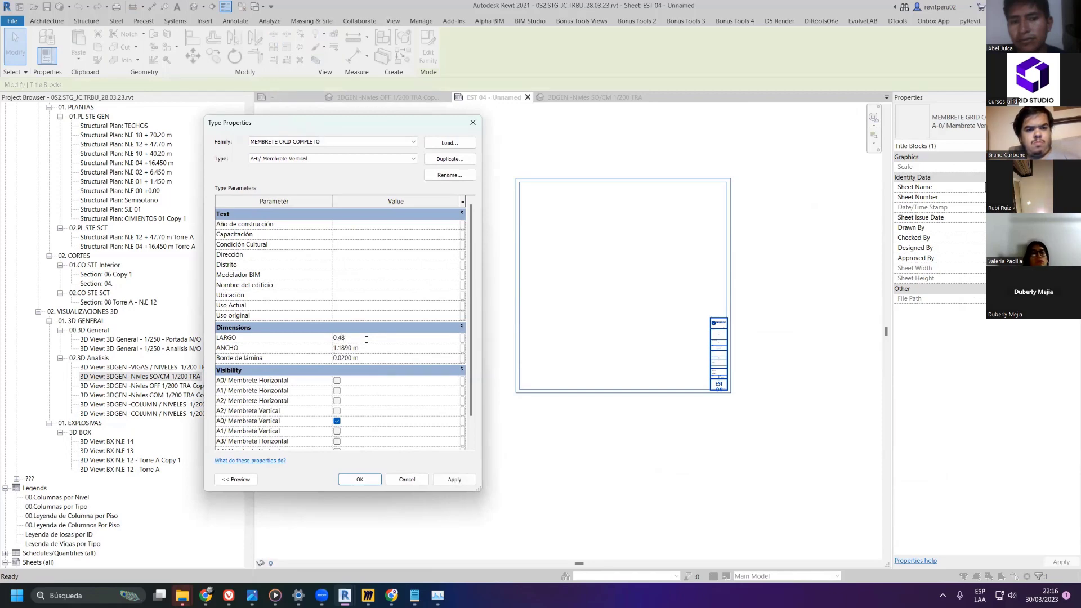
text(410)
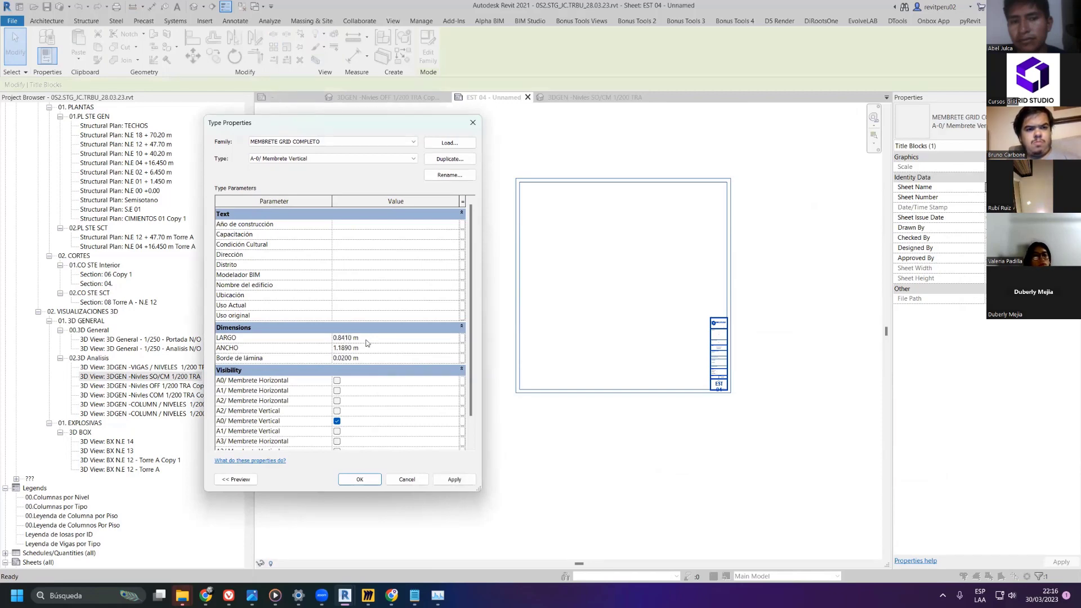
click(455, 482)
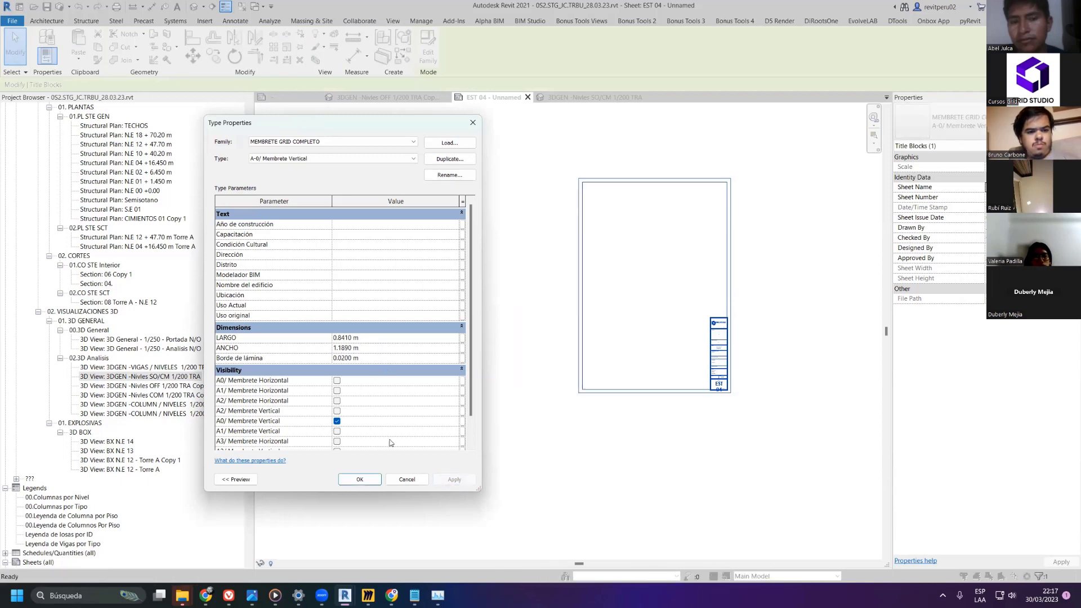
- Switch the title block type to A-0/ Membrete Vertical and apply it
click(304, 158)
click(286, 190)
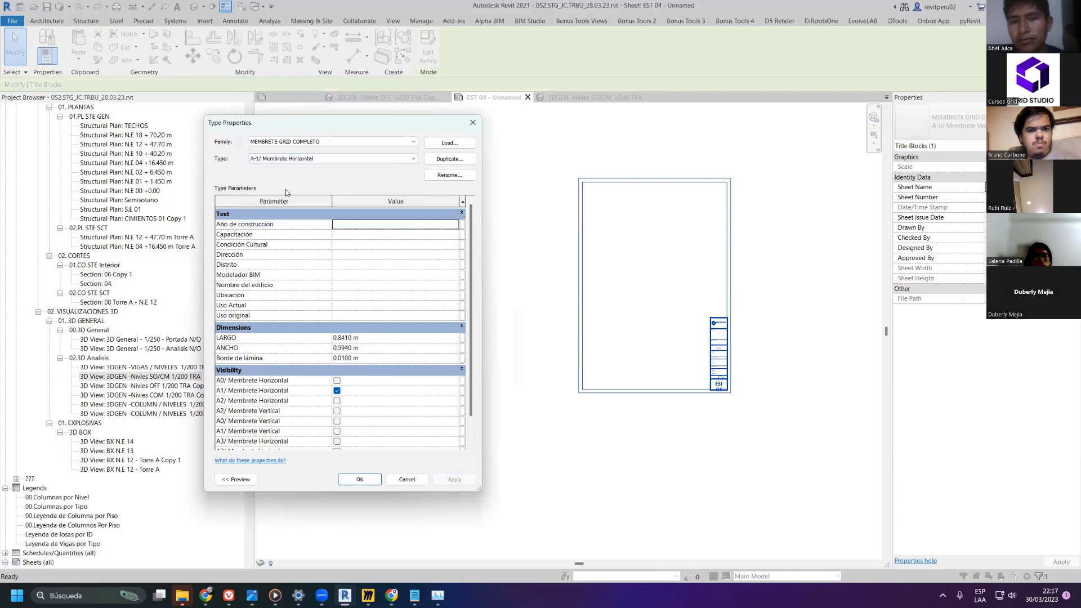
click(388, 340)
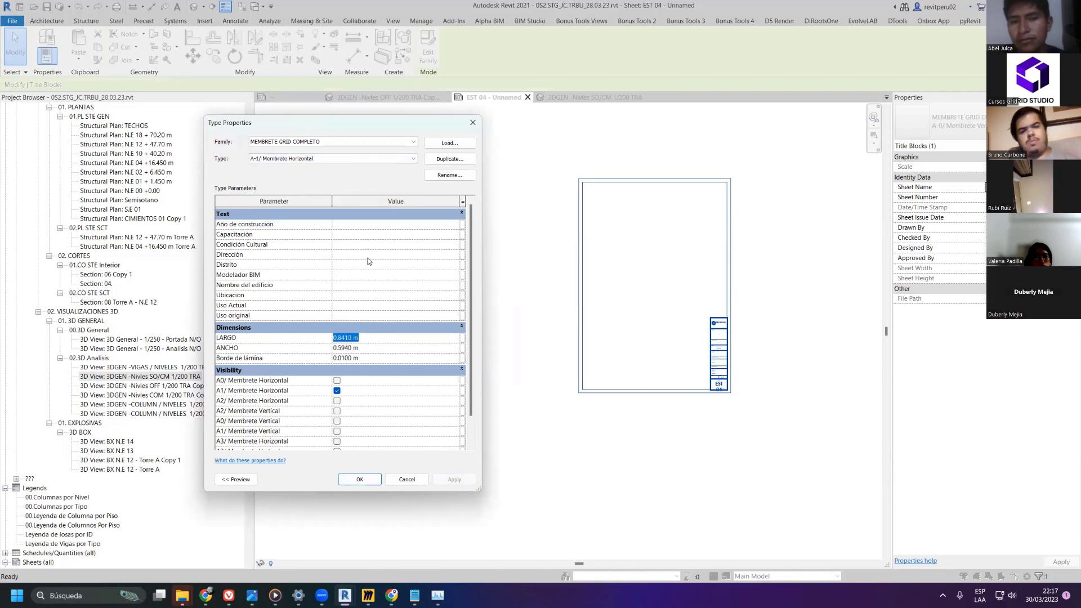
click(315, 158)
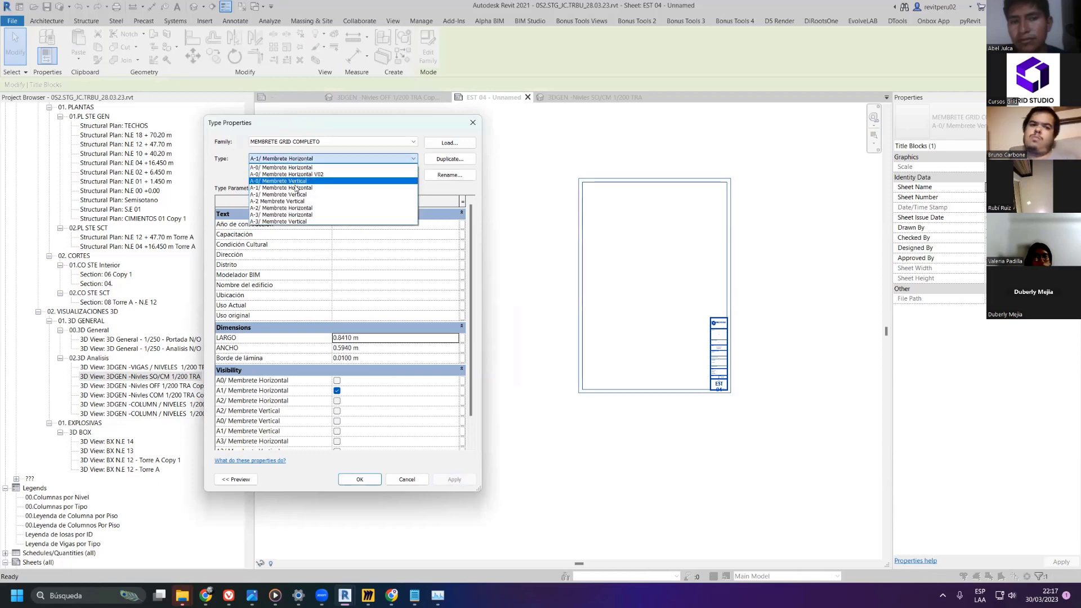
click(374, 338)
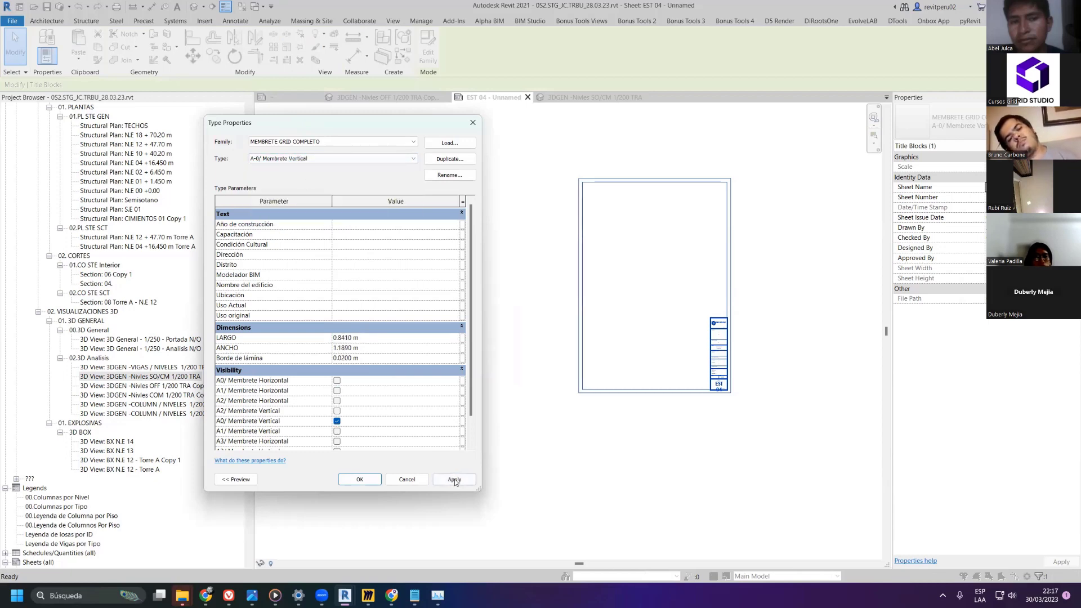
click(455, 481)
click(350, 483)
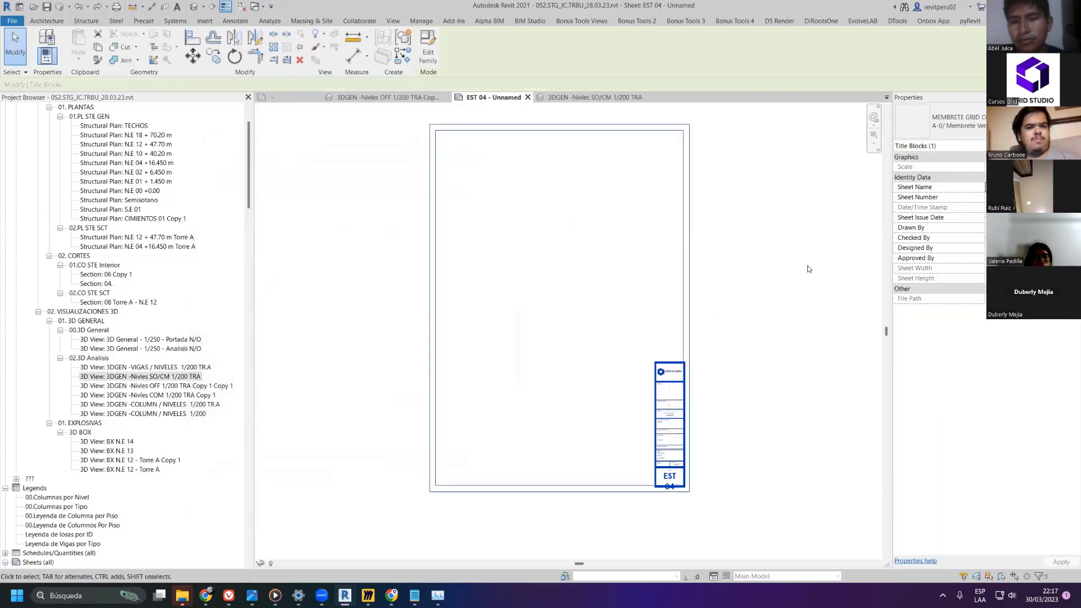
- Place the Nivles SO/CM 3D view on the sheet and orbit it to an isometric top view
drag(179, 374, 540, 302)
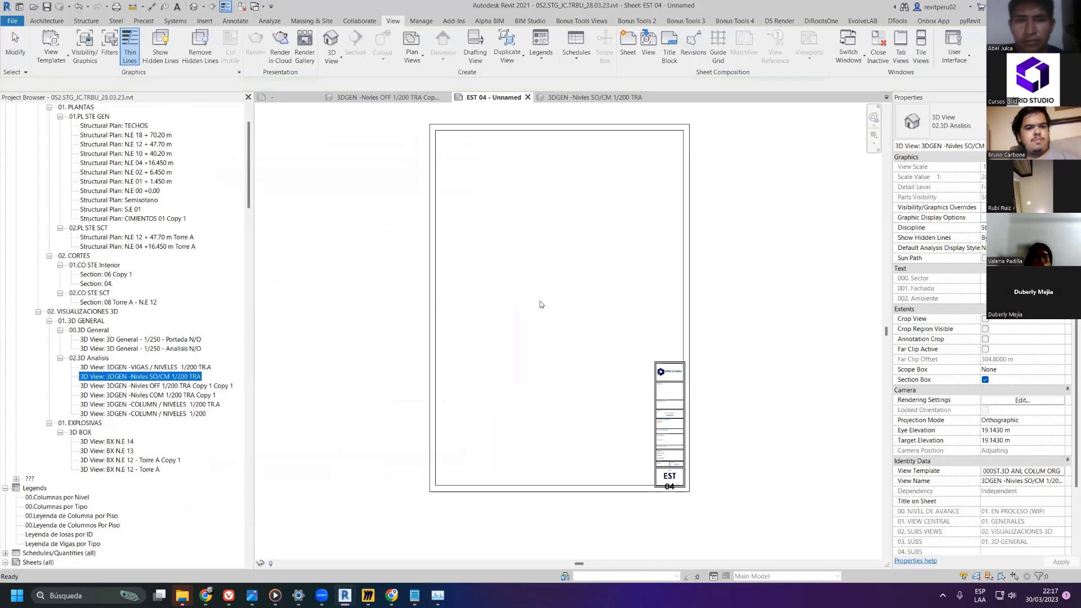
click(545, 352)
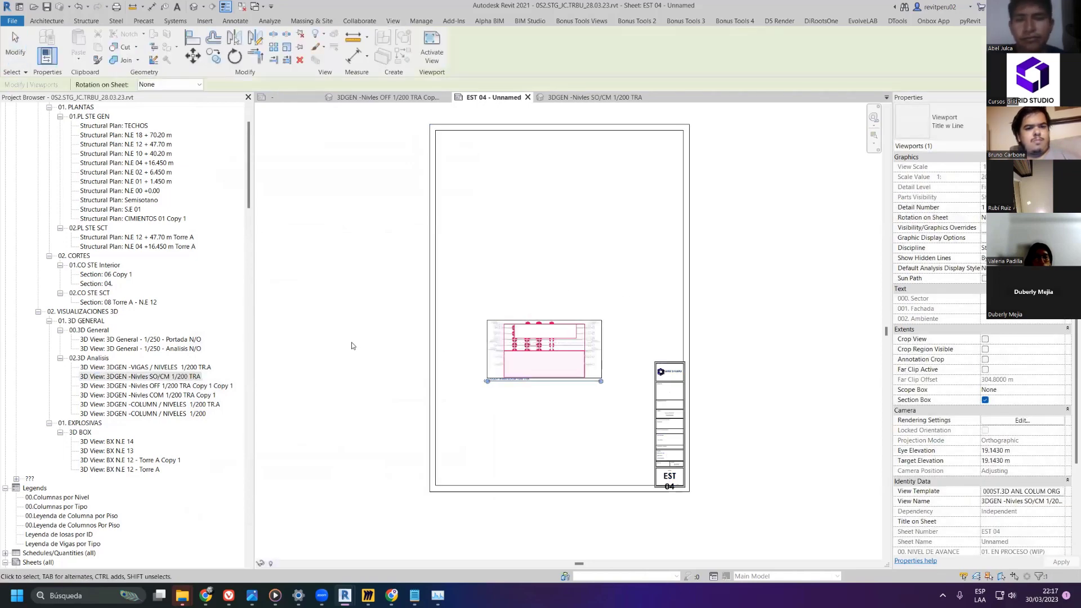
scroll(595, 356, up, 2)
scroll(595, 356, up, 2)
double_click(594, 357)
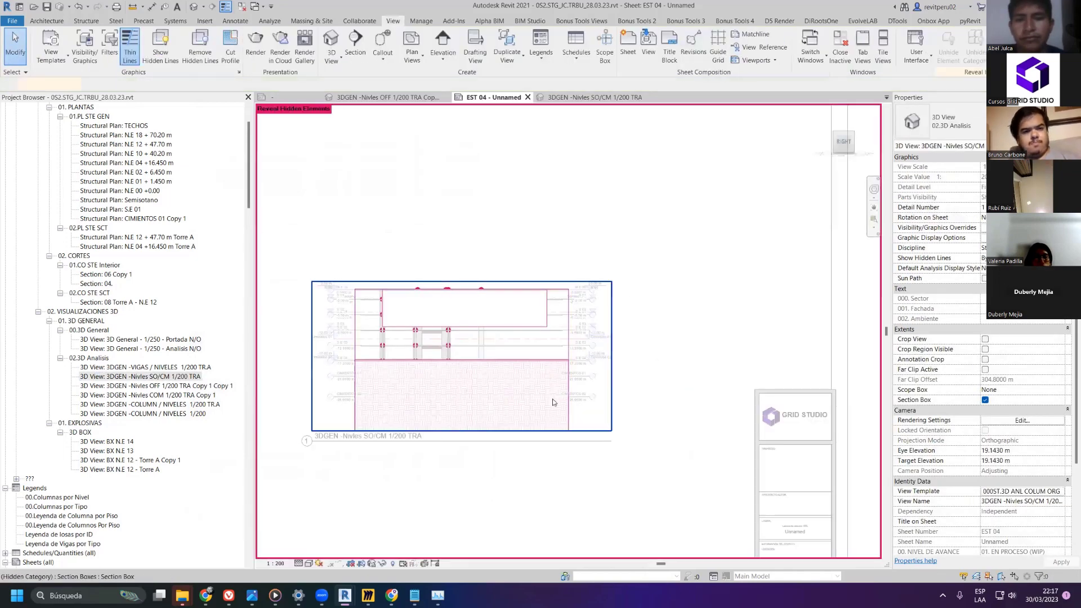
mouse_move(437, 595)
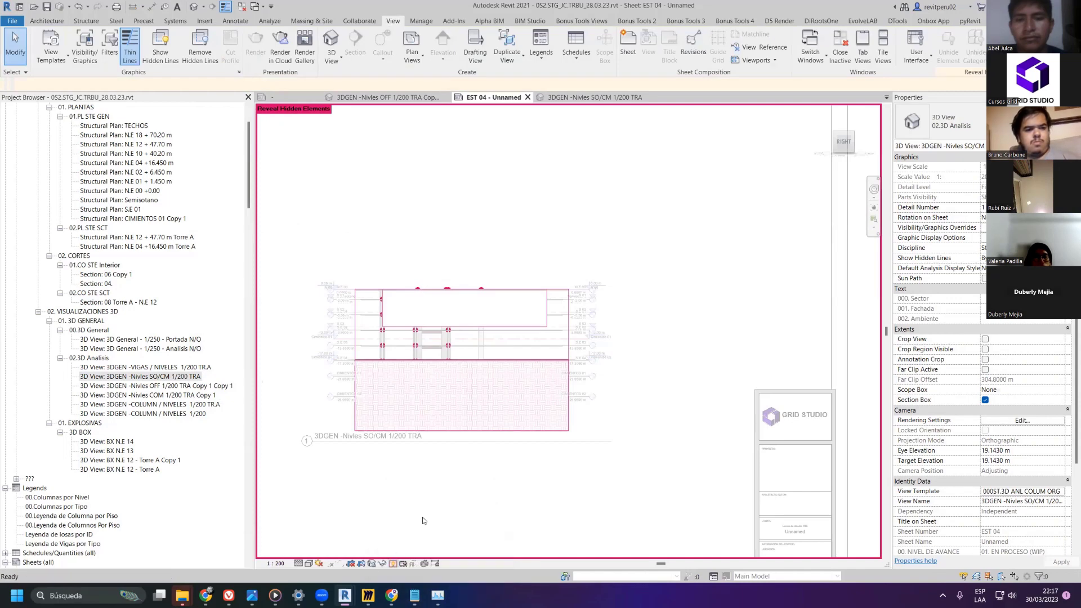
click(393, 563)
shift+middle_drag(590, 305, 827, 156)
shift+middle_drag(596, 338, 536, 368)
scroll(536, 368, down, 5)
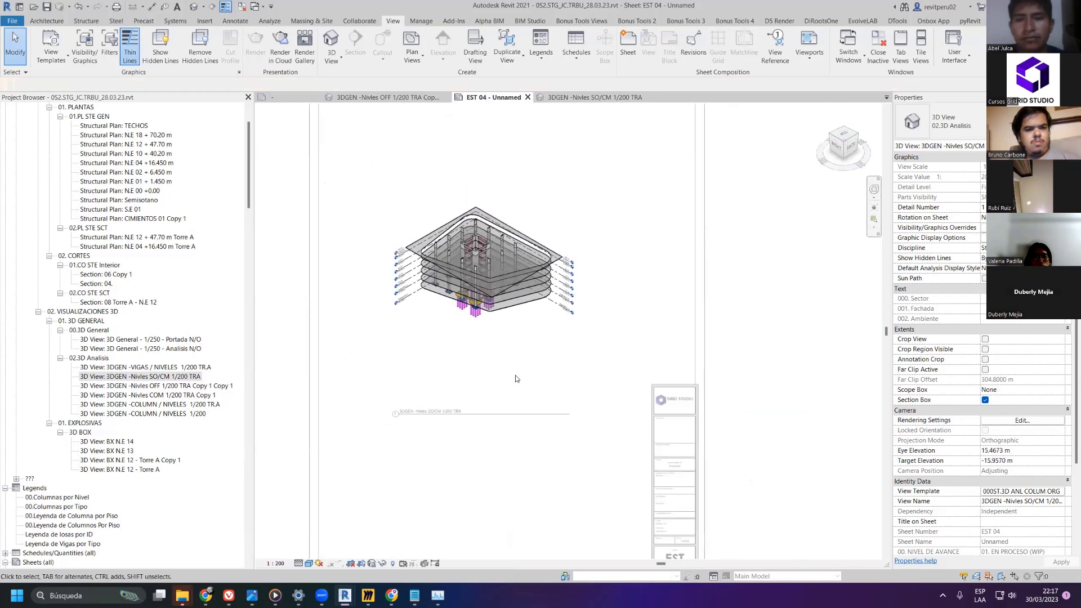
double_click(307, 275)
- Reposition the viewport title and title block, then open the 3DGEN -VIGAS / NIVELES 1/200 TR.A view
drag(518, 405, 518, 351)
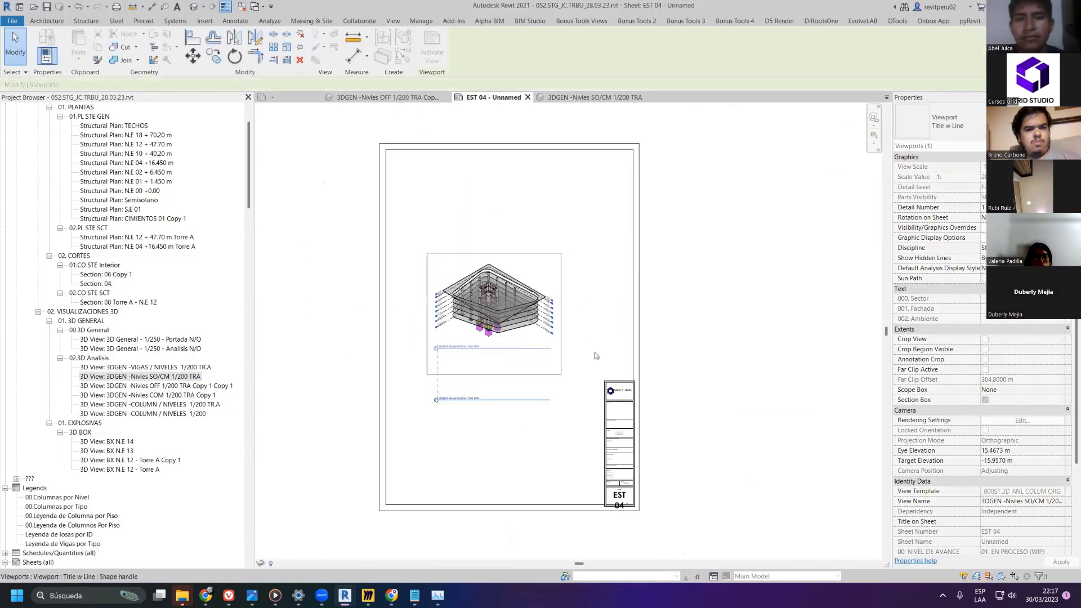
click(647, 271)
drag(640, 316, 640, 190)
middle_drag(719, 246, 701, 379)
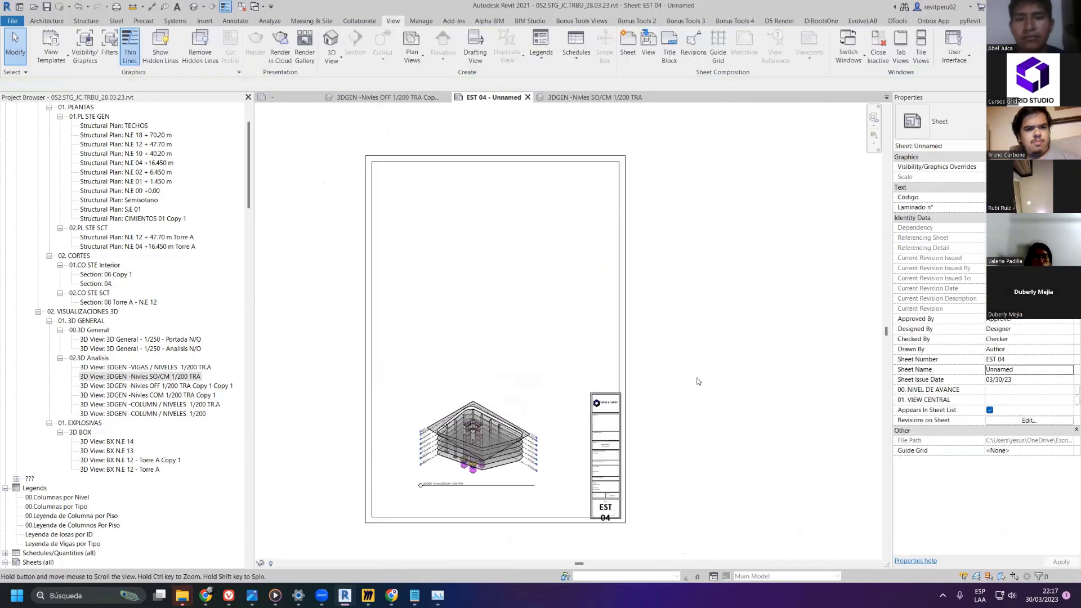
click(188, 367)
double_click(187, 367)
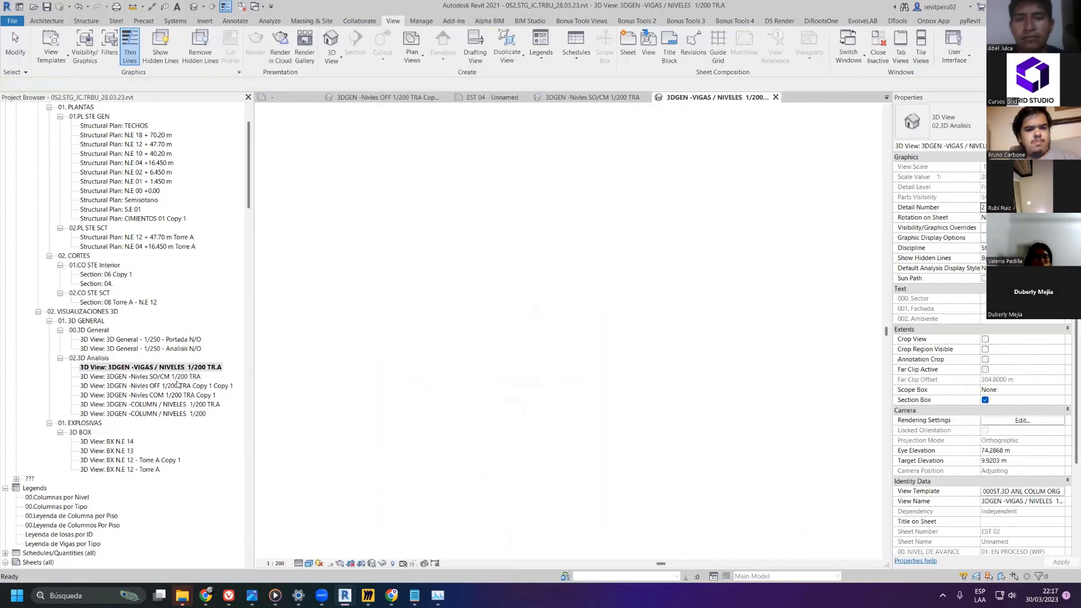
- Turn the Nivles OFF view to an isometric corner angle with hidden elements no longer revealed
double_click(176, 385)
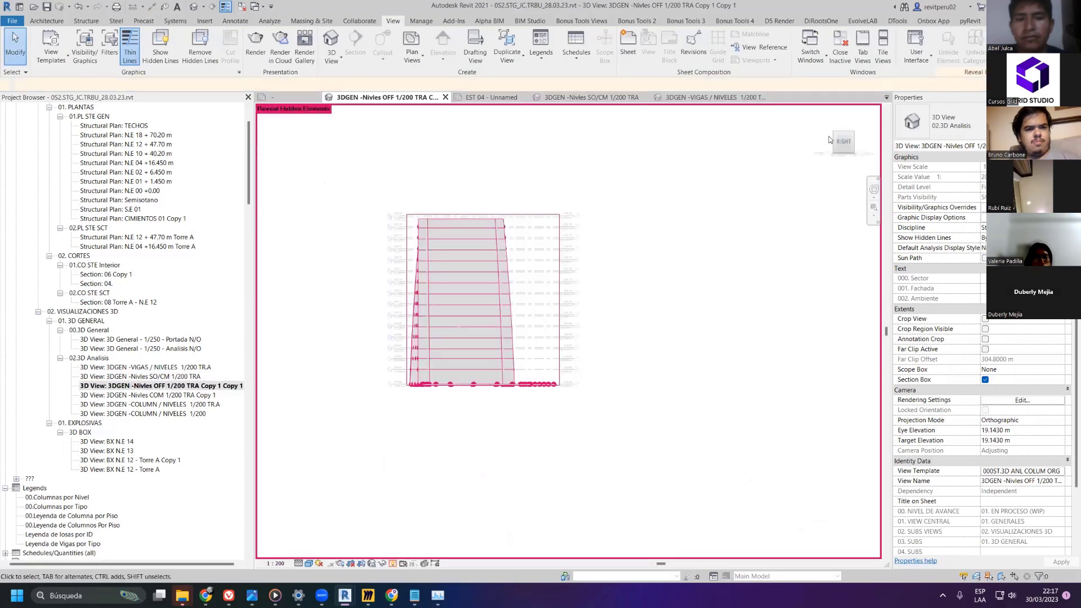
click(854, 134)
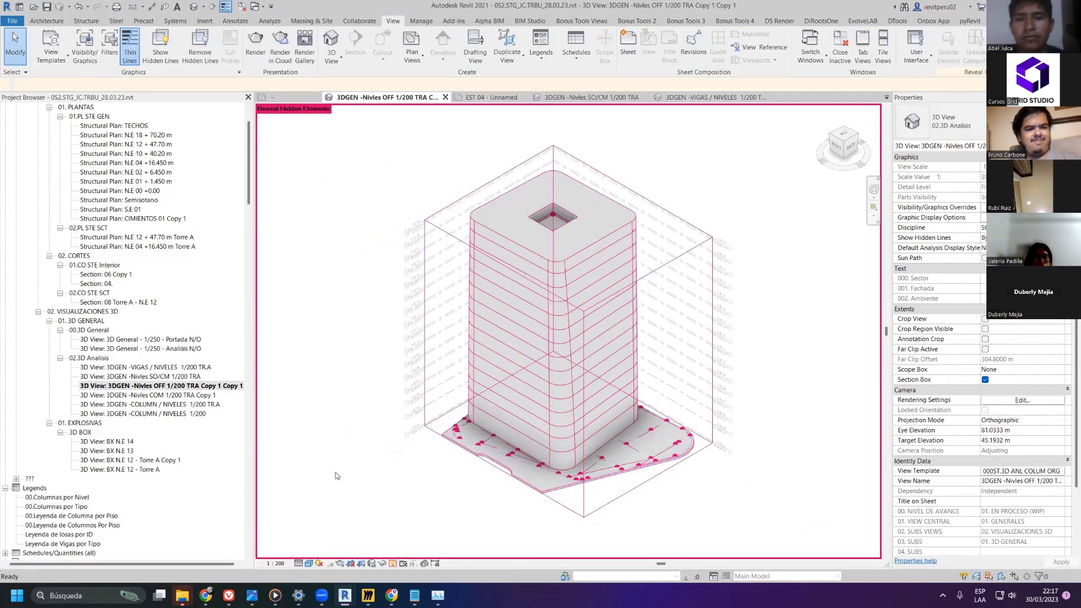
key(r)
key(h)
- Give the Nivles COM view an angled top-corner view and crop it tightly around the model
double_click(186, 396)
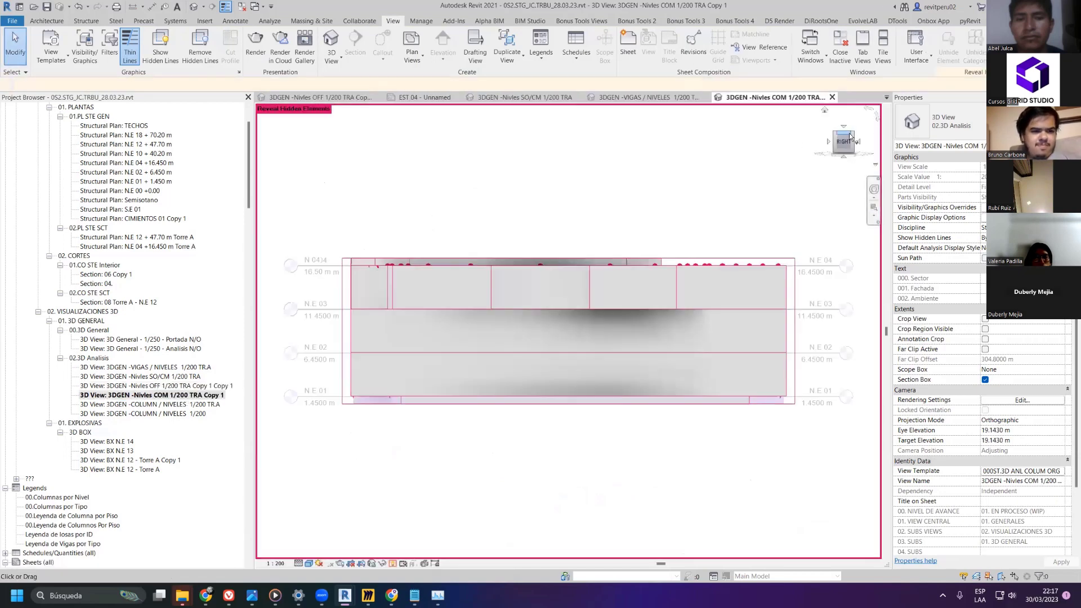
click(851, 146)
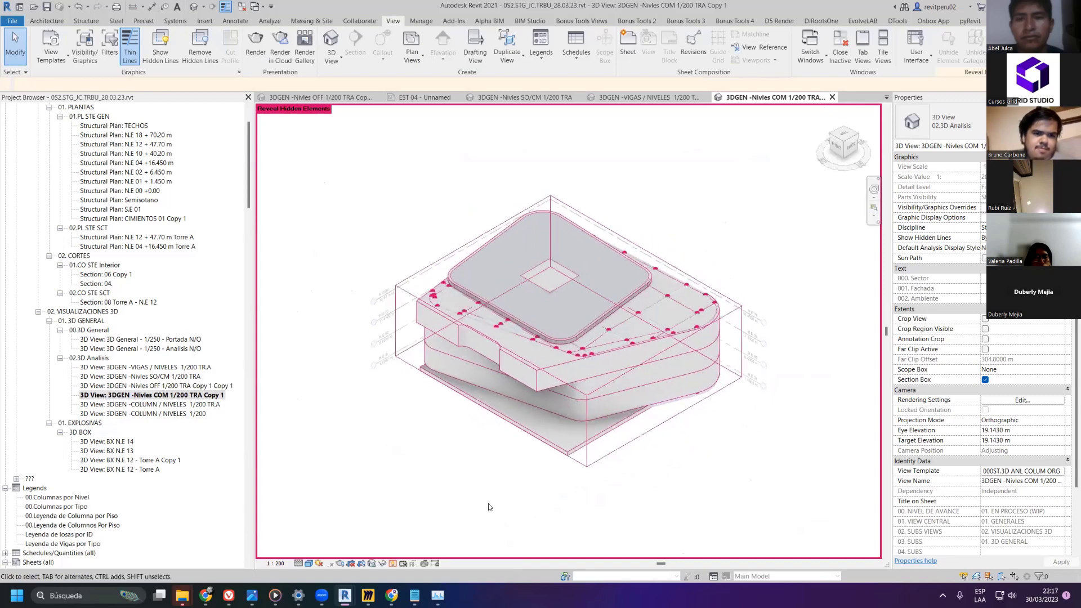
click(402, 564)
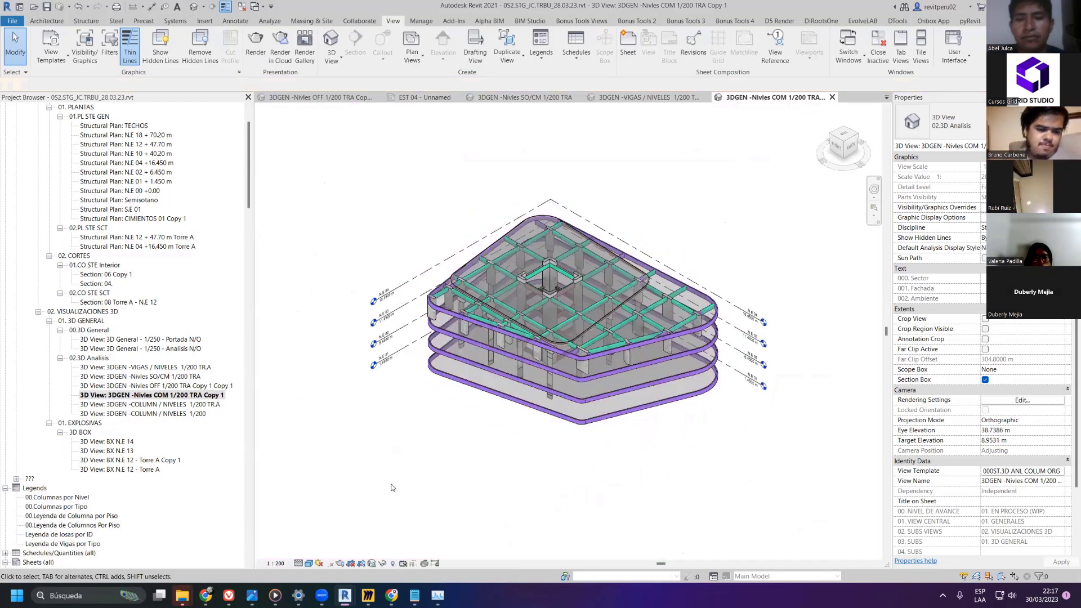
drag(350, 179, 755, 461)
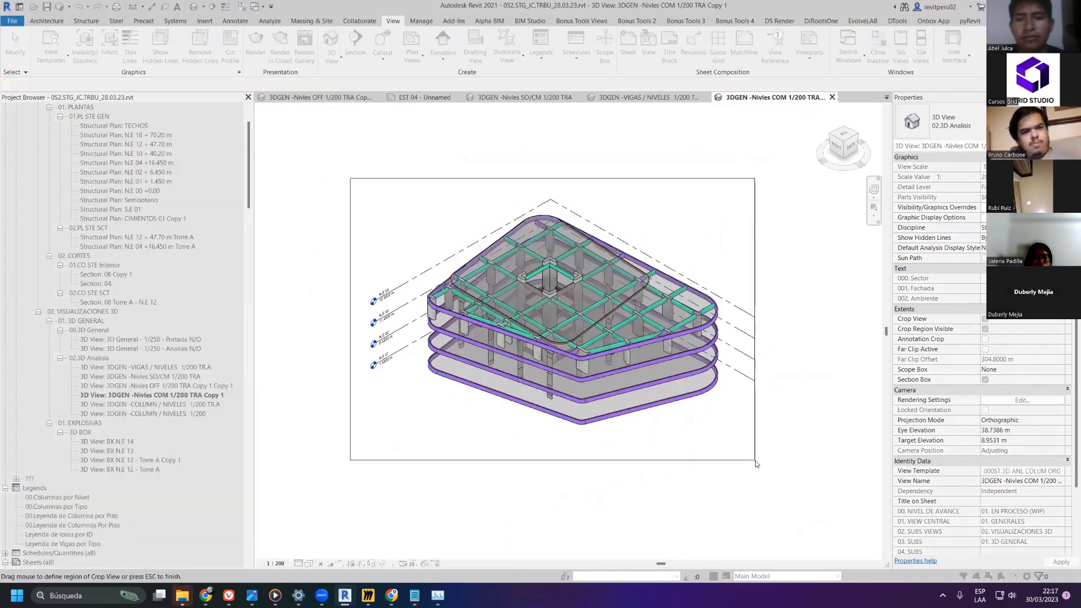
- Crop the Nivles OFF view around the tower with the CR crop shortcut
double_click(180, 387)
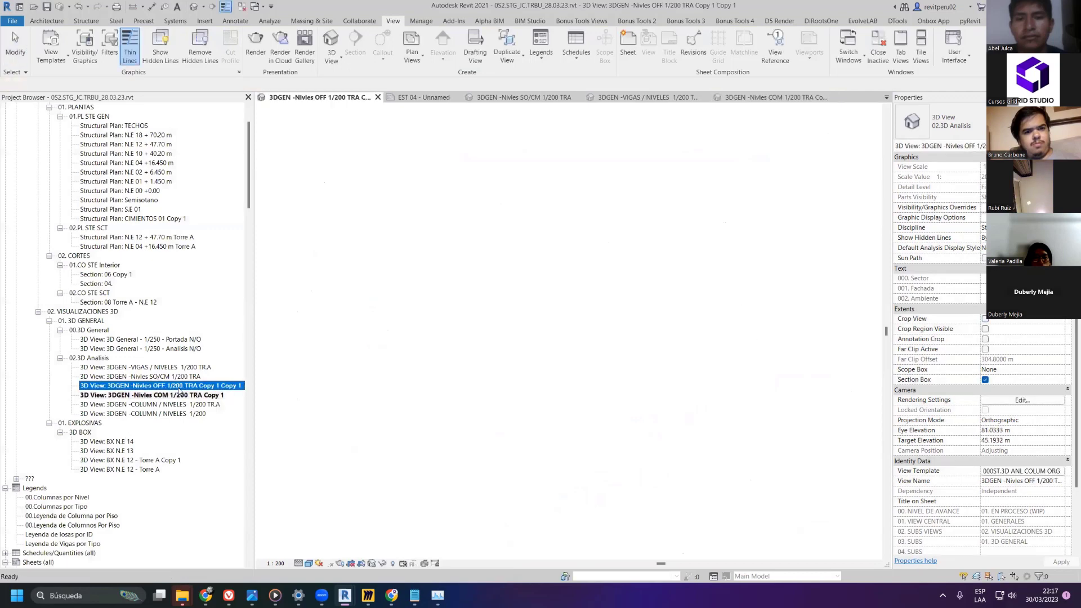
key(c)
key(r)
drag(376, 153, 755, 499)
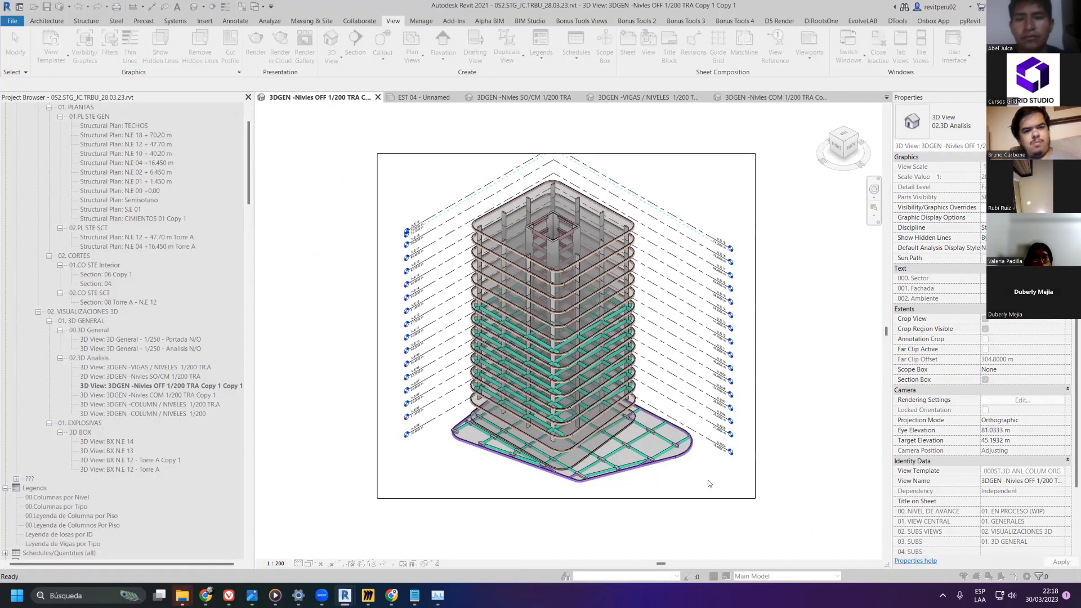
- Close the other views and the title block family, then reopen sheet EST 04
click(243, 8)
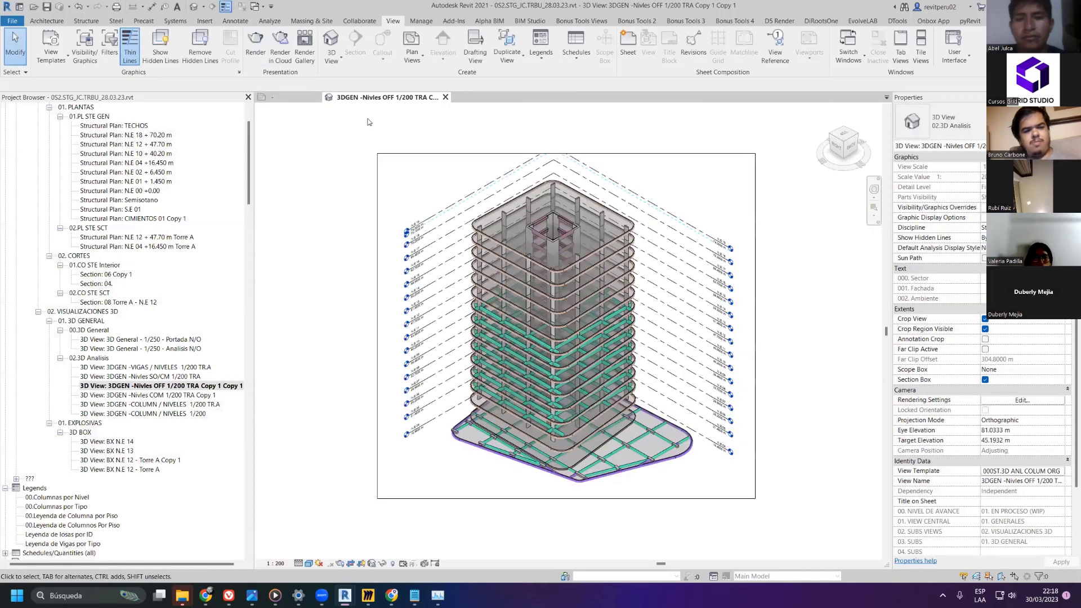
click(301, 99)
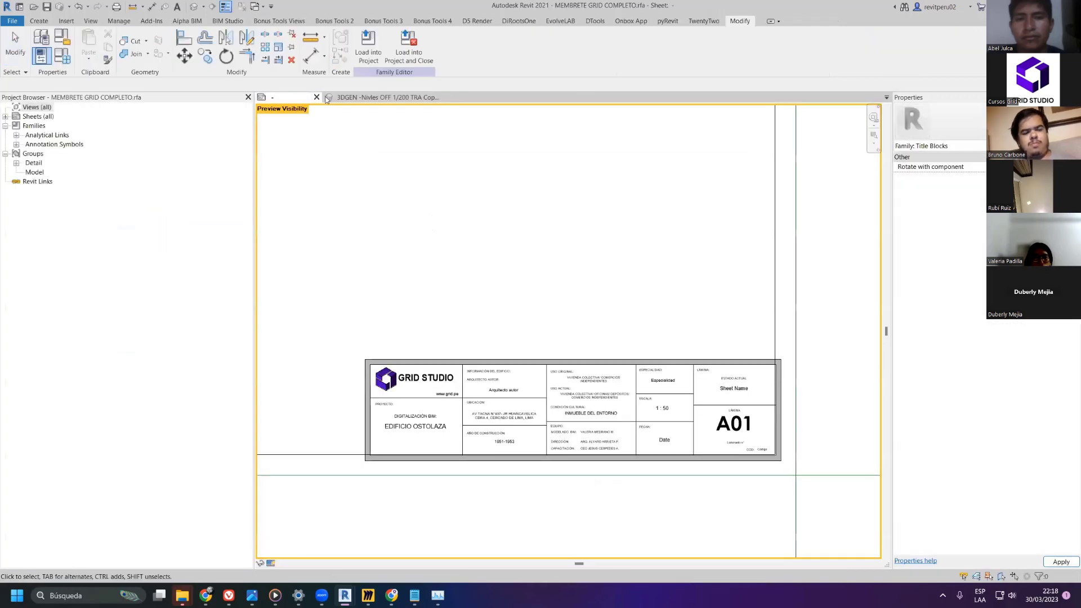
click(317, 99)
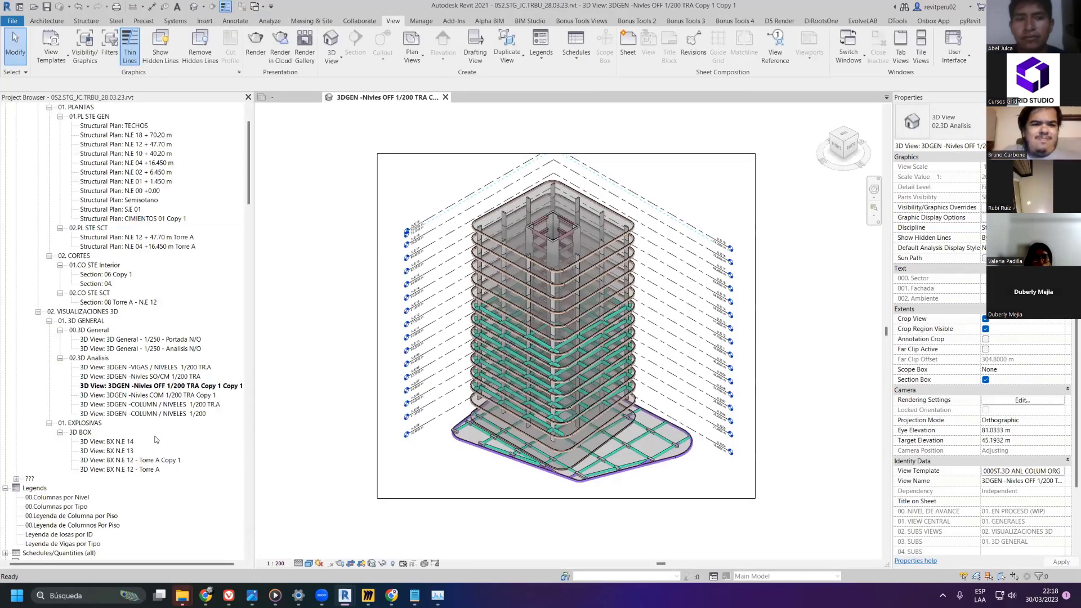
scroll(145, 420, down, 2)
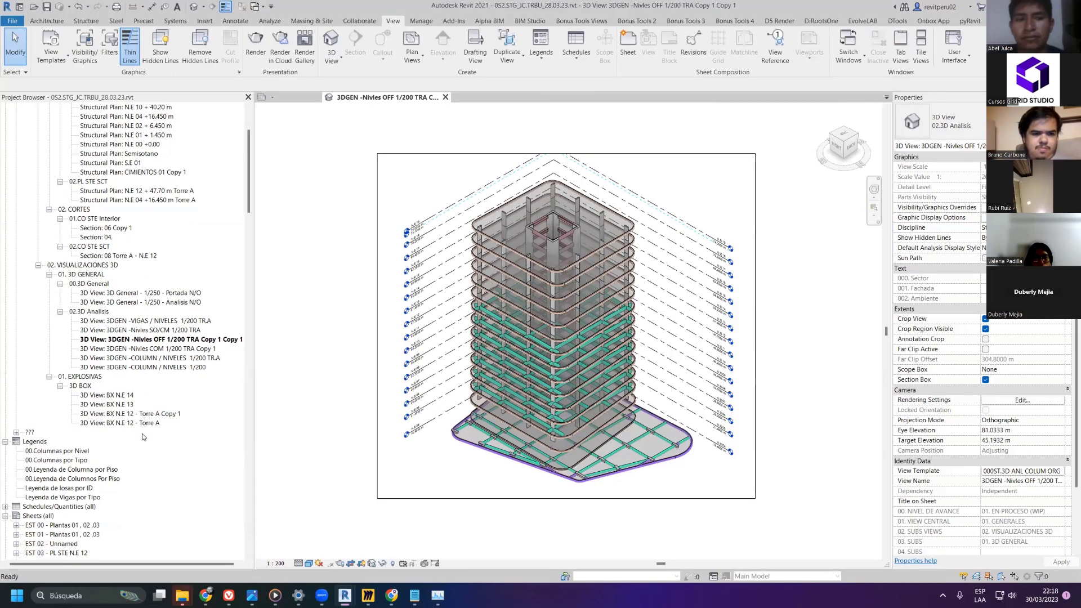
scroll(78, 499, down, 1)
double_click(56, 534)
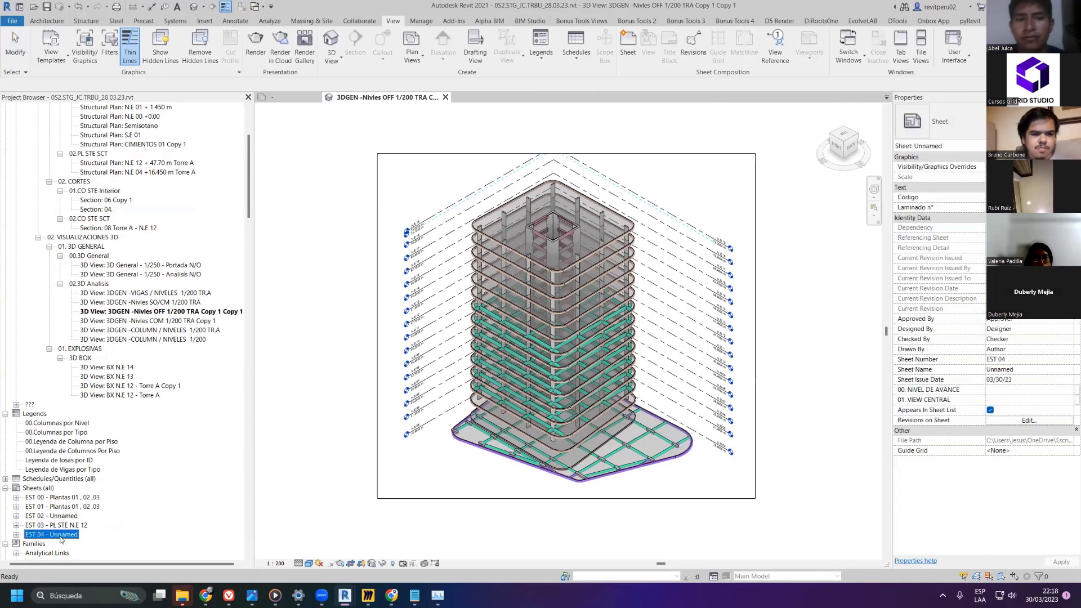
click(165, 321)
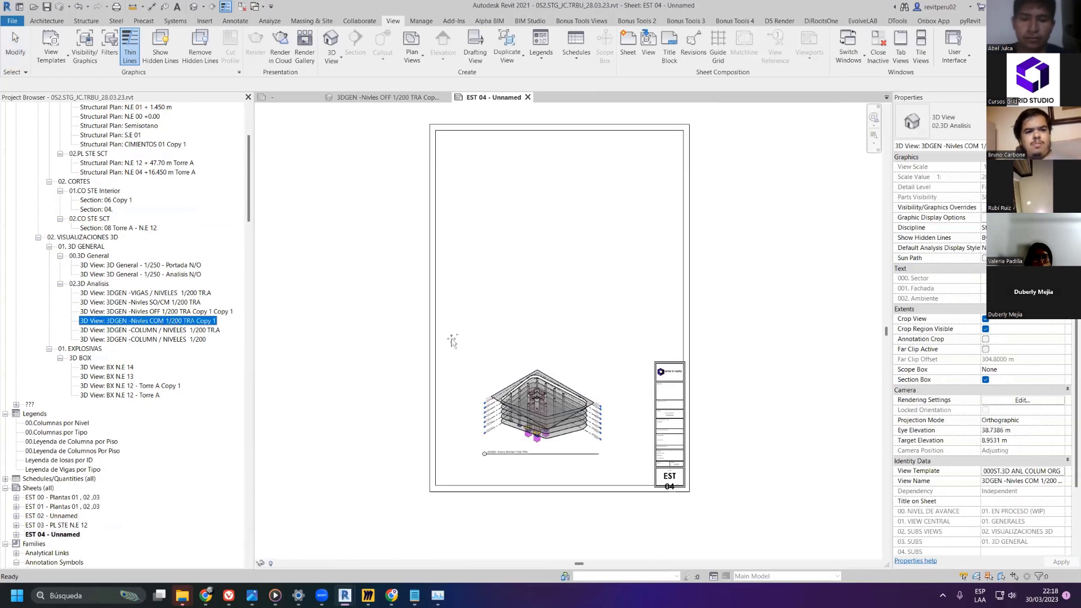
- Place the Nivles COM and Nivles OFF 3D views on the sheet above the SO/CM viewport
drag(556, 319, 544, 317)
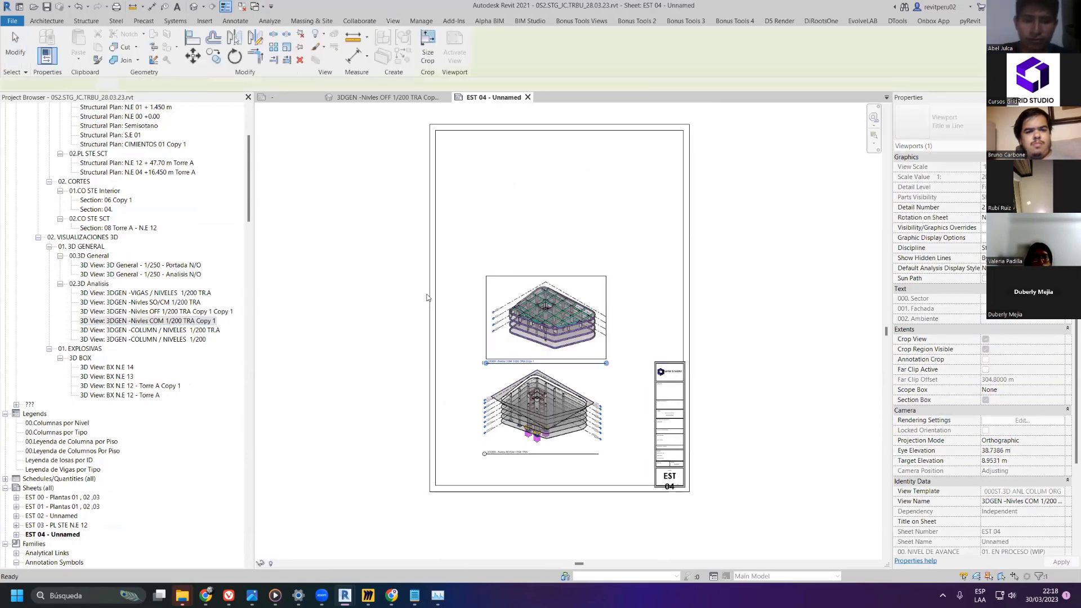
click(189, 310)
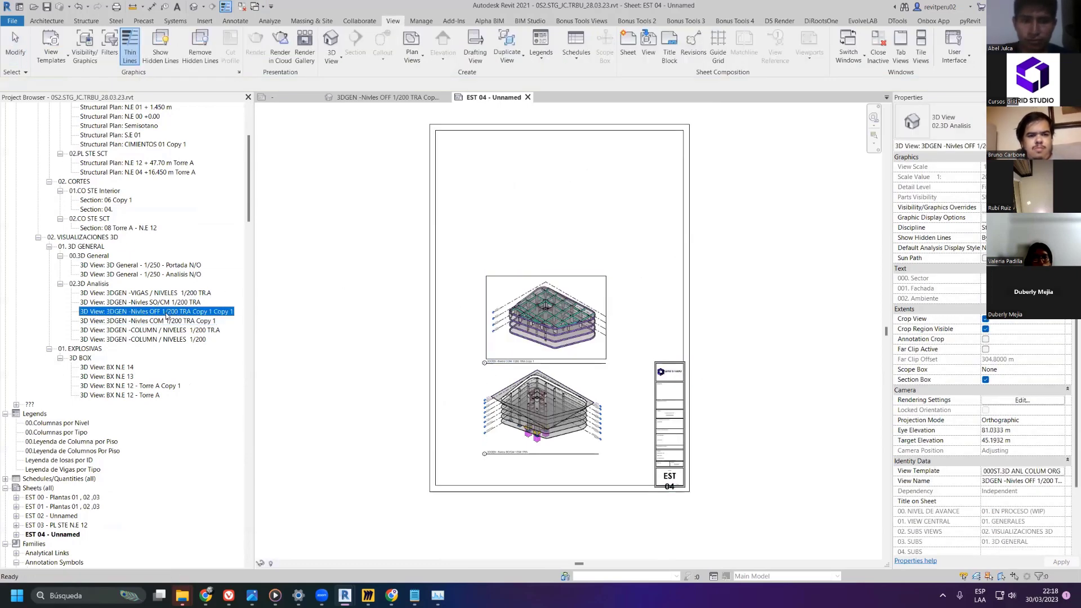
drag(550, 208, 548, 208)
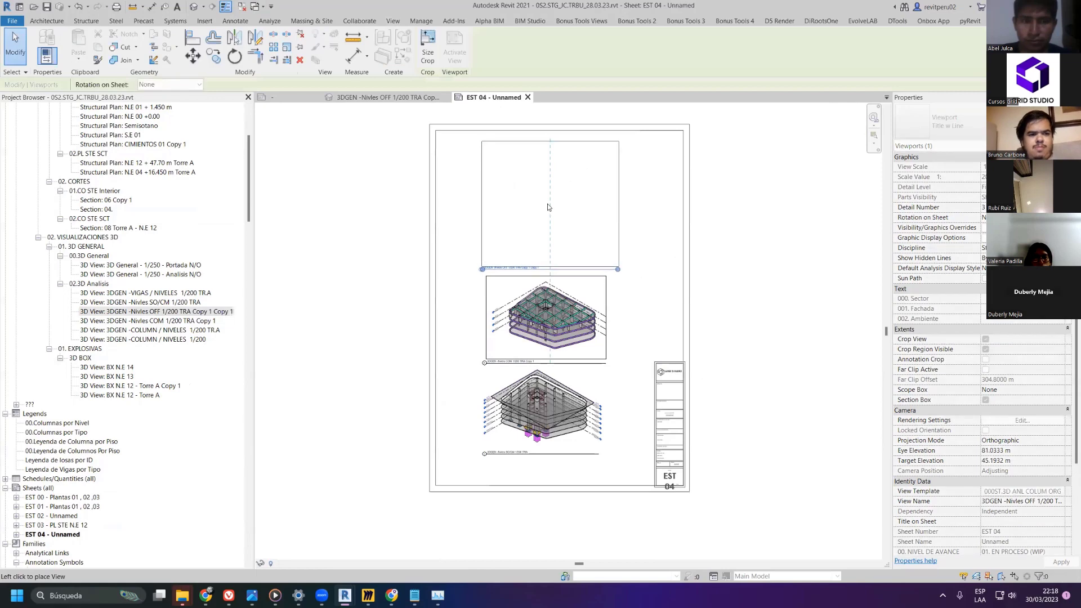
key(Escape)
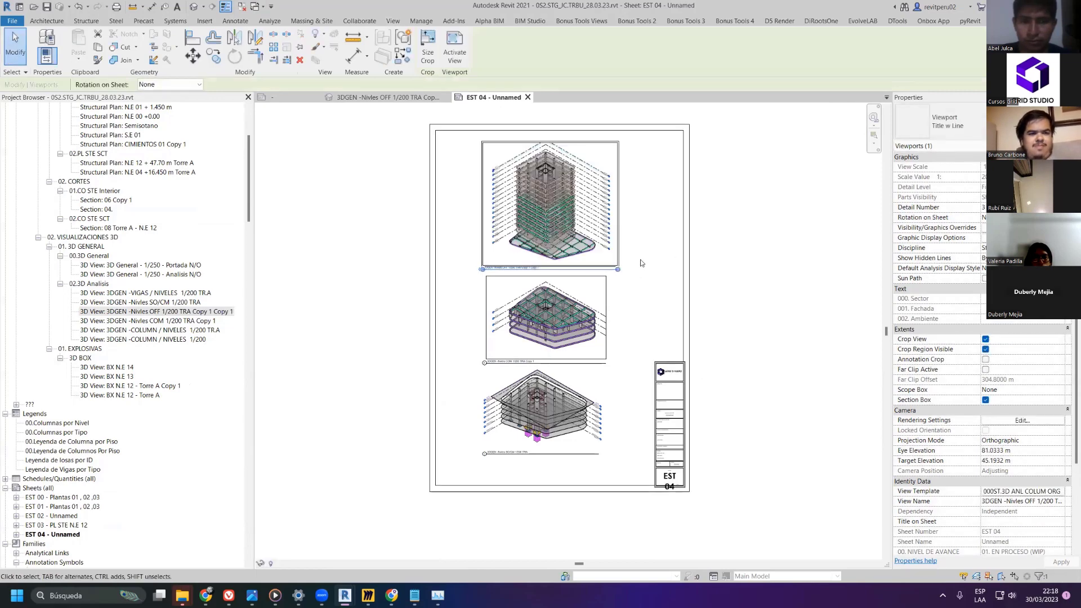
- Adjust the tower's section box inside the top viewport with hidden elements revealed
scroll(594, 238, up, 4)
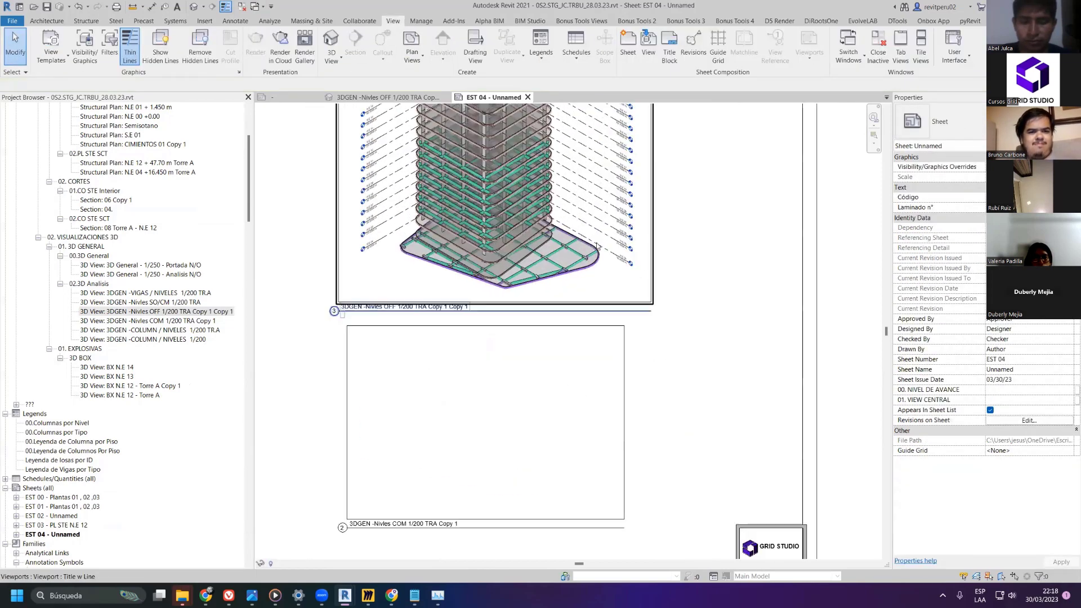
double_click(610, 270)
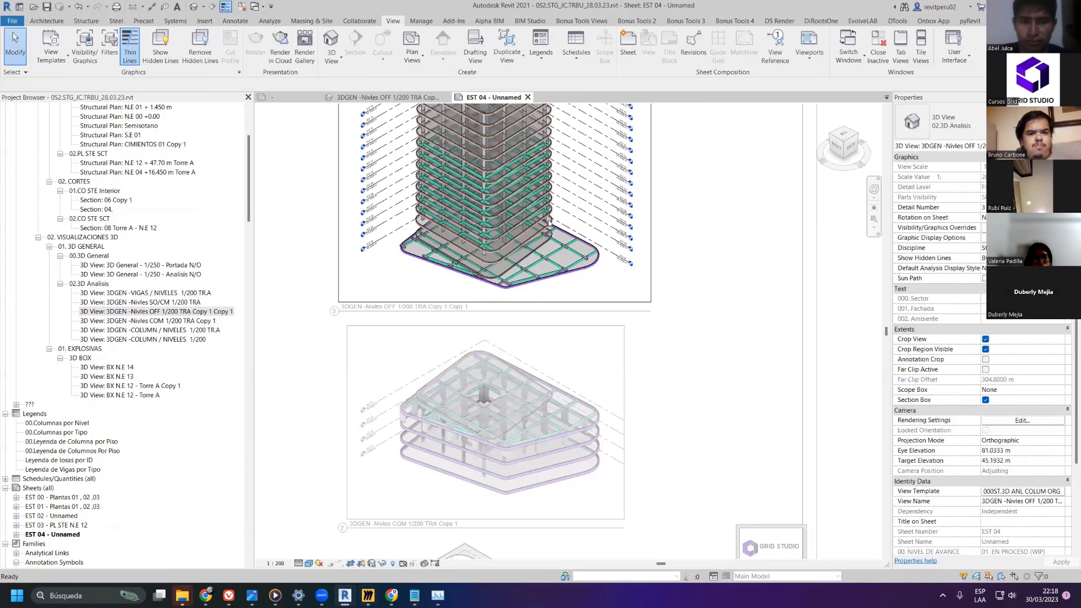
key(r)
key(h)
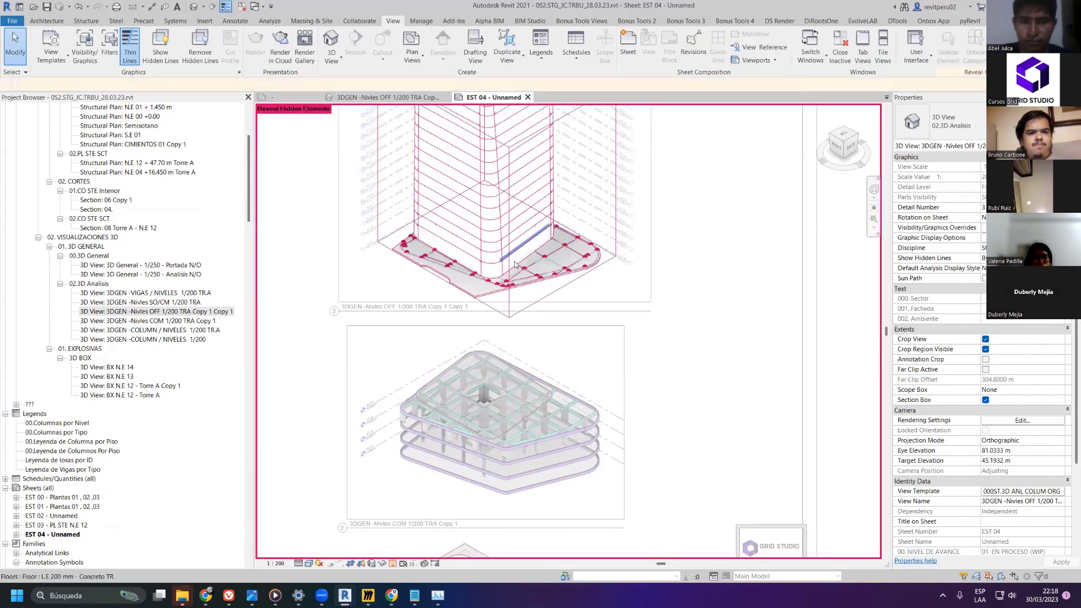
click(538, 305)
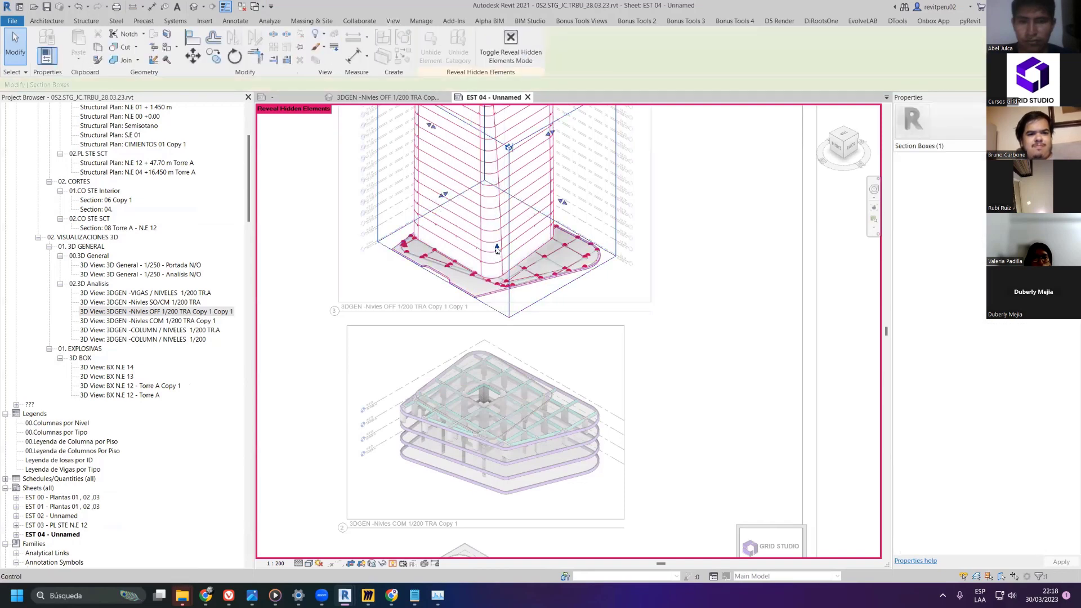
drag(496, 250, 496, 248)
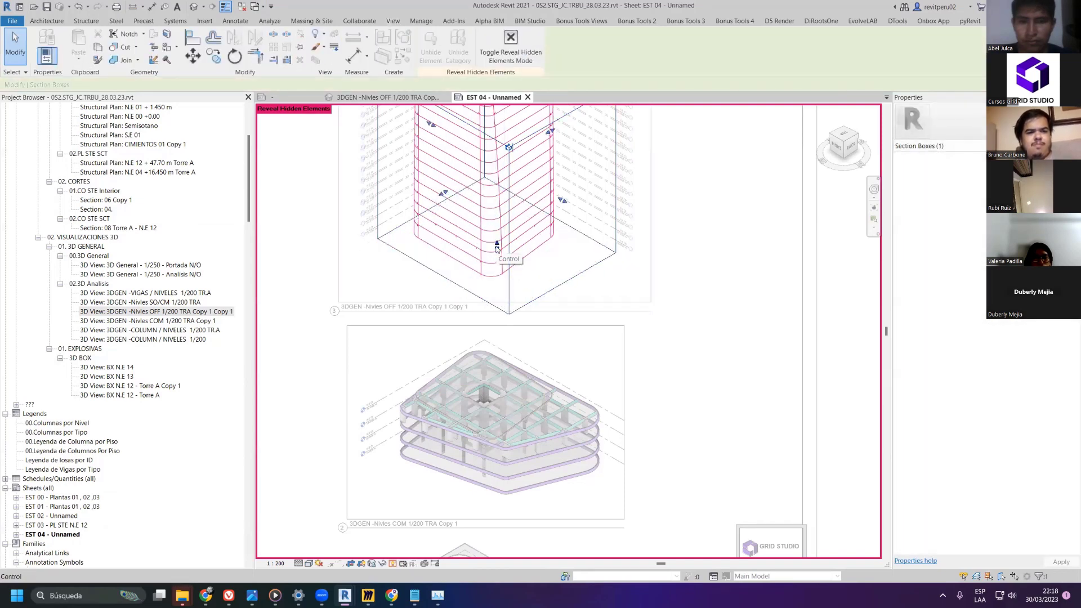
click(394, 564)
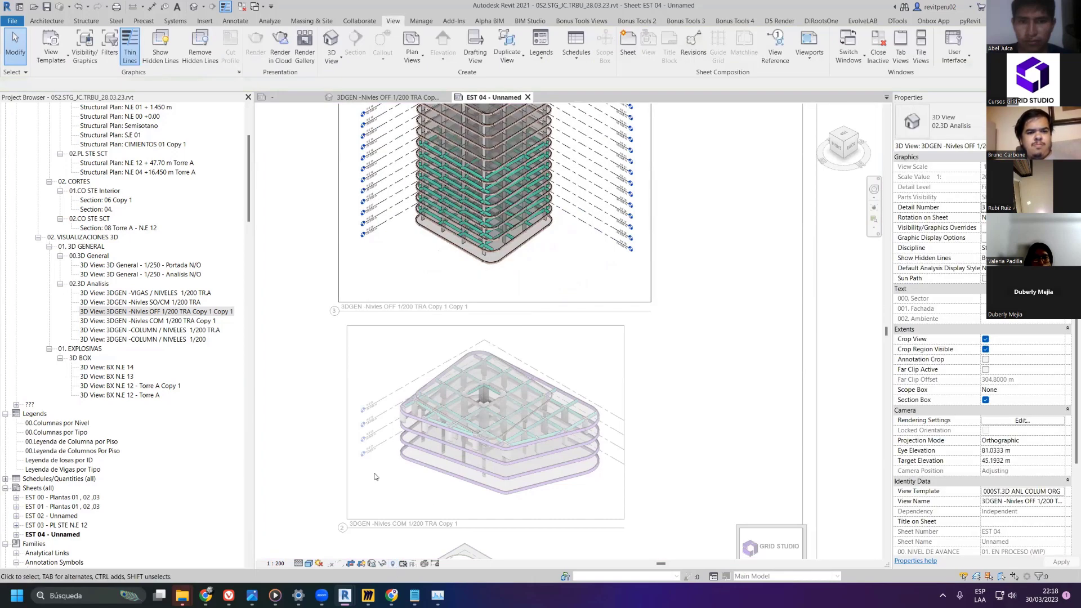
double_click(279, 369)
- Check the lower viewport's top floor slab, then frame all three viewports and the title block
scroll(527, 399, up, 2)
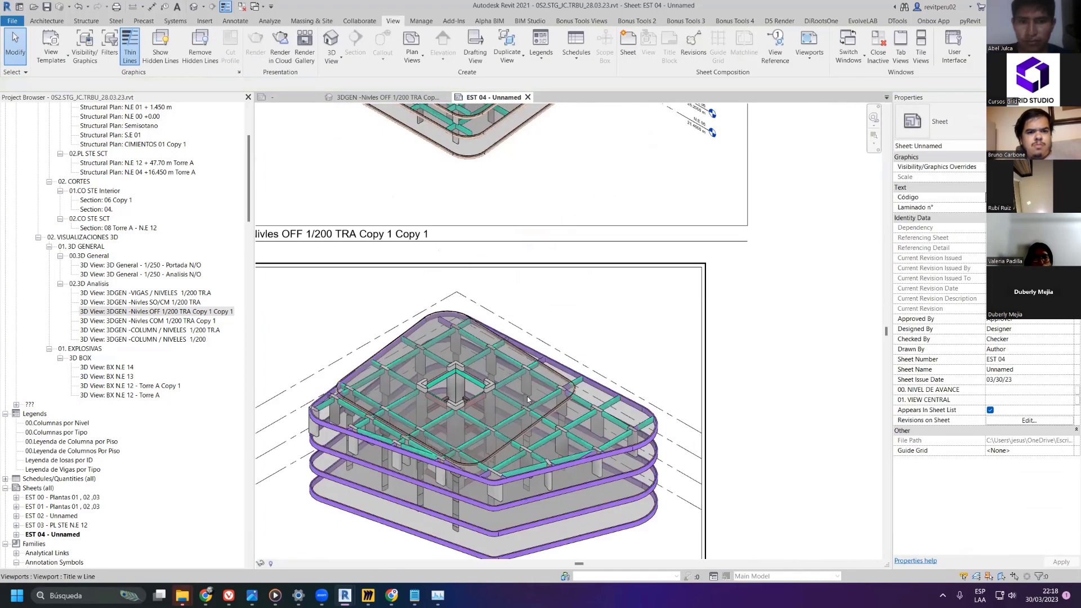
scroll(527, 398, up, 2)
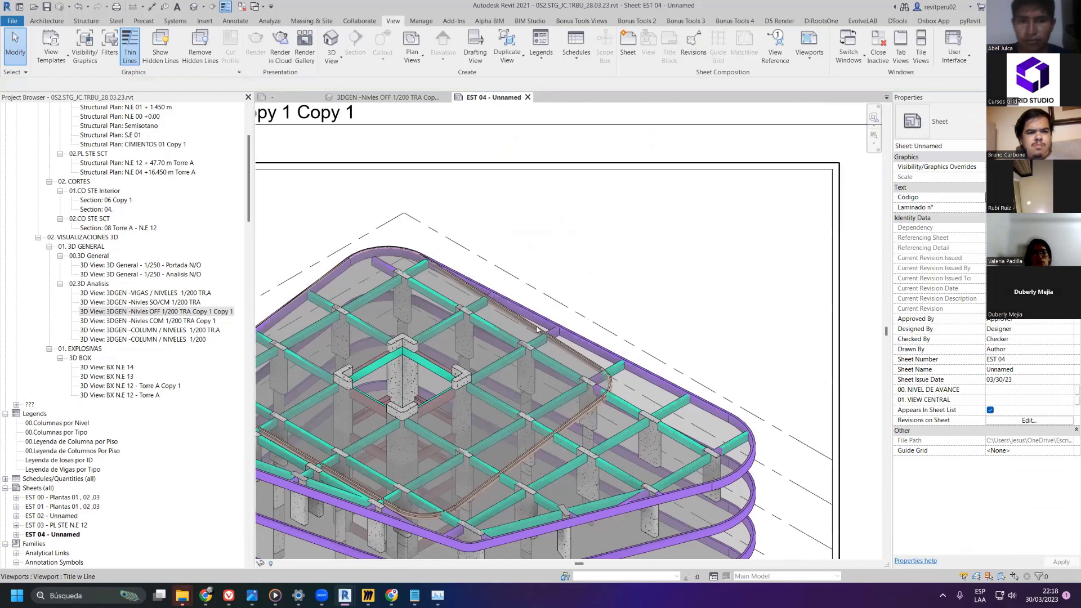
scroll(505, 437, down, 1)
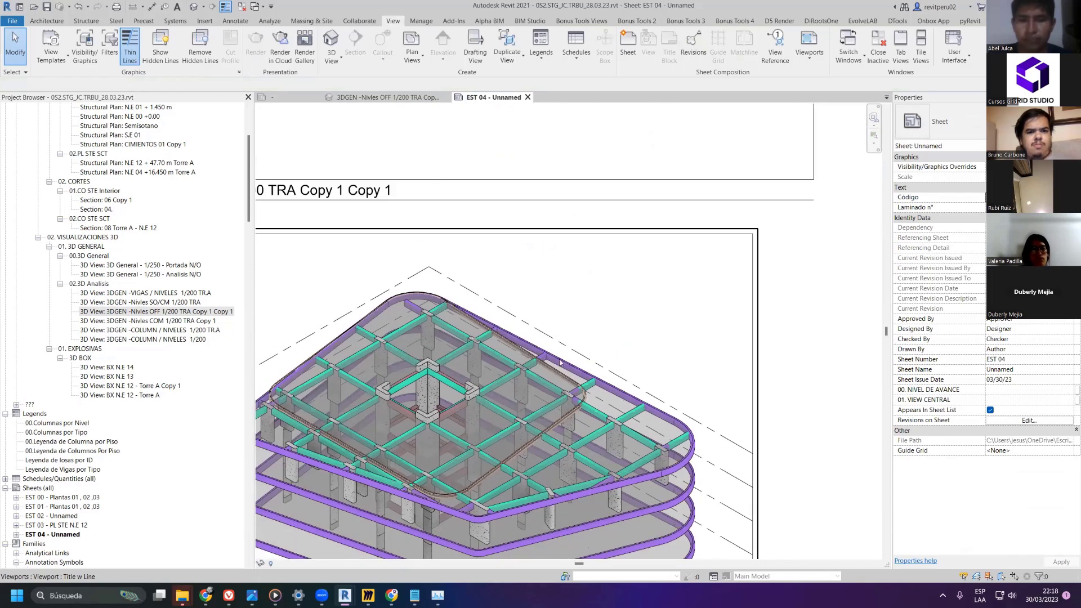
scroll(425, 341, down, 4)
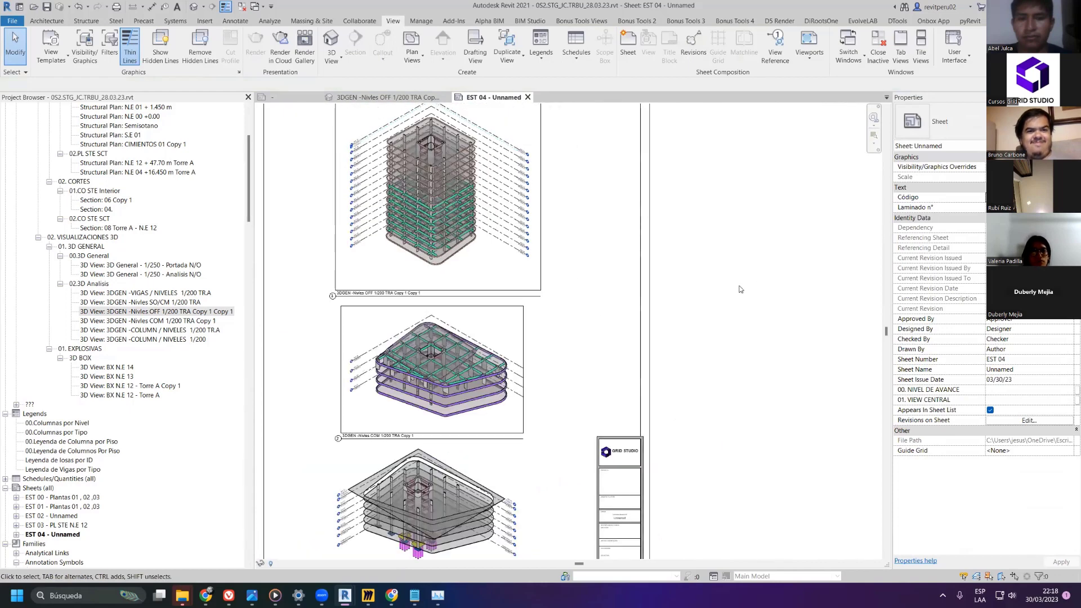
scroll(553, 429, up, 5)
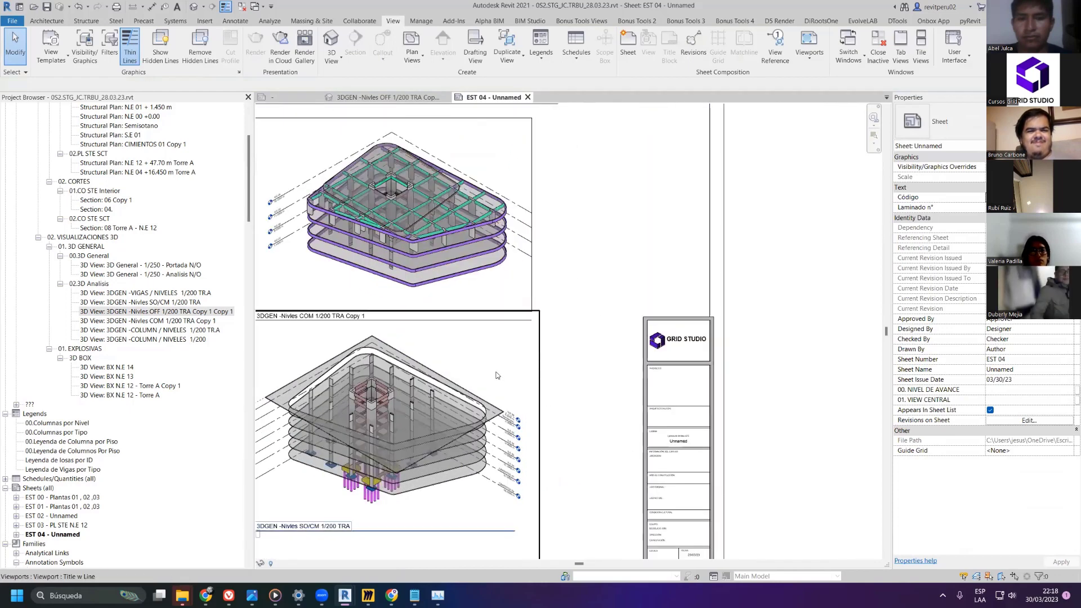
double_click(497, 375)
click(446, 385)
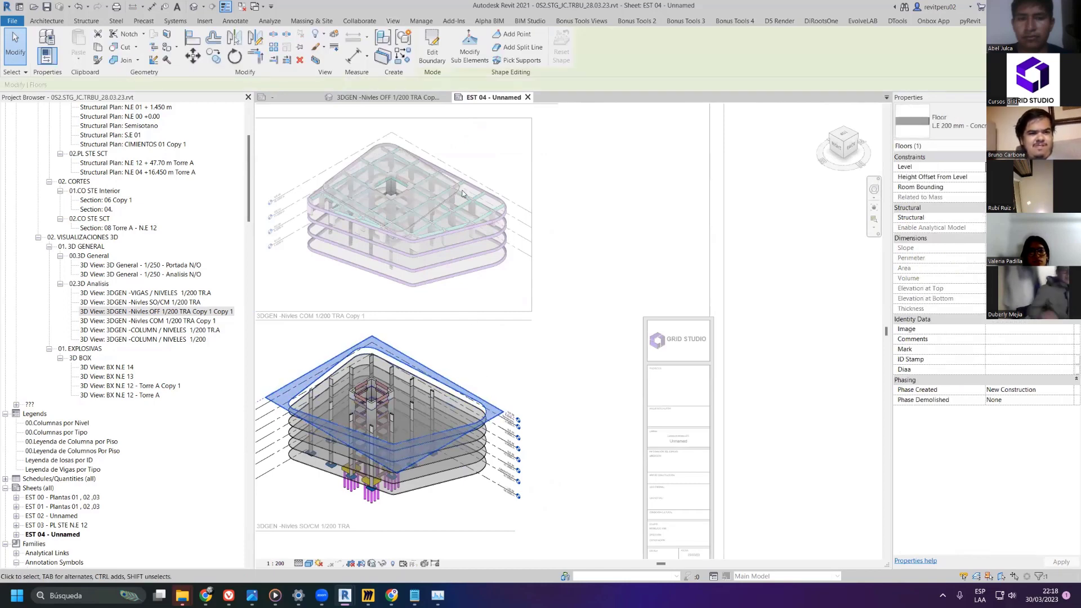
double_click(780, 321)
scroll(780, 321, up, 2)
middle_drag(780, 320, 780, 379)
- Give sheet EST 04 the name 'EXPLOSIVA POR PROMACION' from the Project Browser
right_click(81, 535)
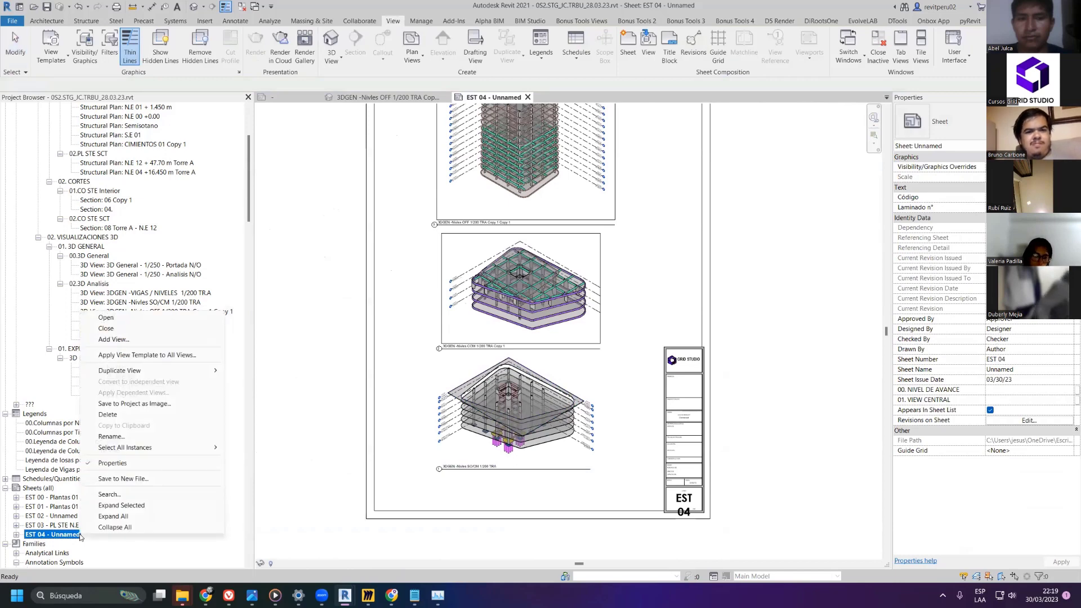
click(120, 437)
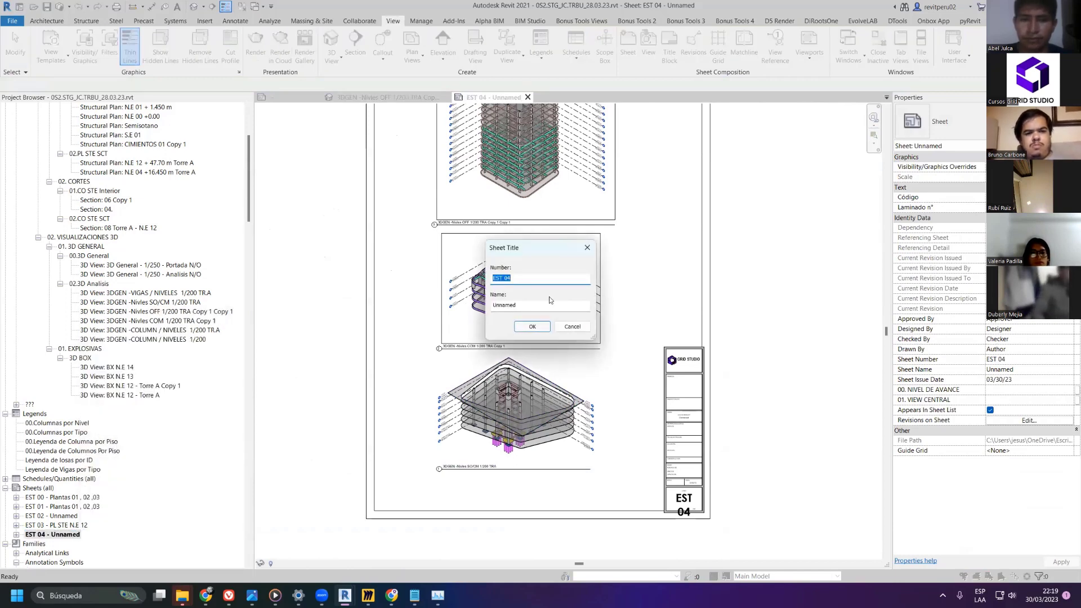
click(540, 305)
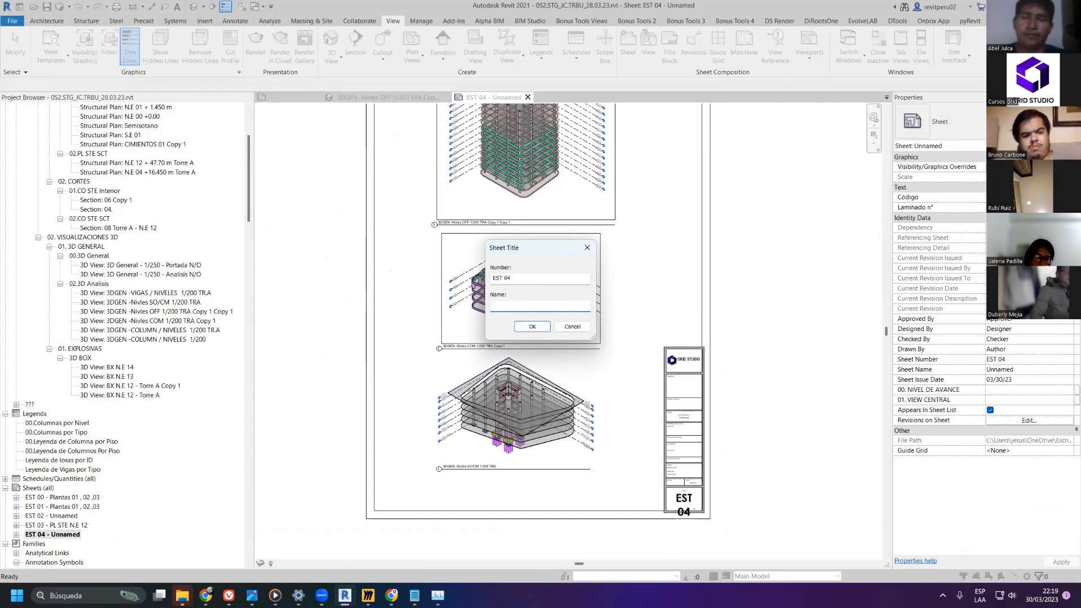
text(eX)
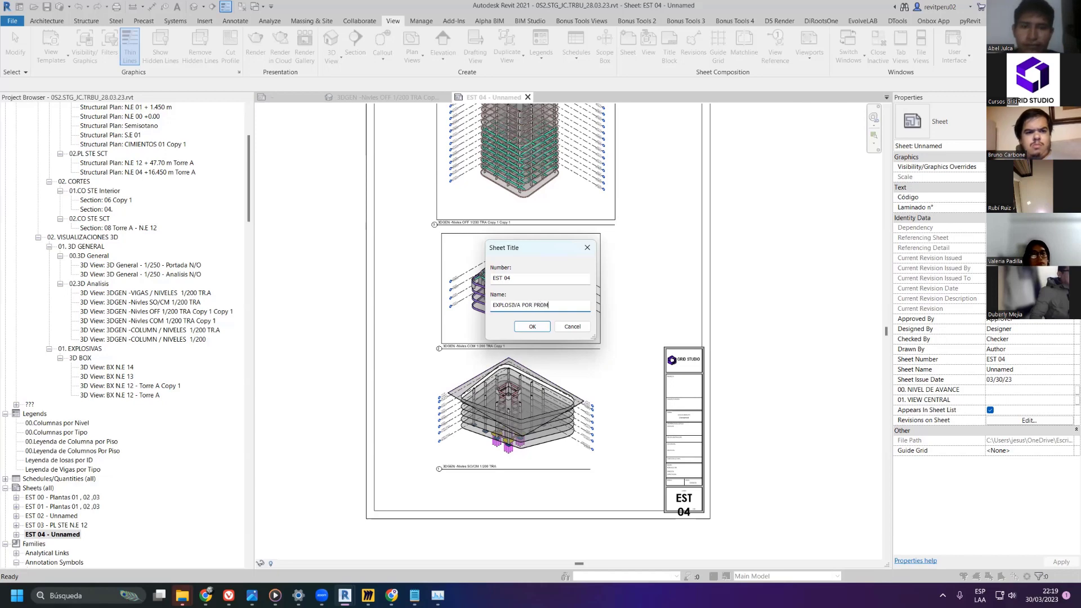
key(Return)
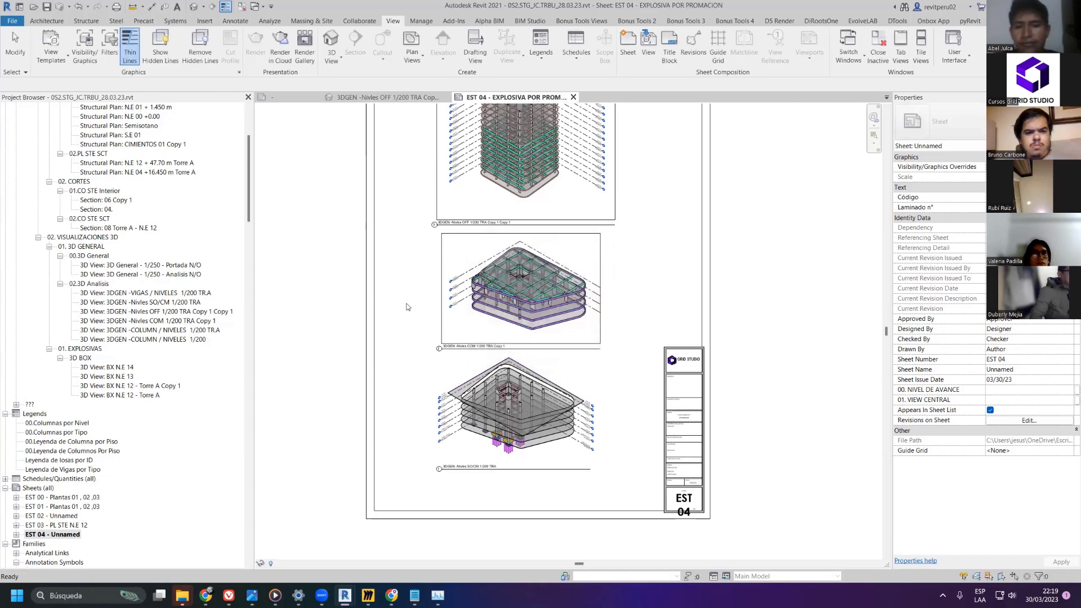
scroll(313, 316, down, 2)
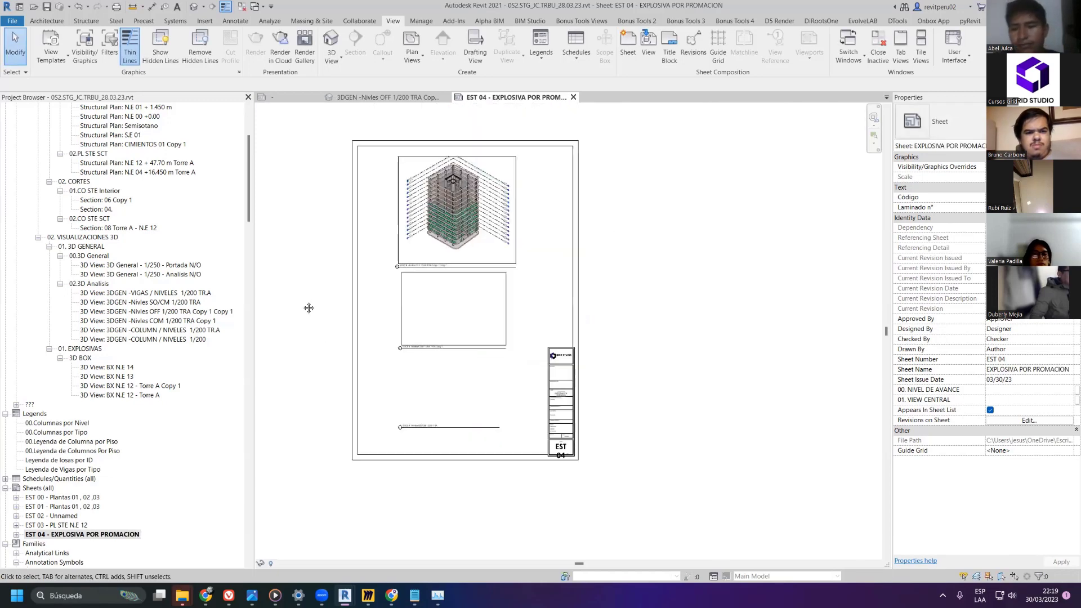
- Open the MEMBRETE GRID COMPLETO title block family for editing and close the other views
double_click(584, 449)
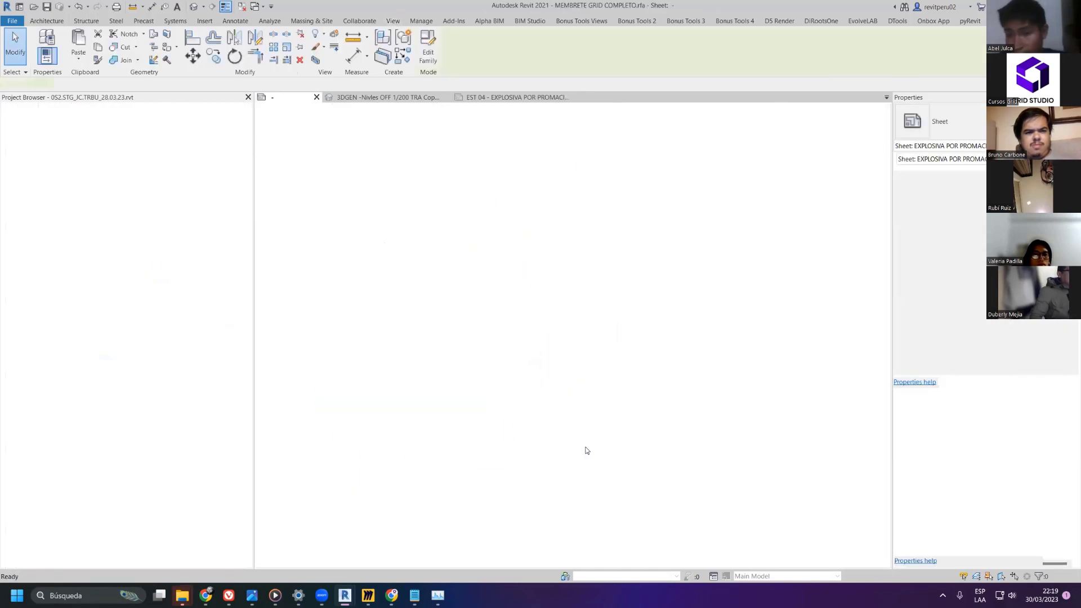
scroll(683, 424, down, 5)
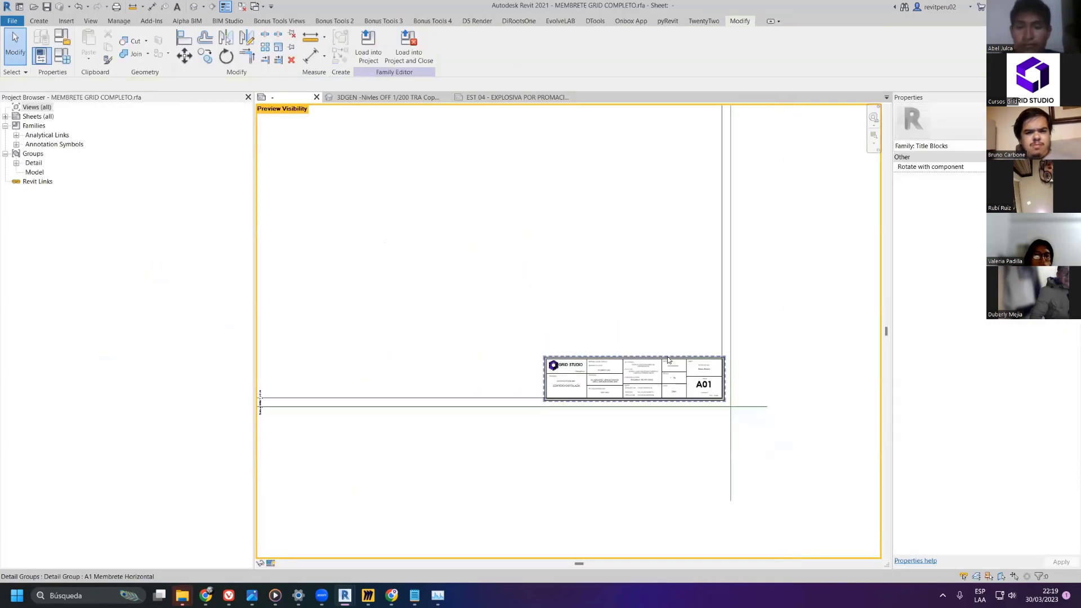
click(238, 8)
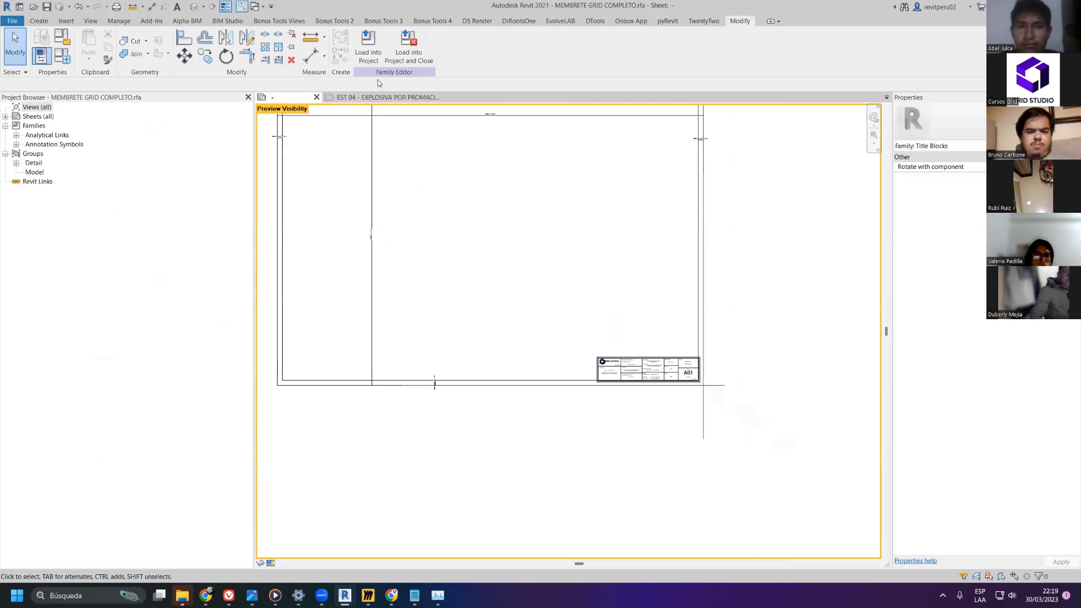
scroll(658, 255, down, 2)
middle_drag(755, 241, 755, 304)
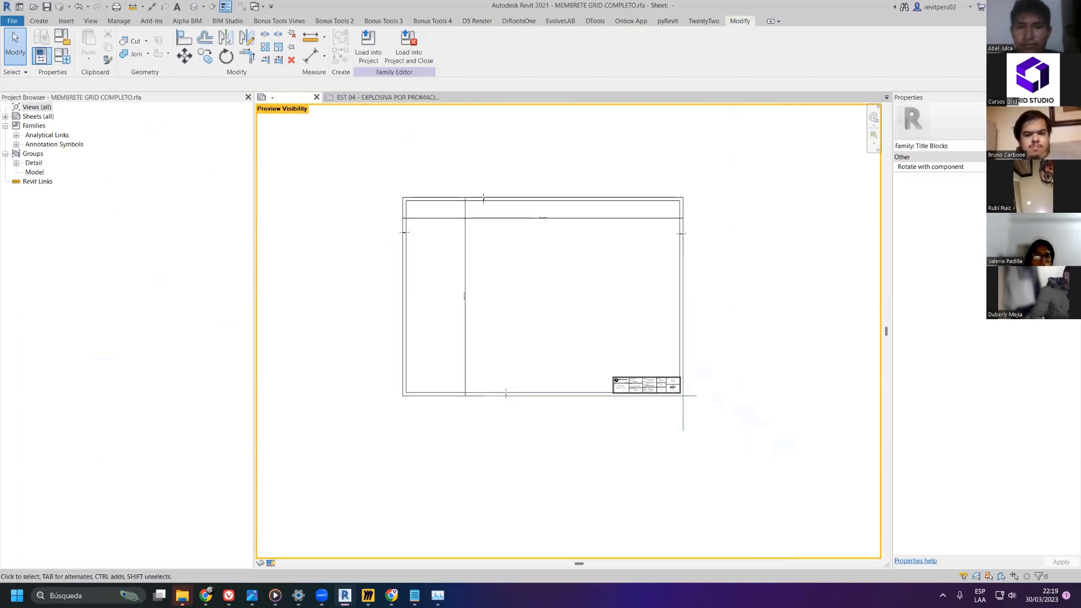
- Switch the family to the A-1/ Membrete Vertical type (84.10 × 59.40 cm) and apply it
click(62, 56)
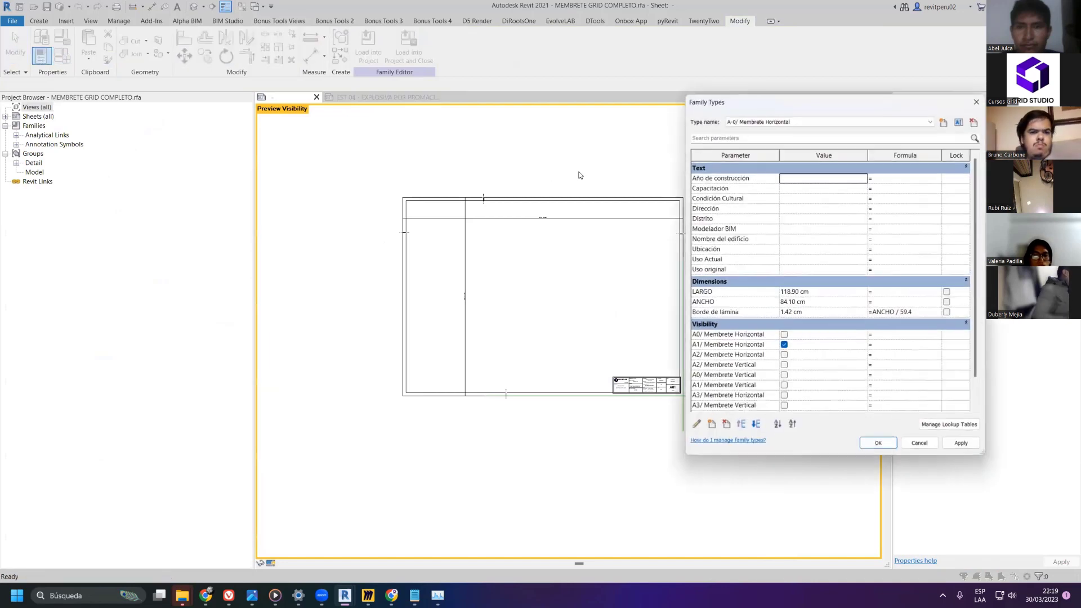
click(831, 122)
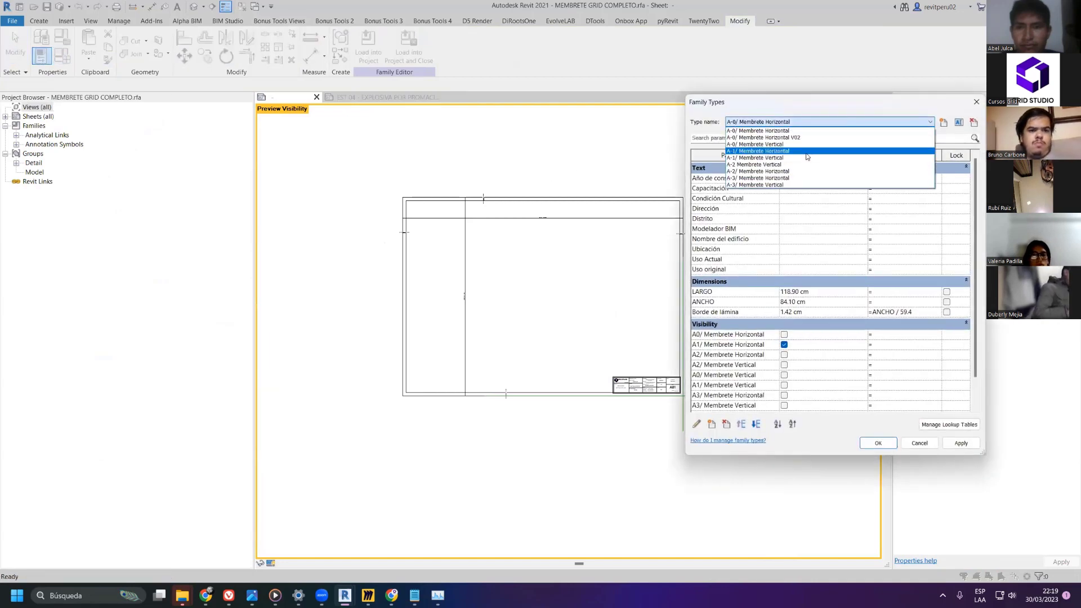
click(806, 158)
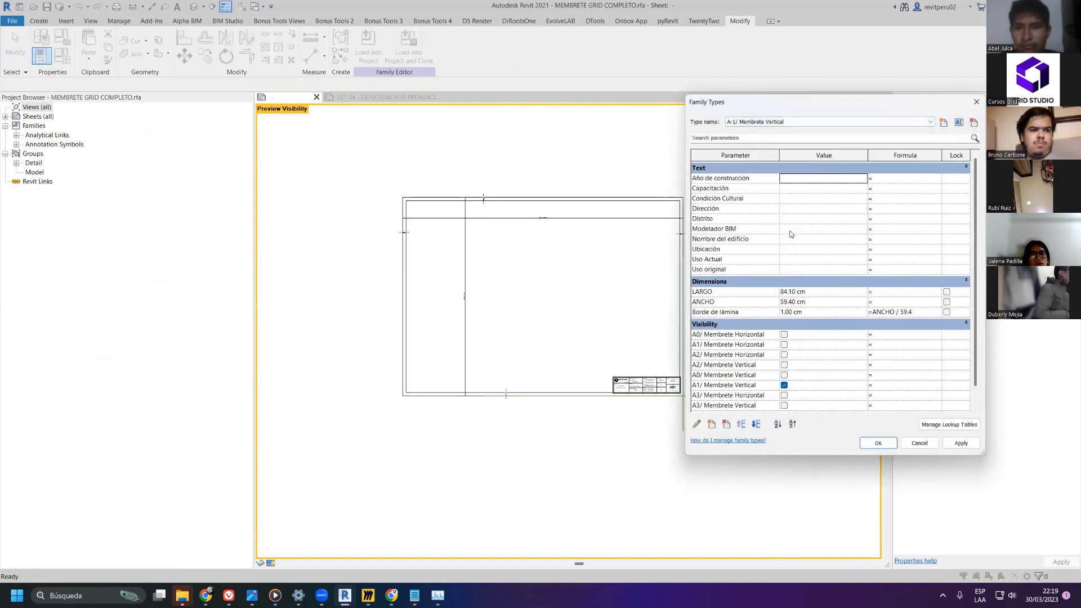
click(961, 445)
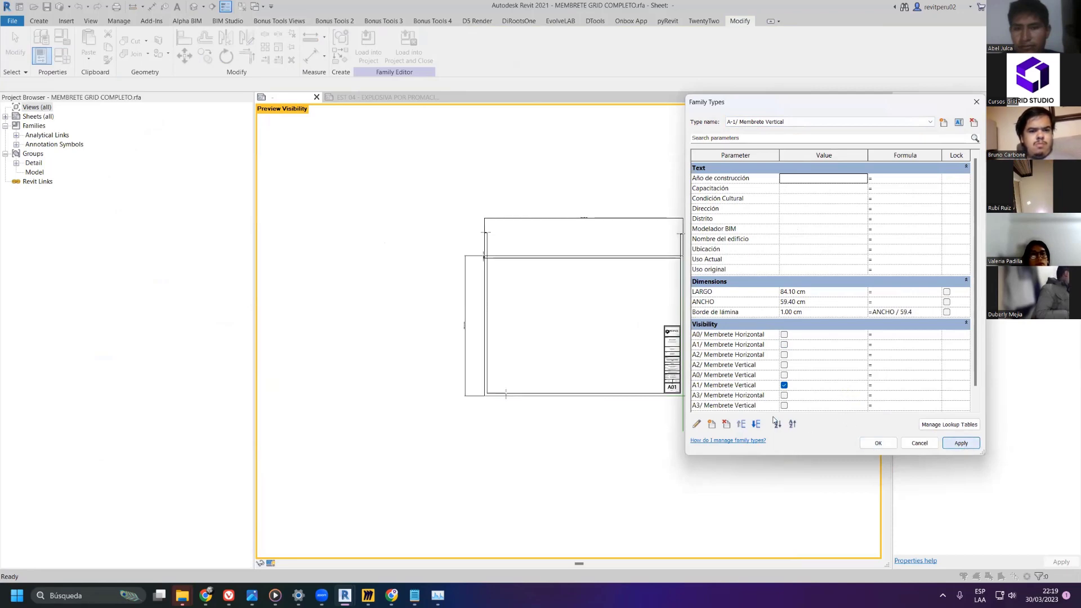
click(873, 442)
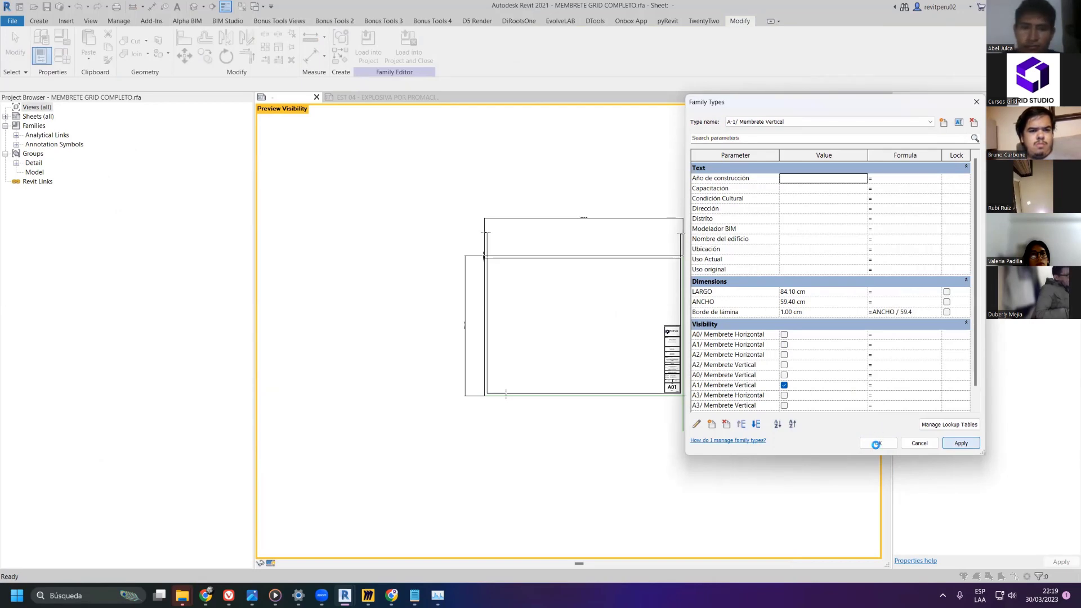
- In the title block group, try Century G 10mm on the A01 label, undo it, and finish the group
scroll(673, 394, up, 5)
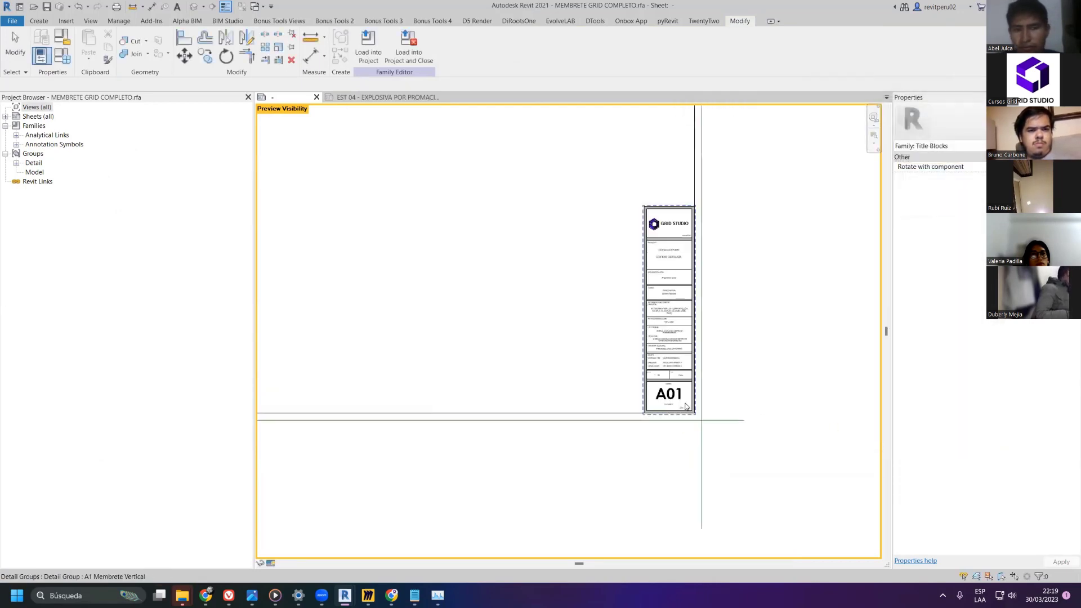
double_click(674, 394)
click(673, 394)
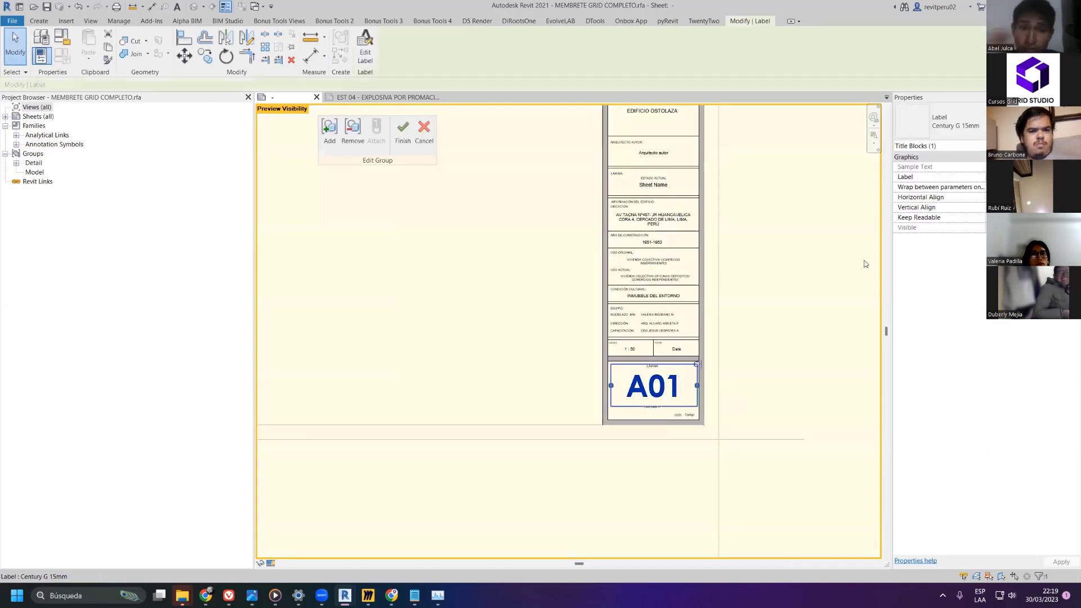
click(968, 125)
click(935, 338)
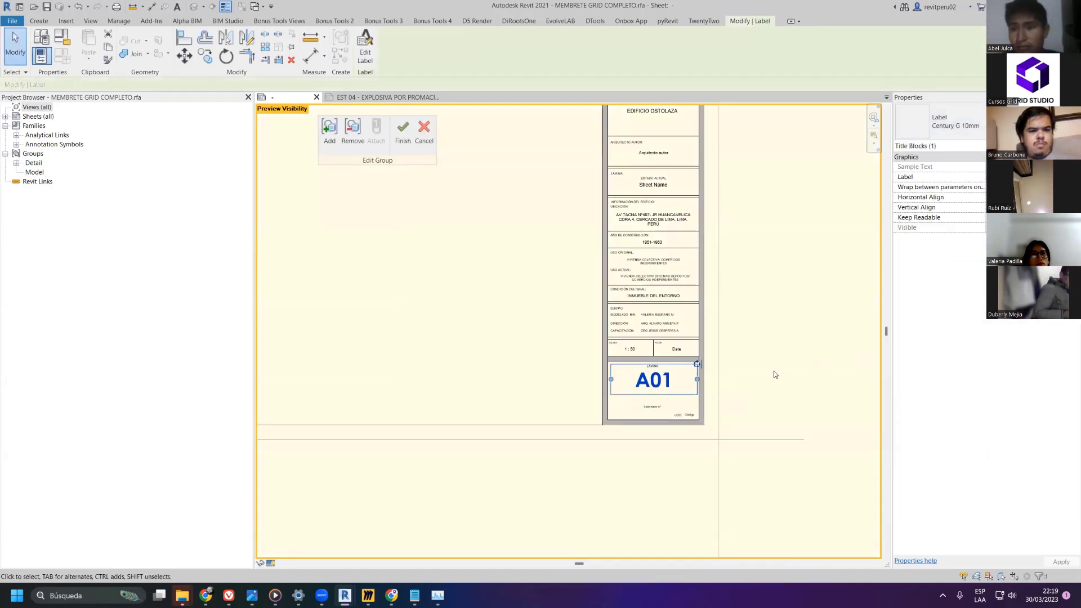
key(ctrl+z)
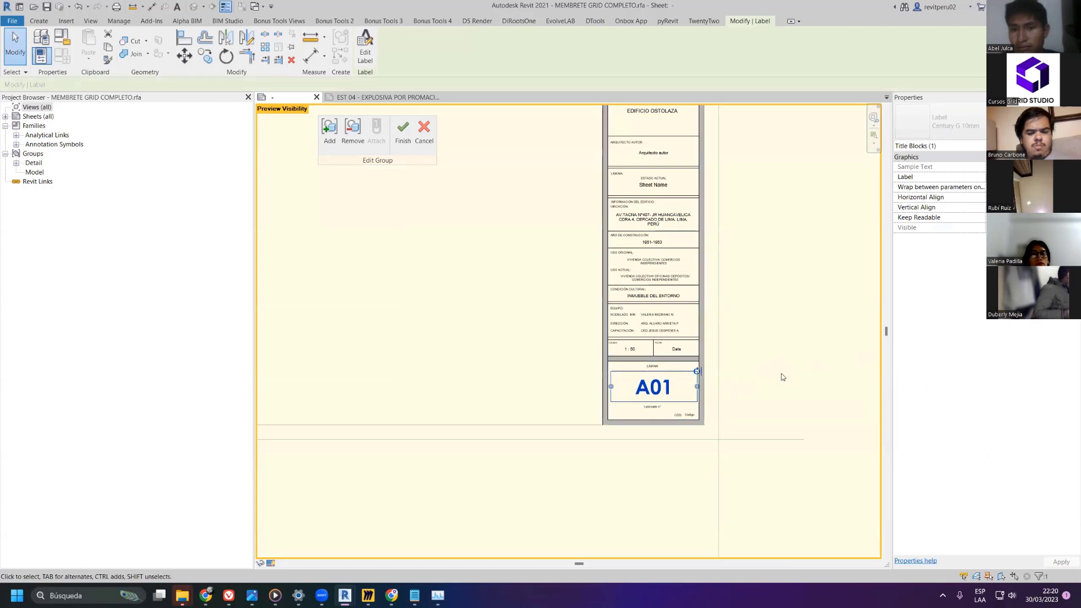
click(403, 130)
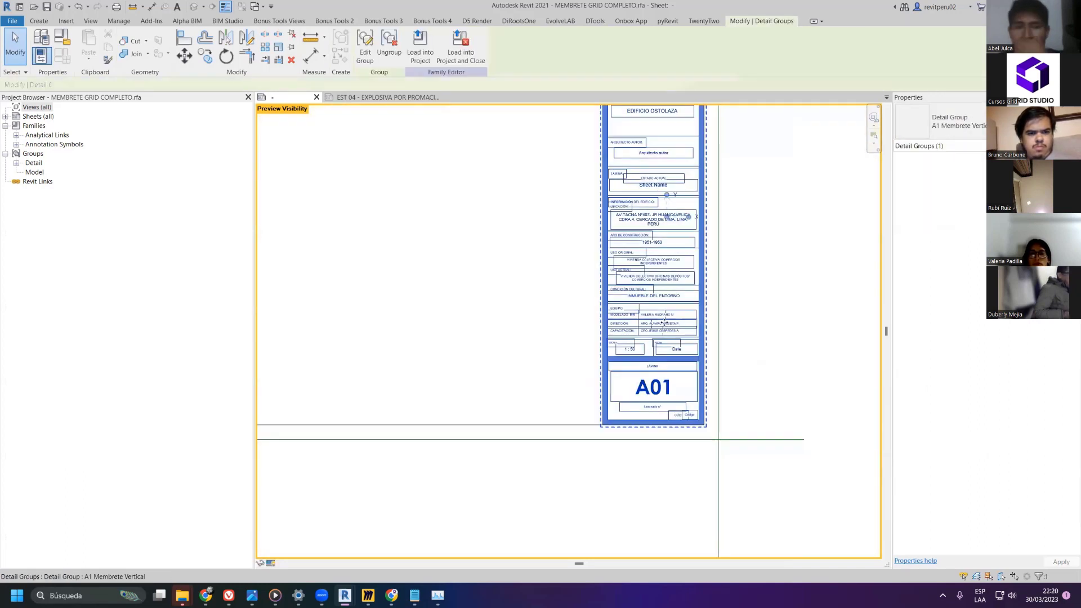
- Pan to see the whole sheet frame and bring up the title block's Family Types
scroll(787, 285, down, 2)
middle_drag(787, 285, 790, 365)
scroll(789, 365, down, 5)
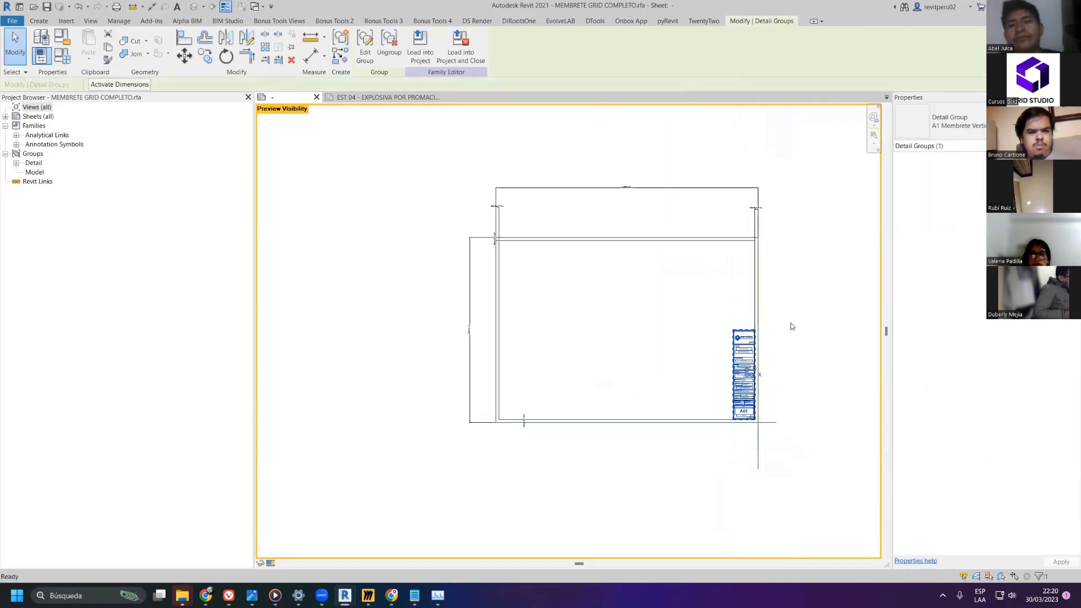
scroll(619, 195, up, 3)
scroll(648, 190, down, 2)
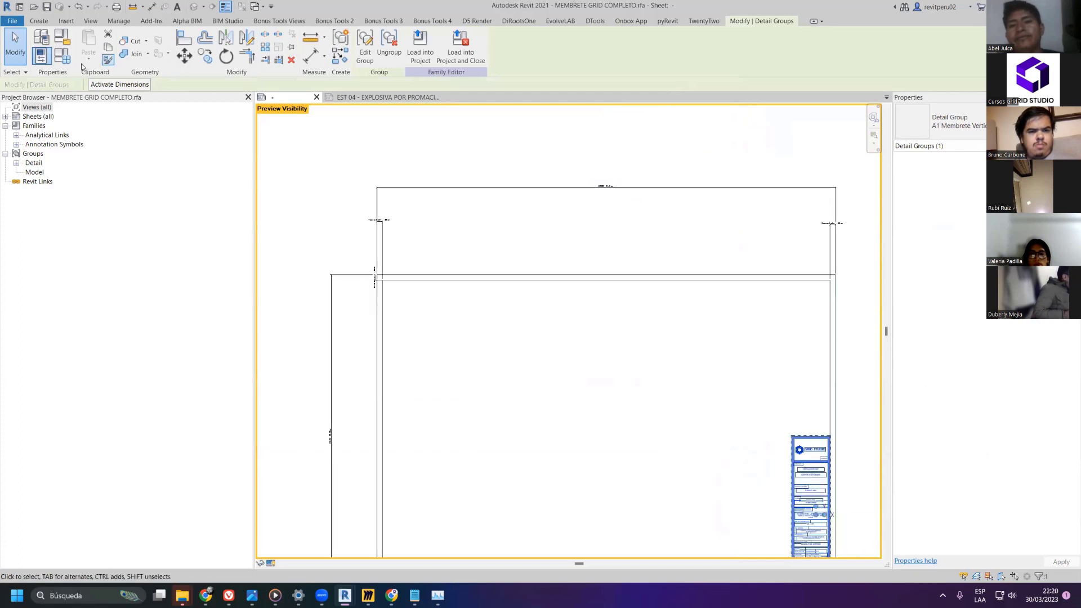
click(62, 55)
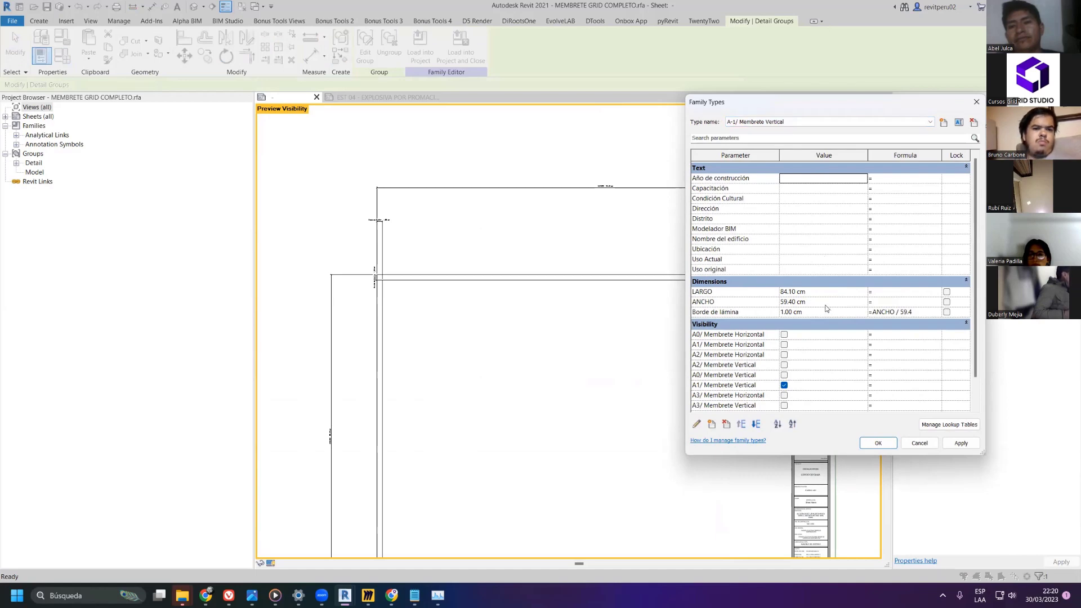
- Switch the title block type to A-0/ Membrete Vertical, apply it and close Family Types
click(766, 123)
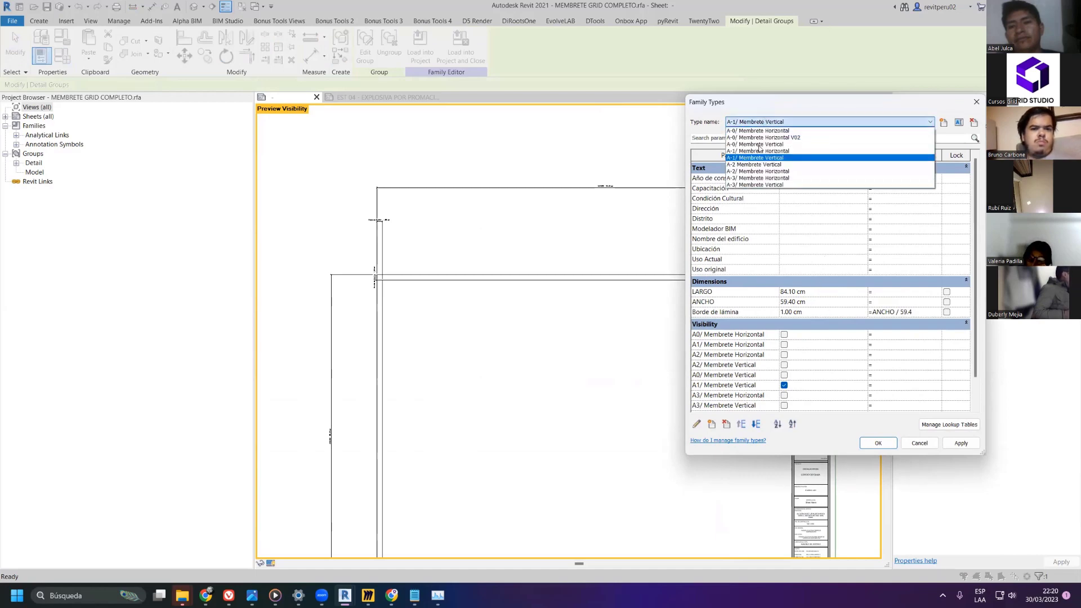
click(758, 146)
click(960, 444)
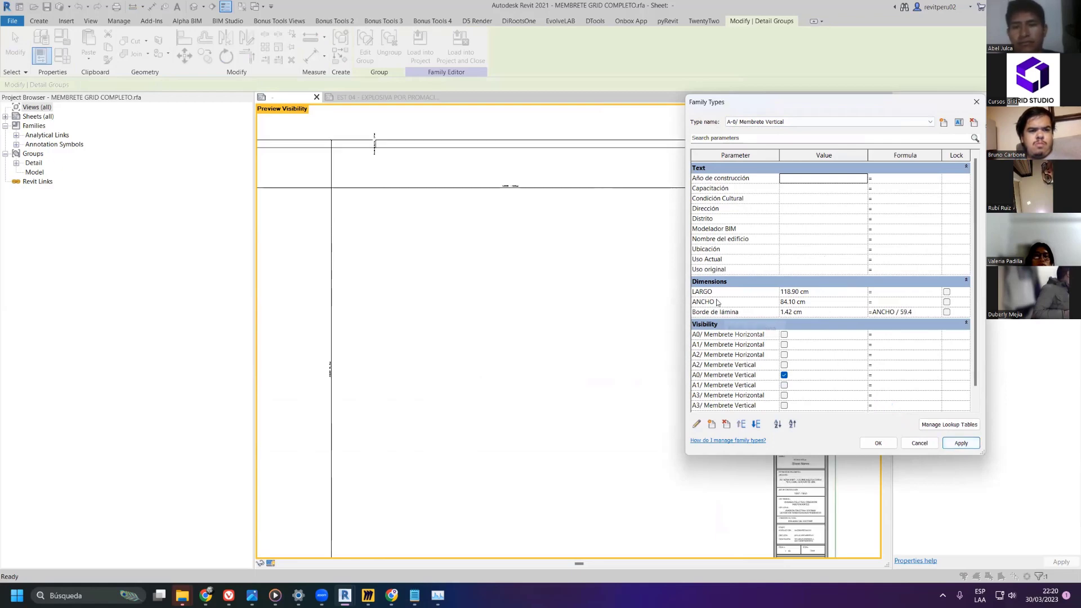
click(892, 442)
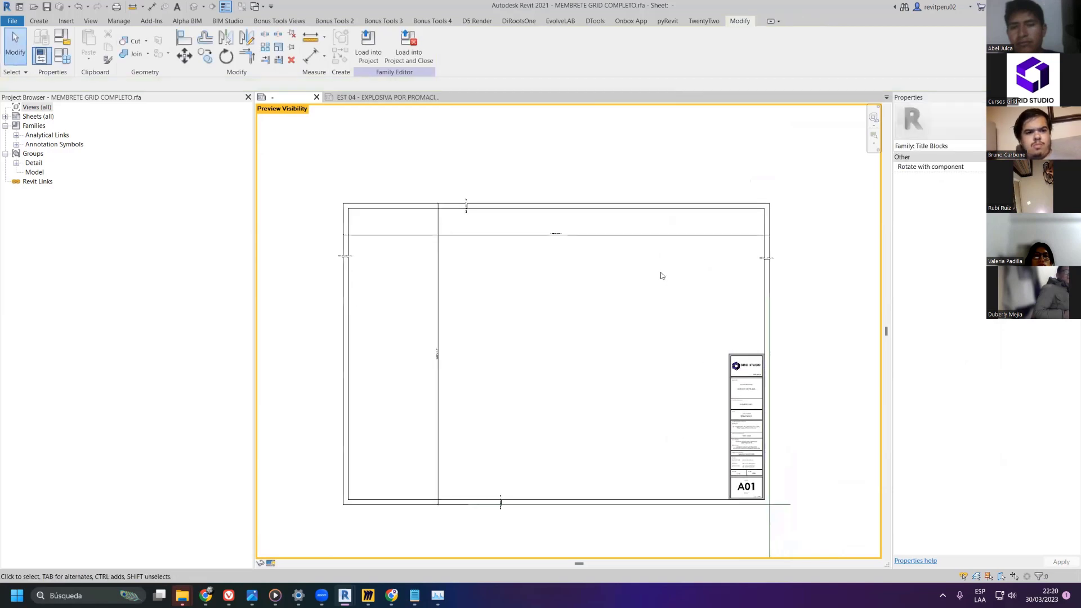
- Reopen Family Types with the FT alias and select the LARGO parameter
key(v)
key(g)
key(Escape)
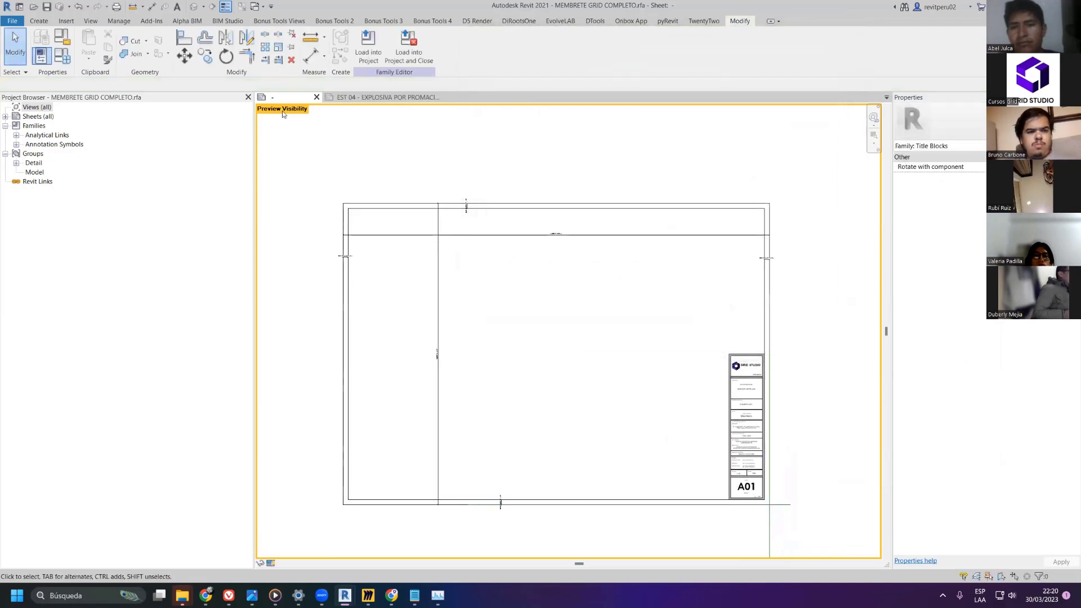
key(f)
key(t)
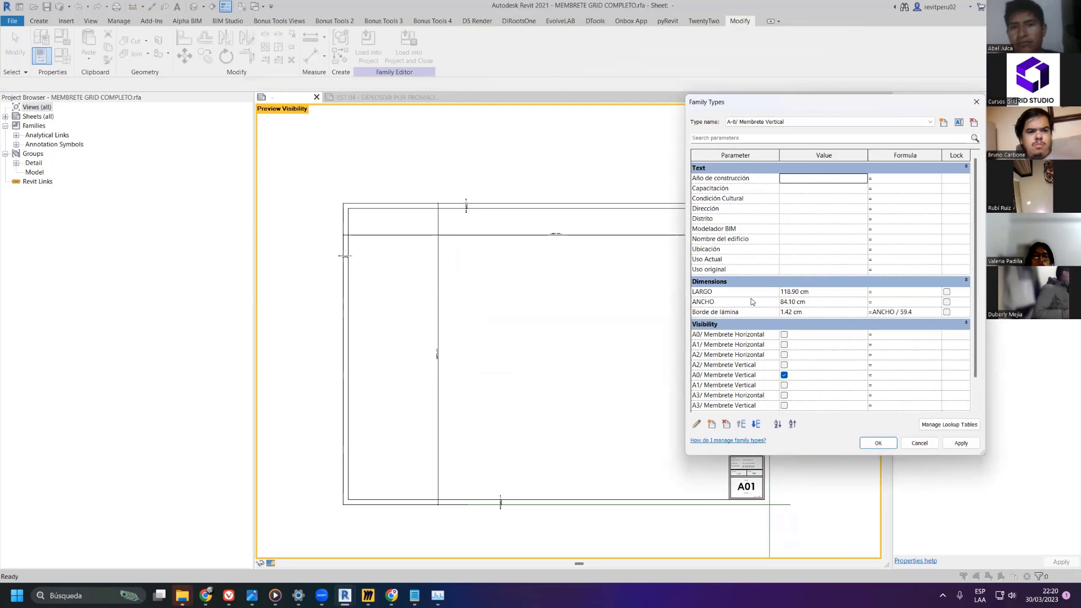
click(732, 292)
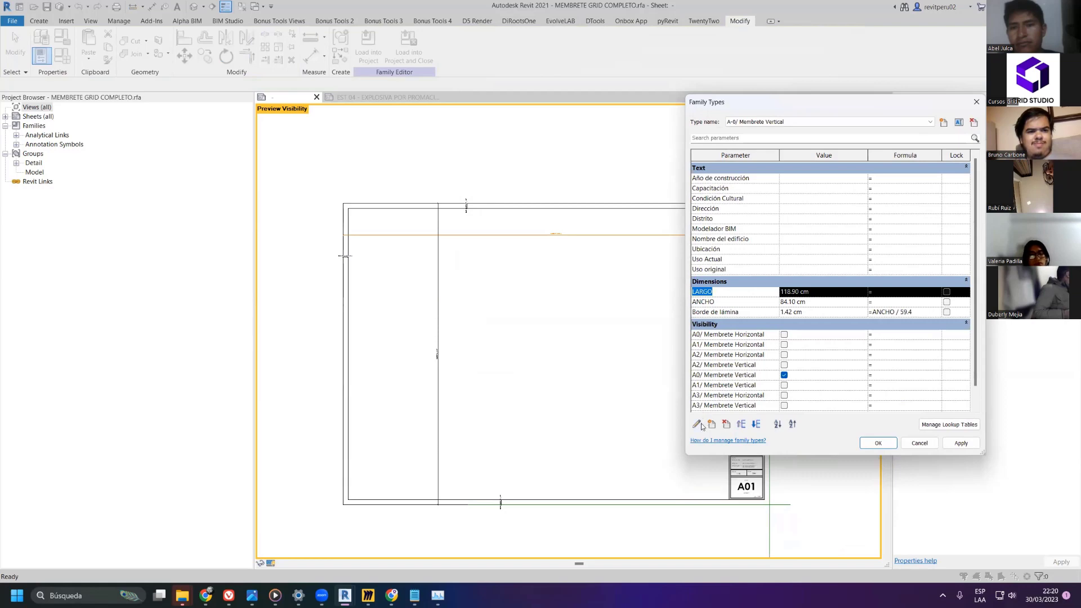
- Rename the ANCHO parameter to ALTO and apply the change
click(725, 303)
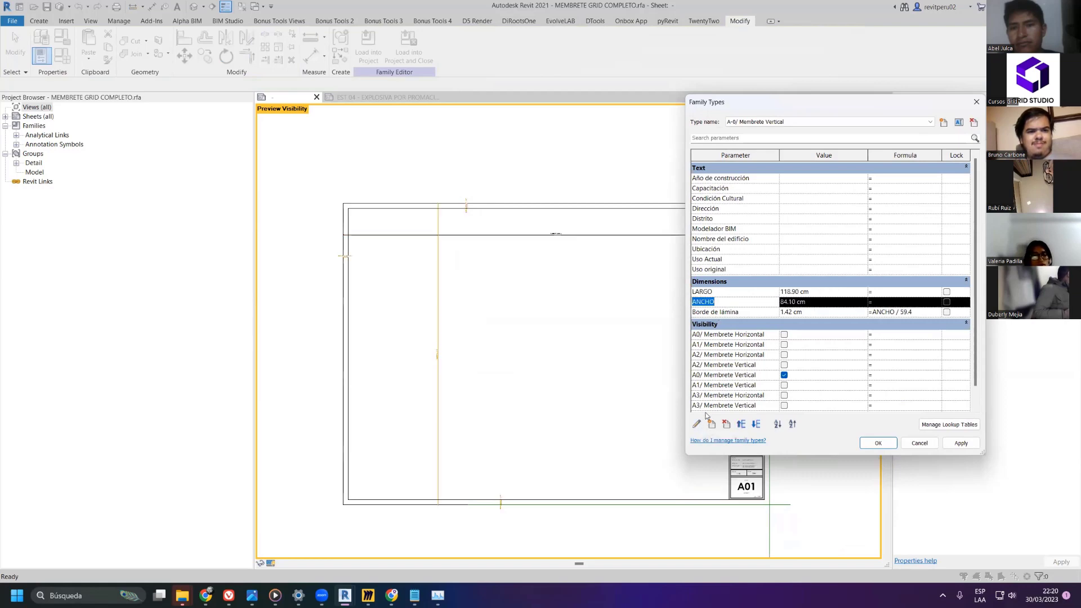
click(697, 424)
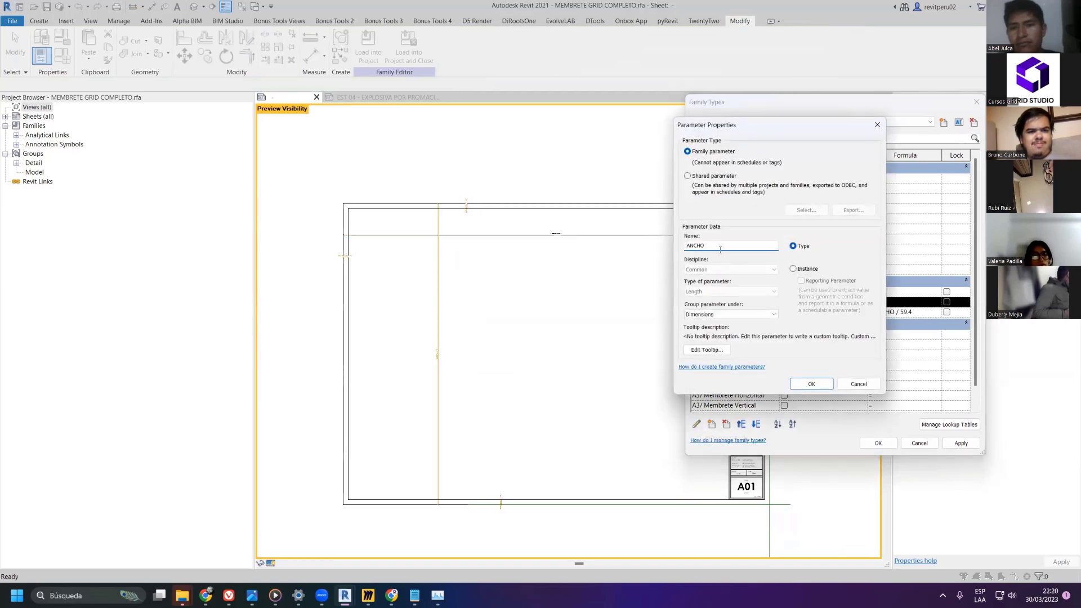
text(ALTO)
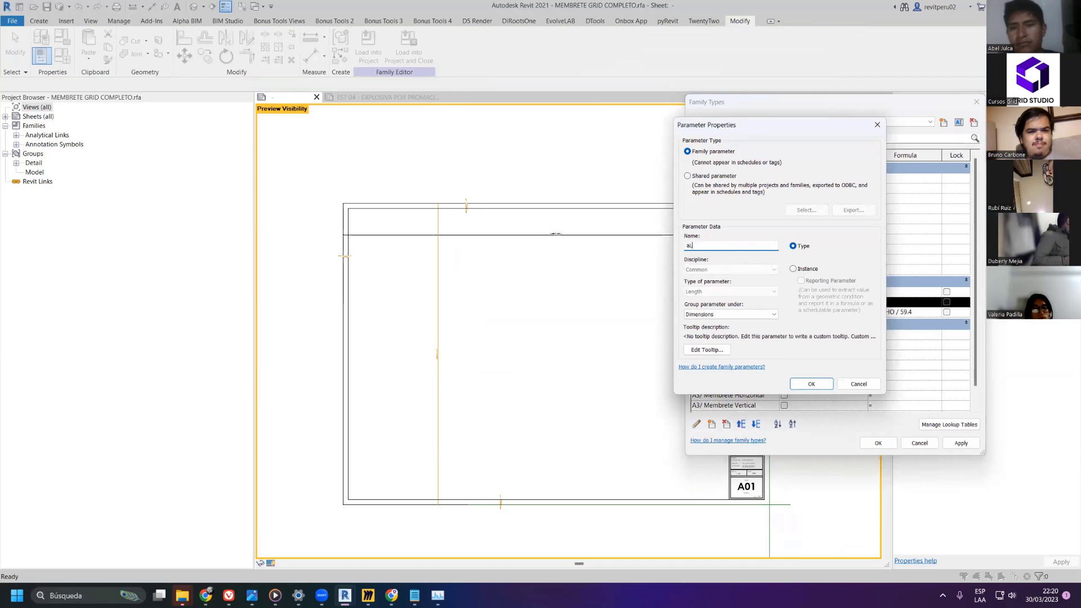
key(Return)
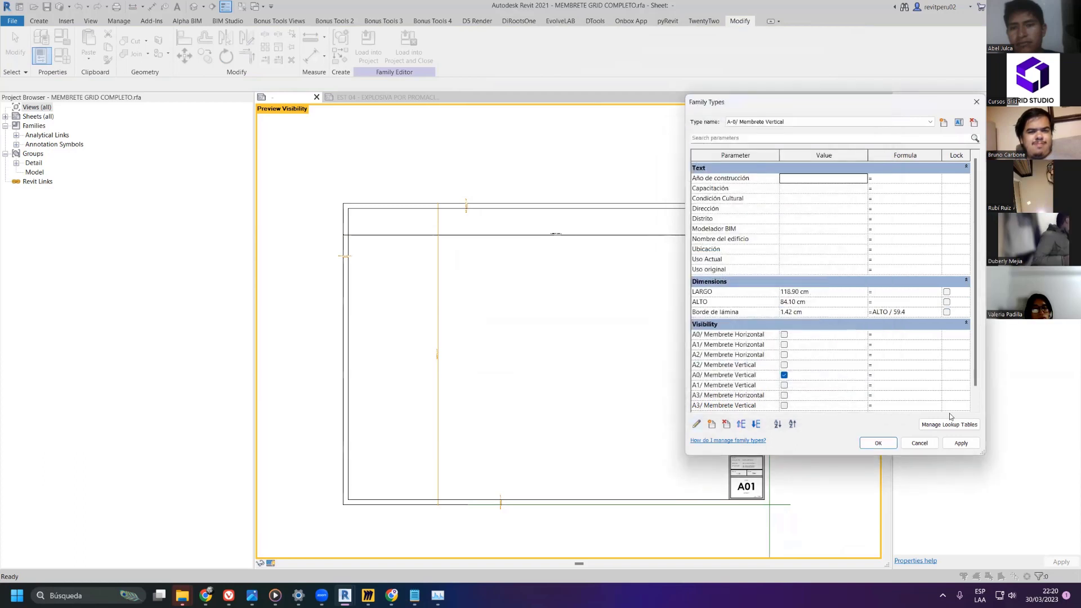
click(957, 444)
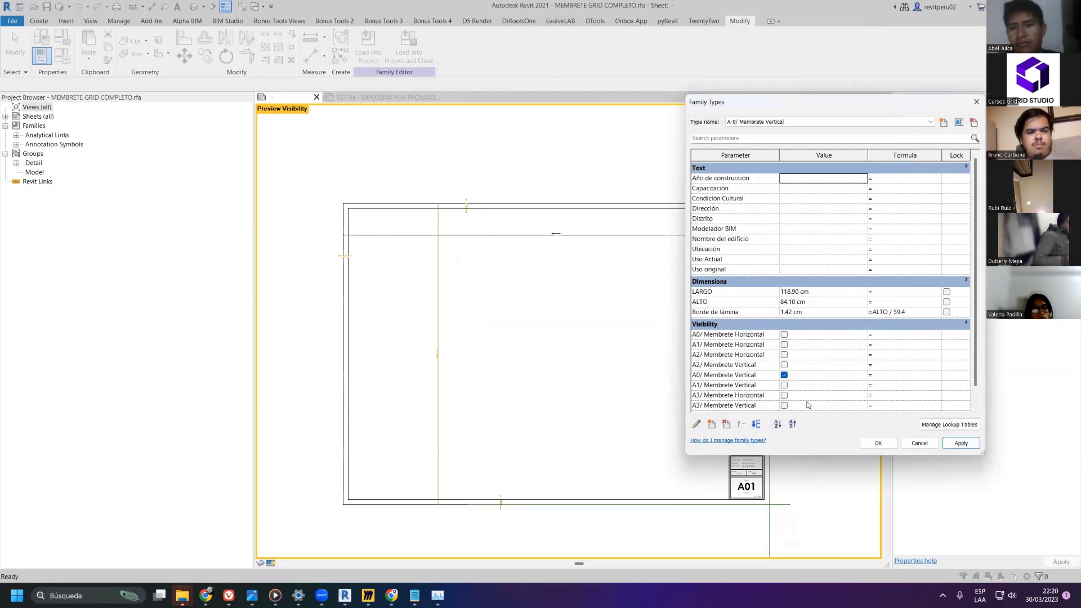
- Set ALTO to 118.90 cm and LARGO to 84.10 cm, then apply and confirm
click(825, 291)
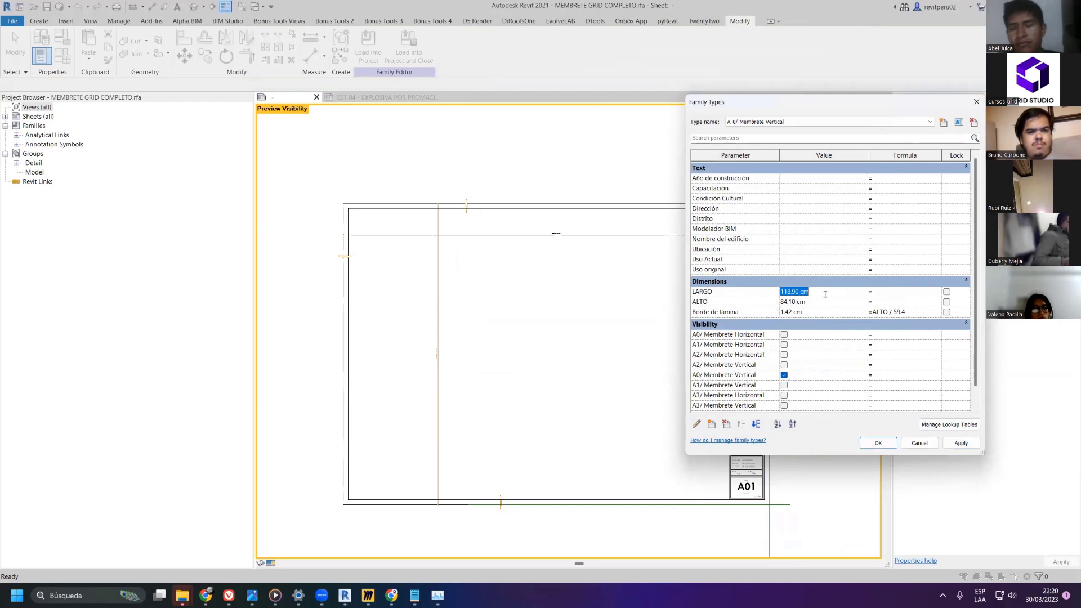
click(825, 301)
text(118.90)
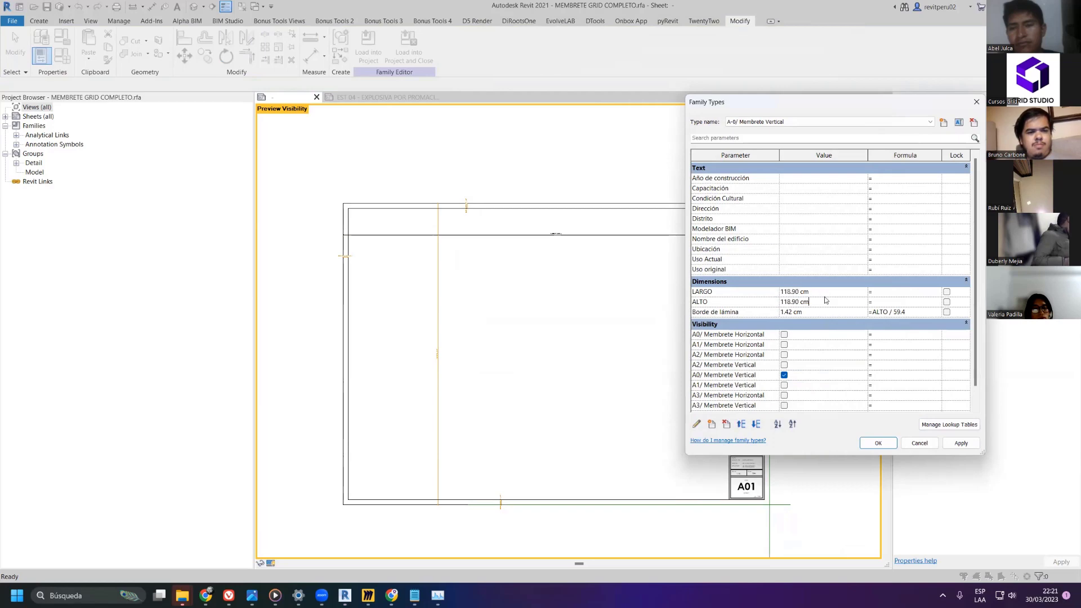
click(824, 292)
text(84.10)
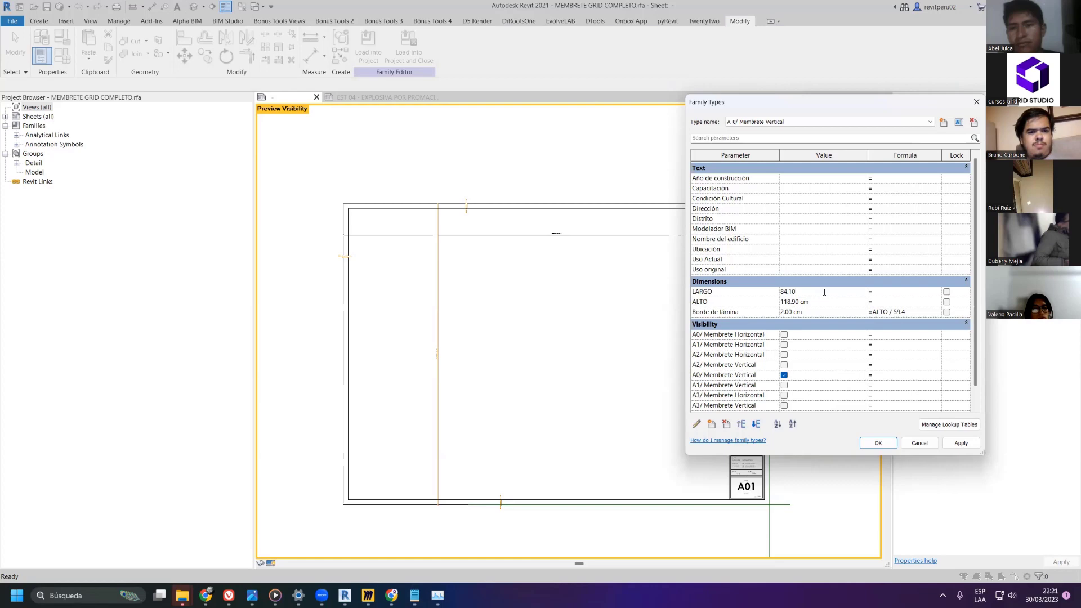
click(848, 303)
click(961, 446)
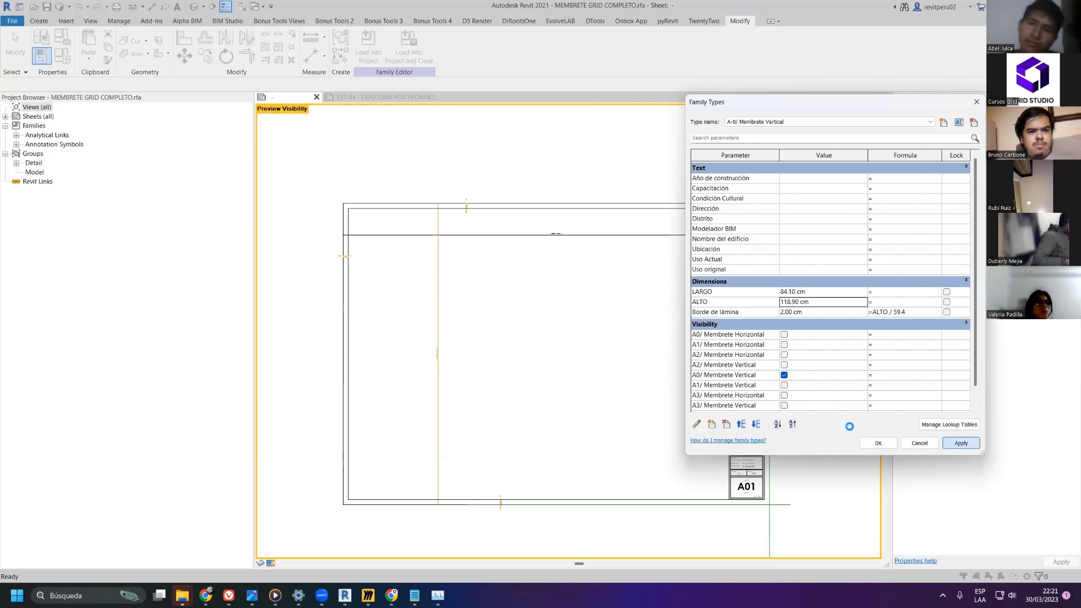
click(877, 443)
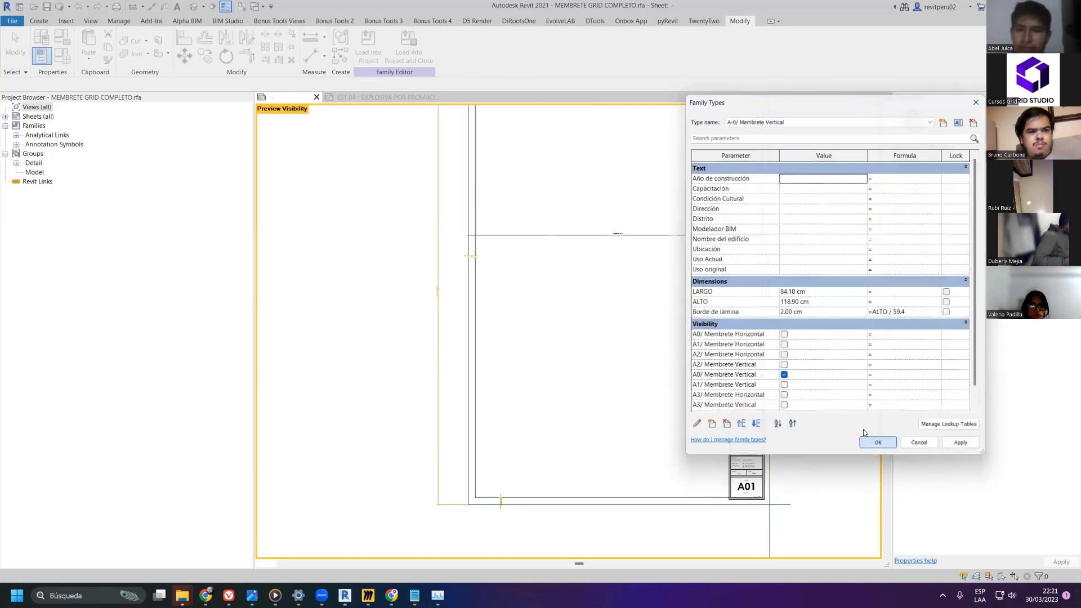
click(367, 45)
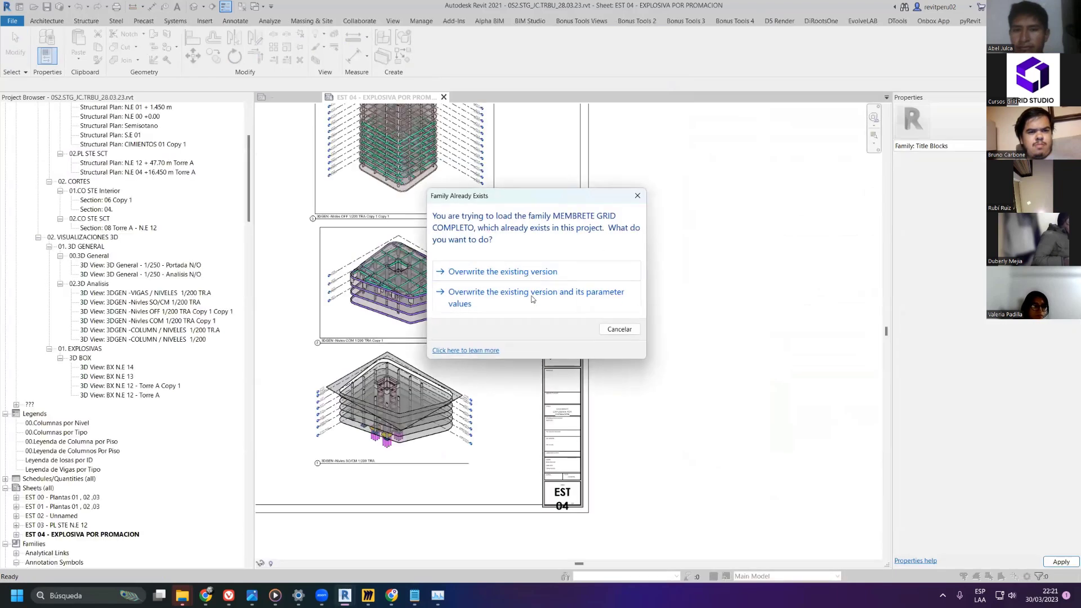
- Overwrite the existing MEMBRETE GRID COMPLETO version and its parameter values
click(525, 303)
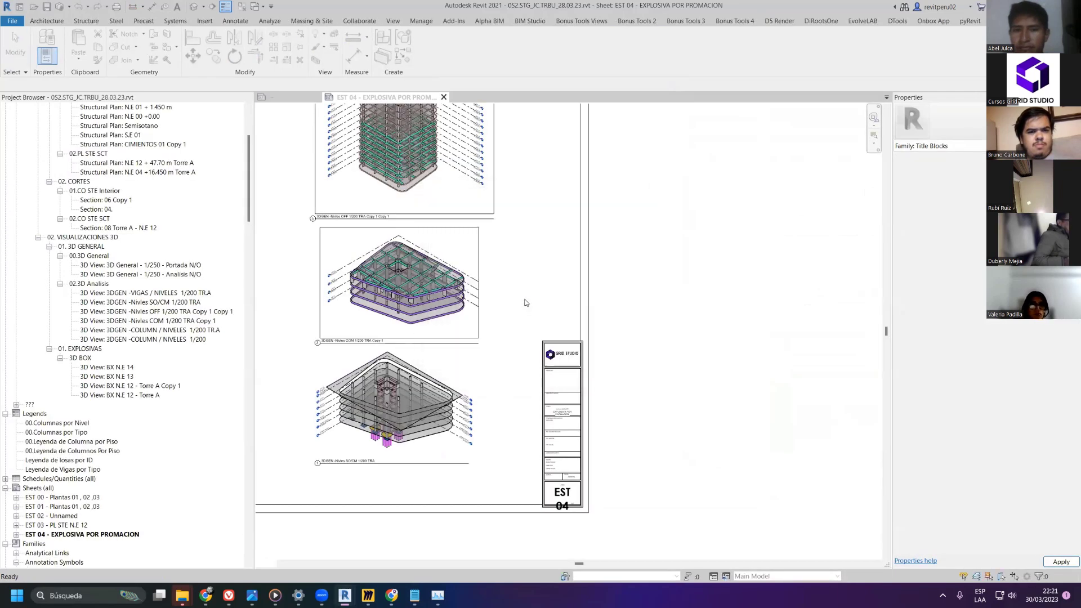